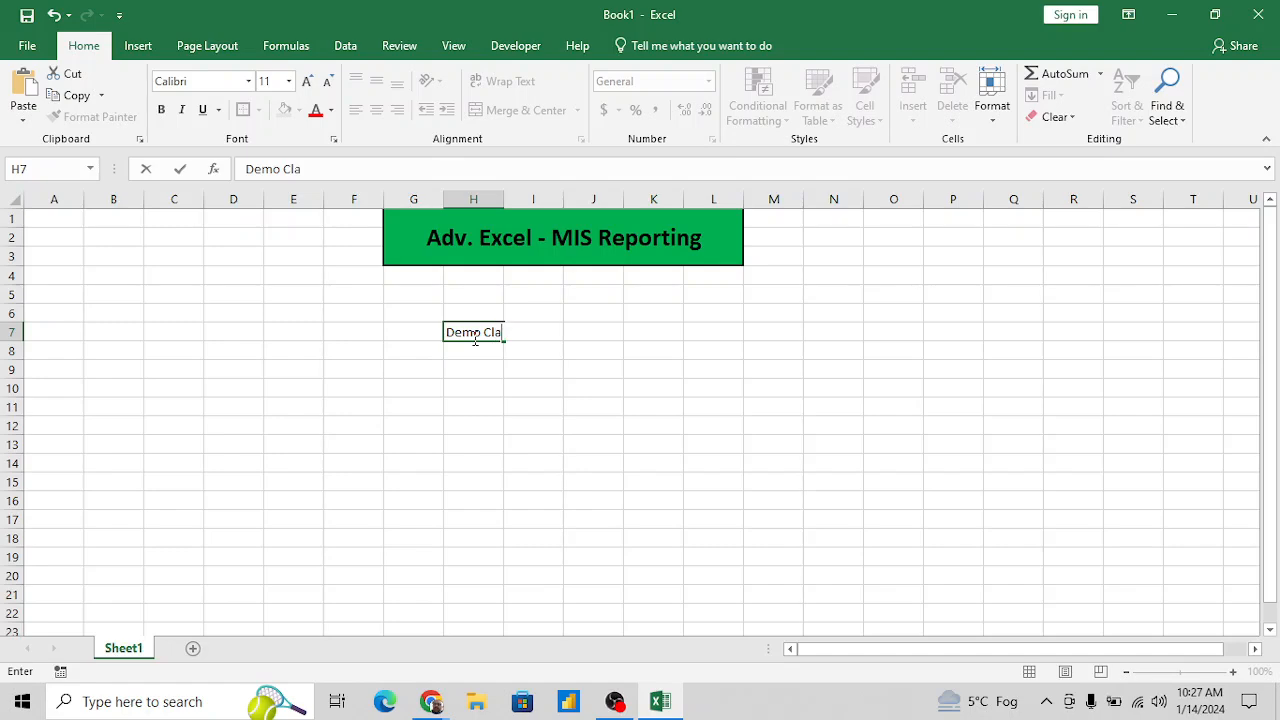
# - Enter "Demo Class" in cell H7 and "Intro Class" in cell J7
pyautogui.press('Return')
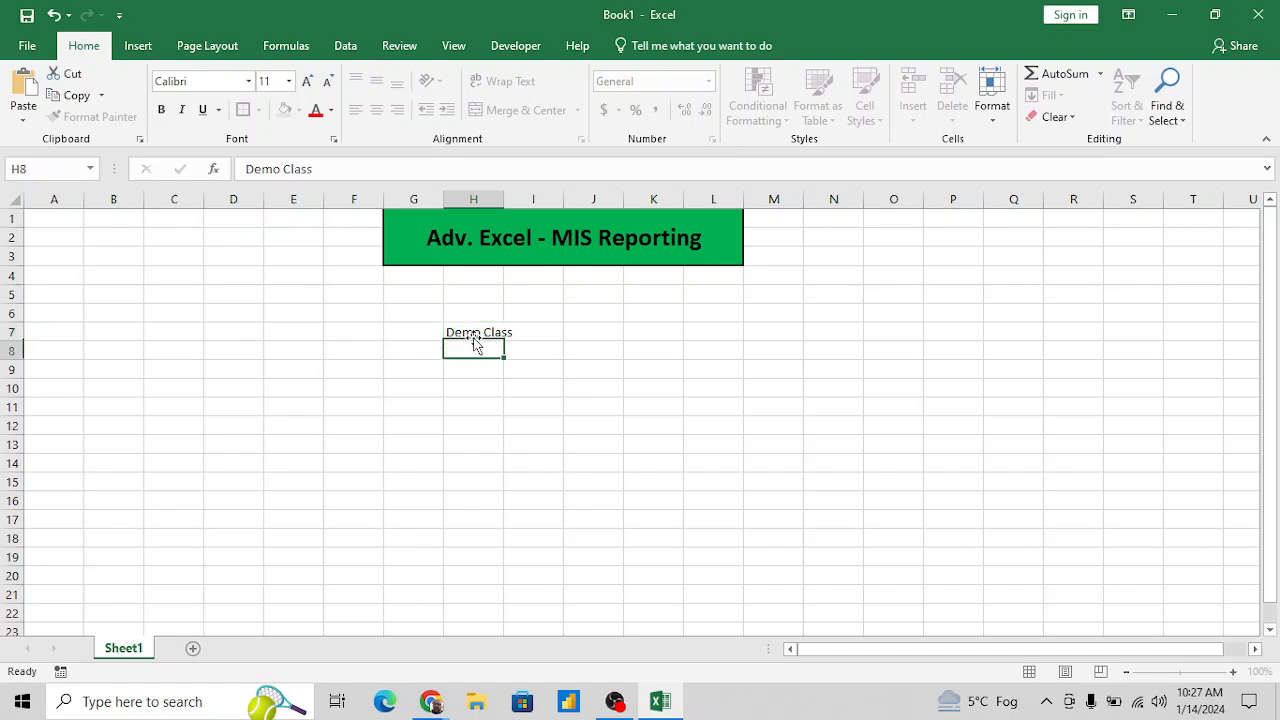
pyautogui.click(474, 337)
pyautogui.press('Right')
pyautogui.press('Right')
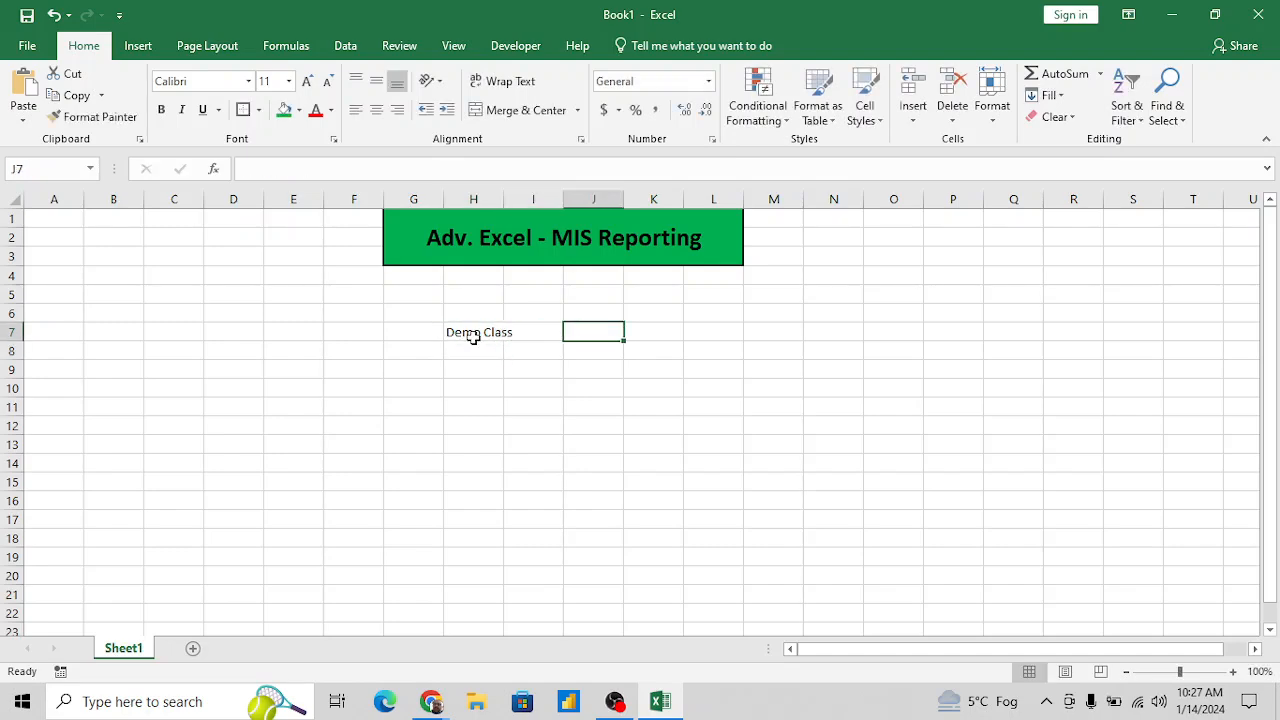
pyautogui.write('In')
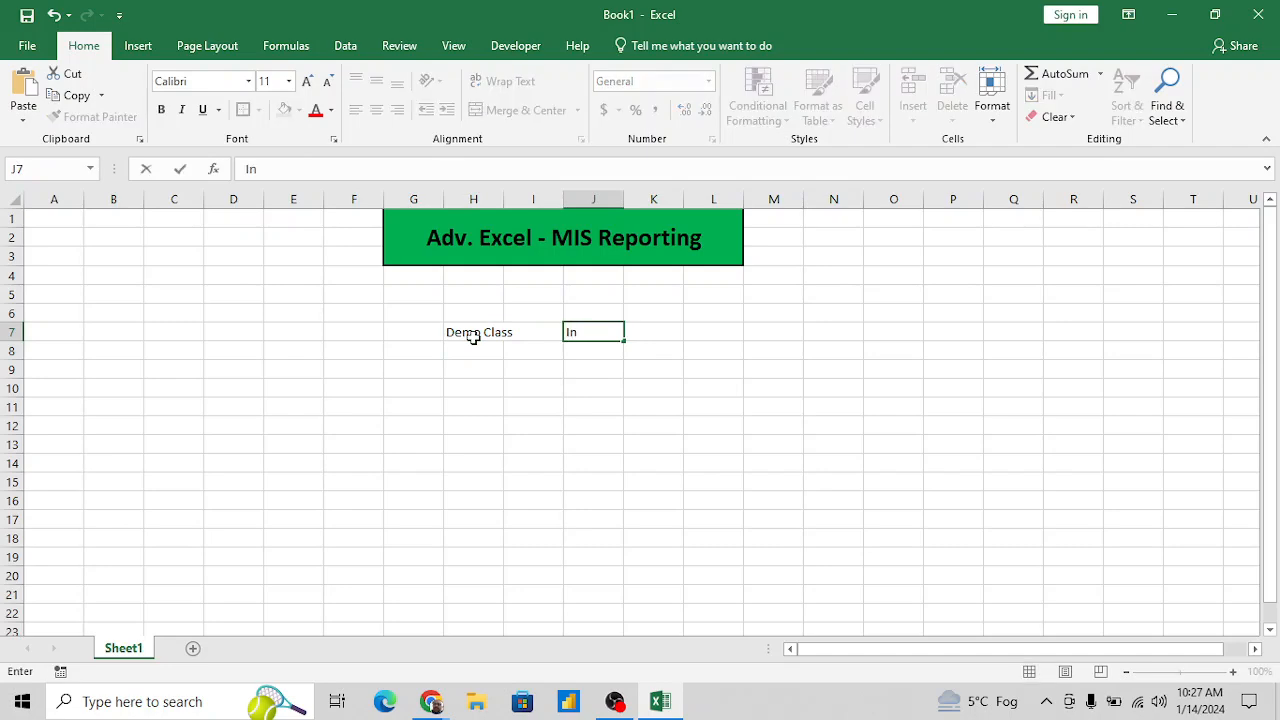
pyautogui.write('tro Class')
pyautogui.press('Return')
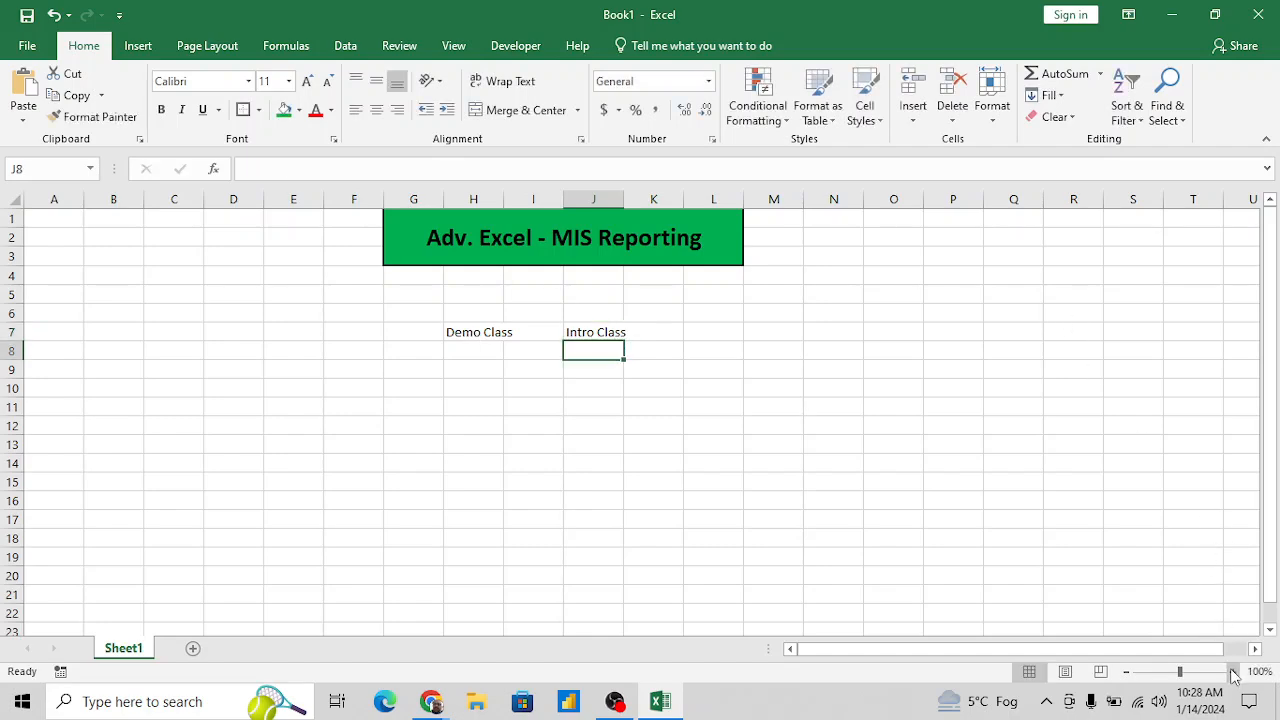
pyautogui.click(1234, 673)
pyautogui.click(1234, 673)
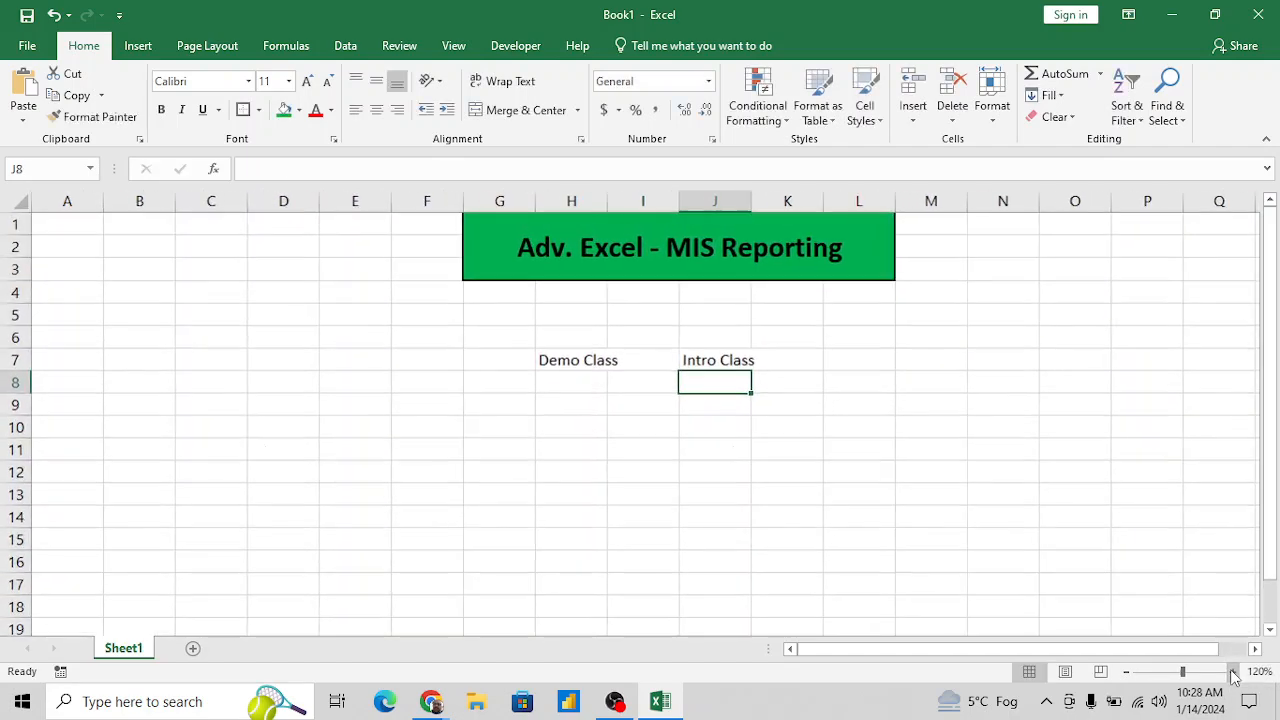
pyautogui.click(815, 383)
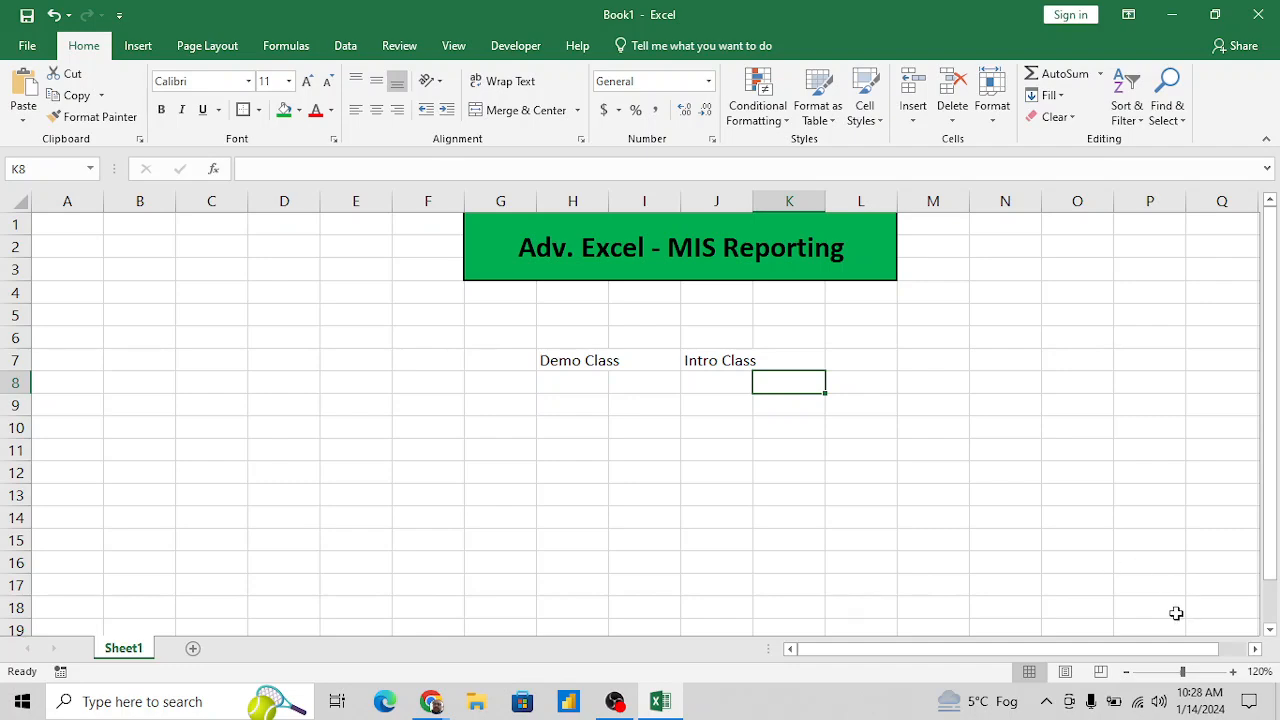
pyautogui.click(1146, 400)
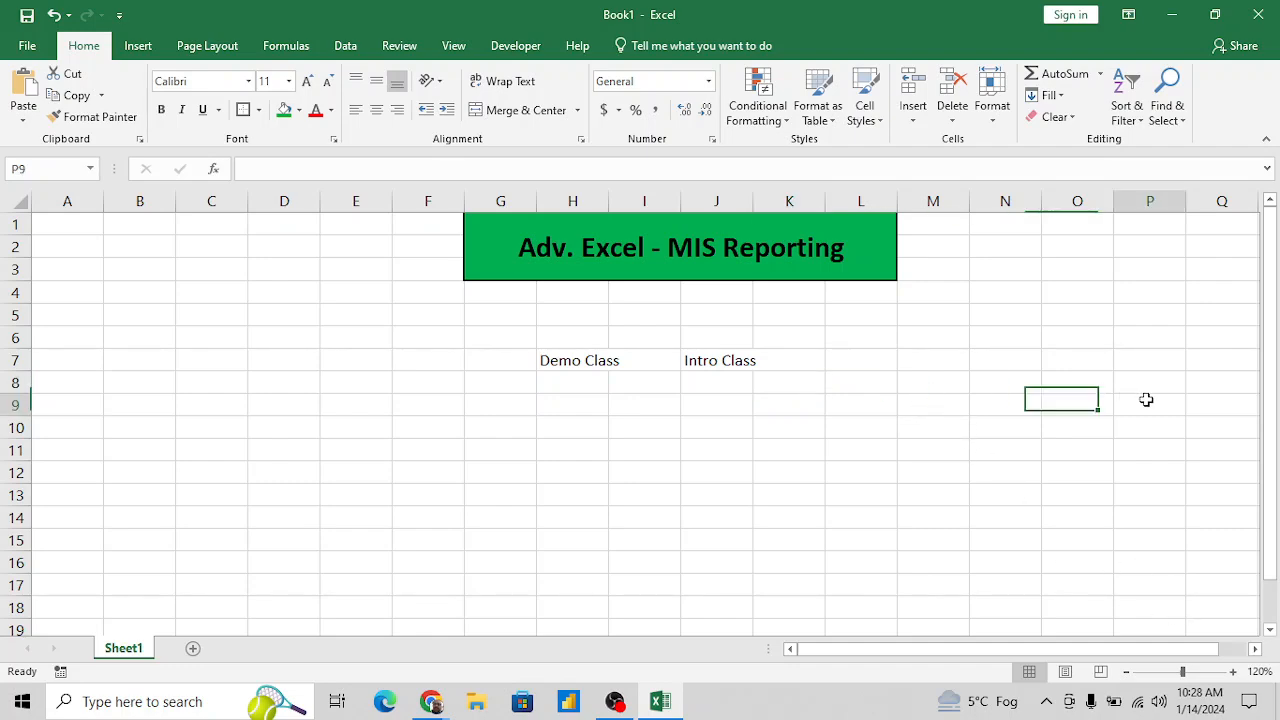
pyautogui.press('Right')
pyautogui.press('Right')
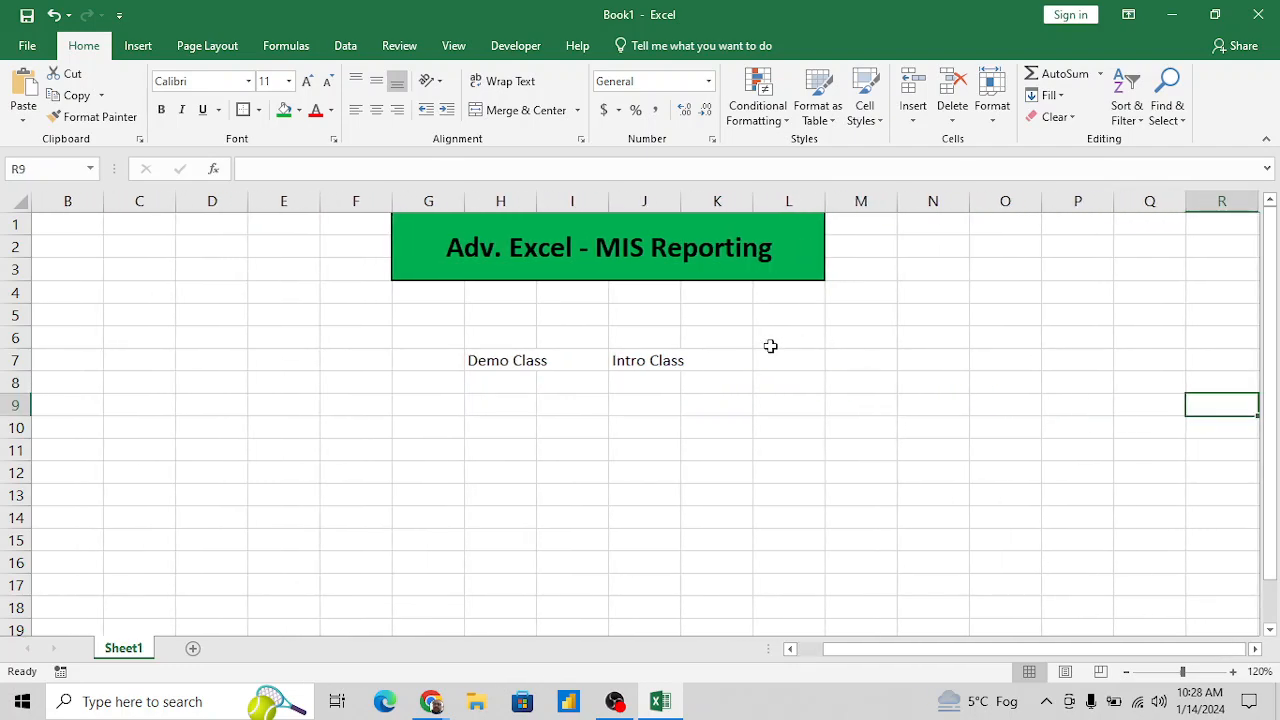
pyautogui.click(513, 377)
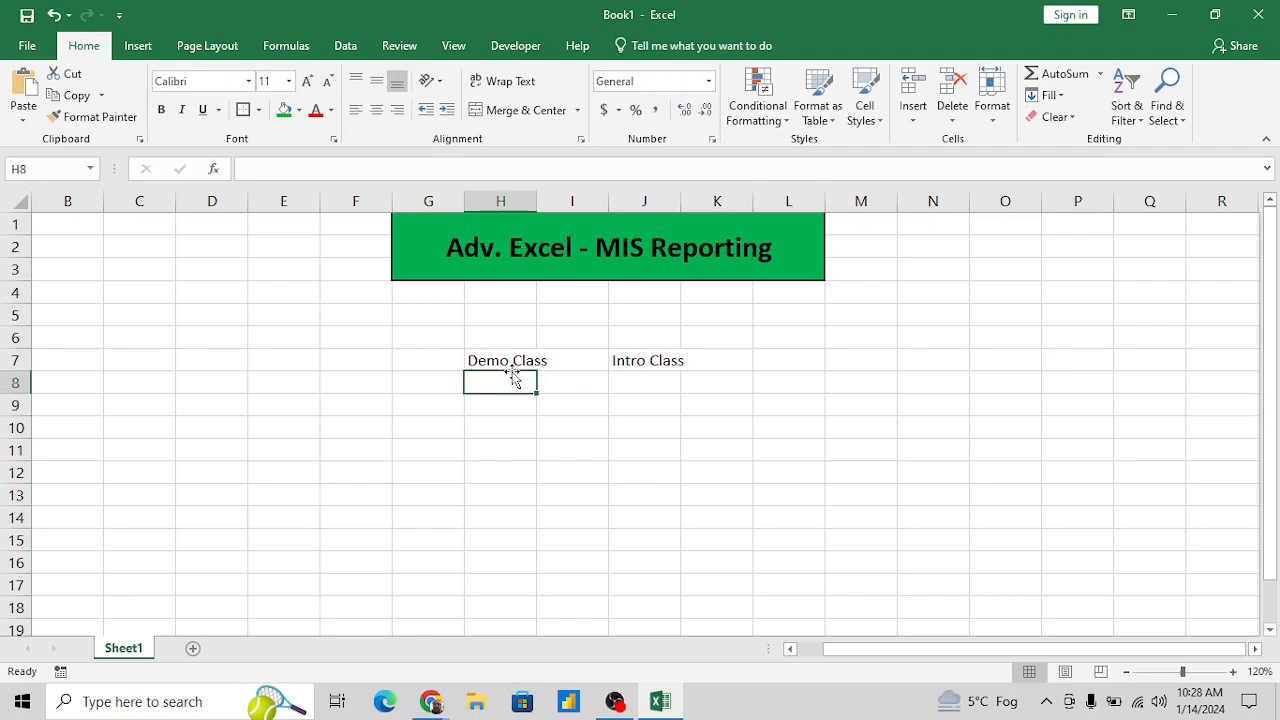
pyautogui.press('Down')
pyautogui.press('Up')
pyautogui.press('Up')
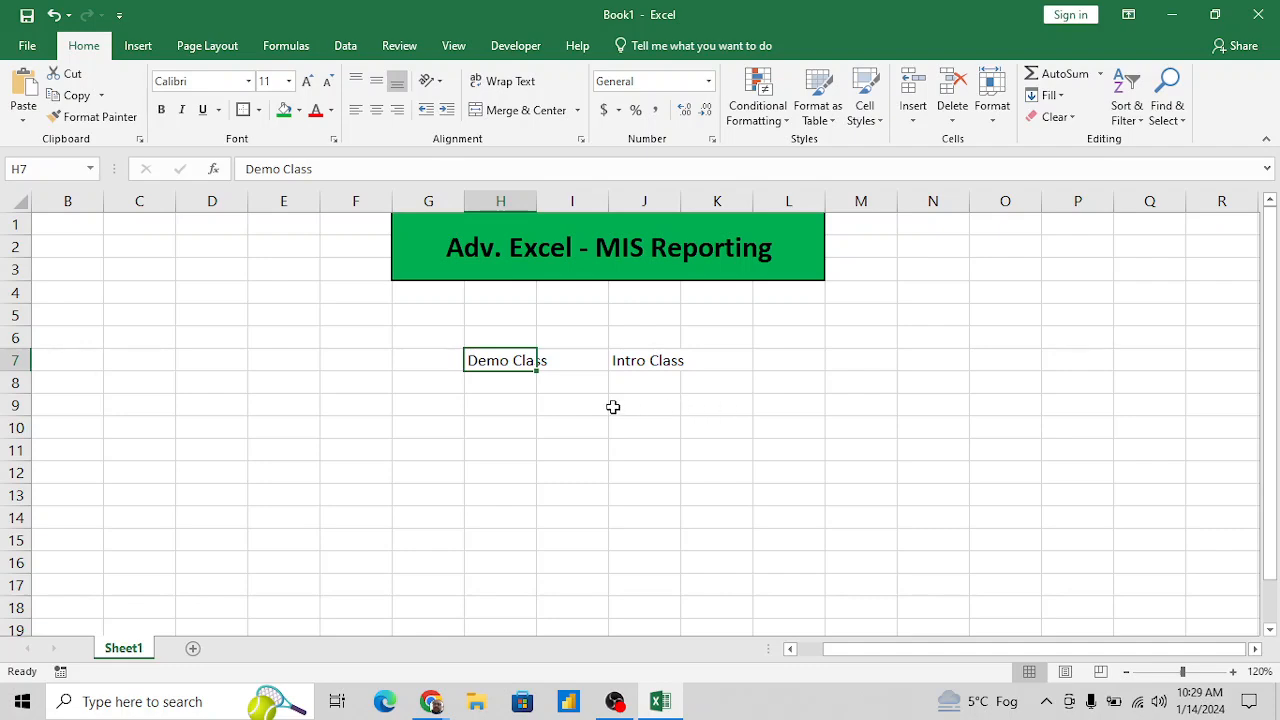
pyautogui.click(571, 361)
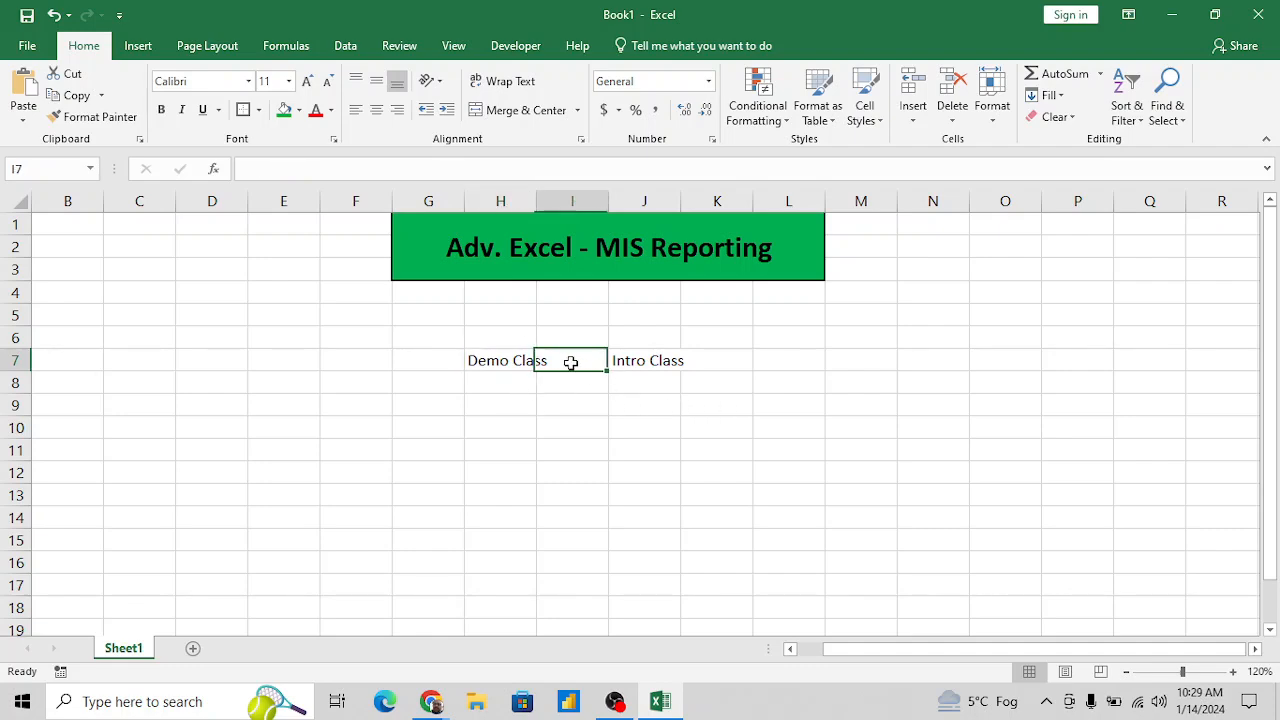
pyautogui.press('Up')
pyautogui.press('Up')
pyautogui.click(571, 362)
pyautogui.press('Down')
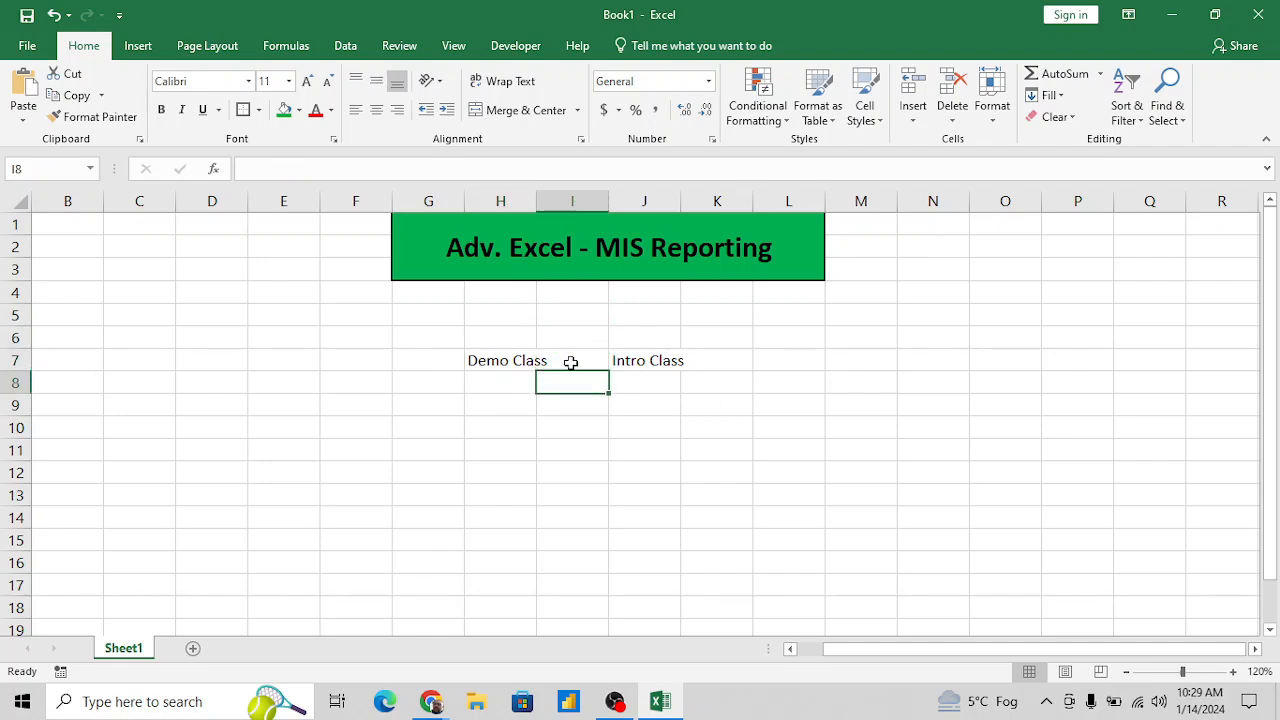
# - Clear the contents of cells H7 through J7
pyautogui.press('Left')
pyautogui.press('Up')
pyautogui.hotkey('shift', 'Right')
pyautogui.hotkey('shift', 'Right')
pyautogui.press('Delete')
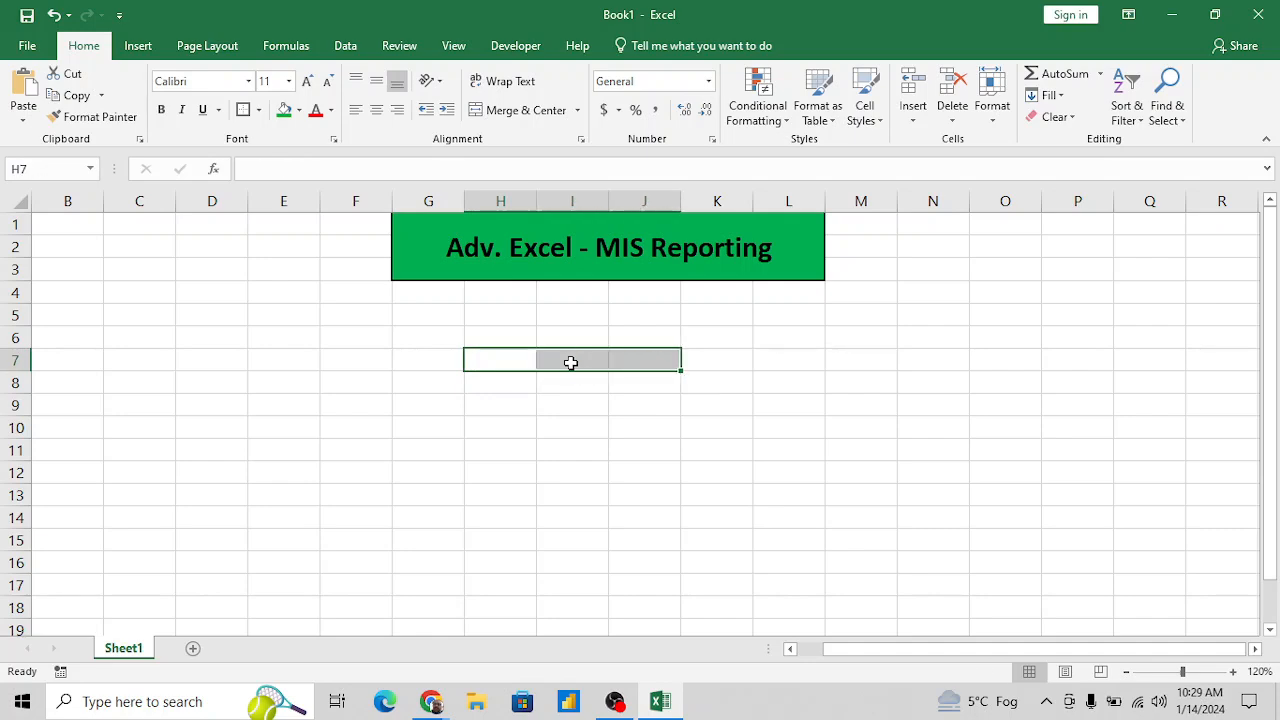
pyautogui.press('Left')
pyautogui.press('Right')
pyautogui.press('Right')
pyautogui.press('Left')
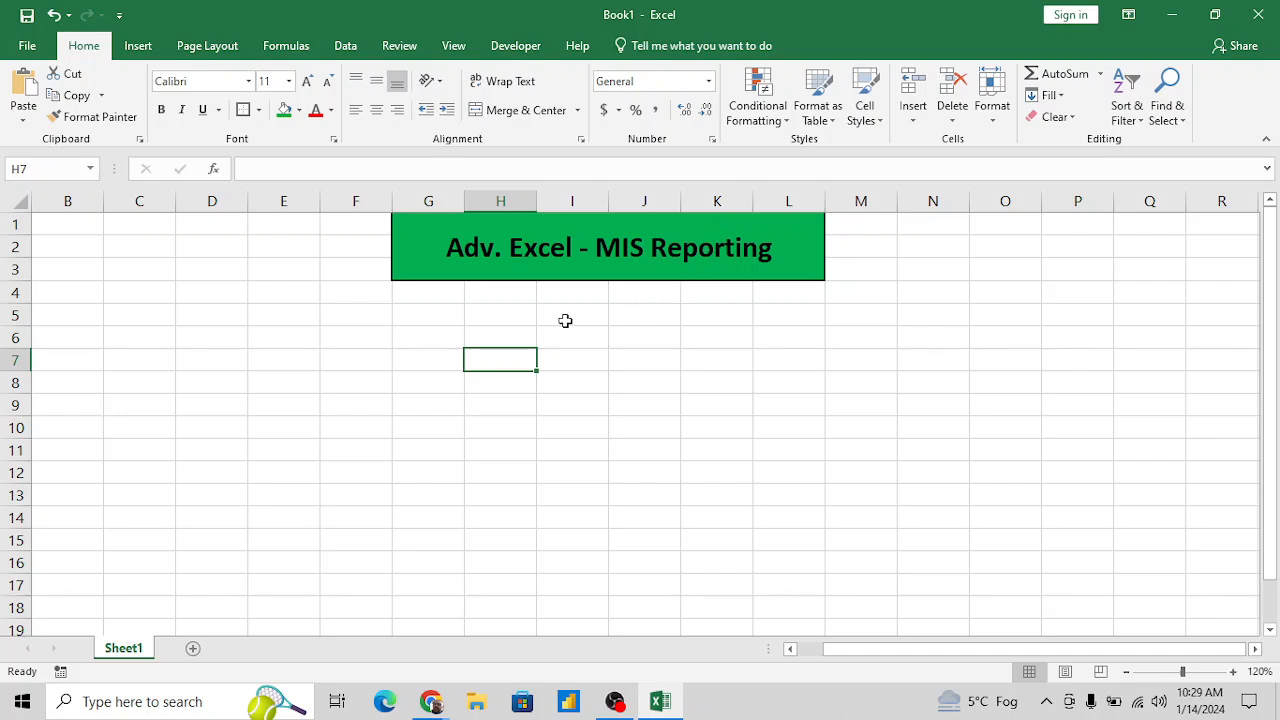
# - Enter the heading "MIS Reporting" in cell H6
pyautogui.click(494, 336)
pyautogui.write('MIS')
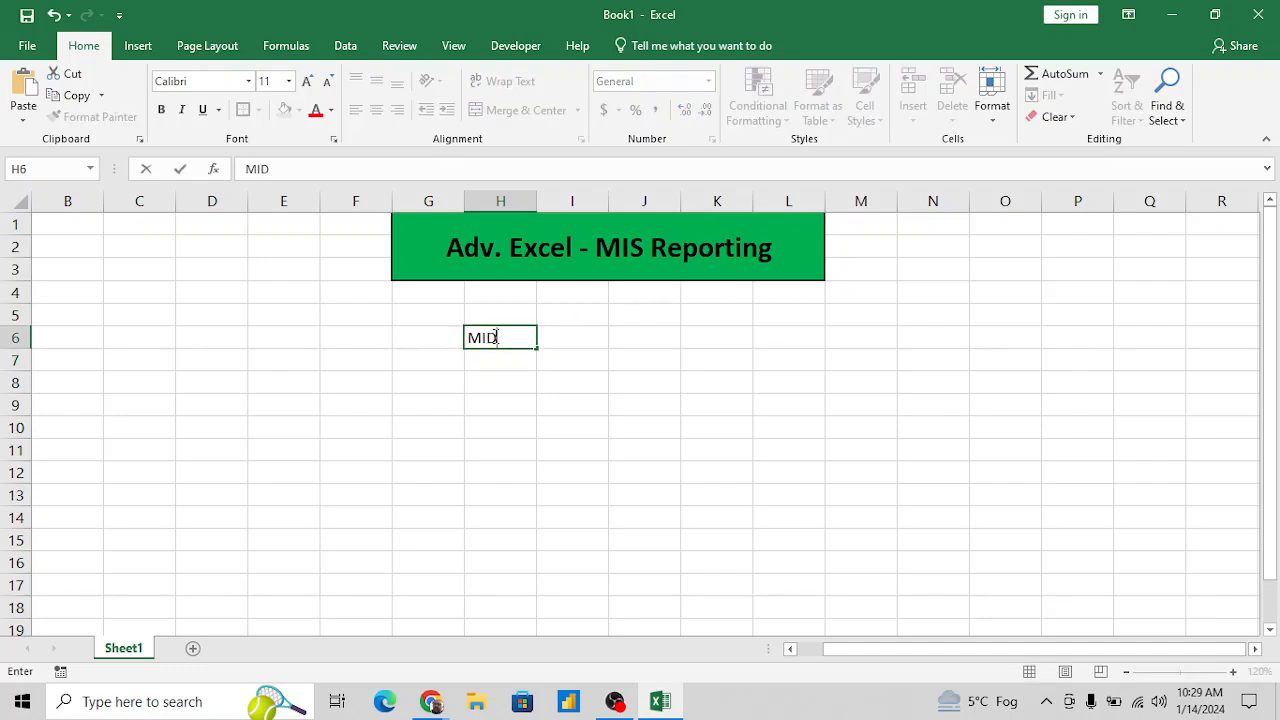
pyautogui.press('BackSpace')
pyautogui.write('S Repori')
pyautogui.write('ing')
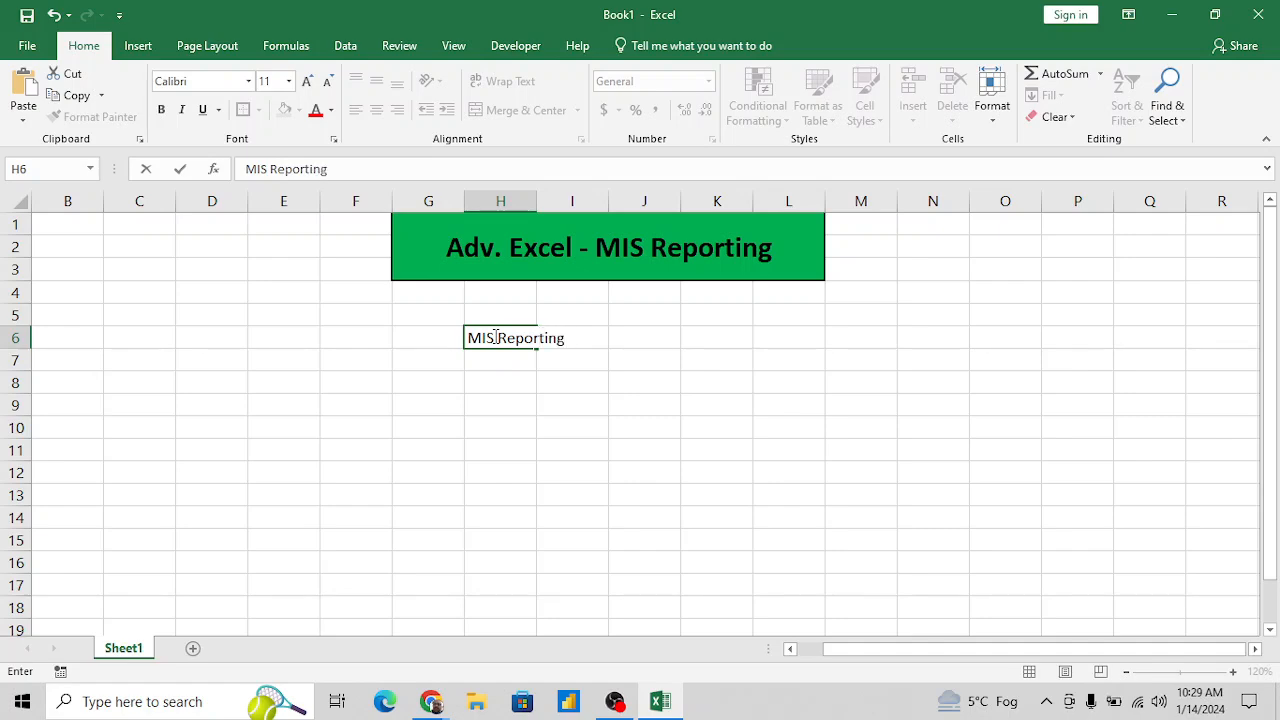
pyautogui.press('Return')
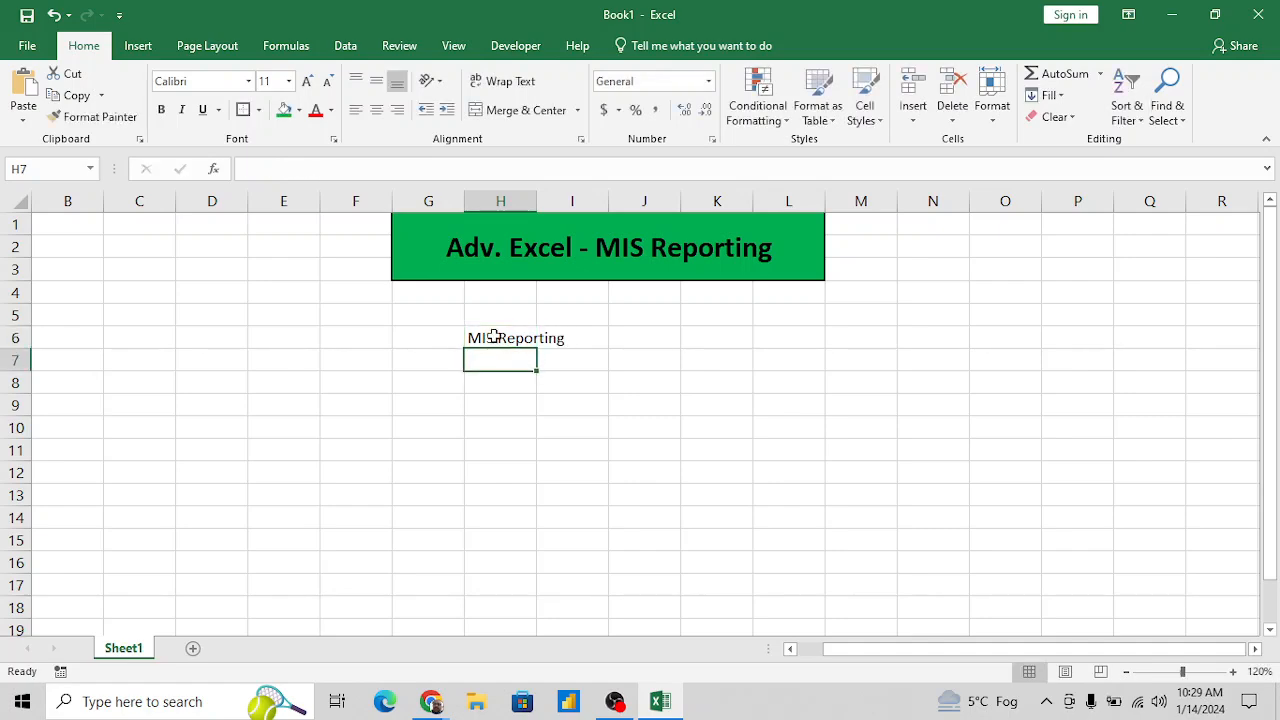
# - Enter the letters M, I and S in cells H8, H9 and H10, one letter per row
pyautogui.press('Return')
pyautogui.write('M')
pyautogui.press('Return')
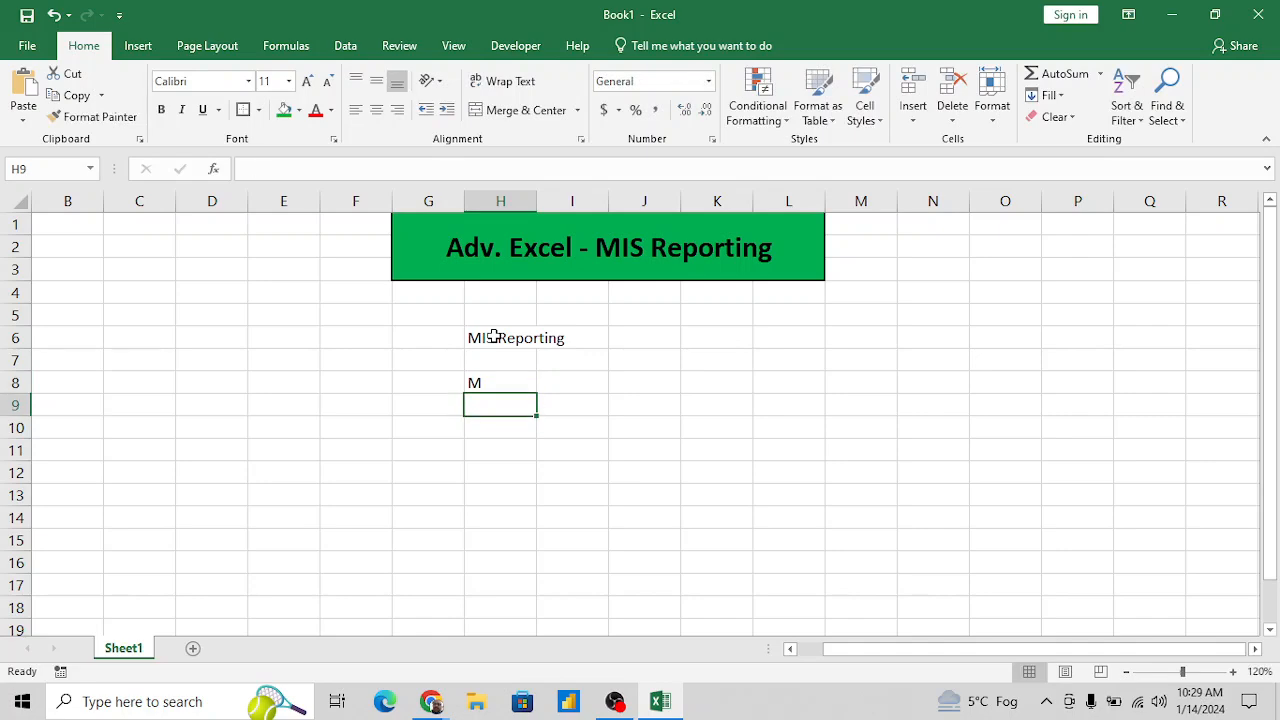
pyautogui.write('I')
pyautogui.press('Return')
pyautogui.write('S')
pyautogui.press('Return')
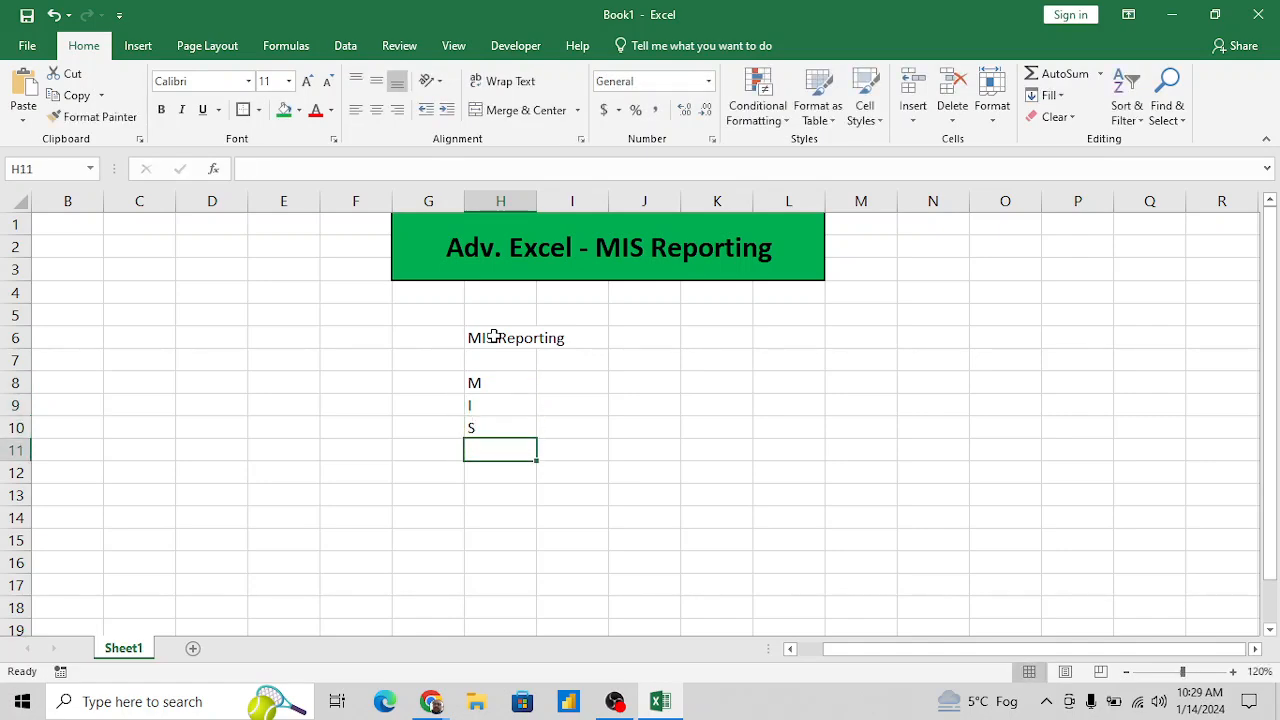
pyautogui.press('Up')
pyautogui.press('Up')
pyautogui.press('Up')
pyautogui.press('Right')
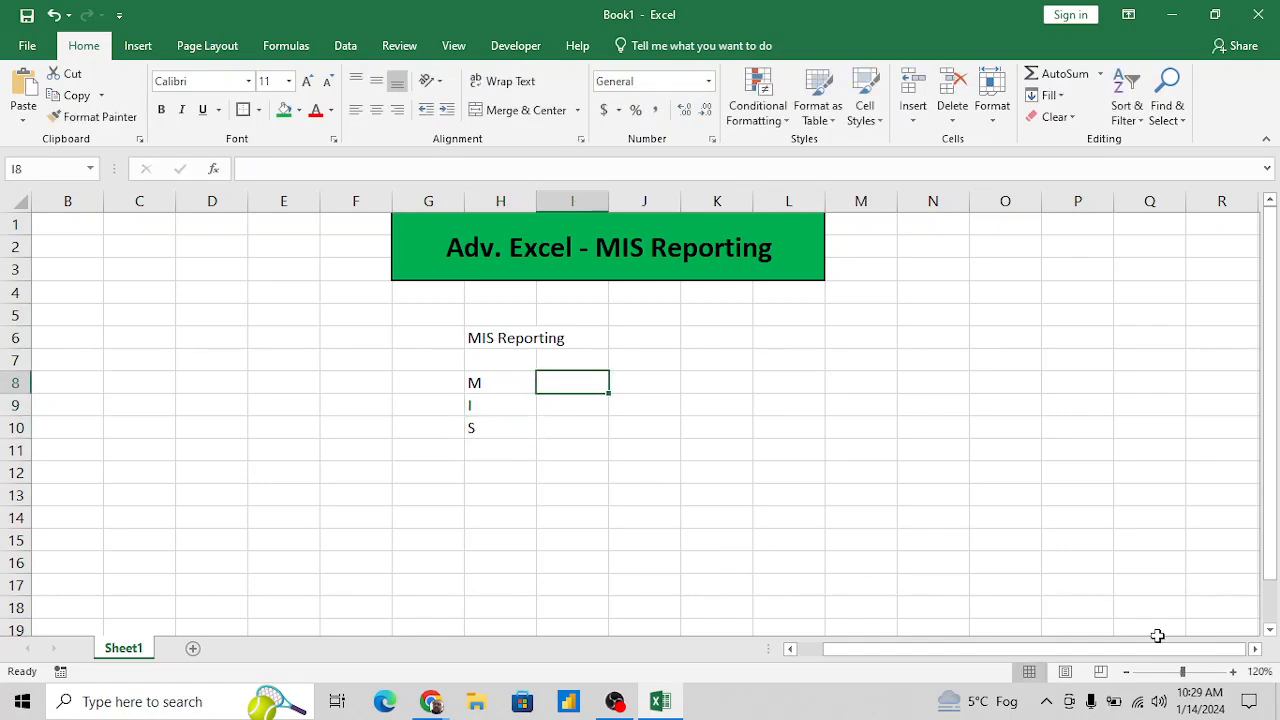
pyautogui.click(1234, 673)
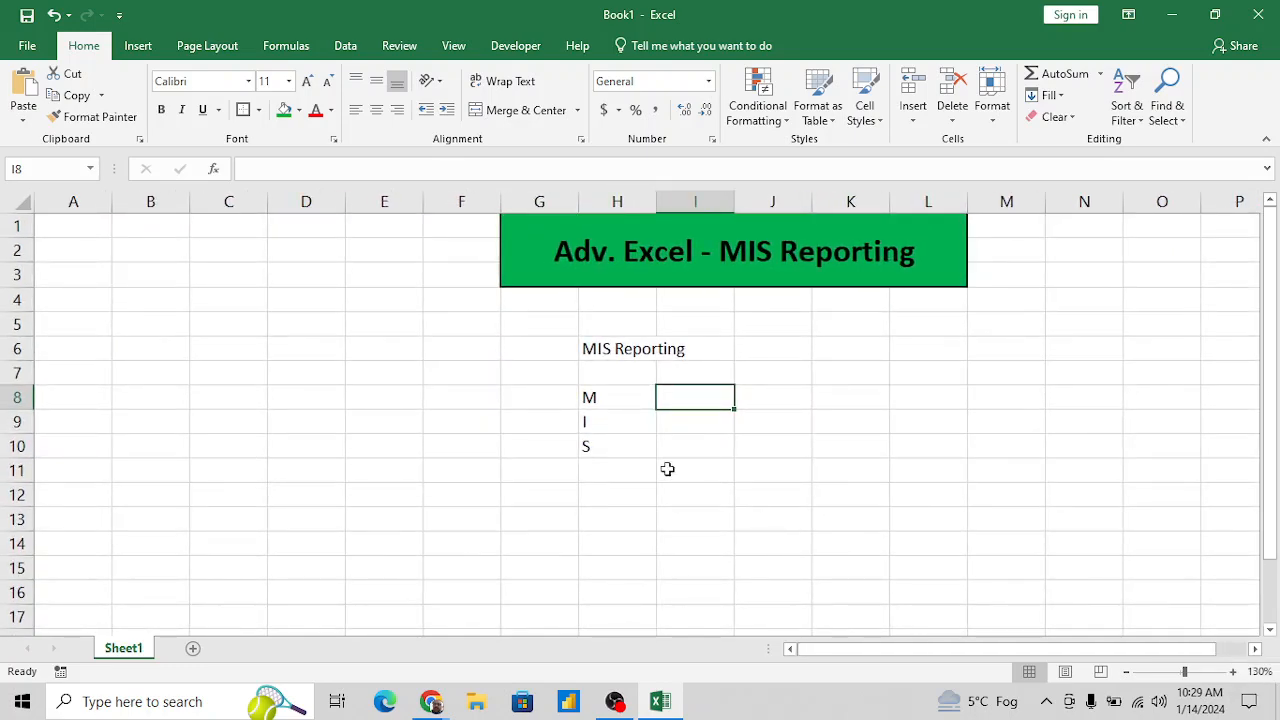
pyautogui.press('super')
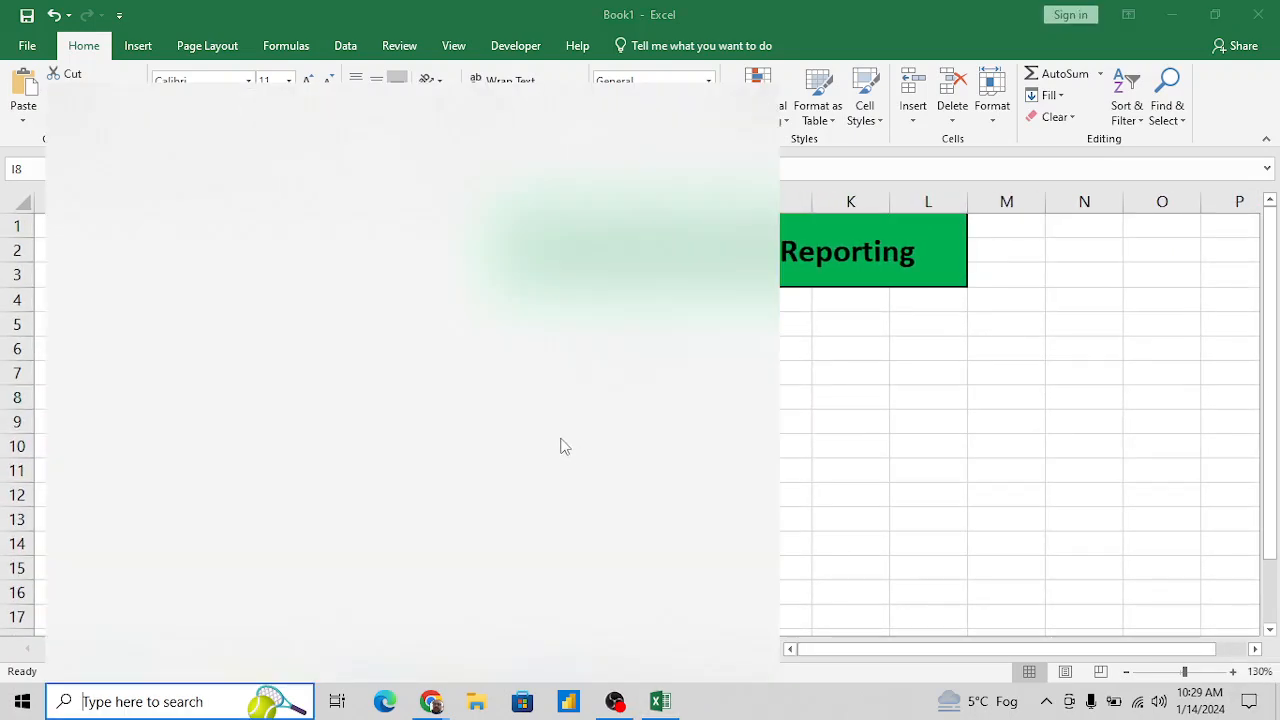
pyautogui.click(908, 428)
pyautogui.moveTo(908, 428); pyautogui.dragTo(826, 436)
pyautogui.click(764, 445)
pyautogui.hscroll(3, 764, 445)
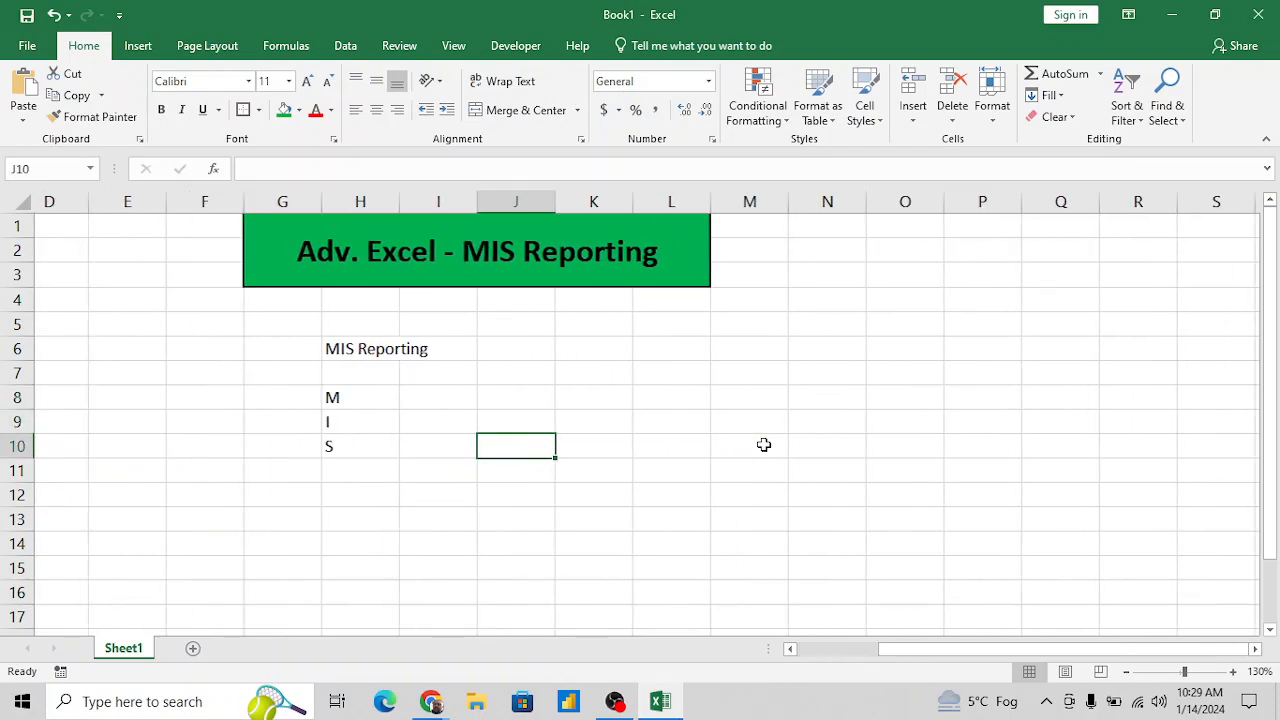
pyautogui.hscroll(-2, 764, 445)
# - Spell out the letters beside them by entering Management, Information and System in cells I8, I9 and I10
pyautogui.click(632, 403)
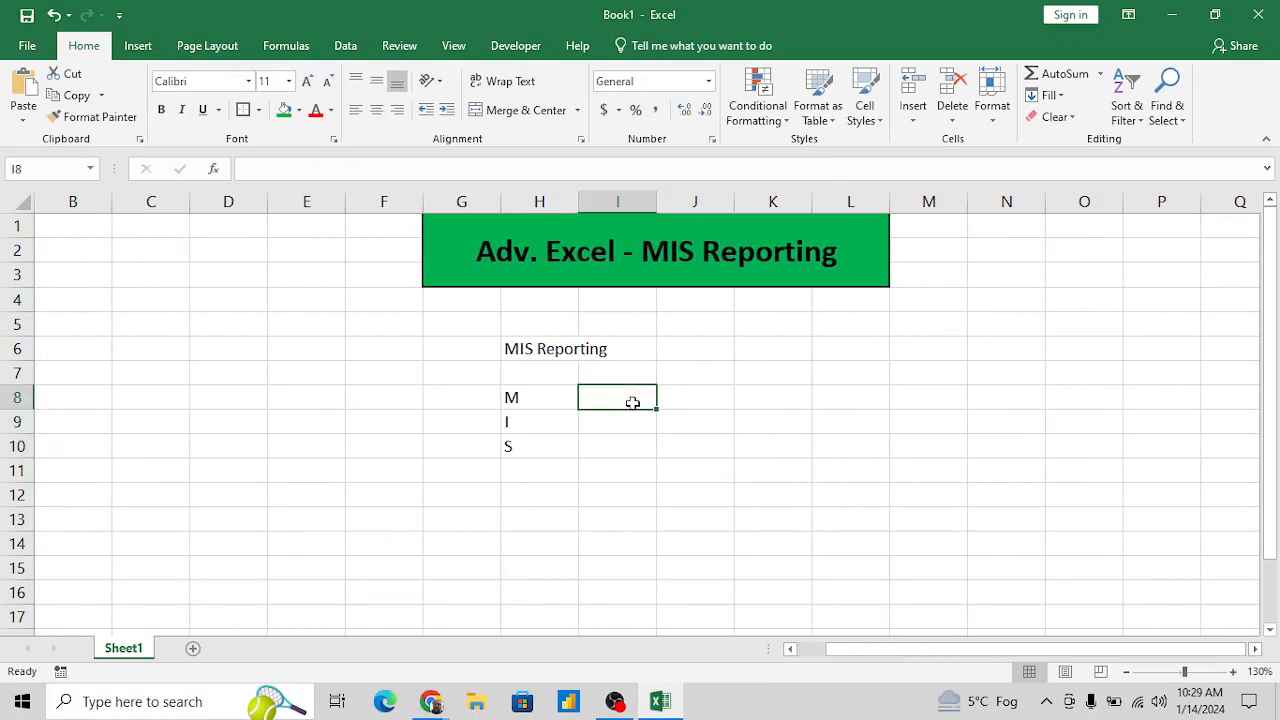
pyautogui.write('M')
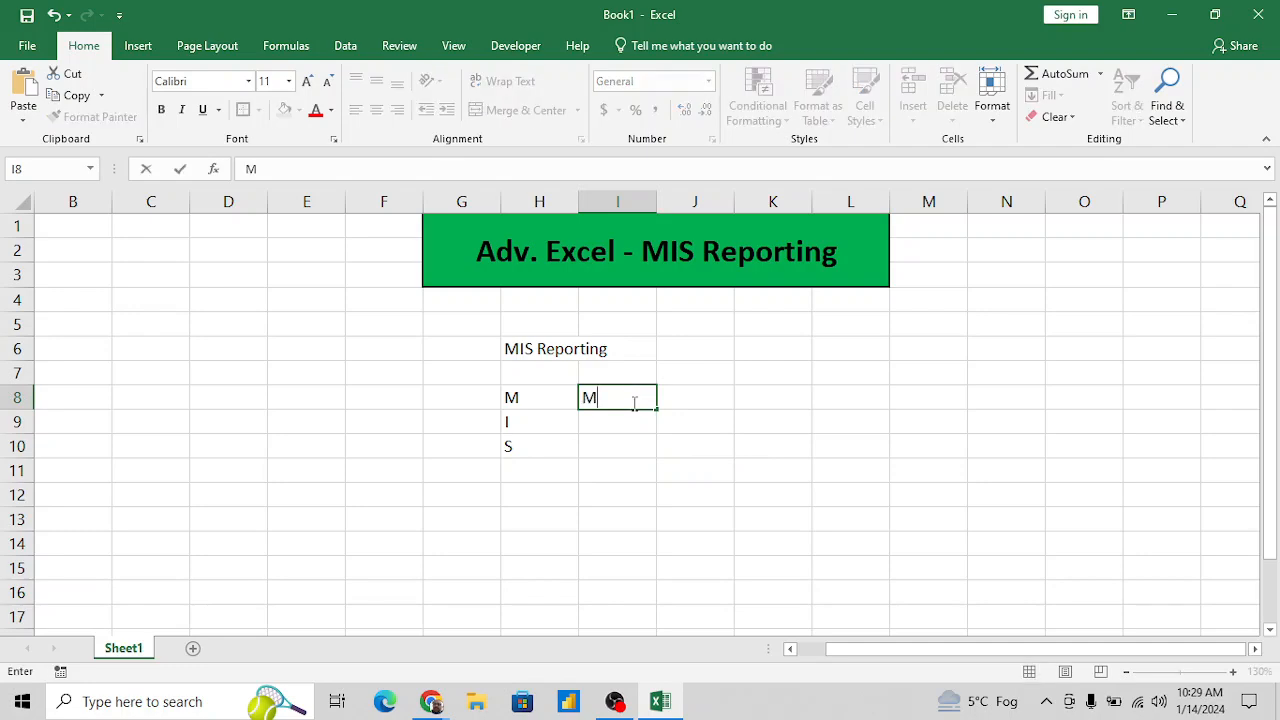
pyautogui.write('anagement')
pyautogui.press('Return')
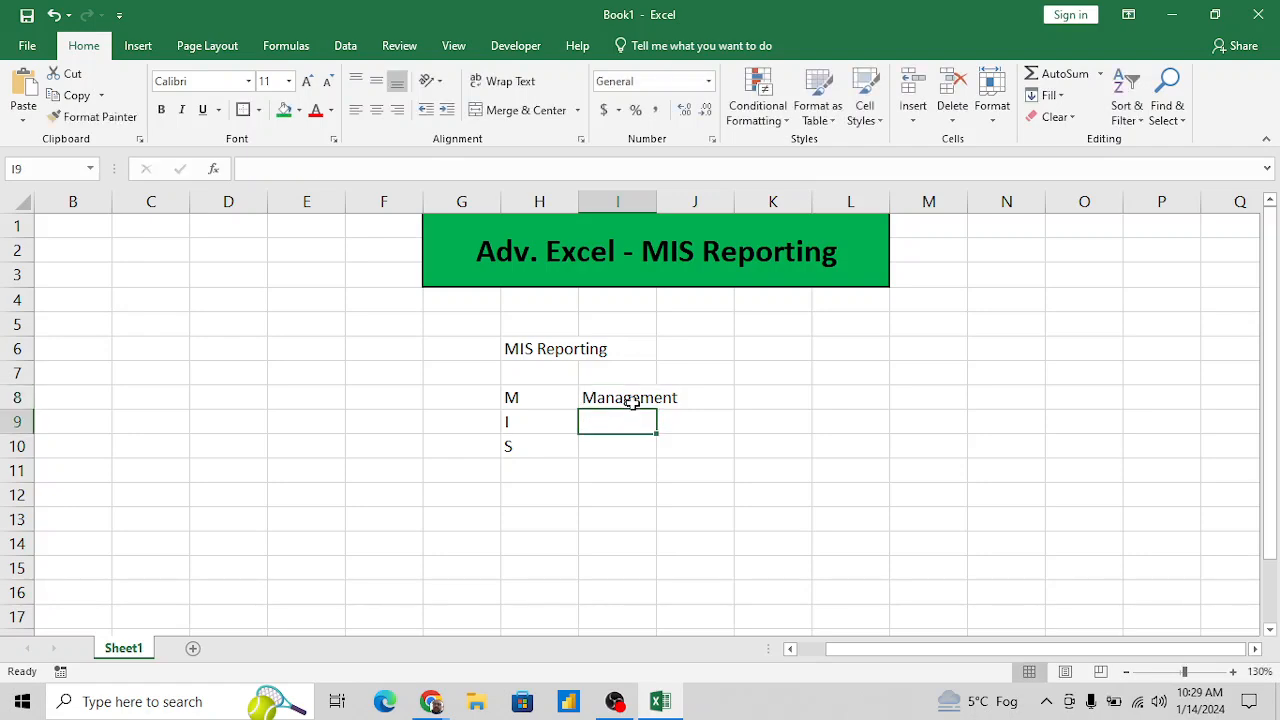
pyautogui.write('Information')
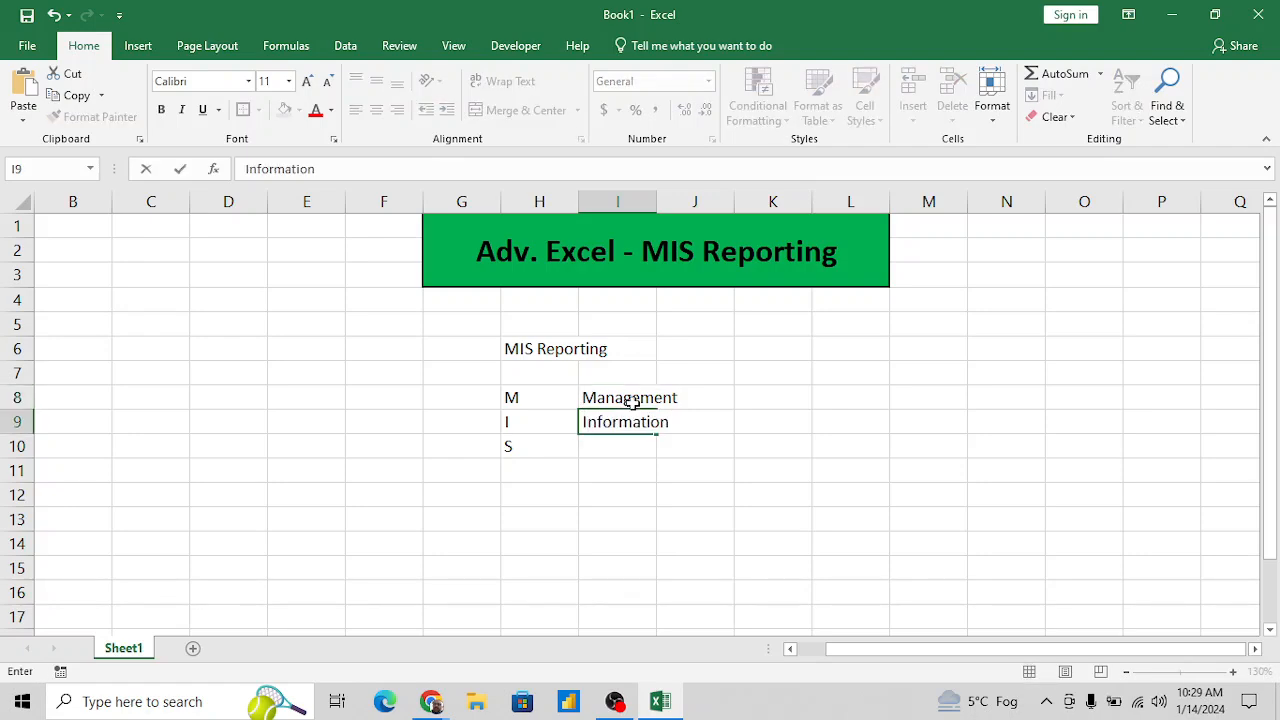
pyautogui.press('Return')
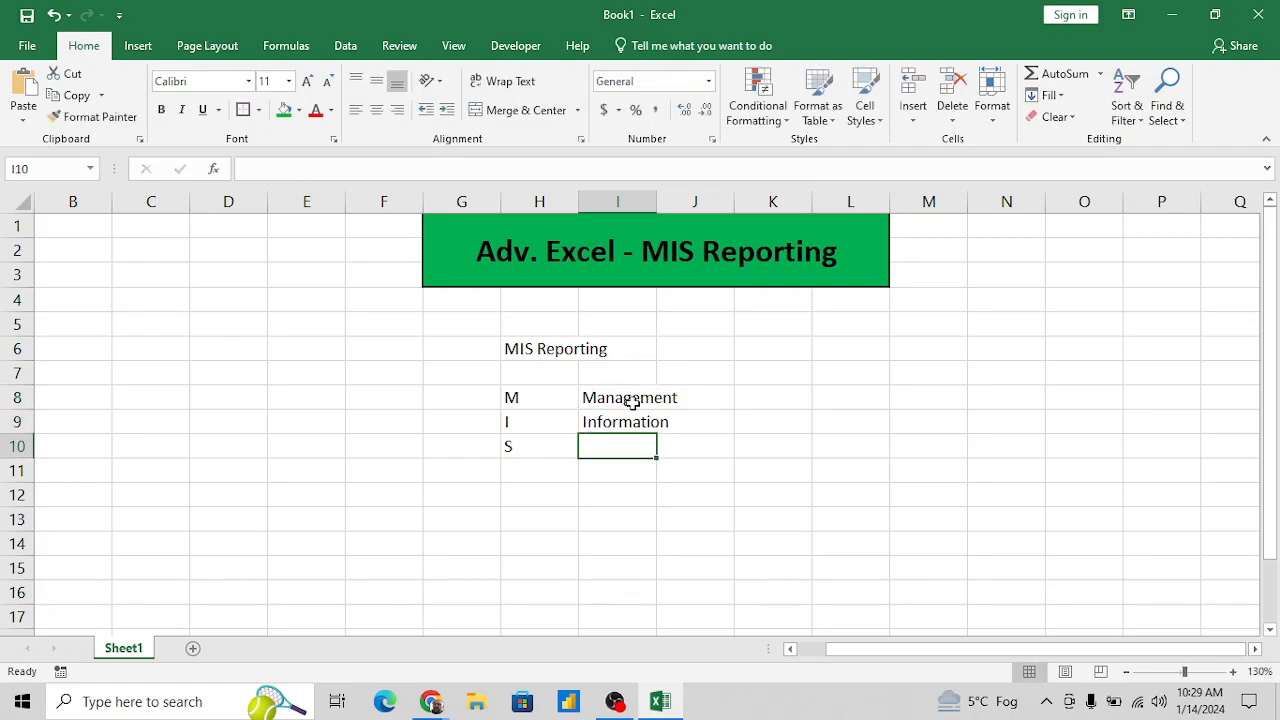
pyautogui.write('System')
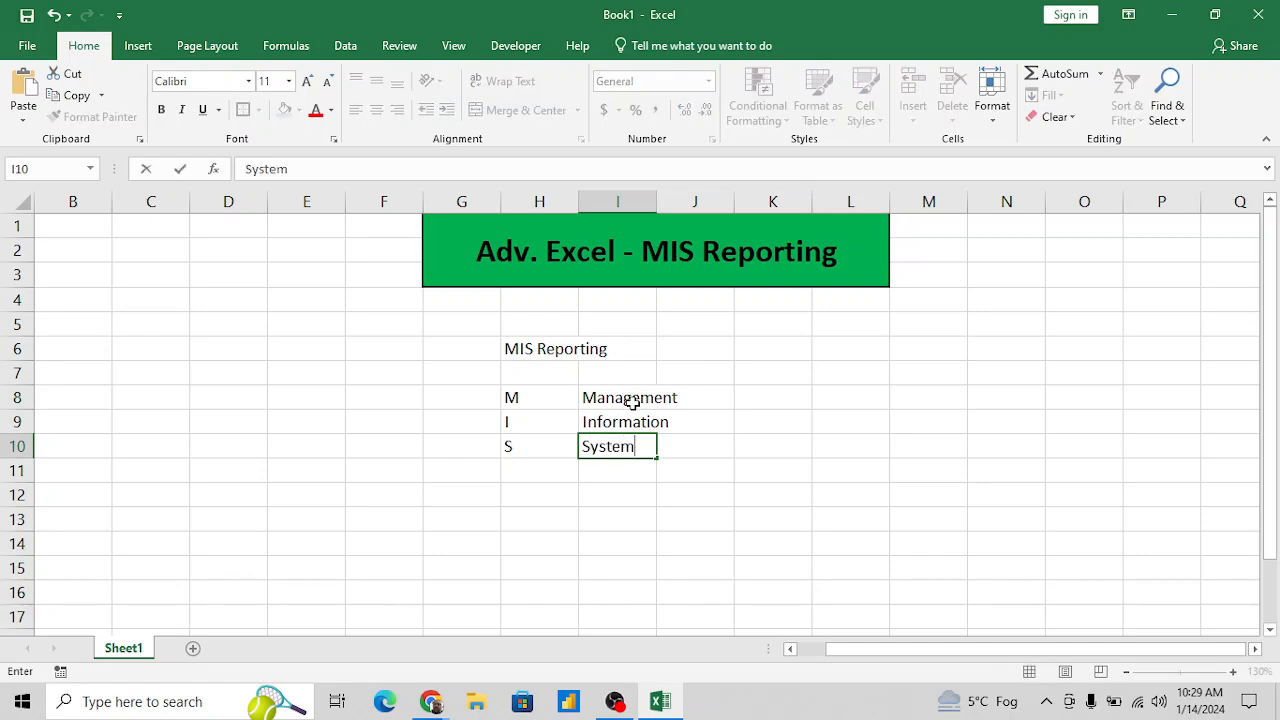
pyautogui.press('Return')
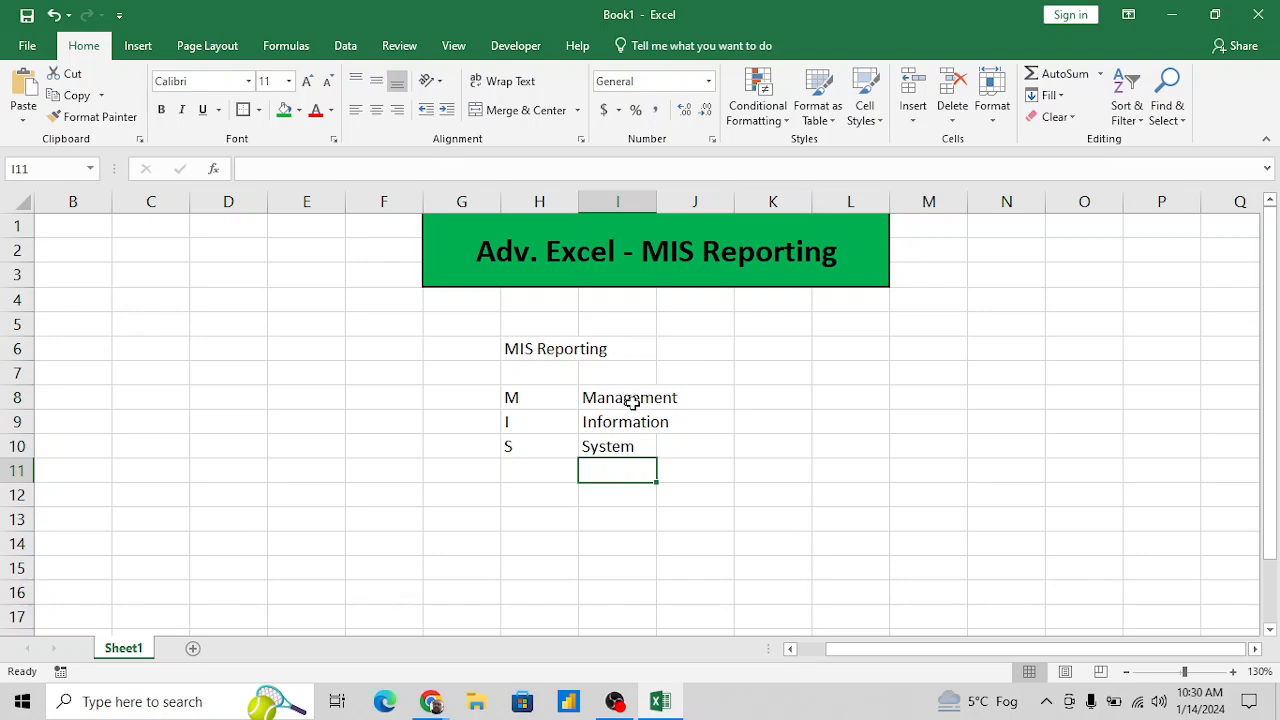
pyautogui.click(562, 402)
pyautogui.press('Up')
pyautogui.press('Up')
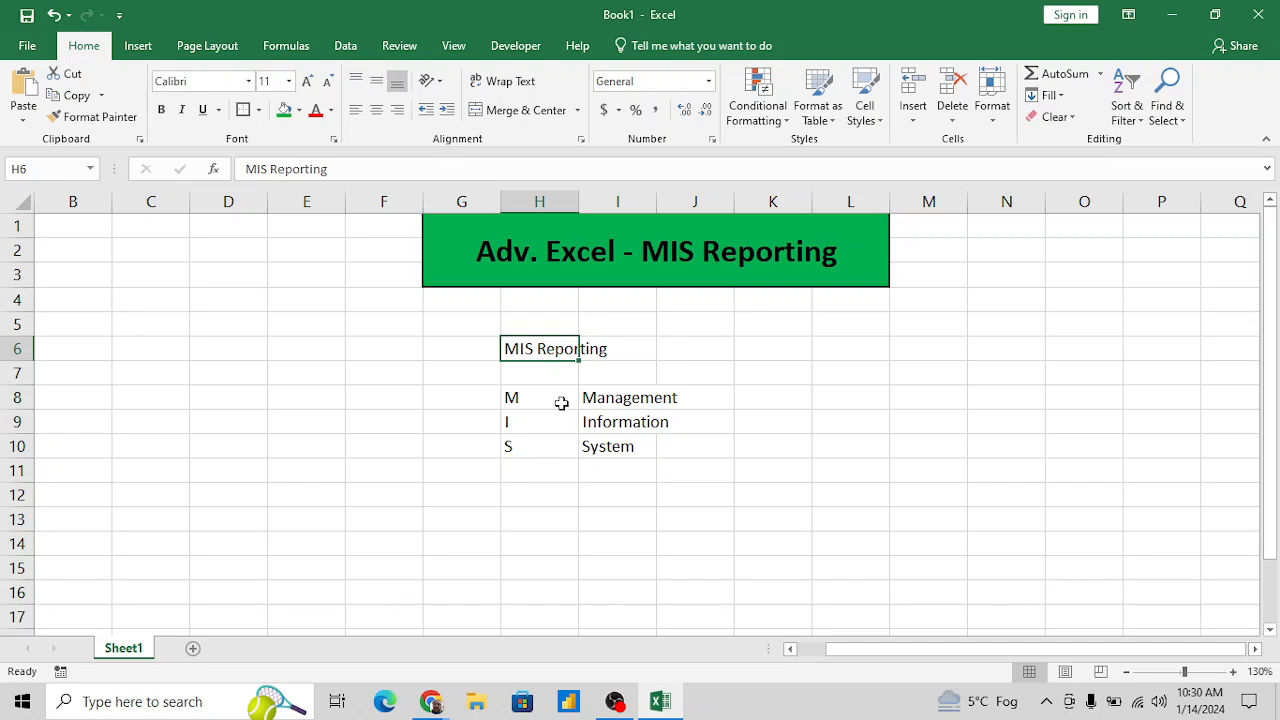
pyautogui.click(534, 473)
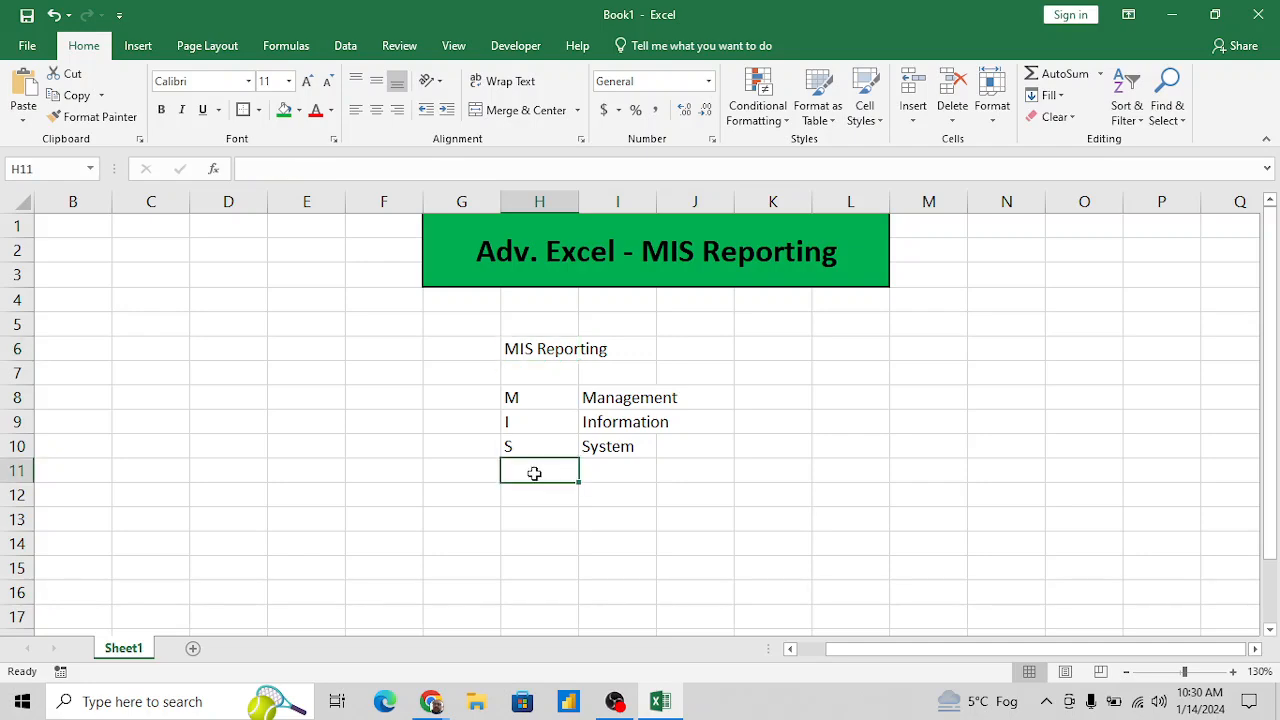
pyautogui.press('Left')
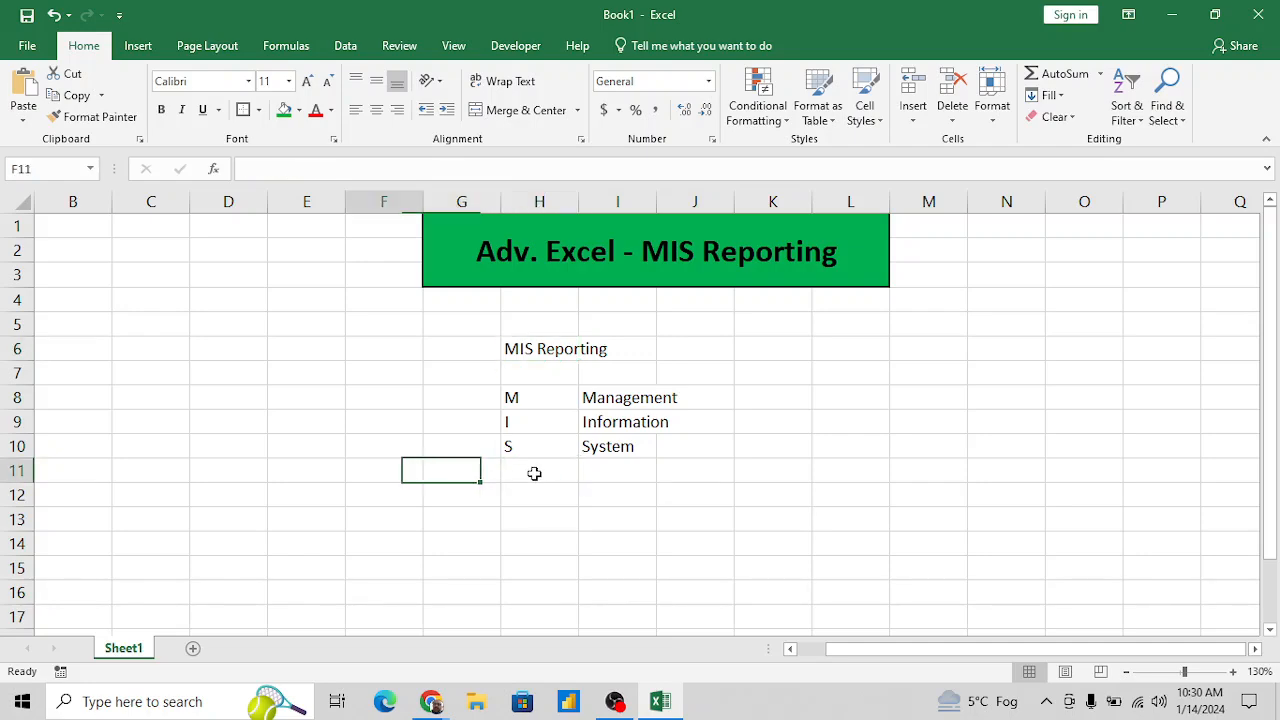
pyautogui.press('Left')
pyautogui.press('Down')
pyautogui.press('Right')
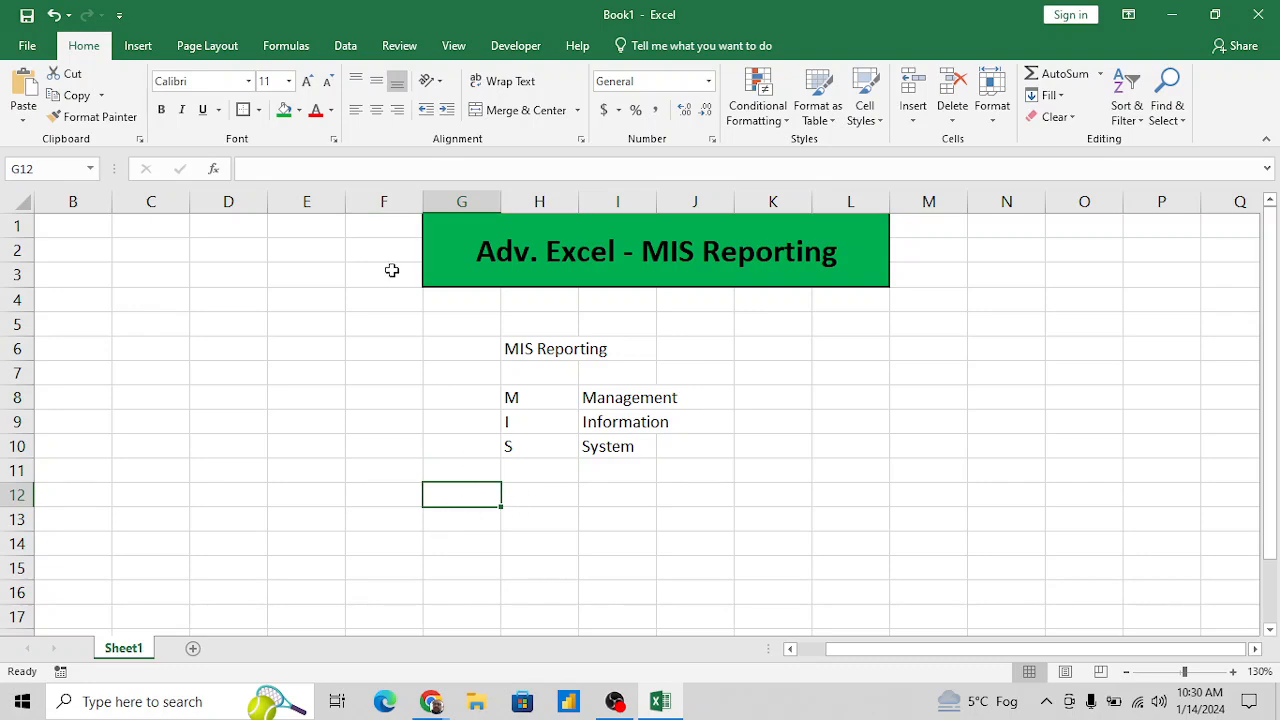
# - Draw a rounded rectangle about 0.59" high and 1.05" wide over cells G12 to H14, below the MIS list
pyautogui.click(138, 46)
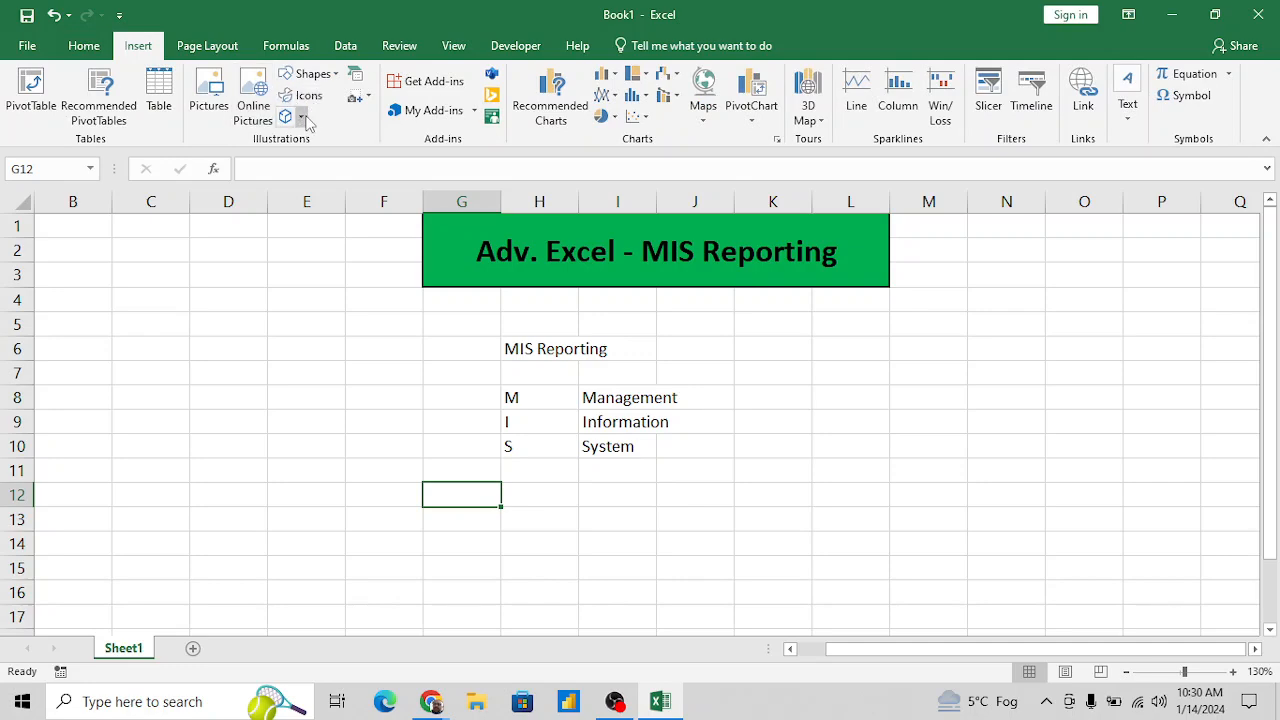
pyautogui.click(336, 78)
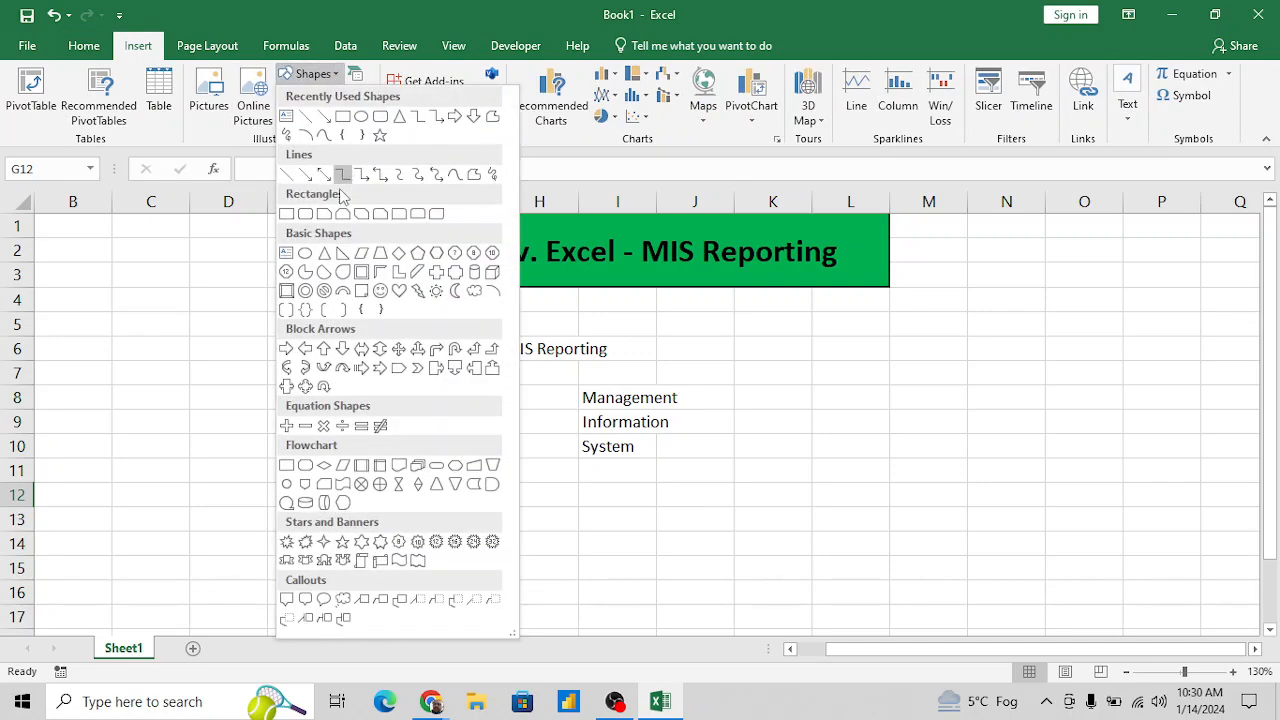
pyautogui.click(306, 216)
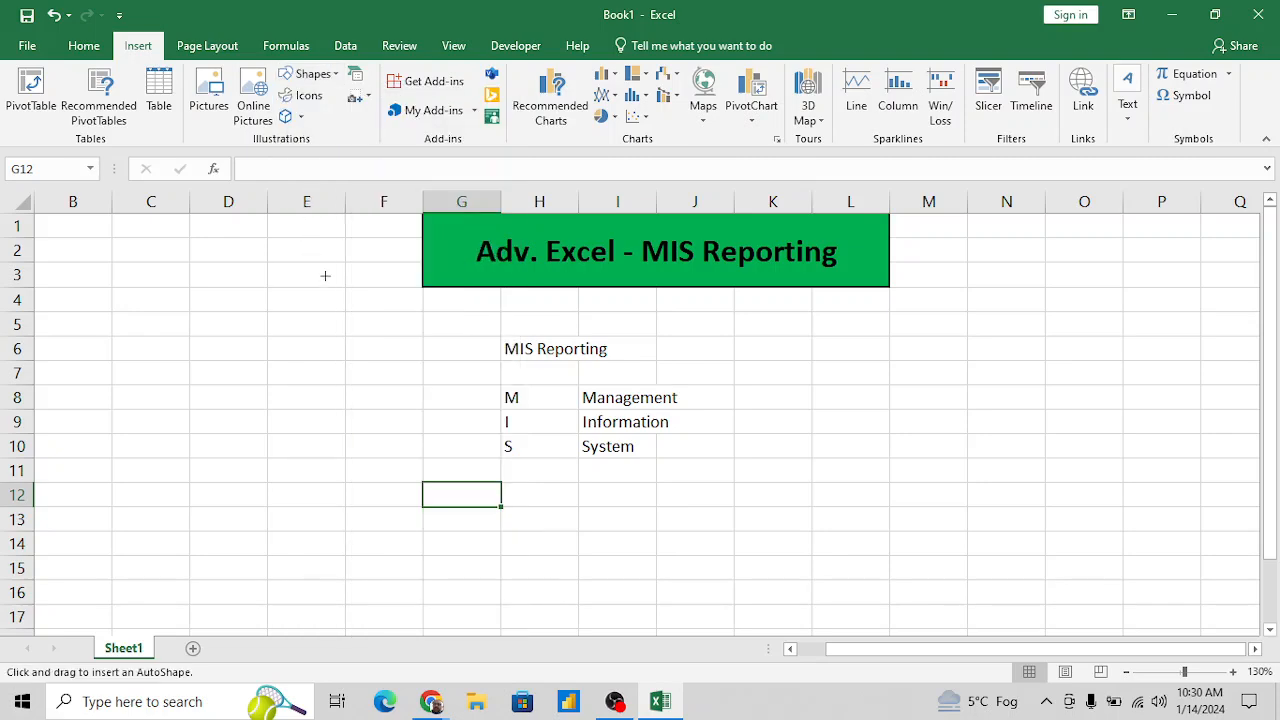
pyautogui.moveTo(427, 487); pyautogui.dragTo(550, 555)
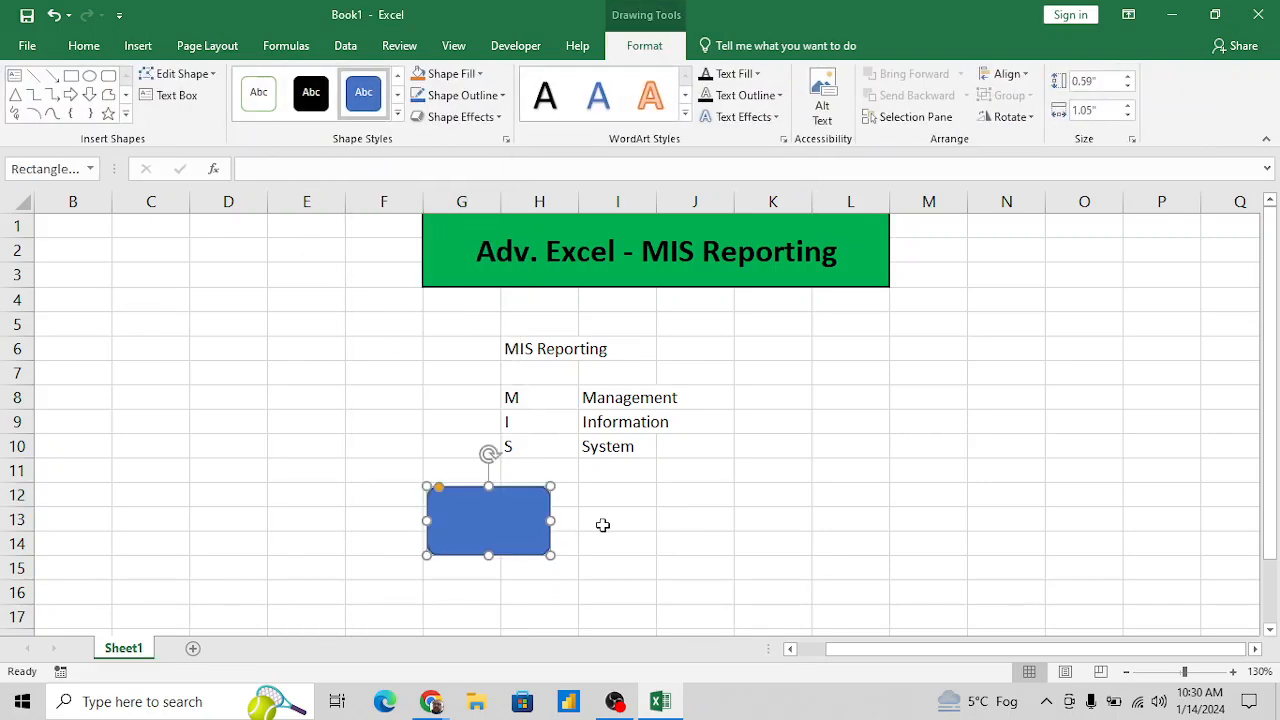
# - Duplicate the rounded rectangle and place the copy over cells L12 to M14, level with the original
pyautogui.hotkey('ctrl', 'd')
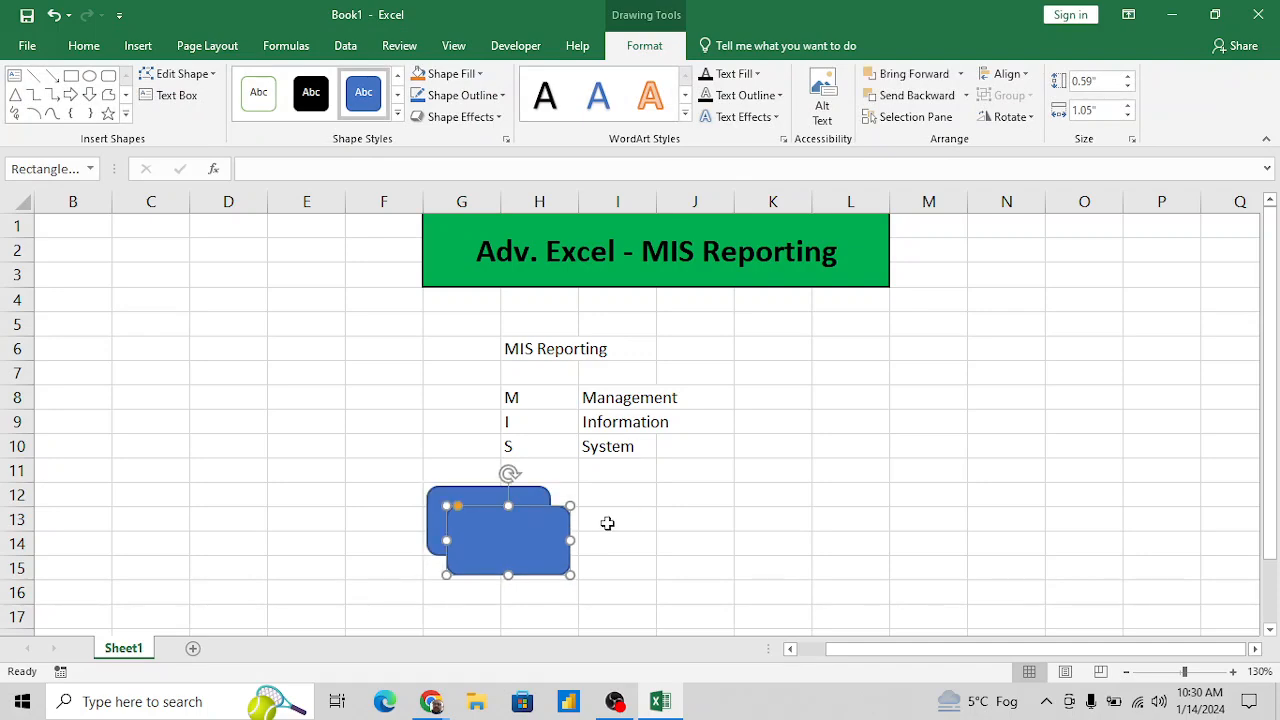
pyautogui.moveTo(560, 534); pyautogui.dragTo(950, 512)
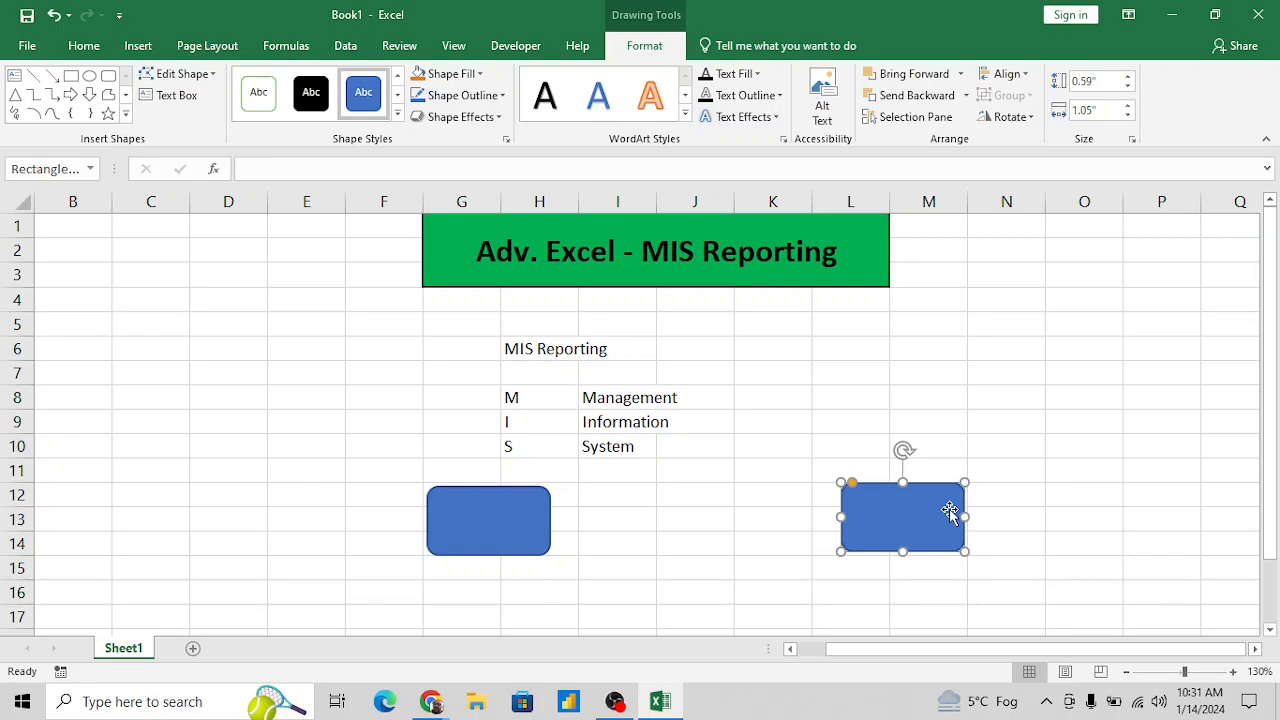
pyautogui.click(873, 468)
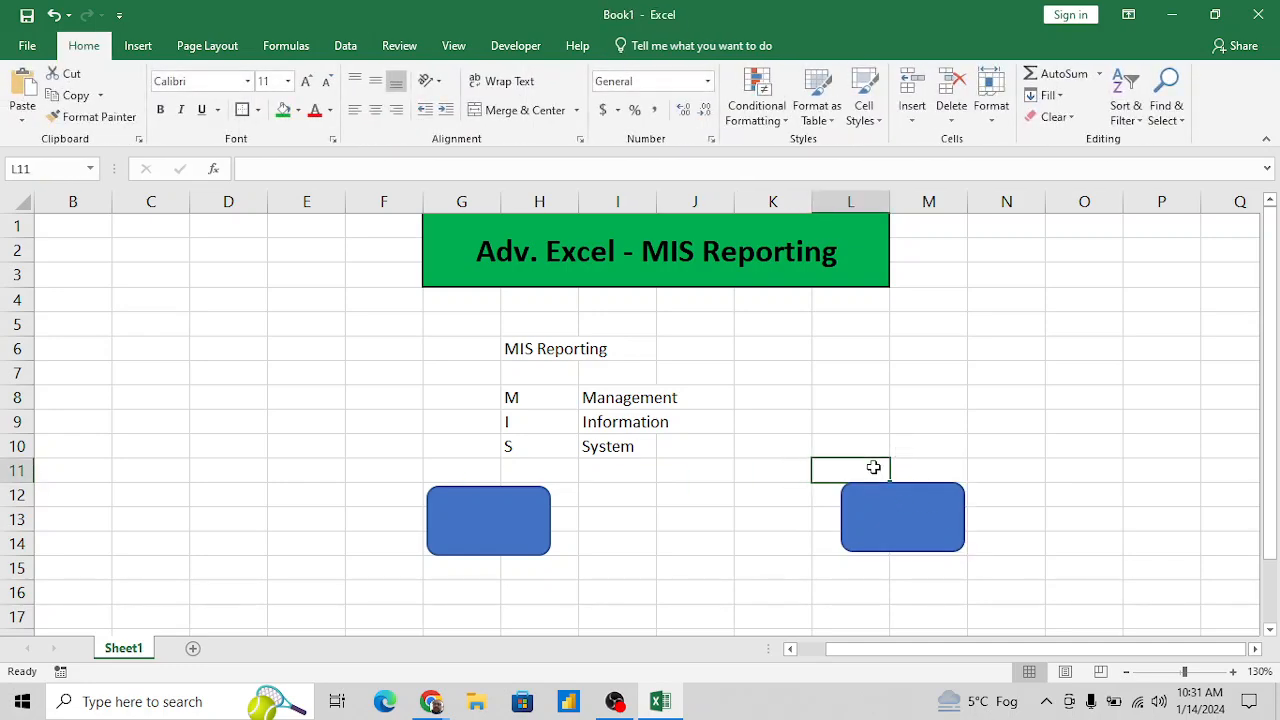
# - Label the two boxes by entering Management in cell M15 and Data in cell G15
pyautogui.click(903, 567)
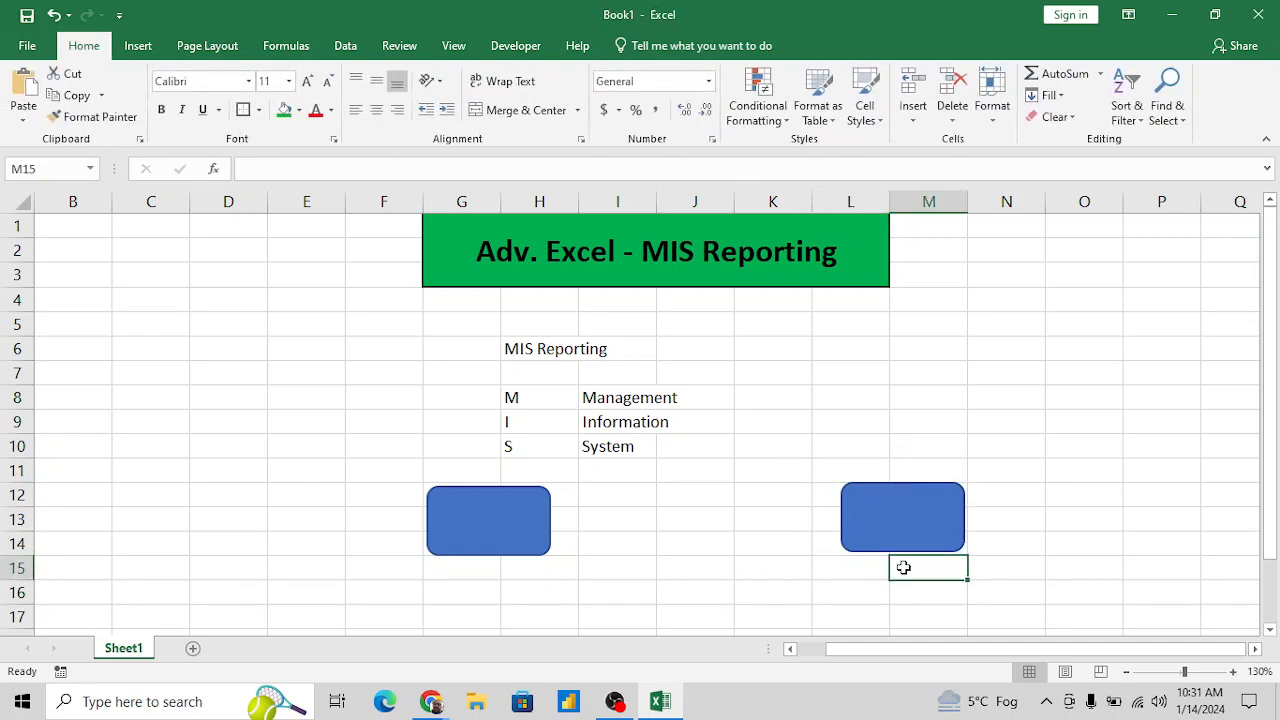
pyautogui.write('Manag')
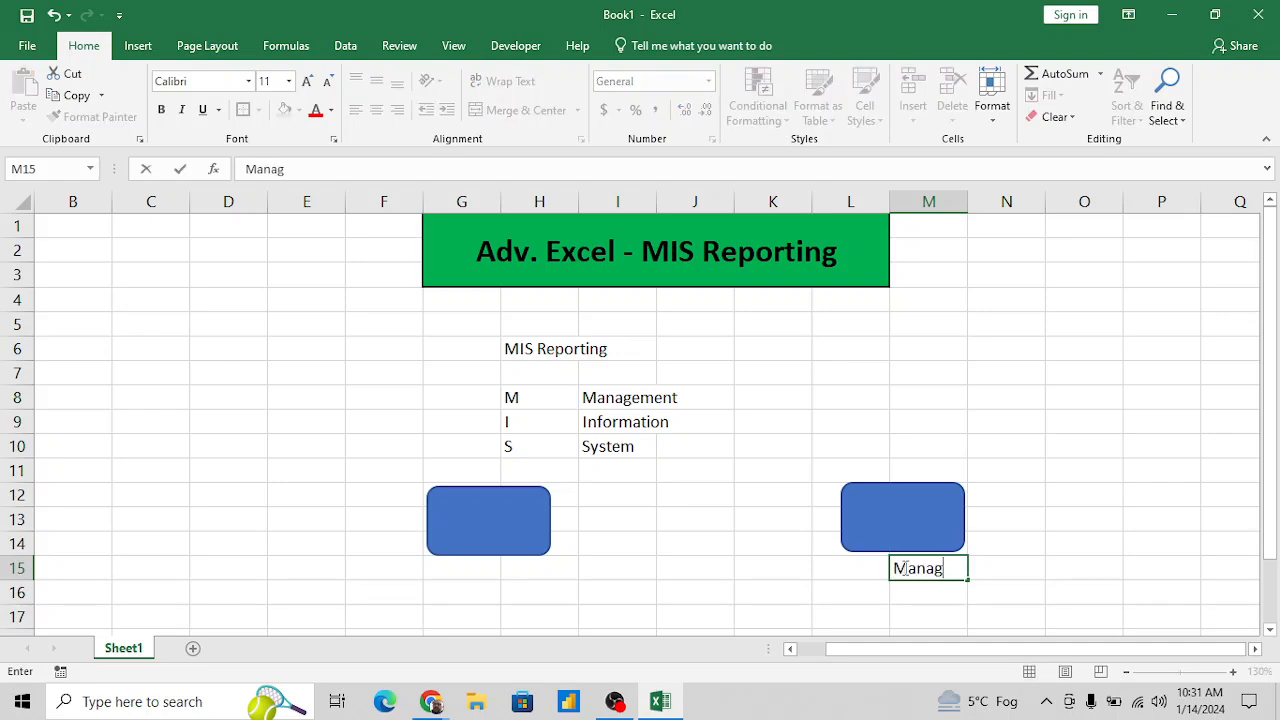
pyautogui.write('ement')
pyautogui.press('Return')
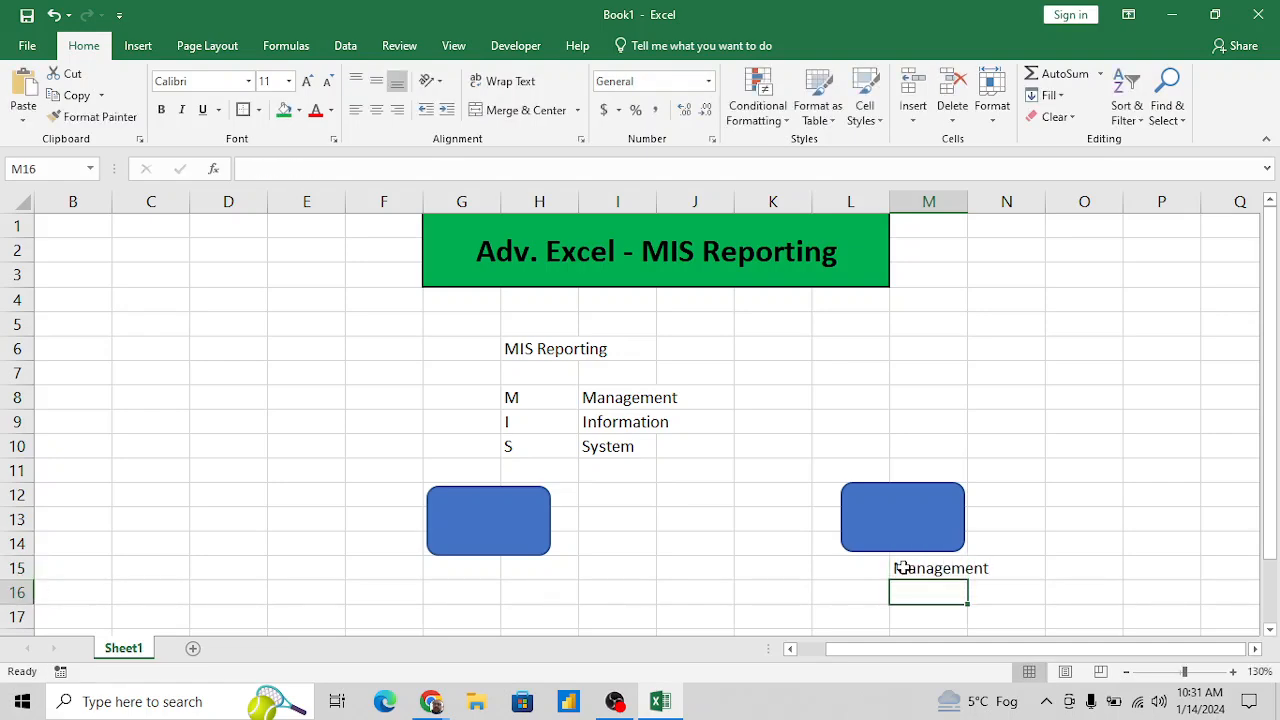
pyautogui.click(467, 571)
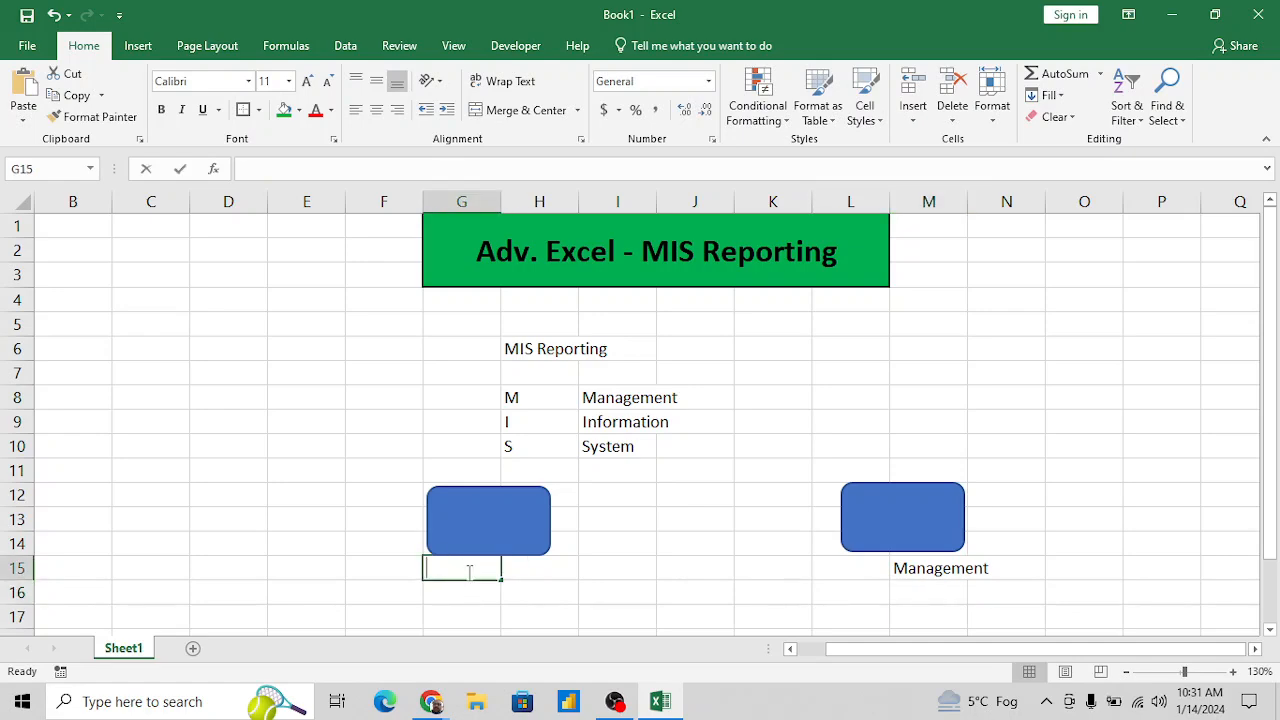
pyautogui.write('Data')
pyautogui.press('Return')
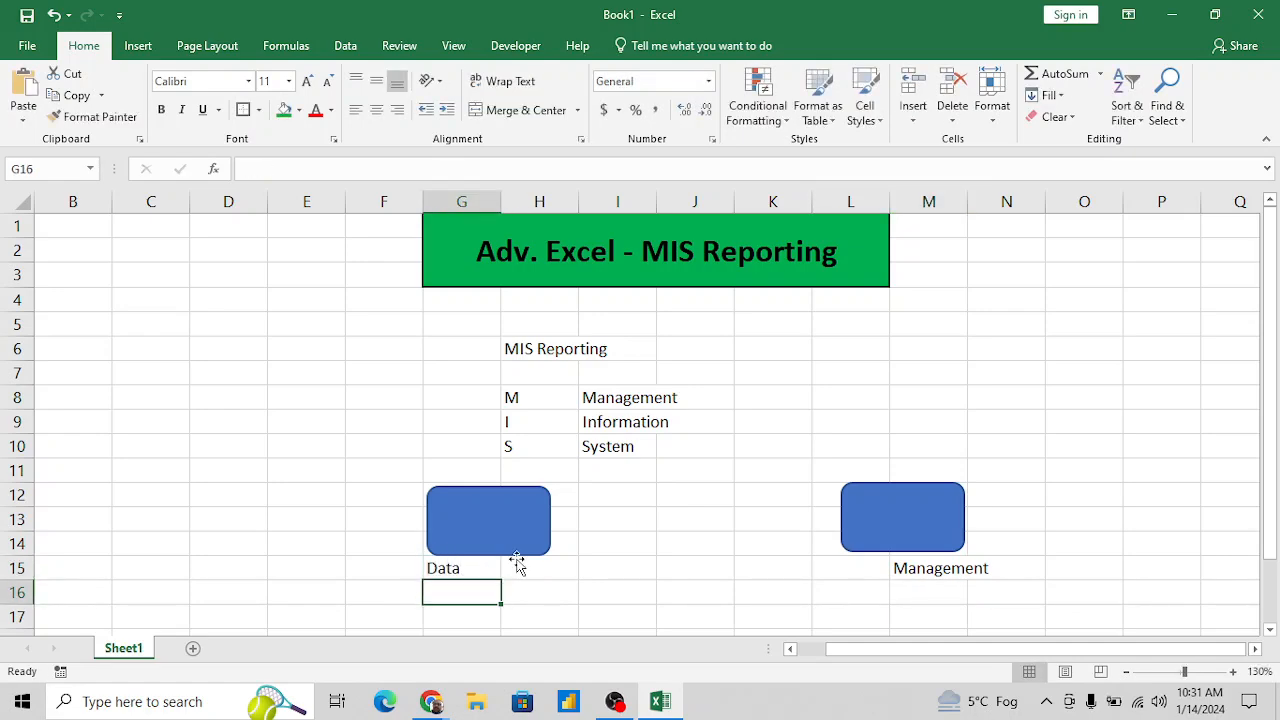
# - Draw a double-headed straight arrow about 2.44" long connecting the Data box to the Management box
pyautogui.click(606, 533)
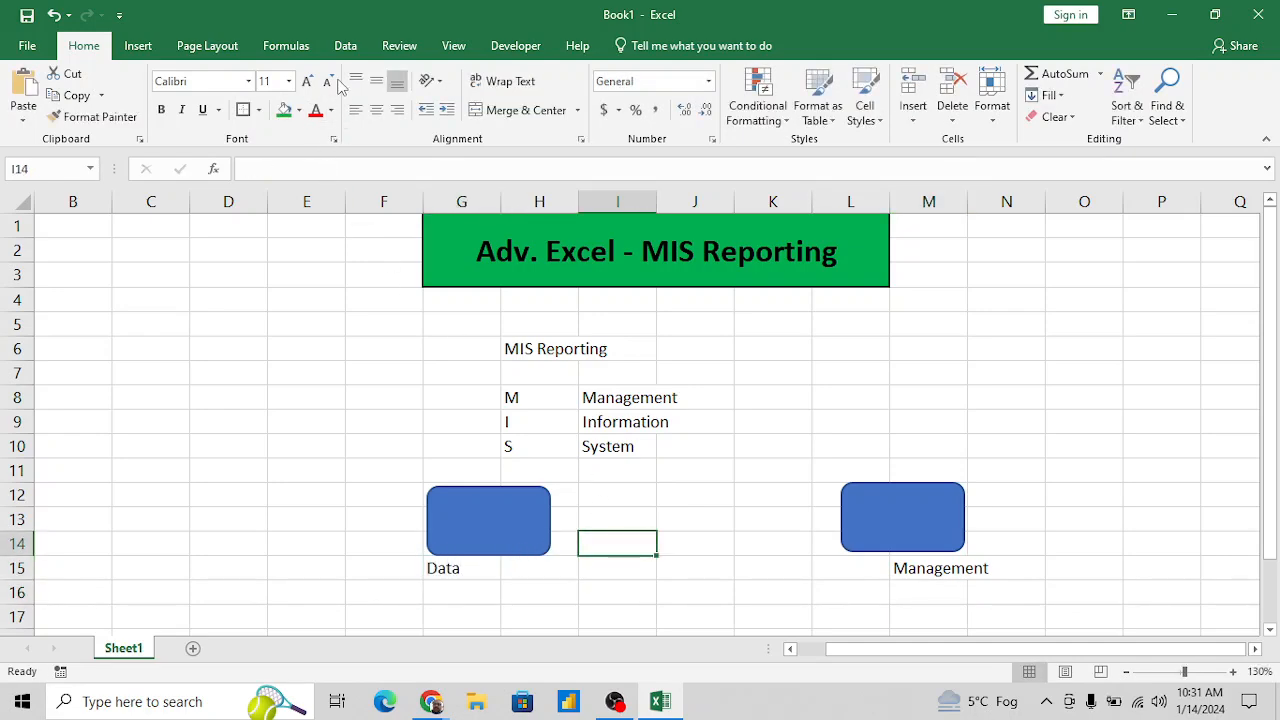
pyautogui.click(136, 46)
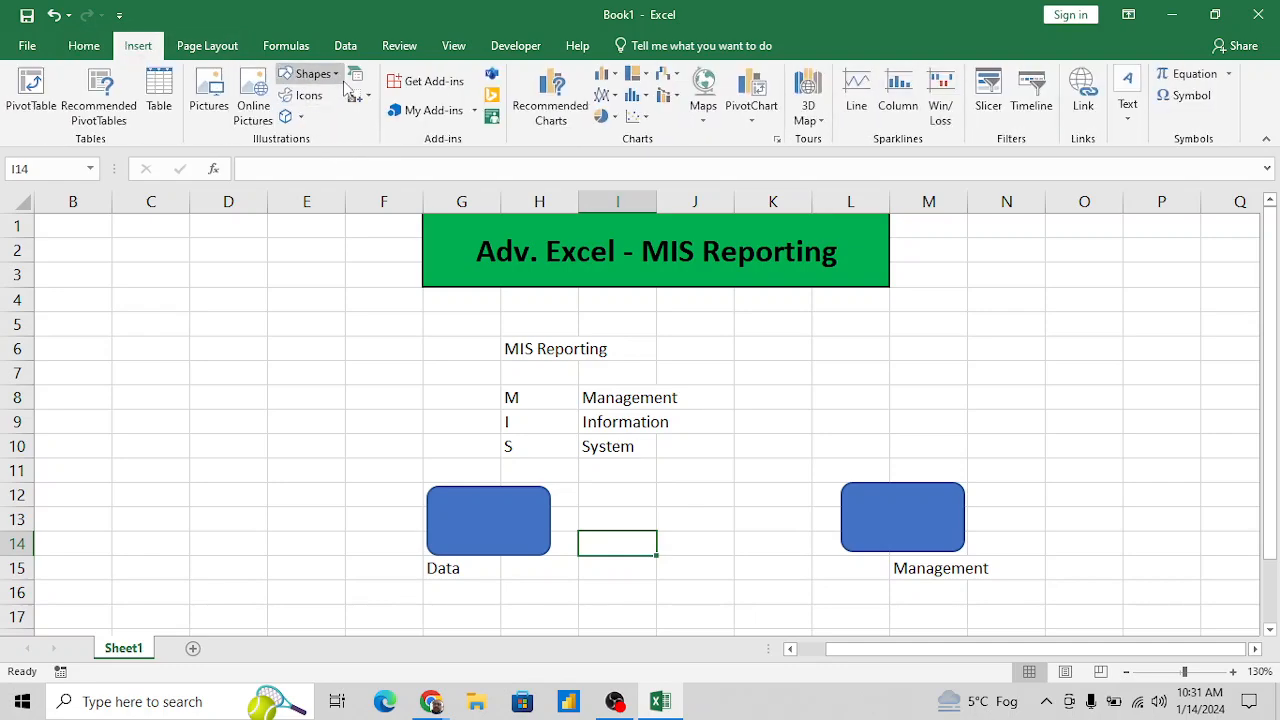
pyautogui.click(308, 74)
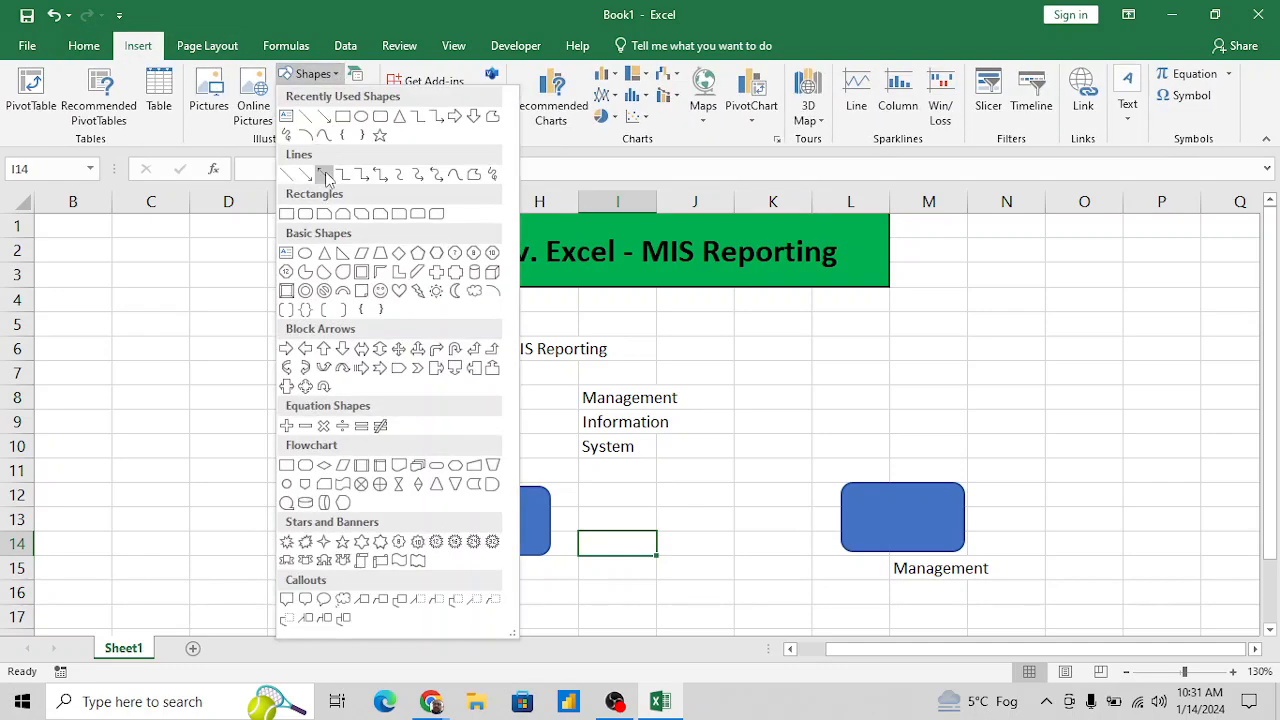
pyautogui.click(324, 174)
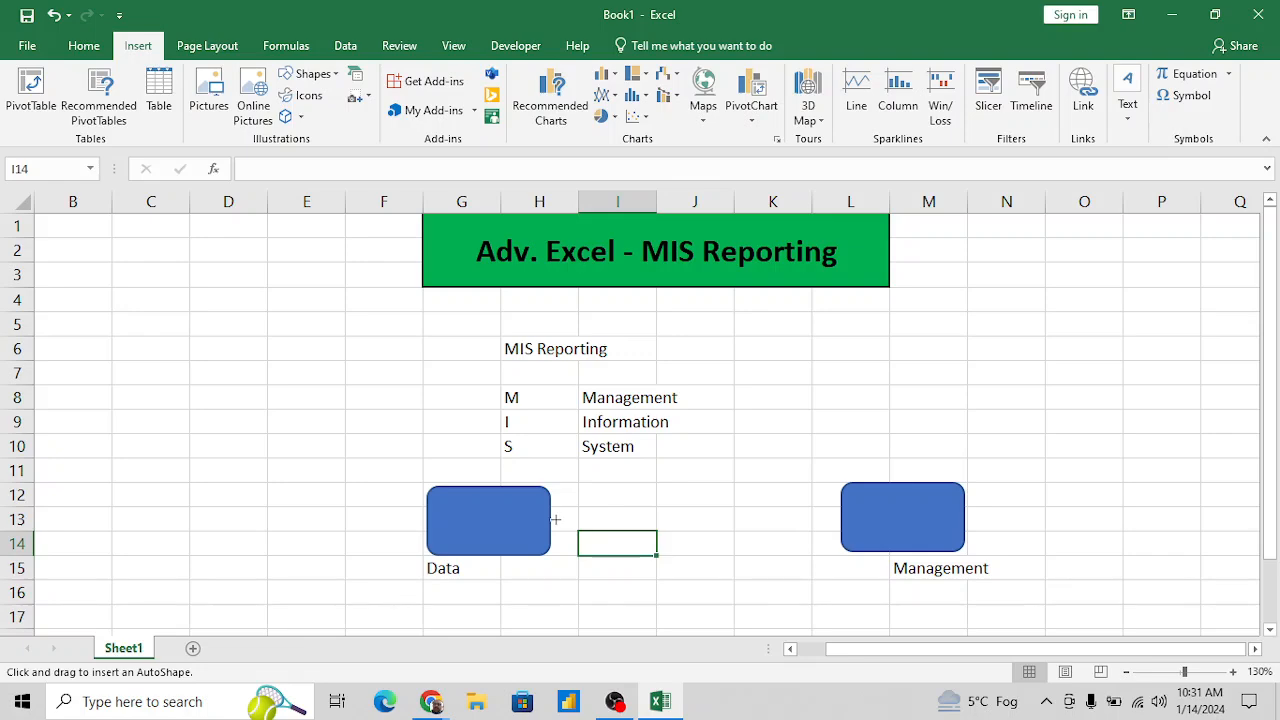
pyautogui.moveTo(560, 520); pyautogui.dragTo(842, 517)
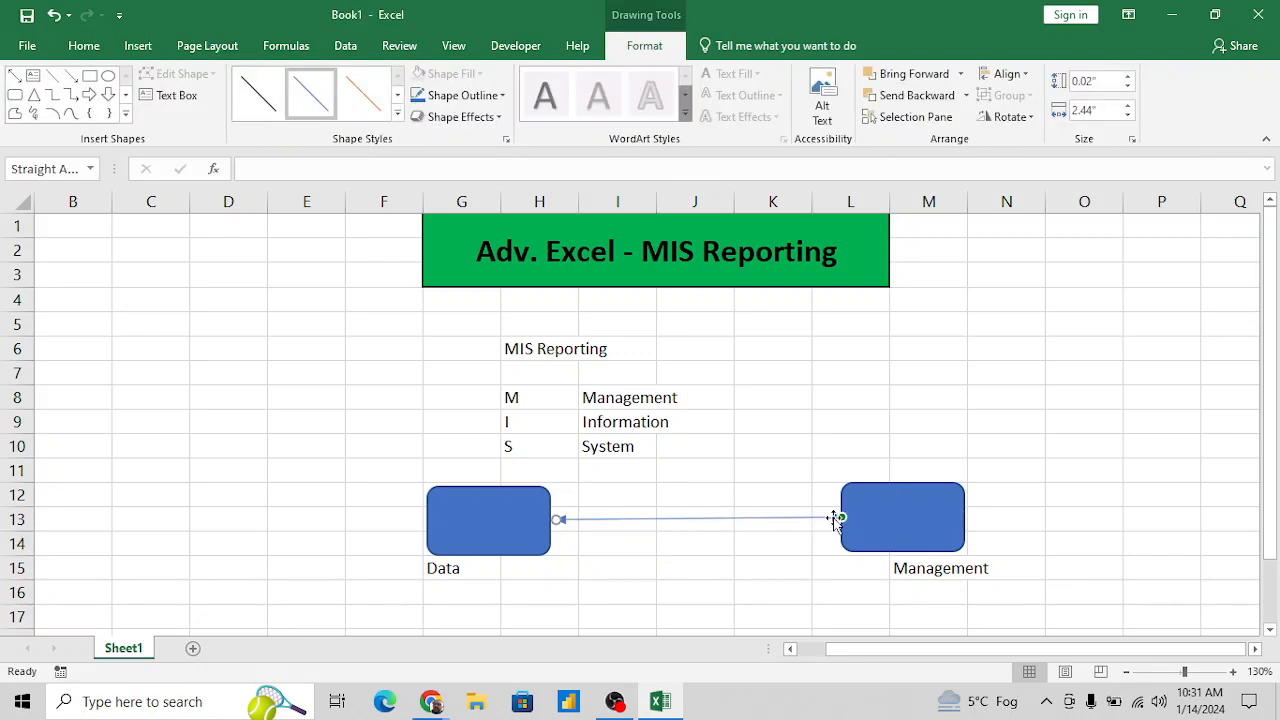
pyautogui.click(663, 544)
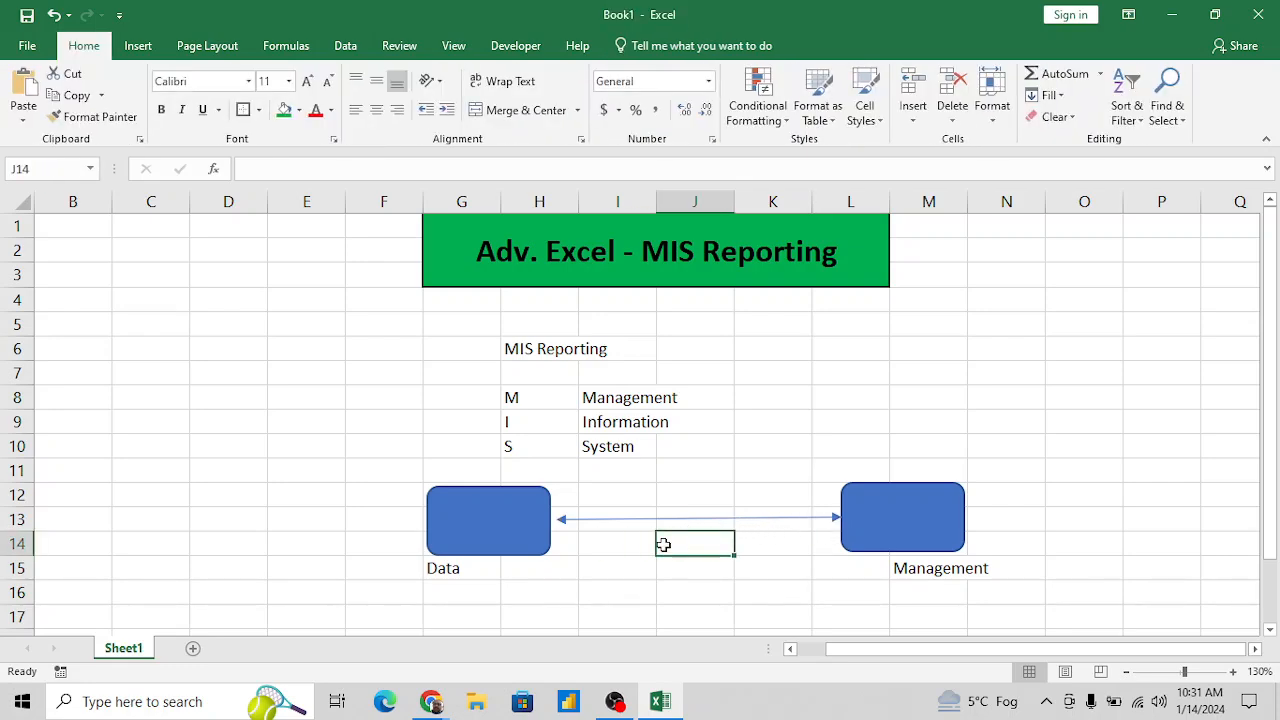
# - Enter the caption "MIS Role" in cell J12, above the connecting arrow
pyautogui.click(668, 498)
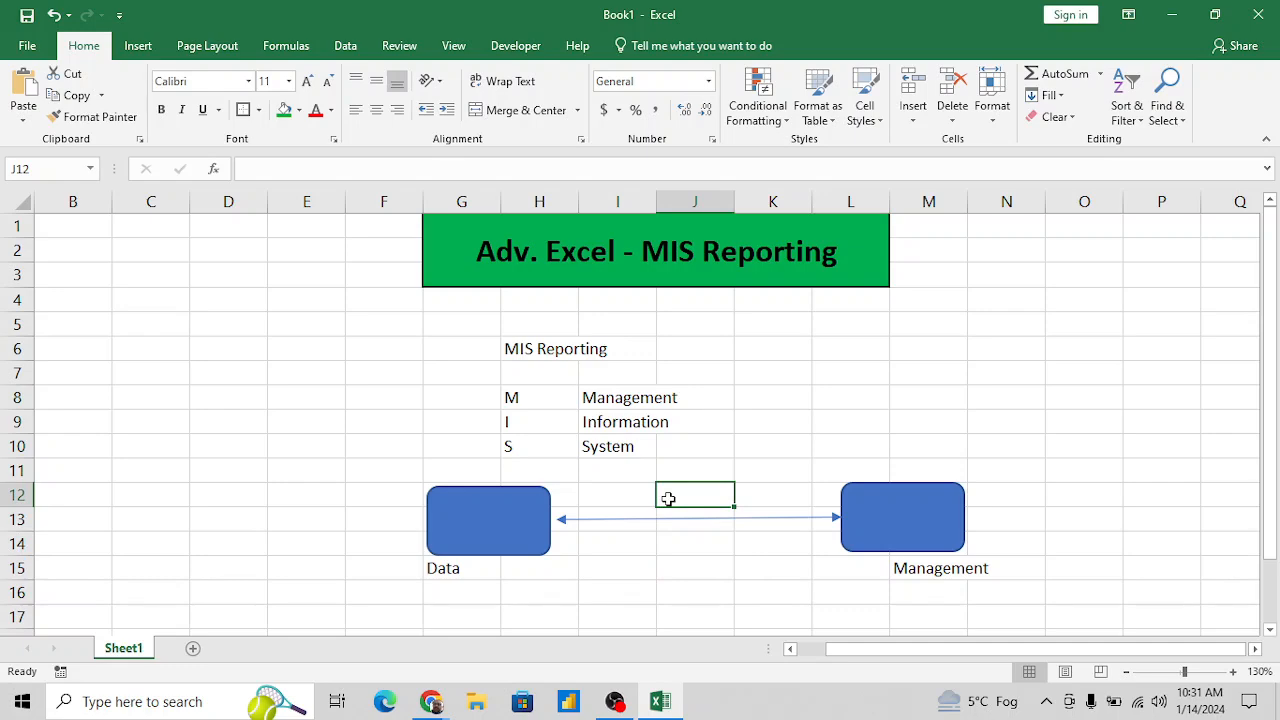
pyautogui.write('MIS r')
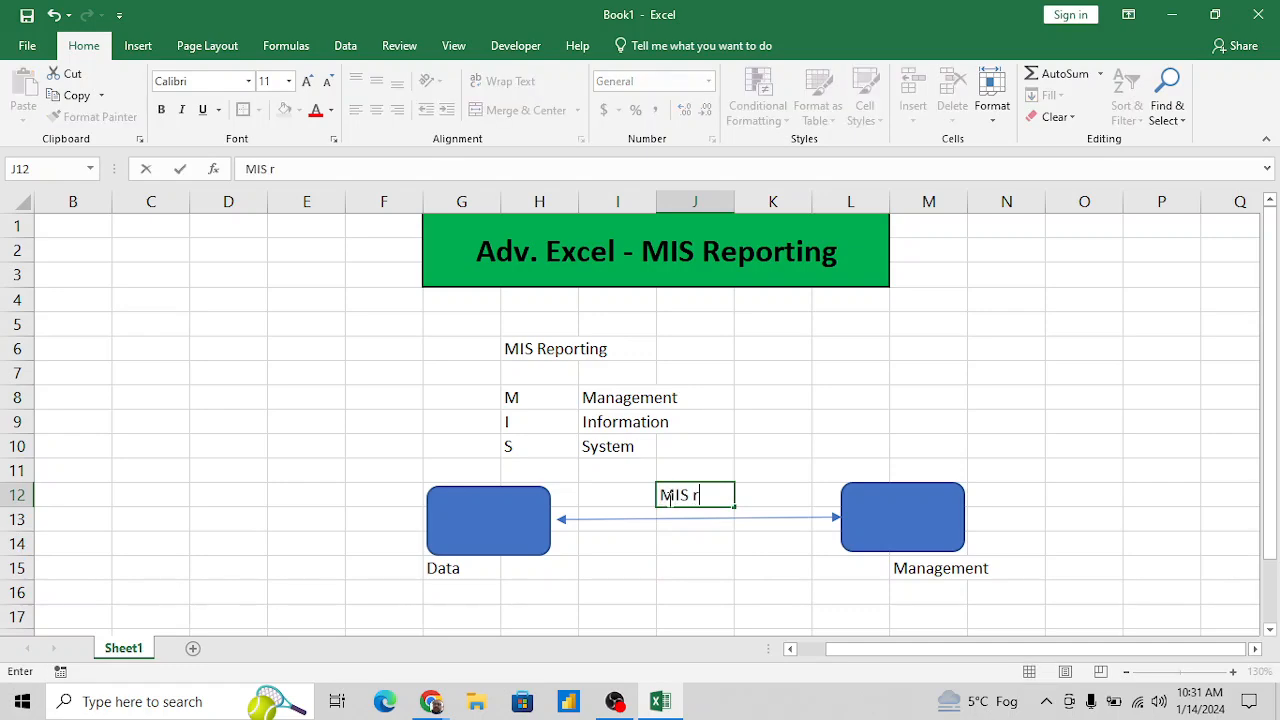
pyautogui.press('BackSpace')
pyautogui.write('Role')
pyautogui.press('Return')
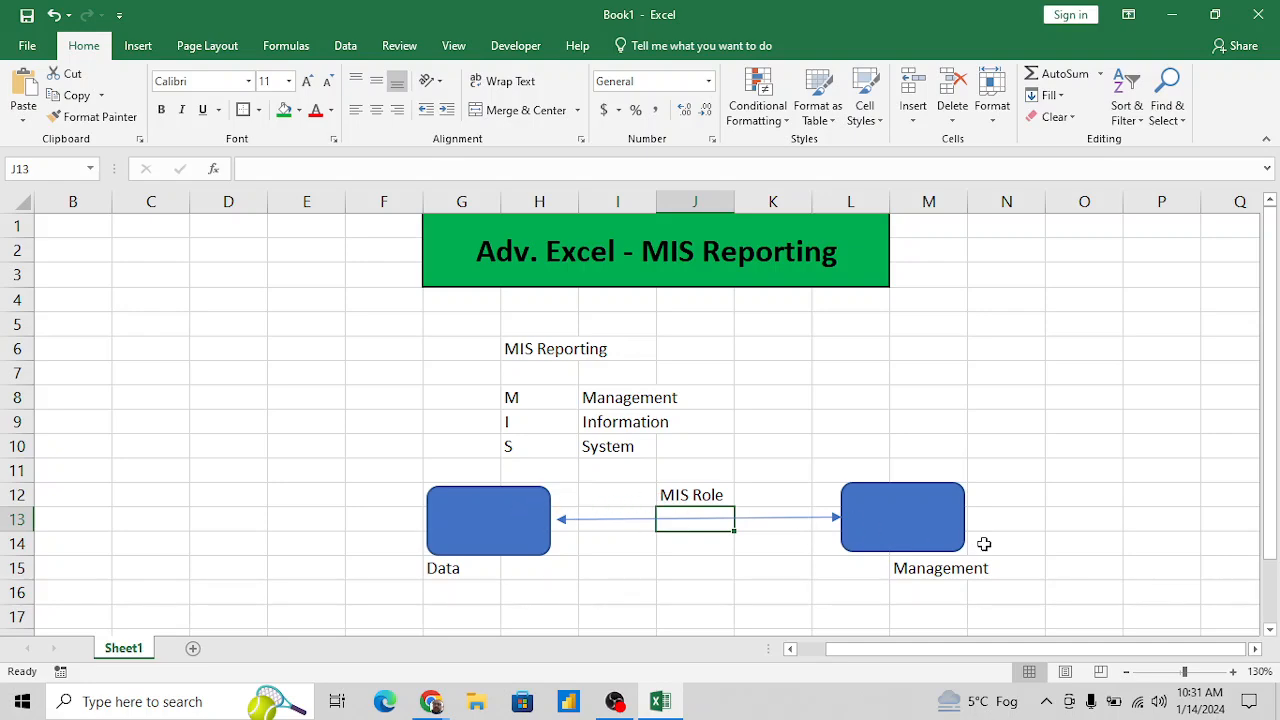
# - Enter the label "MIS" in cell G17, below the diagram
pyautogui.click(682, 578)
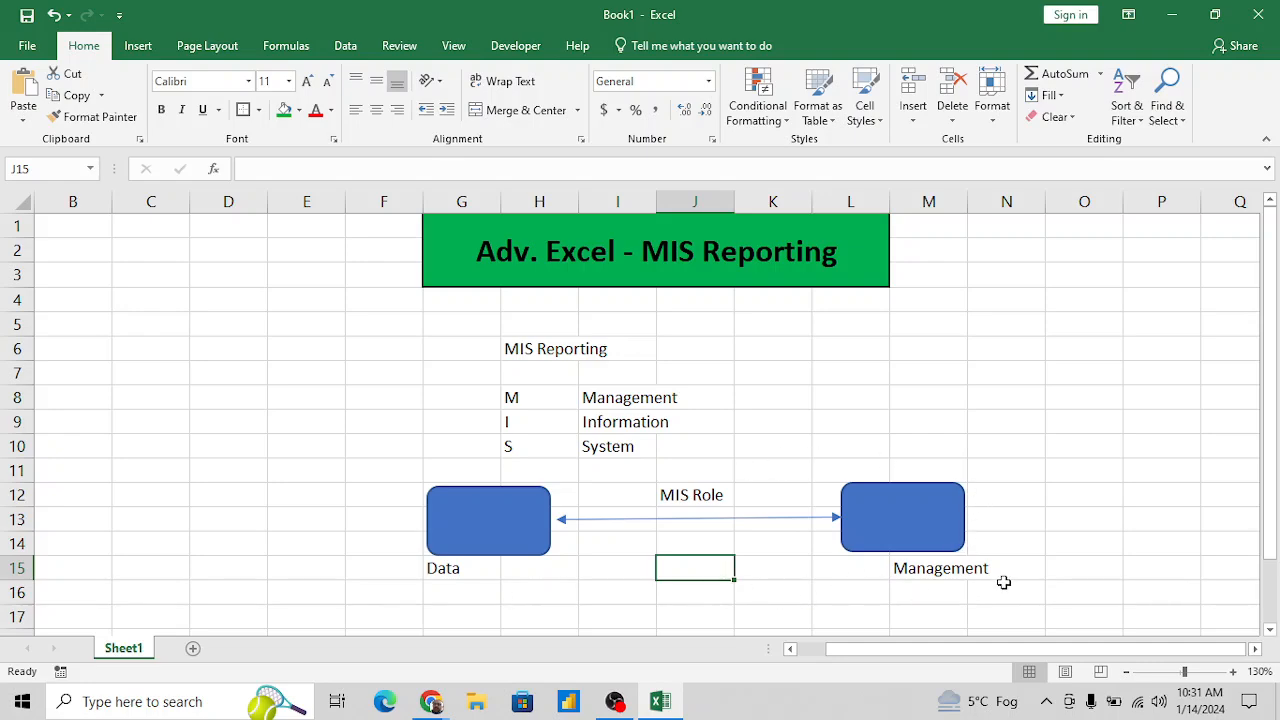
pyautogui.click(776, 589)
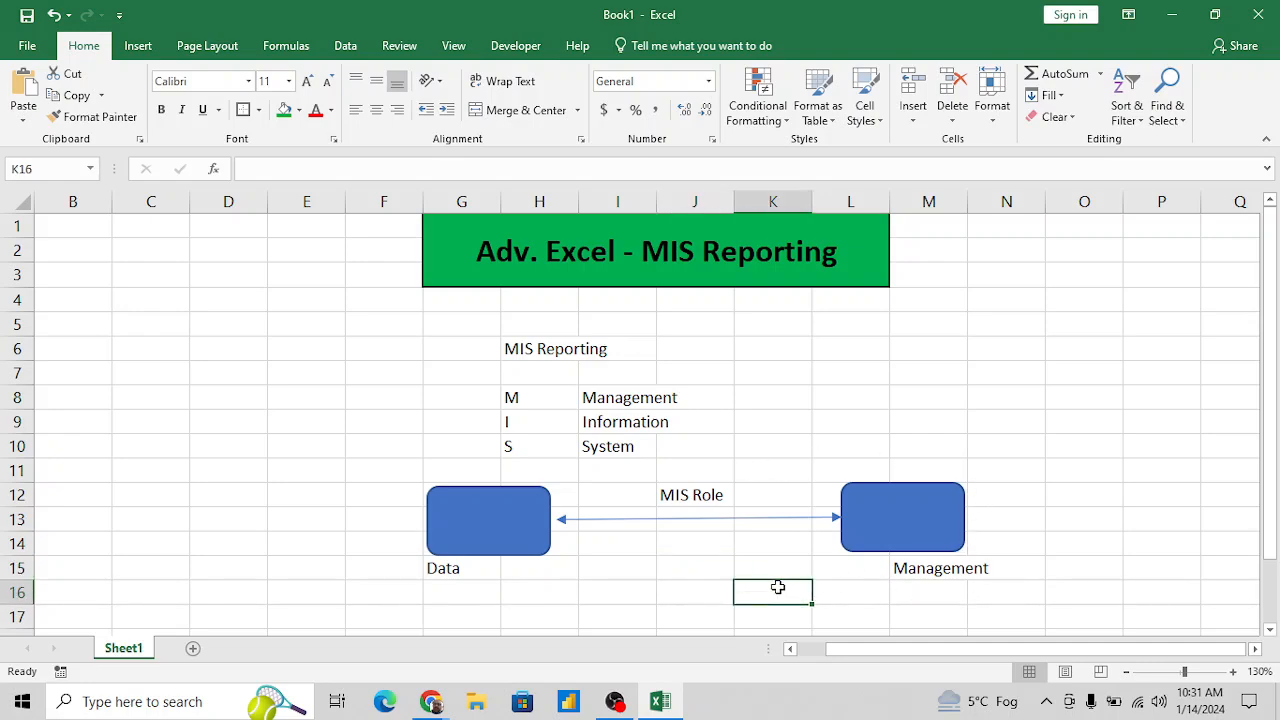
pyautogui.scroll(-1, 778, 587)
pyautogui.scroll(-1, 778, 587)
pyautogui.scroll(-1, 777, 589)
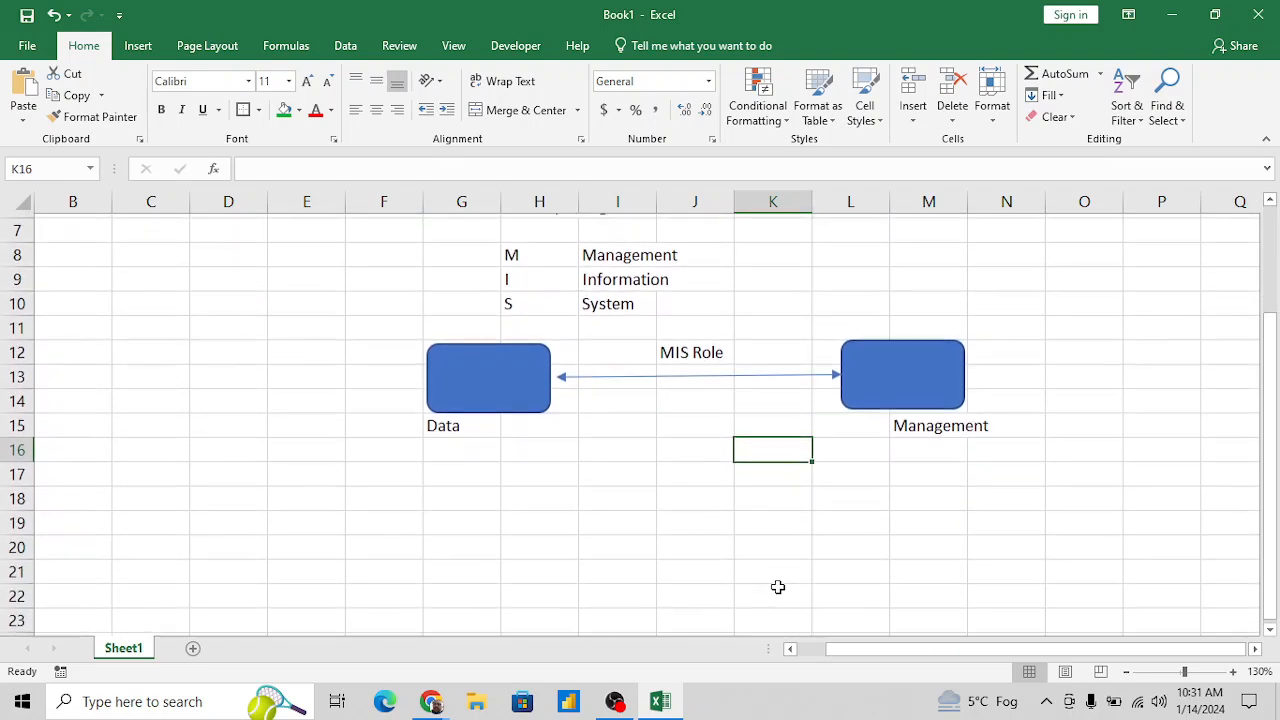
pyautogui.click(463, 475)
pyautogui.write('MIS')
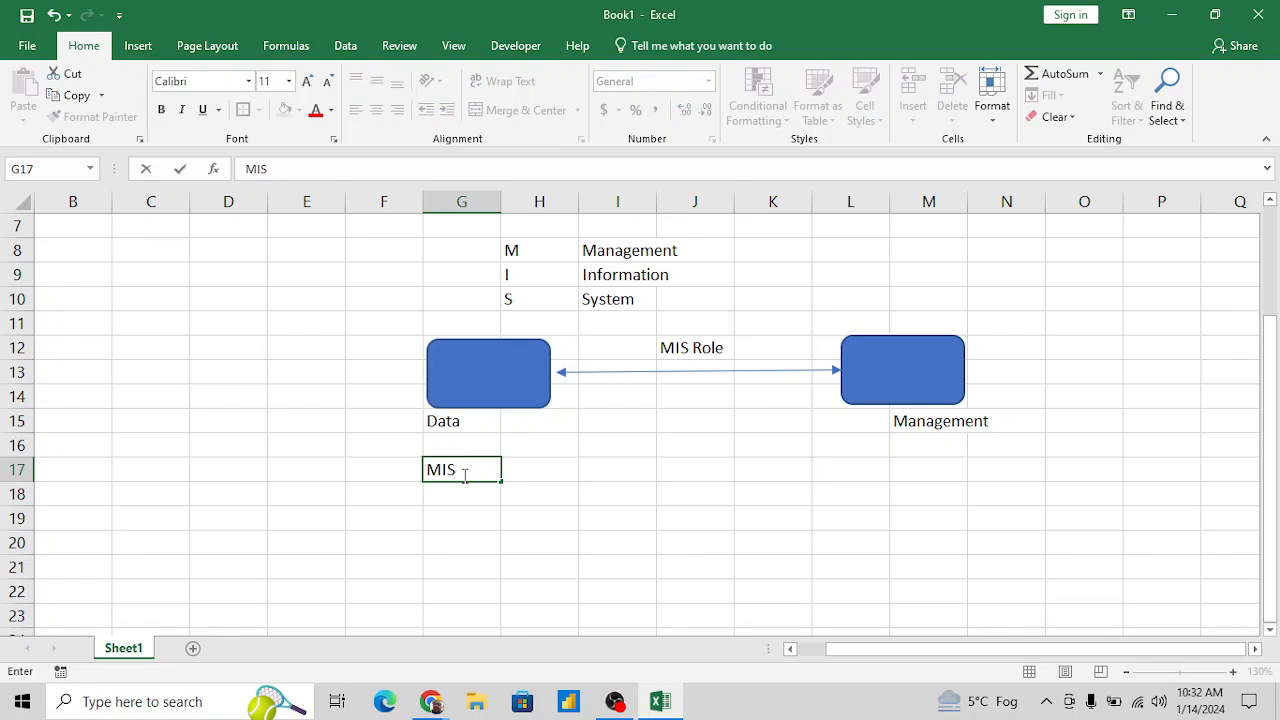
pyautogui.press('Tab')
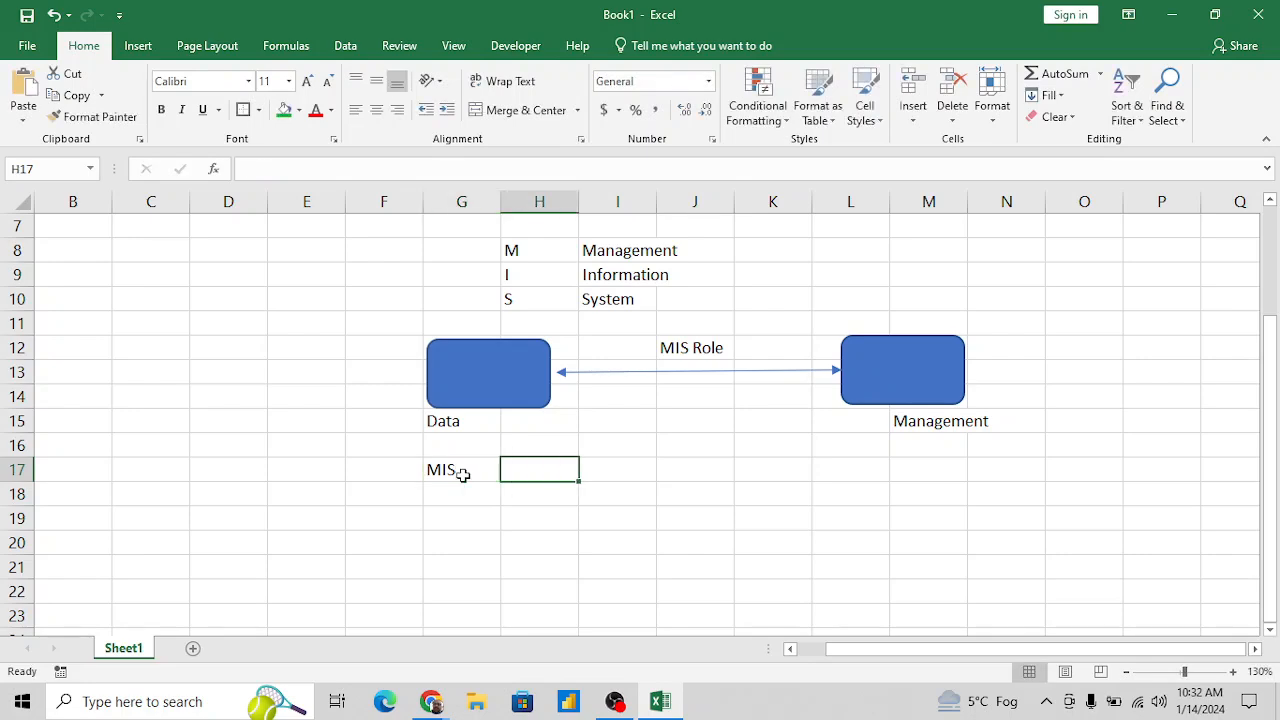
# - Enter the definition "MIS is a Platform where we generates different types of reports as per Management requirement" in cell H17
pyautogui.write('MIS is ')
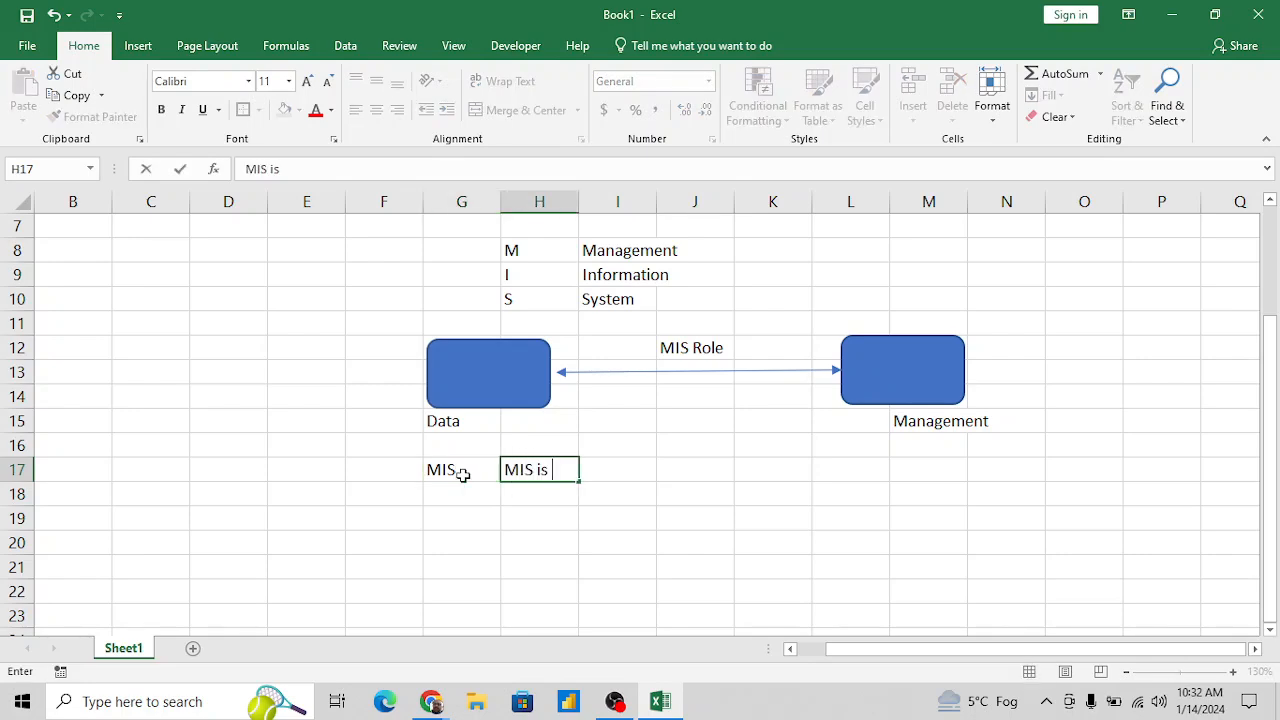
pyautogui.write('A')
pyautogui.press('BackSpace')
pyautogui.write('a Platform')
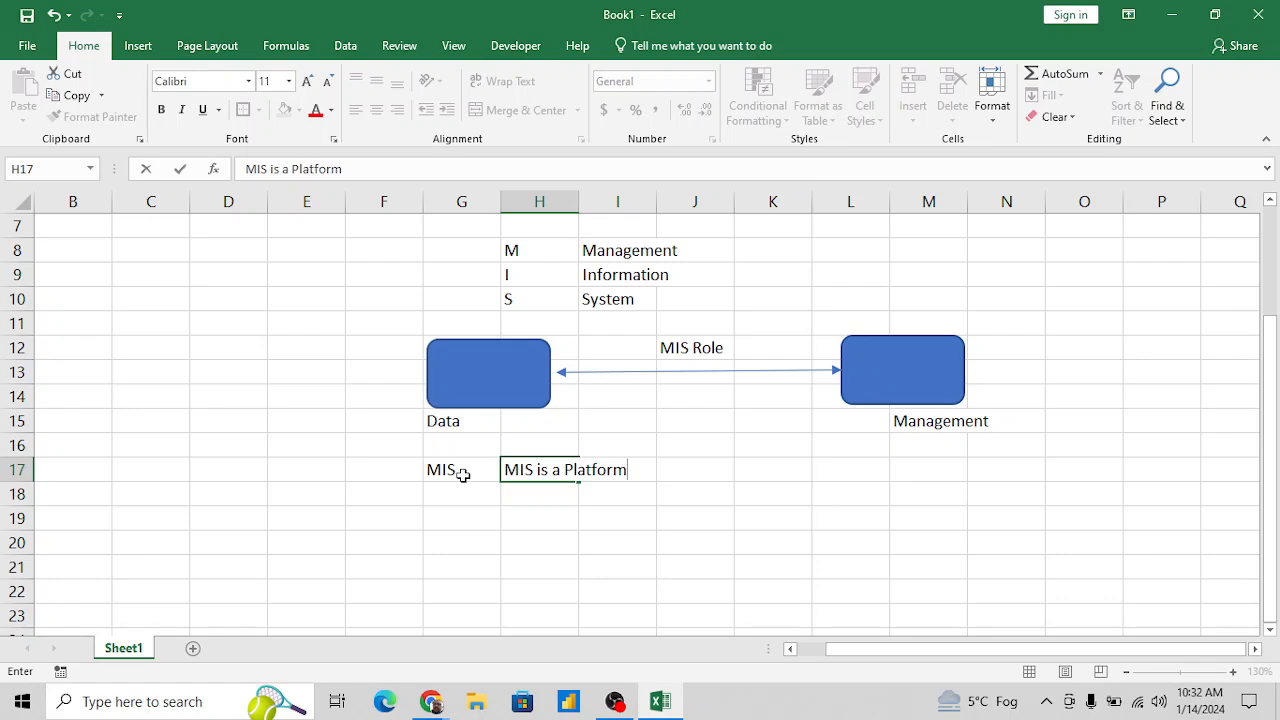
pyautogui.write(' where we gene')
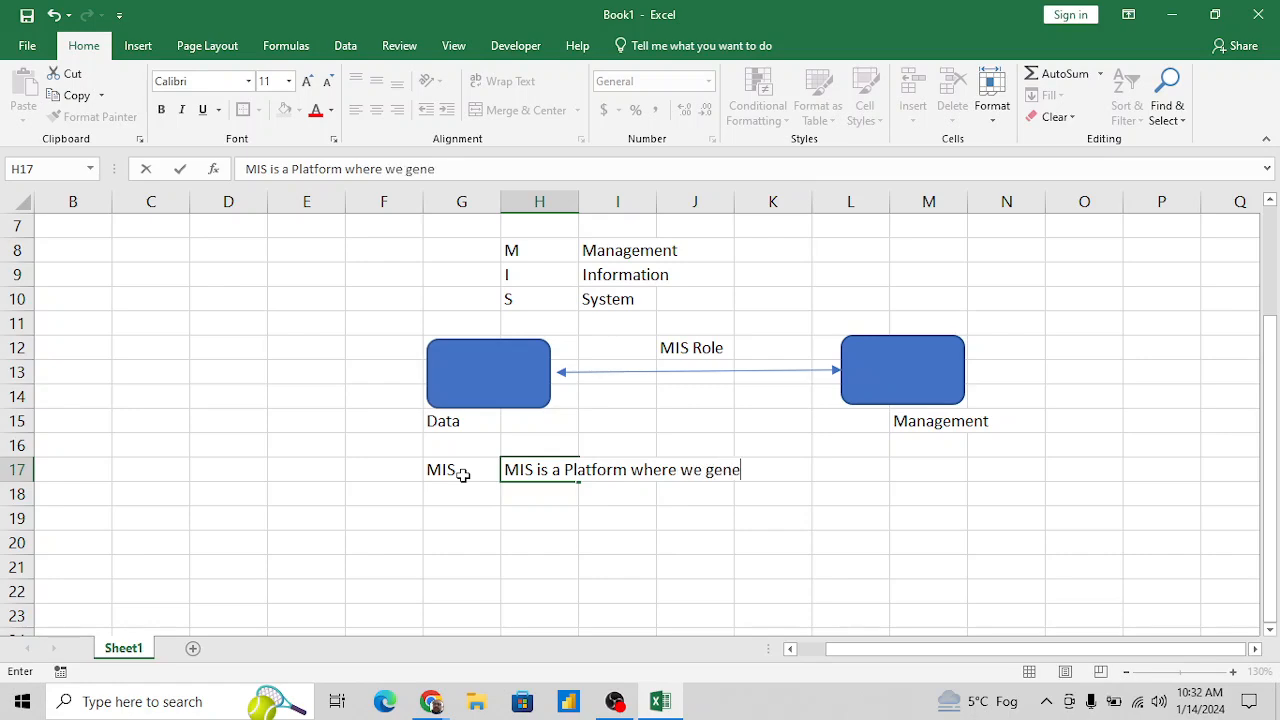
pyautogui.write('rates differ')
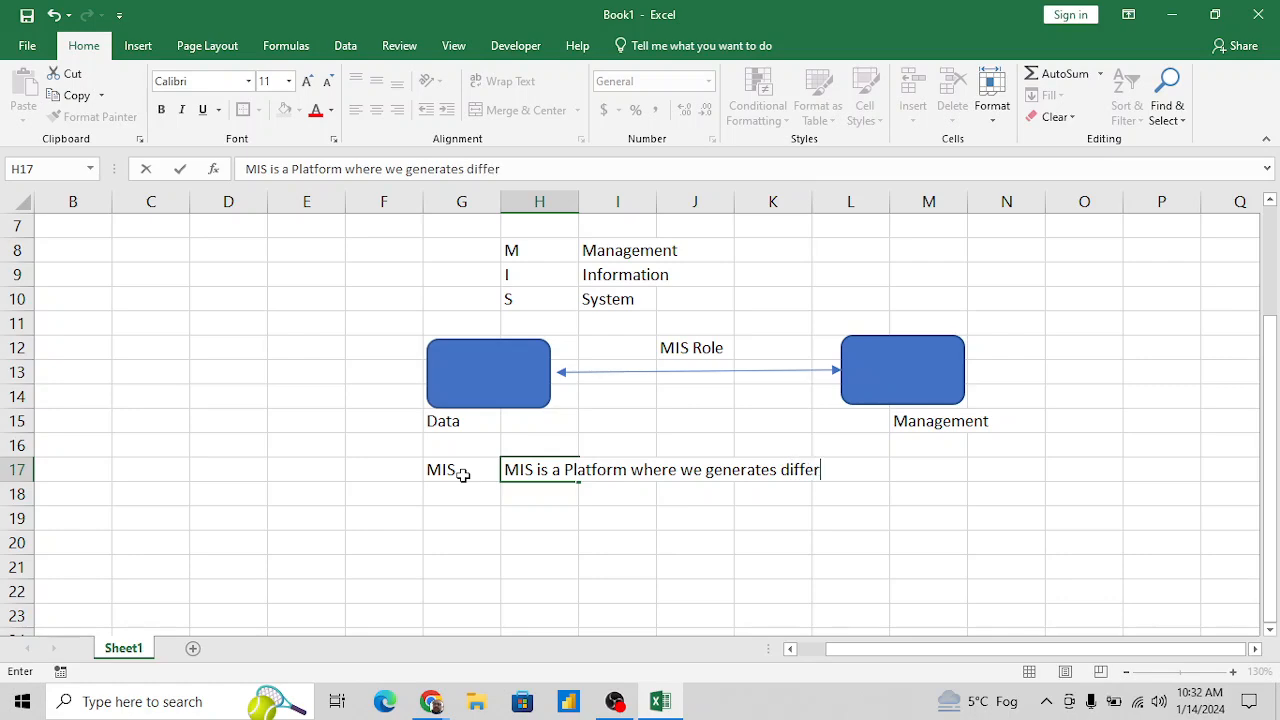
pyautogui.write('ents type')
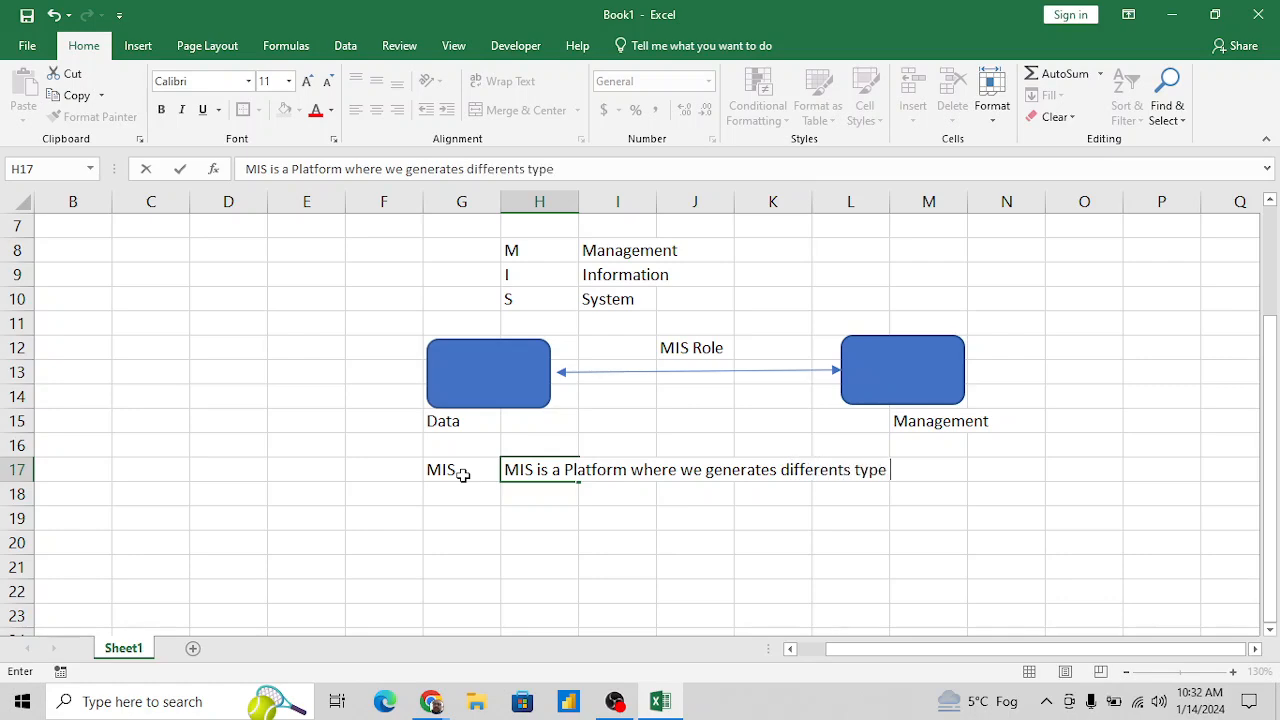
pyautogui.press('BackSpace')
pyautogui.press('BackSpace')
pyautogui.press('BackSpace')
pyautogui.press('BackSpace')
pyautogui.press('BackSpace')
pyautogui.press('BackSpace')
pyautogui.press('BackSpace')
pyautogui.write('types  of reports')
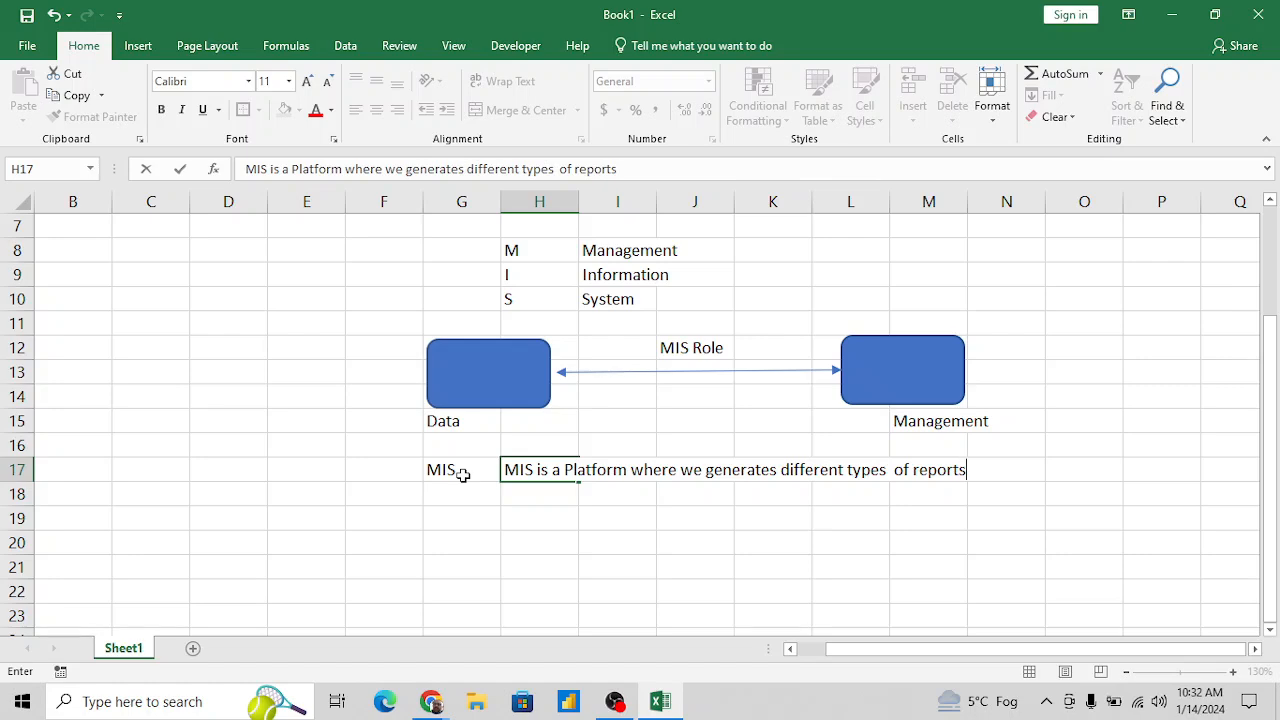
pyautogui.write(' as per Management re')
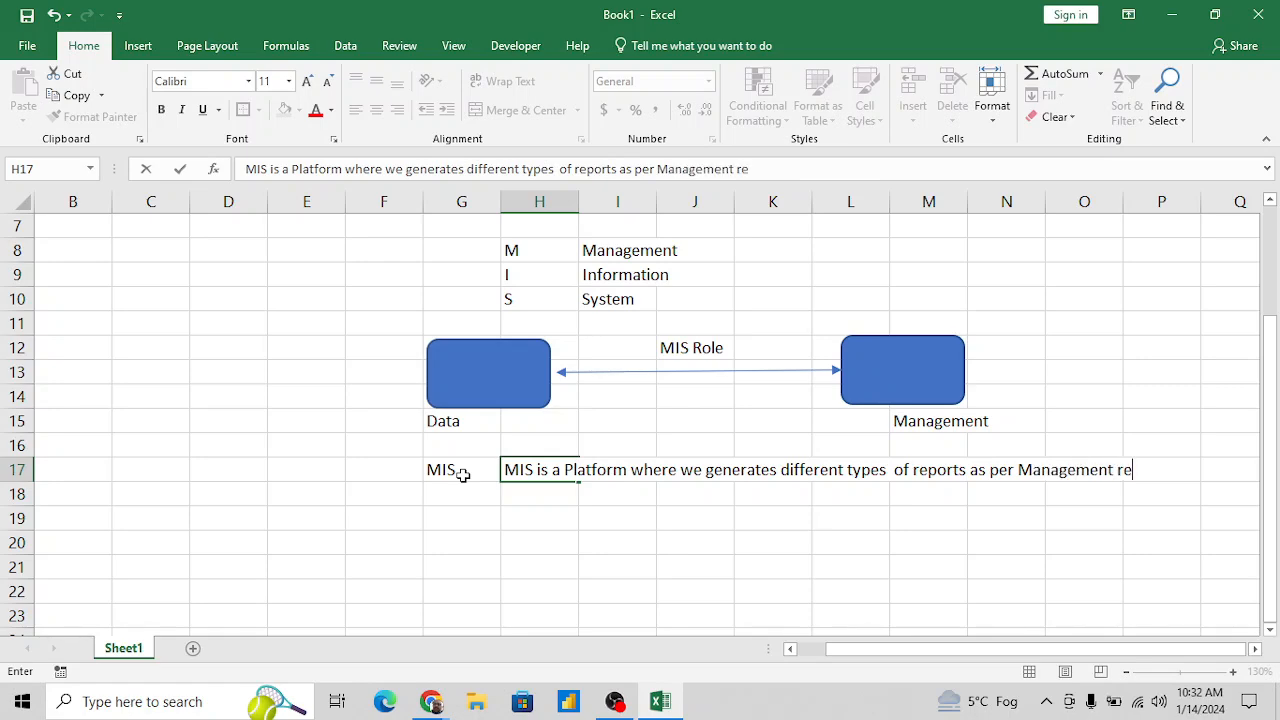
pyautogui.write('quirement')
pyautogui.click(463, 478)
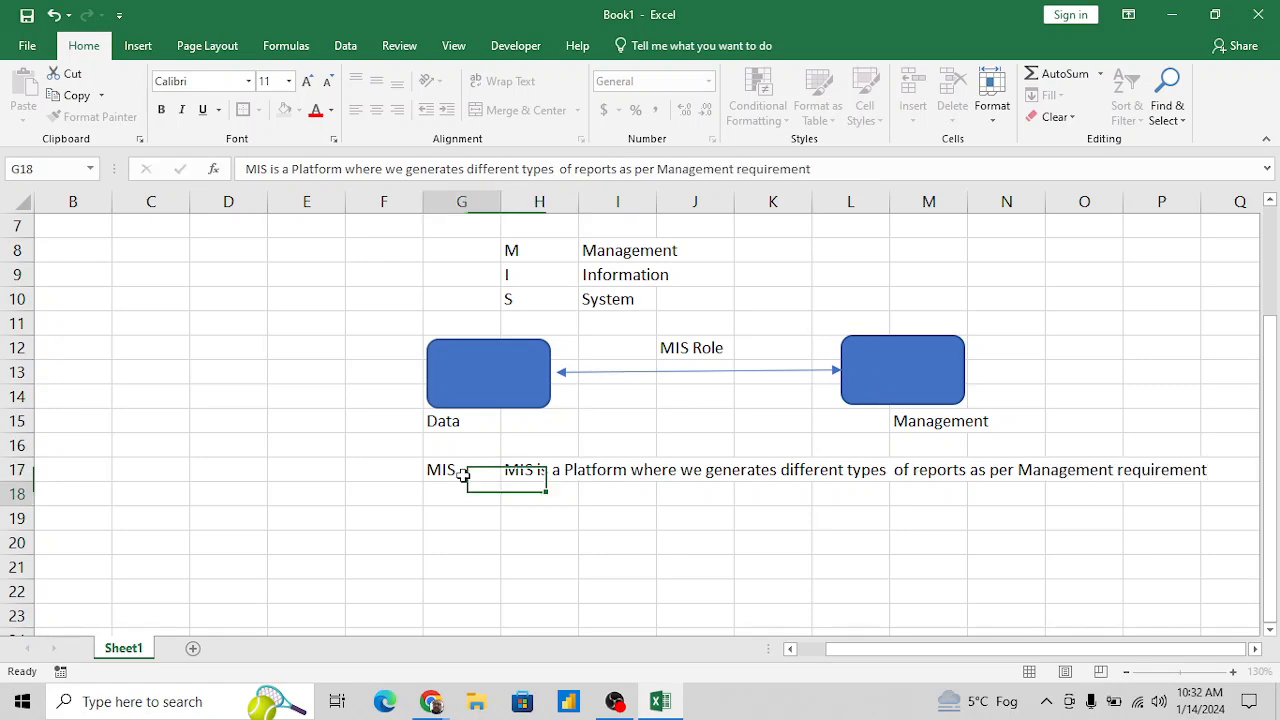
pyautogui.click(463, 475)
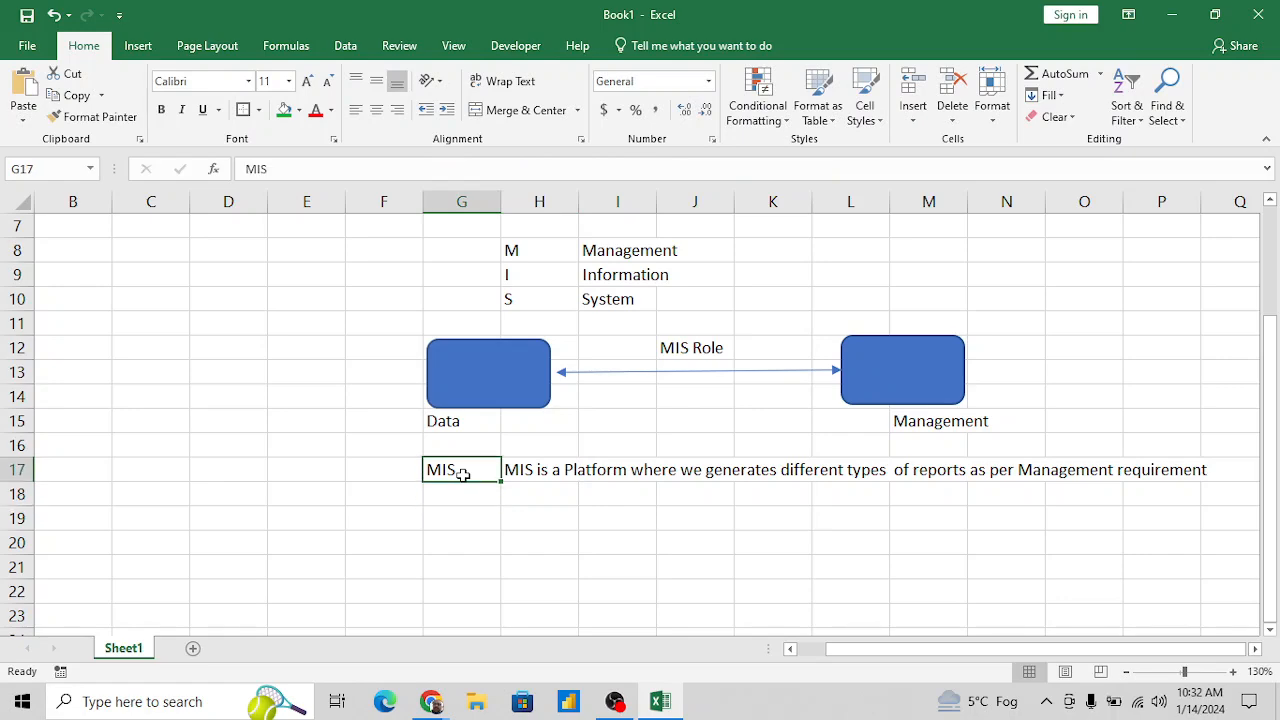
# - Enter the label "Report>>" in cell G19, two rows below the MIS label
pyautogui.press('Return')
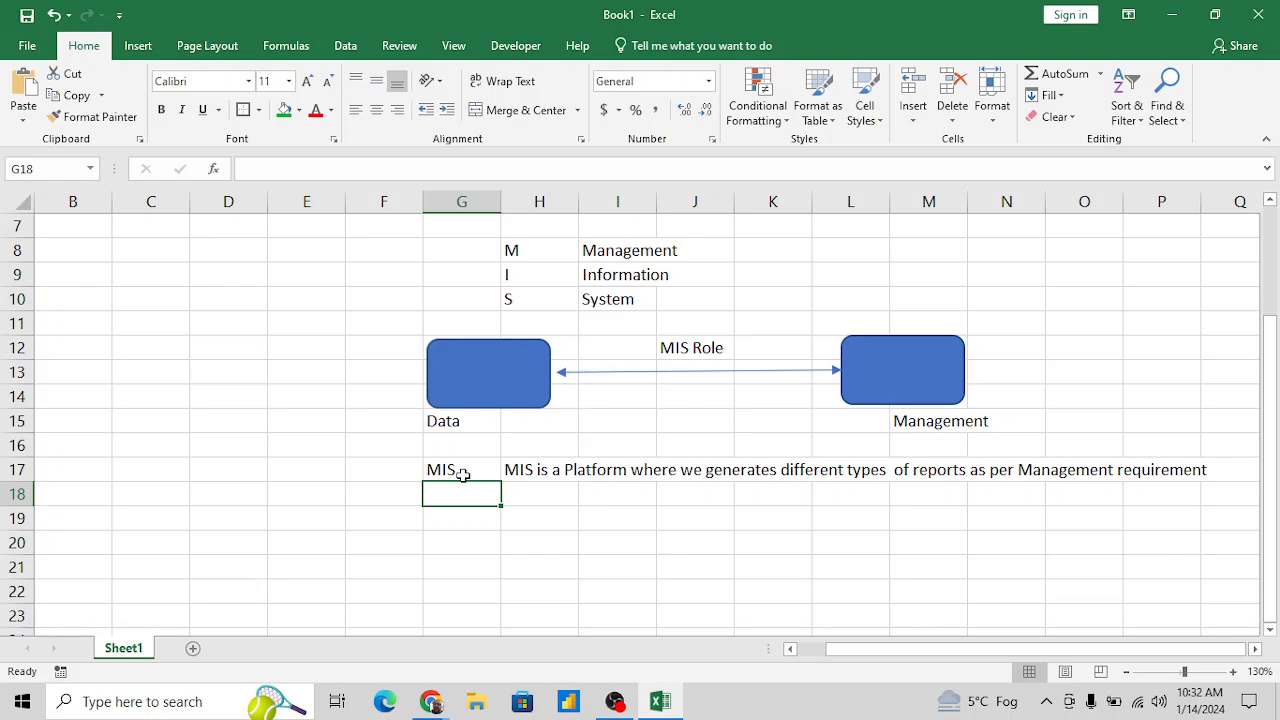
pyautogui.press('Down')
pyautogui.press('Down')
pyautogui.press('Up')
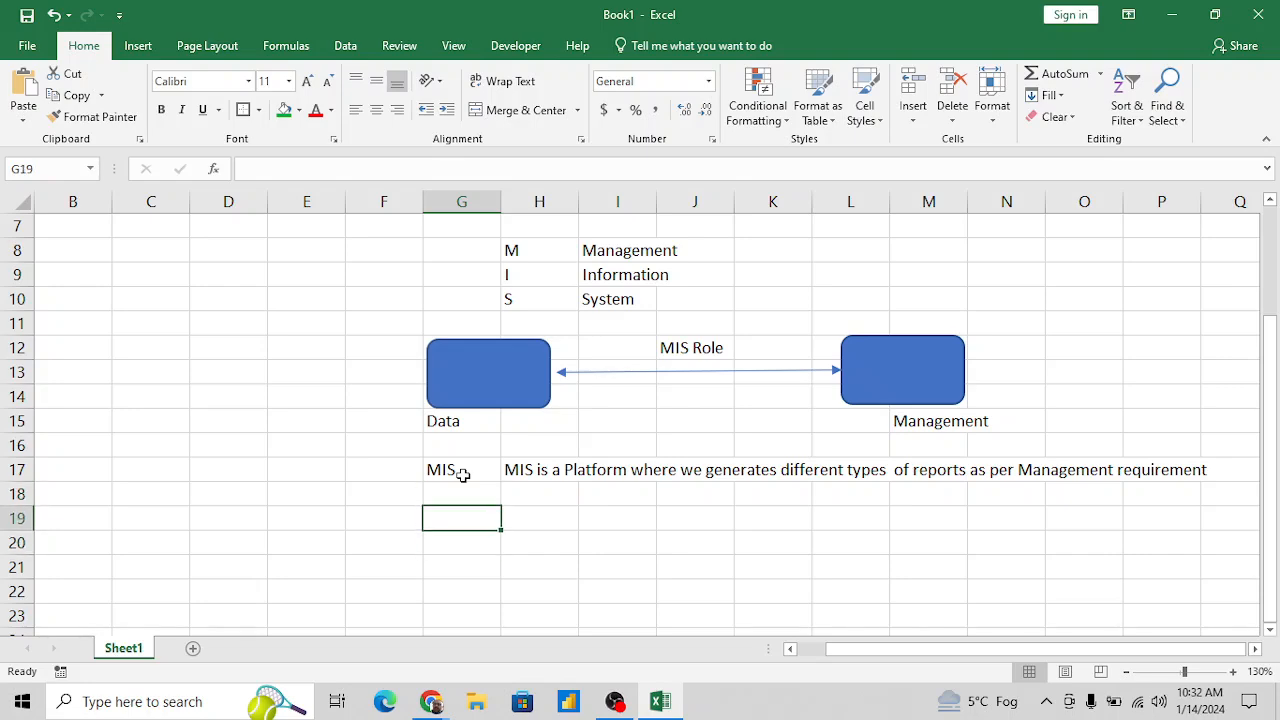
pyautogui.write('Report')
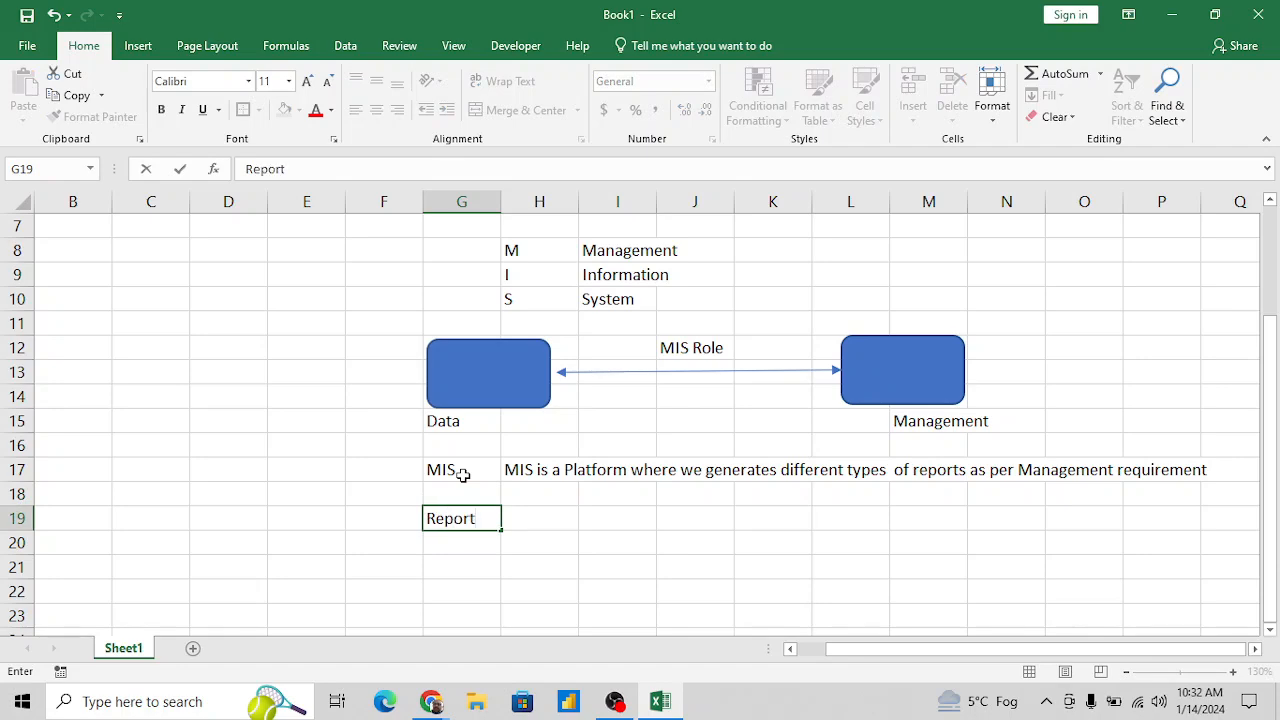
pyautogui.write('>>')
pyautogui.press('Tab')
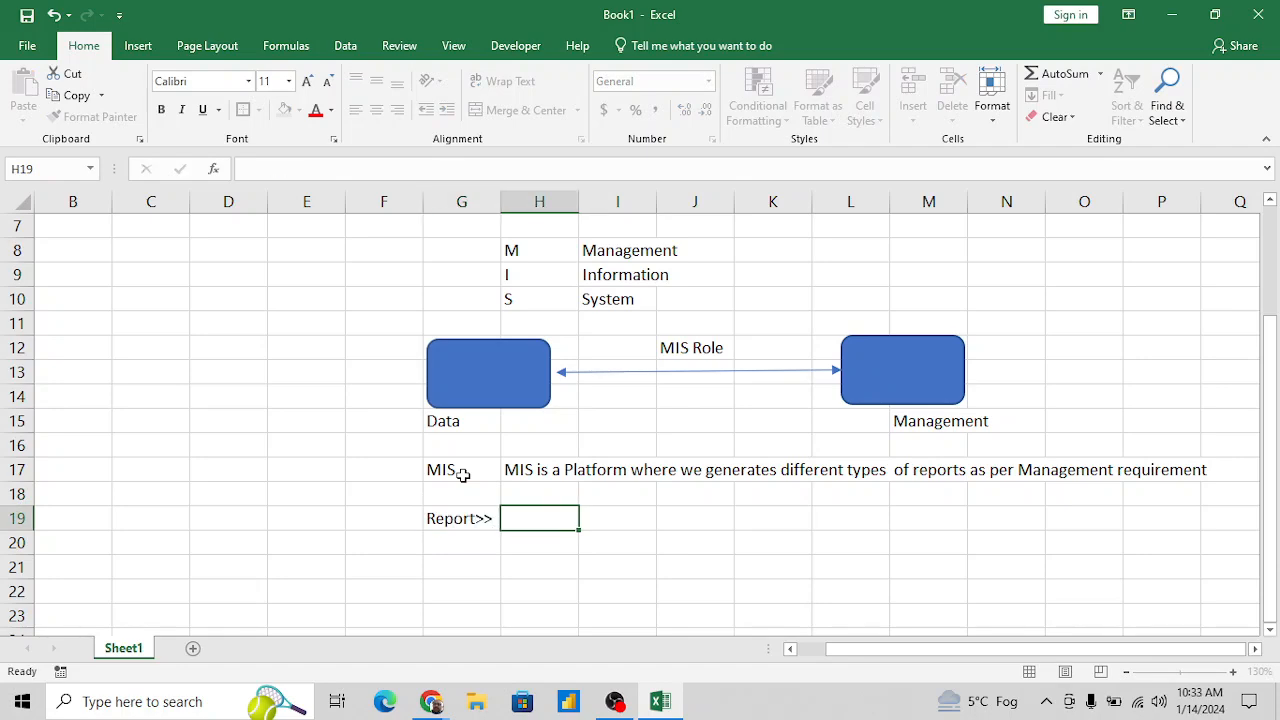
# - Enter the description "Summary of data / Insight of data" in cell I19
pyautogui.press('Right')
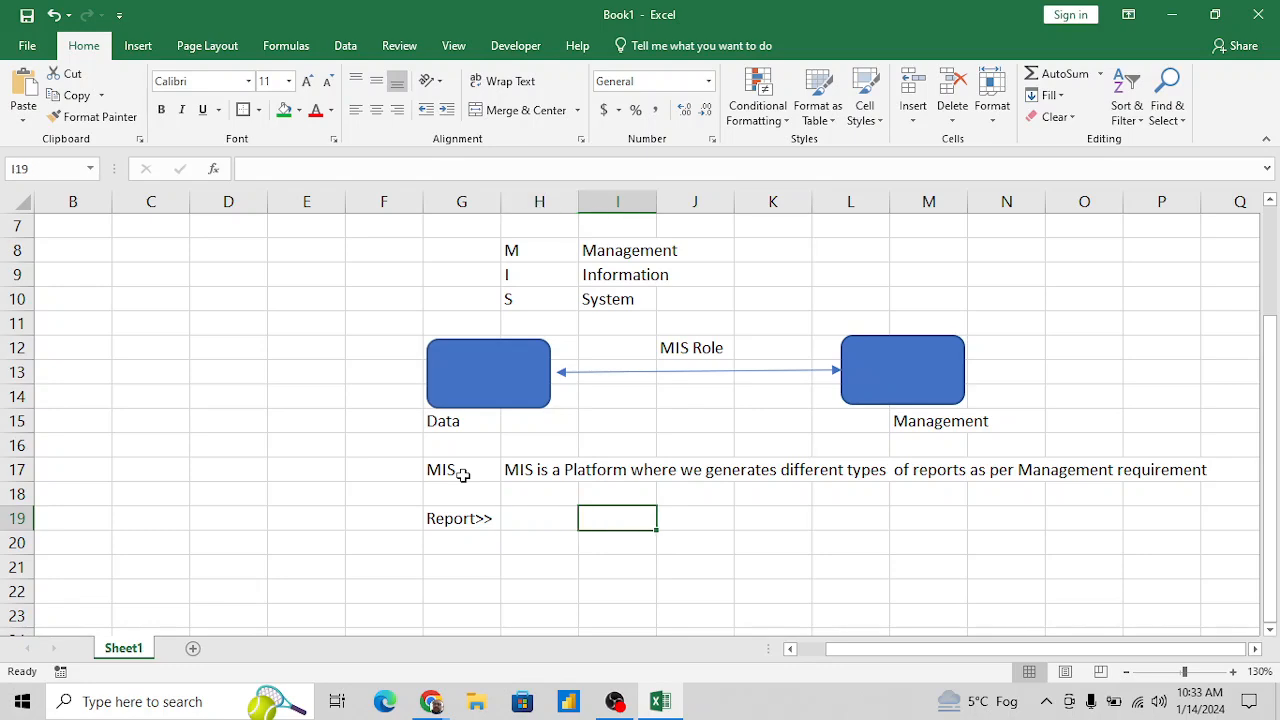
pyautogui.write('s')
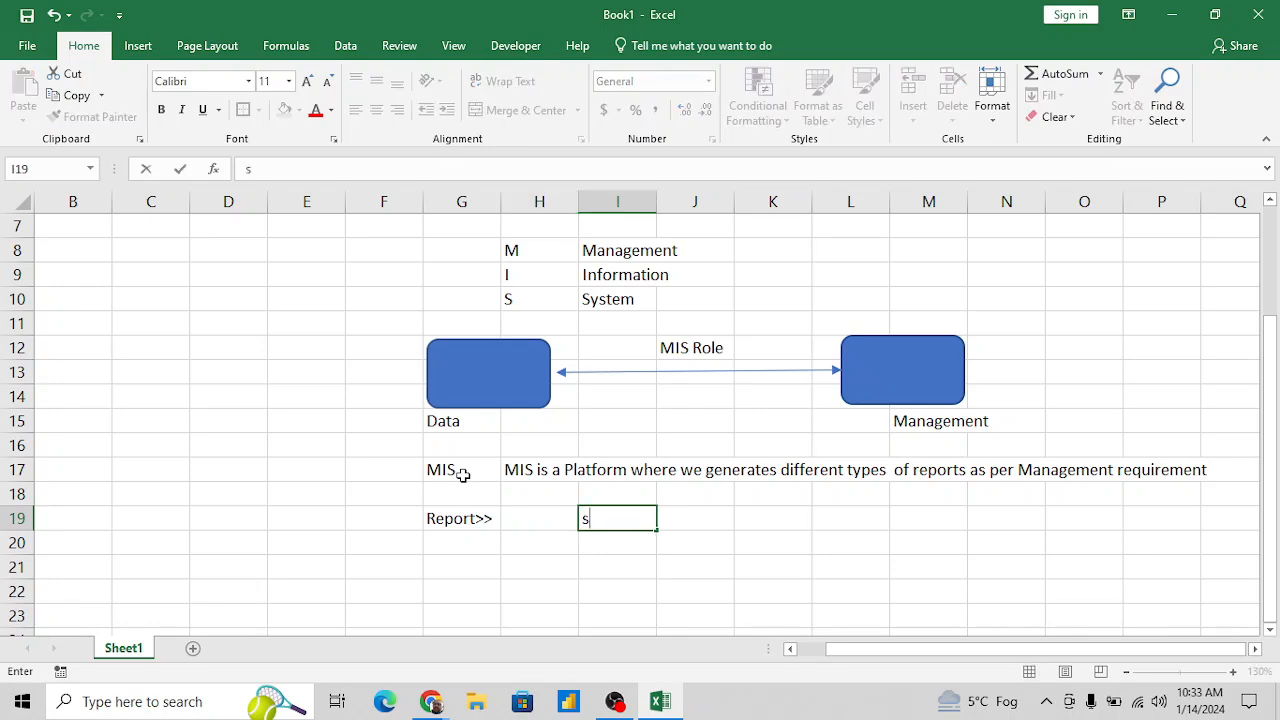
pyautogui.press('BackSpace')
pyautogui.write('Summary of ')
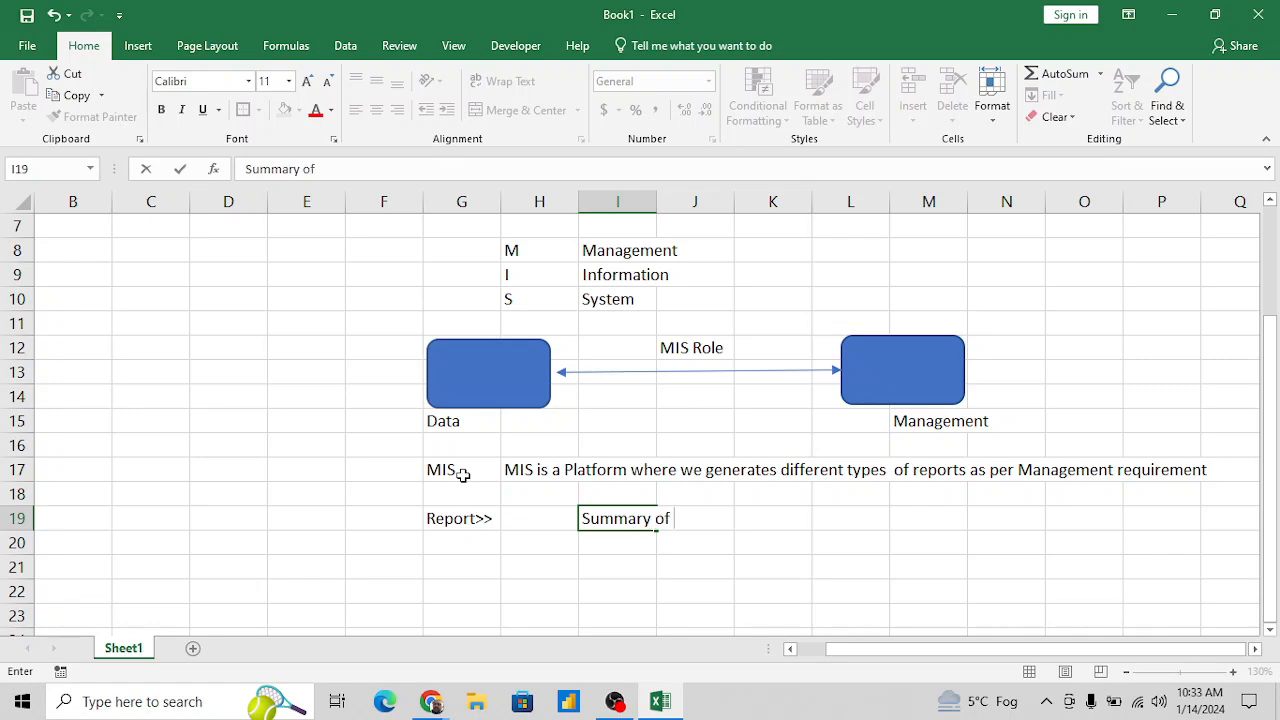
pyautogui.write('data / Ins ight')
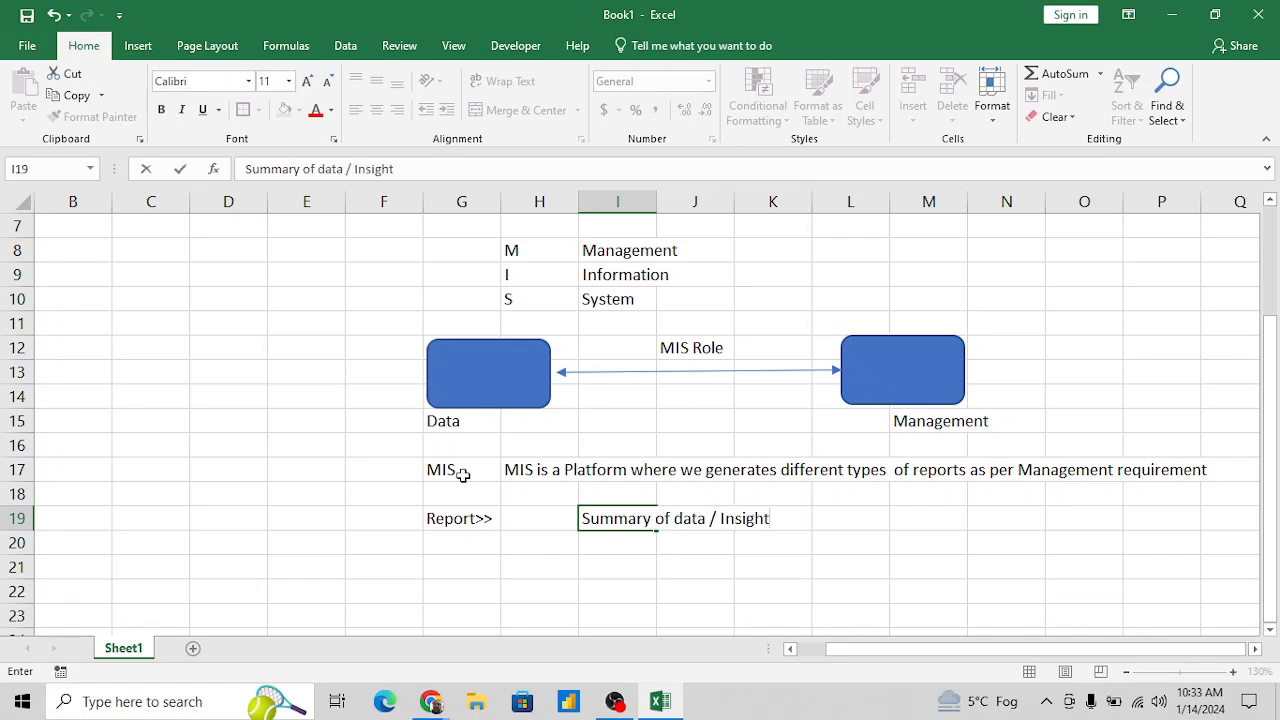
pyautogui.write(' of data')
pyautogui.press('Return')
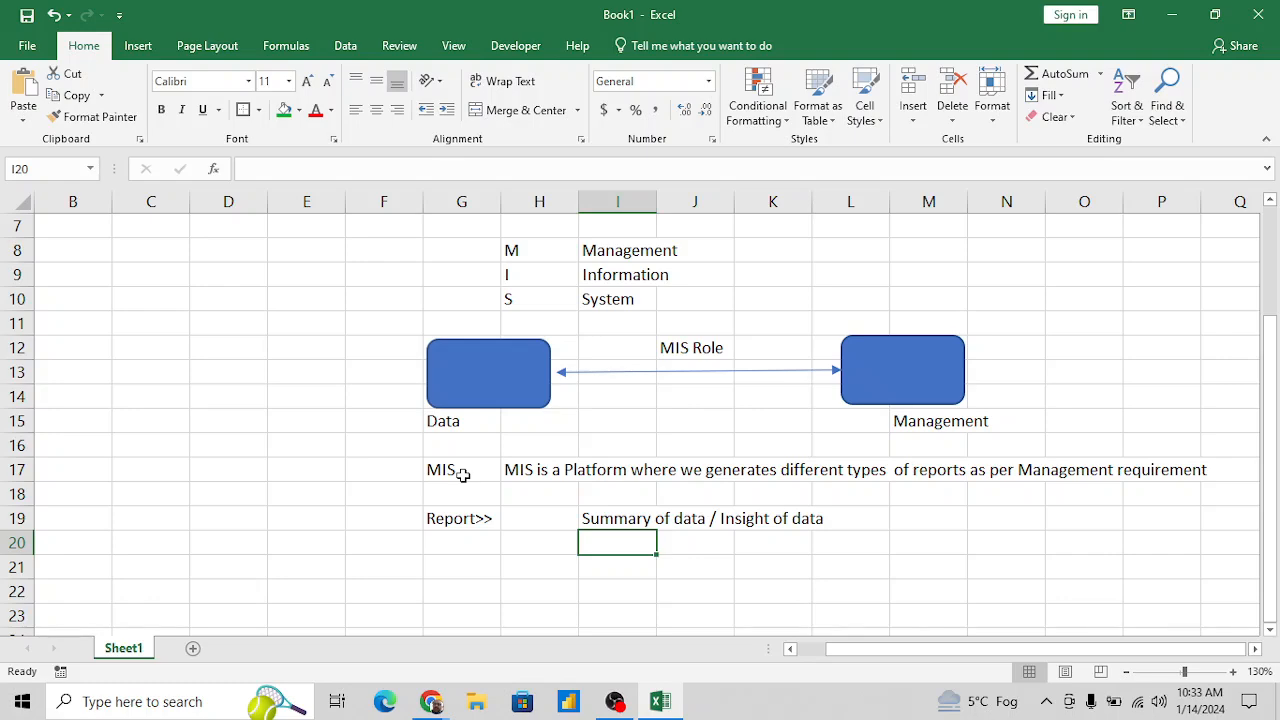
# - Enter the heading "Types of Report" in cell G22
pyautogui.press('Down')
pyautogui.press('Down')
pyautogui.press('Left')
pyautogui.press('Left')
pyautogui.press('Up')
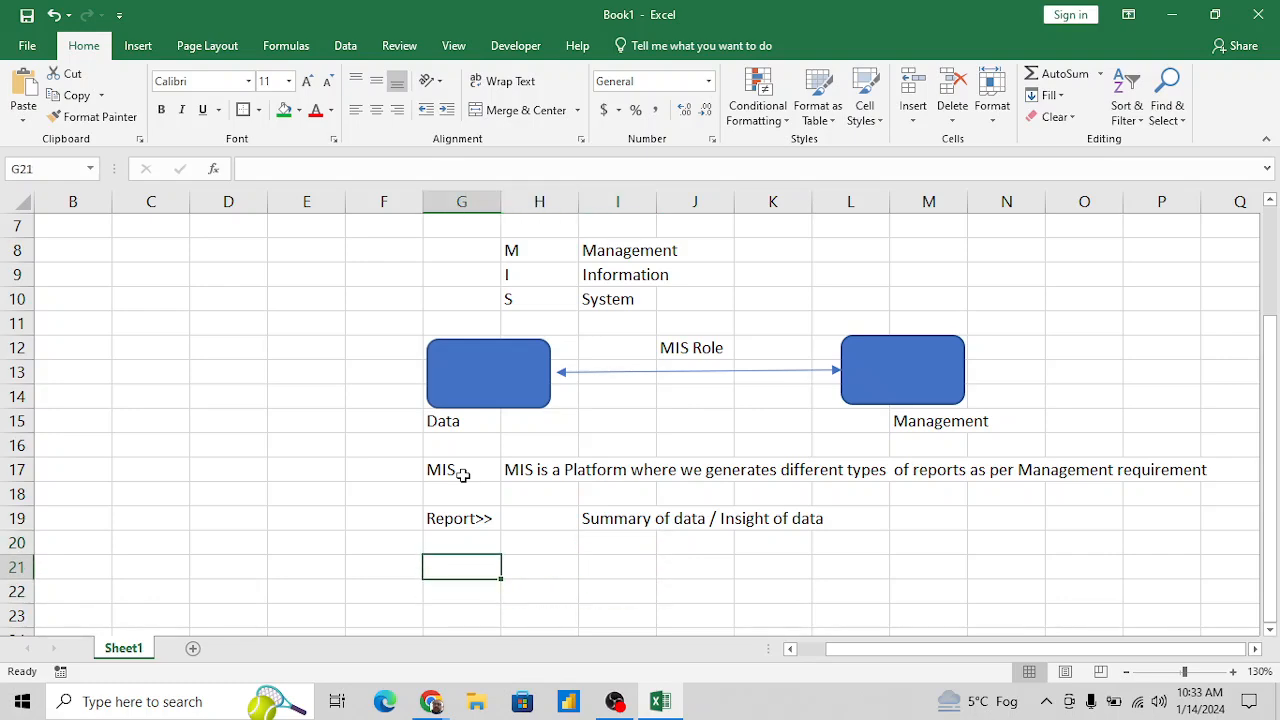
pyautogui.press('Down')
pyautogui.write('Tyope')
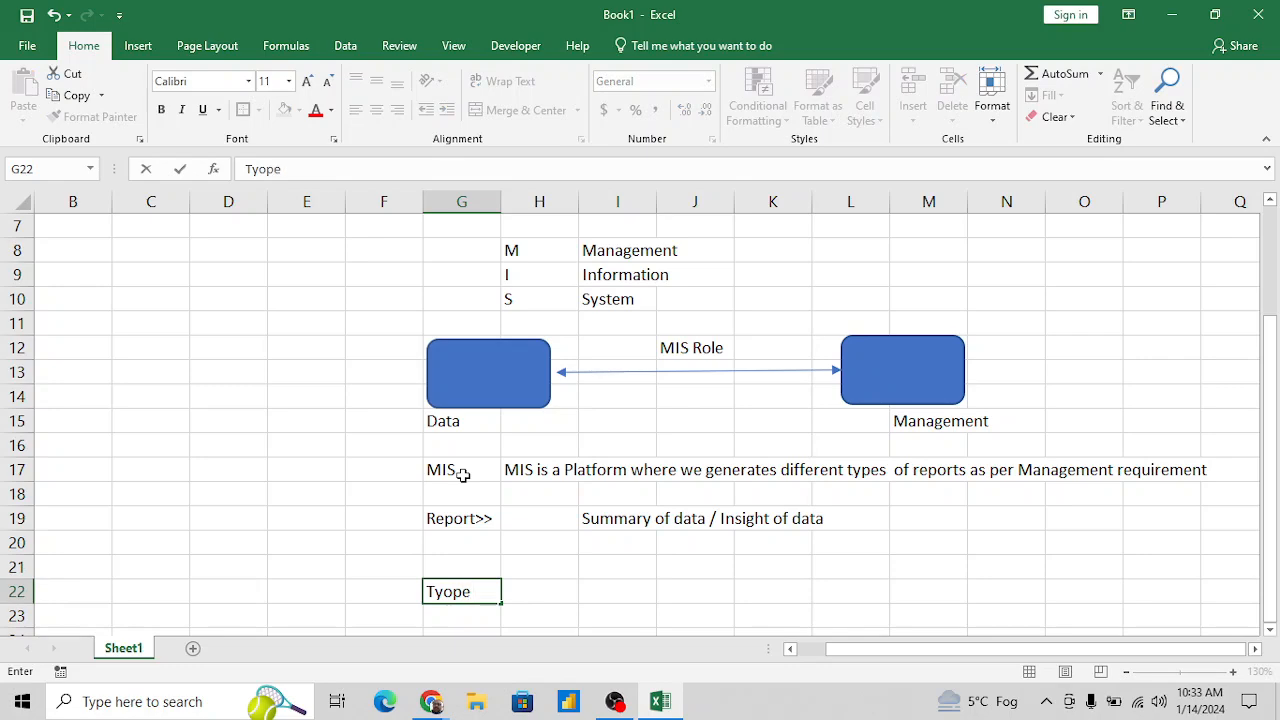
pyautogui.press('BackSpace')
pyautogui.press('BackSpace')
pyautogui.press('BackSpace')
pyautogui.write('pes of Report')
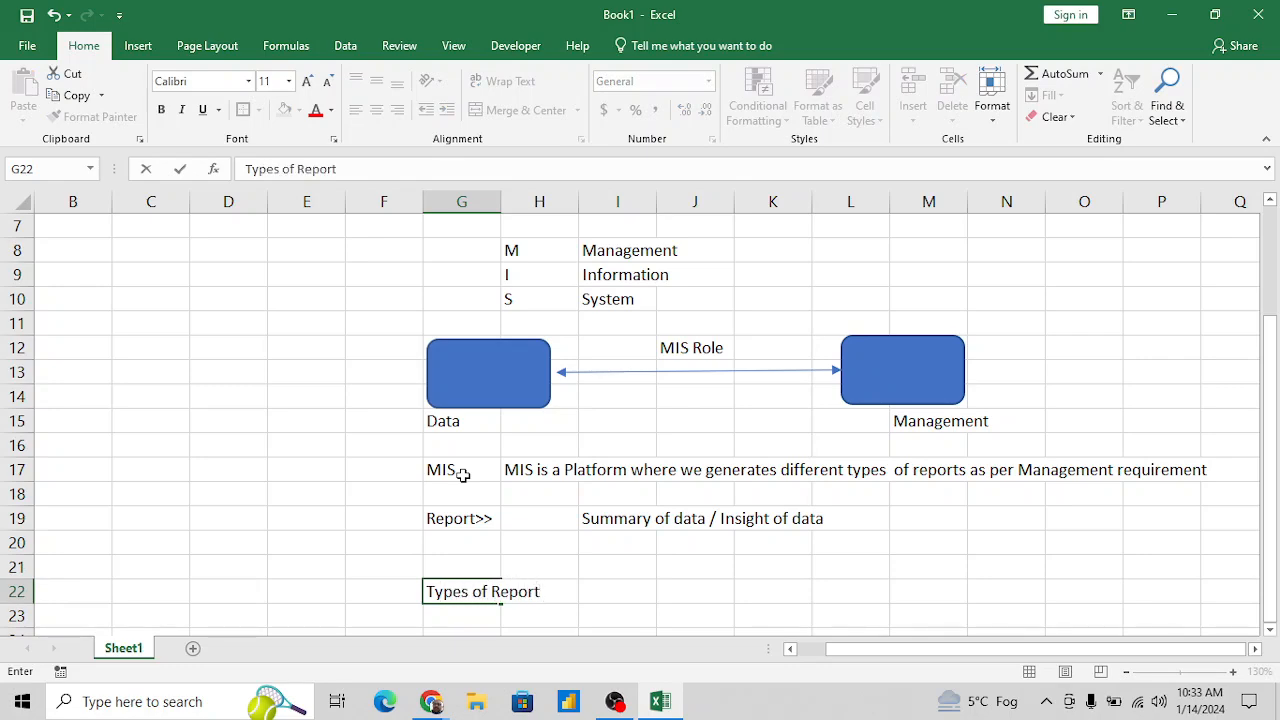
pyautogui.press('Return')
# - Make the Types of Report heading in G22 bold and underlined
pyautogui.scroll(-1, 463, 475)
pyautogui.press('Up')
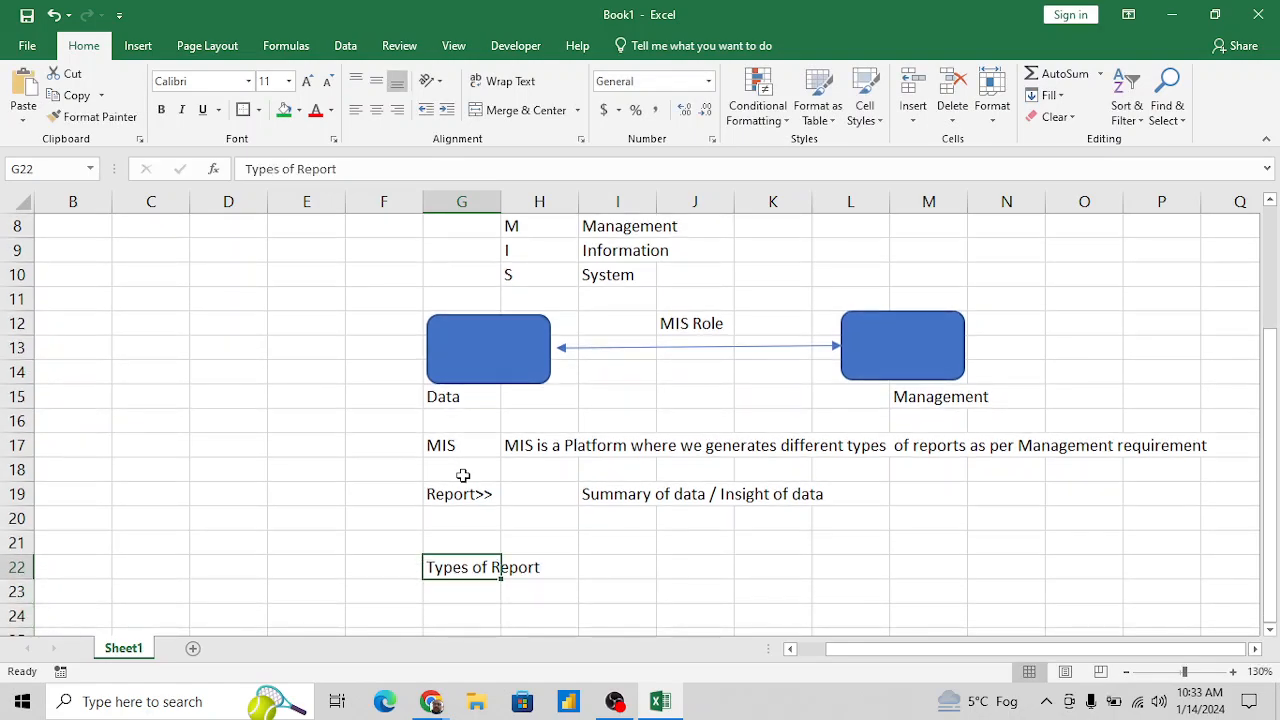
pyautogui.hotkey('ctrl', 'b')
pyautogui.hotkey('ctrl', 'u')
# - Make the MIS label in G17 and the Report label in G19 bold
pyautogui.press('Up')
pyautogui.press('Up')
pyautogui.press('Up')
pyautogui.press('Up')
pyautogui.press('Up')
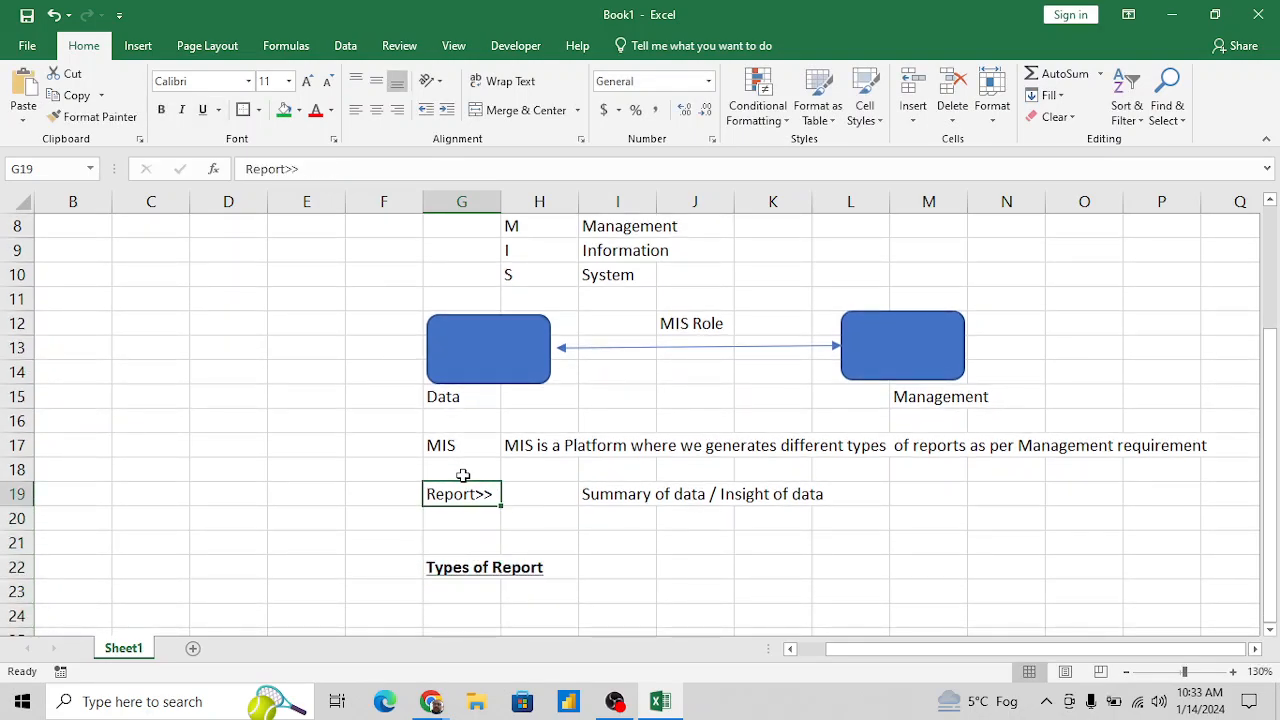
pyautogui.hotkey('ctrl', 'b')
pyautogui.press('Down')
pyautogui.press('Down')
pyautogui.hotkey('ctrl', 'b')
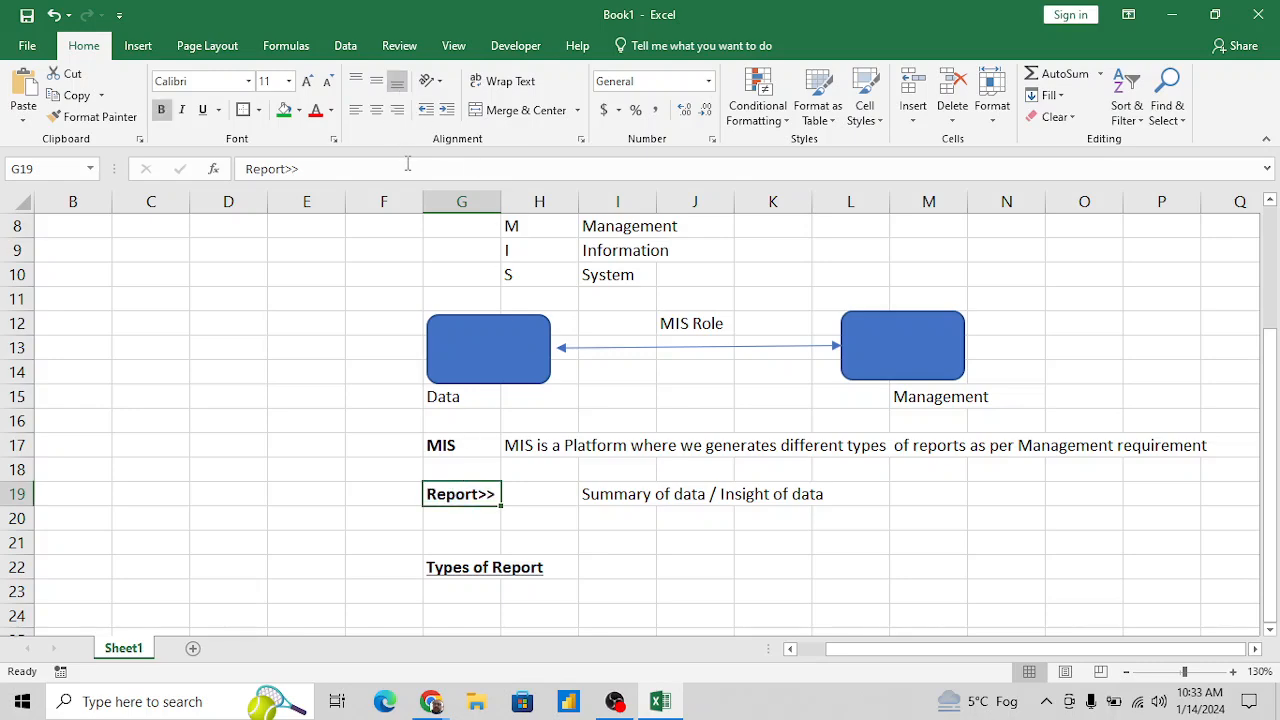
# - Remove the trailing ">>" from the label in G19 so it reads "Report"
pyautogui.click(407, 166)
pyautogui.press('BackSpace')
pyautogui.press('BackSpace')
pyautogui.press('Return')
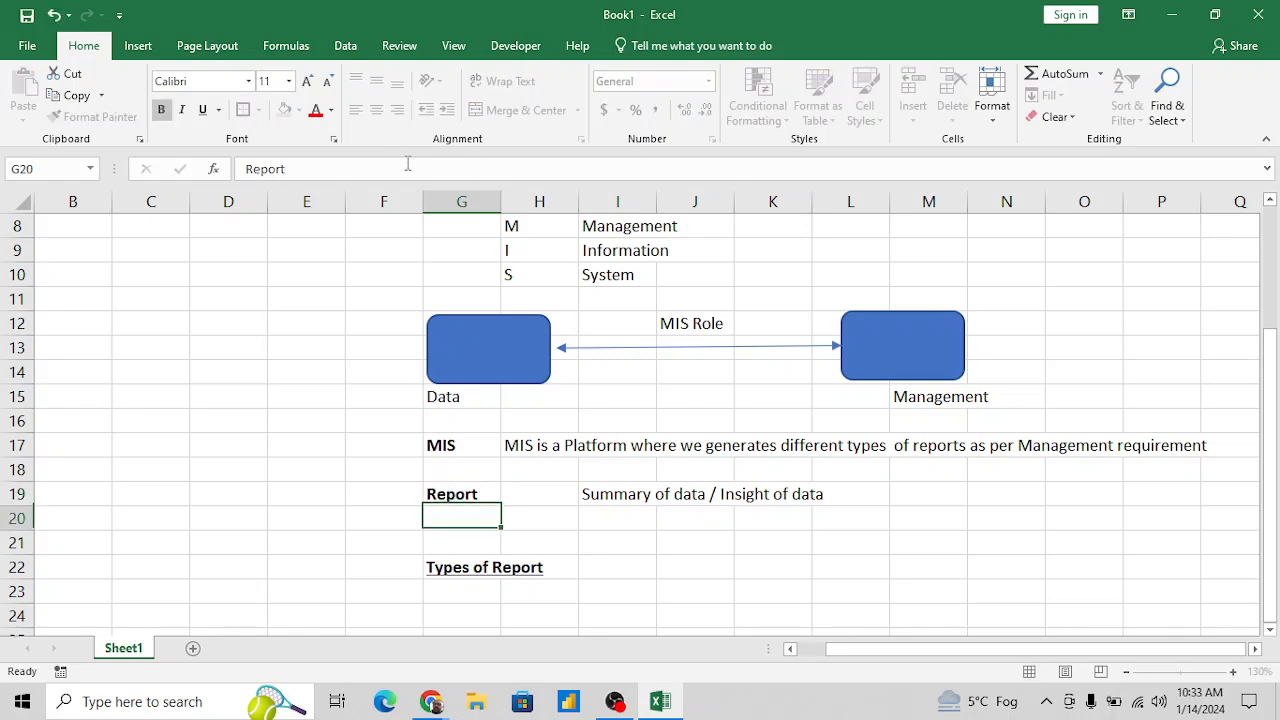
# - Enter the list number 1 in cell G24, below the Types of Report heading
pyautogui.press('Down')
pyautogui.press('Down')
pyautogui.press('Down')
pyautogui.press('Down')
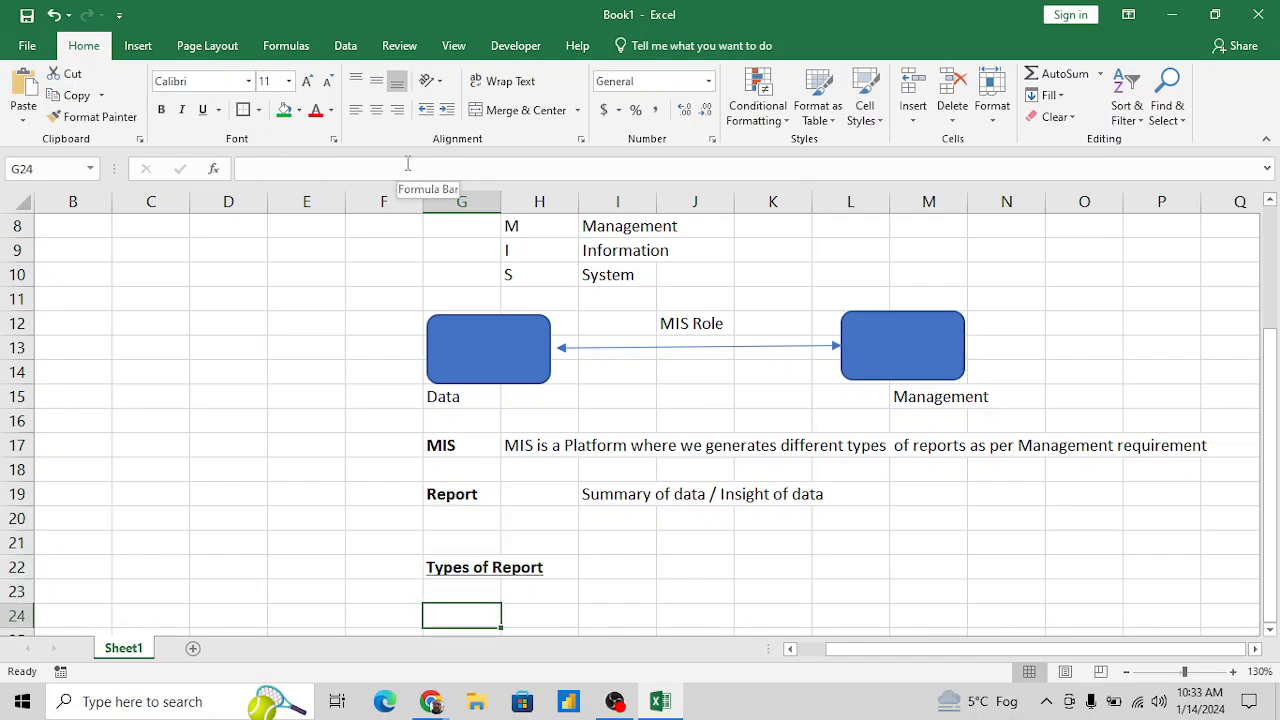
pyautogui.press('Down')
pyautogui.press('Down')
pyautogui.press('Up')
pyautogui.press('Up')
pyautogui.press('Up')
pyautogui.press('Down')
pyautogui.press('End')
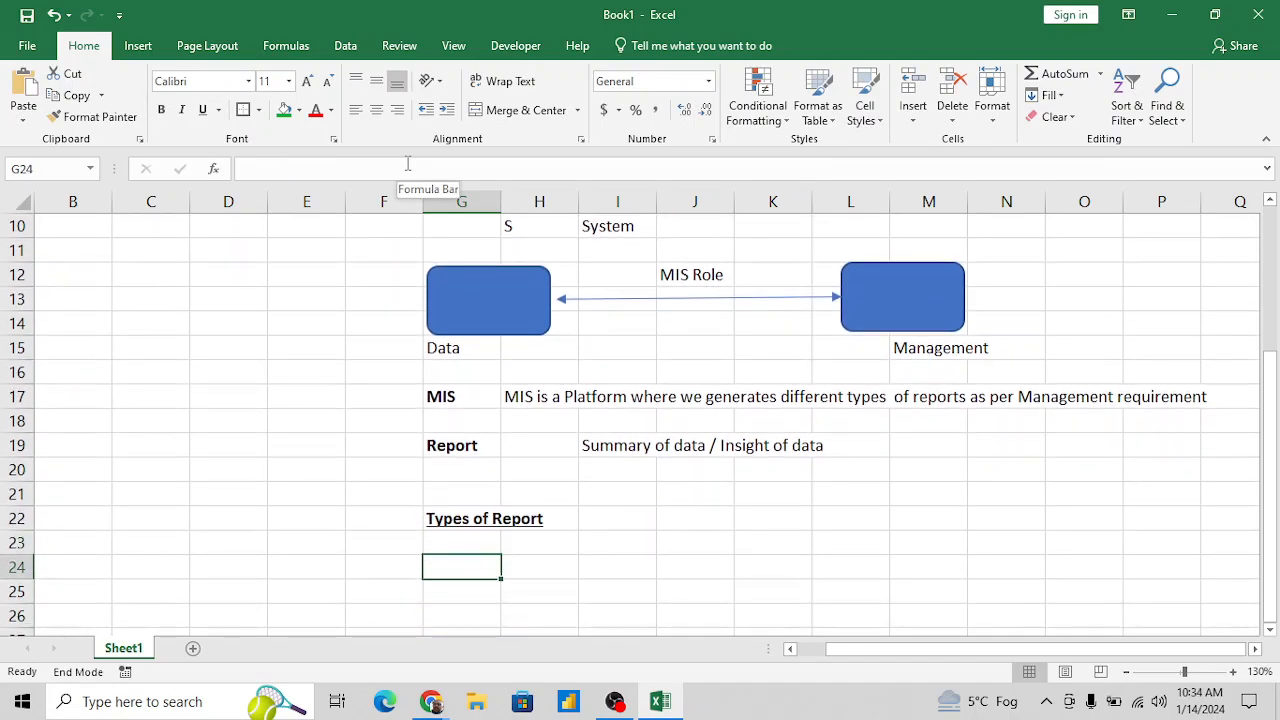
pyautogui.press('Tab')
pyautogui.press('Left')
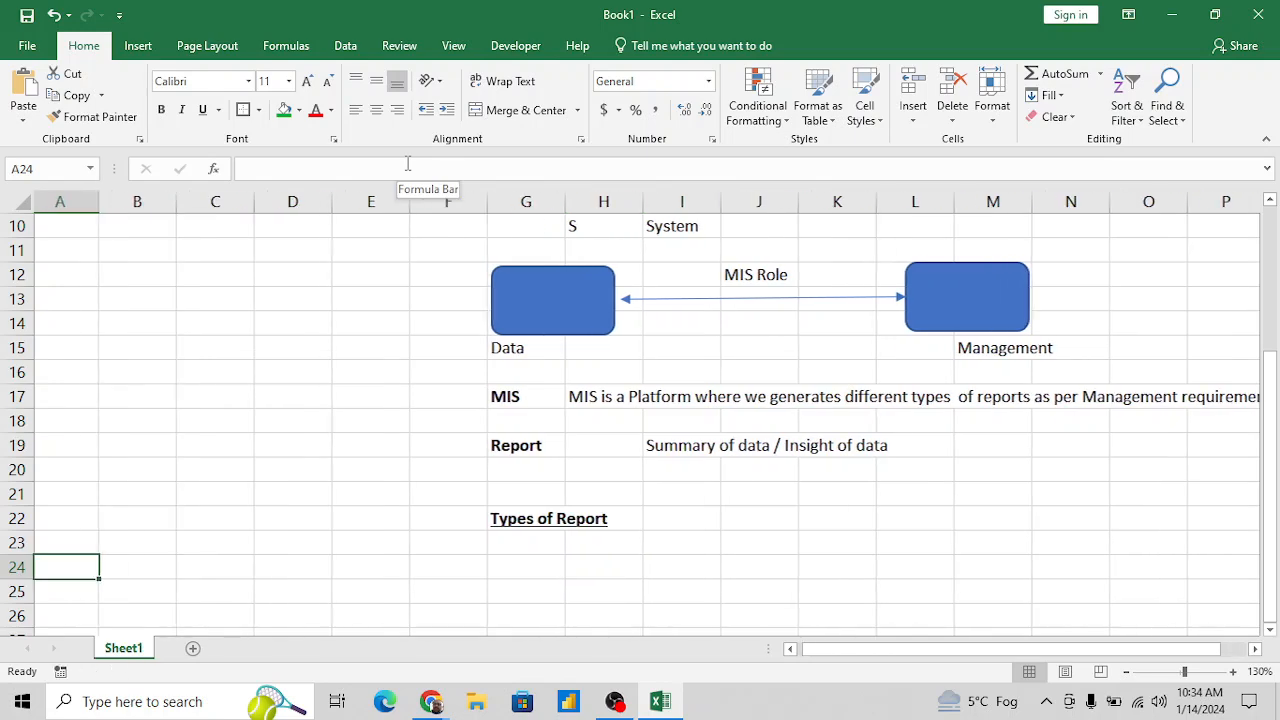
pyautogui.press('Right')
pyautogui.press('Right')
pyautogui.press('Right')
pyautogui.press('Right')
pyautogui.press('Right')
pyautogui.press('Right')
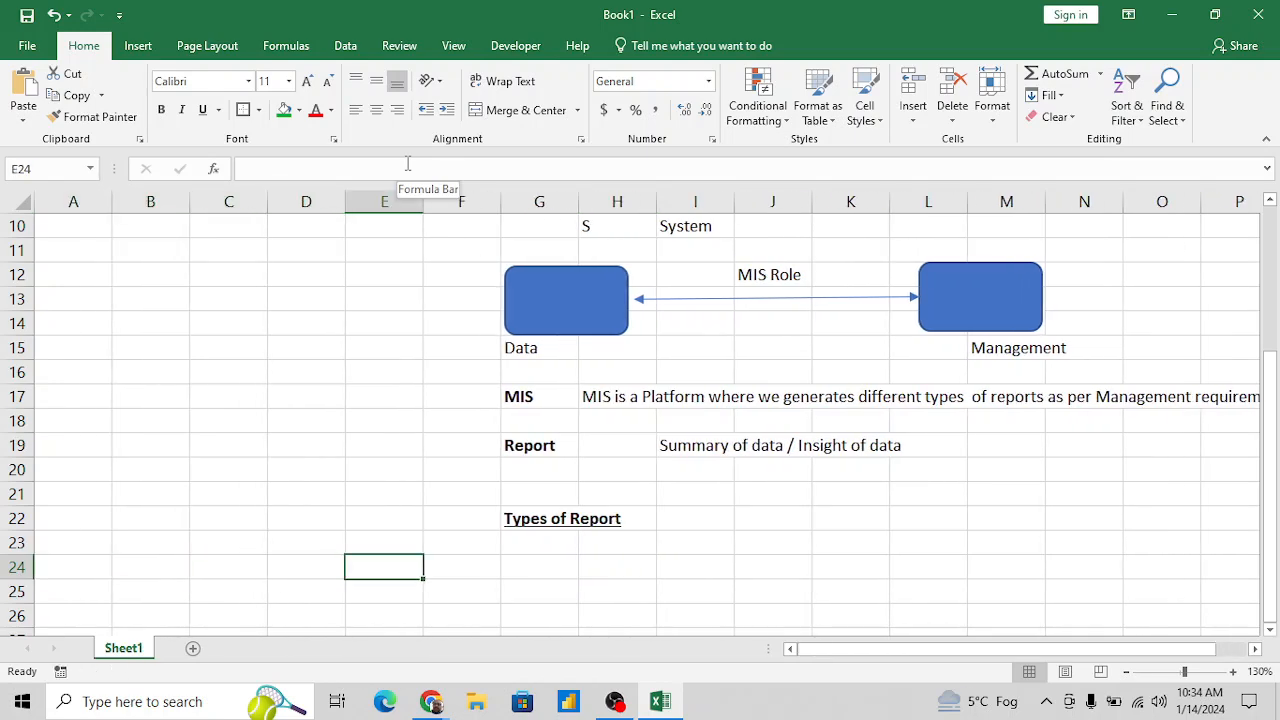
pyautogui.write('1')
pyautogui.press('Tab')
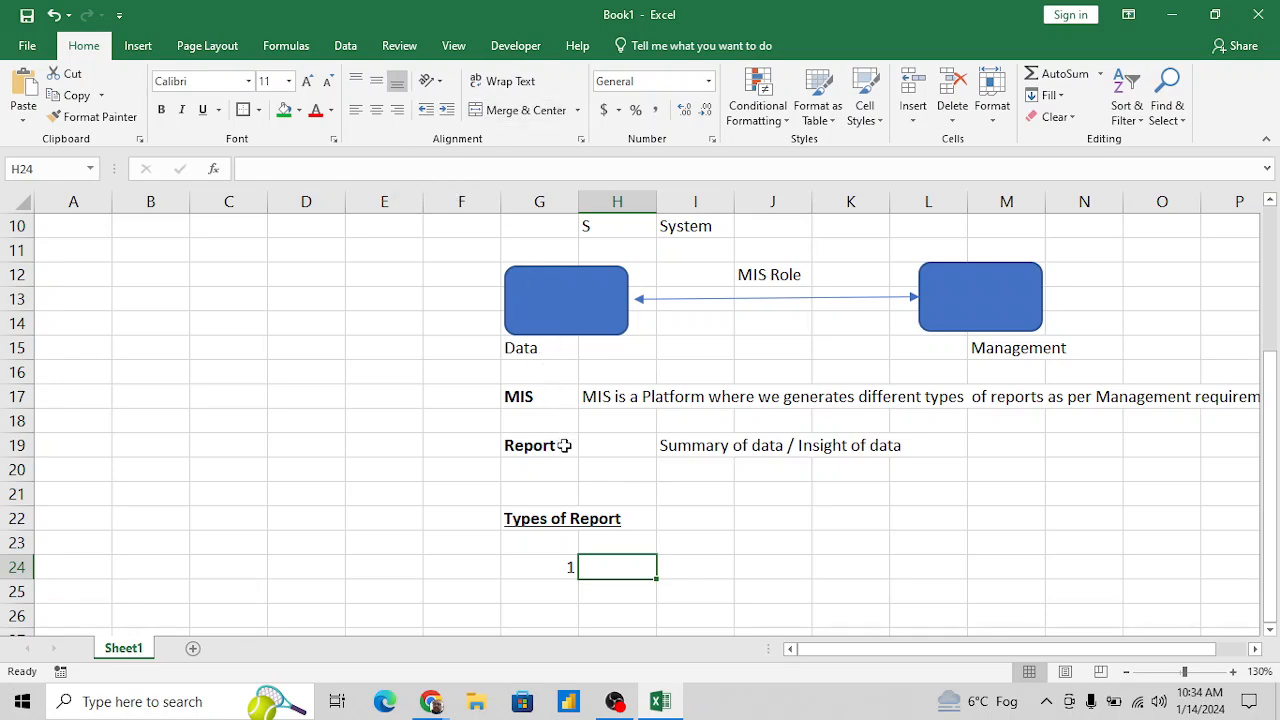
# - Add a new worksheet, enter a first name in E4 and autofill the list of names down to E21
pyautogui.click(665, 449)
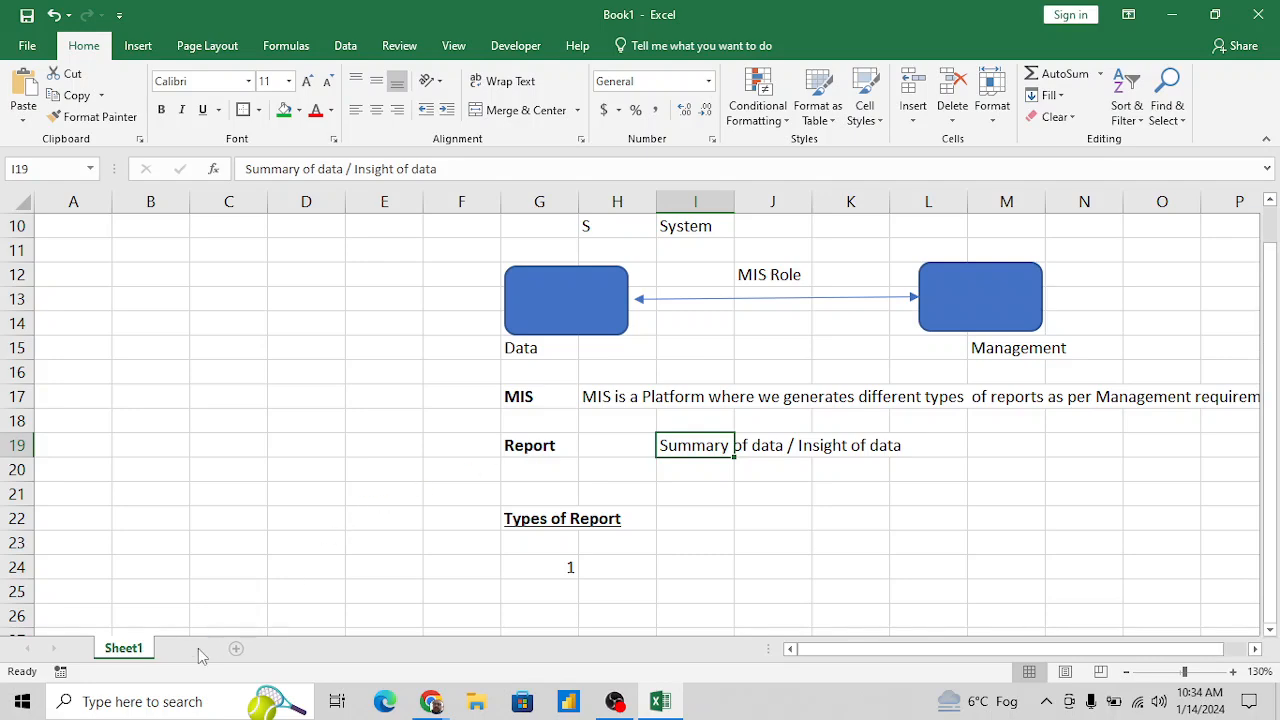
pyautogui.click(236, 648)
pyautogui.click(295, 270)
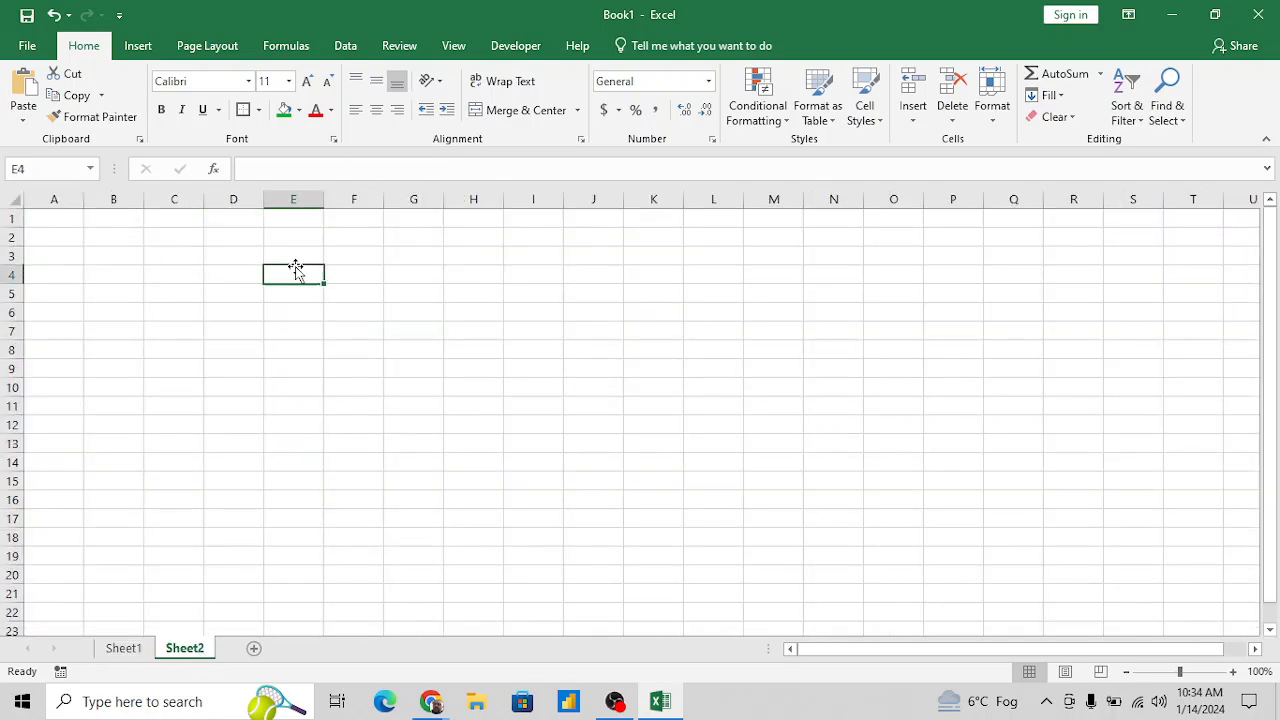
pyautogui.write('Kapil')
pyautogui.press('Return')
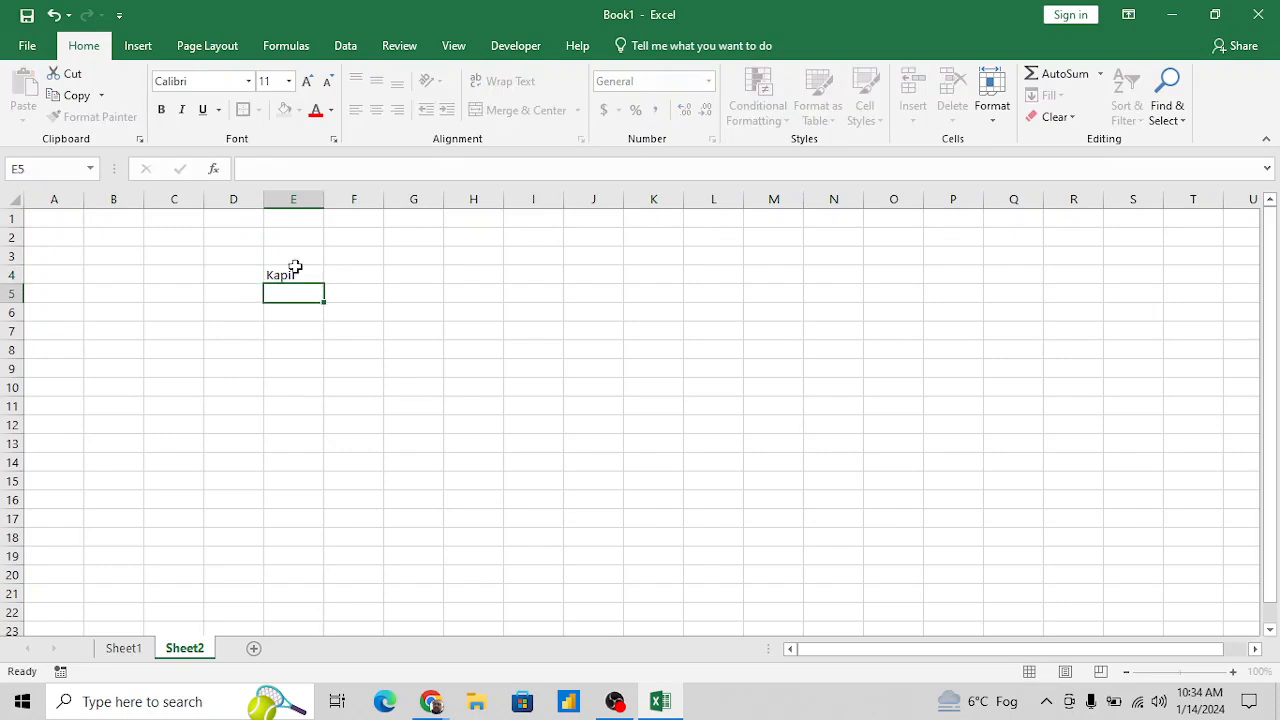
pyautogui.click(294, 272)
pyautogui.moveTo(323, 285); pyautogui.dragTo(345, 549)
pyautogui.moveTo(345, 592); pyautogui.dragTo(343, 604)
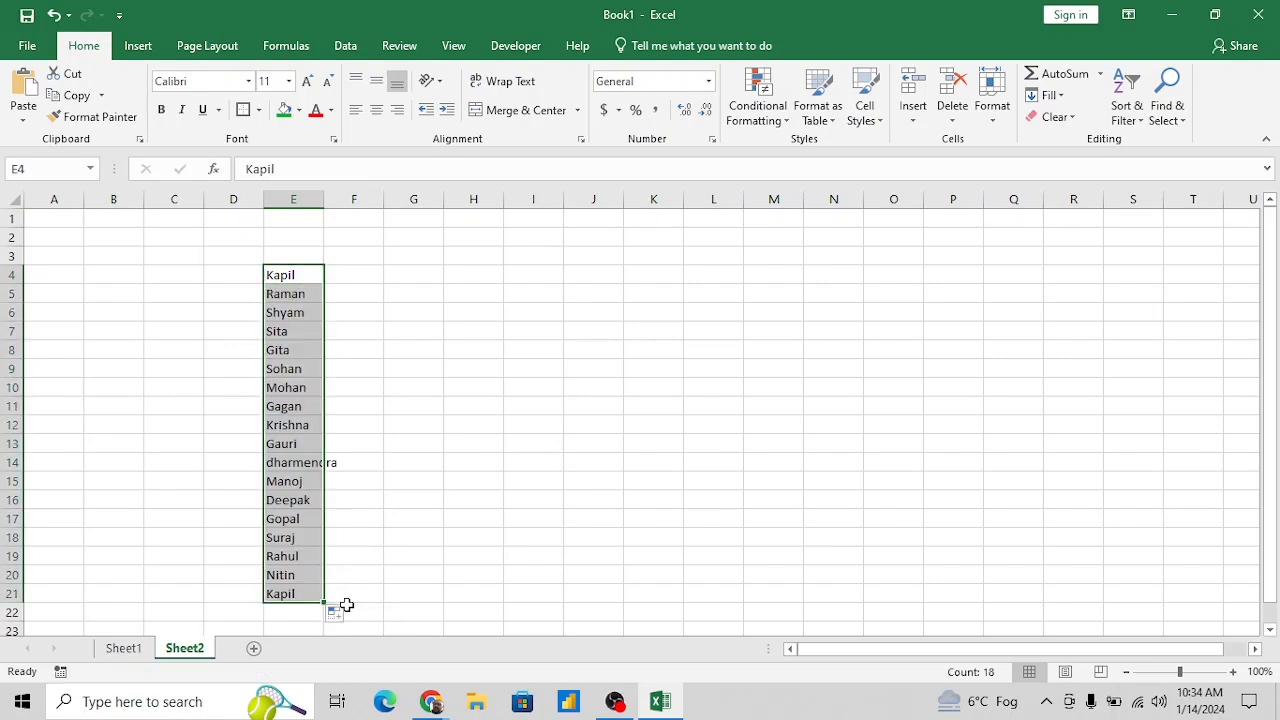
# - Enter the headers "Emp Name" in E3 and "Daily production" in F3 above the list
pyautogui.click(365, 280)
pyautogui.press('Up')
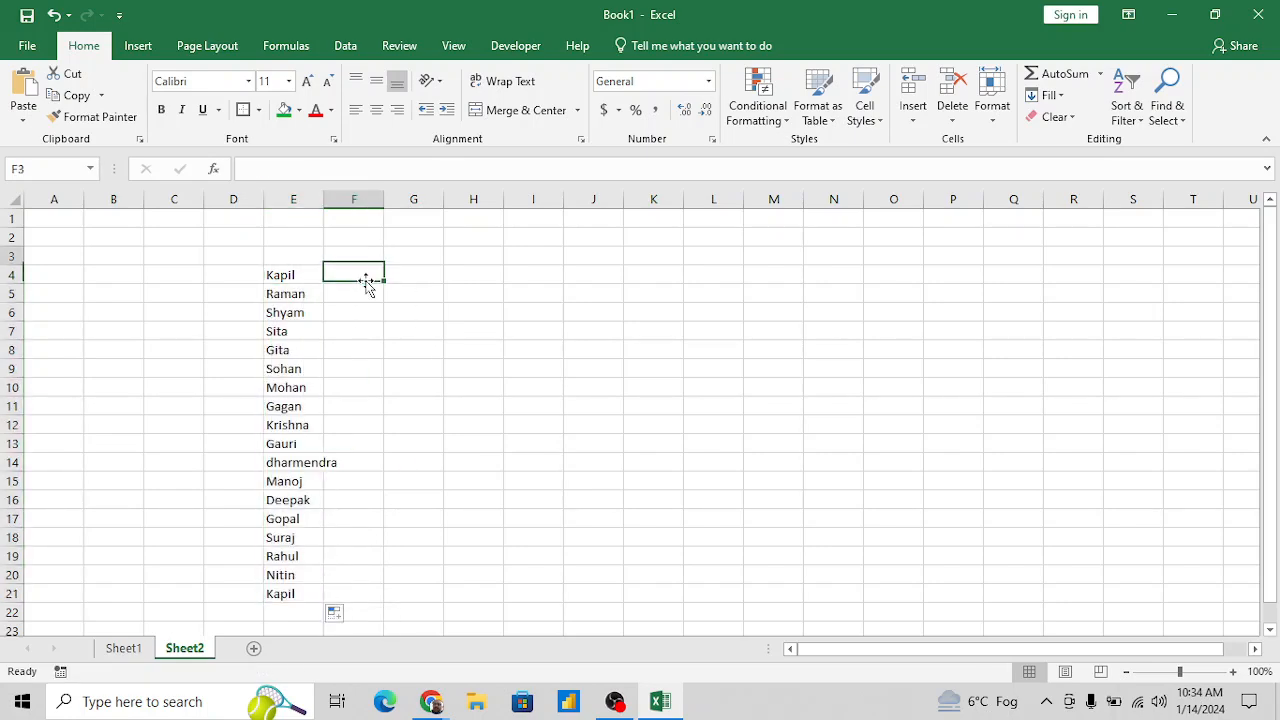
pyautogui.press('Left')
pyautogui.write('Emp')
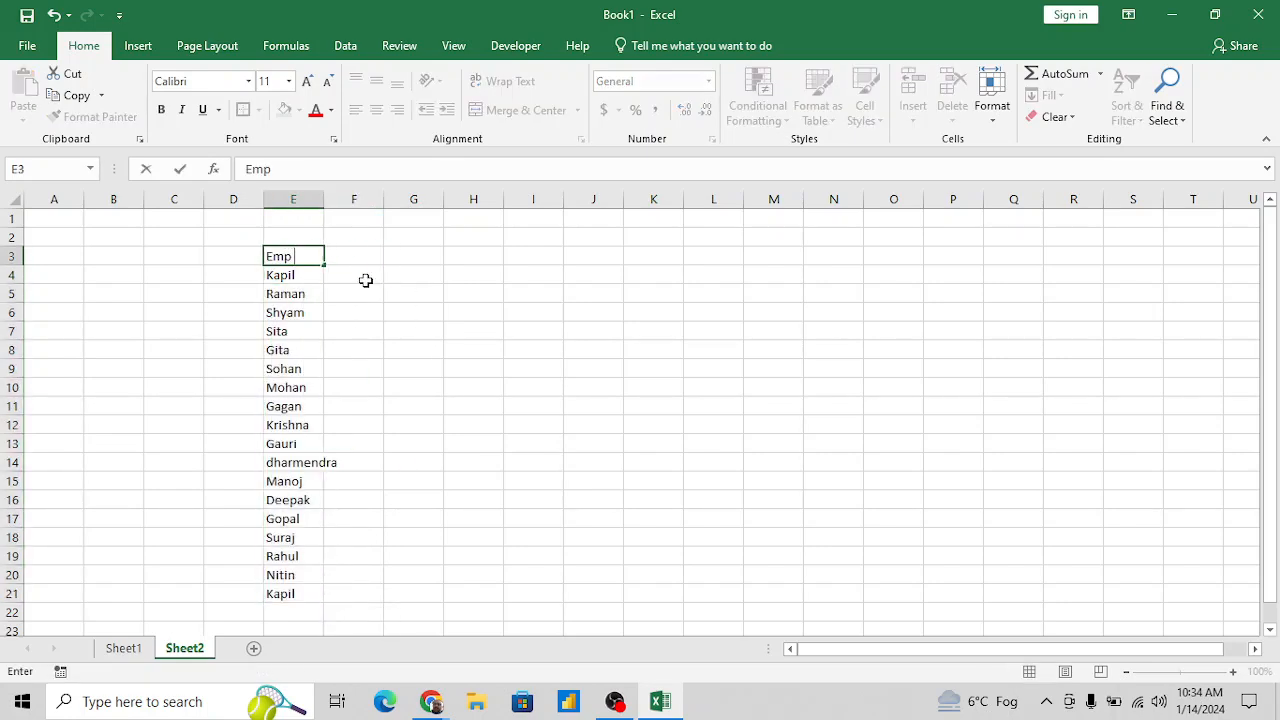
pyautogui.write(' Name')
pyautogui.press('Tab')
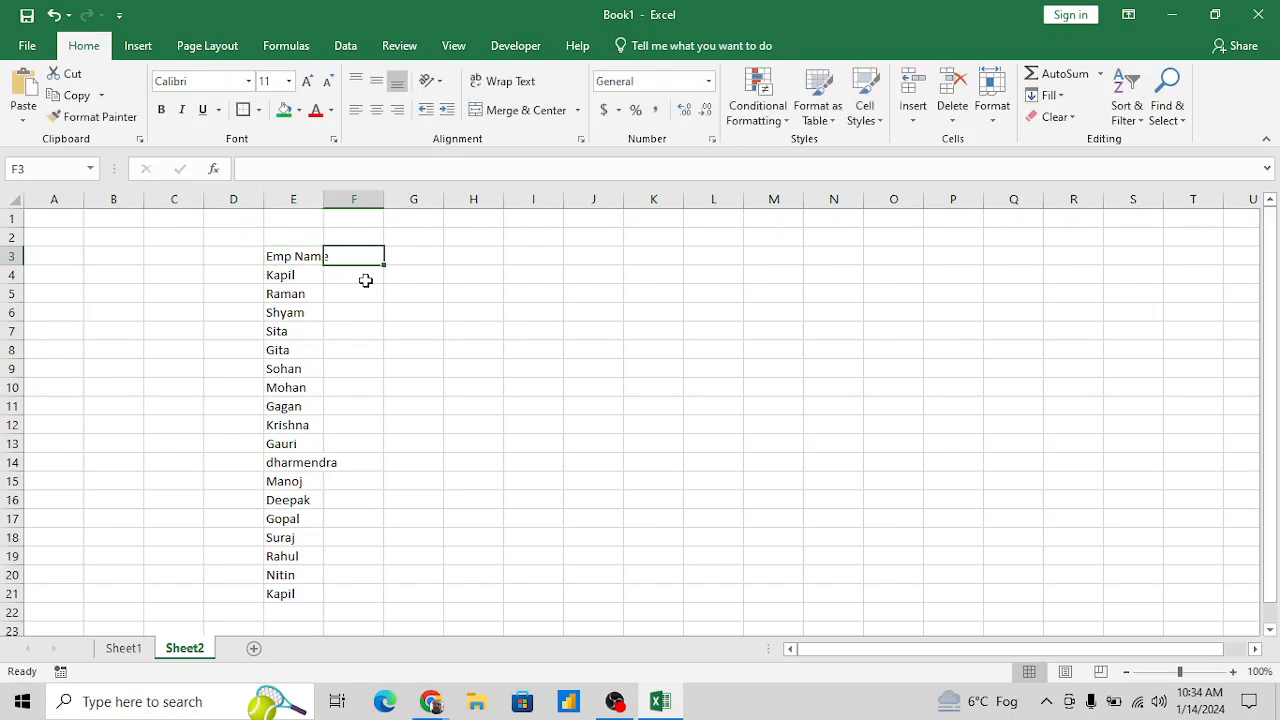
pyautogui.write('Pr')
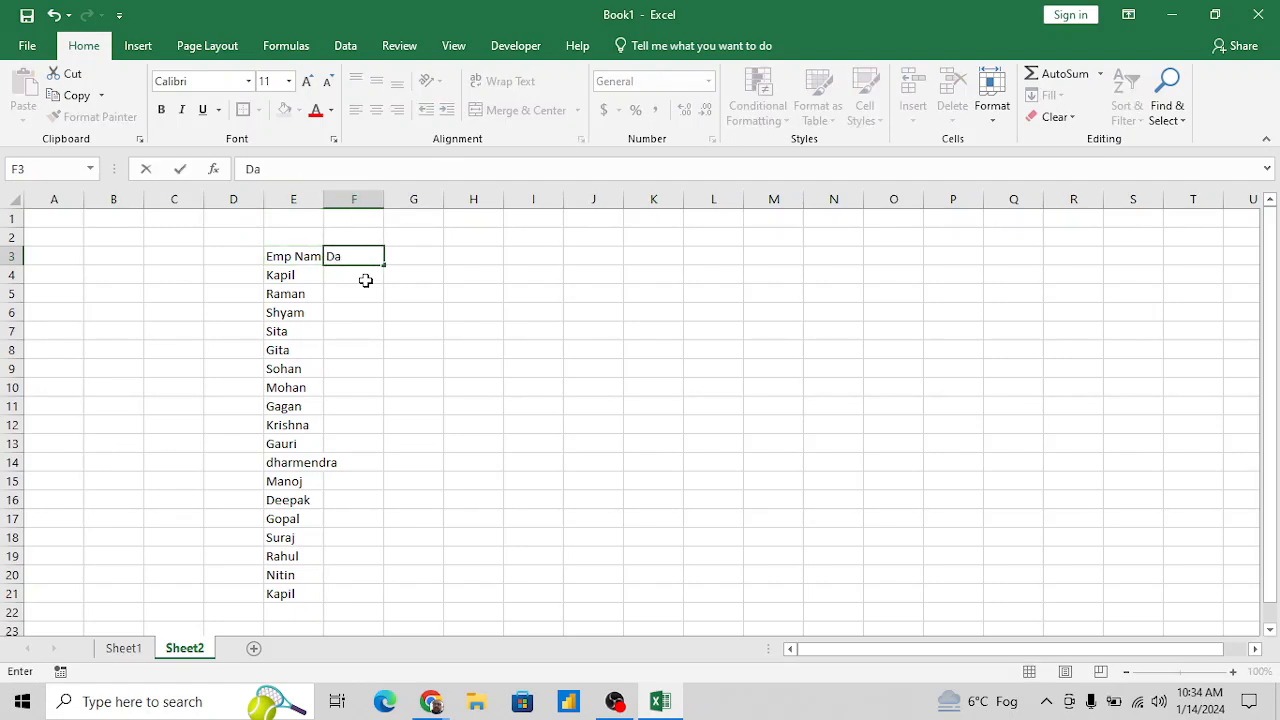
pyautogui.write('ily production')
pyautogui.press('Return')
# - Enter the formula =RANDBETWEEN(10,100) in F4 to generate the first daily production value
pyautogui.click(366, 281)
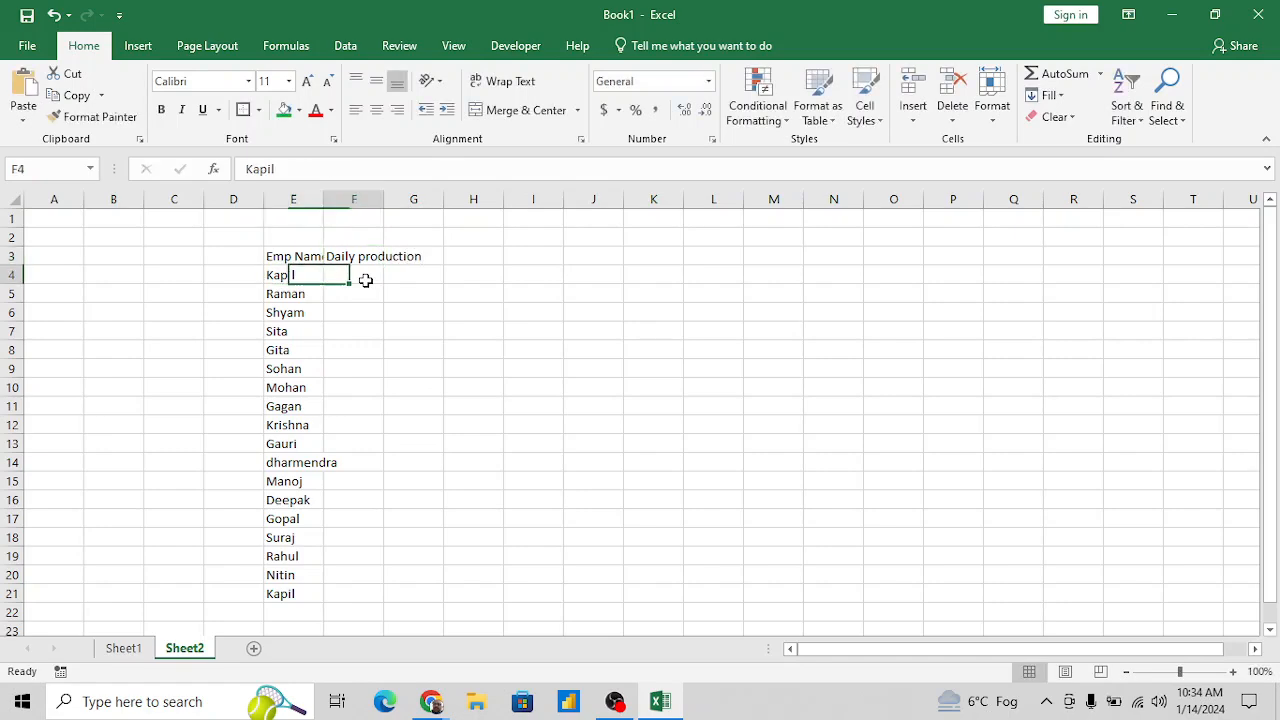
pyautogui.write('=Rand')
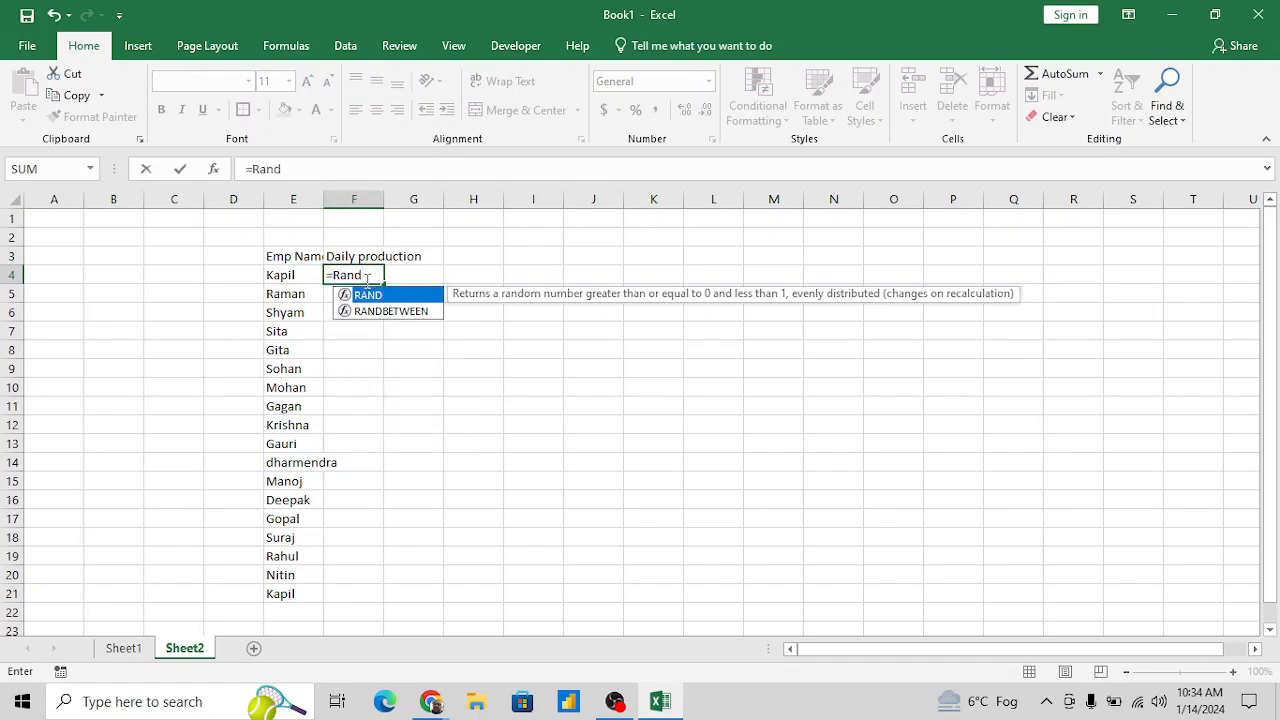
pyautogui.write('(')
pyautogui.press('BackSpace')
pyautogui.press('BackSpace')
pyautogui.press('Down')
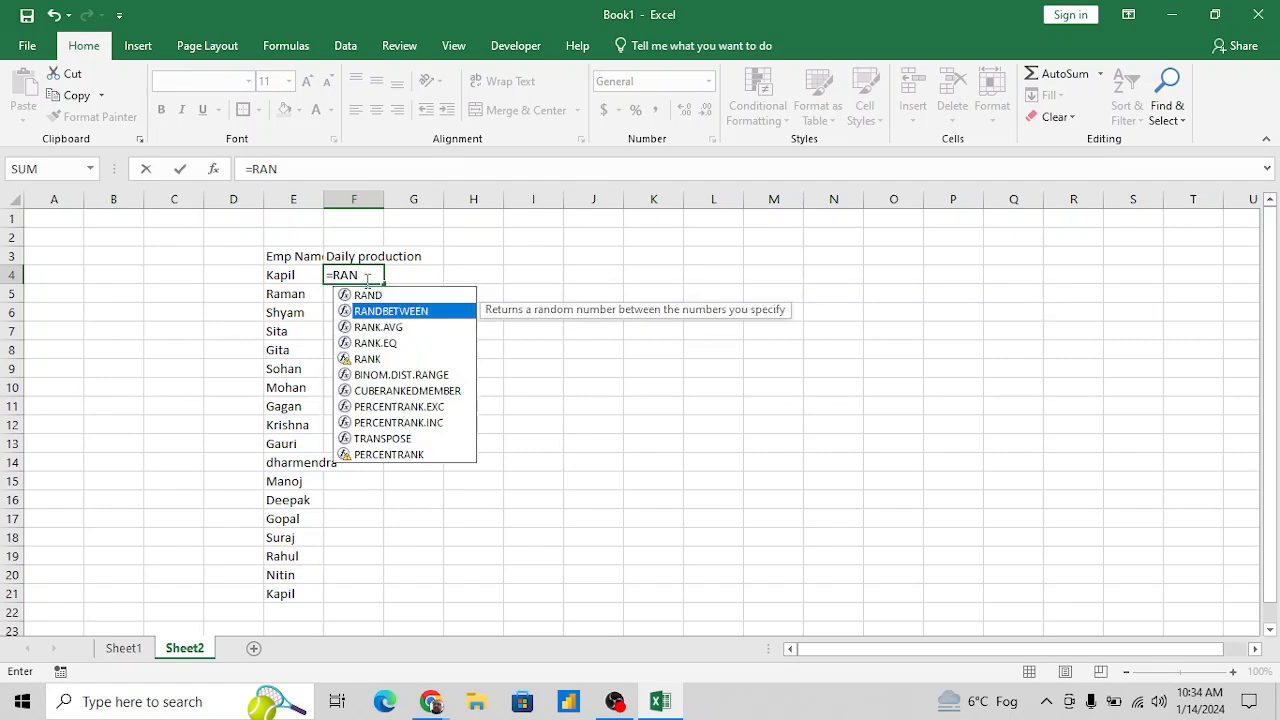
pyautogui.press('Tab')
pyautogui.write('10,10')
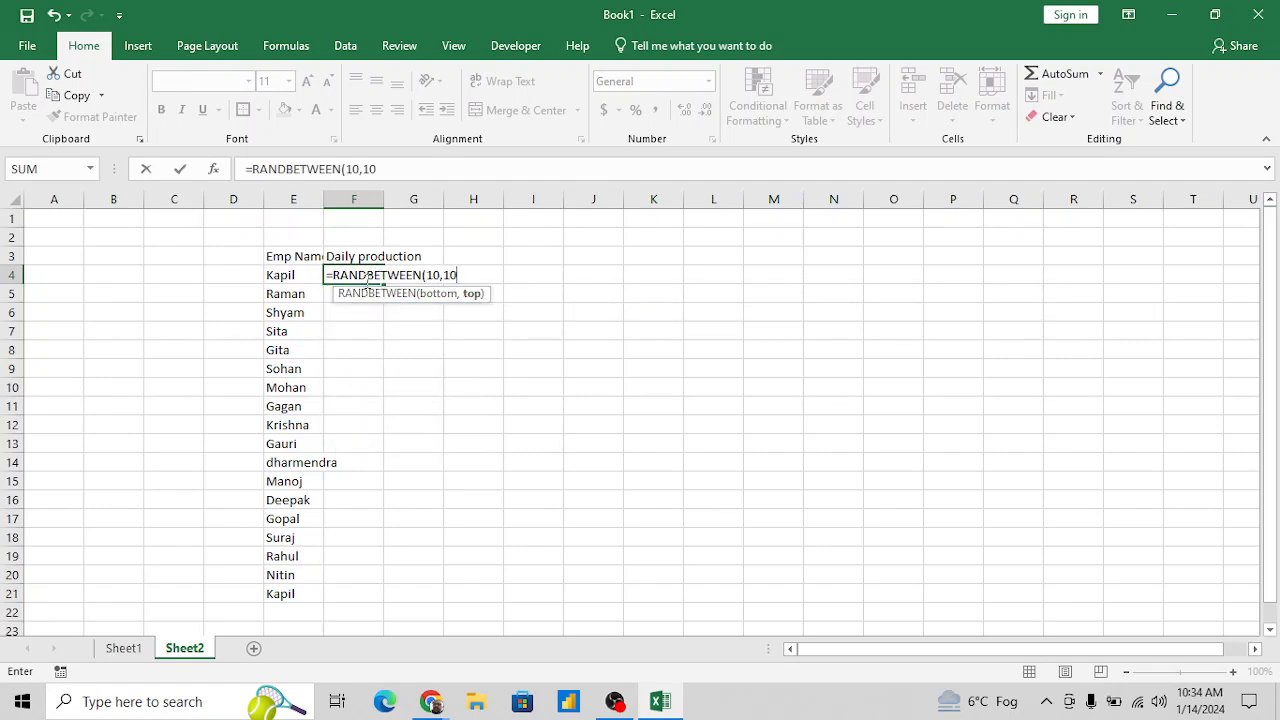
pyautogui.write('0')
pyautogui.press('Return')
# - Fill the random-number formula in F4 down to F21, alongside the last listed employee
pyautogui.press('Left')
pyautogui.hotkey('ctrl', 'Down')
pyautogui.press('Right')
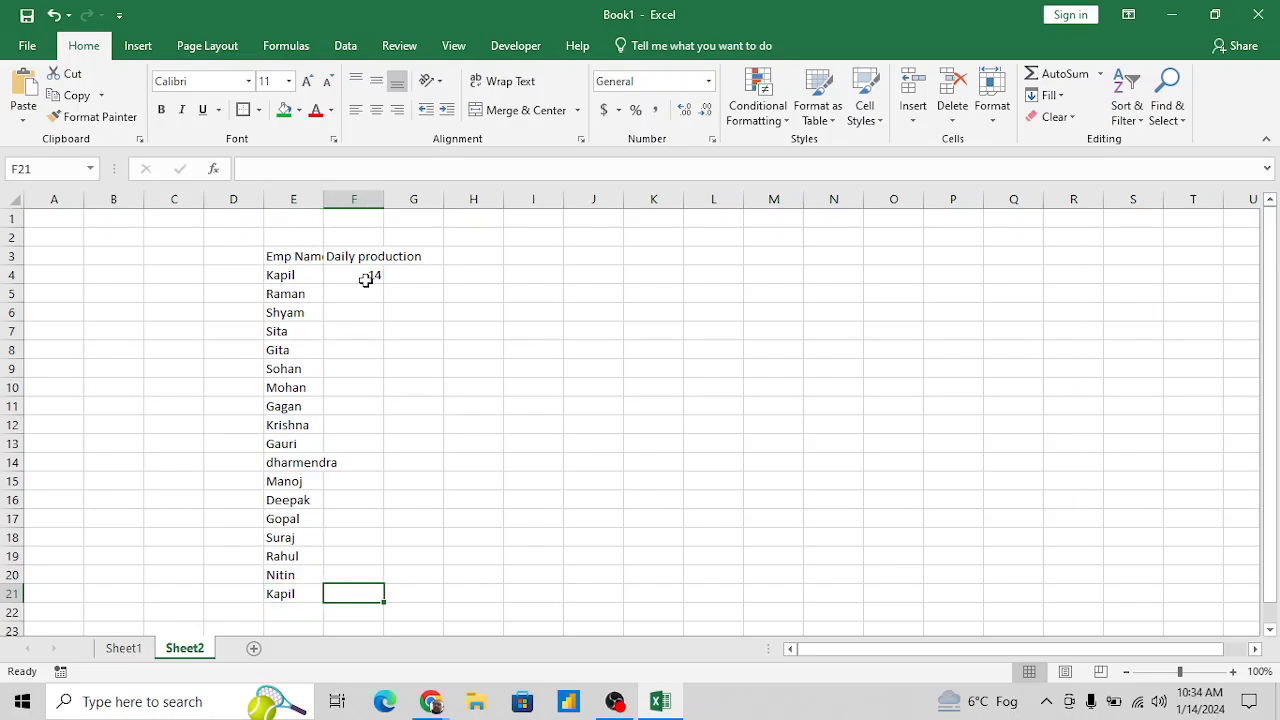
pyautogui.hotkey('ctrl', 'shift', 'Up')
pyautogui.hotkey('ctrl', 'd')
# - Copy the employee and production rows E4:F21 and paste them directly below, starting at E22
pyautogui.press('Down')
pyautogui.press('Left')
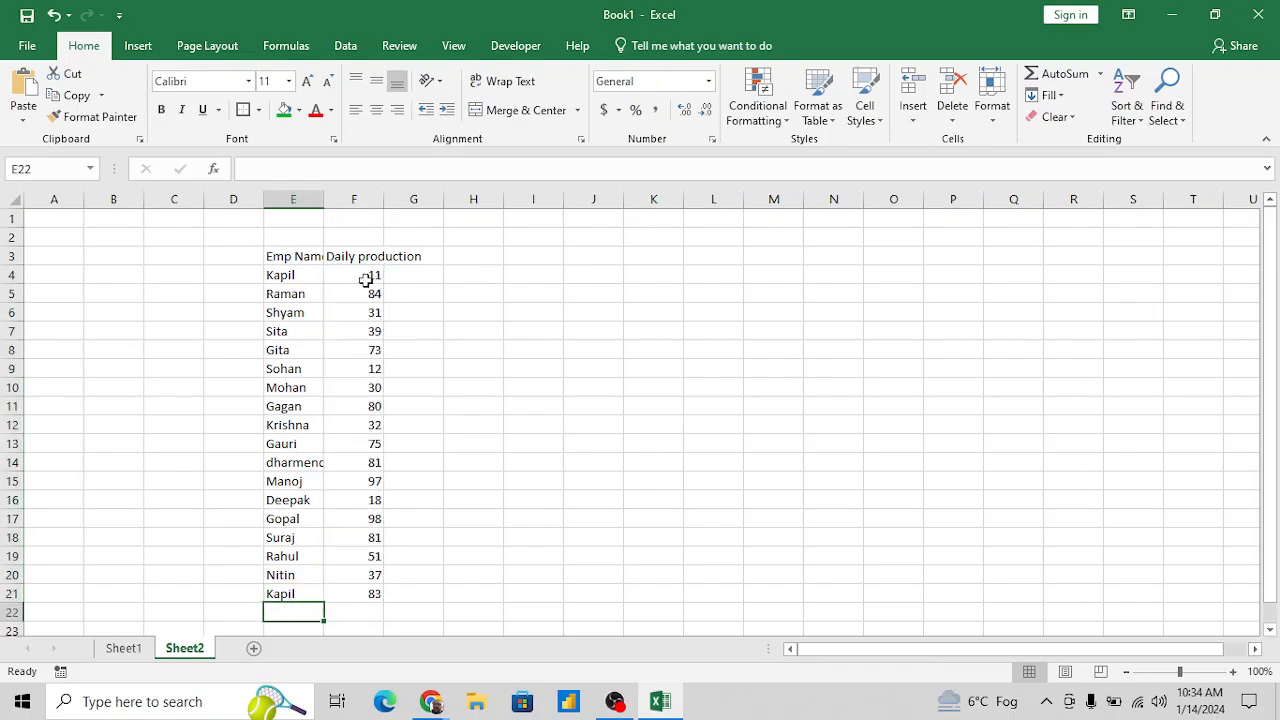
pyautogui.hotkey('ctrl', 'Down')
pyautogui.hotkey('ctrl', 'Up')
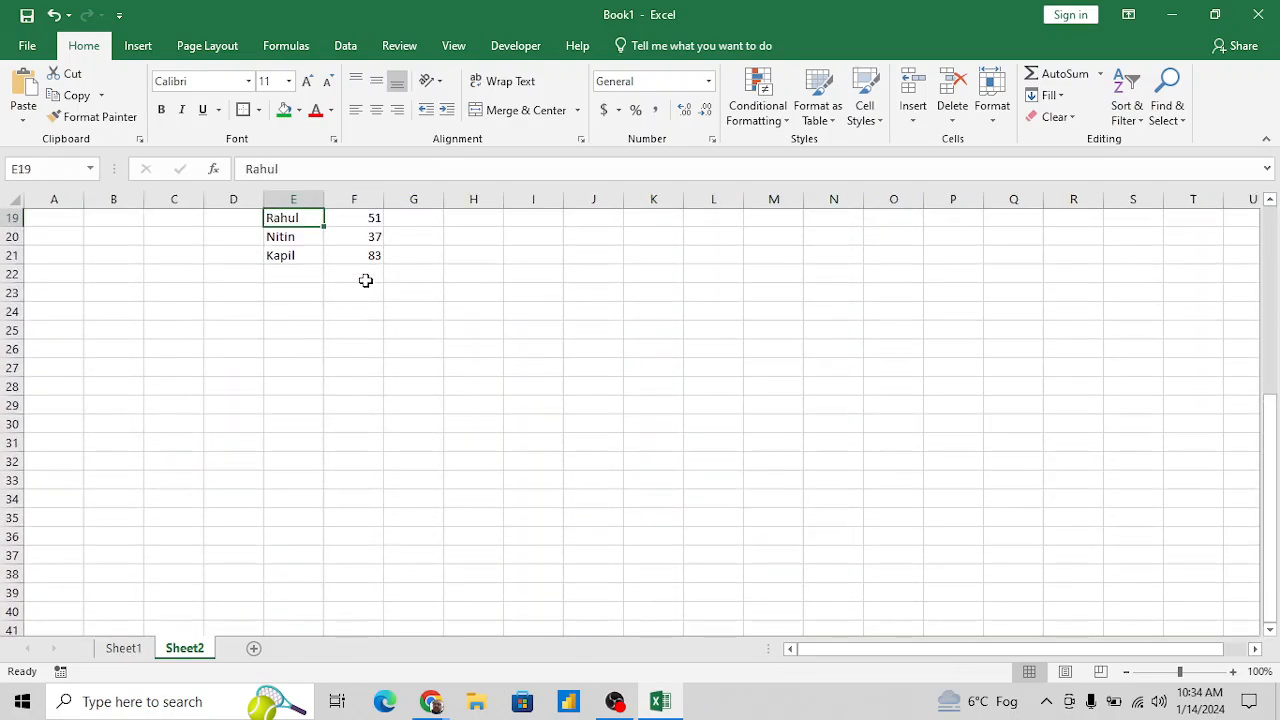
pyautogui.hotkey('ctrl', 'Up')
pyautogui.press('Down')
pyautogui.hotkey('ctrl', 'shift', 'Down')
pyautogui.hotkey('shift', 'Right')
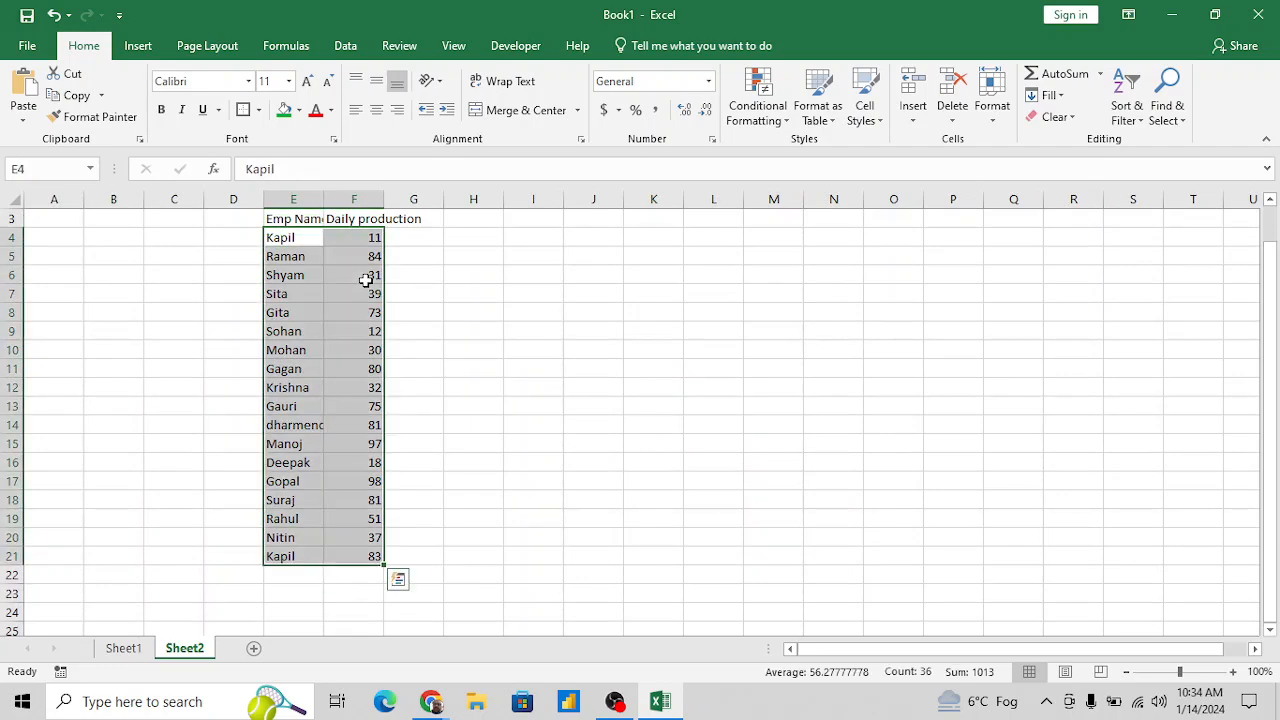
pyautogui.hotkey('ctrl', 'c')
pyautogui.press('Down')
pyautogui.hotkey('ctrl', 'Down')
pyautogui.press('Down')
pyautogui.hotkey('ctrl', 'v')
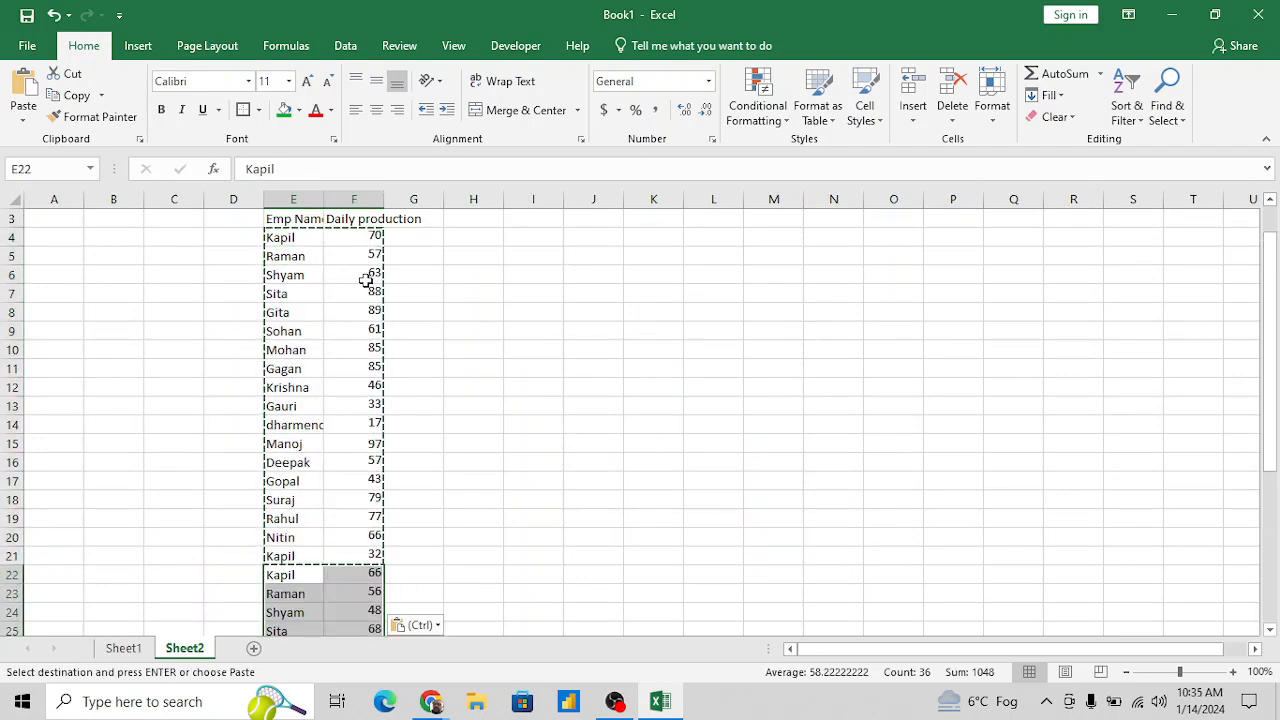
# - Paste the copied employee rows twice more, starting at E40 and E58, to extend the data to row 75
pyautogui.press('Down')
pyautogui.press('Down')
pyautogui.hotkey('ctrl', 'Down')
pyautogui.press('Down')
pyautogui.hotkey('ctrl', 'v')
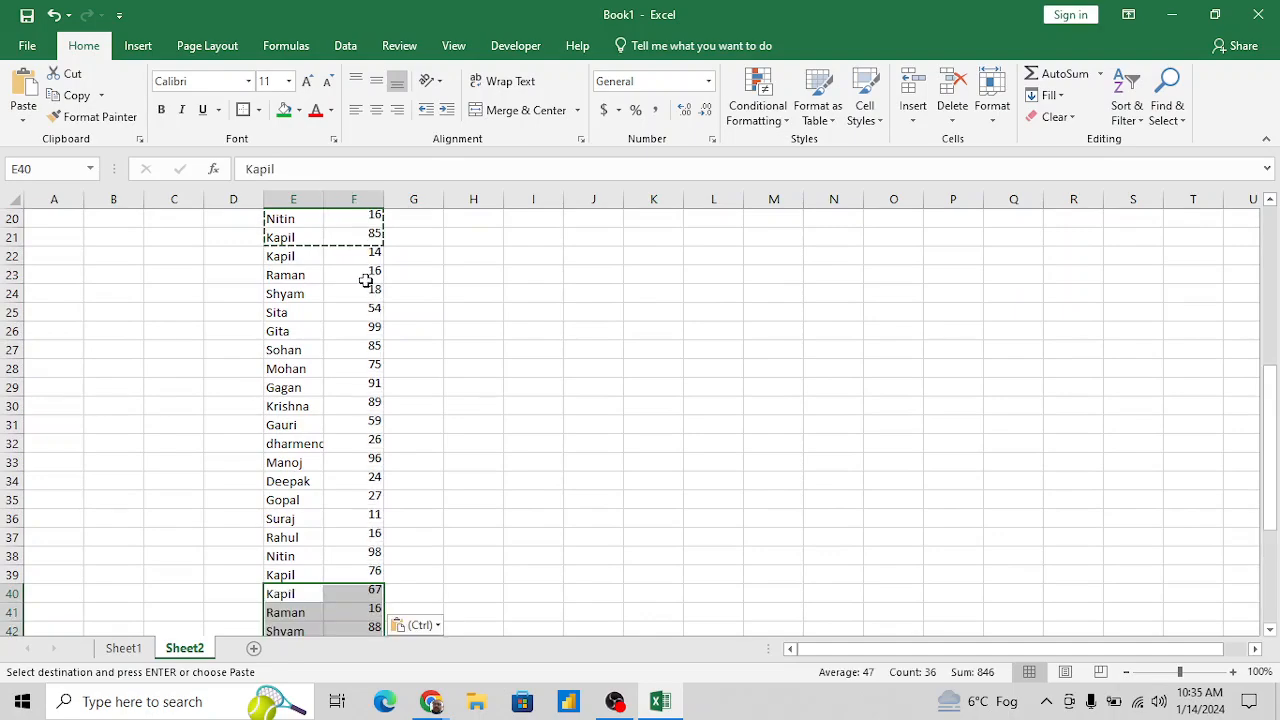
pyautogui.press('Down')
pyautogui.hotkey('ctrl', 'Down')
pyautogui.press('Down')
pyautogui.hotkey('ctrl', 'v')
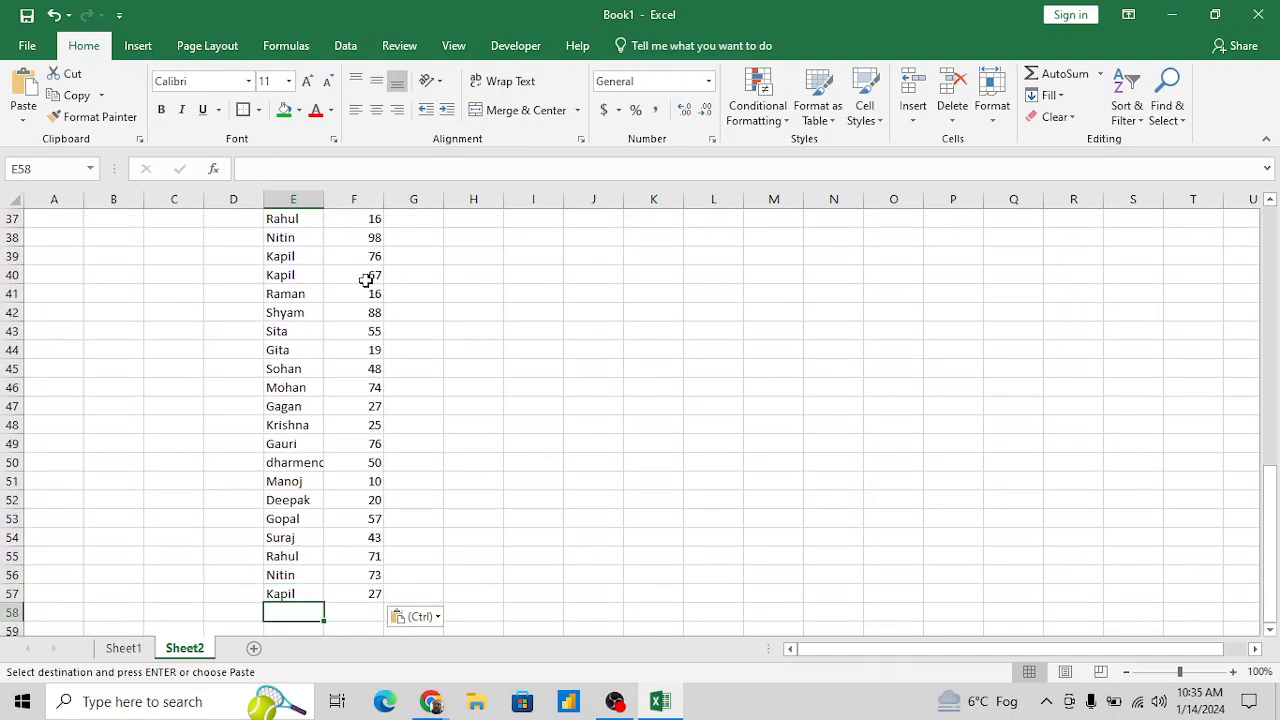
# - Convert the whole table E3:F75 to static values with Paste Special Values over itself
pyautogui.hotkey('ctrl', 'Up')
pyautogui.press('Down')
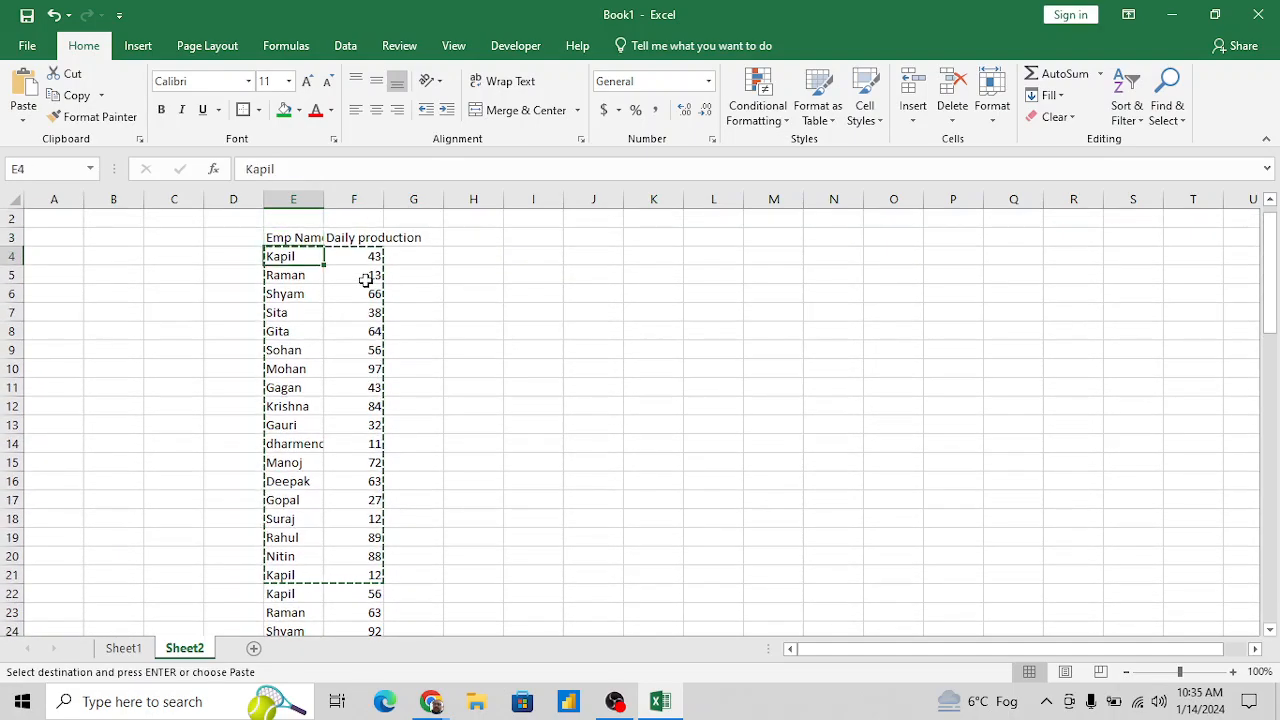
pyautogui.hotkey('shift', 'Up')
pyautogui.hotkey('shift', 'Right')
pyautogui.press('Up')
pyautogui.hotkey('shift', 'Right')
pyautogui.hotkey('ctrl', 'shift', 'Down')
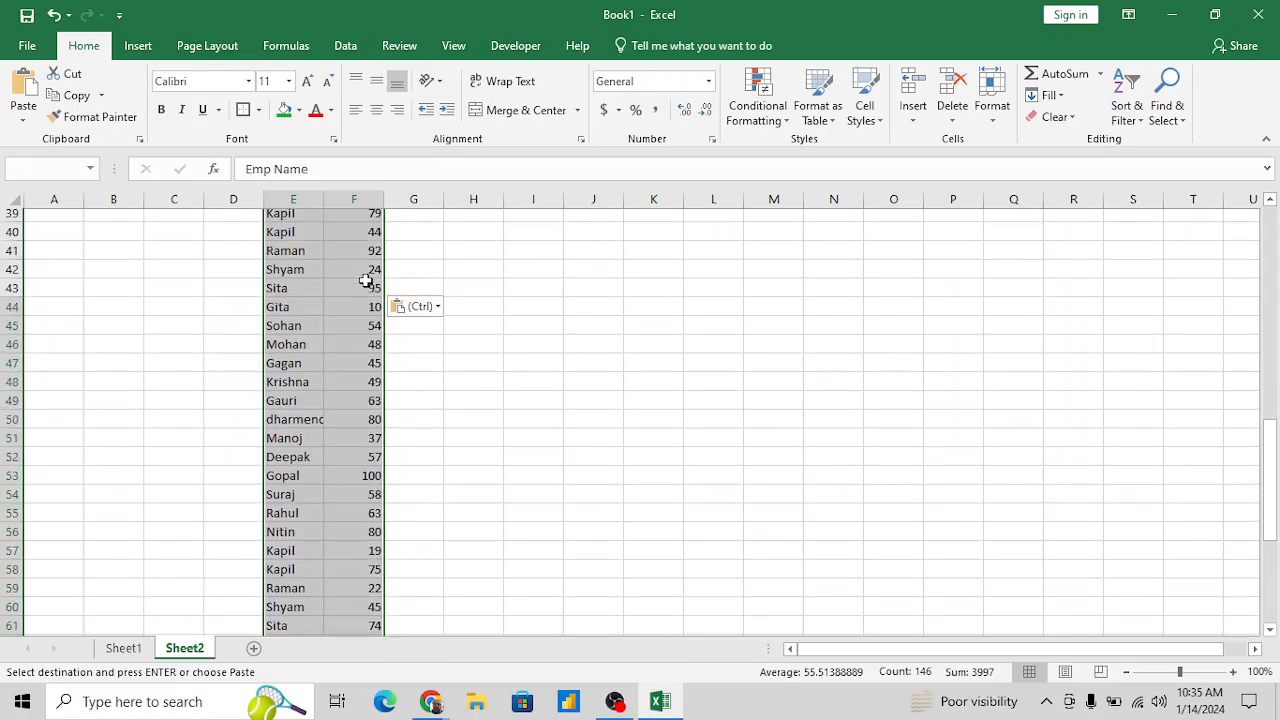
pyautogui.hotkey('alt', 'e')
pyautogui.press('s')
pyautogui.press('v')
pyautogui.press('Return')
# - AutoFit the widths of columns E and F to the contents of the table
pyautogui.press('alt')
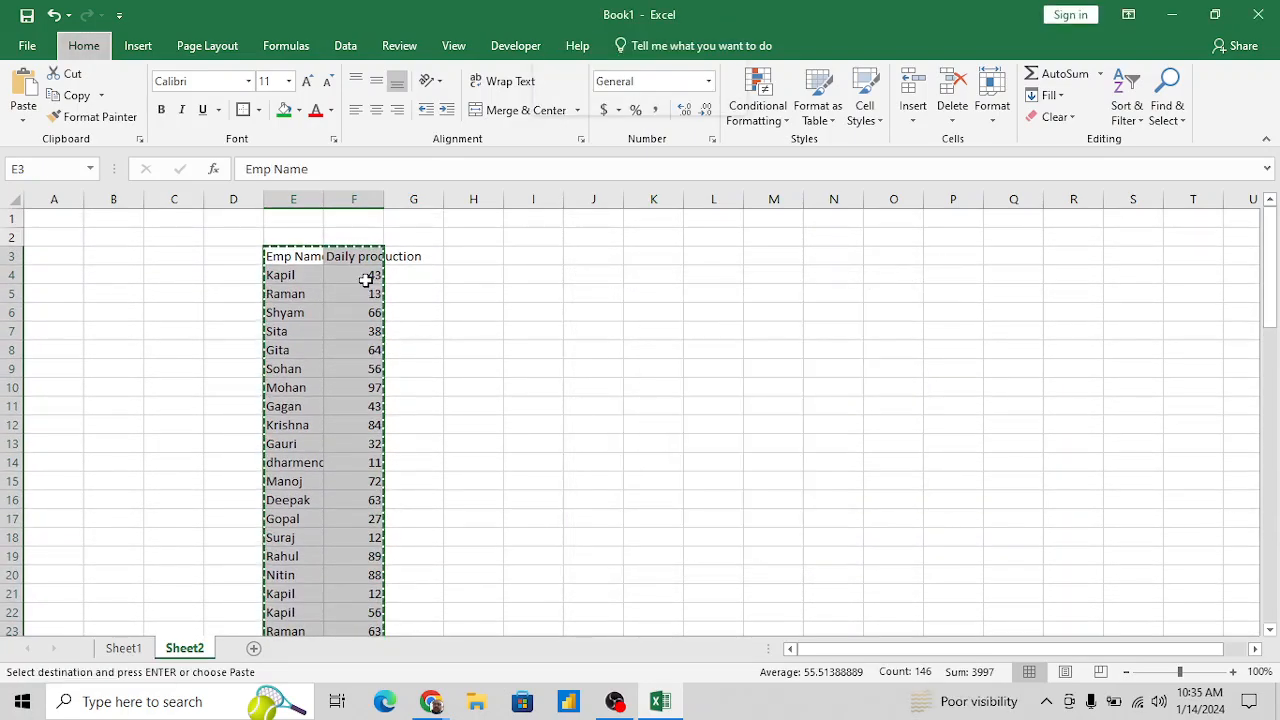
pyautogui.press('o')
pyautogui.press('c')
pyautogui.press('Escape')
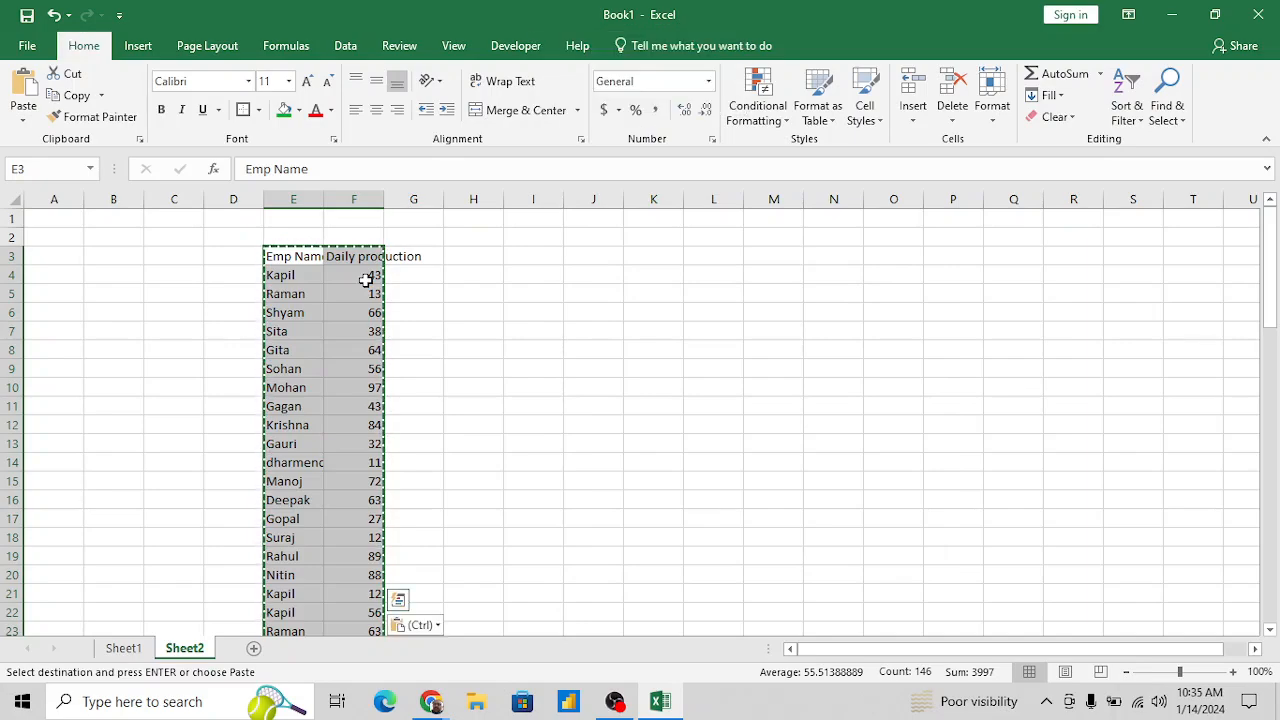
pyautogui.hotkey('alt', 'o')
pyautogui.press('c')
pyautogui.press('a')
# - Apply an AutoFilter to the table range E3:F75
pyautogui.press('Right')
pyautogui.press('Left')
pyautogui.hotkey('shift', 'Right')
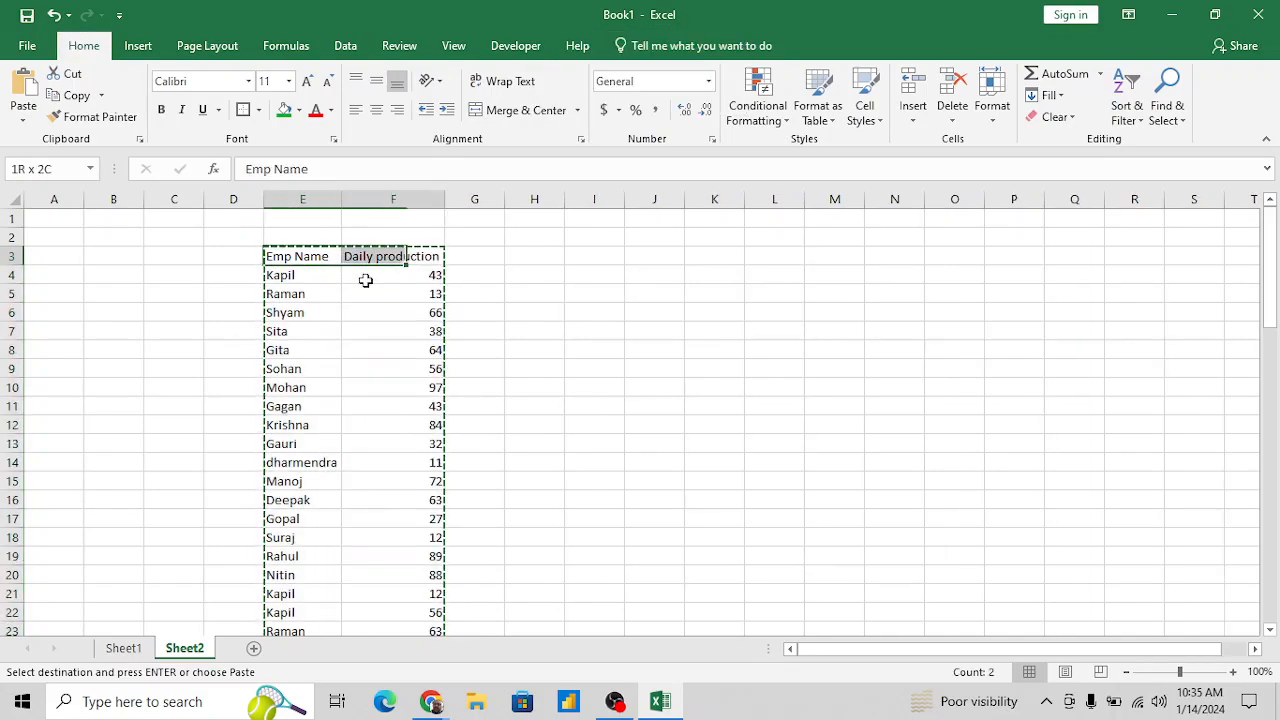
pyautogui.hotkey('ctrl', 'shift', 'Down')
pyautogui.hotkey('alt', 'd')
pyautogui.press('f')
pyautogui.press('f')
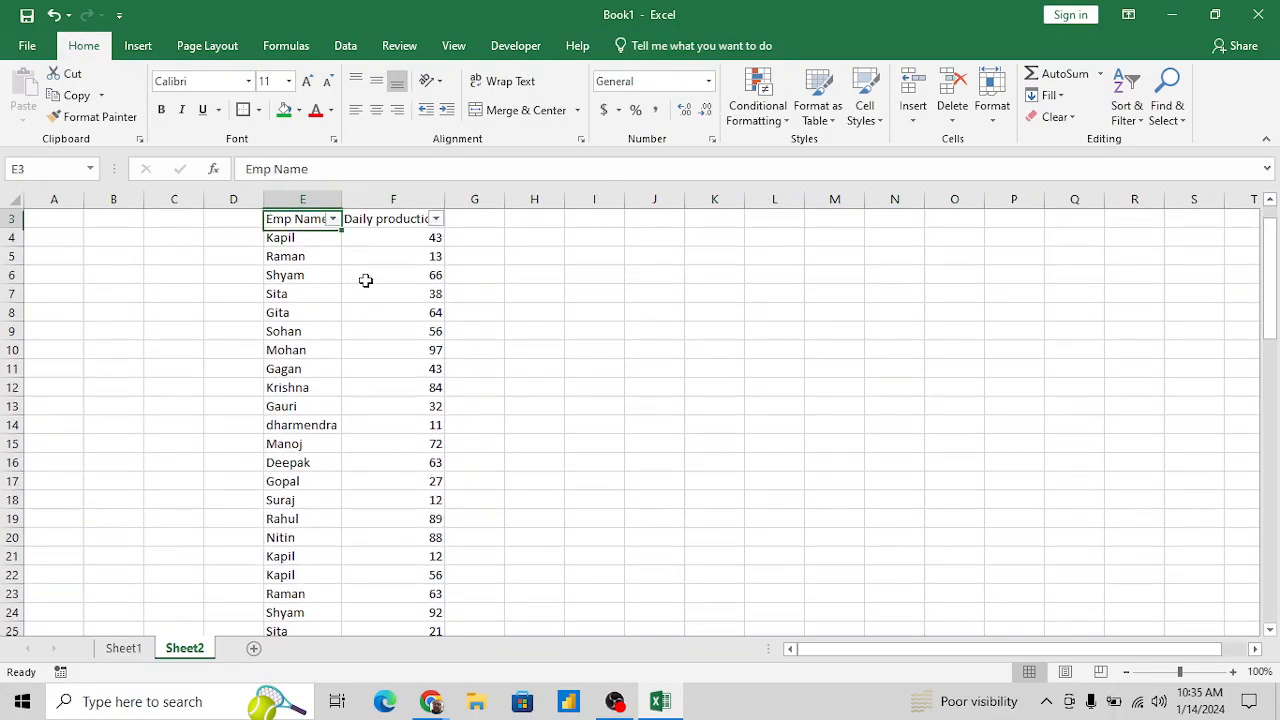
# - Filter the Emp Name column to show only the alphabetically first employee, the one listed in E16
pyautogui.hotkey('alt', 'Down')
pyautogui.press('Tab')
pyautogui.press('space')
pyautogui.press('Down')
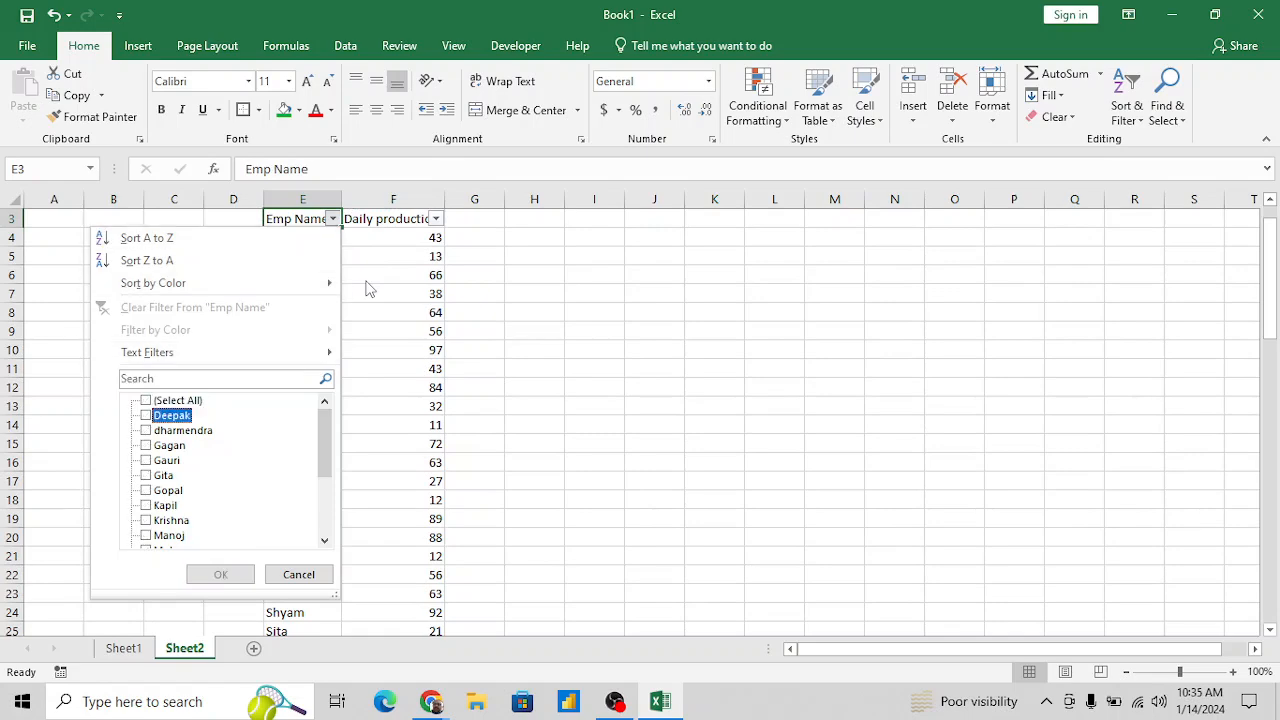
pyautogui.press('space')
pyautogui.press('Return')
# - Examine the filtered employee's repeated entries and select the matching Daily production values to check their summary figures
pyautogui.hotkey('shift', 'Down')
pyautogui.hotkey('shift', 'Down')
pyautogui.hotkey('shift', 'Down')
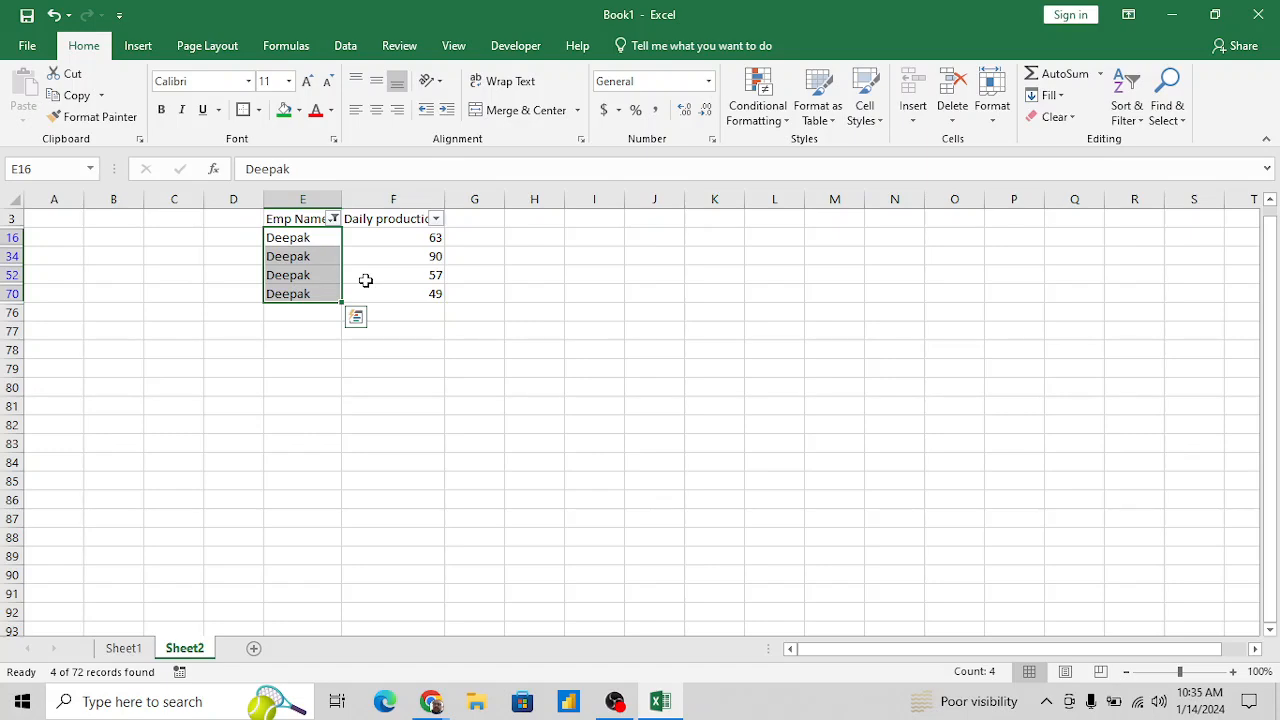
pyautogui.press('Right')
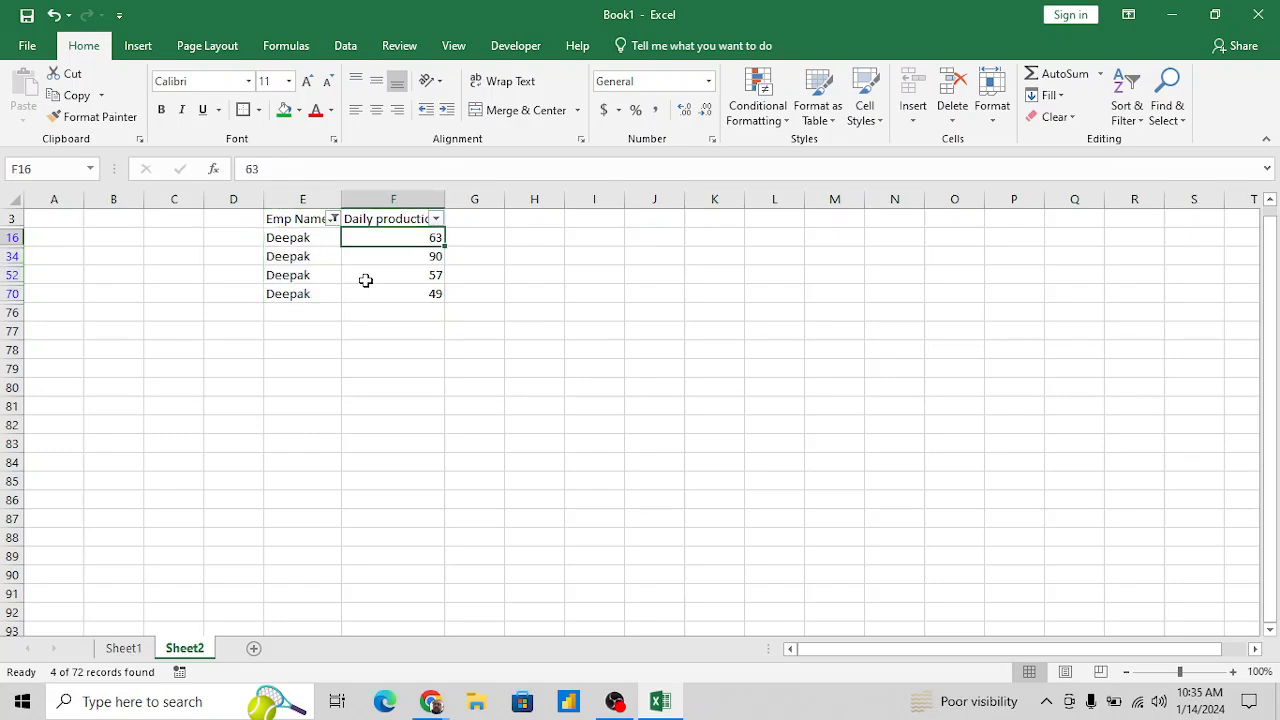
pyautogui.press('Left')
pyautogui.press('Left')
pyautogui.press('Right')
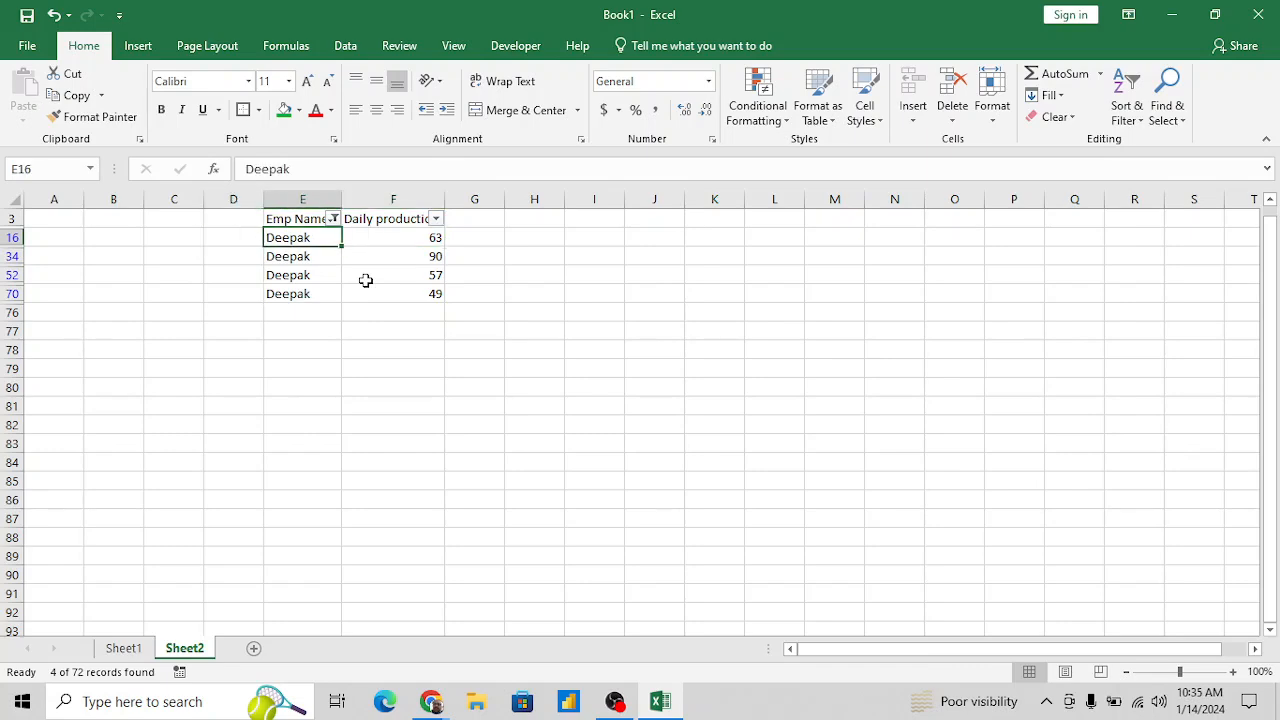
pyautogui.press('Down')
pyautogui.press('Down')
pyautogui.press('Up')
pyautogui.press('Up')
pyautogui.press('Right')
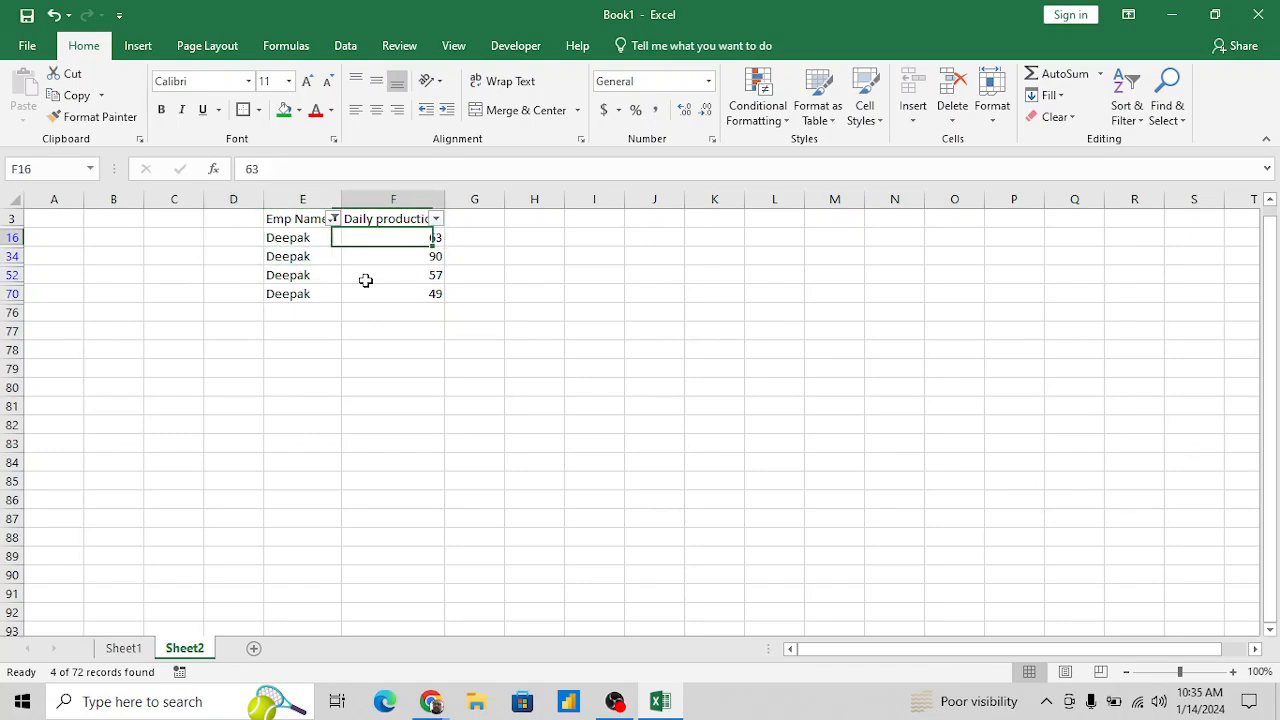
pyautogui.hotkey('shift', 'Down')
pyautogui.hotkey('shift', 'Down')
pyautogui.hotkey('shift', 'Down')
pyautogui.hotkey('shift', 'Down')
pyautogui.hotkey('shift', 'Up')
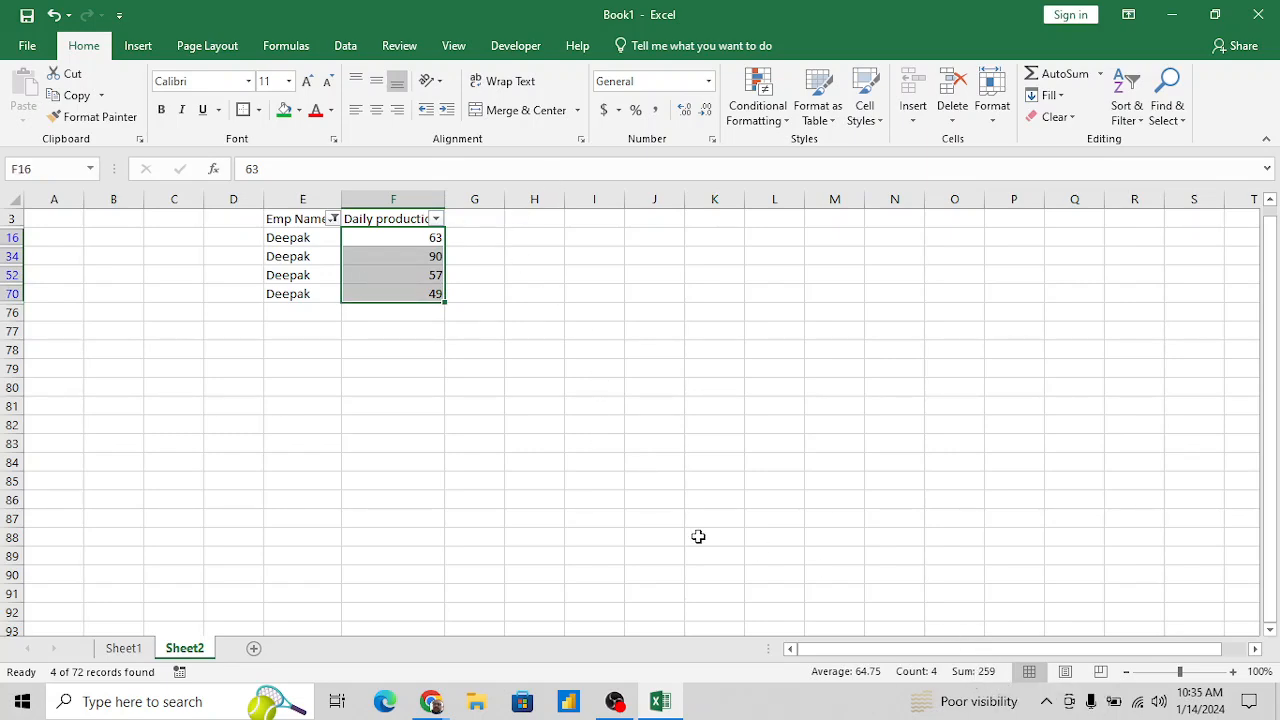
# - Change the Emp Name filter to show only the employee listed in E4
pyautogui.click(435, 420)
pyautogui.hotkey('ctrl', 'Up')
pyautogui.press('Up')
pyautogui.press('Up')
pyautogui.press('Up')
pyautogui.press('Up')
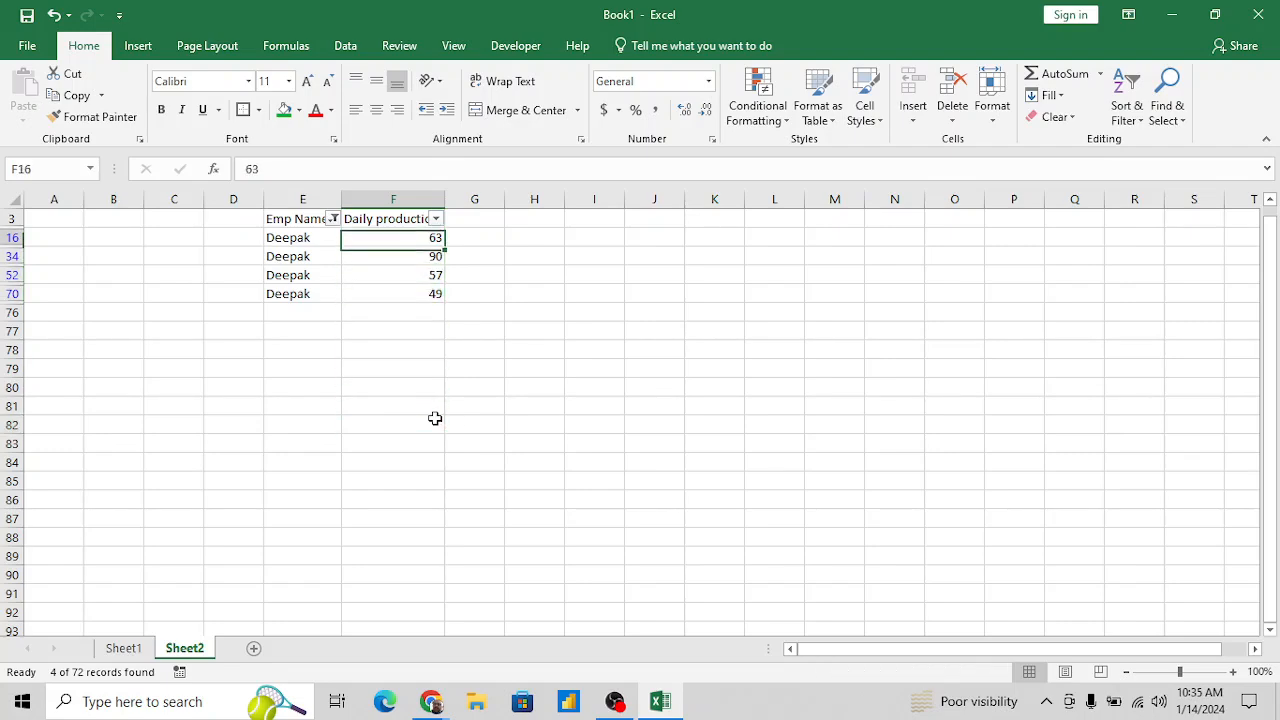
pyautogui.press('Left')
pyautogui.hotkey('alt', 'Down')
pyautogui.press('Down')
pyautogui.press('Up')
pyautogui.press('Tab')
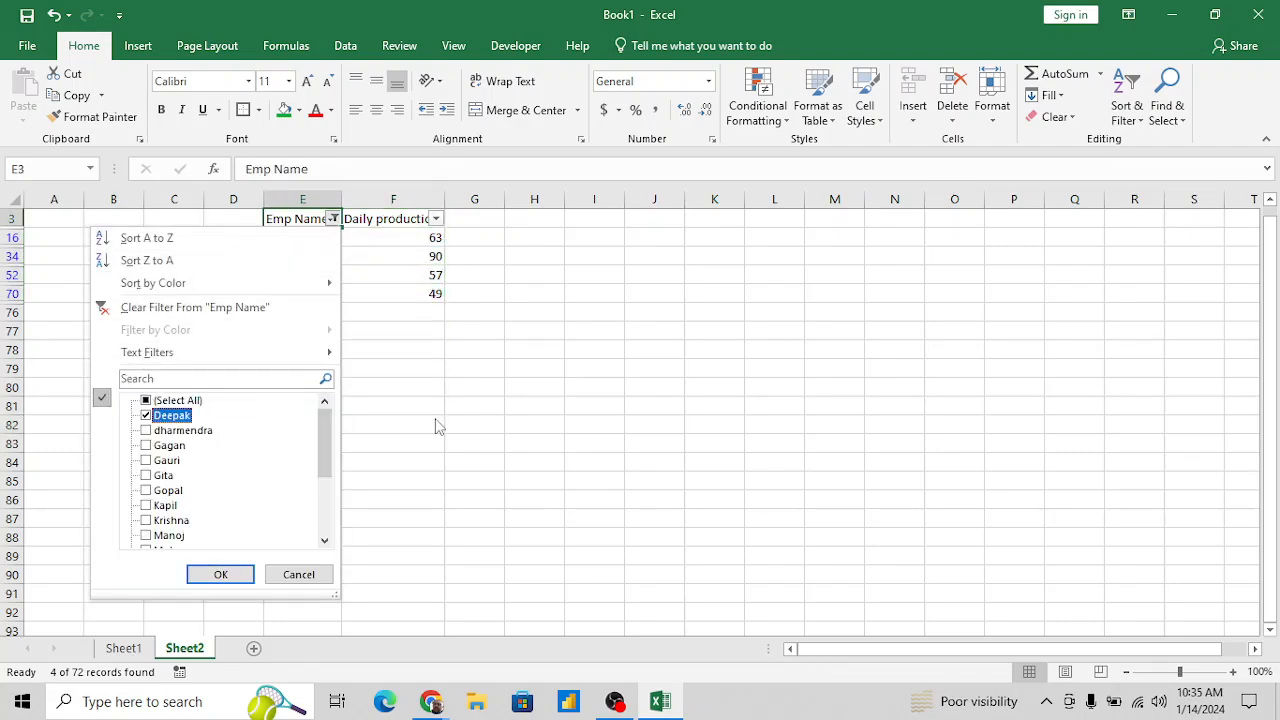
pyautogui.press('space')
pyautogui.press('Down')
pyautogui.press('Down')
pyautogui.press('Down')
pyautogui.press('Down')
pyautogui.press('Up')
pyautogui.press('Up')
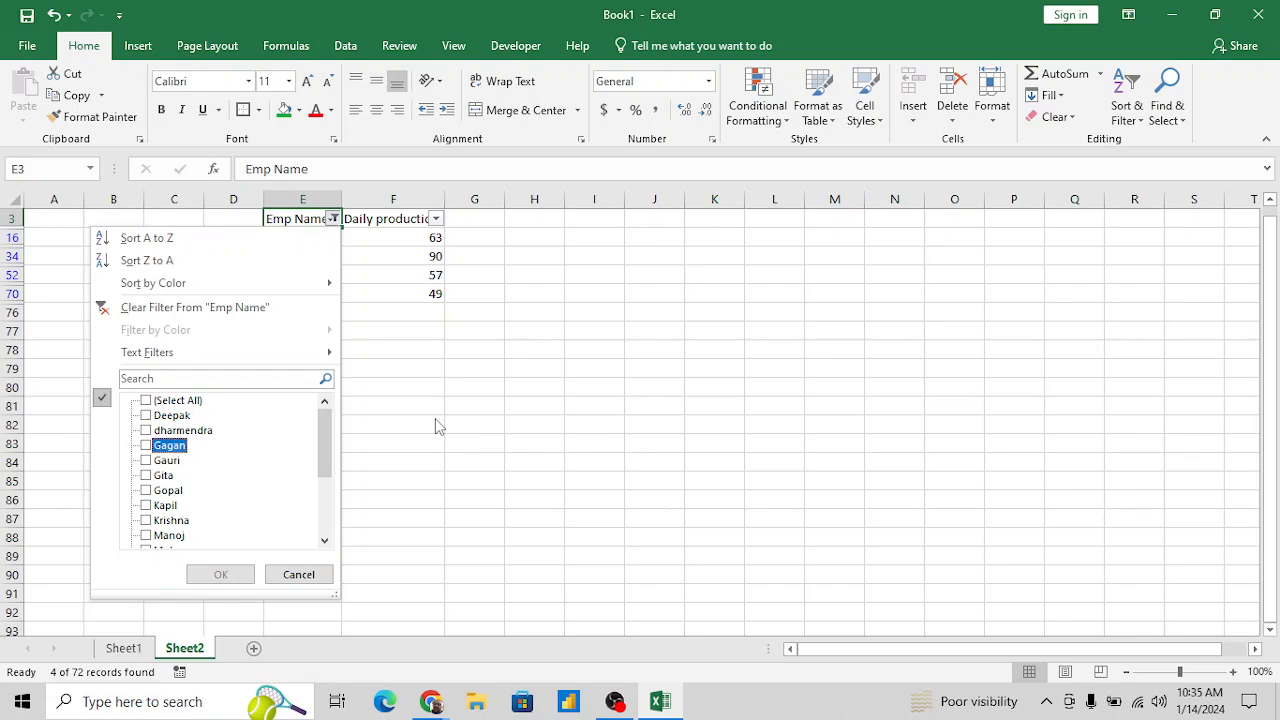
# - Select the name cells and the Daily production values of the employee from E4 to review the repeated records
pyautogui.press('Down')
pyautogui.press('Down')
pyautogui.press('Down')
pyautogui.press('Down')
pyautogui.press('space')
pyautogui.press('Return')
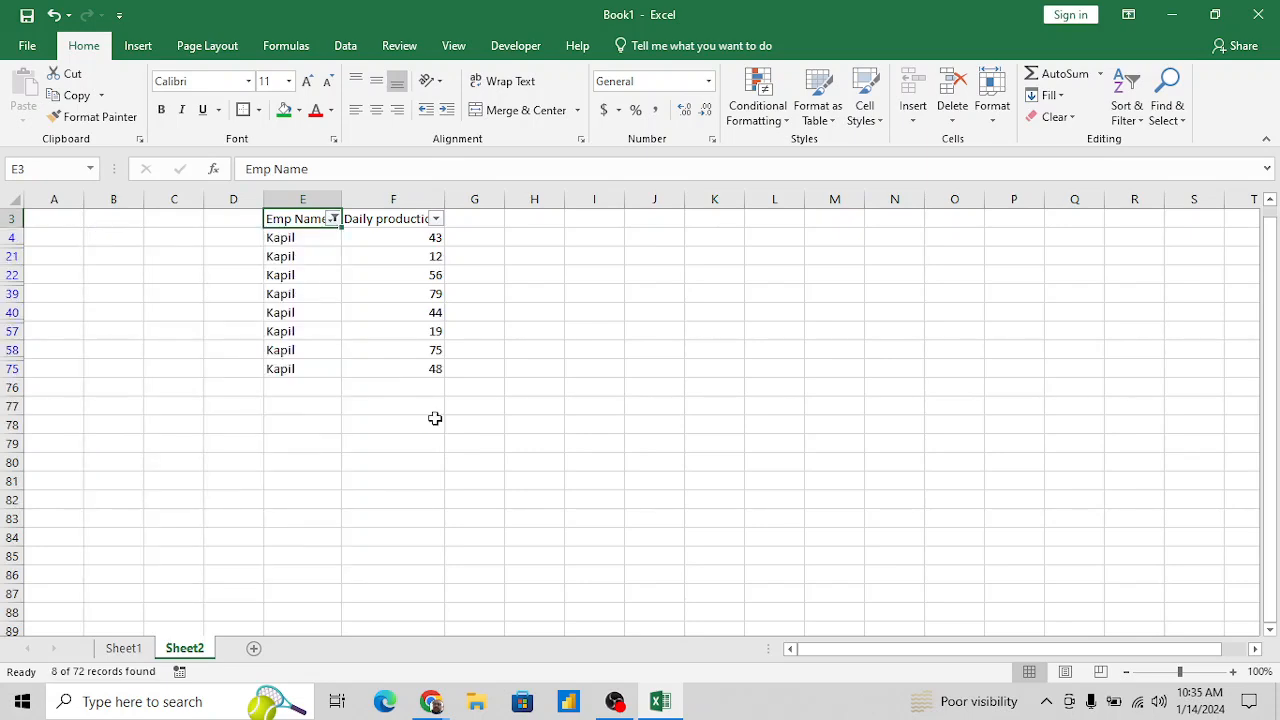
pyautogui.press('Down')
pyautogui.hotkey('ctrl', 'shift', 'Down')
pyautogui.press('Right')
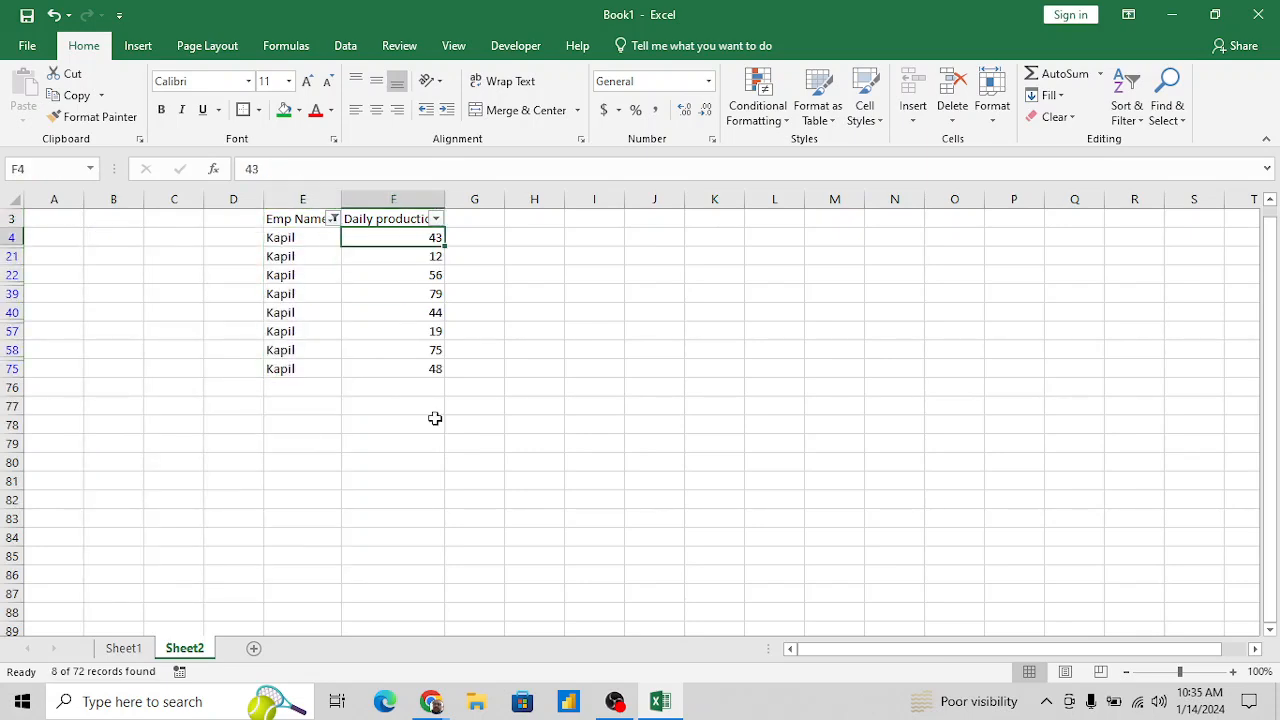
pyautogui.hotkey('ctrl', 'shift', 'Down')
pyautogui.press('Up')
pyautogui.press('Down')
pyautogui.press('Up')
# - Remove the AutoFilter from the table so all employee rows are listed again
pyautogui.hotkey('alt', 'd')
pyautogui.press('f')
pyautogui.press('f')
pyautogui.press('Left')
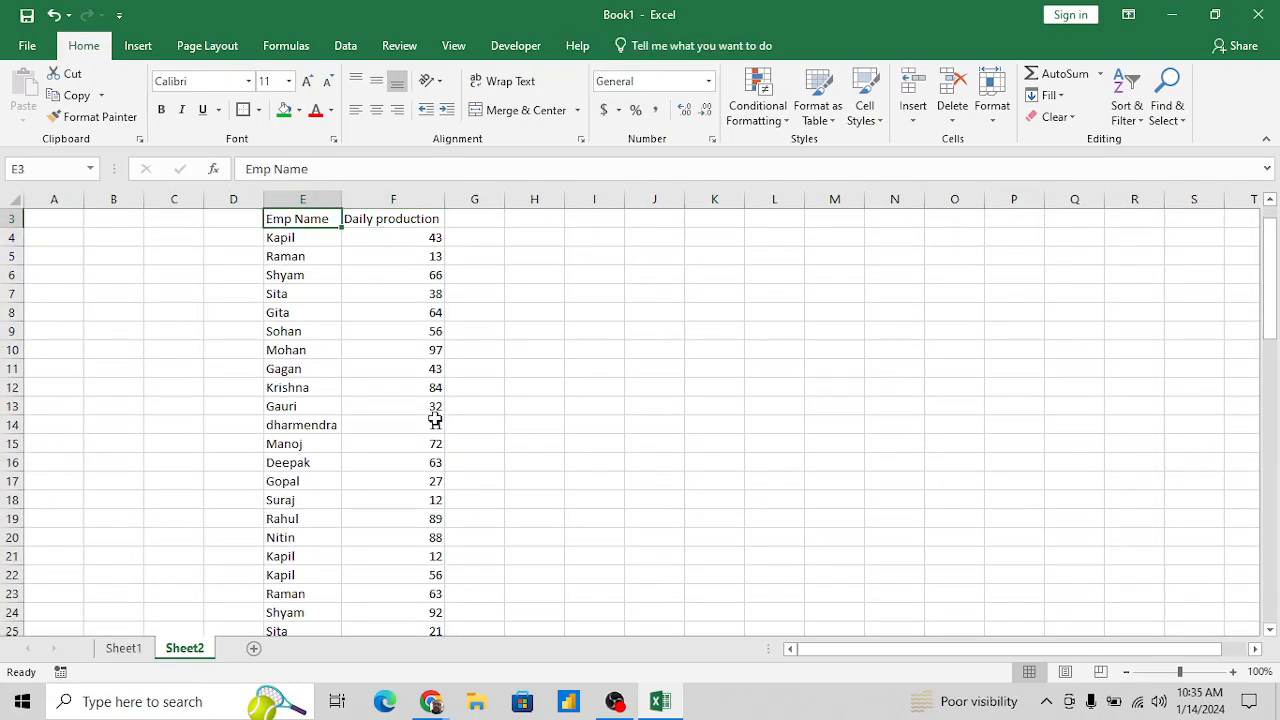
# - Create a PivotTable from the range E3:F75, placed on the existing worksheet at cell J4
pyautogui.hotkey('shift', 'Right')
pyautogui.hotkey('ctrl', 'shift', 'Down')
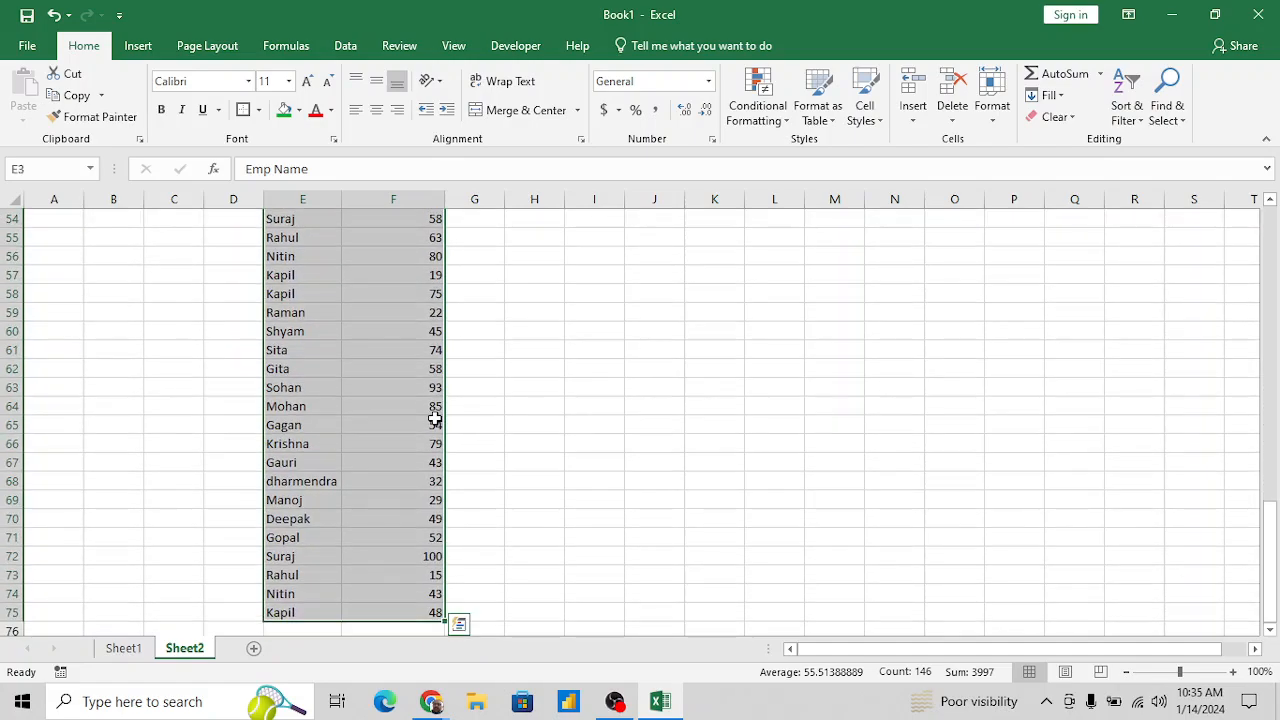
pyautogui.click(145, 50)
pyautogui.click(30, 90)
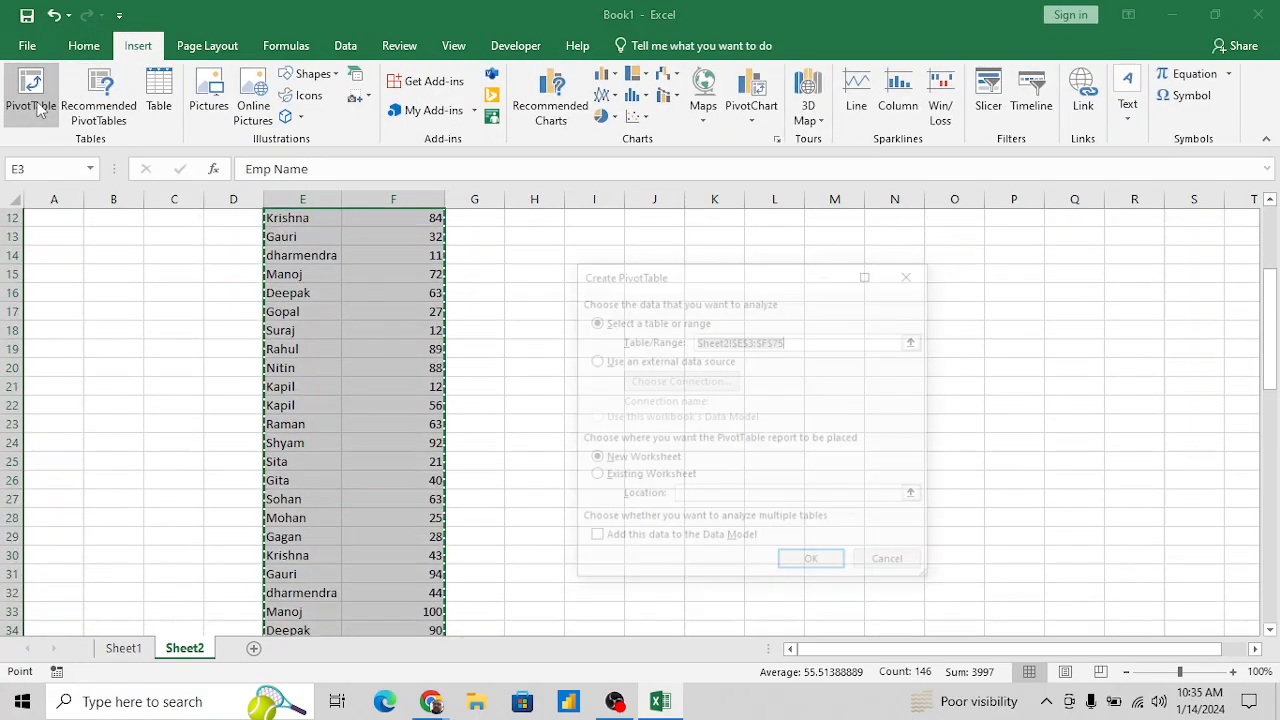
pyautogui.click(594, 478)
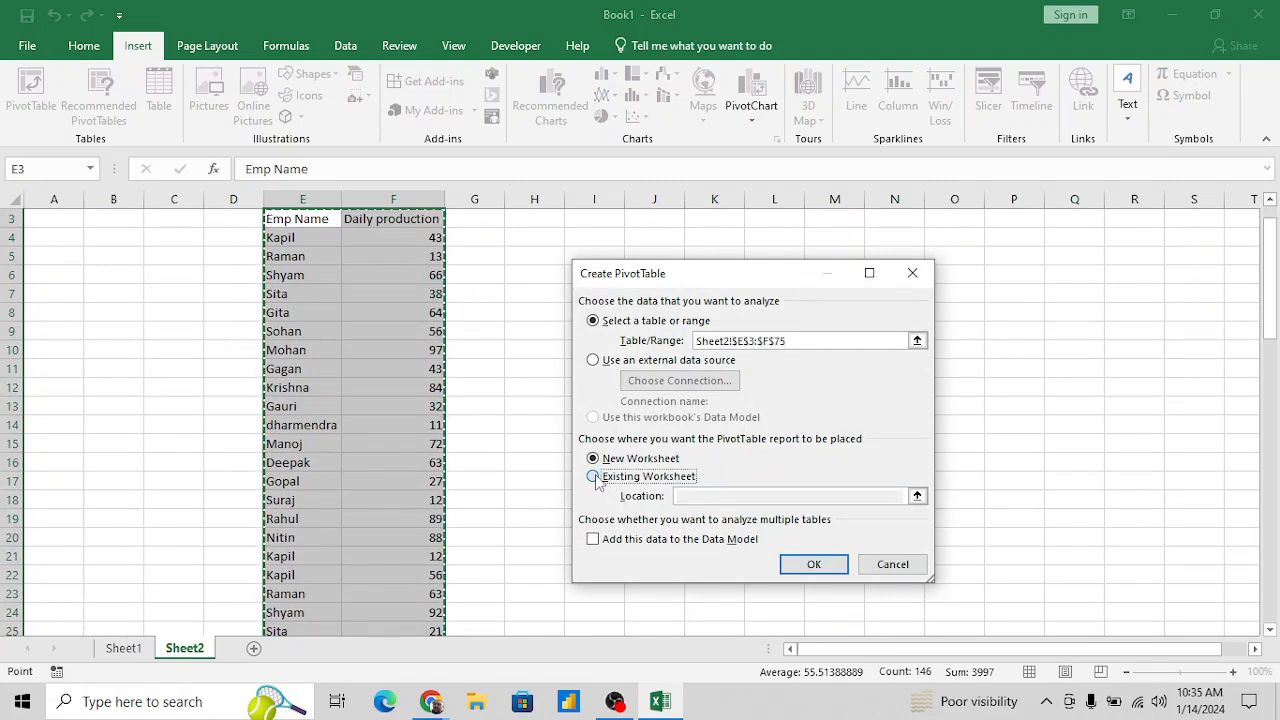
pyautogui.click(648, 240)
pyautogui.click(816, 564)
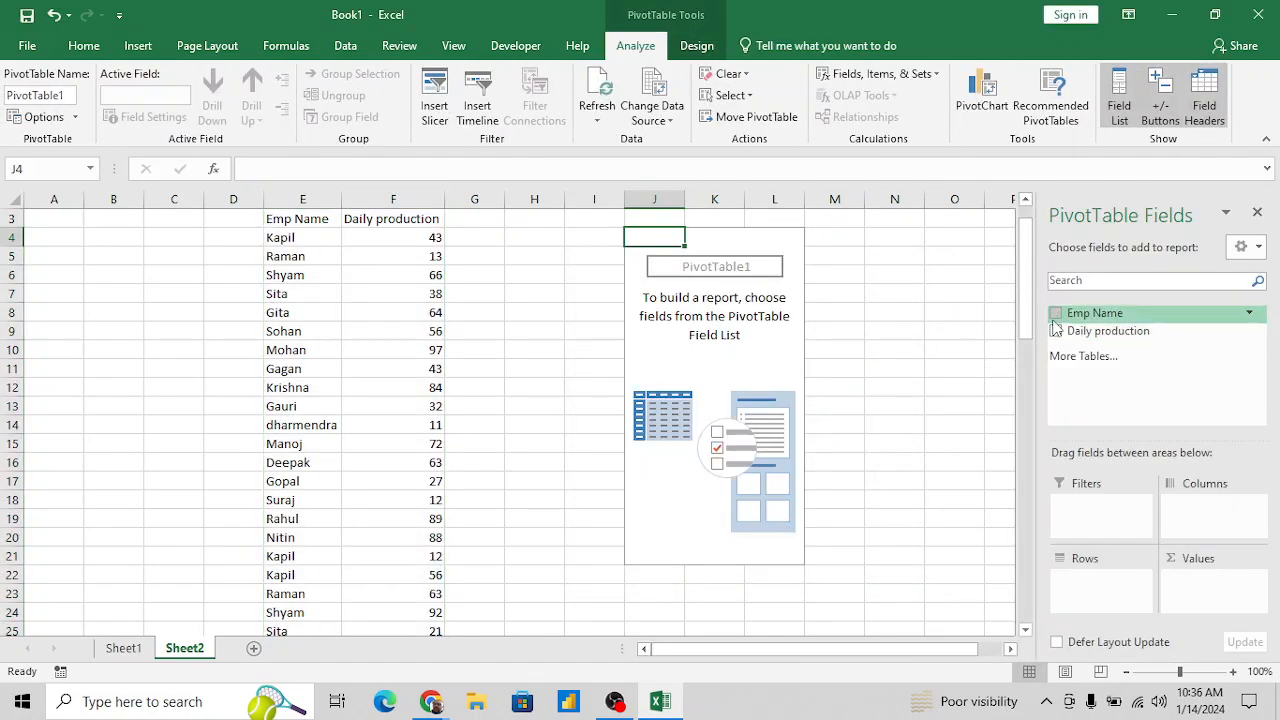
# - Add Emp Name as the PivotTable's rows and the sum of Daily production as its values
pyautogui.click(1056, 313)
pyautogui.click(1056, 331)
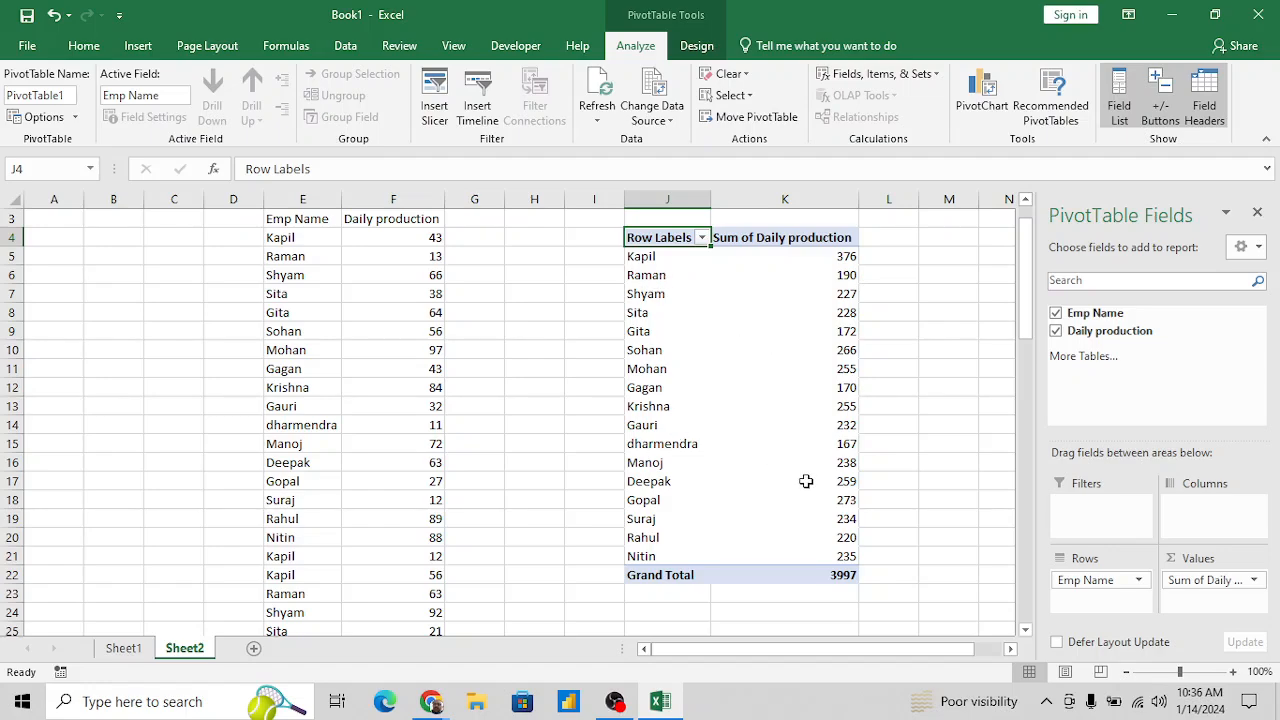
pyautogui.moveTo(858, 431)
pyautogui.moveTo(846, 258)
pyautogui.moveTo(736, 457)
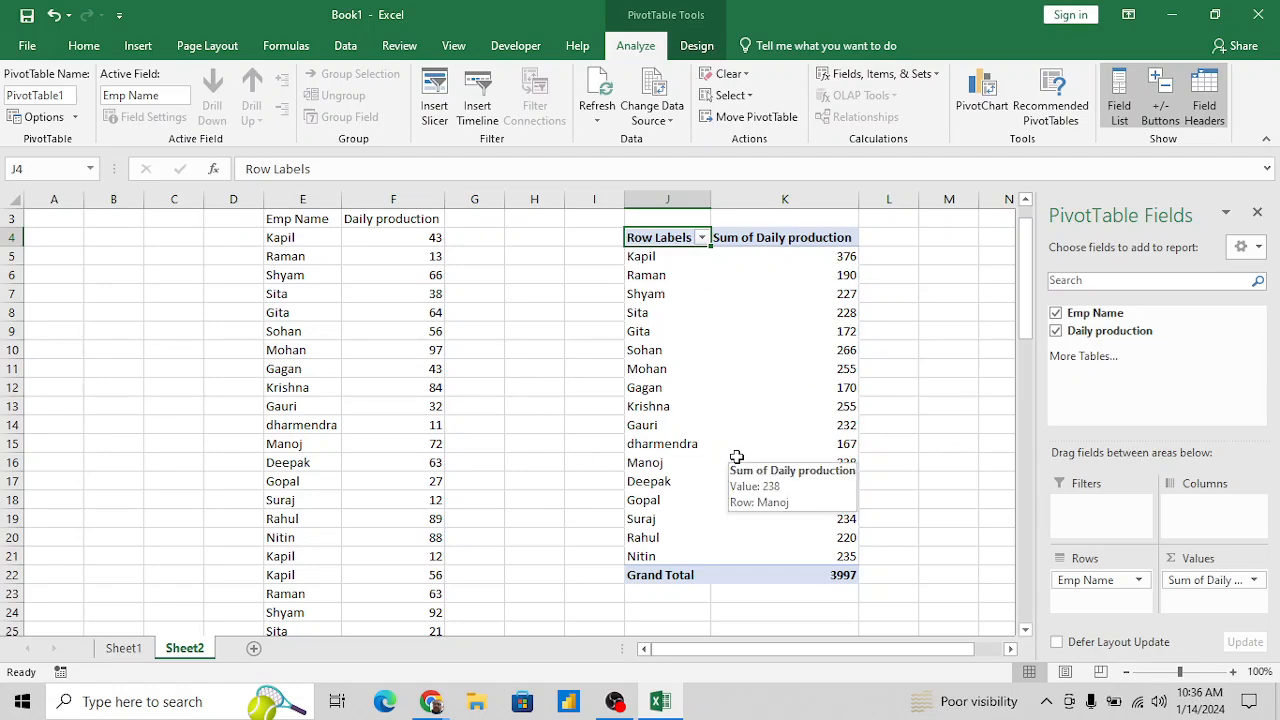
# - Apply an AutoFilter to the Emp Name and Daily production source table
pyautogui.click(320, 348)
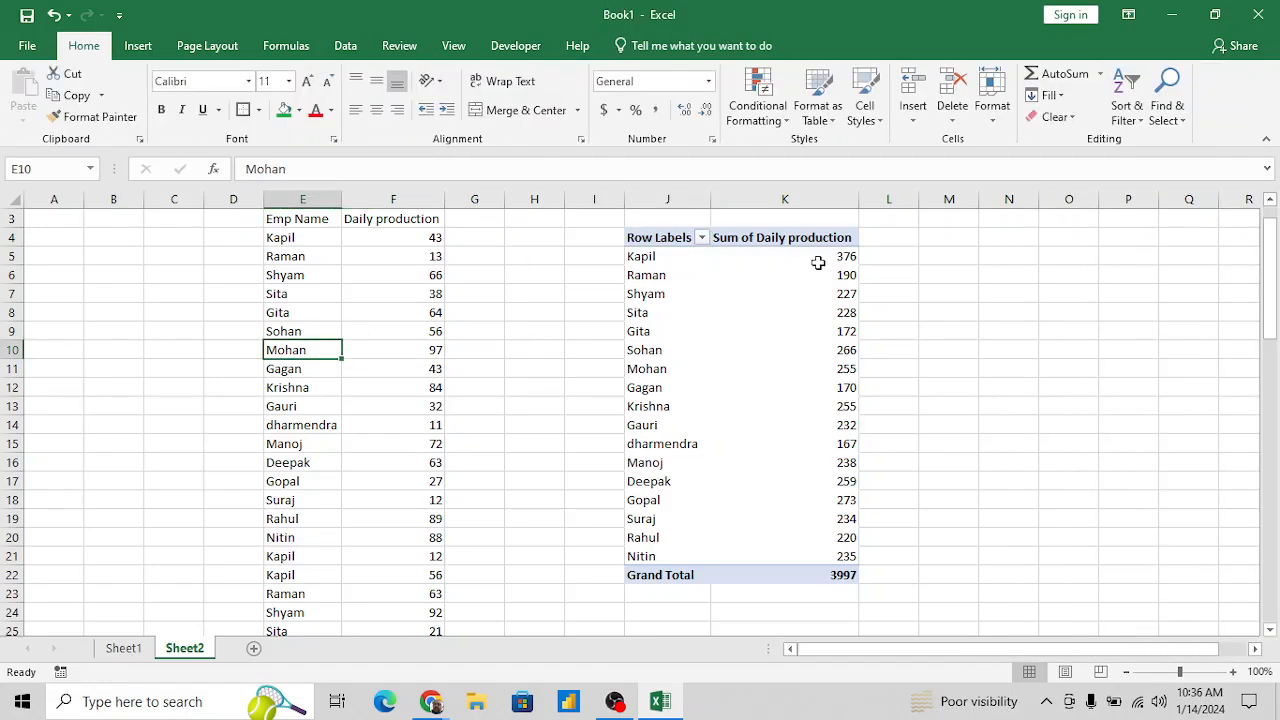
pyautogui.click(296, 224)
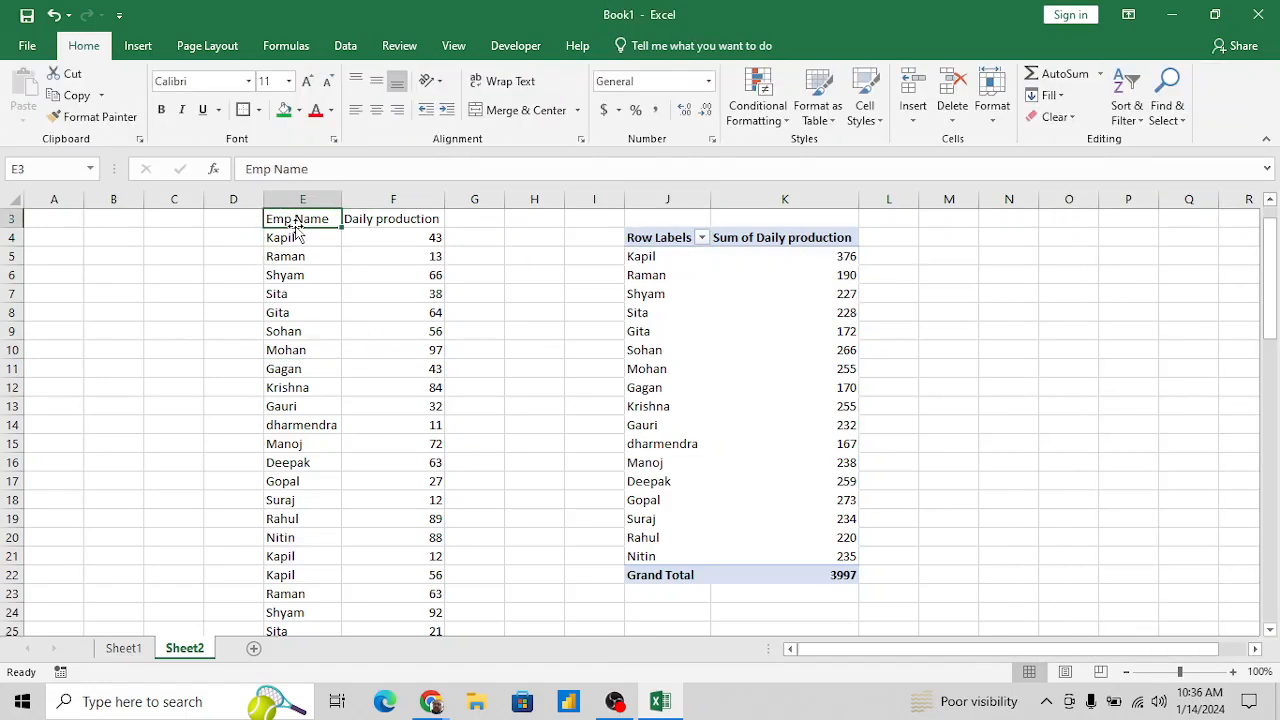
pyautogui.hotkey('ctrl', 'shift', 'Right')
pyautogui.hotkey('ctrl', 'shift', 'Down')
pyautogui.hotkey('alt', 'd')
pyautogui.press('f')
pyautogui.press('f')
pyautogui.press('Right')
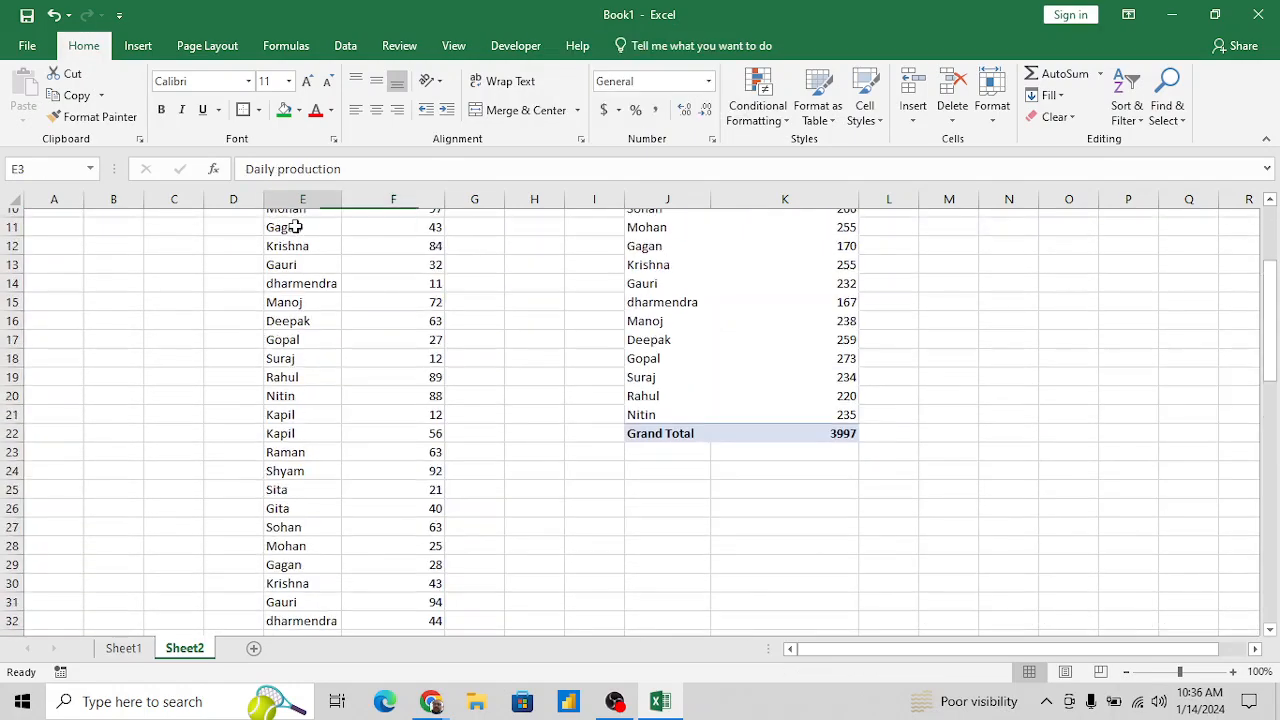
pyautogui.press('Left')
pyautogui.press('Up')
pyautogui.press('Down')
# - Filter the Emp Name column to show only the employee listed in E4
pyautogui.hotkey('alt', 'Down')
pyautogui.press('e')
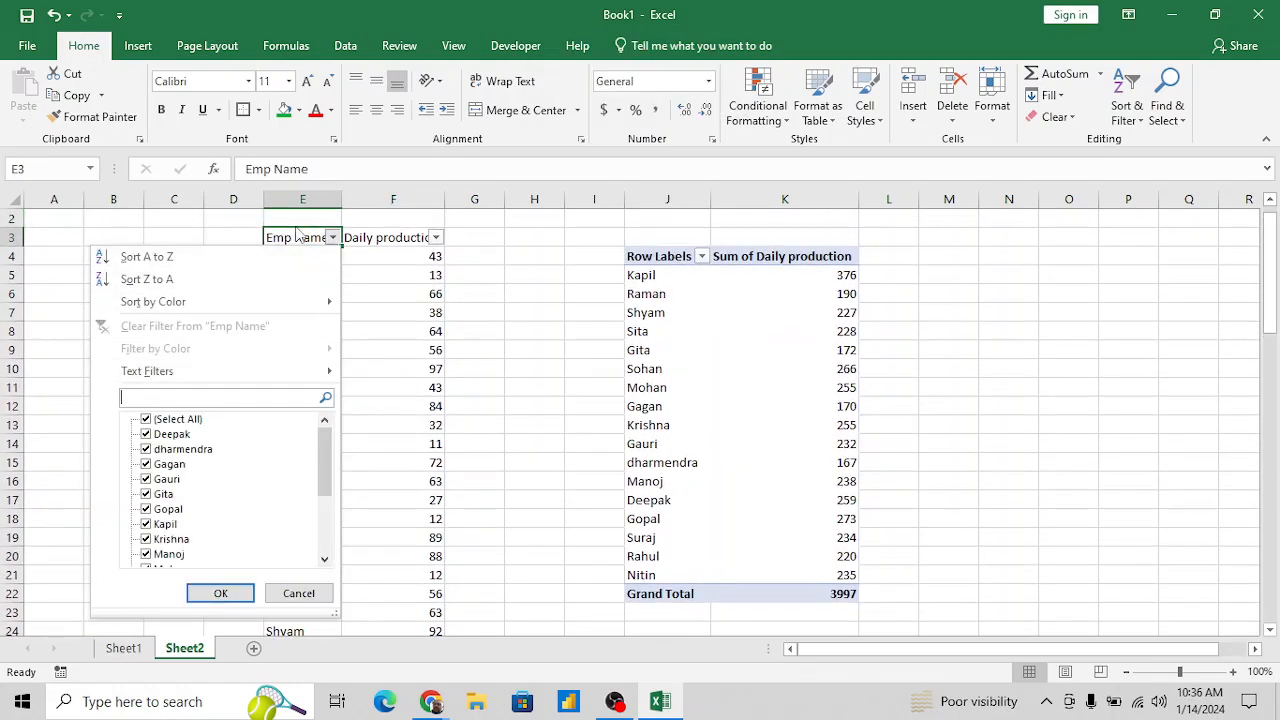
pyautogui.press('Tab')
pyautogui.press('space')
pyautogui.press('Down')
pyautogui.press('Down')
pyautogui.press('Down')
pyautogui.press('Down')
pyautogui.press('Down')
pyautogui.press('Down')
pyautogui.press('Down')
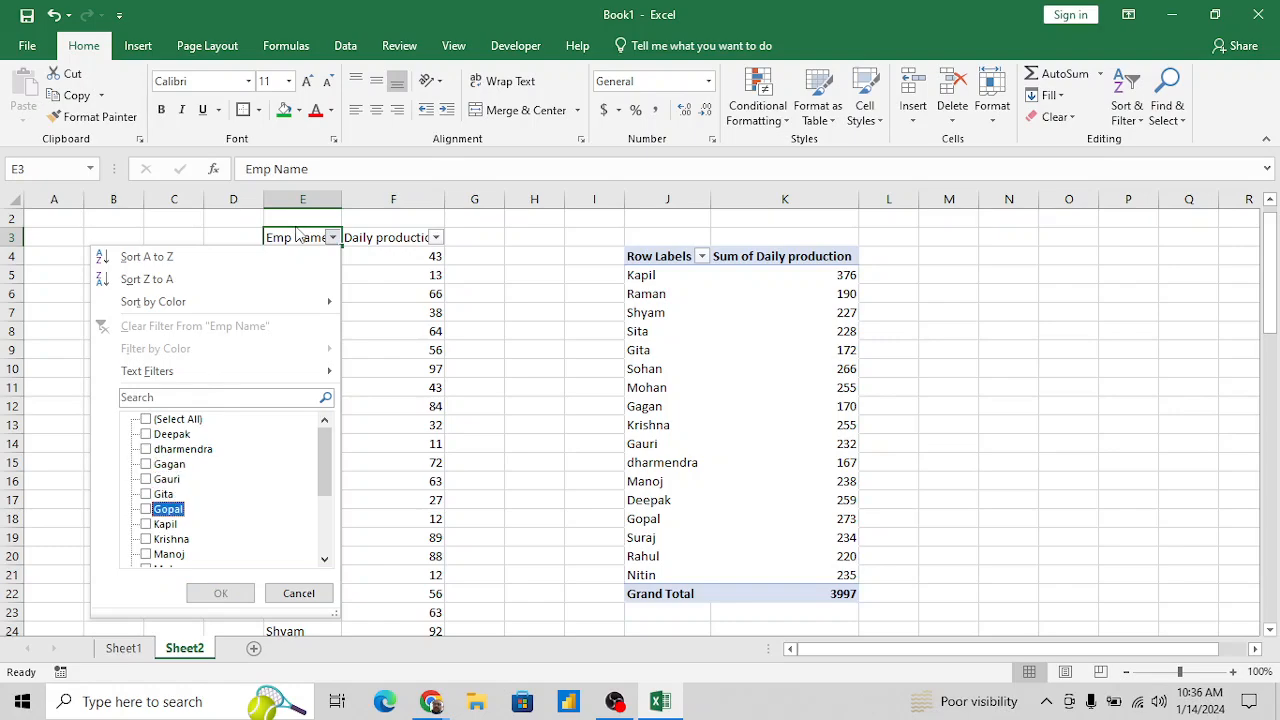
pyautogui.press('space')
pyautogui.press('Return')
# - Select the filtered employee's Daily production values from F4 down to check their sum against the PivotTable
pyautogui.press('Down')
pyautogui.press('Right')
pyautogui.hotkey('shift', 'Down')
pyautogui.hotkey('shift', 'Down')
pyautogui.hotkey('shift', 'Down')
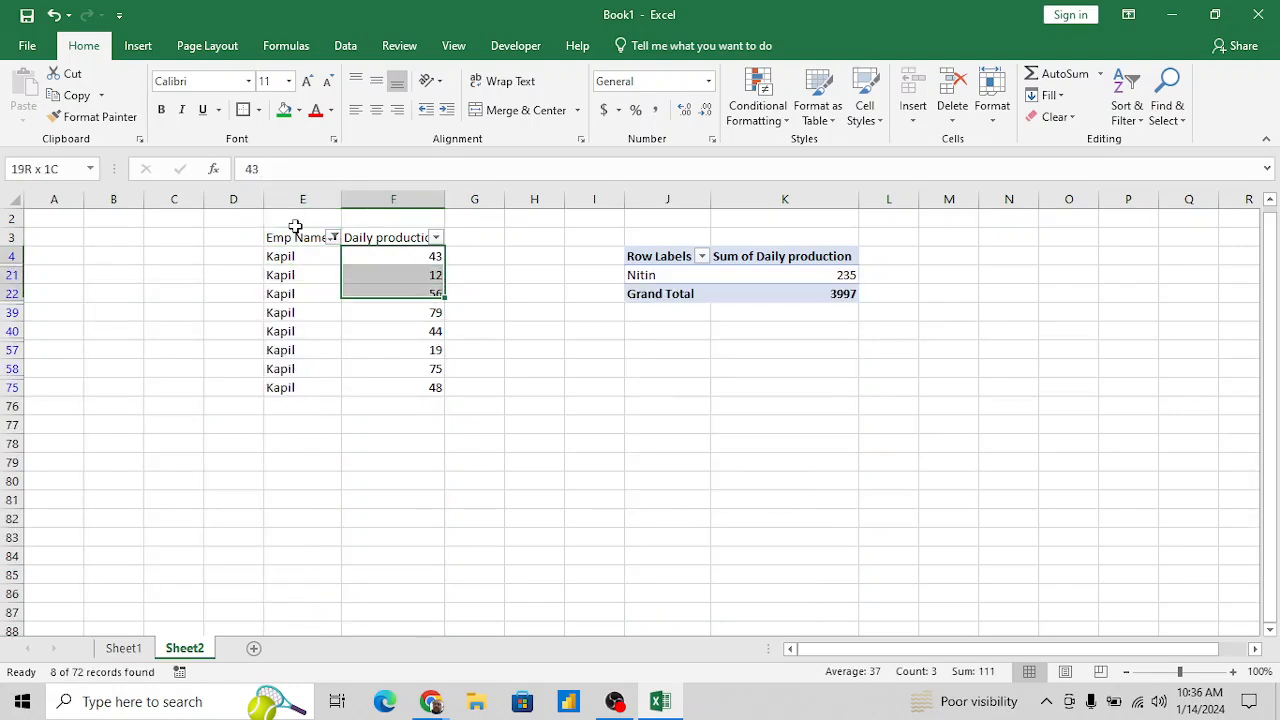
pyautogui.hotkey('ctrl', 'shift', 'Down')
pyautogui.hotkey('ctrl', 'Up')
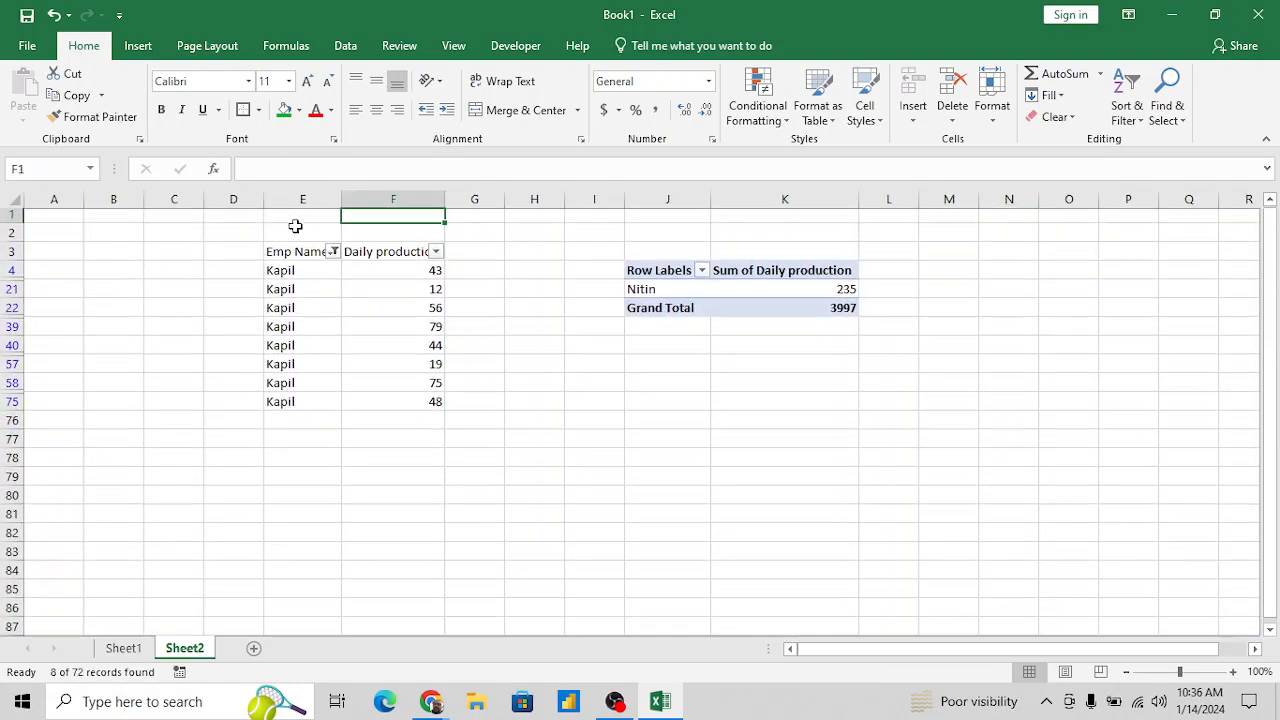
pyautogui.press('Down')
pyautogui.hotkey('ctrl', 'shift', 'Down')
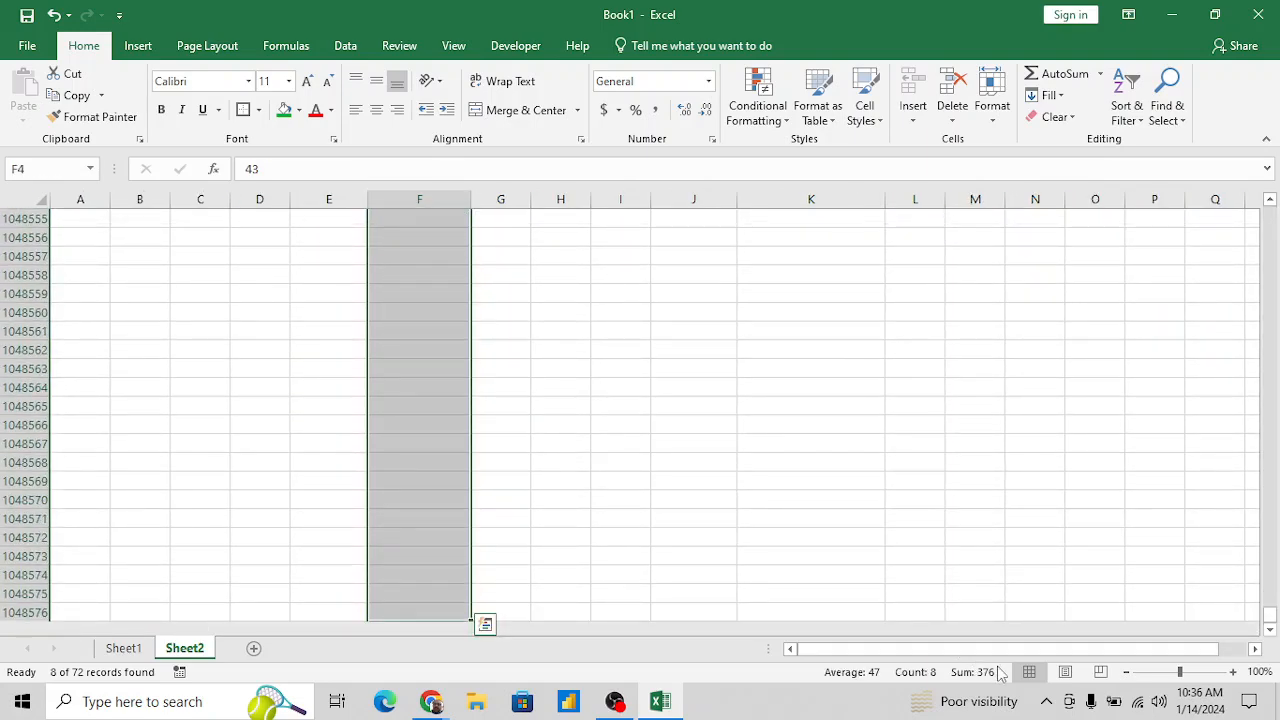
# - Remove the AutoFilter from the source table to restore all employee and PivotTable rows
pyautogui.click(688, 551)
pyautogui.hotkey('ctrl', 'Up')
pyautogui.hotkey('ctrl', 'Up')
pyautogui.hotkey('ctrl', 'Up')
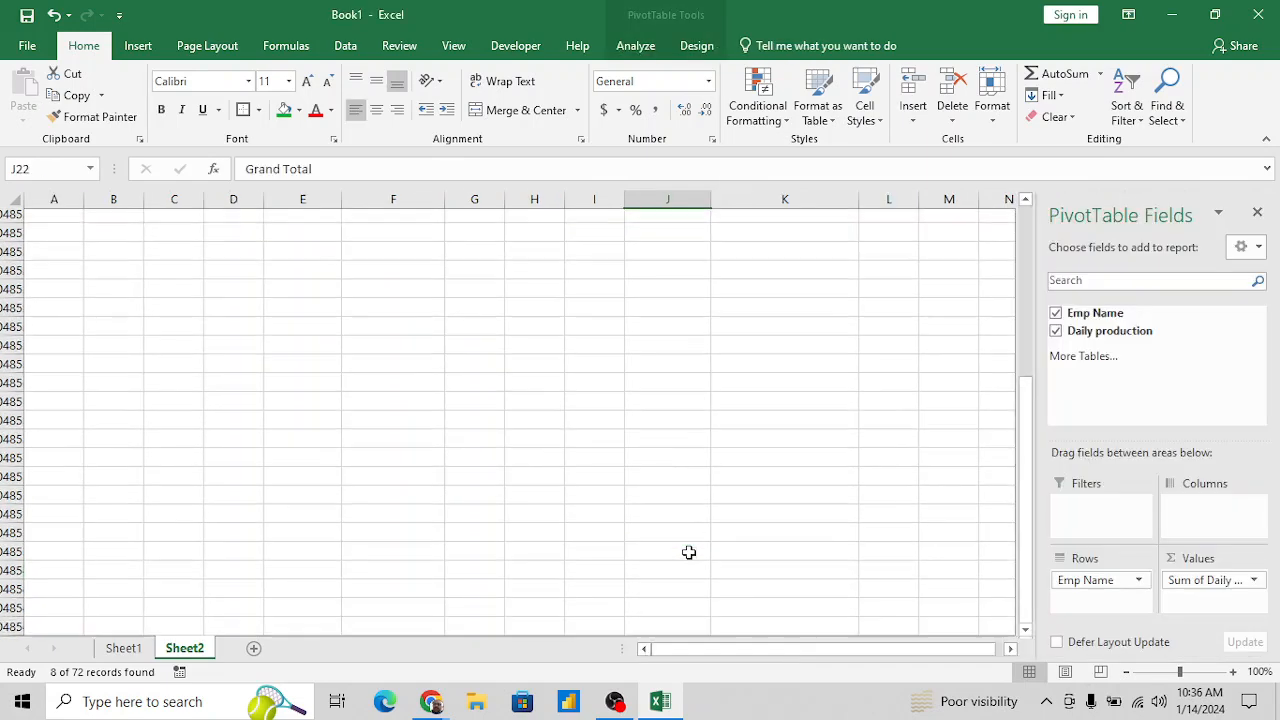
pyautogui.press('Down')
pyautogui.hotkey('alt', 'd')
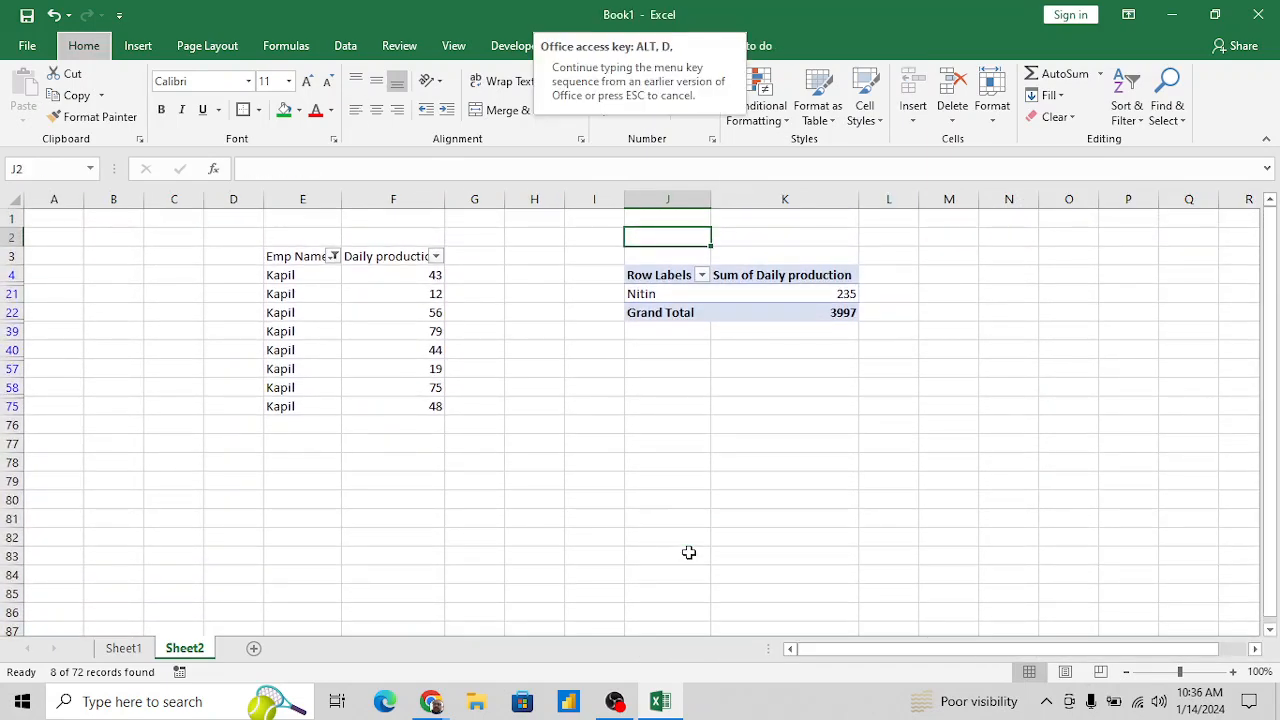
# - Review the PivotTable's production sums and grand total, and look at the Row Labels sort and filter options
pyautogui.press('Down')
pyautogui.press('Right')
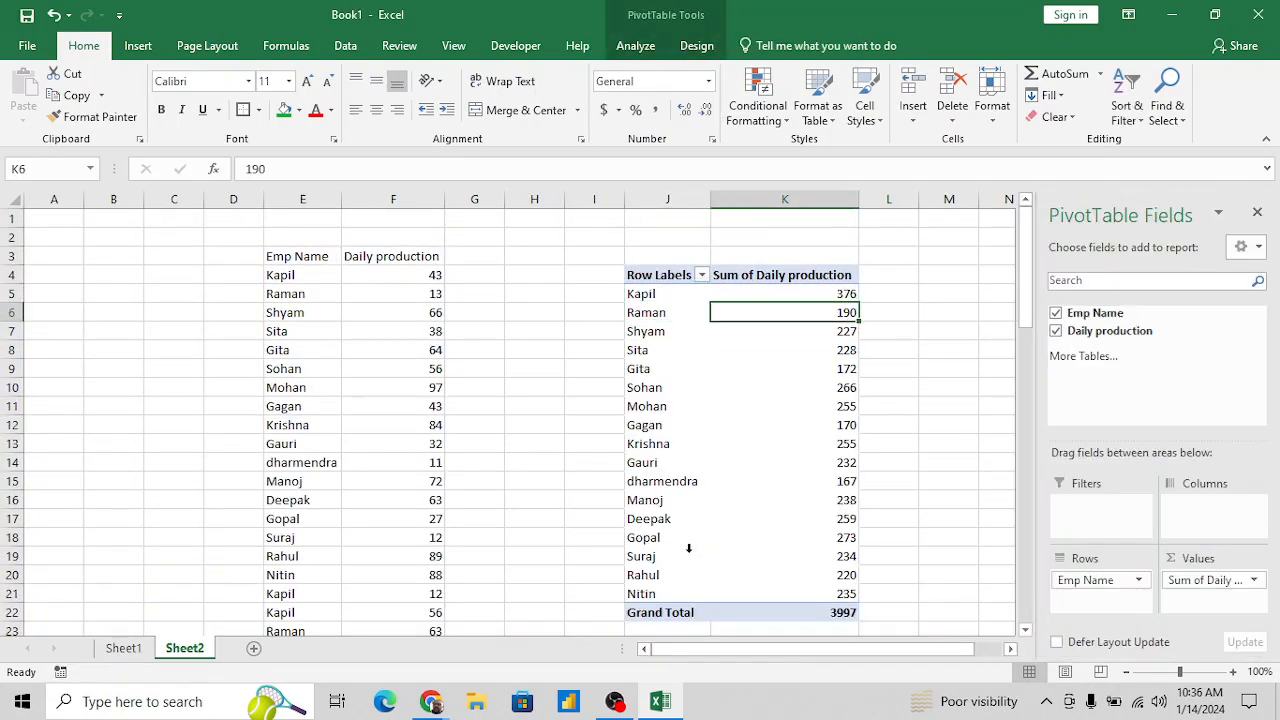
pyautogui.hotkey('ctrl', 'Down')
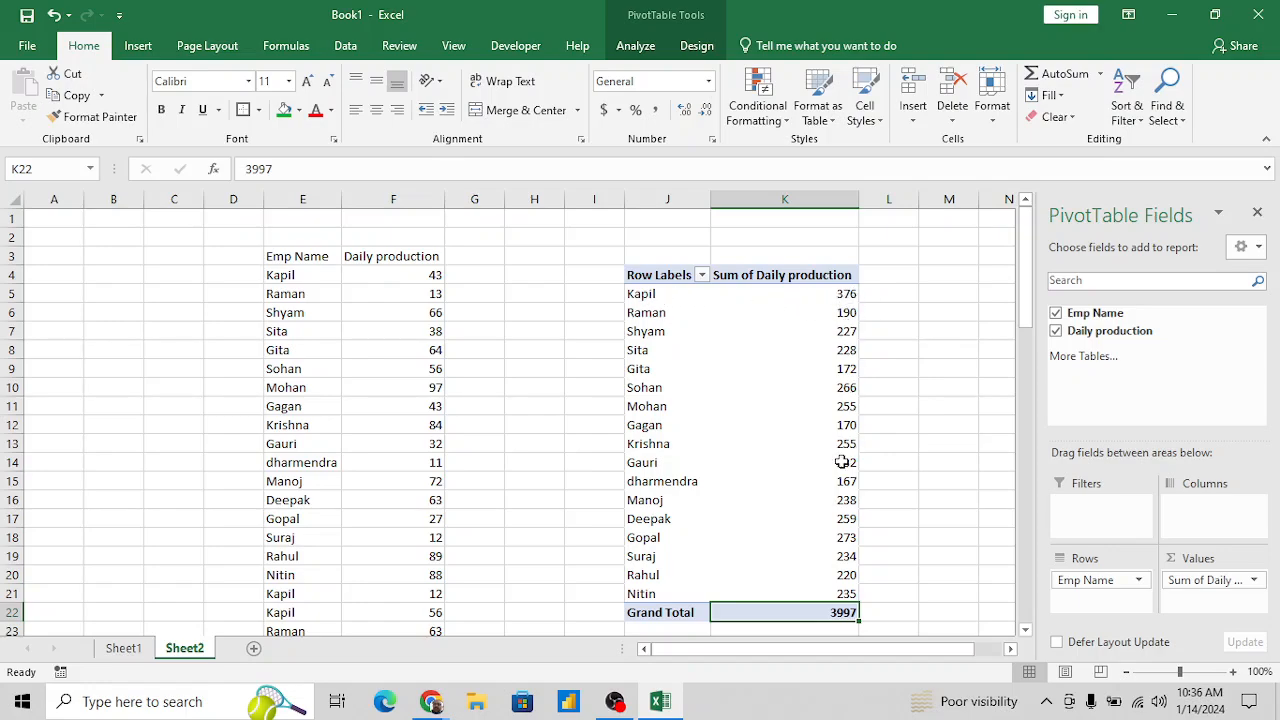
pyautogui.click(829, 275)
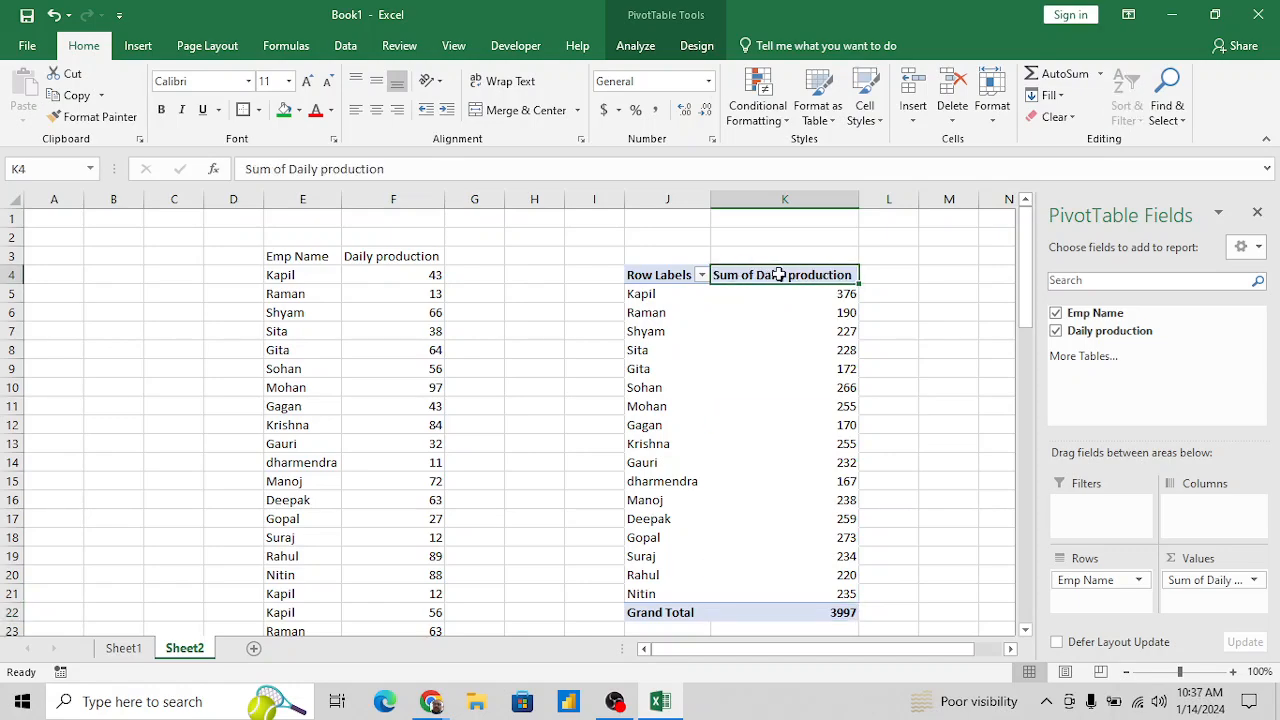
pyautogui.click(702, 275)
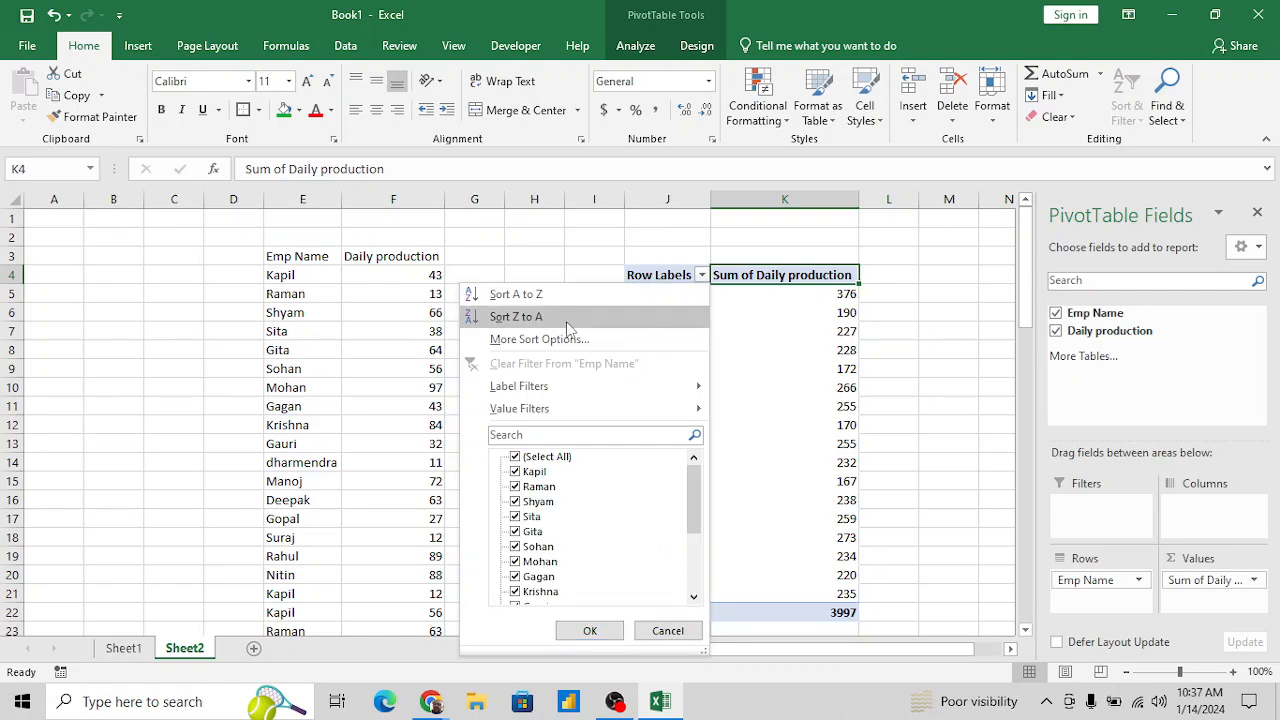
pyautogui.click(855, 314)
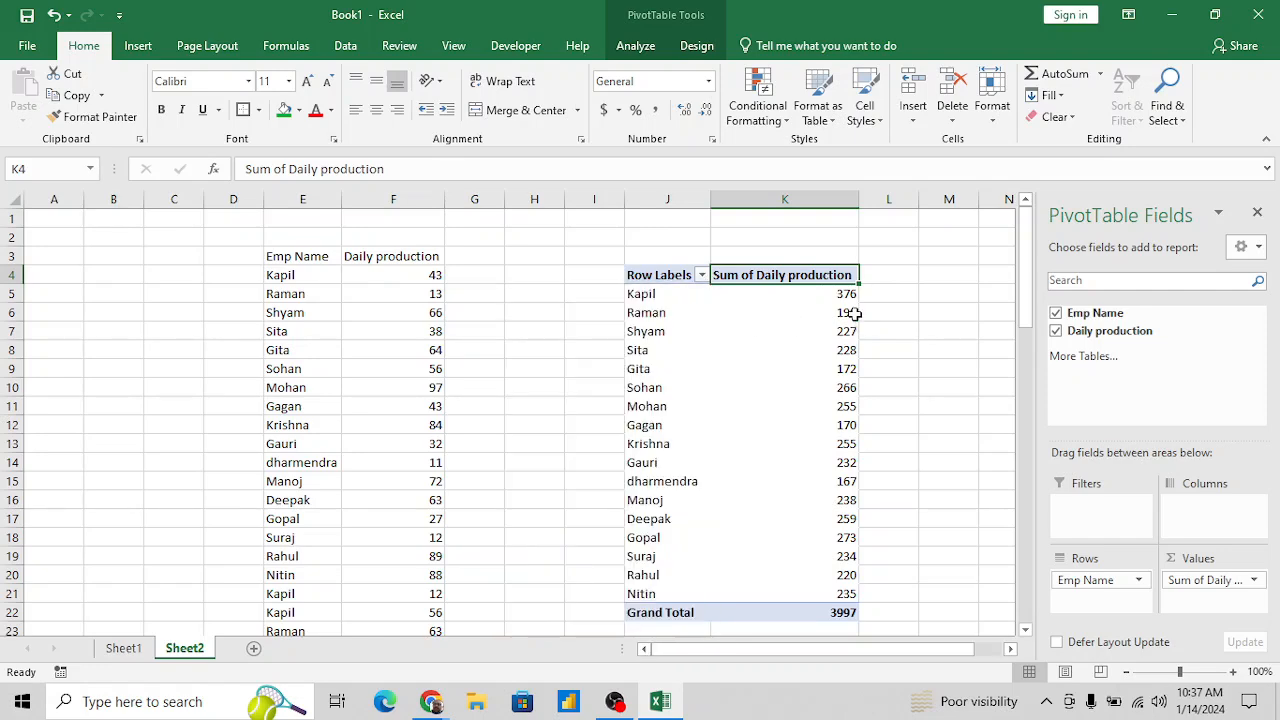
pyautogui.press('Down')
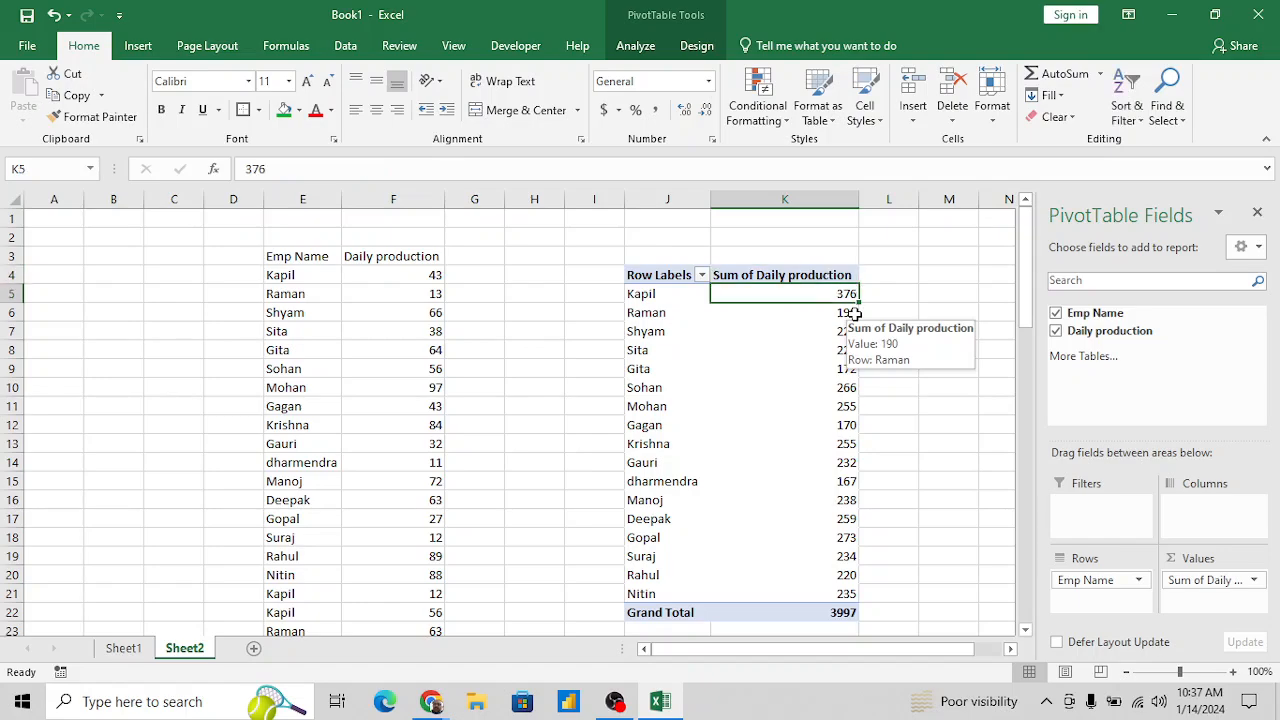
# - On Sheet1, enter "Routine report / Daily reporting" in H24 as the first item under Types of Report
pyautogui.hotkey('ctrl', 'pageup')
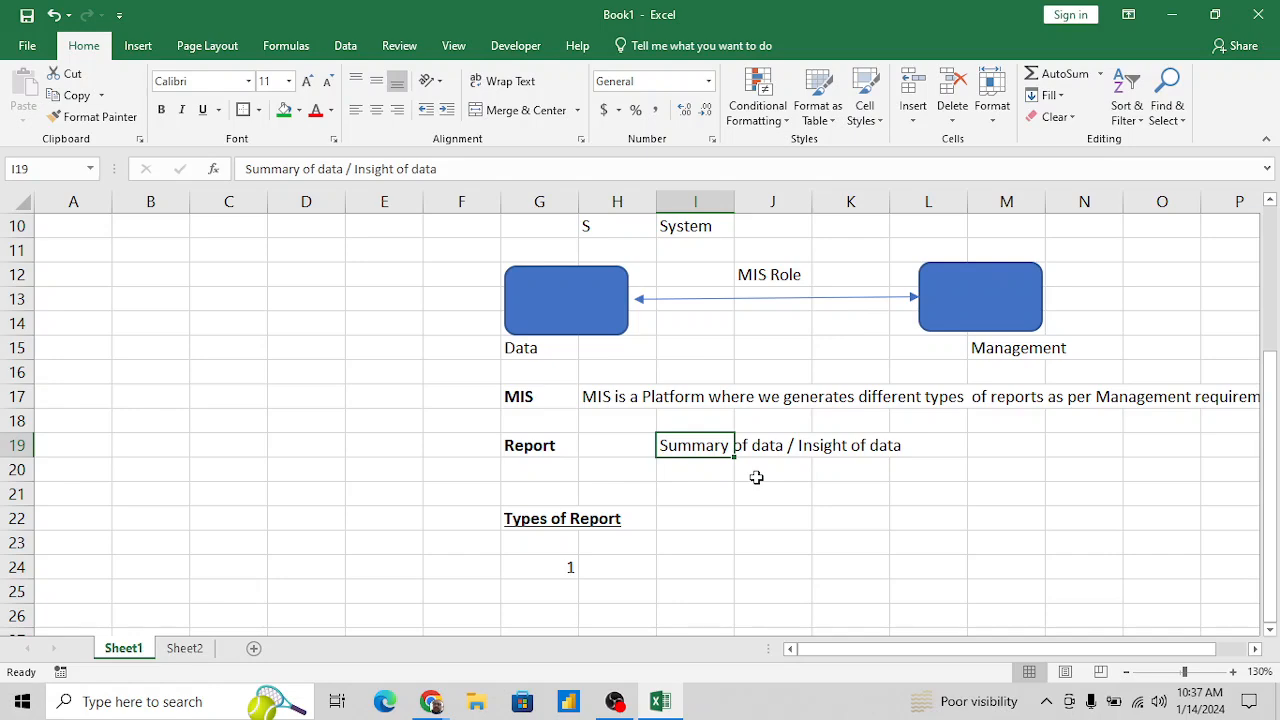
pyautogui.click(670, 528)
pyautogui.press('Down')
pyautogui.press('Down')
pyautogui.press('Down')
pyautogui.press('Down')
pyautogui.press('Down')
pyautogui.press('Down')
pyautogui.press('Down')
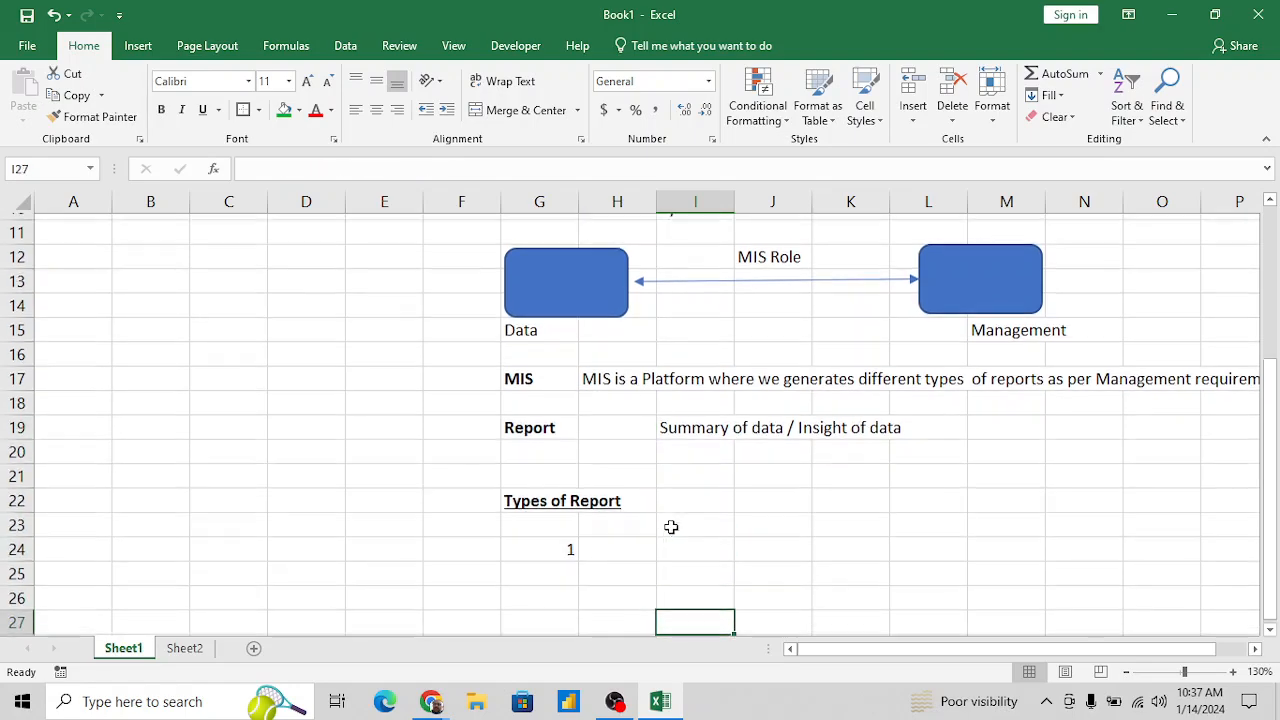
pyautogui.press('Up')
pyautogui.press('Up')
pyautogui.press('Up')
pyautogui.press('Up')
pyautogui.press('Up')
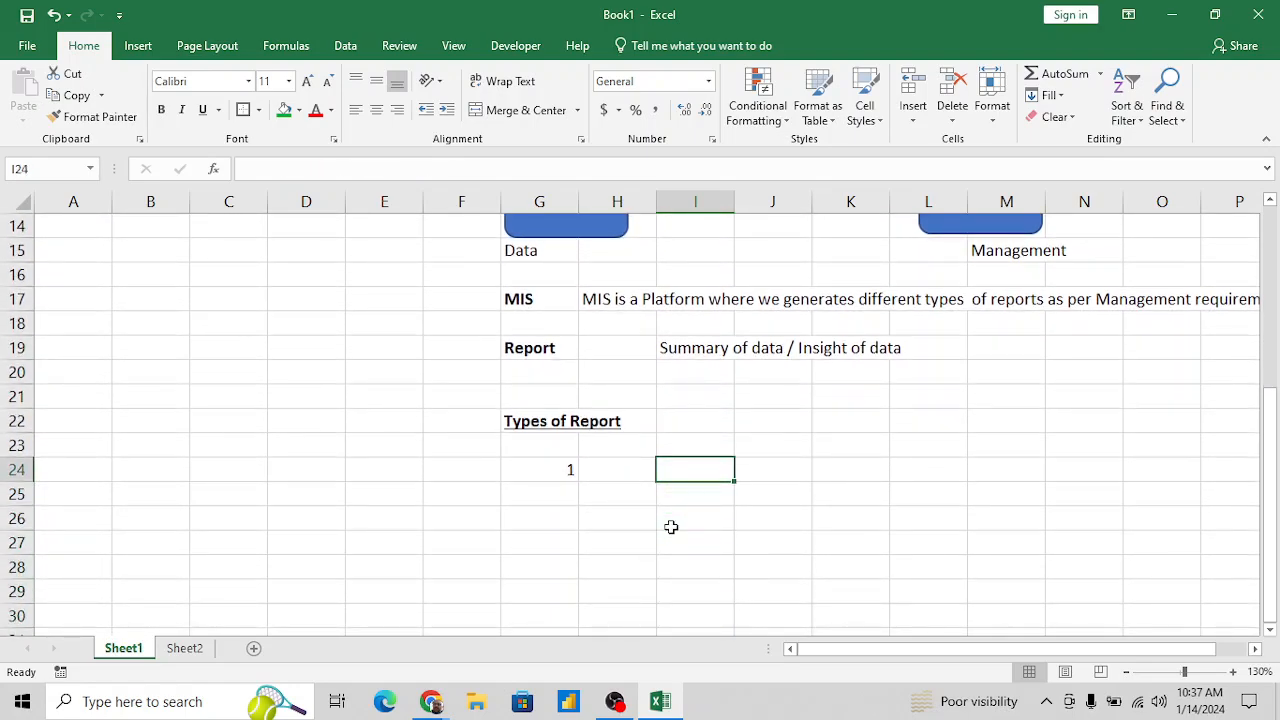
pyautogui.press('Left')
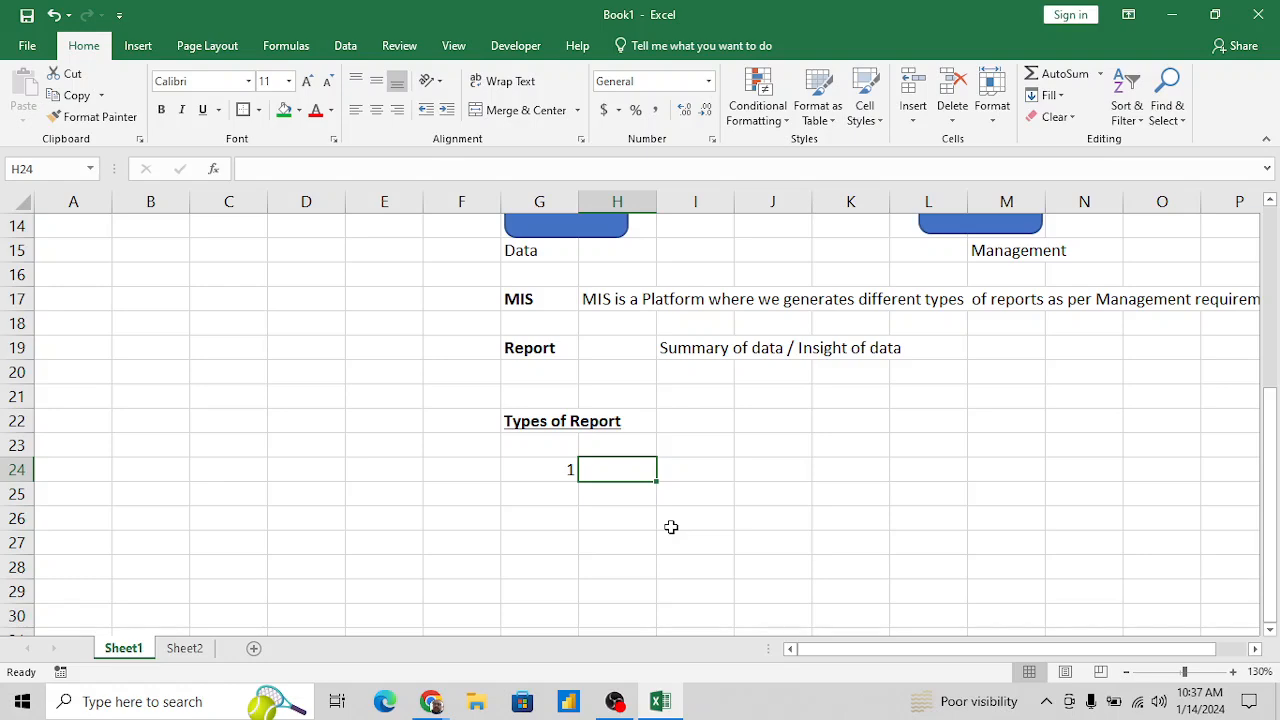
pyautogui.write('Routine report / Daily r')
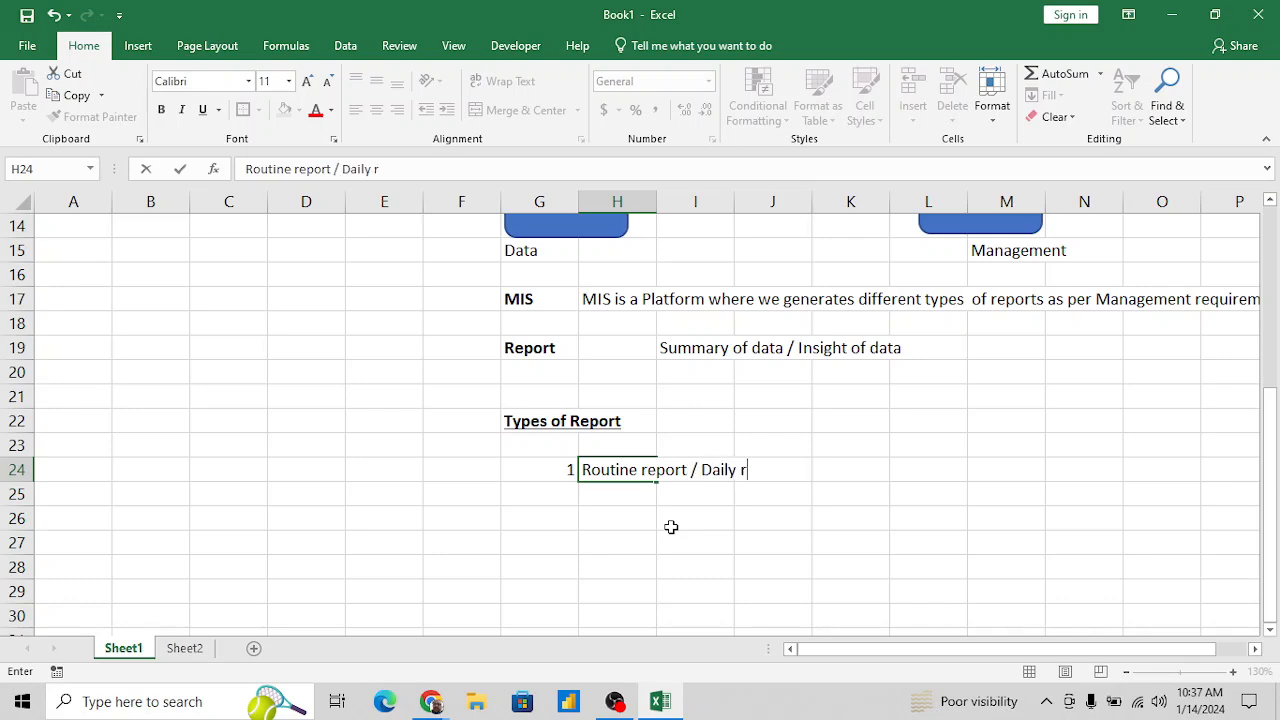
pyautogui.write('epor')
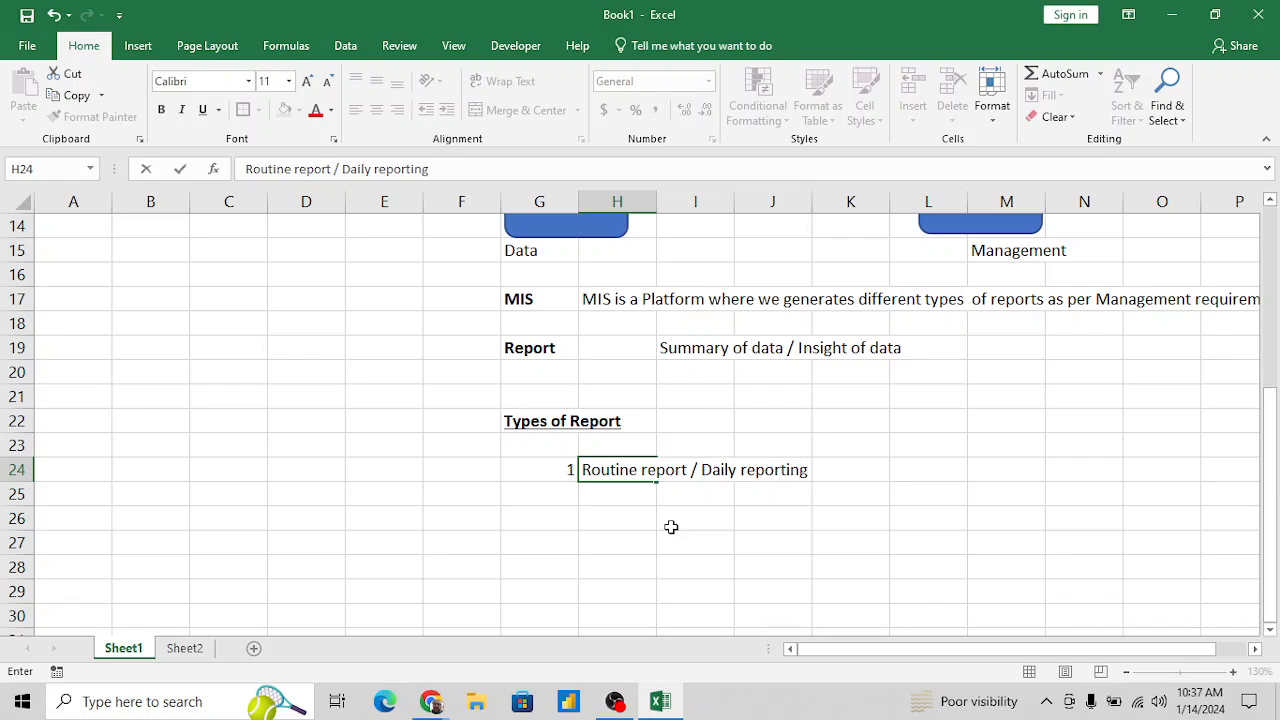
pyautogui.write('ting')
pyautogui.press('Return')
pyautogui.press('Down')
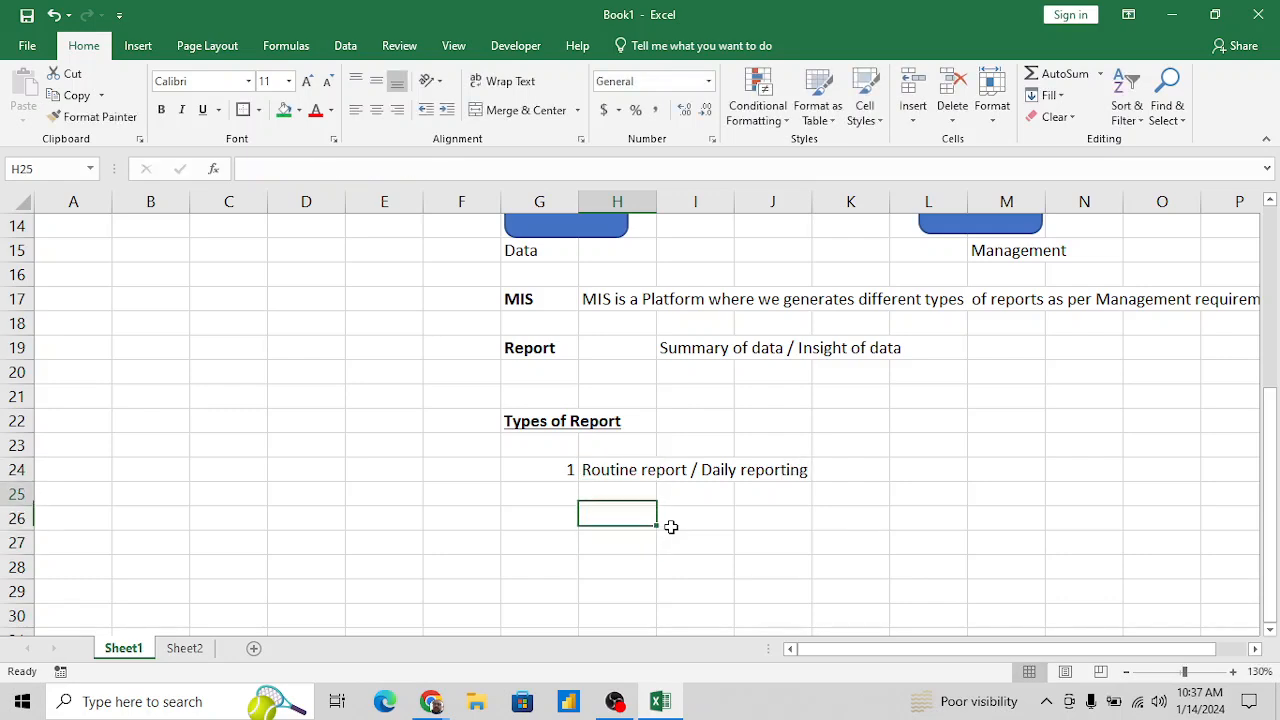
# - Enter "Fixed report/ scheduled report" in I25 as the description of the first report type
pyautogui.press('Up')
pyautogui.press('Down')
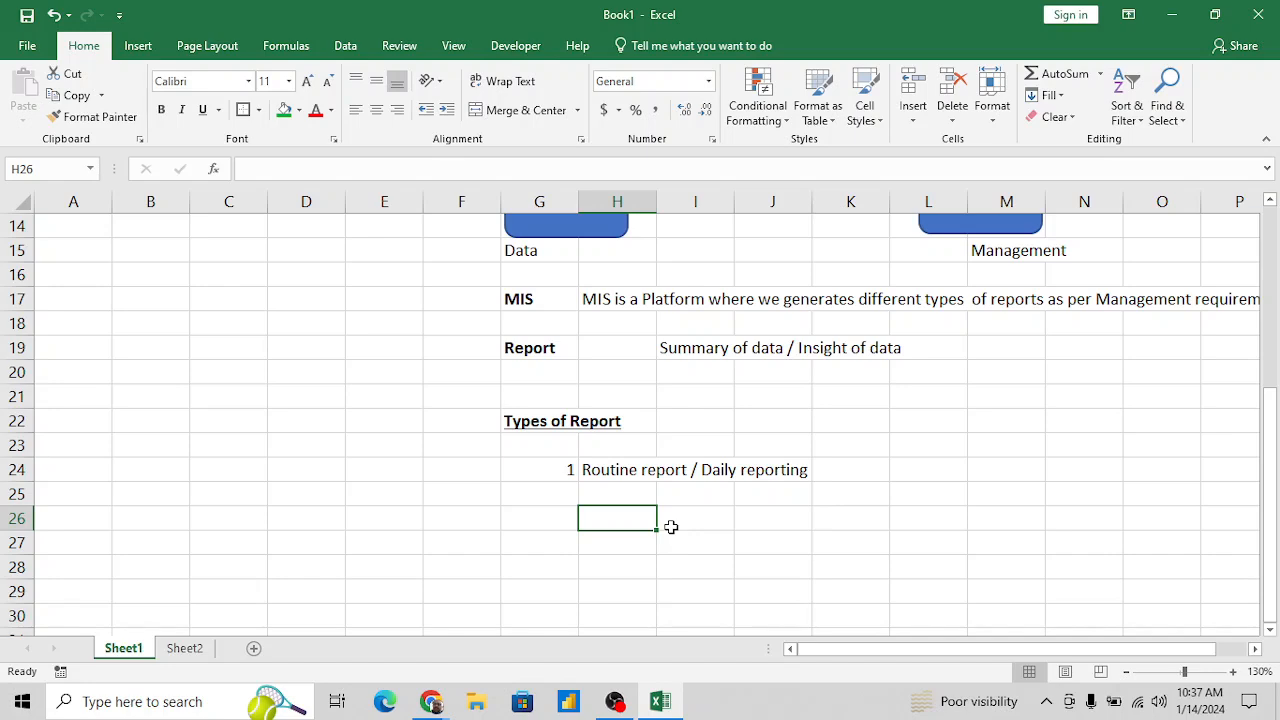
pyautogui.press('Up')
pyautogui.press('Right')
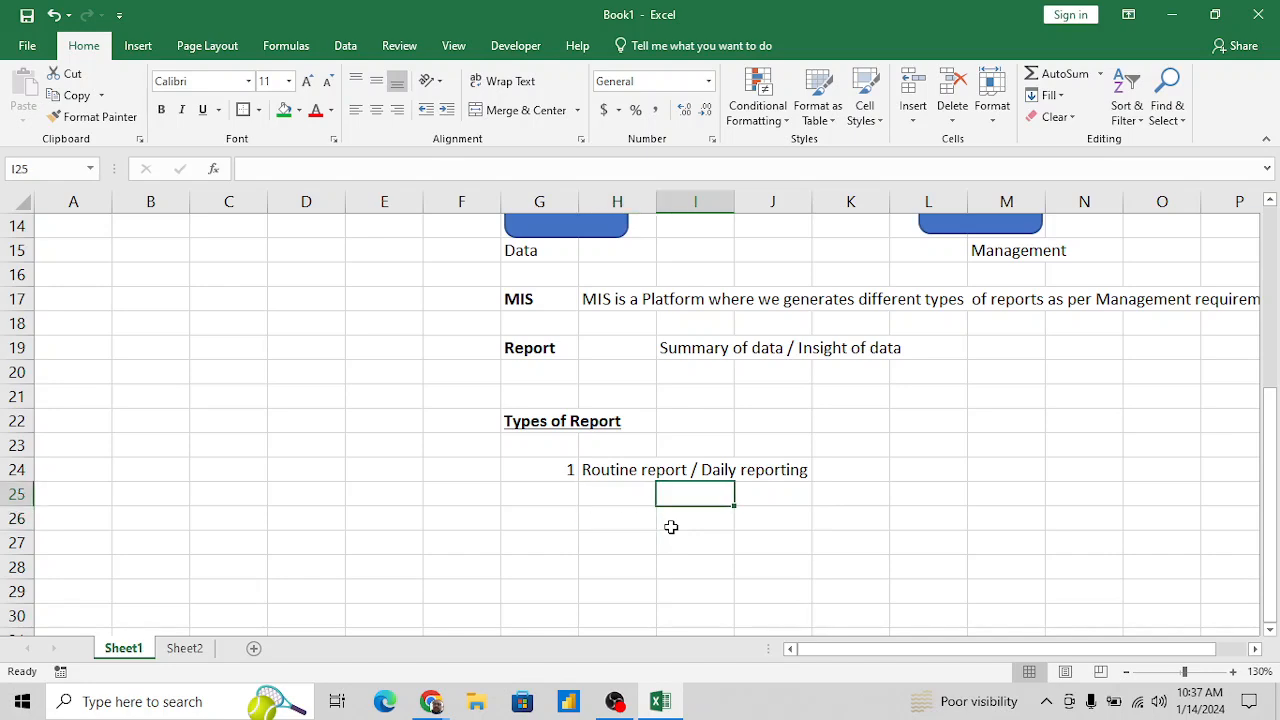
pyautogui.write('Fi')
pyautogui.press('BackSpace')
pyautogui.write('x')
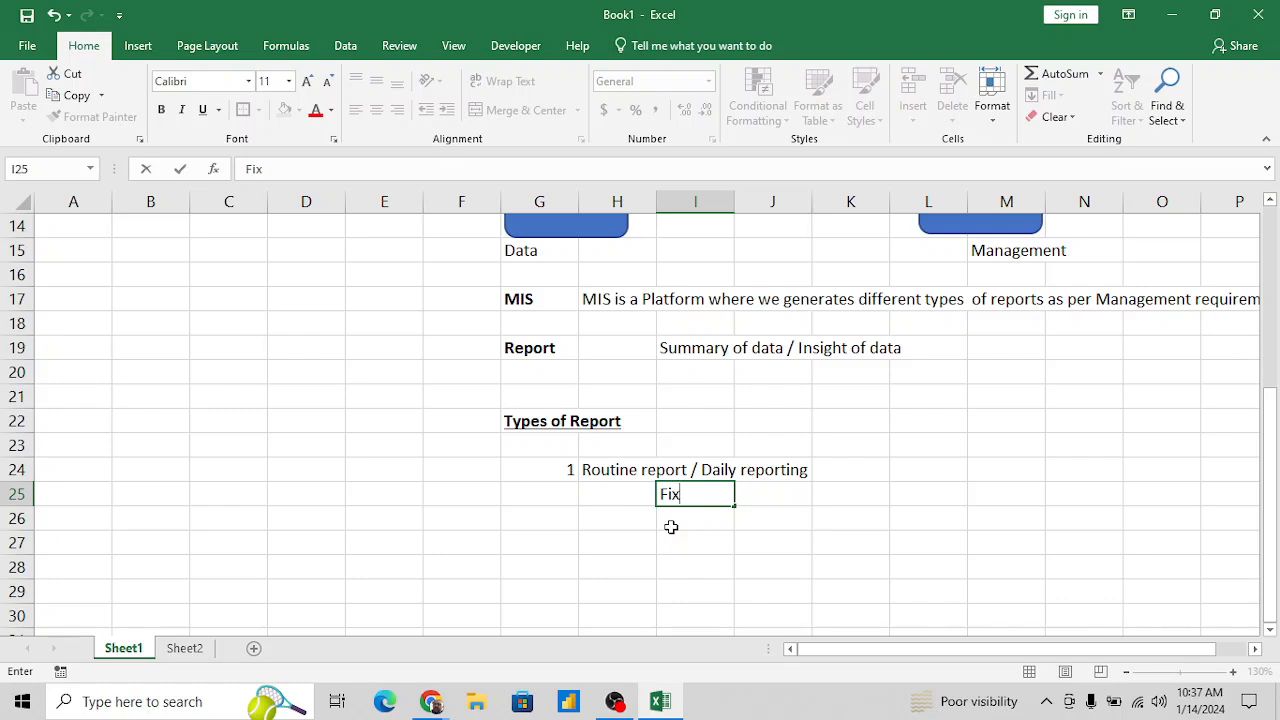
pyautogui.write('ed report')
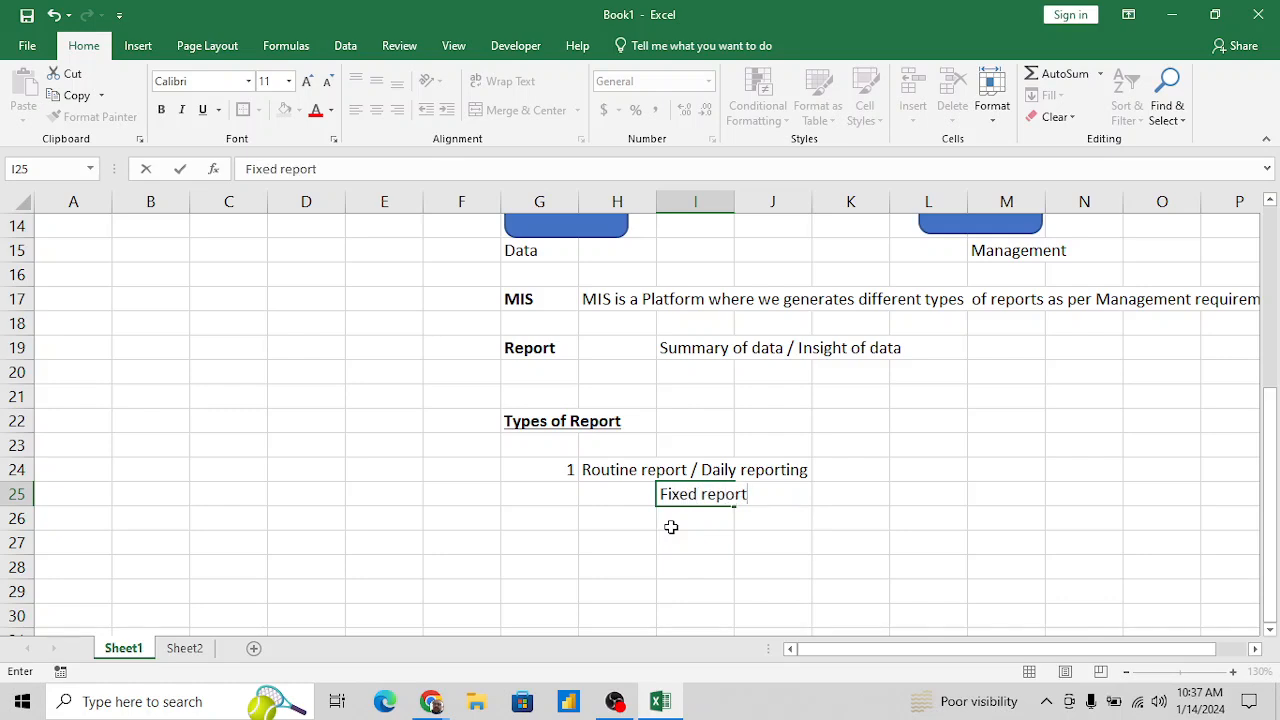
pyautogui.write('/ schedu')
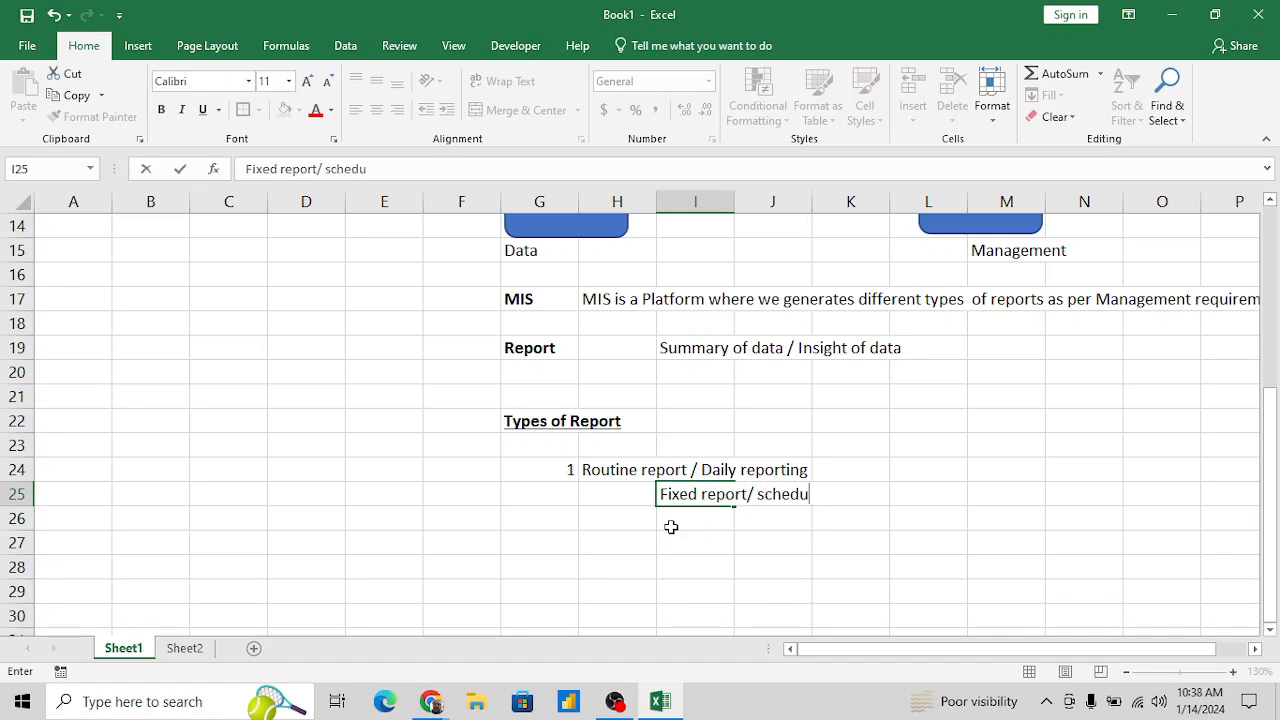
pyautogui.write('led report')
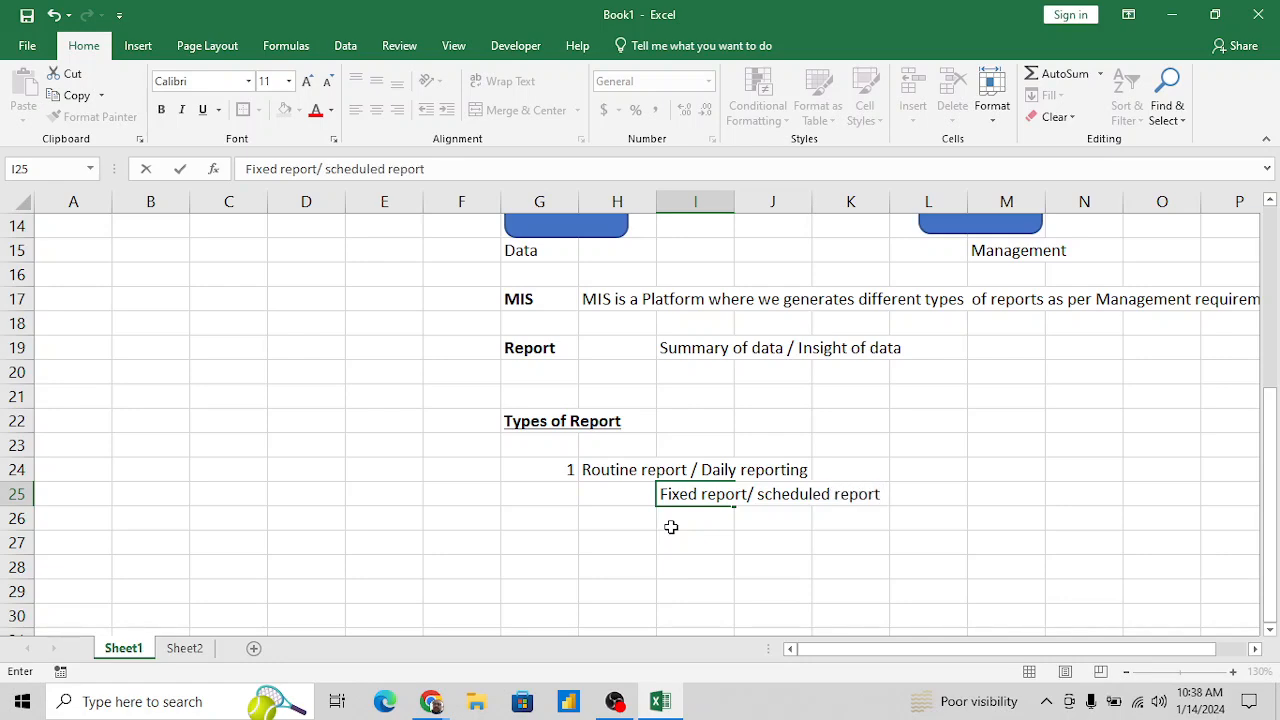
pyautogui.press('Return')
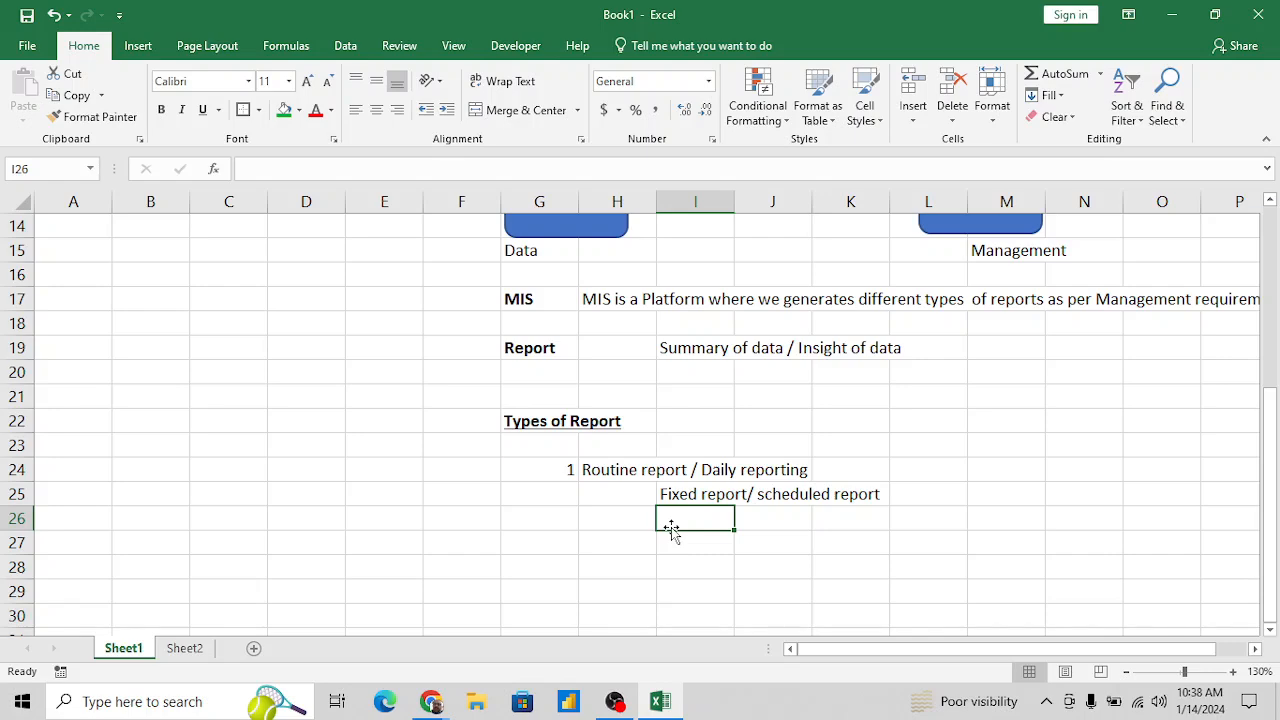
# - Enter "daily, Weekly, monthly" in I26 as the frequency line under the routine report
pyautogui.write('da')
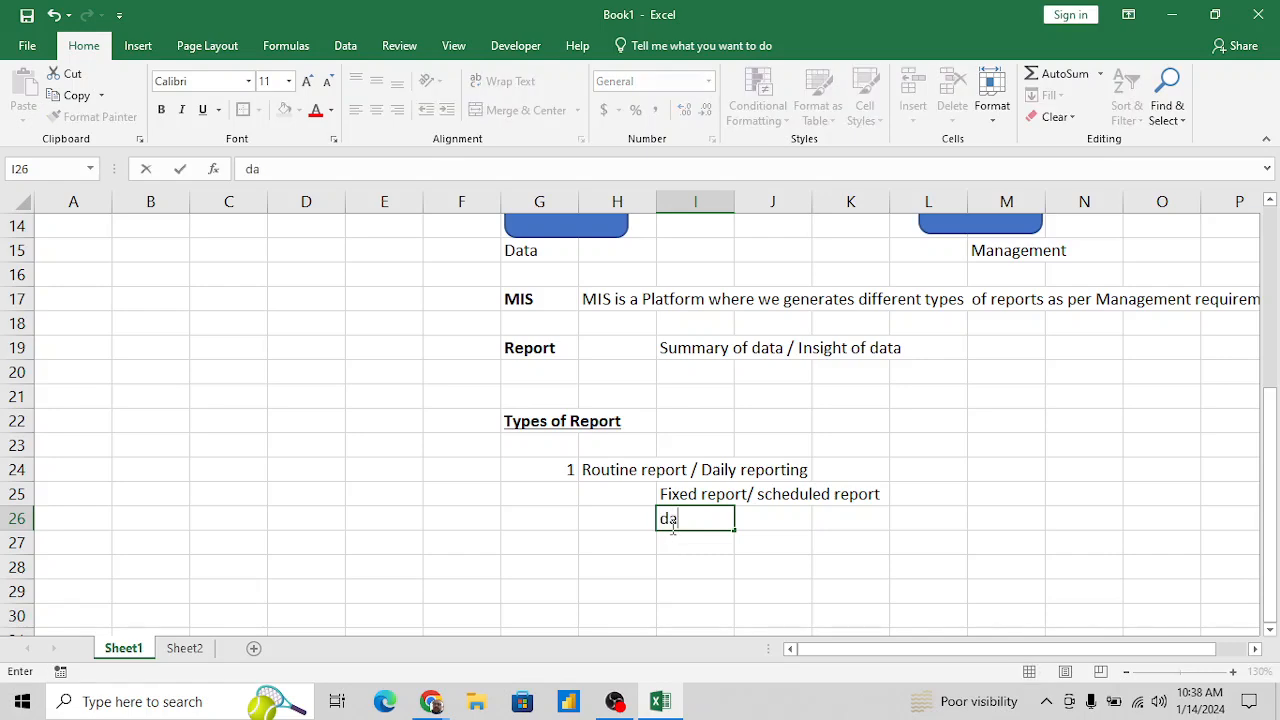
pyautogui.write('ily, Weekly,')
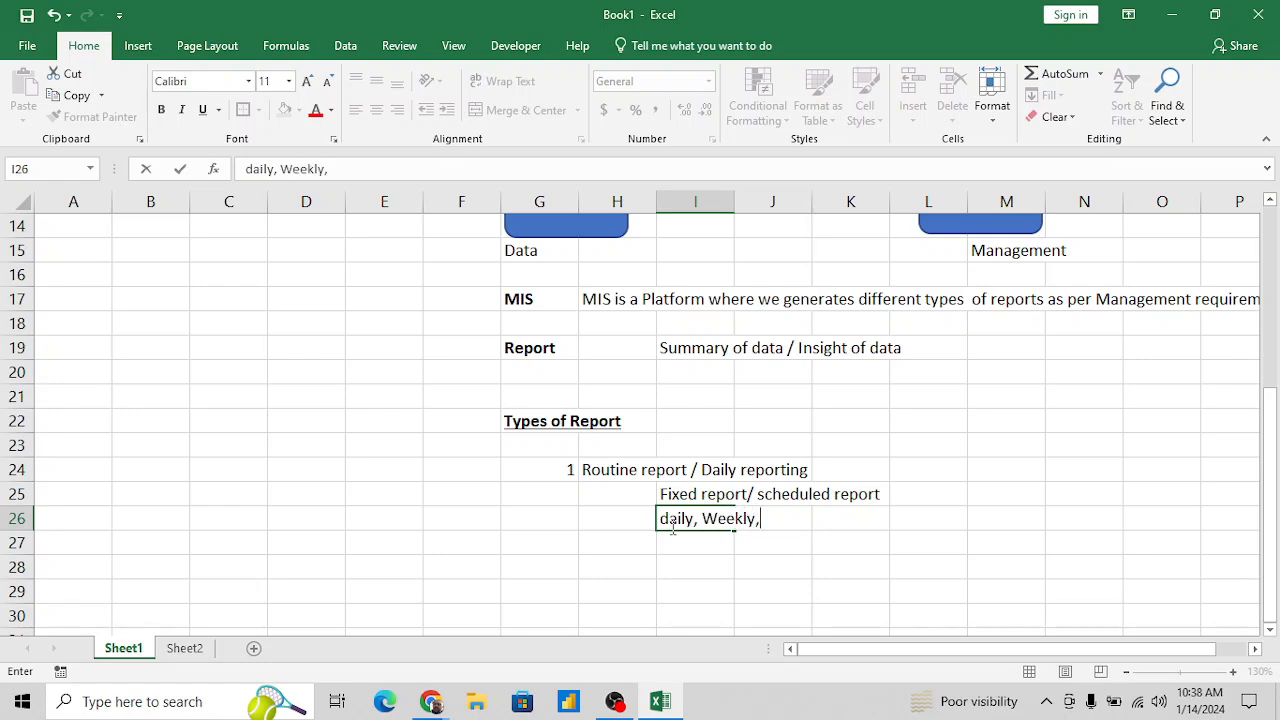
pyautogui.write(' m')
pyautogui.press('BackSpace')
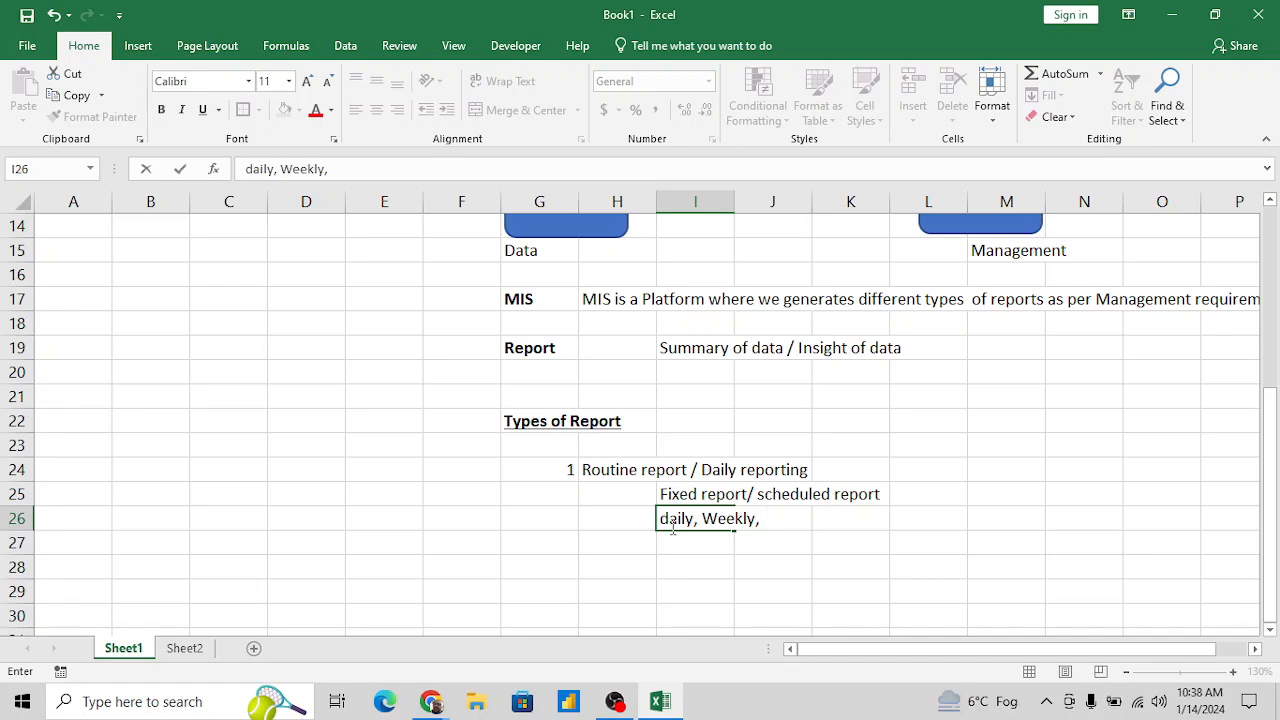
pyautogui.write('monthly')
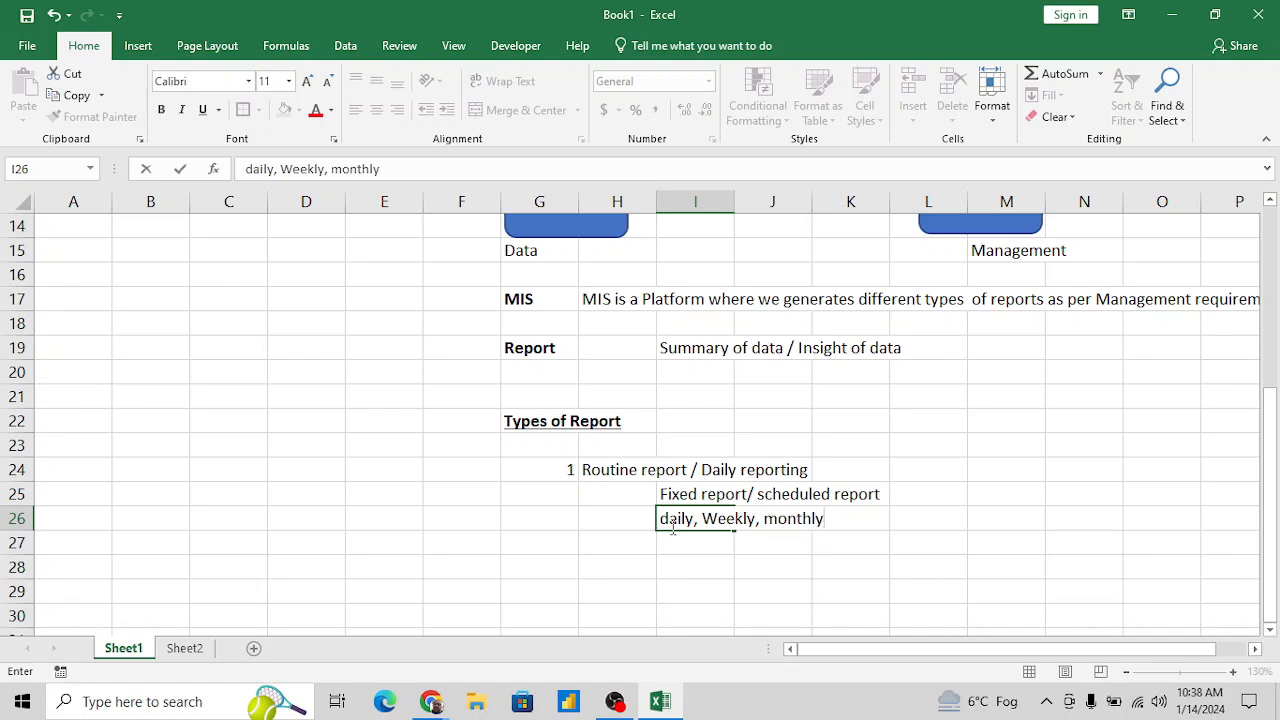
pyautogui.press('Return')
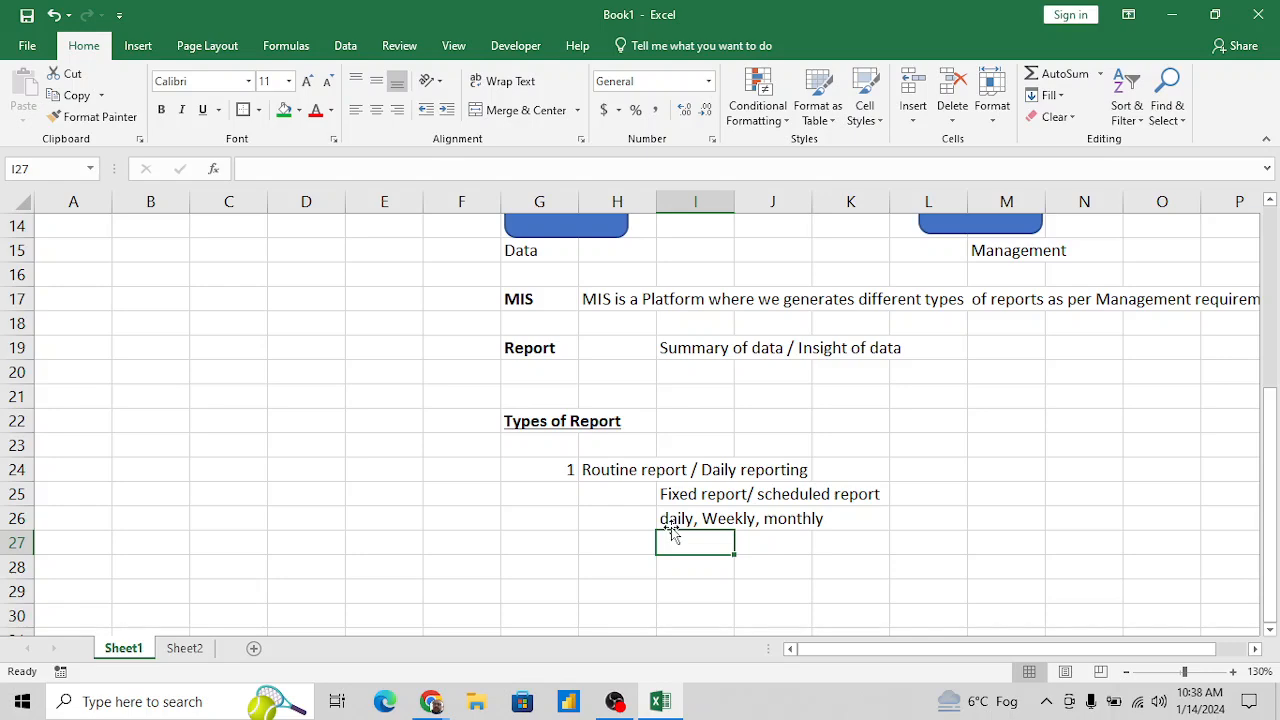
# - Add the second report type by entering 2 in G27 and "Ad-hock Report" in H27
pyautogui.click(671, 528)
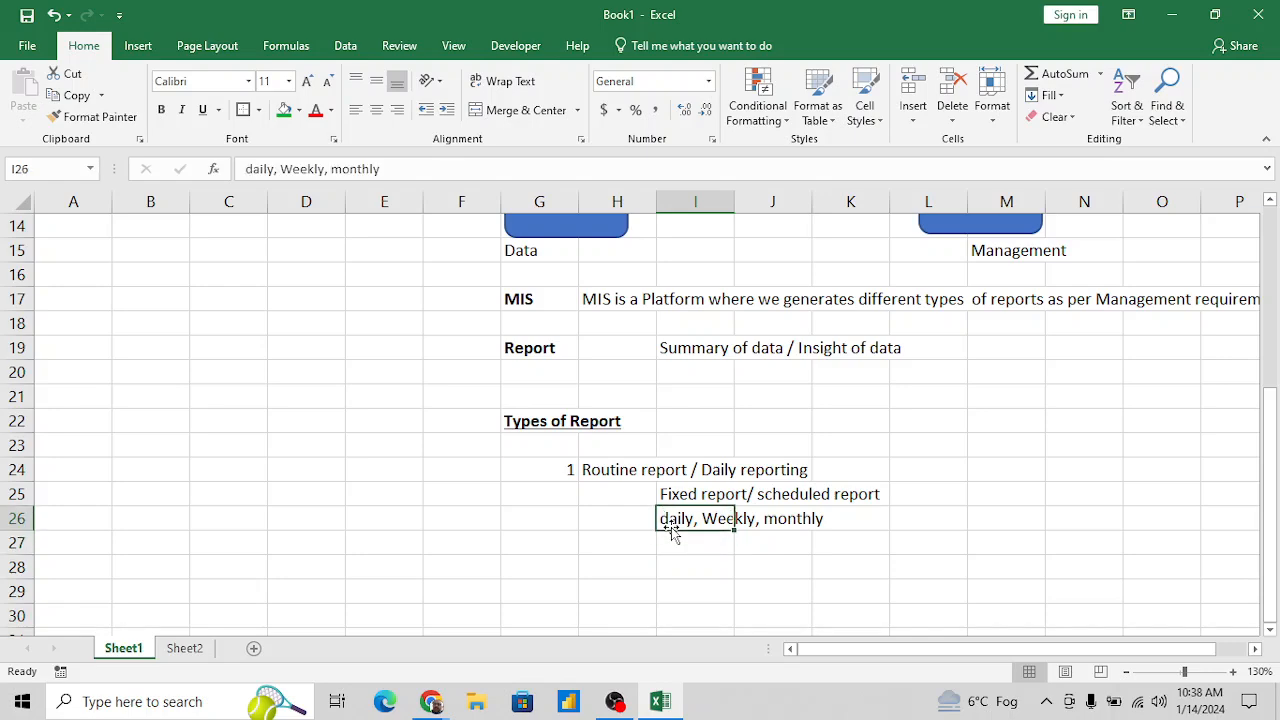
pyautogui.press('Left')
pyautogui.press('Left')
pyautogui.press('Down')
pyautogui.write('2')
pyautogui.press('Right')
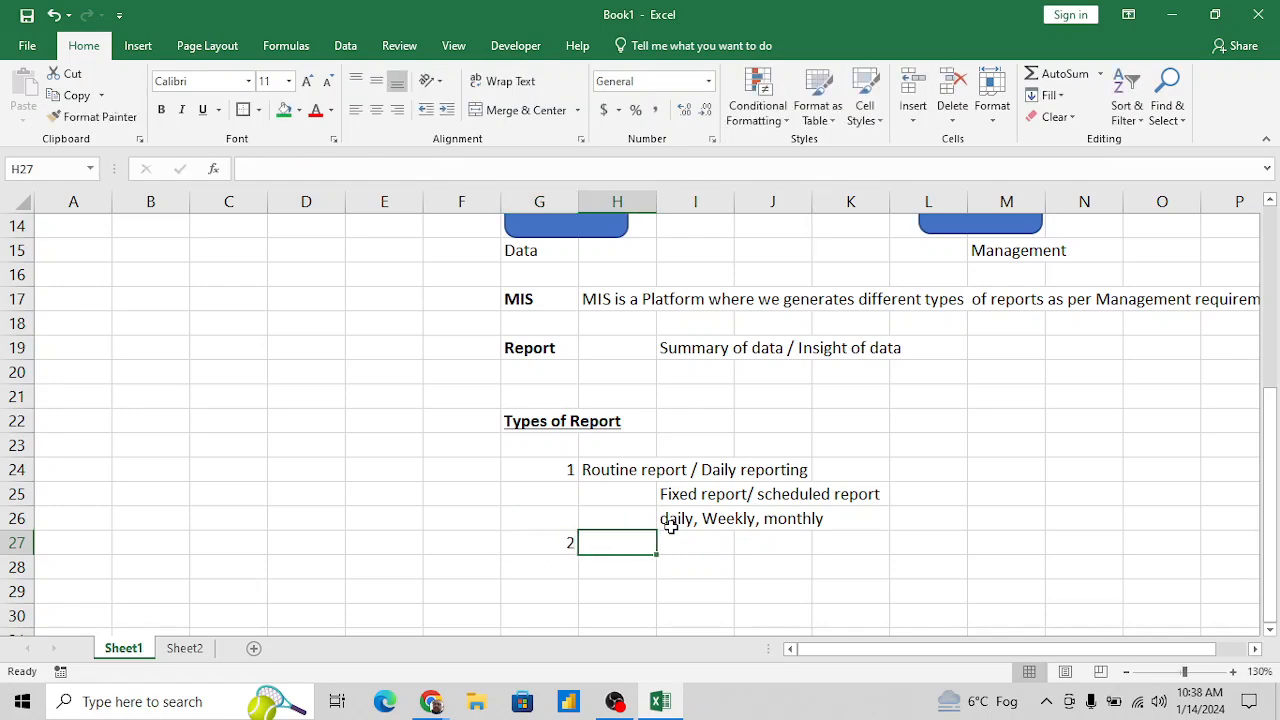
pyautogui.write('Ad-')
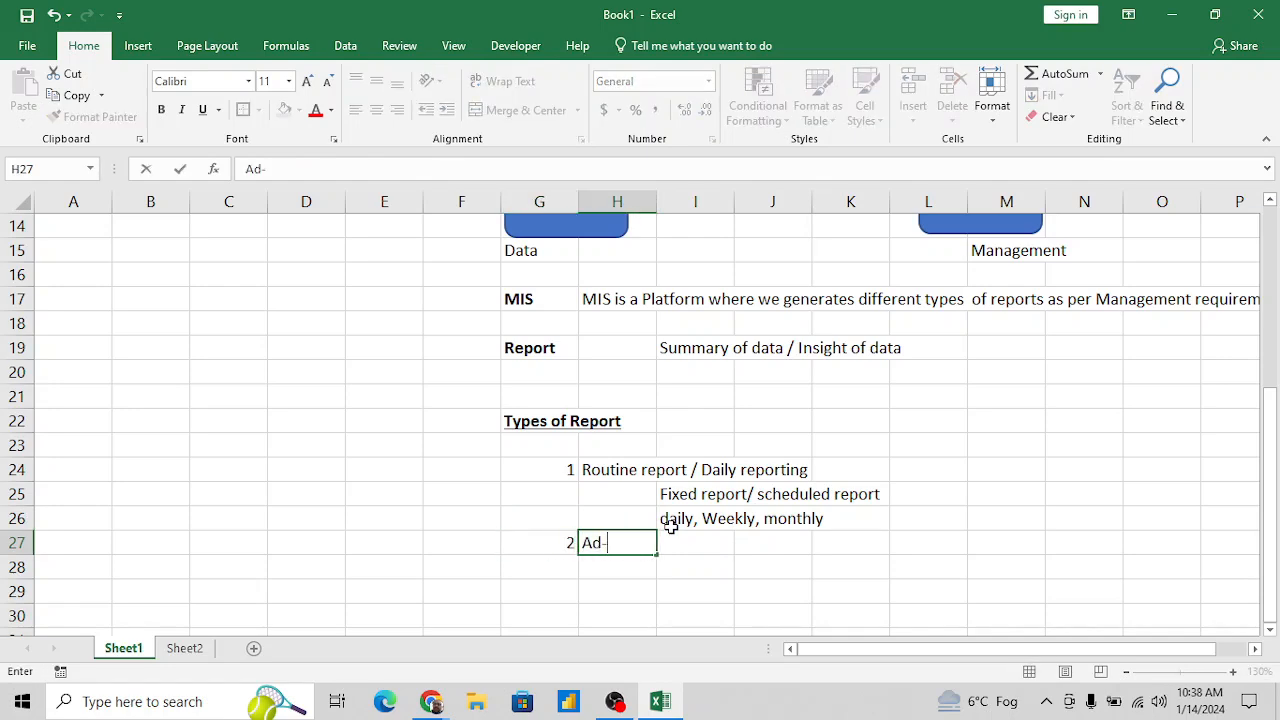
pyautogui.write('hock Report')
pyautogui.press('Return')
pyautogui.press('Up')
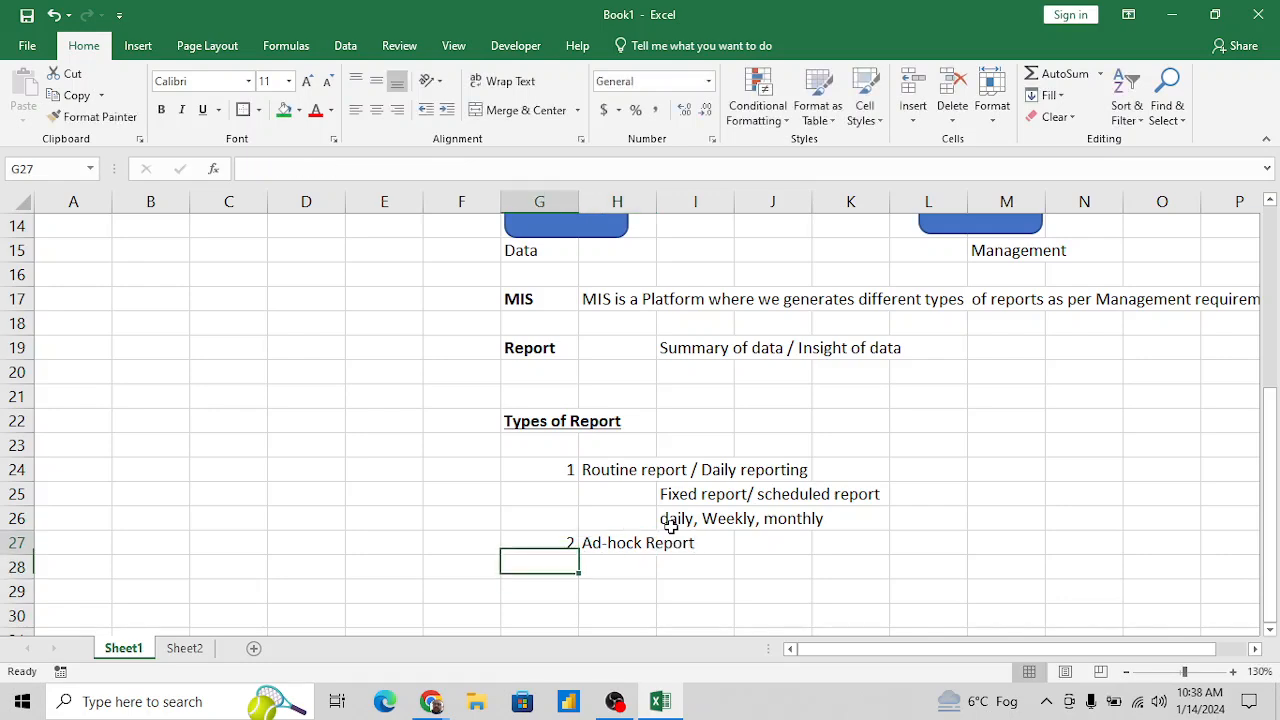
# - Widen column H so that the "Ad-hock Report" text fits inside its cell
pyautogui.press('Right')
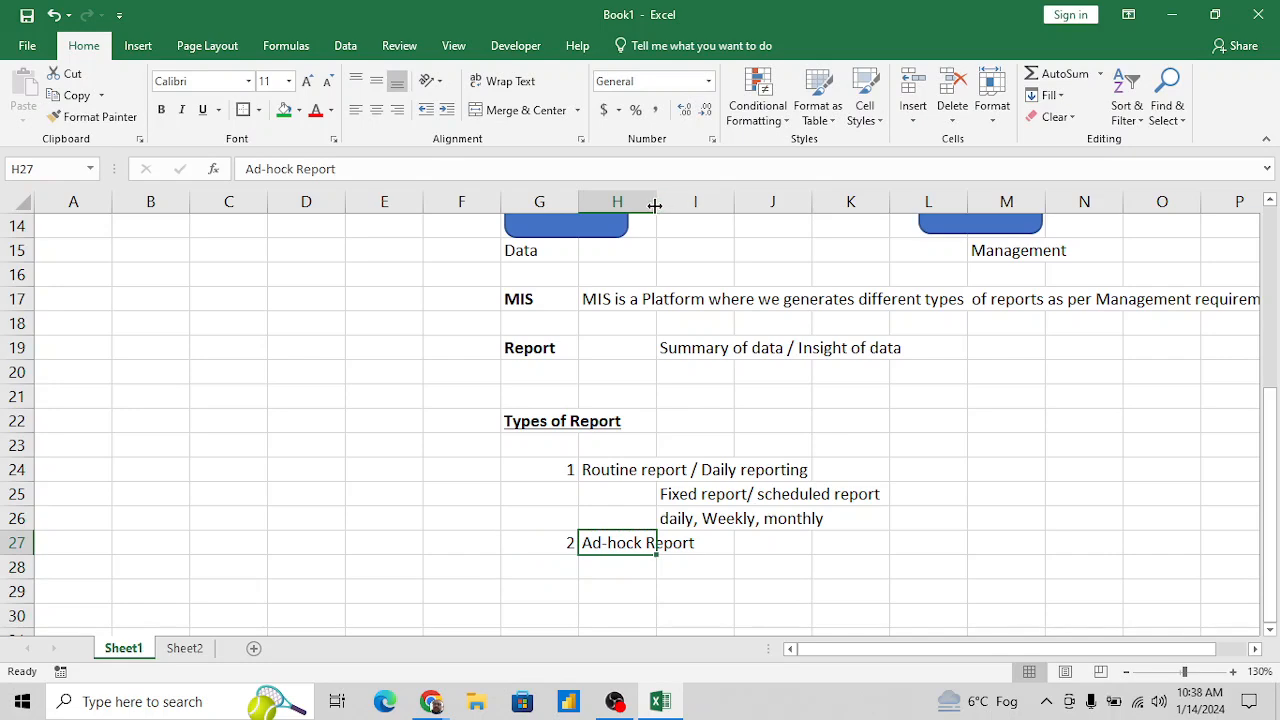
pyautogui.moveTo(656, 205); pyautogui.dragTo(692, 205)
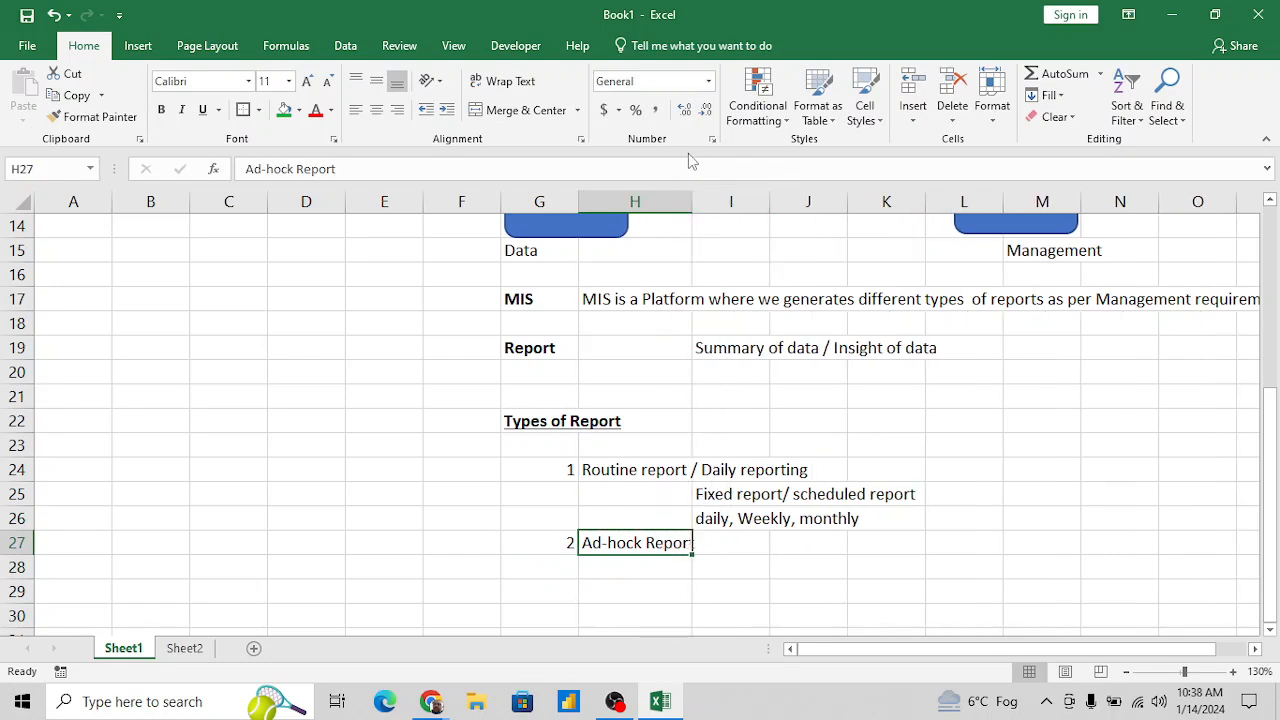
pyautogui.moveTo(691, 201); pyautogui.dragTo(702, 201)
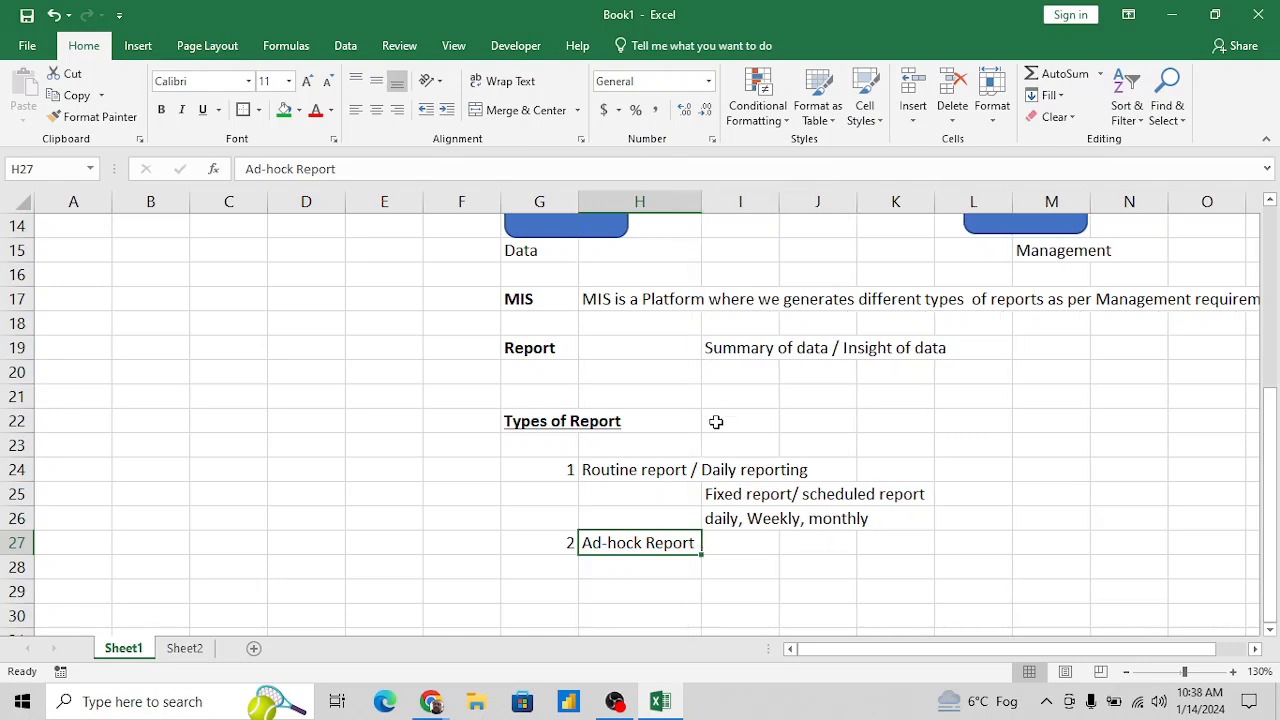
# - Enter "On Demand report" in I28 as the description of the ad-hoc report type
pyautogui.click(732, 566)
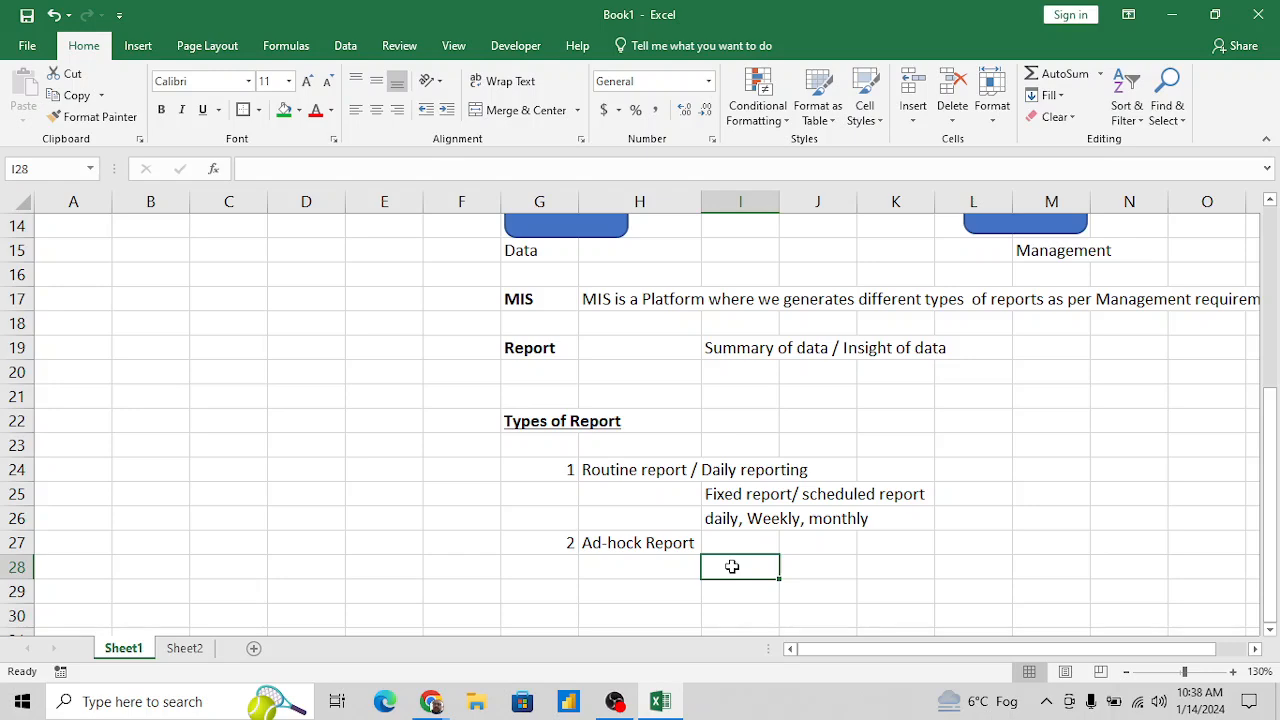
pyautogui.write('O')
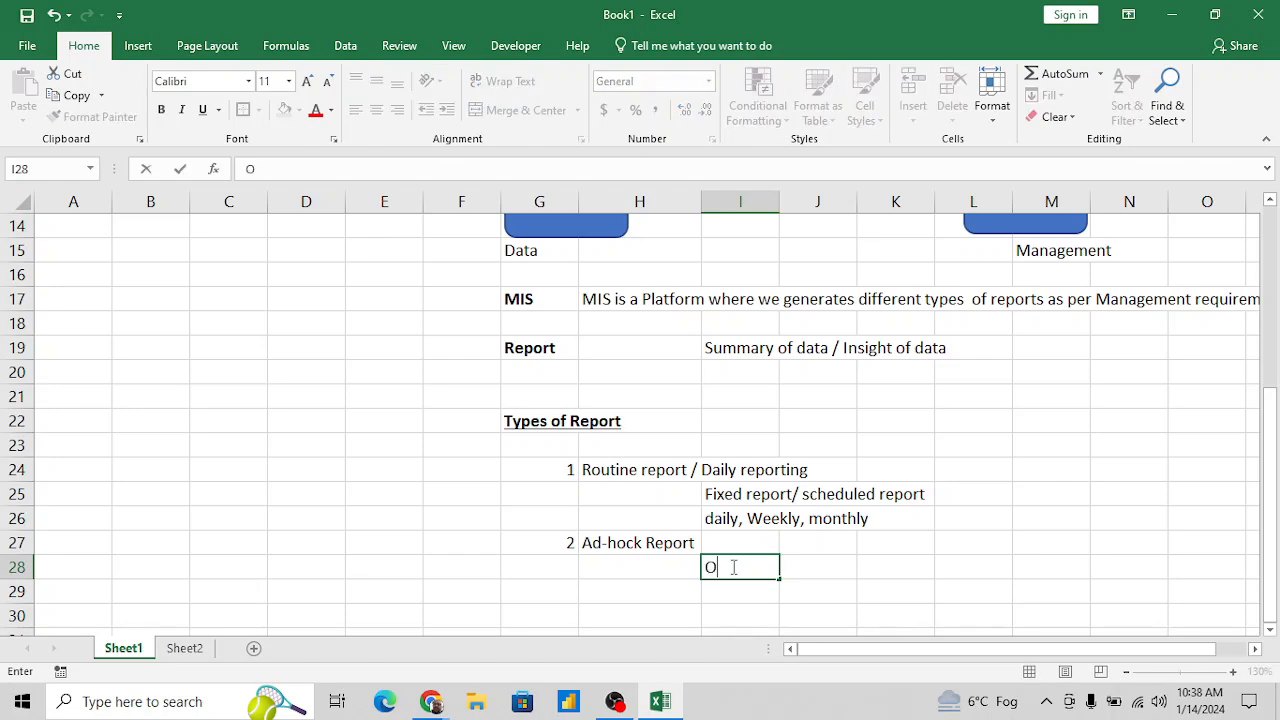
pyautogui.write('n Demand')
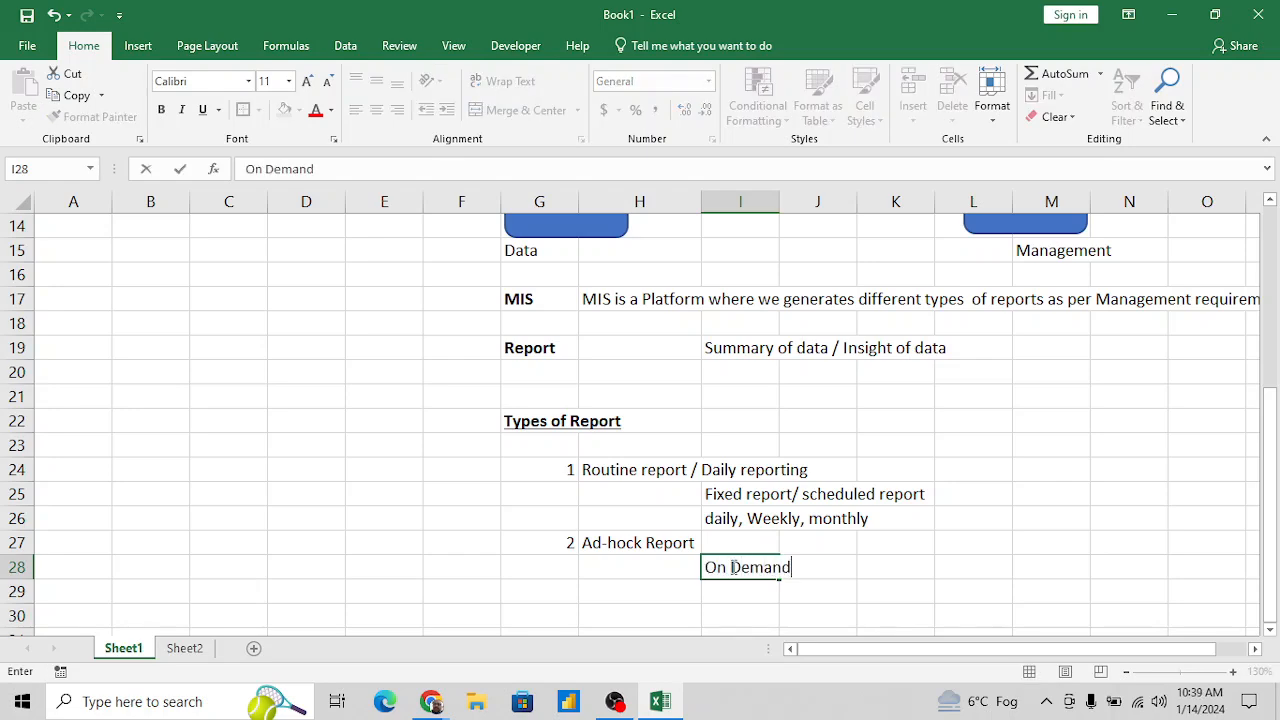
pyautogui.write(' report')
pyautogui.press('Return')
# - Enter "as per Management requirement" in I29 as the second description line of the ad-hoc report
pyautogui.write('a')
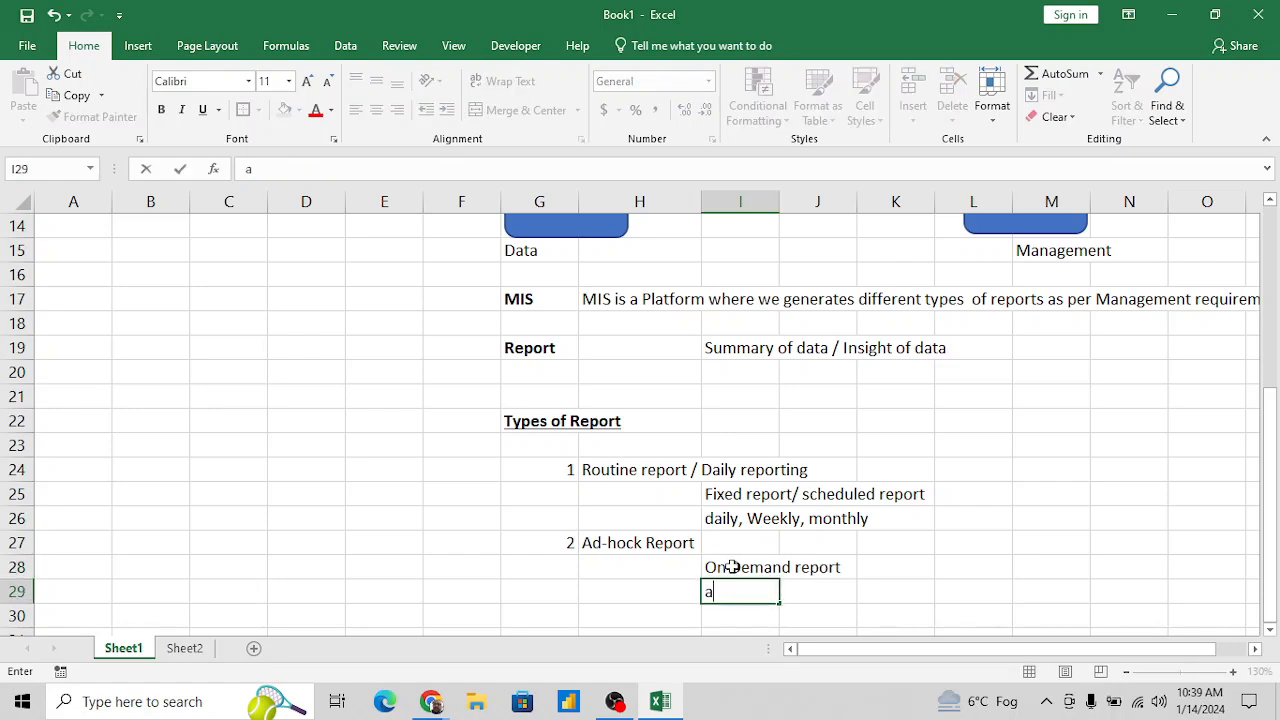
pyautogui.write('s per Mana')
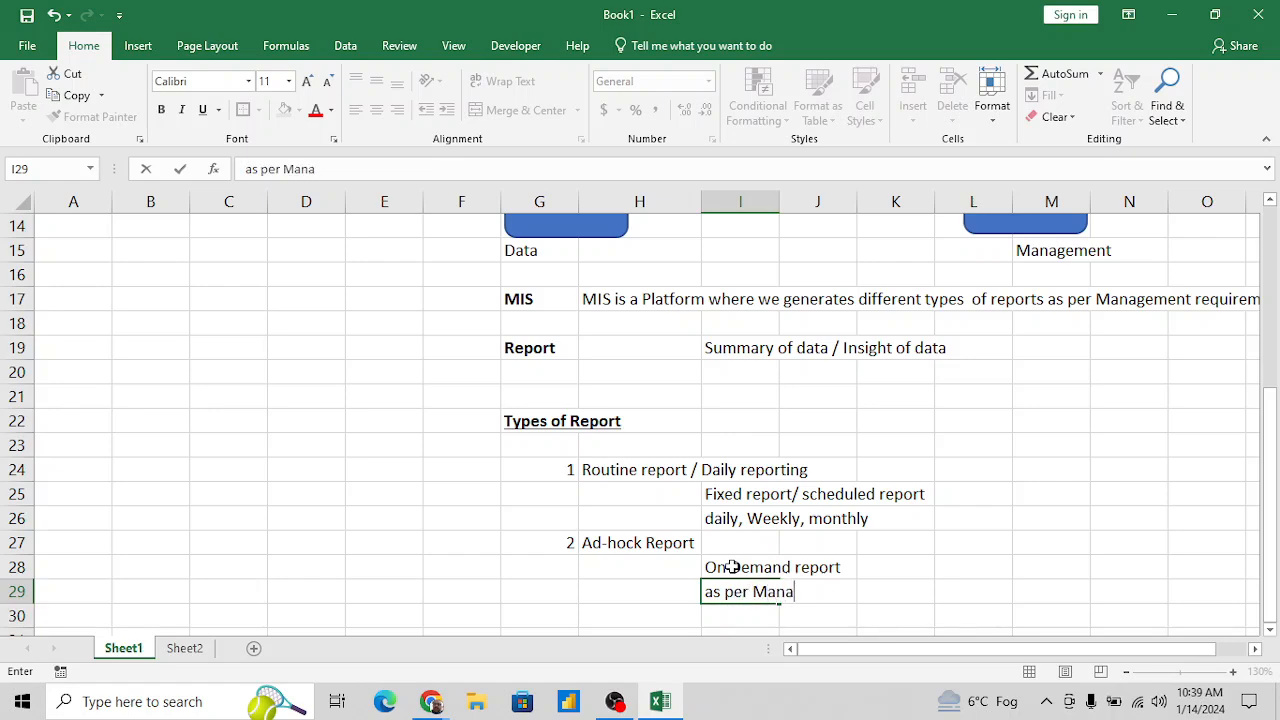
pyautogui.write('gement')
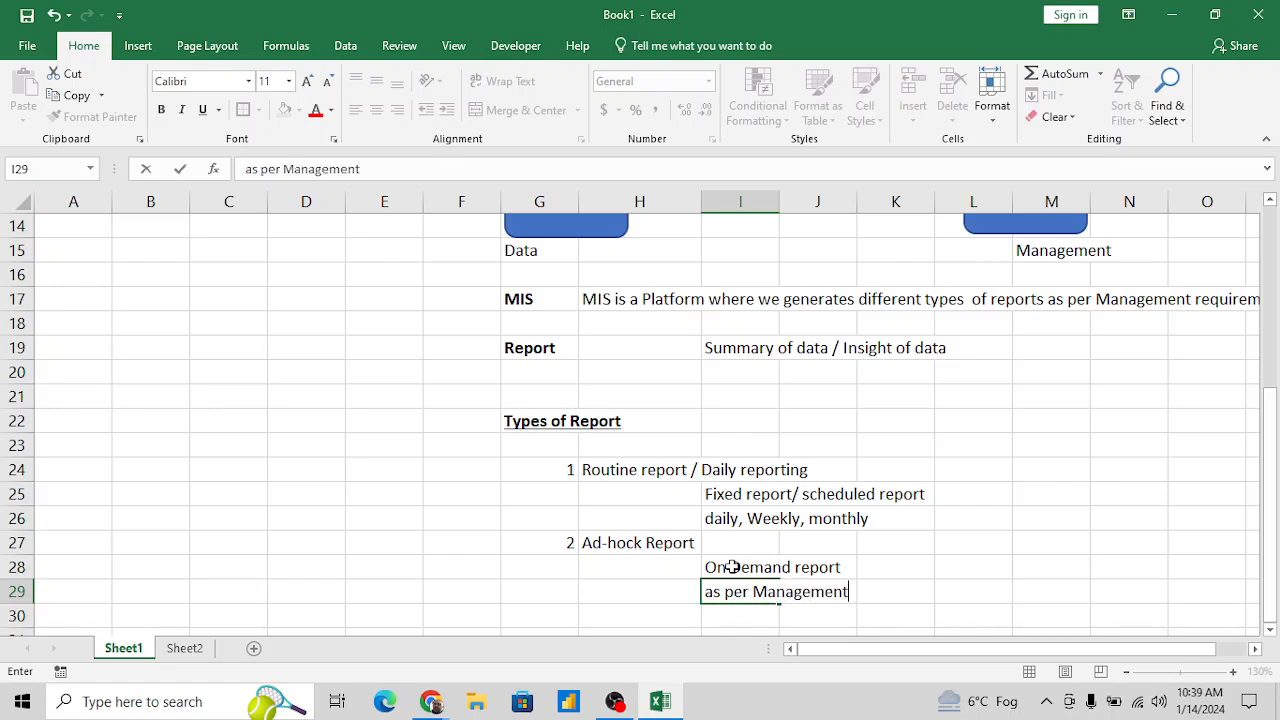
pyautogui.write(' requirement')
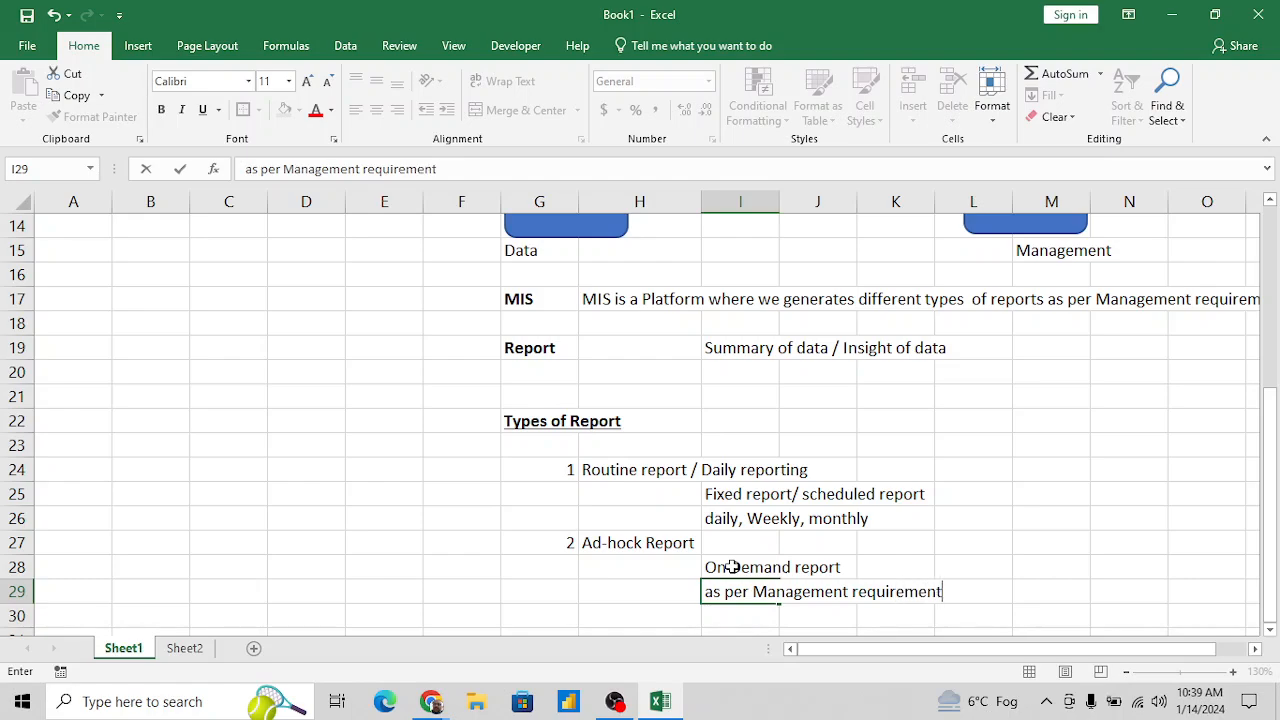
pyautogui.press('Return')
pyautogui.press('Return')
pyautogui.press('Up')
pyautogui.press('Up')
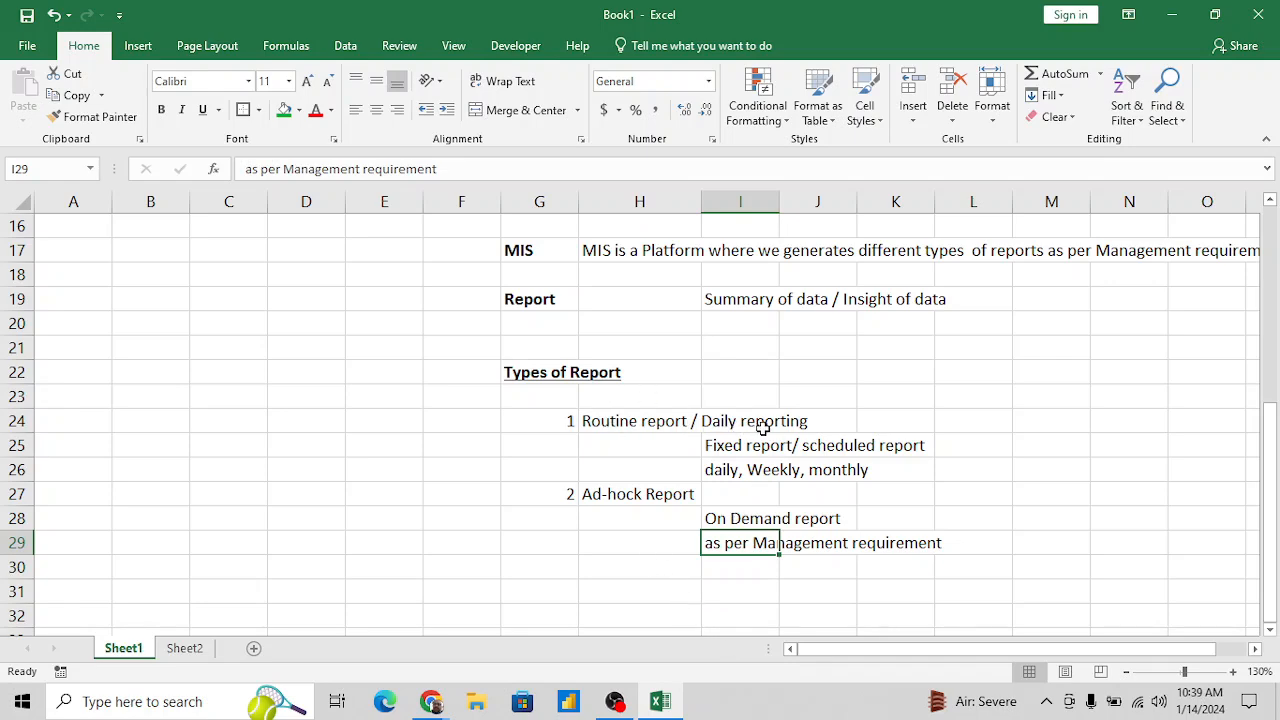
# - Enter the heading "Data Analytics" in G31, below the report types list
pyautogui.click(644, 552)
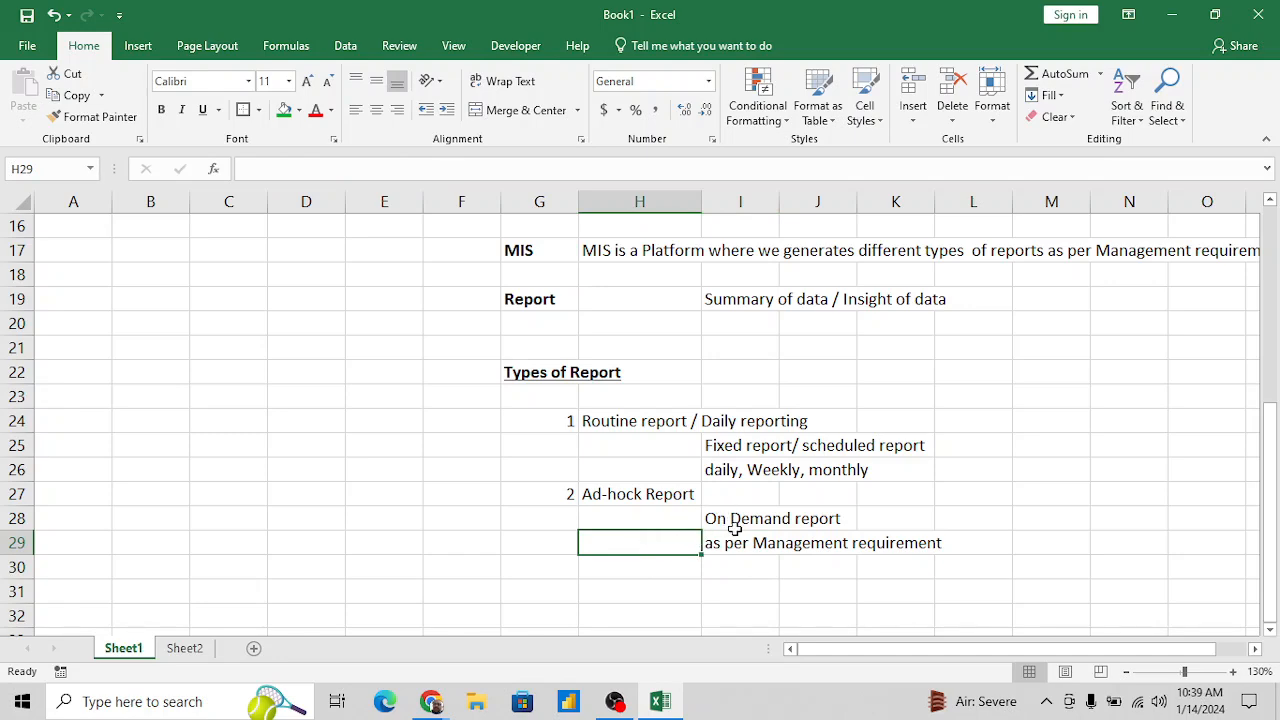
pyautogui.scroll(-2, 735, 528)
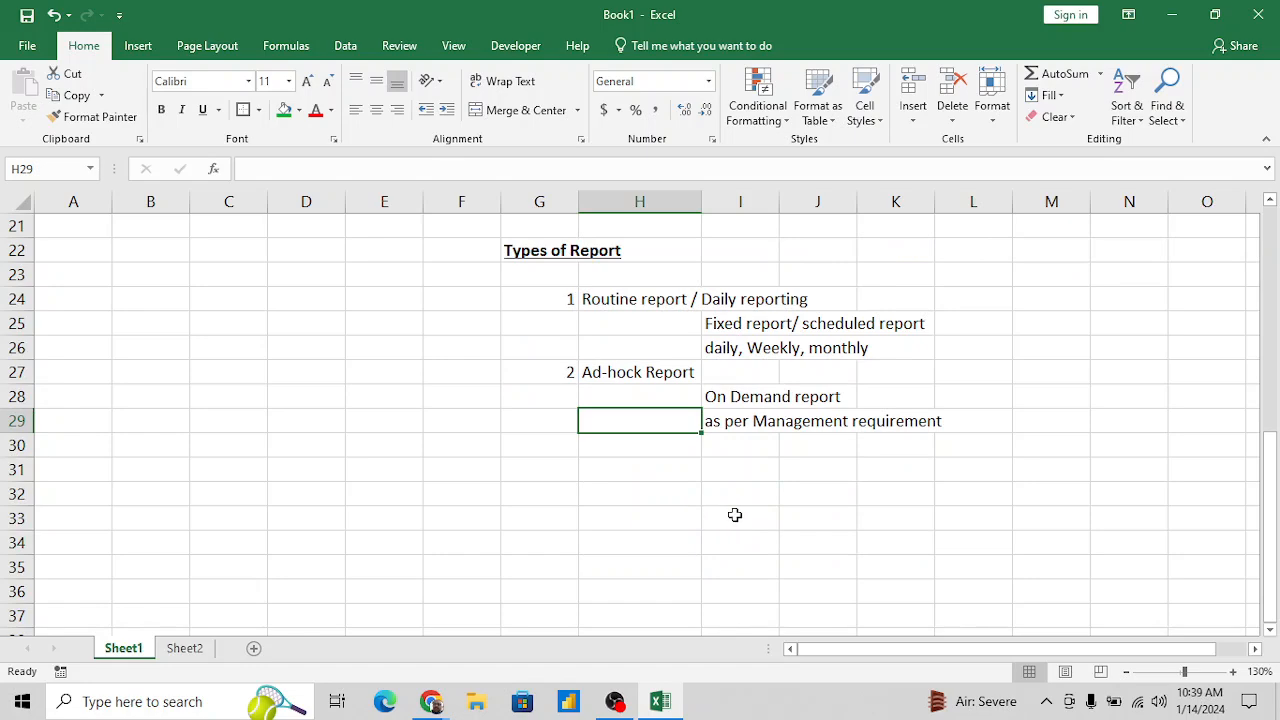
pyautogui.click(539, 469)
pyautogui.write('Data')
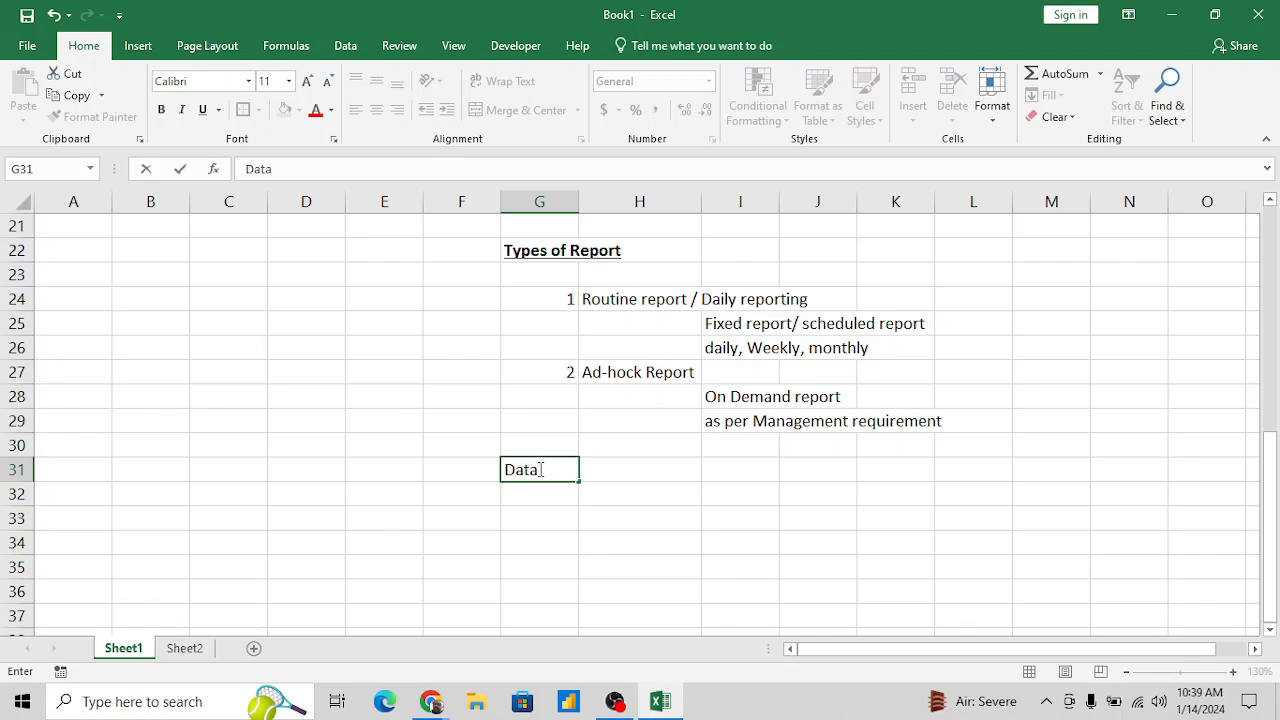
pyautogui.write(' Analytics')
pyautogui.press('Return')
# - Format the "Data Analytics" heading in G31 as bold and underlined
pyautogui.click(539, 469)
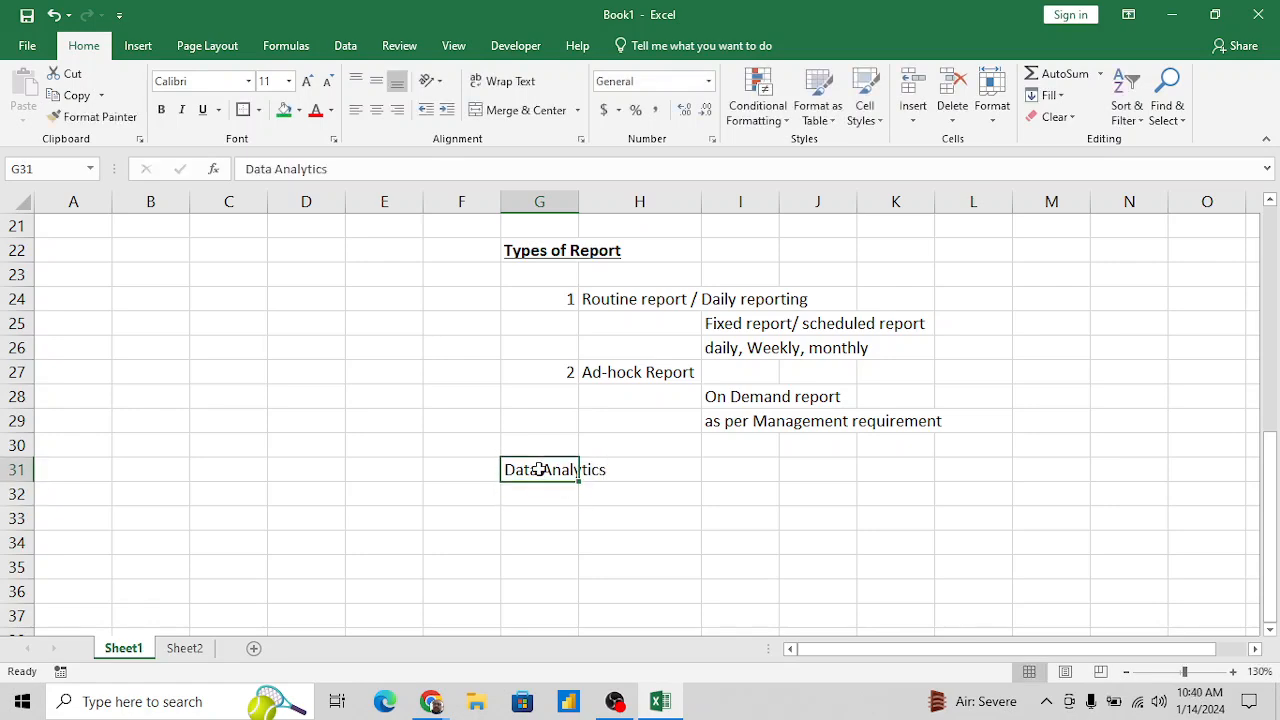
pyautogui.hotkey('ctrl', 'b')
pyautogui.hotkey('ctrl', 'u')
pyautogui.press('Return')
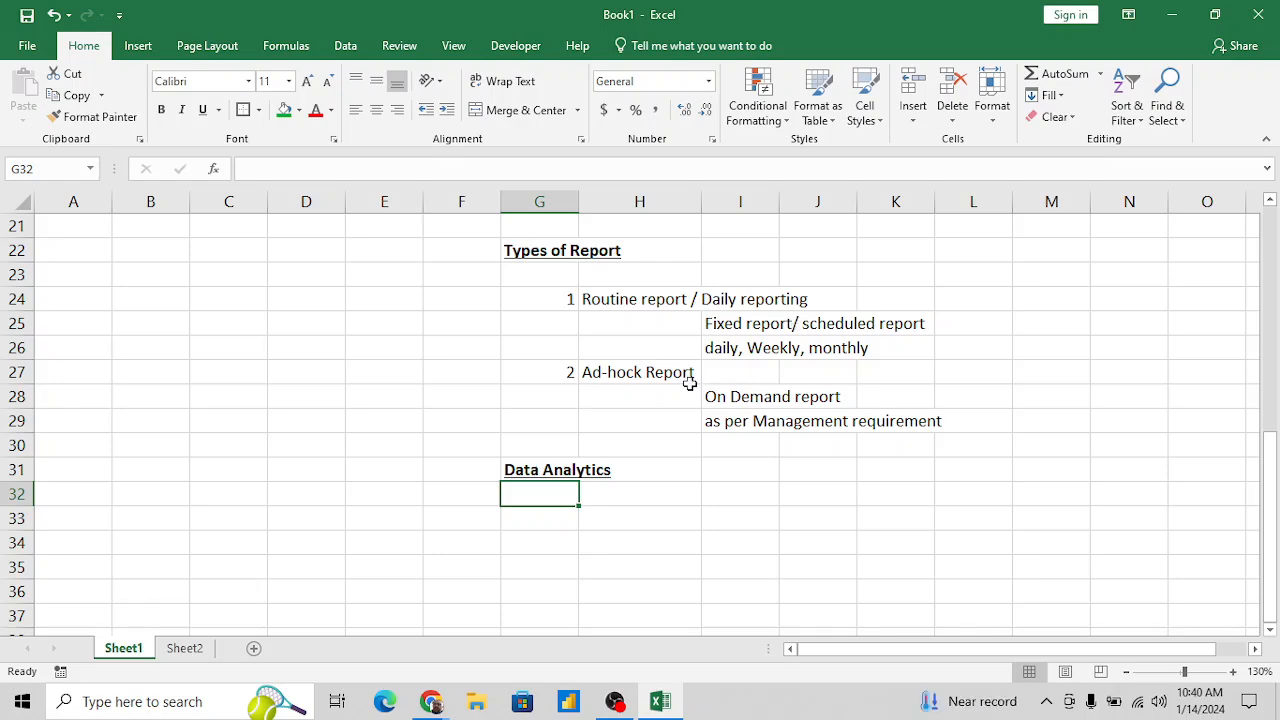
# - Consult the PivotTable on Sheet2 and enter "Ovservation / insight of data" in H32 on Sheet1 under Data Analytics
pyautogui.click(651, 495)
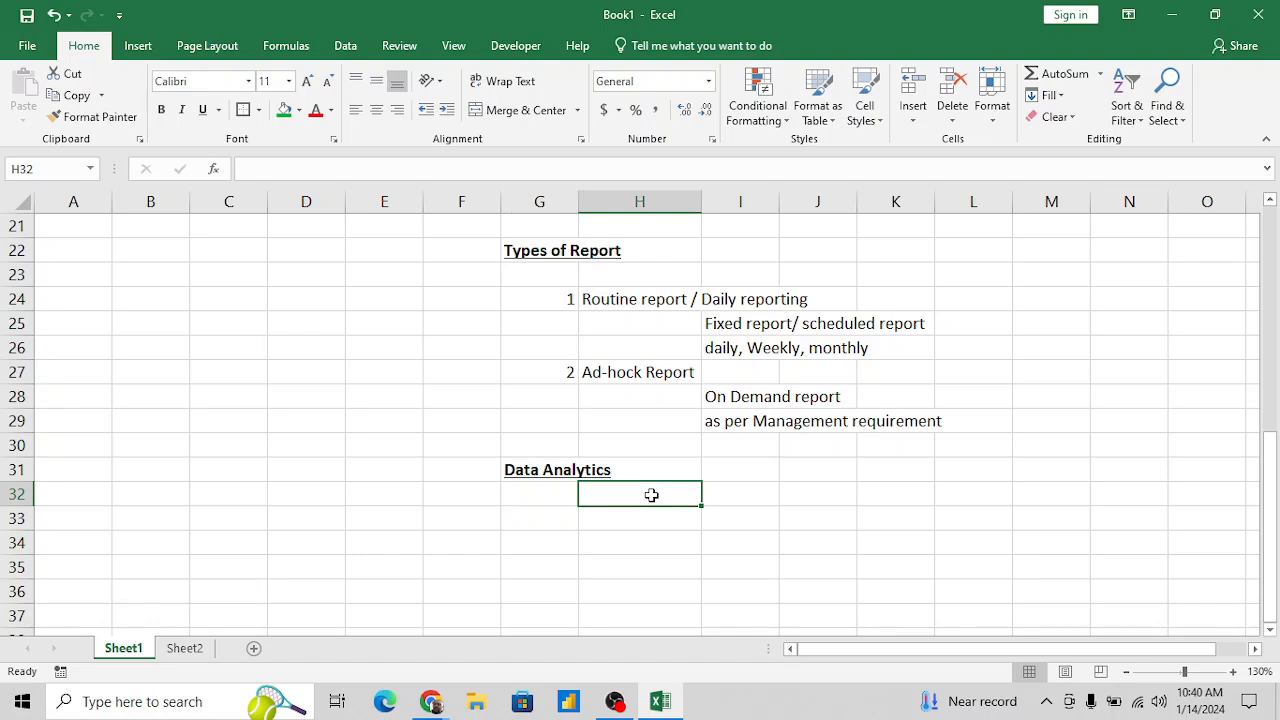
pyautogui.click(183, 650)
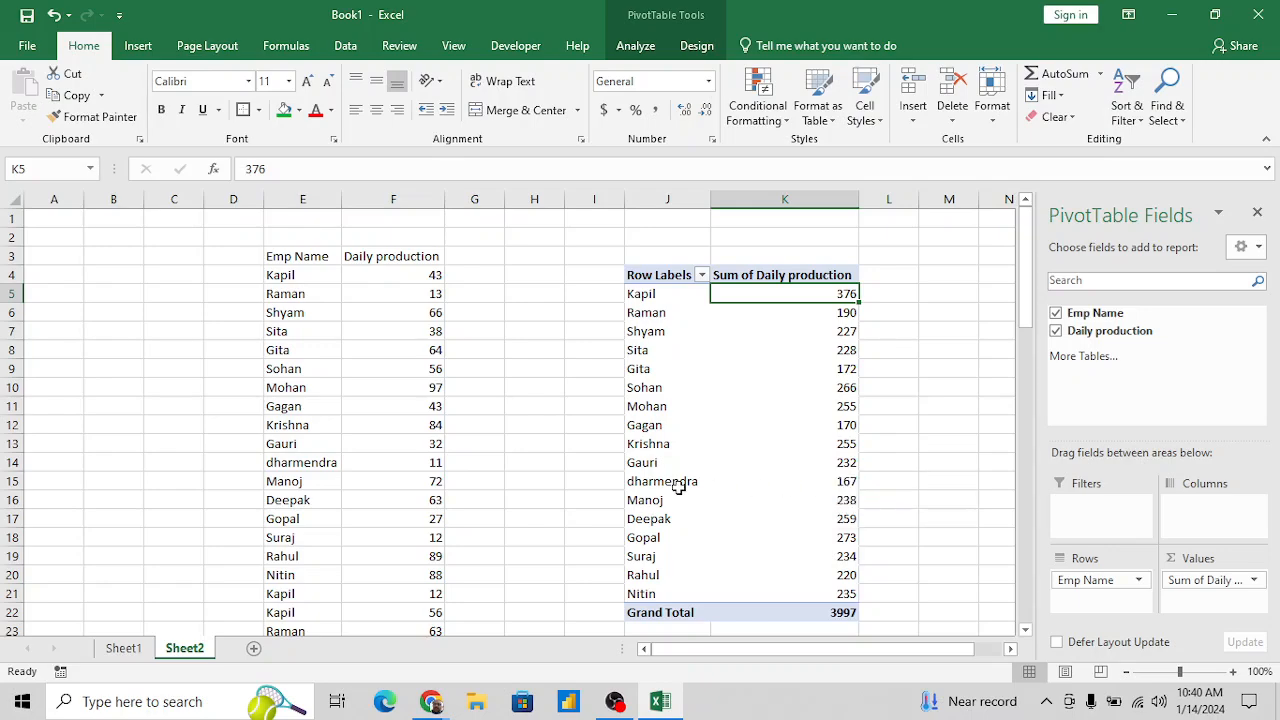
pyautogui.click(123, 648)
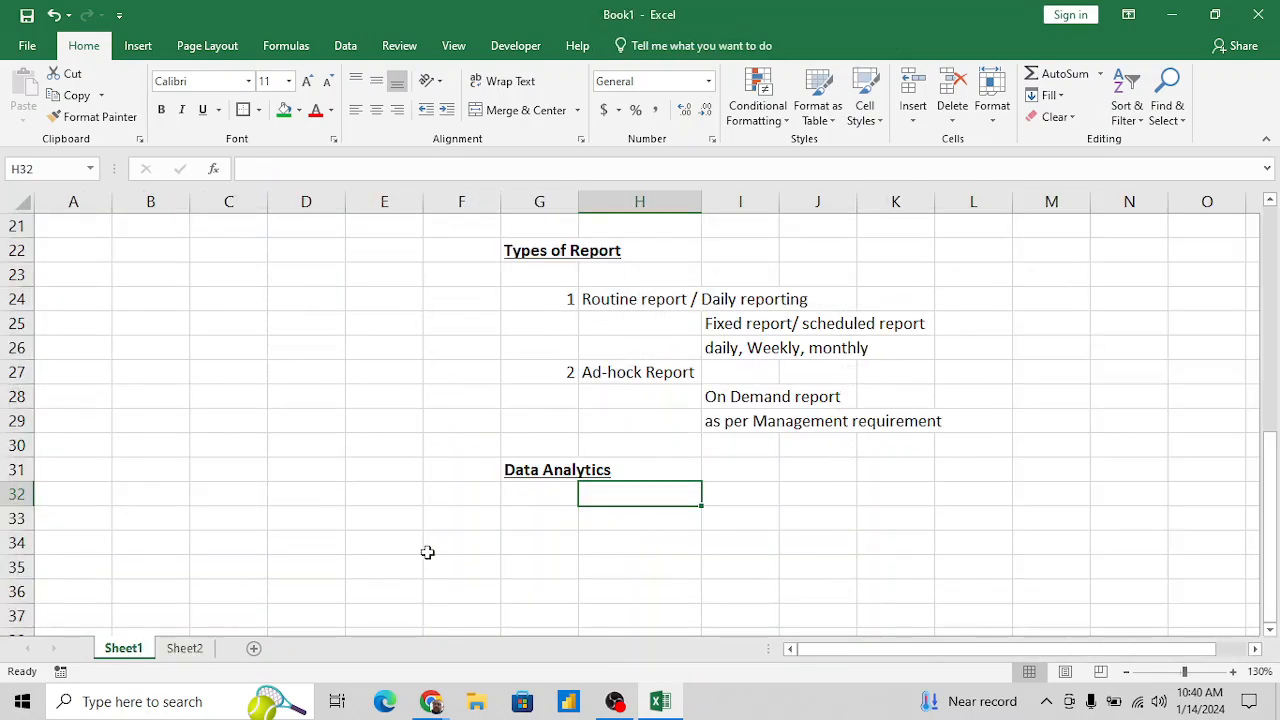
pyautogui.write('O')
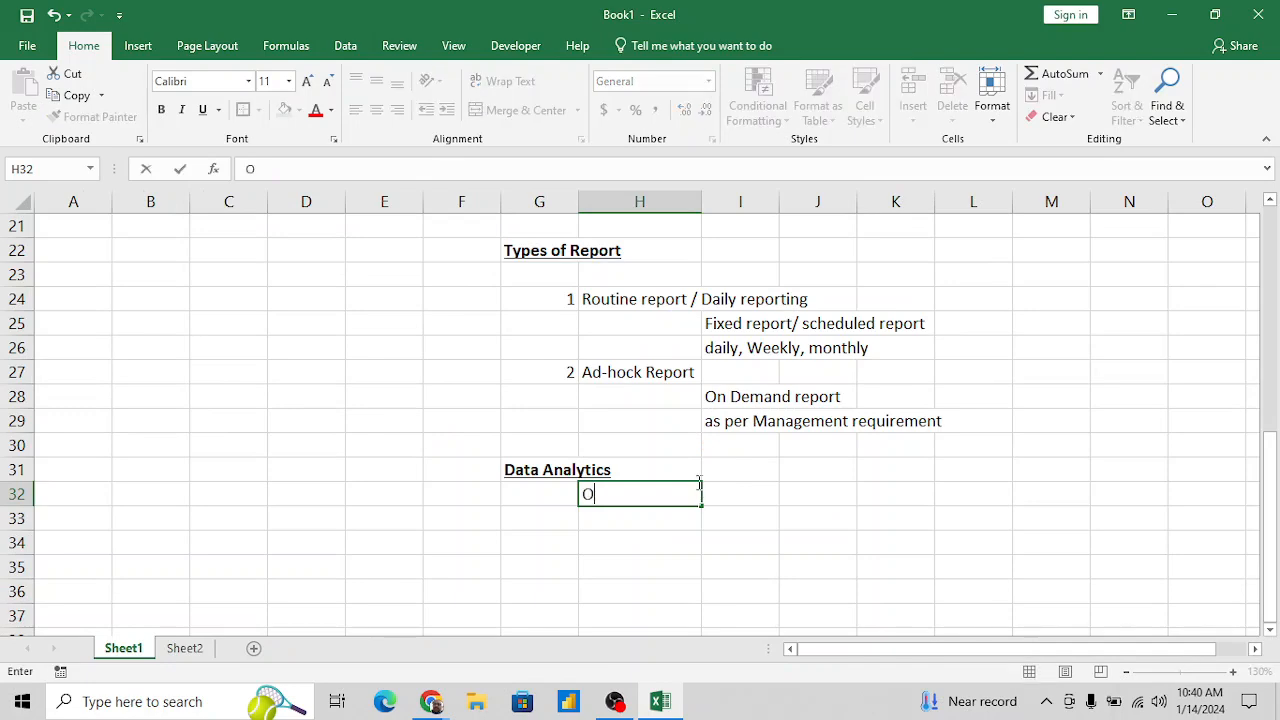
pyautogui.write('vservatio n')
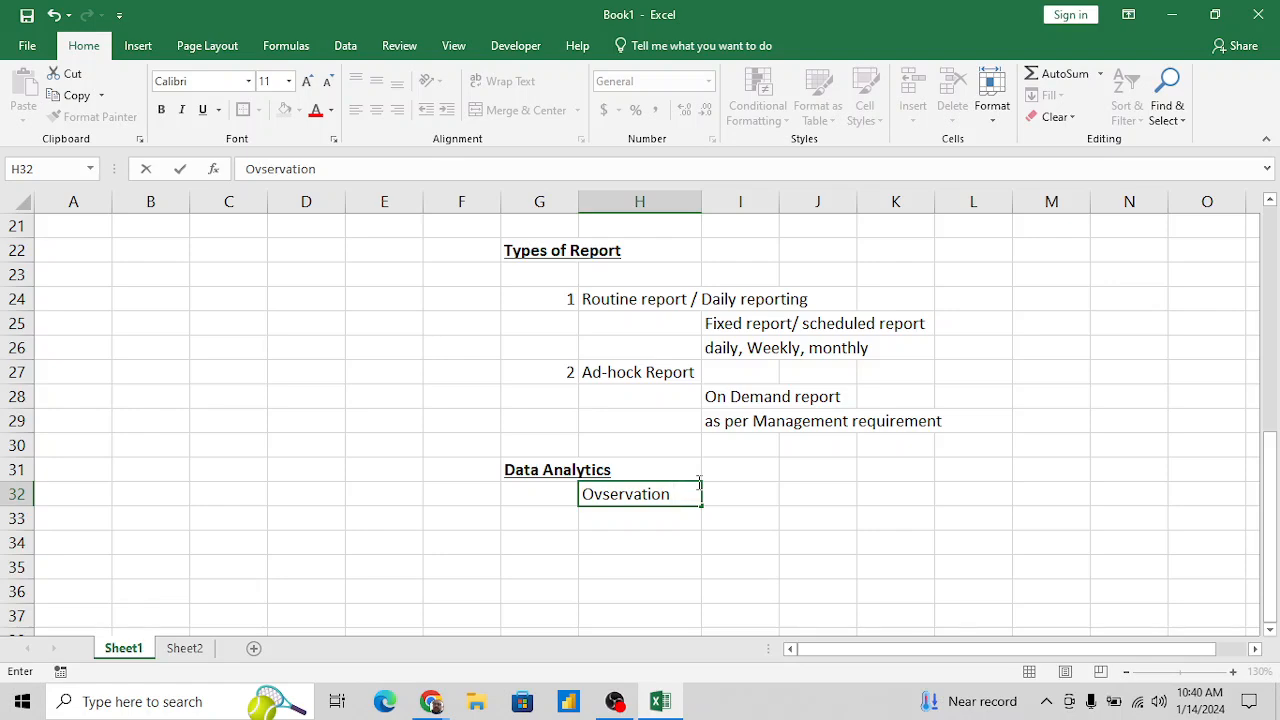
pyautogui.press('BackSpace')
pyautogui.write(',')
pyautogui.write('insight')
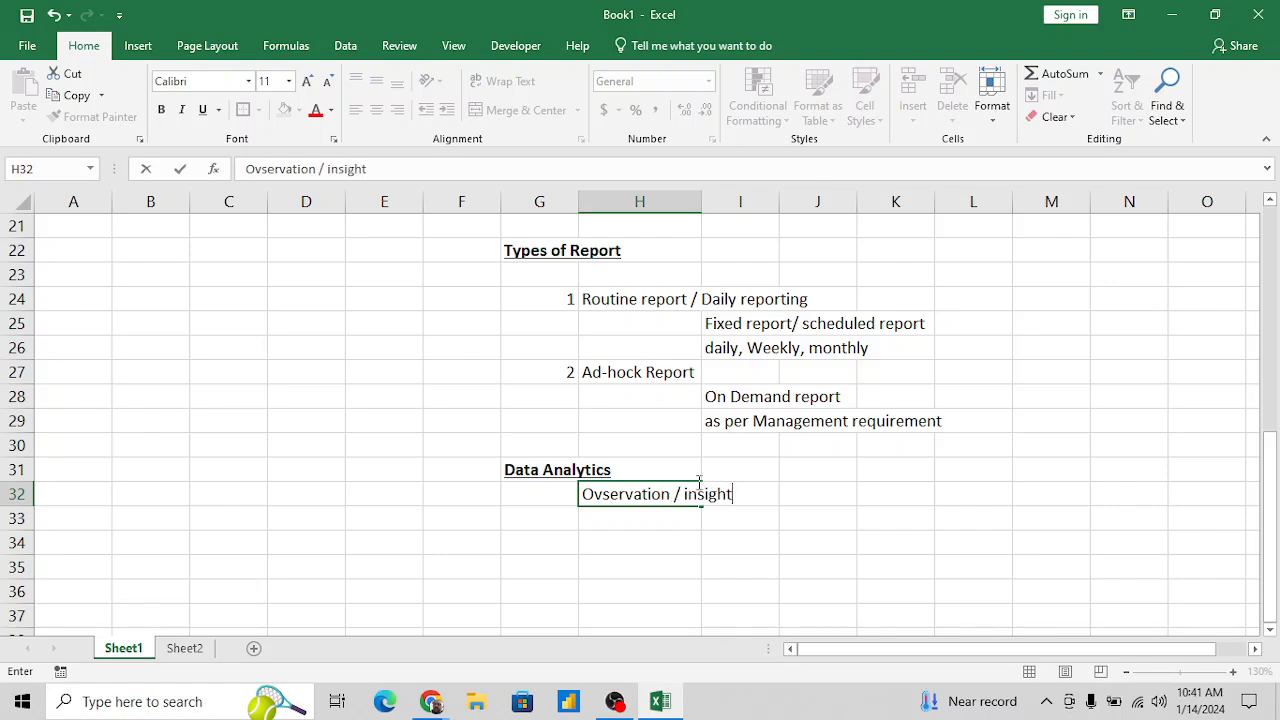
pyautogui.write(' of data')
pyautogui.press('Return')
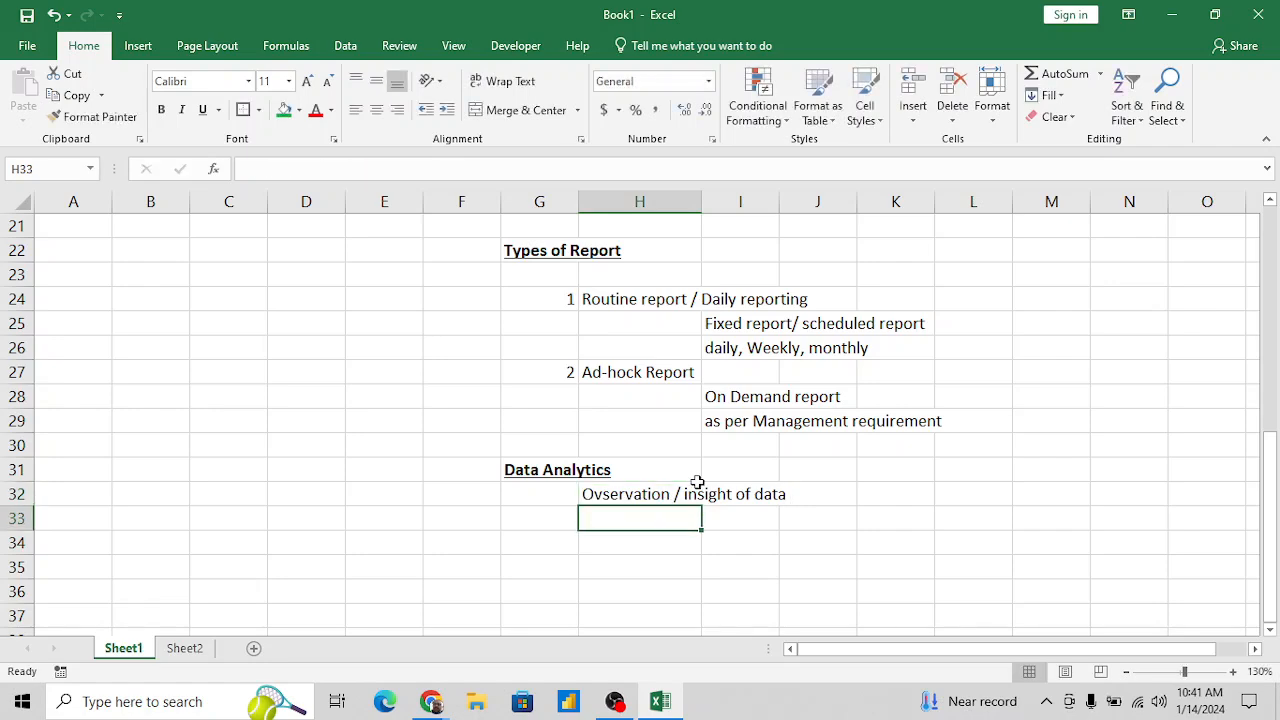
# - Add "your thinking of data /" before the existing text in H32 under Data Analytics
pyautogui.click(697, 484)
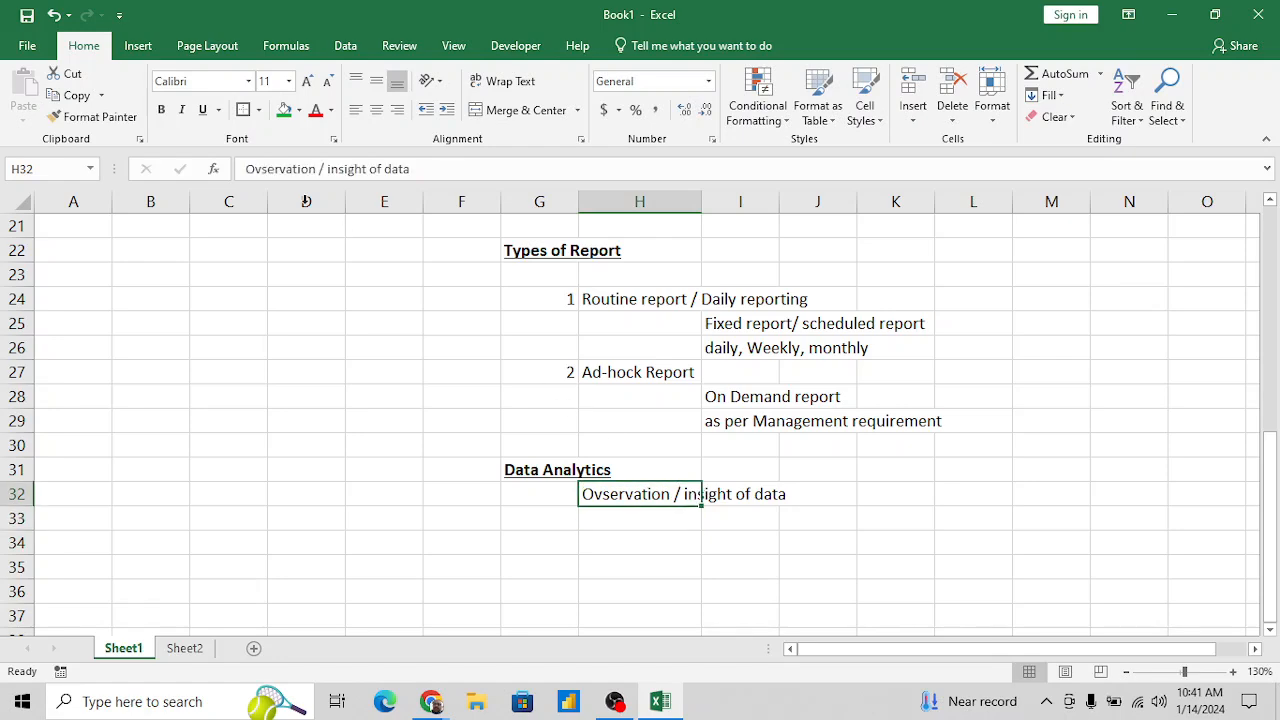
pyautogui.click(250, 169)
pyautogui.write('your t')
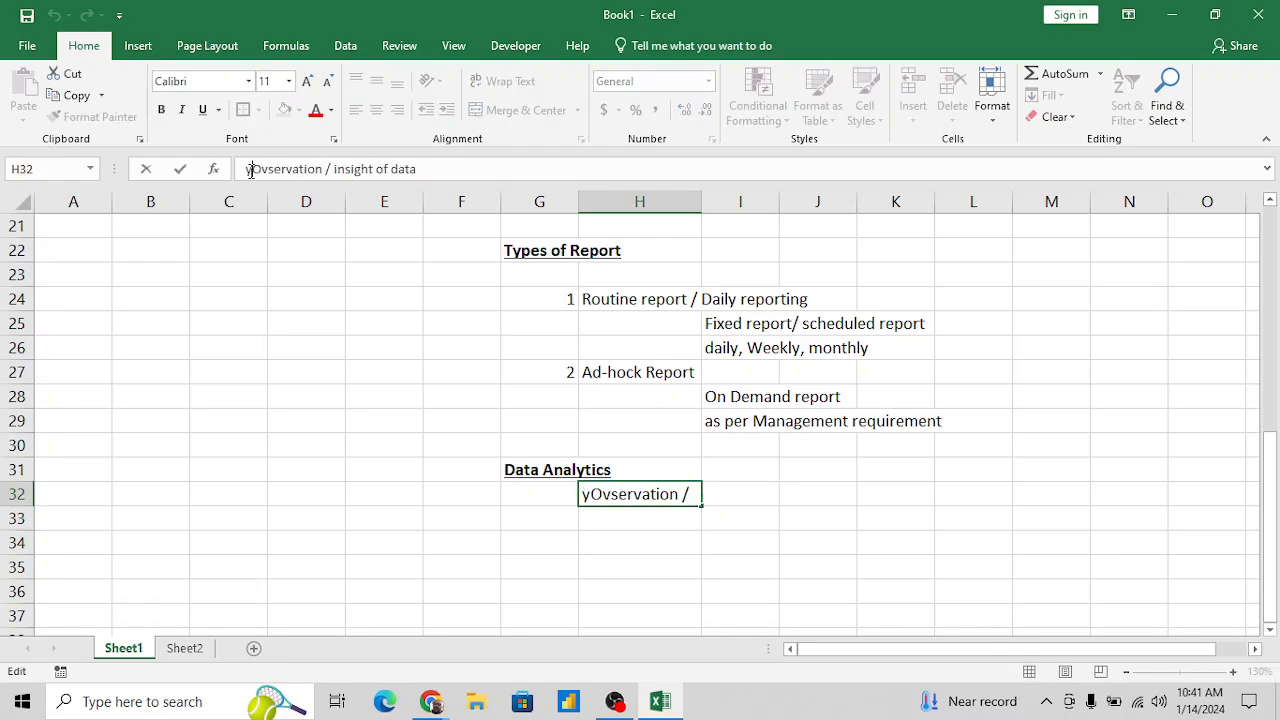
pyautogui.write('hinking ')
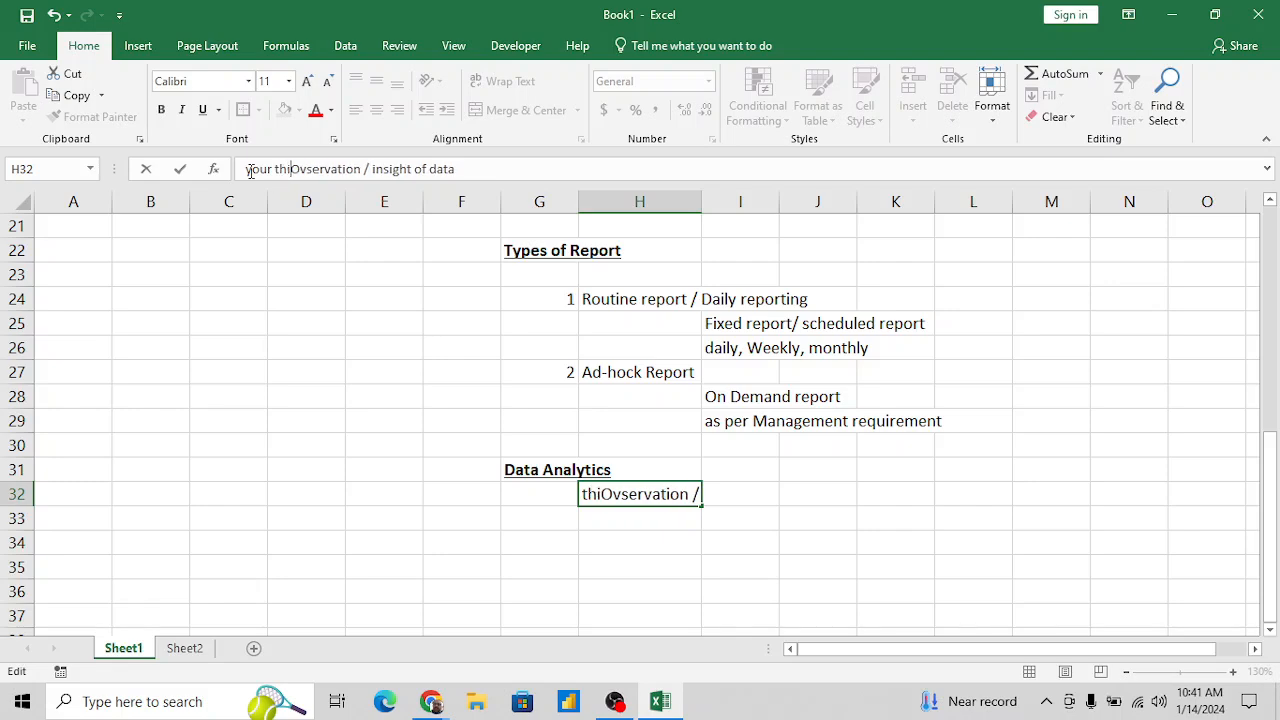
pyautogui.write('of ')
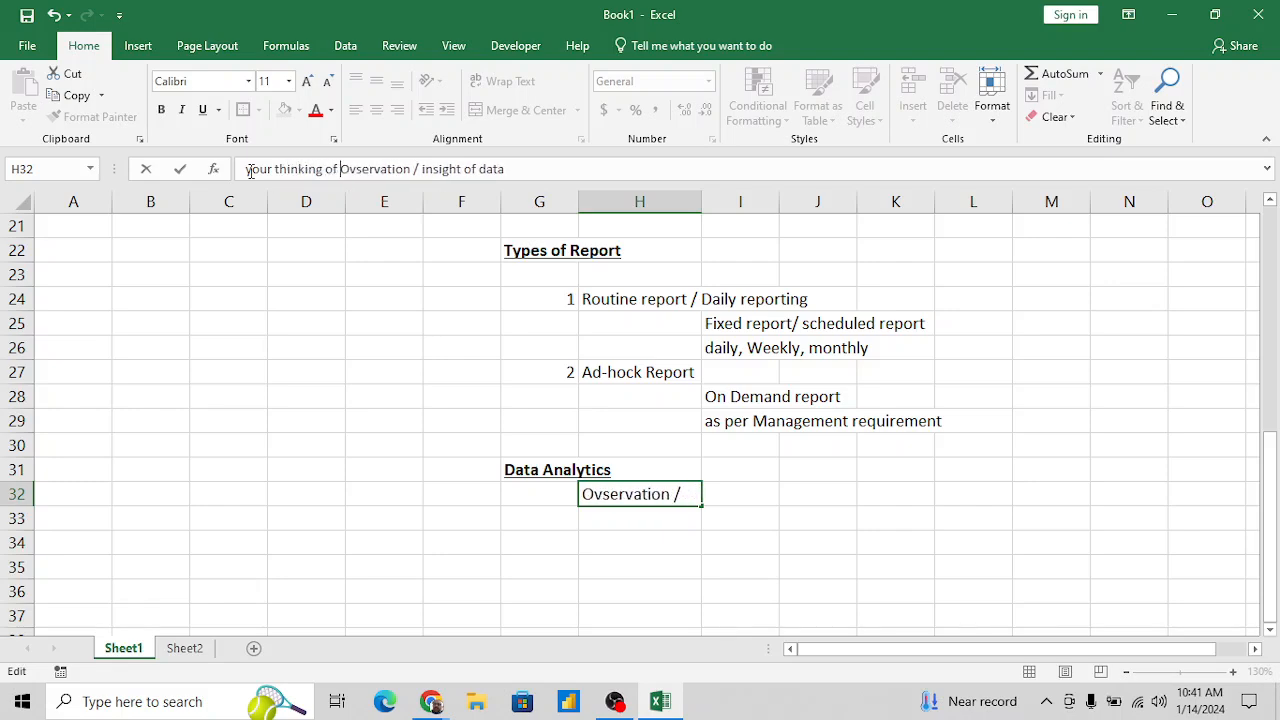
pyautogui.write('data ')
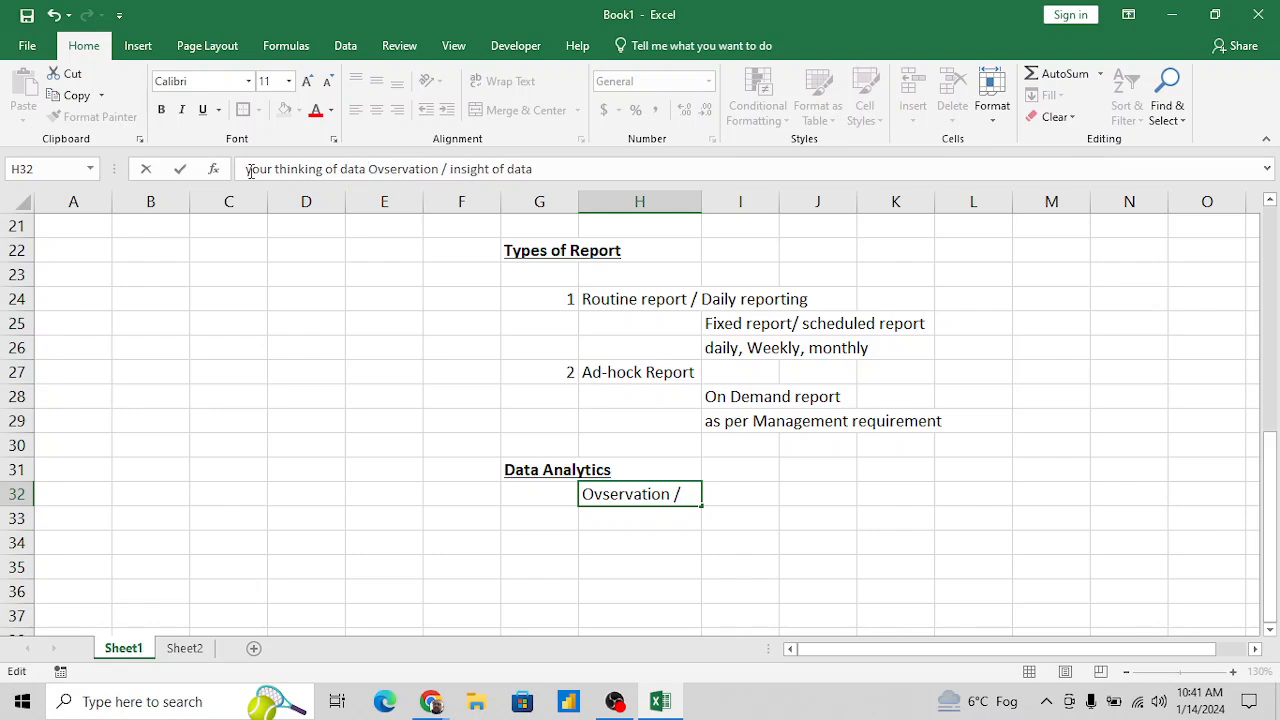
pyautogui.write('/')
pyautogui.press('Return')
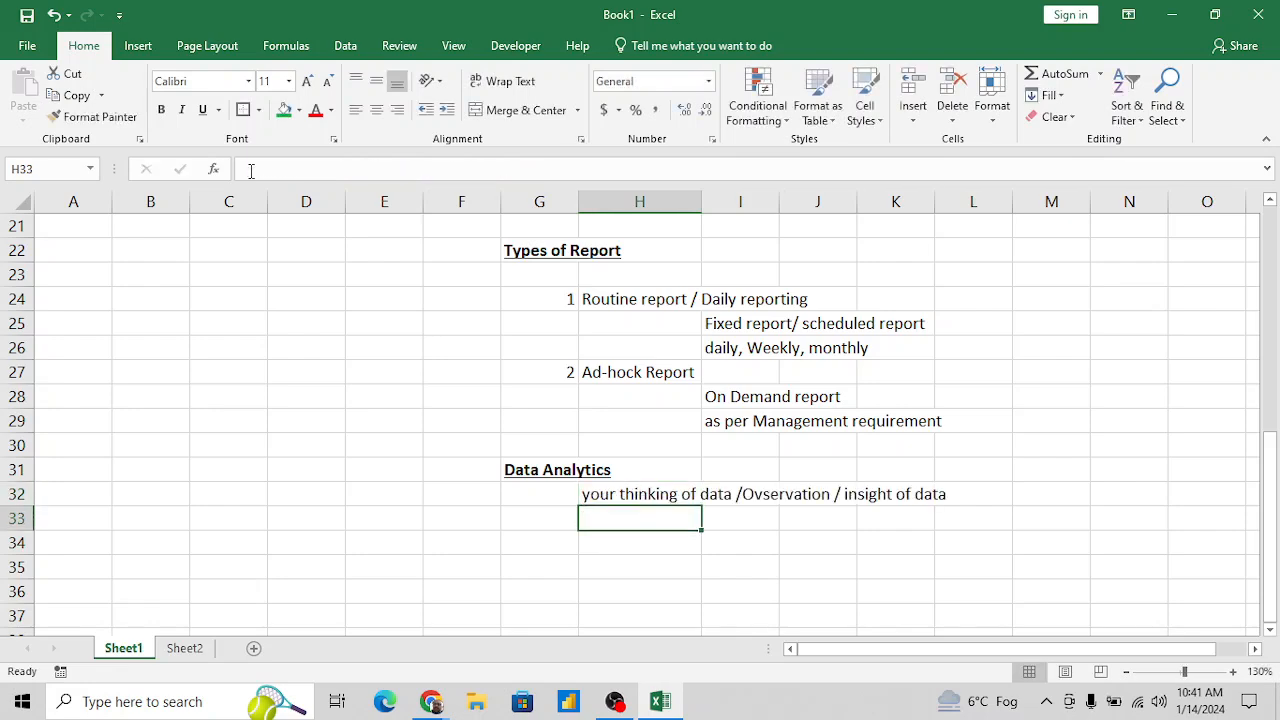
# - Reword the description in H32 to "your thinking regarding data / your Ovservation / insight of data"
pyautogui.press('Up')
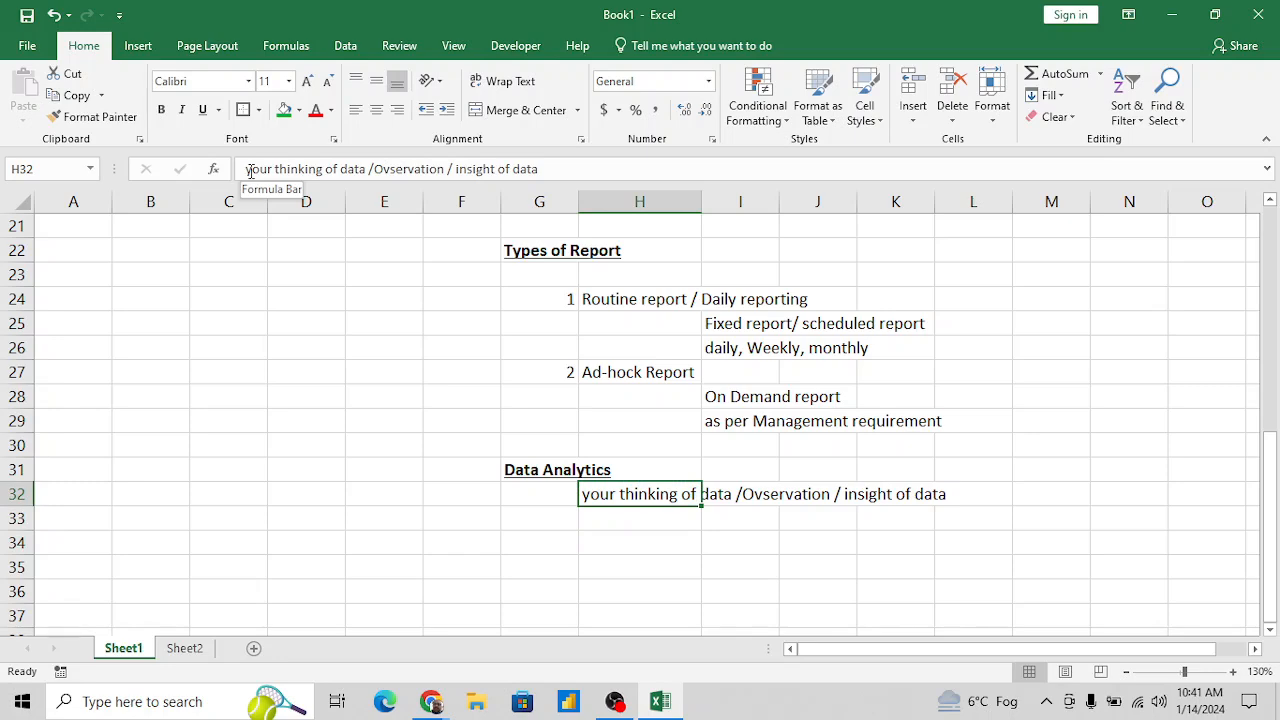
pyautogui.click(339, 170)
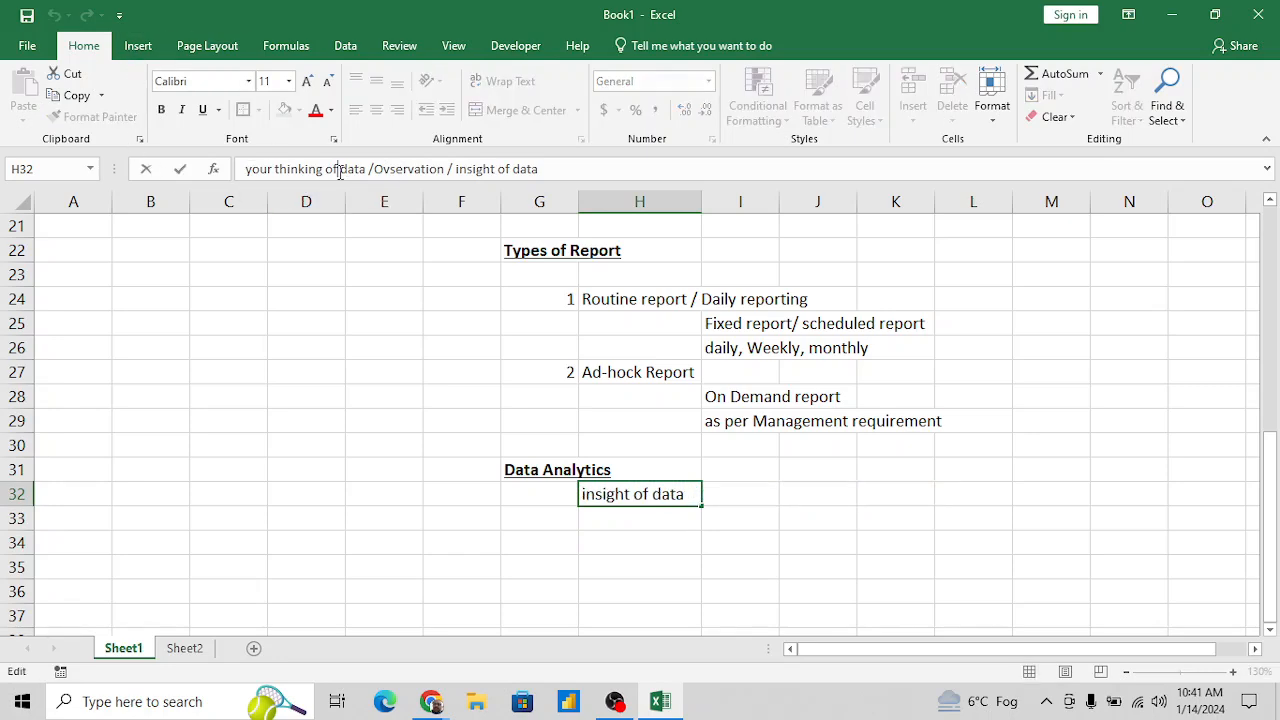
pyautogui.press('BackSpace')
pyautogui.press('BackSpace')
pyautogui.write('regar')
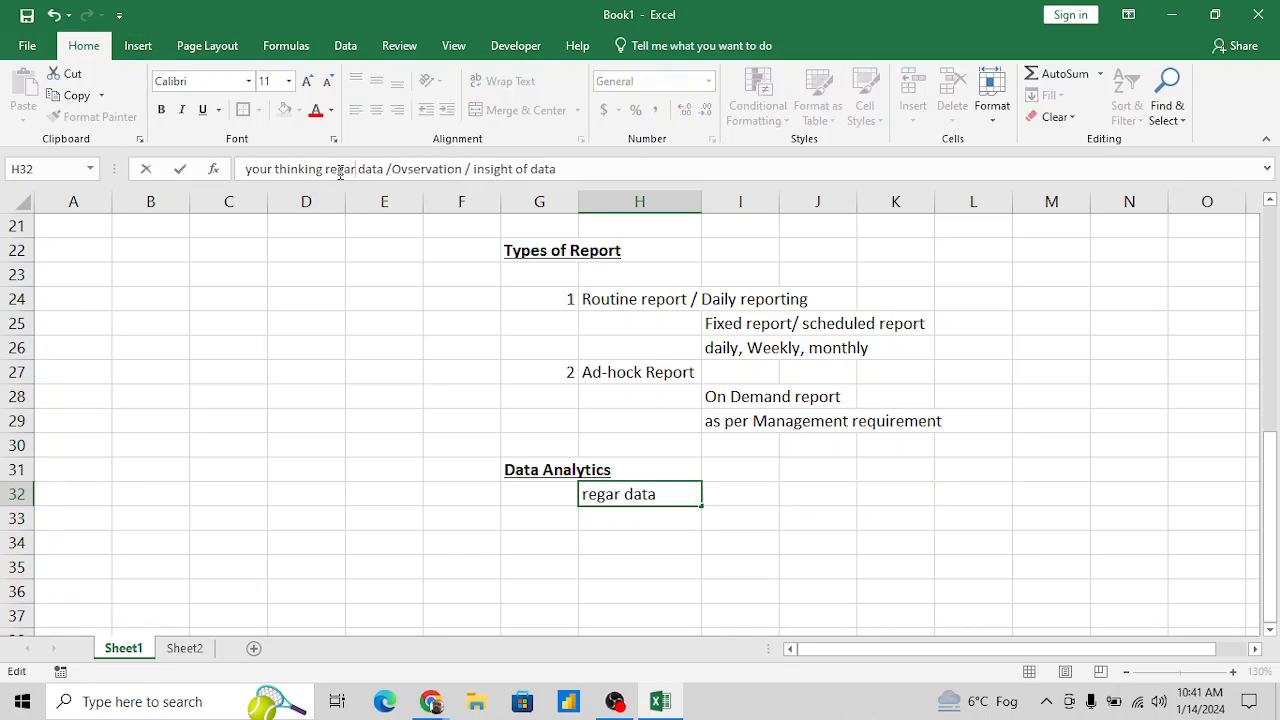
pyautogui.write('ding')
pyautogui.press('Right')
pyautogui.press('Right')
pyautogui.press('Right')
pyautogui.press('Right')
pyautogui.press('Right')
pyautogui.press('Right')
pyautogui.press('Right')
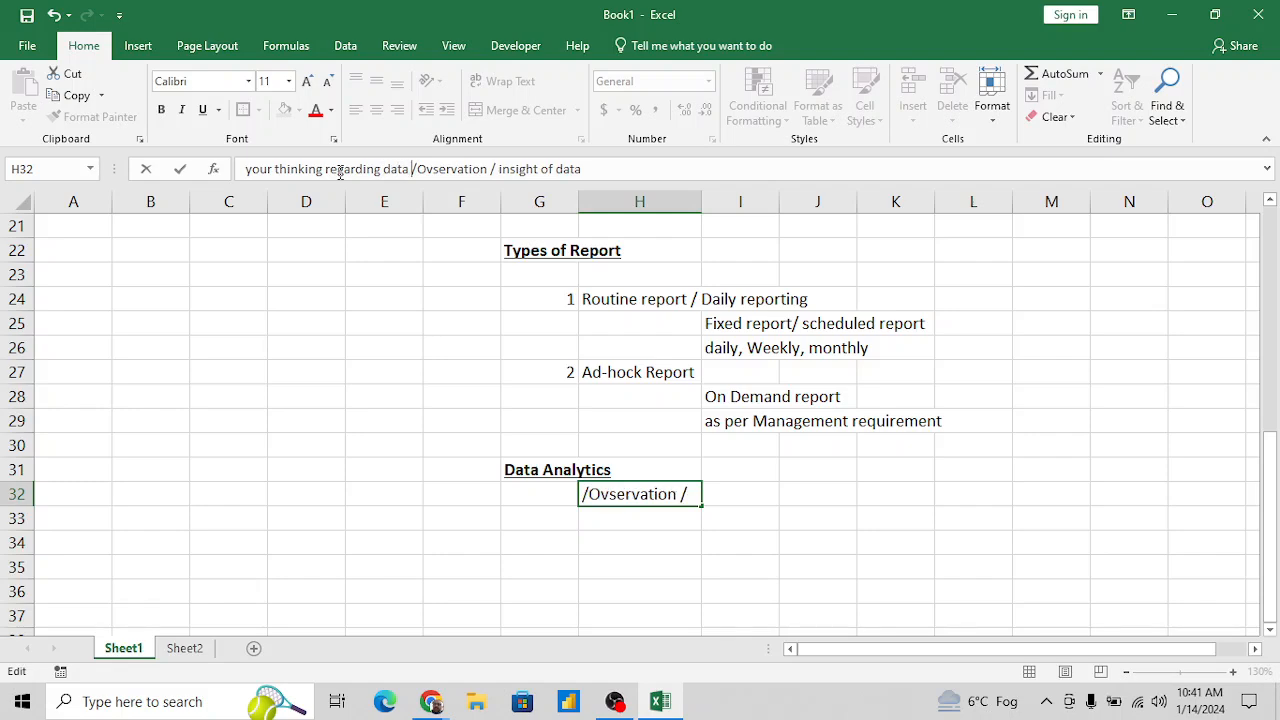
pyautogui.write('your')
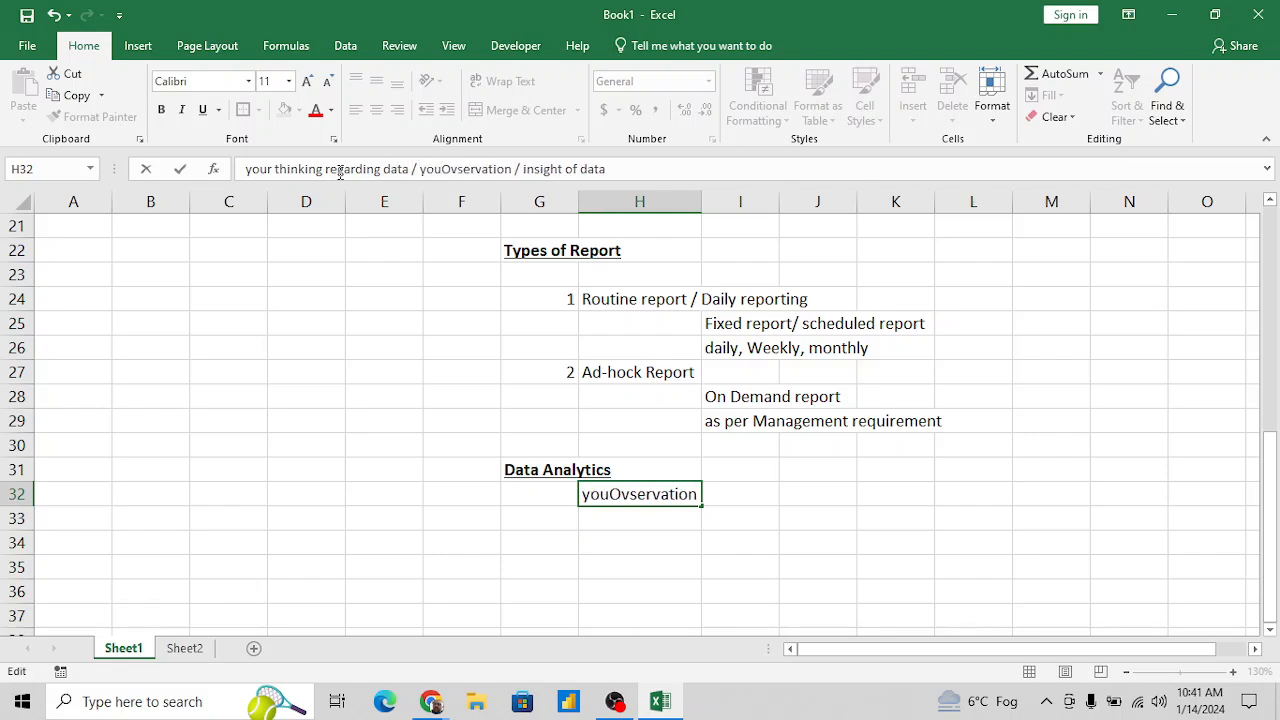
pyautogui.press('Return')
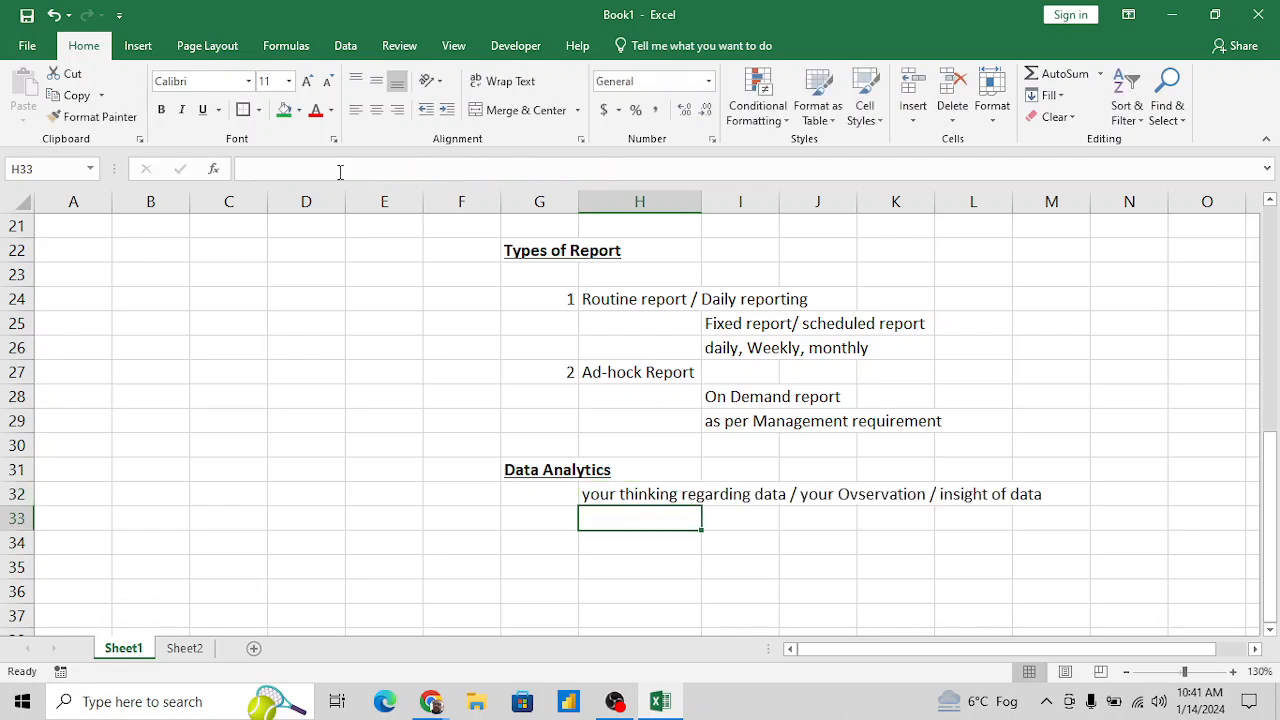
# - Draw a straight arrow about 0.51" high and 0.51" wide from the "Data Analytics" heading diagonally down to cell F34
pyautogui.press('Left')
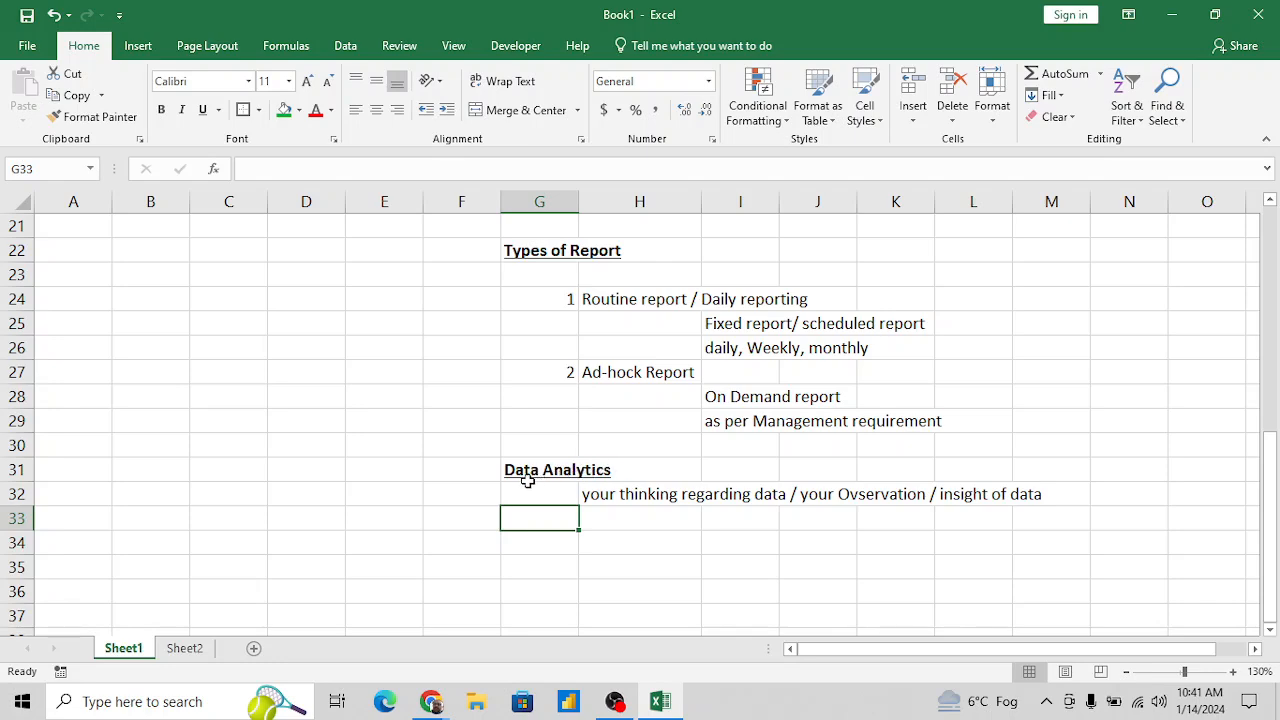
pyautogui.click(479, 518)
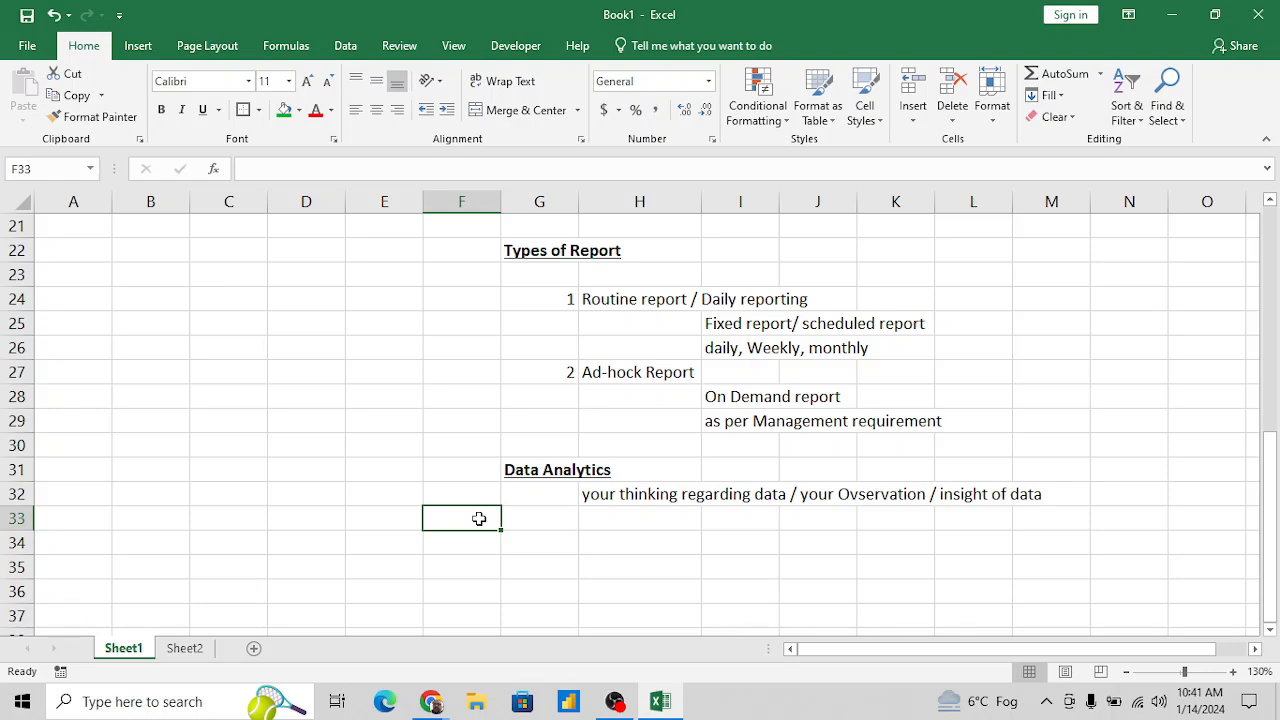
pyautogui.click(140, 46)
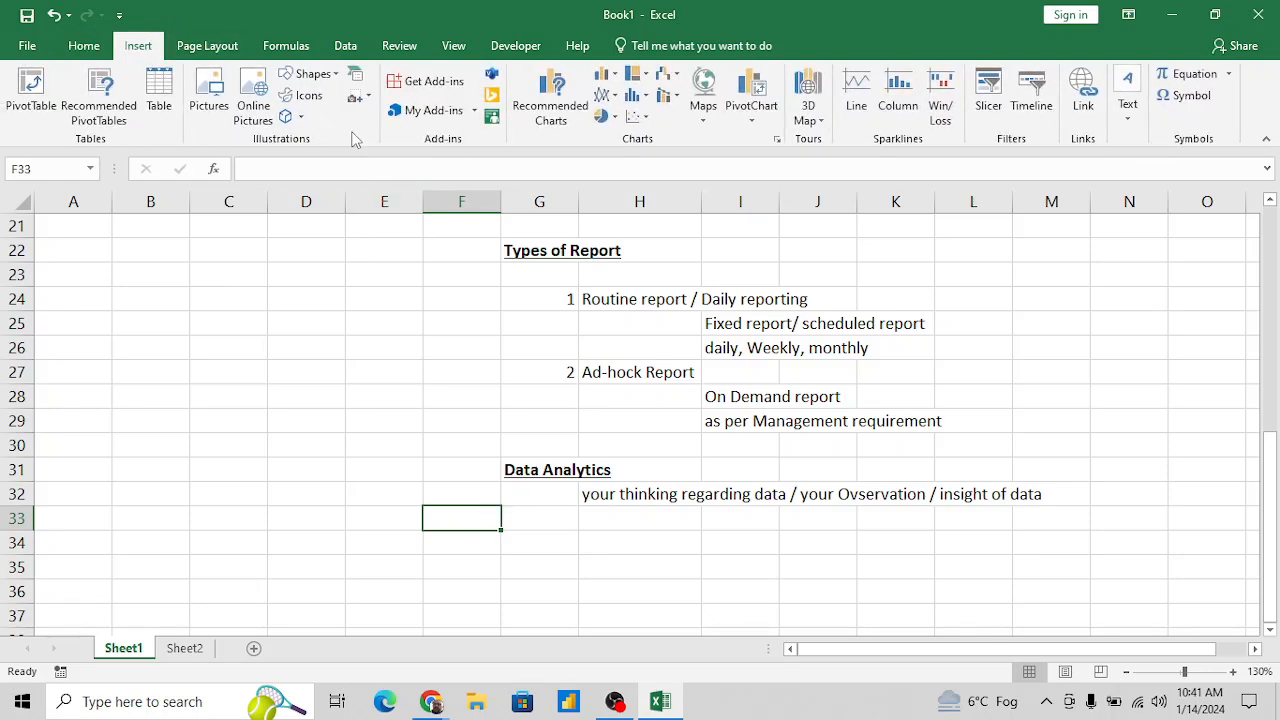
pyautogui.click(336, 82)
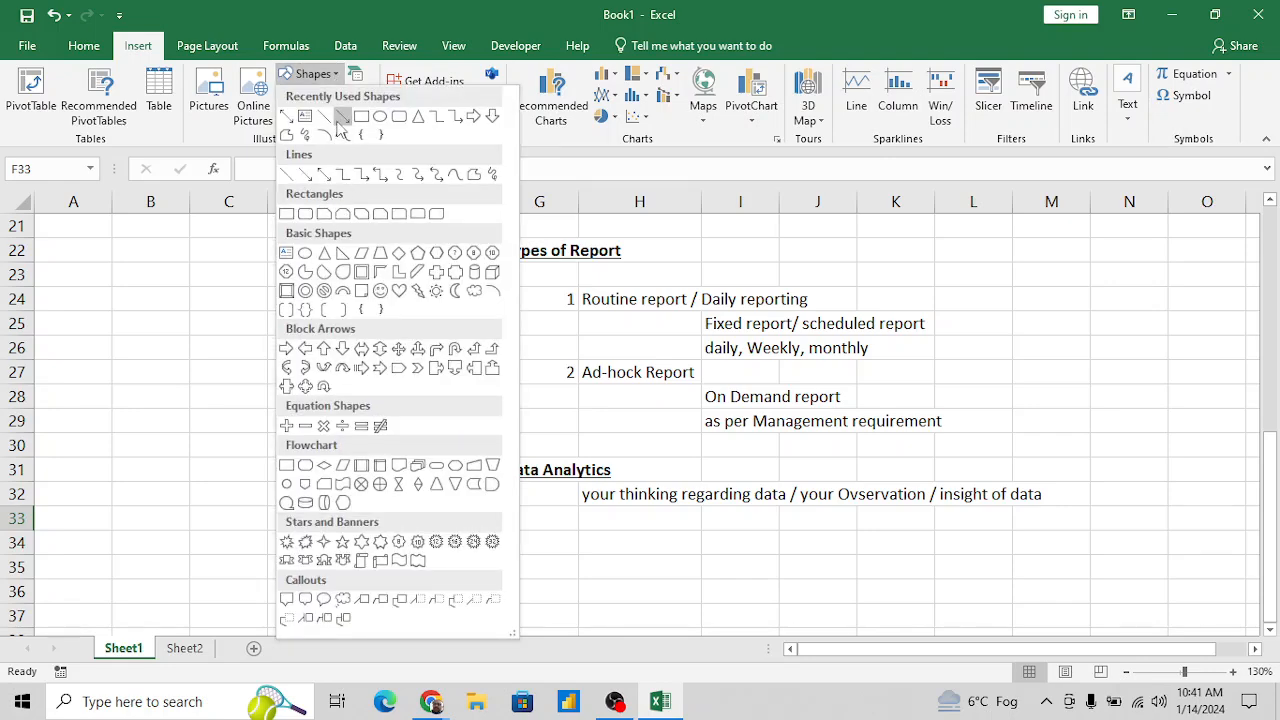
pyautogui.click(340, 118)
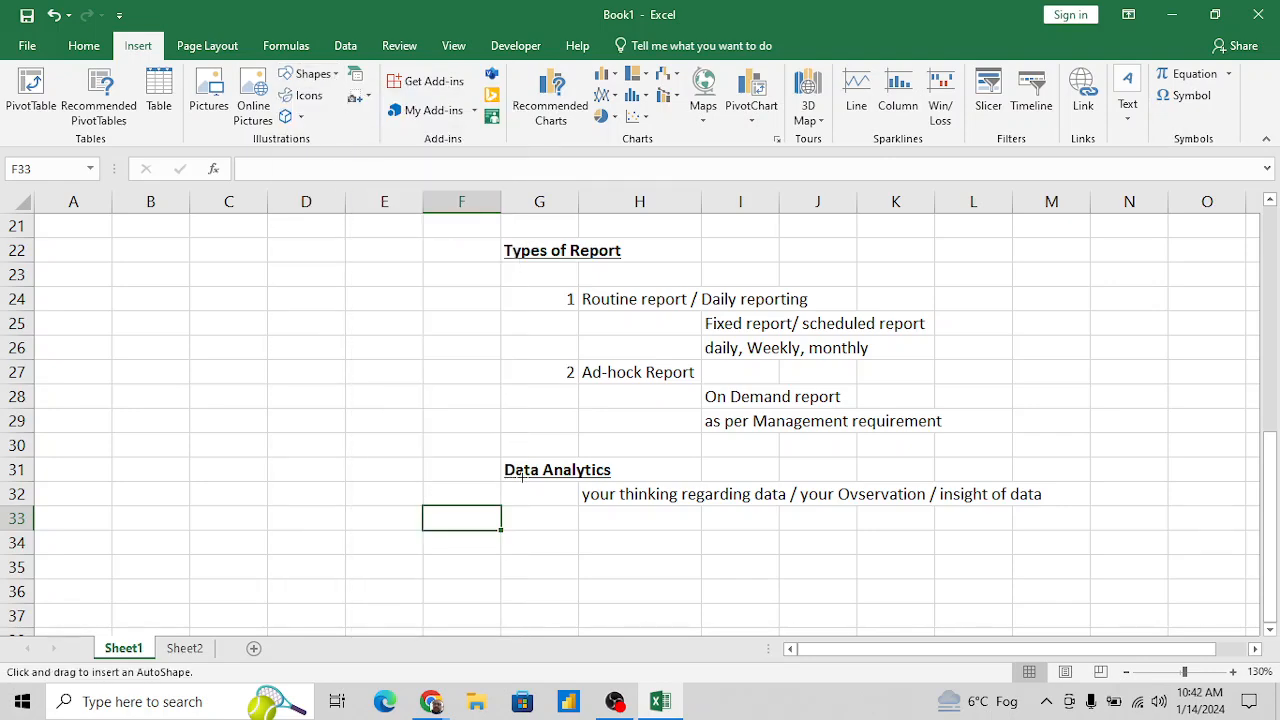
pyautogui.moveTo(522, 476); pyautogui.dragTo(464, 535)
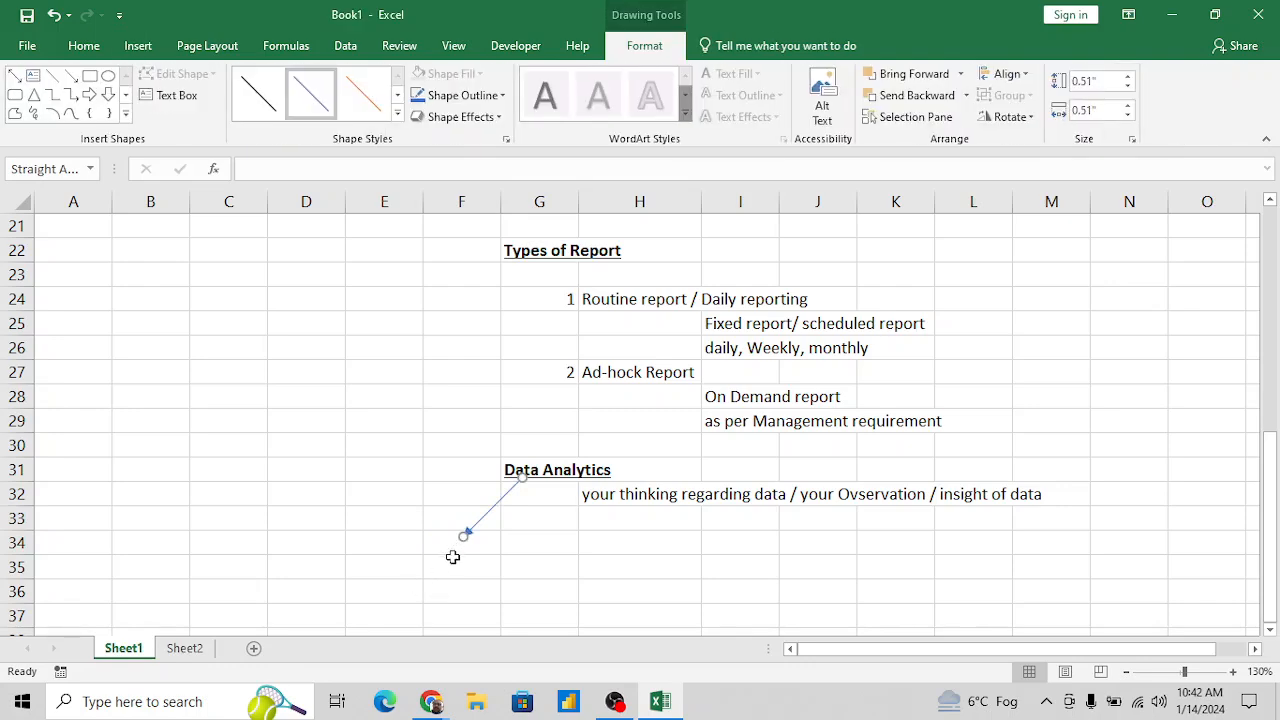
# - Enter "Collection of Informaton" in F34, at the tip of the arrow
pyautogui.click(460, 543)
pyautogui.write('Colle')
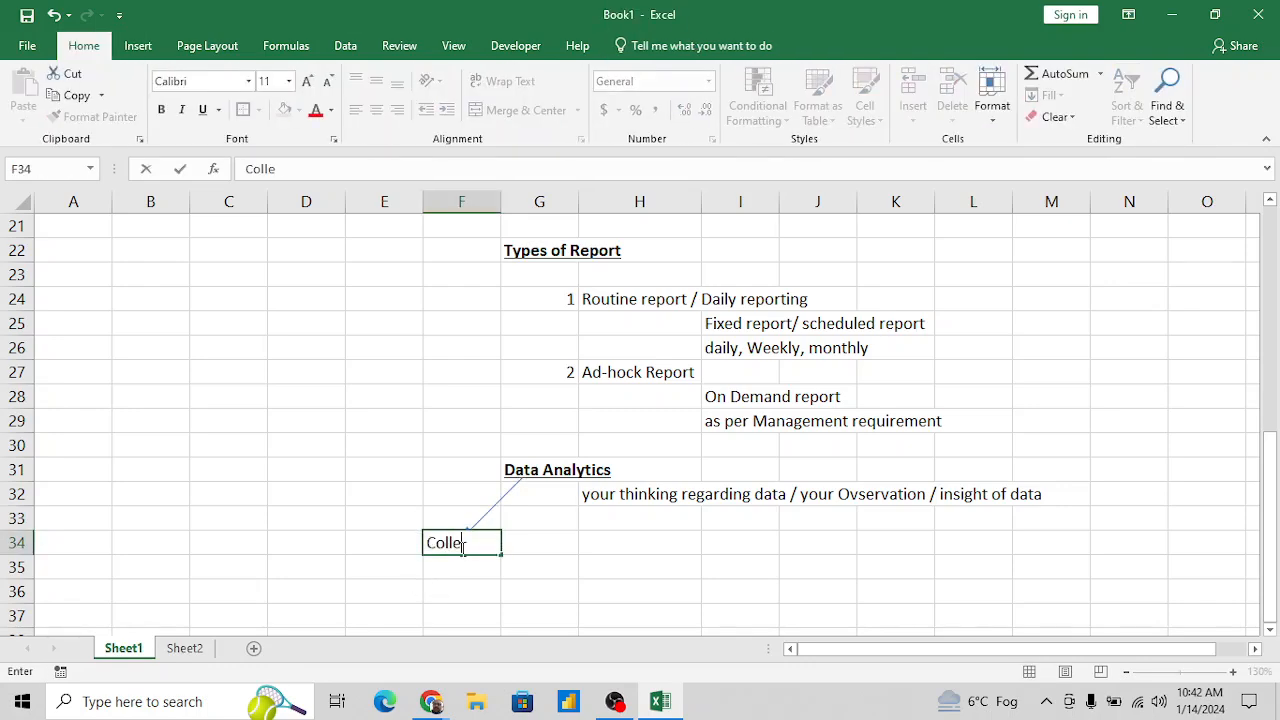
pyautogui.write('ction of Informa')
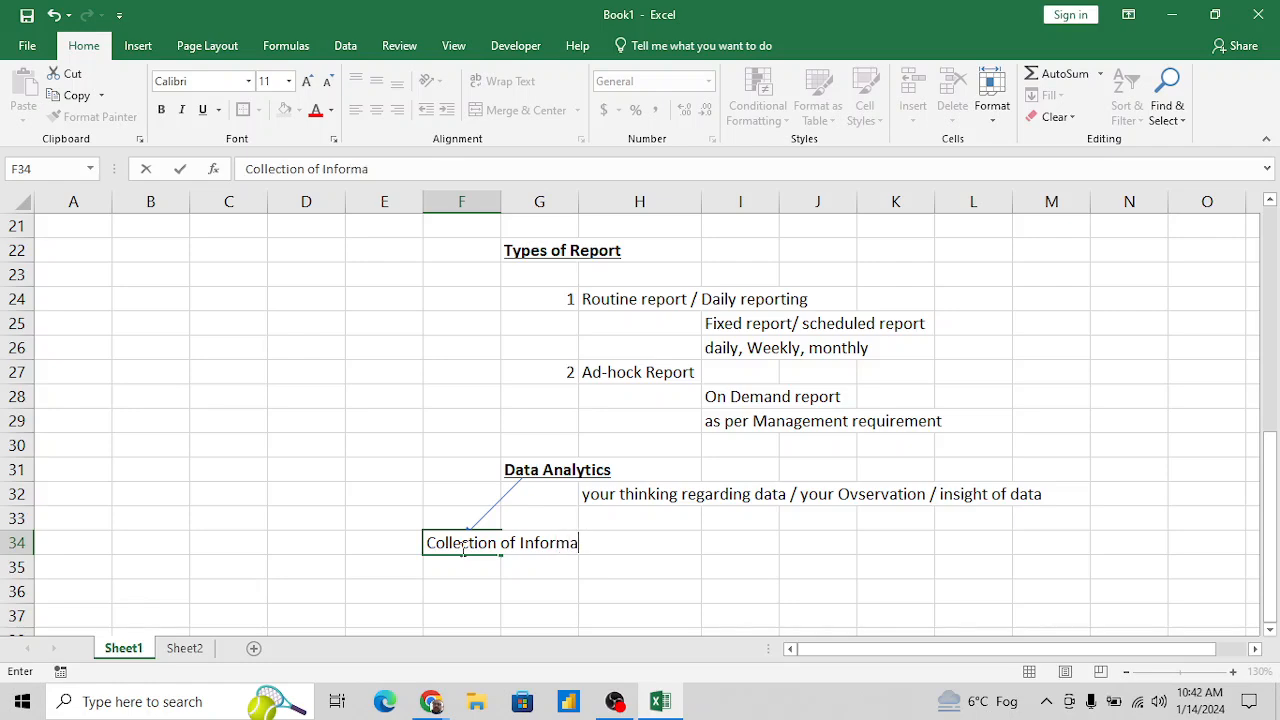
pyautogui.write('ton')
pyautogui.press('Return')
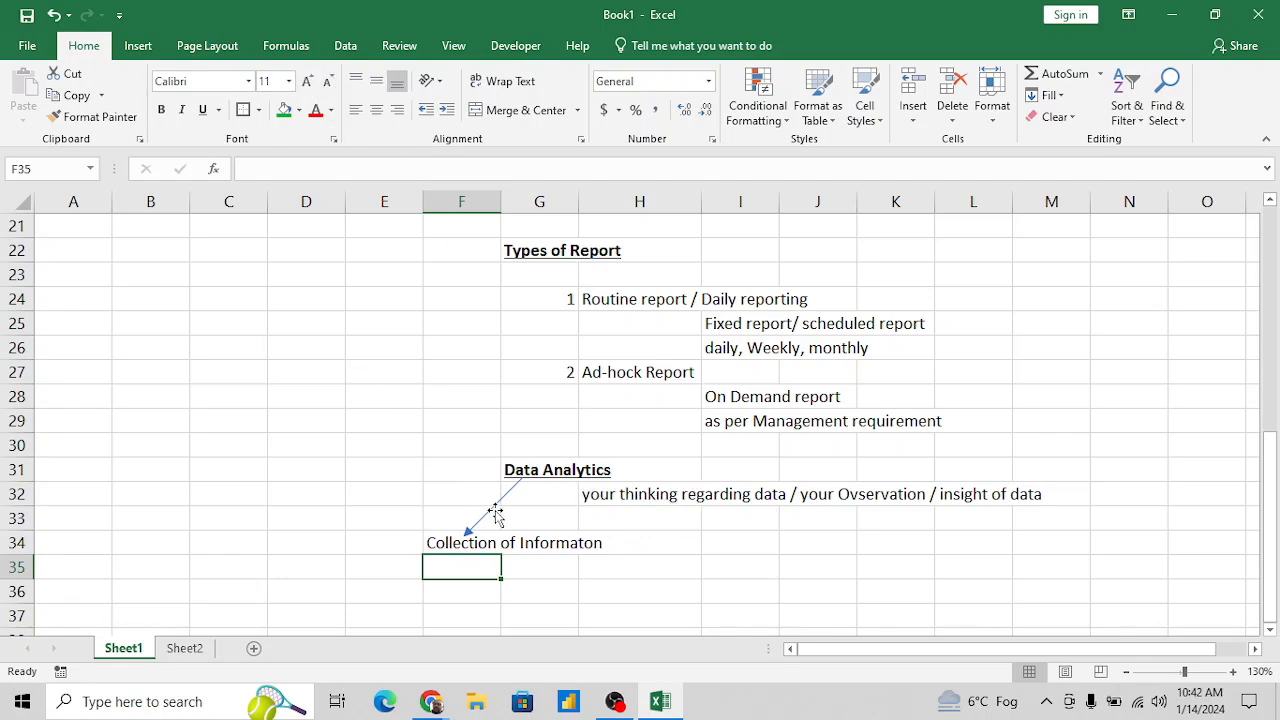
# - Draw a second straight arrow about 0.15" high and 0.14" wide from the "Data Analytics" heading to the description in H32
pyautogui.click(140, 46)
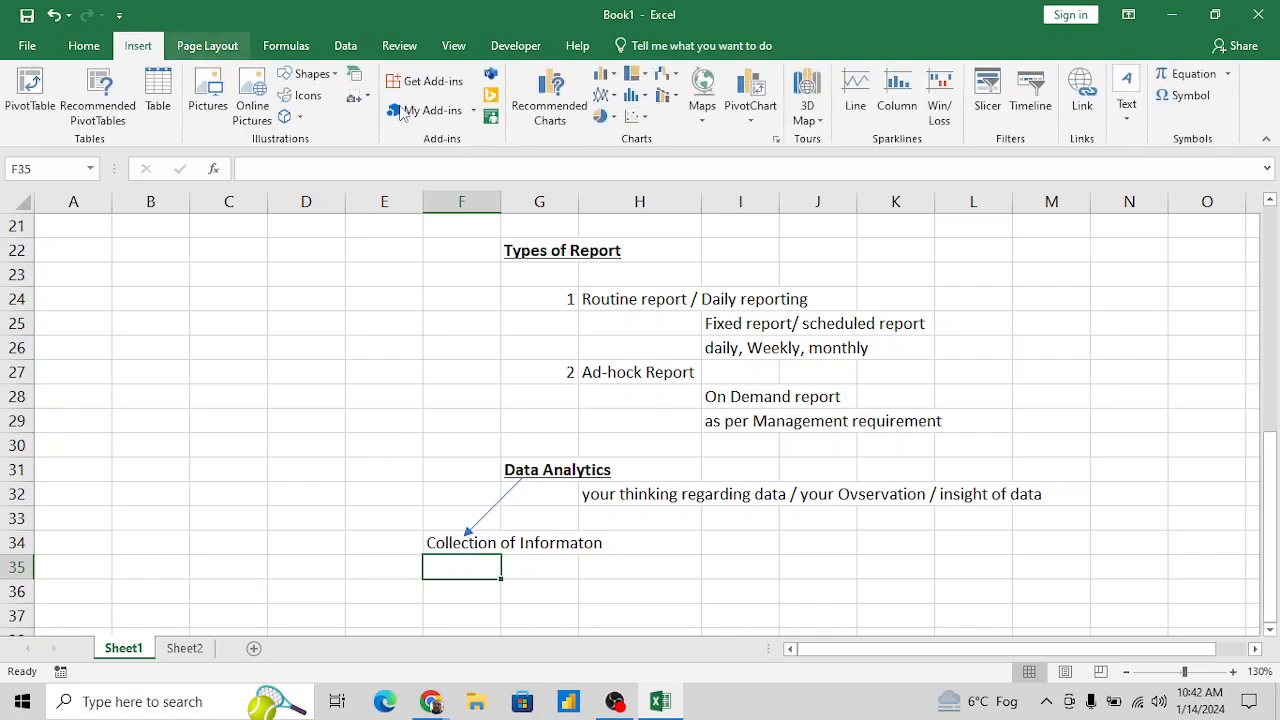
pyautogui.click(312, 74)
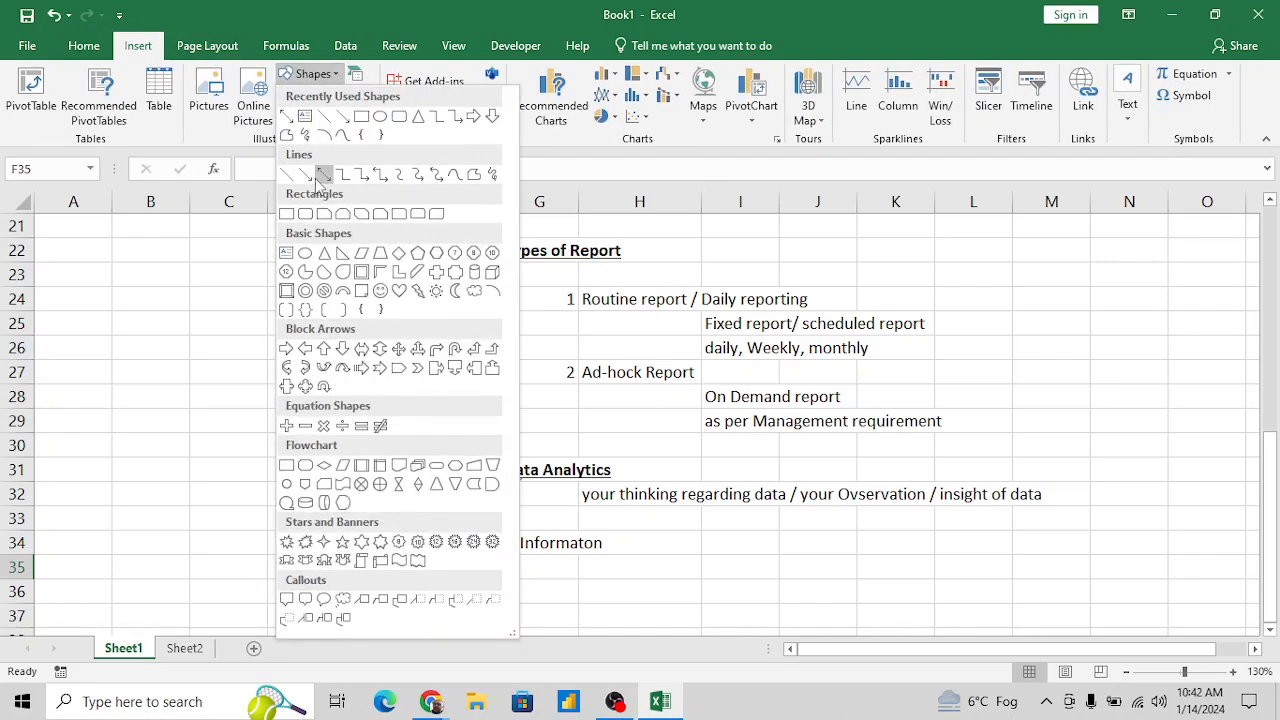
pyautogui.click(343, 118)
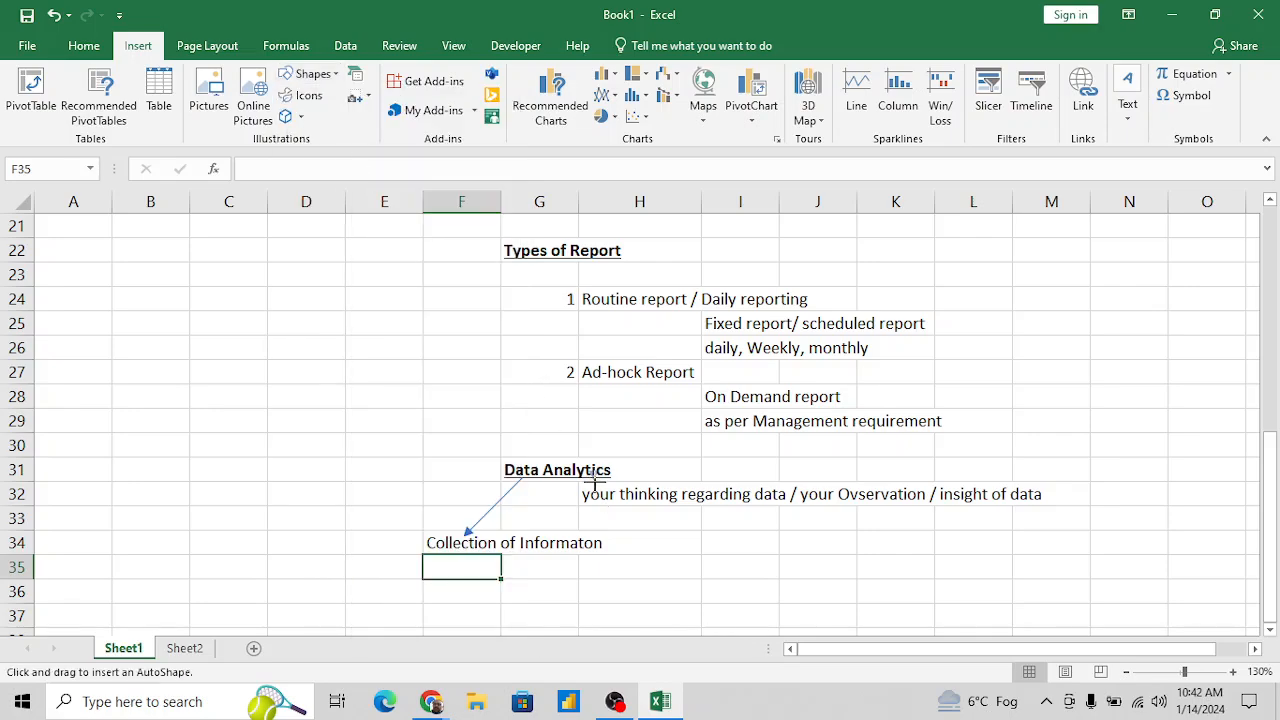
pyautogui.moveTo(598, 481); pyautogui.dragTo(609, 490)
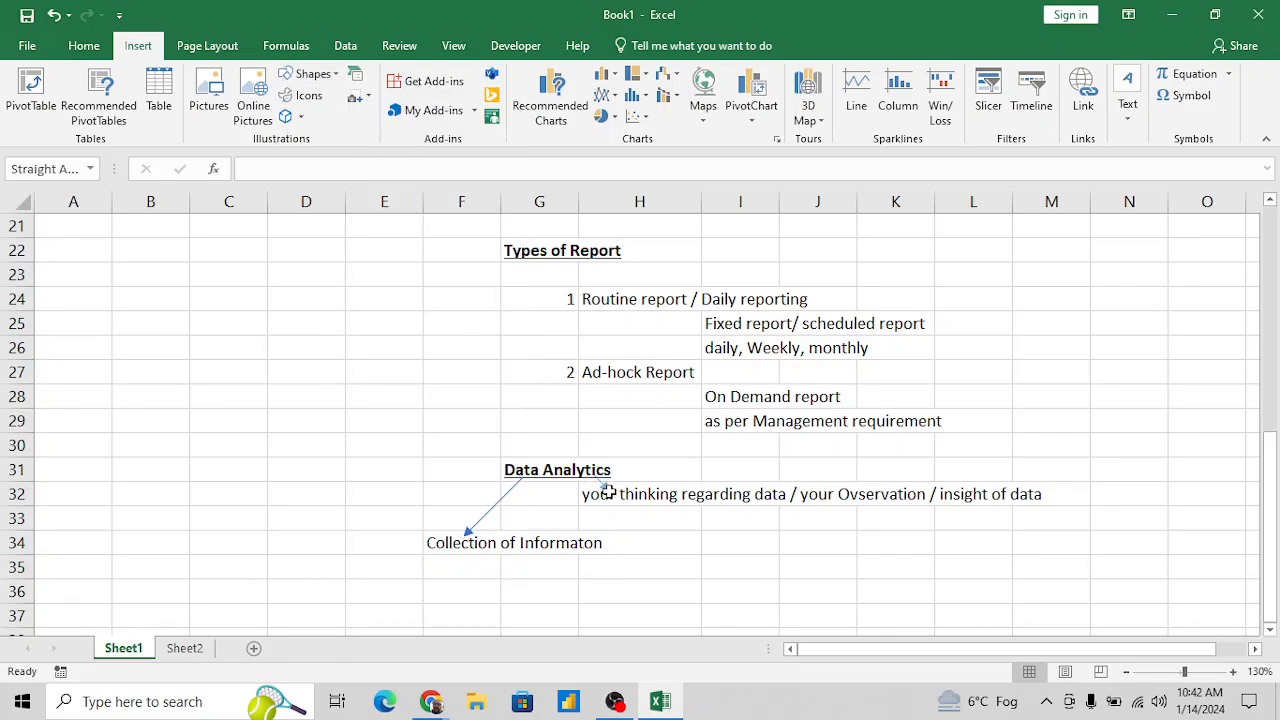
pyautogui.click(656, 568)
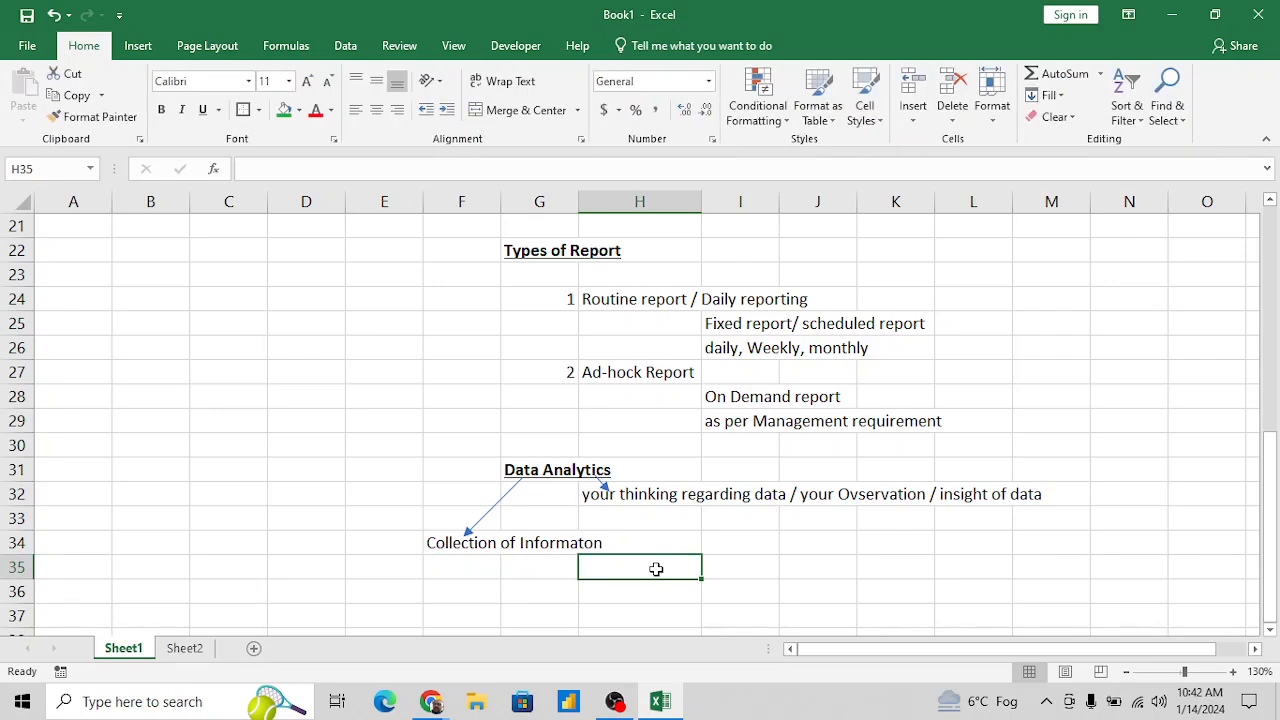
# - Review the MIS notes on Sheet1 from the title down to the Data Analytics section
pyautogui.click(555, 578)
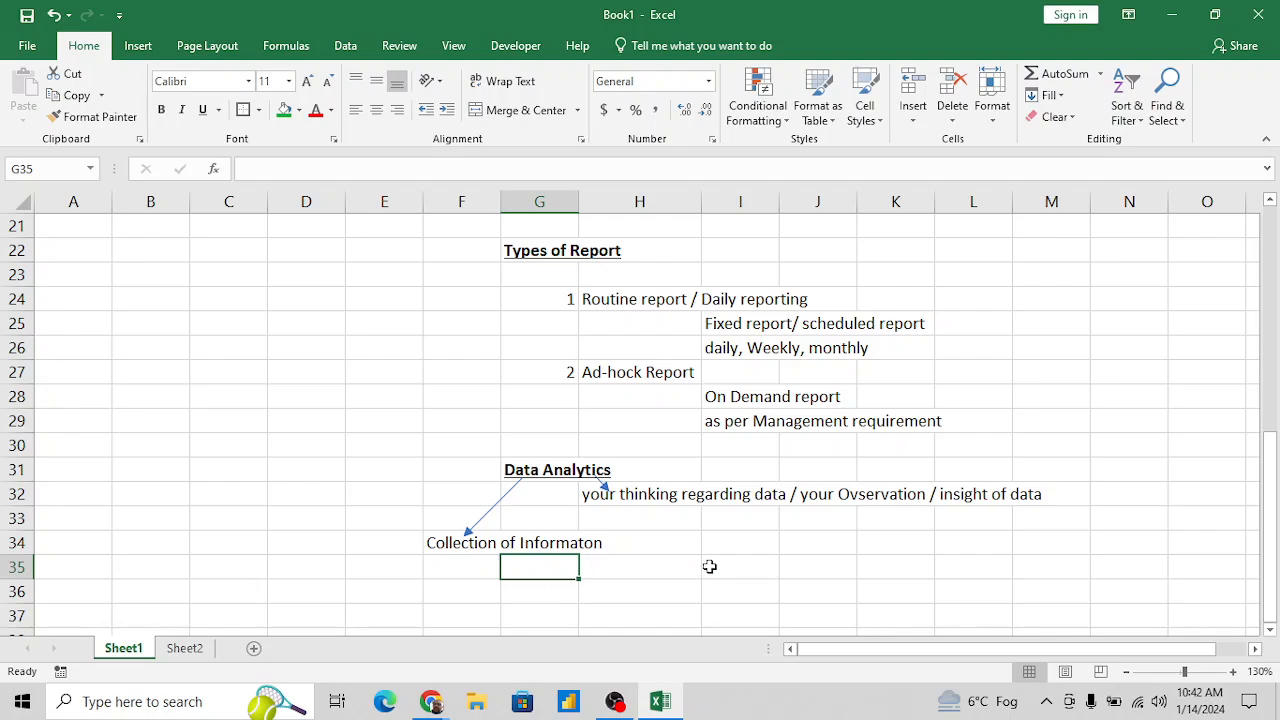
pyautogui.scroll(5, 750, 497)
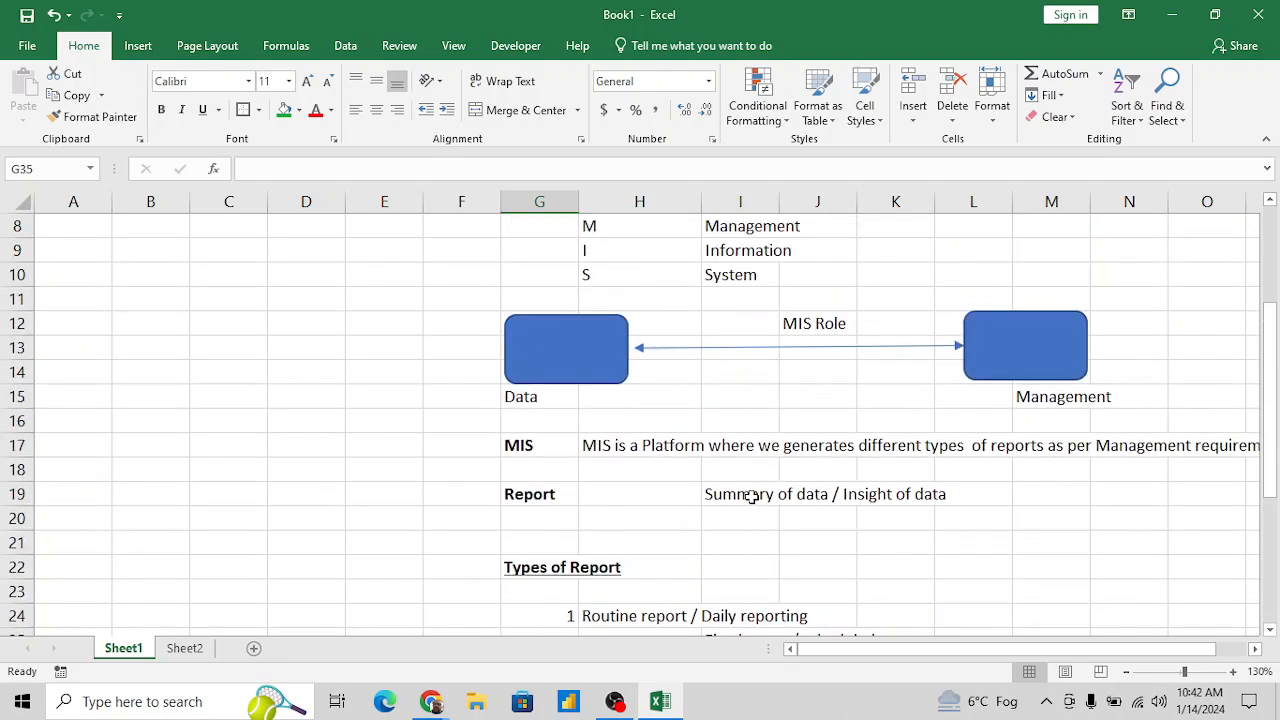
pyautogui.scroll(3, 751, 497)
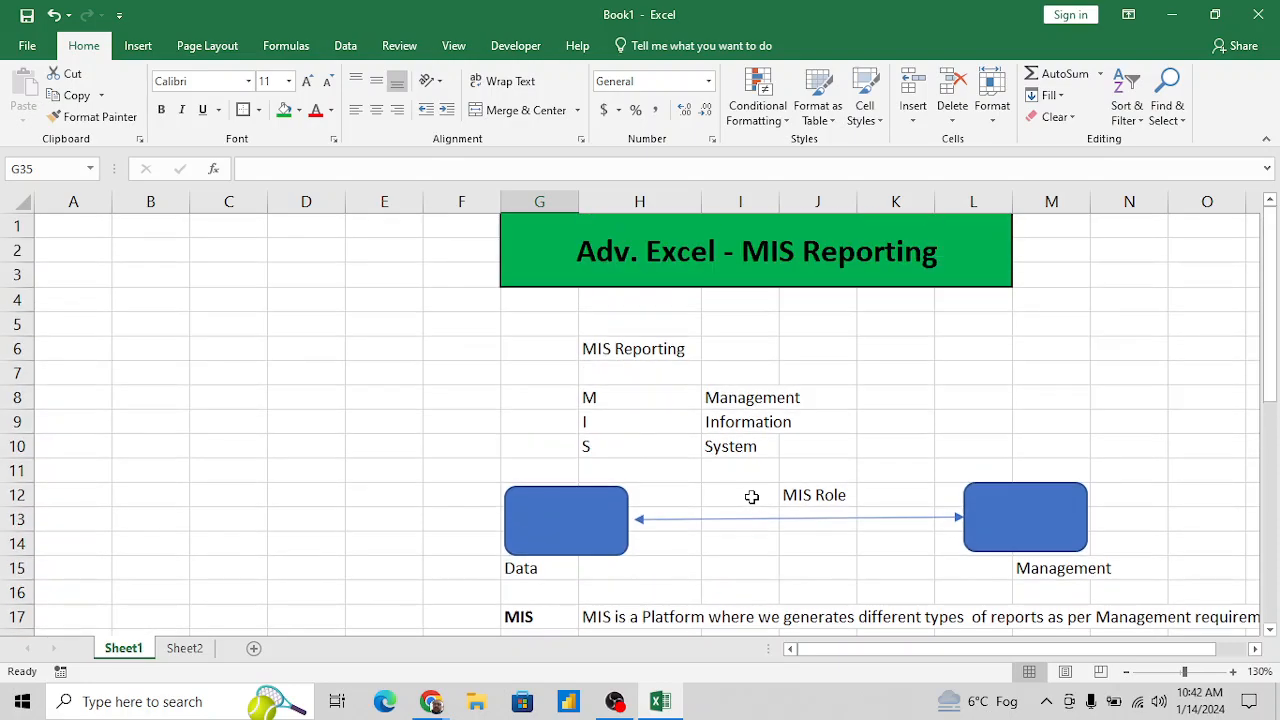
pyautogui.scroll(-5, 751, 497)
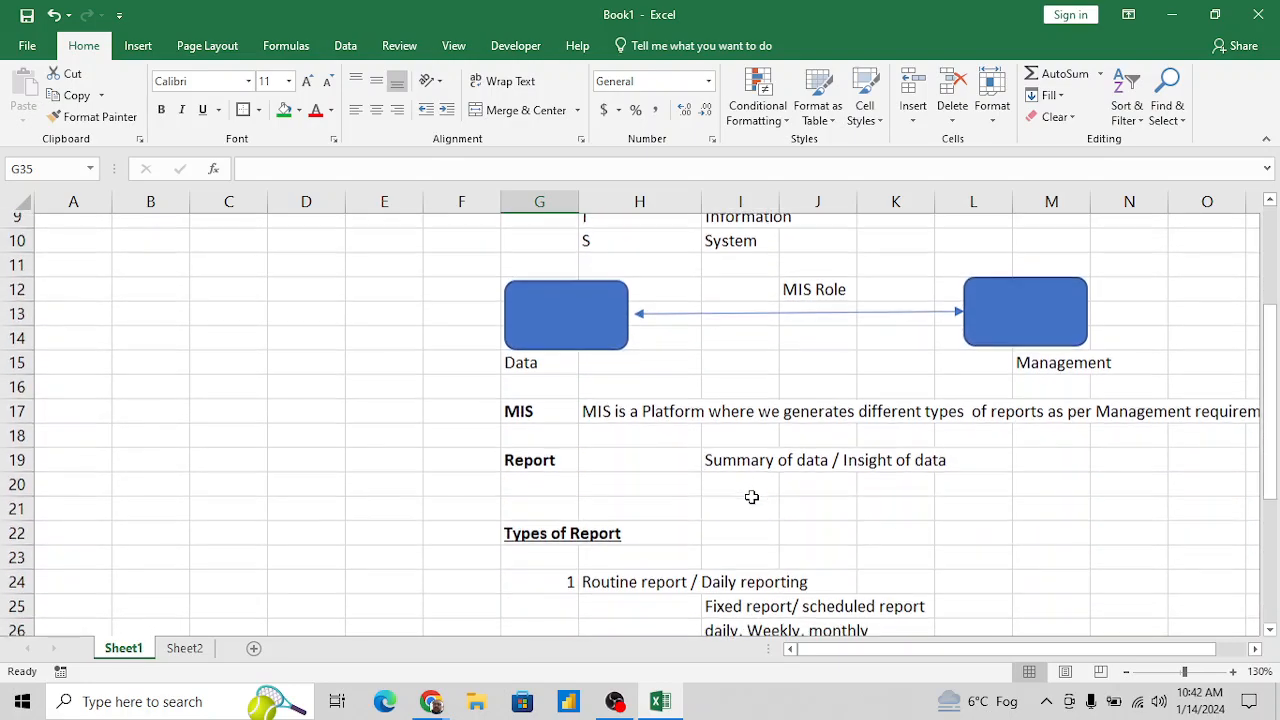
pyautogui.hscroll(2, 751, 497)
pyautogui.hscroll(1, 751, 497)
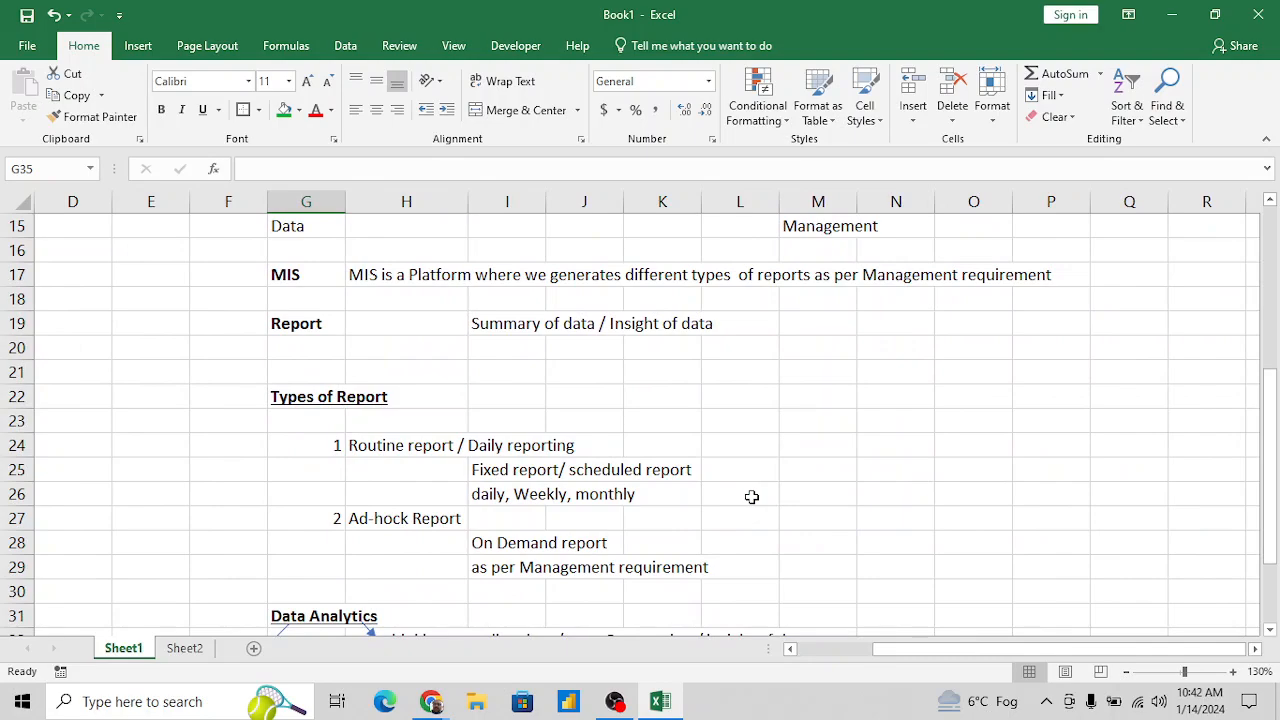
pyautogui.scroll(-3, 751, 497)
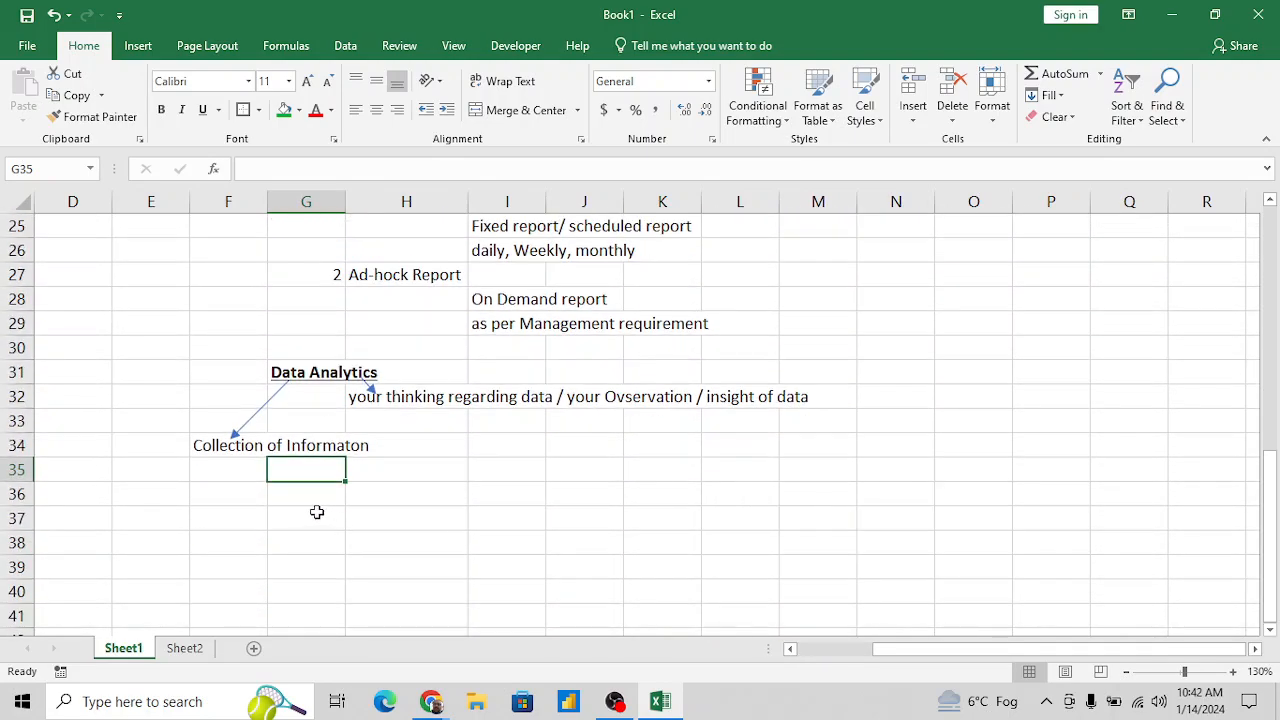
# - Enter the section heading "MS-Office Product" in G36, below the Data Analytics notes
pyautogui.click(306, 510)
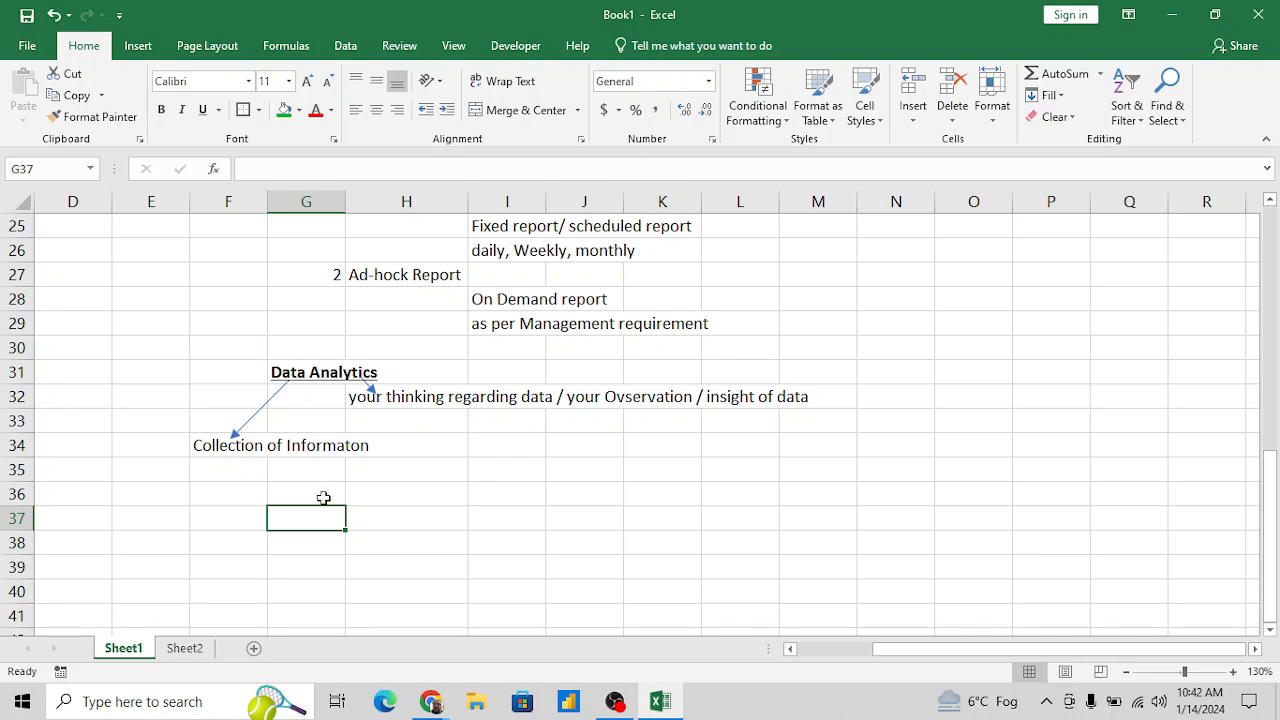
pyautogui.click(321, 496)
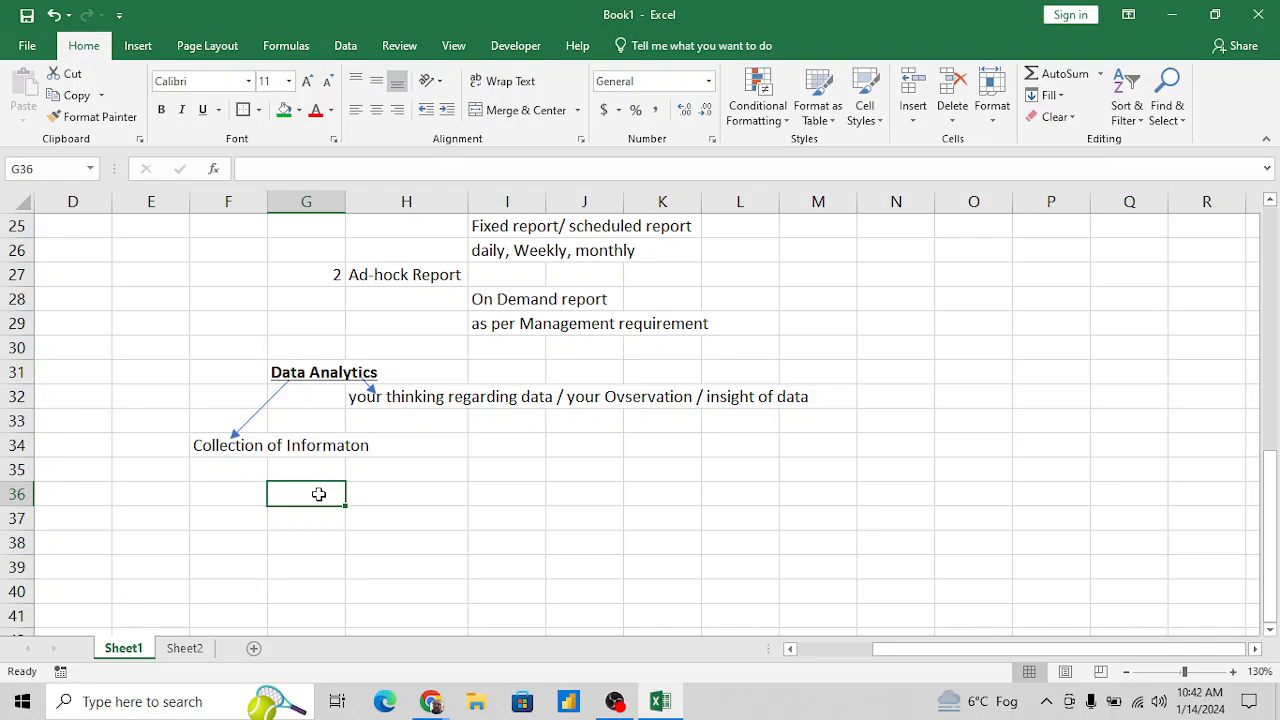
pyautogui.write('MS-O')
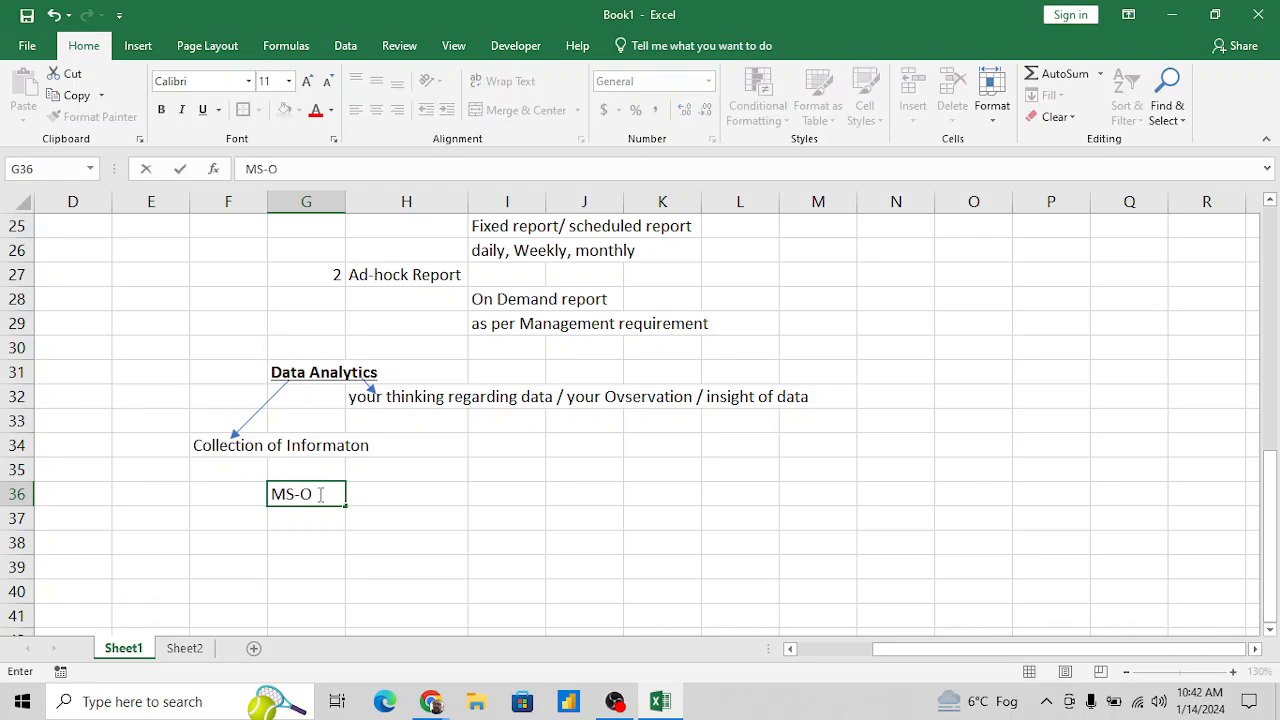
pyautogui.write('ffice Product')
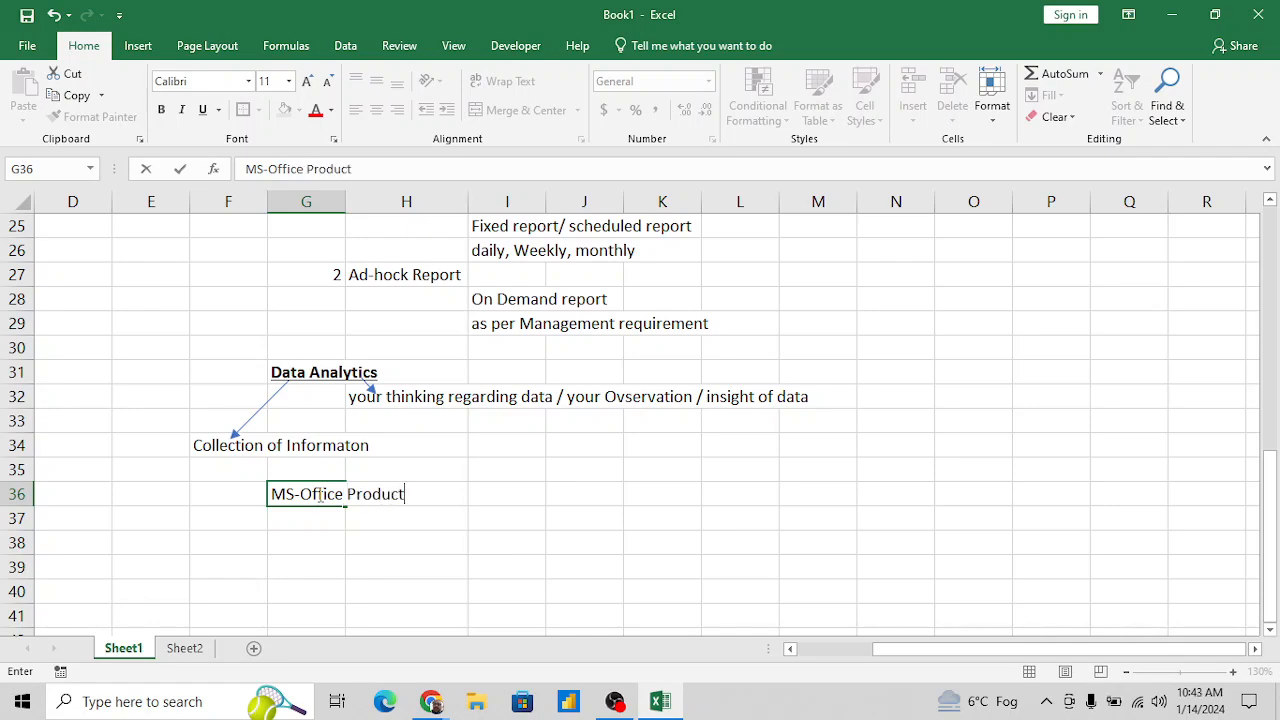
pyautogui.press('Return')
# - Format the "MS-Office Product" heading in G36 as bold and underlined
pyautogui.click(318, 494)
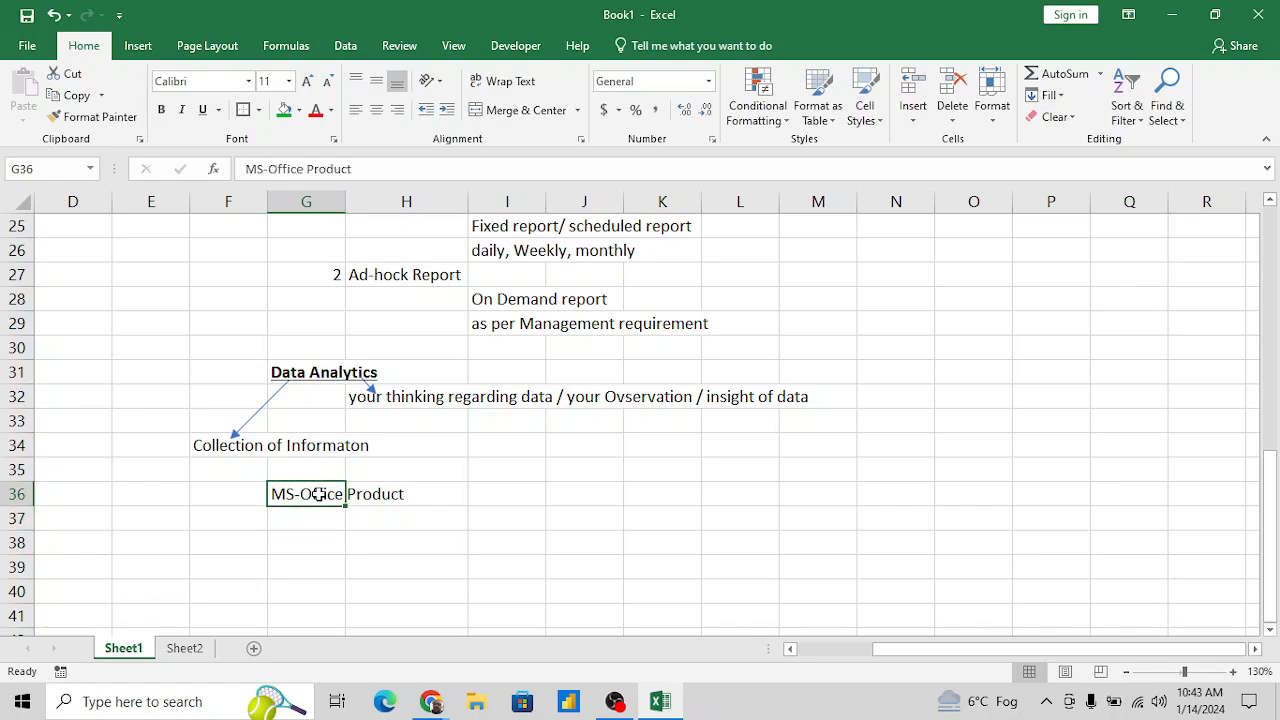
pyautogui.hotkey('ctrl', 'b')
pyautogui.hotkey('ctrl', 'u')
# - Enter "MS Word" in H38 as the first product under the "MS-Office Product" heading
pyautogui.press('Return')
pyautogui.press('Return')
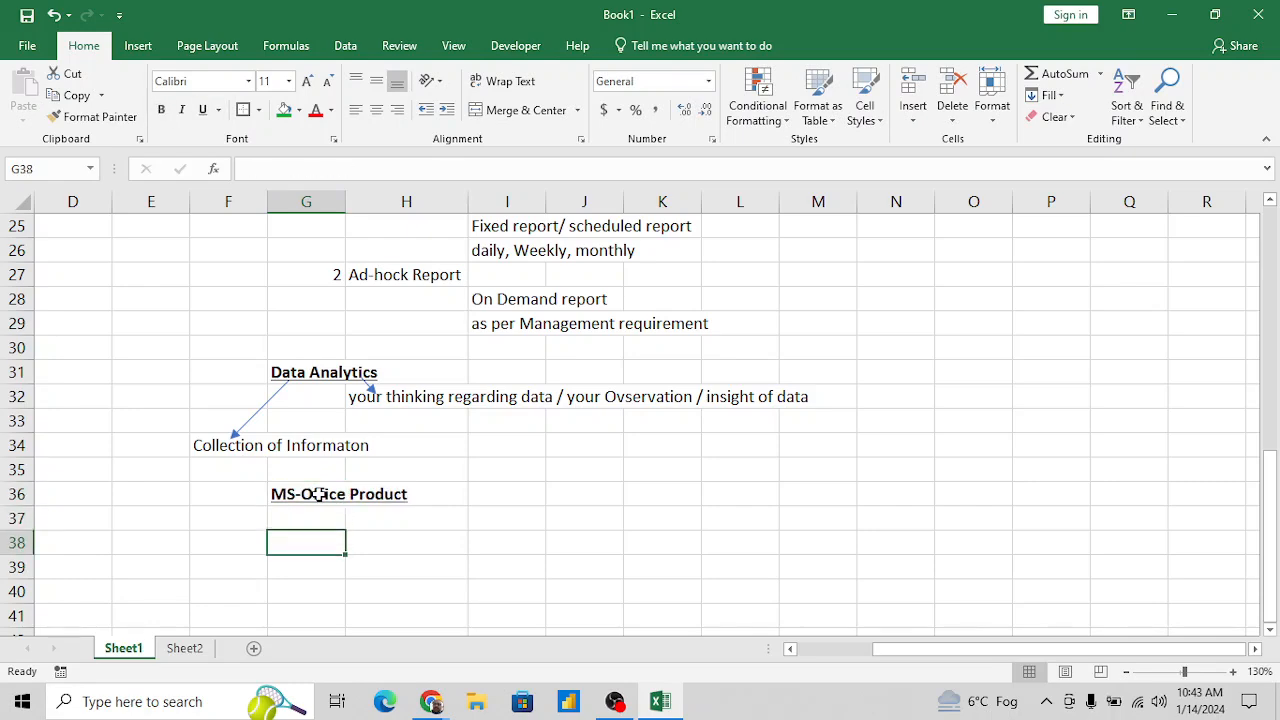
pyautogui.press('Right')
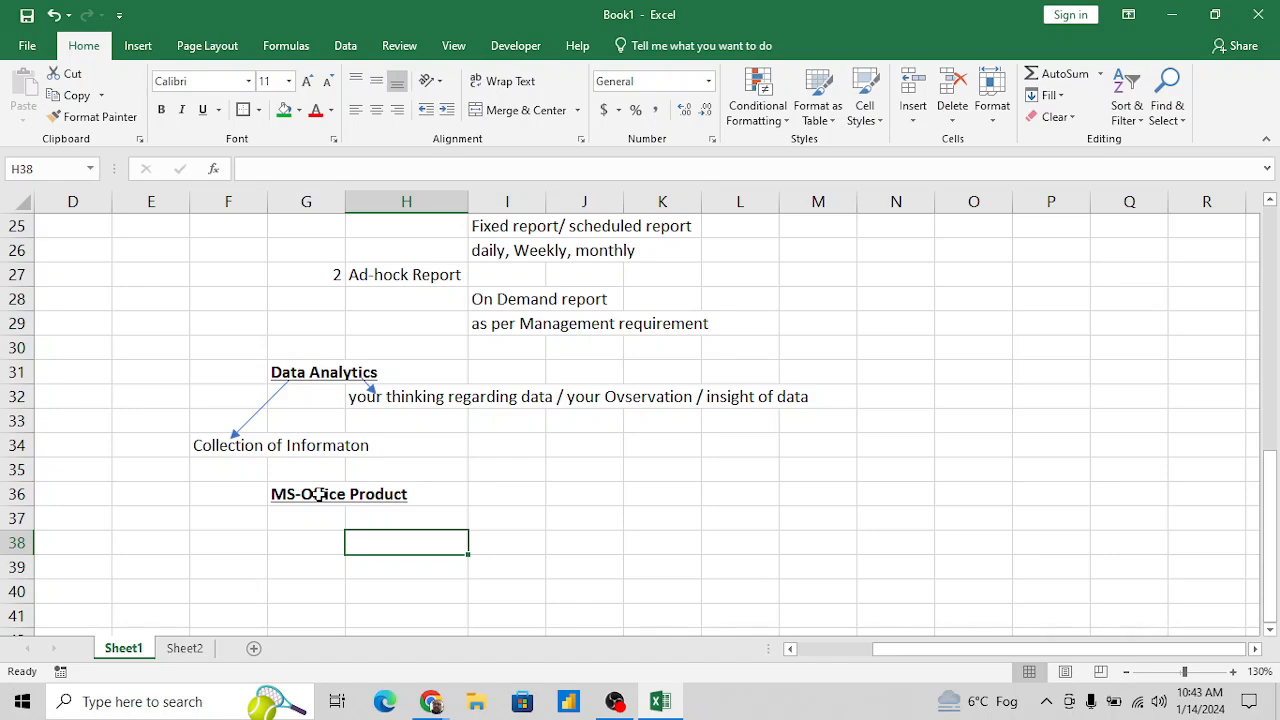
pyautogui.write('Ms Work')
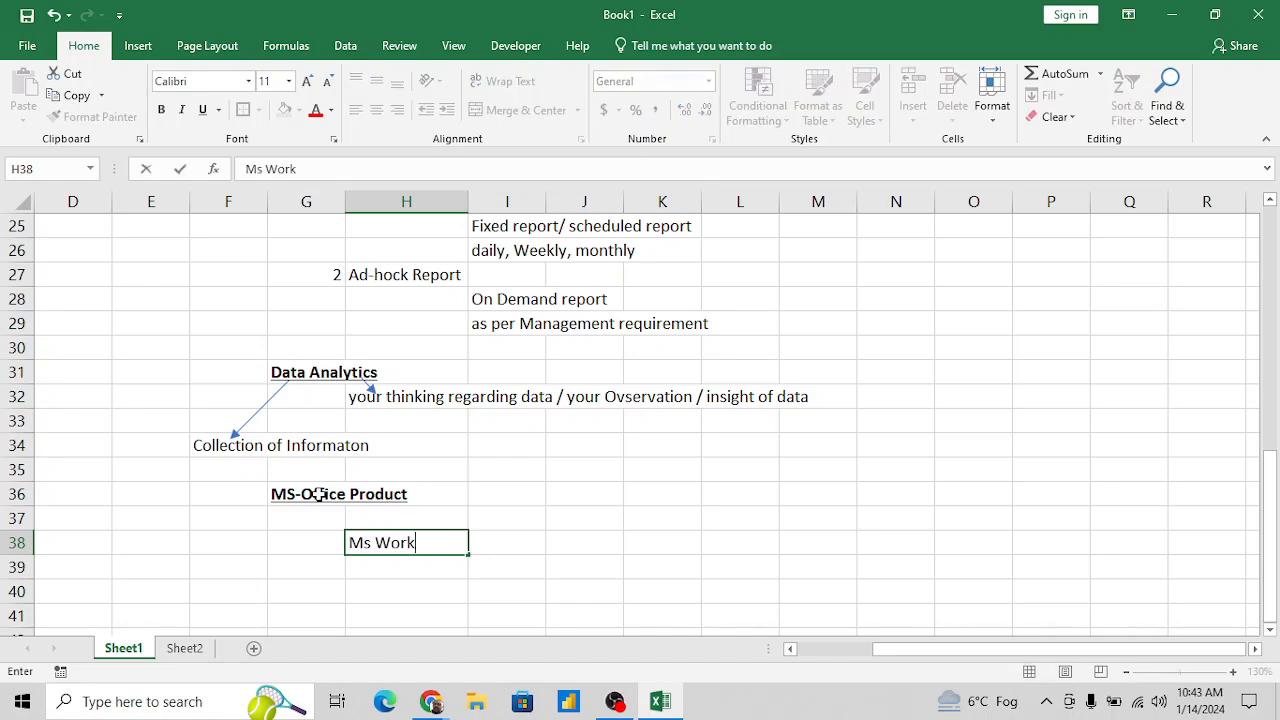
pyautogui.press('BackSpace')
pyautogui.write('d')
pyautogui.press('Return')
pyautogui.write('Ms')
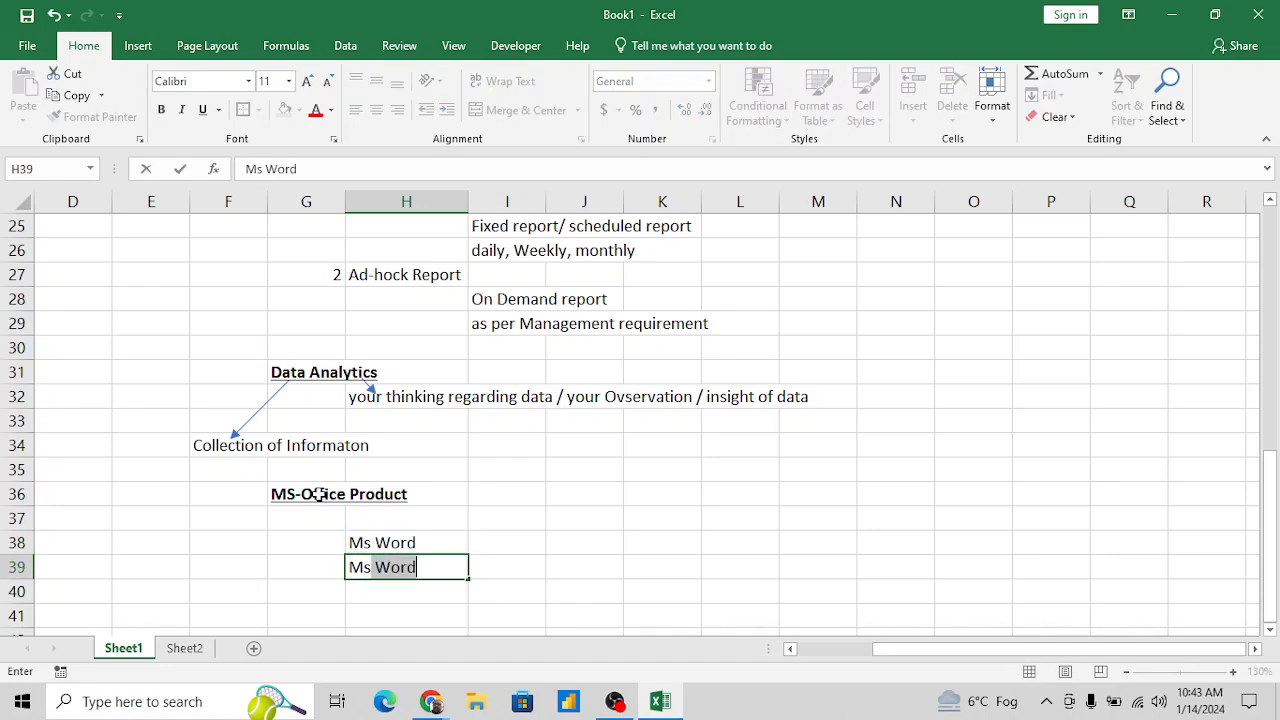
pyautogui.press('Escape')
pyautogui.press('Up')
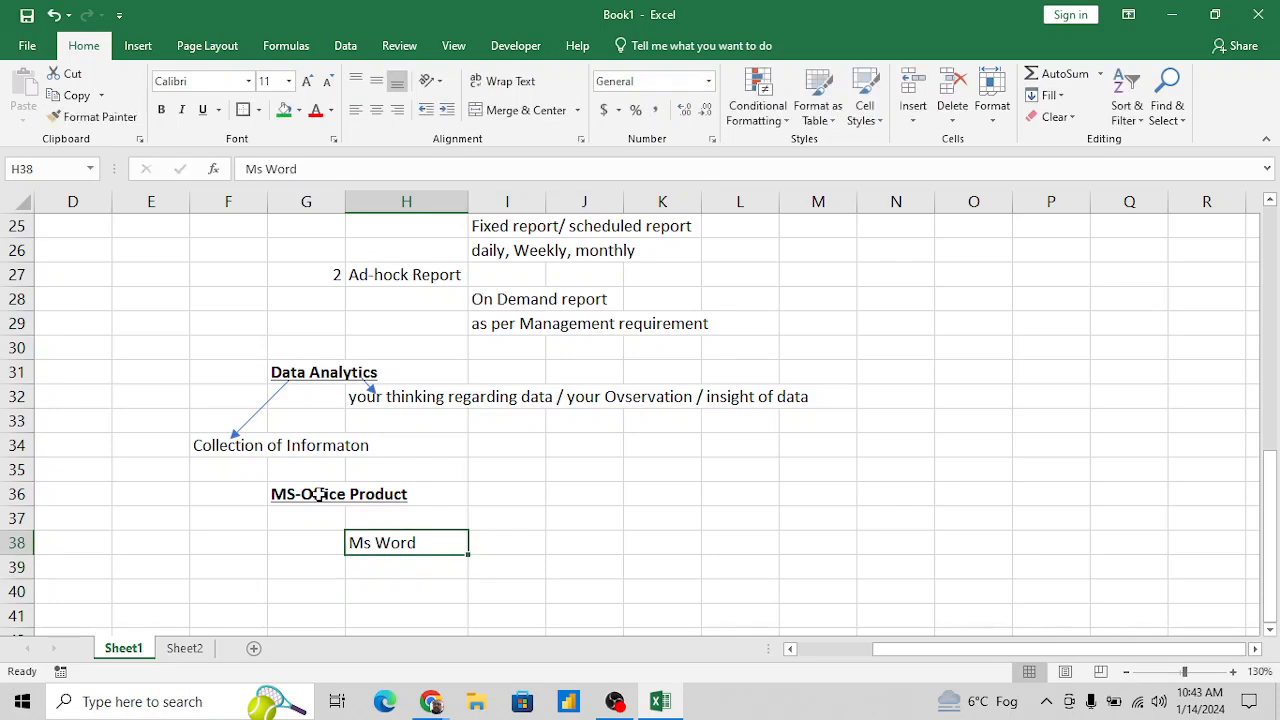
pyautogui.write('MS Word')
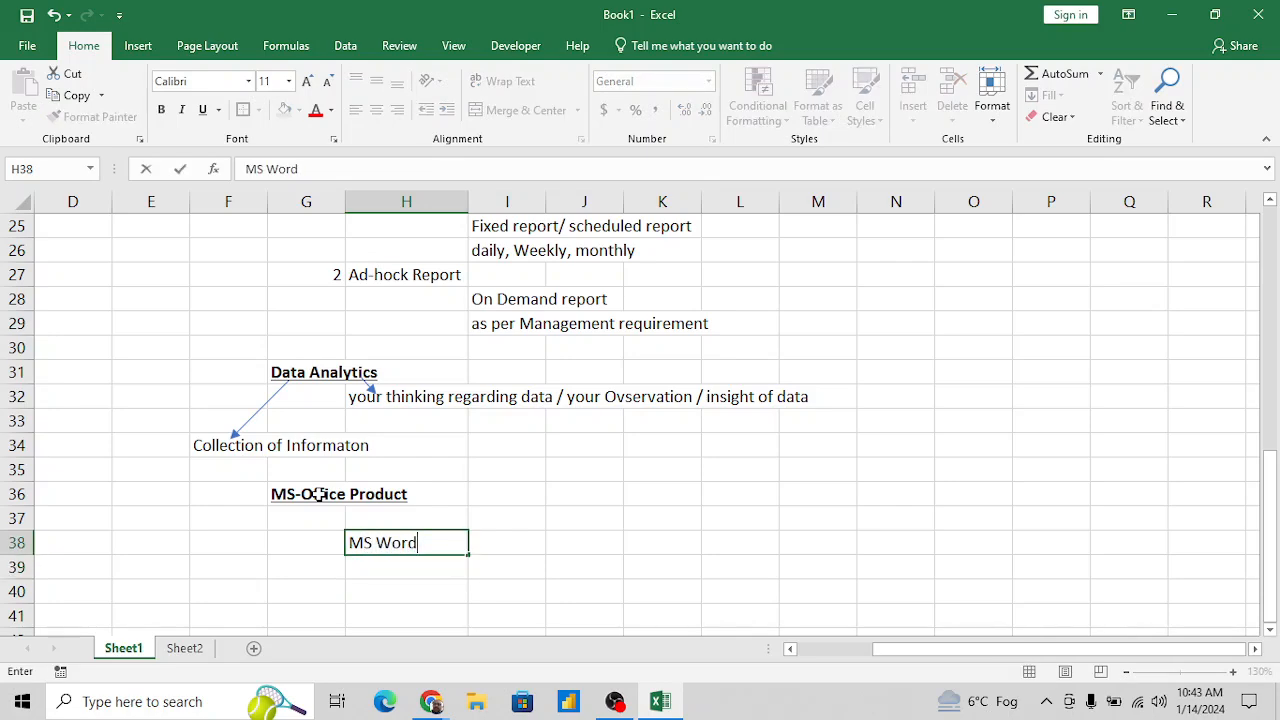
pyautogui.press('Return')
# - Add "Ms PowerPoint" in H39 and "MS Access" in H40 to the product list
pyautogui.write('Ms ')
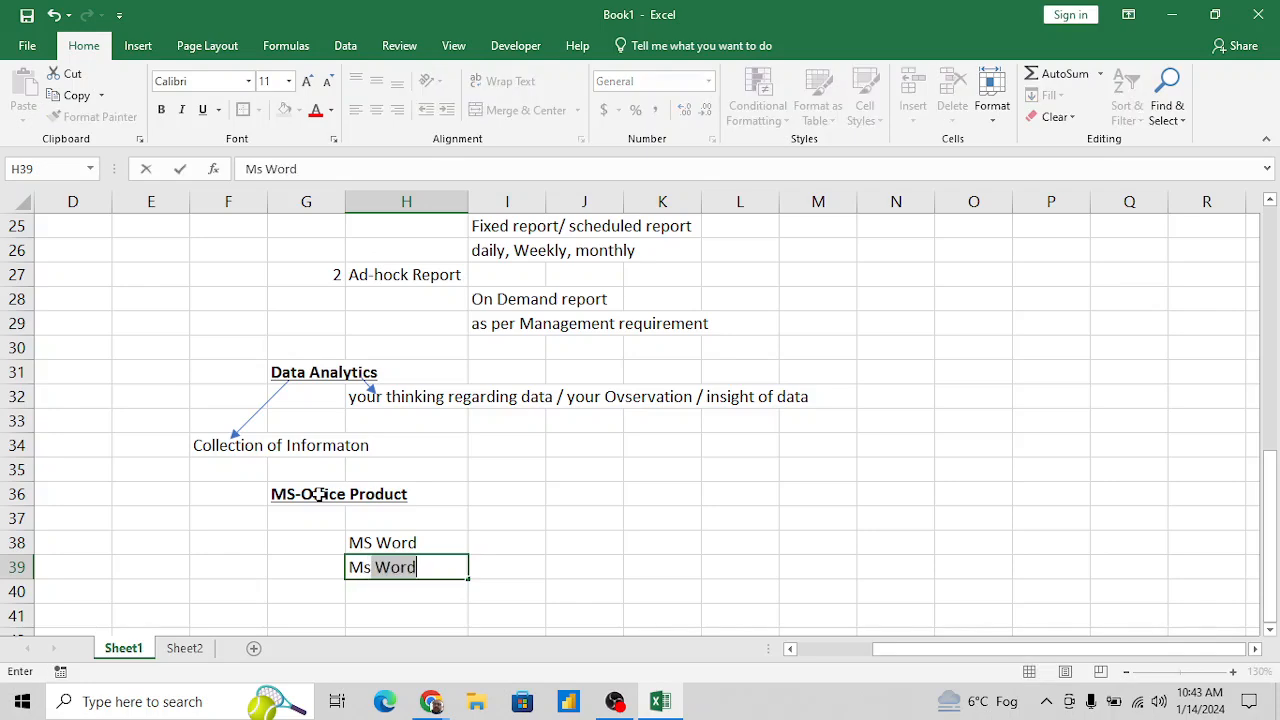
pyautogui.write('PowerPoint')
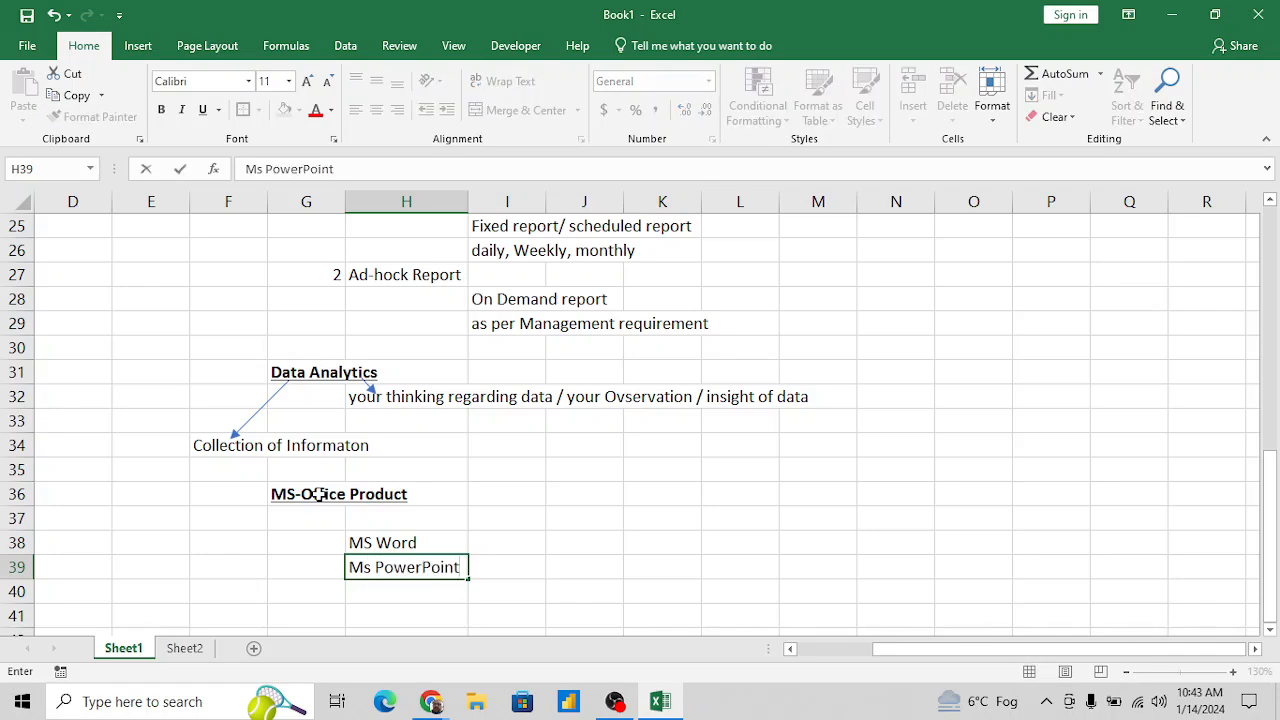
pyautogui.press('Return')
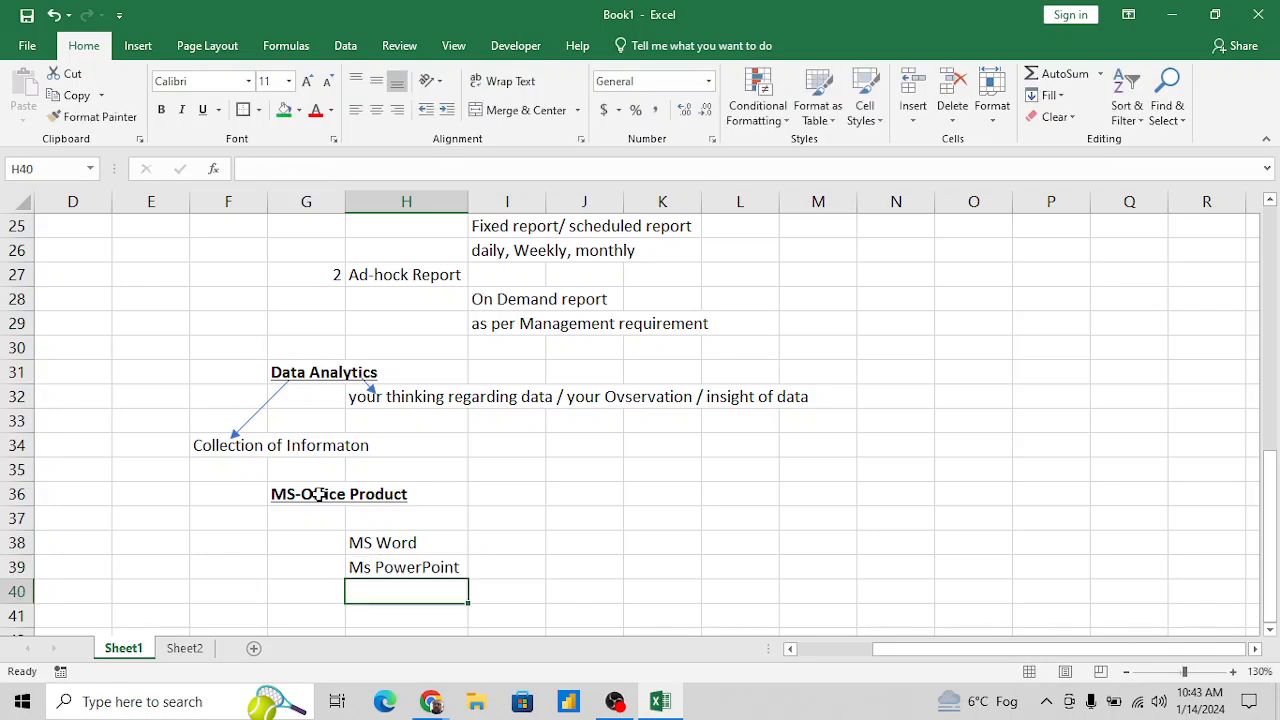
pyautogui.write('MS')
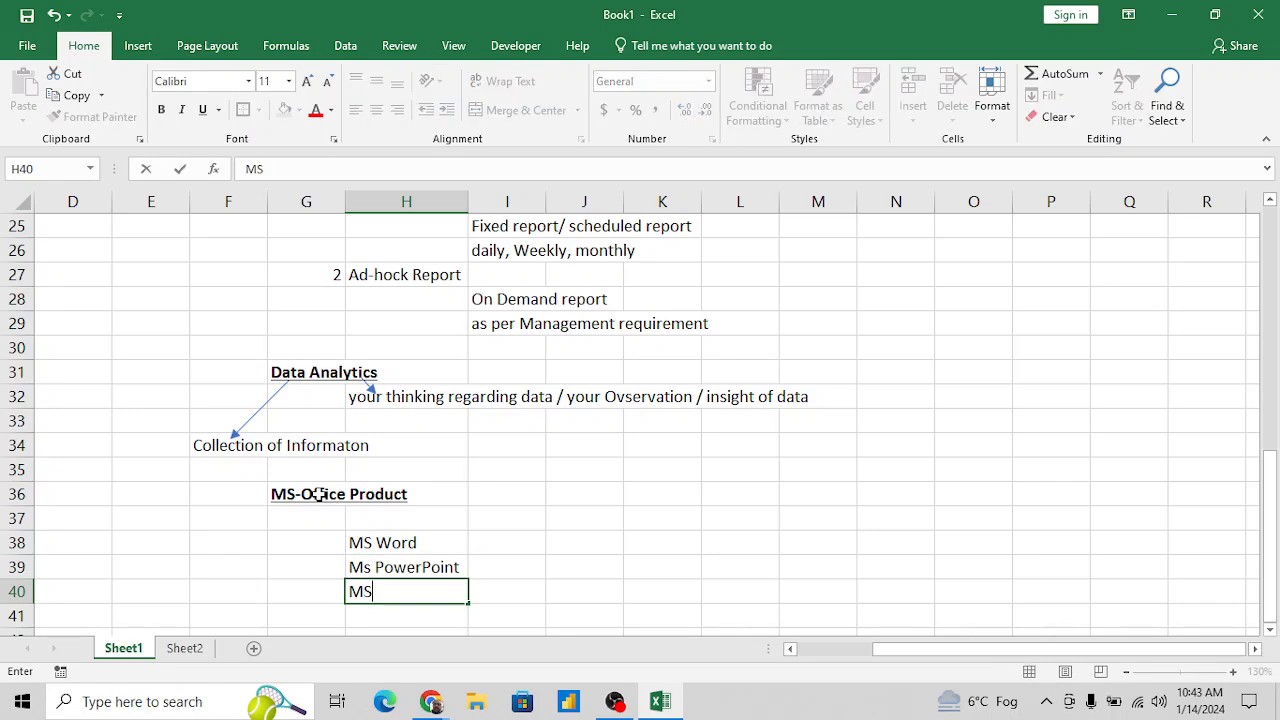
pyautogui.write(' Access')
pyautogui.press('Return')
# - Add "MS Outlook" in H41, continuing the product list
pyautogui.write('Ms')
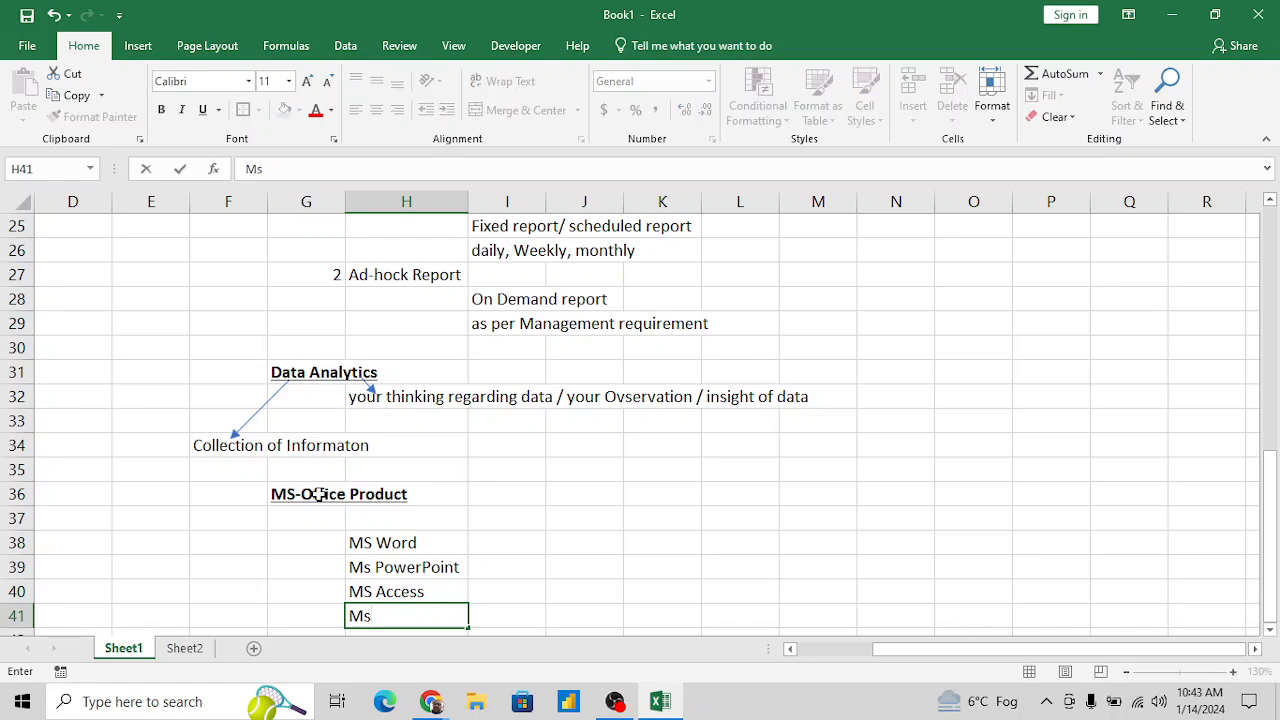
pyautogui.press('BackSpace')
pyautogui.write('S Outloo')
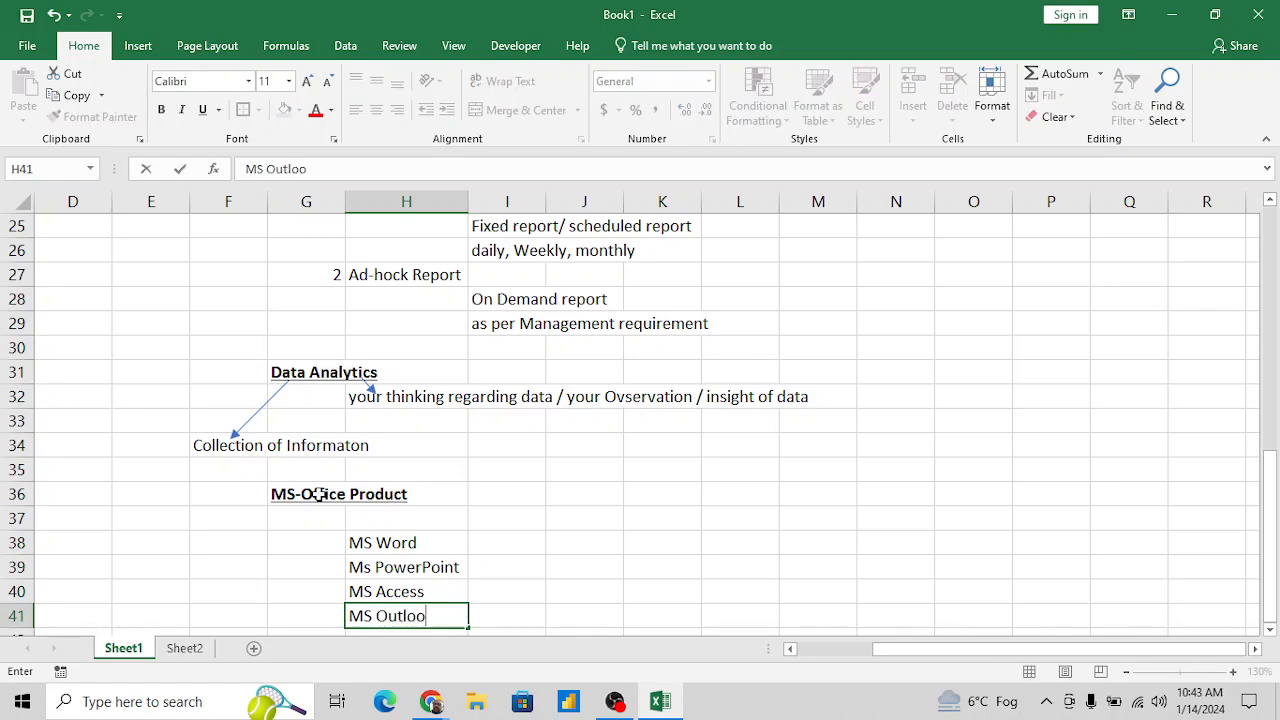
pyautogui.write('k')
pyautogui.press('Return')
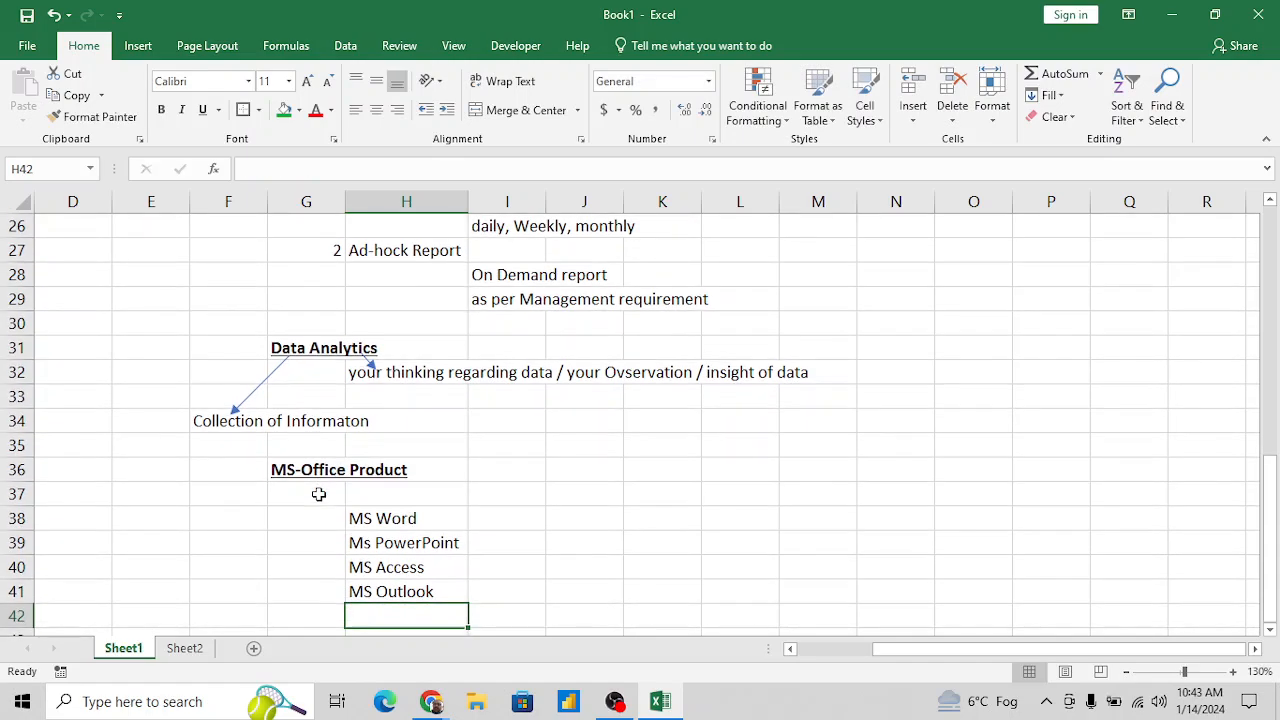
# - Enter "MS Excel" in H42 as another listed product and make it bold
pyautogui.scroll(-1, 318, 494)
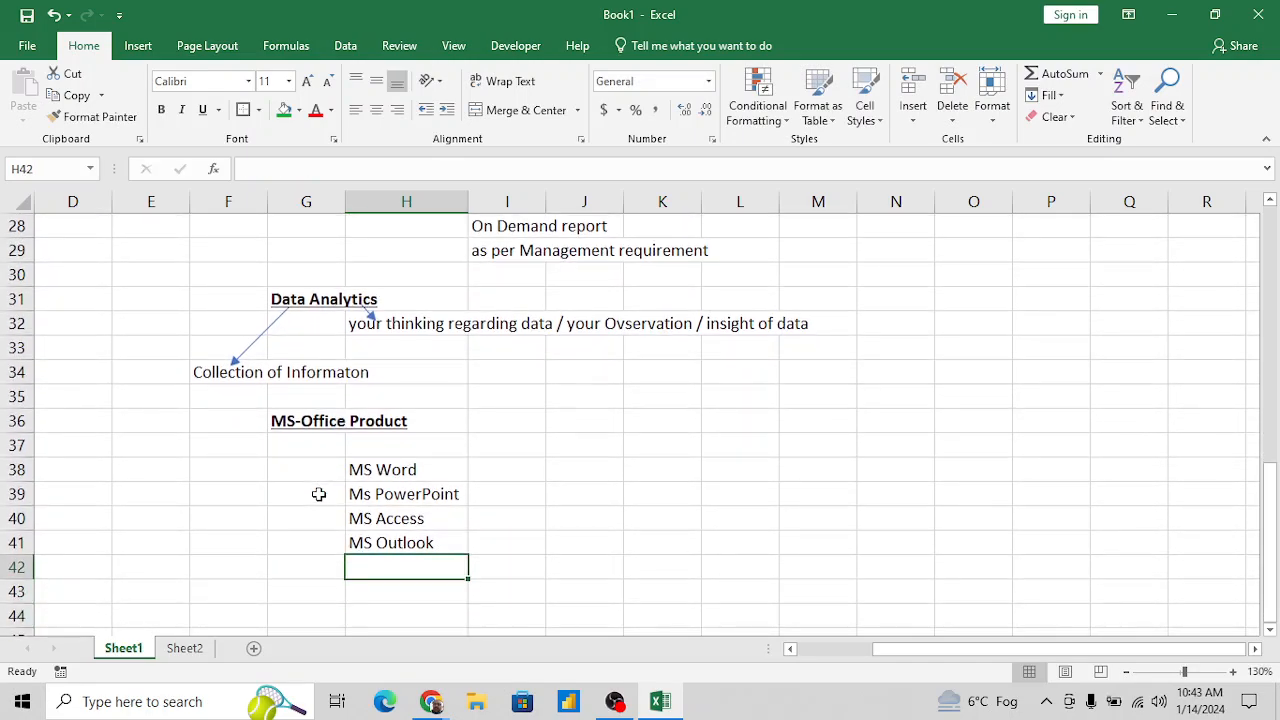
pyautogui.write('MS')
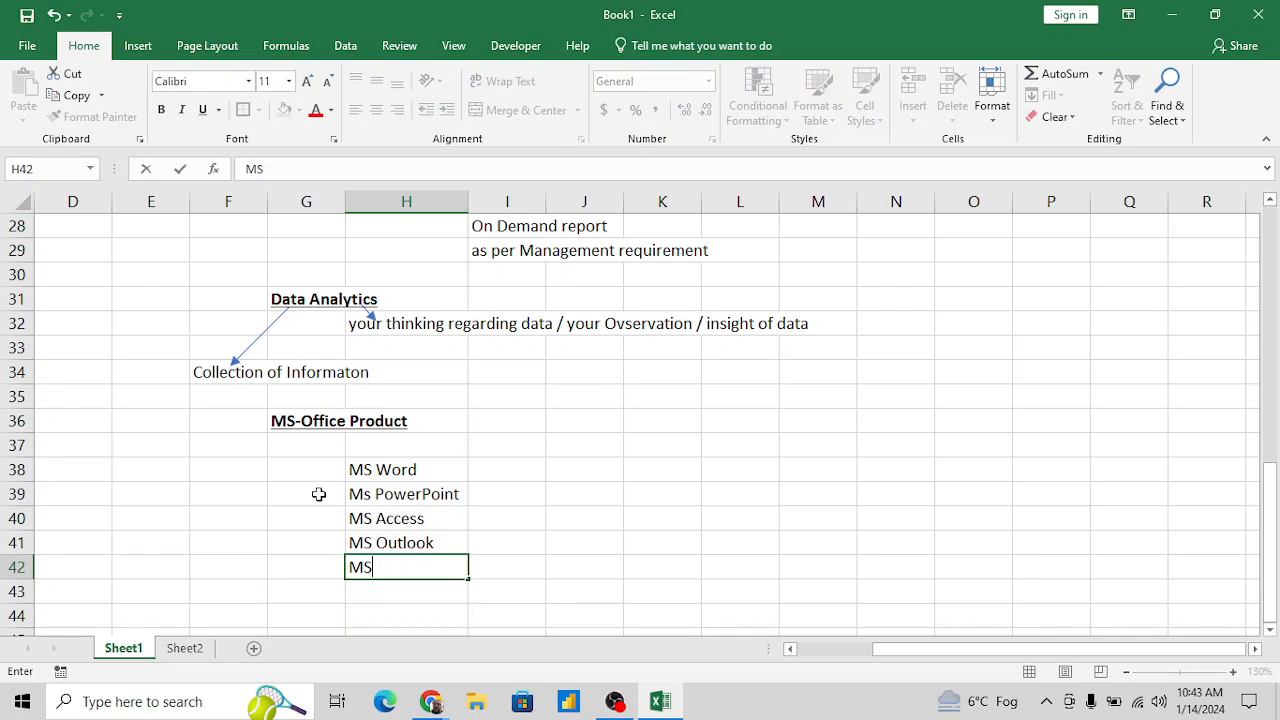
pyautogui.write(' Excel')
pyautogui.press('Return')
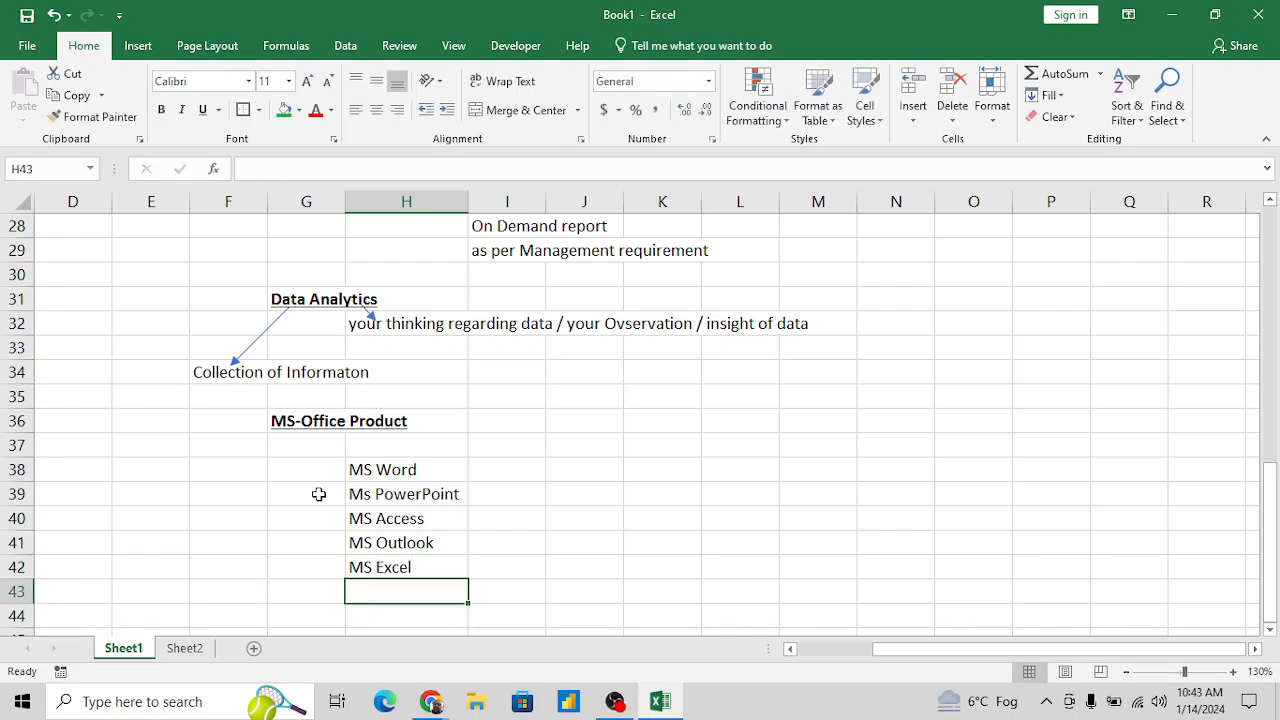
pyautogui.press('Up')
pyautogui.hotkey('ctrl', 'b')
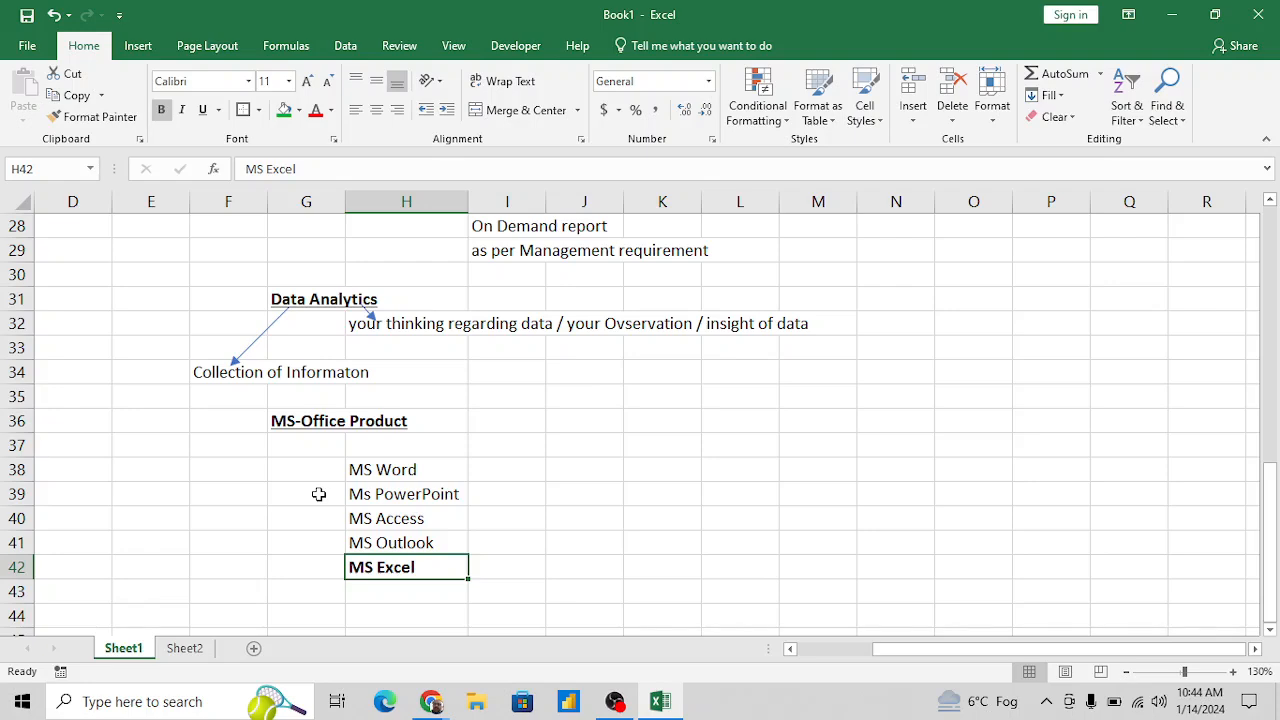
# - Enter ">>" in I42 beside the "MS Excel" entry
pyautogui.press('Right')
pyautogui.write('>>')
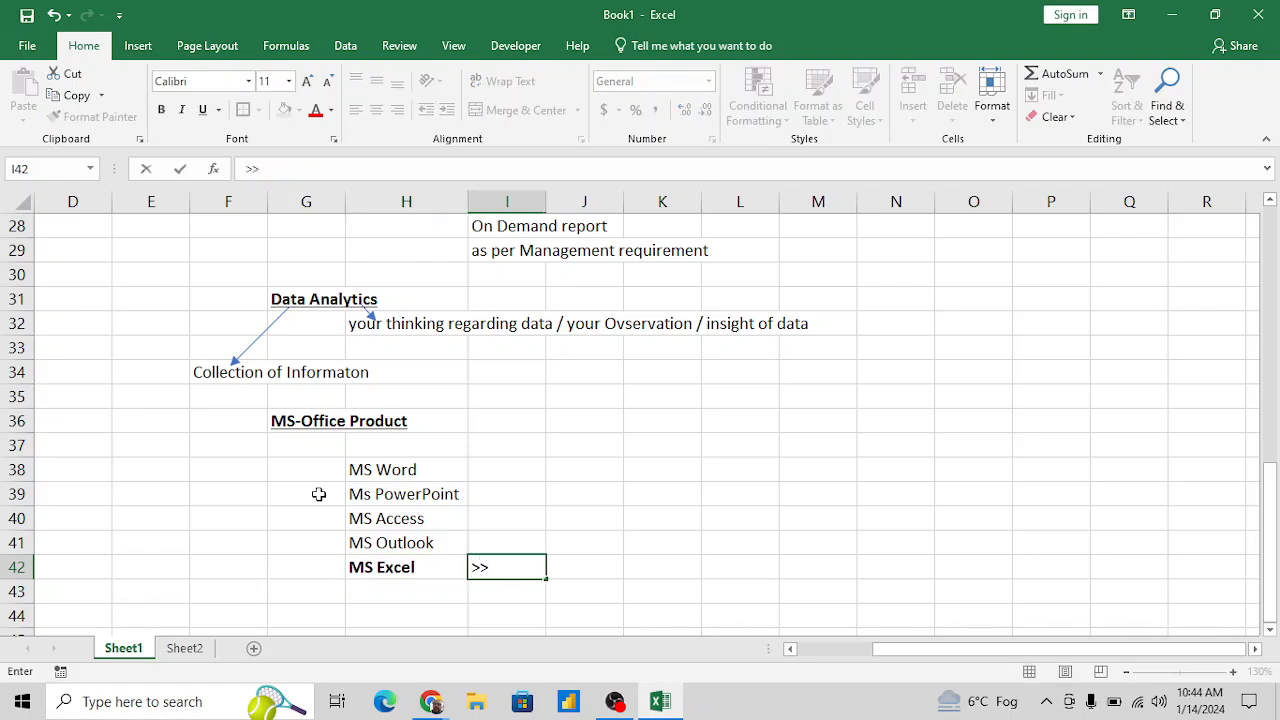
pyautogui.press('Right')
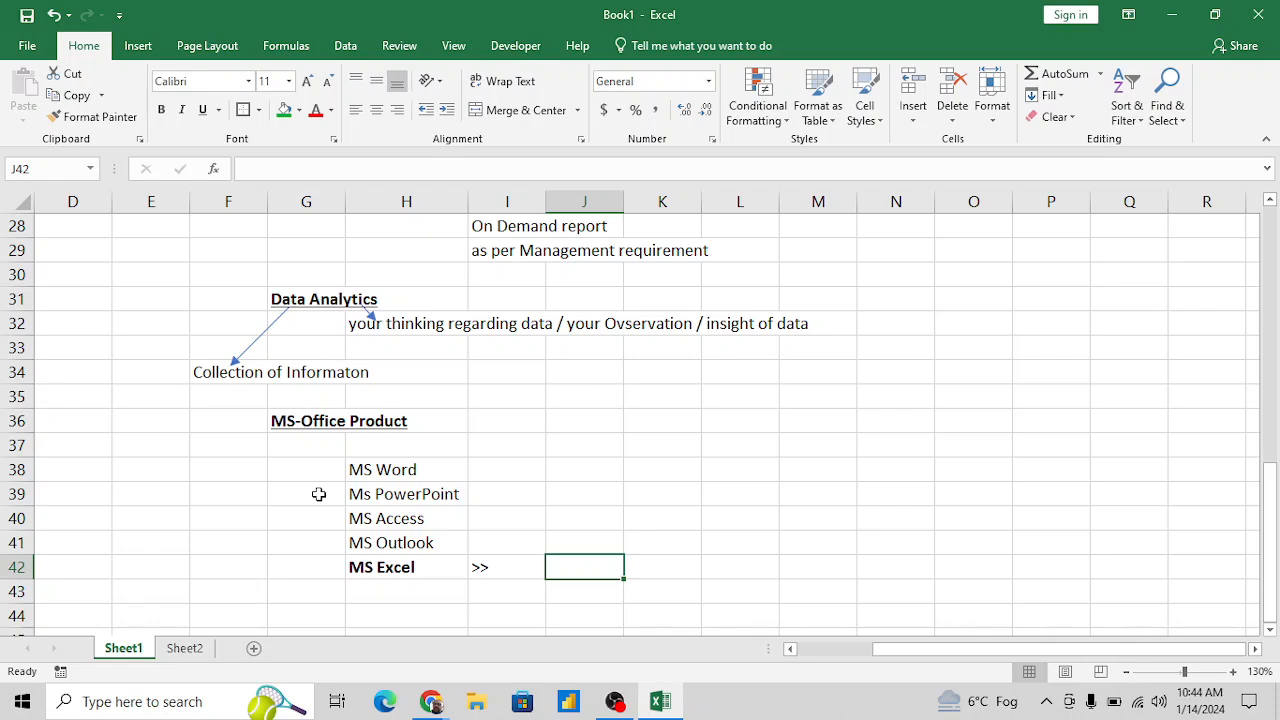
# - Describe MS Excel in J42 with the text "Most powerfull application of Microsoft used for Analytics and reporting"
pyautogui.write('Most p')
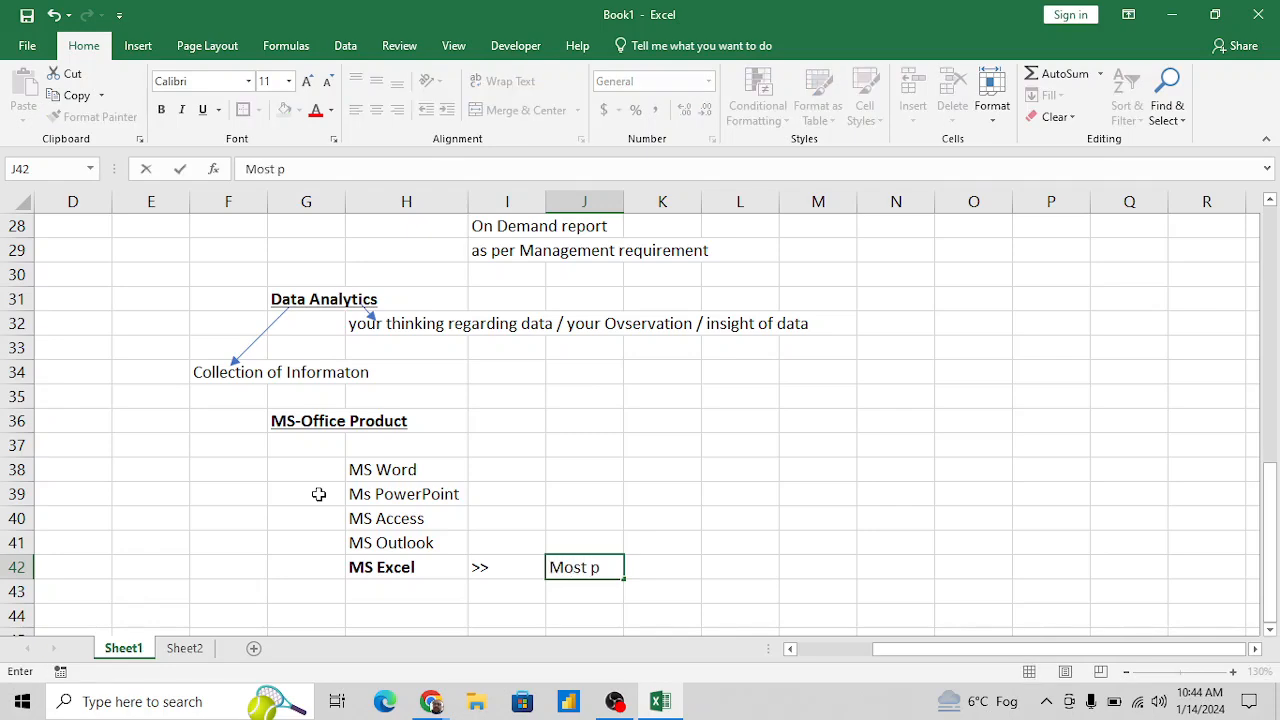
pyautogui.write('owerfu')
pyautogui.press('BackSpace')
pyautogui.write('ull ')
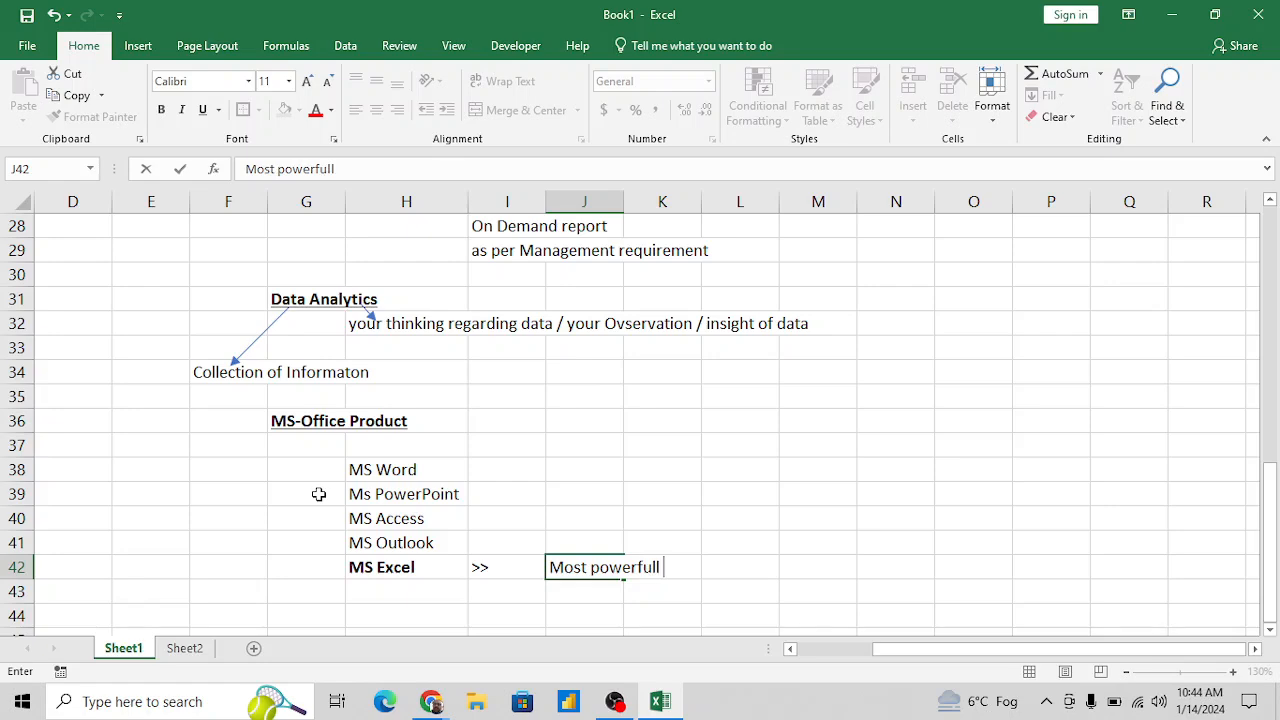
pyautogui.write('applica')
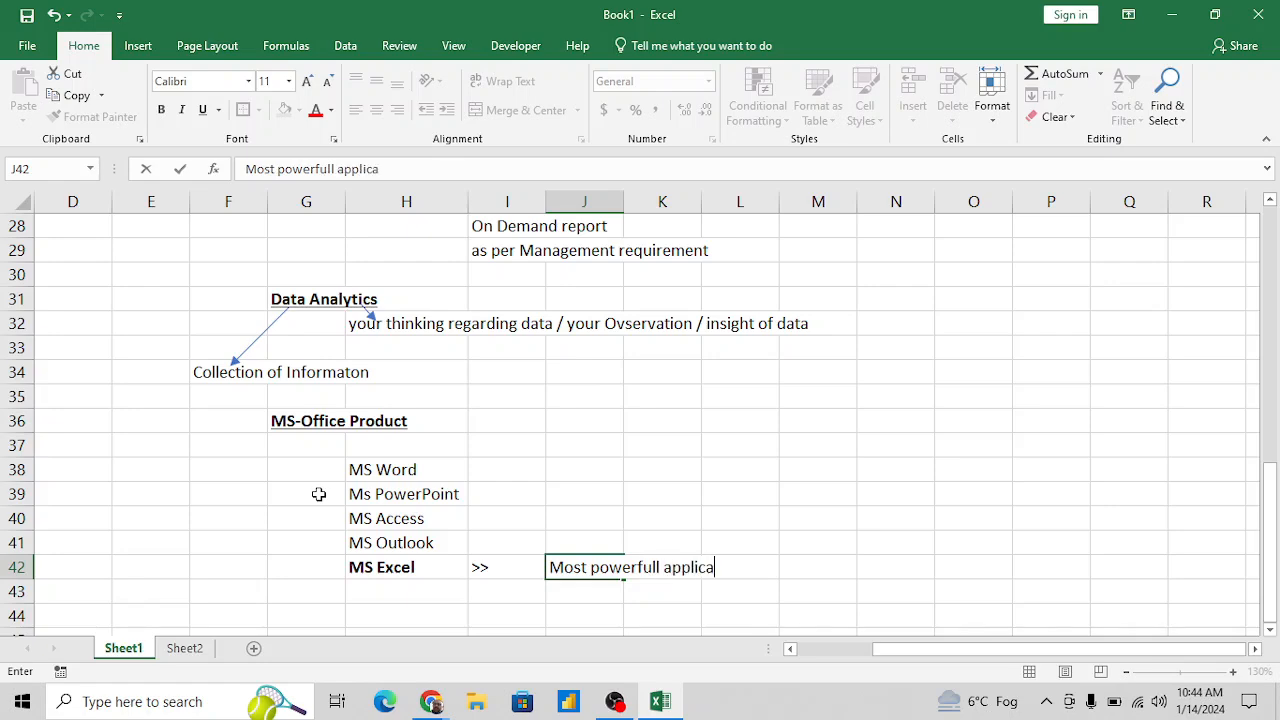
pyautogui.write('tion of MS')
pyautogui.press('BackSpace')
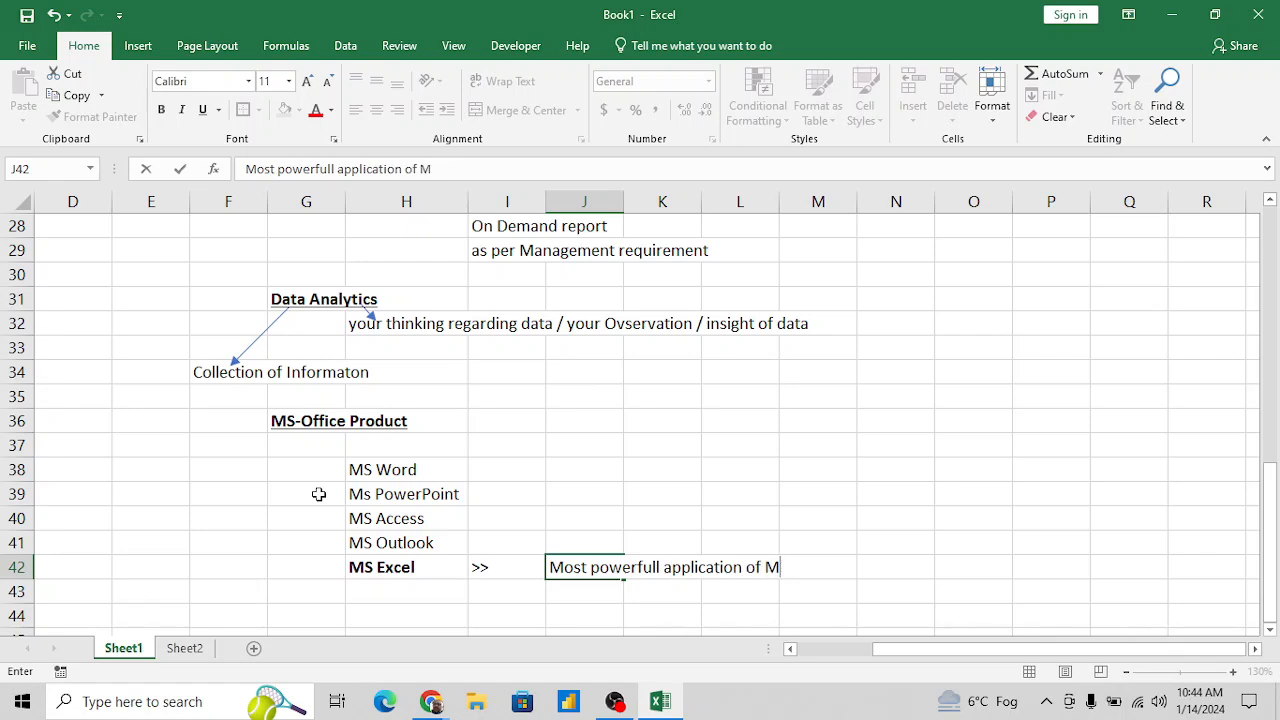
pyautogui.write('icr')
pyautogui.write(',')
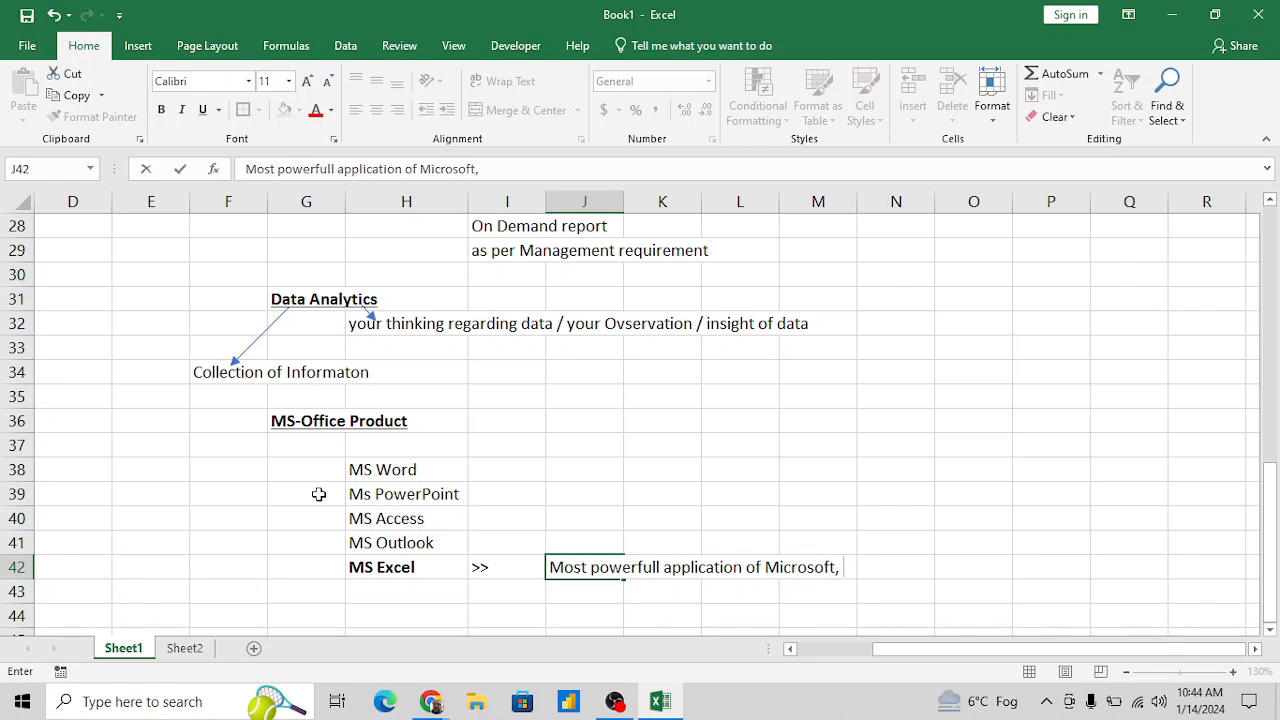
pyautogui.press('BackSpace')
pyautogui.press('BackSpace')
pyautogui.write('u')
pyautogui.write('sed for')
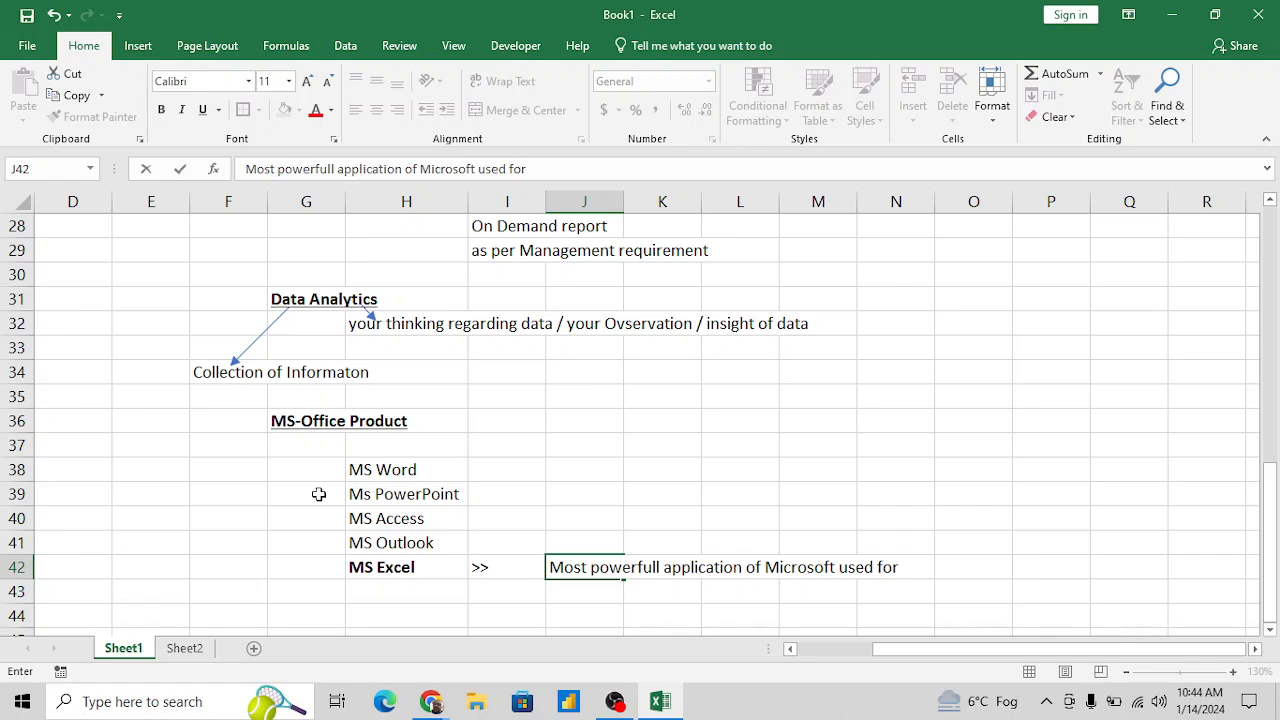
pyautogui.write(' Ana')
pyautogui.press('BackSpace')
pyautogui.write('Analytic')
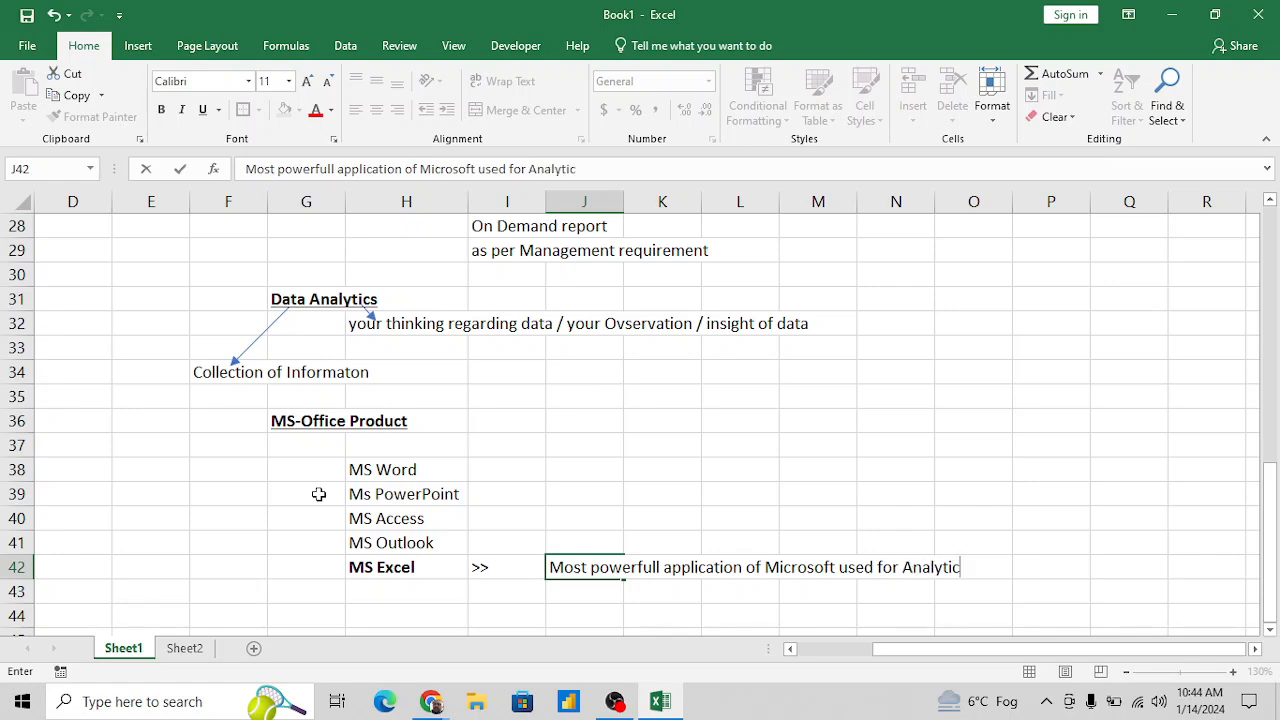
pyautogui.write('s and')
pyautogui.press('BackSpace')
pyautogui.press('BackSpace')
pyautogui.press('BackSpace')
pyautogui.press('BackSpace')
pyautogui.write('and reporting')
pyautogui.press('Return')
pyautogui.press('Return')
pyautogui.press('Return')
pyautogui.press('Return')
pyautogui.press('Return')
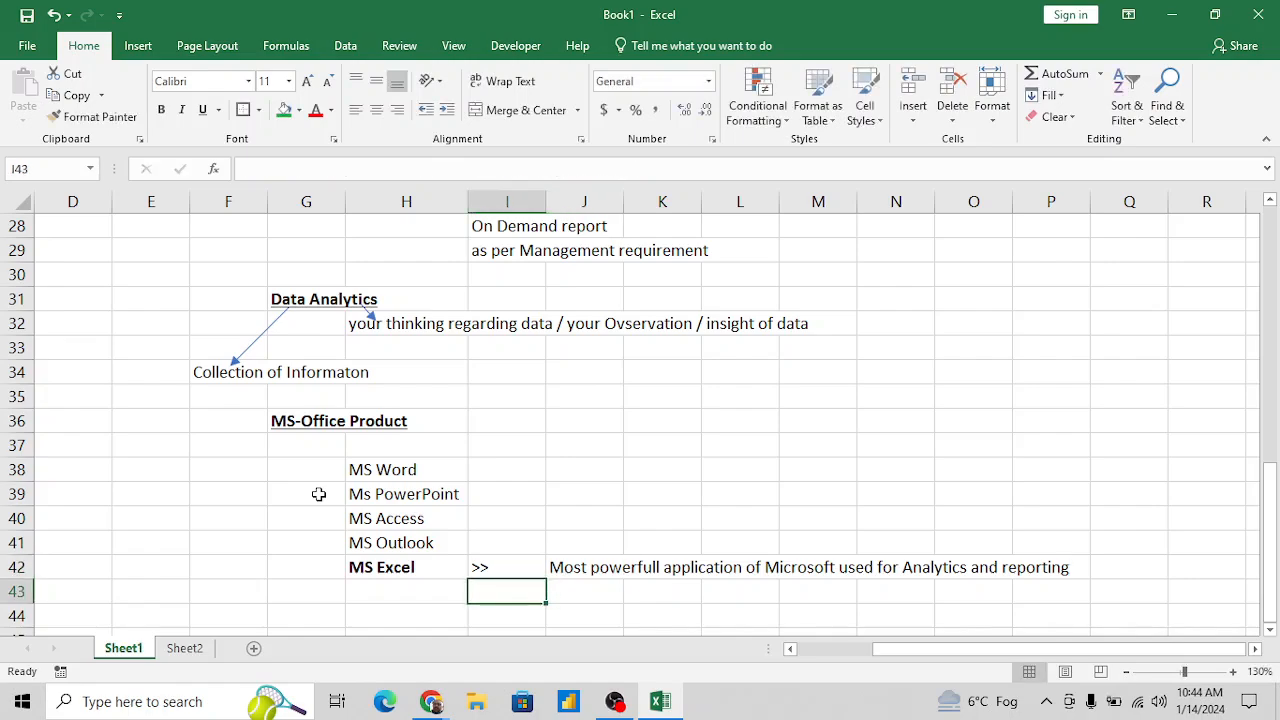
# - Enter the heading "Types of Excel files:-" in G44, below the product list
pyautogui.press('Up')
pyautogui.press('Up')
pyautogui.press('Up')
pyautogui.press('Up')
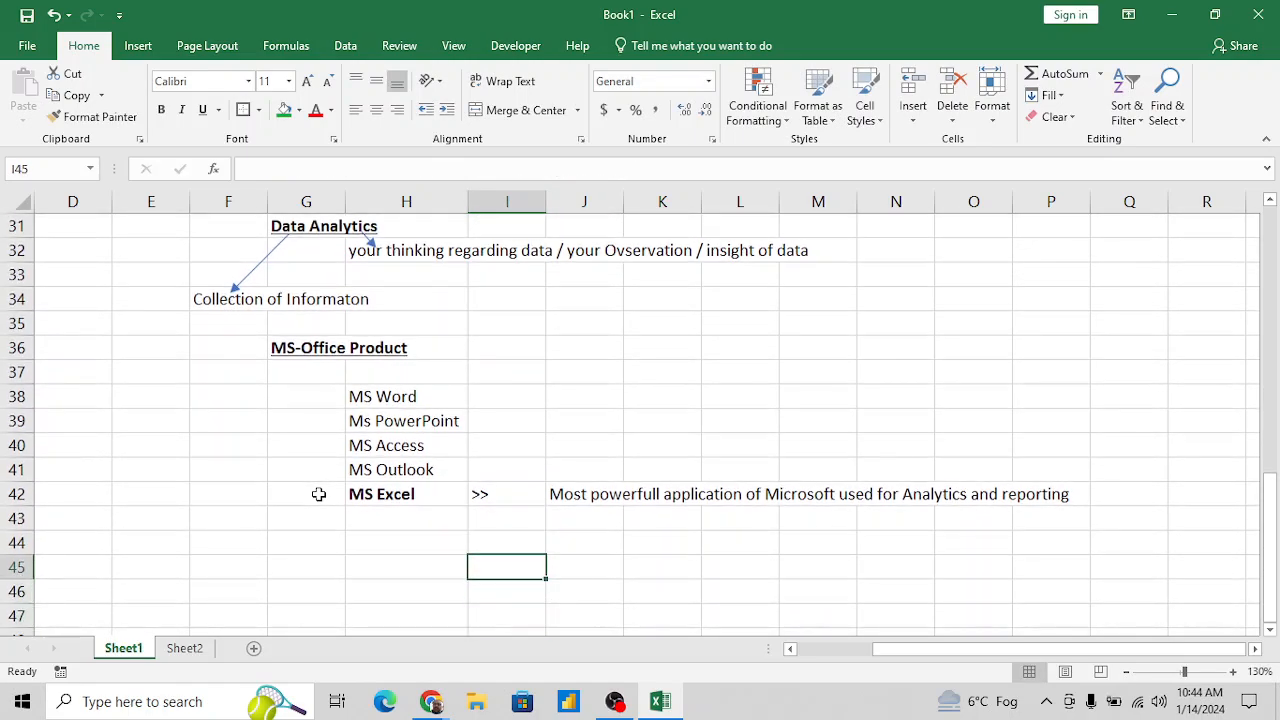
pyautogui.press('Left')
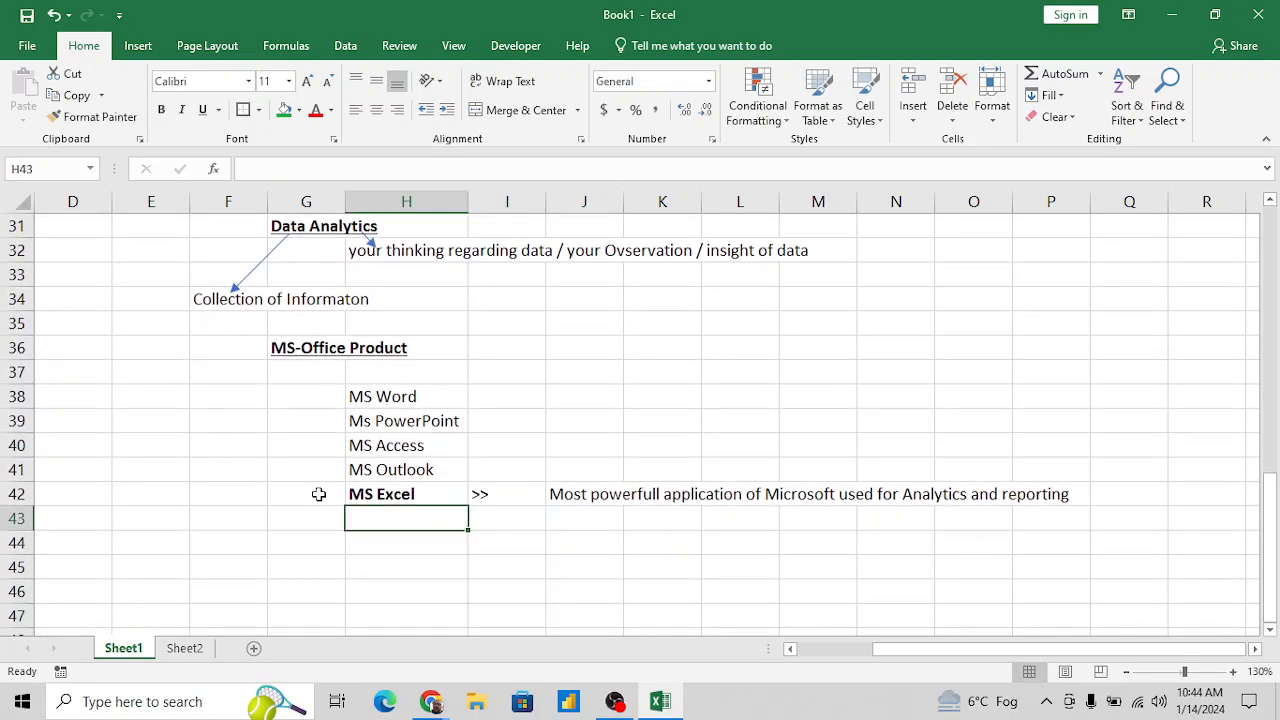
pyautogui.press('Down')
pyautogui.press('Down')
pyautogui.press('Up')
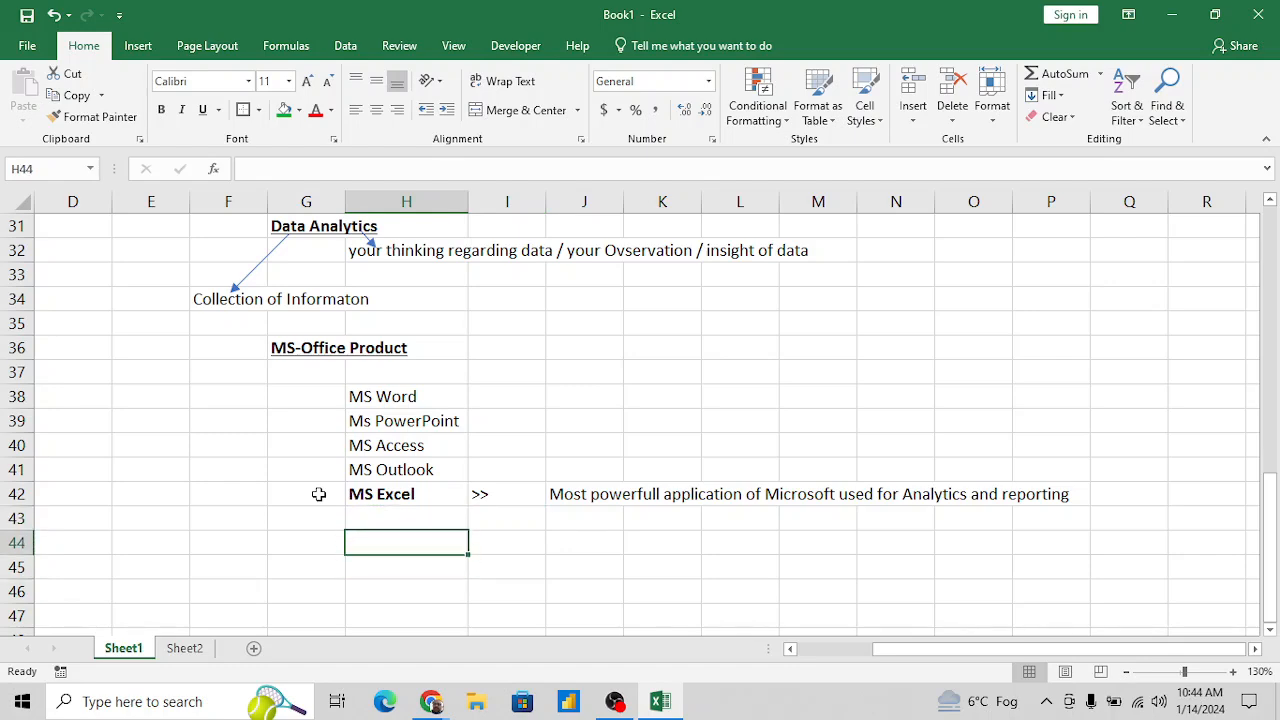
pyautogui.press('Left')
pyautogui.write('type')
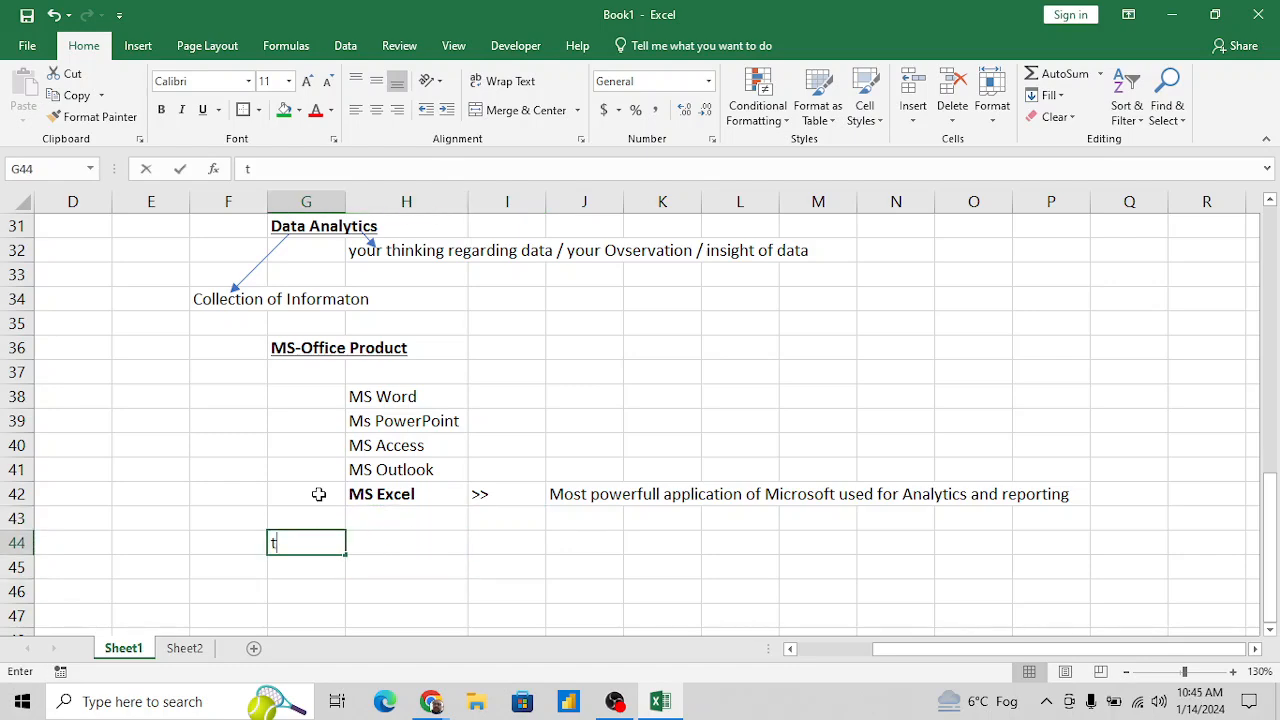
pyautogui.press('BackSpace')
pyautogui.press('BackSpace')
pyautogui.press('BackSpace')
pyautogui.press('BackSpace')
pyautogui.write('T')
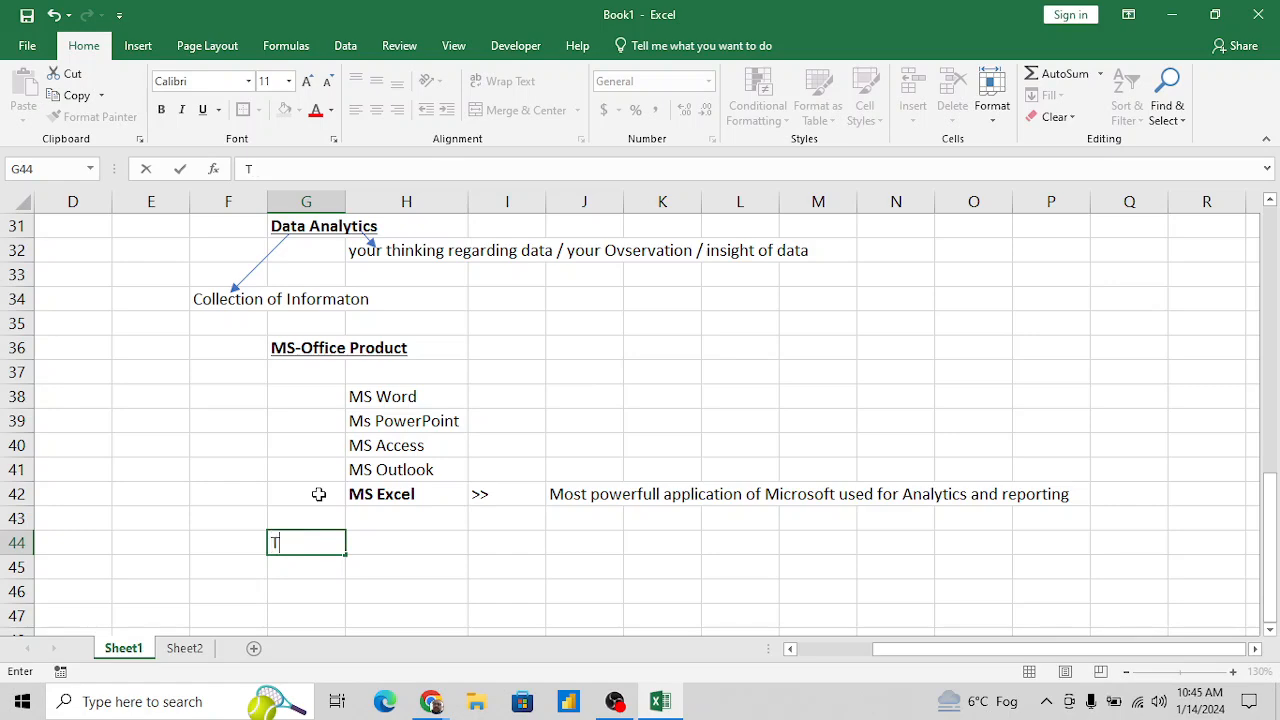
pyautogui.write('ypes of Exc')
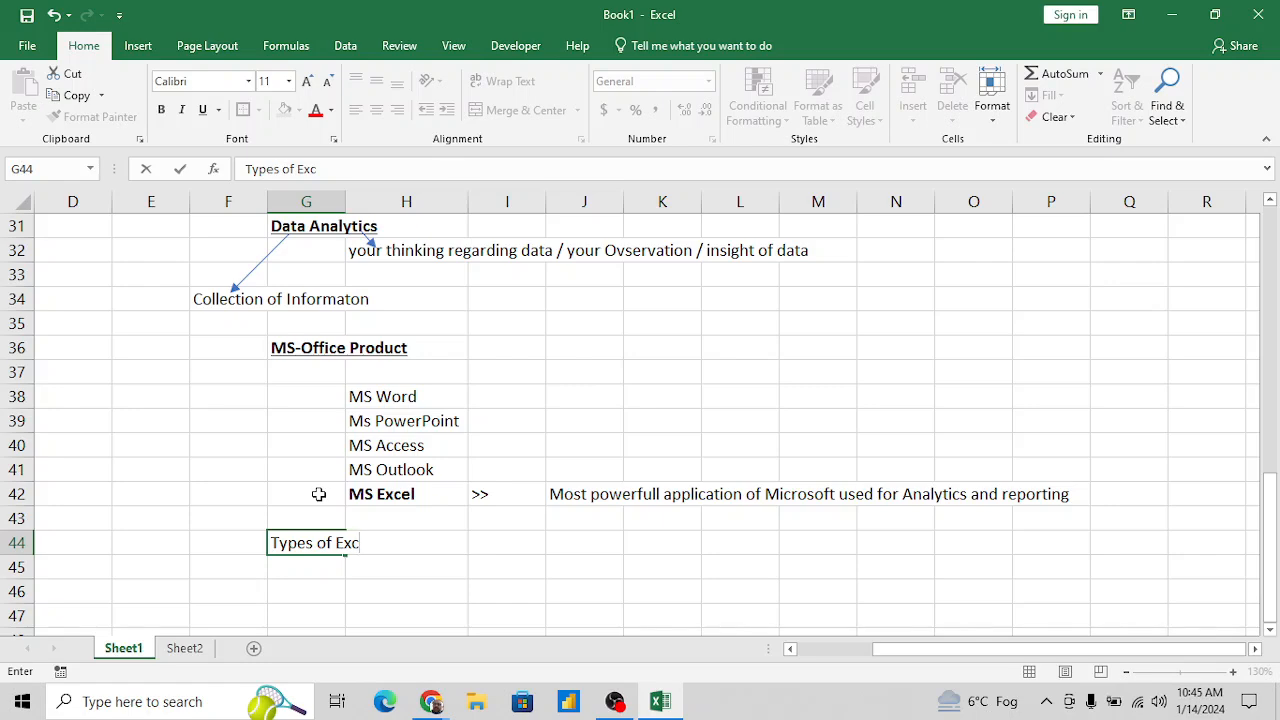
pyautogui.write('el files:-')
pyautogui.press('Return')
# - Make the "Types of Excel files:-" heading in G44 bold and underlined
pyautogui.press('Up')
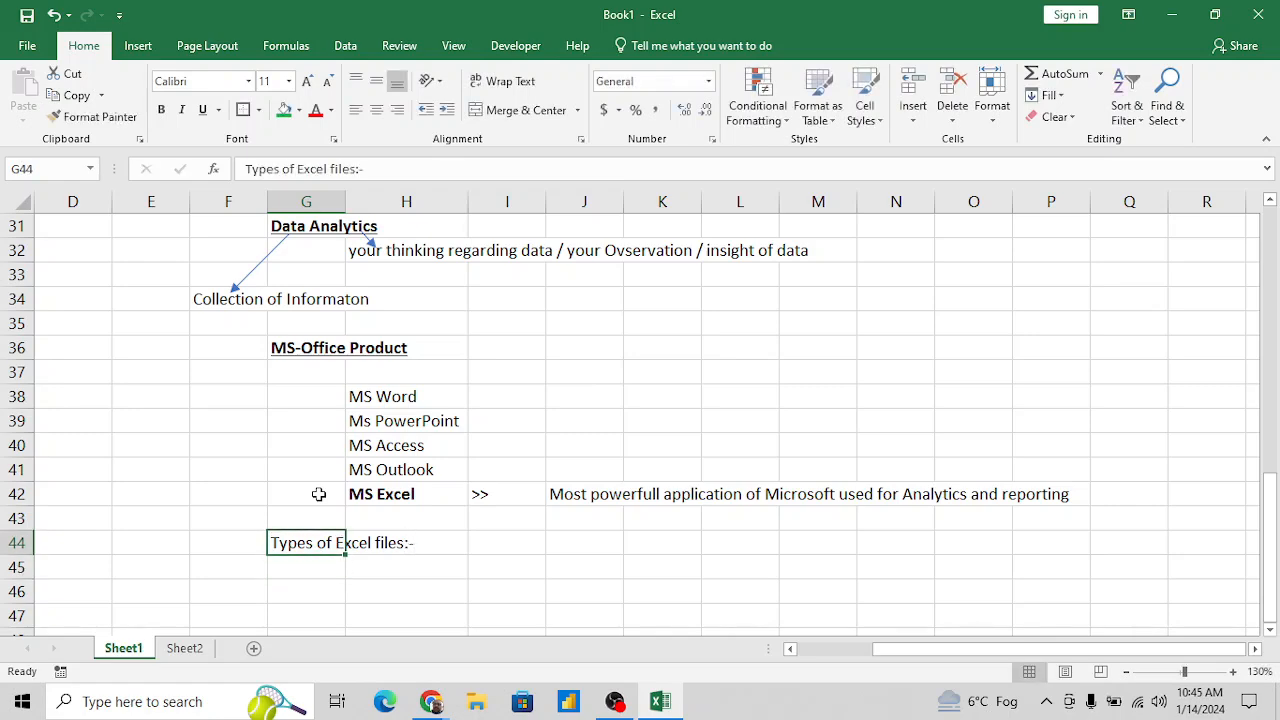
pyautogui.hotkey('ctrl', 'b')
pyautogui.hotkey('ctrl', 'u')
pyautogui.press('Down')
pyautogui.press('Down')
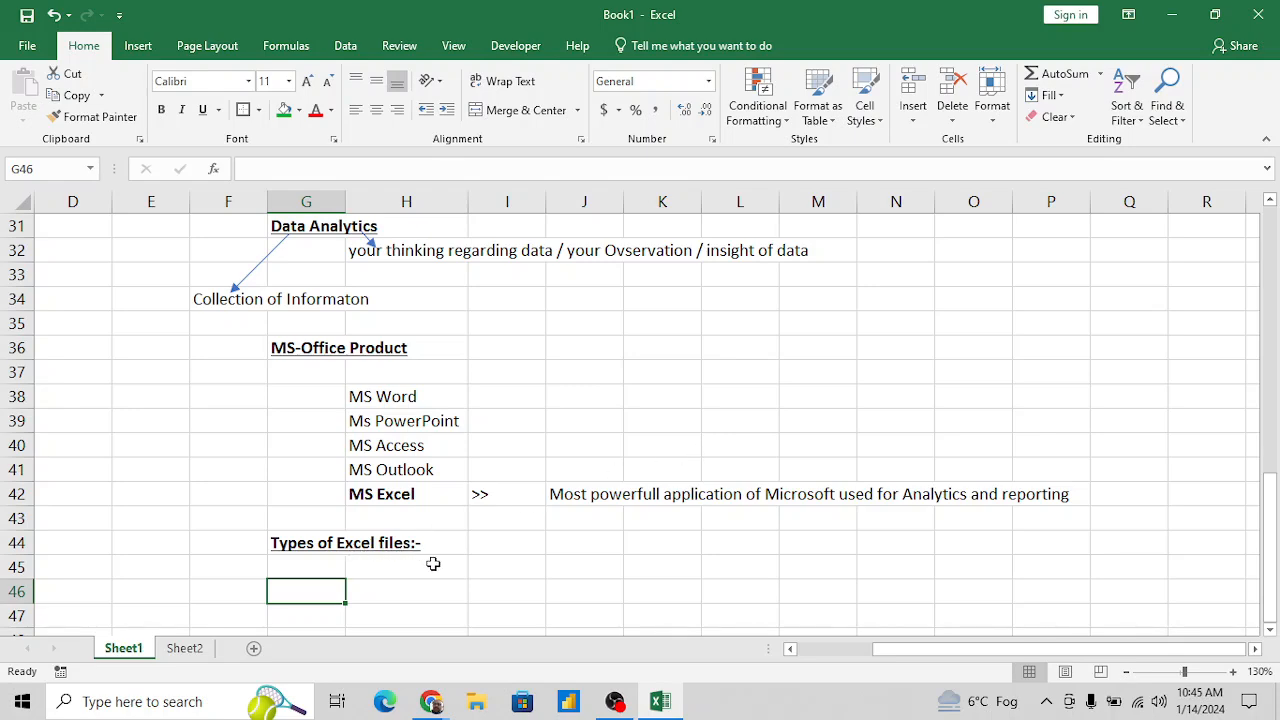
pyautogui.click(386, 589)
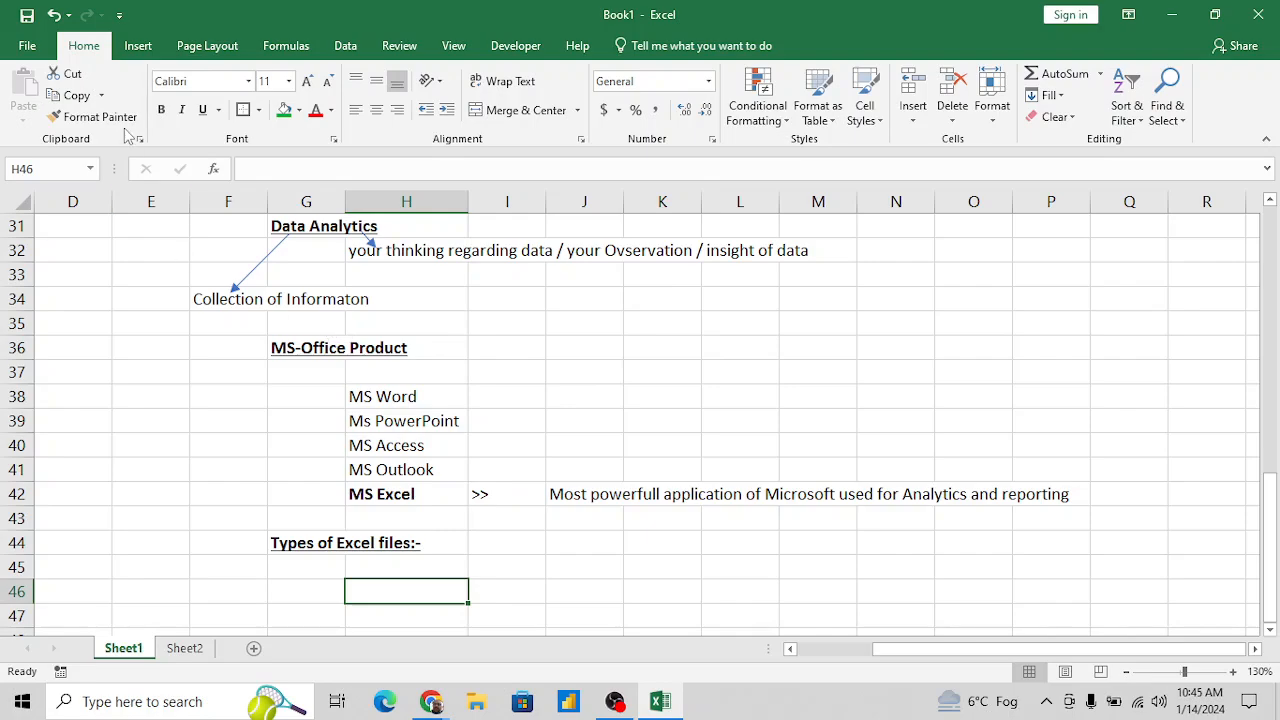
pyautogui.click(27, 47)
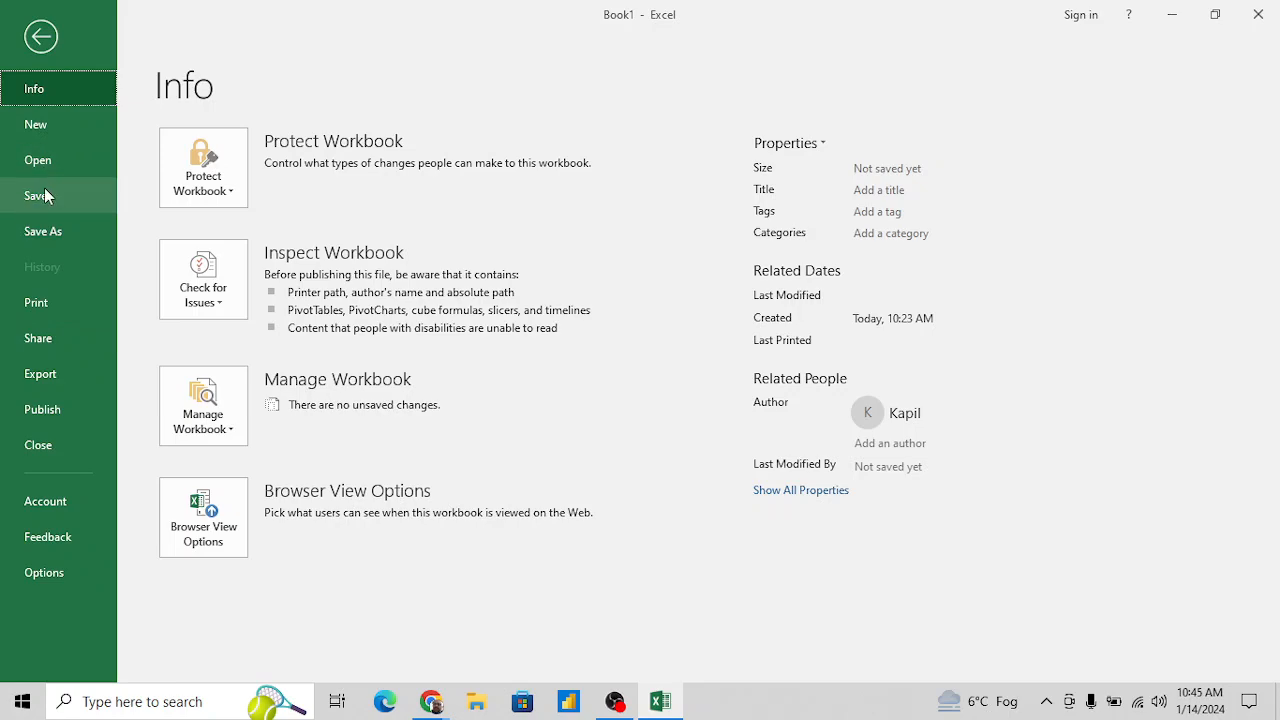
pyautogui.press('Escape')
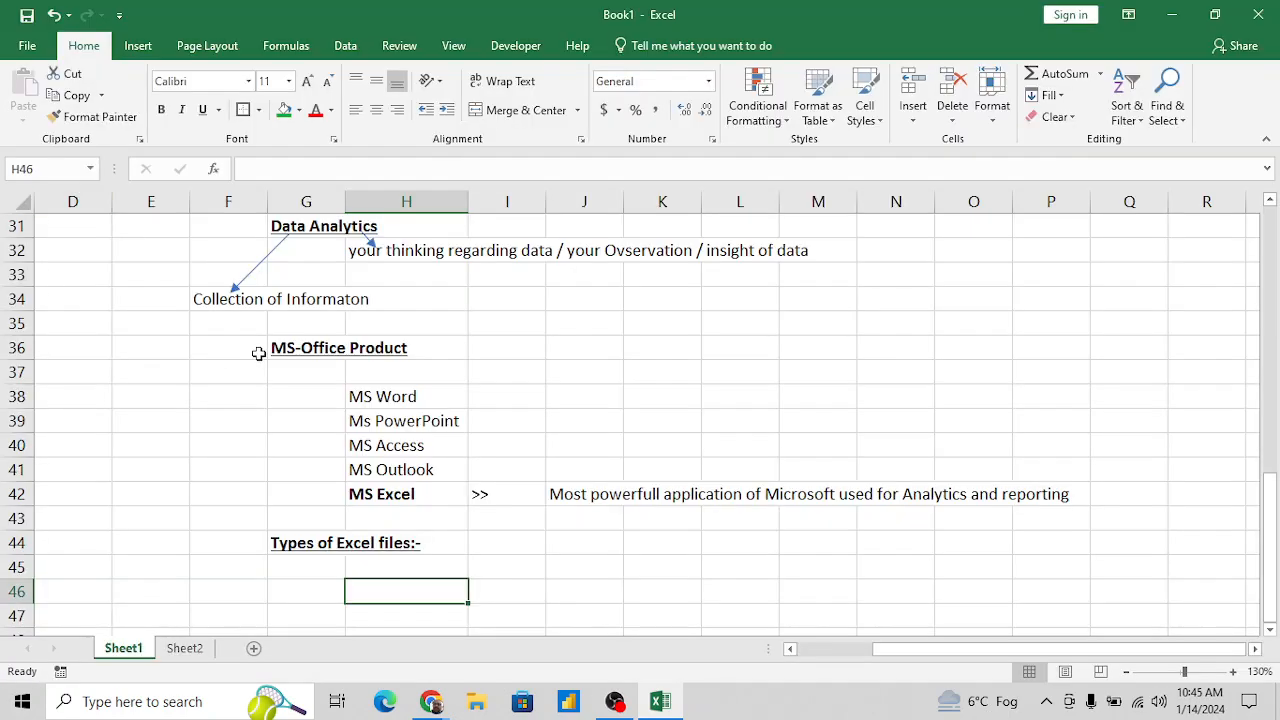
pyautogui.click(452, 541)
pyautogui.click(518, 541)
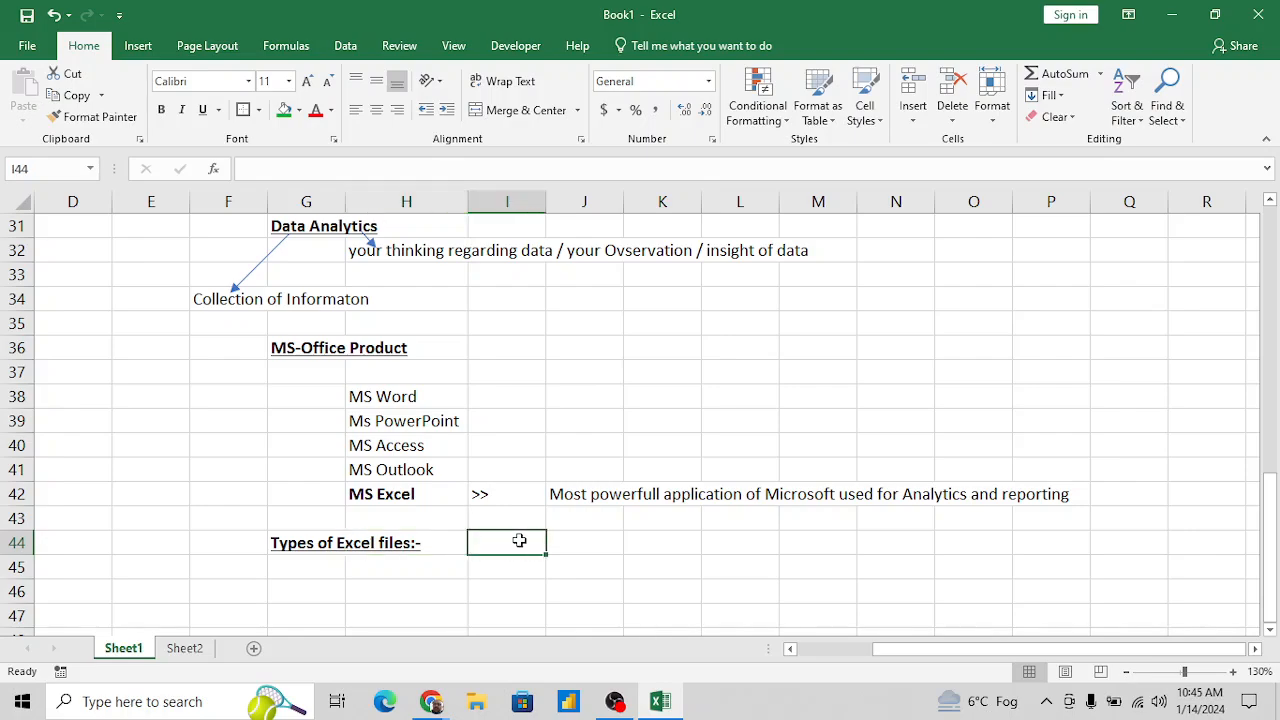
# - Save the workbook to the Desktop as "Adv. Excel - MIS Reporting" in the Excel Workbook format
pyautogui.hotkey('ctrl', 's')
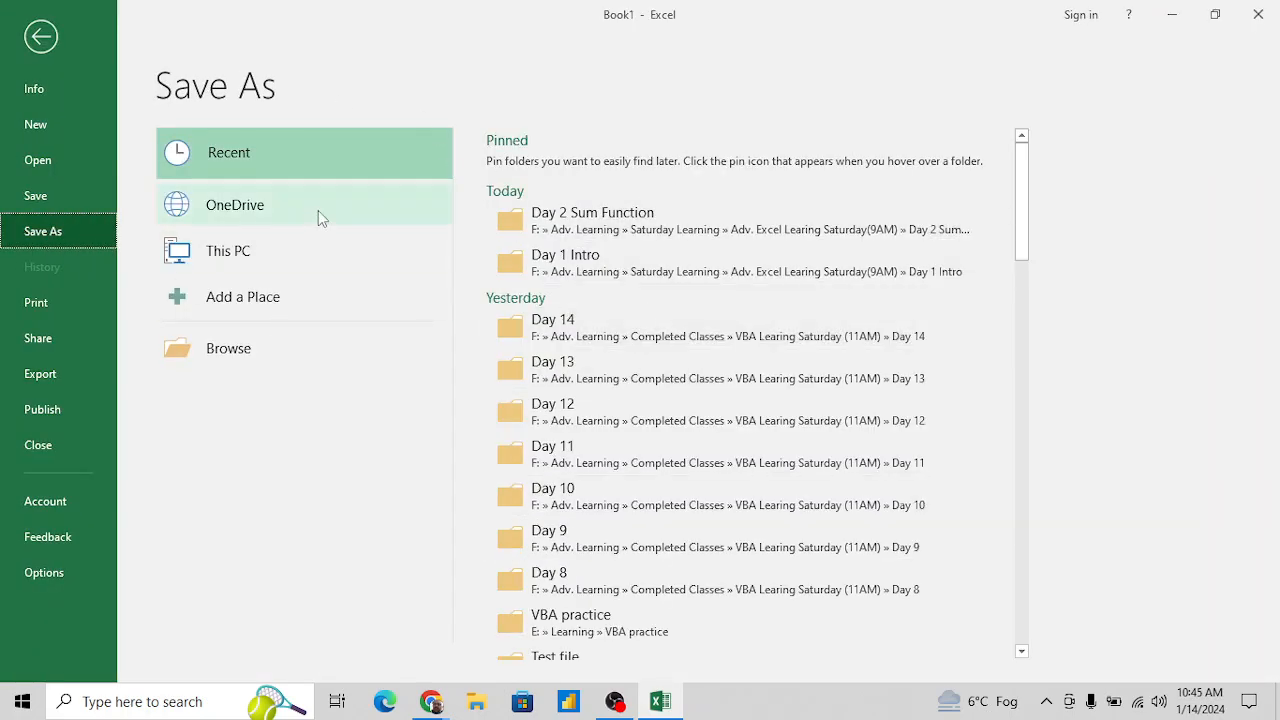
pyautogui.click(218, 352)
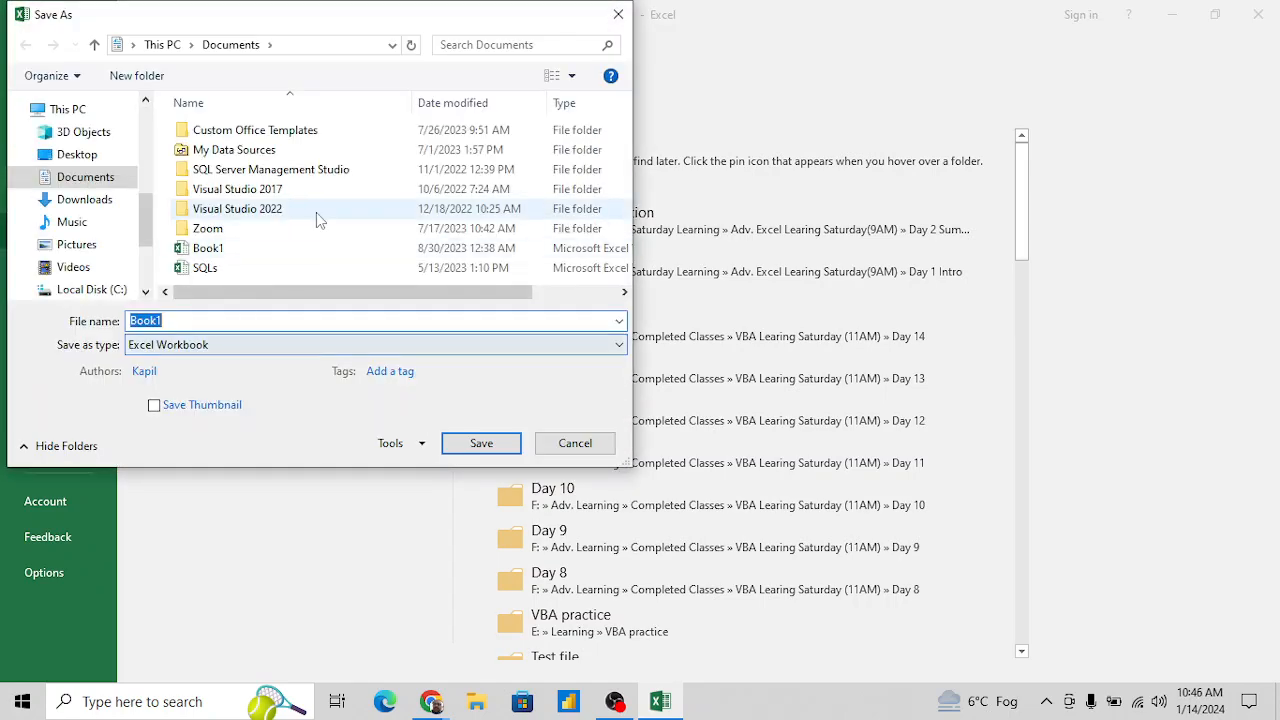
pyautogui.click(71, 160)
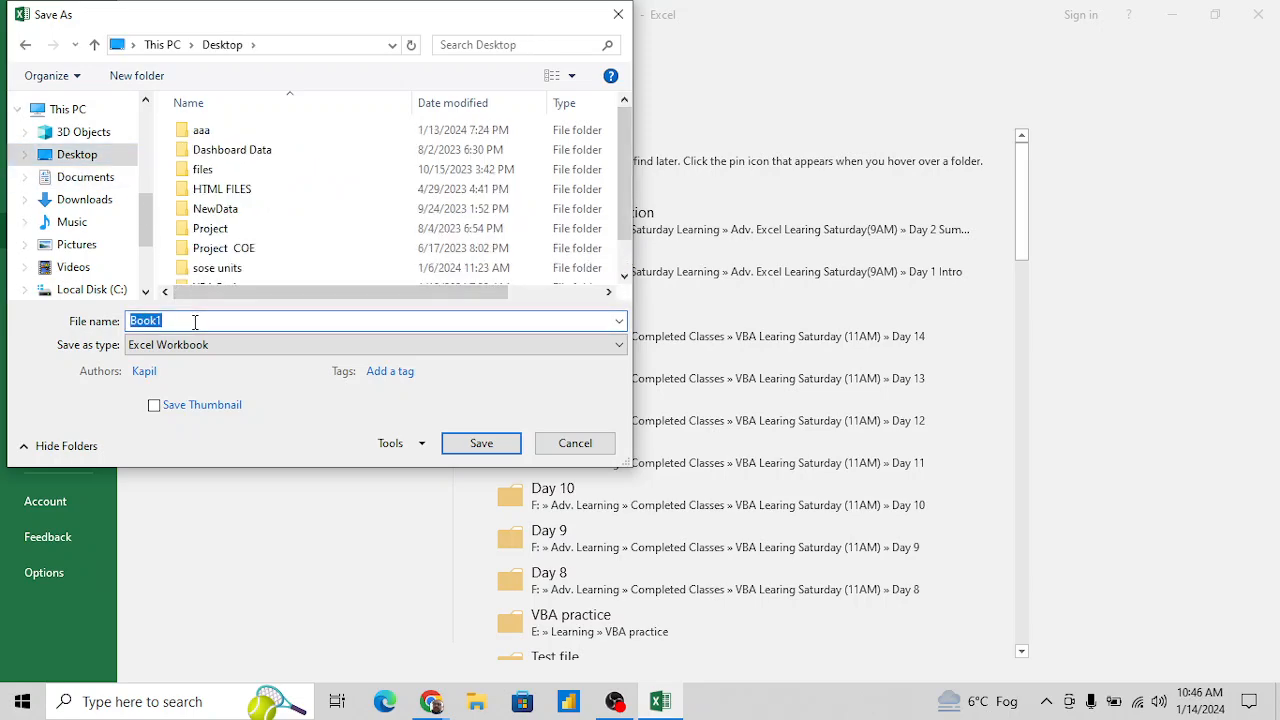
pyautogui.write('Adv. Excel - M')
pyautogui.write('IS Reporting')
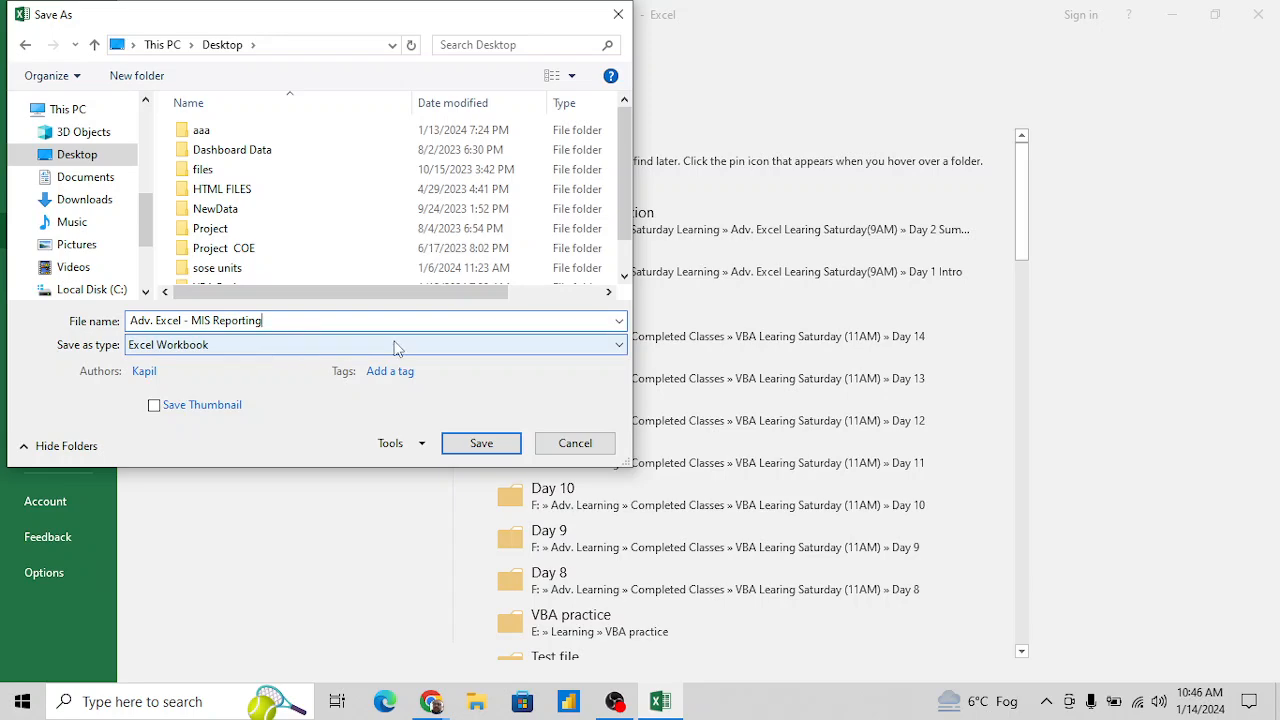
pyautogui.click(618, 347)
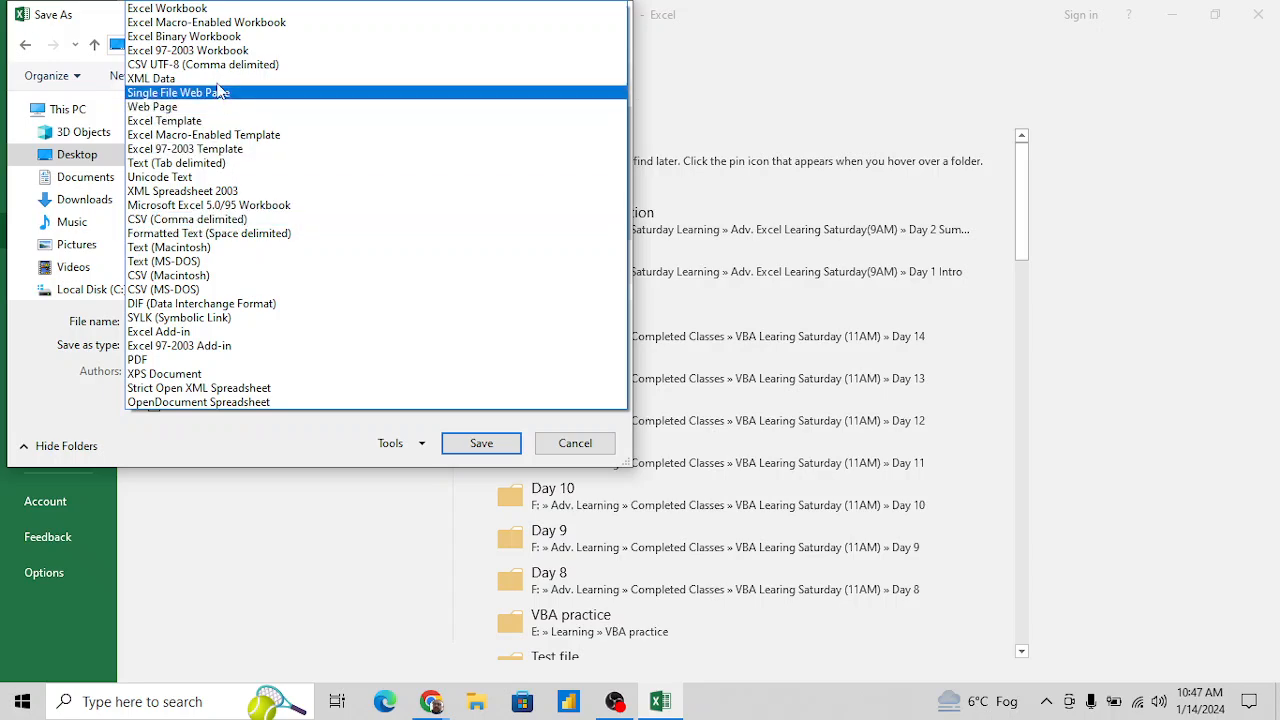
pyautogui.click(200, 13)
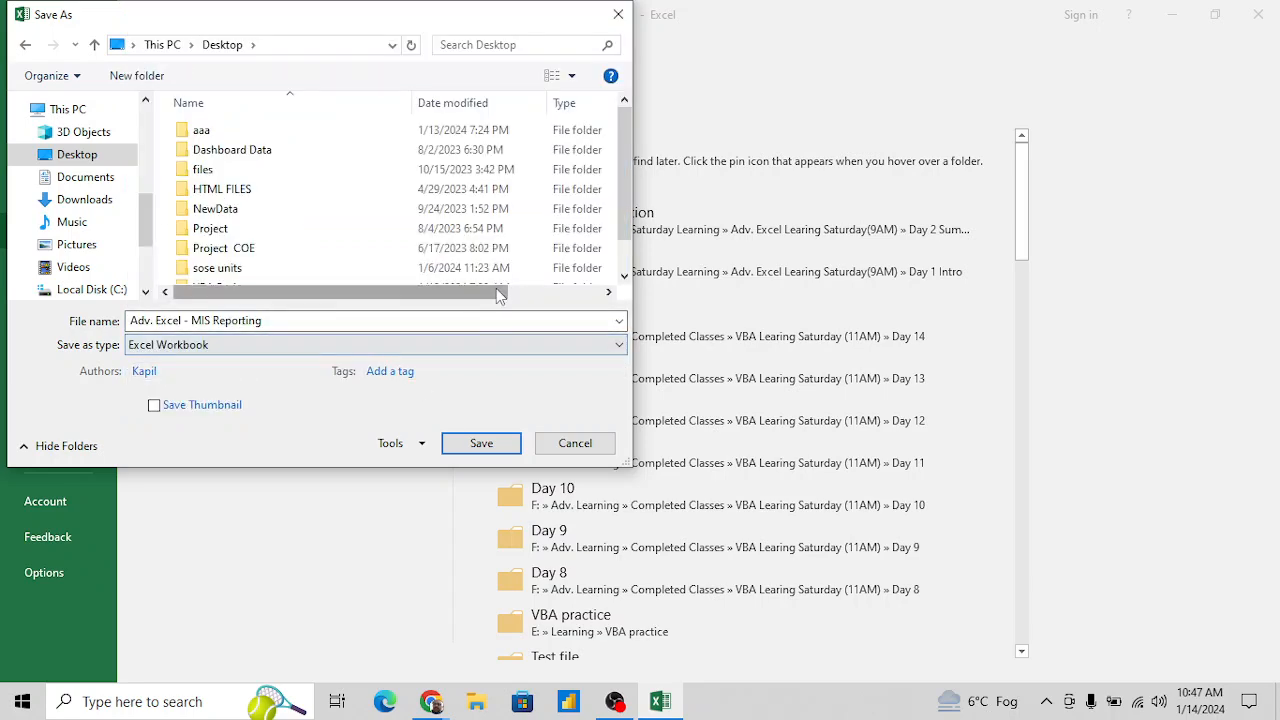
pyautogui.click(482, 446)
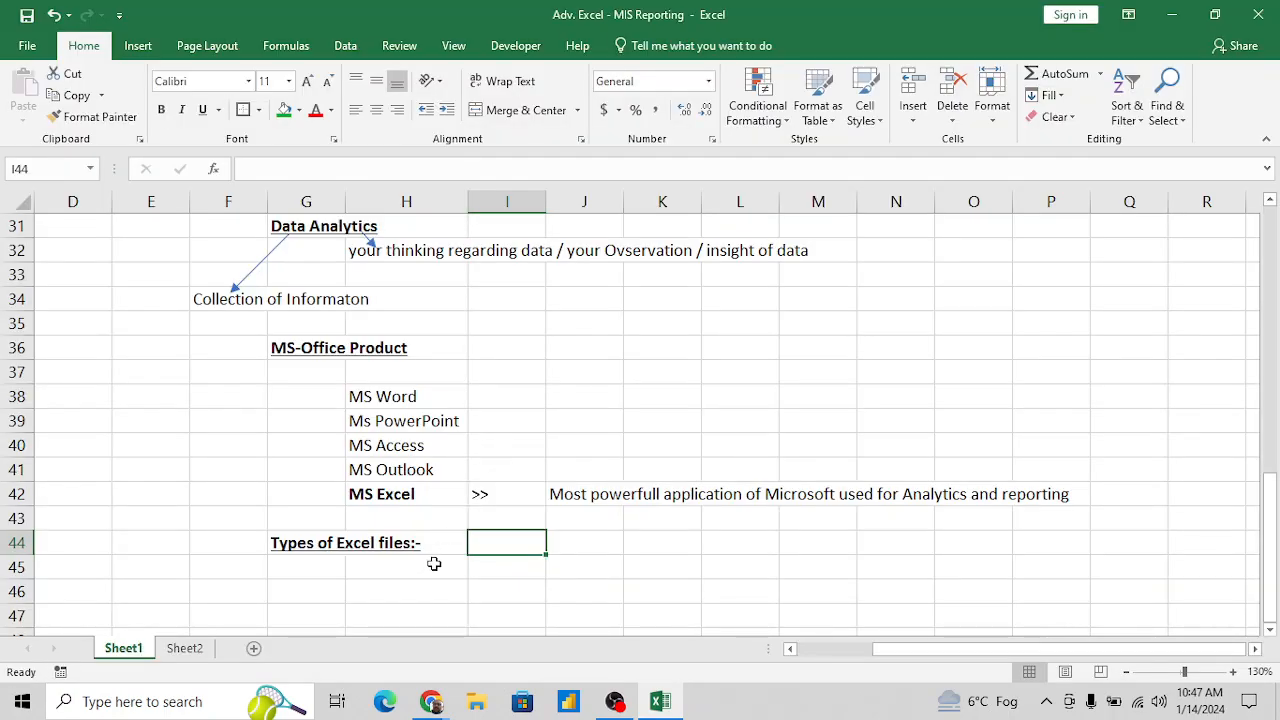
# - List the first Excel file type by entering 1 in G46 and "Normal File" in H46
pyautogui.click(386, 583)
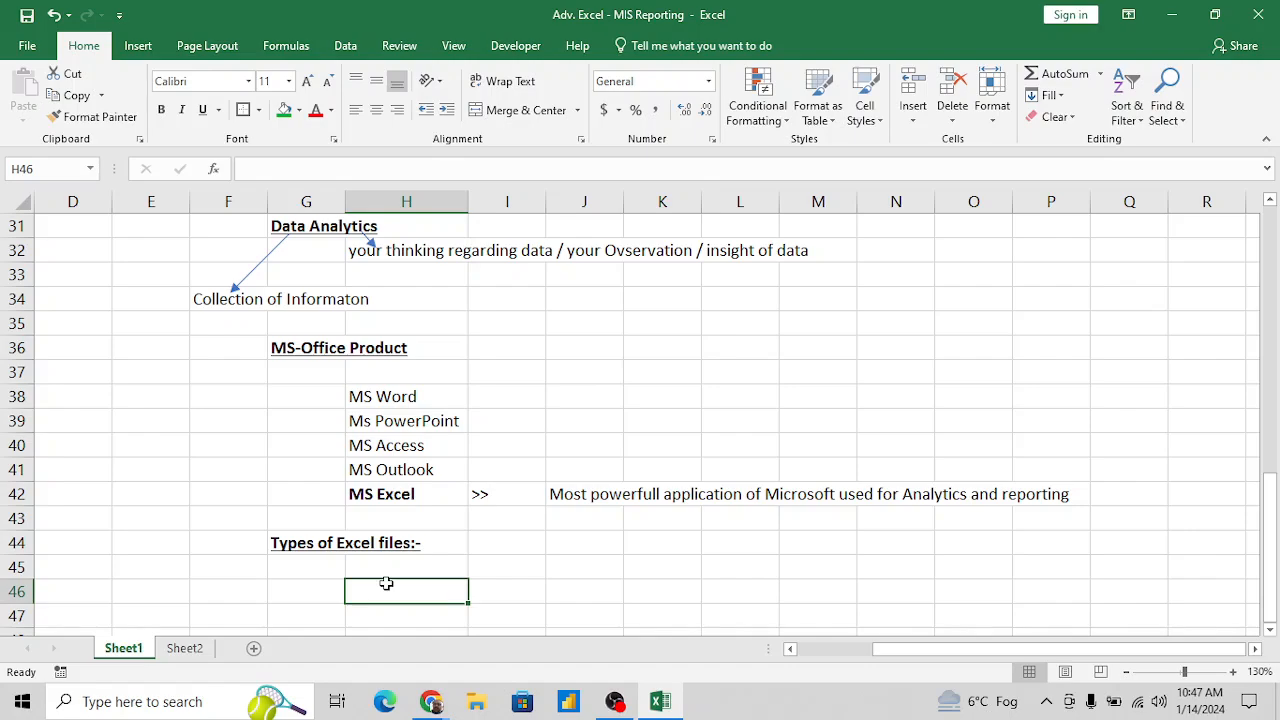
pyautogui.press('Down')
pyautogui.press('Down')
pyautogui.press('Up')
pyautogui.press('Up')
pyautogui.press('Left')
pyautogui.write('1')
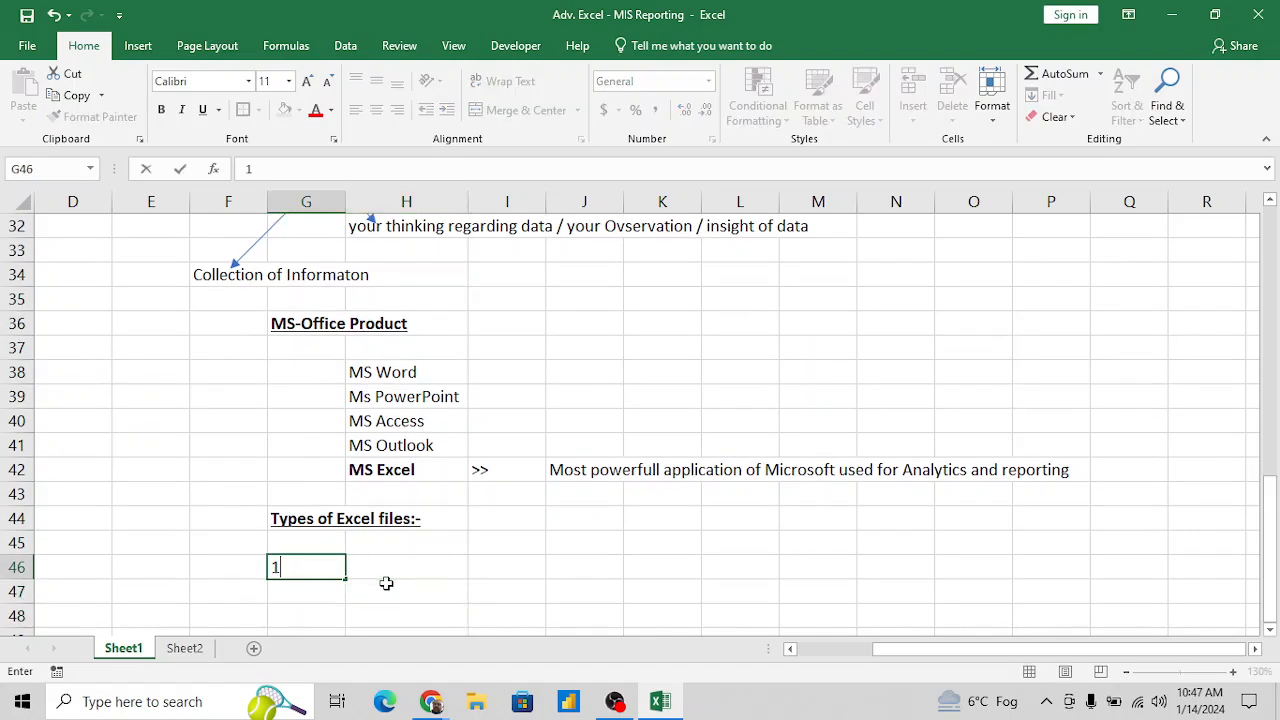
pyautogui.press('Right')
pyautogui.write('n')
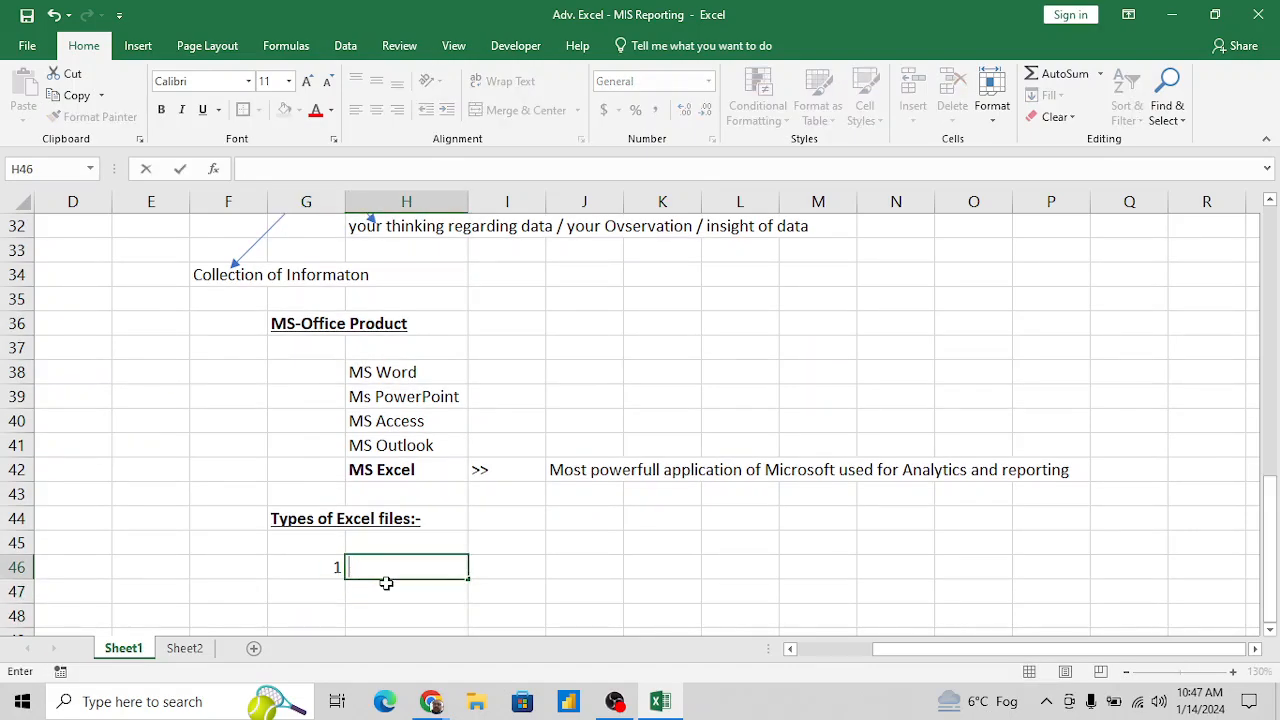
pyautogui.write('Normal File')
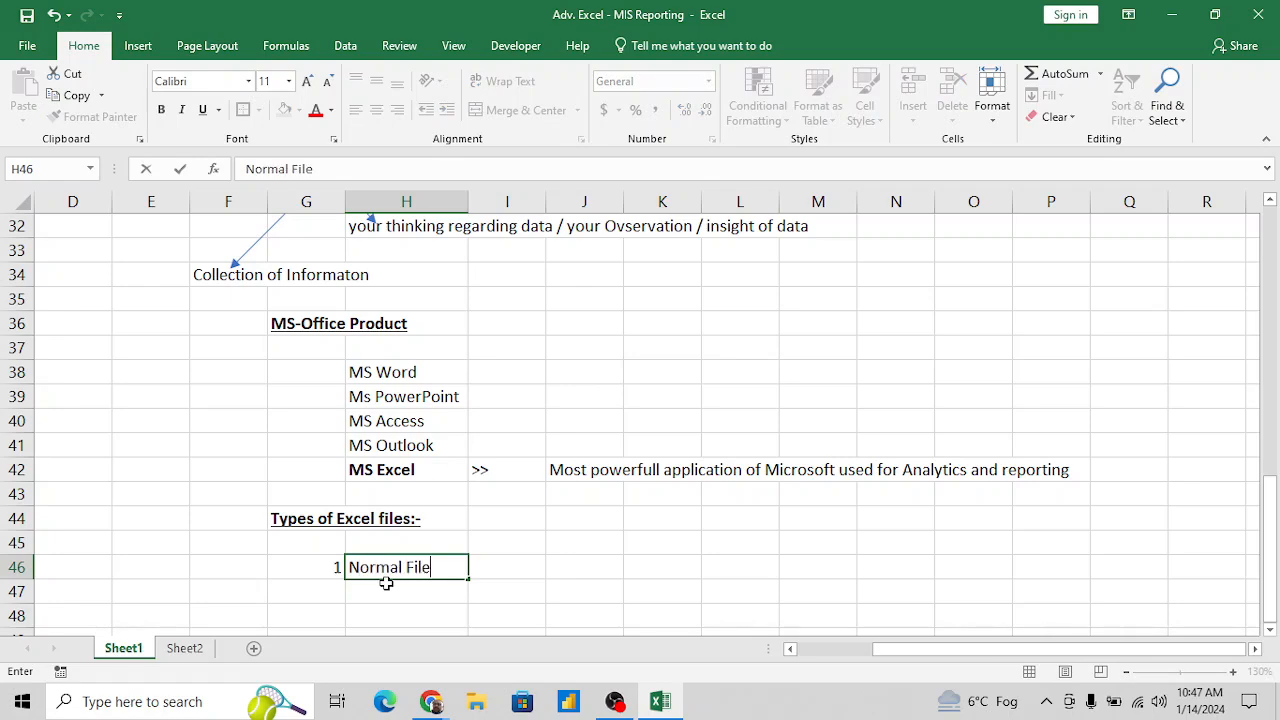
pyautogui.press('Tab')
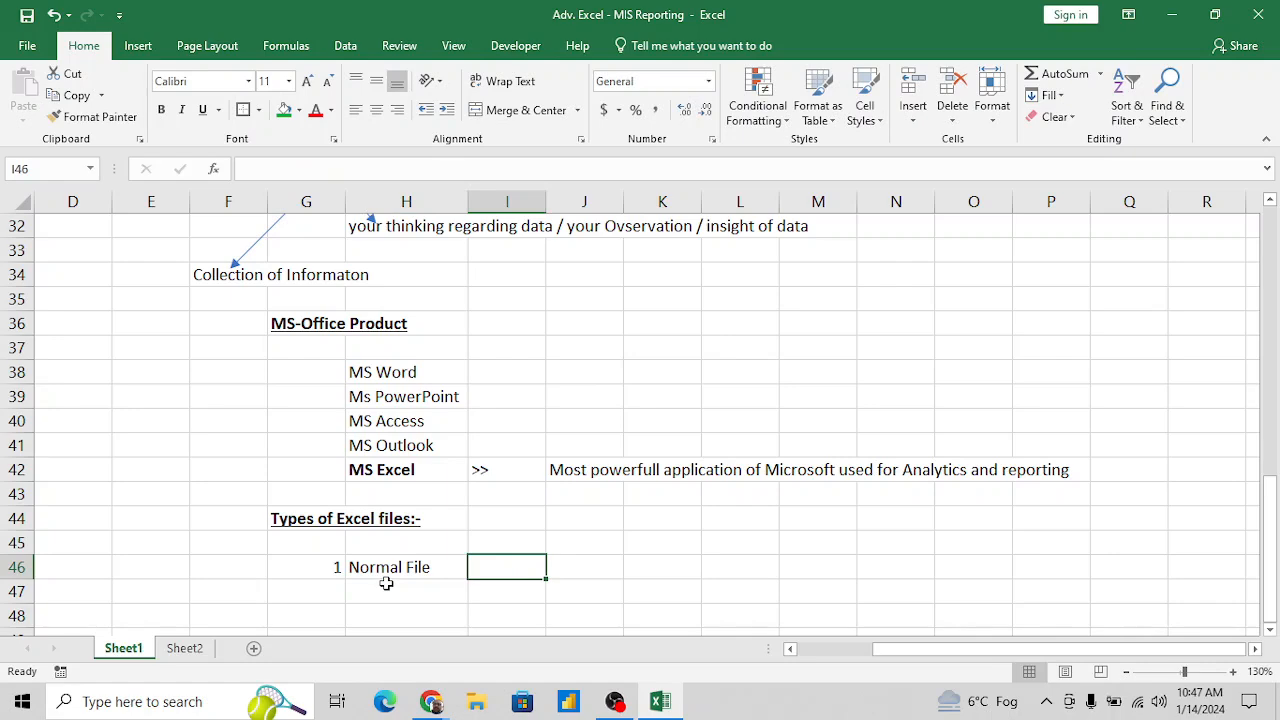
# - Enter the column heading "Extention" in I45, above the Normal File row
pyautogui.press('Up')
pyautogui.write('E')
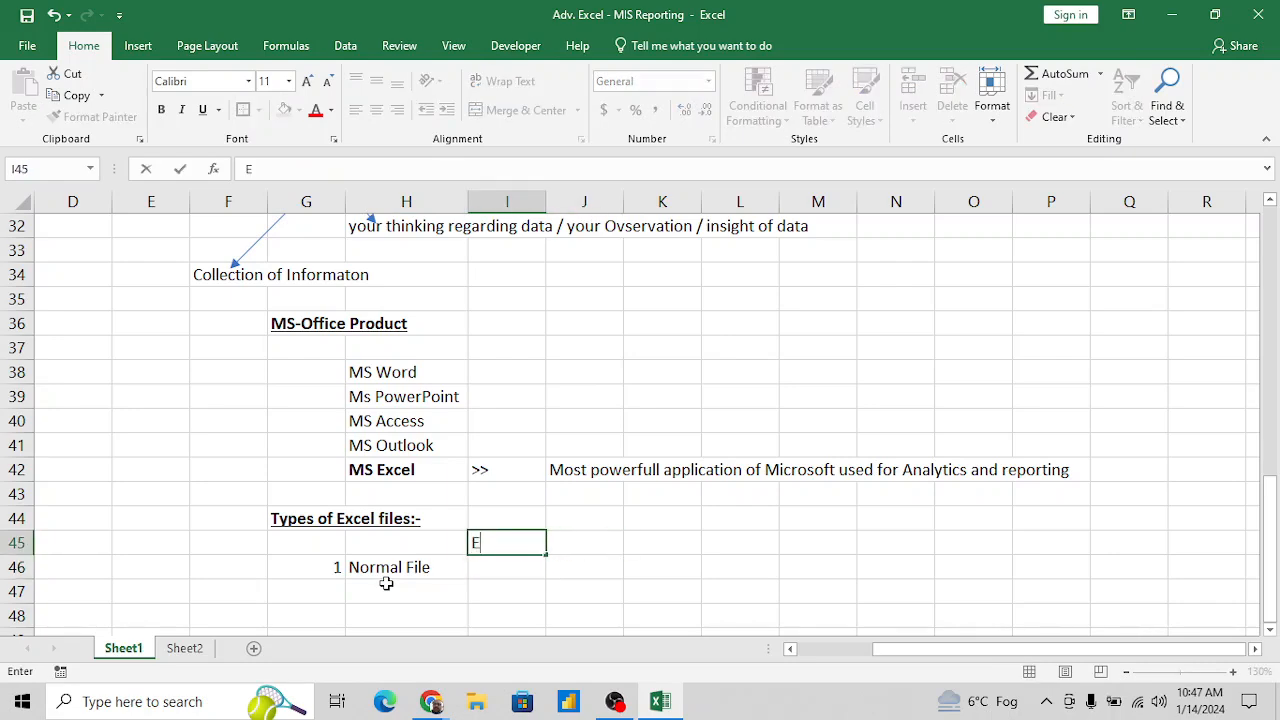
pyautogui.write('xtention')
pyautogui.press('Return')
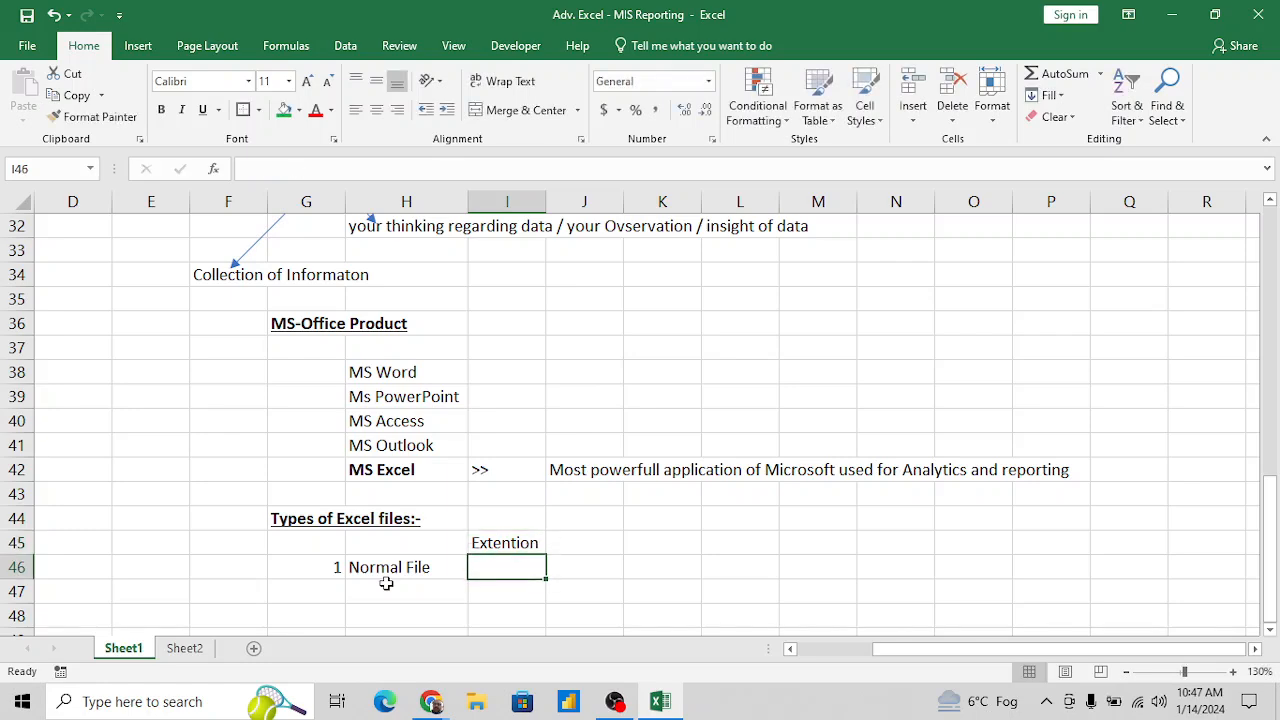
# - Enter the extension ".xls" in I46 and its version range "97-2003" in J46 for the Normal File
pyautogui.write('.xls')
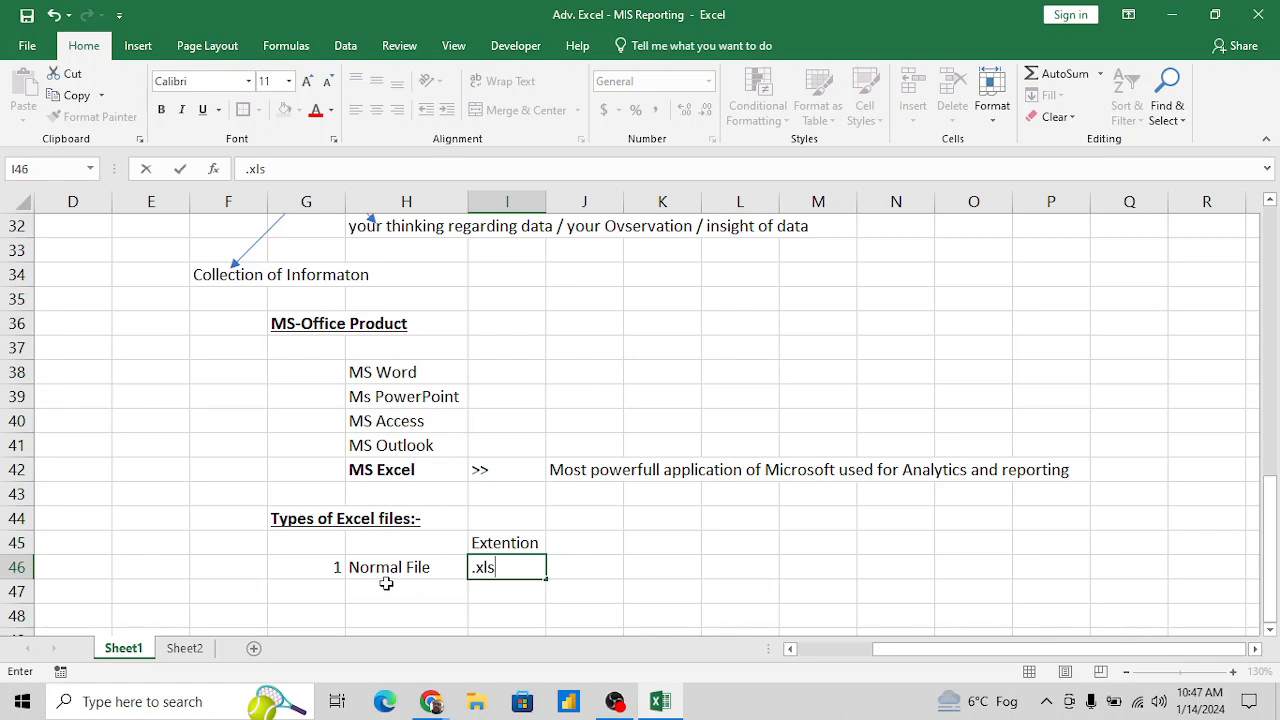
pyautogui.press('Return')
pyautogui.press('Up')
pyautogui.press('Right')
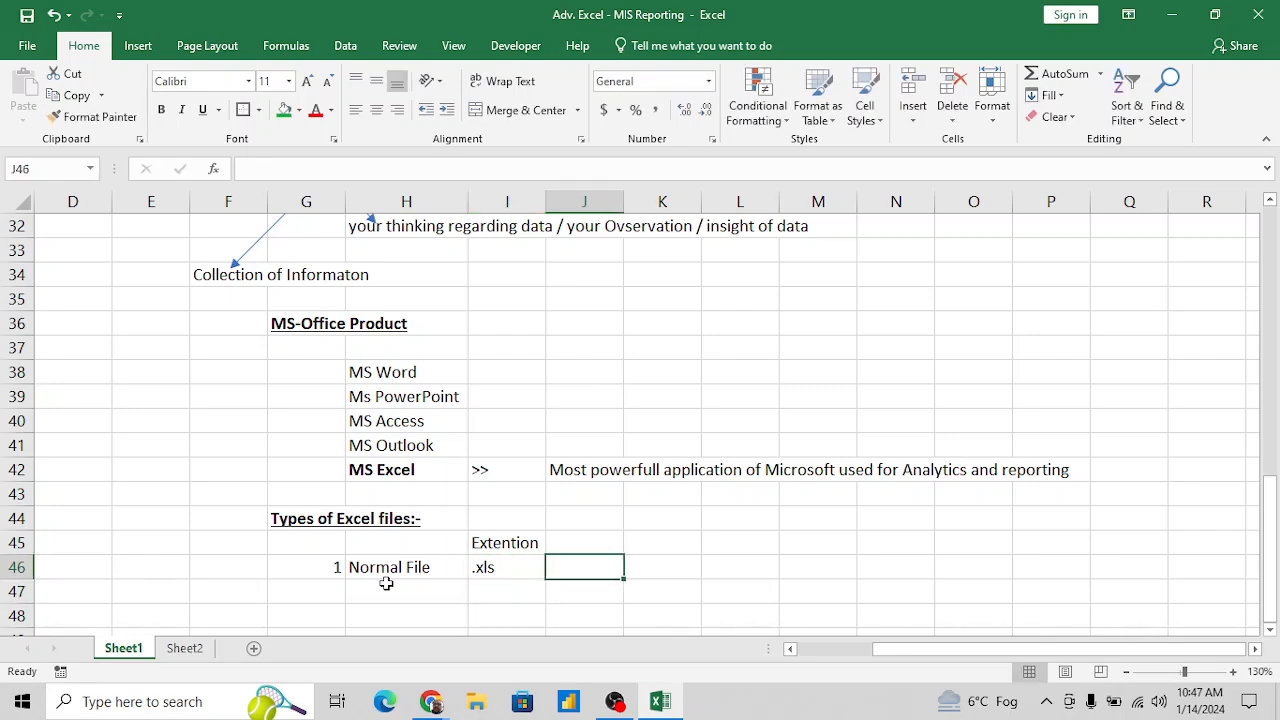
pyautogui.write('97-')
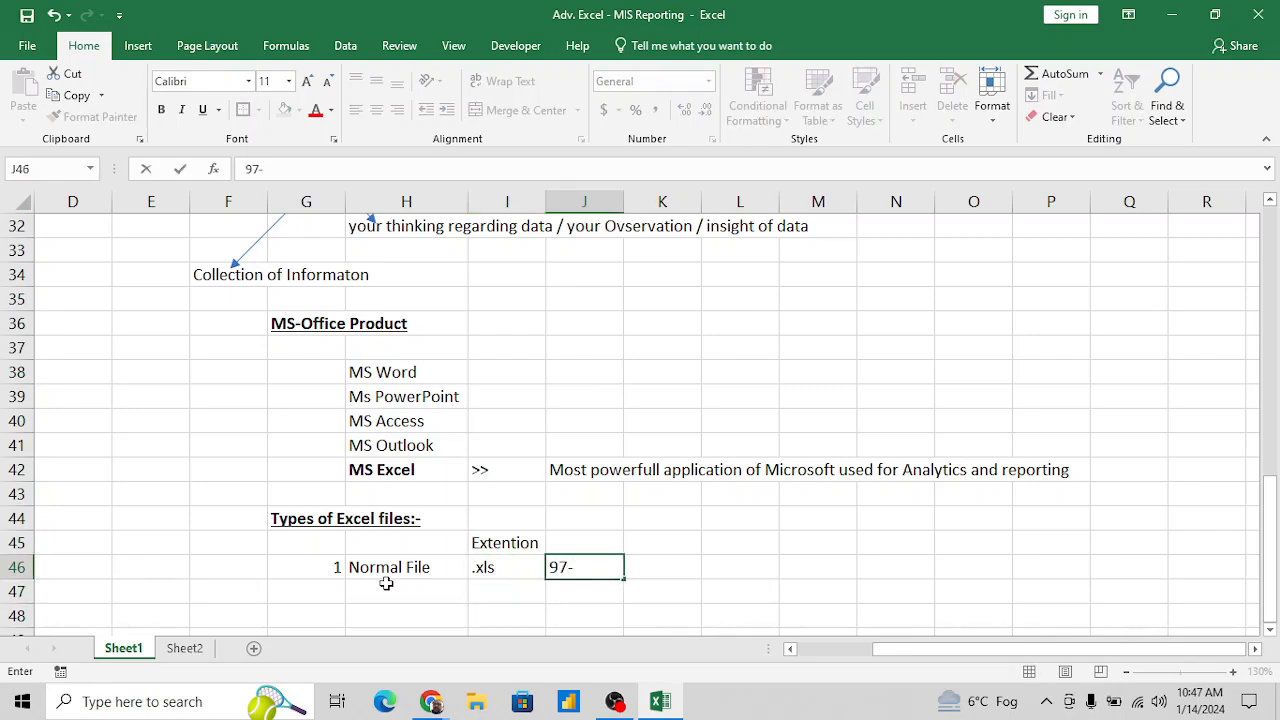
pyautogui.write('2003')
pyautogui.press('Return')
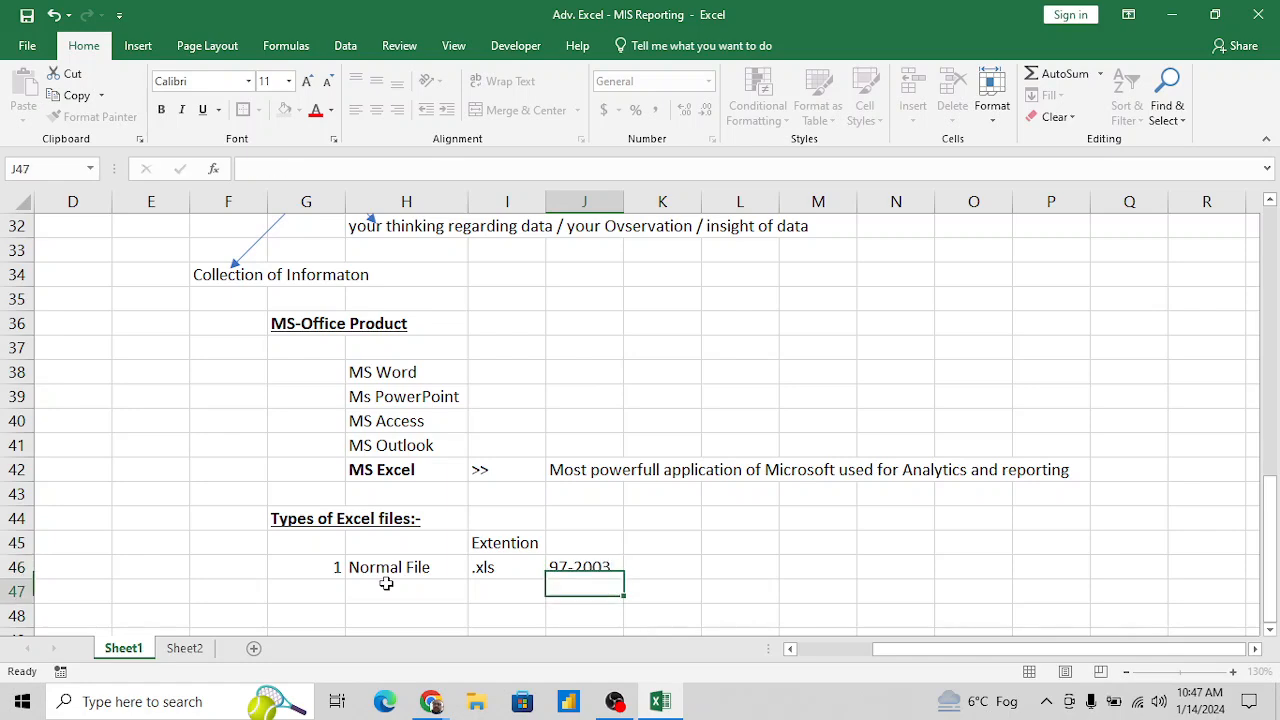
# - Enter the second Normal File extension, ".xlsx", in I47
pyautogui.press('Up')
pyautogui.press('Left')
pyautogui.press('Down')
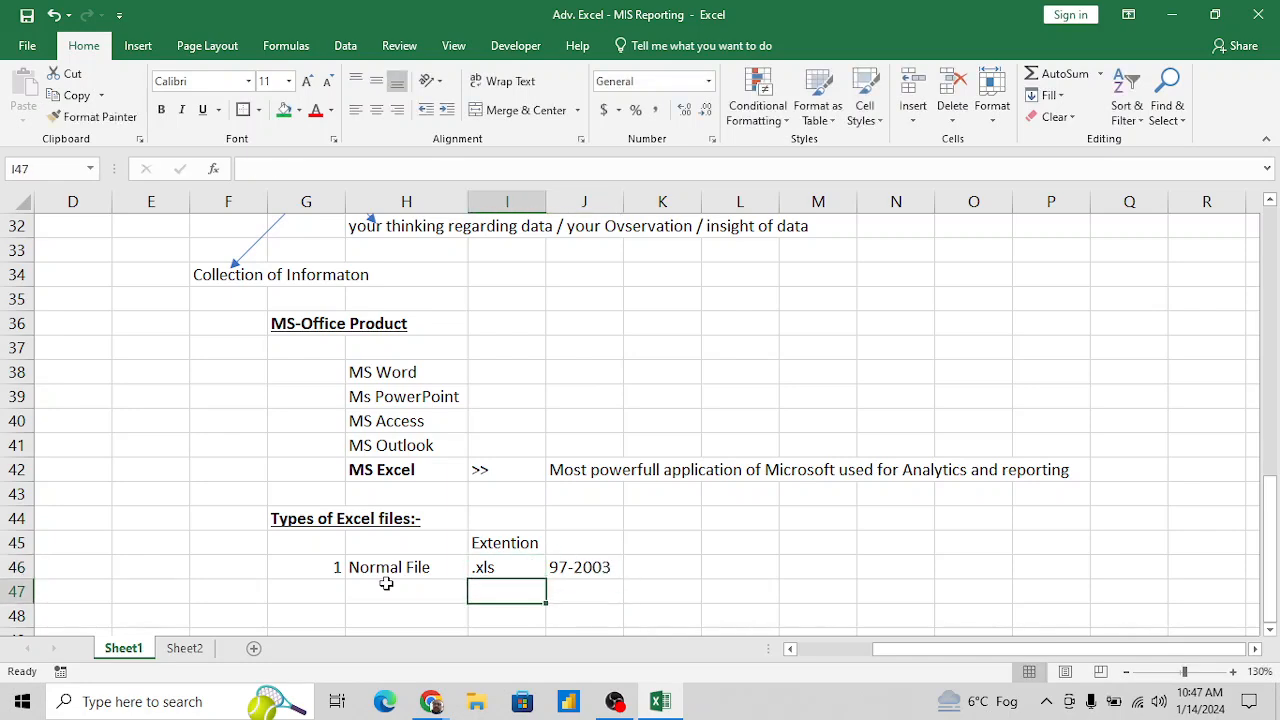
pyautogui.press('Left')
pyautogui.press('Right')
pyautogui.write('.xlsx')
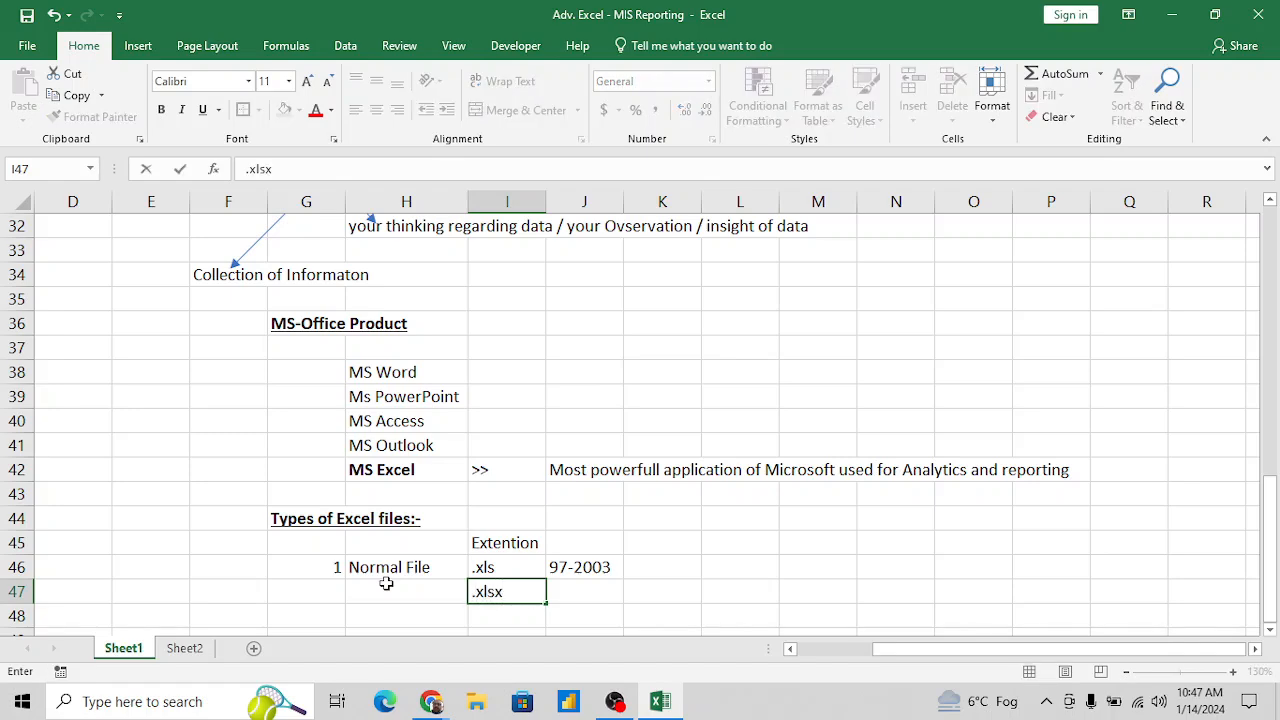
pyautogui.press('Return')
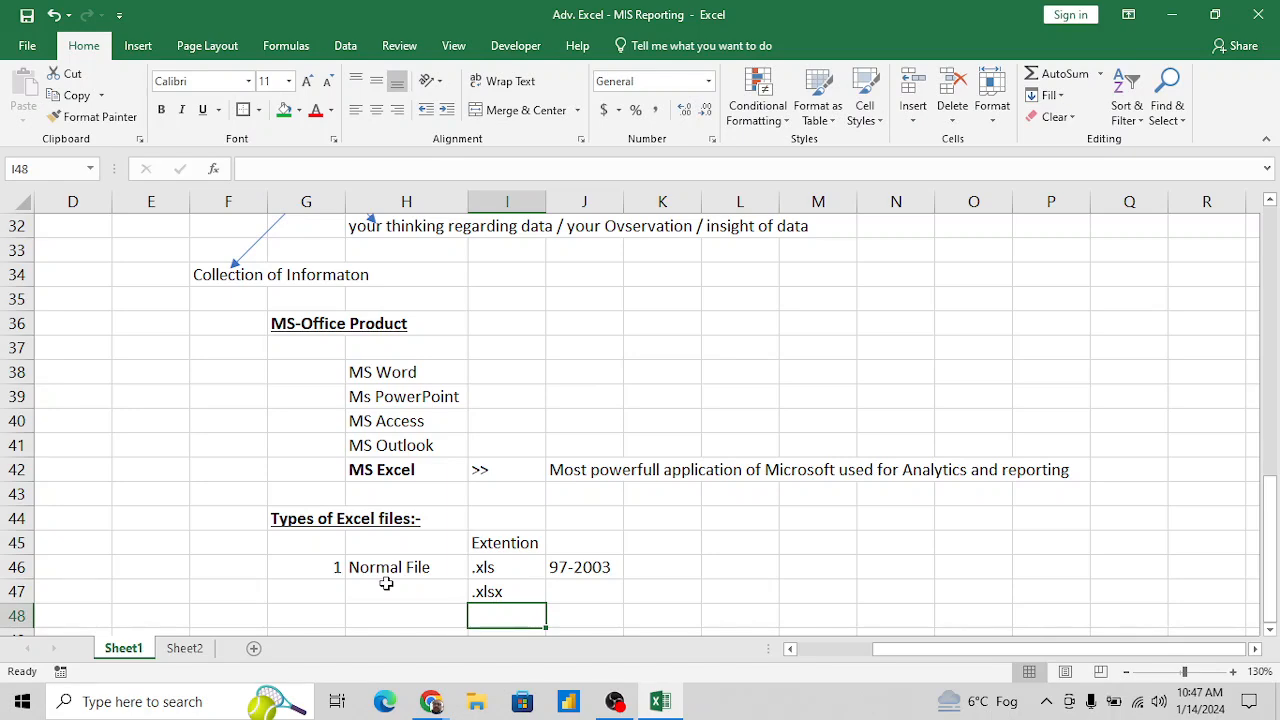
# - Enter "now" in J47 as the version note beside the .xlsx extension
pyautogui.press('Down')
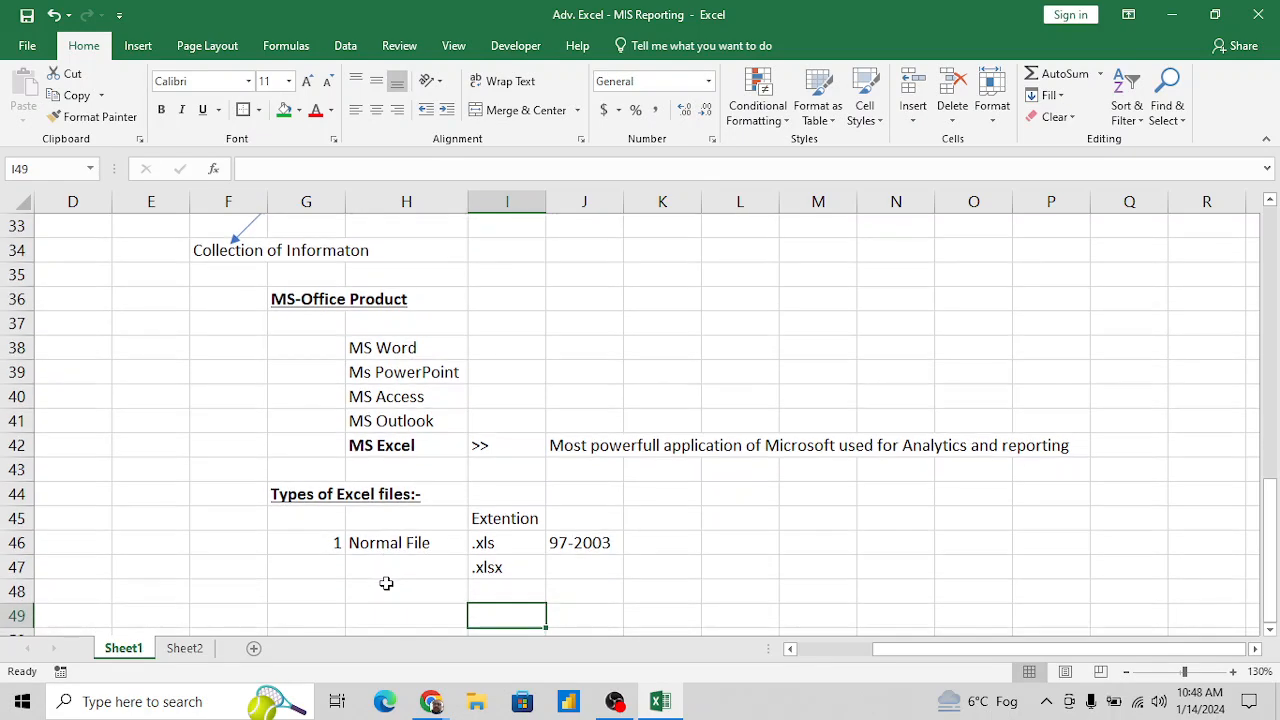
pyautogui.press('Up')
pyautogui.press('Up')
pyautogui.press('Right')
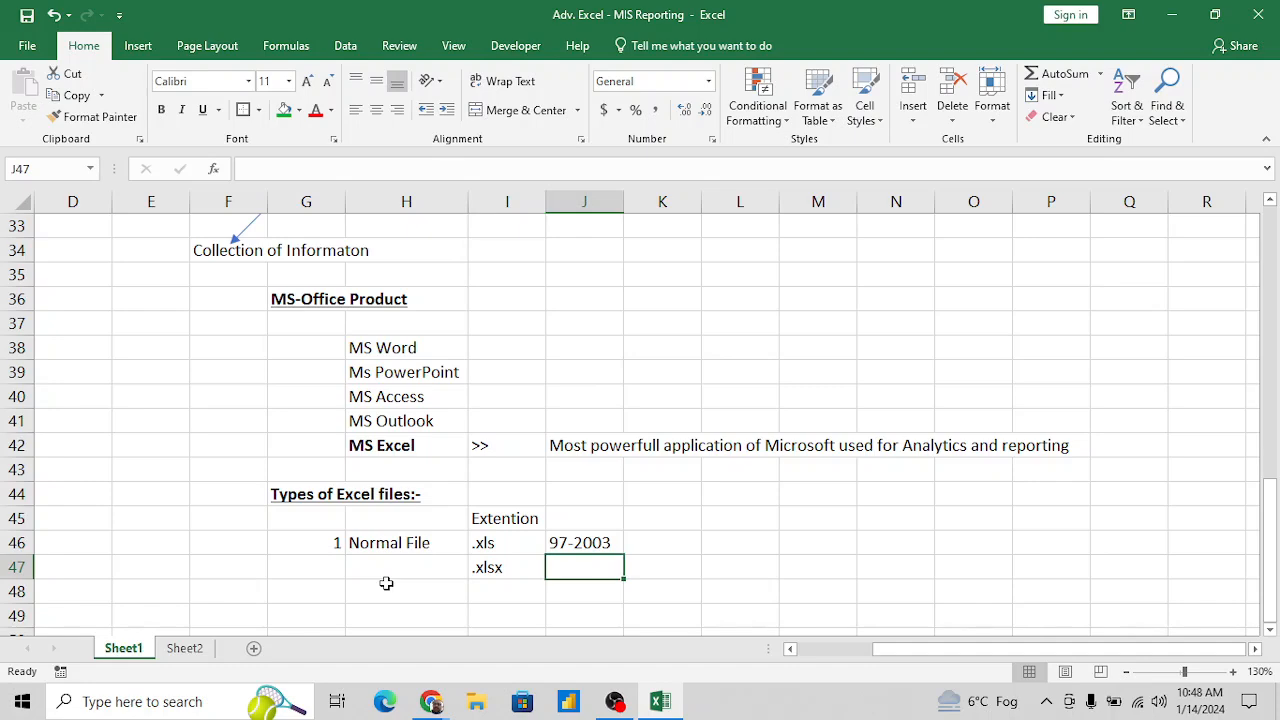
pyautogui.write('now')
pyautogui.press('Return')
# - List the second file type in row 48: 2 in G48, "Binary File" in H48 and ".xlsb" in I48
pyautogui.click(386, 583)
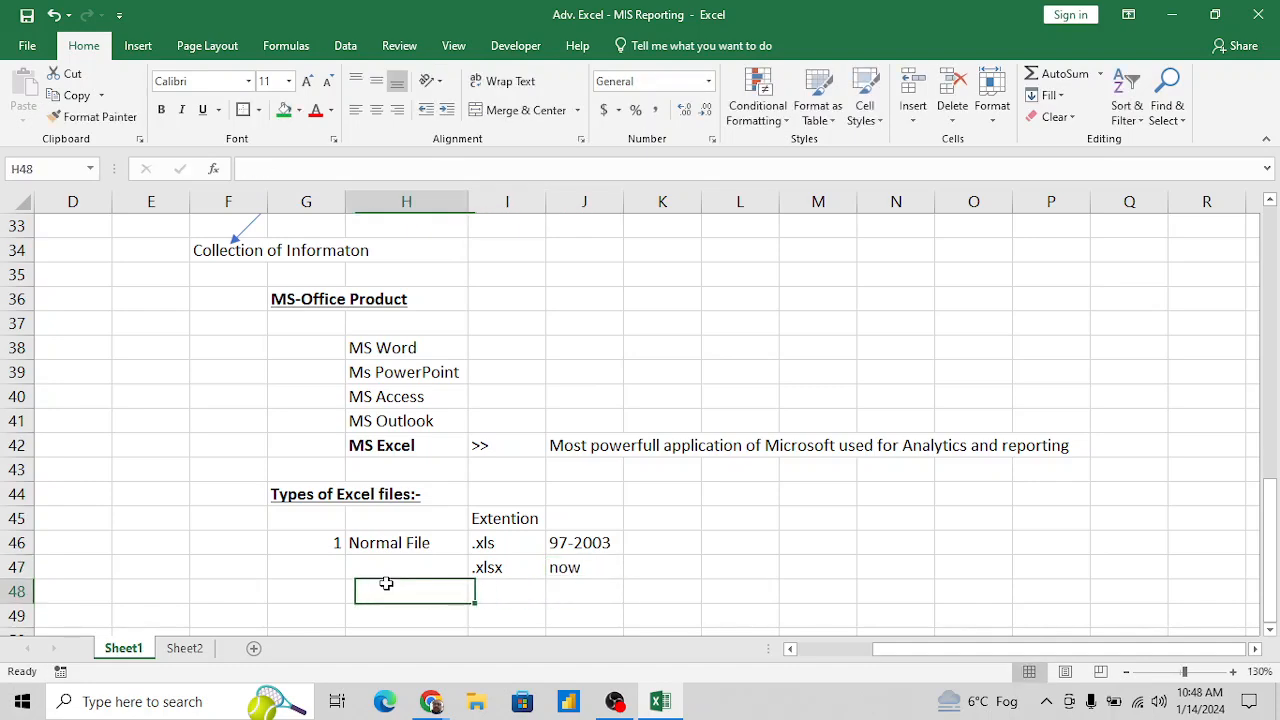
pyautogui.press('Left')
pyautogui.write('2')
pyautogui.press('Right')
pyautogui.write('Binary')
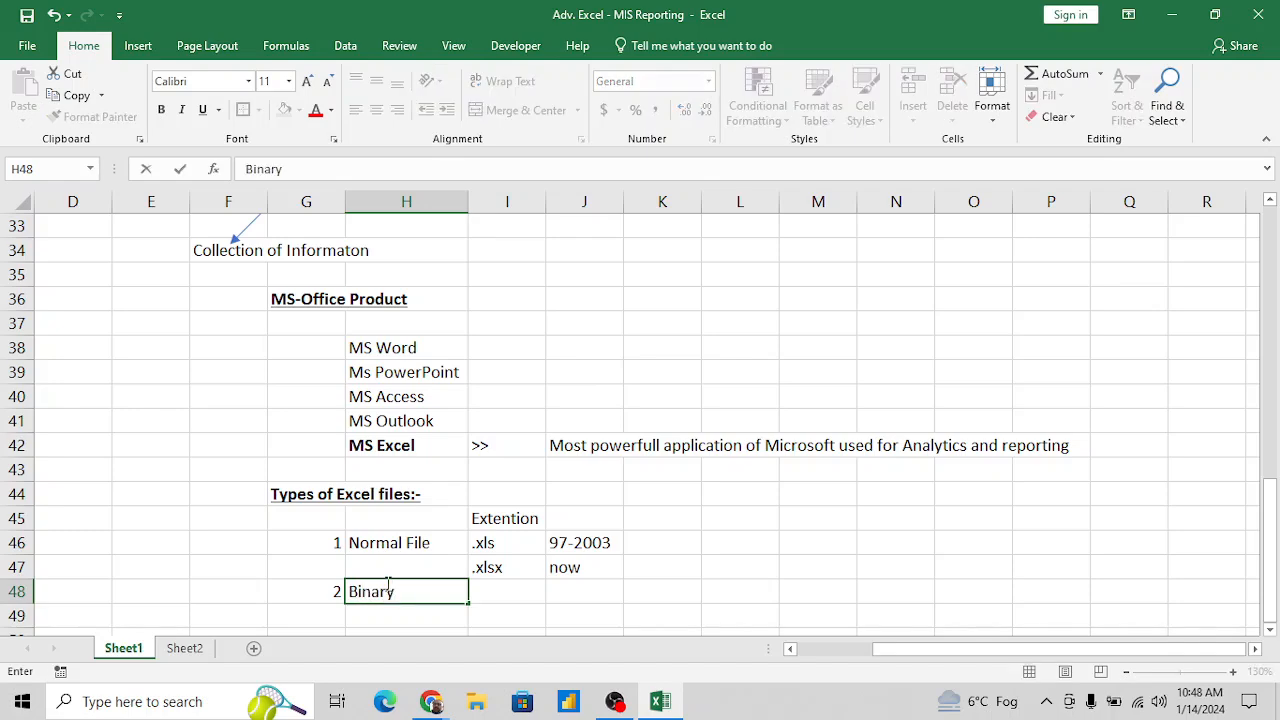
pyautogui.write(' File')
pyautogui.press('Right')
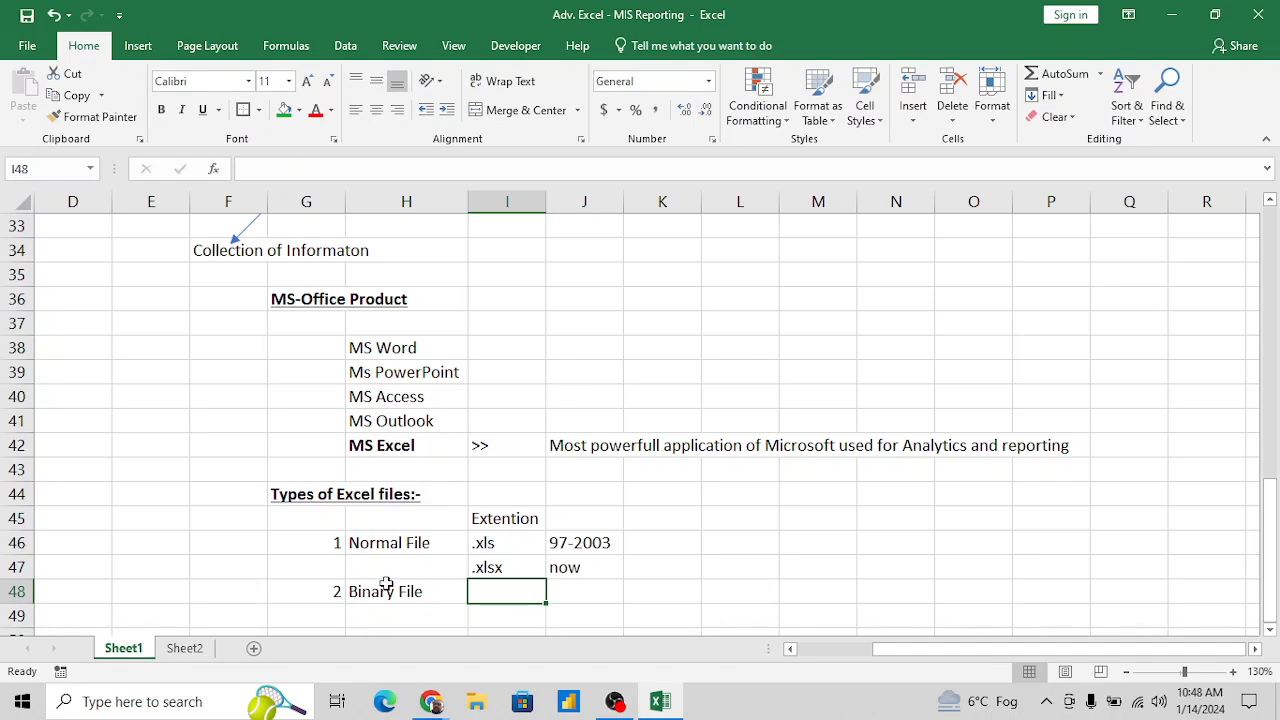
pyautogui.write('.x')
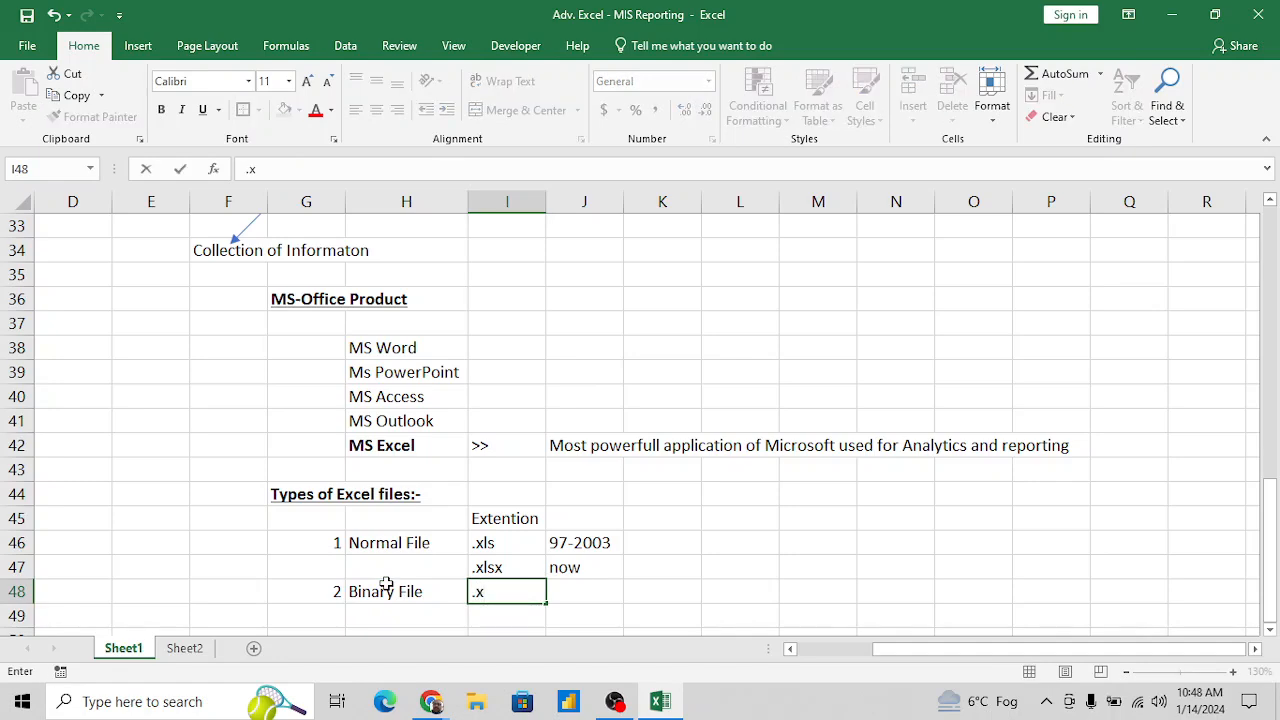
pyautogui.write('lsb')
pyautogui.press('Return')
# - Enter the note "used to reduce file size" in K48 for the Binary File
pyautogui.press('Up')
pyautogui.press('Right')
pyautogui.press('Right')
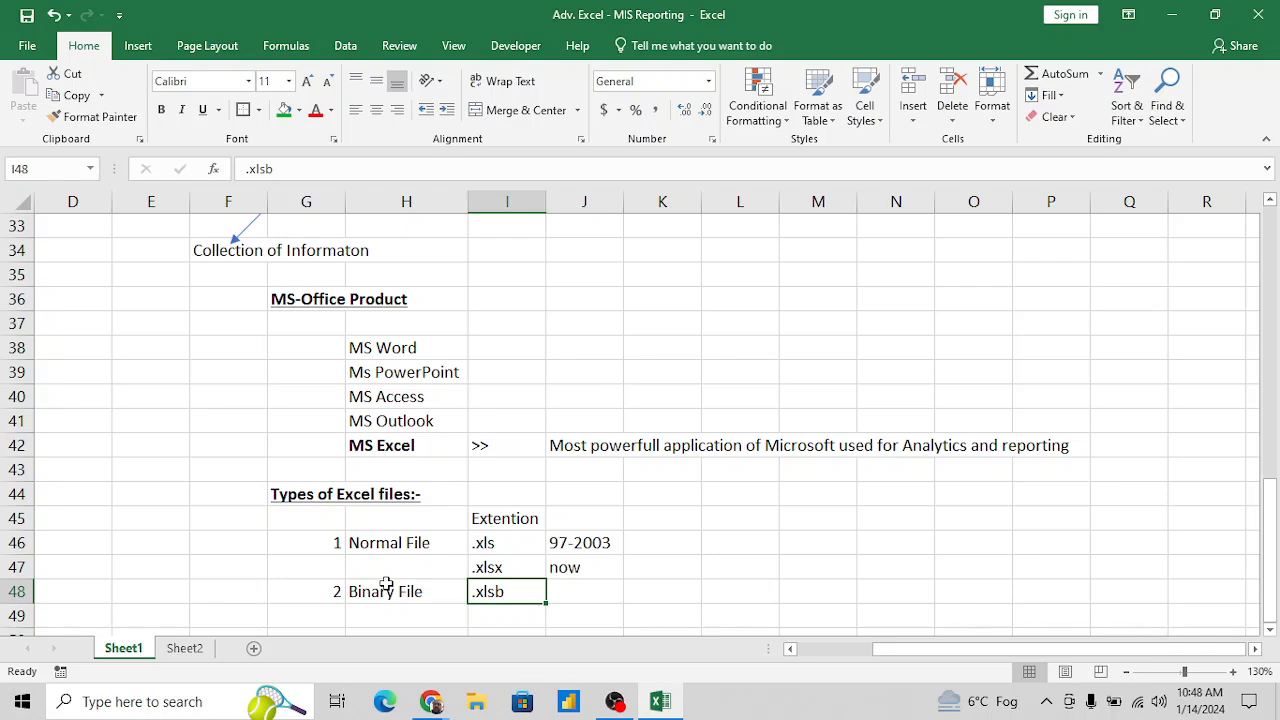
pyautogui.press('Right')
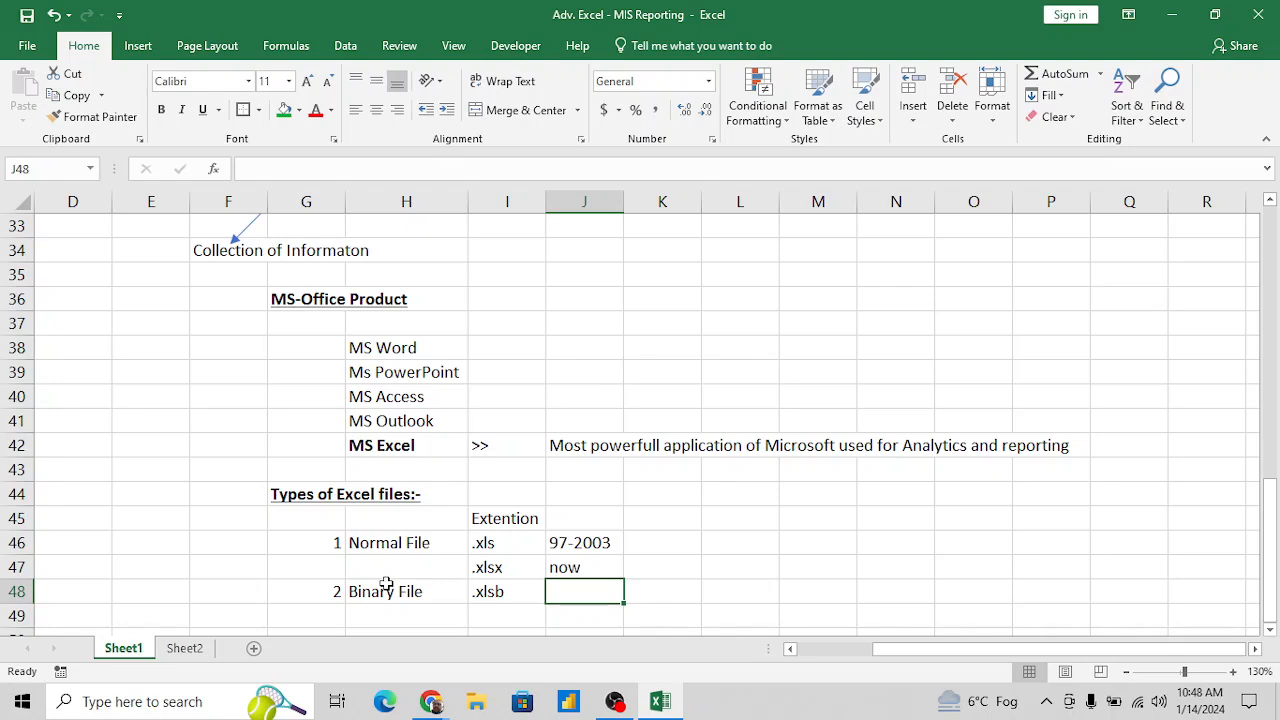
pyautogui.press('Right')
pyautogui.write('us')
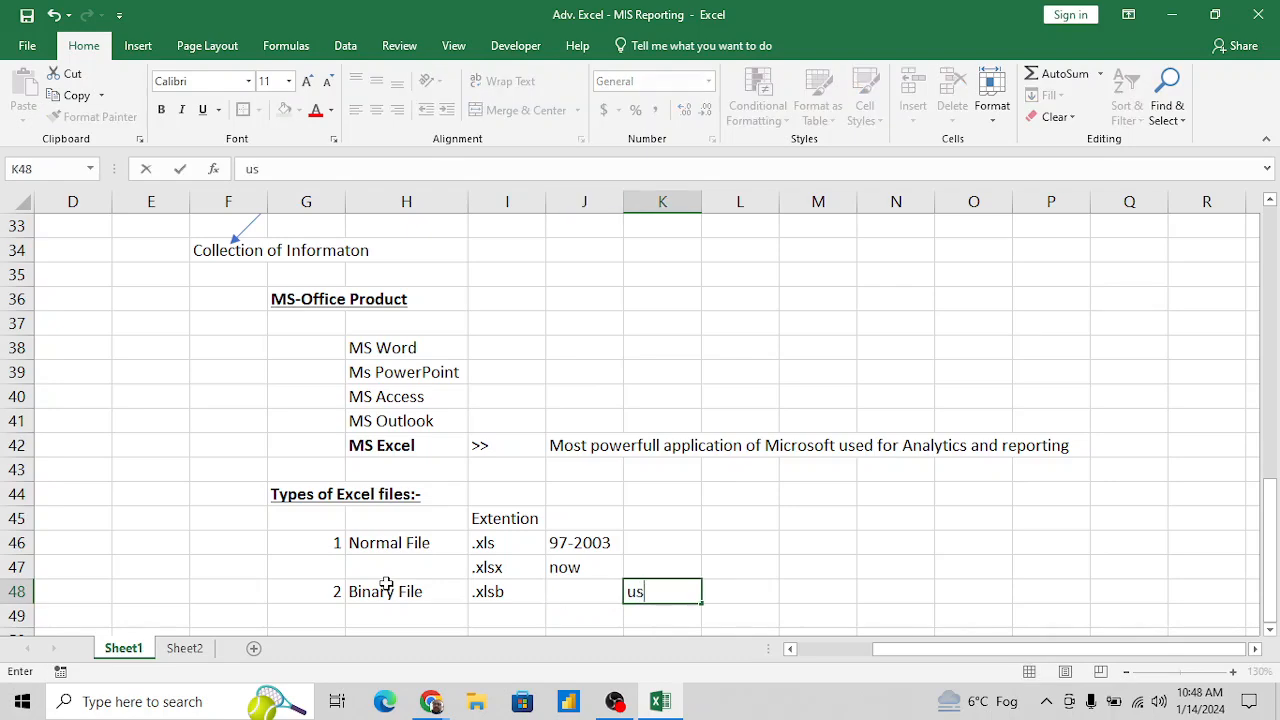
pyautogui.write('ed to redu')
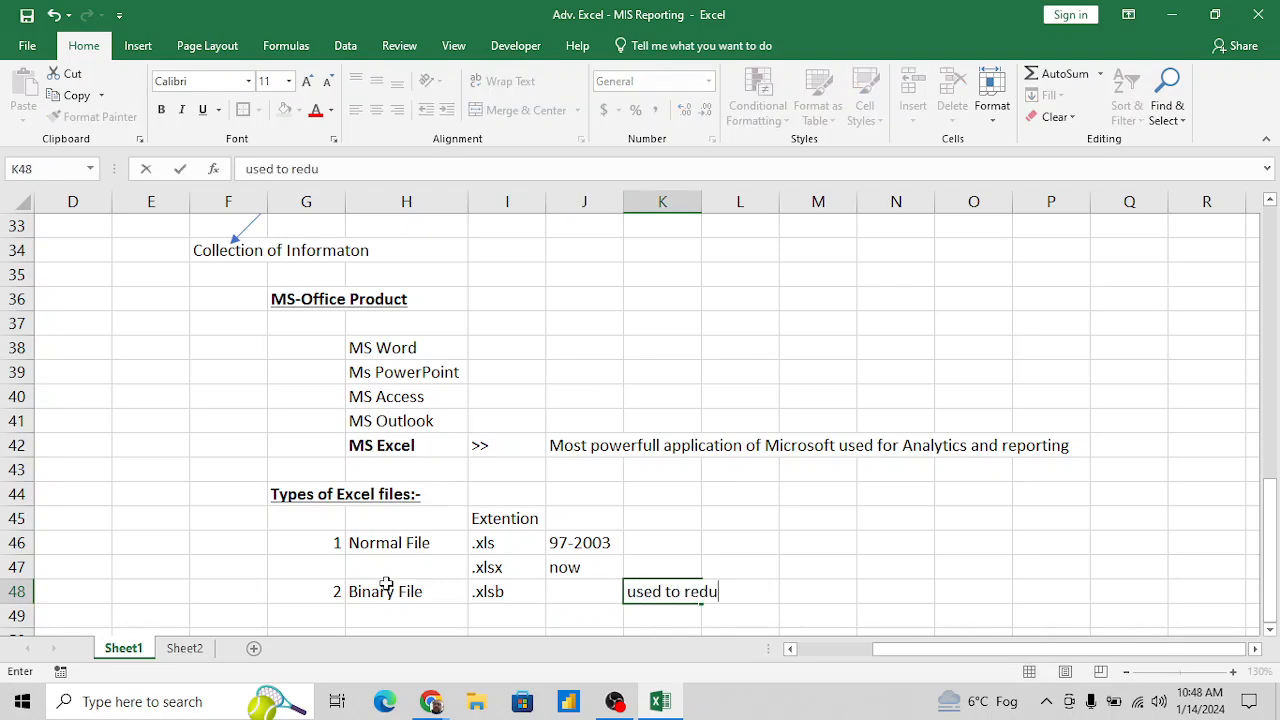
pyautogui.write('ce file size')
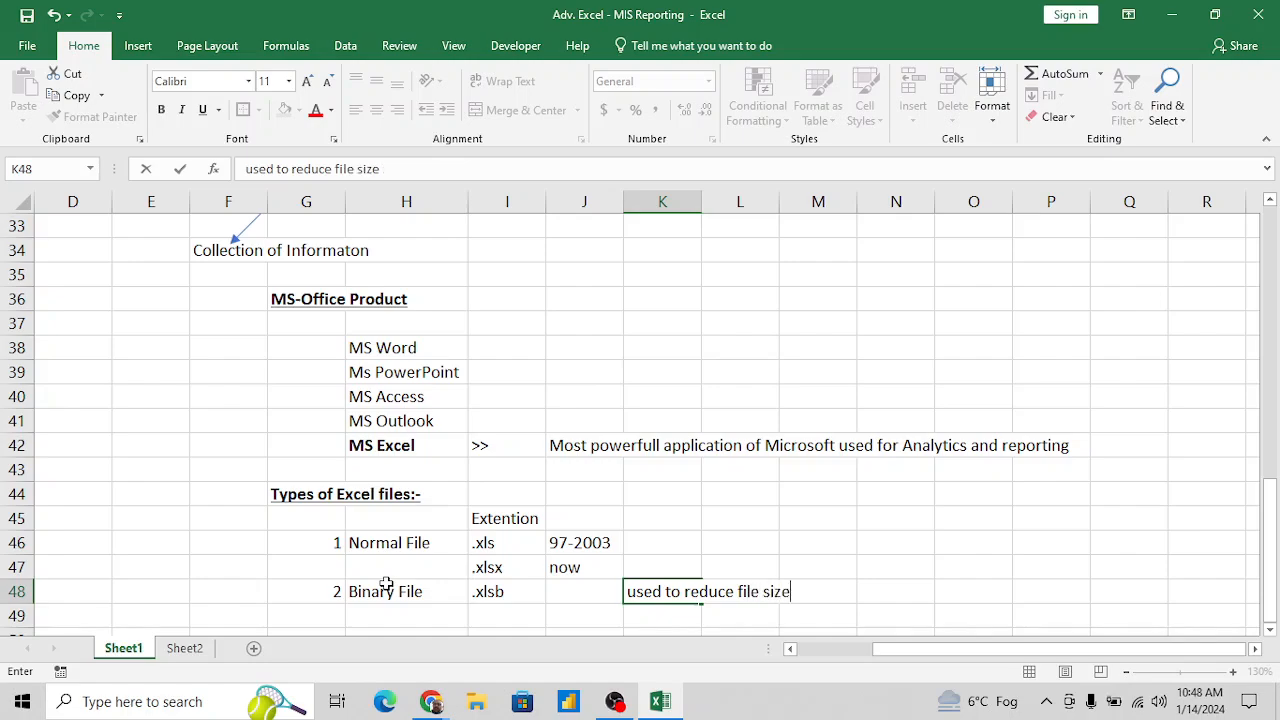
pyautogui.press('Return')
pyautogui.press('Return')
# - Enter 2 in G49 as the number of the next file type
pyautogui.press('Up')
pyautogui.press('Up')
pyautogui.press('Left')
pyautogui.press('Left')
pyautogui.press('Down')
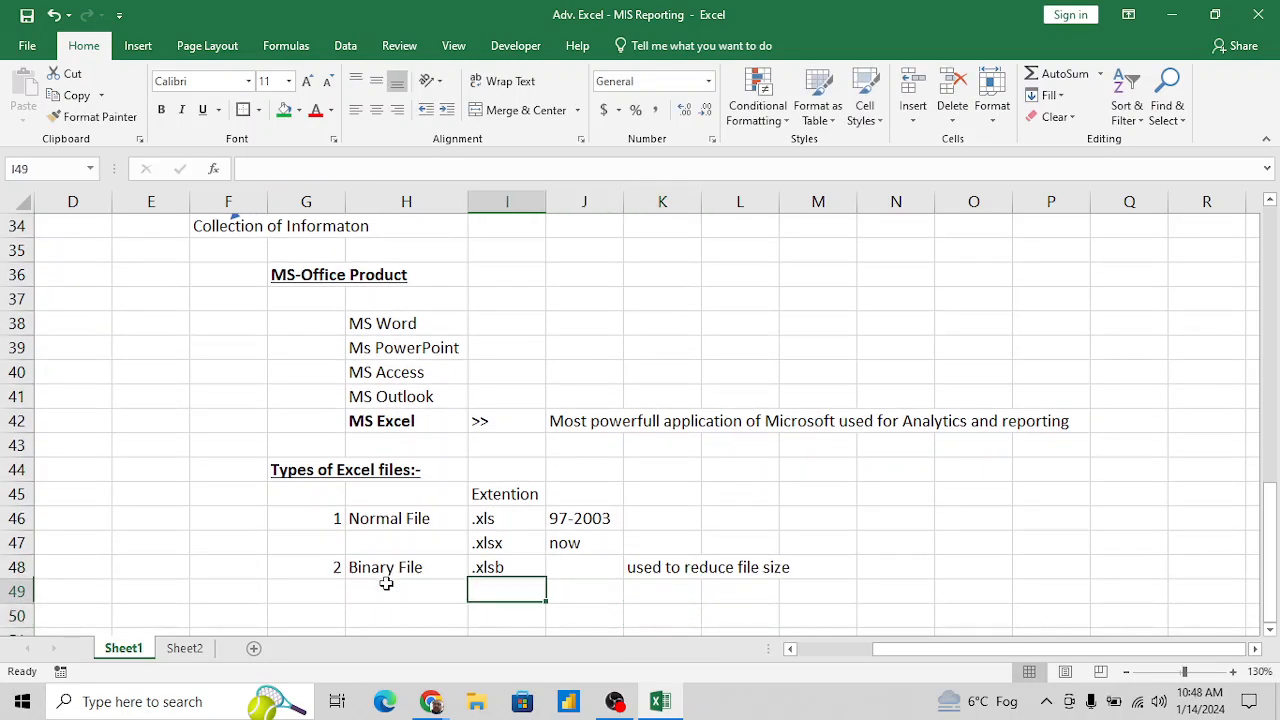
pyautogui.press('Left')
pyautogui.press('Left')
pyautogui.write('2')
pyautogui.press('Tab')
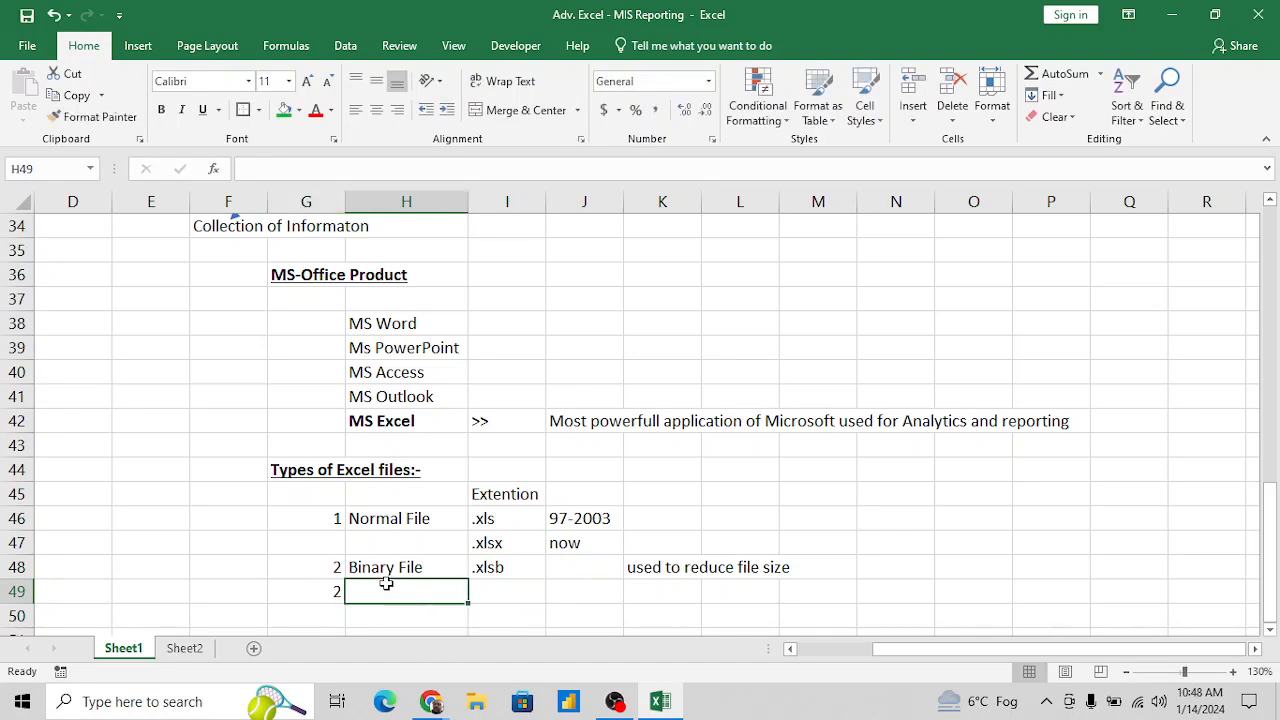
# - Enter the file type name "CSV file" in H49, below Binary File
pyautogui.write('Cs')
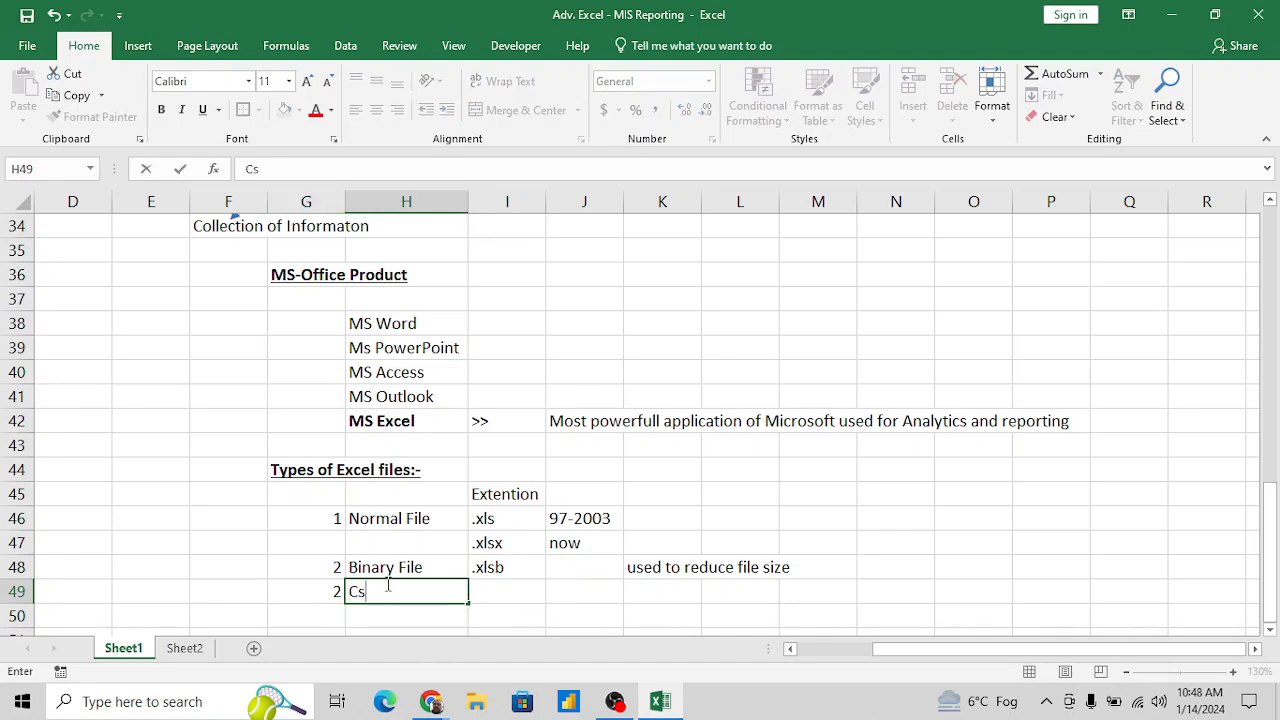
pyautogui.press('BackSpace')
pyautogui.write('SV.')
pyautogui.press('BackSpace')
pyautogui.write('file')
pyautogui.press('Tab')
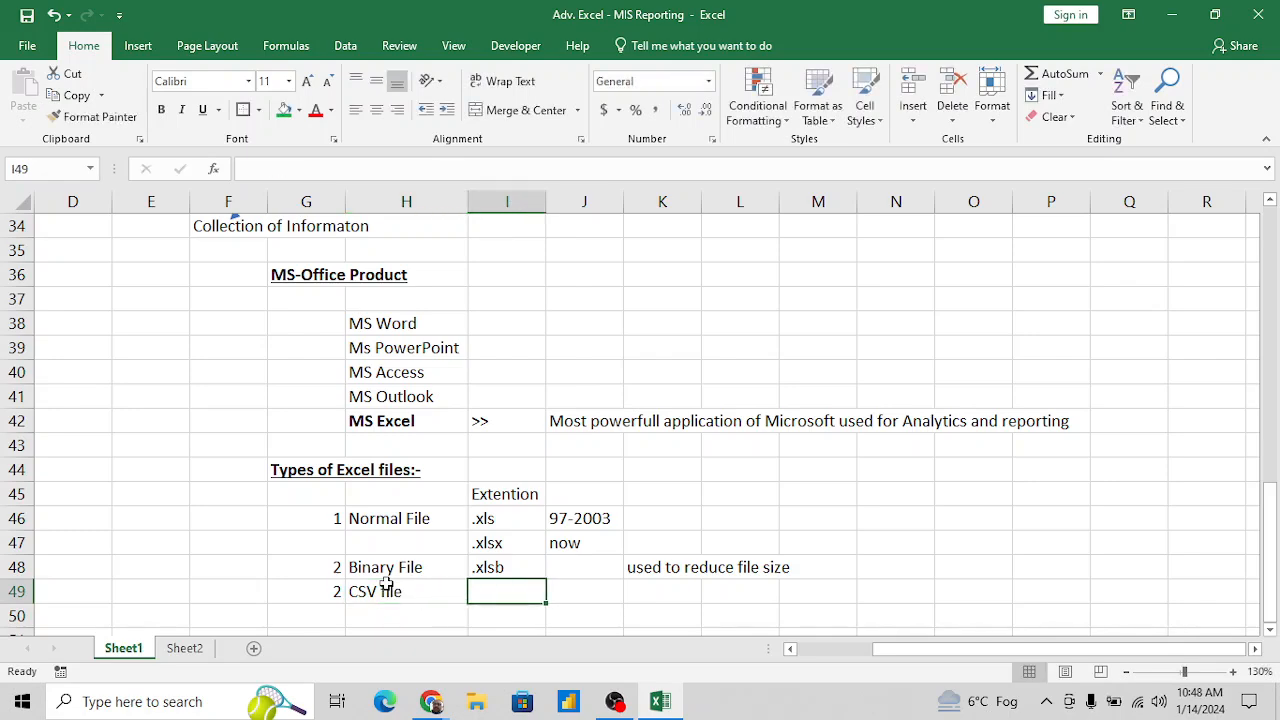
# - Enter the extension ".csv" in I49 for the CSV file
pyautogui.click(386, 585)
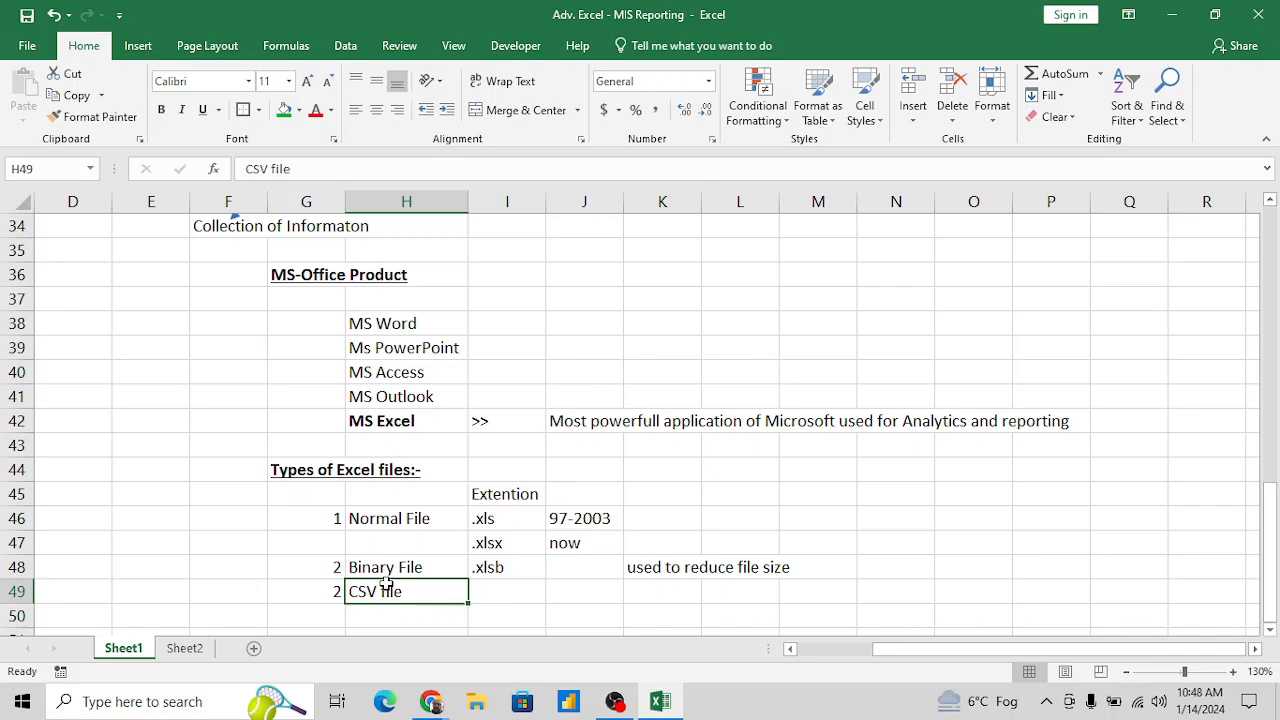
pyautogui.press('Tab')
pyautogui.write('.xs')
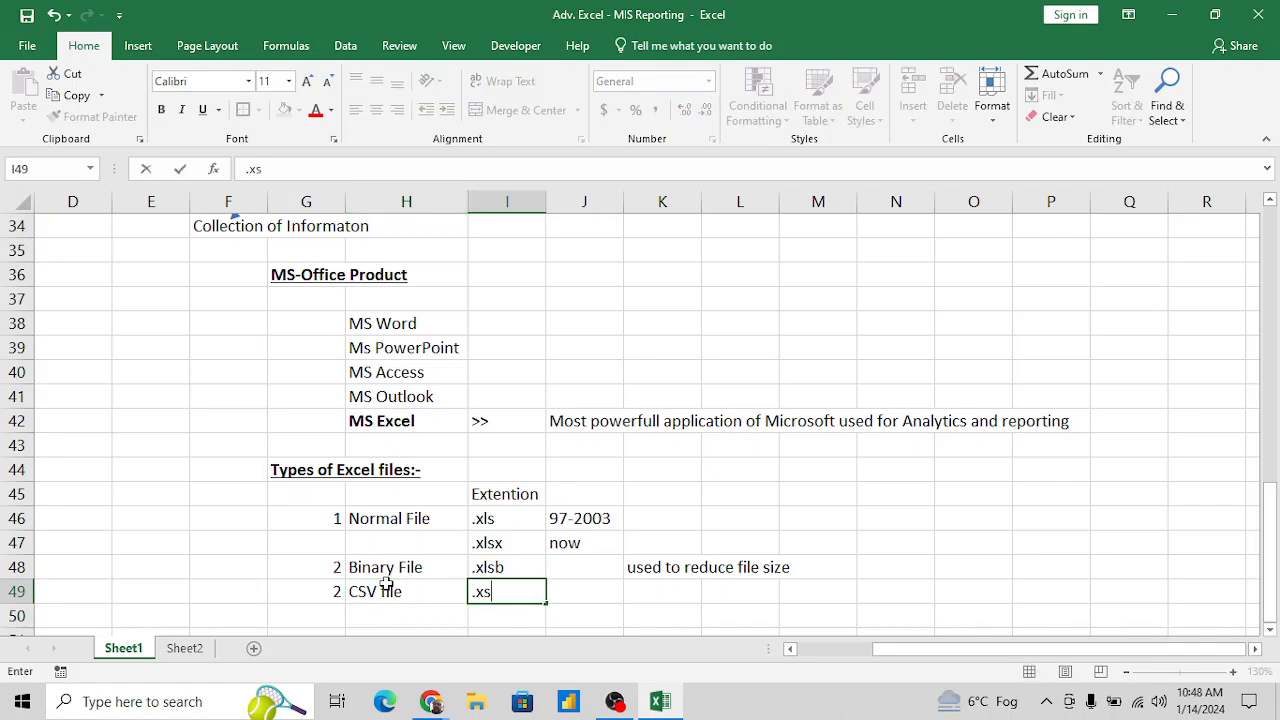
pyautogui.press('BackSpace')
pyautogui.press('BackSpace')
pyautogui.write('csv')
pyautogui.press('Tab')
# - Enter the note "no formatting in the file" in K49 for the CSV file
pyautogui.press('Right')
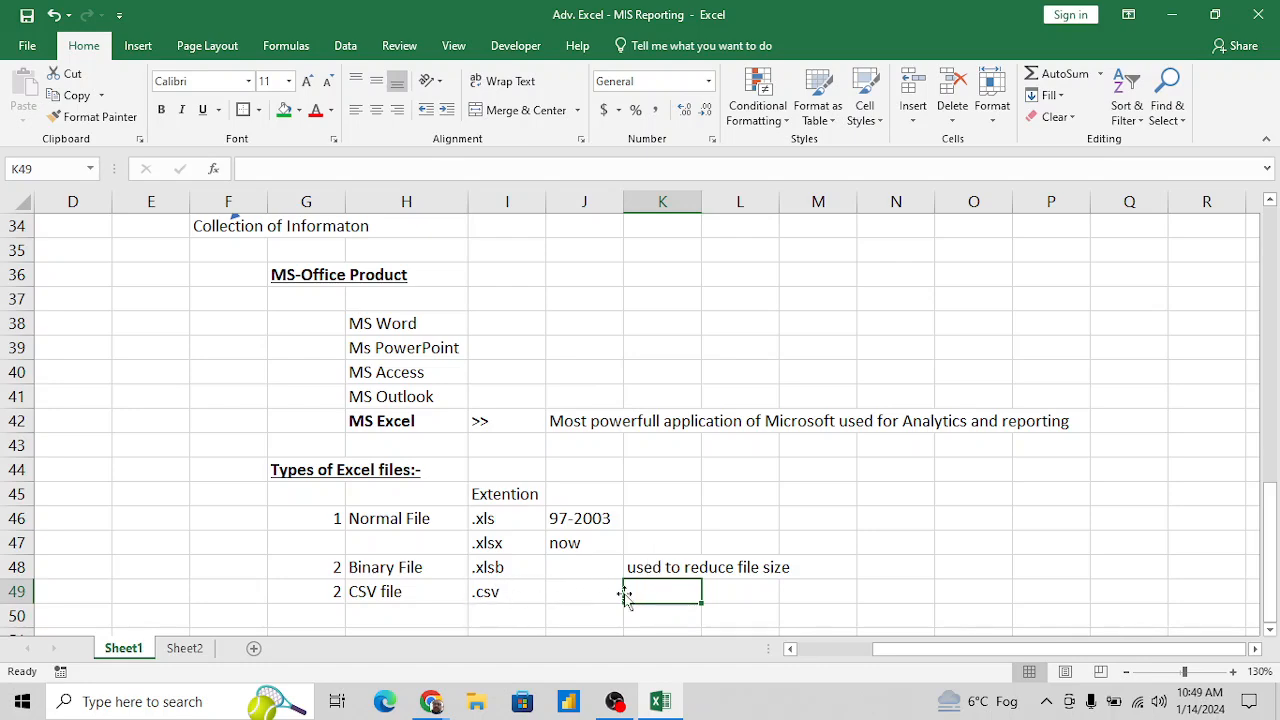
pyautogui.write('no')
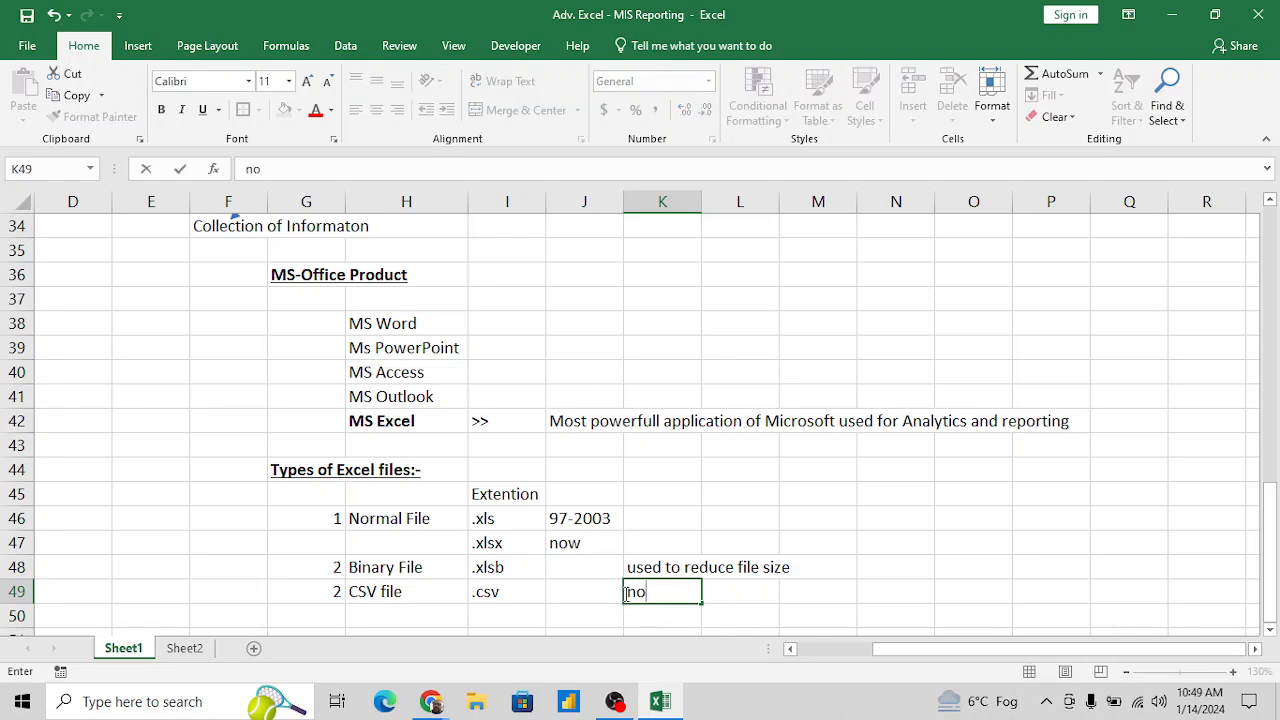
pyautogui.write(' formatting')
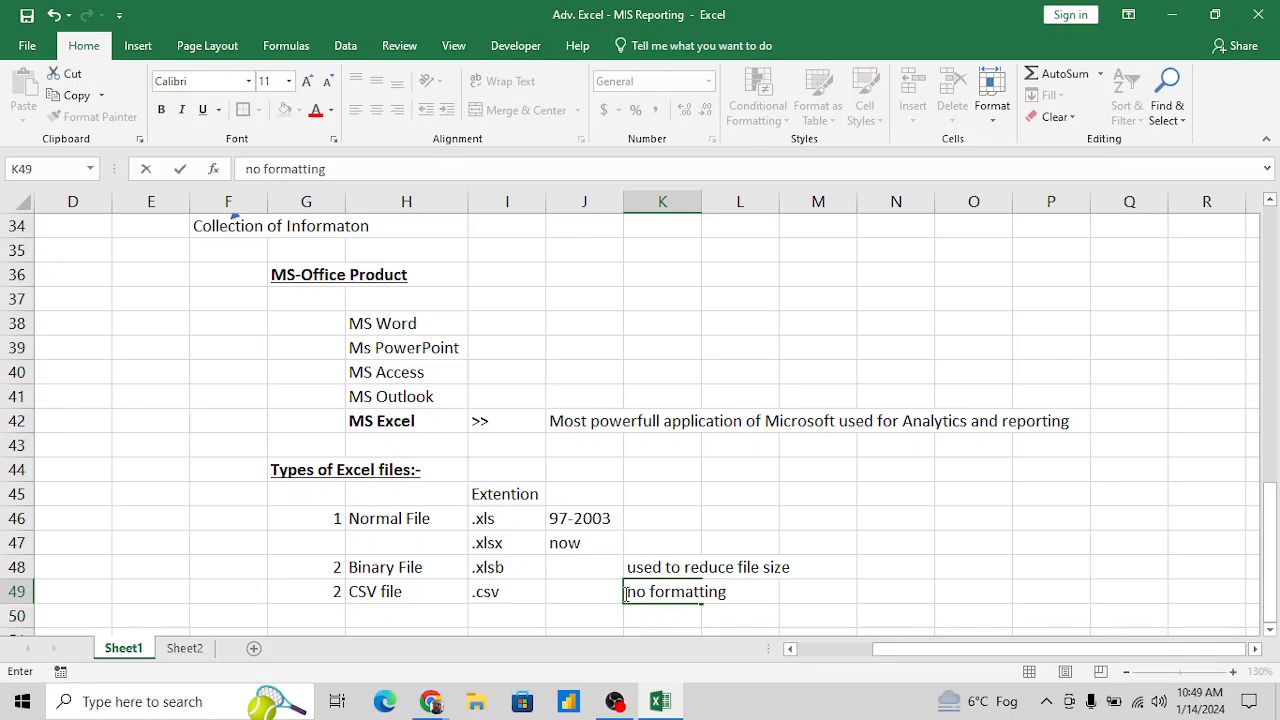
pyautogui.write(' int=')
pyautogui.press('BackSpace')
pyautogui.press('BackSpace')
pyautogui.write('the file')
pyautogui.press('Return')
# - Change the CSV file's list number in G49 to 3
pyautogui.press('Left')
pyautogui.press('Left')
pyautogui.press('Left')
pyautogui.press('Left')
pyautogui.press('Down')
pyautogui.press('Down')
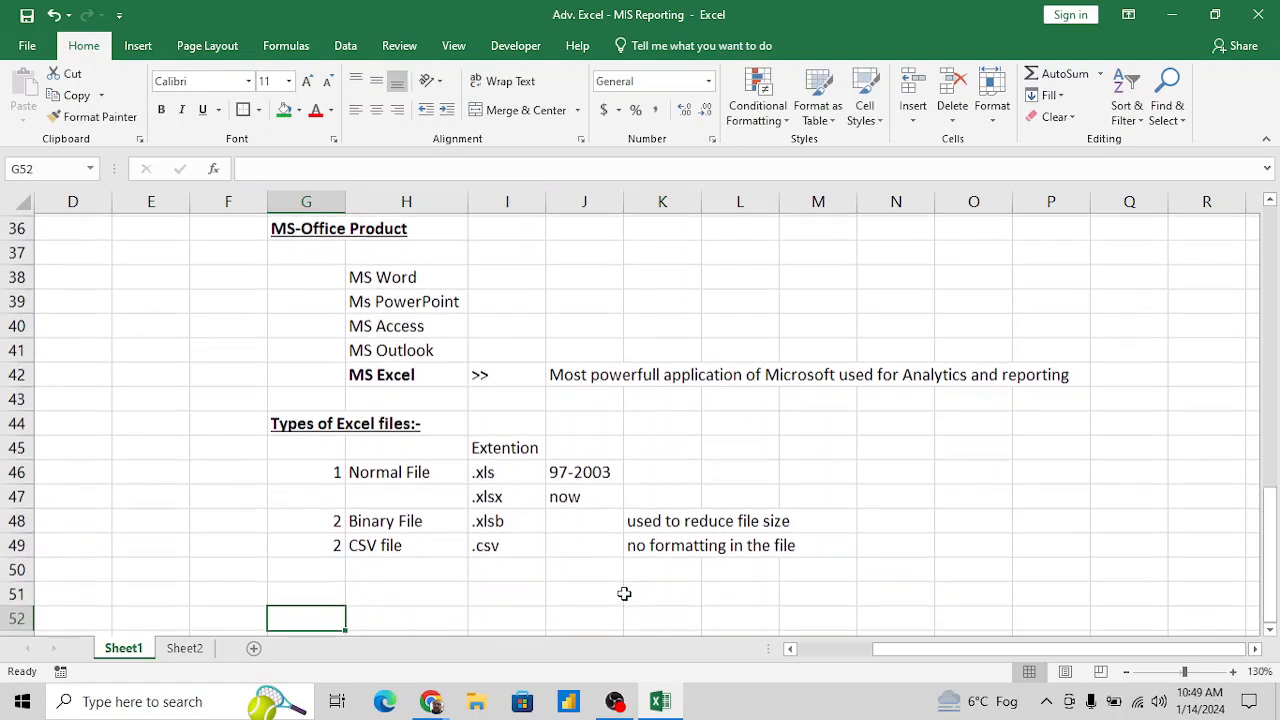
pyautogui.press('Up')
pyautogui.press('Up')
pyautogui.press('Up')
pyautogui.write('3')
pyautogui.press('Return')
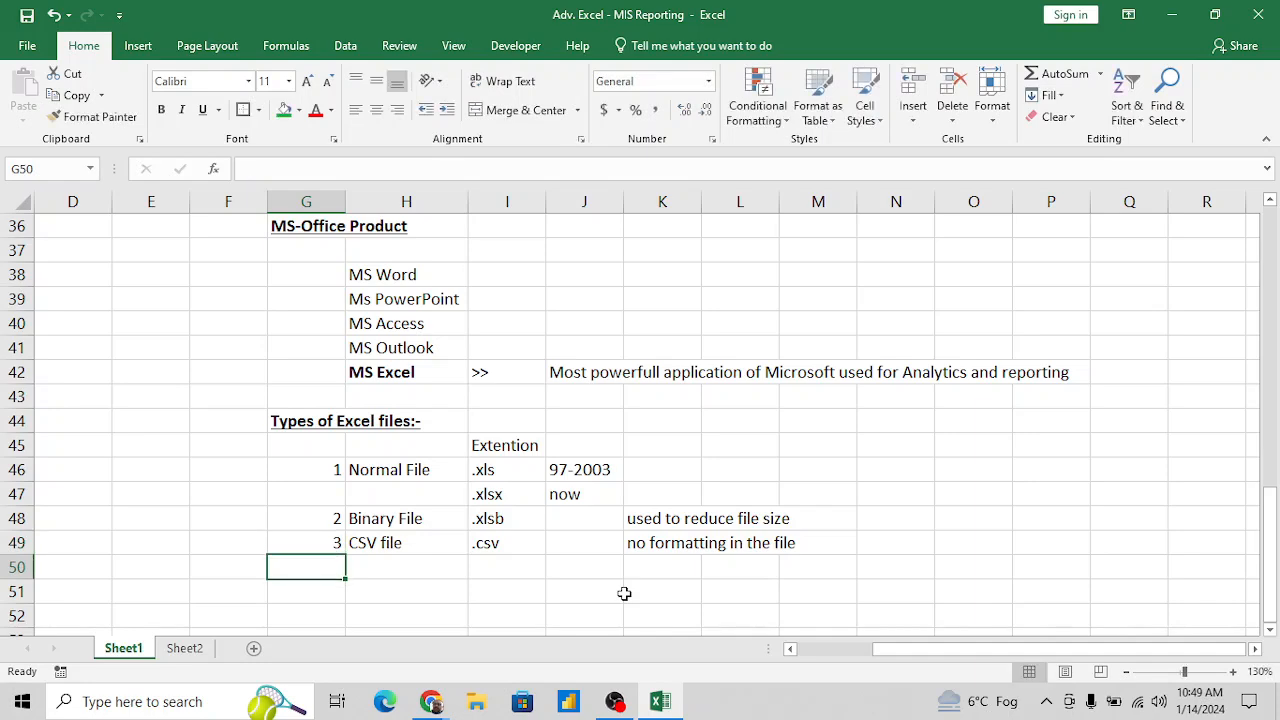
# - Add list number 4 in G50 and the file type name "Macro file" in H50, below the CSV file
pyautogui.write('4')
pyautogui.press('Tab')
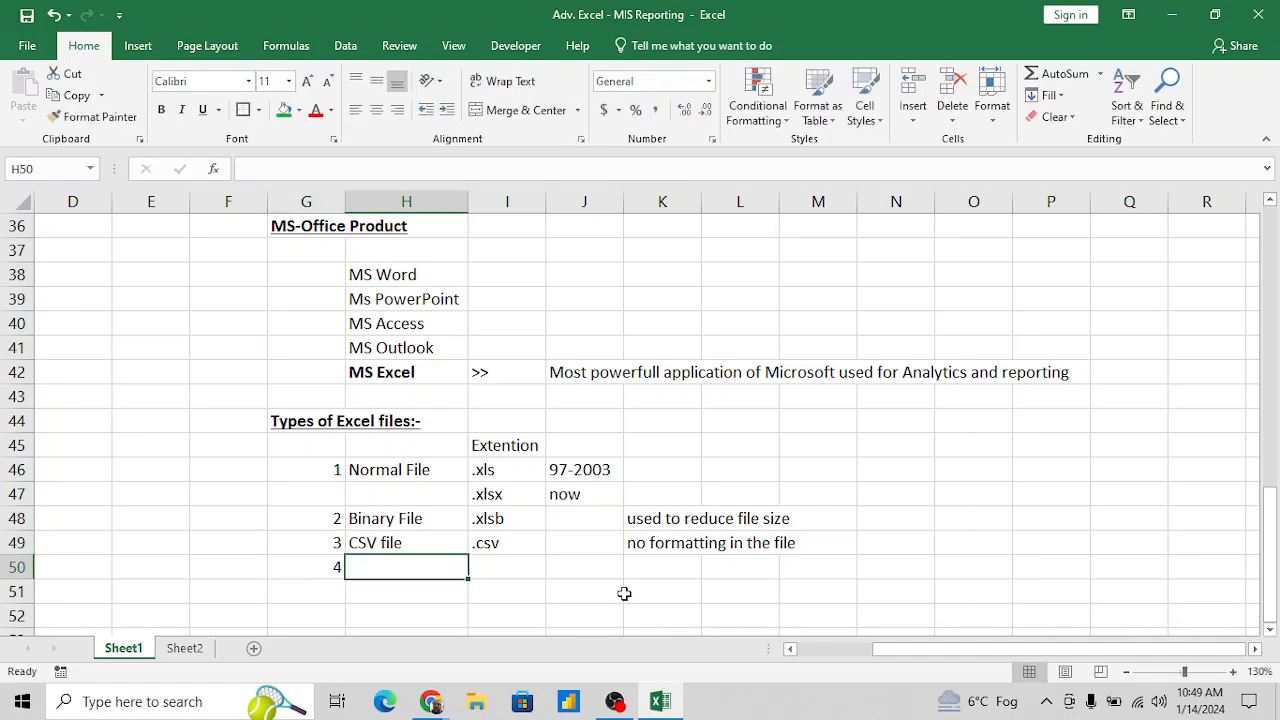
pyautogui.write('Macro file')
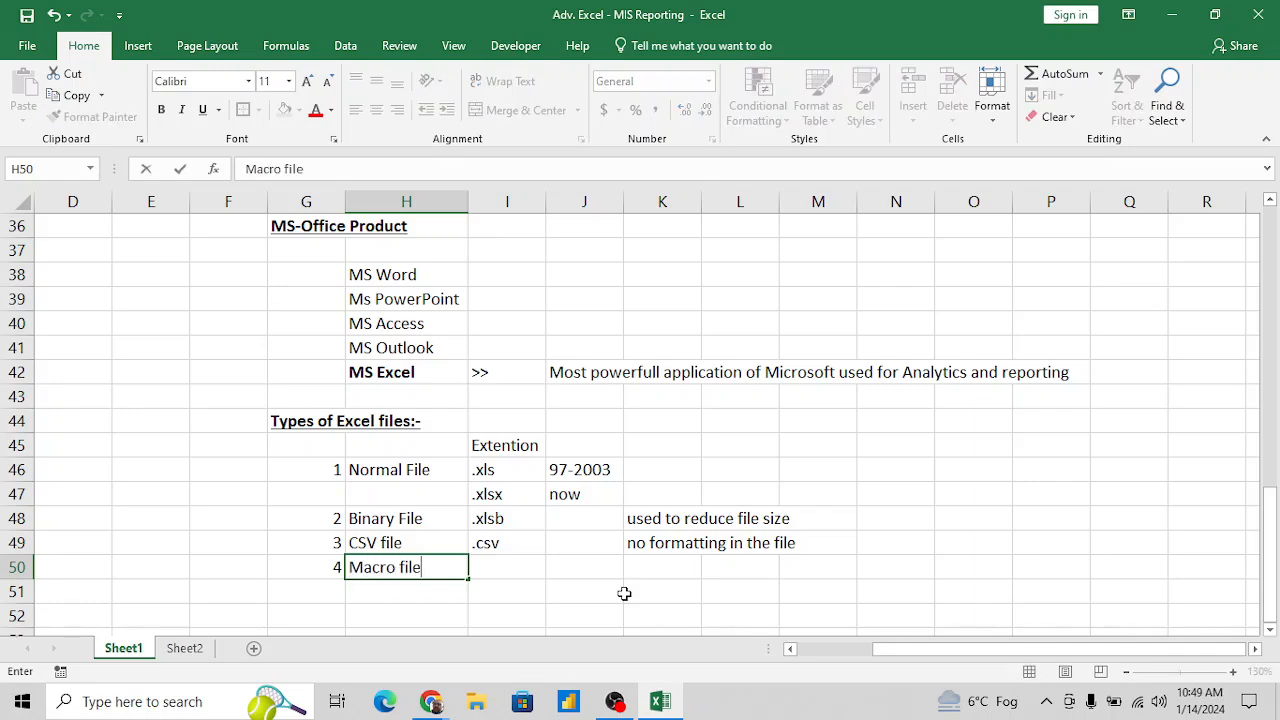
pyautogui.press('Tab')
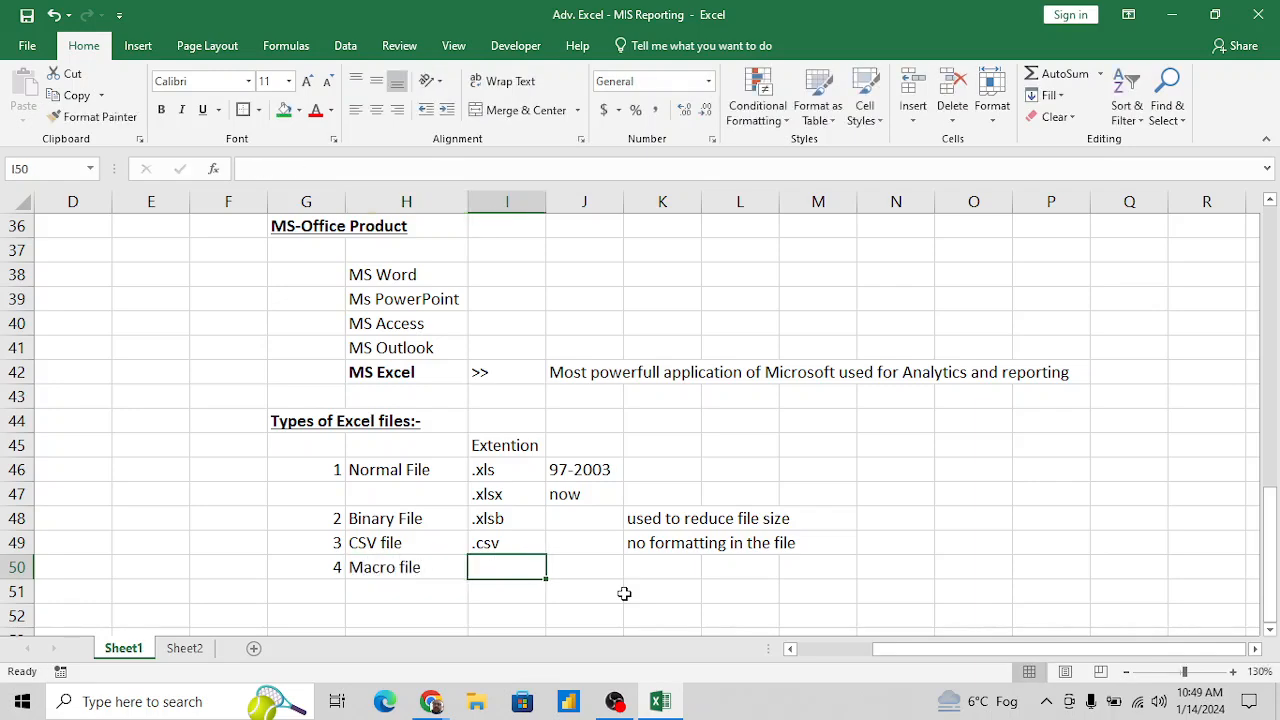
# - Enter the extension ".xlsm" in I50 and "VBA" in J50 for the macro file
pyautogui.write('.xlsm')
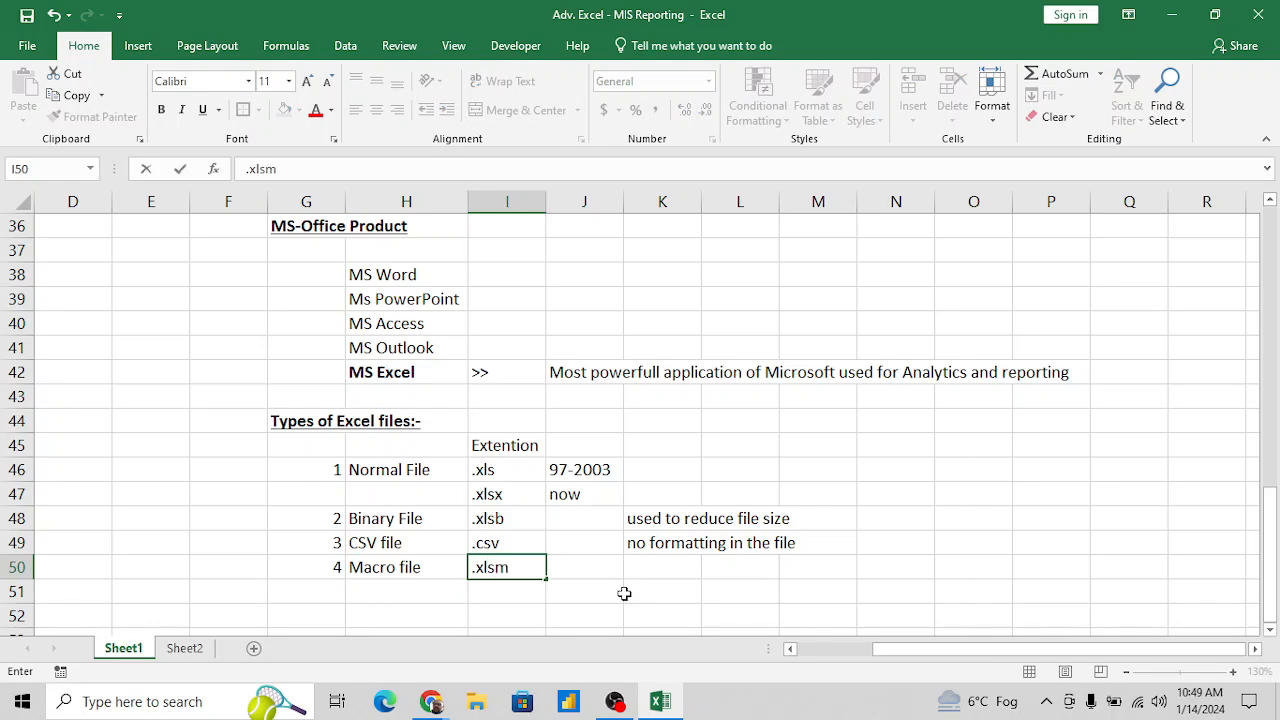
pyautogui.press('Tab')
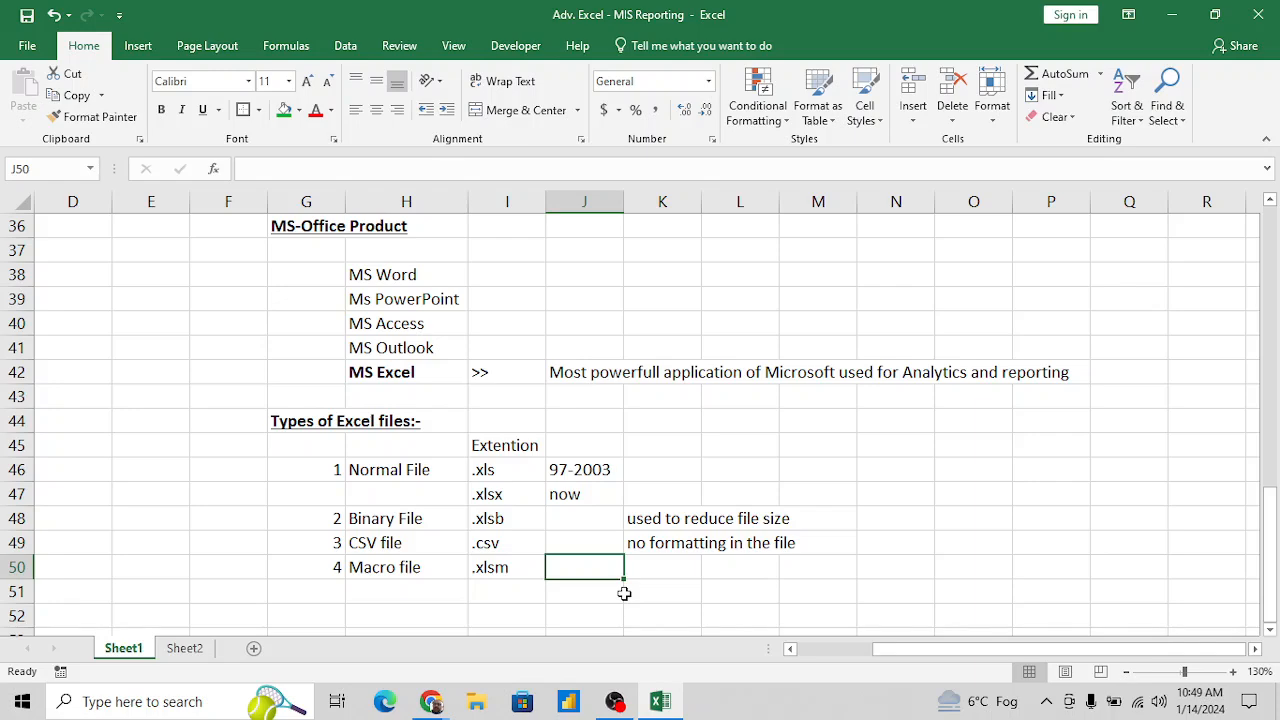
pyautogui.write('VBA')
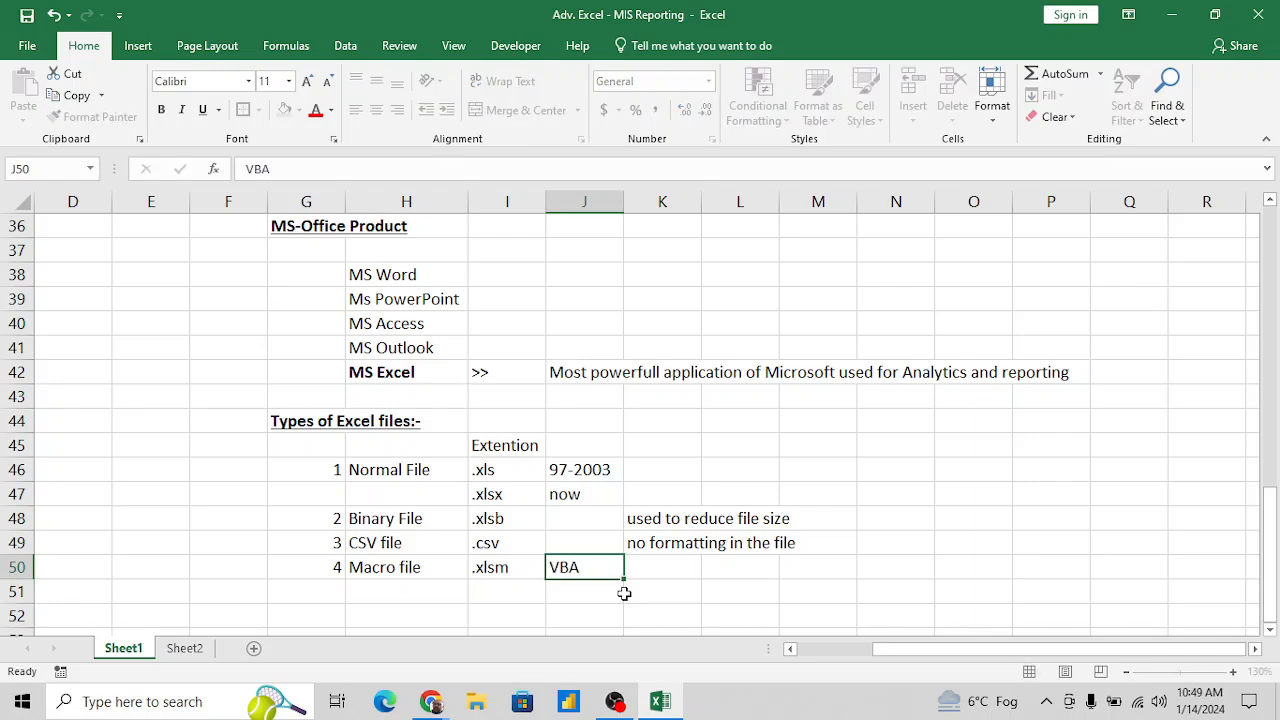
pyautogui.press('Tab')
pyautogui.write('V')
pyautogui.press('BackSpace')
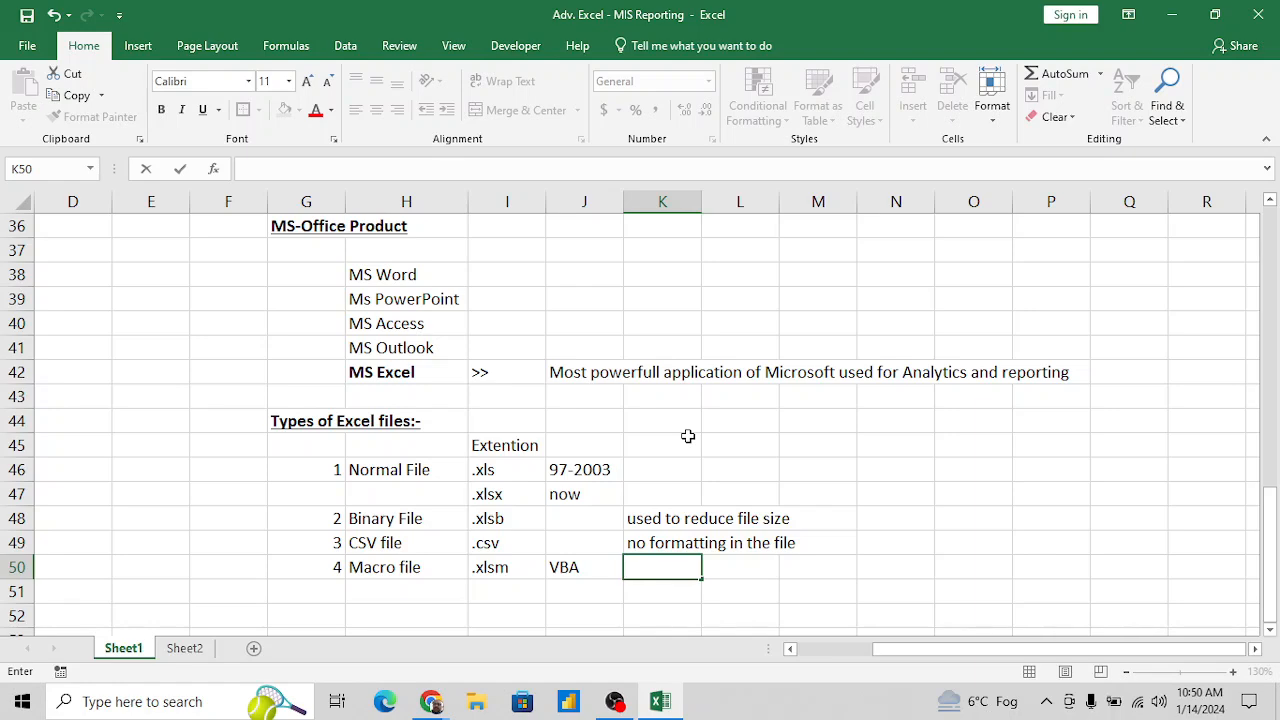
pyautogui.press('Escape')
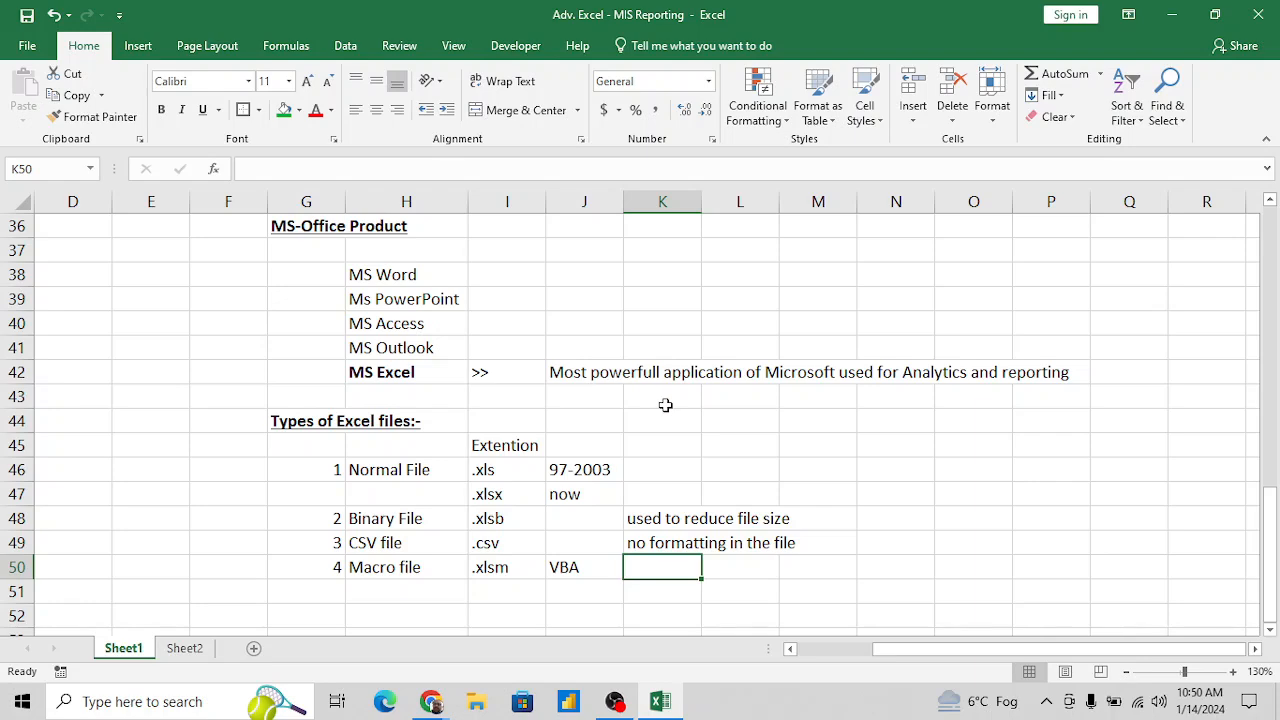
# - Enter the note "used to automate the repetitive work" in K50 for the macro file
pyautogui.write('useed')
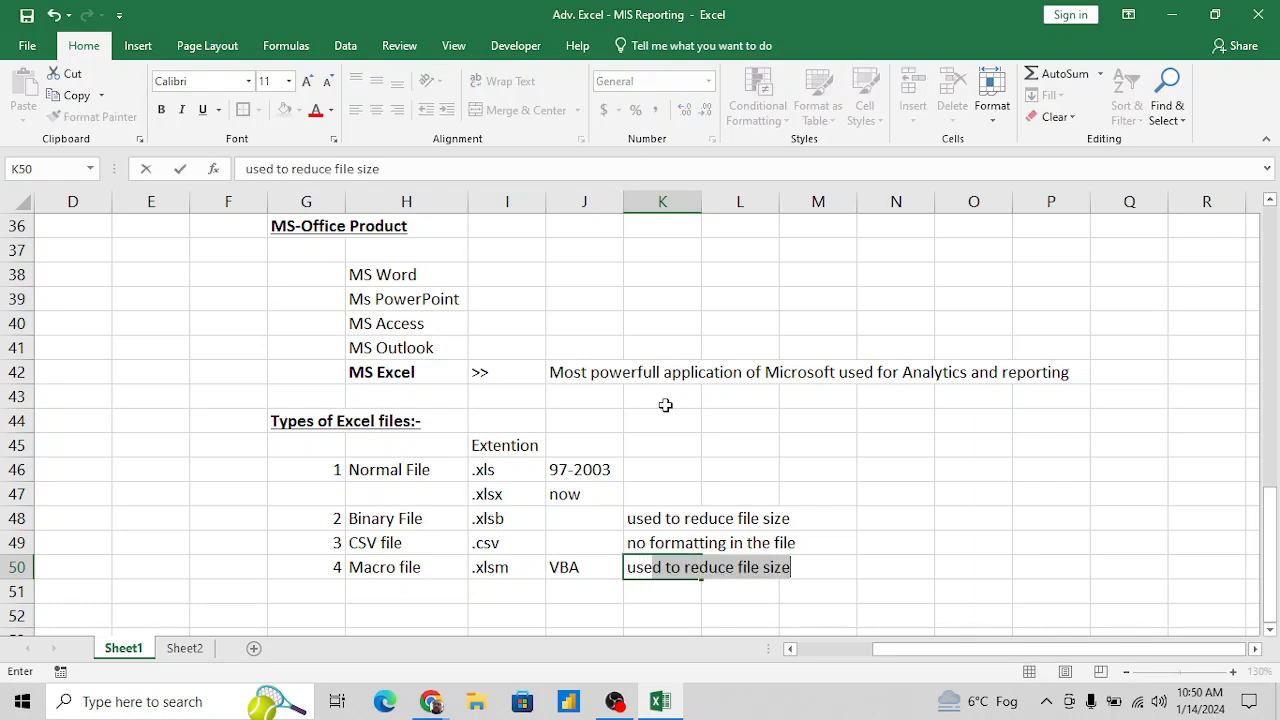
pyautogui.press('BackSpace')
pyautogui.press('BackSpace')
pyautogui.write('d to au')
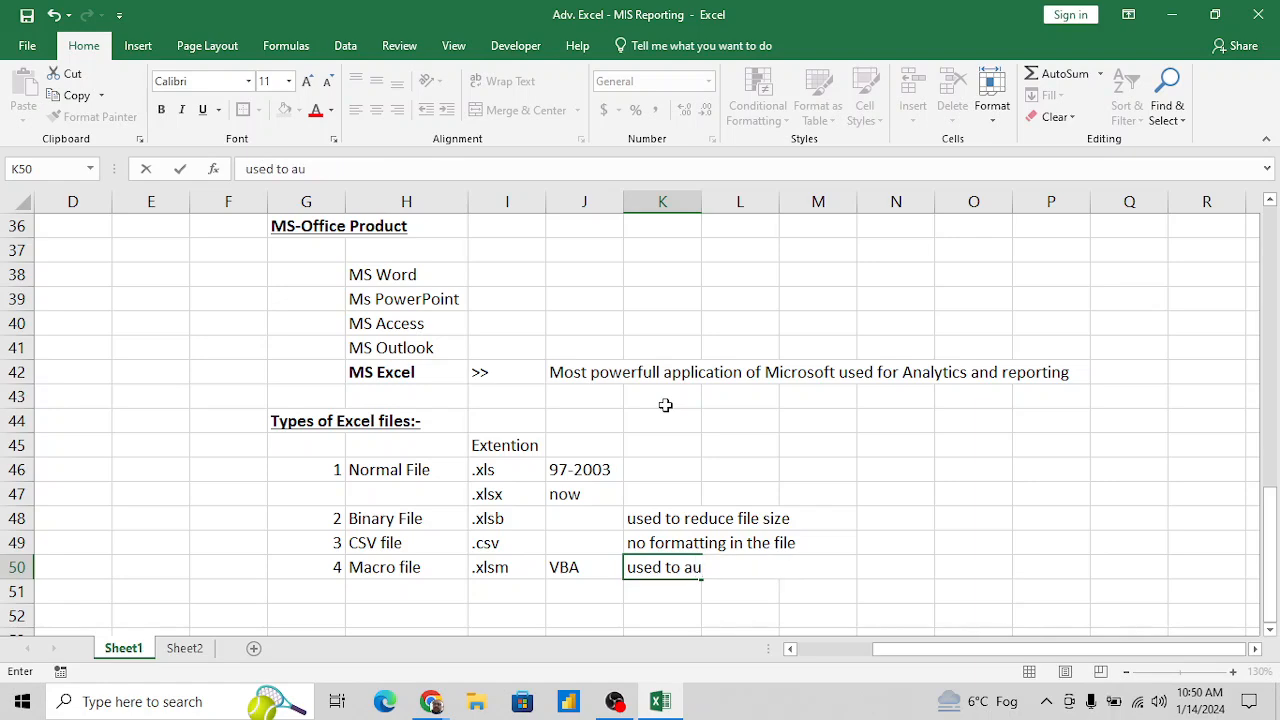
pyautogui.write('tomate the ')
pyautogui.write(' scrip')
pyautogui.press('BackSpace')
pyautogui.press('BackSpace')
pyautogui.press('BackSpace')
pyautogui.press('BackSpace')
pyautogui.press('BackSpace')
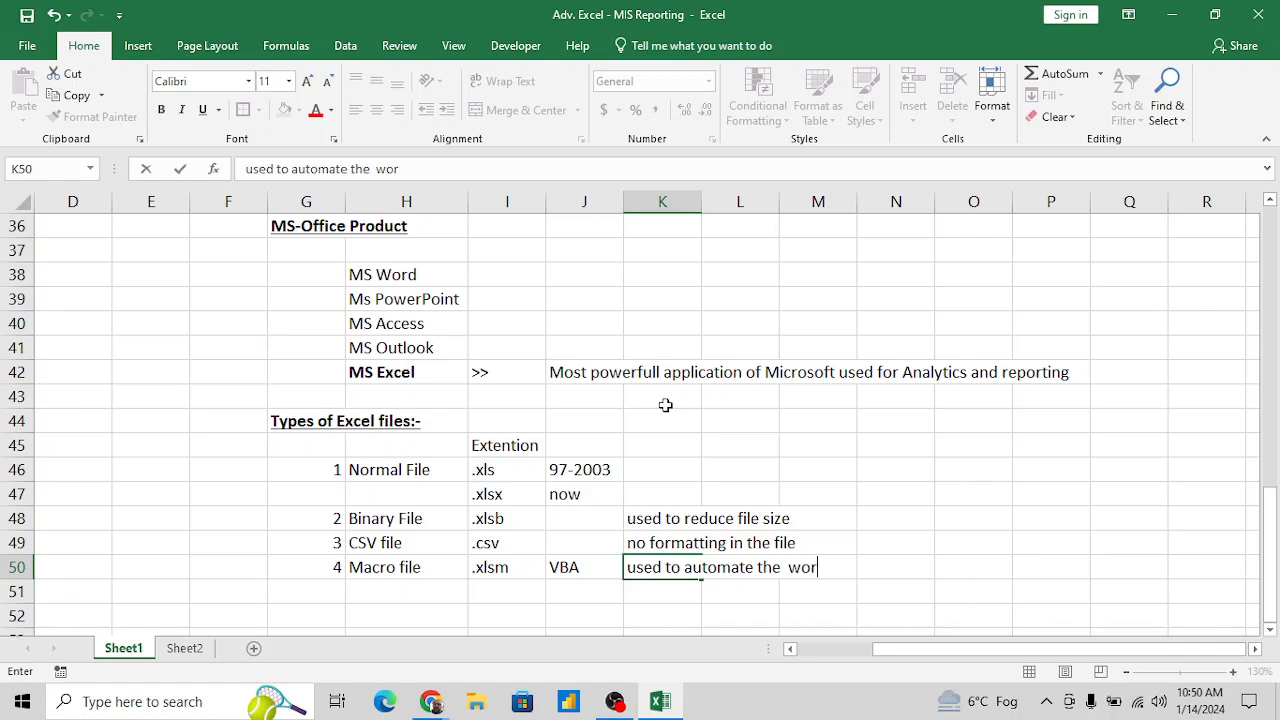
pyautogui.write('repetitive o')
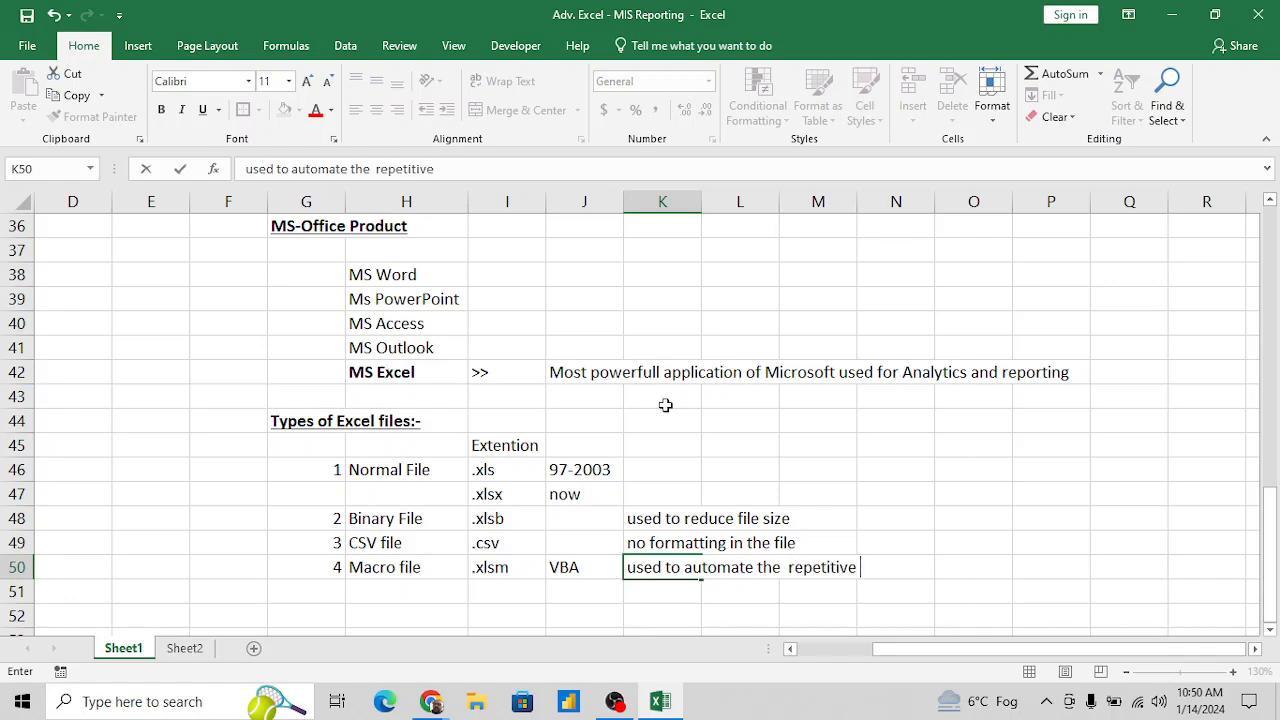
pyautogui.press('BackSpace')
pyautogui.write('work')
pyautogui.press('Return')
pyautogui.press('Return')
pyautogui.press('Return')
# - Enter the heading "MS -Excel" in G53 and make it bold and underlined
pyautogui.press('Down')
pyautogui.press('Down')
pyautogui.press('Up')
pyautogui.press('Up')
pyautogui.press('Up')
pyautogui.press('Up')
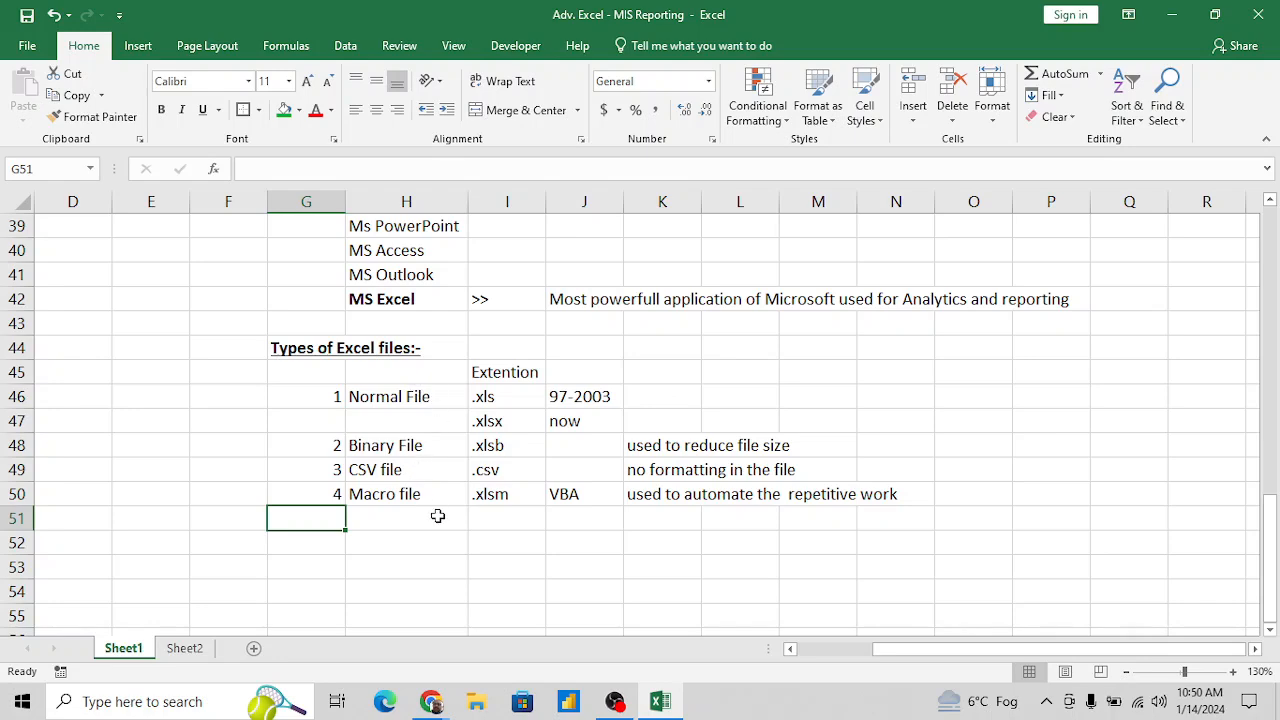
pyautogui.click(390, 540)
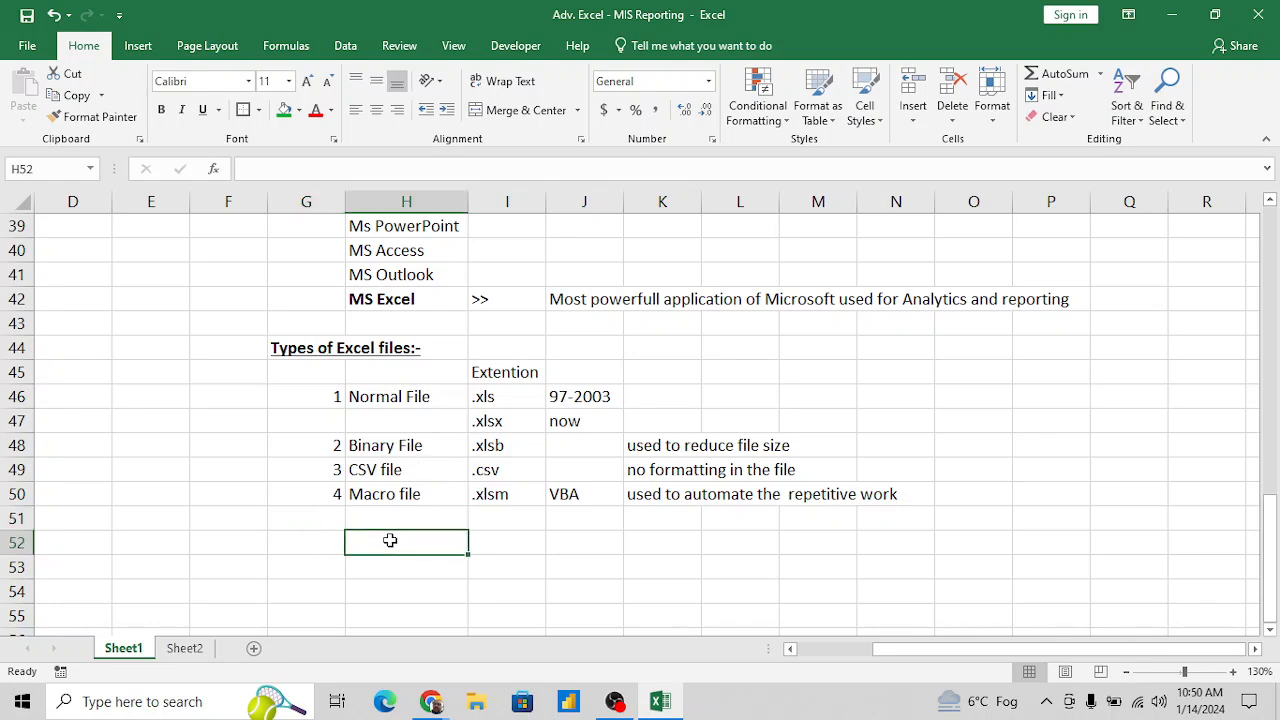
pyautogui.press('Down')
pyautogui.press('Down')
pyautogui.press('Left')
pyautogui.press('Up')
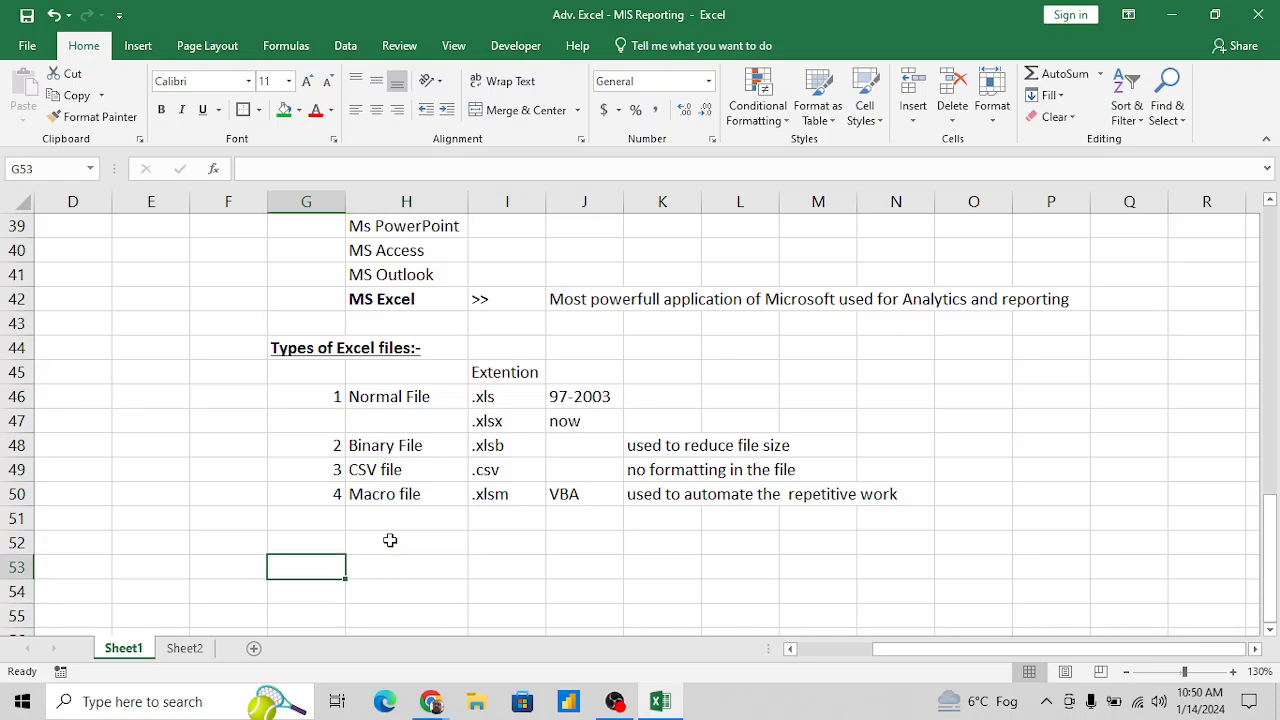
pyautogui.write('MS')
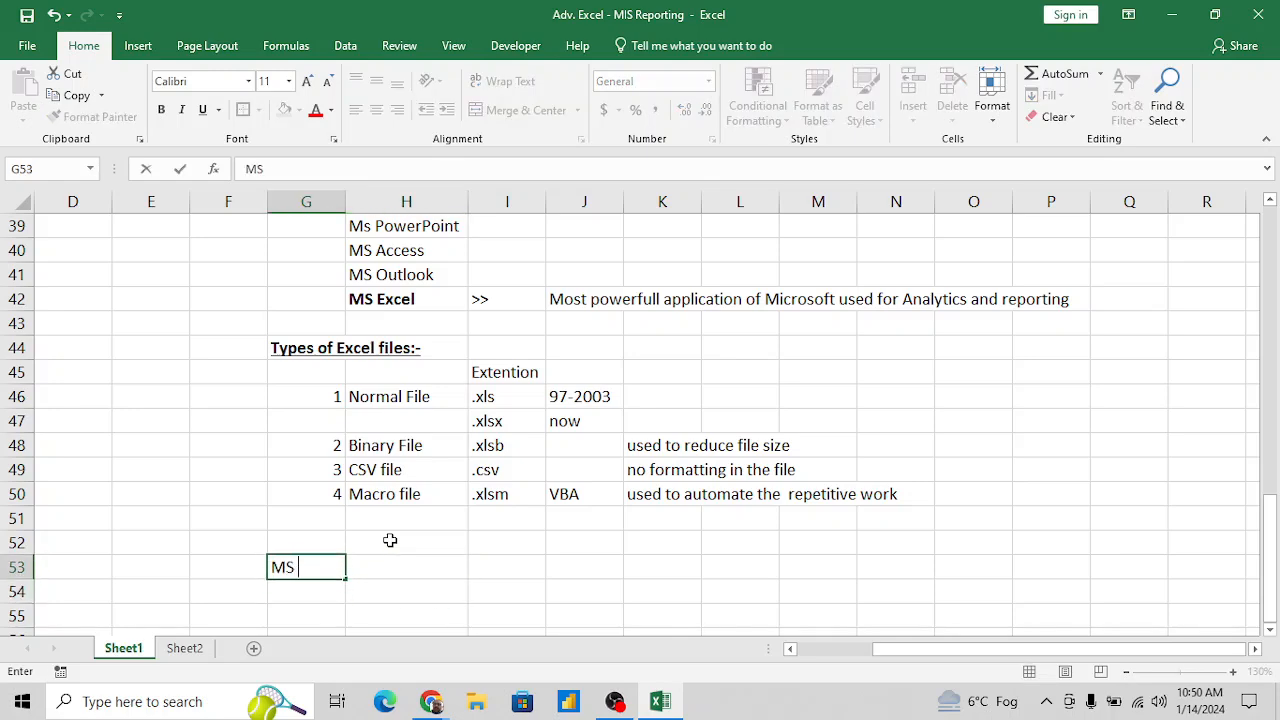
pyautogui.write(' -Excel')
pyautogui.press('Return')
pyautogui.press('Up')
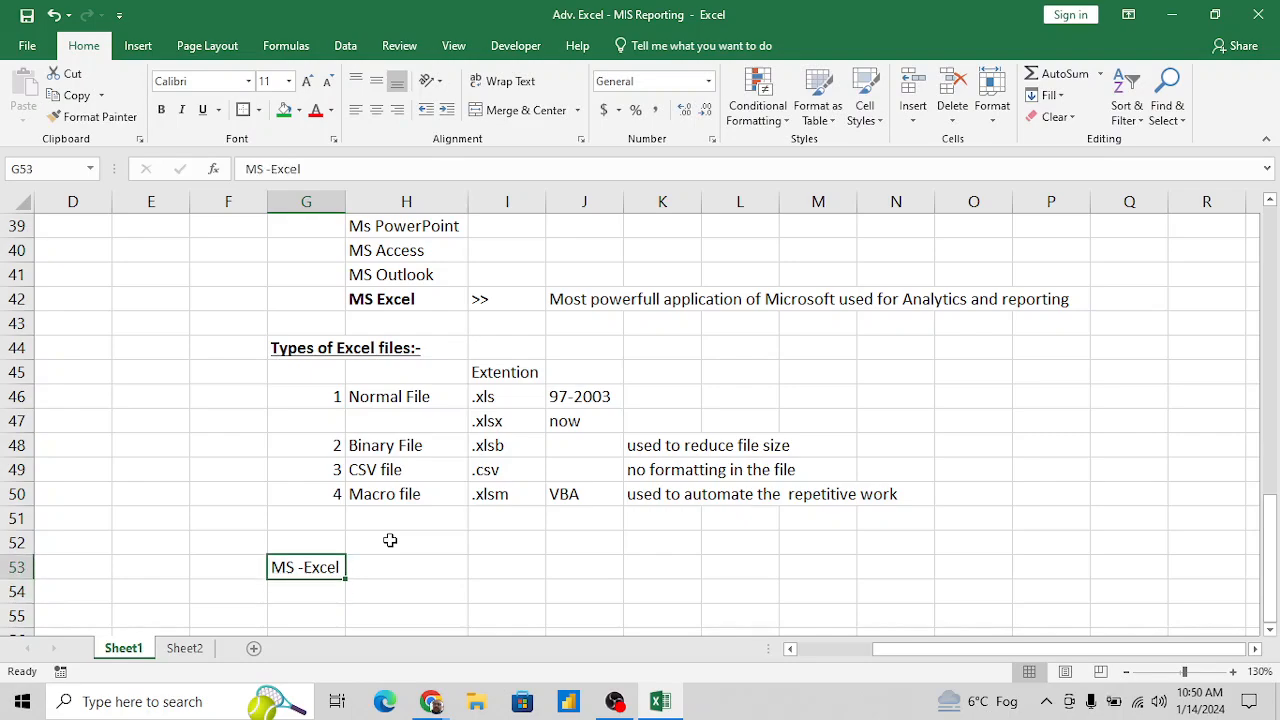
pyautogui.hotkey('ctrl', 'b')
pyautogui.hotkey('ctrl', 'u')
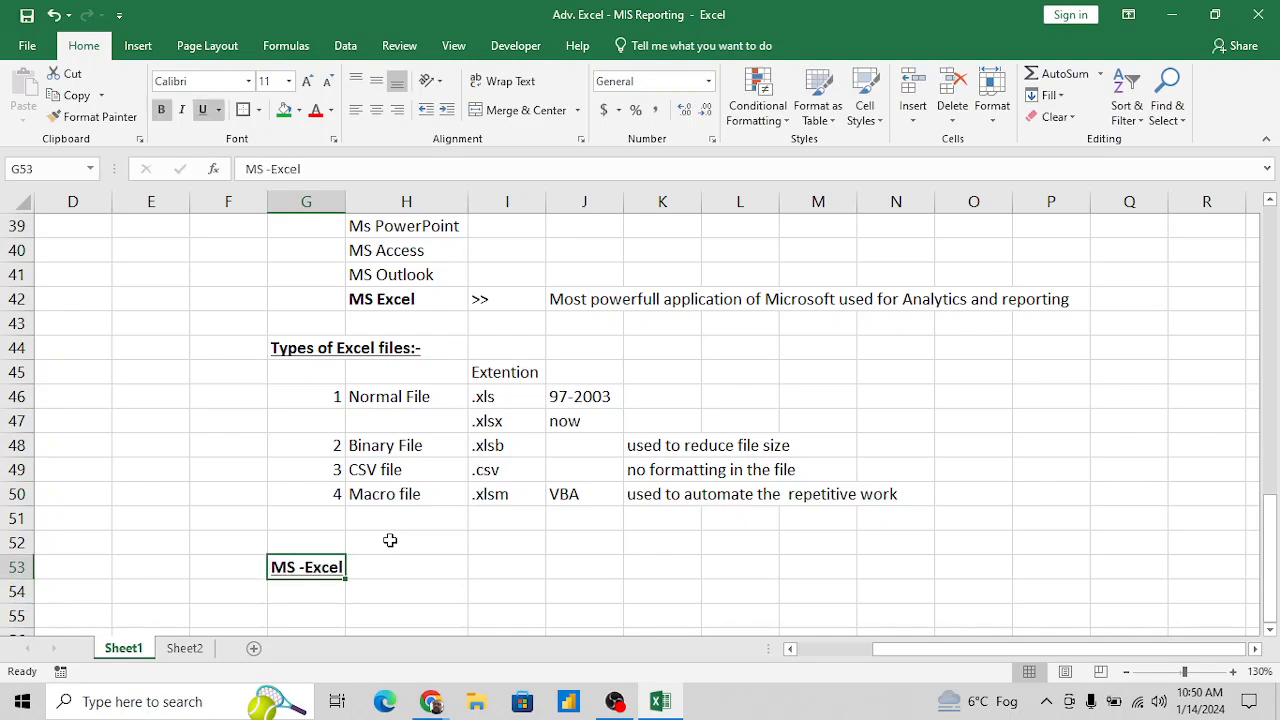
# - Enter the term "Workbook" in H54, below the MS -Excel heading
pyautogui.press('Down')
pyautogui.press('Down')
pyautogui.press('Down')
pyautogui.press('Down')
pyautogui.press('Down')
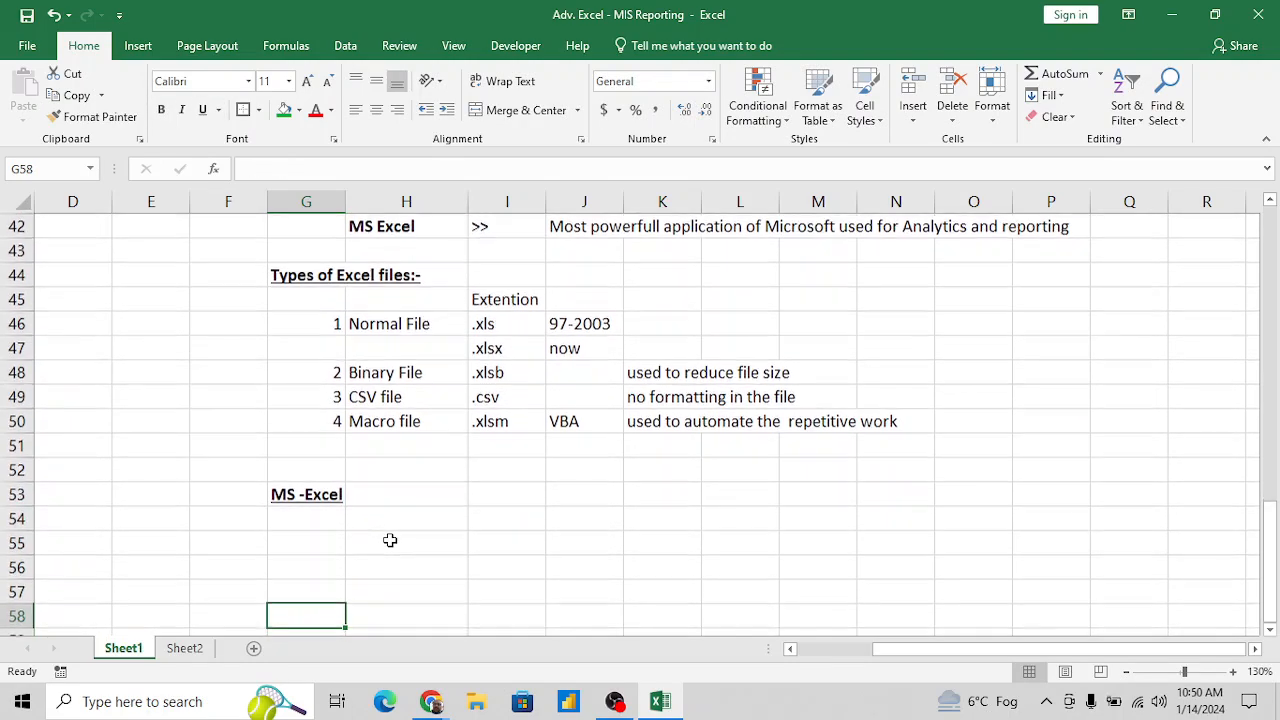
pyautogui.press('Down')
pyautogui.press('Up')
pyautogui.press('Up')
pyautogui.press('Up')
pyautogui.press('Up')
pyautogui.press('Up')
pyautogui.press('Up')
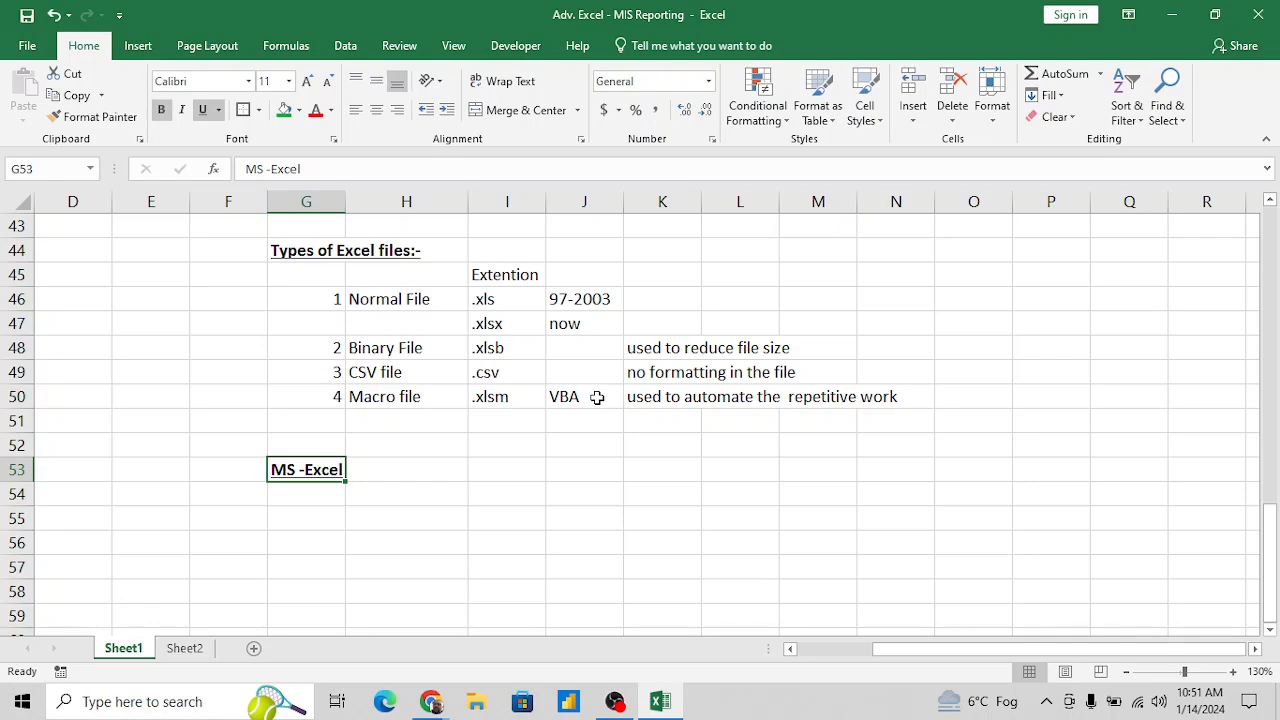
pyautogui.press('Right')
pyautogui.press('Down')
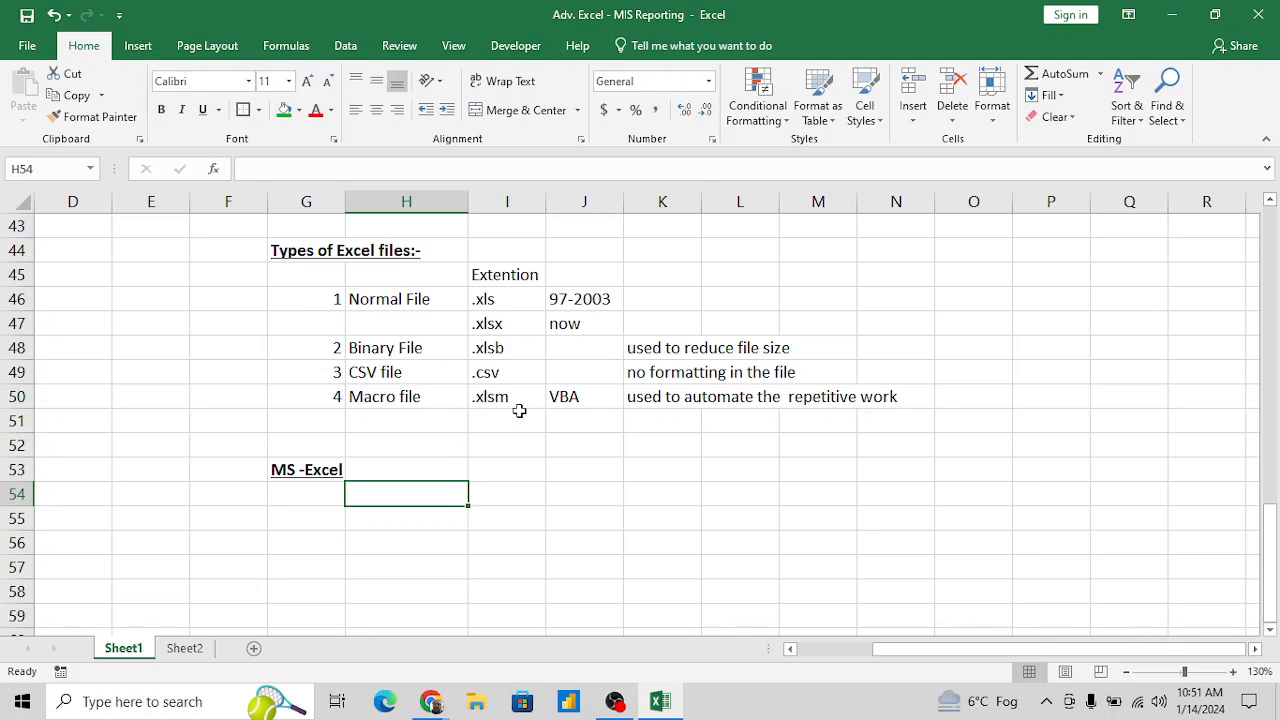
pyautogui.write('Workbook')
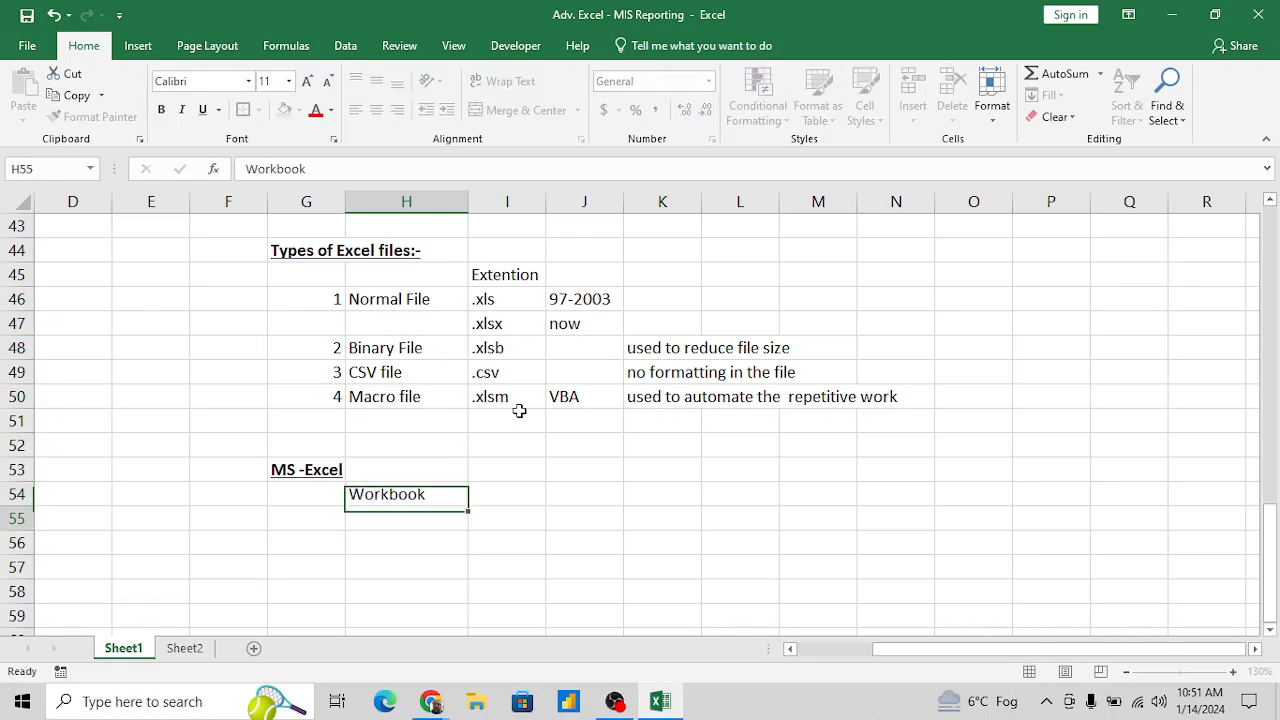
pyautogui.press('Return')
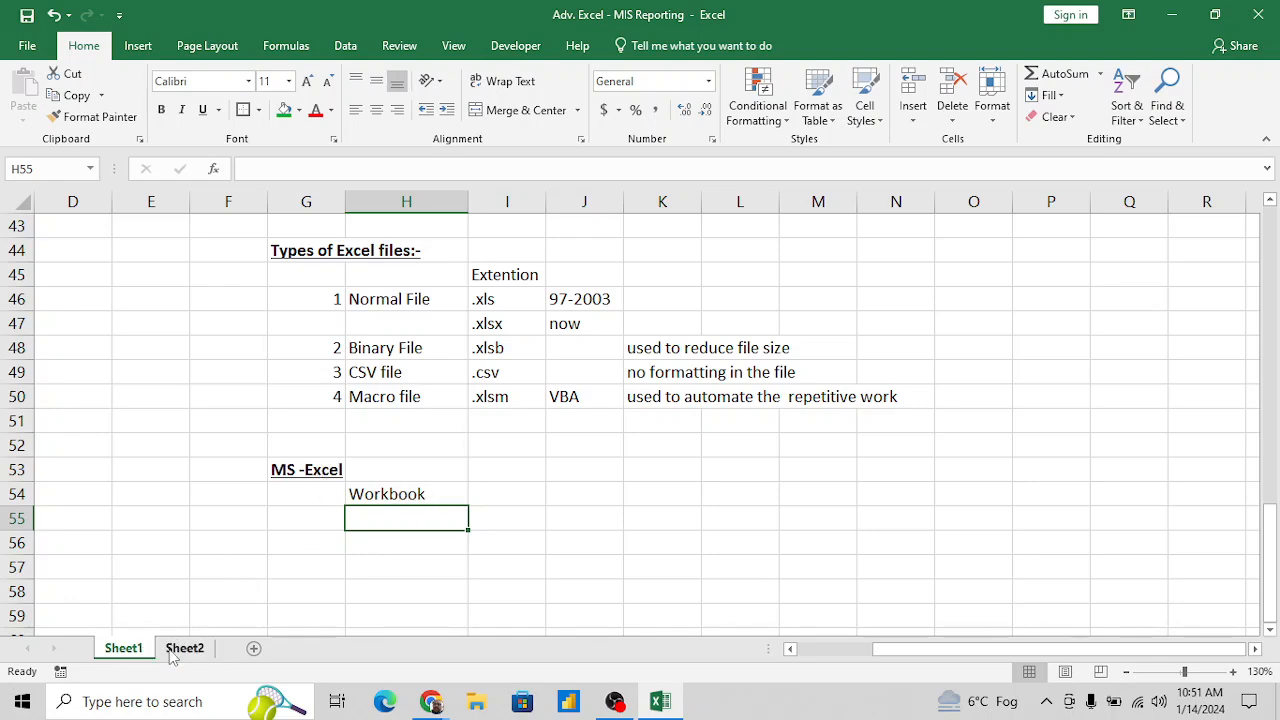
# - Add three new blank worksheets to the workbook after Sheet1
pyautogui.click(253, 649)
pyautogui.click(314, 649)
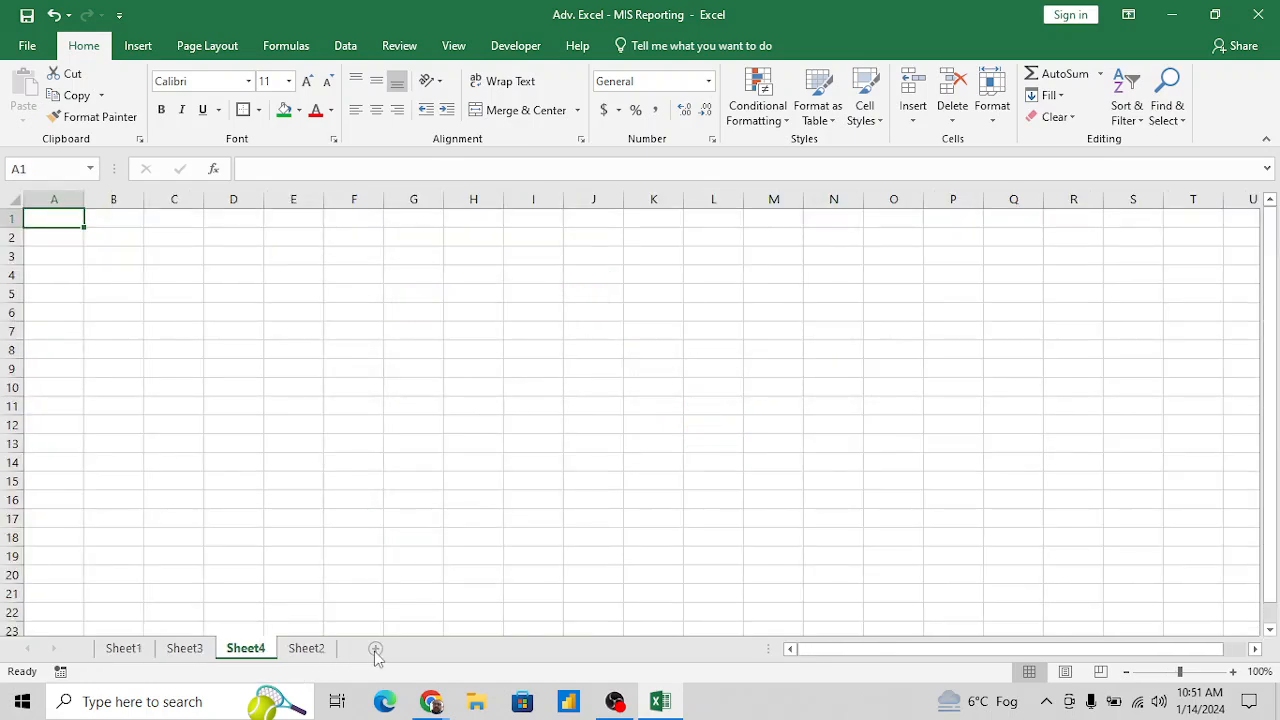
pyautogui.click(375, 649)
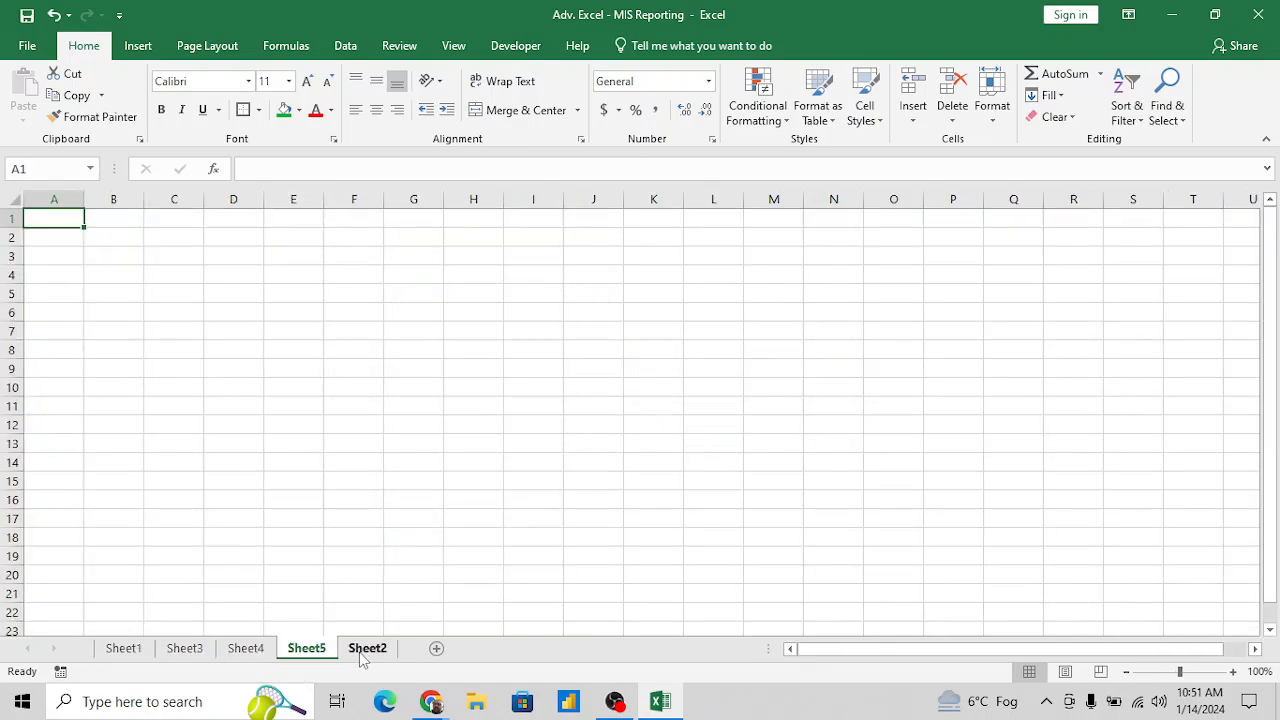
# - Rename the Sheet1 worksheet as "Suumary"
pyautogui.click(138, 647)
pyautogui.doubleClick(127, 650)
pyautogui.write('S')
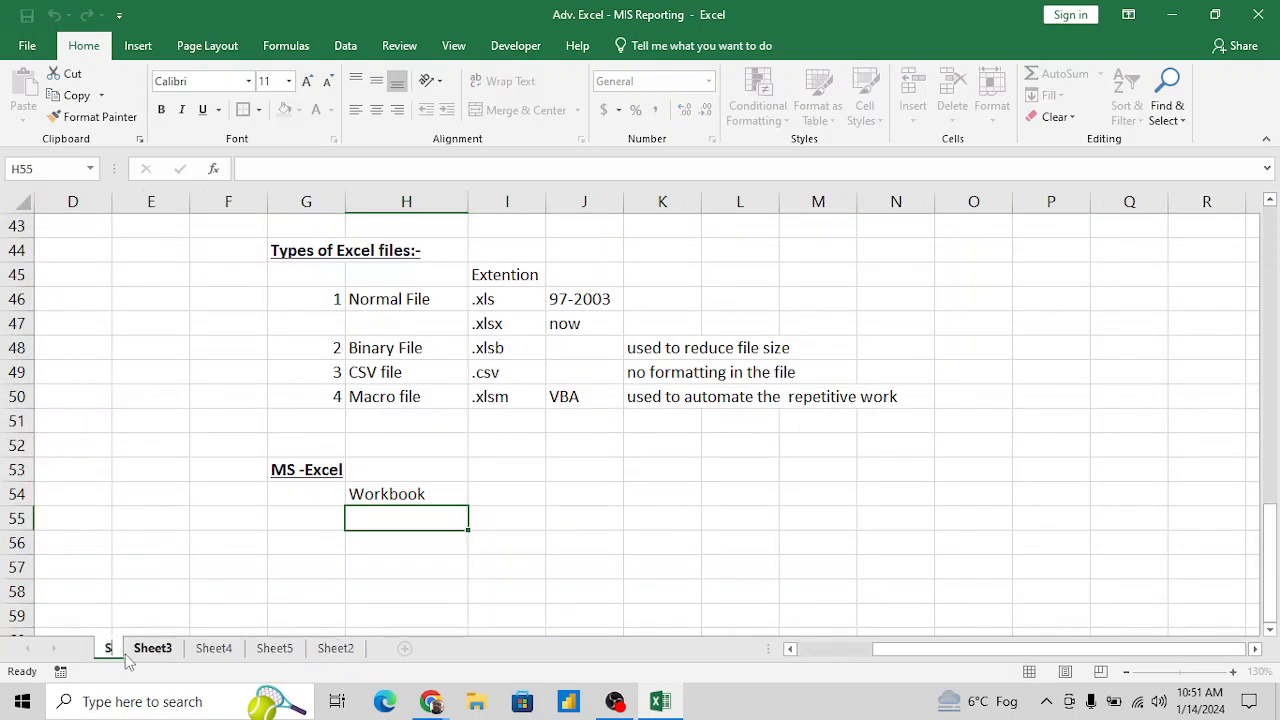
pyautogui.write('uummary')
pyautogui.press('Return')
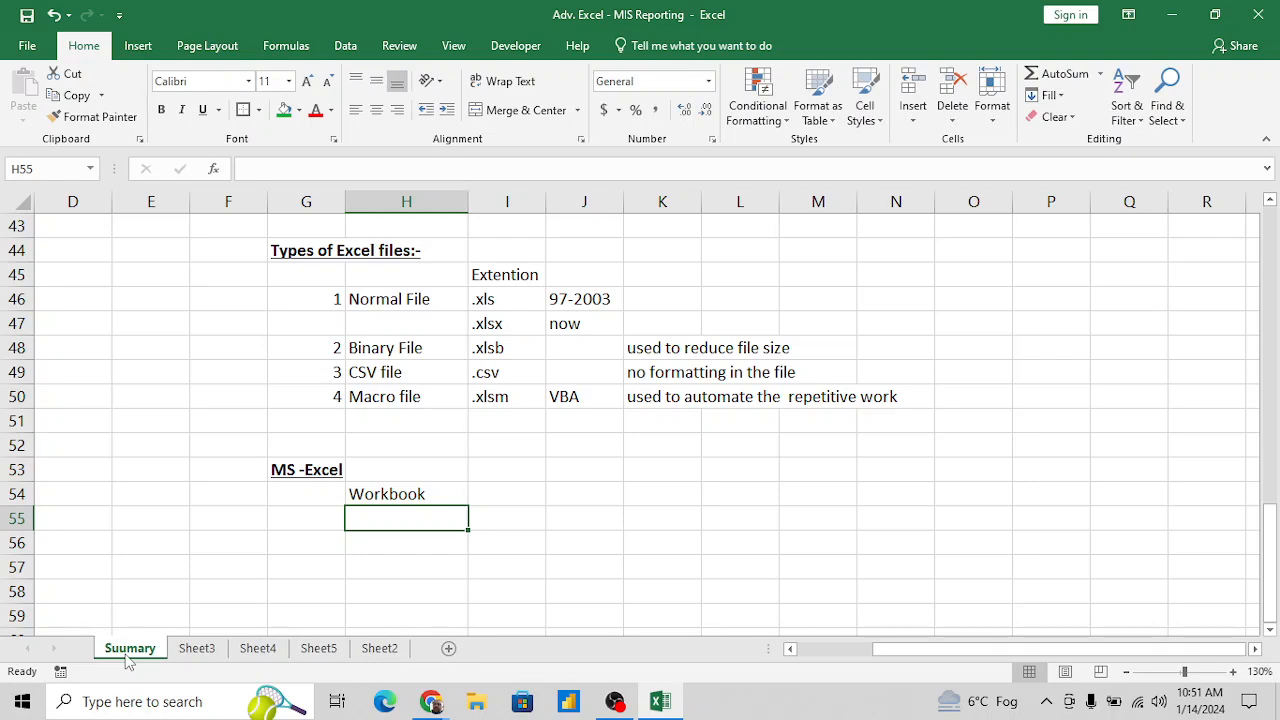
# - Enter the definition "collection of sheets / Worksheet" in I54 beside Workbook
pyautogui.click(427, 494)
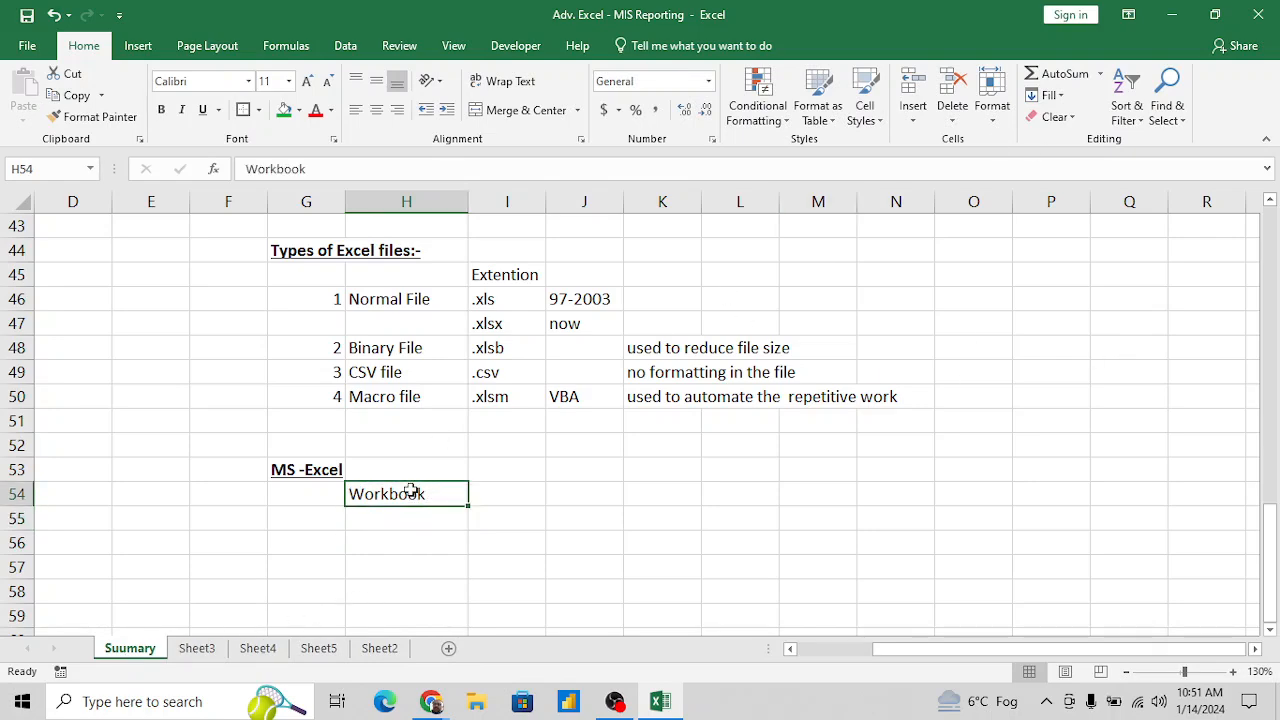
pyautogui.press('Right')
pyautogui.write('collectiion')
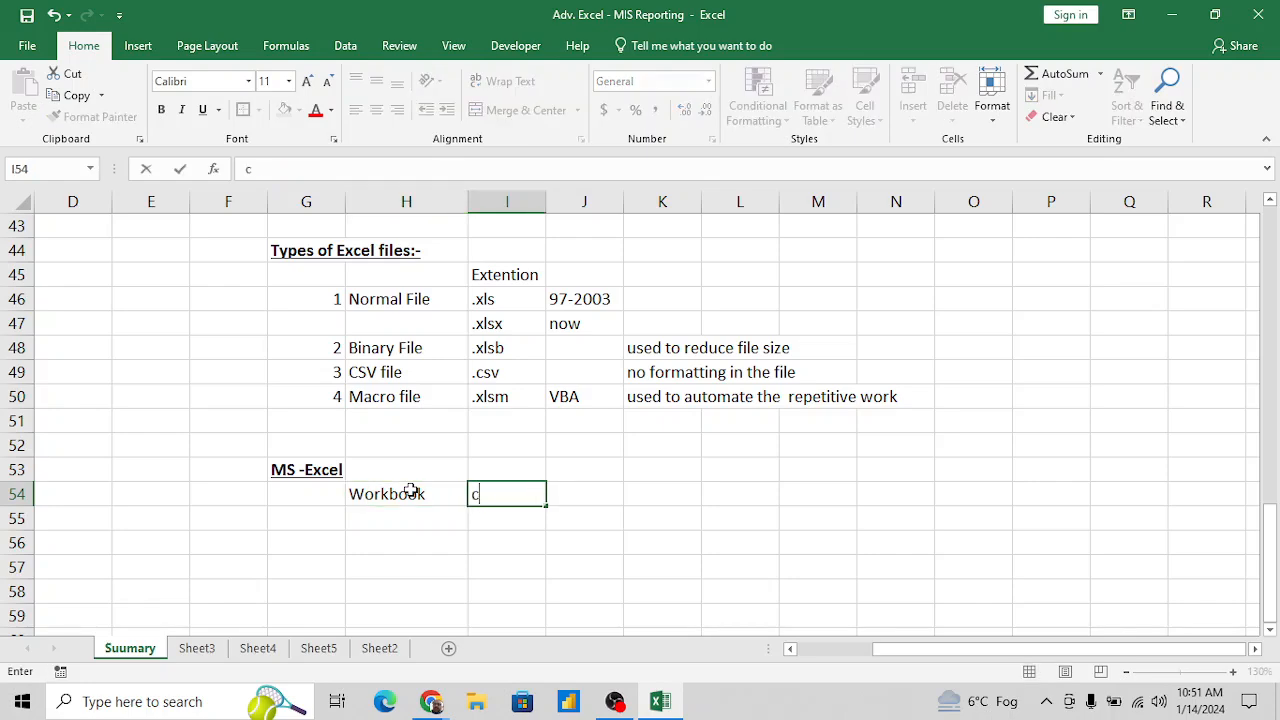
pyautogui.press('BackSpace')
pyautogui.press('BackSpace')
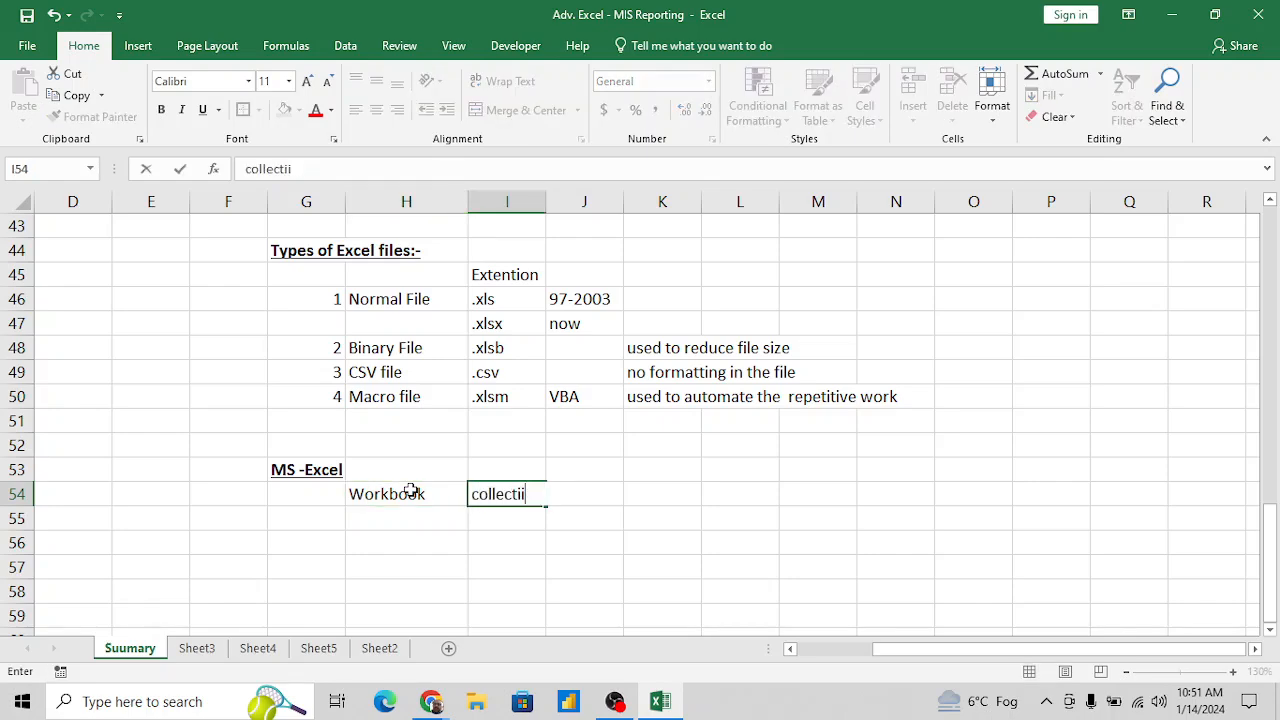
pyautogui.write('on of shee')
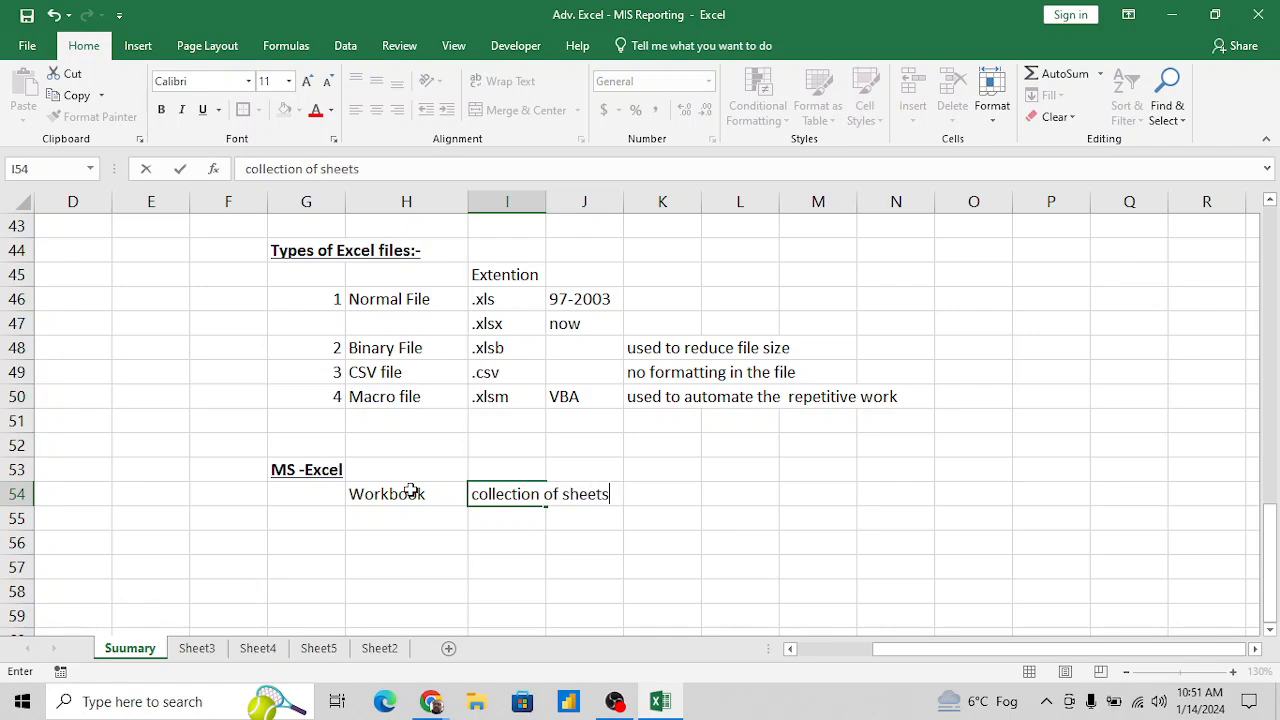
pyautogui.write('ts / Worksheet')
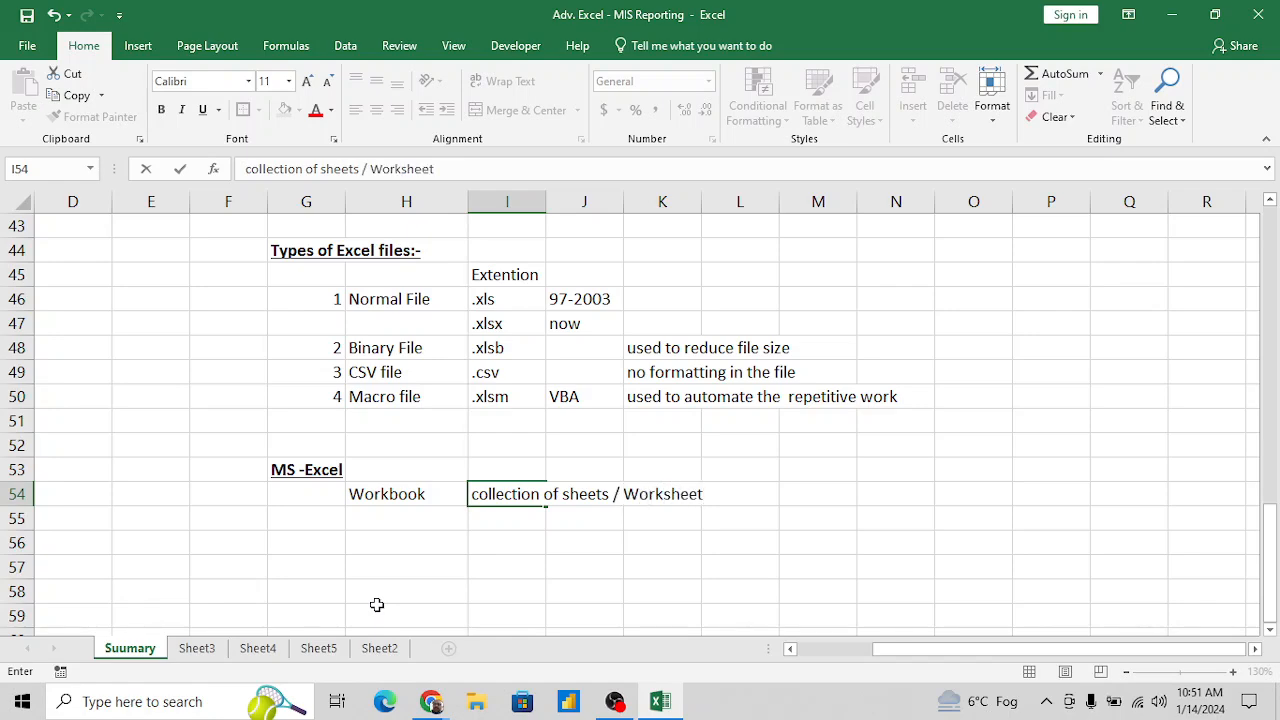
pyautogui.hotkey('ctrl', 'Return')
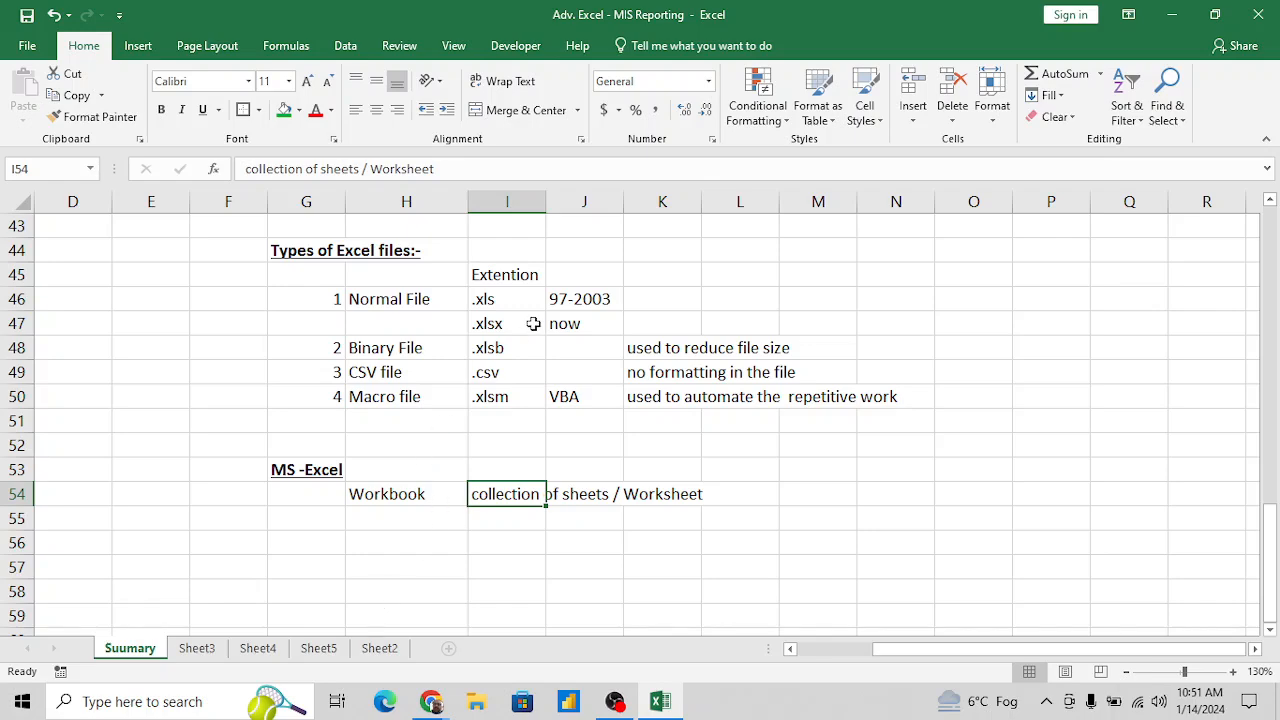
# - Correct the Workbook definition in I54 to read "Collection of sheets / Worksheets"
pyautogui.click(476, 172)
pyautogui.write('s')
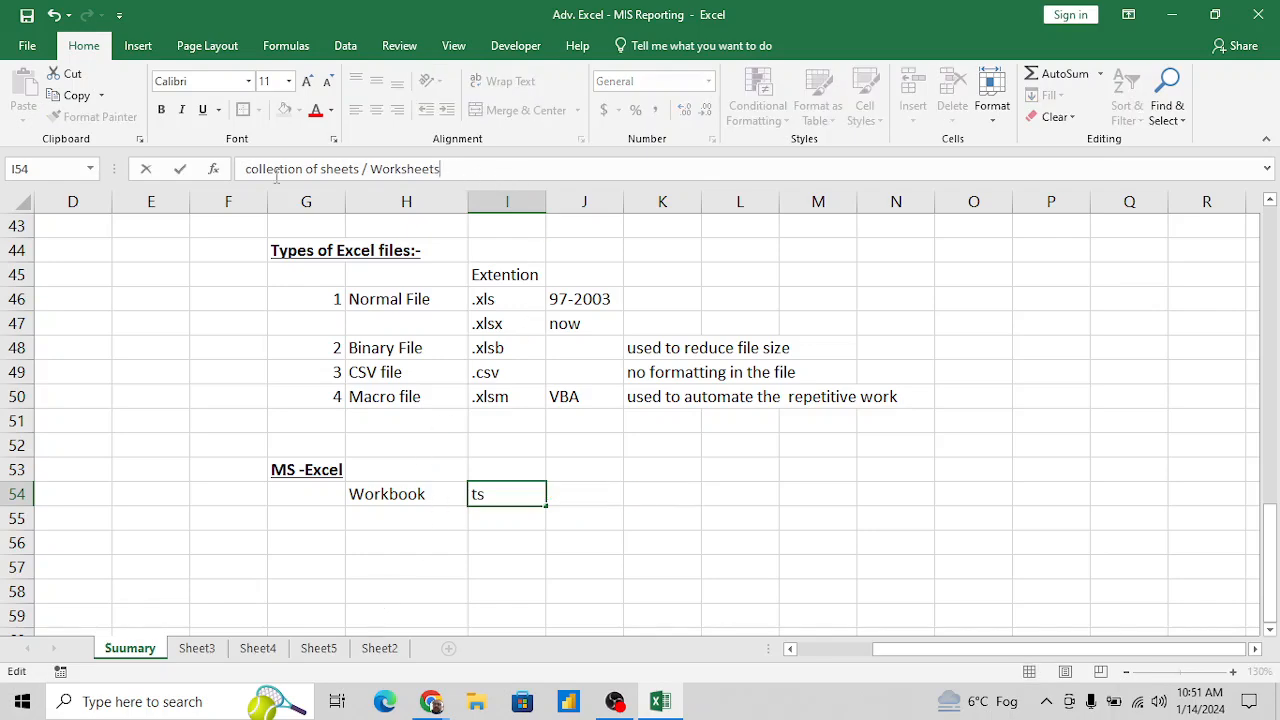
pyautogui.click(250, 169)
pyautogui.press('Delete')
pyautogui.write('C')
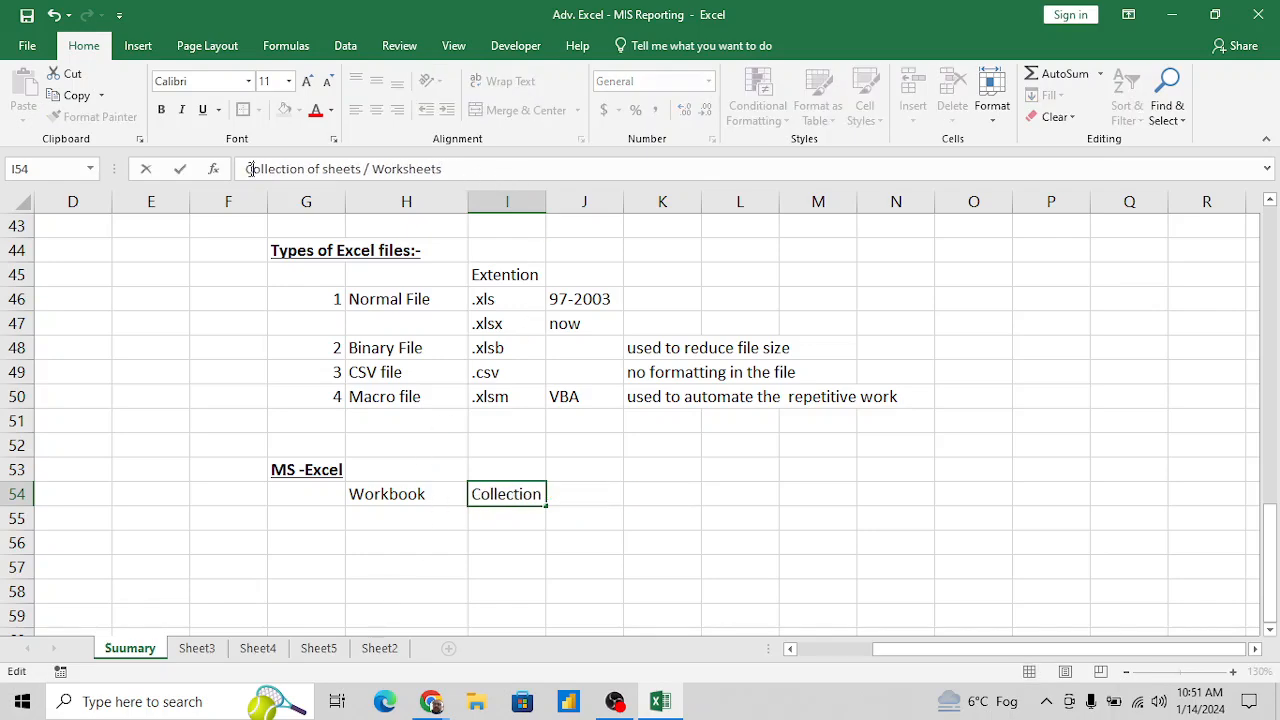
pyautogui.press('Return')
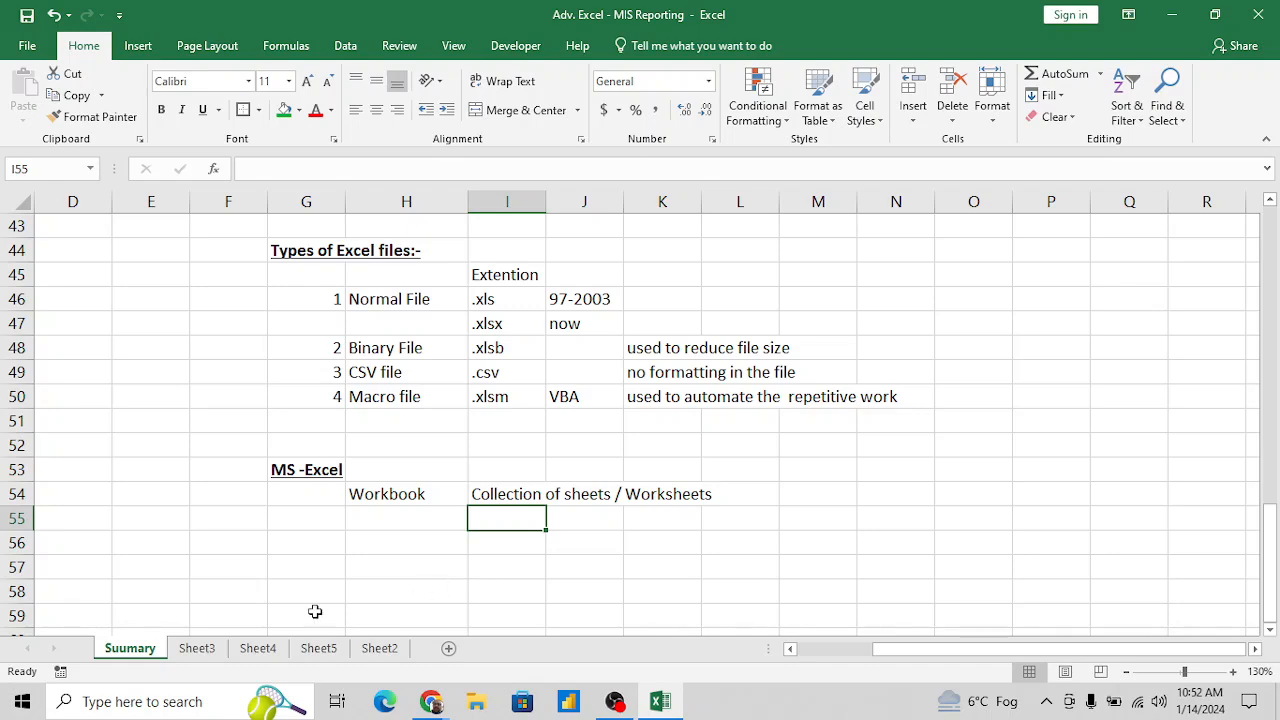
# - Enter the term "Sheet / Worksheet" in H55, below Workbook
pyautogui.click(429, 518)
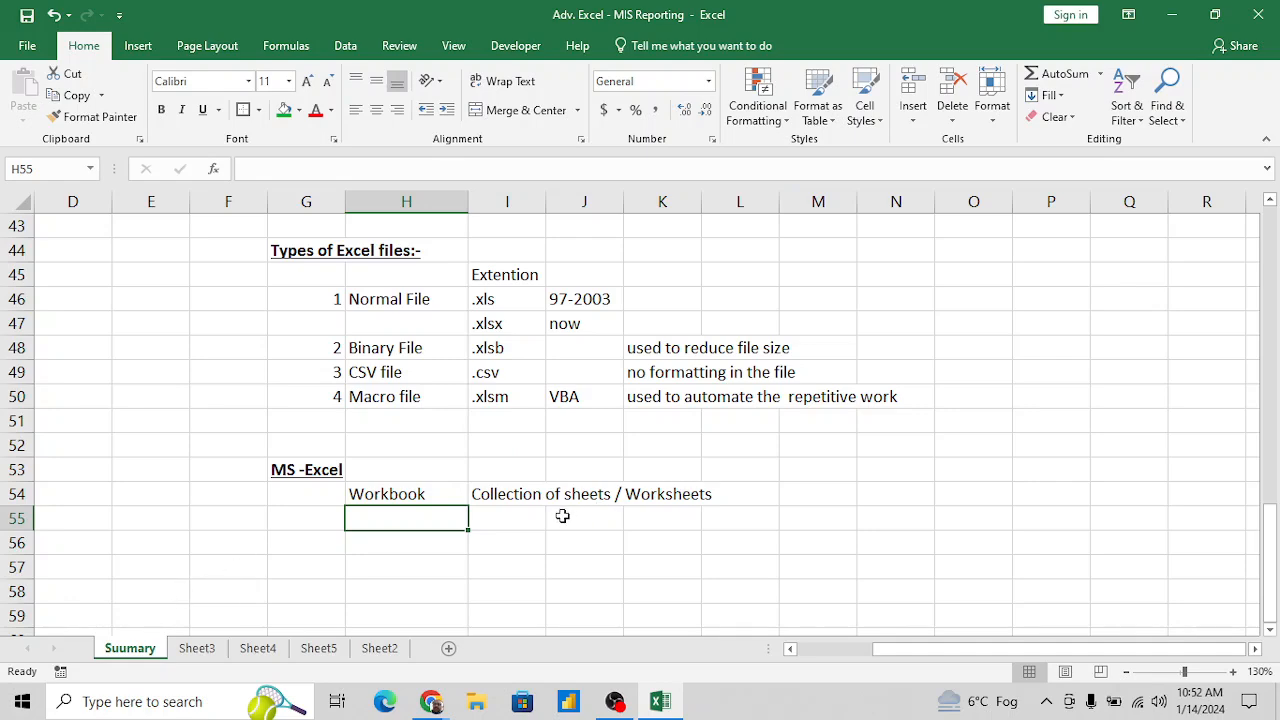
pyautogui.write('Sh')
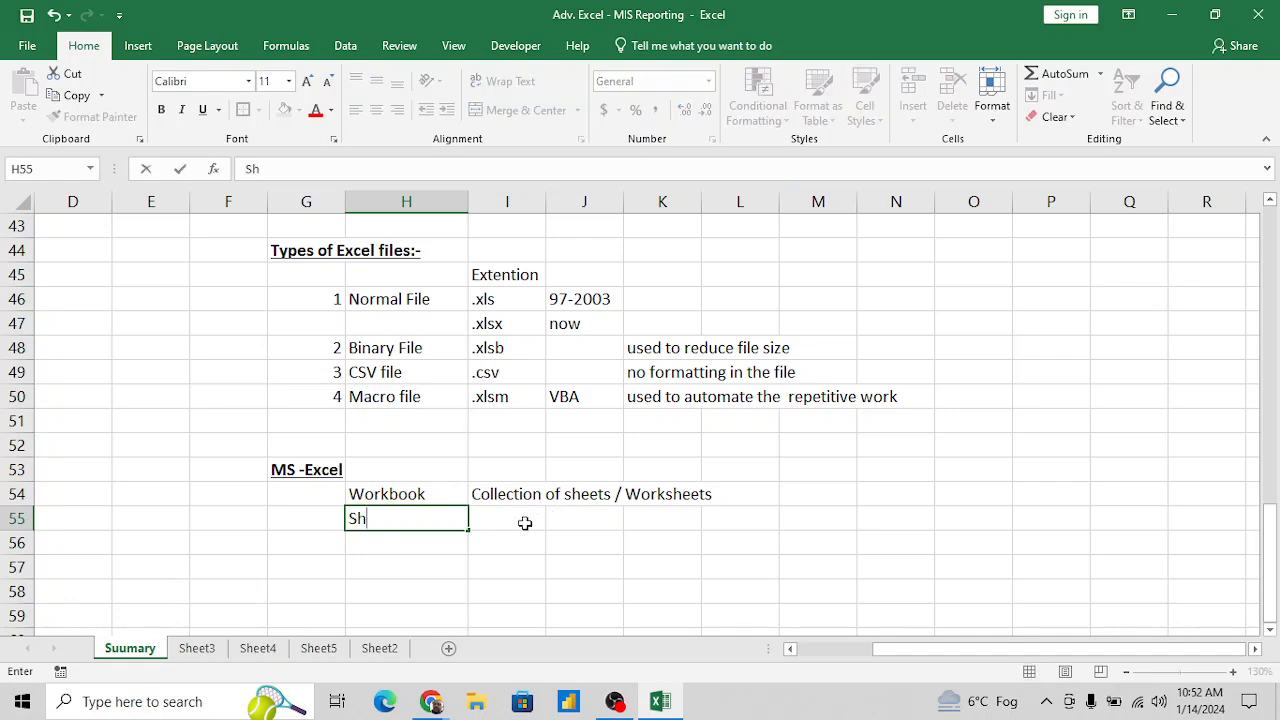
pyautogui.write('eet / Works')
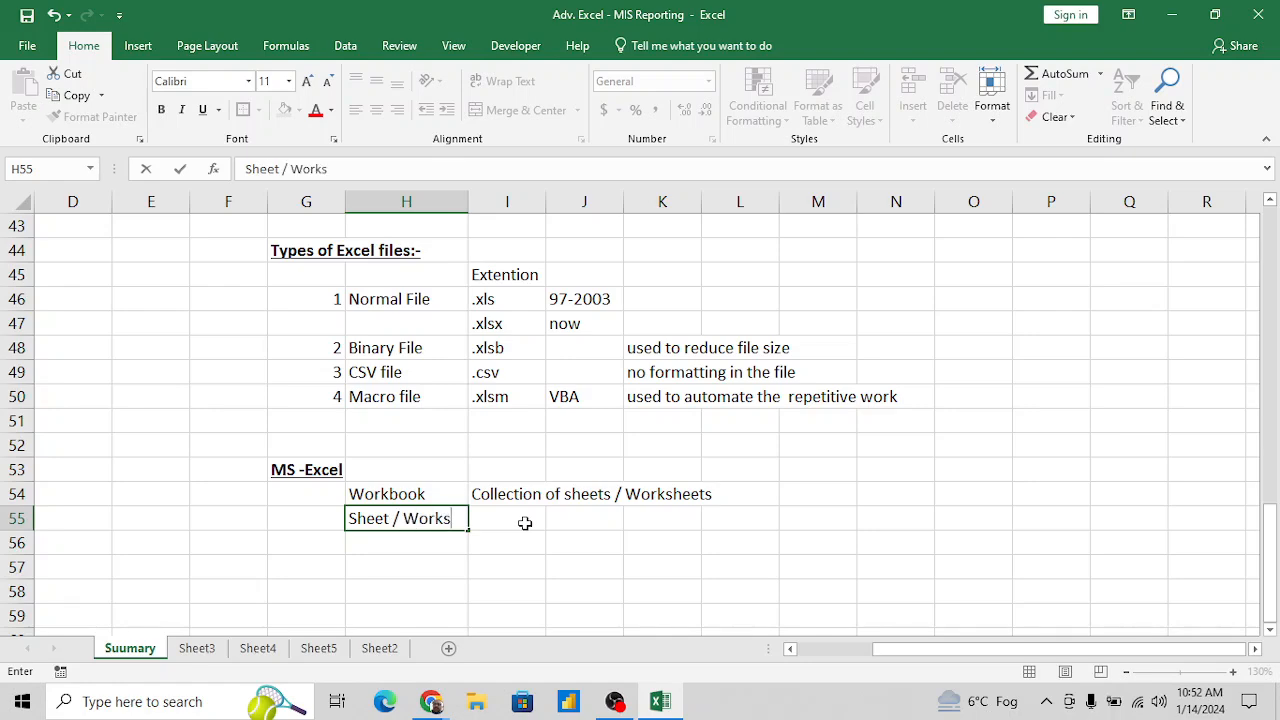
pyautogui.write('heet')
pyautogui.press('Return')
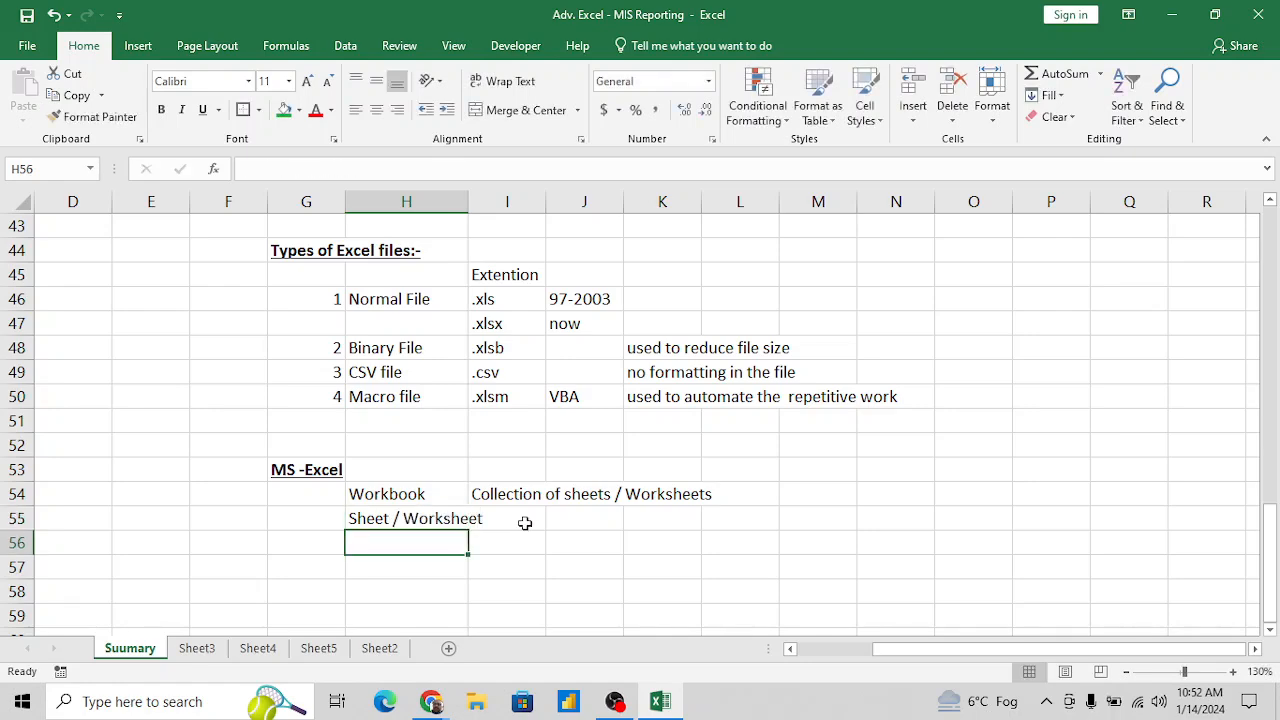
pyautogui.press('Up')
pyautogui.click(524, 522)
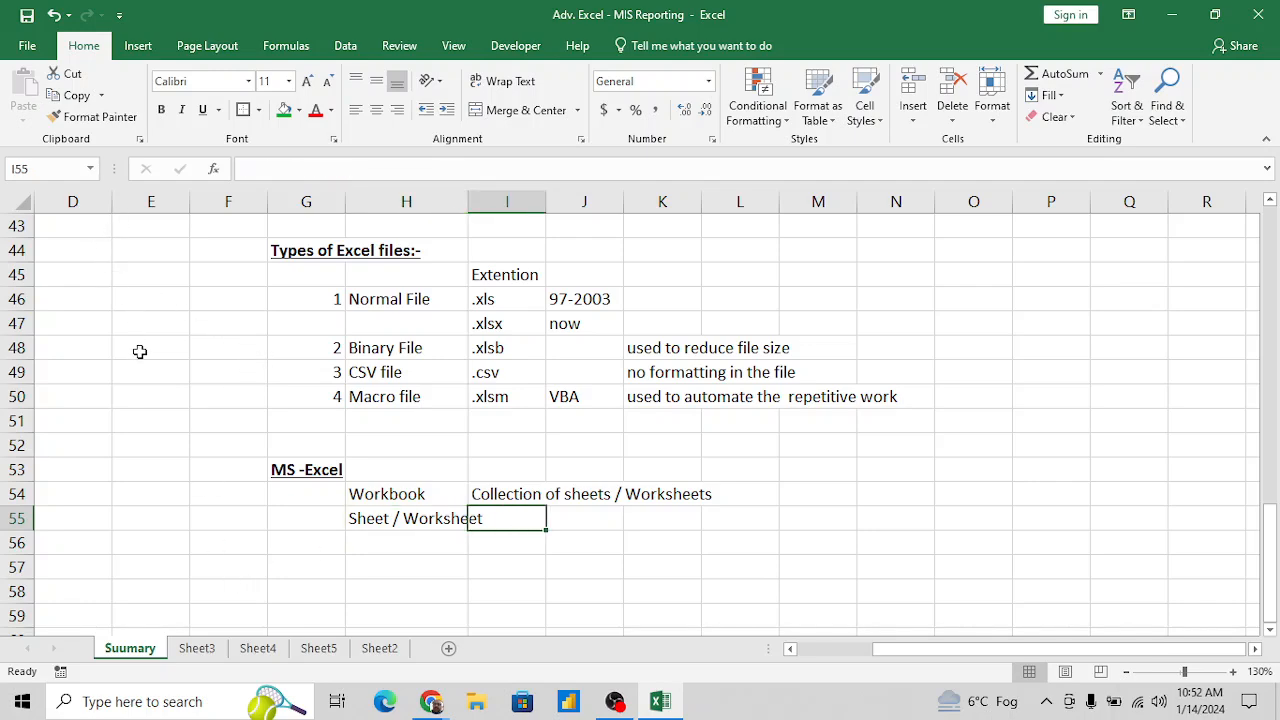
# - Select column E, row 45, row 47 and the block L45:Q56 in turn to illustrate columns, rows and a range
pyautogui.click(162, 200)
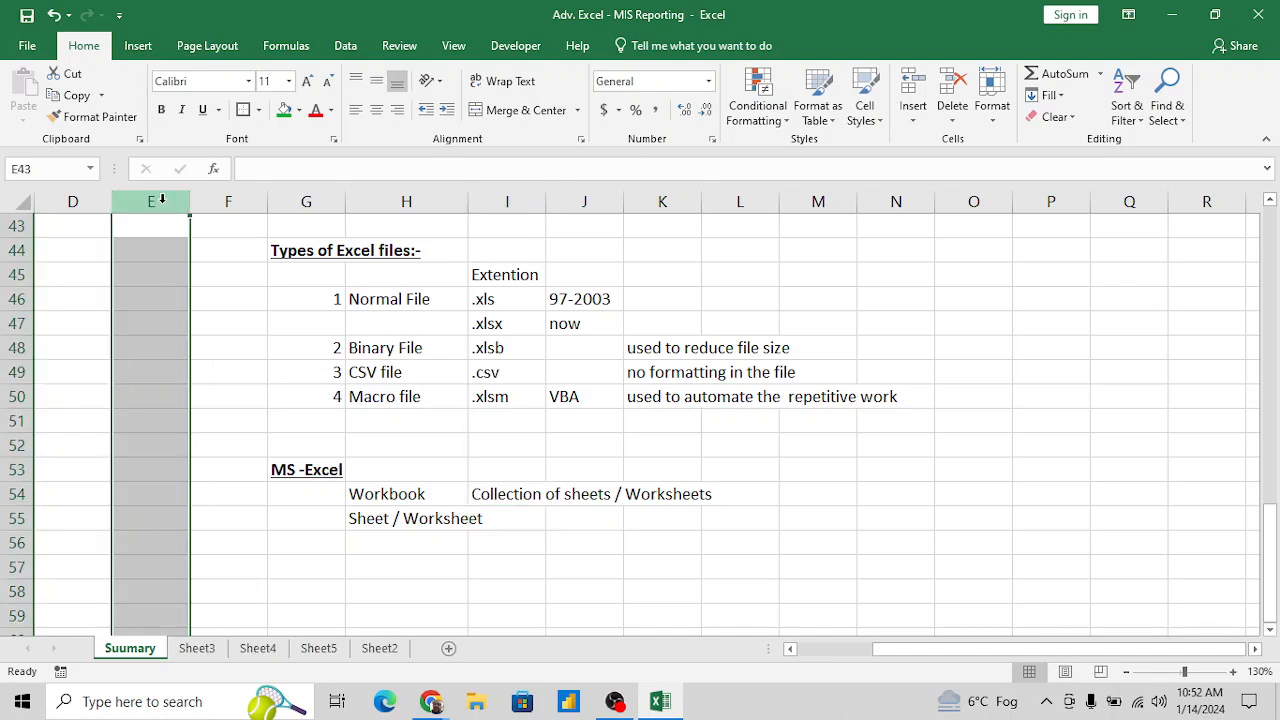
pyautogui.click(18, 274)
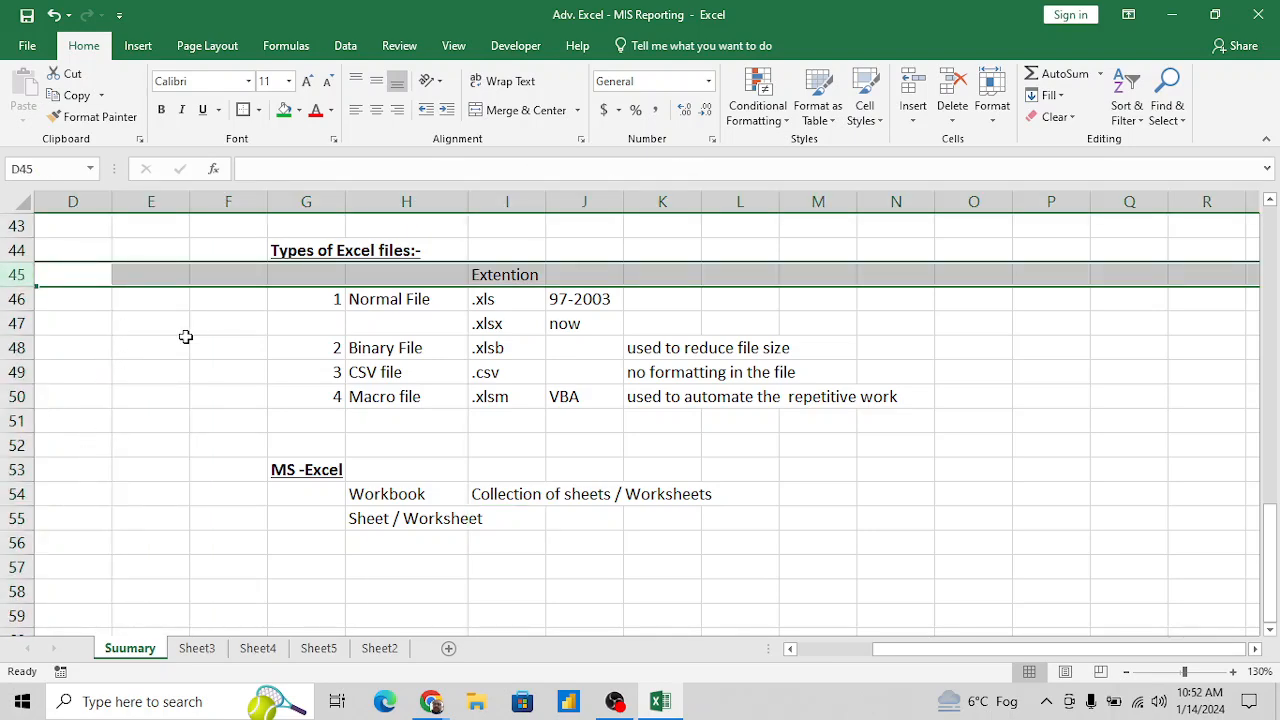
pyautogui.click(18, 322)
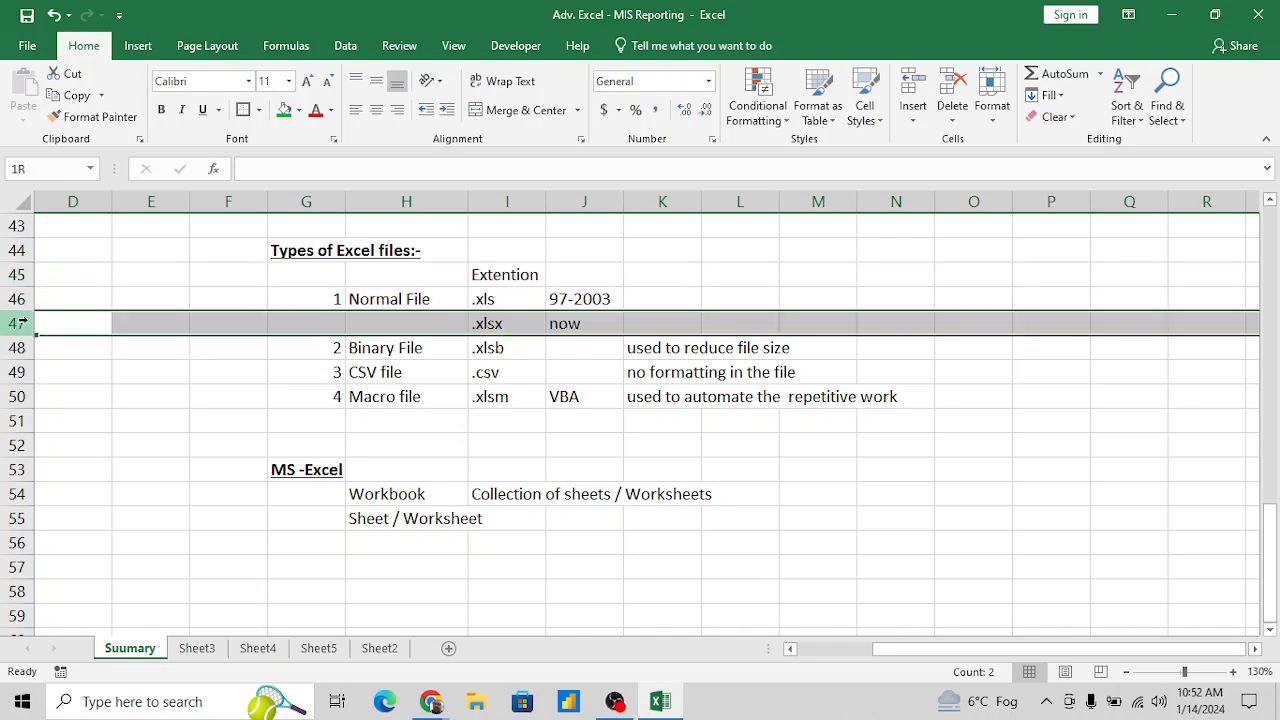
pyautogui.click(249, 350)
pyautogui.click(386, 218)
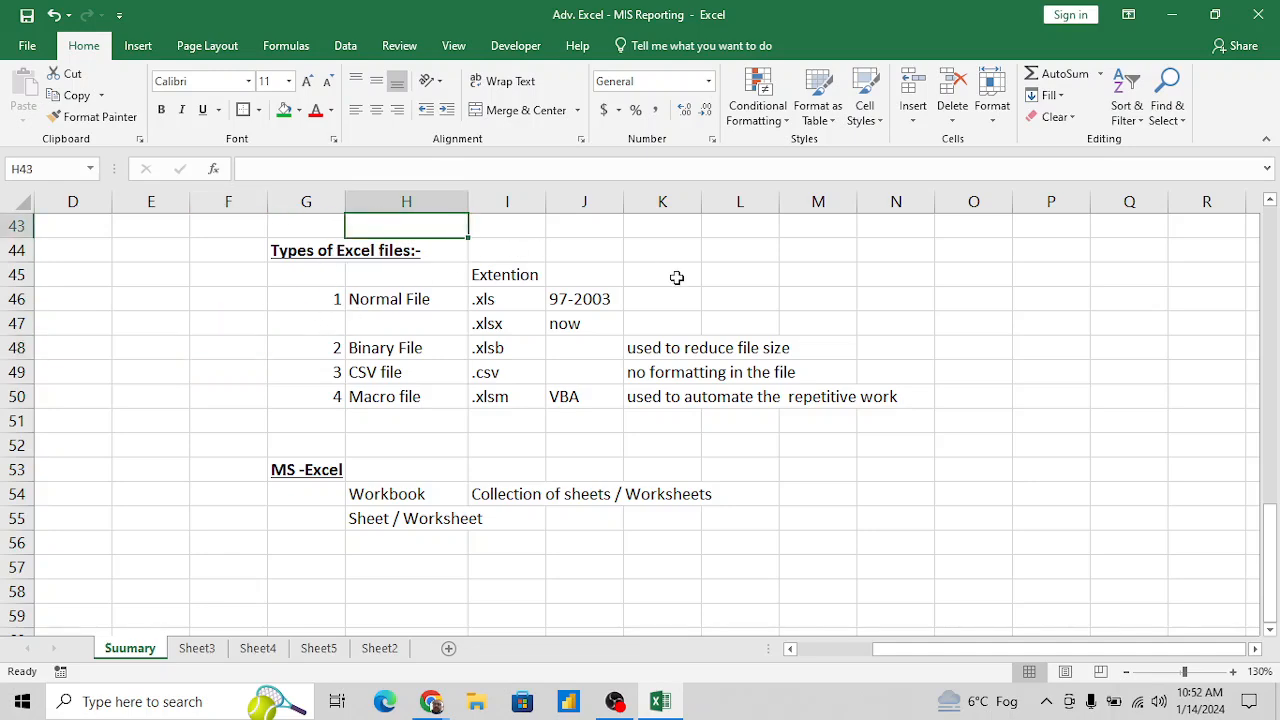
pyautogui.moveTo(744, 274); pyautogui.dragTo(1136, 551)
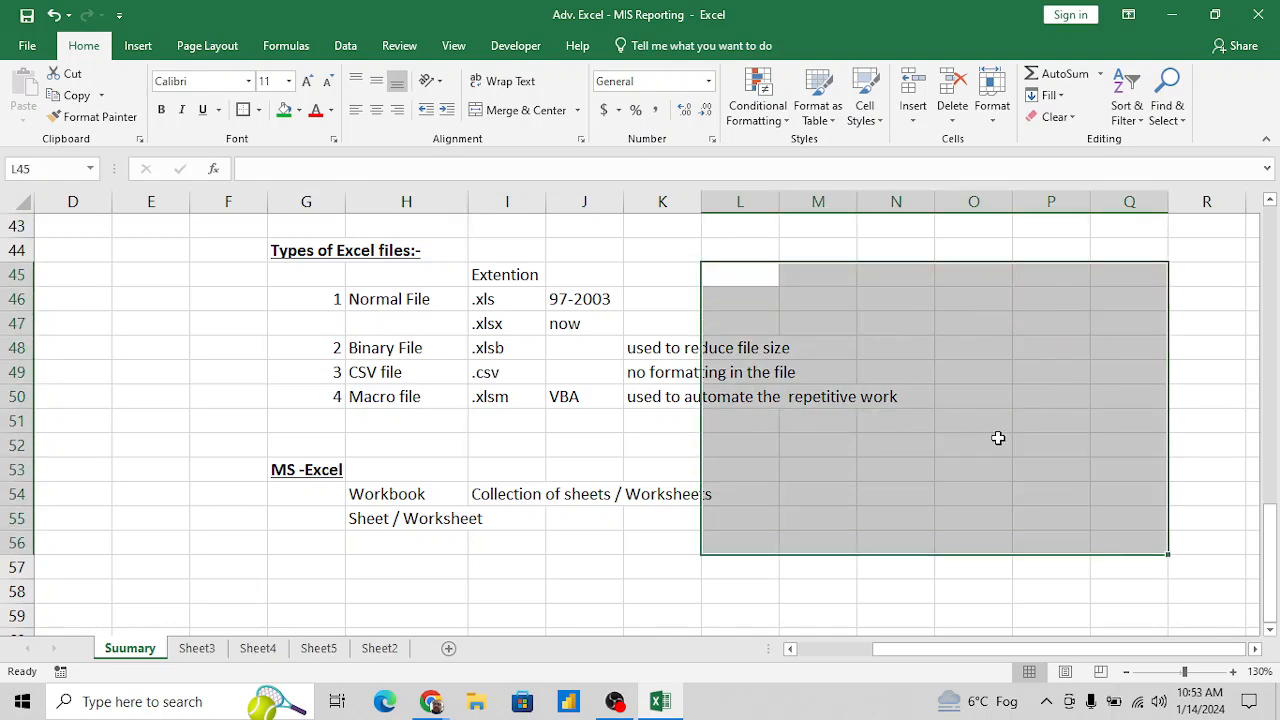
# - Enter the definition "Collection of row and columns / collection of Range" in I55 beside Sheet / Worksheet
pyautogui.click(482, 519)
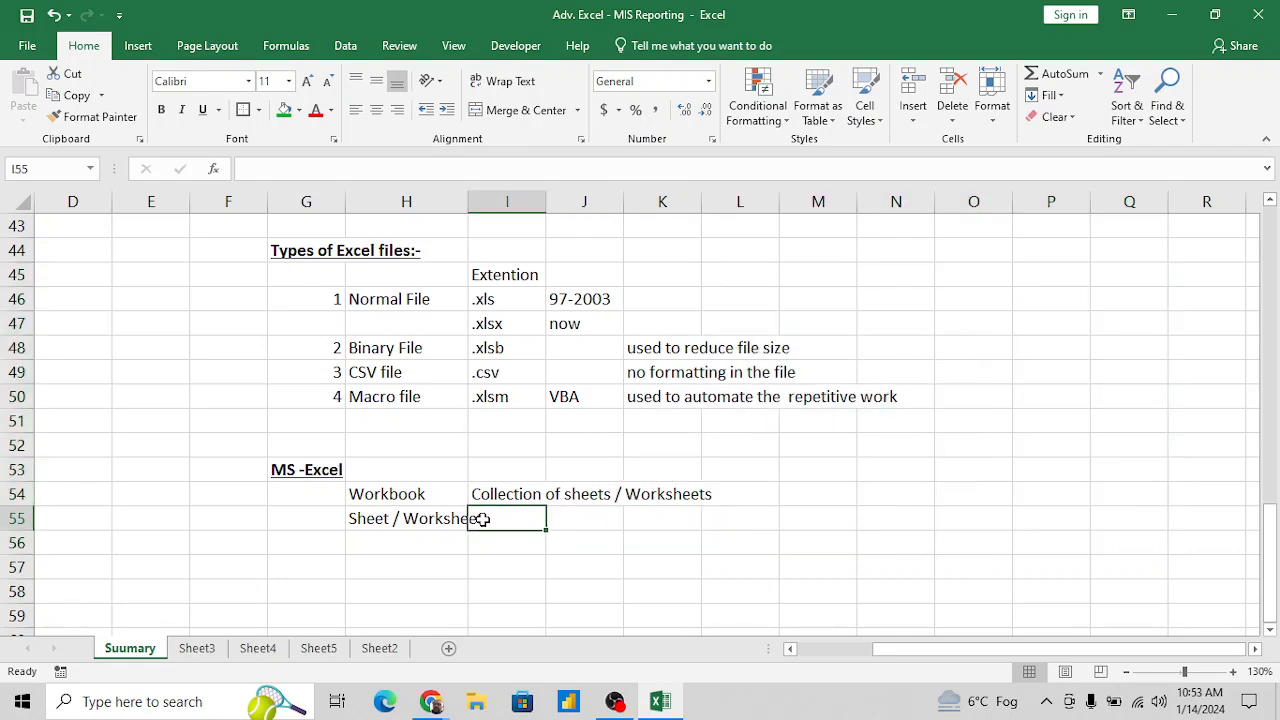
pyautogui.write('Collect')
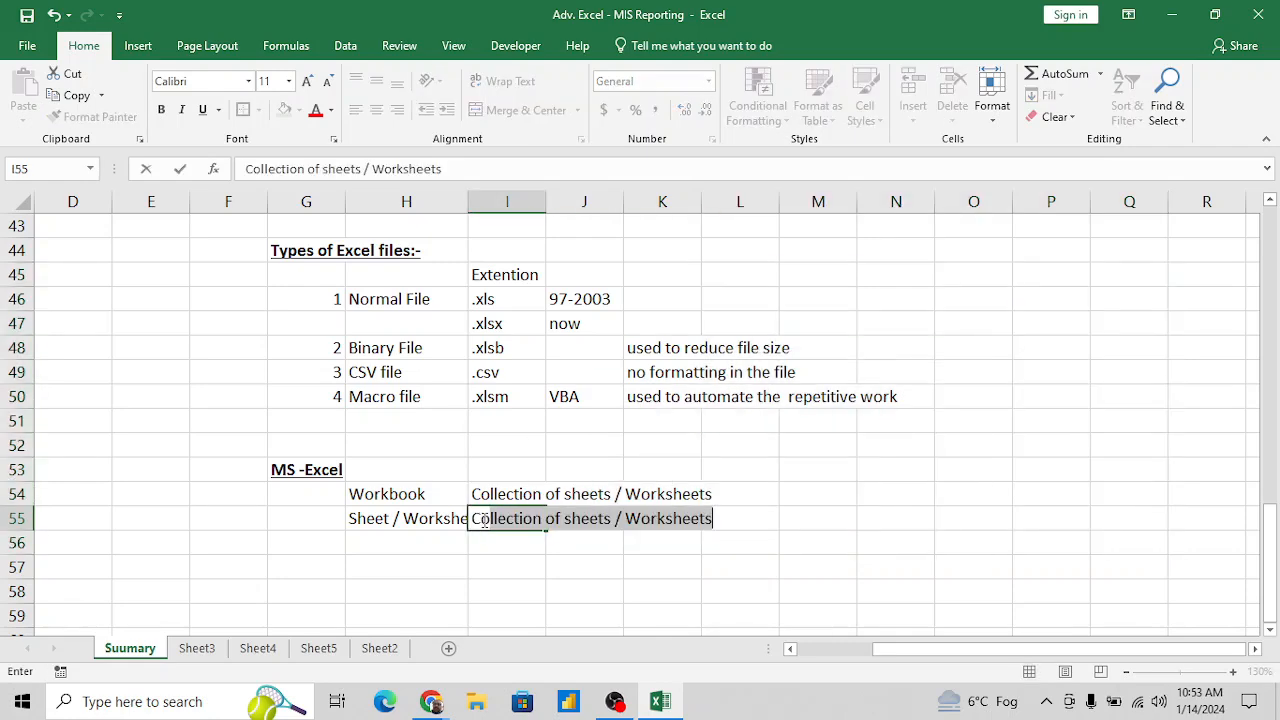
pyautogui.write('on')
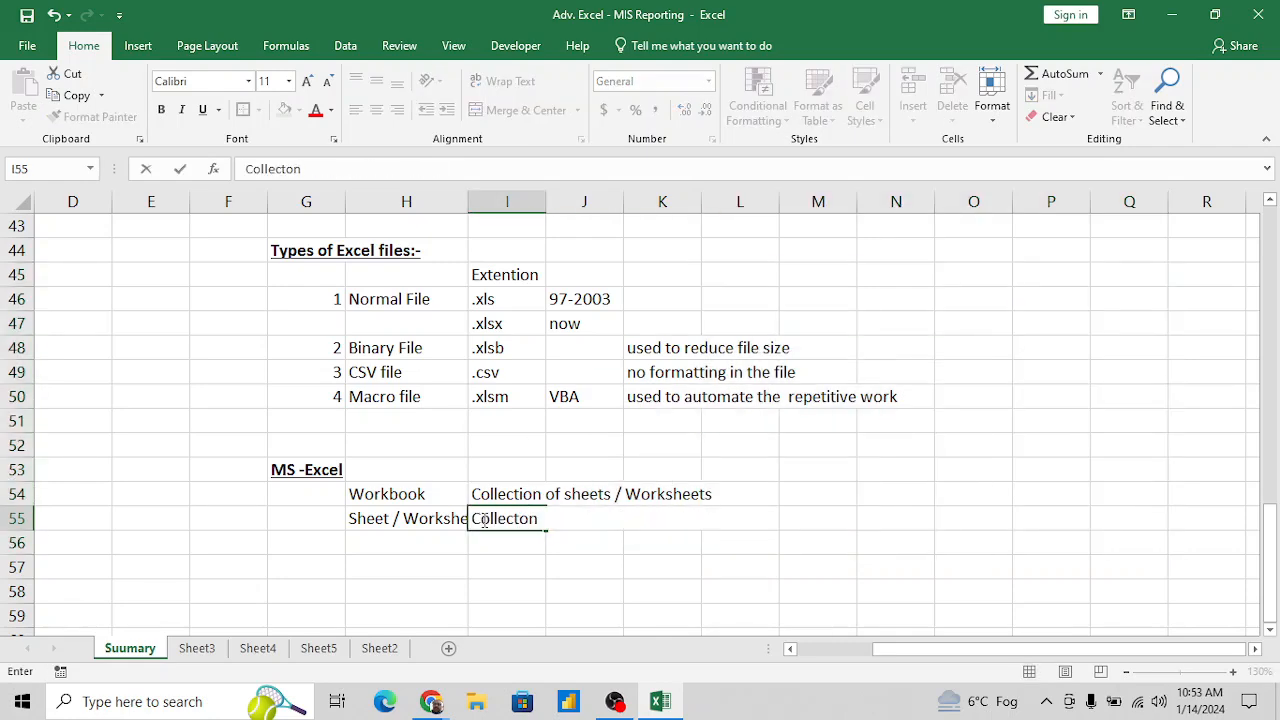
pyautogui.press('BackSpace')
pyautogui.press('BackSpace')
pyautogui.write('ion of ')
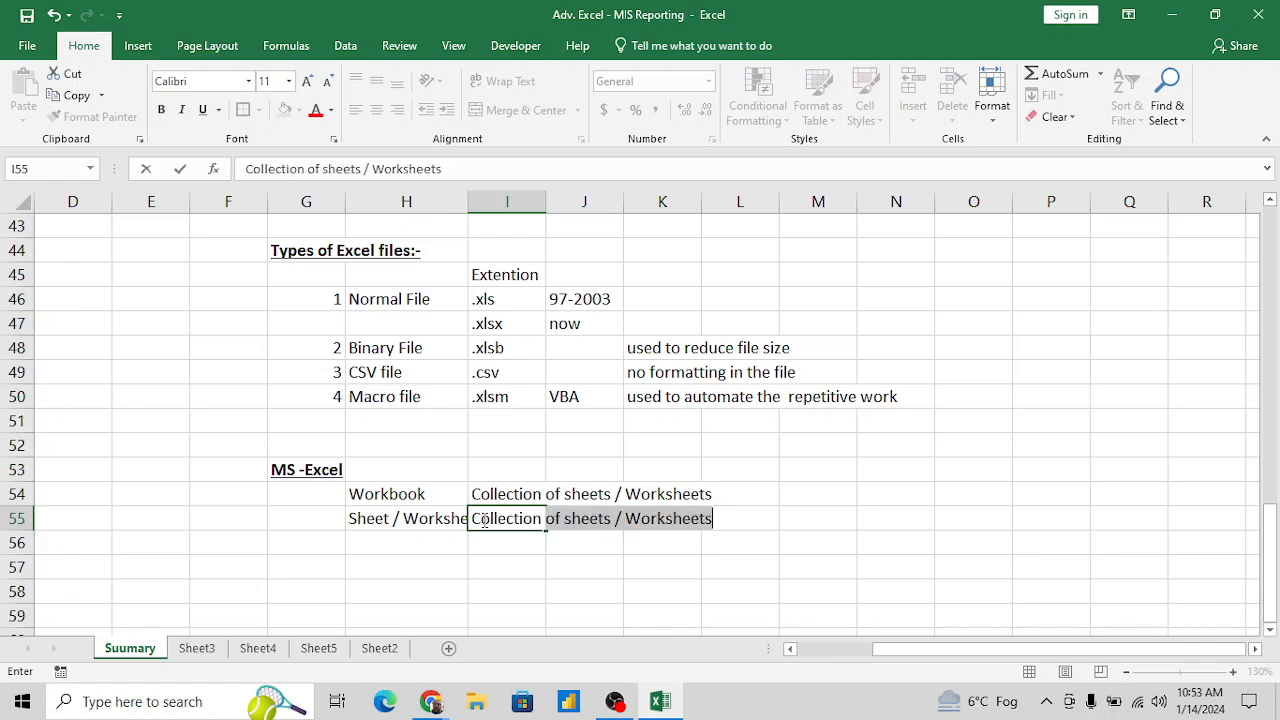
pyautogui.write('row a')
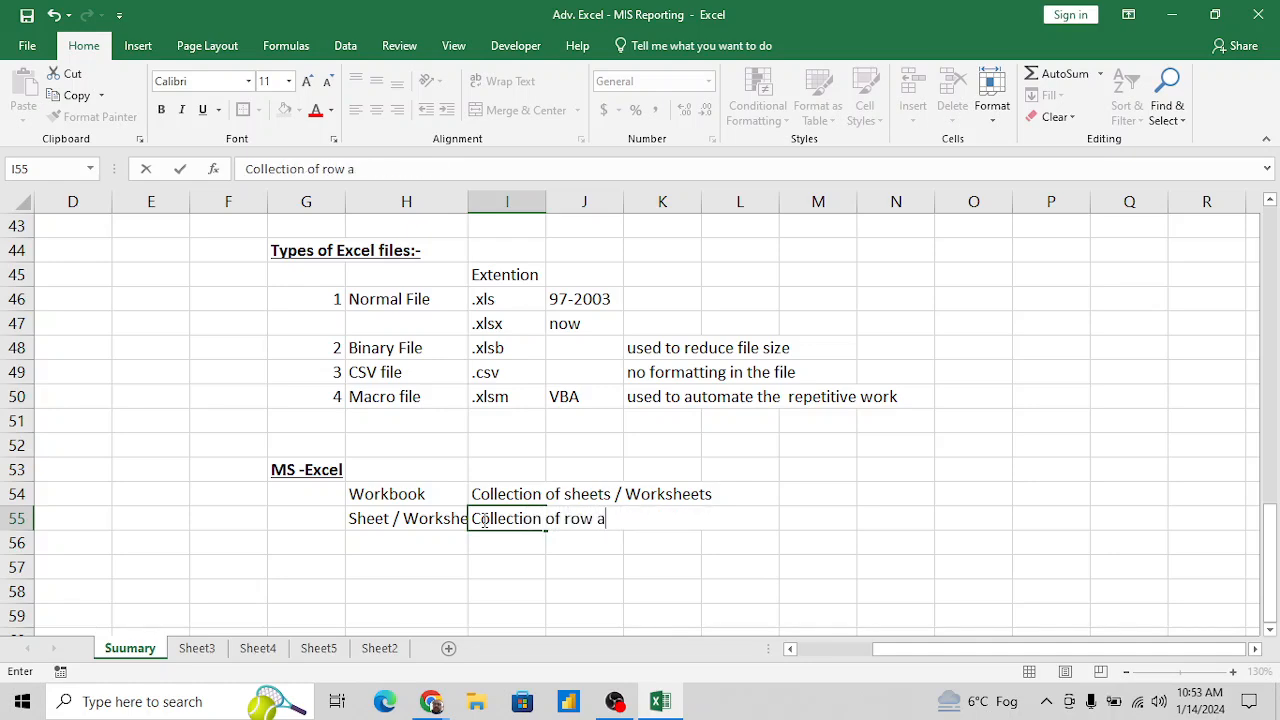
pyautogui.write('nd columns /')
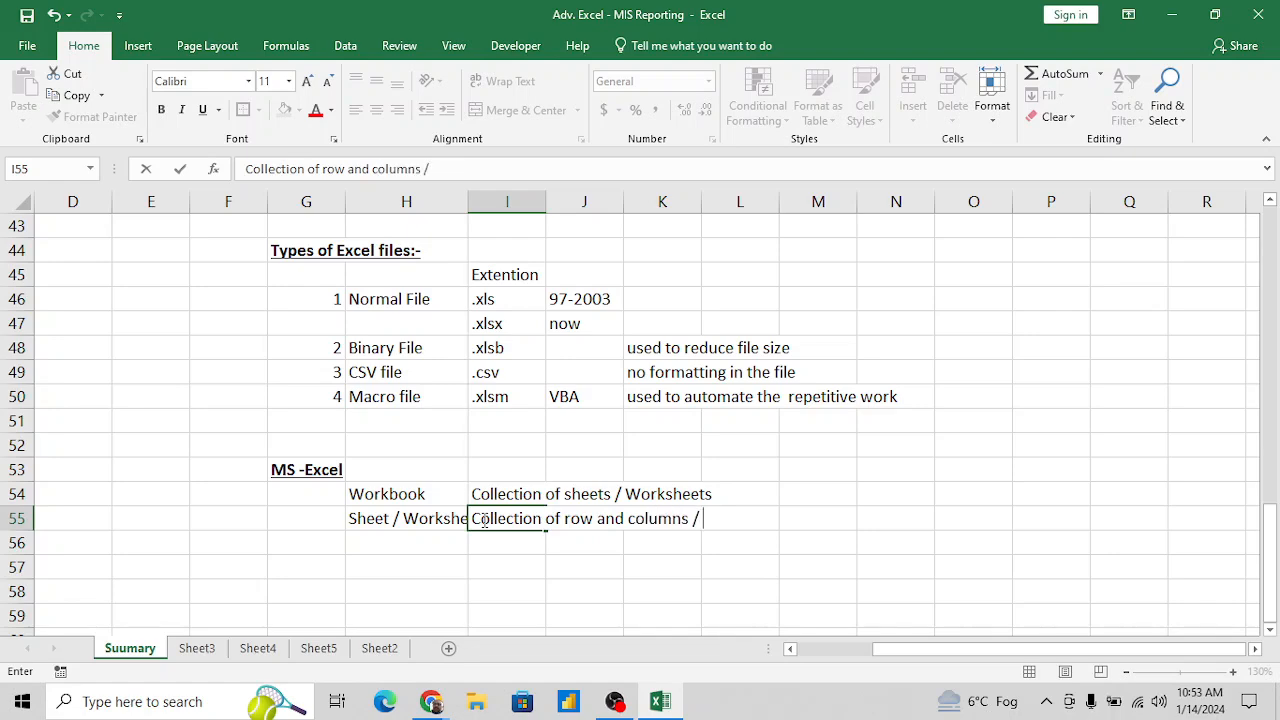
pyautogui.write(' collectio')
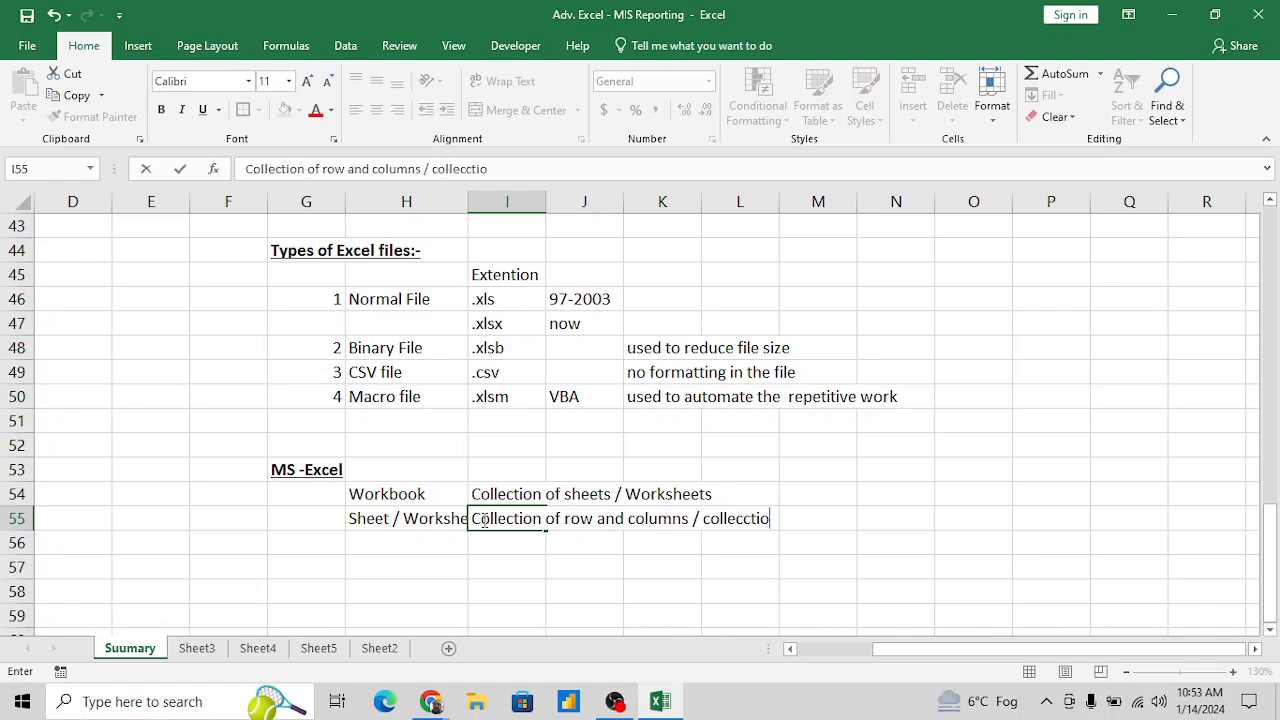
pyautogui.press('BackSpace')
pyautogui.press('BackSpace')
pyautogui.press('BackSpace')
pyautogui.write('ction of Range')
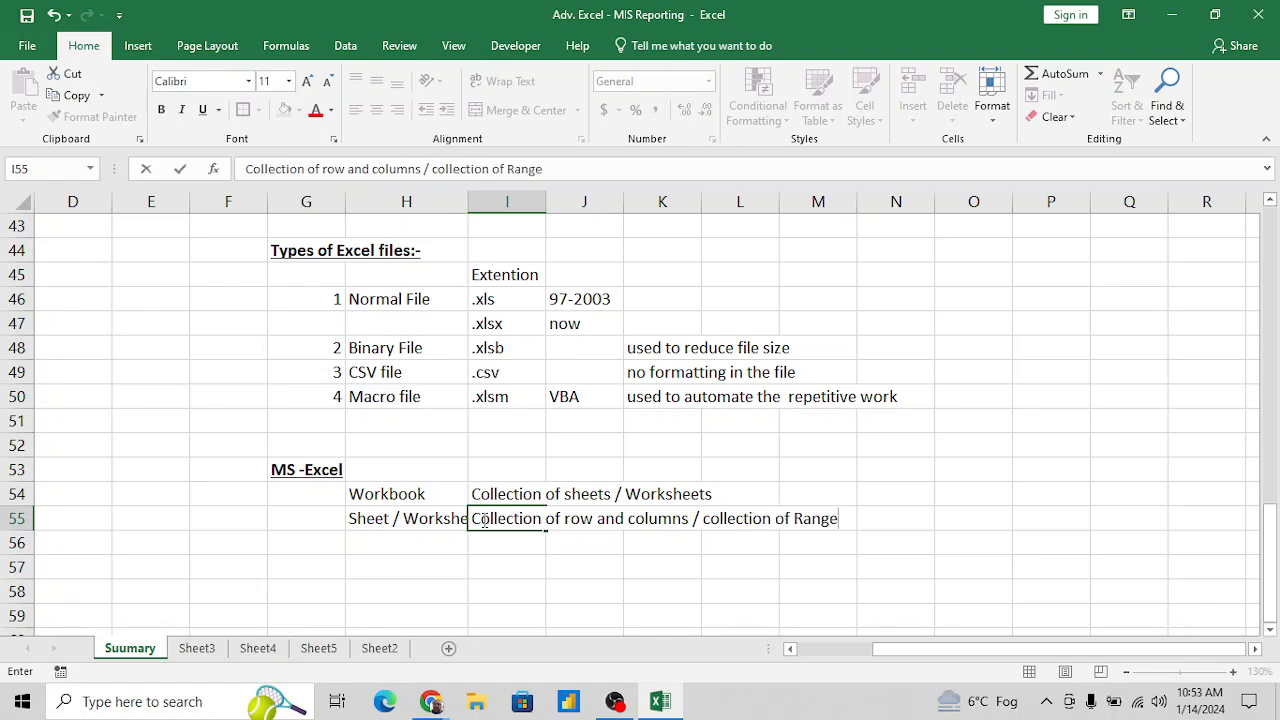
pyautogui.press('Return')
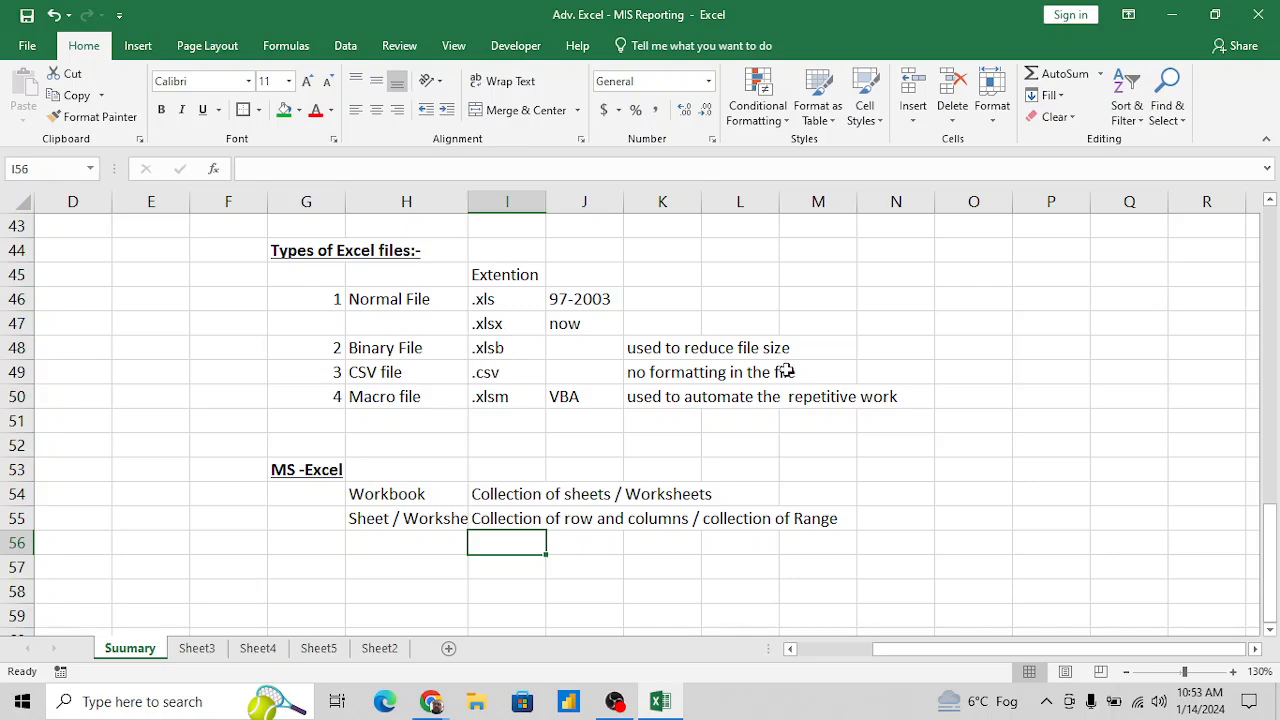
# - Select the empty cells O49:Q51 to illustrate what a range is
pyautogui.click(950, 366)
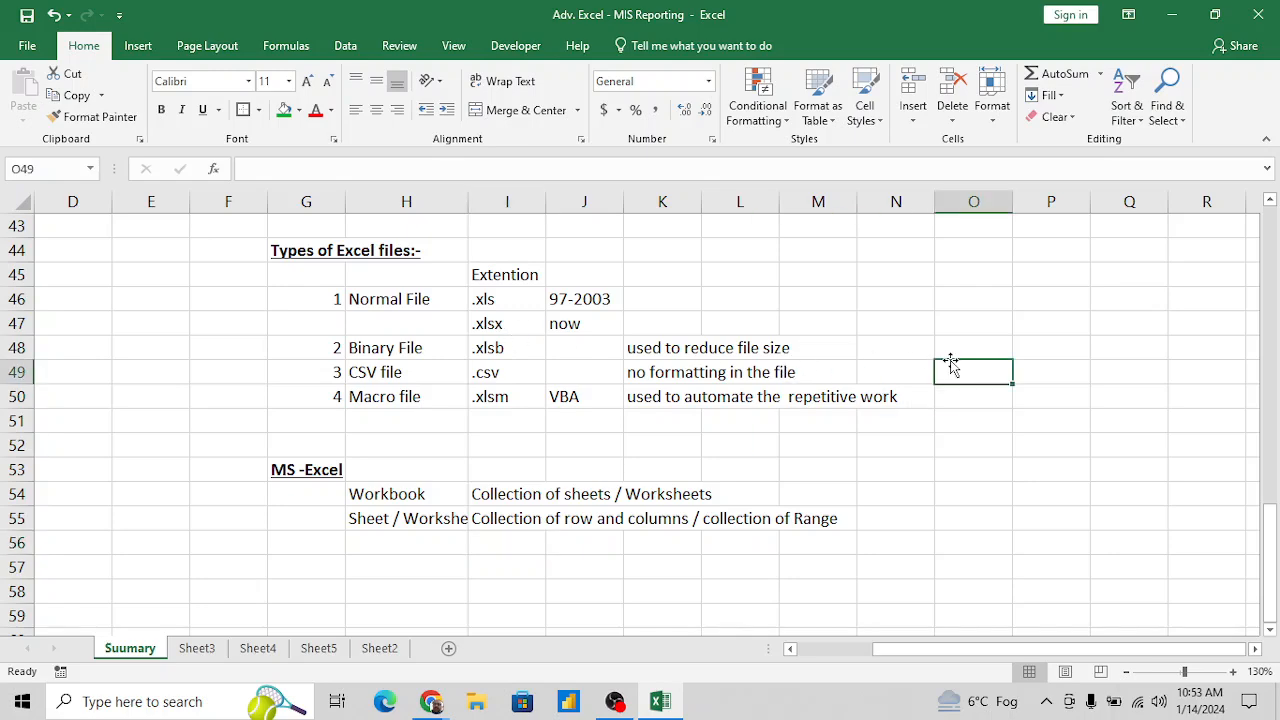
pyautogui.hotkey('shift', 'Right')
pyautogui.hotkey('shift', 'Right')
pyautogui.hotkey('shift', 'Down')
pyautogui.hotkey('shift', 'Down')
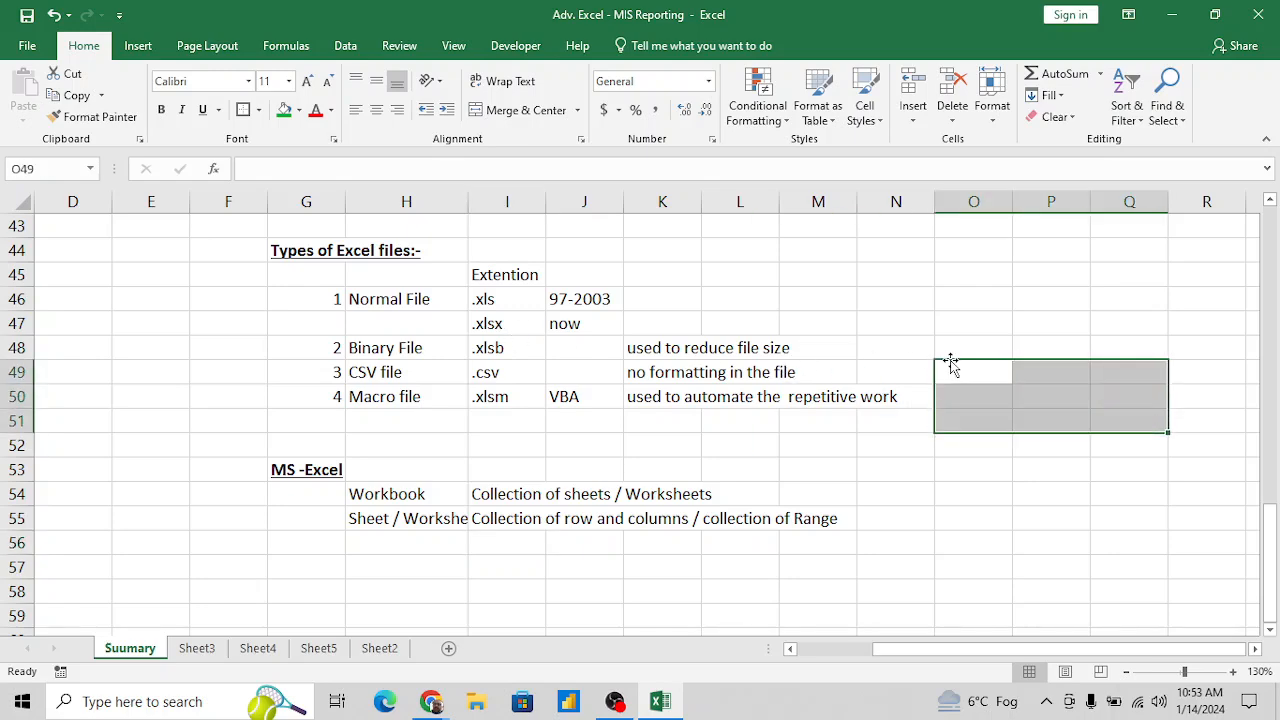
pyautogui.press('Down')
pyautogui.press('Down')
pyautogui.press('Down')
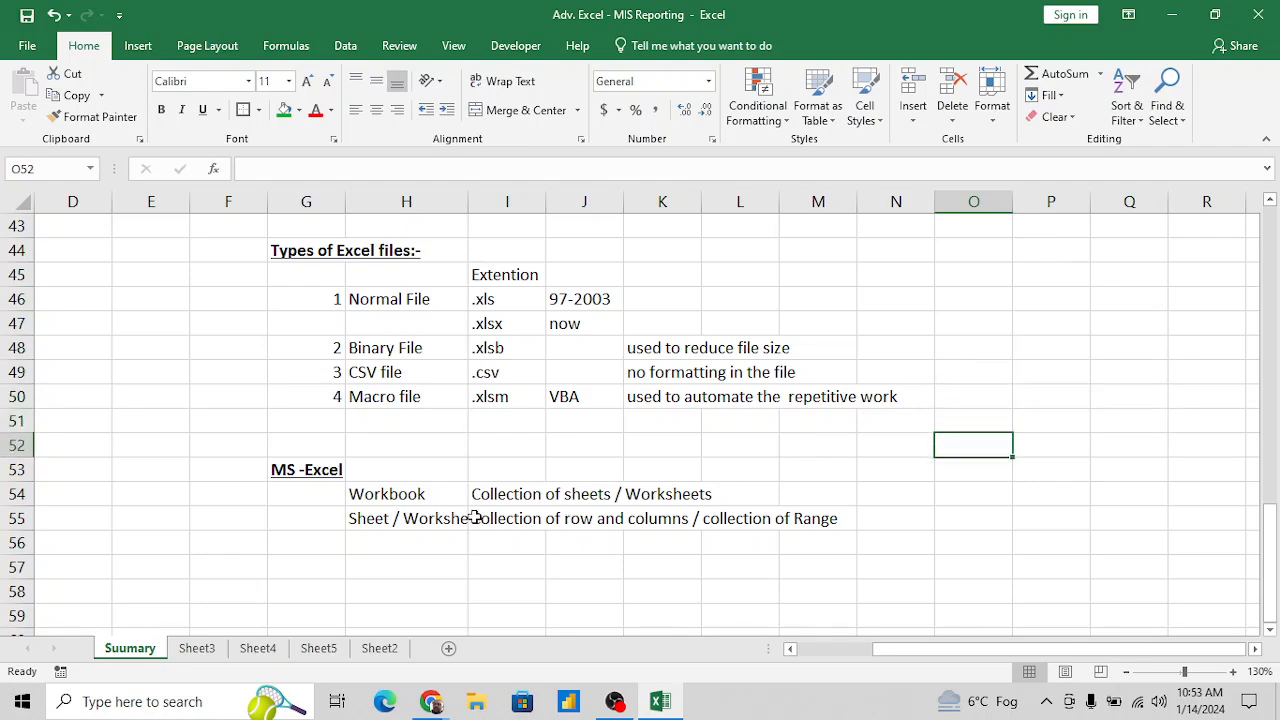
# - Enter the term "Range" in H56, below Sheet / Worksheet
pyautogui.click(440, 537)
pyautogui.write('Range')
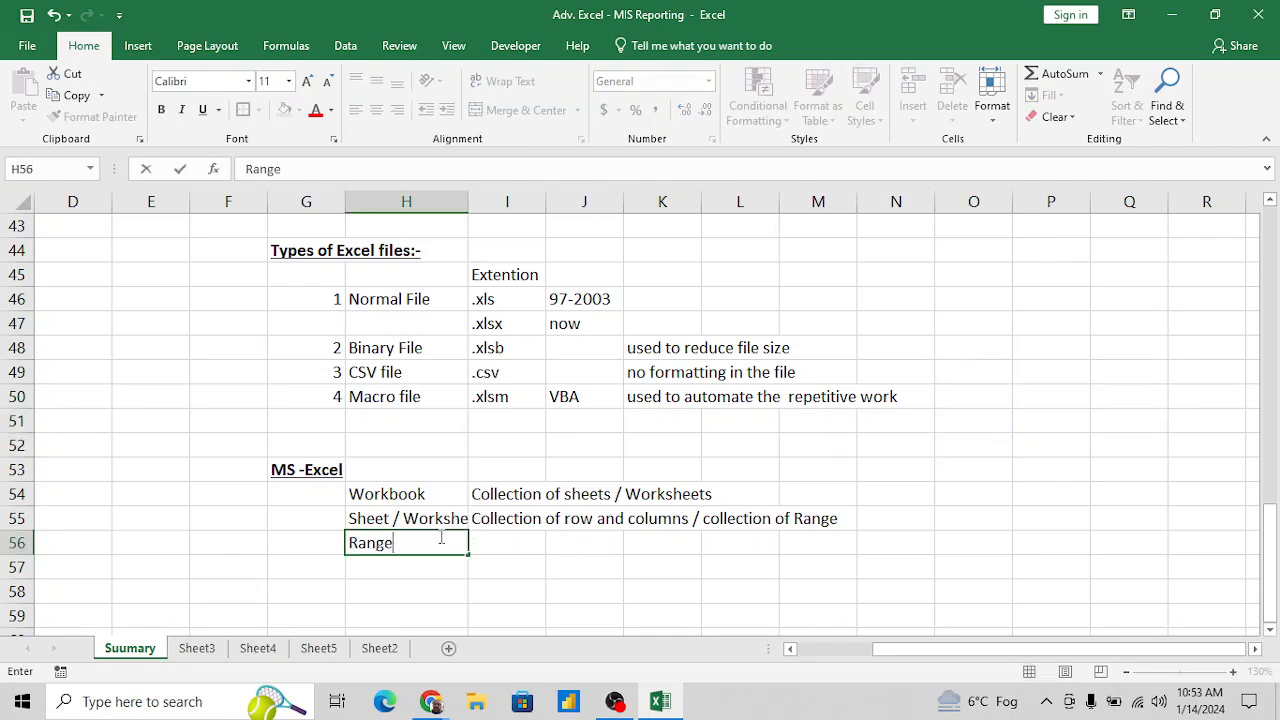
pyautogui.press('Tab')
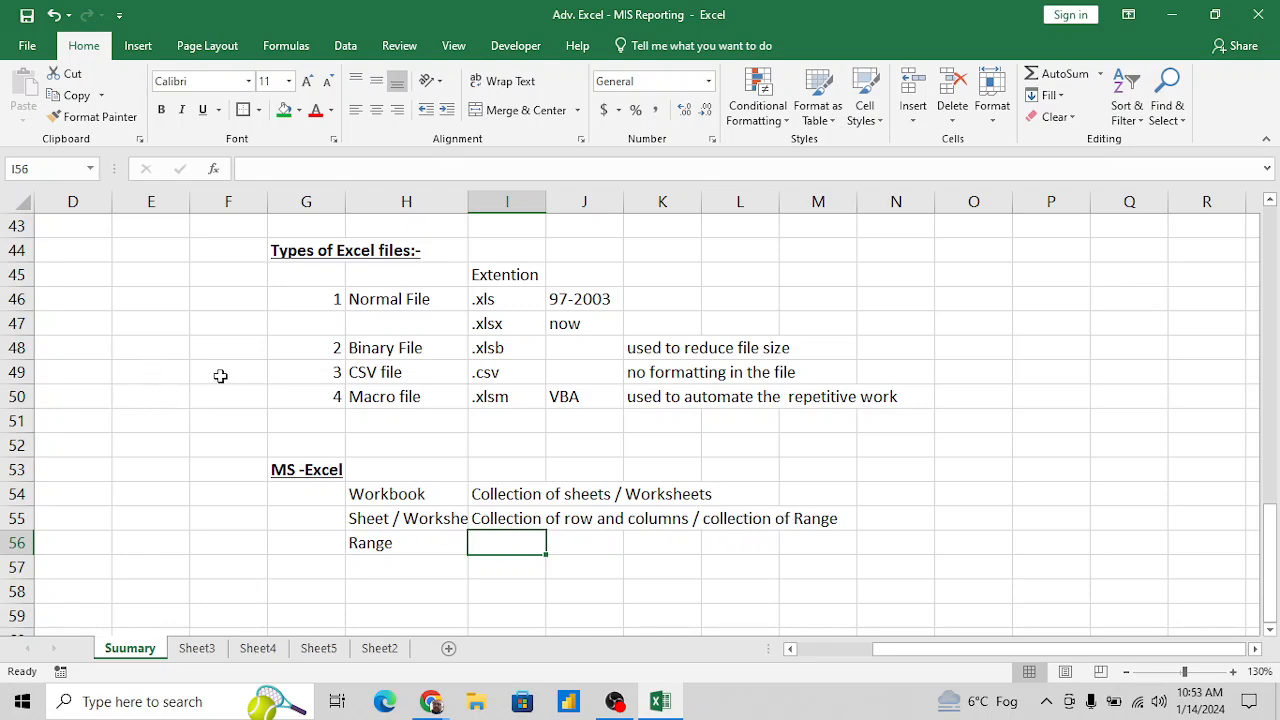
# - Select the empty cells F49 and O48 one at a time as examples of single cells
pyautogui.click(232, 372)
pyautogui.press('Left')
pyautogui.press('Right')
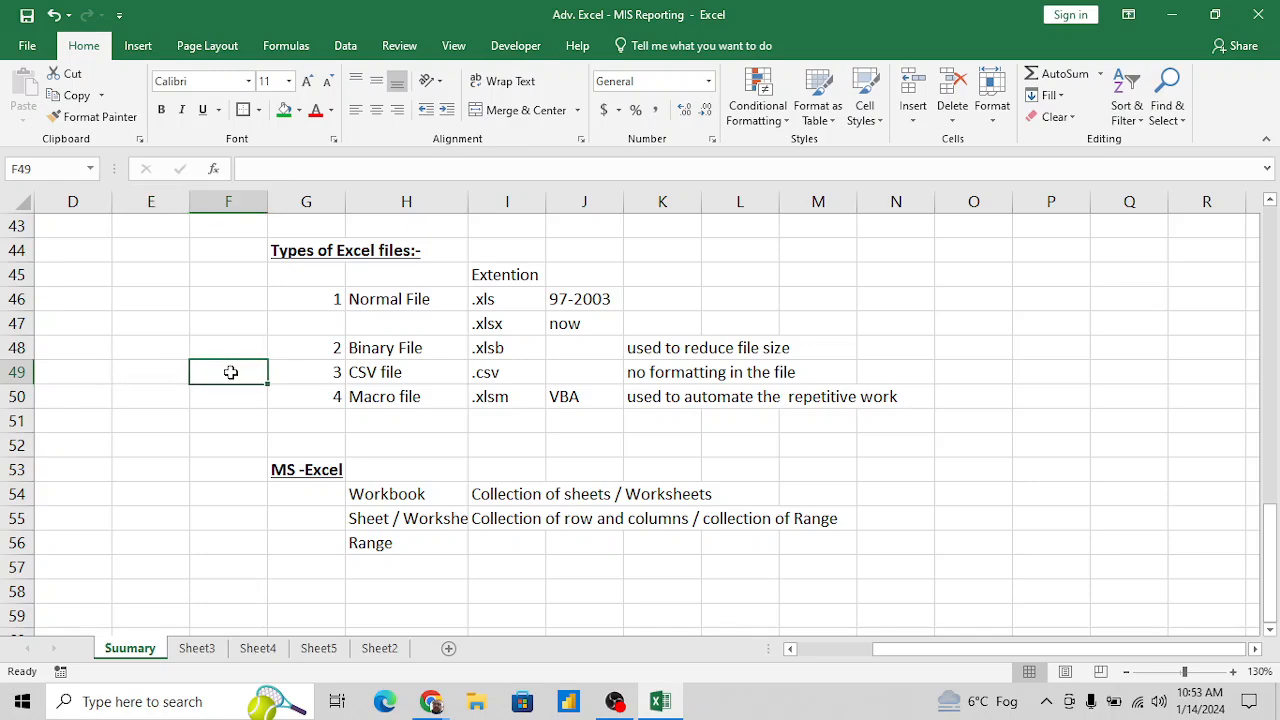
pyautogui.click(1009, 346)
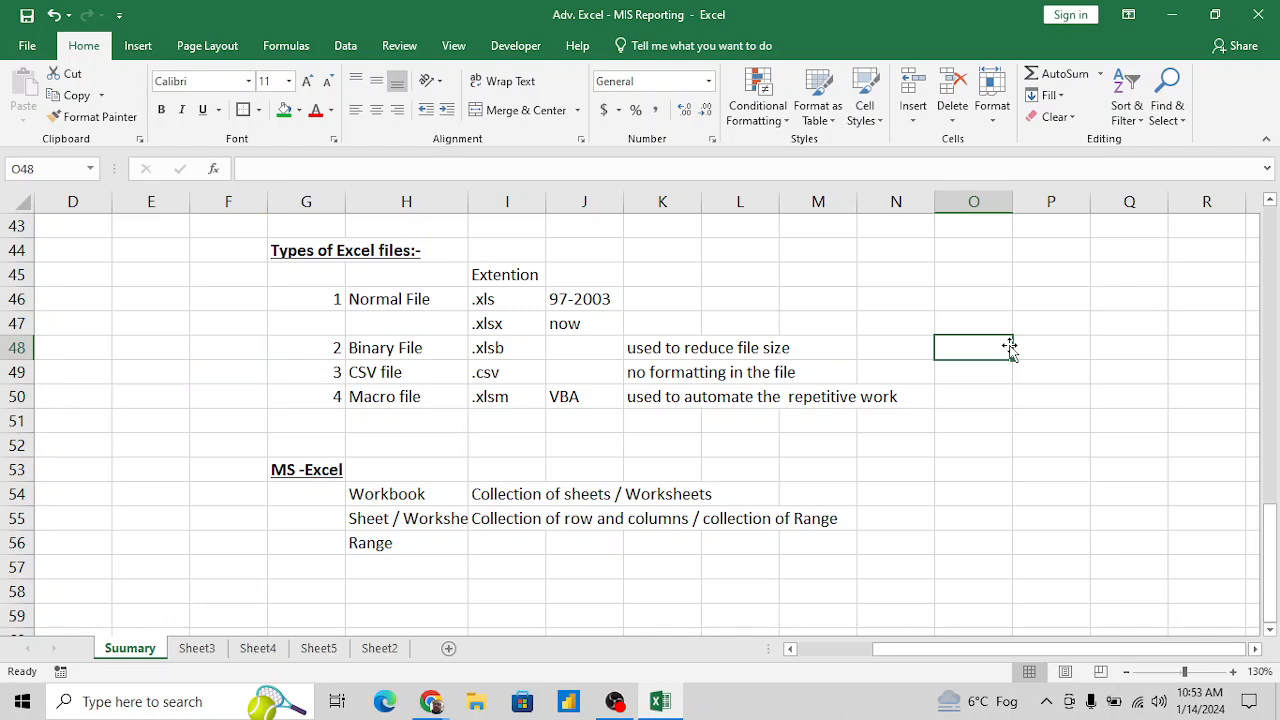
# - Enter the definition "Collection of Cells" in I56 beside Range
pyautogui.click(489, 547)
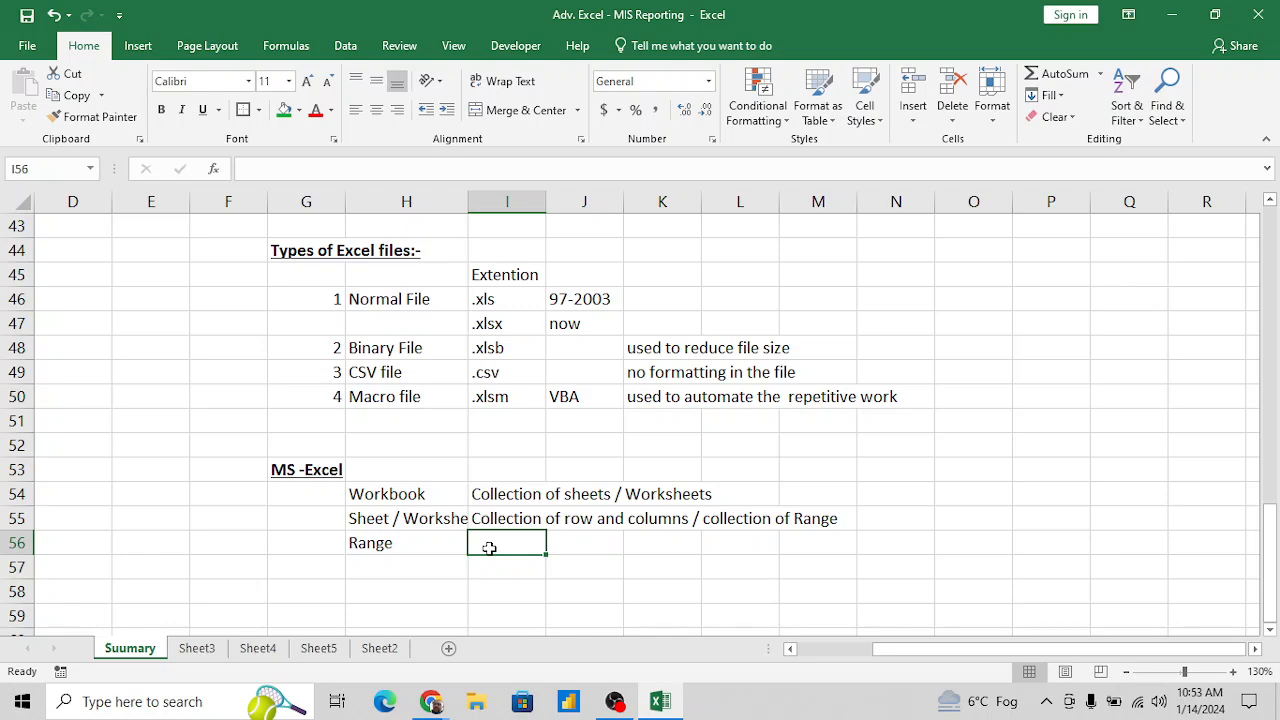
pyautogui.write('Ceo')
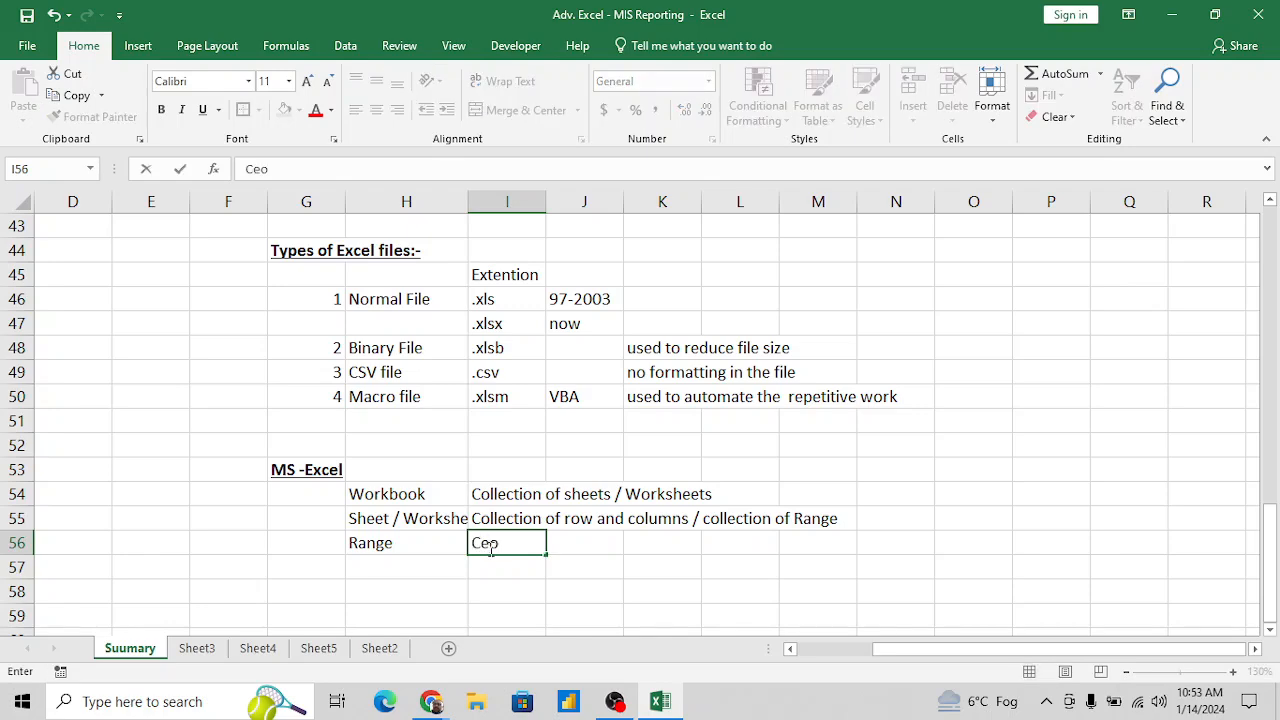
pyautogui.write('ll')
pyautogui.press('BackSpace')
pyautogui.press('BackSpace')
pyautogui.press('BackSpace')
pyautogui.write('ollection of ')
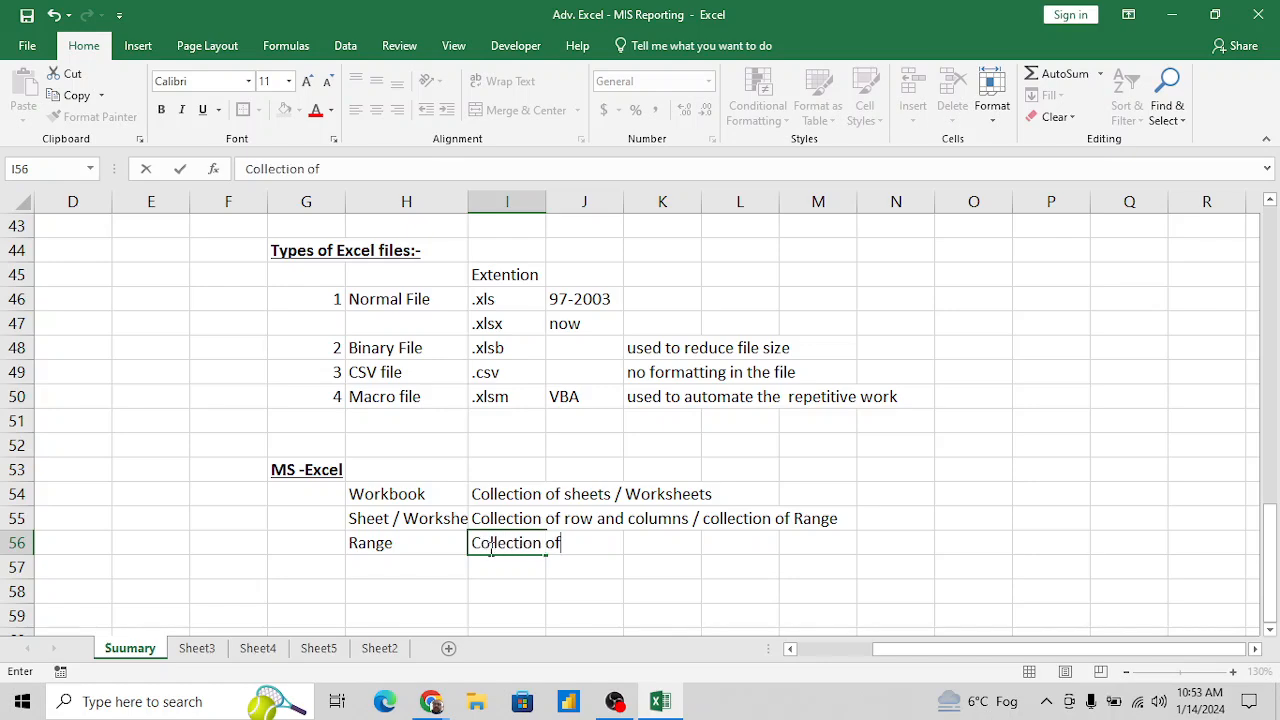
pyautogui.write('Cells')
pyautogui.press('Return')
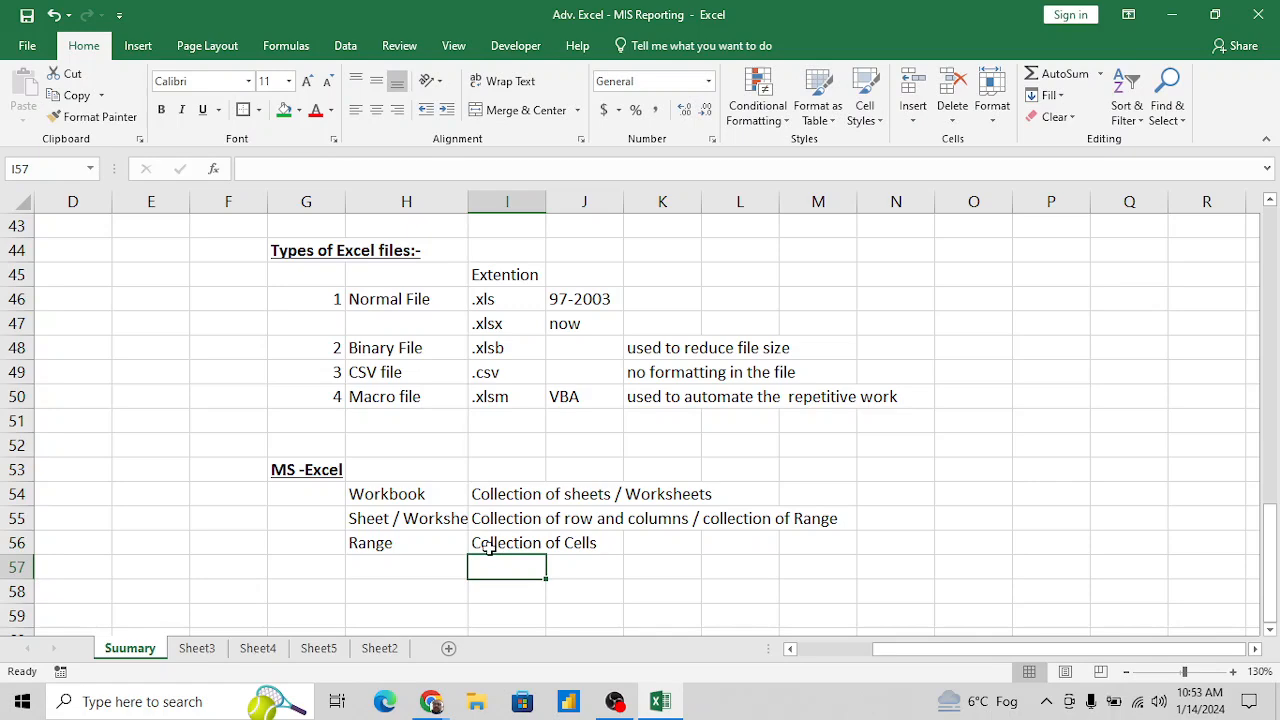
# - Select the block P49:R52 as an example of a collection of cells, and return to the Range definition in I56
pyautogui.click(1040, 377)
pyautogui.hotkey('shift', 'Down')
pyautogui.hotkey('shift', 'Down')
pyautogui.hotkey('shift', 'Down')
pyautogui.hotkey('shift', 'Right')
pyautogui.hotkey('shift', 'Right')
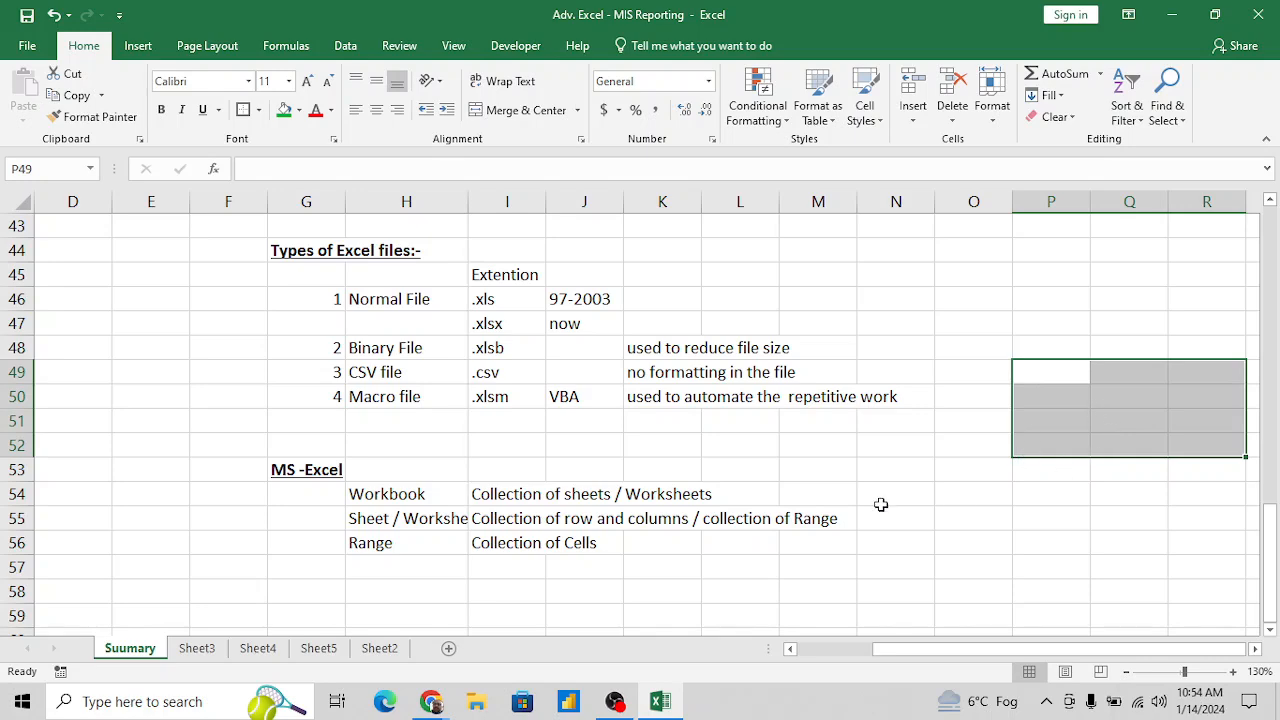
pyautogui.click(511, 552)
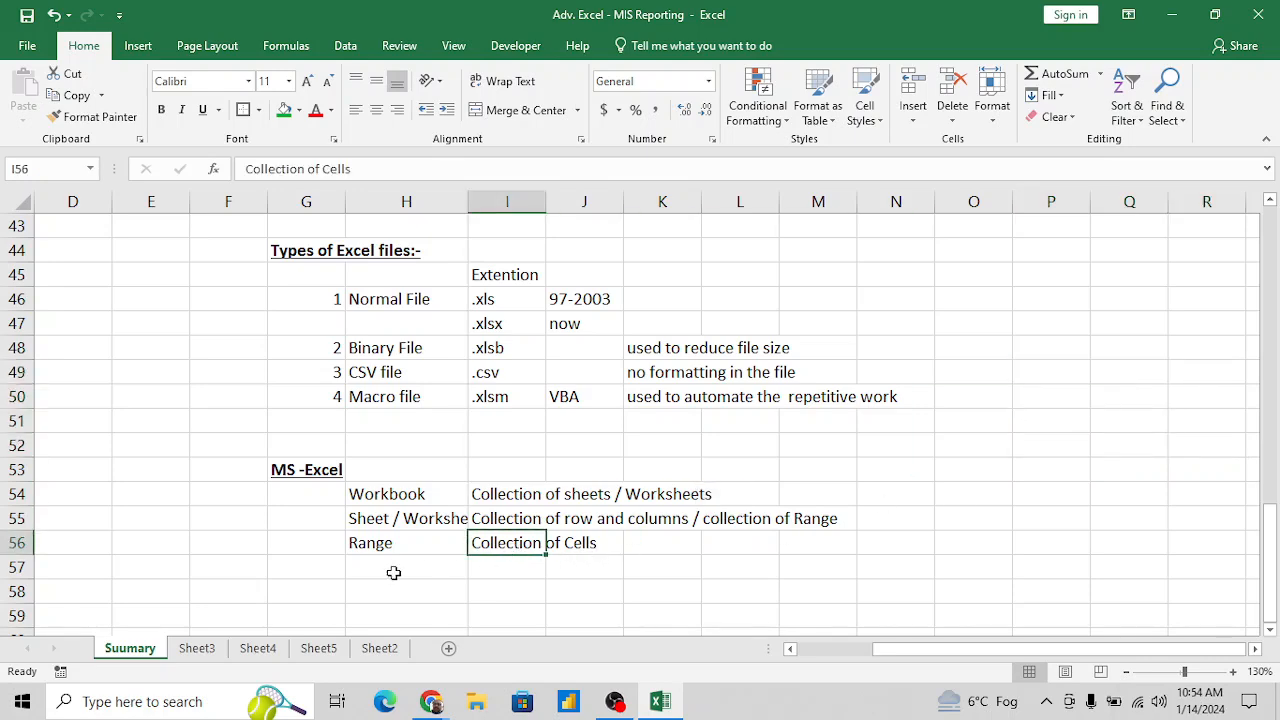
# - Enter the term "Cell" in H57, below Range
pyautogui.click(392, 570)
pyautogui.write('Cells')
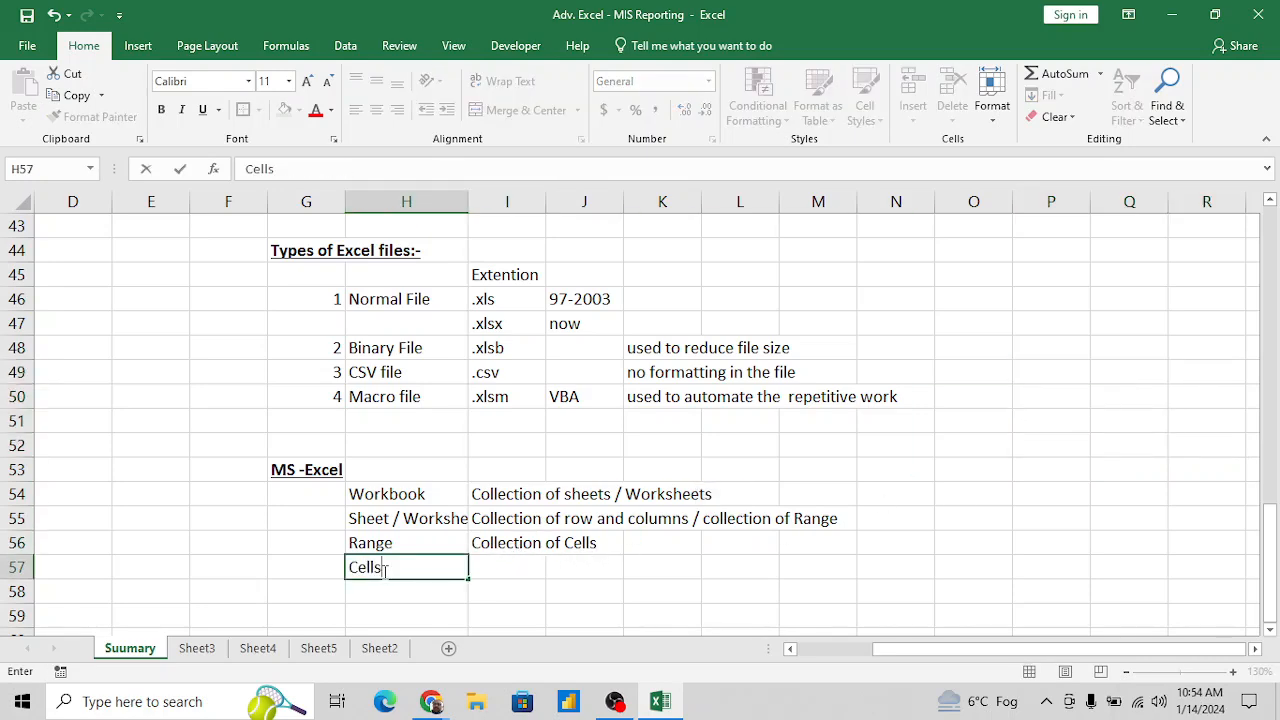
pyautogui.press('Tab')
pyautogui.doubleClick(384, 567)
pyautogui.press('BackSpace')
pyautogui.press('BackSpace')
pyautogui.press('BackSpace')
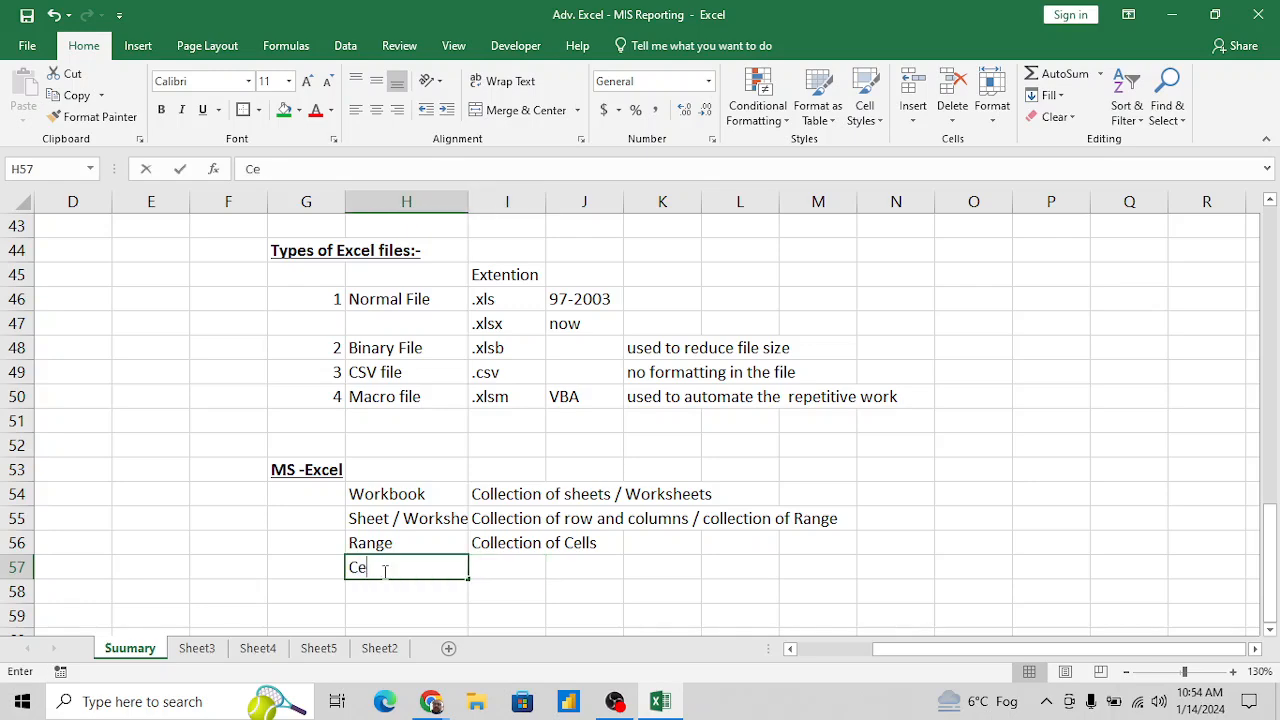
pyautogui.write('ll')
pyautogui.press('Tab')
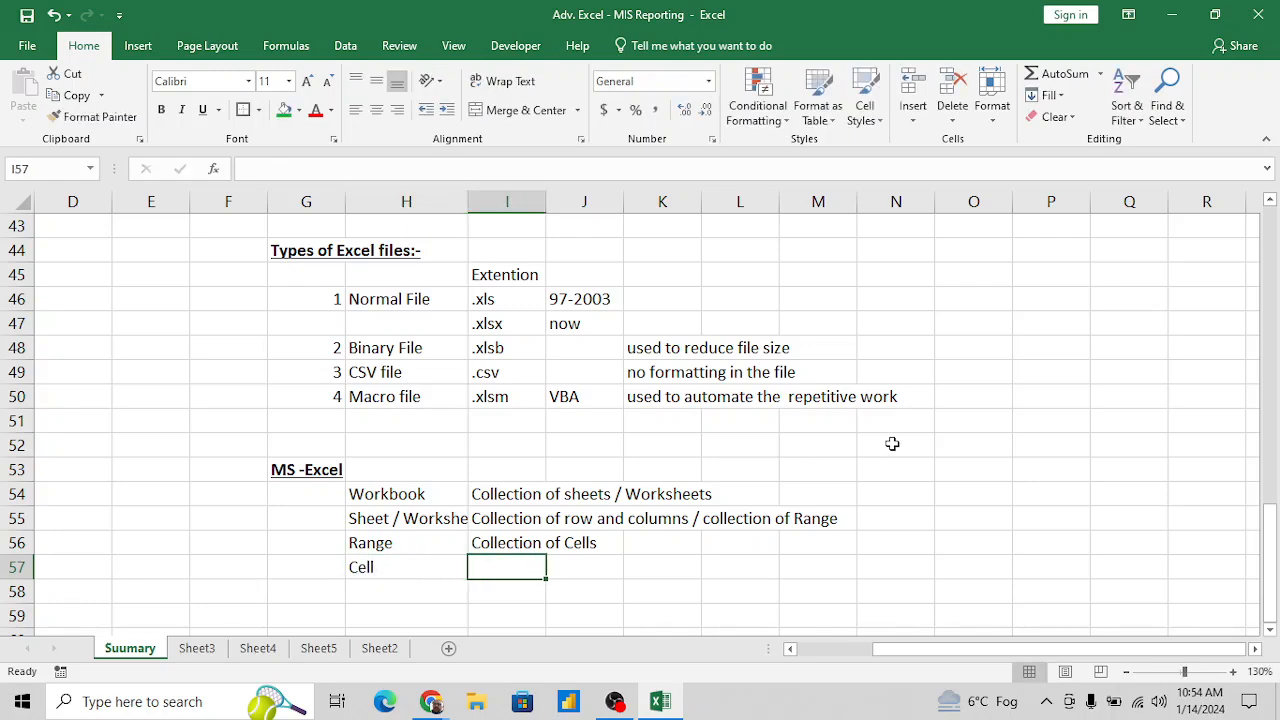
# - Fill the empty cell F57 with green as an example of a single cell
pyautogui.click(980, 424)
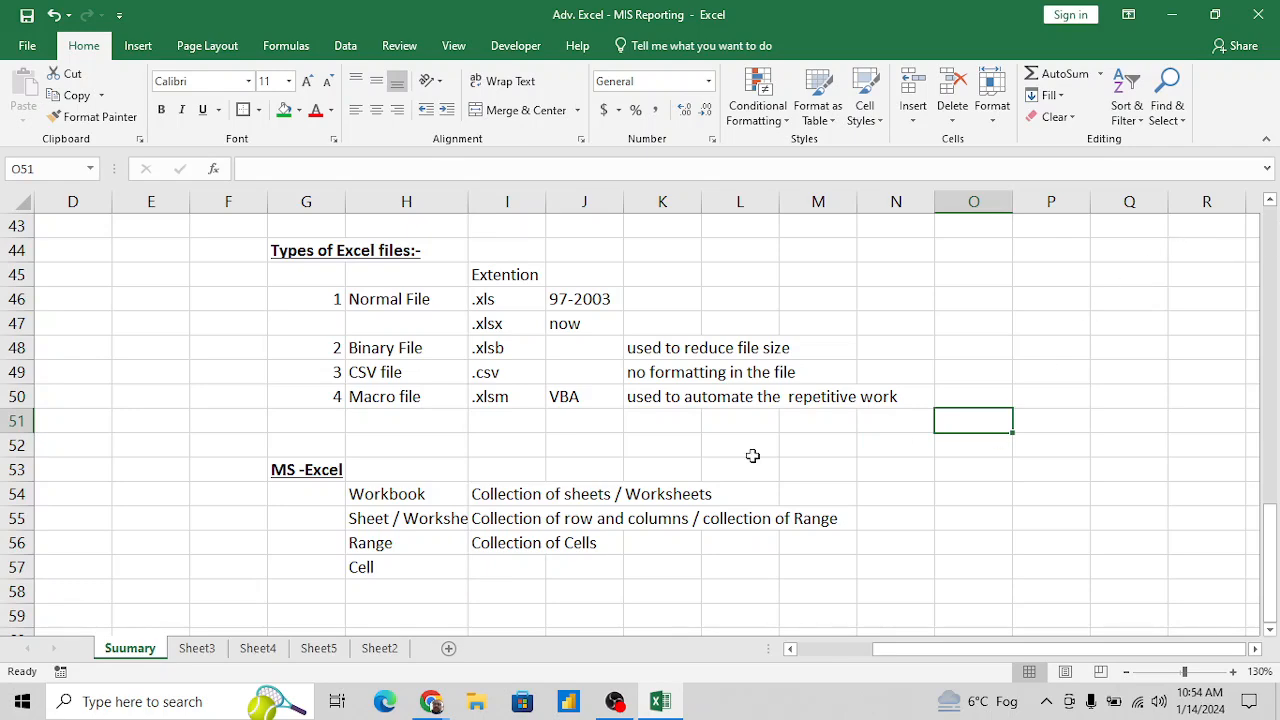
pyautogui.click(242, 565)
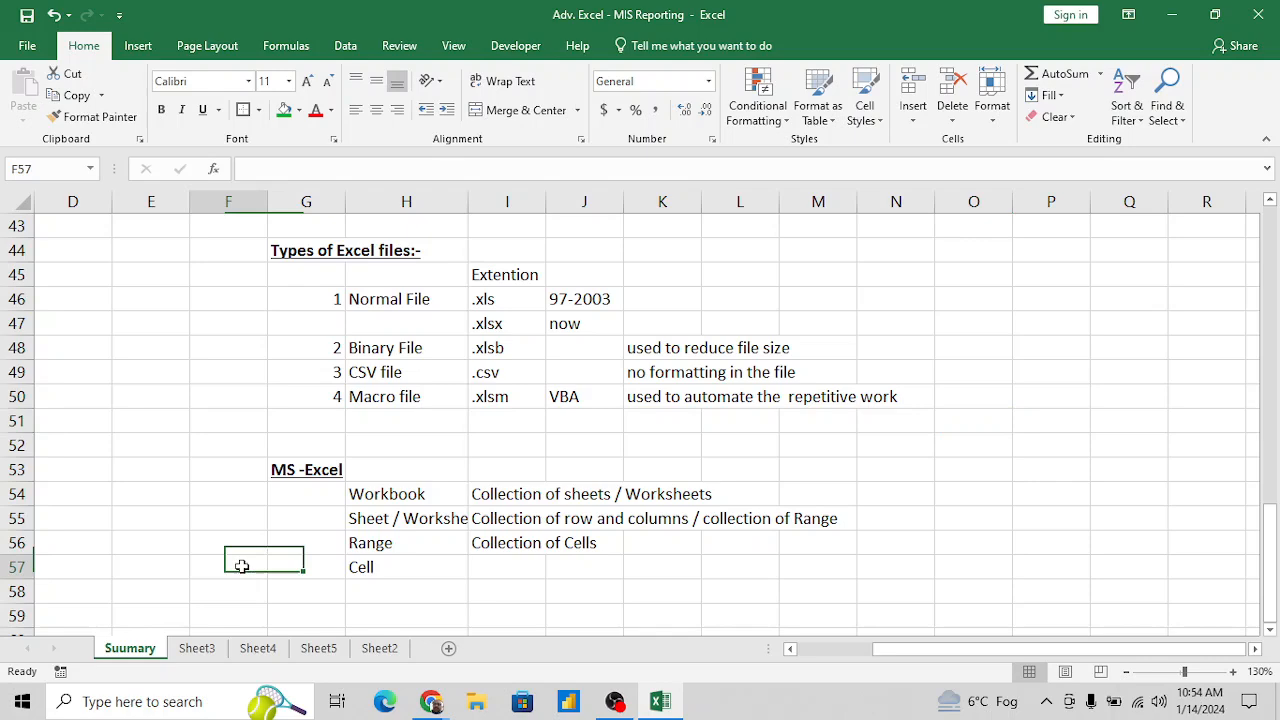
pyautogui.click(284, 110)
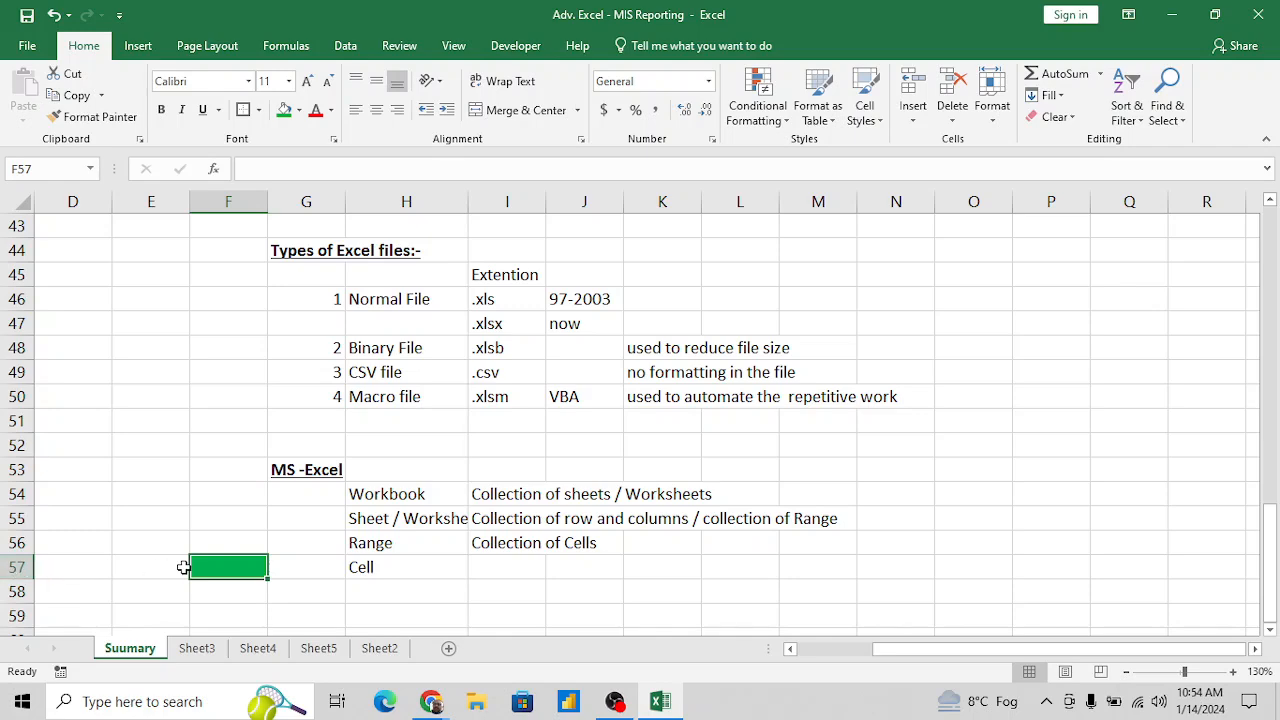
pyautogui.click(299, 568)
# - Enter the definition "Intersection of Column and row" in I57 beside Cell
pyautogui.click(406, 567)
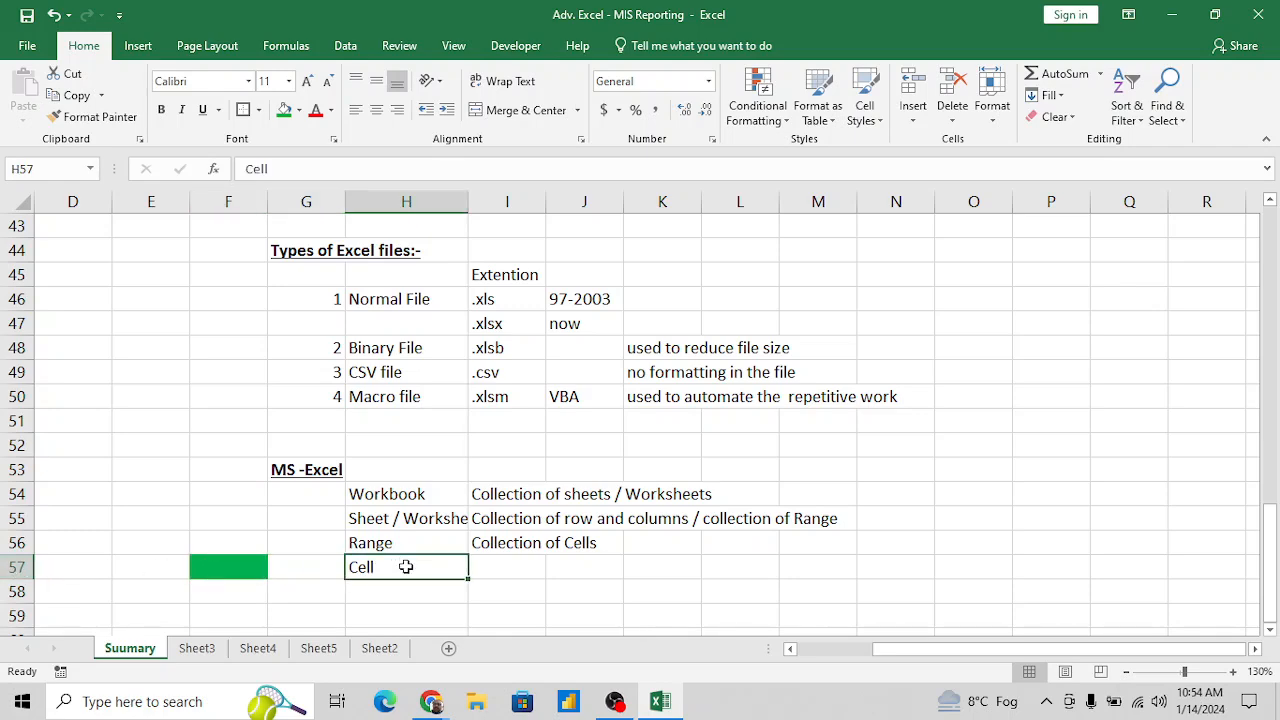
pyautogui.press('Right')
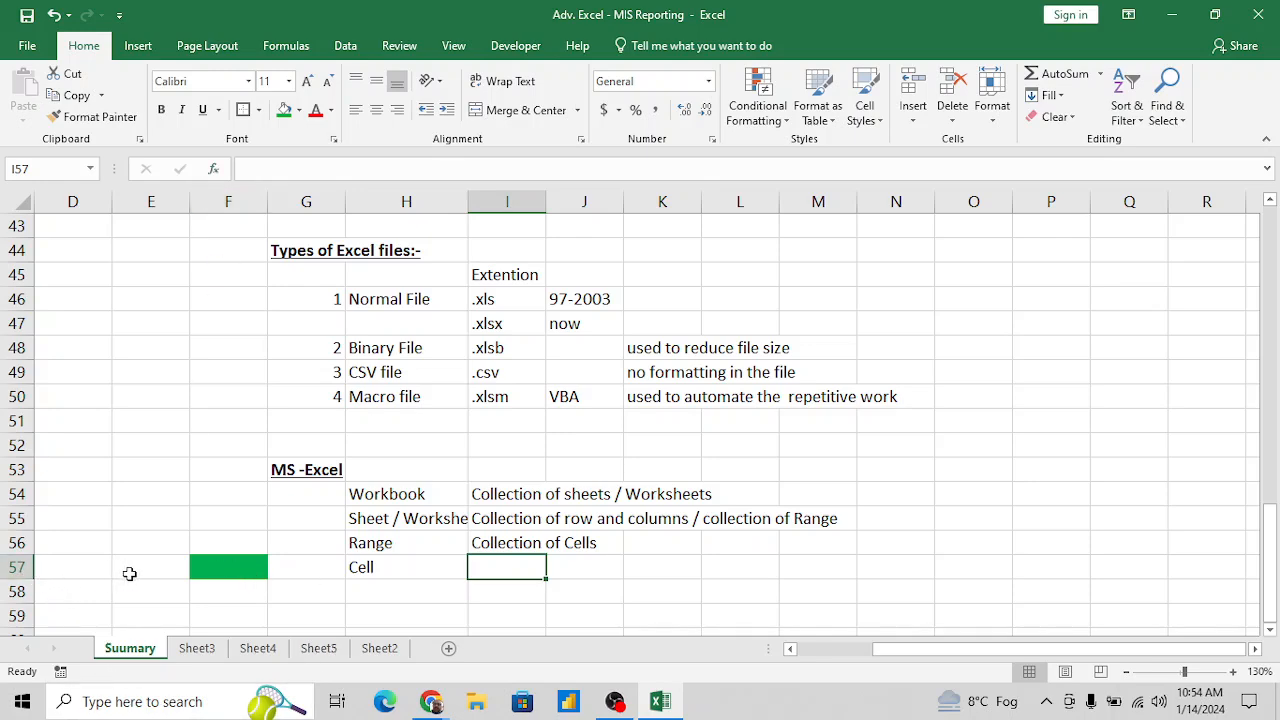
pyautogui.write('Inte')
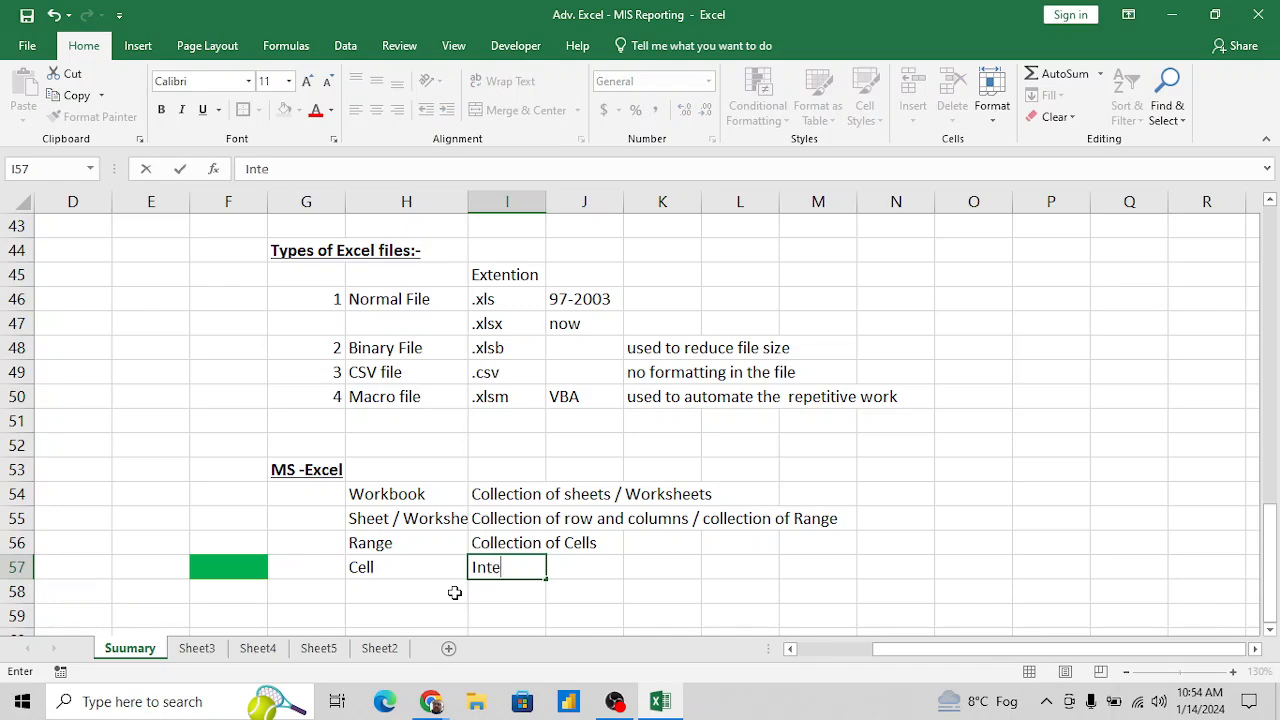
pyautogui.write('rsection fo')
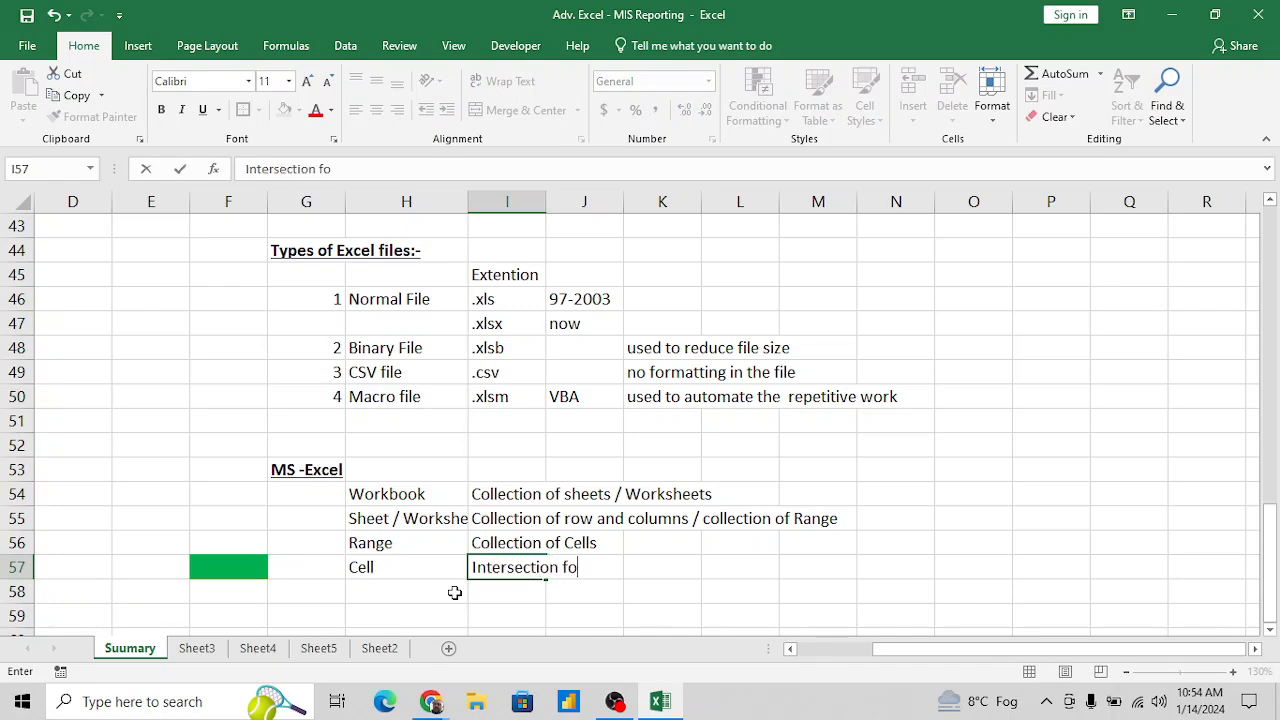
pyautogui.press('BackSpace')
pyautogui.press('BackSpace')
pyautogui.write('of Column')
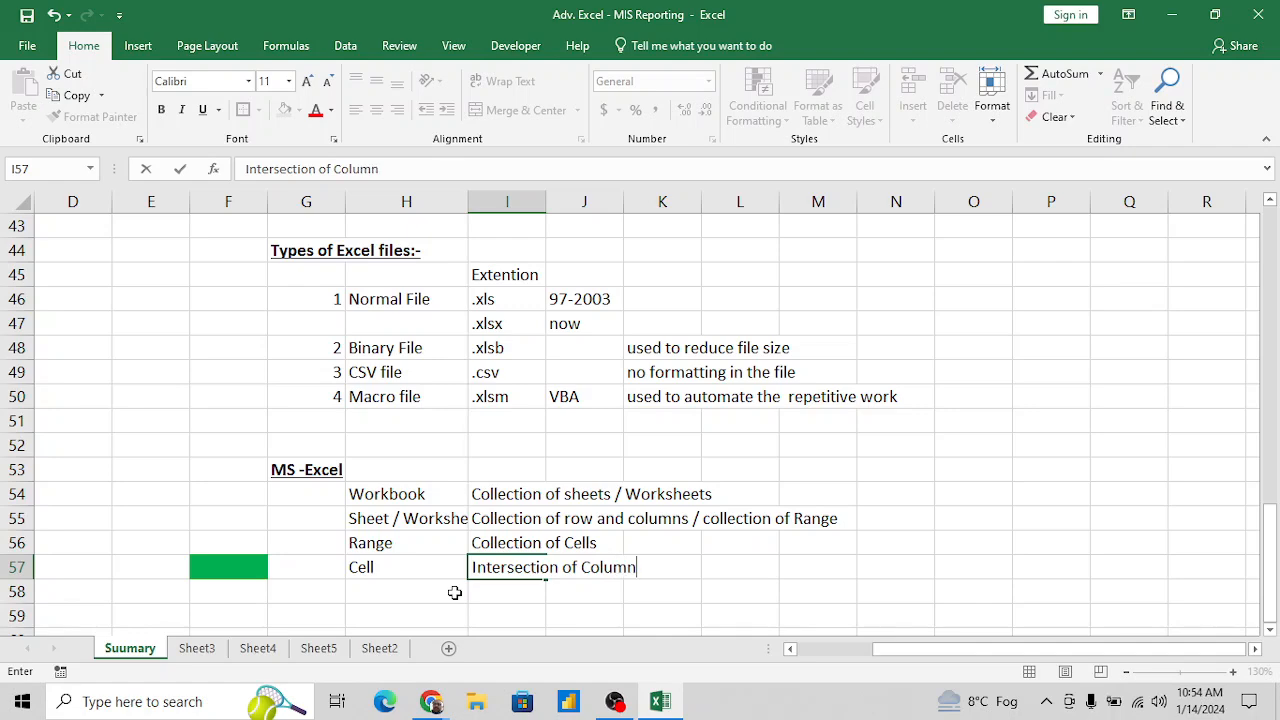
pyautogui.write(' and row')
pyautogui.press('Return')
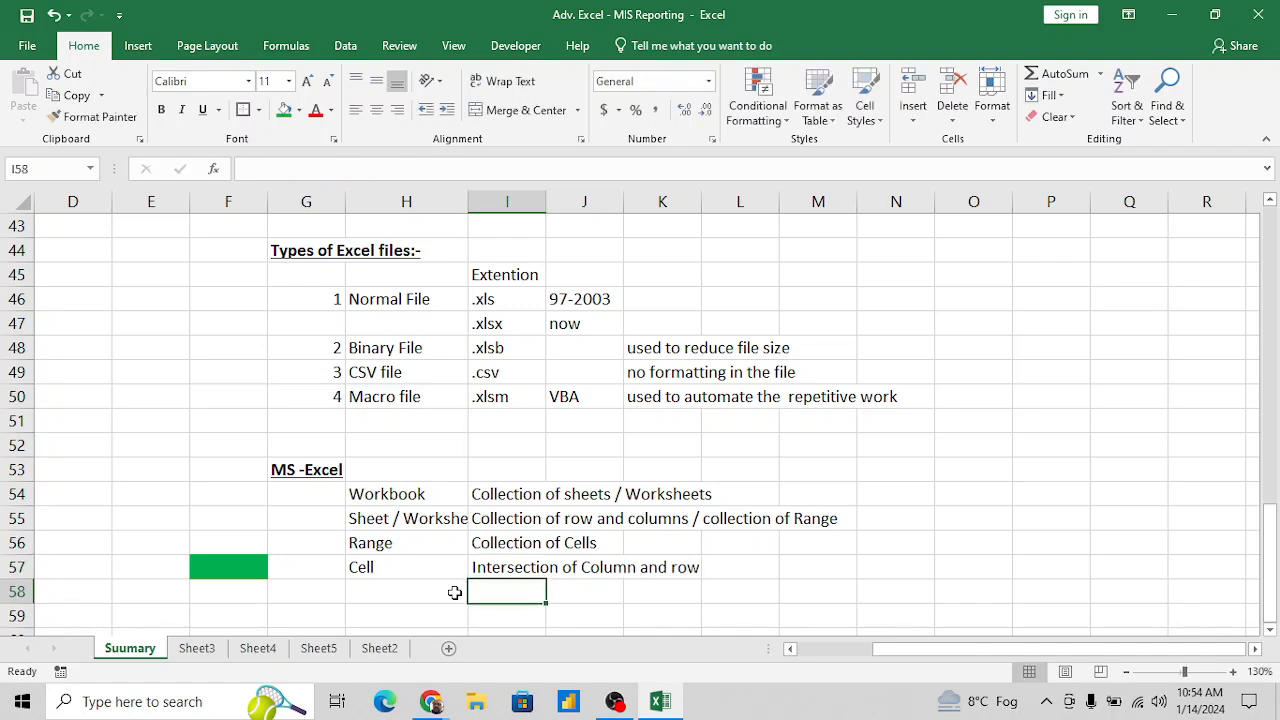
# - Select column F, row 57 and the green cell F57 in turn to show where the column and row intersect
pyautogui.click(233, 566)
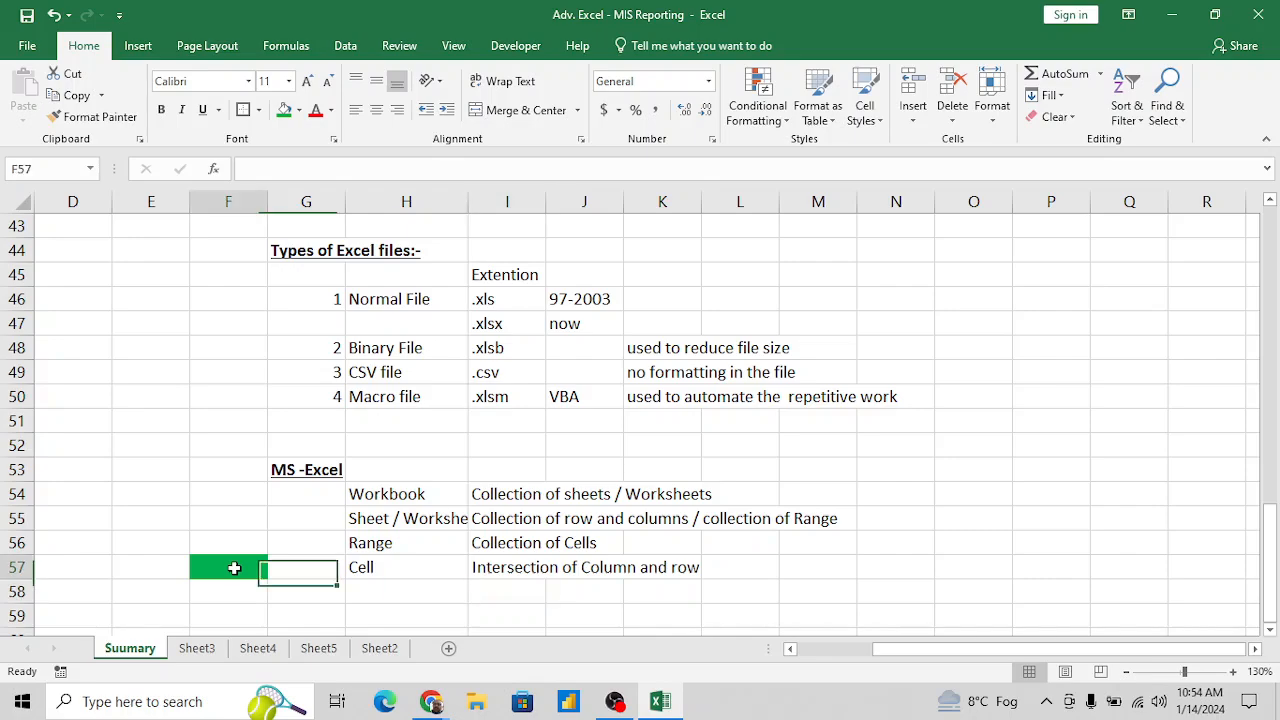
pyautogui.click(226, 195)
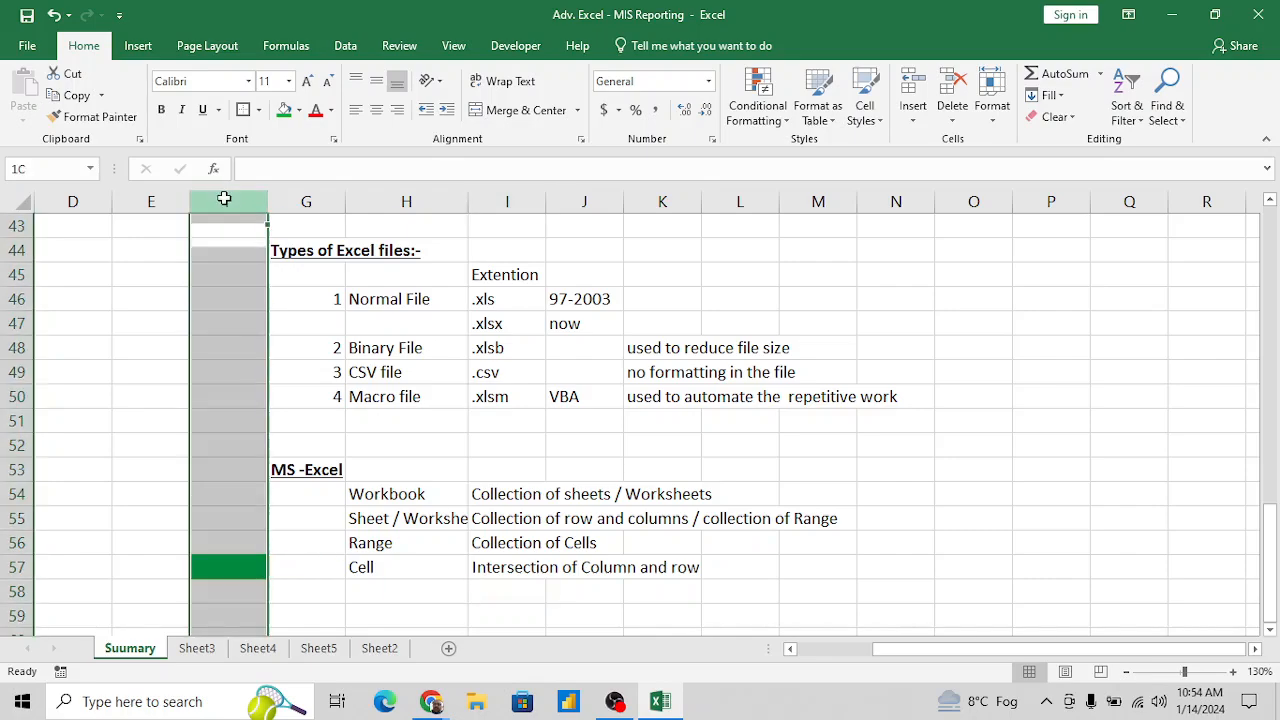
pyautogui.click(10, 567)
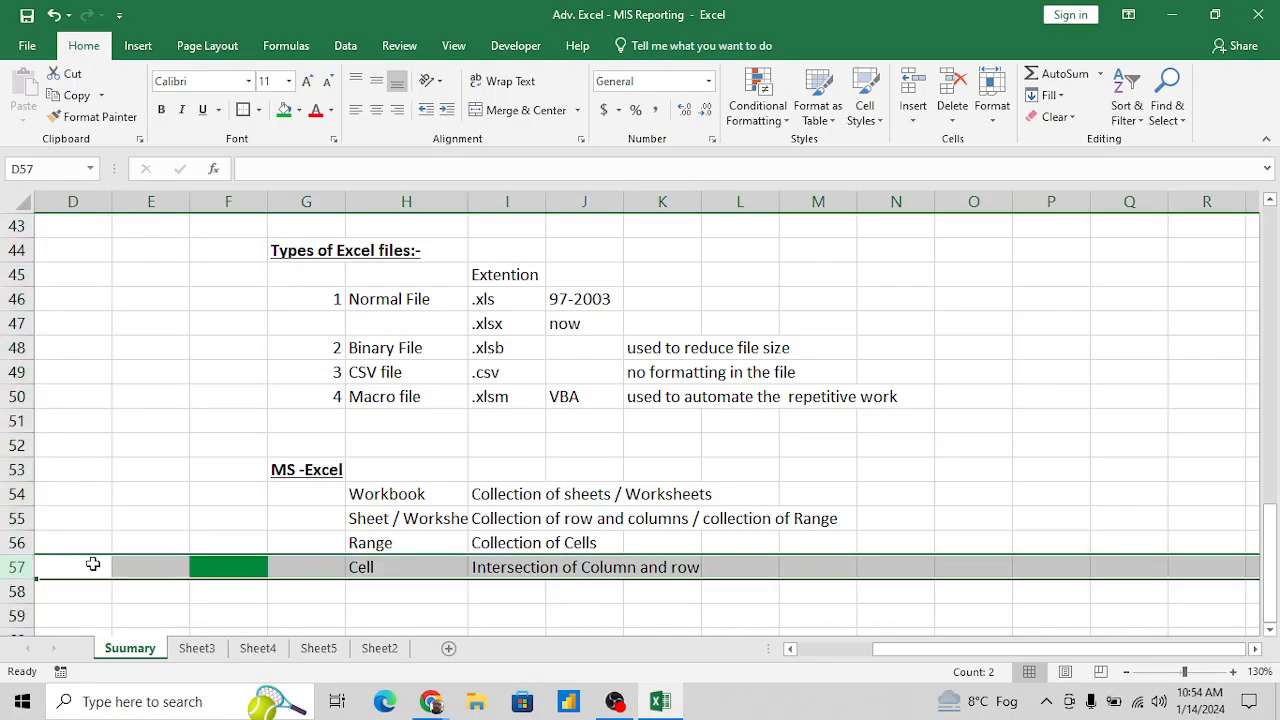
pyautogui.click(214, 560)
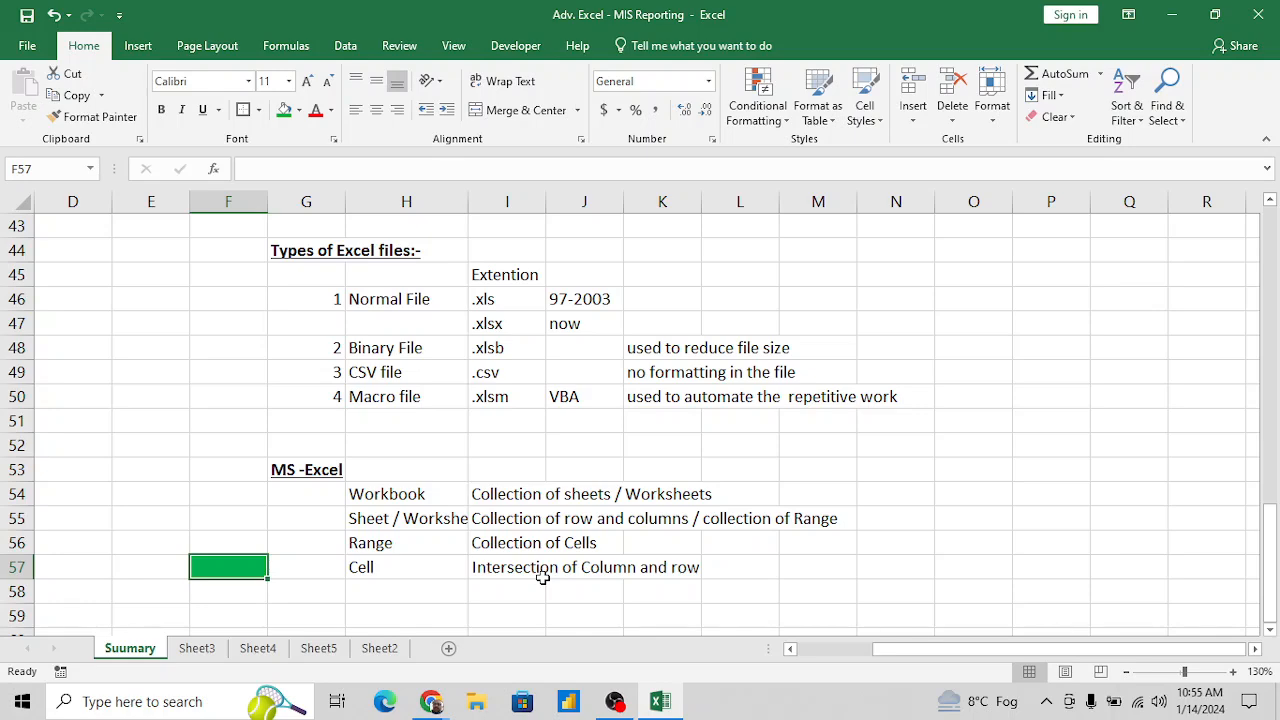
# - Capitalize "Row" in the Cell definition in I57 so it reads "Intersection of Column and Row"
pyautogui.click(622, 570)
pyautogui.click(533, 568)
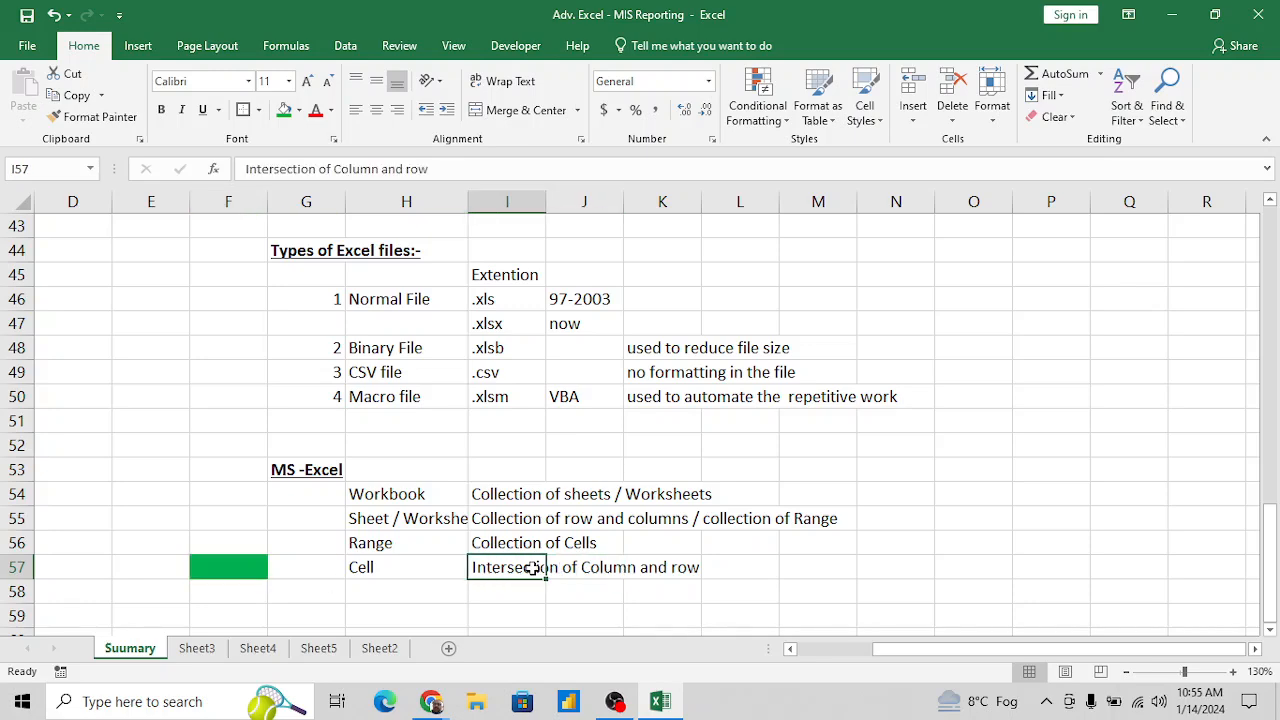
pyautogui.click(410, 169)
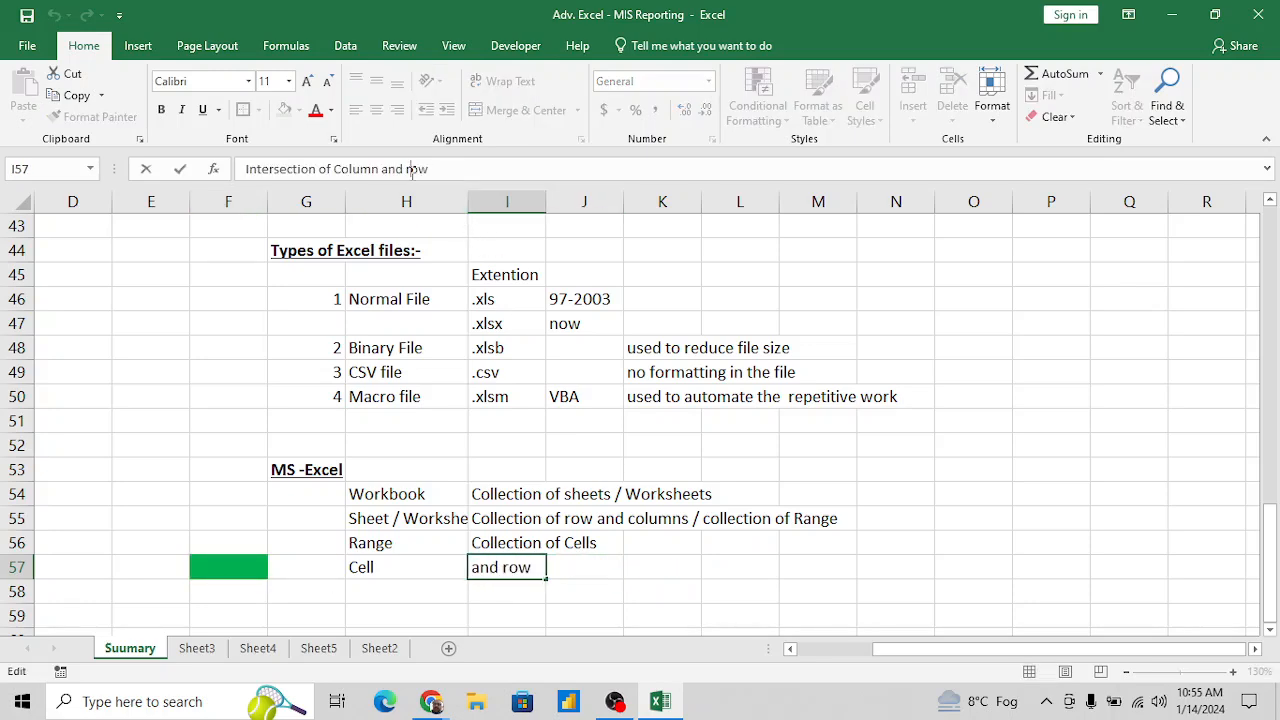
pyautogui.press('BackSpace')
pyautogui.write('R')
pyautogui.press('Return')
# - Enter the term "Row" in H58, below Cell
pyautogui.press('Left')
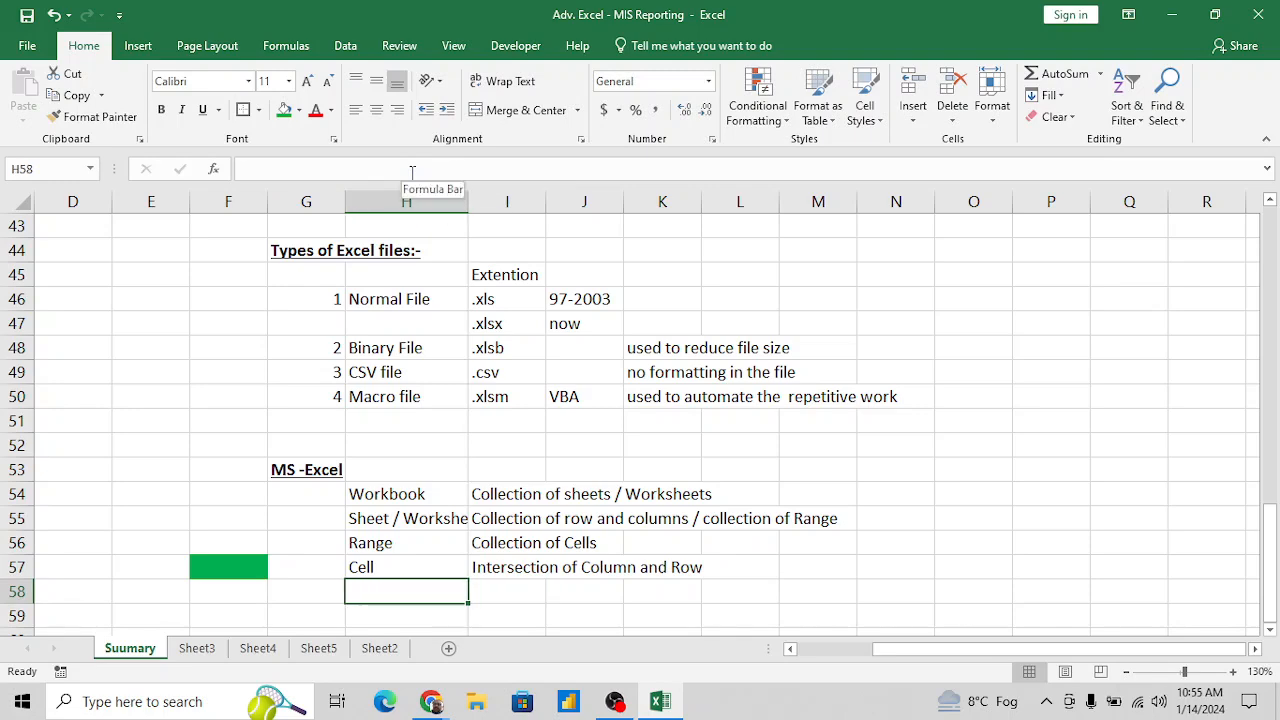
pyautogui.write('Row')
pyautogui.press('Return')
pyautogui.press('Up')
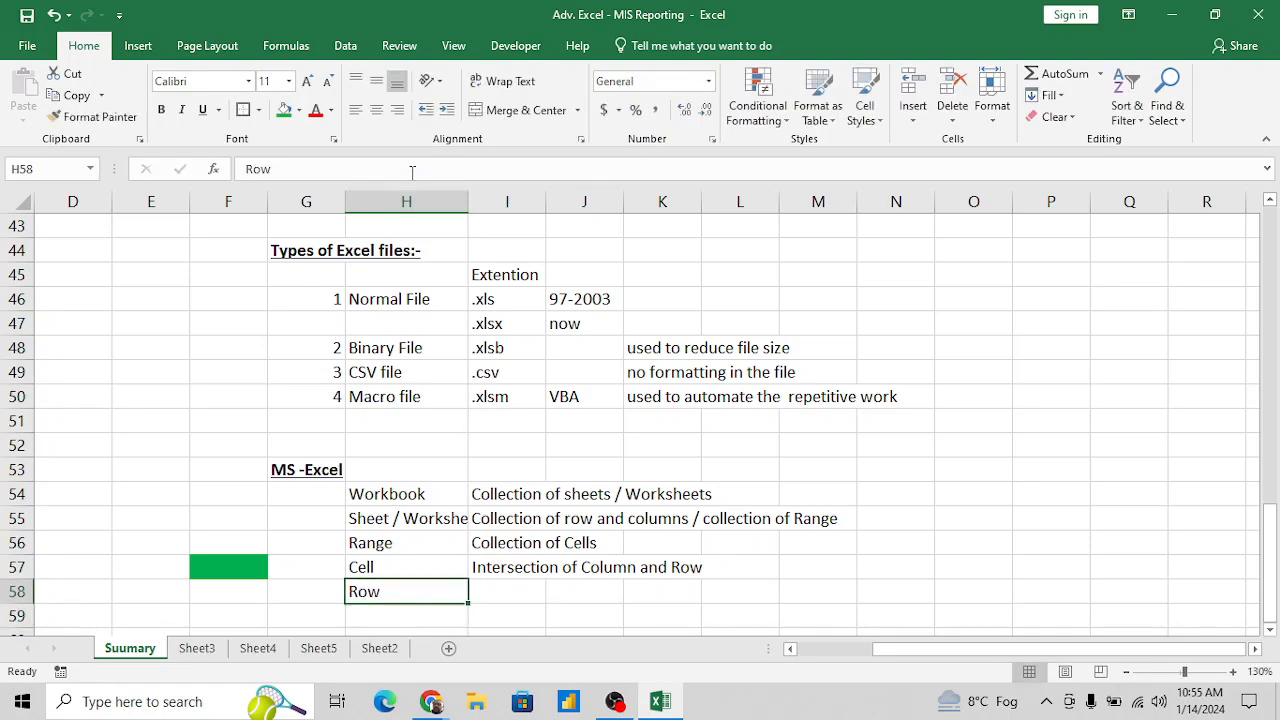
pyautogui.press('Right')
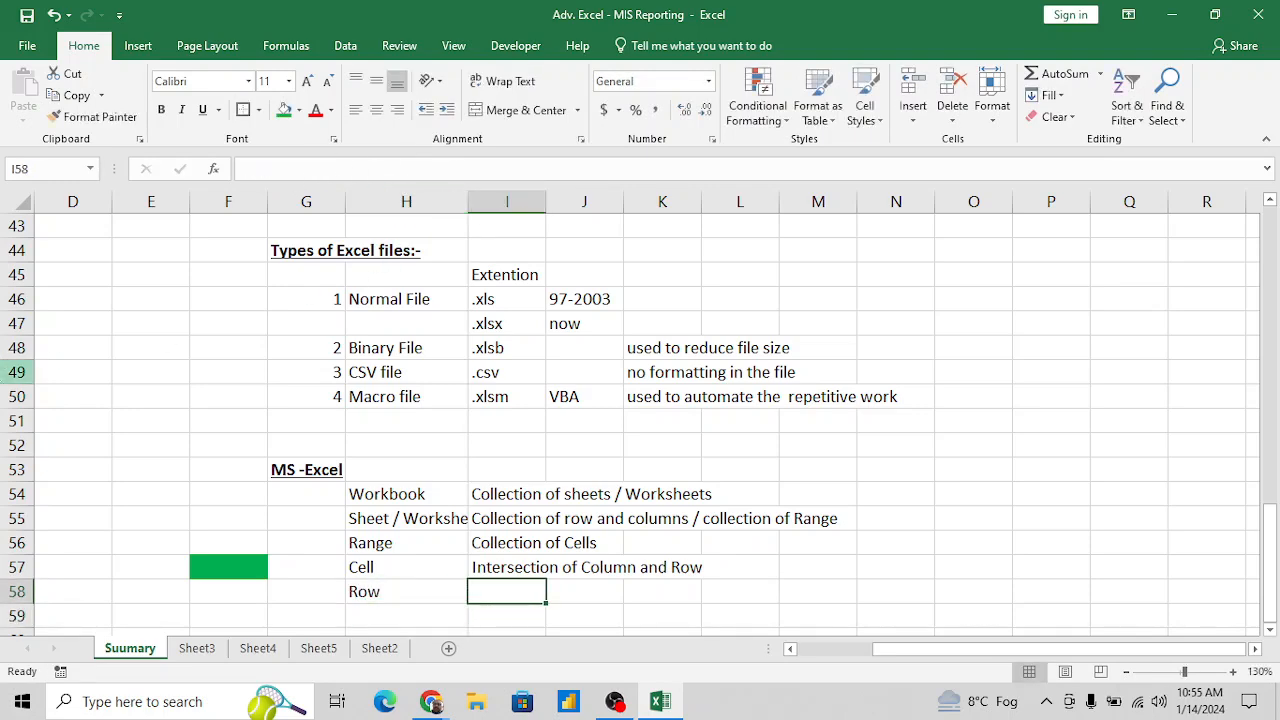
# - Select entire rows 51, 53, 52 and 58 as examples of rows, with column H selected in between for comparison
pyautogui.click(17, 421)
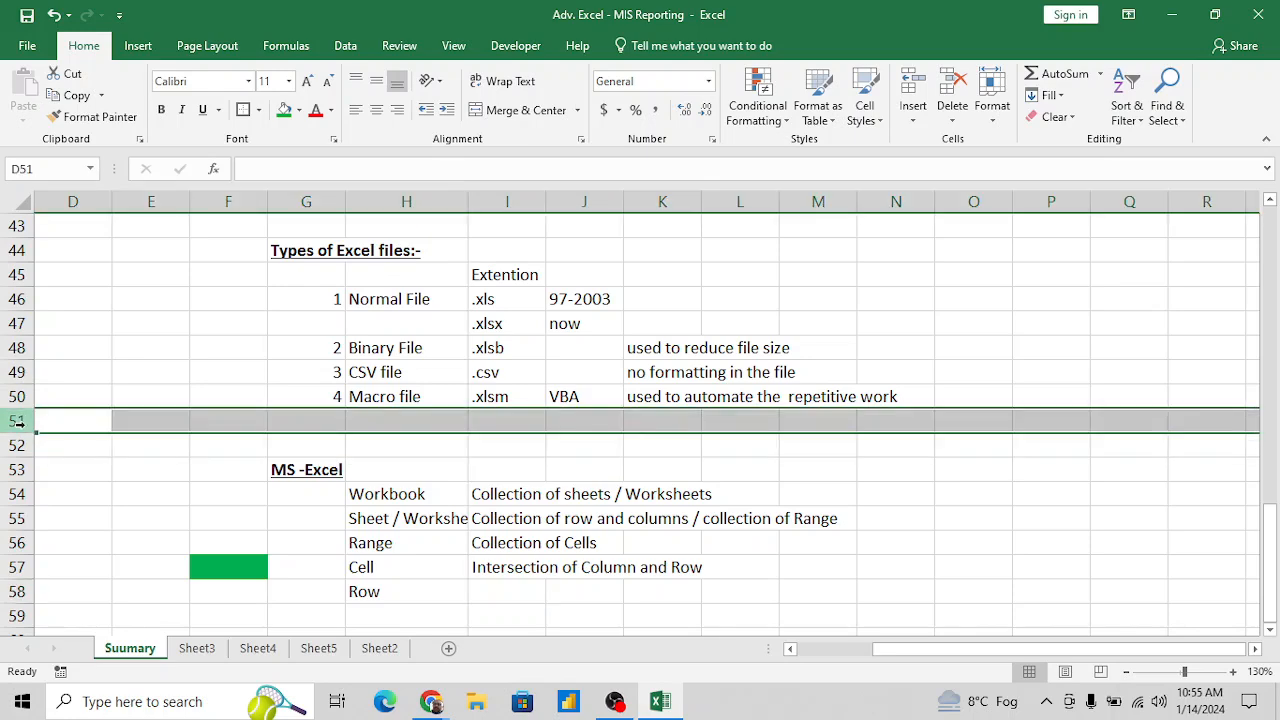
pyautogui.click(17, 470)
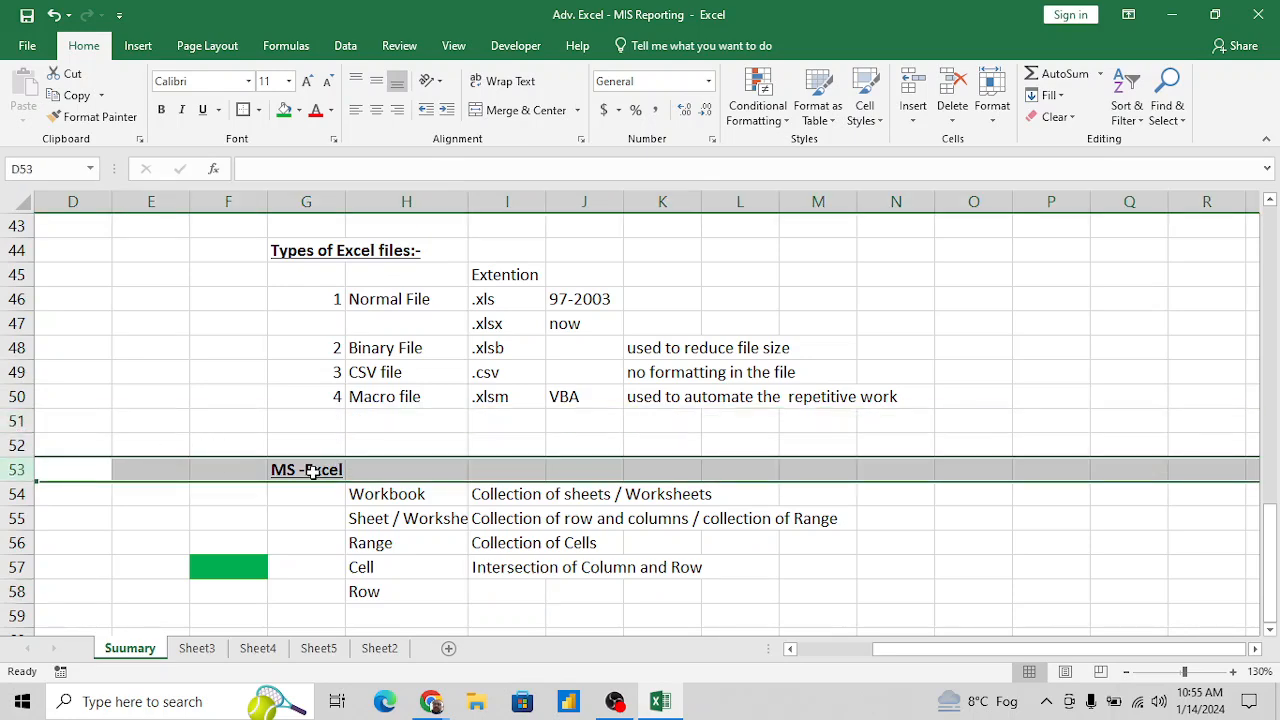
pyautogui.click(414, 591)
pyautogui.press('Right')
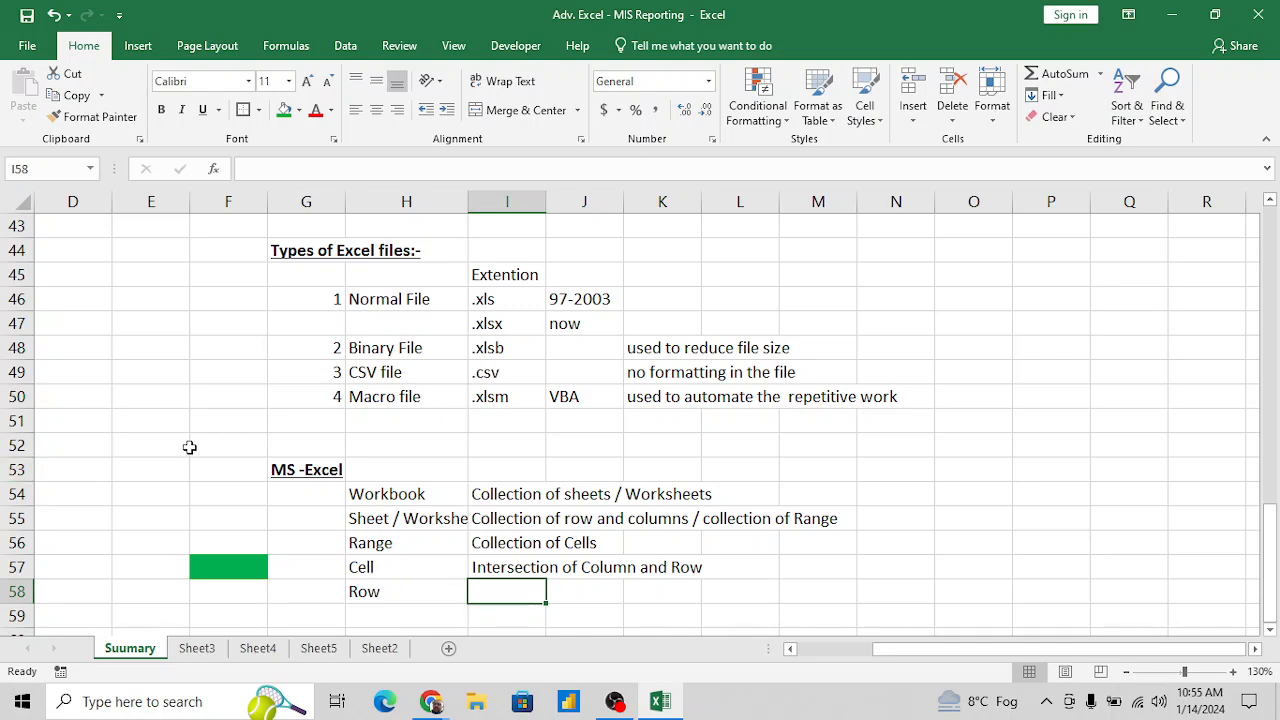
pyautogui.click(9, 445)
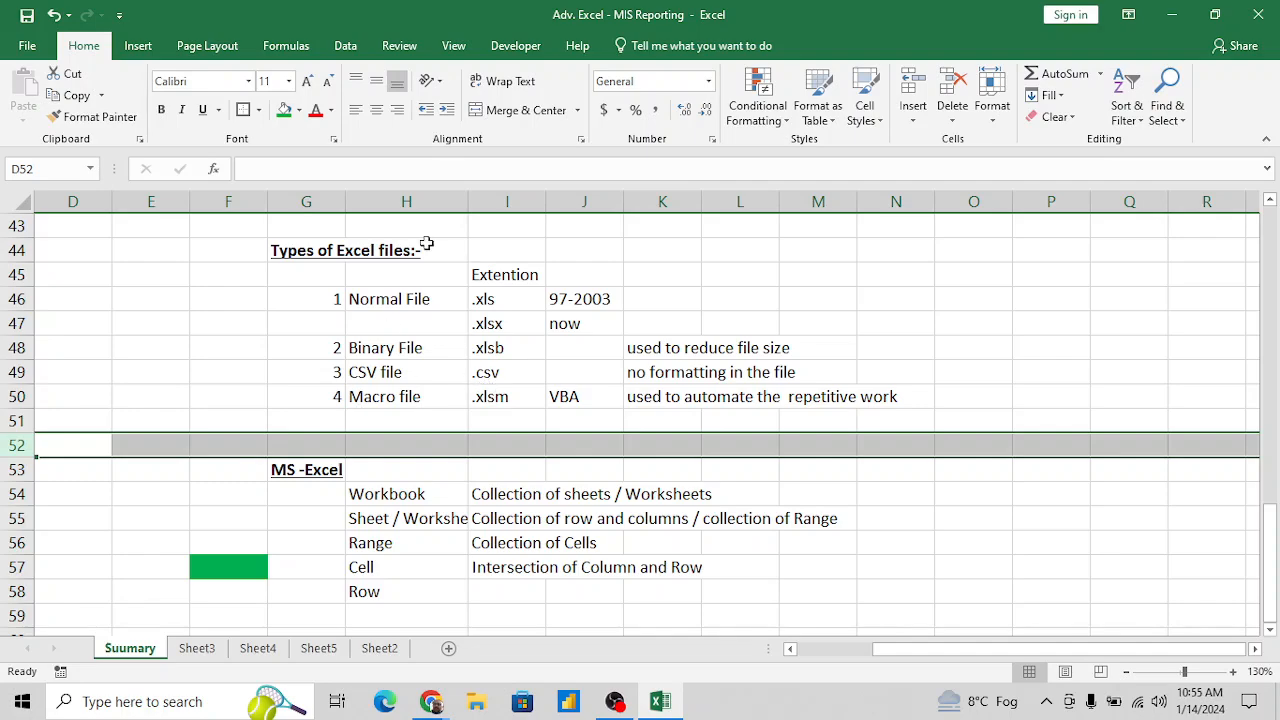
pyautogui.click(439, 199)
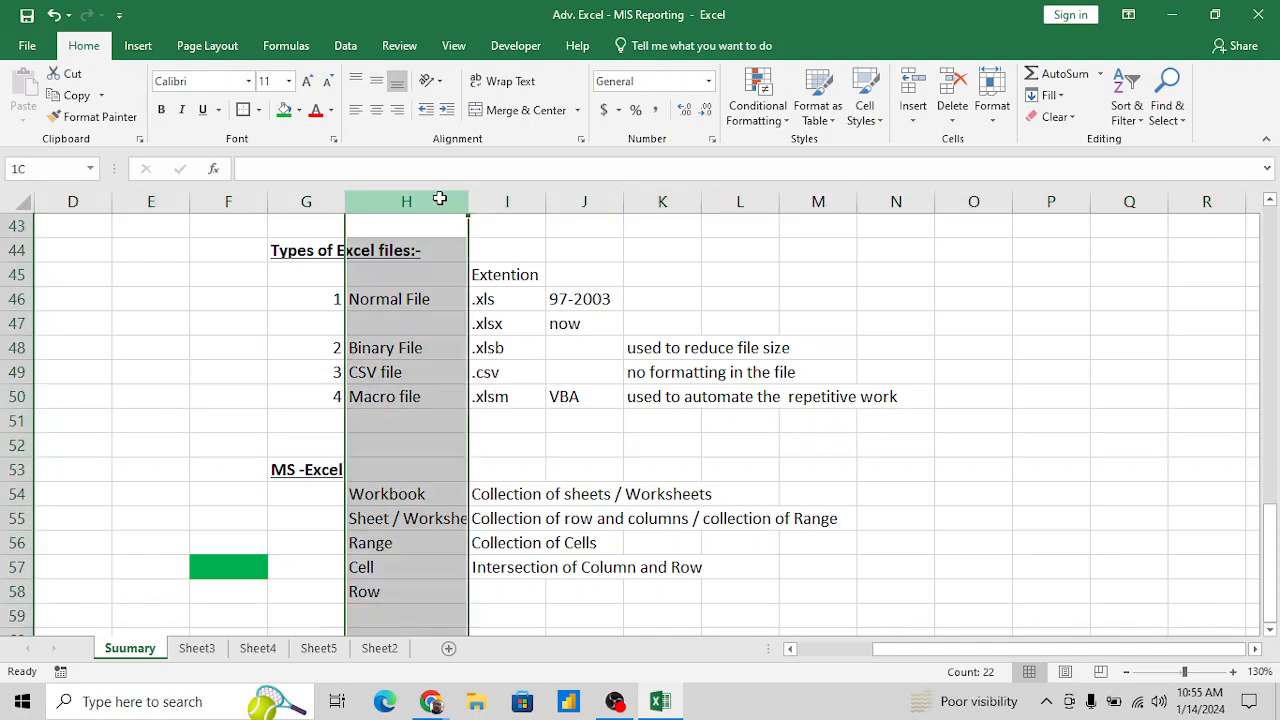
pyautogui.click(496, 451)
pyautogui.scroll(-1, 476, 570)
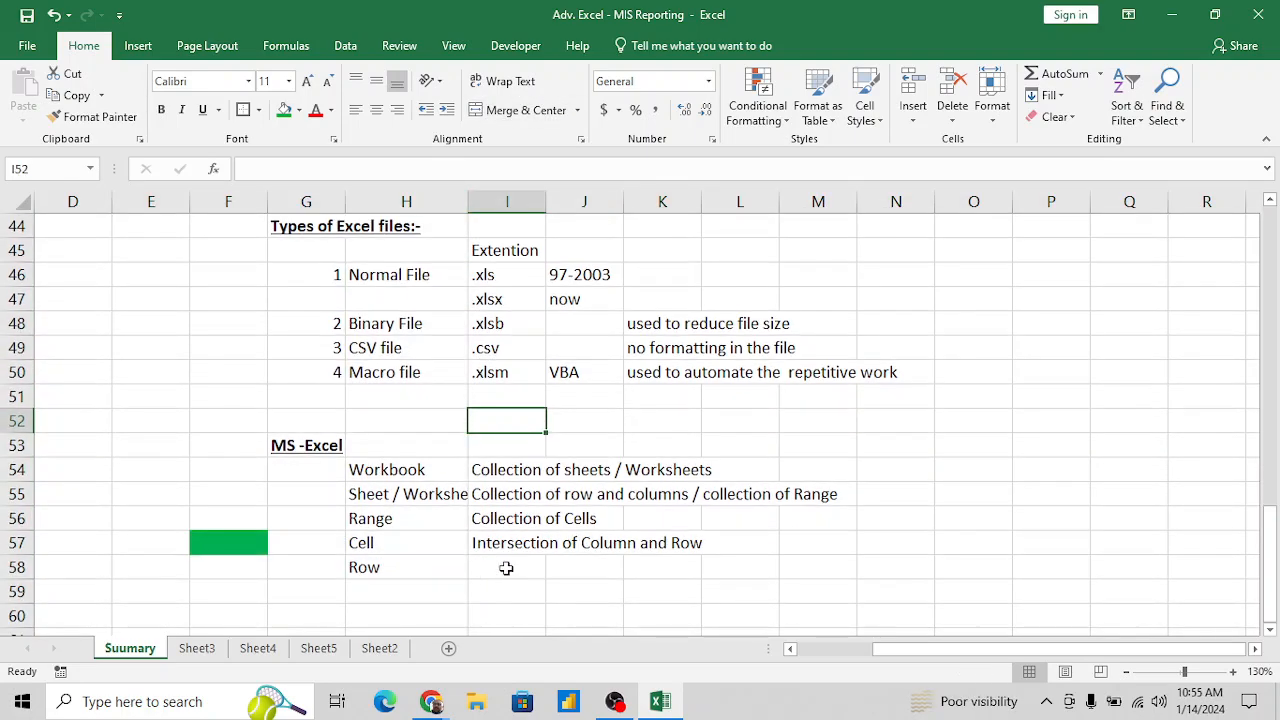
pyautogui.click(507, 567)
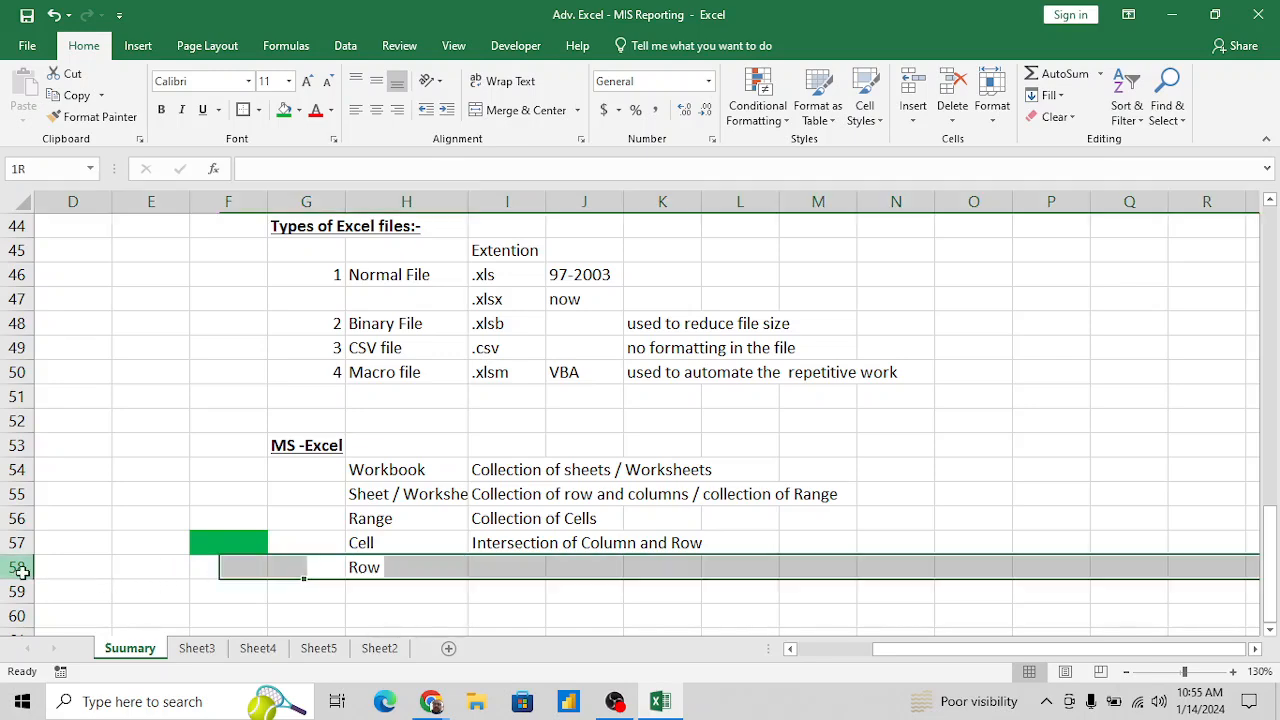
pyautogui.click(17, 567)
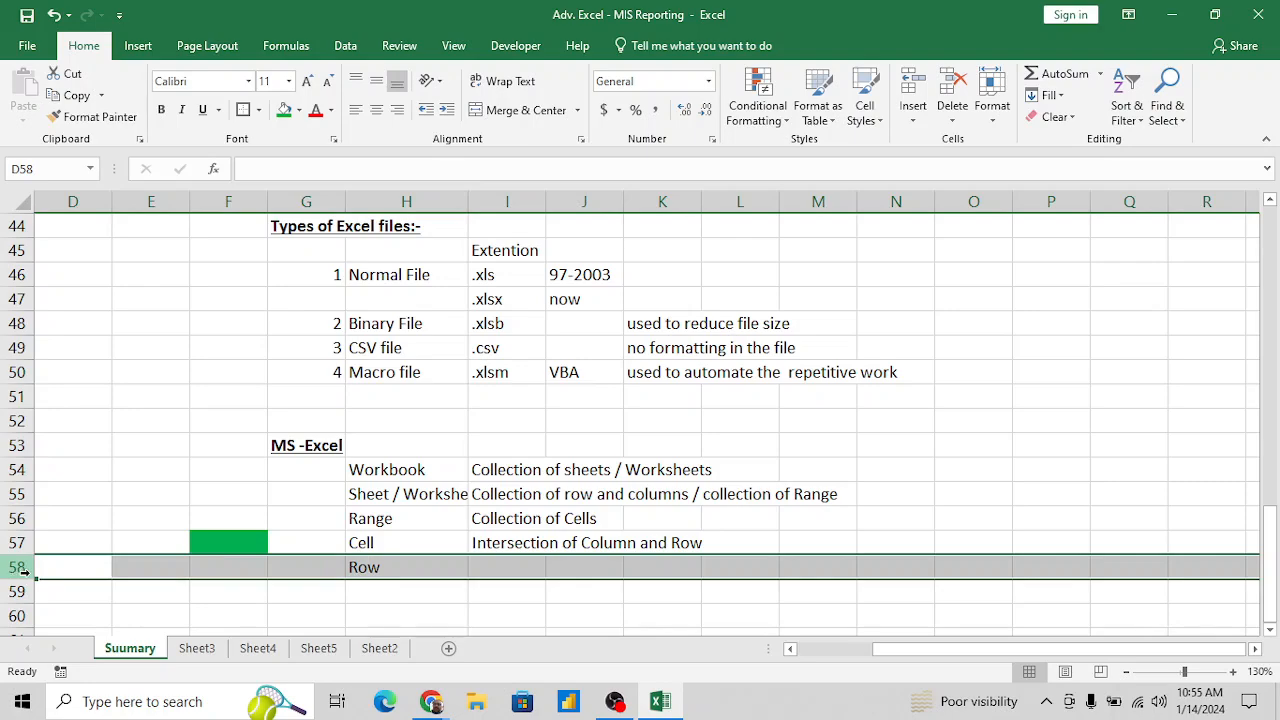
# - Enter the definition "Horizontal Cells" in I58 beside Row
pyautogui.click(535, 569)
pyautogui.write('h')
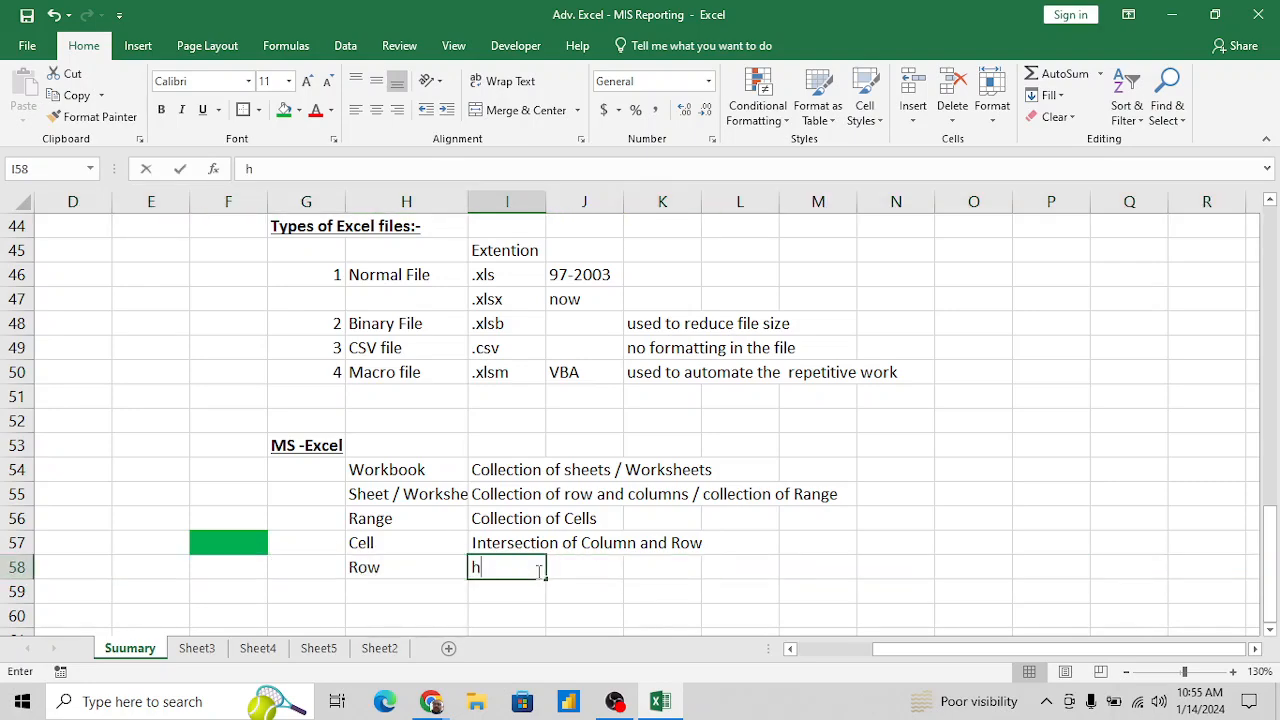
pyautogui.write('or')
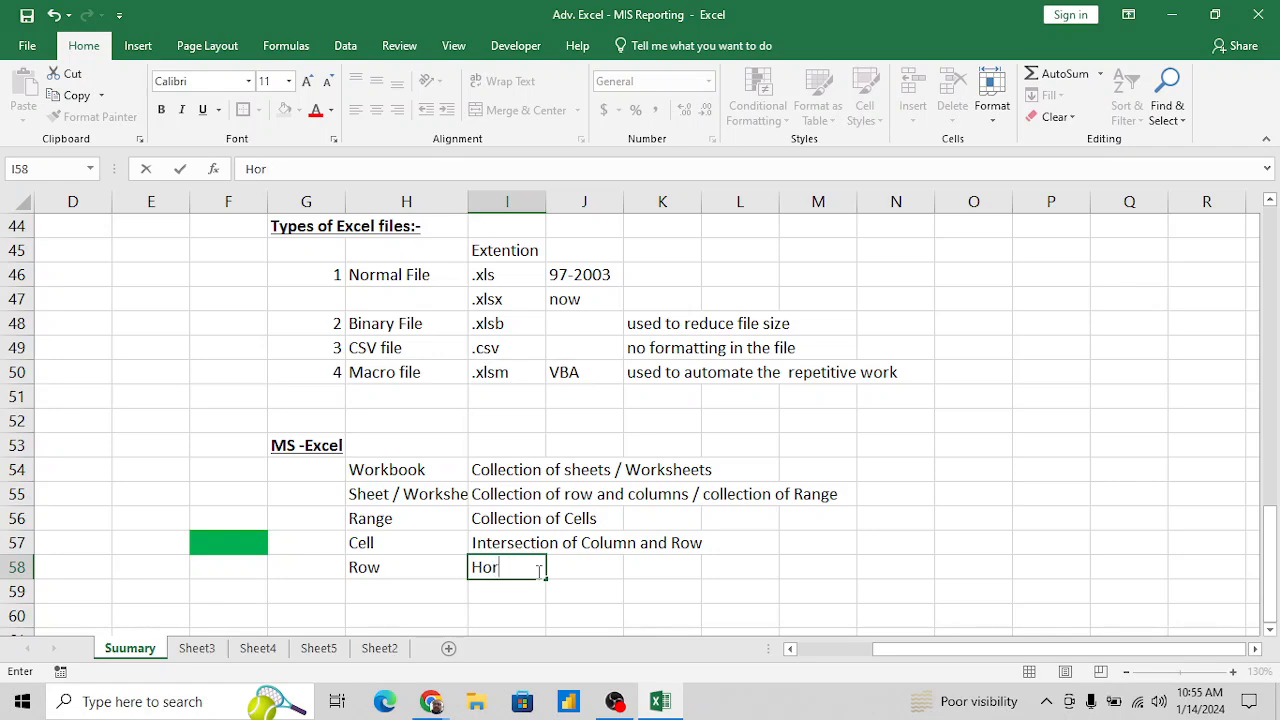
pyautogui.write('izontal Cells')
pyautogui.press('Return')
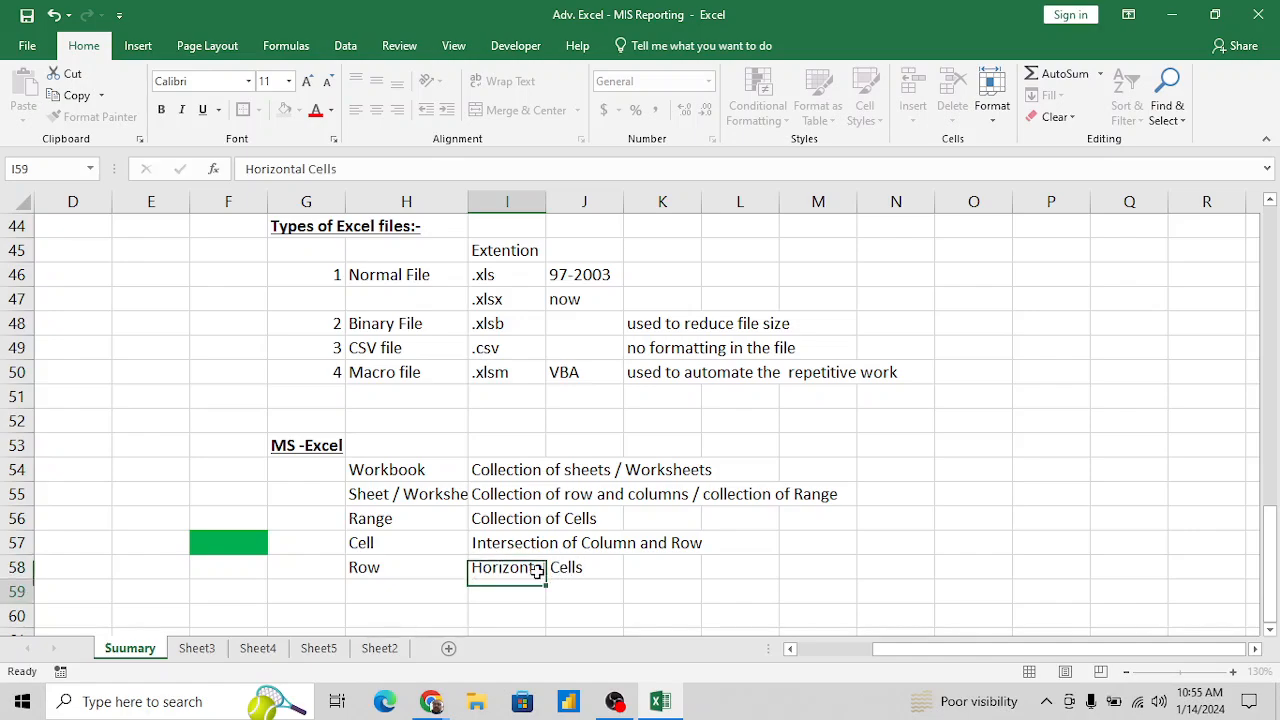
# - Expand the Row definition in I58 to read "sequence of Horizontal Cells"
pyautogui.click(538, 571)
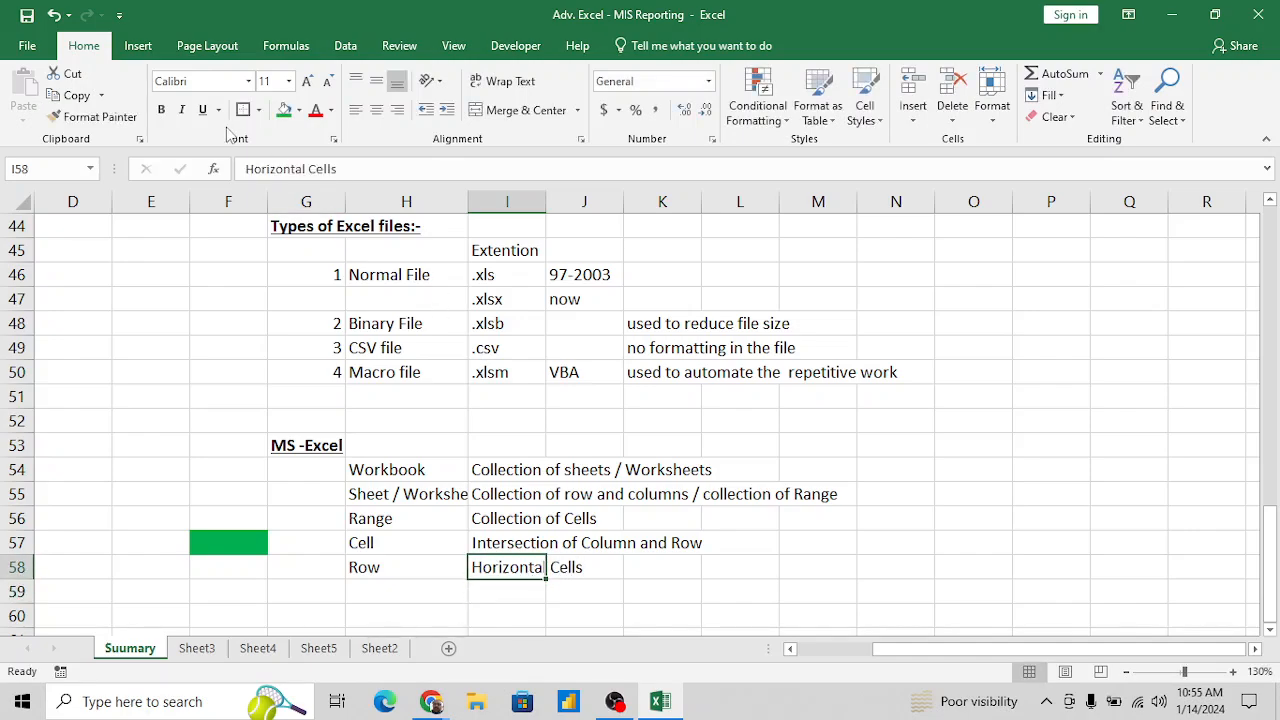
pyautogui.click(245, 168)
pyautogui.write('se')
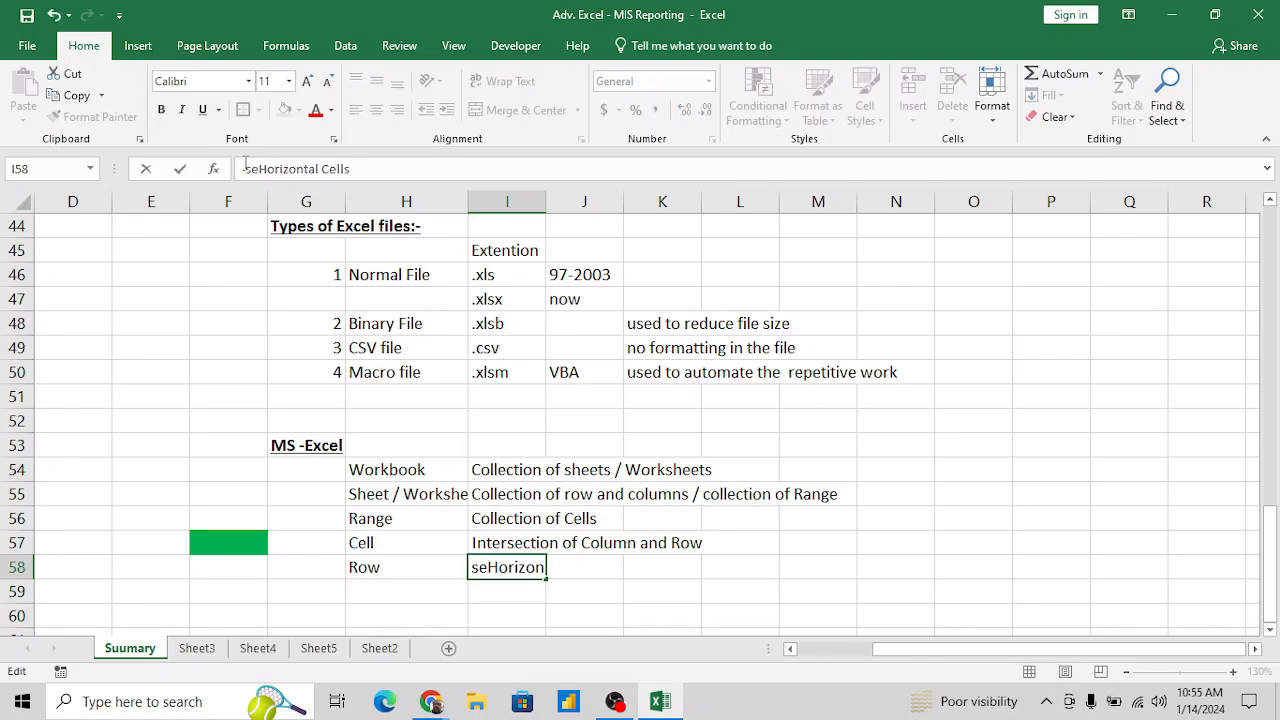
pyautogui.write('quence of')
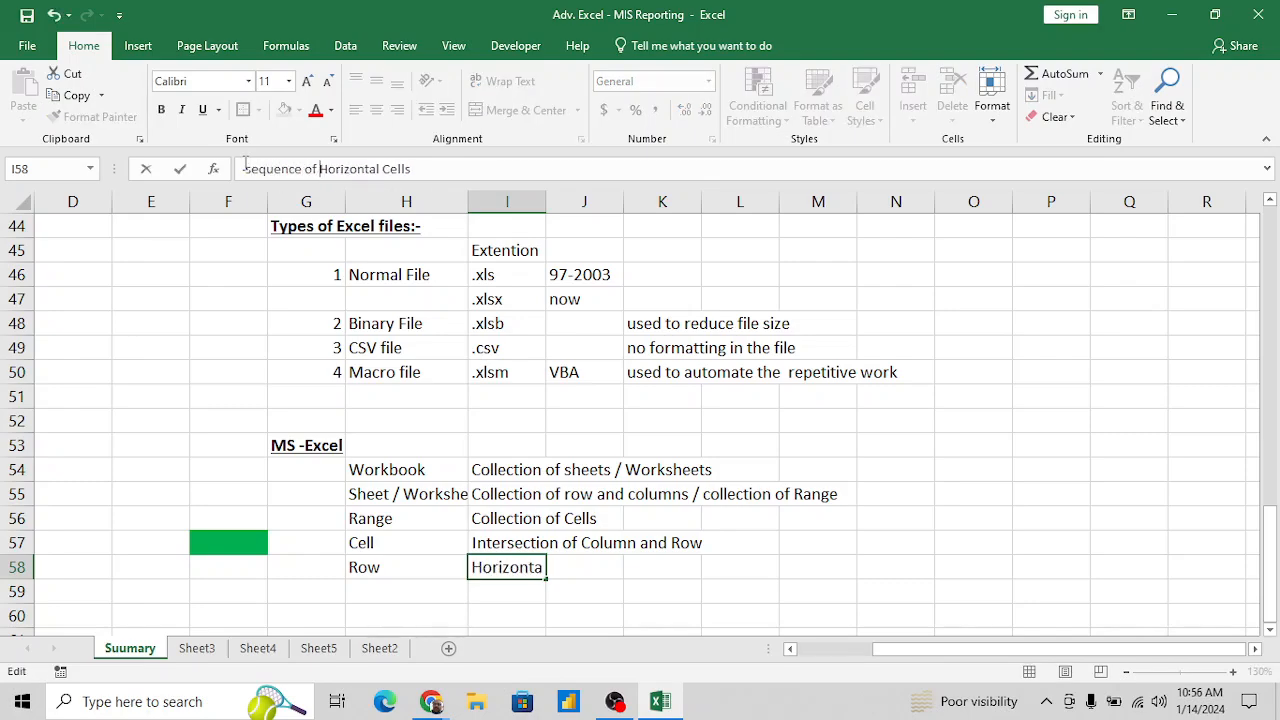
pyautogui.press('Return')
# - Enter the term "Columns" in H59 and repeat the definition "sequence of Horizontal Cells" beside it in I59
pyautogui.press('Left')
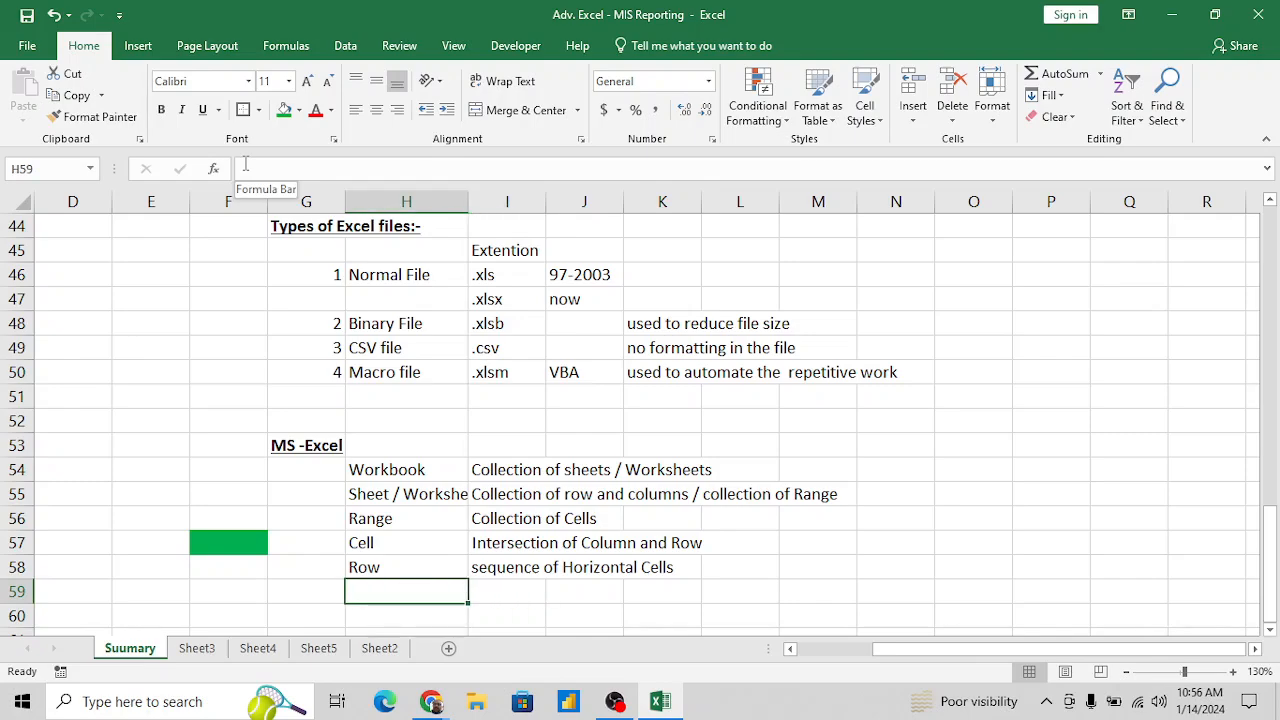
pyautogui.write('Columns')
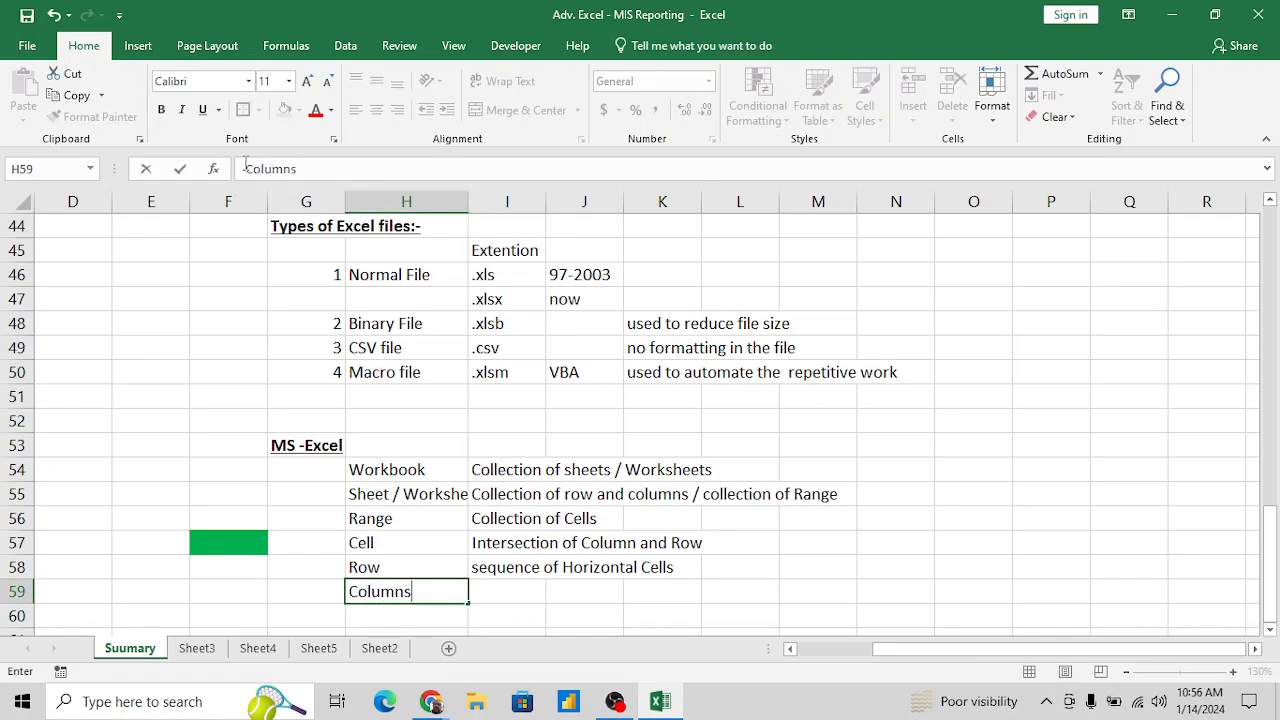
pyautogui.press('Tab')
pyautogui.write('S')
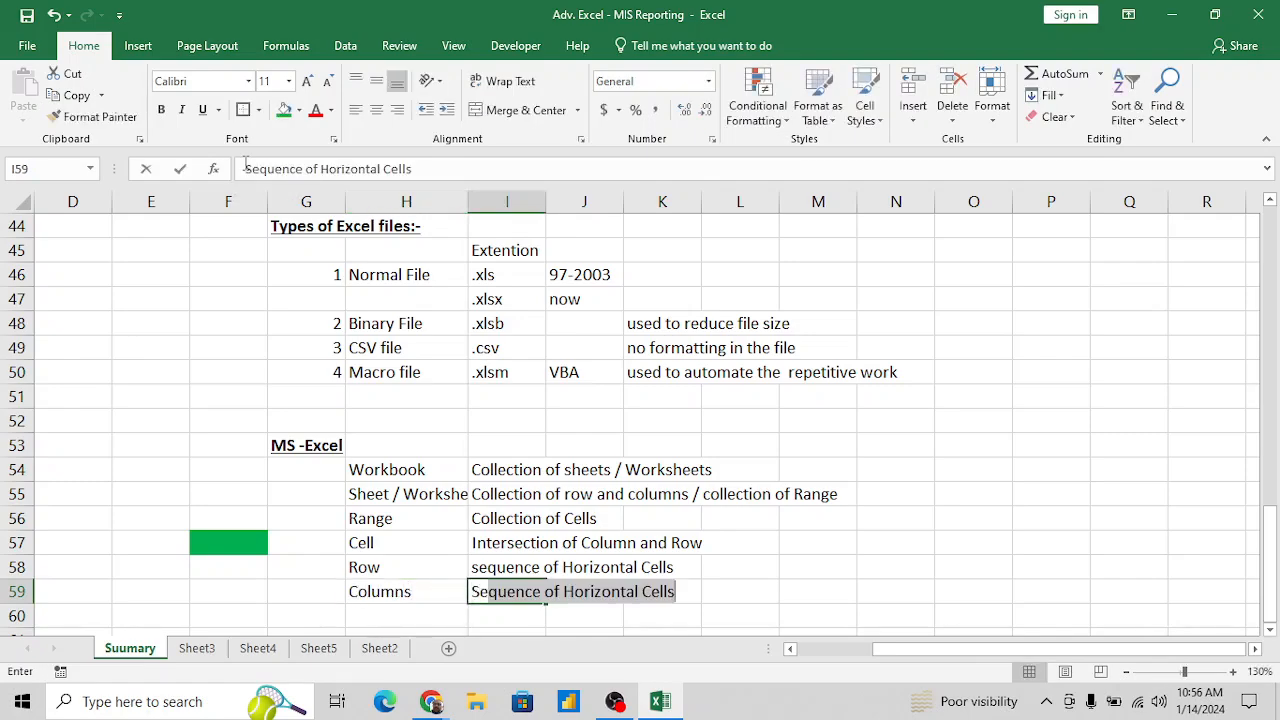
pyautogui.press('Return')
pyautogui.press('Up')
pyautogui.press('Right')
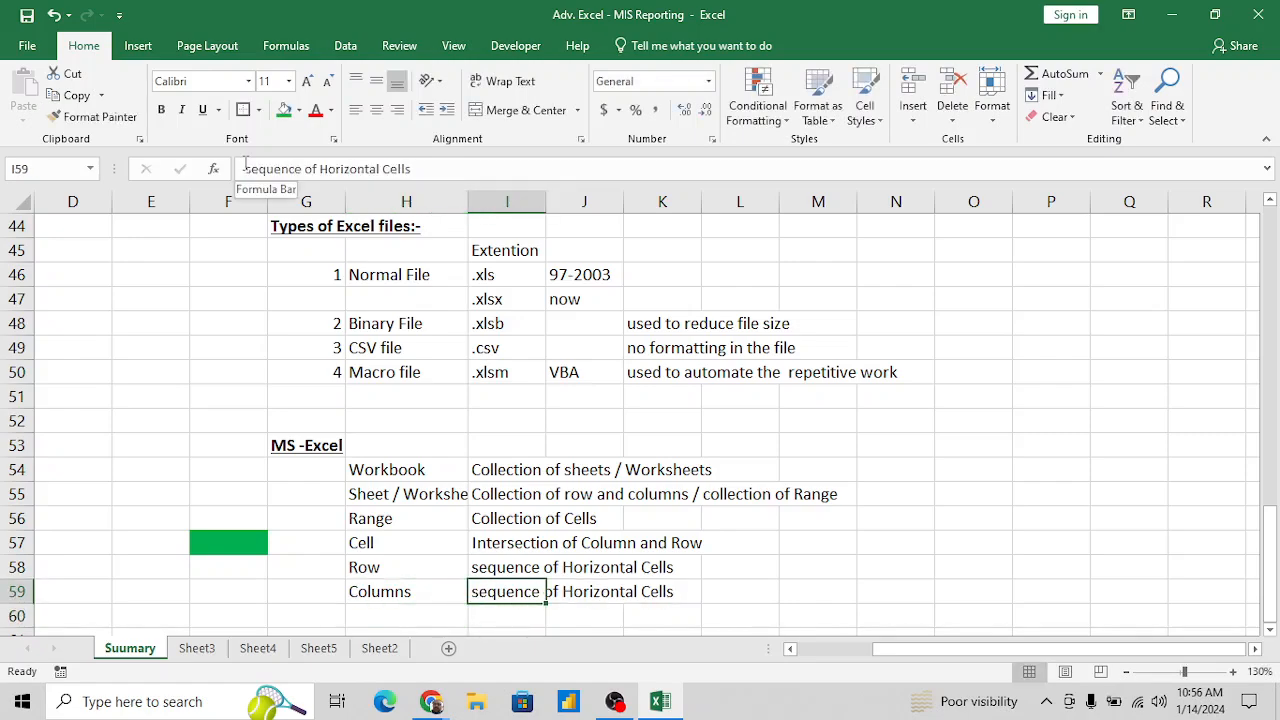
# - Replace "Horizontal" with "Vertical" in the Columns definition in I59 so it reads "sequence of Vertical Cells"
pyautogui.click(382, 172)
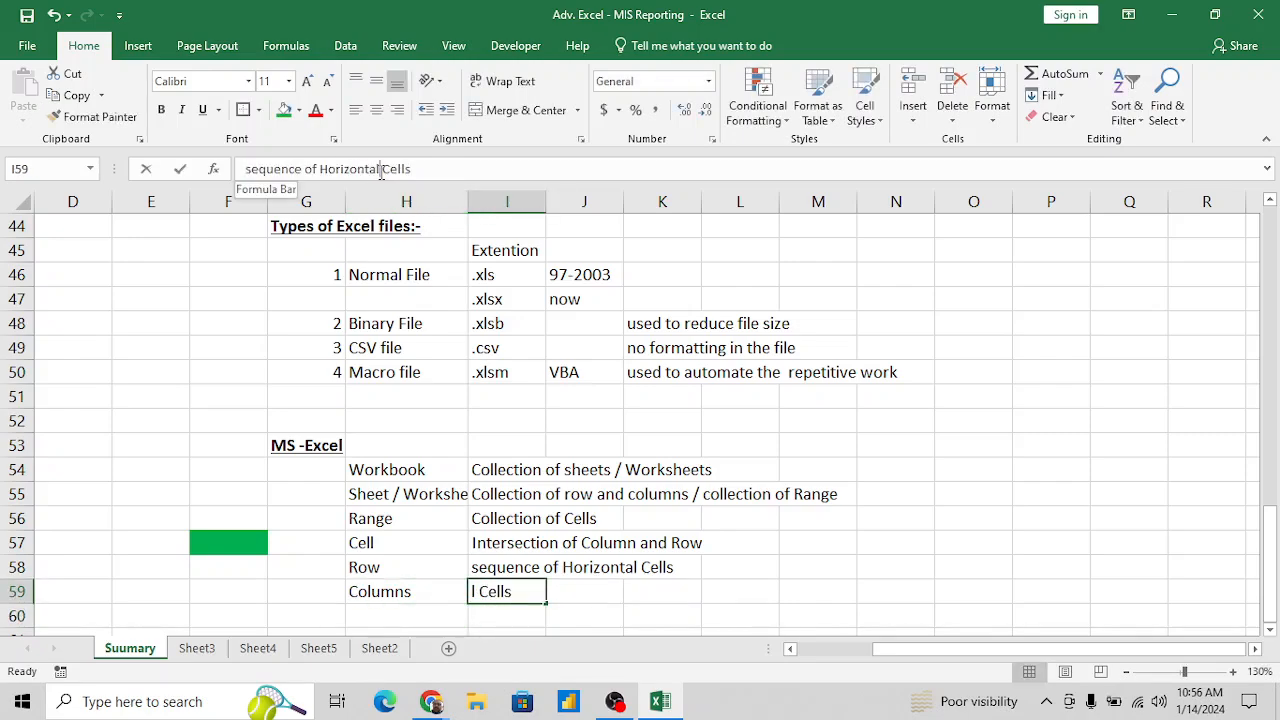
pyautogui.doubleClick(382, 172)
pyautogui.write('Vertical')
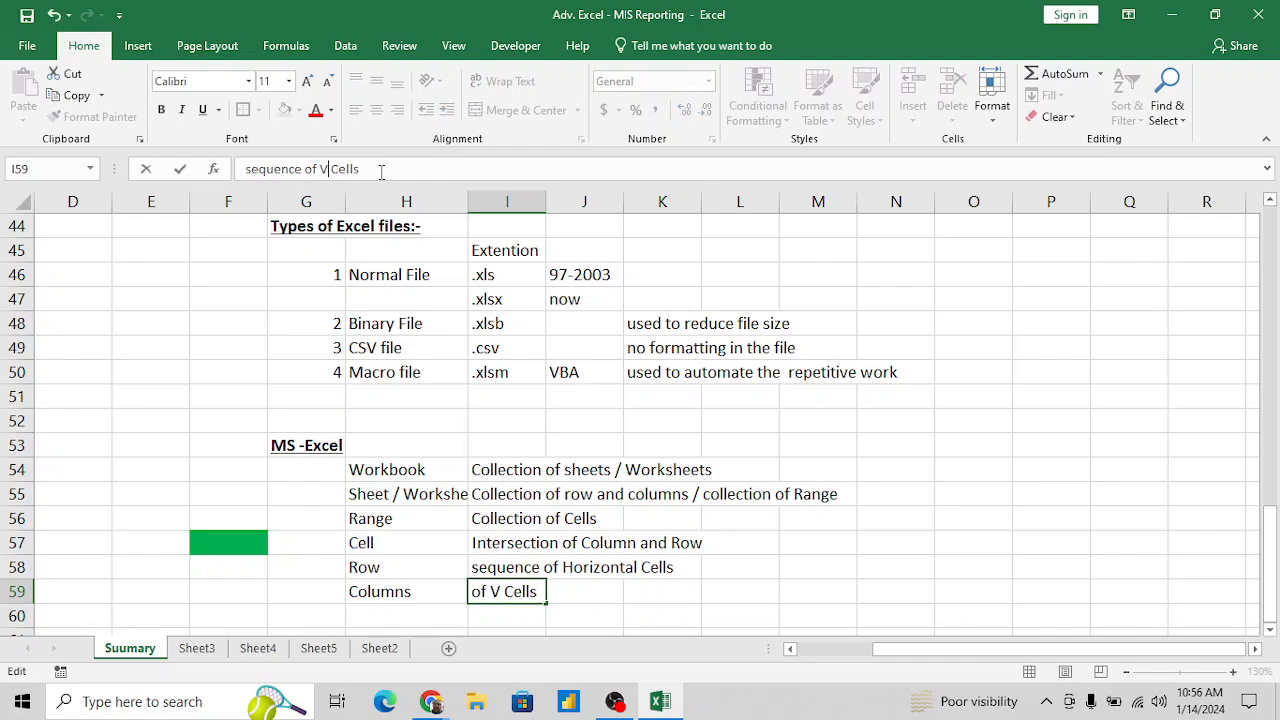
pyautogui.press('Return')
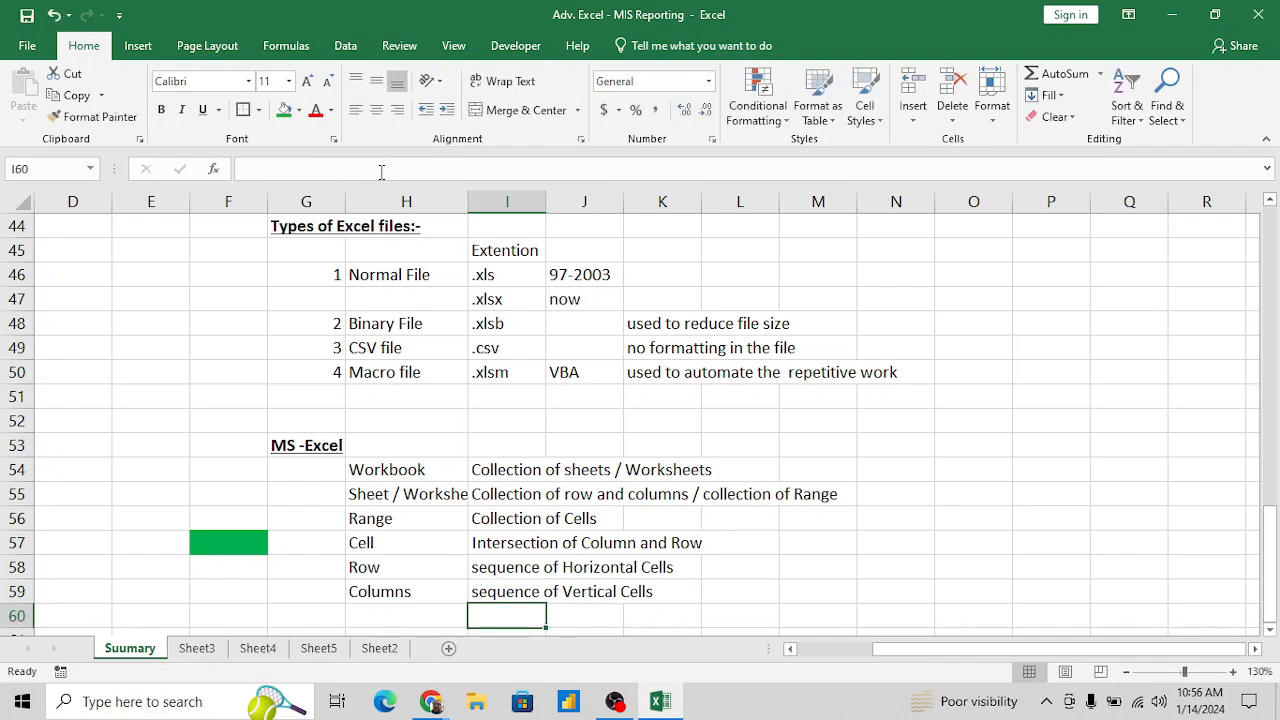
pyautogui.press('Up')
pyautogui.press('Up')
pyautogui.press('Left')
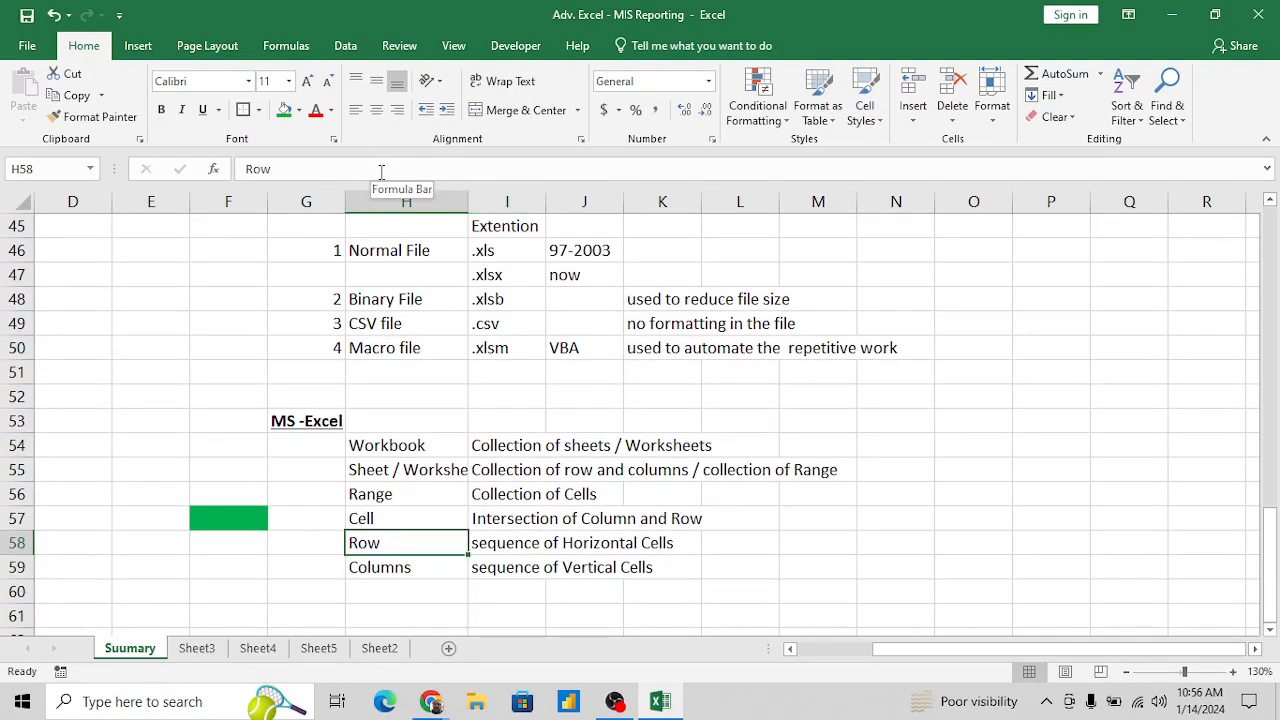
pyautogui.press('Right')
pyautogui.hotkey('shift', 'Down')
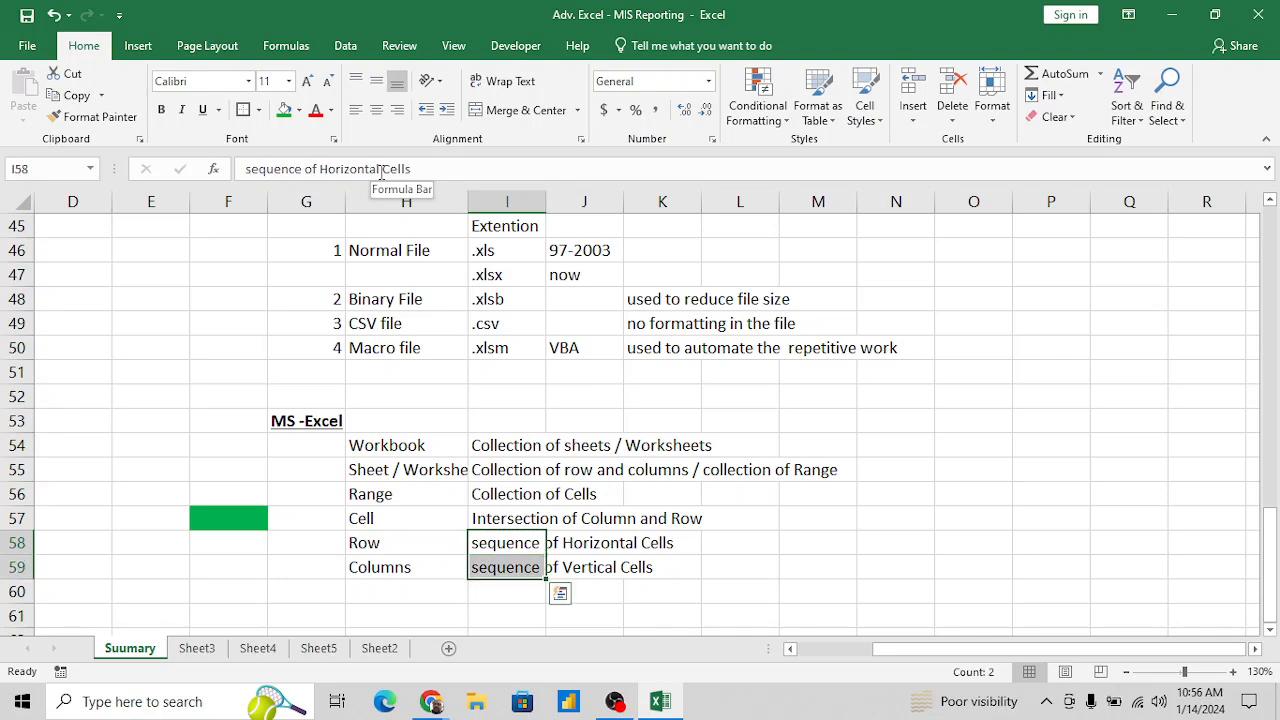
pyautogui.click(614, 562)
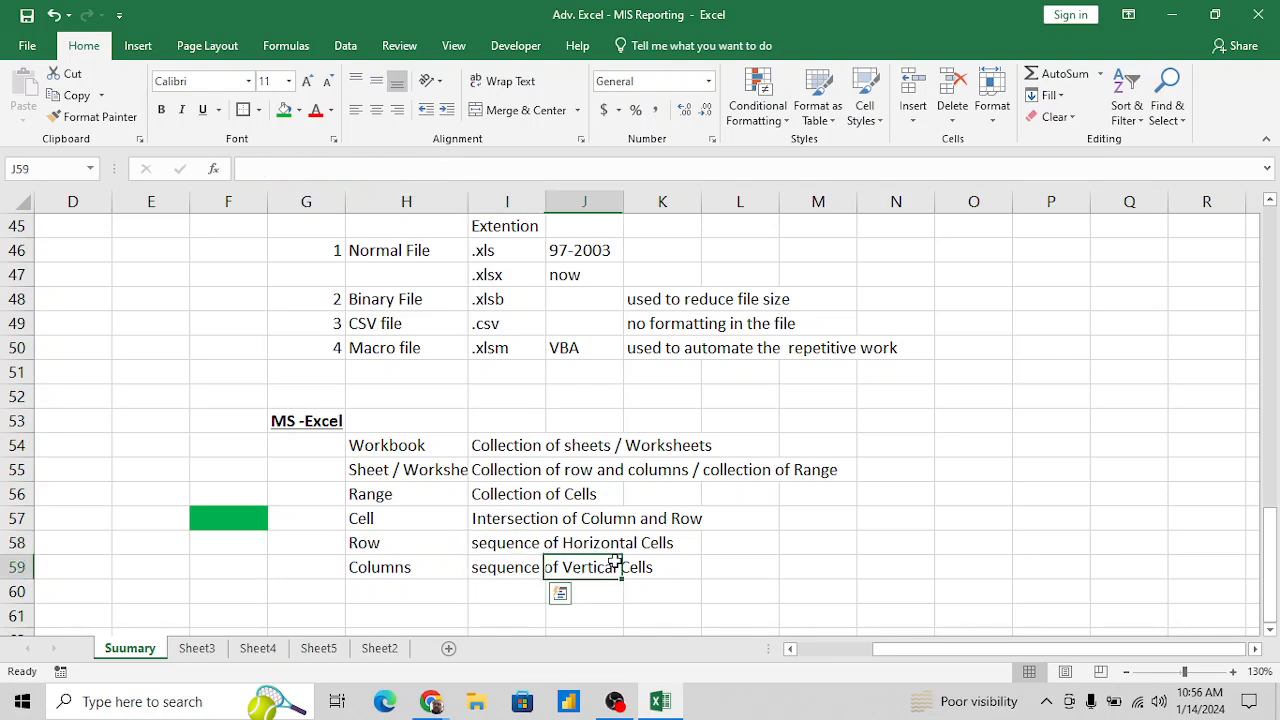
# - Fill the entire row 58 with green as an example of a row
pyautogui.click(434, 543)
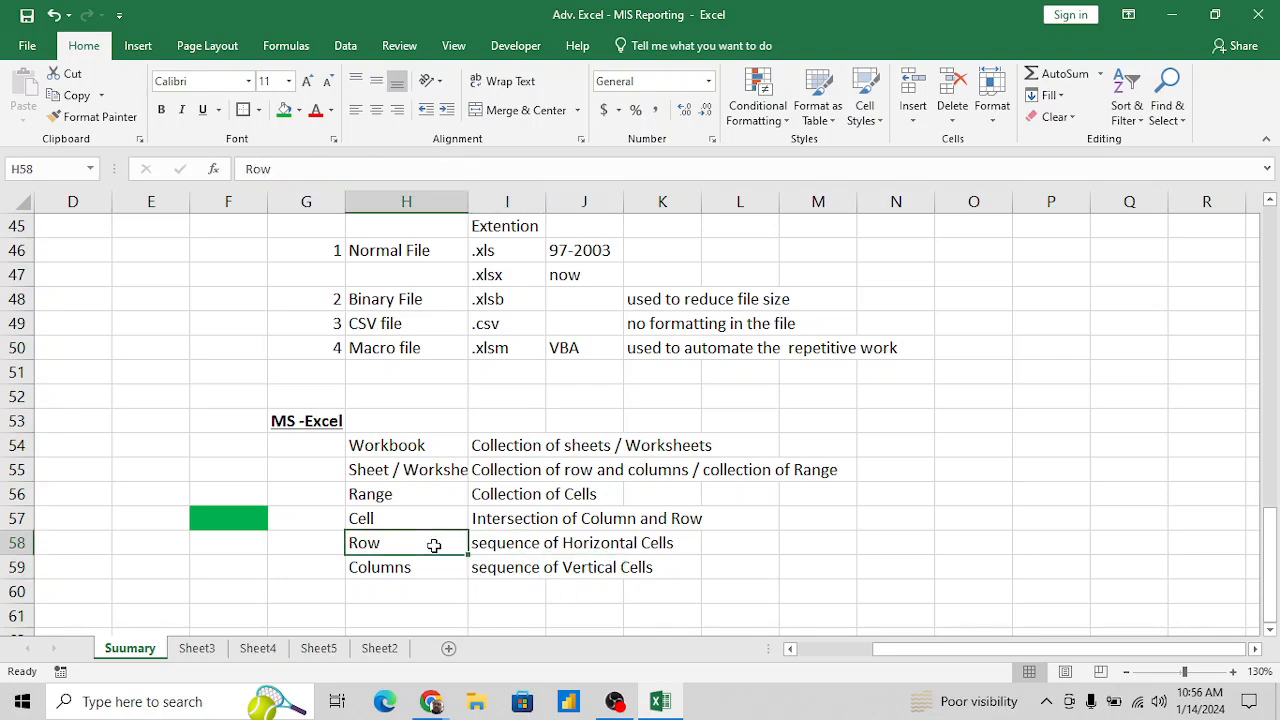
pyautogui.click(18, 543)
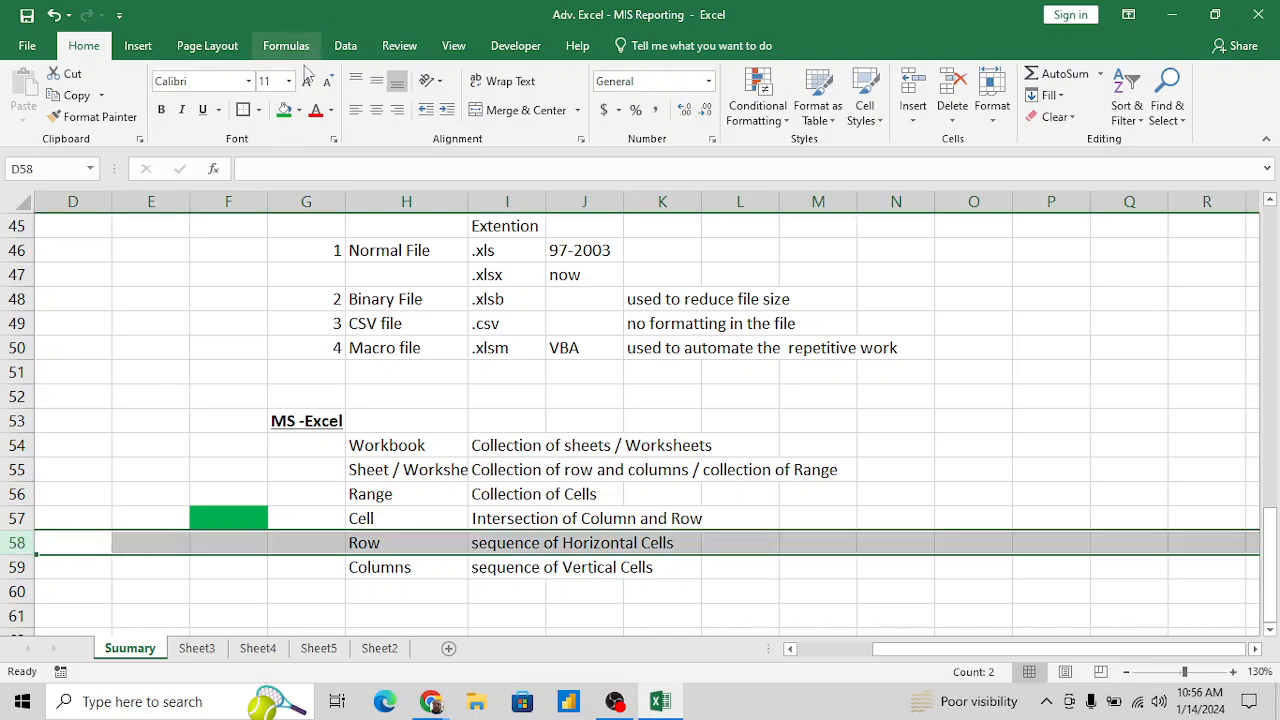
pyautogui.click(284, 110)
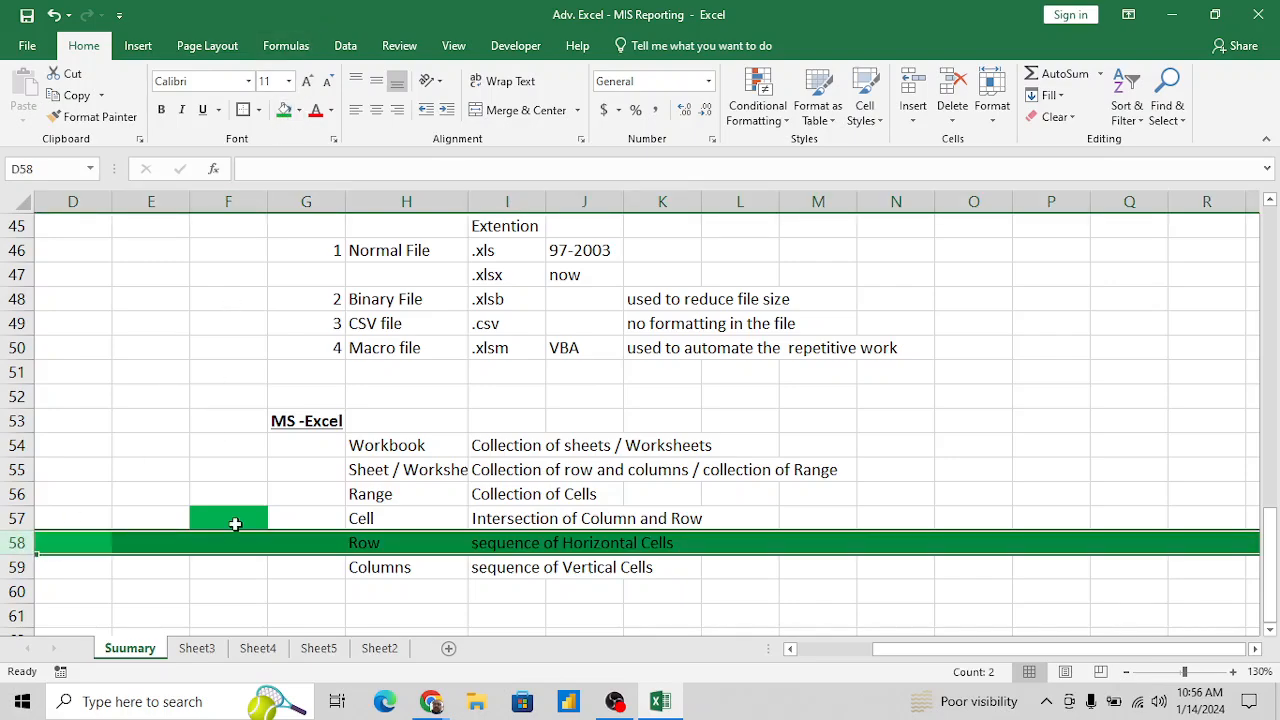
pyautogui.click(424, 566)
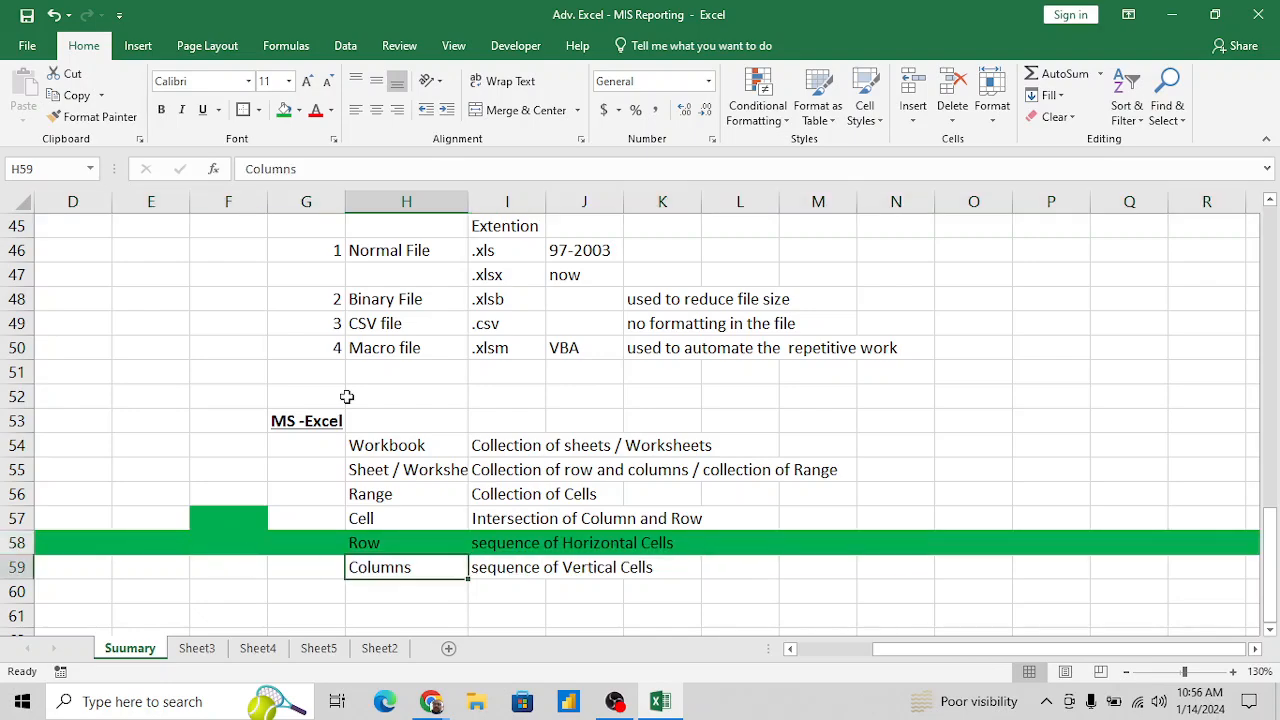
pyautogui.click(302, 202)
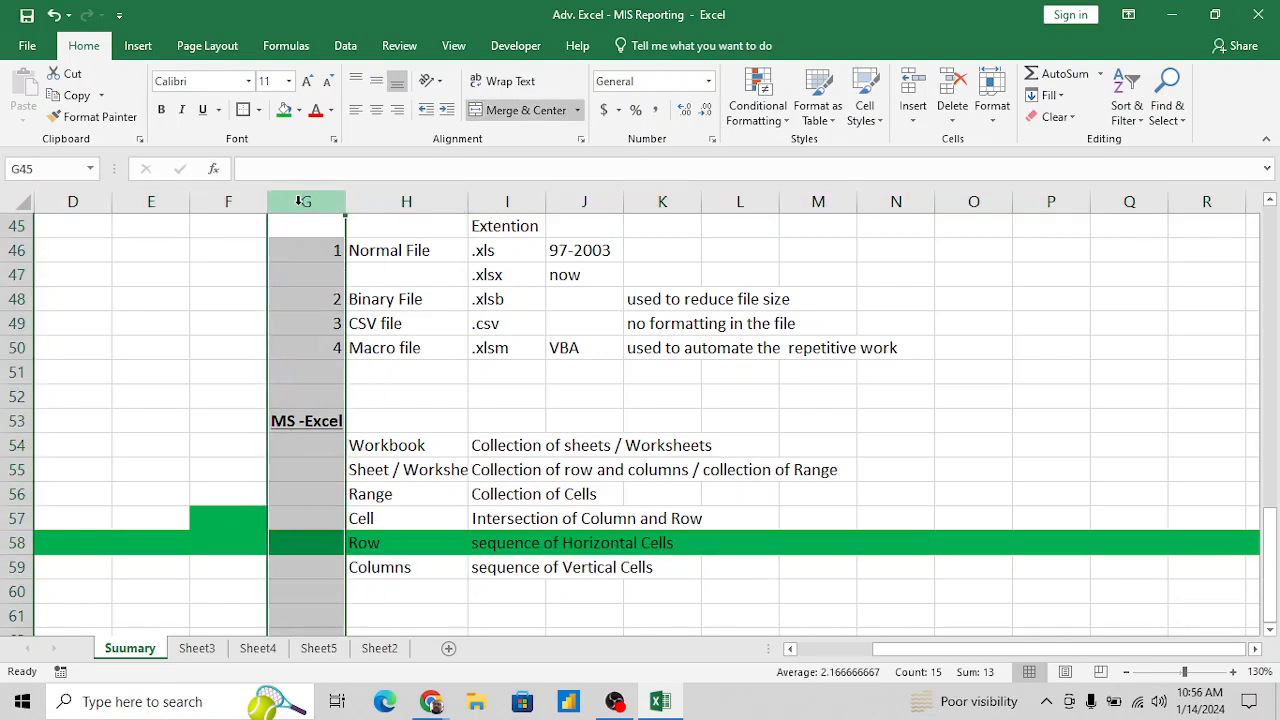
pyautogui.click(285, 112)
pyautogui.click(163, 574)
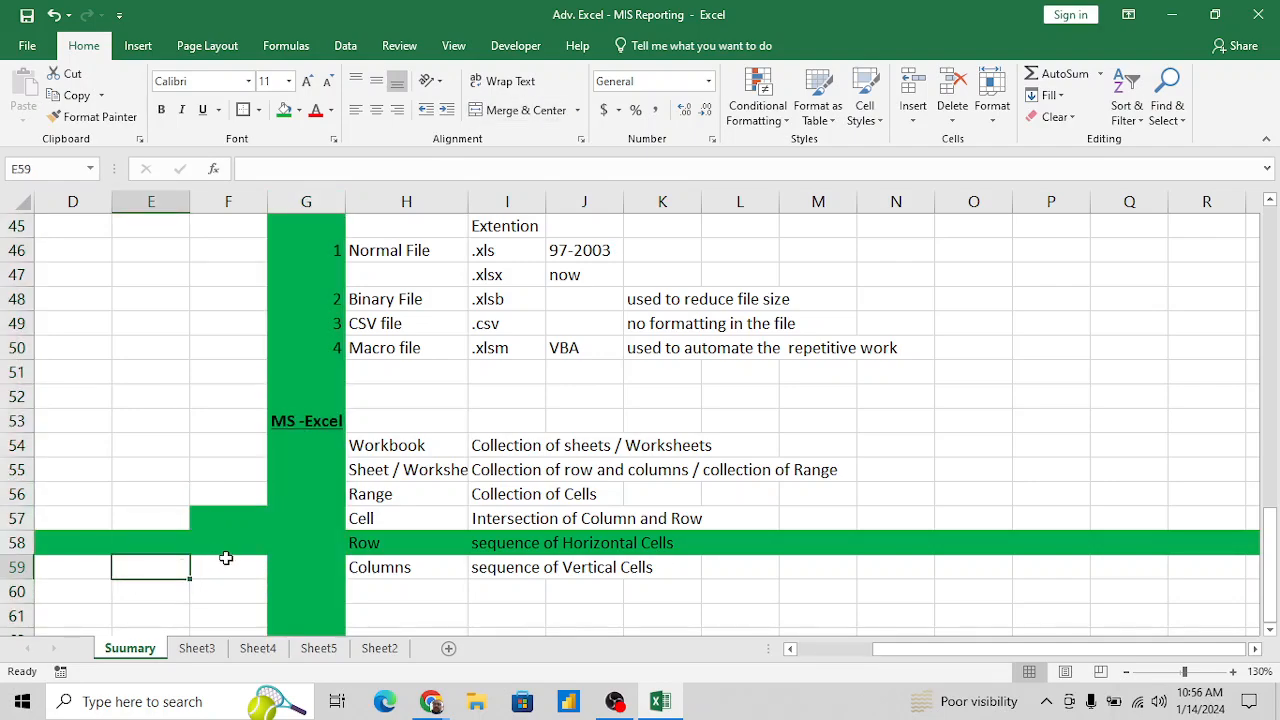
pyautogui.hotkey('ctrl', 'z')
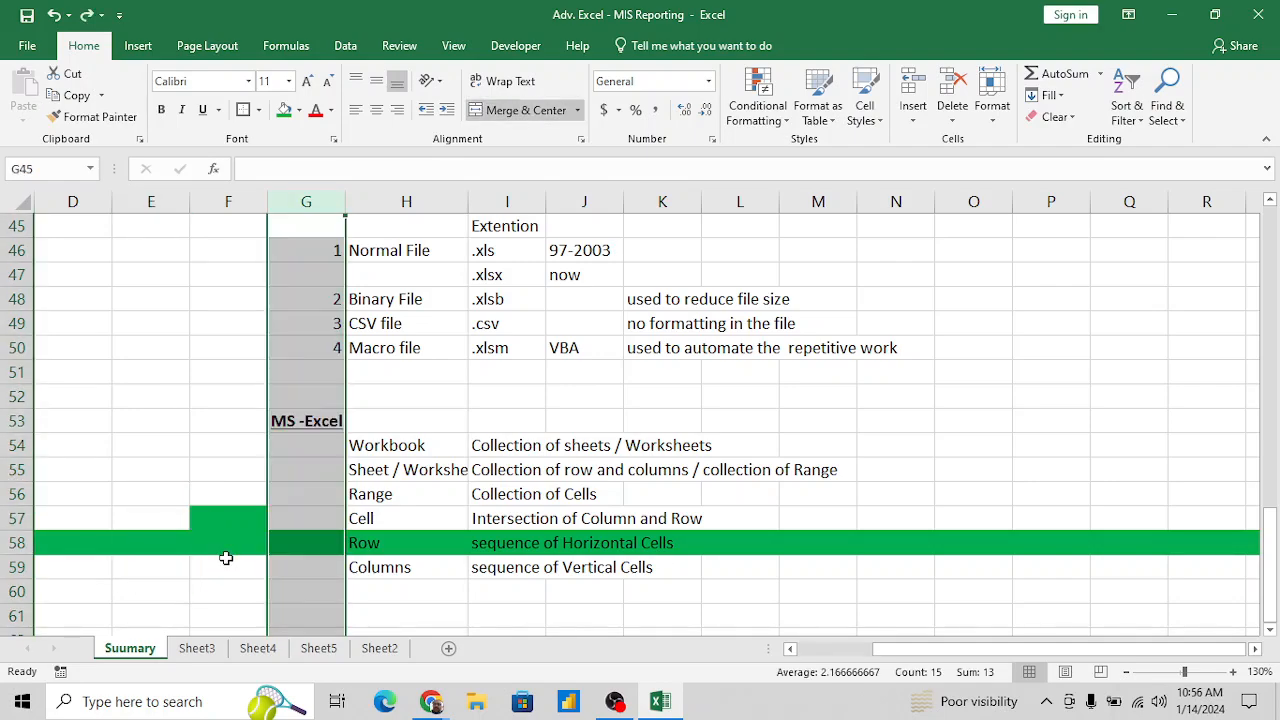
# - Fill the entire column D with green as an example of a column
pyautogui.click(86, 204)
pyautogui.click(284, 110)
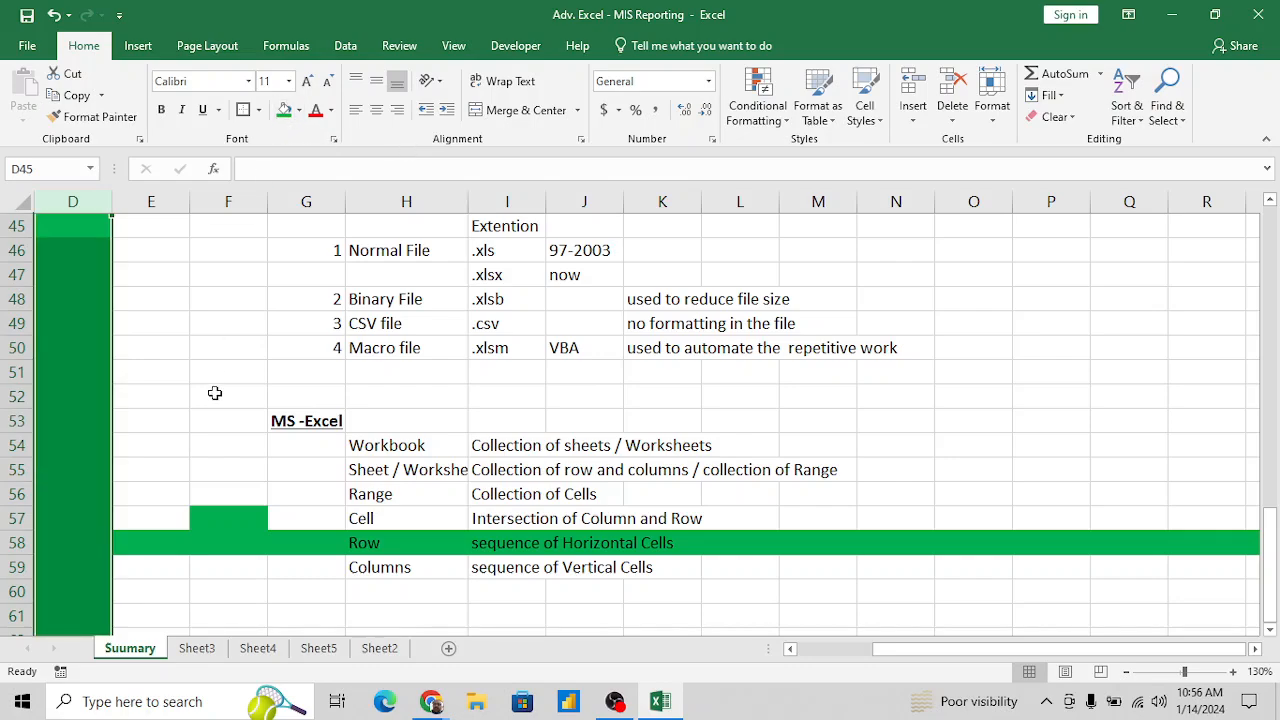
# - Enter the direction label "row>>>>" in F59, below the green row
pyautogui.click(213, 563)
pyautogui.write('row>>>>')
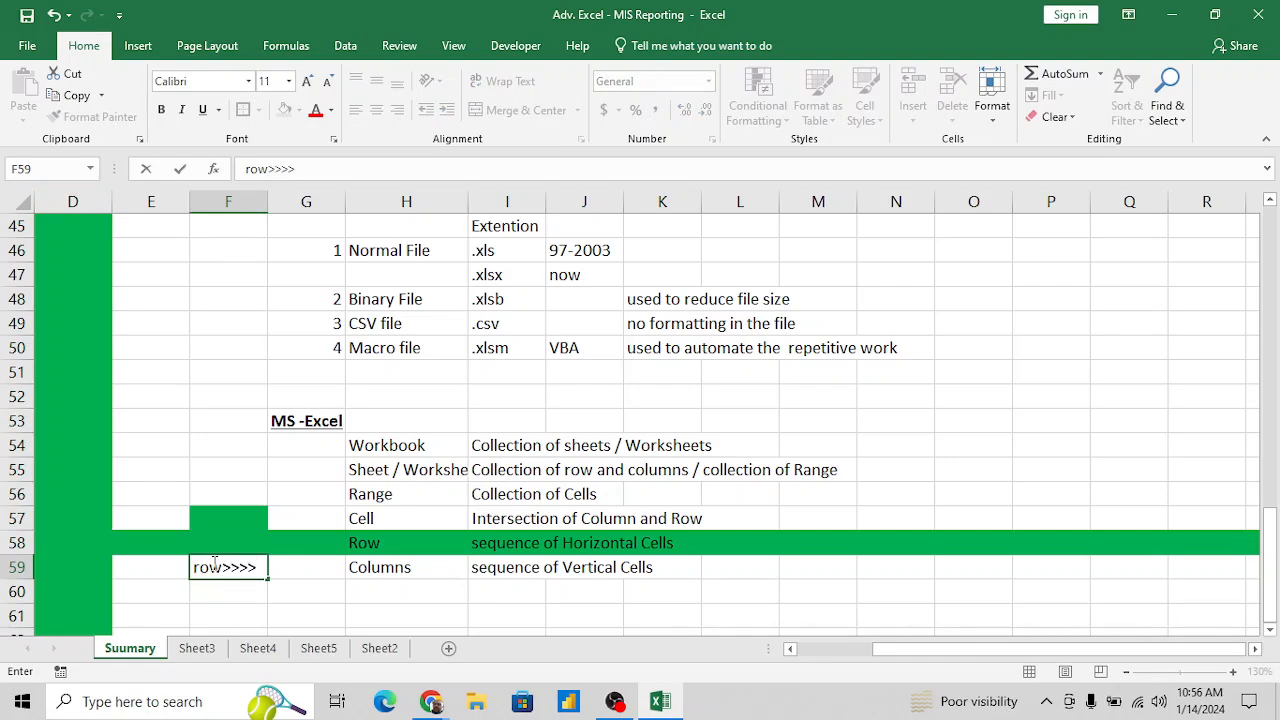
pyautogui.press('Return')
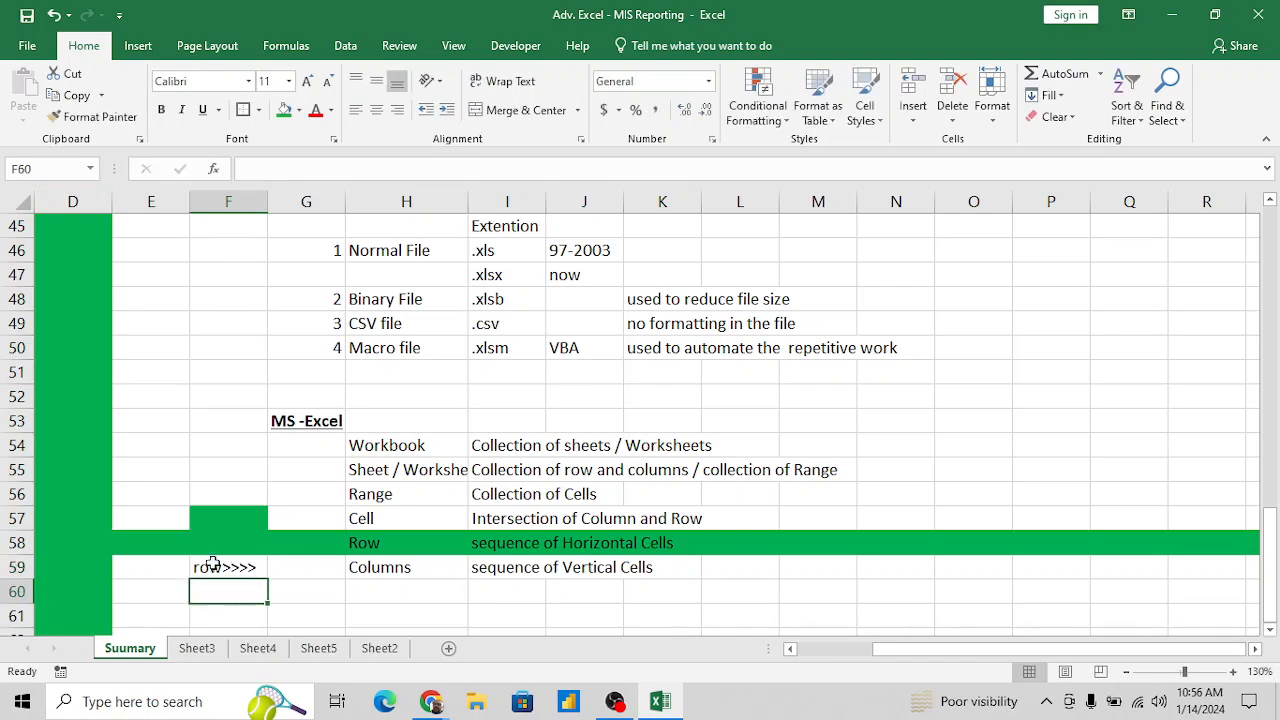
# - Enter "Column" in E60 beside the green column, with ">" on each of two new lines below it in the same cell
pyautogui.press('Left')
pyautogui.write('col')
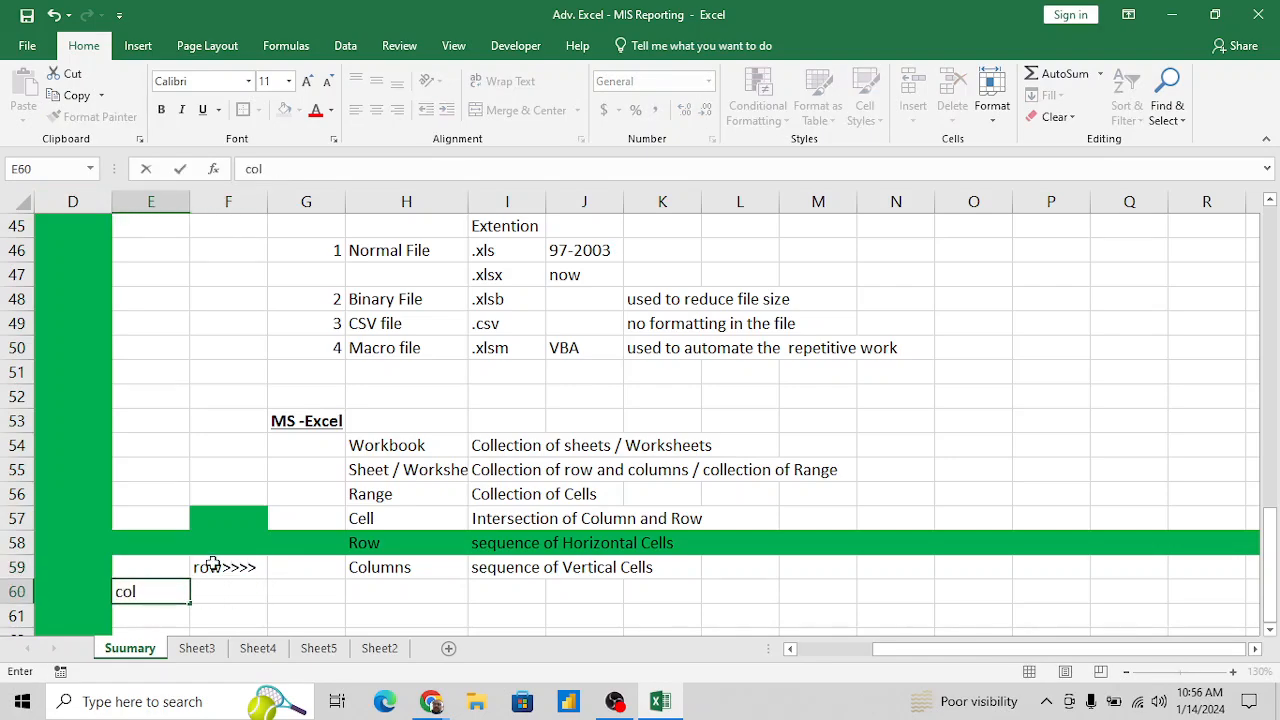
pyautogui.press('BackSpace')
pyautogui.press('BackSpace')
pyautogui.press('BackSpace')
pyautogui.write('Column')
pyautogui.hotkey('alt', 'Return')
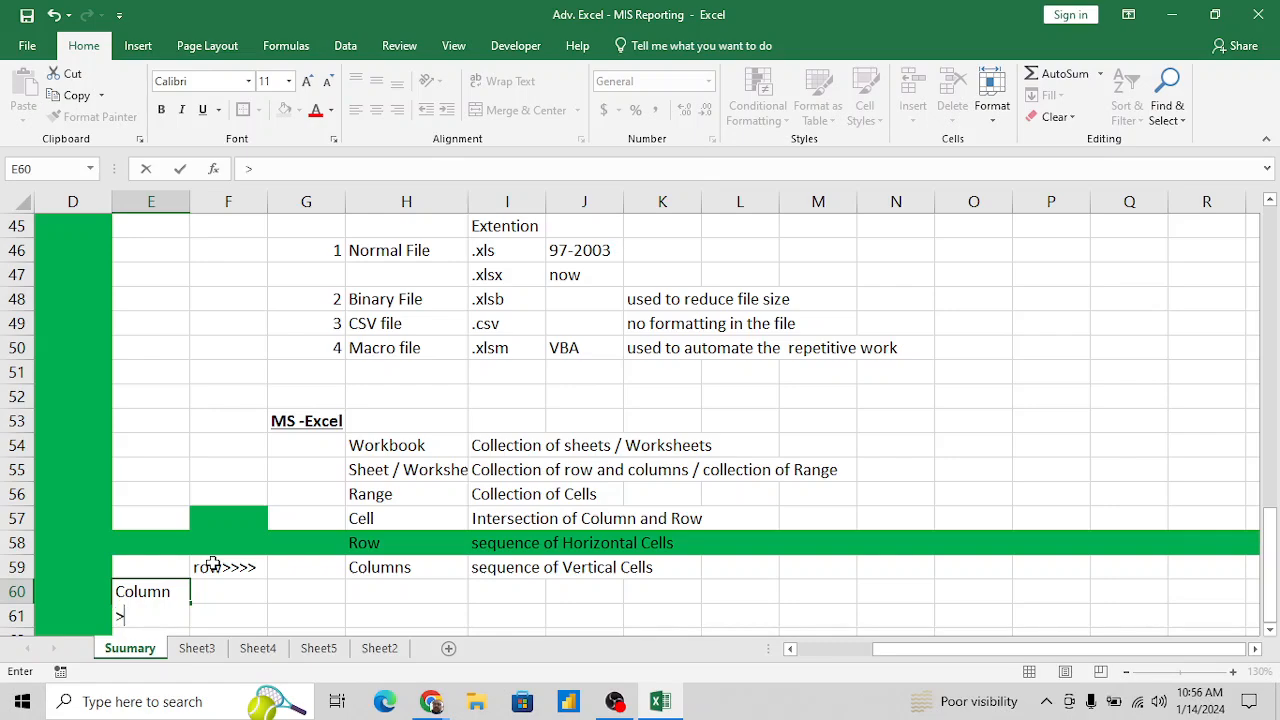
pyautogui.write('>')
pyautogui.hotkey('alt', 'Return')
pyautogui.hotkey('ctrl', 'Return')
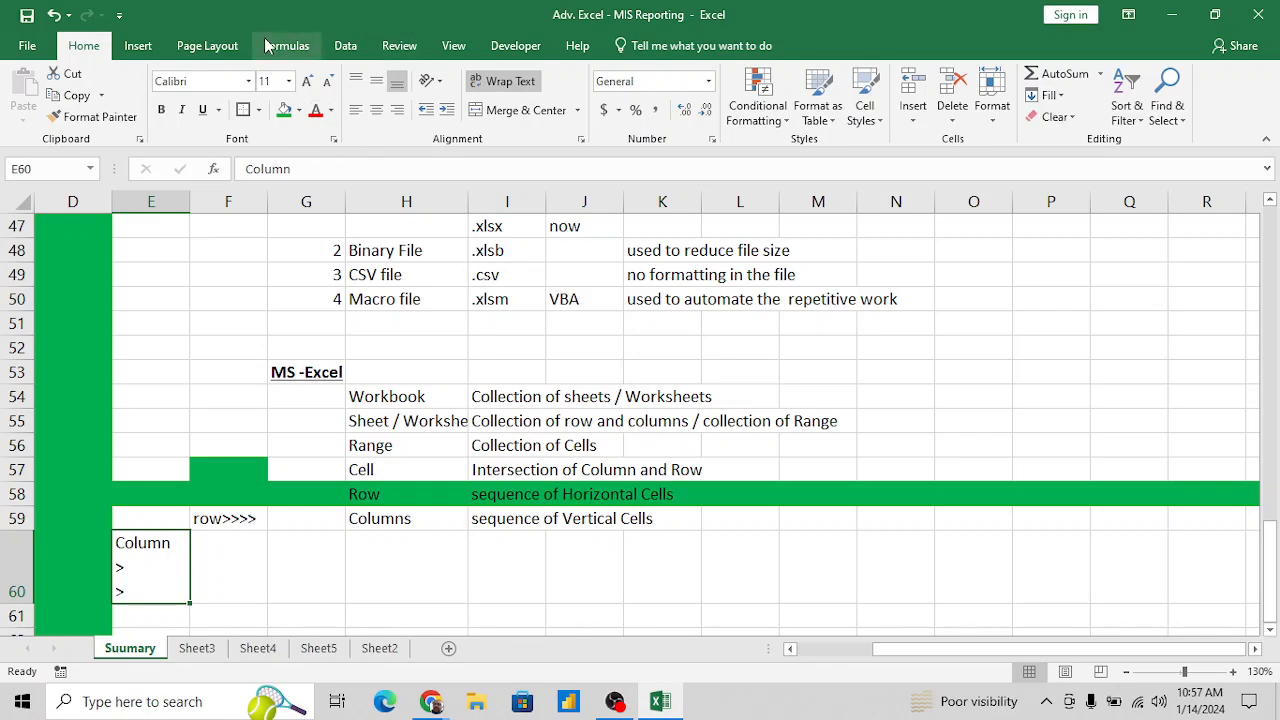
# - Draw a thin down arrow shape in column E under the "Column" label, about 1.8" tall and 0.05" wide
pyautogui.click(145, 46)
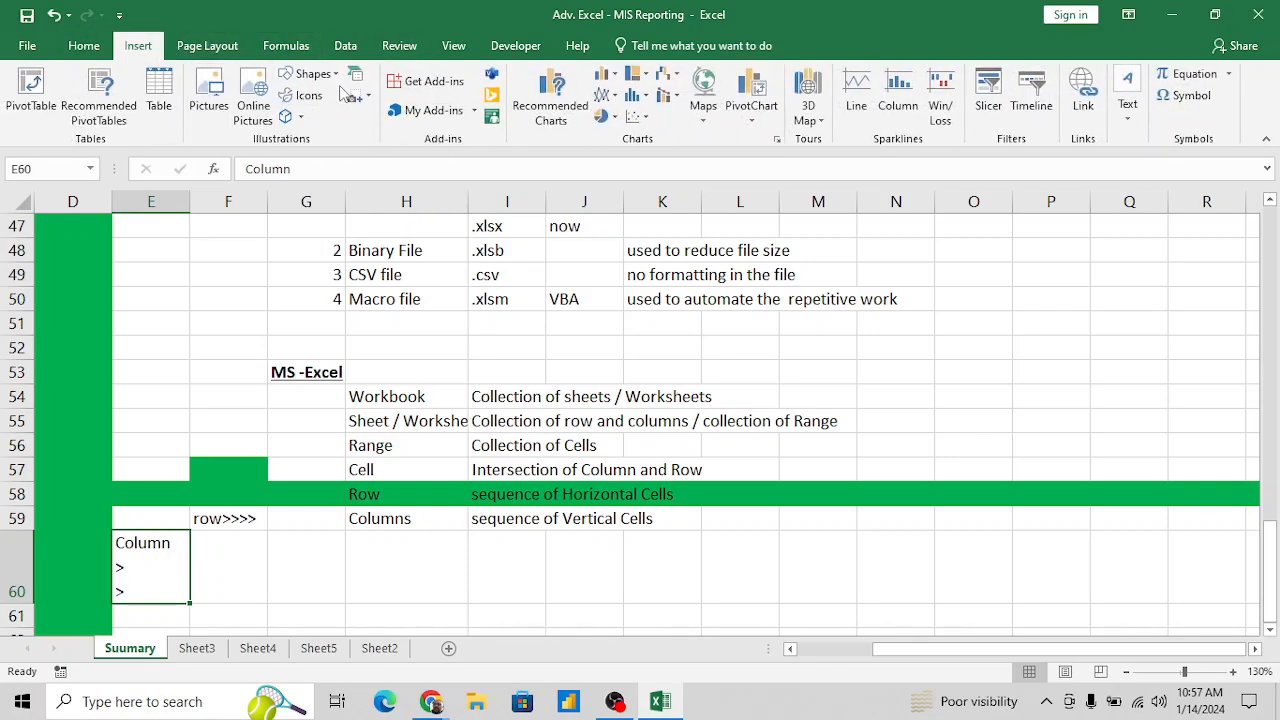
pyautogui.click(310, 74)
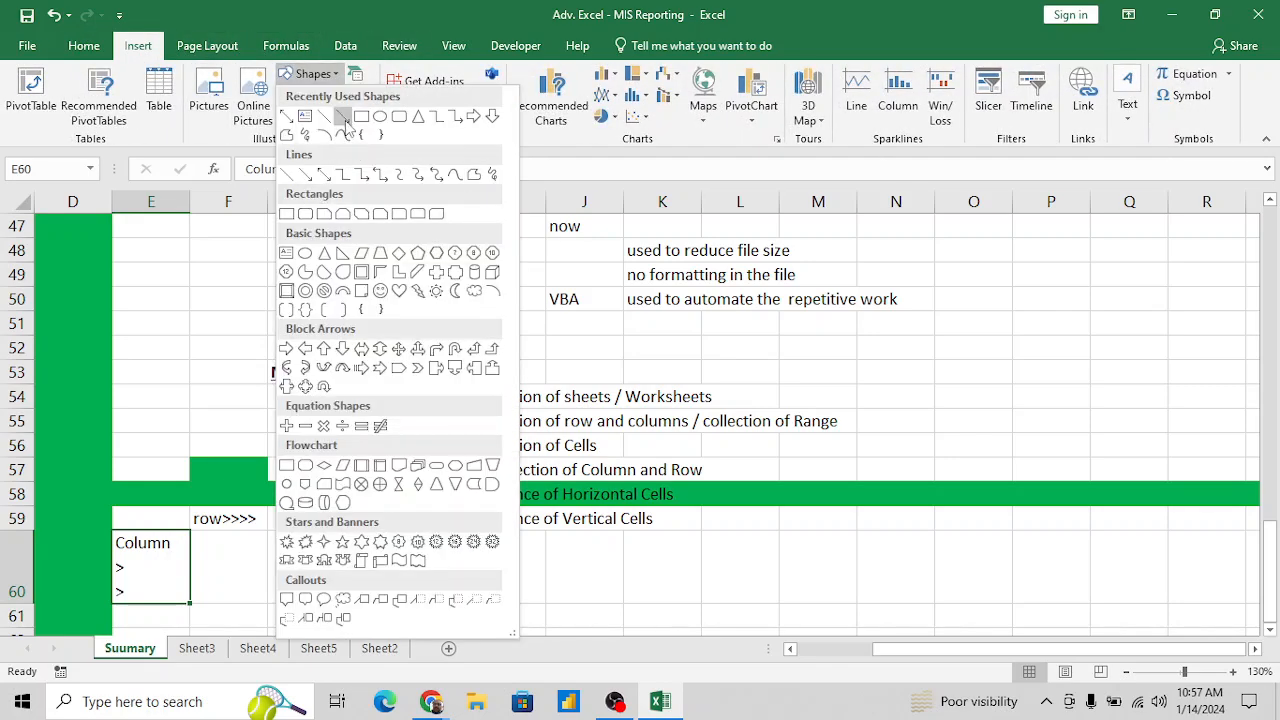
pyautogui.click(343, 117)
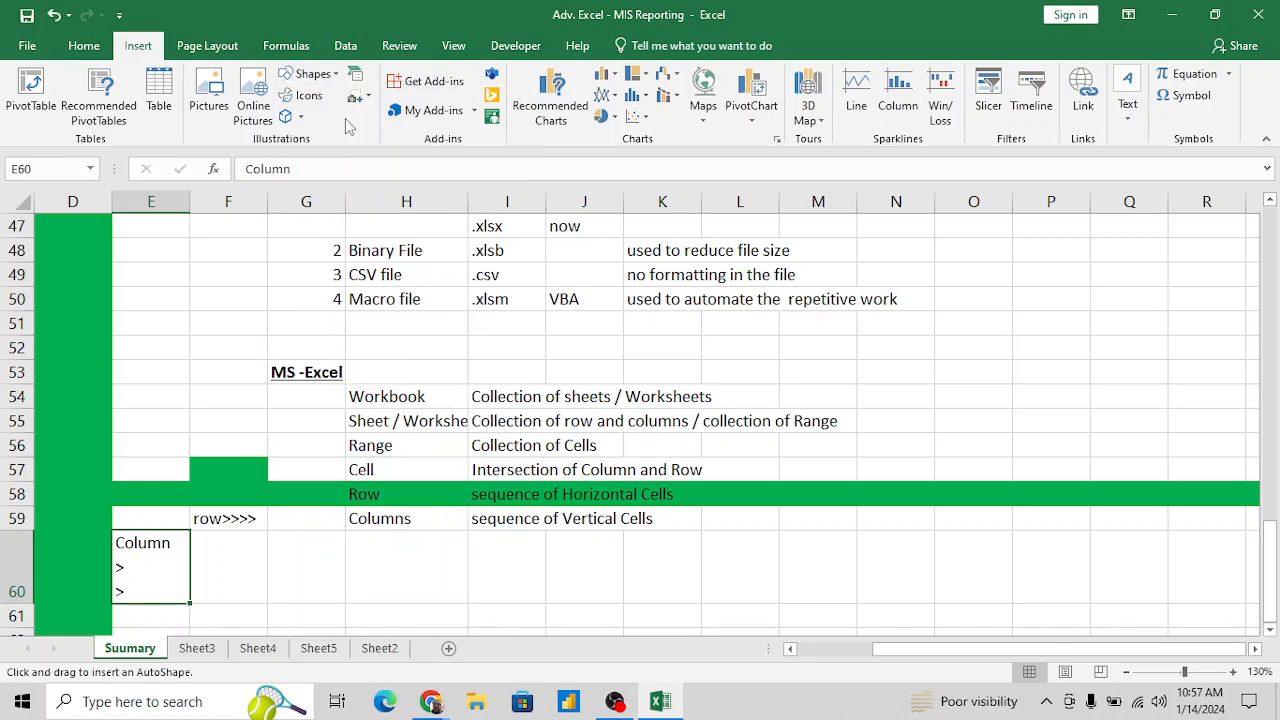
pyautogui.click(310, 74)
pyautogui.click(493, 118)
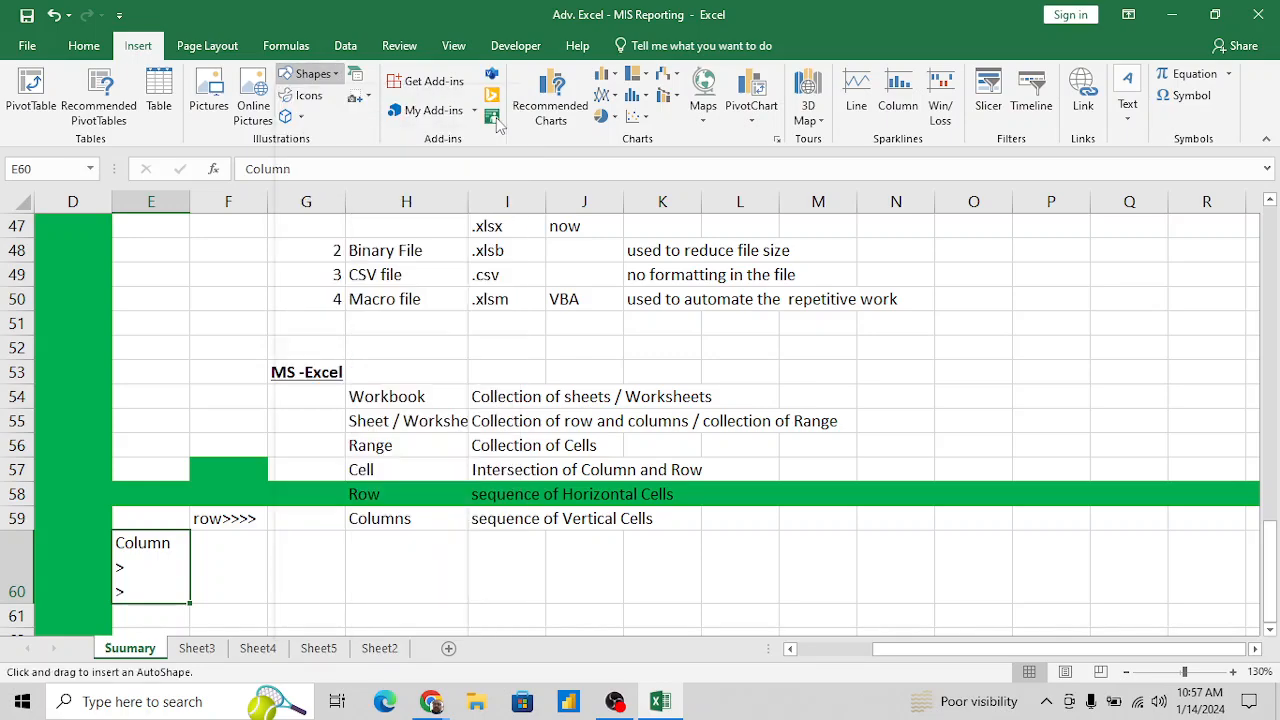
pyautogui.moveTo(148, 568)
pyautogui.mouseDown()
pyautogui.moveTo(150, 700)
pyautogui.moveTo(150, 632)
pyautogui.mouseUp()
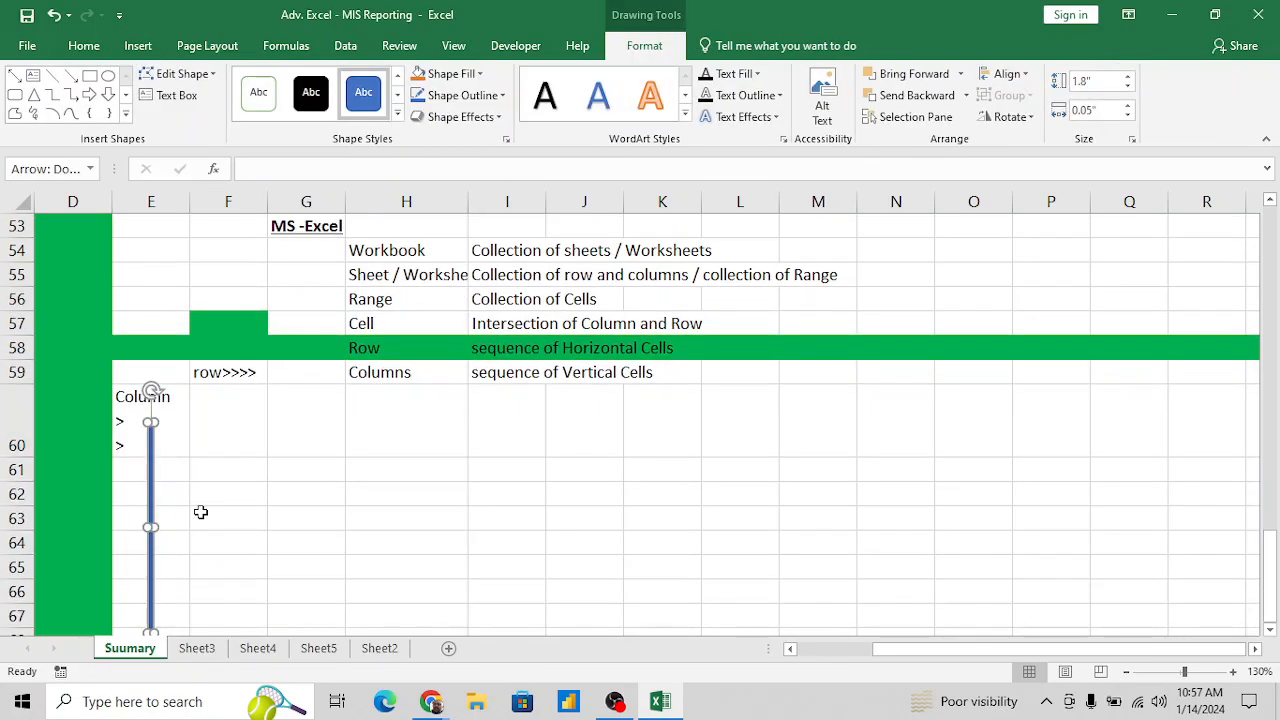
pyautogui.click(200, 512)
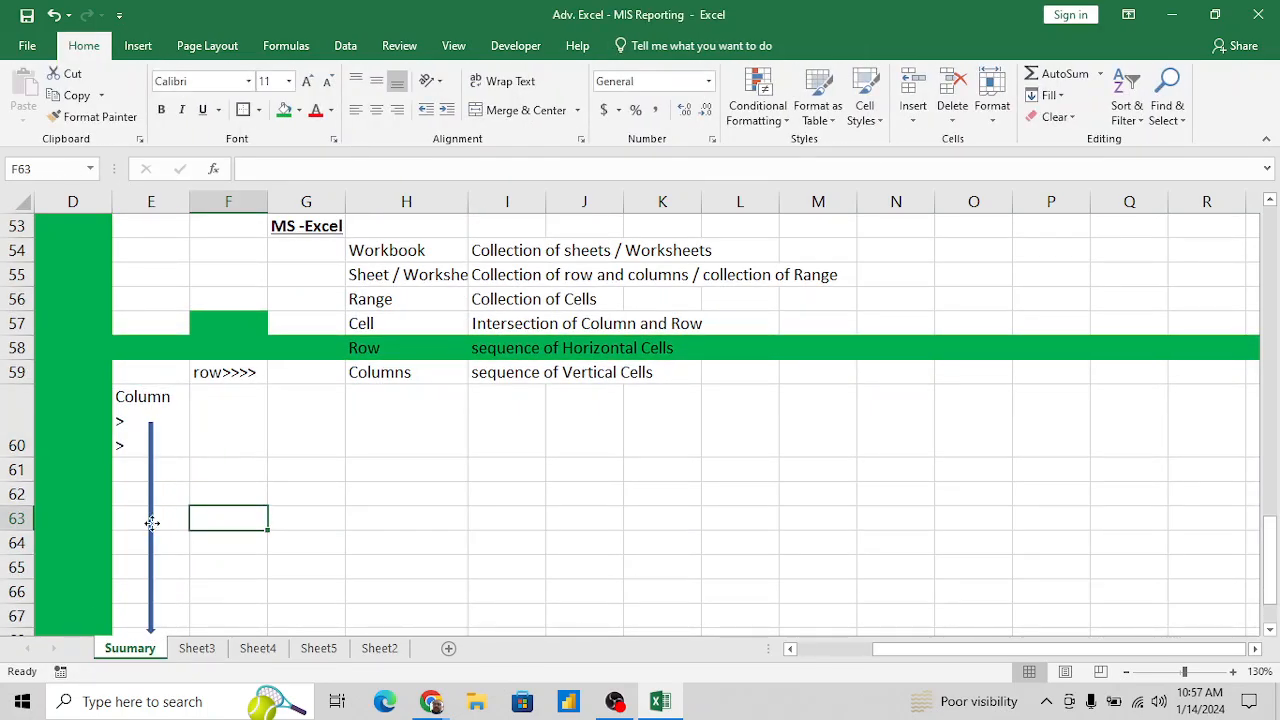
# - Shorten the down arrow in column E so that its tip ends in row 64
pyautogui.click(151, 523)
pyautogui.scroll(-1, 260, 528)
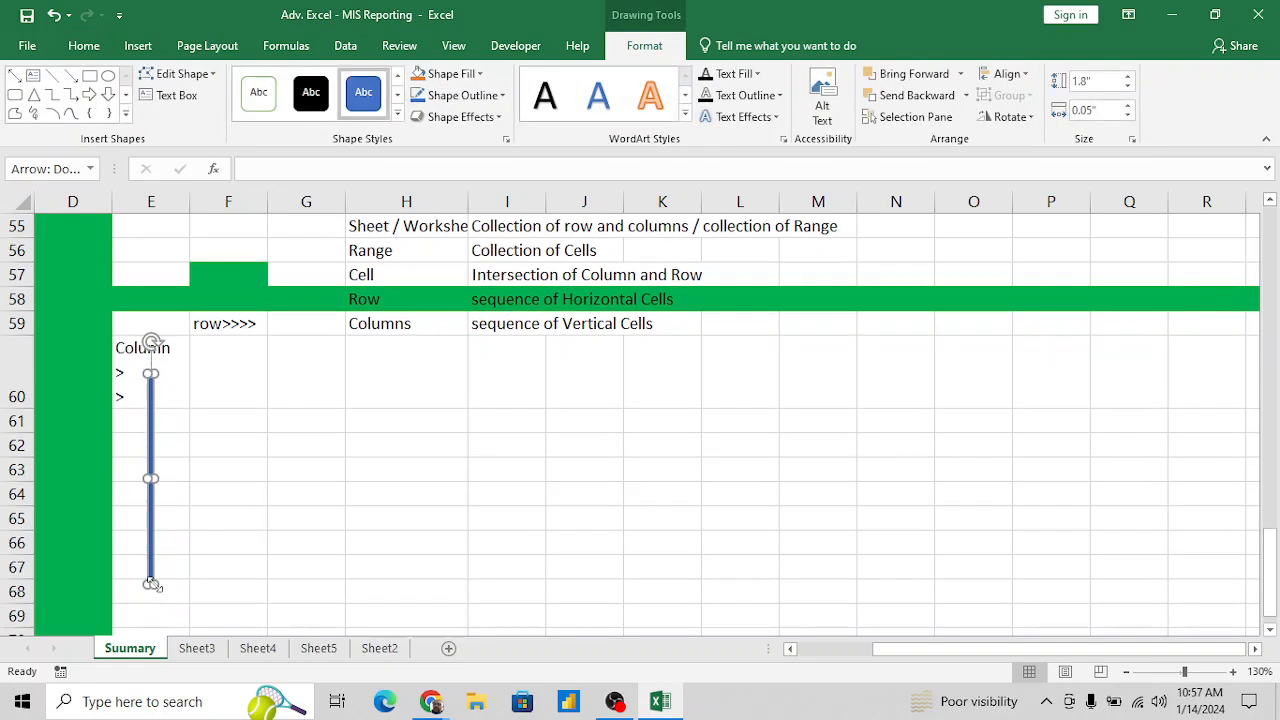
pyautogui.moveTo(151, 584); pyautogui.dragTo(150, 486)
pyautogui.click(177, 440)
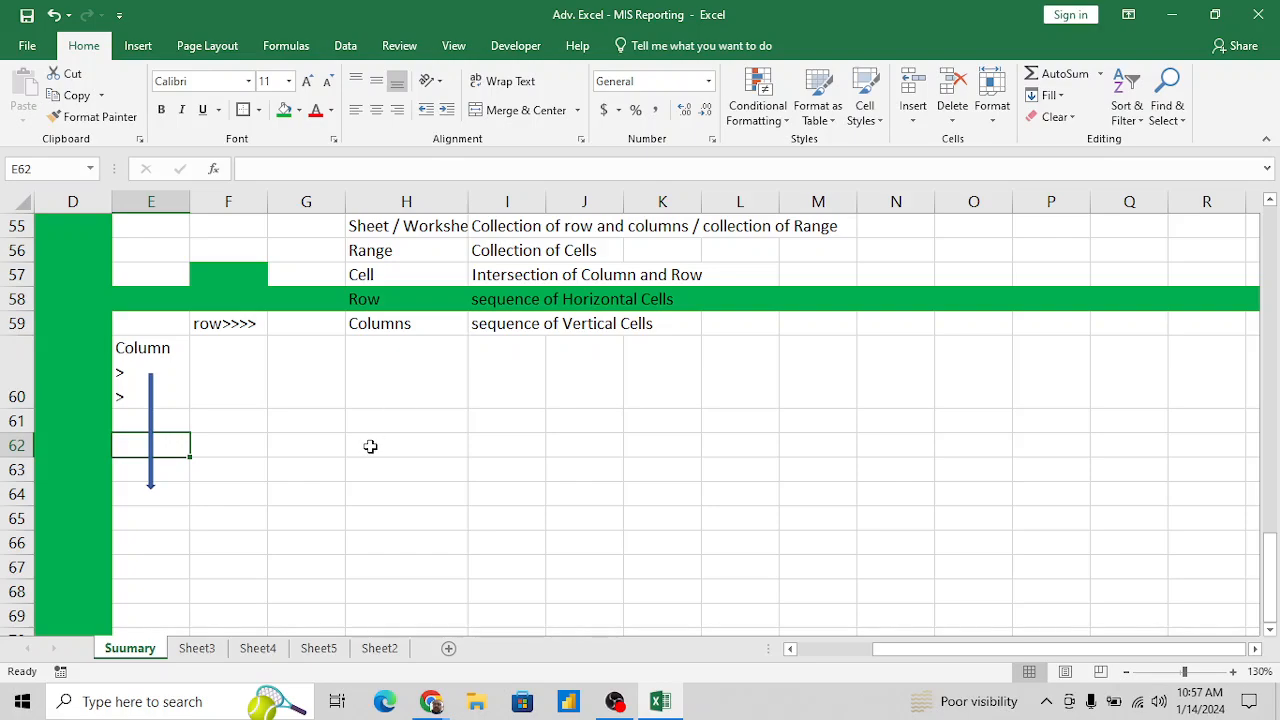
pyautogui.scroll(2, 370, 446)
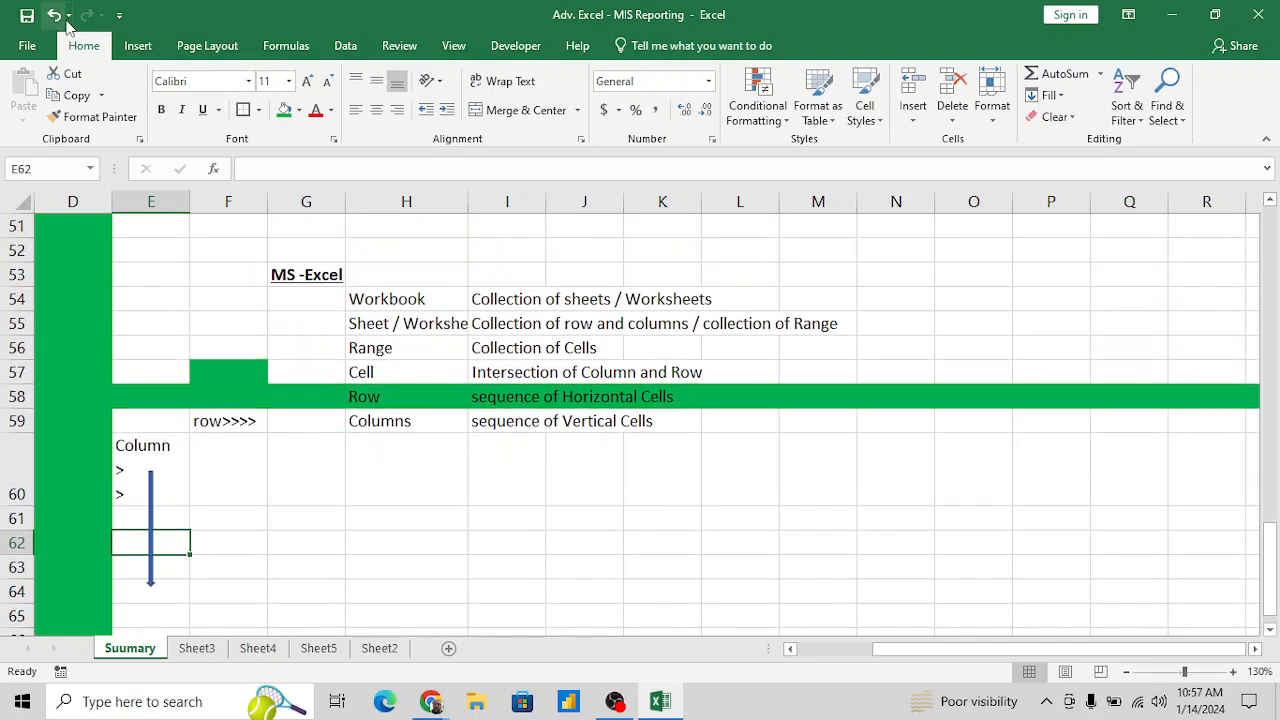
# - Draw a thin right arrow shape across the "row>>>>" label in row 59, about 1.11" long and 0.05" thick
pyautogui.click(137, 47)
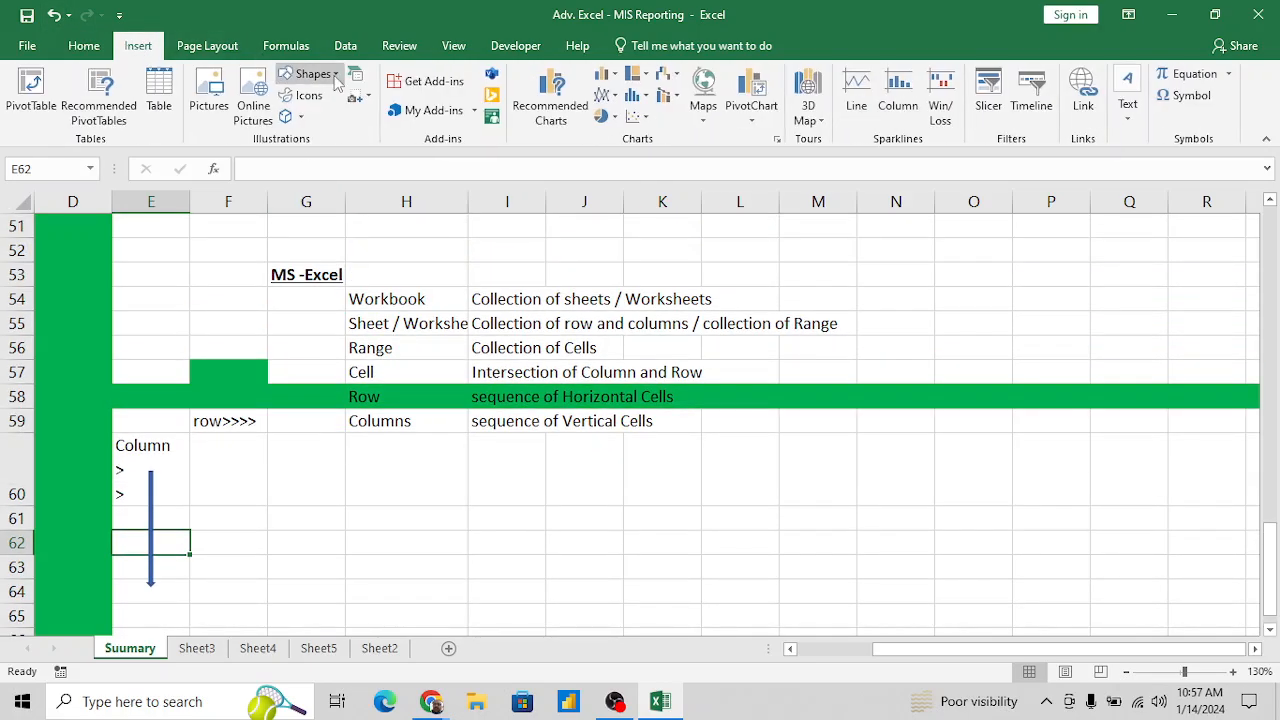
pyautogui.click(312, 74)
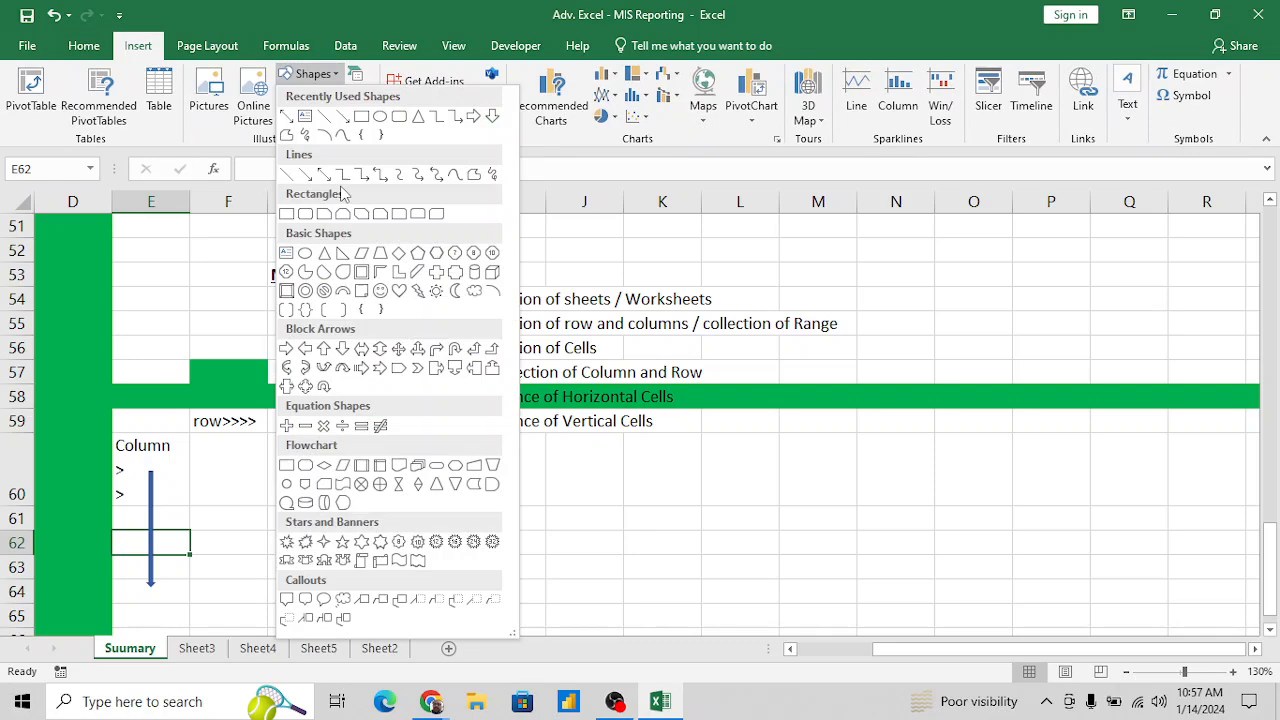
pyautogui.click(473, 117)
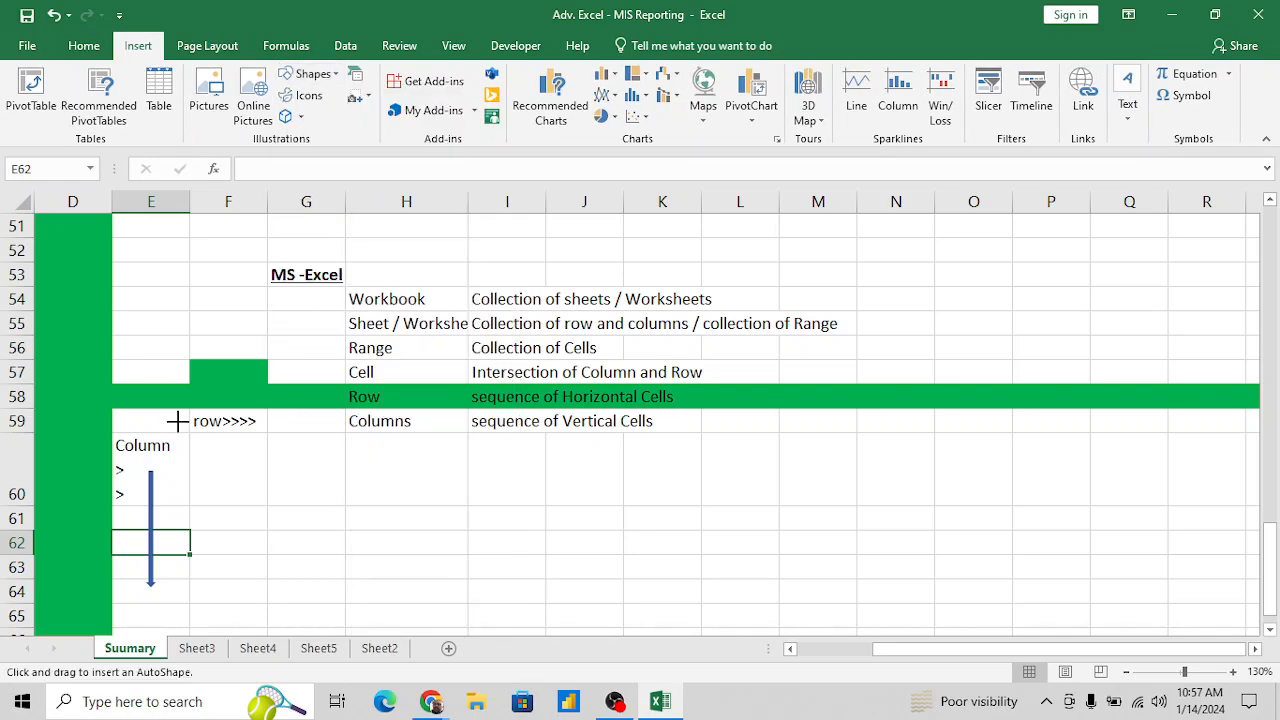
pyautogui.moveTo(176, 421); pyautogui.dragTo(303, 423)
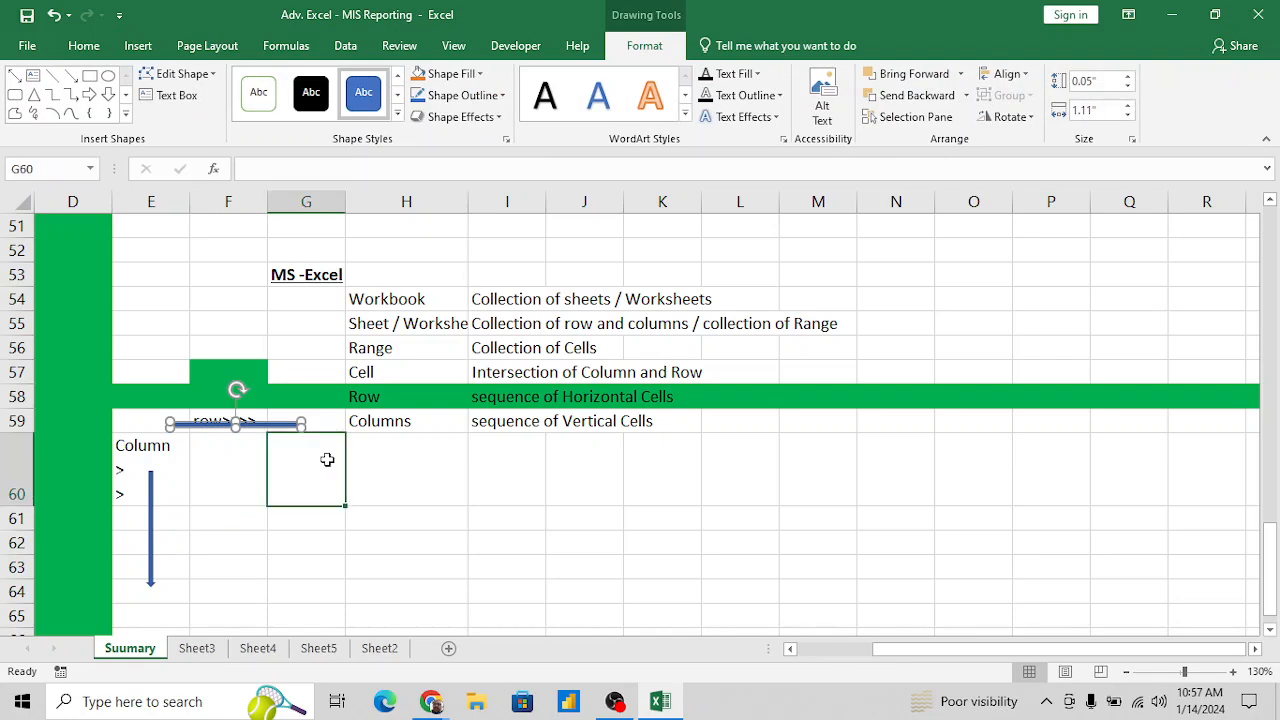
pyautogui.click(327, 459)
pyautogui.click(442, 469)
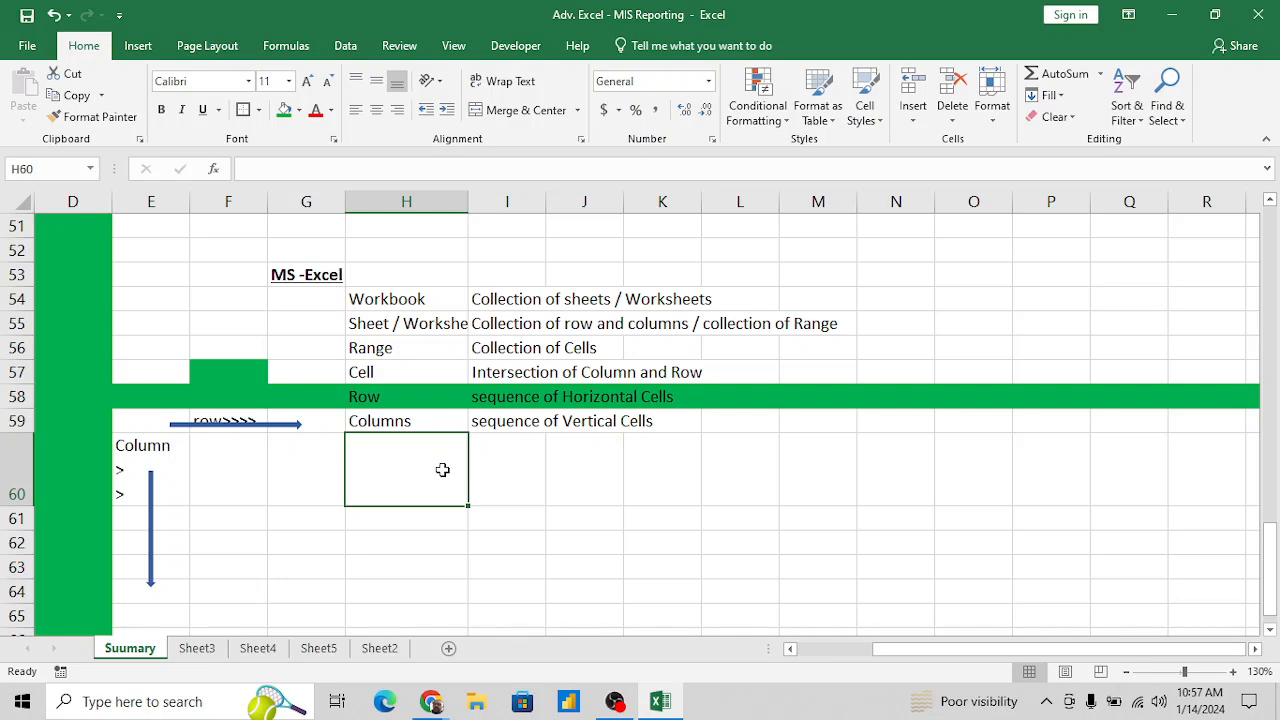
# - Enter the section heading "Worksheet" in G62, below the list of Excel terms
pyautogui.press('Down')
pyautogui.press('Down')
pyautogui.press('Down')
pyautogui.press('Left')
pyautogui.press('Up')
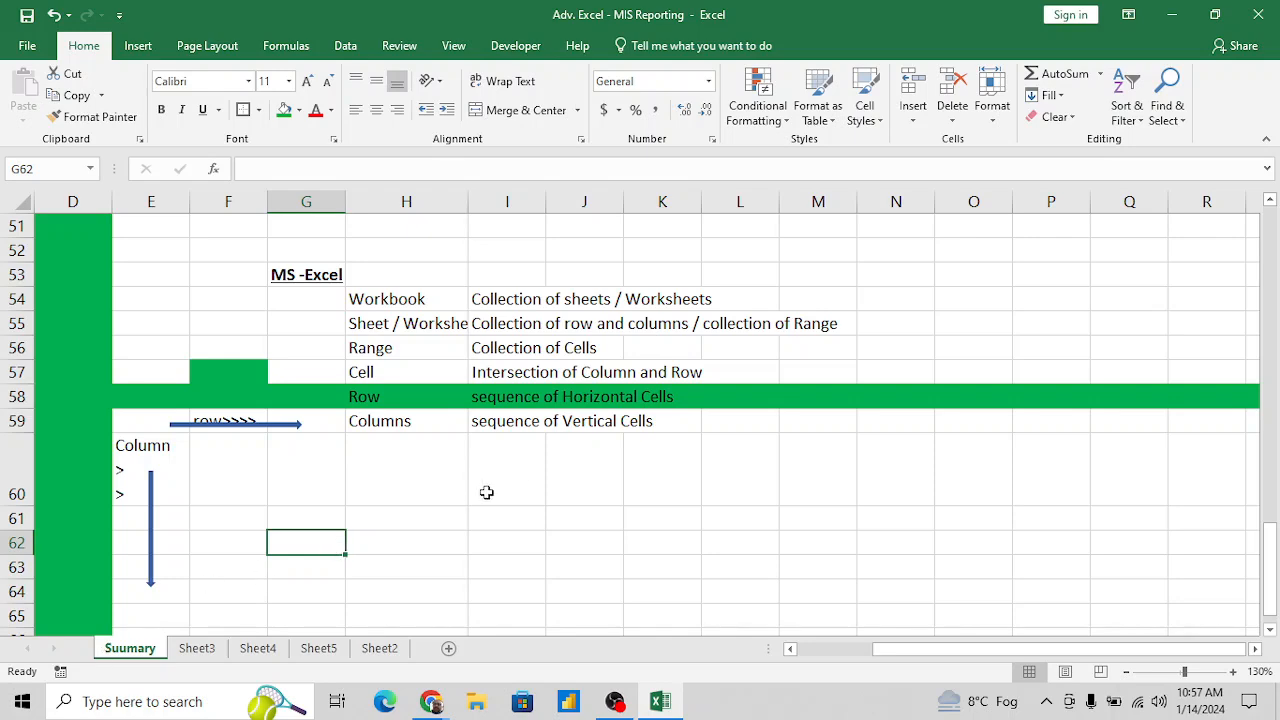
pyautogui.click(398, 538)
pyautogui.press('Left')
pyautogui.write('Workshee')
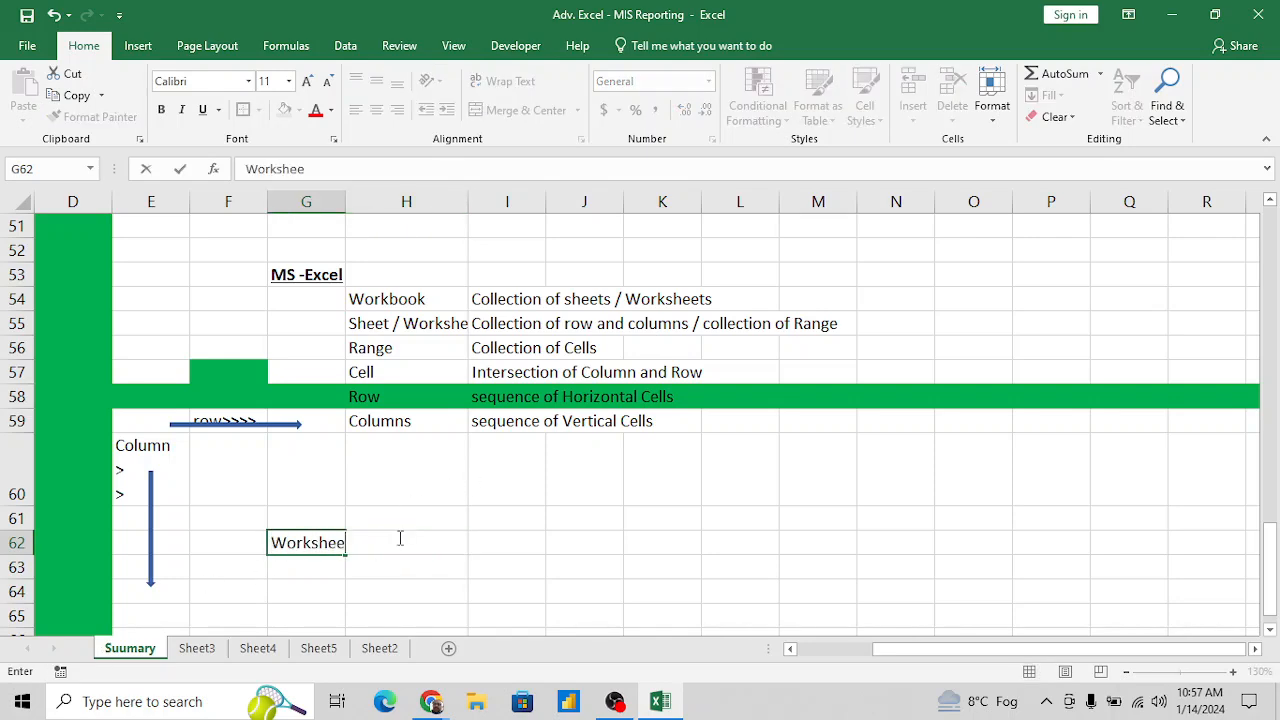
pyautogui.write('t')
pyautogui.press('Return')
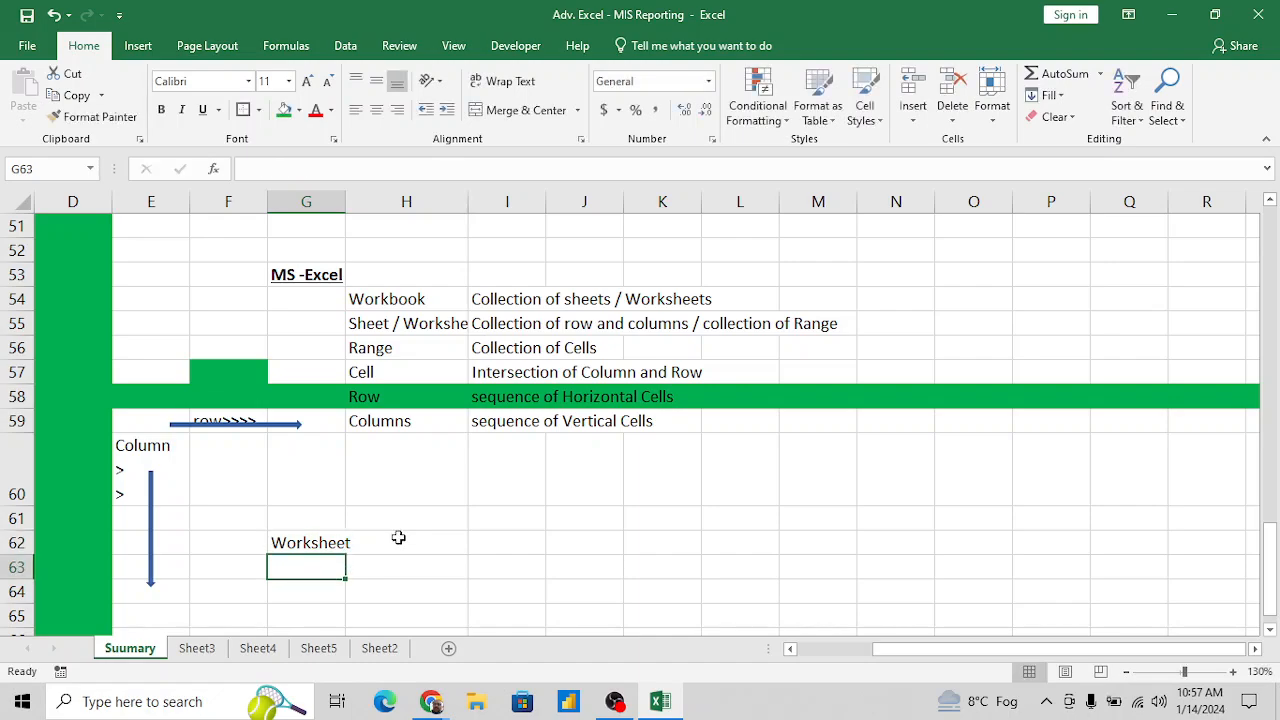
# - Make the "Worksheet" heading in G62 bold and underlined
pyautogui.press('Up')
pyautogui.hotkey('ctrl', 'b')
pyautogui.hotkey('ctrl', 'u')
pyautogui.press('Down')
pyautogui.press('Down')
pyautogui.press('Down')
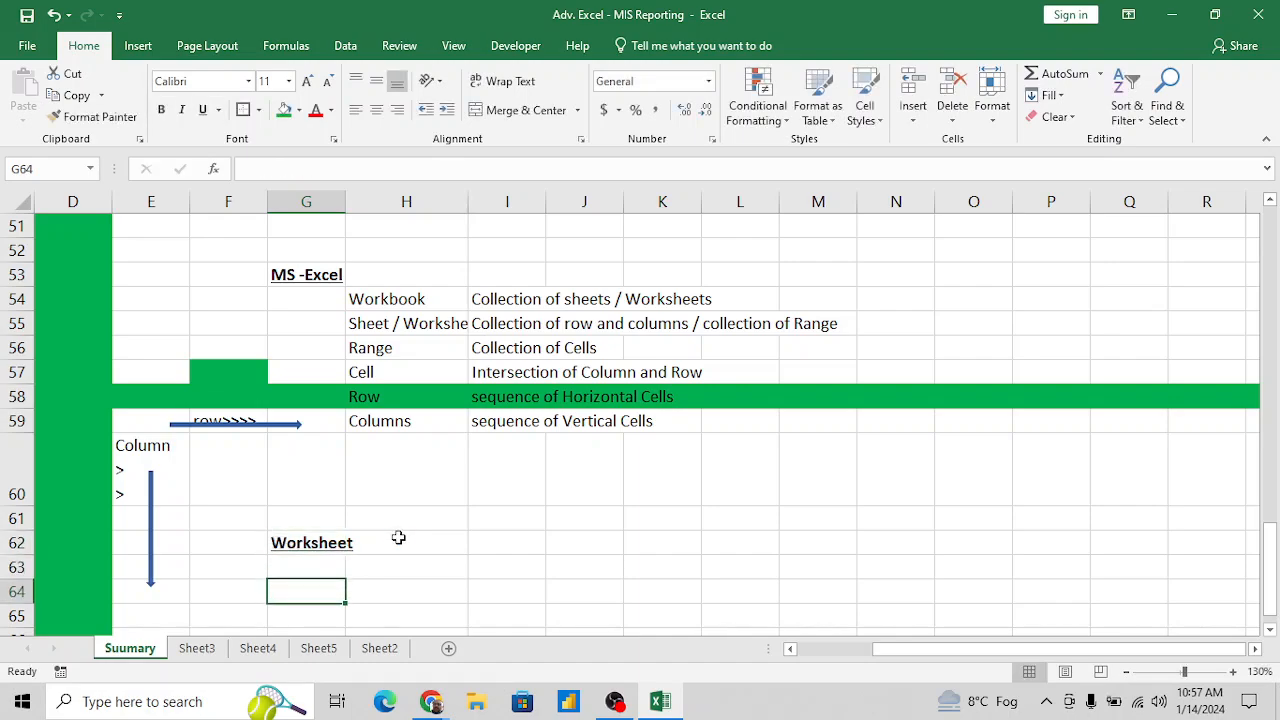
# - Enter the column heading "Shortcut Key" in I62, on the same row as the "Worksheet" heading
pyautogui.press('Up')
pyautogui.press('Up')
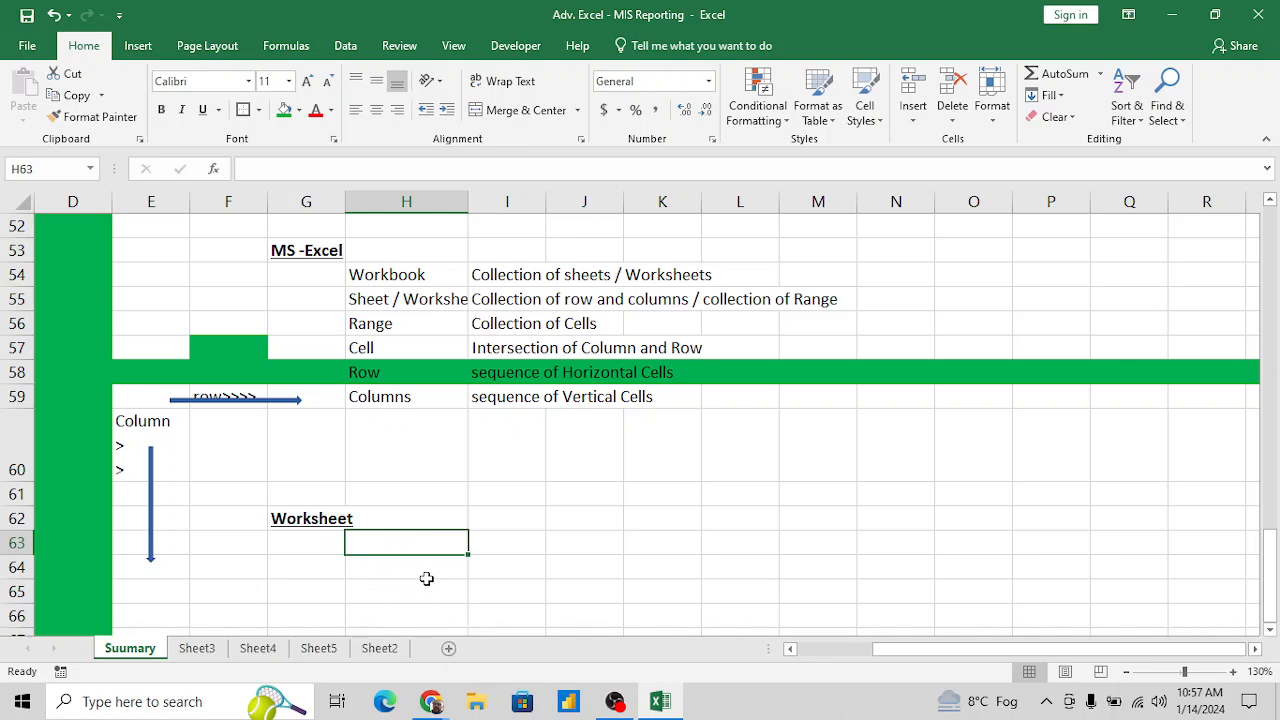
pyautogui.press('Up')
pyautogui.press('Down')
pyautogui.press('Down')
pyautogui.press('Down')
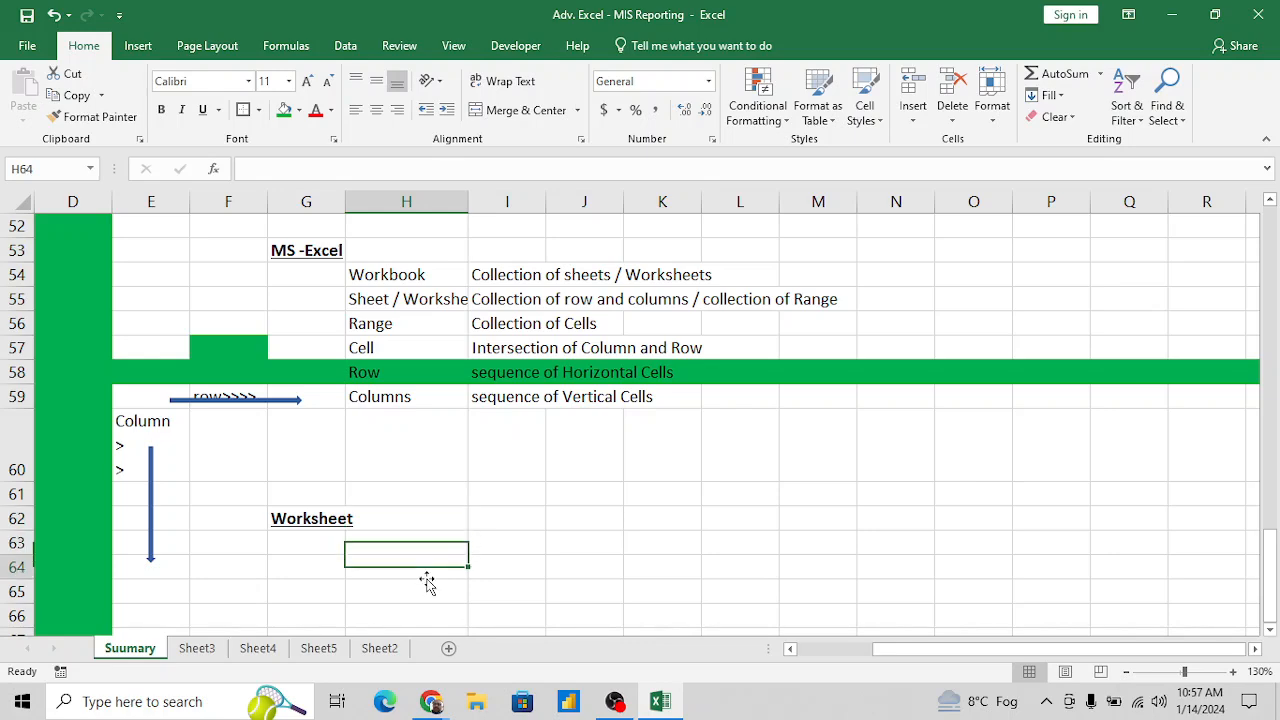
pyautogui.press('Up')
pyautogui.press('Up')
pyautogui.press('Up')
pyautogui.press('Right')
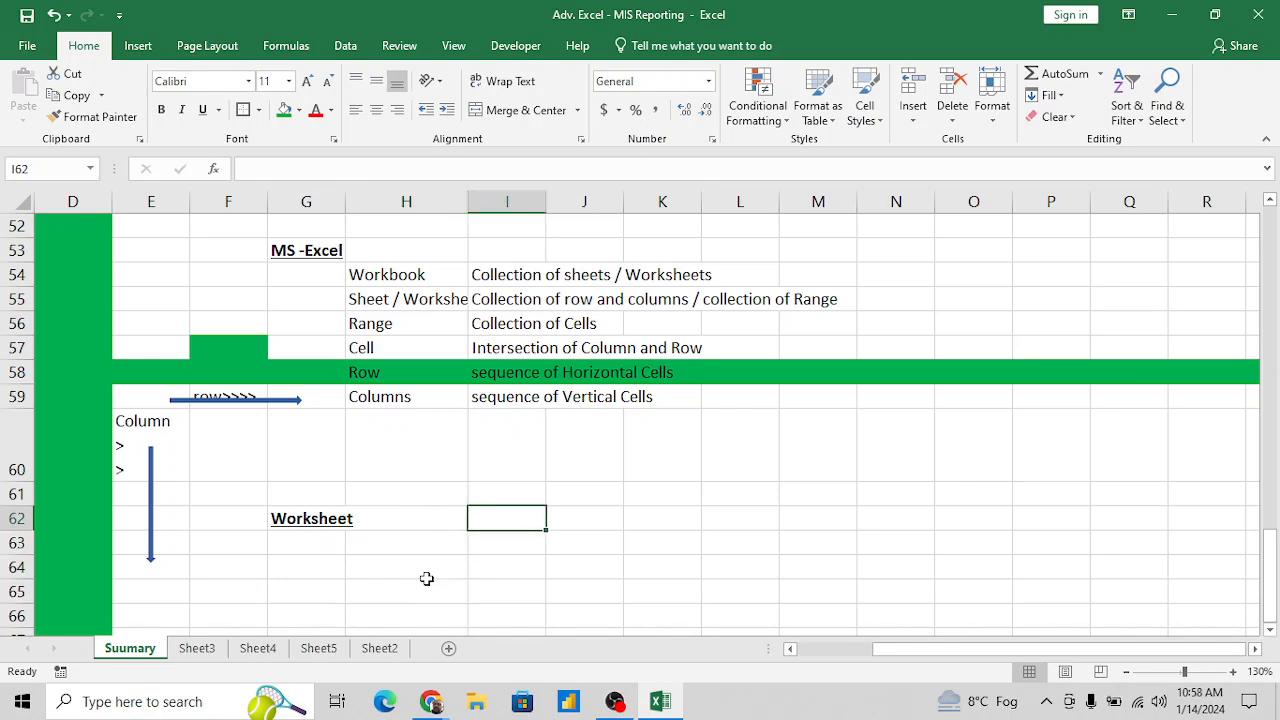
pyautogui.write('Short')
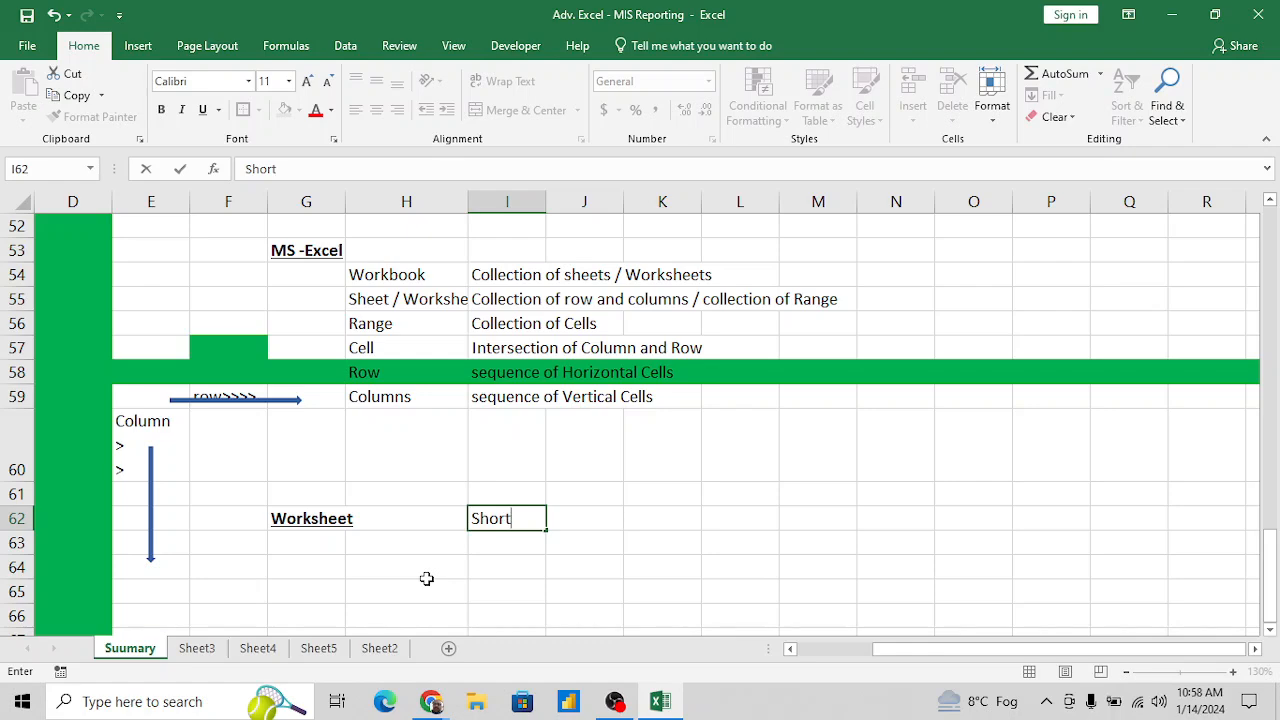
pyautogui.write('cut Key')
pyautogui.press('Return')
# - Enter "Add Normal Sheet" in H64 as the first item of the Worksheet section
pyautogui.click(427, 579)
pyautogui.write('M')
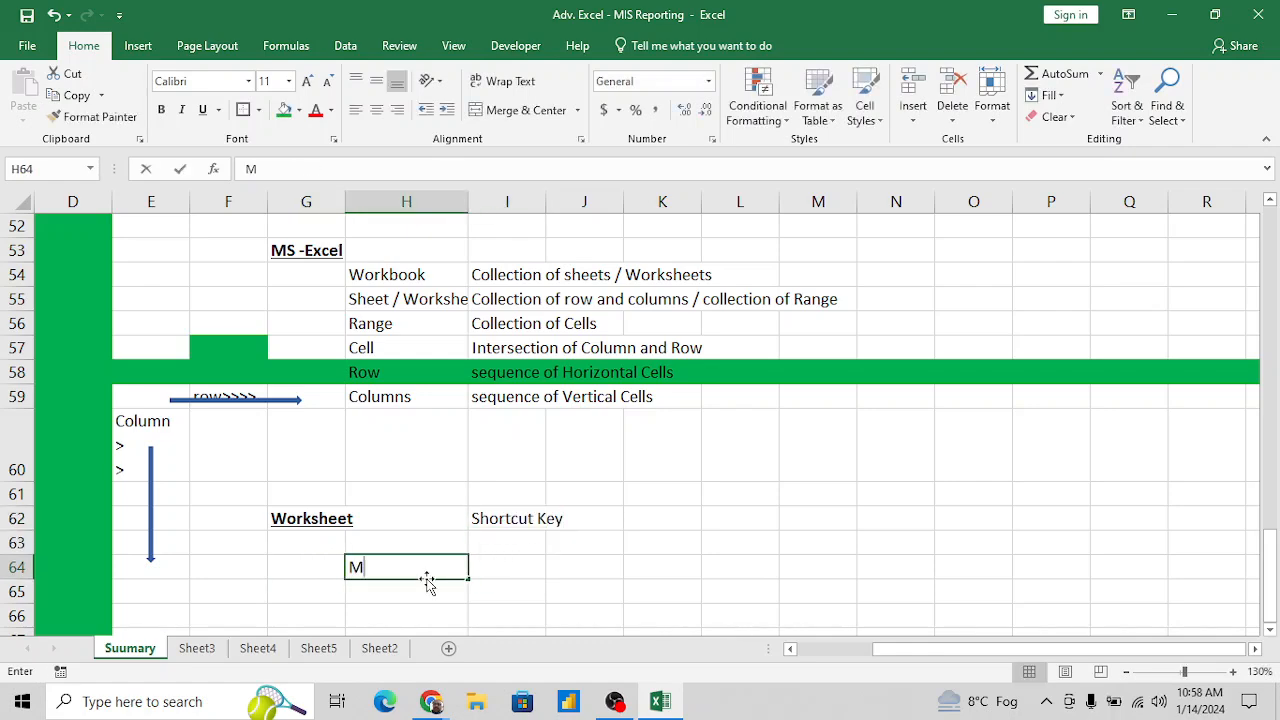
pyautogui.press('BackSpace')
pyautogui.write('Ad')
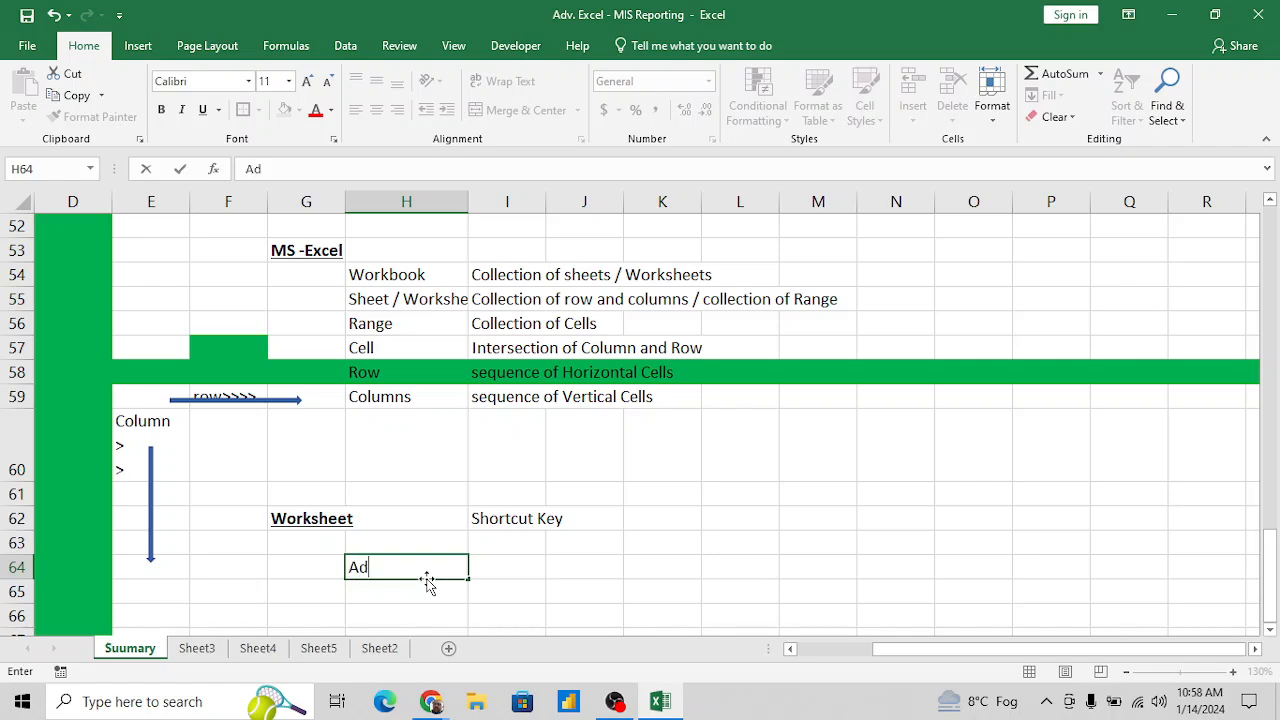
pyautogui.press('BackSpace')
pyautogui.press('BackSpace')
pyautogui.write('Add Normal')
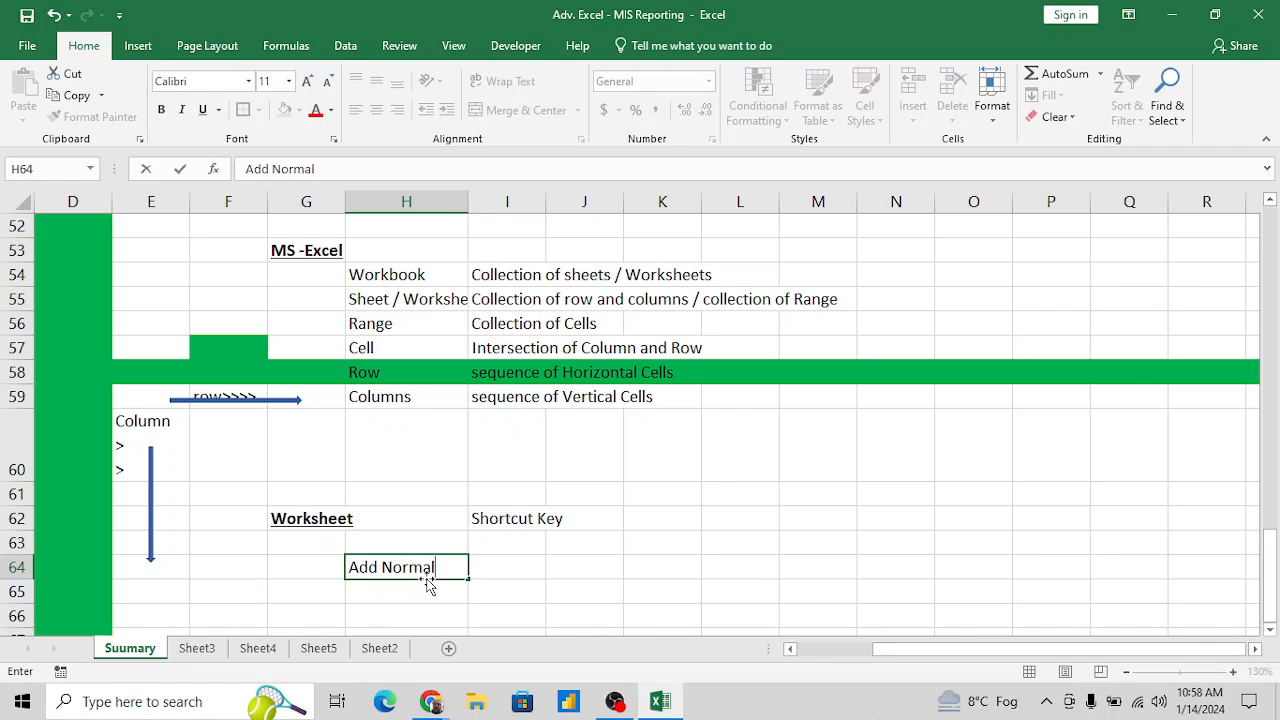
pyautogui.write(' Sheet')
pyautogui.press('Tab')
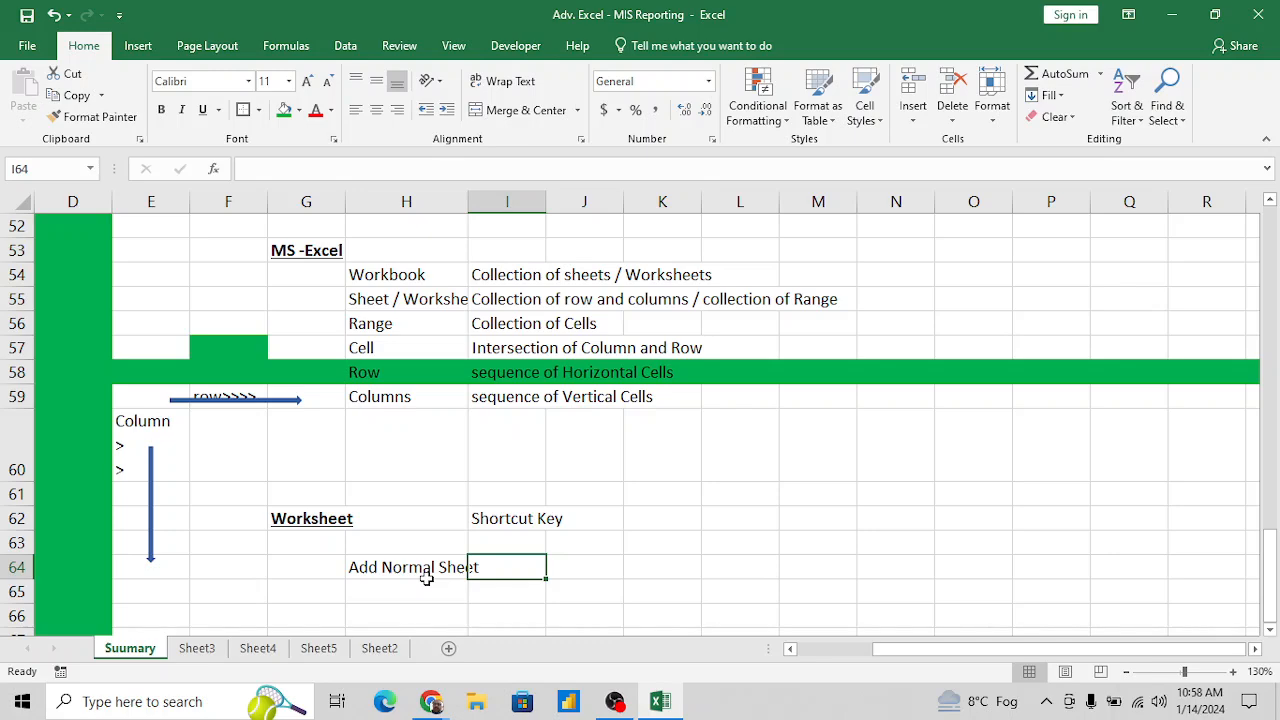
# - Insert a new blank worksheet and record "Shift+F11" in I64 of the Suumary sheet, beside "Add Normal Sheet"
pyautogui.hotkey('shift', 'F11')
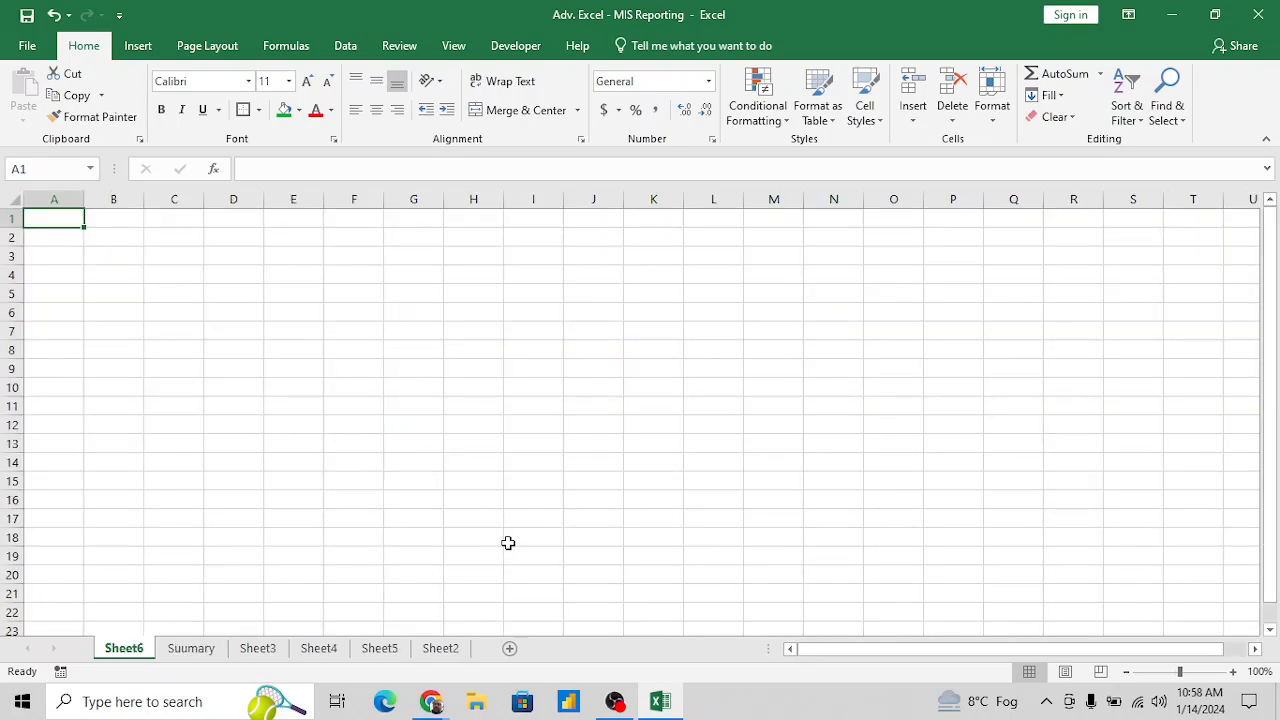
pyautogui.click(193, 650)
pyautogui.write('S')
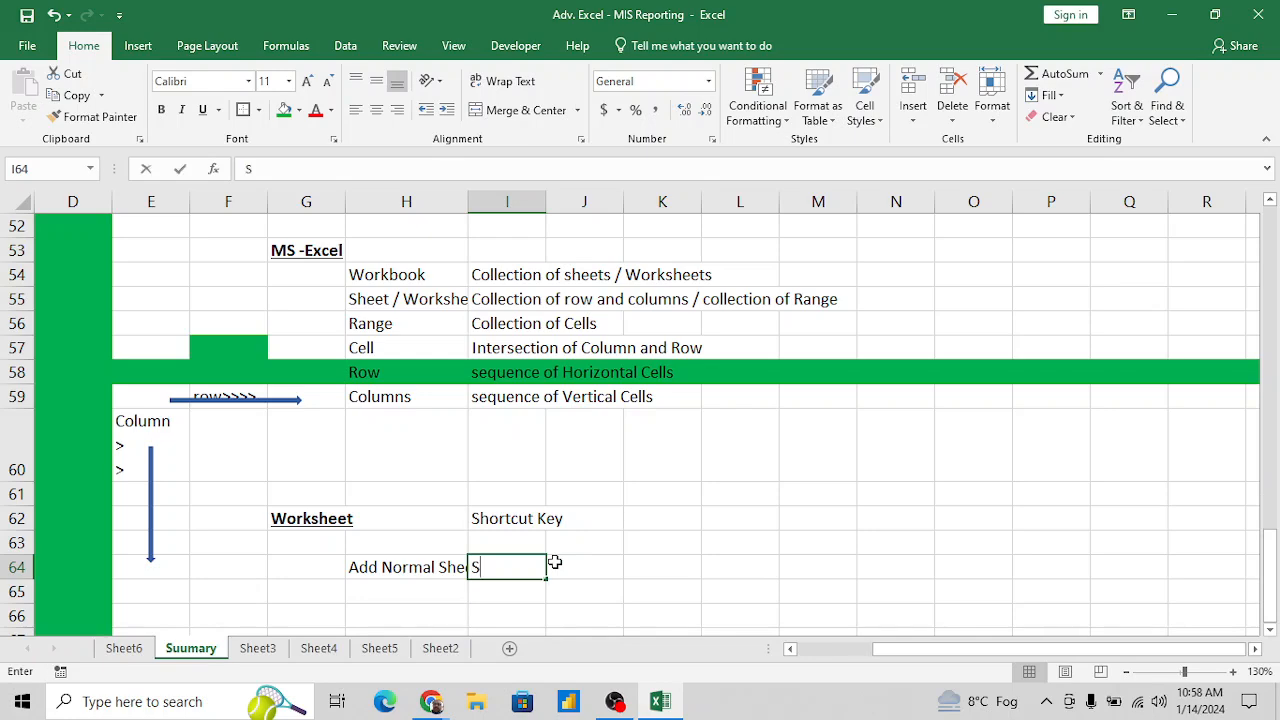
pyautogui.write('hift')
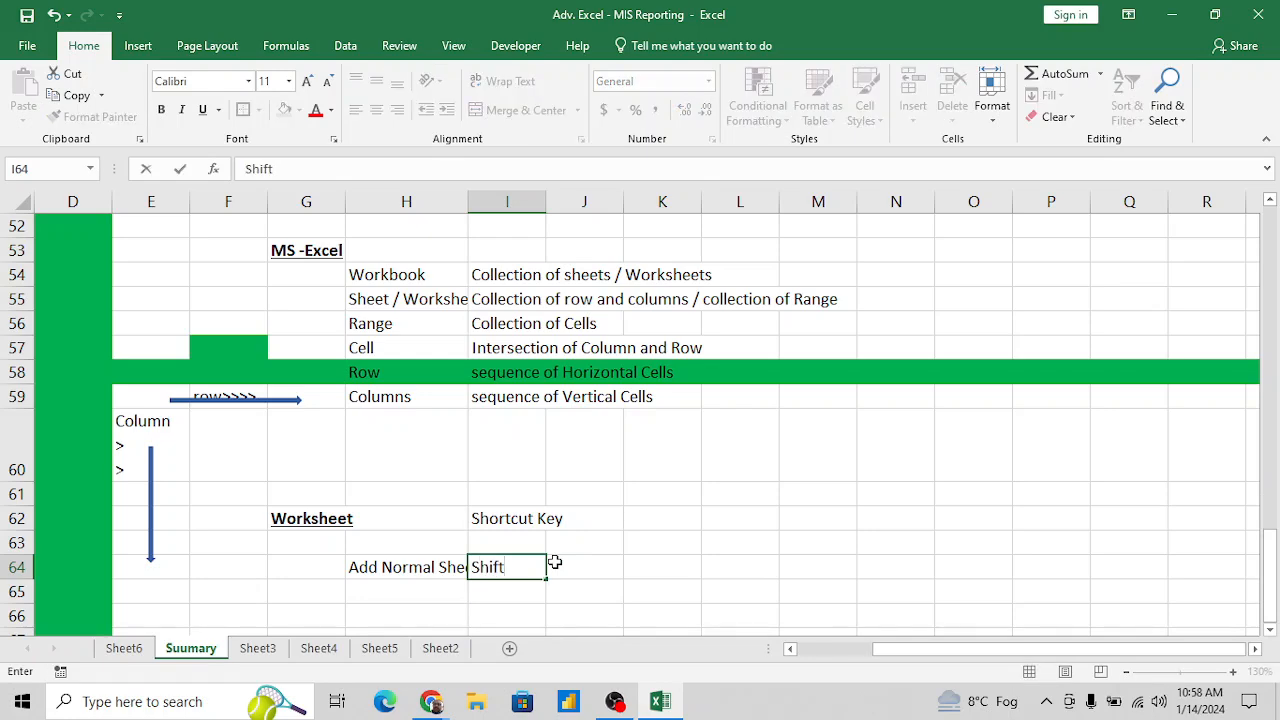
pyautogui.write('+F11')
pyautogui.press('Return')
# - Enter "Char Sheet" in H65 with "F11" beside it in I65
pyautogui.press('Left')
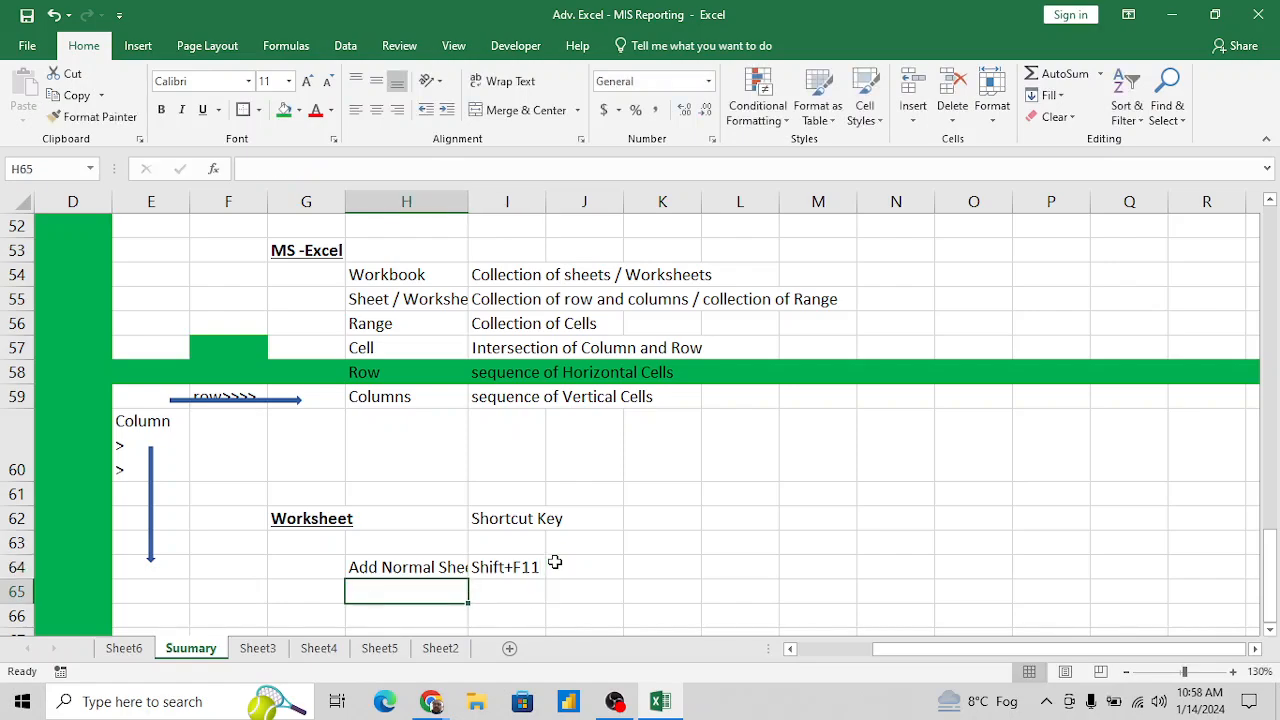
pyautogui.write('Char')
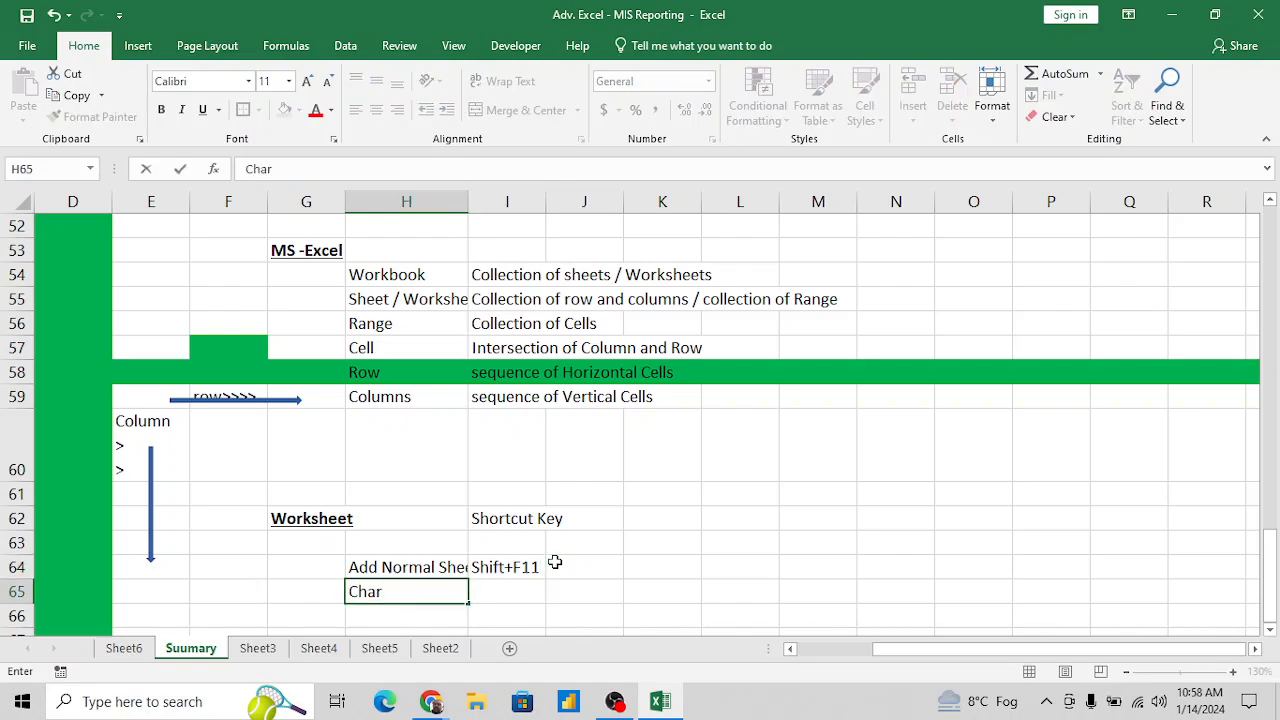
pyautogui.write(' Sheet')
pyautogui.press('Tab')
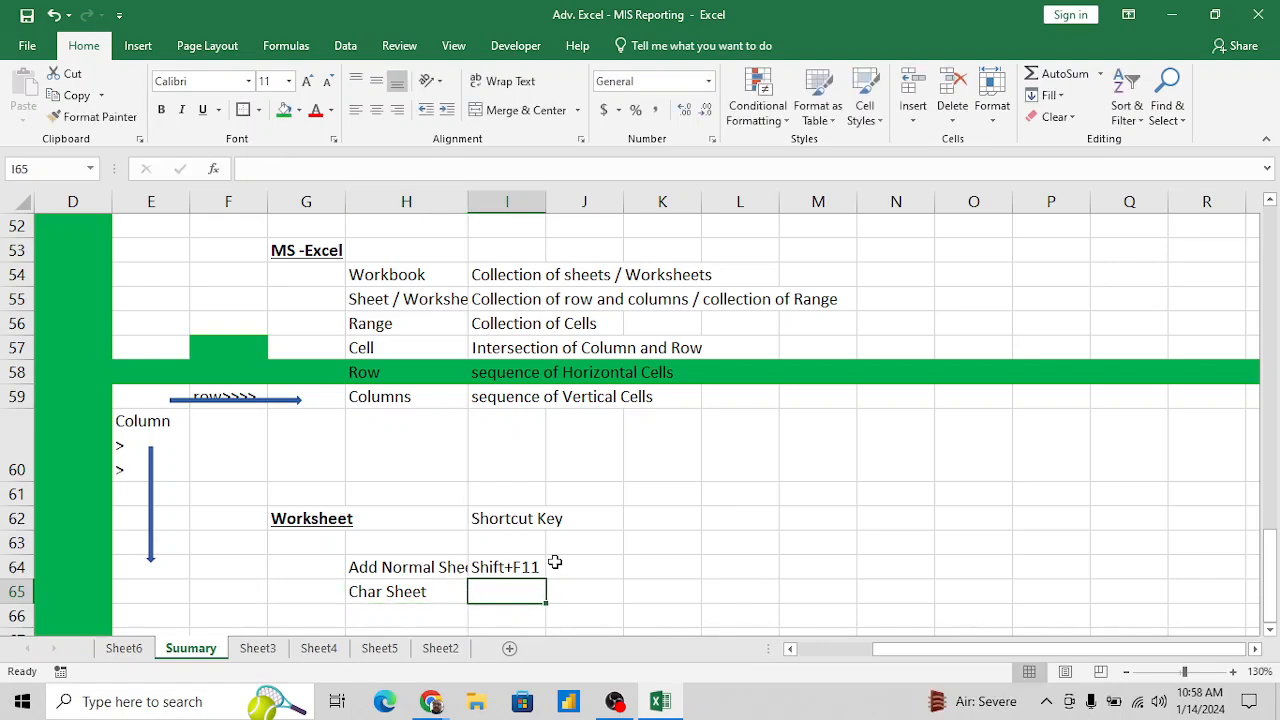
pyautogui.write('F11')
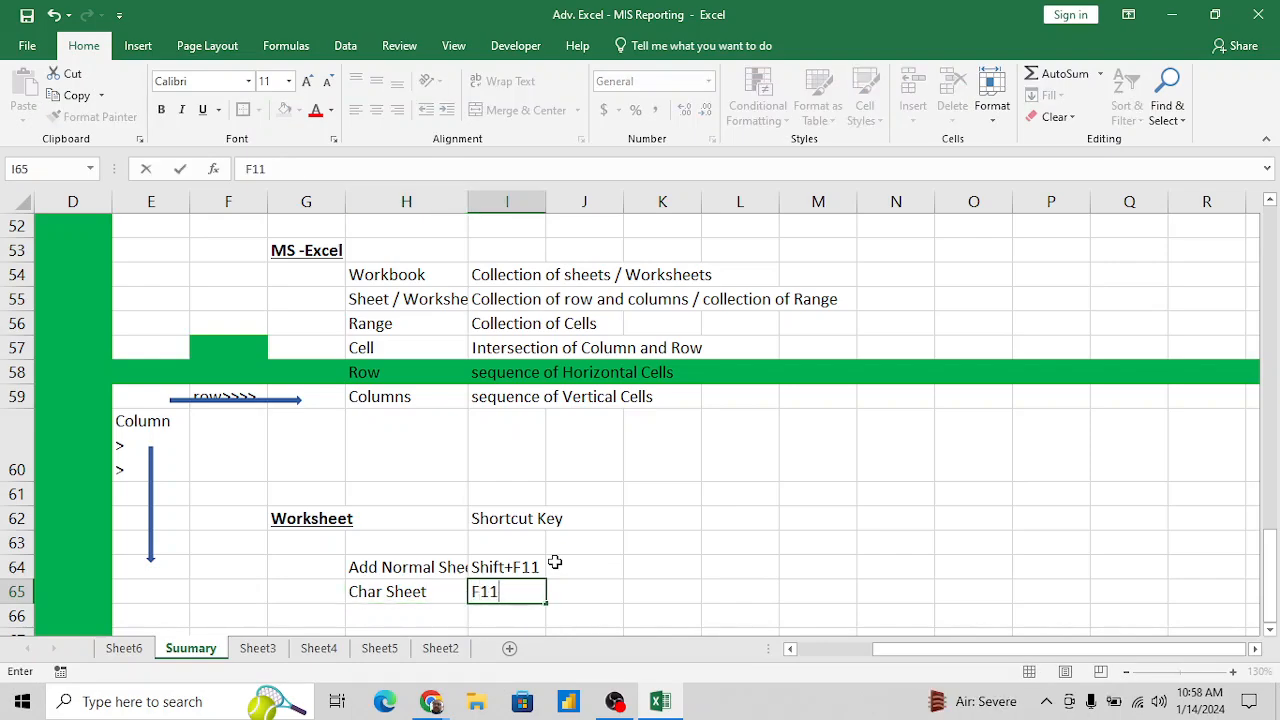
pyautogui.press('Return')
# - Enter "Macro sheet" in H66 as the third item of the Worksheet section
pyautogui.write('Ma')
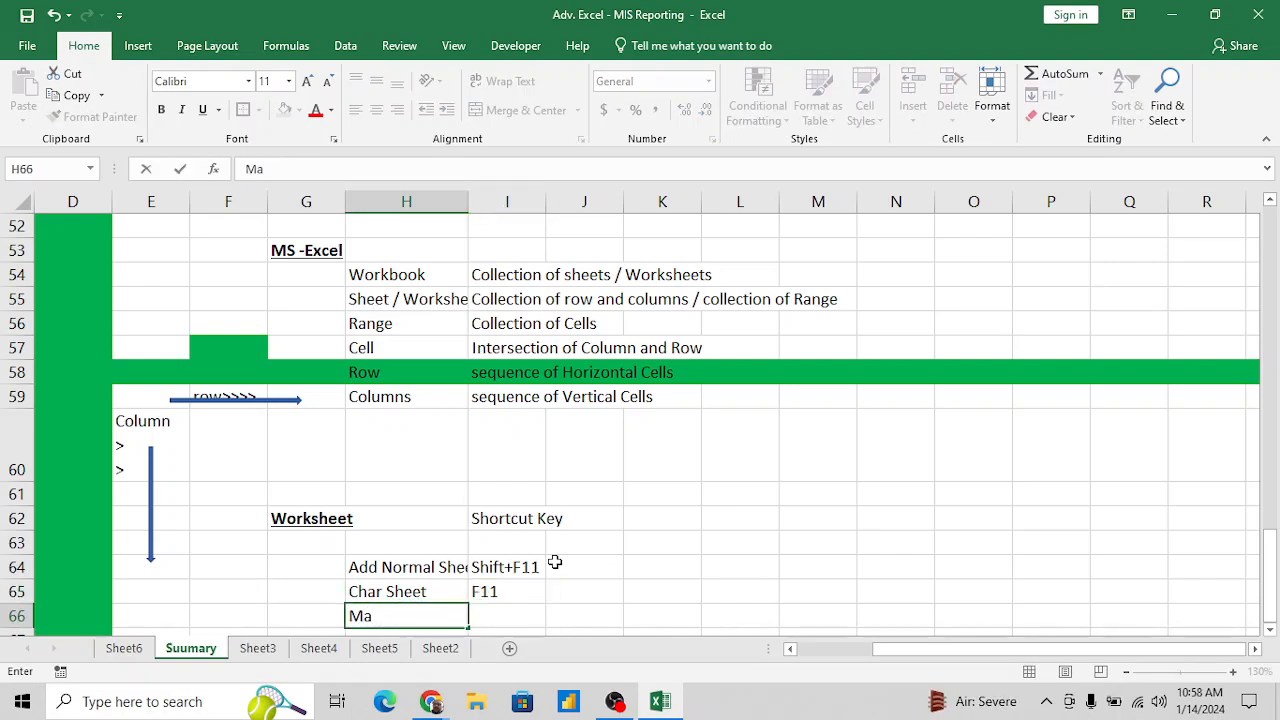
pyautogui.write('cro sheet')
pyautogui.press('Tab')
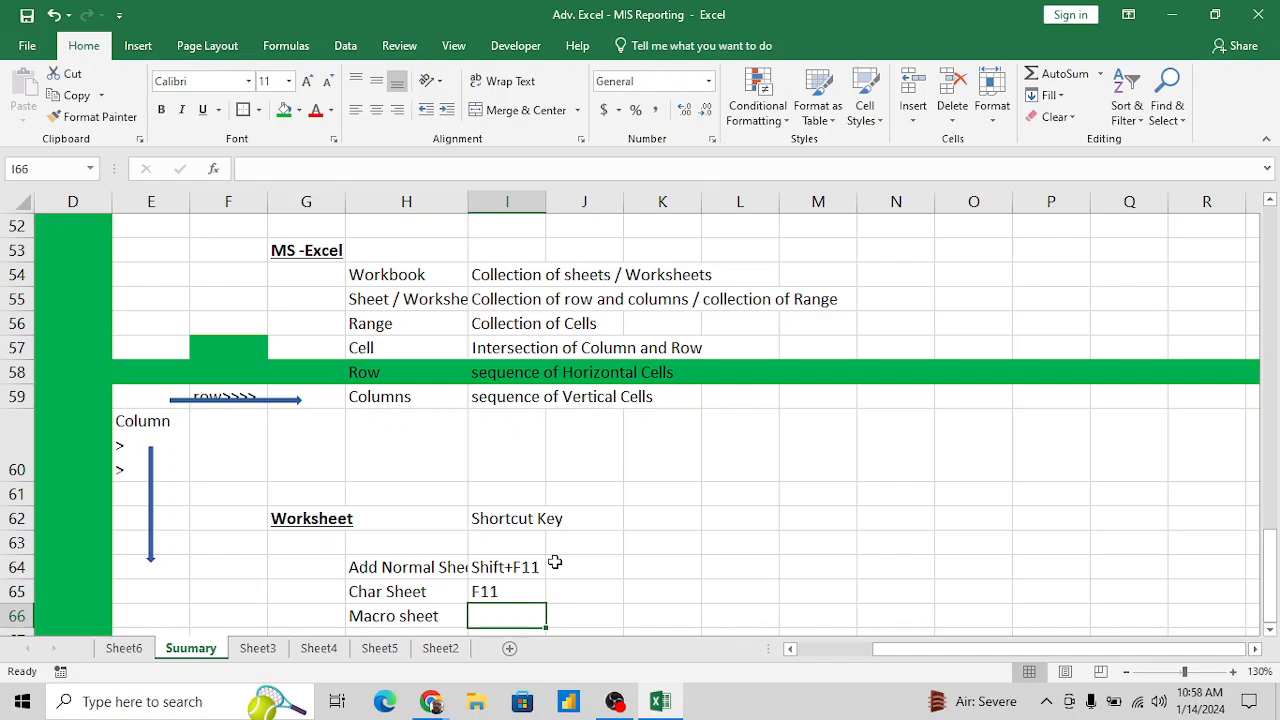
# - Insert a macro sheet into the workbook and record "Ctrl+F11" in I66 of the Suumary sheet
pyautogui.hotkey('ctrl', 'F11')
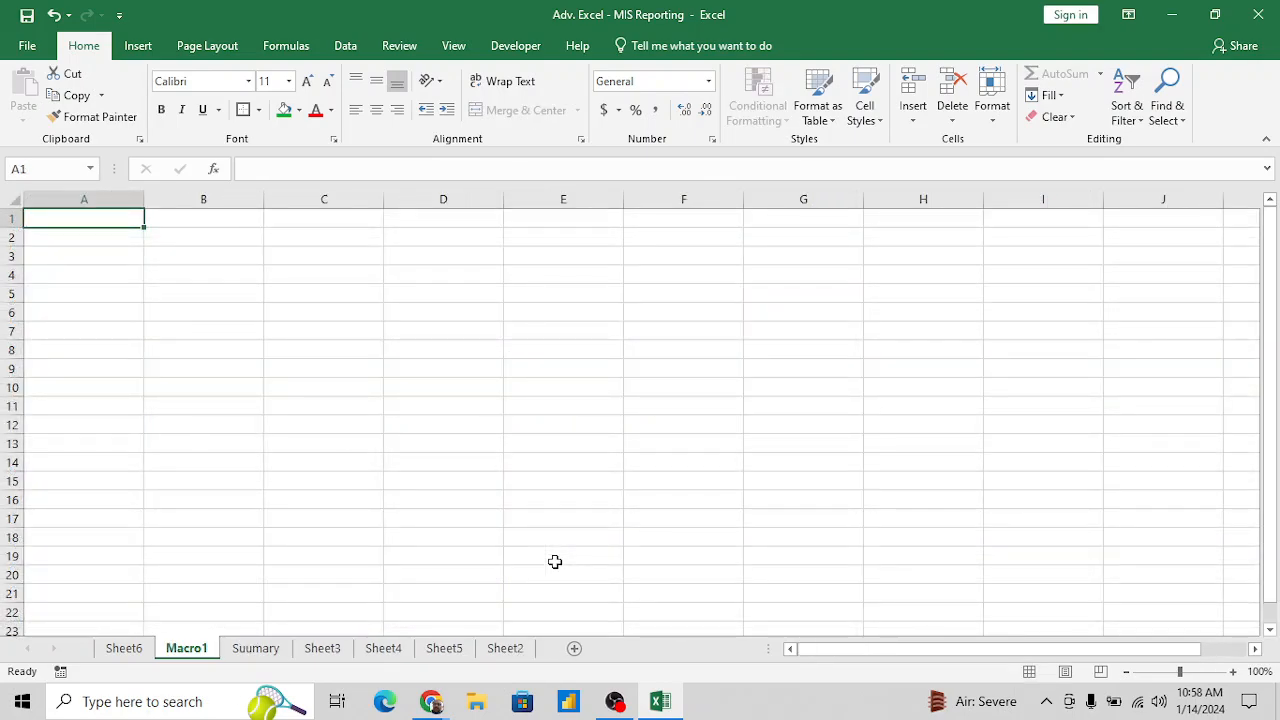
pyautogui.click(256, 650)
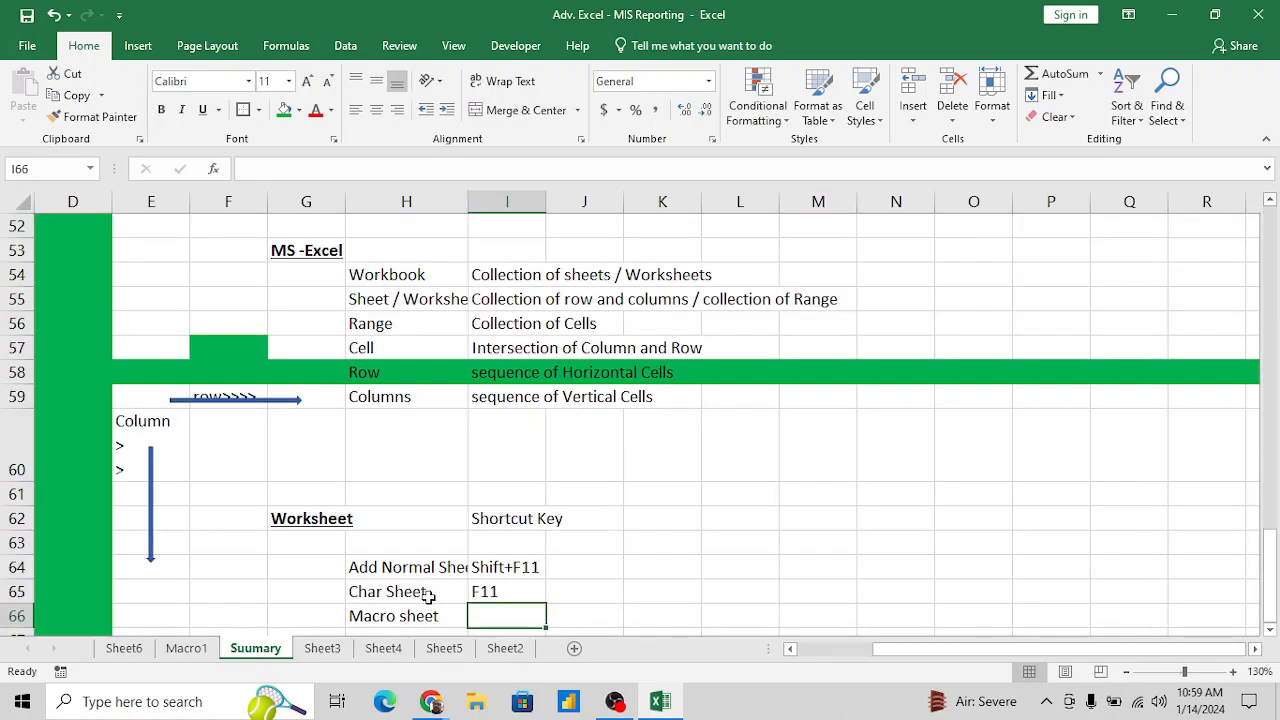
pyautogui.write('Ctrl')
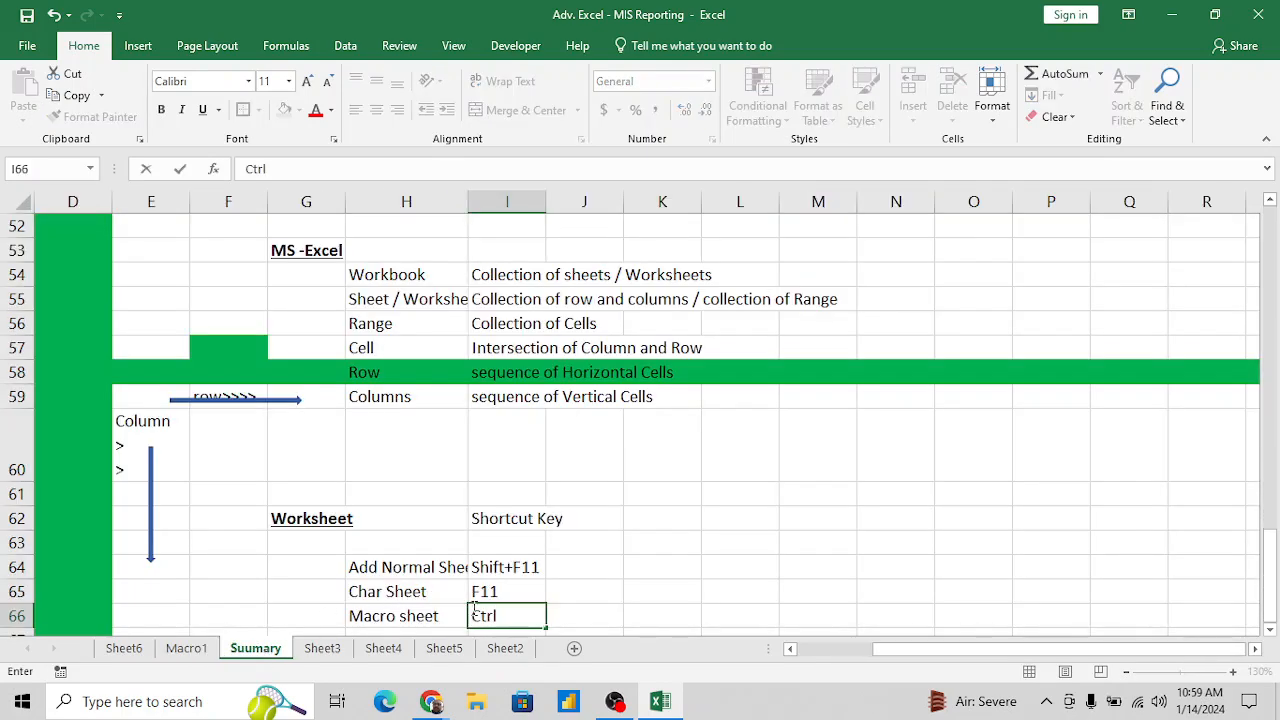
pyautogui.write('+F11')
pyautogui.press('Return')
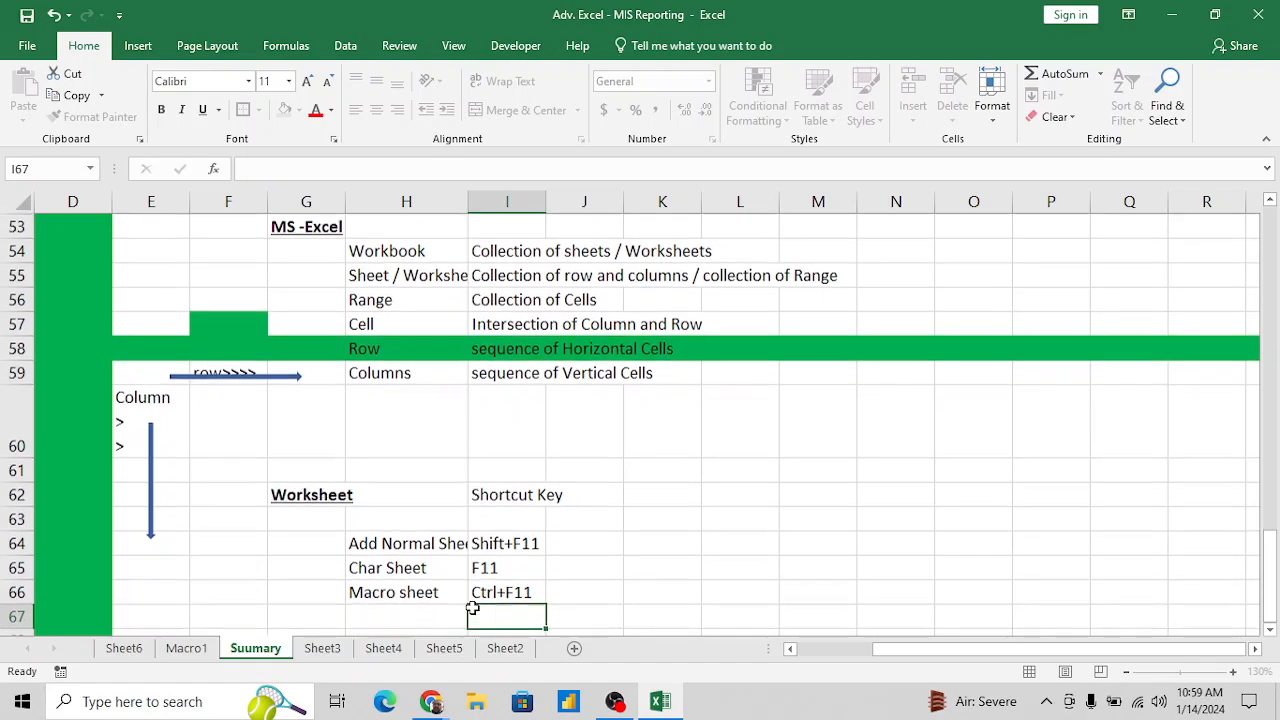
pyautogui.scroll(-1, 472, 608)
pyautogui.press('Left')
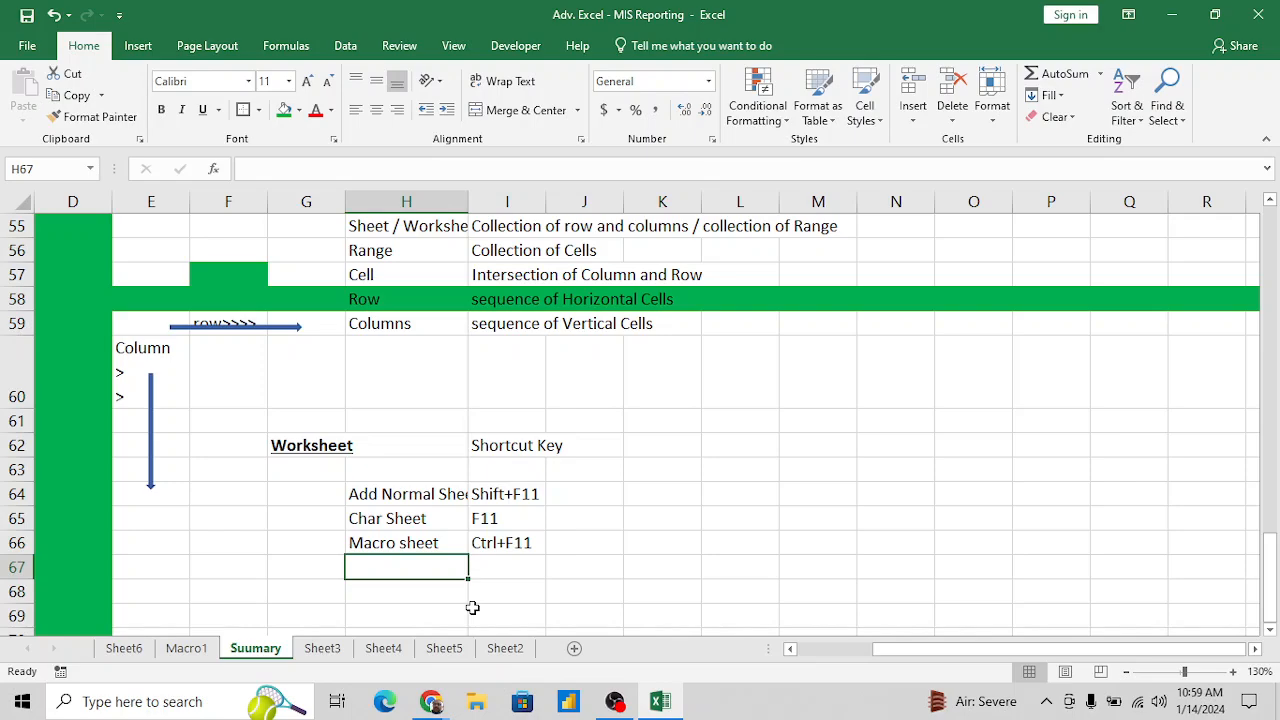
pyautogui.press('Down')
pyautogui.press('Down')
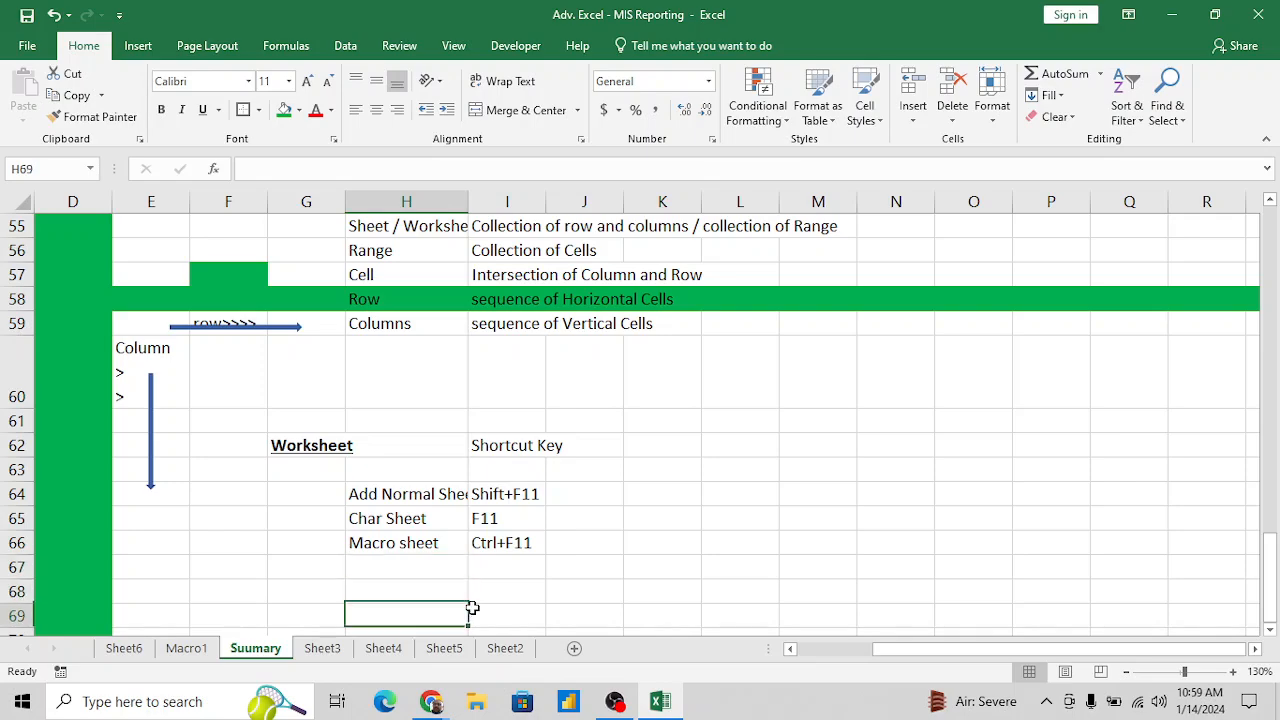
pyautogui.press('Down')
pyautogui.press('Down')
pyautogui.press('Up')
pyautogui.press('Up')
pyautogui.press('Up')
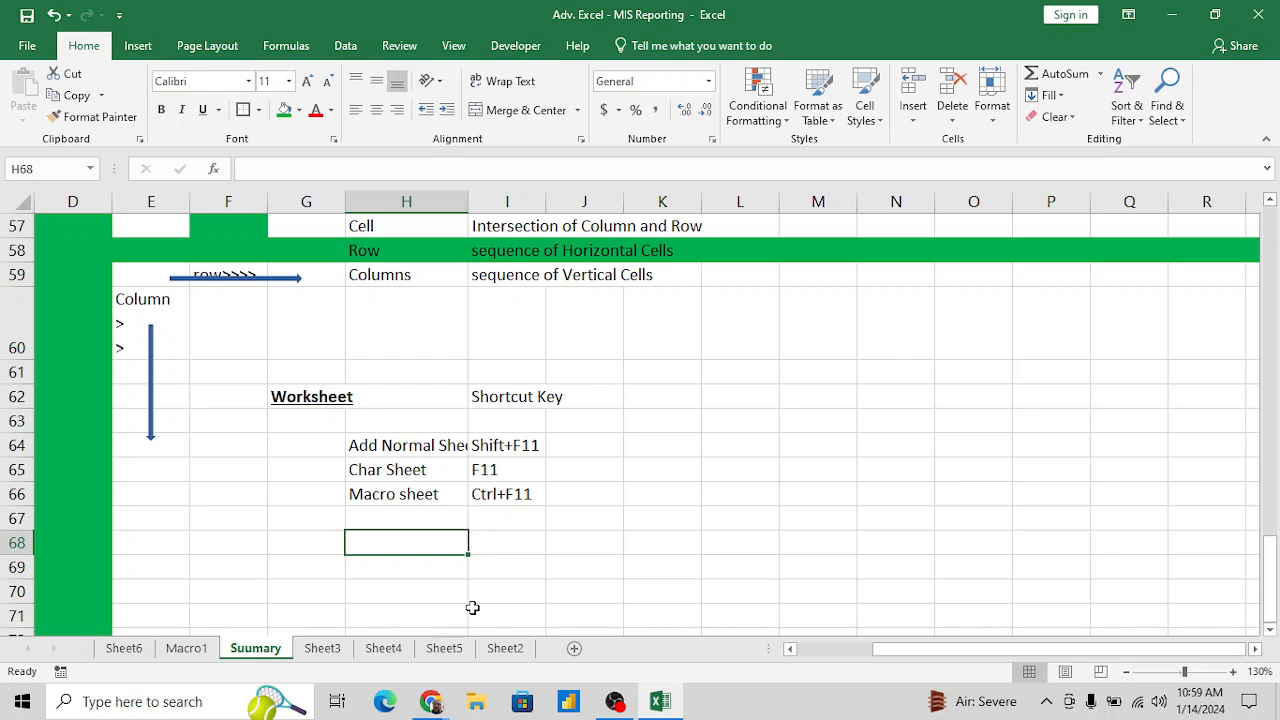
pyautogui.press('Up')
pyautogui.press('Up')
# - Widen column H so that the "Add Normal Sheet" text in H64 fits completely
pyautogui.press('Up')
pyautogui.press('Up')
pyautogui.press('Up')
pyautogui.press('Down')
pyautogui.press('Down')
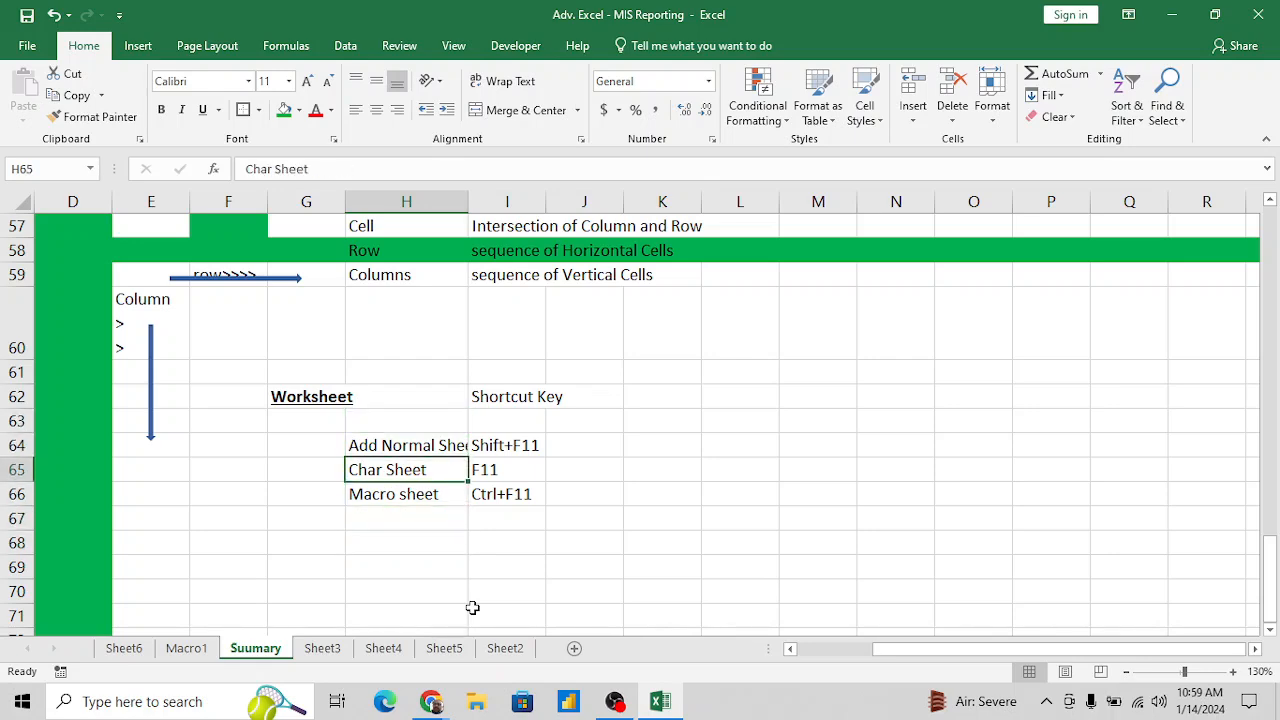
pyautogui.press('Up')
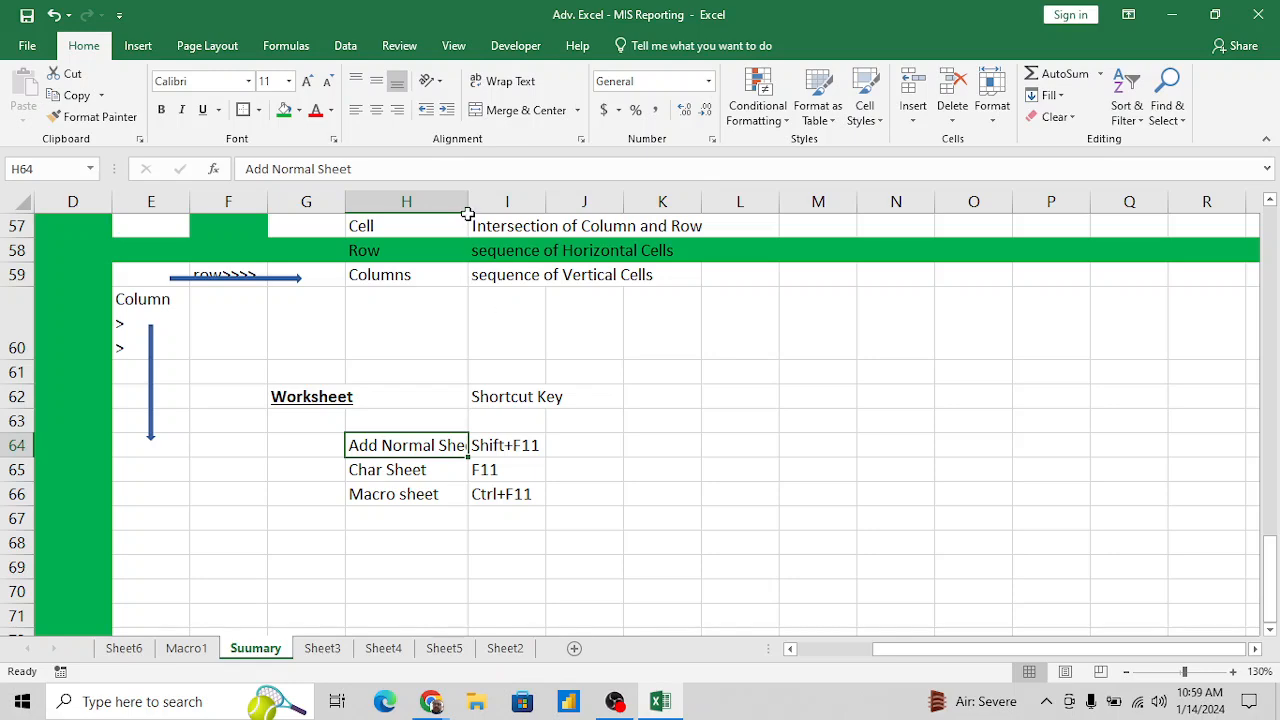
pyautogui.moveTo(468, 207); pyautogui.dragTo(495, 207)
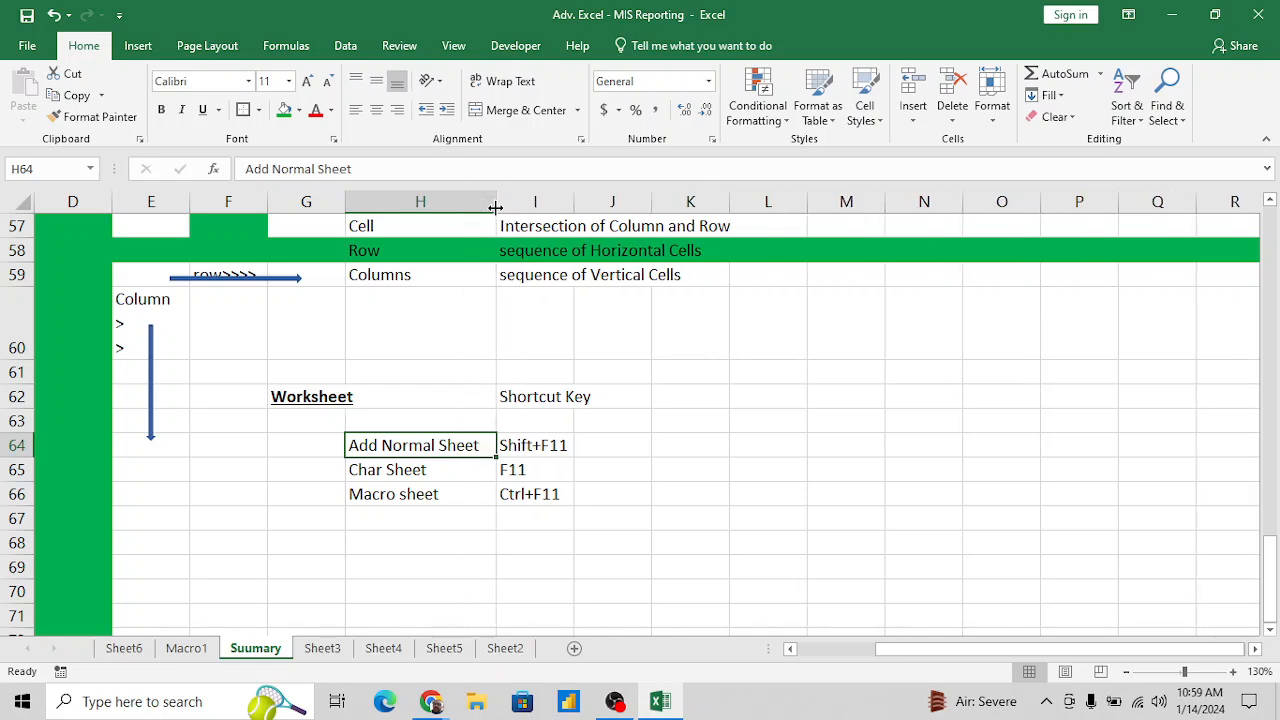
pyautogui.click(459, 468)
# - Enter "Cell" in H69 and "Range" in H70, below the worksheet shortcut list
pyautogui.click(418, 564)
pyautogui.write('C')
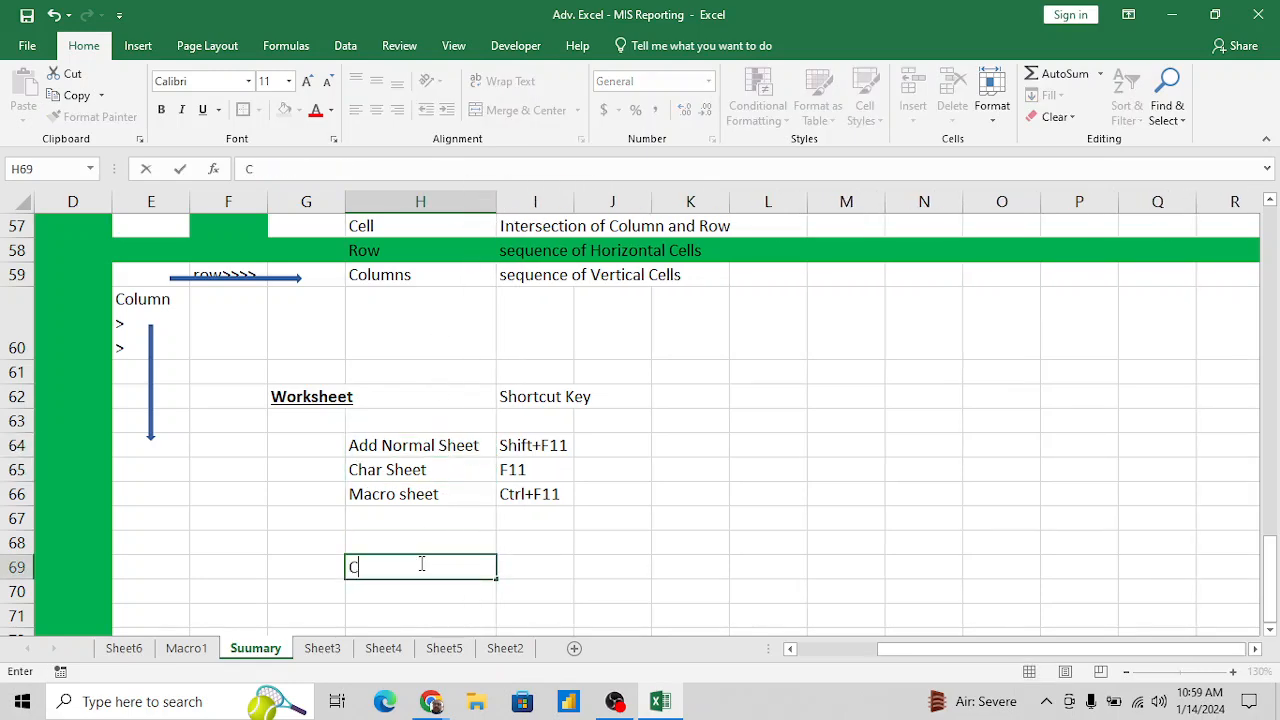
pyautogui.write('ell')
pyautogui.press('Return')
pyautogui.write('Range')
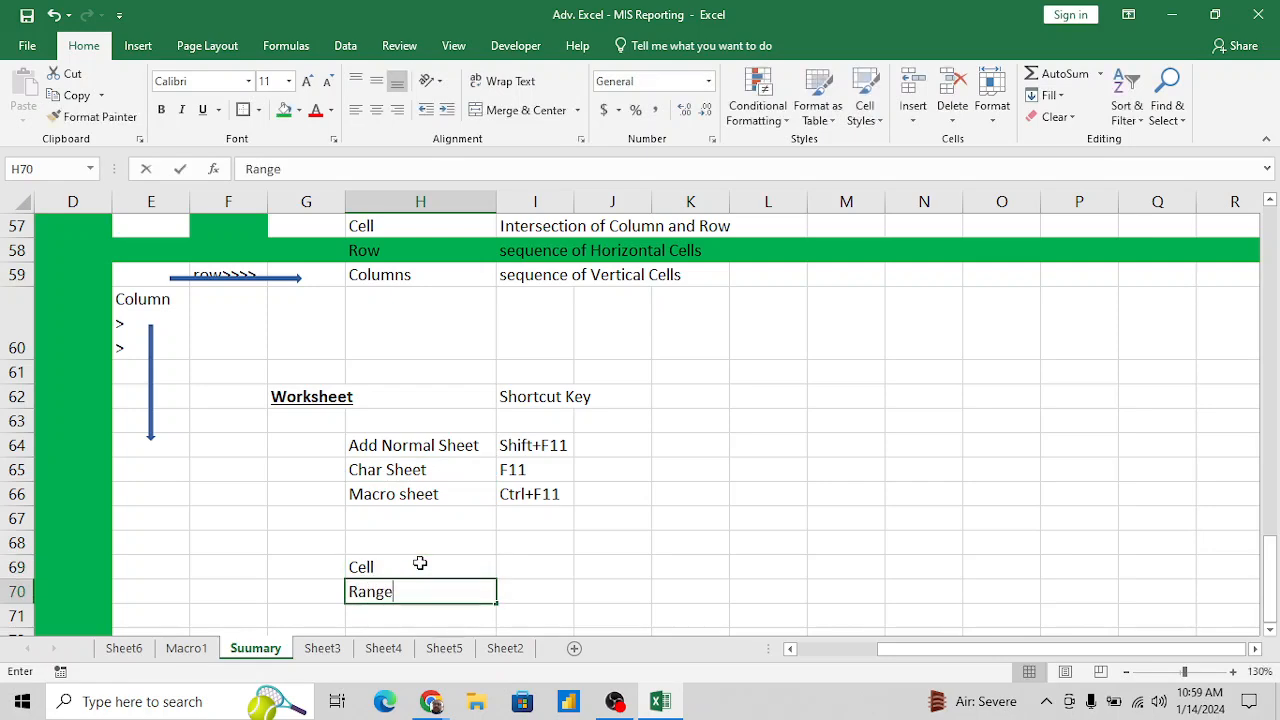
pyautogui.press('Return')
# - Enter "Single cell" in I69 as the description of "Cell"
pyautogui.press('Up')
pyautogui.press('Up')
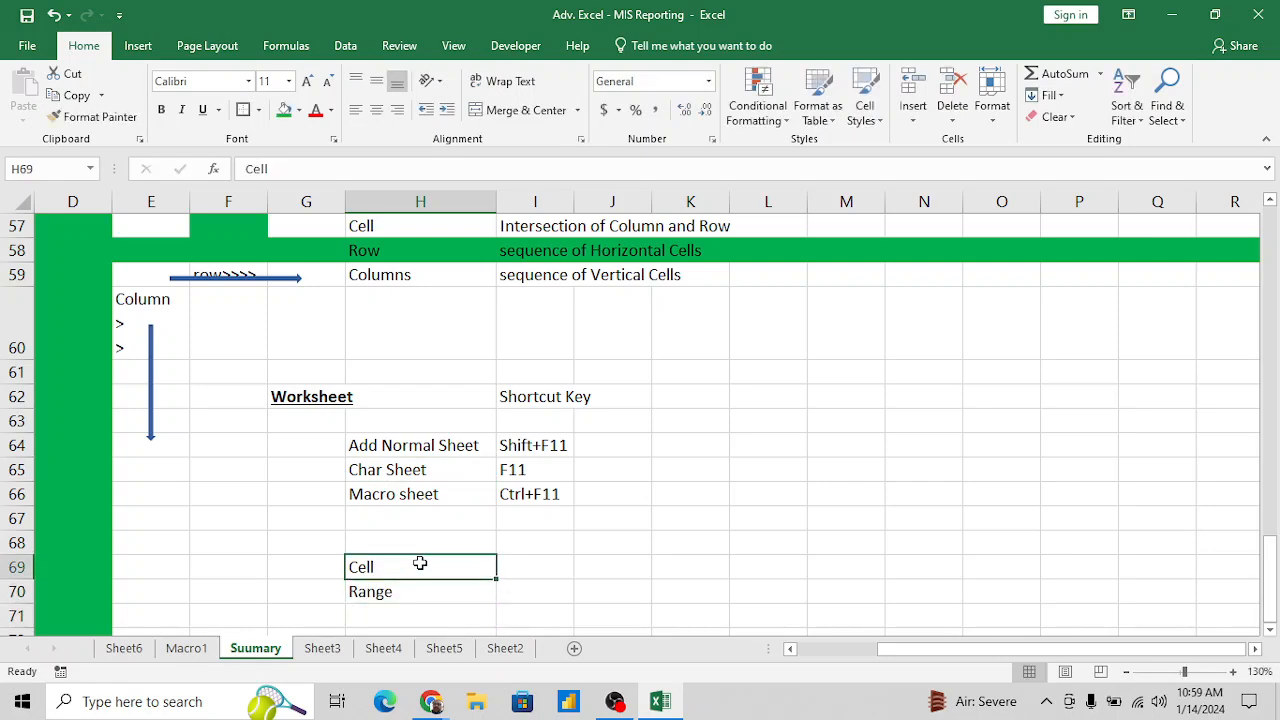
pyautogui.press('Right')
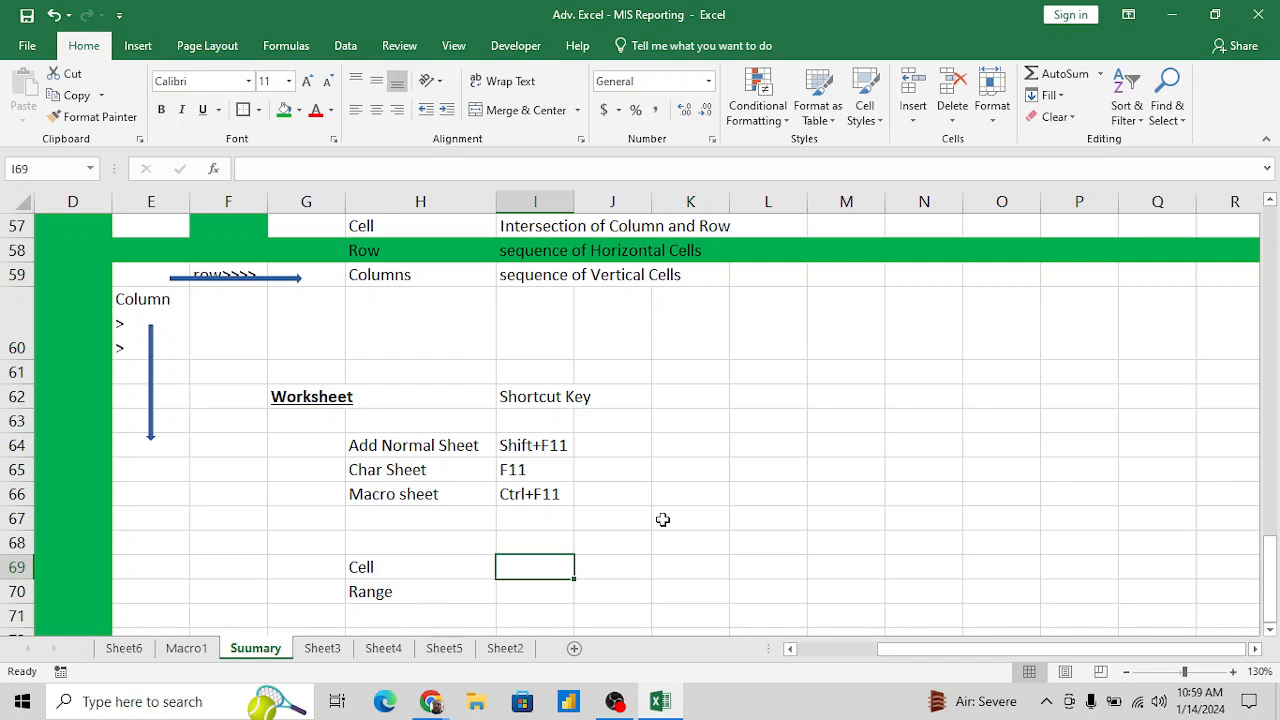
pyautogui.moveTo(686, 474); pyautogui.dragTo(797, 523)
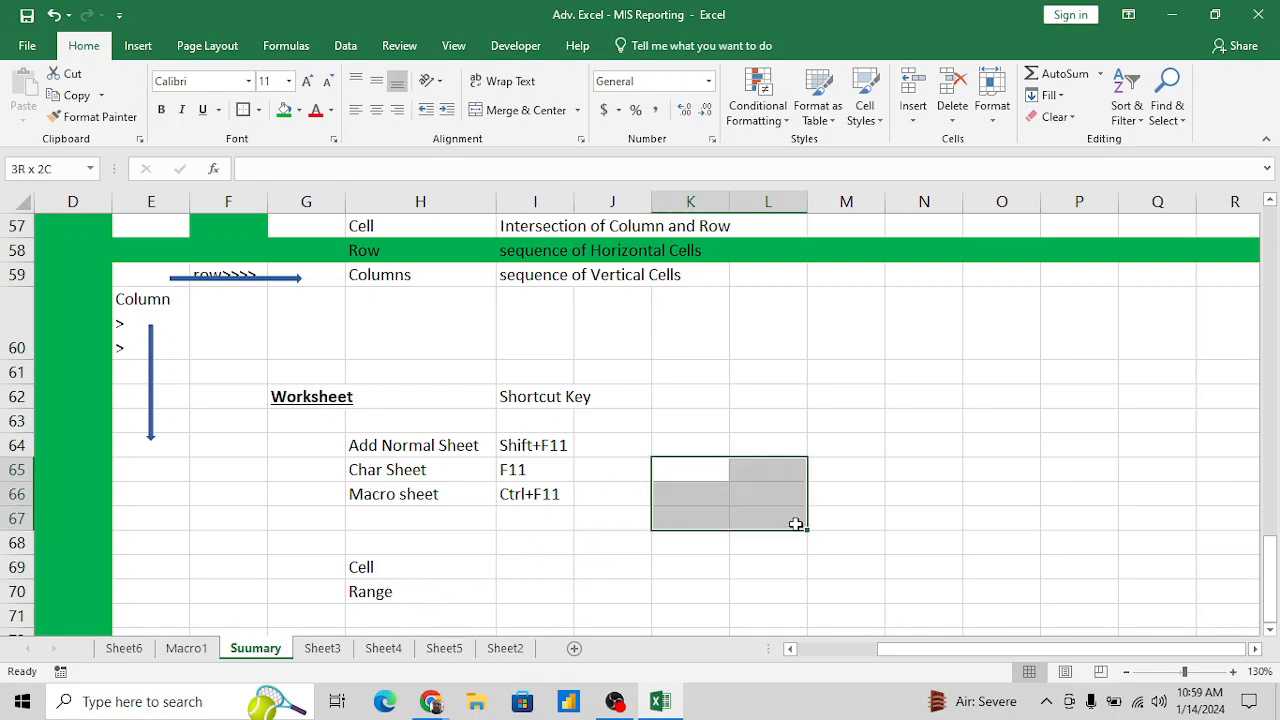
pyautogui.click(519, 575)
pyautogui.write('Single')
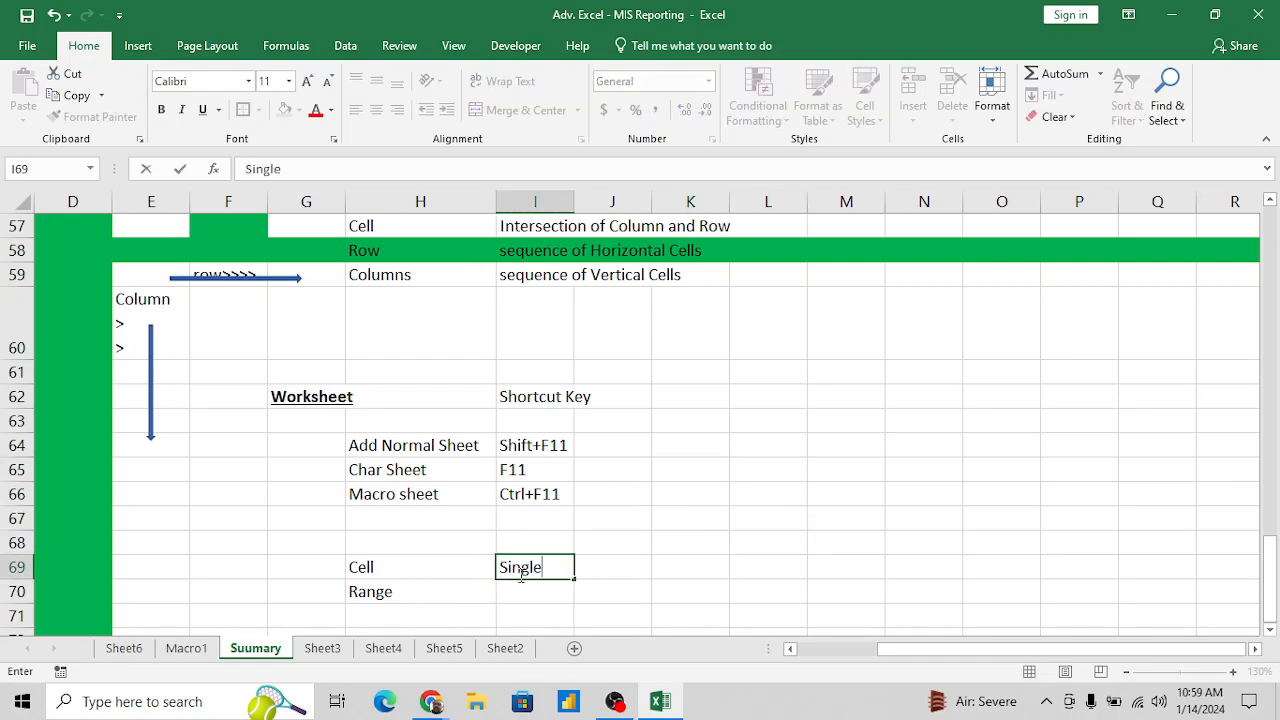
pyautogui.write(' cell')
pyautogui.press('Return')
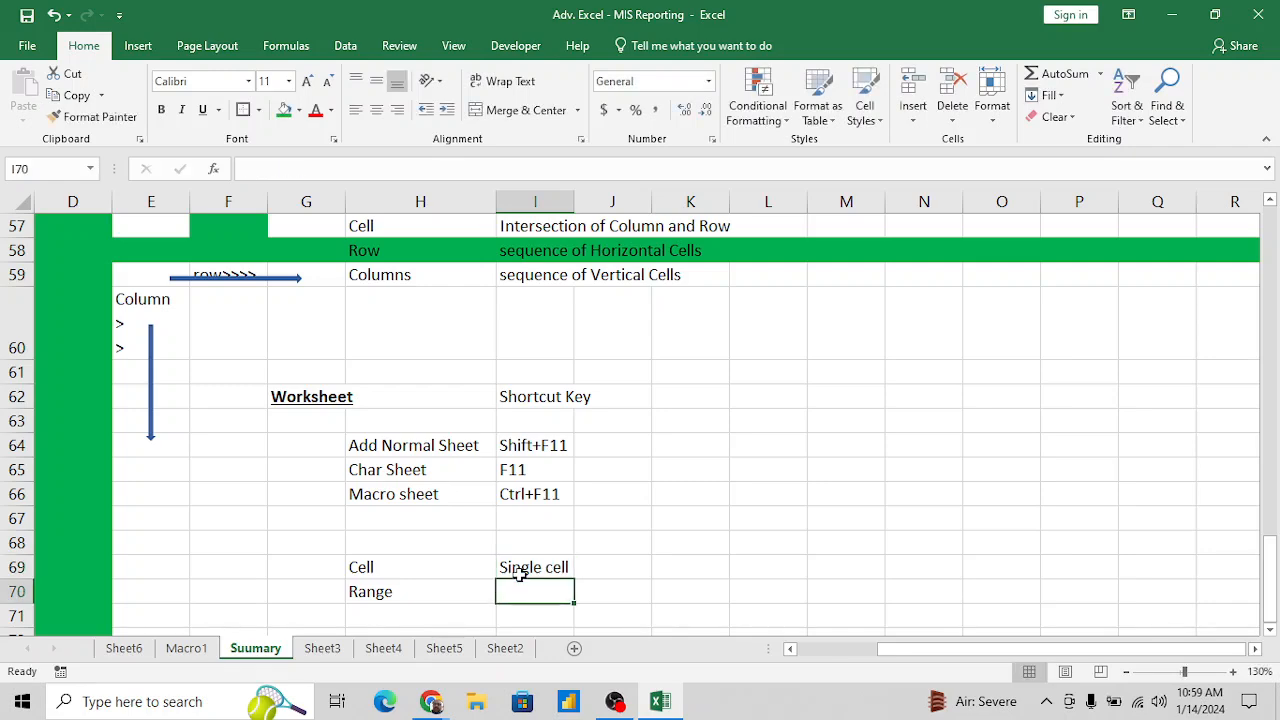
# - Enter "single / more than one" in I70 as the description of "Range"
pyautogui.write('single ')
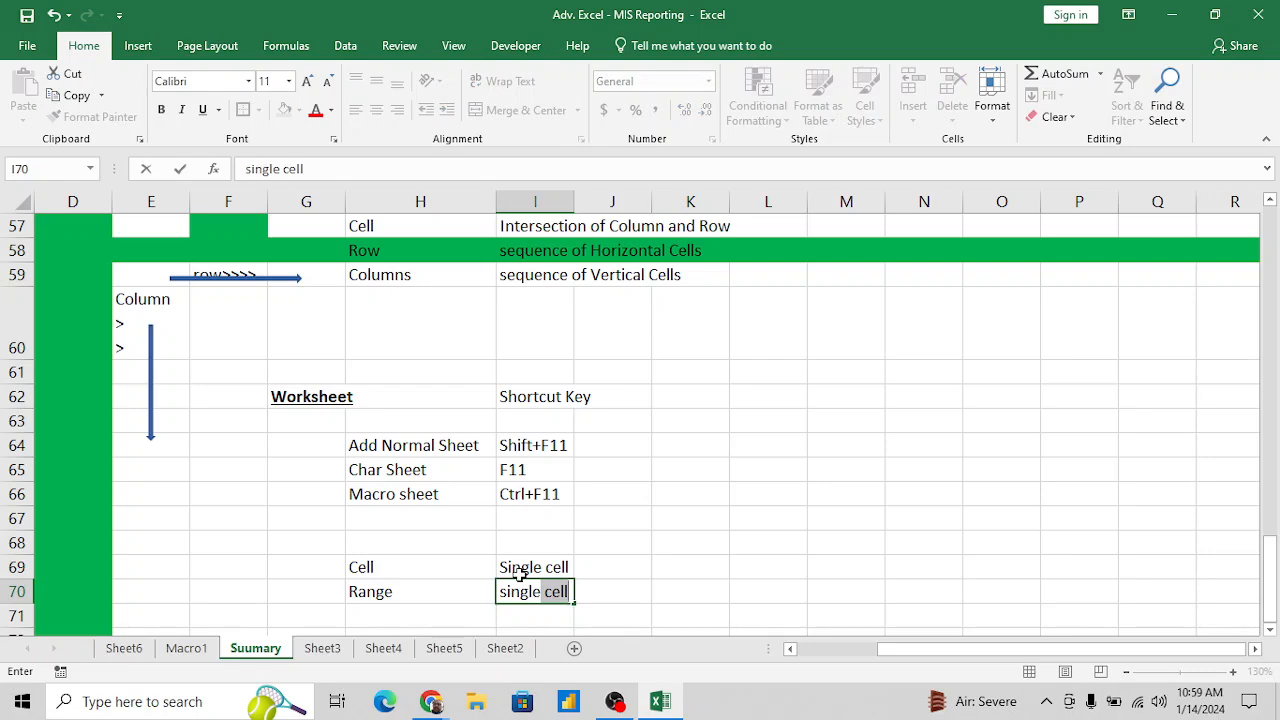
pyautogui.write('/')
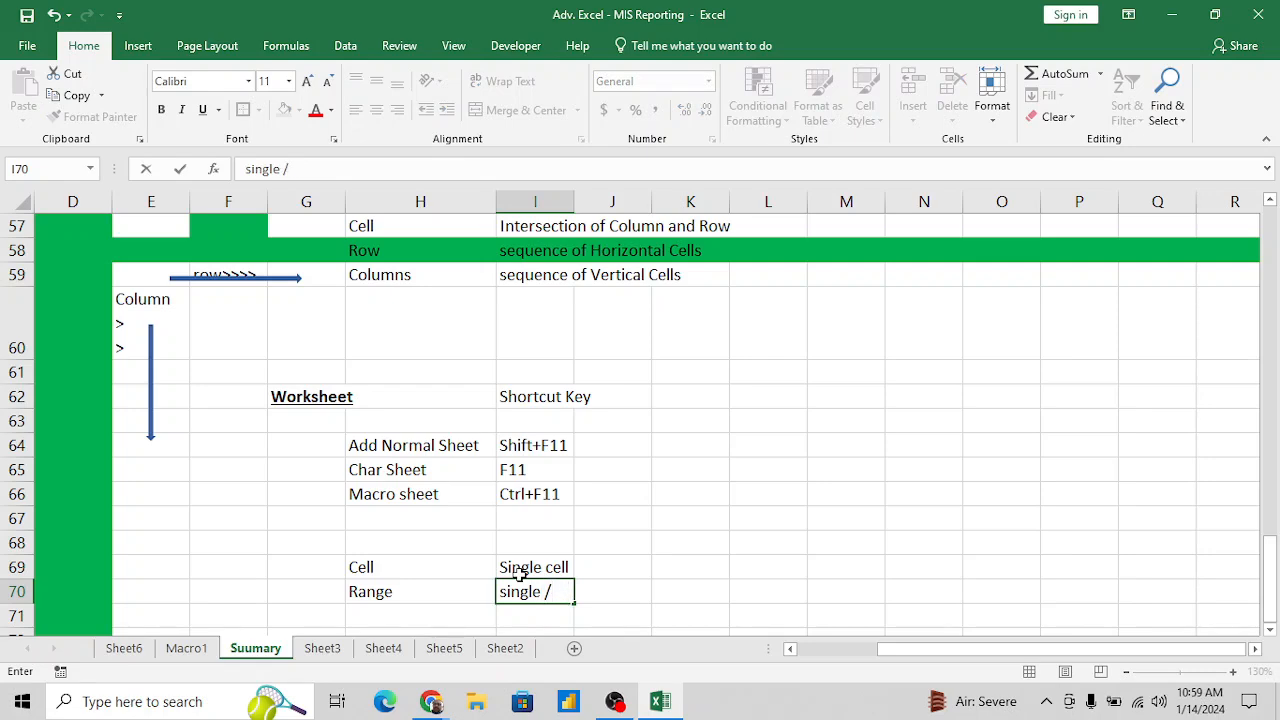
pyautogui.write(' more')
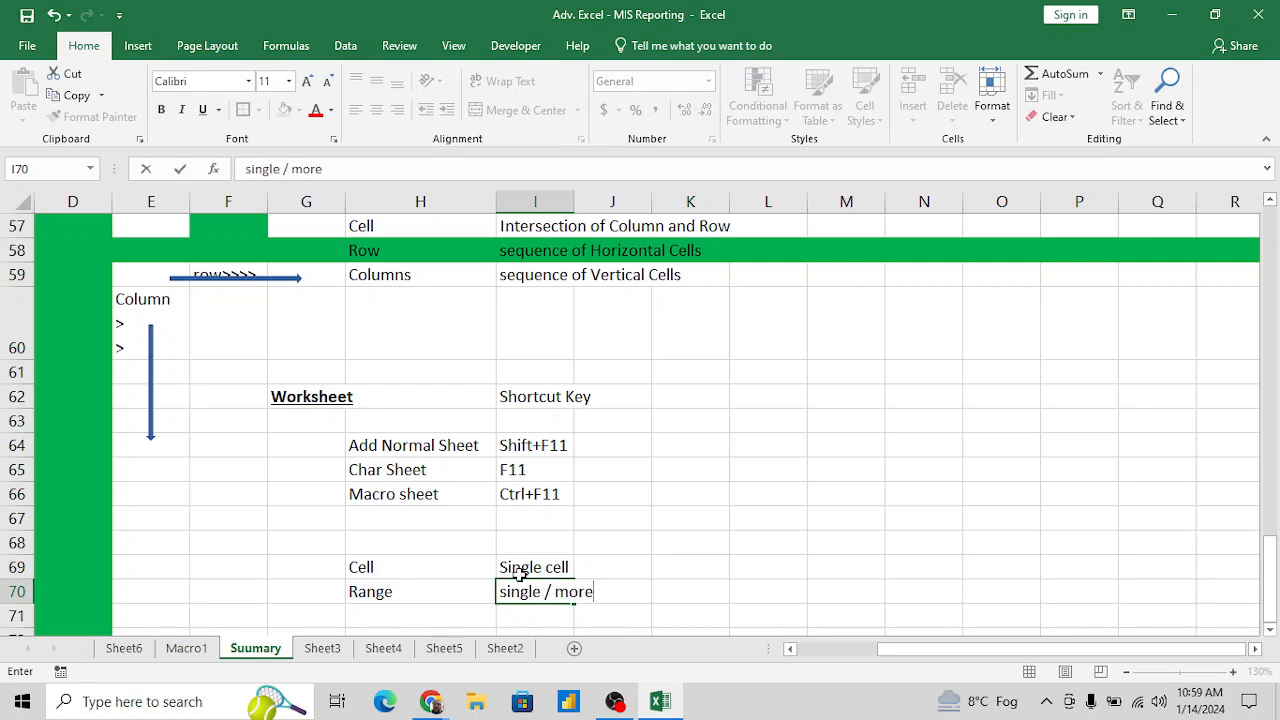
pyautogui.write(' than single')
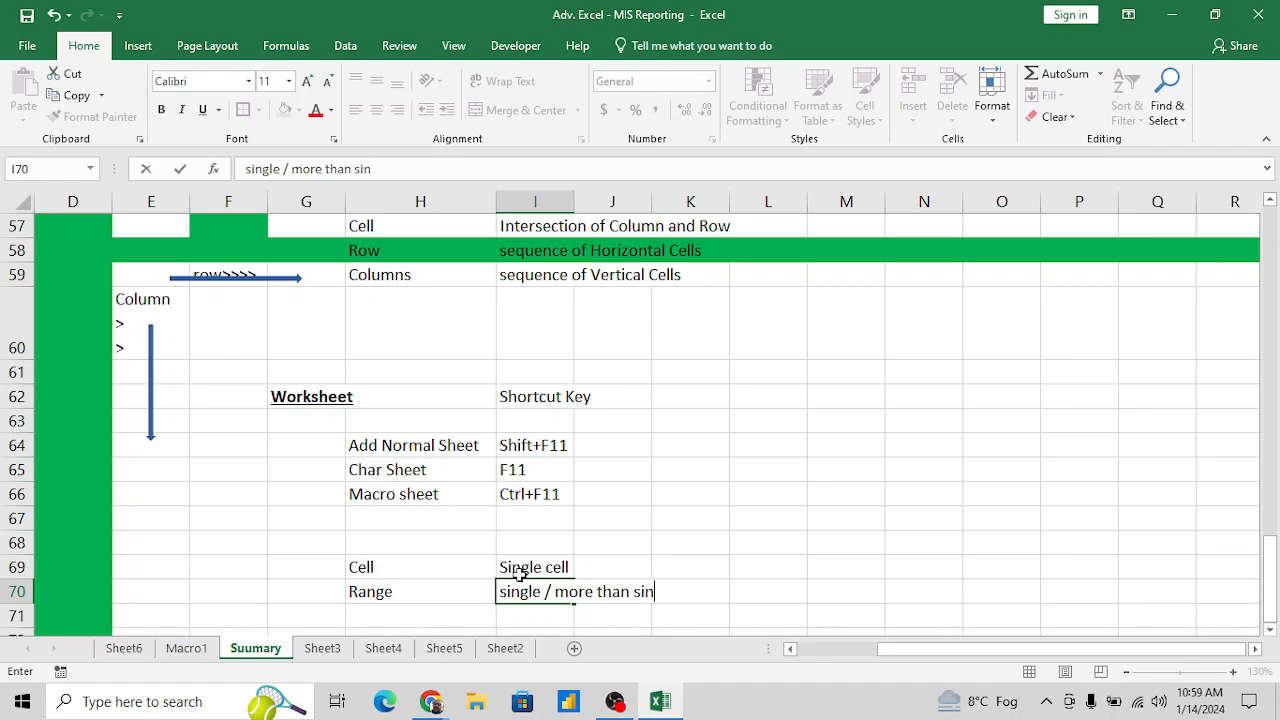
pyautogui.press('BackSpace')
pyautogui.press('BackSpace')
pyautogui.press('BackSpace')
pyautogui.press('BackSpace')
pyautogui.press('BackSpace')
pyautogui.press('BackSpace')
pyautogui.write('one')
pyautogui.press('Return')
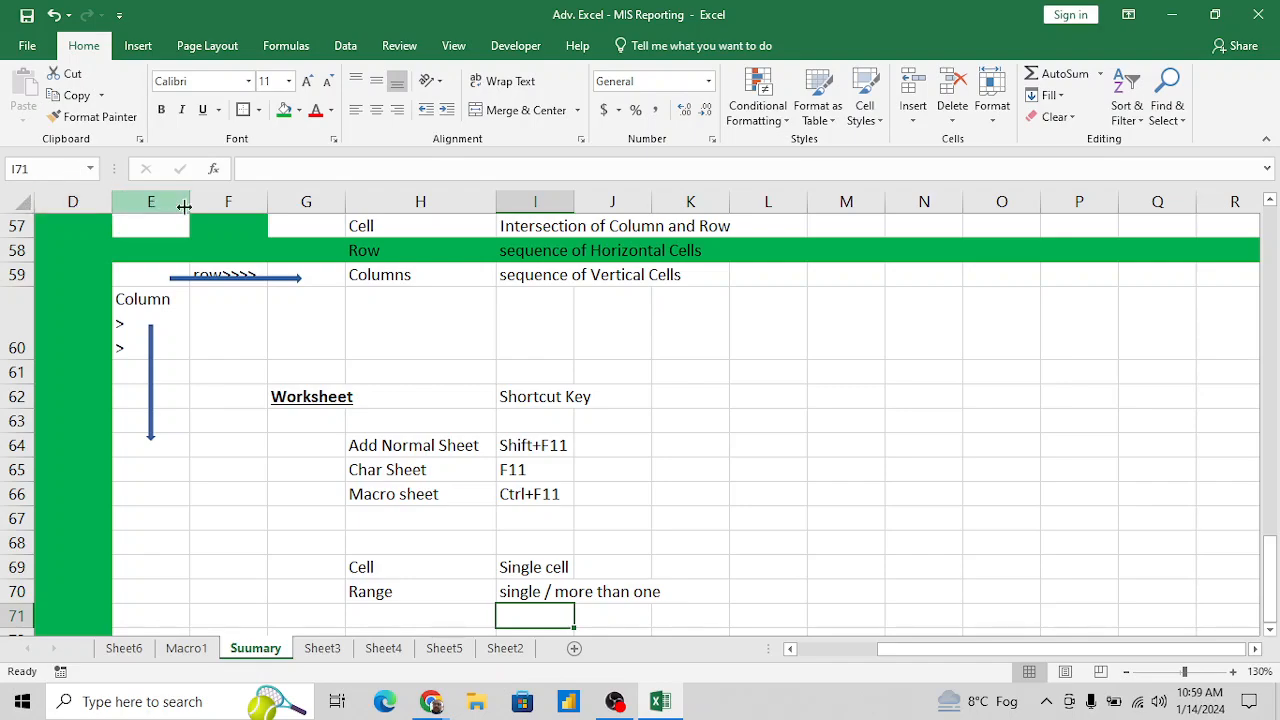
# - Examine the limits of the Suumary sheet by going to its last column and its last row
pyautogui.click(851, 229)
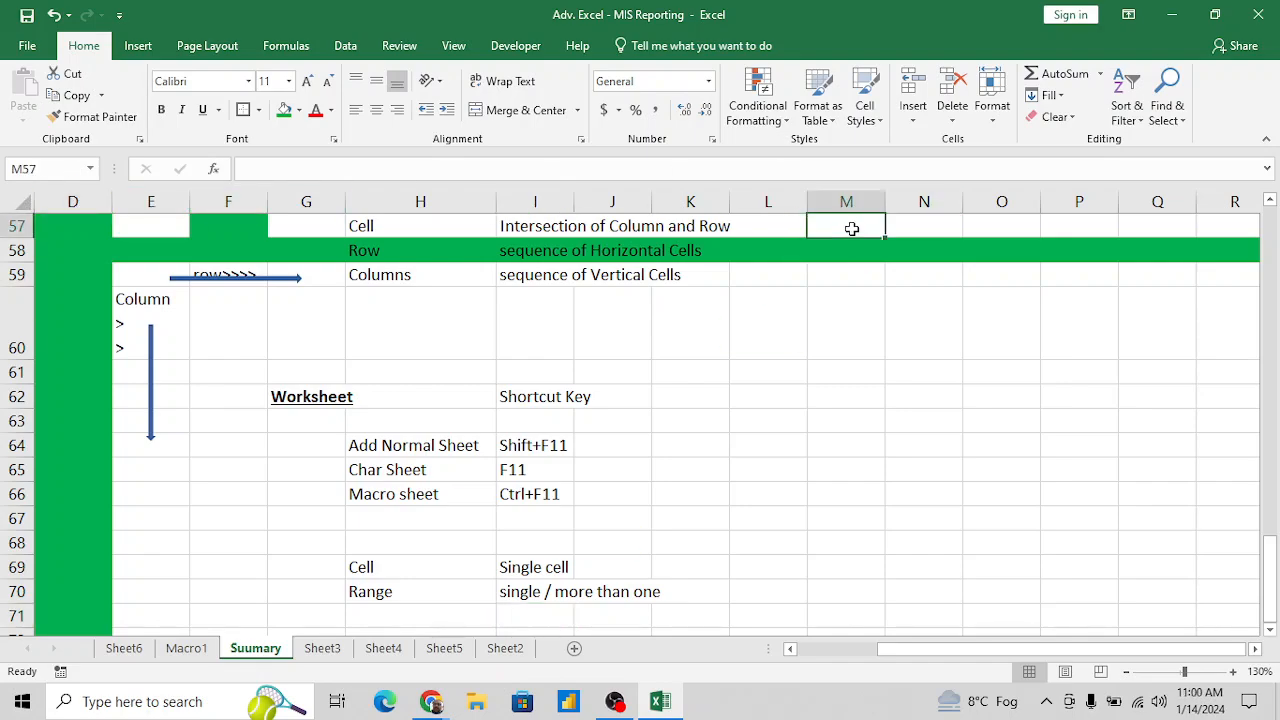
pyautogui.hotkey('ctrl', 'Up')
pyautogui.hotkey('ctrl', 'Right')
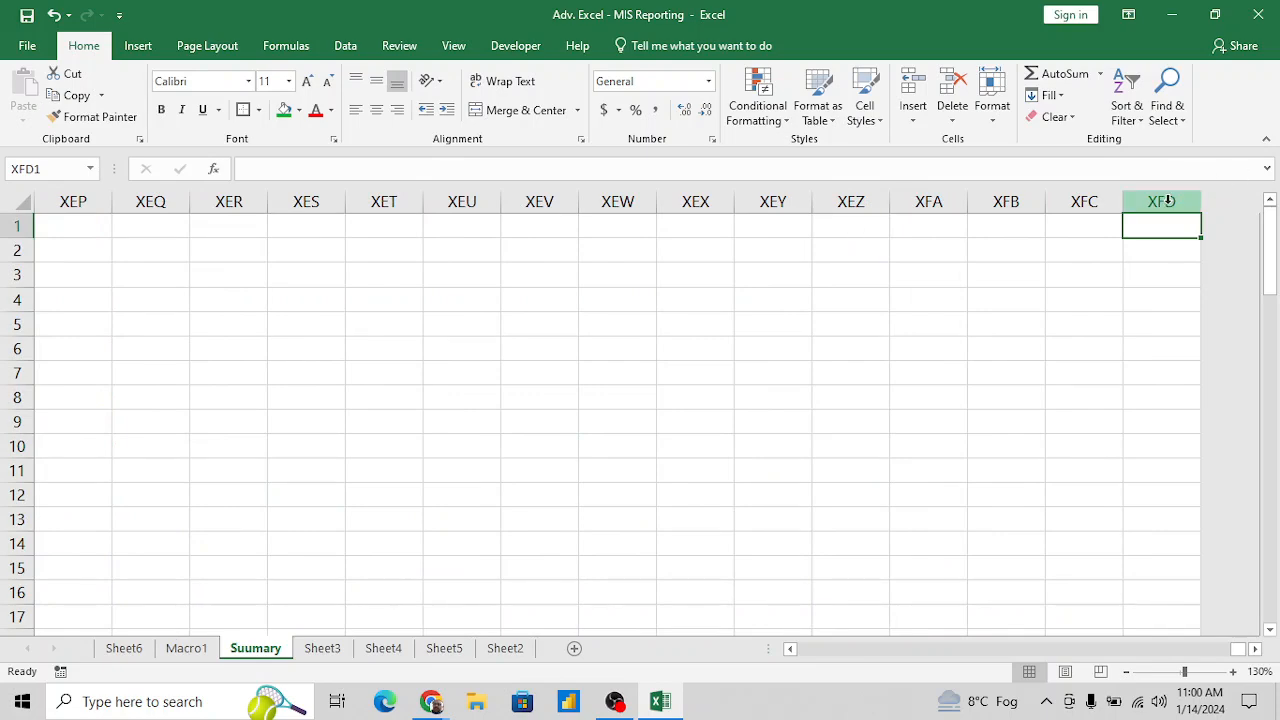
pyautogui.press('Left')
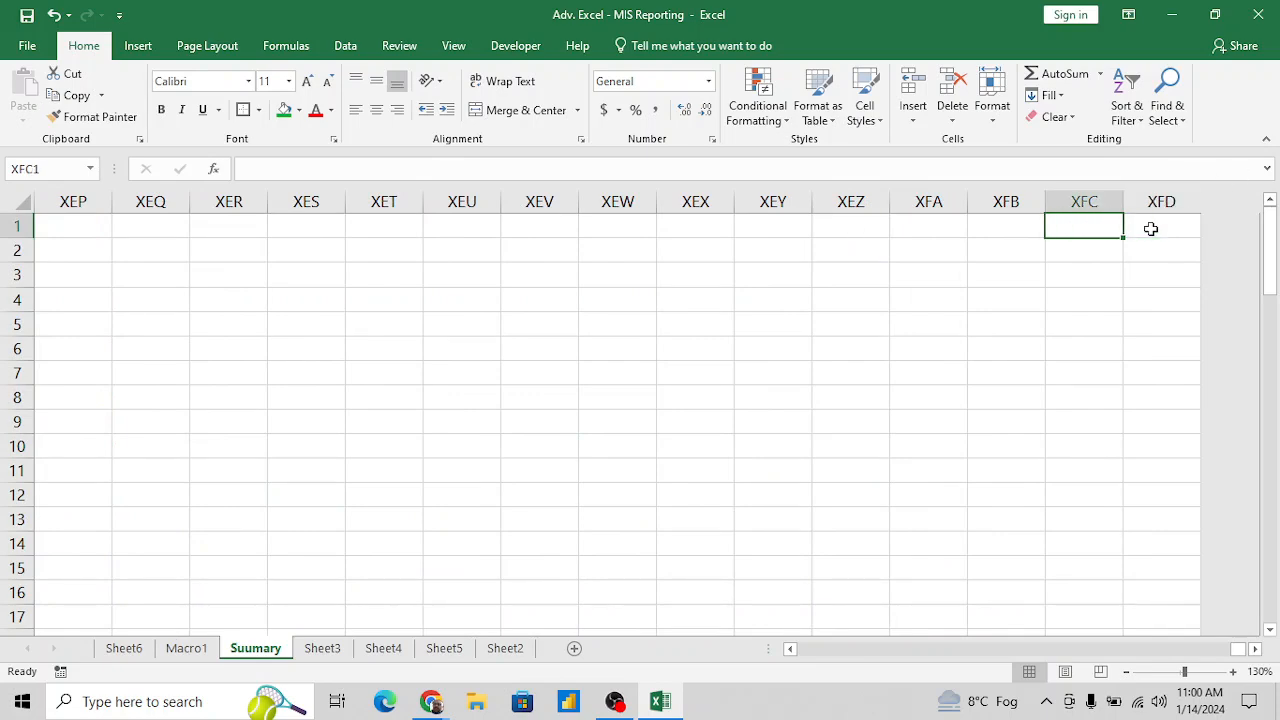
pyautogui.hotkey('ctrl', 'Home')
pyautogui.hotkey('ctrl', 'Down')
pyautogui.press('Up')
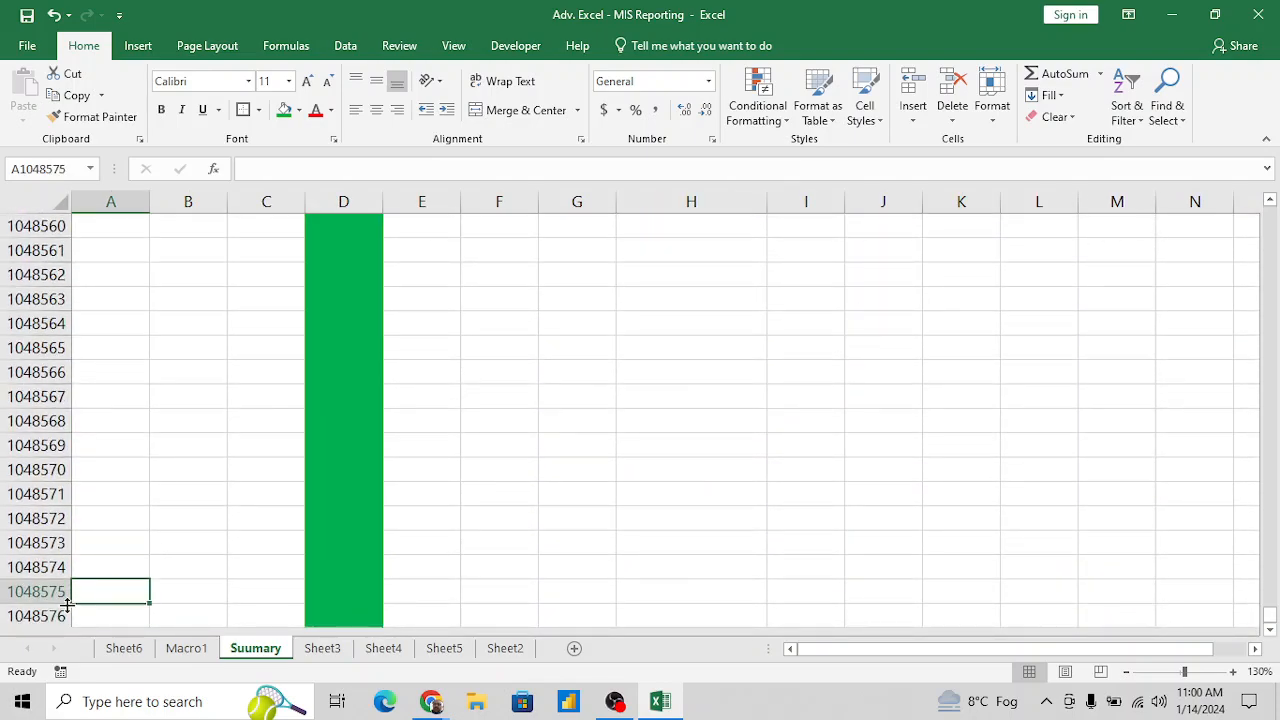
# - Enter "Row" in H72 of the Suumary sheet, below the Cell and Range descriptions
pyautogui.click(120, 616)
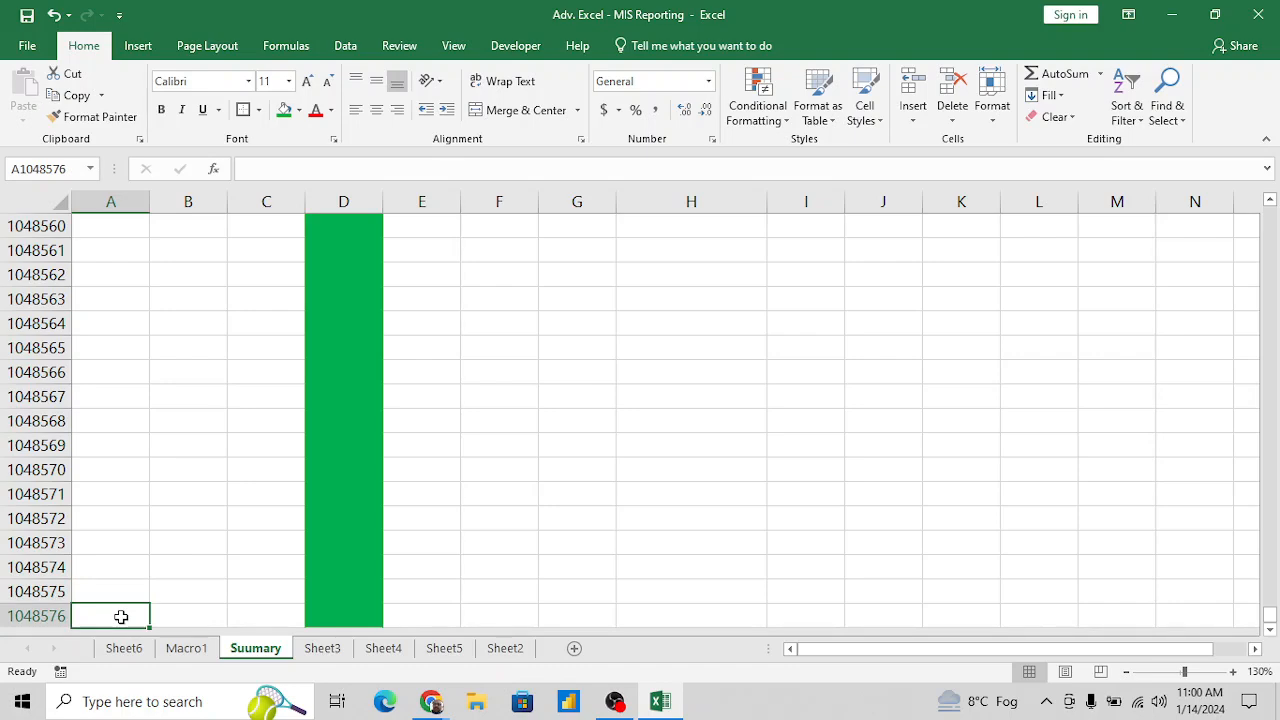
pyautogui.hotkey('ctrl', 'Up')
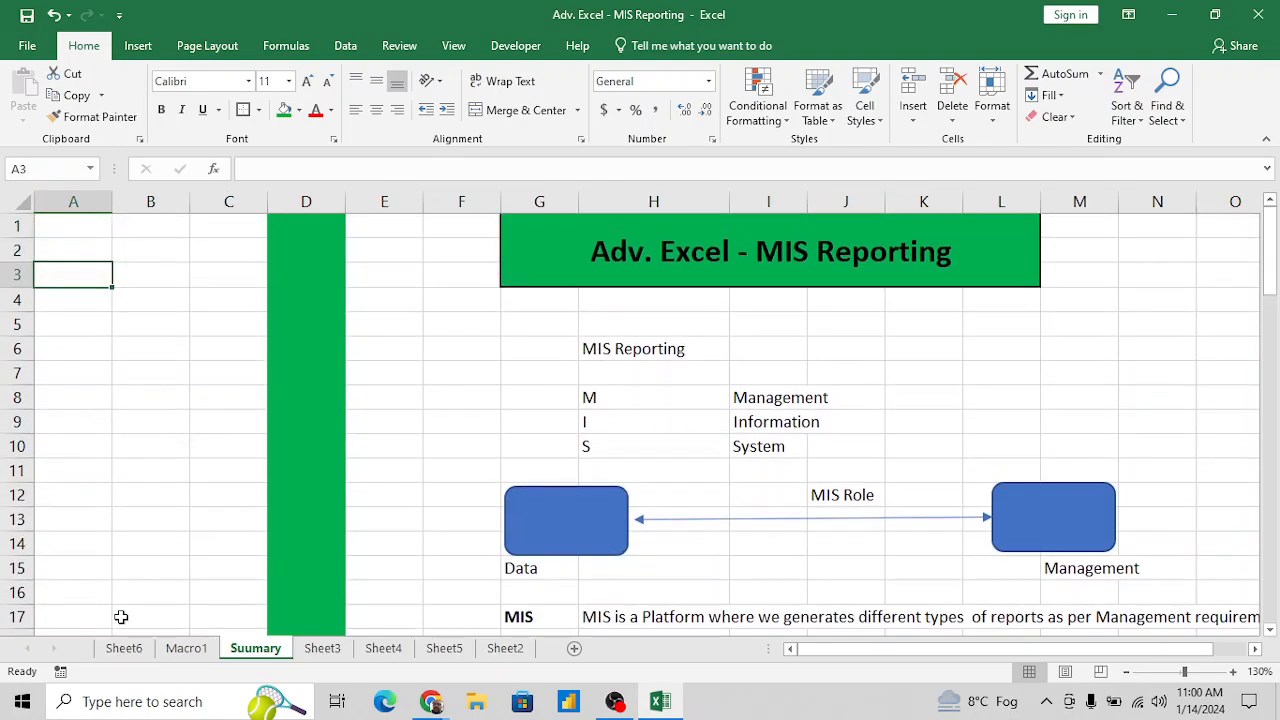
pyautogui.scroll(-7, 470, 510)
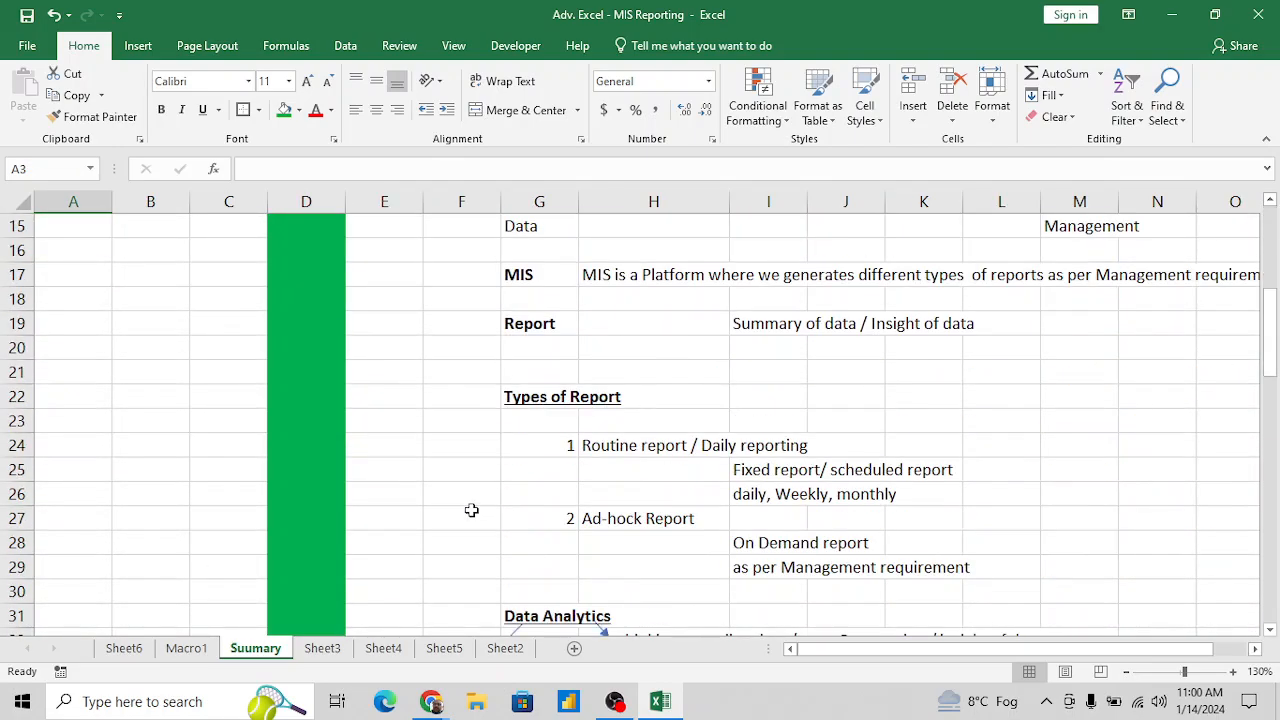
pyautogui.scroll(-3, 470, 510)
pyautogui.scroll(-8, 472, 513)
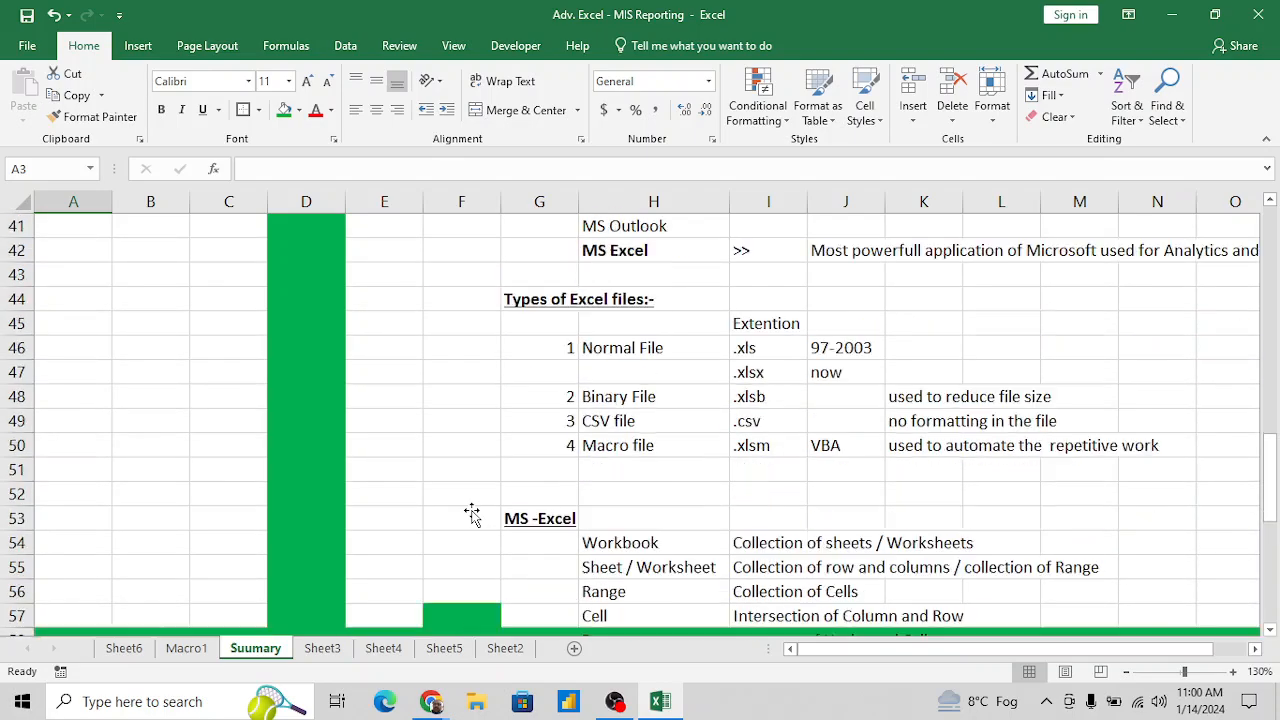
pyautogui.scroll(-2, 586, 542)
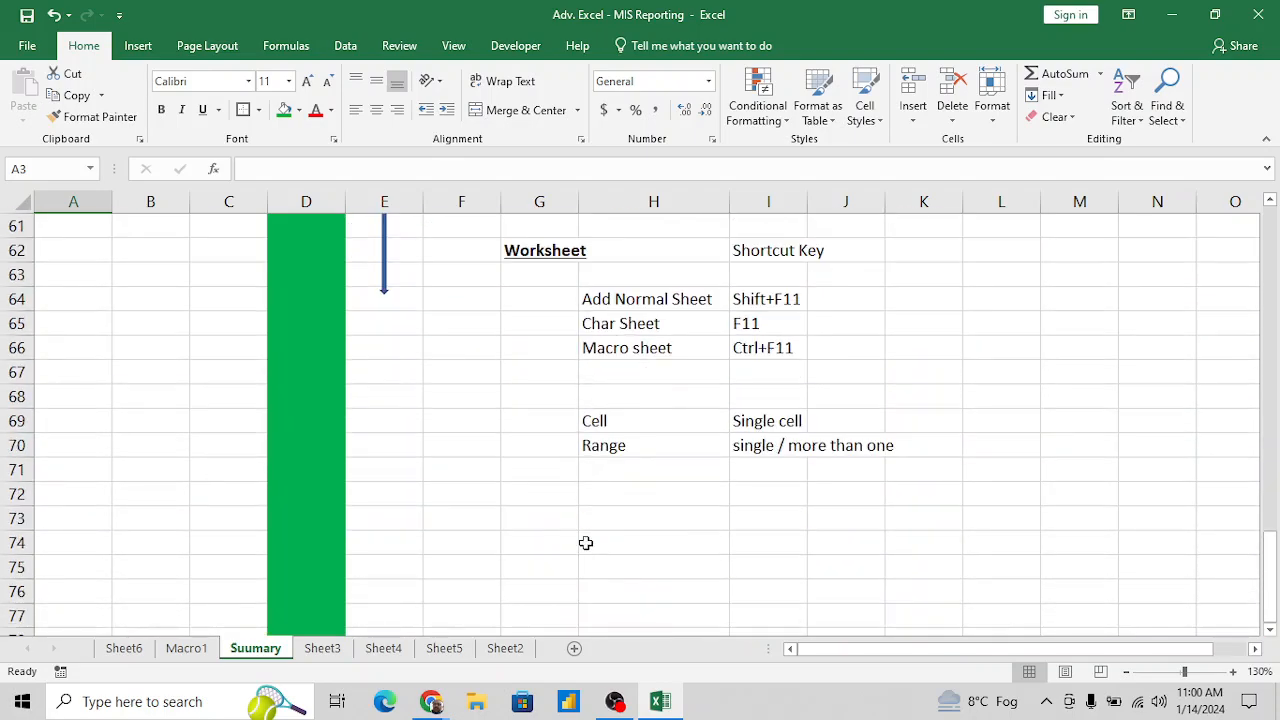
pyautogui.click(686, 498)
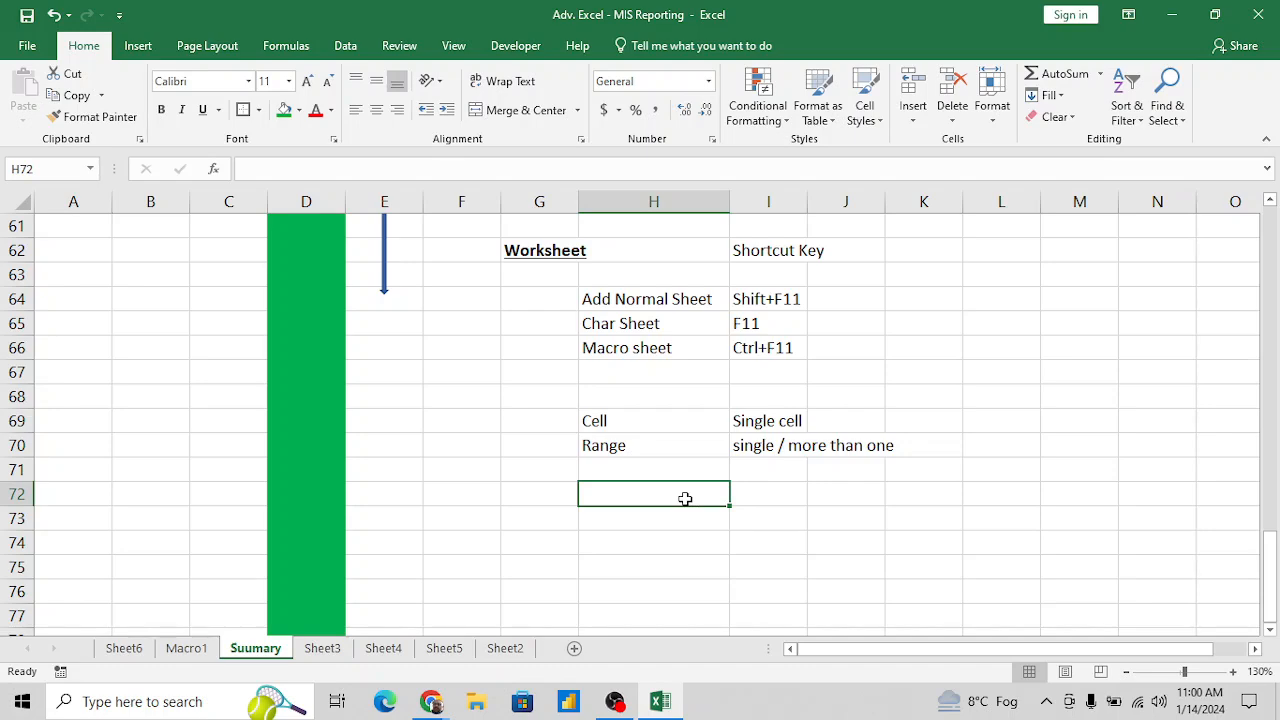
pyautogui.write('Row')
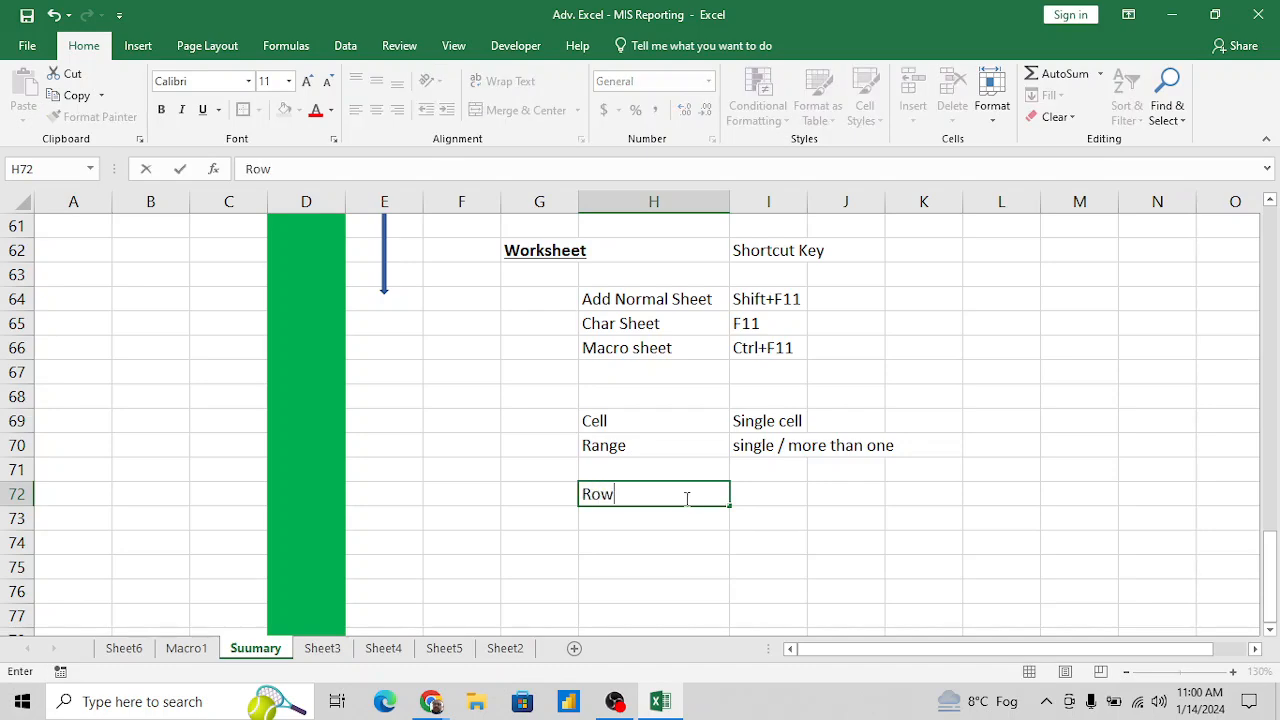
pyautogui.press('Tab')
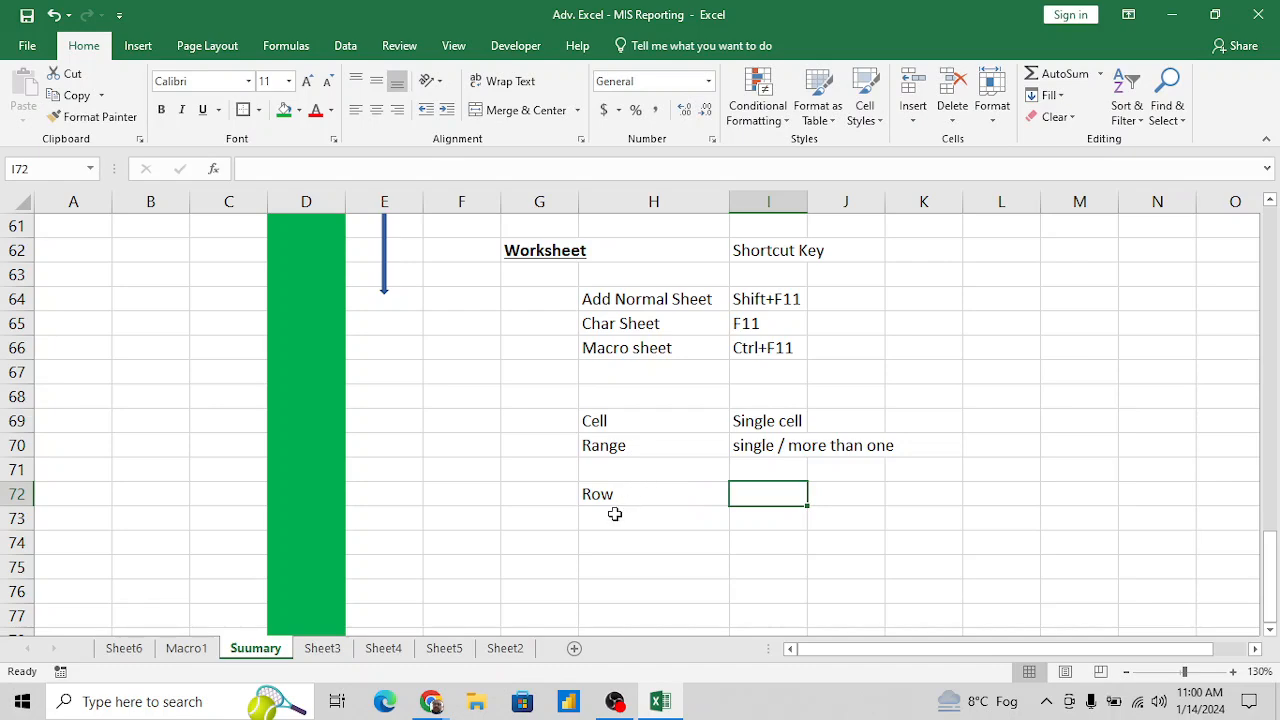
# - Enter 1048576 in I72 as the sheet's row limit
pyautogui.write('104856')
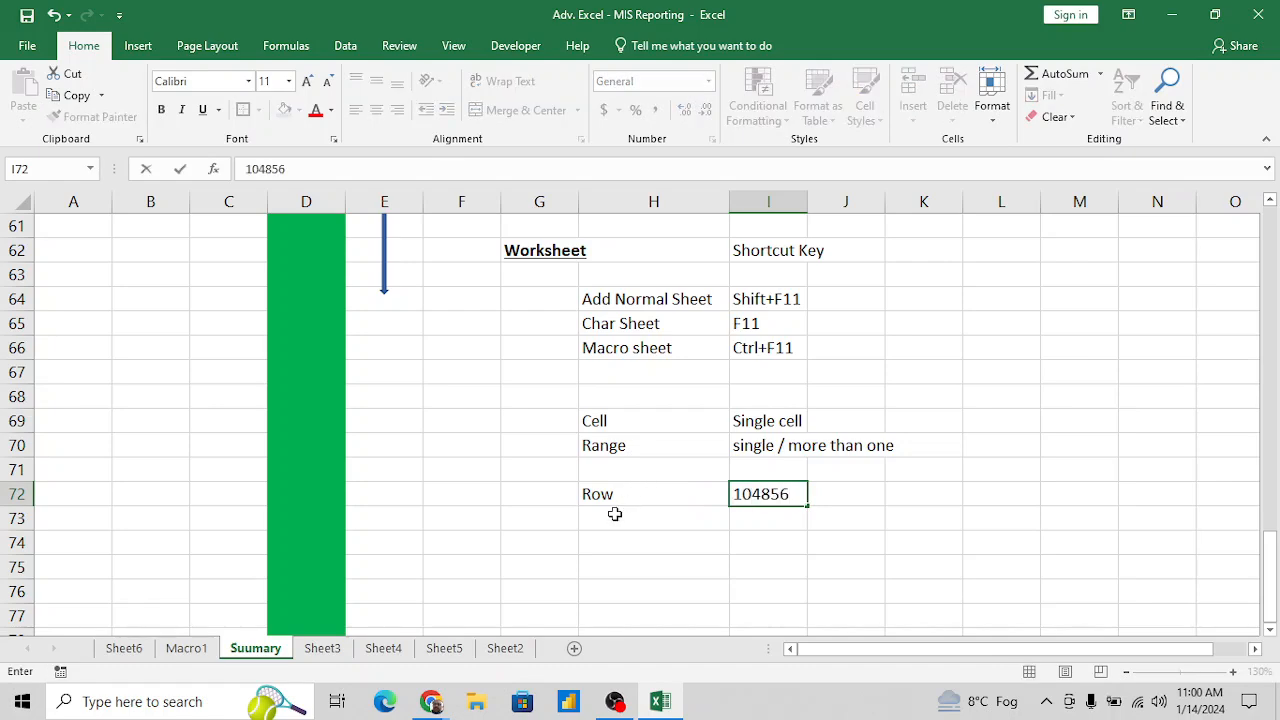
pyautogui.press('BackSpace')
pyautogui.write('76')
pyautogui.press('Return')
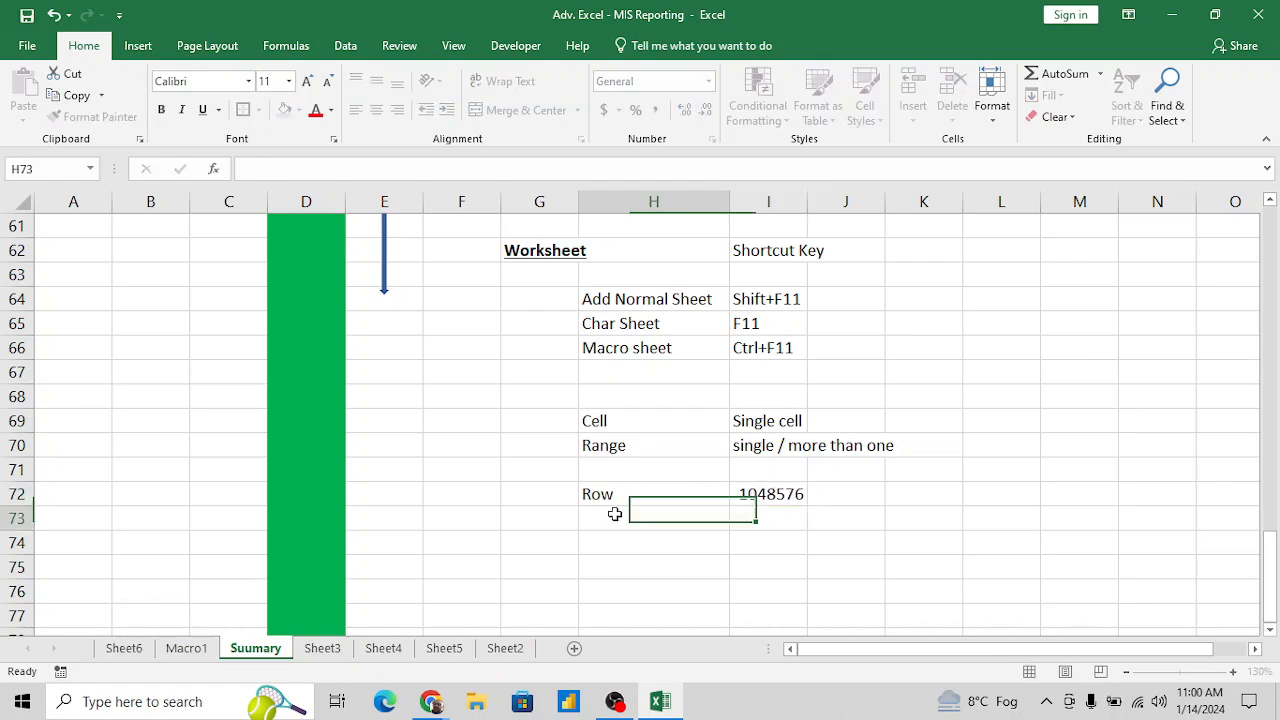
# - Enter "Colums" in H73 and the column limit 16384 in I73
pyautogui.write('Columns')
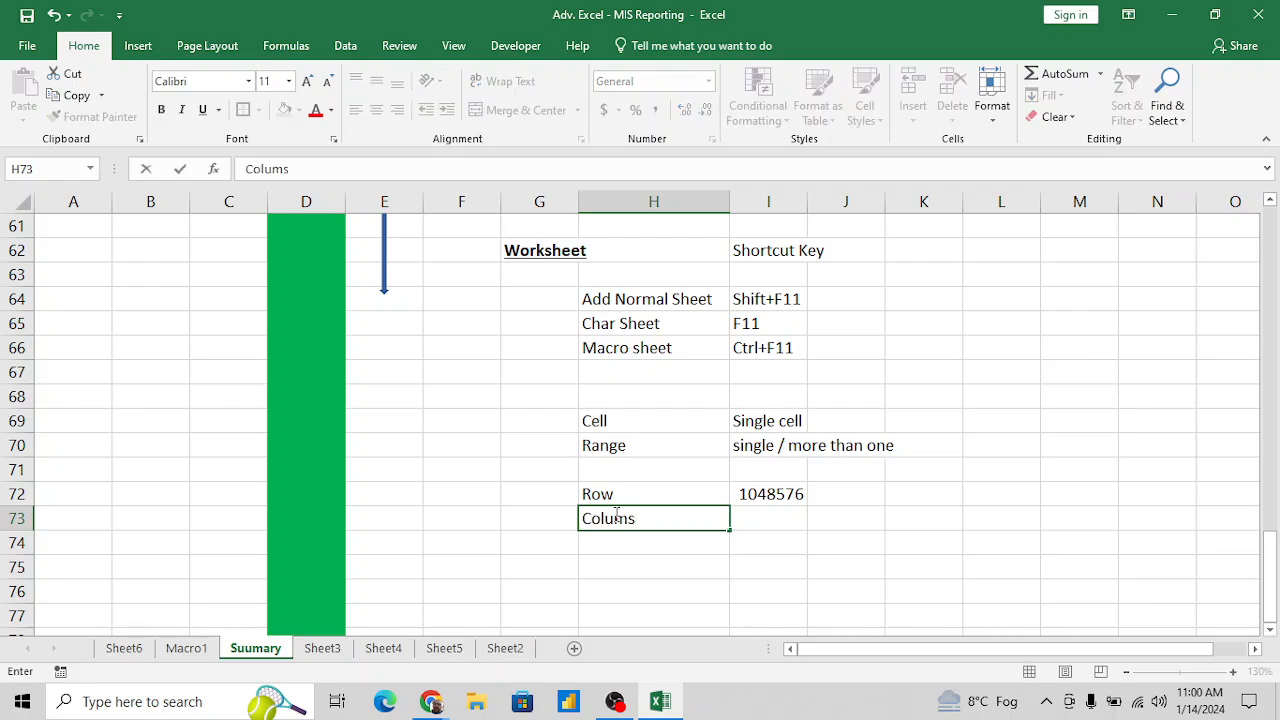
pyautogui.press('Tab')
pyautogui.write('163')
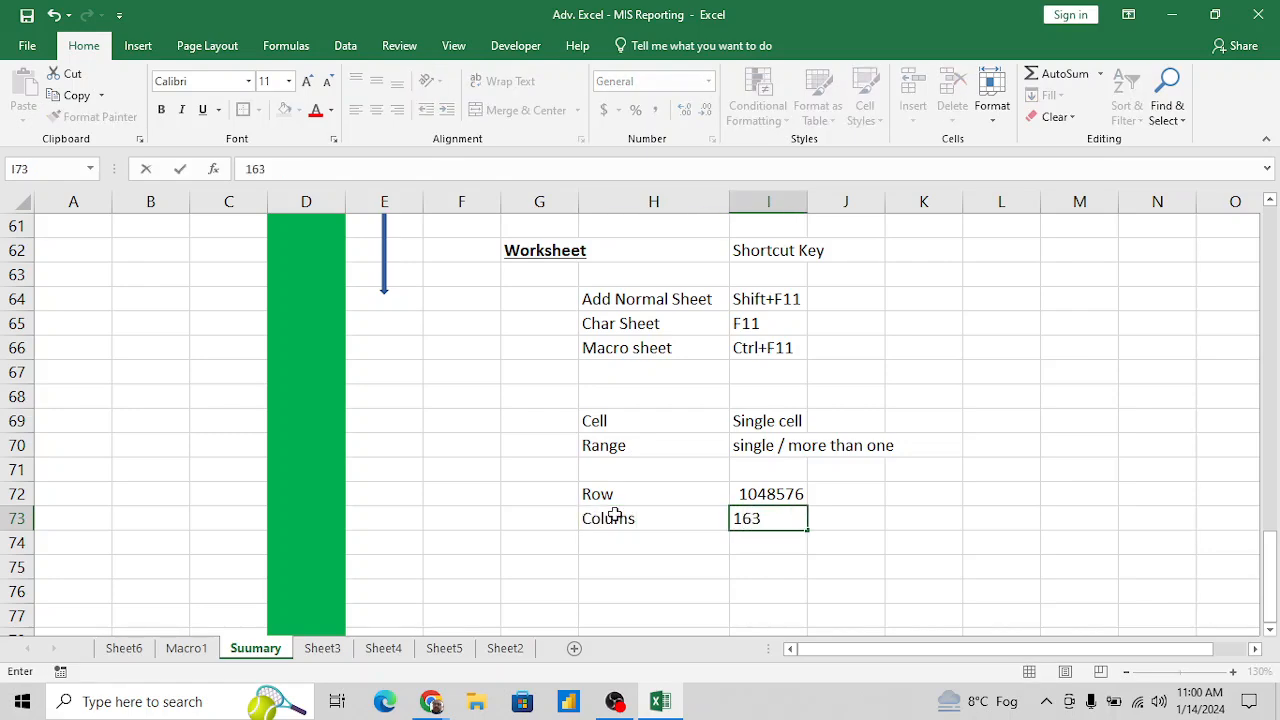
pyautogui.write('84')
pyautogui.press('Return')
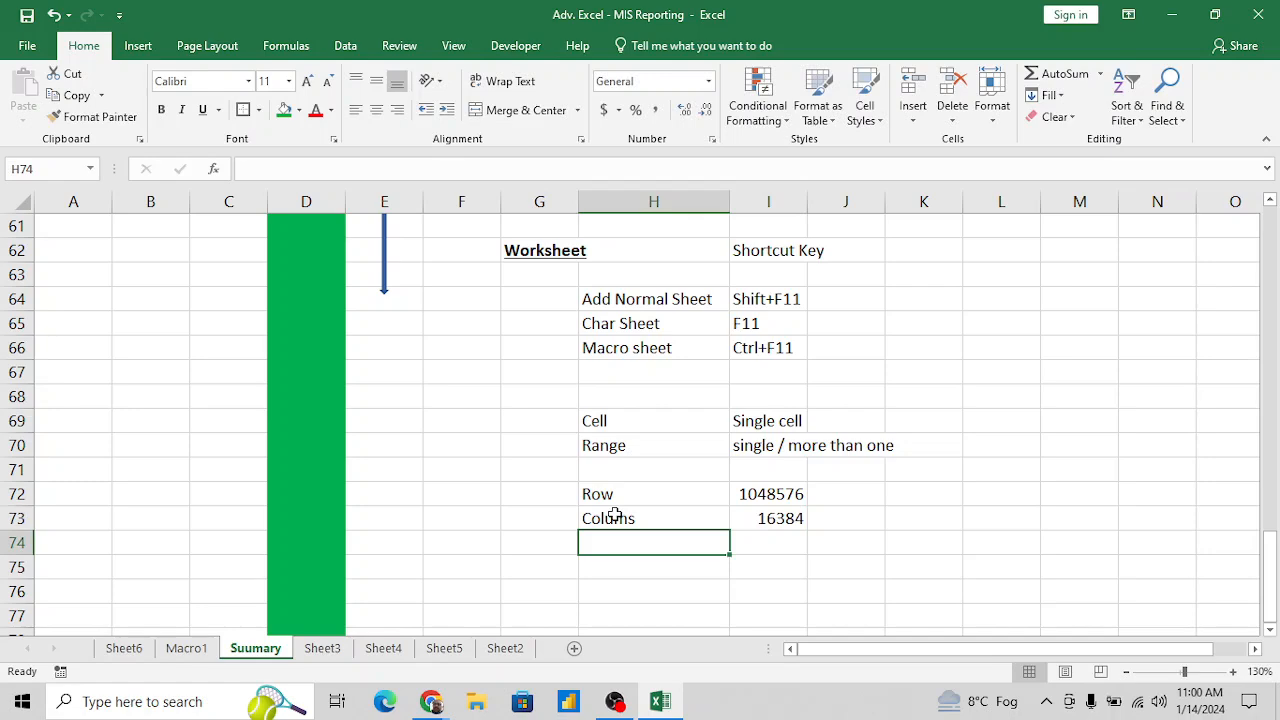
# - Enter the formula =ROW() in K72, beside the row limit
pyautogui.press('Right')
pyautogui.press('Right')
pyautogui.press('Up')
pyautogui.press('Up')
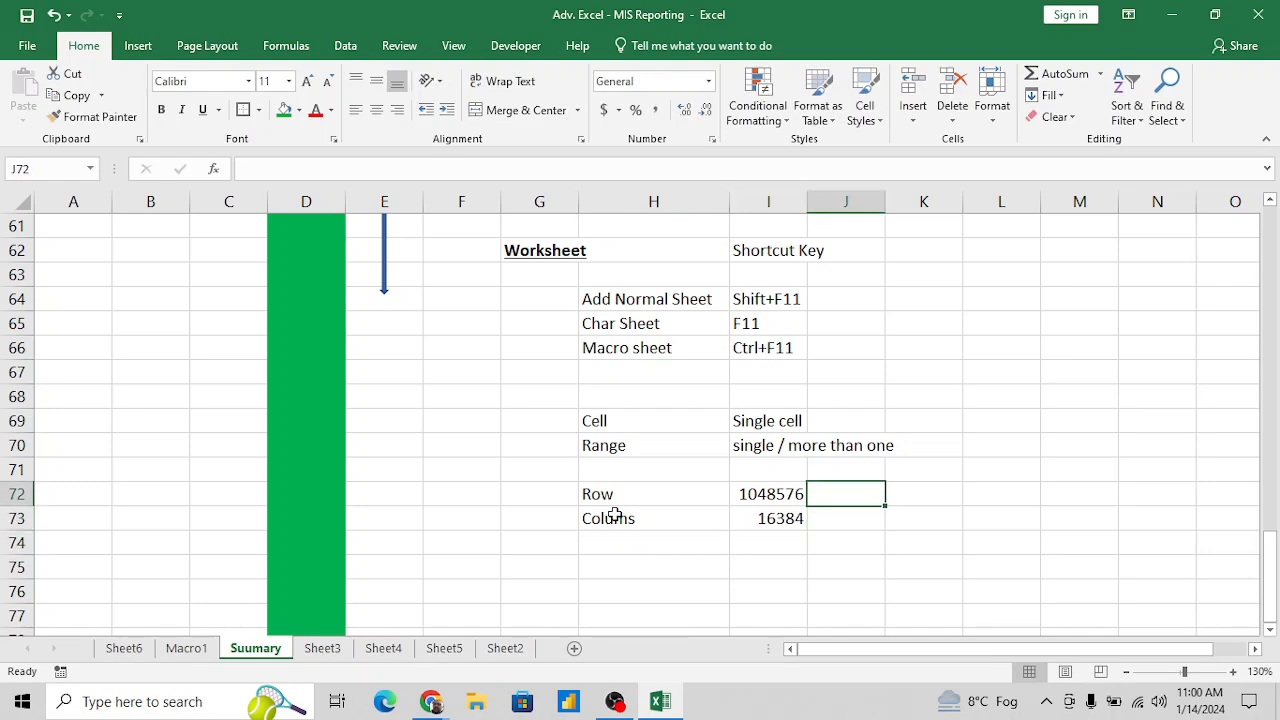
pyautogui.press('Right')
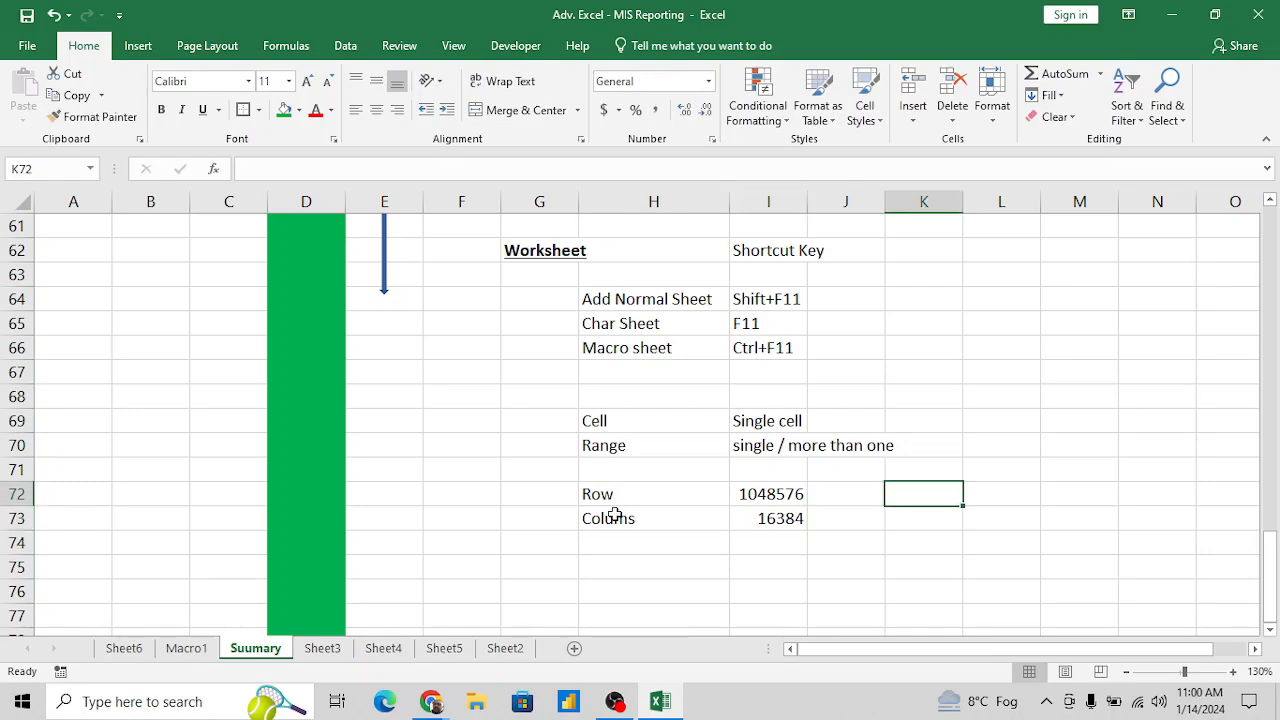
pyautogui.write('=row')
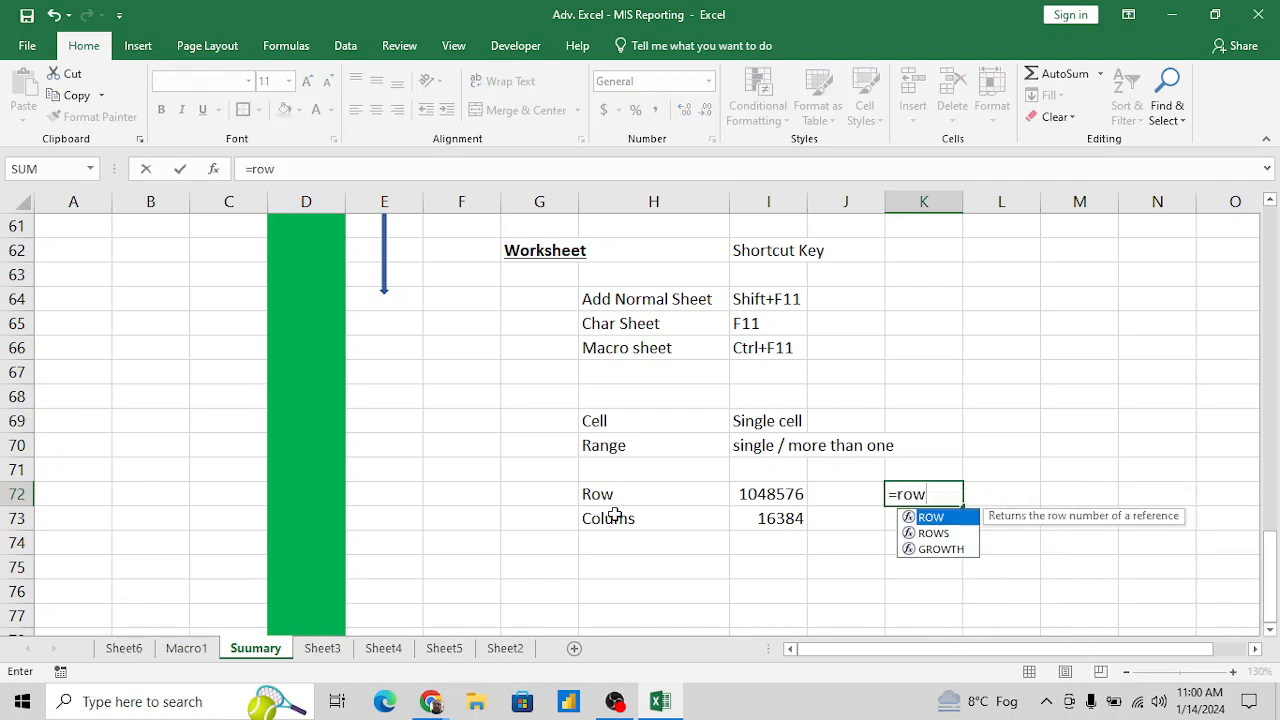
pyautogui.write('()')
pyautogui.press('Return')
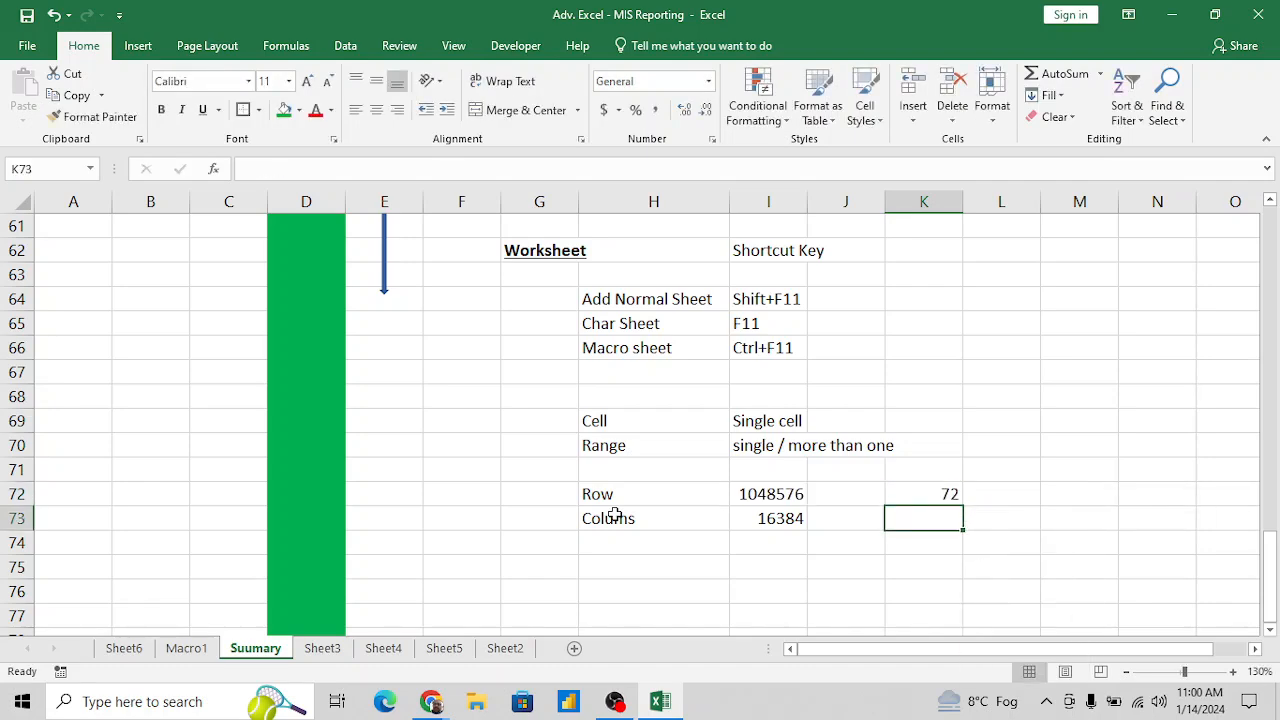
pyautogui.press('Up')
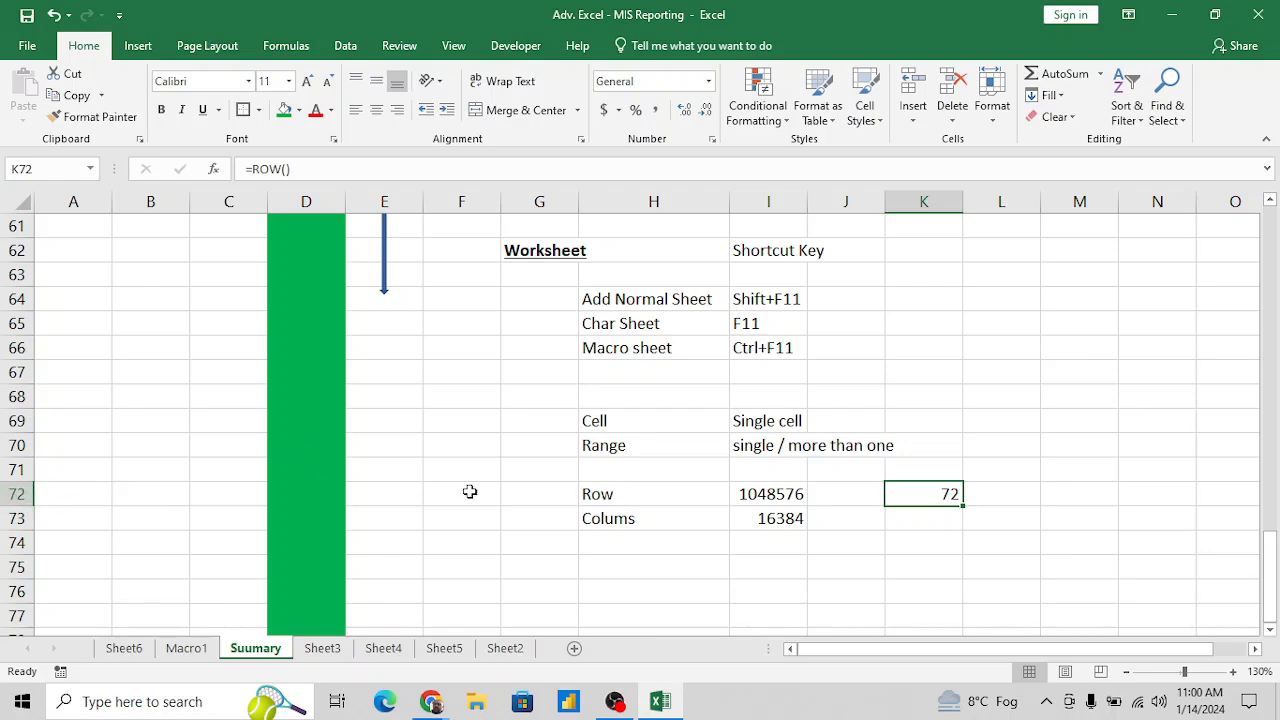
# - Enter the formula =COLUMN() in K73, directly below the ROW formula
pyautogui.click(920, 514)
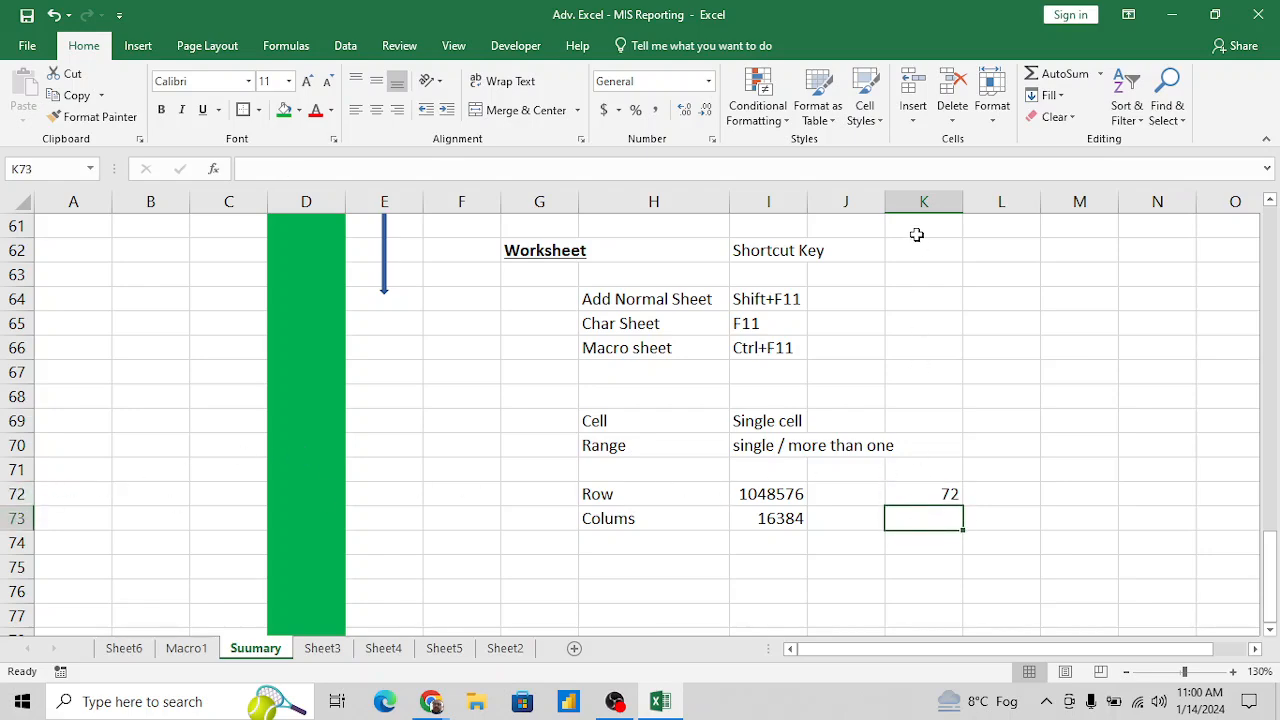
pyautogui.write('=colum')
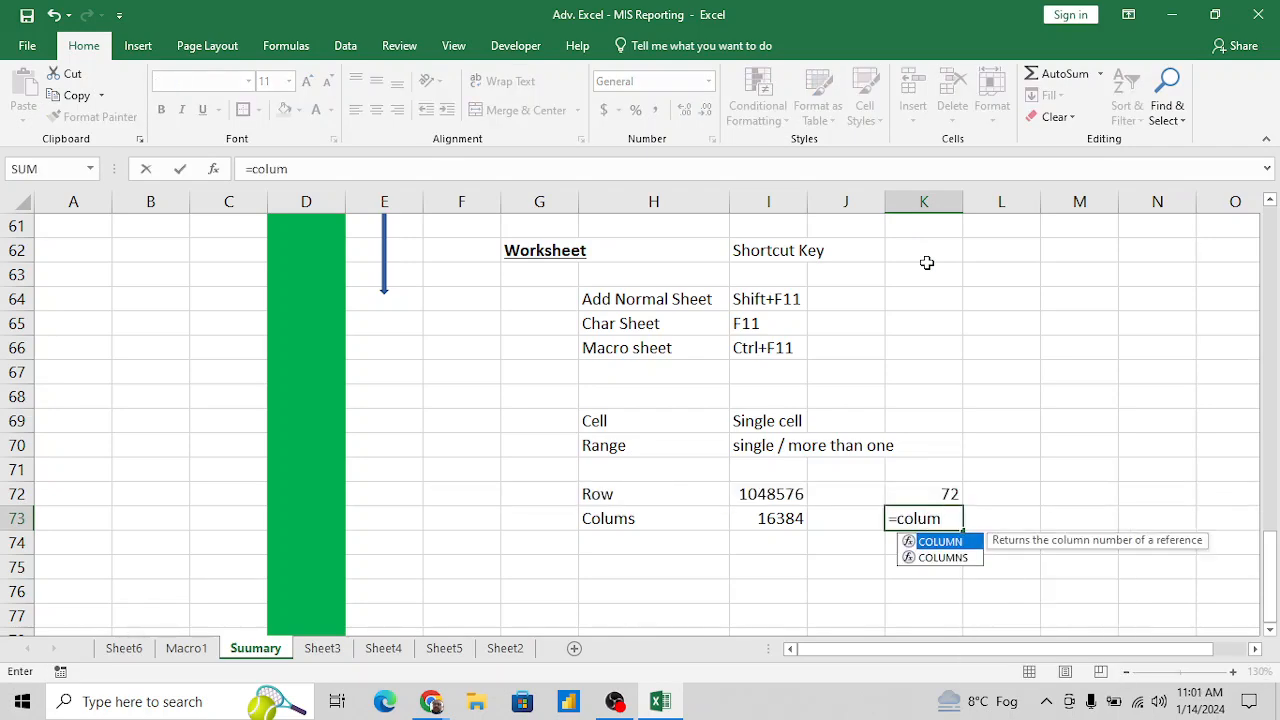
pyautogui.press('Tab')
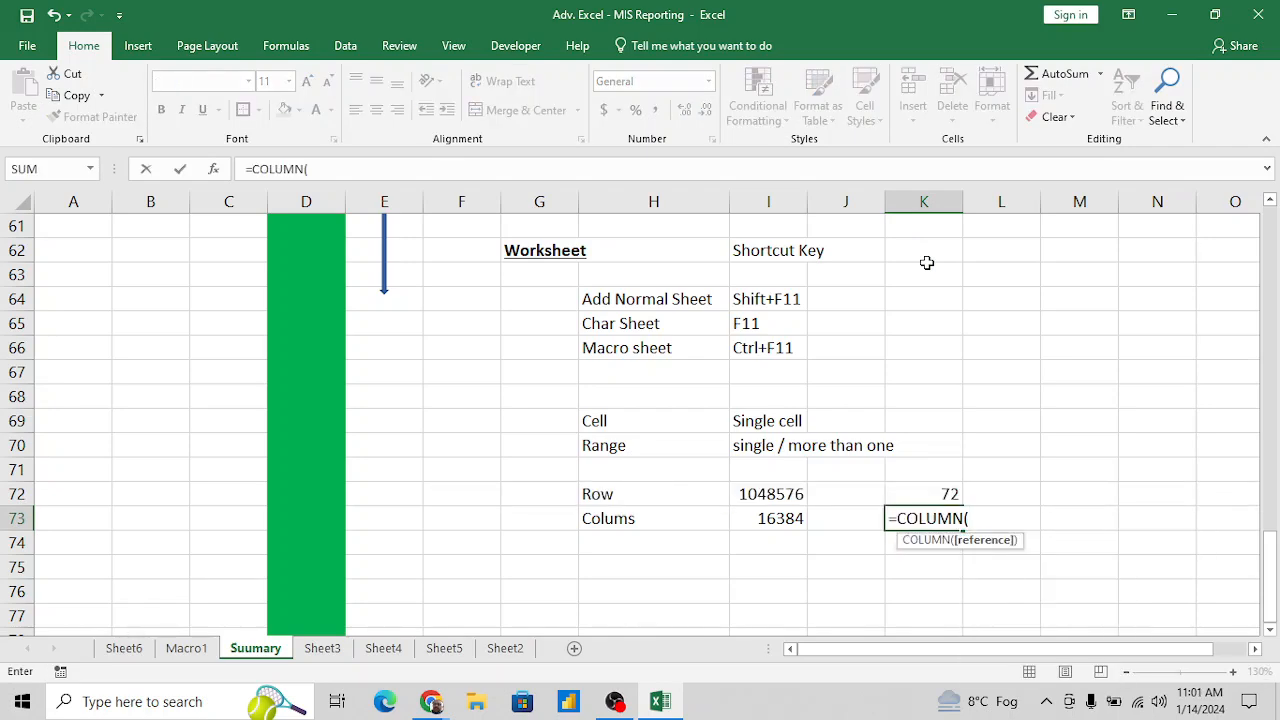
pyautogui.press('Return')
pyautogui.press('Up')
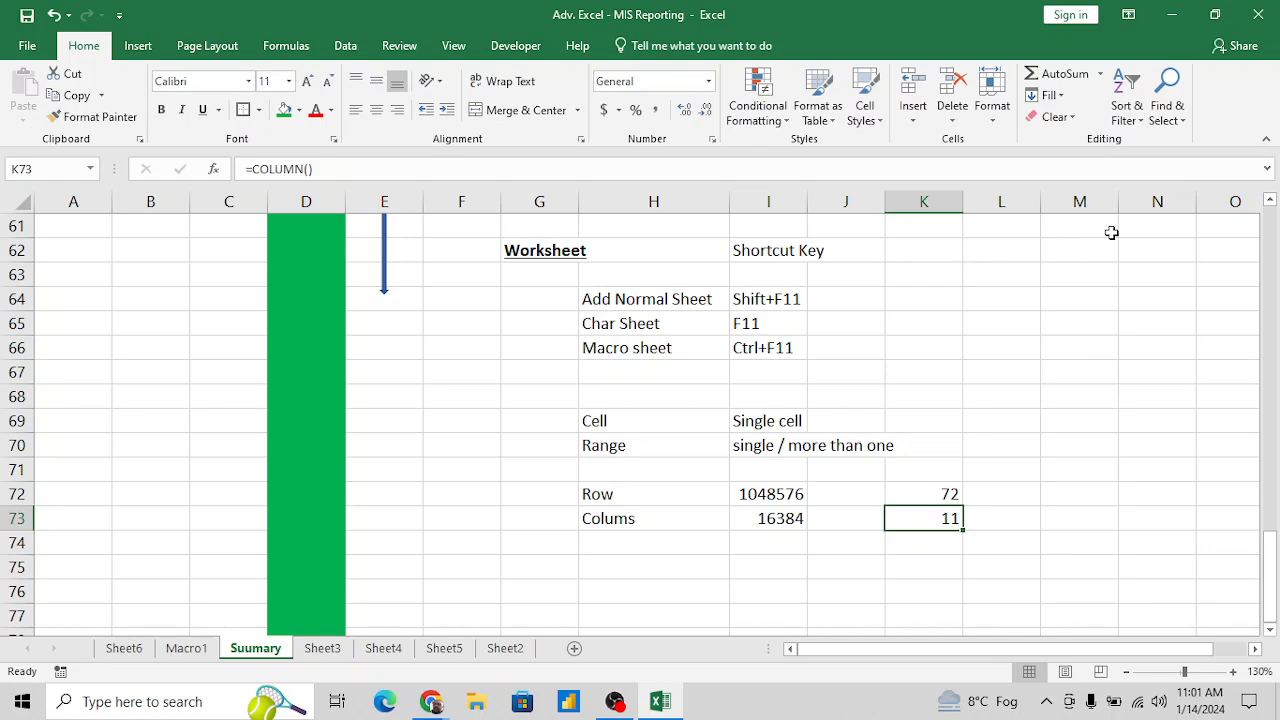
# - Check the letters of the sheet's last column and change the formula in K73 to =COLUMN(XFD1)
pyautogui.click(1104, 232)
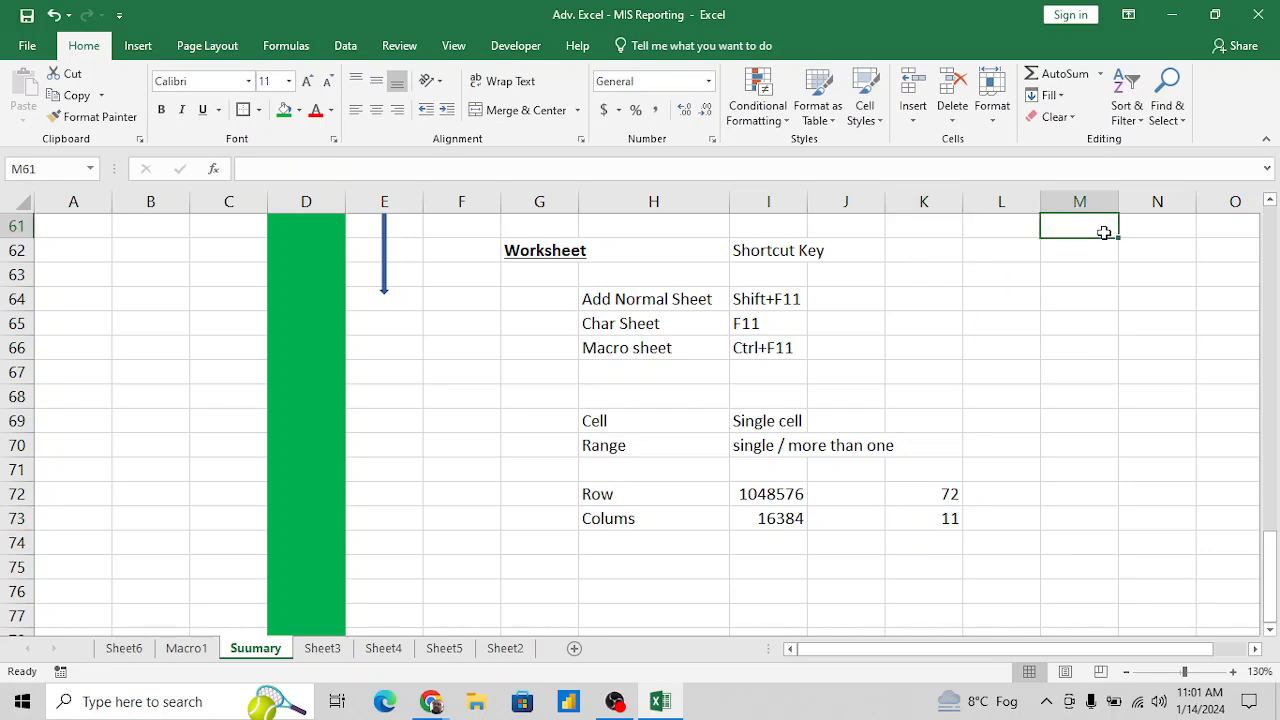
pyautogui.hotkey('ctrl', 'Right')
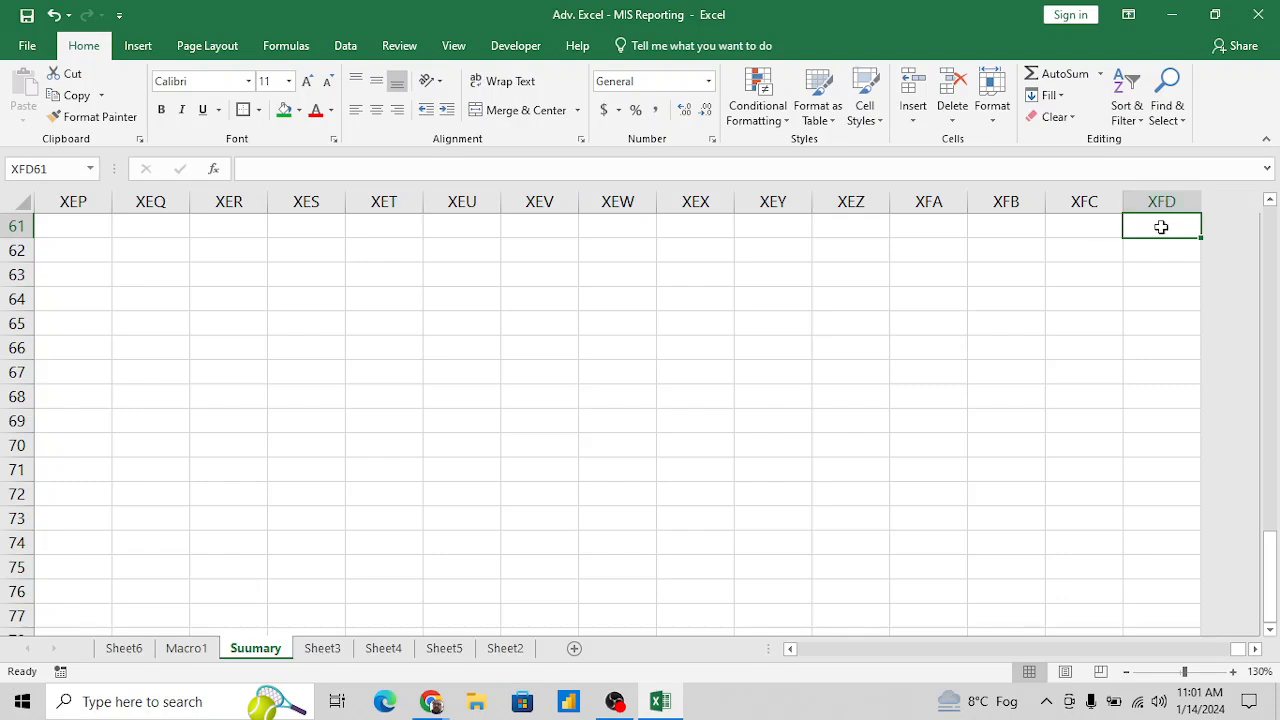
pyautogui.hotkey('ctrl', 'Left')
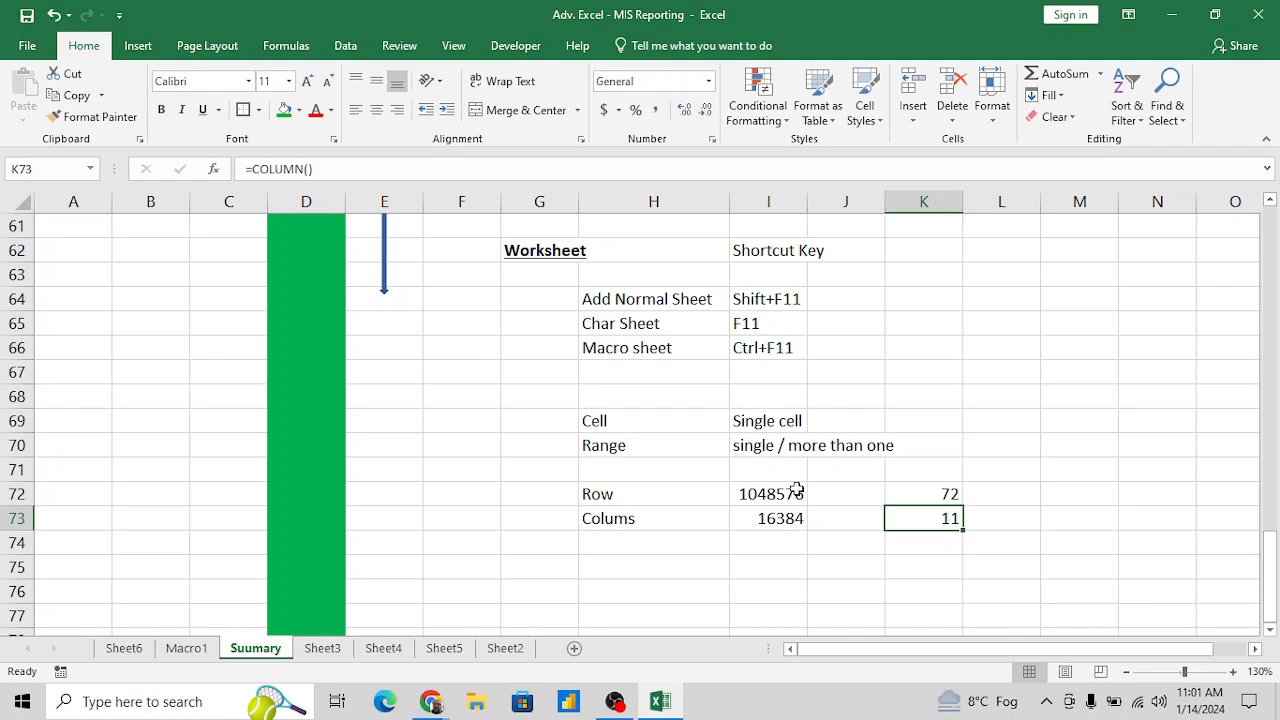
pyautogui.click(337, 170)
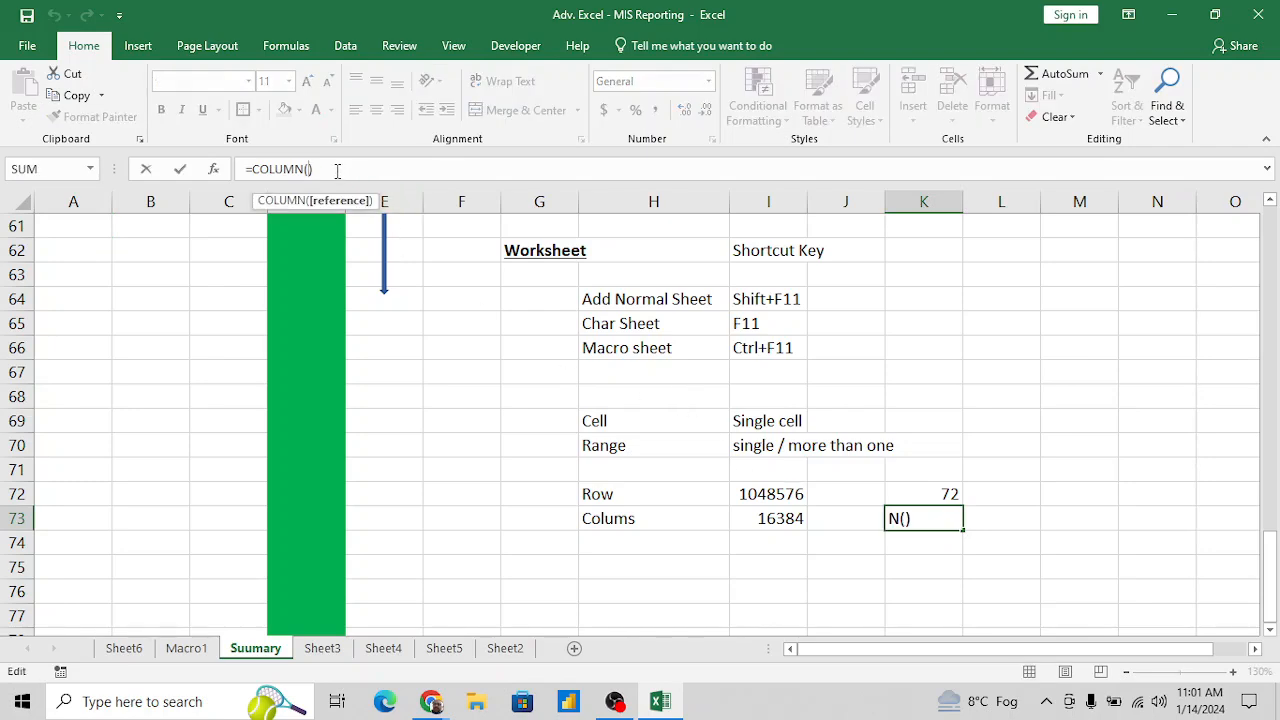
pyautogui.write('xfs')
pyautogui.press('BackSpace')
pyautogui.write('d1')
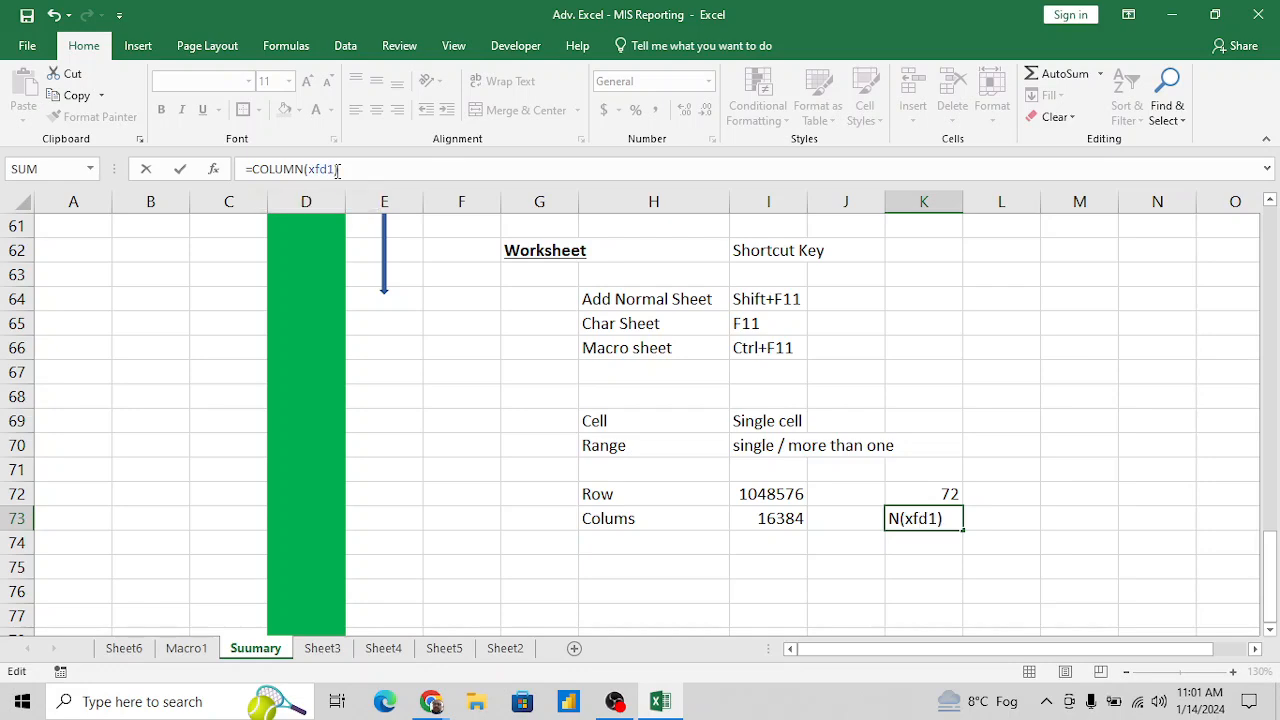
pyautogui.press('Return')
pyautogui.press('Up')
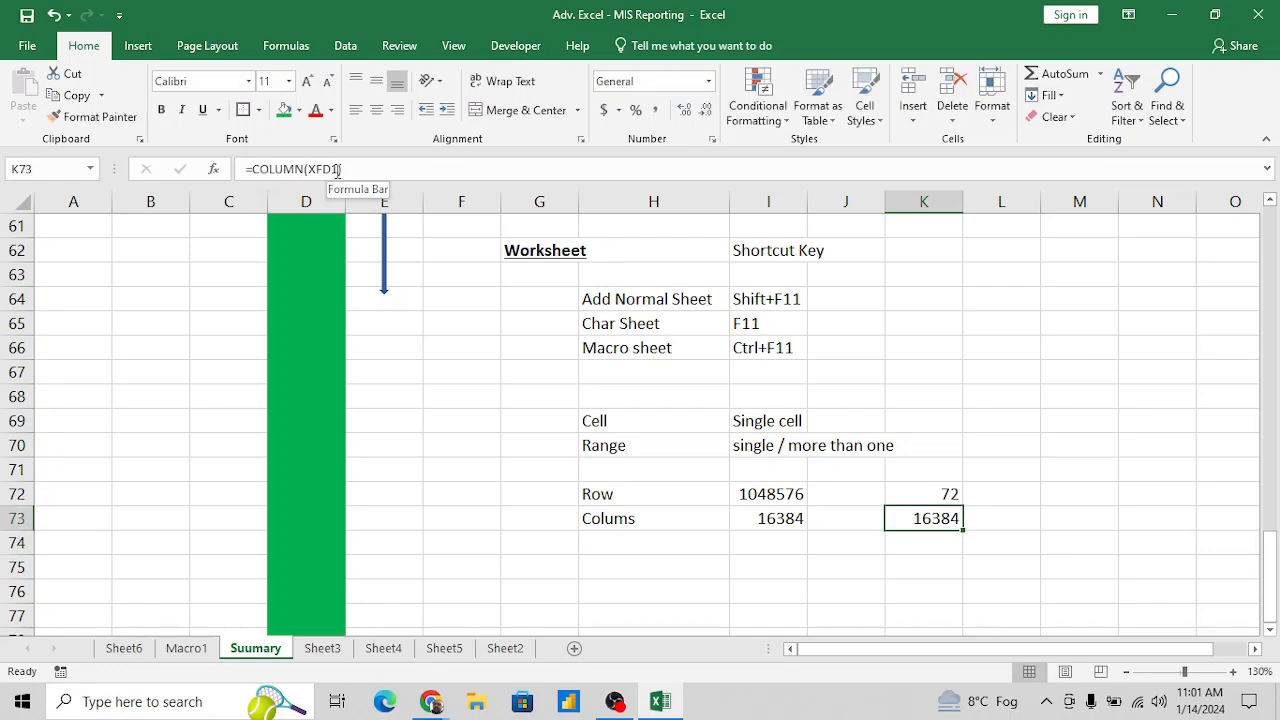
pyautogui.press('Up')
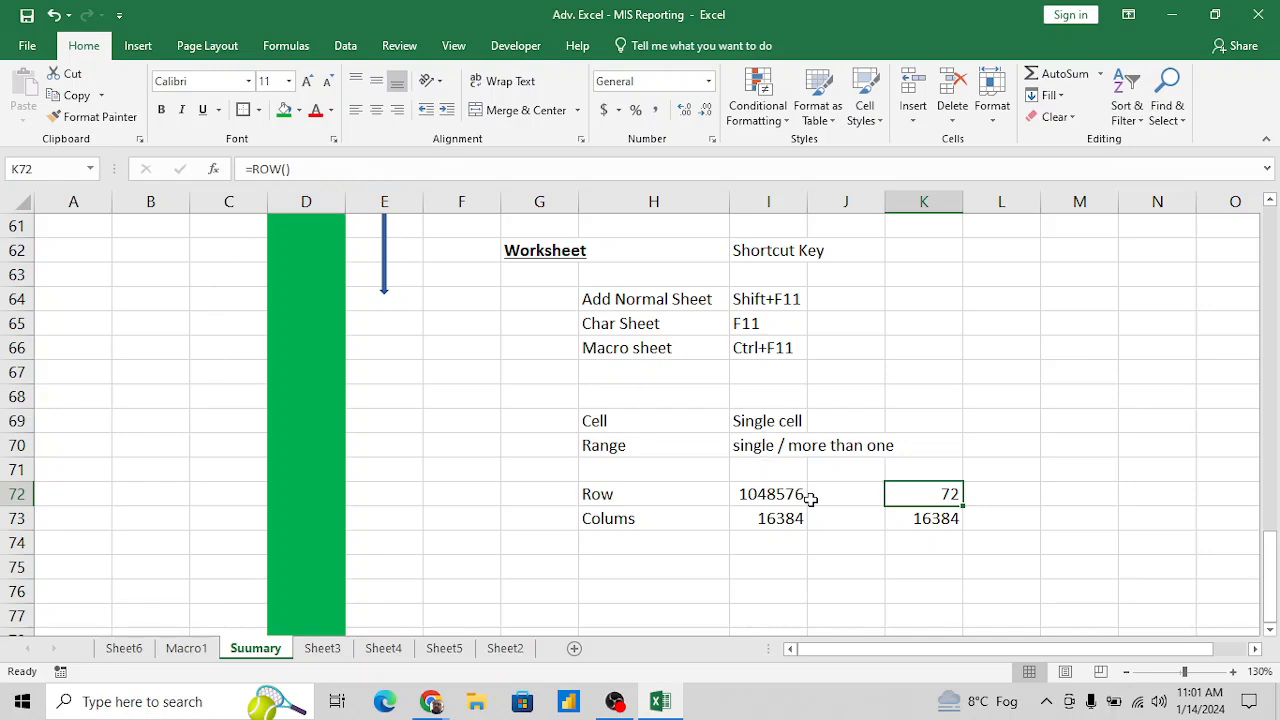
pyautogui.click(968, 533)
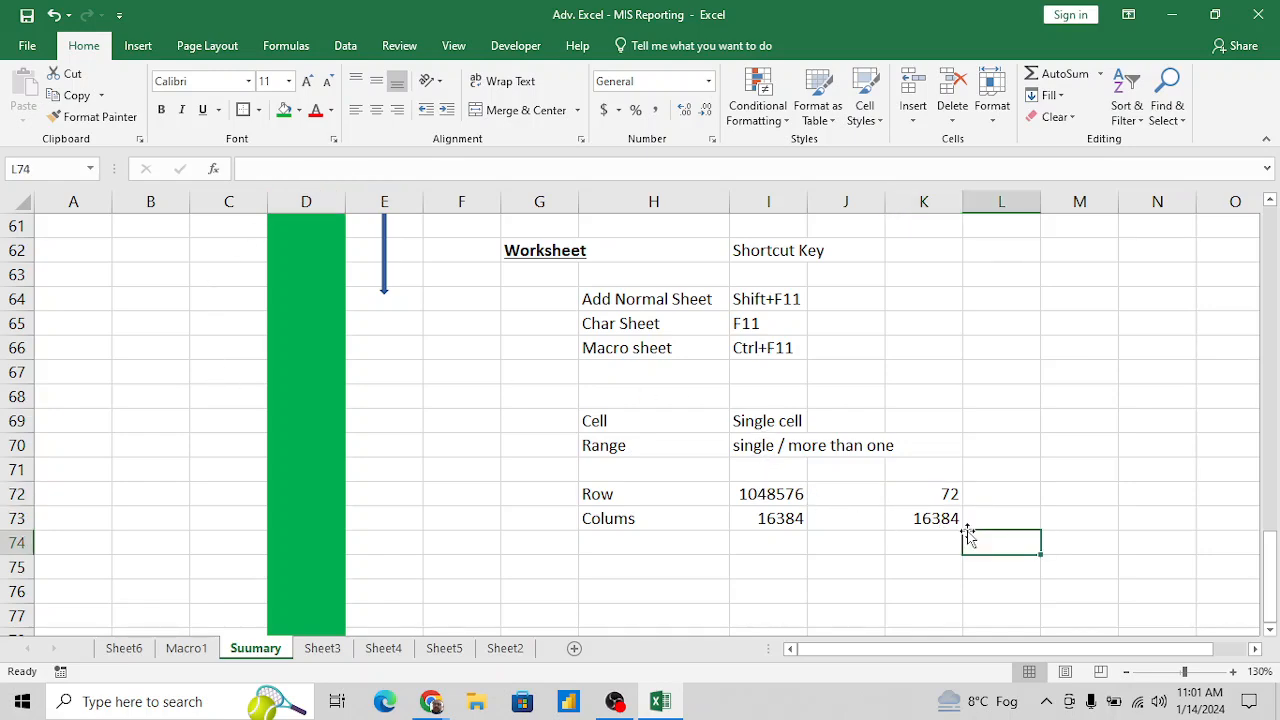
# - Delete the Macro1 sheet from the workbook
pyautogui.scroll(-1, 880, 540)
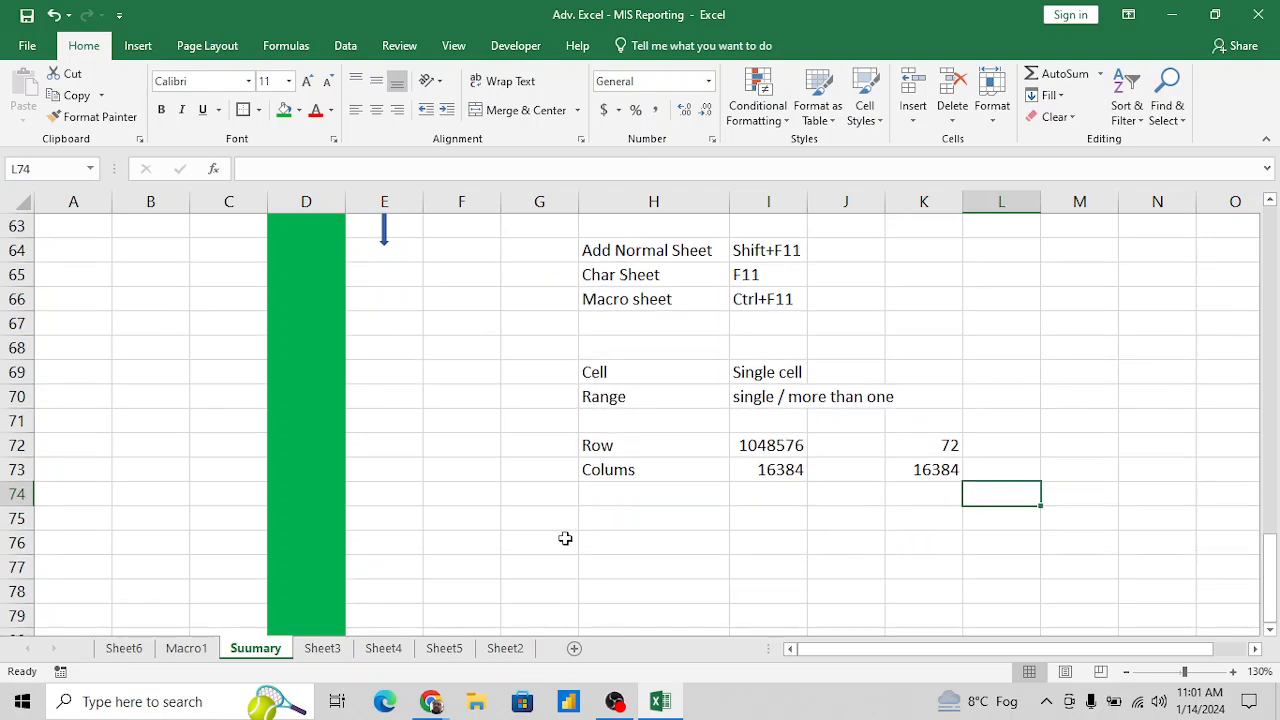
pyautogui.click(200, 648)
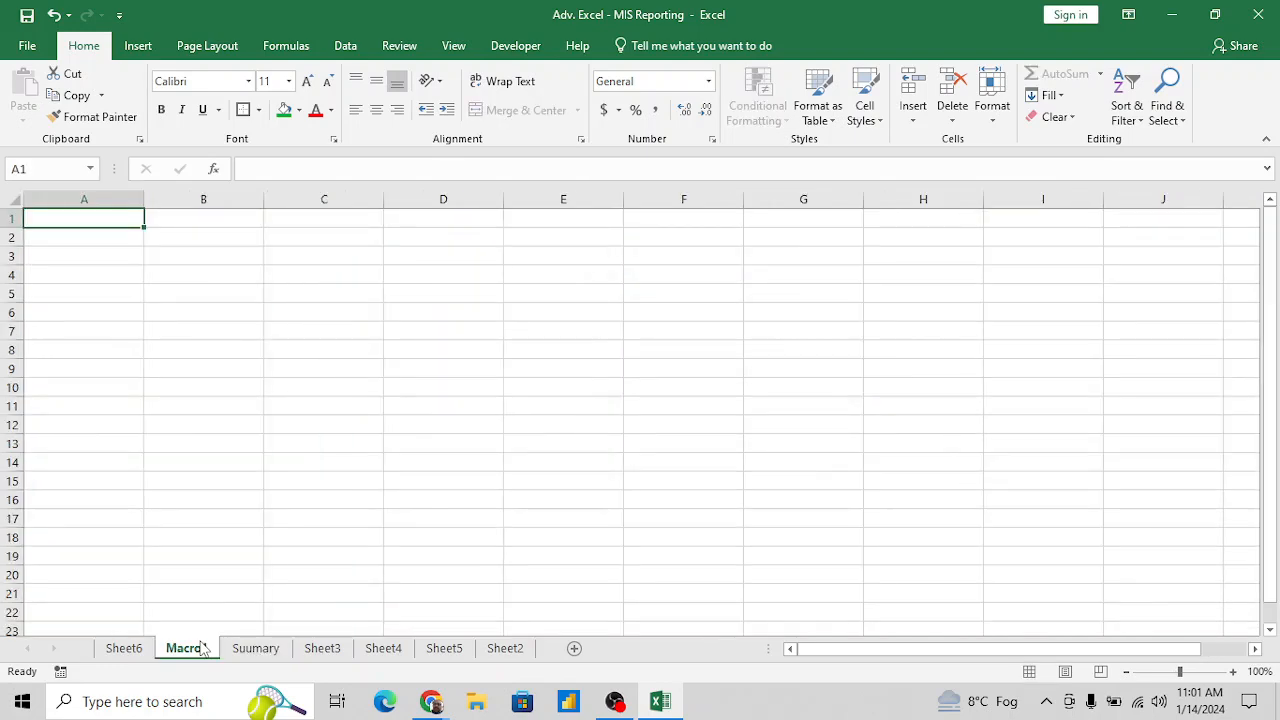
pyautogui.rightClick(200, 648)
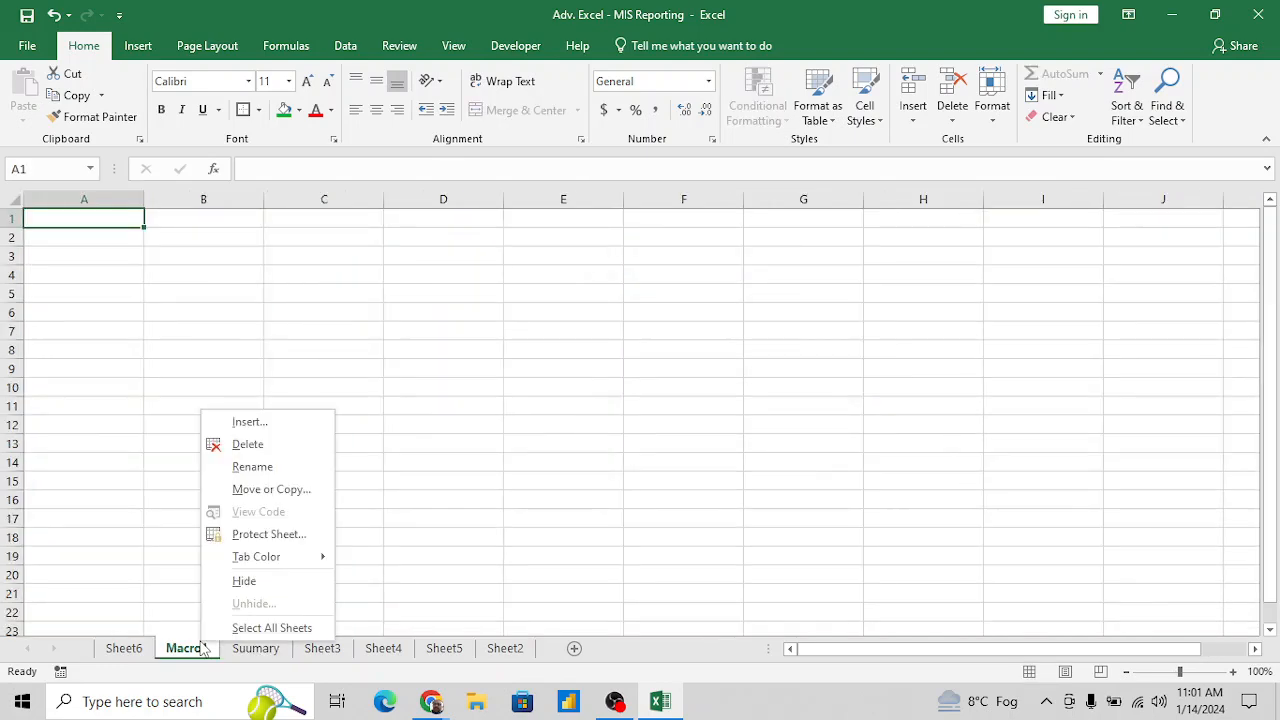
pyautogui.click(255, 444)
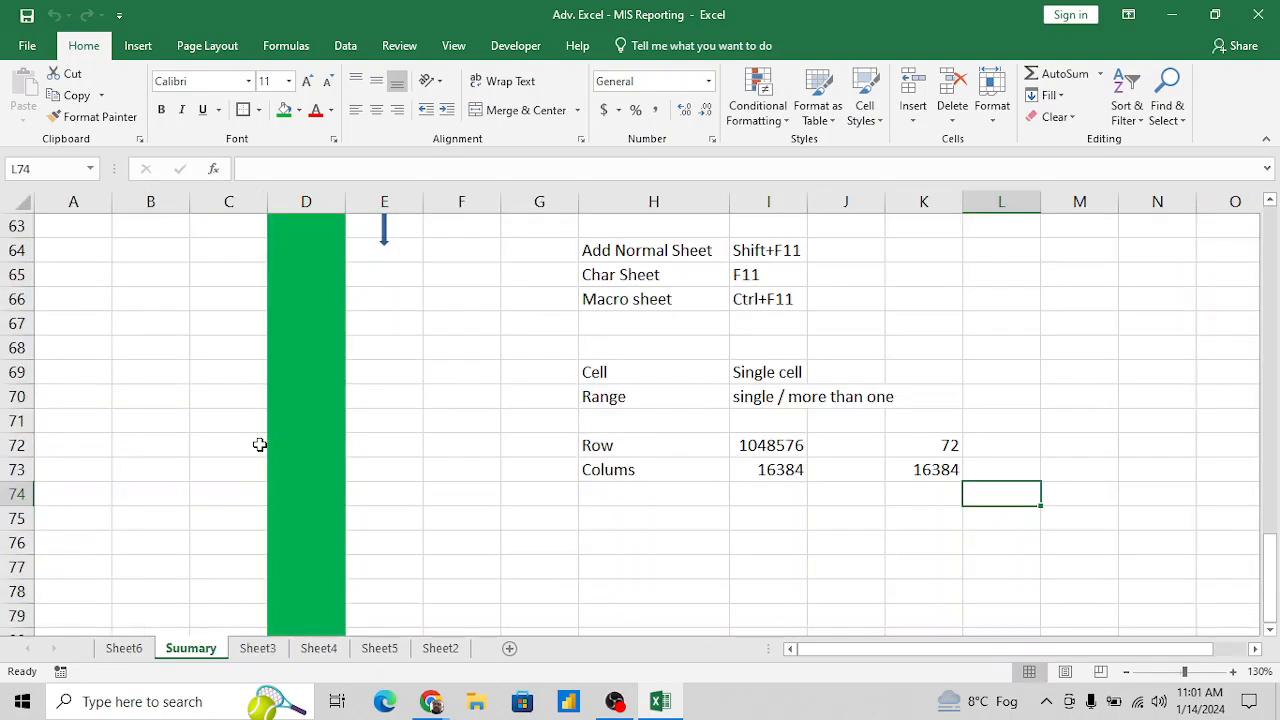
# - Delete Sheet6 from the workbook
pyautogui.click(137, 650)
pyautogui.rightClick(139, 652)
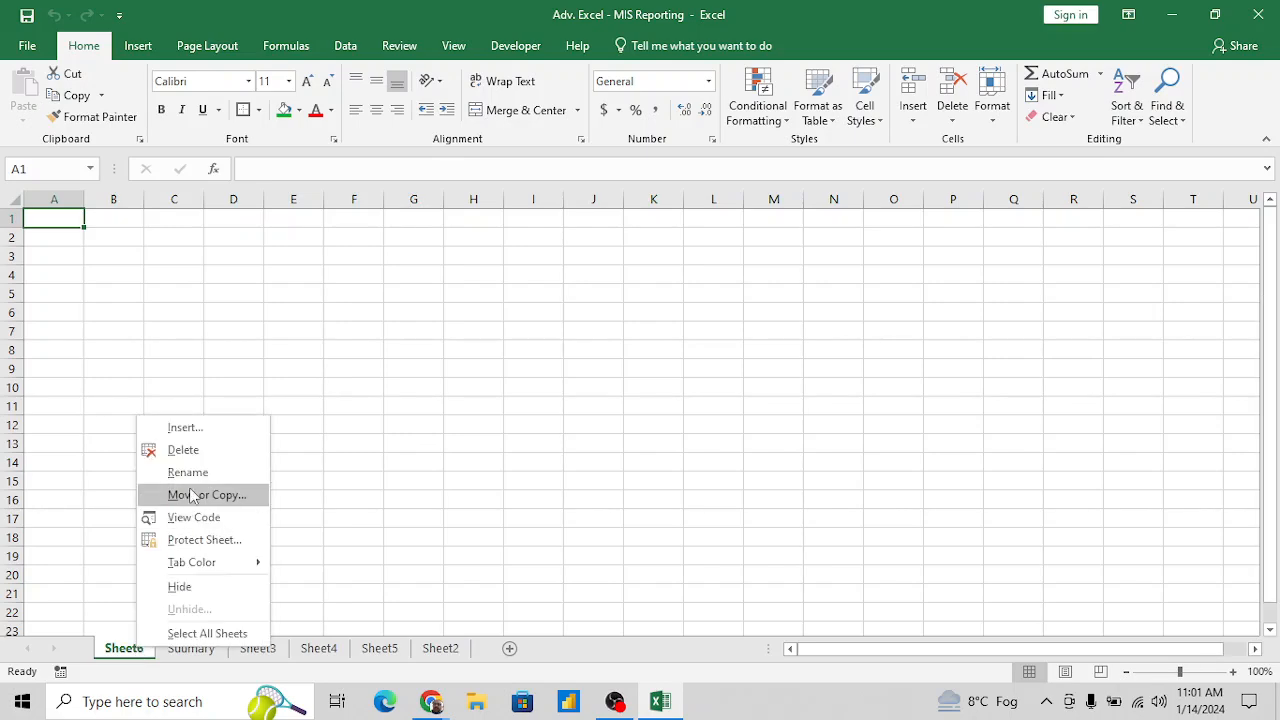
pyautogui.click(200, 451)
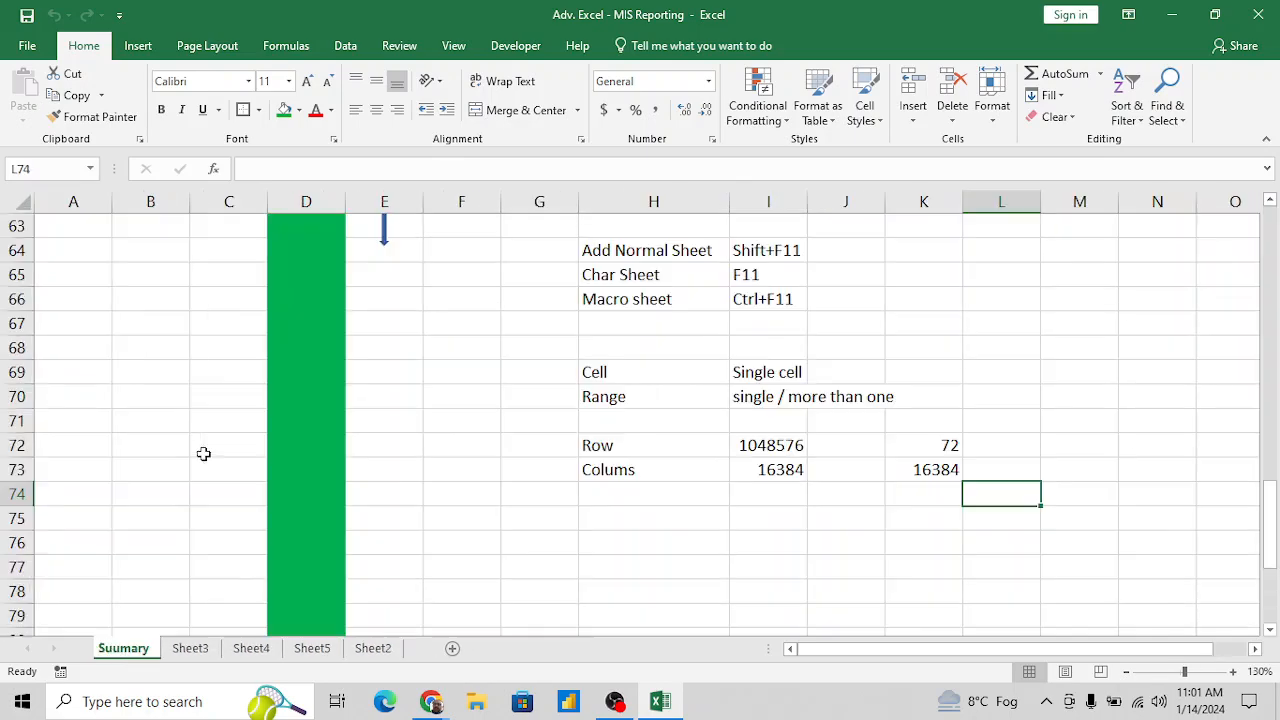
# - Correct the spelling of the Suumary sheet's name to Summary
pyautogui.doubleClick(128, 651)
pyautogui.click(129, 649)
pyautogui.press('BackSpace')
pyautogui.press('BackSpace')
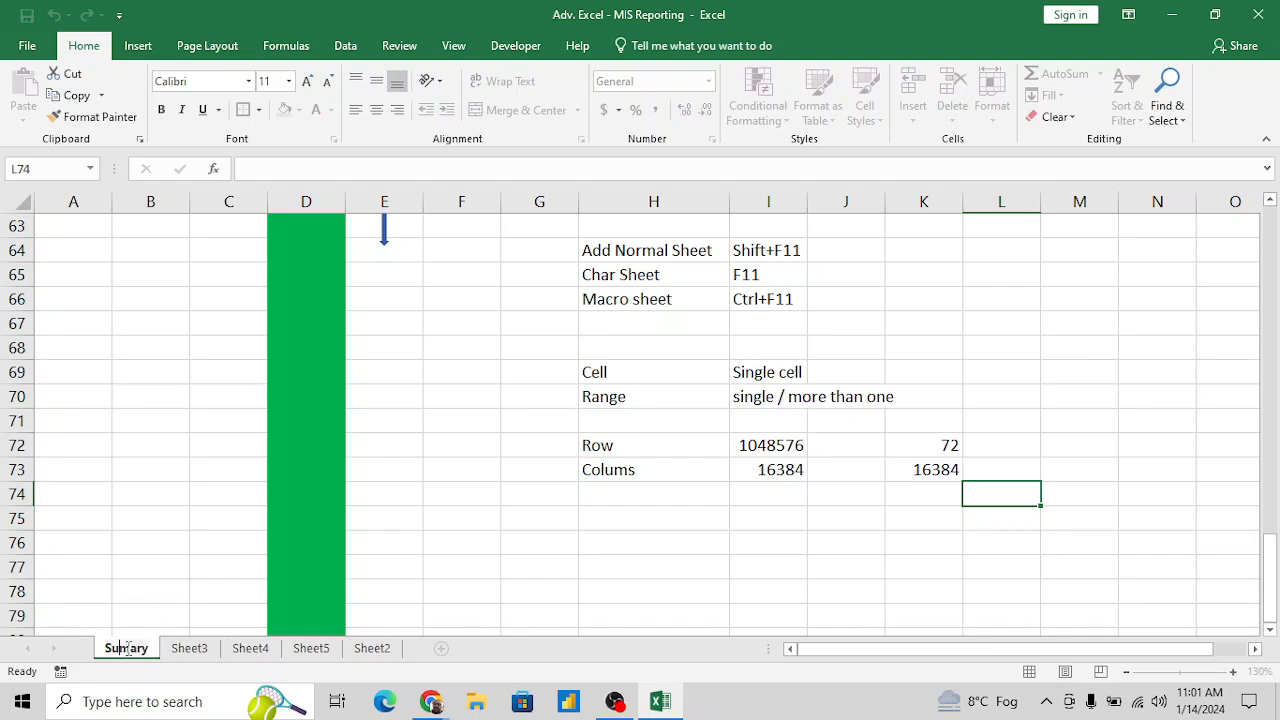
pyautogui.write('um')
pyautogui.press('Return')
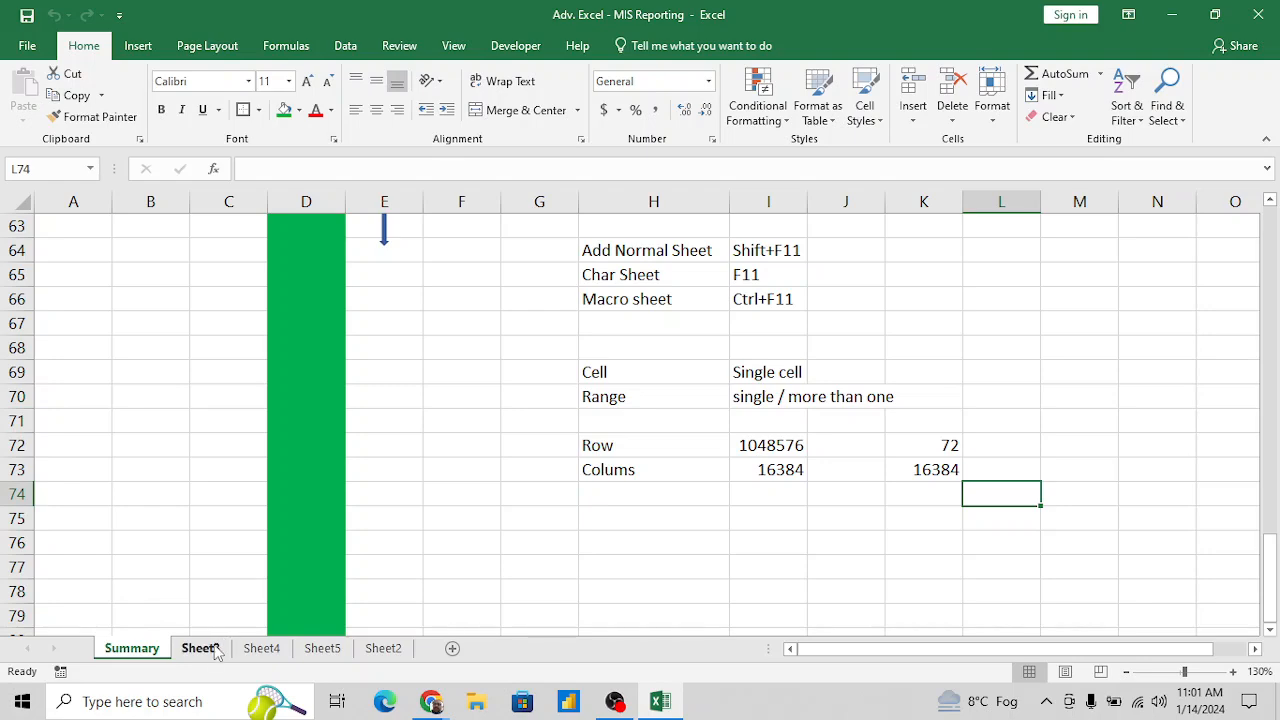
# - Rename Sheet3 as Course Content
pyautogui.click(200, 648)
pyautogui.doubleClick(200, 648)
pyautogui.write('Cour')
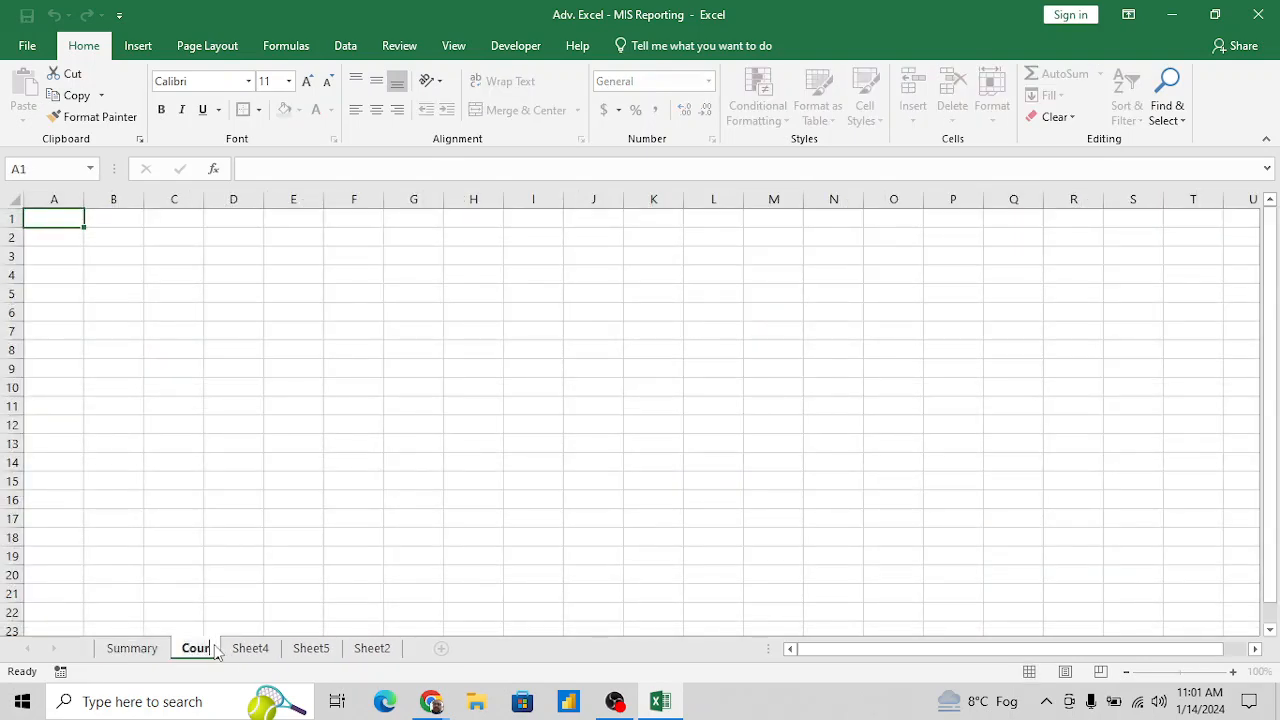
pyautogui.write('se Conte')
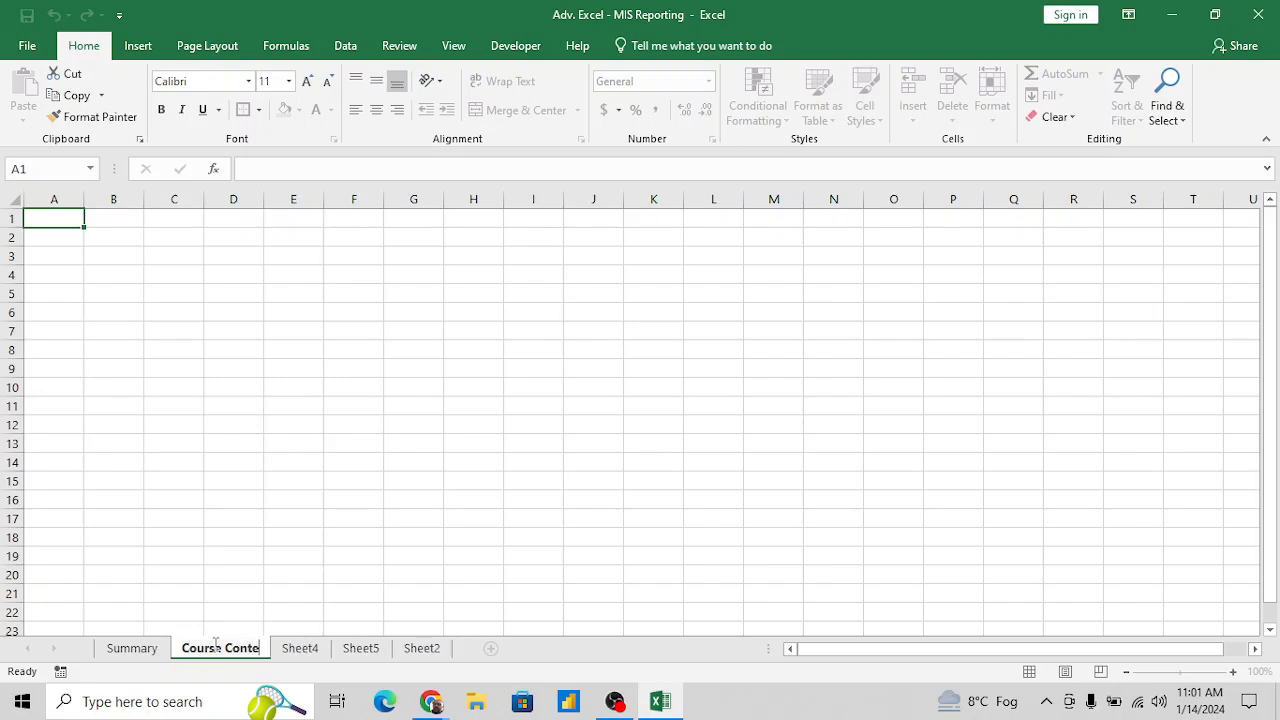
pyautogui.write('nt')
pyautogui.press('Return')
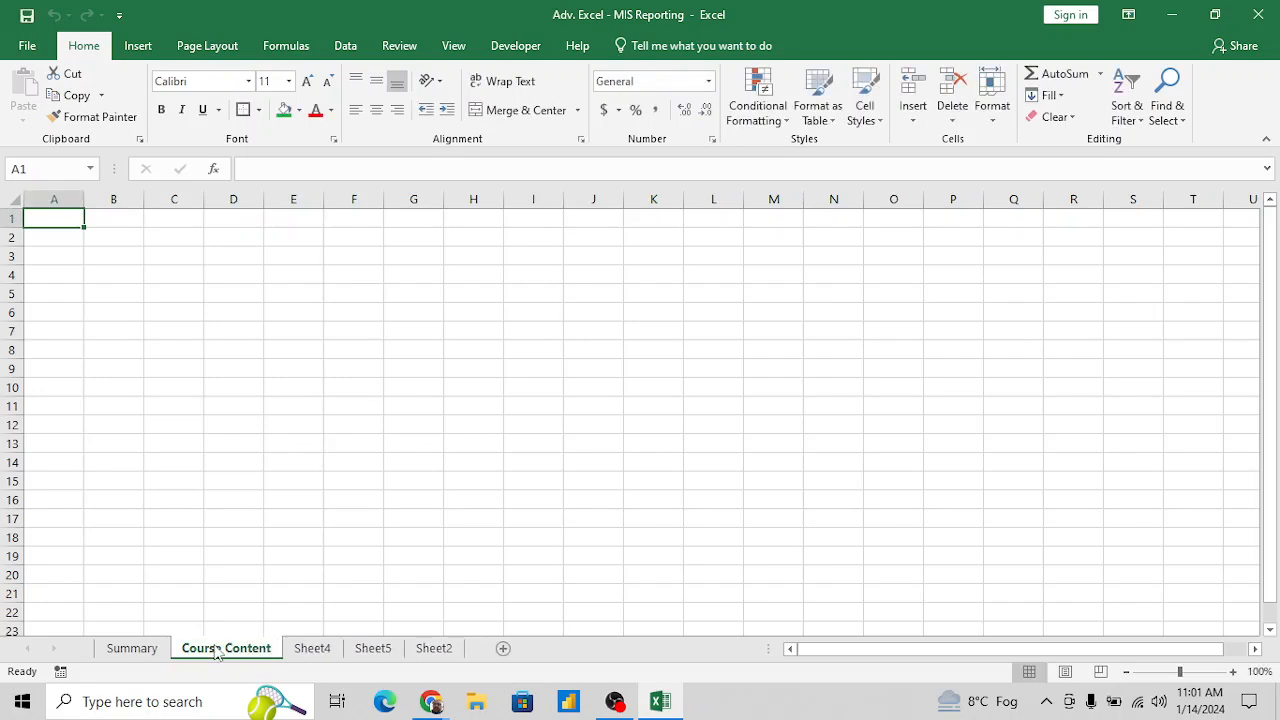
pyautogui.click(466, 219)
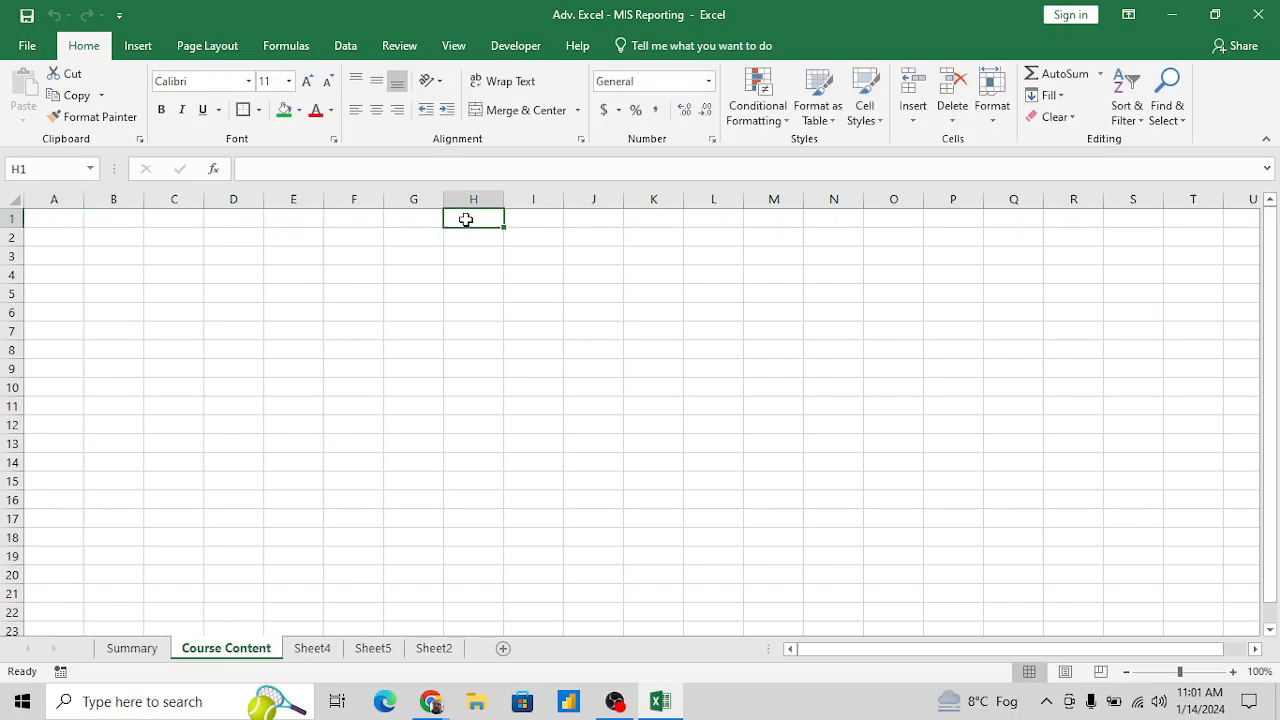
# - Review the Summary sheet's notes on data analytics, MS Office products and Excel terms
pyautogui.click(132, 650)
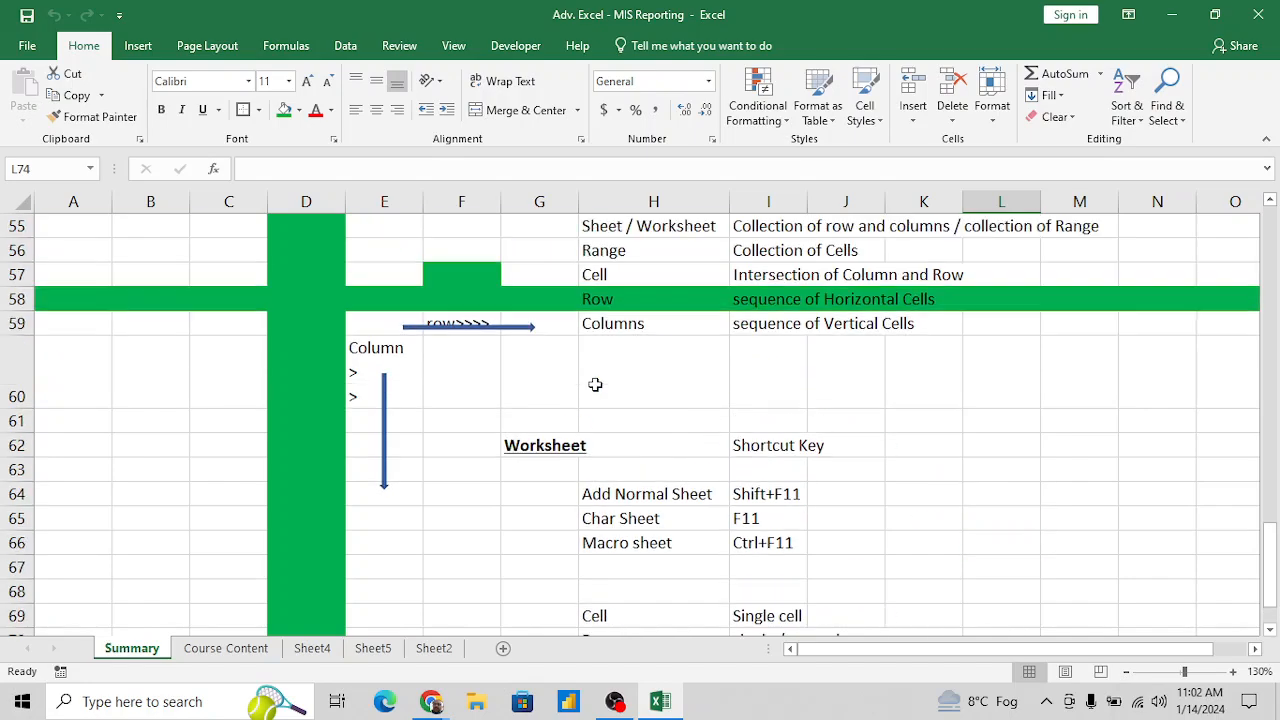
pyautogui.scroll(7, 596, 384)
pyautogui.scroll(5, 596, 384)
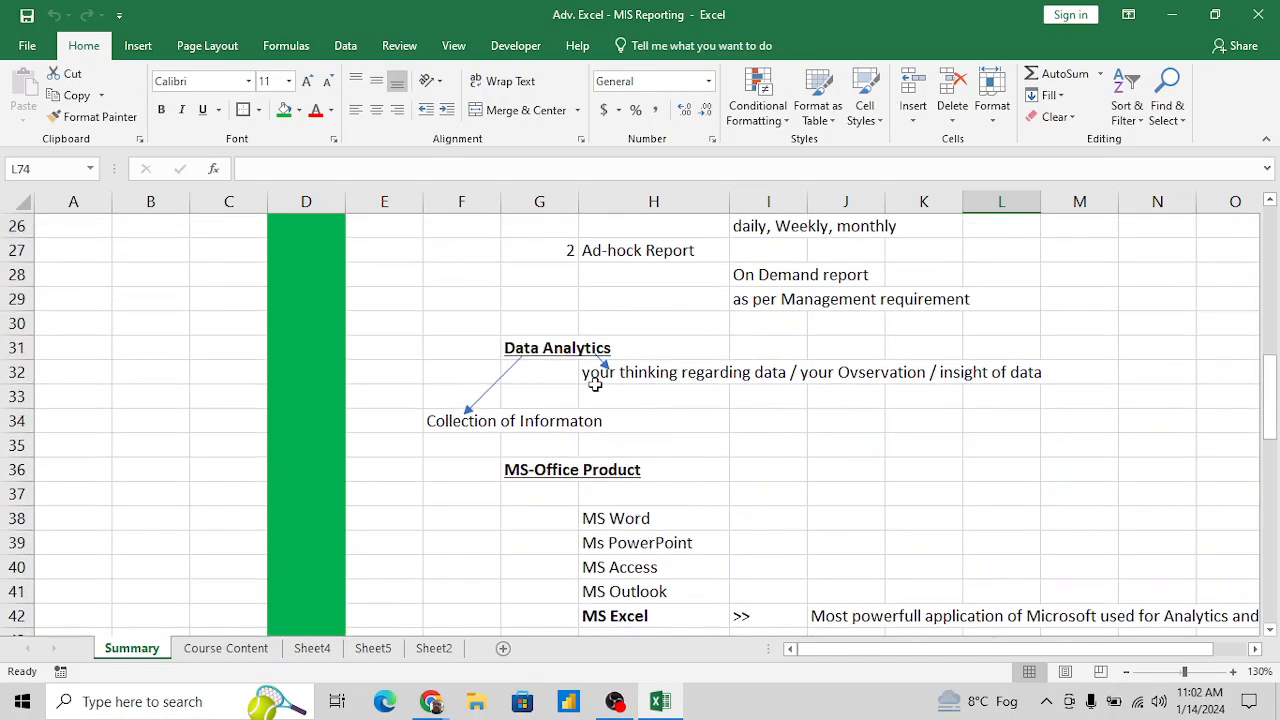
pyautogui.scroll(-4, 596, 384)
pyautogui.hscroll(3, 596, 384)
pyautogui.hscroll(-1, 596, 384)
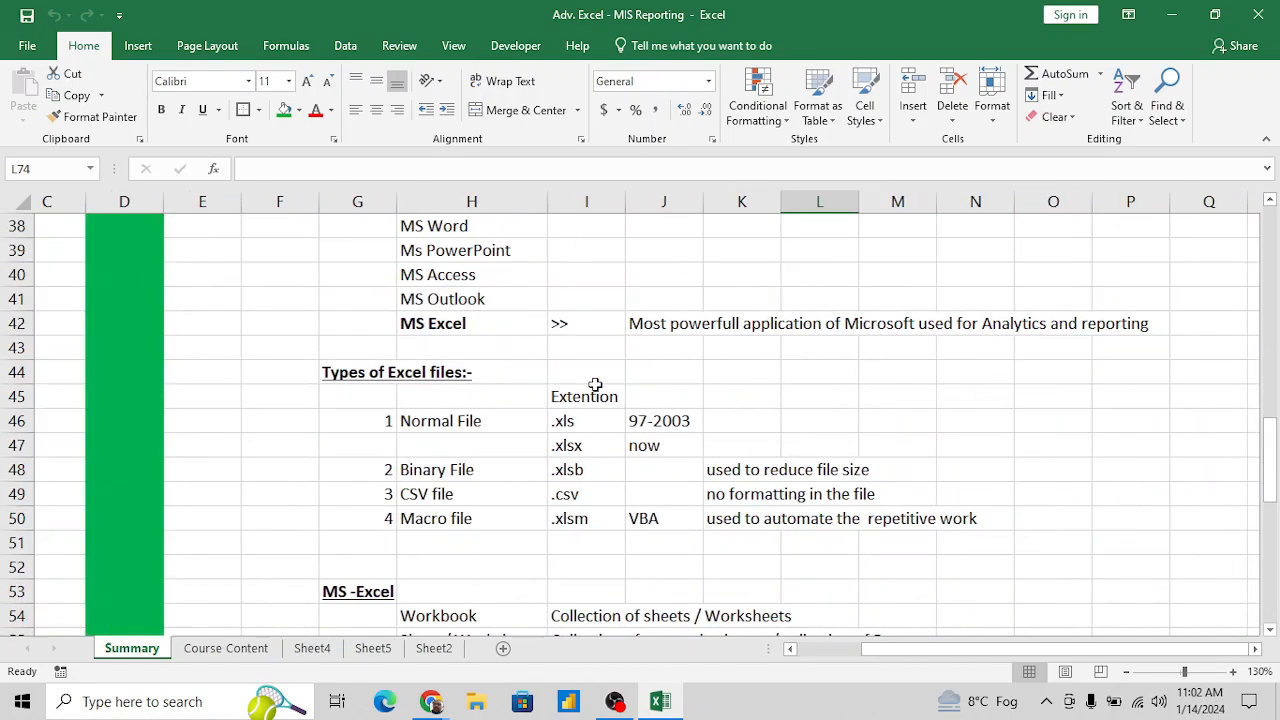
# - Merge and center the range F1:J3 on the Course Content sheet
pyautogui.click(257, 648)
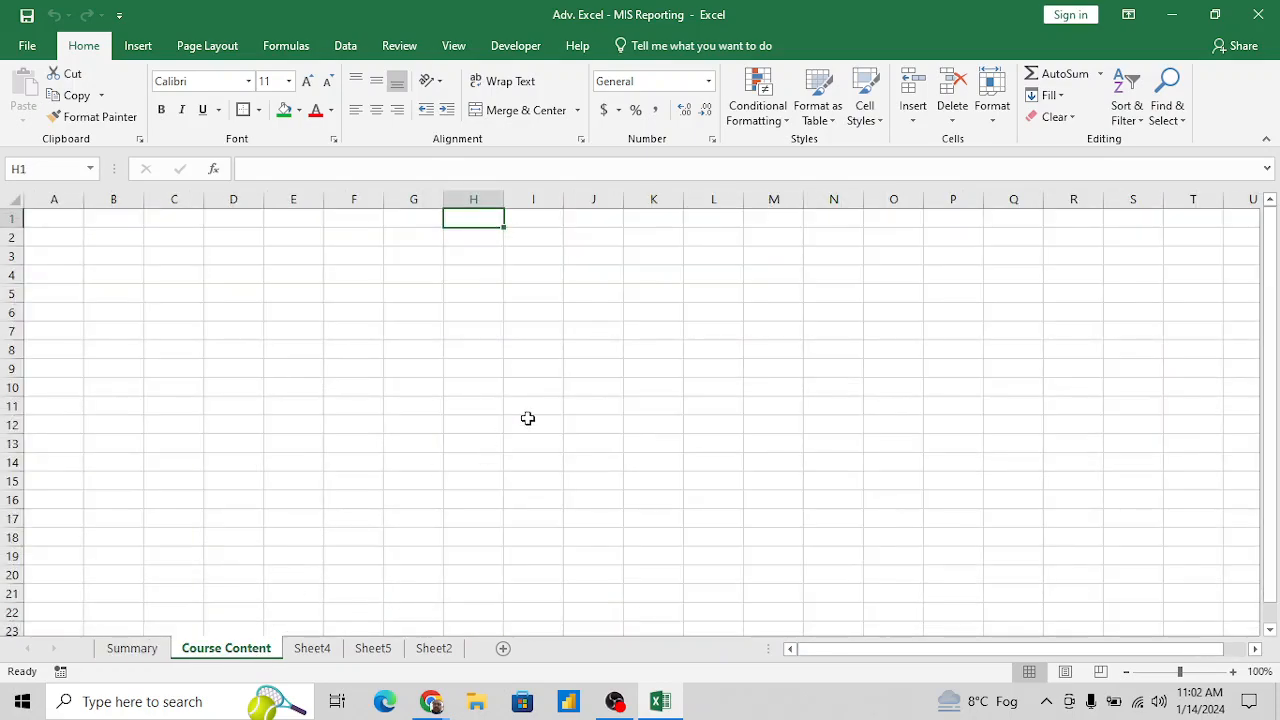
pyautogui.click(481, 398)
pyautogui.hotkey('ctrl', 'Up')
pyautogui.press('Left')
pyautogui.press('Left')
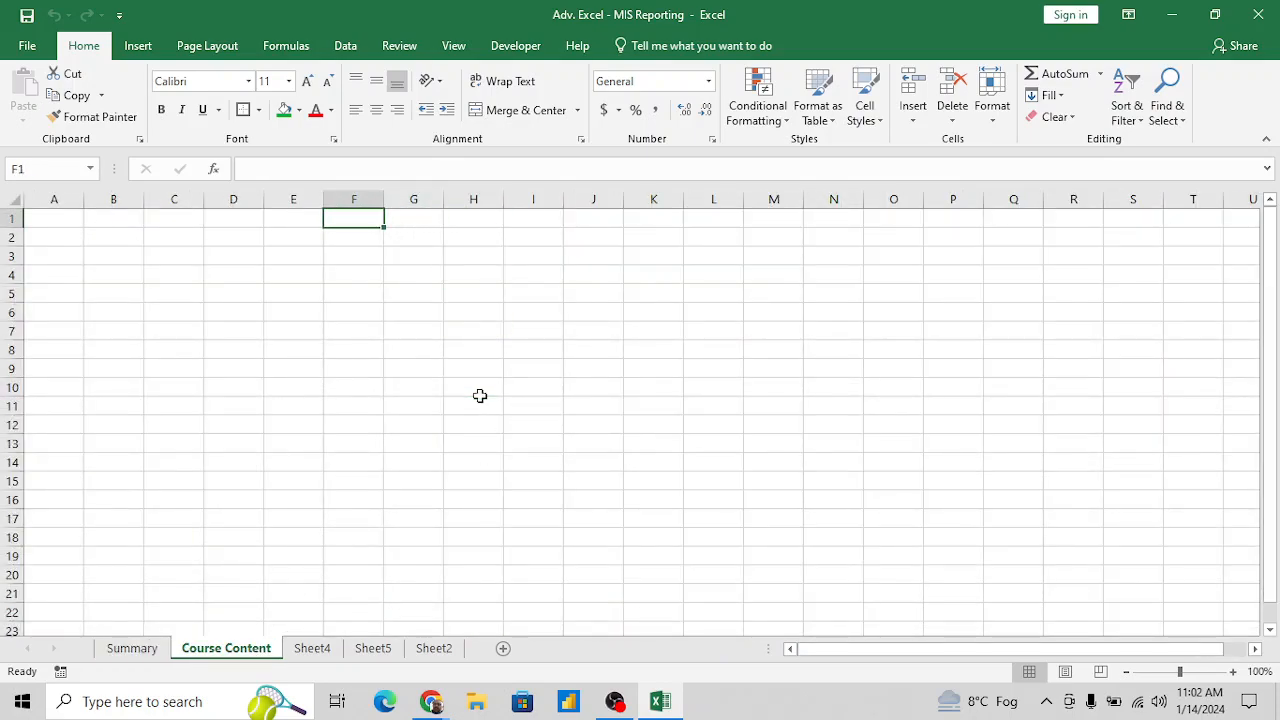
pyautogui.press('Left')
pyautogui.press('Right')
pyautogui.hotkey('shift', 'Down')
pyautogui.hotkey('shift', 'Right')
pyautogui.hotkey('shift', 'Right')
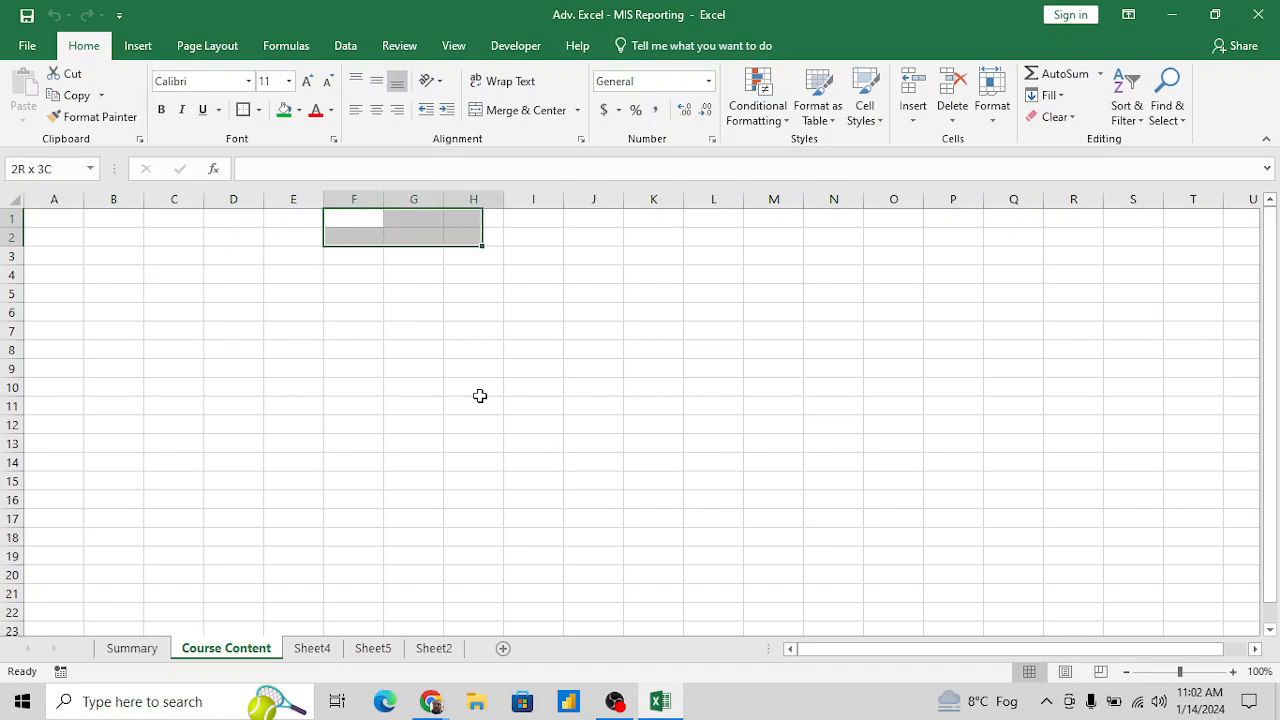
pyautogui.hotkey('shift', 'Right')
pyautogui.hotkey('shift', 'Down')
pyautogui.hotkey('shift', 'Right')
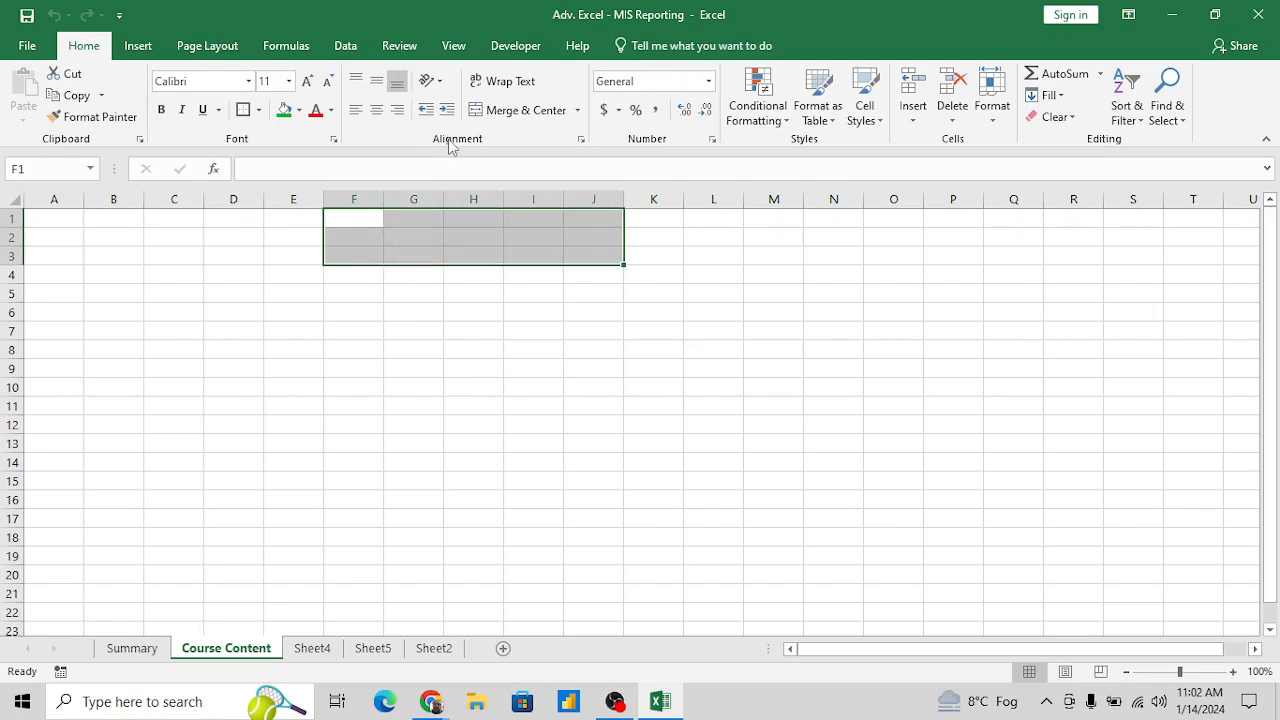
pyautogui.click(519, 117)
# - Enter the title Course Contents in the merged cell F1:J3
pyautogui.write('Course')
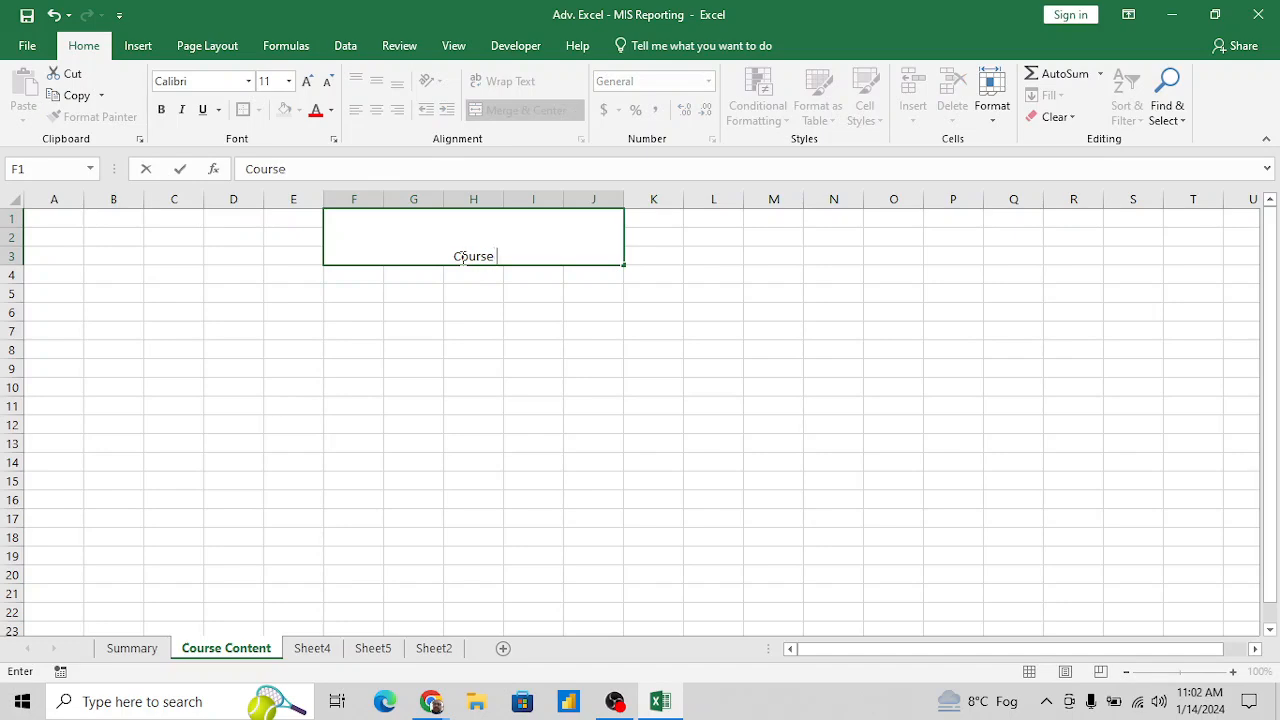
pyautogui.write(' Contents')
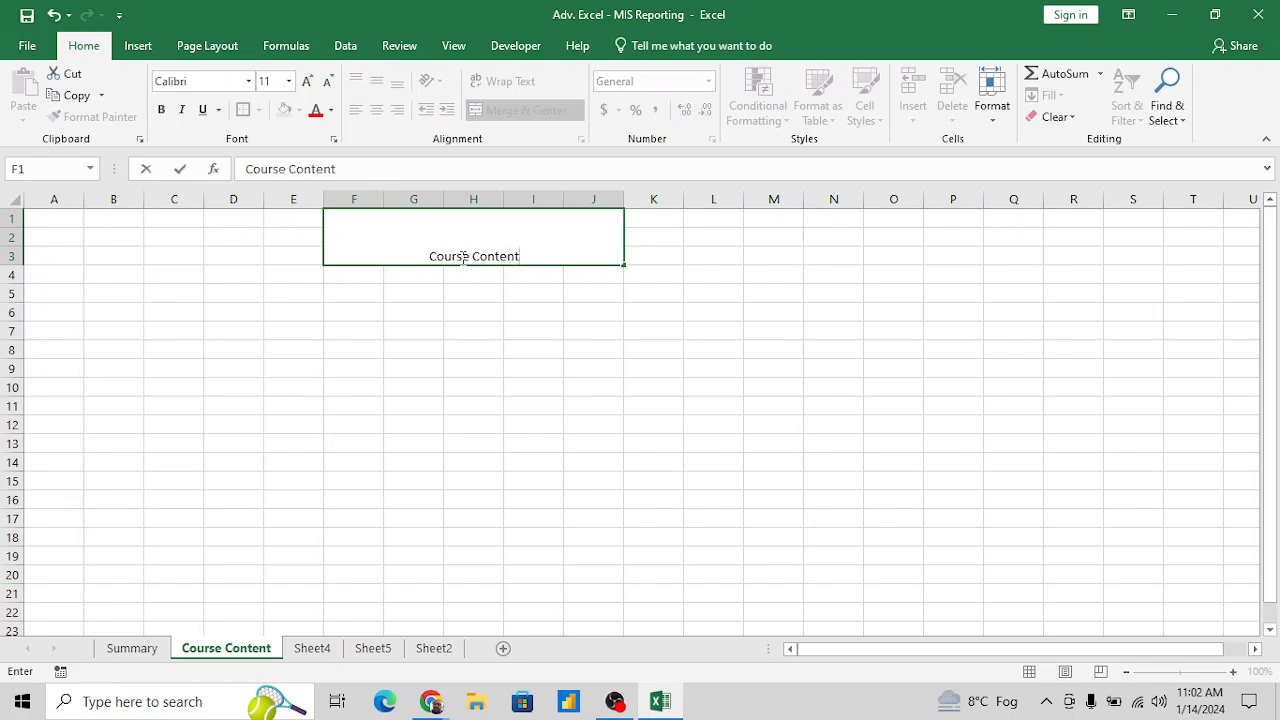
pyautogui.press('Return')
pyautogui.click(460, 257)
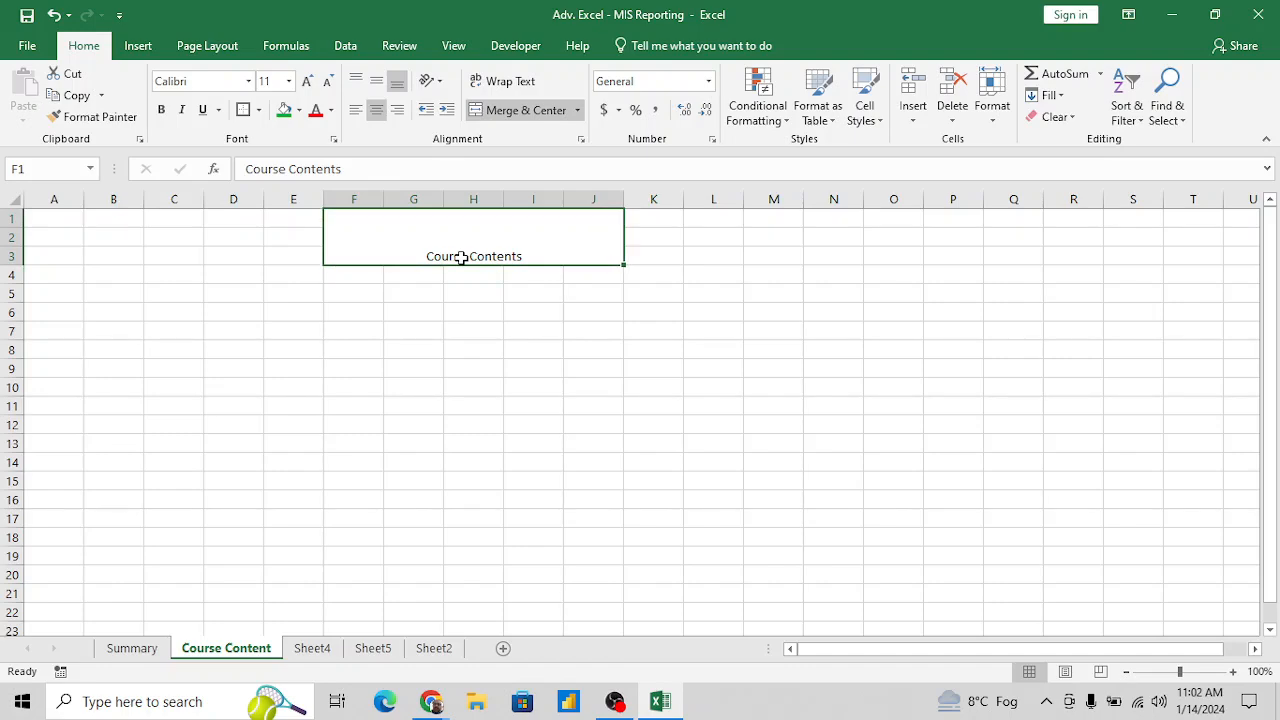
# - Format the Course Contents title with font size 22, a green fill and middle vertical alignment
pyautogui.click(307, 81)
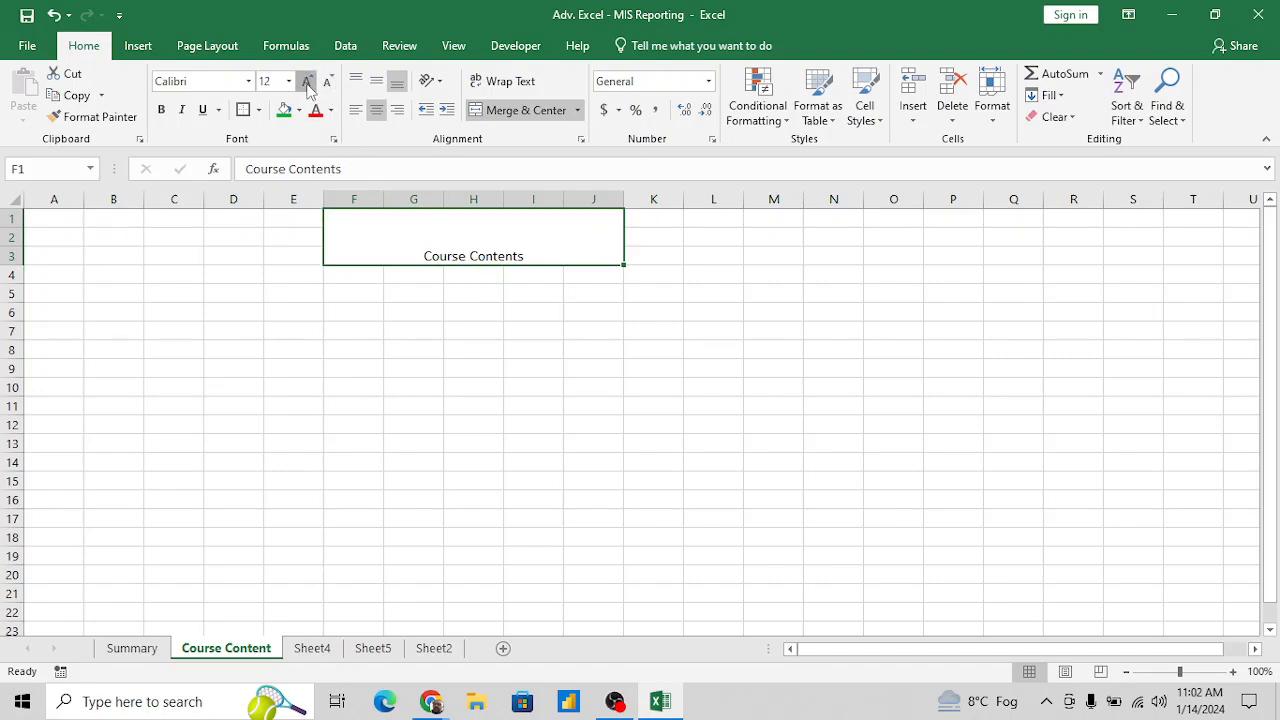
pyautogui.click(307, 81)
pyautogui.click(307, 81)
pyautogui.click(307, 81)
pyautogui.click(307, 81)
pyautogui.click(307, 81)
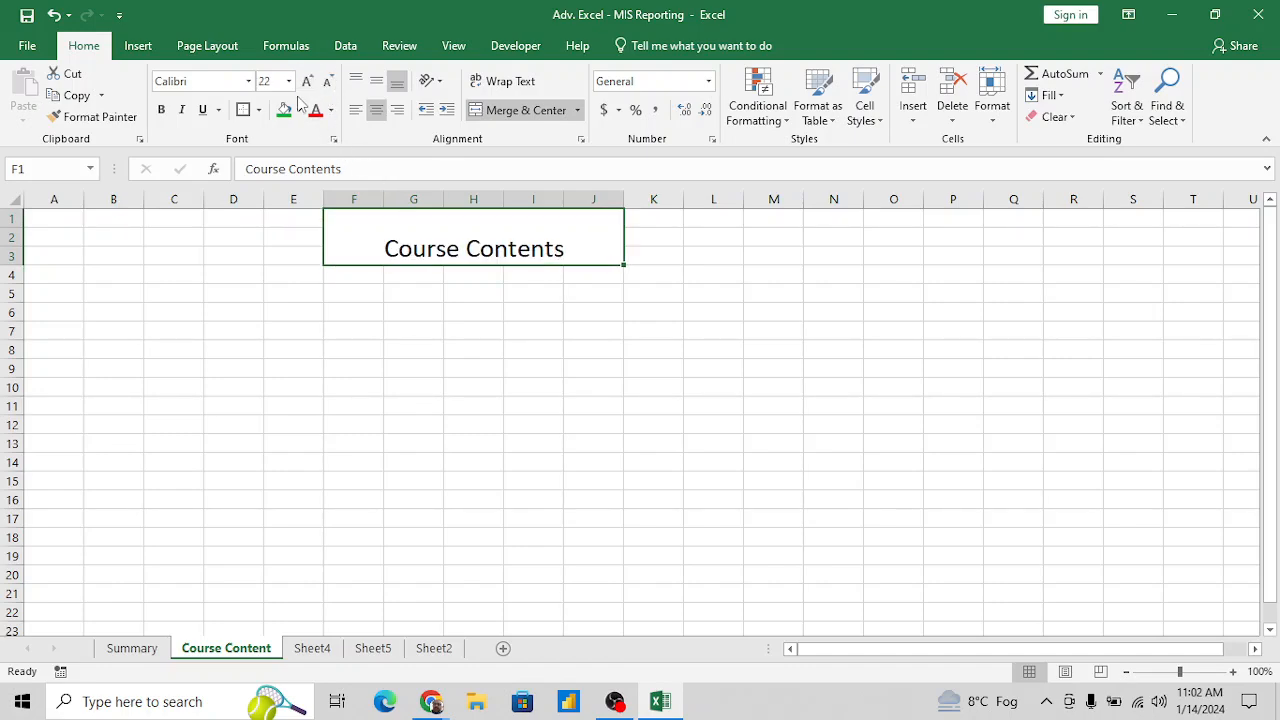
pyautogui.click(284, 112)
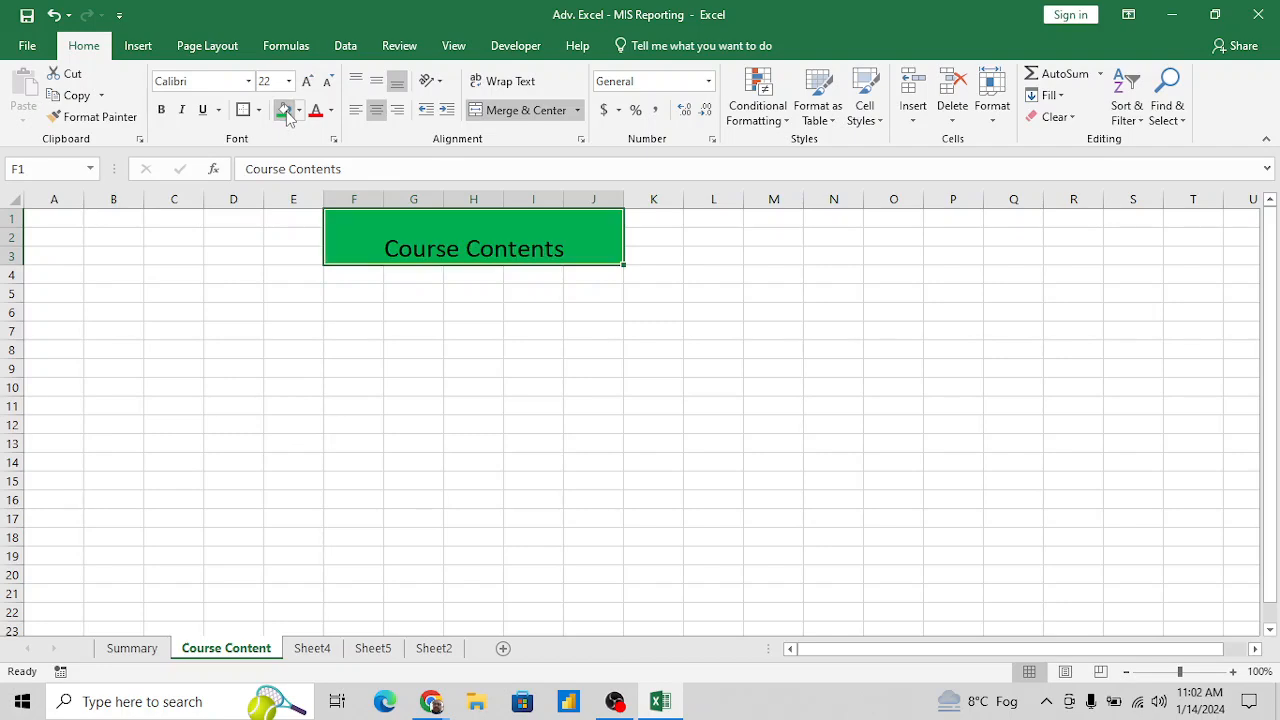
pyautogui.click(376, 81)
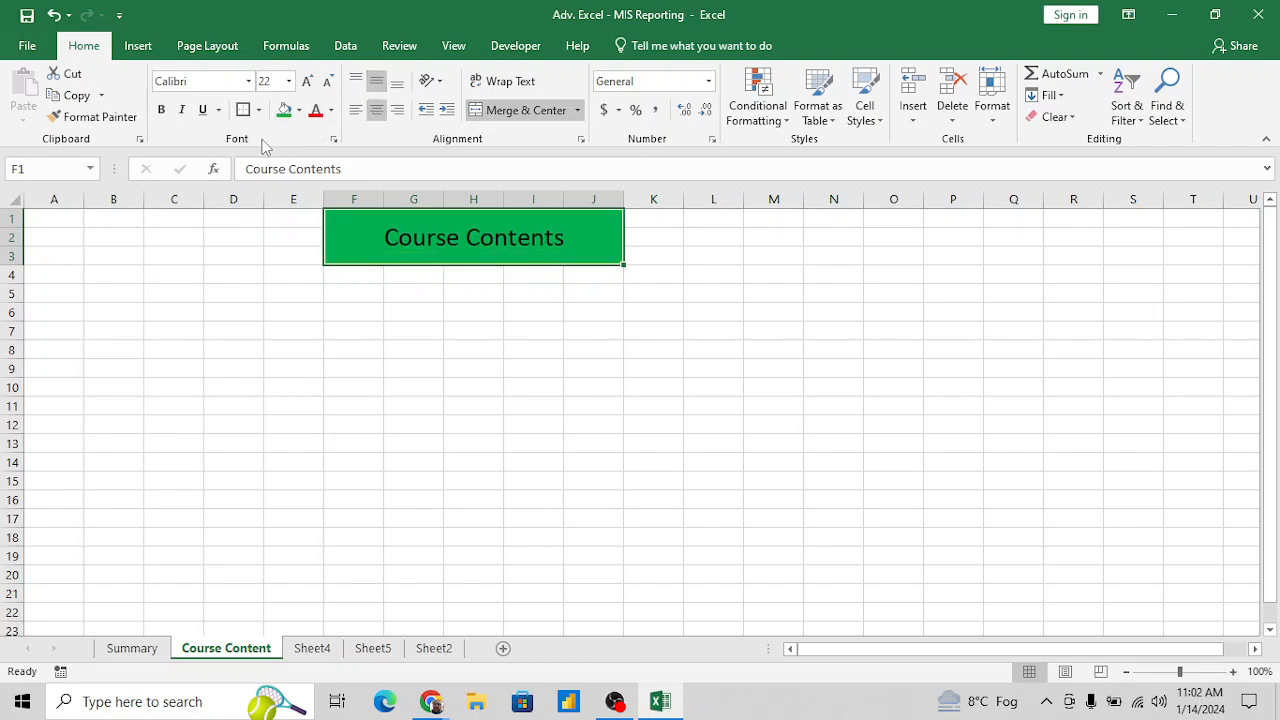
# - Examine the Types of Excel files list on the Summary sheet, focusing on the Normal File and Binary File entries
pyautogui.click(141, 649)
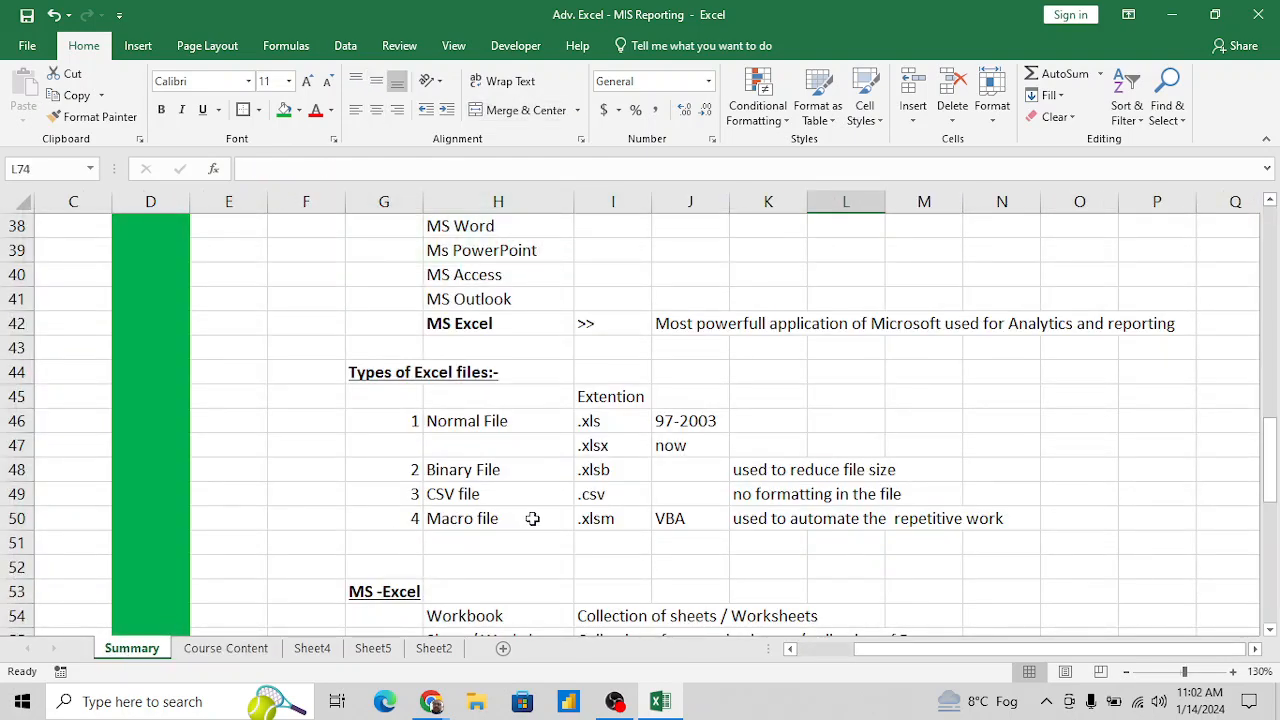
pyautogui.scroll(-2, 532, 518)
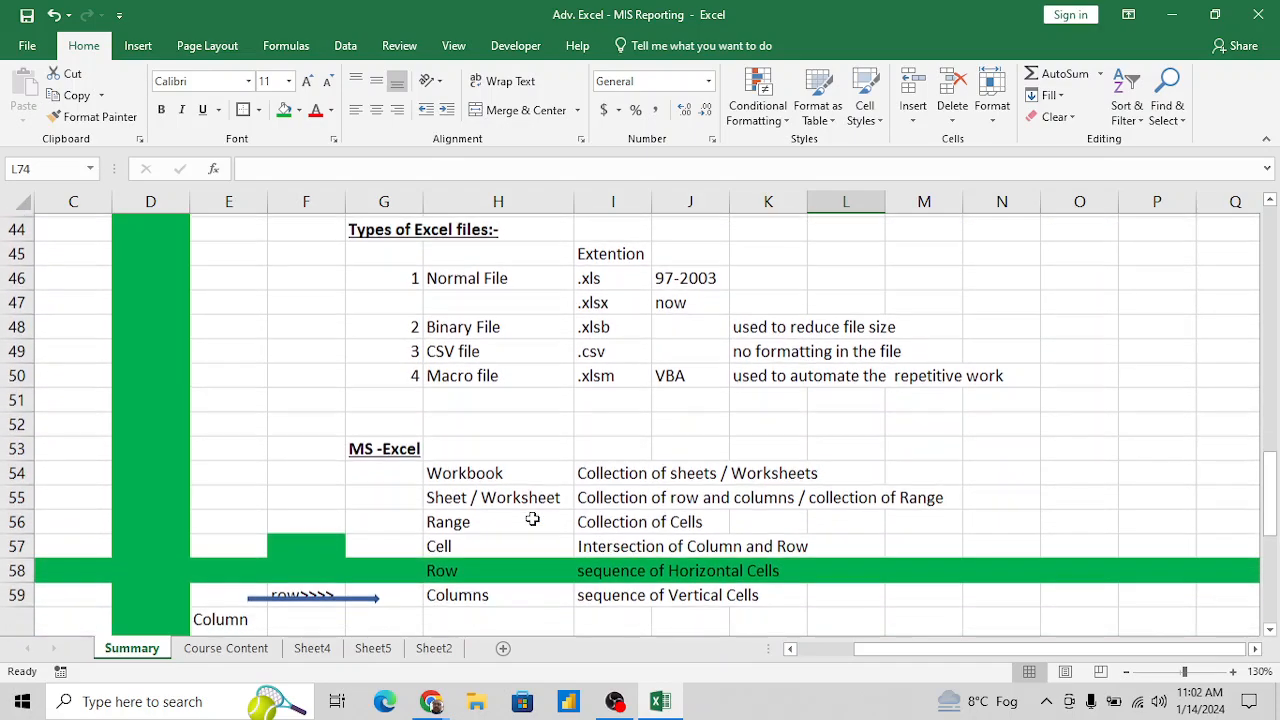
pyautogui.scroll(-1, 532, 518)
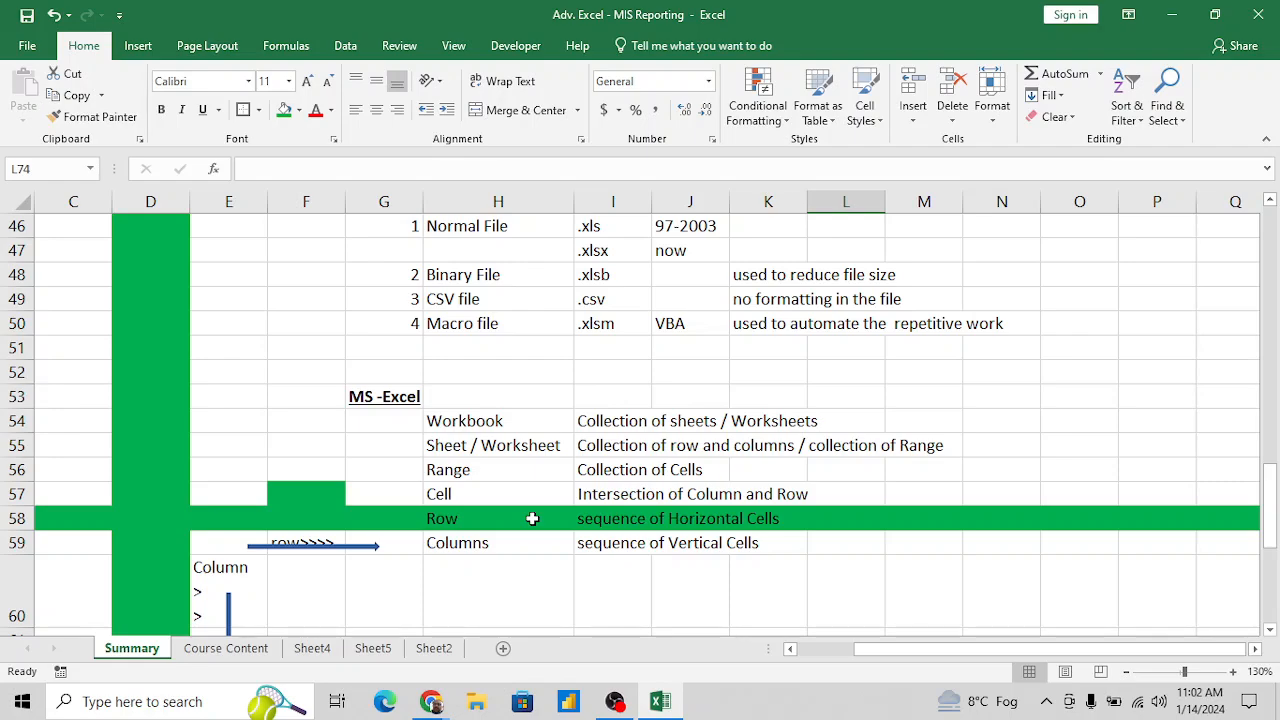
pyautogui.scroll(-2, 532, 518)
pyautogui.scroll(3, 532, 518)
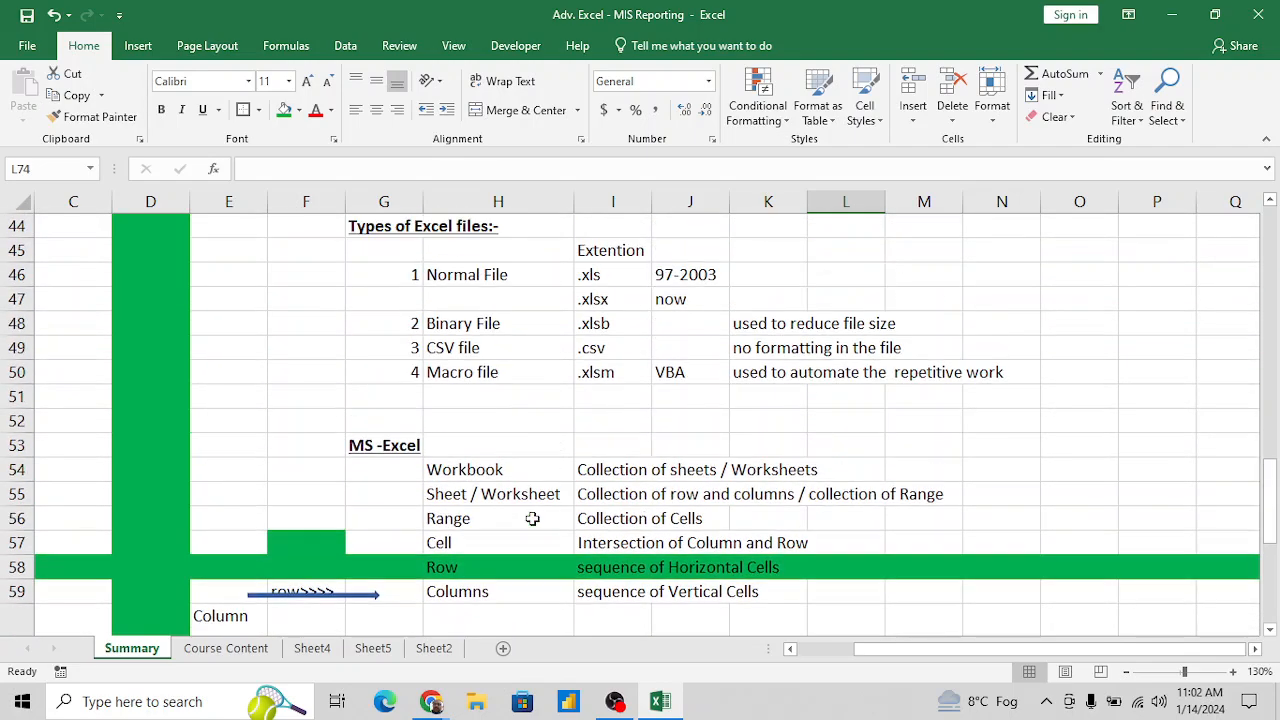
pyautogui.scroll(1, 532, 518)
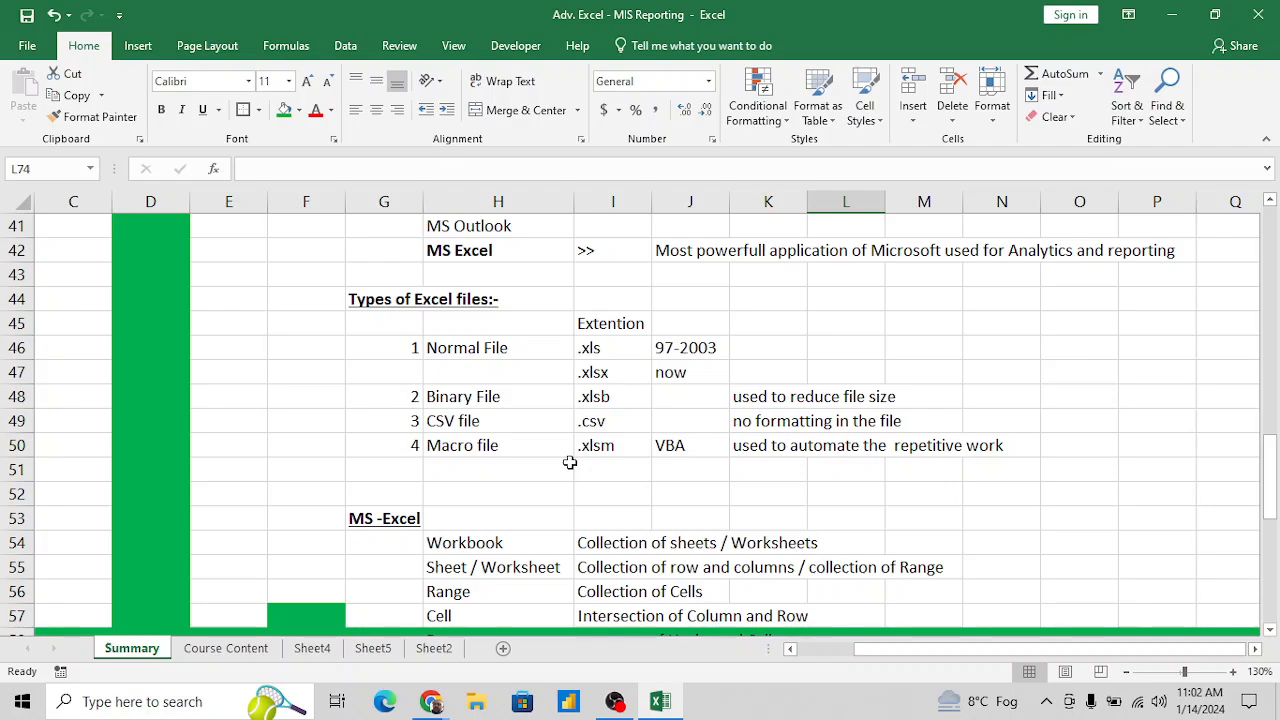
pyautogui.click(527, 355)
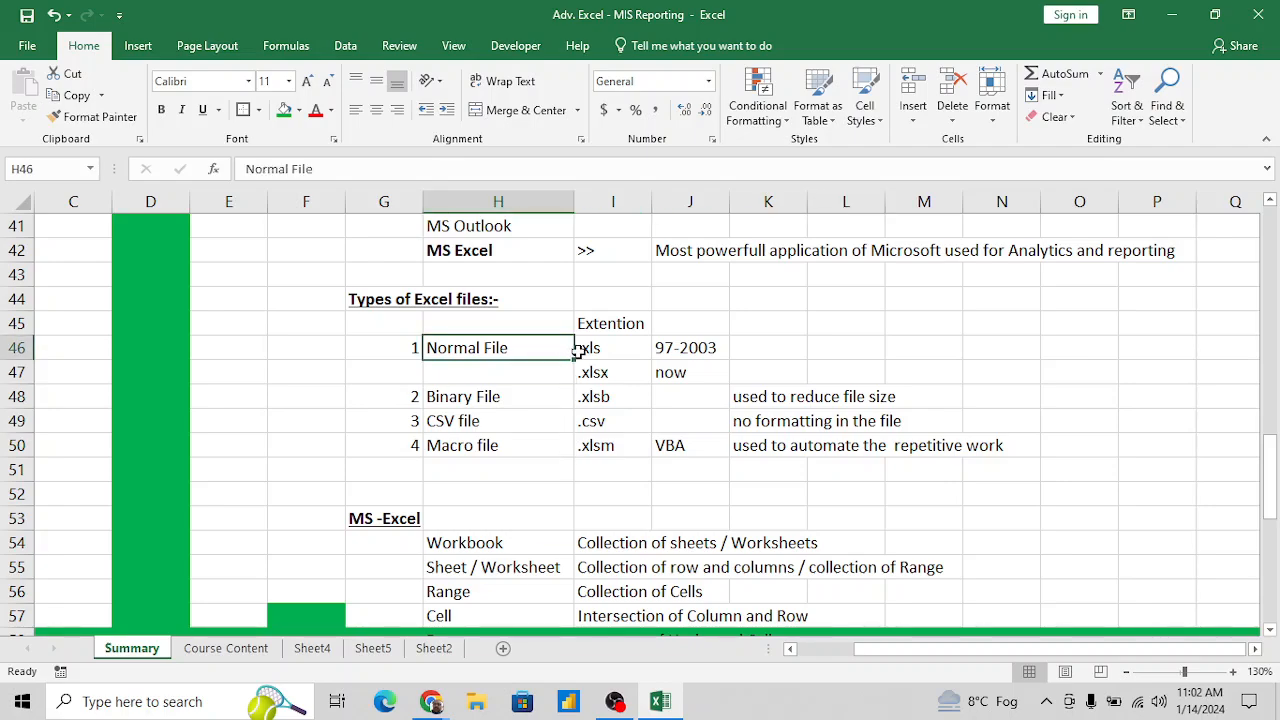
pyautogui.click(534, 399)
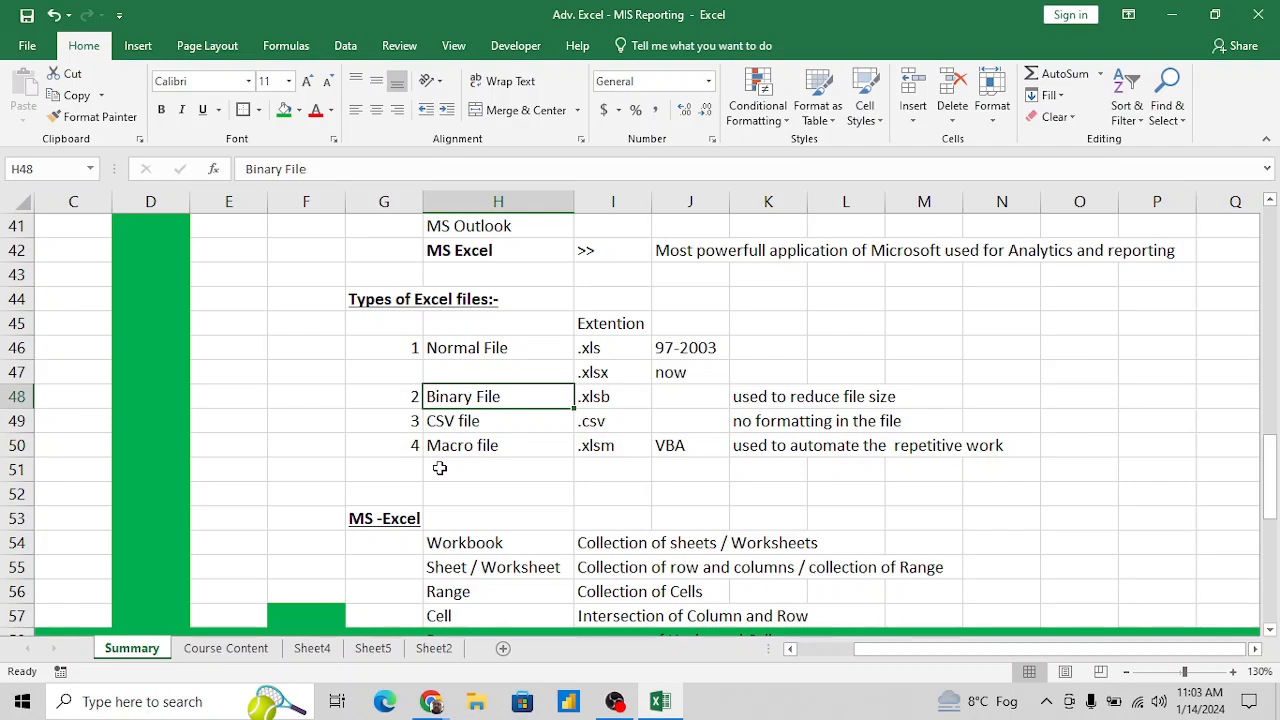
# - Move the Adv. Excel - MIS Reporting file to an empty desktop area, inspect its properties, and return to the workbook's CSV file entry
pyautogui.press('super+d')
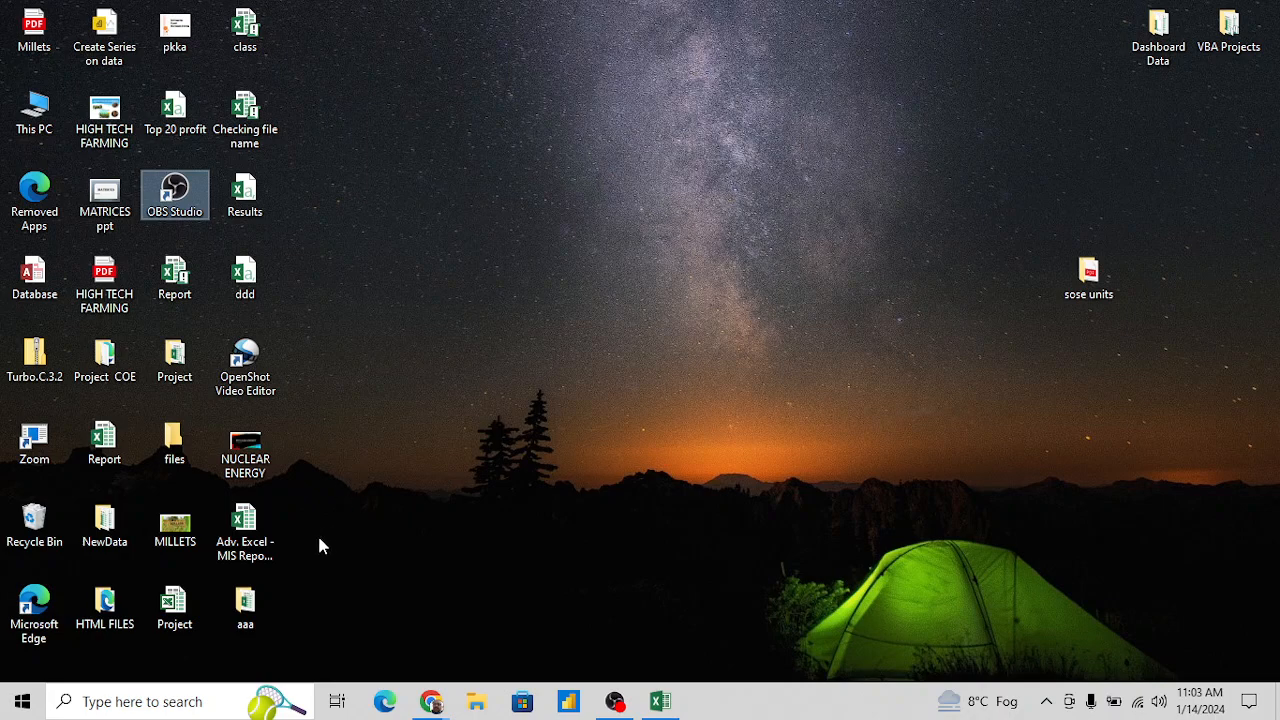
pyautogui.moveTo(244, 525); pyautogui.dragTo(655, 137)
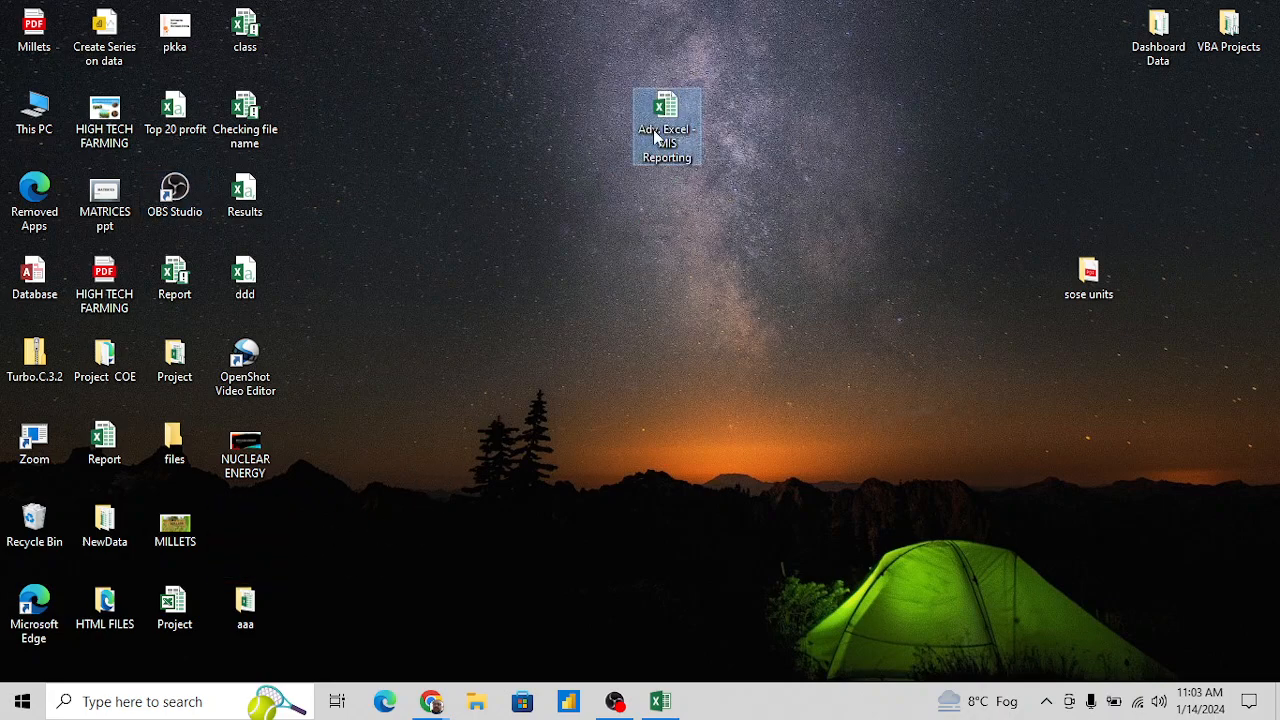
pyautogui.rightClick(668, 113)
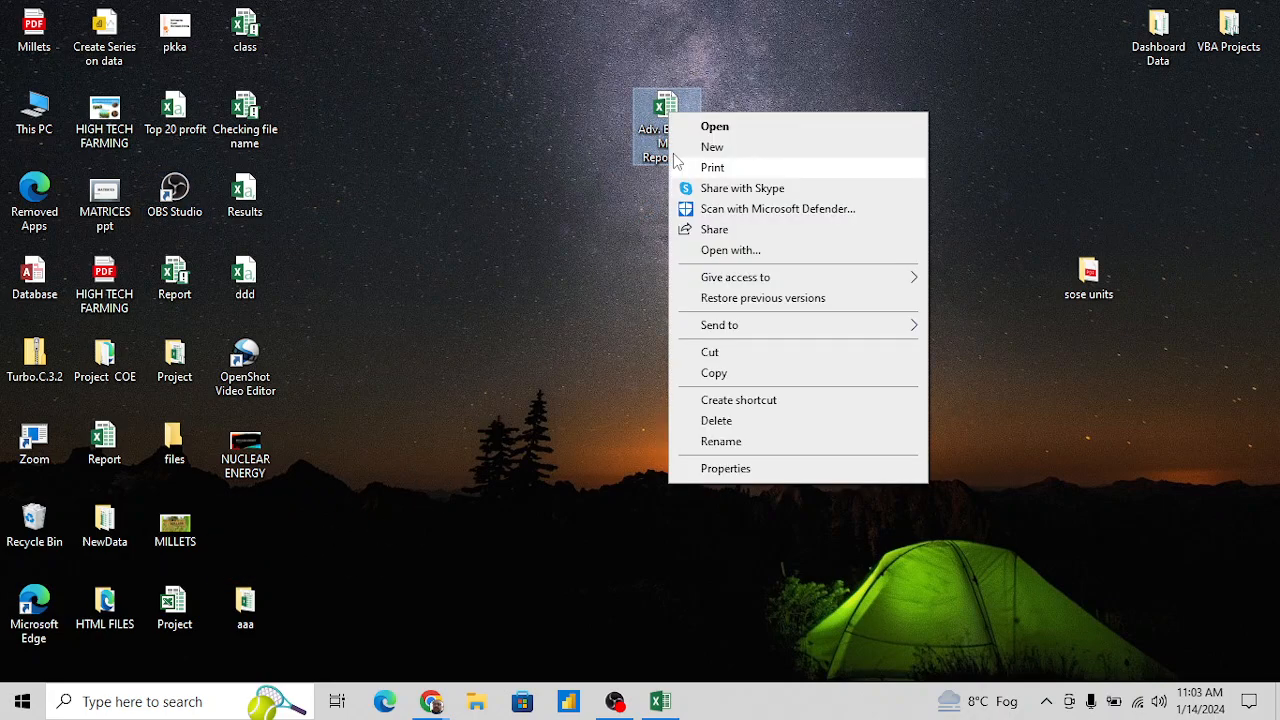
pyautogui.click(763, 469)
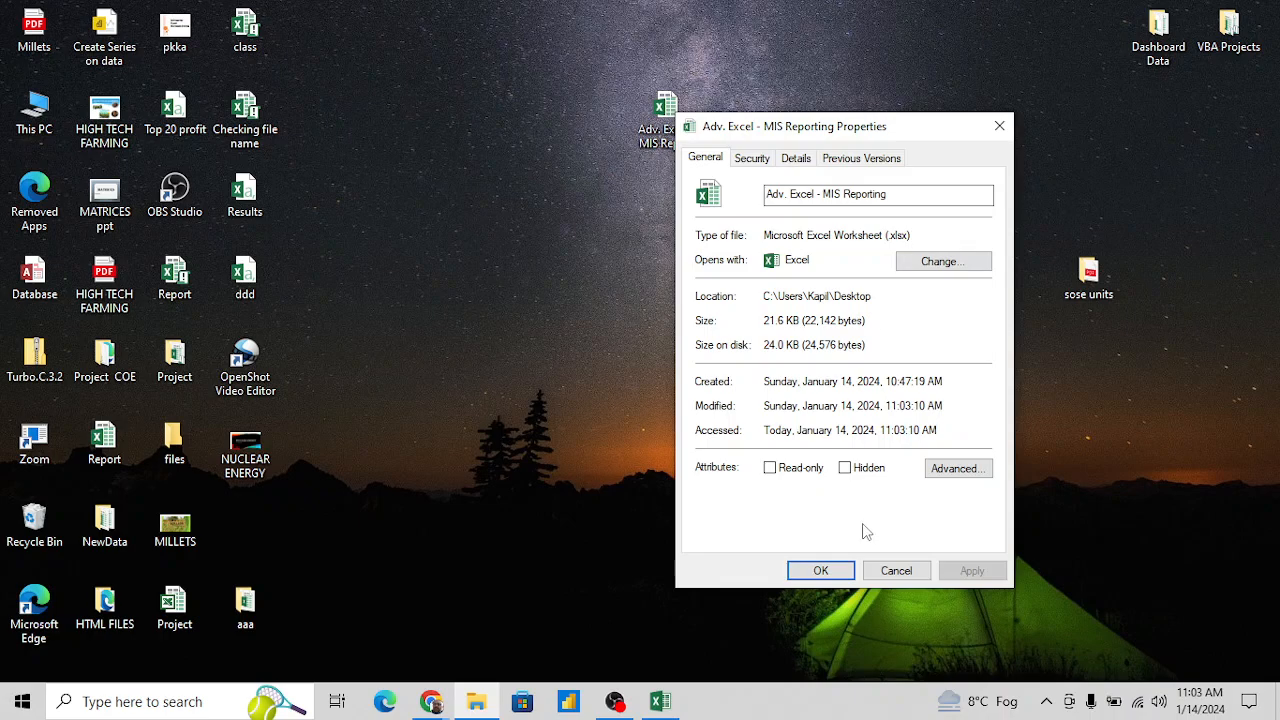
pyautogui.click(897, 577)
pyautogui.hotkey('alt', 'Tab')
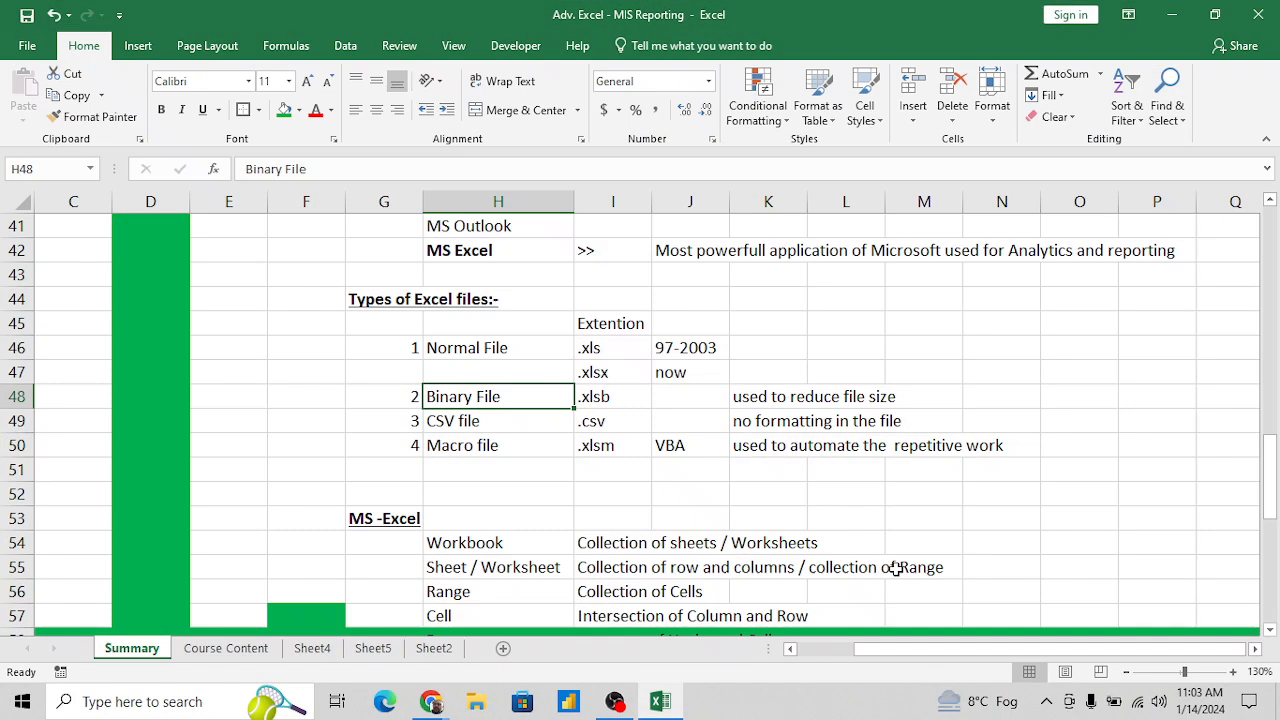
pyautogui.click(536, 428)
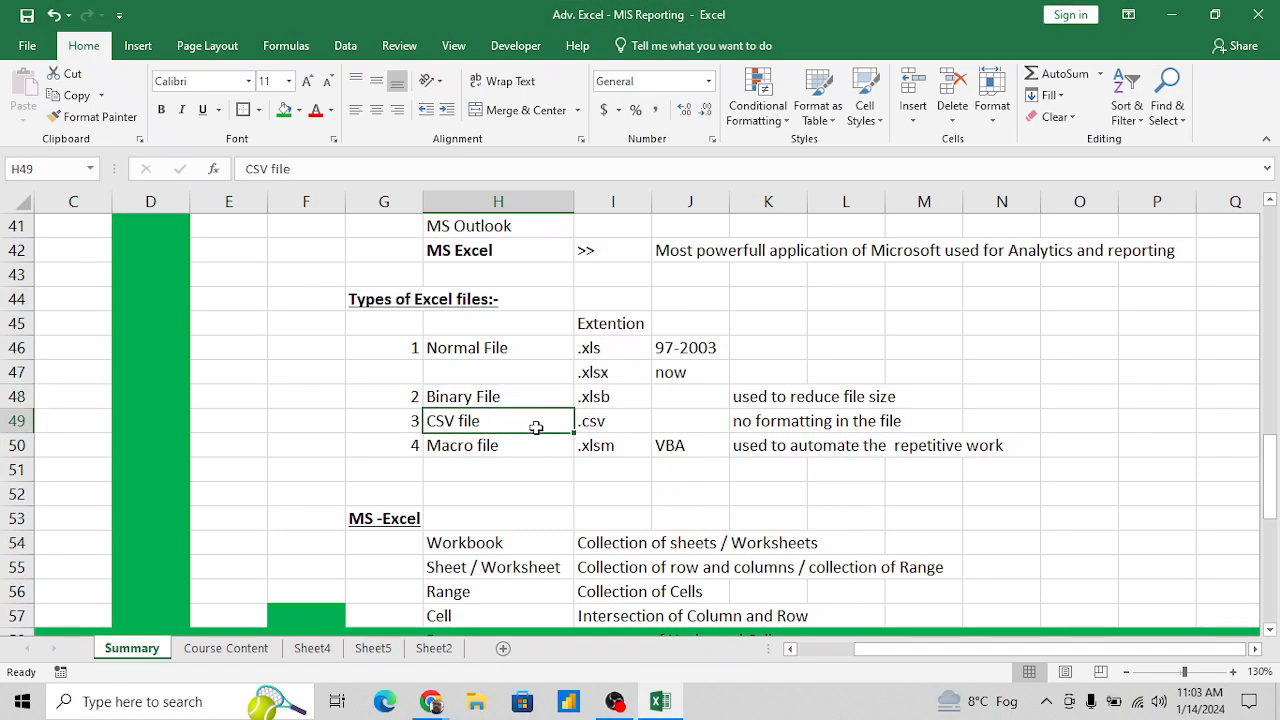
# - Save a copy of the workbook to the Desktop as an Excel Binary Workbook named Adv. Excel - MIS Reporting Binary
pyautogui.hotkey('alt', 'f')
pyautogui.press('a')
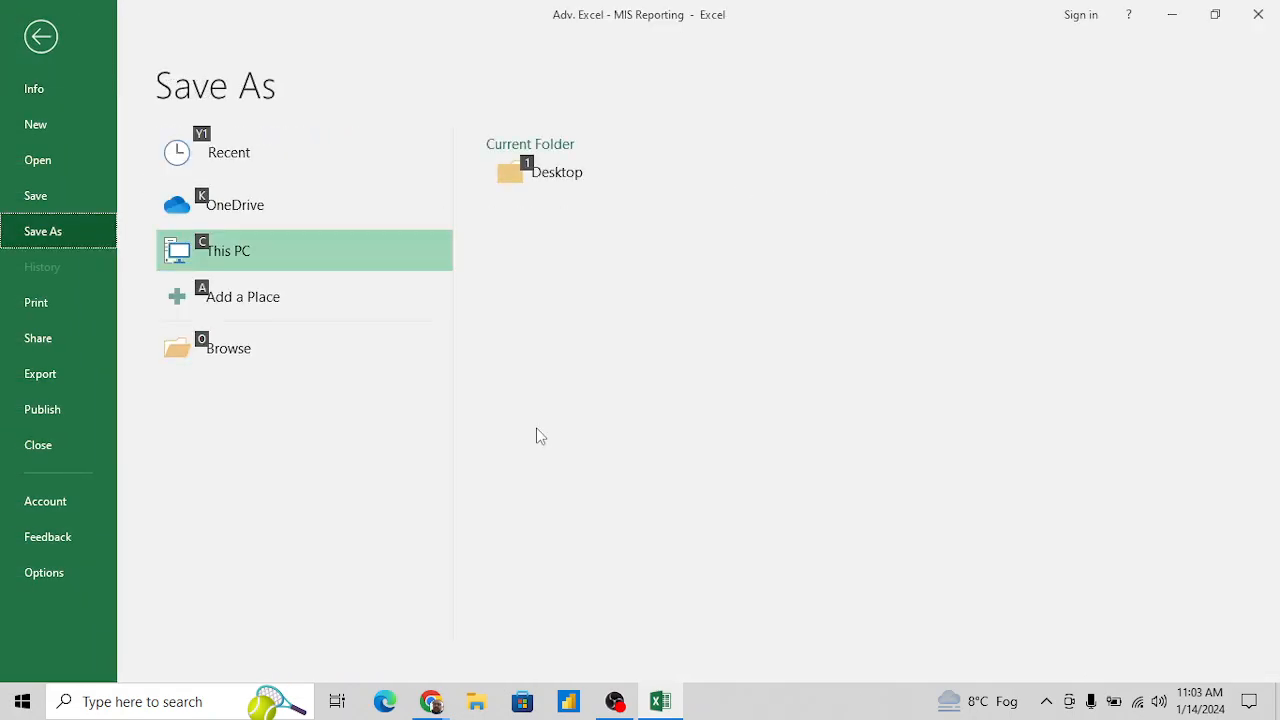
pyautogui.click(250, 360)
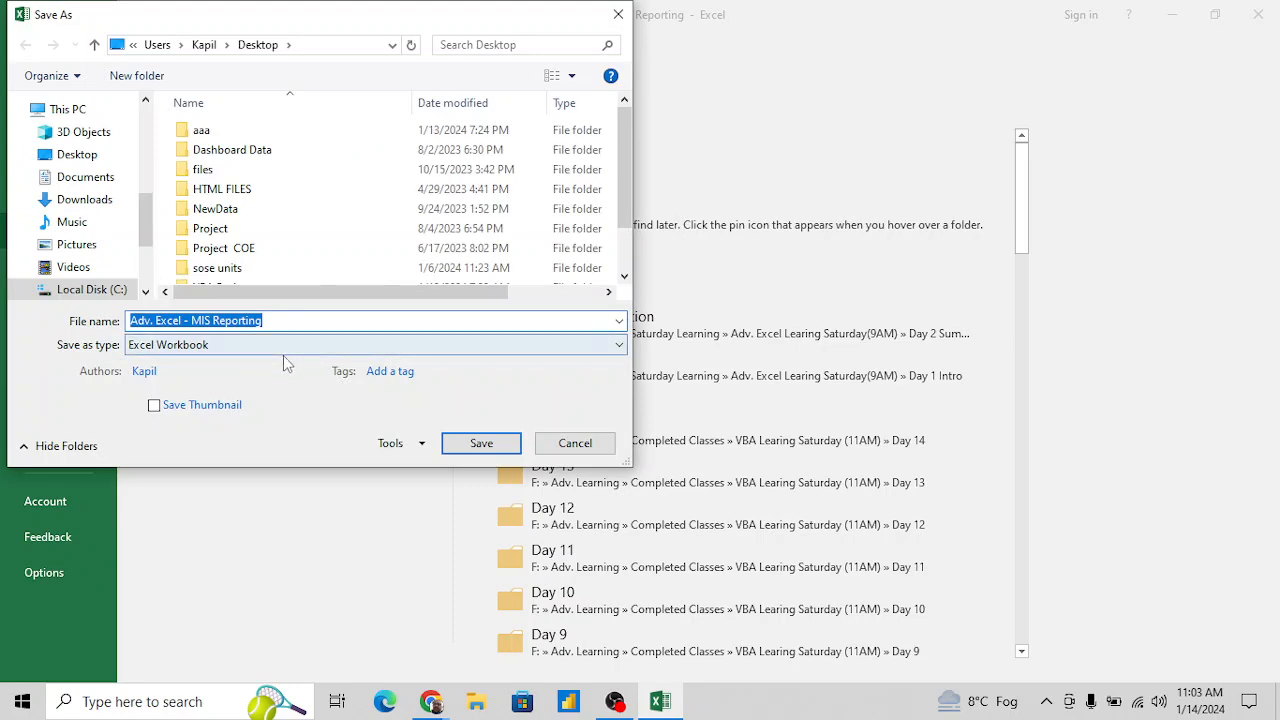
pyautogui.click(281, 344)
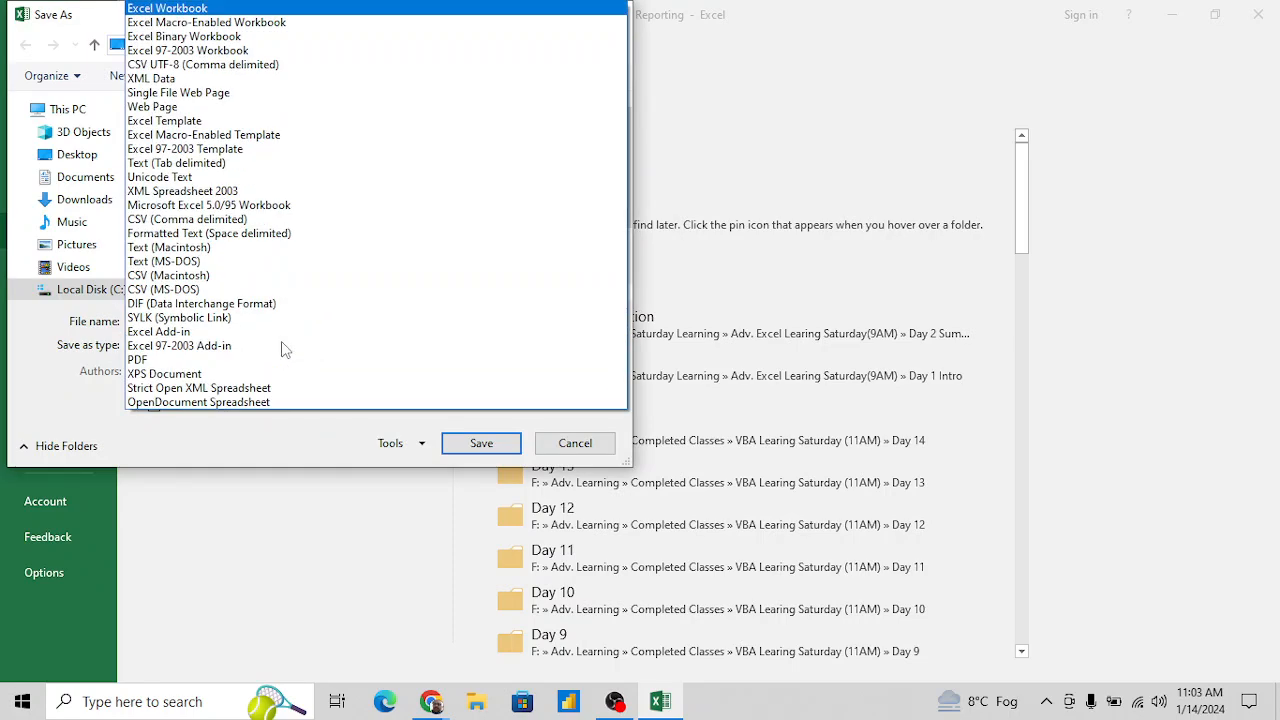
pyautogui.click(207, 38)
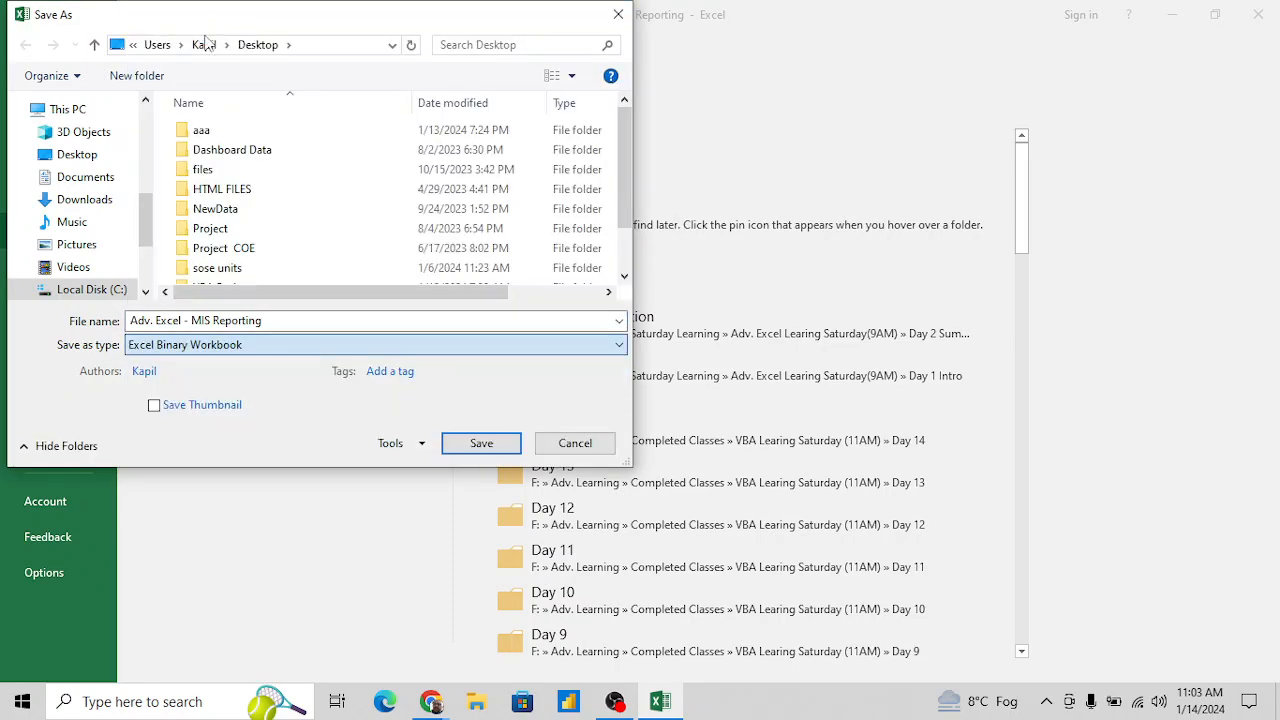
pyautogui.click(305, 317)
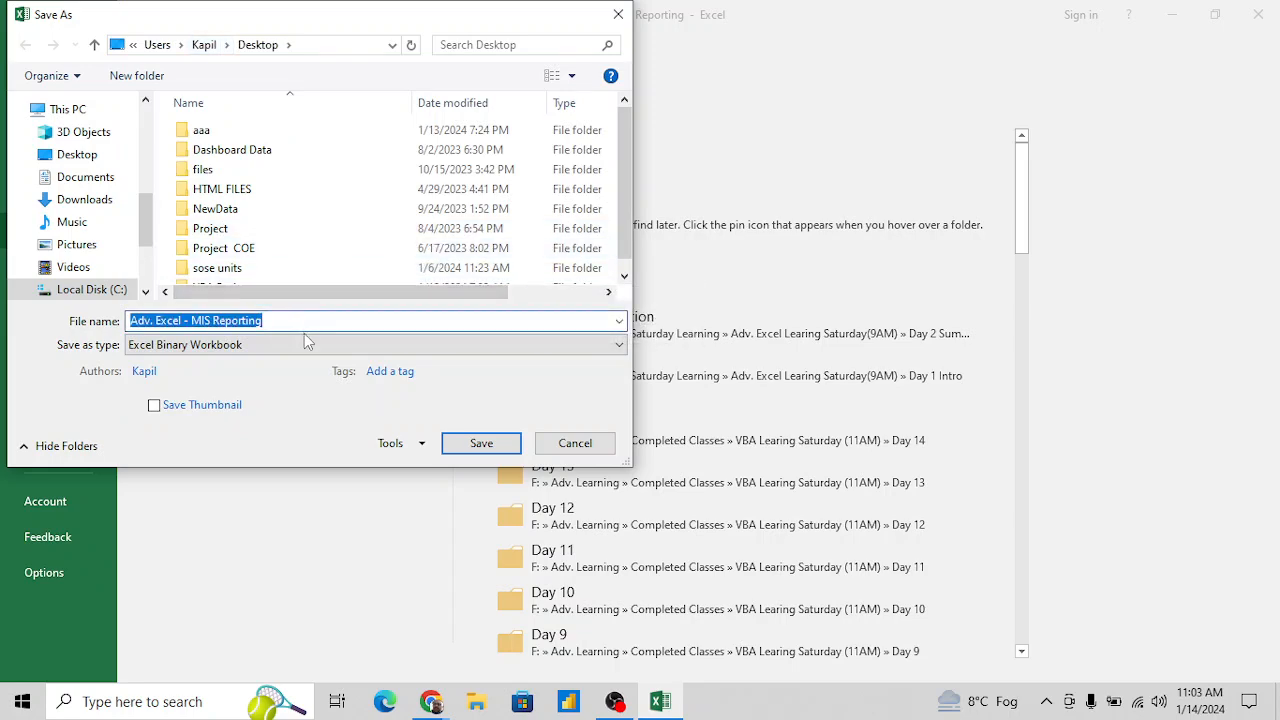
pyautogui.click(324, 321)
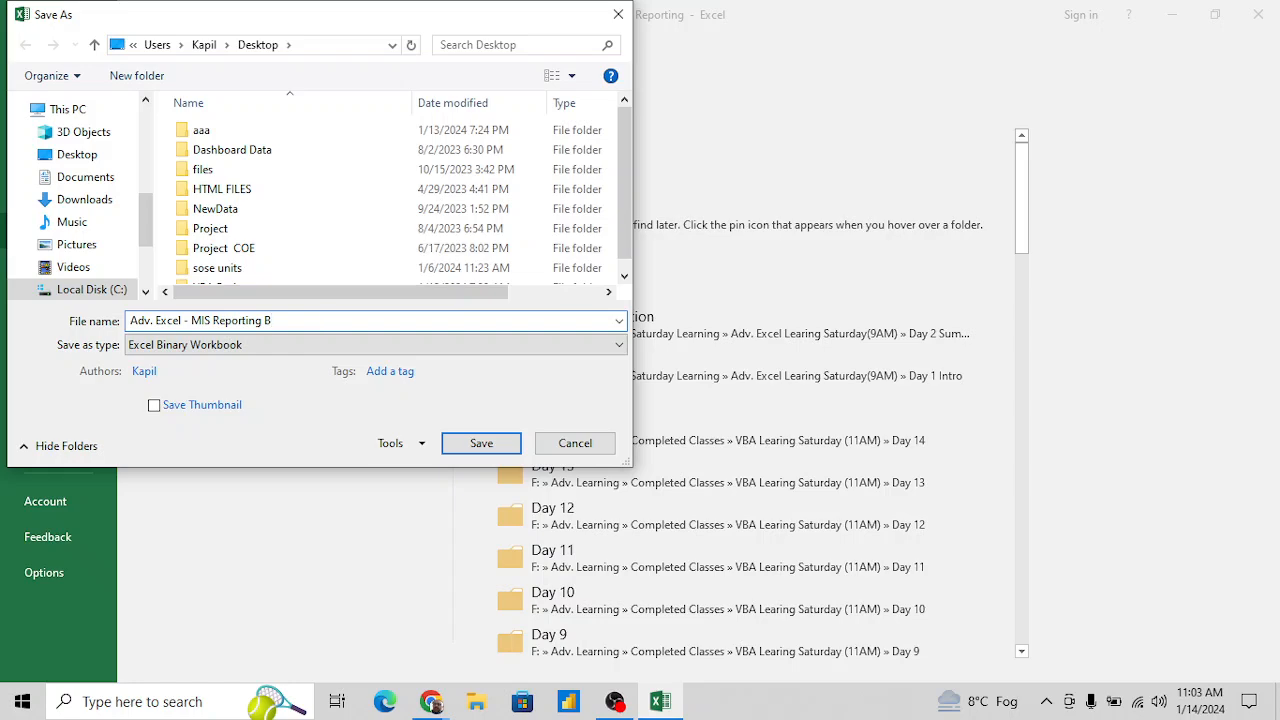
pyautogui.write('Binary')
pyautogui.click(489, 451)
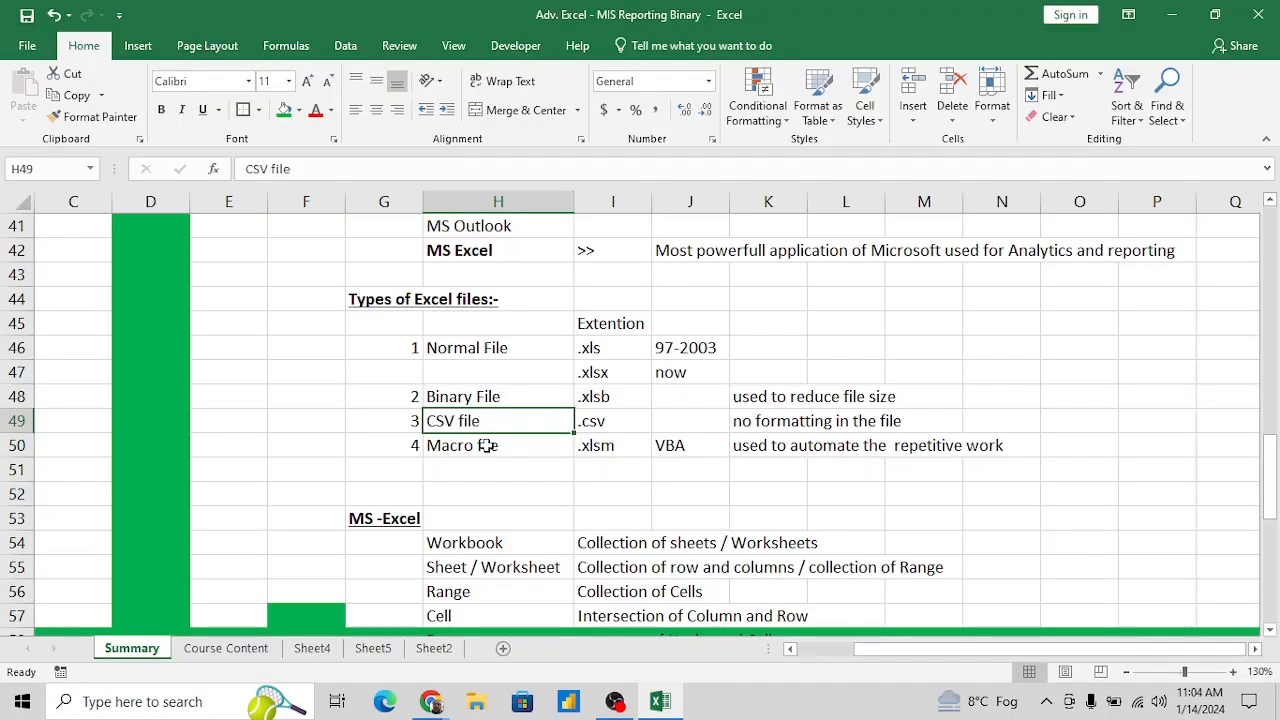
# - Move the Adv. Excel - MIS Reporting Binary file next to the original Adv. Excel - MIS Reporting file on the desktop
pyautogui.press('super+d')
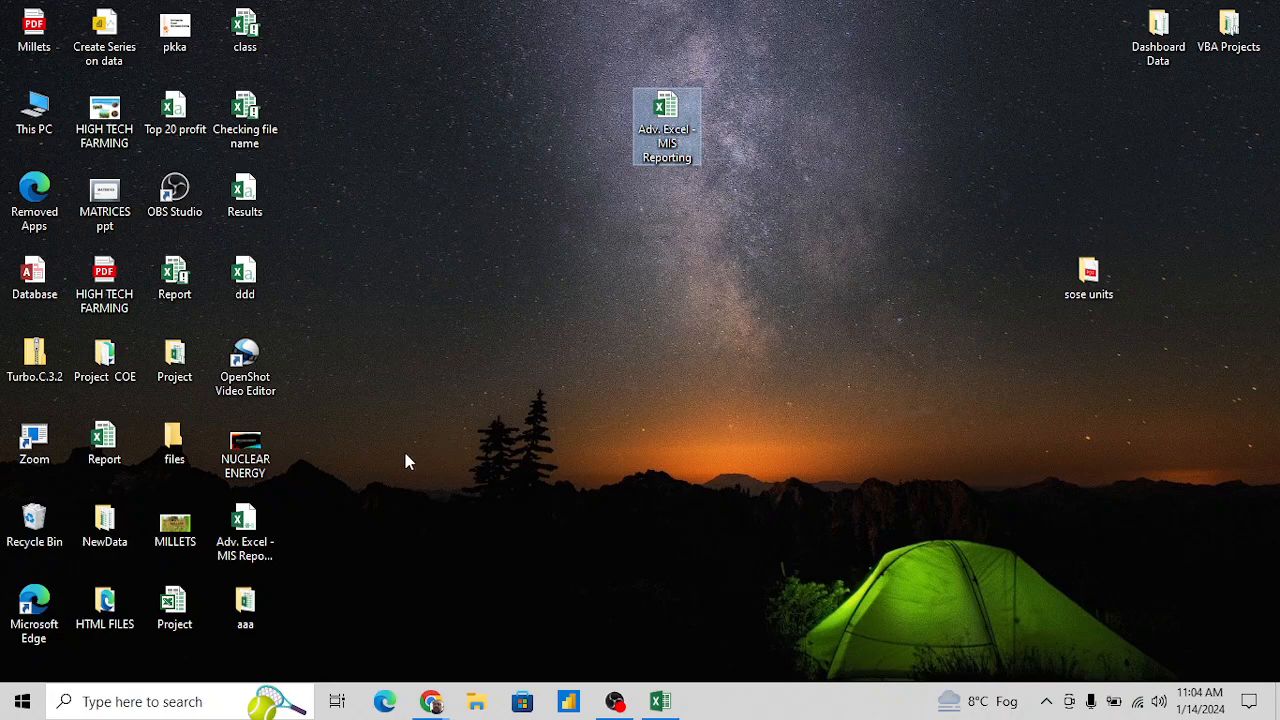
pyautogui.moveTo(255, 520); pyautogui.dragTo(766, 126)
pyautogui.click(716, 307)
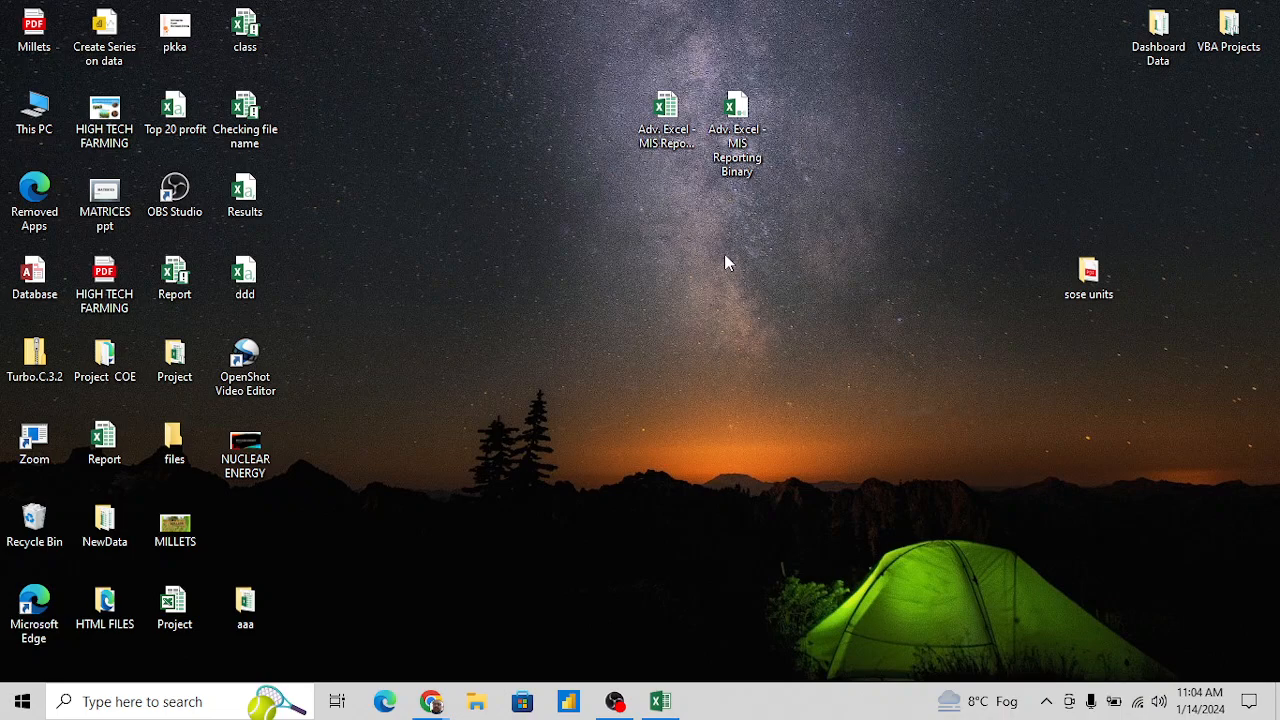
pyautogui.click(668, 150)
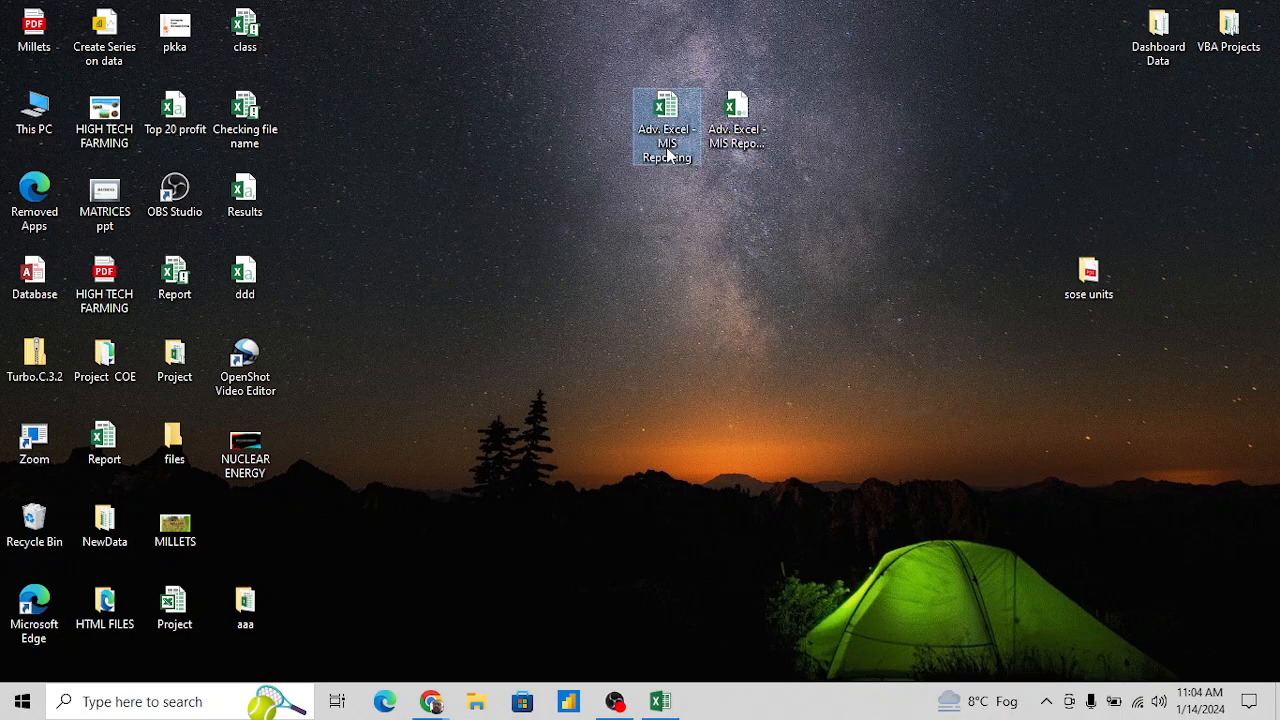
pyautogui.click(823, 120)
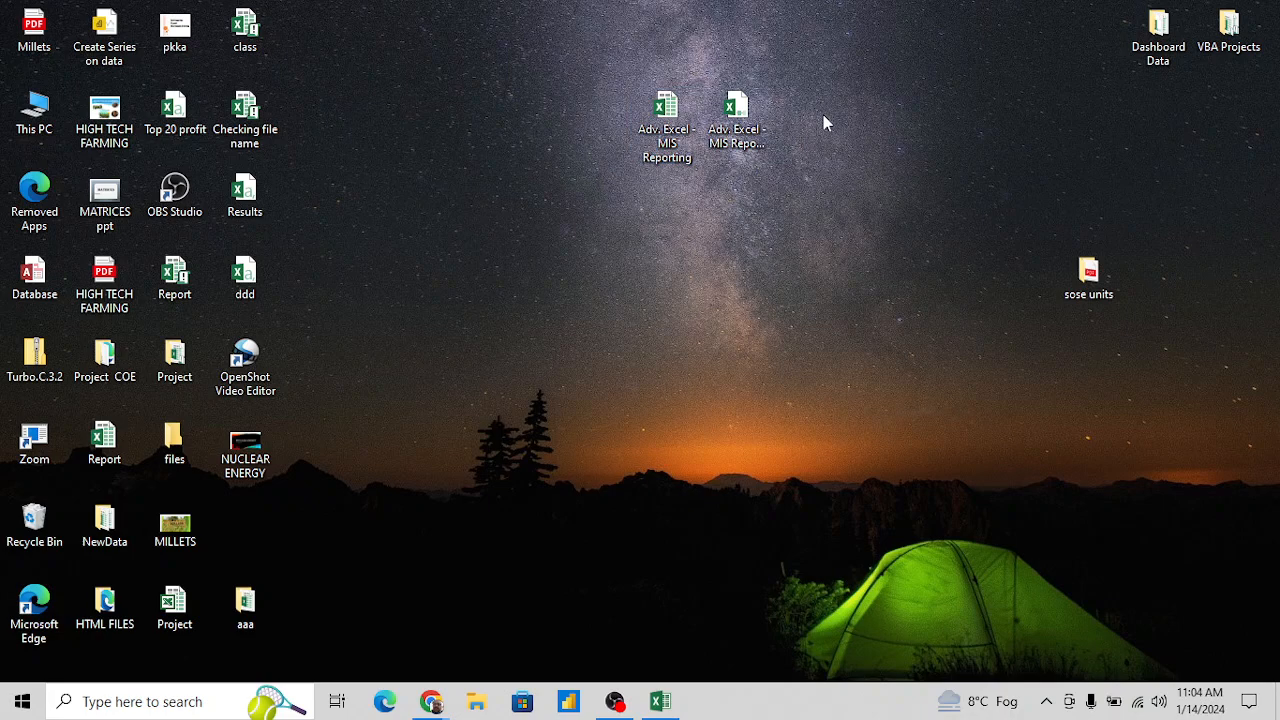
# - Compare the file sizes in the properties of the binary workbook and the original workbook, and return to Excel
pyautogui.click(737, 103)
pyautogui.rightClick(738, 106)
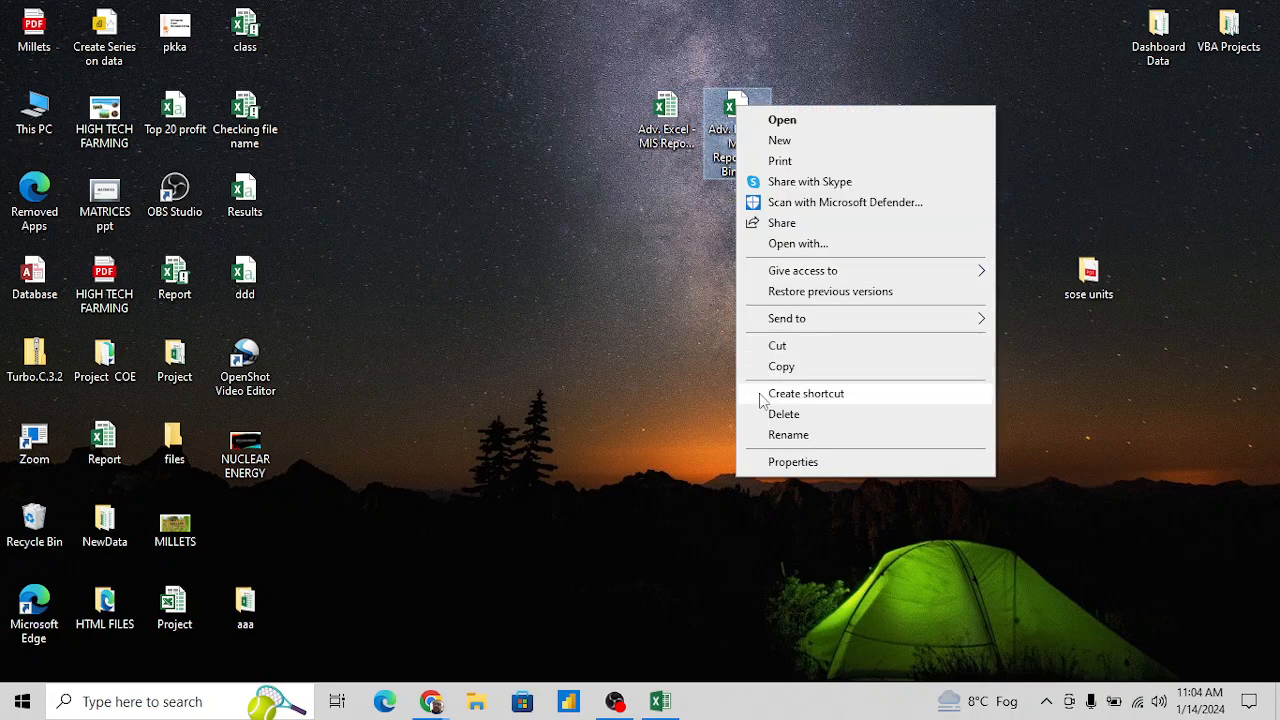
pyautogui.click(797, 462)
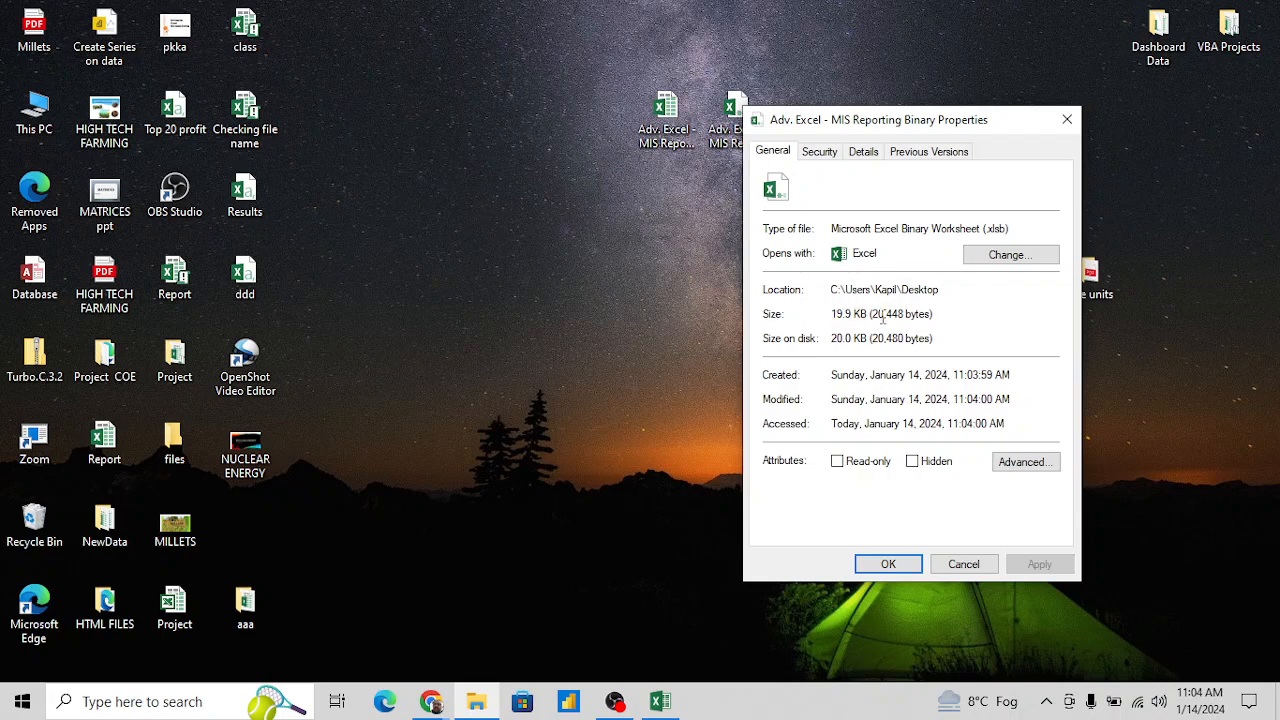
pyautogui.click(975, 572)
pyautogui.click(675, 127)
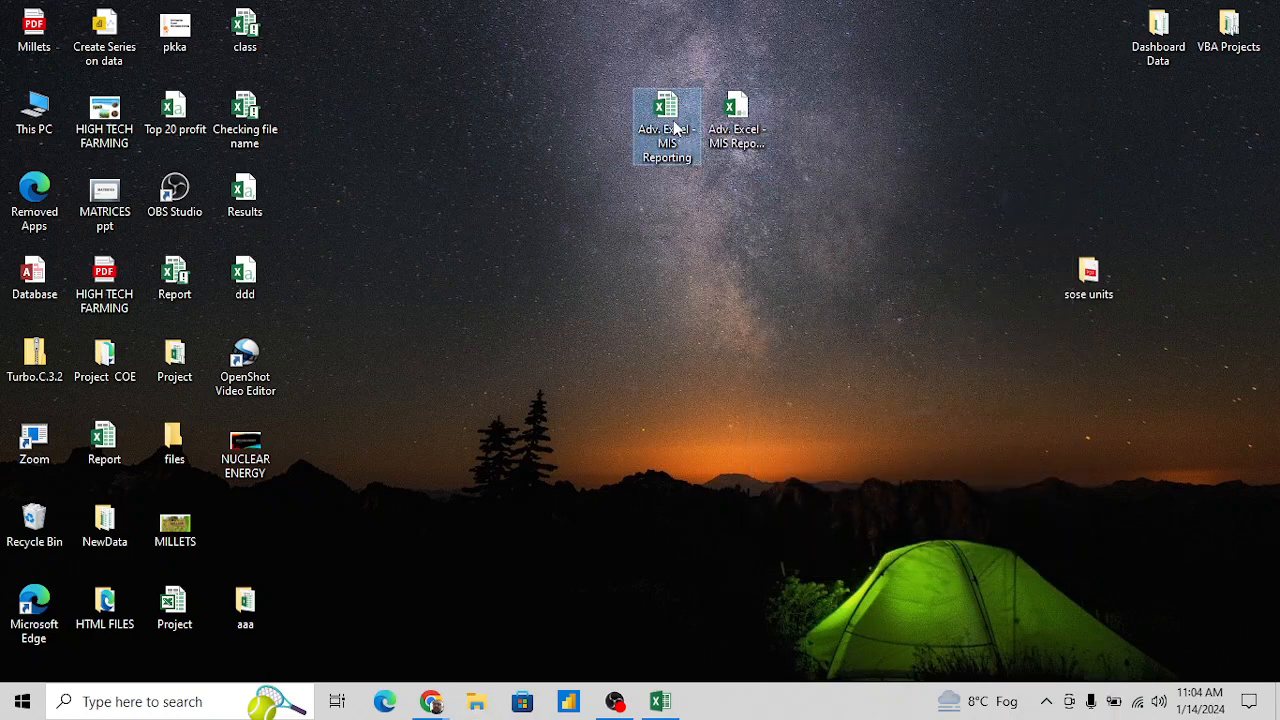
pyautogui.hotkey('shift', 'F10')
pyautogui.click(752, 478)
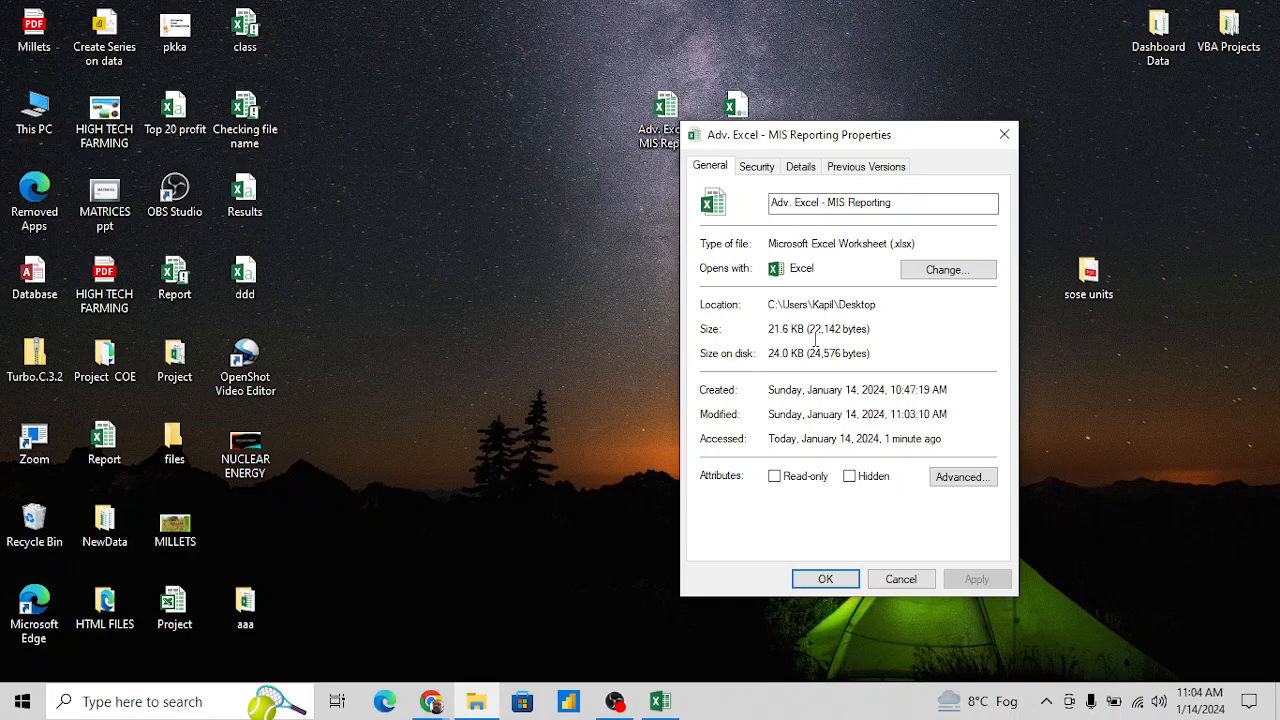
pyautogui.click(900, 579)
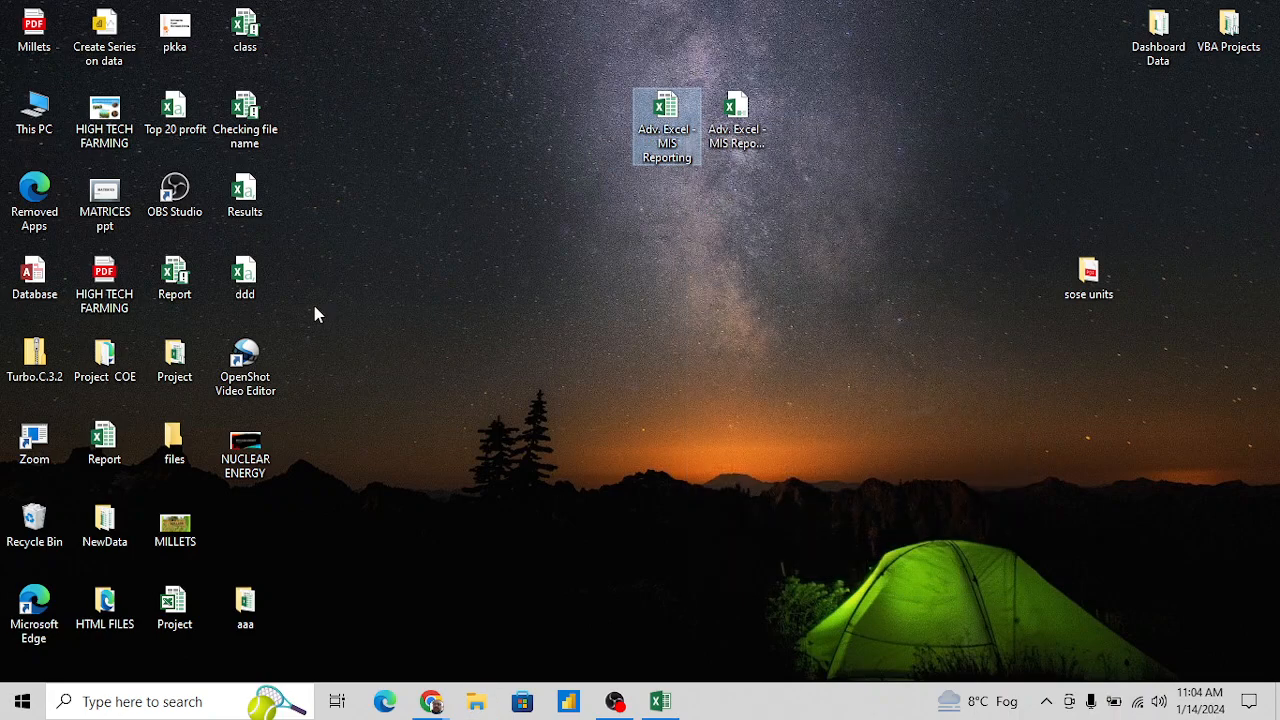
pyautogui.press('Return')
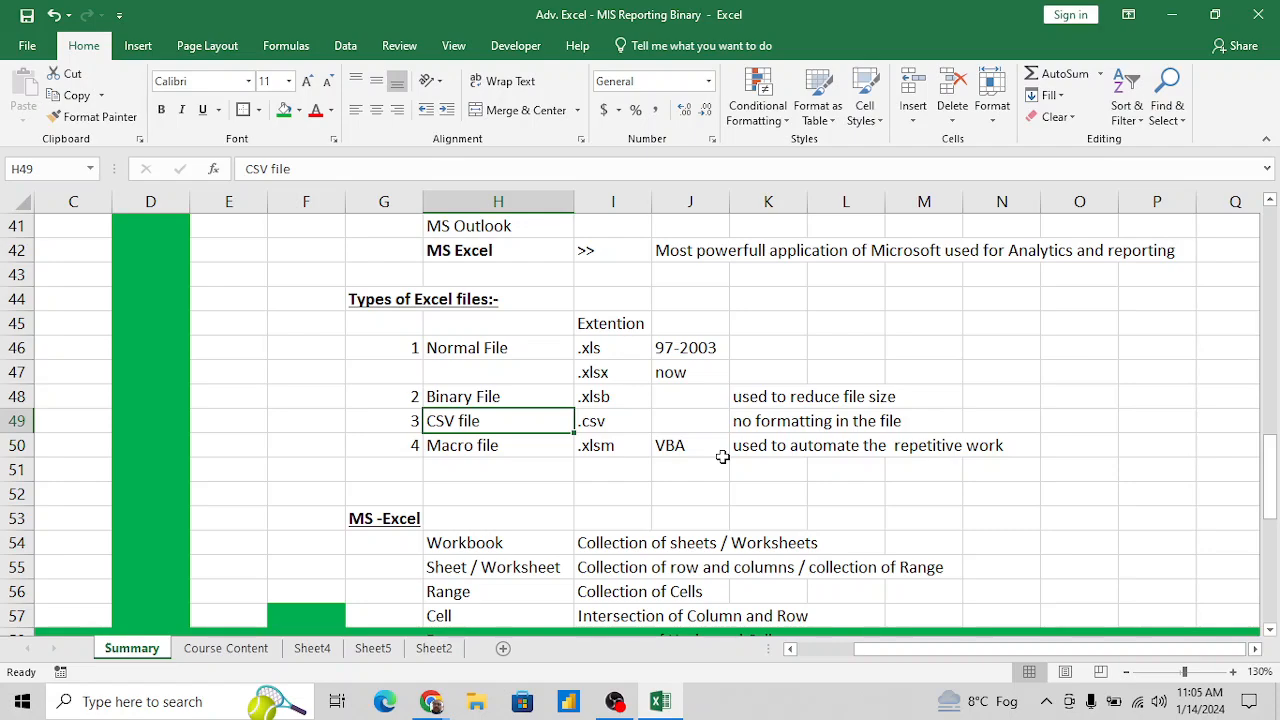
# - View the option for sending the desktop's files folder to a compressed (zipped) folder, and return to the workbook's Macro file entry
pyautogui.press('super+d')
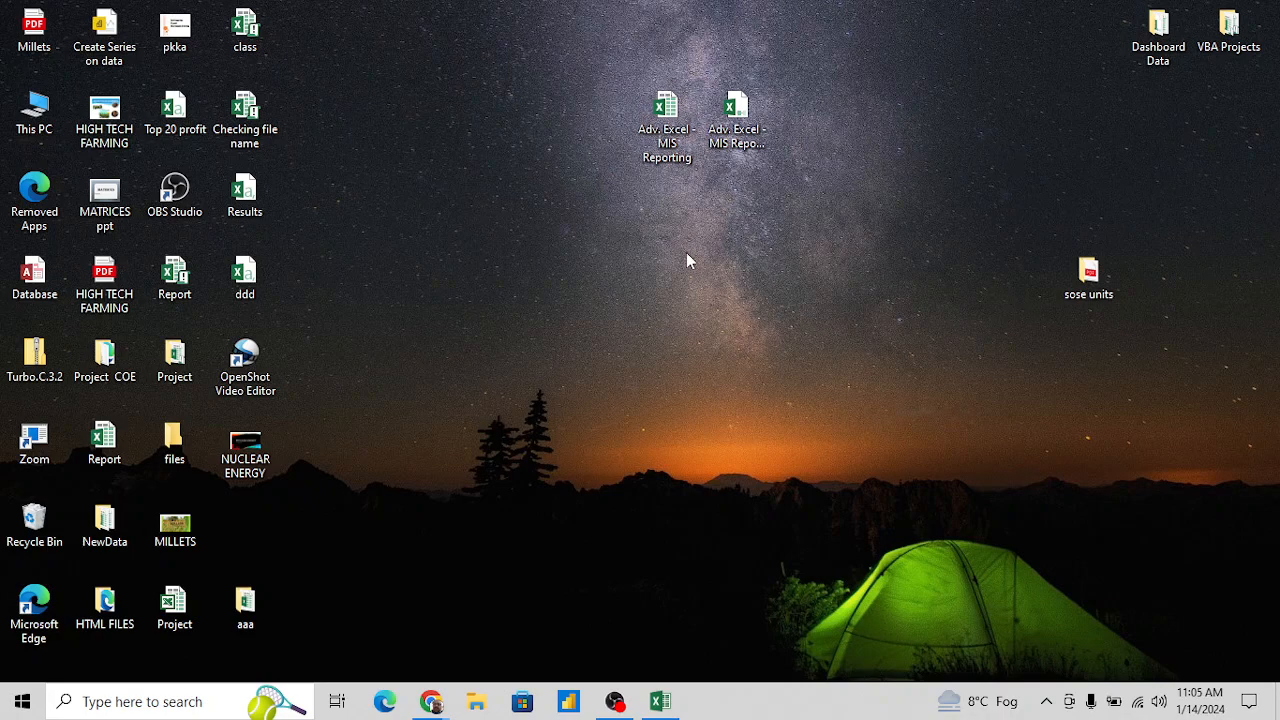
pyautogui.rightClick(171, 446)
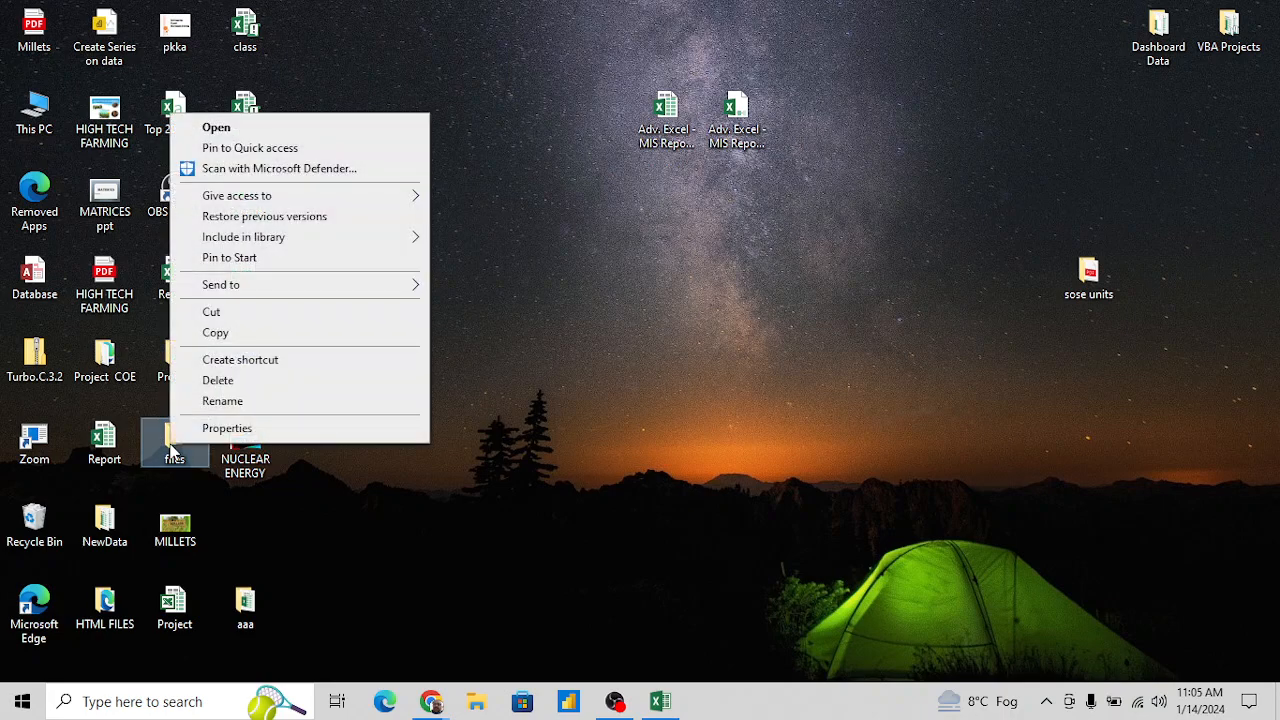
pyautogui.moveTo(257, 288)
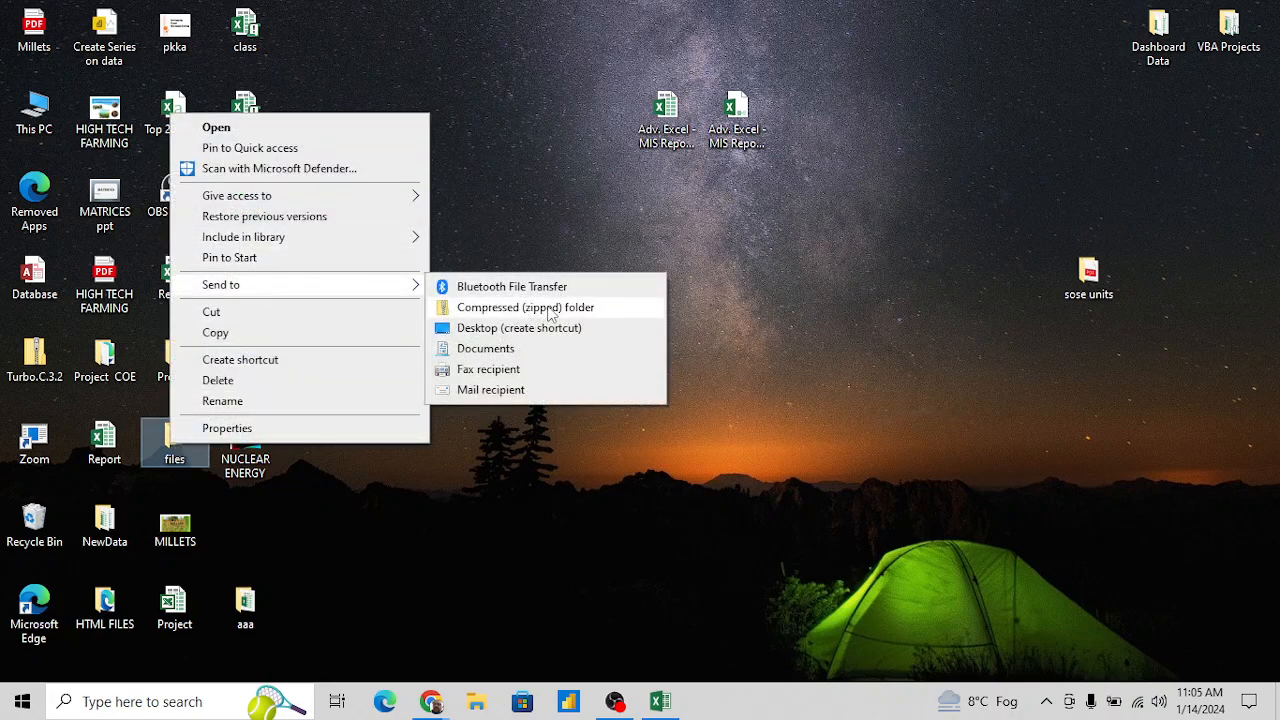
pyautogui.click(731, 296)
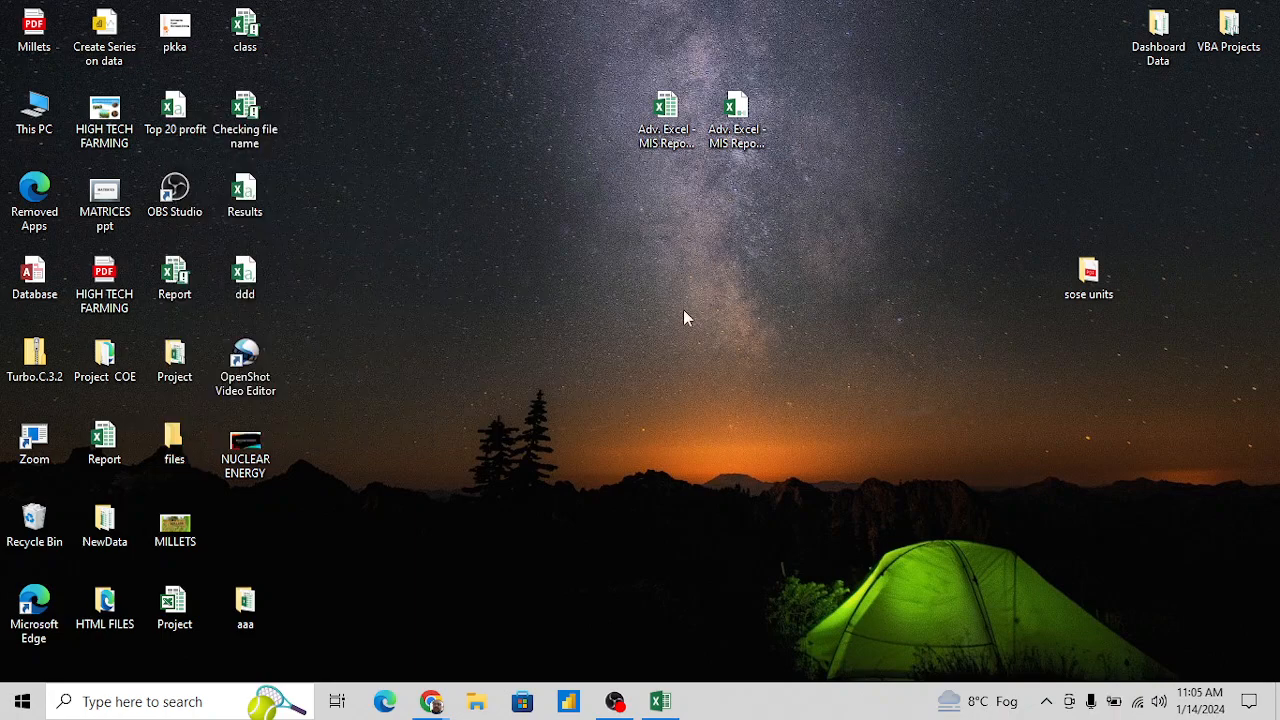
pyautogui.click(182, 434)
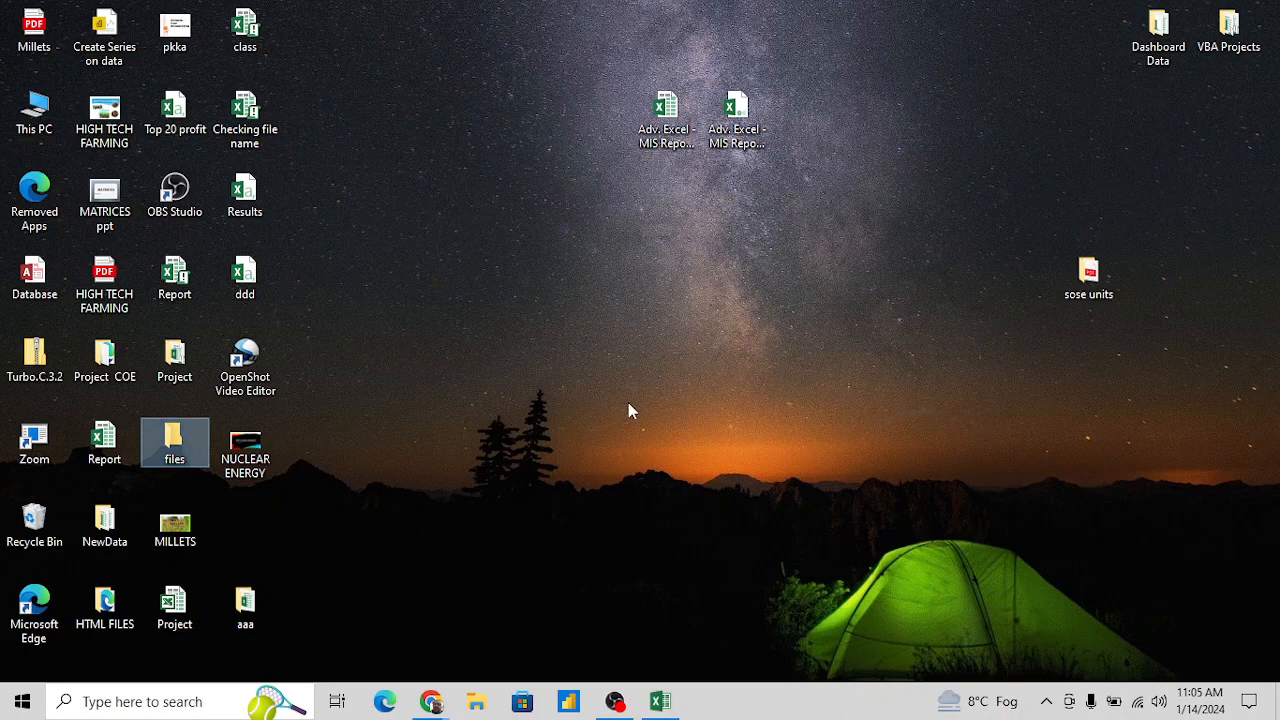
pyautogui.hotkey('alt', 'Tab')
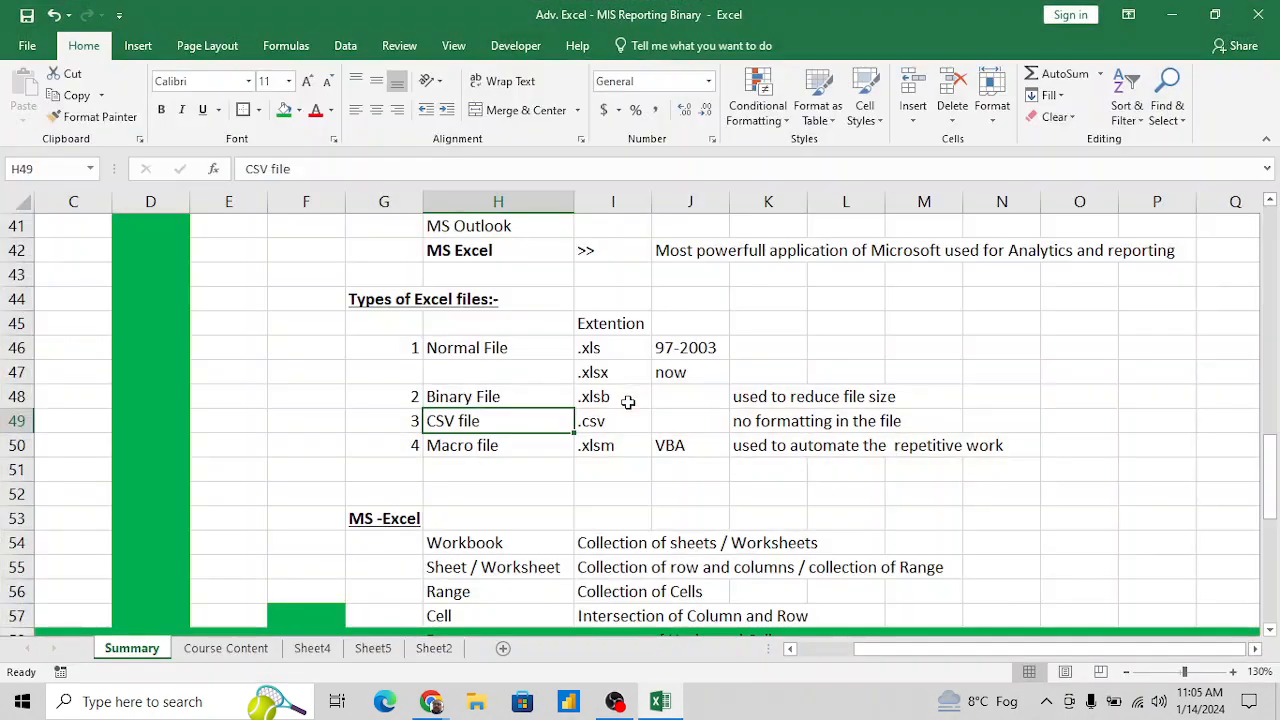
pyautogui.click(604, 447)
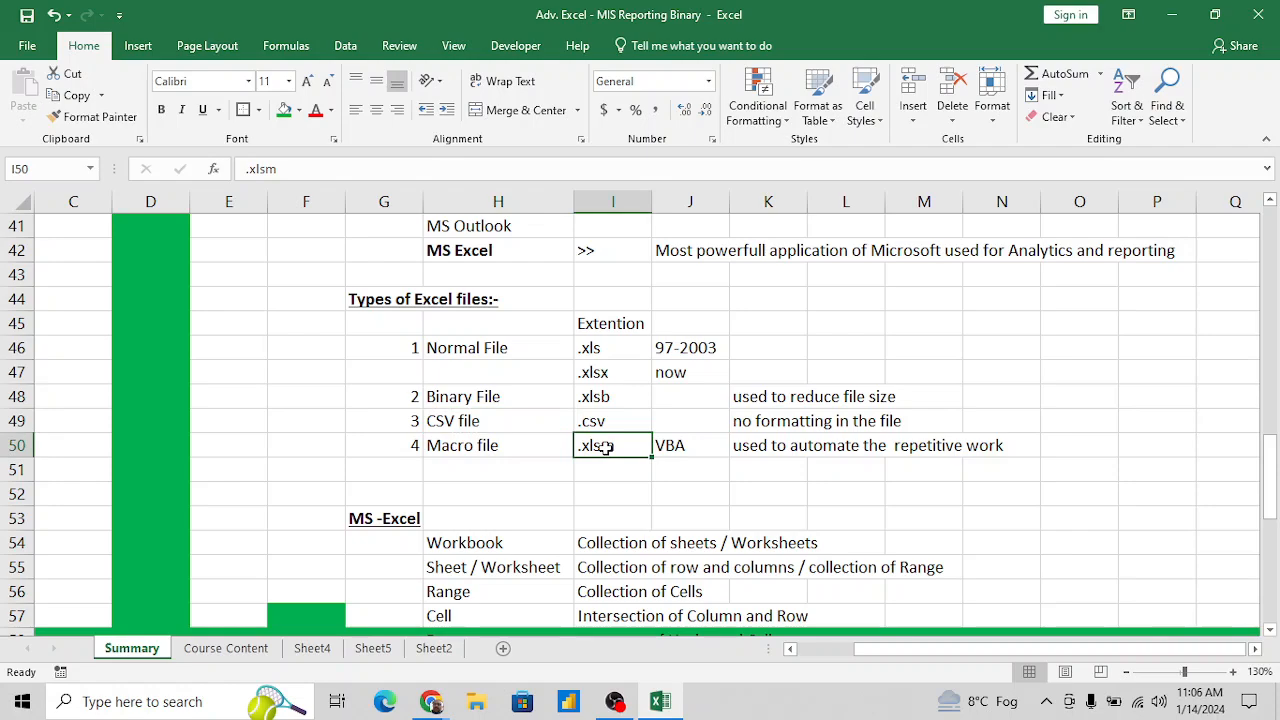
pyautogui.click(515, 450)
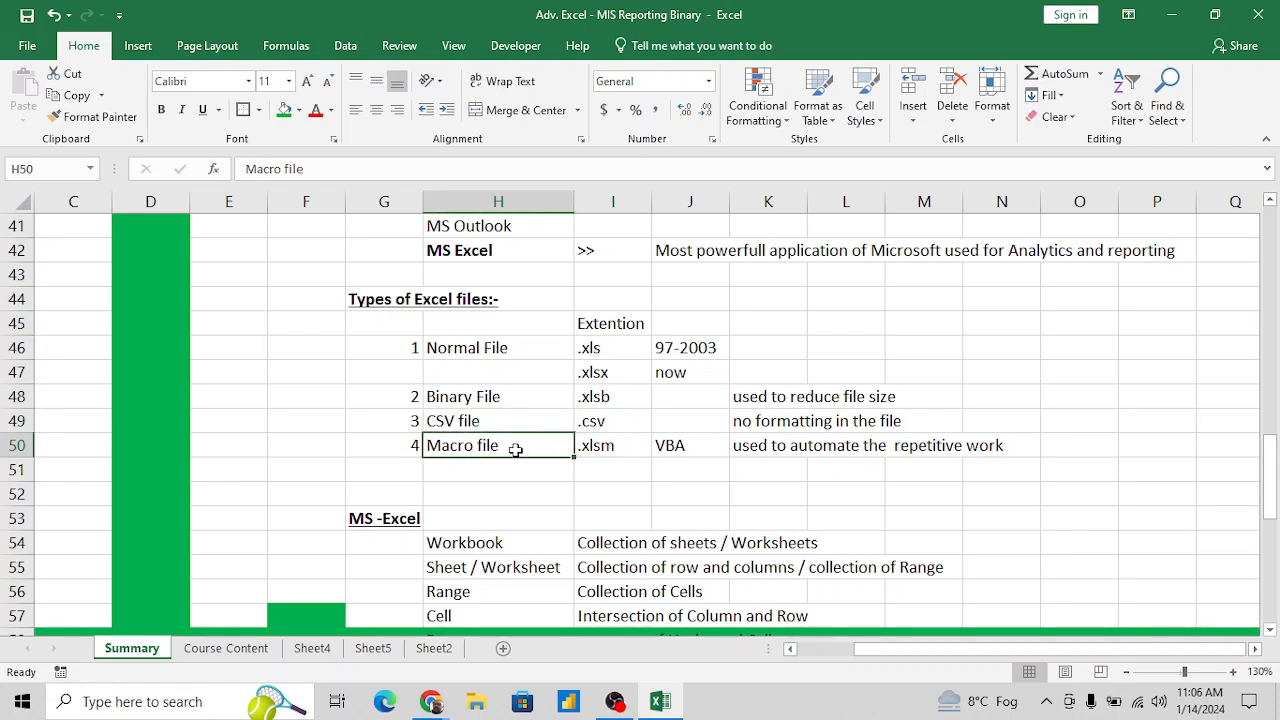
# - Enter Basic Excel in cell E7 of the Course Content sheet
pyautogui.click(236, 650)
pyautogui.click(398, 389)
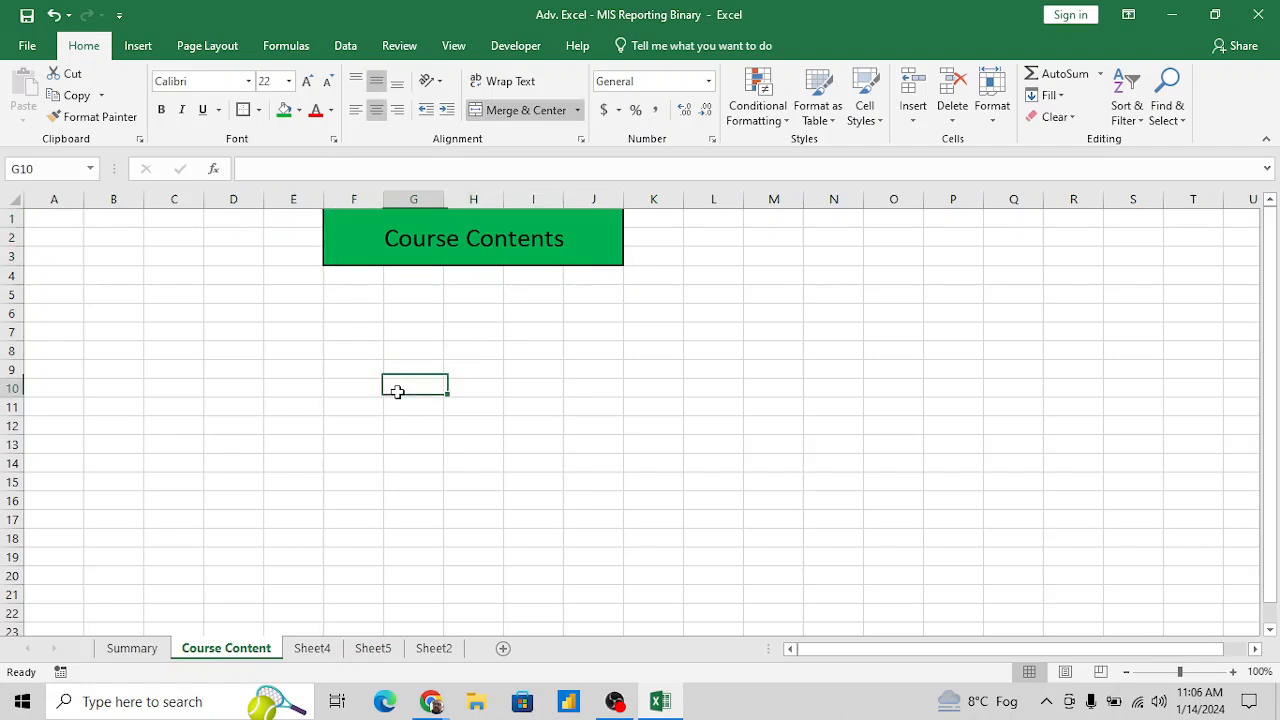
pyautogui.click(360, 335)
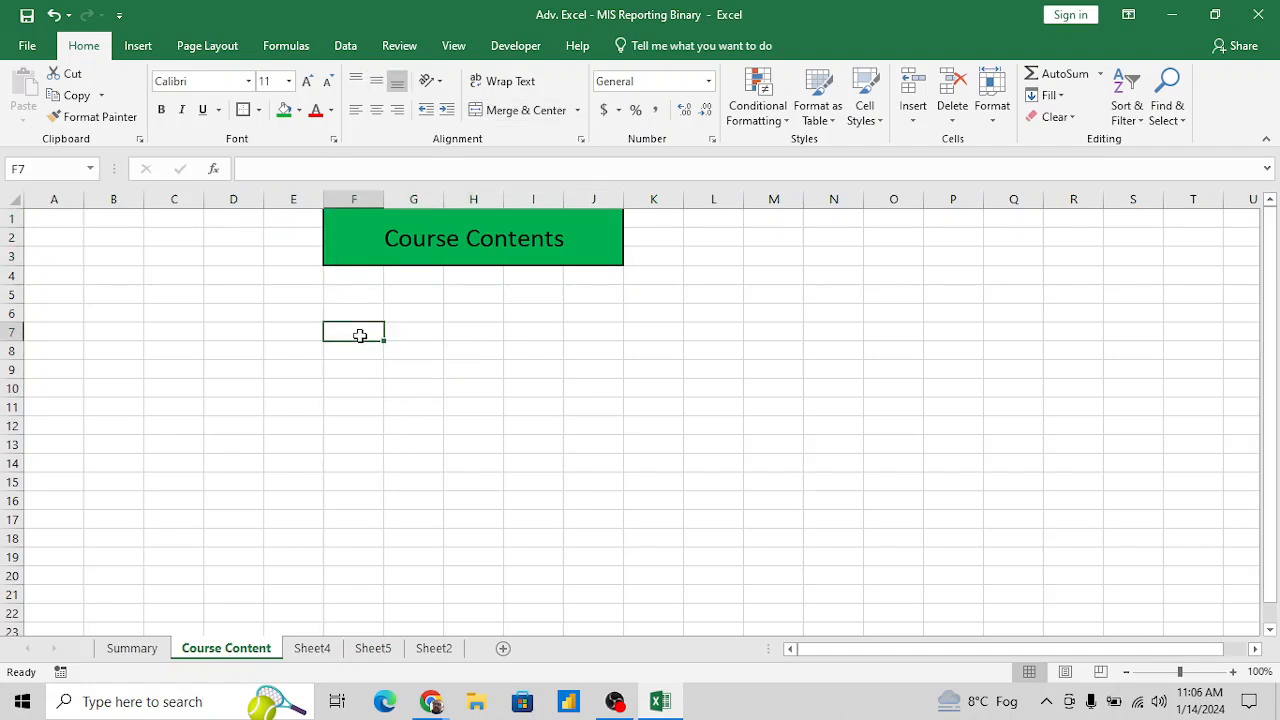
pyautogui.press('Left')
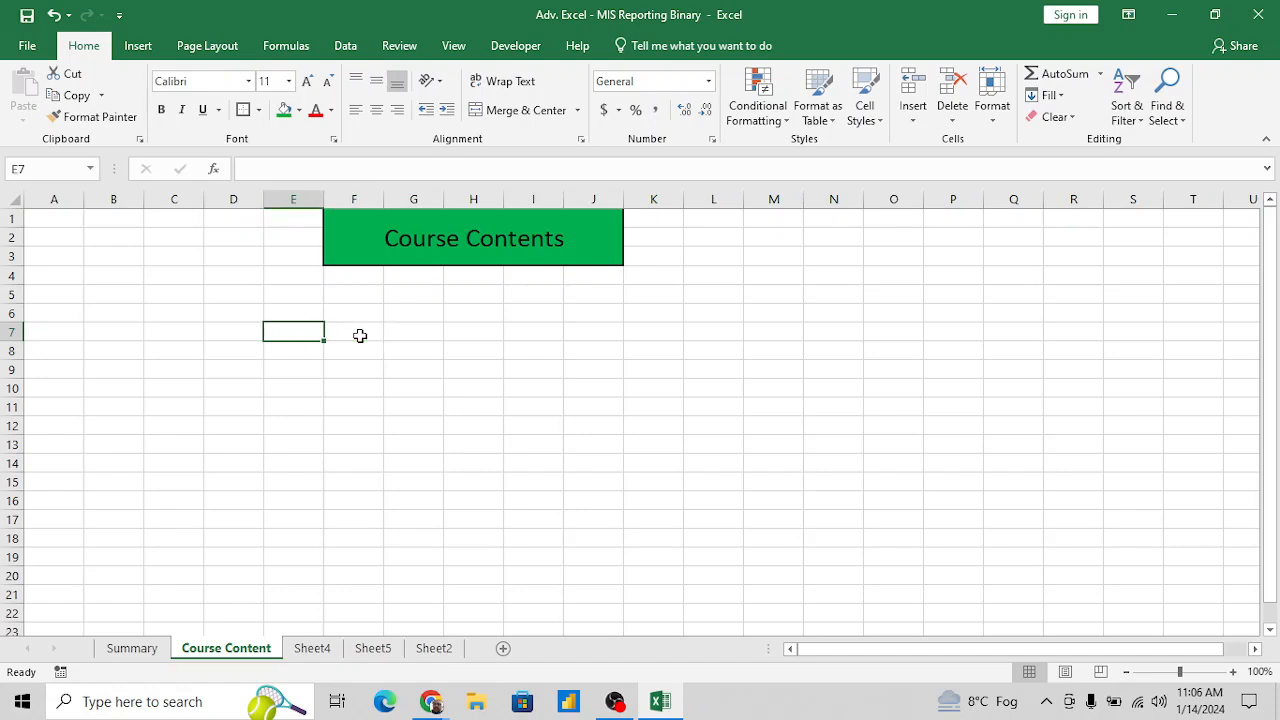
pyautogui.write('Ba')
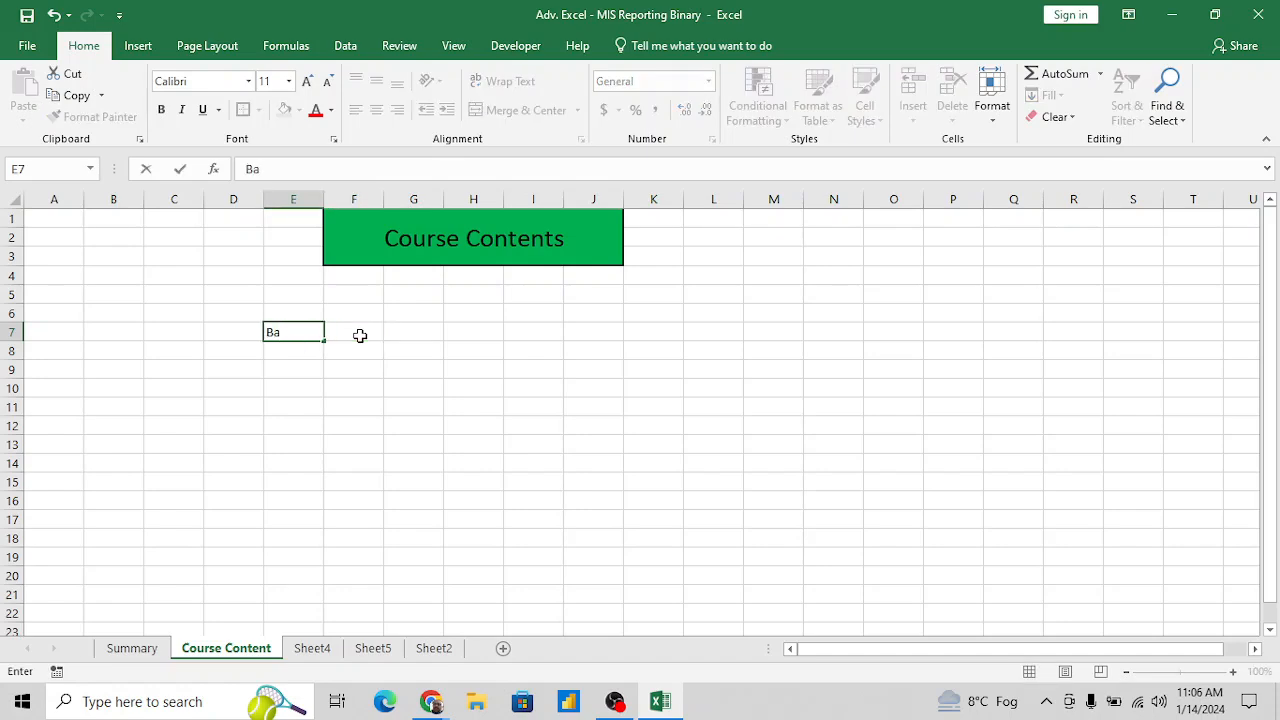
pyautogui.press('Escape')
pyautogui.write('Basic Excel')
pyautogui.press('Return')
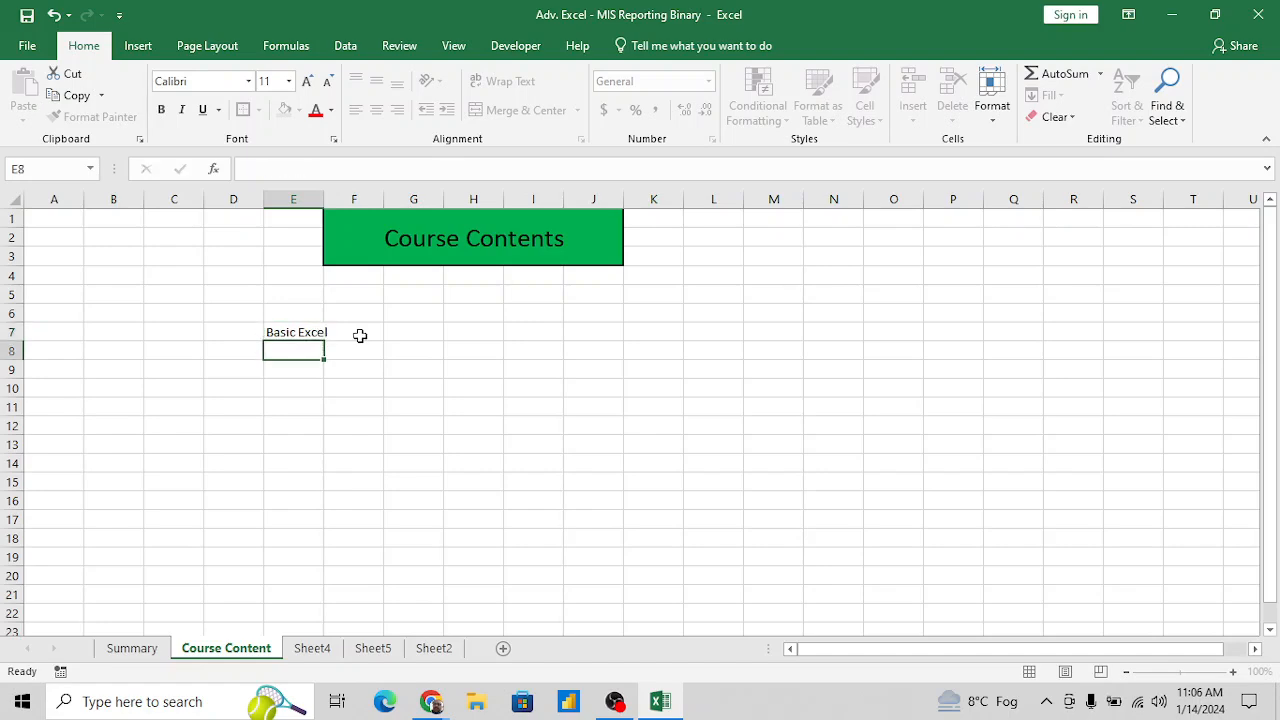
# - Enter Adv. Excel in cell E8 below the Basic Excel entry
pyautogui.write('Adv. Excel')
pyautogui.press('Return')
pyautogui.press('Up')
pyautogui.press('Up')
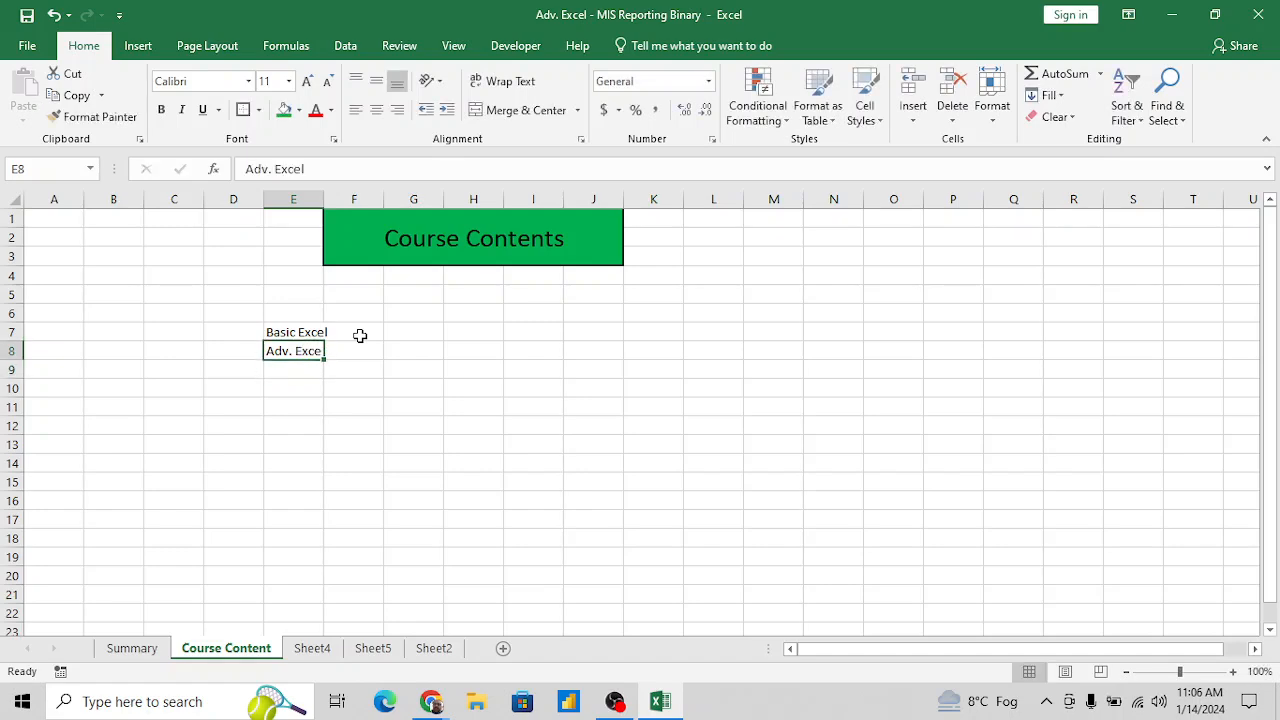
pyautogui.hotkey('shift', 'Down')
pyautogui.press('Down')
pyautogui.press('Down')
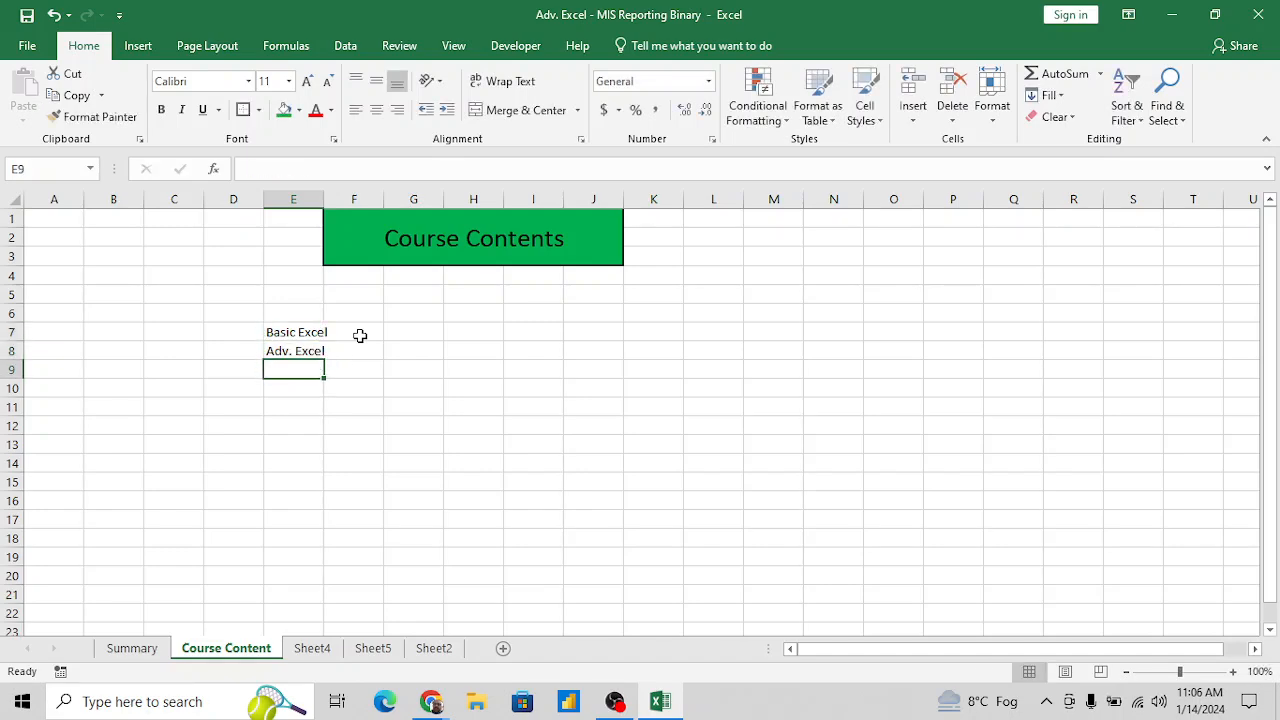
pyautogui.press('Up')
pyautogui.press('Up')
pyautogui.press('Down')
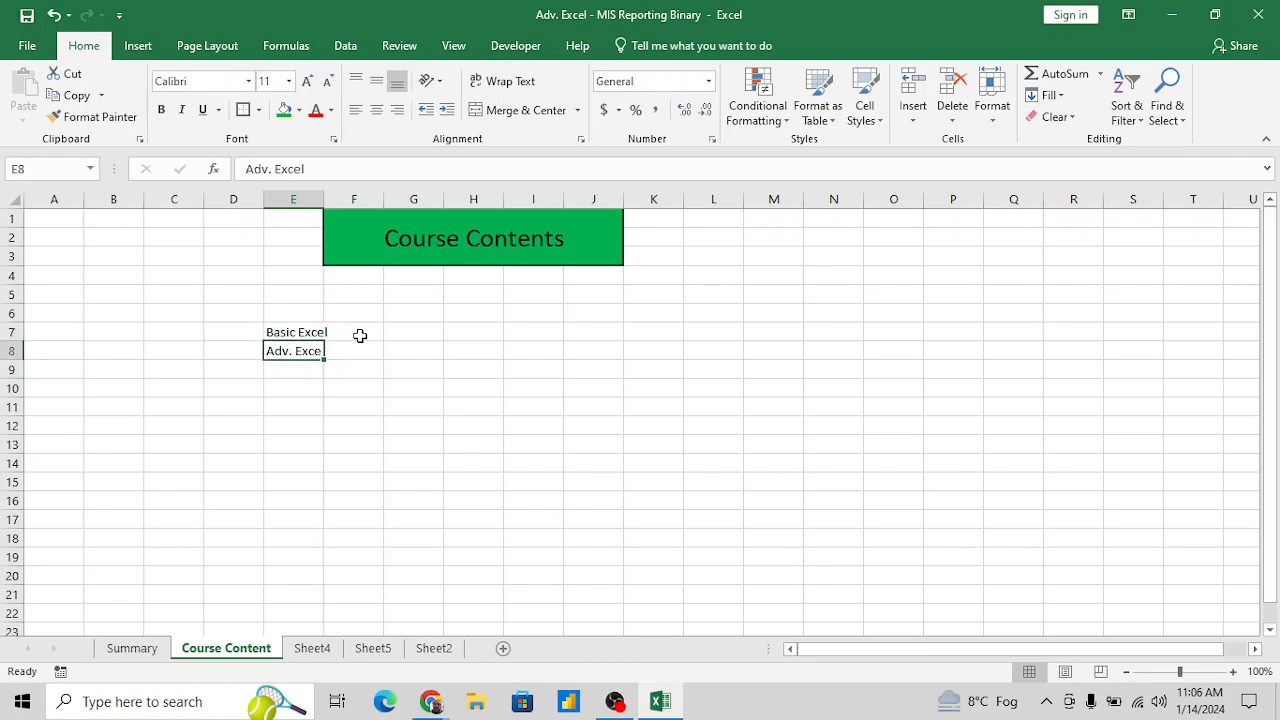
pyautogui.click(543, 326)
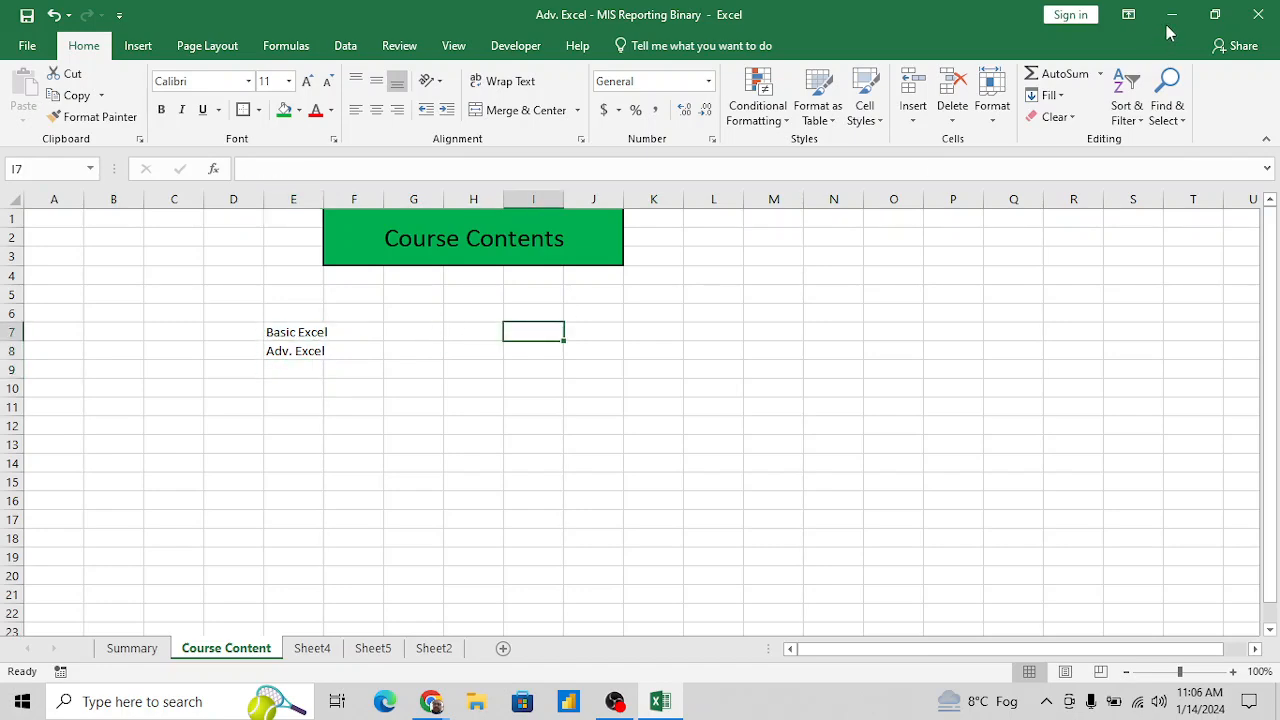
pyautogui.click(698, 196)
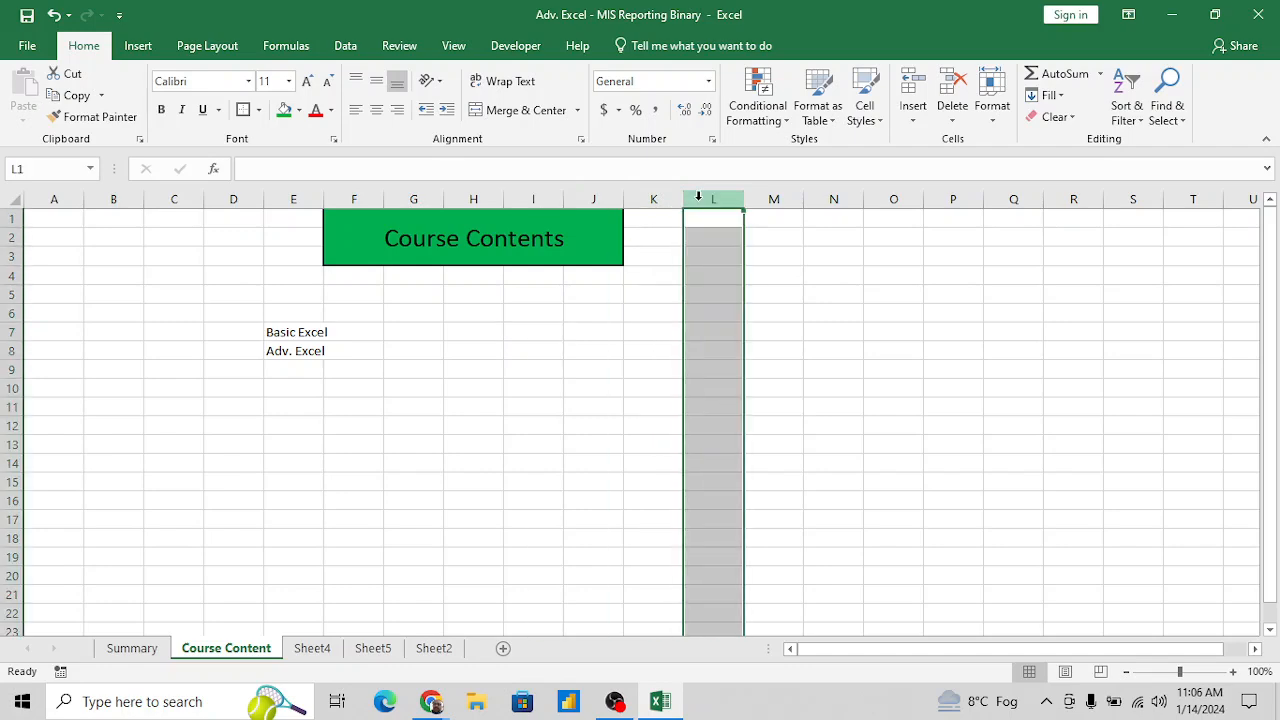
pyautogui.click(644, 279)
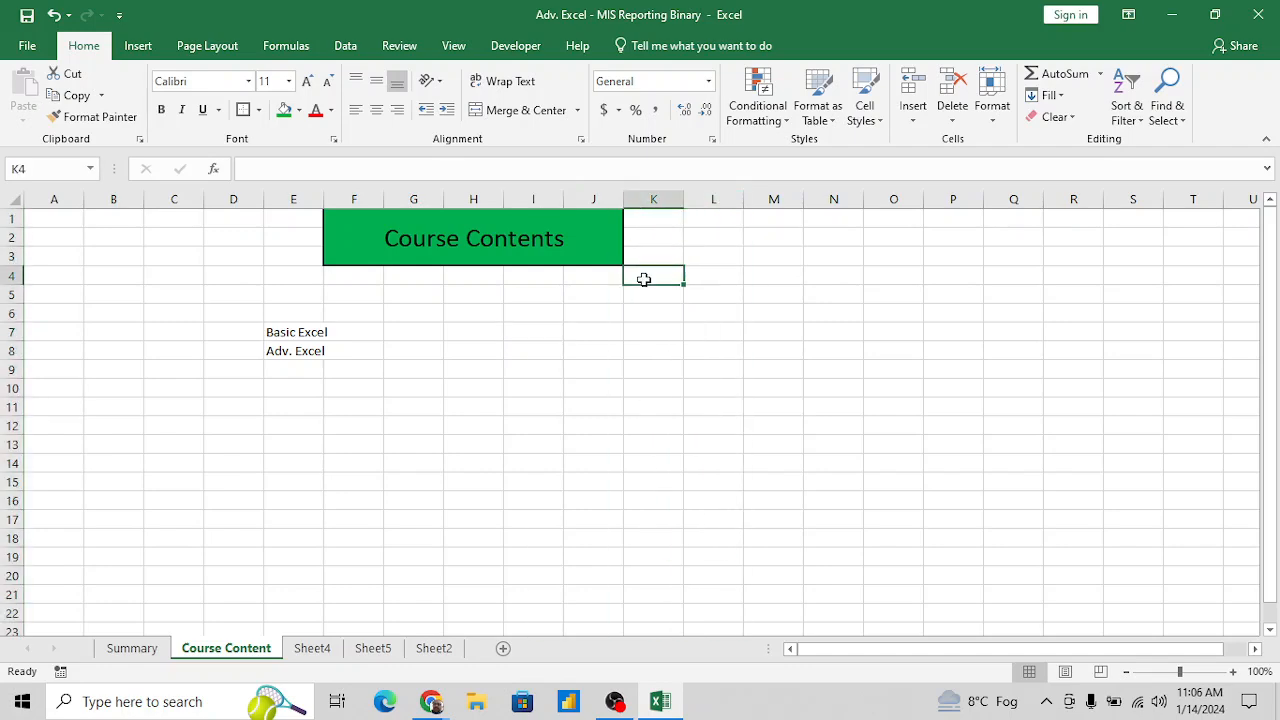
pyautogui.click(788, 307)
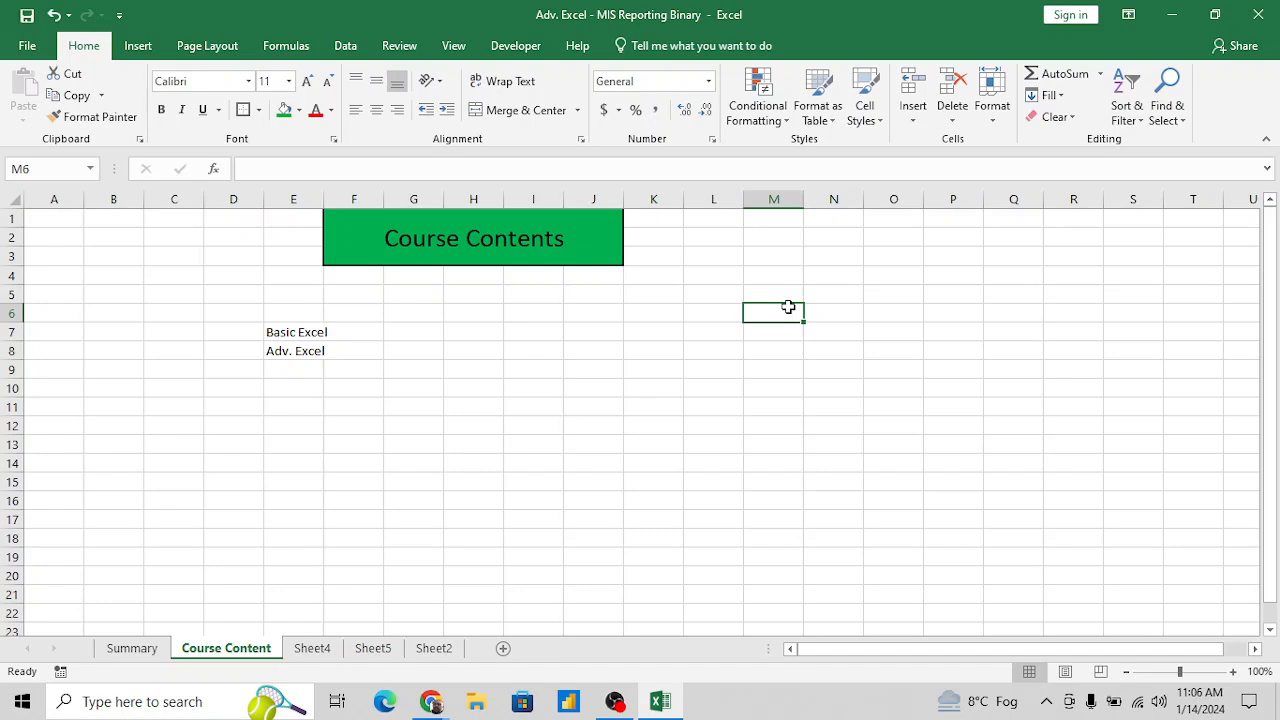
pyautogui.click(830, 311)
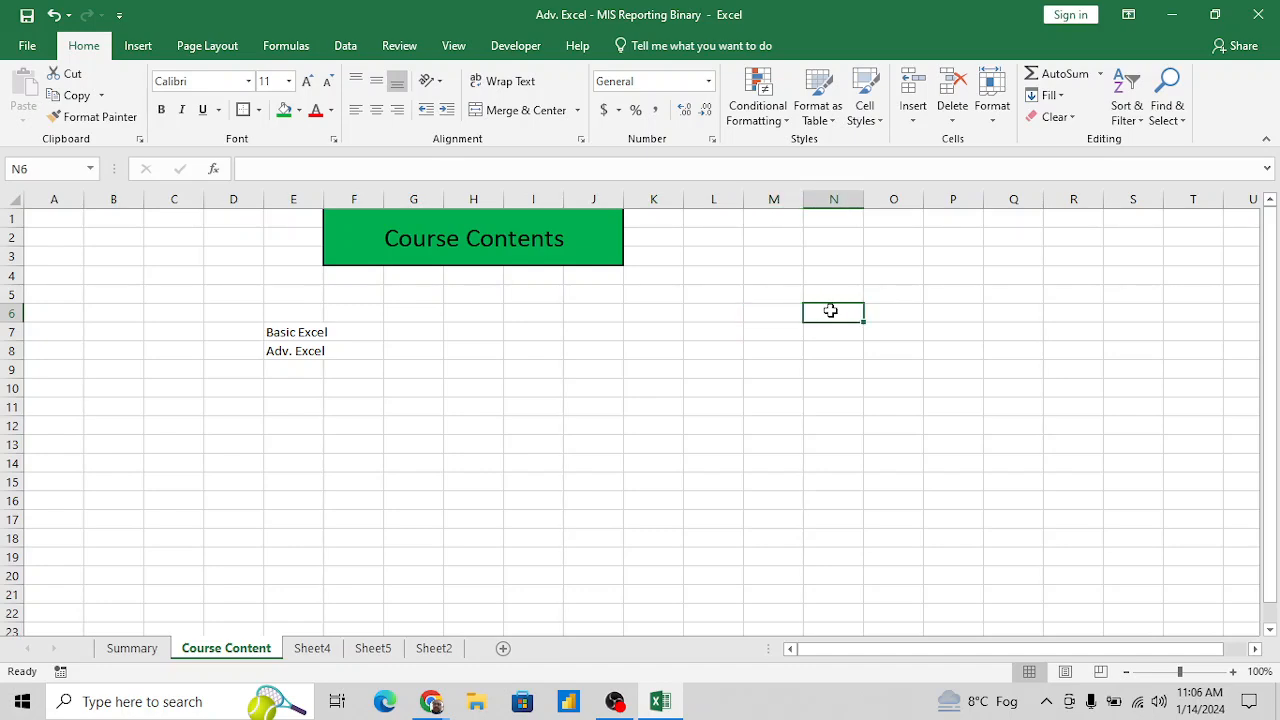
# - Enter the sample numbers 20 and 30 in cells O5 and O6 of the Course Content sheet
pyautogui.click(908, 296)
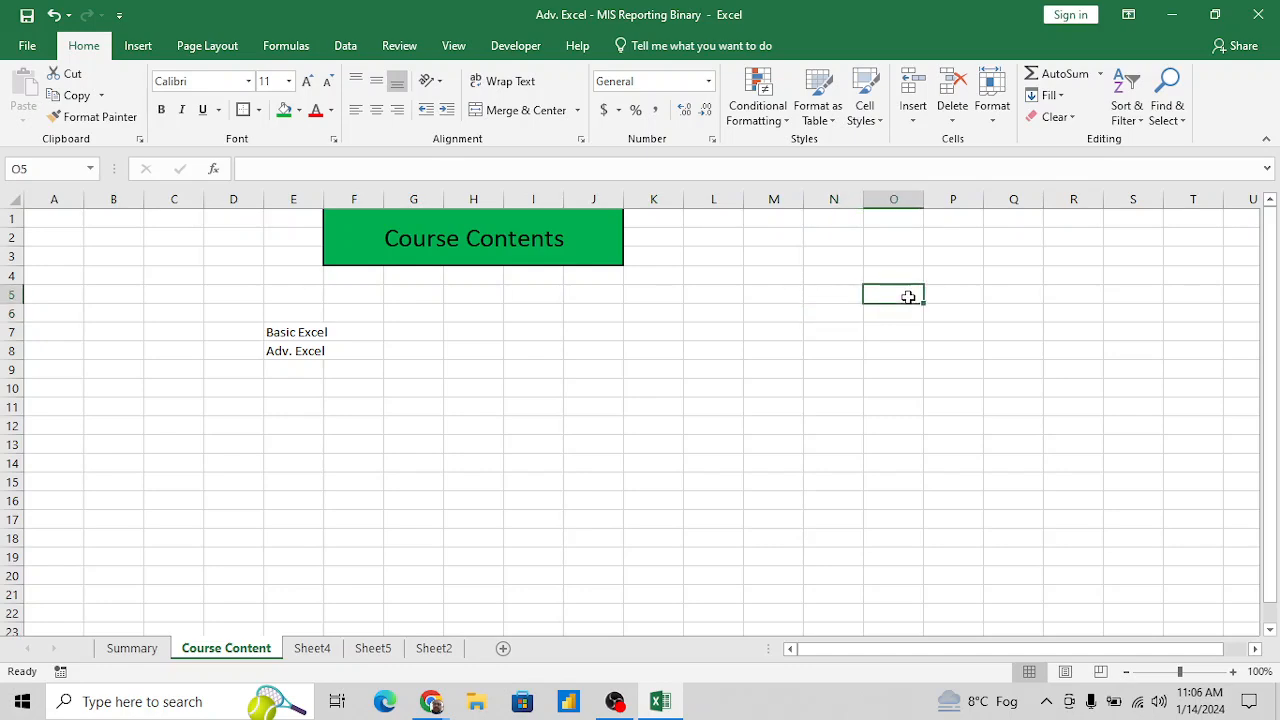
pyautogui.write('20')
pyautogui.press('Return')
pyautogui.write('30')
pyautogui.press('Return')
# - Add up the two sample numbers with the formula =SUM(O5:O6) in cell O7
pyautogui.write('=SUM(')
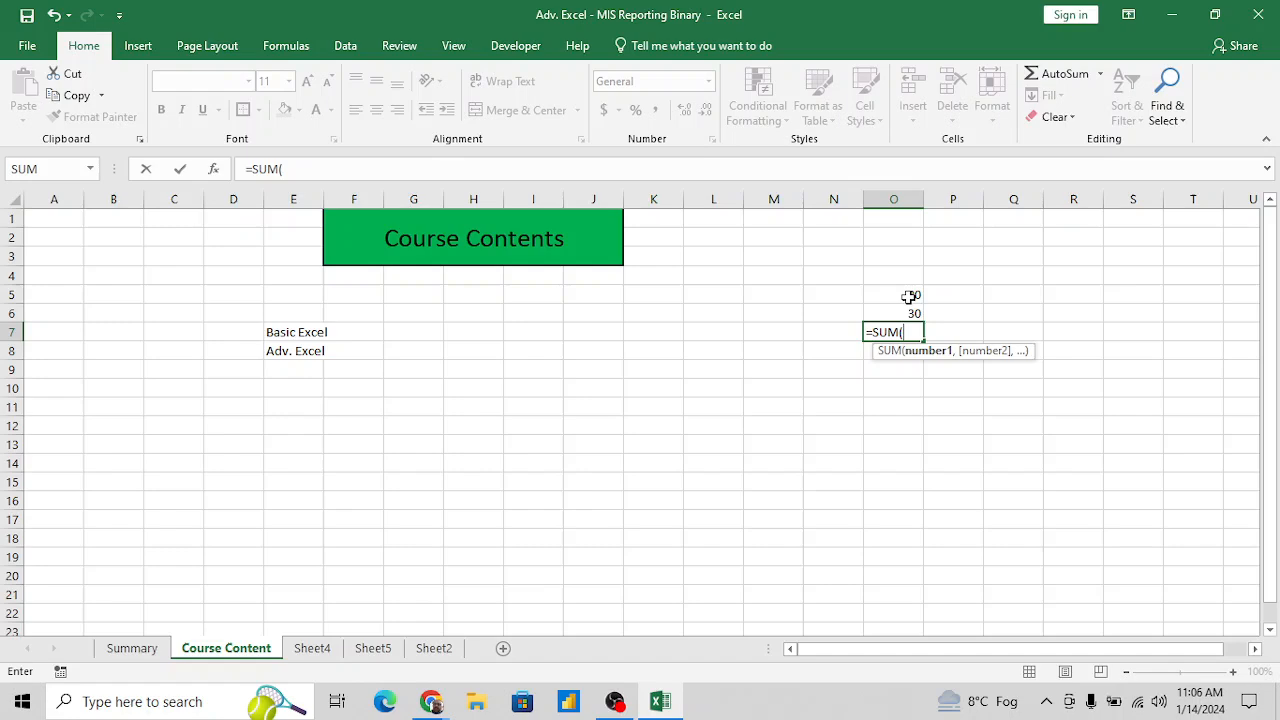
pyautogui.click(908, 296)
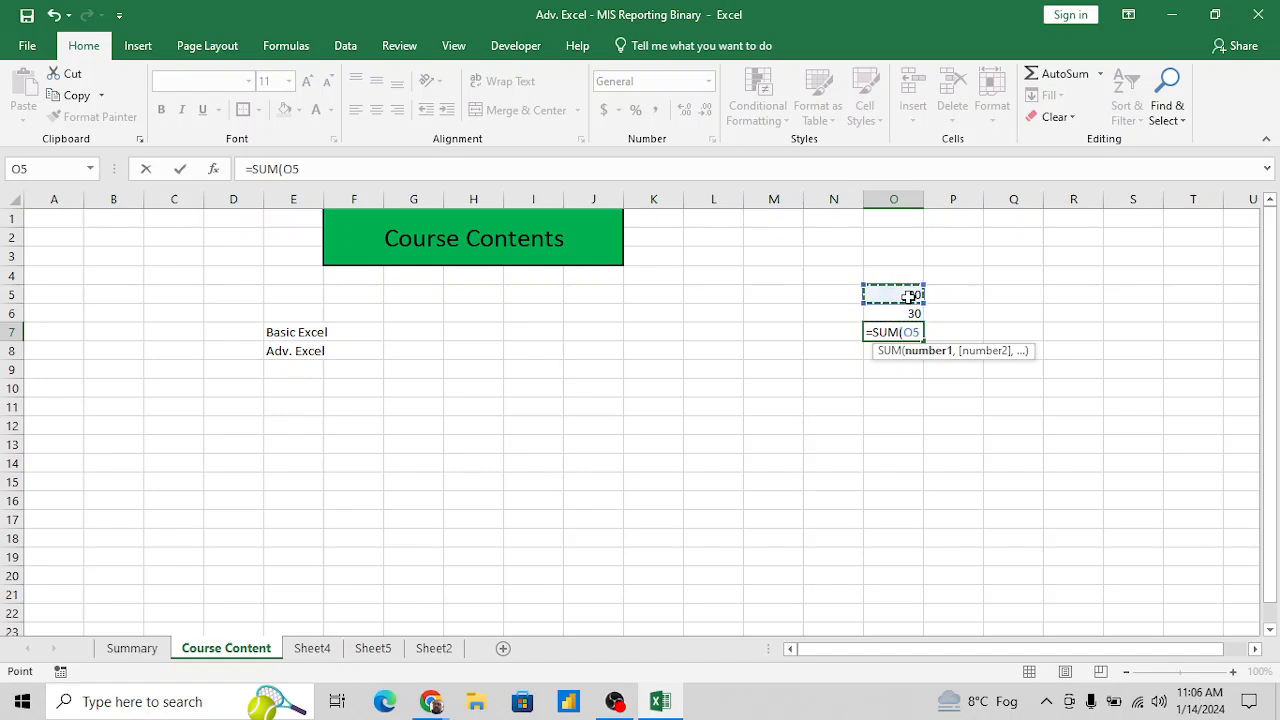
pyautogui.hotkey('shift', 'Down')
pyautogui.press('Return')
pyautogui.press('Up')
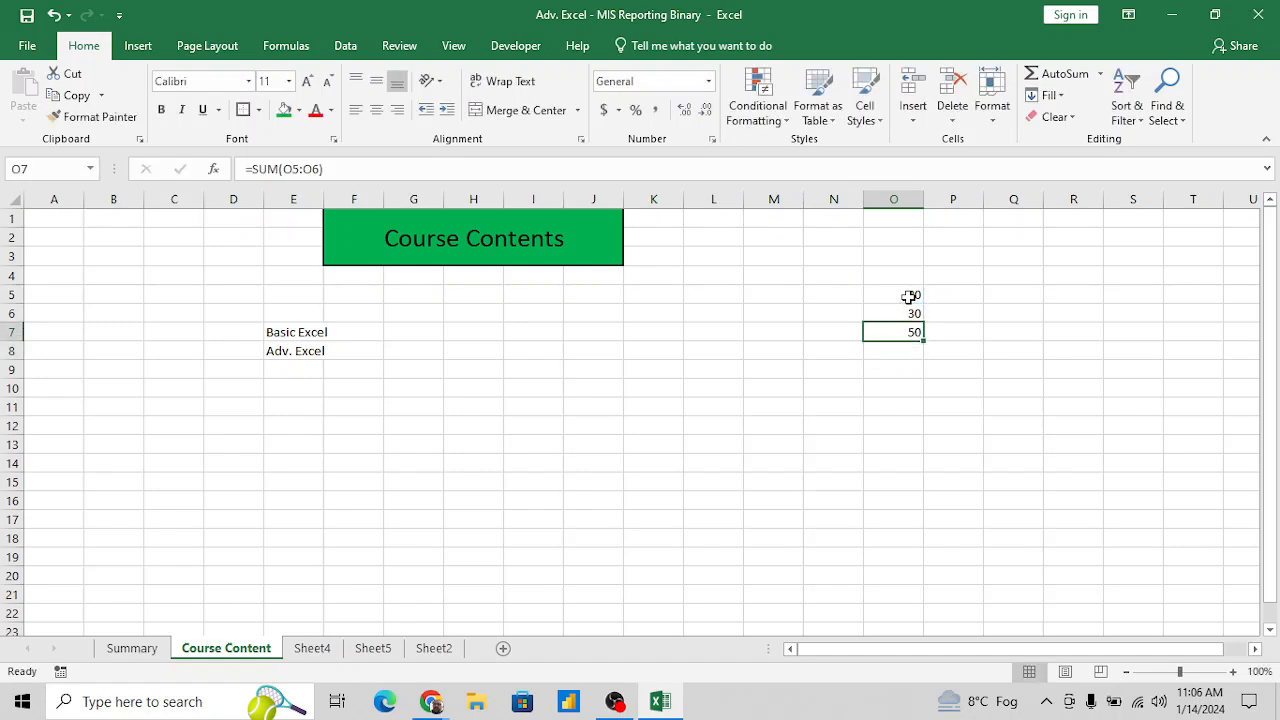
# - Widen column E slightly so that the Basic Excel entry fits inside its cell
pyautogui.press('Left')
pyautogui.press('Left')
pyautogui.press('Left')
pyautogui.press('Left')
pyautogui.press('Left')
pyautogui.press('Left')
pyautogui.press('Left')
pyautogui.press('Left')
pyautogui.press('Left')
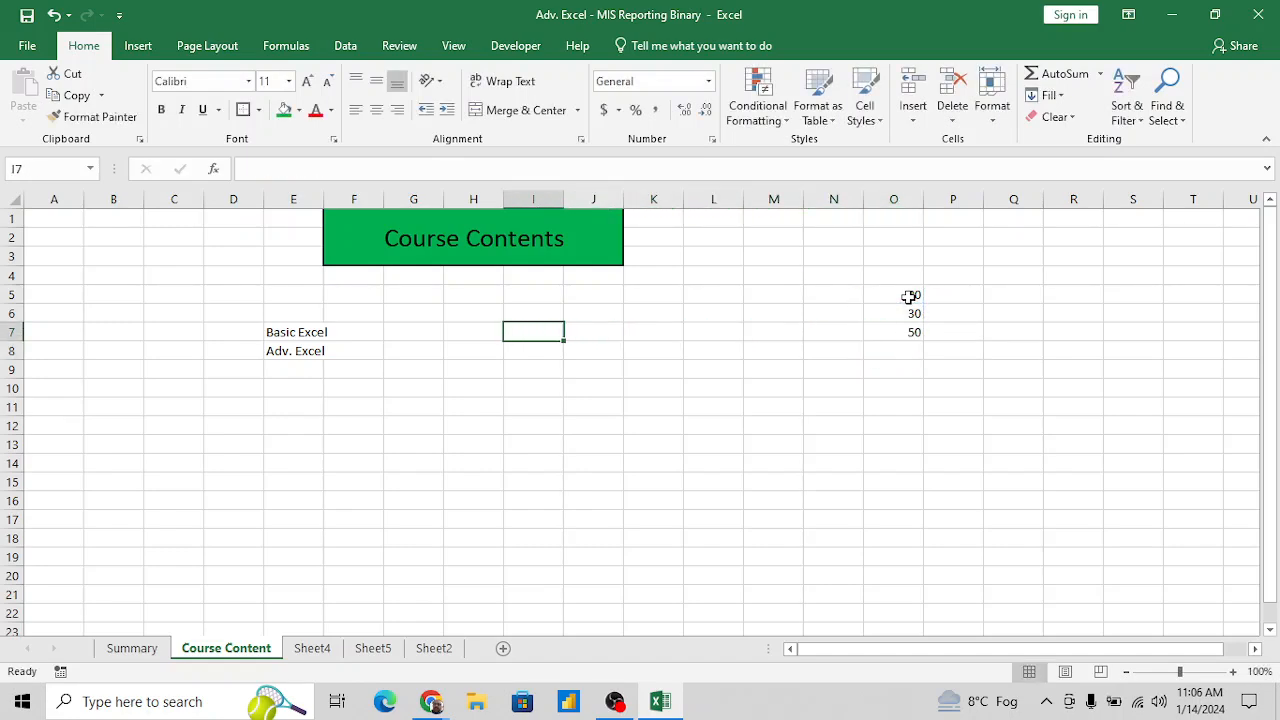
pyautogui.press('Left')
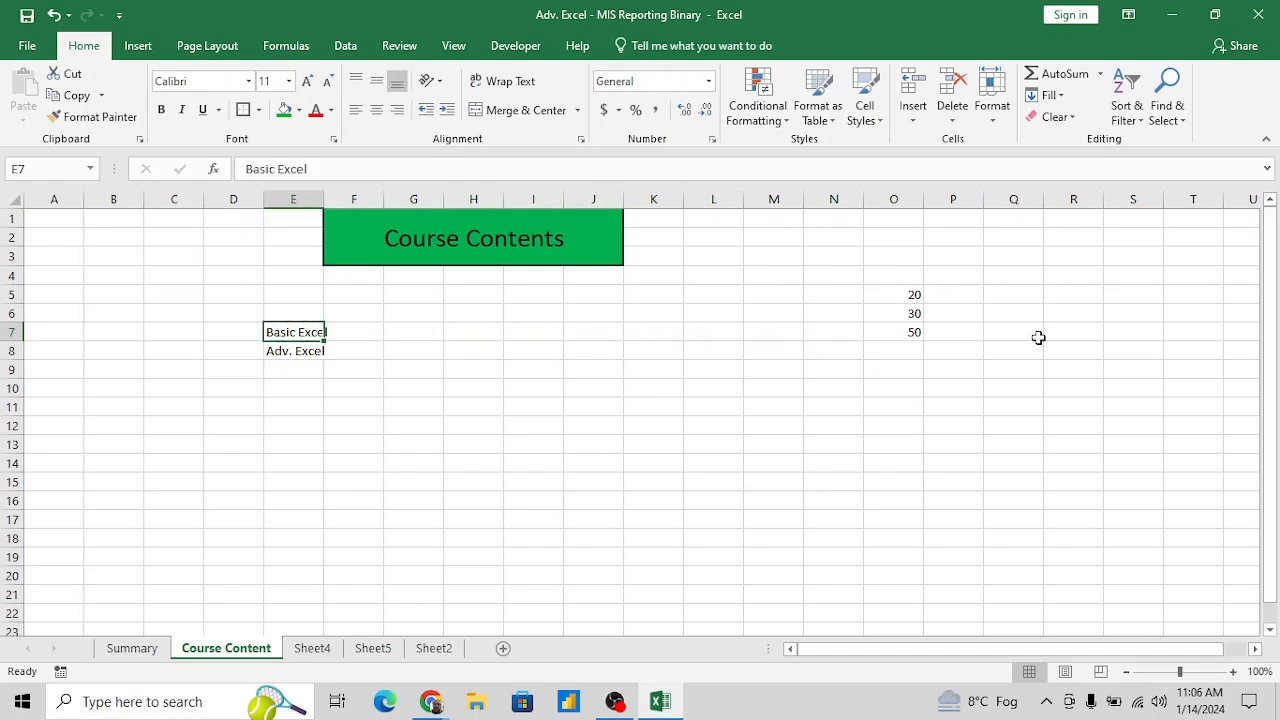
pyautogui.click(1236, 672)
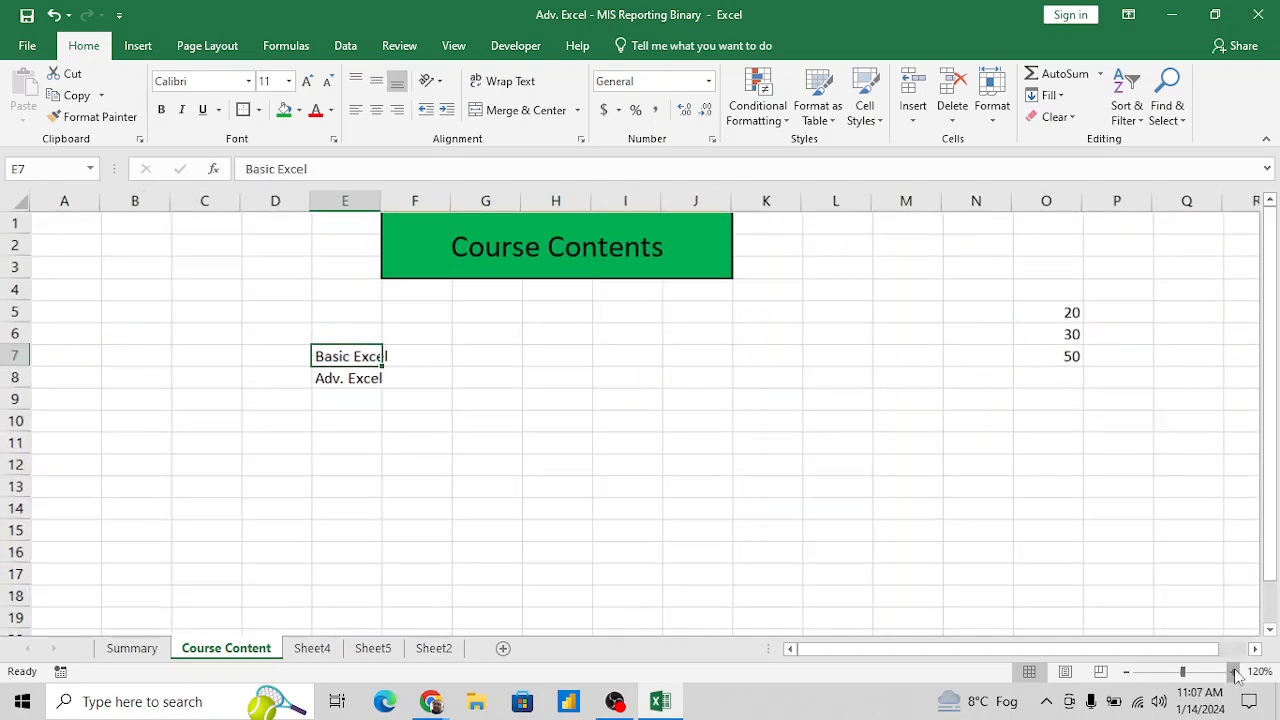
pyautogui.click(1236, 672)
pyautogui.click(1236, 672)
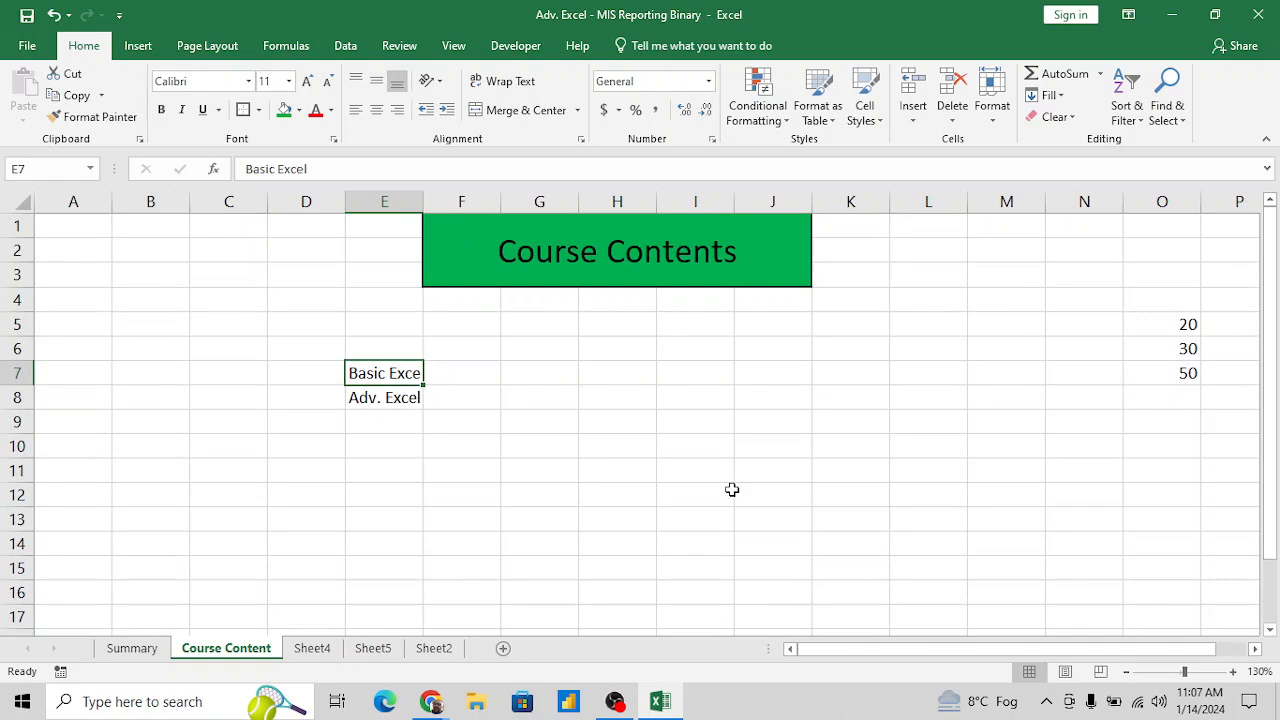
pyautogui.click(502, 404)
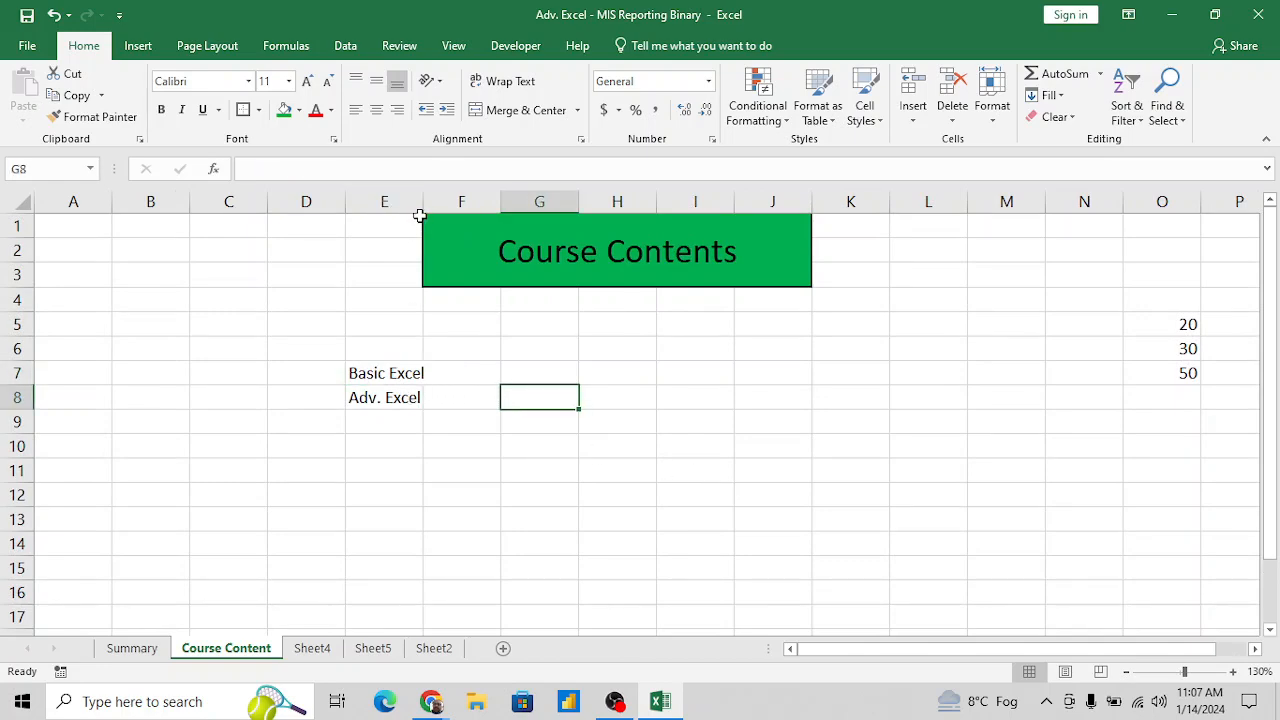
pyautogui.moveTo(422, 203); pyautogui.dragTo(431, 204)
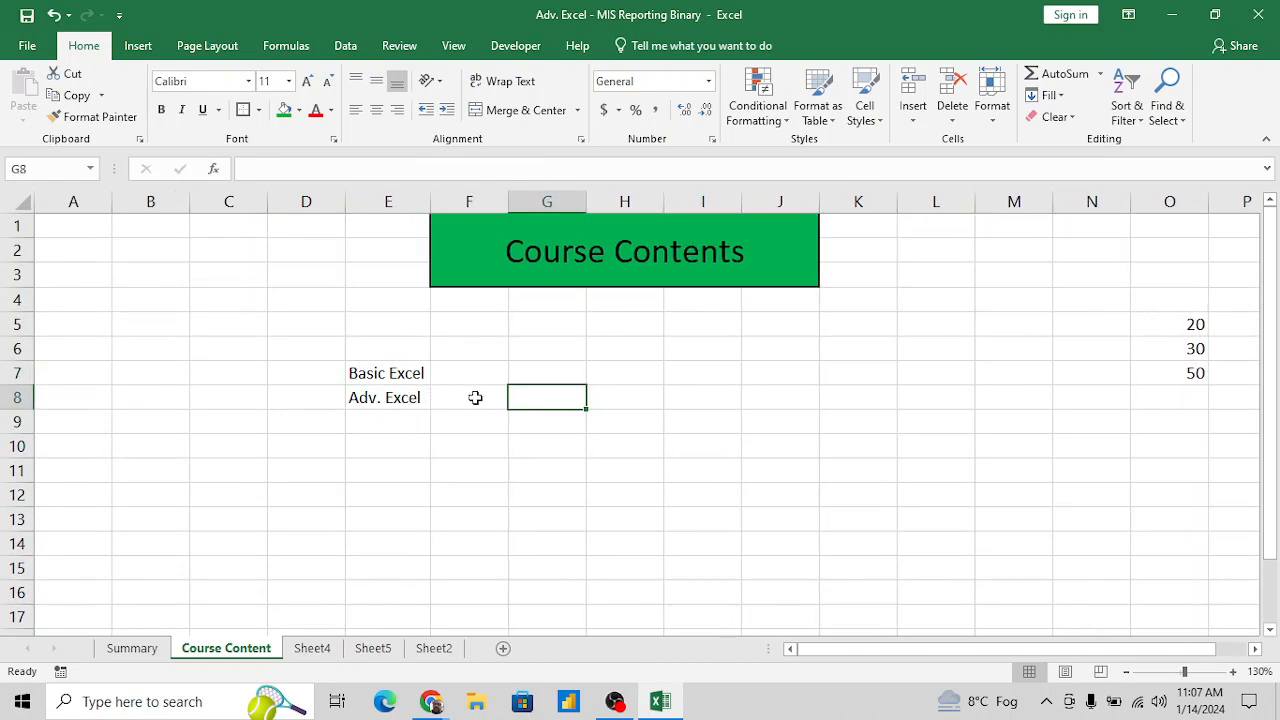
# - Make the Basic Excel and Adv. Excel entries in E7:E8 bold
pyautogui.click(401, 373)
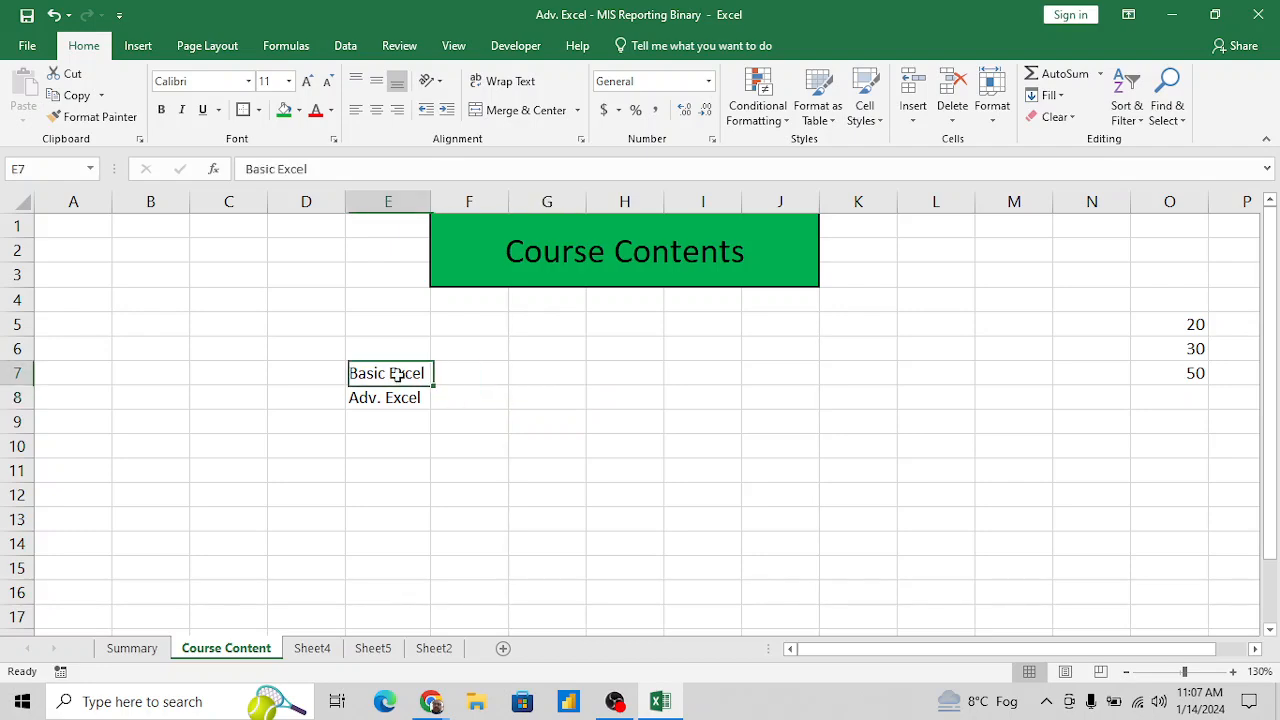
pyautogui.hotkey('shift', 'Down')
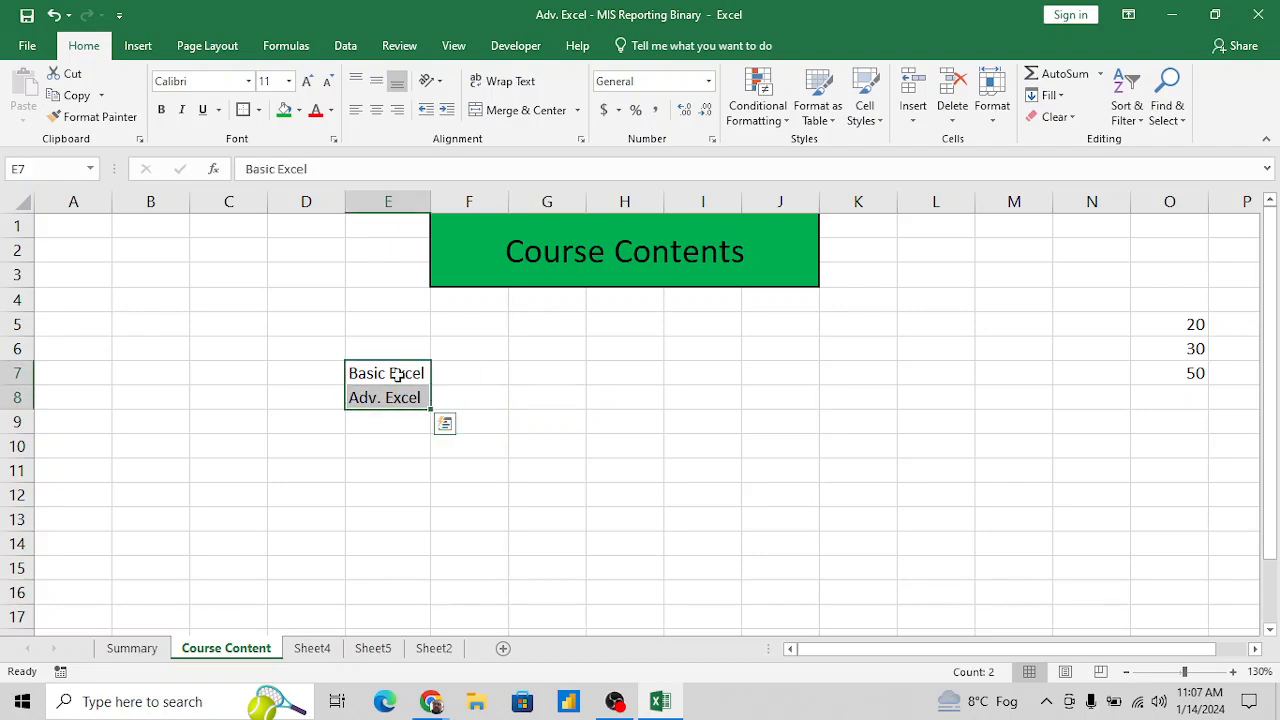
pyautogui.hotkey('ctrl', 'b')
# - Enter the topic Sum / Total in cell F10, below the course headings
pyautogui.press('Down')
pyautogui.press('Down')
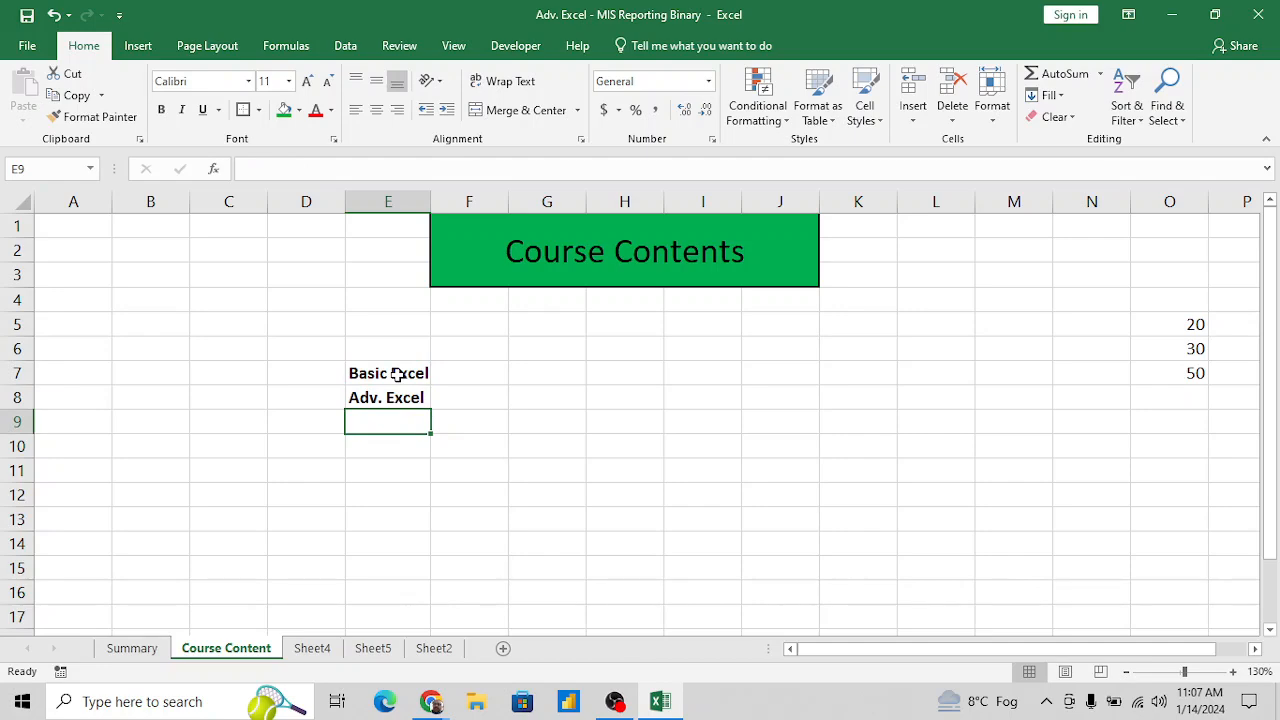
pyautogui.press('Right')
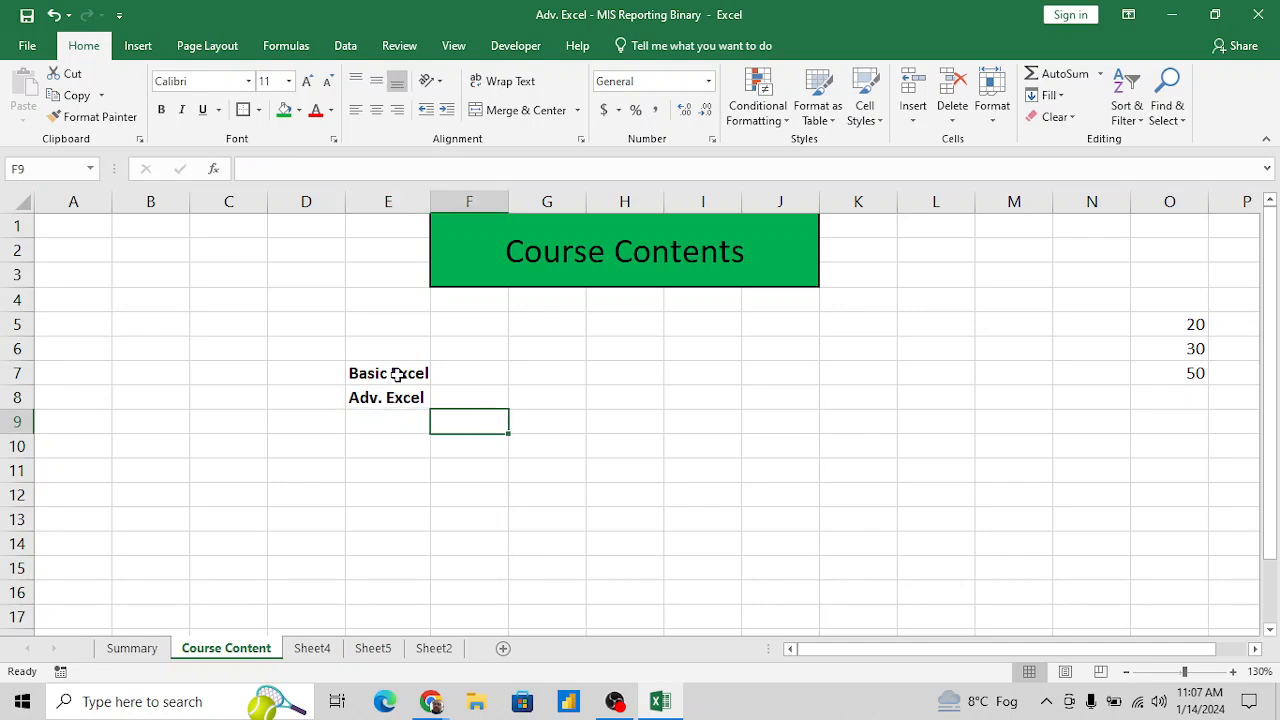
pyautogui.press('Down')
pyautogui.press('Right')
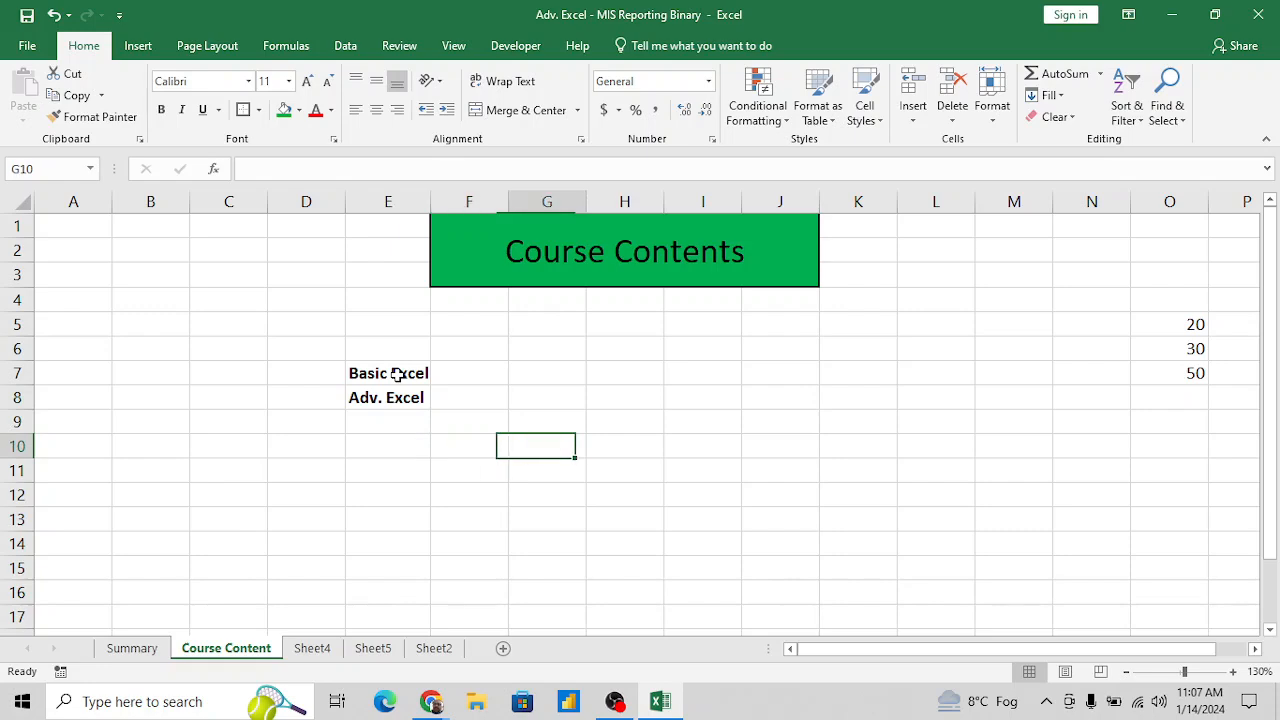
pyautogui.press('Left')
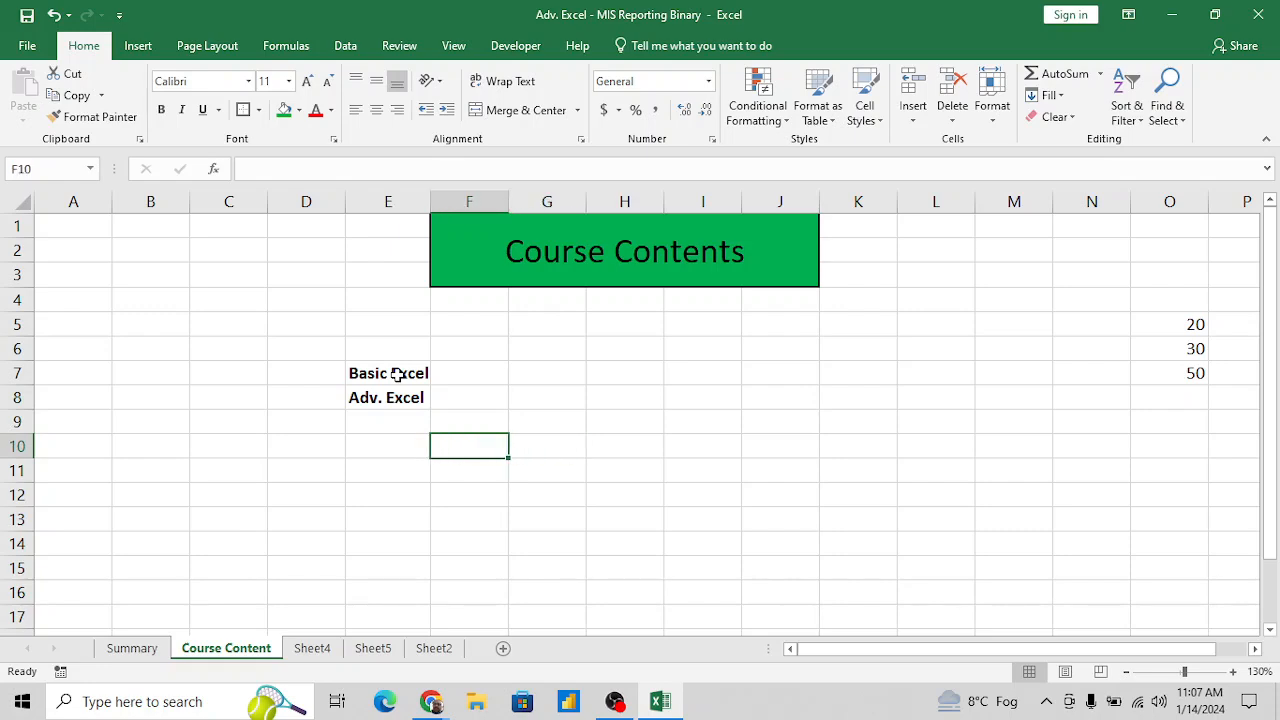
pyautogui.write('Sum')
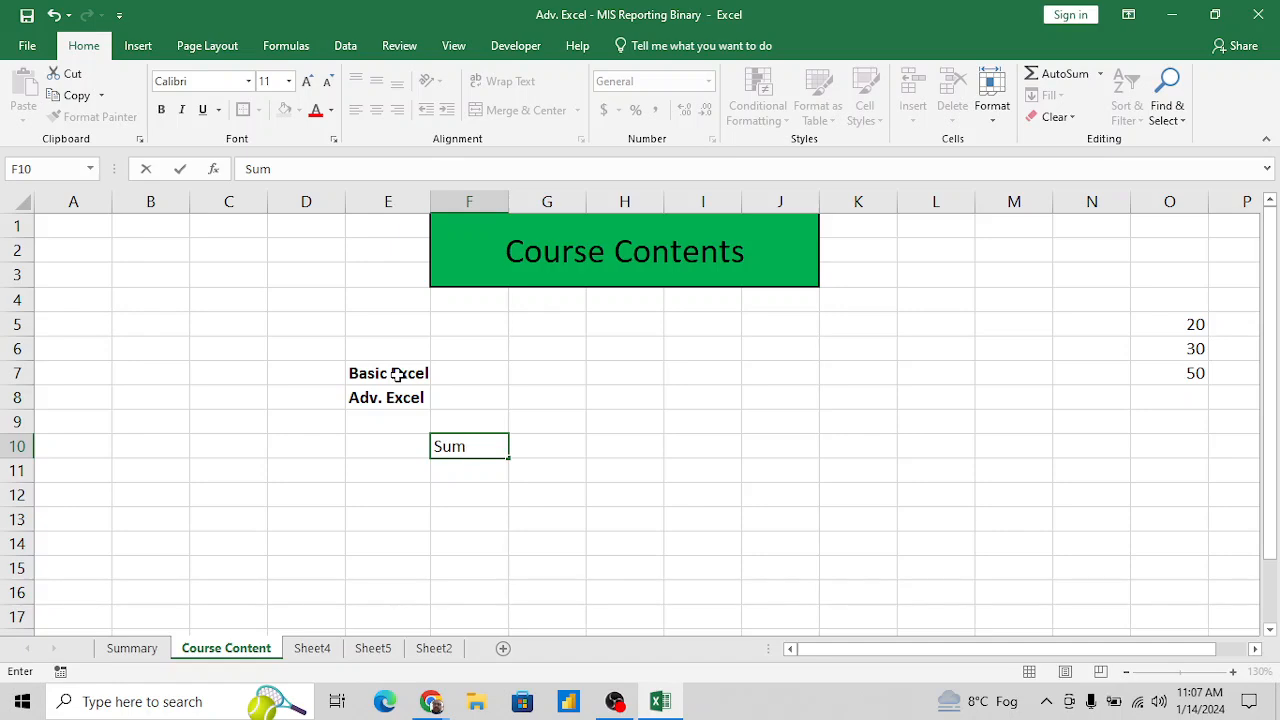
pyautogui.write('/t')
pyautogui.press('BackSpace')
pyautogui.write('total')
pyautogui.press('BackSpace')
pyautogui.press('BackSpace')
pyautogui.press('BackSpace')
pyautogui.press('BackSpace')
pyautogui.press('BackSpace')
pyautogui.write('Total')
# - List the functions "Sum, Sumif, Sumifs" in cell H10 beside the Sum / Total topic
pyautogui.press('Tab')
pyautogui.press('Tab')
pyautogui.write('S')
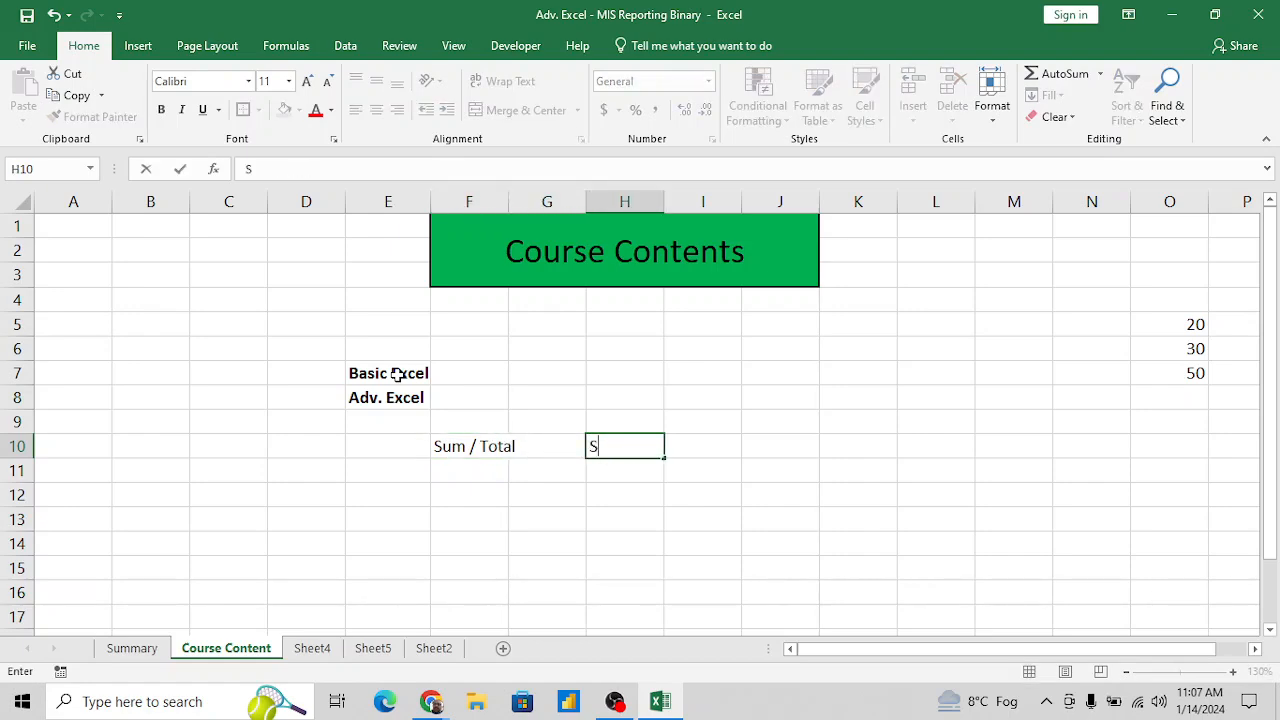
pyautogui.write('um, Sum')
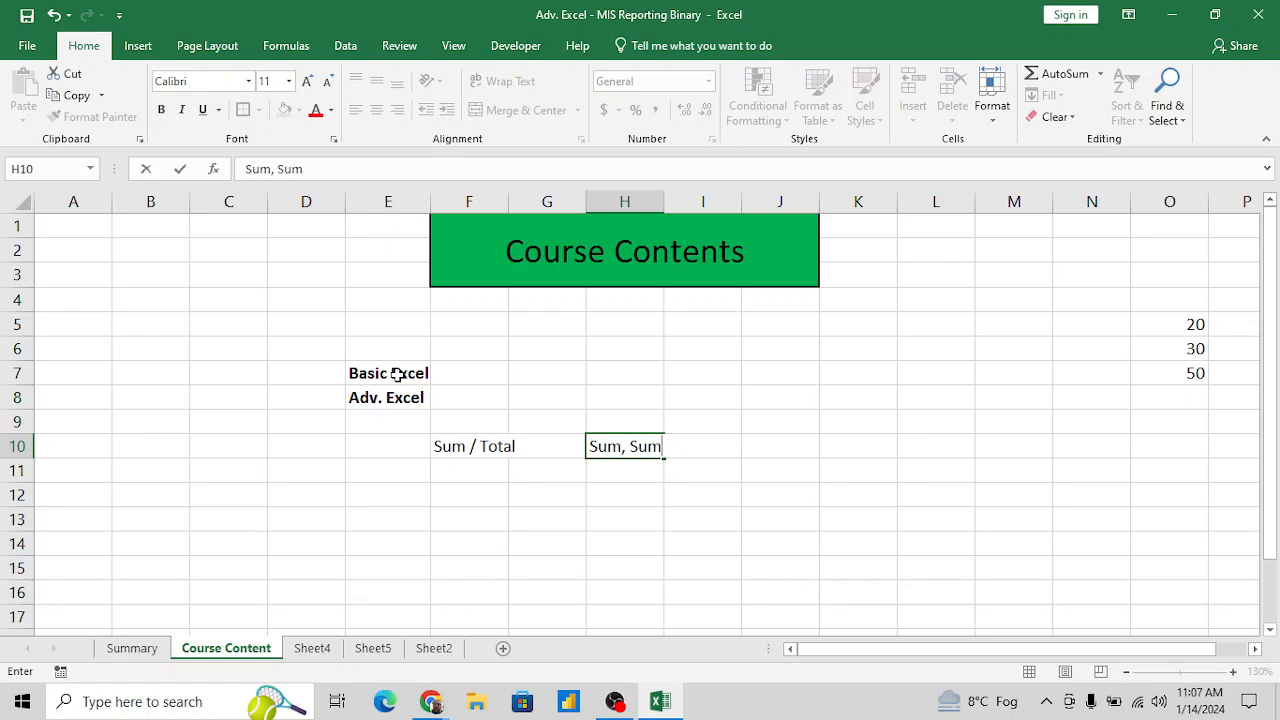
pyautogui.write('if, Sumifs')
pyautogui.press('Return')
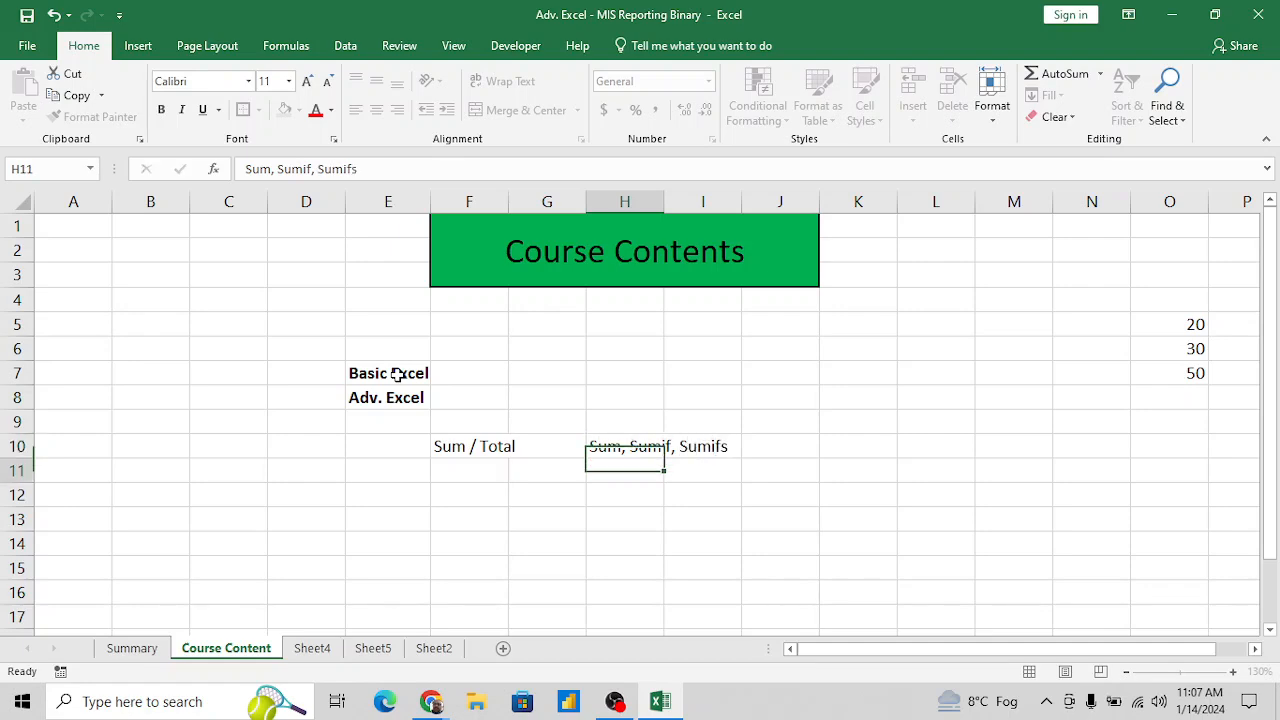
# - Enter the topic Count in F11 and list its functions as "Count, countif, countis" in H11
pyautogui.press('Left')
pyautogui.press('Left')
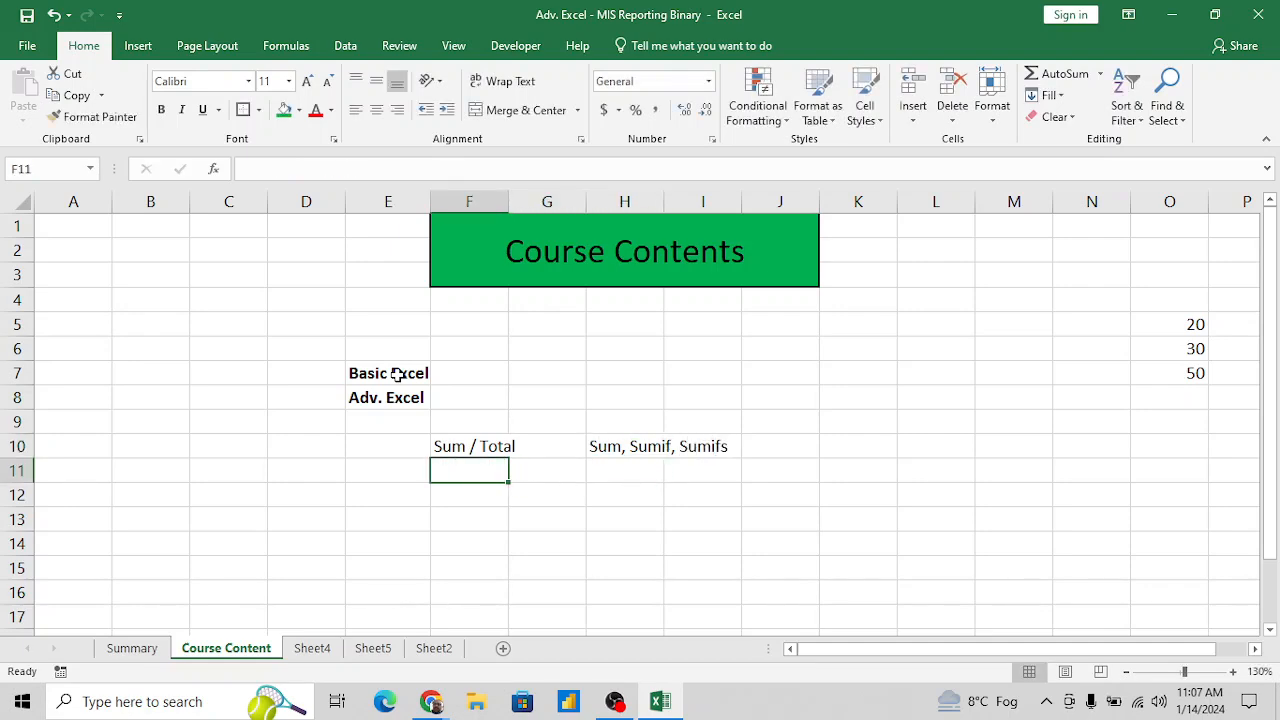
pyautogui.write('Count')
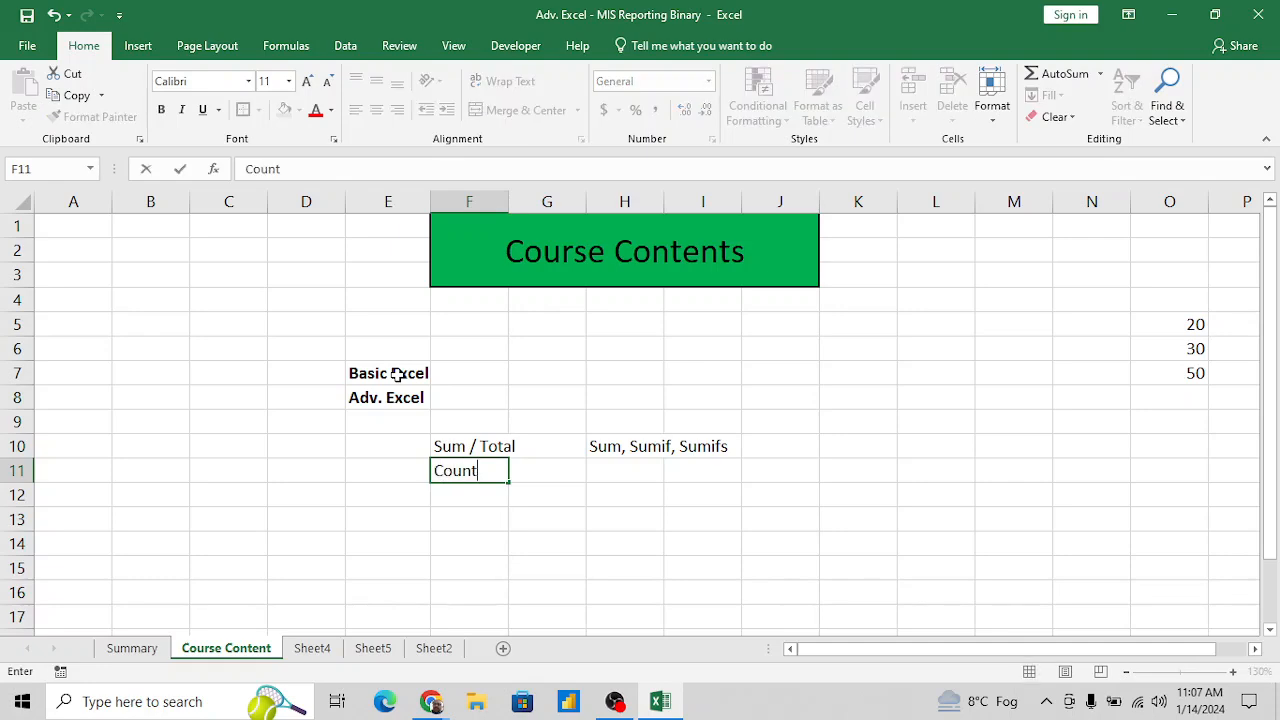
pyautogui.press('Tab')
pyautogui.press('Tab')
pyautogui.write('Count')
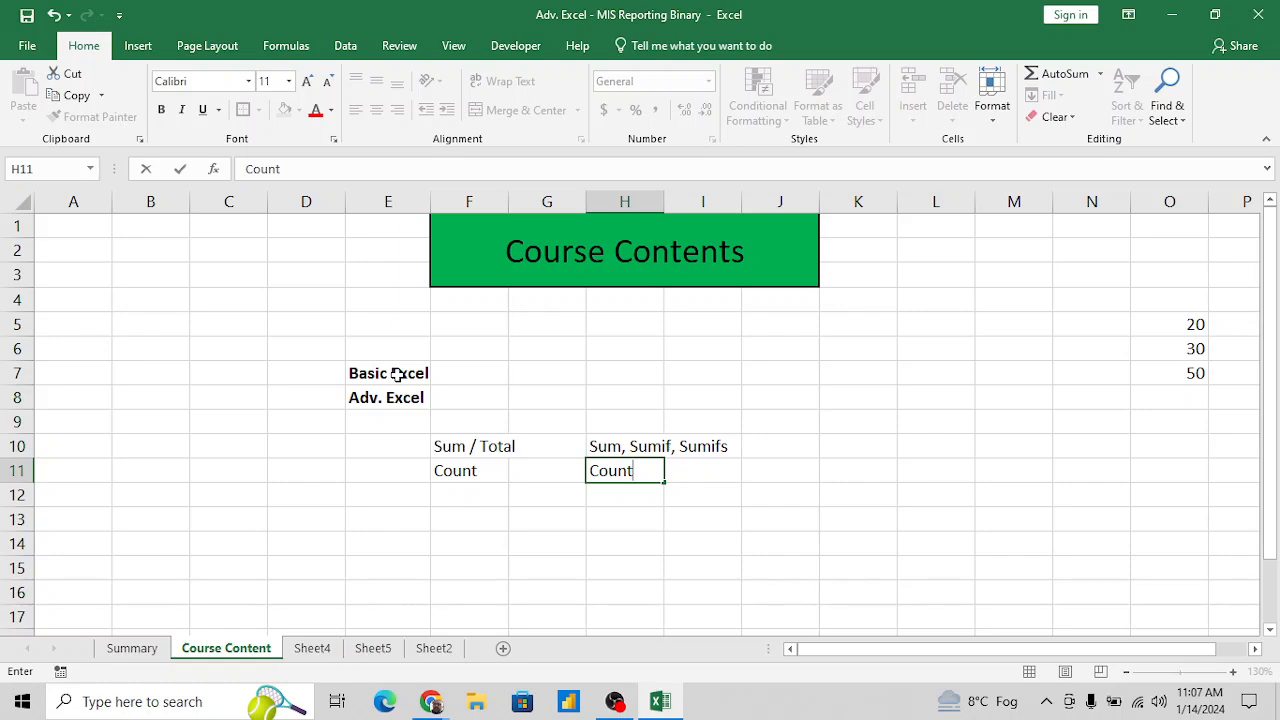
pyautogui.write(', countif, counti')
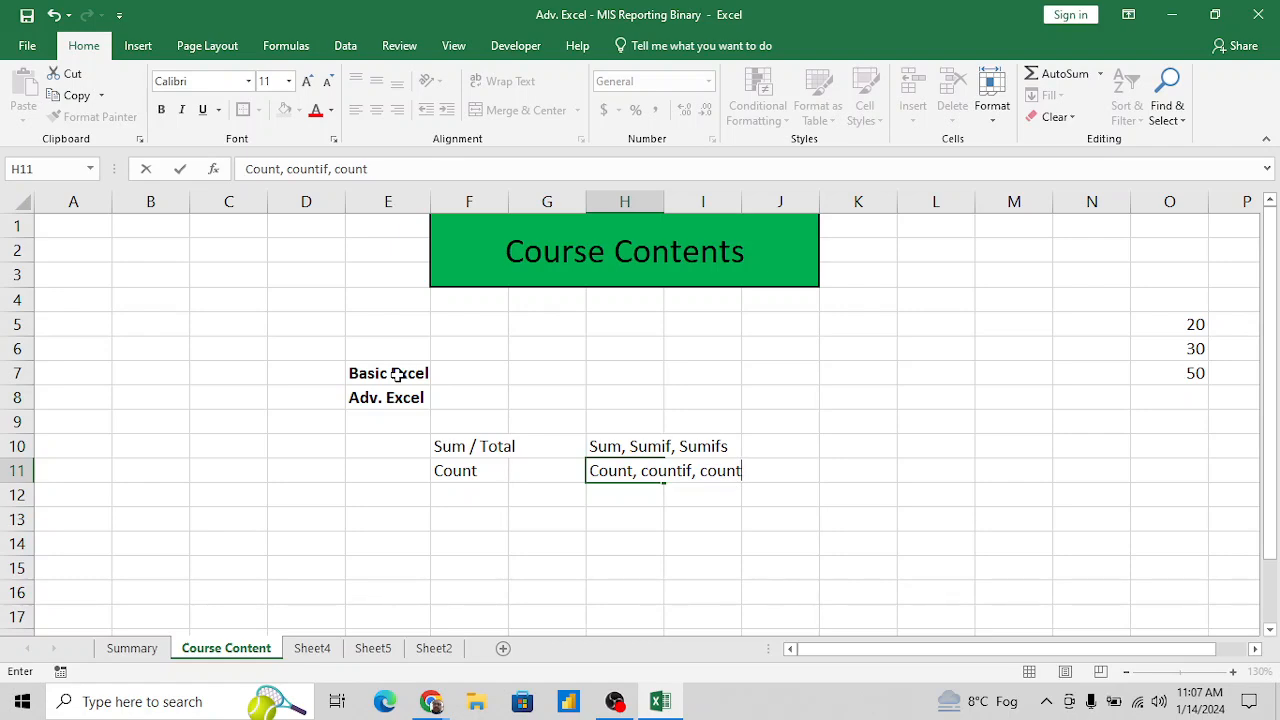
pyautogui.write('s')
pyautogui.press('Return')
# - Enter the column heading examples in cell K9, to the right of the function lists
pyautogui.press('Up')
pyautogui.press('Up')
pyautogui.press('Up')
pyautogui.press('Right')
pyautogui.press('Right')
pyautogui.press('Right')
pyautogui.press('Right')
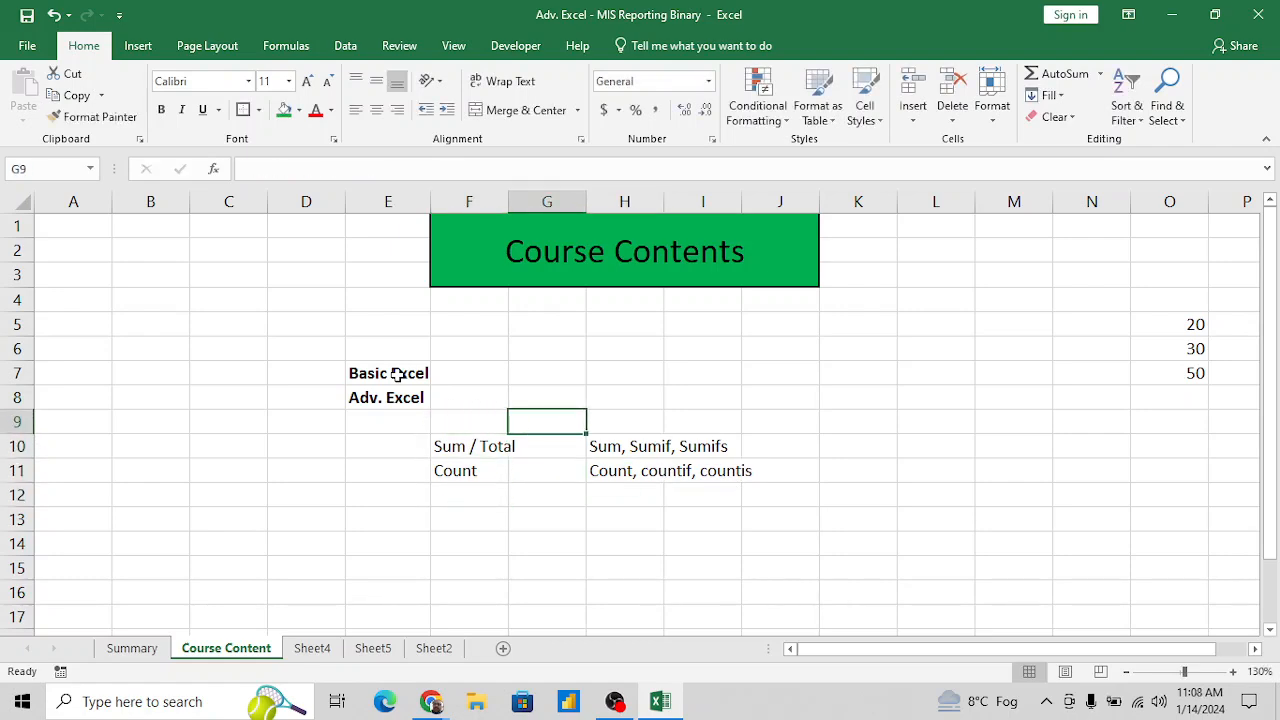
pyautogui.press('Right')
pyautogui.write('exm')
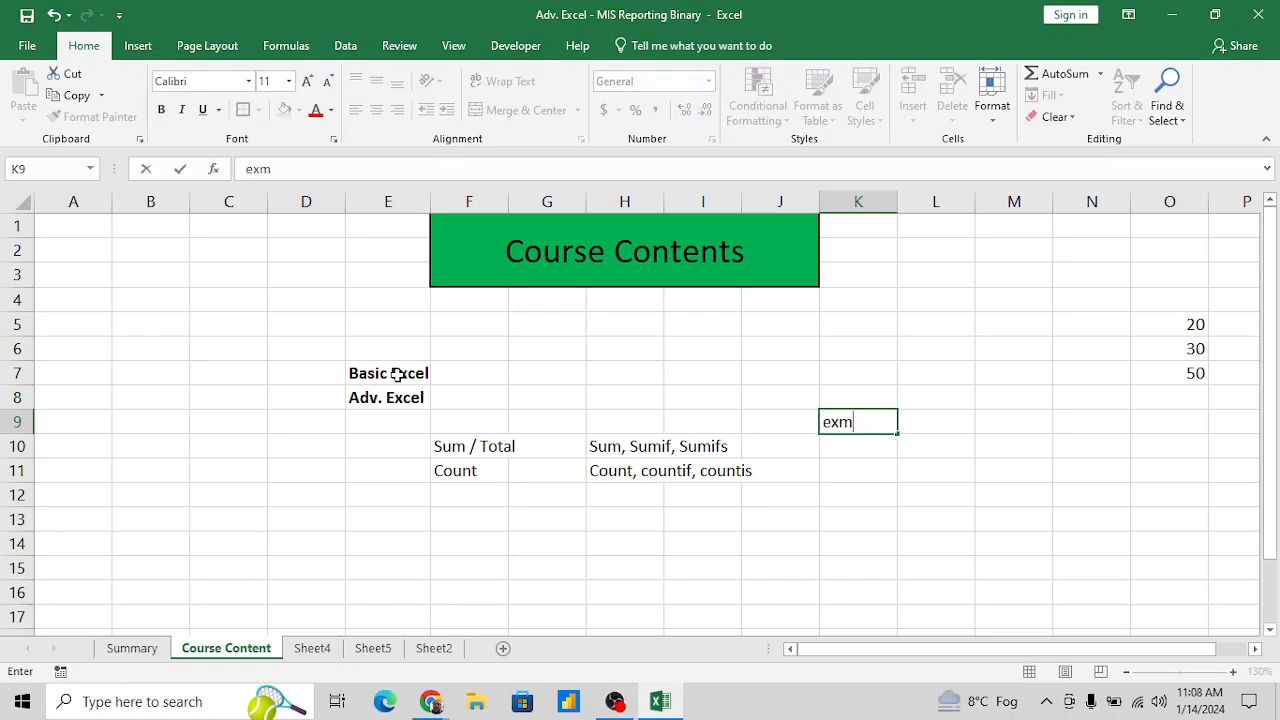
pyautogui.press('BackSpace')
pyautogui.write('ammples')
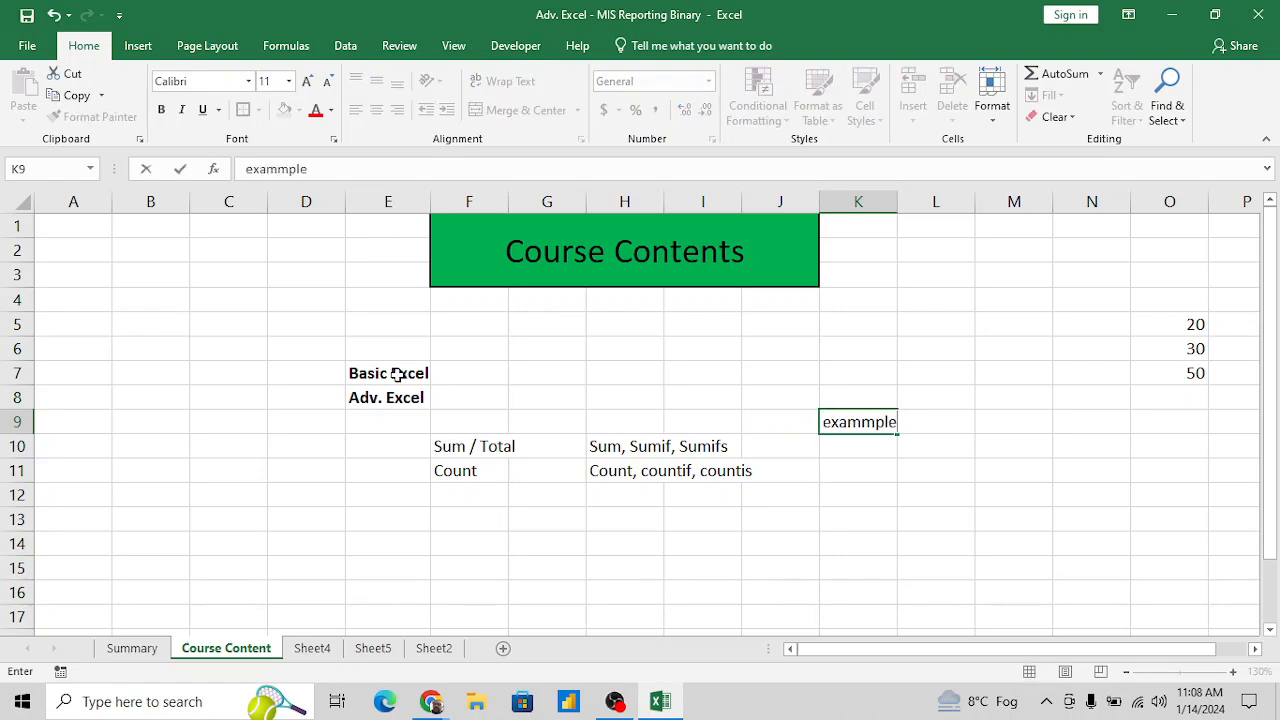
pyautogui.press('BackSpace')
pyautogui.press('BackSpace')
pyautogui.press('BackSpace')
pyautogui.press('BackSpace')
pyautogui.press('BackSpace')
pyautogui.press('BackSpace')
pyautogui.write('mples')
pyautogui.press('Return')
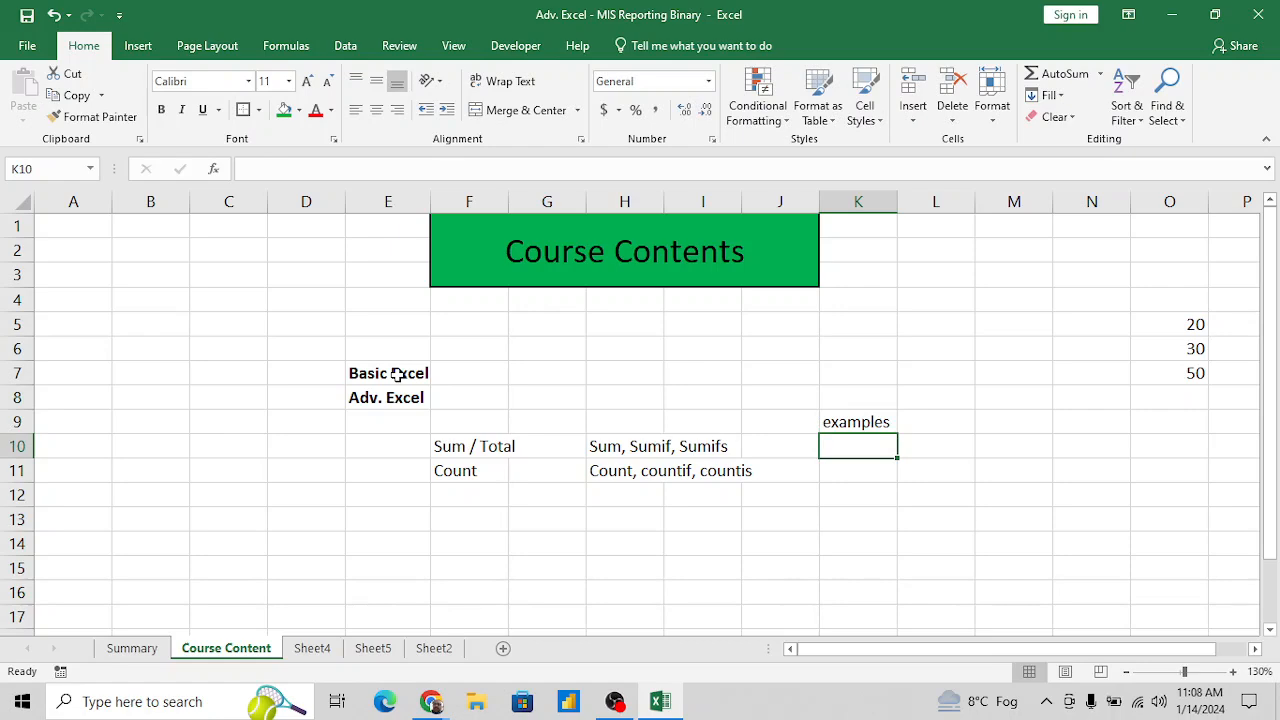
# - Enter 10-15 examp in cell K10 under the examples heading
pyautogui.write('10-15')
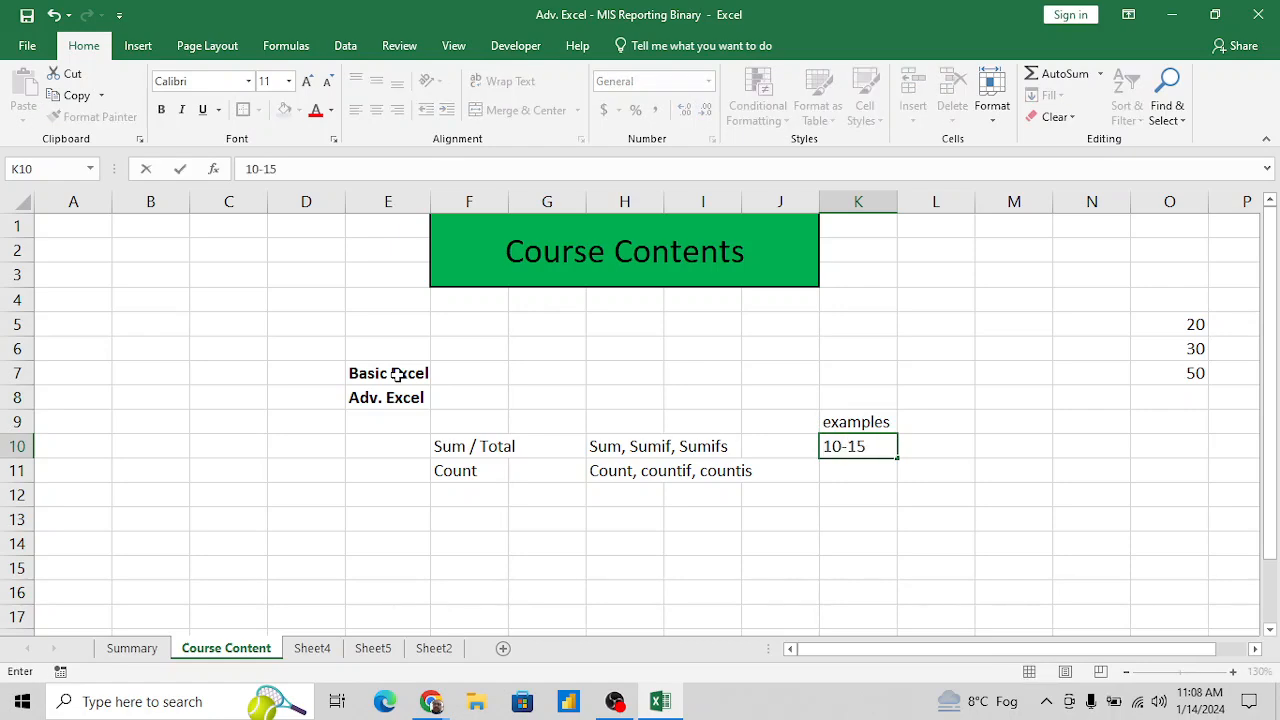
pyautogui.write(' examp')
pyautogui.press('Return')
pyautogui.press('Up')
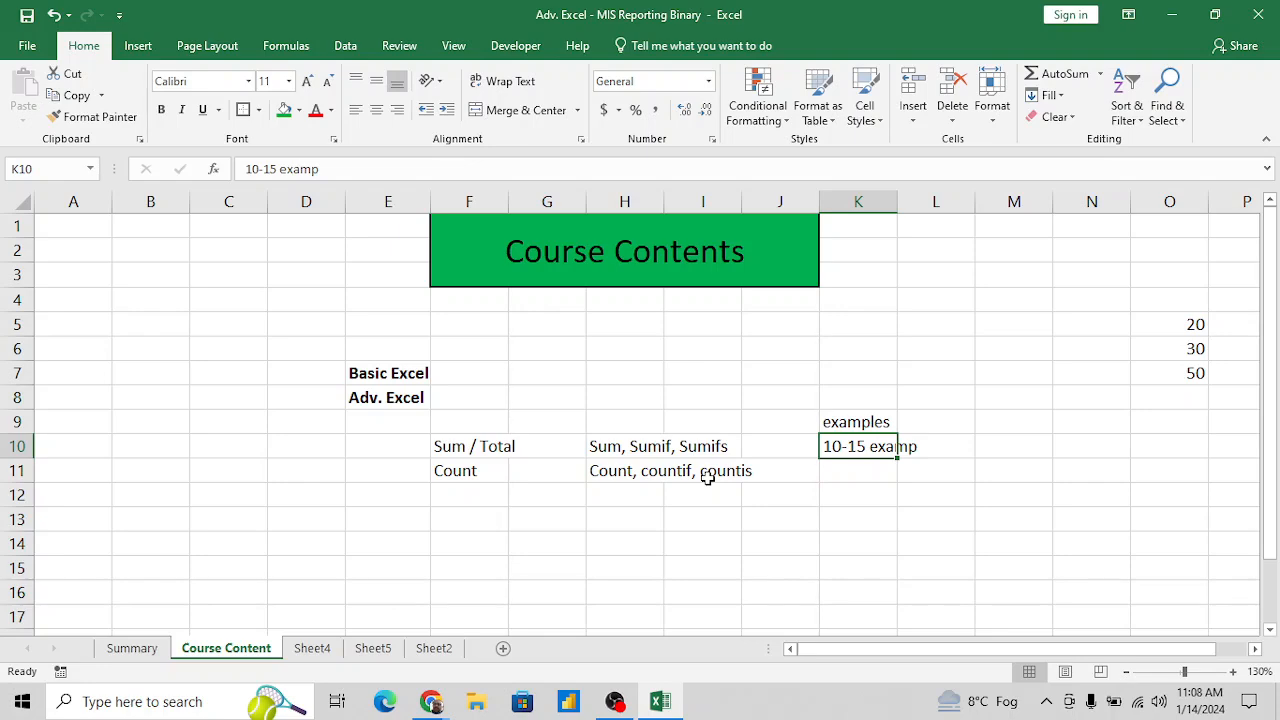
# - Add the topics Average, Sorting and Filtering to cells F12, F13 and F14 below Count
pyautogui.click(471, 502)
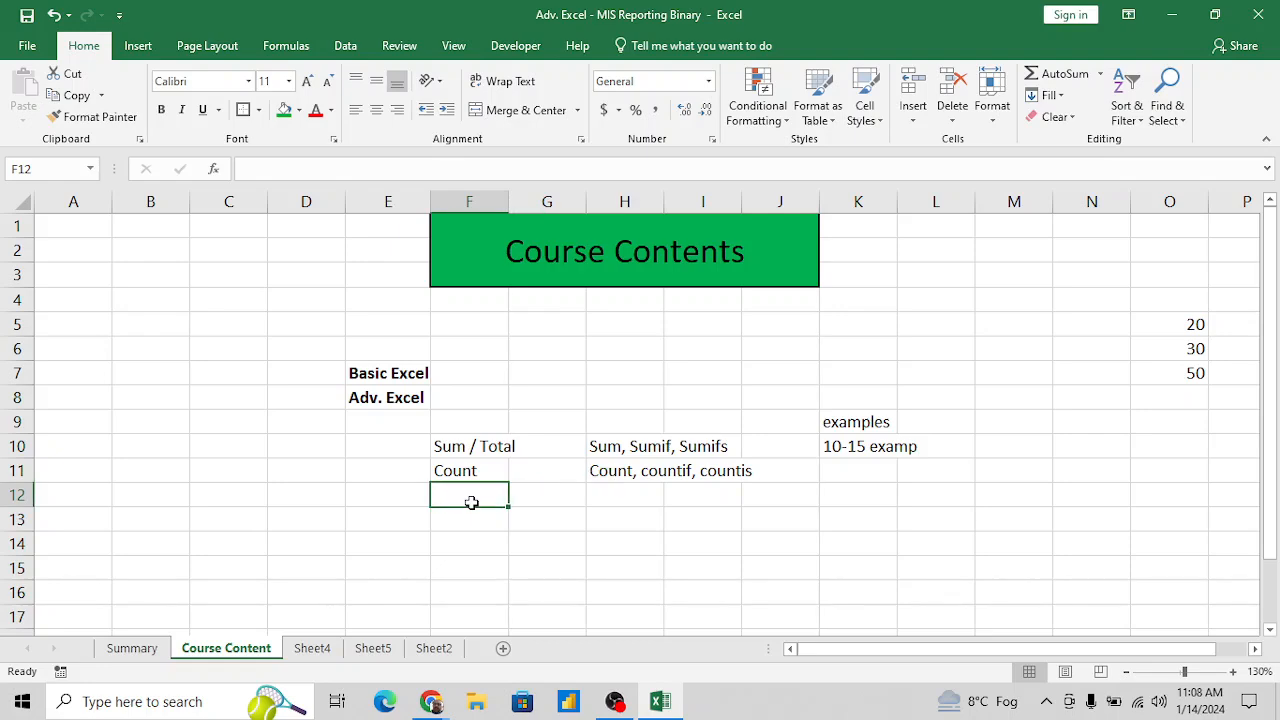
pyautogui.write('Average')
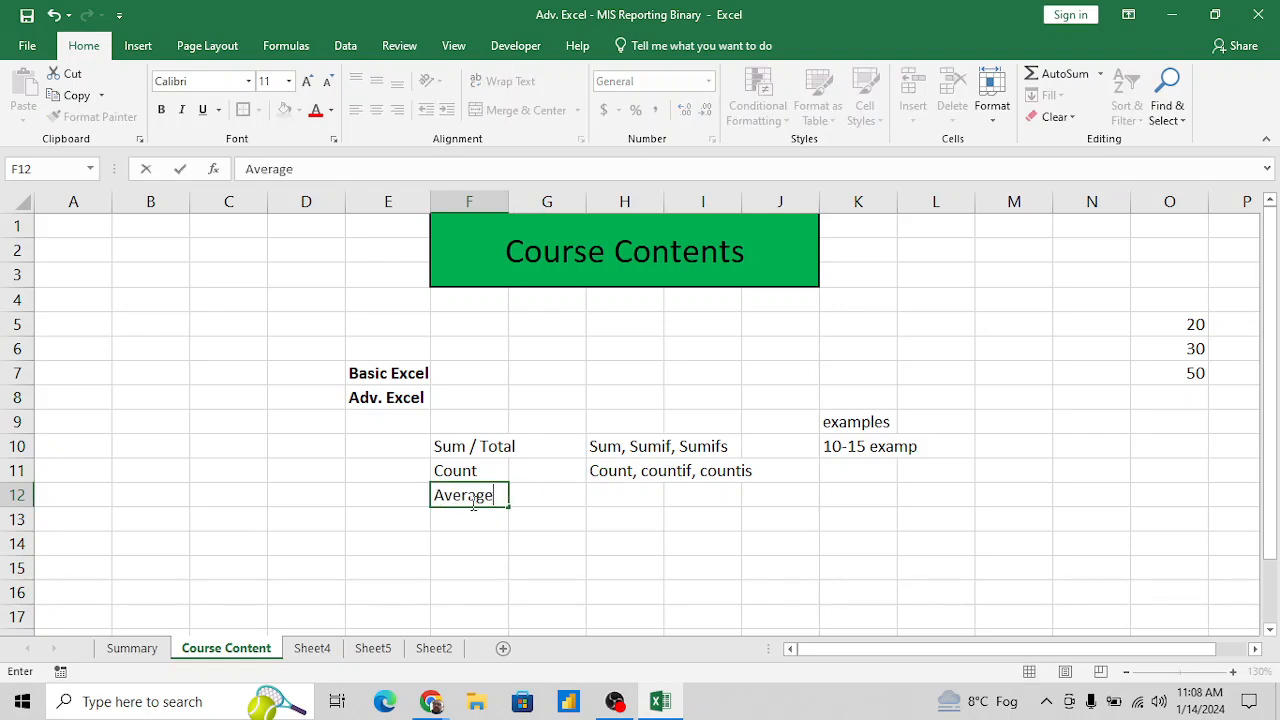
pyautogui.press('Return')
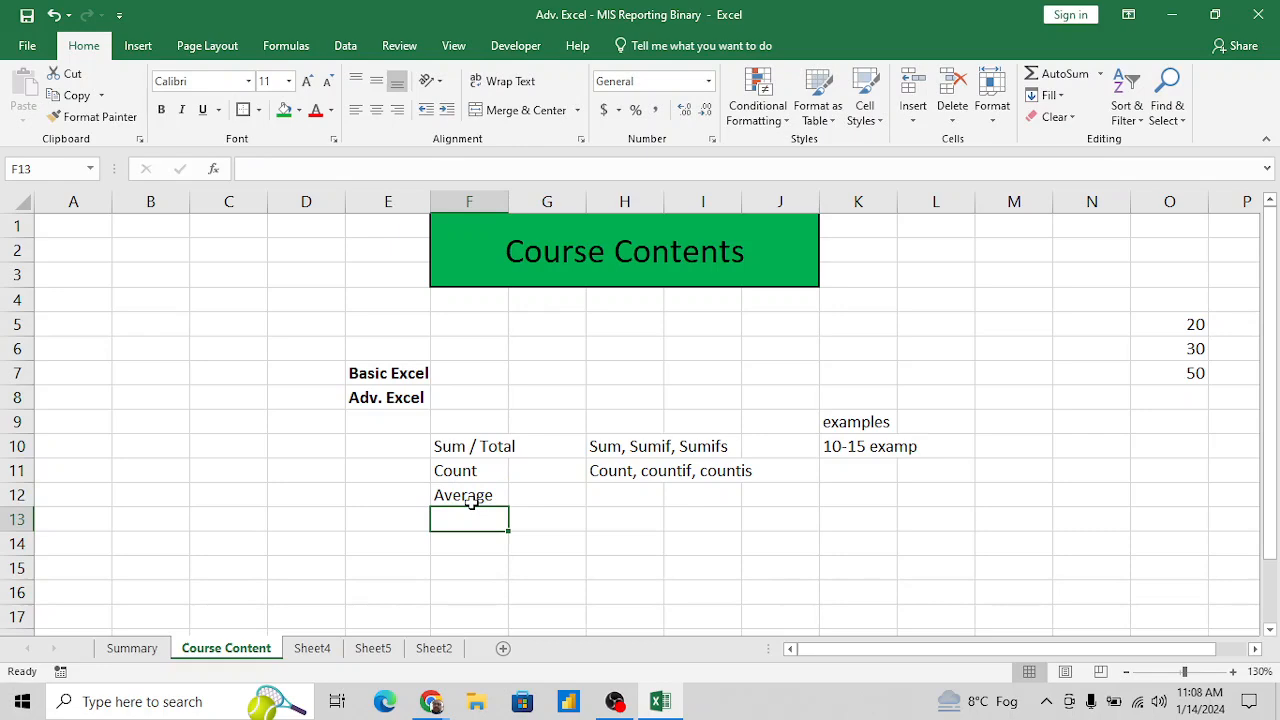
pyautogui.write('Sori')
pyautogui.press('BackSpace')
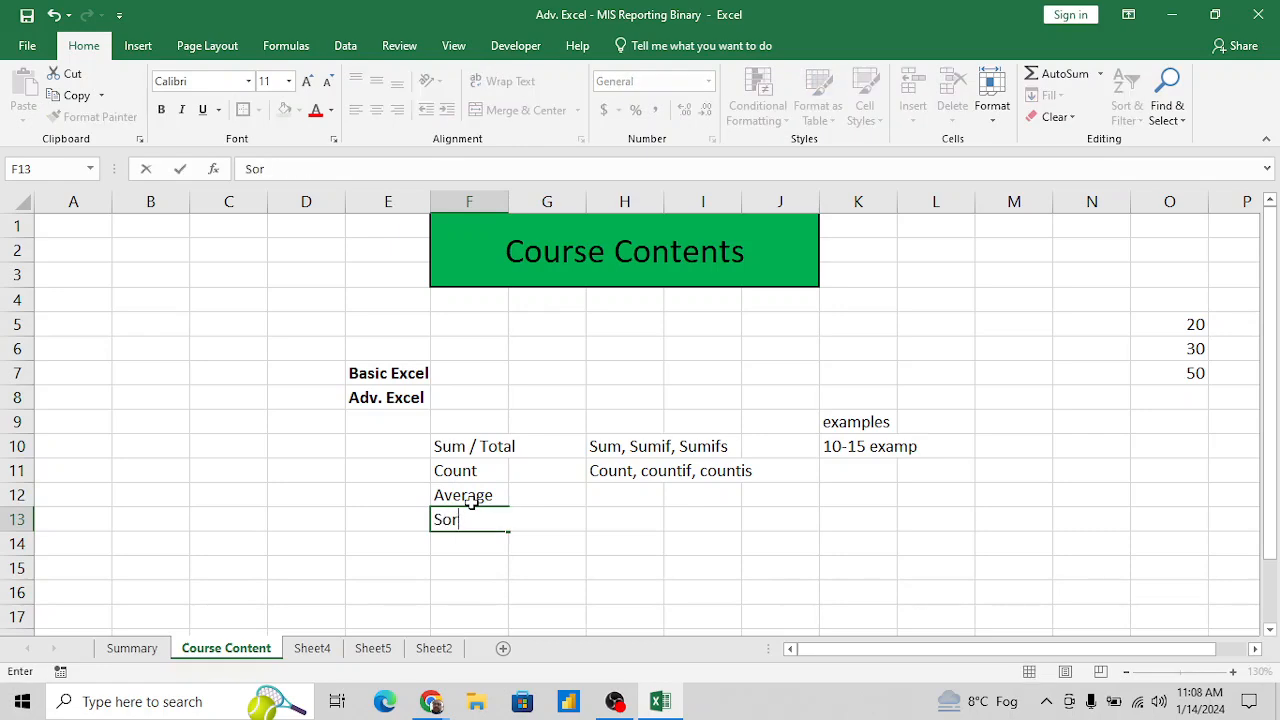
pyautogui.write('ting')
pyautogui.press('Return')
pyautogui.write('F')
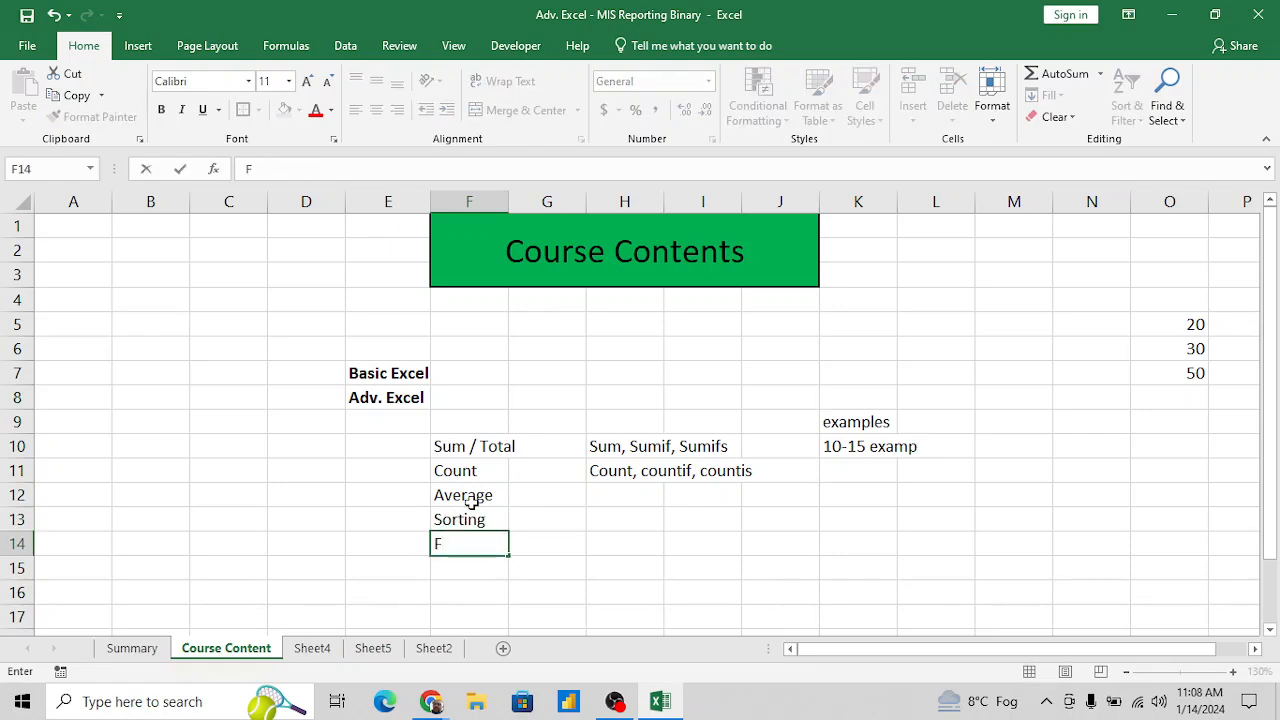
pyautogui.write('iltering')
pyautogui.press('Return')
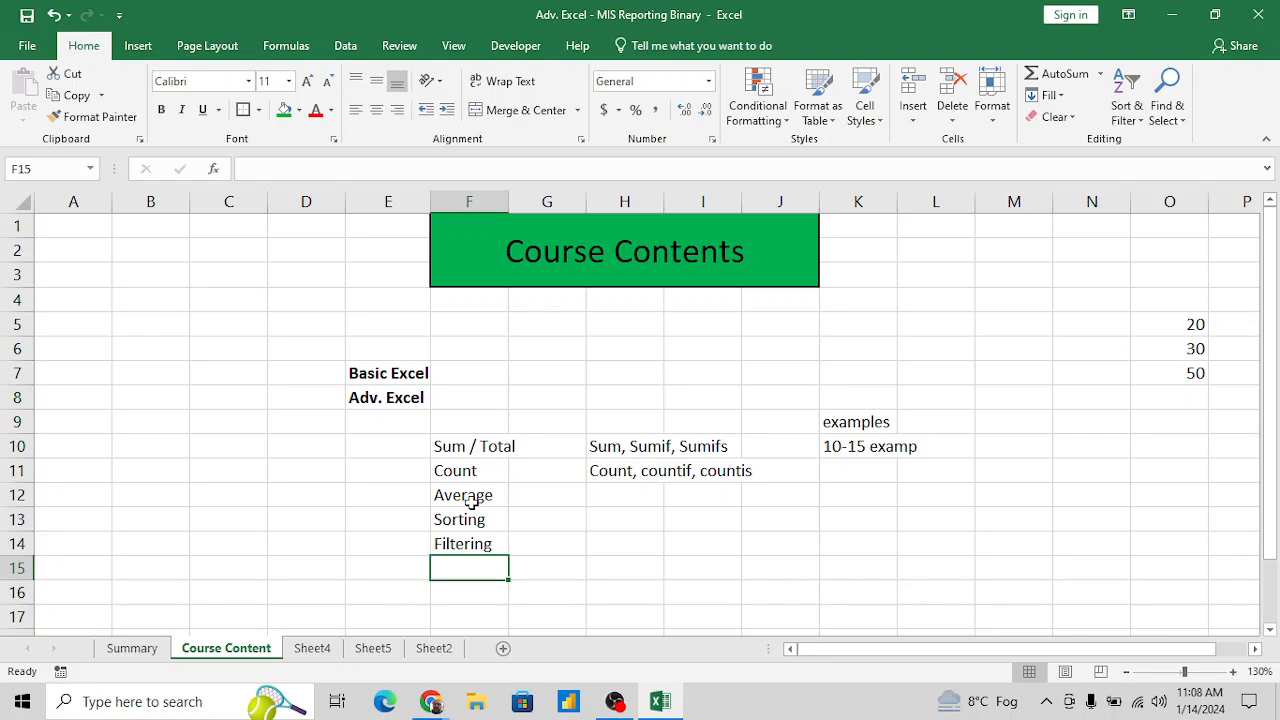
# - Enter the topics Cormatting in F15 and Conditional Formatting in F16
pyautogui.write('Corma')
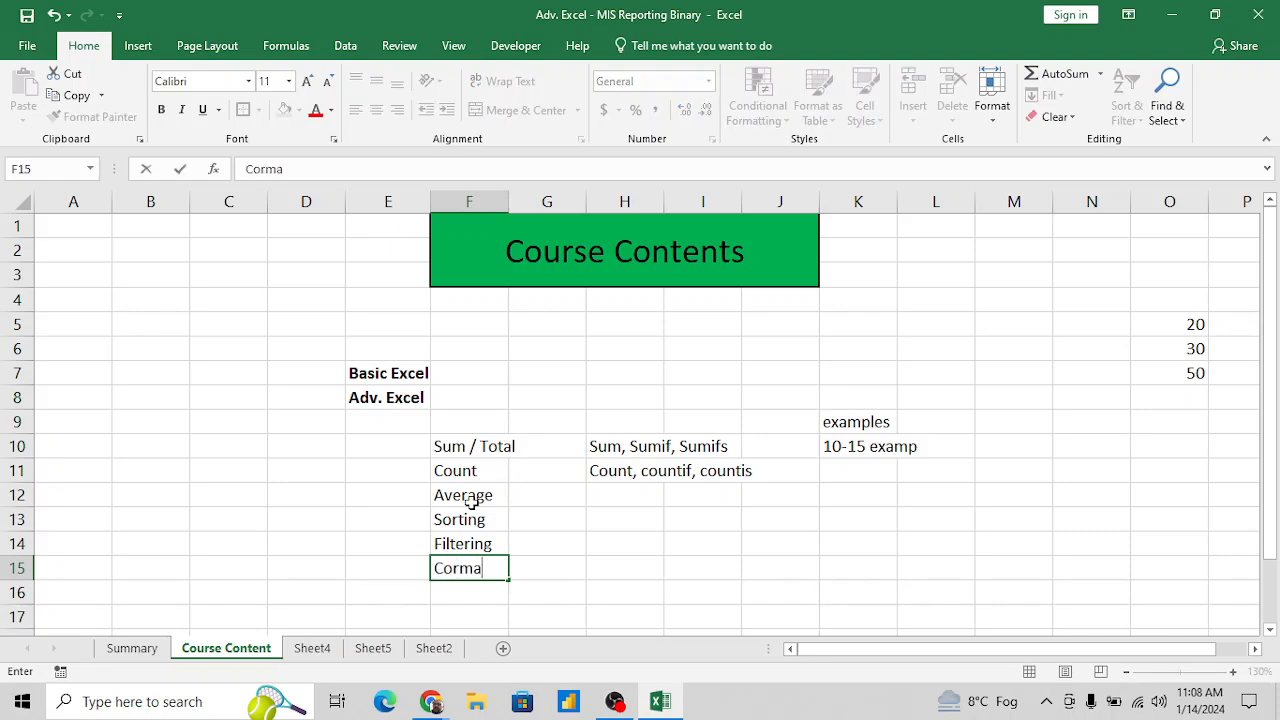
pyautogui.write('tting')
pyautogui.press('Return')
pyautogui.write('C')
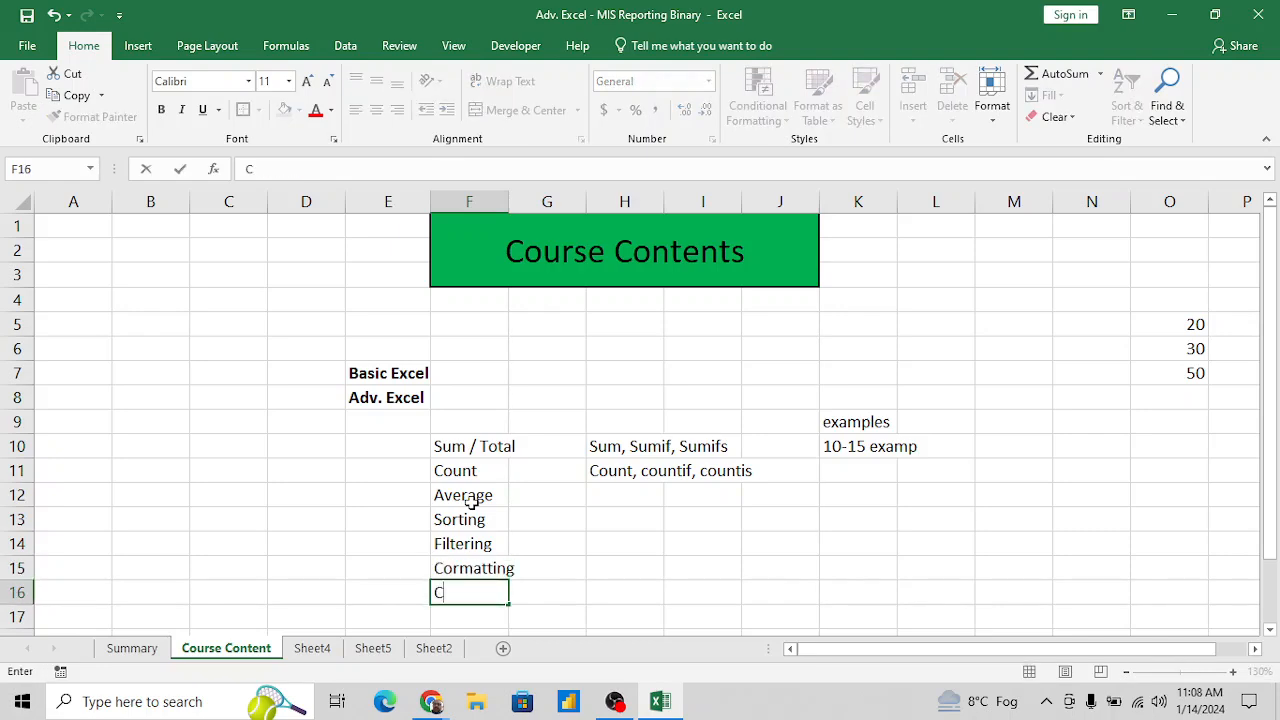
pyautogui.write('onditional ')
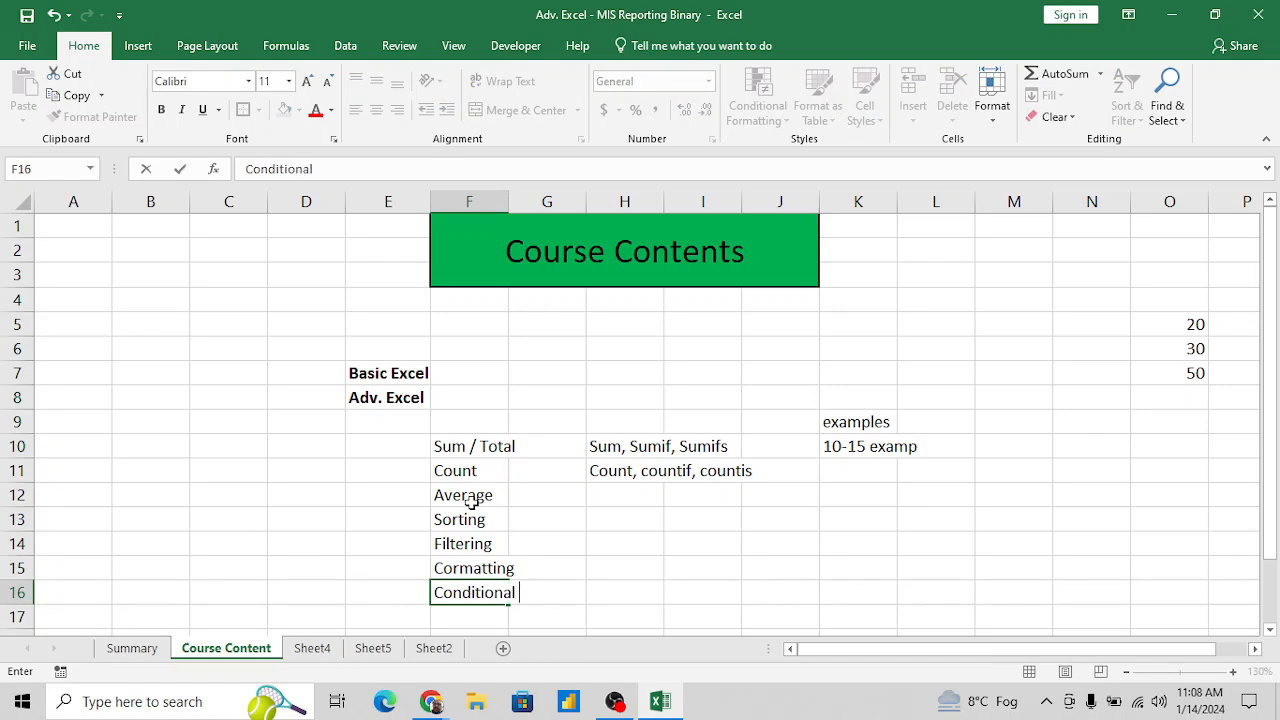
pyautogui.write('Formatting')
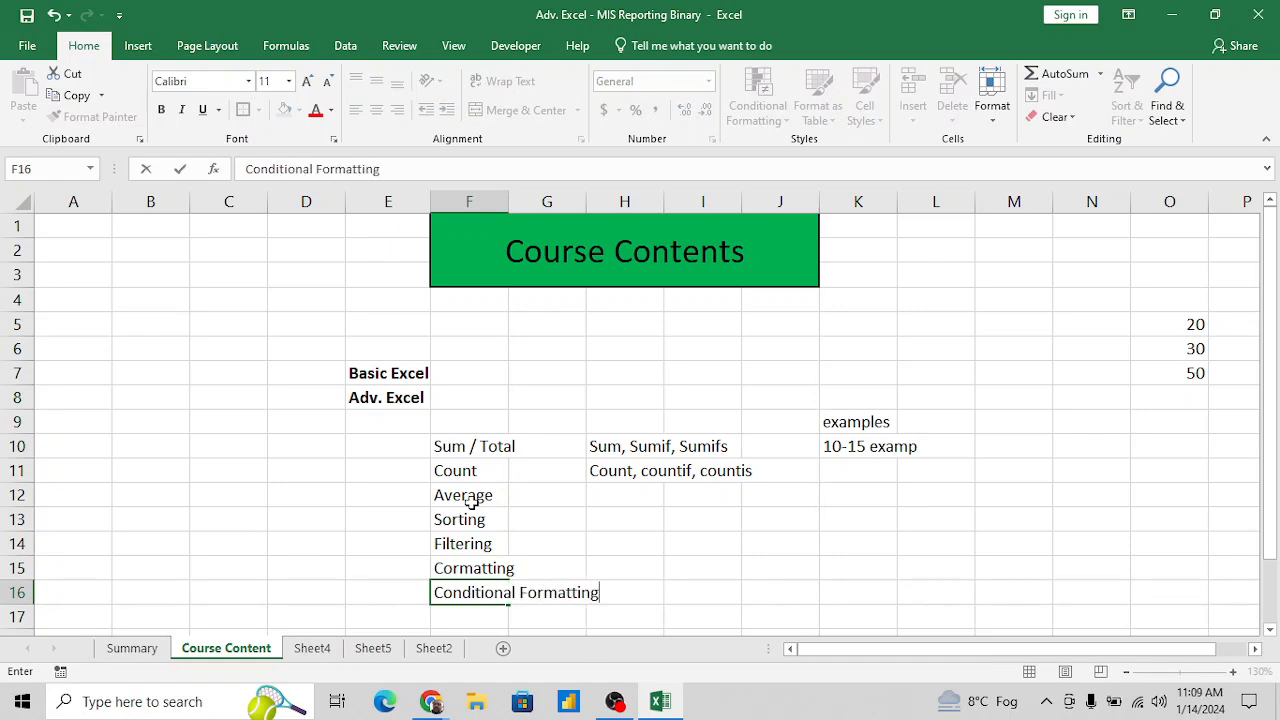
pyautogui.press('Return')
pyautogui.press('Return')
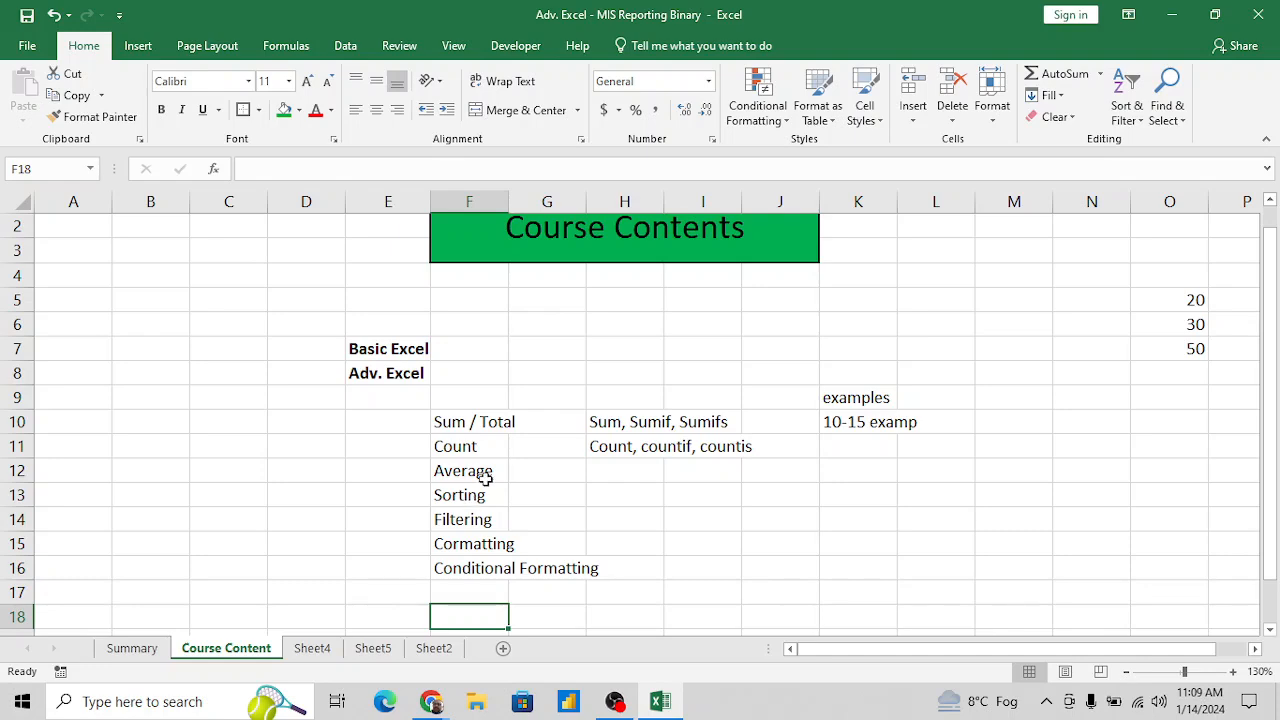
pyautogui.click(770, 108)
pyautogui.moveTo(821, 247)
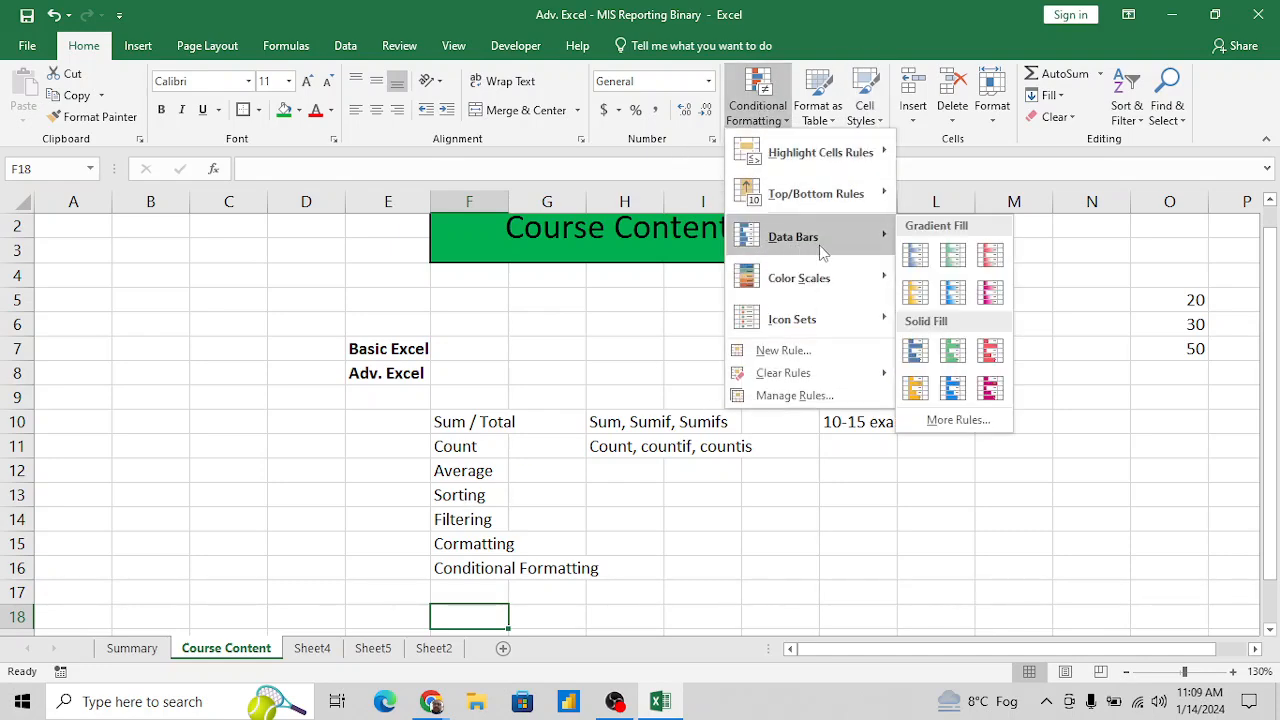
pyautogui.moveTo(820, 277)
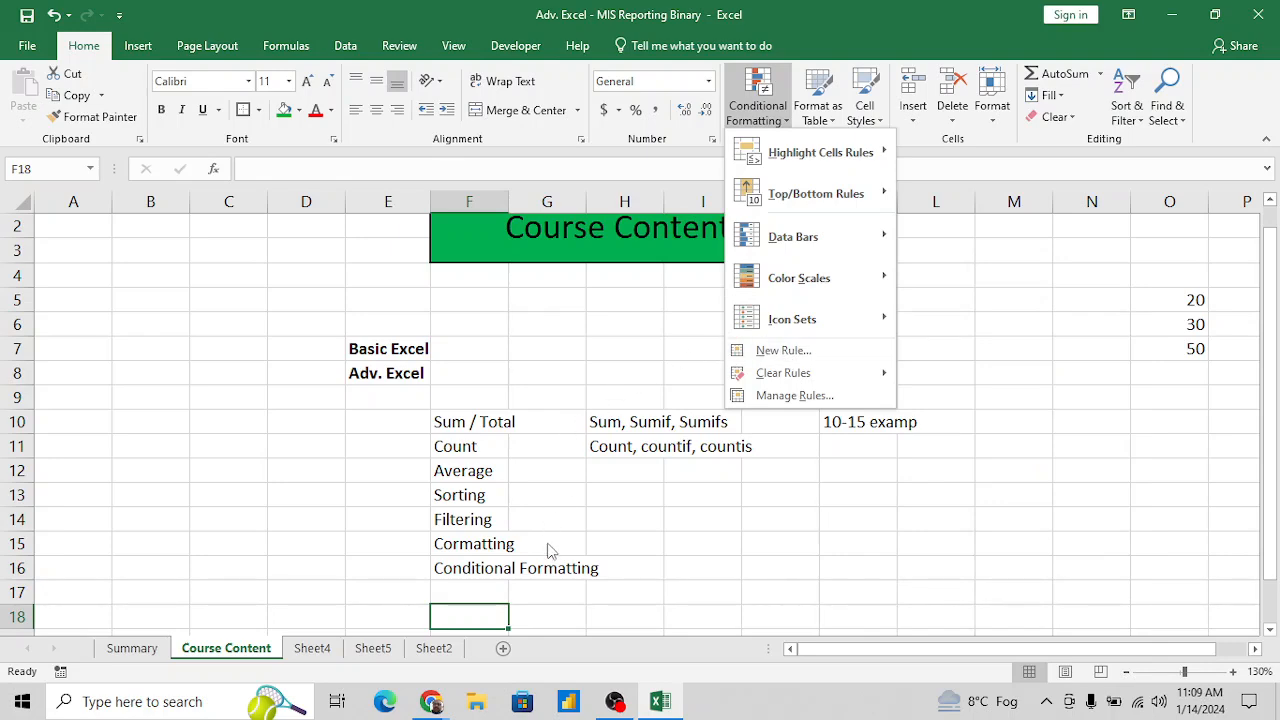
pyautogui.click(482, 572)
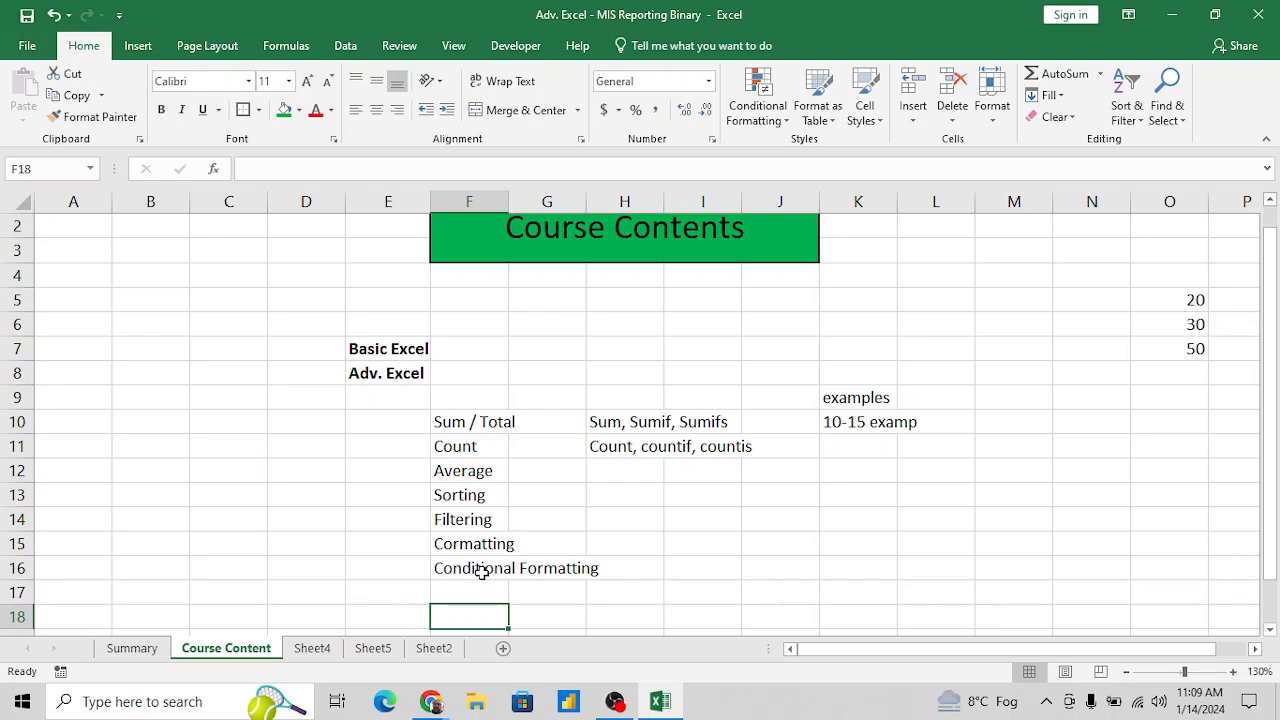
pyautogui.scroll(-1, 482, 572)
pyautogui.press('Up')
pyautogui.write('s')
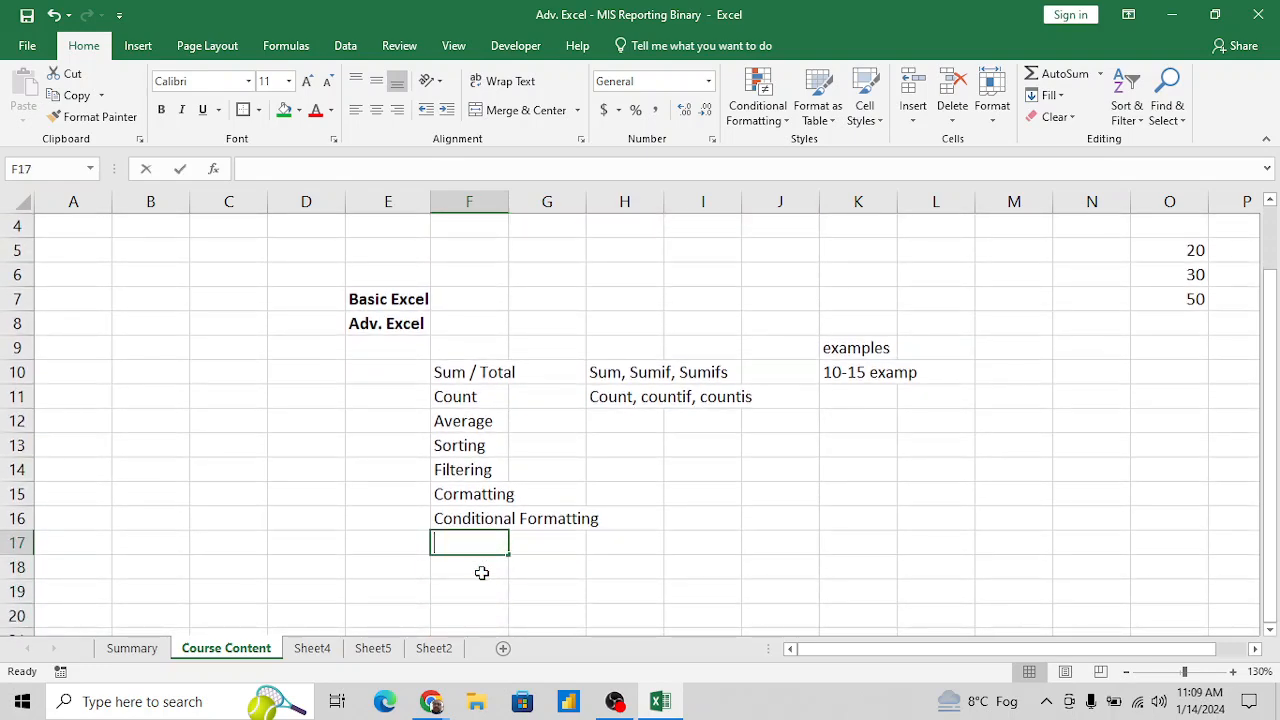
pyautogui.press('BackSpace')
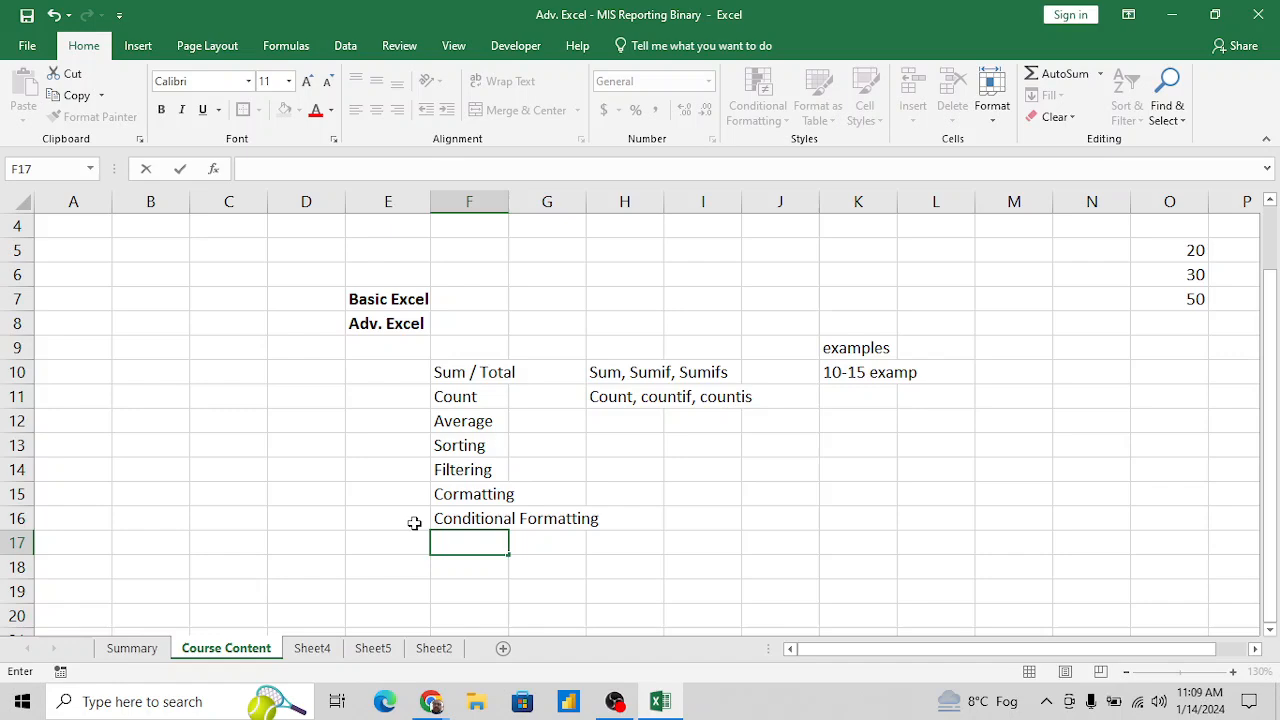
pyautogui.press('Up')
# - Extend the topic text in F10 to "Sum / Total / Subtotal / Aggrigate"
pyautogui.click(473, 371)
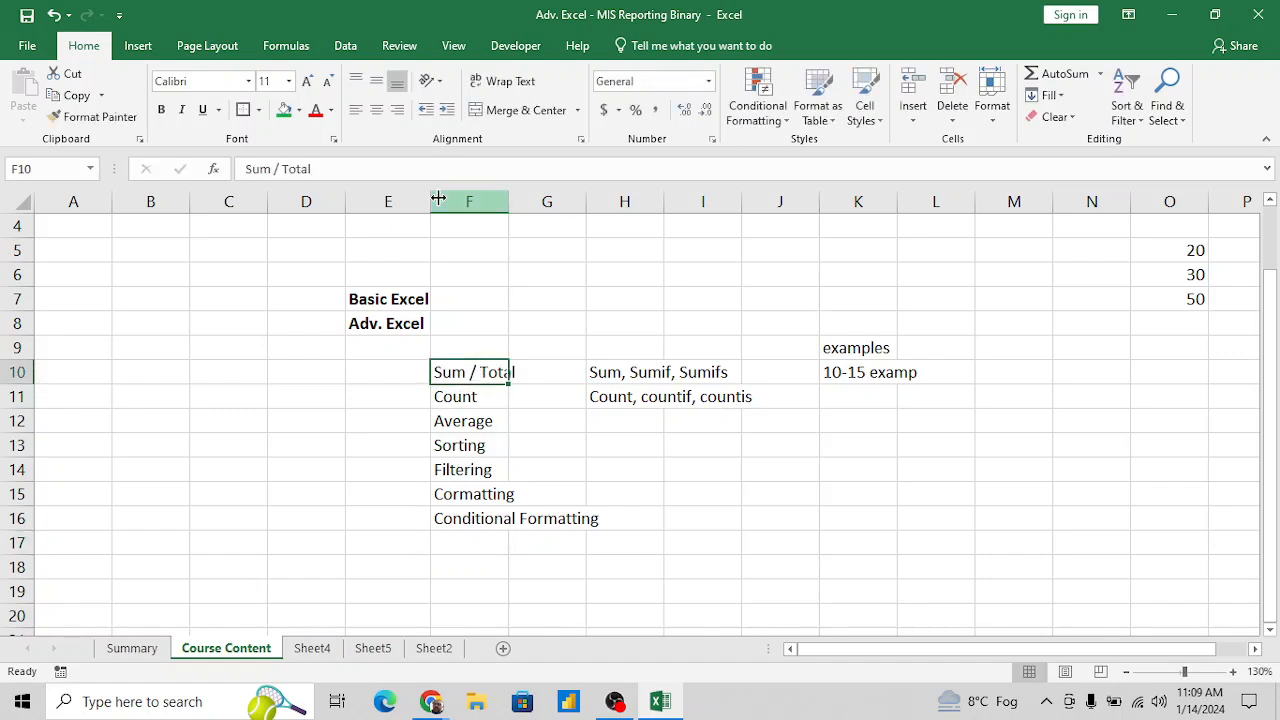
pyautogui.click(385, 174)
pyautogui.write('/ s')
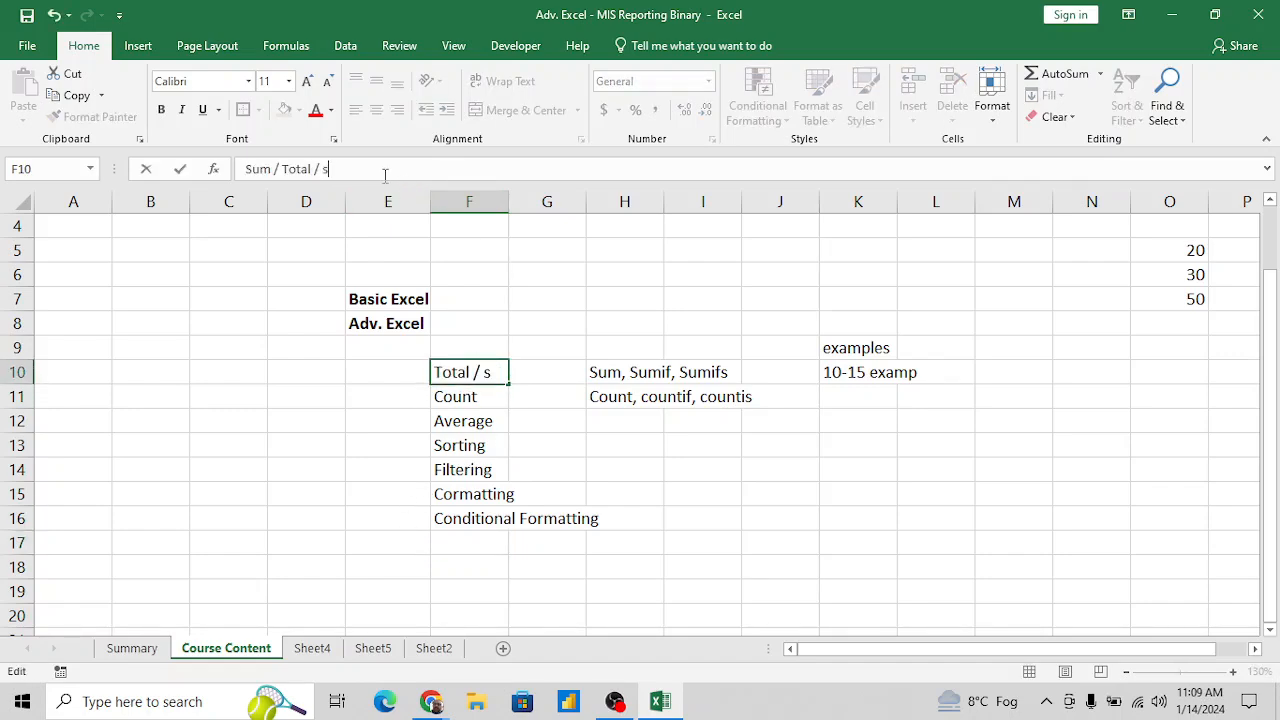
pyautogui.press('BackSpace')
pyautogui.write('Subtotal')
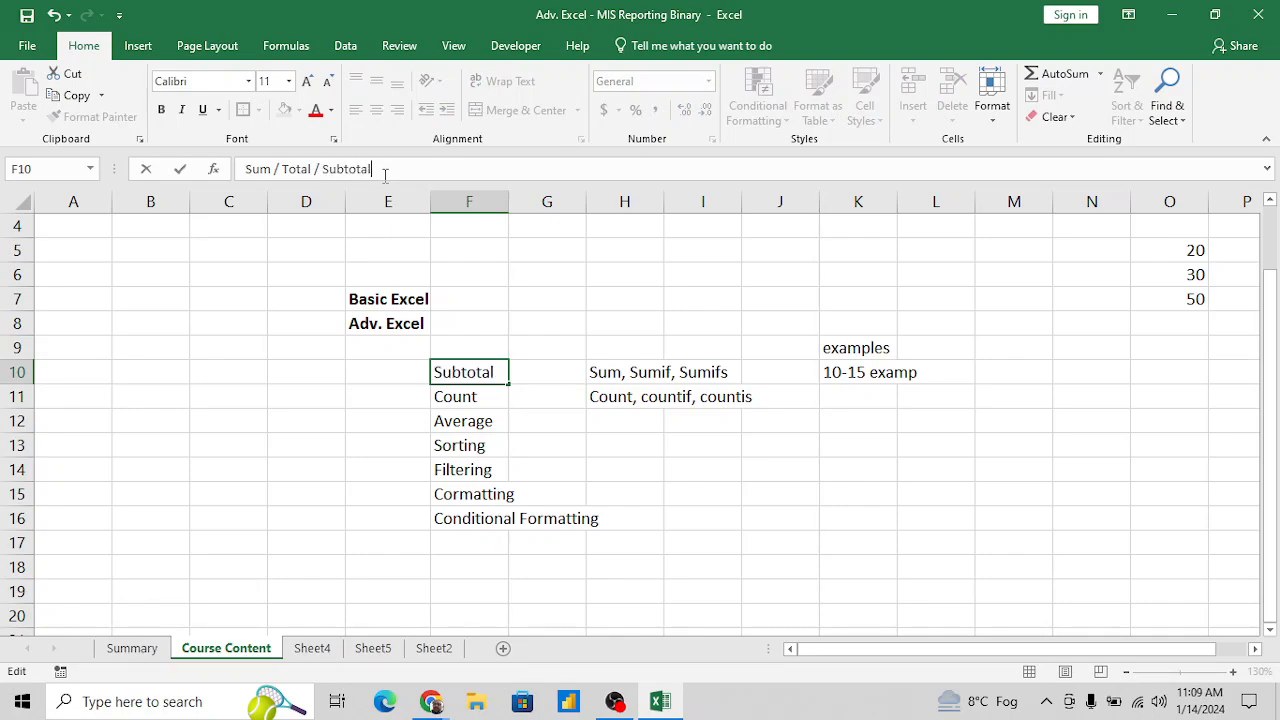
pyautogui.write(' / Agg')
pyautogui.write('regate')
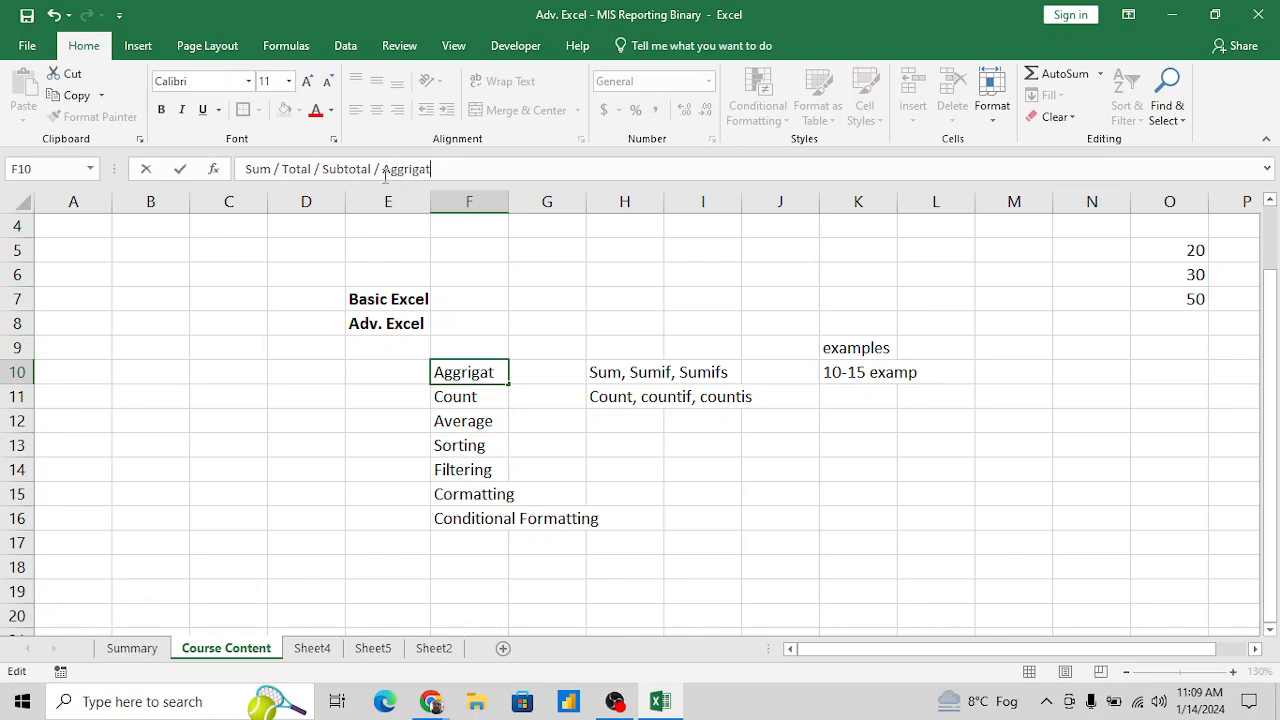
pyautogui.press('Return')
pyautogui.press('Up')
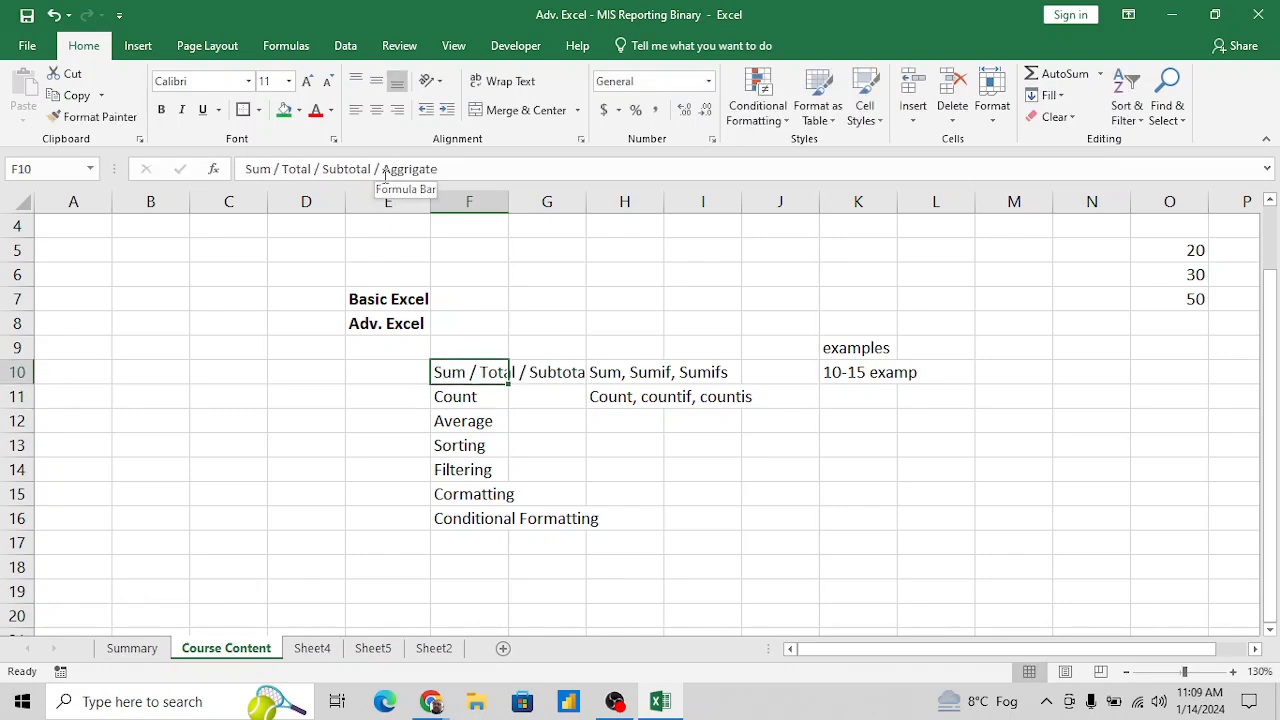
pyautogui.hotkey('alt', 'o')
pyautogui.press('a')
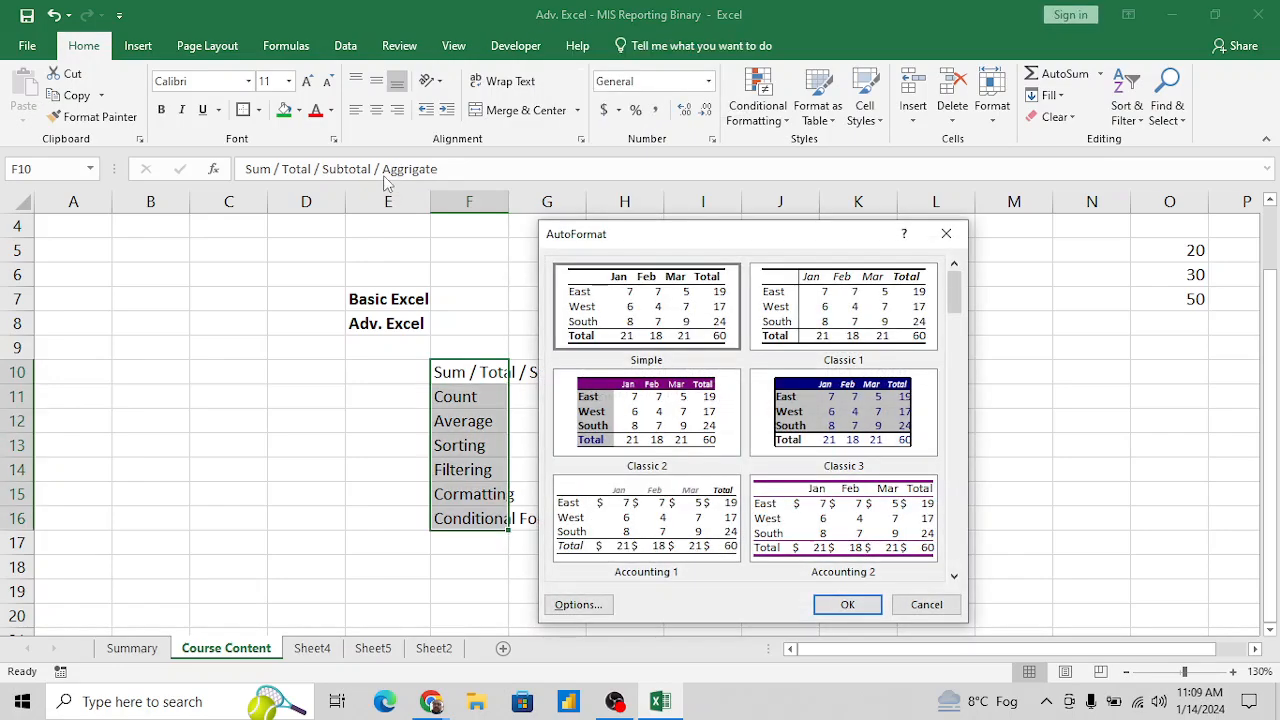
pyautogui.press('Escape')
# - AutoFit the width of column F to the full topic text in F10
pyautogui.hotkey('alt', 'o')
pyautogui.press('c')
pyautogui.press('a')
# - Enter the topic Text Function in F17, below Conditional Formatting
pyautogui.press('Down')
pyautogui.press('Down')
pyautogui.press('Down')
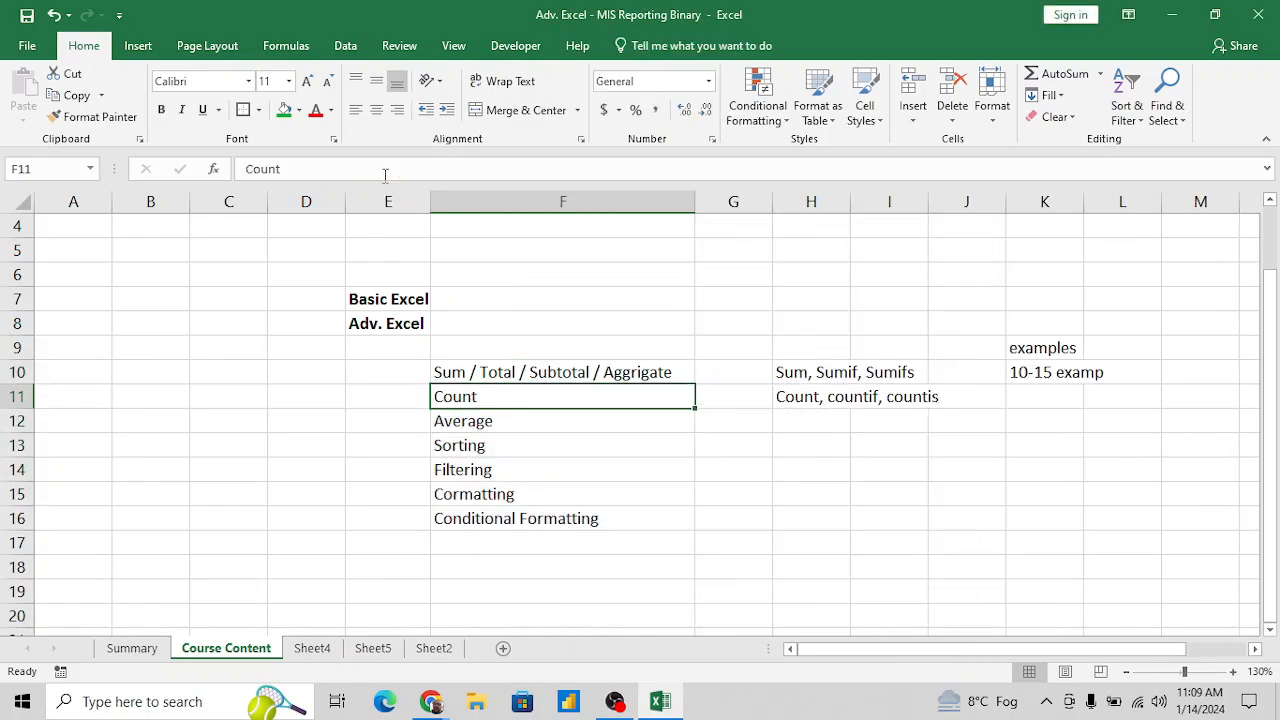
pyautogui.press('Down')
pyautogui.press('Down')
pyautogui.press('Down')
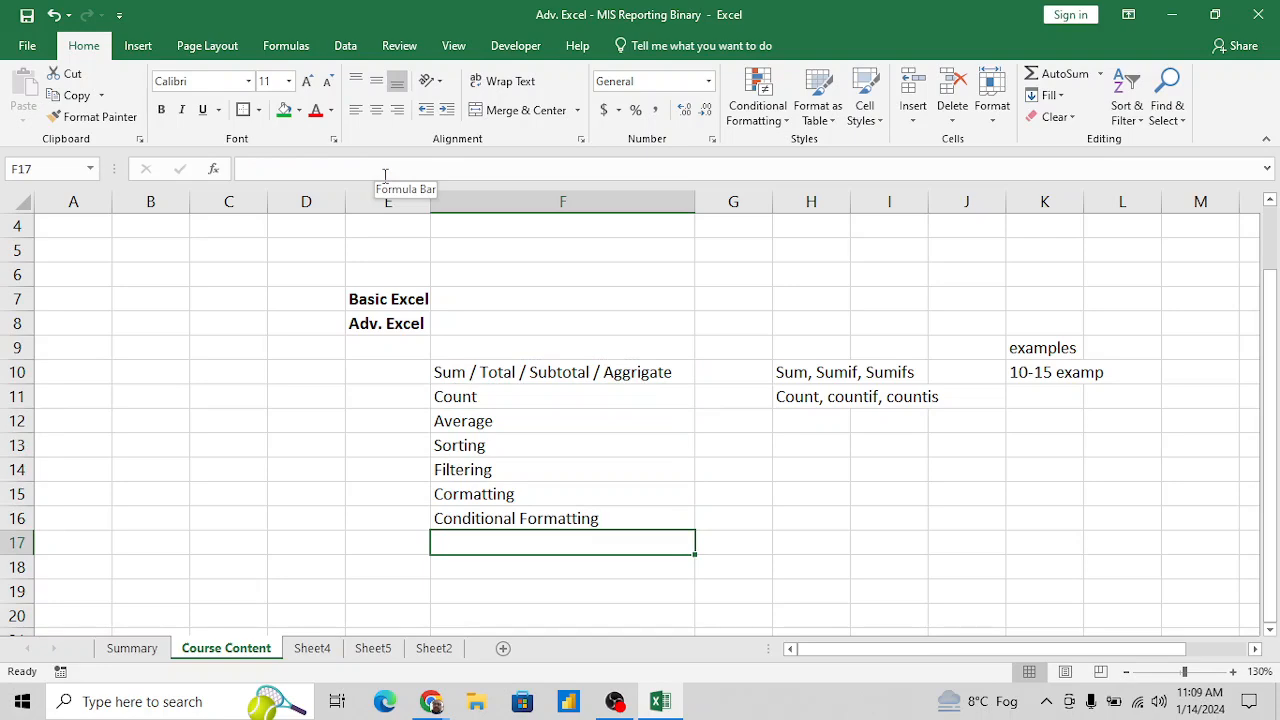
pyautogui.write('Text C')
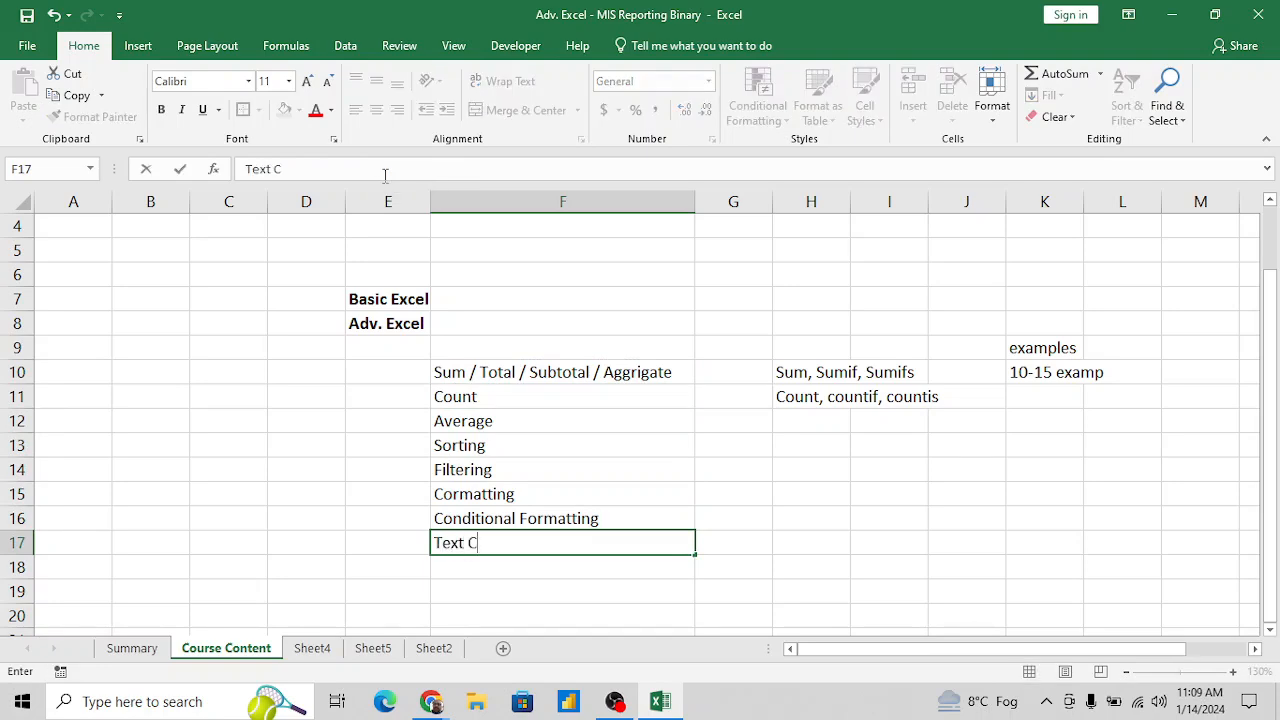
pyautogui.press('BackSpace')
pyautogui.write('Function')
pyautogui.press('Return')
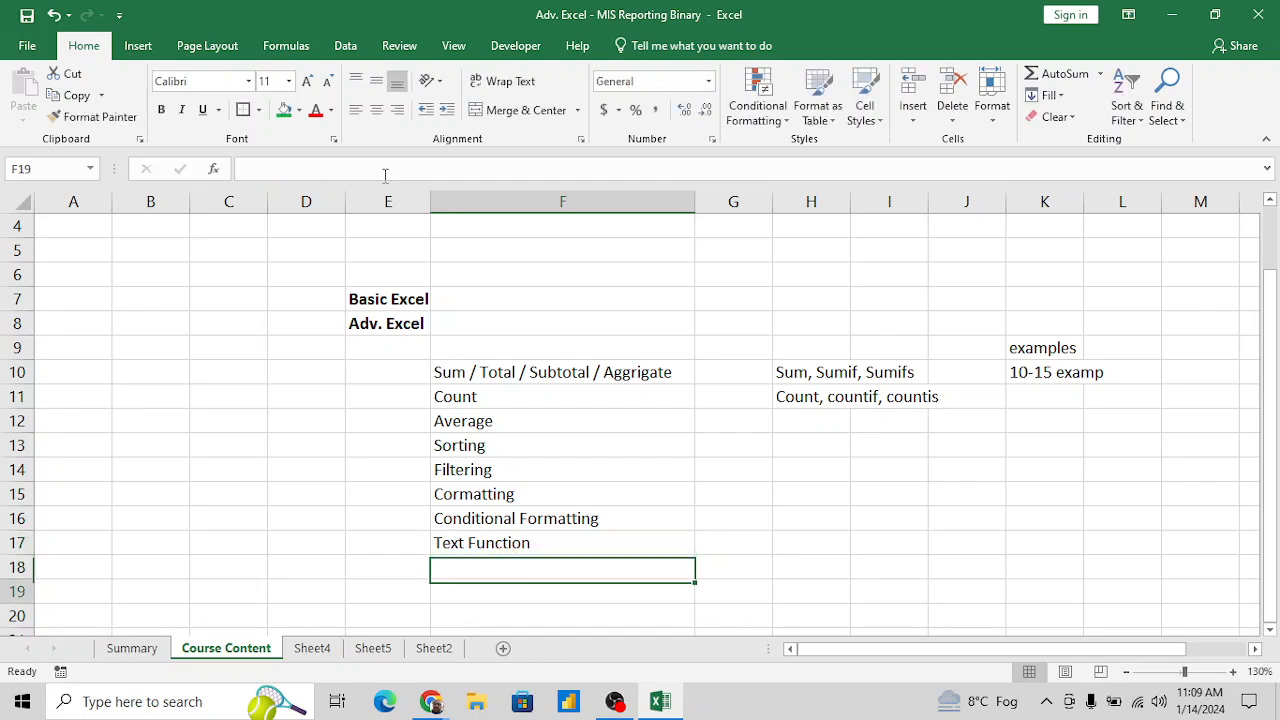
# - List the functions "Left, Mid , right" in G17 beside the Text Function topic
pyautogui.press('Down')
pyautogui.press('Down')
pyautogui.press('Up')
pyautogui.press('Up')
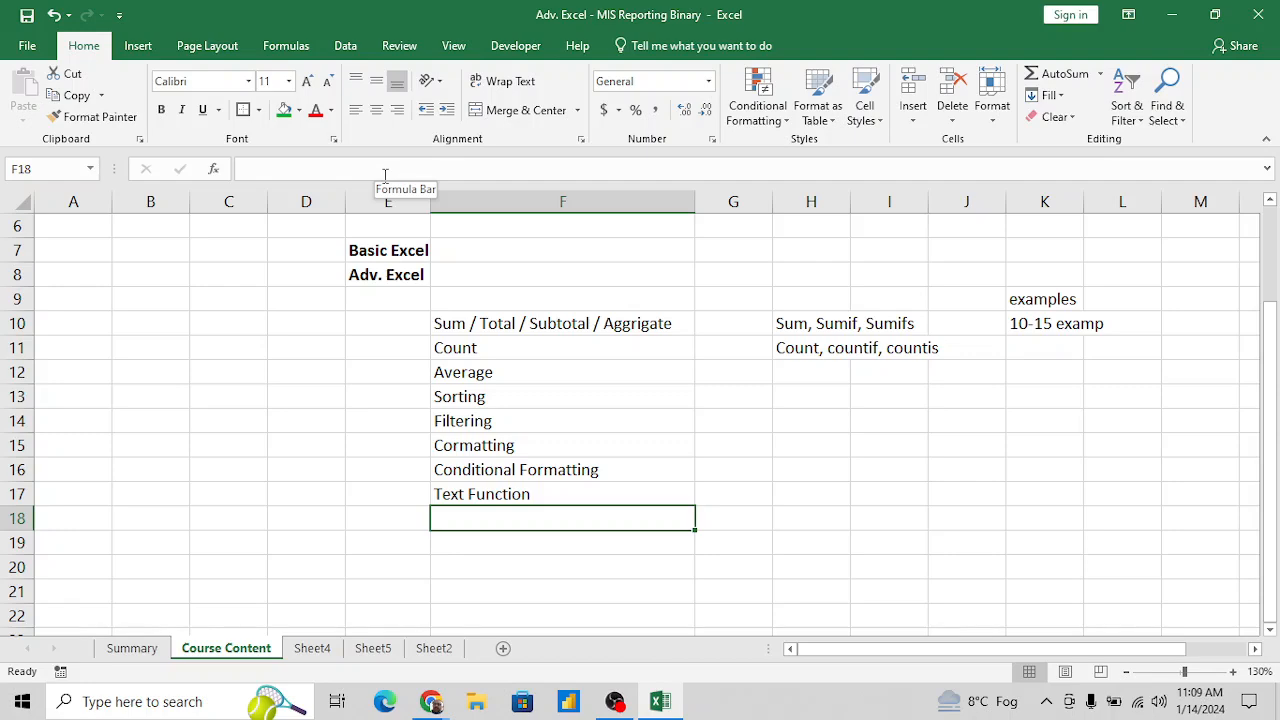
pyautogui.press('Up')
pyautogui.press('Right')
pyautogui.write('Le')
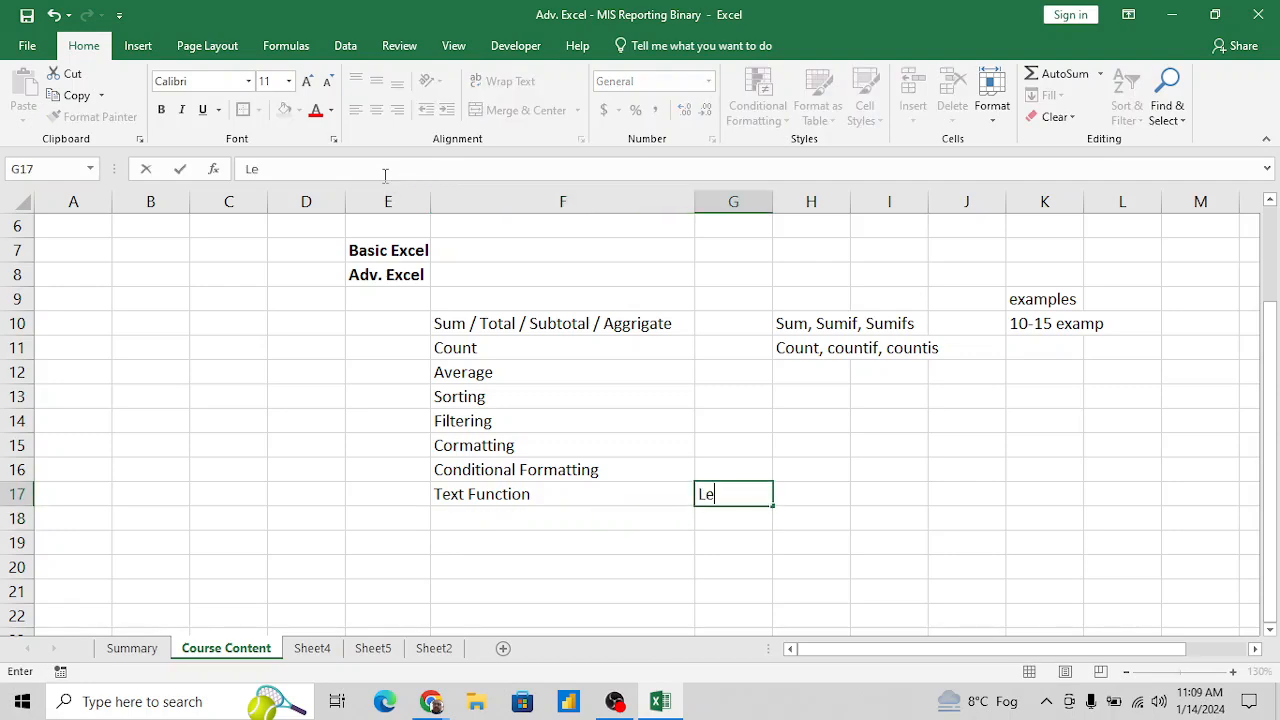
pyautogui.write('ft, Mid , right')
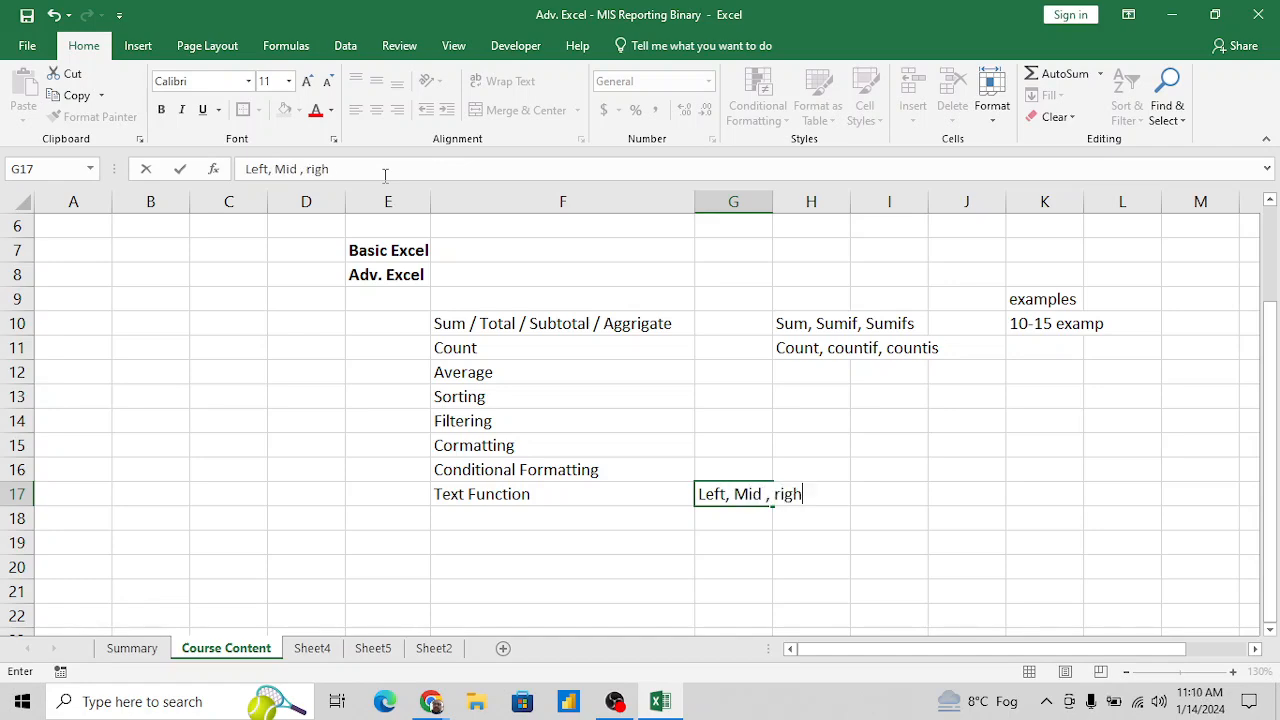
pyautogui.press('Return')
# - Enter a sample first name followed by a four-digit number in parentheses in I17, and select the empty cell F18
pyautogui.press('Left')
pyautogui.press('Left')
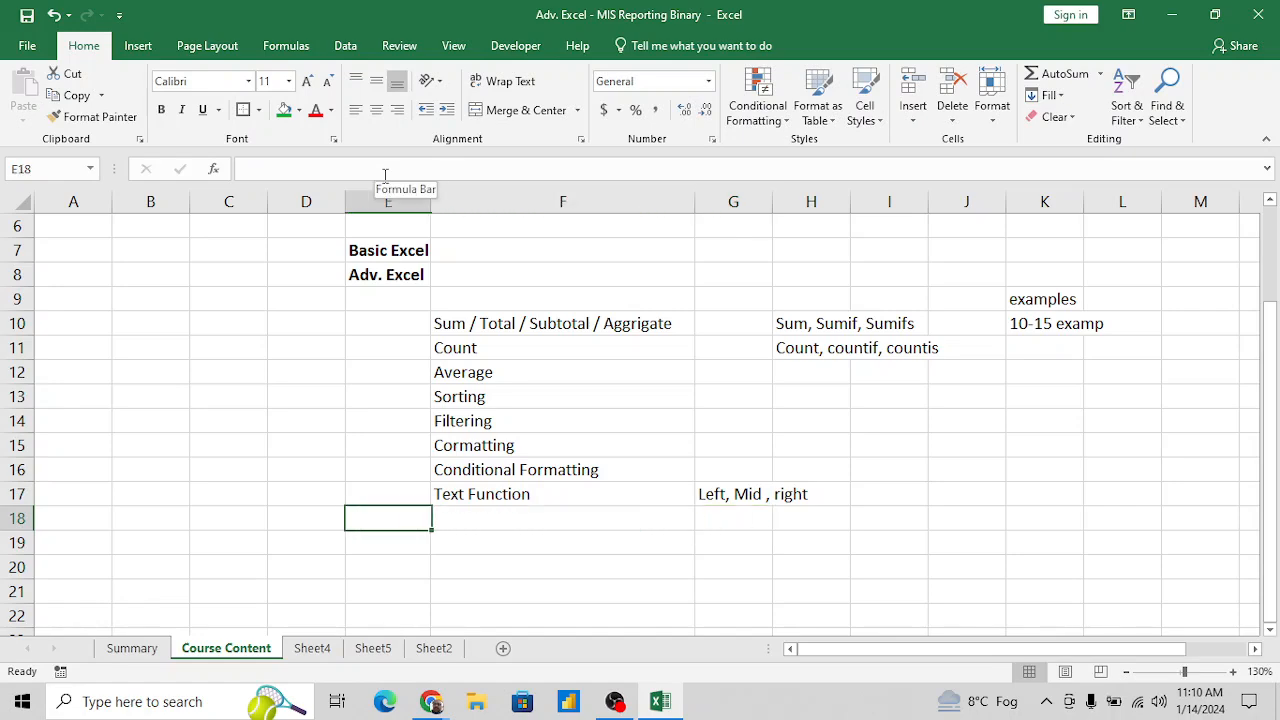
pyautogui.press('Right')
pyautogui.press('Up')
pyautogui.press('Right')
pyautogui.press('Right')
pyautogui.press('Right')
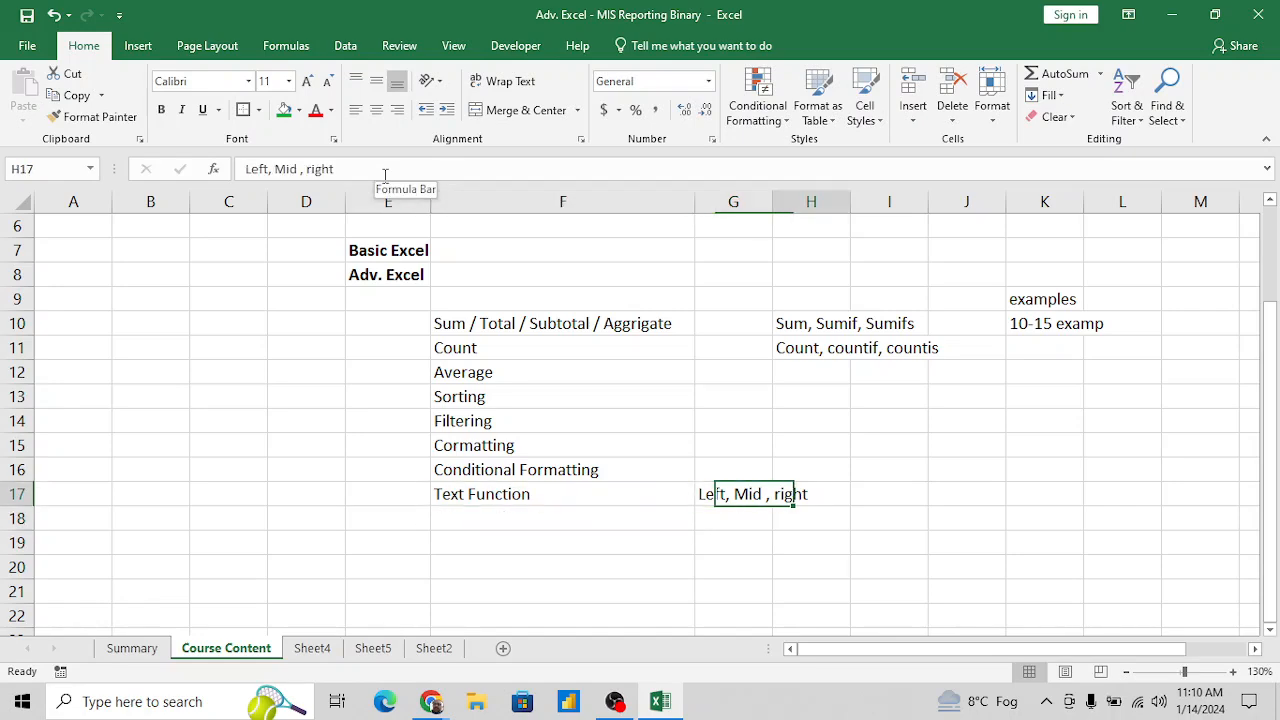
pyautogui.write('Kap')
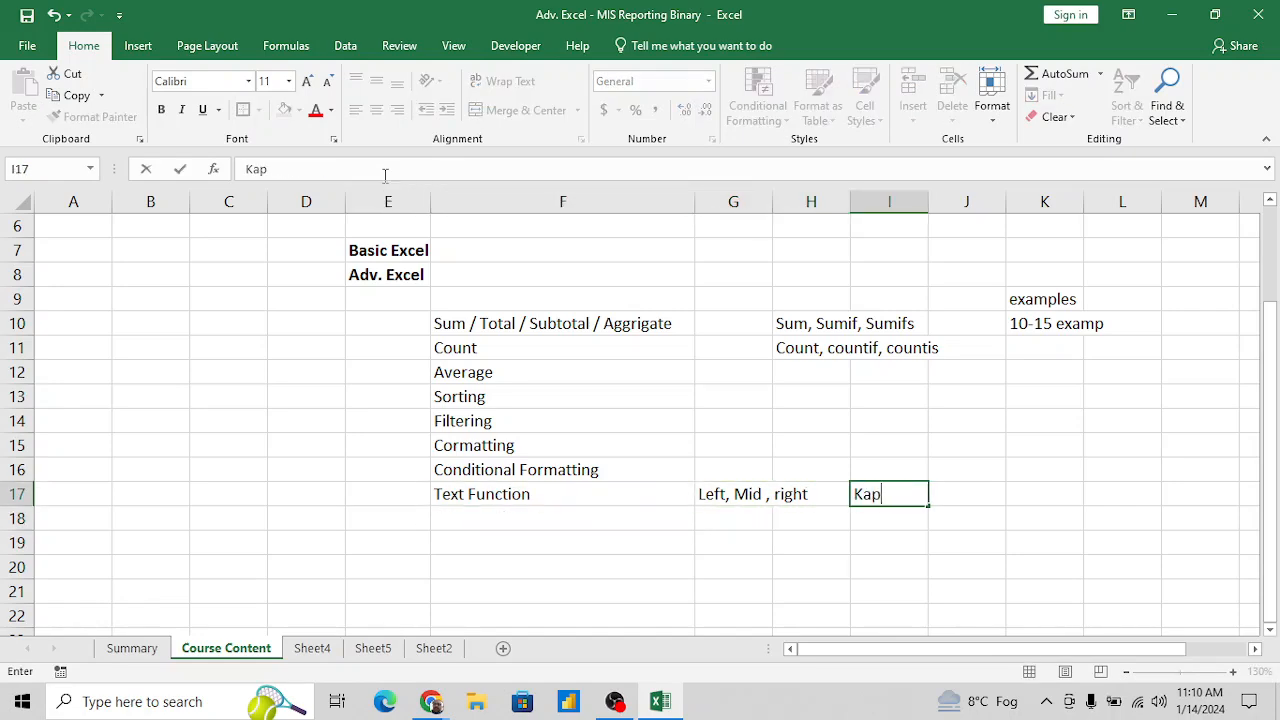
pyautogui.write('il (1235)')
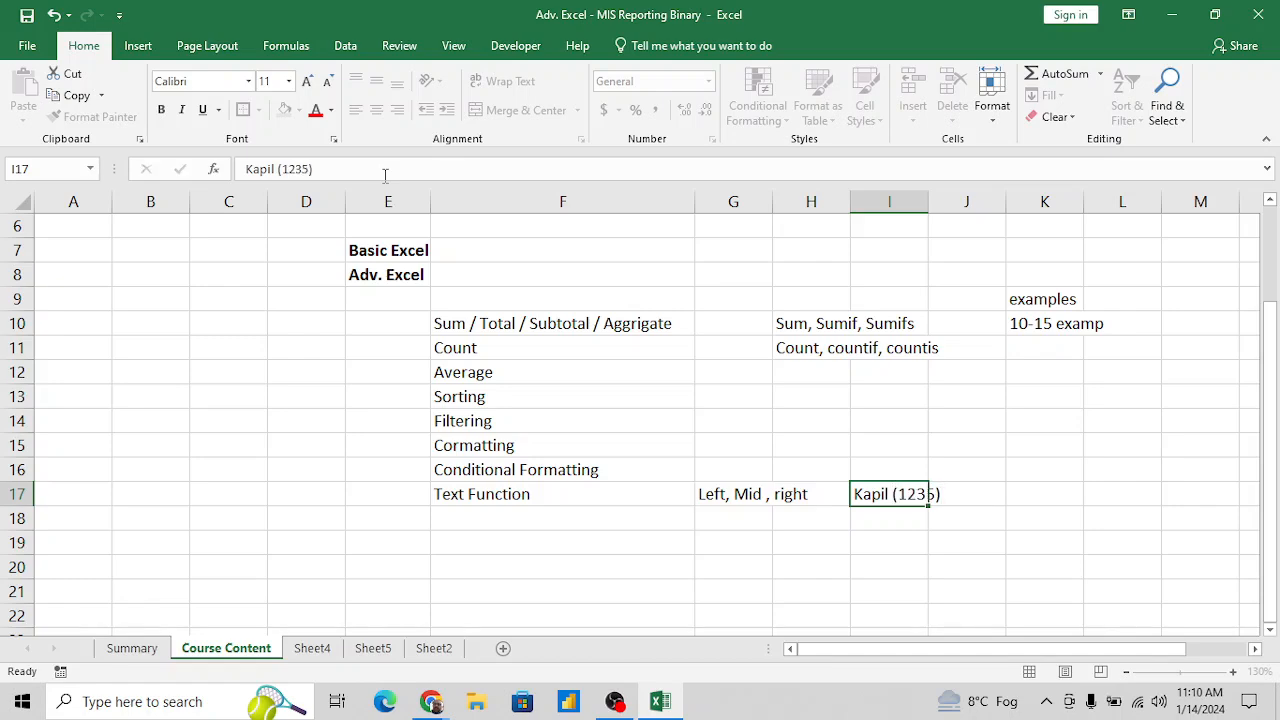
pyautogui.press('Return')
pyautogui.press('Up')
pyautogui.press('Right')
pyautogui.press('Left')
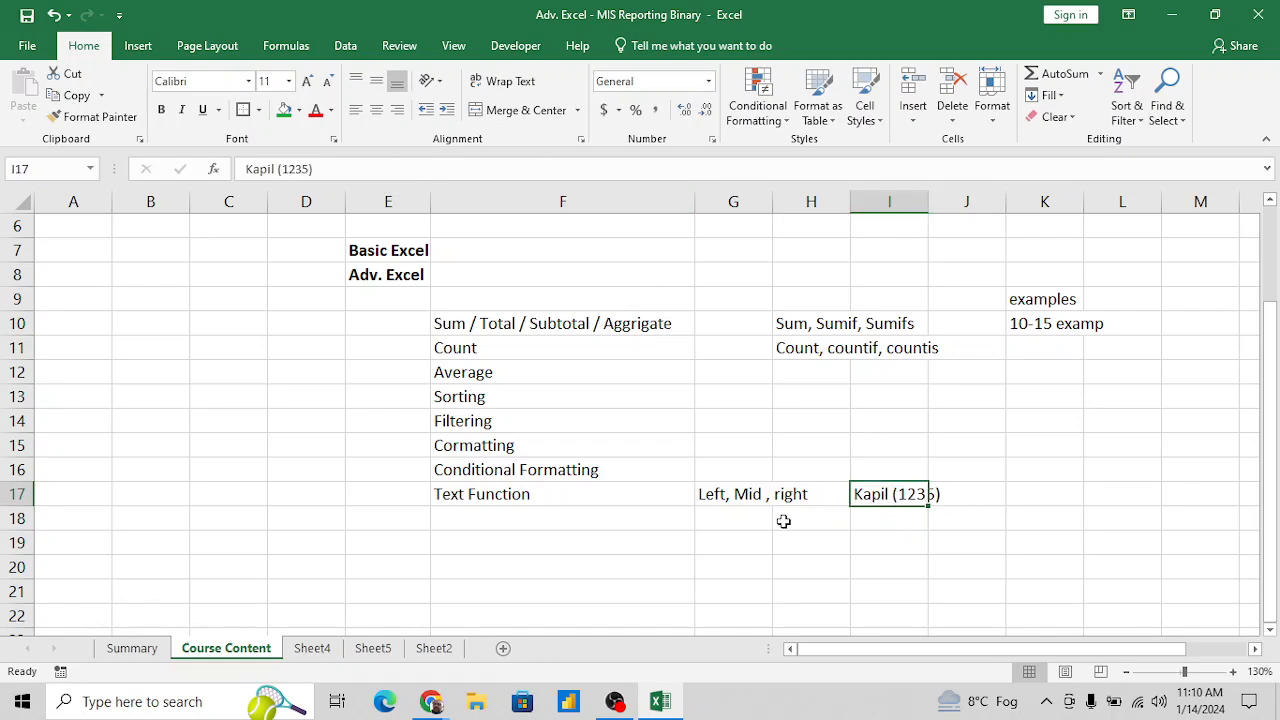
pyautogui.click(503, 519)
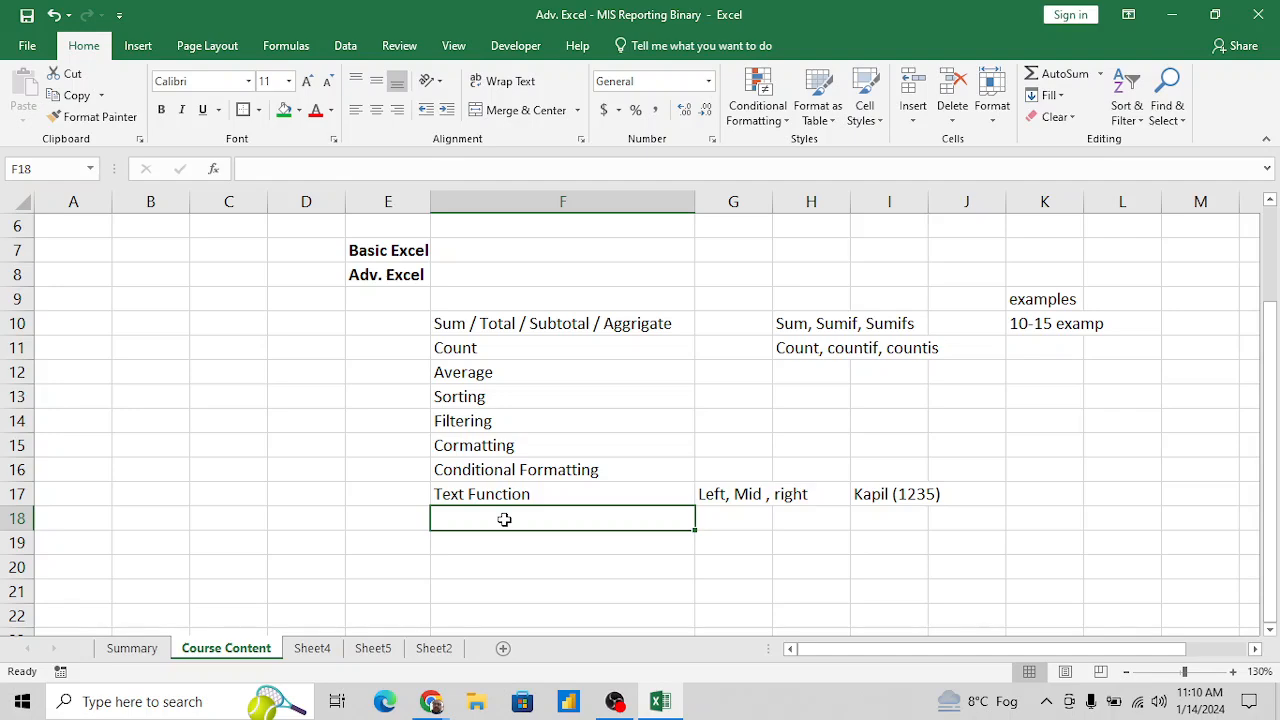
# - Enter the topic "Logiclal Function" in F18, below Text Function
pyautogui.write('Lo')
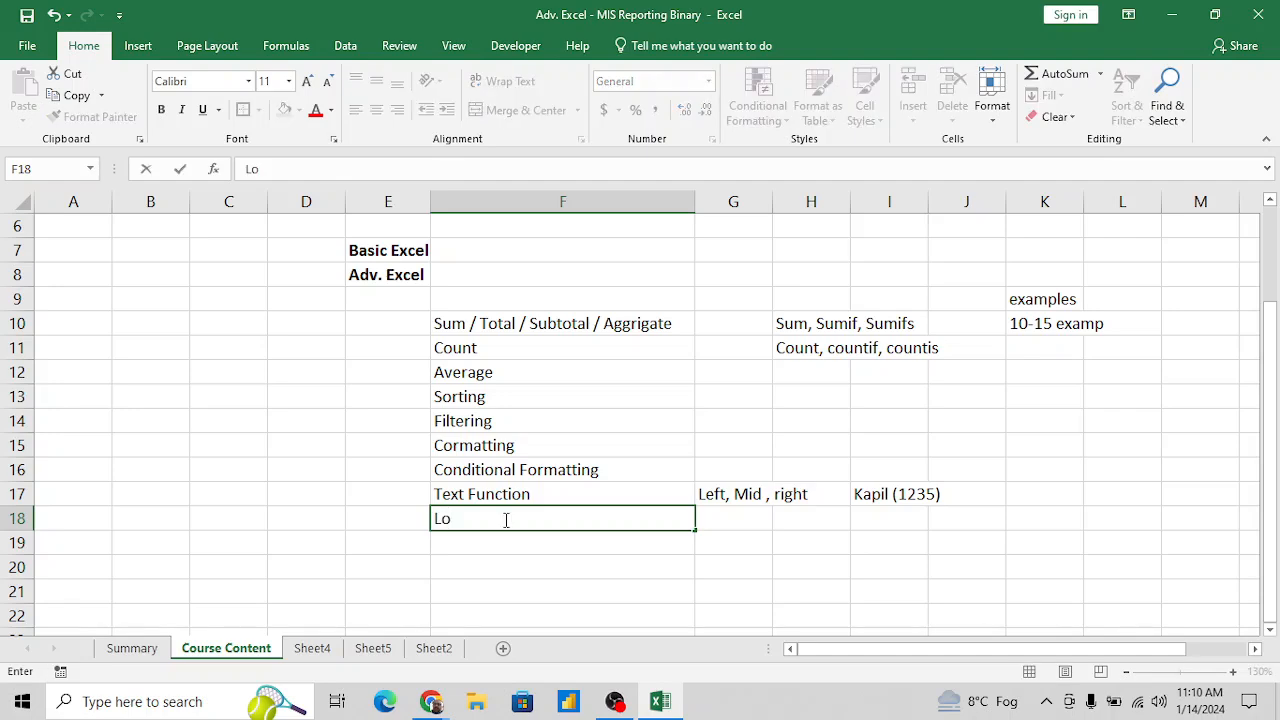
pyautogui.write('giclal Functio')
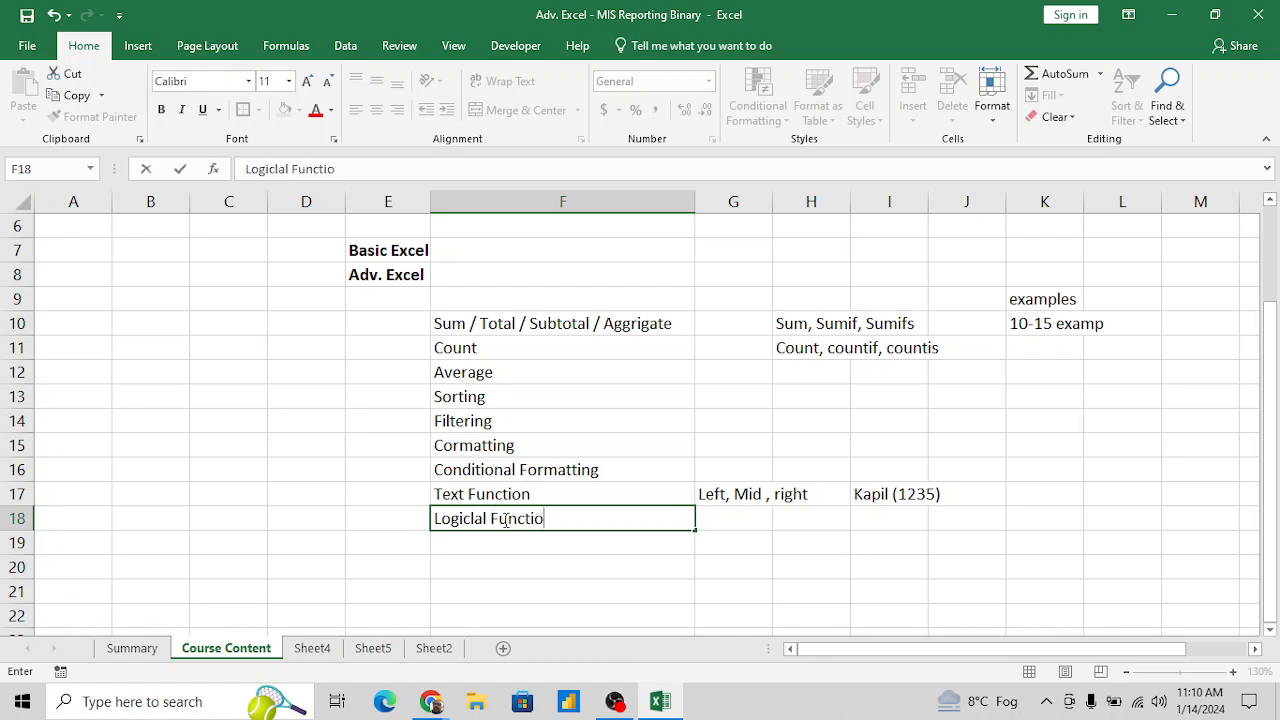
pyautogui.write("n'")
pyautogui.press('BackSpace')
pyautogui.press('Return')
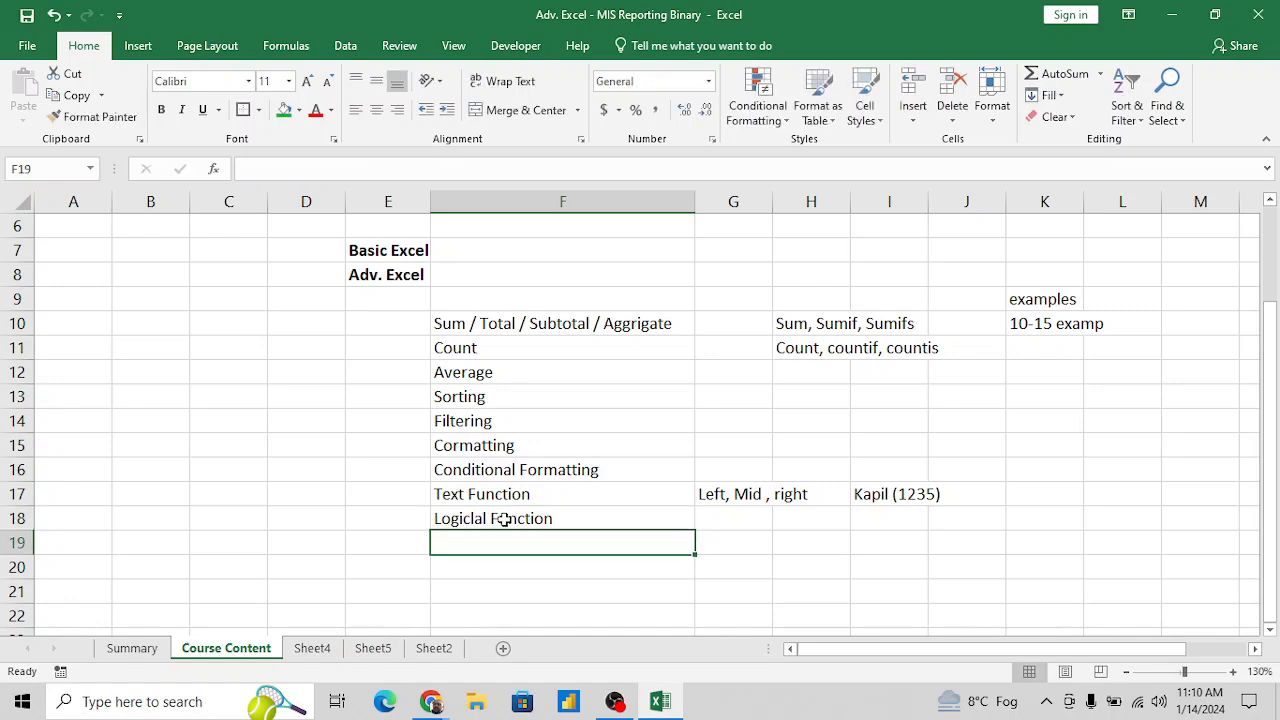
# - List the functions "If, Nested if" in G18 beside the logical function topic
pyautogui.press('Up')
pyautogui.press('Right')
pyautogui.write('If')
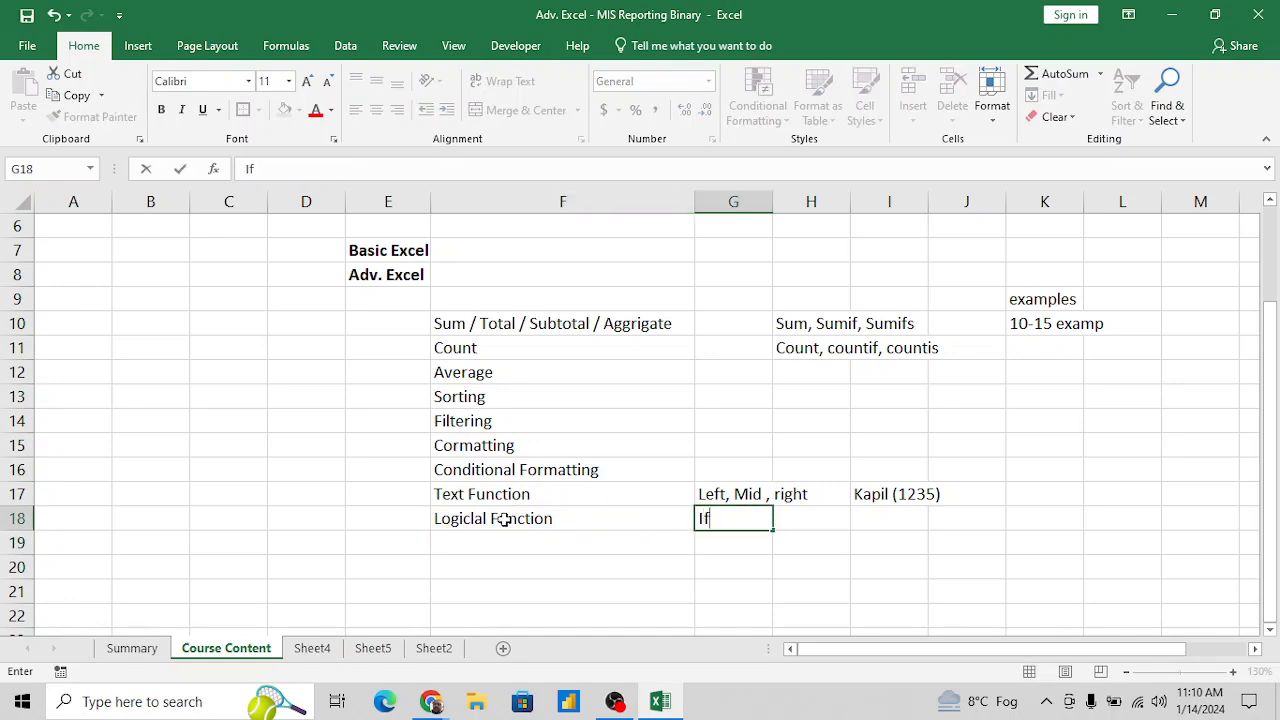
pyautogui.write(', Nested if')
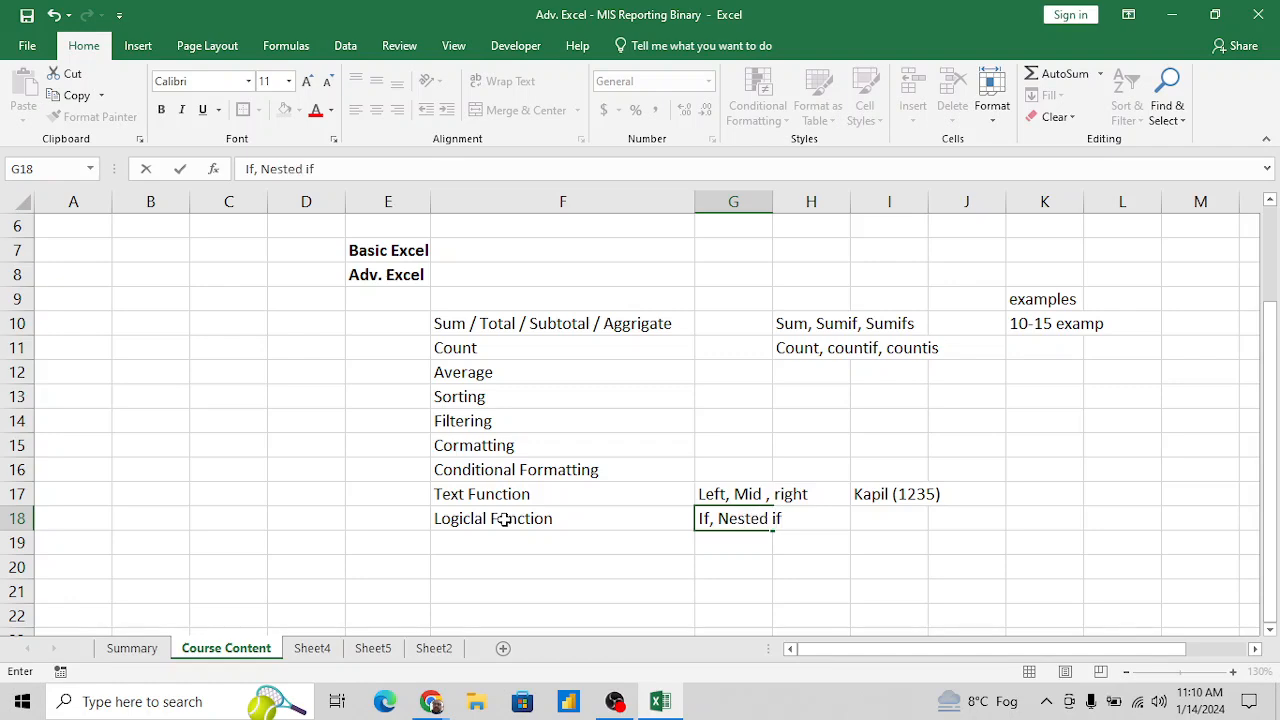
pyautogui.press('Return')
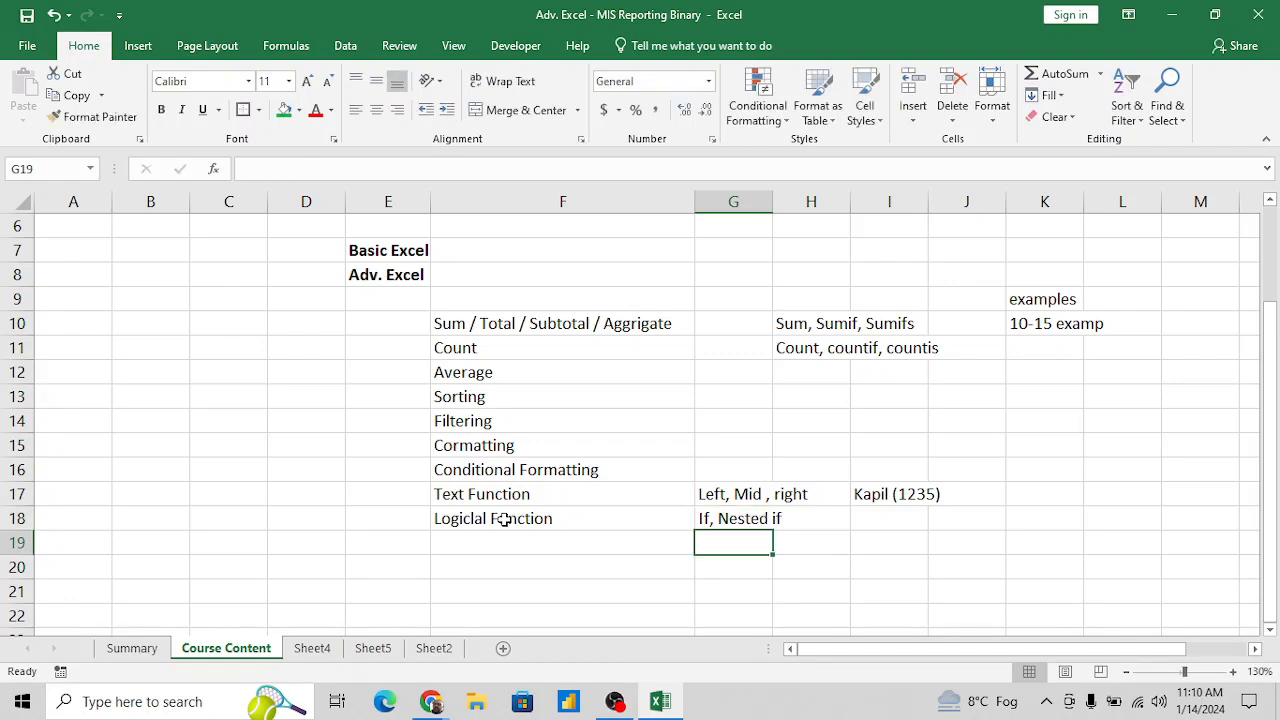
# - Enter the topic "Arthmetic Operator" in F19, below the logical function topic
pyautogui.press('Up')
pyautogui.press('Down')
pyautogui.press('Left')
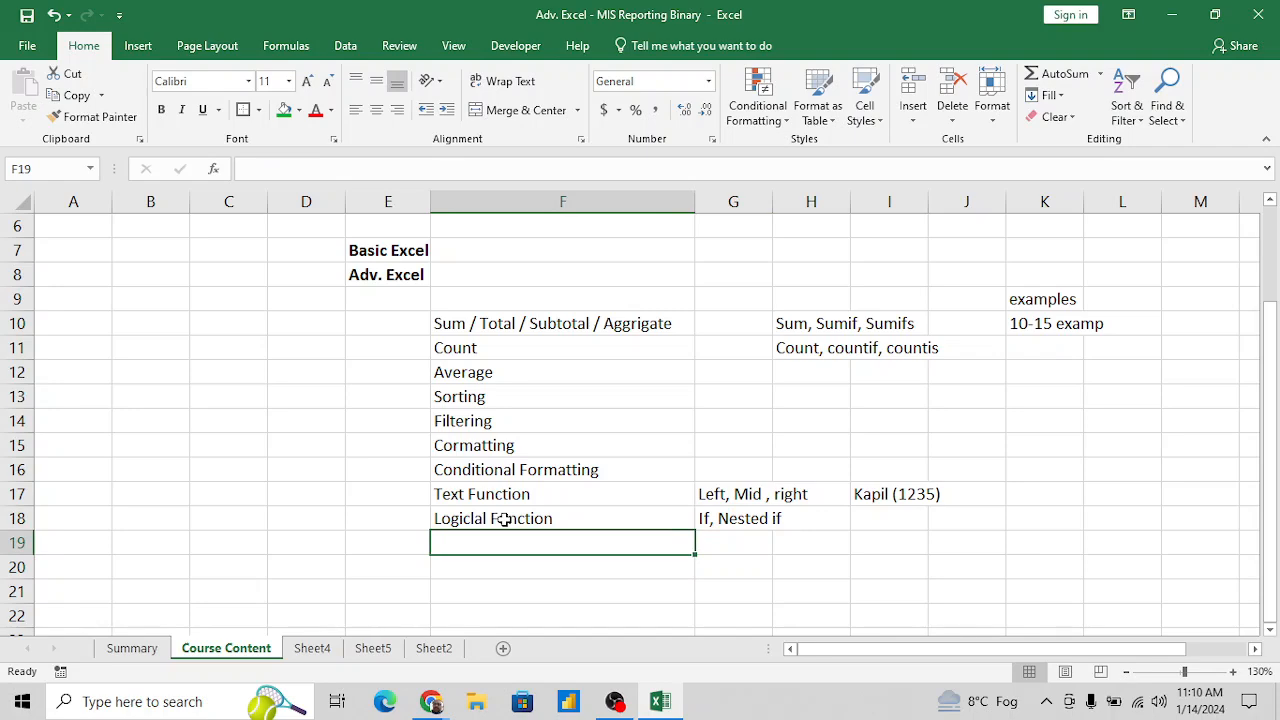
pyautogui.write('Ar')
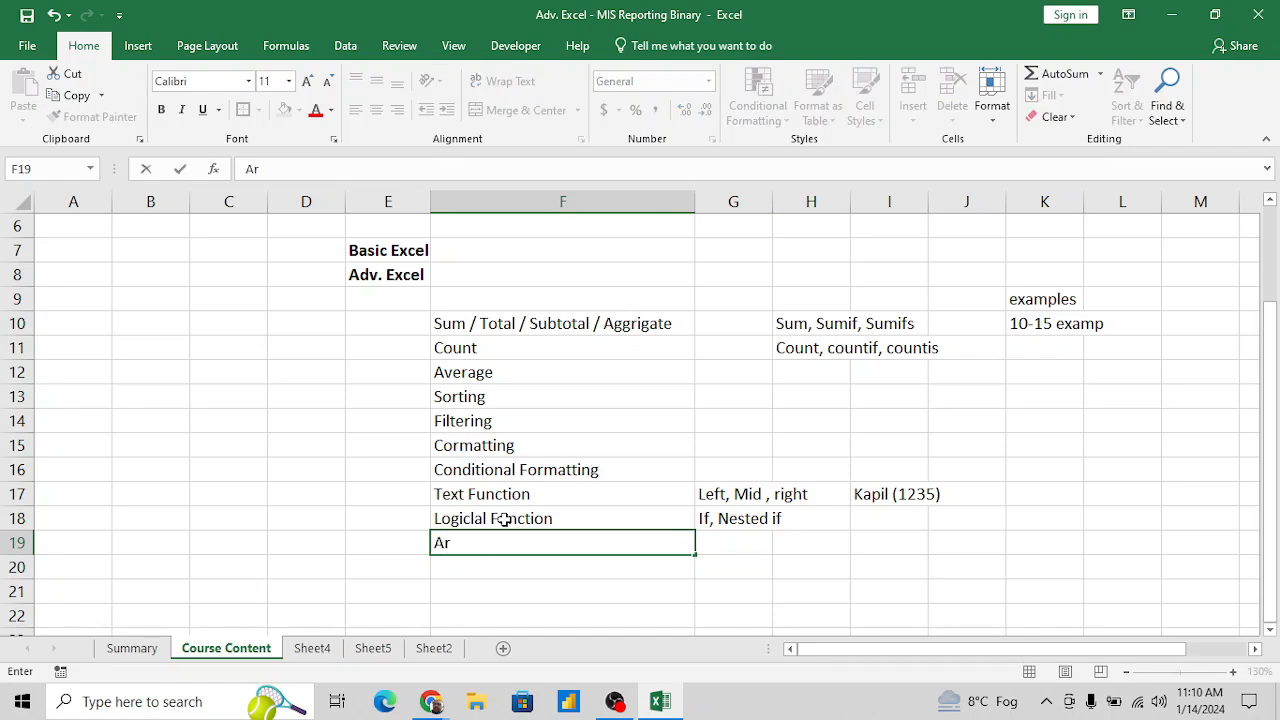
pyautogui.write('thmetic Oe')
pyautogui.press('BackSpace')
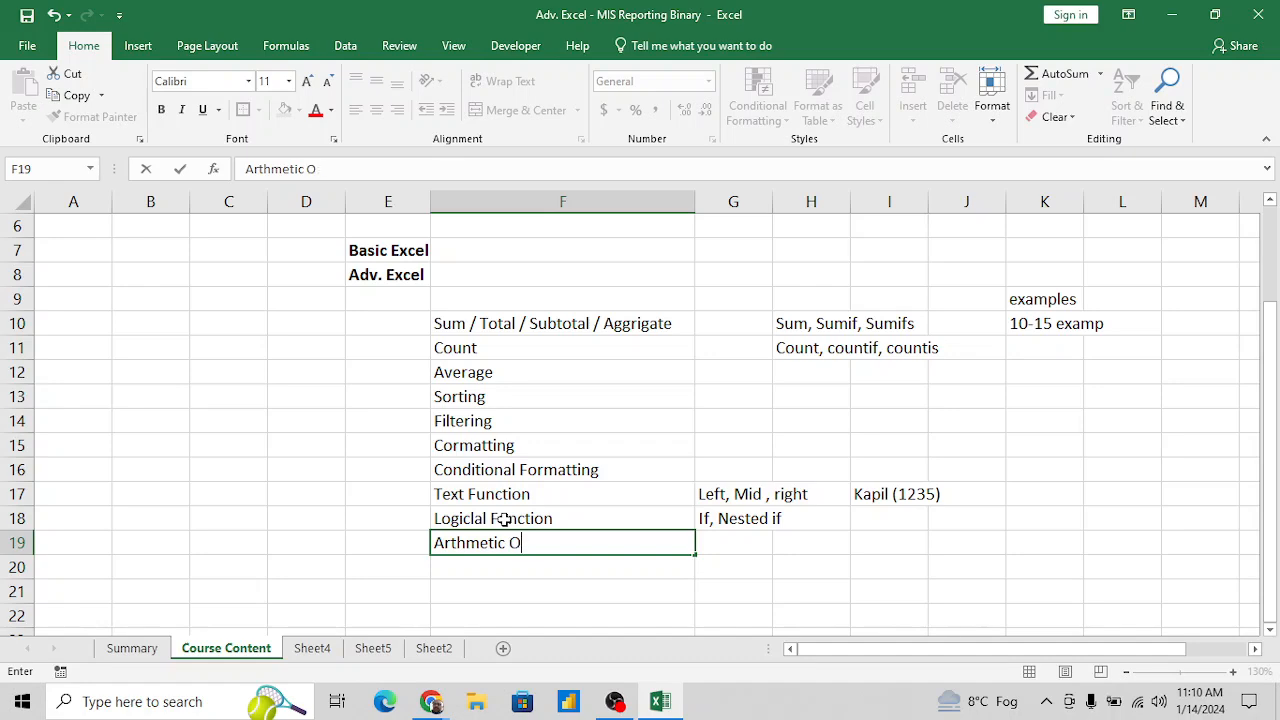
pyautogui.write('perator')
pyautogui.press('Tab')
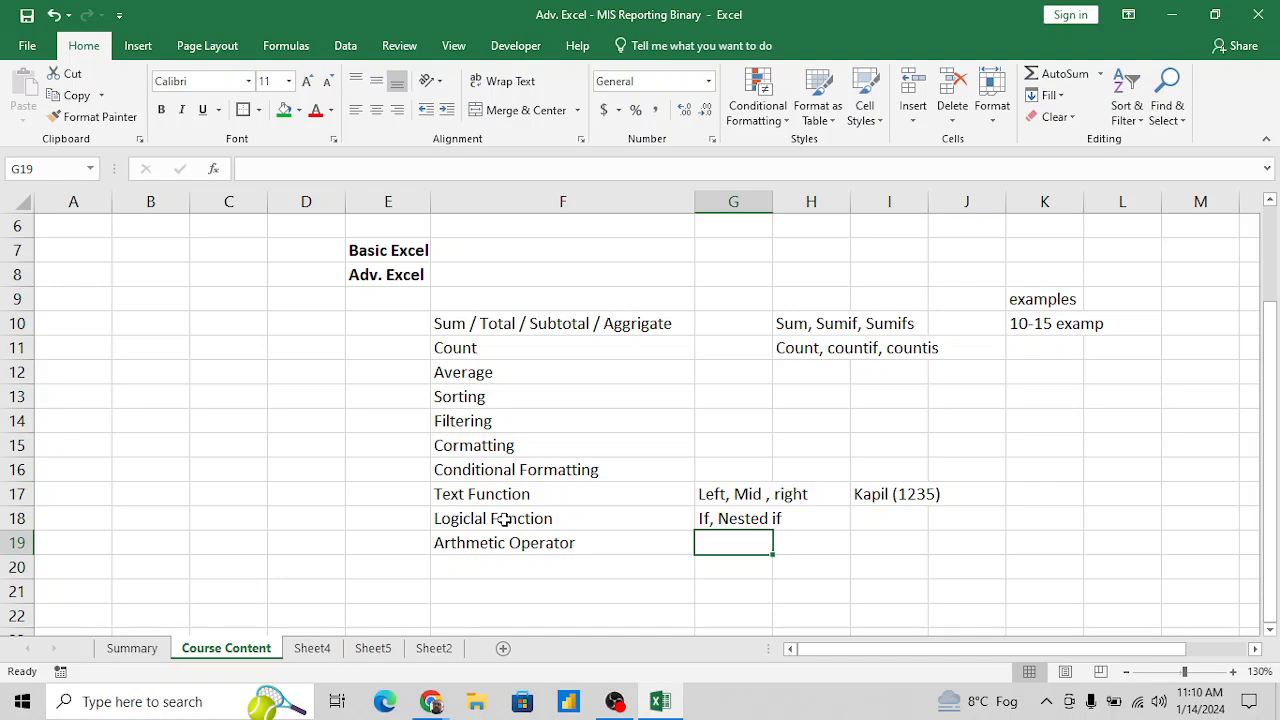
# - List the operators "=, >=, <=,<, >" in G19 as plain text with a leading space
pyautogui.write('=,')
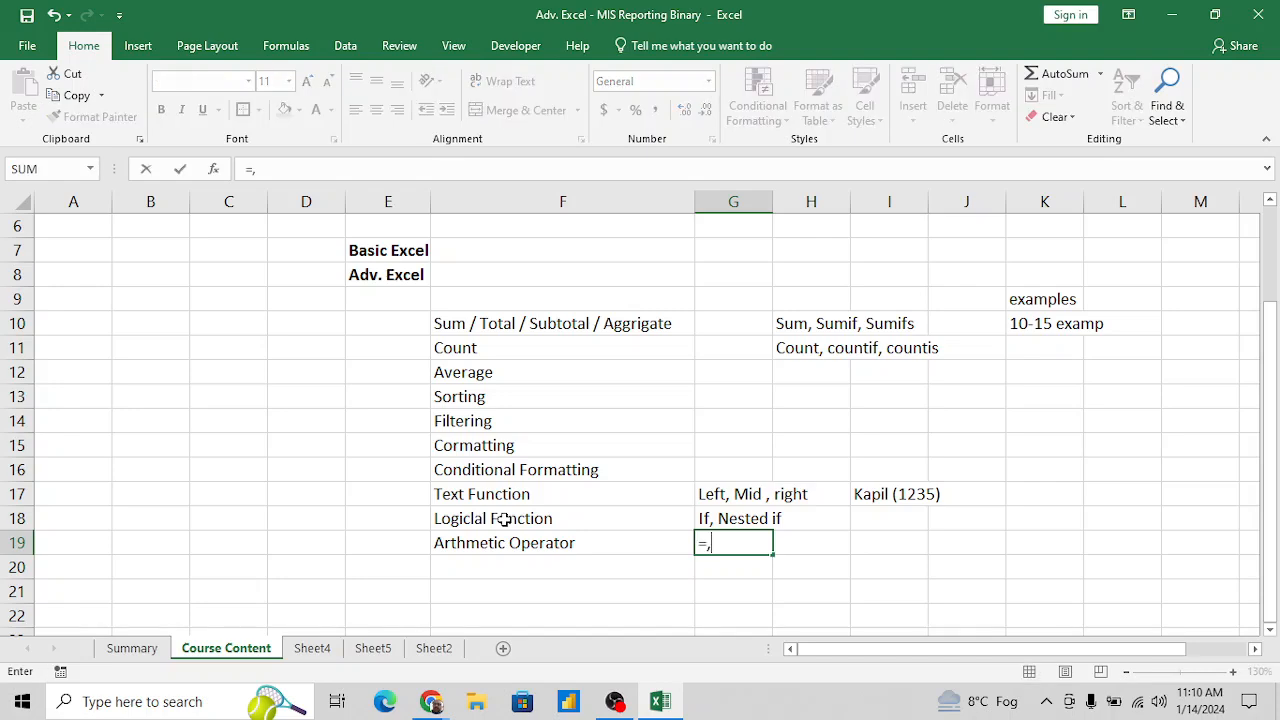
pyautogui.write(' >=, <=,<, >')
pyautogui.press('Return')
pyautogui.press('Return')
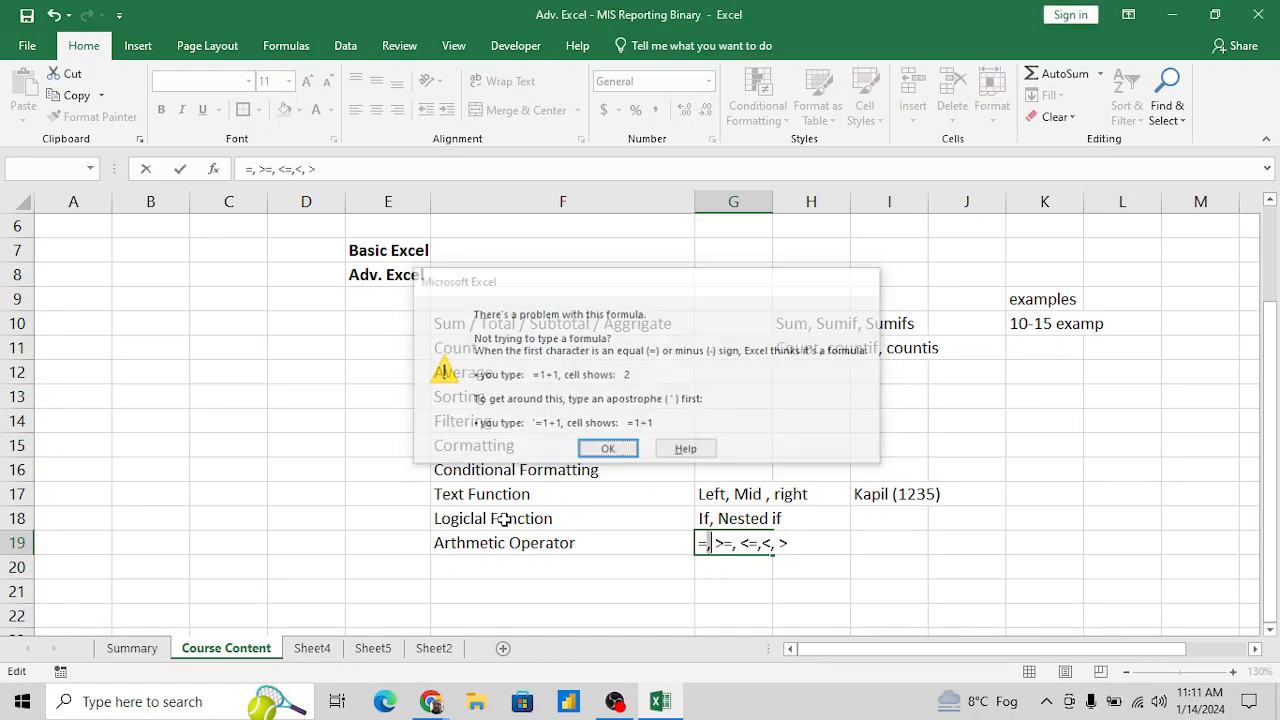
pyautogui.press('Home')
pyautogui.press('Return')
# - Enter the topic "Vlookup/ Xlookup / Hlookup" in F20, below the operator topic
pyautogui.press('Left')
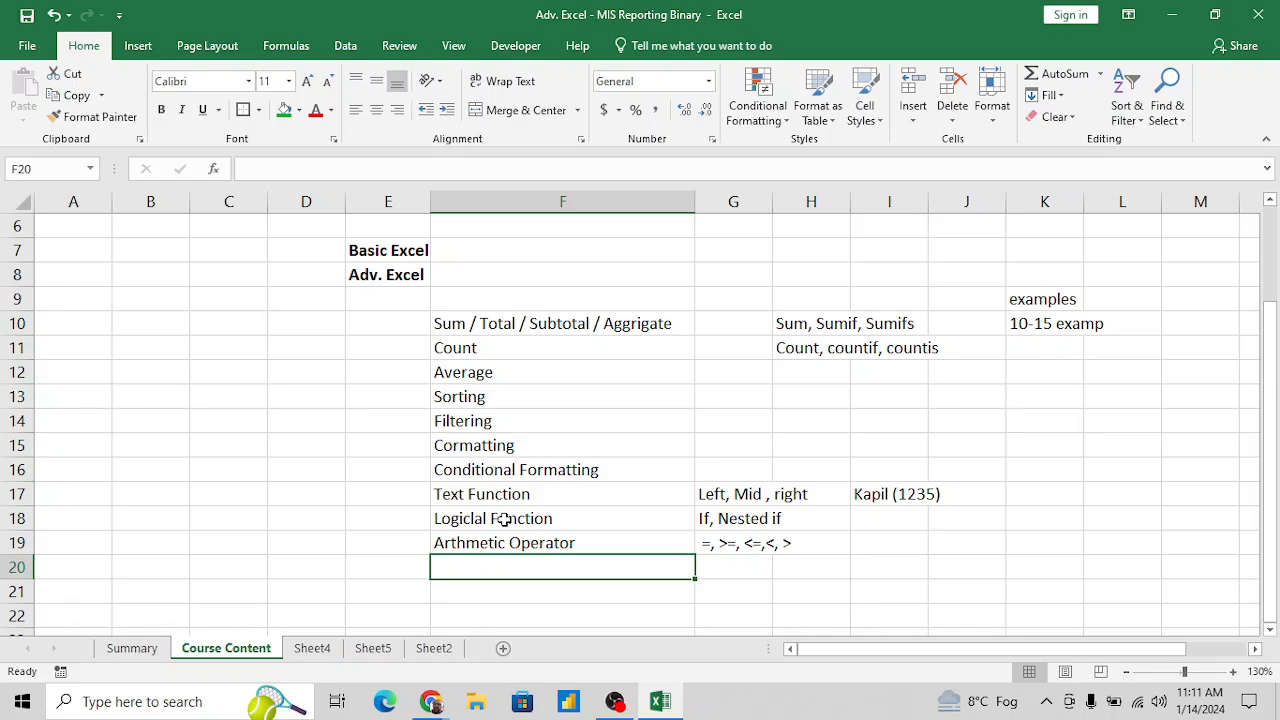
pyautogui.write('Lo')
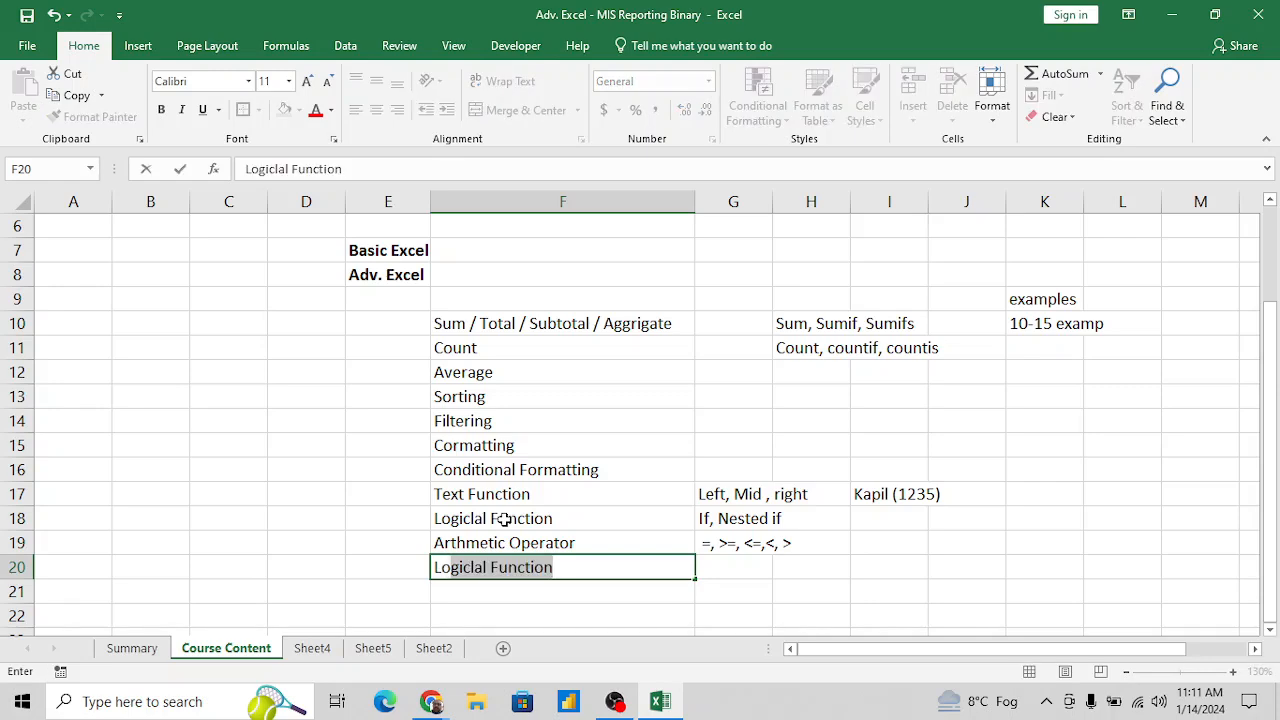
pyautogui.press('BackSpace')
pyautogui.press('BackSpace')
pyautogui.press('BackSpace')
pyautogui.write('Vlook')
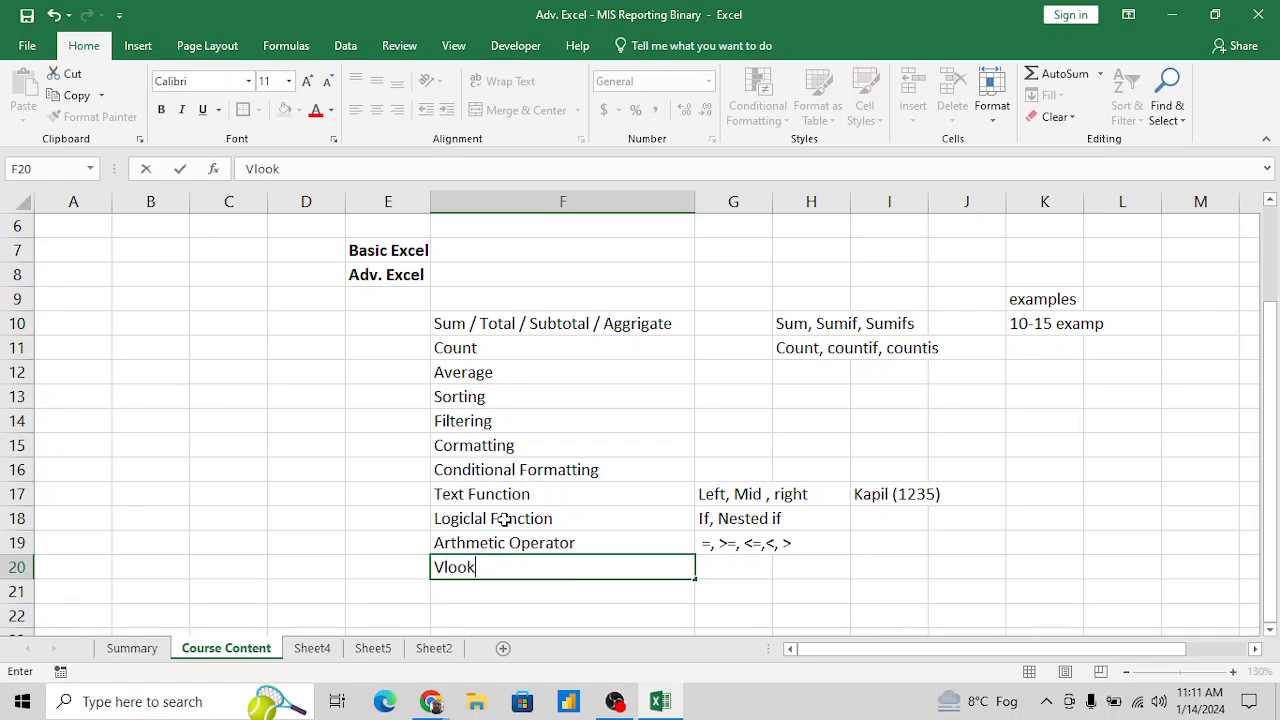
pyautogui.write('up')
pyautogui.write(',')
pyautogui.press('BackSpace')
pyautogui.press('BackSpace')
pyautogui.press('BackSpace')
pyautogui.write('/ Xloo')
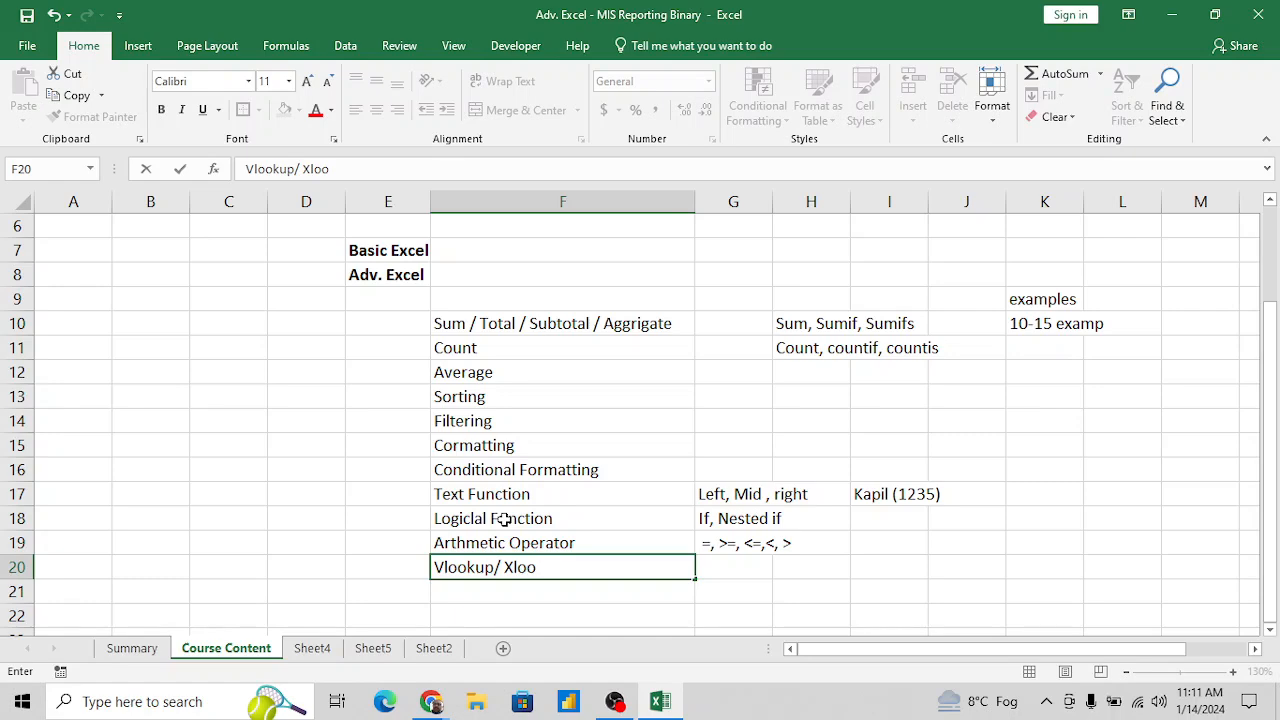
pyautogui.write('kup / Hlookup')
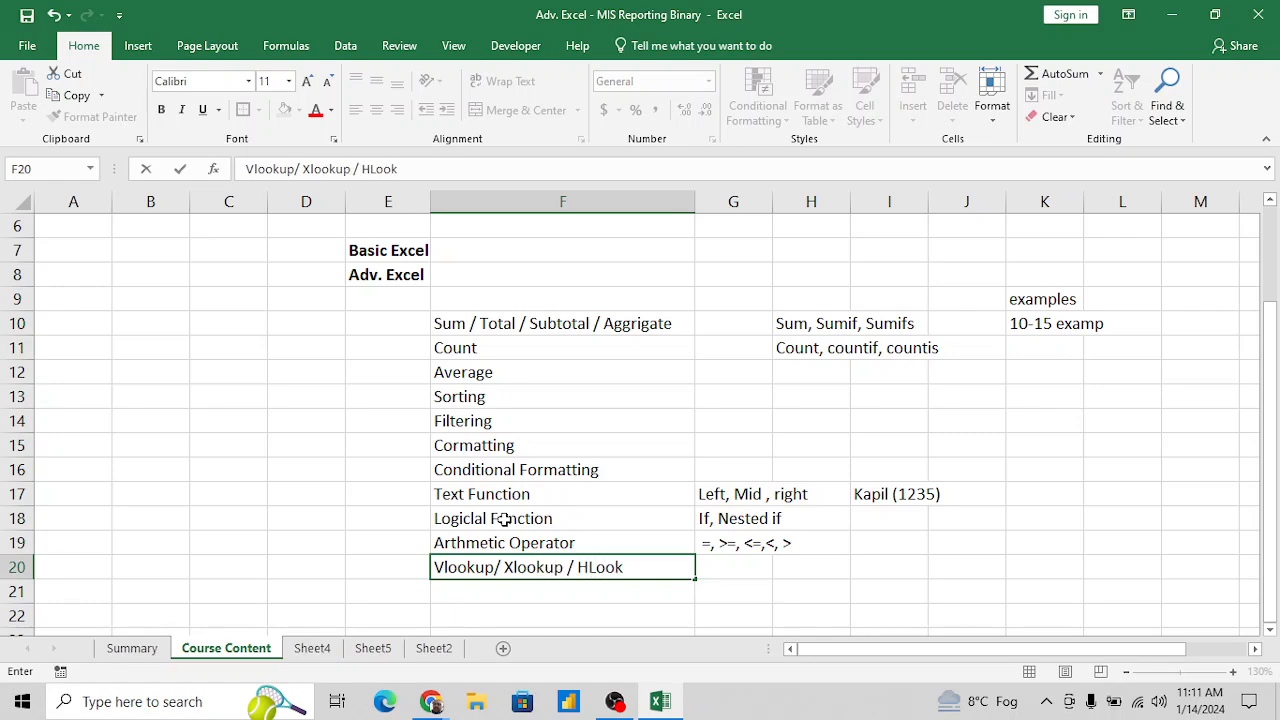
pyautogui.press('Return')
pyautogui.press('Up')
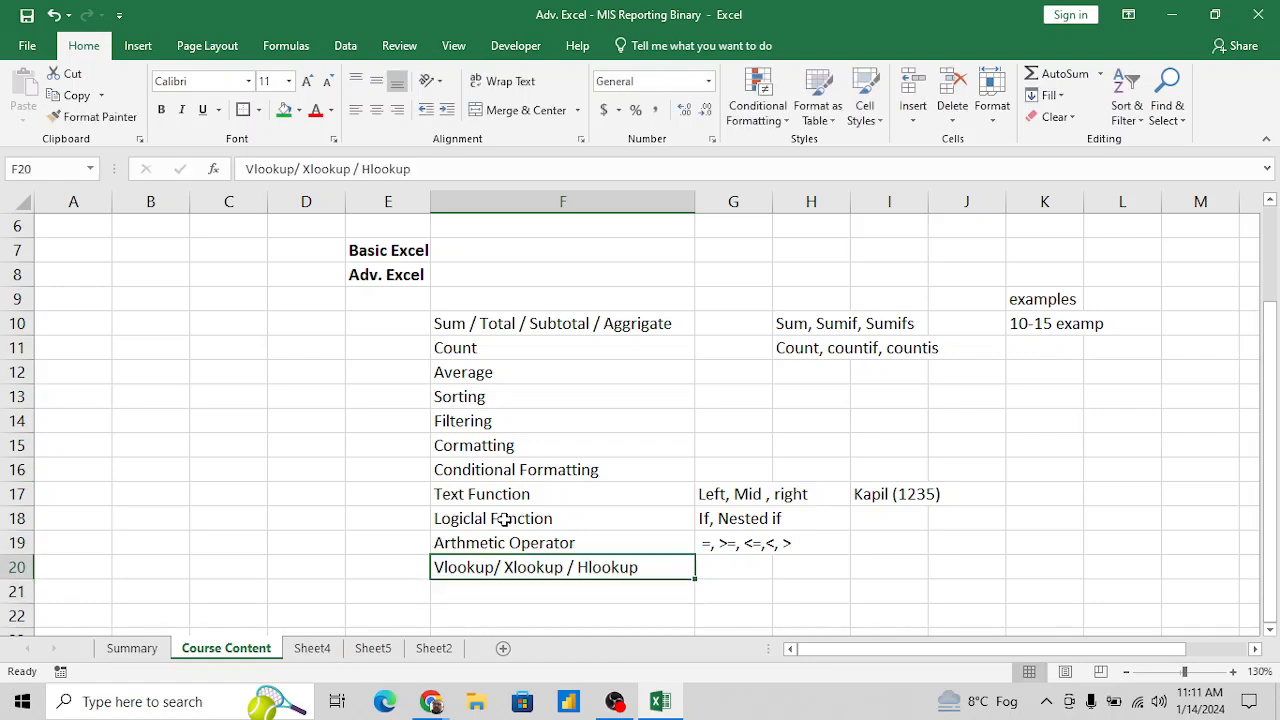
pyautogui.press('Left')
pyautogui.press('Right')
pyautogui.press('Down')
pyautogui.press('Down')
pyautogui.press('Up')
pyautogui.press('Up')
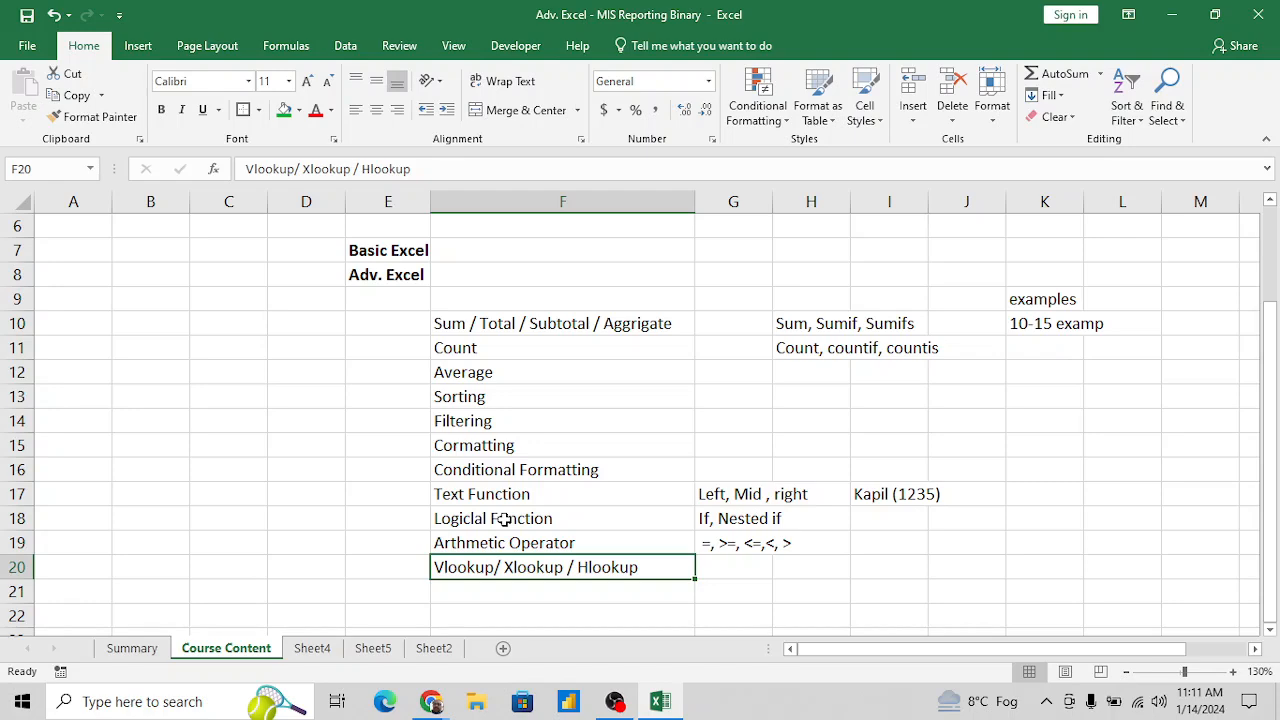
# - Enter the note "Most Focused" in I20, in the row of the lookup topic
pyautogui.press('Right')
pyautogui.press('Right')
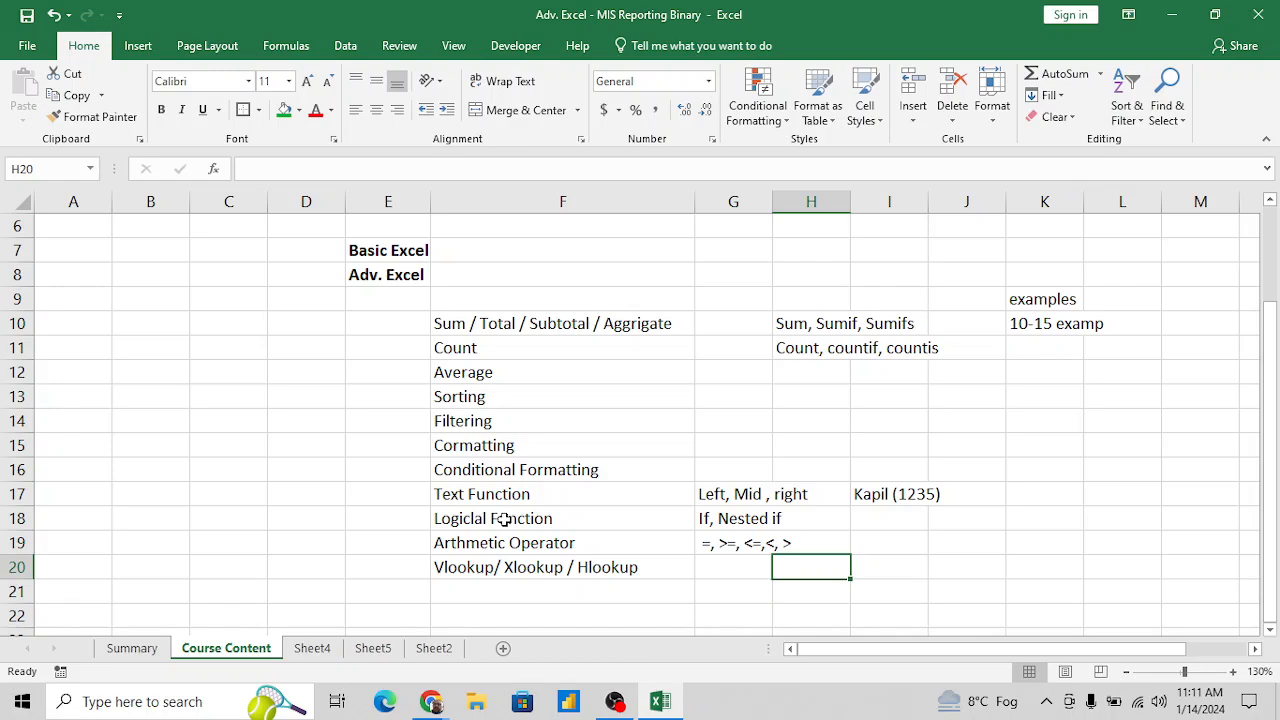
pyautogui.press('Right')
pyautogui.write('=Mod(')
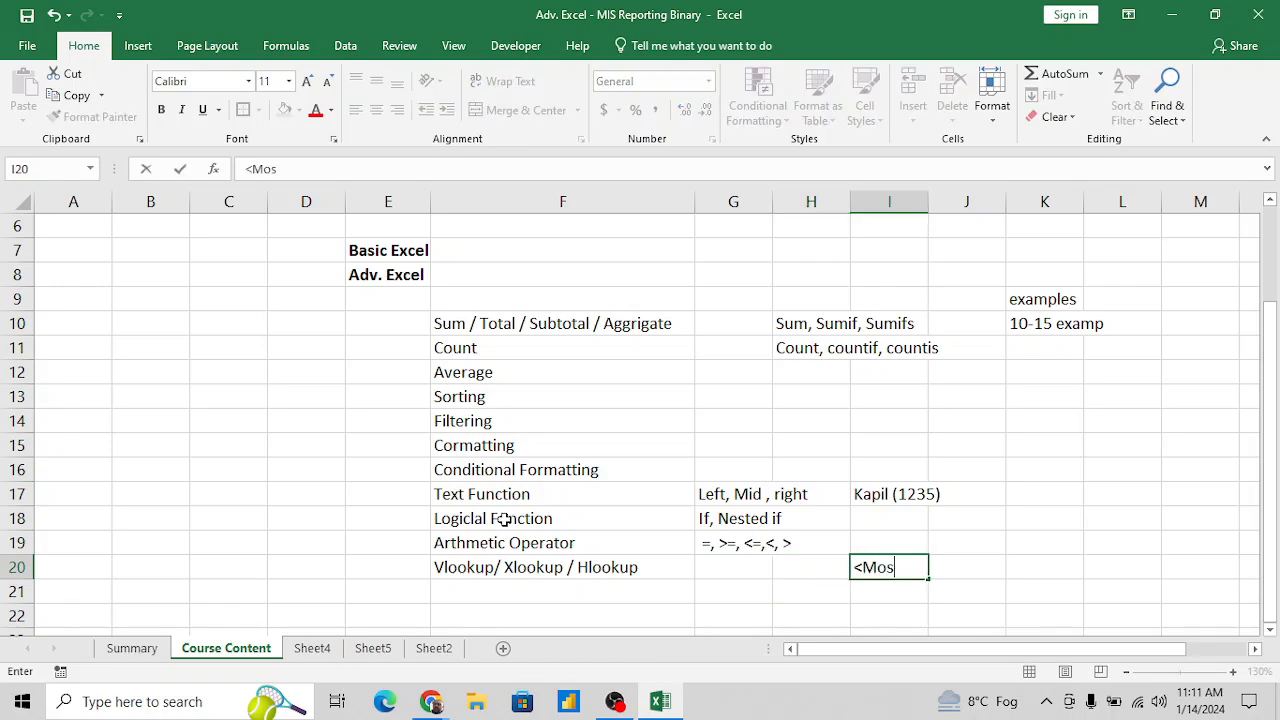
pyautogui.press('BackSpace')
pyautogui.press('BackSpace')
pyautogui.press('BackSpace')
pyautogui.press('BackSpace')
pyautogui.press('BackSpace')
pyautogui.write('Most Focused')
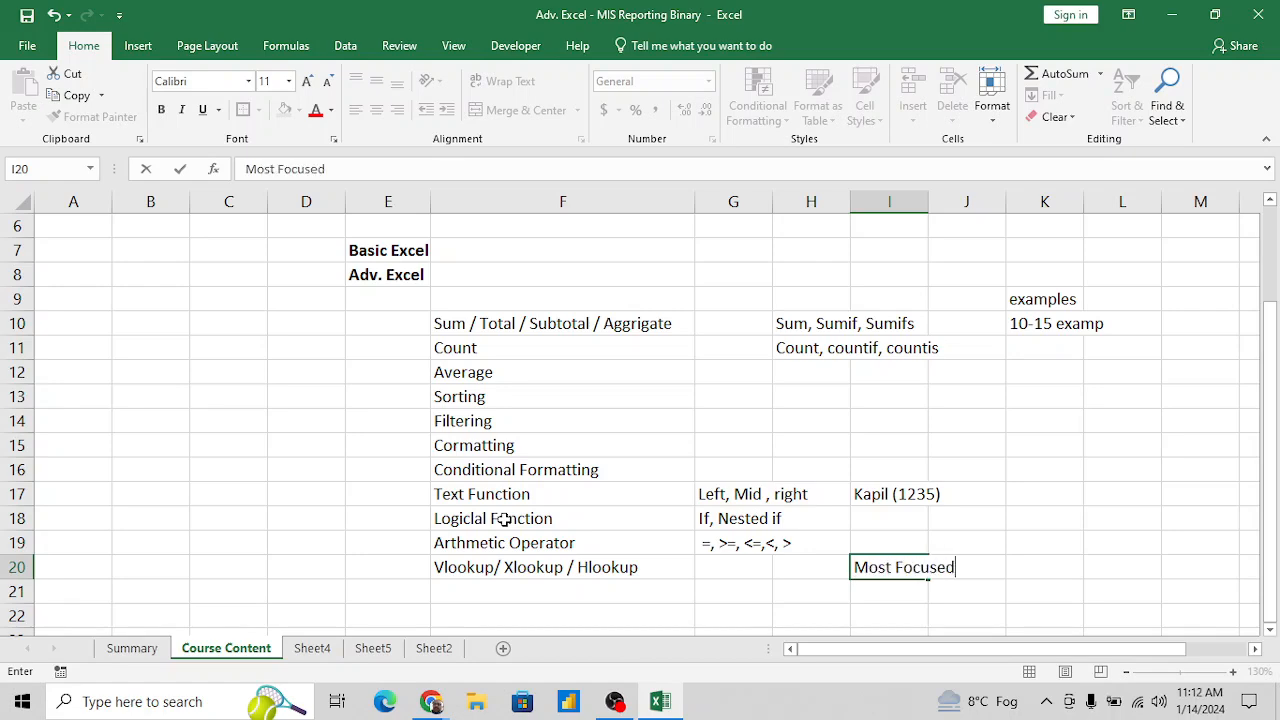
pyautogui.press('Return')
pyautogui.press('Up')
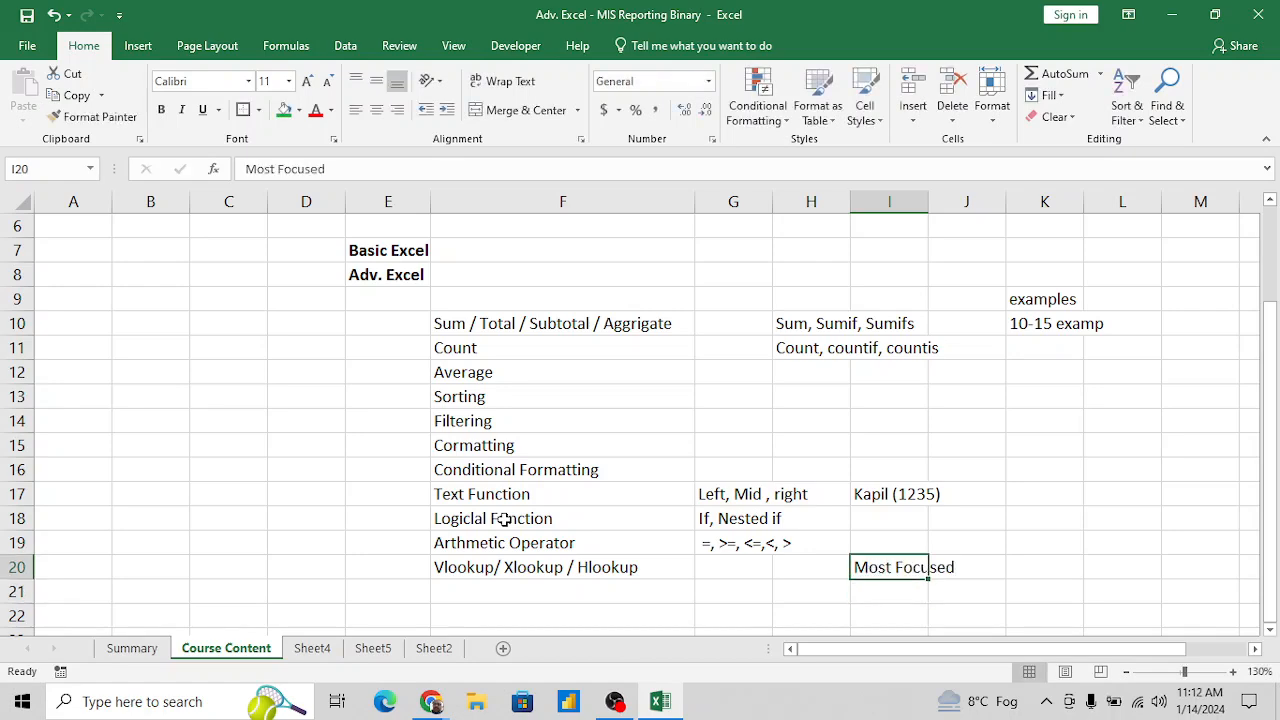
# - Enter the number of examples "40- 50" in K20 for the lookup topic, with a leading space
pyautogui.press('Right')
pyautogui.press('Right')
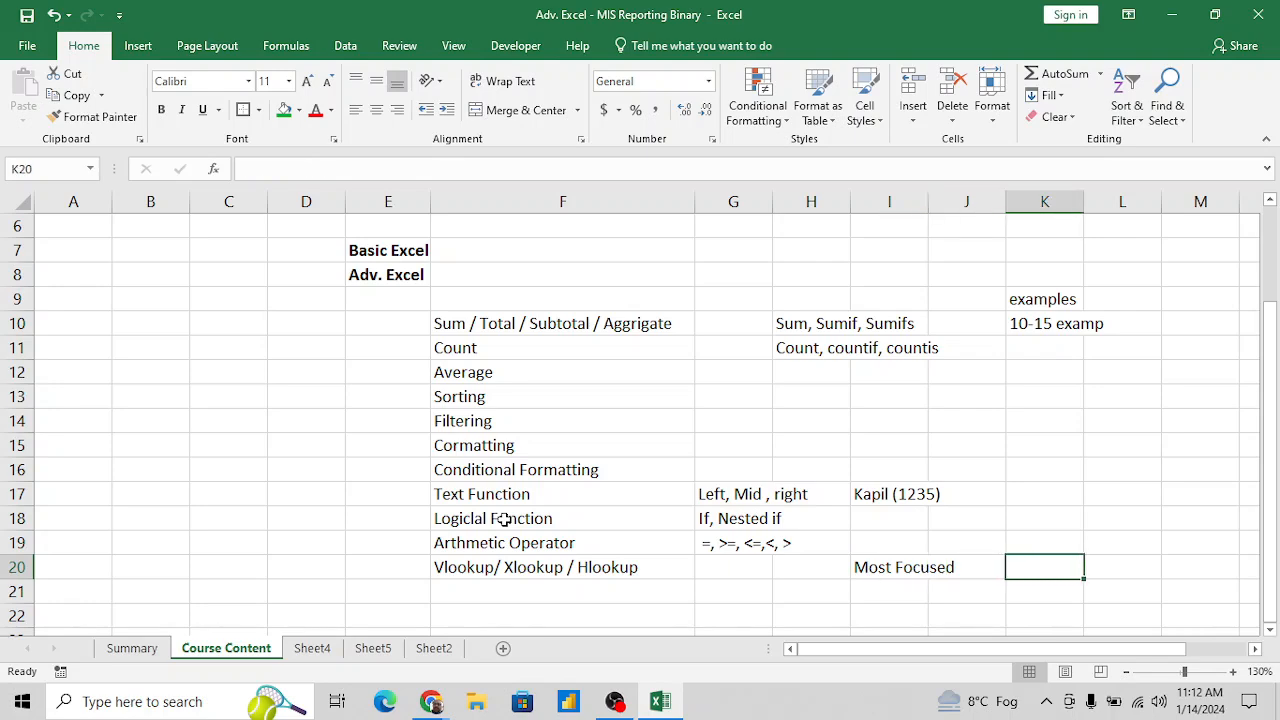
pyautogui.write('40- 45')
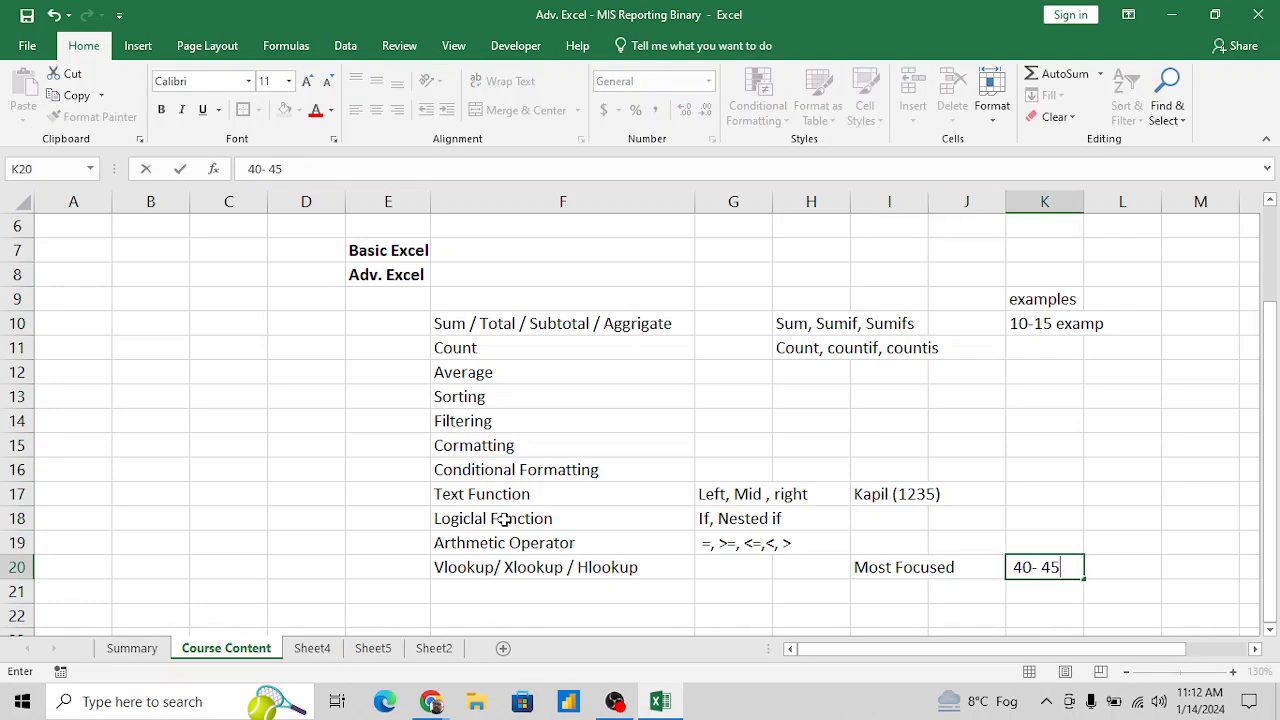
pyautogui.press('BackSpace')
pyautogui.press('BackSpace')
pyautogui.write('50')
pyautogui.press('Return')
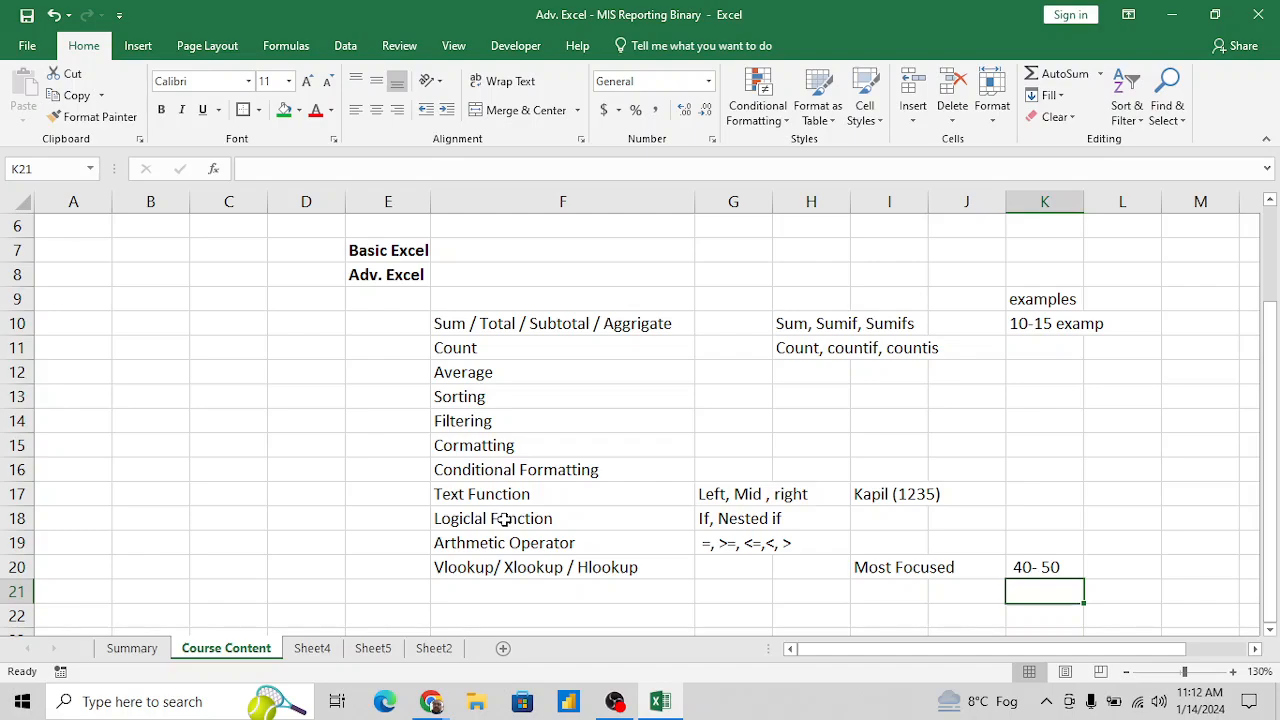
# - Enter the topic "If - And / Or / NoT" in F21, below the lookup topic
pyautogui.press('Left')
pyautogui.press('Left')
pyautogui.press('Left')
pyautogui.press('Left')
pyautogui.press('Left')
pyautogui.press('Left')
pyautogui.press('Down')
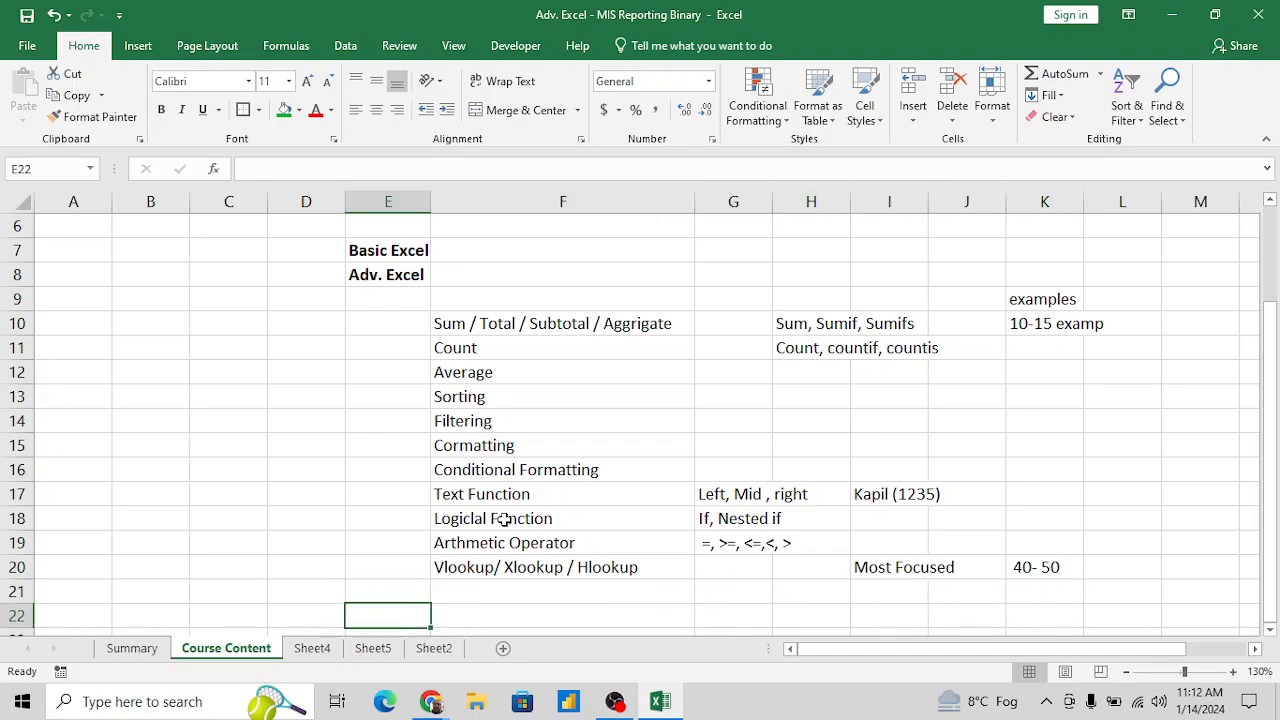
pyautogui.press('Down')
pyautogui.press('Right')
pyautogui.press('Up')
pyautogui.press('Up')
pyautogui.press('Up')
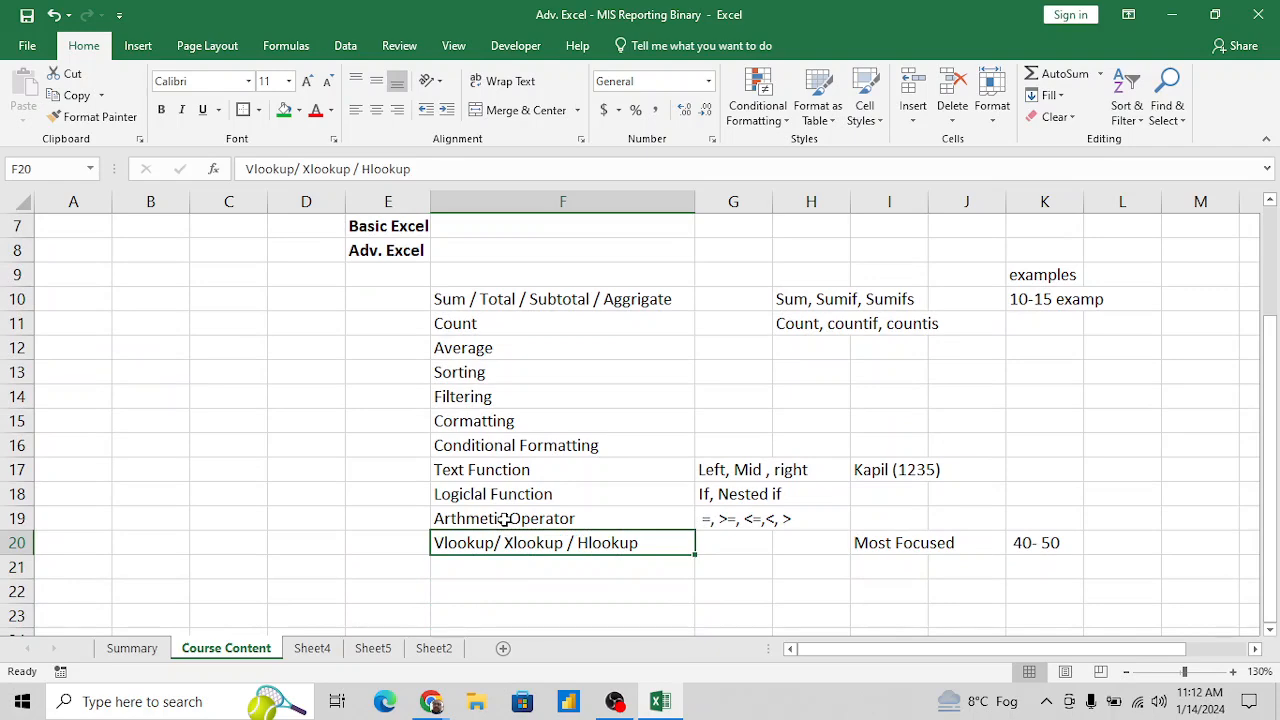
pyautogui.press('Down')
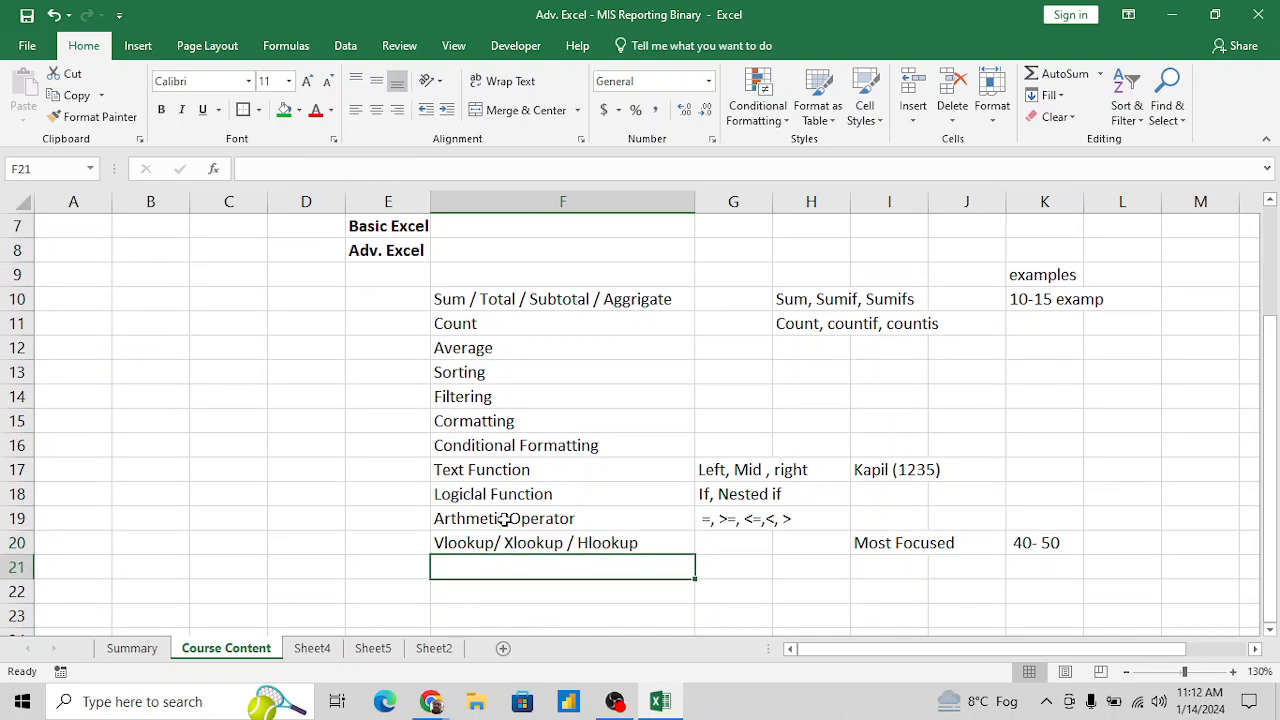
pyautogui.press('Up')
pyautogui.press('Up')
pyautogui.press('Down')
pyautogui.press('Down')
pyautogui.press('Right')
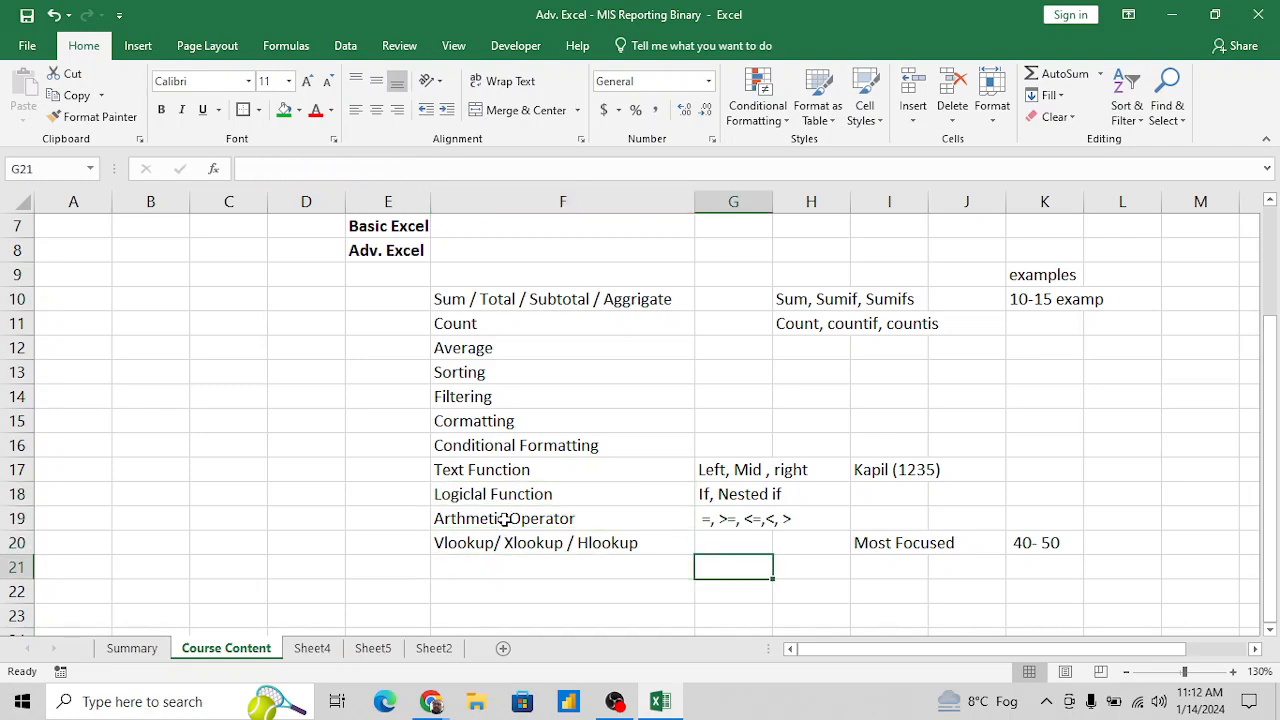
pyautogui.press('Left')
pyautogui.write('And')
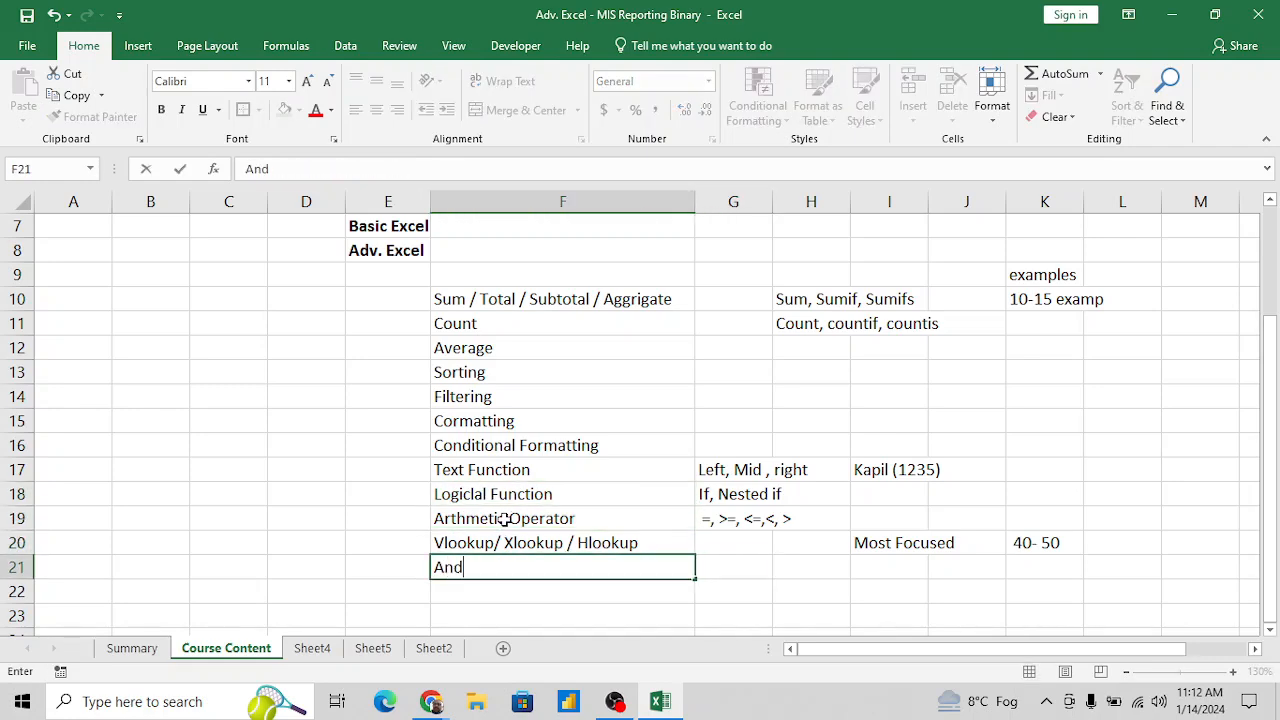
pyautogui.press('BackSpace')
pyautogui.press('BackSpace')
pyautogui.press('BackSpace')
pyautogui.write('If - And / Or')
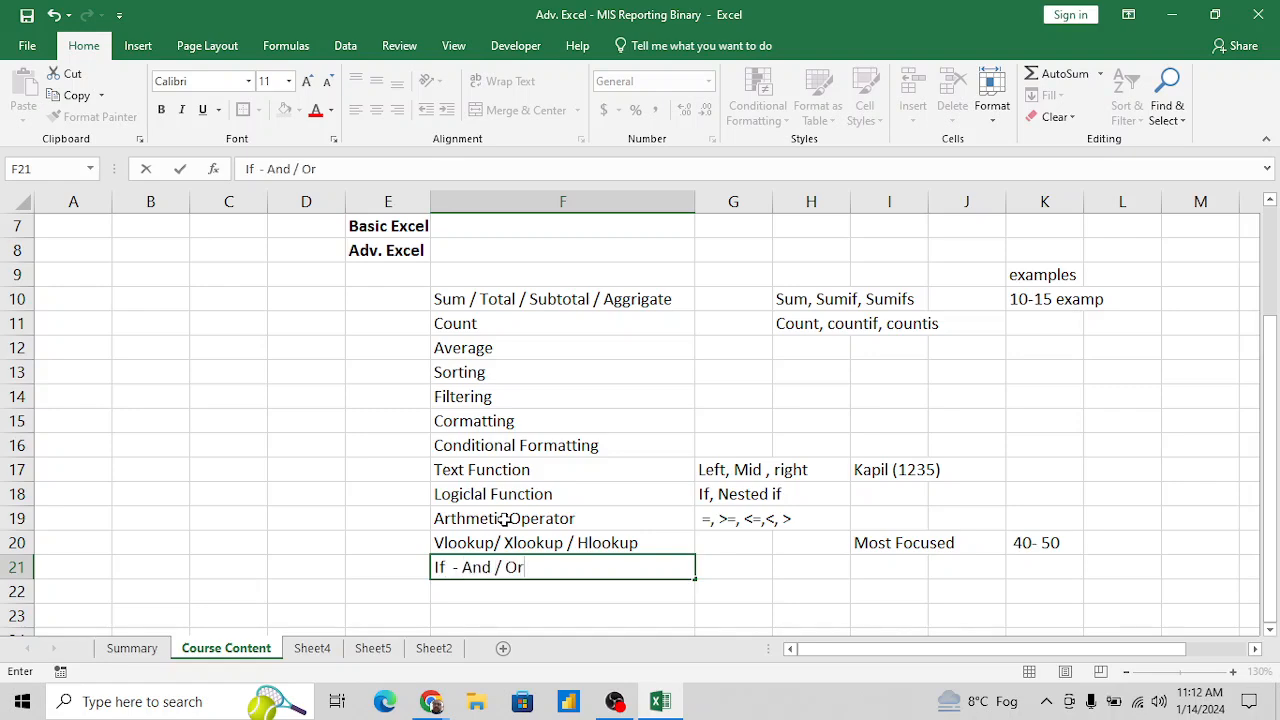
pyautogui.write(' / NOt\\T')
pyautogui.press('Return')
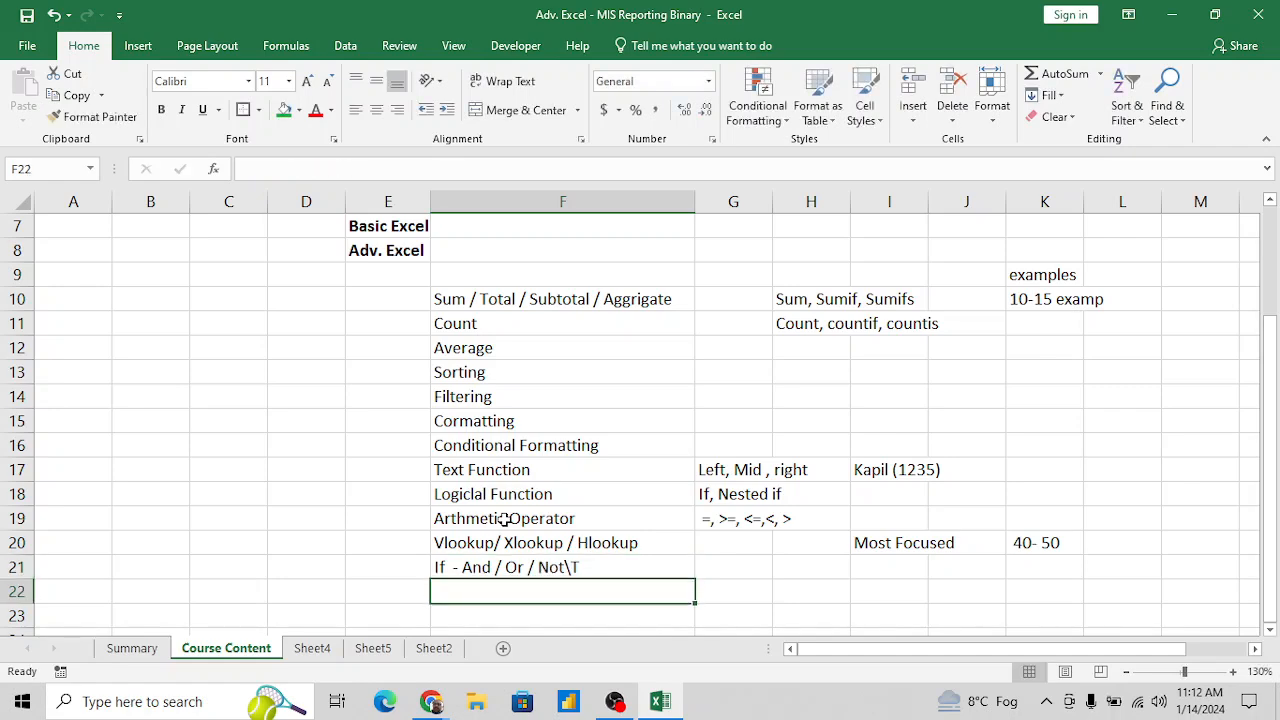
pyautogui.press('Up')
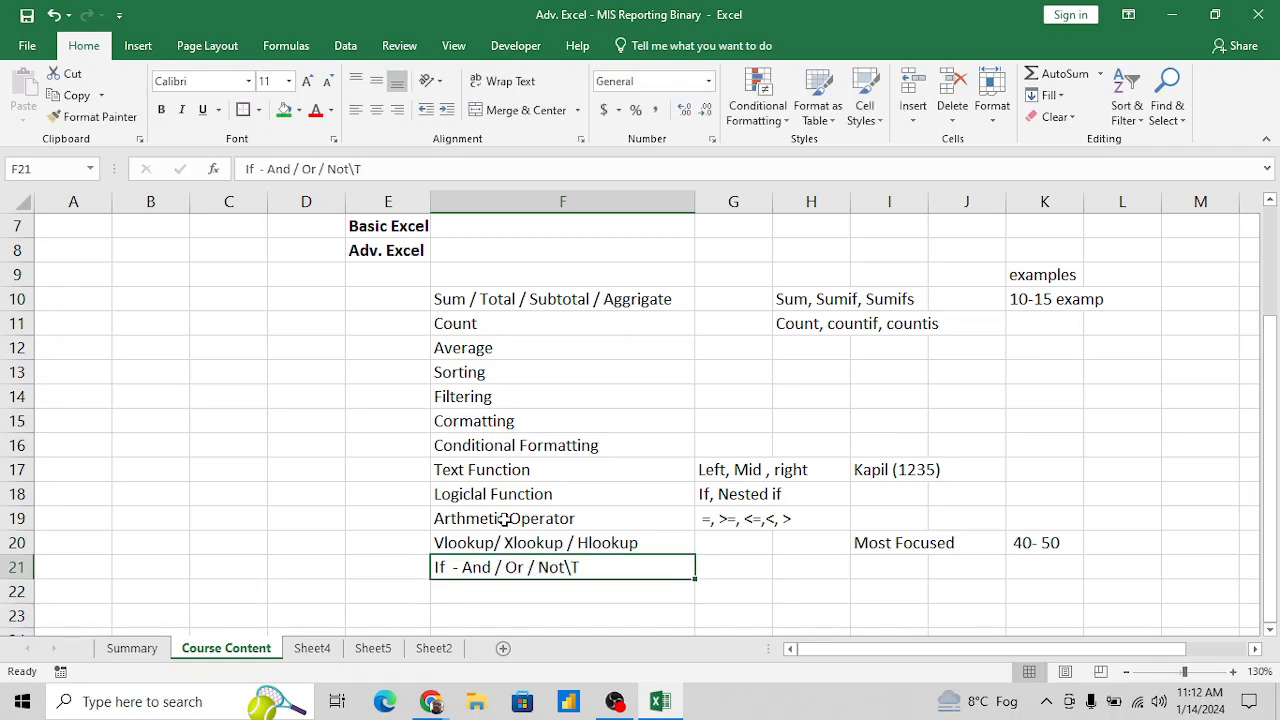
pyautogui.click(420, 166)
pyautogui.press('BackSpace')
pyautogui.press('BackSpace')
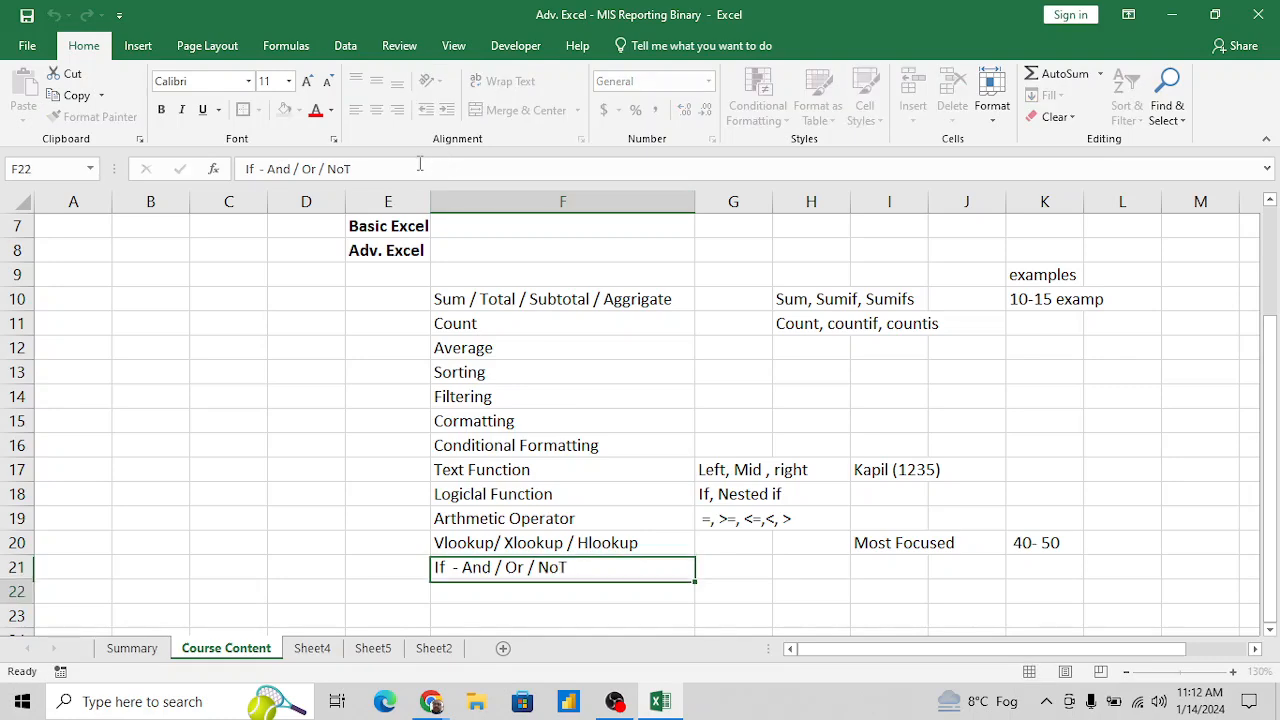
pyautogui.press('Return')
# - Enter the topic "Sumproduct" in F22, below the If with And / Or topic
pyautogui.write('Sum')
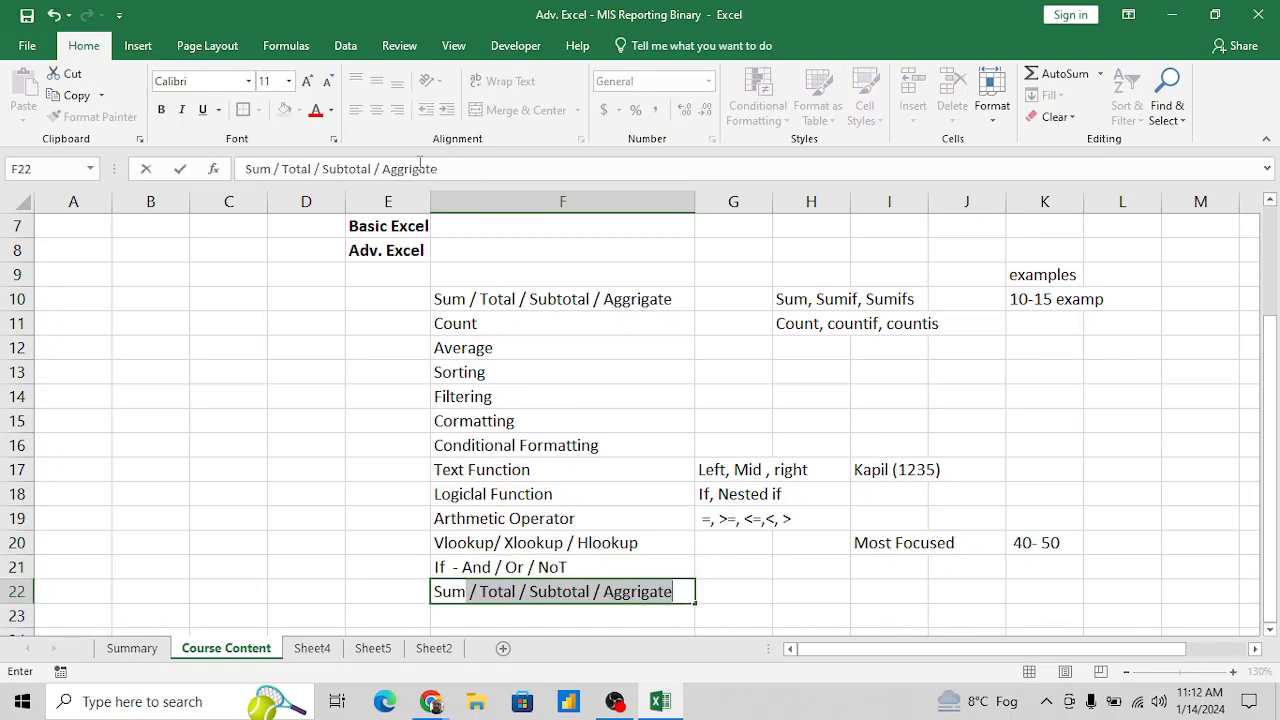
pyautogui.write('por')
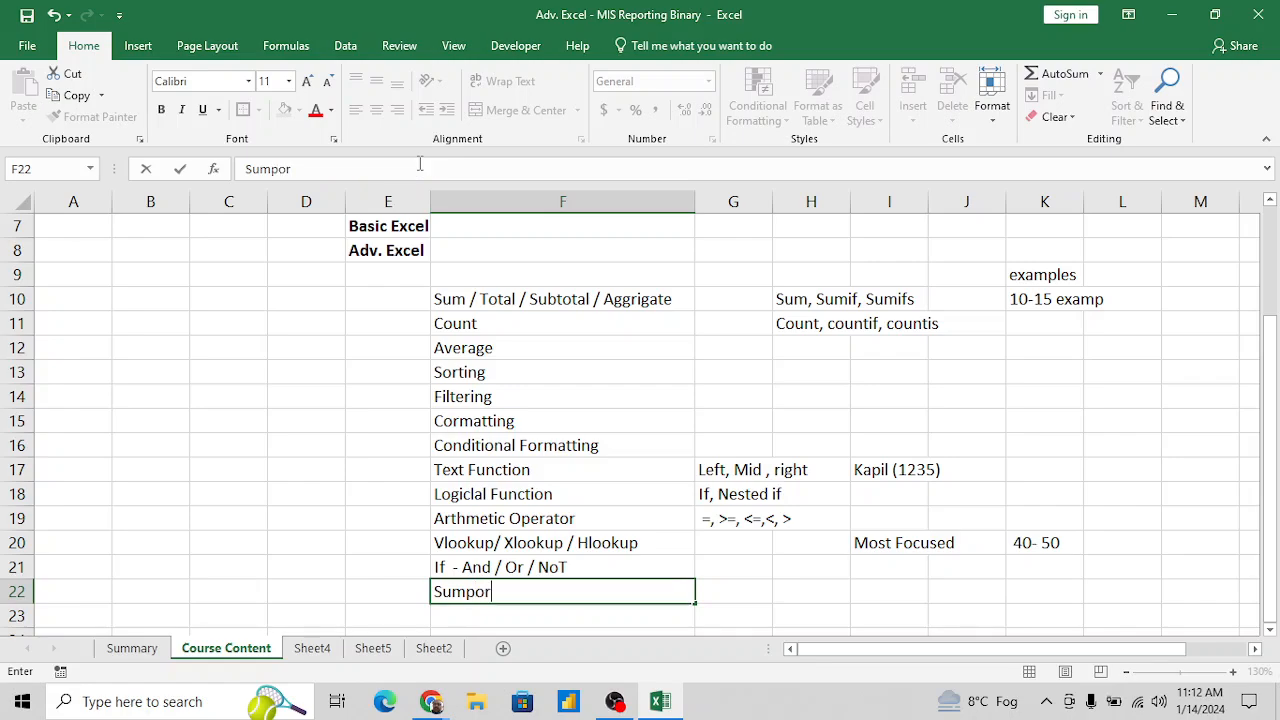
pyautogui.press('BackSpace')
pyautogui.press('BackSpace')
pyautogui.write('roduct')
pyautogui.press('Return')
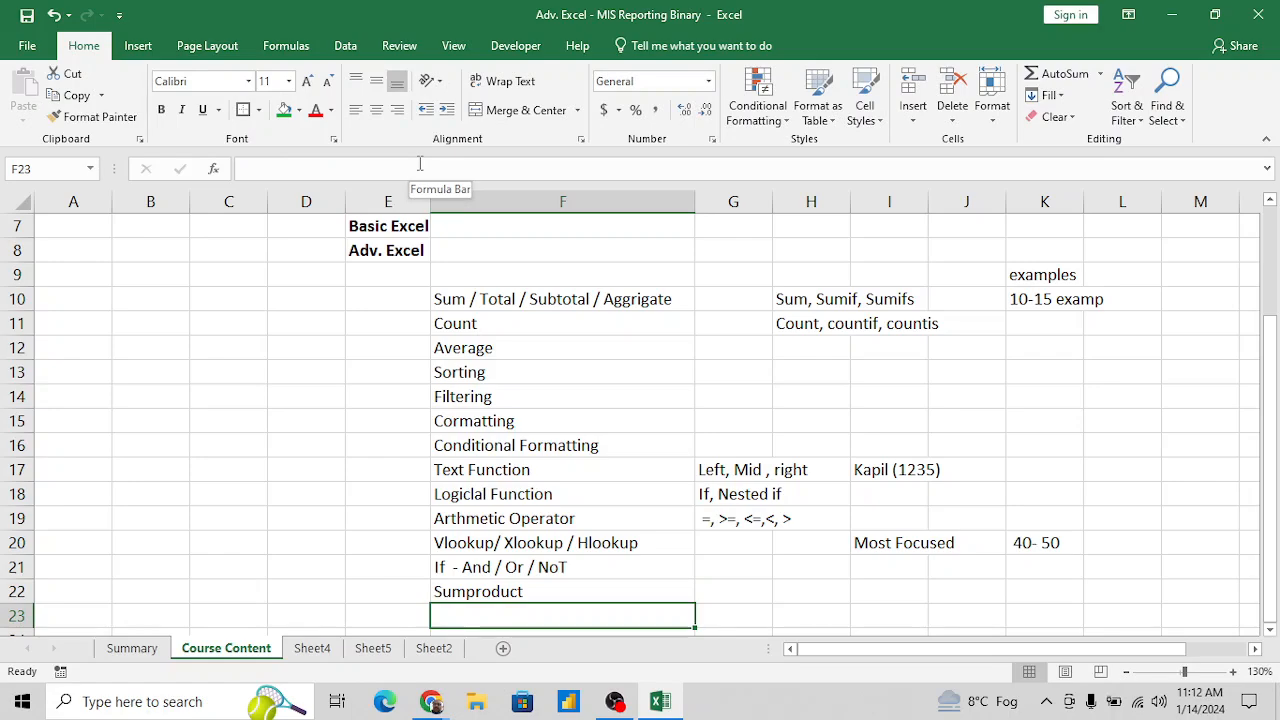
# - Add the topics "Index" in F23 and "Match" in F24, below Sumproduct
pyautogui.write('Inex')
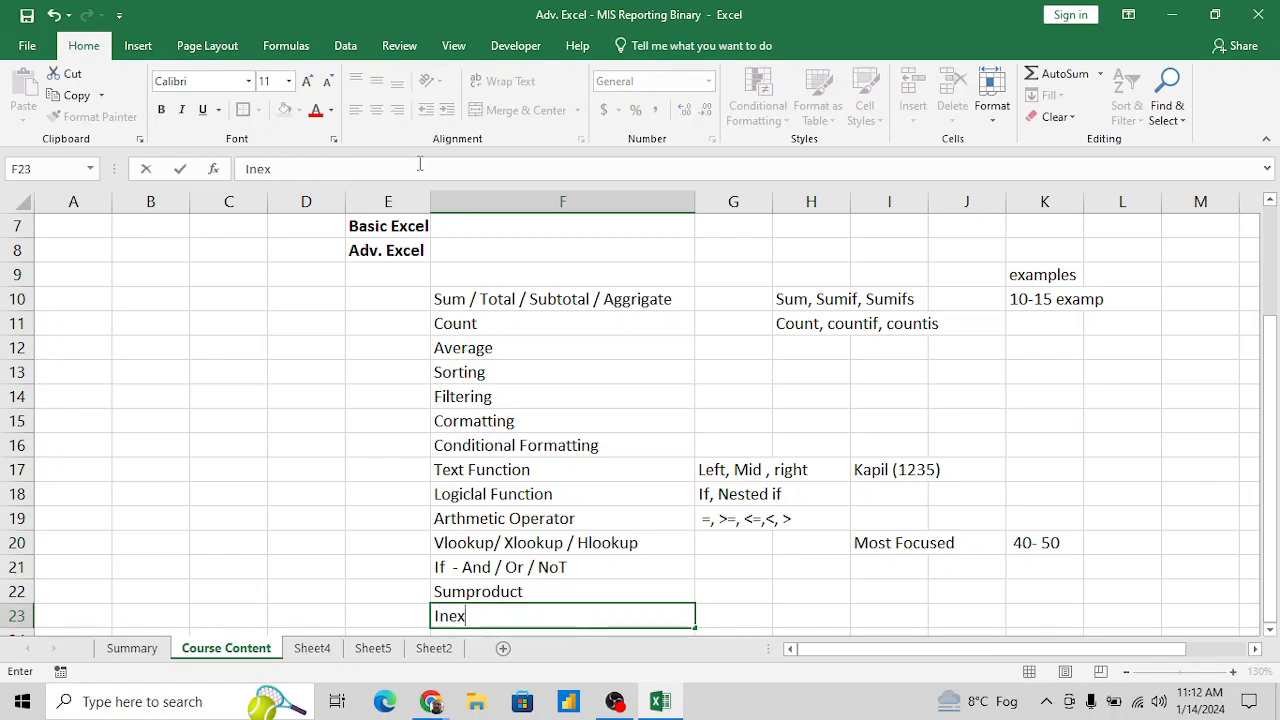
pyautogui.press('BackSpace')
pyautogui.press('BackSpace')
pyautogui.write('dex')
pyautogui.press('Return')
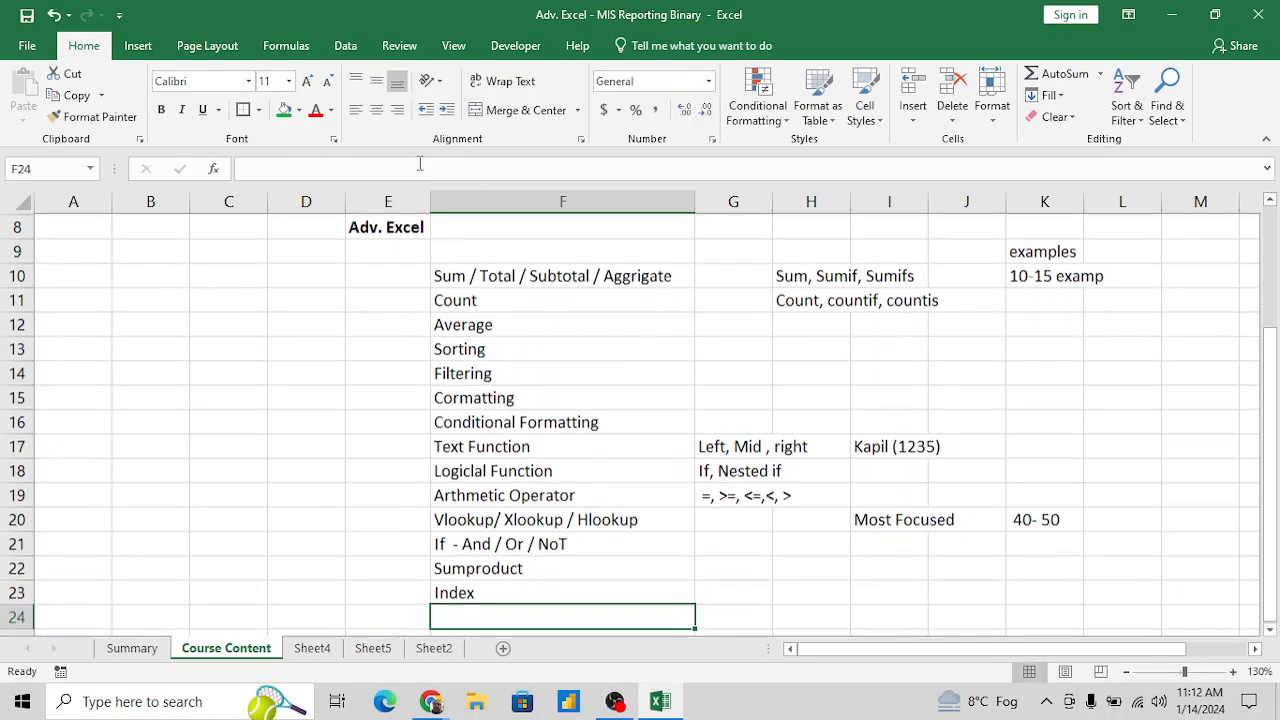
pyautogui.write('Mat')
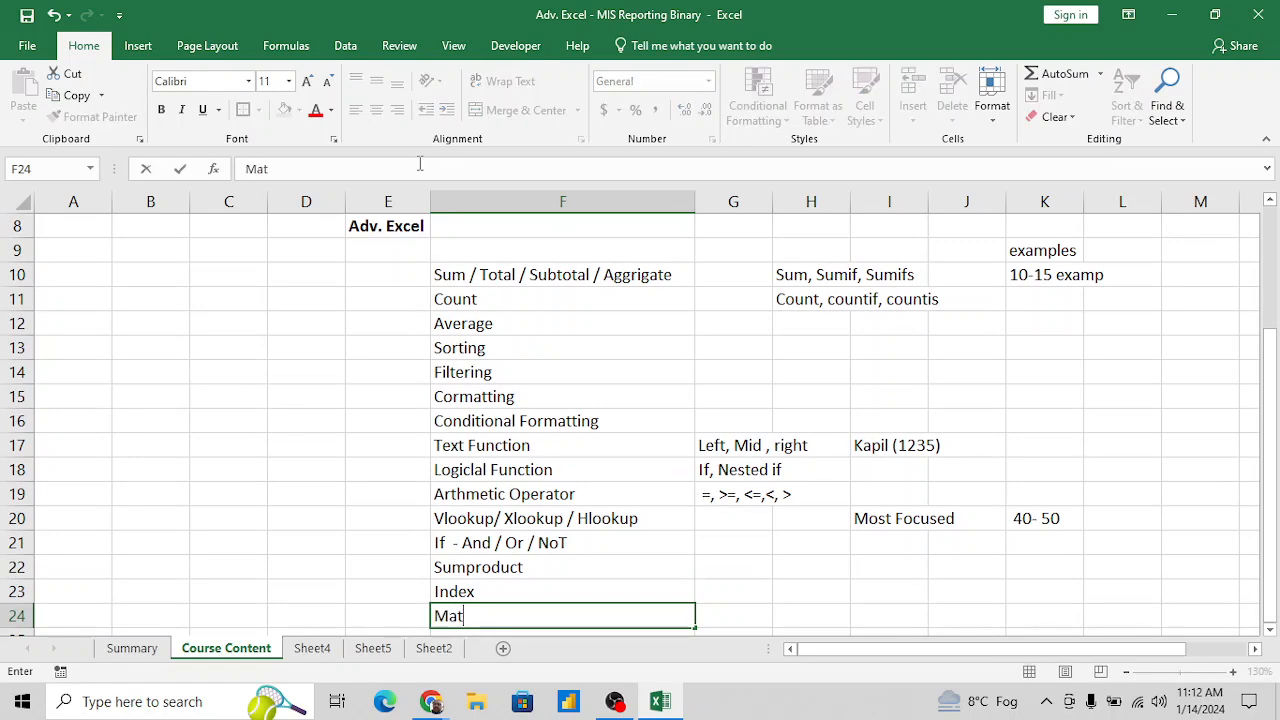
pyautogui.write('ch')
pyautogui.press('Return')
# - Add the topics "Index +Match" in F25 and "Indirect" in F26
pyautogui.write('Index')
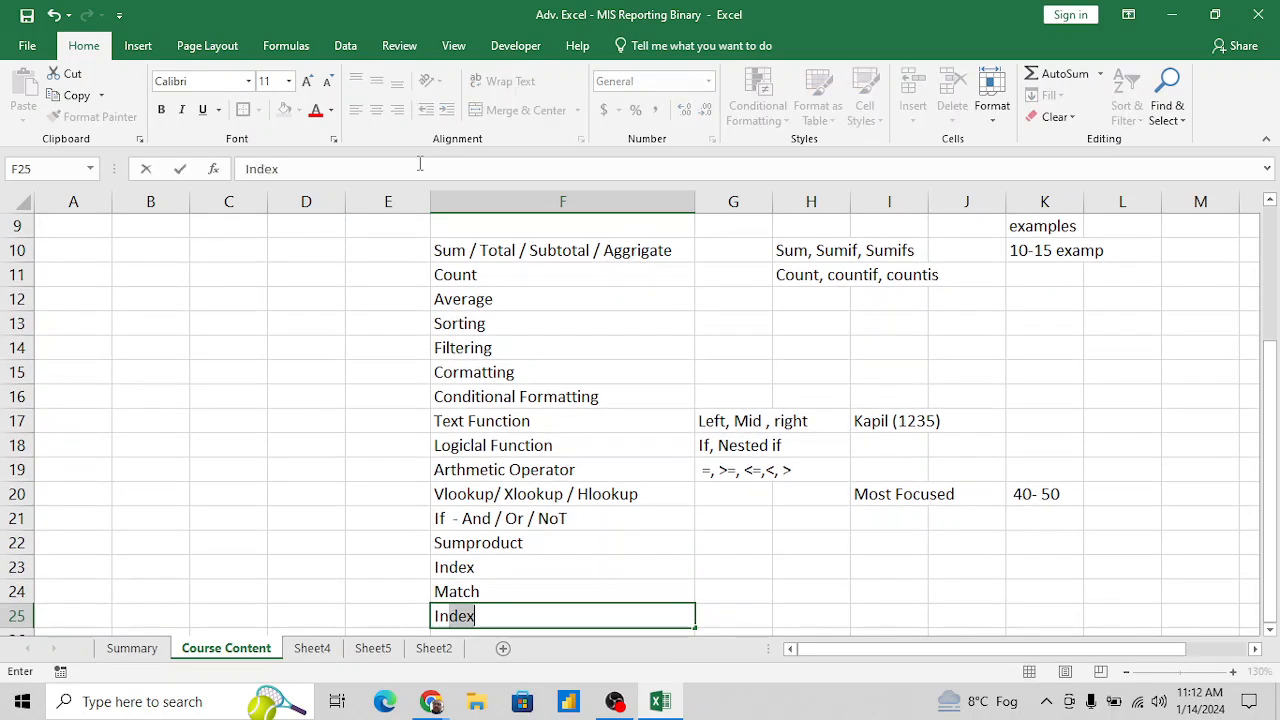
pyautogui.write('dex +Match')
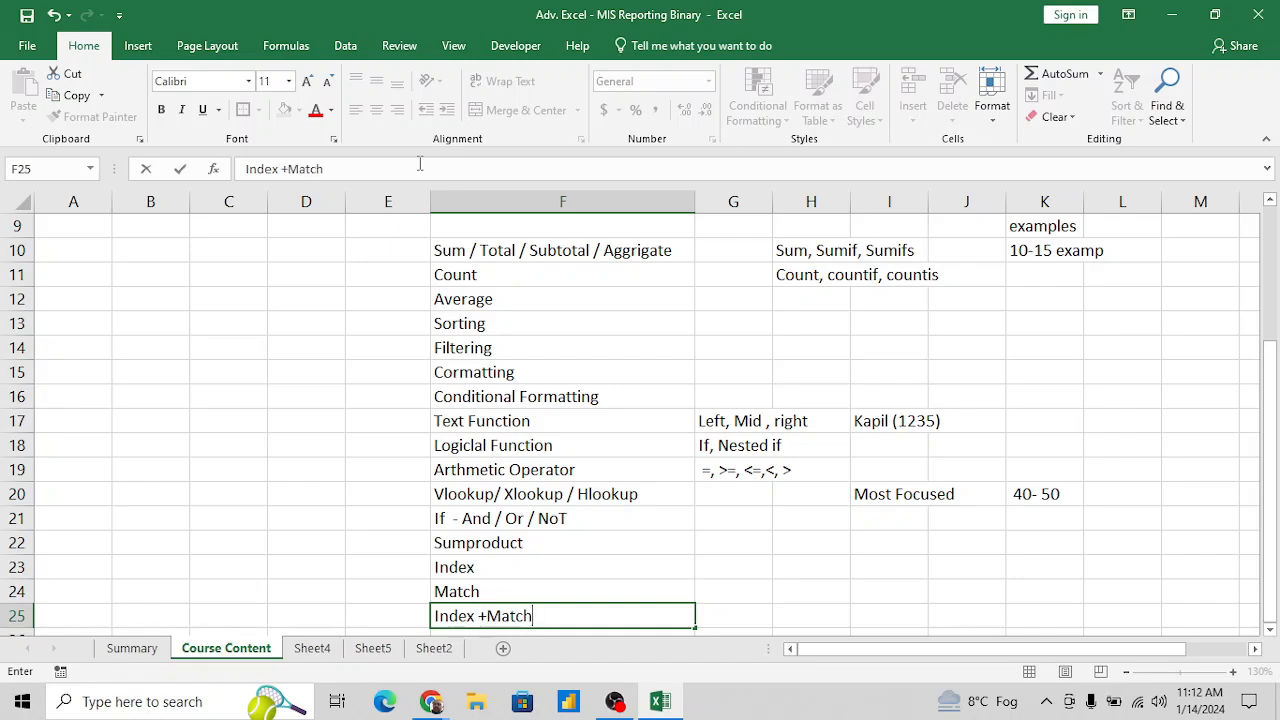
pyautogui.press('Return')
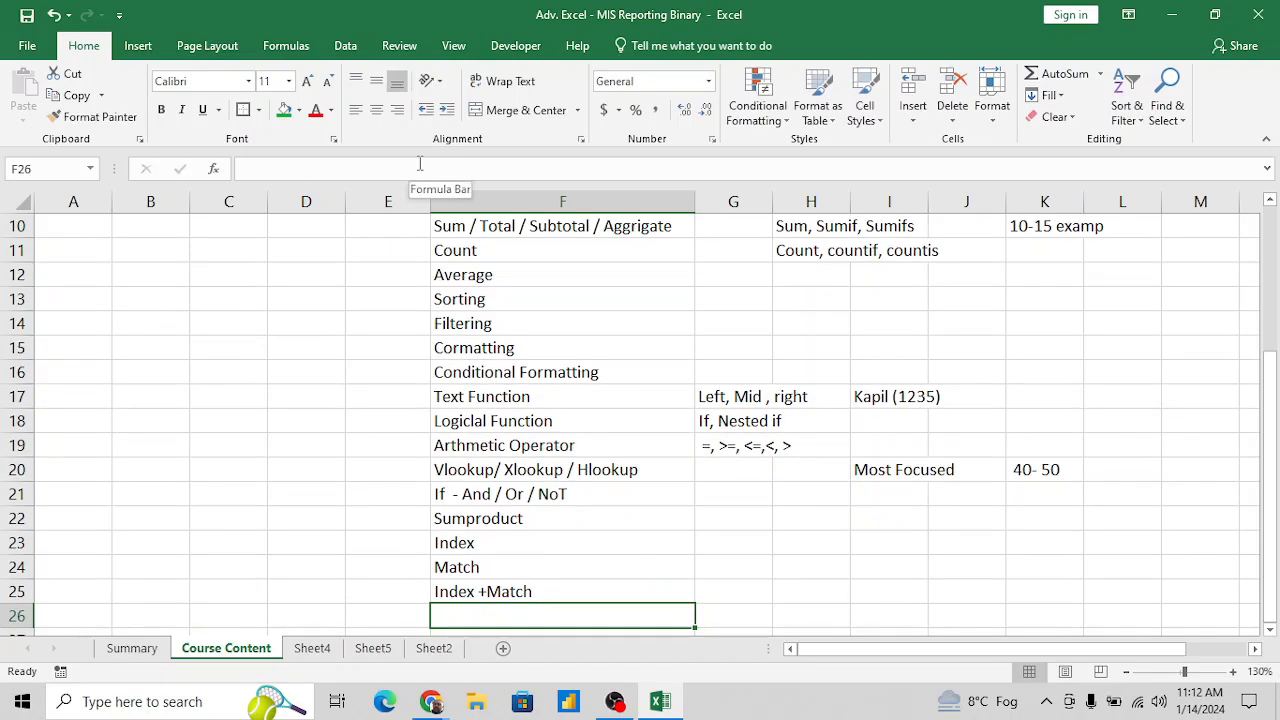
pyautogui.write('In')
pyautogui.press('BackSpace')
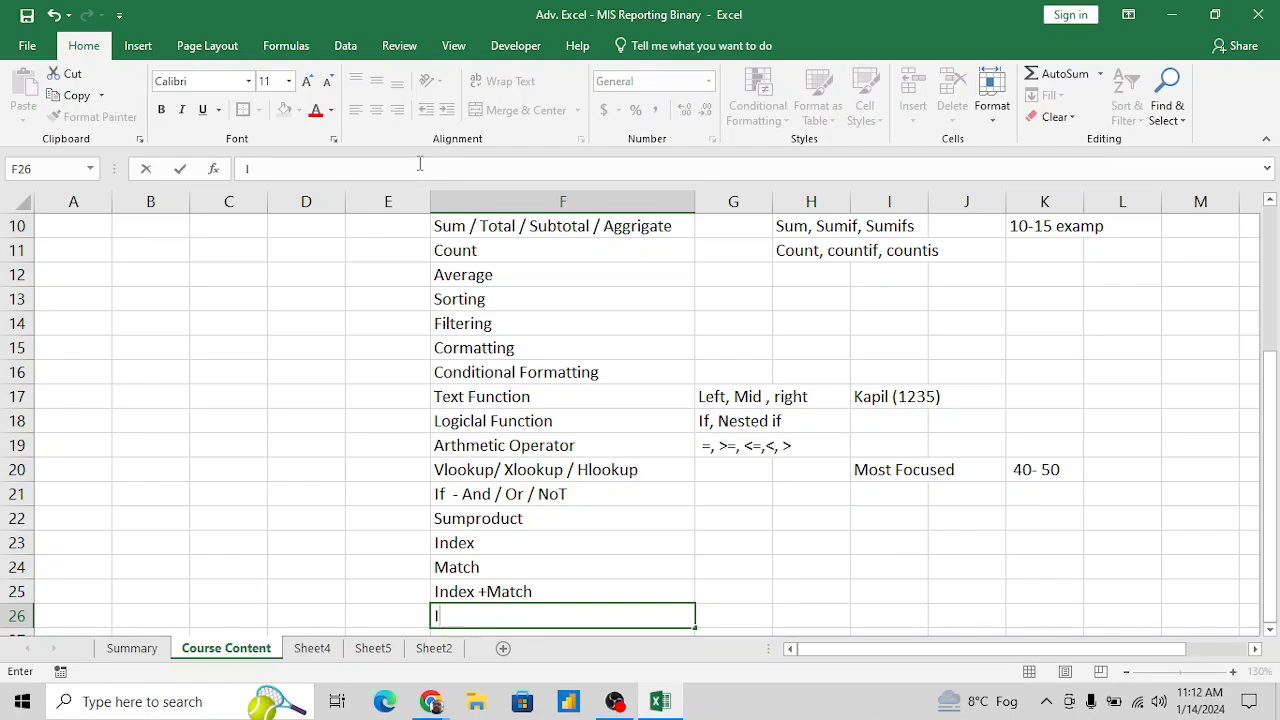
pyautogui.write('ndirect')
pyautogui.press('Return')
# - Add the topics "Pivot" in F27 and "Chart" in F28, below Indirect
pyautogui.write('Pi')
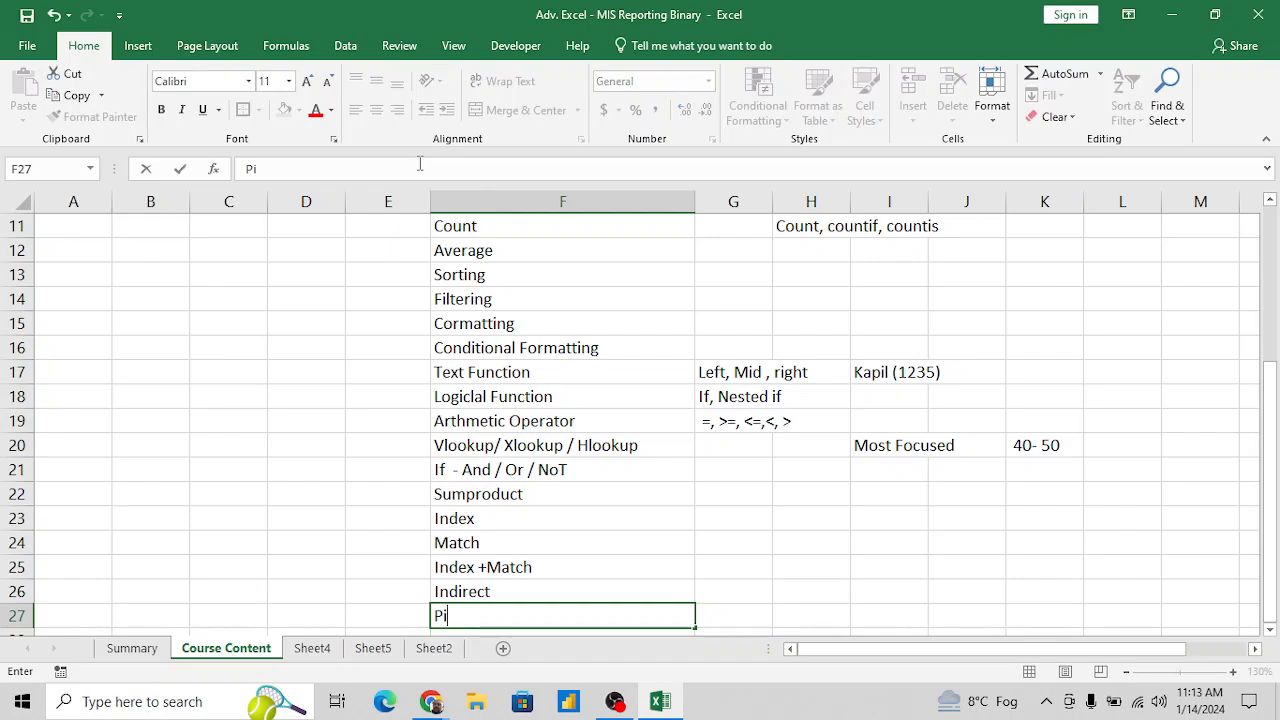
pyautogui.write('vot')
pyautogui.press('Return')
pyautogui.write('Chart')
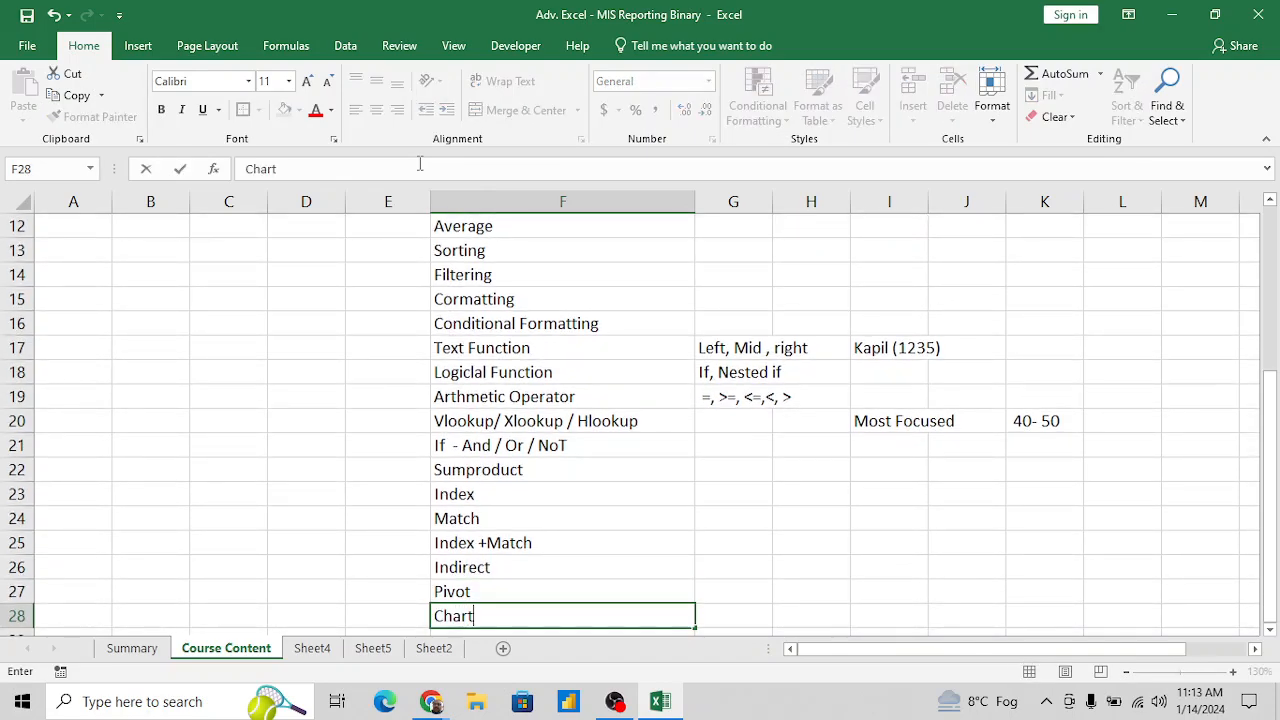
pyautogui.press('Return')
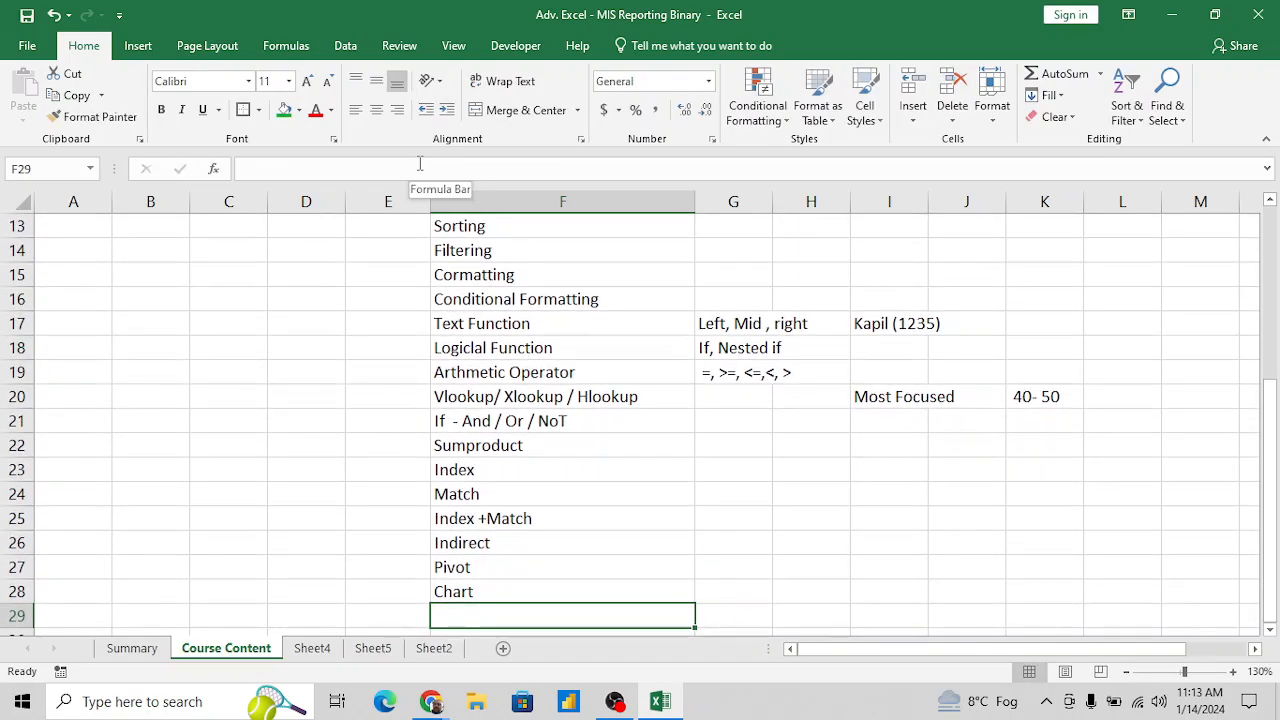
# - Enter the topic "Dashboard" in F29, below the Chart topic, and make it bold
pyautogui.write('Dachbo')
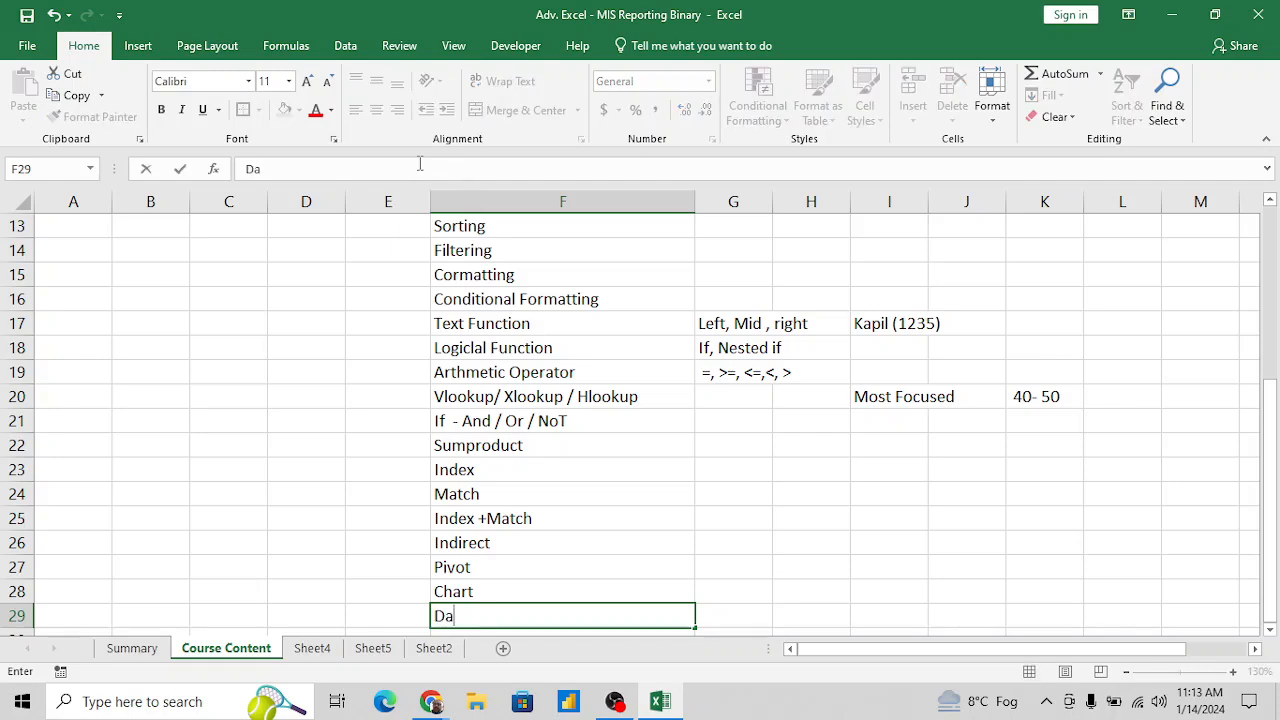
pyautogui.press('BackSpace')
pyautogui.press('BackSpace')
pyautogui.press('BackSpace')
pyautogui.write('sboard')
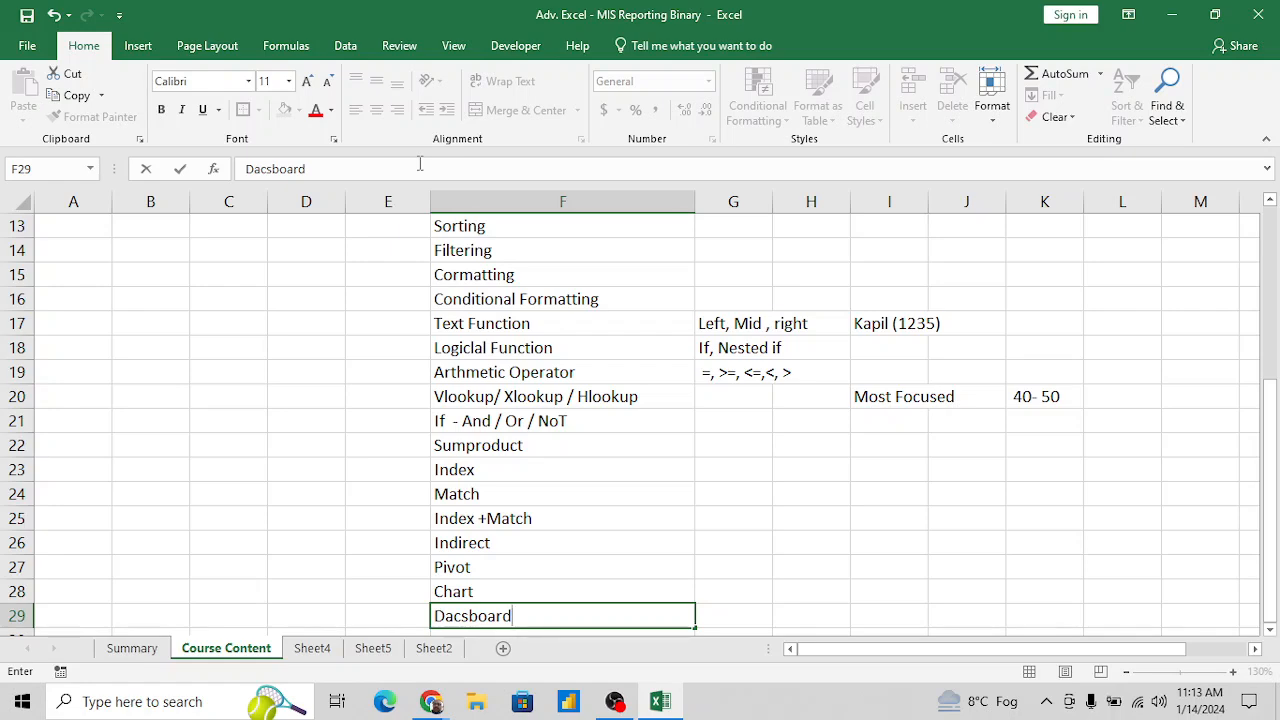
pyautogui.press('BackSpace')
pyautogui.press('BackSpace')
pyautogui.press('BackSpace')
pyautogui.press('BackSpace')
pyautogui.press('BackSpace')
pyautogui.press('BackSpace')
pyautogui.press('BackSpace')
pyautogui.write('shboard')
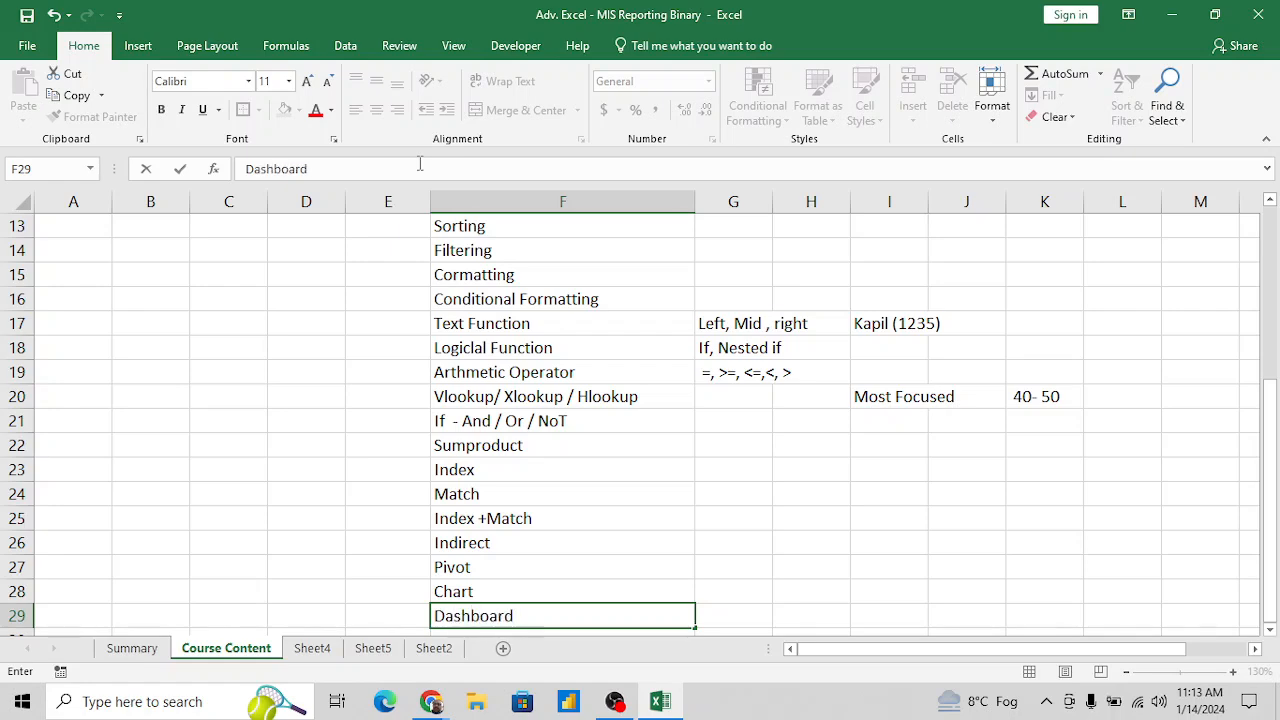
pyautogui.press('Return')
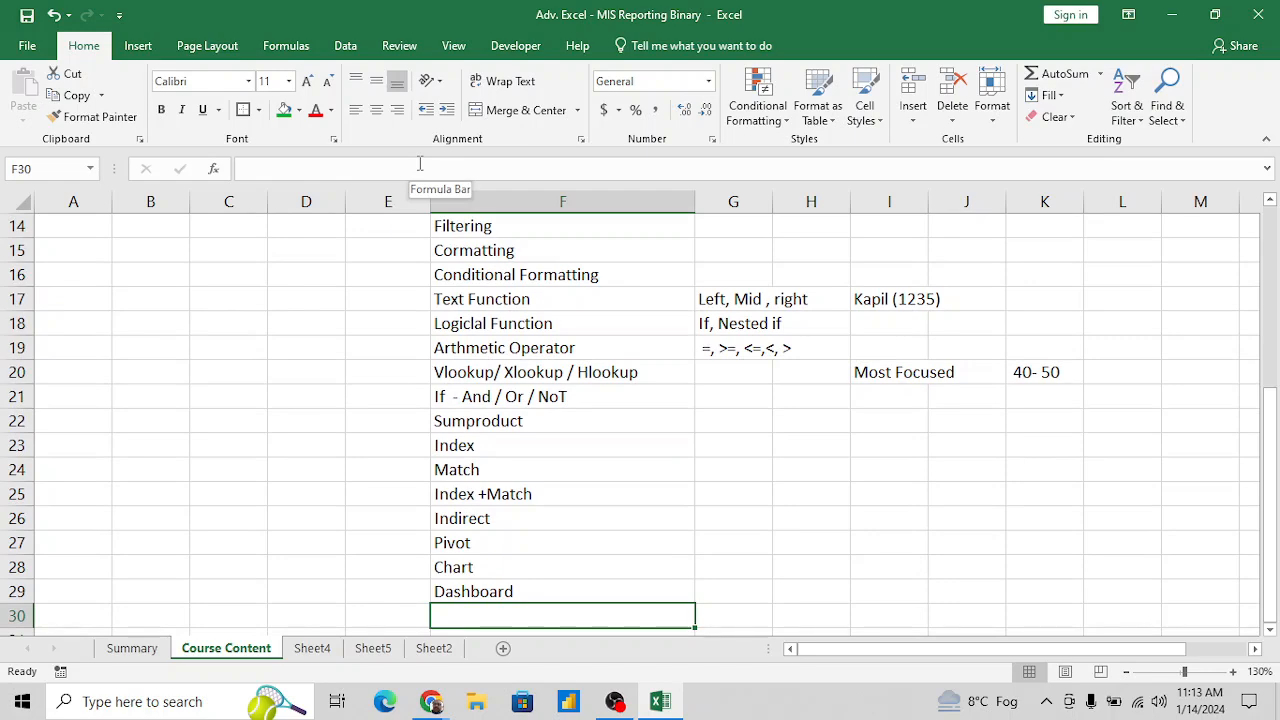
pyautogui.press('Up')
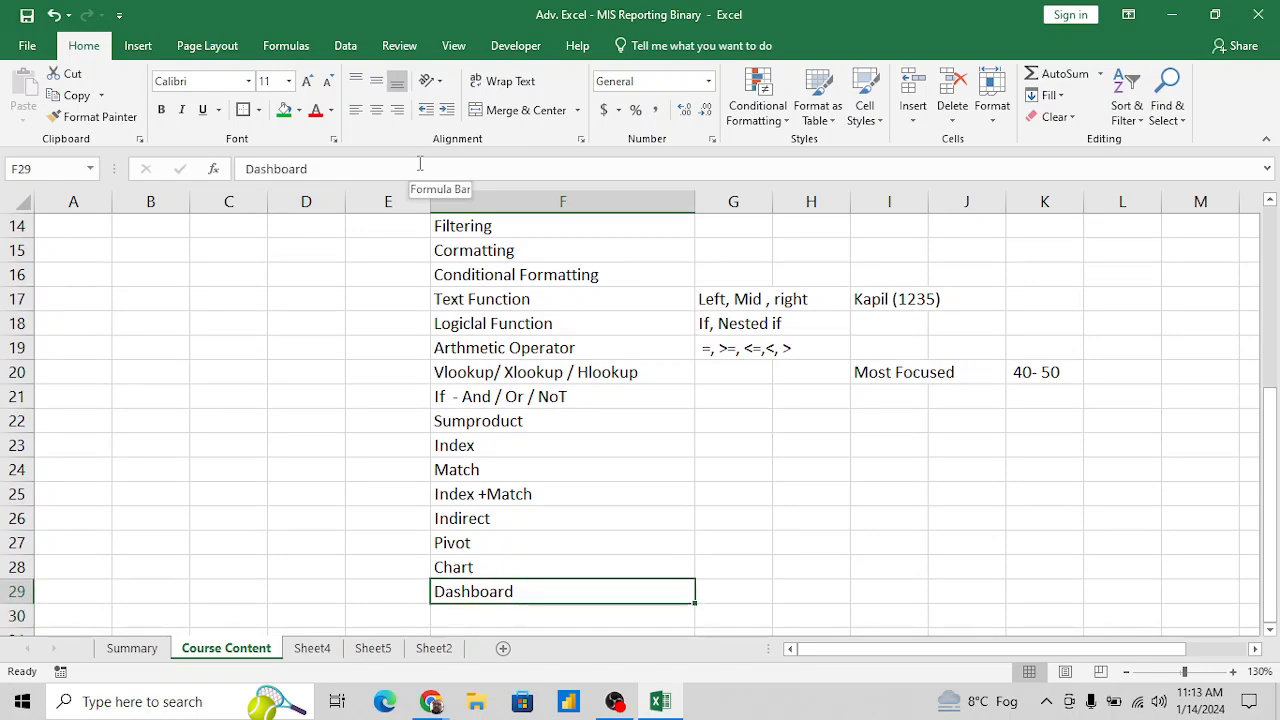
pyautogui.hotkey('ctrl', 'b')
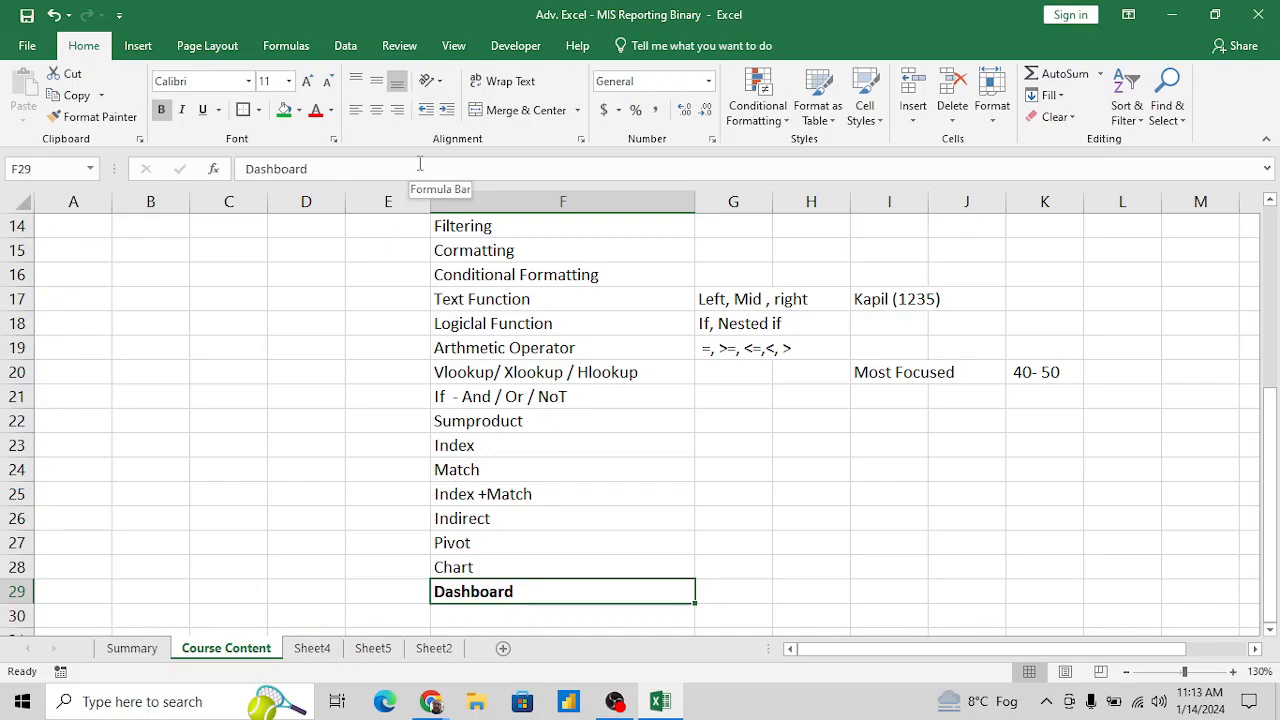
# - Move the bold "Dashboard" topic from F29 down to F31, leaving two empty rows below Chart
pyautogui.hotkey('ctrl', 'c')
pyautogui.press('Down')
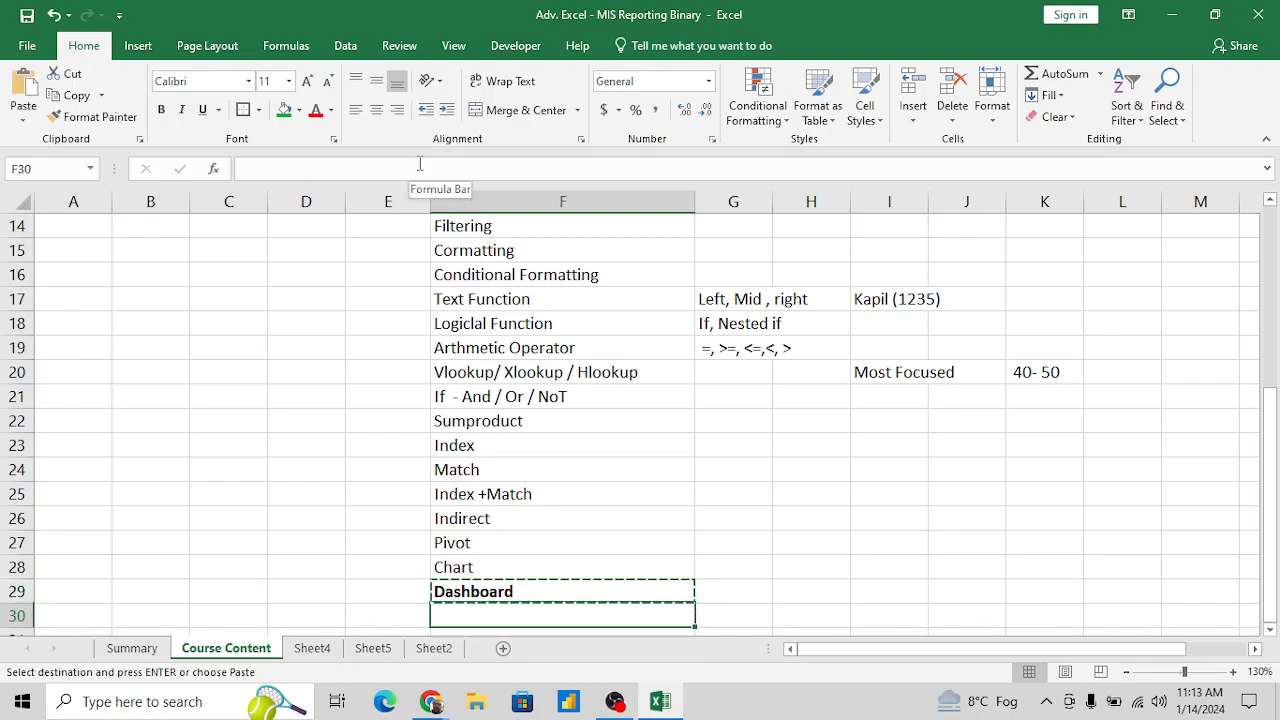
pyautogui.press('Down')
pyautogui.press('Down')
pyautogui.press('Up')
pyautogui.hotkey('ctrl', 'v')
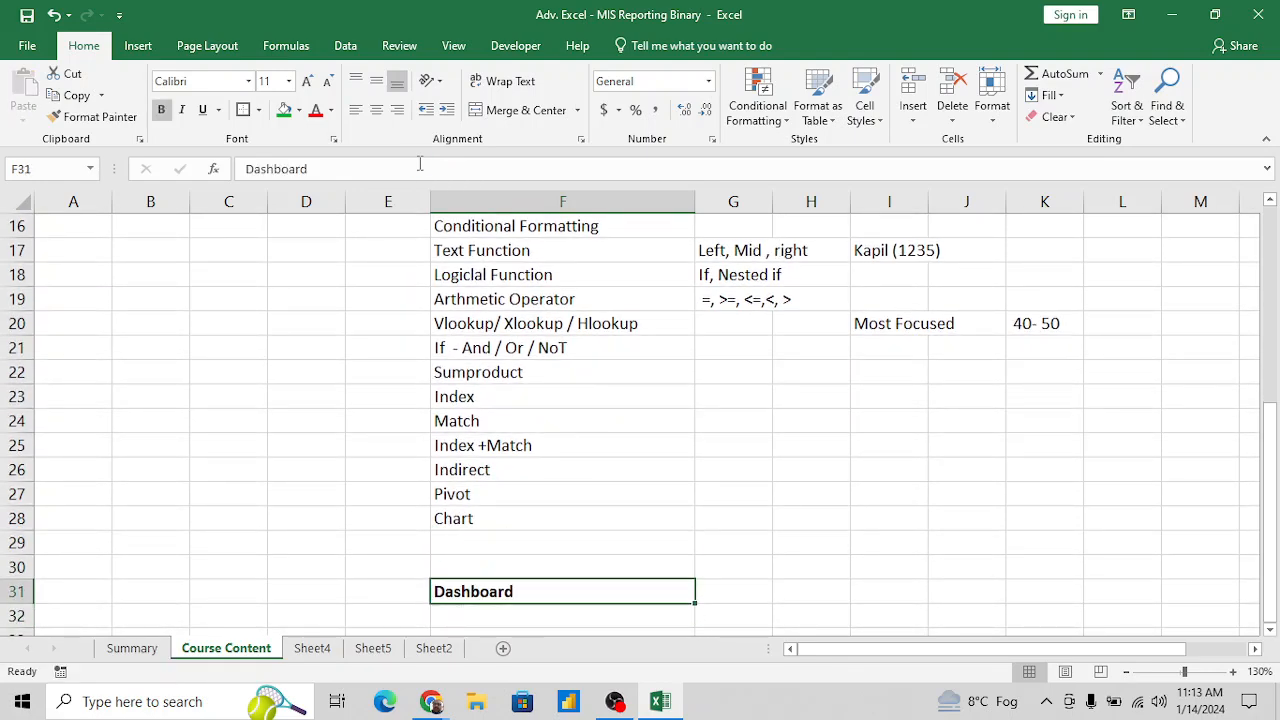
# - Enter the topic "Offset" in F29, directly below Chart
pyautogui.press('Up')
pyautogui.press('Up')
pyautogui.write('PO')
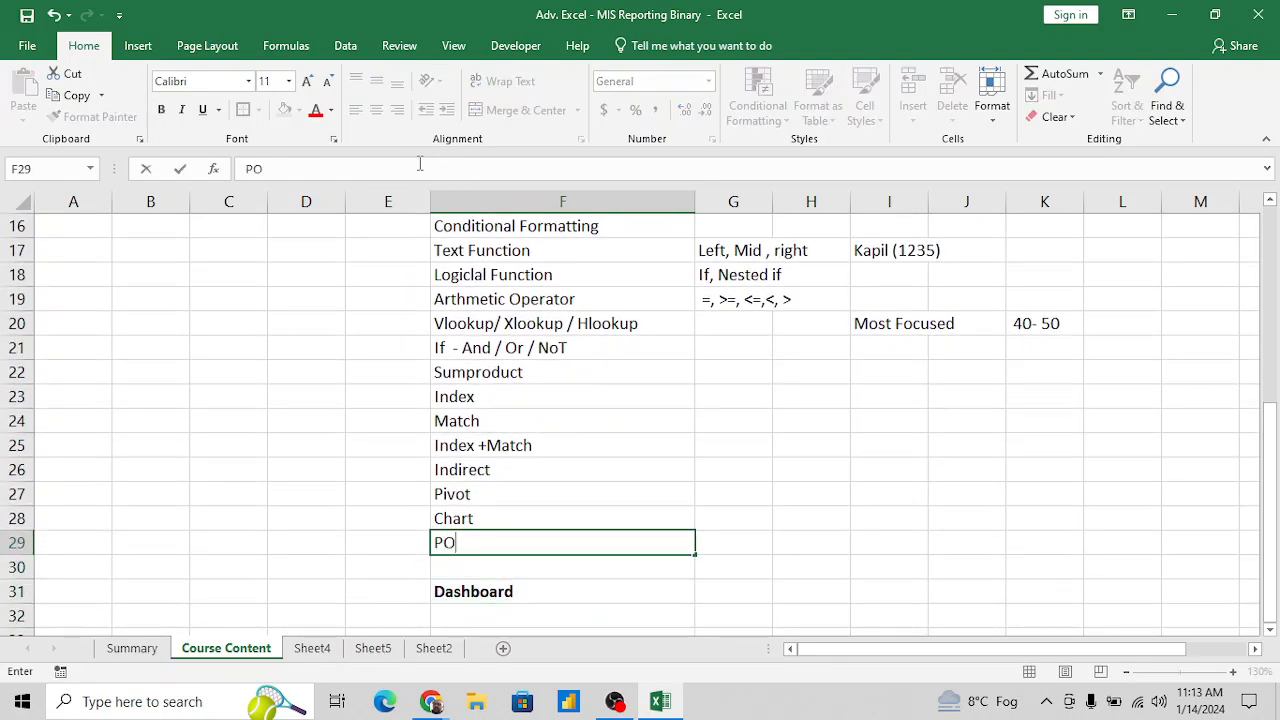
pyautogui.write('F')
pyautogui.press('BackSpace')
pyautogui.press('BackSpace')
pyautogui.press('BackSpace')
pyautogui.write('Offset')
pyautogui.press('Return')
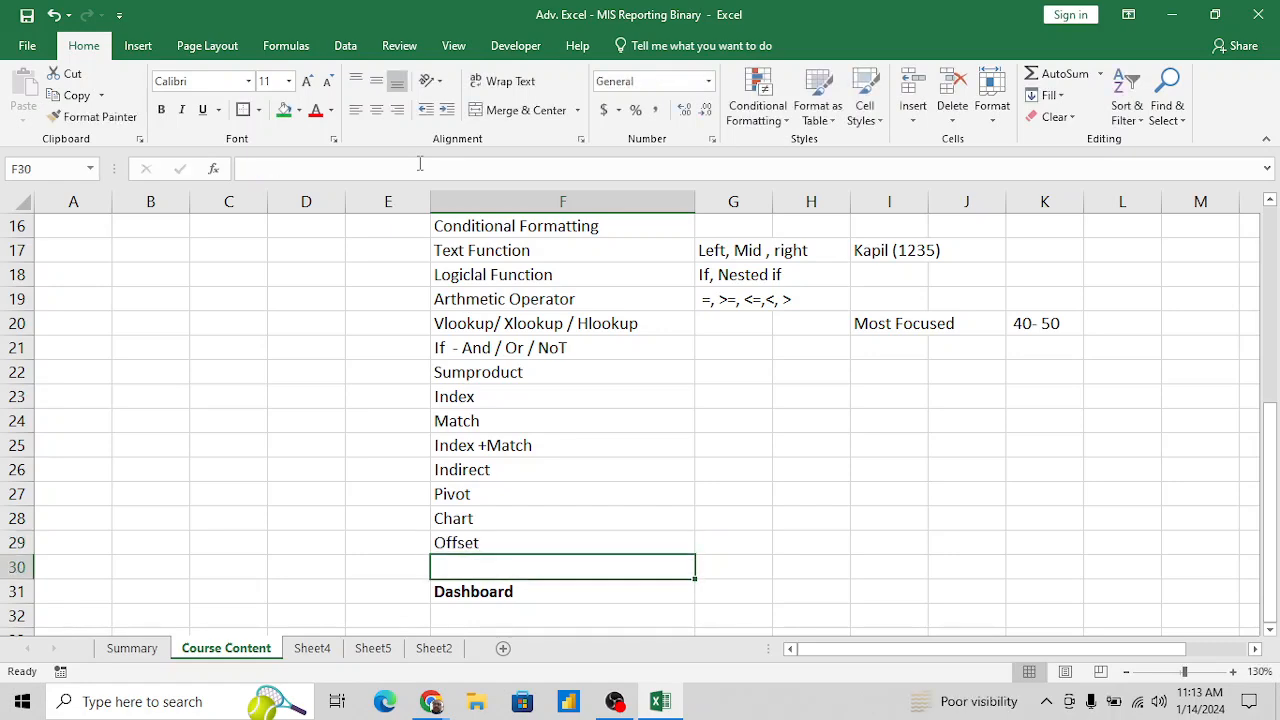
# - Enter "Many more...." in F30, between Offset and Dashboard
pyautogui.press('Up')
pyautogui.press('Down')
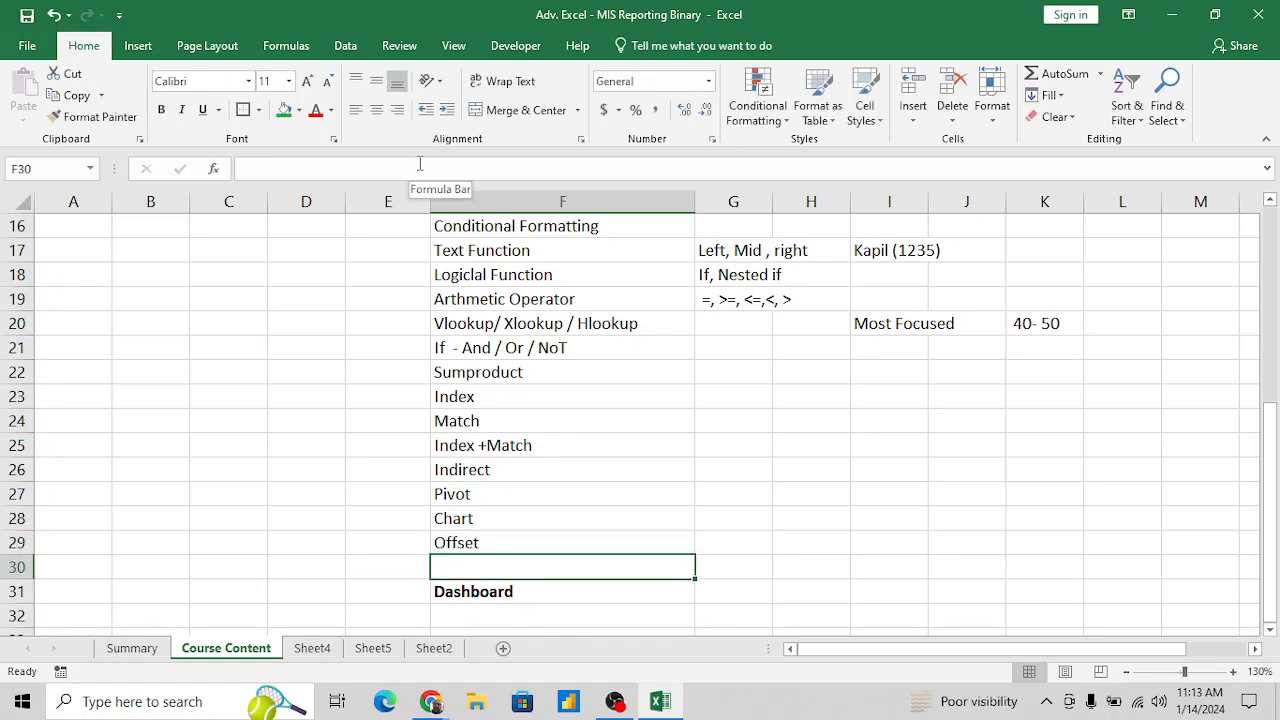
pyautogui.write('Many mo')
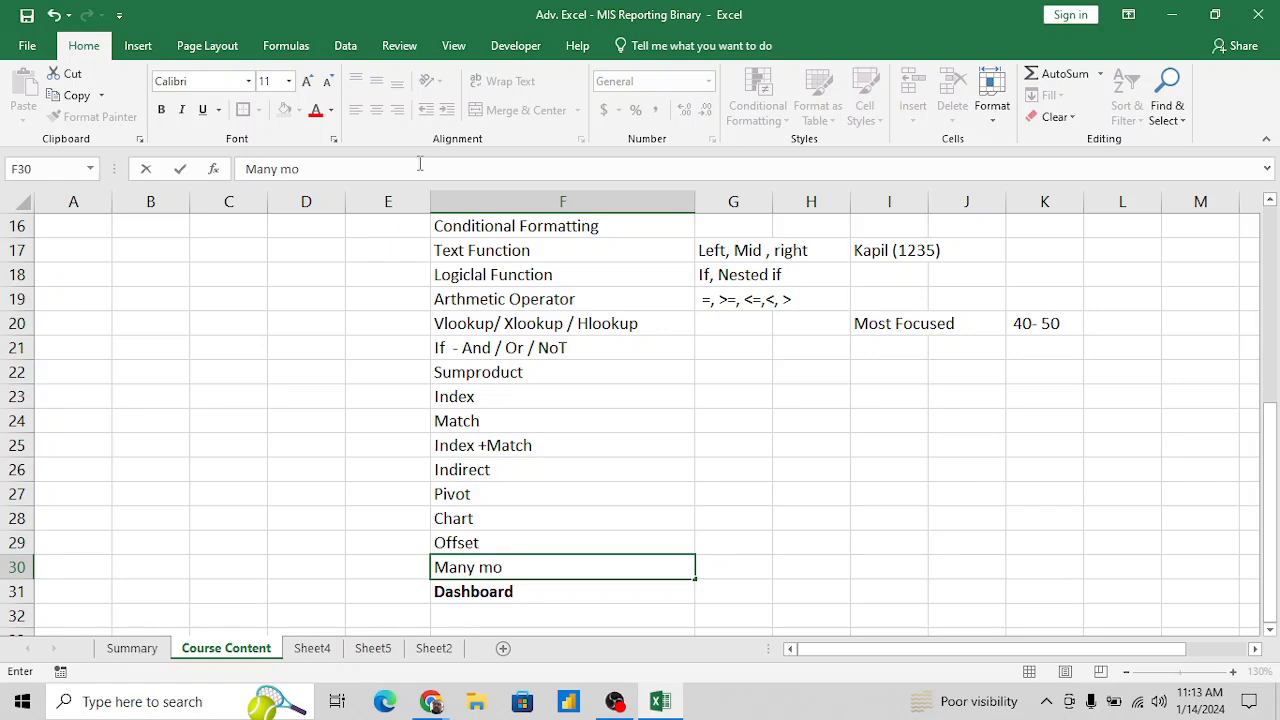
pyautogui.write('re....')
pyautogui.press('Return')
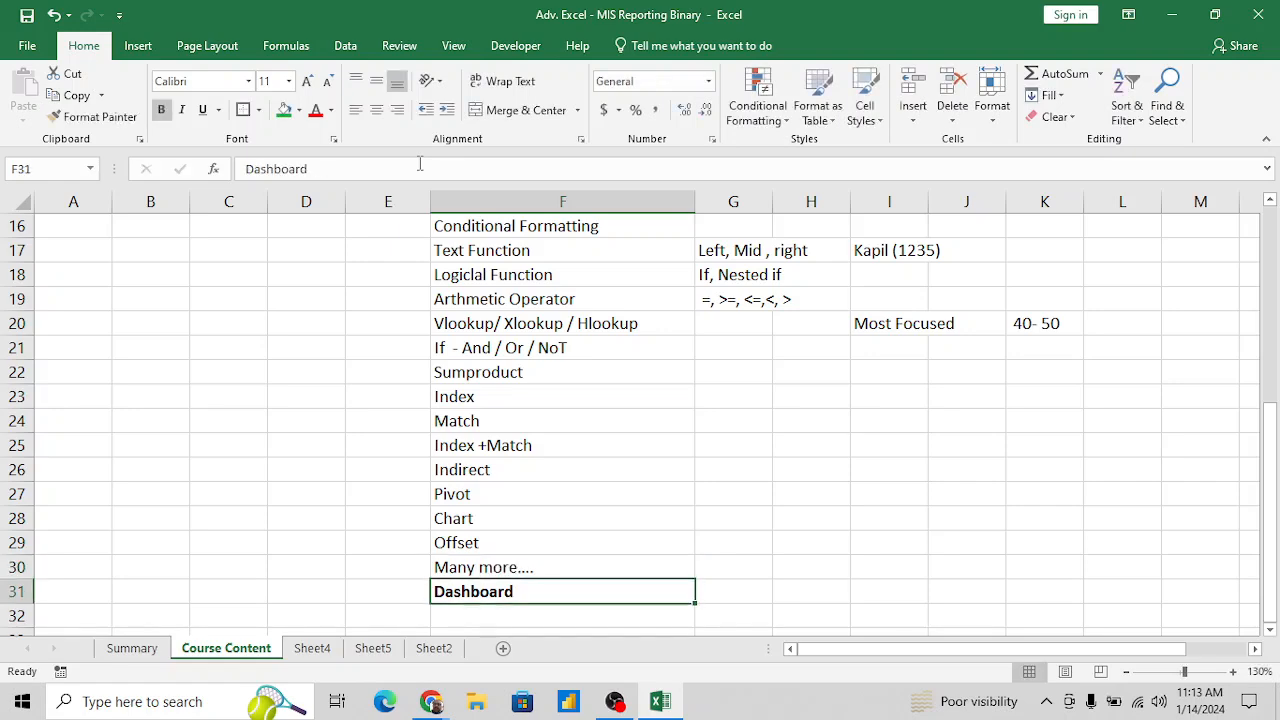
# - Enter the heading "What I will share to you :-" in E34, below the topic list
pyautogui.press('Down')
pyautogui.press('Down')
pyautogui.press('Down')
pyautogui.press('Down')
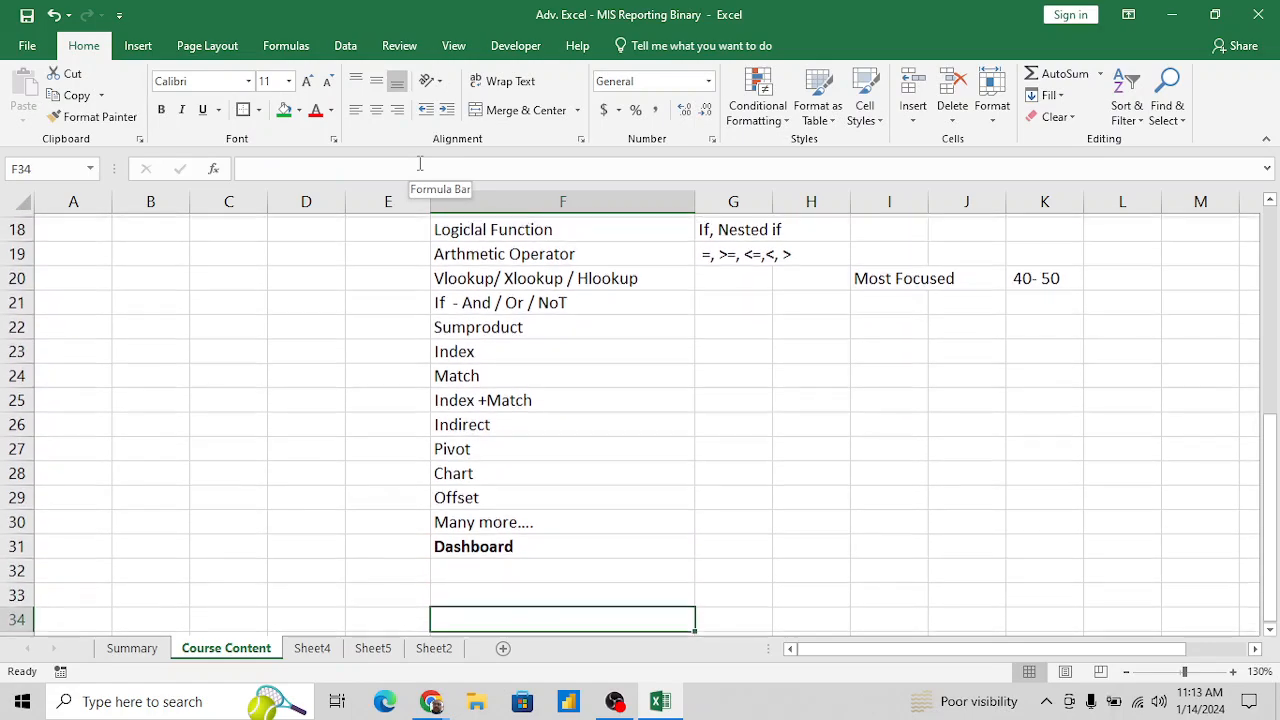
pyautogui.press('Up')
pyautogui.press('Up')
pyautogui.press('Left')
pyautogui.press('Down')
pyautogui.press('Down')
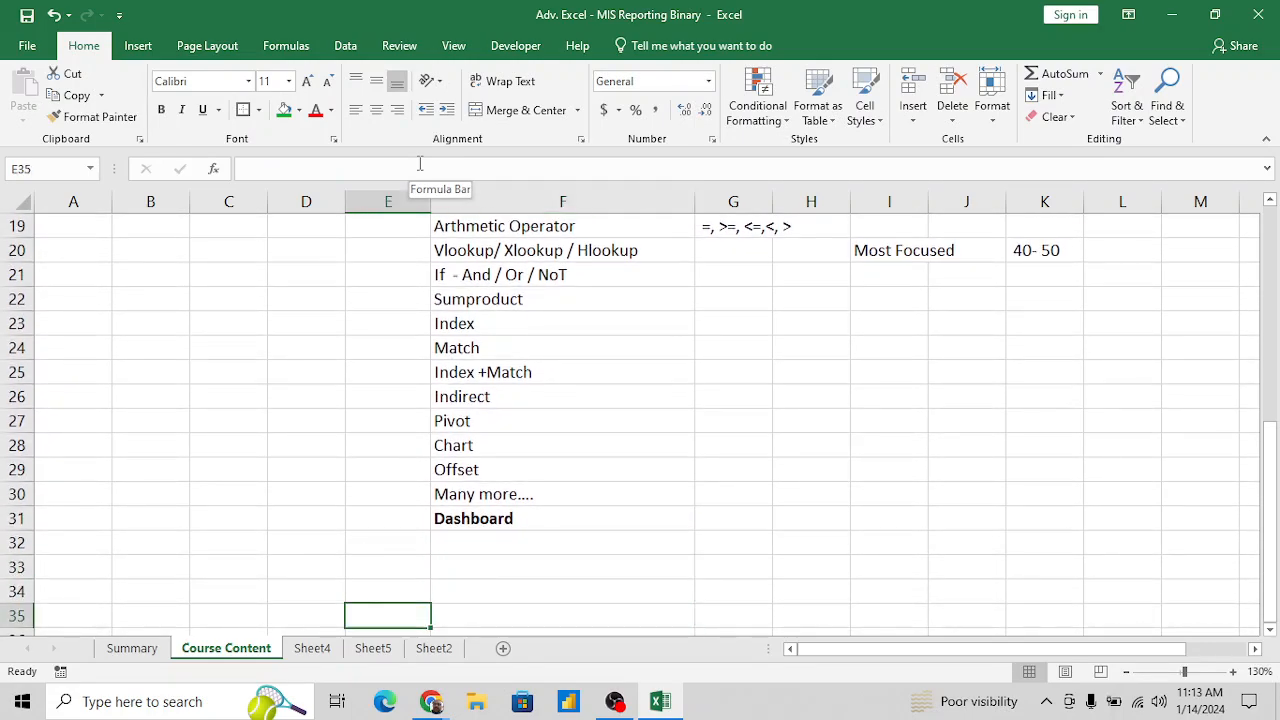
pyautogui.press('Up')
pyautogui.press('Right')
pyautogui.press('Left')
pyautogui.write('W')
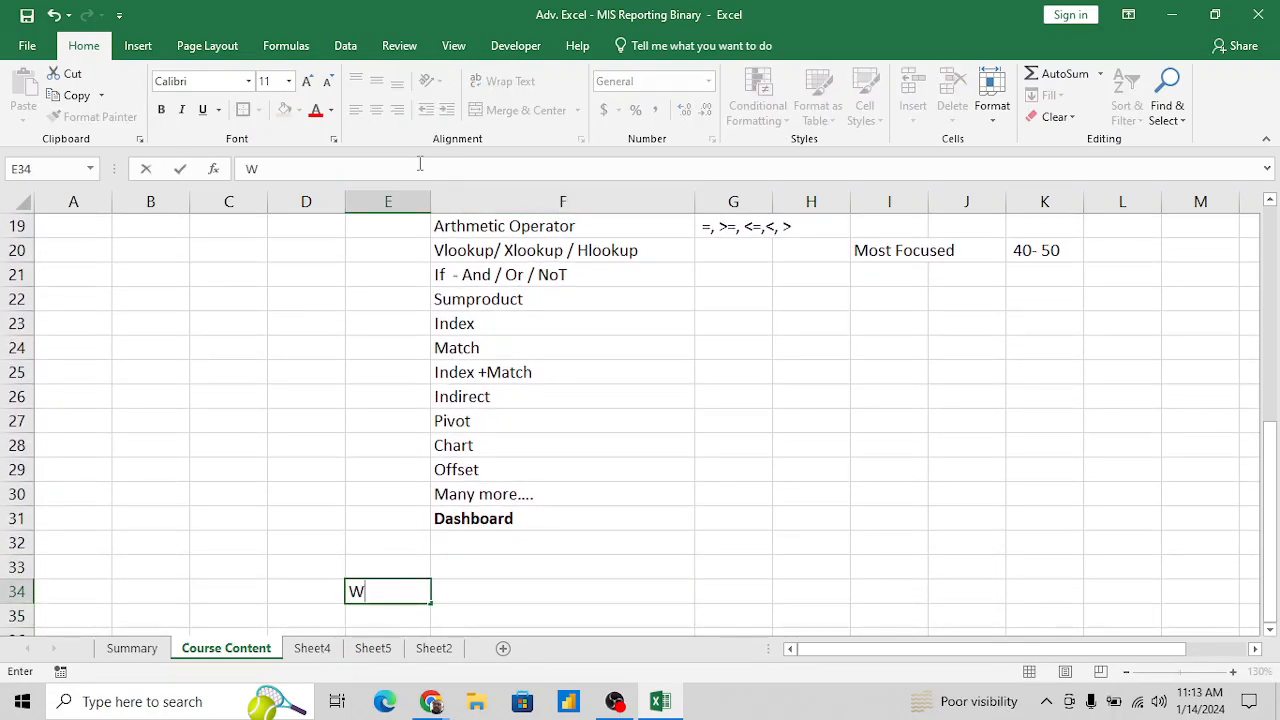
pyautogui.write('hat I will sha')
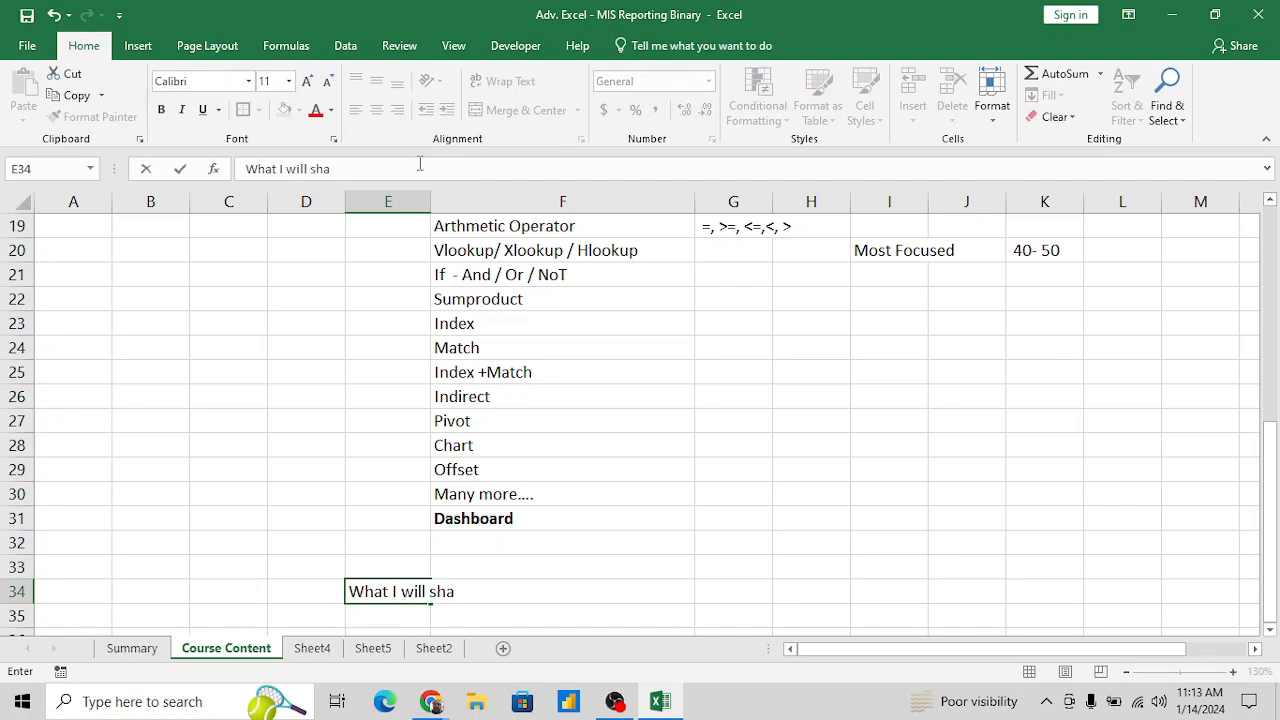
pyautogui.write('re to you :-')
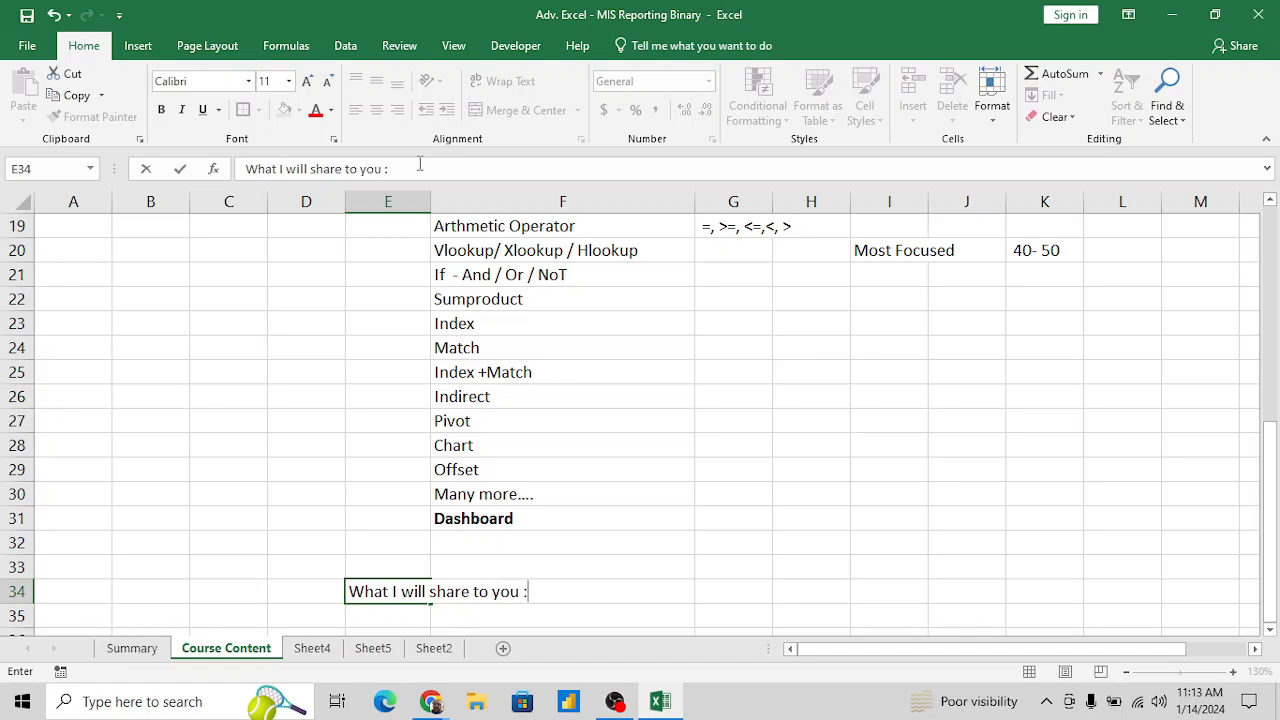
pyautogui.press('Return')
pyautogui.press('Return')
pyautogui.press('Return')
pyautogui.press('Return')
# - List "Excel File" in F36 and "Recording" in F37 under the sharing heading
pyautogui.press('Up')
pyautogui.press('Up')
pyautogui.press('Right')
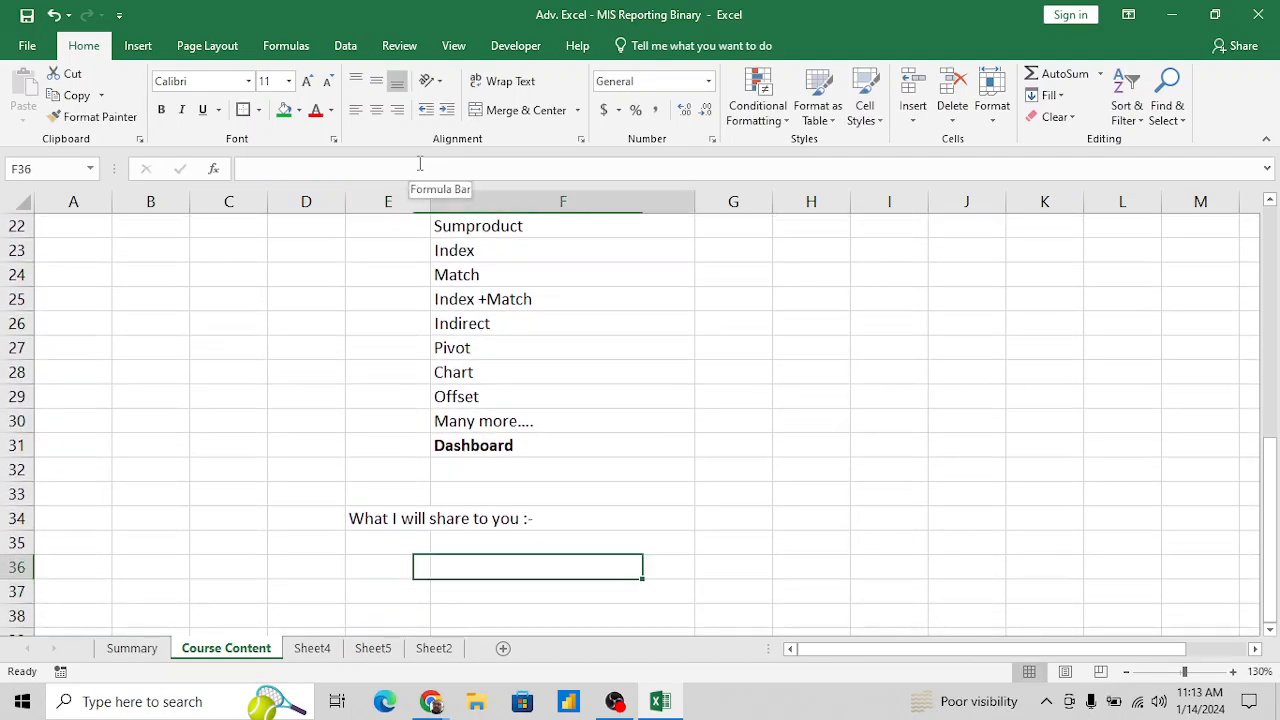
pyautogui.write('Excel File')
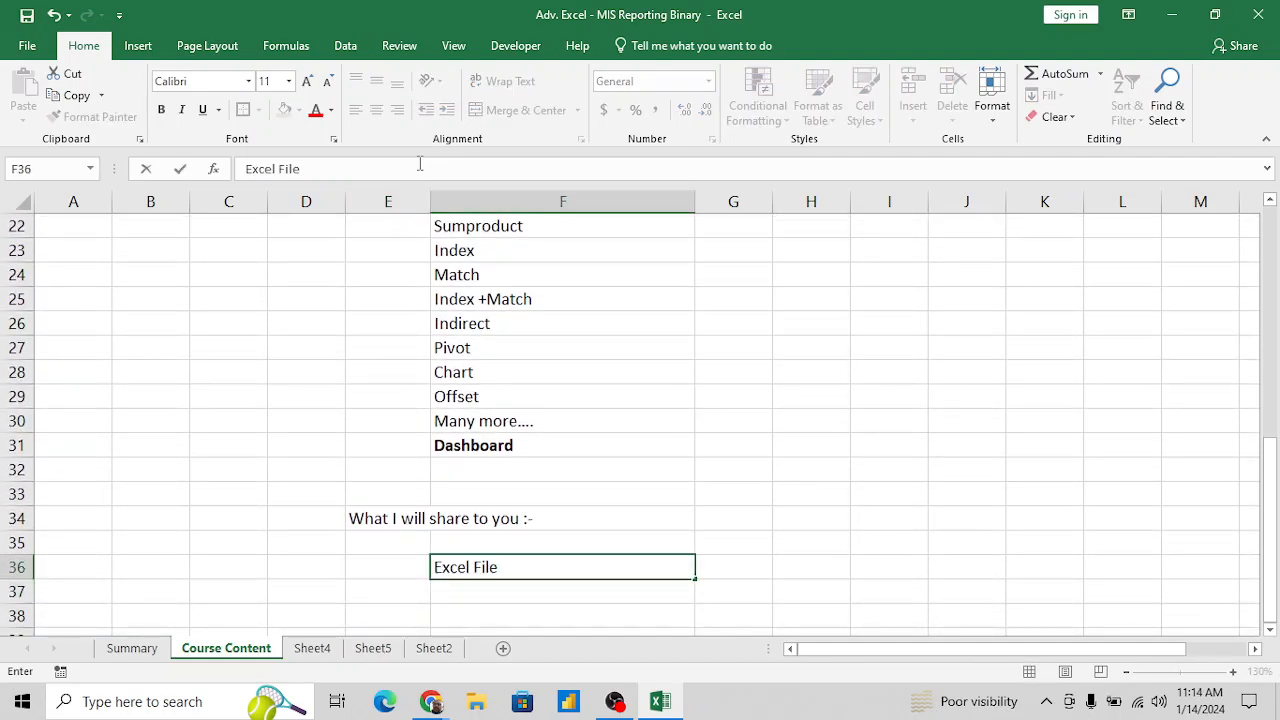
pyautogui.press('Return')
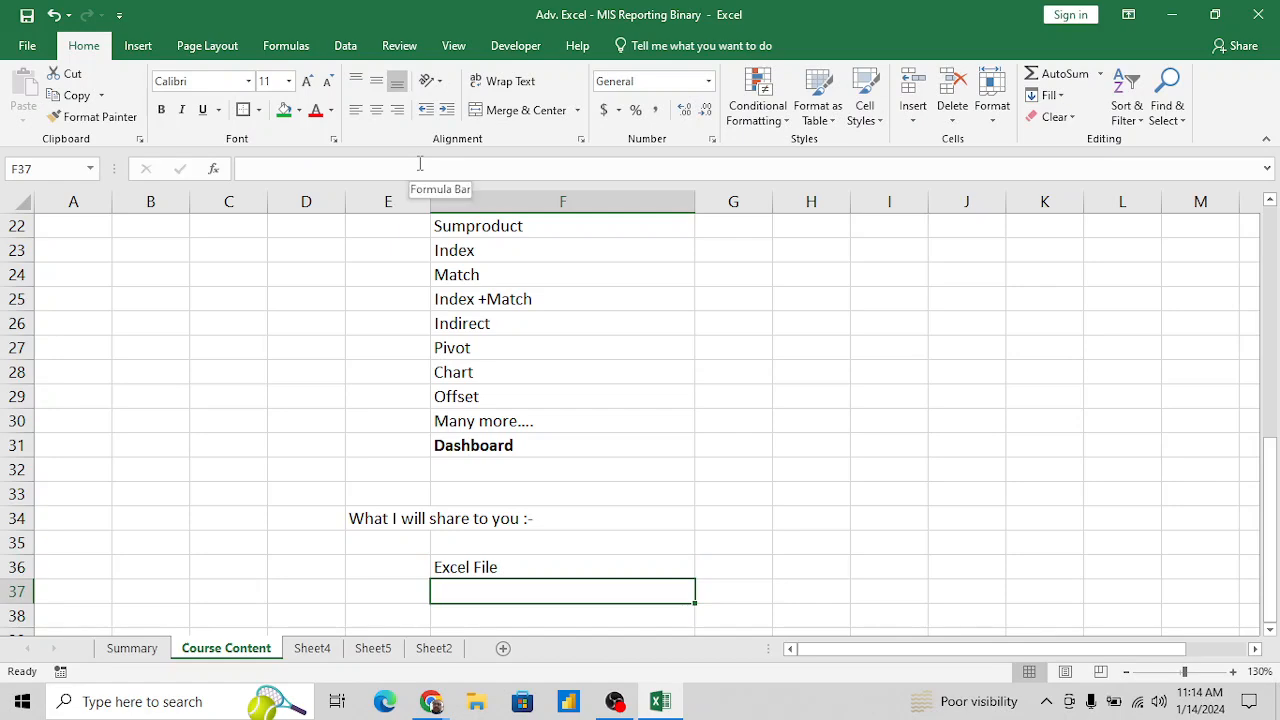
pyautogui.write('Reco')
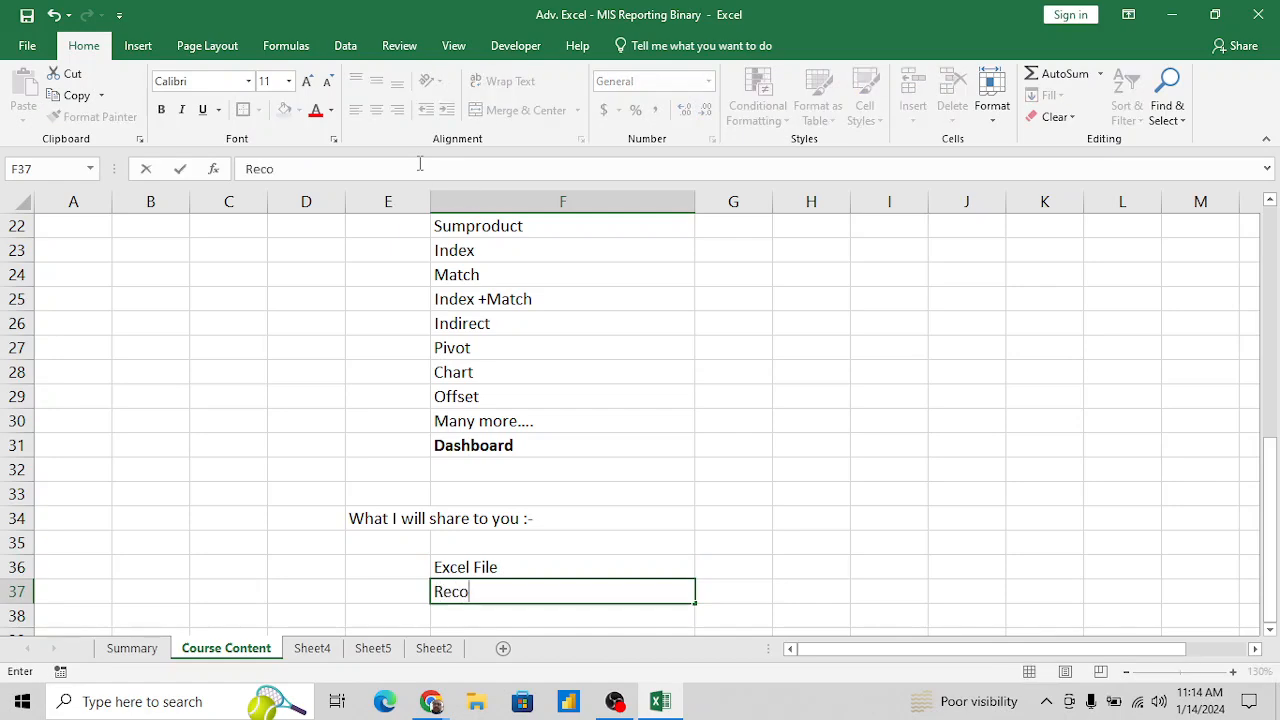
pyautogui.write('rding')
pyautogui.press('Return')
# - Add the item "E-Books of Shortcut / Excel/ Course Materials" in F38, below Recording
pyautogui.write('E-')
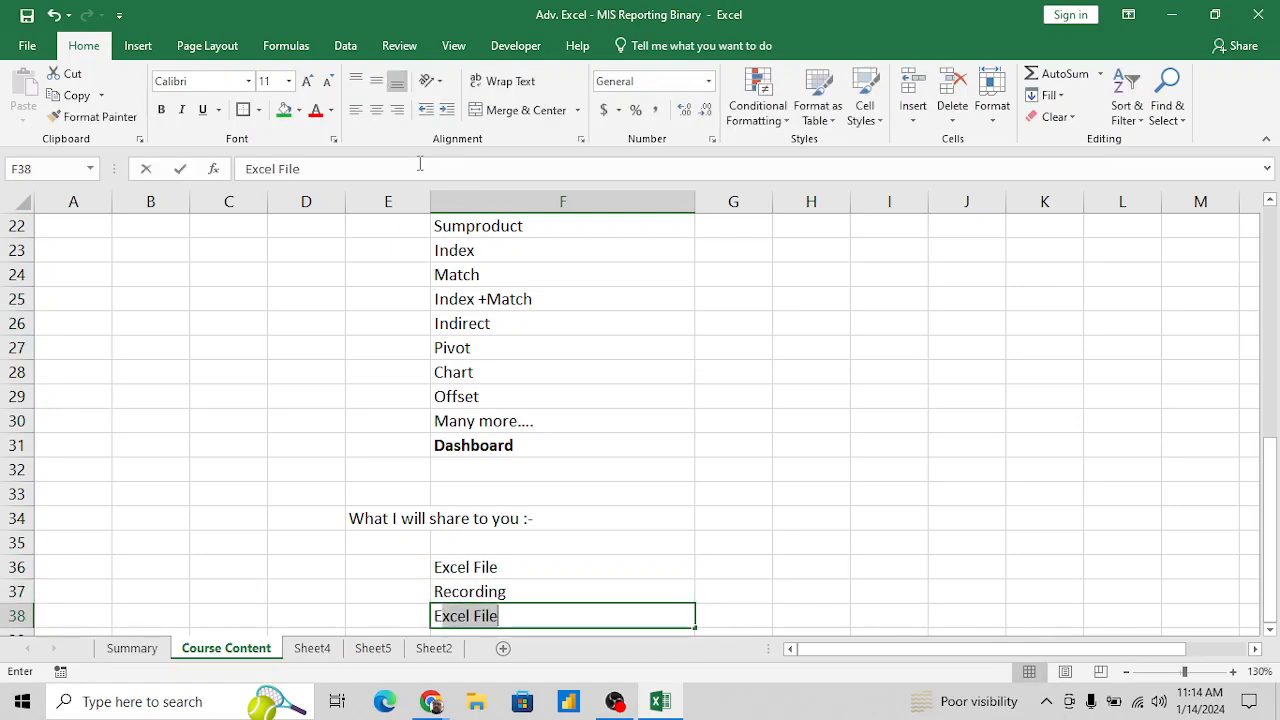
pyautogui.write('Books')
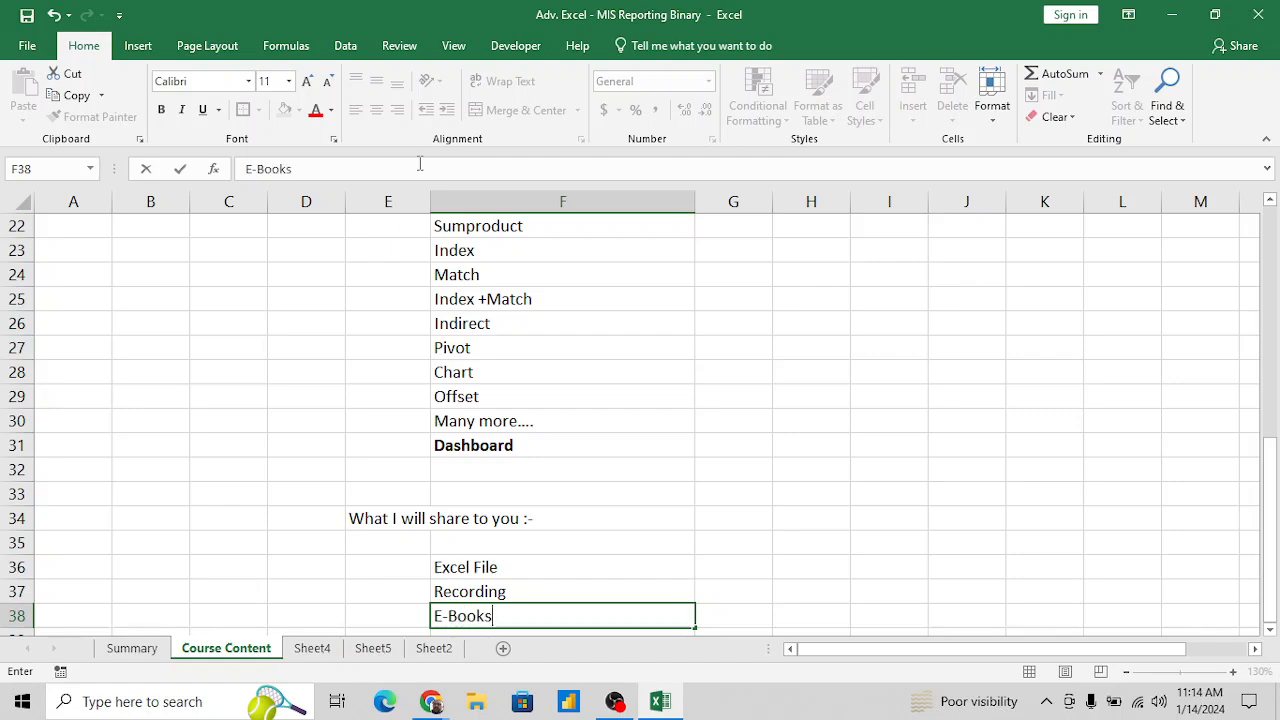
pyautogui.write(' of Shortcut')
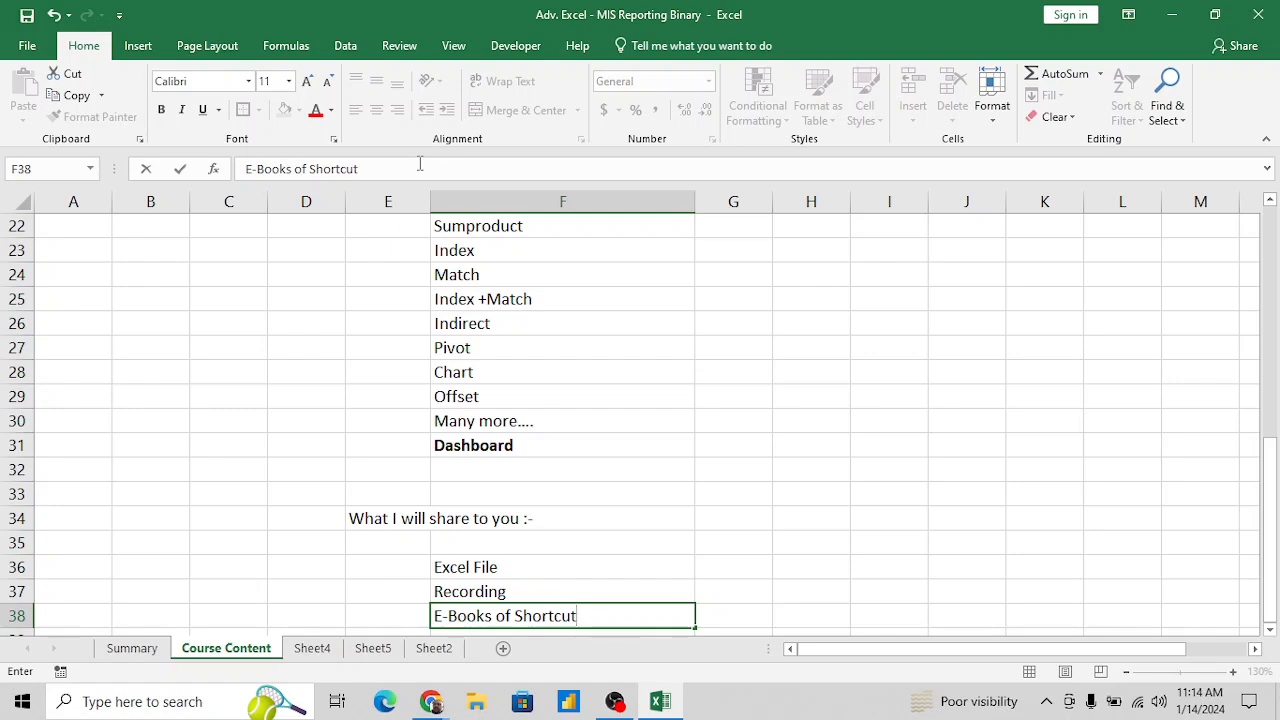
pyautogui.write(' / Excel/ Co')
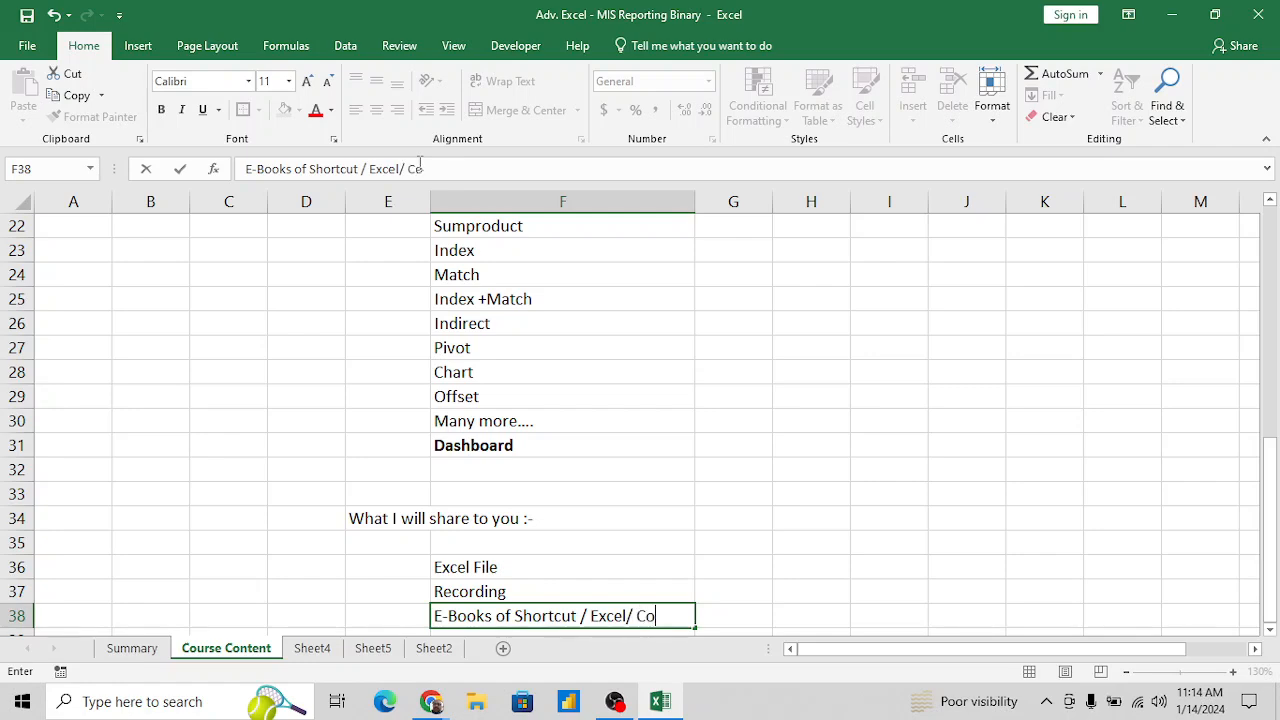
pyautogui.write('urse Materials')
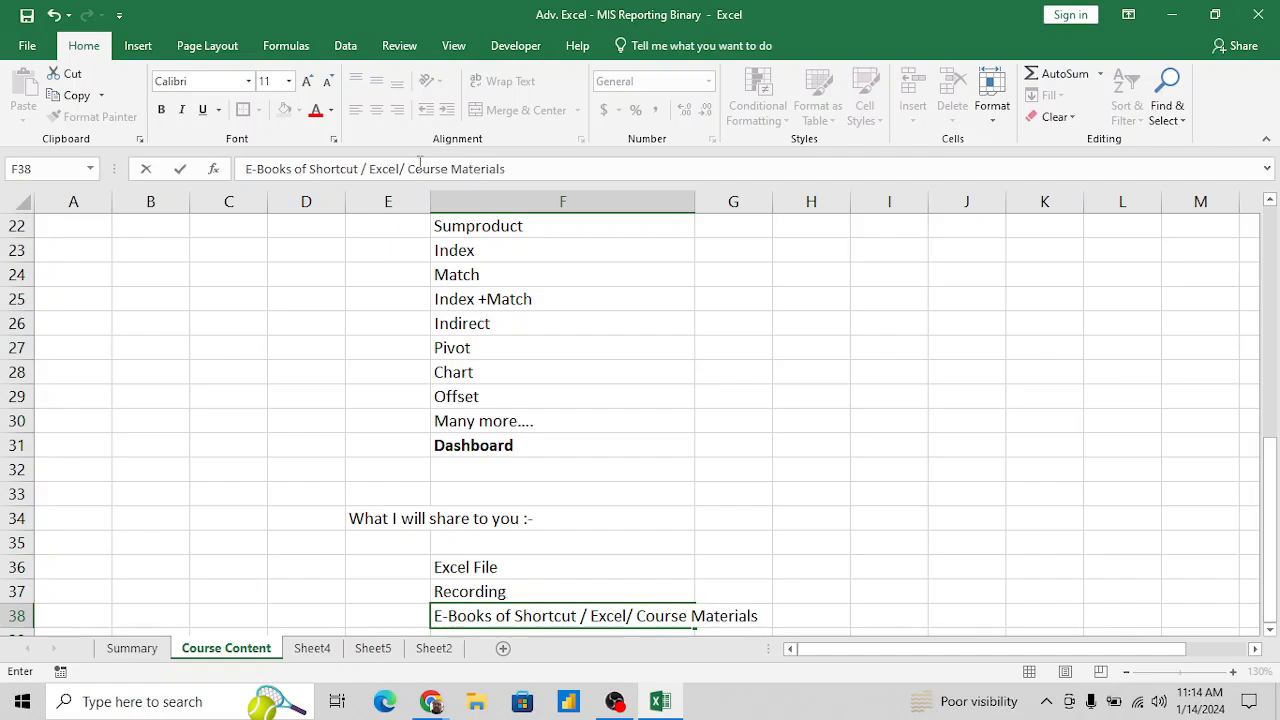
pyautogui.press('Return')
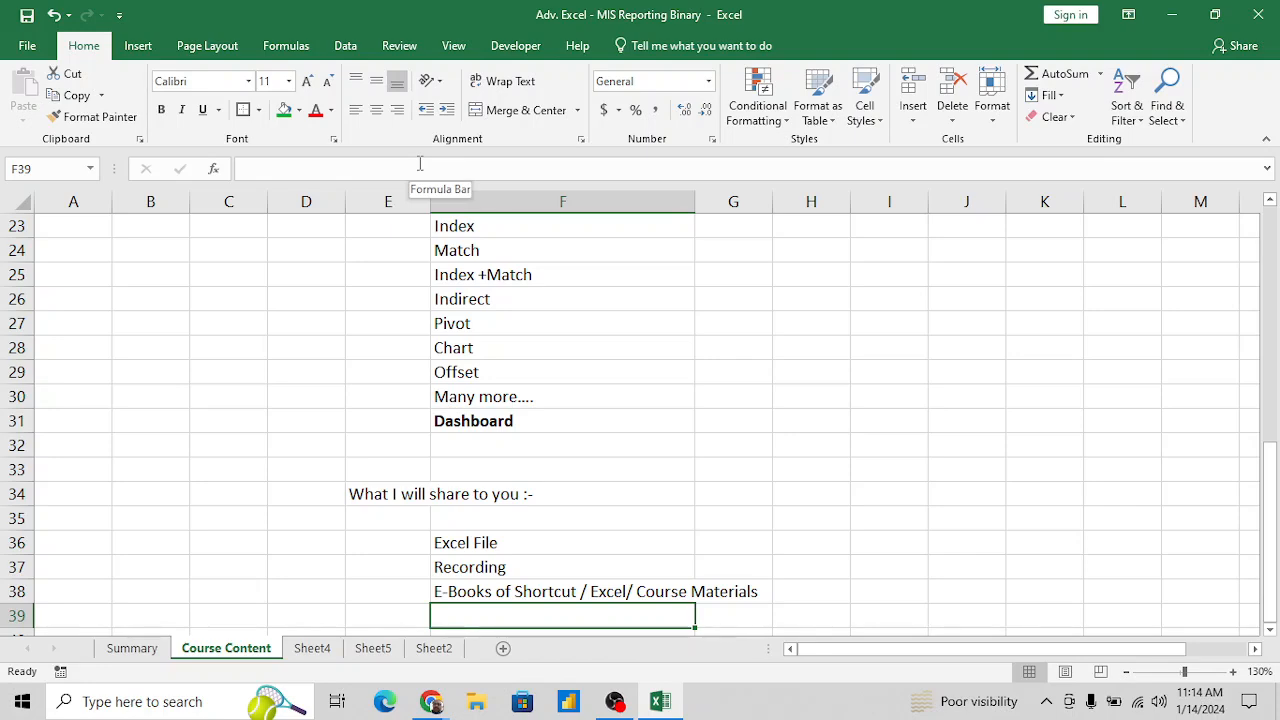
# - Add the item "Online support" in F39, below the e-books entry
pyautogui.press('Return')
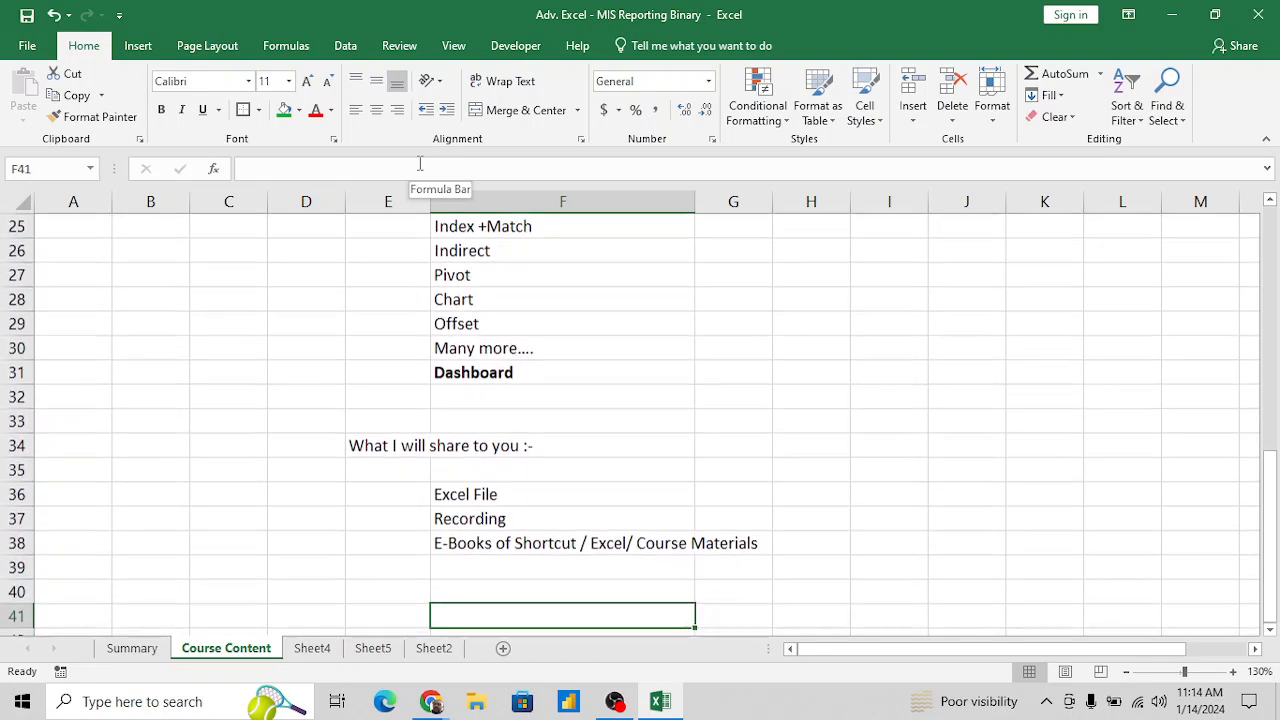
pyautogui.press('Up')
pyautogui.write('nlile')
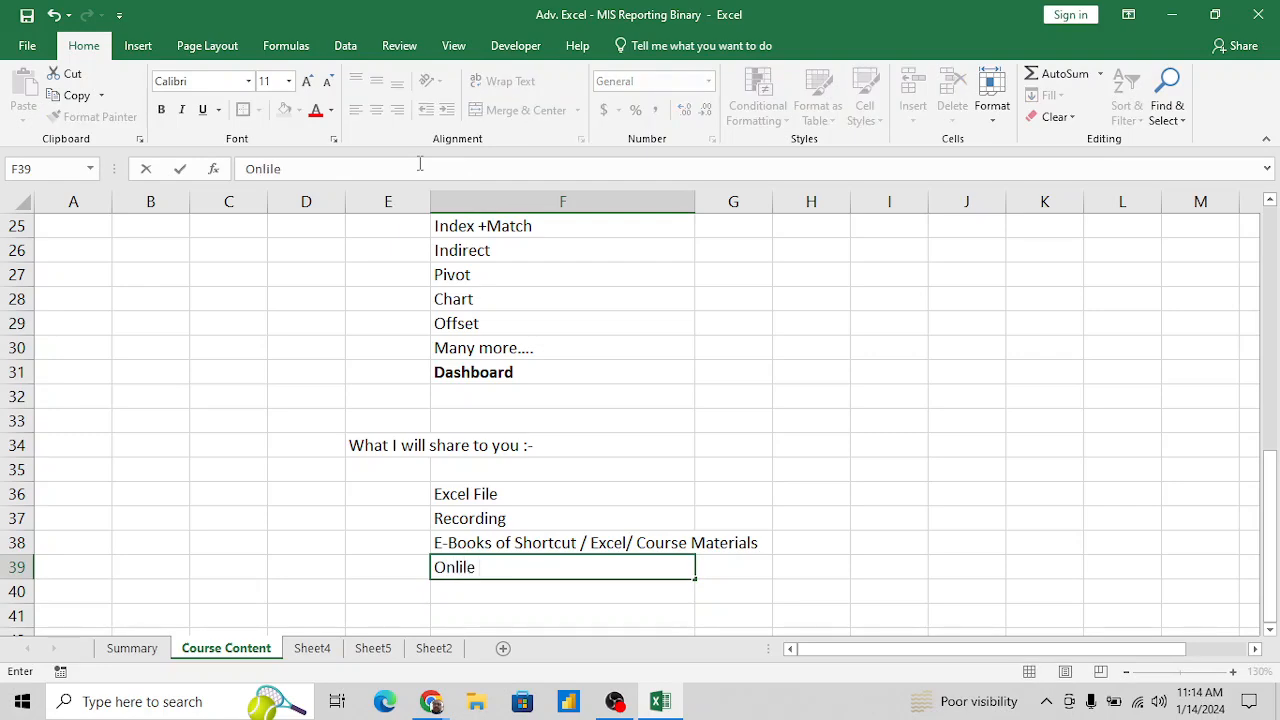
pyautogui.press('BackSpace')
pyautogui.press('BackSpace')
pyautogui.write('ne support')
pyautogui.press('Return')
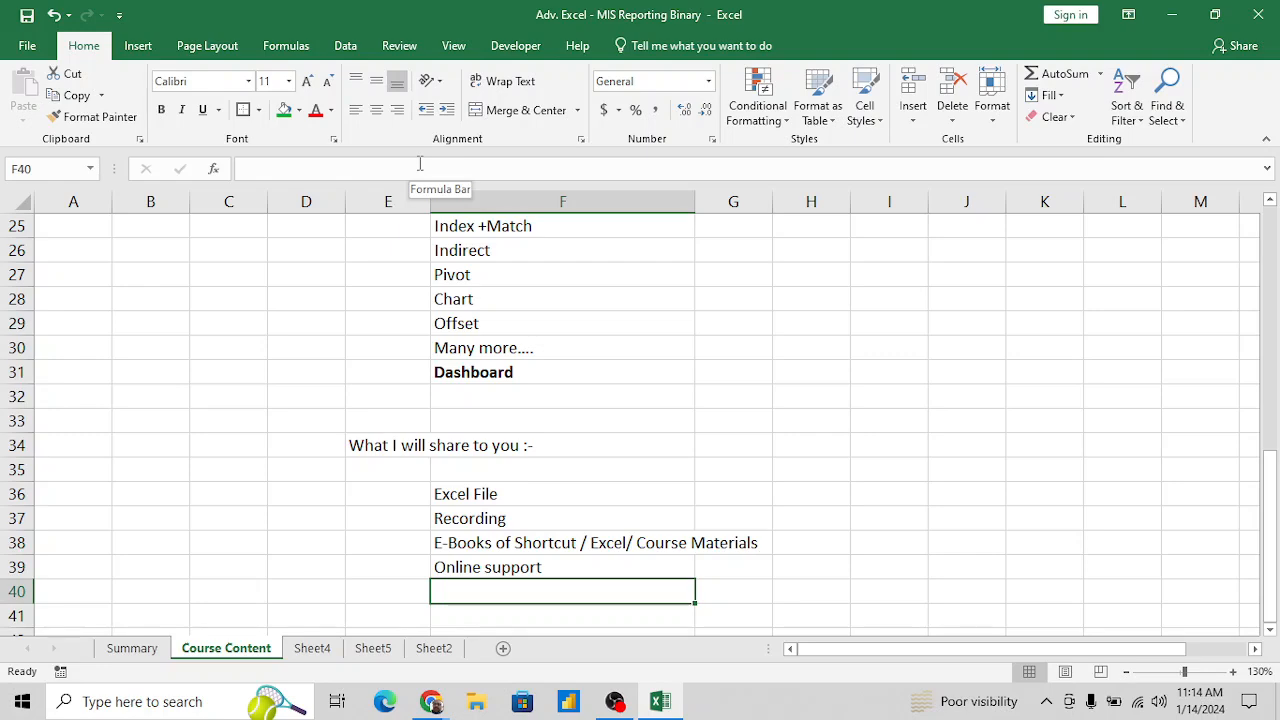
# - Add the item "MIS interview Question sets" in F40, below Online support
pyautogui.press('Down')
pyautogui.press('Up')
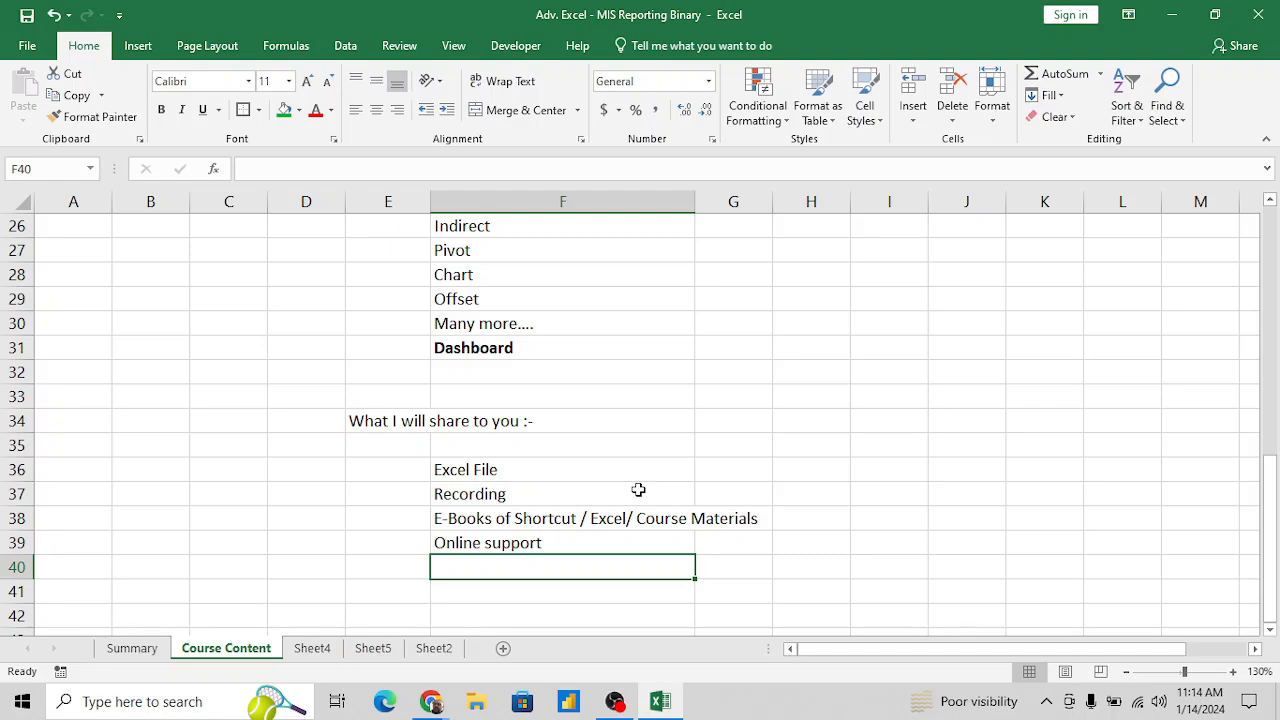
pyautogui.write('Mis')
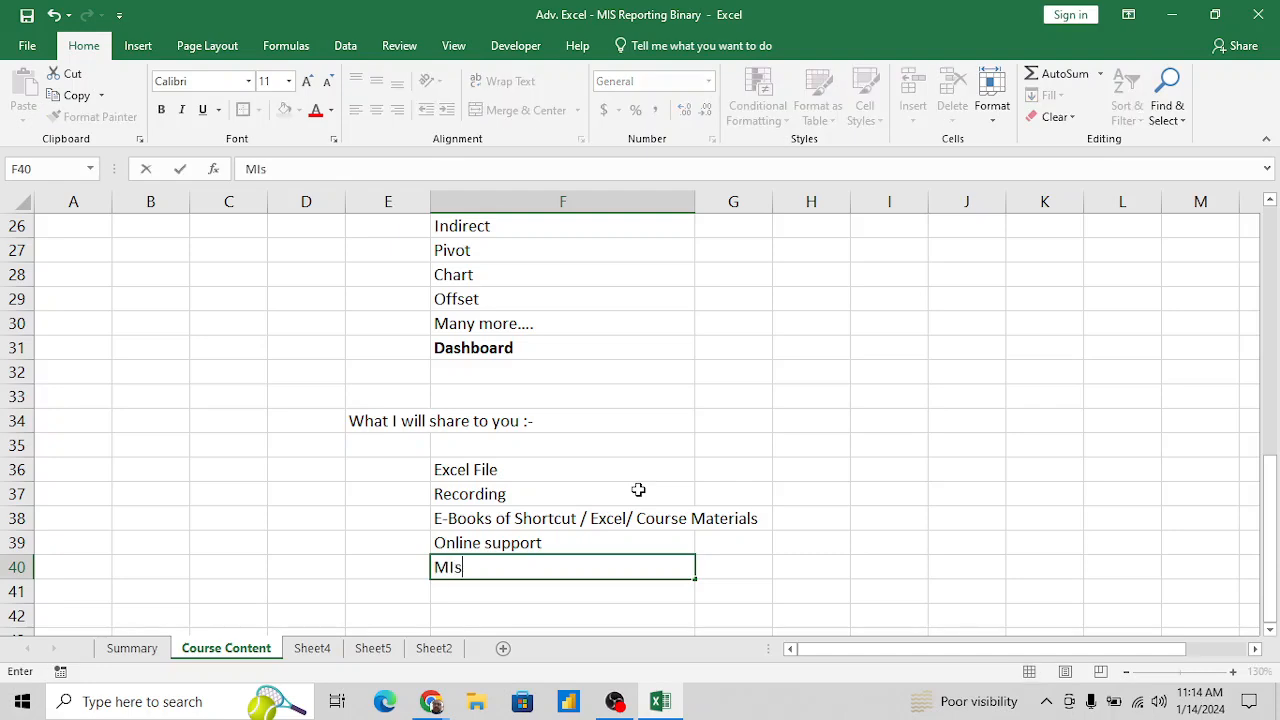
pyautogui.press('BackSpace')
pyautogui.press('BackSpace')
pyautogui.press('BackSpace')
pyautogui.write('Mis')
pyautogui.press('BackSpace')
pyautogui.press('BackSpace')
pyautogui.write('IS interview')
pyautogui.press('BackSpace')
pyautogui.press('BackSpace')
pyautogui.press('BackSpace')
pyautogui.write('iew ')
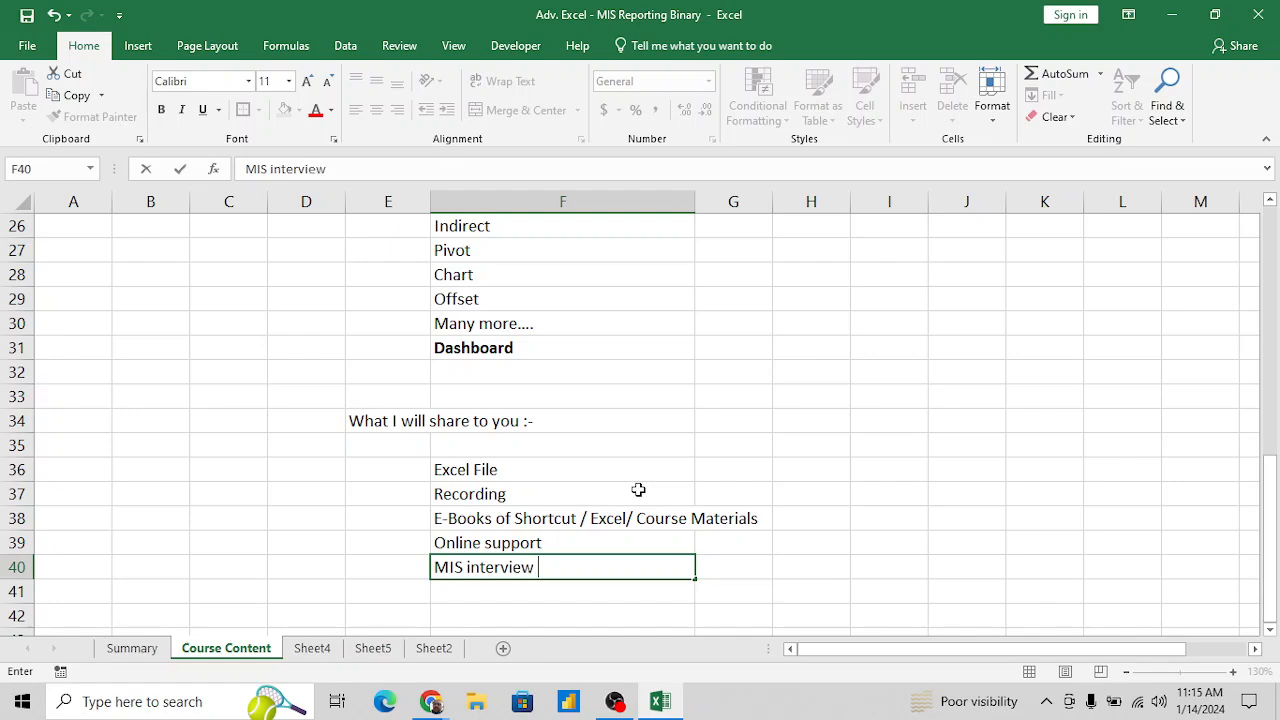
pyautogui.write('Question')
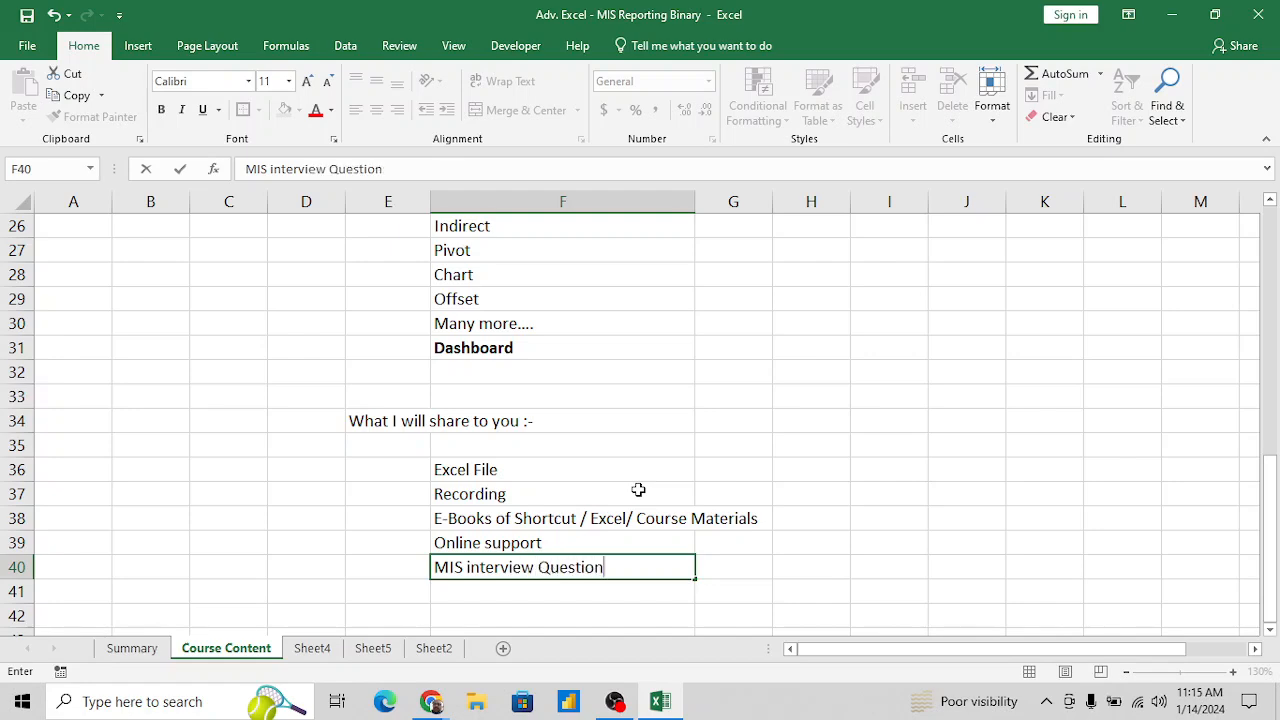
pyautogui.write(' sets')
pyautogui.press('Return')
# - Review the course topics in column F, from Filtering through the functions to Dashboard
pyautogui.press('Up')
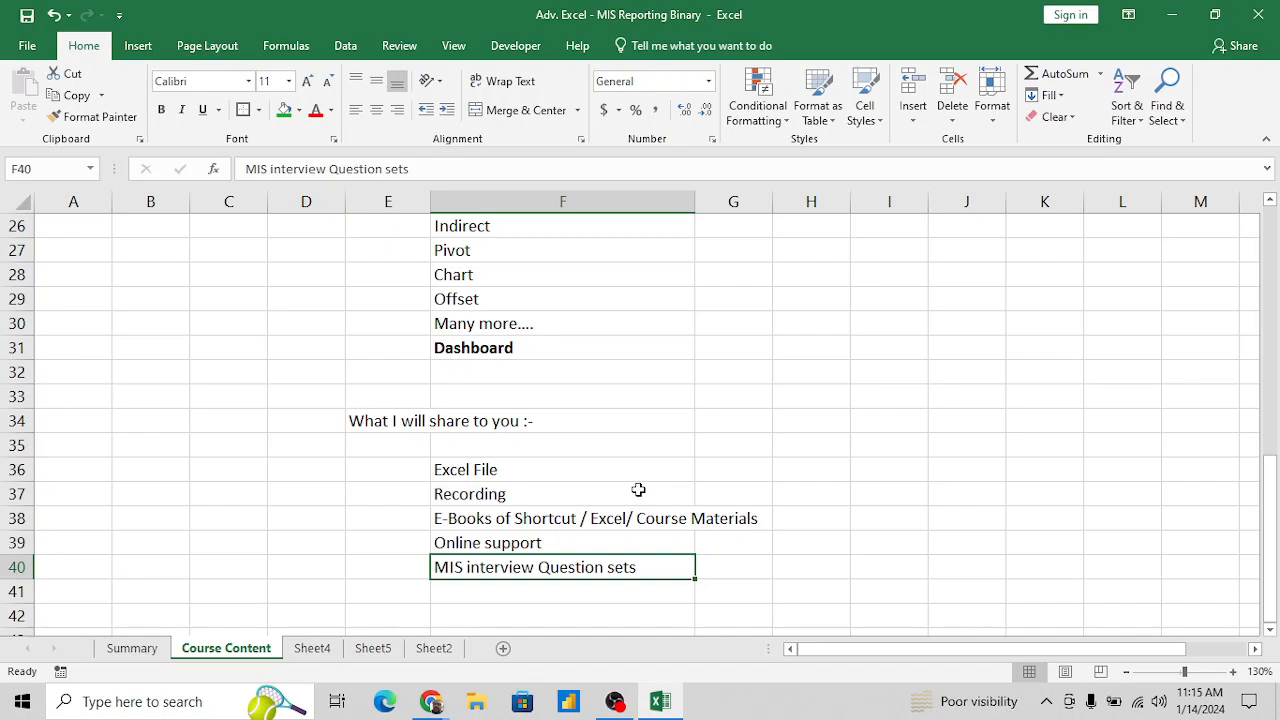
pyautogui.press('Up')
pyautogui.press('Up')
pyautogui.press('Up')
pyautogui.press('Up')
pyautogui.press('Up')
pyautogui.press('Up')
pyautogui.press('Up')
pyautogui.press('Up')
pyautogui.press('Up')
pyautogui.press('Up')
pyautogui.press('Up')
pyautogui.press('Up')
pyautogui.press('Up')
pyautogui.press('Up')
pyautogui.press('Up')
pyautogui.press('Up')
pyautogui.press('Up')
pyautogui.press('Up')
pyautogui.press('Up')
pyautogui.press('Up')
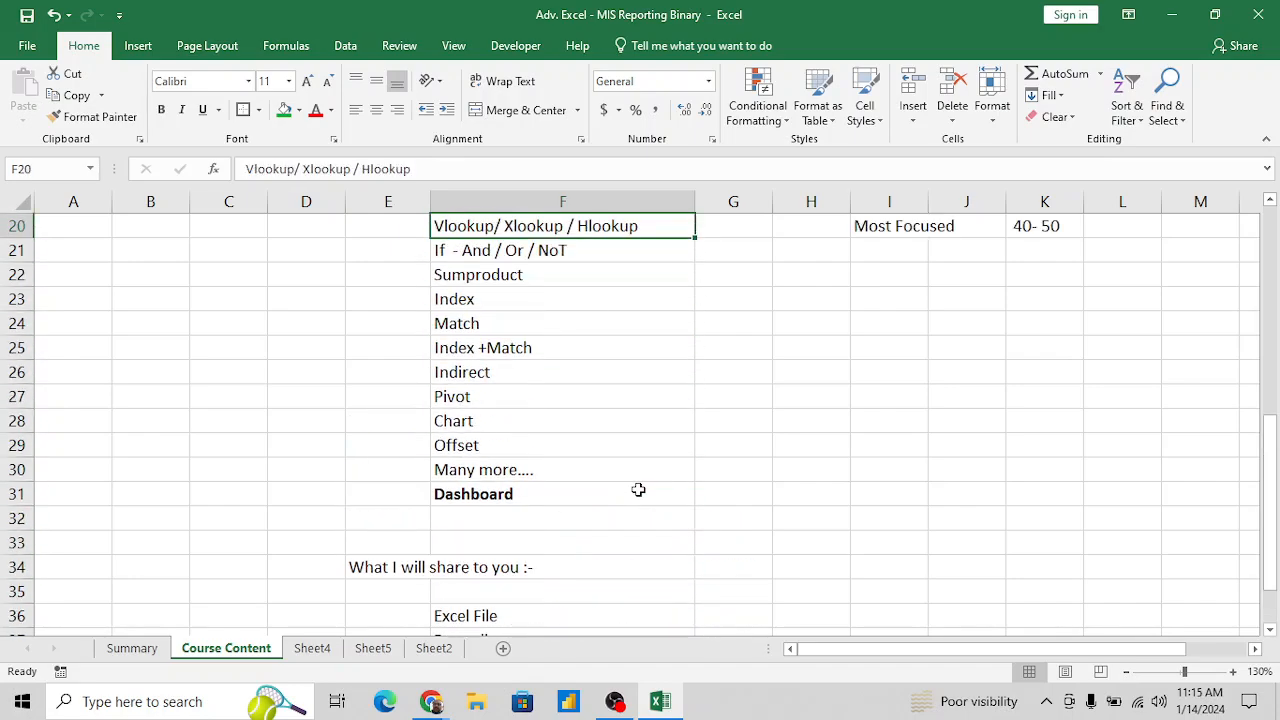
pyautogui.press('Down')
pyautogui.press('Up')
pyautogui.press('Up')
pyautogui.press('Up')
pyautogui.press('Up')
pyautogui.press('Up')
pyautogui.press('Up')
pyautogui.press('Up')
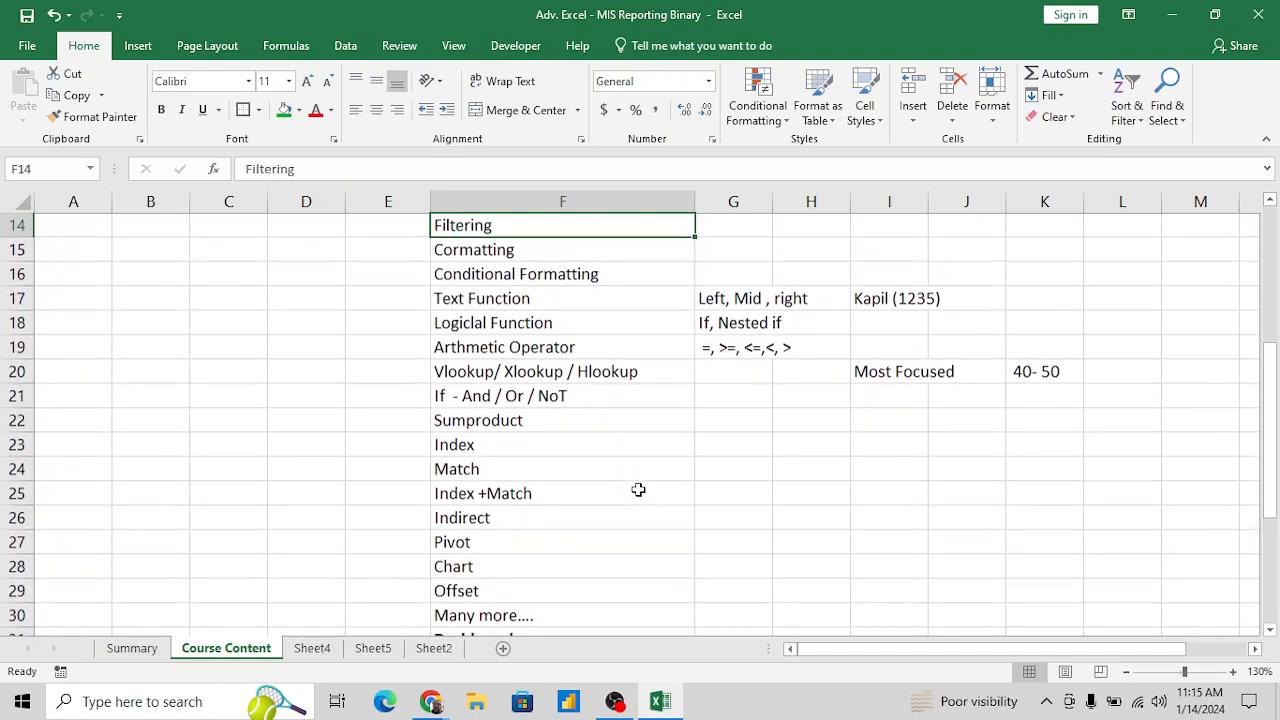
pyautogui.press('Down')
pyautogui.press('Down')
pyautogui.press('Down')
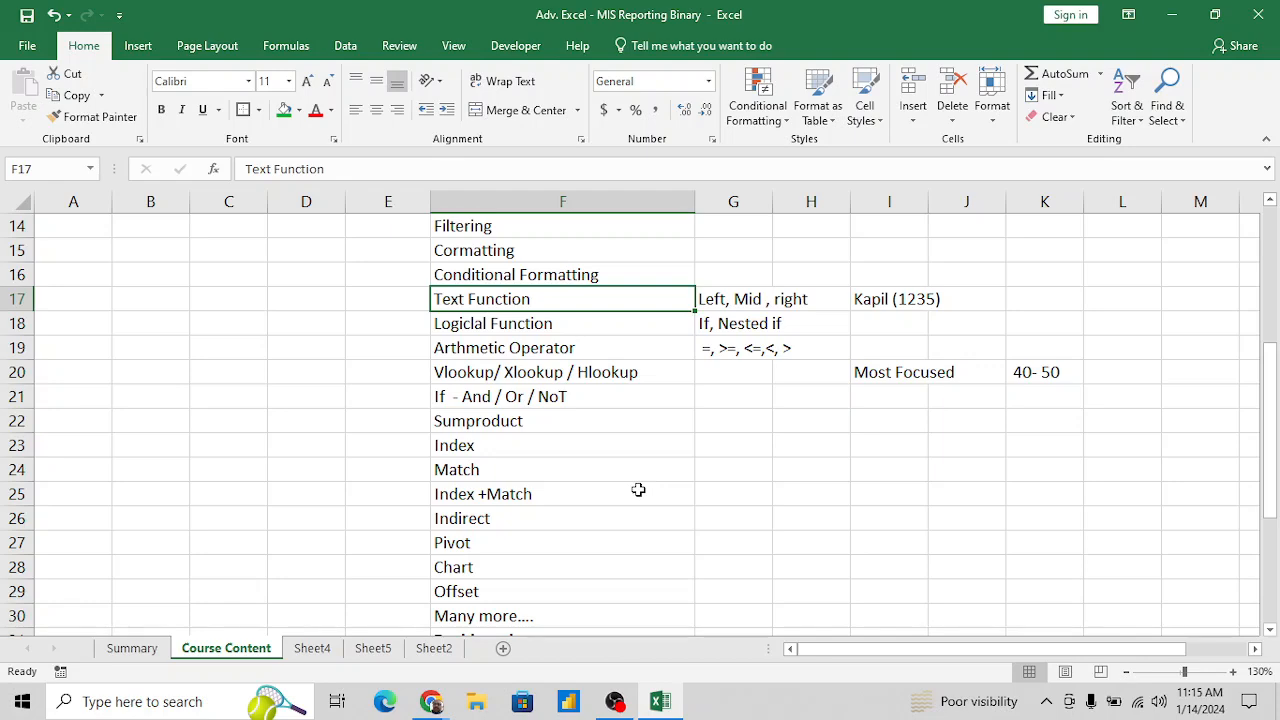
pyautogui.press('Down')
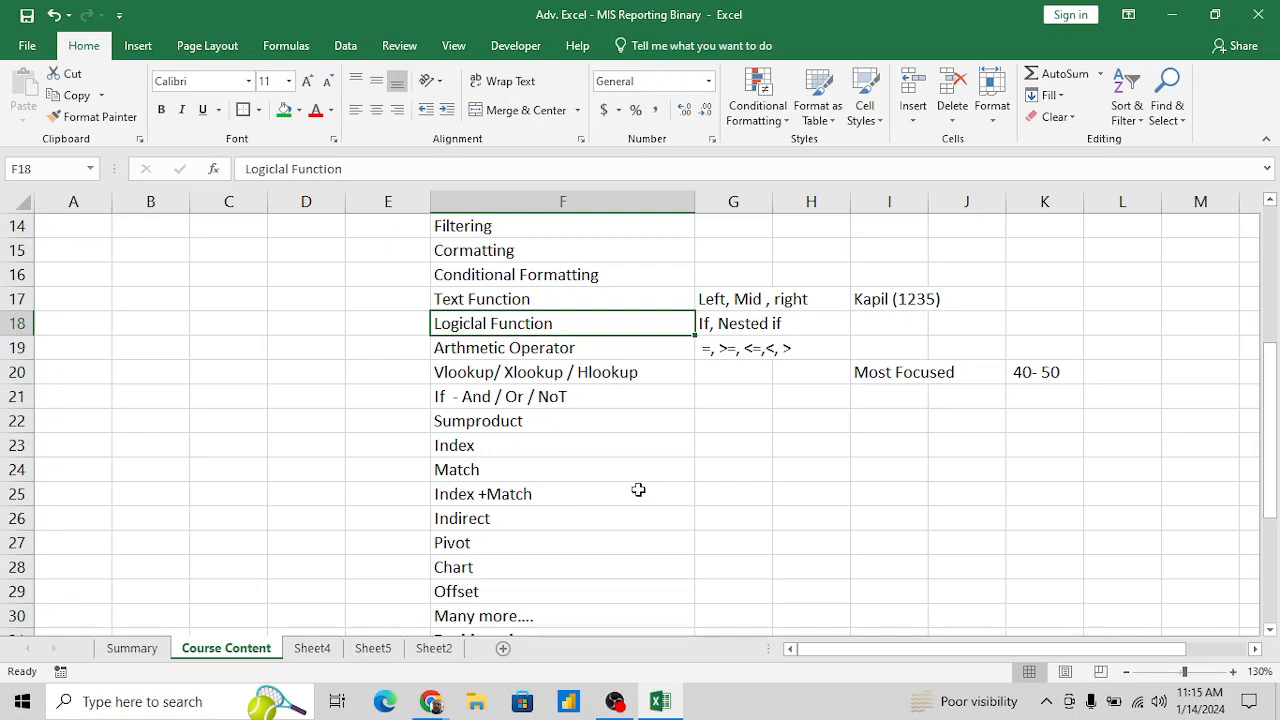
pyautogui.press('Down')
pyautogui.press('Down')
pyautogui.press('Down')
pyautogui.press('Down')
pyautogui.press('Down')
pyautogui.press('Down')
pyautogui.press('Down')
pyautogui.press('Down')
pyautogui.press('Down')
pyautogui.press('Down')
pyautogui.press('Down')
pyautogui.press('Down')
pyautogui.press('Down')
pyautogui.press('Down')
pyautogui.press('Down')
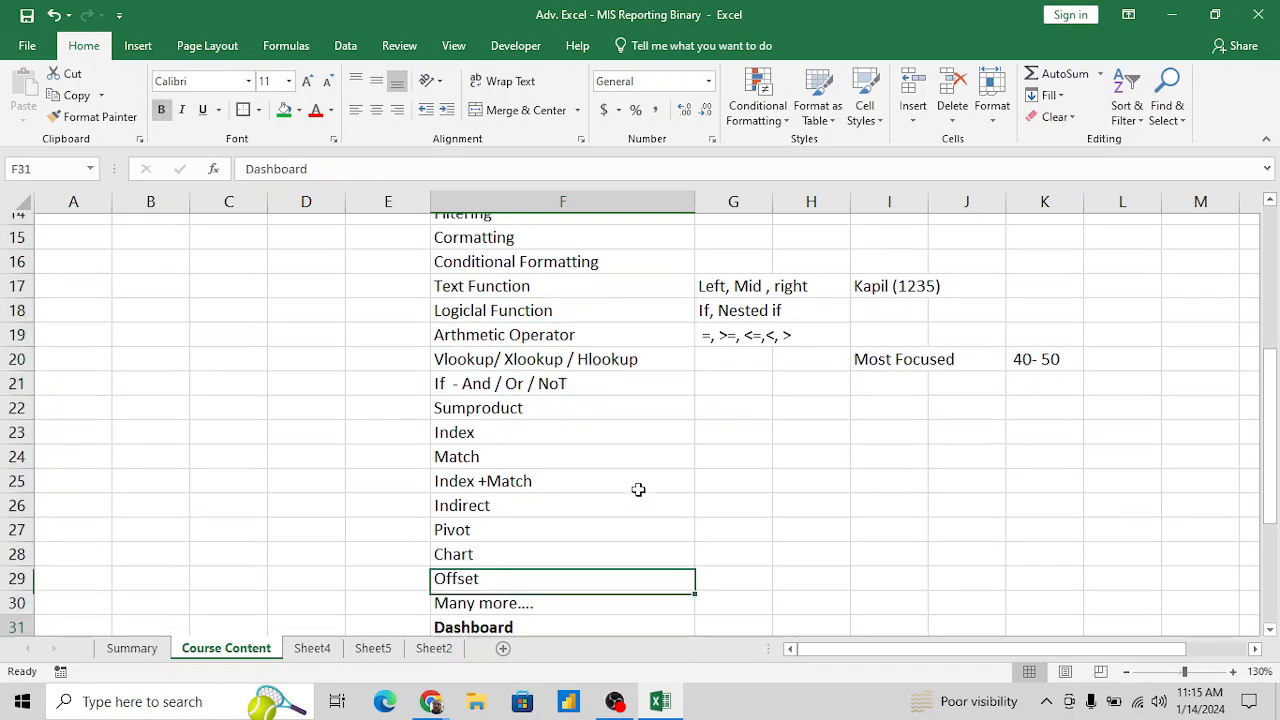
# - Review the end of the course topic list and the materials listed under "What I will share to you"
pyautogui.press('Up')
pyautogui.press('Down')
pyautogui.press('Down')
pyautogui.press('Down')
pyautogui.press('Down')
pyautogui.press('Down')
pyautogui.press('Down')
pyautogui.press('Down')
pyautogui.press('Down')
pyautogui.press('Down')
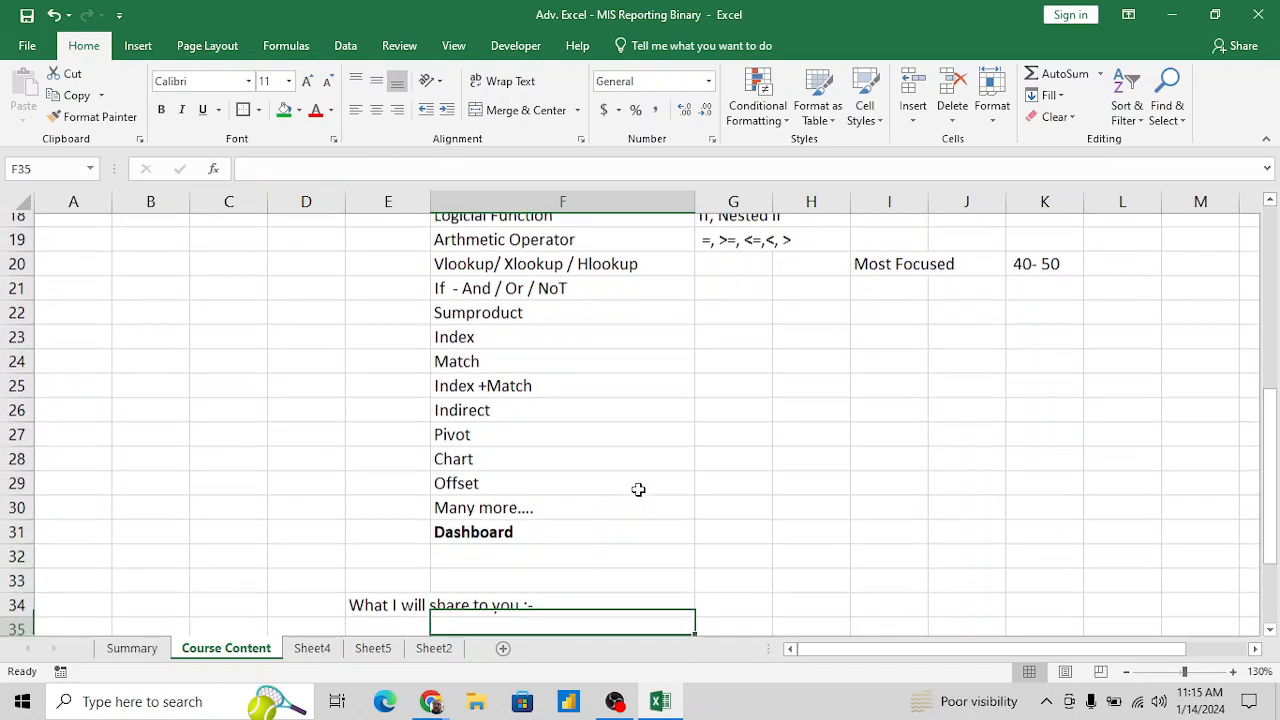
pyautogui.press('Down')
pyautogui.press('Down')
pyautogui.press('Down')
pyautogui.press('Down')
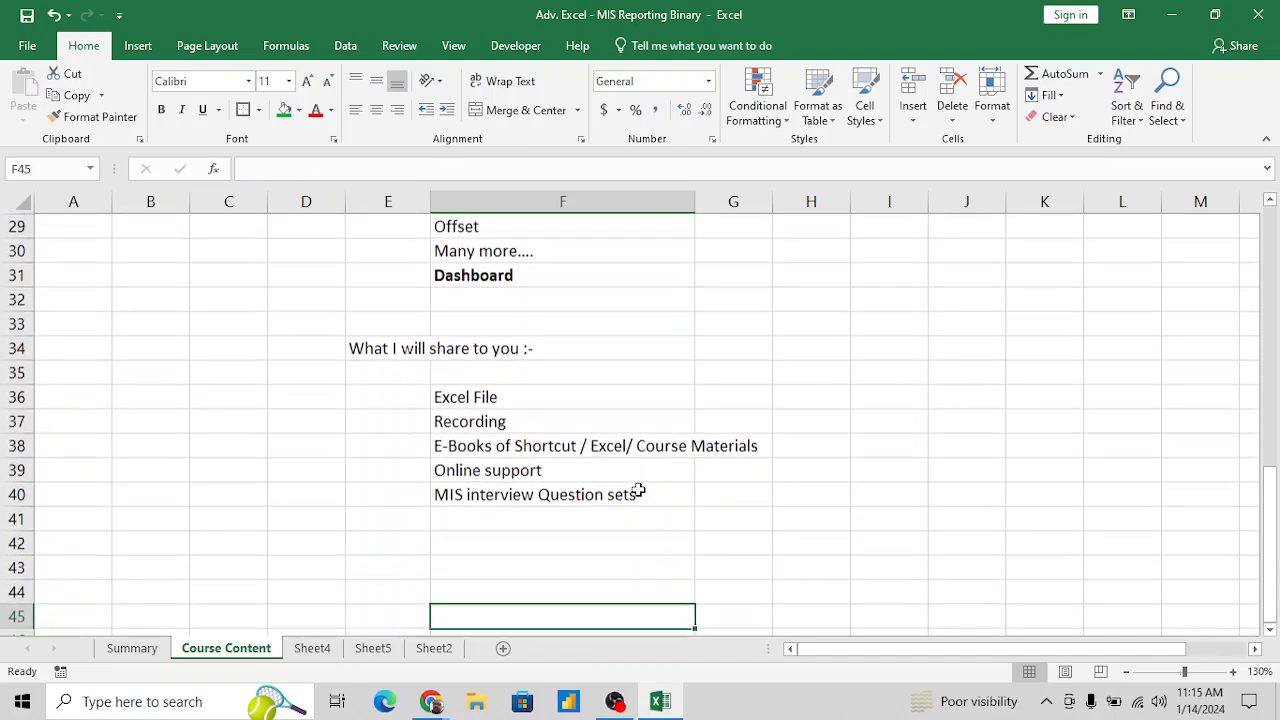
pyautogui.press('Up')
pyautogui.press('Up')
pyautogui.press('Up')
pyautogui.press('Up')
pyautogui.press('Up')
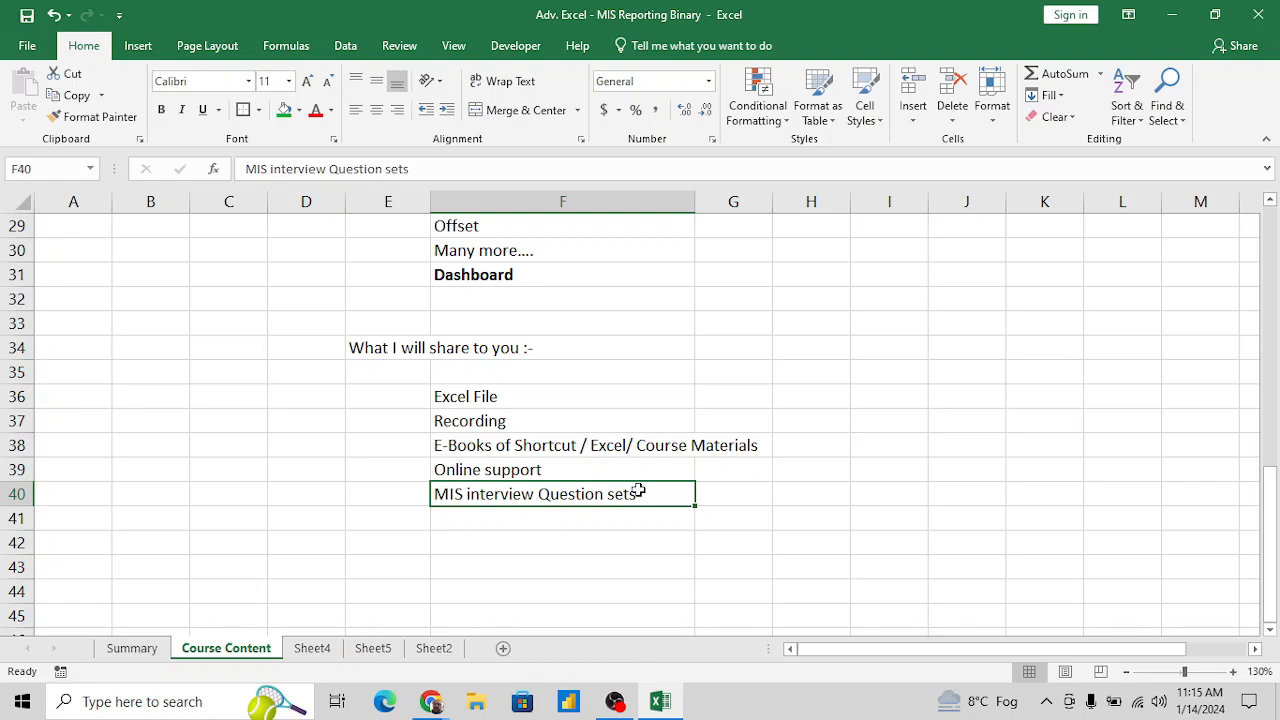
pyautogui.press('Down')
pyautogui.press('Down')
pyautogui.press('Up')
pyautogui.press('Up')
pyautogui.click(615, 510)
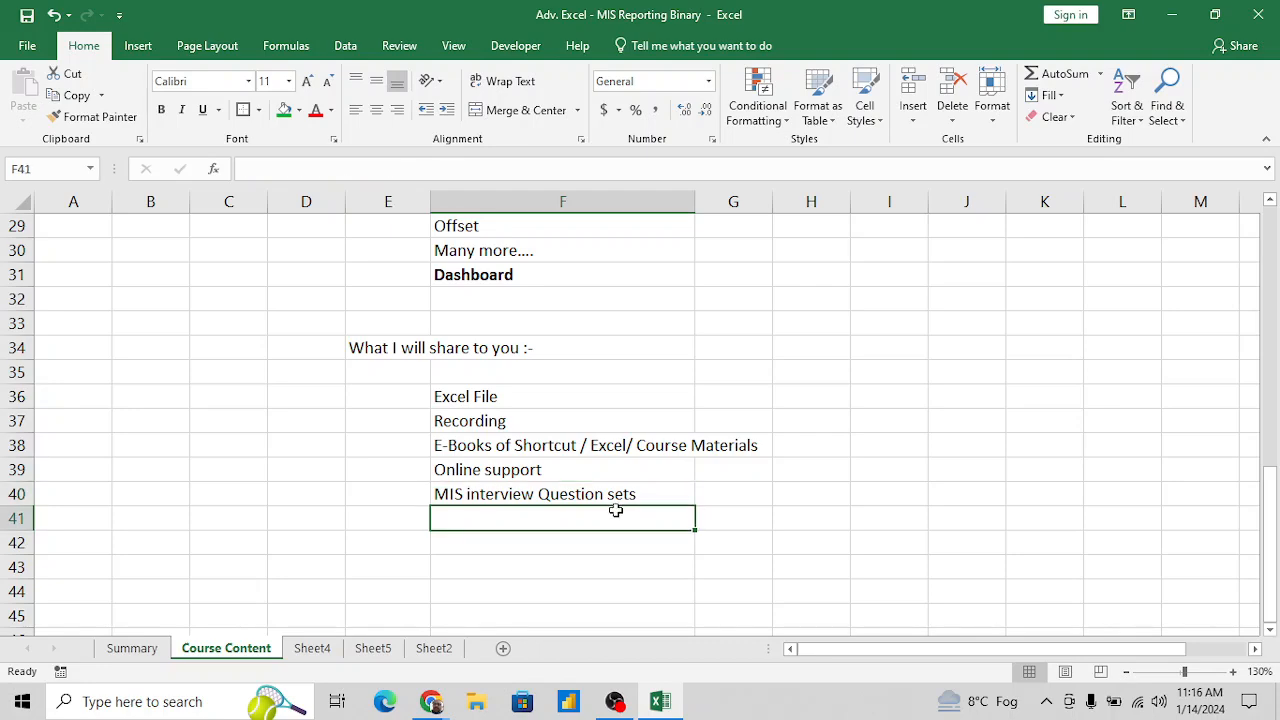
# - Rename Sheet4 as "Paste Special"
pyautogui.click(316, 651)
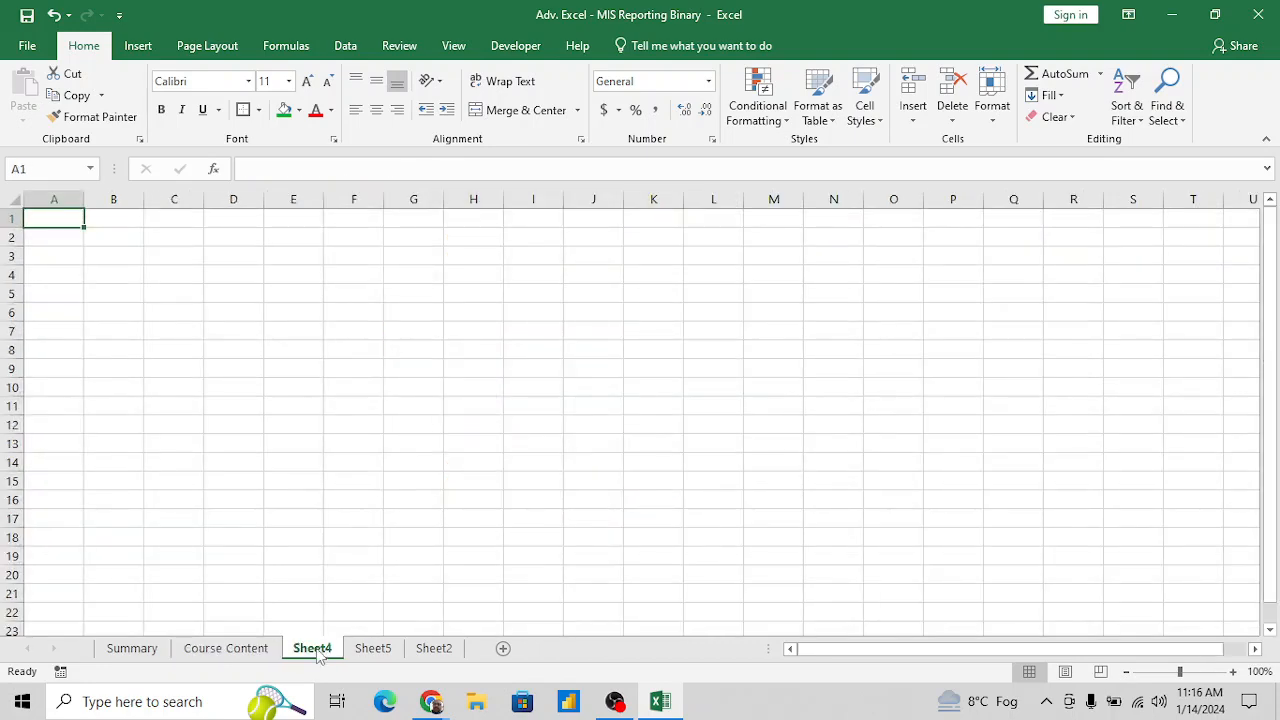
pyautogui.moveTo(317, 651); pyautogui.dragTo(316, 651)
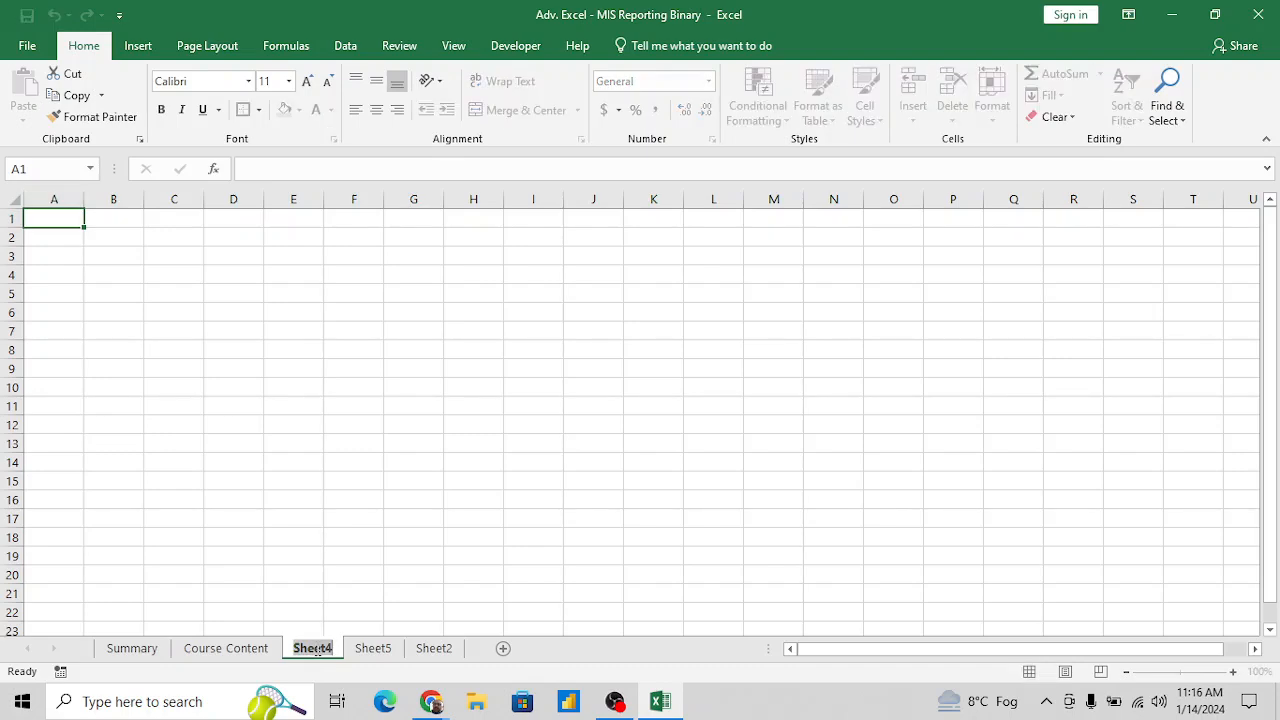
pyautogui.write('S')
pyautogui.press('BackSpace')
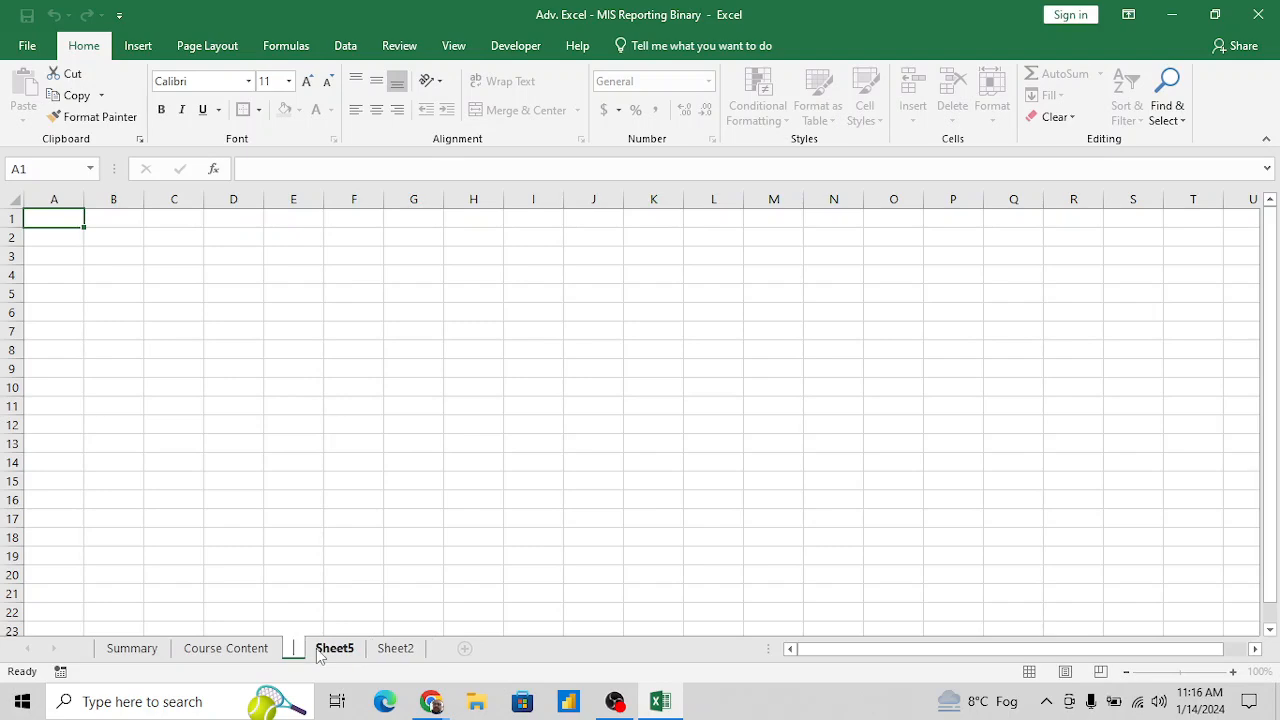
pyautogui.write('Paste Special')
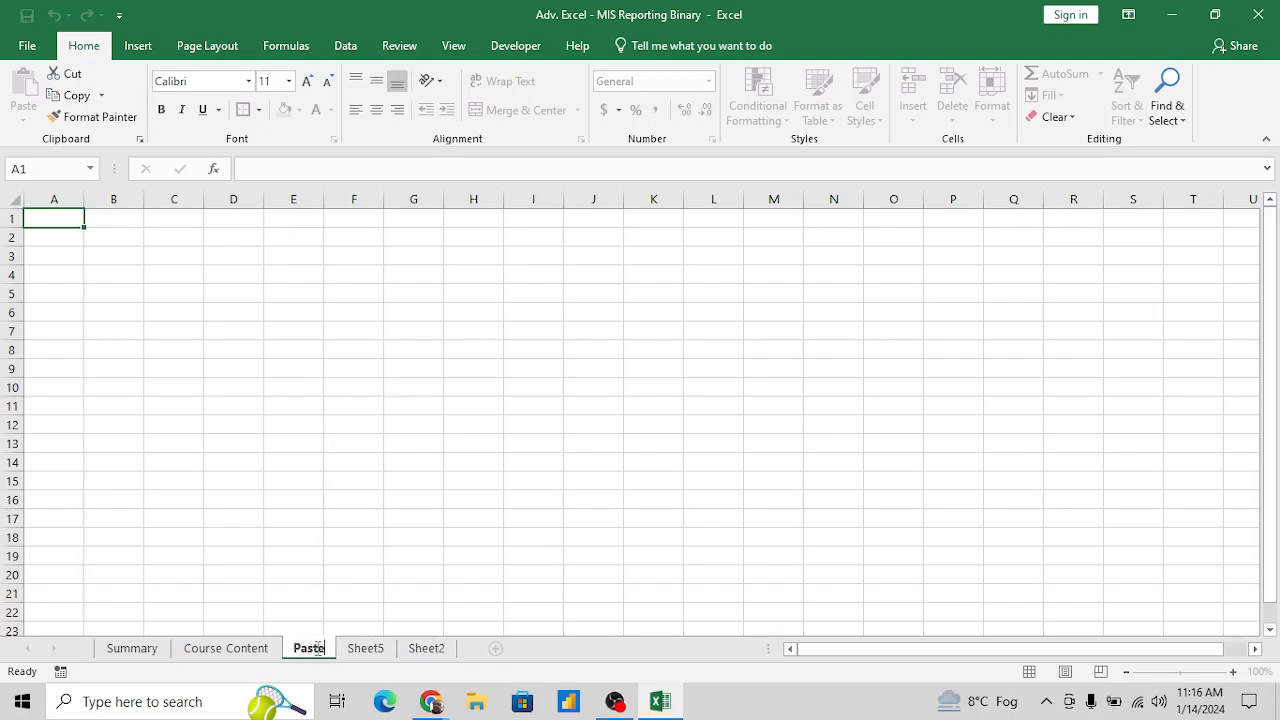
pyautogui.press('Return')
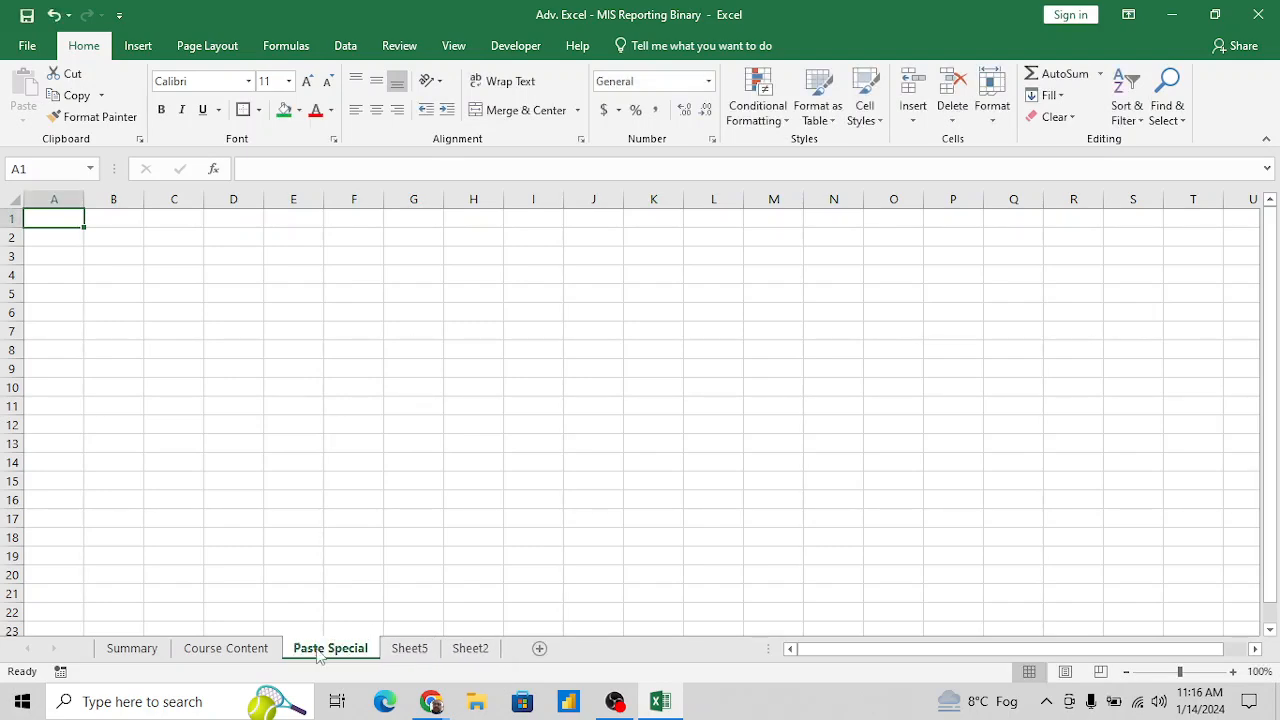
# - Merge and center cells G1:J3 on the Paste Special sheet
pyautogui.click(436, 256)
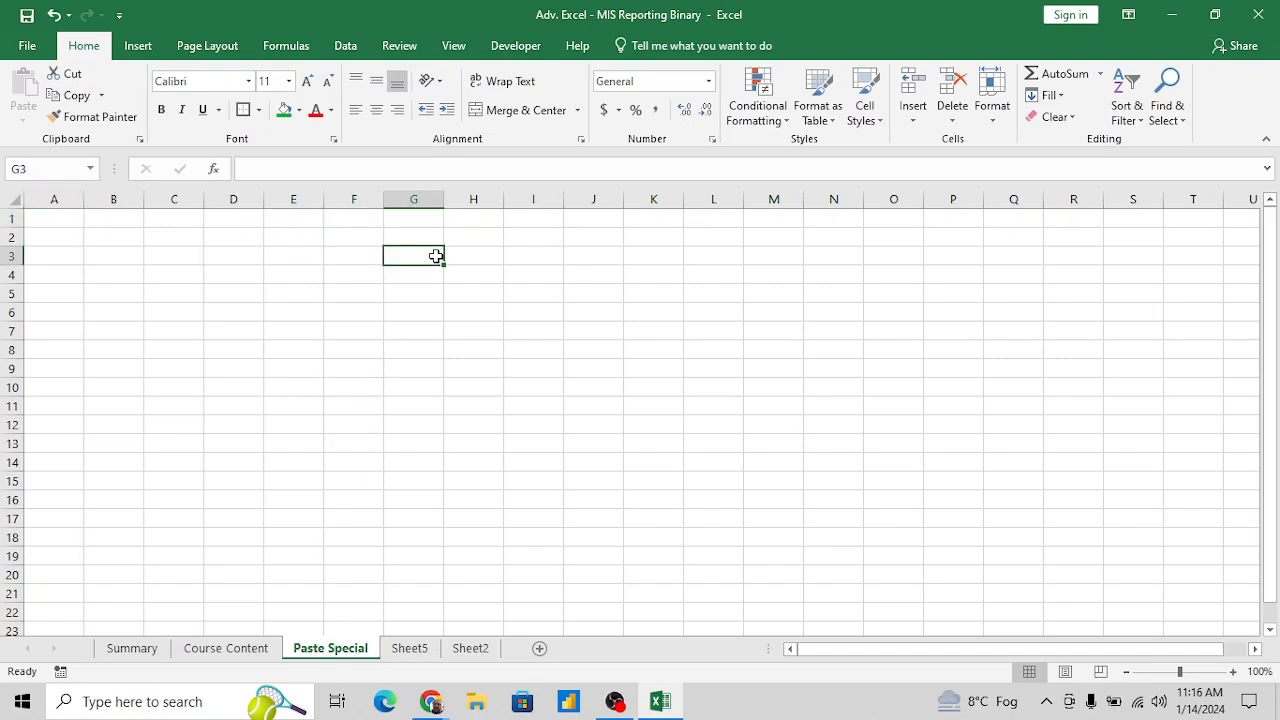
pyautogui.press('Up')
pyautogui.press('Up')
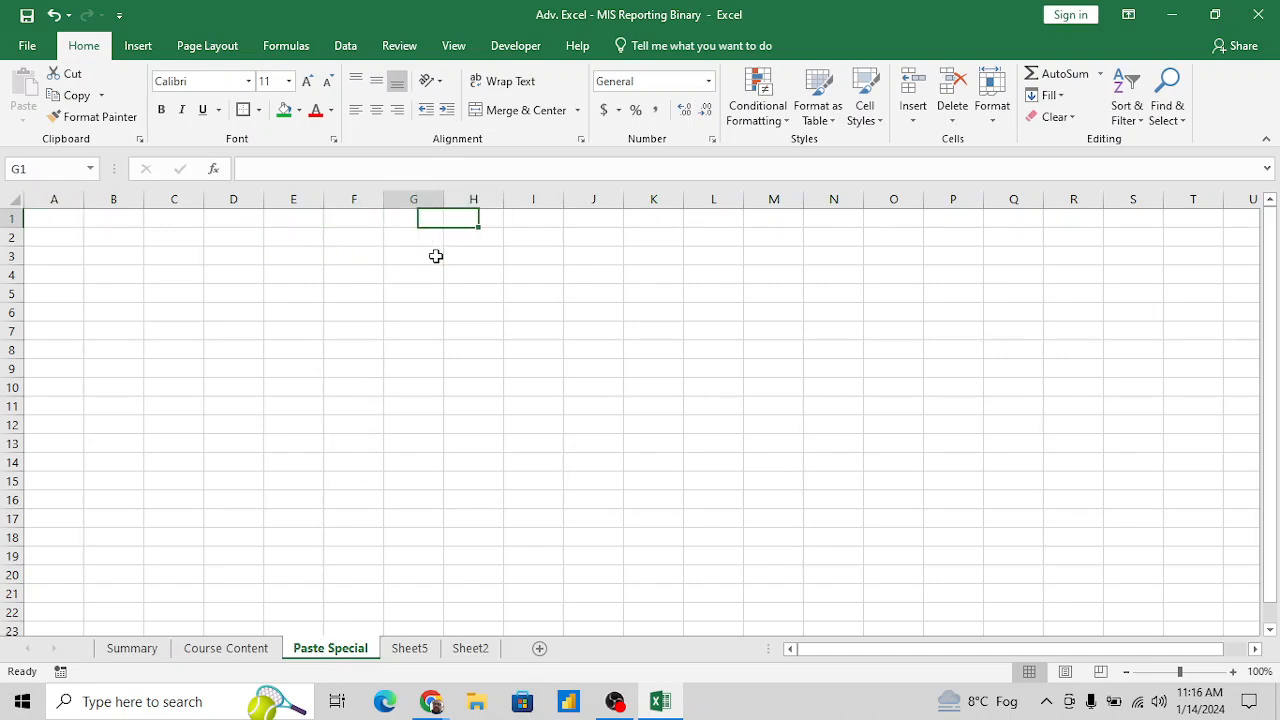
pyautogui.hotkey('shift', 'Down')
pyautogui.hotkey('shift', 'Right')
pyautogui.hotkey('shift', 'Right')
pyautogui.hotkey('shift', 'Right')
pyautogui.hotkey('shift', 'Down')
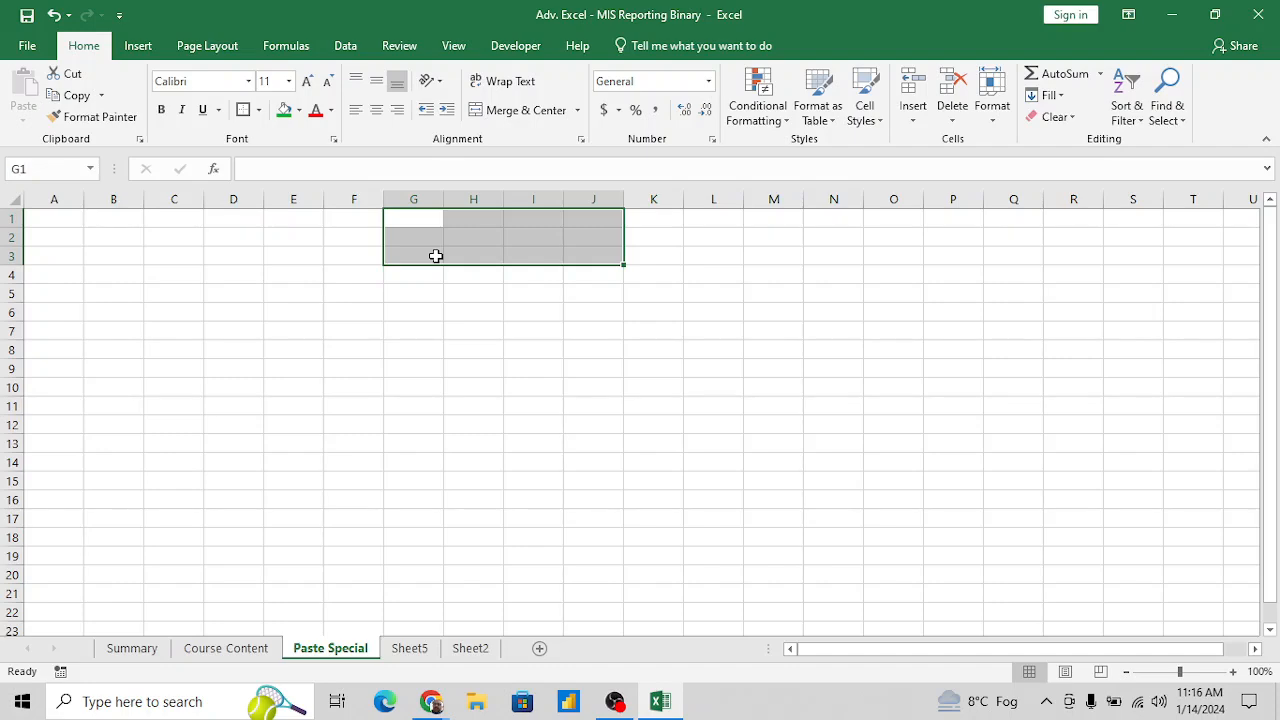
pyautogui.click(520, 110)
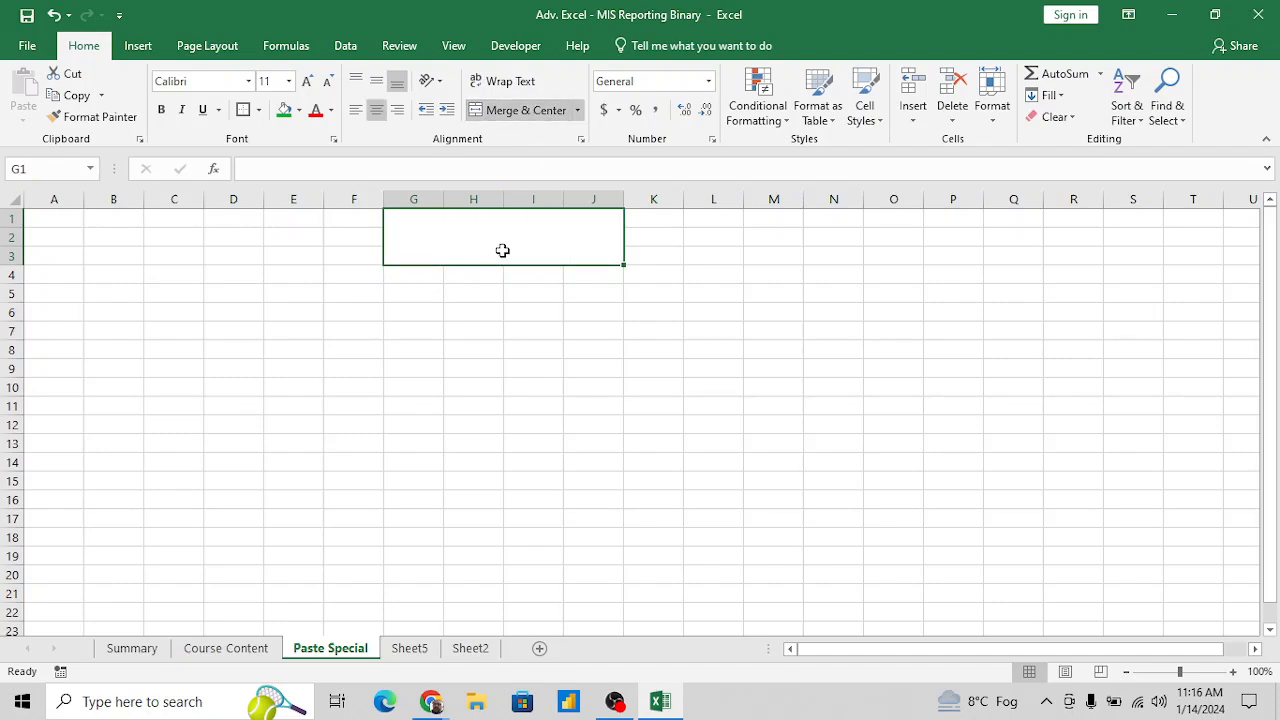
# - Enter the title "Paste Special" in the merged cell G1
pyautogui.write('Paste Special')
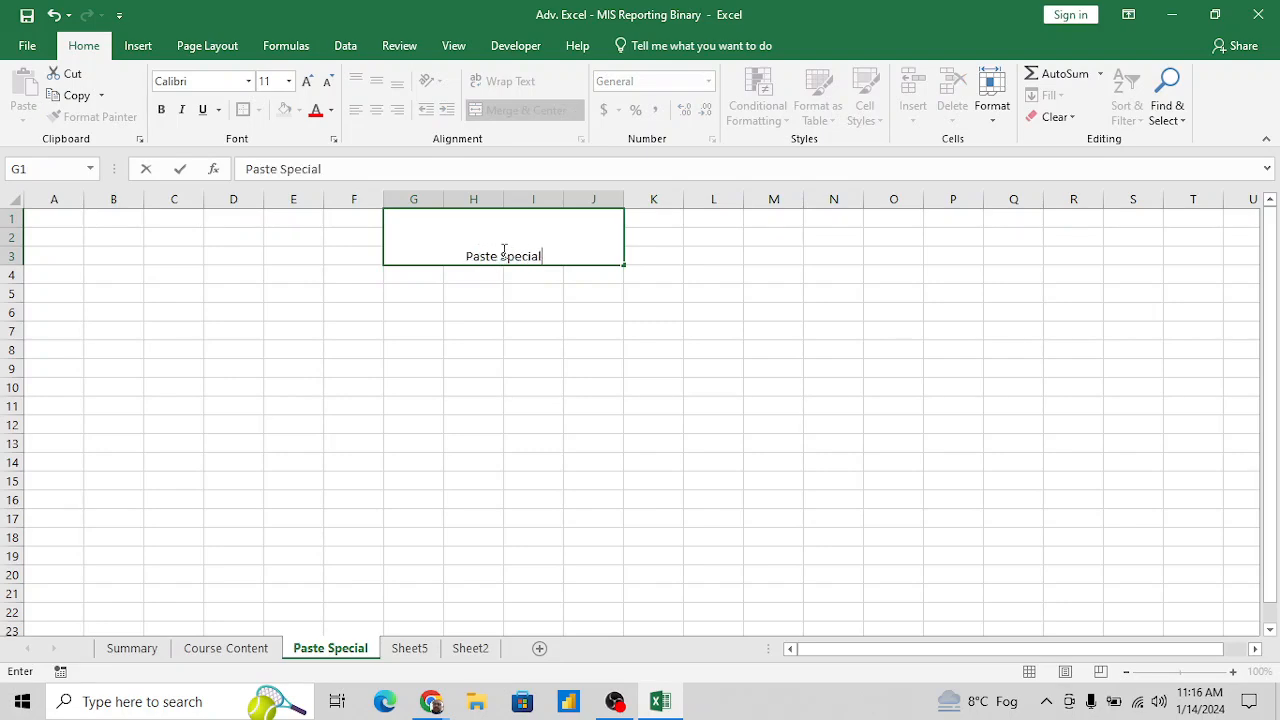
pyautogui.press('Return')
# - Enlarge the font of the "Paste Special" title to size 28
pyautogui.click(504, 251)
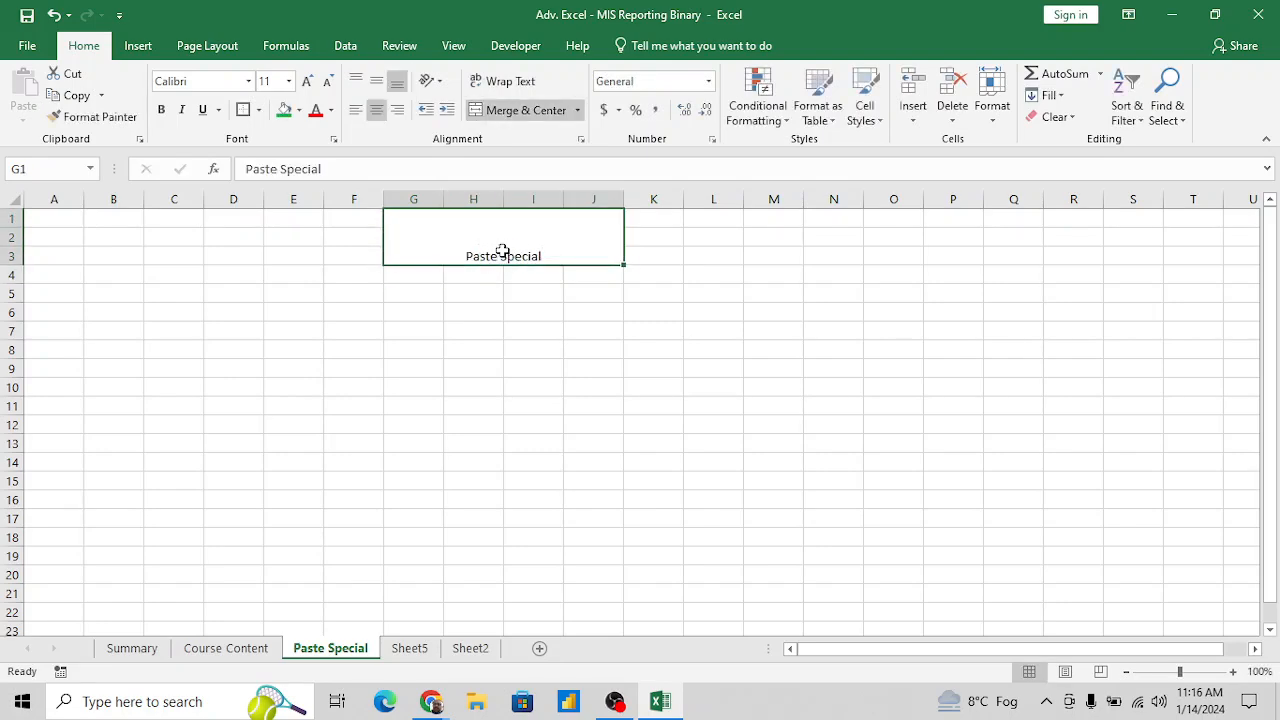
pyautogui.click(289, 81)
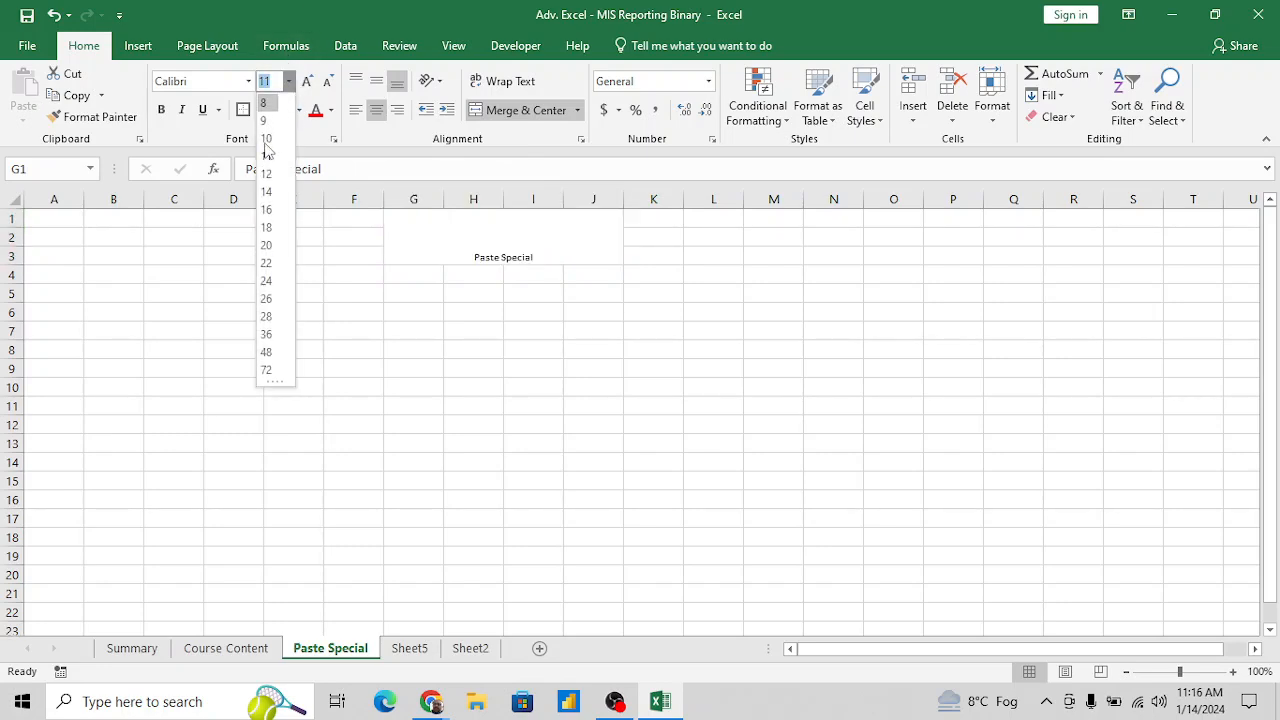
pyautogui.click(266, 262)
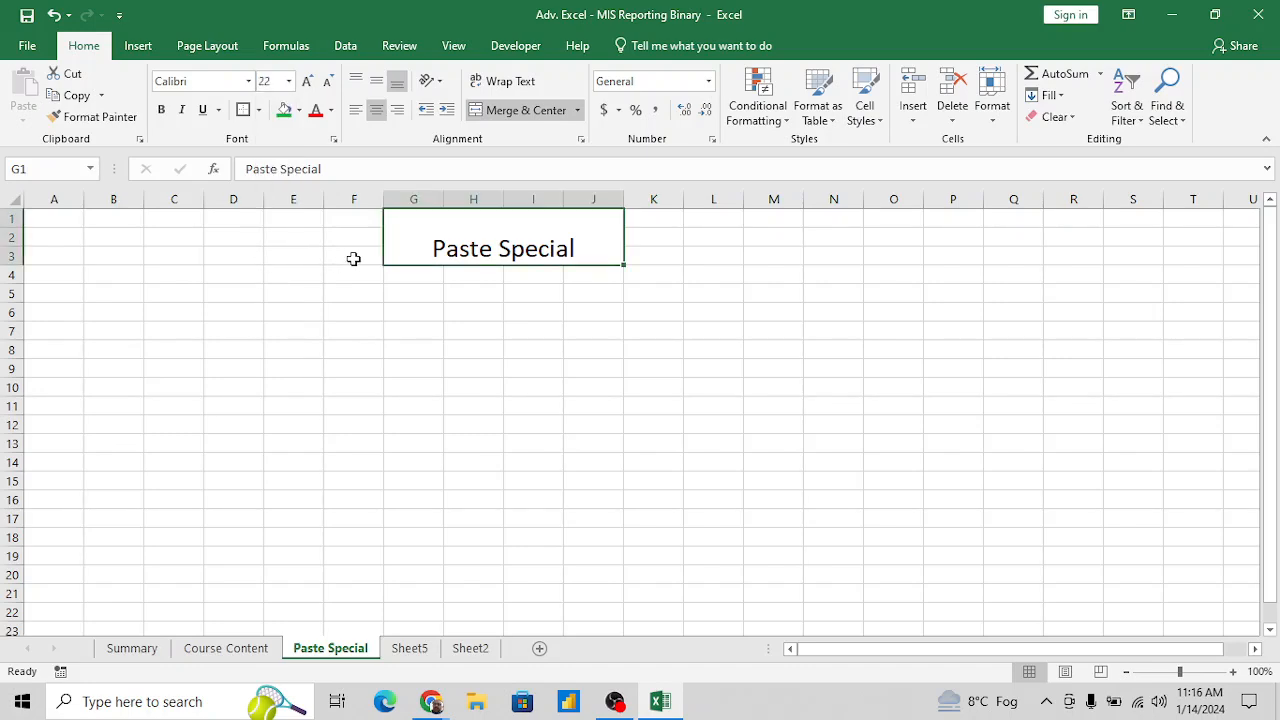
pyautogui.click(307, 81)
pyautogui.click(307, 81)
pyautogui.click(307, 81)
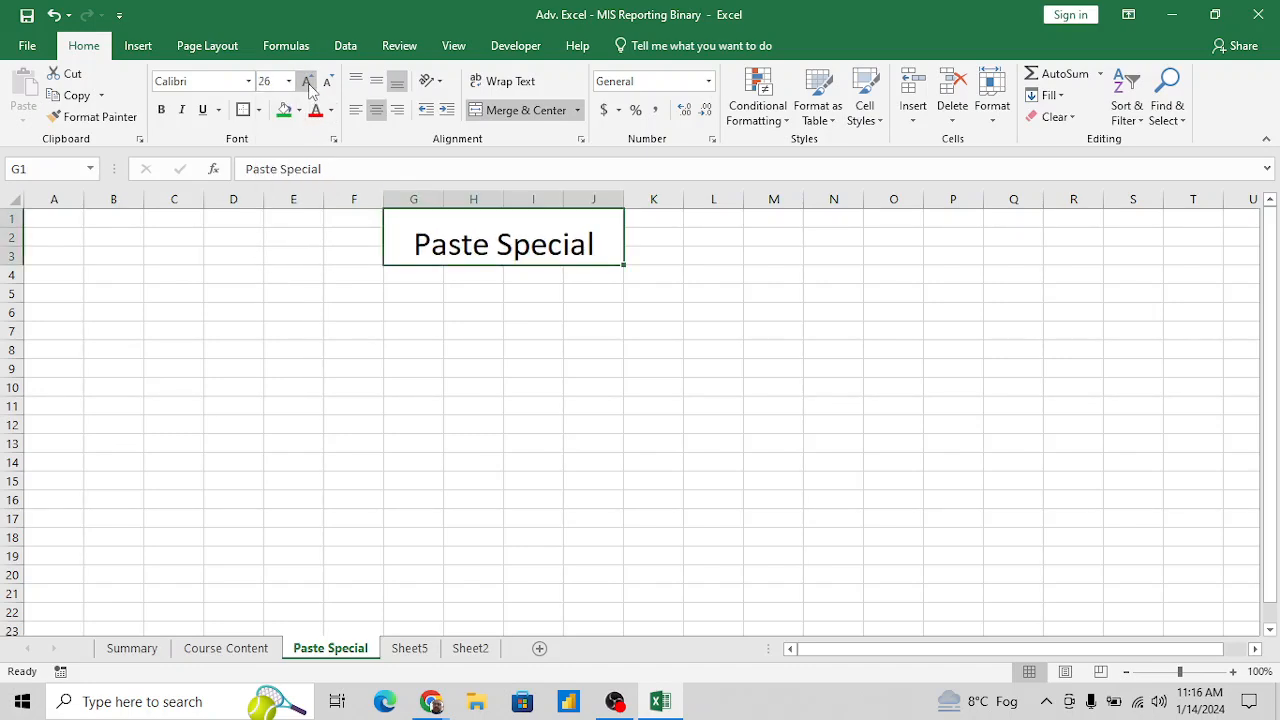
# - Format the title cell with a green fill, bold text and middle vertical alignment
pyautogui.click(284, 110)
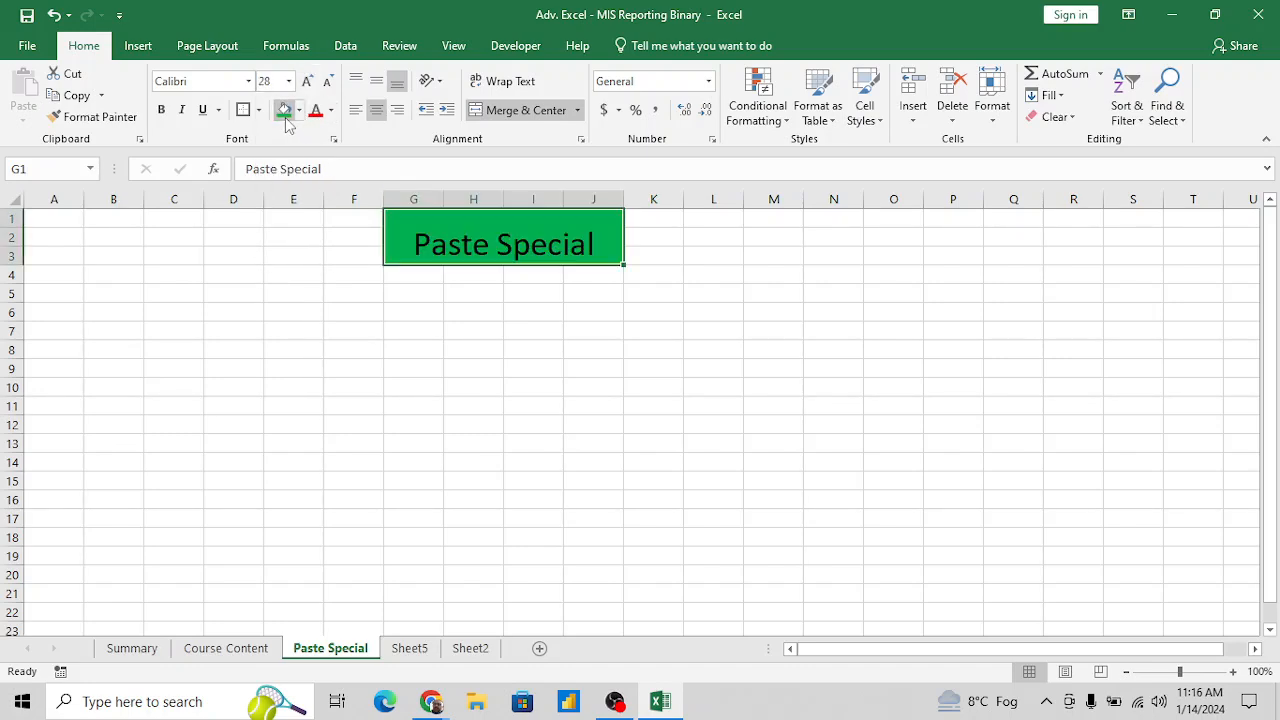
pyautogui.click(162, 110)
pyautogui.click(376, 81)
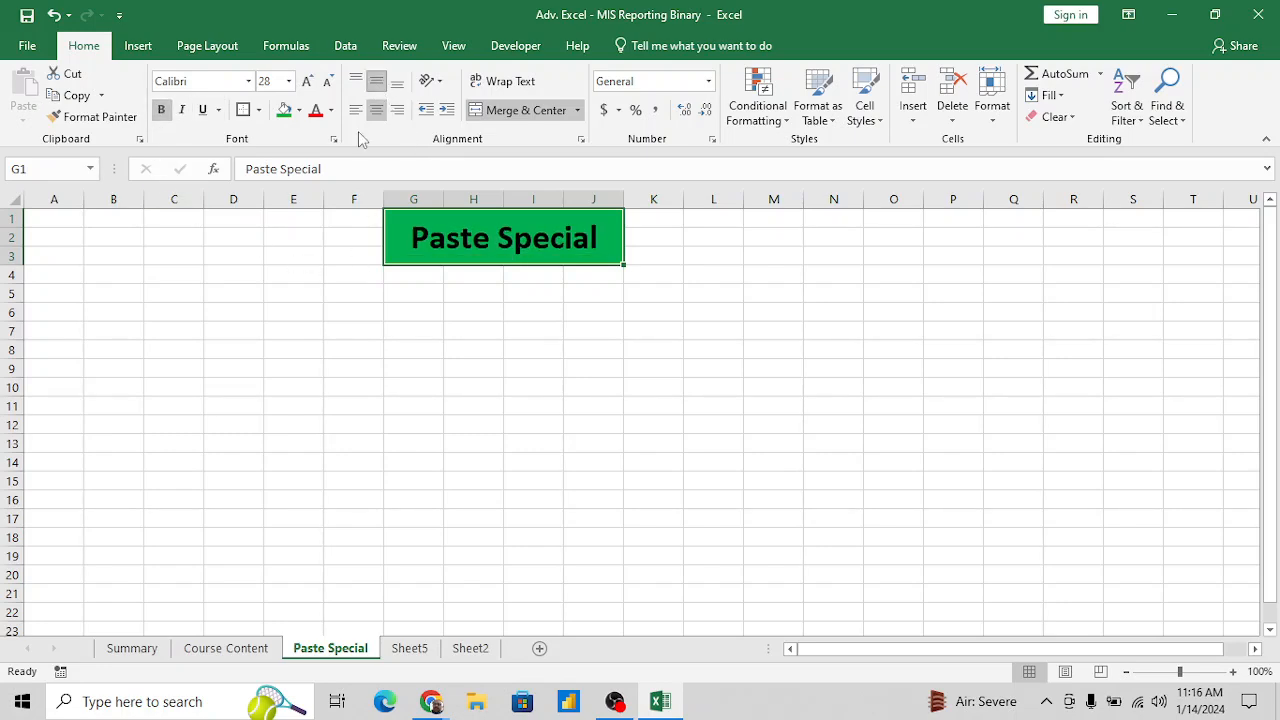
# - Enter the sample numbers 10, 20, 30, 40 and 50 down cells D8 to D12
pyautogui.click(407, 401)
pyautogui.click(512, 354)
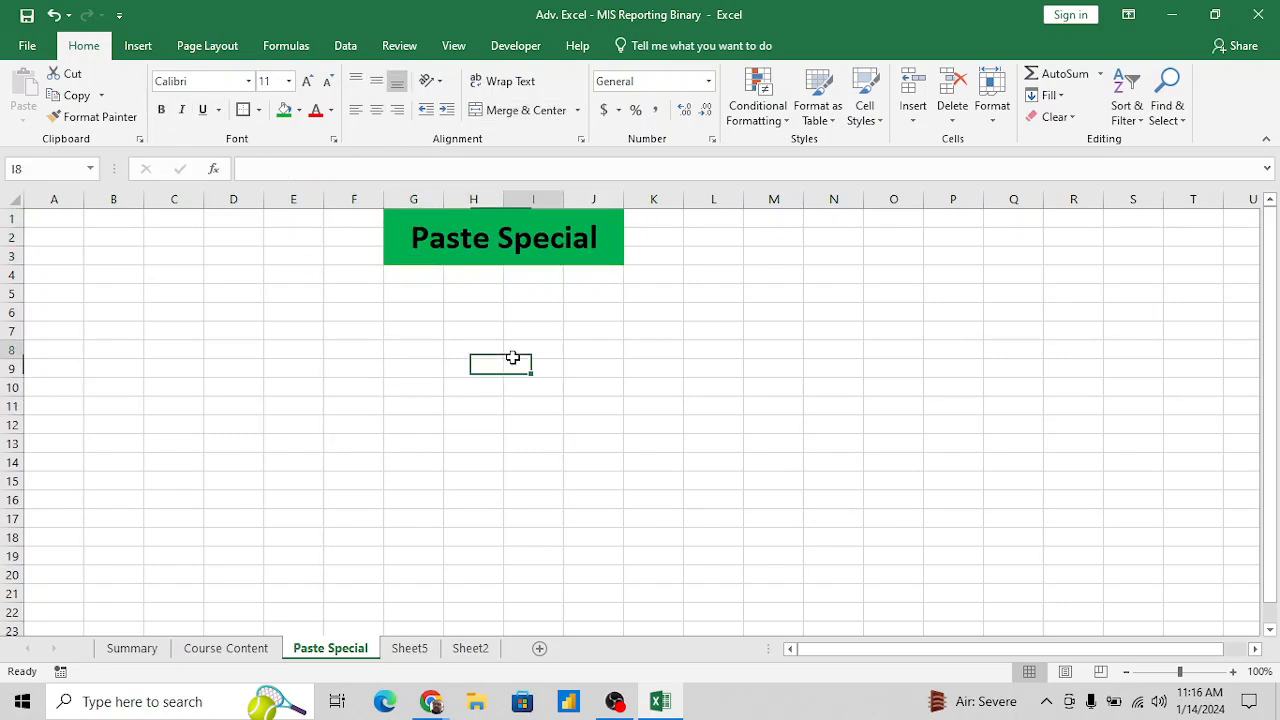
pyautogui.click(349, 365)
pyautogui.press('Left')
pyautogui.press('Left')
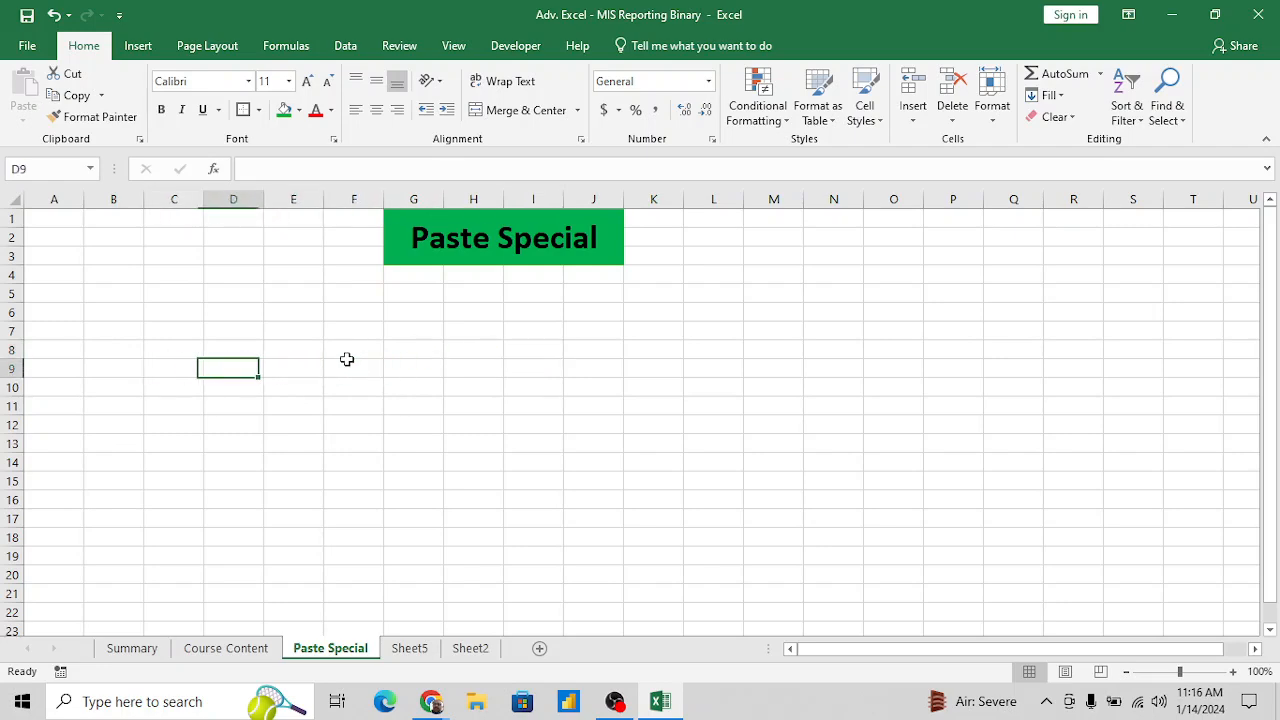
pyautogui.press('Up')
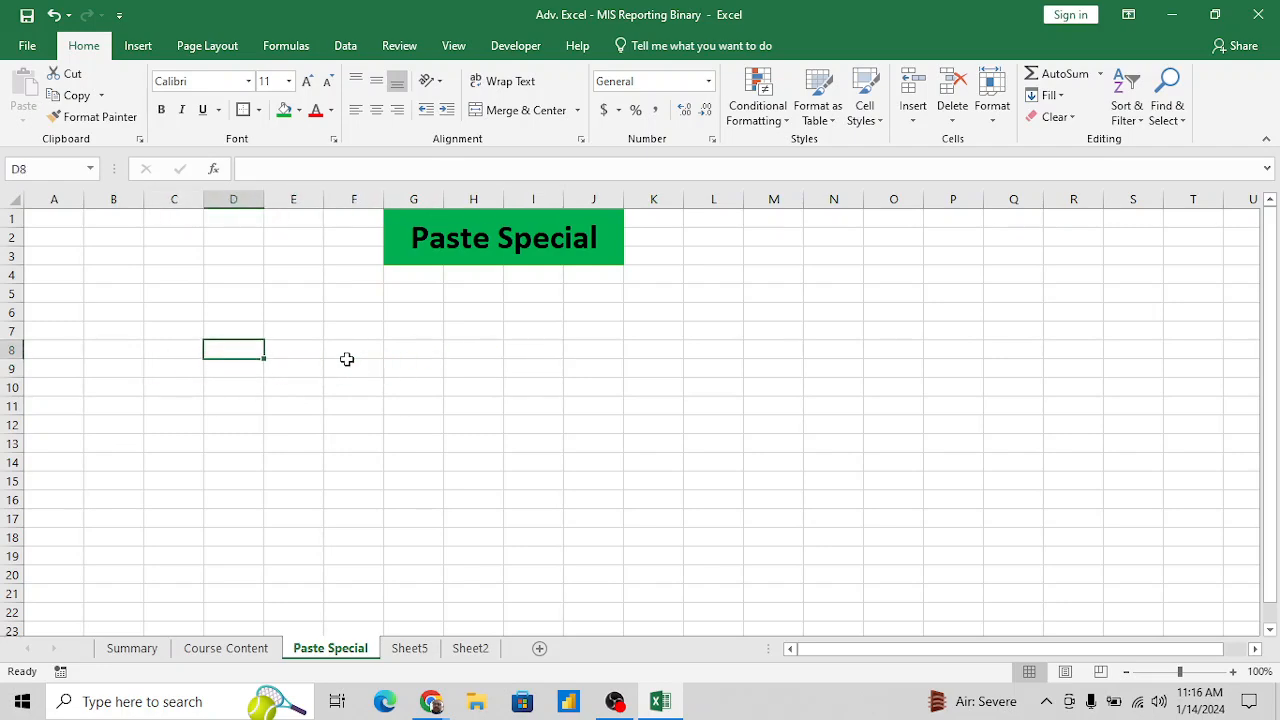
pyautogui.write('10')
pyautogui.press('Return')
pyautogui.write('20')
pyautogui.press('Return')
pyautogui.write('30')
pyautogui.press('Return')
pyautogui.write('4')
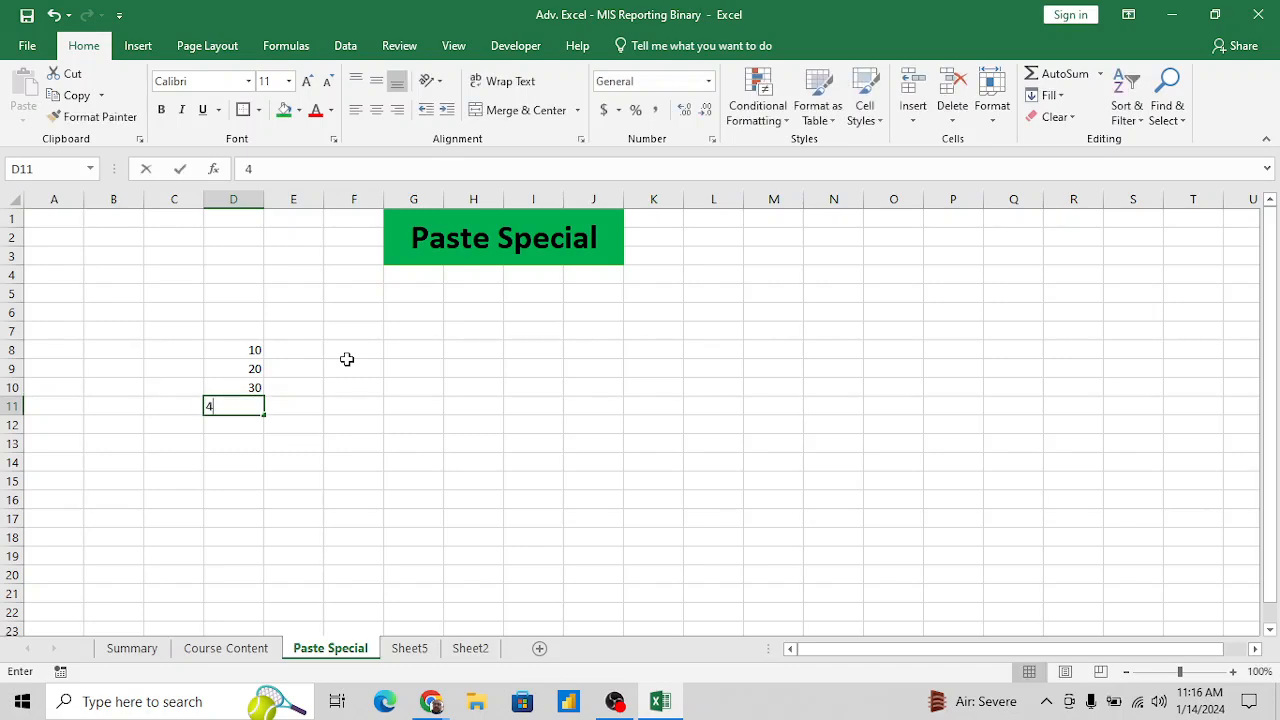
pyautogui.write('0')
pyautogui.press('Return')
pyautogui.write('50')
pyautogui.press('Return')
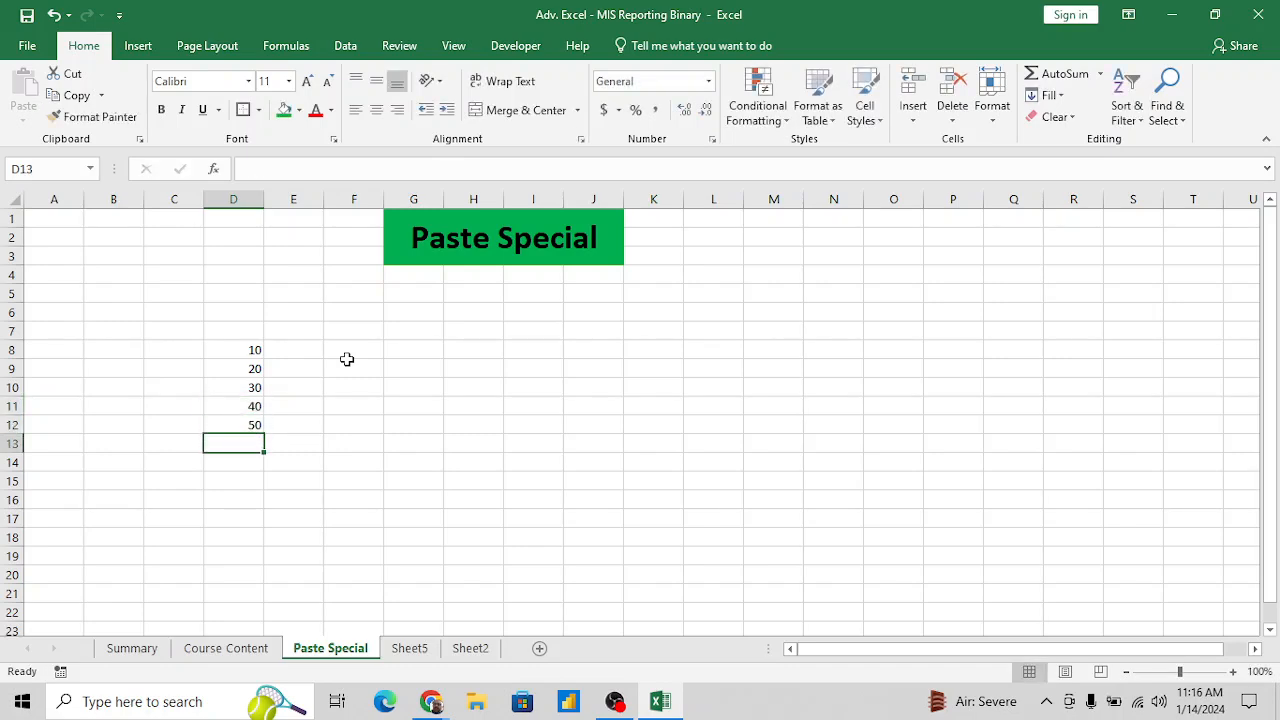
# - Demonstrate selecting and copying the sample numbers in D8:D12, without pasting them
pyautogui.press('Up')
pyautogui.press('Up')
pyautogui.press('Up')
pyautogui.press('Up')
pyautogui.press('Up')
pyautogui.hotkey('shift', 'Down')
pyautogui.hotkey('shift', 'Down')
pyautogui.hotkey('shift', 'Down')
pyautogui.hotkey('shift', 'Down')
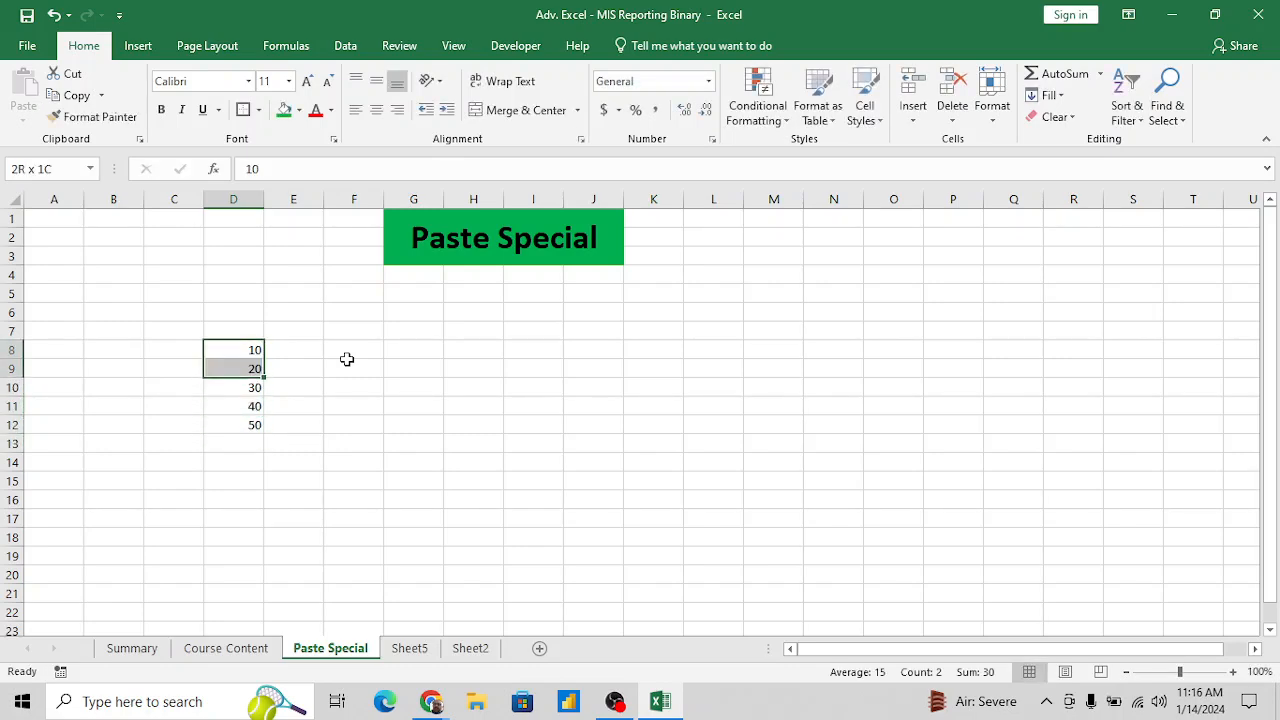
pyautogui.hotkey('ctrl', 'c')
pyautogui.press('Right')
pyautogui.press('Right')
pyautogui.press('Right')
pyautogui.press('Right')
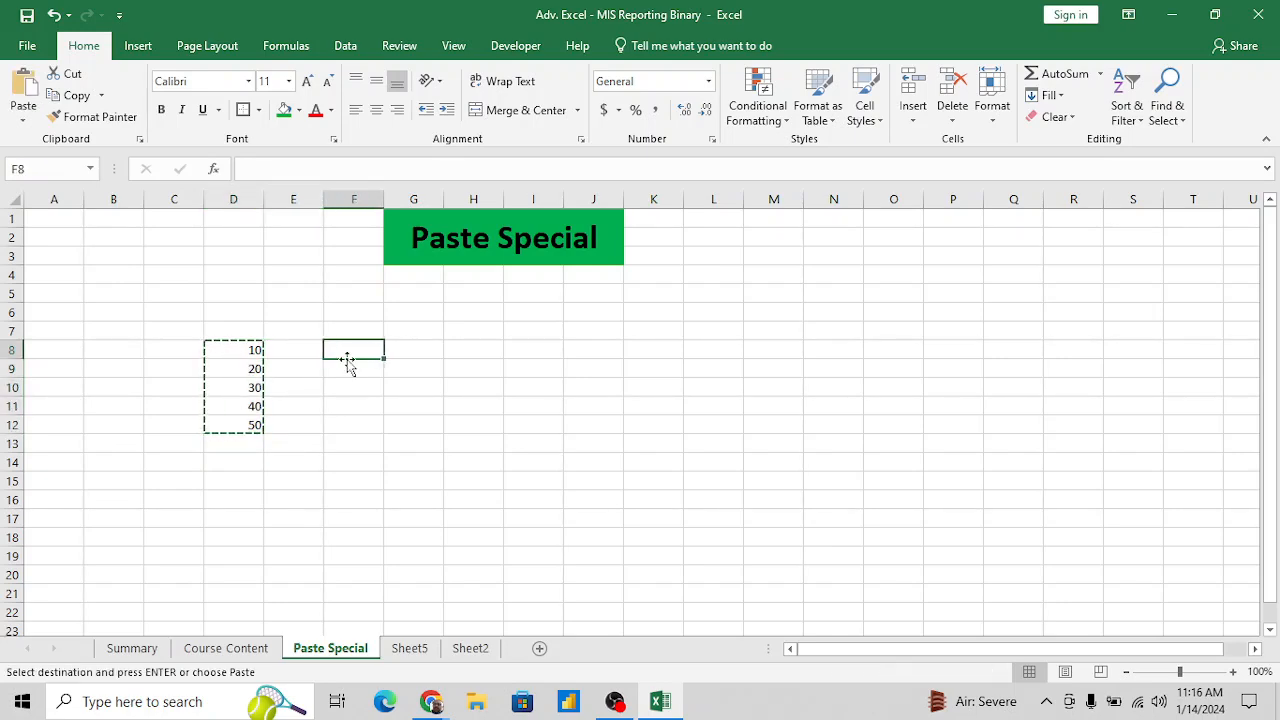
pyautogui.press('Left')
pyautogui.press('Left')
pyautogui.press('Left')
pyautogui.press('Left')
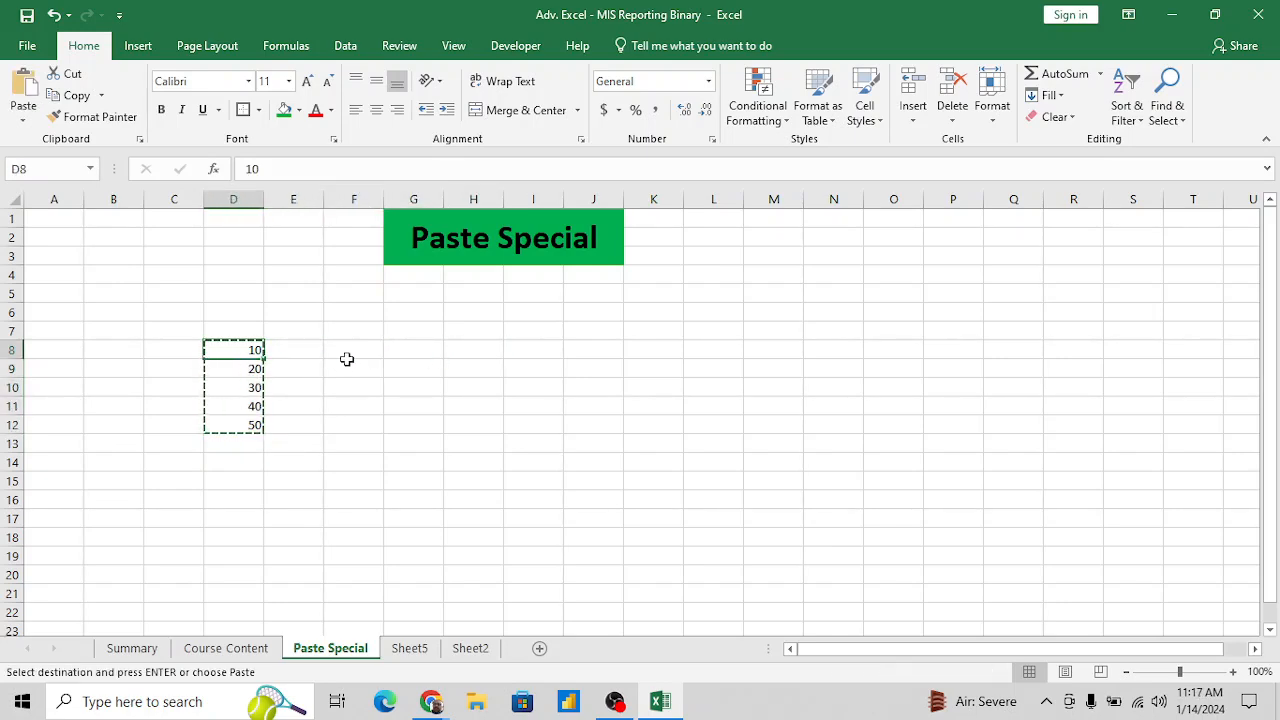
pyautogui.hotkey('shift', 'Down')
pyautogui.hotkey('shift', 'Down')
pyautogui.hotkey('shift', 'Down')
pyautogui.hotkey('shift', 'Down')
pyautogui.press('Right')
pyautogui.press('Right')
pyautogui.press('Right')
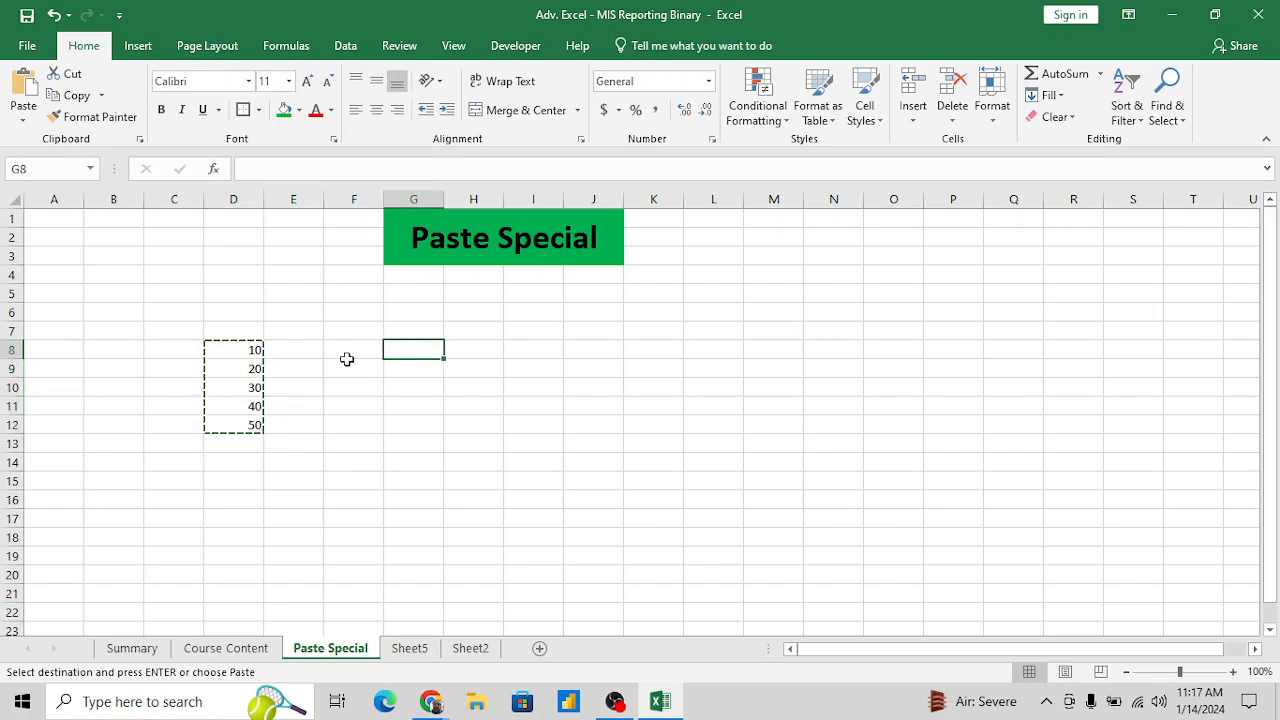
# - Enter the note "Select> Ctrl+C" in F8
pyautogui.click(348, 360)
pyautogui.write('Se')
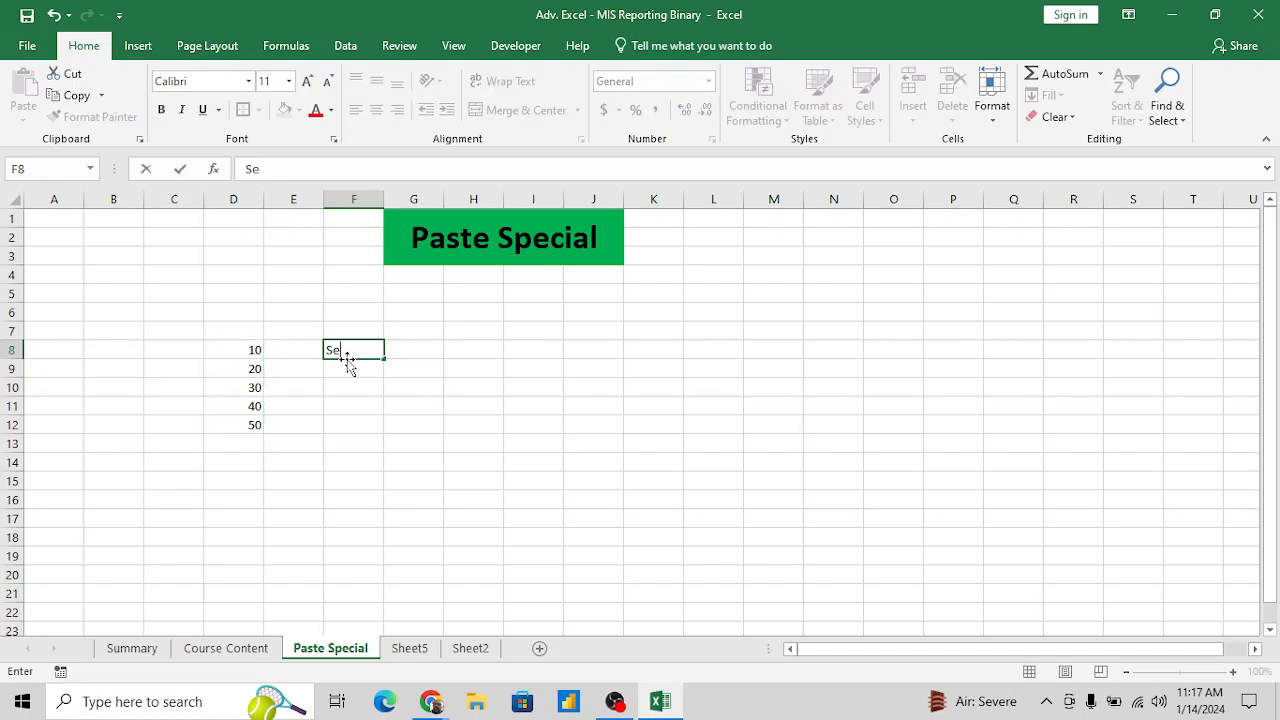
pyautogui.write('lect> Ctrl+C')
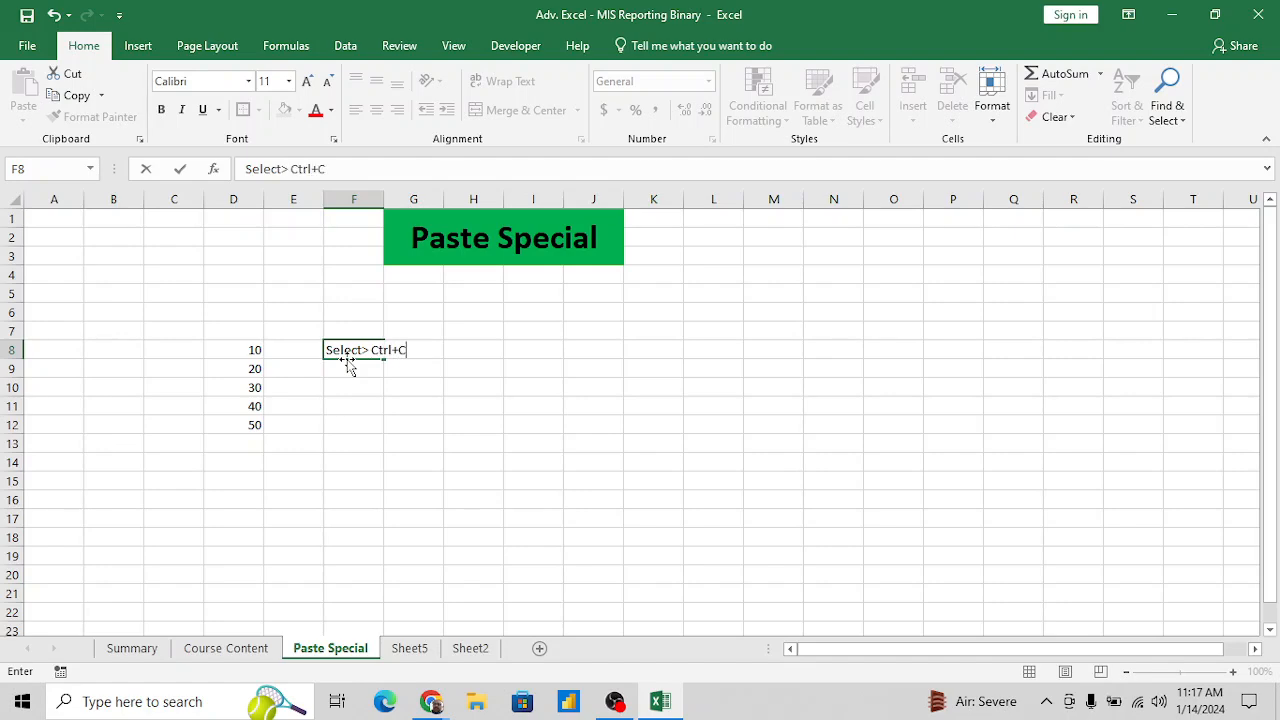
pyautogui.press('Return')
# - Enter the label "Copy" in E8, beside the shortcut note
pyautogui.press('Up')
pyautogui.press('Left')
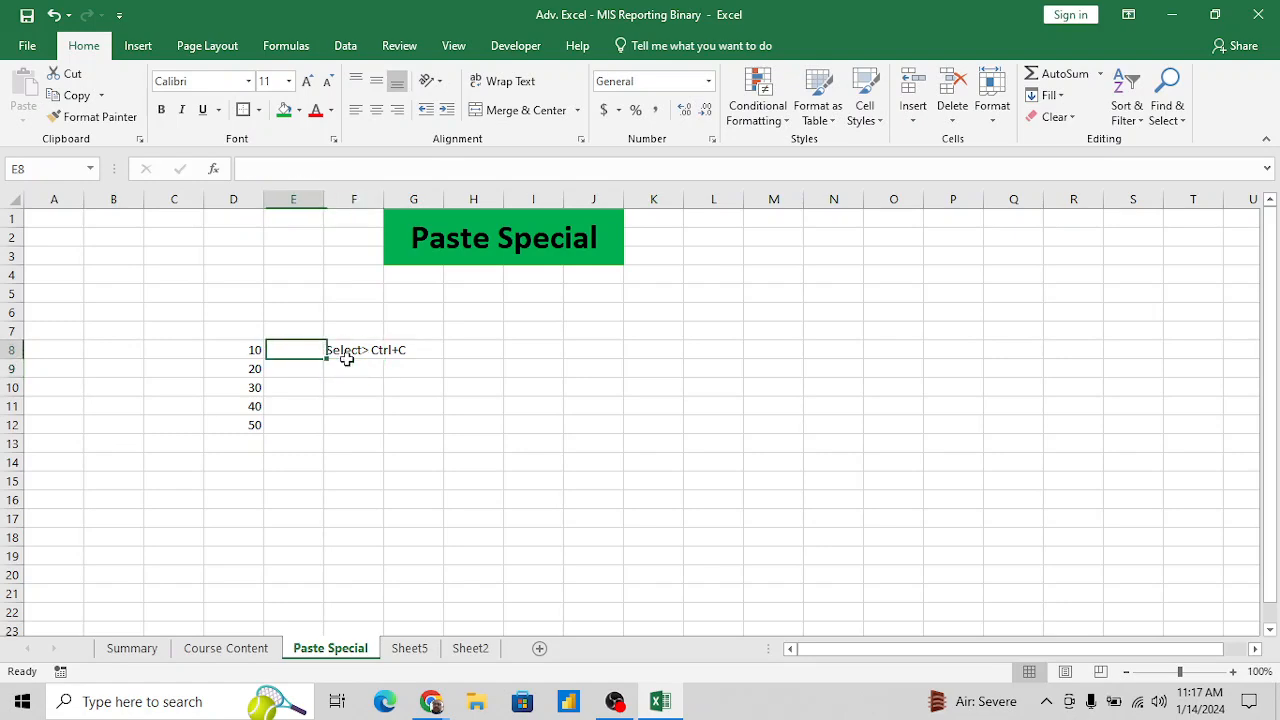
pyautogui.press('F2')
pyautogui.write('Copy')
pyautogui.press('Return')
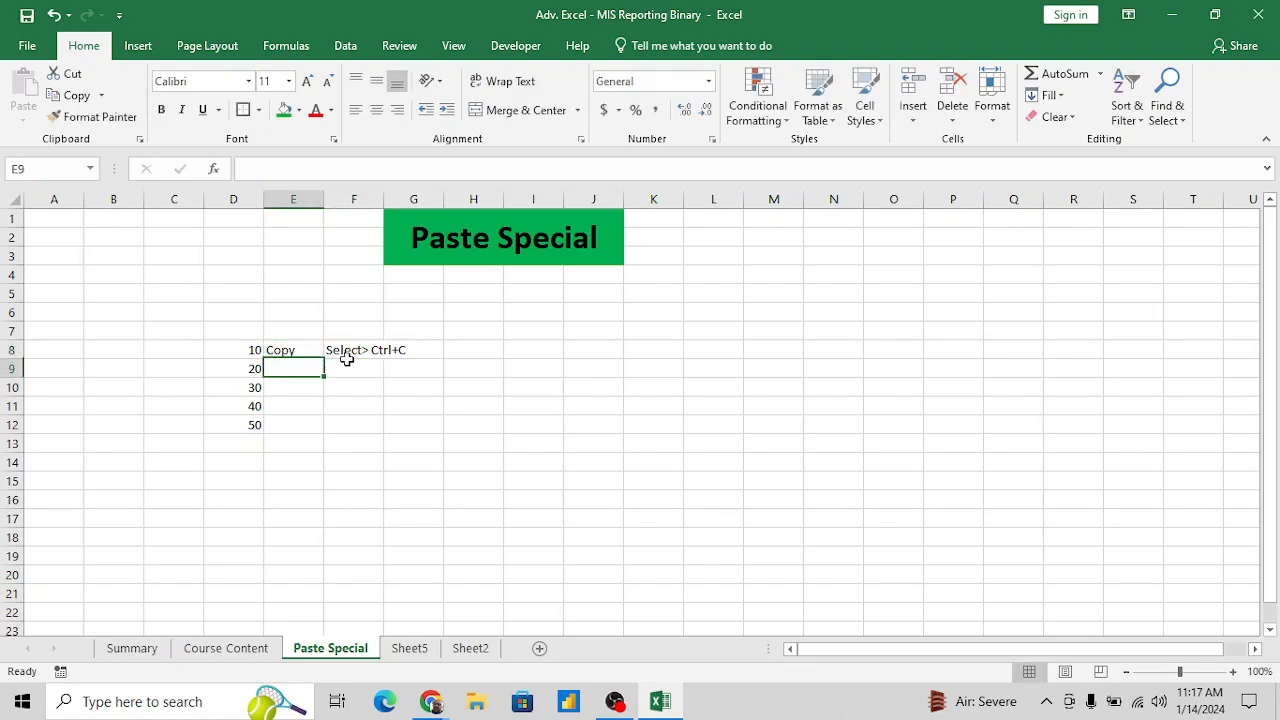
# - Copy the sample numbers in D8:D12 to the clipboard
pyautogui.click(346, 358)
pyautogui.press('Up')
pyautogui.press('Left')
pyautogui.press('Left')
pyautogui.press('Down')
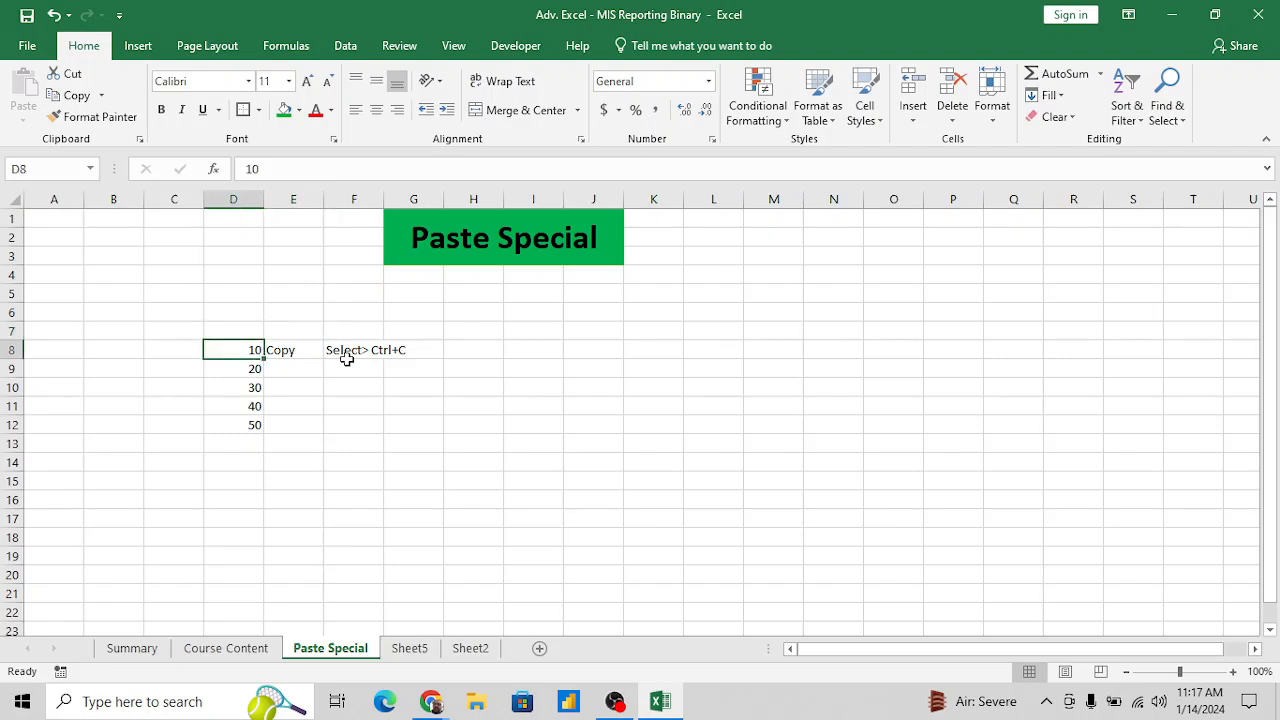
pyautogui.hotkey('ctrl', 'shift', 'Down')
pyautogui.hotkey('ctrl', 'c')
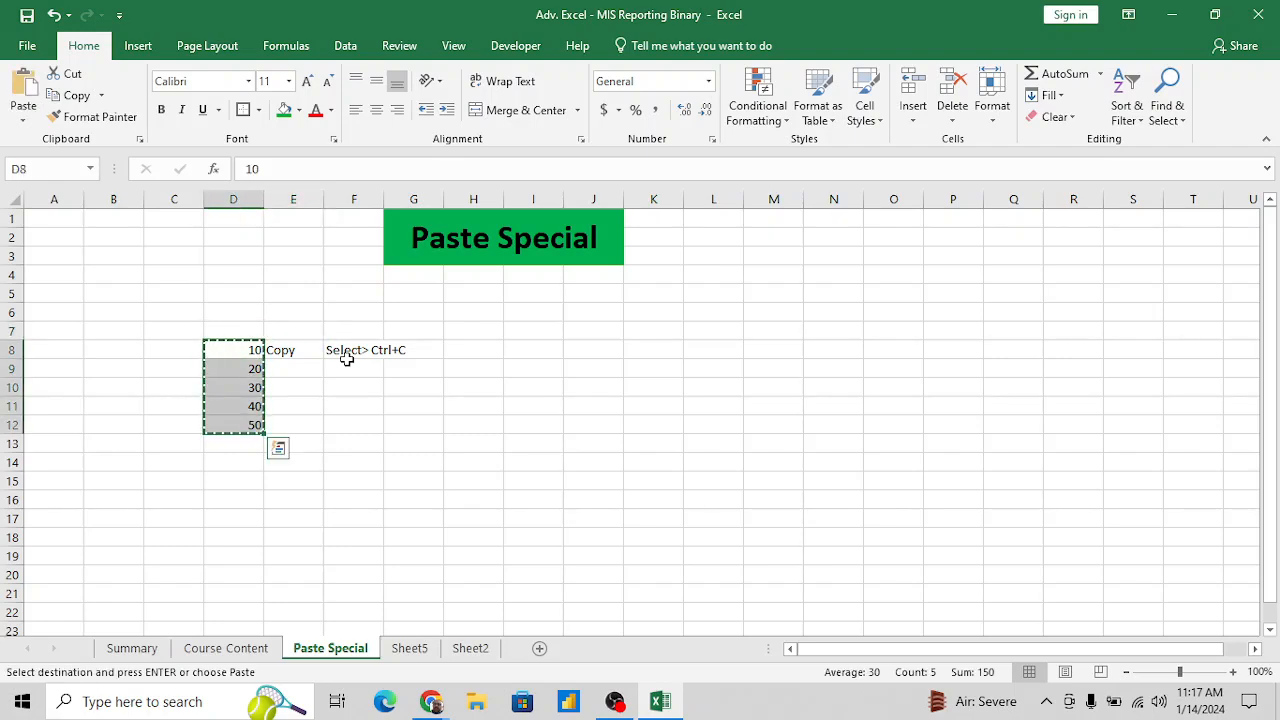
# - Paste the copied sample numbers into I8:I12
pyautogui.press('Right')
pyautogui.press('Right')
pyautogui.press('Right')
pyautogui.press('Right')
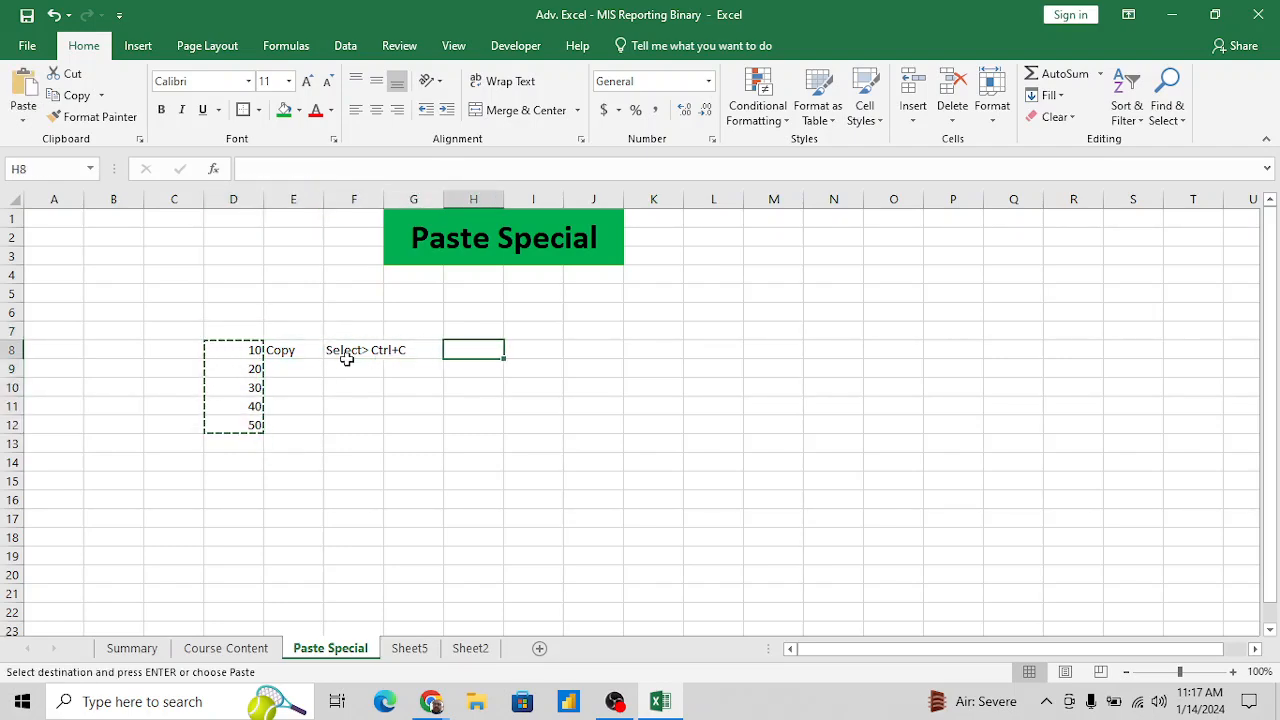
pyautogui.press('Right')
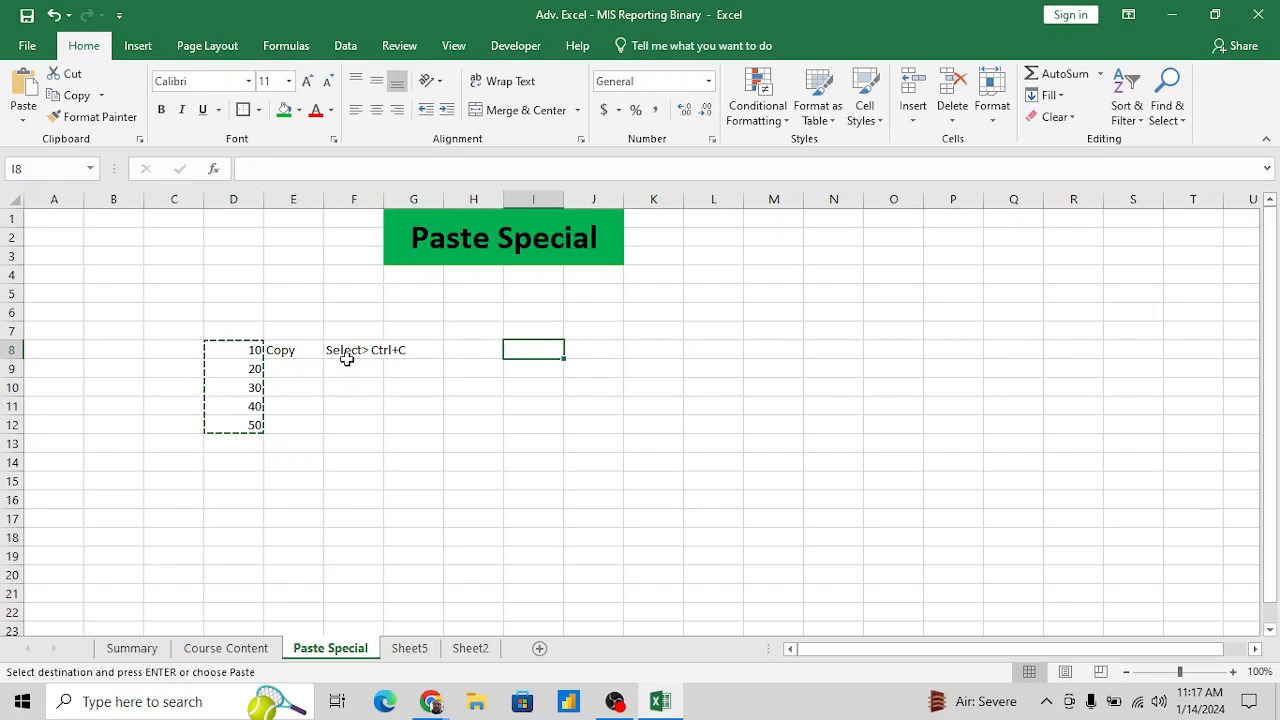
pyautogui.hotkey('ctrl', 'v')
# - Enter the label "Paste" in E9, below the "Copy" label
pyautogui.press('Left')
pyautogui.press('Down')
pyautogui.press('Left')
pyautogui.press('Left')
pyautogui.press('Left')
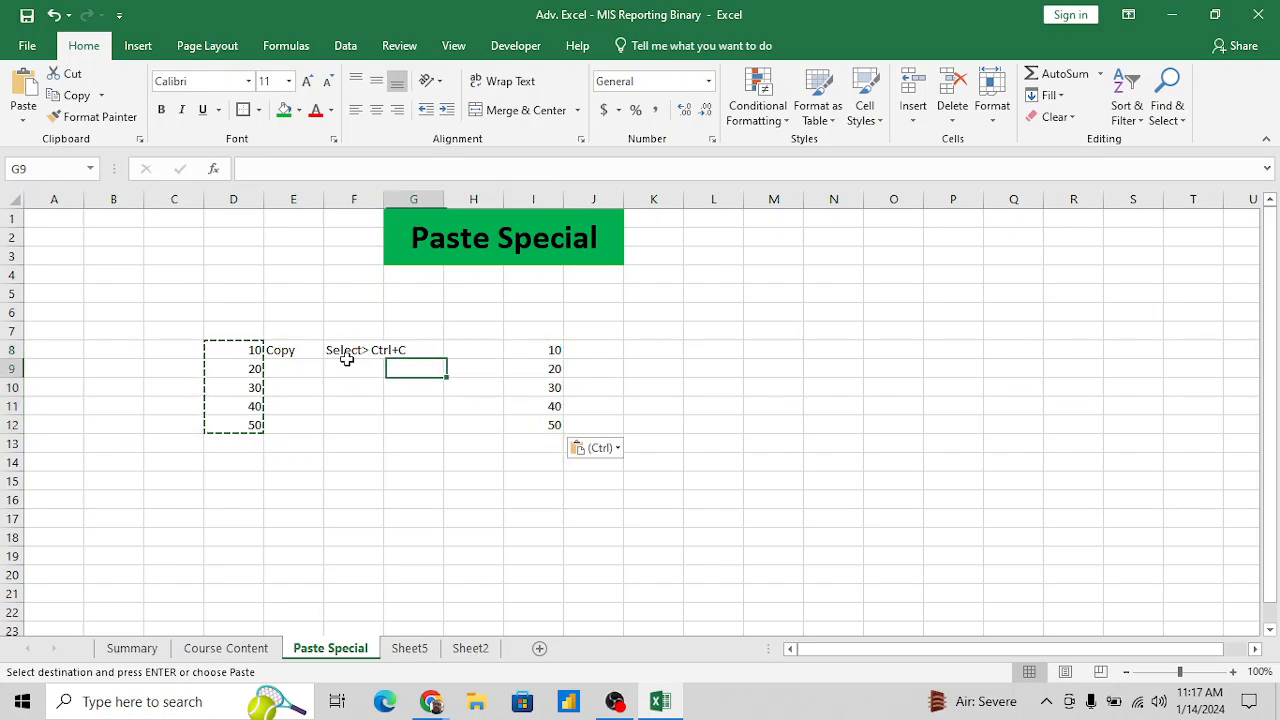
pyautogui.write('Pate')
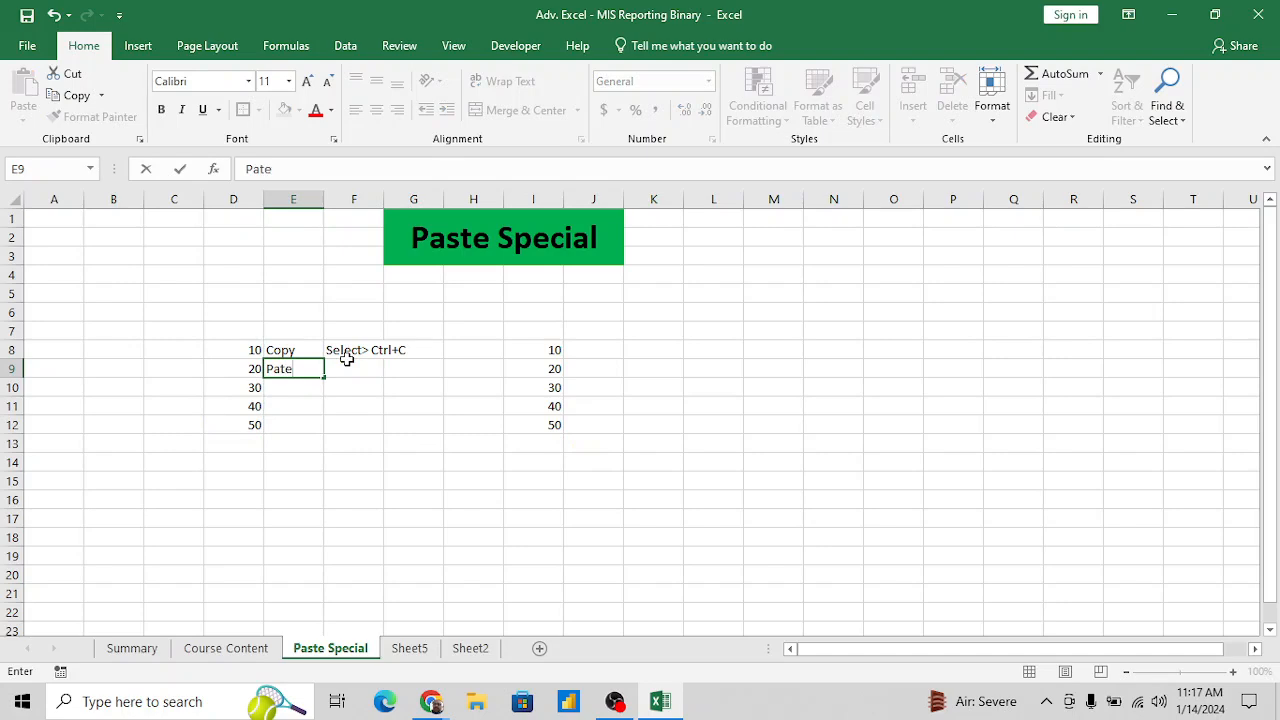
pyautogui.press('BackSpace')
pyautogui.press('BackSpace')
pyautogui.write('ste')
pyautogui.press('Return')
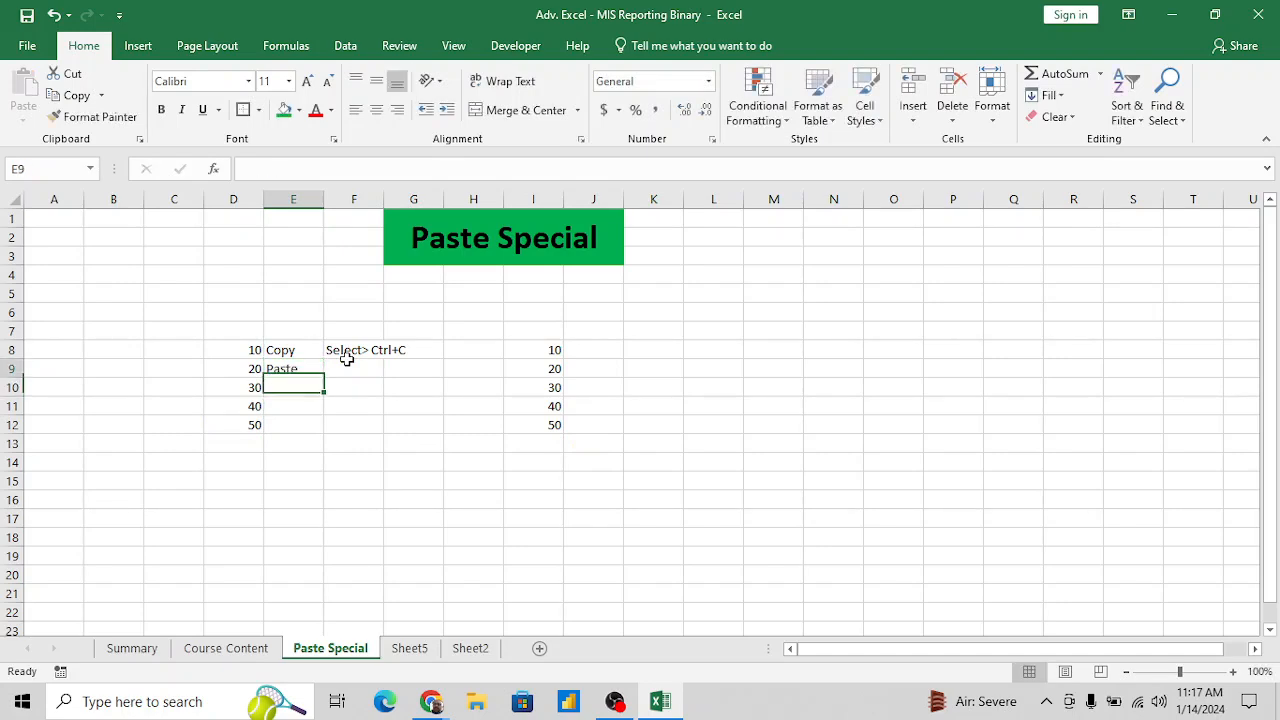
# - Enter the shortcut note "Ctrl+V" in F9, beside the "Paste" label
pyautogui.click(350, 367)
pyautogui.write('CT')
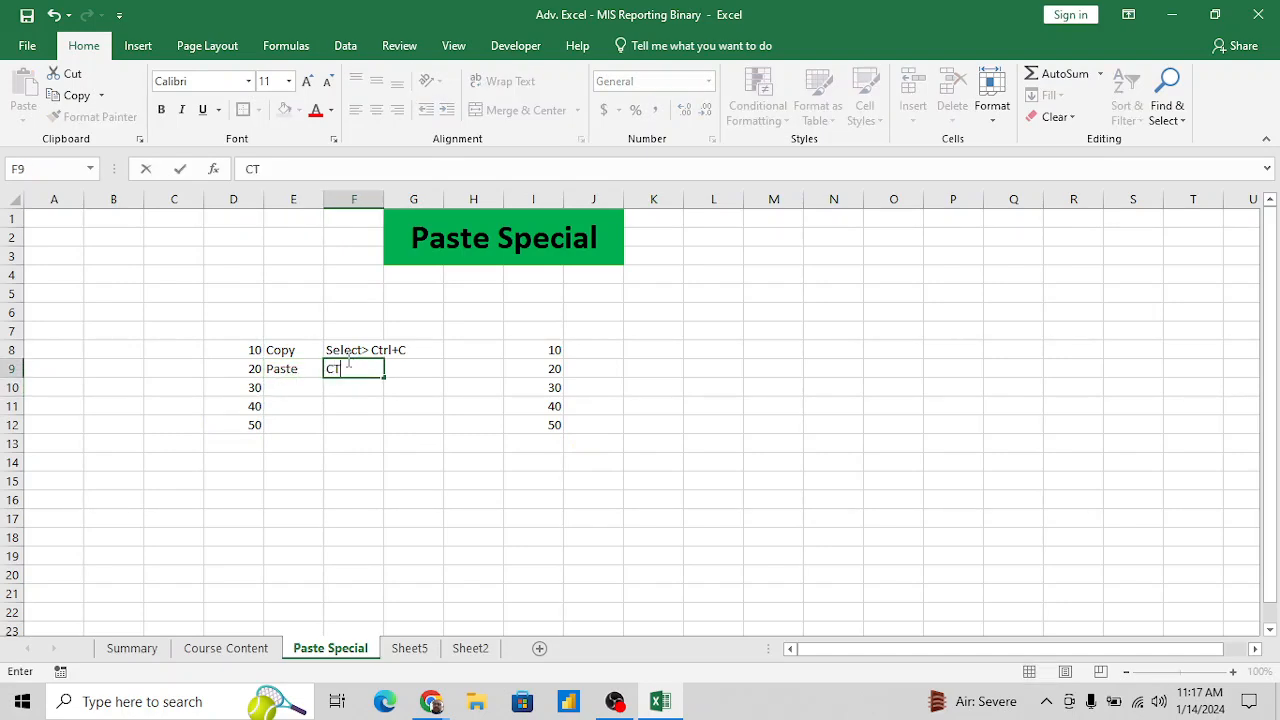
pyautogui.press('BackSpace')
pyautogui.write('trl+V')
pyautogui.press('Return')
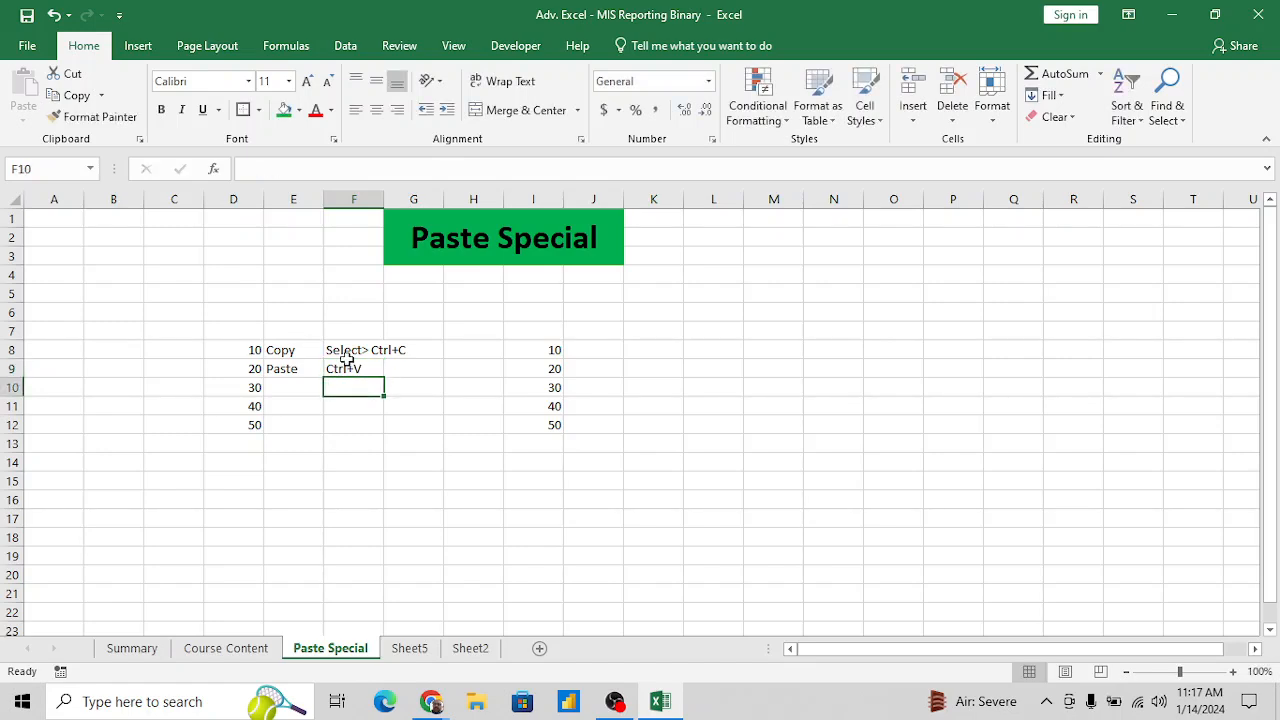
# - Insert a blank column at column E, between the sample numbers and the Copy and Paste labels
pyautogui.click(350, 367)
pyautogui.click(349, 357)
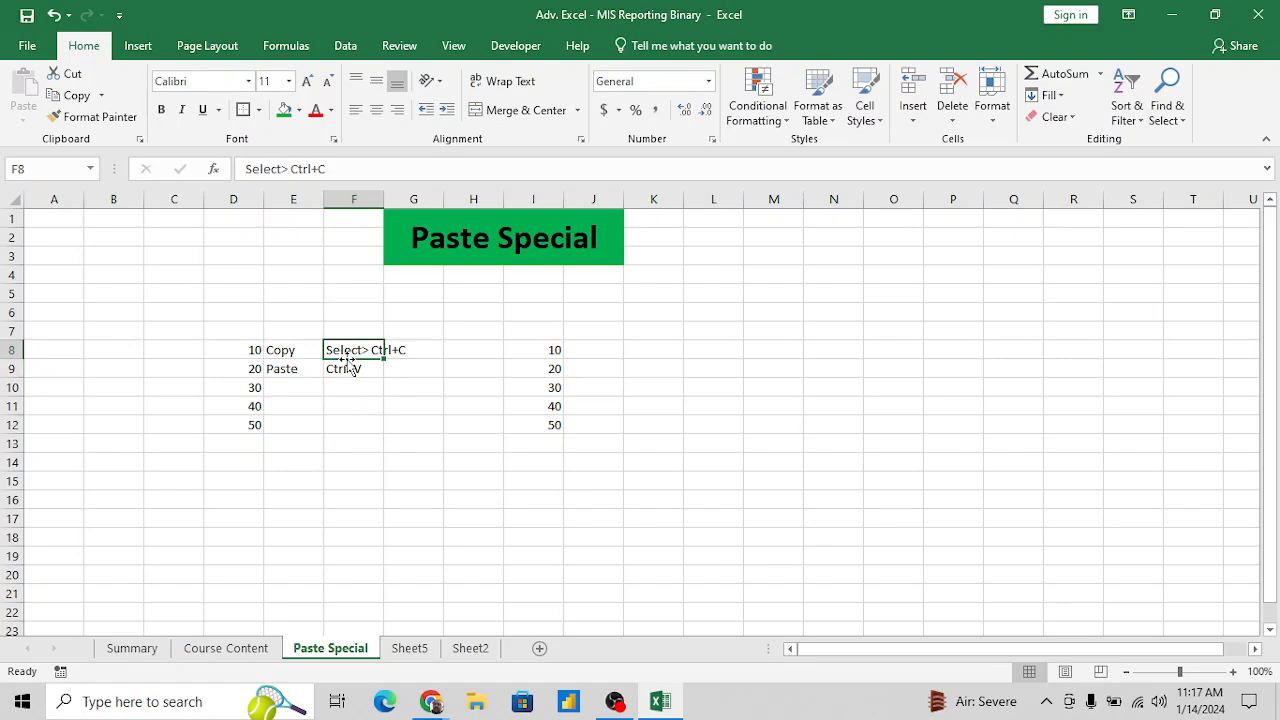
pyautogui.click(290, 350)
pyautogui.hotkey('ctrl', 'space')
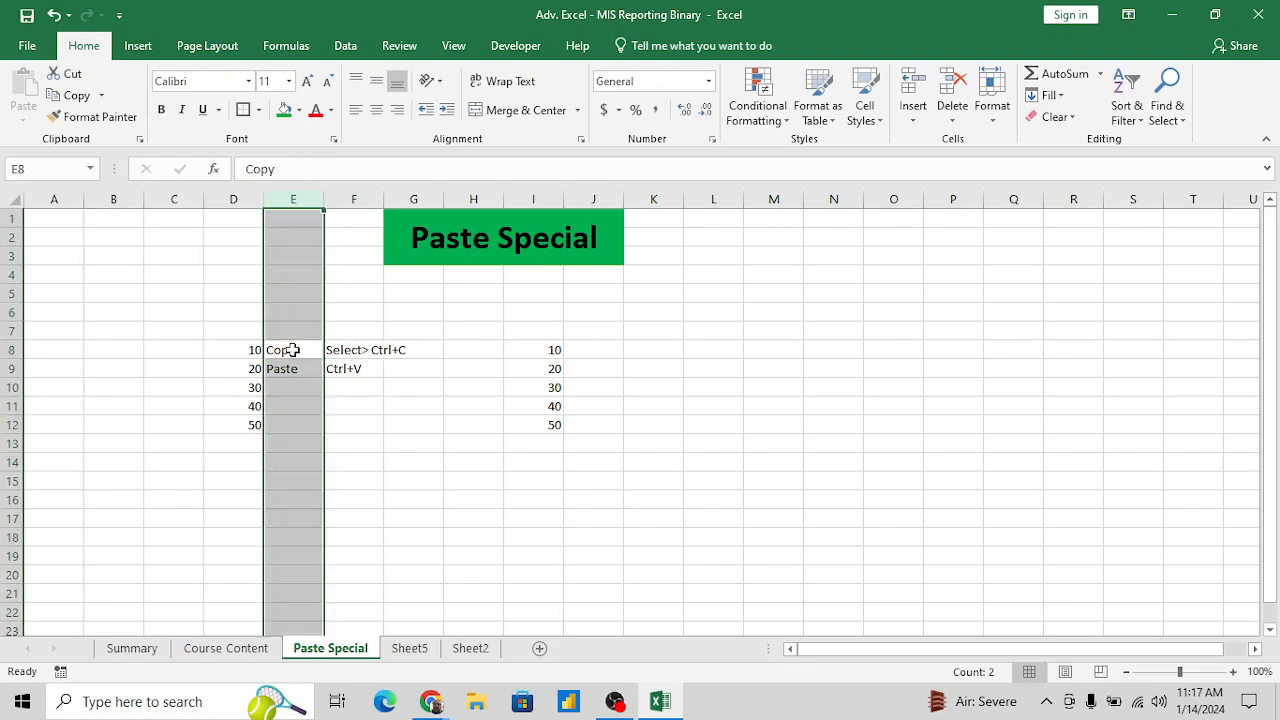
pyautogui.hotkey('ctrl', 'shift', '+')
# - Examine the shortcut notes and the pasted numbers in J8:J12 against the original numbers
pyautogui.press('Down')
pyautogui.press('Down')
pyautogui.press('Right')
pyautogui.press('Right')
pyautogui.press('Right')
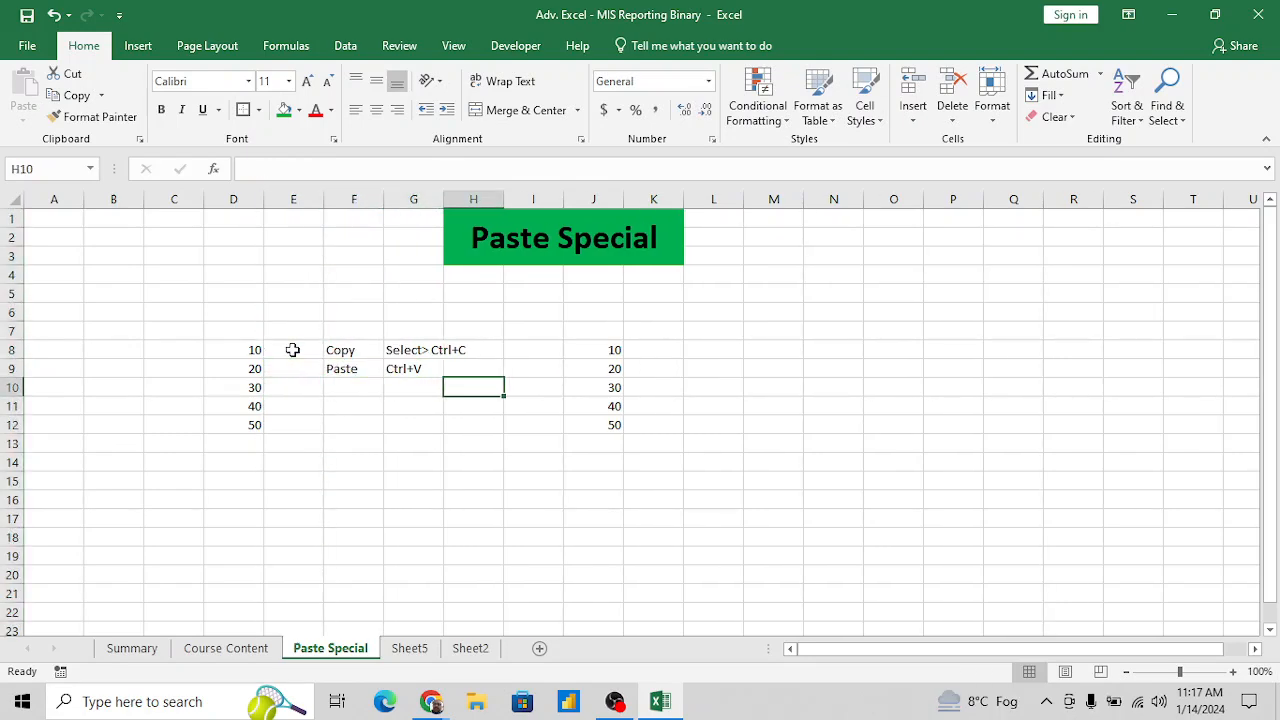
pyautogui.press('Right')
pyautogui.press('Up')
pyautogui.press('Up')
pyautogui.press('Up')
pyautogui.press('Up')
pyautogui.press('Up')
pyautogui.press('Up')
pyautogui.press('Up')
pyautogui.press('Right')
pyautogui.press('Right')
pyautogui.press('Down')
pyautogui.press('Down')
pyautogui.press('Down')
pyautogui.press('Down')
pyautogui.press('Down')
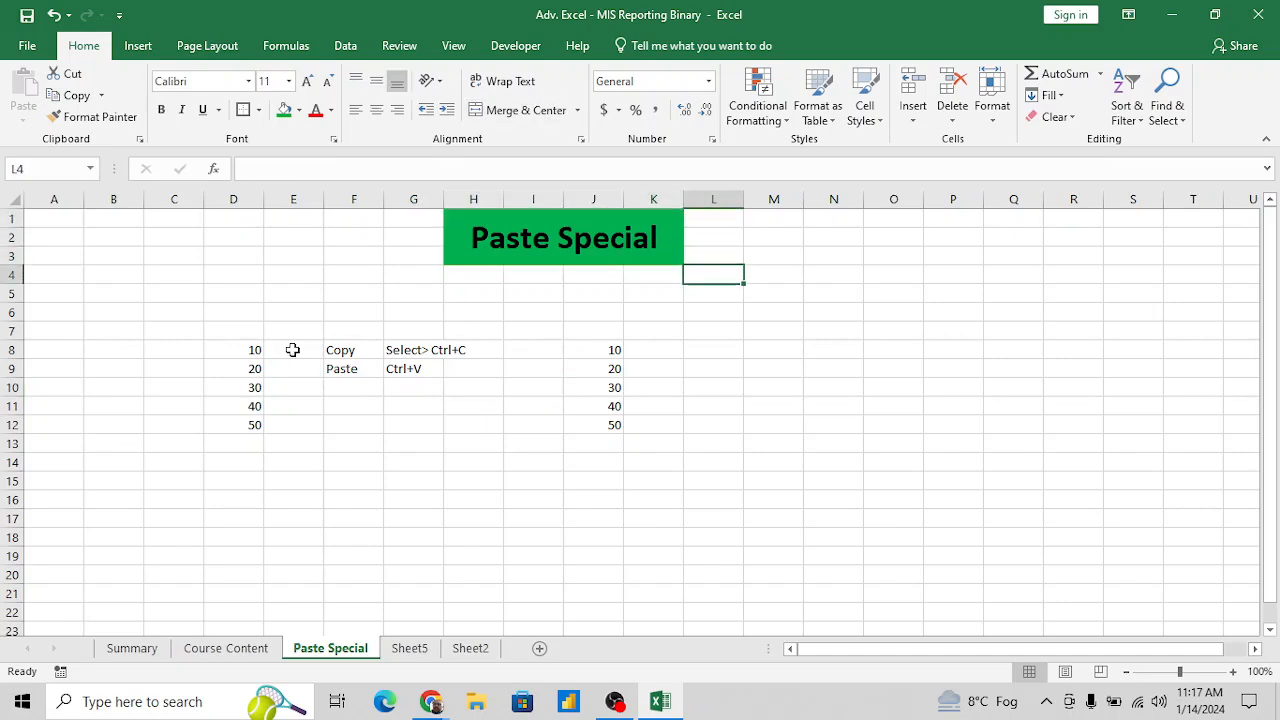
pyautogui.press('Left')
pyautogui.press('Left')
pyautogui.press('Down')
pyautogui.press('Down')
pyautogui.hotkey('ctrl', 'shift', 'Down')
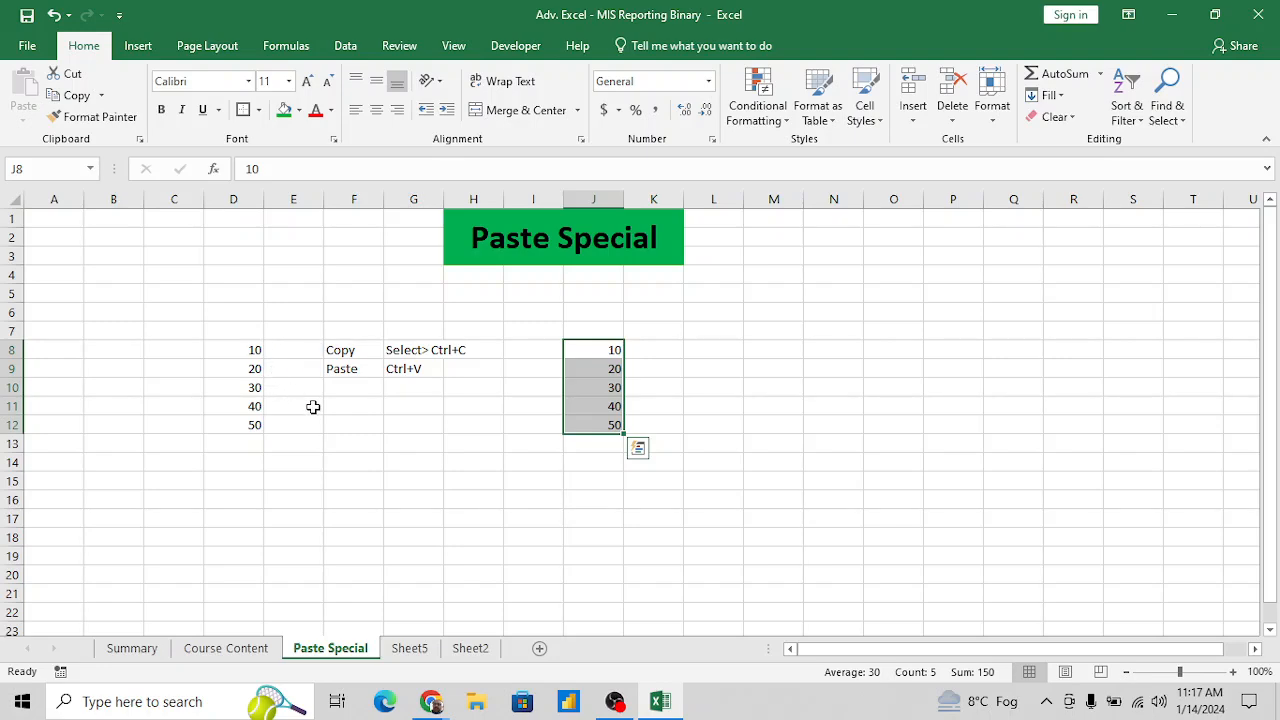
pyautogui.click(415, 399)
# - Fill the sample numbers in D8:D12 with green
pyautogui.press('Left')
pyautogui.press('Left')
pyautogui.press('Left')
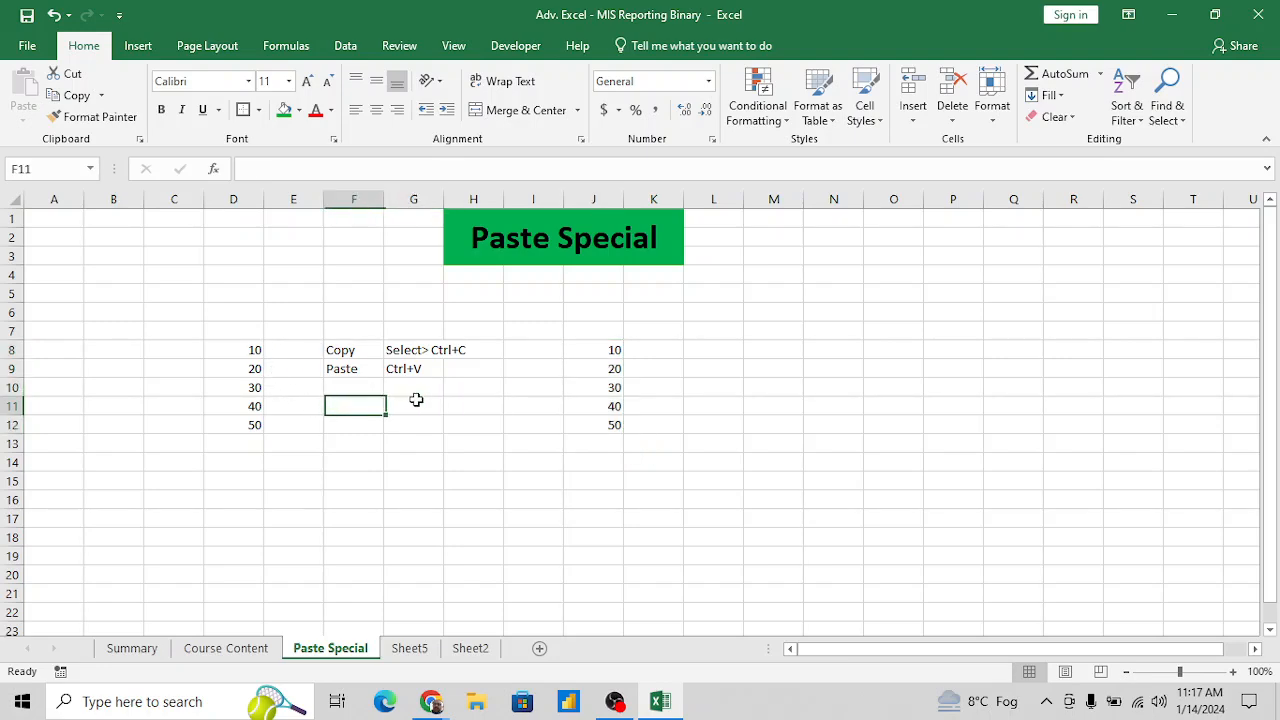
pyautogui.press('Up')
pyautogui.press('Up')
pyautogui.press('Up')
pyautogui.hotkey('shift', 'Down')
pyautogui.hotkey('shift', 'Down')
pyautogui.hotkey('shift', 'Down')
pyautogui.hotkey('shift', 'Down')
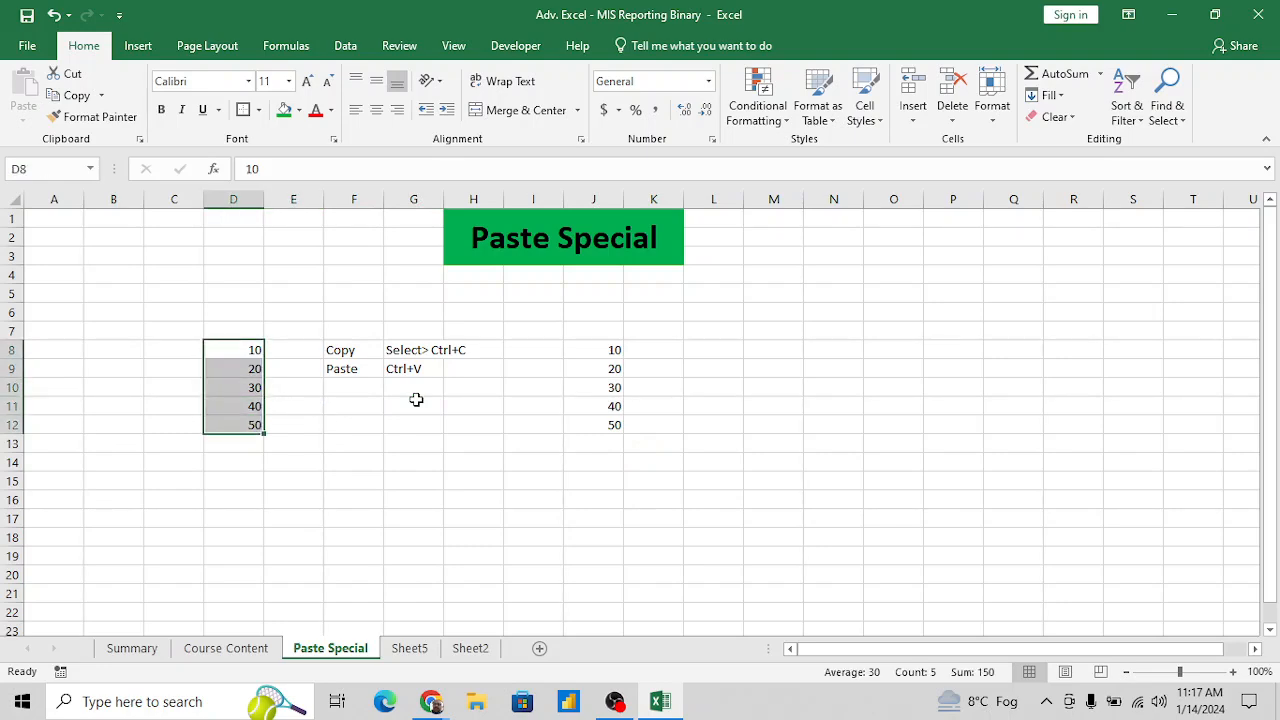
pyautogui.hotkey('ctrl', 'v')
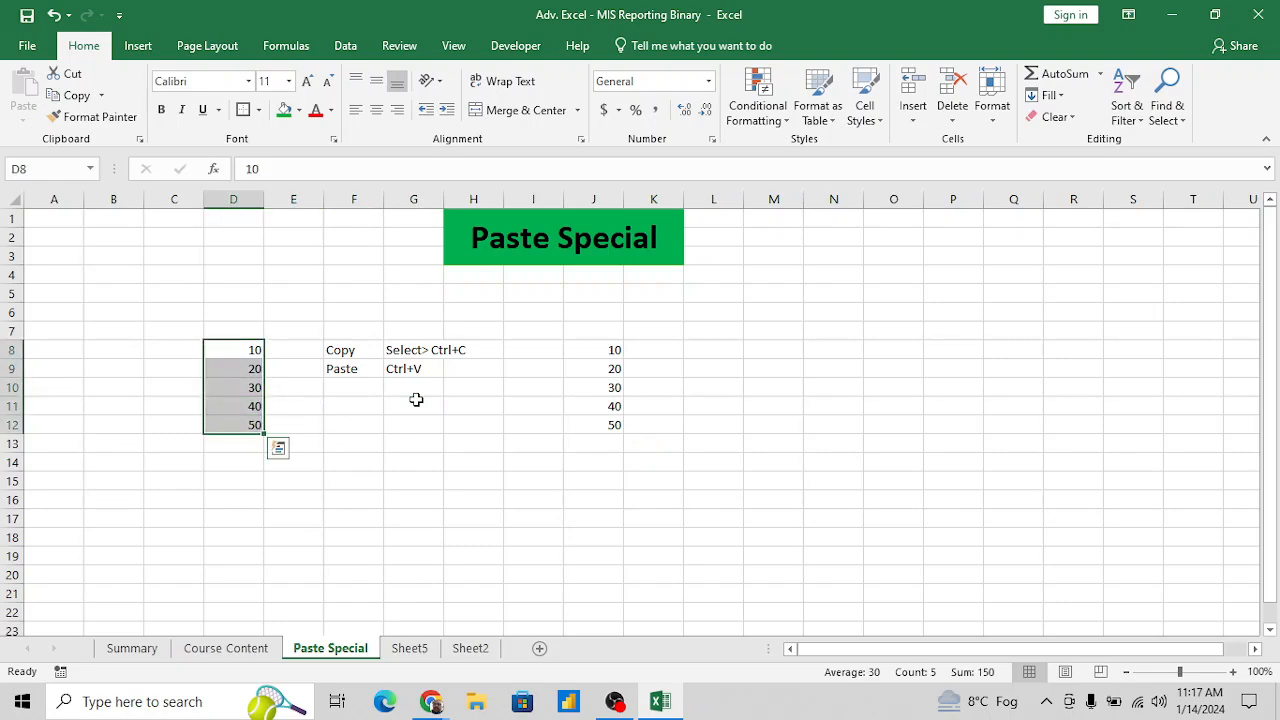
pyautogui.click(285, 111)
# - Format the number 30 in D10 with a red, bold font
pyautogui.click(249, 388)
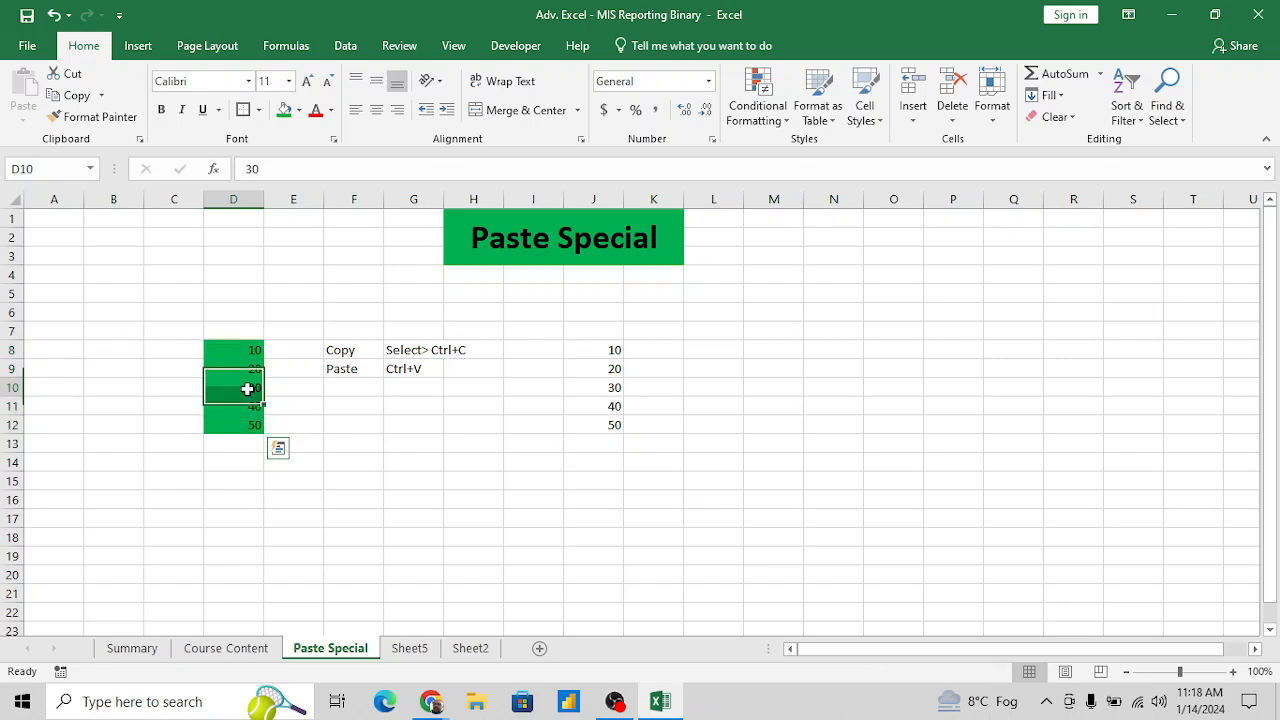
pyautogui.click(320, 116)
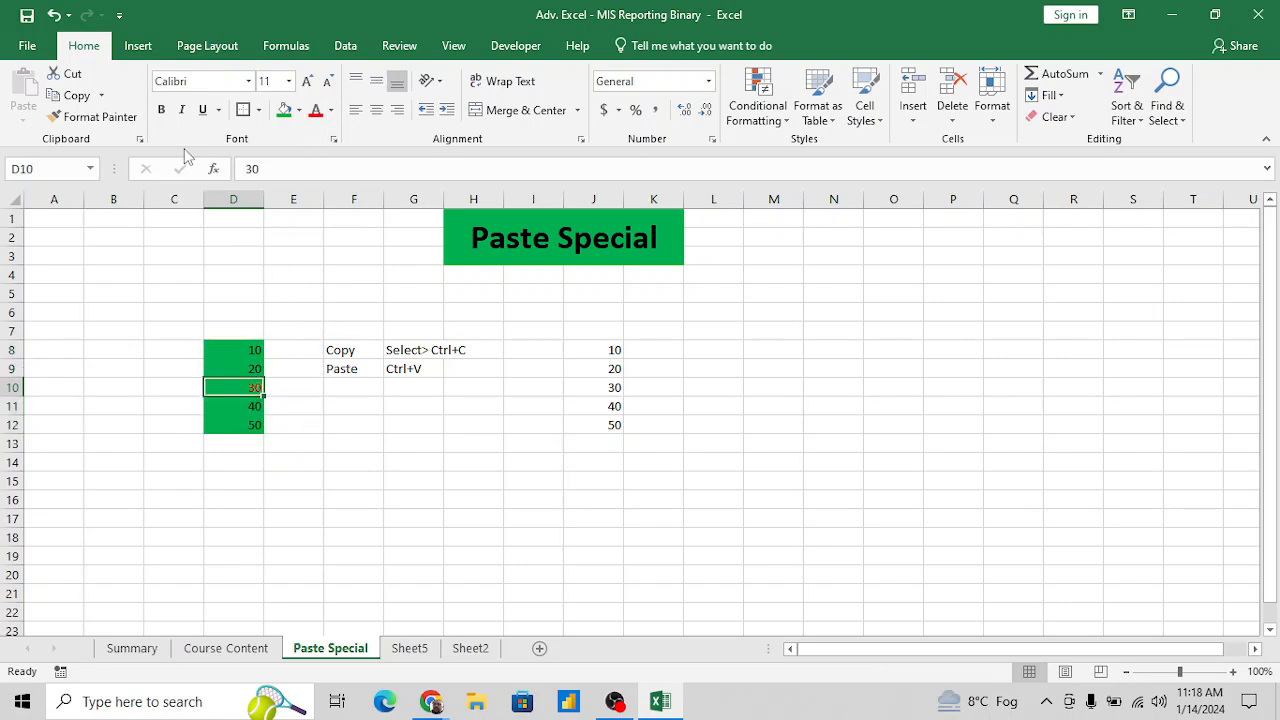
pyautogui.click(161, 110)
pyautogui.click(360, 457)
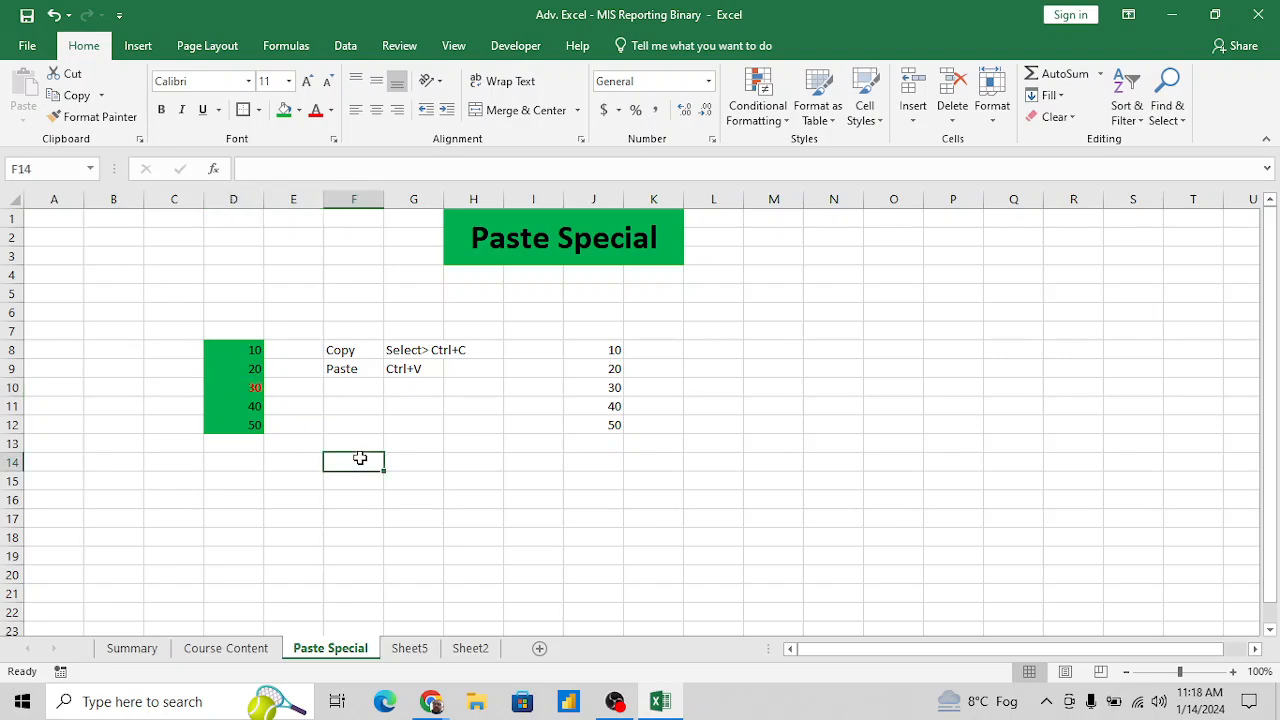
# - Compare the formatted source numbers in D8:D12 with the plain copy in J8:J12
pyautogui.press('Left')
pyautogui.press('Left')
pyautogui.press('Up')
pyautogui.press('Up')
pyautogui.press('Up')
pyautogui.press('Up')
pyautogui.press('Up')
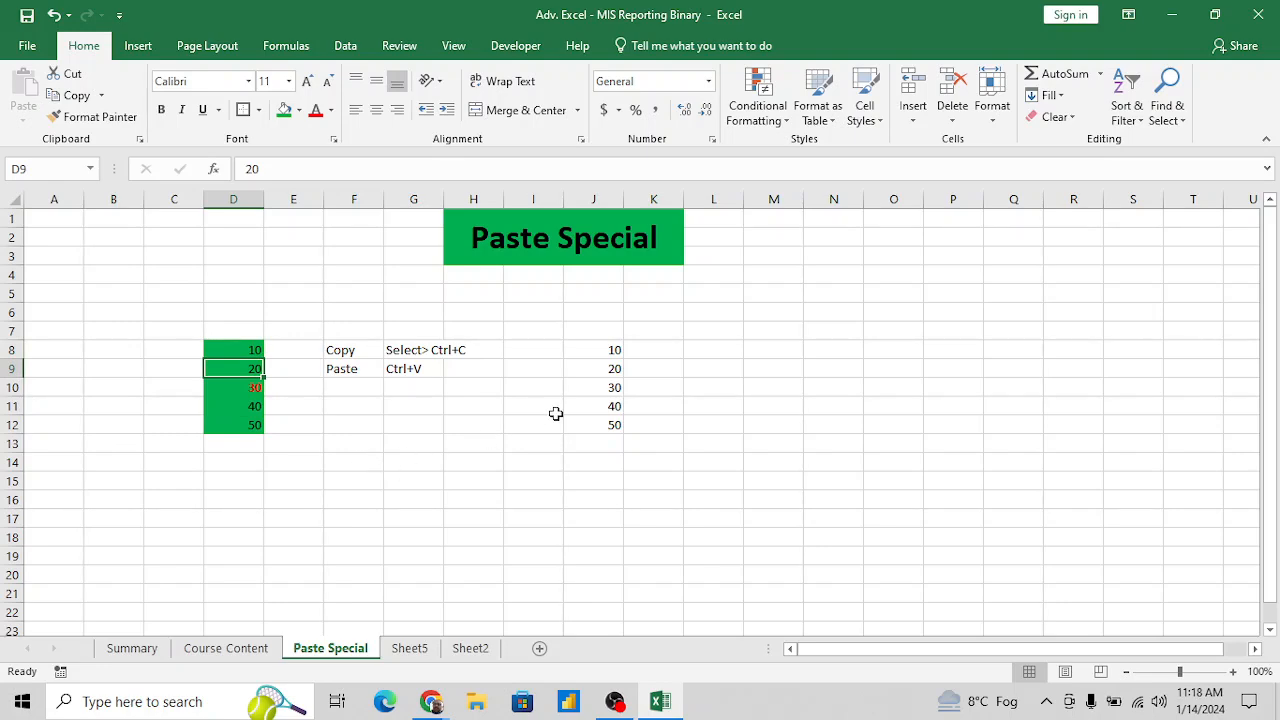
pyautogui.click(613, 349)
# - Copy the formatted numbers in D8:D12 and paste them over the plain copy starting at J8
pyautogui.press('Left')
pyautogui.press('Left')
pyautogui.press('Left')
pyautogui.press('Left')
pyautogui.press('Left')
pyautogui.press('Left')
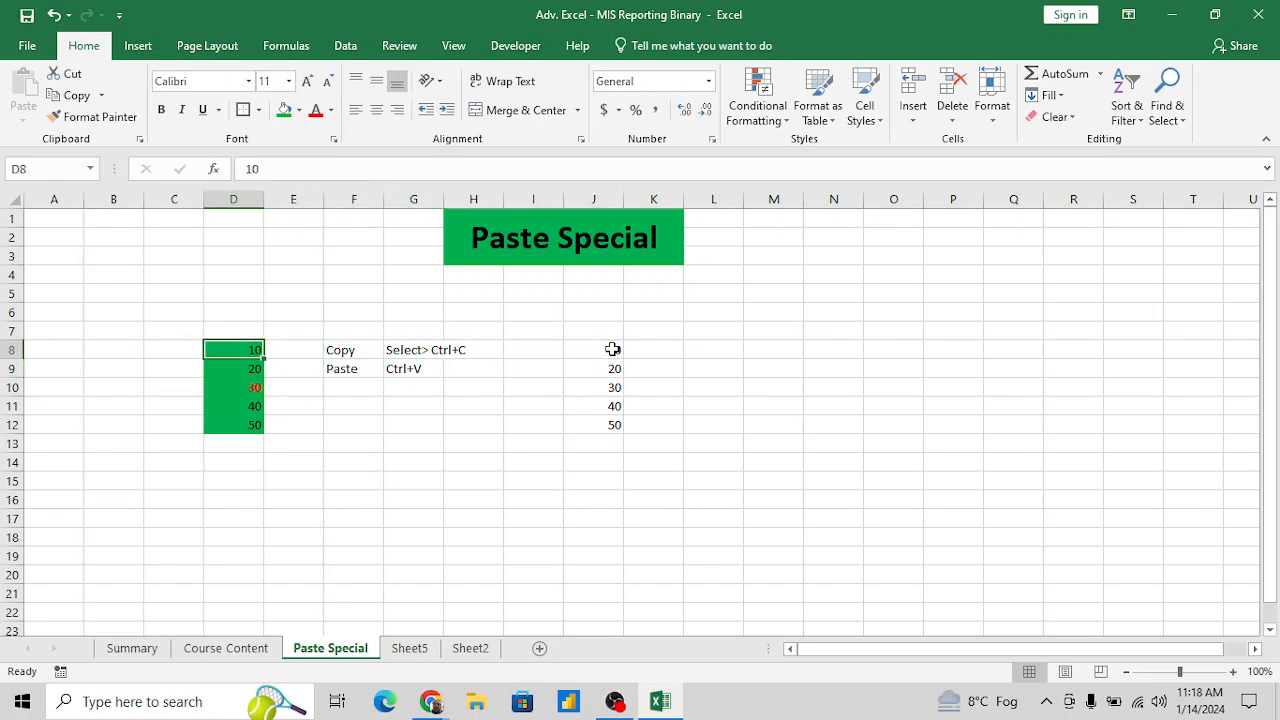
pyautogui.hotkey('shift', 'Down')
pyautogui.hotkey('shift', 'Down')
pyautogui.hotkey('shift', 'Down')
pyautogui.hotkey('shift', 'Down')
pyautogui.hotkey('ctrl', 'c')
pyautogui.press('Right')
pyautogui.press('Right')
pyautogui.press('Right')
pyautogui.press('Right')
pyautogui.press('Right')
pyautogui.press('Right')
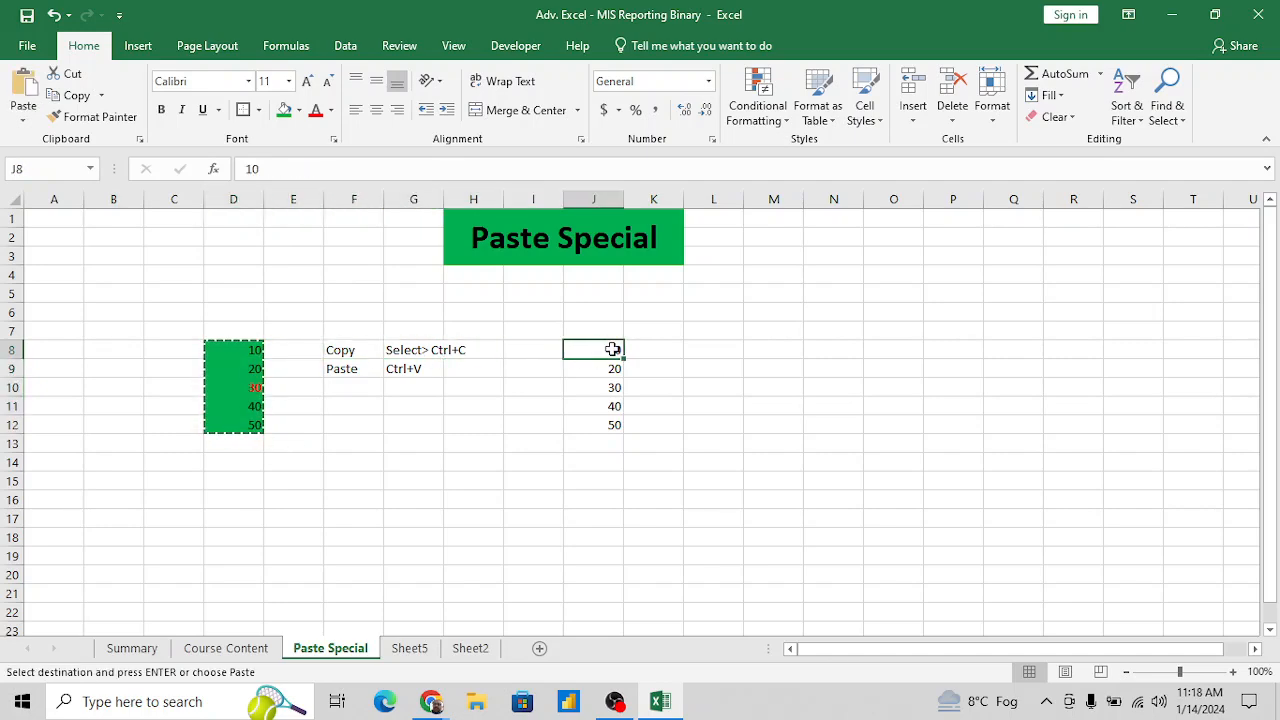
pyautogui.hotkey('ctrl', 'v')
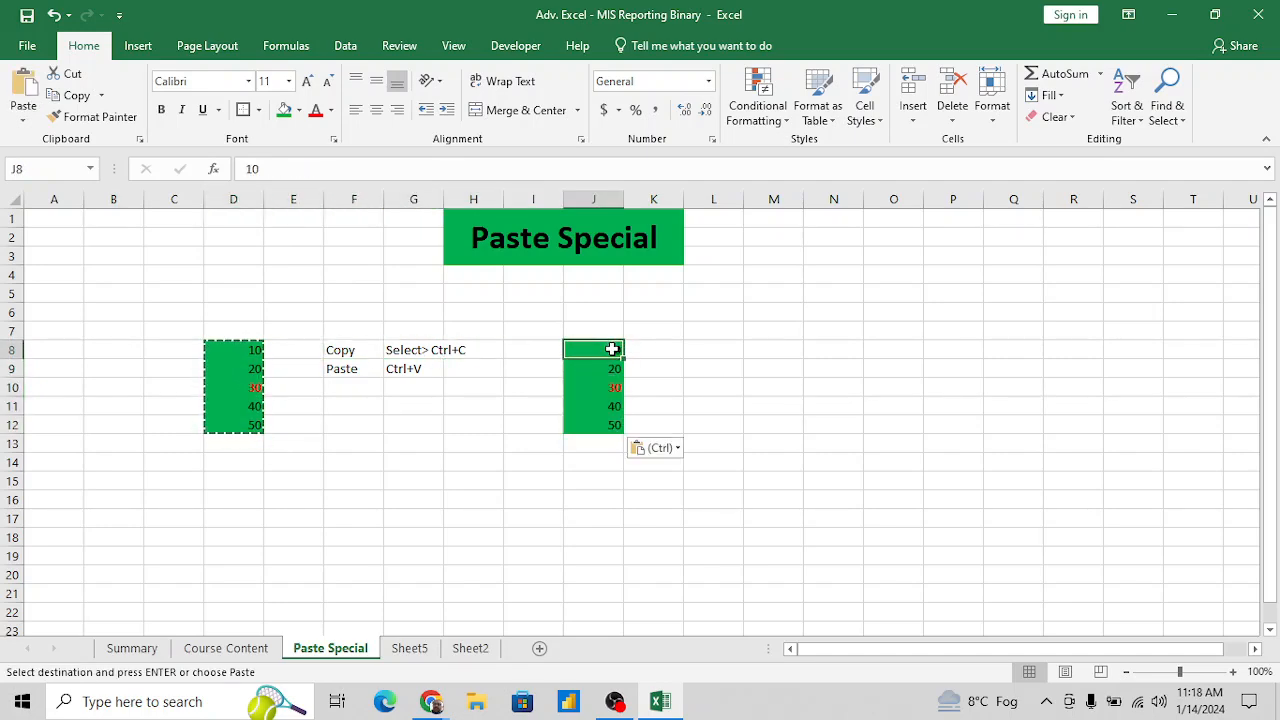
# - Enter the heading "CTRL+V" in J7, above the pasted numbers
pyautogui.press('Up')
pyautogui.write('CTRL')
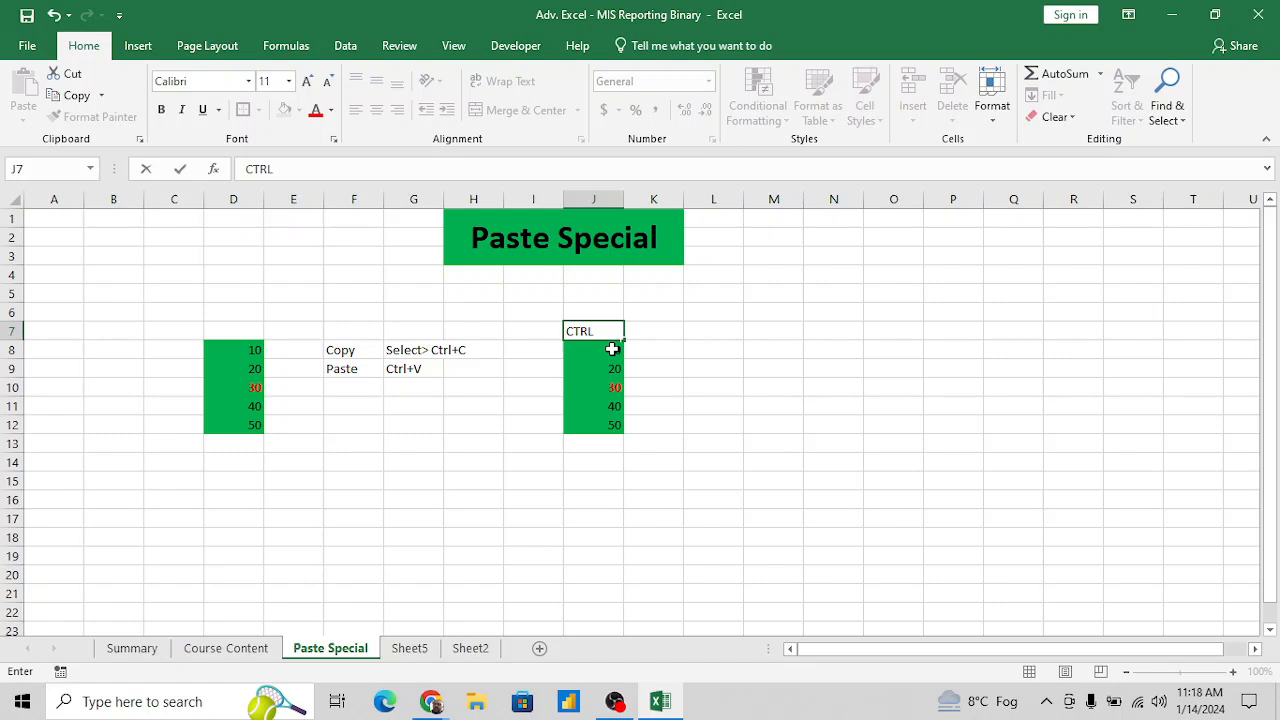
pyautogui.write('+V')
pyautogui.press('Return')
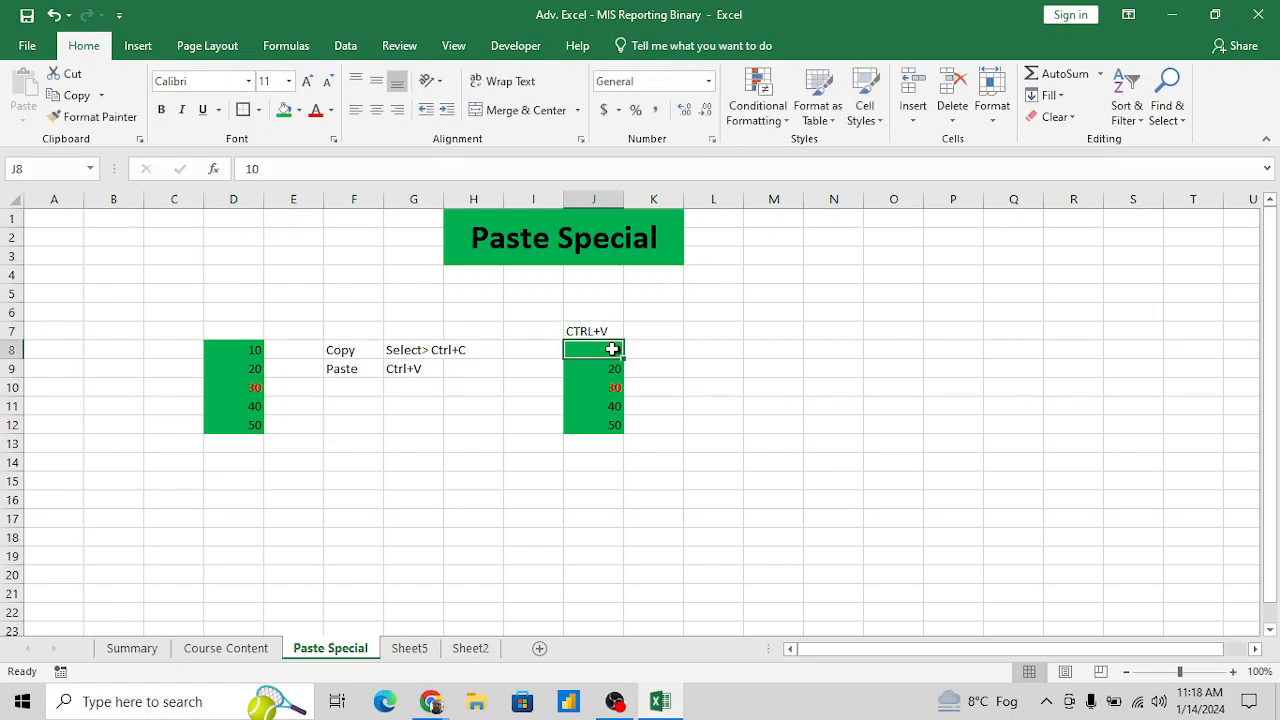
# - Compare the values, fill and font formatting of the source numbers in column D with the pasted copy in column J
pyautogui.press('Left')
pyautogui.press('Left')
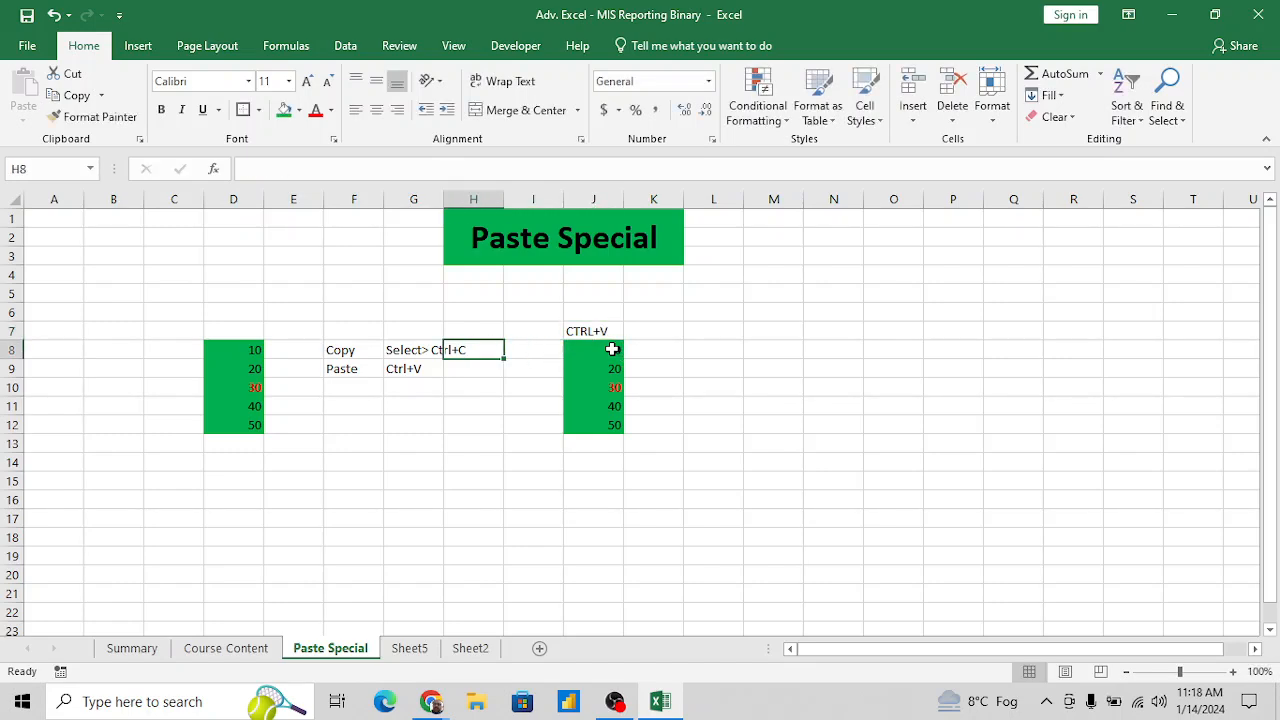
pyautogui.press('Left')
pyautogui.press('Left')
pyautogui.press('Left')
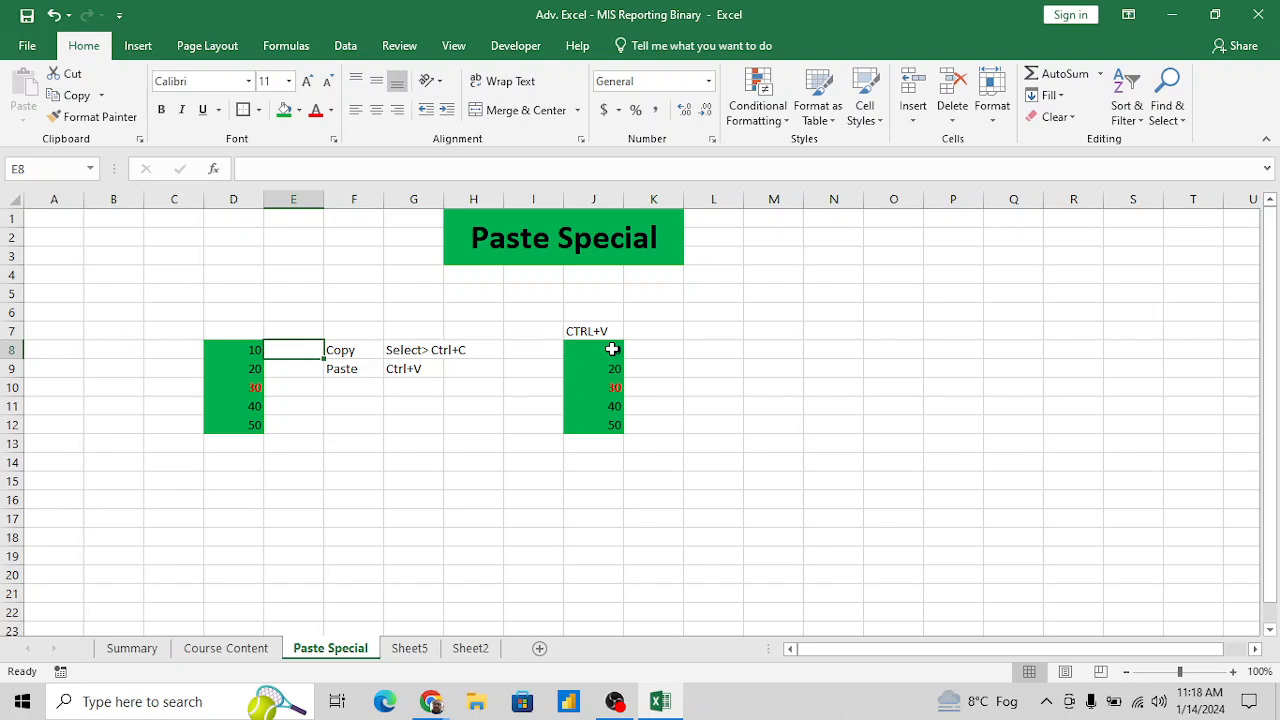
pyautogui.press('Left')
pyautogui.press('Left')
pyautogui.press('Right')
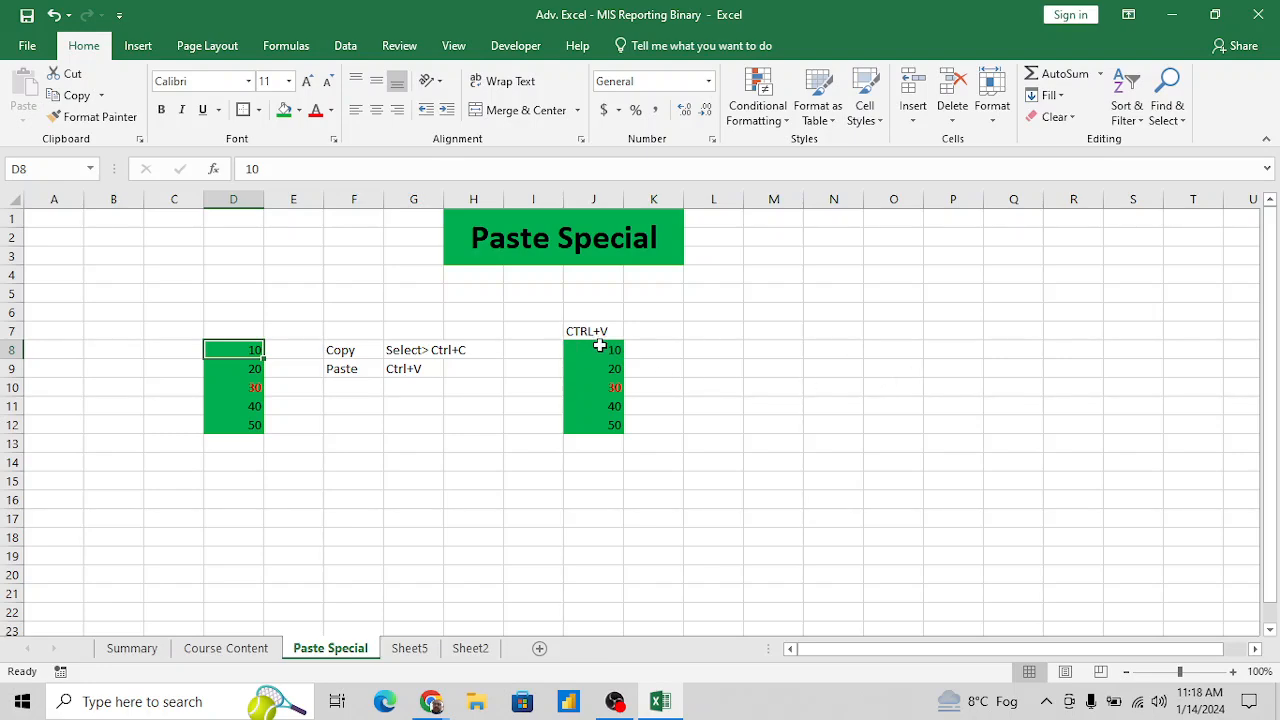
pyautogui.press('Down')
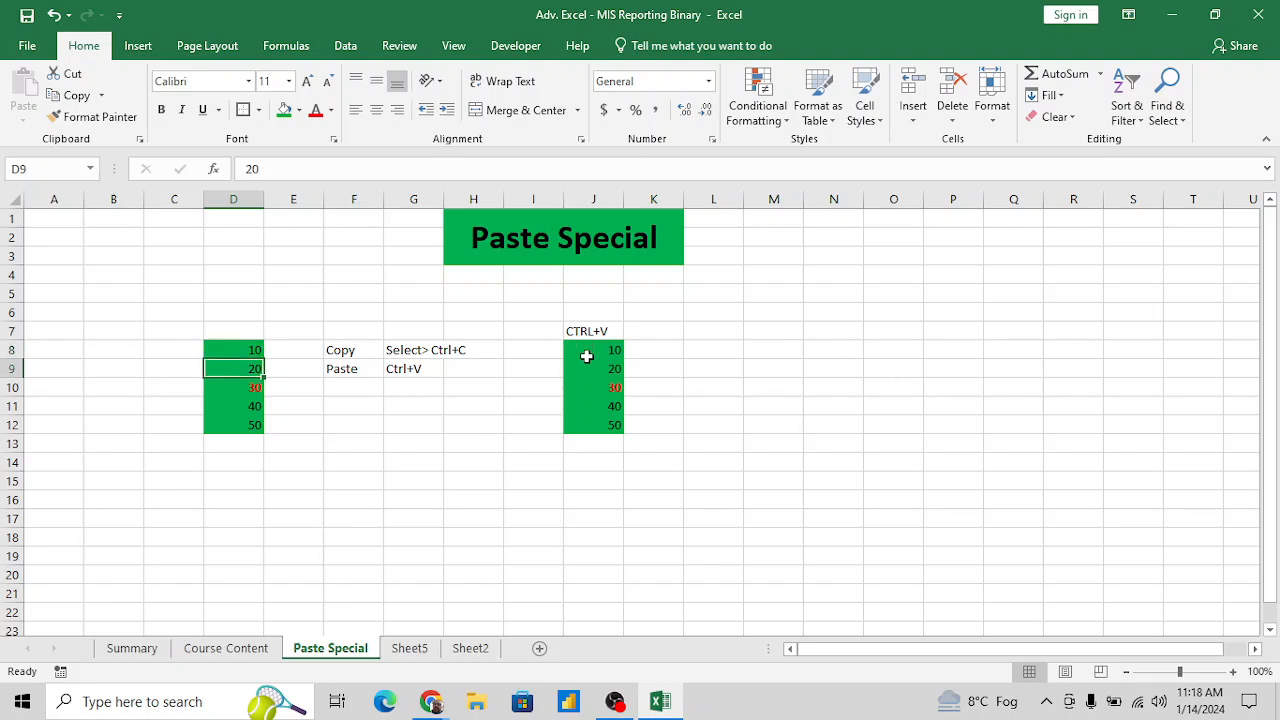
pyautogui.click(614, 388)
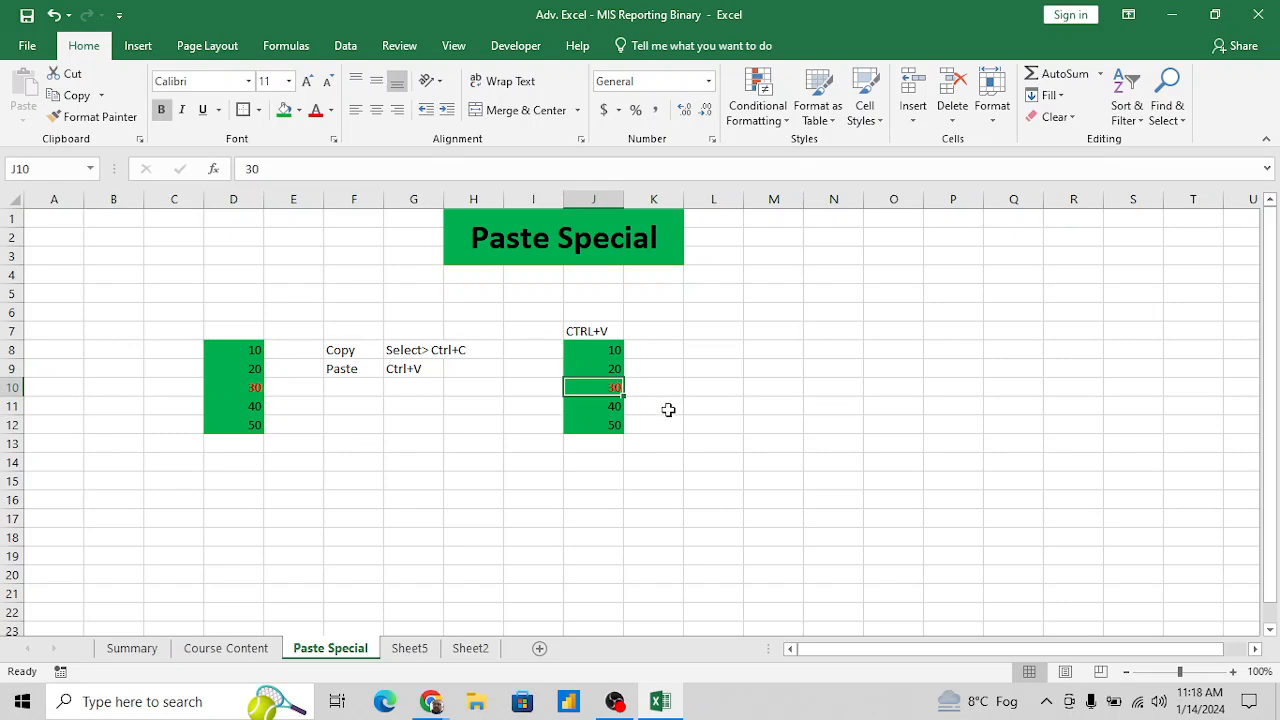
# - Copy the formatted numbers in D8:D12 to the clipboard
pyautogui.press('Up')
pyautogui.press('Up')
pyautogui.press('Left')
pyautogui.press('Left')
pyautogui.press('Left')
pyautogui.press('Left')
pyautogui.press('Left')
pyautogui.press('Left')
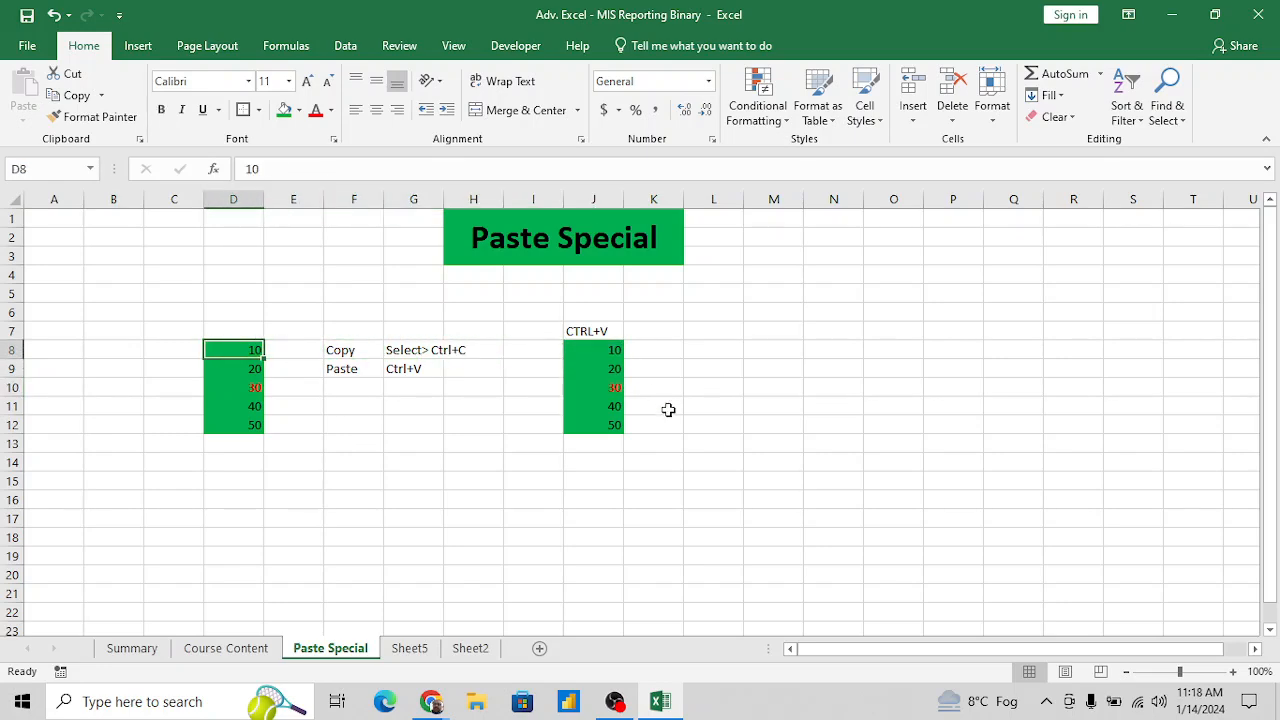
pyautogui.hotkey('ctrl', 'shift', 'Down')
pyautogui.hotkey('ctrl', 'c')
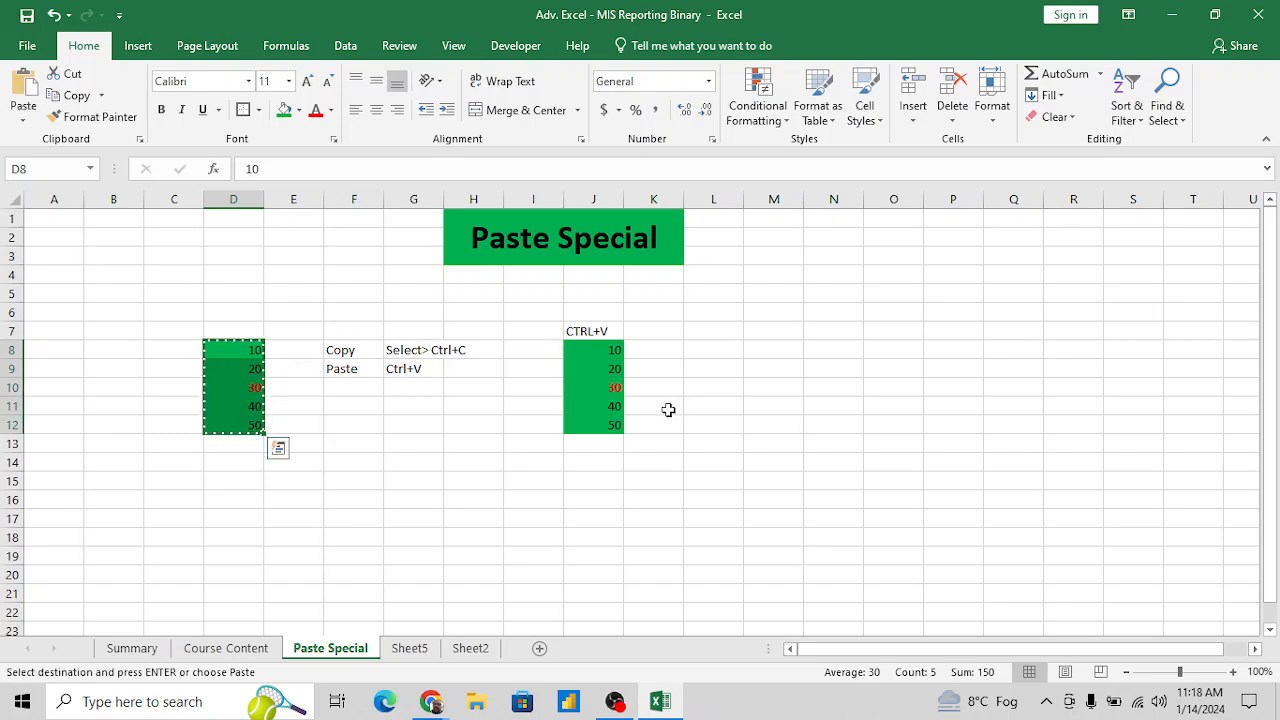
# - Paste only the values of the copied numbers into L8:L12 using Paste Special
pyautogui.press('Right')
pyautogui.press('Right')
pyautogui.press('Right')
pyautogui.press('Right')
pyautogui.press('Right')
pyautogui.press('Right')
pyautogui.press('Right')
pyautogui.press('Right')
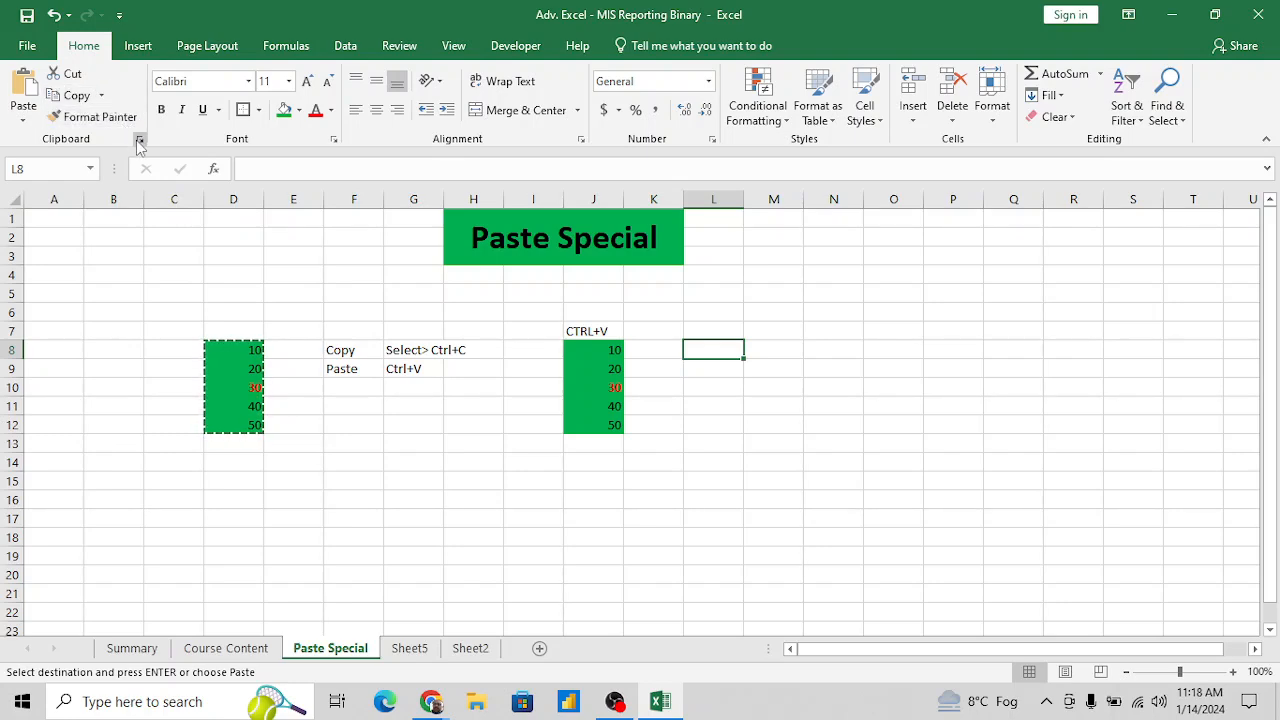
pyautogui.click(24, 120)
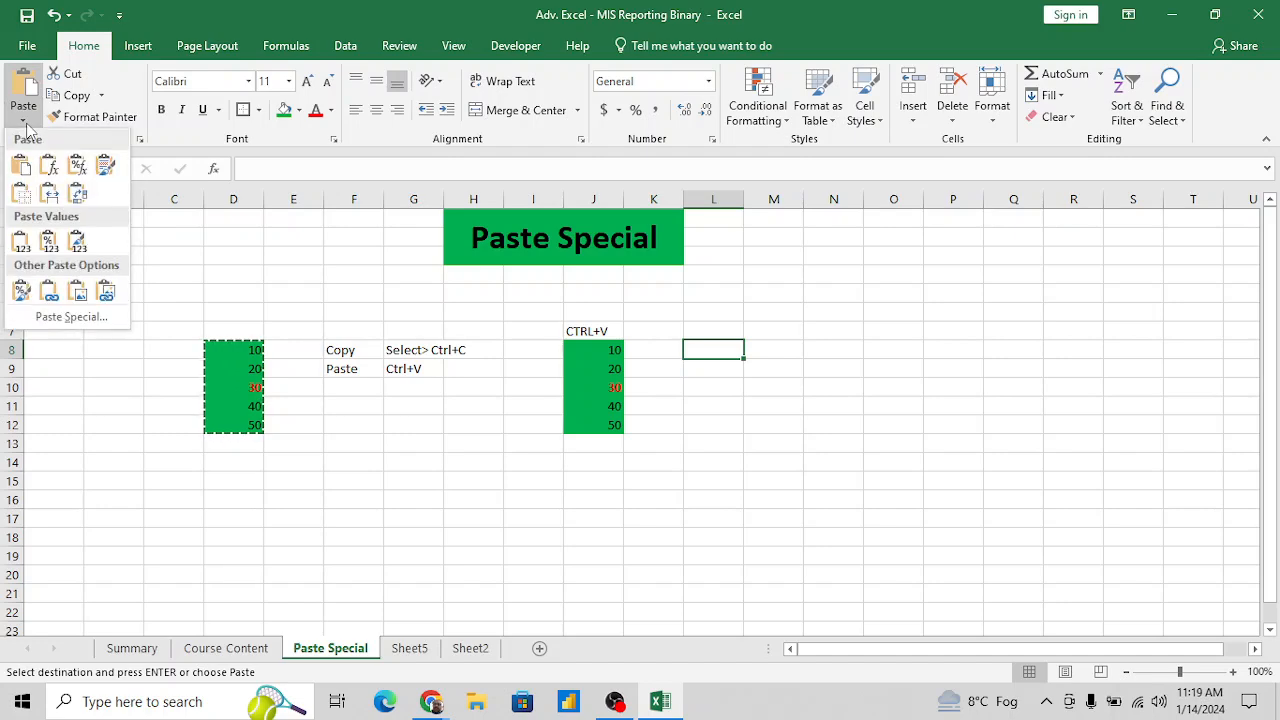
pyautogui.click(214, 244)
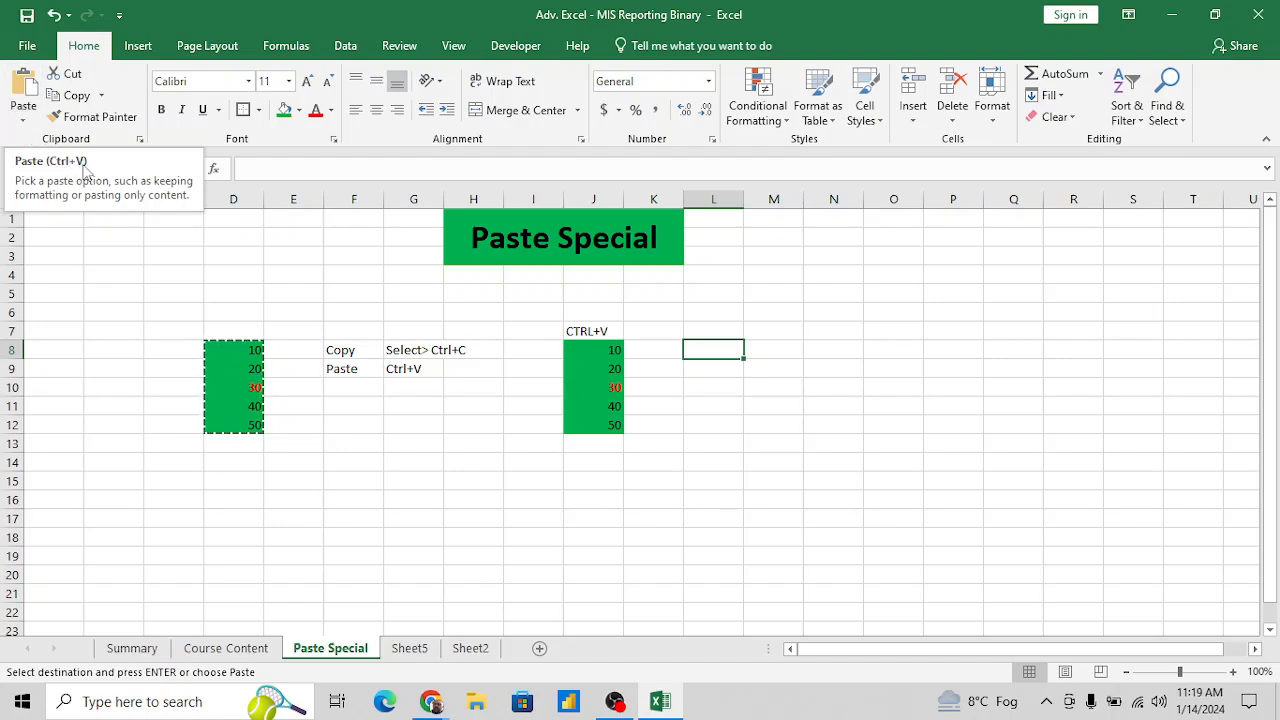
pyautogui.click(22, 120)
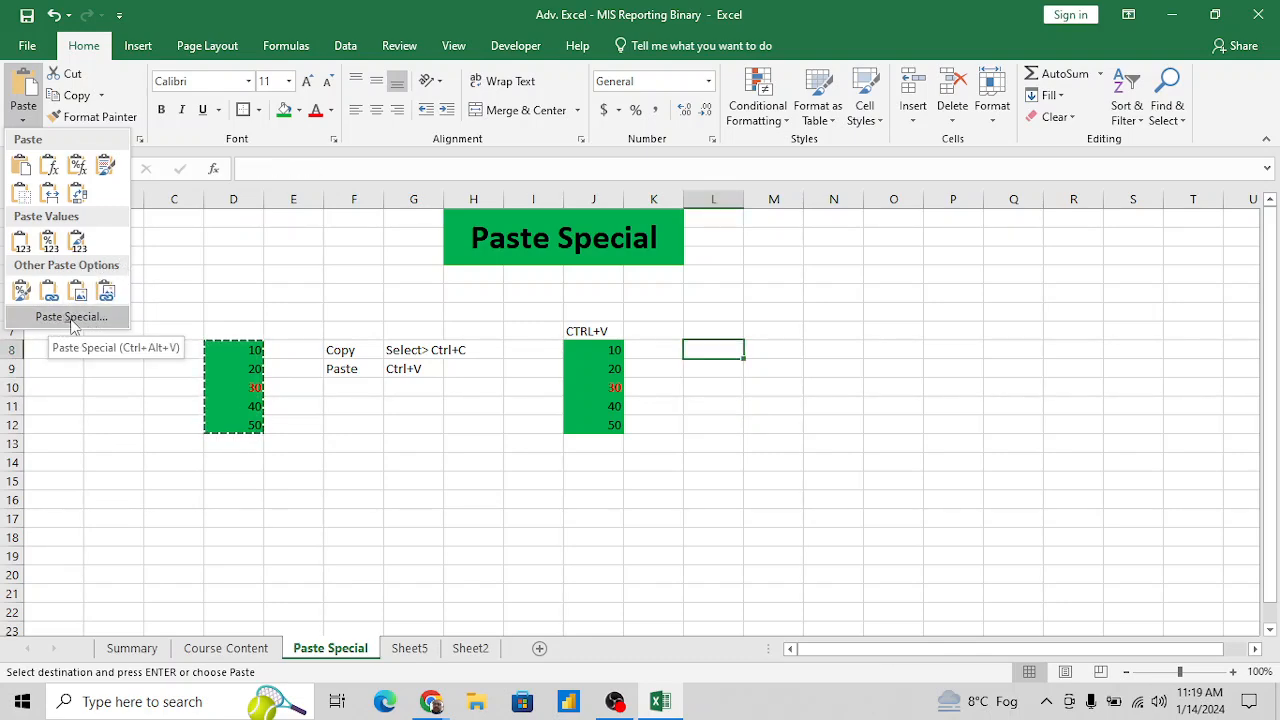
pyautogui.click(72, 317)
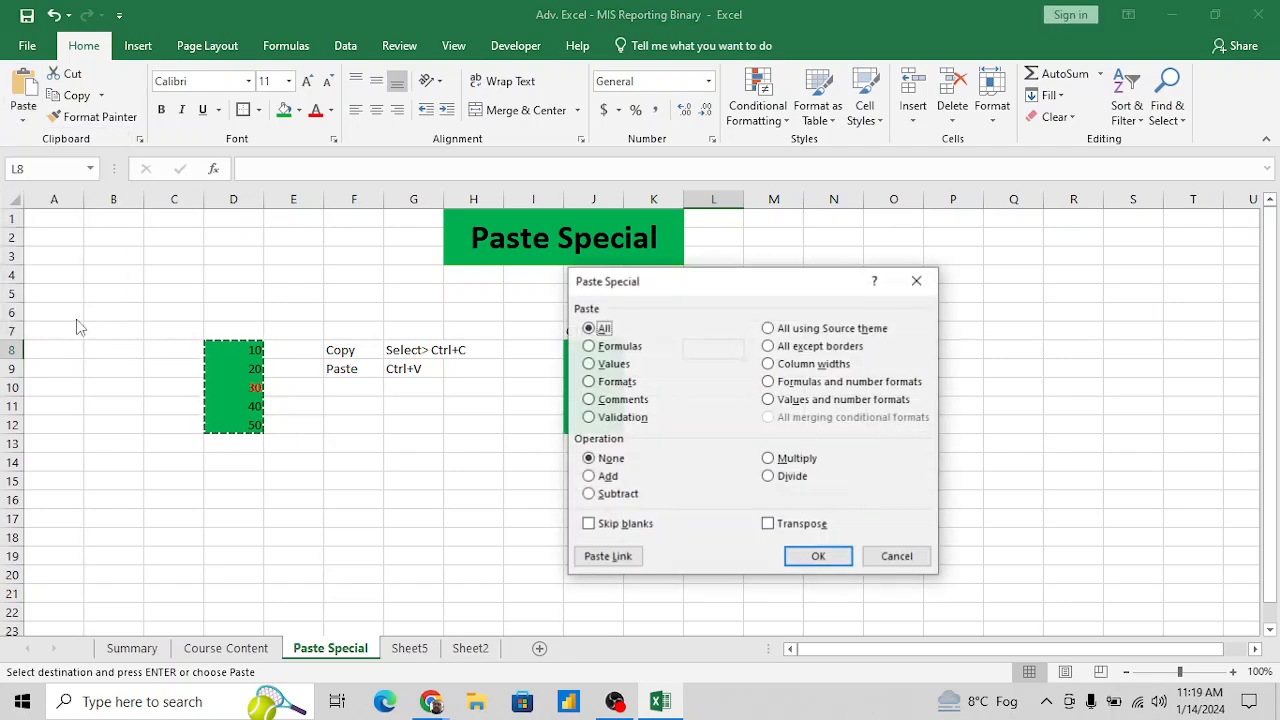
pyautogui.moveTo(680, 285); pyautogui.dragTo(970, 243)
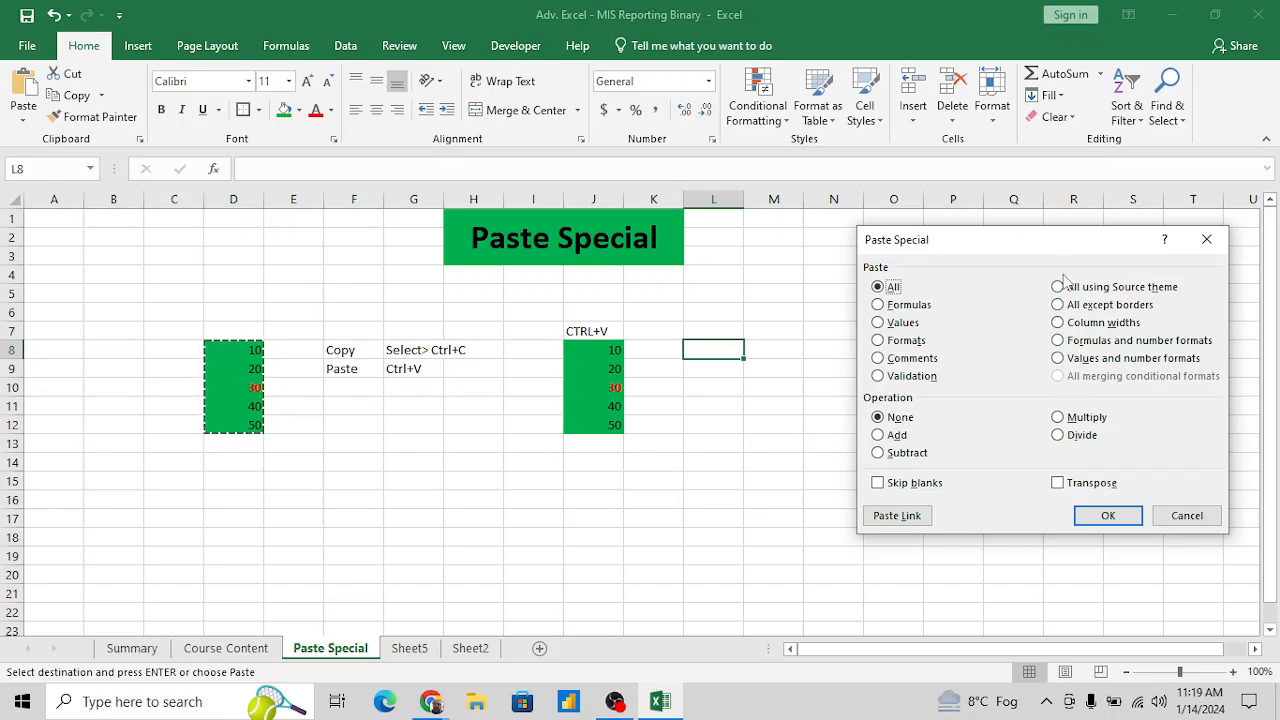
pyautogui.click(878, 323)
pyautogui.click(1107, 514)
pyautogui.click(722, 474)
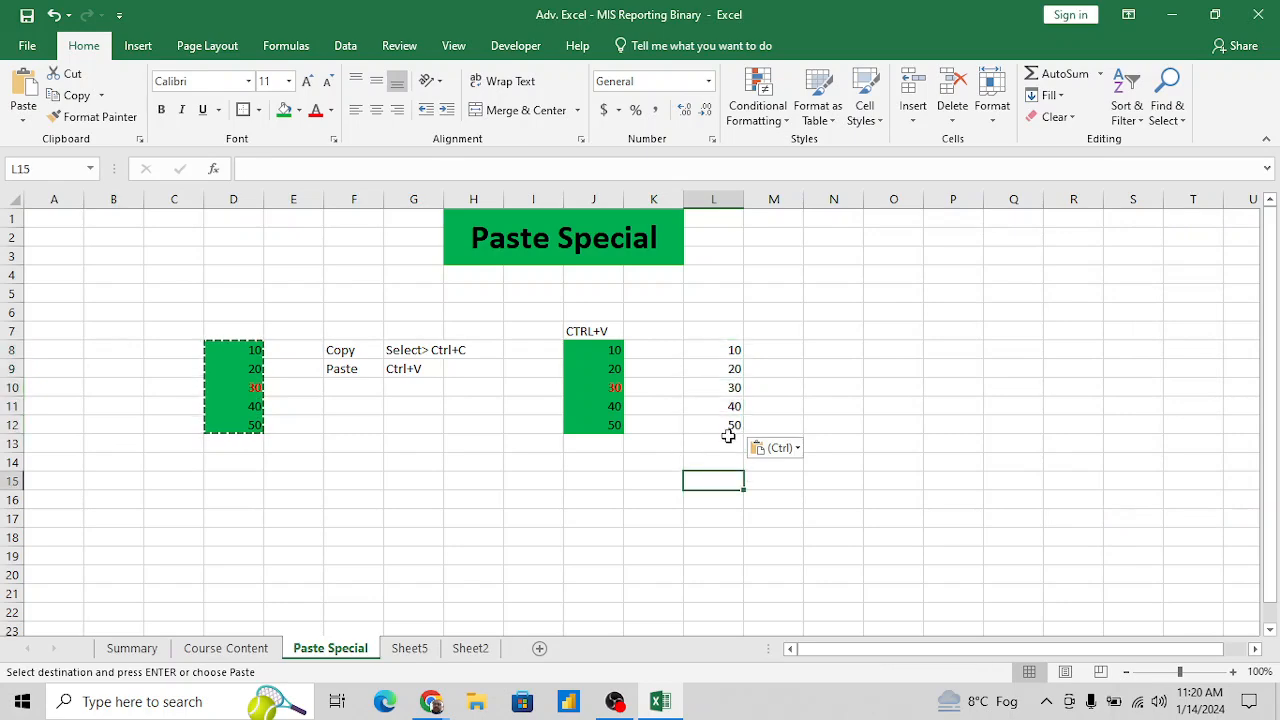
# - Enter the heading "Paste Special - Value" in L7, above the values-only numbers
pyautogui.click(723, 334)
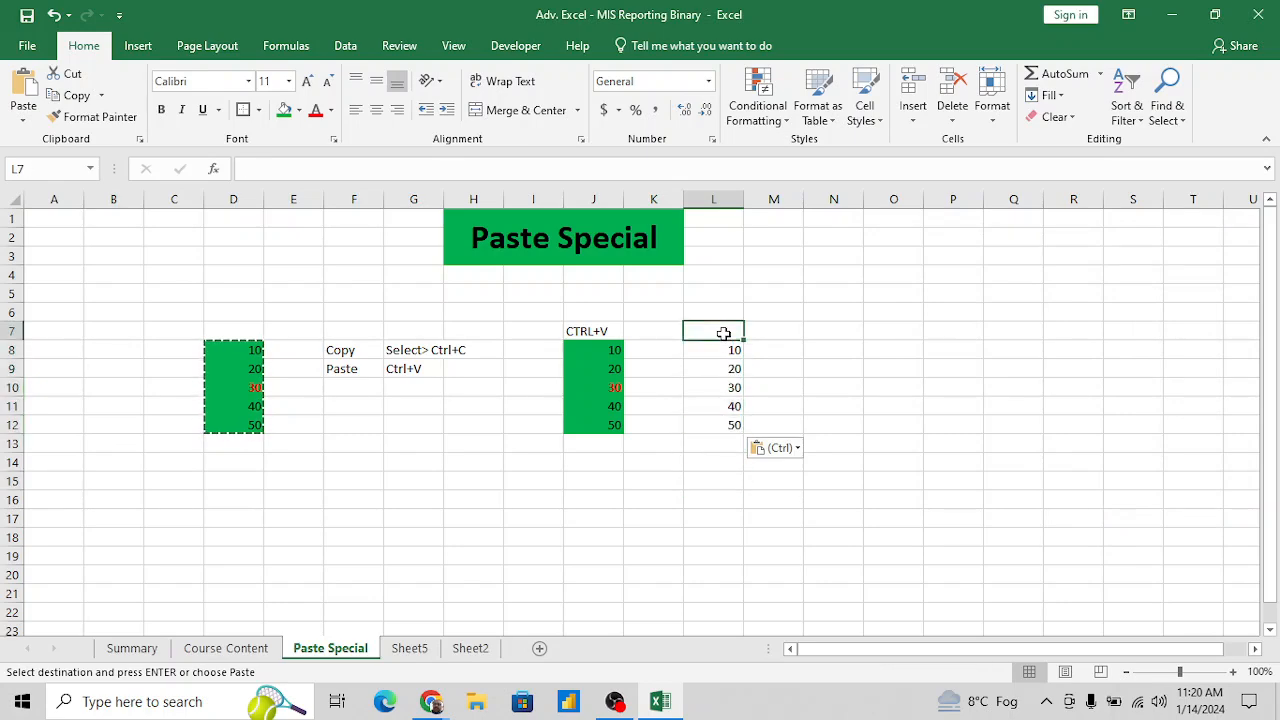
pyautogui.press('Right')
pyautogui.press('Left')
pyautogui.write('Pste')
pyautogui.press('BackSpace')
pyautogui.press('BackSpace')
pyautogui.write('a')
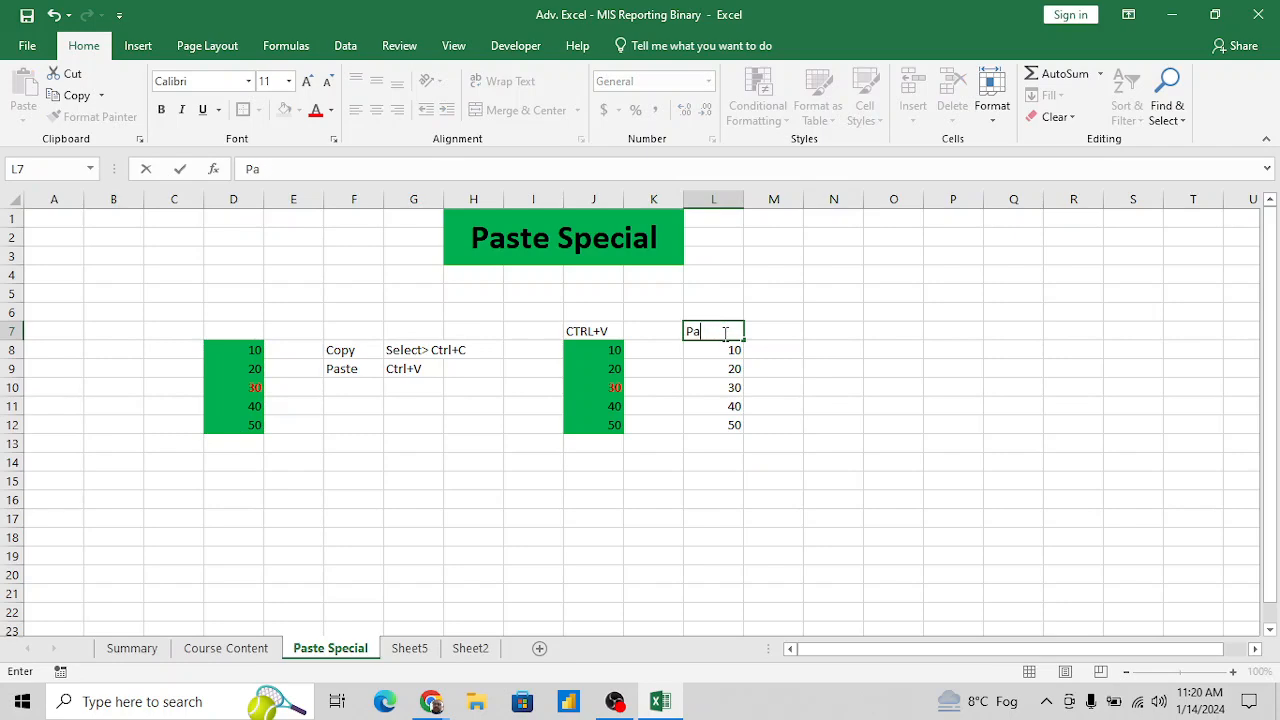
pyautogui.write('ste Special')
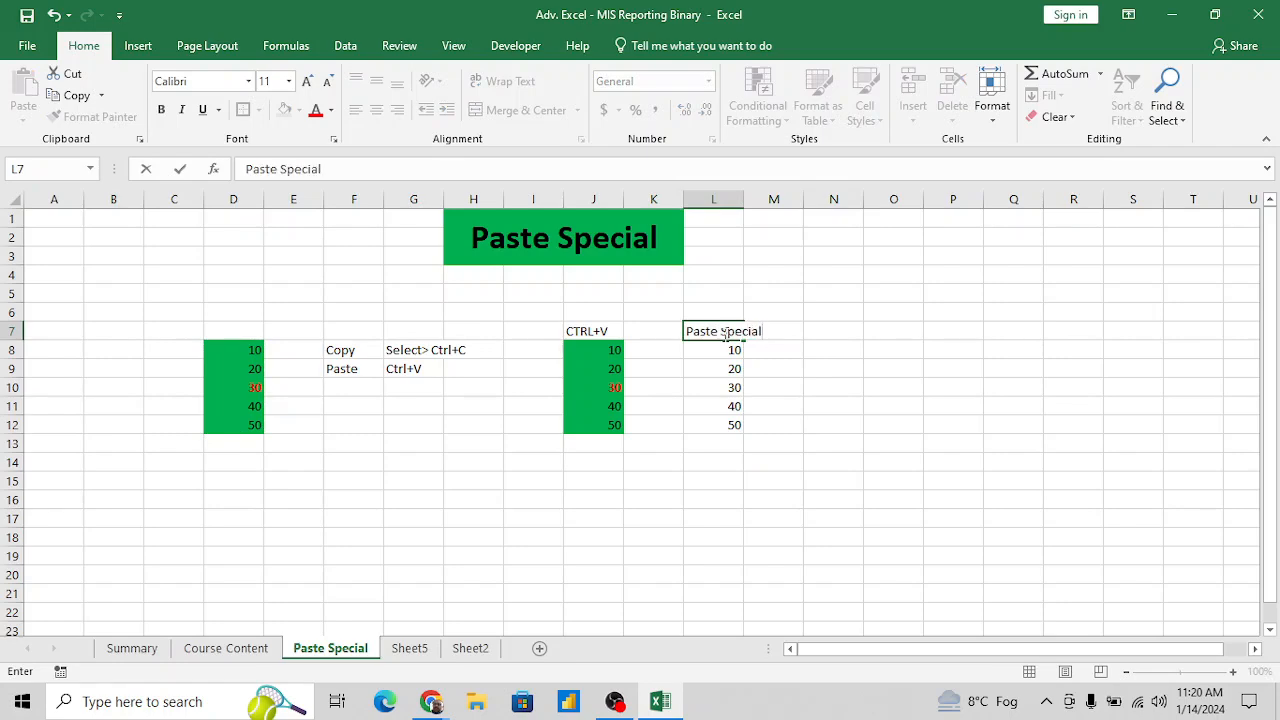
pyautogui.hotkey('ctrl', 'Return')
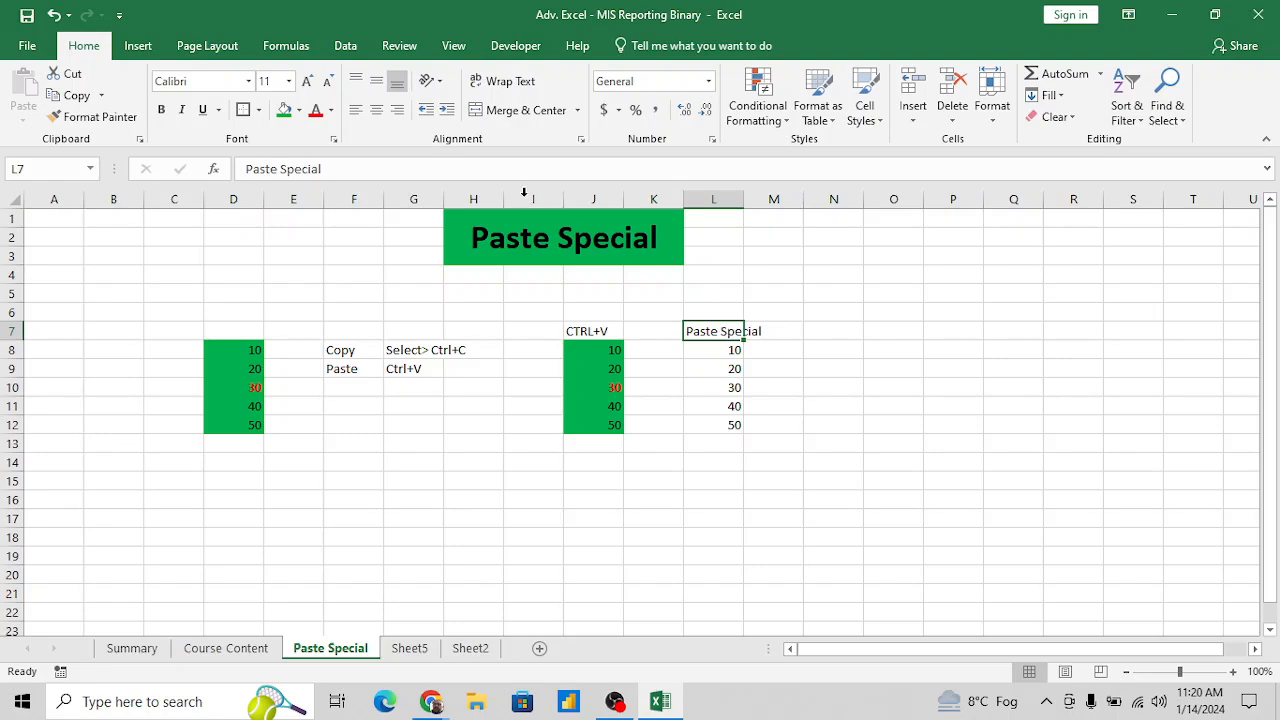
pyautogui.click(501, 178)
pyautogui.write('- ')
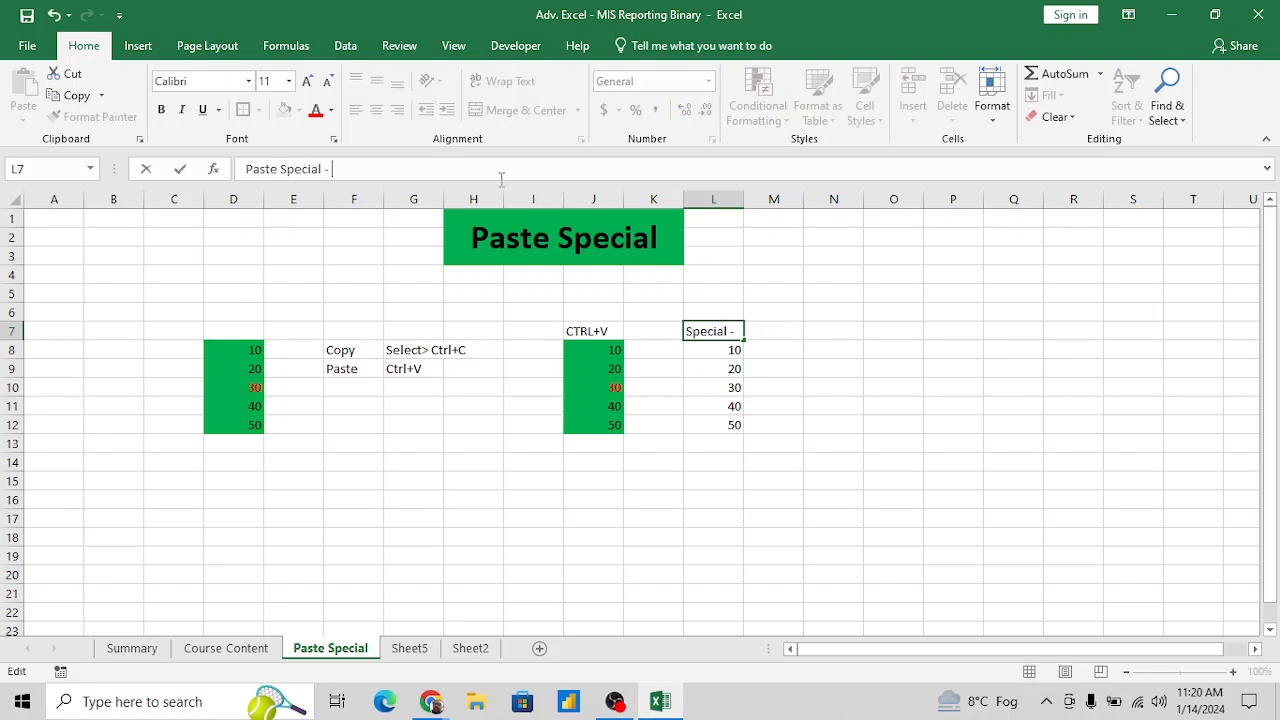
pyautogui.write('Value')
pyautogui.hotkey('ctrl', 'Return')
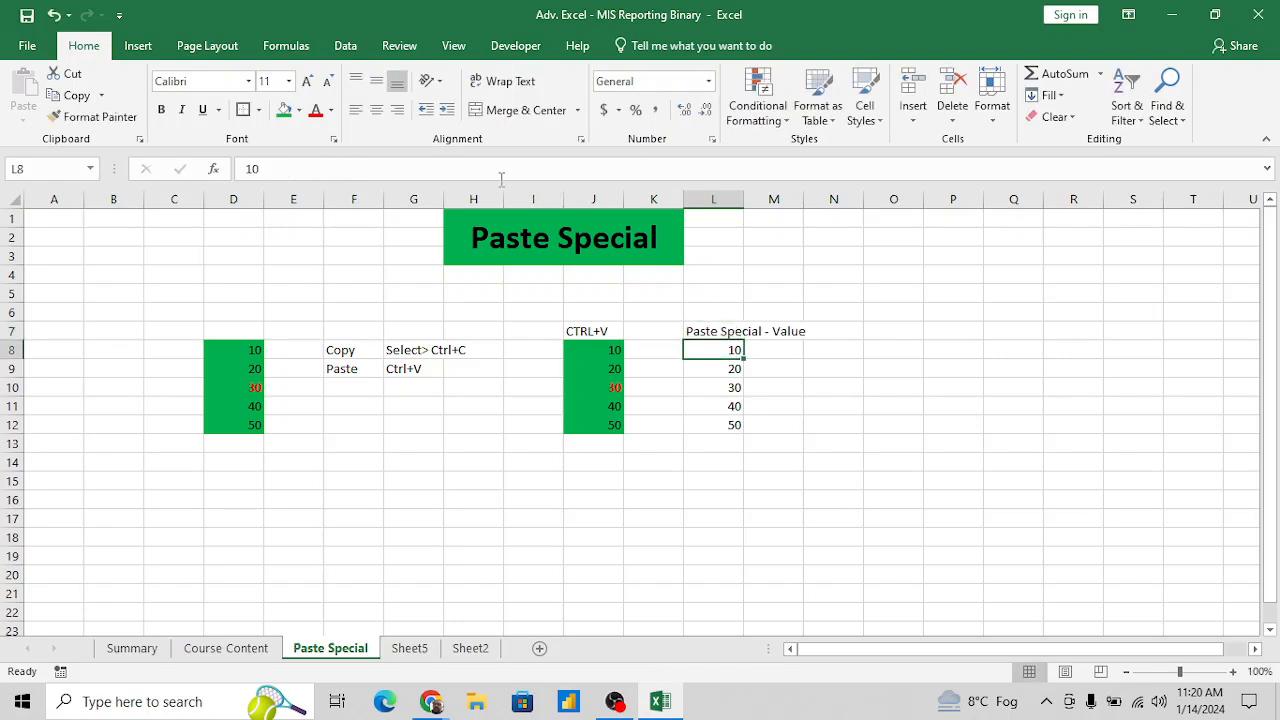
# - AutoFit the width of column L to the heading in L7
pyautogui.hotkey('alt', 'h')
pyautogui.press('o')
pyautogui.press('i')
pyautogui.press('Right')
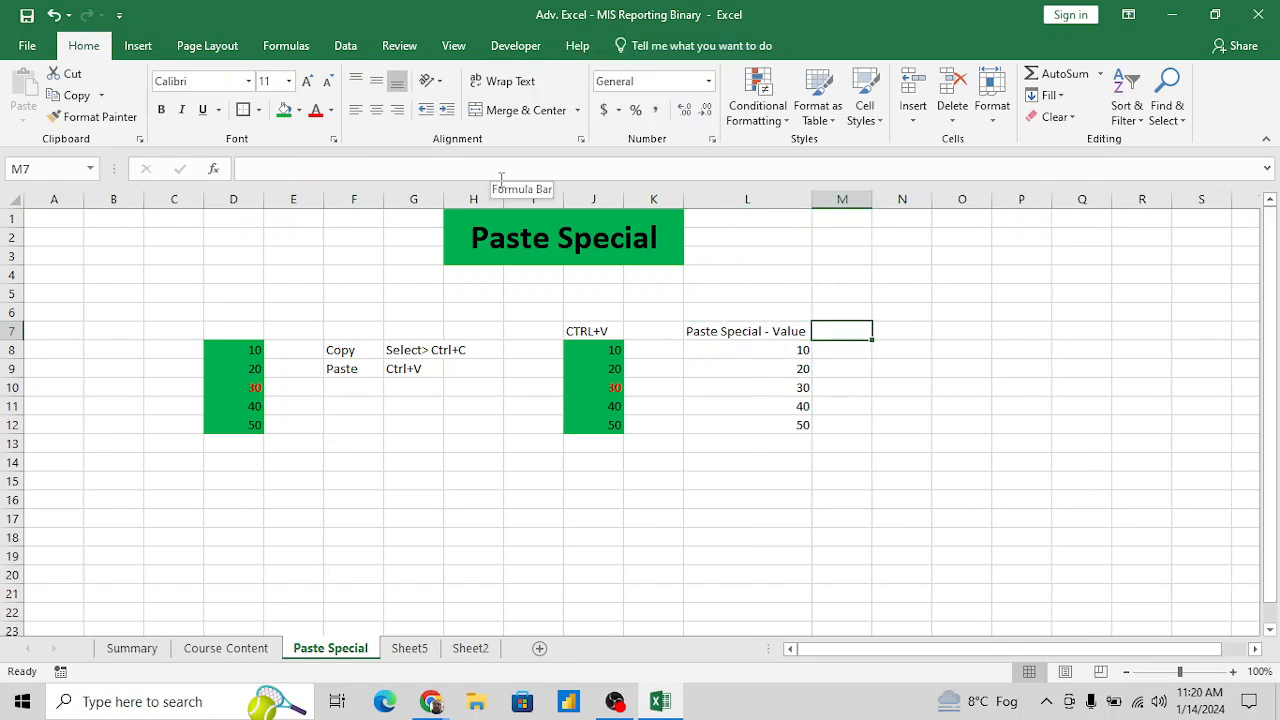
pyautogui.press('Right')
pyautogui.press('Left')
pyautogui.press('Left')
pyautogui.press('Left')
pyautogui.press('Left')
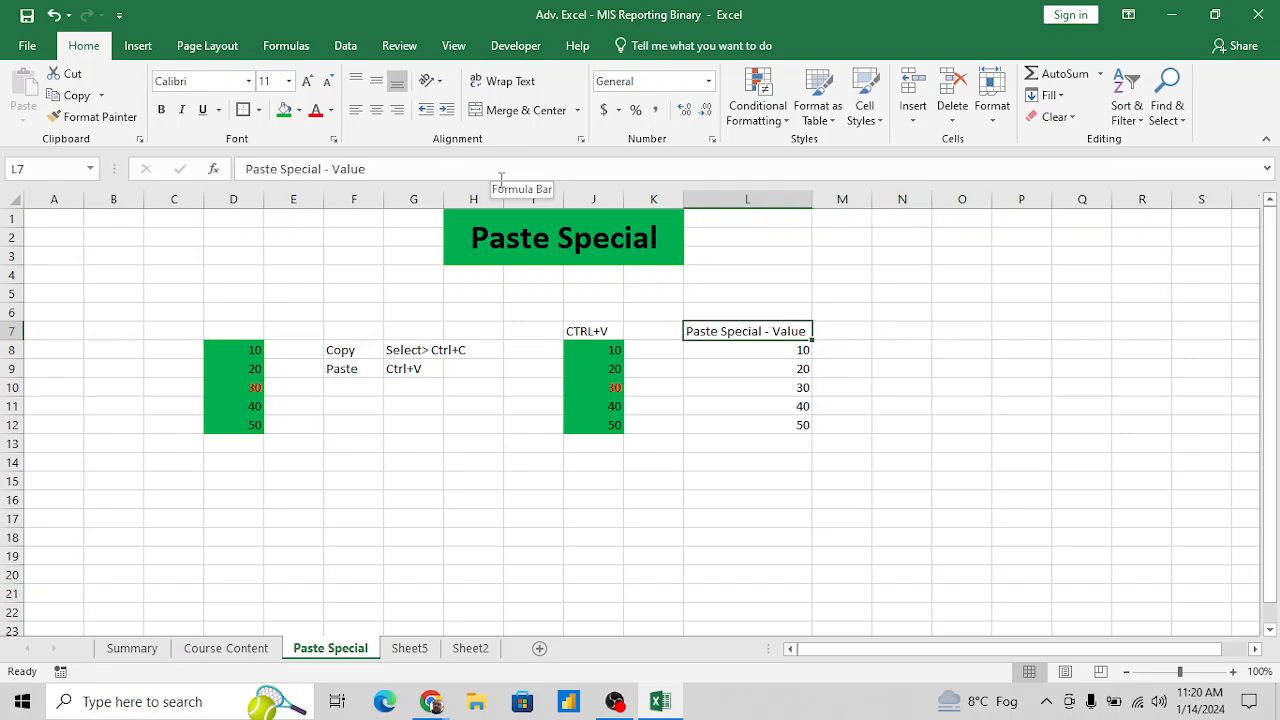
# - Copy the formatted source numbers in D8:D12 again
pyautogui.press('Home')
pyautogui.press('Down')
pyautogui.press('Right')
pyautogui.press('Right')
pyautogui.press('Right')
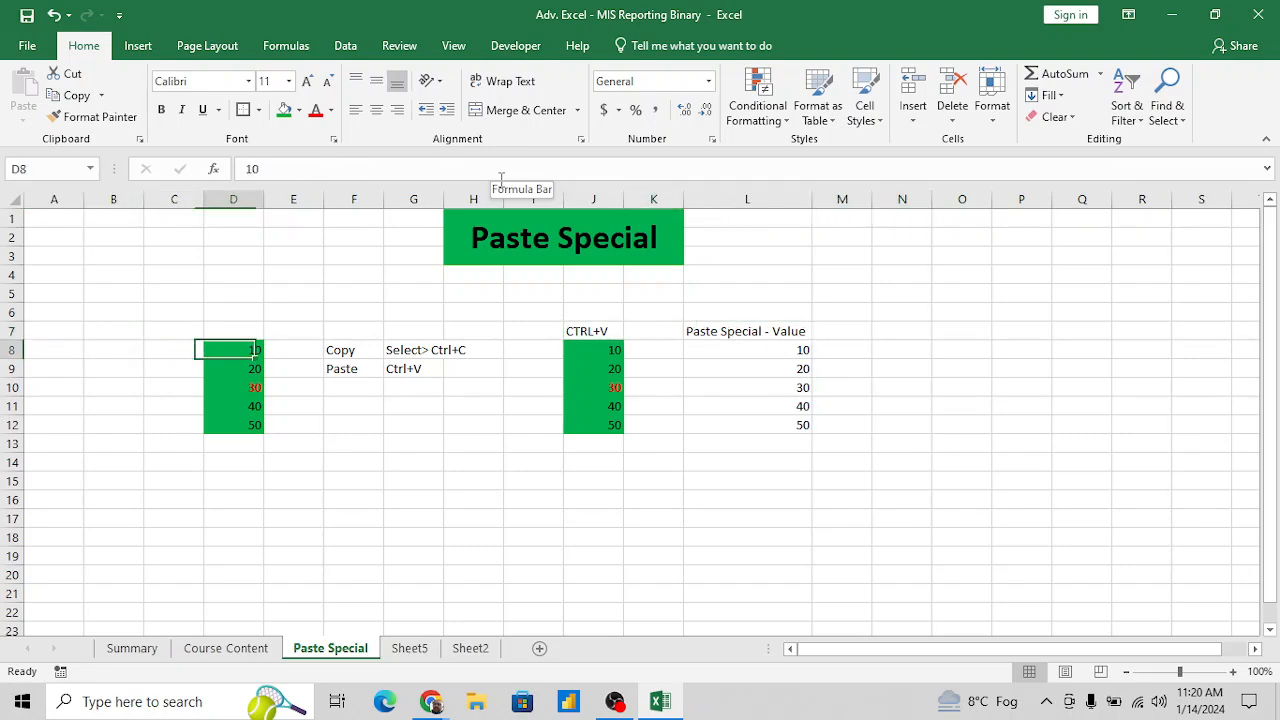
pyautogui.hotkey('ctrl', 'shift', 'Down')
pyautogui.hotkey('ctrl', 'c')
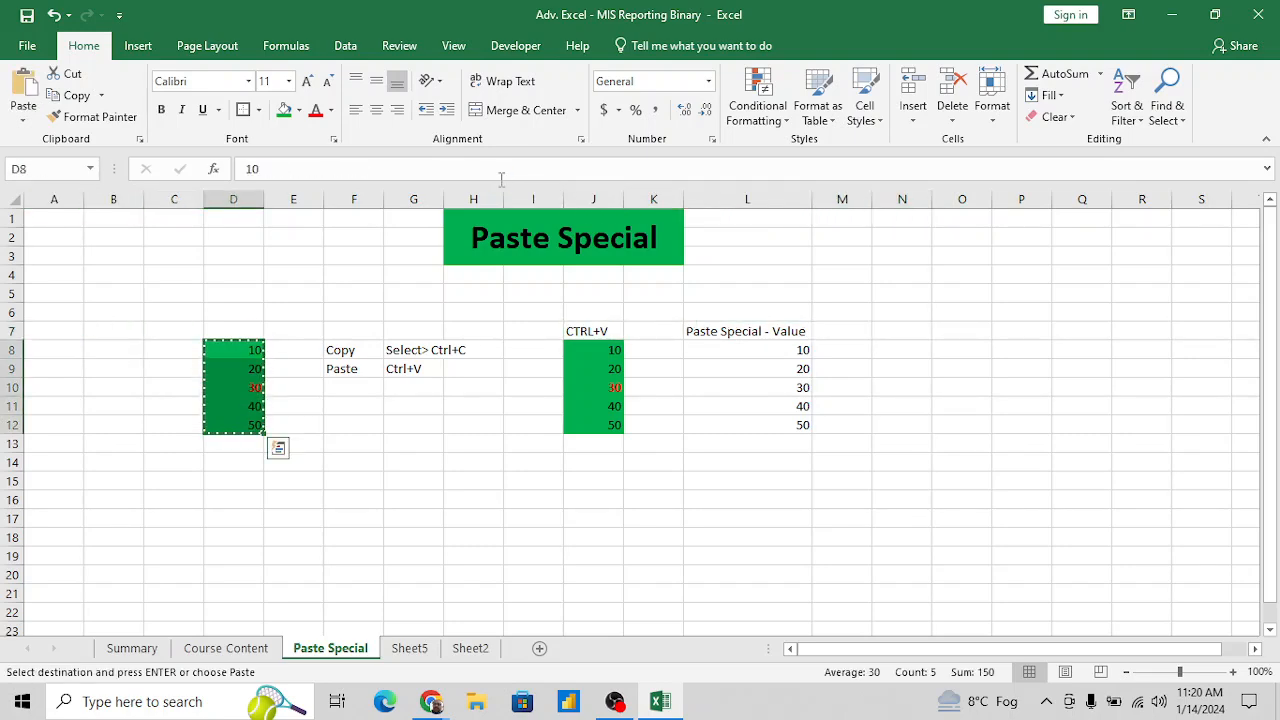
# - Open Paste Special for M8, choose Values, capture the dialog as a screenshot and close the dialog
pyautogui.click(853, 345)
pyautogui.press('alt')
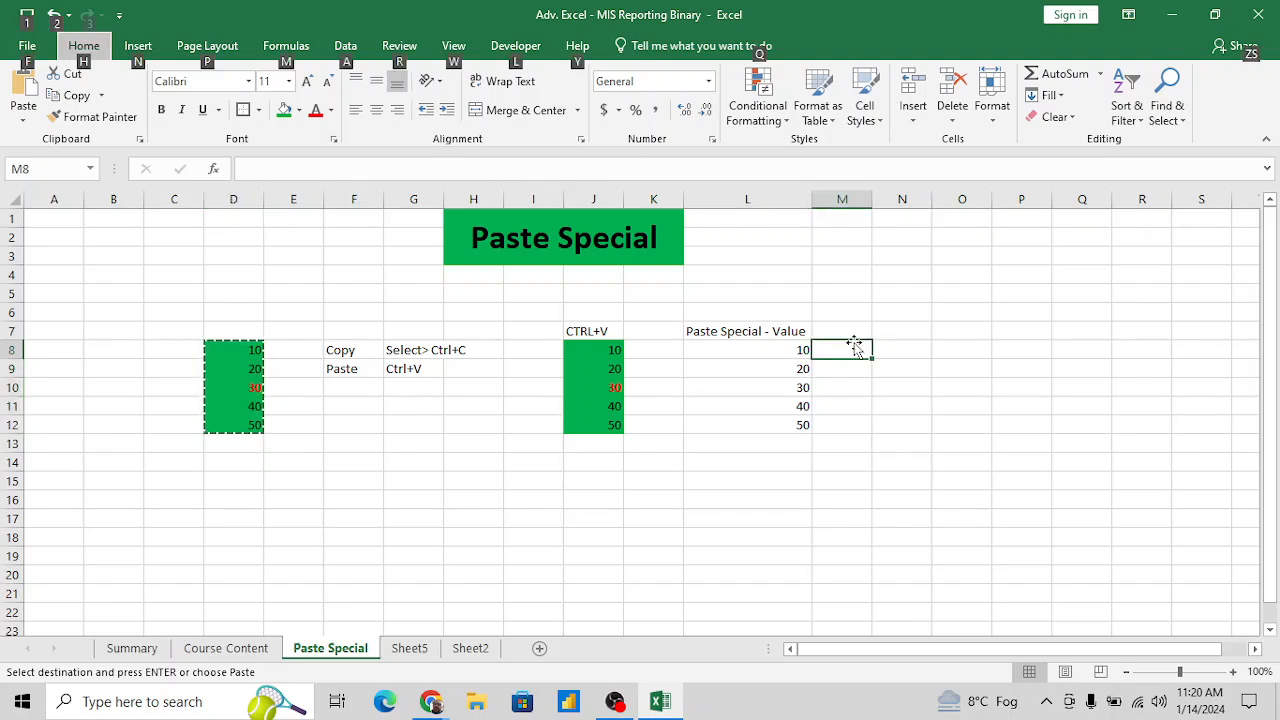
pyautogui.press('e')
pyautogui.press('s')
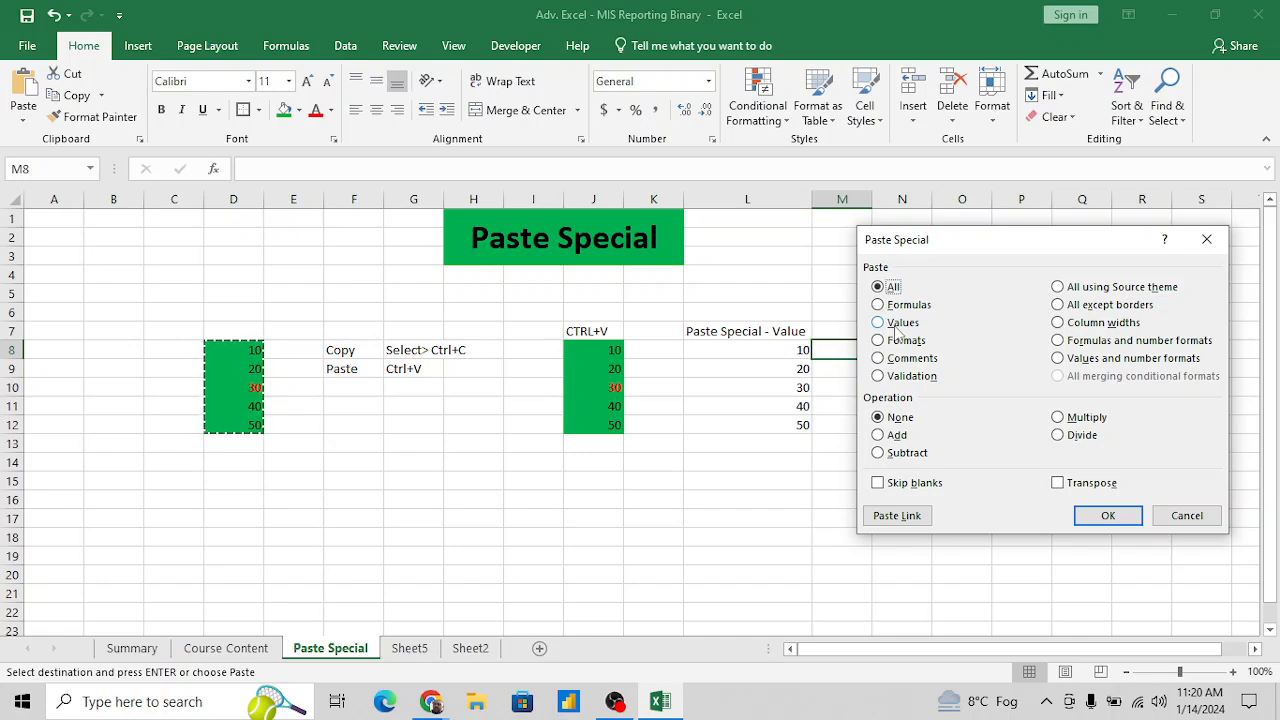
pyautogui.click(900, 323)
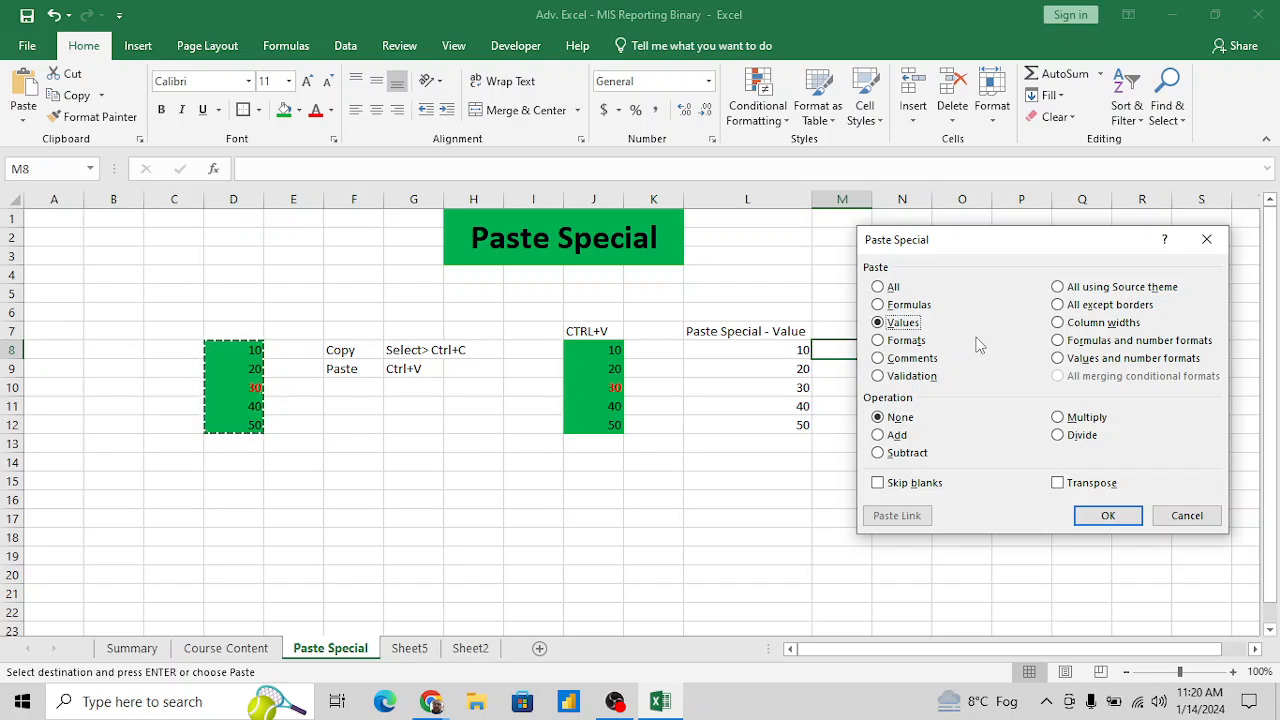
pyautogui.press('Print')
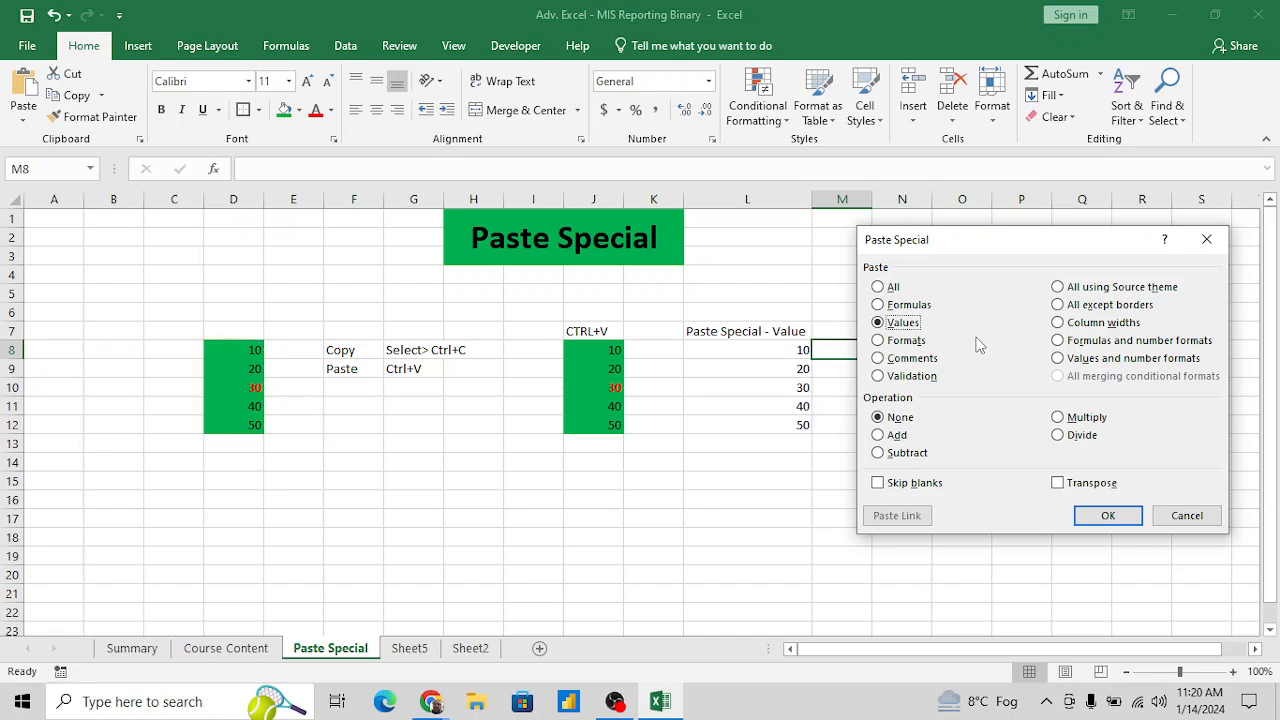
pyautogui.click(1113, 522)
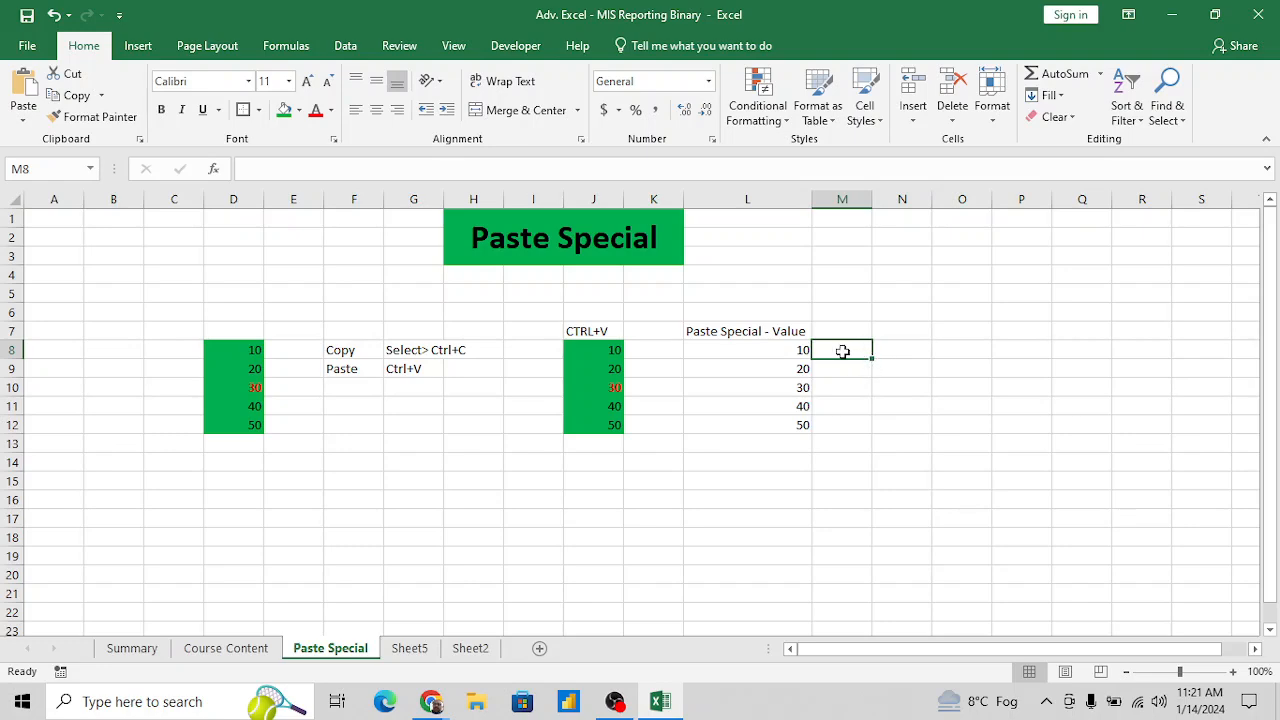
# - Paste the Paste Special dialog screenshot at O5 and move the picture up a little, to about row 2
pyautogui.click(985, 295)
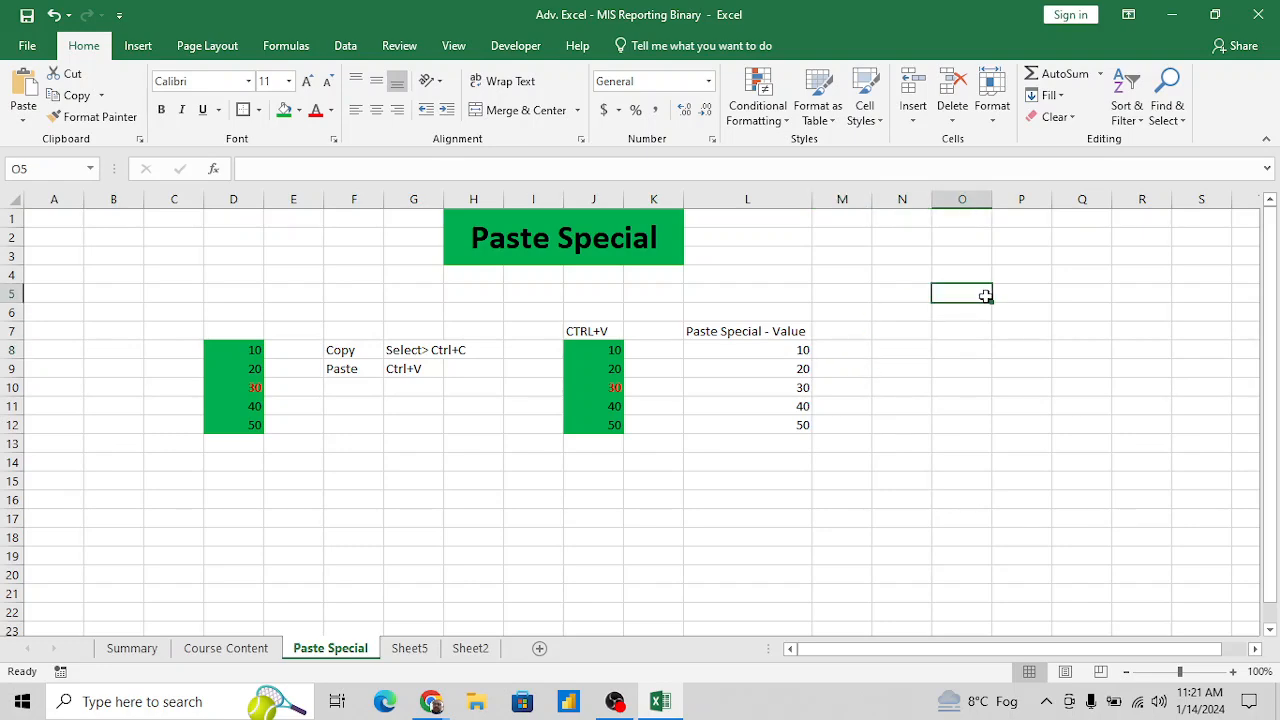
pyautogui.hotkey('ctrl', 'v')
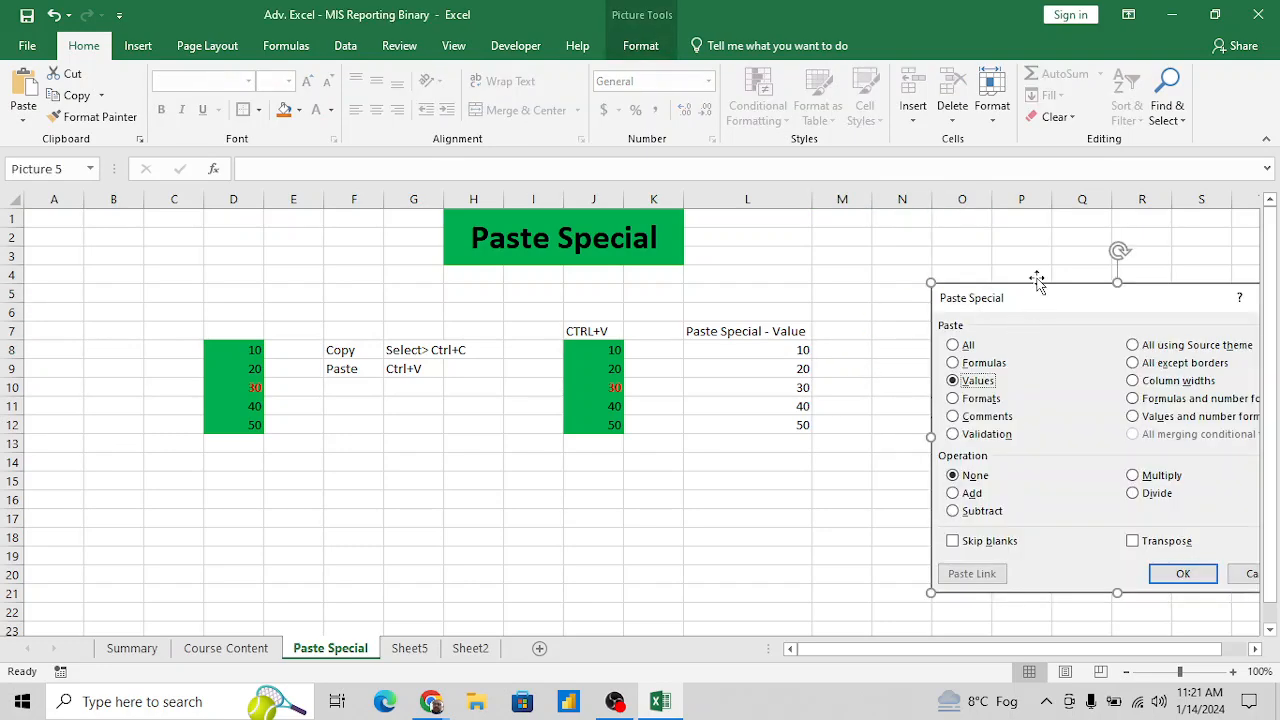
pyautogui.moveTo(1030, 314); pyautogui.dragTo(1031, 270)
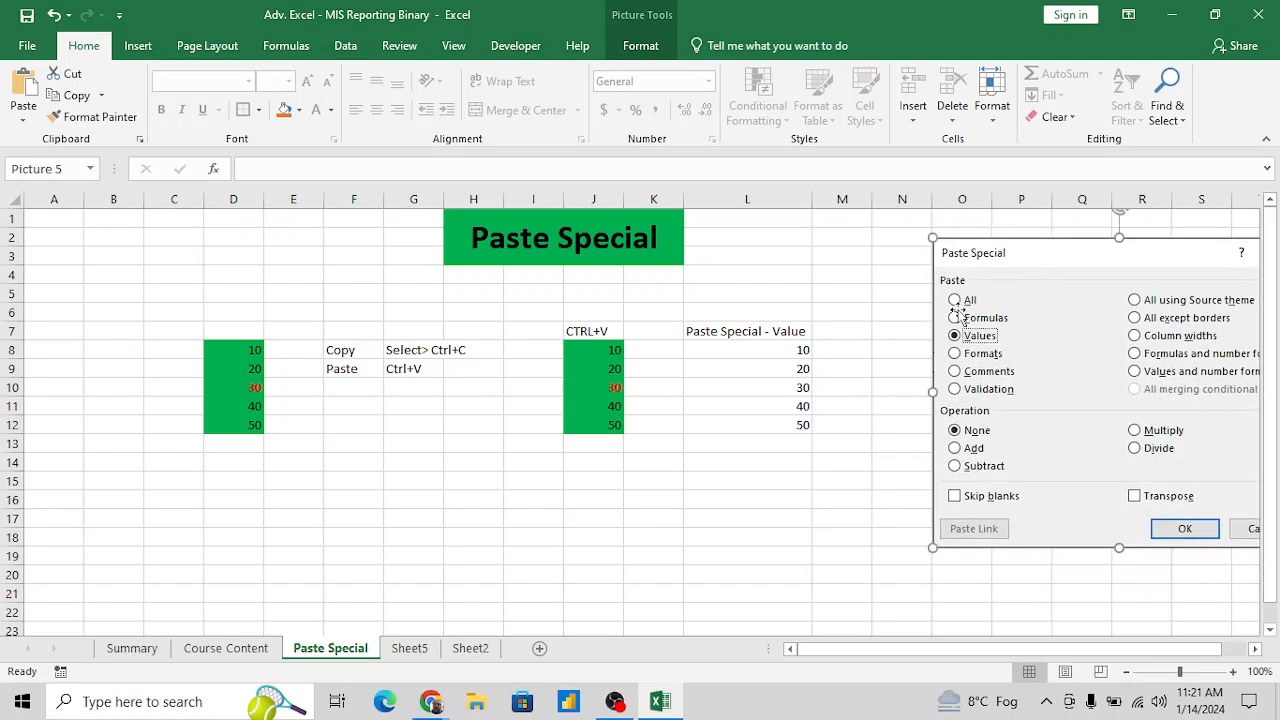
pyautogui.click(846, 335)
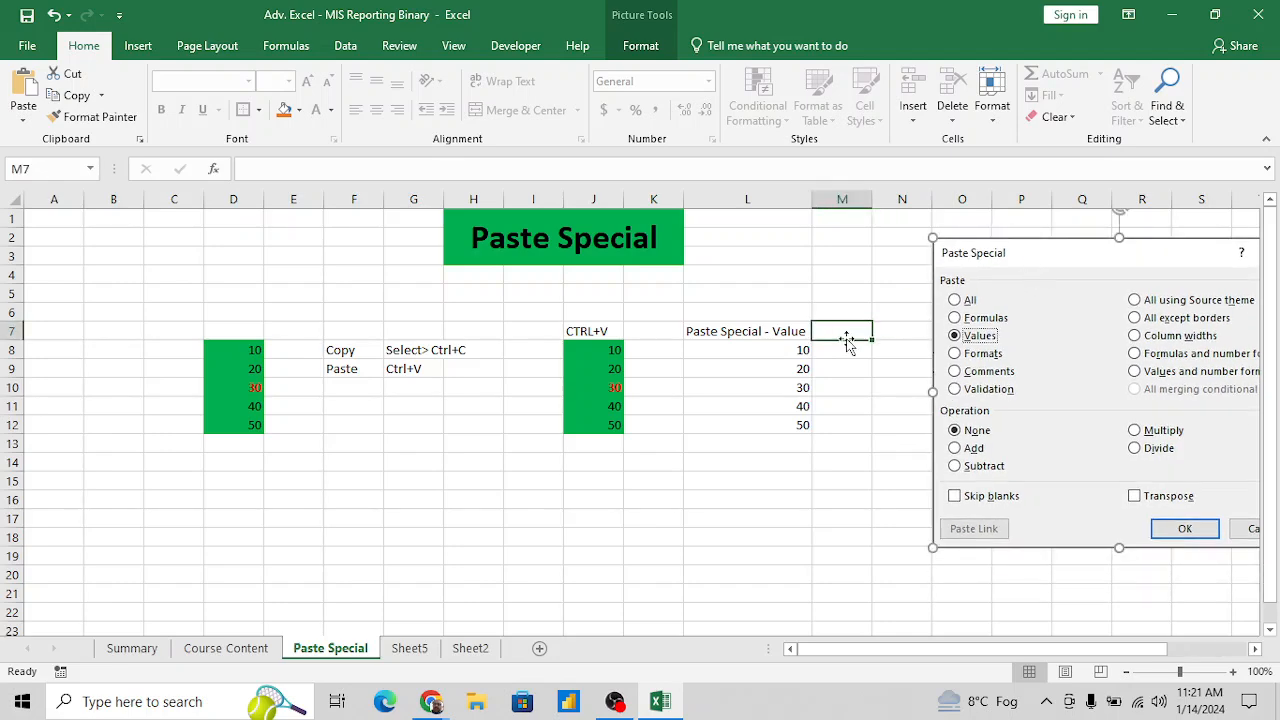
# - Copy D8:D12 and paste only its values into M8:M12 using Paste Special
pyautogui.click(243, 348)
pyautogui.hotkey('ctrl', 'shift', 'Left')
pyautogui.click(242, 347)
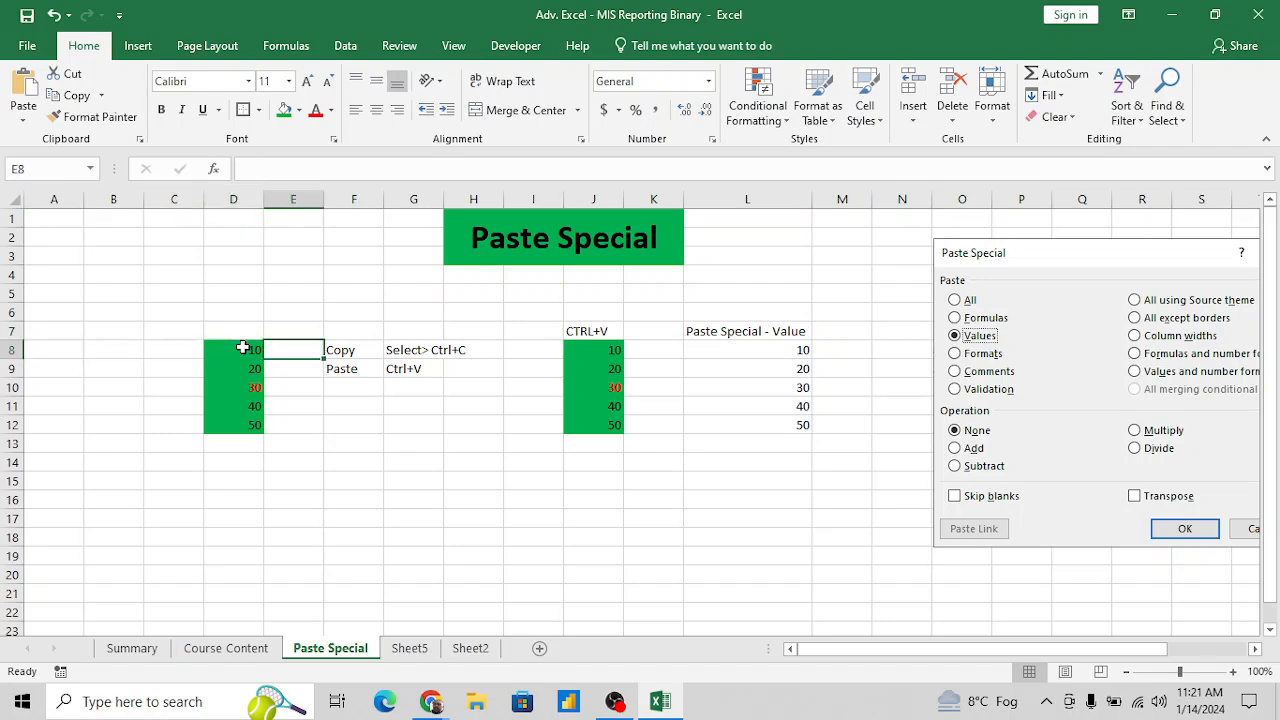
pyautogui.hotkey('ctrl', 'shift', 'Down')
pyautogui.hotkey('ctrl', 'c')
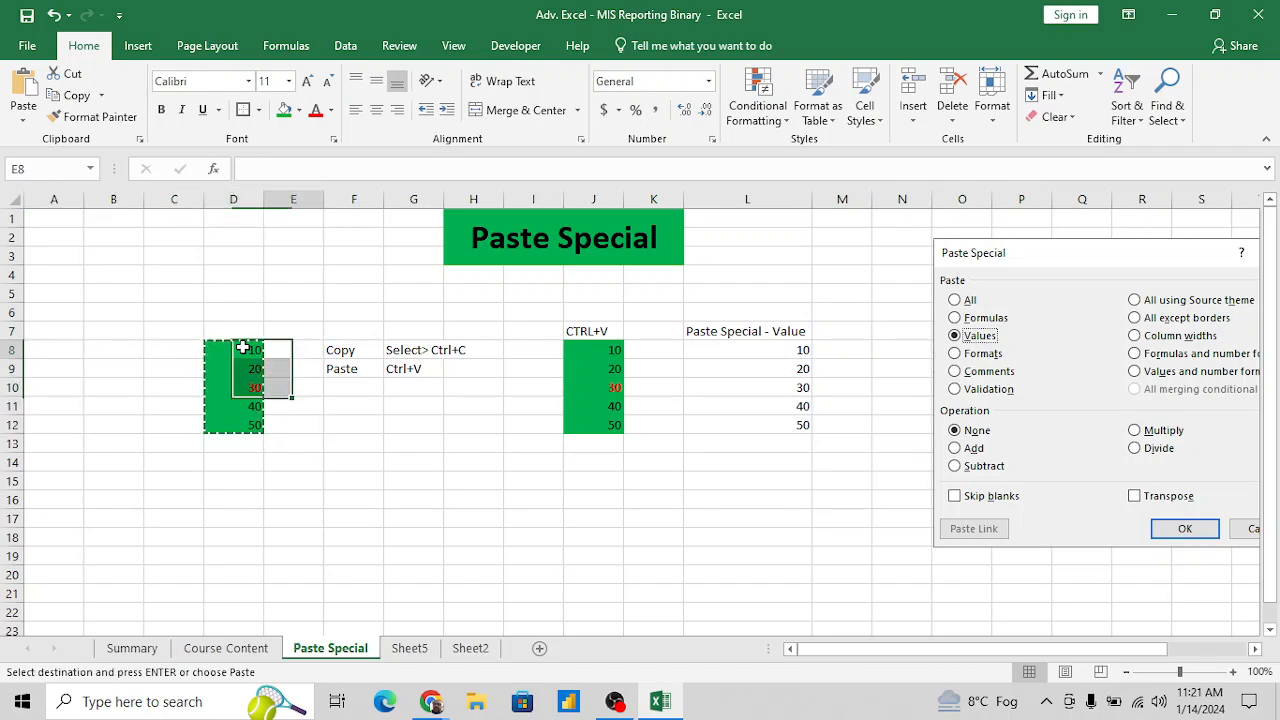
pyautogui.press('Right')
pyautogui.press('Right')
pyautogui.press('Right')
pyautogui.press('Right')
pyautogui.press('Right')
pyautogui.press('Right')
pyautogui.press('Right')
pyautogui.press('Right')
pyautogui.press('Right')
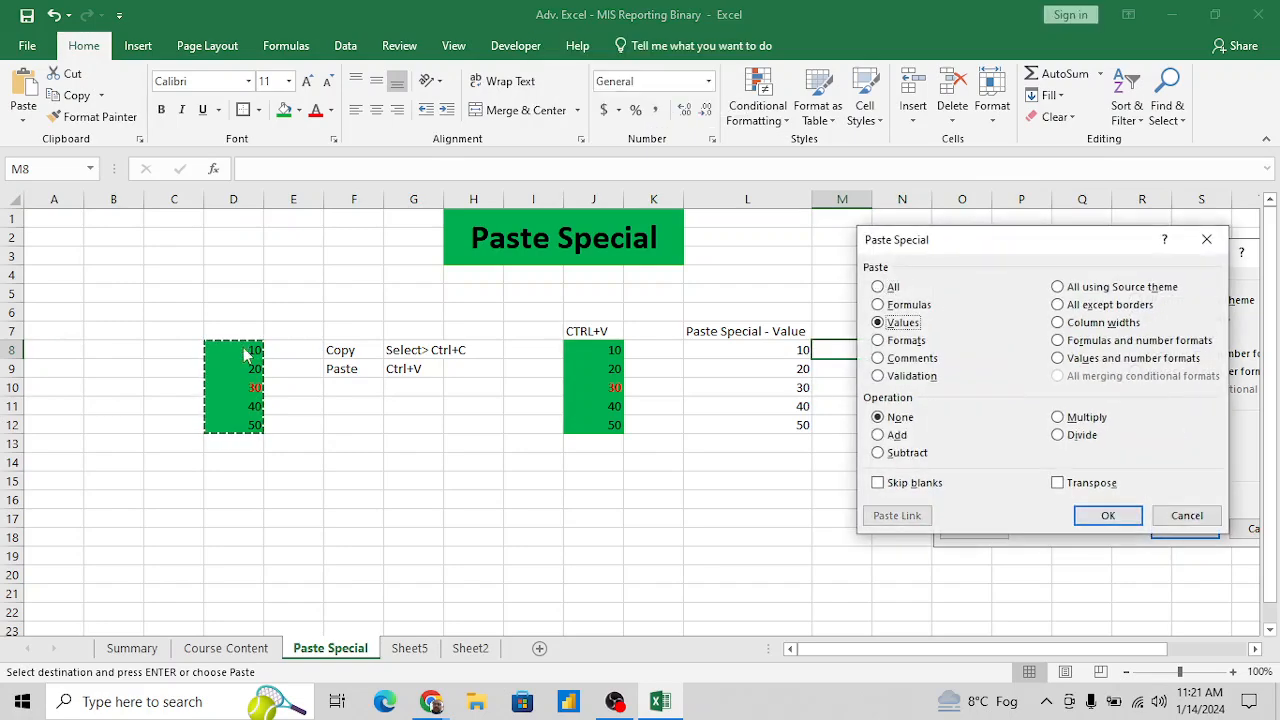
pyautogui.click(1107, 527)
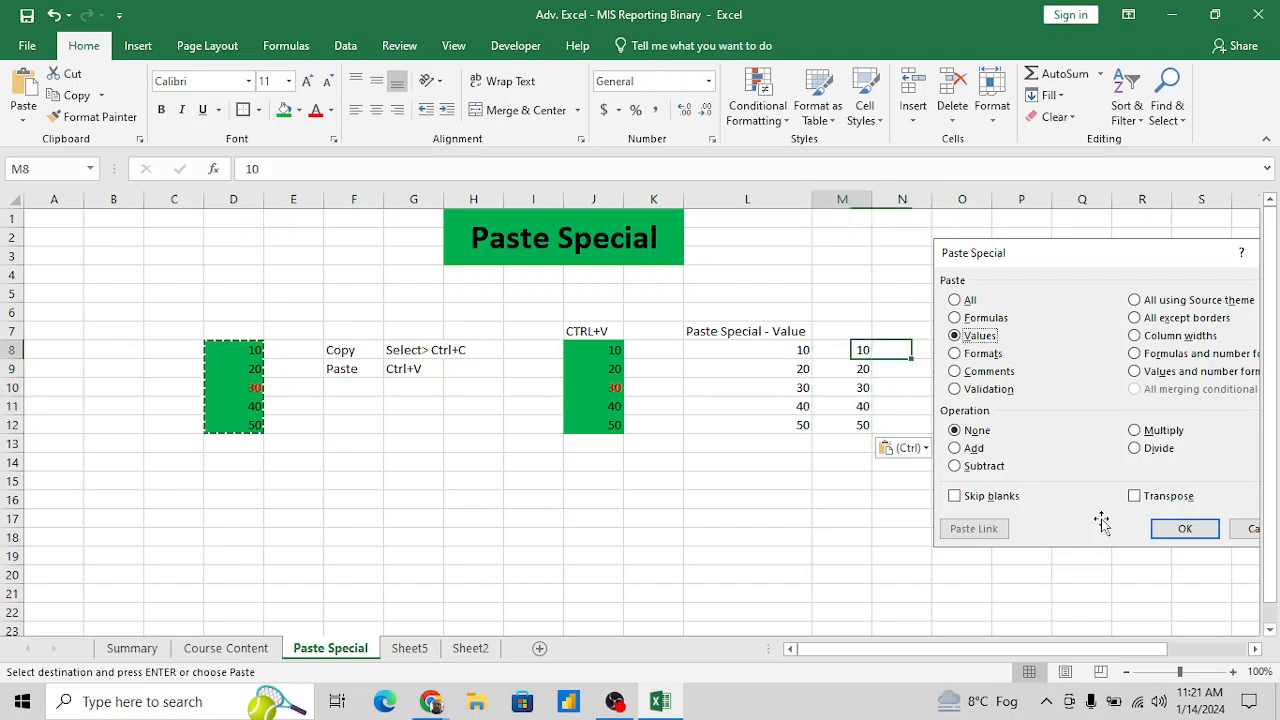
pyautogui.press('Up')
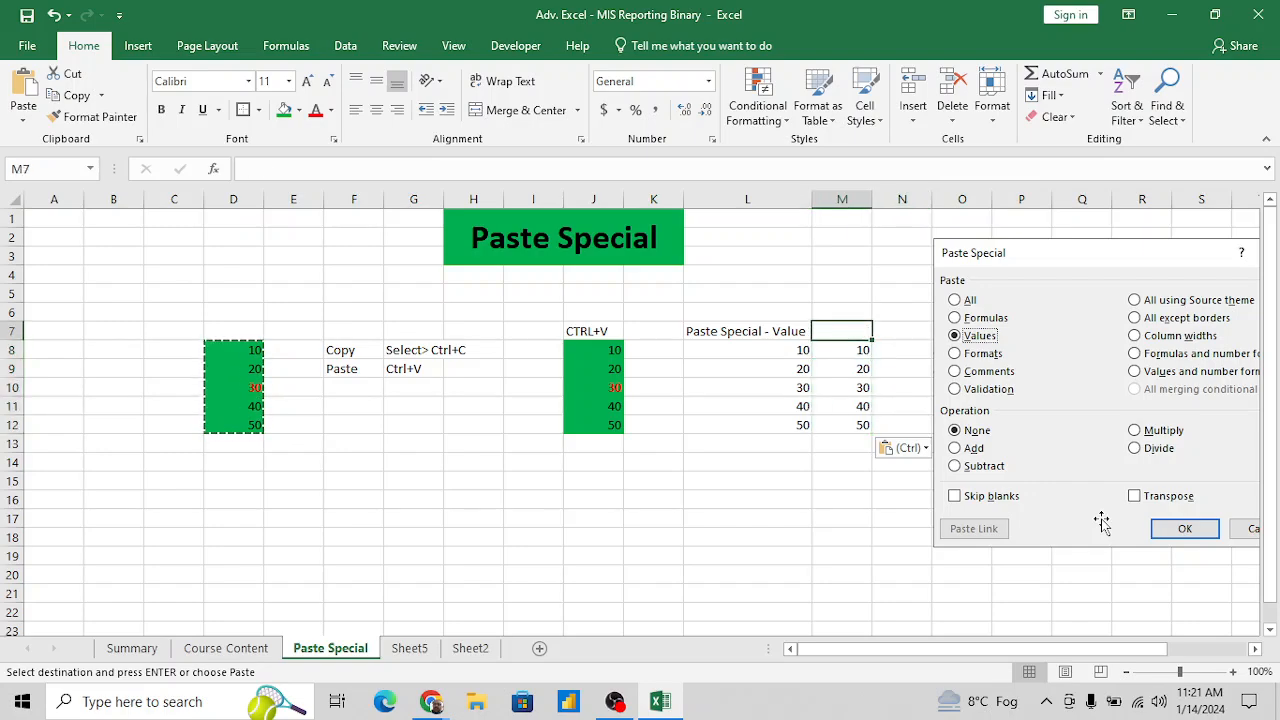
pyautogui.write('Alt+E+')
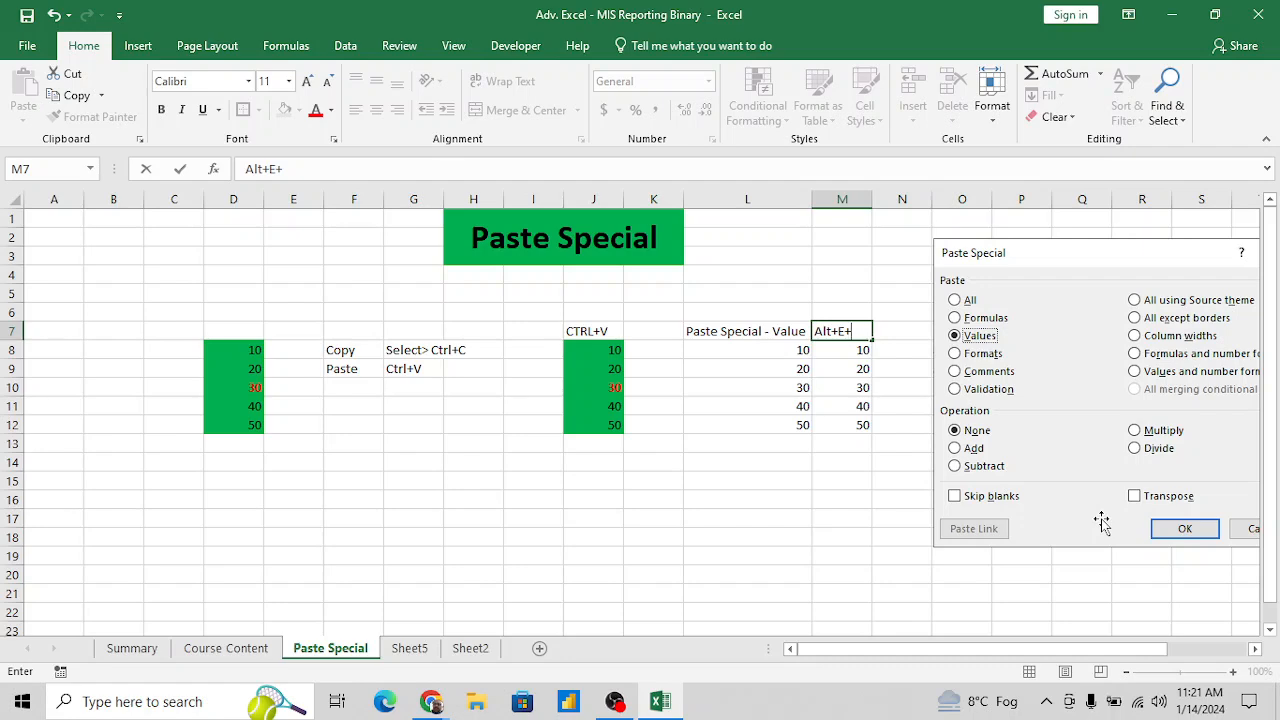
pyautogui.press('Escape')
pyautogui.hotkey('alt', 'e')
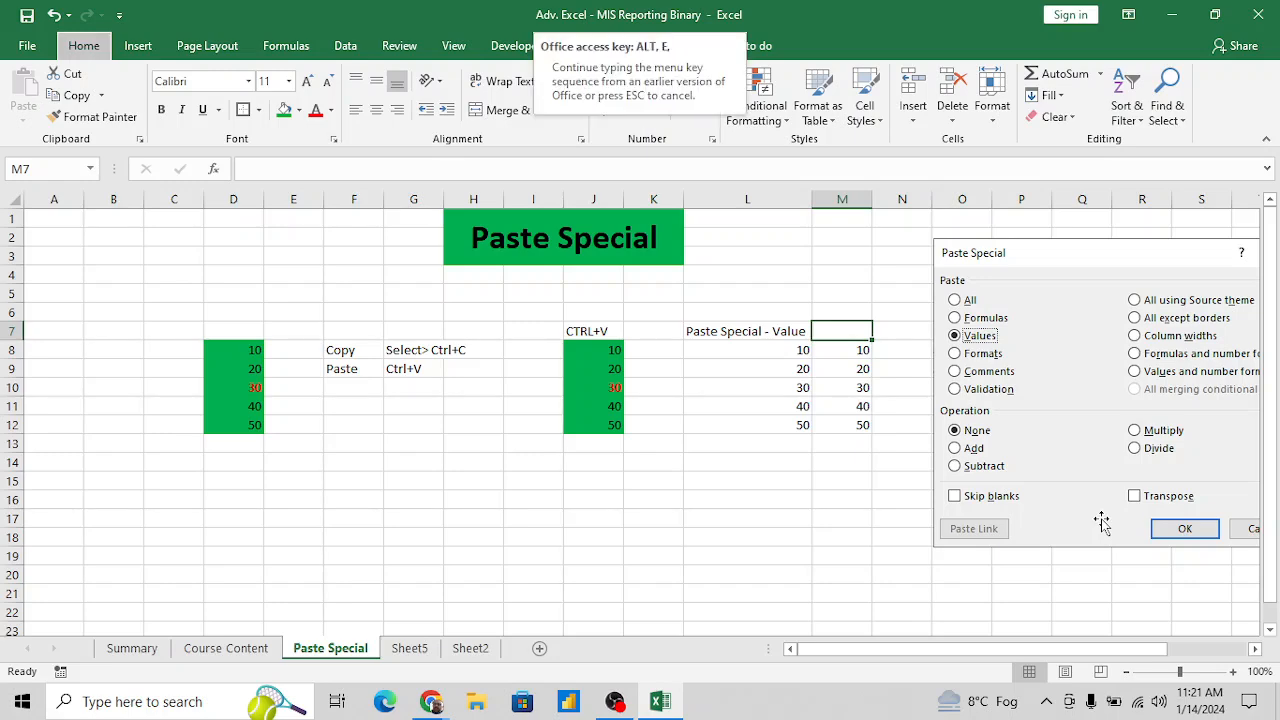
pyautogui.write('v')
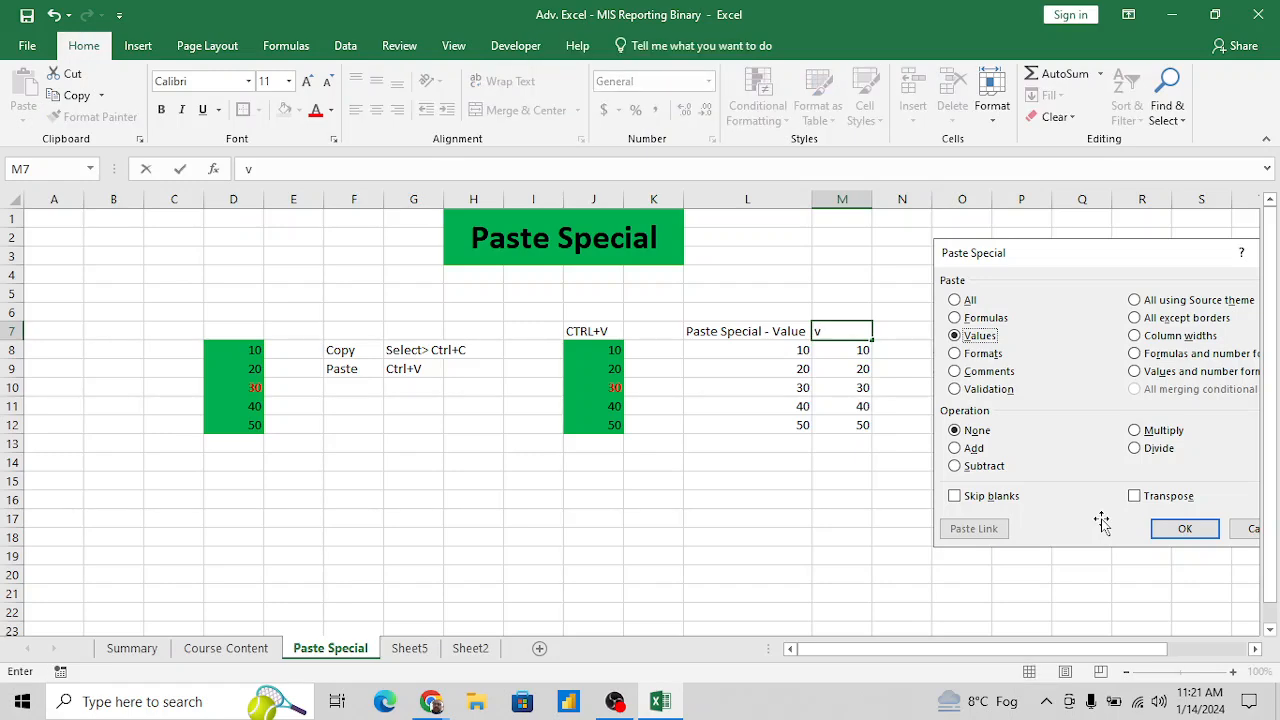
pyautogui.press('Escape')
# - Copy L8:L12 and paste only its values over M8:M12 using Paste Special
pyautogui.press('Down')
pyautogui.press('Left')
pyautogui.hotkey('ctrl', 'shift', 'Down')
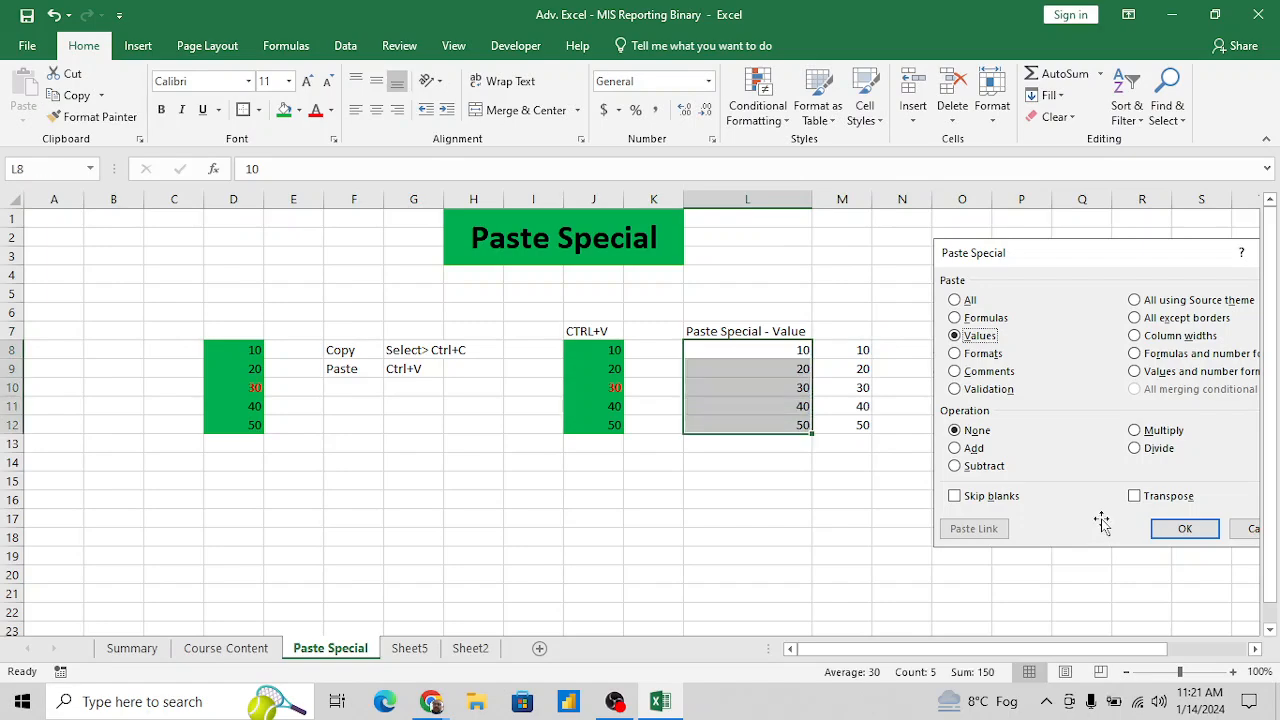
pyautogui.hotkey('ctrl', 'c')
pyautogui.press('Right')
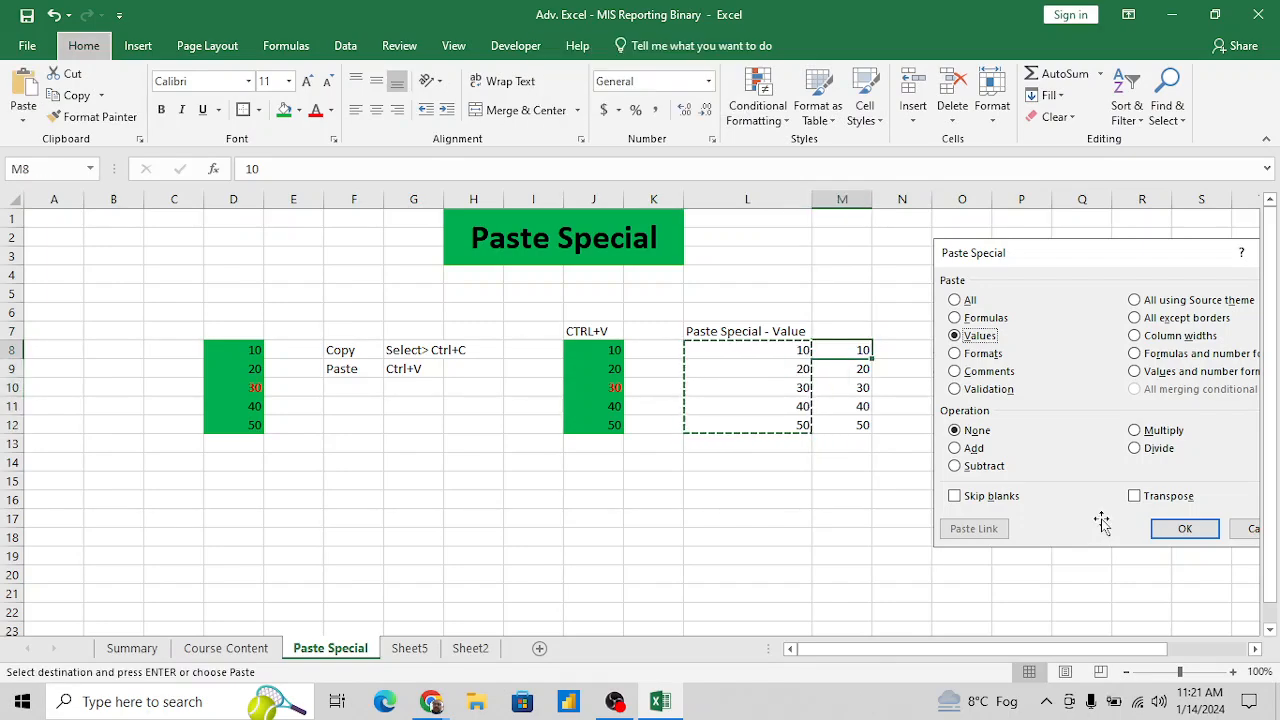
pyautogui.hotkey('ctrl', 'alt', 'v')
pyautogui.press('v')
pyautogui.click(1101, 522)
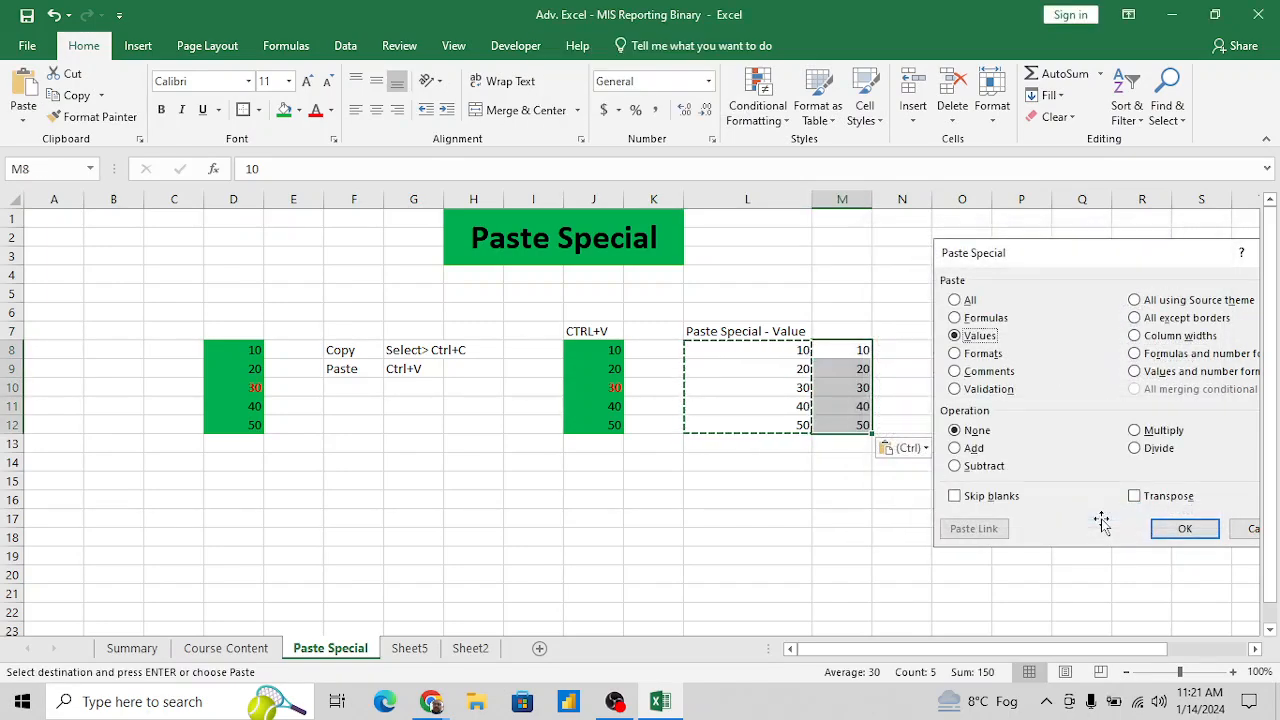
# - Label the values-only column by entering the shortcut text "Alt+E+S+V" in M7
pyautogui.press('Up')
pyautogui.press('Escape')
pyautogui.write('Alt+E+S+V')
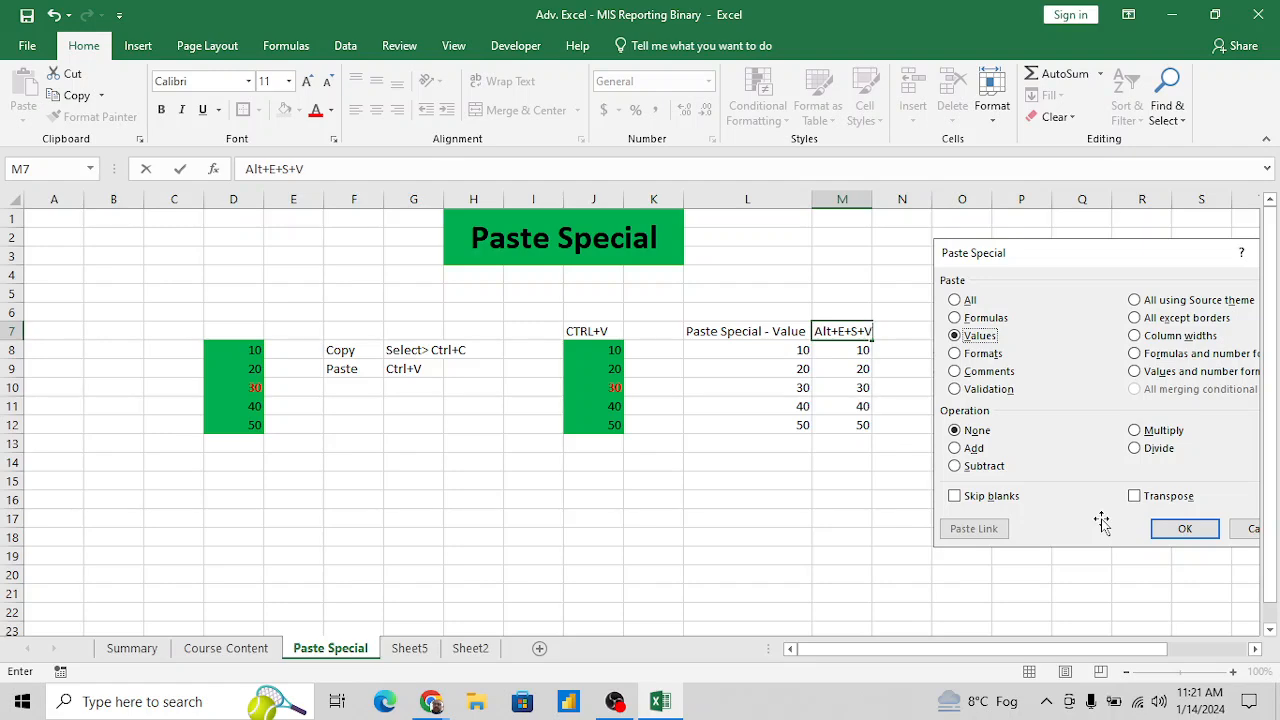
pyautogui.press('Return')
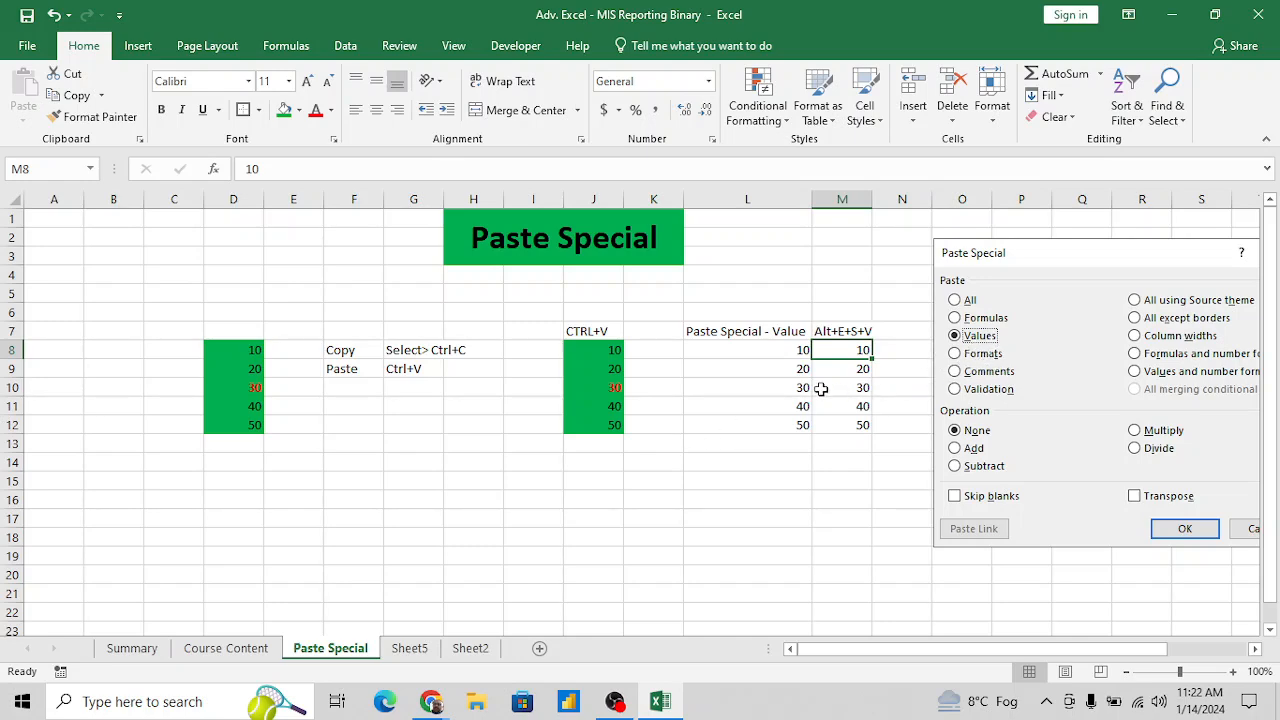
# - Copy the formatted source numbers in D8:D12 and paste only their formats at I15 using Paste Special
pyautogui.click(864, 381)
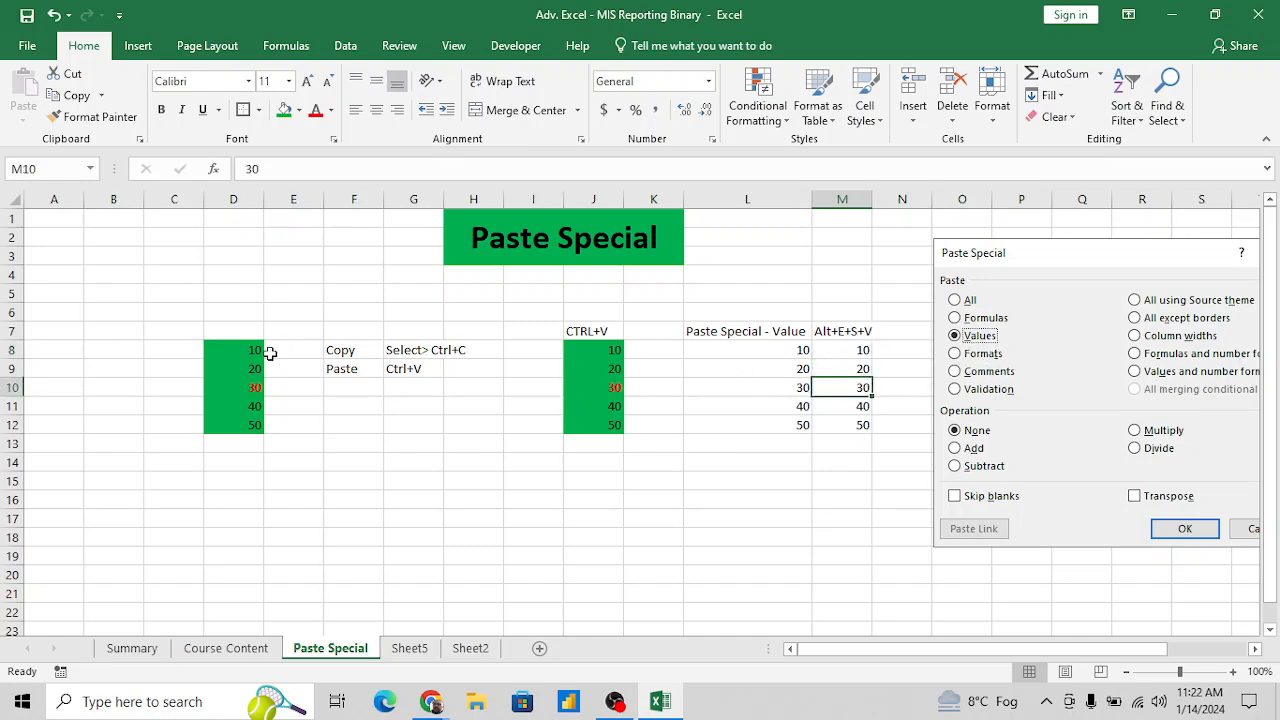
pyautogui.moveTo(230, 352); pyautogui.dragTo(230, 422)
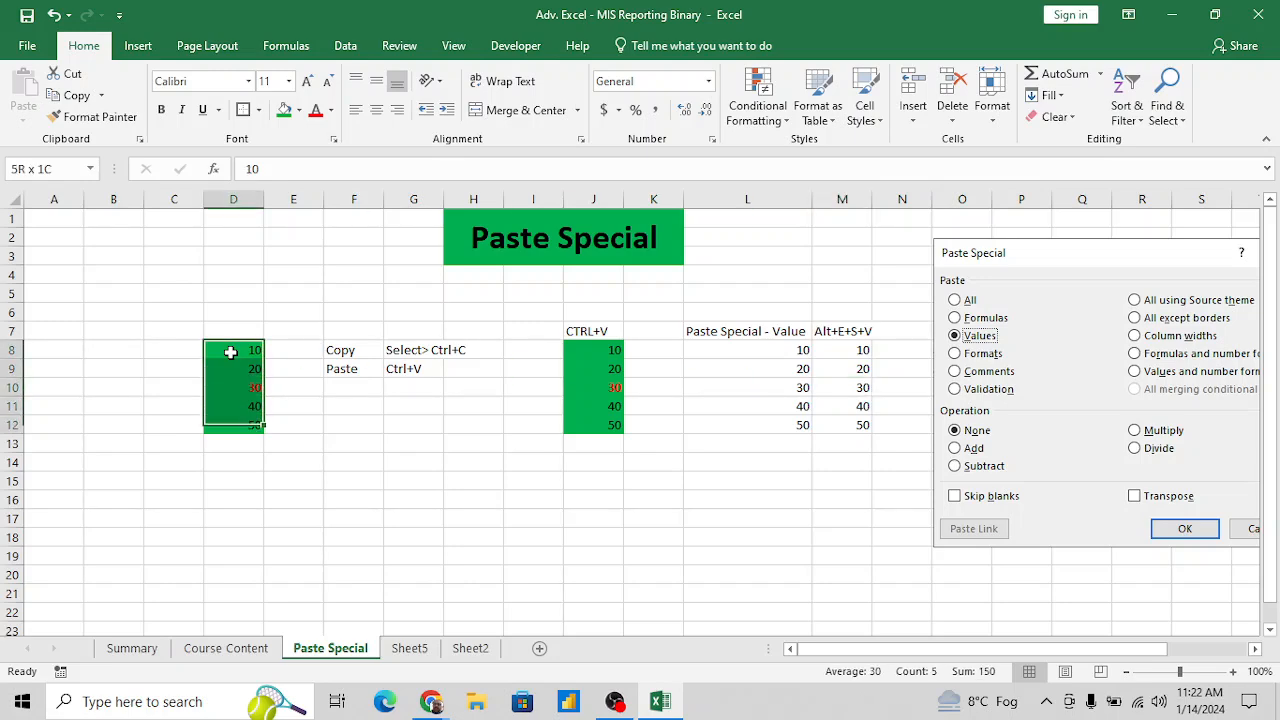
pyautogui.hotkey('ctrl', 'c')
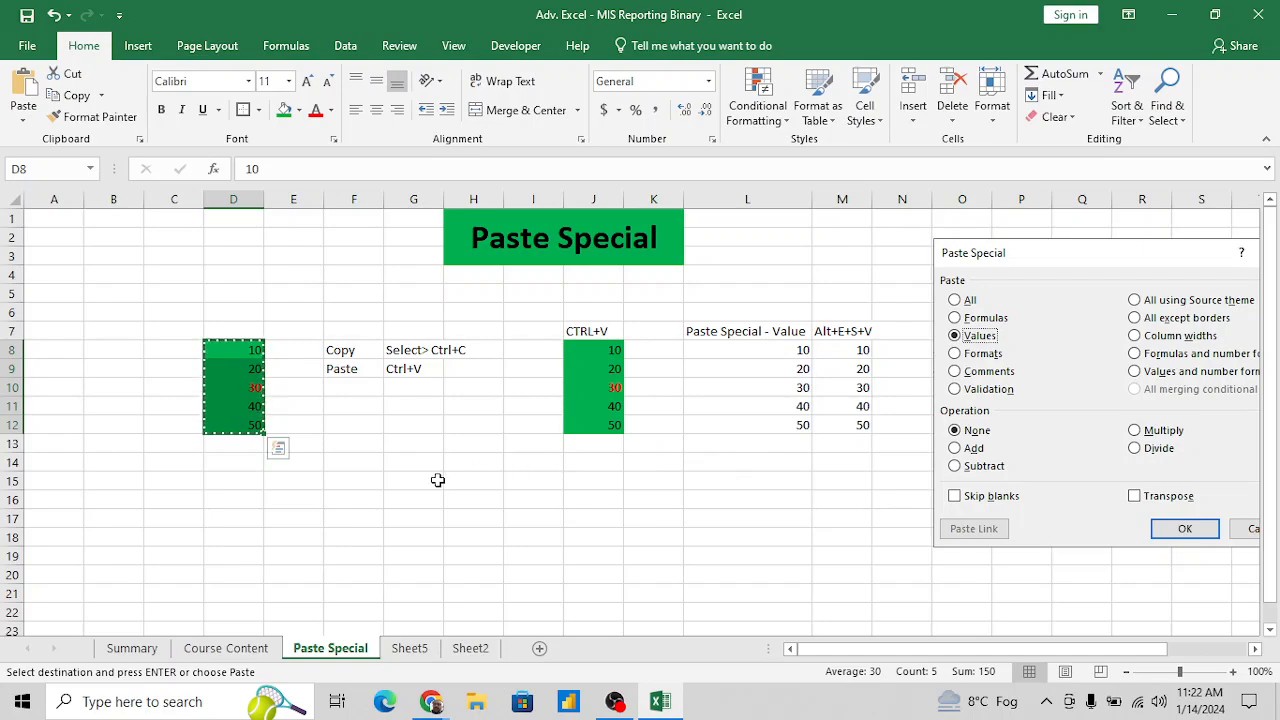
pyautogui.click(520, 483)
pyautogui.hotkey('alt', 'e')
pyautogui.press('s')
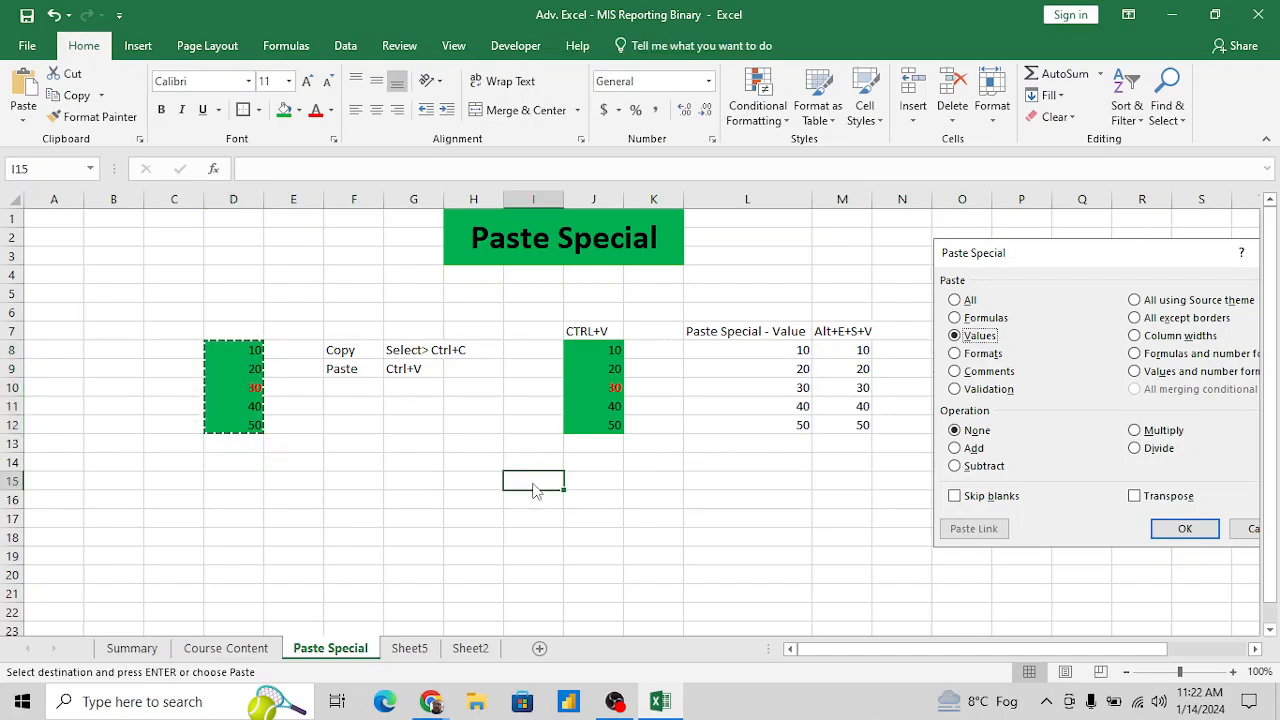
pyautogui.press('v')
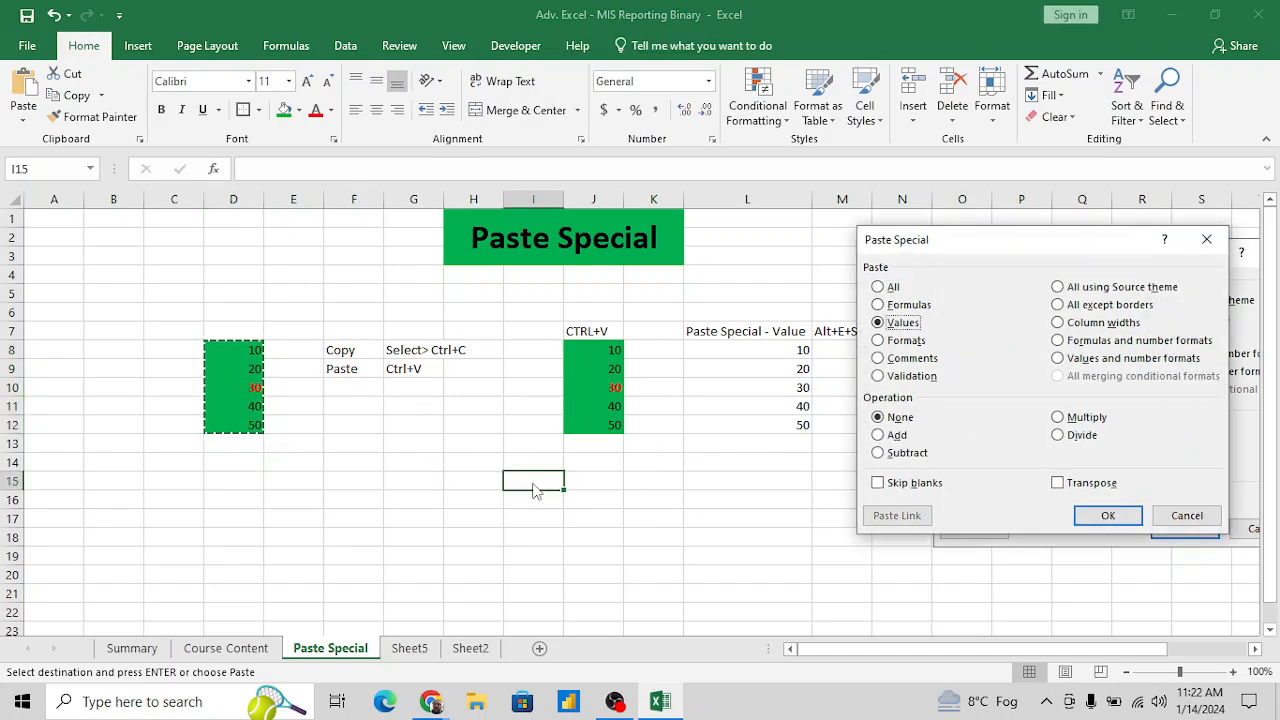
pyautogui.click(919, 346)
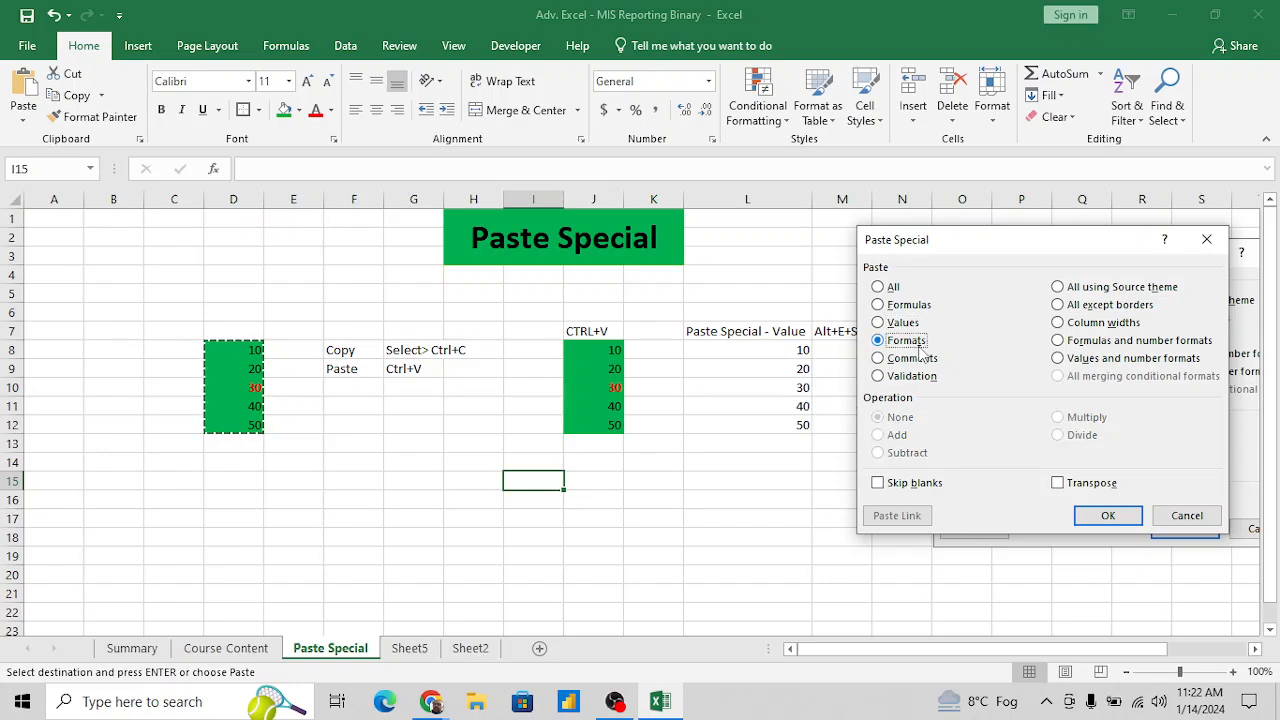
pyautogui.click(1106, 517)
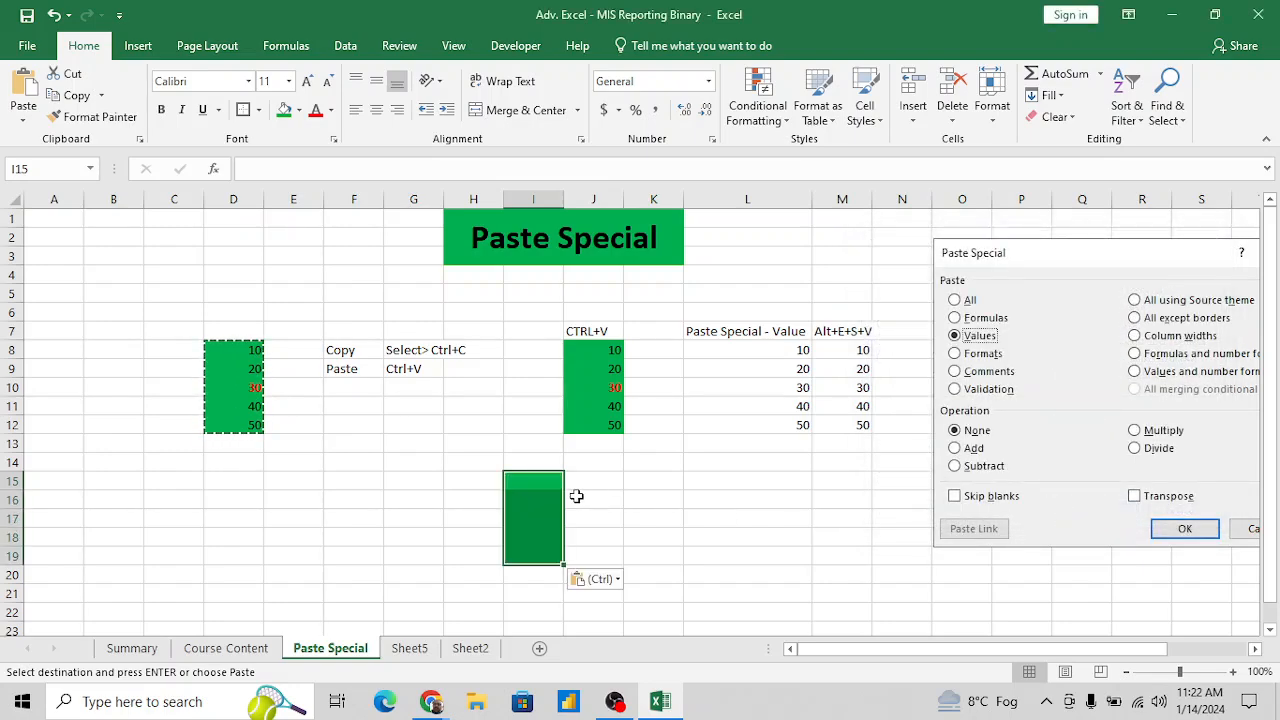
# - Fill the green formatted cells I15:I19 with the numbers 2, 5, 4, 5 and 5
pyautogui.click(543, 481)
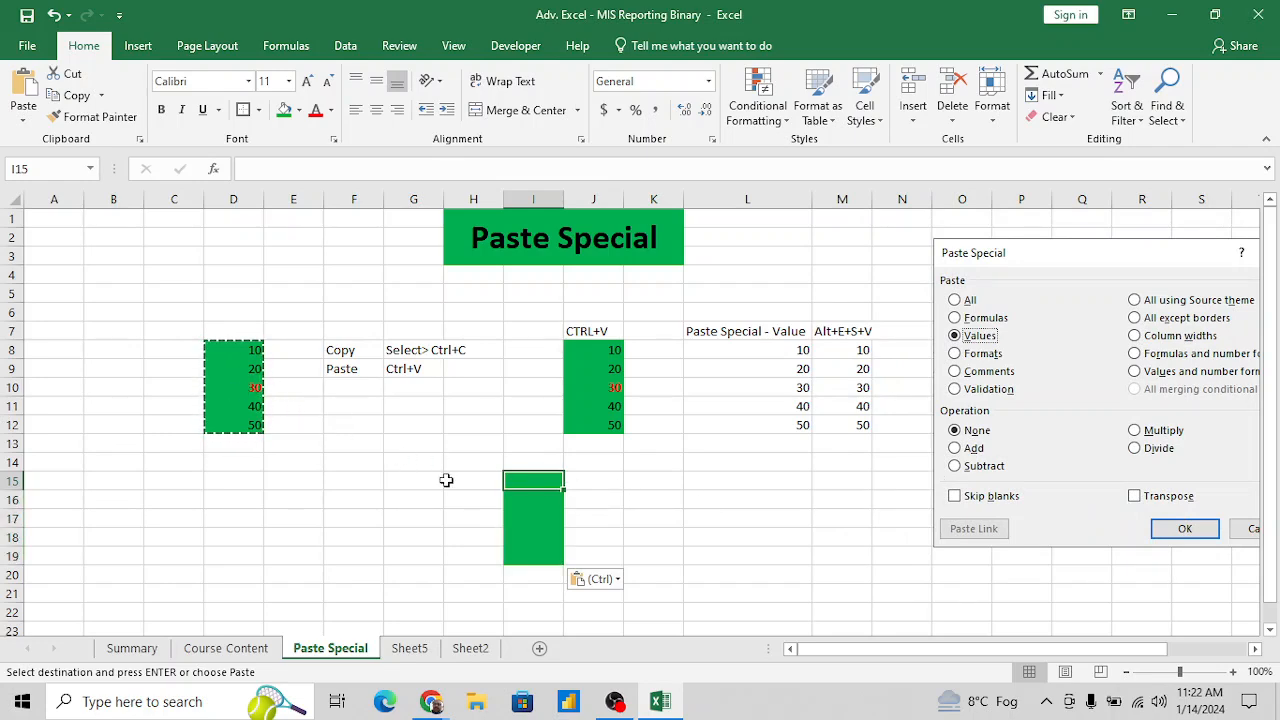
pyautogui.write('2')
pyautogui.press('Return')
pyautogui.write('5')
pyautogui.press('Return')
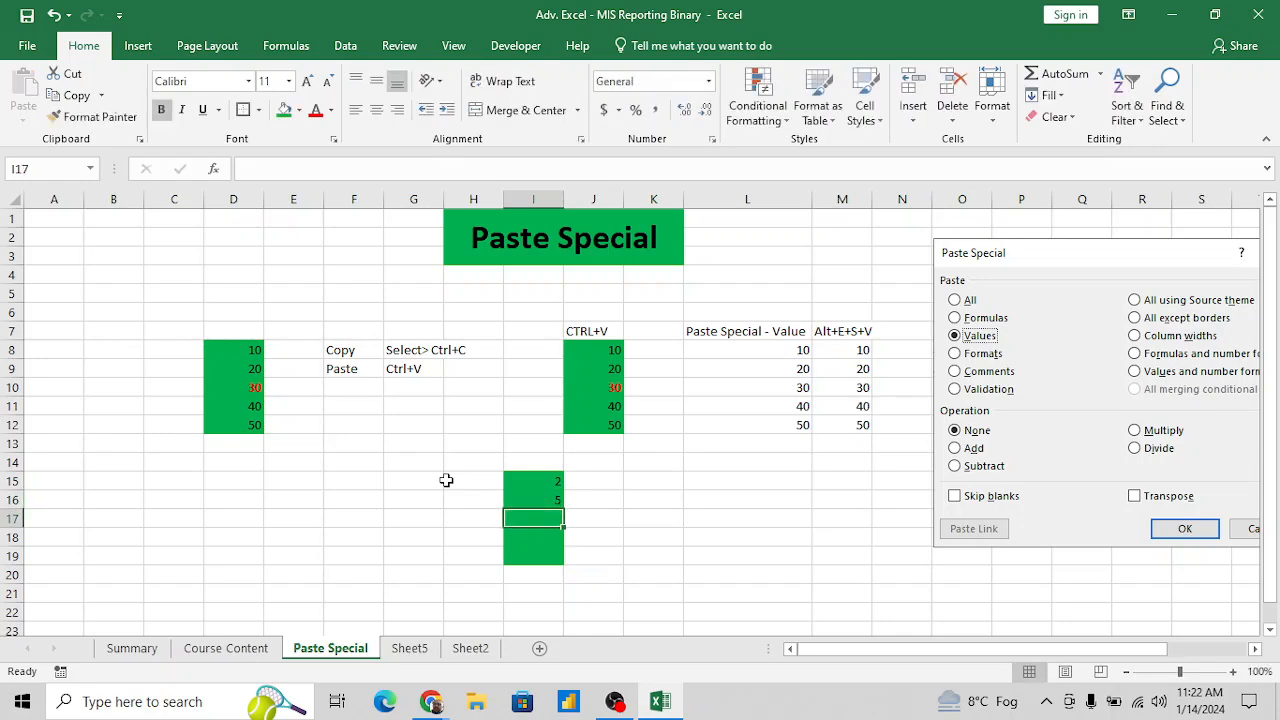
pyautogui.write('4')
pyautogui.press('Return')
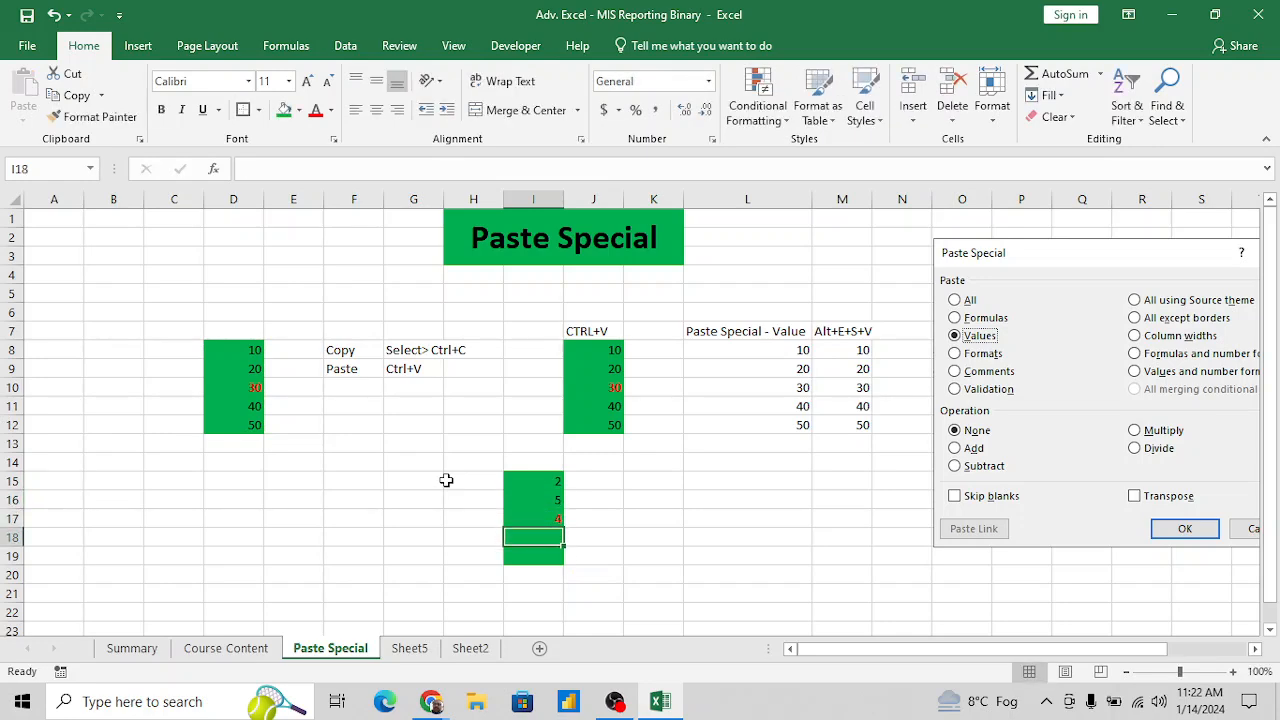
pyautogui.write('56')
pyautogui.press('BackSpace')
pyautogui.press('Return')
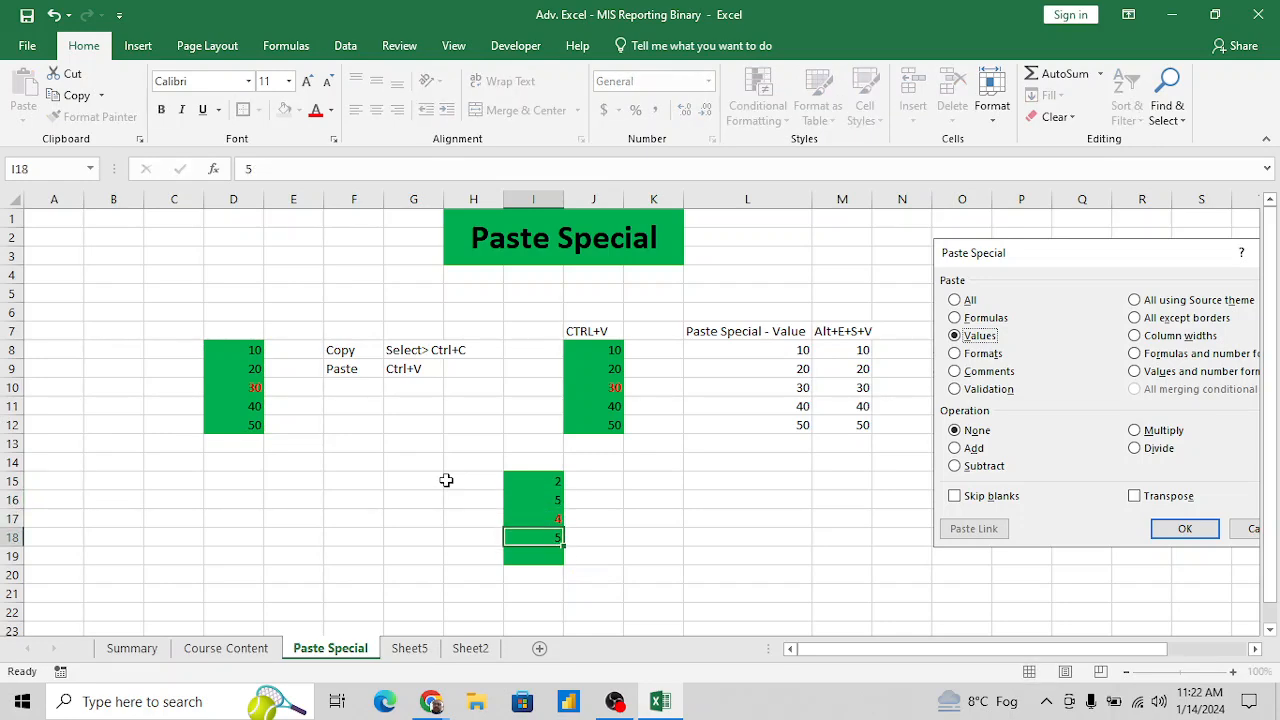
pyautogui.write('5')
pyautogui.press('Return')
pyautogui.press('Right')
pyautogui.press('Right')
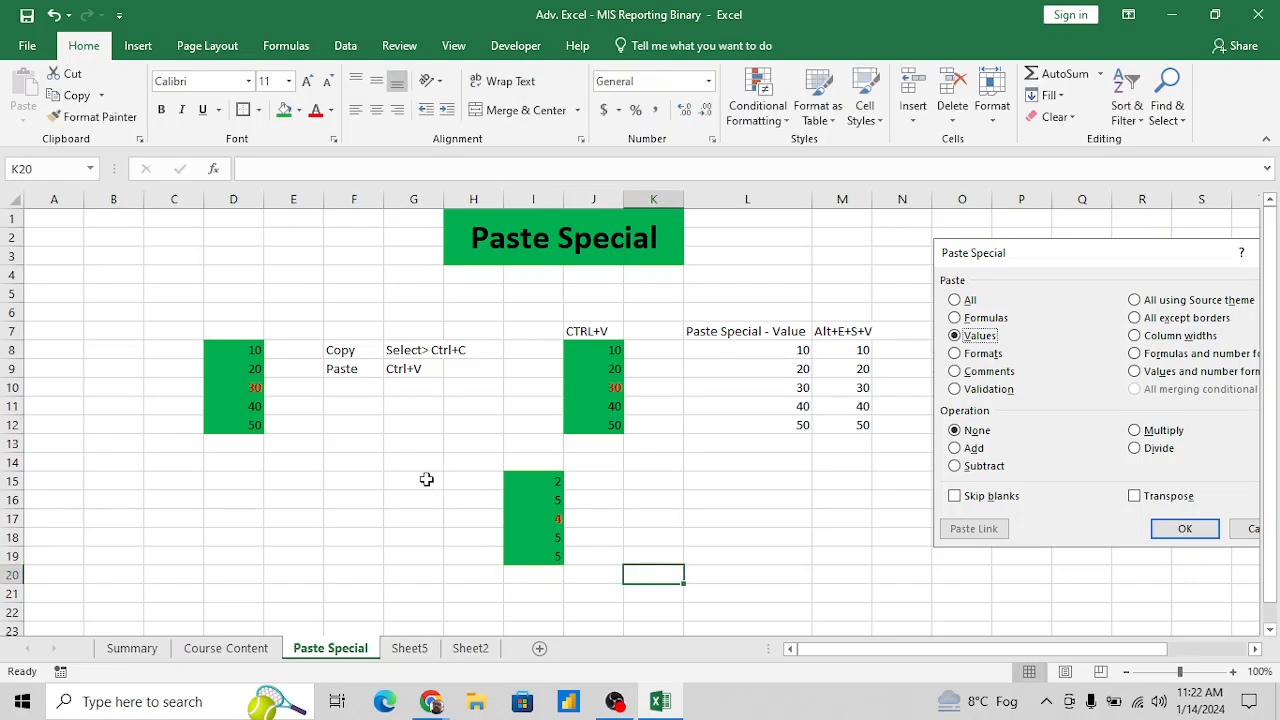
# - Copy the shortcut label from M7 to H14 and change the copy to "Alt+E+S+T"
pyautogui.click(831, 327)
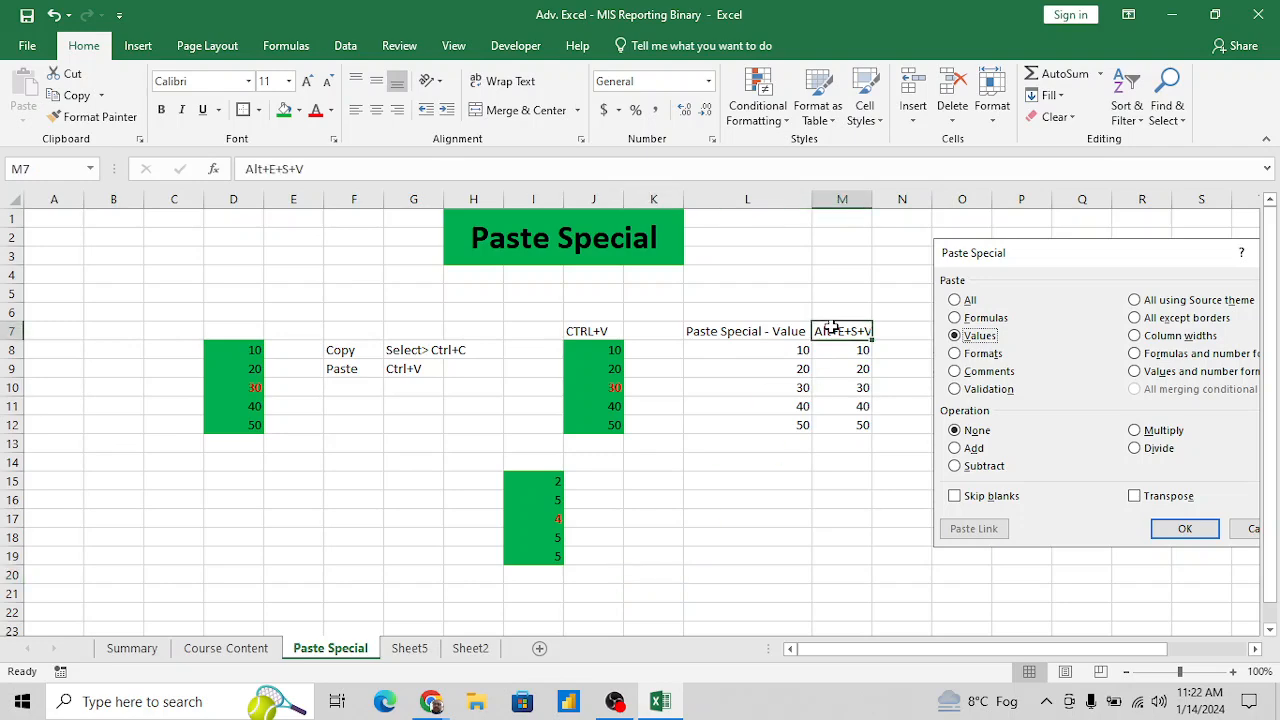
pyautogui.hotkey('ctrl', 'c')
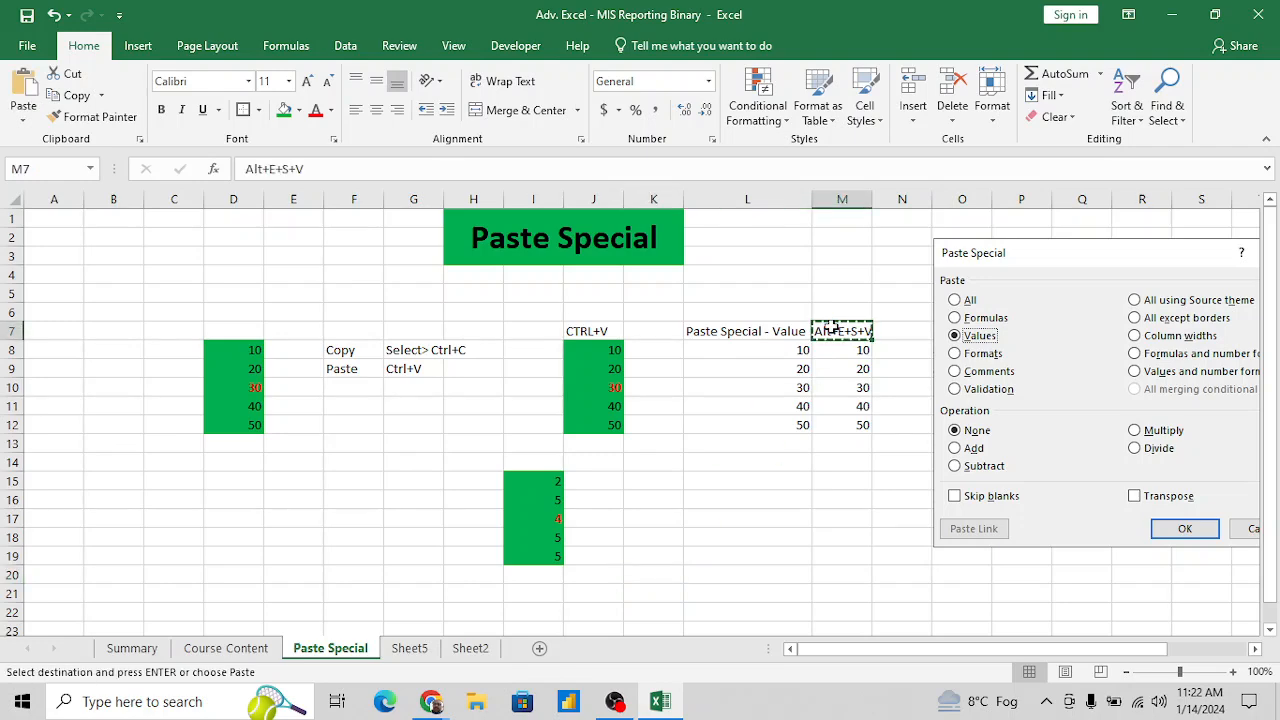
pyautogui.click(458, 462)
pyautogui.hotkey('ctrl', 'v')
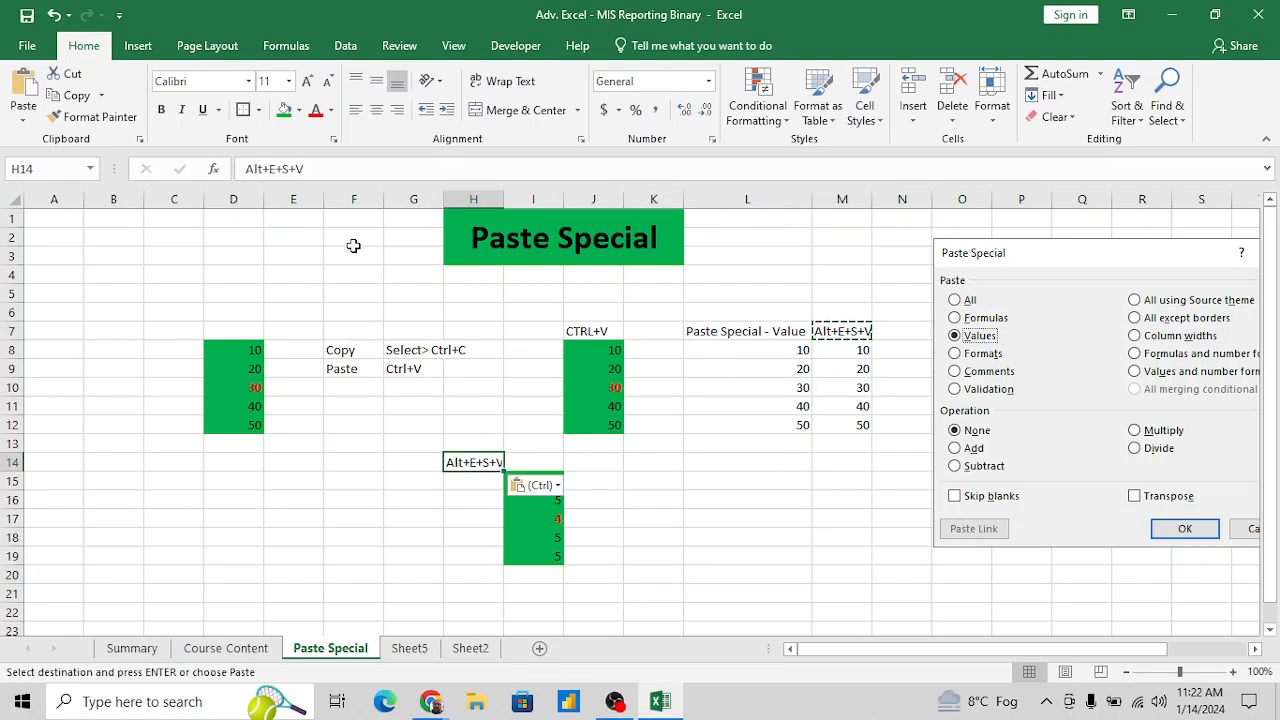
pyautogui.click(338, 160)
pyautogui.press('BackSpace')
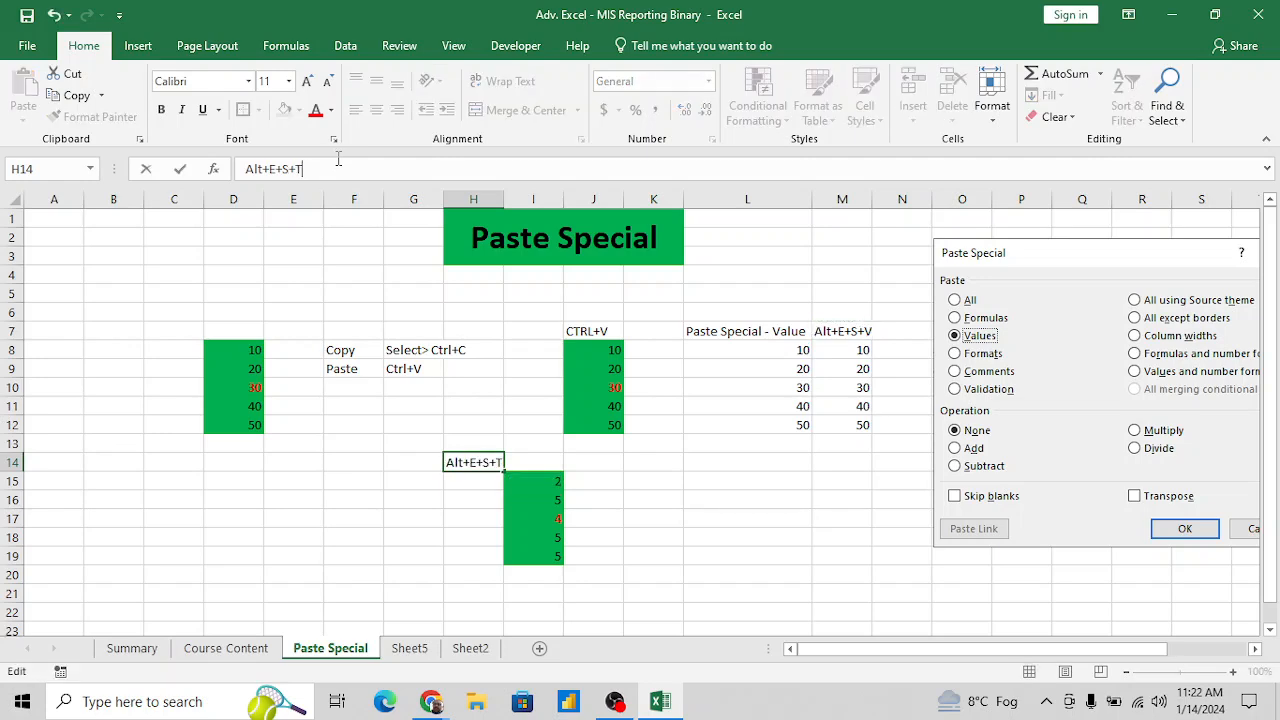
pyautogui.press('Return')
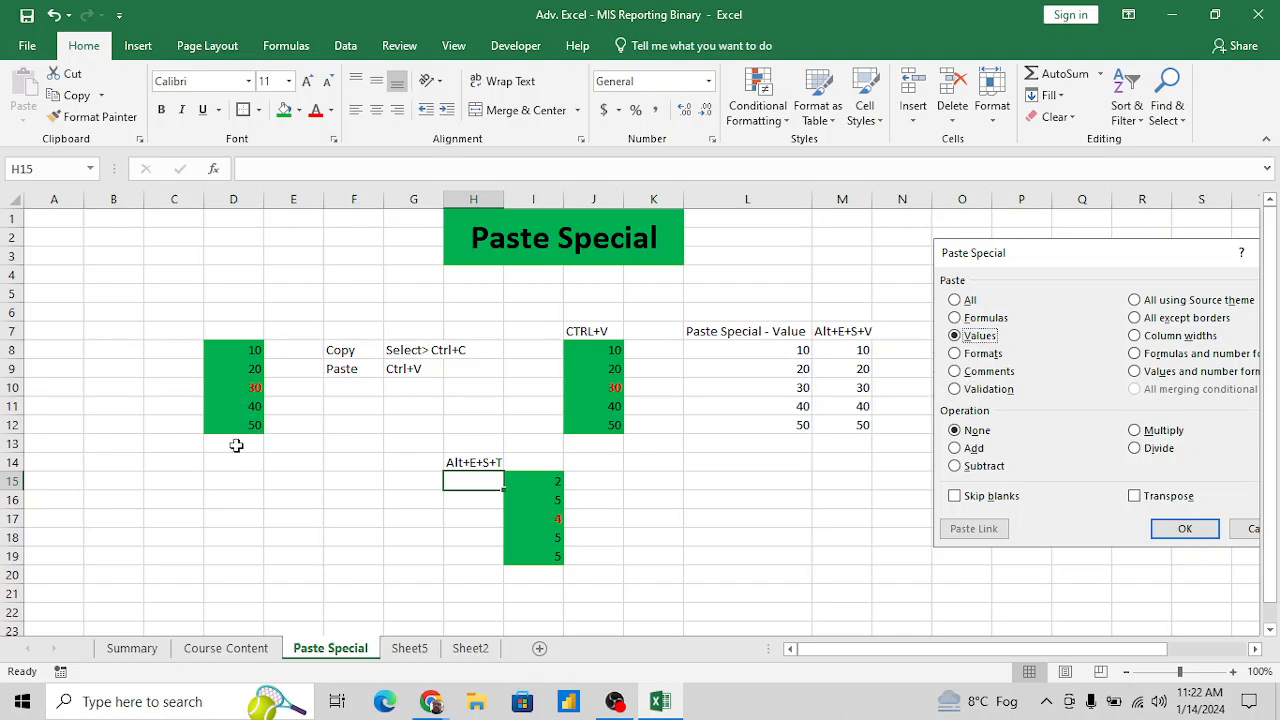
# - Enter the formula =RANDBETWEEN(10,50) in D21, below the existing paste examples
pyautogui.click(229, 505)
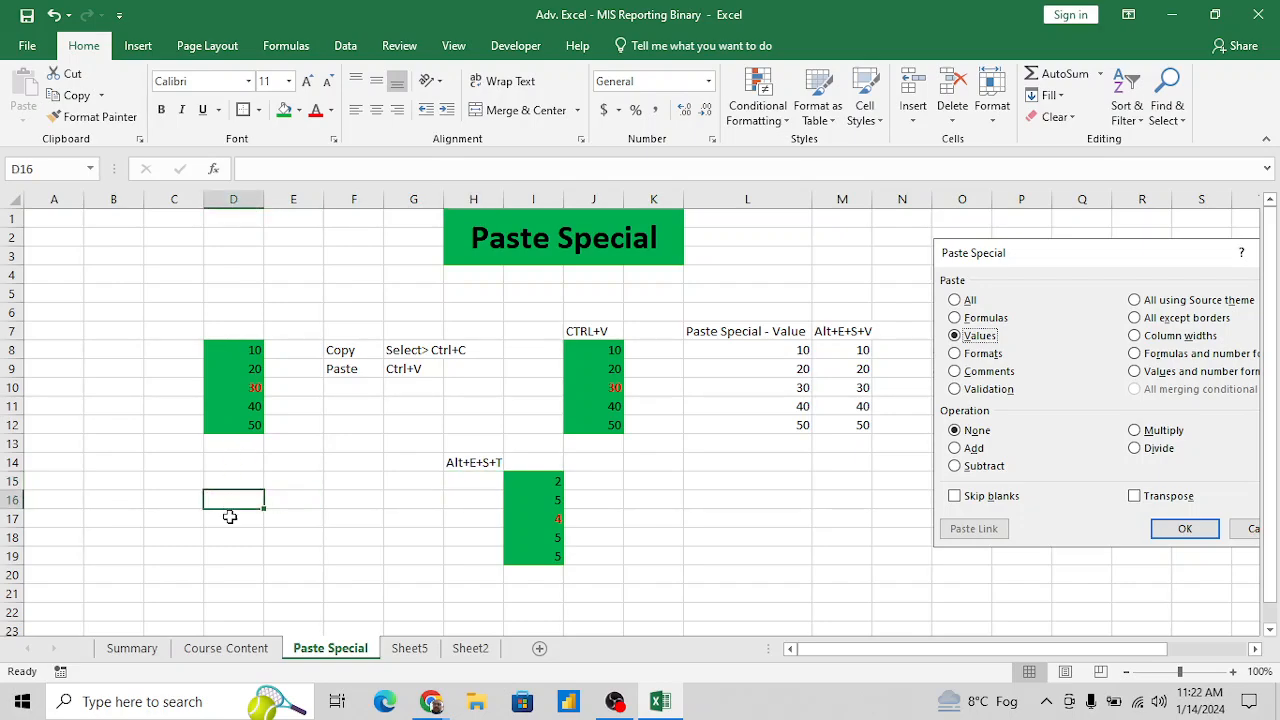
pyautogui.click(229, 568)
pyautogui.scroll(-2, 230, 567)
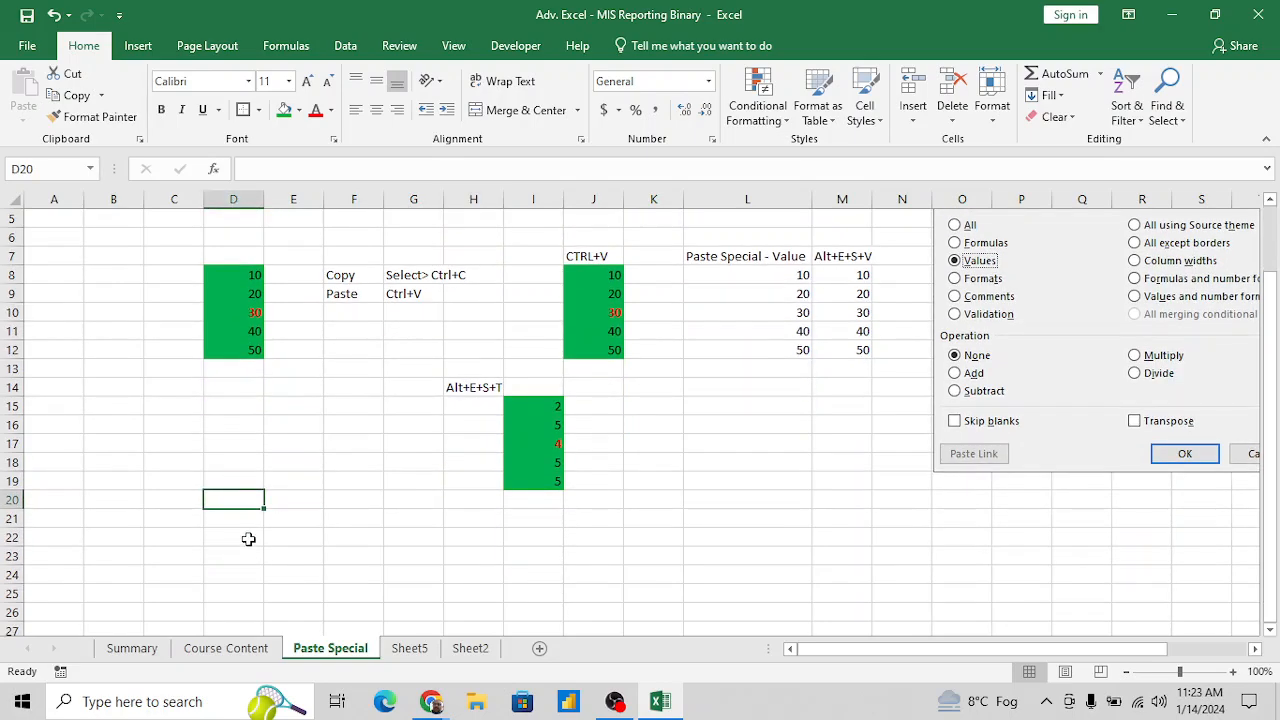
pyautogui.click(248, 538)
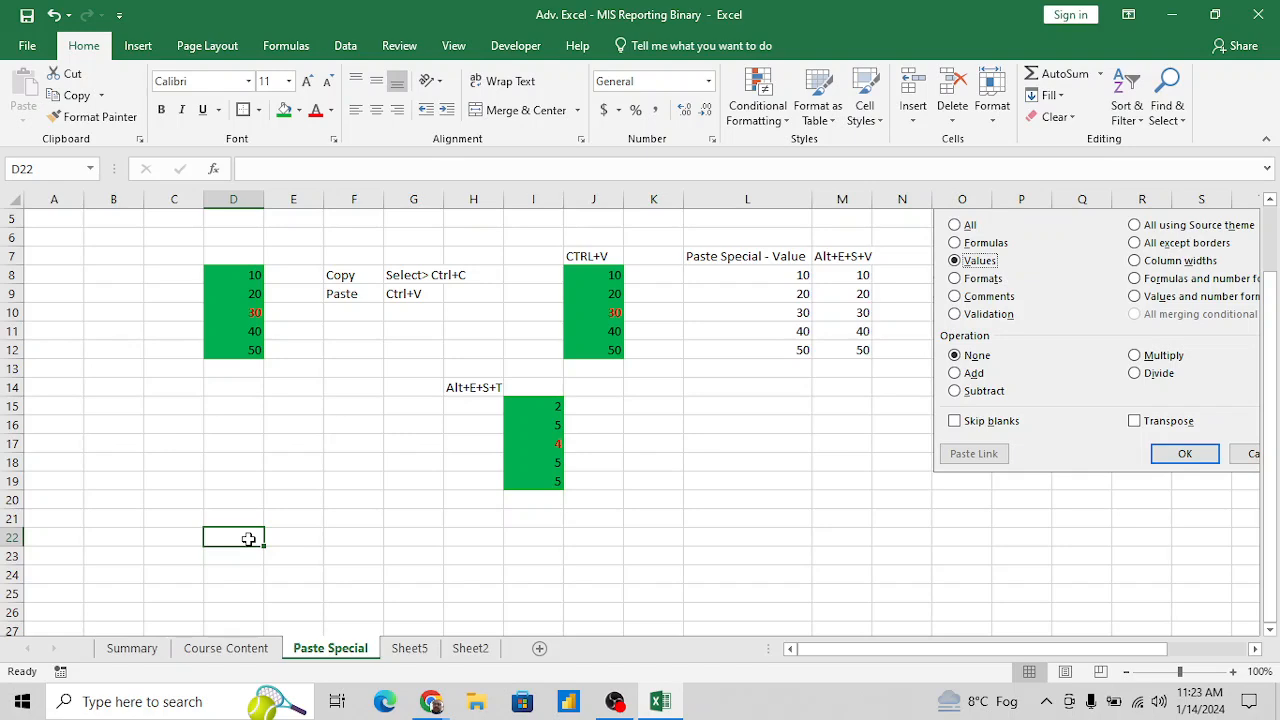
pyautogui.press('Up')
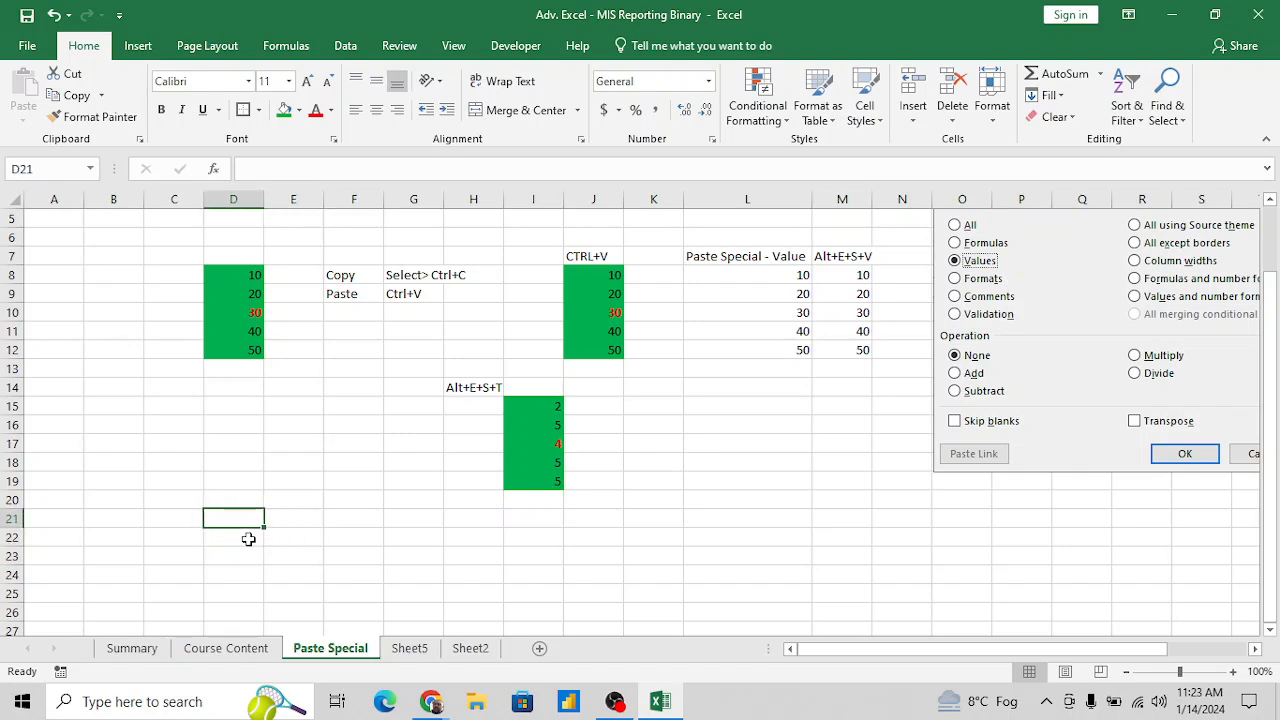
pyautogui.write('=Ran')
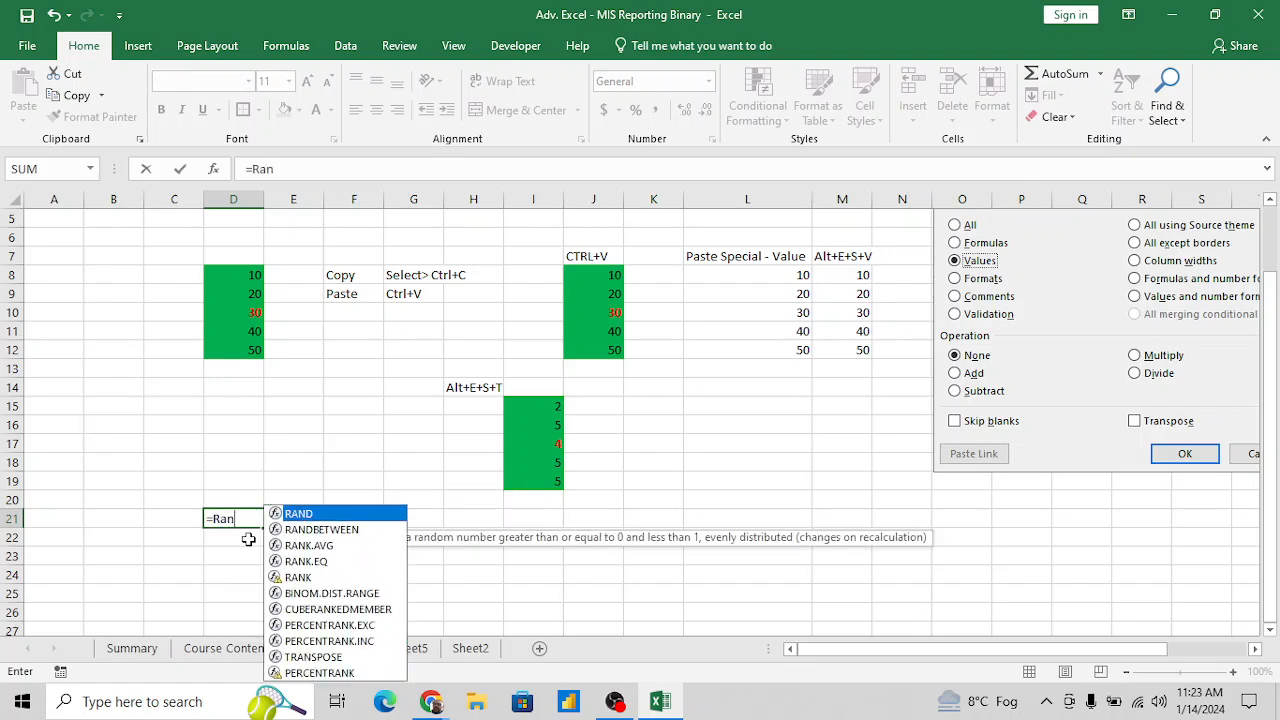
pyautogui.press('Down')
pyautogui.press('Tab')
pyautogui.write('10,50')
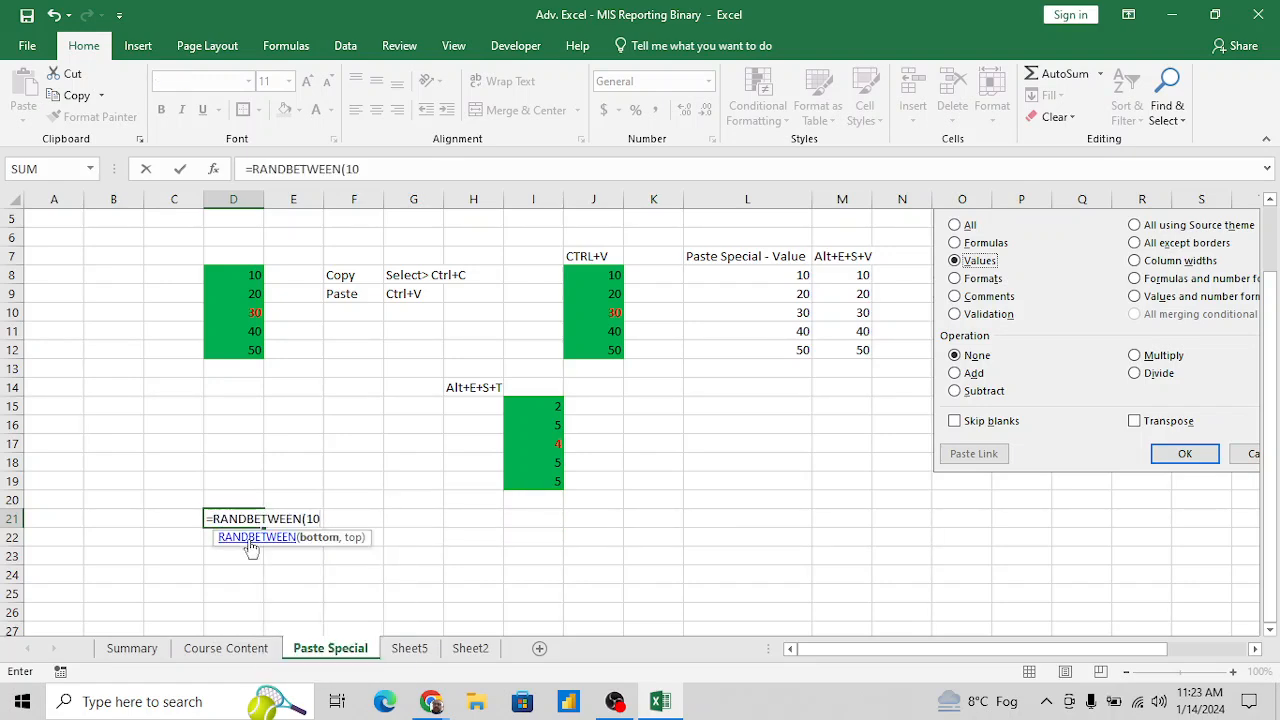
pyautogui.press('Return')
pyautogui.press('Up')
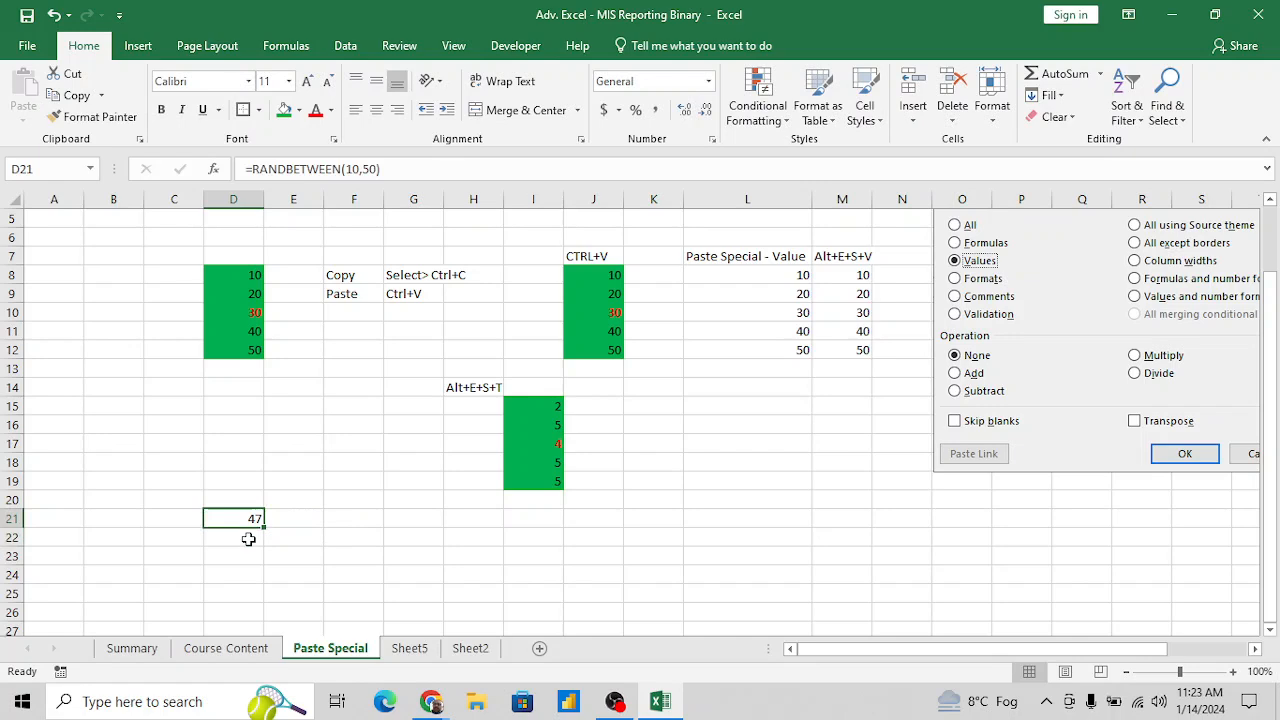
# - Copy the RANDBETWEEN formula in D21 into the whole block D21:I25
pyautogui.hotkey('ctrl', 'c')
pyautogui.hotkey('shift', 'Down')
pyautogui.hotkey('shift', 'Right')
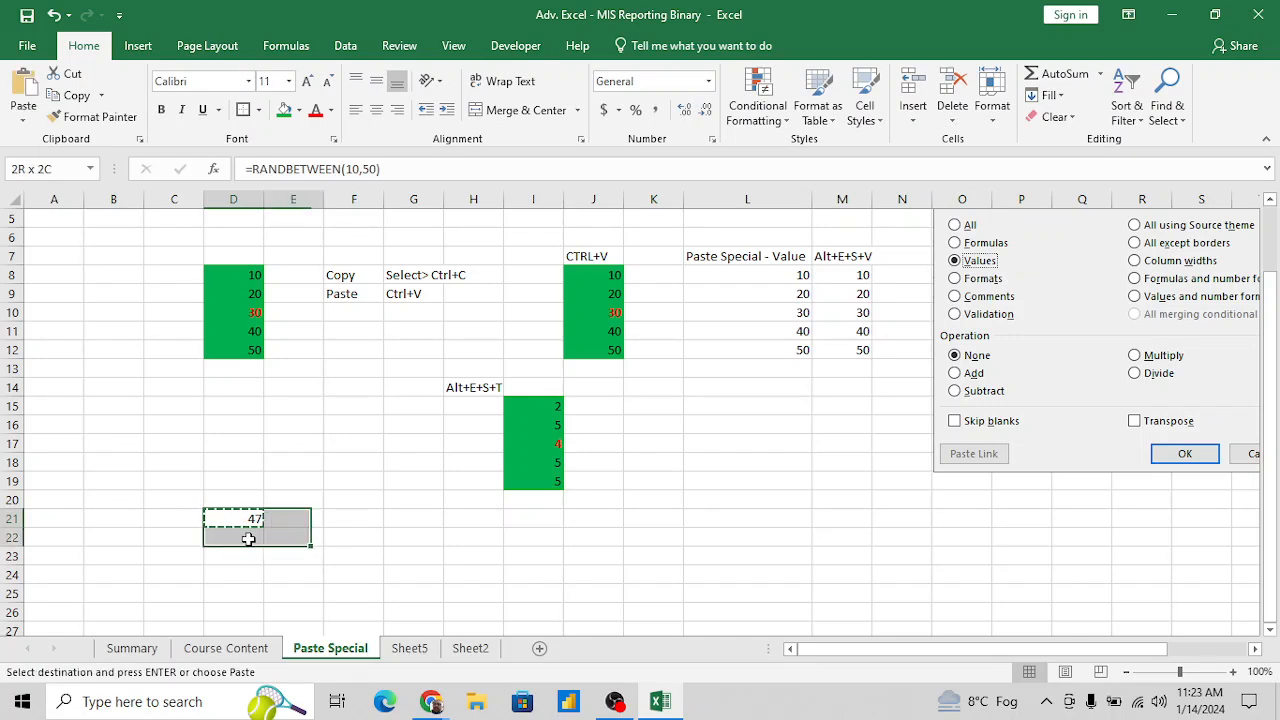
pyautogui.hotkey('shift', 'Right')
pyautogui.hotkey('shift', 'Right')
pyautogui.hotkey('shift', 'Right')
pyautogui.hotkey('shift', 'Right')
pyautogui.hotkey('shift', 'Down')
pyautogui.hotkey('shift', 'Down')
pyautogui.hotkey('shift', 'Down')
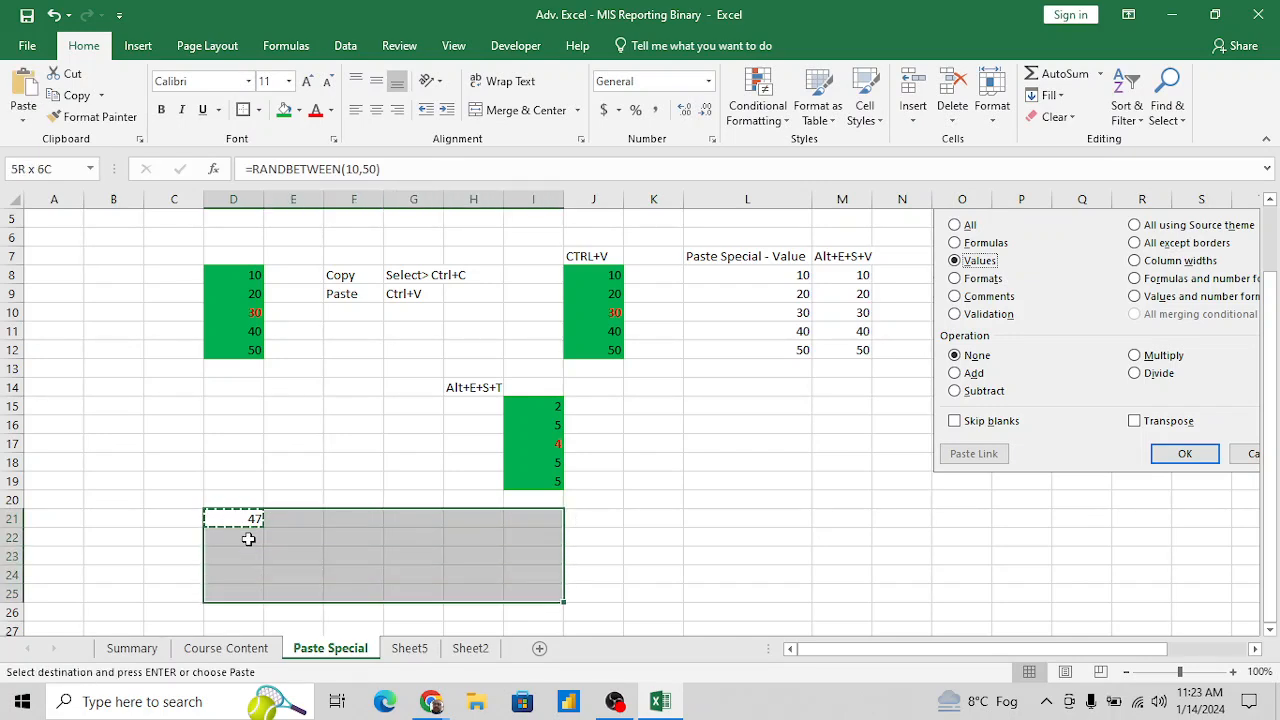
pyautogui.press('Return')
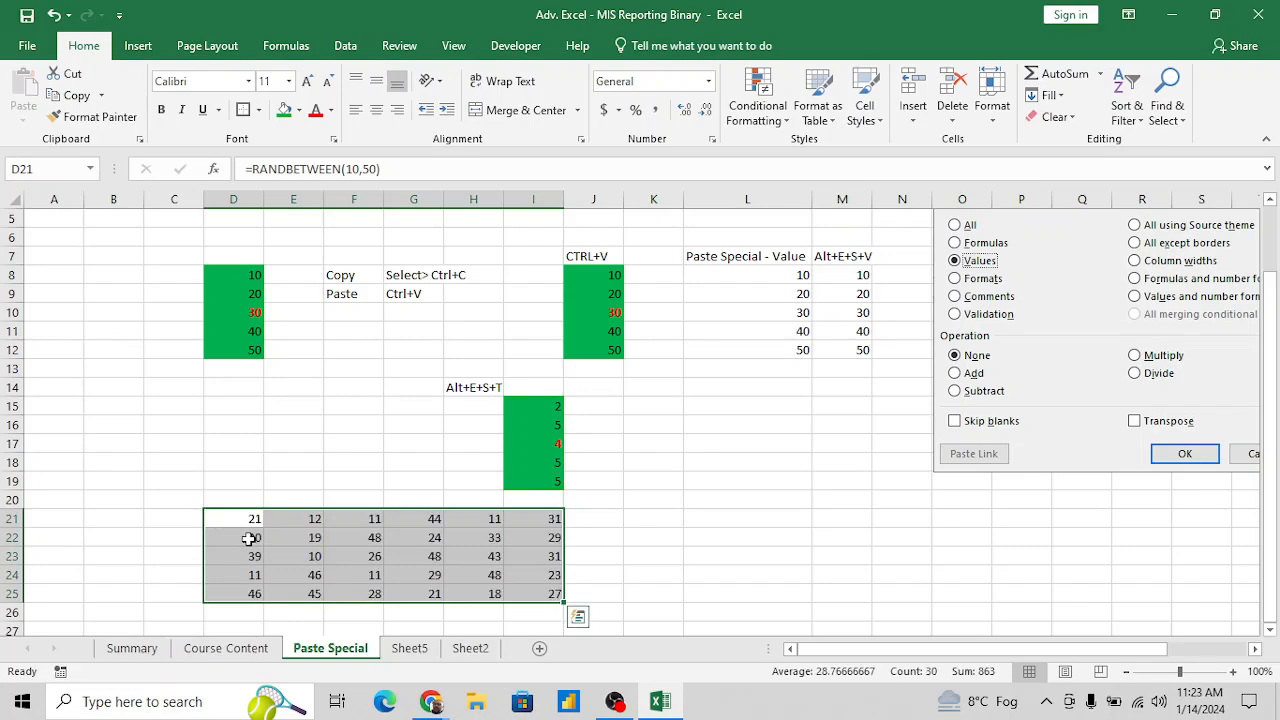
# - Convert the random-number formulas in D21:I25 to fixed values with Paste Special Values
pyautogui.hotkey('ctrl', 'c')
pyautogui.hotkey('alt', 'e')
pyautogui.press('s')
pyautogui.press('Return')
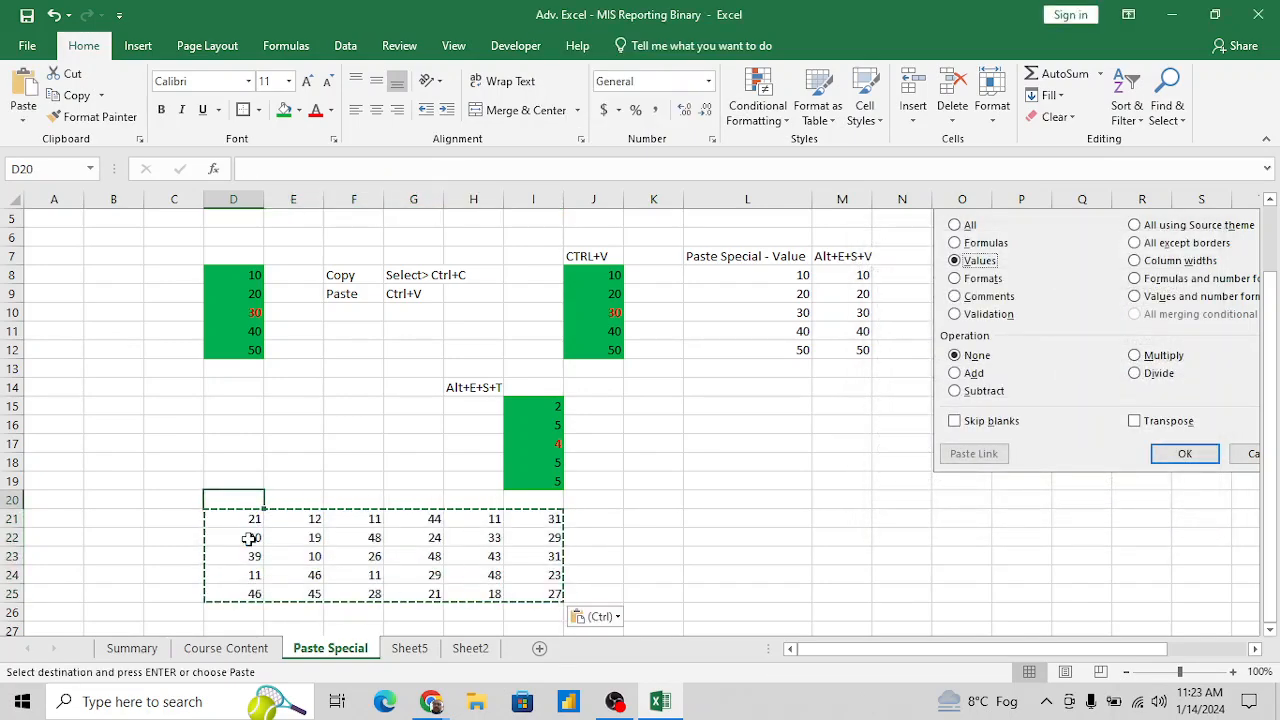
pyautogui.press('Escape')
# - Copy the number block D21:I25 and paste it at L21
pyautogui.press('Up')
pyautogui.press('Right')
pyautogui.press('Left')
pyautogui.press('Left')
pyautogui.press('Down')
pyautogui.press('Down')
pyautogui.press('Right')
pyautogui.press('Up')
pyautogui.hotkey('ctrl', 'shift', 'Right')
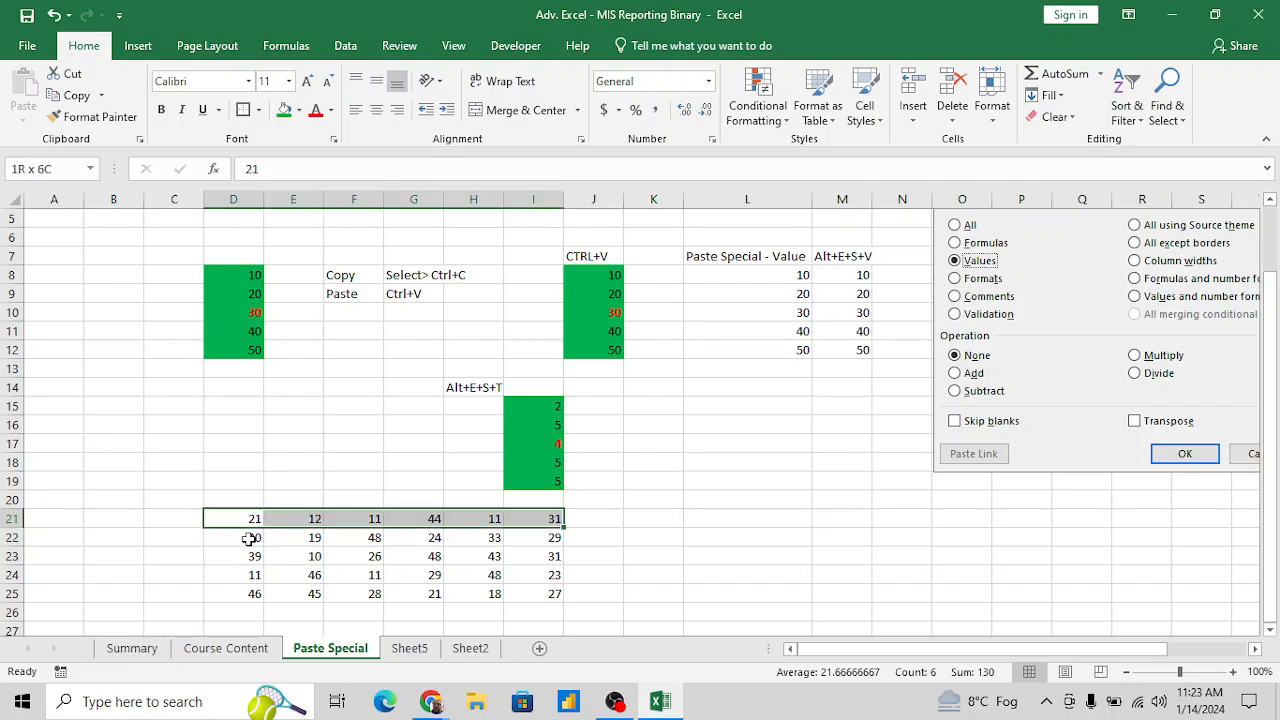
pyautogui.hotkey('ctrl', 'shift', 'Down')
pyautogui.hotkey('ctrl', 'c')
pyautogui.press('Right')
pyautogui.press('Right')
pyautogui.press('Right')
pyautogui.press('Right')
pyautogui.press('Right')
pyautogui.press('Right')
pyautogui.press('Right')
pyautogui.press('Right')
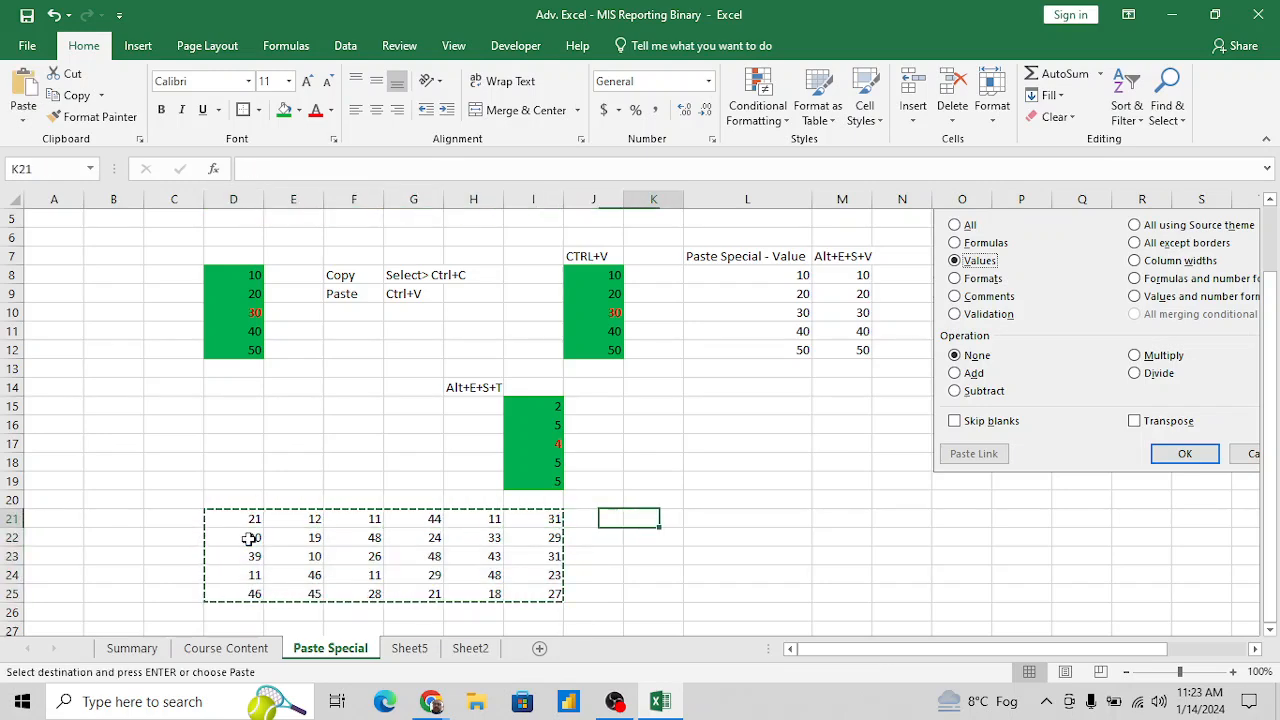
pyautogui.press('Return')
# - Enter the label "Total" in C26, beside the row below the first number block
pyautogui.press('Left')
pyautogui.press('Left')
pyautogui.press('Left')
pyautogui.press('Left')
pyautogui.press('Left')
pyautogui.press('Left')
pyautogui.press('Left')
pyautogui.press('Left')
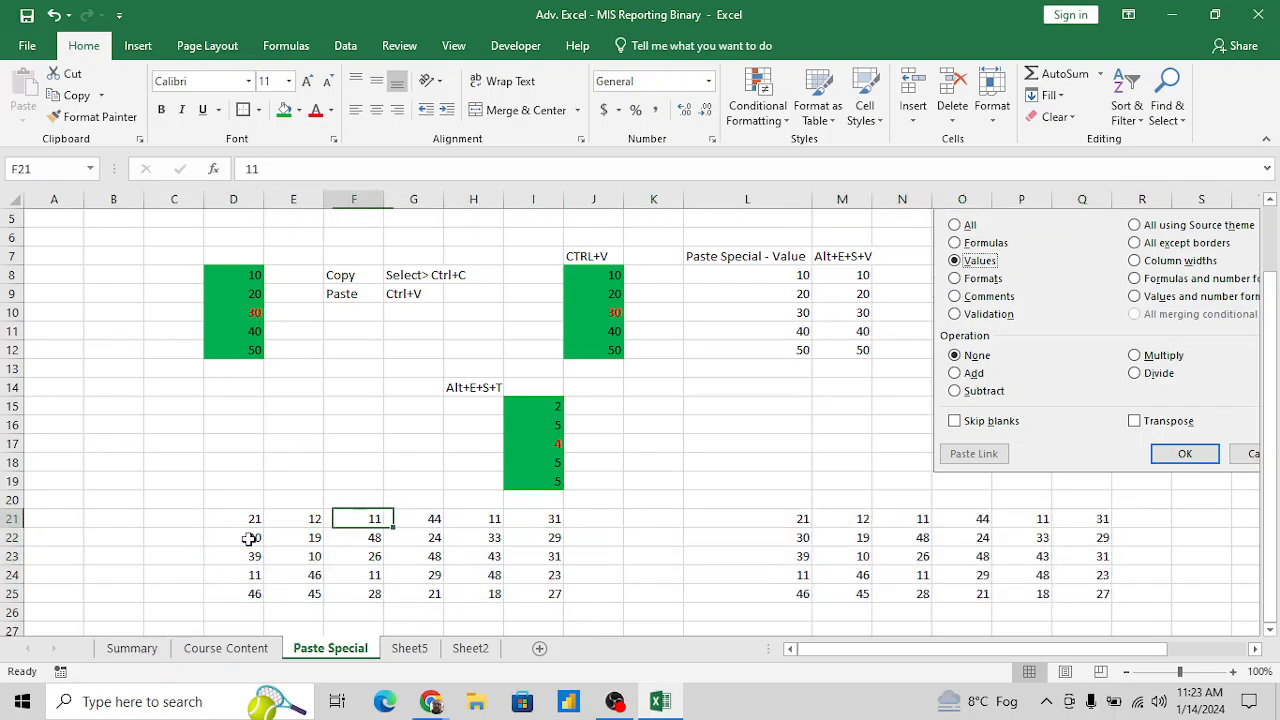
pyautogui.press('Down')
pyautogui.press('Down')
pyautogui.press('Down')
pyautogui.press('Down')
pyautogui.press('Down')
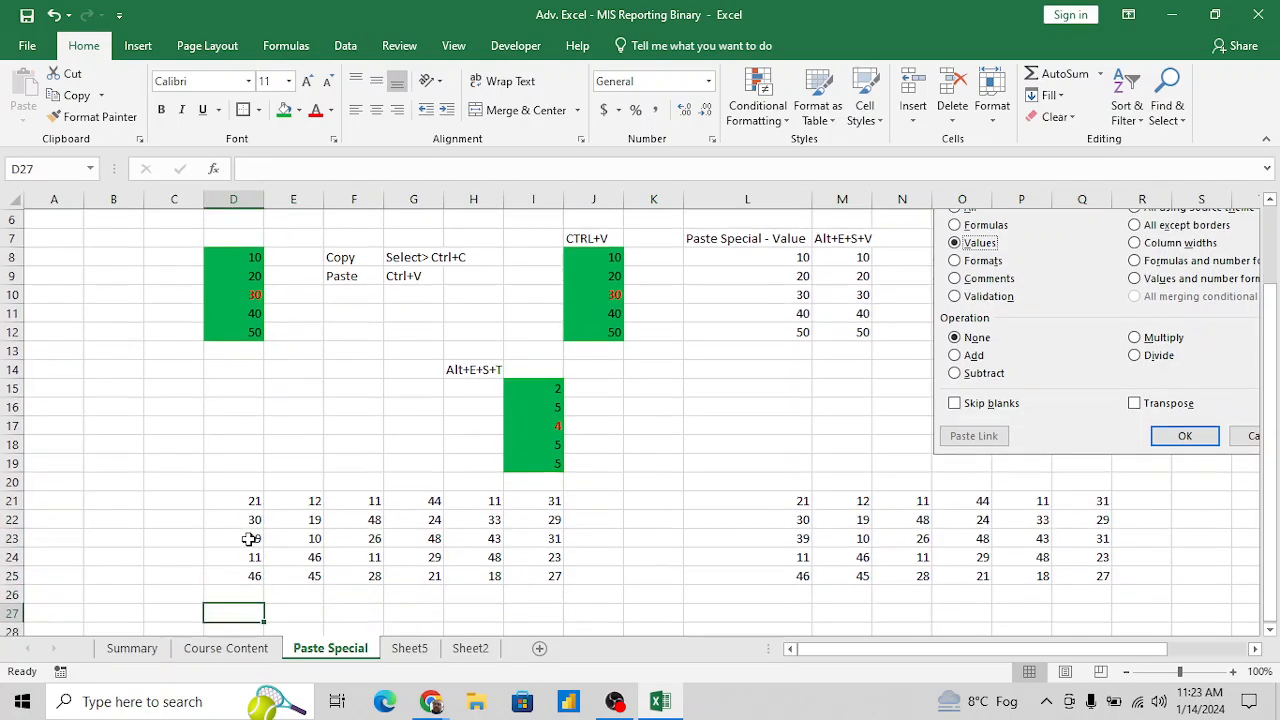
pyautogui.press('Left')
pyautogui.write('to')
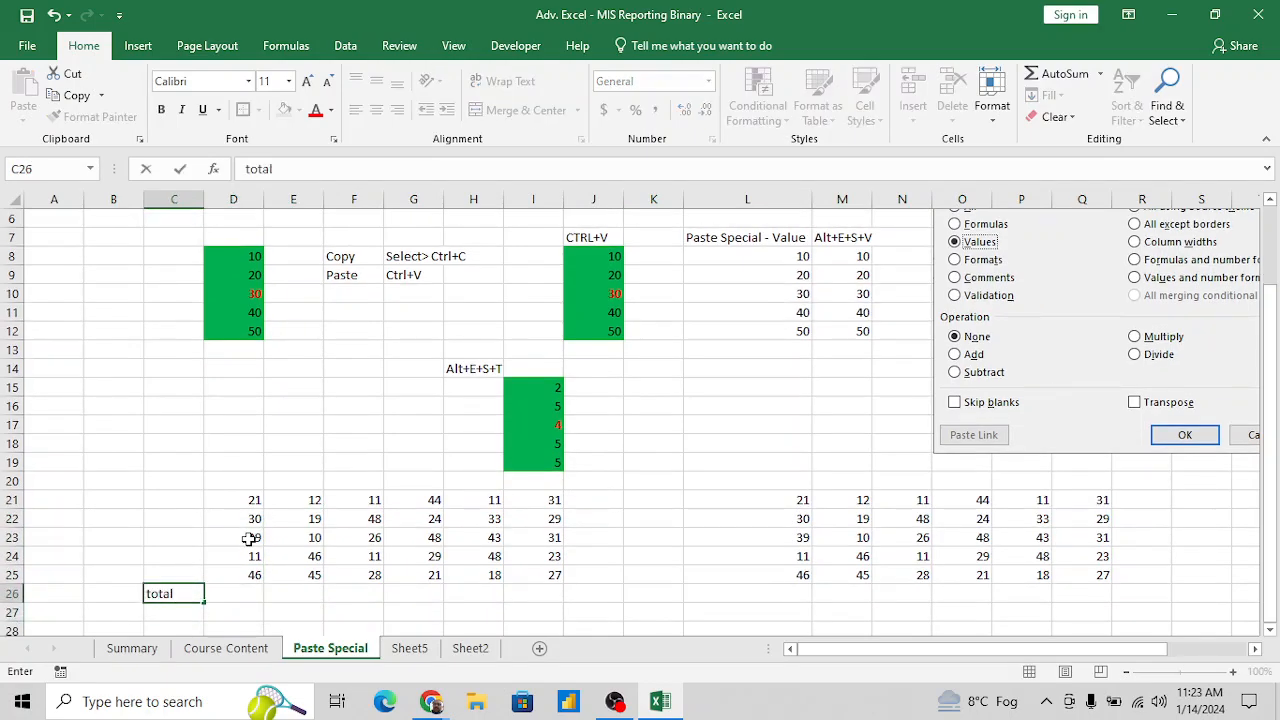
pyautogui.write('tal')
pyautogui.press('Return')
# - Enter the formula =SUM(D21:D25) in D26 to total the first column of the block
pyautogui.press('Up')
pyautogui.press('Right')
pyautogui.write('=')
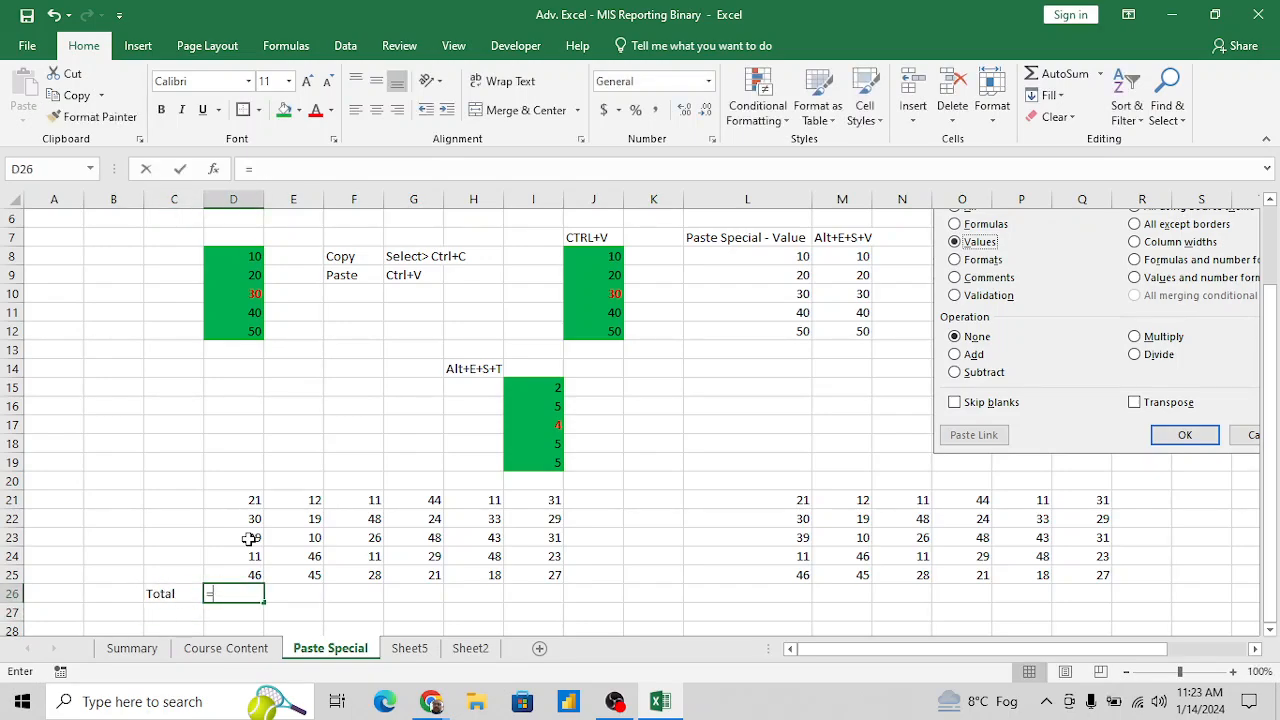
pyautogui.write('sum')
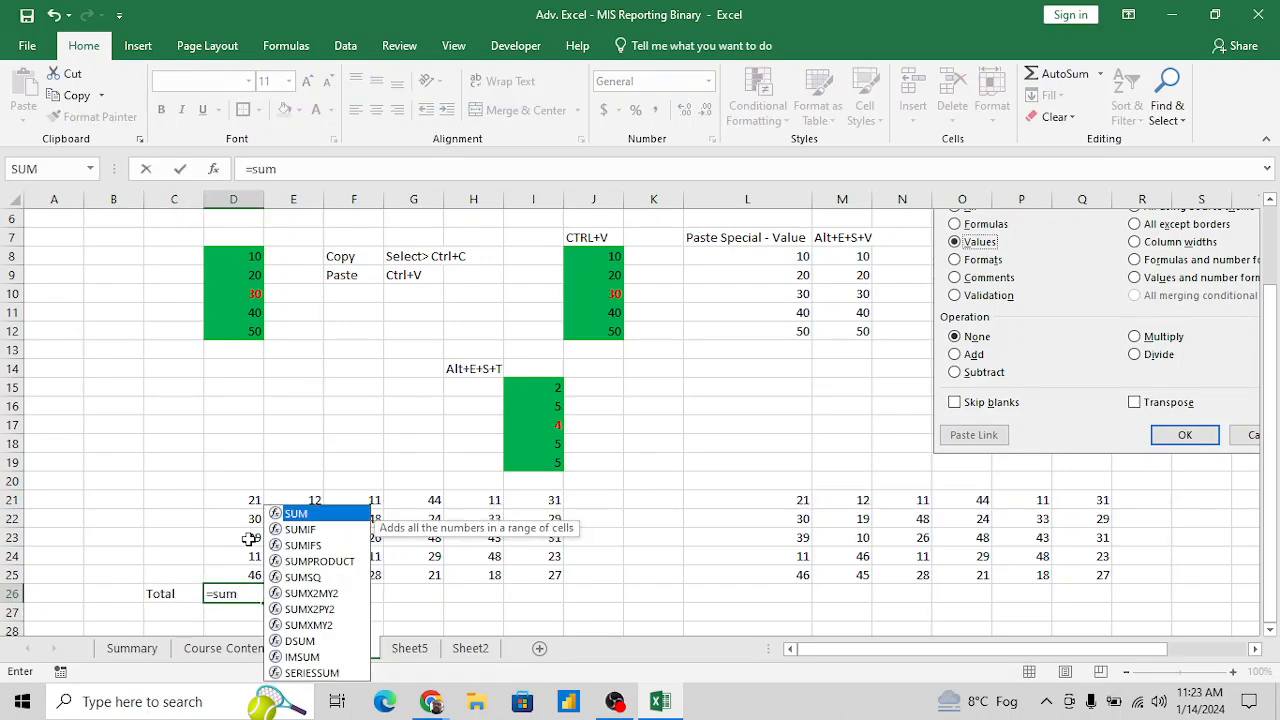
pyautogui.press('Tab')
pyautogui.press('Up')
pyautogui.press('Up')
pyautogui.press('Up')
pyautogui.press('Up')
pyautogui.press('Up')
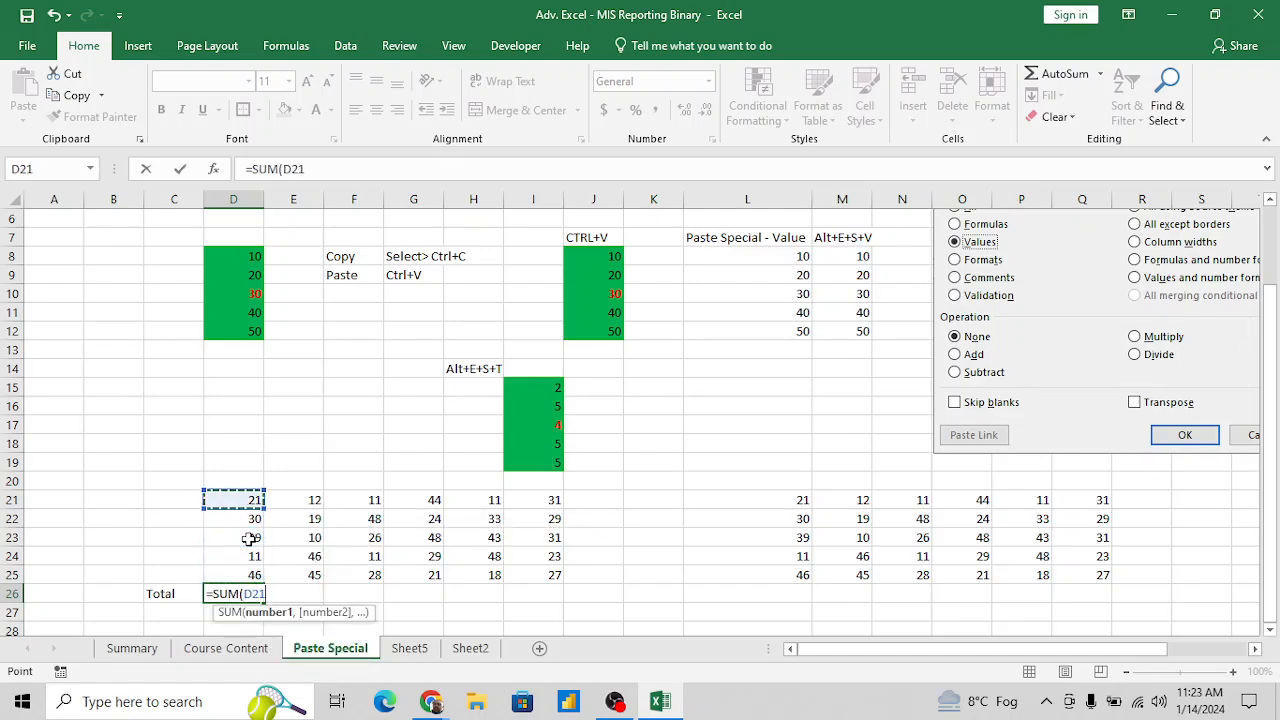
pyautogui.hotkey('shift', 'Down')
pyautogui.hotkey('shift', 'Down')
pyautogui.hotkey('shift', 'Down')
pyautogui.hotkey('shift', 'Down')
pyautogui.press('Return')
pyautogui.press('Up')
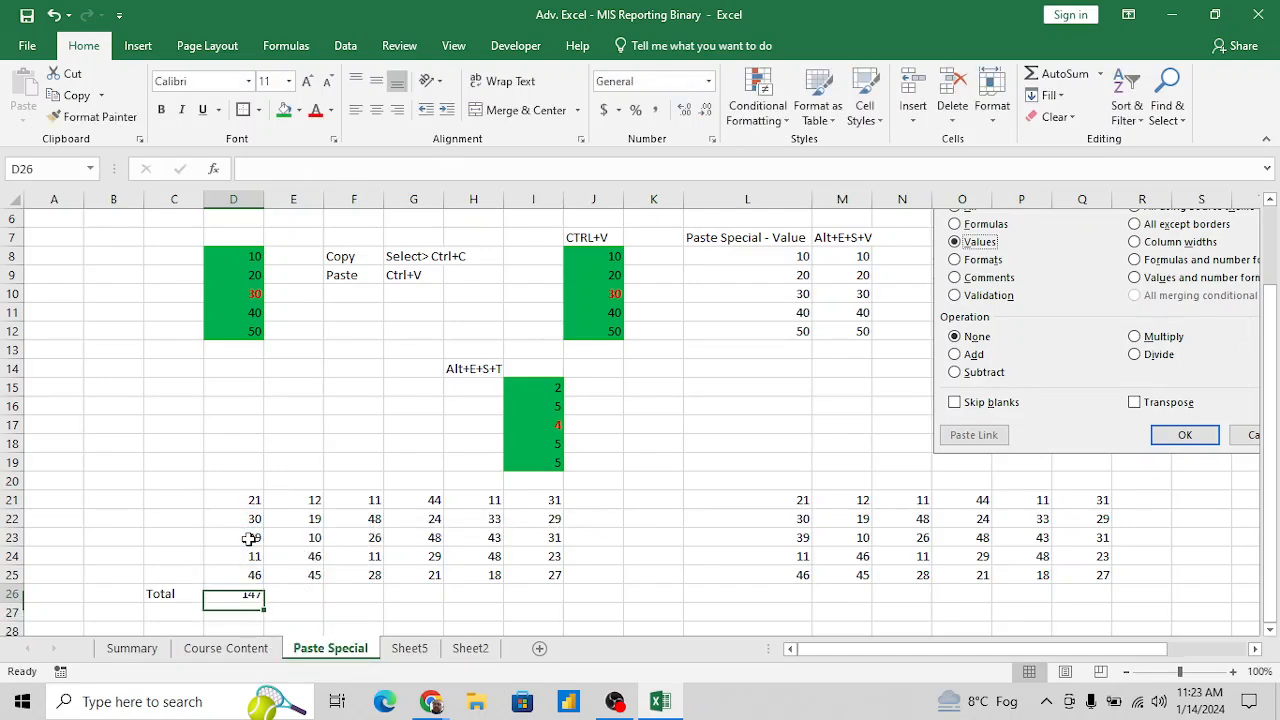
# - Copy the total formula in D26 across the row to I26
pyautogui.hotkey('ctrl', 'c')
pyautogui.hotkey('shift', 'Right')
pyautogui.hotkey('shift', 'Right')
pyautogui.hotkey('shift', 'Right')
pyautogui.hotkey('shift', 'Right')
pyautogui.hotkey('shift', 'Right')
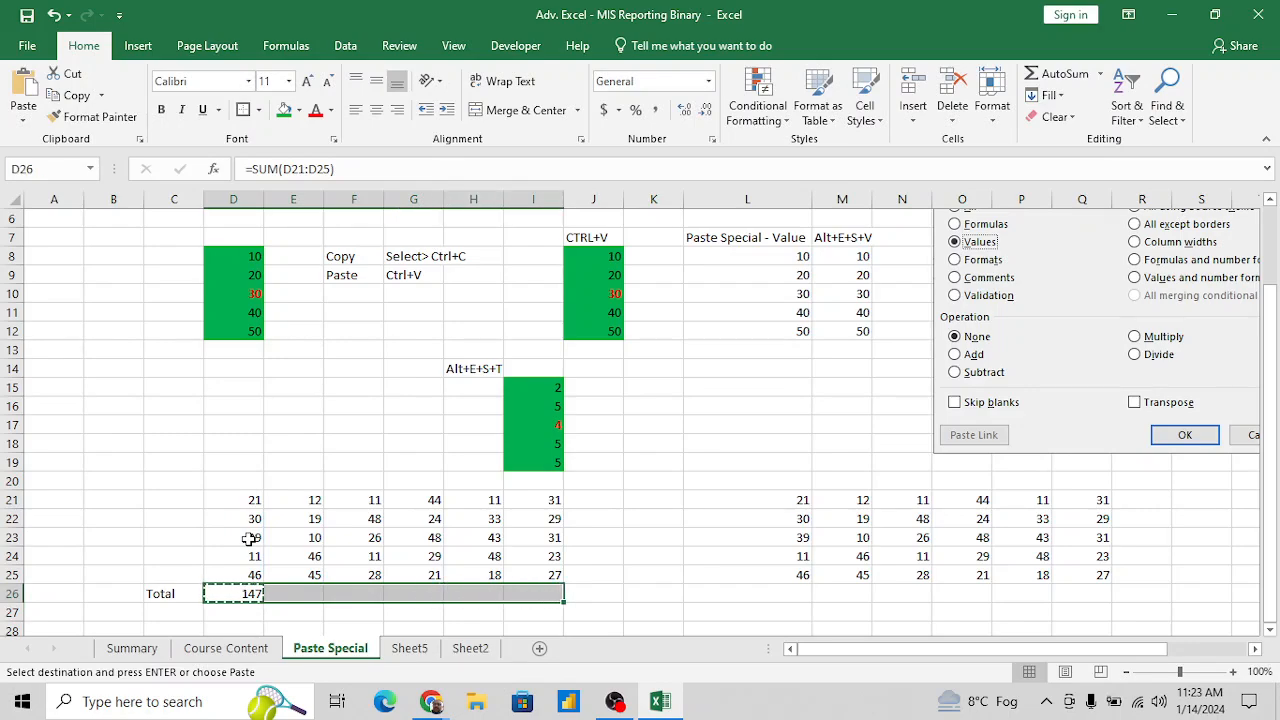
pyautogui.hotkey('ctrl', 'v')
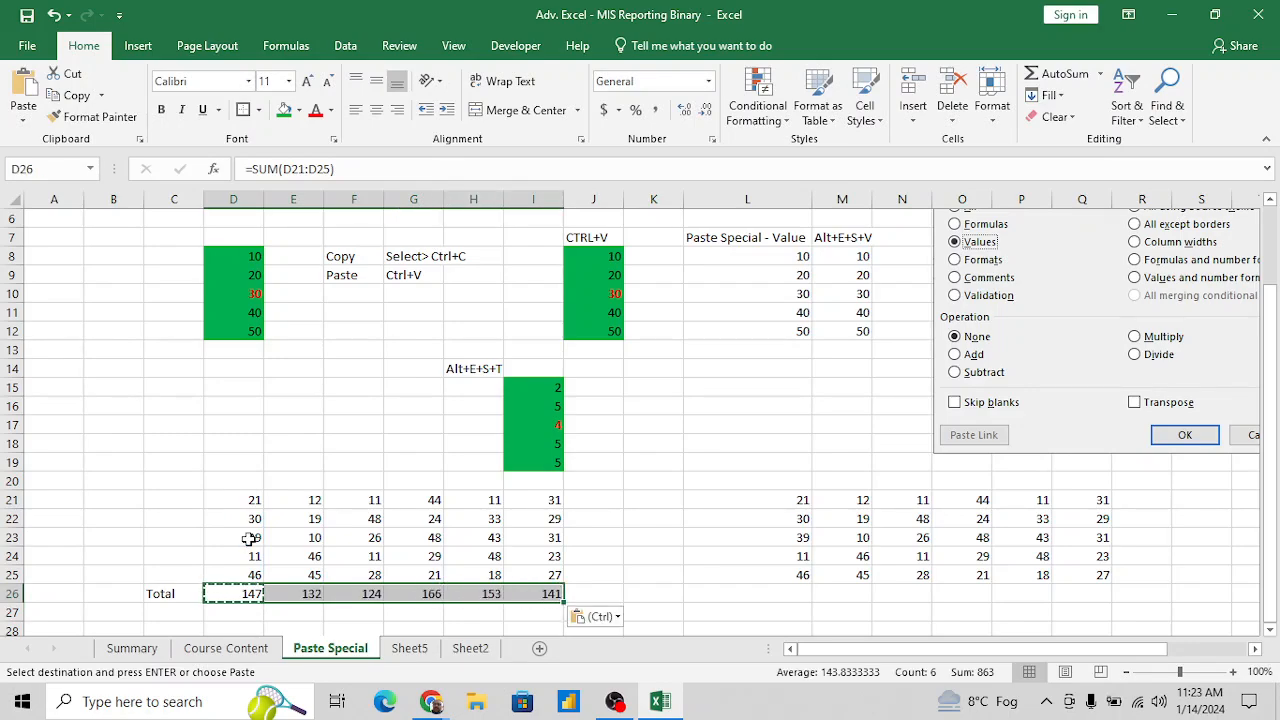
# - Examine the cell references in the copied total formulas in E26 and G26
pyautogui.press('Right')
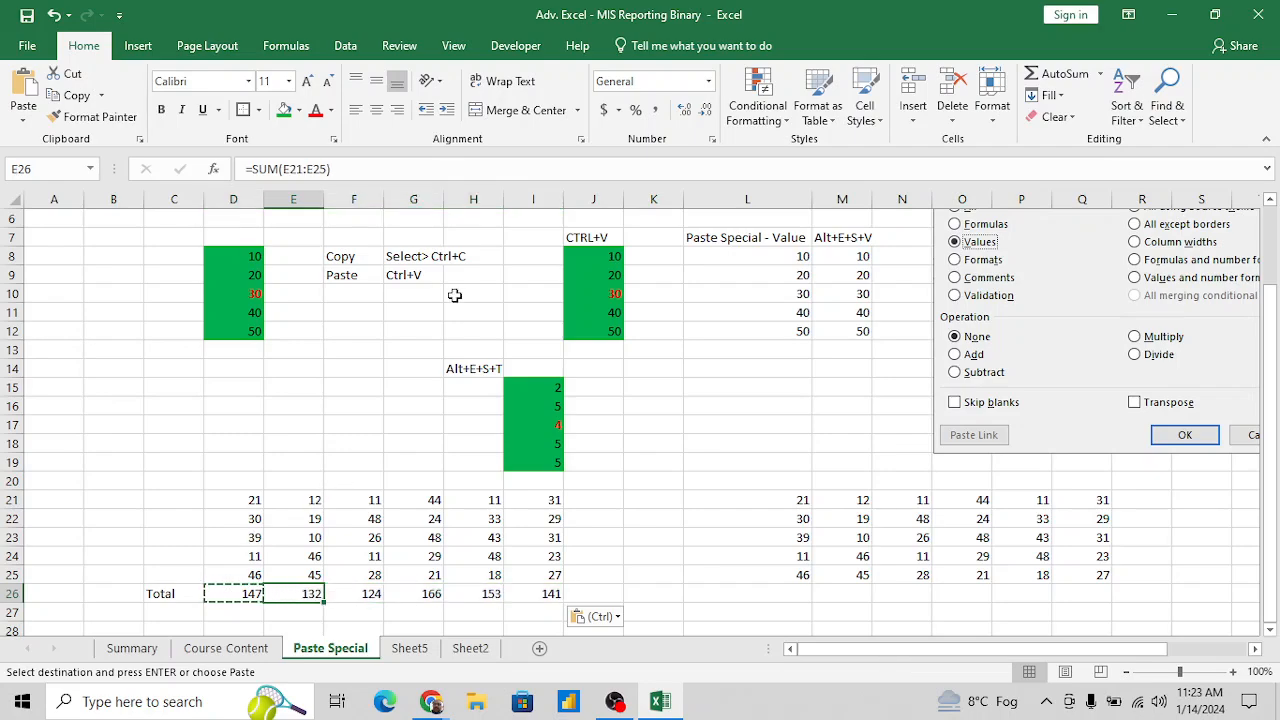
pyautogui.press('F2')
pyautogui.press('Escape')
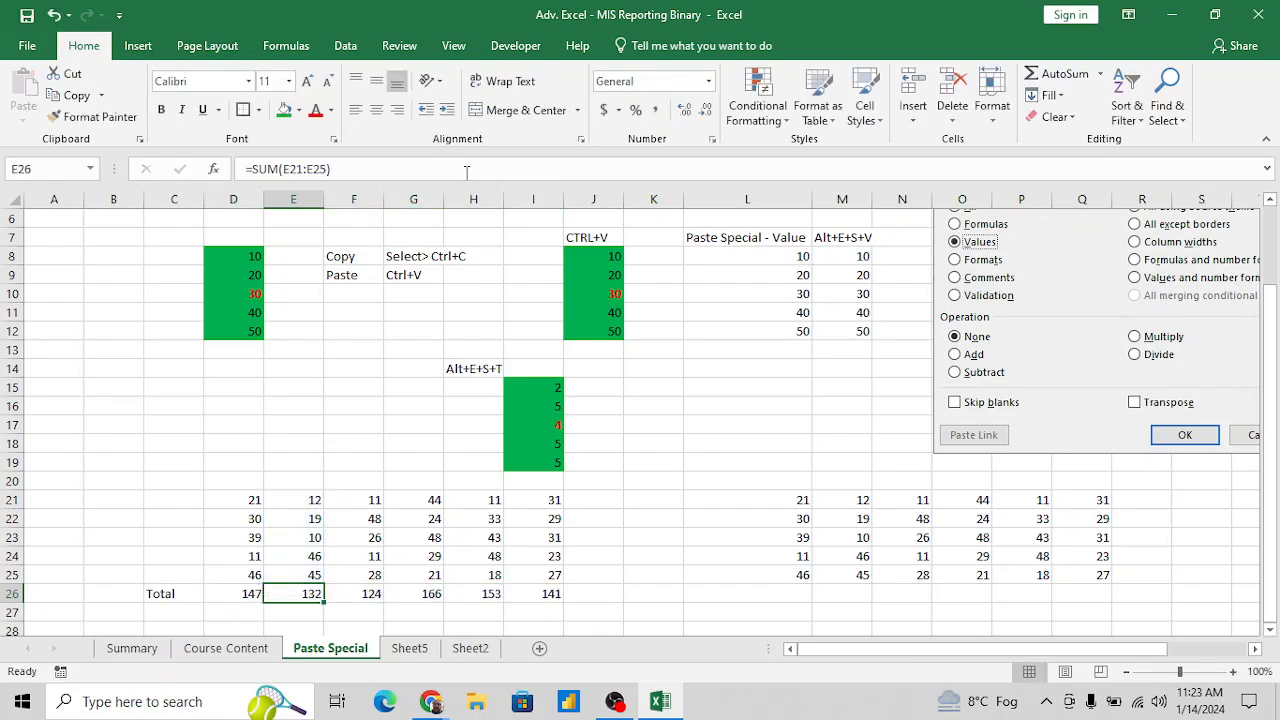
pyautogui.press('Right')
pyautogui.press('Right')
pyautogui.press('F2')
pyautogui.press('Escape')
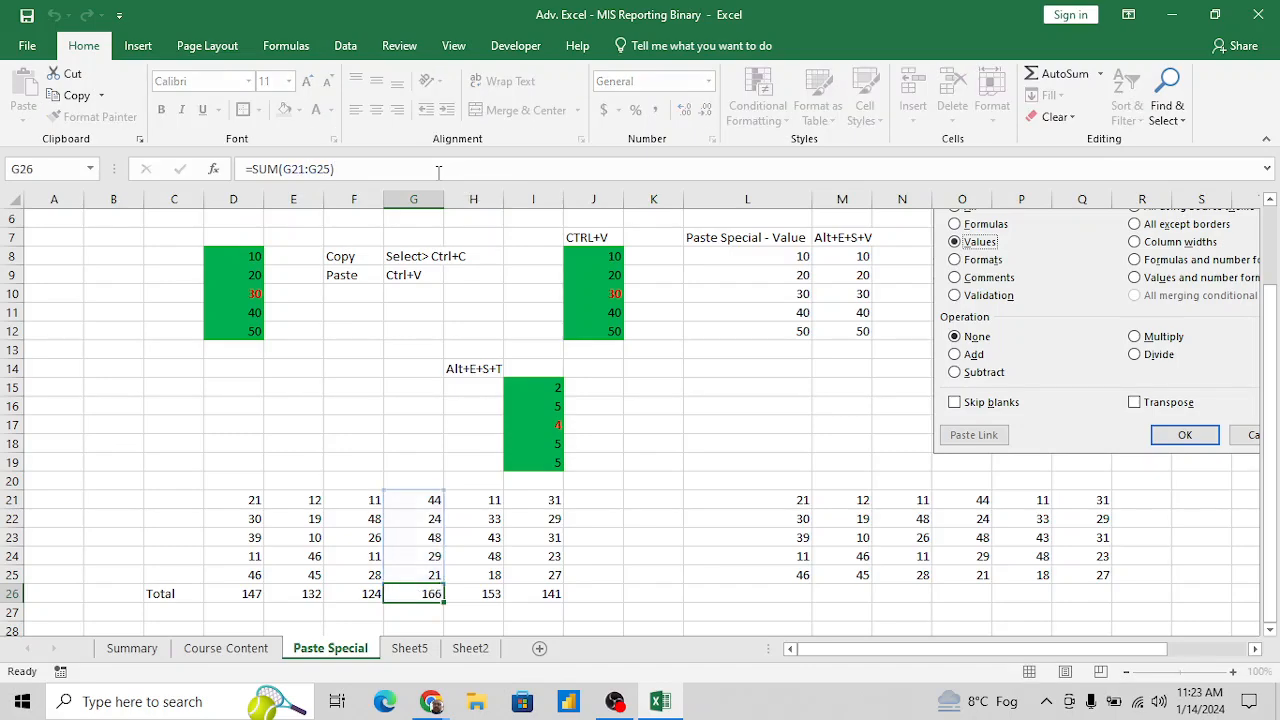
# - Make the totals in D26:I26 bold
pyautogui.press('Left')
pyautogui.press('Left')
pyautogui.press('Left')
pyautogui.hotkey('shift', 'Right')
pyautogui.hotkey('shift', 'Right')
pyautogui.hotkey('shift', 'Right')
pyautogui.hotkey('shift', 'Right')
pyautogui.hotkey('shift', 'Right')
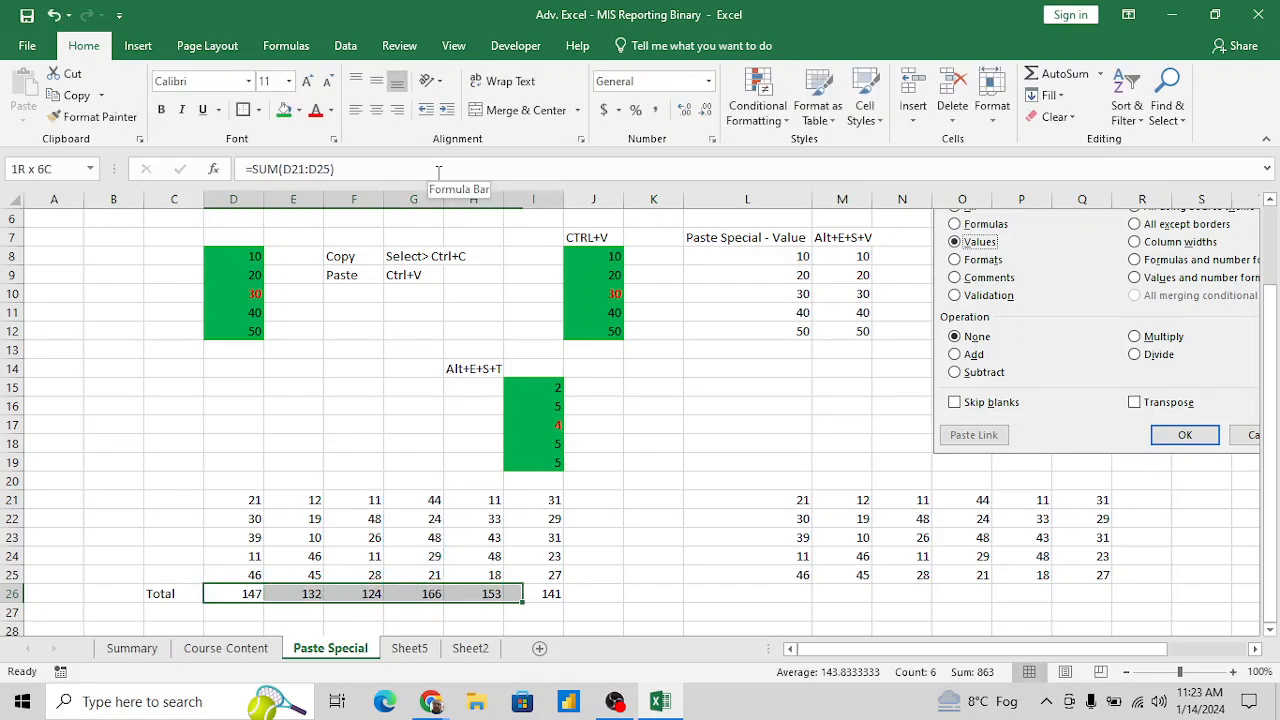
pyautogui.hotkey('ctrl', 'b')
pyautogui.press('Right')
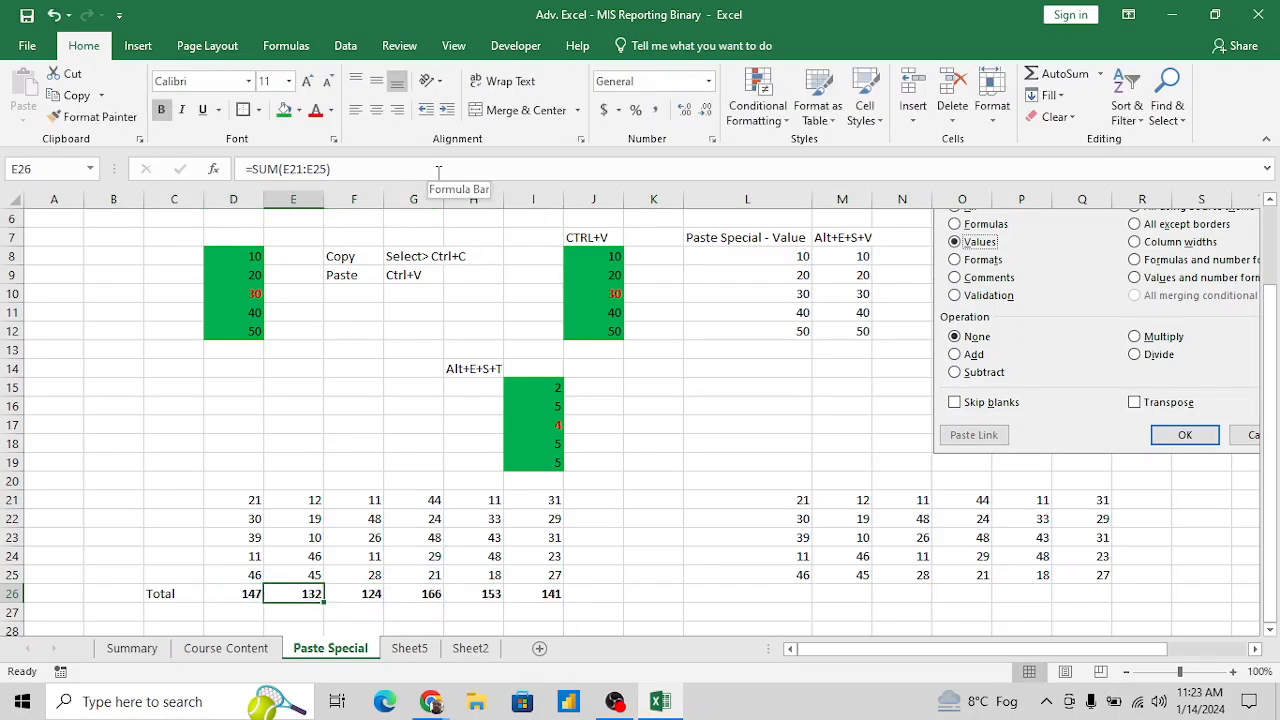
pyautogui.press('Left')
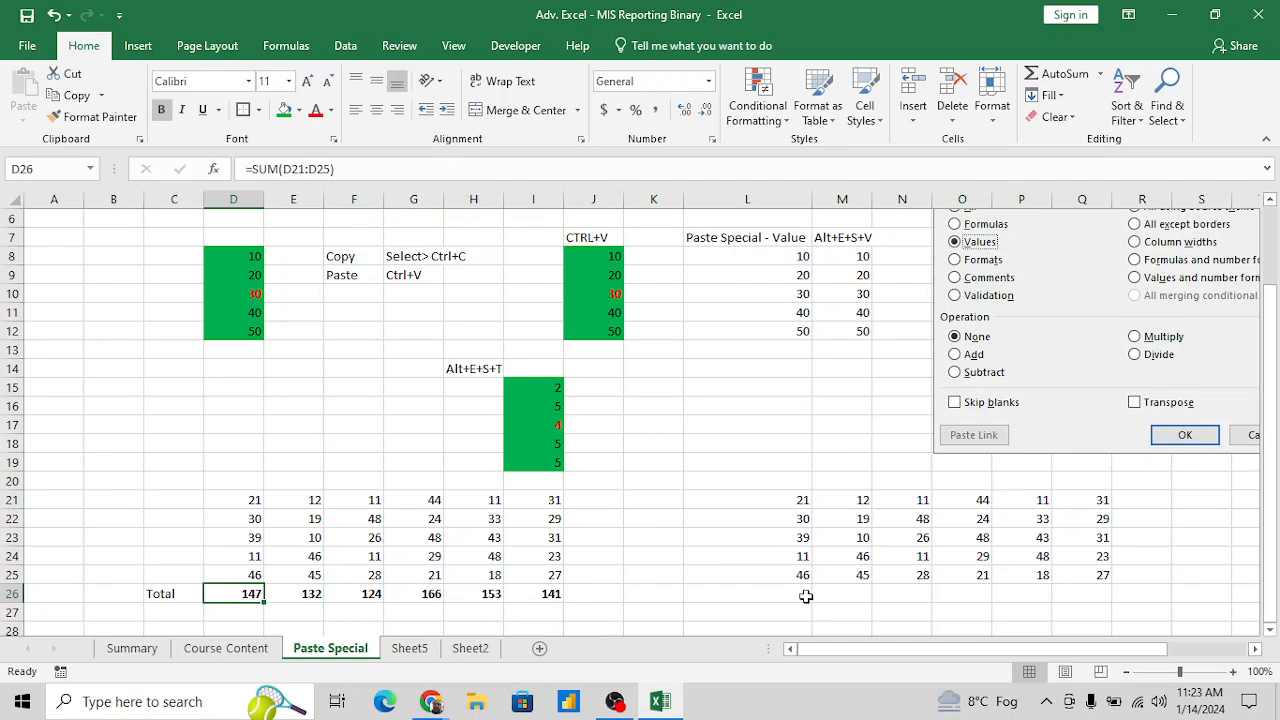
pyautogui.click(301, 594)
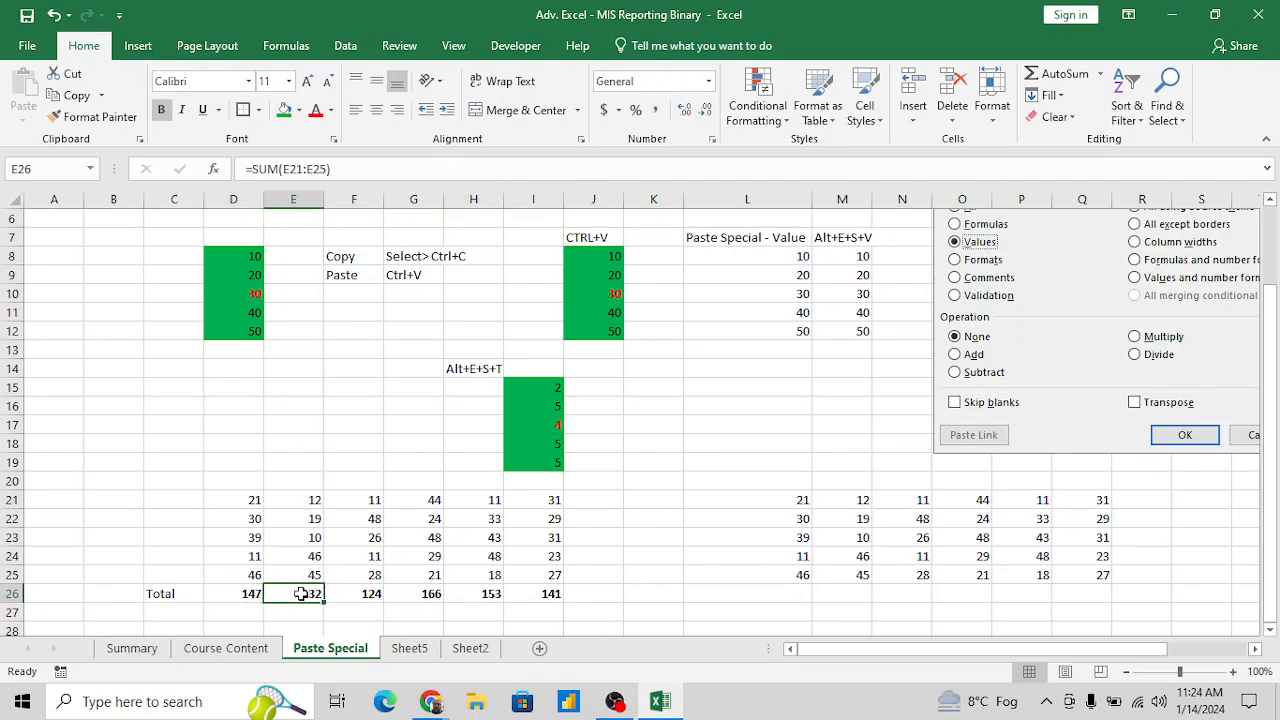
pyautogui.click(802, 596)
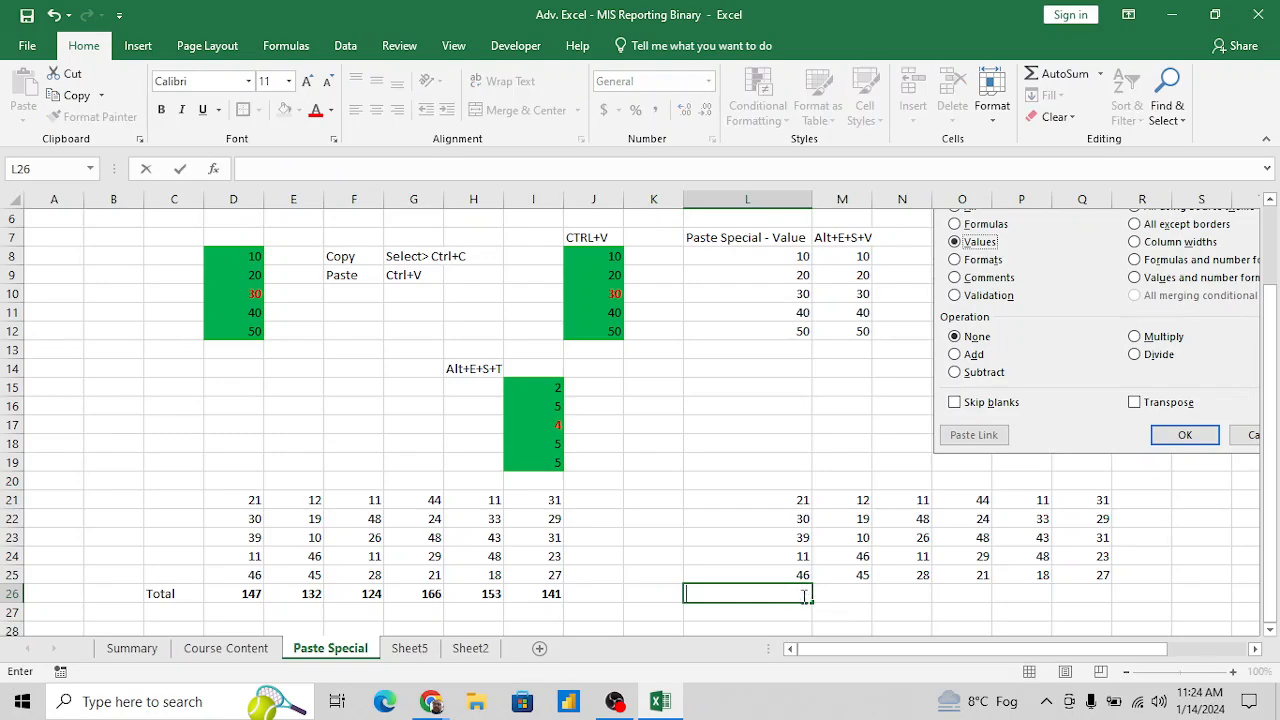
pyautogui.write('=sum(')
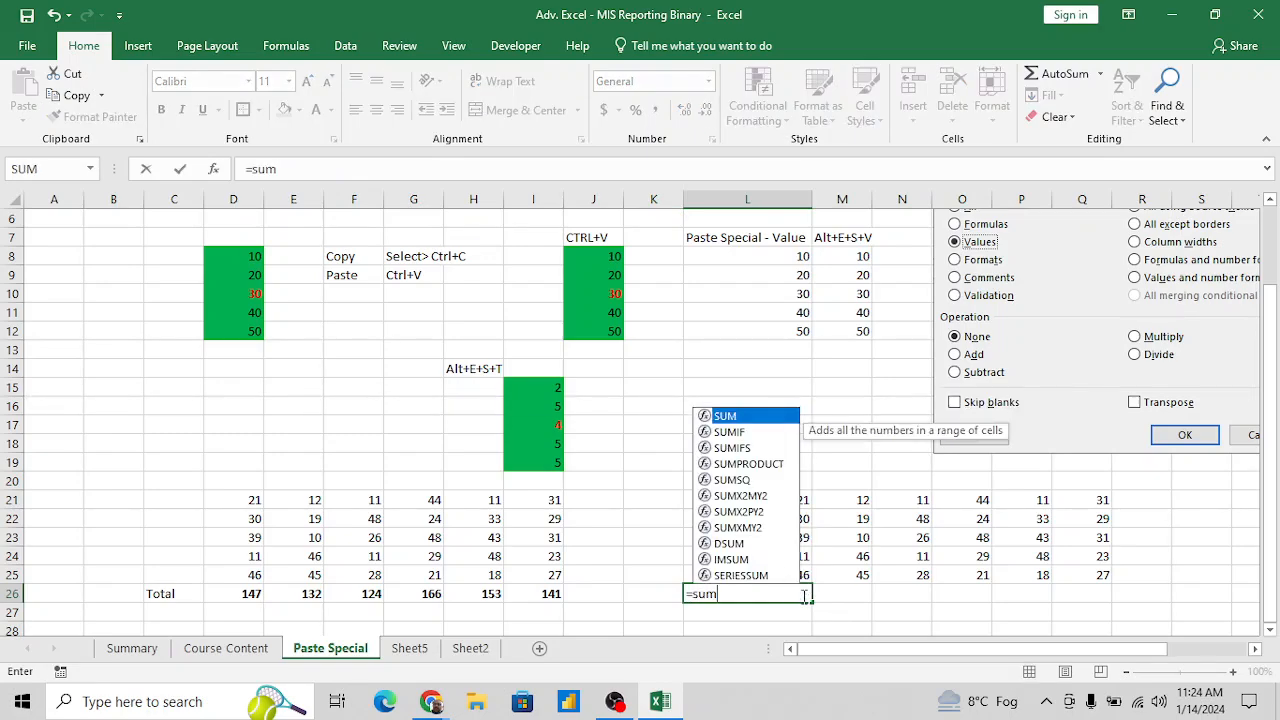
pyautogui.press('Escape')
# - Copy the bold total in I26, paste only its formula into L26 with Paste Special Formulas, and check the range it references
pyautogui.press('Left')
pyautogui.press('Left')
pyautogui.press('Left')
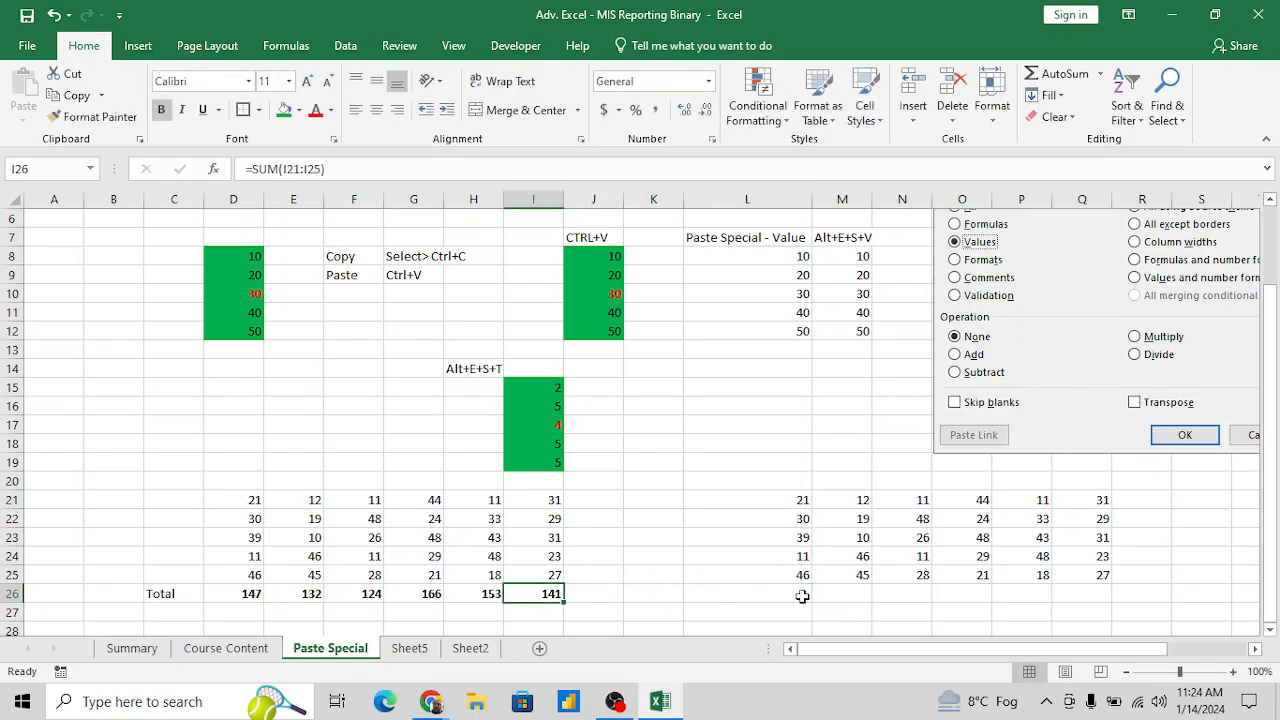
pyautogui.hotkey('ctrl', 'c')
pyautogui.click(802, 596)
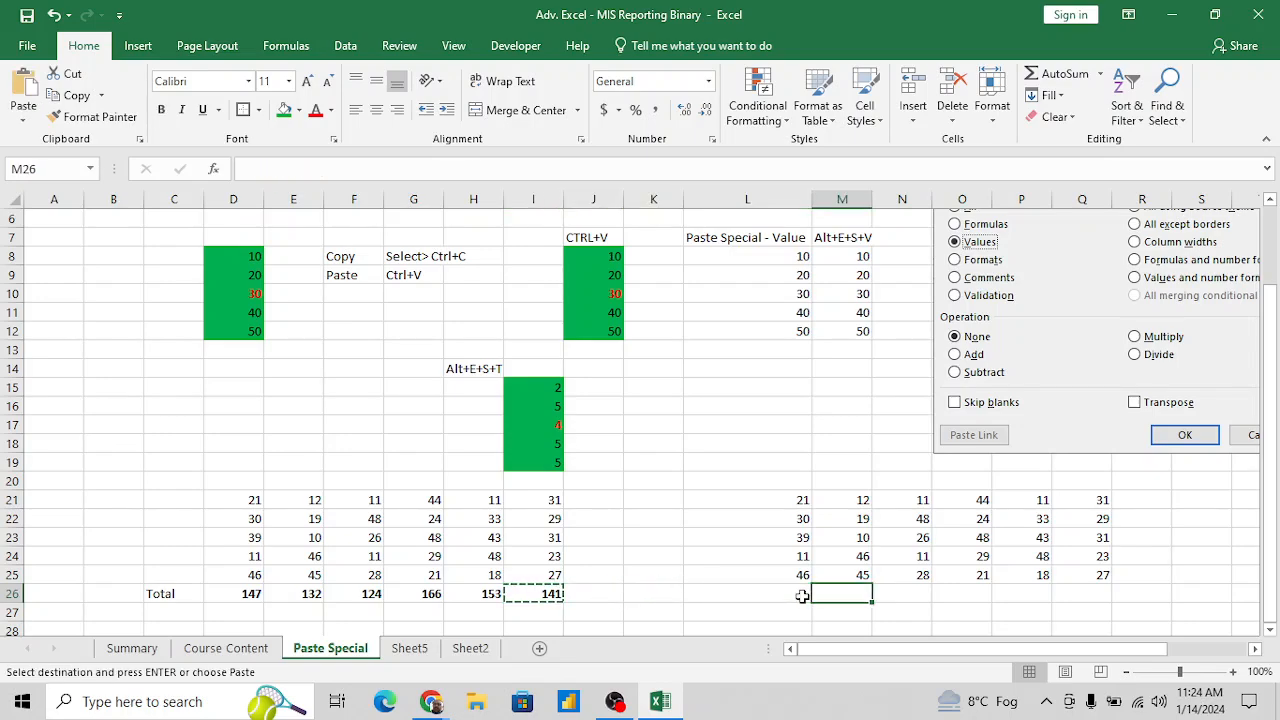
pyautogui.hotkey('alt', 'e')
pyautogui.press('s')
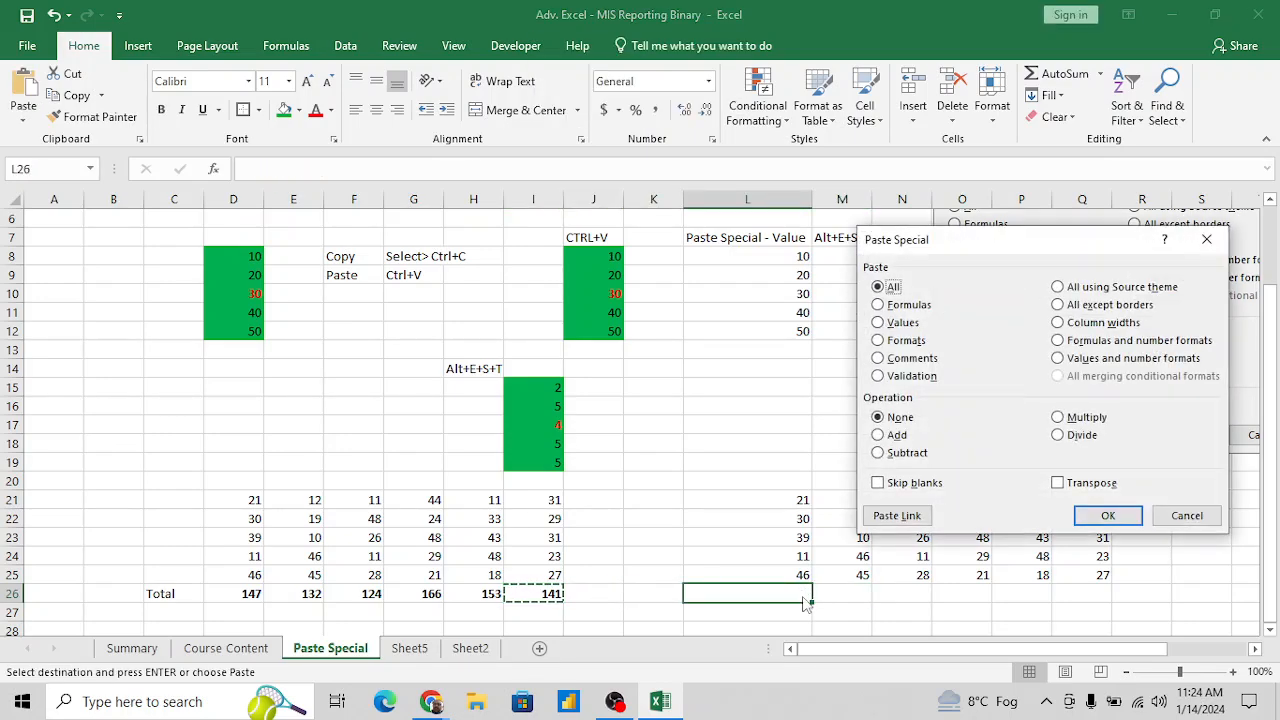
pyautogui.click(889, 309)
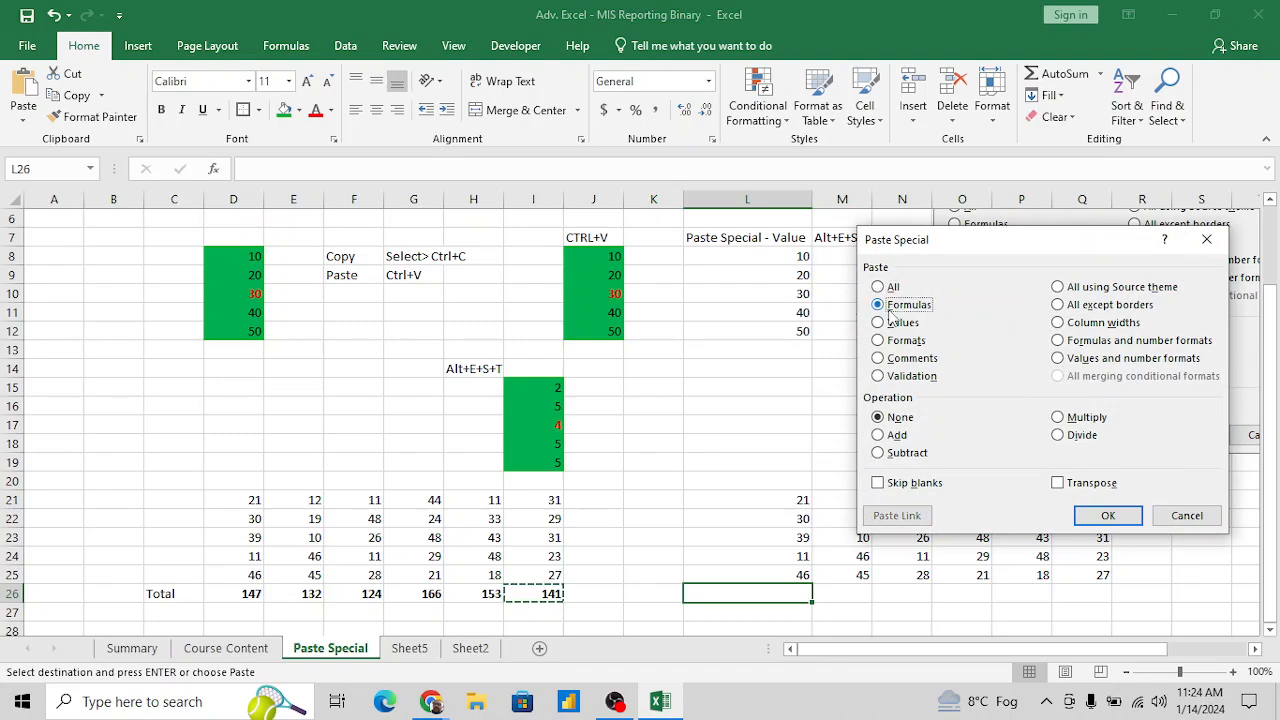
pyautogui.press('Return')
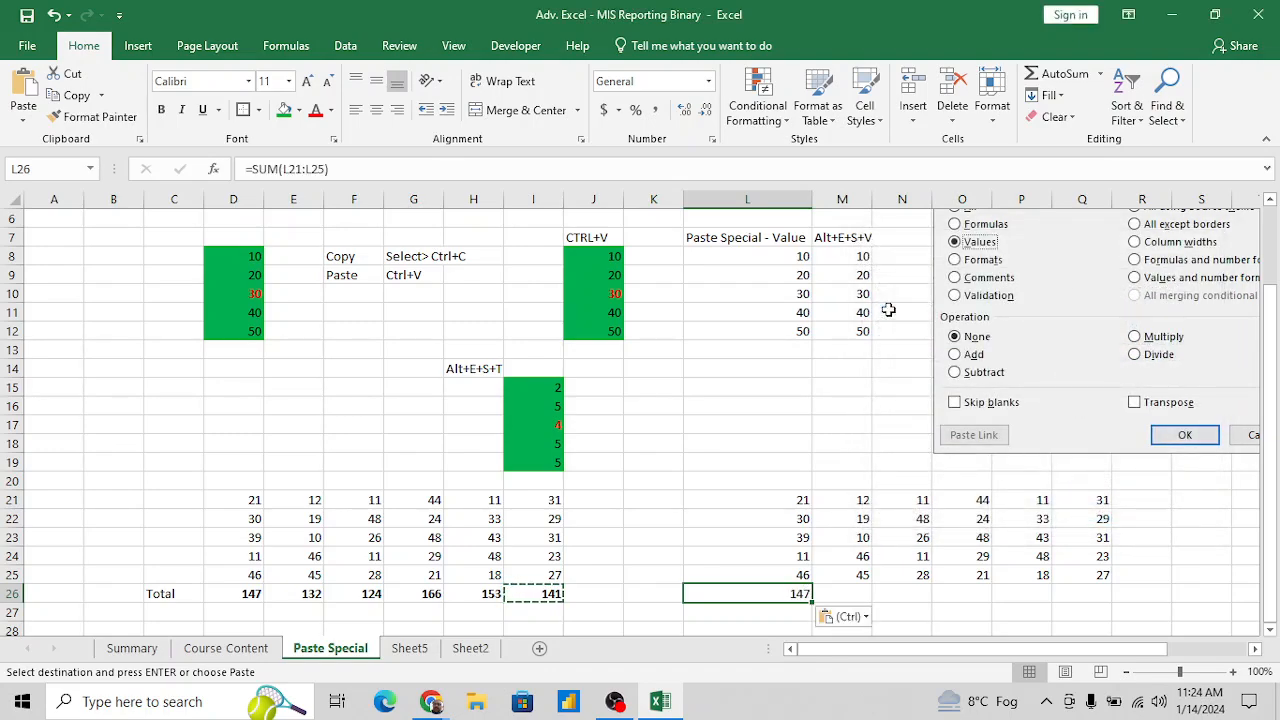
pyautogui.press('F2')
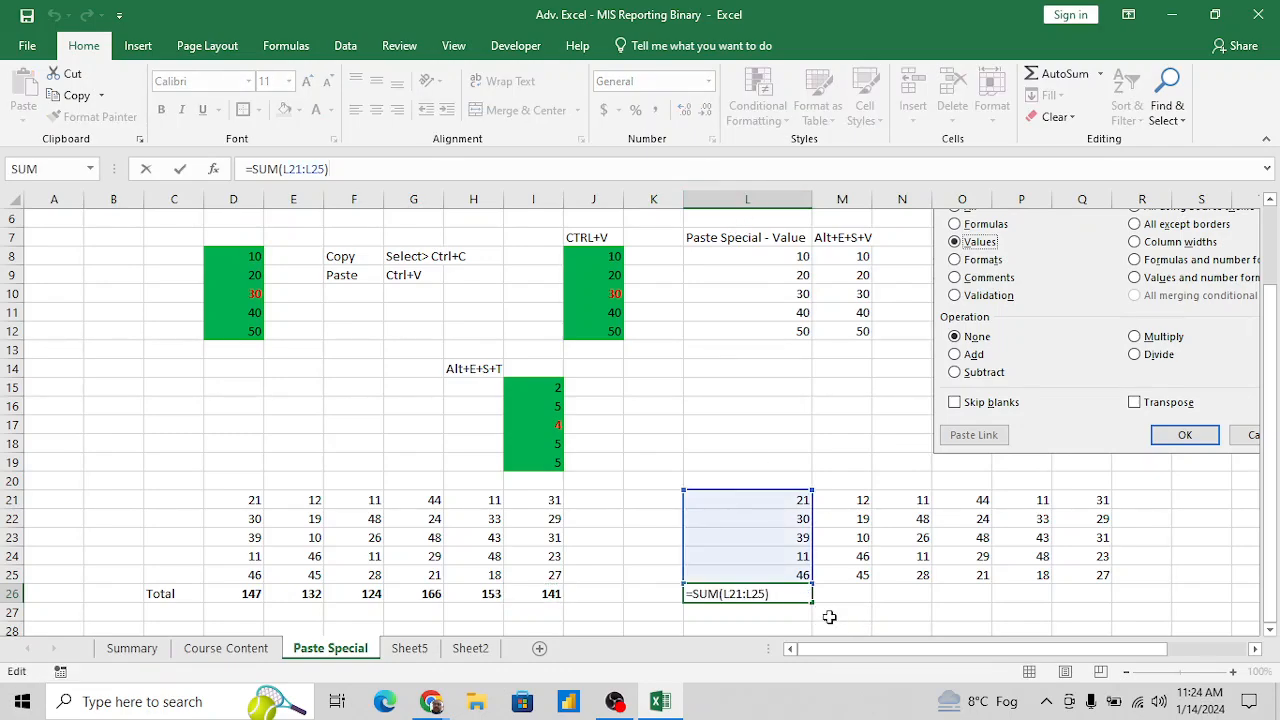
pyautogui.press('Escape')
# - Copy the total in L26 and paste only its formula across L26:Q26 with Paste Special Formulas
pyautogui.hotkey('ctrl', 'c')
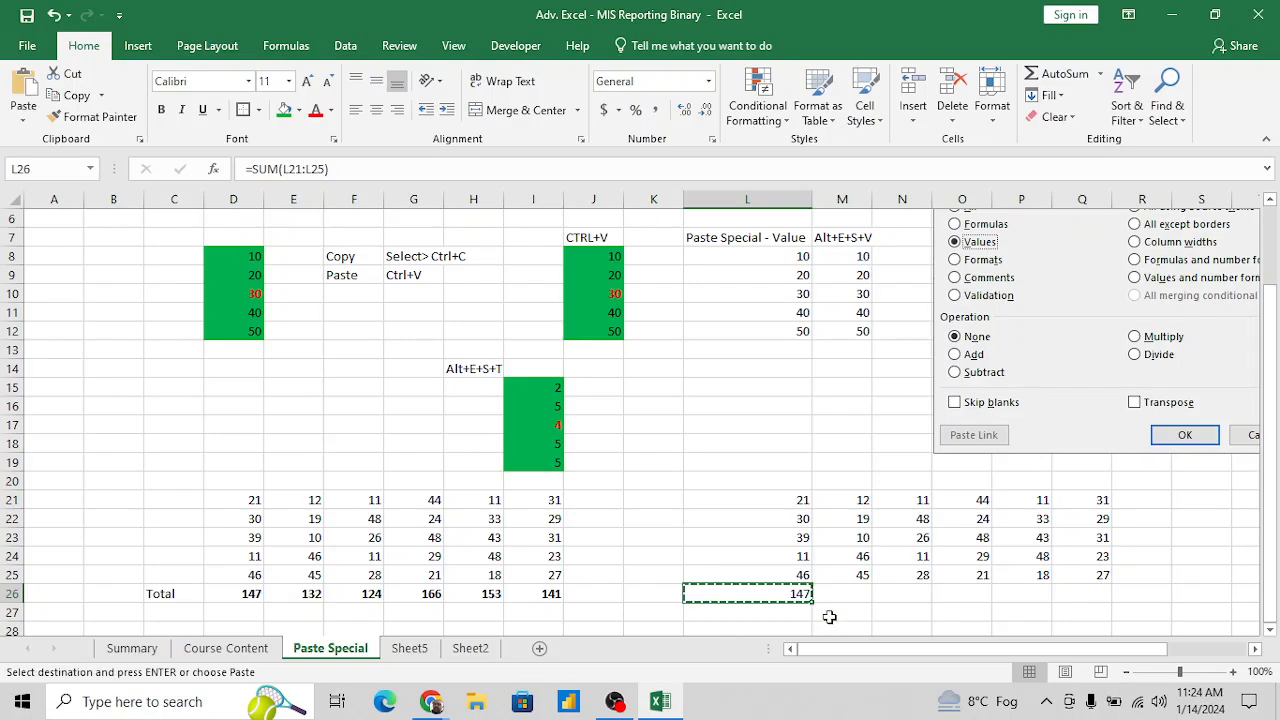
pyautogui.hotkey('shift', 'Right')
pyautogui.hotkey('shift', 'Right')
pyautogui.hotkey('shift', 'Right')
pyautogui.hotkey('shift', 'Right')
pyautogui.hotkey('shift', 'Right')
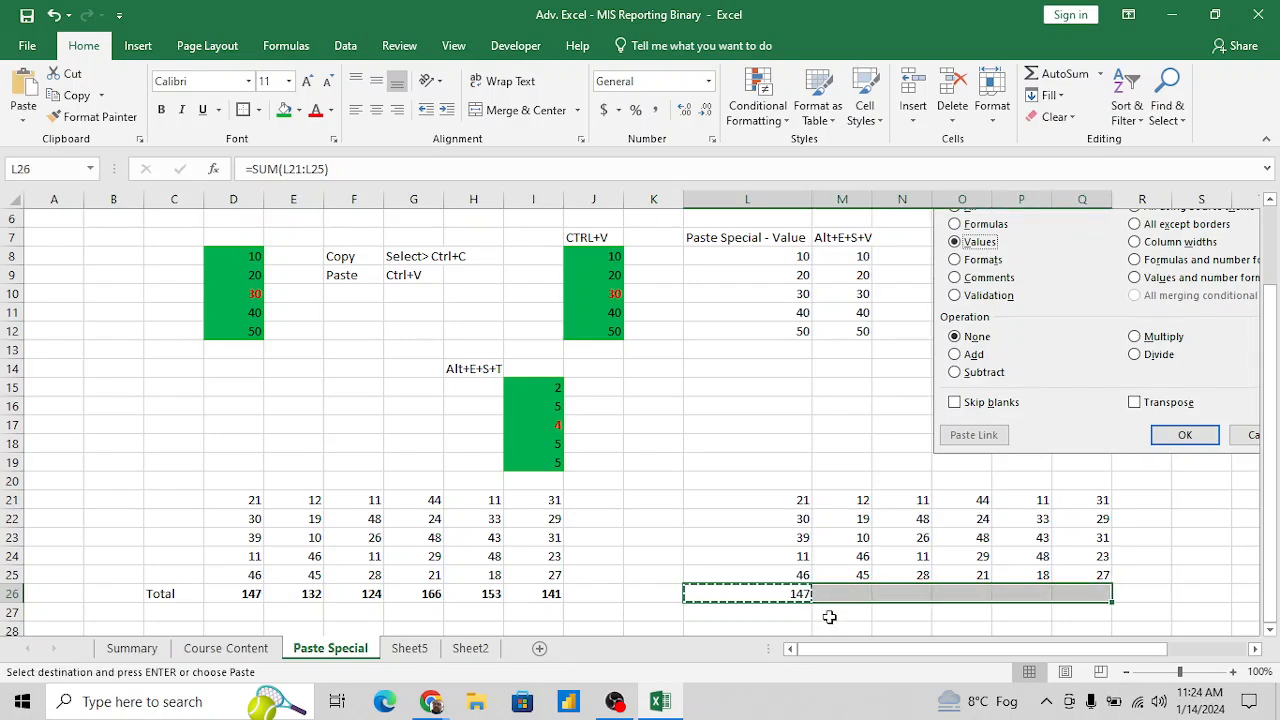
pyautogui.hotkey('alt', 'e')
pyautogui.press('s')
pyautogui.press('f')
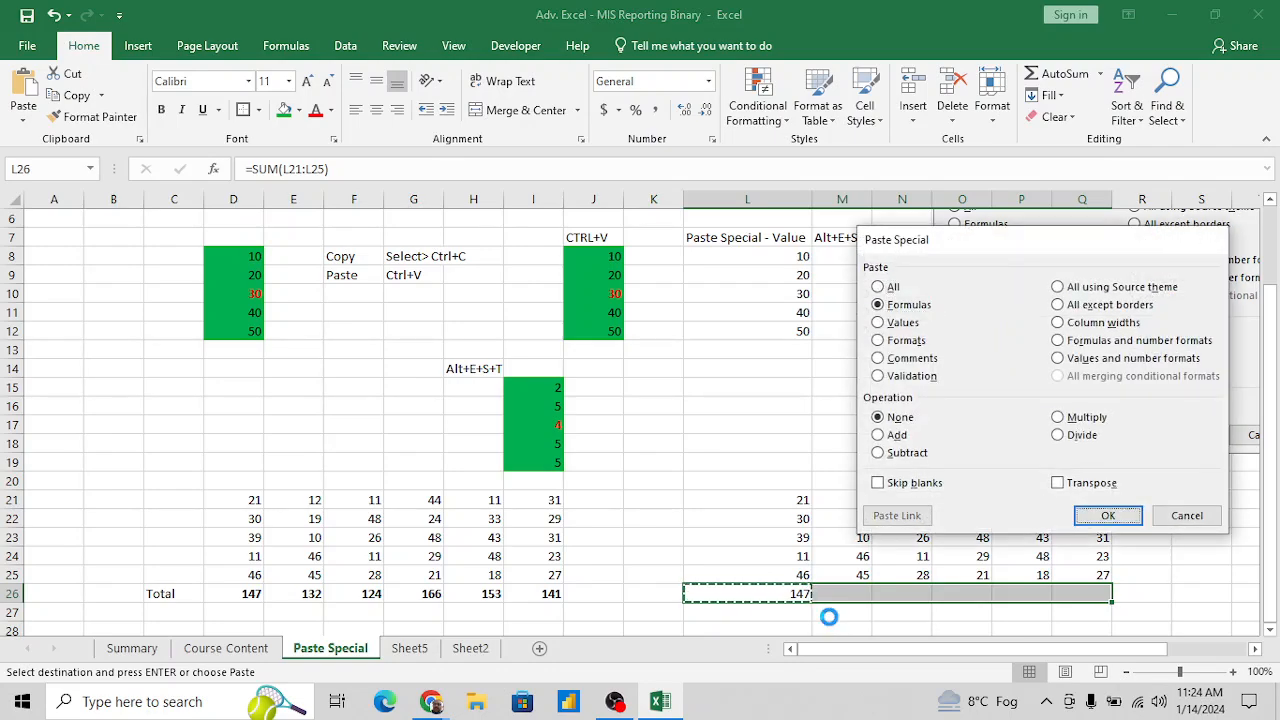
pyautogui.press('Return')
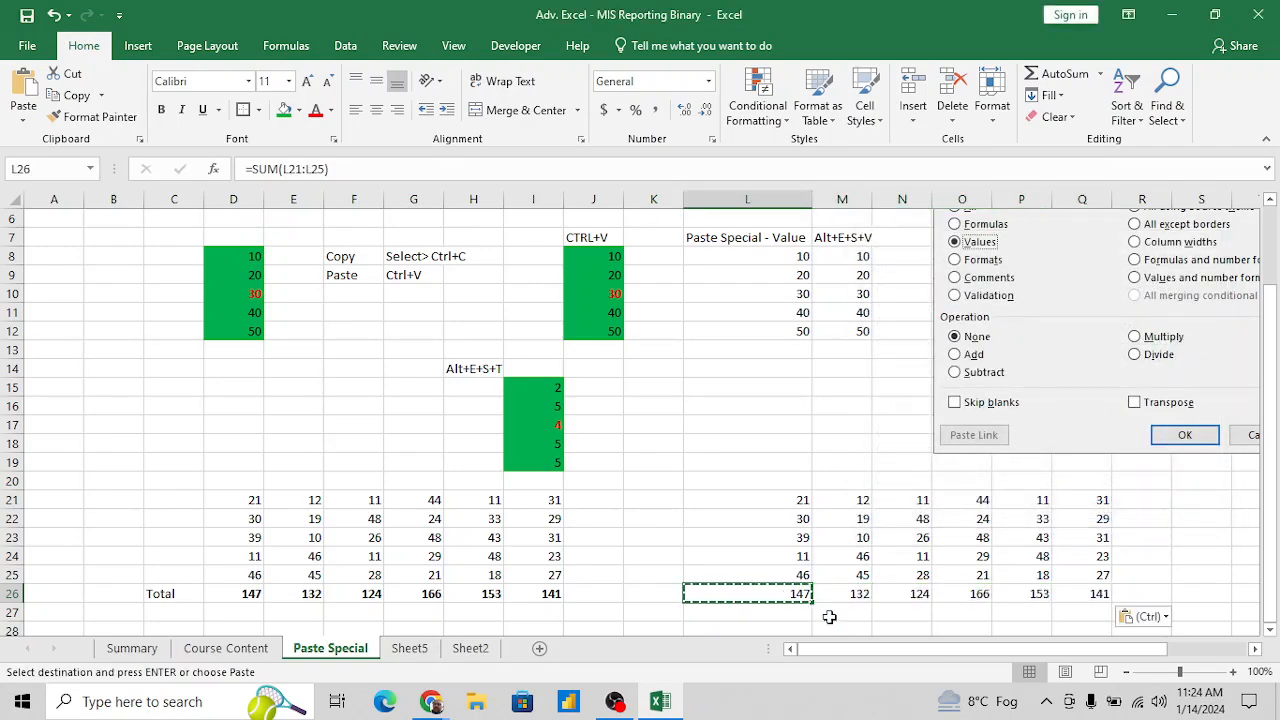
pyautogui.hotkey('shift', 'Right')
pyautogui.press('Left')
pyautogui.press('Left')
pyautogui.press('Left')
pyautogui.press('Left')
pyautogui.press('Left')
pyautogui.press('Left')
pyautogui.press('Left')
pyautogui.press('Left')
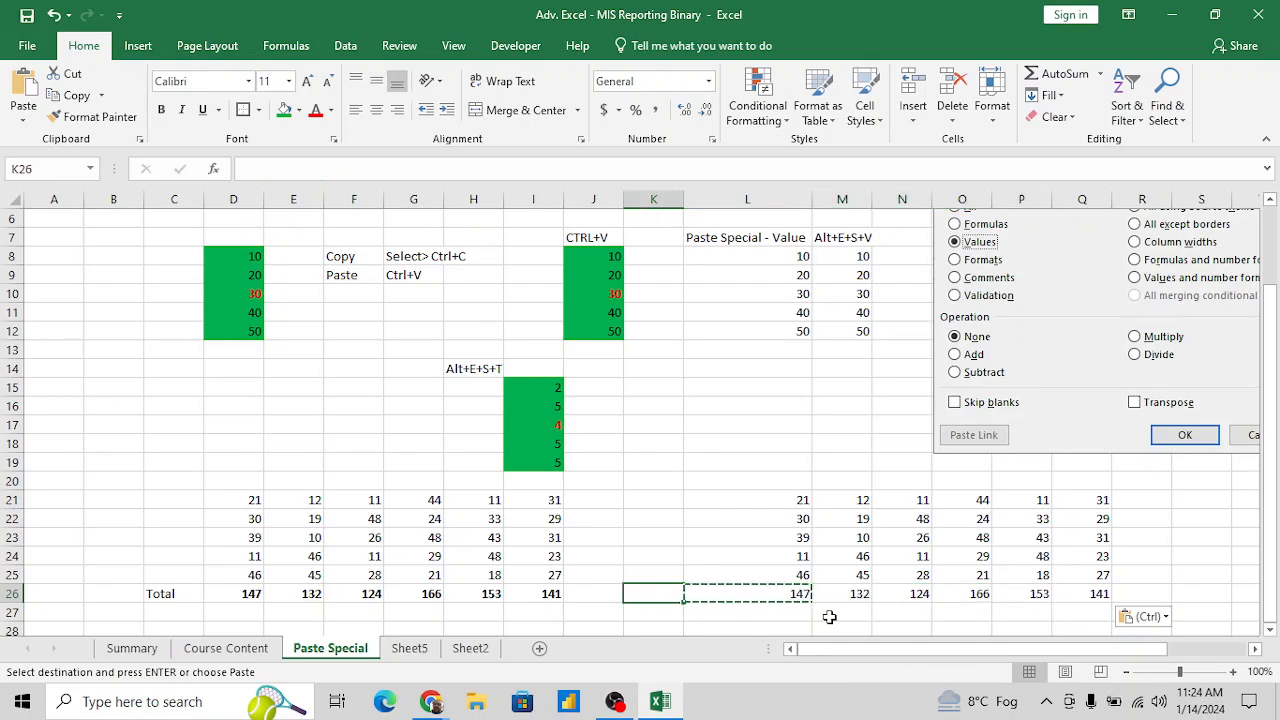
# - Copy the totals in D26:I26 and paste only their formulas starting at L26 with Paste Special Formulas
pyautogui.hotkey('shift', 'Right')
pyautogui.hotkey('shift', 'Right')
pyautogui.hotkey('shift', 'Right')
pyautogui.hotkey('shift', 'Right')
pyautogui.hotkey('shift', 'Right')
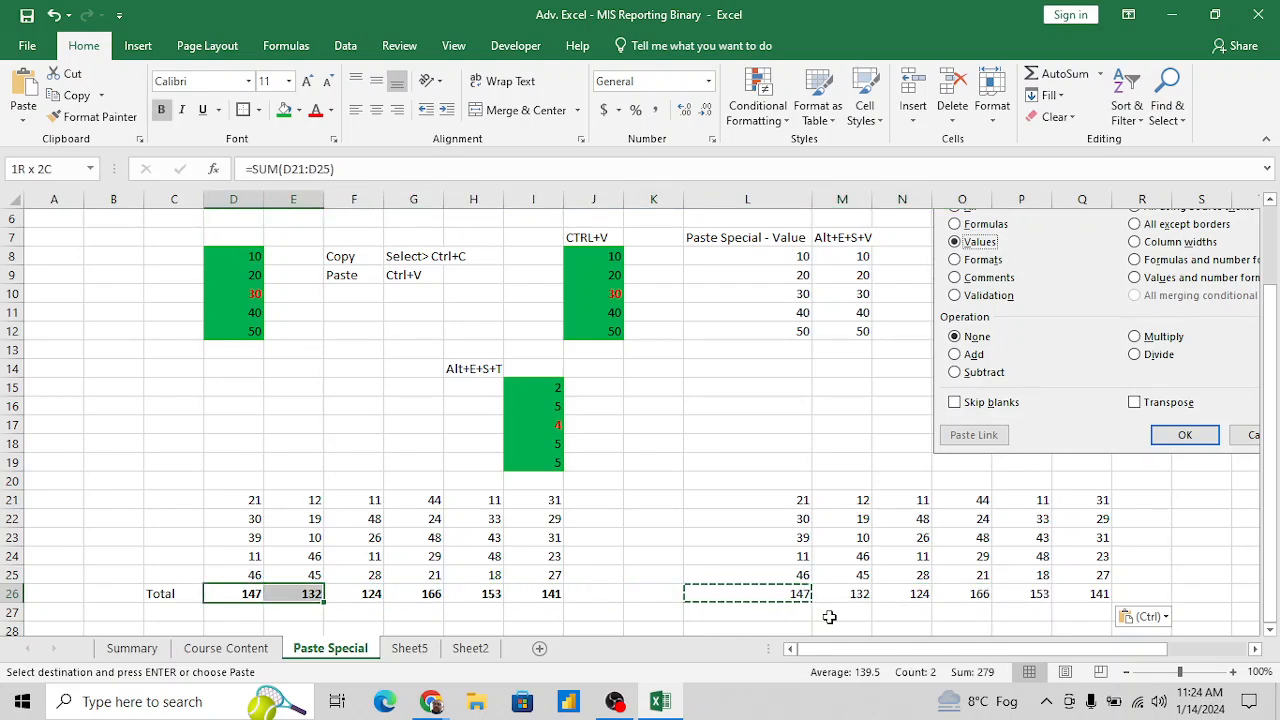
pyautogui.hotkey('ctrl', 'c')
pyautogui.press('Right')
pyautogui.press('Right')
pyautogui.press('Right')
pyautogui.press('Right')
pyautogui.press('Right')
pyautogui.press('Right')
pyautogui.press('Right')
pyautogui.press('Right')
pyautogui.press('Right')
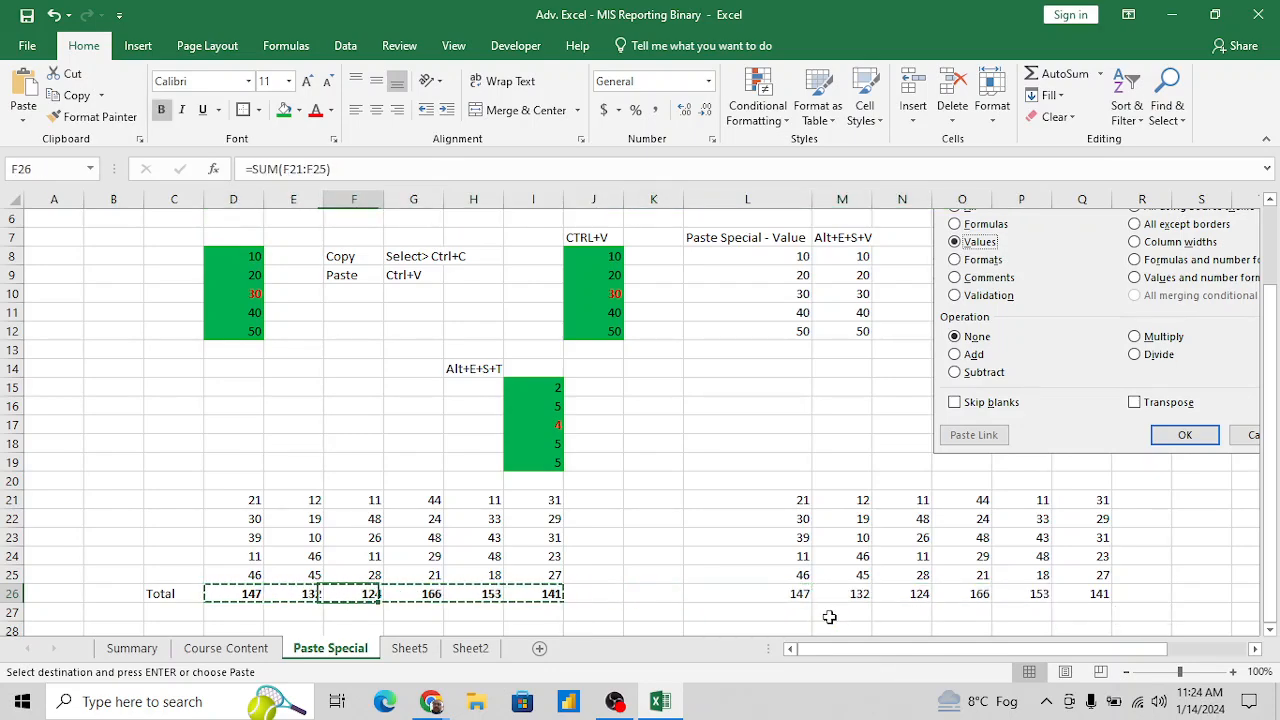
pyautogui.press('Left')
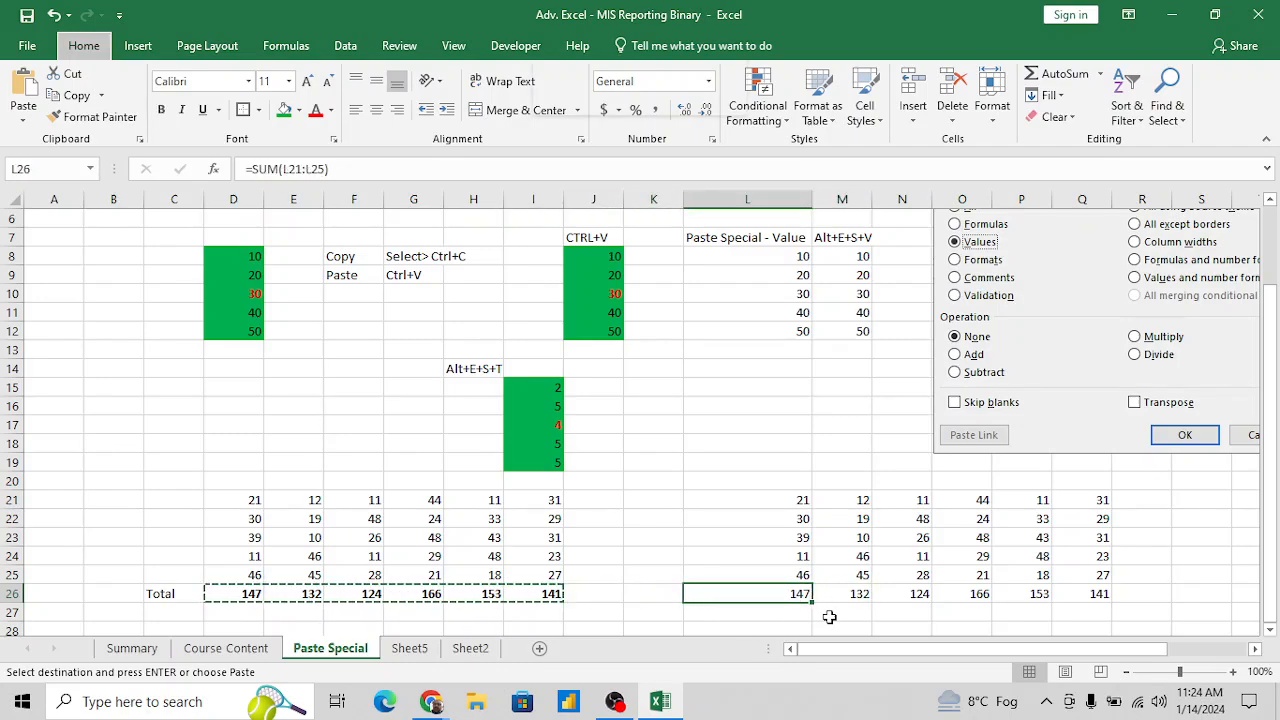
pyautogui.hotkey('alt', 'e')
pyautogui.press('s')
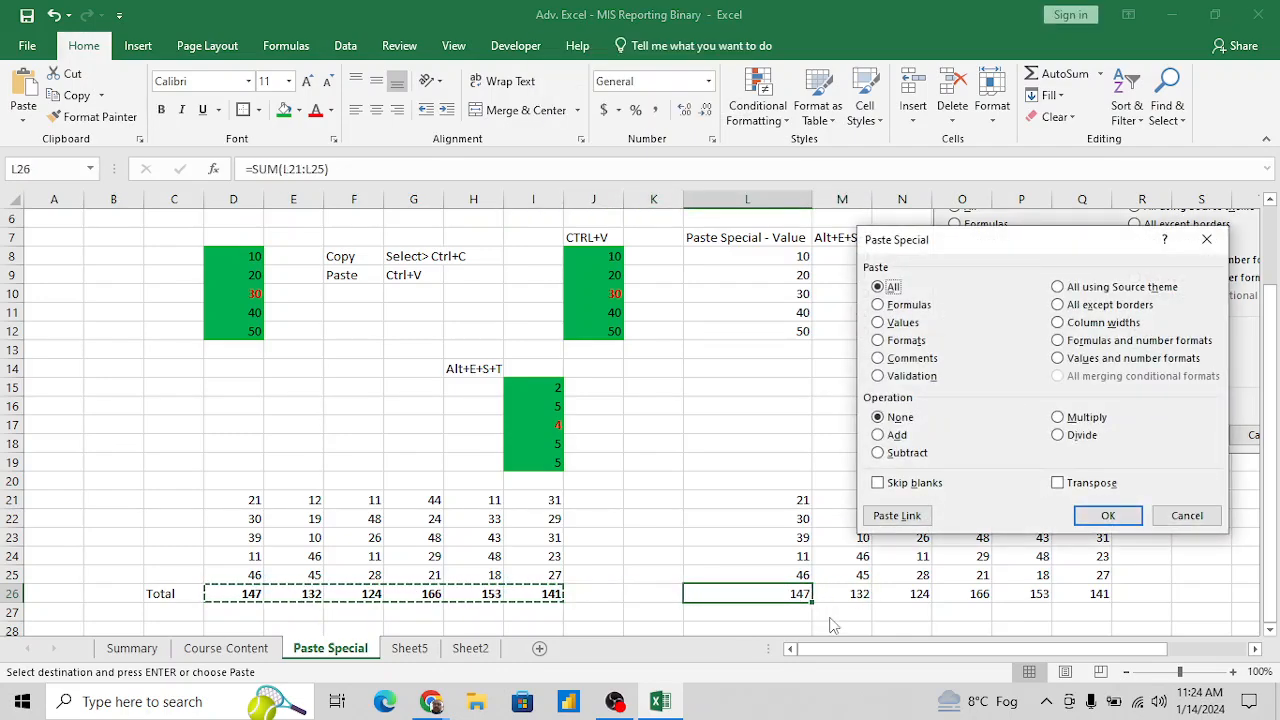
pyautogui.press('f')
pyautogui.press('v')
pyautogui.press('Return')
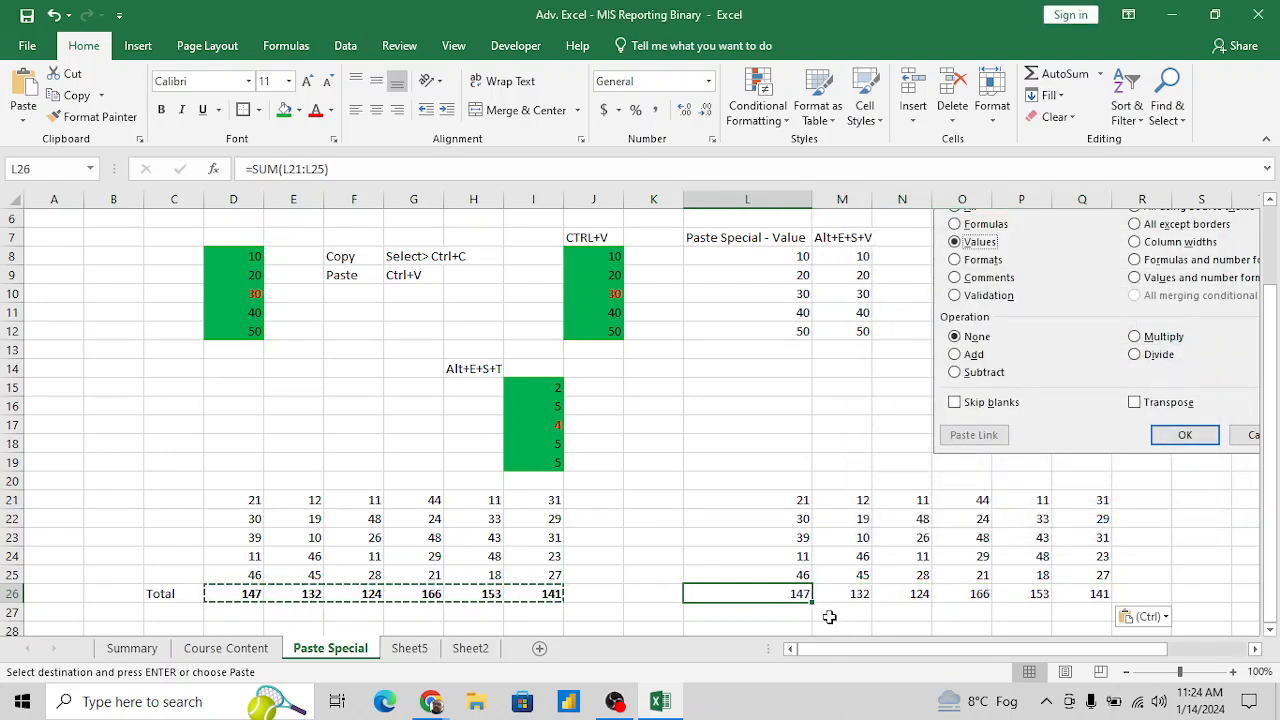
# - Paste only the formatting of the copied totals onto L26:Q26 with Paste Special Formats
pyautogui.hotkey('ctrl', 'shift', 'Right')
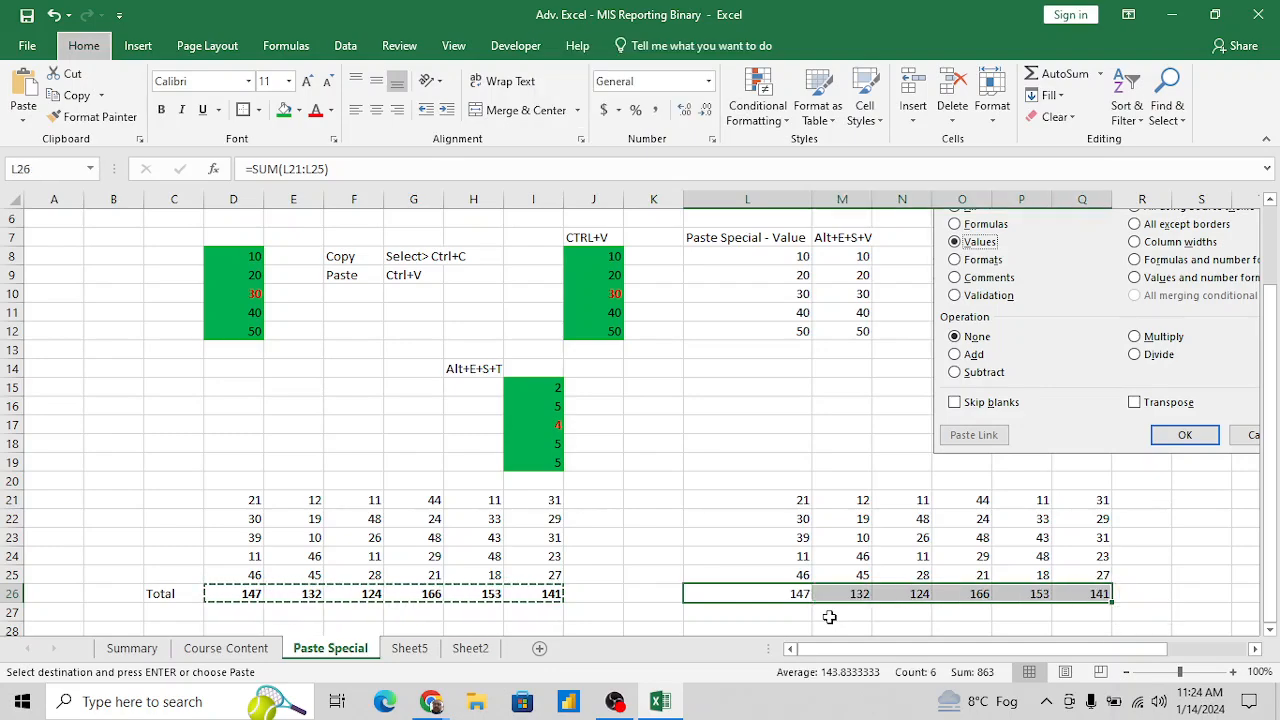
pyautogui.hotkey('alt', 'e', 's')
pyautogui.press('t')
pyautogui.press('Return')
pyautogui.hotkey('ctrl', 'shift', 'Left')
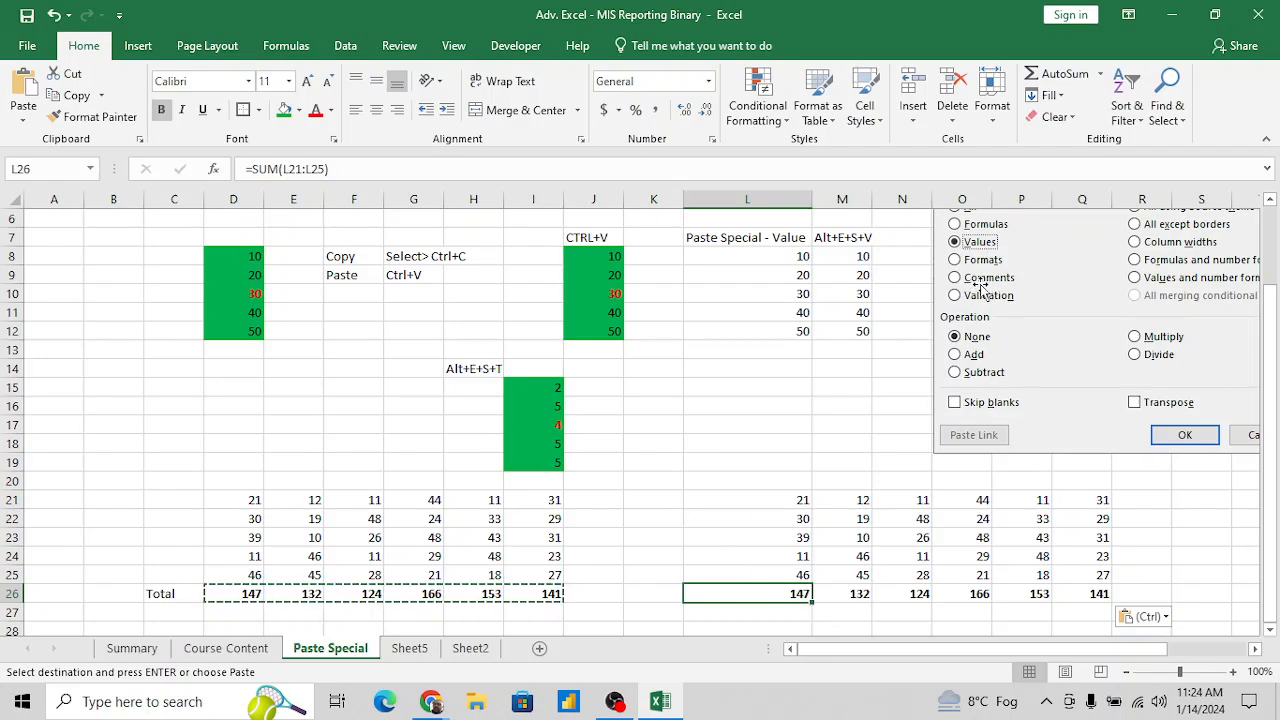
# - Copy the number block with its totals in D21:I26 and paste it normally at D30
pyautogui.scroll(-2, 664, 530)
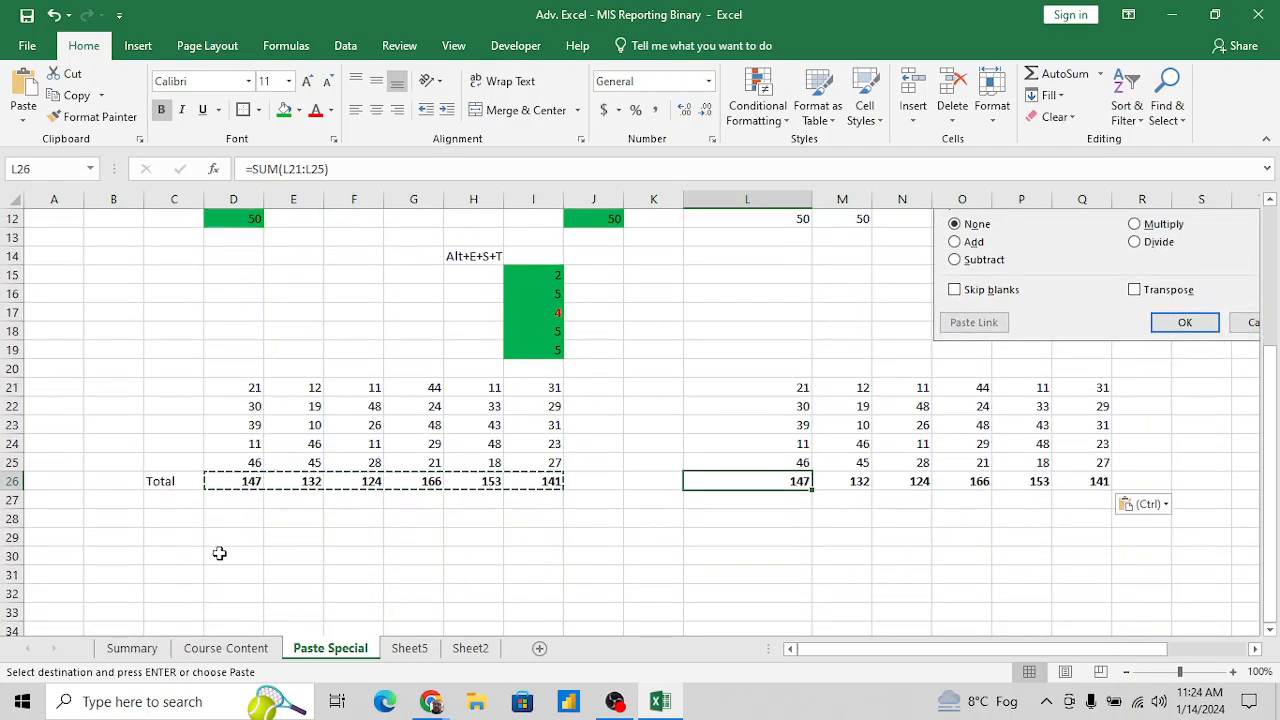
pyautogui.click(249, 551)
pyautogui.moveTo(249, 386); pyautogui.dragTo(249, 386)
pyautogui.hotkey('shift', 'Right')
pyautogui.hotkey('shift', 'Right')
pyautogui.hotkey('shift', 'Right')
pyautogui.hotkey('shift', 'Right')
pyautogui.hotkey('ctrl', 'shift', 'Down')
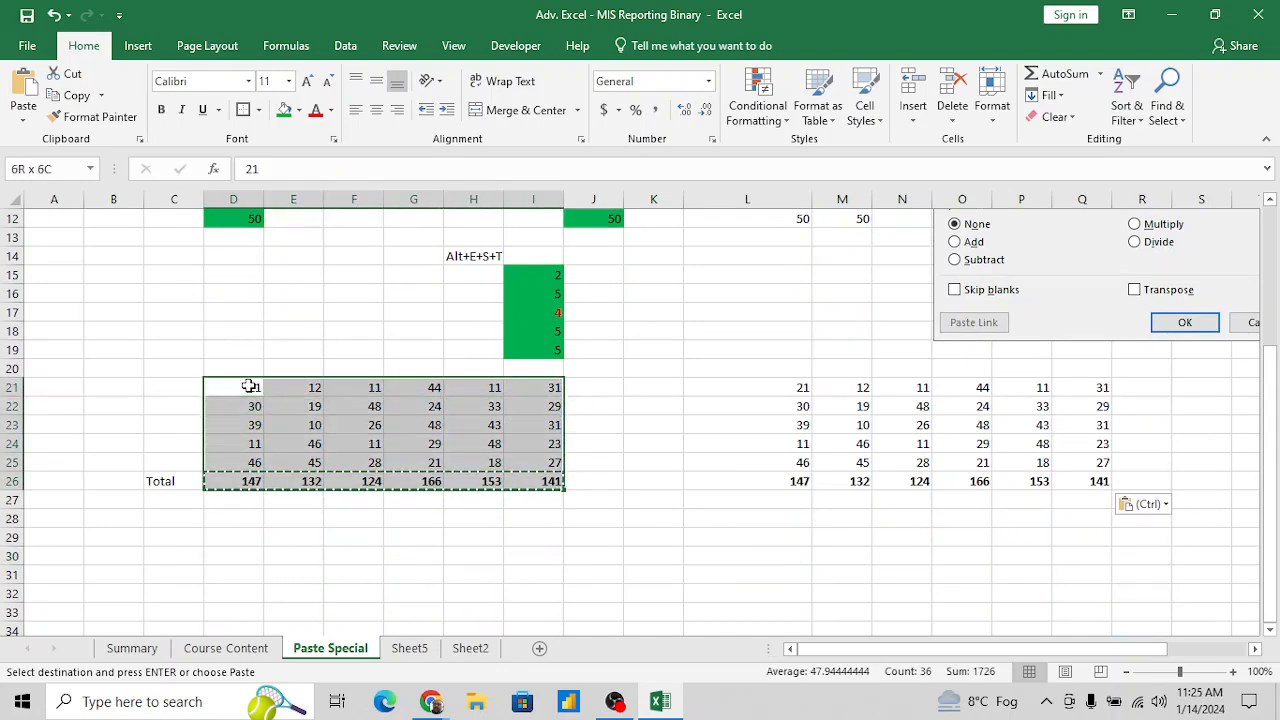
pyautogui.hotkey('ctrl', 'c')
pyautogui.press('Down')
pyautogui.press('Down')
pyautogui.press('Down')
pyautogui.press('Down')
pyautogui.press('Down')
pyautogui.press('Down')
pyautogui.press('Down')
pyautogui.press('Down')
pyautogui.press('Down')
pyautogui.press('Down')
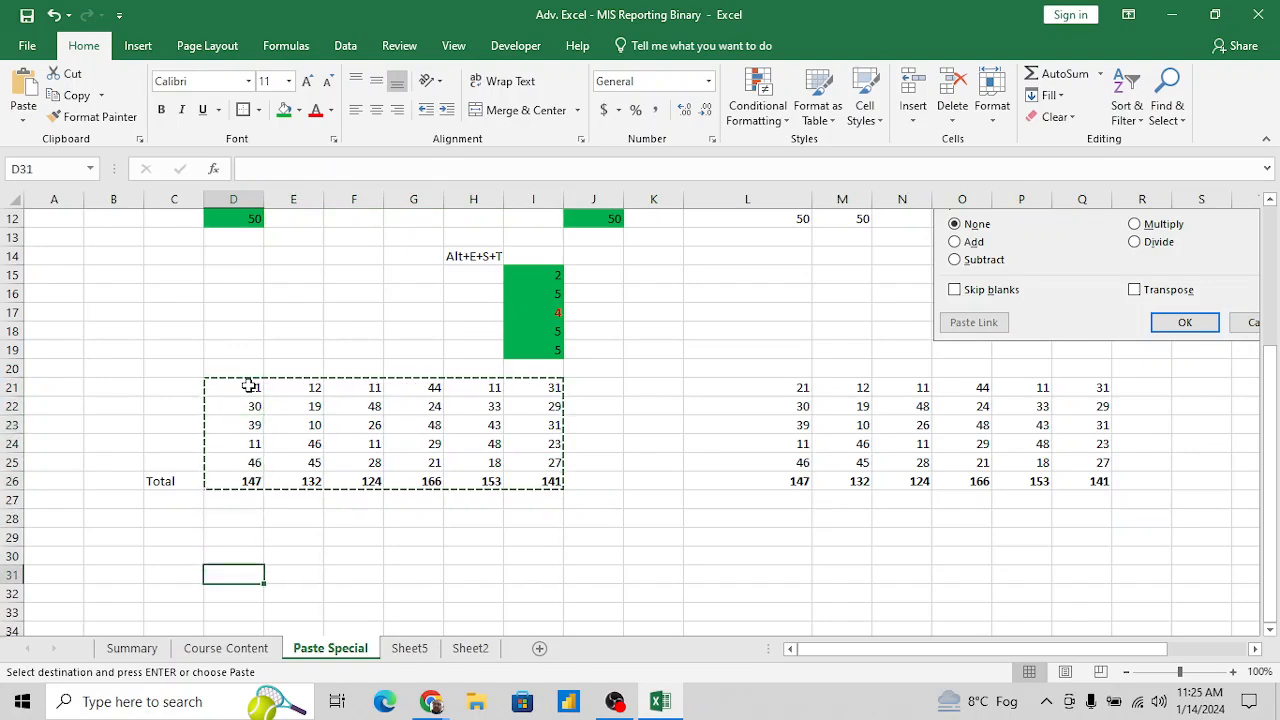
pyautogui.press('Up')
pyautogui.hotkey('ctrl', 'v')
# - Insert a comment reading "Low Value" on cell E32 of the pasted block
pyautogui.press('Down')
pyautogui.press('Down')
pyautogui.press('Down')
pyautogui.press('Down')
pyautogui.press('Down')
pyautogui.press('Down')
pyautogui.press('Down')
pyautogui.press('Down')
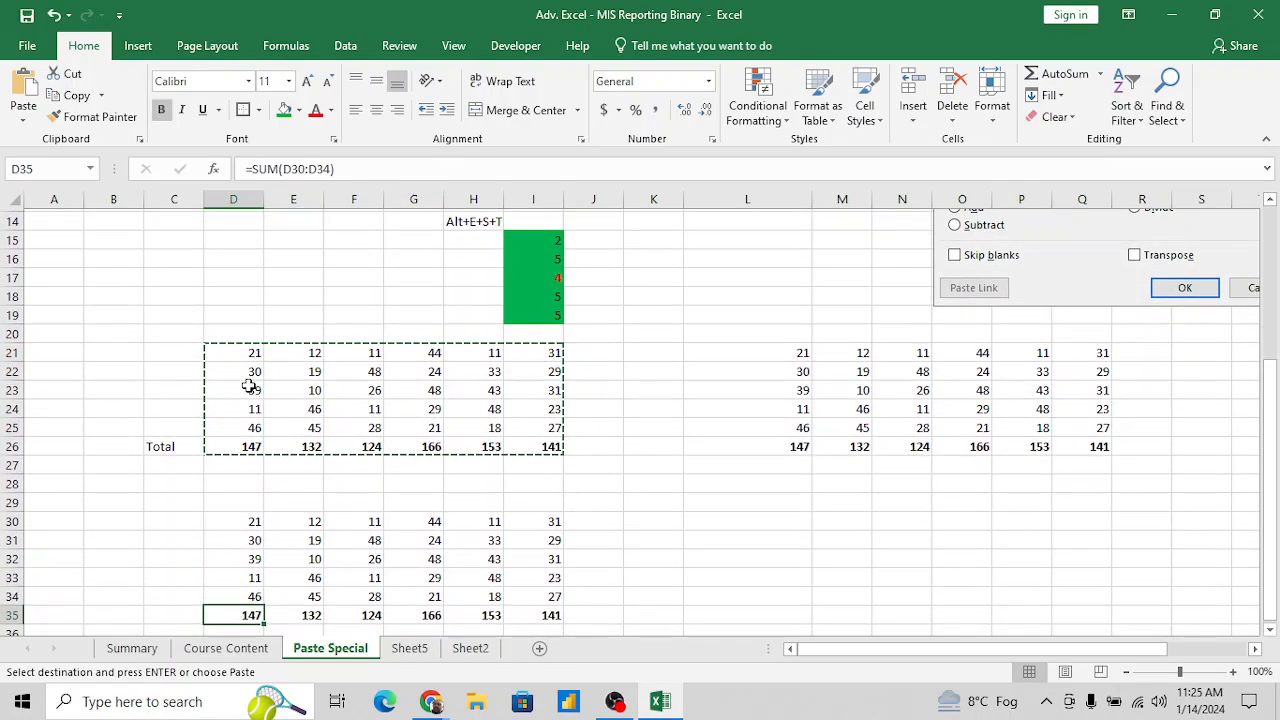
pyautogui.press('Up')
pyautogui.press('Up')
pyautogui.press('Up')
pyautogui.press('Up')
pyautogui.press('Up')
pyautogui.press('Up')
pyautogui.press('Right')
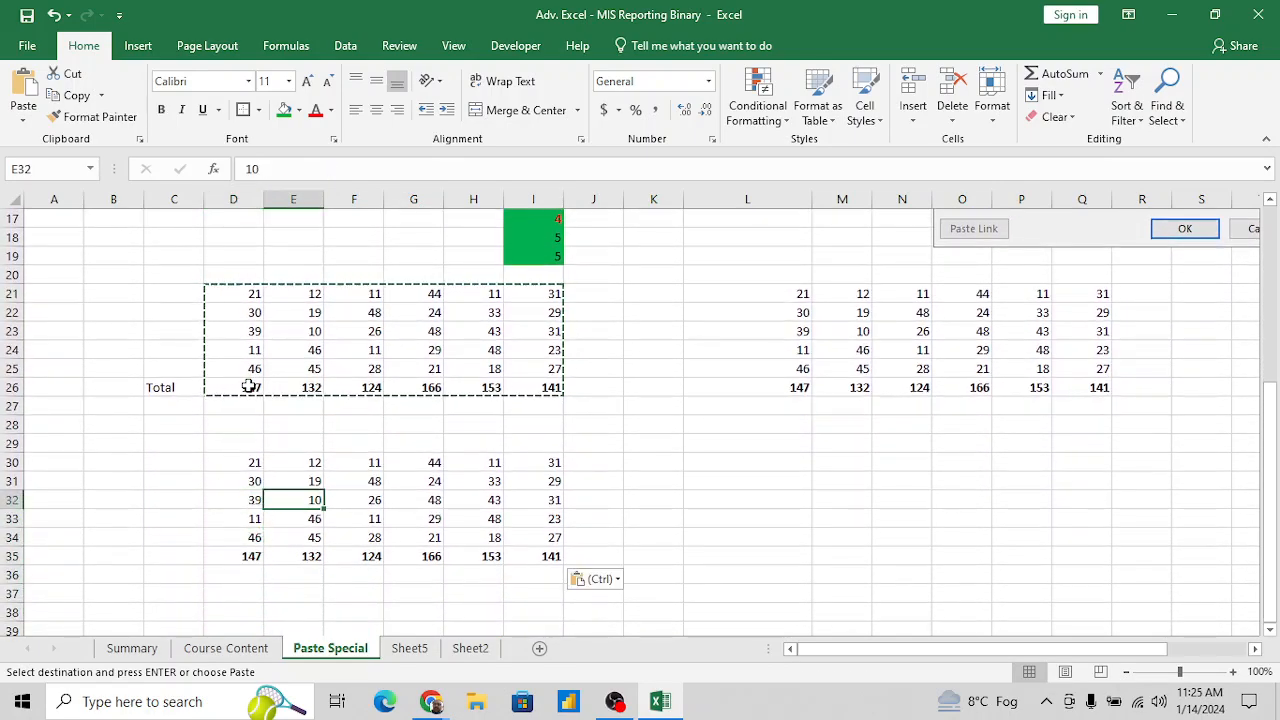
pyautogui.doubleClick(302, 500)
pyautogui.rightClick(302, 500)
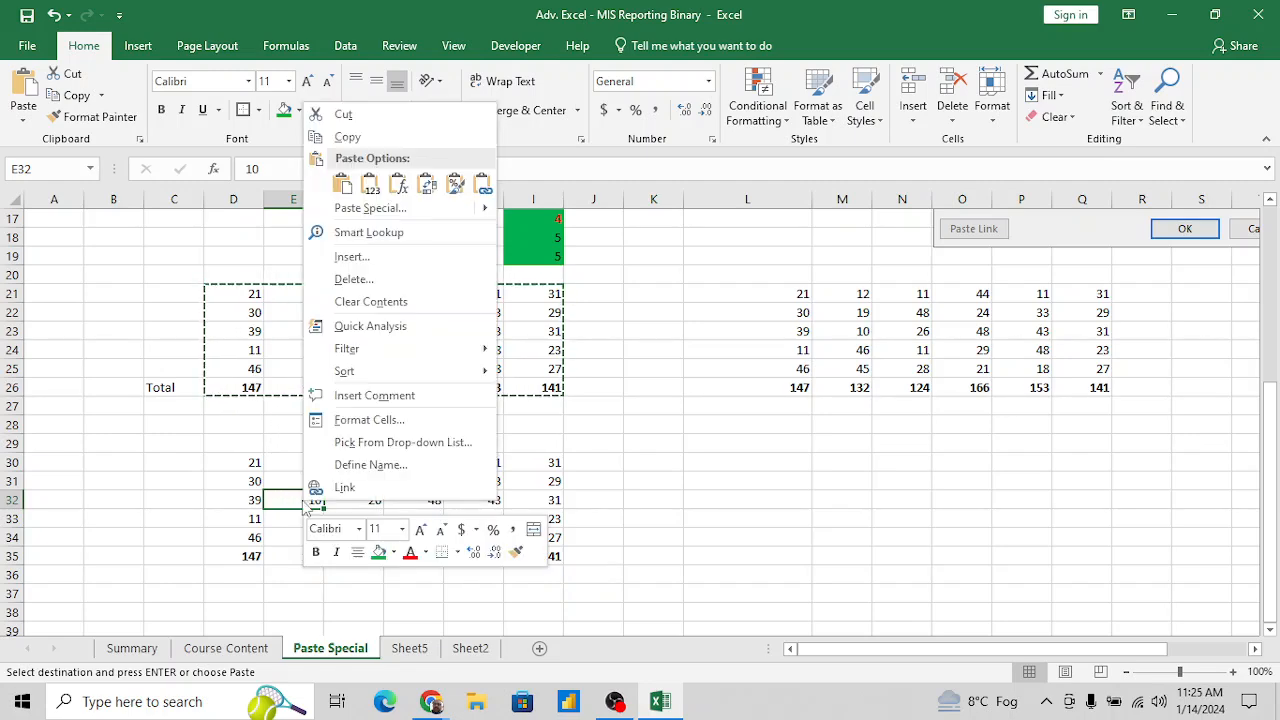
pyautogui.click(370, 397)
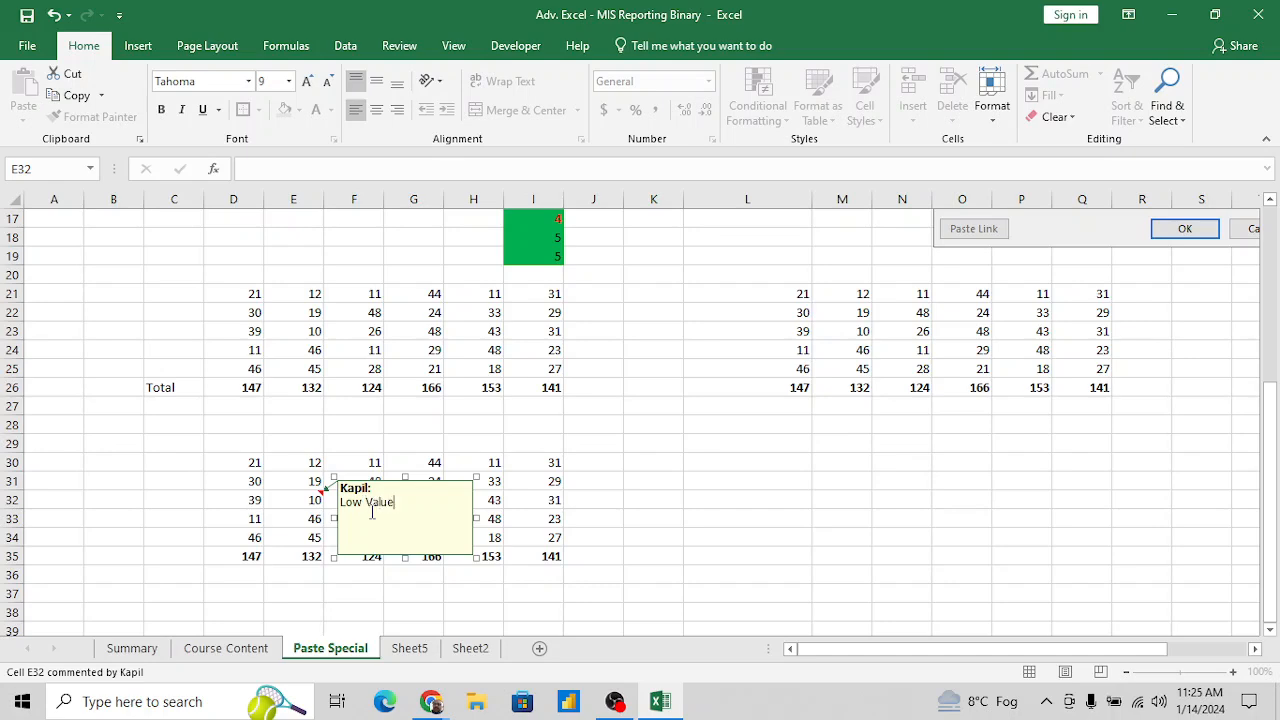
# - Insert a comment reading "High Value" on cell H32
pyautogui.click(493, 503)
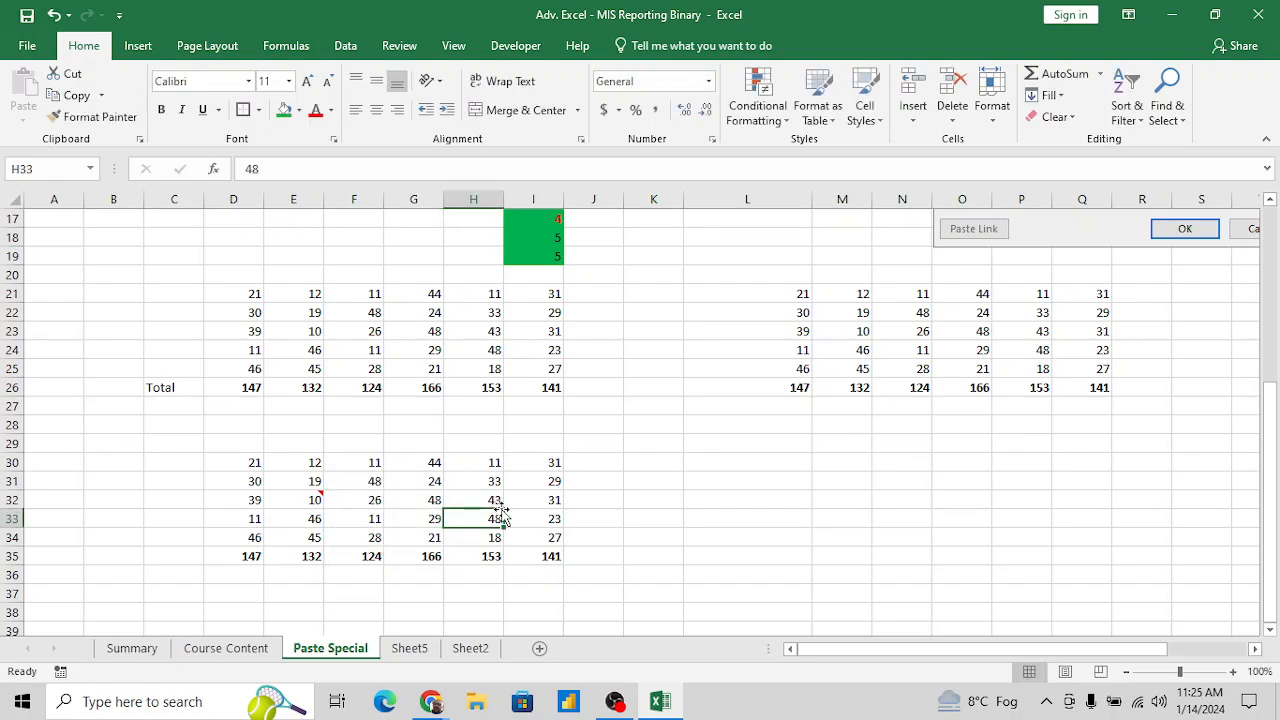
pyautogui.rightClick(493, 503)
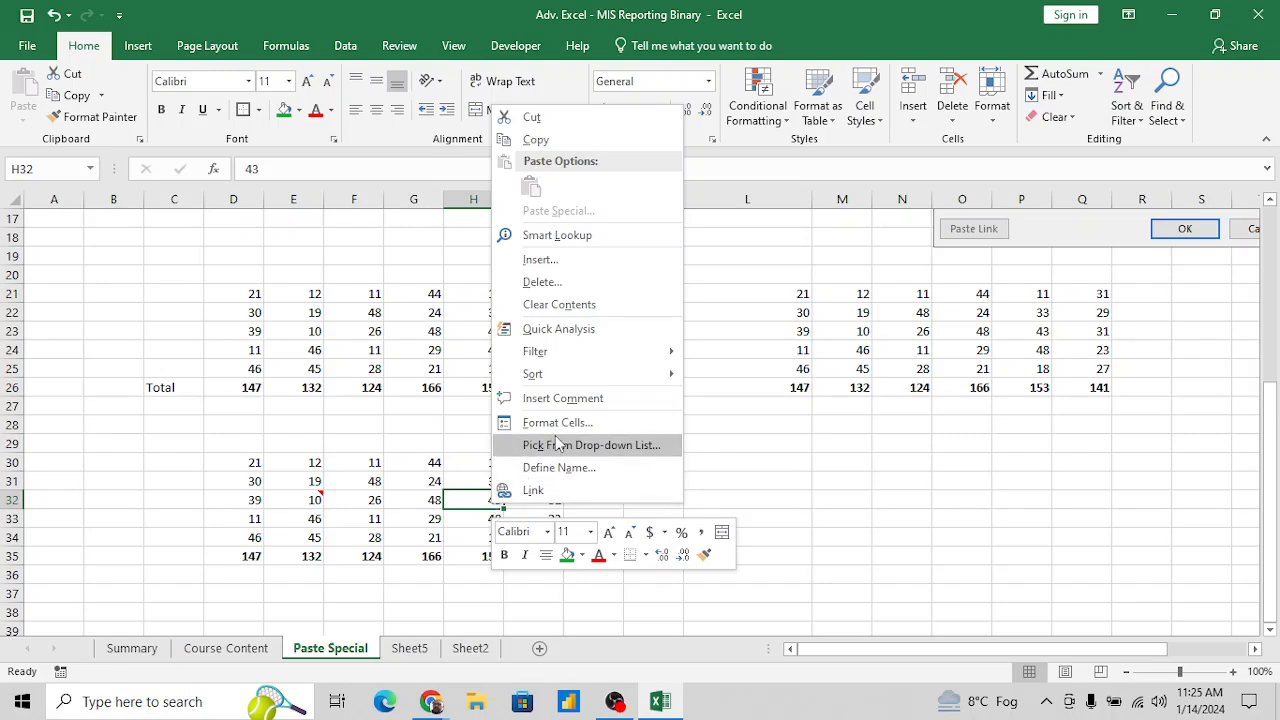
pyautogui.click(559, 397)
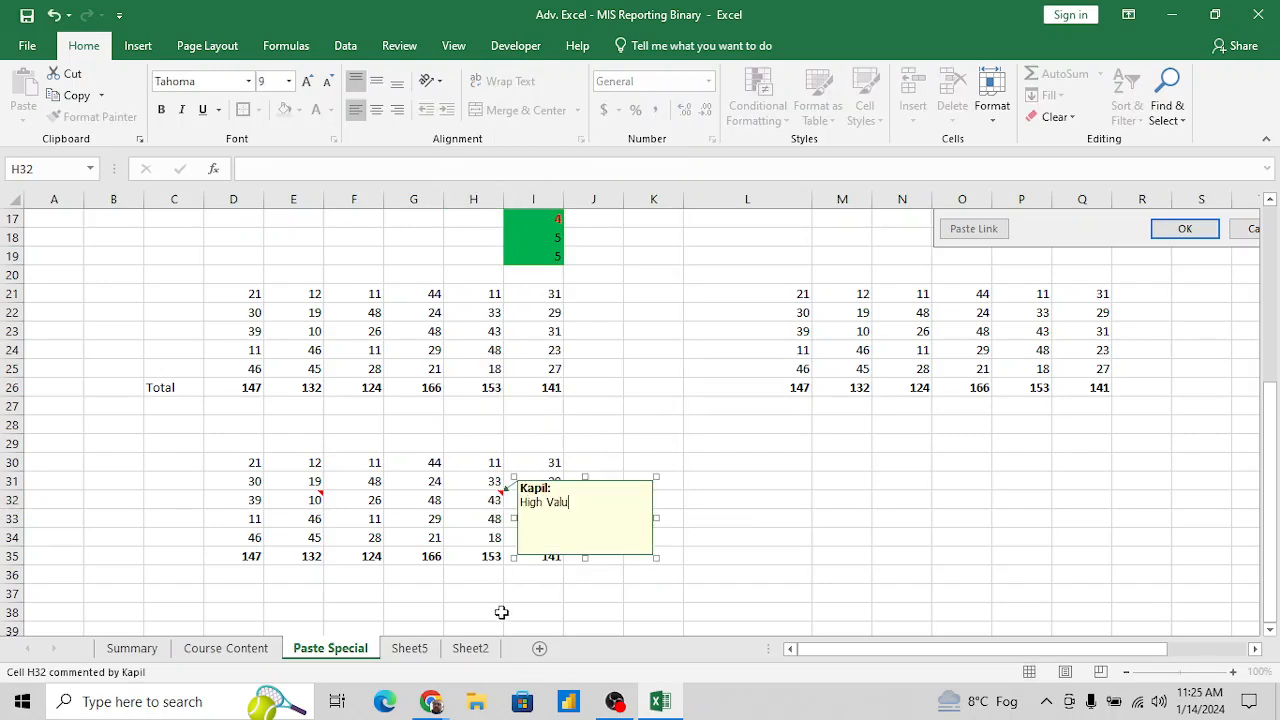
pyautogui.click(428, 556)
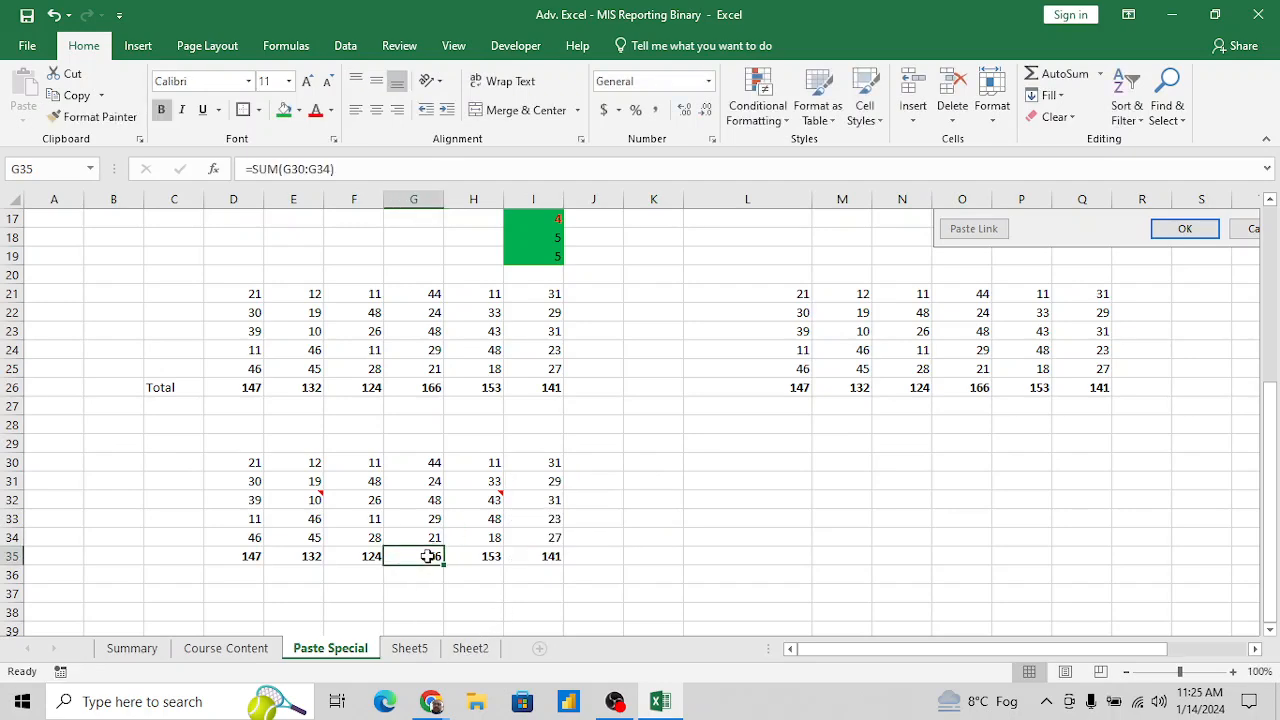
# - Add a comment without any added text to cell F32
pyautogui.click(376, 501)
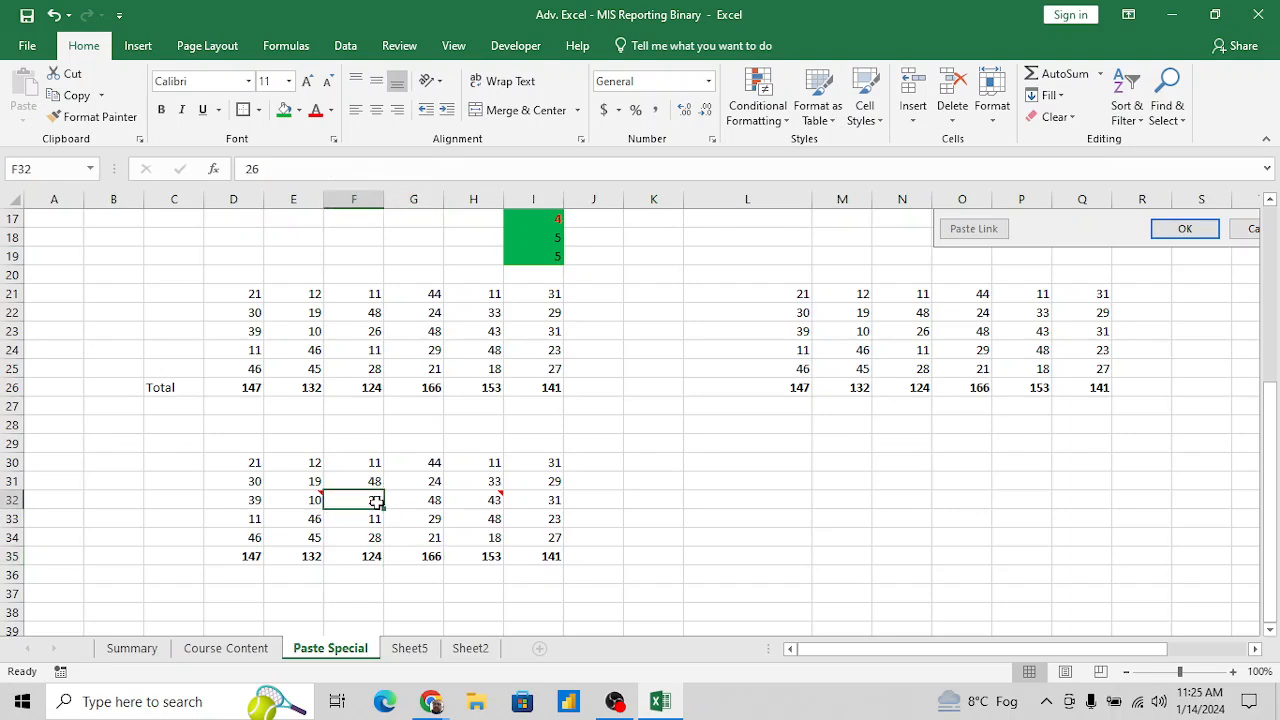
pyautogui.hotkey('shift', 'F2')
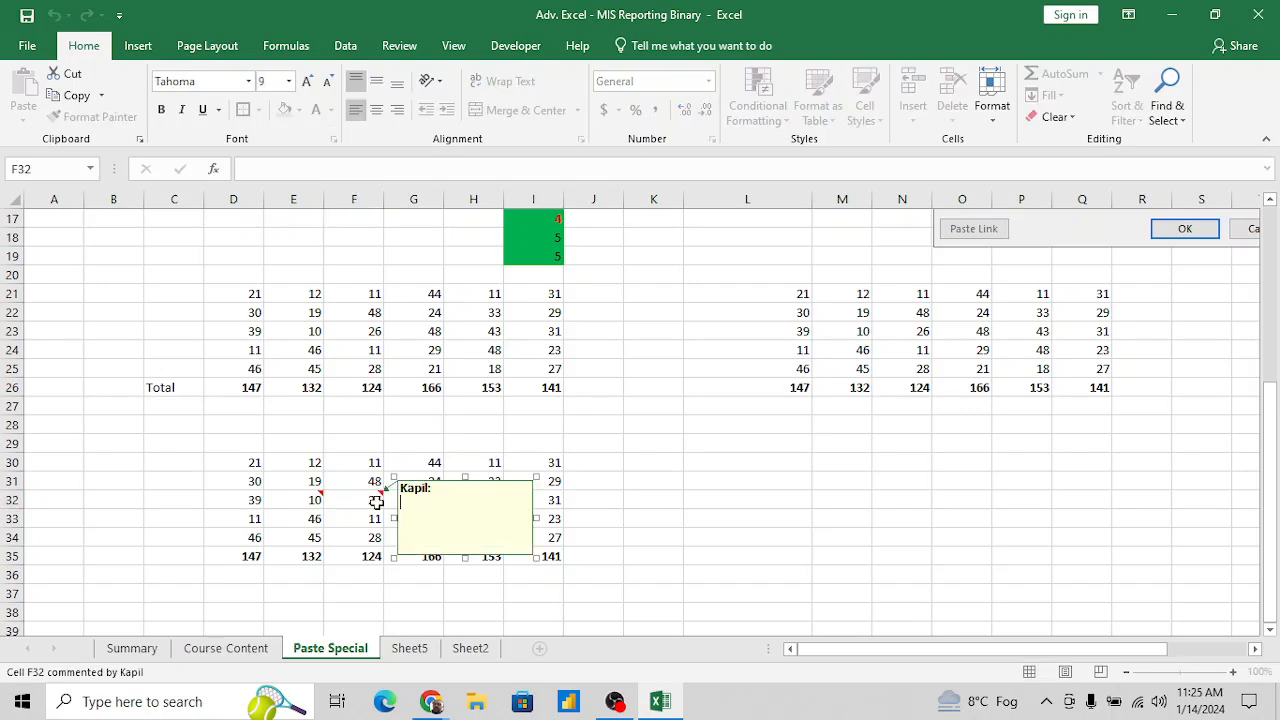
pyautogui.press('Escape')
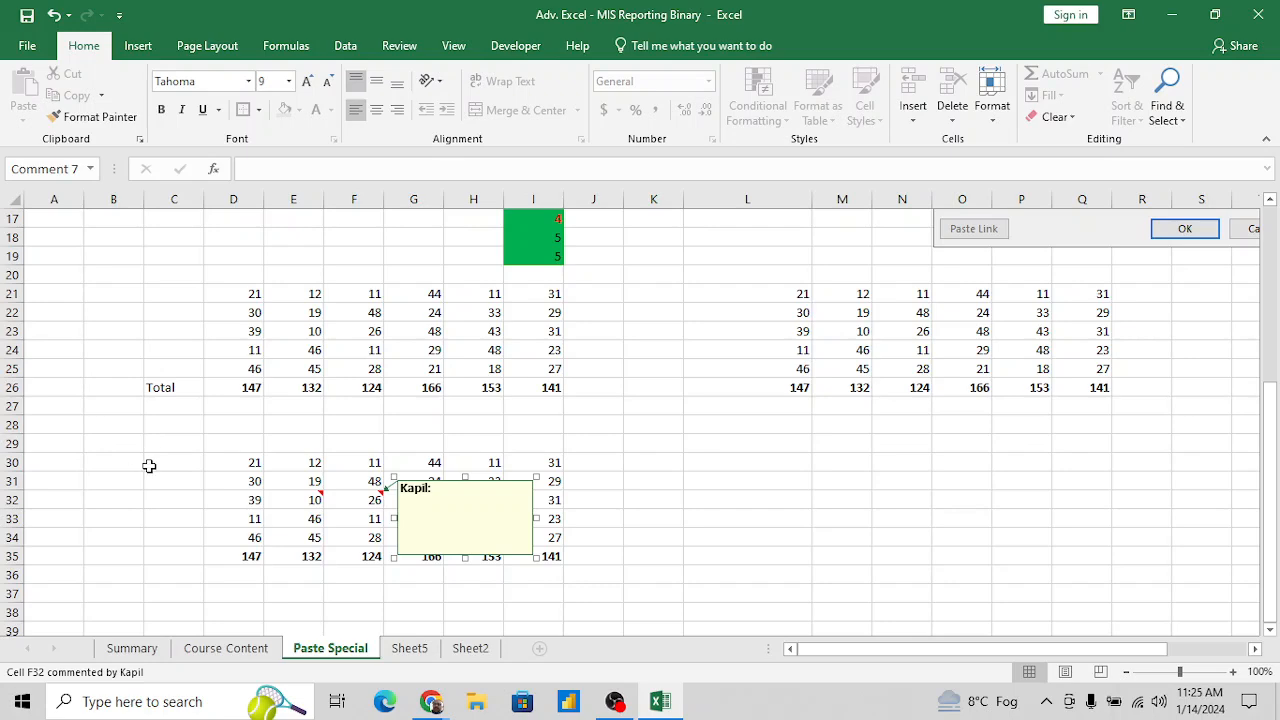
# - Enter the label "Insert Comment" in C30 beside the pasted block
pyautogui.click(148, 465)
pyautogui.write('Insert ')
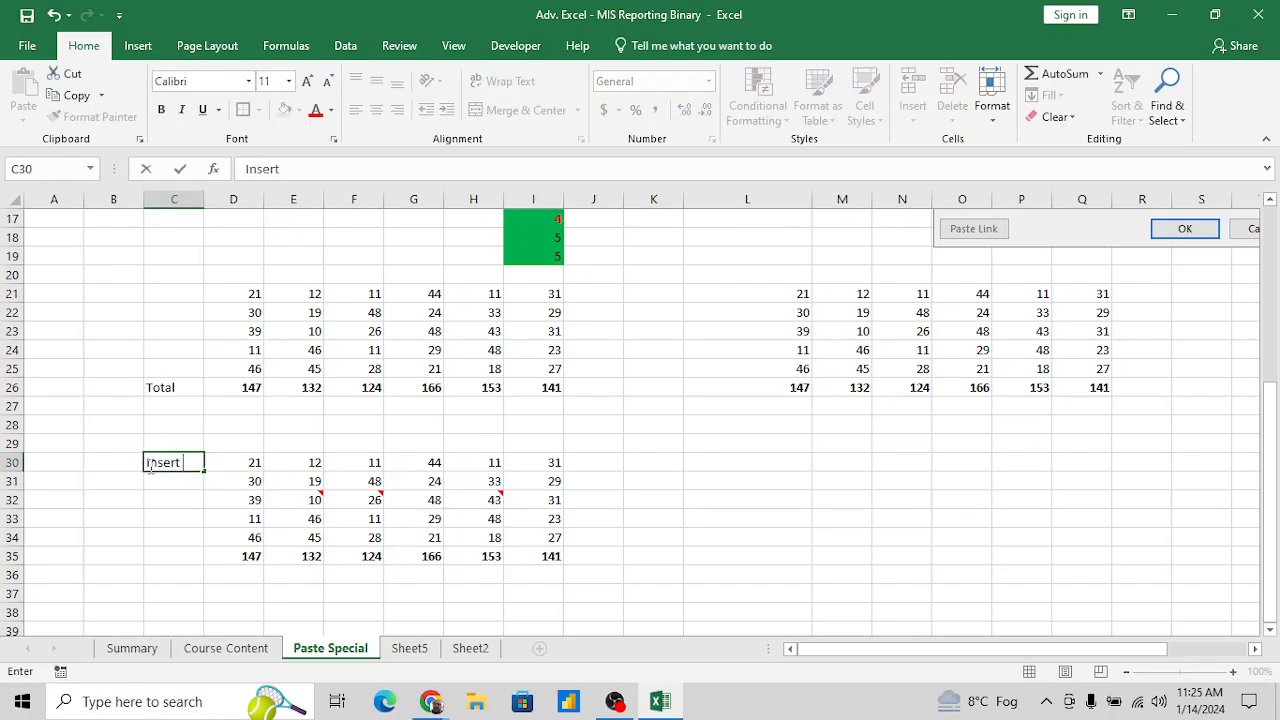
pyautogui.write('Comment')
pyautogui.press('Return')
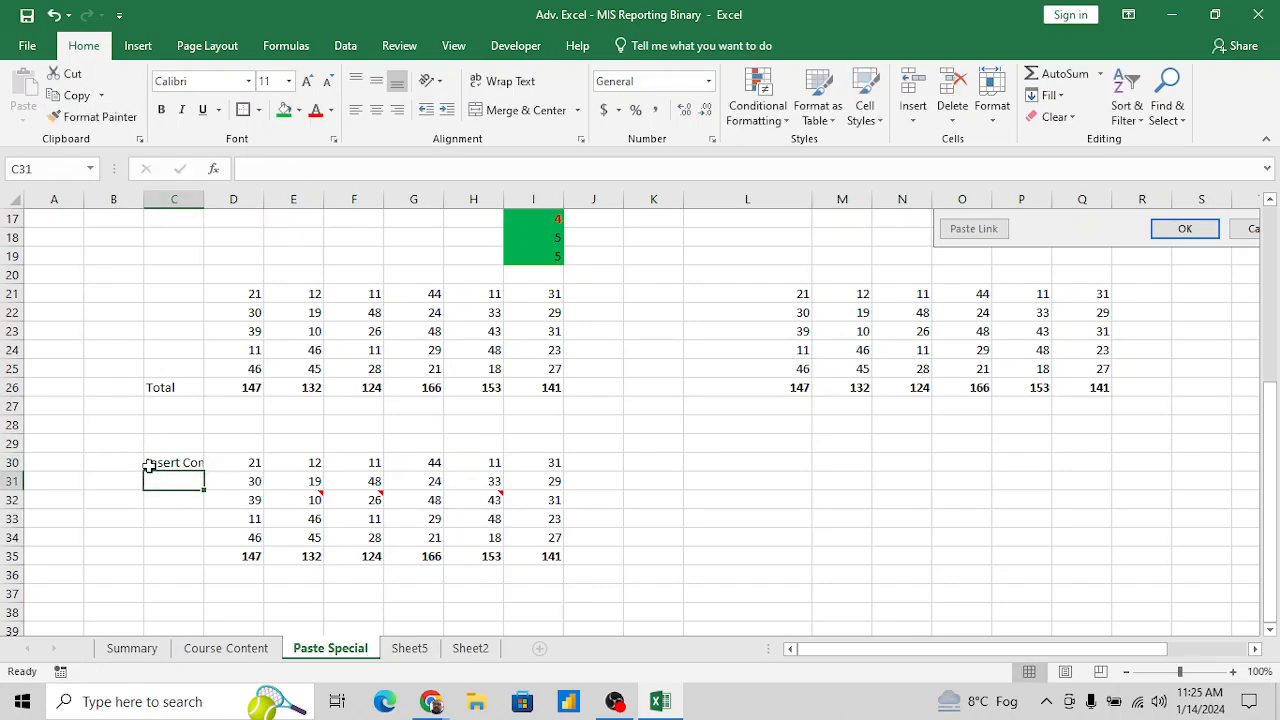
# - Enter the note "right Click and Select comment" in C31
pyautogui.write('right Cle')
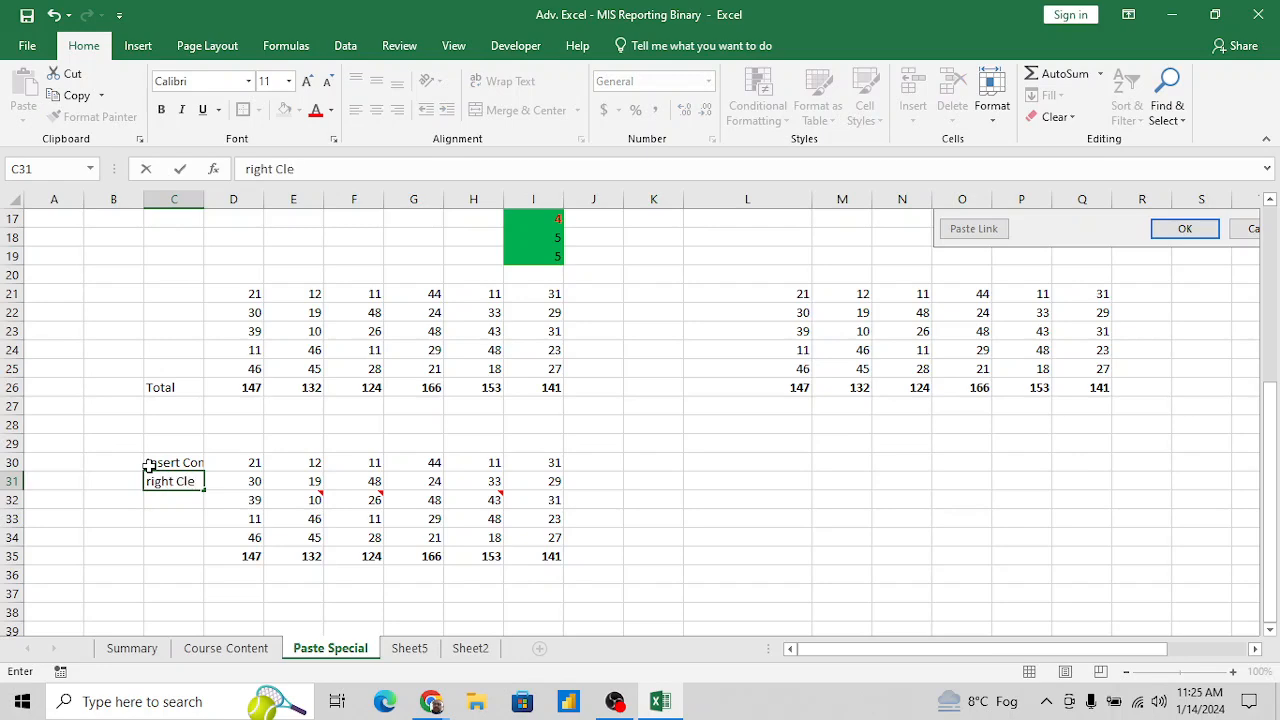
pyautogui.press('BackSpace')
pyautogui.write('ick and Select')
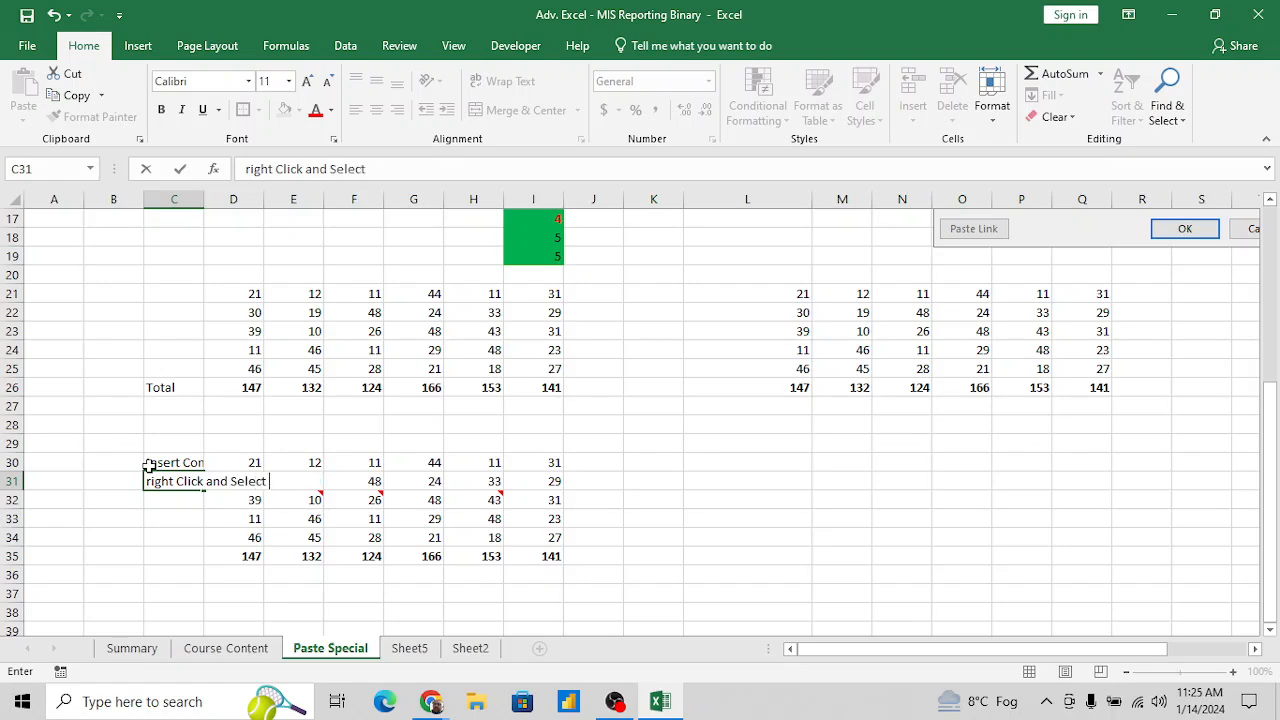
pyautogui.write(' comment')
pyautogui.press('Return')
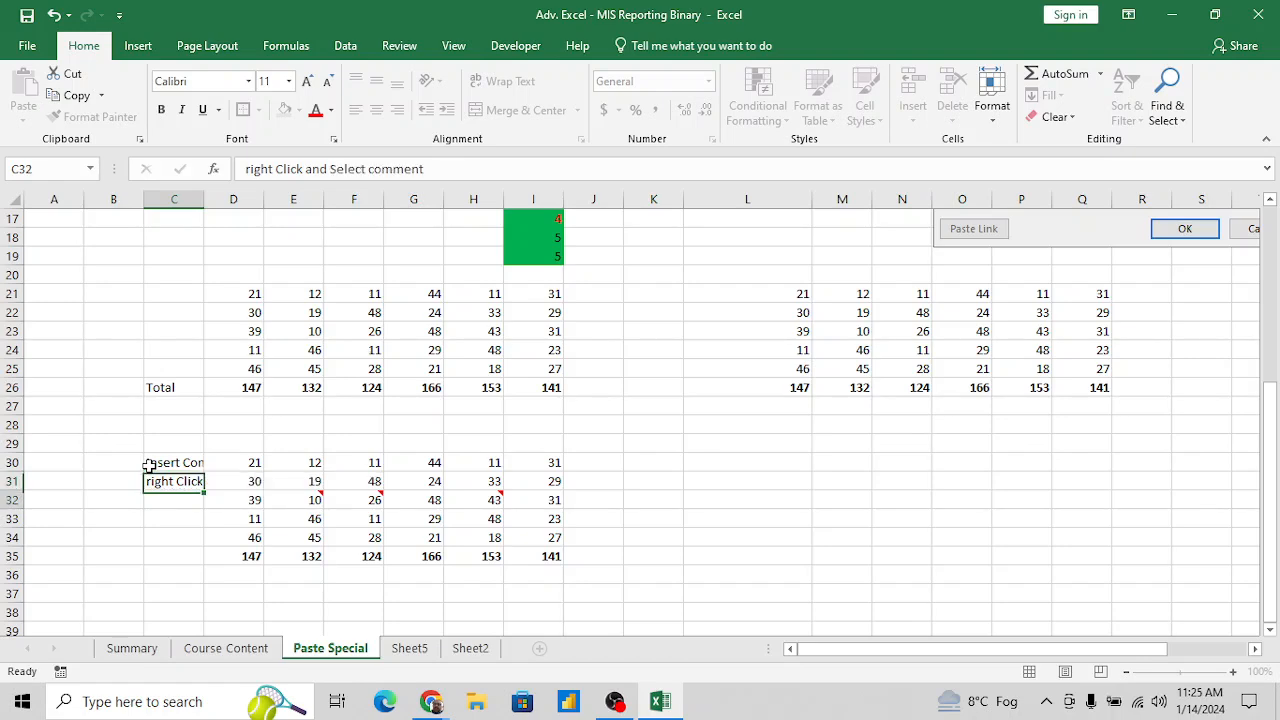
# - Copy the note in C31 to A31 and clear the original from C31
pyautogui.press('Up')
pyautogui.hotkey('ctrl', 'c')
pyautogui.press('Left')
pyautogui.press('Left')
pyautogui.press('Return')
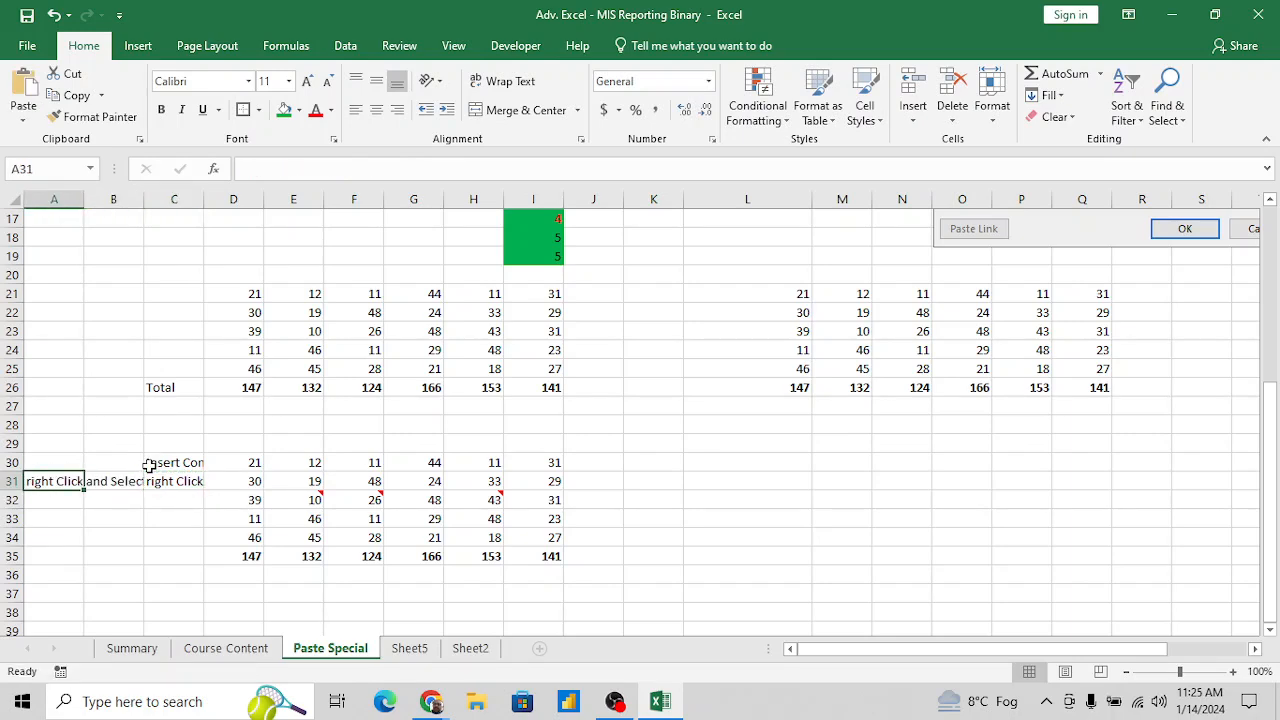
pyautogui.press('Right')
pyautogui.press('Right')
pyautogui.press('Delete')
# - Enter the label "shortcut kye" in A32 below the note
pyautogui.press('Down')
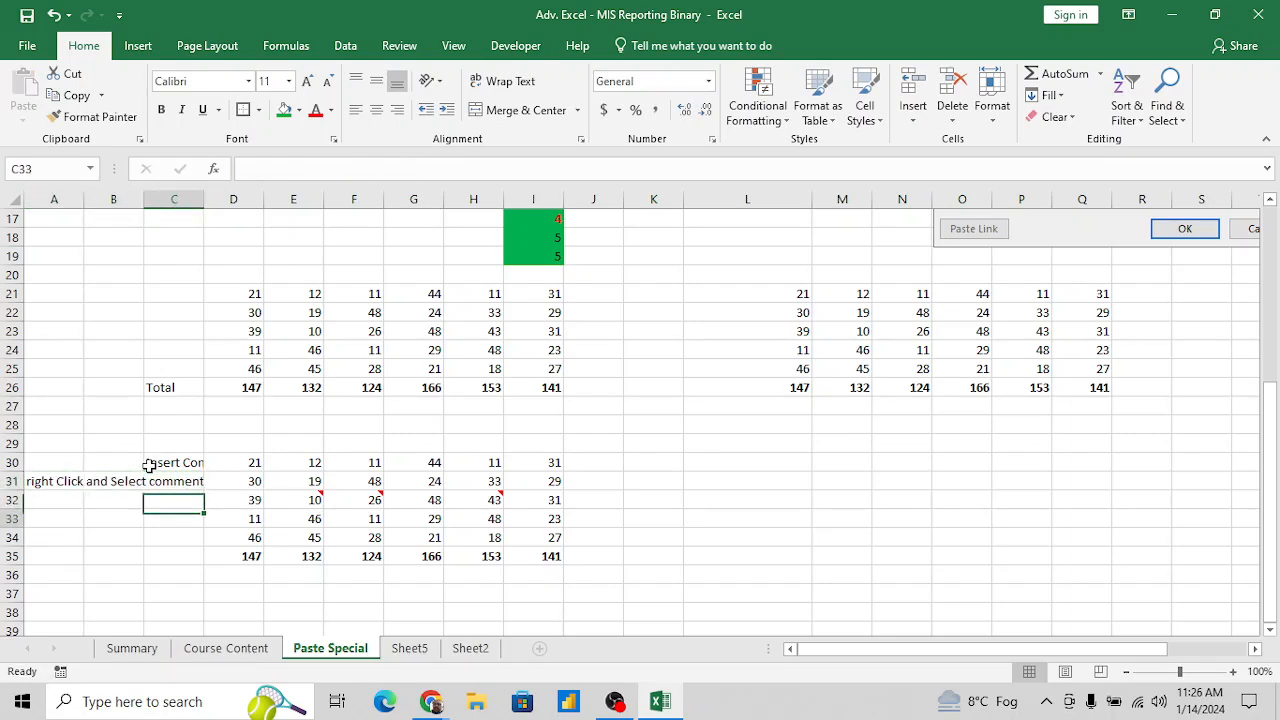
pyautogui.press('Down')
pyautogui.press('Left')
pyautogui.press('Left')
pyautogui.press('Up')
pyautogui.write('short')
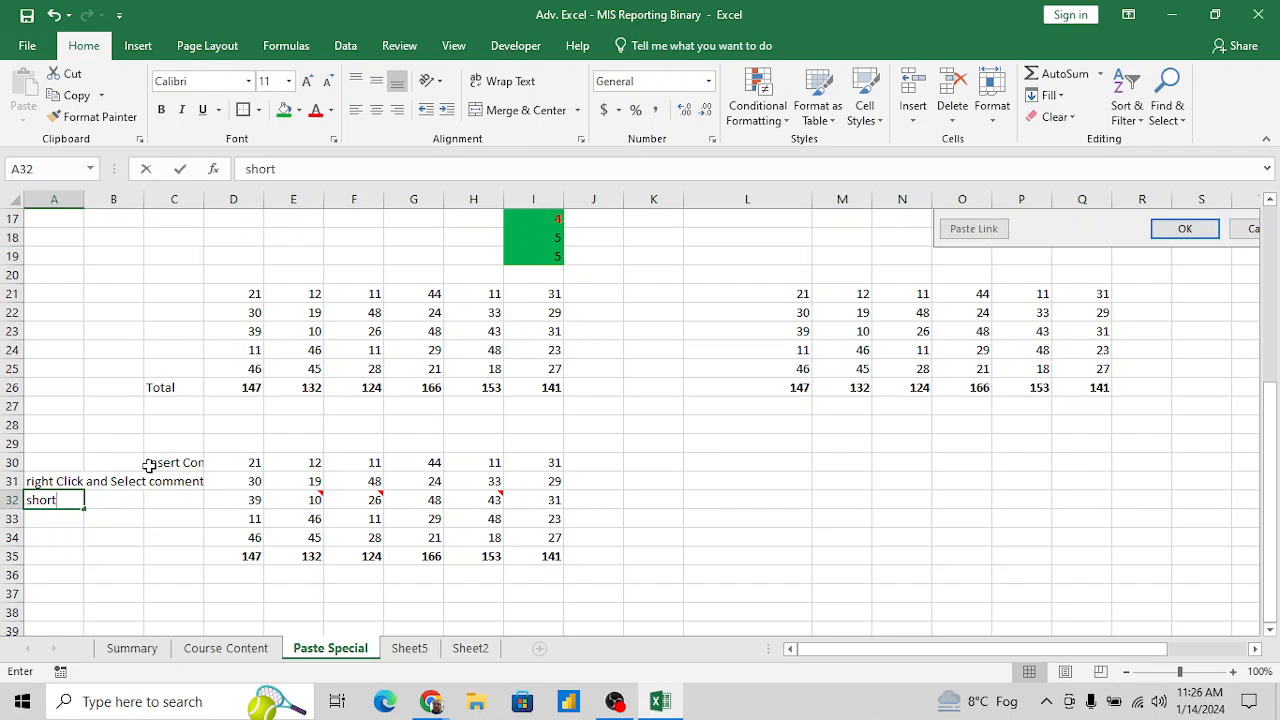
pyautogui.write('cut ky')
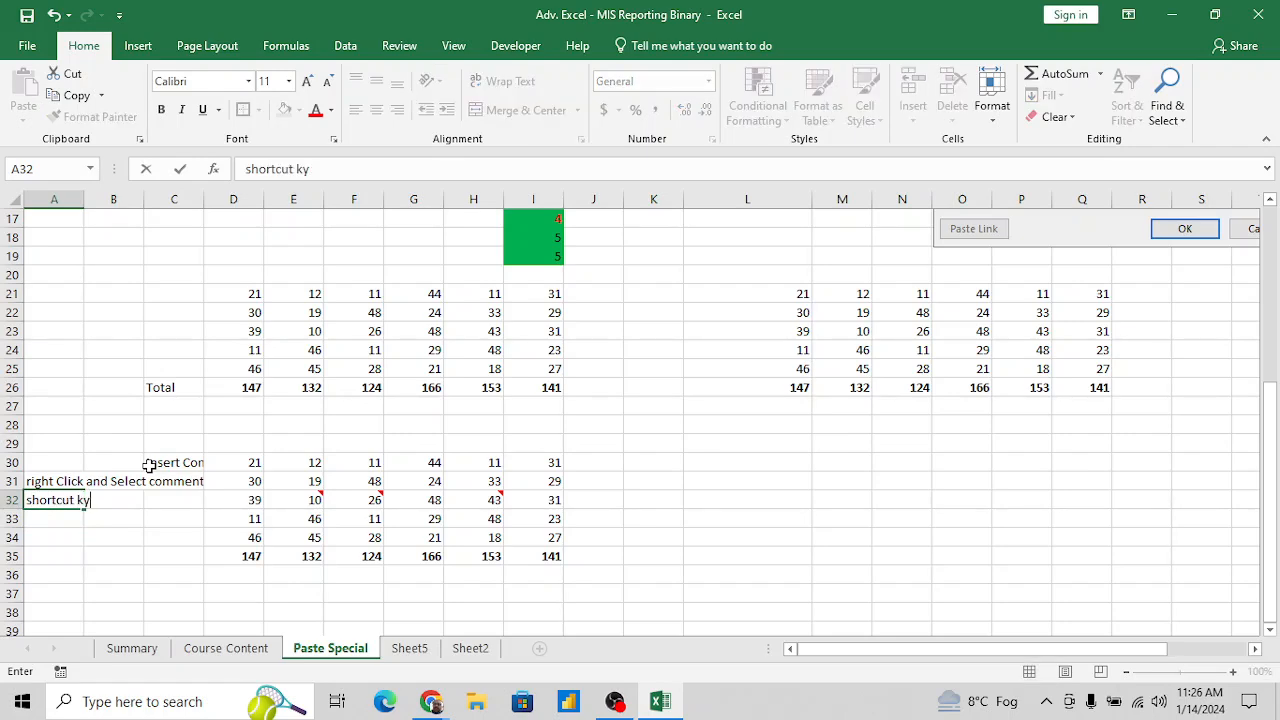
pyautogui.write('e')
pyautogui.press('Return')
# - Enter "shift+F2" in C32 as the shortcut for inserting a comment
pyautogui.press('Up')
pyautogui.press('Right')
pyautogui.press('Right')
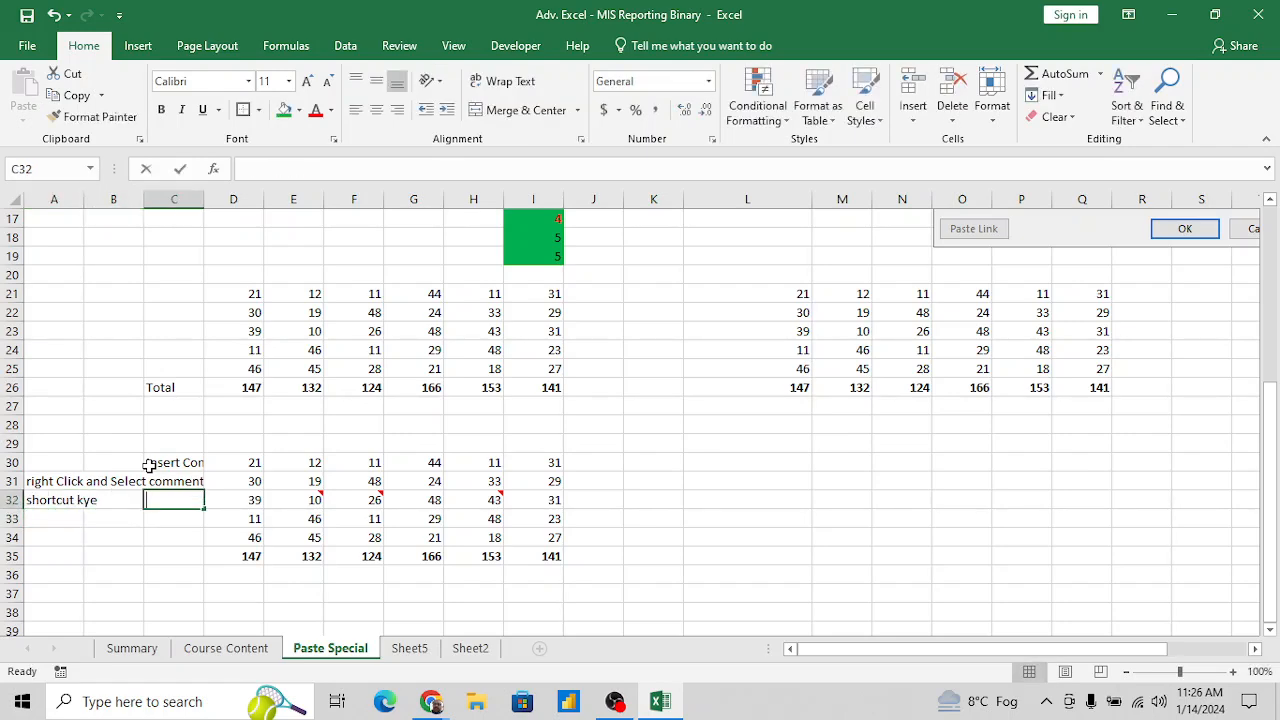
pyautogui.write('shift+F2')
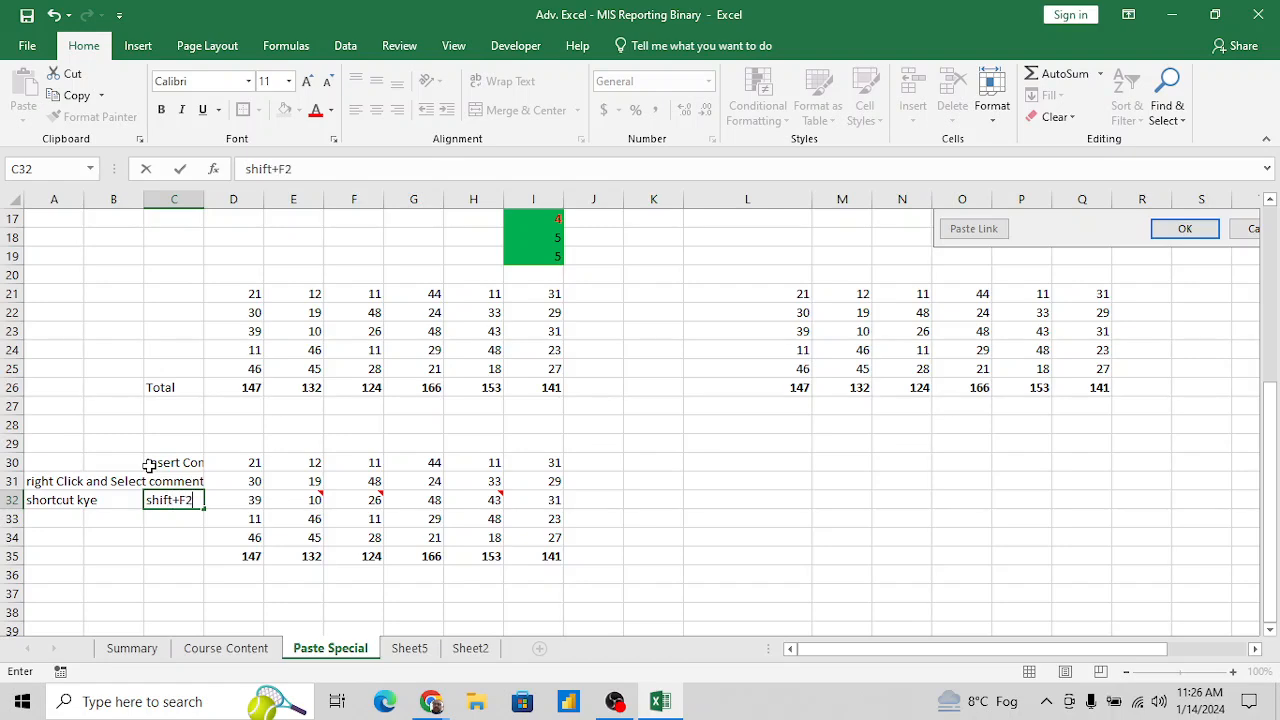
pyautogui.press('Return')
# - Insert a new comment on cell F34
pyautogui.press('Up')
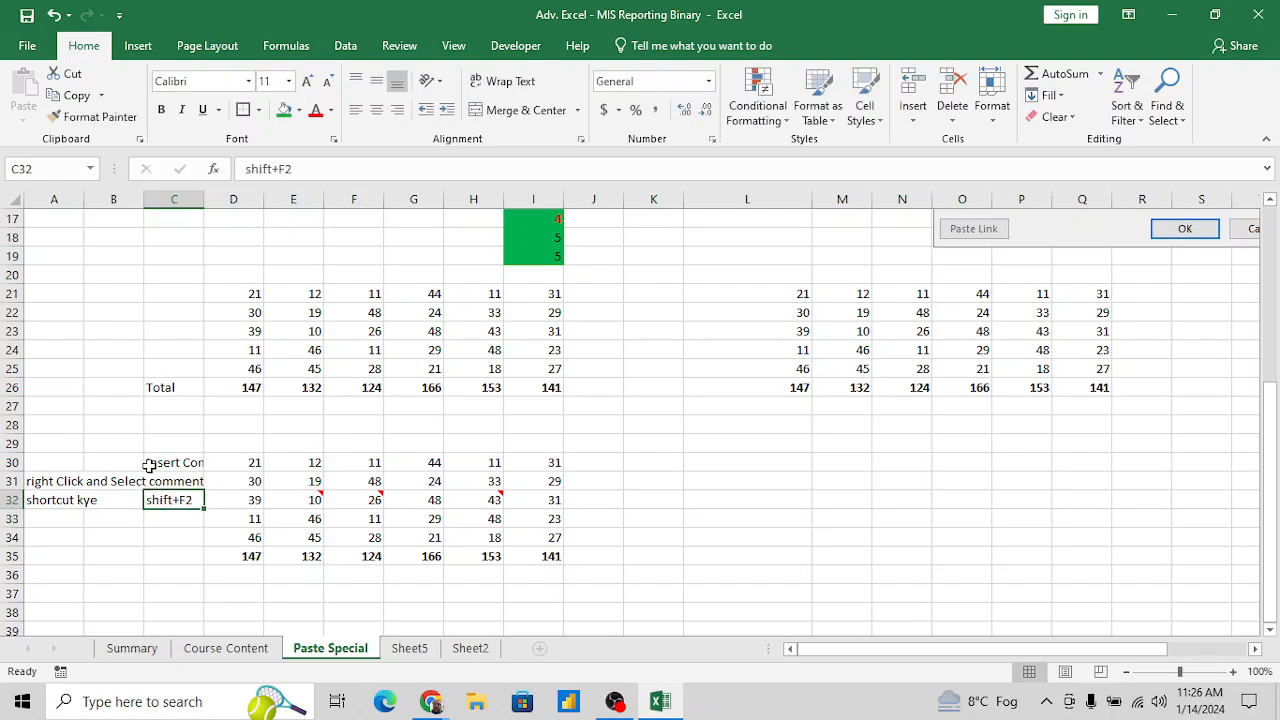
pyautogui.press('Right')
pyautogui.press('Right')
pyautogui.press('Down')
pyautogui.press('Right')
pyautogui.press('Down')
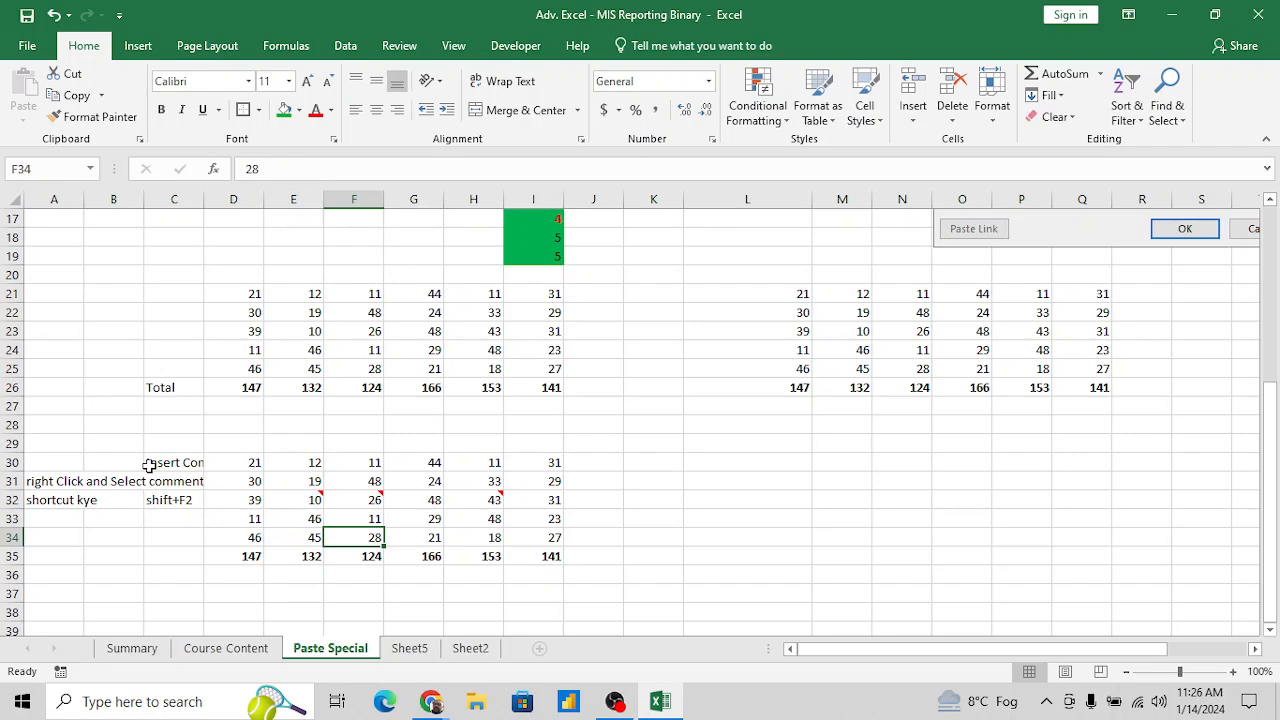
pyautogui.hotkey('shift', 'F2')
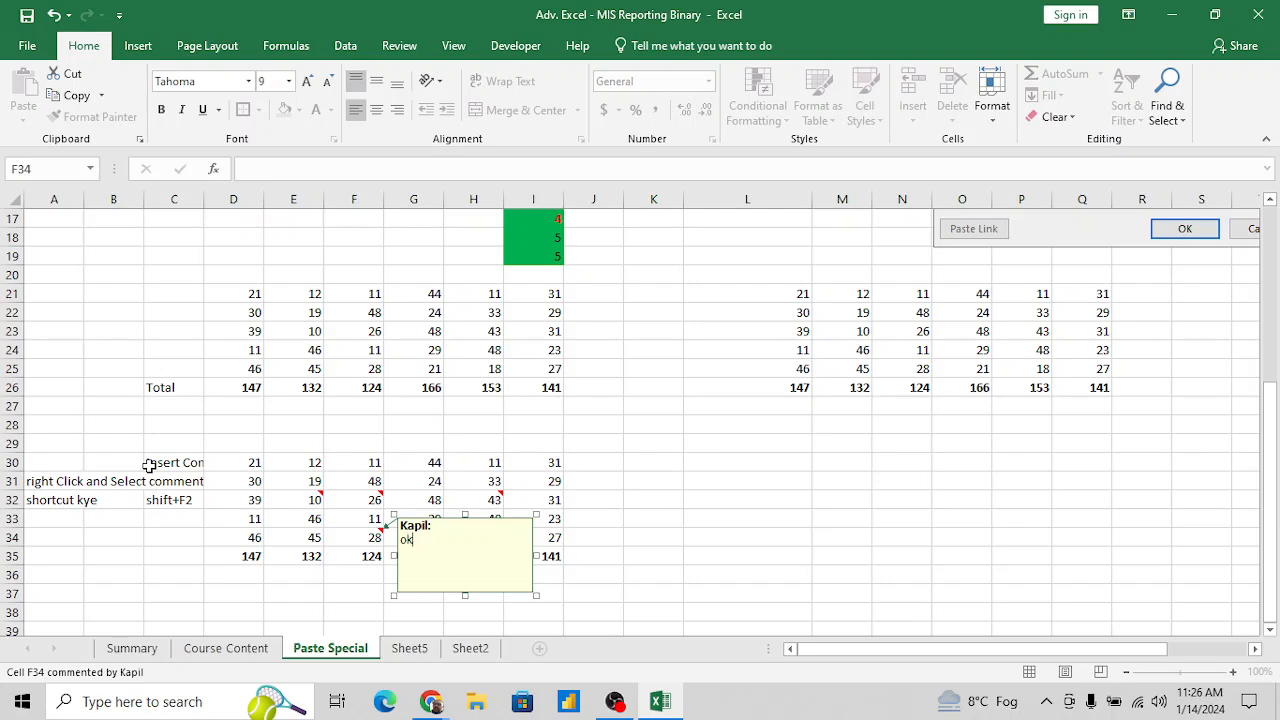
# - Finish the comment on cell F34, keeping the text "ok"
pyautogui.click(637, 496)
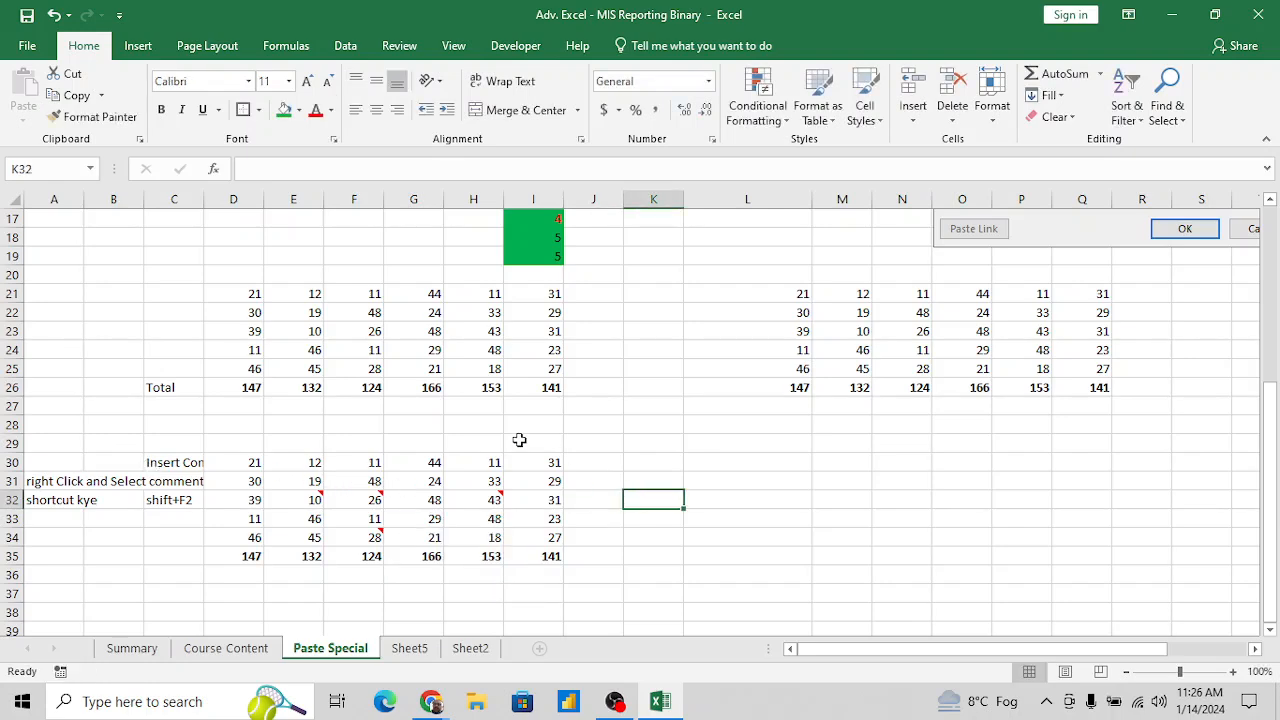
pyautogui.click(535, 477)
pyautogui.press('Up')
pyautogui.press('Left')
pyautogui.press('Left')
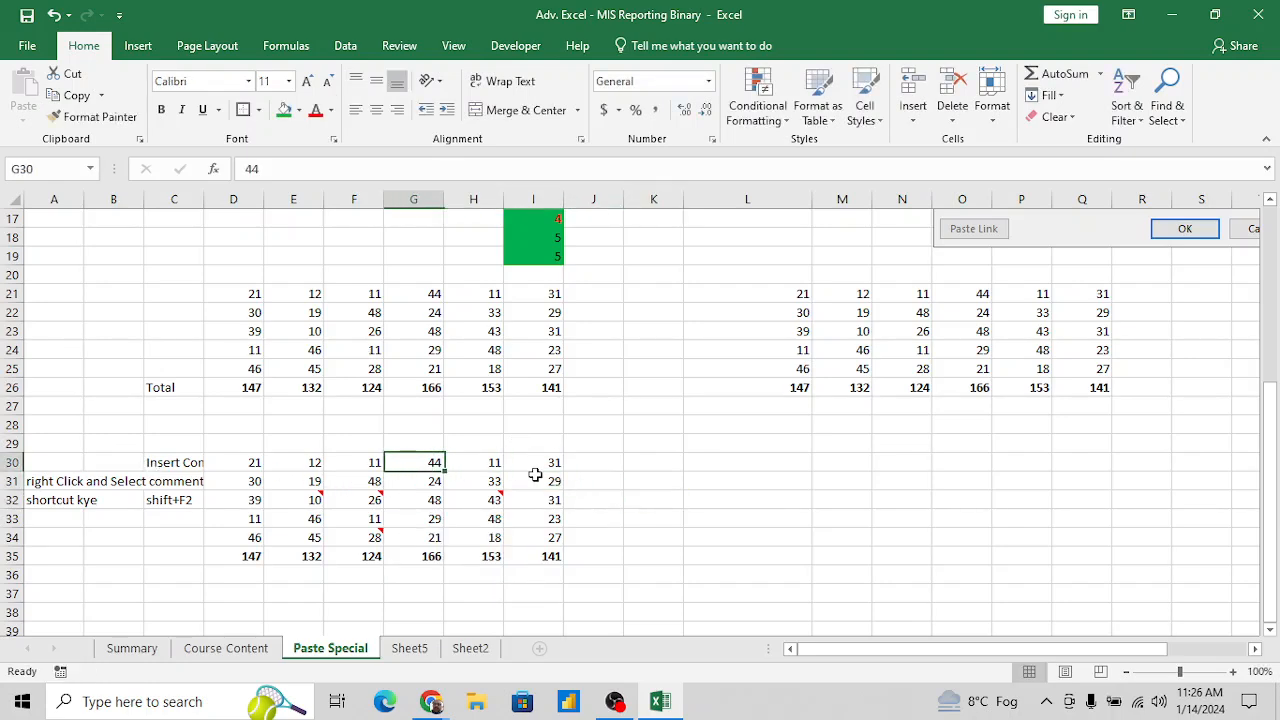
pyautogui.press('Left')
pyautogui.press('Left')
pyautogui.press('Left')
pyautogui.hotkey('shift', 'Right')
pyautogui.hotkey('shift', 'Right')
pyautogui.hotkey('shift', 'Right')
pyautogui.hotkey('shift', 'Right')
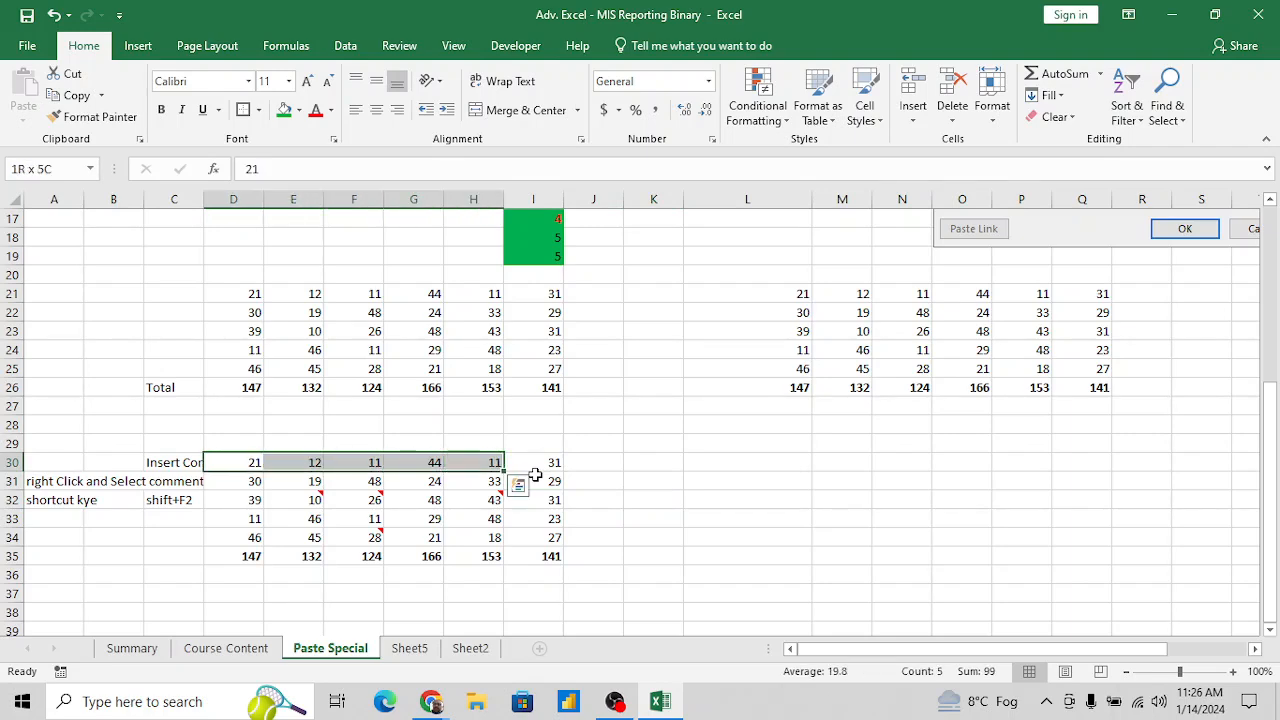
pyautogui.hotkey('shift', 'Right')
pyautogui.hotkey('shift', 'Down')
pyautogui.hotkey('shift', 'Down')
pyautogui.hotkey('shift', 'Down')
pyautogui.hotkey('shift', 'Down')
pyautogui.hotkey('shift', 'Down')
pyautogui.hotkey('ctrl', 'c')
pyautogui.press('Right')
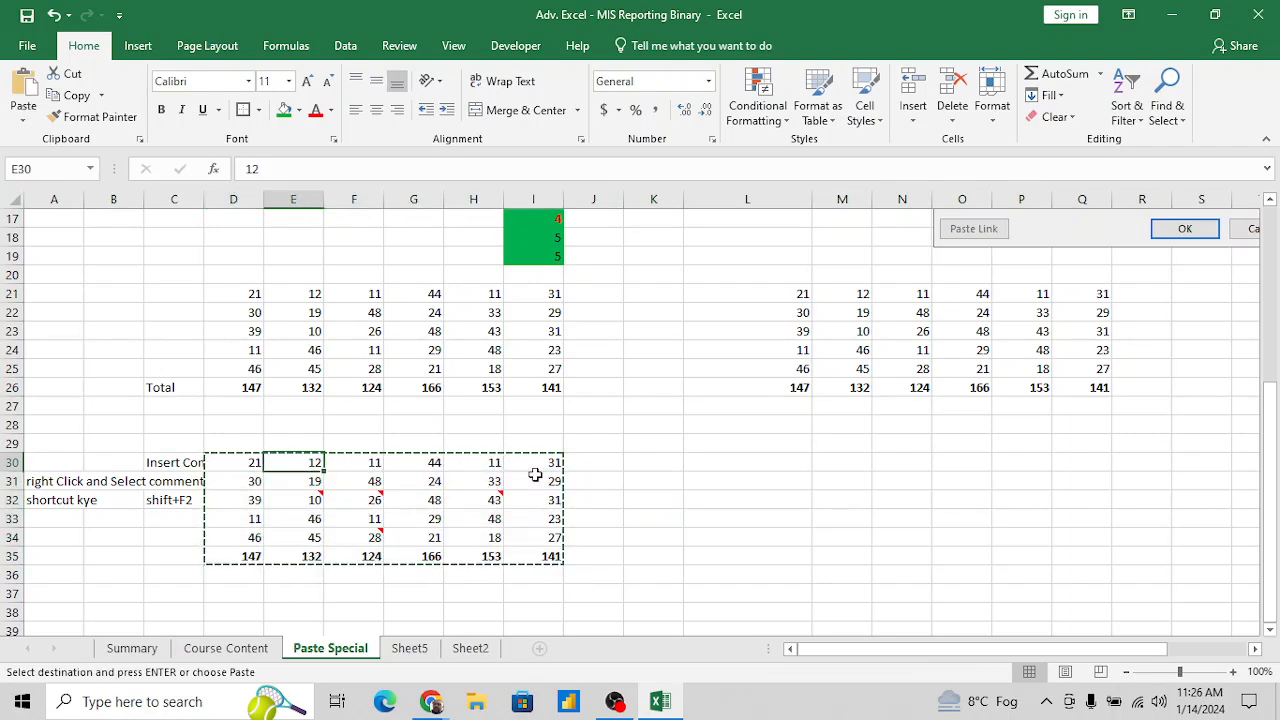
# - Examine the total formula in cell E35 below the second number column
pyautogui.press('Down')
pyautogui.press('Down')
pyautogui.press('Down')
pyautogui.press('Down')
pyautogui.press('Down')
pyautogui.press('Escape')
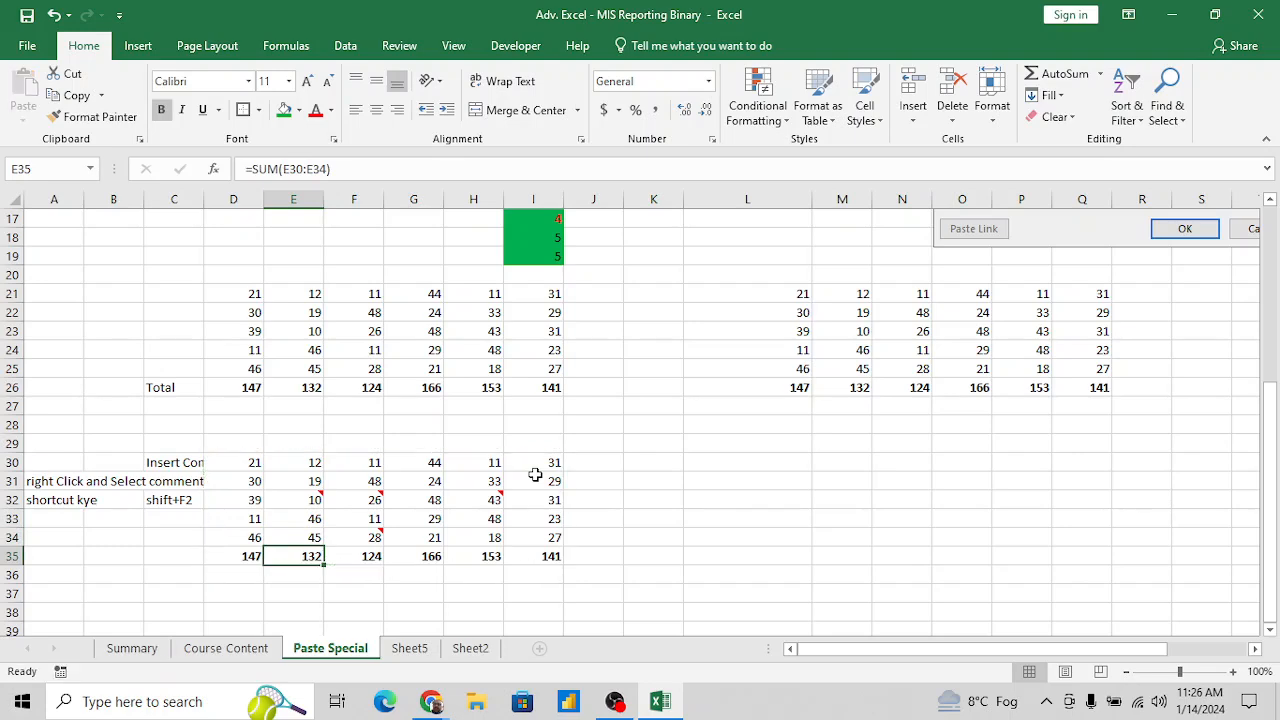
pyautogui.click(477, 173)
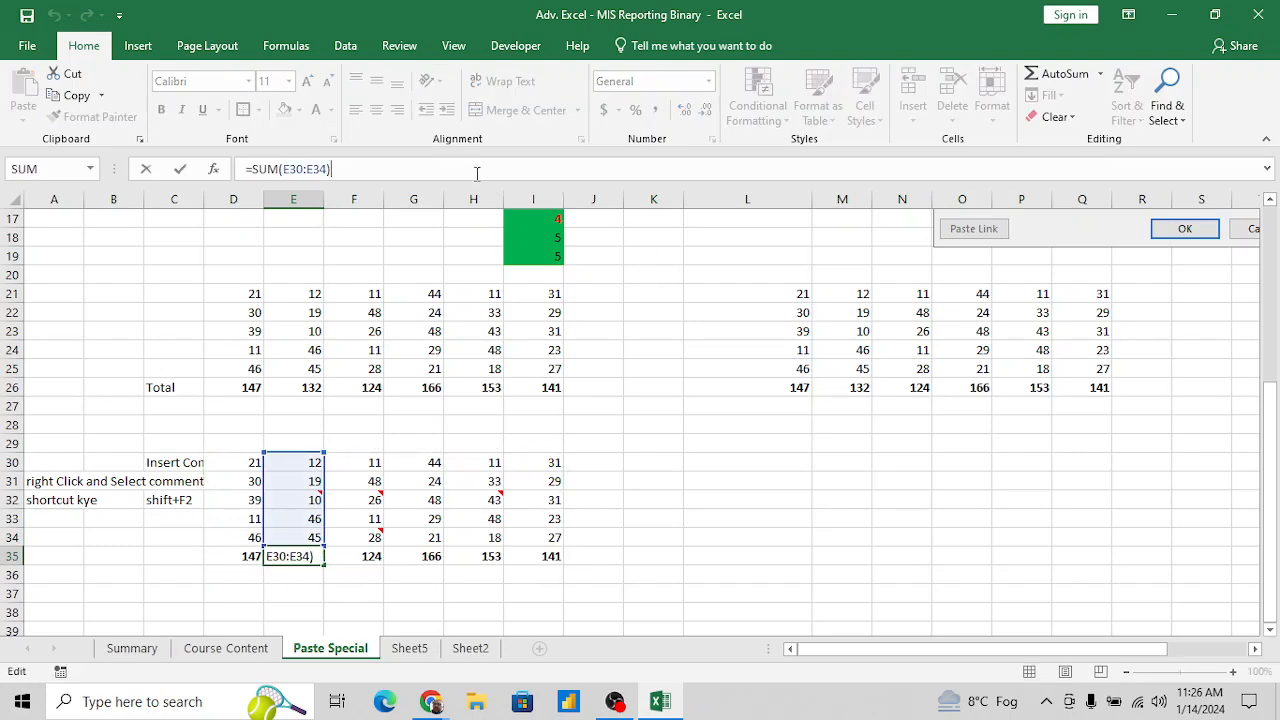
pyautogui.press('Escape')
pyautogui.press('Up')
pyautogui.press('Up')
pyautogui.press('Up')
pyautogui.press('Up')
pyautogui.press('Up')
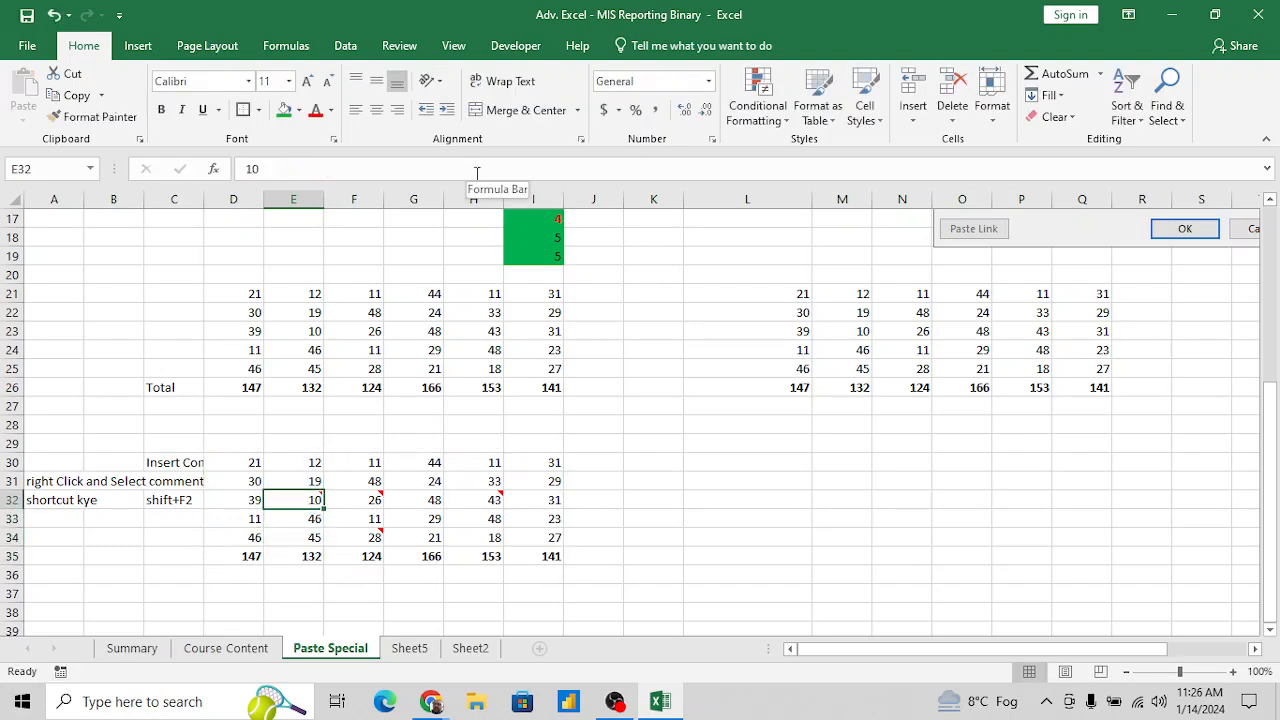
# - Copy the commented number table with its totals row, range D30:I35
pyautogui.press('Left')
pyautogui.hotkey('shift', 'Down')
pyautogui.hotkey('shift', 'Down')
pyautogui.hotkey('shift', 'Down')
pyautogui.hotkey('shift', 'Down')
pyautogui.hotkey('shift', 'Down')
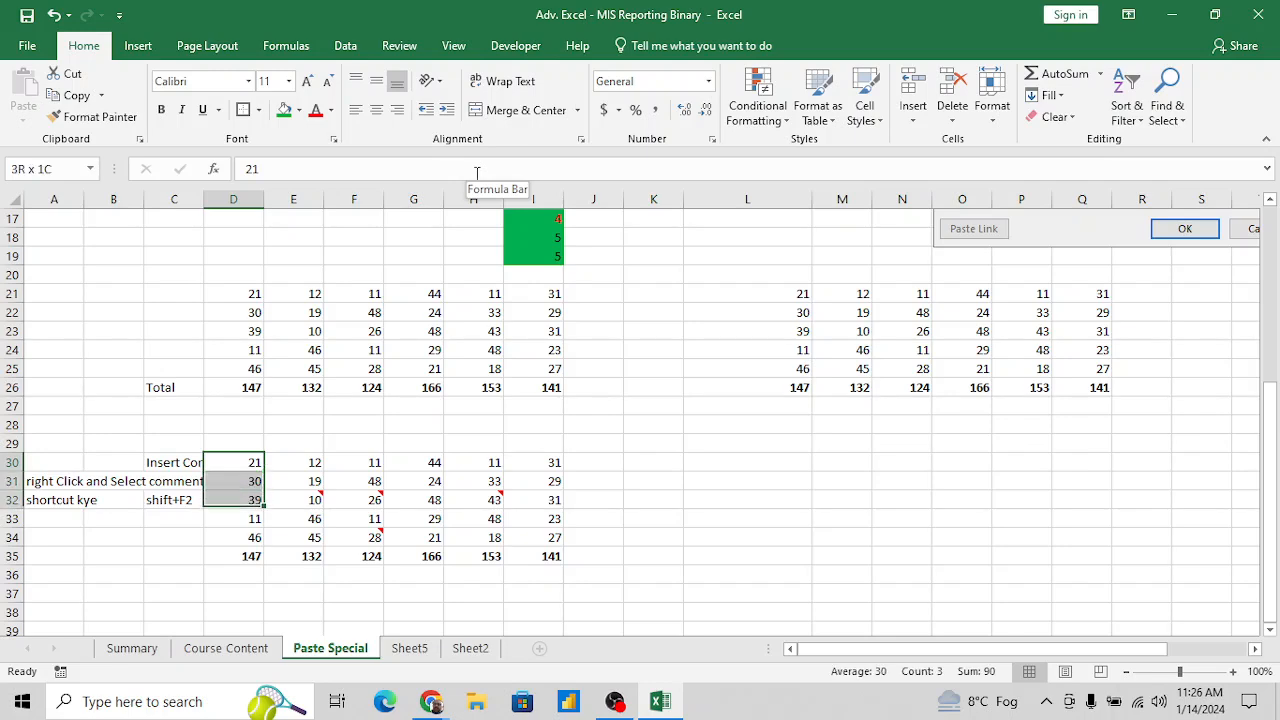
pyautogui.hotkey('shift', 'Right')
pyautogui.hotkey('shift', 'Right')
pyautogui.hotkey('shift', 'Right')
pyautogui.hotkey('shift', 'Right')
pyautogui.hotkey('shift', 'Right')
pyautogui.hotkey('ctrl', 'c')
# - Paste only the comments of the copied table with Paste Special, starting at cell L30
pyautogui.press('Right')
pyautogui.press('Right')
pyautogui.press('Right')
pyautogui.press('Right')
pyautogui.press('Right')
pyautogui.press('Right')
pyautogui.press('Right')
pyautogui.press('Right')
pyautogui.press('Right')
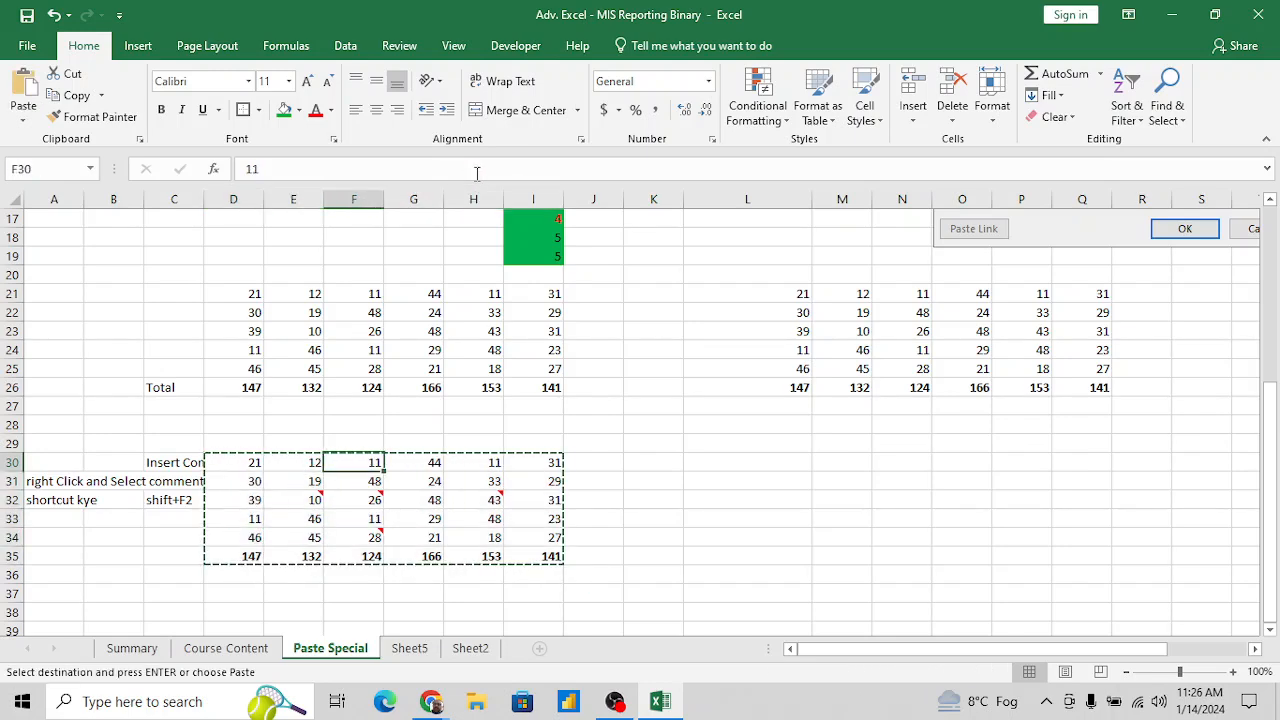
pyautogui.press('Left')
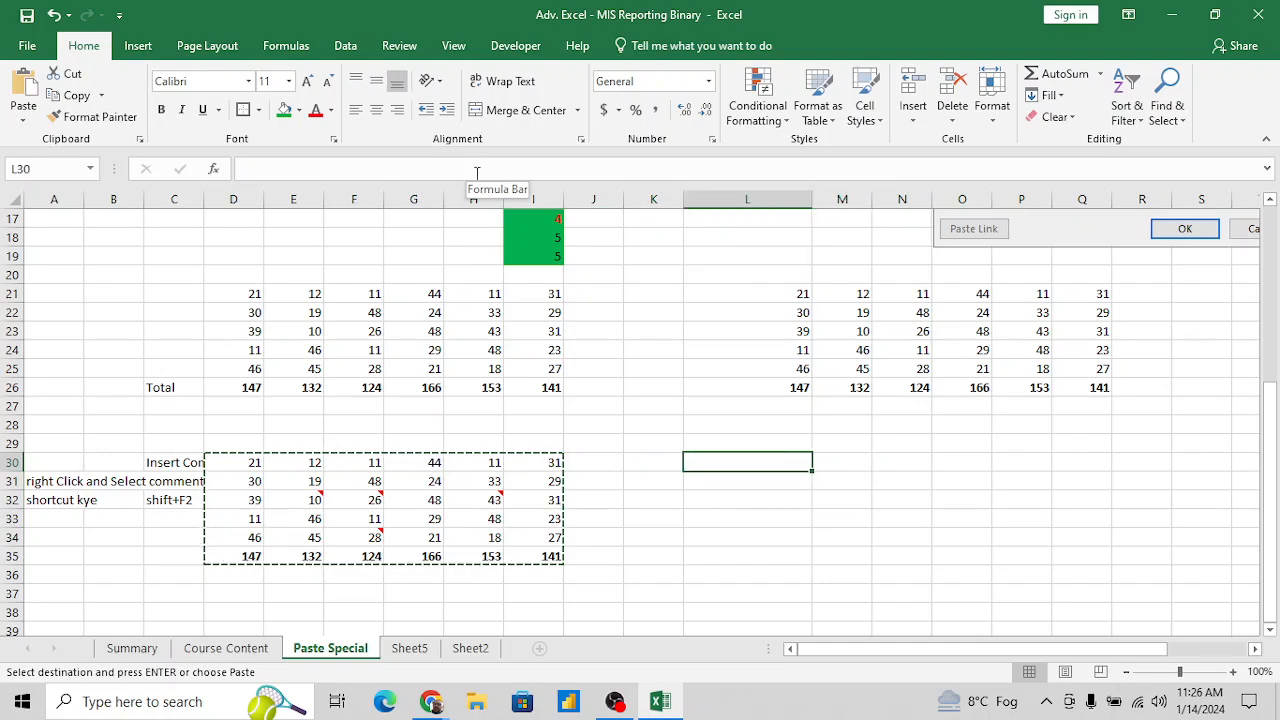
pyautogui.hotkey('ctrl', 'alt', 'v')
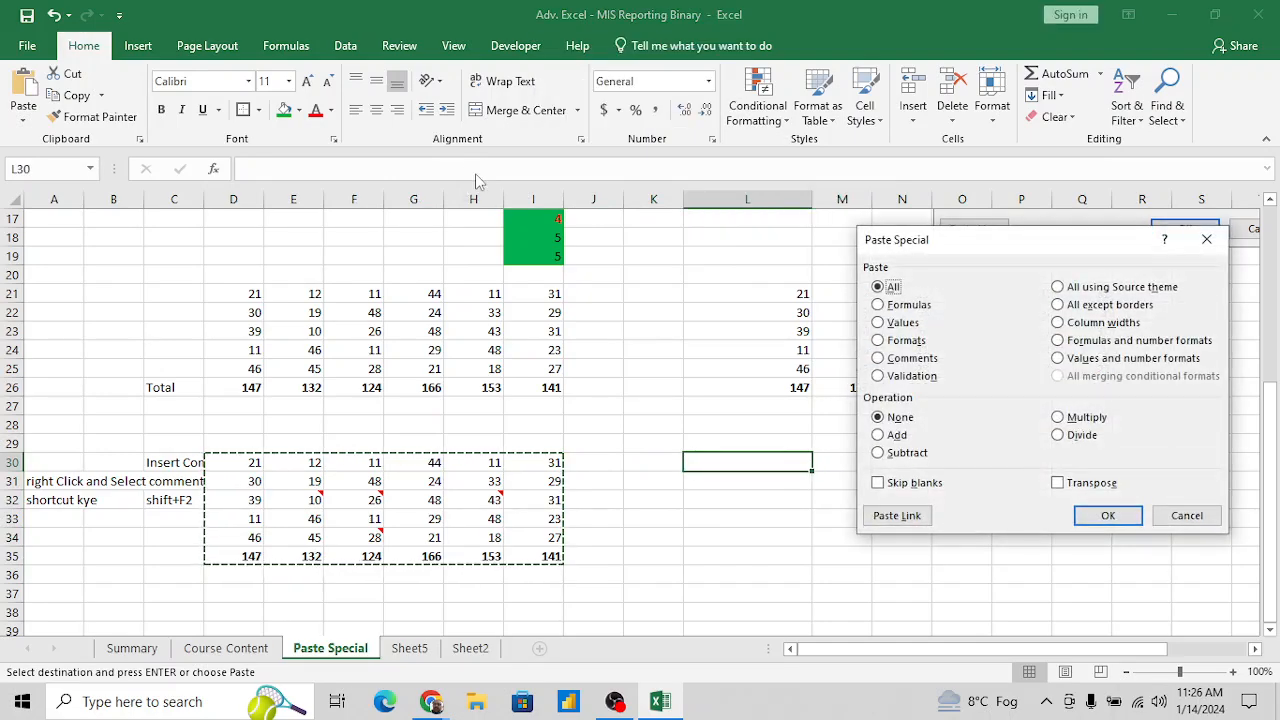
pyautogui.click(878, 358)
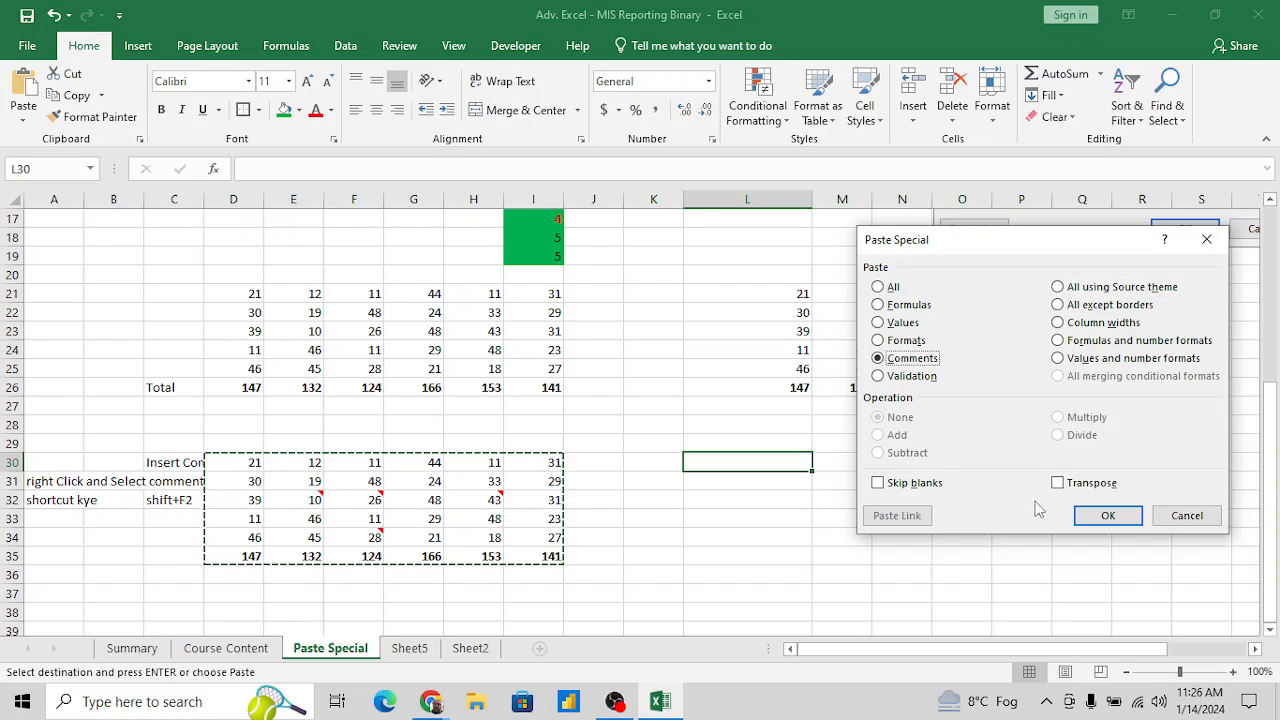
pyautogui.click(1083, 516)
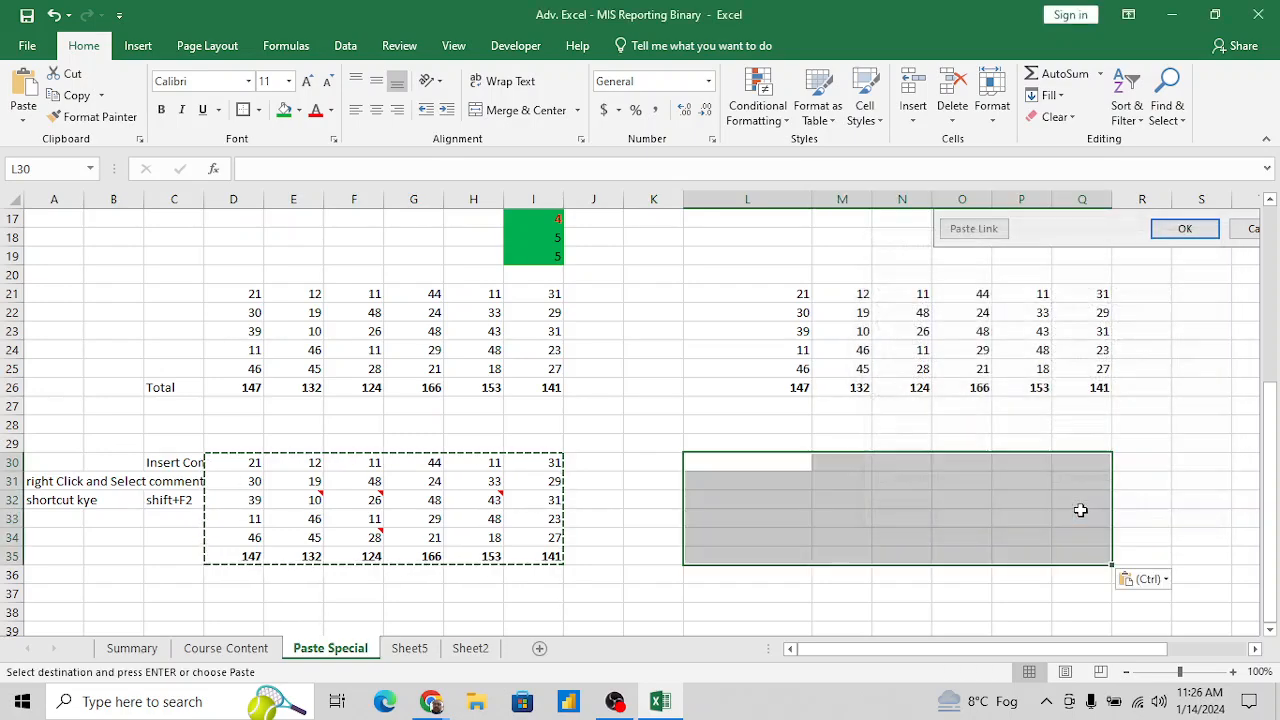
# - Undo the comments-only paste at L30
pyautogui.click(855, 495)
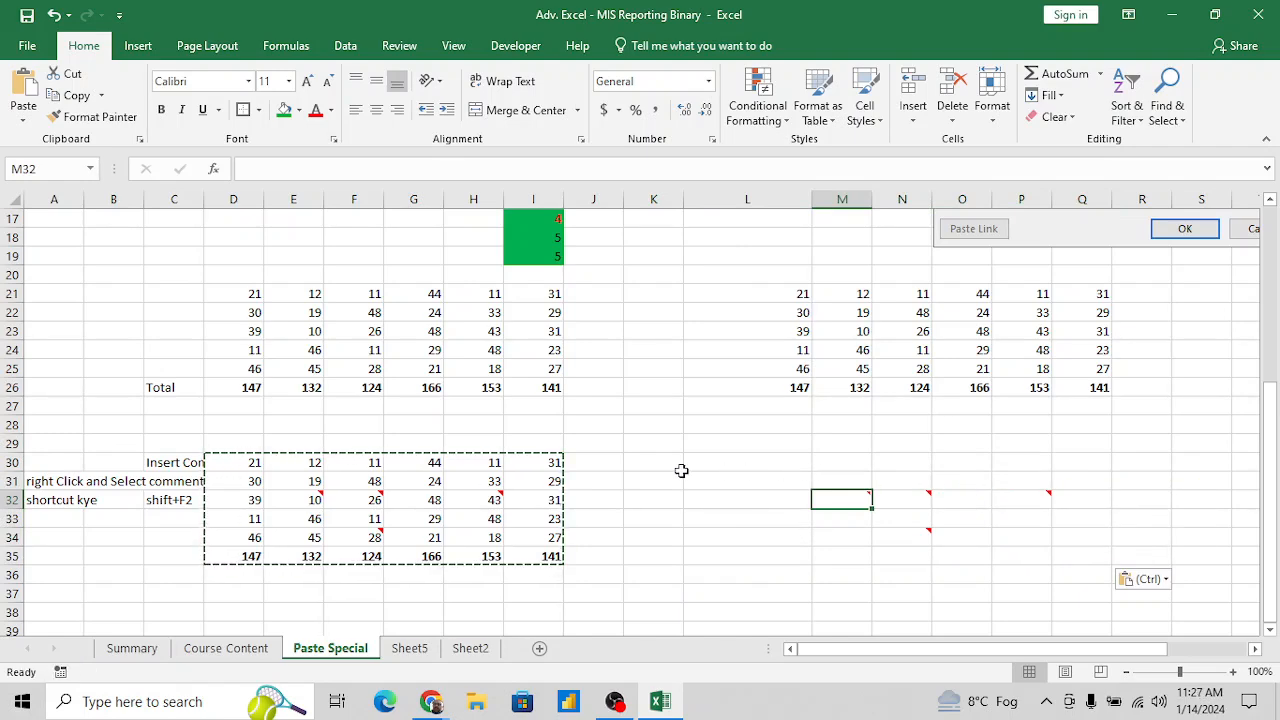
pyautogui.hotkey('ctrl', 'z')
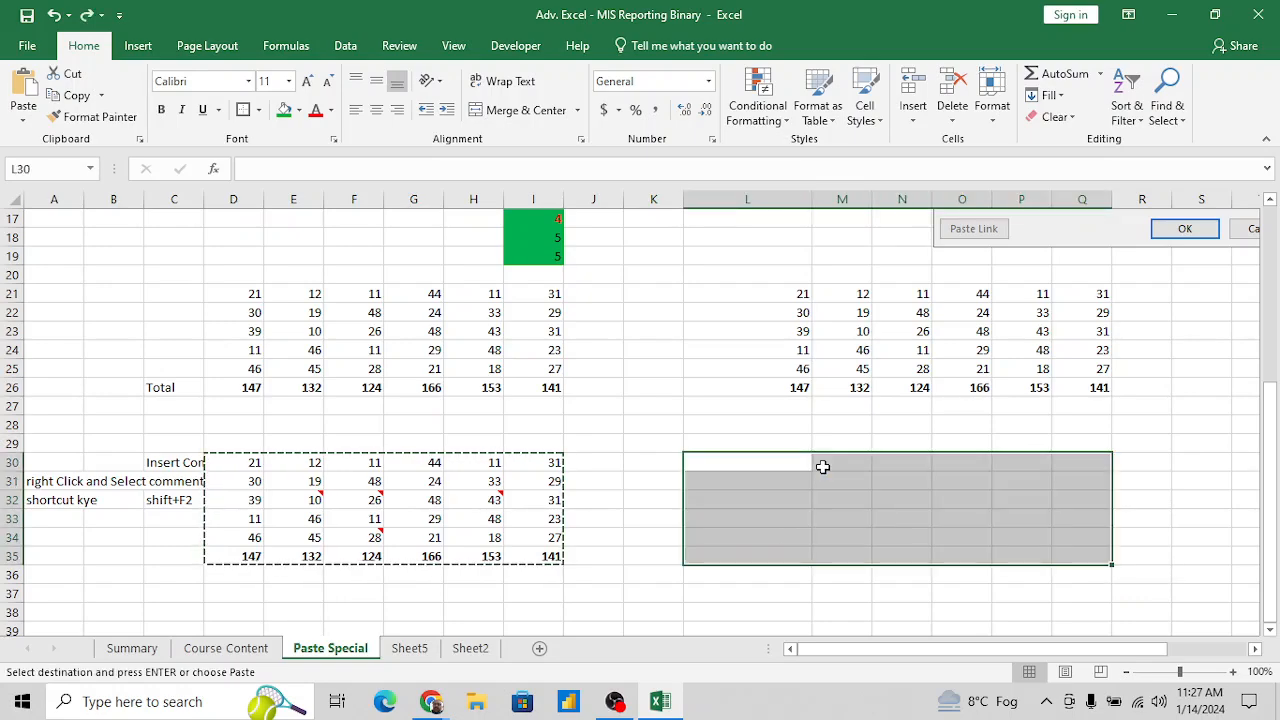
# - Paste the copied table as Values with Paste Special, starting at cell L30
pyautogui.click(772, 461)
pyautogui.hotkey('alt', 'e')
pyautogui.press('v')
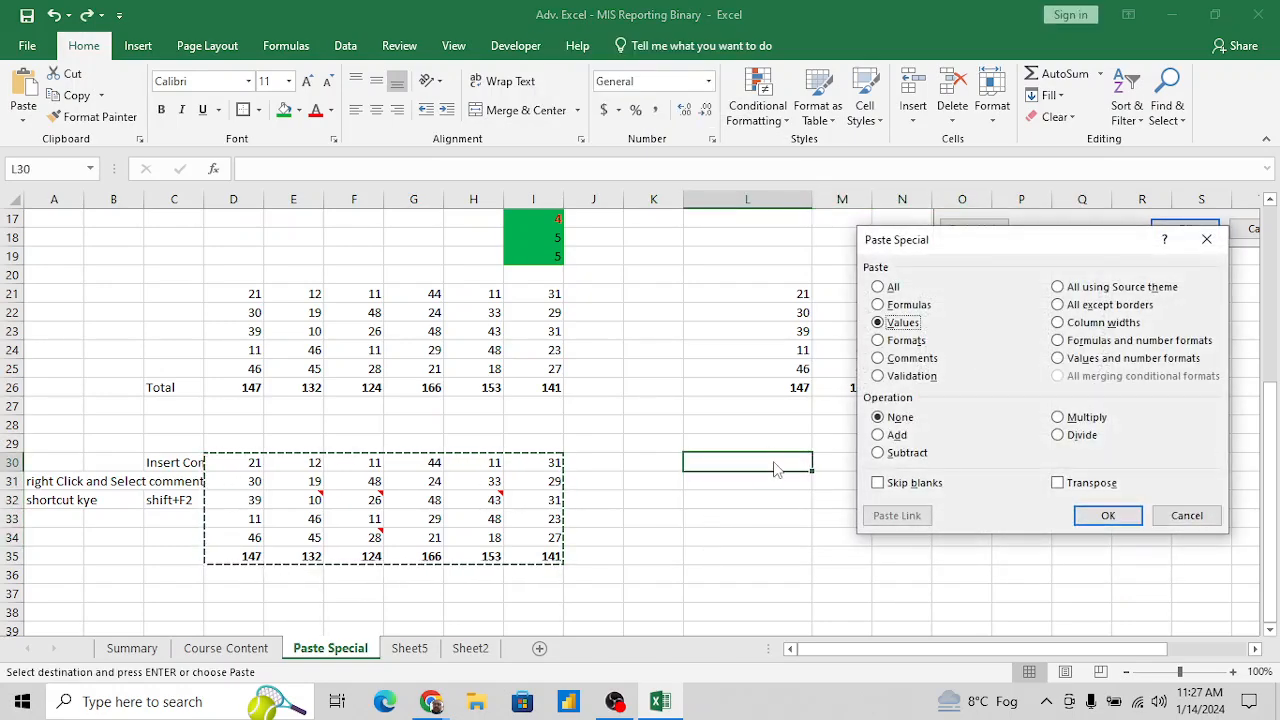
pyautogui.press('Return')
# - Apply the copied table's Formats to the pasted range at L30 with Paste Special
pyautogui.hotkey('alt', 'e')
pyautogui.press('s')
pyautogui.press('t')
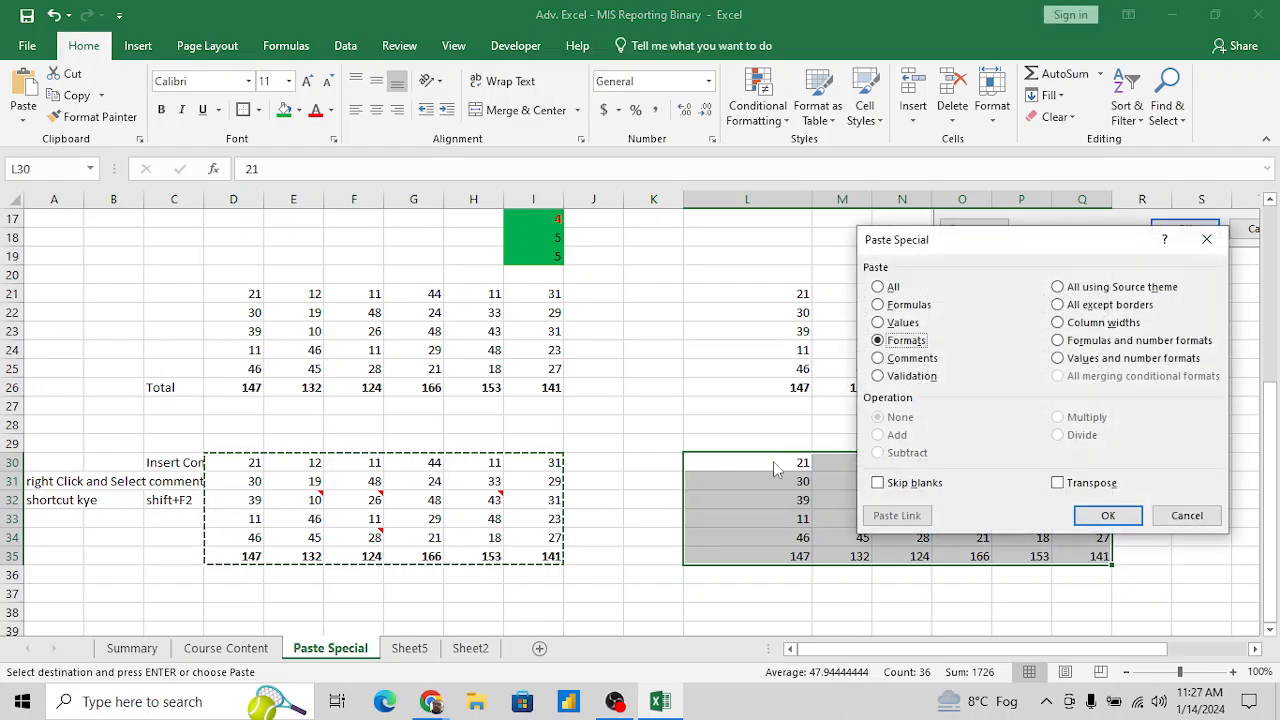
pyautogui.press('Return')
# - Add the copied table's Comments to the pasted range at L30 with Paste Special
pyautogui.hotkey('alt', 'e')
pyautogui.press('s')
pyautogui.press('c')
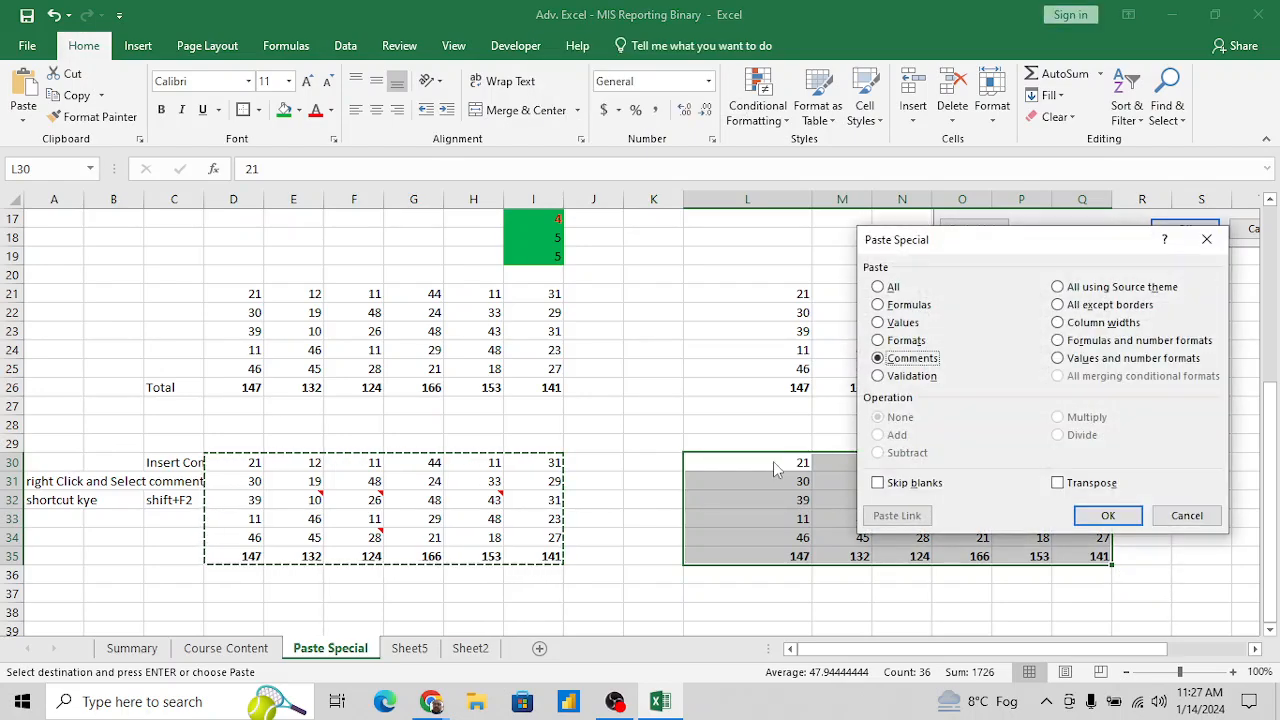
pyautogui.press('Return')
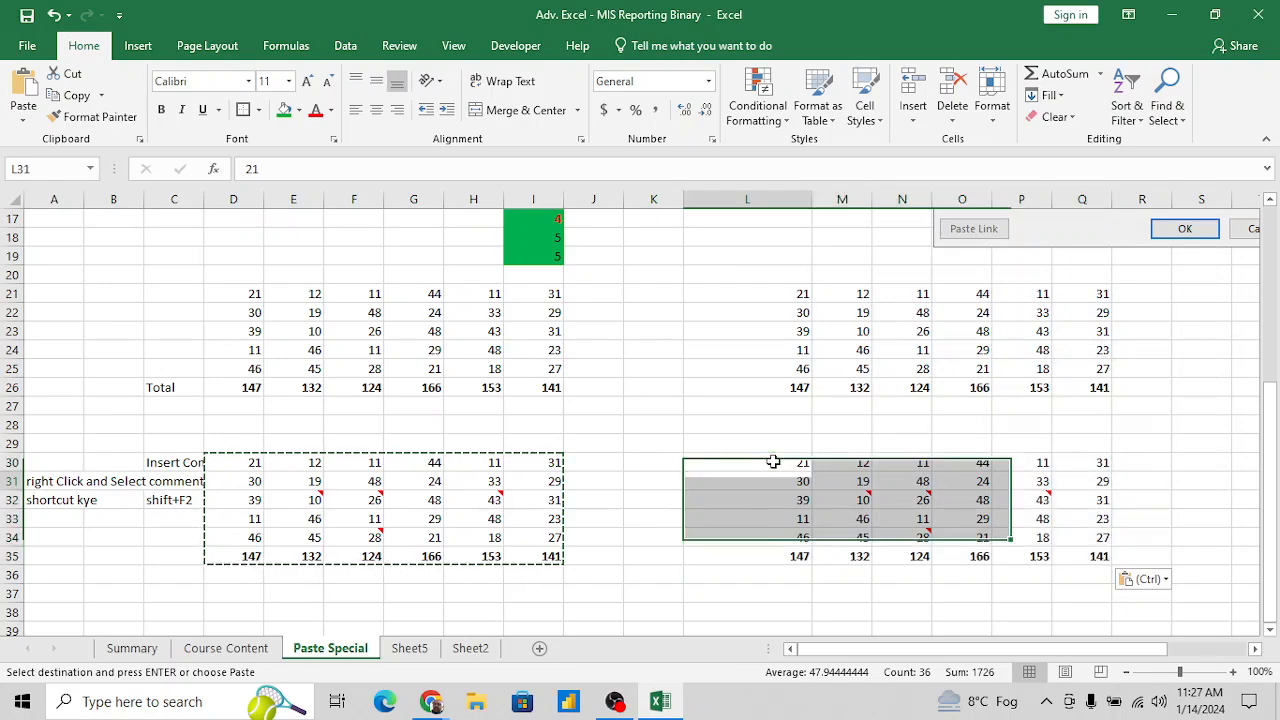
pyautogui.press('Down')
pyautogui.press('Down')
pyautogui.press('Down')
pyautogui.press('Up')
pyautogui.press('Up')
pyautogui.press('Down')
pyautogui.press('Down')
pyautogui.press('Down')
pyautogui.press('Down')
pyautogui.press('Down')
pyautogui.press('Down')
pyautogui.press('Down')
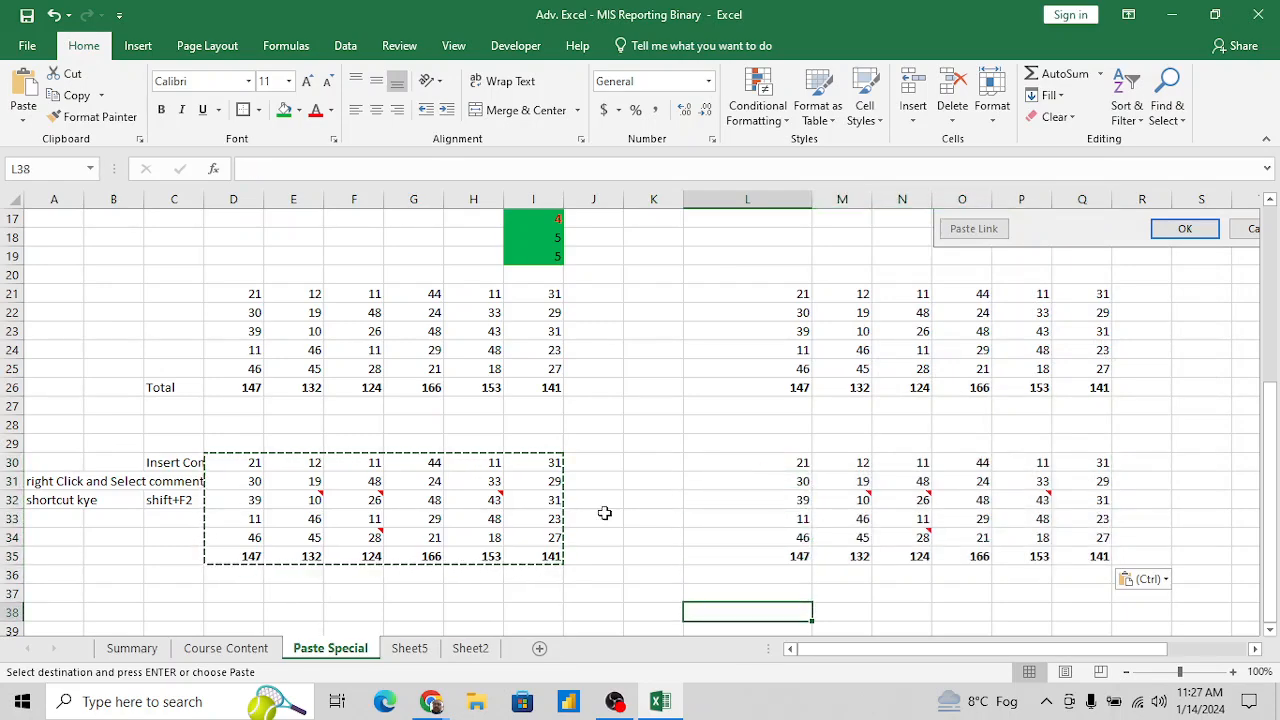
pyautogui.click(512, 515)
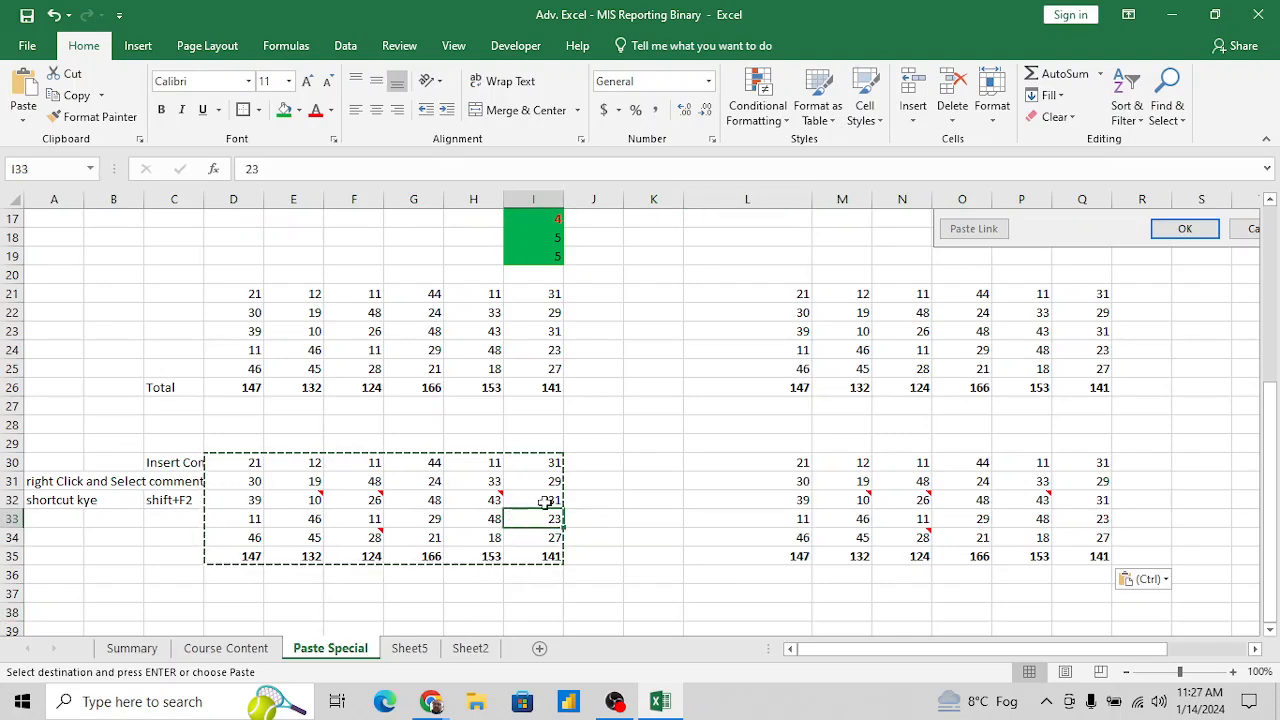
pyautogui.click(656, 516)
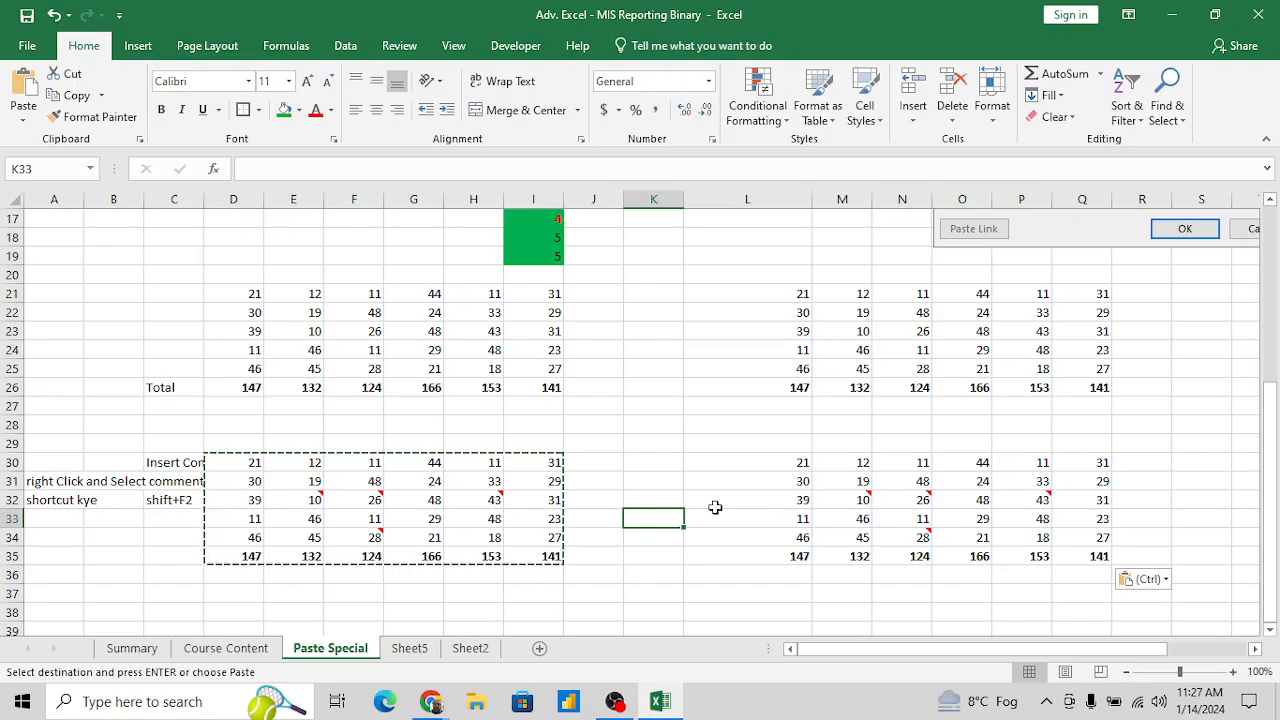
# - Examine the picture of the Paste Special options placed above the tables
pyautogui.hscroll(1, 1016, 419)
pyautogui.scroll(1, 1016, 419)
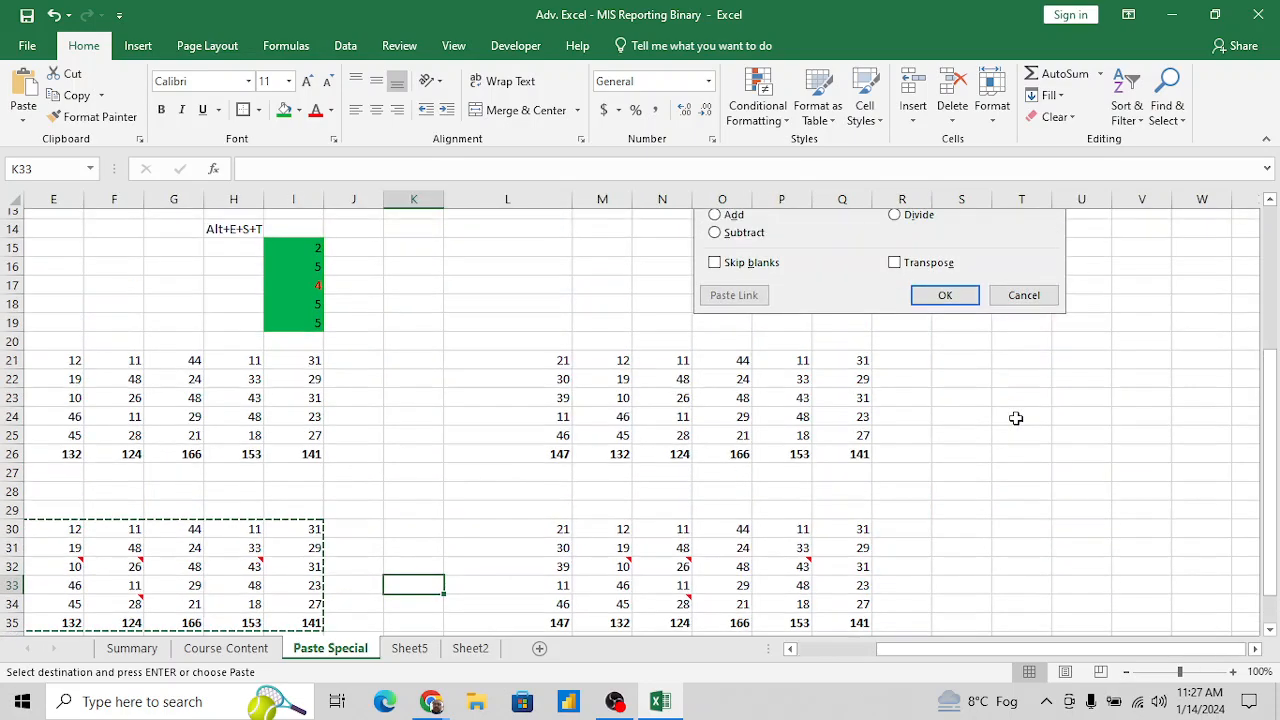
pyautogui.scroll(2, 1016, 419)
pyautogui.scroll(1, 1018, 421)
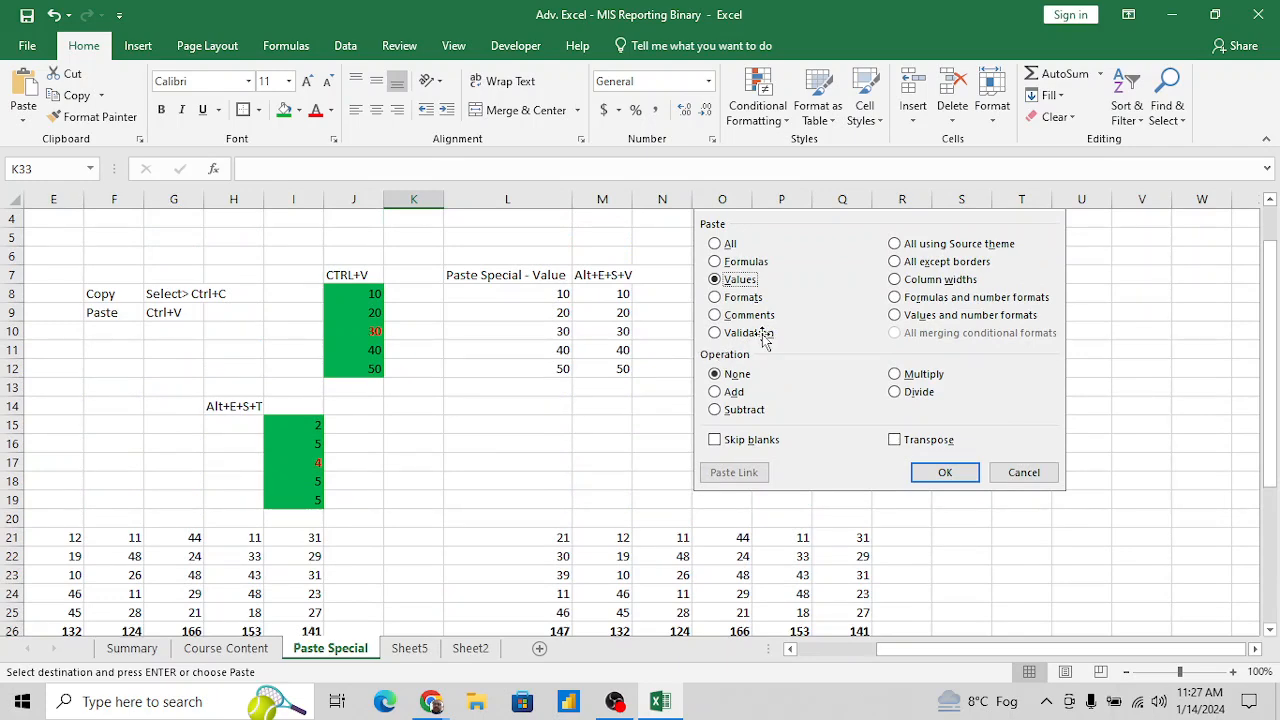
pyautogui.click(500, 433)
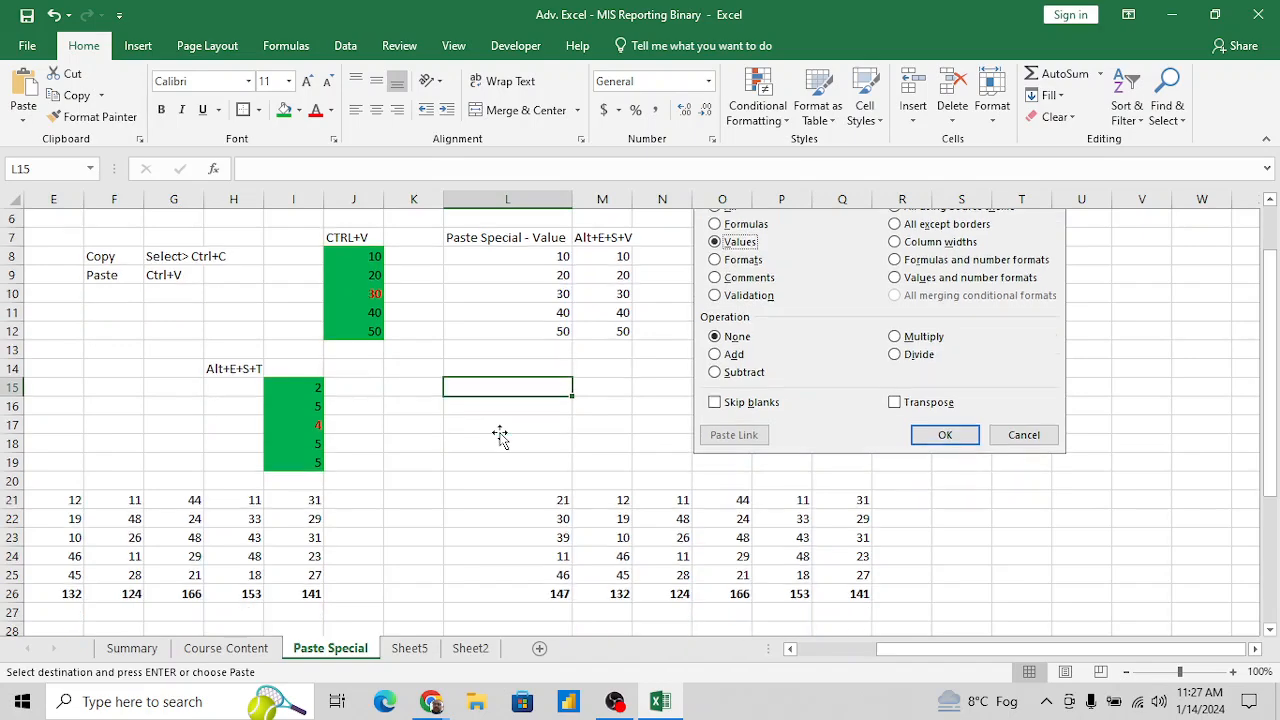
pyautogui.scroll(-7, 500, 433)
pyautogui.scroll(-1, 317, 477)
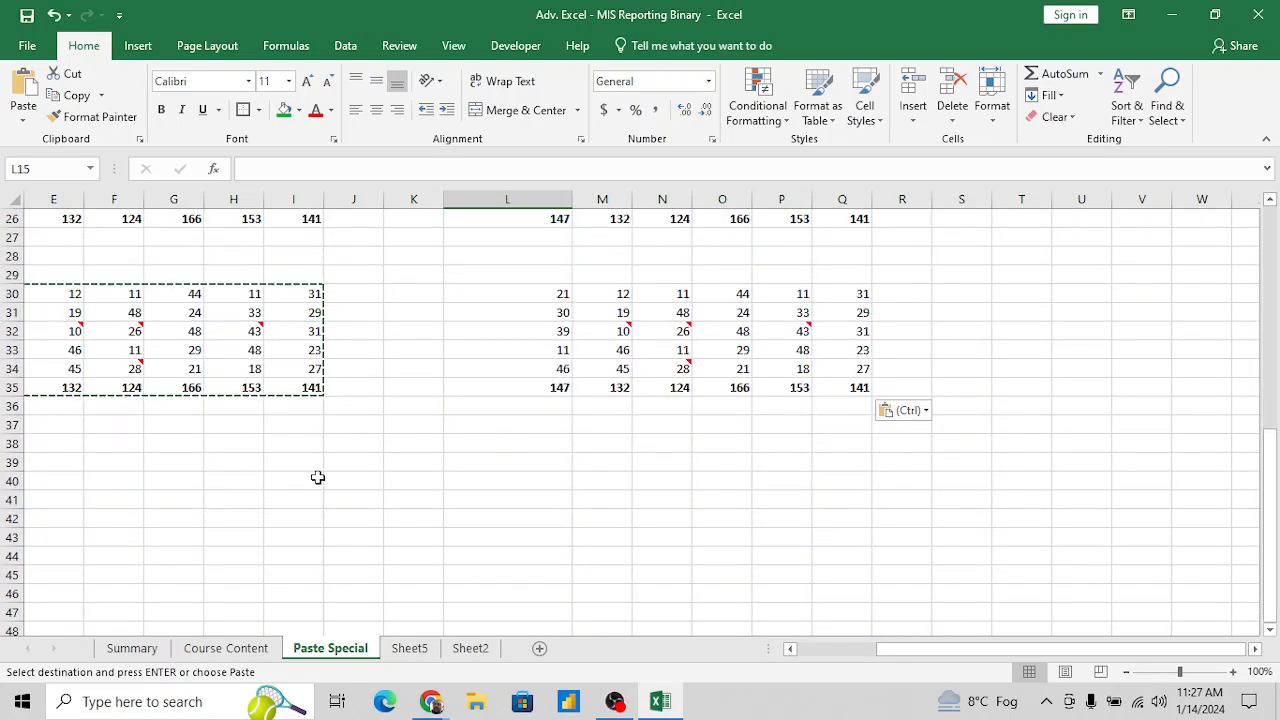
# - Go to the empty cell B40 below the commented table
pyautogui.hscroll(-2, 317, 477)
pyautogui.click(163, 447)
pyautogui.press('Left')
pyautogui.press('Left')
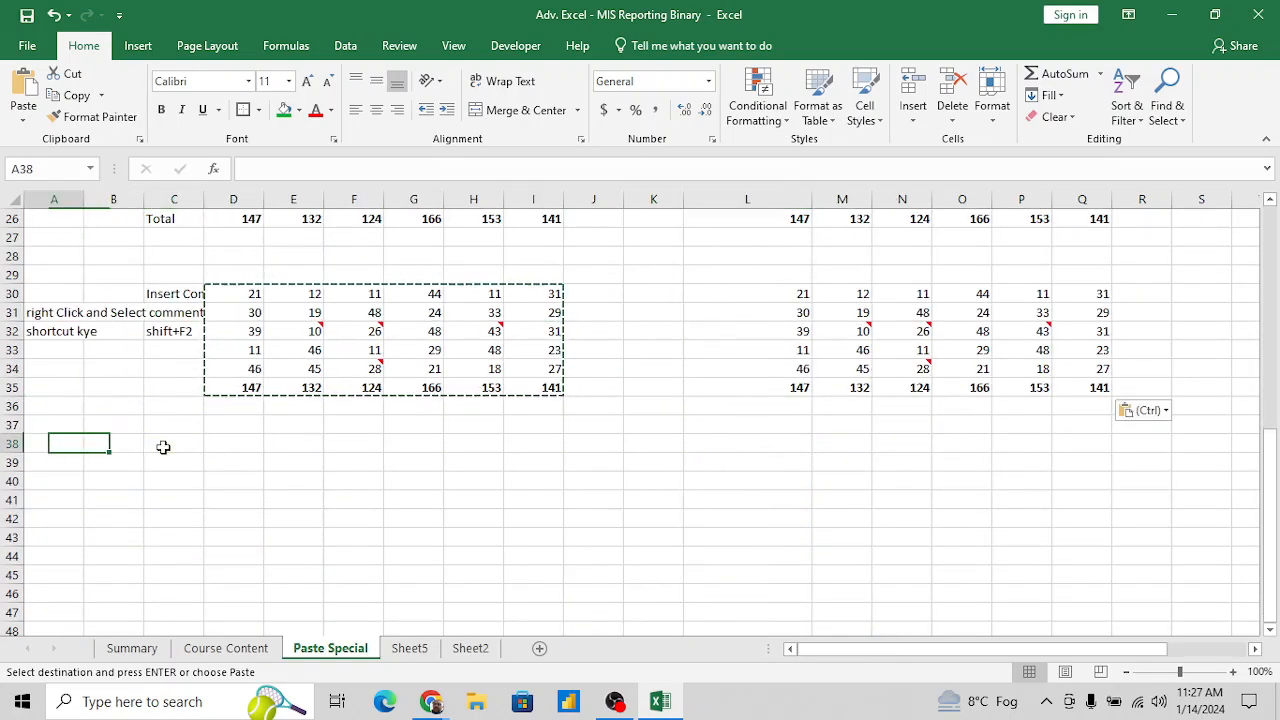
pyautogui.press('Down')
pyautogui.press('Down')
pyautogui.press('Right')
pyautogui.write('CVal idatio')
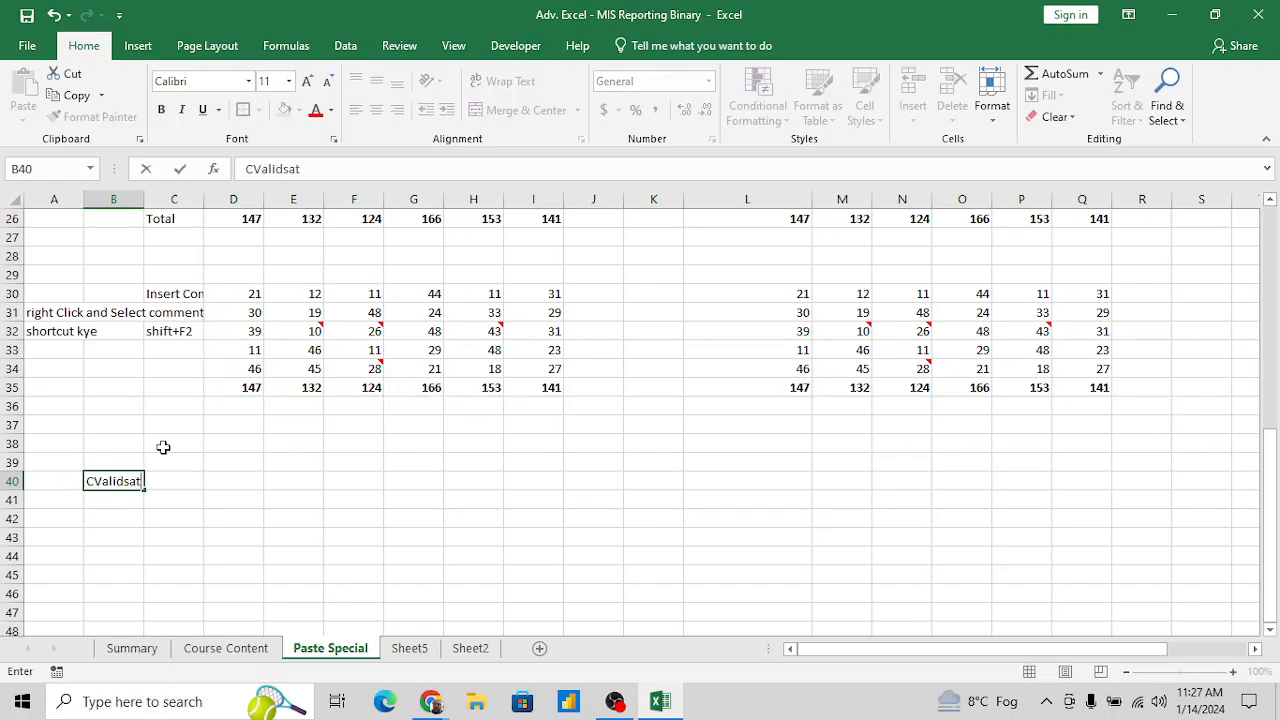
pyautogui.press('BackSpace')
pyautogui.press('BackSpace')
pyautogui.press('BackSpace')
pyautogui.press('BackSpace')
pyautogui.press('Escape')
pyautogui.write('Co')
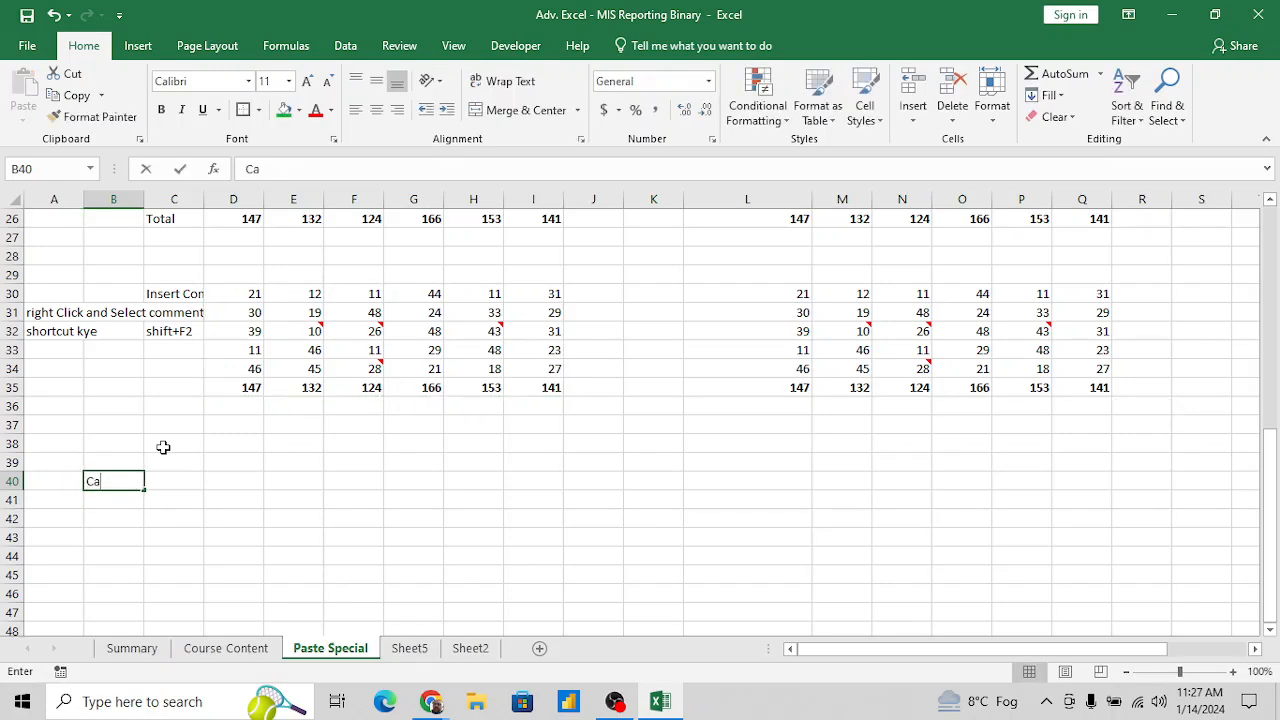
pyautogui.press('BackSpace')
pyautogui.press('BackSpace')
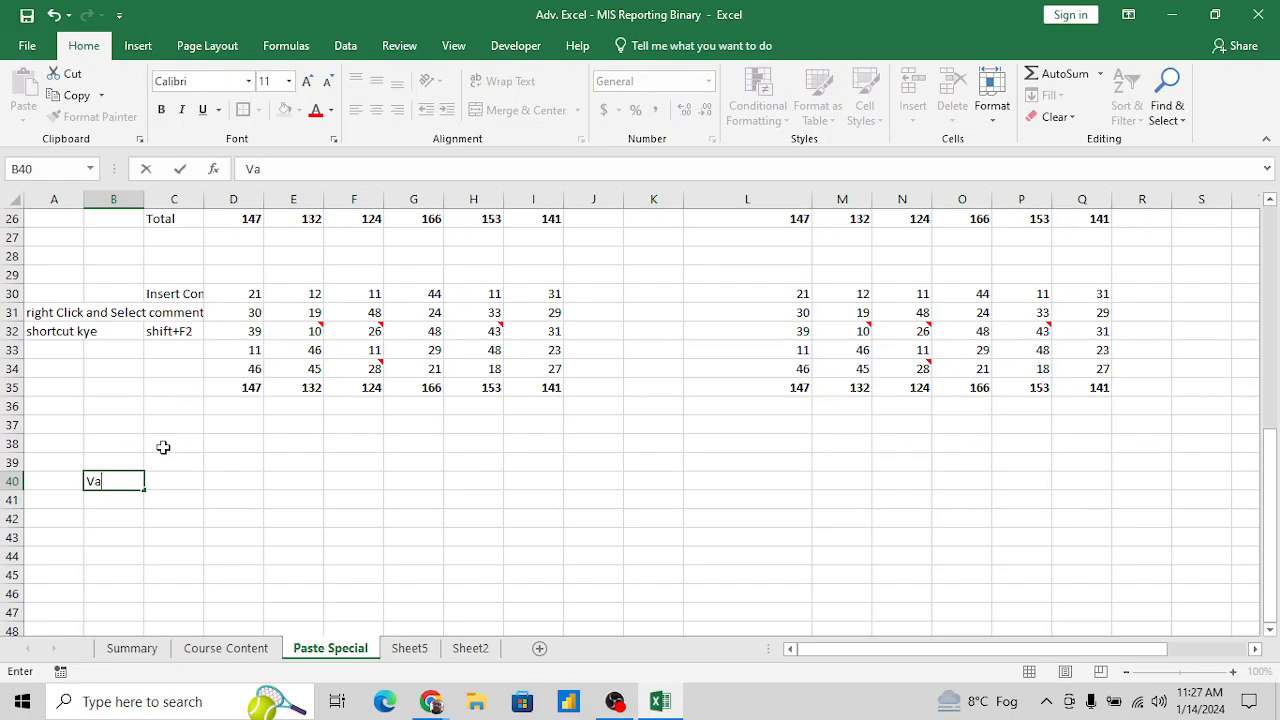
# - Enter the heading "Validation" in cell B40 and make it bold and underlined
pyautogui.write('Validation')
pyautogui.press('Return')
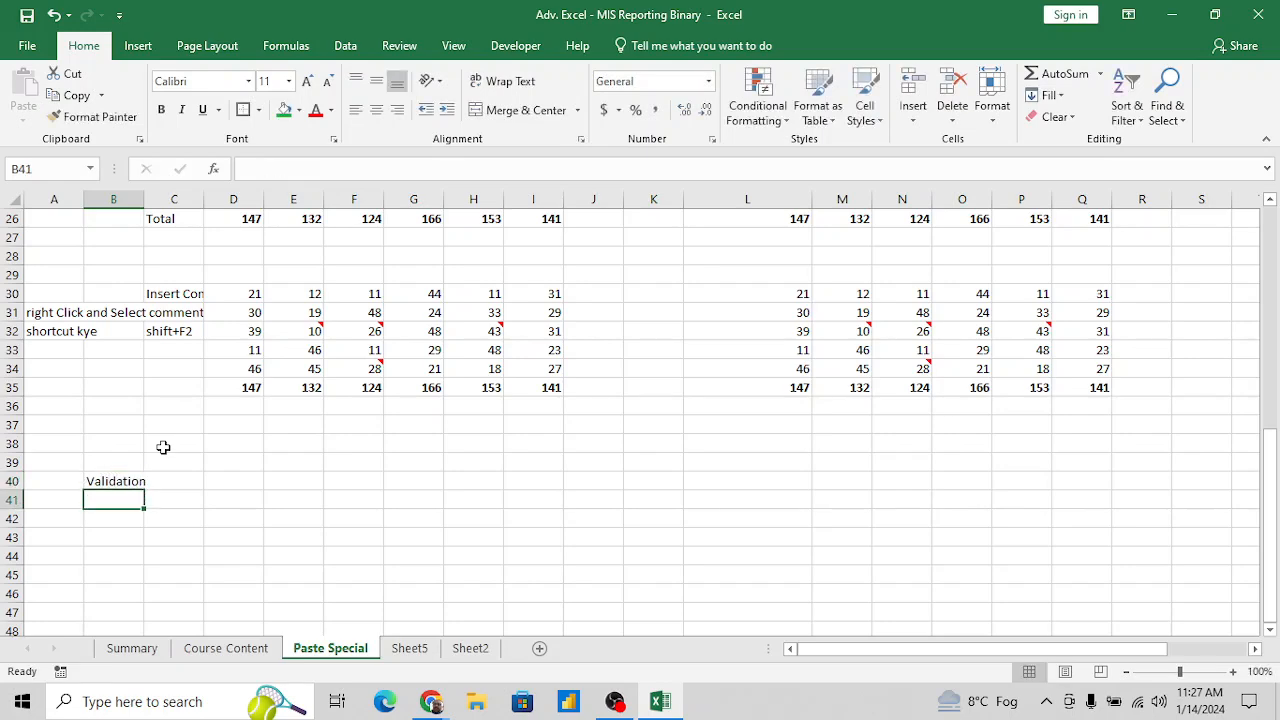
pyautogui.press('Up')
pyautogui.hotkey('ctrl', 'b')
pyautogui.hotkey('ctrl', 'u')
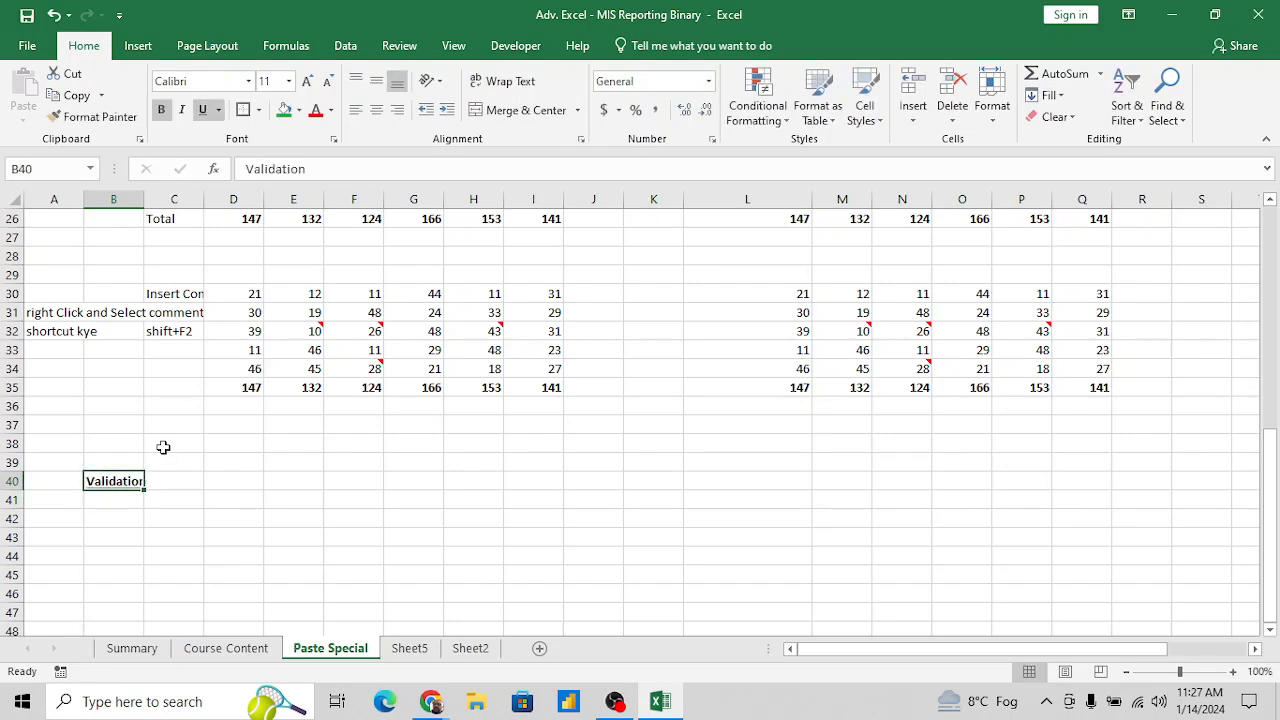
pyautogui.press('Right')
pyautogui.press('Right')
pyautogui.press('Right')
pyautogui.press('Right')
pyautogui.press('Right')
pyautogui.press('Right')
pyautogui.press('Right')
pyautogui.press('Right')
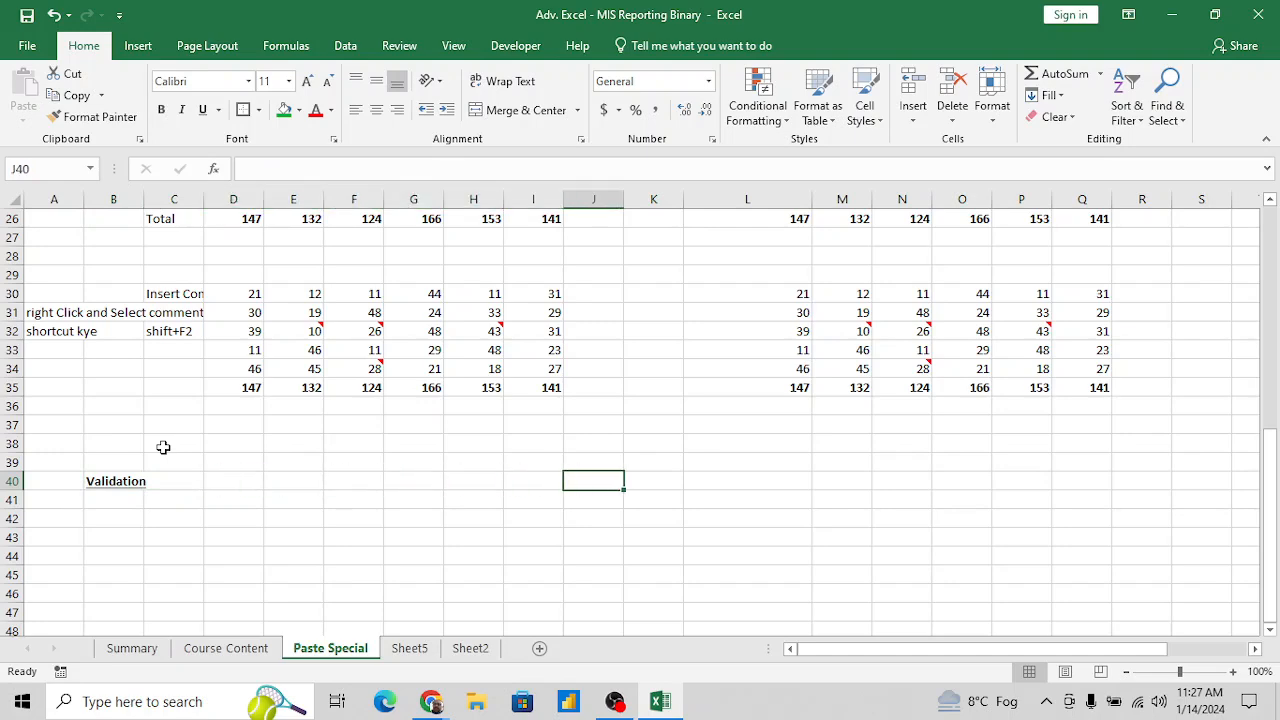
pyautogui.press('Up')
pyautogui.press('Right')
pyautogui.press('Right')
pyautogui.press('Left')
pyautogui.press('Left')
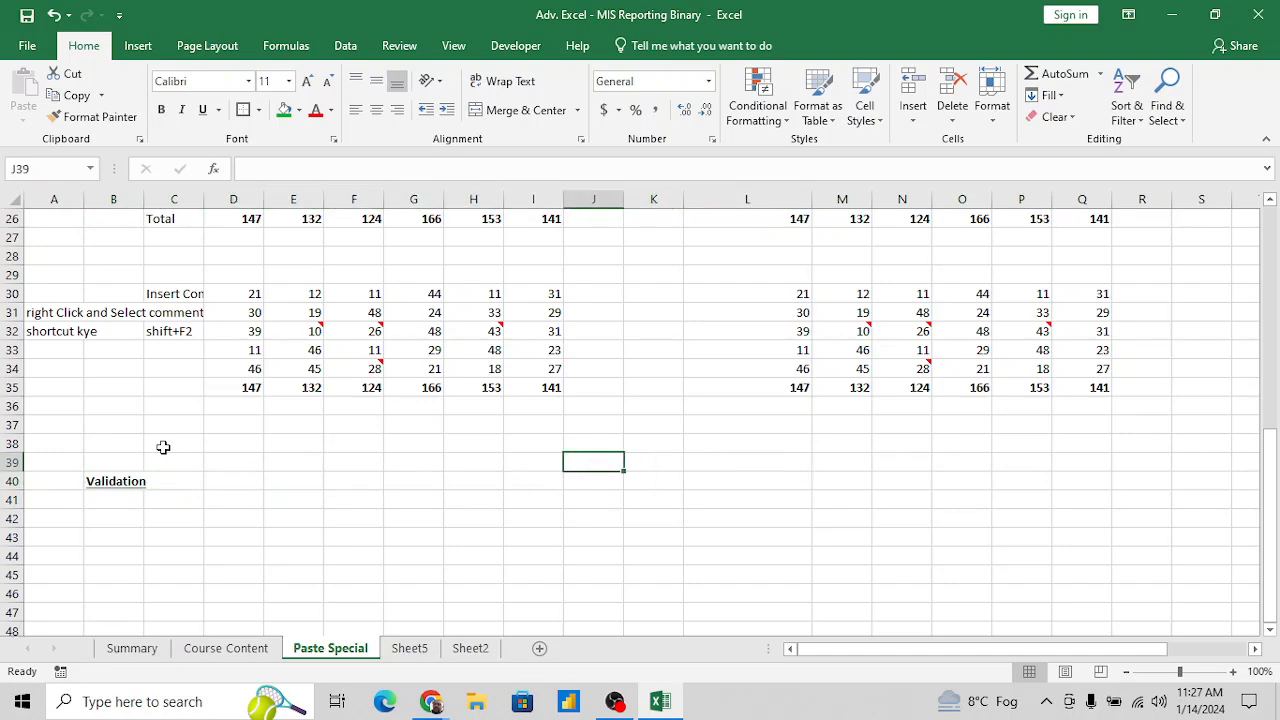
pyautogui.press('Left')
pyautogui.press('Left')
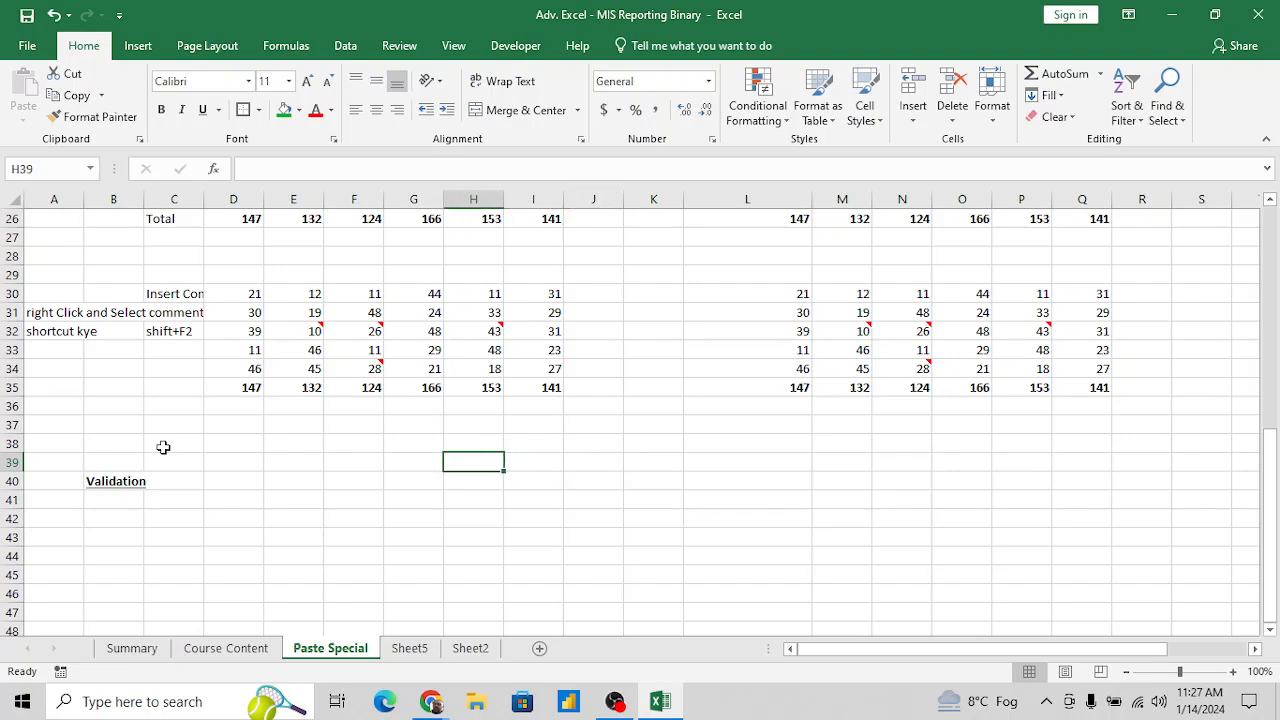
# - Enter the city names Delhi, Noida, Gurugram and Agra down column L in cells L39 to L42
pyautogui.click(747, 457)
pyautogui.write('Delhi')
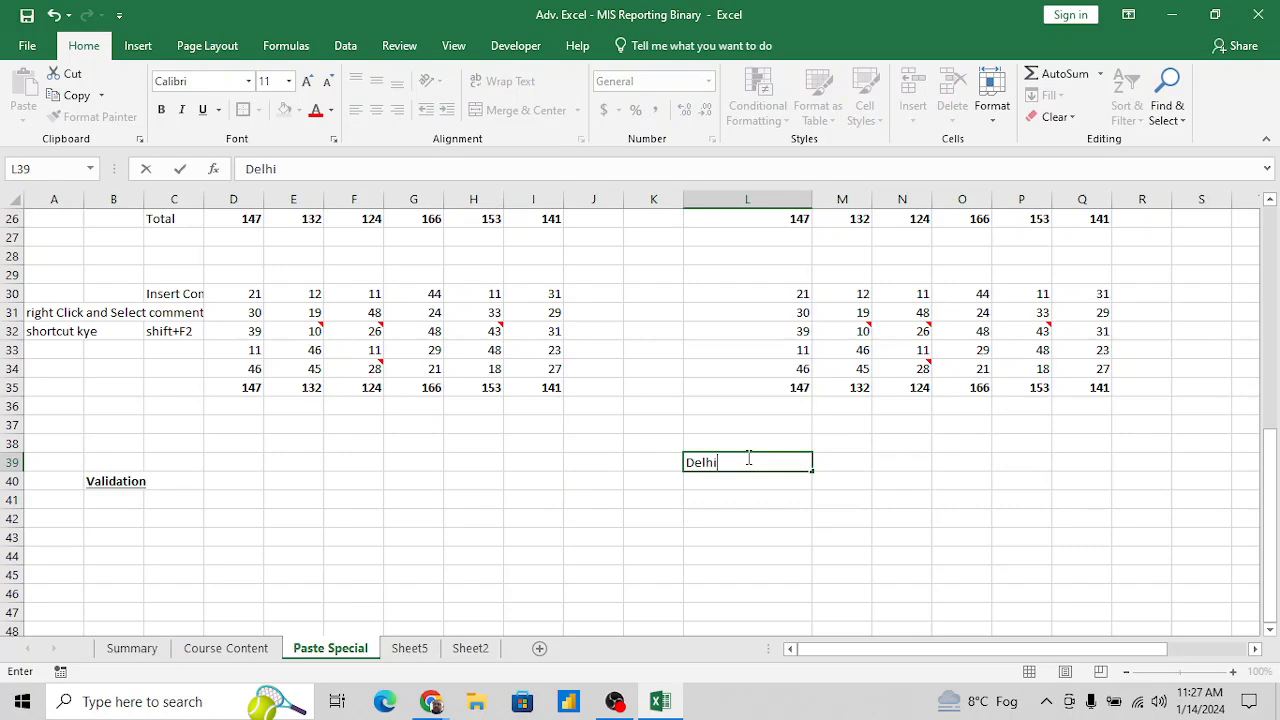
pyautogui.press('Return')
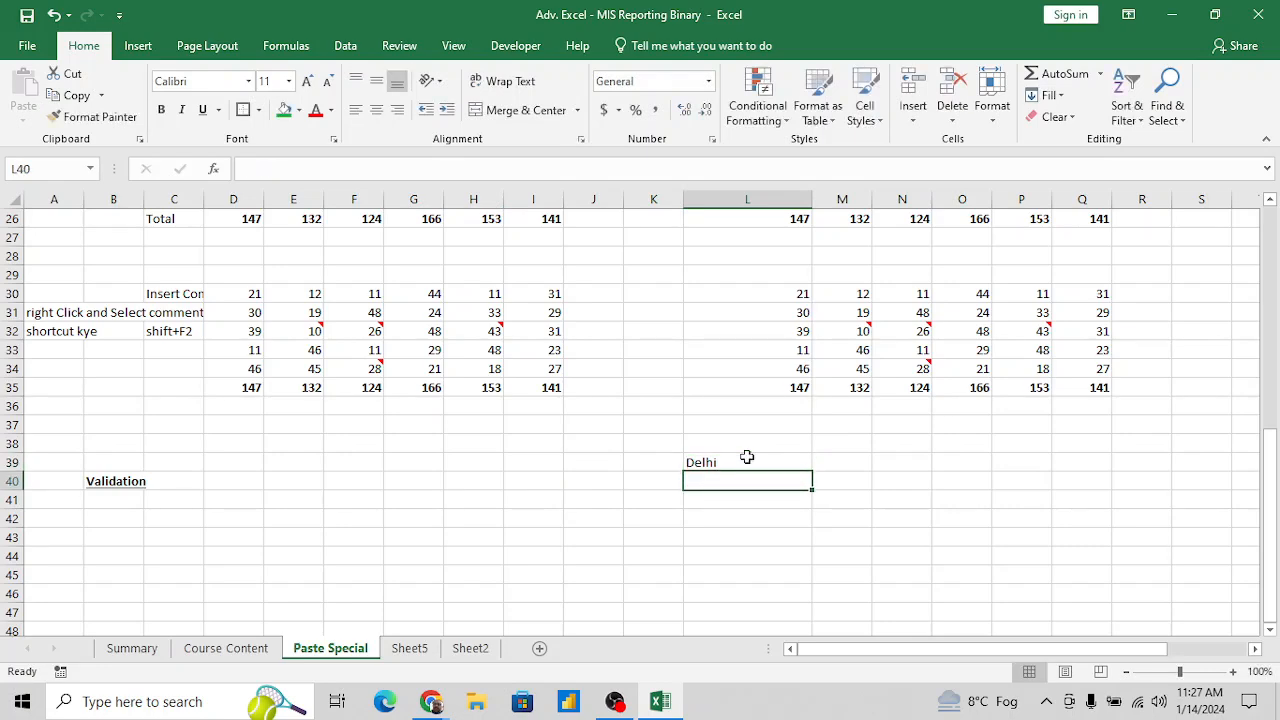
pyautogui.write('Noida')
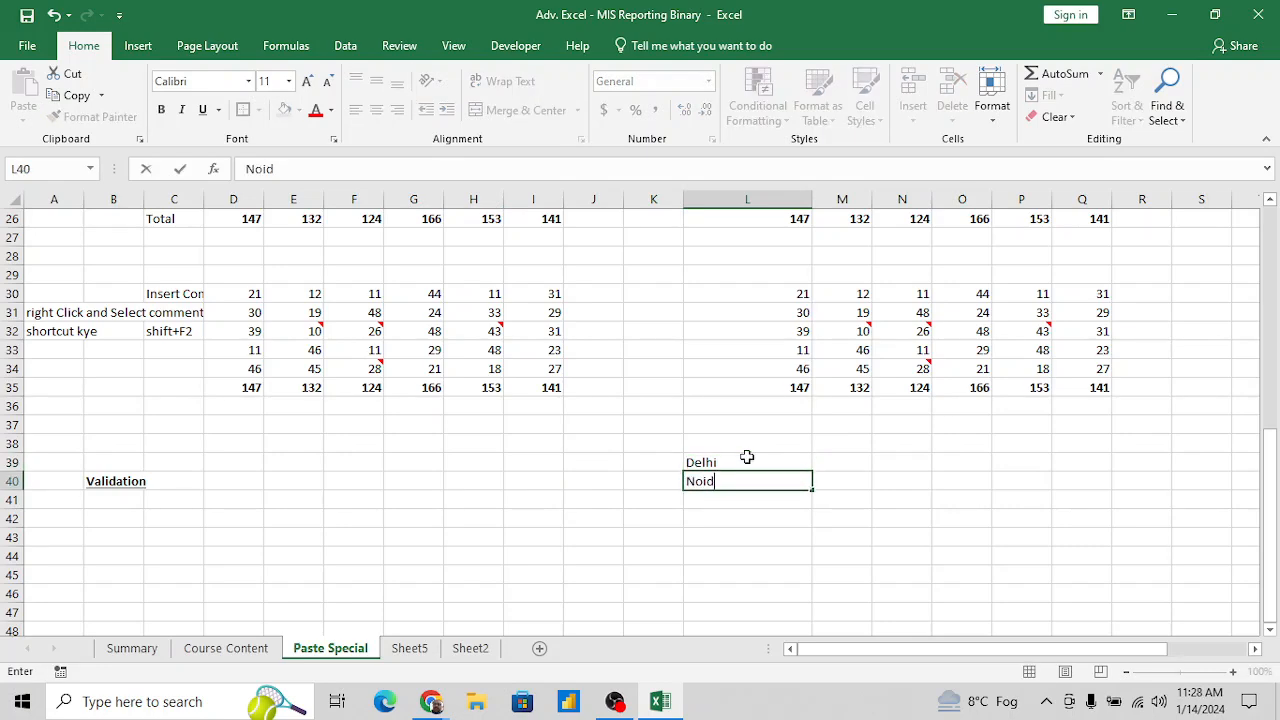
pyautogui.press('Return')
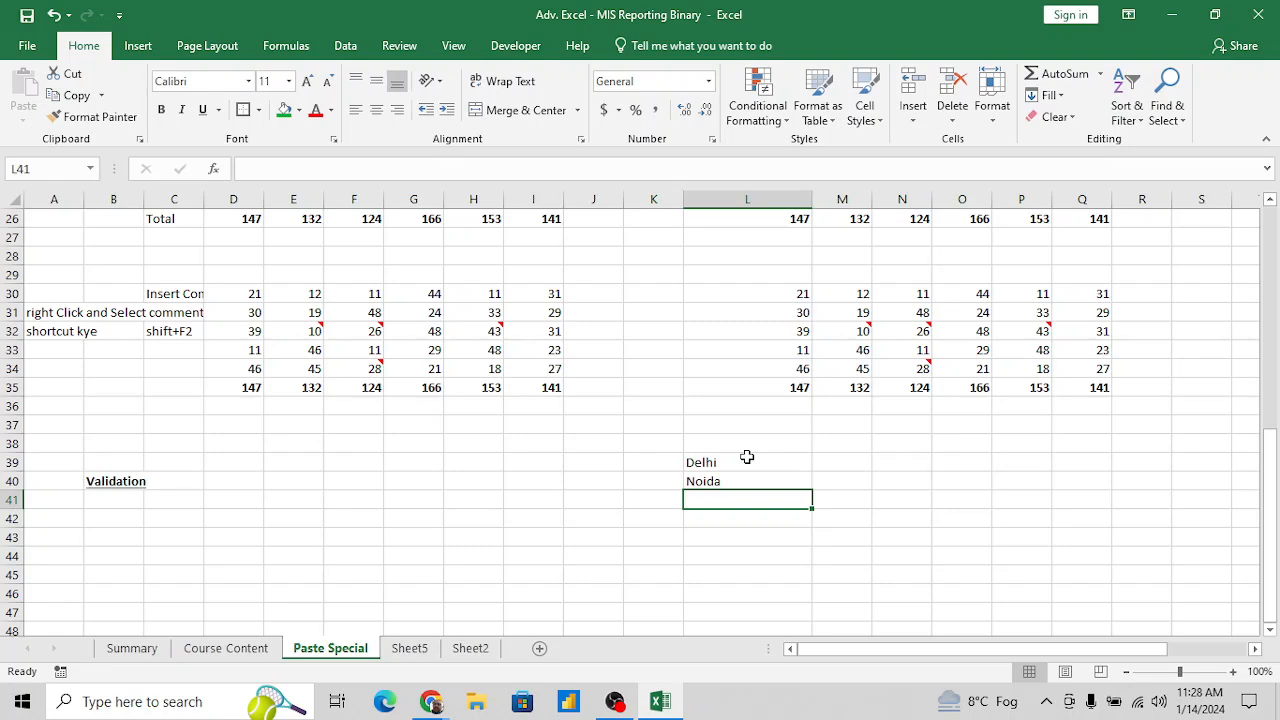
pyautogui.write('Gur')
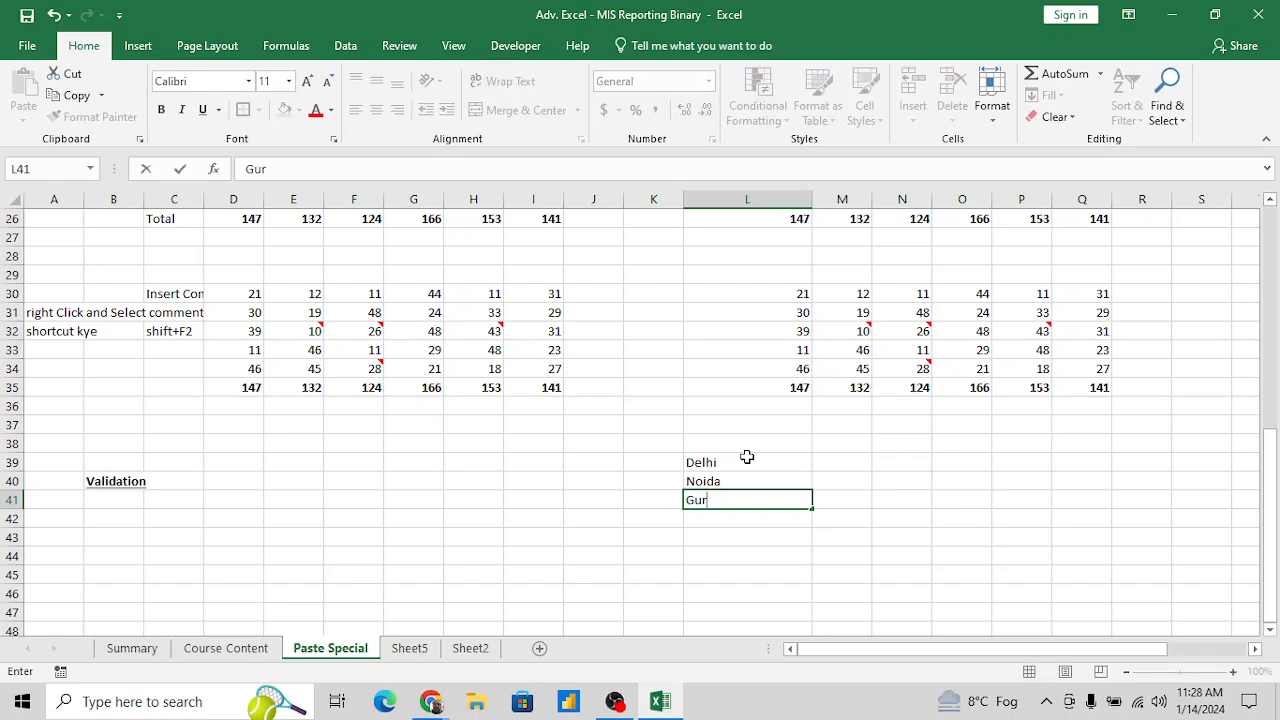
pyautogui.write('ugram')
pyautogui.press('Return')
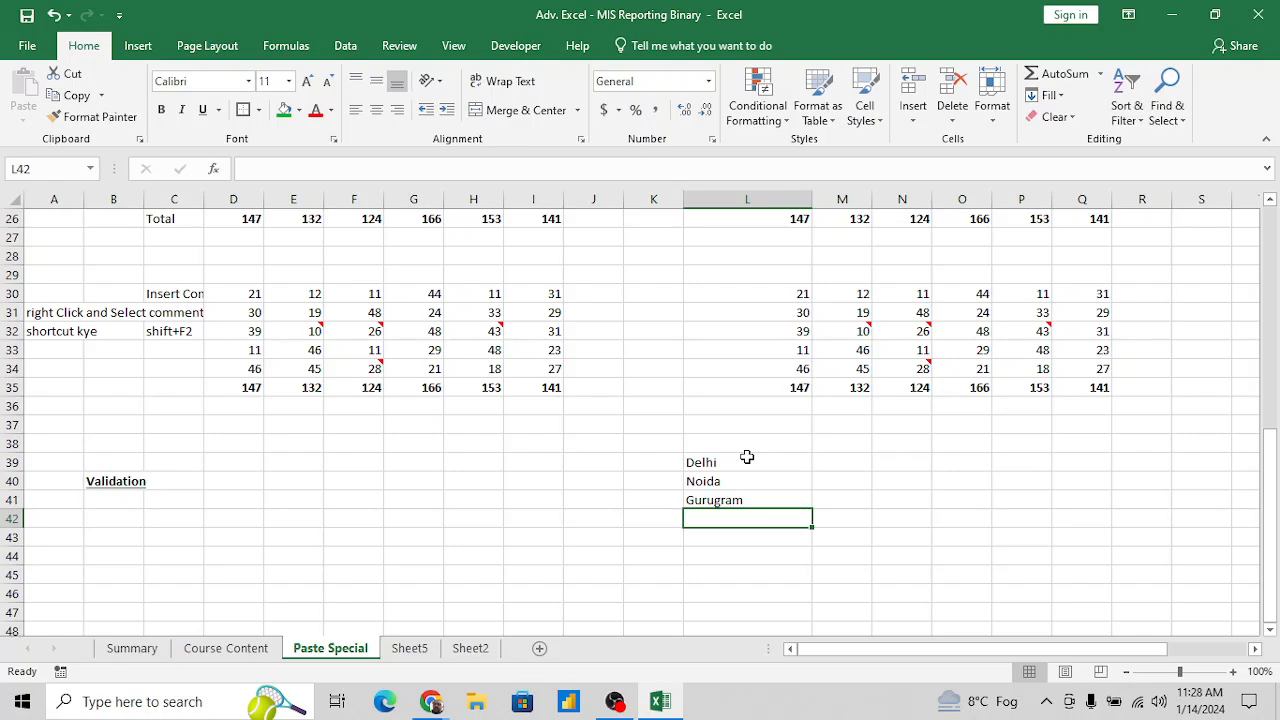
pyautogui.write('Ag')
pyautogui.press('BackSpace')
pyautogui.press('BackSpace')
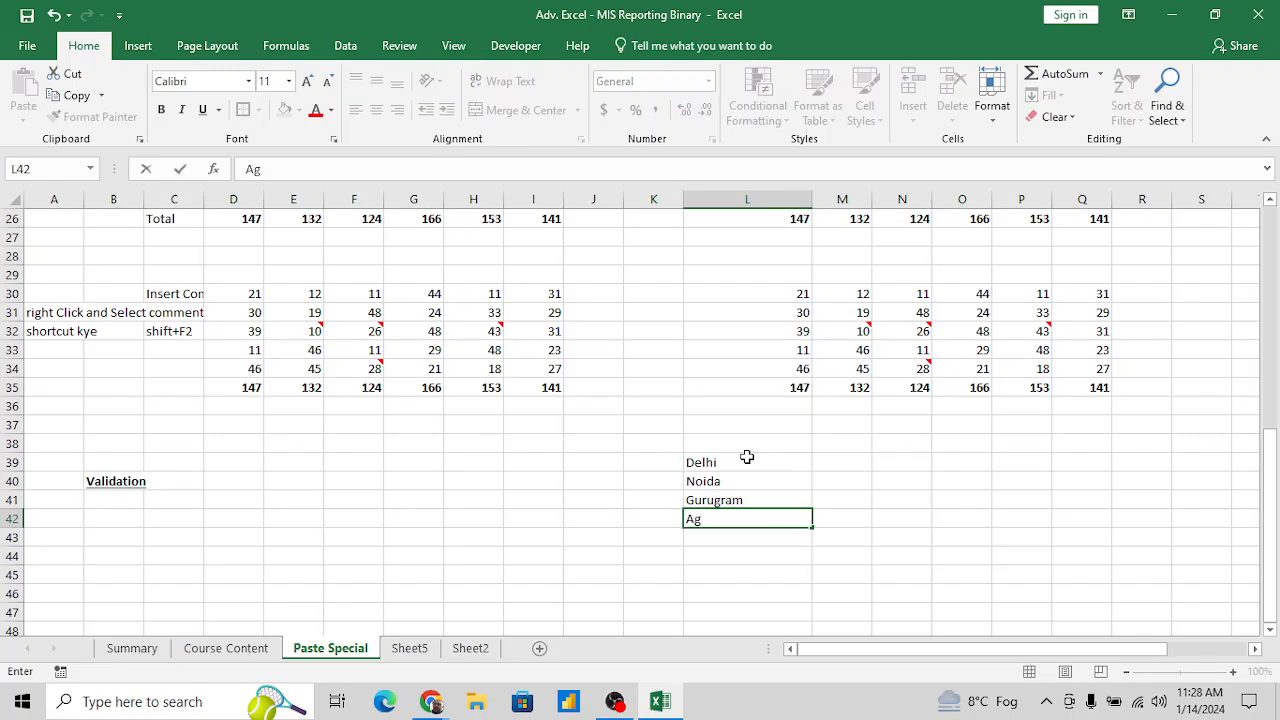
pyautogui.write('ra')
pyautogui.press('Return')
# - Make the four city names in L39:L42 bold
pyautogui.press('Up')
pyautogui.press('Up')
pyautogui.press('Up')
pyautogui.press('Up')
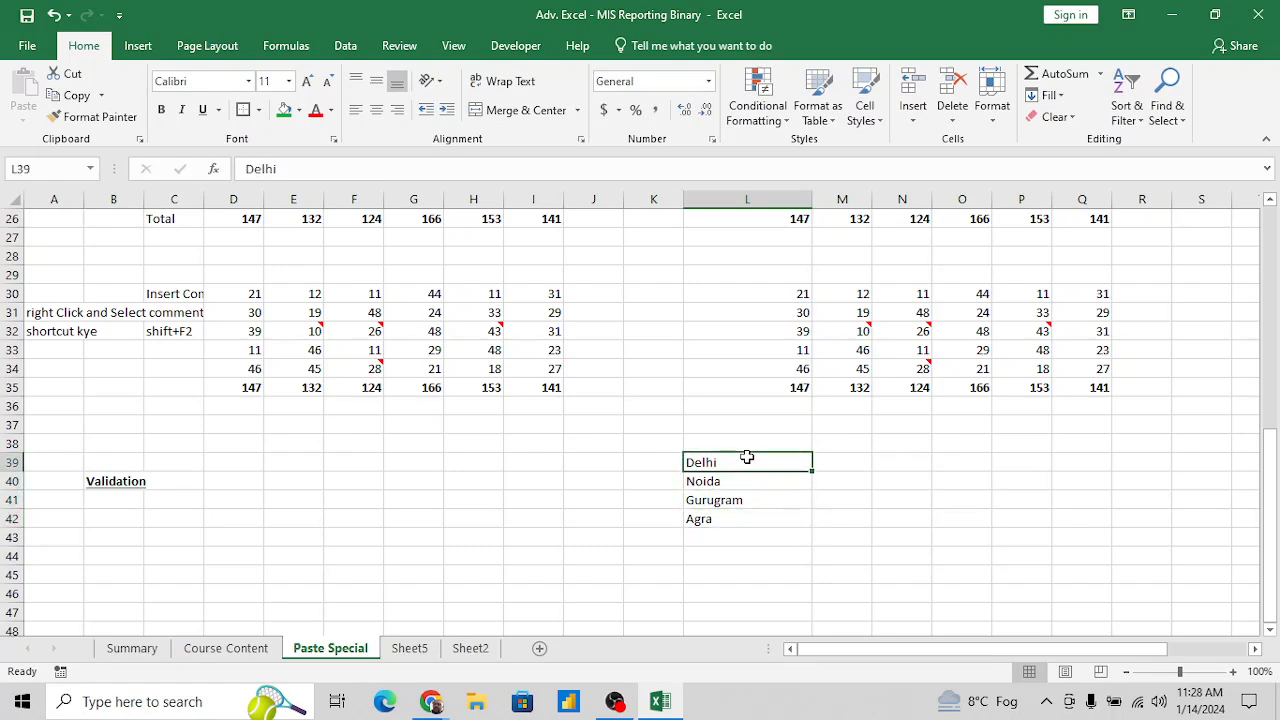
pyautogui.press('Right')
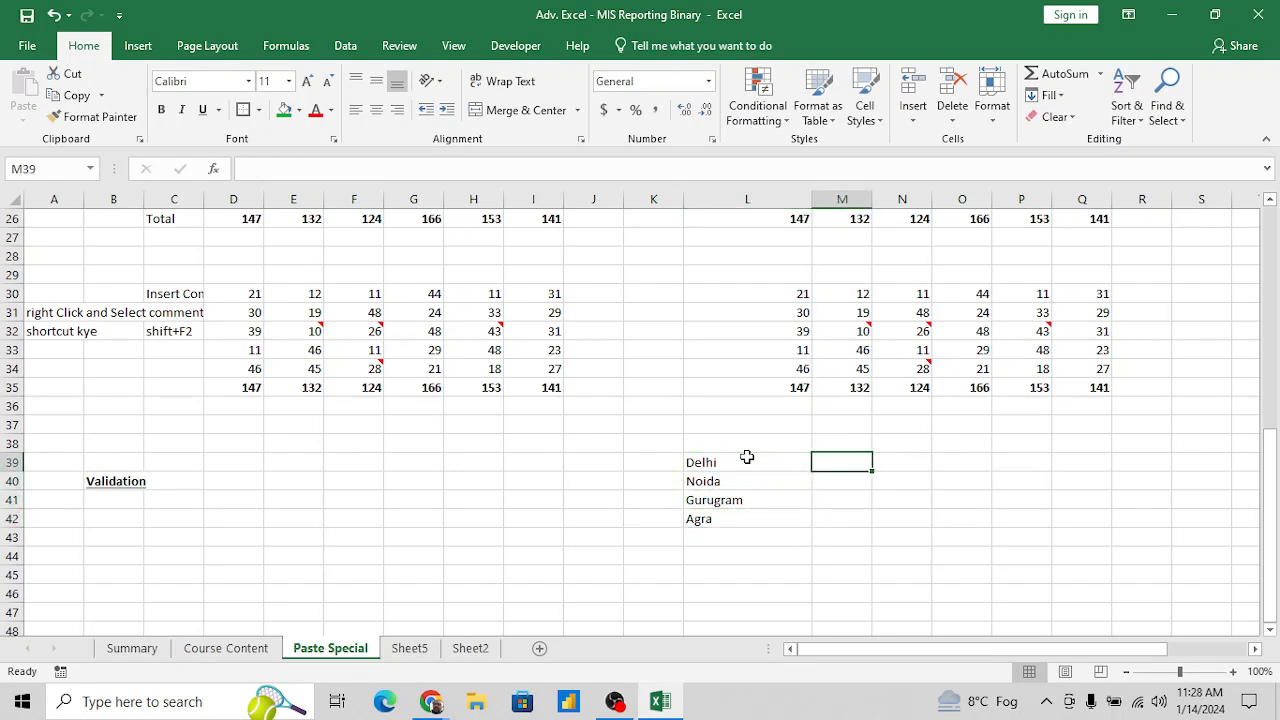
pyautogui.press('Left')
pyautogui.press('Left')
pyautogui.press('Left')
pyautogui.press('Left')
pyautogui.press('Left')
pyautogui.press('Left')
pyautogui.press('Left')
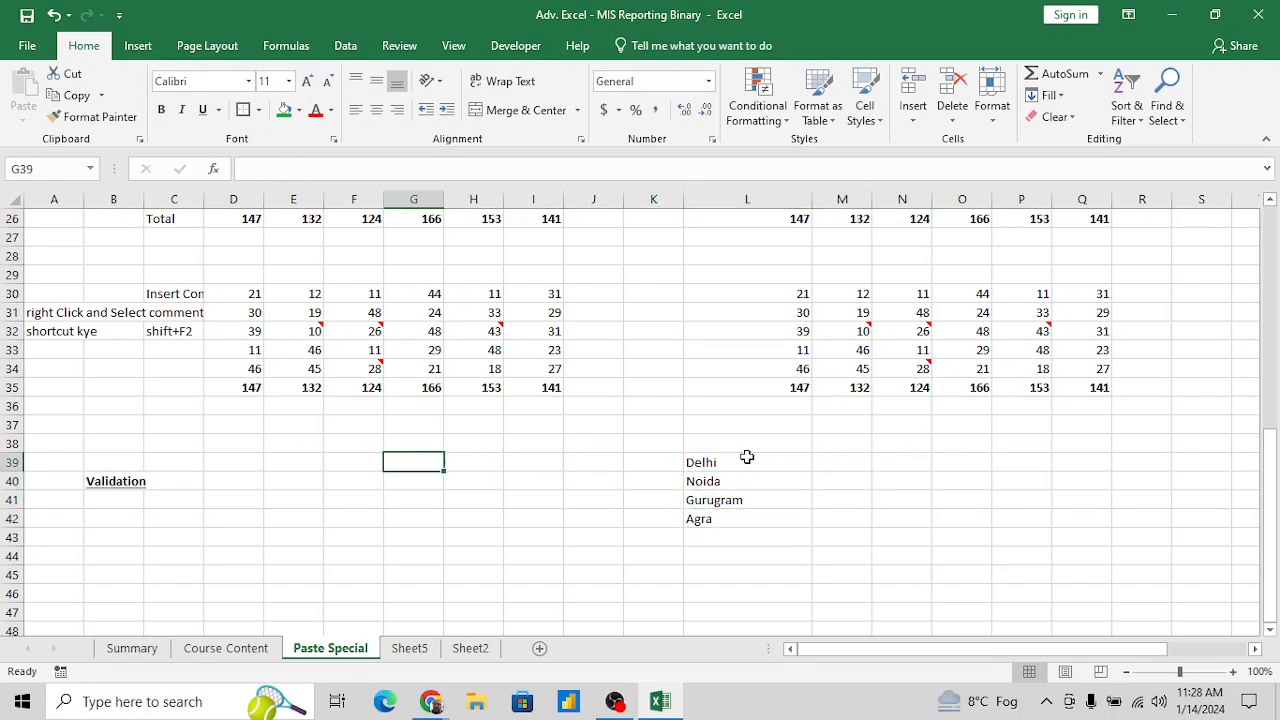
pyautogui.press('Right')
pyautogui.press('Right')
pyautogui.press('Left')
pyautogui.press('Left')
pyautogui.press('Right')
pyautogui.press('Right')
pyautogui.press('Right')
pyautogui.press('Right')
pyautogui.press('Right')
pyautogui.press('Right')
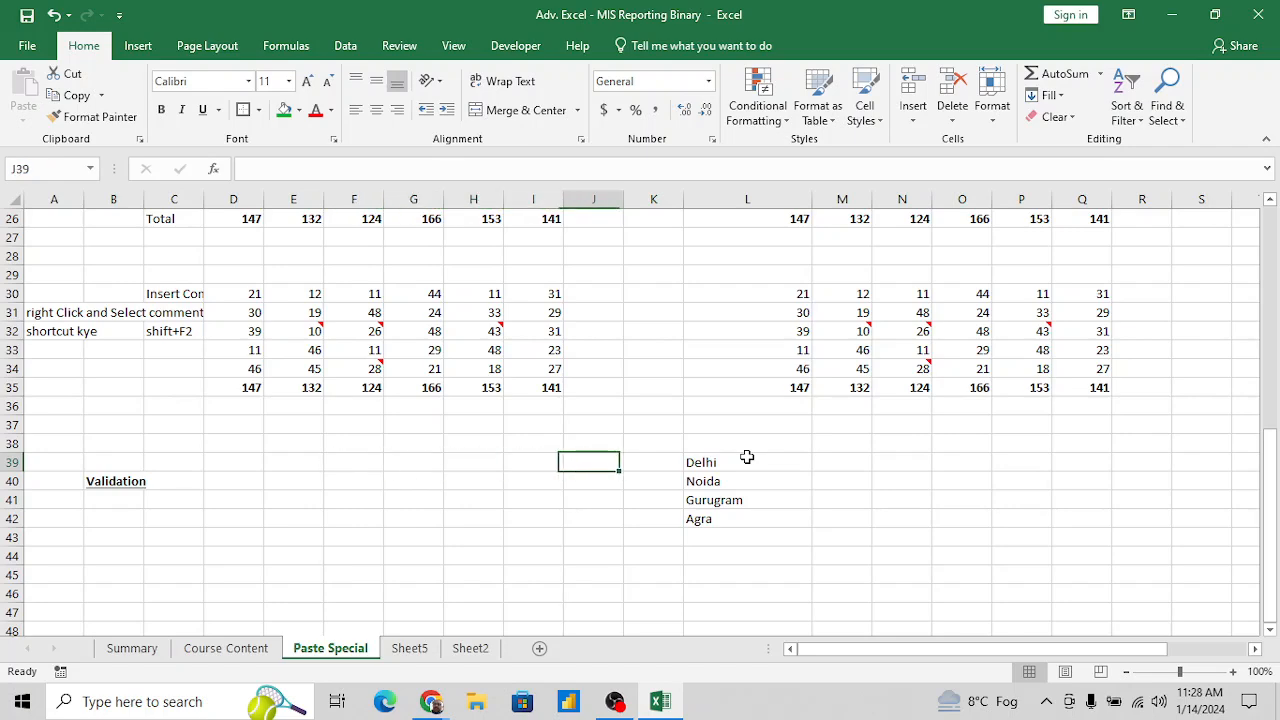
pyautogui.hotkey('ctrl', 'shift', 'Down')
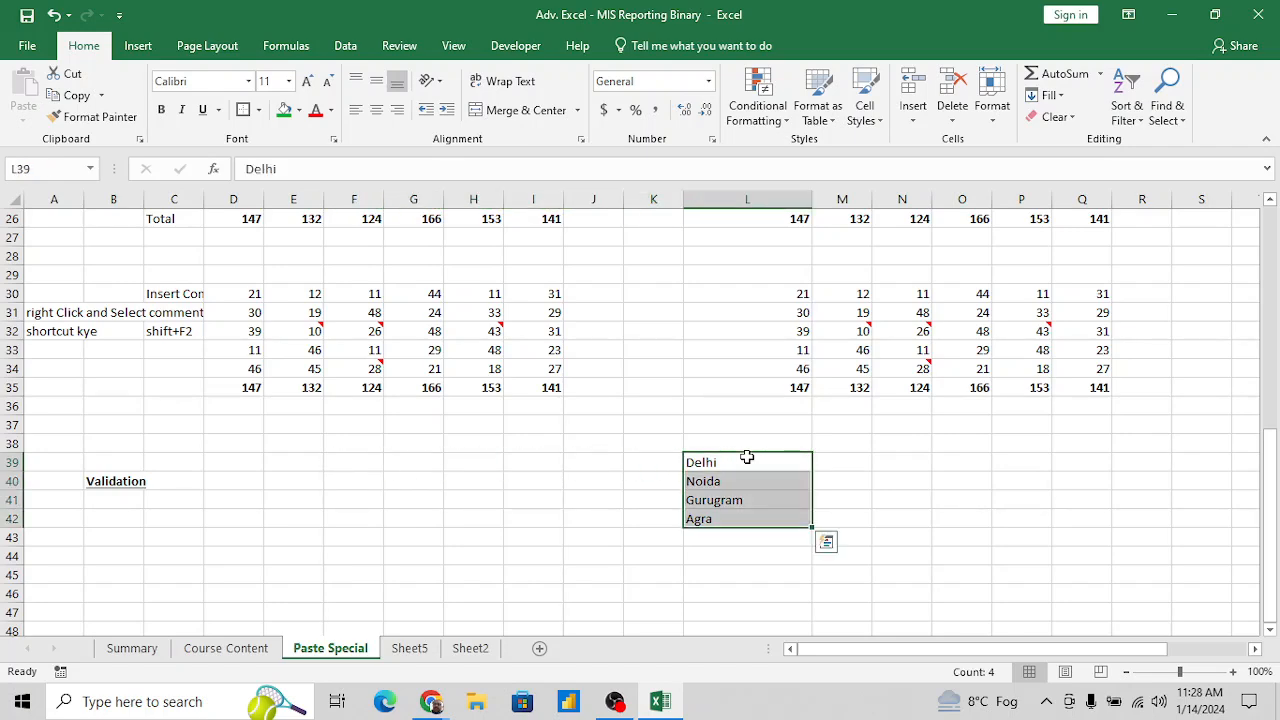
pyautogui.hotkey('ctrl', 'b')
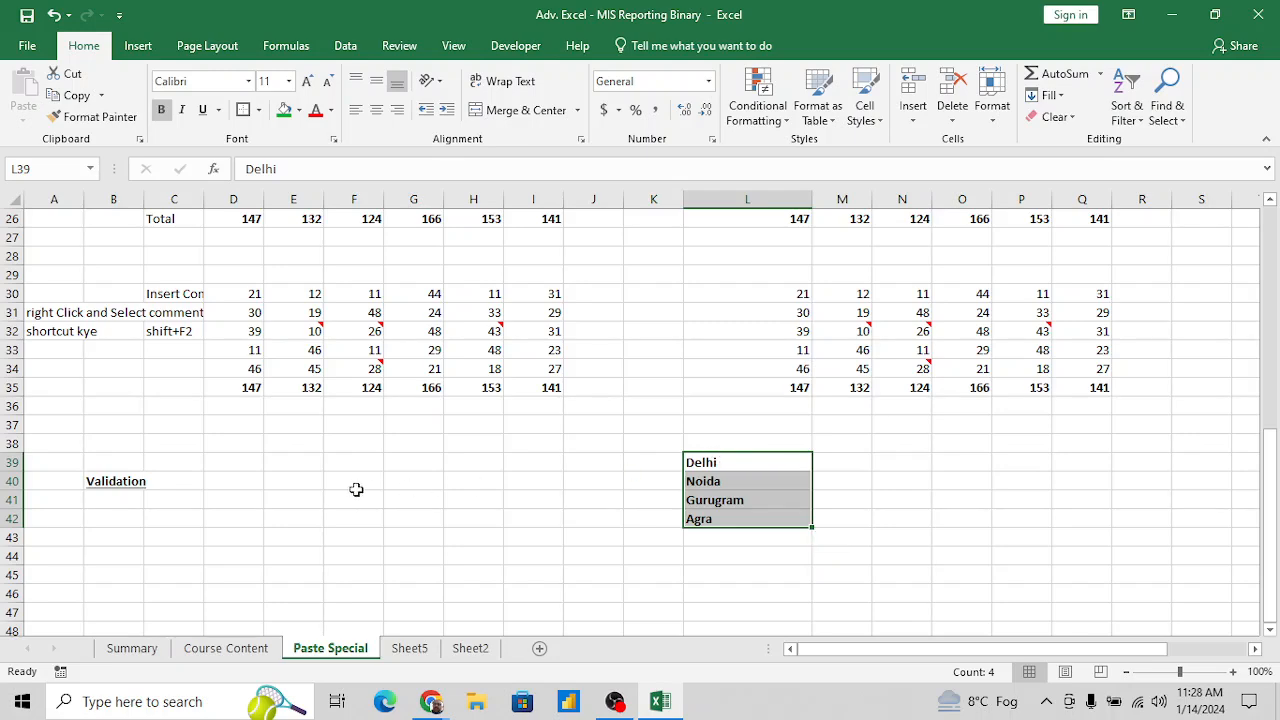
# - Fill cell E40 beside the Validation heading with yellow and put a black border around it
pyautogui.click(295, 483)
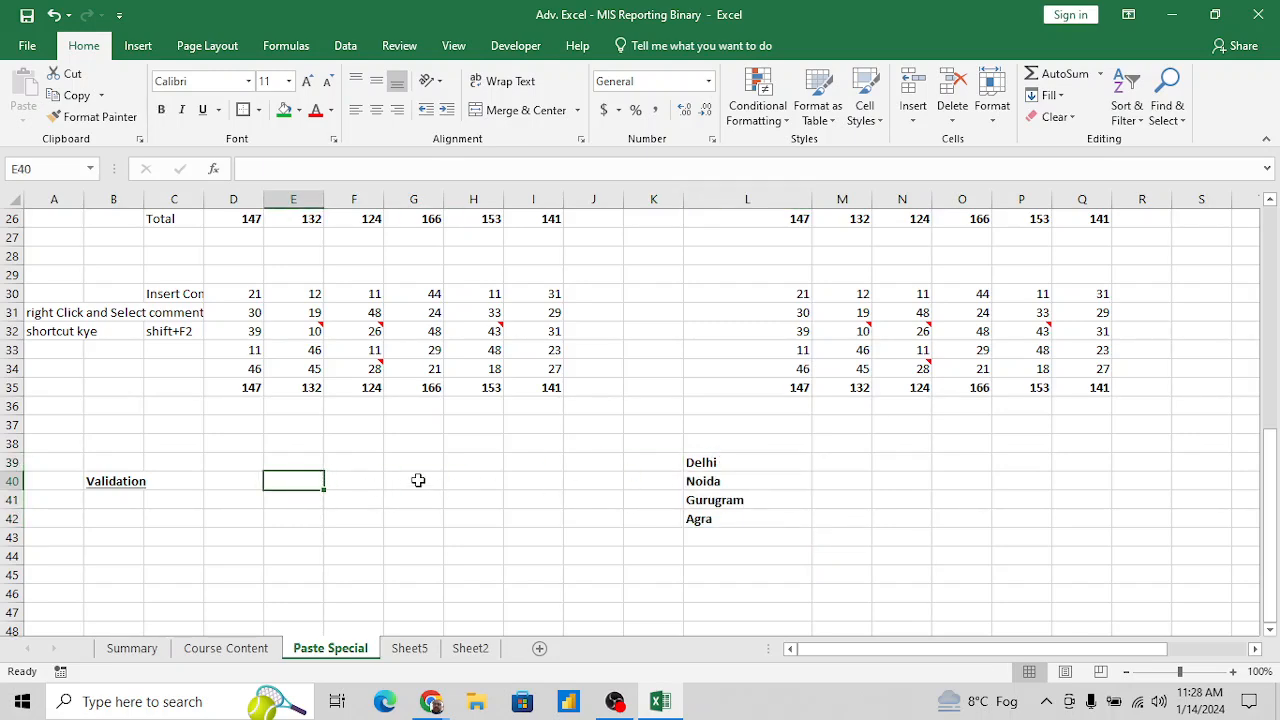
pyautogui.click(298, 110)
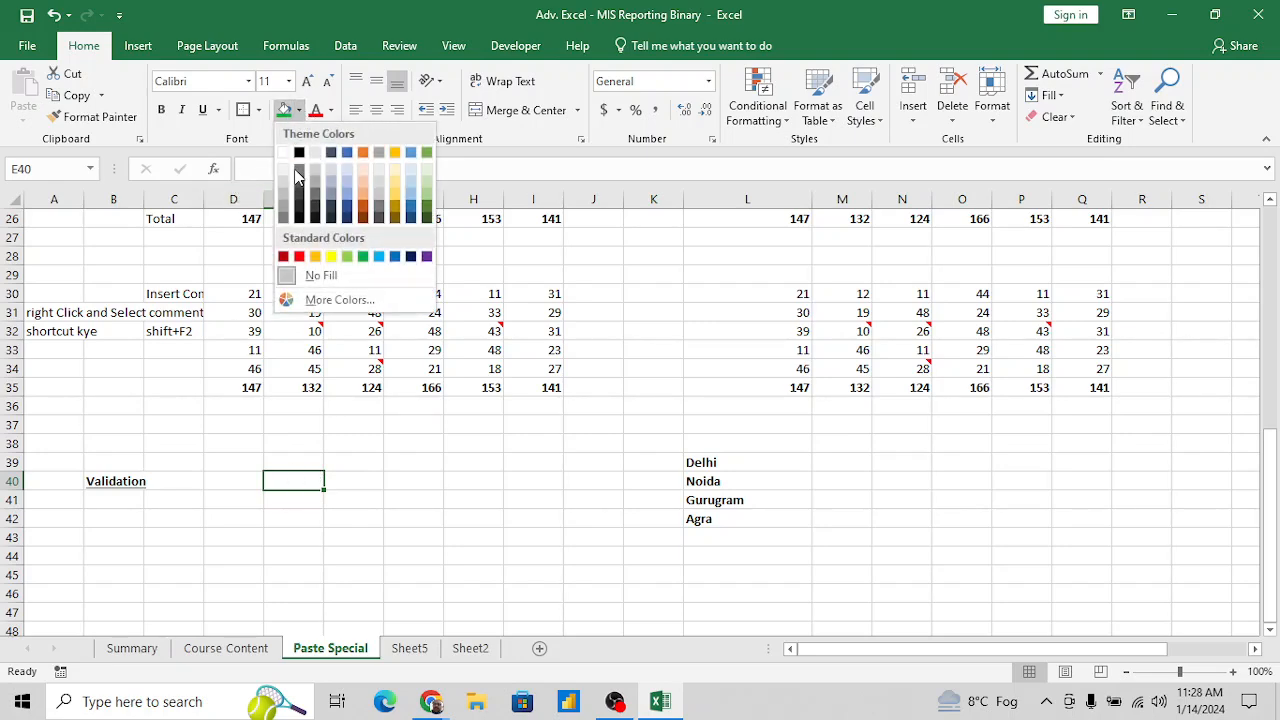
pyautogui.click(331, 256)
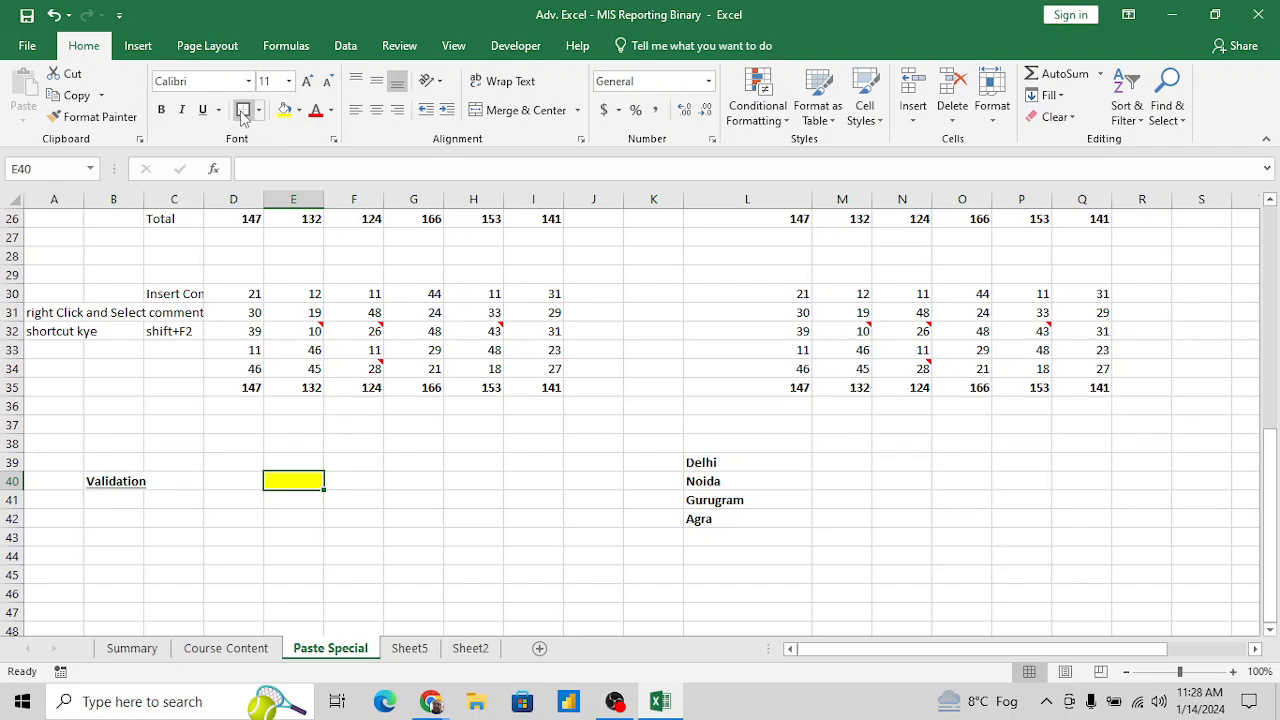
pyautogui.moveTo(319, 494)
pyautogui.mouseDown()
pyautogui.moveTo(352, 501)
pyautogui.moveTo(309, 485)
pyautogui.mouseUp()
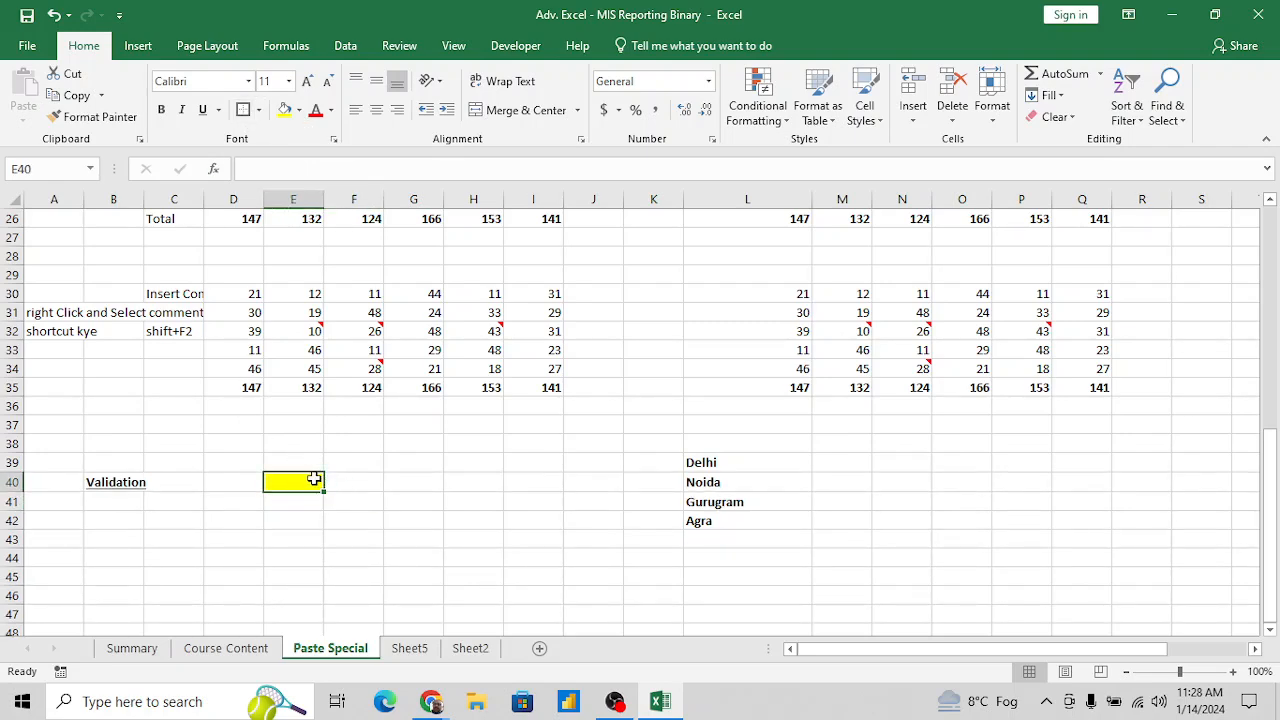
# - Enter Delhi by hand in the yellow cell E40 and clear the entry again
pyautogui.write('DFeho')
pyautogui.press('BackSpace')
pyautogui.press('BackSpace')
pyautogui.press('BackSpace')
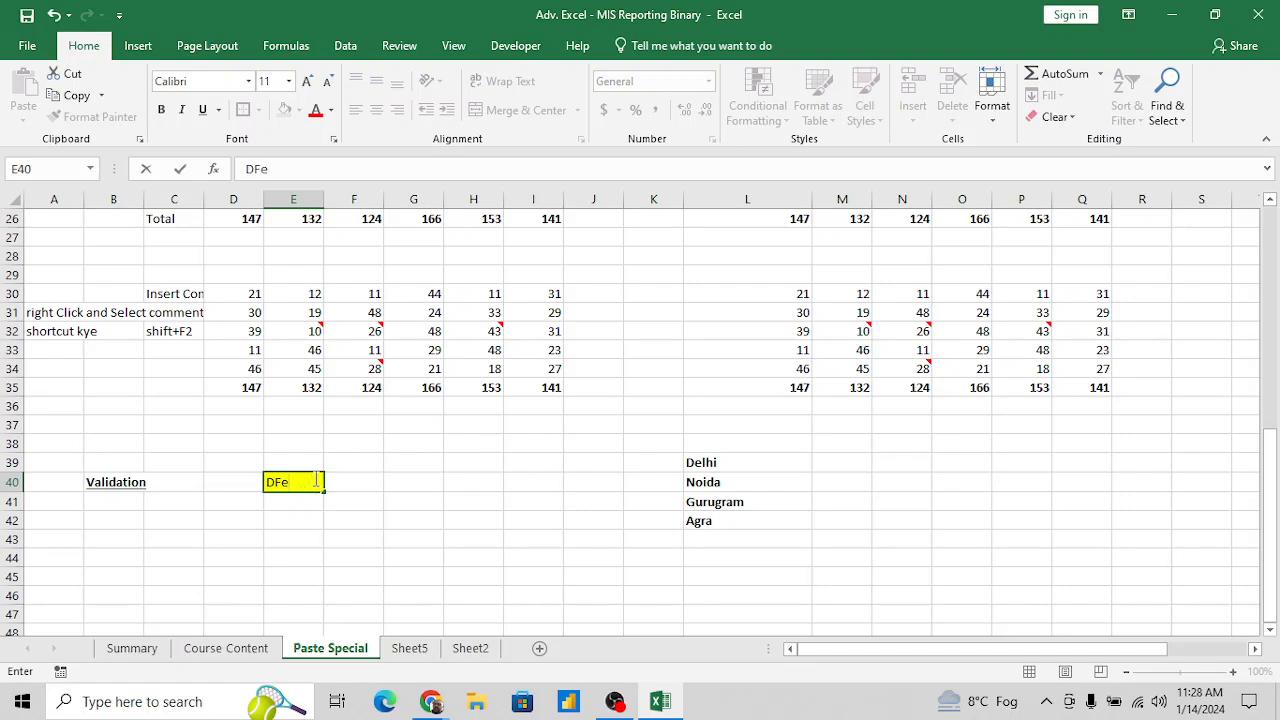
pyautogui.write('lhi')
pyautogui.press('Return')
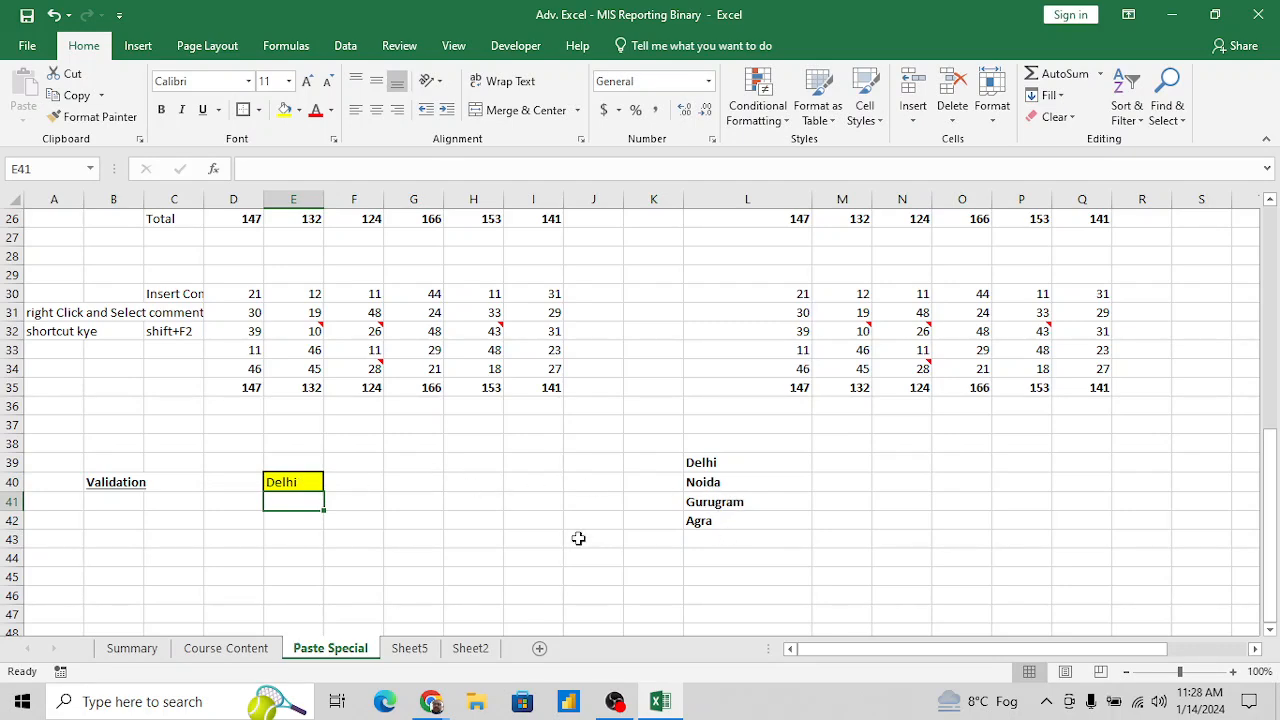
pyautogui.click(311, 485)
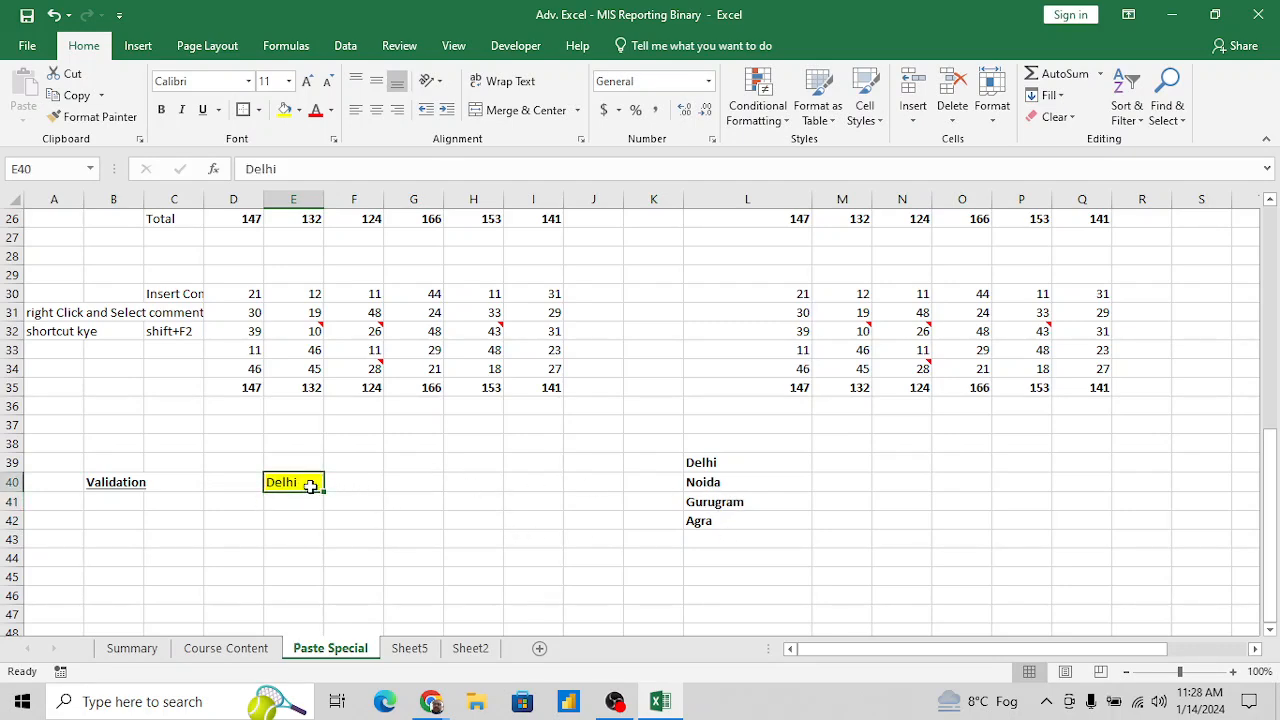
pyautogui.press('Delete')
# - Enter the note "Data > Data Validation" in cell G40, beside the yellow cell
pyautogui.click(344, 47)
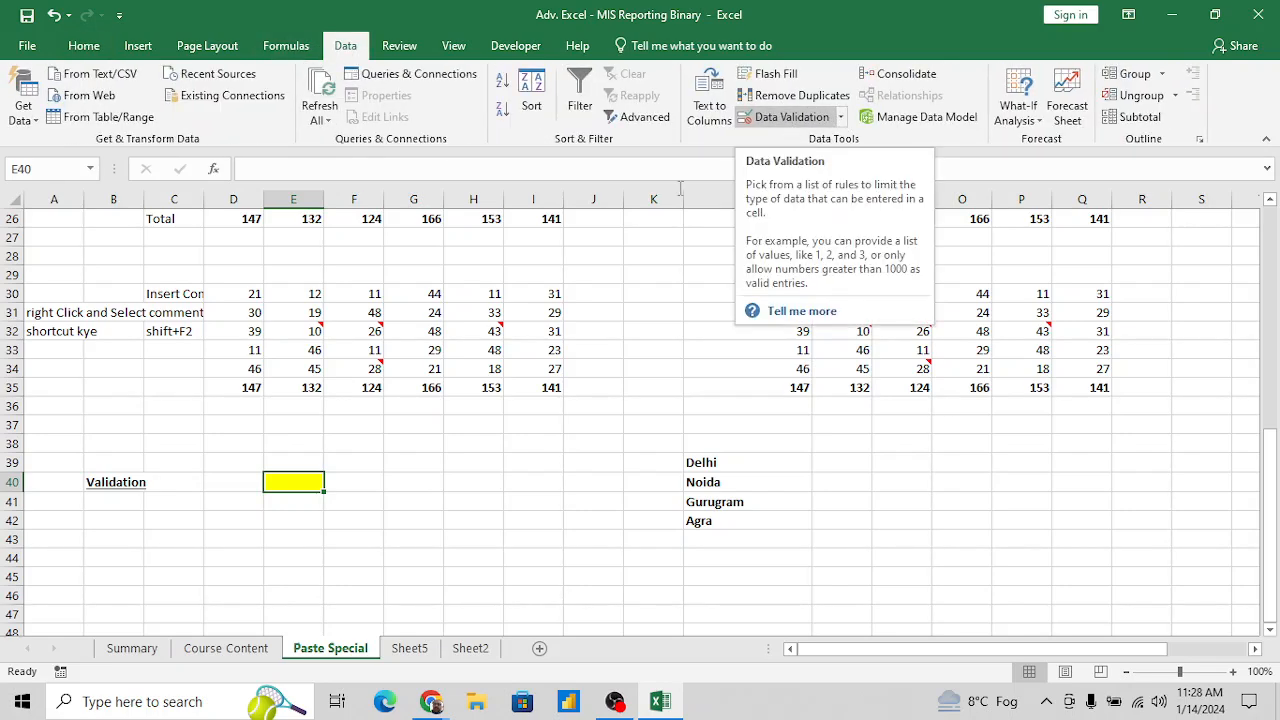
pyautogui.click(414, 482)
pyautogui.write('D')
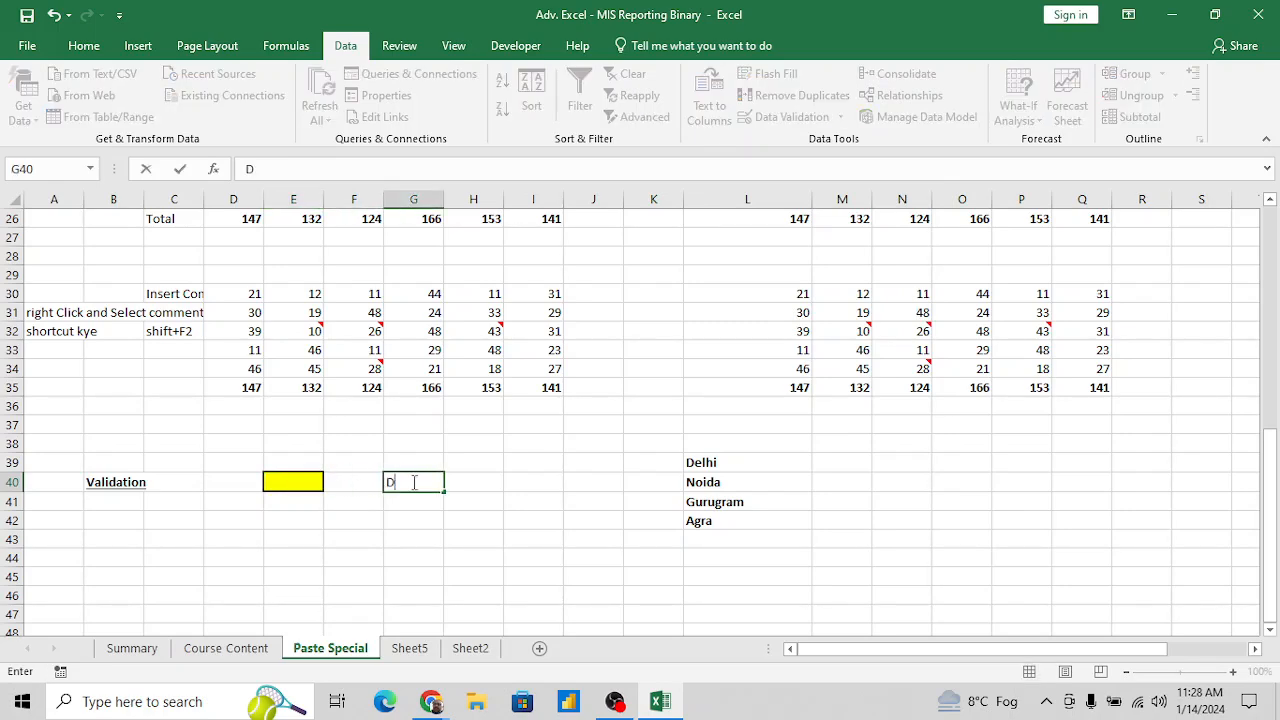
pyautogui.write('ata > Data Vali')
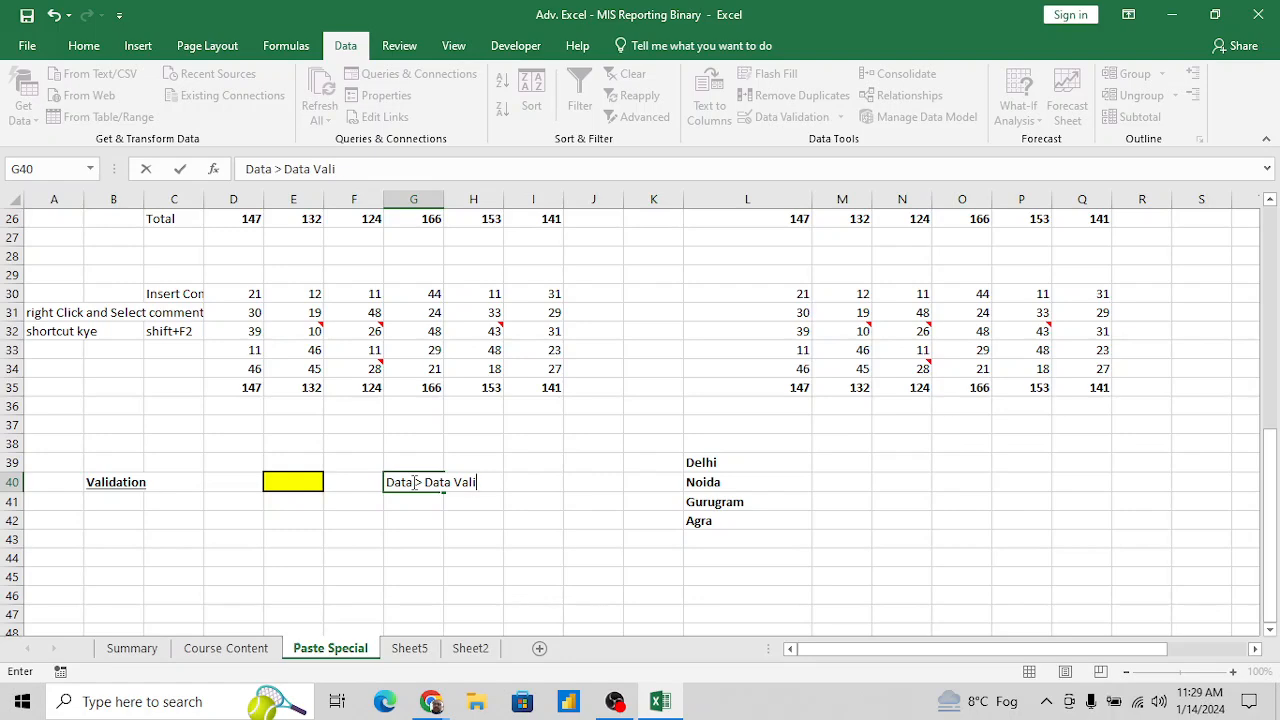
pyautogui.write('dation')
pyautogui.press('Return')
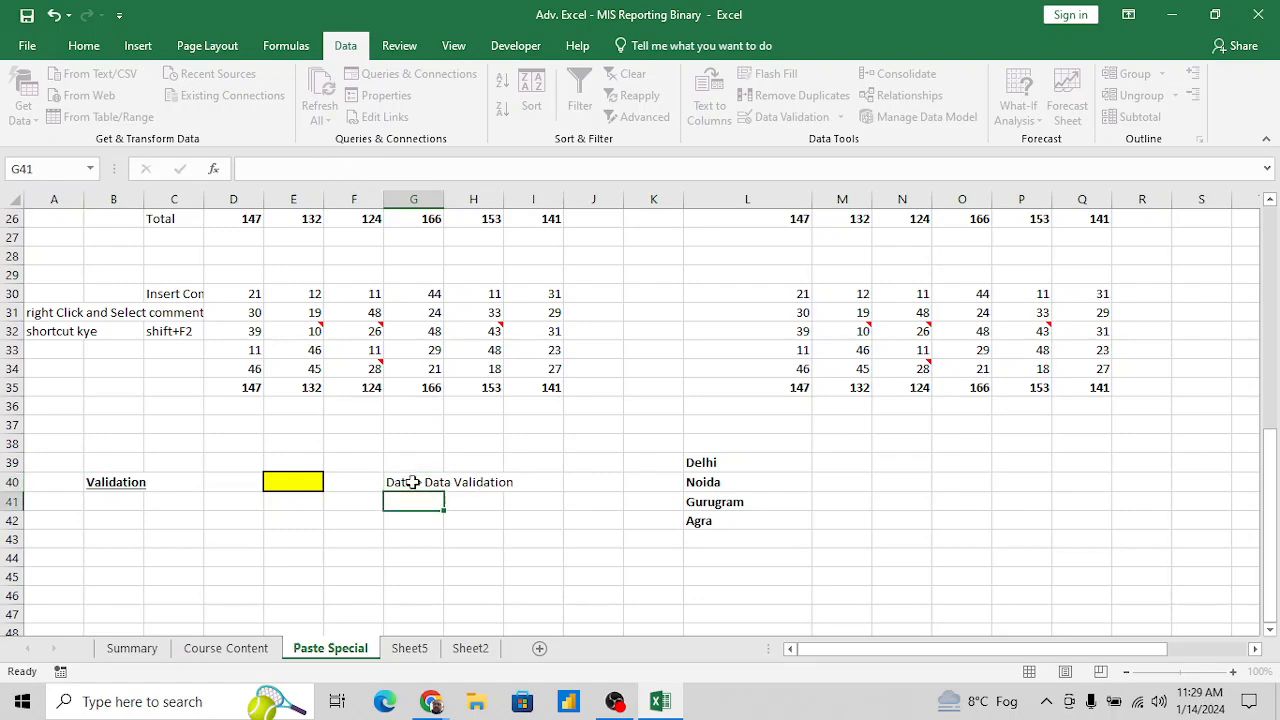
# - Change the separator in the G40 note so that it reads "Data >> Data Validation"
pyautogui.click(413, 482)
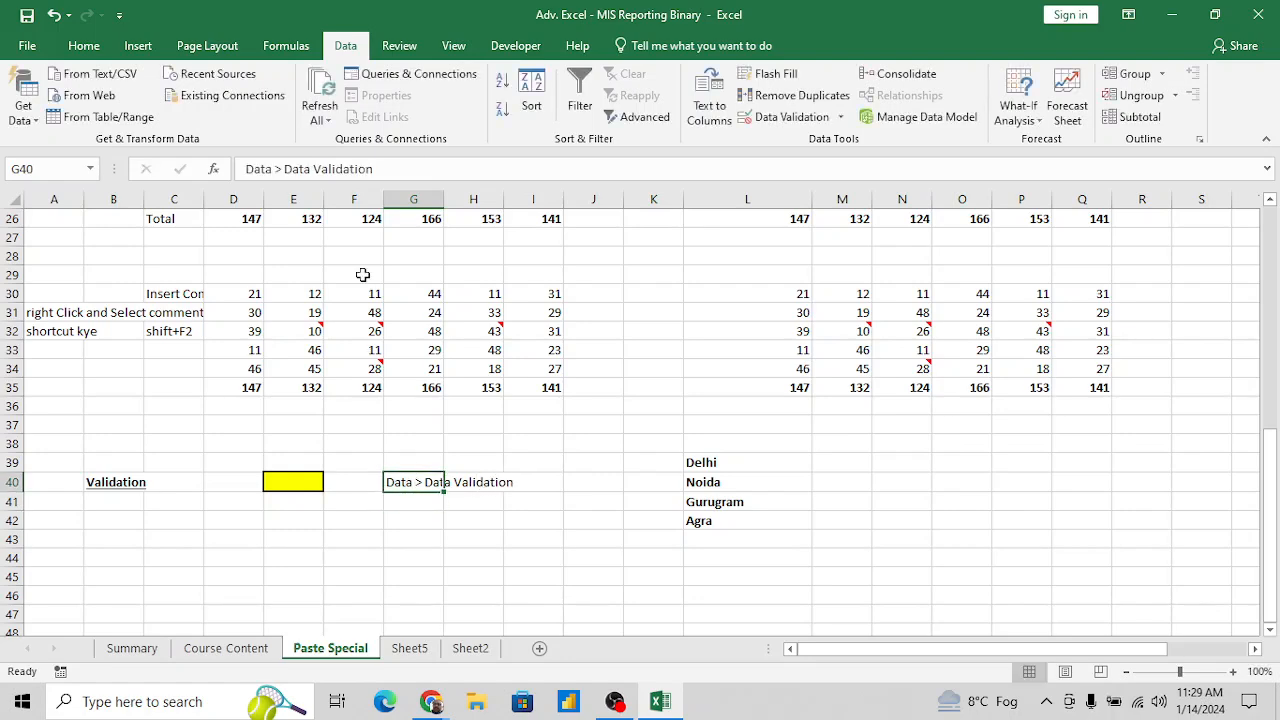
pyautogui.write('n')
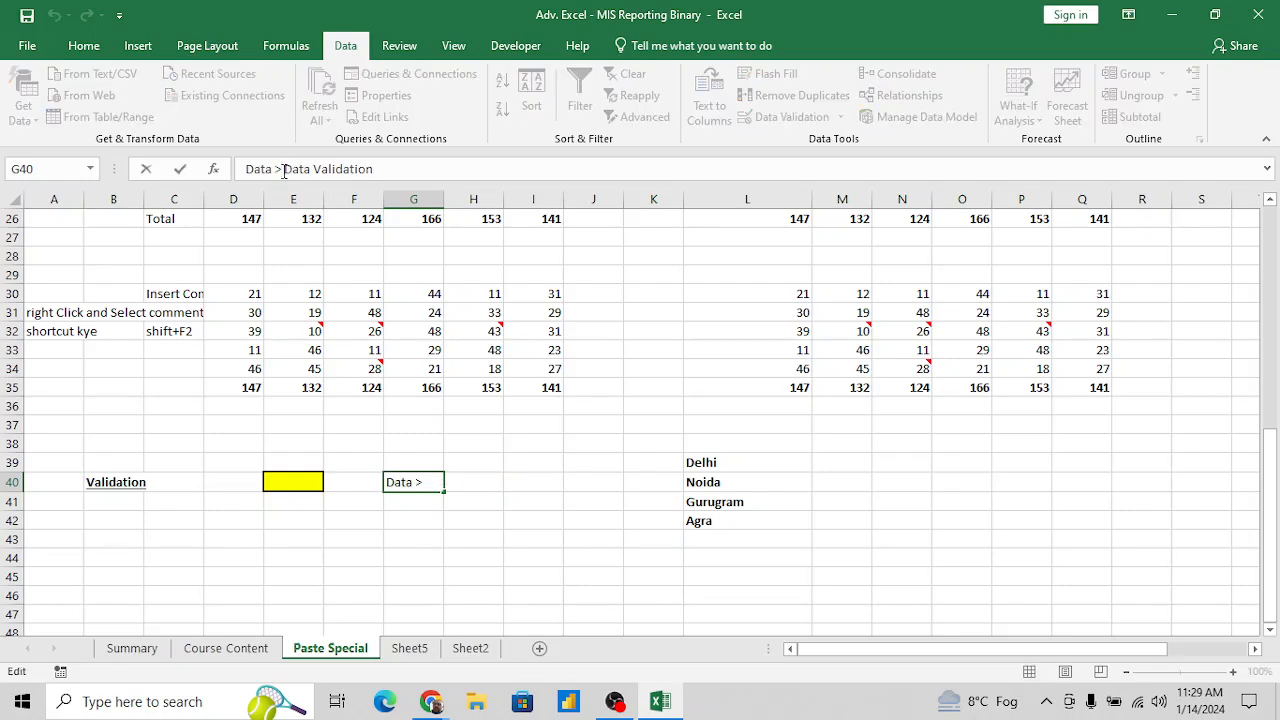
pyautogui.write('>')
pyautogui.press('Return')
# - Apply data validation to the yellow cell E40, allowing a List with the city names =$L$39:$L$42 as its source
pyautogui.press('Up')
pyautogui.press('Left')
pyautogui.press('Left')
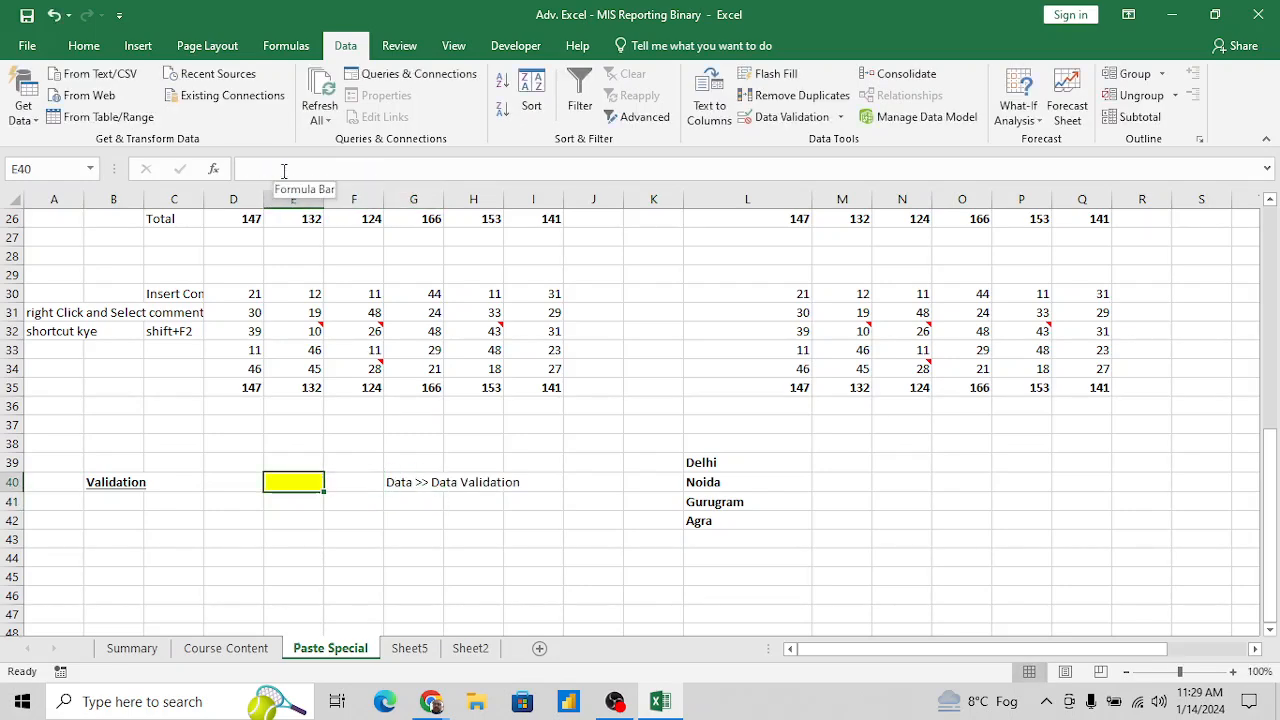
pyautogui.click(793, 117)
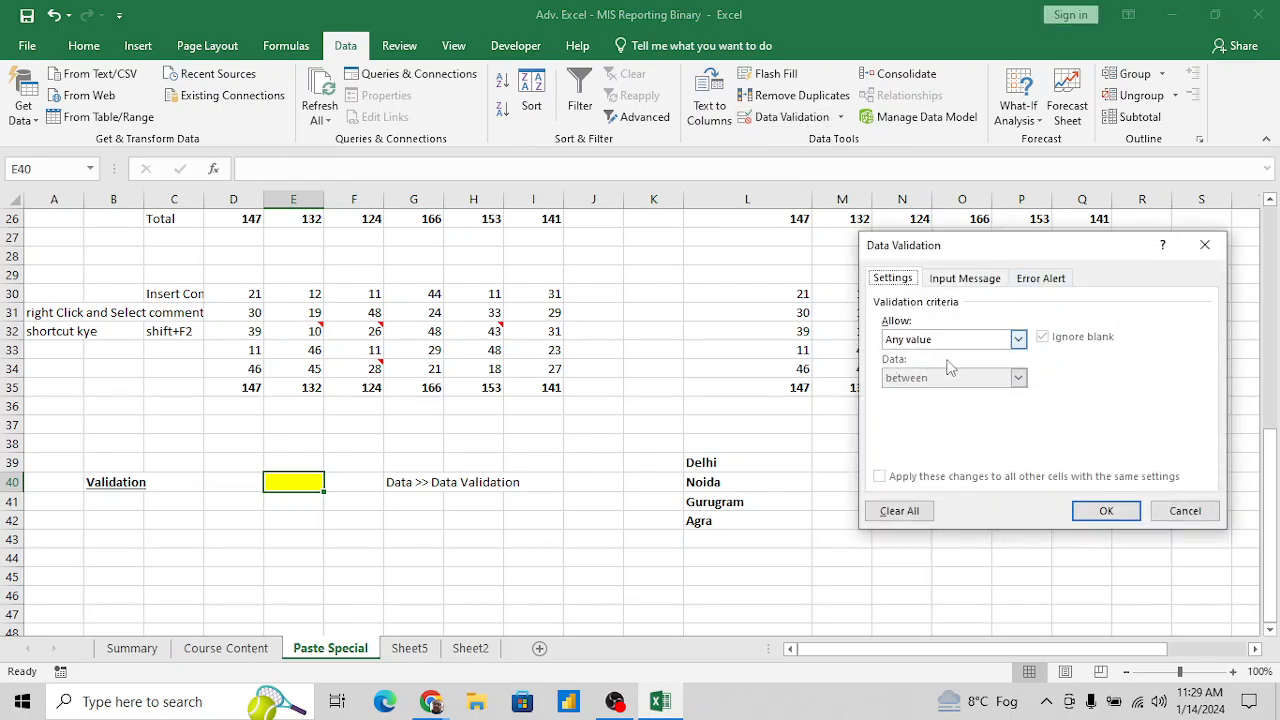
pyautogui.click(1018, 339)
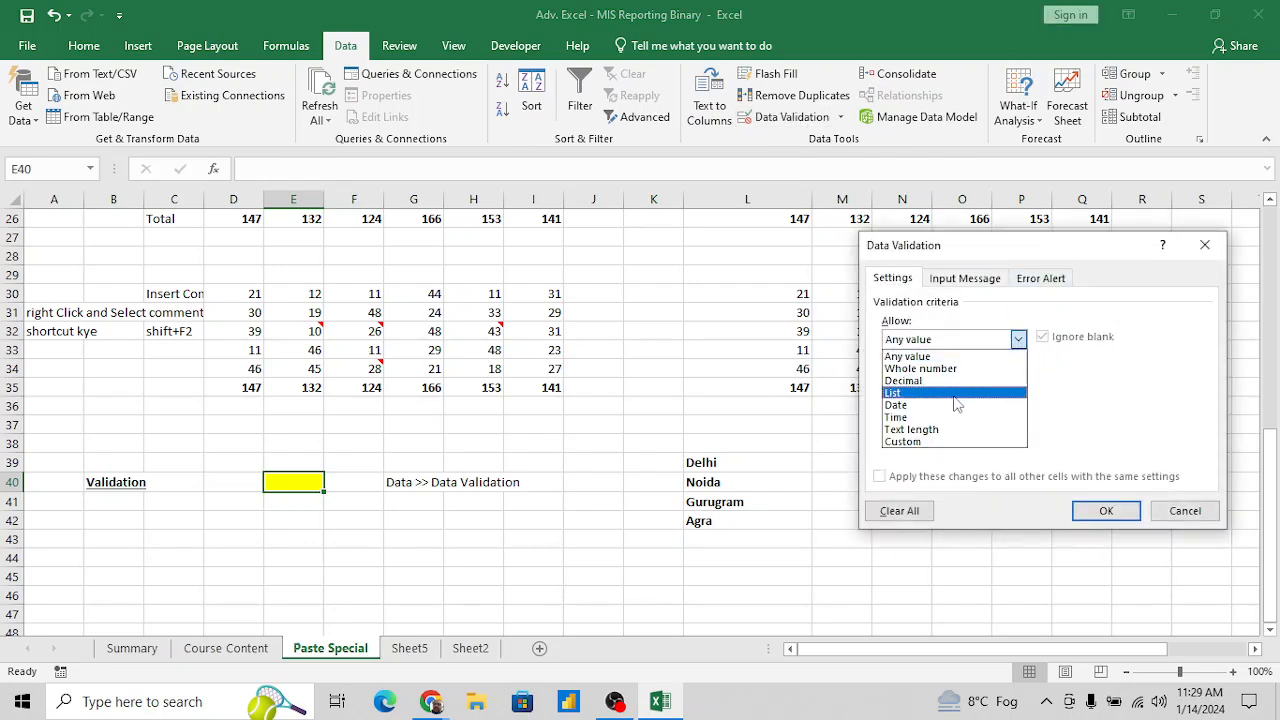
pyautogui.click(905, 394)
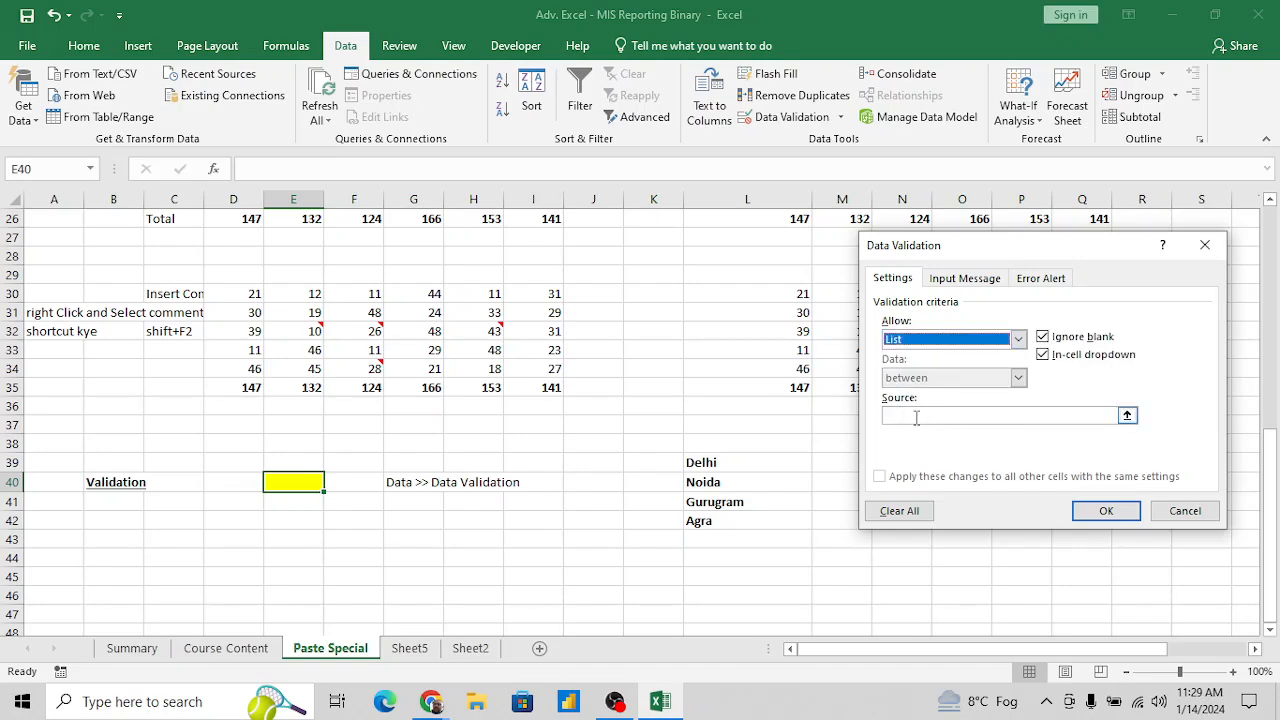
pyautogui.click(1001, 421)
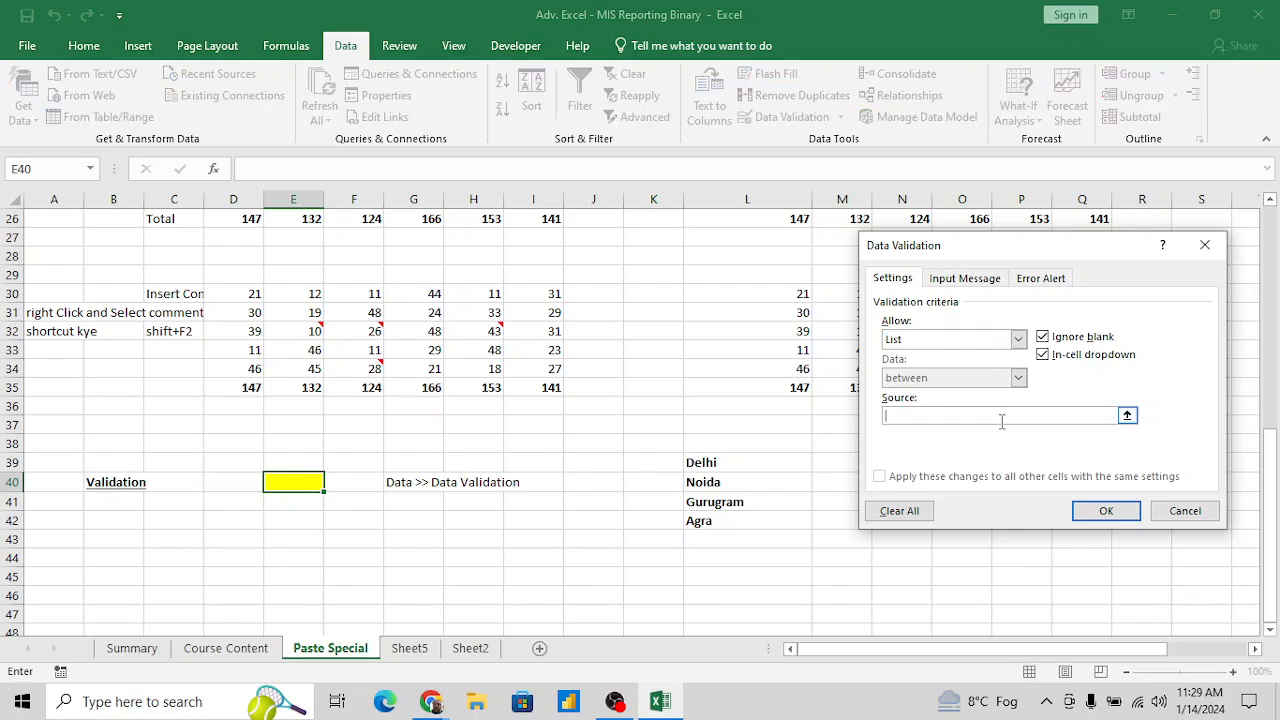
pyautogui.click(1127, 415)
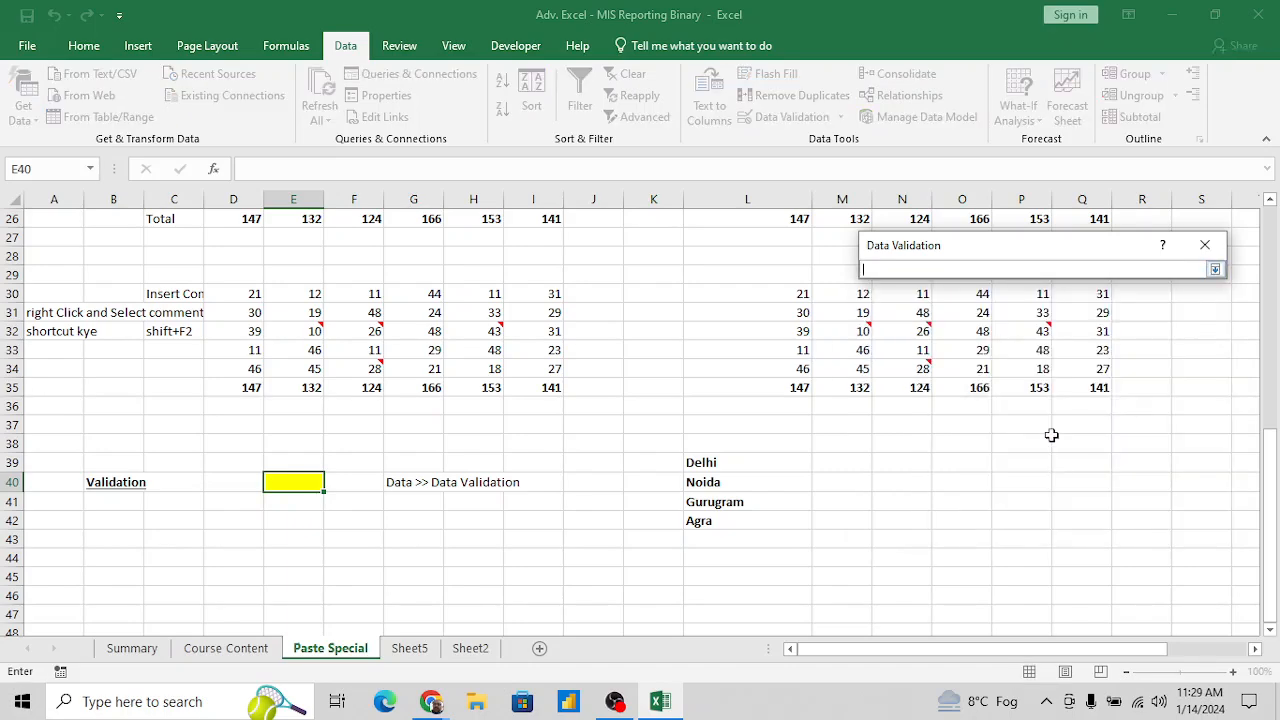
pyautogui.click(748, 467)
pyautogui.hotkey('ctrl', 'shift', 'Down')
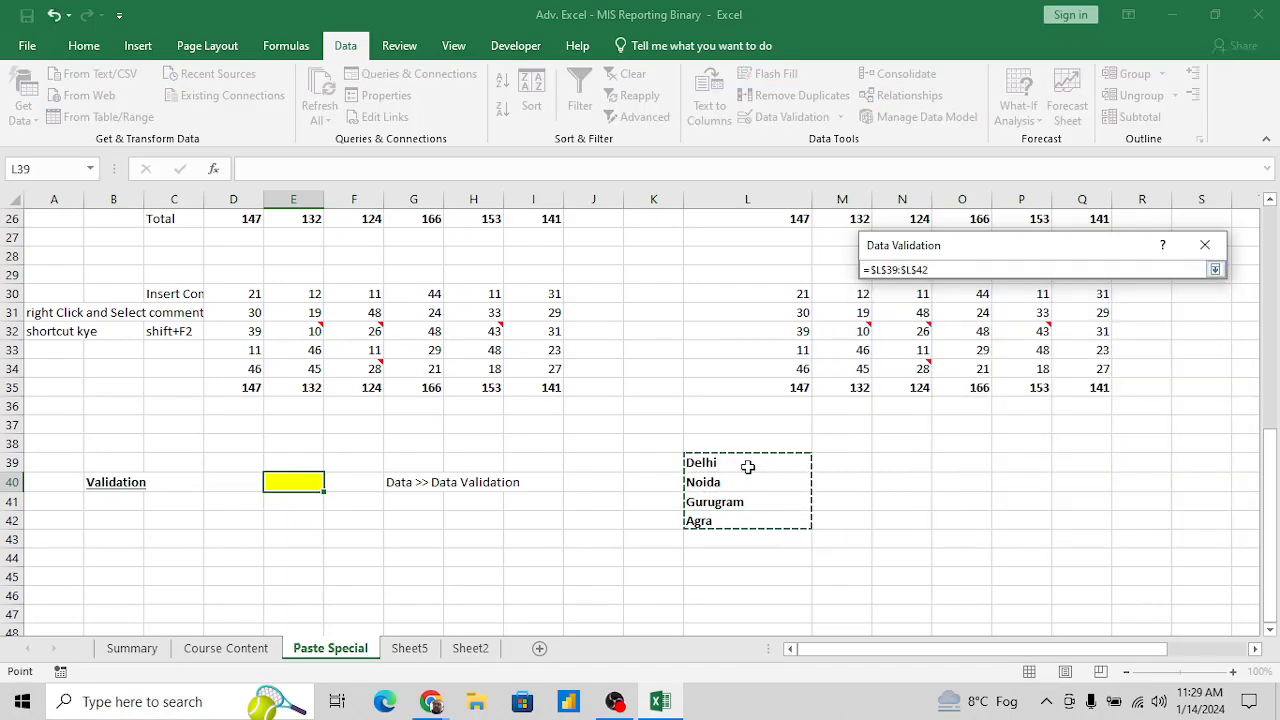
pyautogui.click(1215, 270)
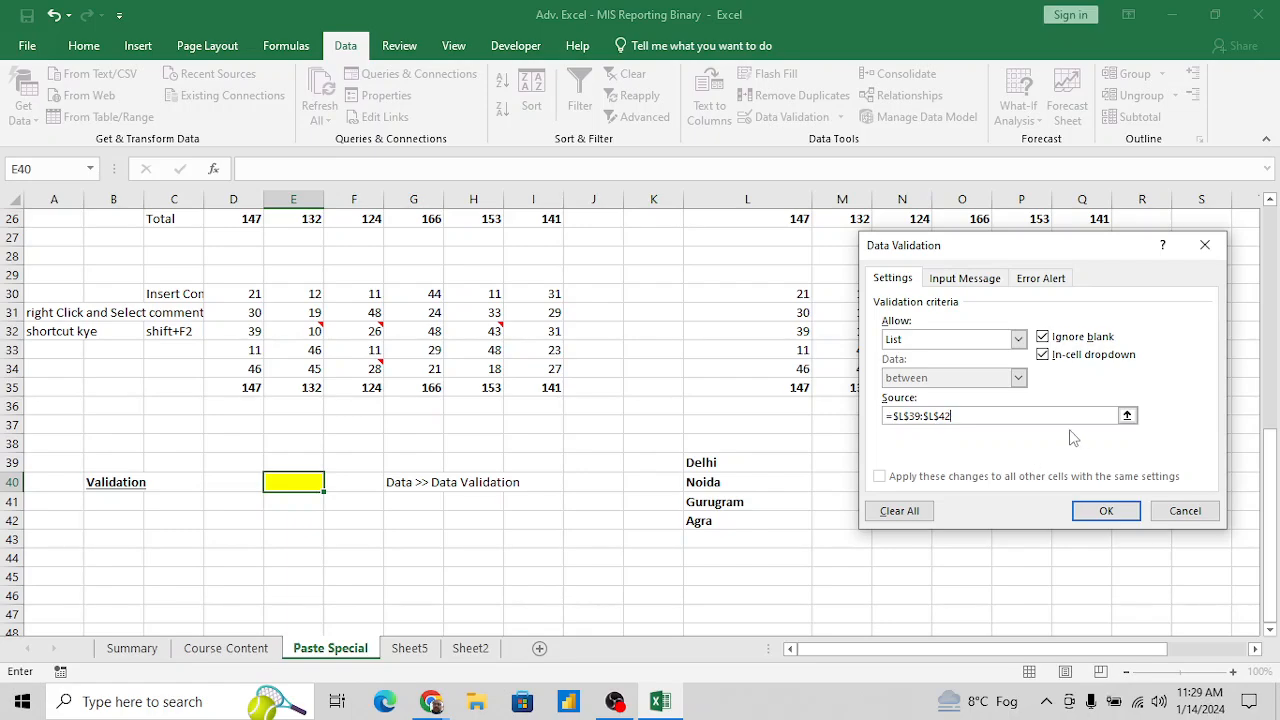
pyautogui.click(1105, 510)
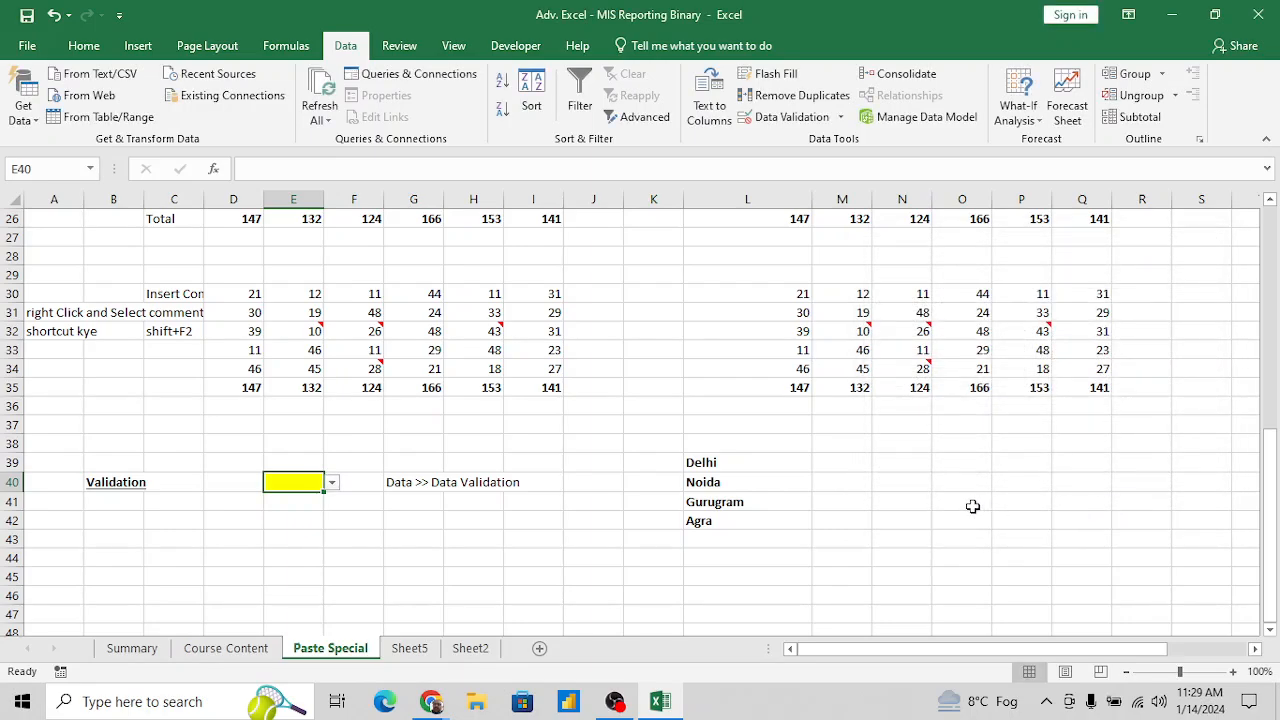
# - Paste the captured picture of the Data Validation dialog into the sheet and place it beside the list of city names
pyautogui.click(884, 460)
pyautogui.hotkey('ctrl', 'v')
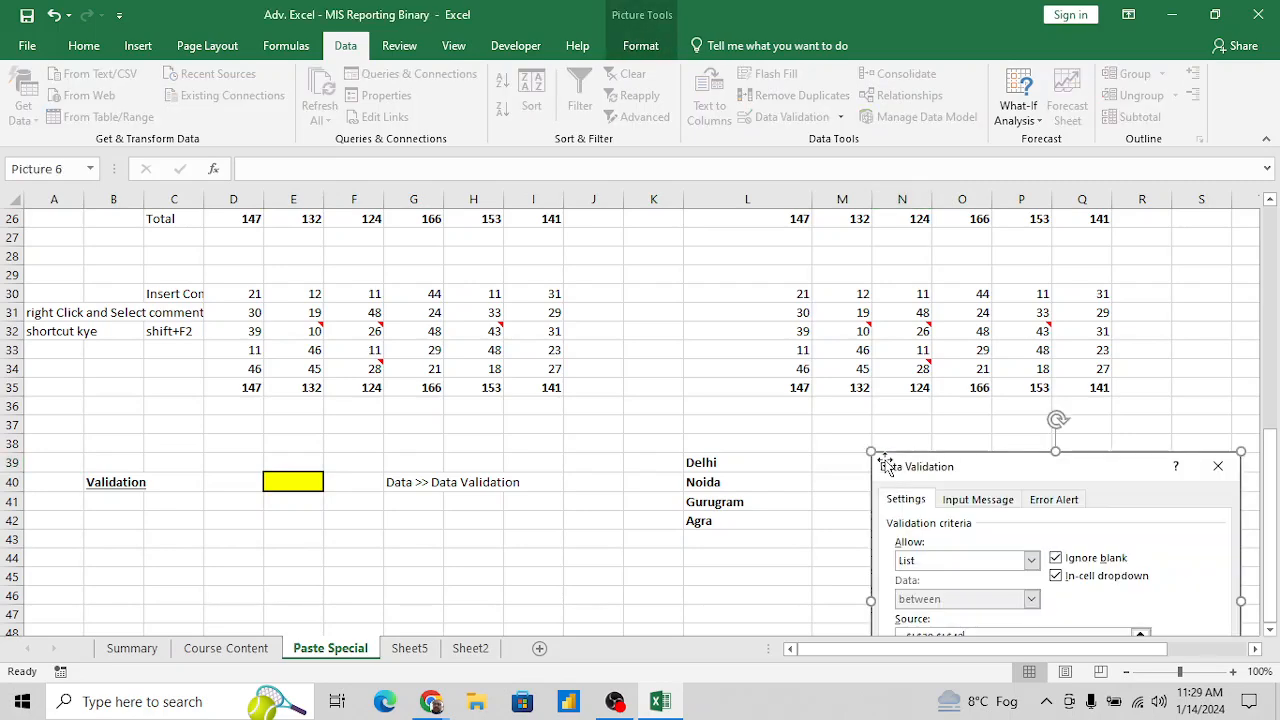
pyautogui.moveTo(951, 486); pyautogui.dragTo(879, 446)
pyautogui.click(530, 531)
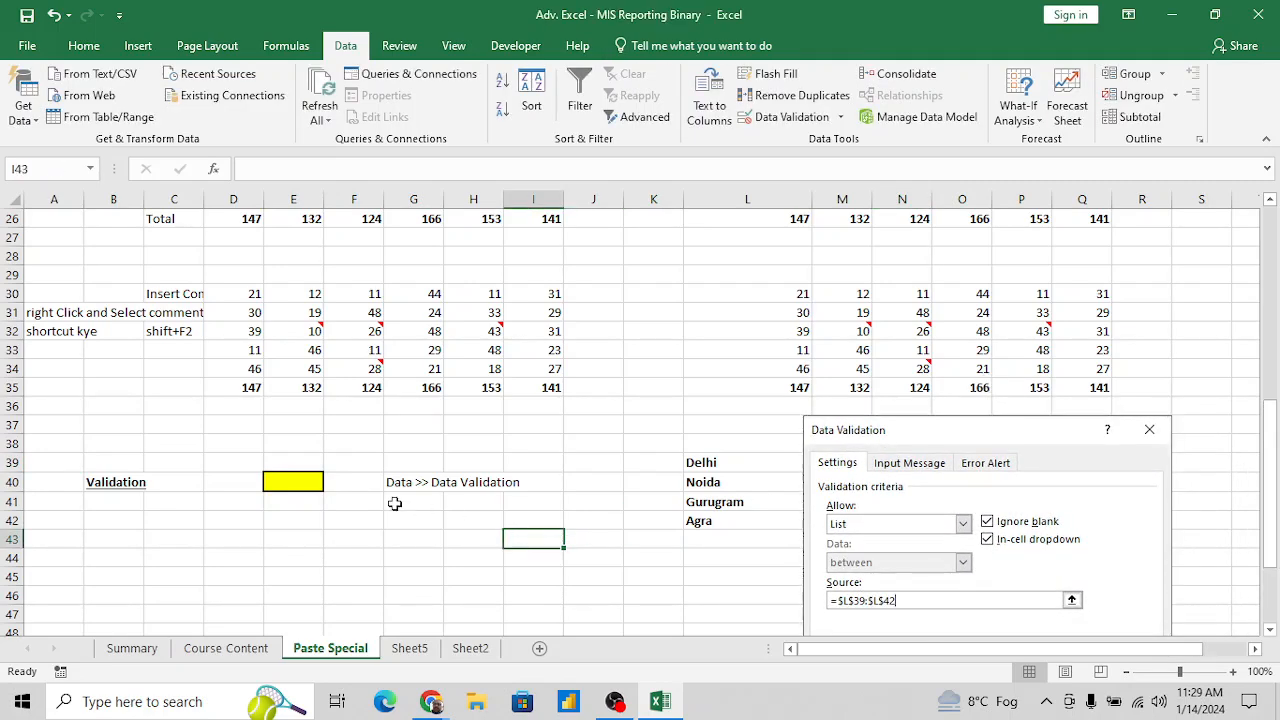
# - Try out the city drop-down in the yellow cell E40 by choosing Delhi, Gurugram and Noida in turn
pyautogui.click(308, 485)
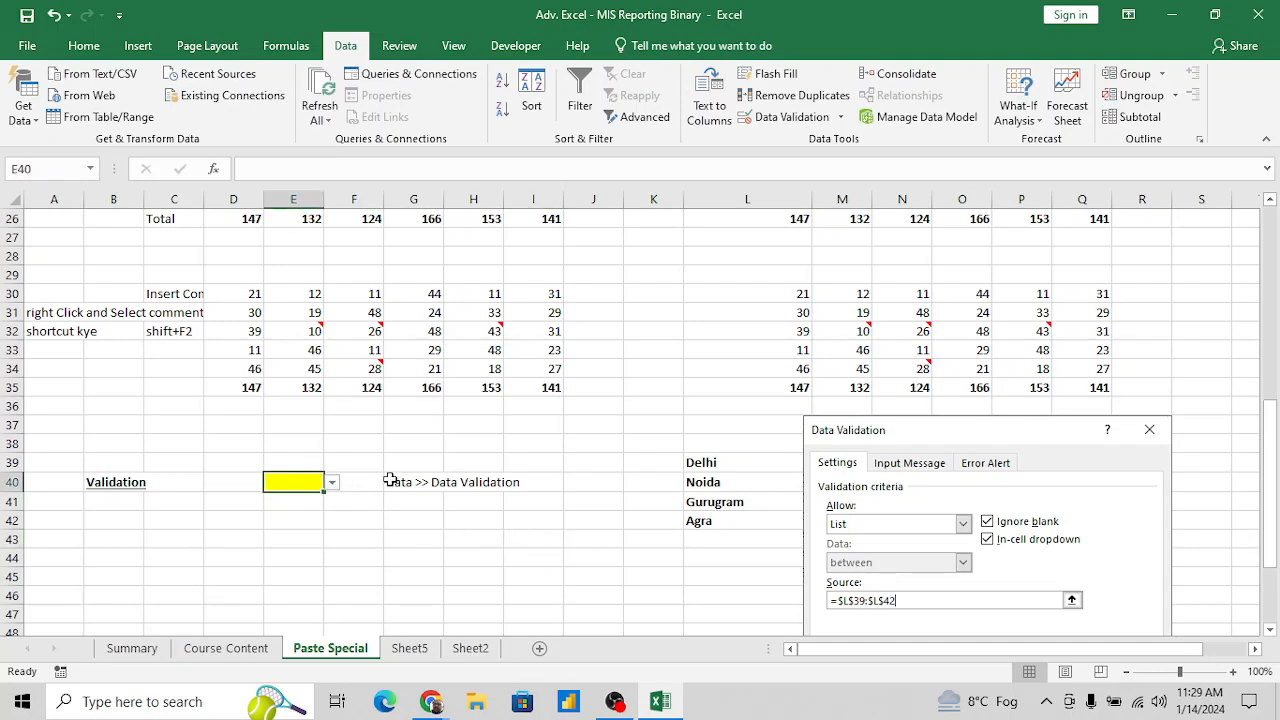
pyautogui.click(332, 485)
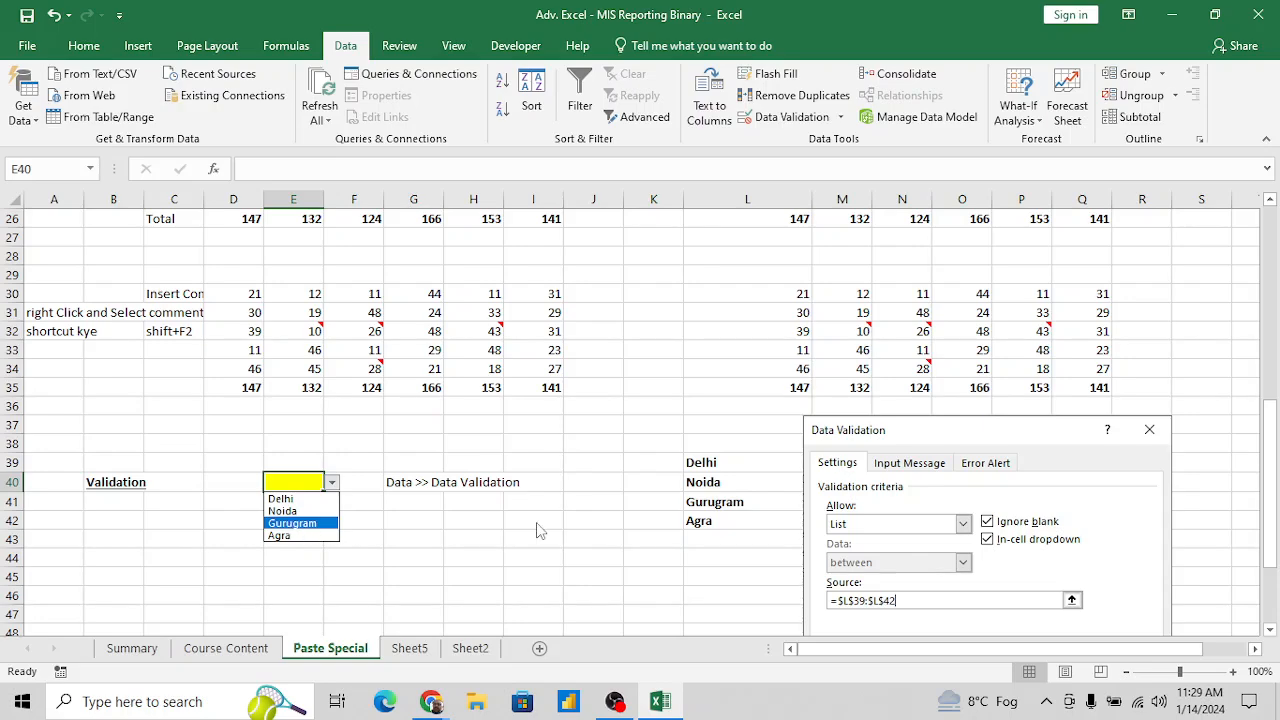
pyautogui.click(296, 498)
pyautogui.click(332, 484)
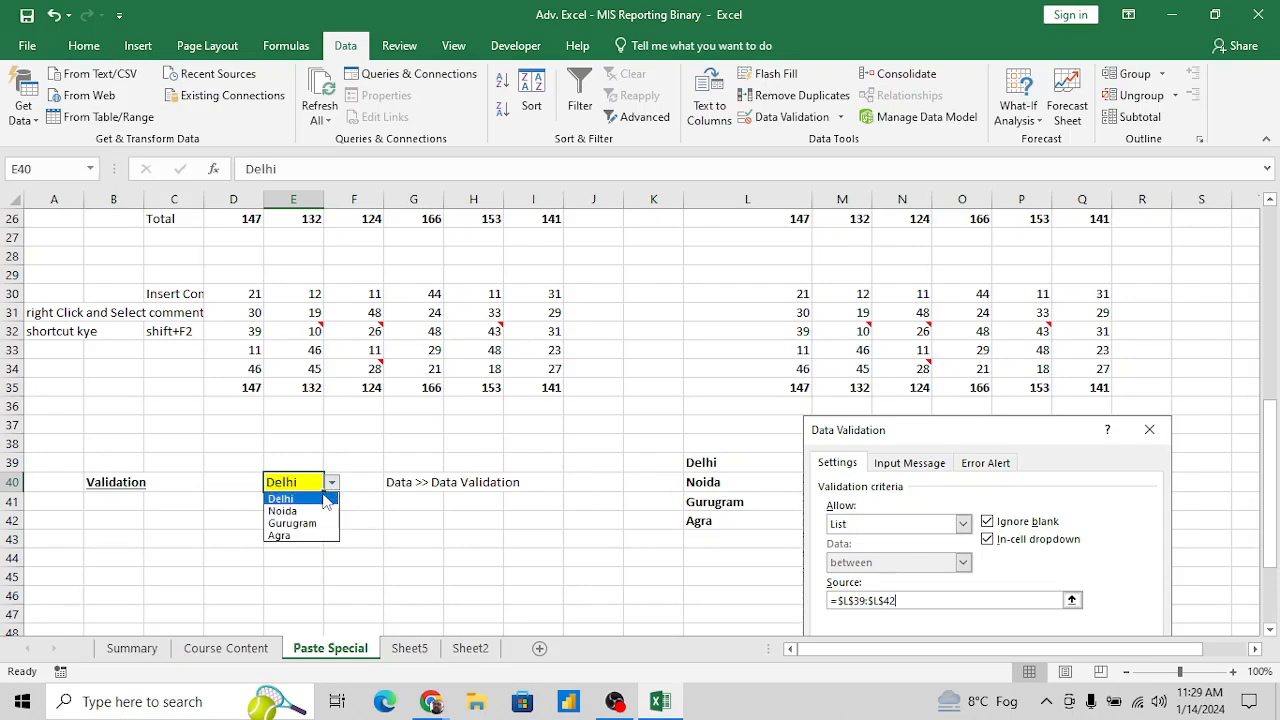
pyautogui.click(306, 518)
pyautogui.click(332, 484)
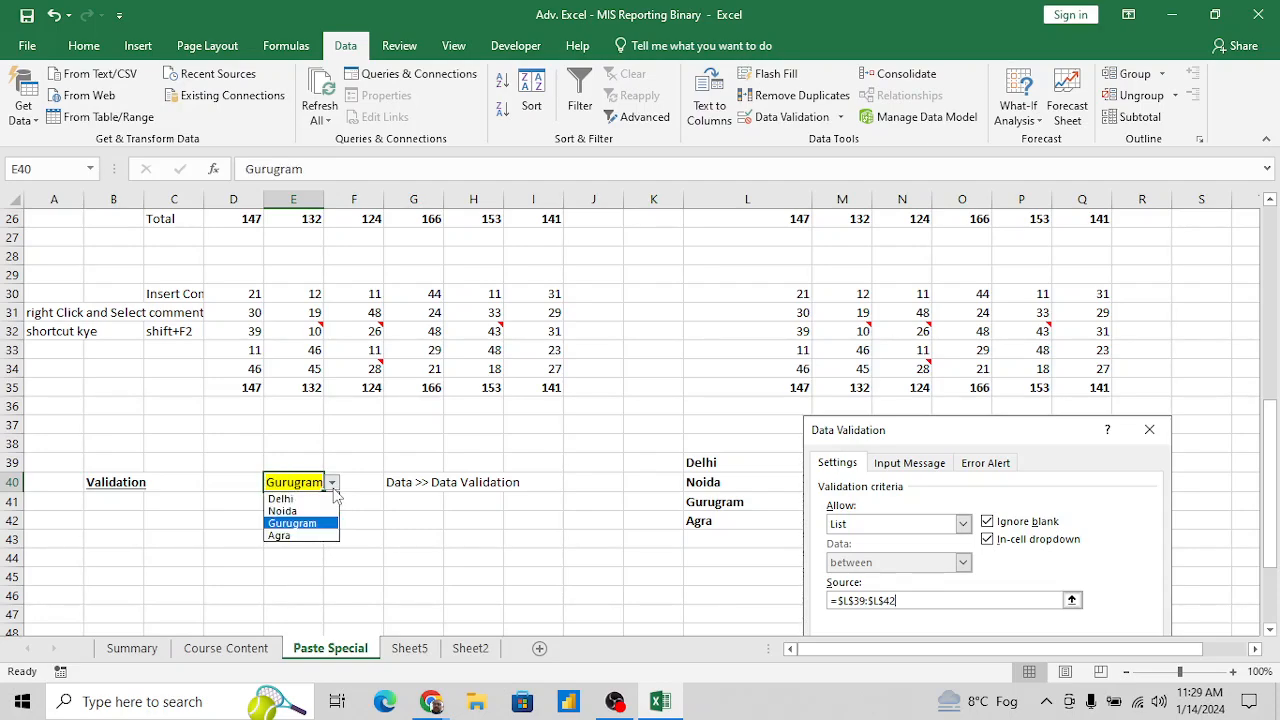
pyautogui.click(306, 508)
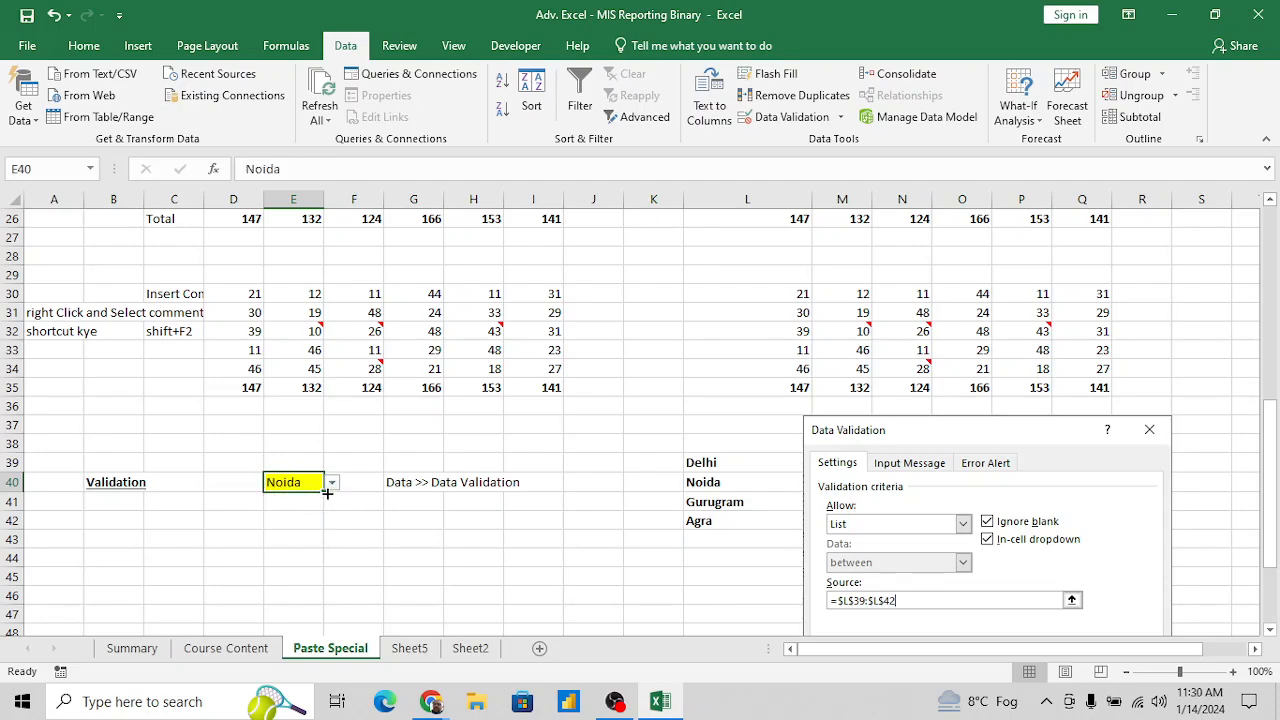
# - Choose Gurugram and finally Agra from the drop-down list in the yellow cell E40
pyautogui.click(332, 484)
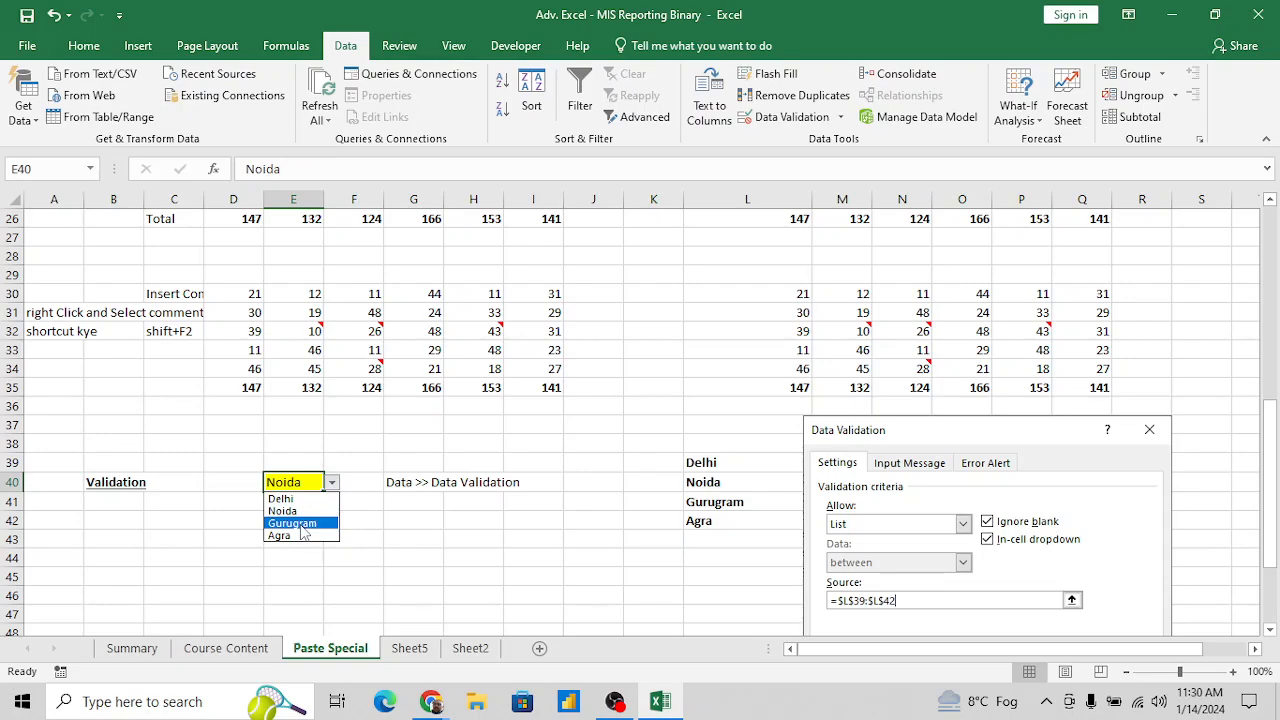
pyautogui.click(302, 523)
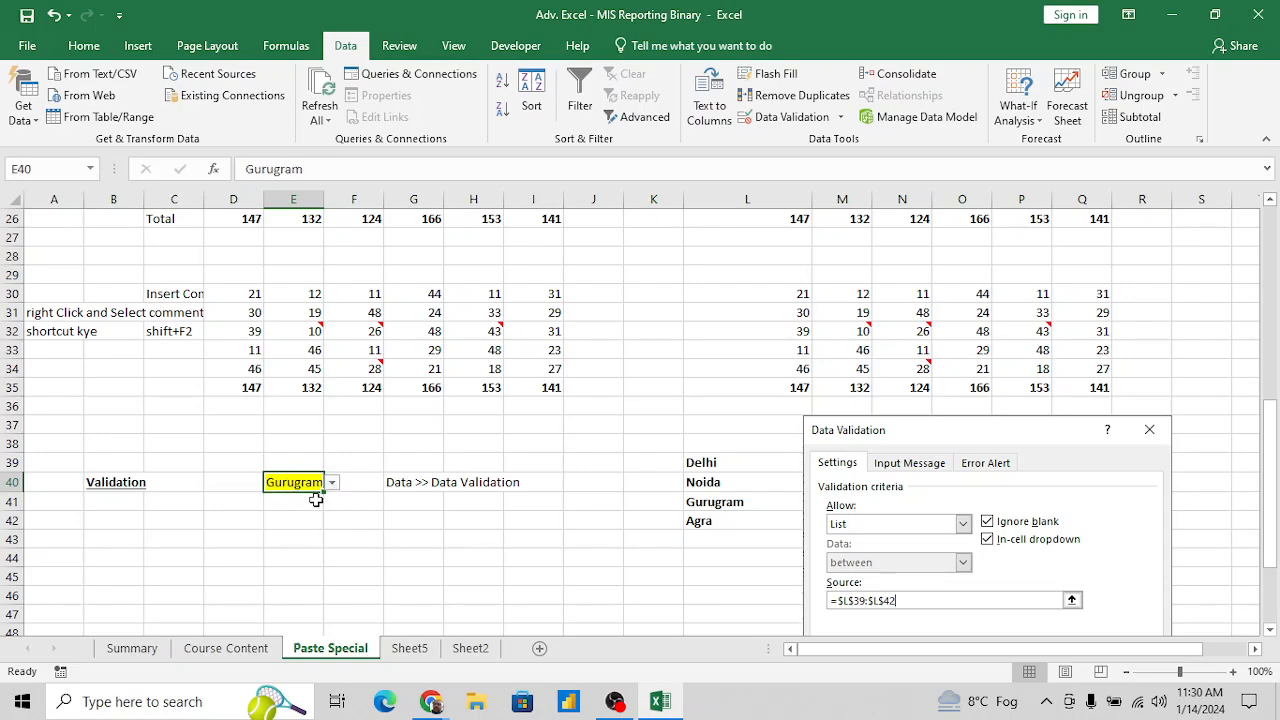
pyautogui.click(332, 482)
pyautogui.click(300, 535)
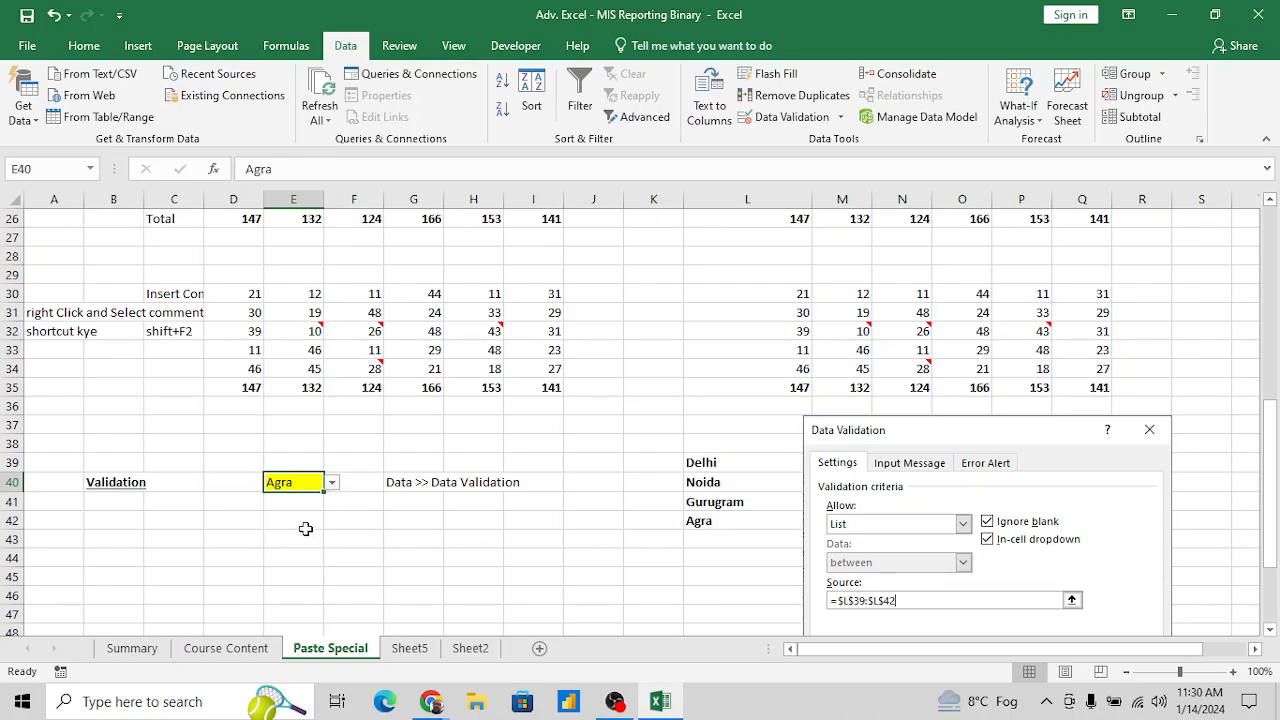
pyautogui.click(358, 516)
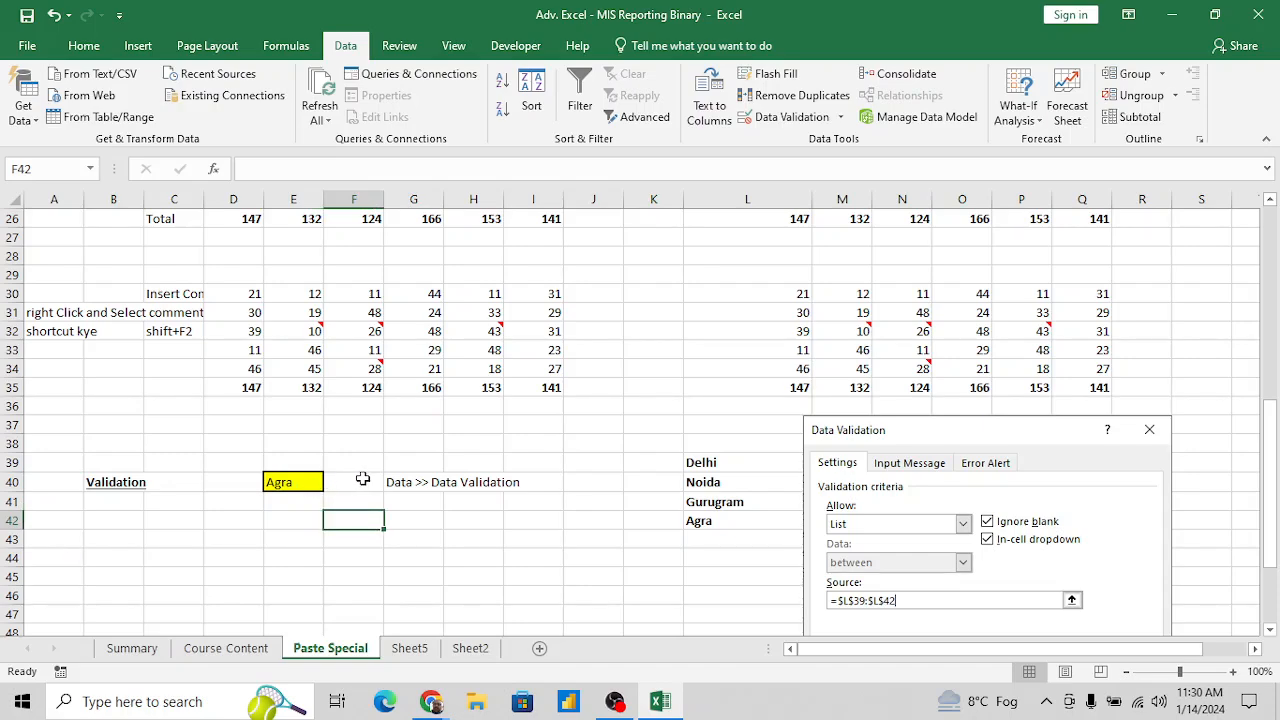
pyautogui.click(356, 481)
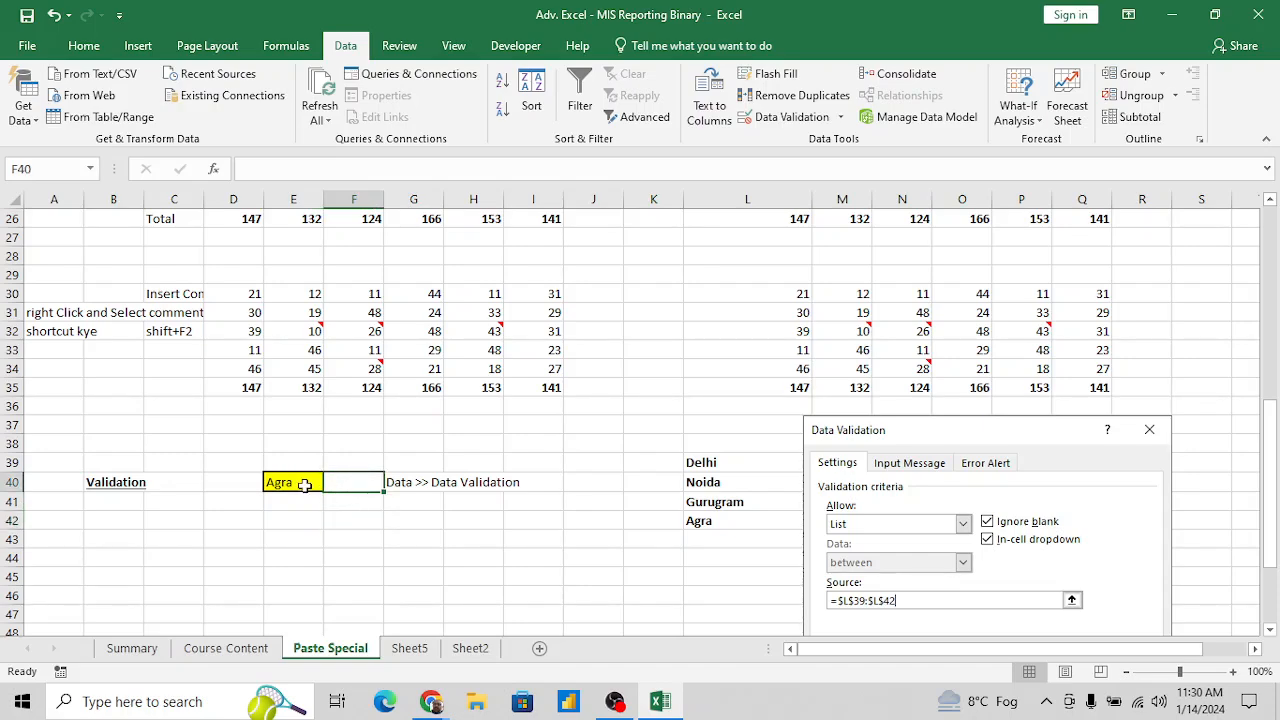
# - Move the pasted Data Validation picture further right so that column M beside the city names is uncovered
pyautogui.click(709, 462)
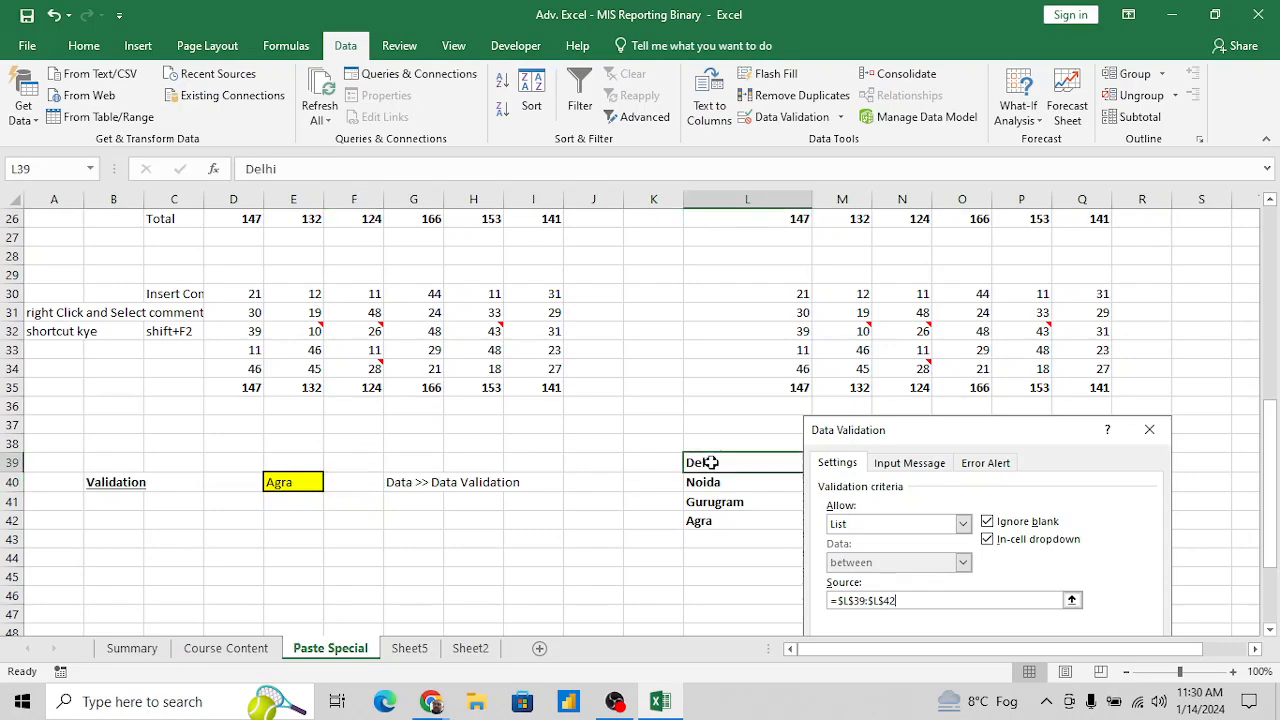
pyautogui.press('Right')
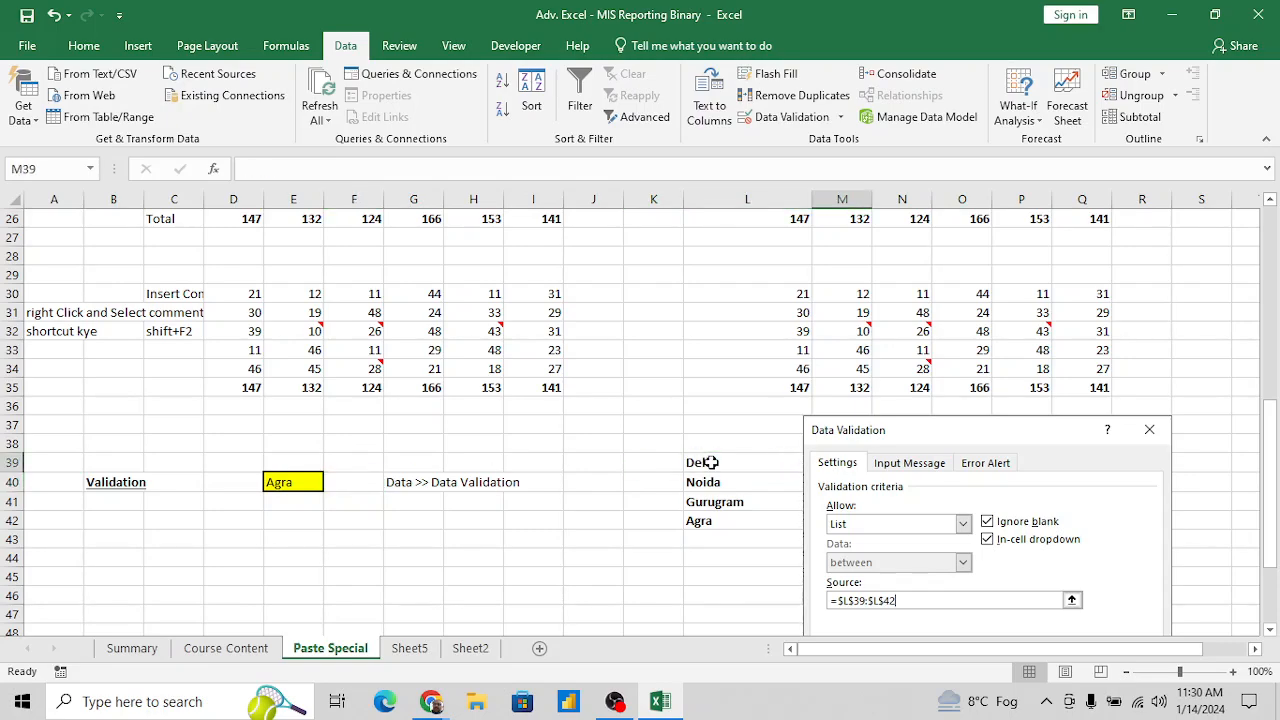
pyautogui.moveTo(975, 425); pyautogui.dragTo(1071, 415)
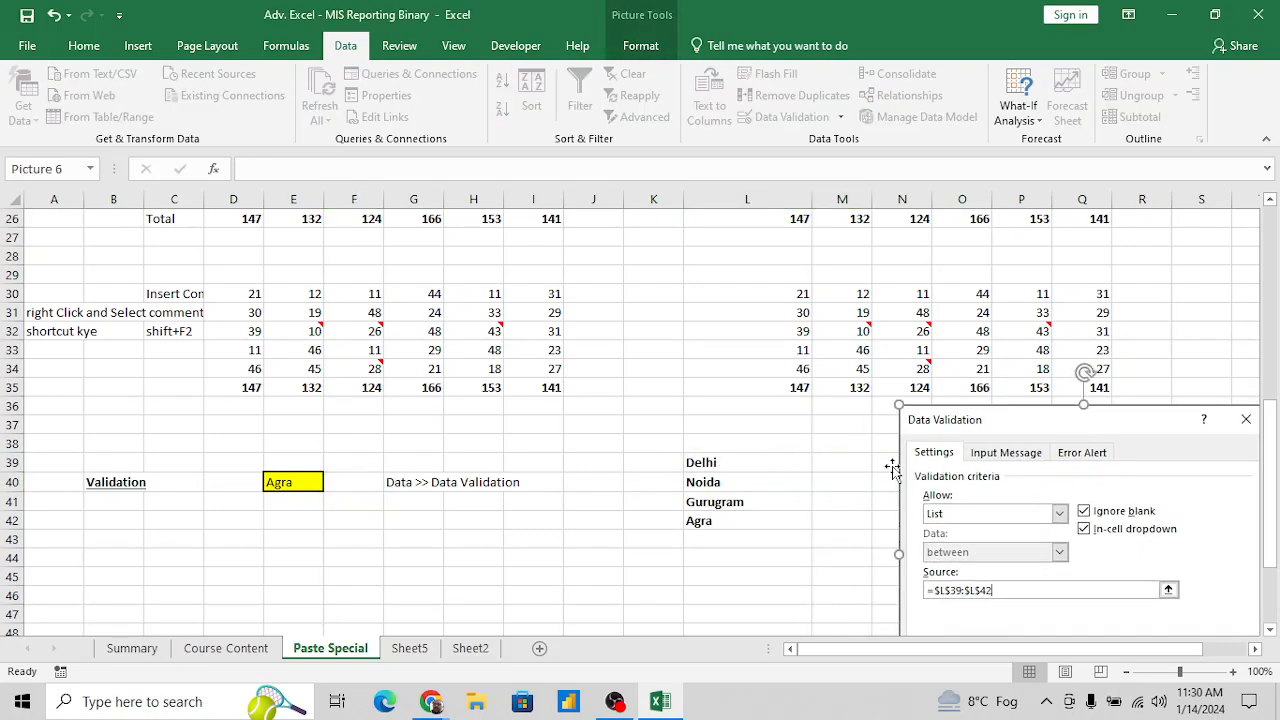
pyautogui.click(852, 463)
# - Add the headings "City Name" in L38 and "Temp" in M38 above the city list
pyautogui.press('Left')
pyautogui.press('Up')
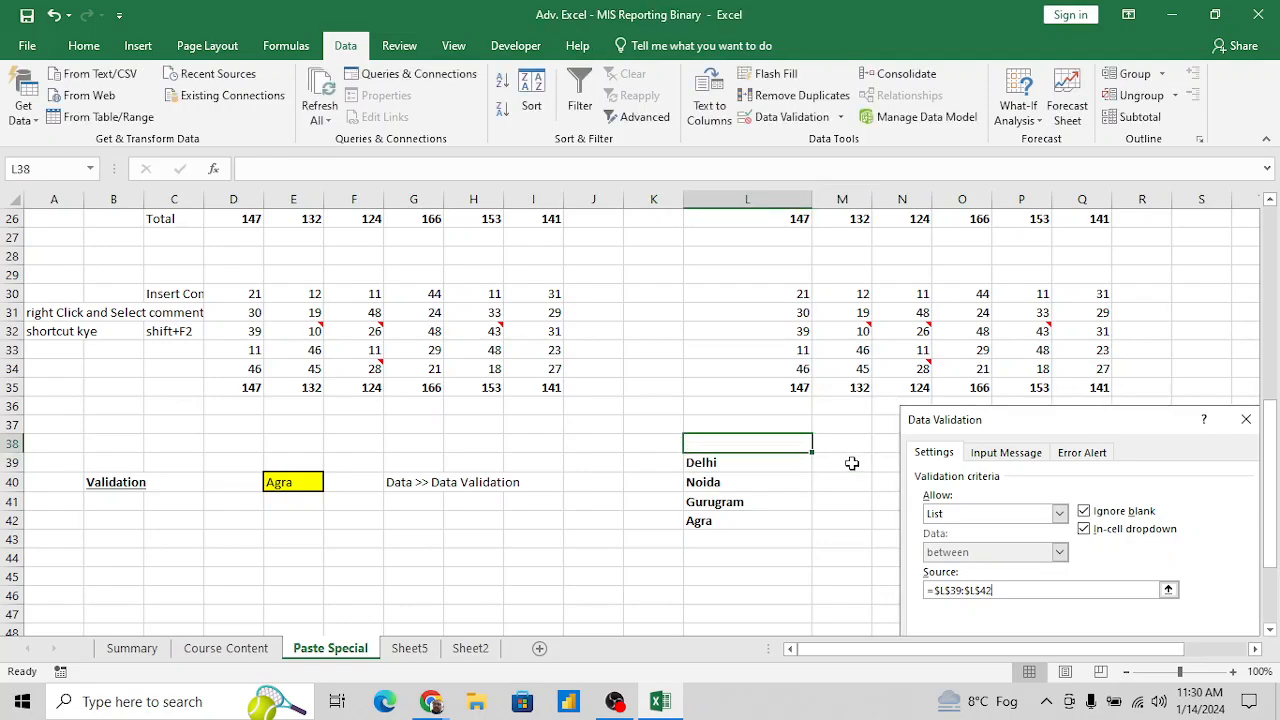
pyautogui.write('City Name')
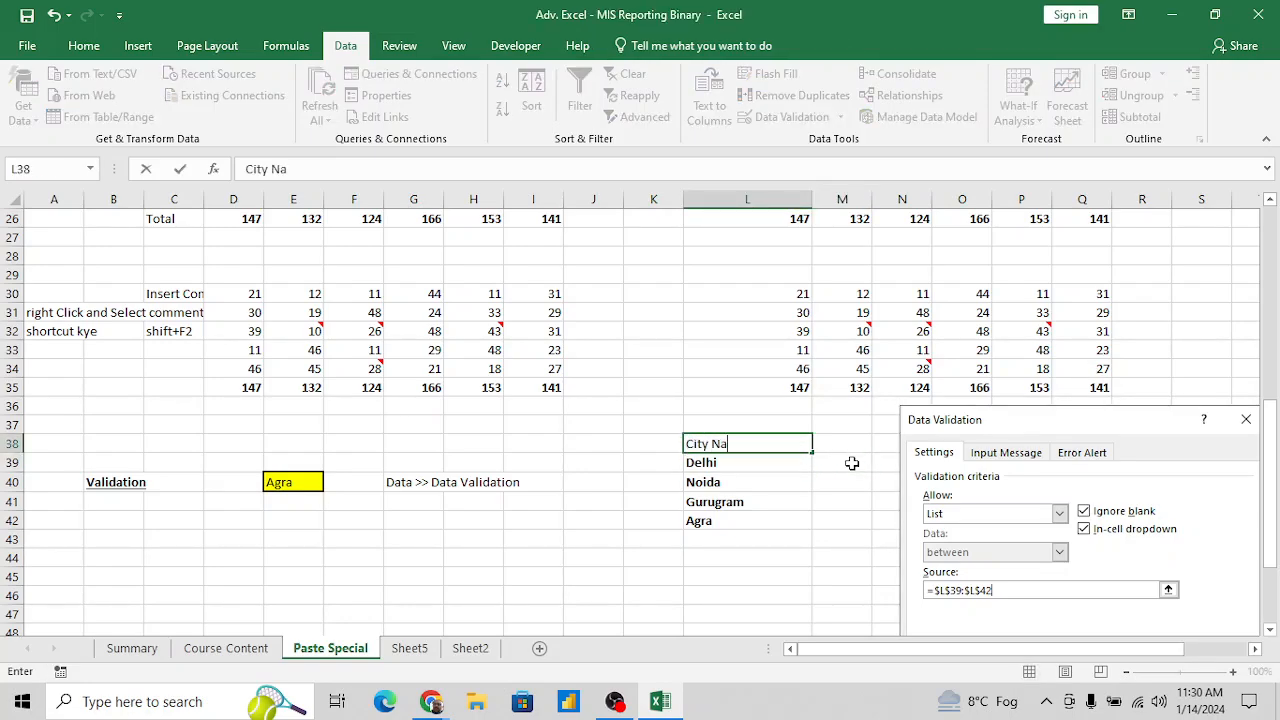
pyautogui.press('Tab')
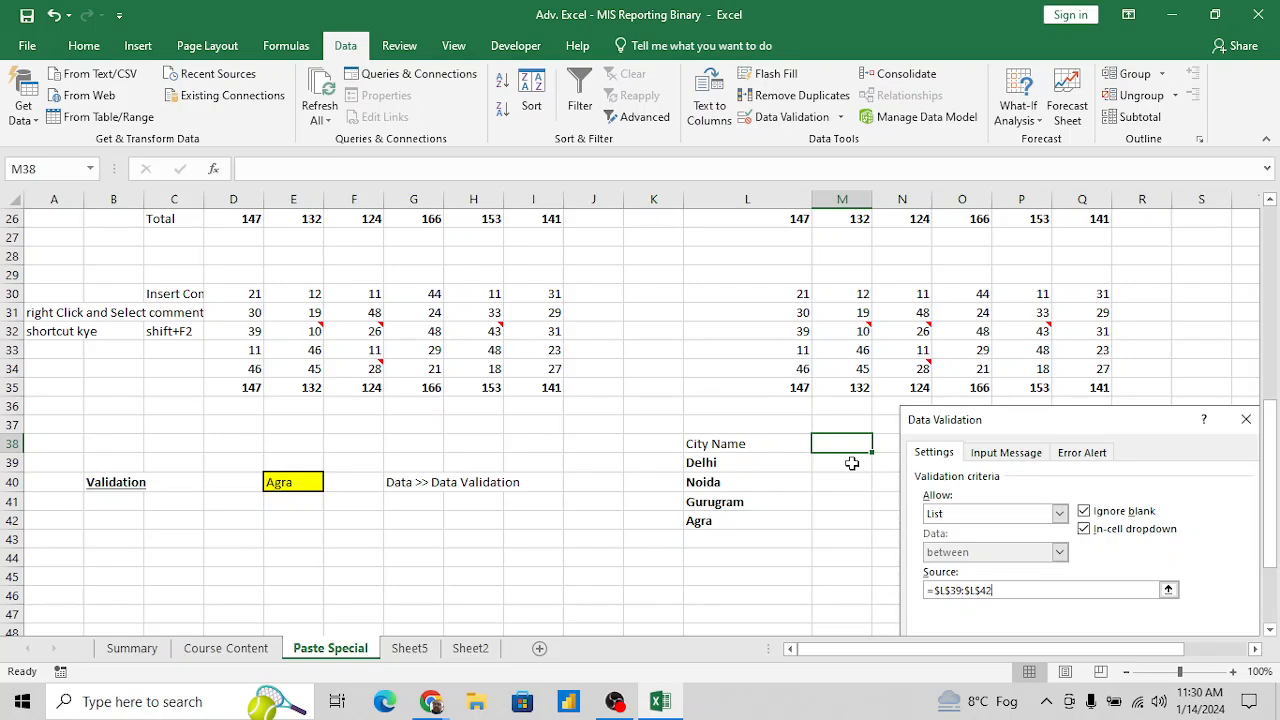
pyautogui.write('Temp')
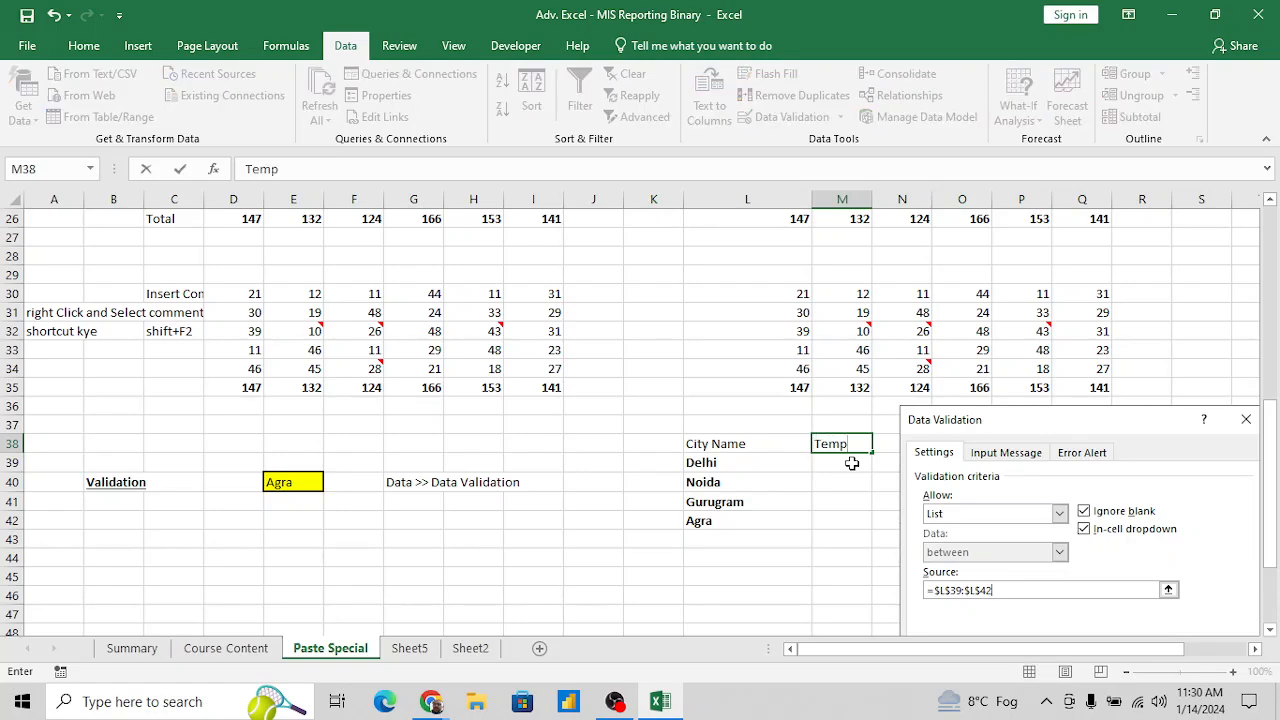
pyautogui.press('Return')
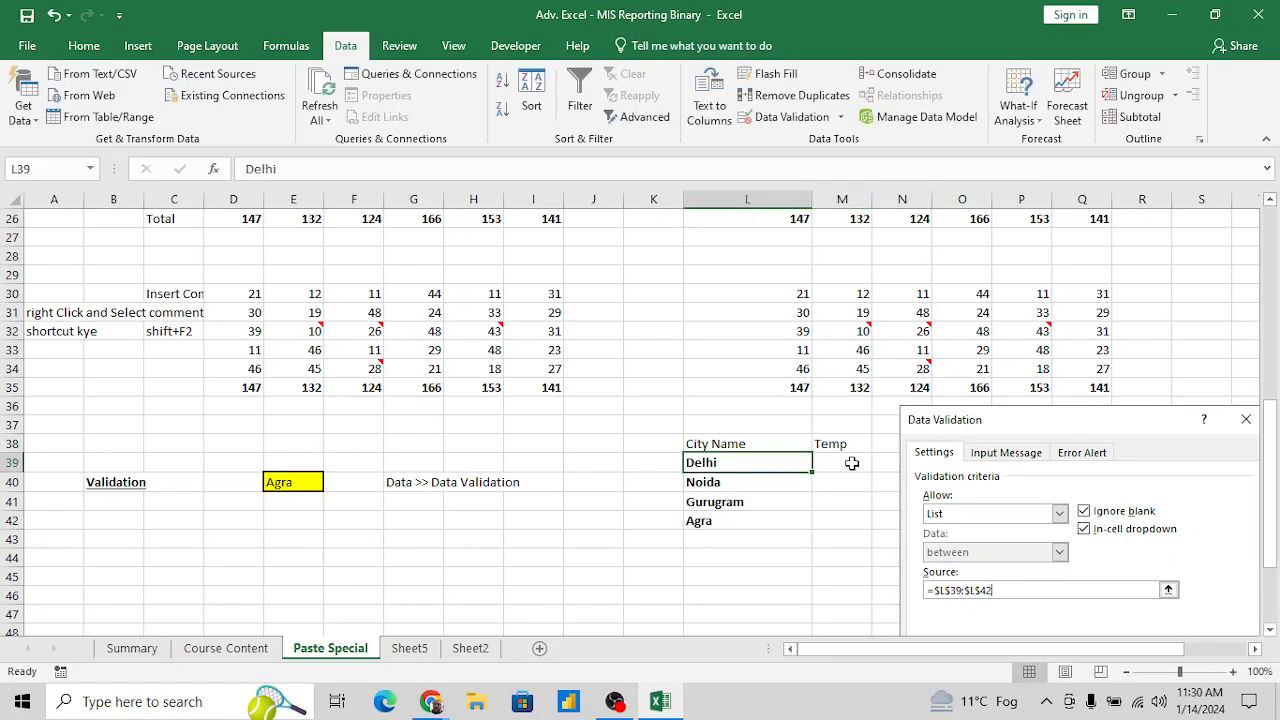
# - Fill in the temperatures in M39:M42: 18 for Delhi, 19 for Noida, 16 for Gurugram and 12 for Agra
pyautogui.click(851, 463)
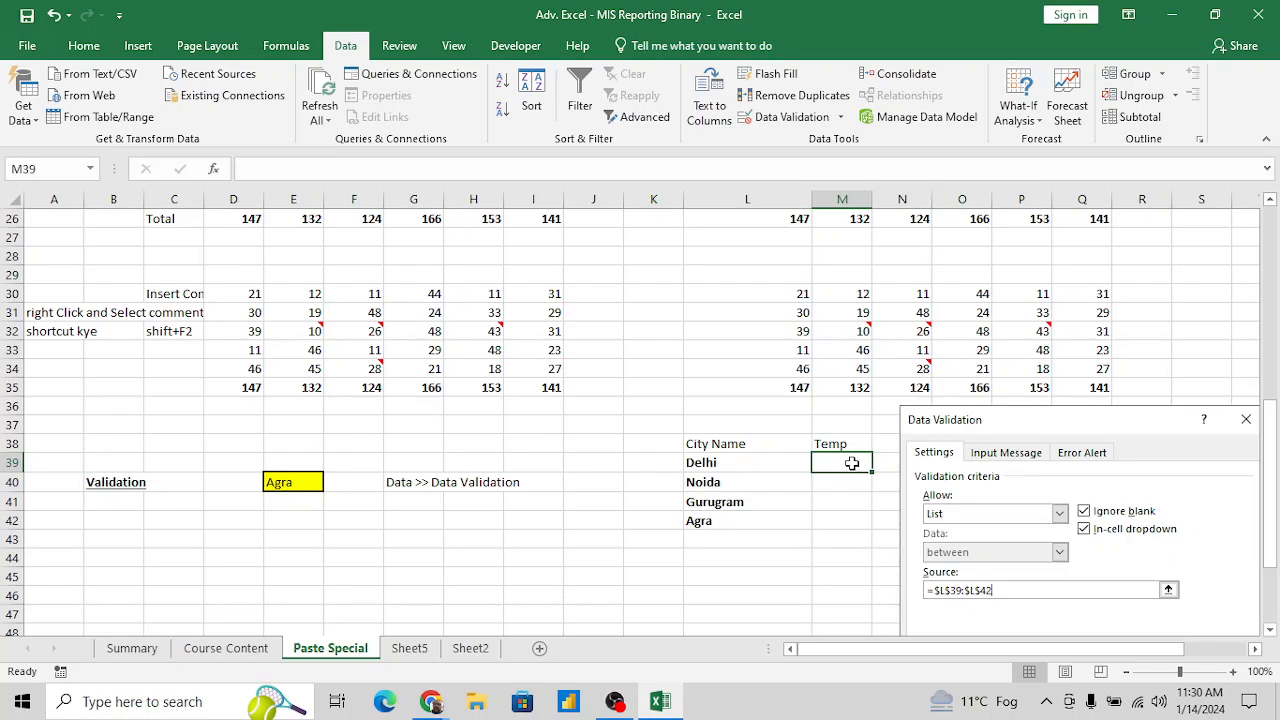
pyautogui.write('18')
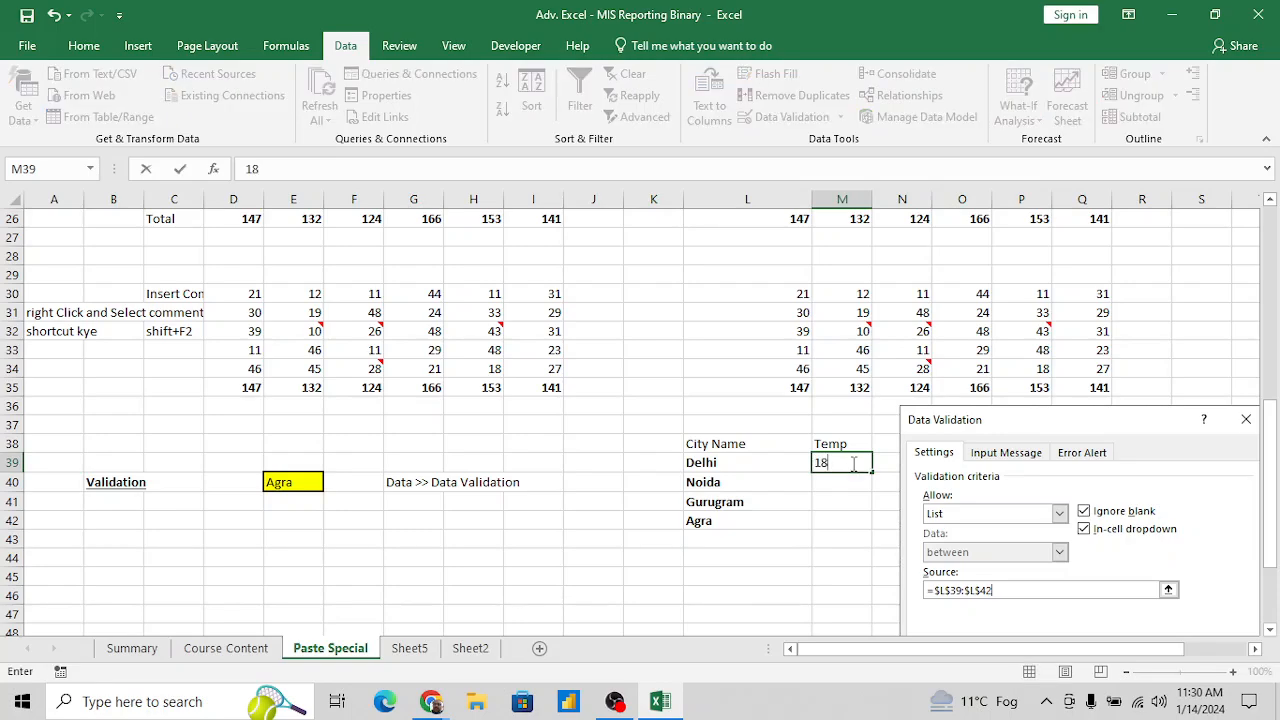
pyautogui.press('Return')
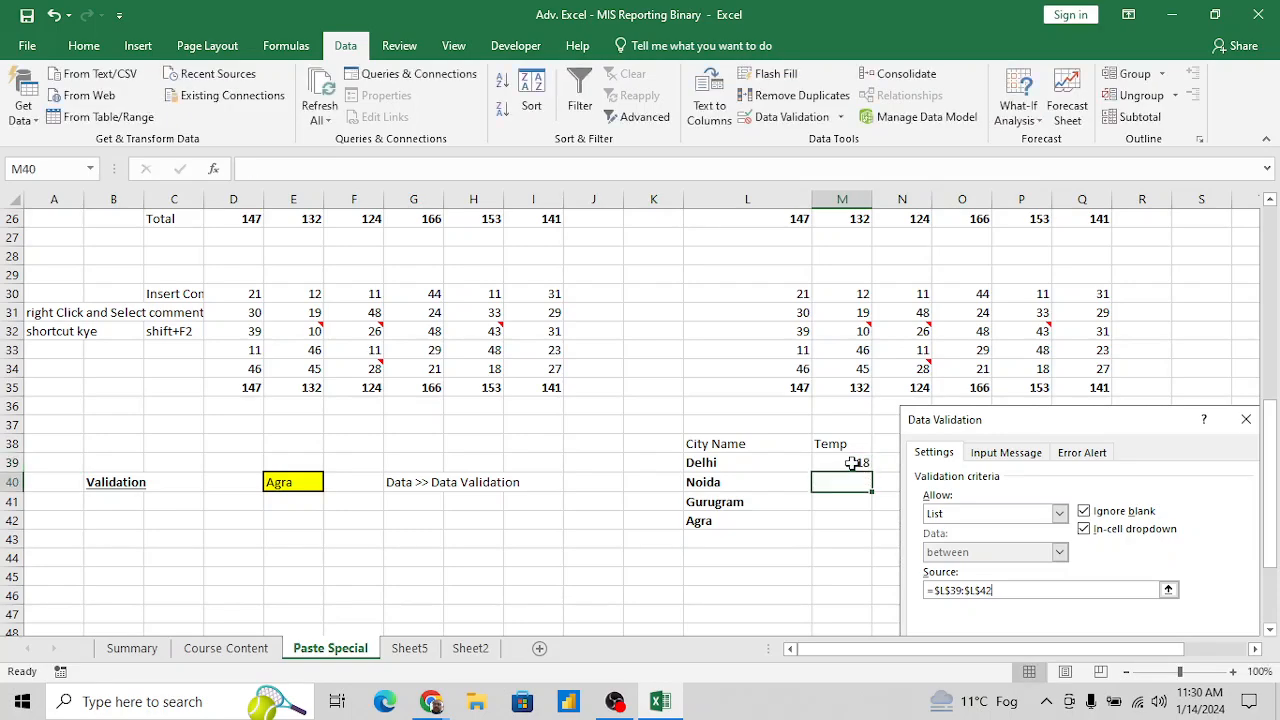
pyautogui.write('19')
pyautogui.press('Return')
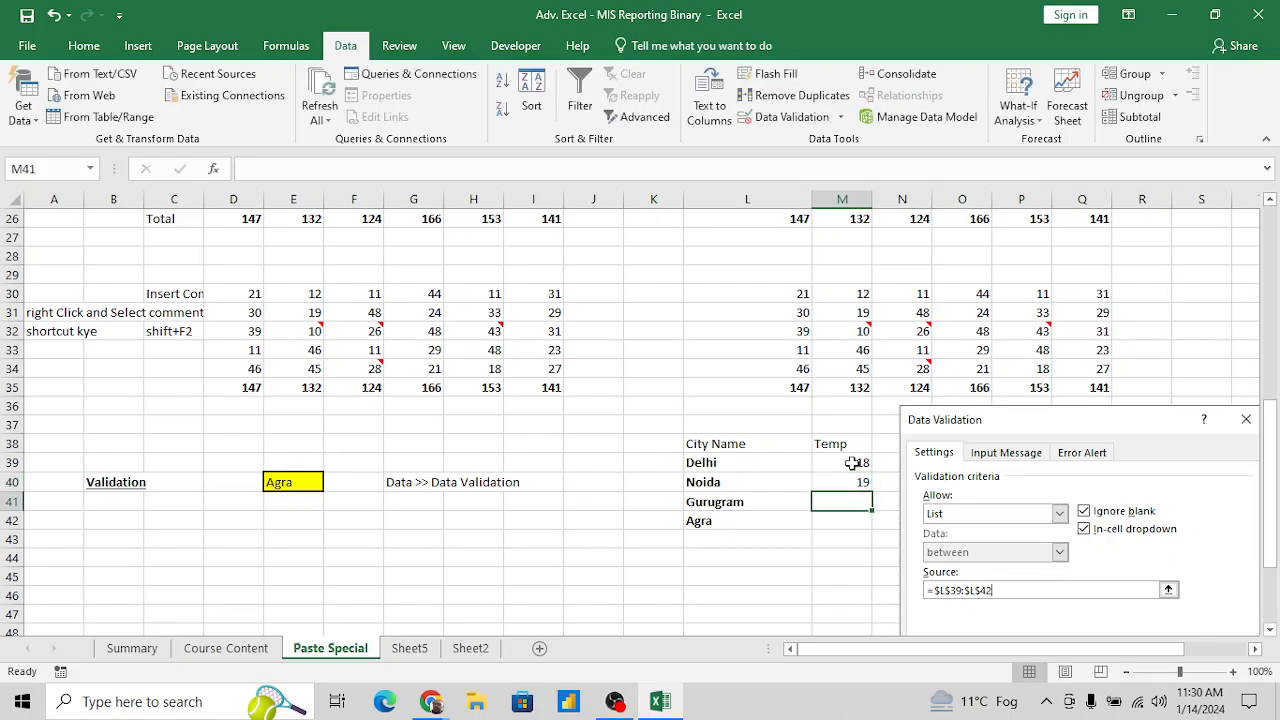
pyautogui.write('16')
pyautogui.press('Return')
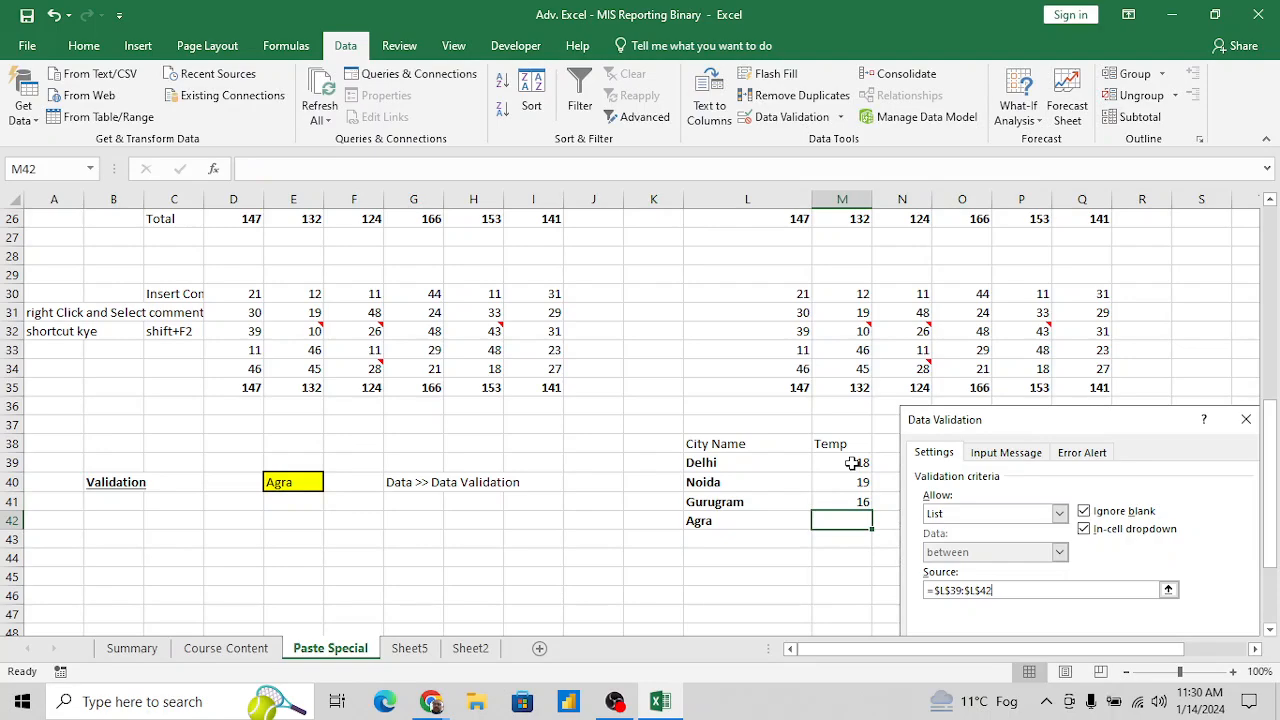
pyautogui.write('12')
pyautogui.press('Return')
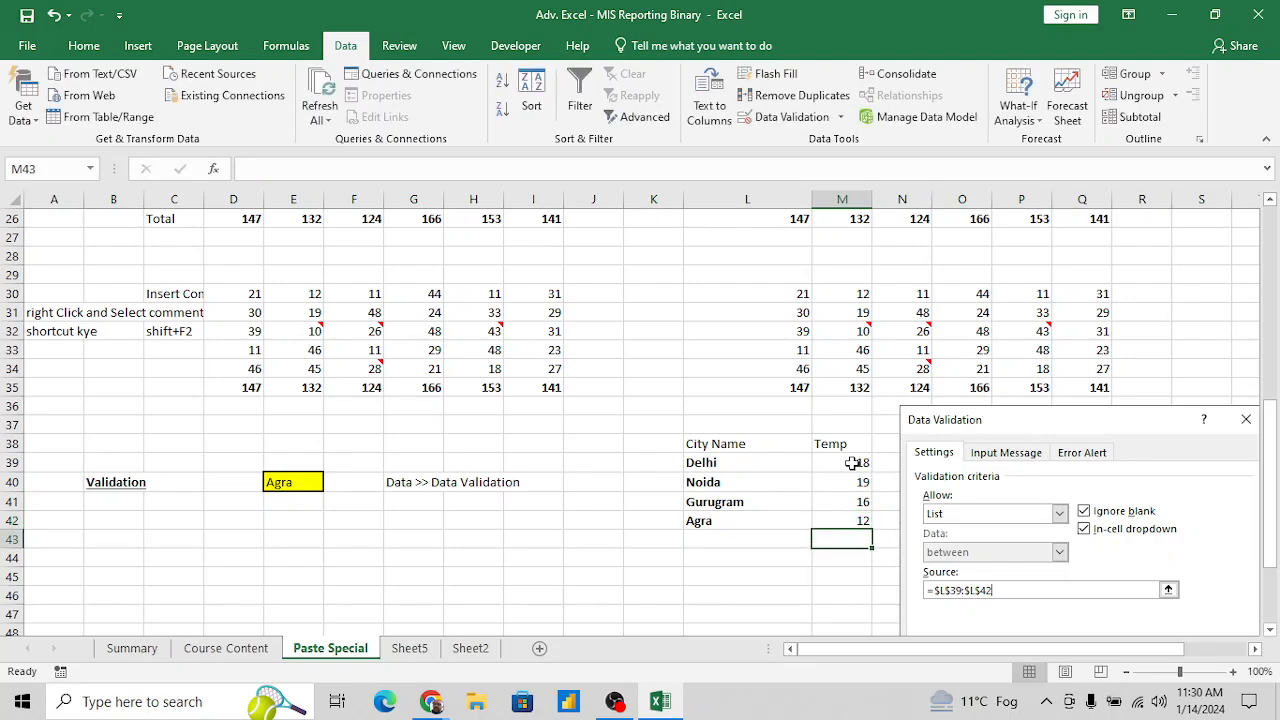
# - Move the note "Data >> Data Validation" from cell G40 to cell H40
pyautogui.press('Up')
pyautogui.press('Up')
pyautogui.press('Up')
pyautogui.press('Up')
pyautogui.press('Up')
pyautogui.press('Left')
pyautogui.press('Left')
pyautogui.press('Left')
pyautogui.press('Left')
pyautogui.press('Left')
pyautogui.press('Left')
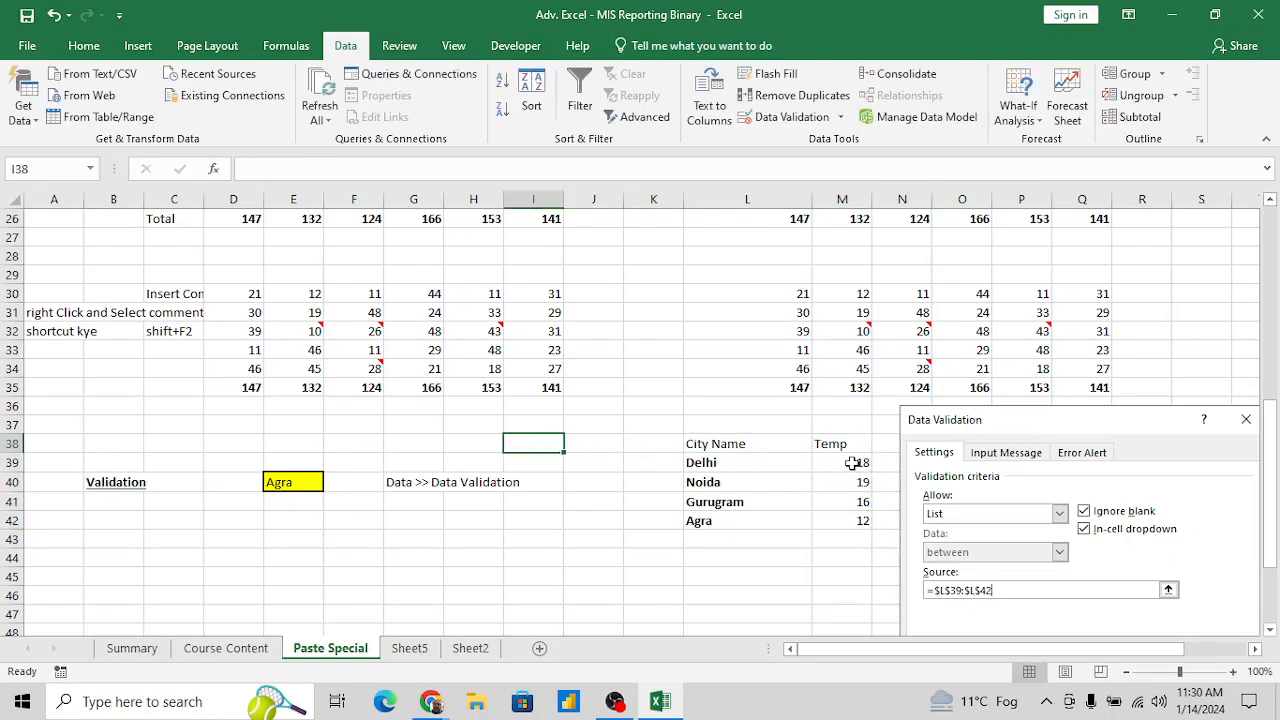
pyautogui.press('Down')
pyautogui.press('Down')
pyautogui.hotkey('ctrl', 'x')
pyautogui.press('Right')
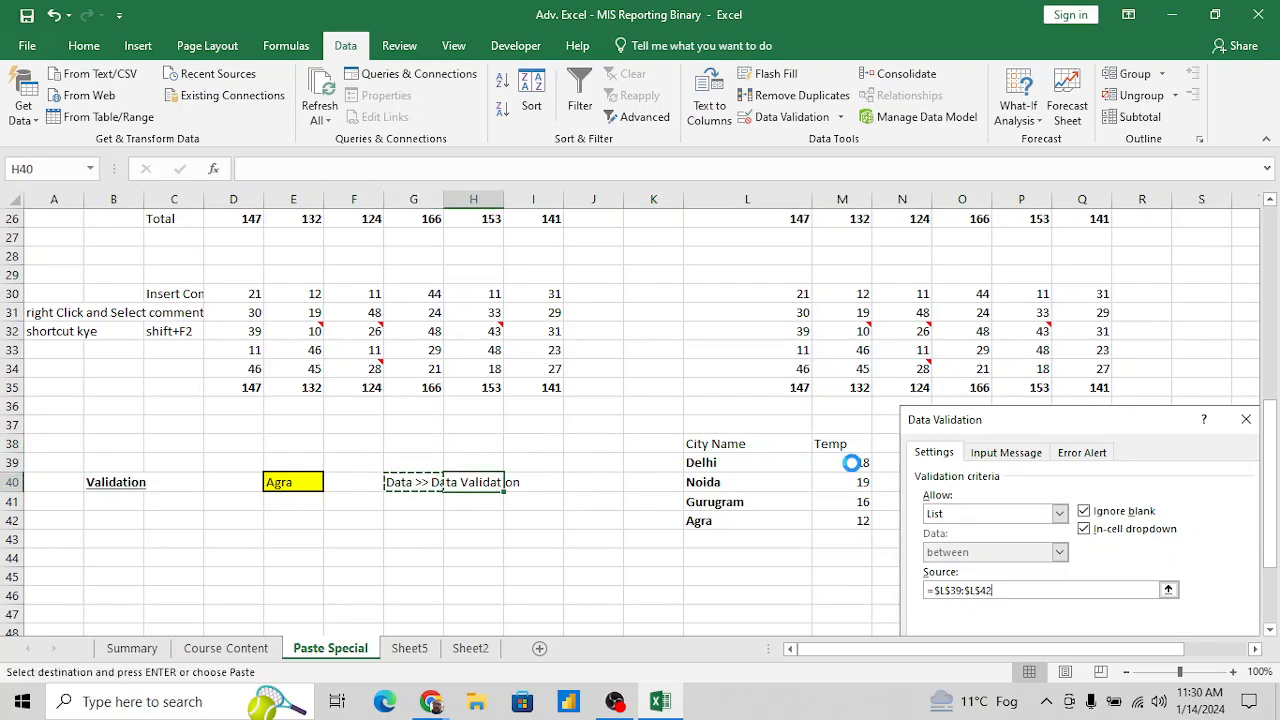
pyautogui.hotkey('ctrl', 'v')
# - Enter the heading "City" in cell E39, directly above the yellow drop-down cell
pyautogui.press('Left')
pyautogui.press('Left')
pyautogui.press('Left')
pyautogui.press('Up')
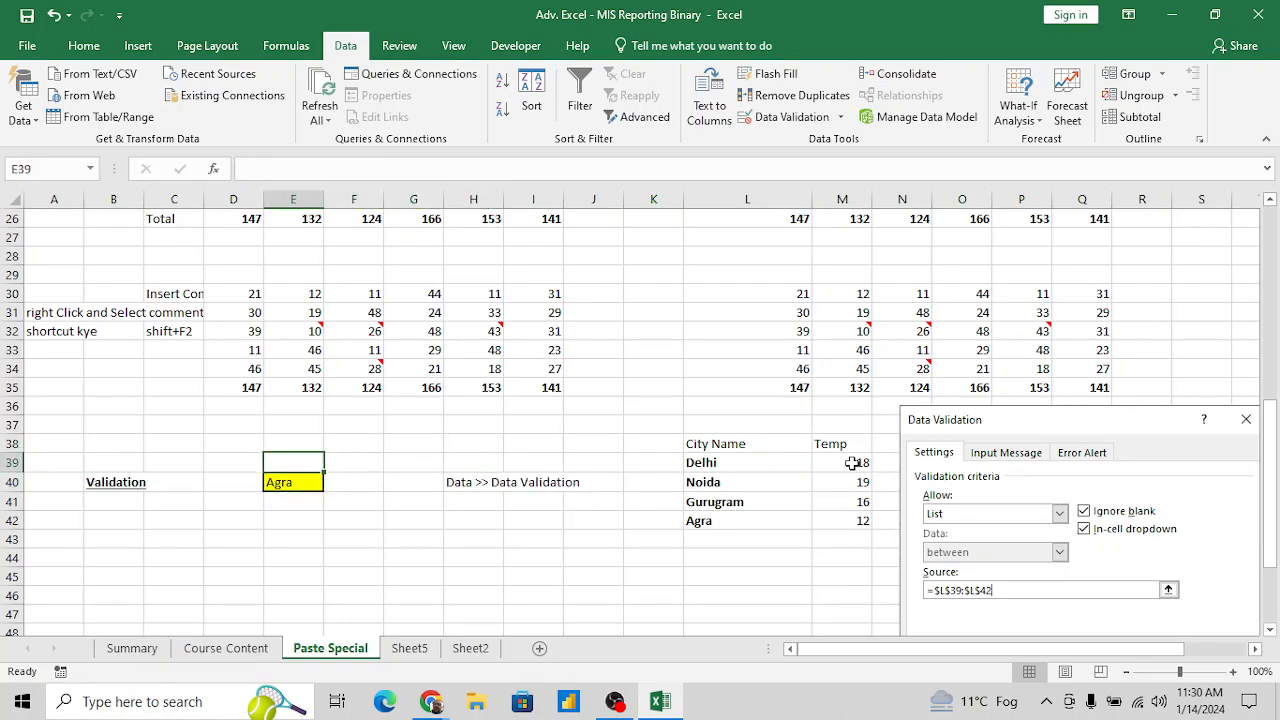
pyautogui.write('Cc')
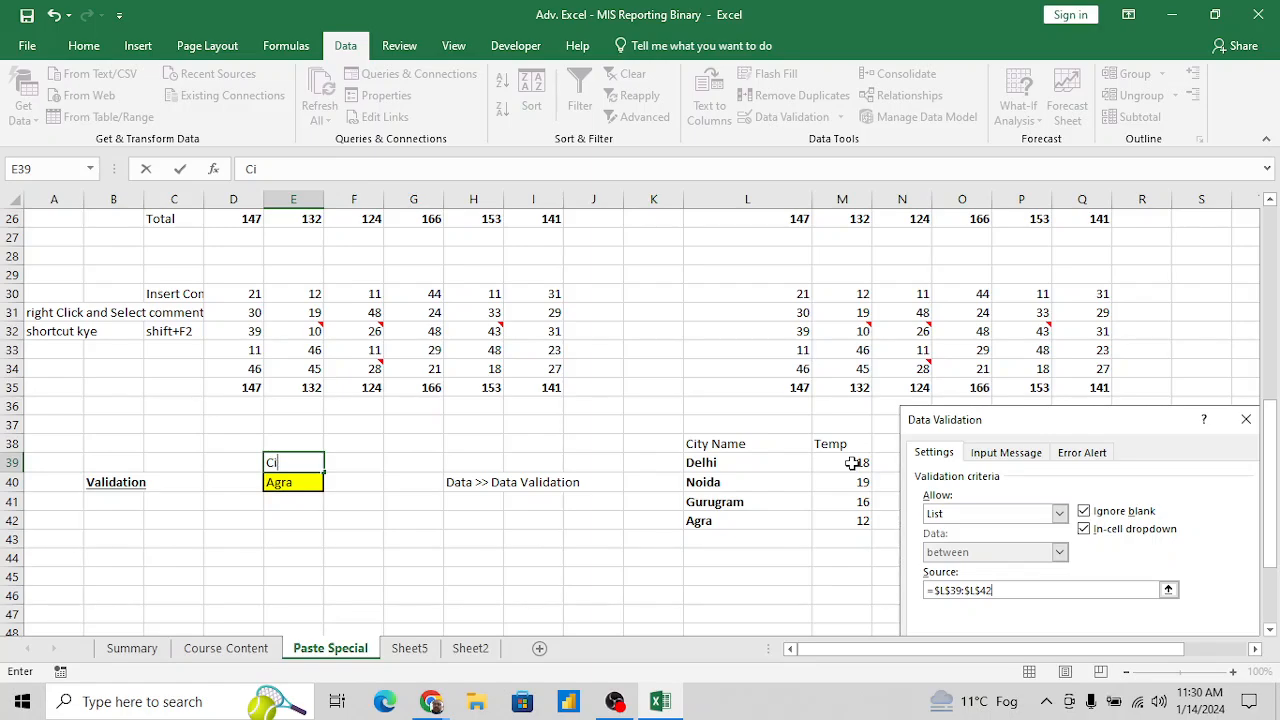
pyautogui.write('ty')
pyautogui.press('Return')
# - Enter the heading "Temp" with a capital T in cell F39, beside the City heading
pyautogui.press('Up')
pyautogui.press('Right')
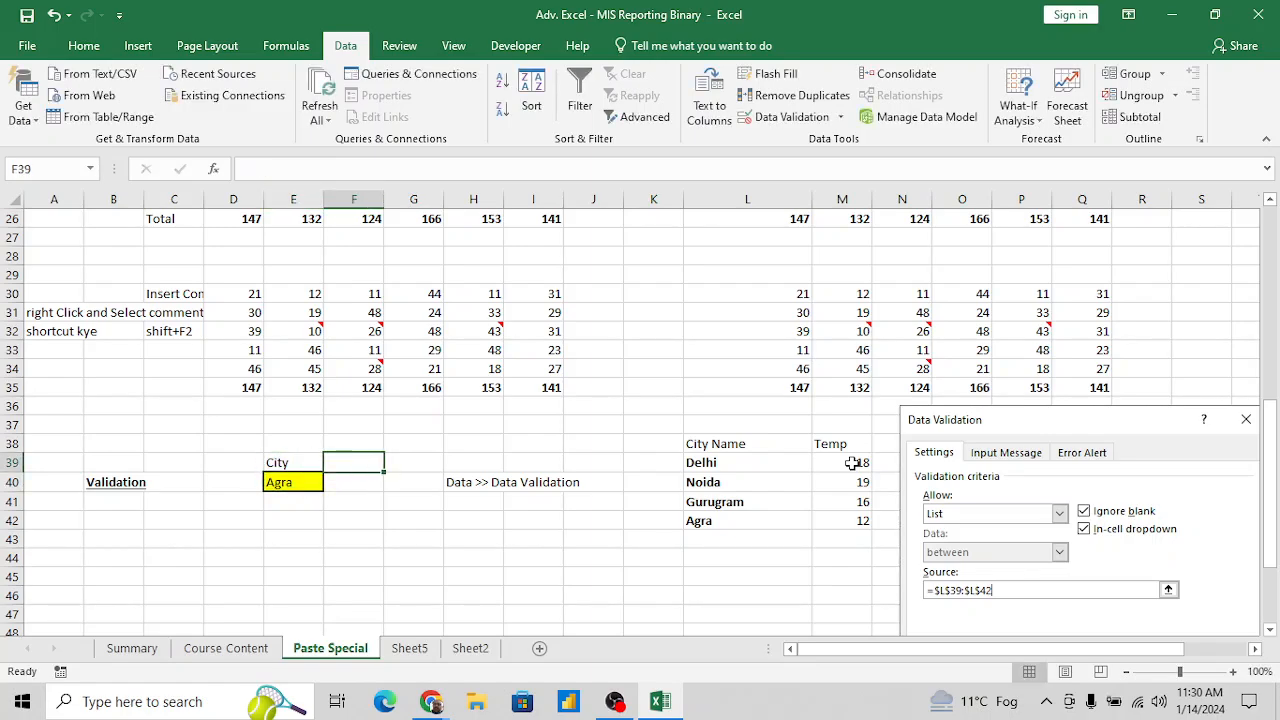
pyautogui.write('temp')
pyautogui.press('BackSpace')
pyautogui.press('BackSpace')
pyautogui.press('BackSpace')
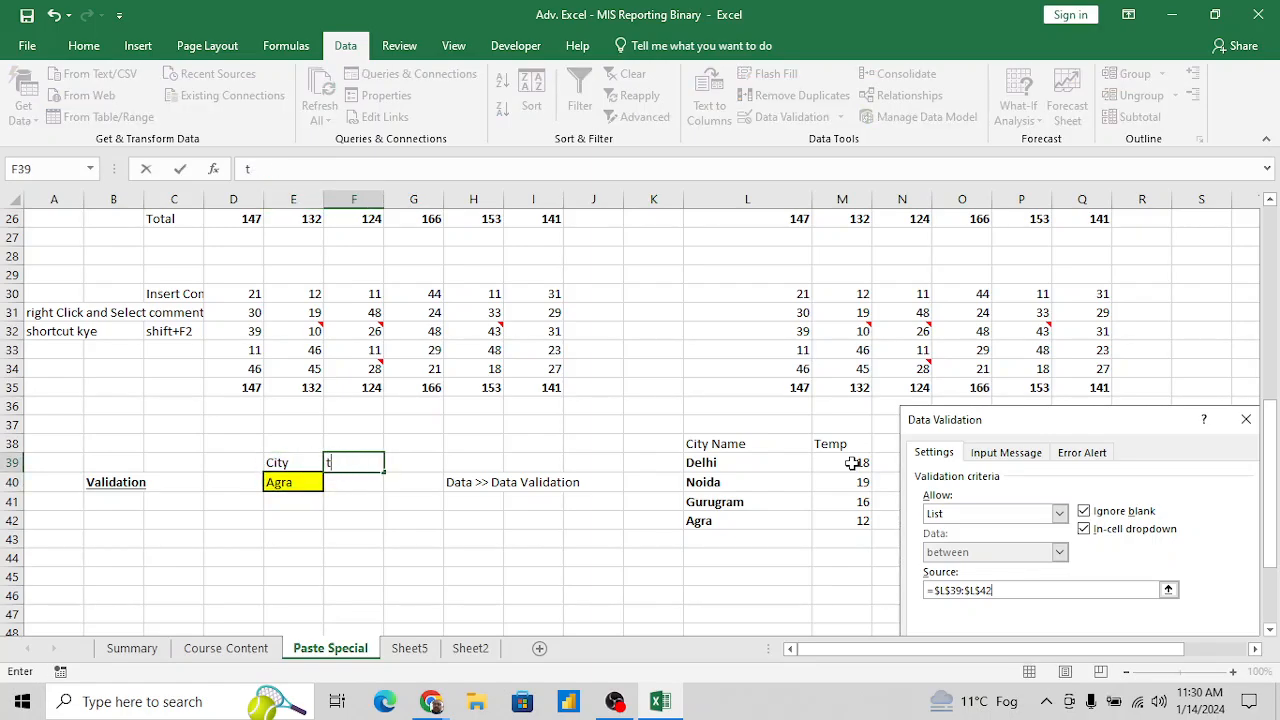
pyautogui.press('BackSpace')
pyautogui.write('Temp')
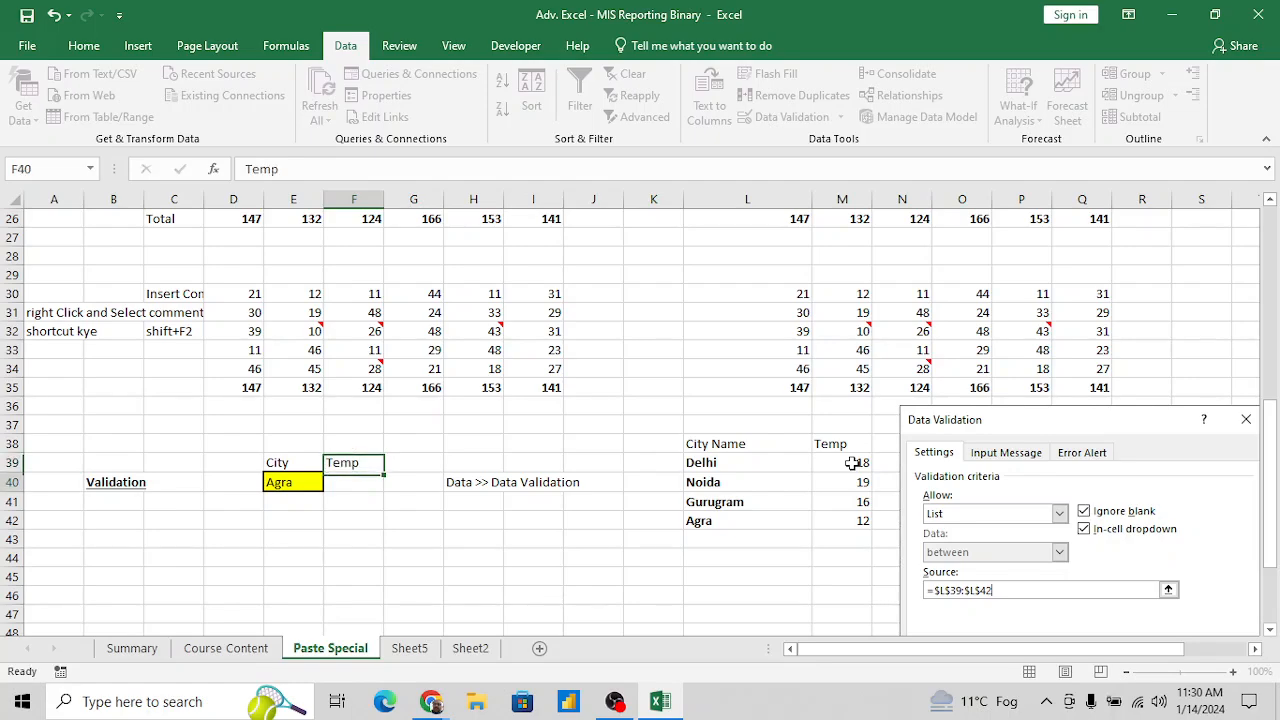
# - Make the City and Temp headings in E39:F39 bold
pyautogui.press('Left')
pyautogui.hotkey('shift', 'Right')
pyautogui.hotkey('ctrl', 'b')
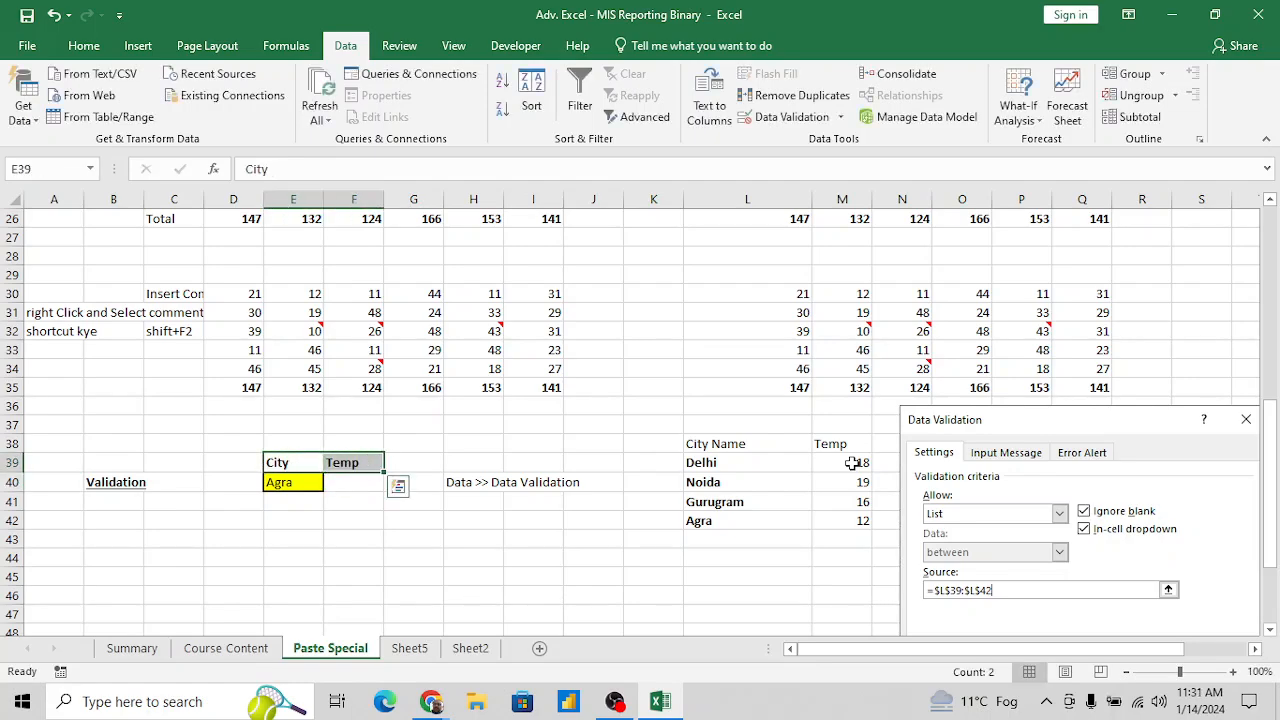
# - In F40, enter a VLOOKUP for the city in E40 using the absolute range $L$39:$M$42, column 2 and match type 0
pyautogui.press('Down')
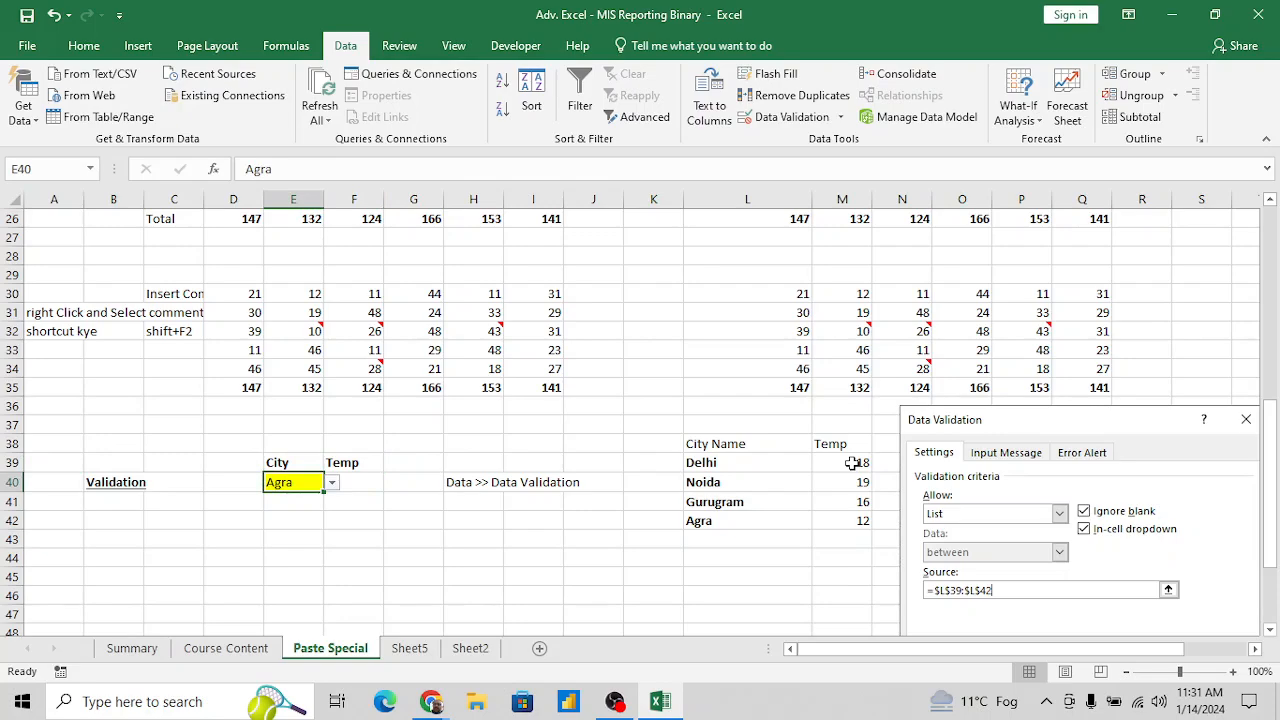
pyautogui.press('Right')
pyautogui.write('=VLOOKUP(E40,')
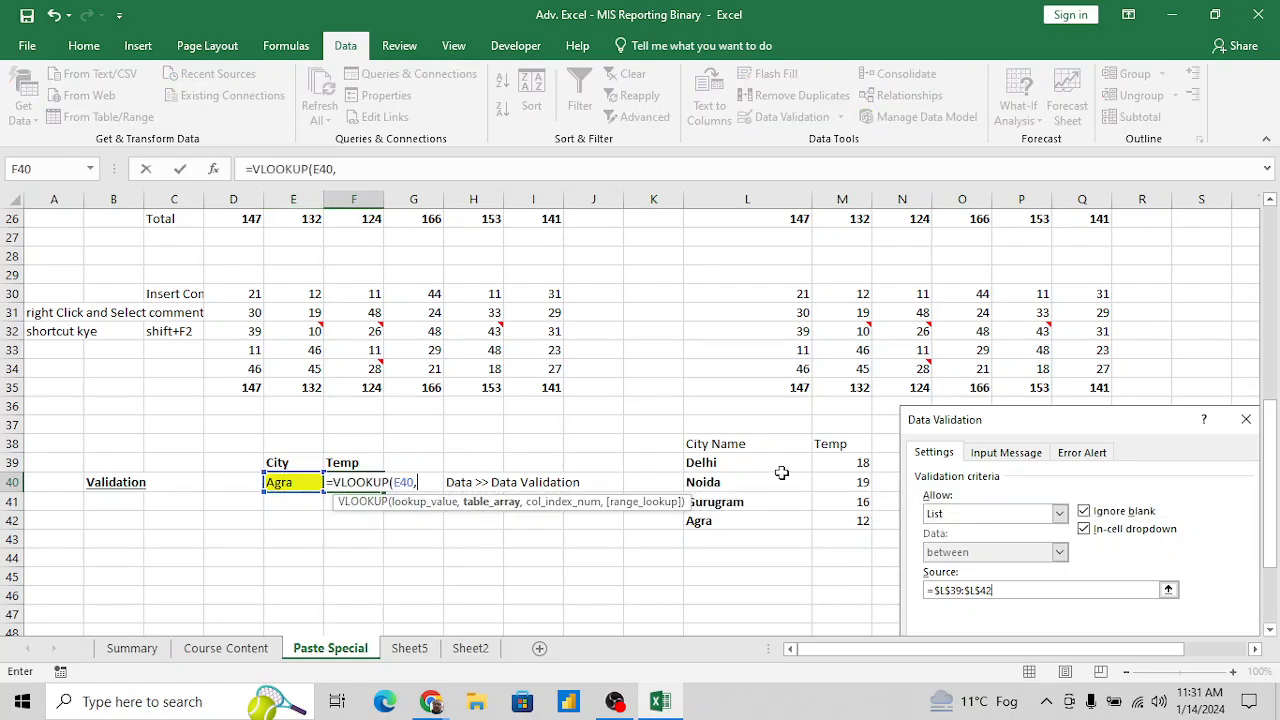
pyautogui.moveTo(748, 463); pyautogui.dragTo(850, 482)
pyautogui.hotkey('shift', 'Down')
pyautogui.hotkey('shift', 'Down')
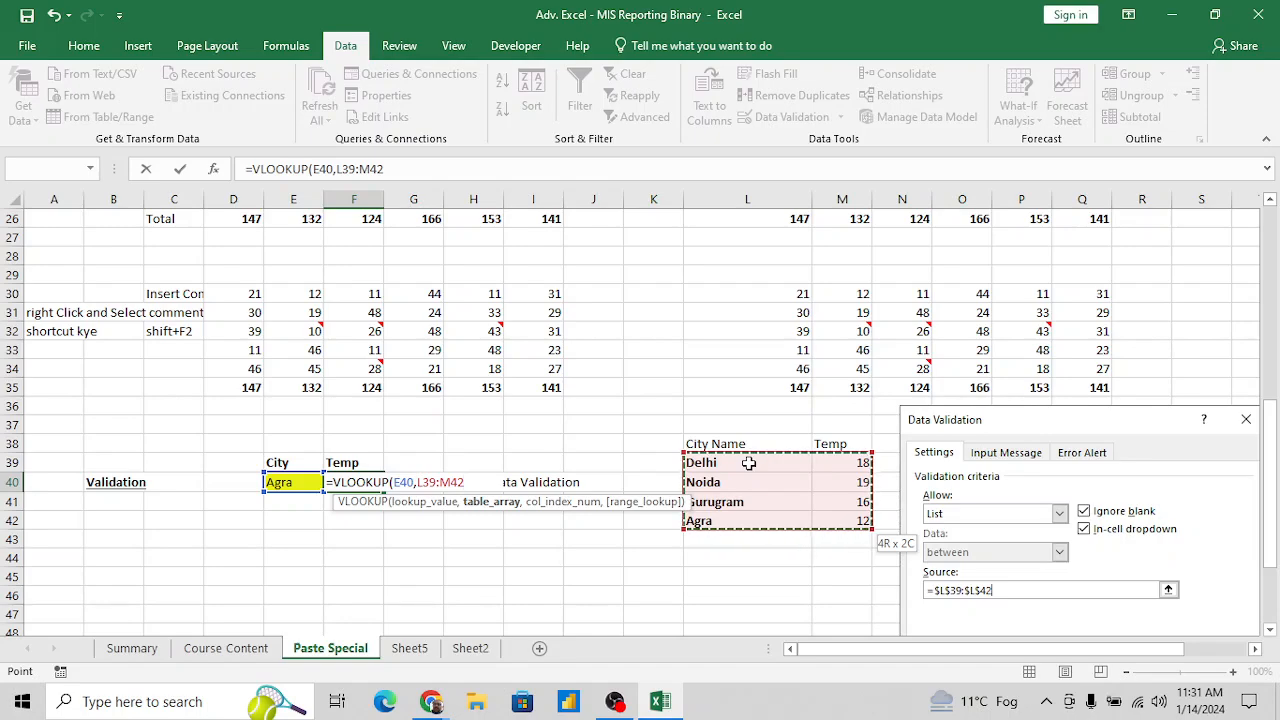
pyautogui.press('F4')
pyautogui.write(',')
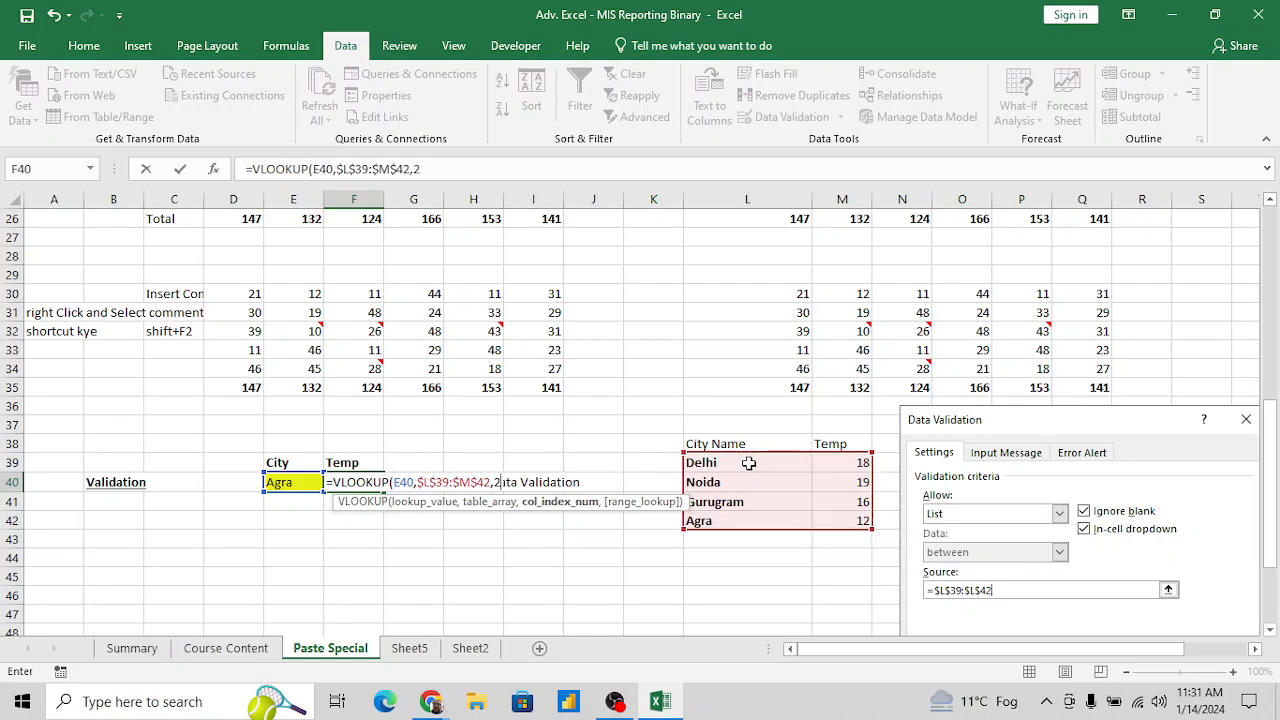
pyautogui.write('2,0')
pyautogui.hotkey('ctrl', 'Return')
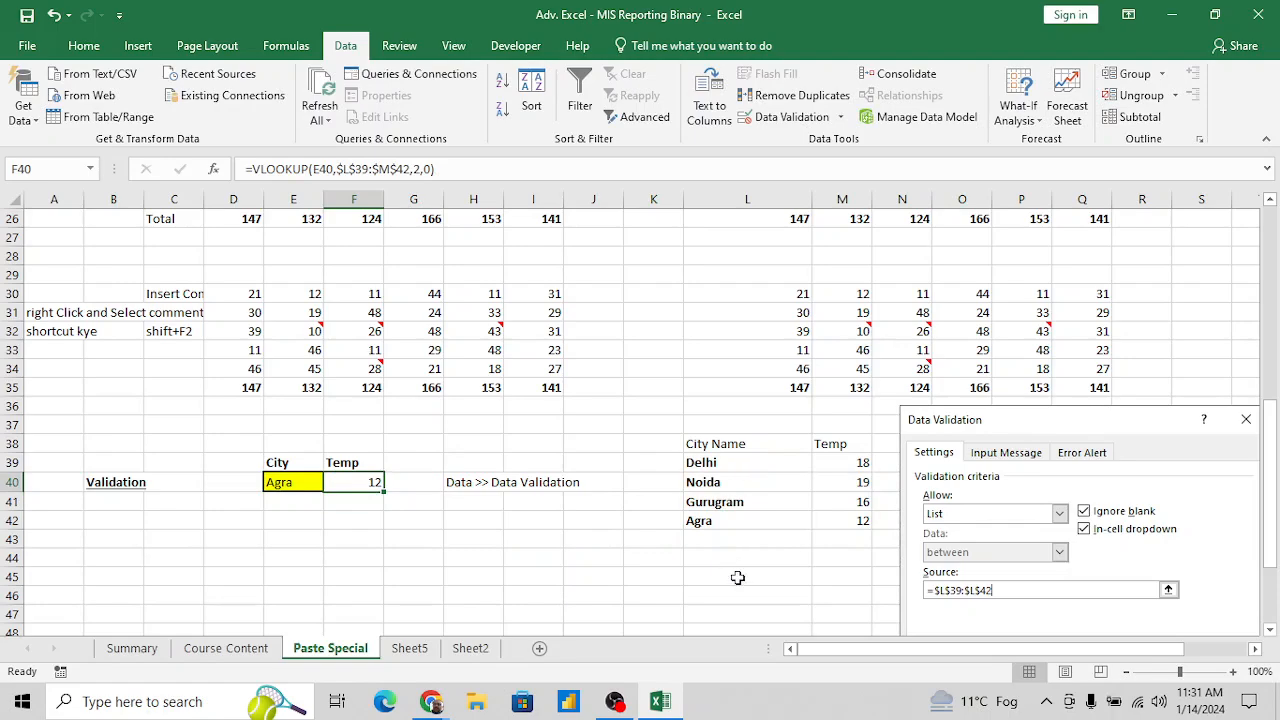
# - Test the temperature lookup by choosing Delhi, Noida and Agra in turn from the city drop-down in E40
pyautogui.click(316, 483)
pyautogui.click(331, 482)
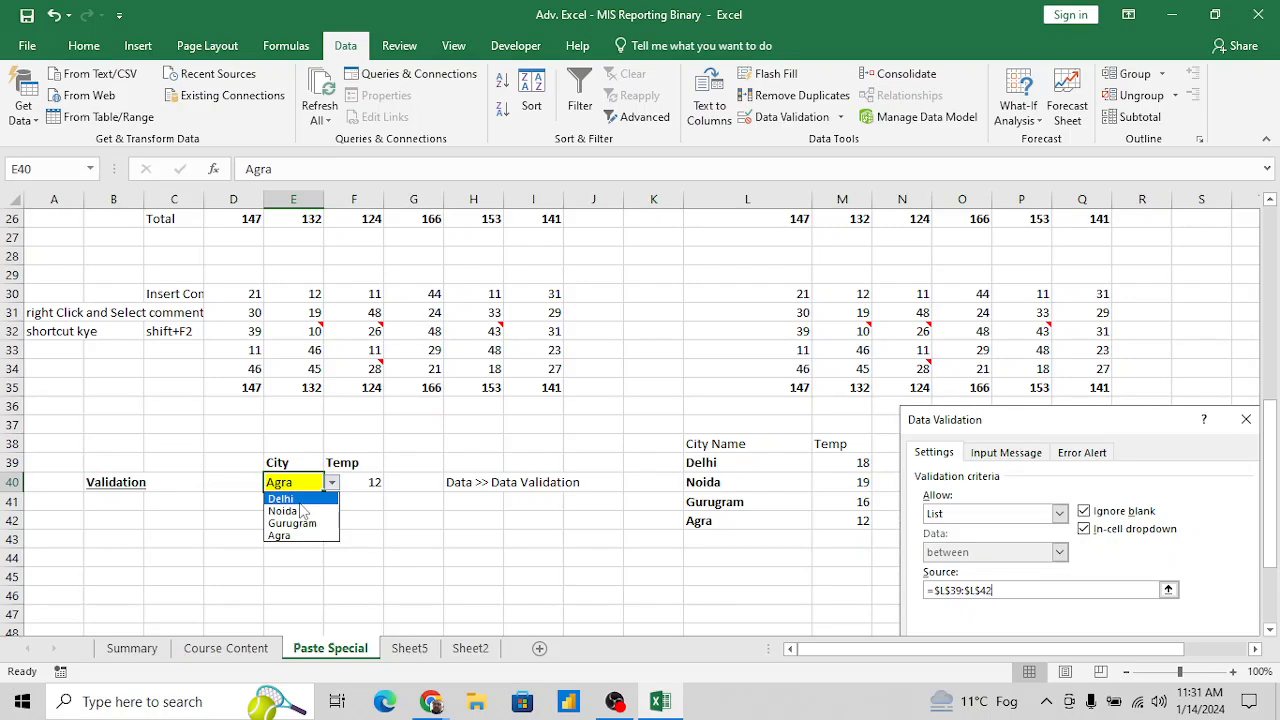
pyautogui.click(298, 500)
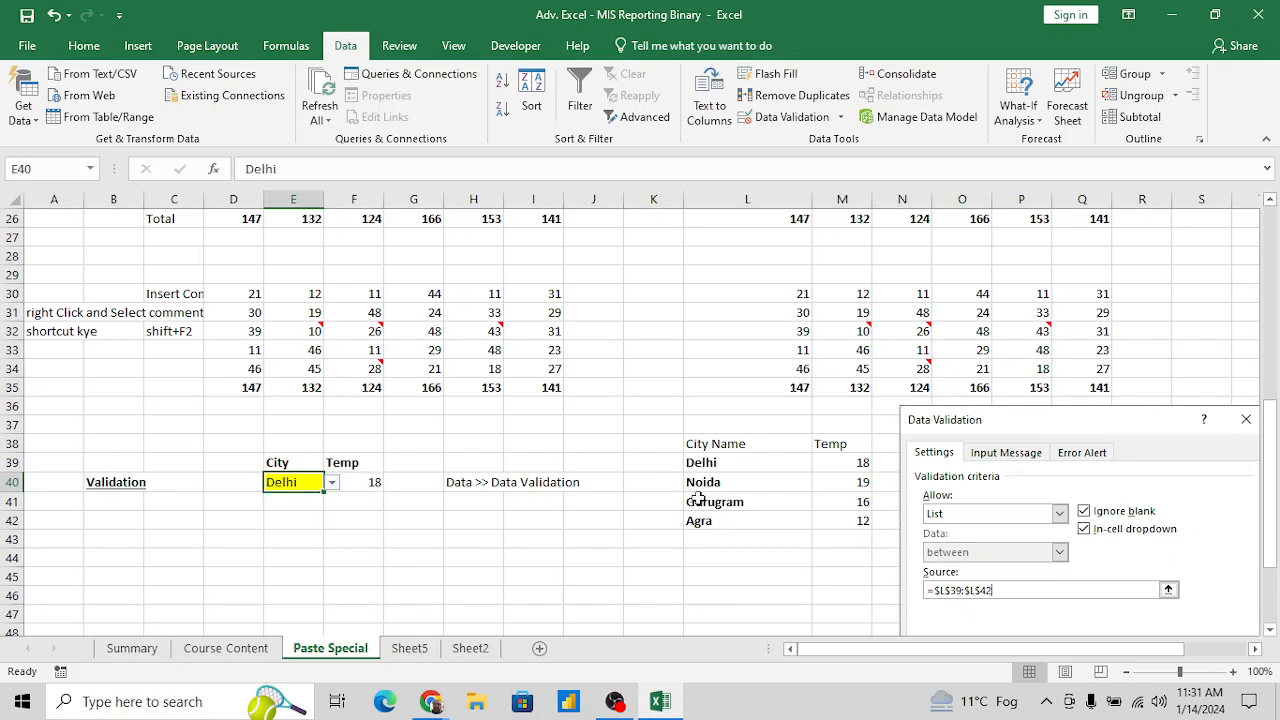
pyautogui.click(331, 483)
pyautogui.click(312, 511)
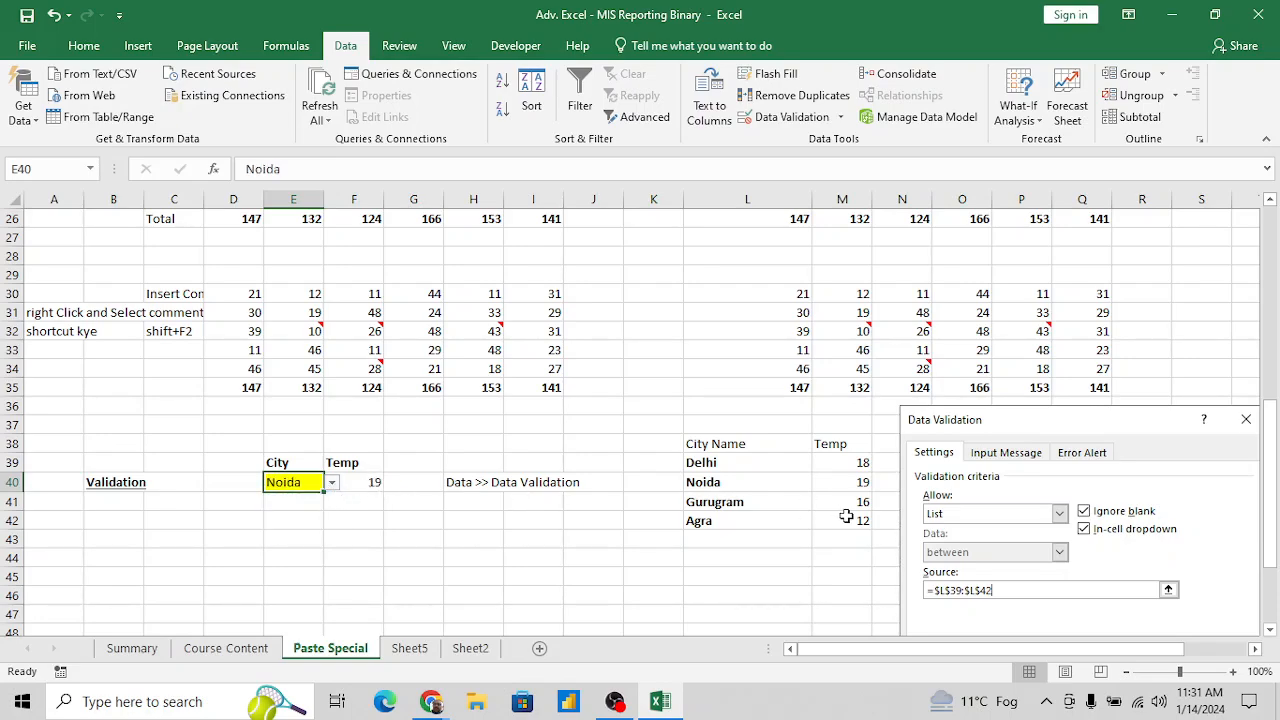
pyautogui.click(331, 483)
pyautogui.click(305, 536)
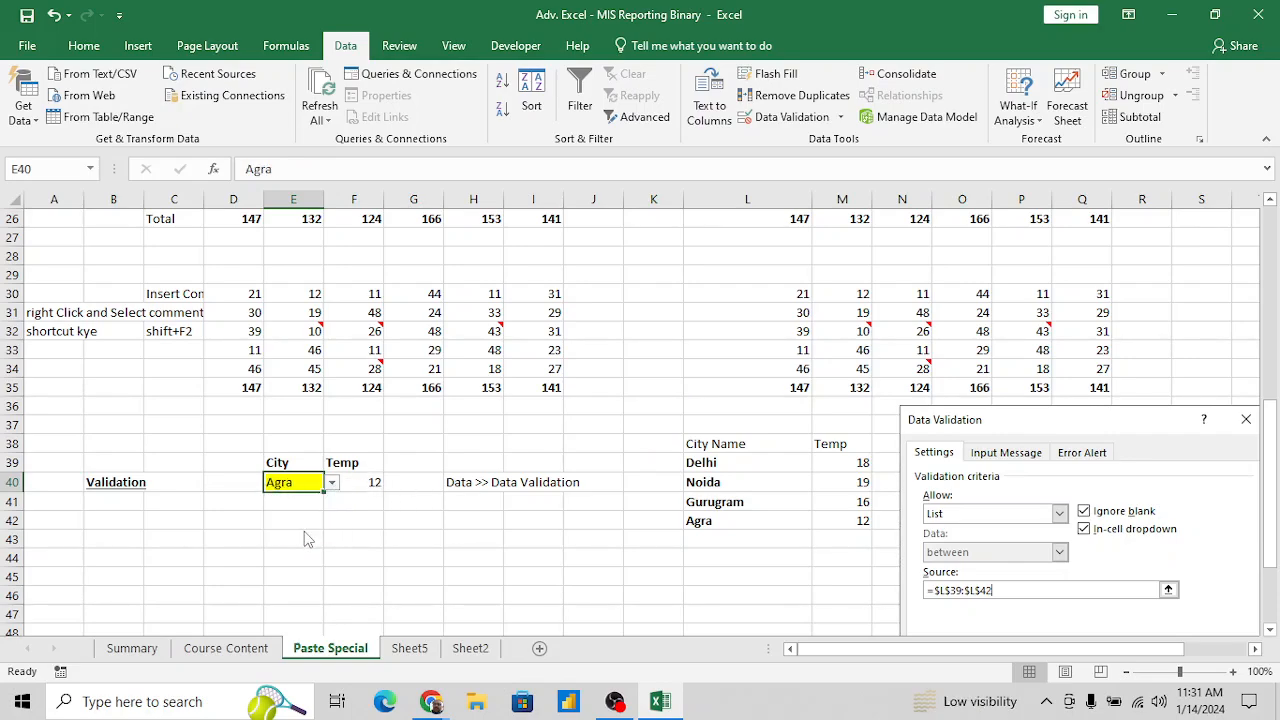
# - Examine the Paste Special - Value example and its shortcut note in cell M7
pyautogui.click(420, 484)
pyautogui.press('Left')
pyautogui.press('Left')
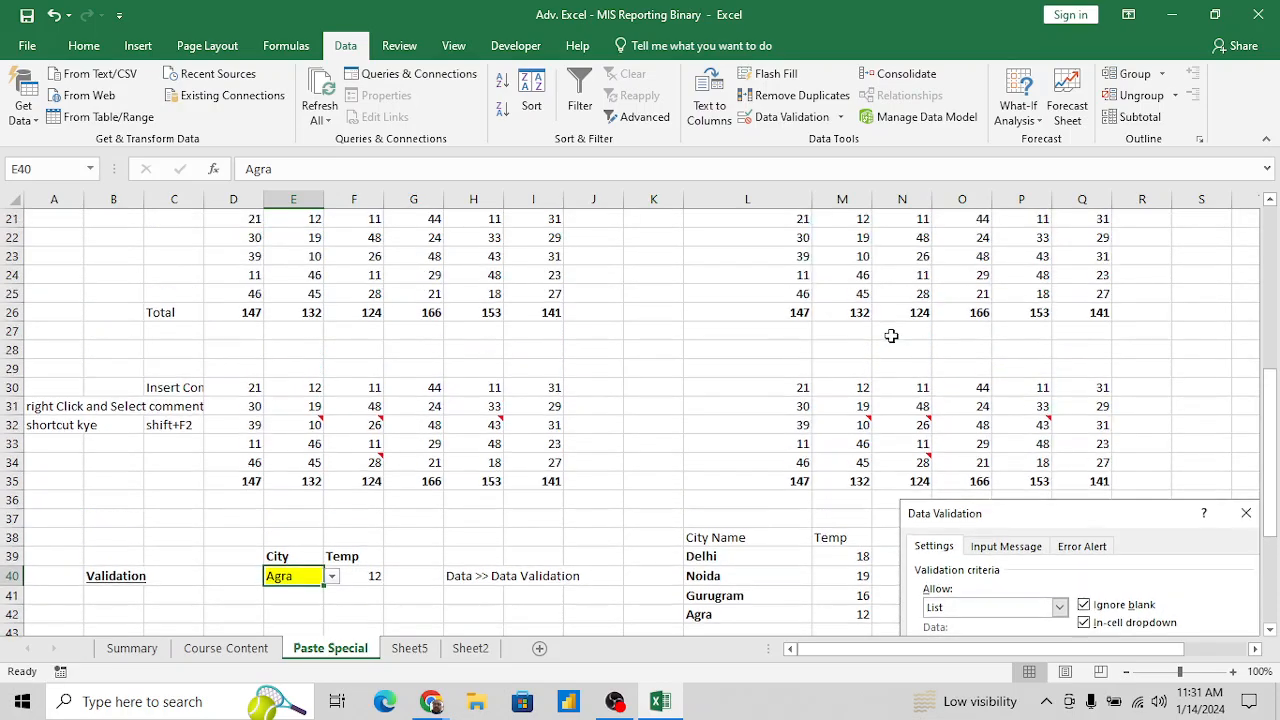
pyautogui.scroll(5, 891, 336)
pyautogui.scroll(2, 969, 326)
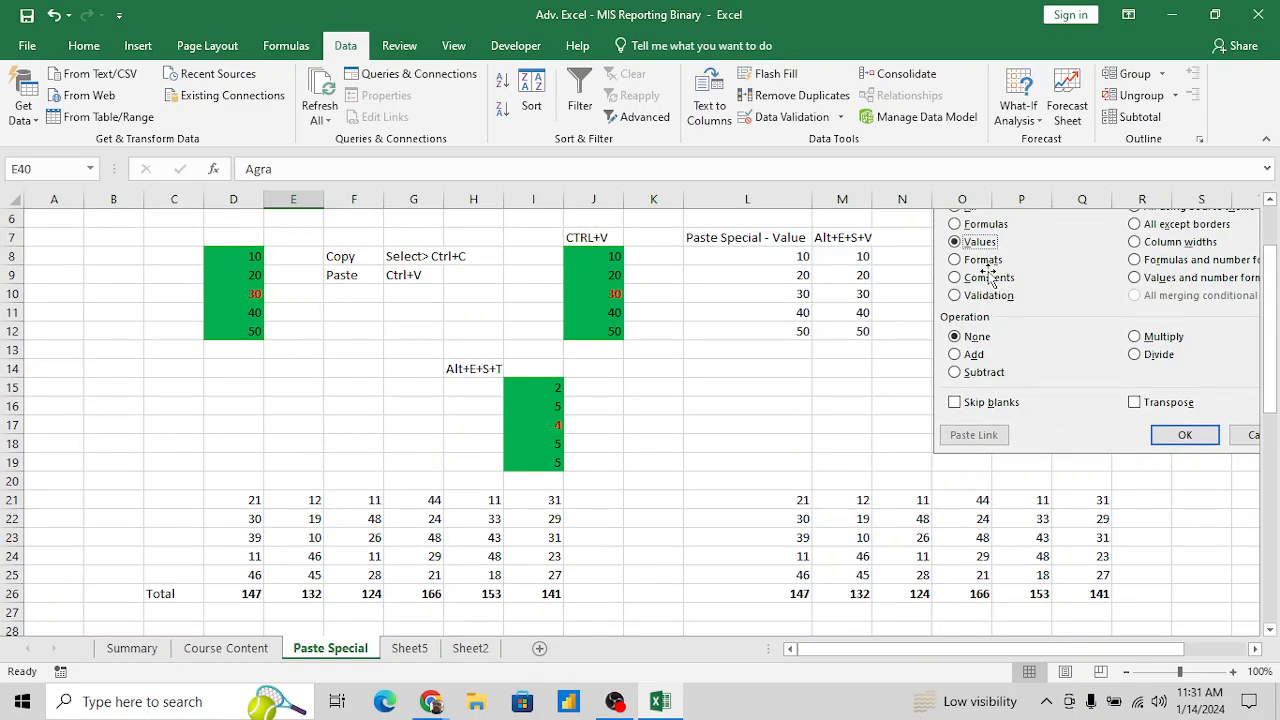
pyautogui.scroll(1, 1019, 293)
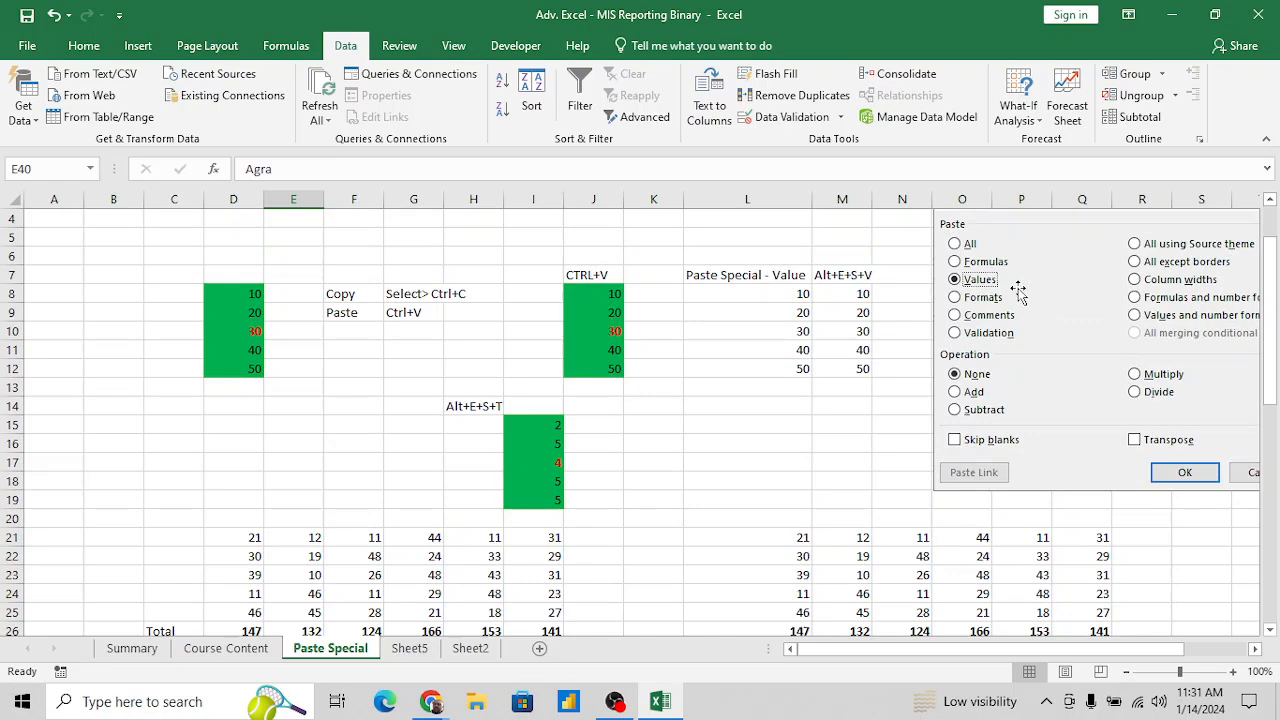
pyautogui.click(842, 280)
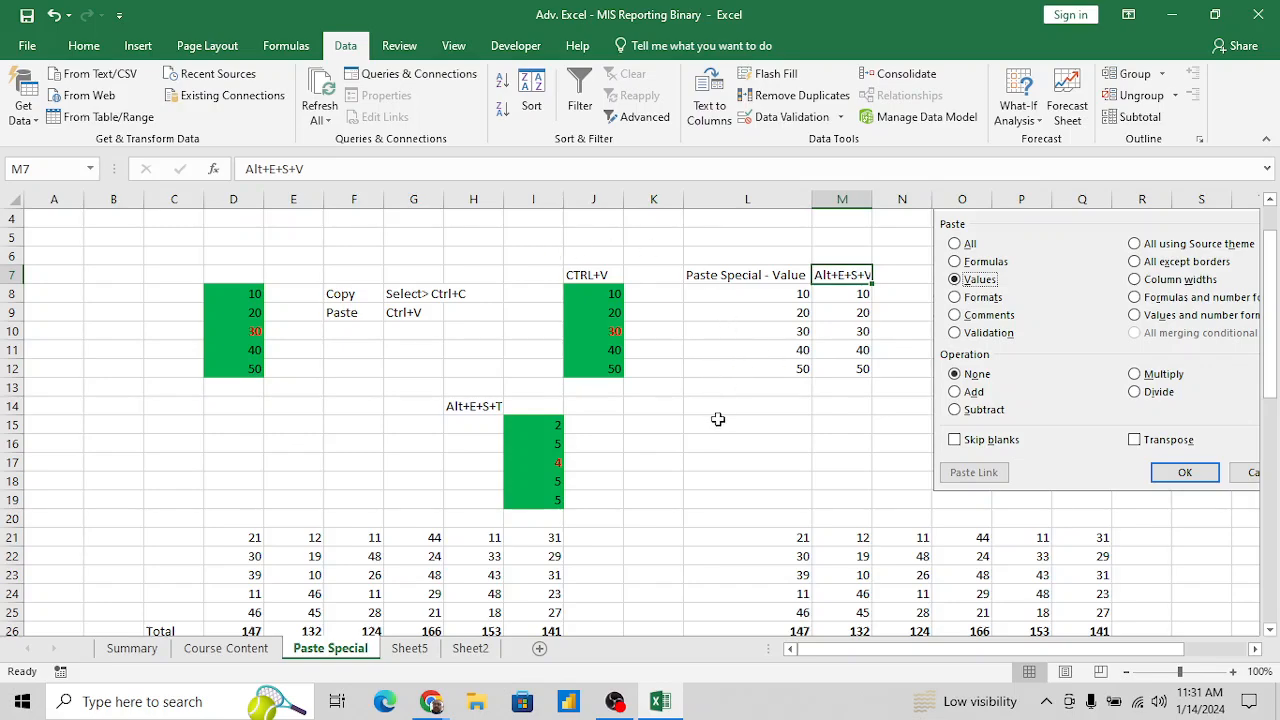
pyautogui.click(670, 447)
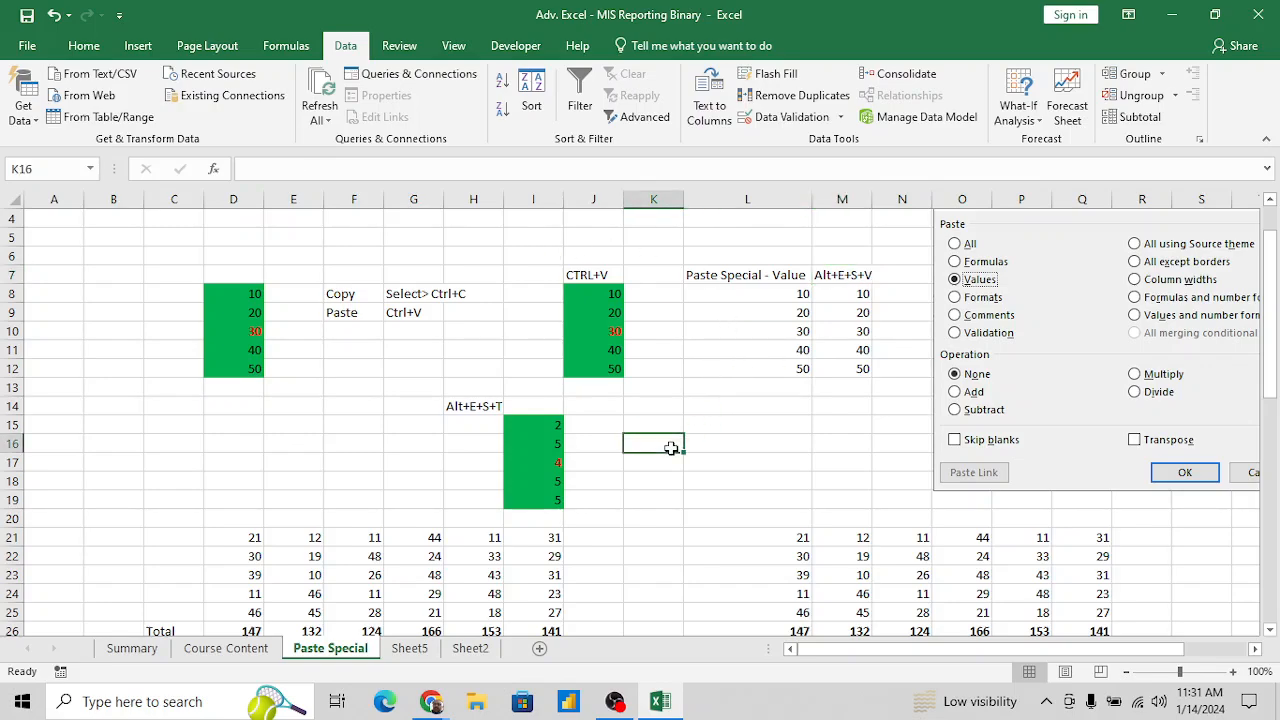
pyautogui.press('alt')
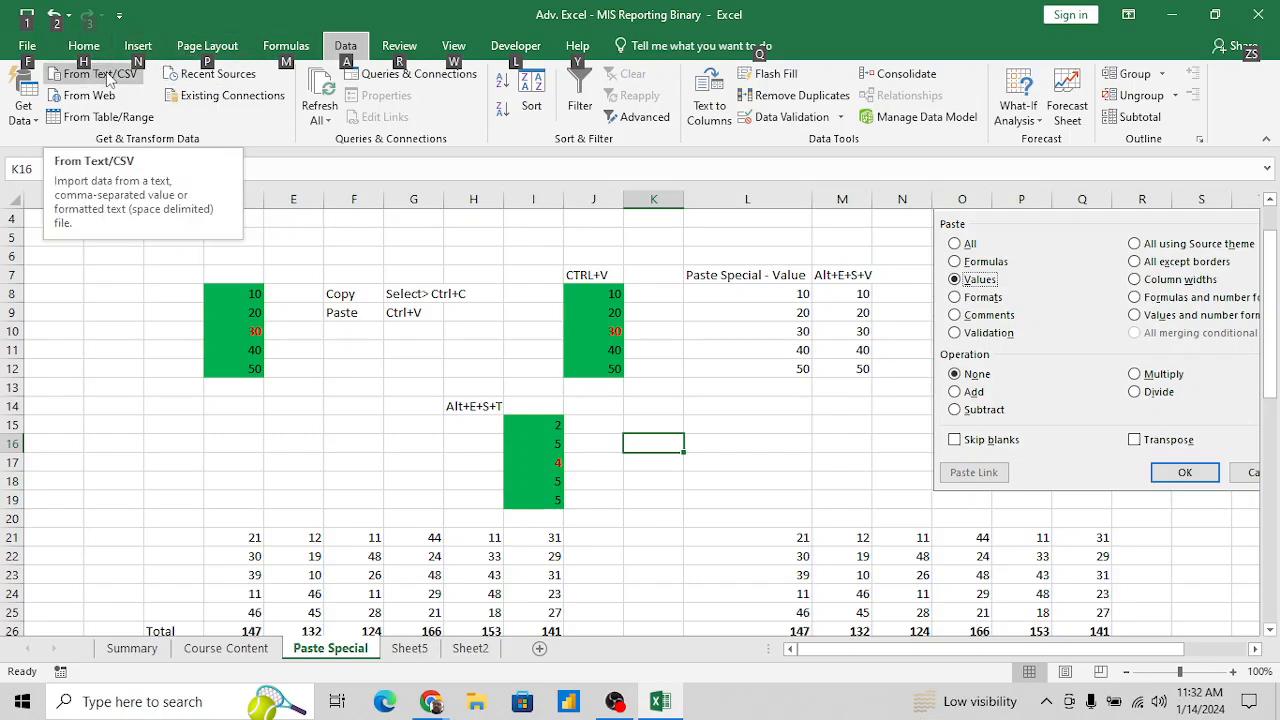
pyautogui.press('h')
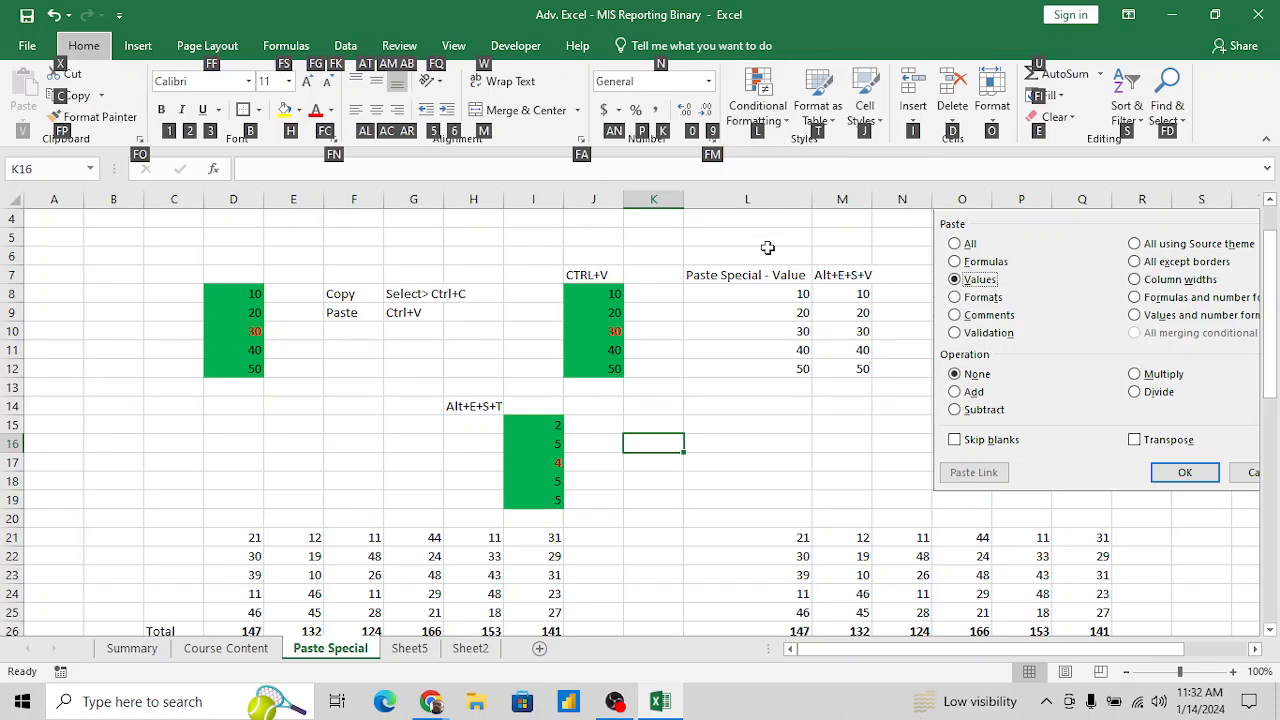
pyautogui.press('l')
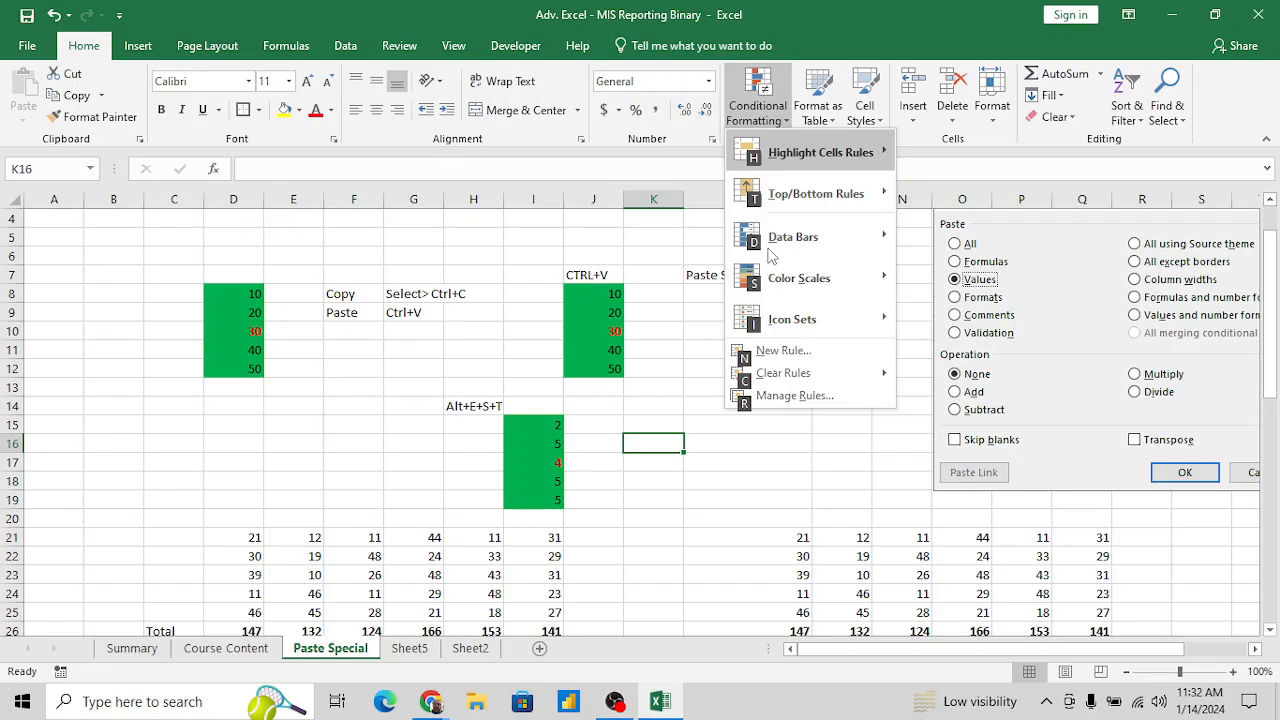
pyautogui.press('Escape')
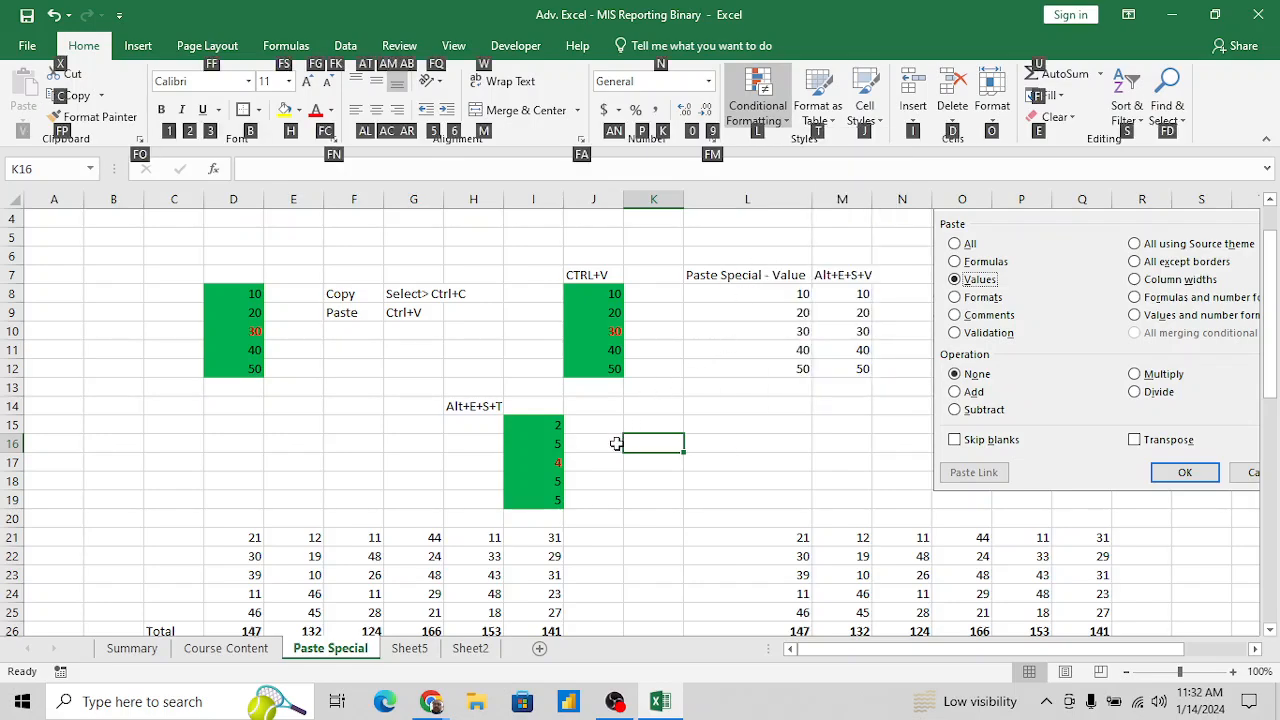
pyautogui.click(616, 443)
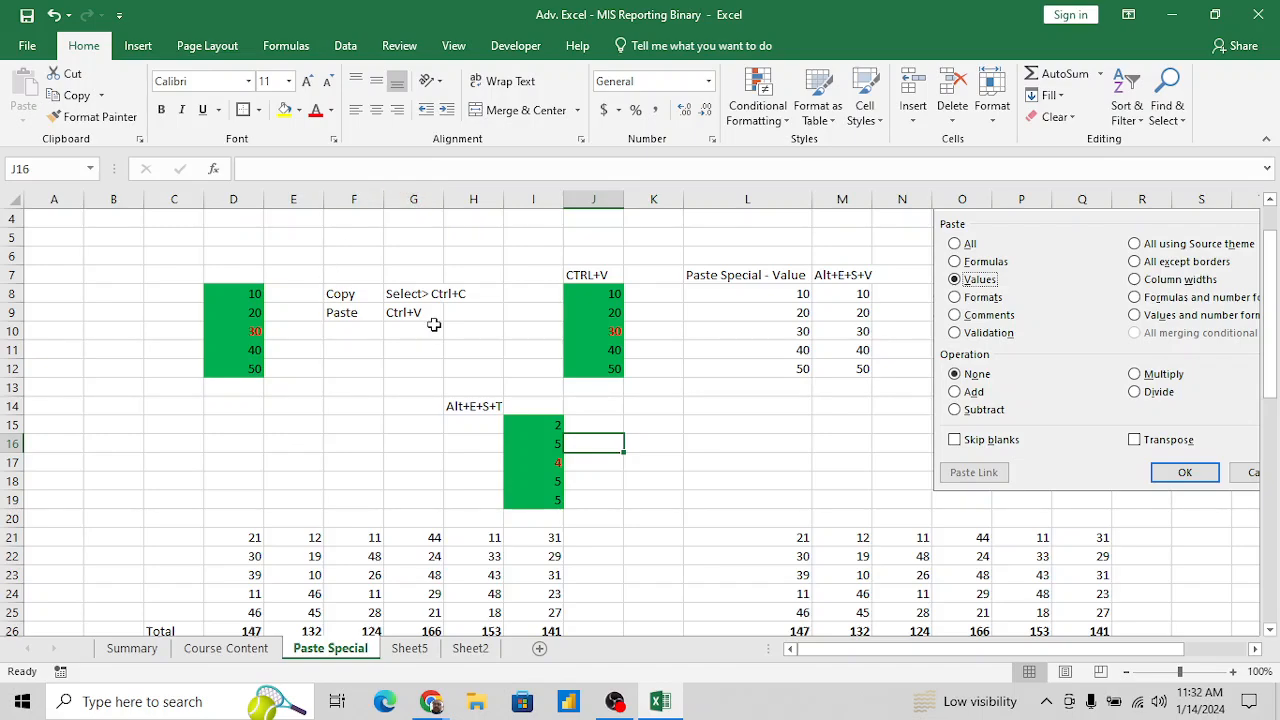
pyautogui.press('alt')
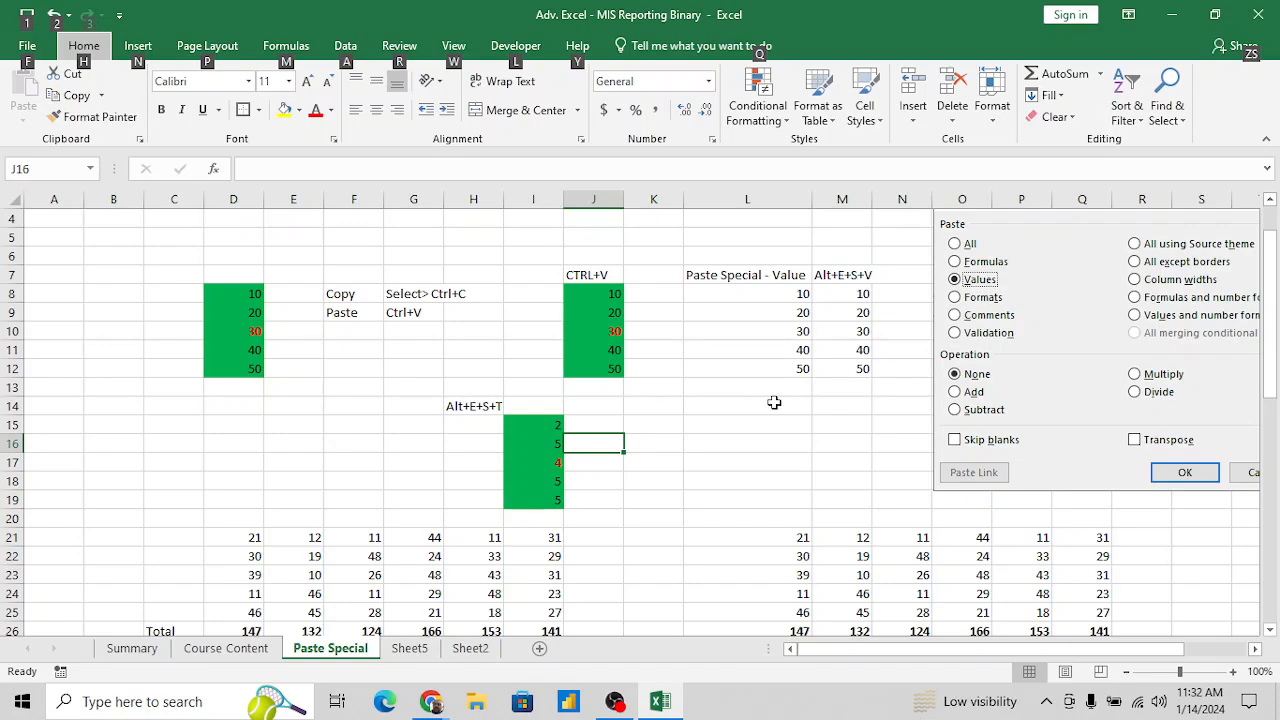
pyautogui.press('e')
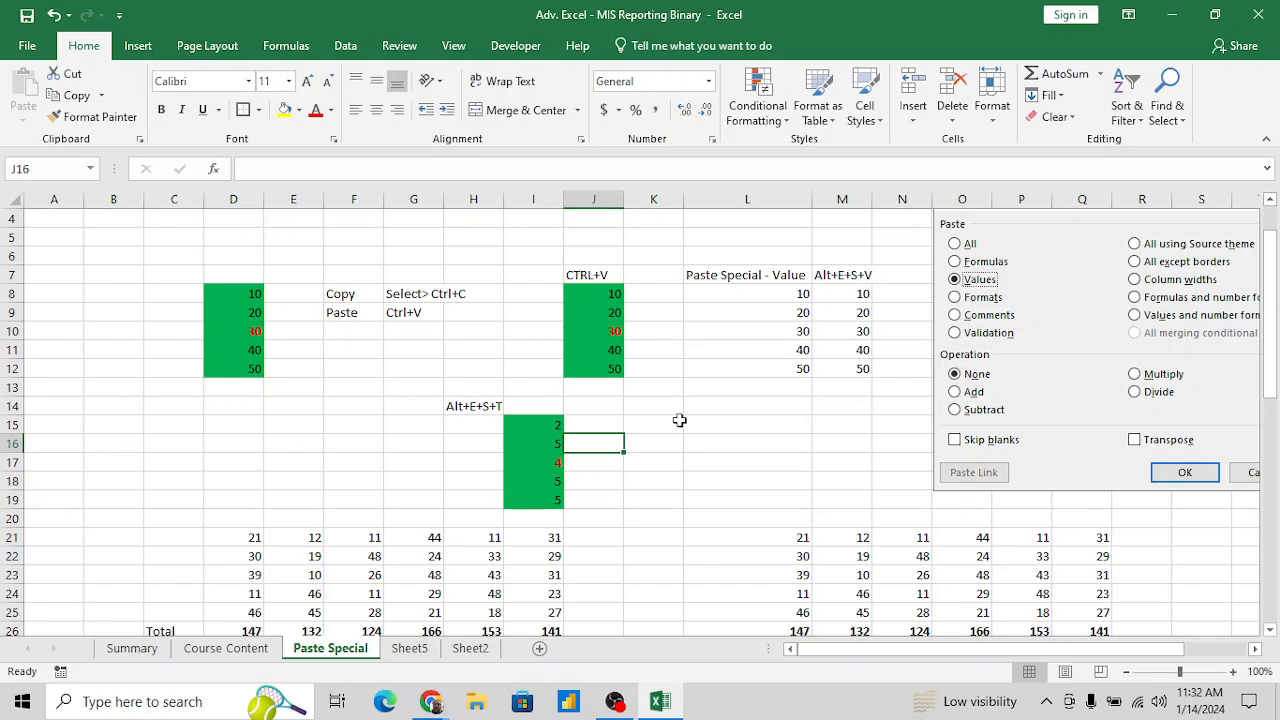
# - Copy the number column I21:I26 and open Paste Special at K21, closing it without pasting
pyautogui.moveTo(551, 537); pyautogui.dragTo(555, 575)
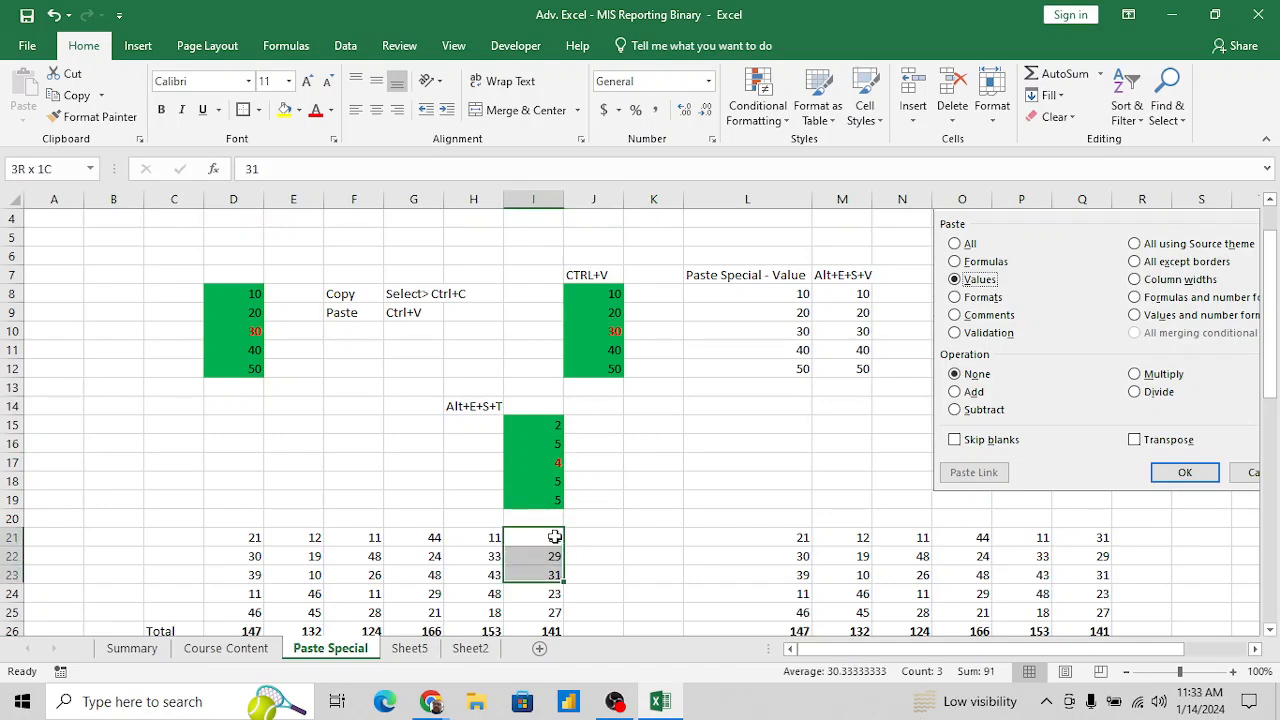
pyautogui.hotkey('shift', 'Down')
pyautogui.hotkey('shift', 'Down')
pyautogui.hotkey('shift', 'Down')
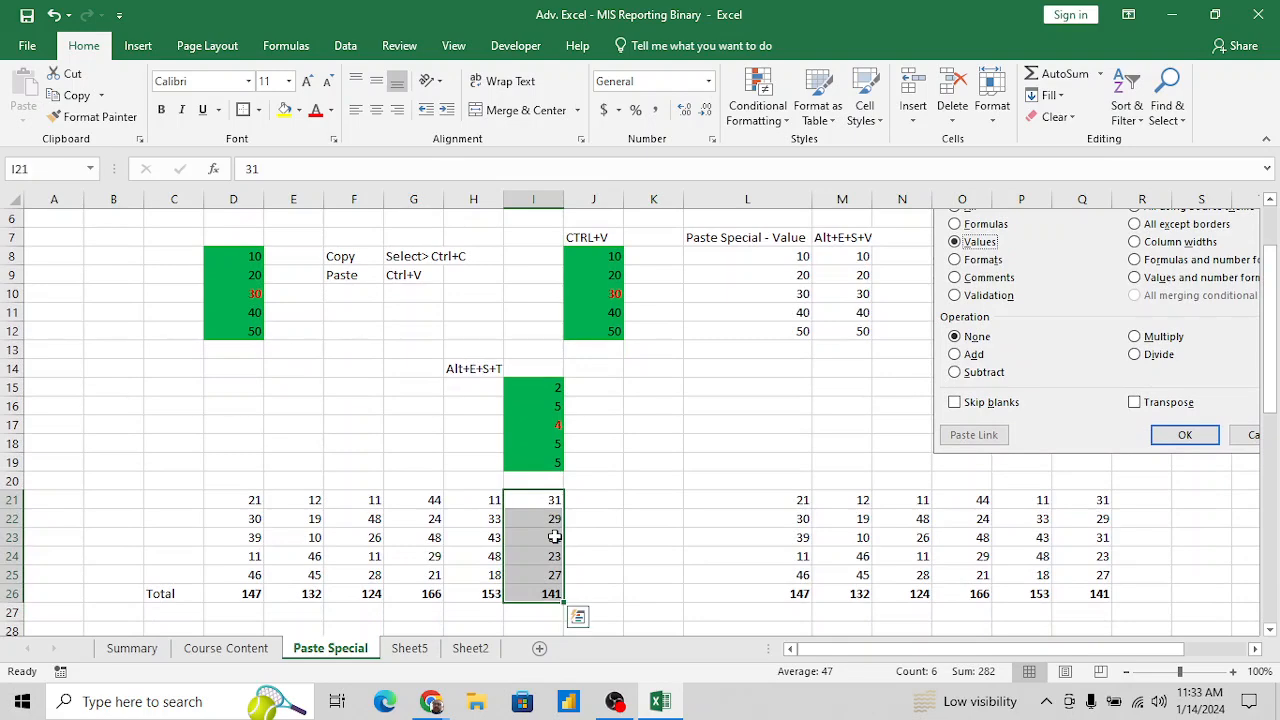
pyautogui.hotkey('ctrl', 'c')
pyautogui.press('Right')
pyautogui.press('Right')
pyautogui.press('alt')
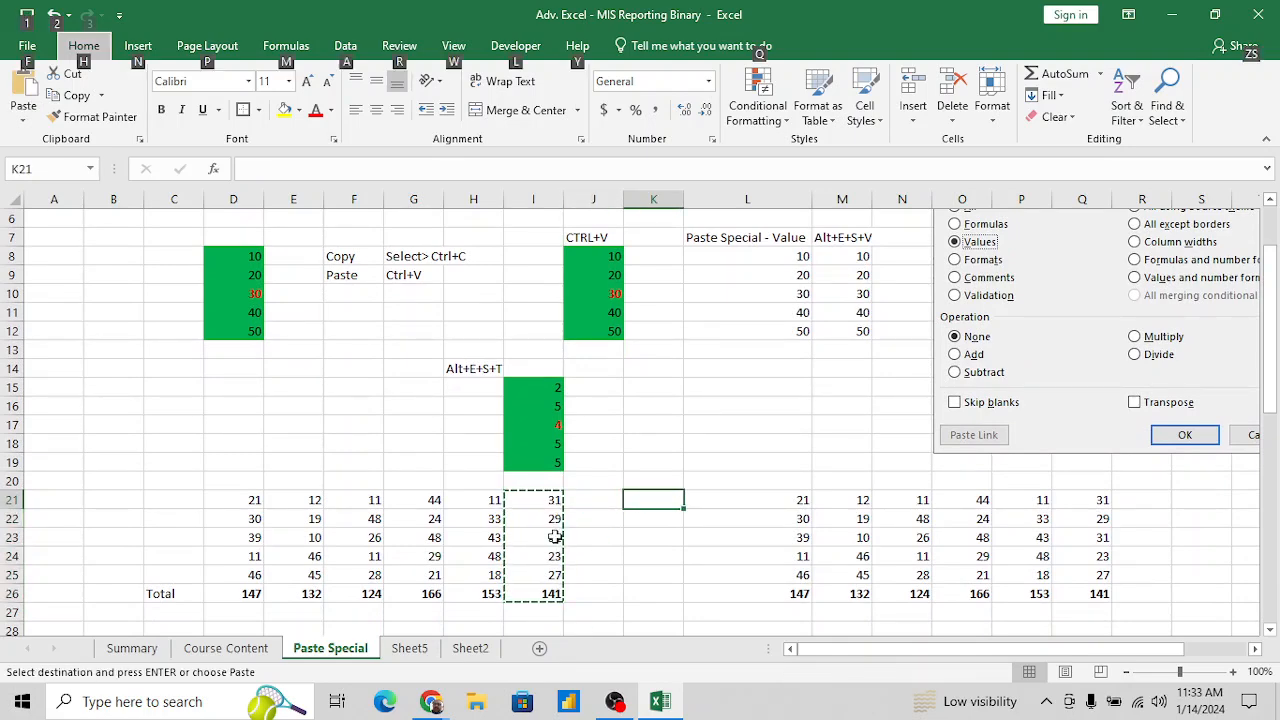
pyautogui.press('e')
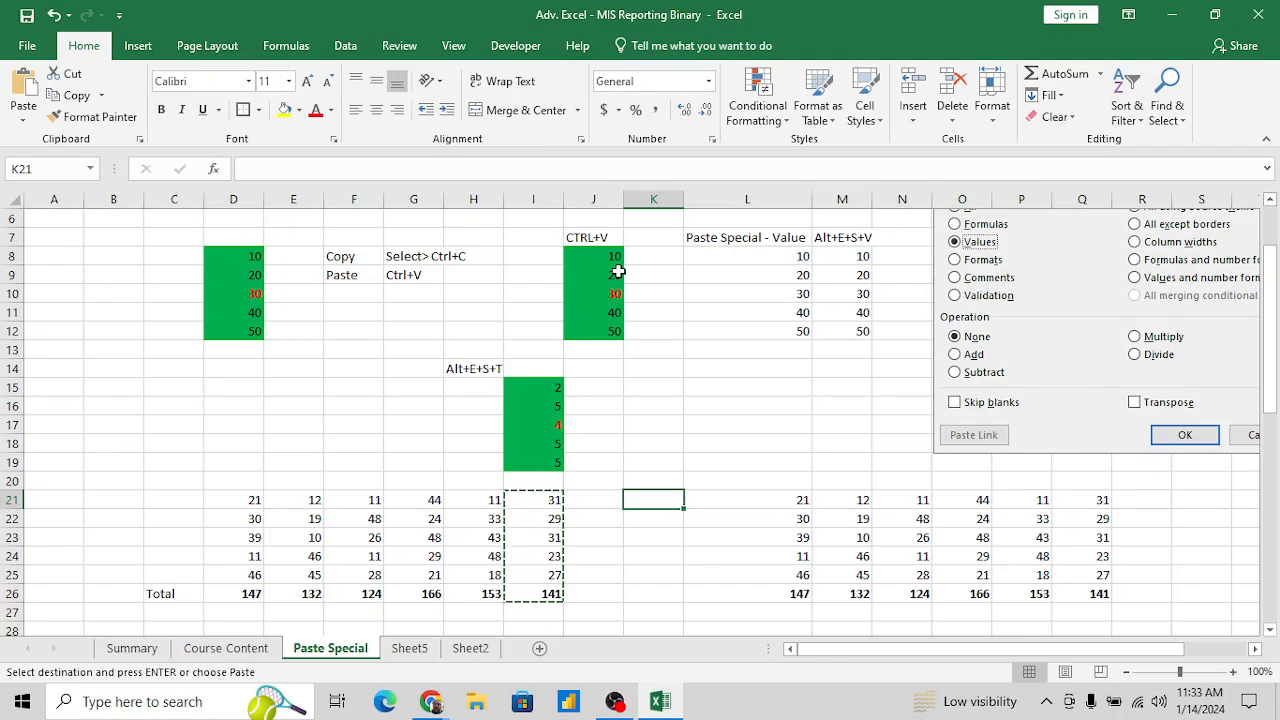
pyautogui.hotkey('alt', 'e')
pyautogui.press('s')
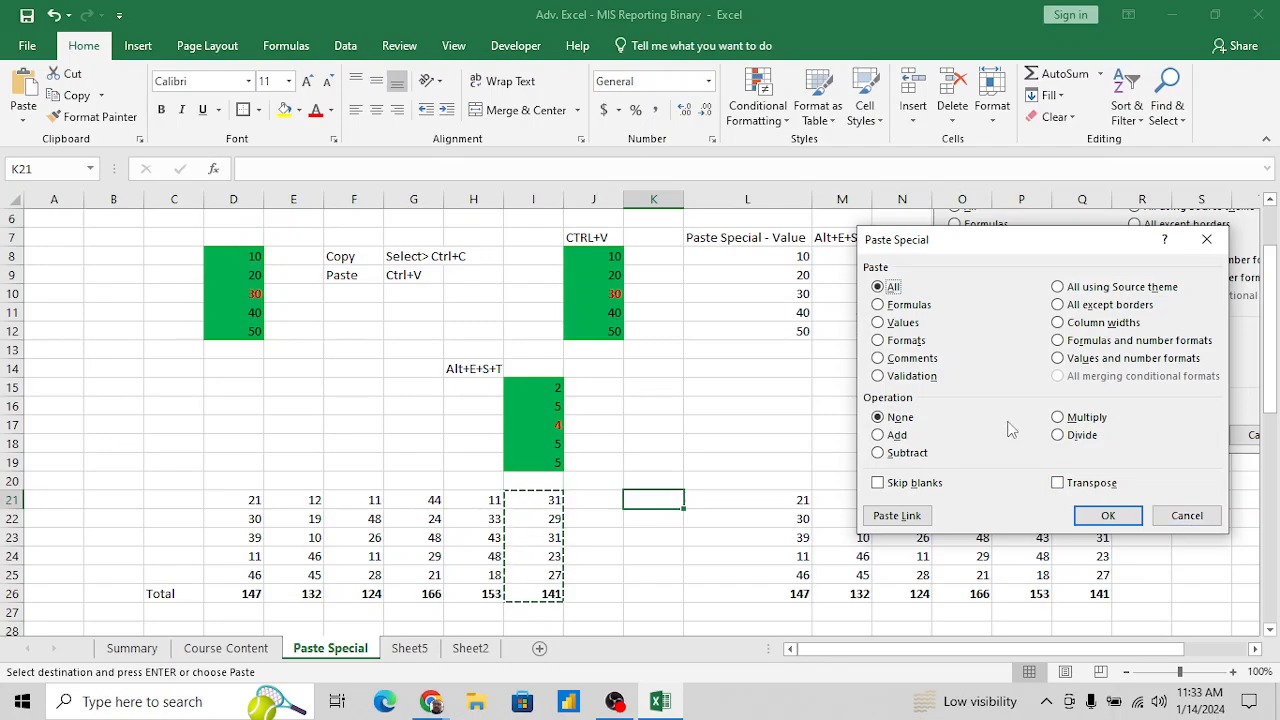
pyautogui.press('v')
pyautogui.press('Return')
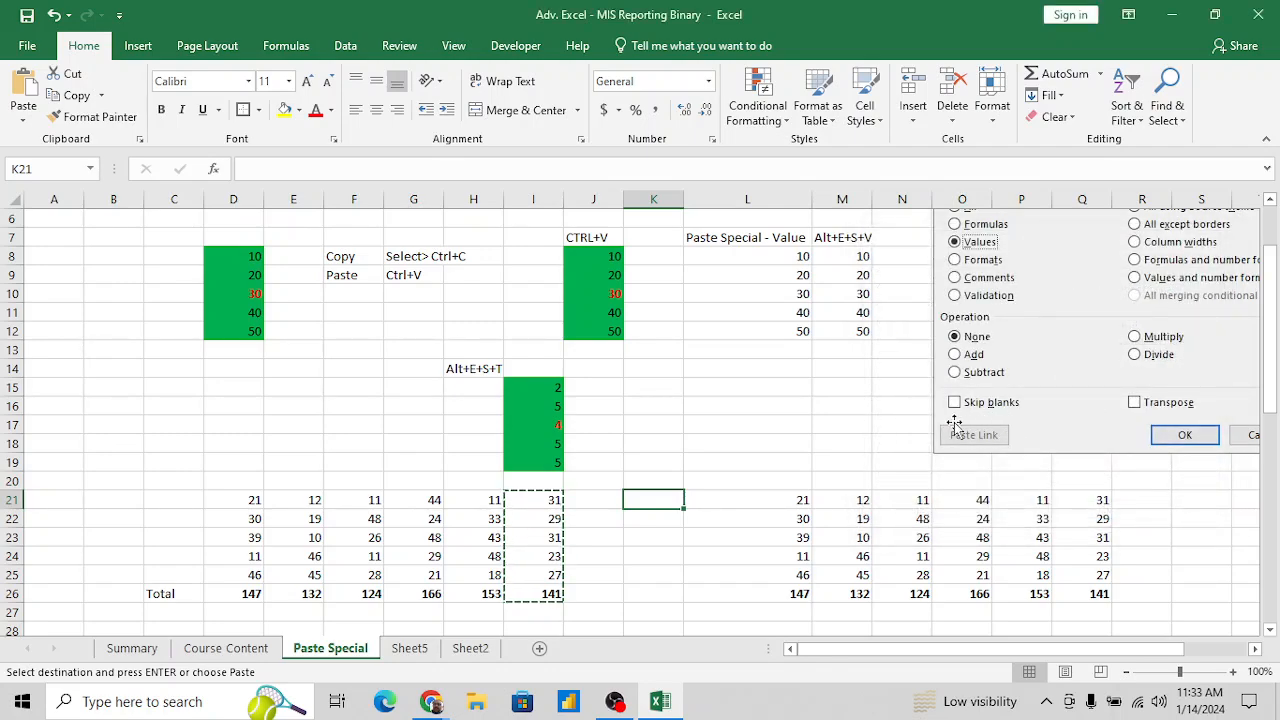
# - Copy the City heading and drop-down cell E39:E40 and paste only their validation starting at E43
pyautogui.scroll(-6, 549, 569)
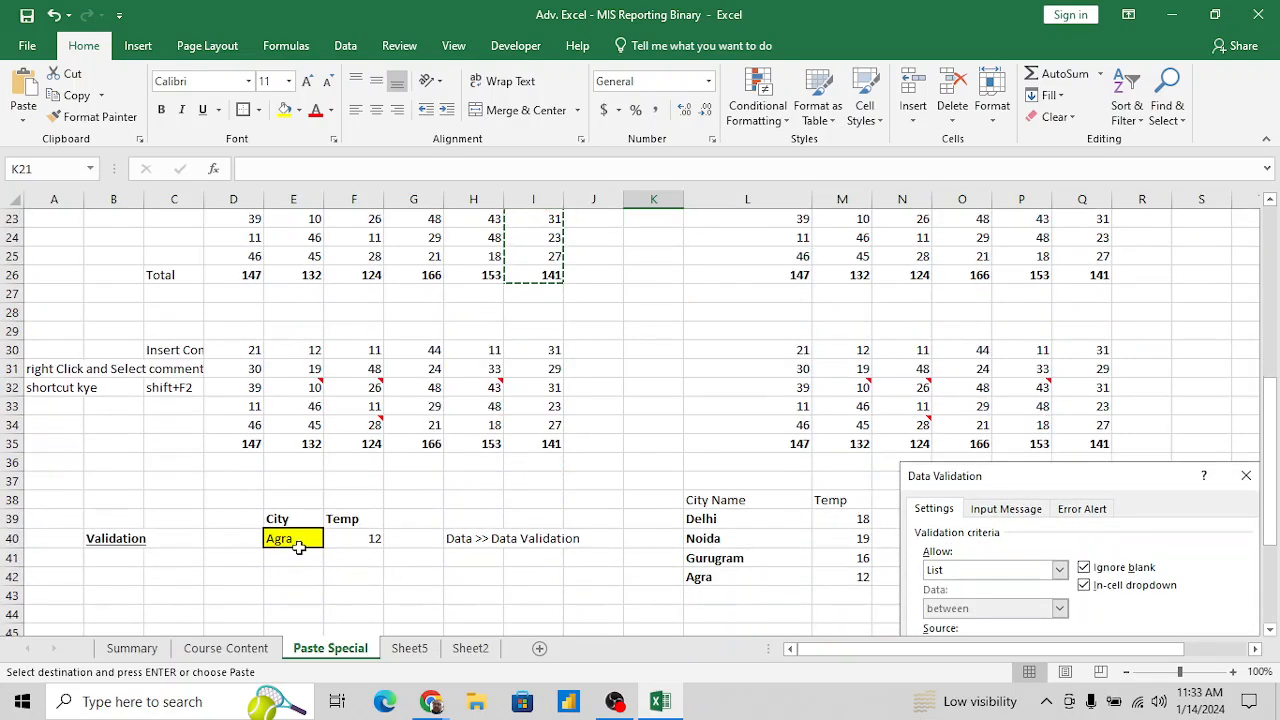
pyautogui.click(296, 525)
pyautogui.hotkey('shift', 'Down')
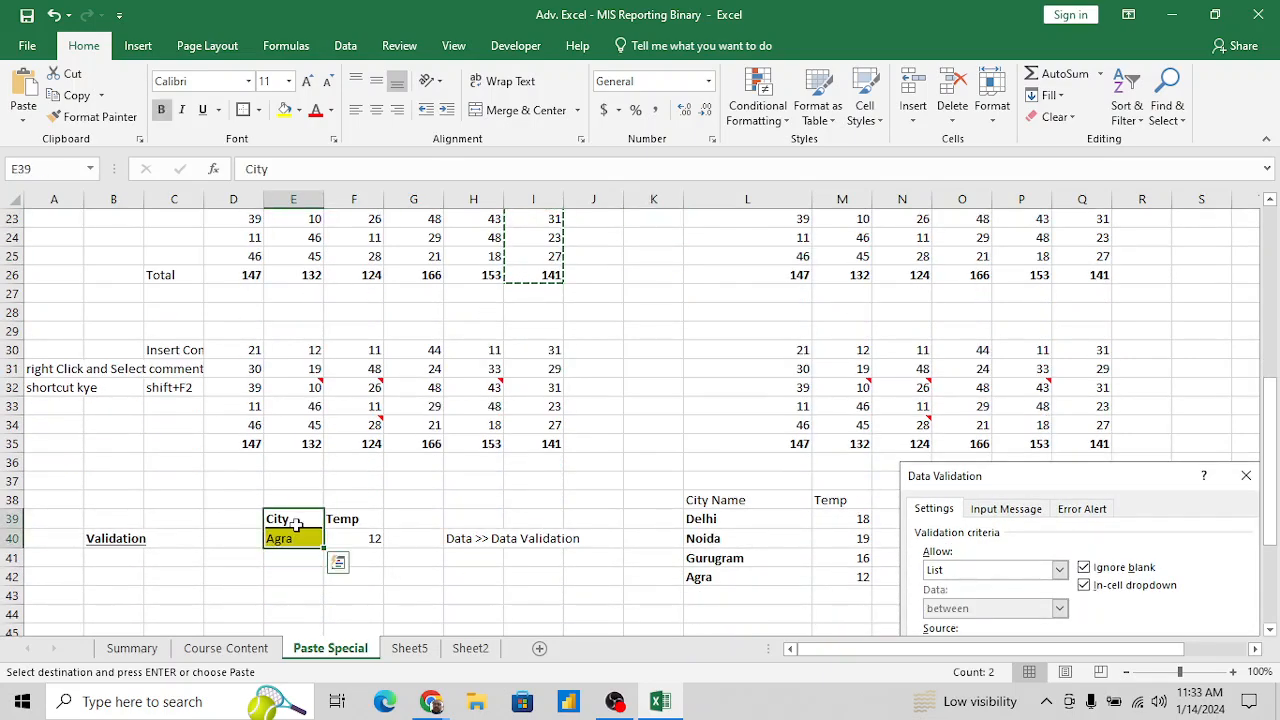
pyautogui.hotkey('ctrl', 'c')
pyautogui.press('Down')
pyautogui.press('Down')
pyautogui.press('Down')
pyautogui.press('Down')
pyautogui.press('Down')
pyautogui.press('Down')
pyautogui.press('Up')
pyautogui.press('Up')
pyautogui.press('Down')
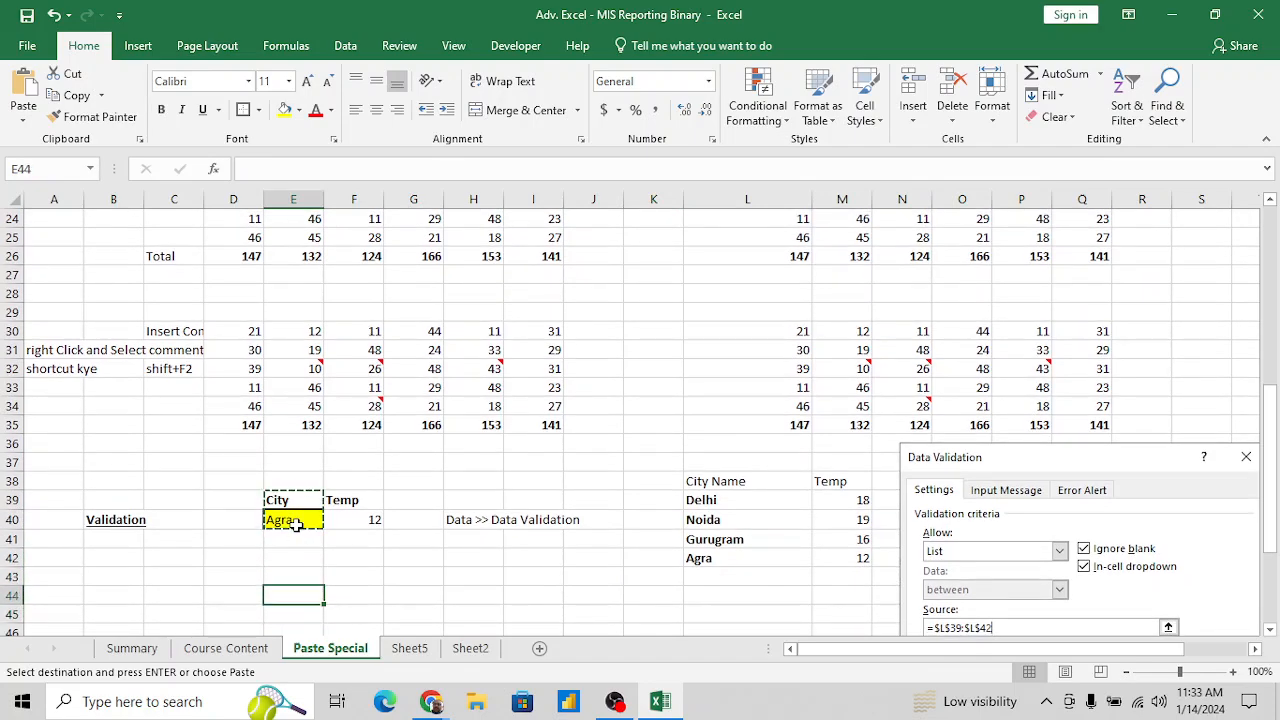
pyautogui.press('Up')
pyautogui.hotkey('ctrl', 'alt', 'v')
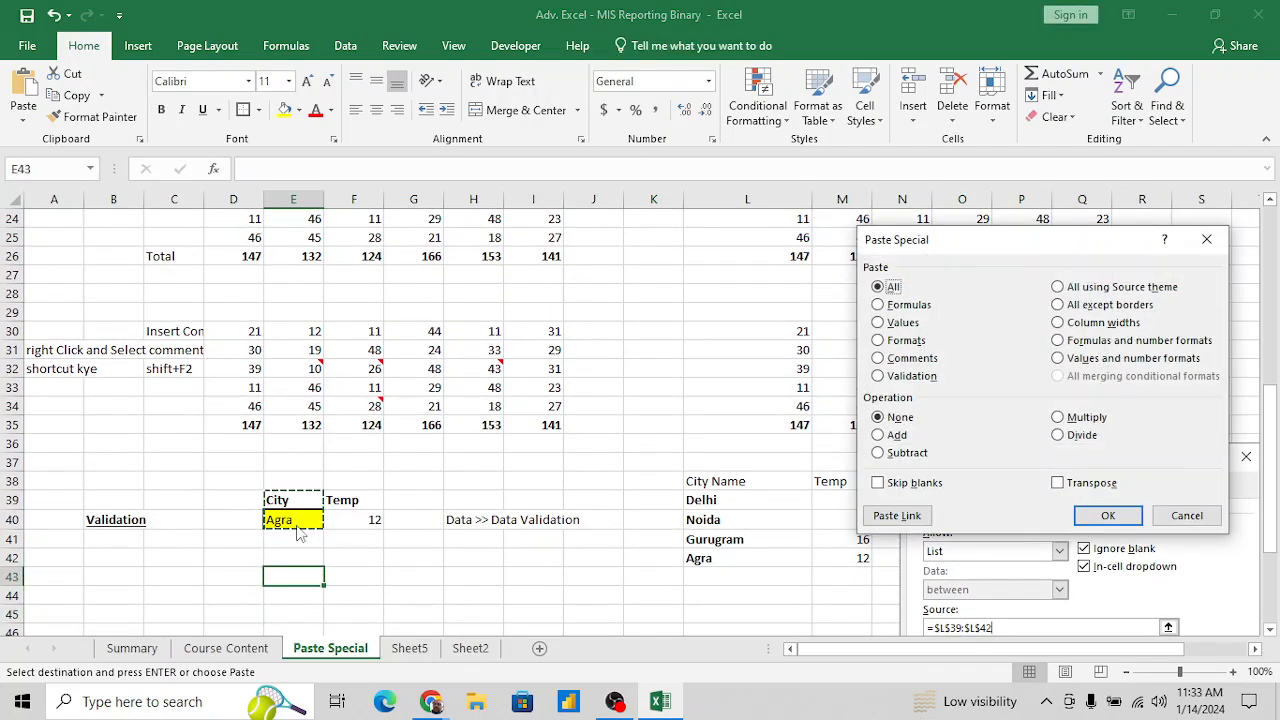
pyautogui.press('n')
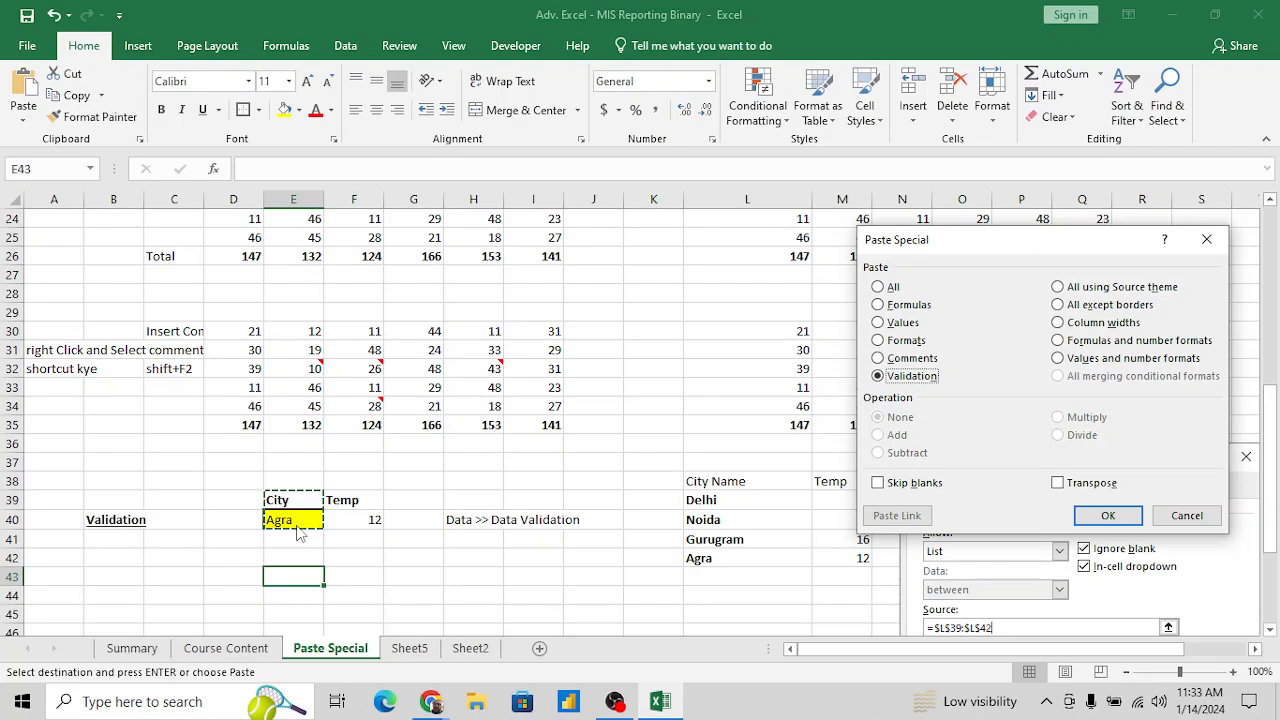
pyautogui.press('Return')
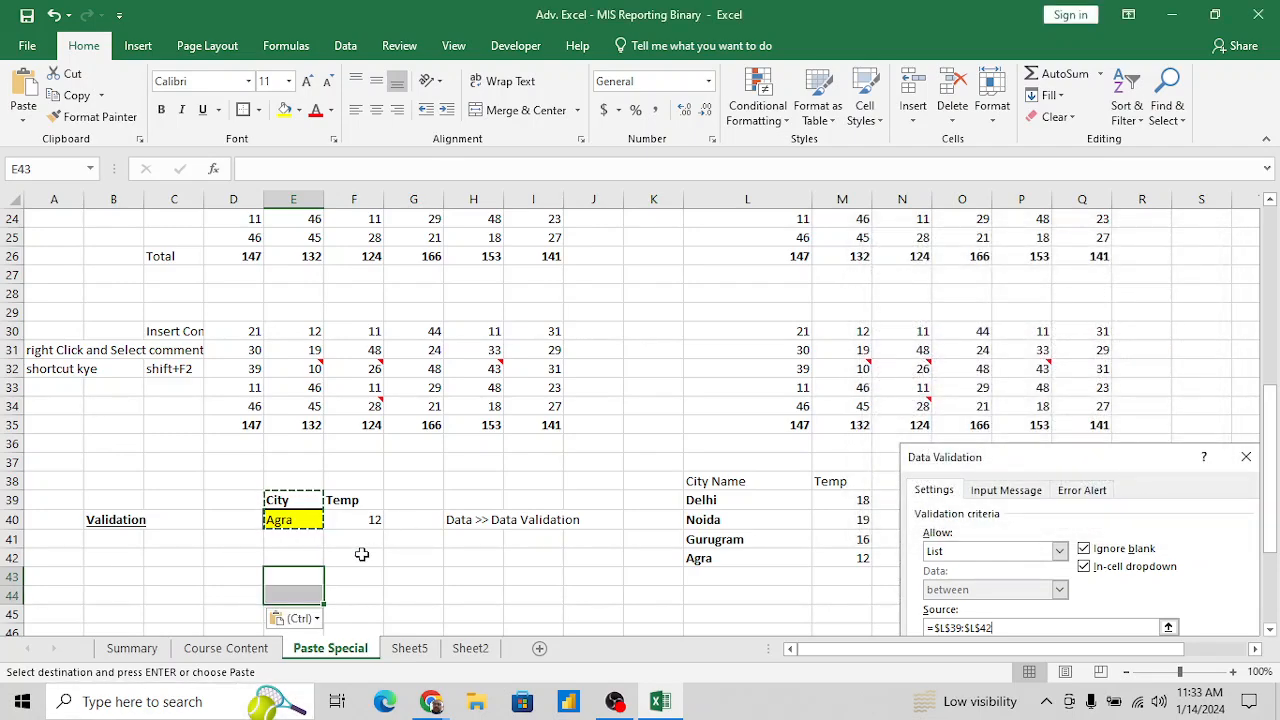
# - Paste only the formats of E39:E40 onto E43:E44 and select the yellow cell E44
pyautogui.hotkey('alt', 'e')
pyautogui.press('s')
pyautogui.press('t')
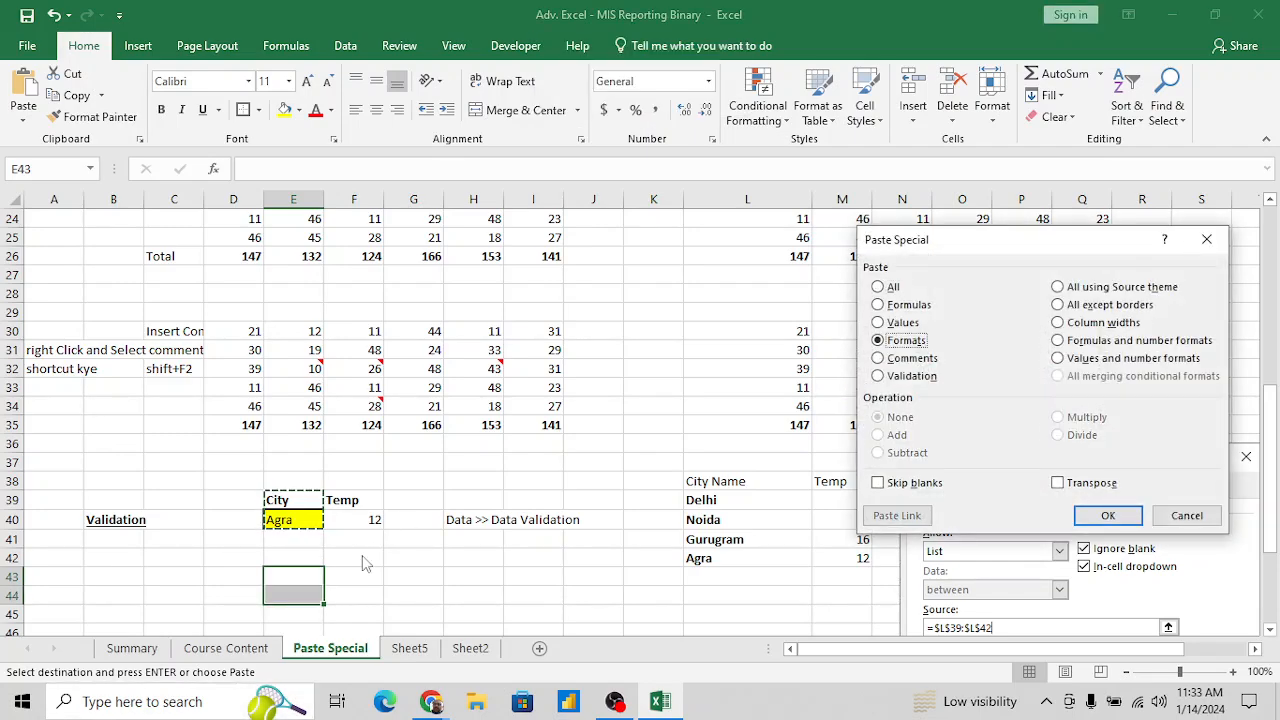
pyautogui.press('Return')
pyautogui.press('Down')
pyautogui.press('Down')
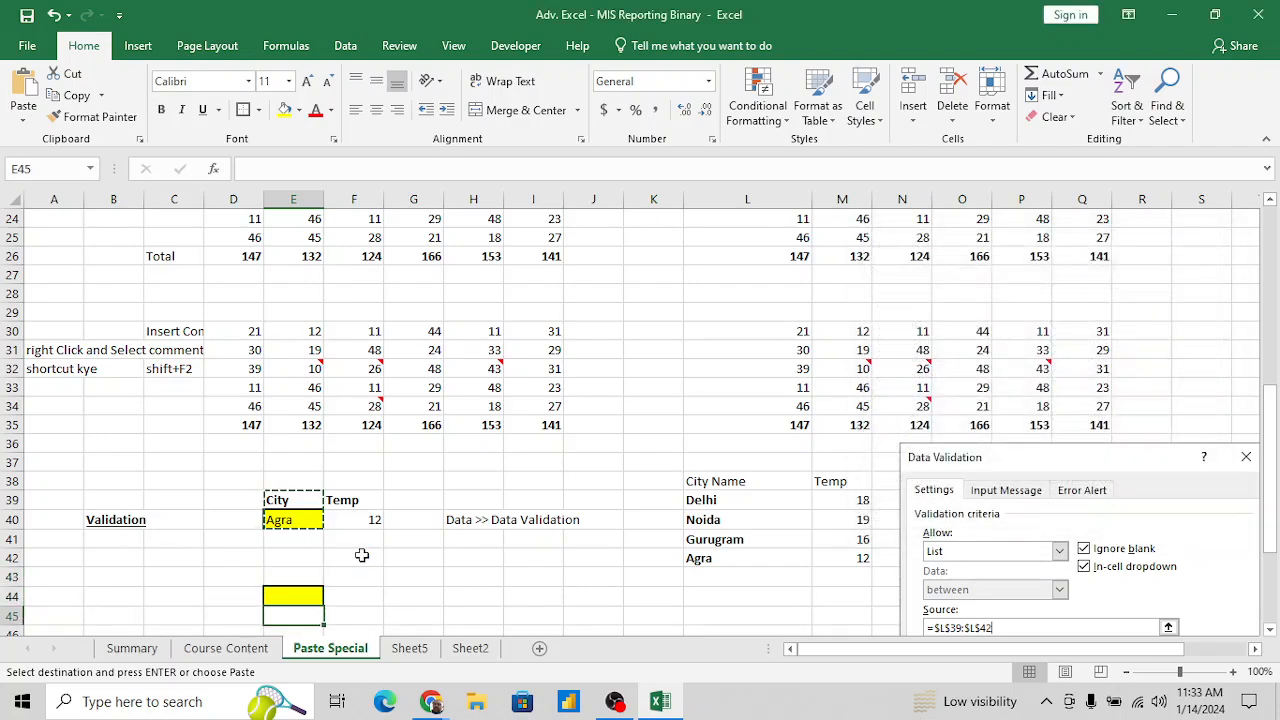
pyautogui.press('Up')
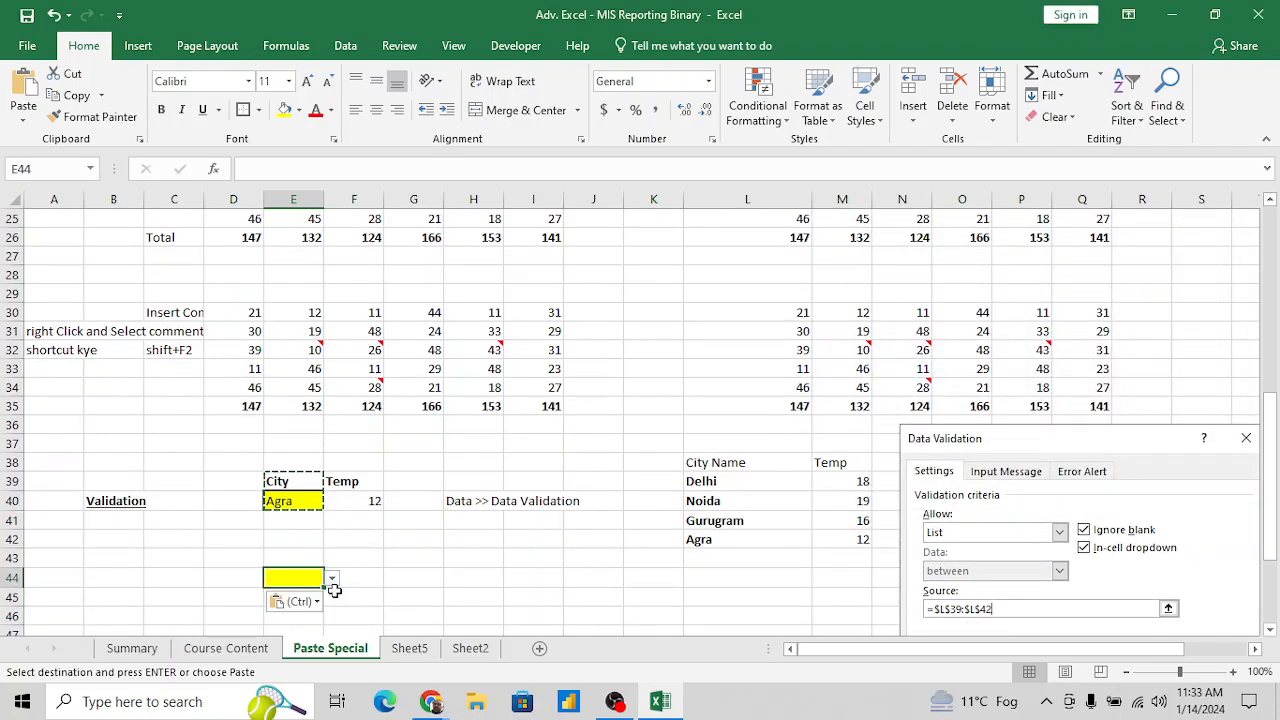
# - Check the city choices offered in the drop-down of E44 without picking one, and save the workbook
pyautogui.click(332, 580)
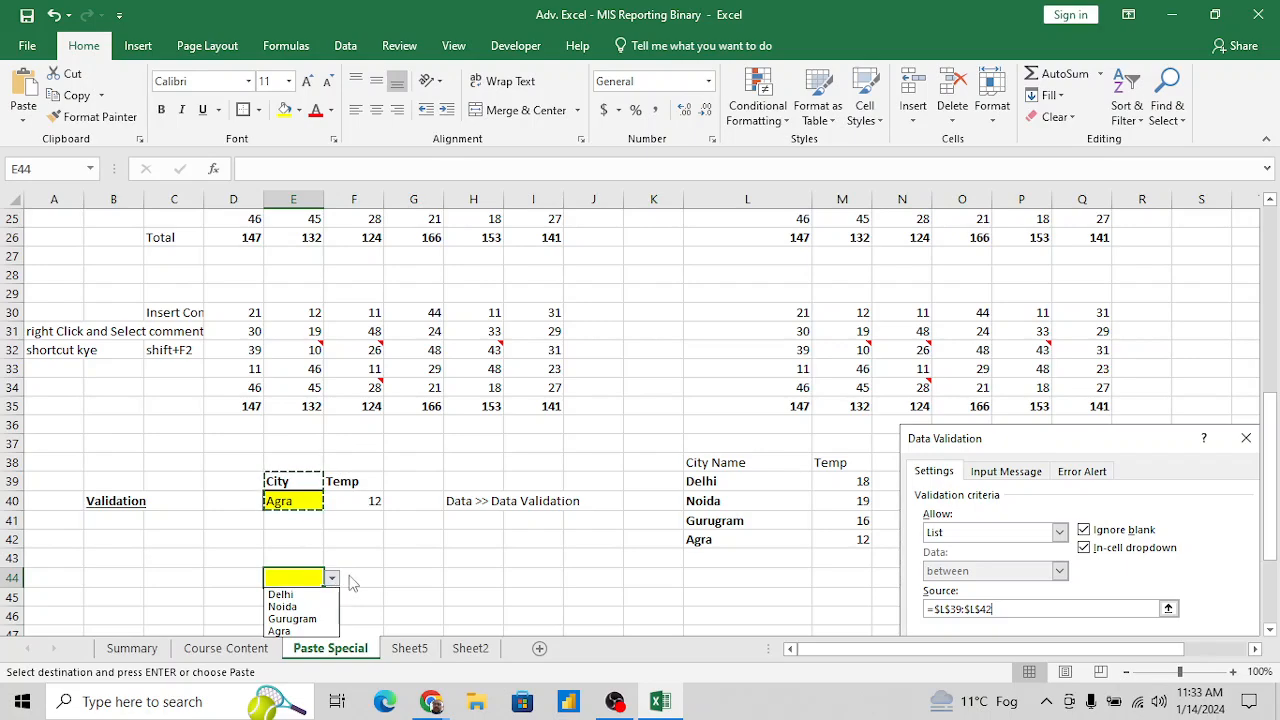
pyautogui.press('Escape')
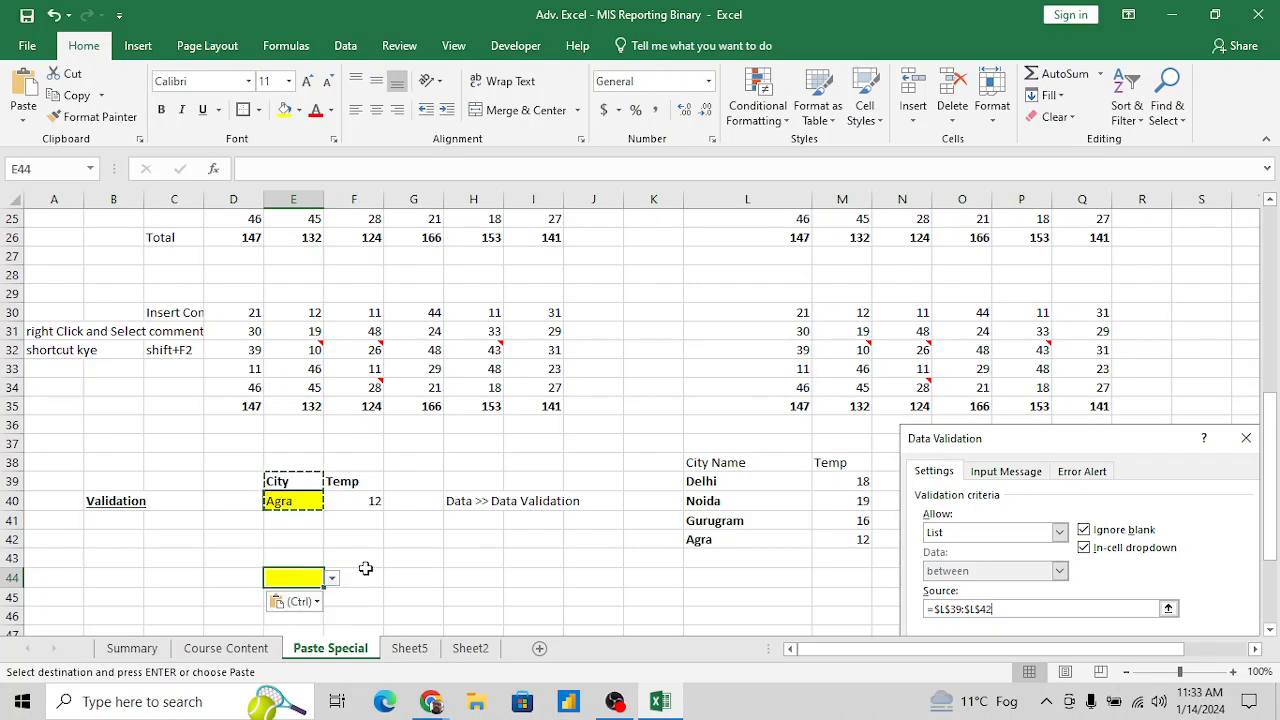
pyautogui.click(418, 576)
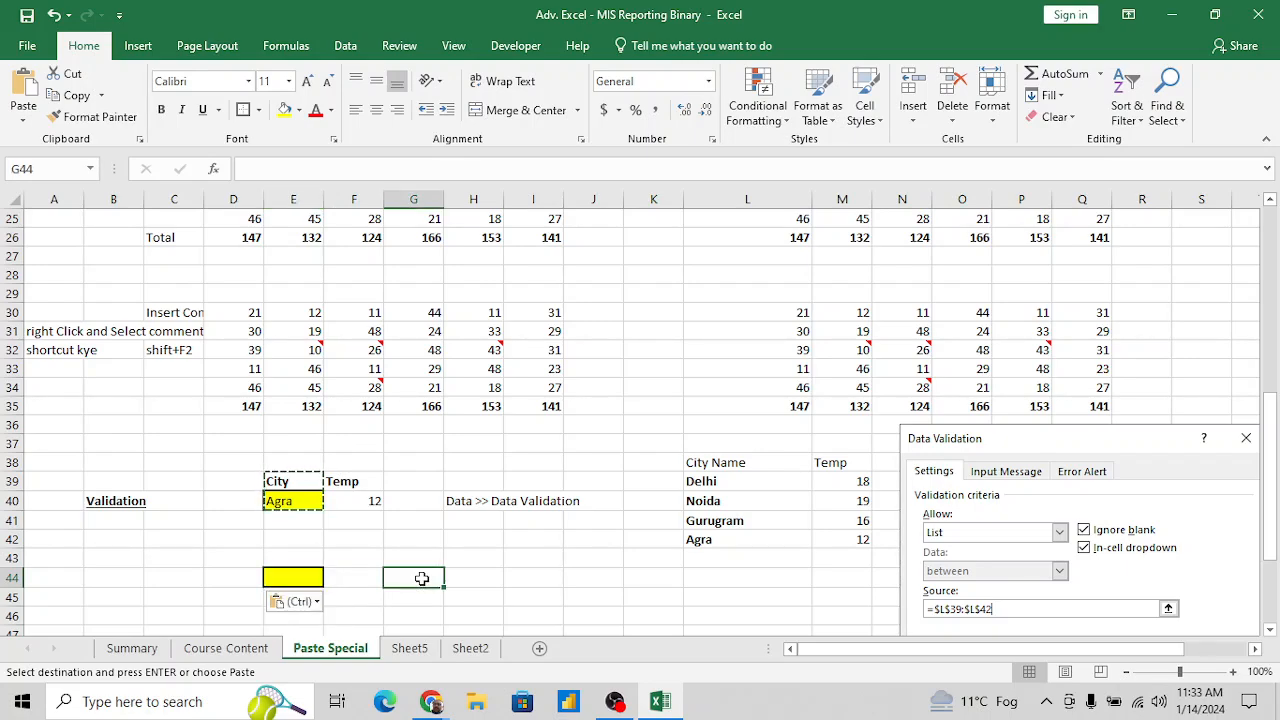
pyautogui.scroll(-2, 422, 579)
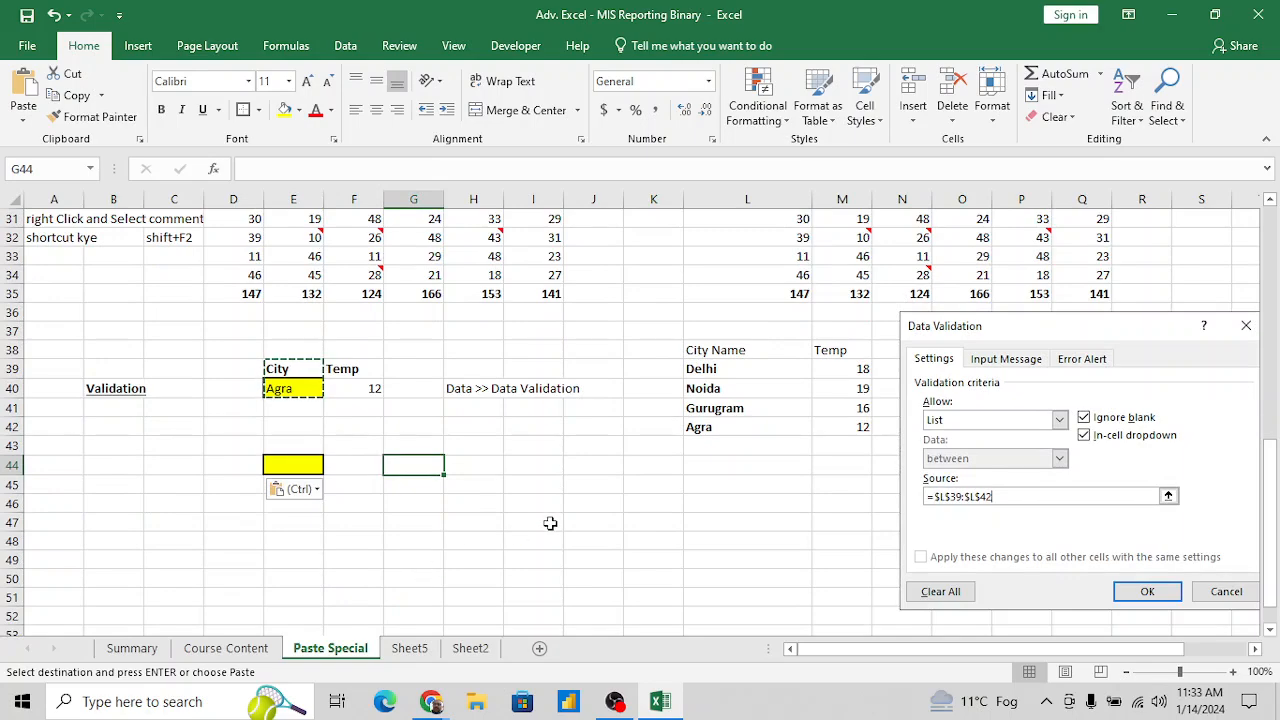
pyautogui.hotkey('ctrl', 's')
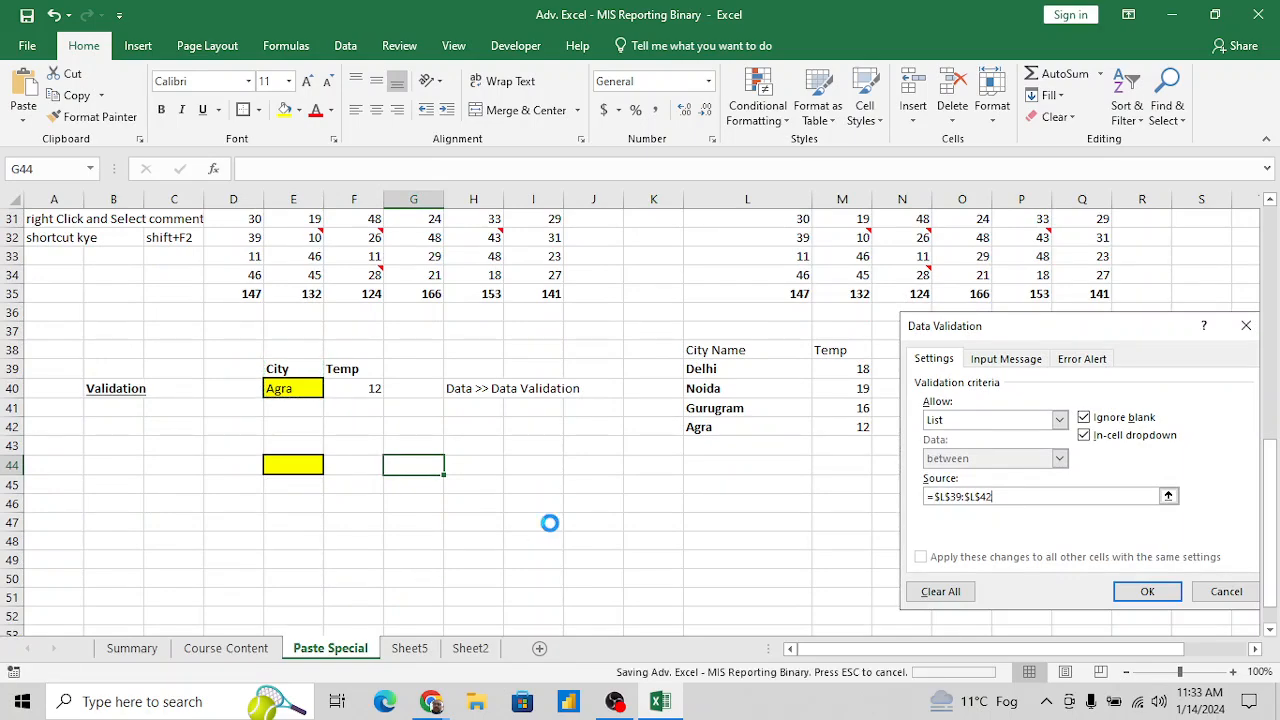
# - Copy the Paste Special dialog picture located beside the Paste Special - Value example
pyautogui.scroll(6, 693, 485)
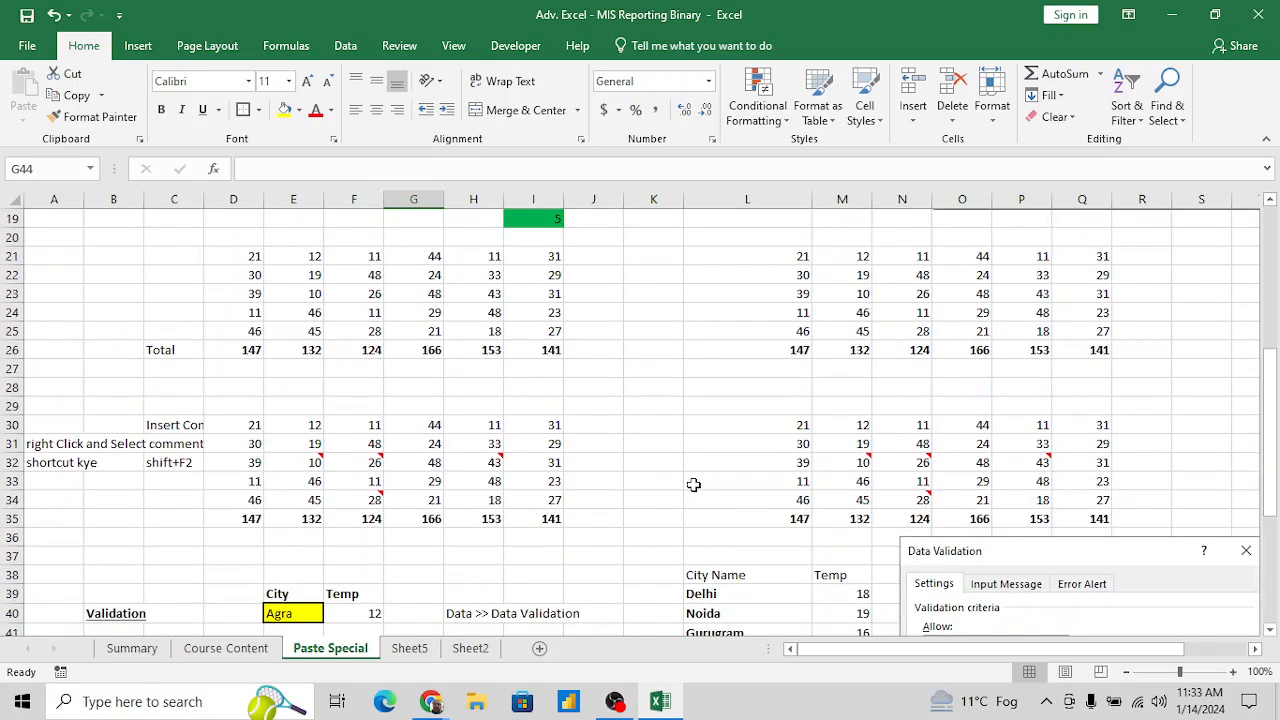
pyautogui.scroll(2, 693, 485)
pyautogui.scroll(2, 774, 449)
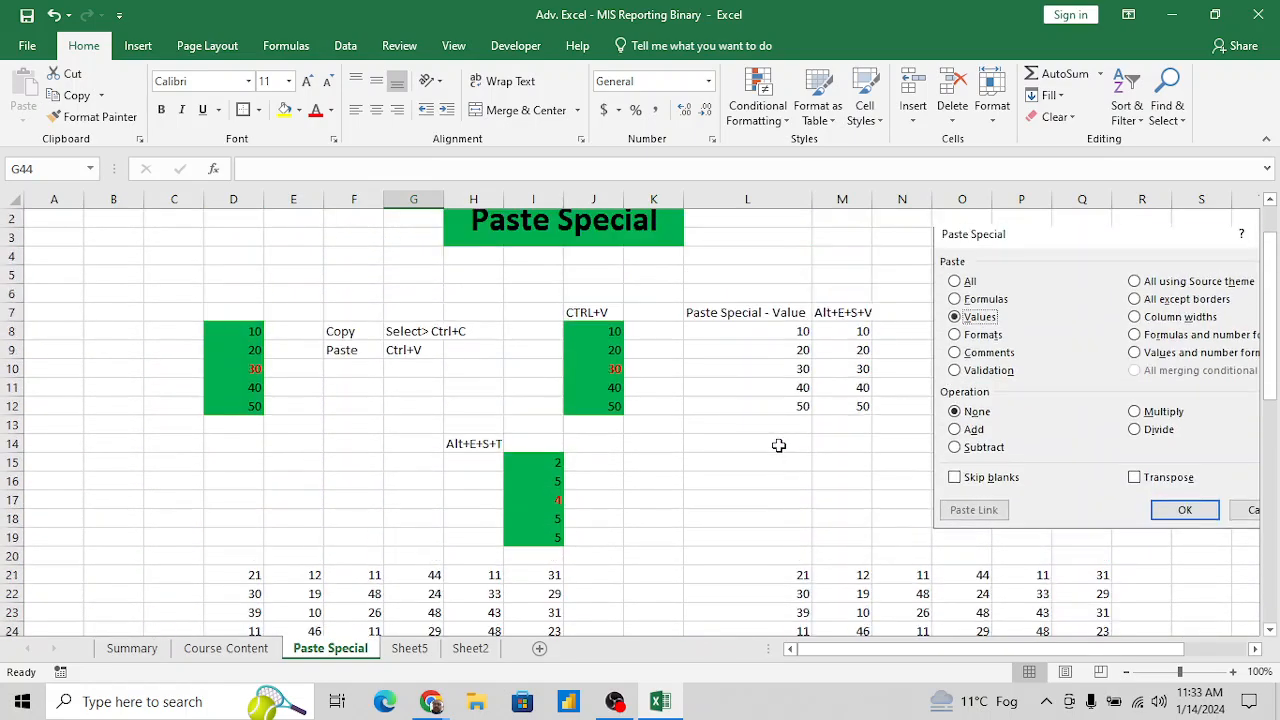
pyautogui.moveTo(838, 428); pyautogui.dragTo(757, 443)
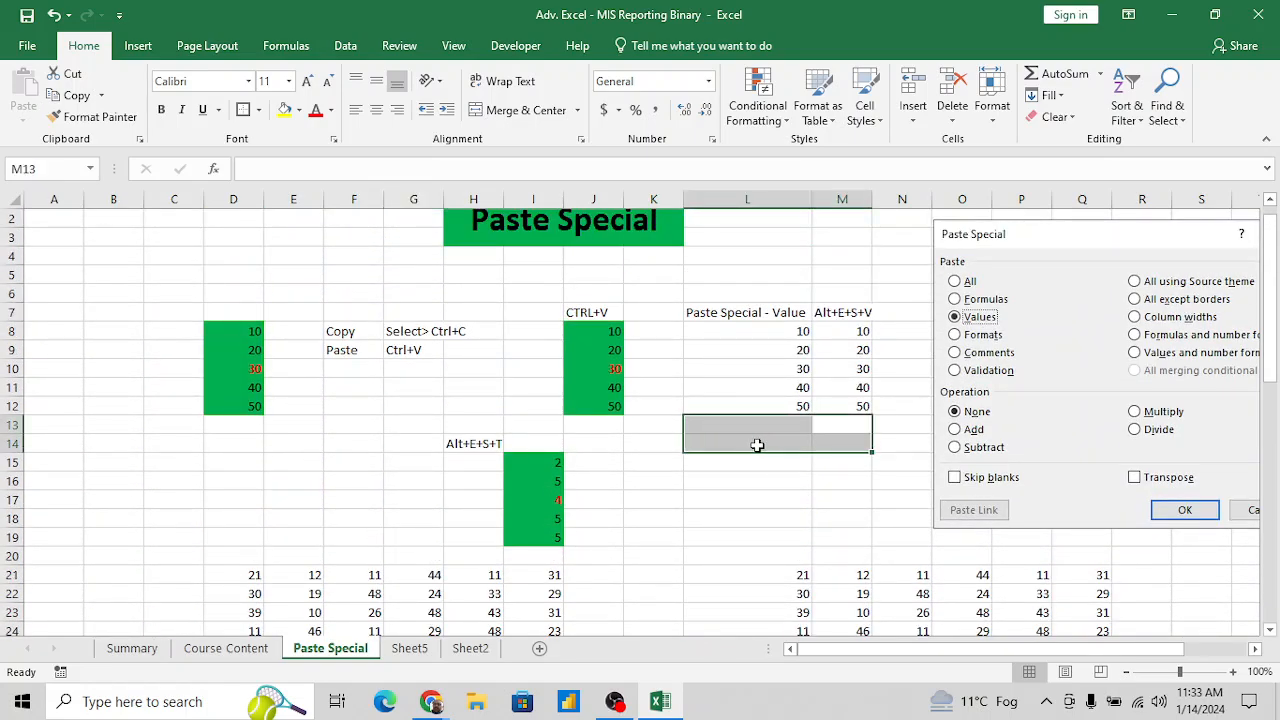
pyautogui.click(840, 478)
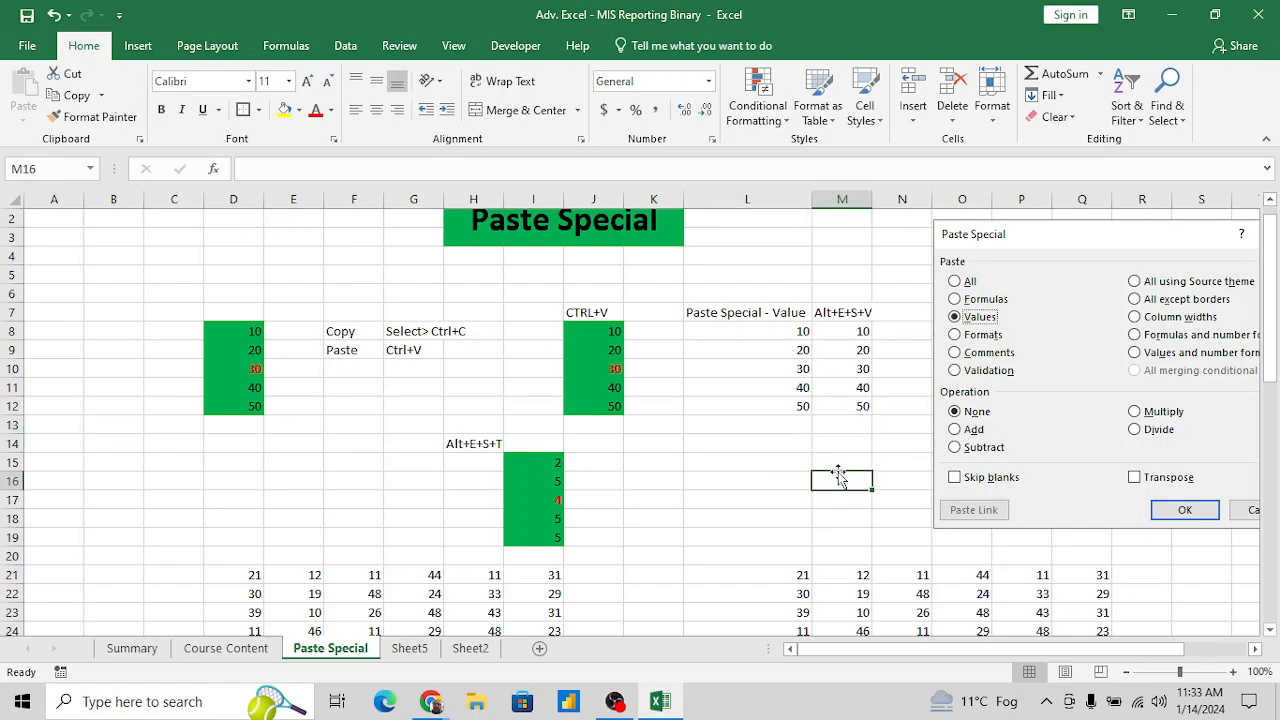
pyautogui.click(1044, 358)
pyautogui.hotkey('ctrl', 'c')
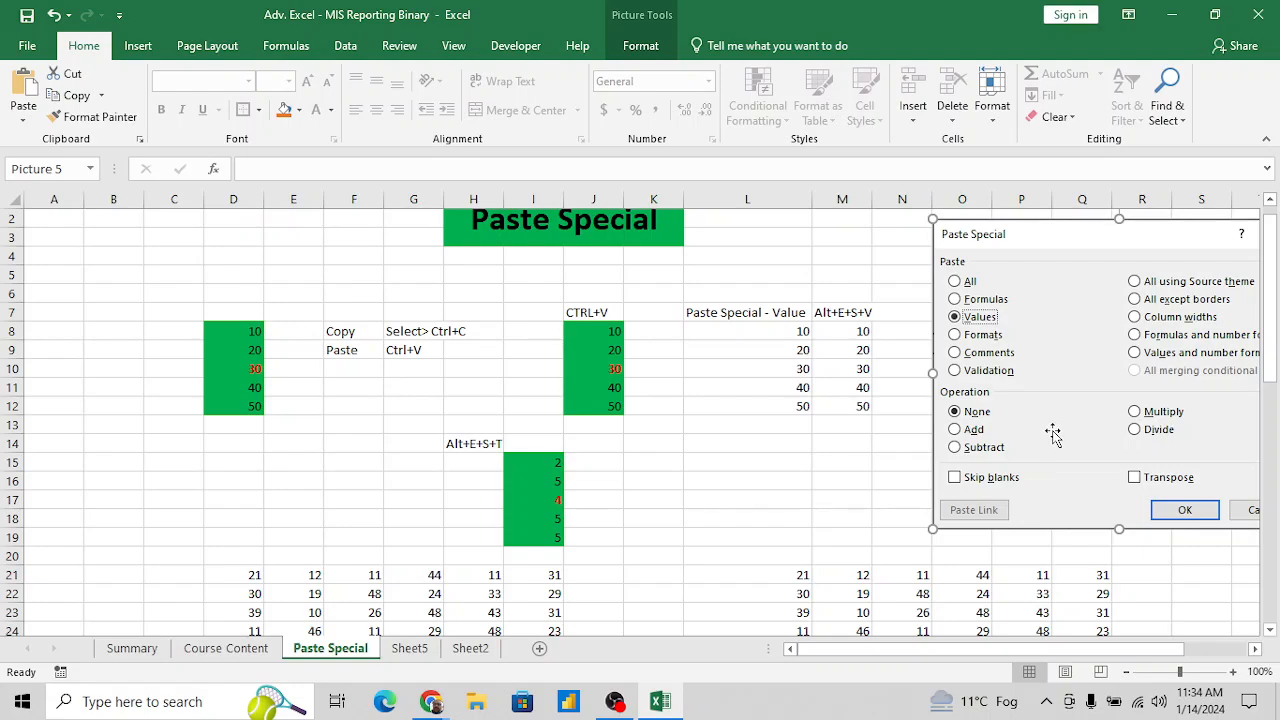
# - Paste the copied Paste Special dialog picture at cell M2 of the empty Sheet5
pyautogui.click(866, 487)
pyautogui.press('Right')
pyautogui.press('Right')
pyautogui.press('Right')
pyautogui.press('Right')
pyautogui.press('Right')
pyautogui.press('Right')
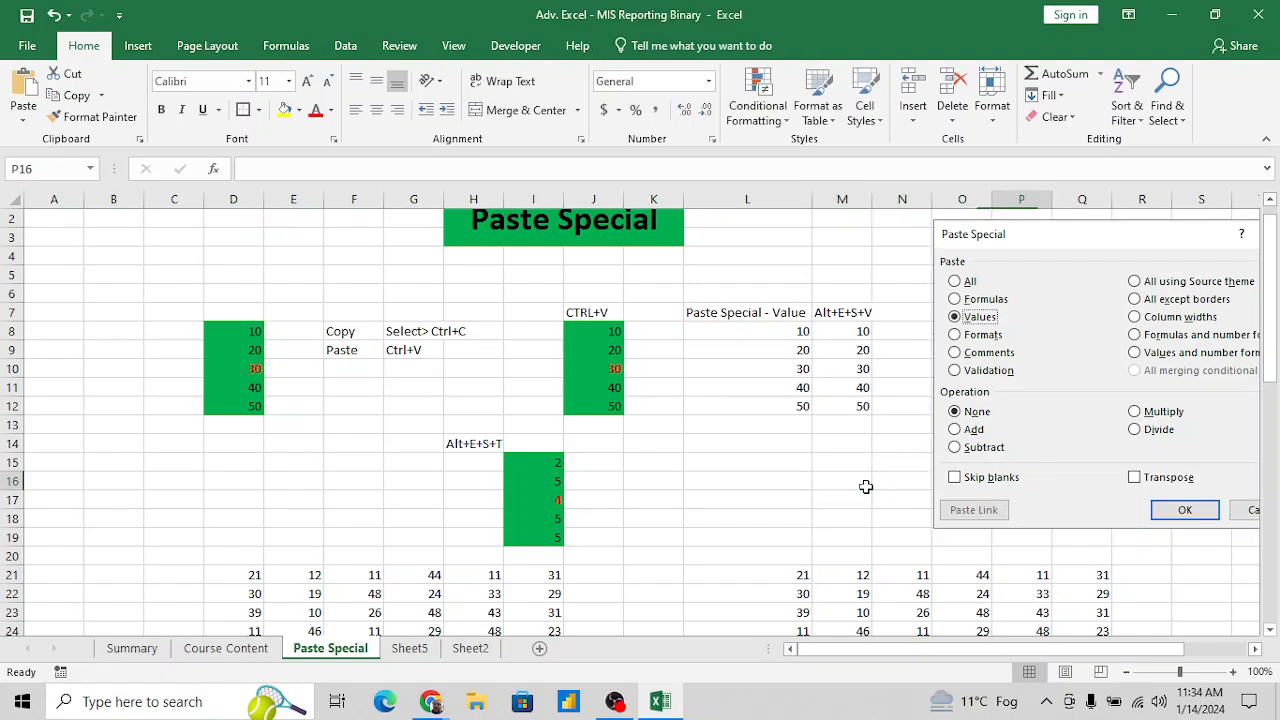
pyautogui.press('Right')
pyautogui.press('Right')
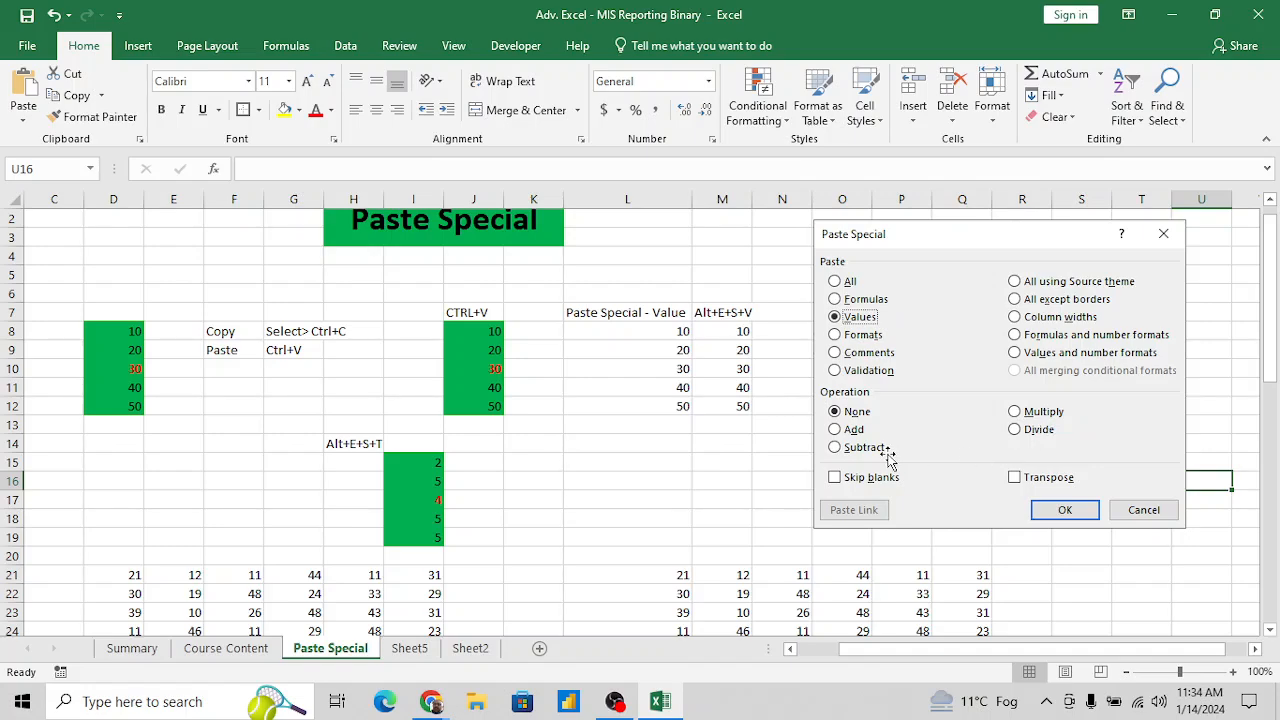
pyautogui.click(944, 433)
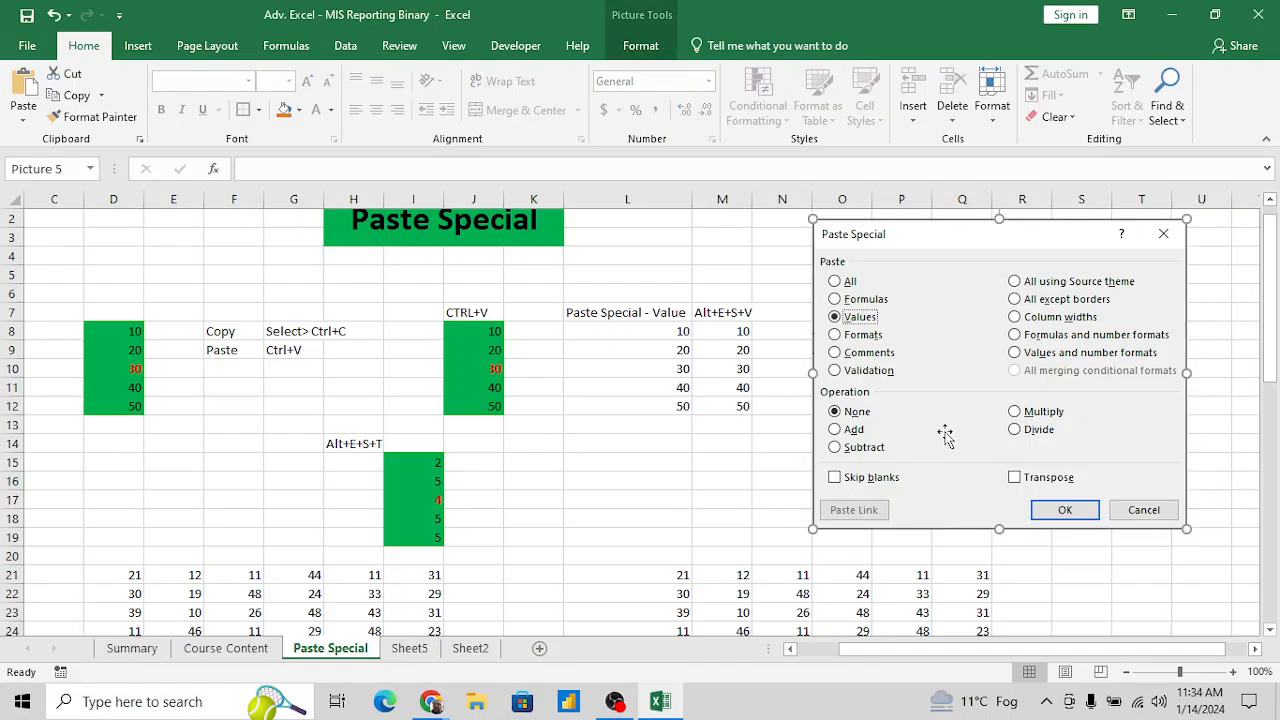
pyautogui.scroll(-10, 944, 433)
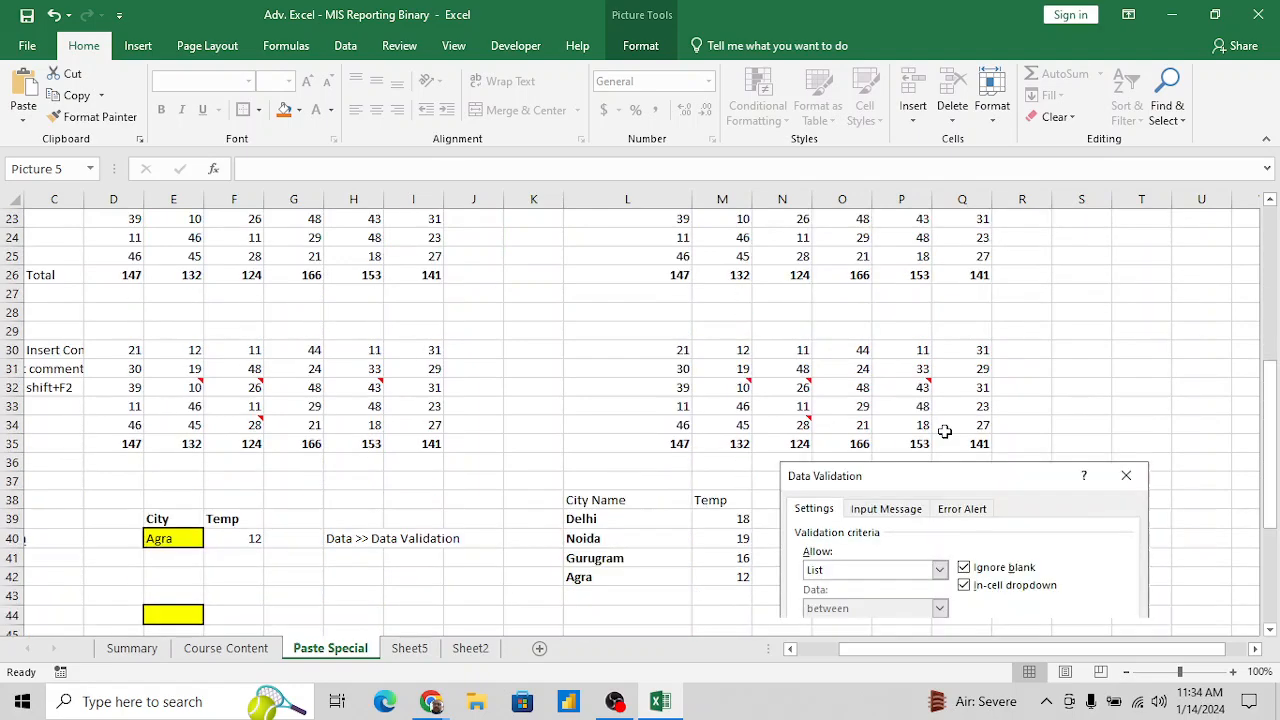
pyautogui.click(418, 650)
pyautogui.click(786, 230)
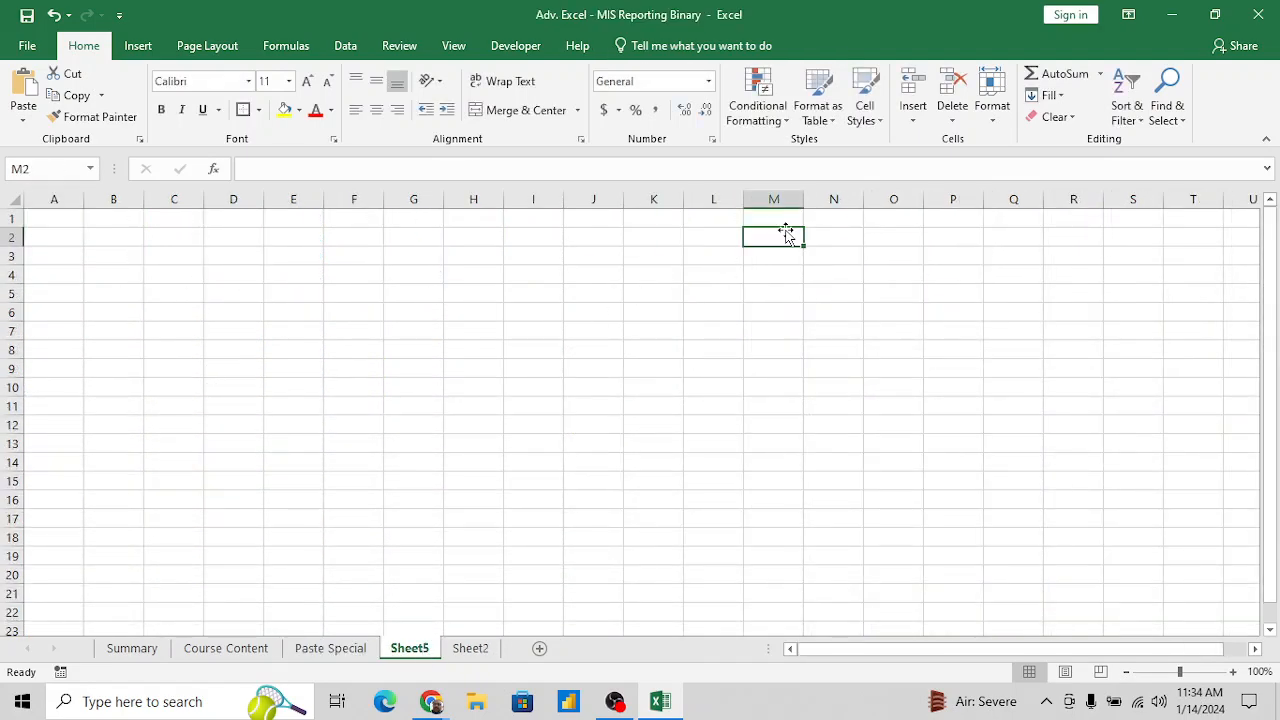
pyautogui.hotkey('ctrl', 'v')
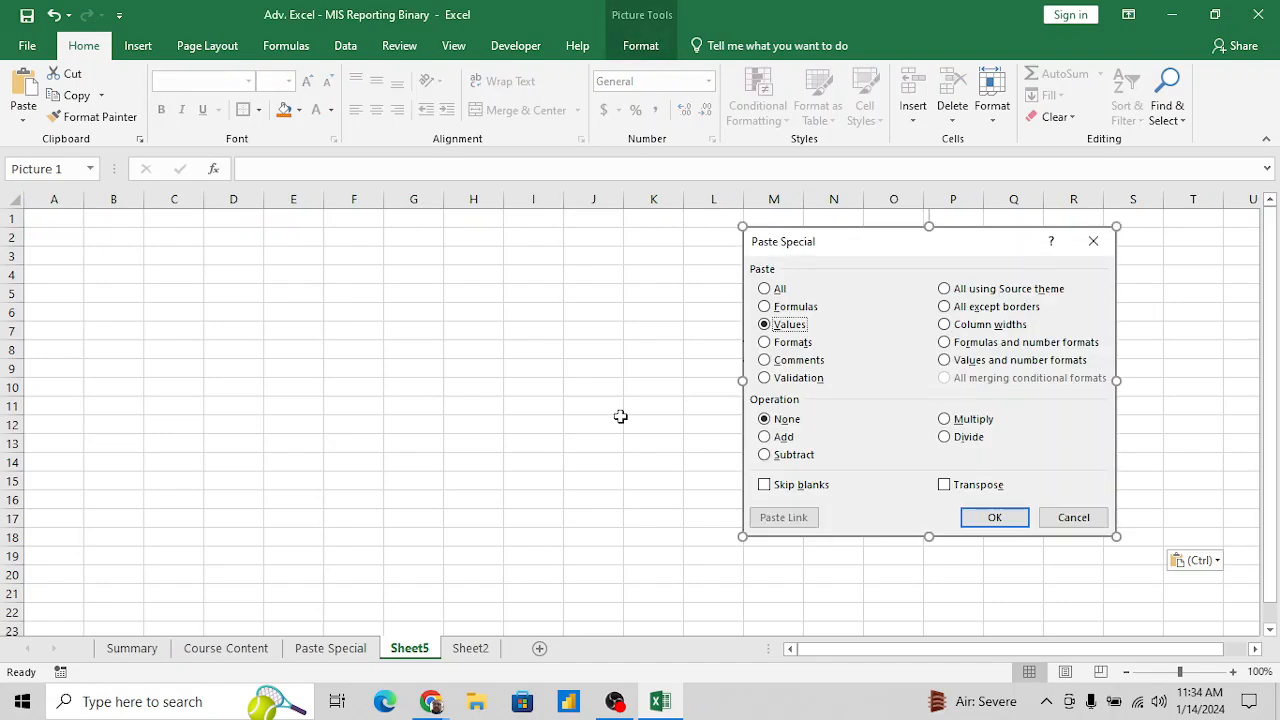
# - Rename Sheet5 as "Paste Special - Operation"
pyautogui.doubleClick(408, 648)
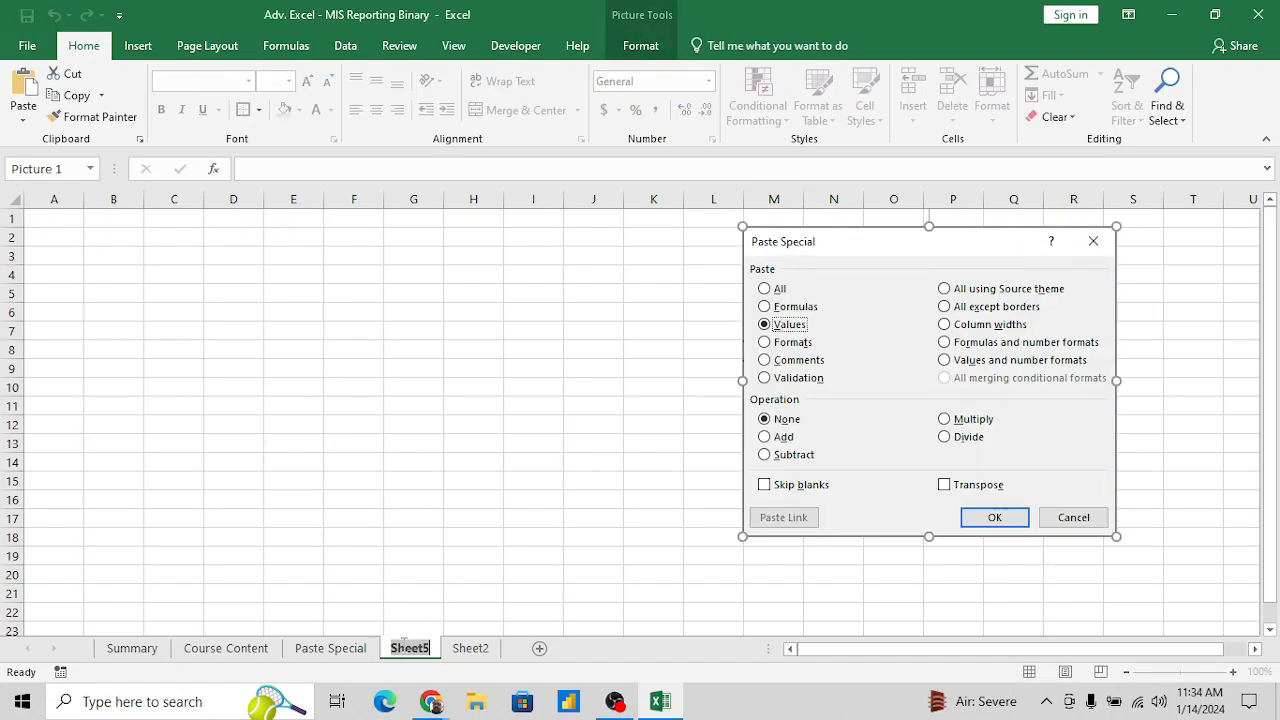
pyautogui.write('Paste')
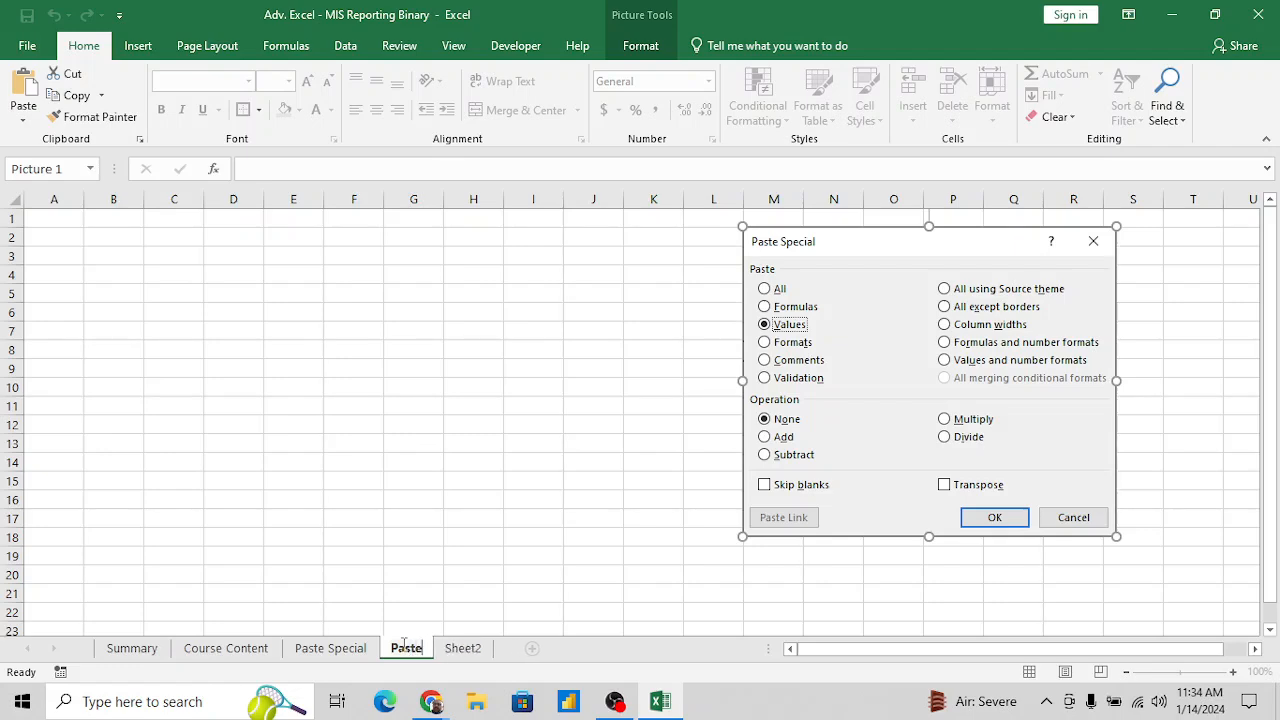
pyautogui.write(' Special')
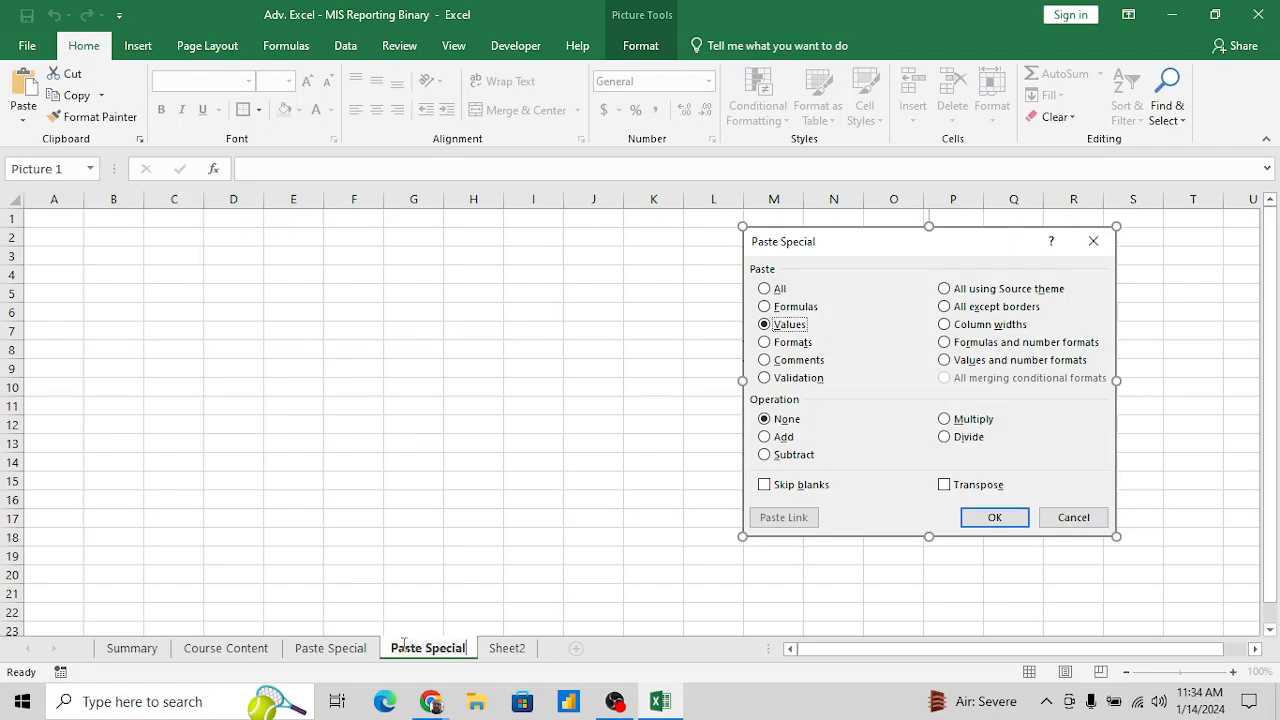
pyautogui.write(' - ')
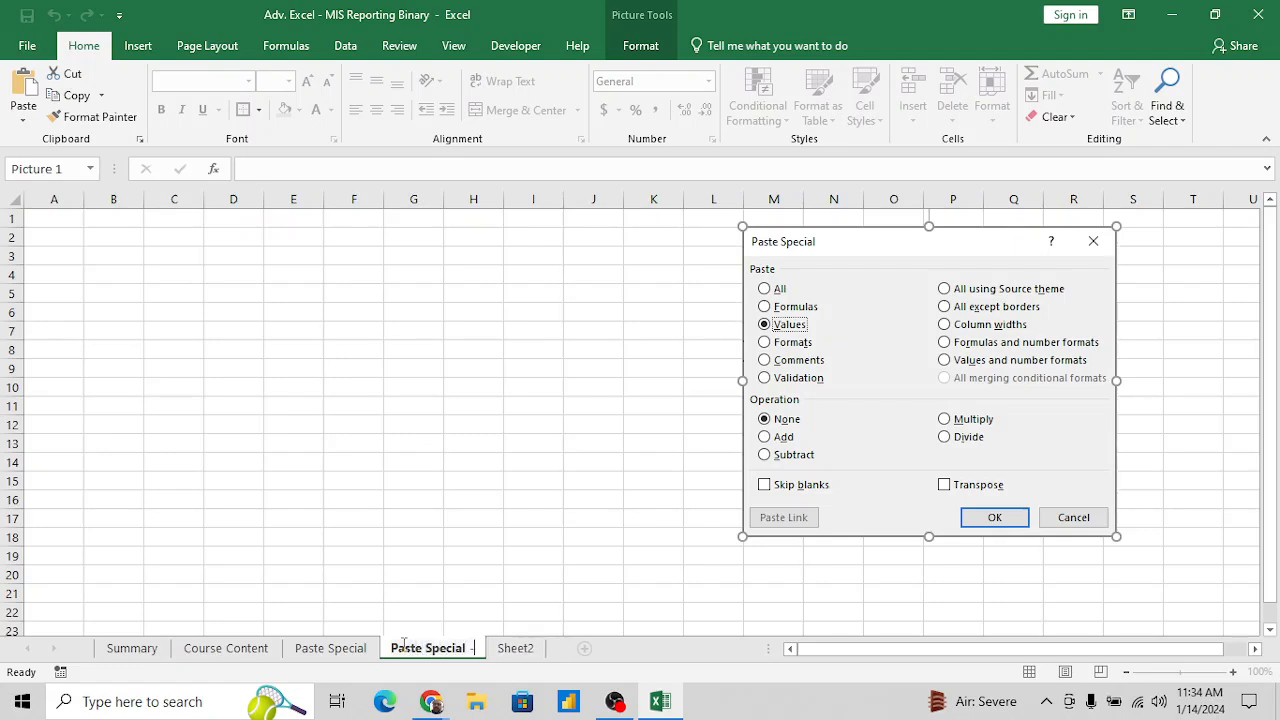
pyautogui.write('Operation')
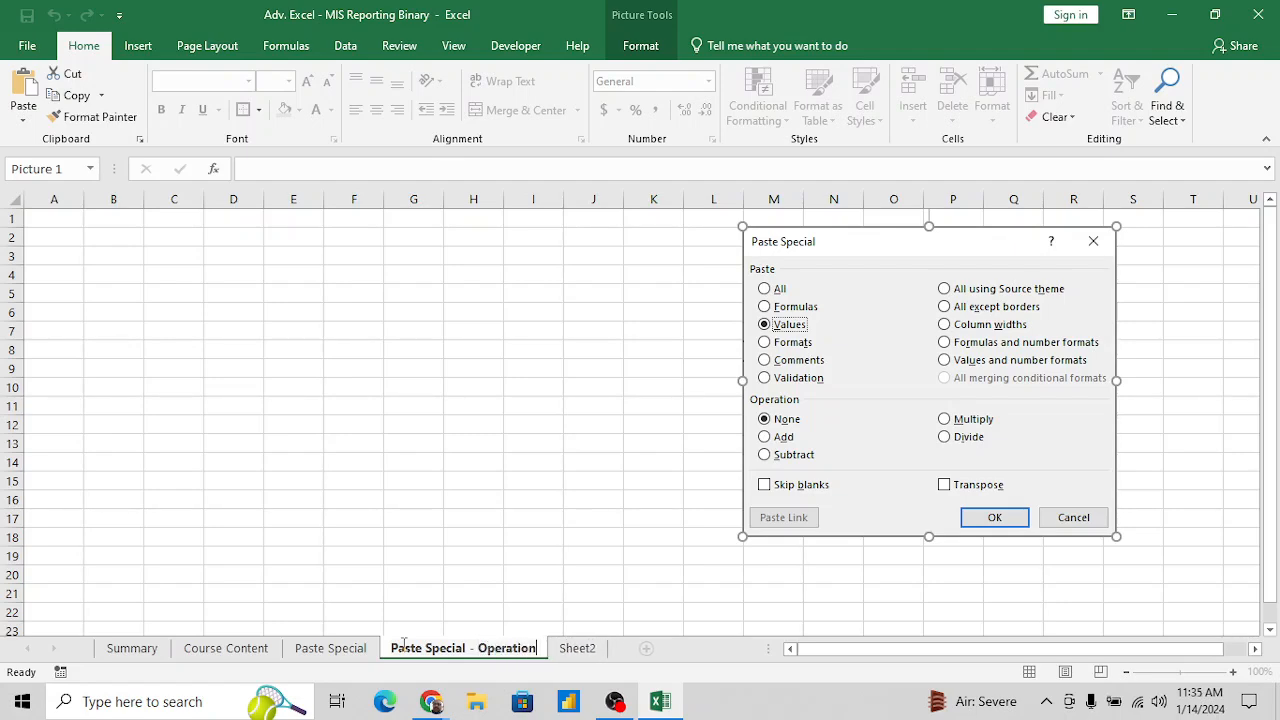
pyautogui.press('Return')
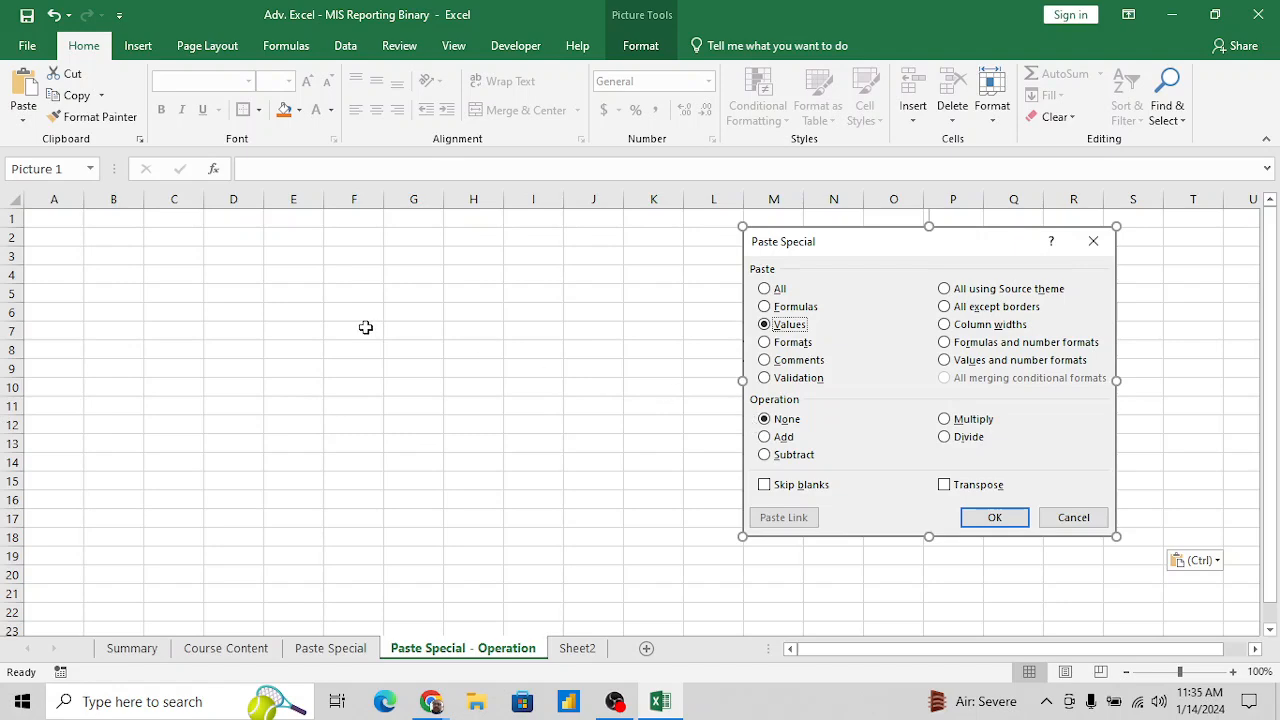
# - Enter the heading Data in A1 and the starting value 100 in A2
pyautogui.click(320, 313)
pyautogui.hotkey('ctrl', 'Home')
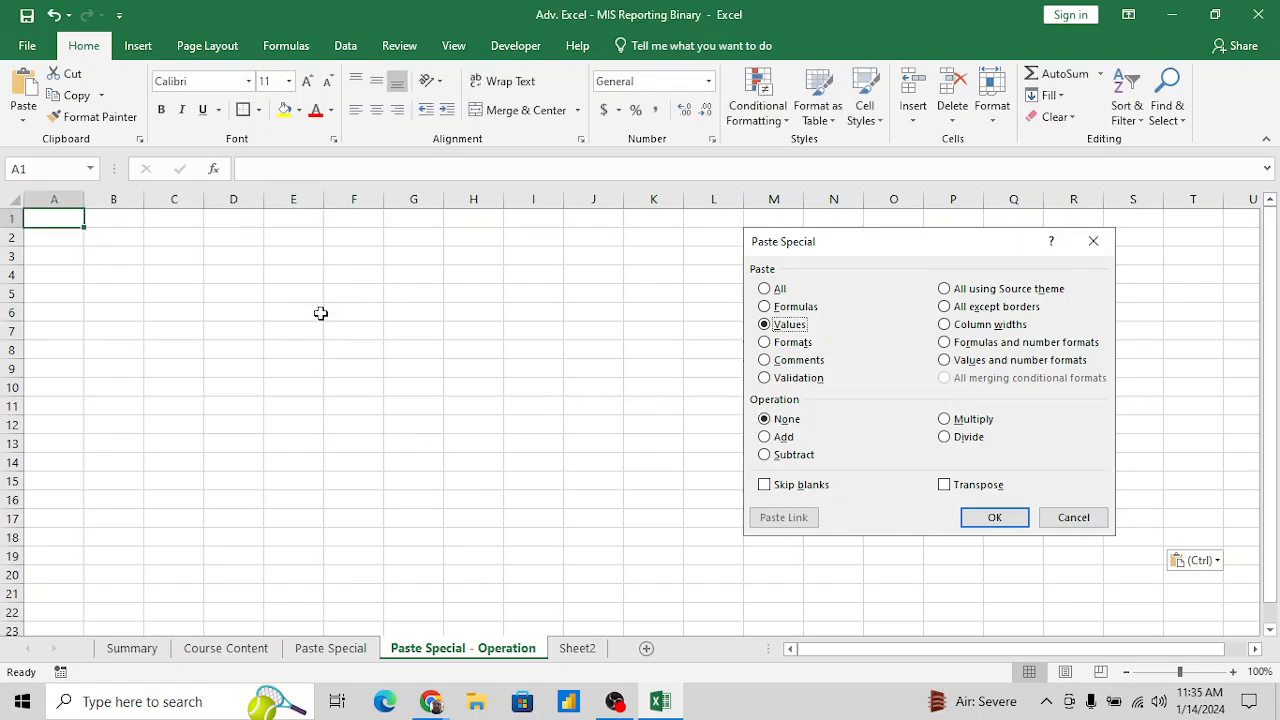
pyautogui.press('Right')
pyautogui.press('Left')
pyautogui.write('Data')
pyautogui.press('Return')
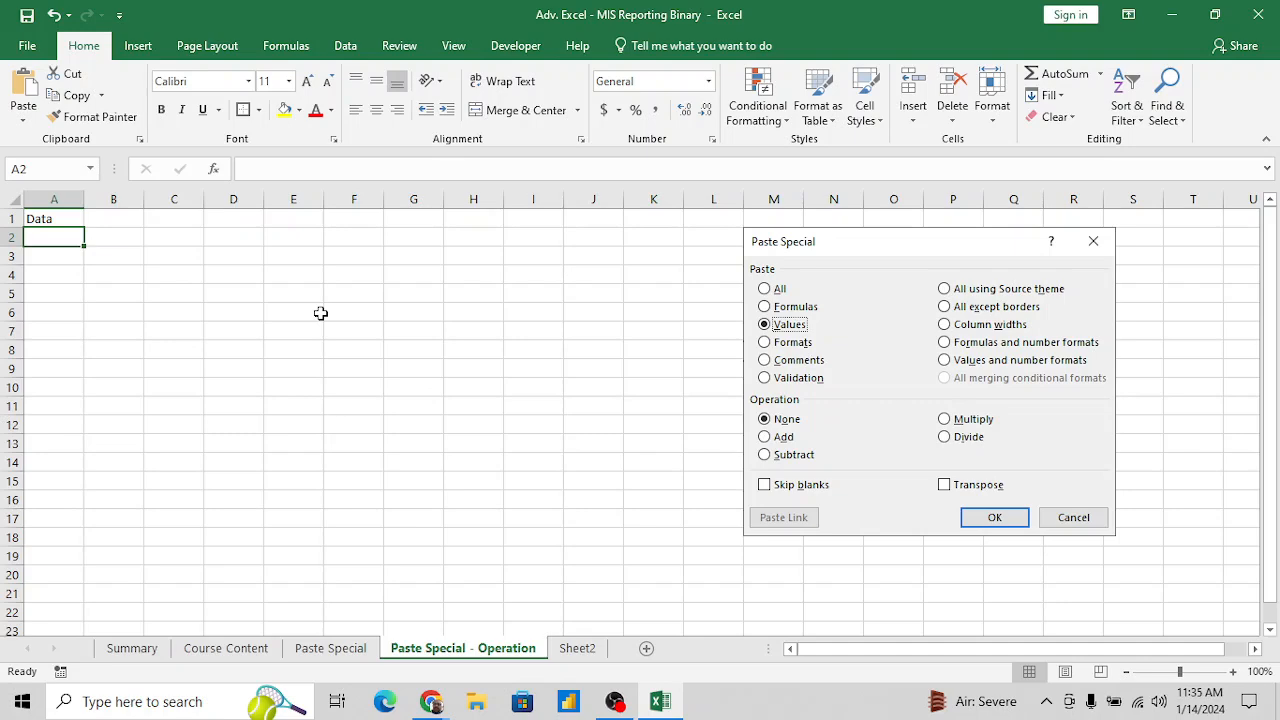
pyautogui.write('100')
pyautogui.press('Return')
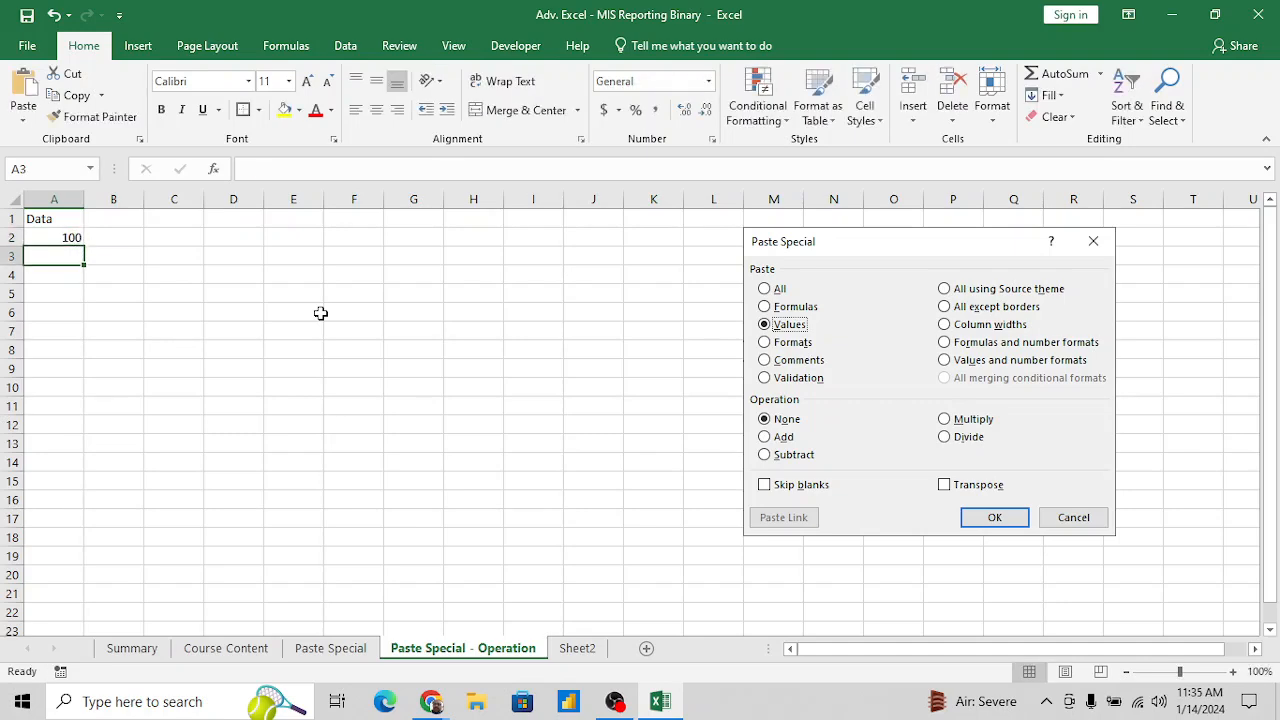
# - Enter the formula =A2+100 in A3 and fill it down to A15
pyautogui.write('=')
pyautogui.press('Up')
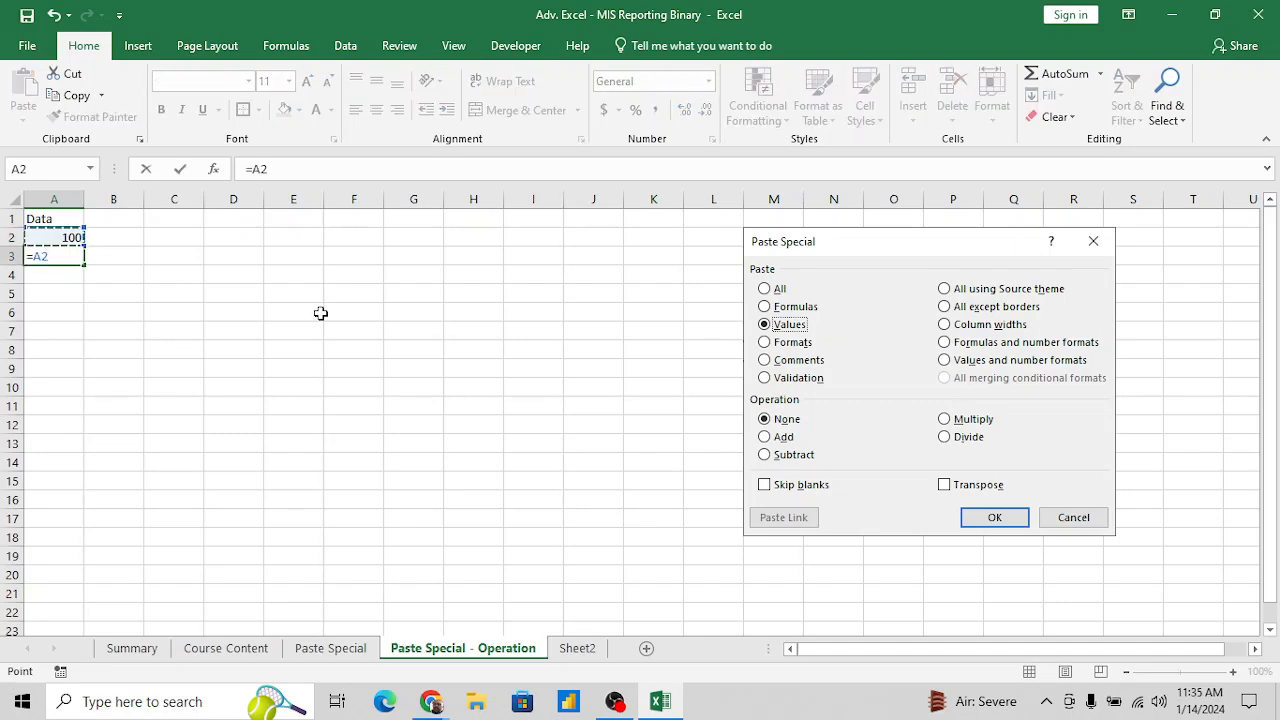
pyautogui.write('+100')
pyautogui.press('Return')
pyautogui.press('Up')
pyautogui.hotkey('shift', 'Down')
pyautogui.hotkey('shift', 'Down')
pyautogui.hotkey('shift', 'Down')
pyautogui.hotkey('shift', 'Down')
pyautogui.hotkey('shift', 'Down')
pyautogui.hotkey('shift', 'Down')
pyautogui.hotkey('shift', 'Down')
pyautogui.hotkey('shift', 'Down')
pyautogui.hotkey('shift', 'Down')
pyautogui.hotkey('shift', 'Down')
pyautogui.hotkey('shift', 'Down')
pyautogui.hotkey('shift', 'Down')
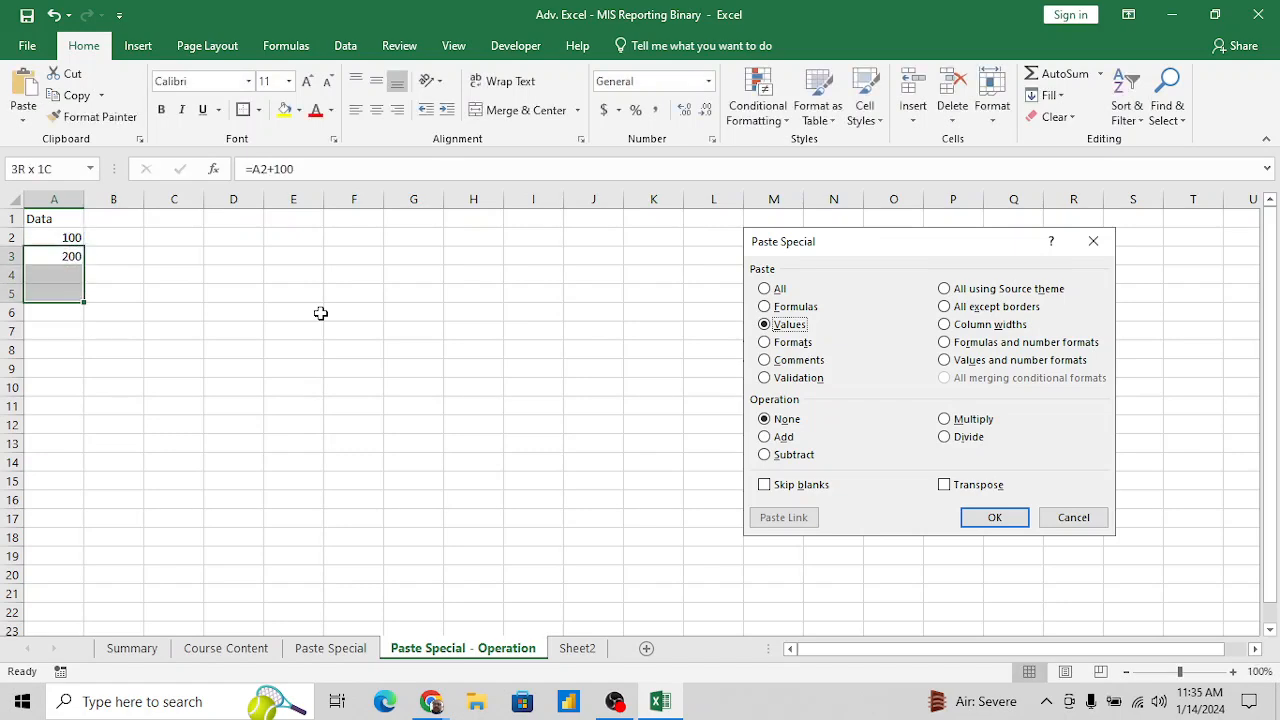
pyautogui.hotkey('ctrl', 'd')
pyautogui.press('Up')
pyautogui.press('Up')
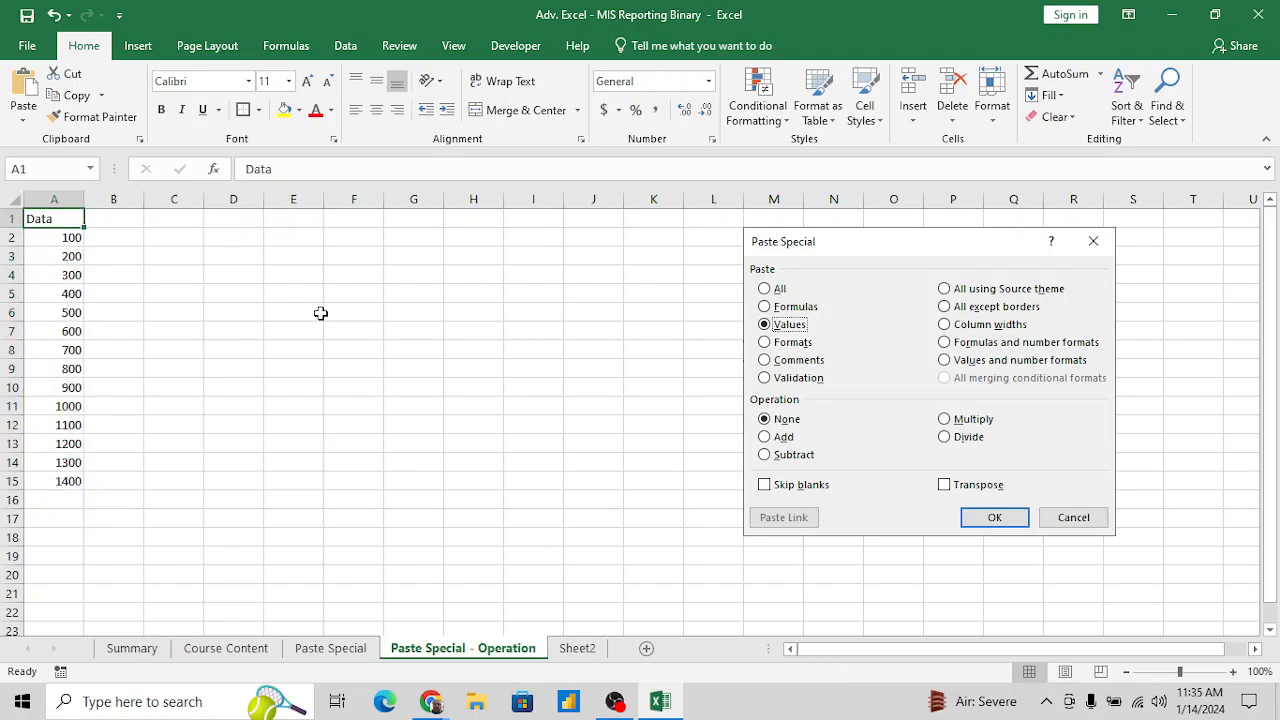
# - Replace the formulas in A2:A15 with their values by copying the range and pasting values over it
pyautogui.press('Down')
pyautogui.hotkey('ctrl', 'shift', 'Down')
pyautogui.hotkey('ctrl', 'c')
pyautogui.hotkey('ctrl', 'alt', 'v')
pyautogui.press('v')
pyautogui.press('Return')
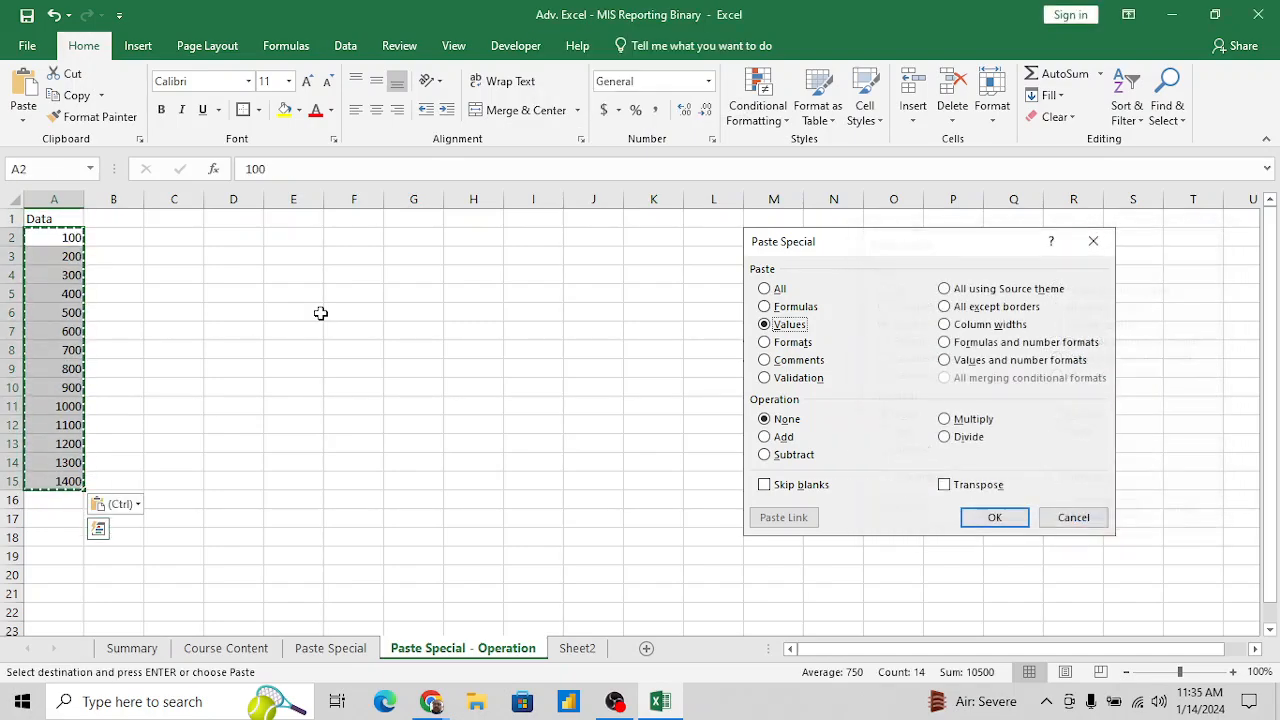
pyautogui.press('Up')
pyautogui.press('Escape')
pyautogui.press('Right')
pyautogui.press('Left')
pyautogui.press('Down')
pyautogui.press('Down')
pyautogui.press('Down')
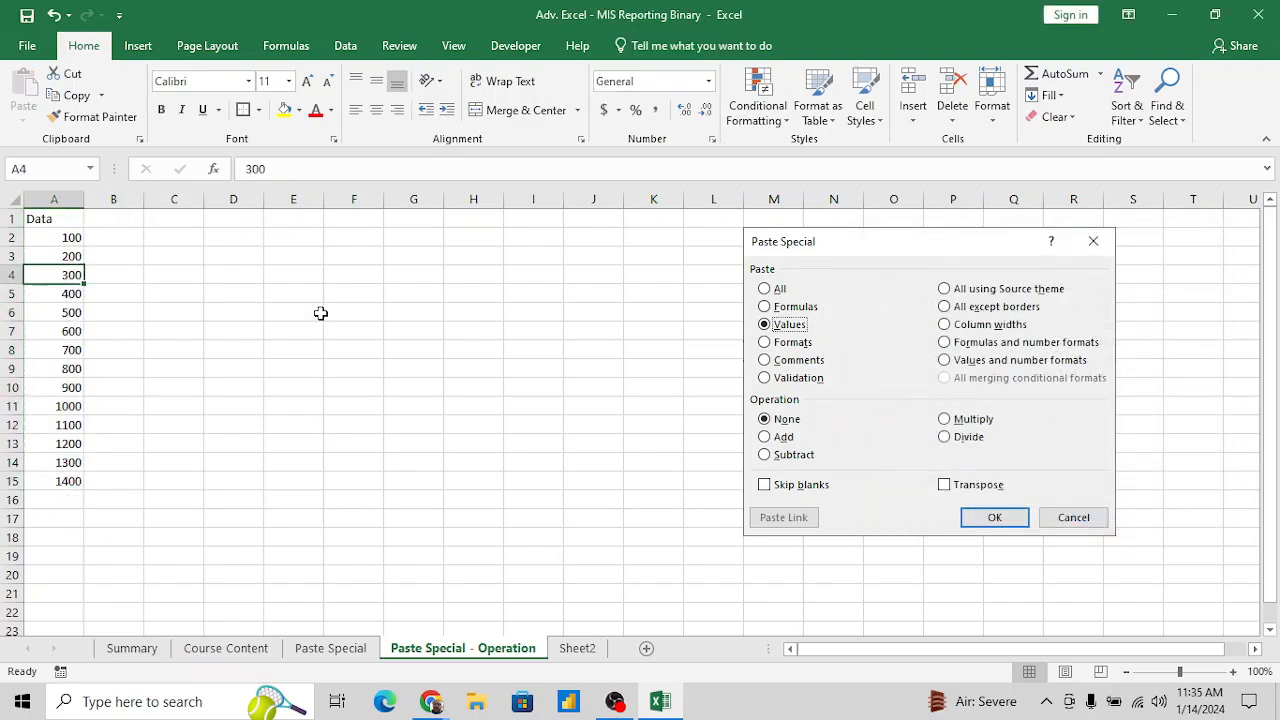
# - Insert a blank row above the Data heading in row 1
pyautogui.press('Right')
pyautogui.press('Up')
pyautogui.press('Up')
pyautogui.press('Up')
pyautogui.press('Left')
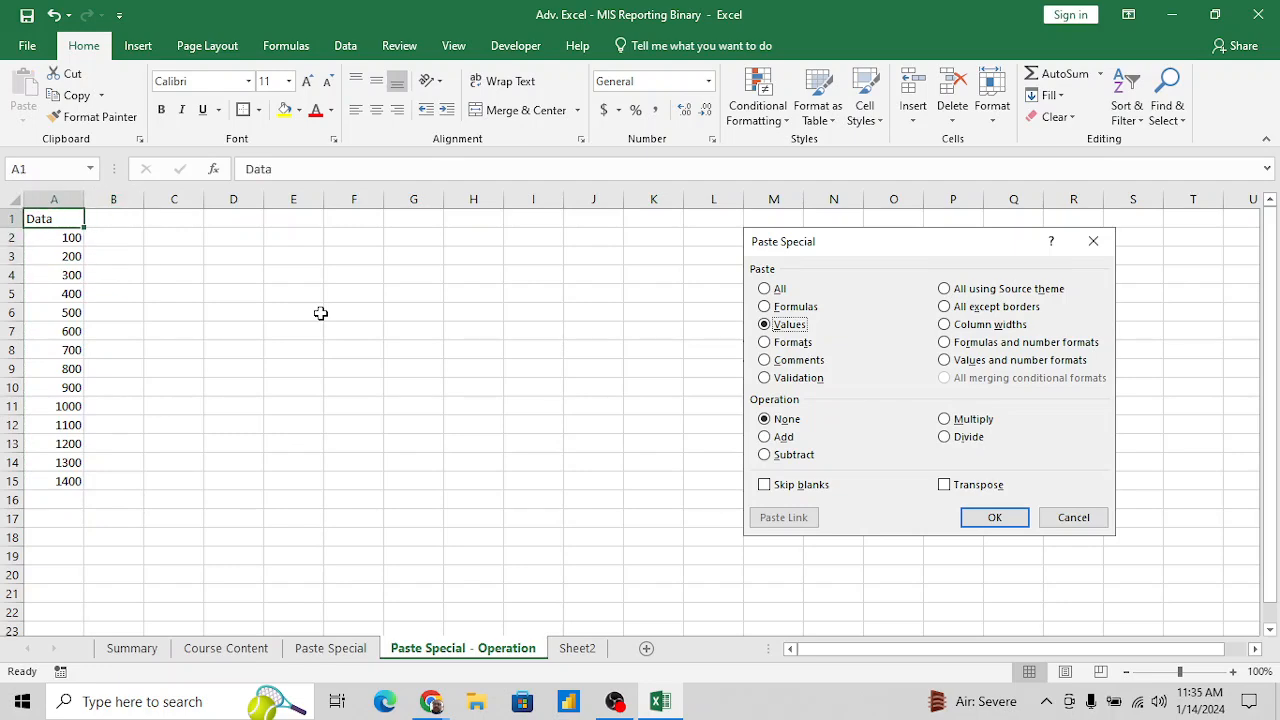
pyautogui.hotkey('shift', 'space')
pyautogui.hotkey('ctrl', 'shift', '+')
pyautogui.press('Down')
pyautogui.press('Down')
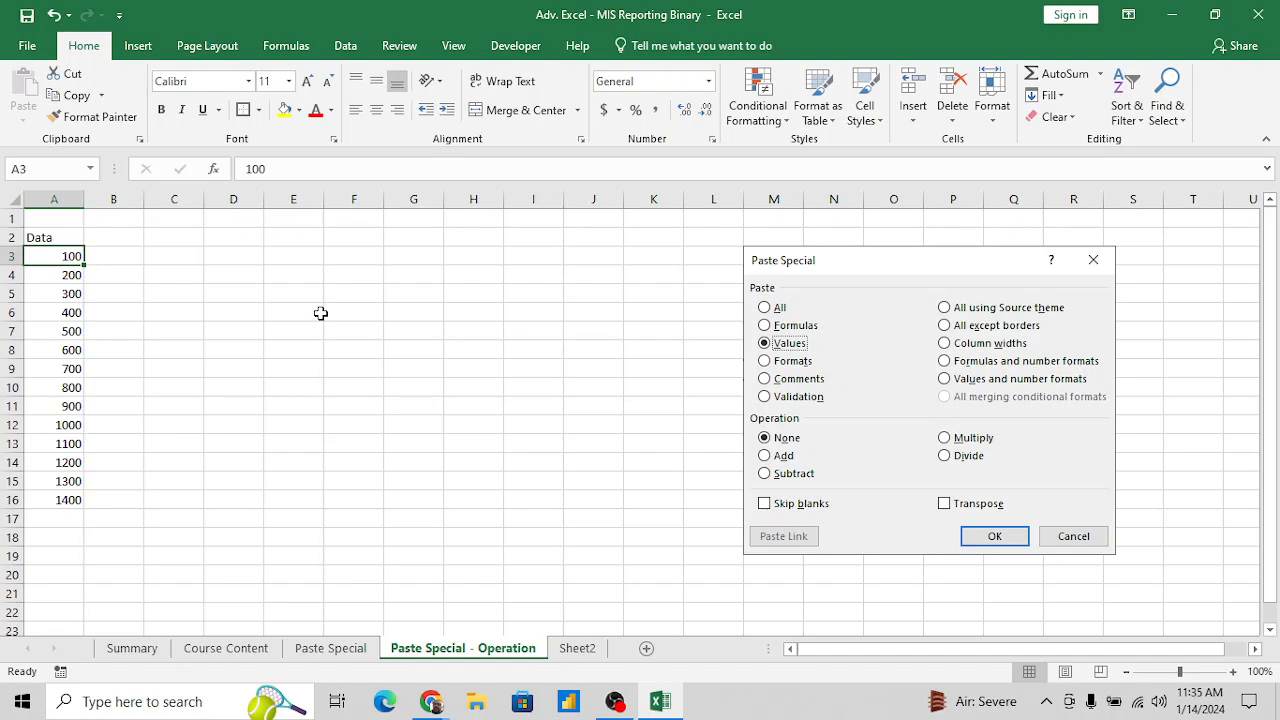
# - Enter the note "add 50" in C2 and return to the number column
pyautogui.press('Right')
pyautogui.press('Right')
pyautogui.press('Up')
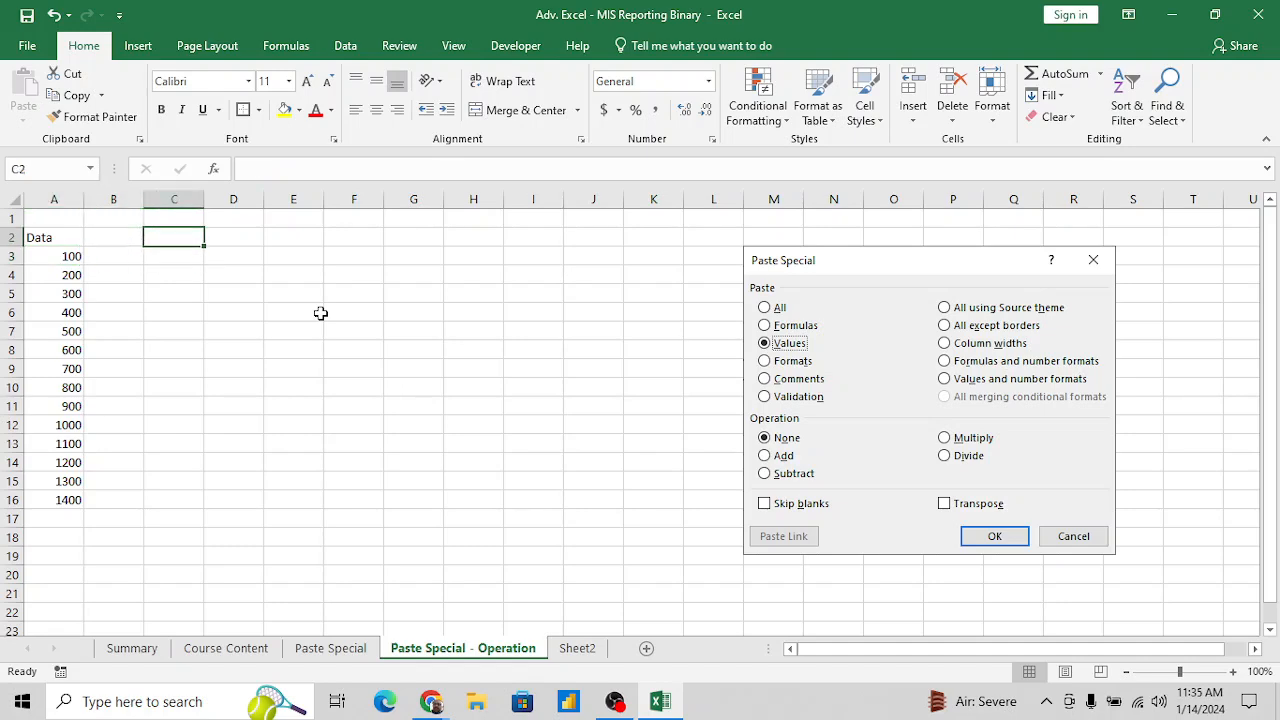
pyautogui.write('add')
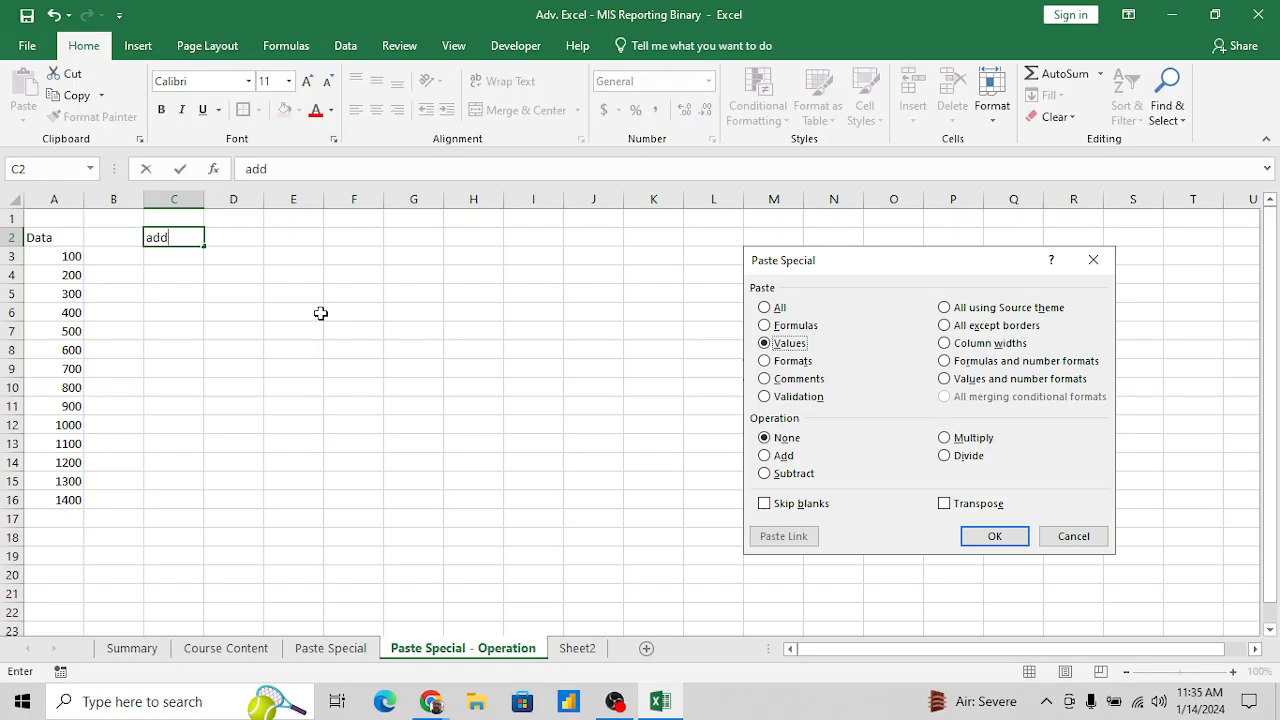
pyautogui.write(' 50')
pyautogui.press('Return')
pyautogui.press('Up')
pyautogui.press('Left')
pyautogui.press('Down')
pyautogui.press('Down')
pyautogui.press('Left')
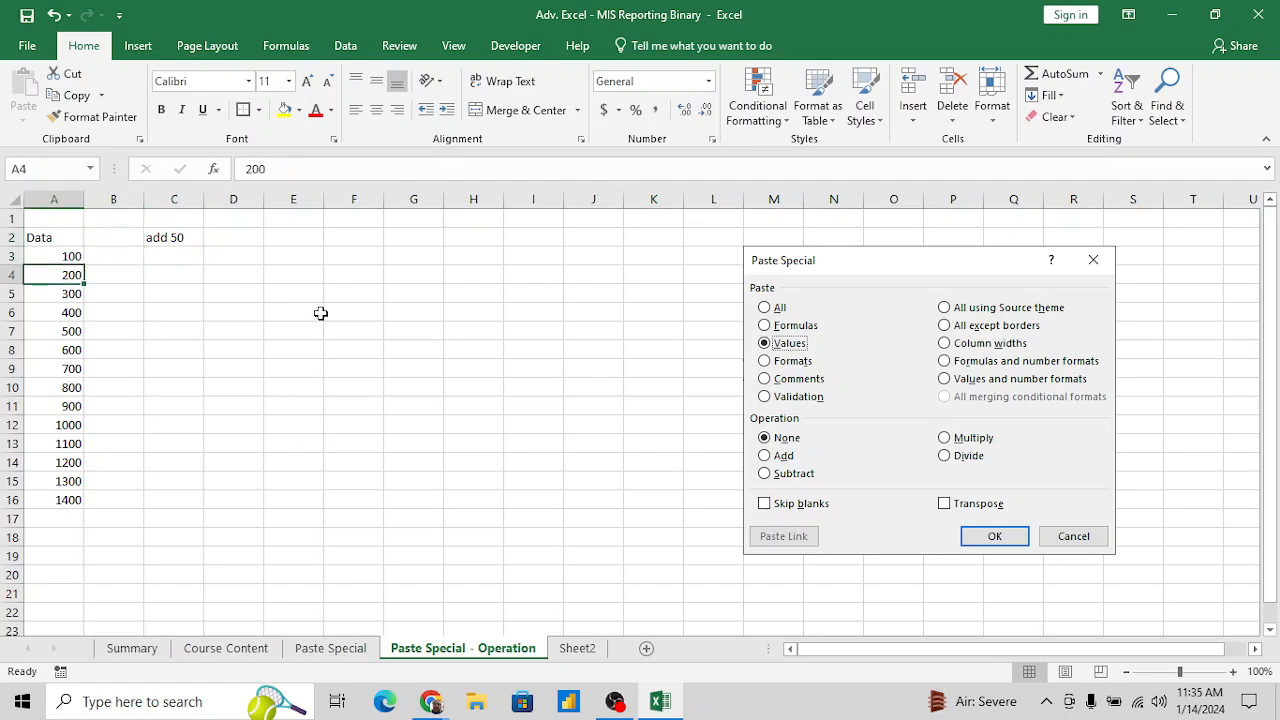
# - Capitalise the note in C2 so that it reads "Add 50"
pyautogui.press('Up')
pyautogui.hotkey('ctrl', 'shift', 'Down')
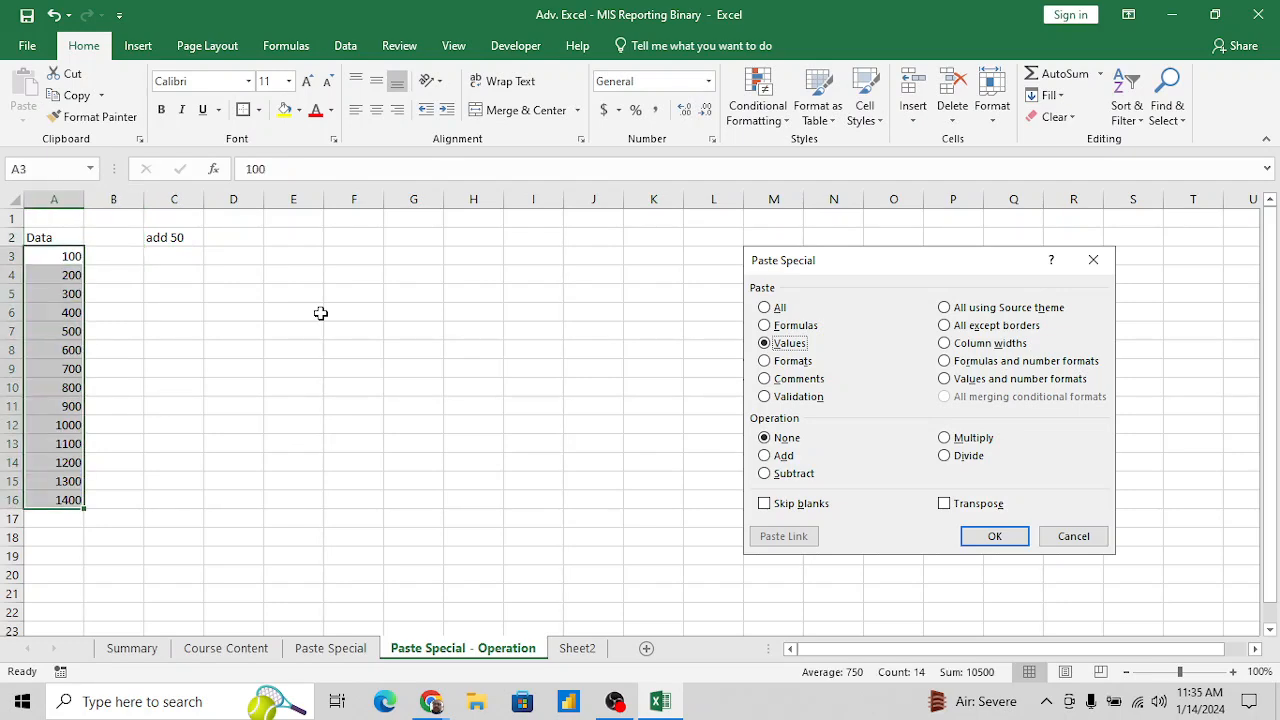
pyautogui.press('Up')
pyautogui.press('Up')
pyautogui.press('Down')
pyautogui.press('Right')
pyautogui.press('Right')
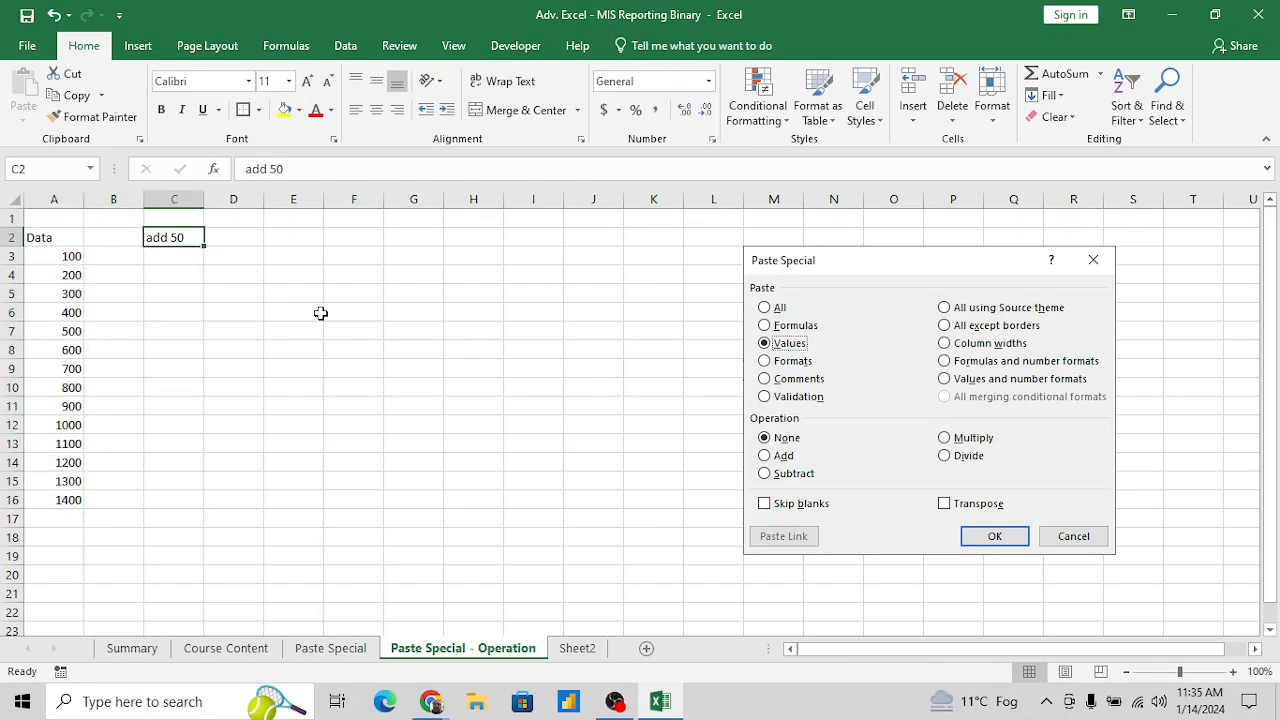
pyautogui.doubleClick(155, 237)
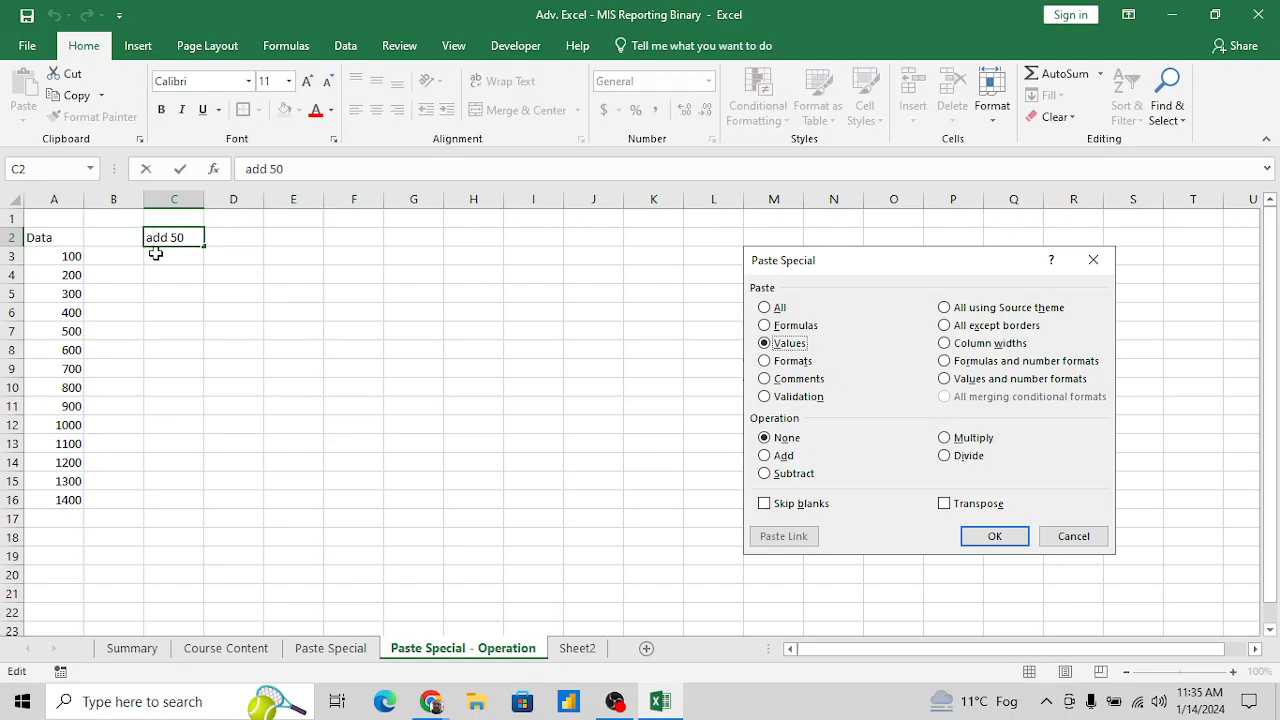
pyautogui.press('Delete')
pyautogui.write('S')
pyautogui.press('BackSpace')
pyautogui.write('A')
pyautogui.press('Return')
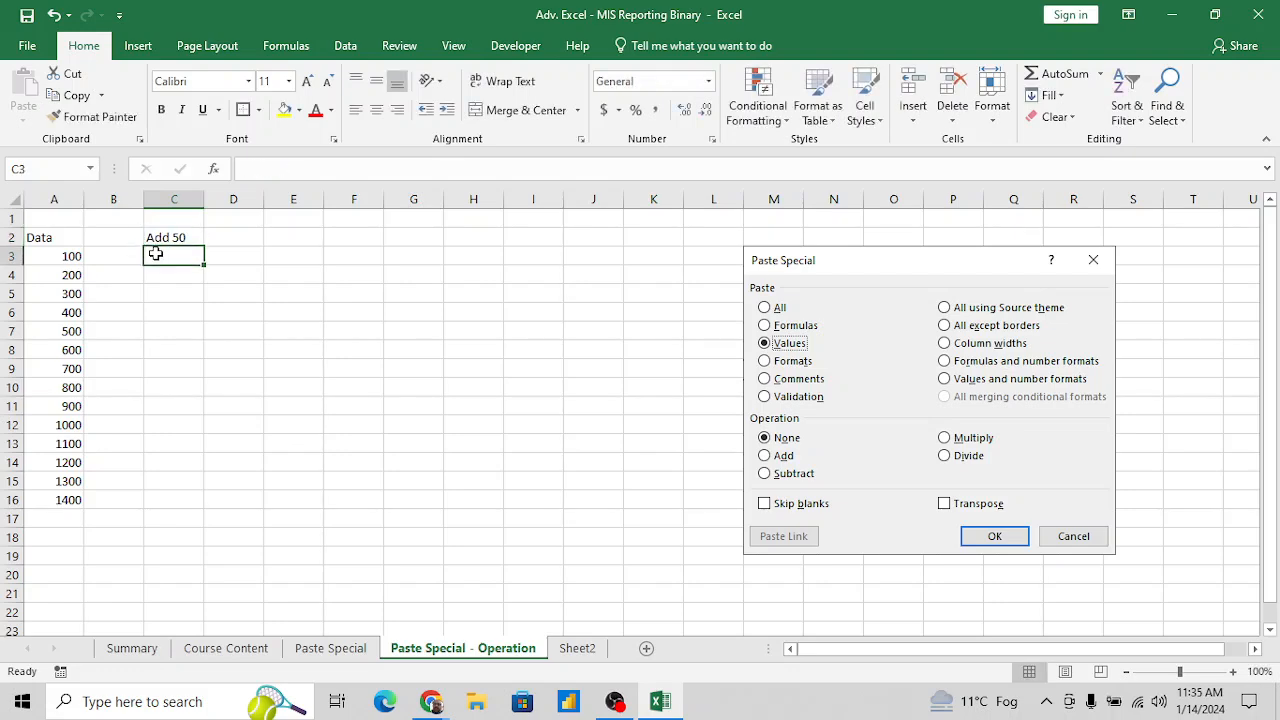
# - Enter the formula =A3+50 in B3 to add 50 to the first number
pyautogui.press('Left')
pyautogui.press('Left')
pyautogui.press('Right')
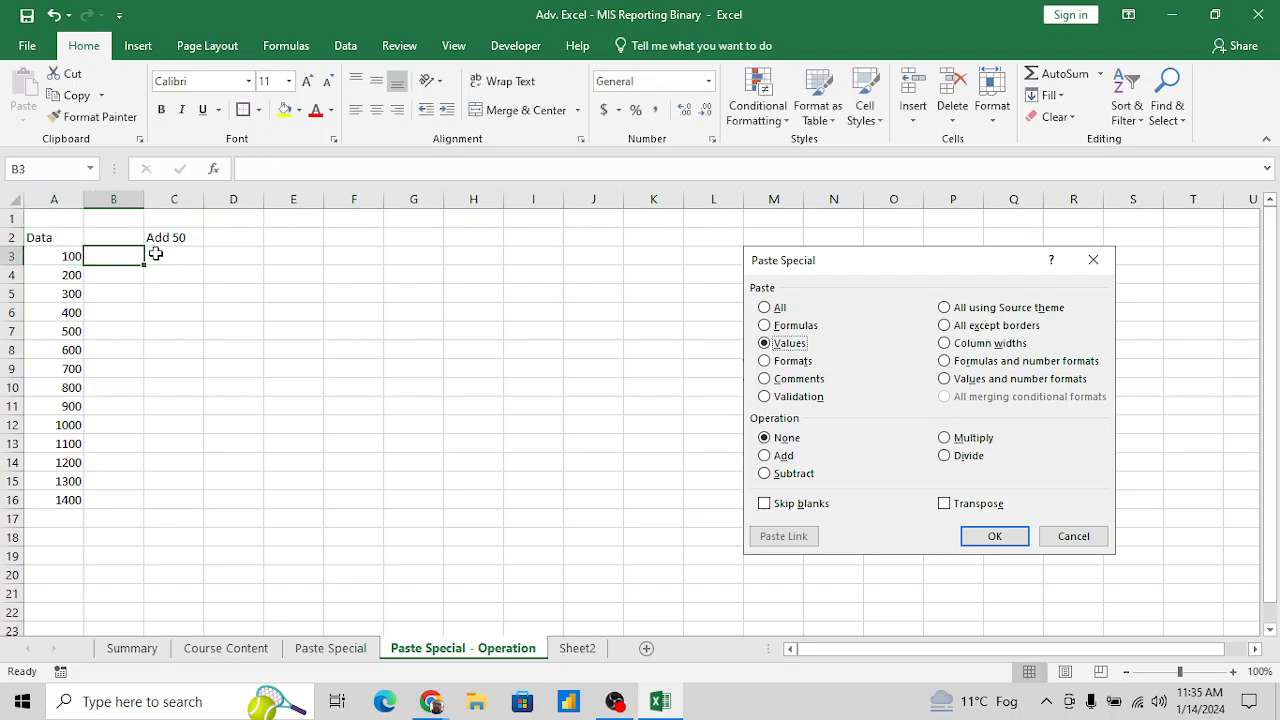
pyautogui.write('=')
pyautogui.press('Left')
pyautogui.write('+')
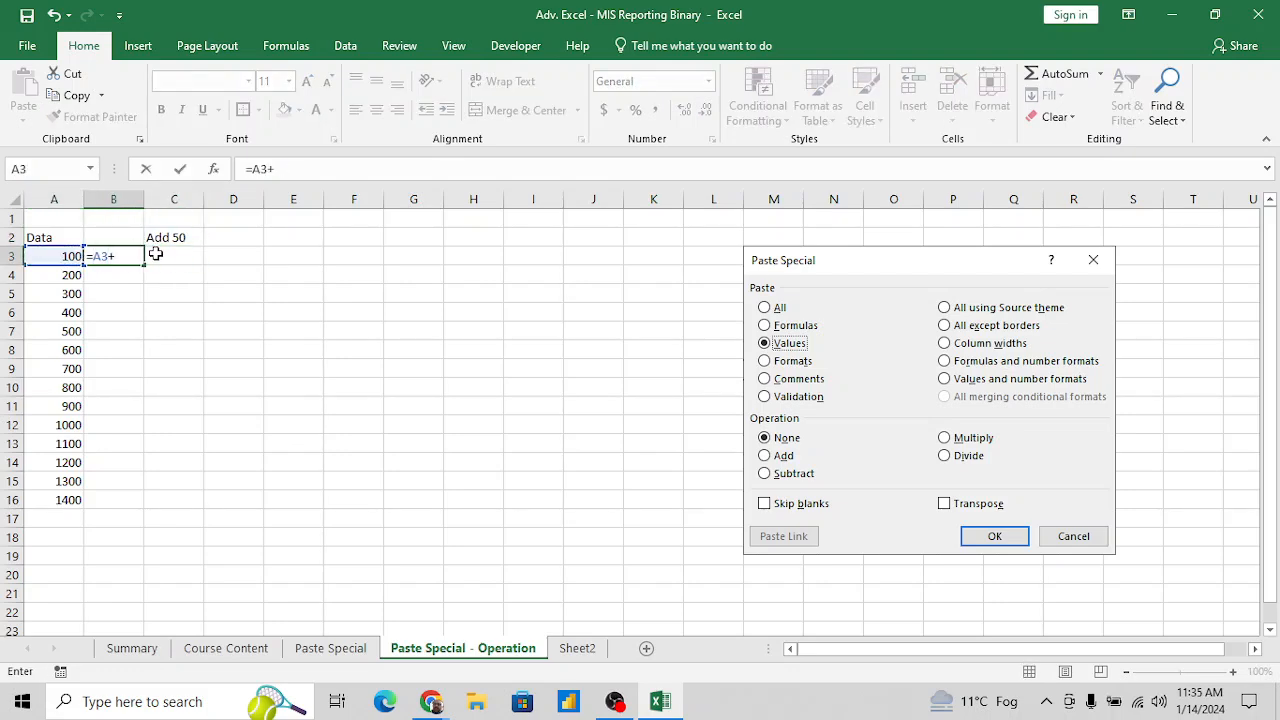
pyautogui.write('50')
pyautogui.press('Return')
# - Fill the formula from B3 down to B16, alongside the last number in column A
pyautogui.press('Left')
pyautogui.hotkey('ctrl', 'Down')
pyautogui.press('Right')
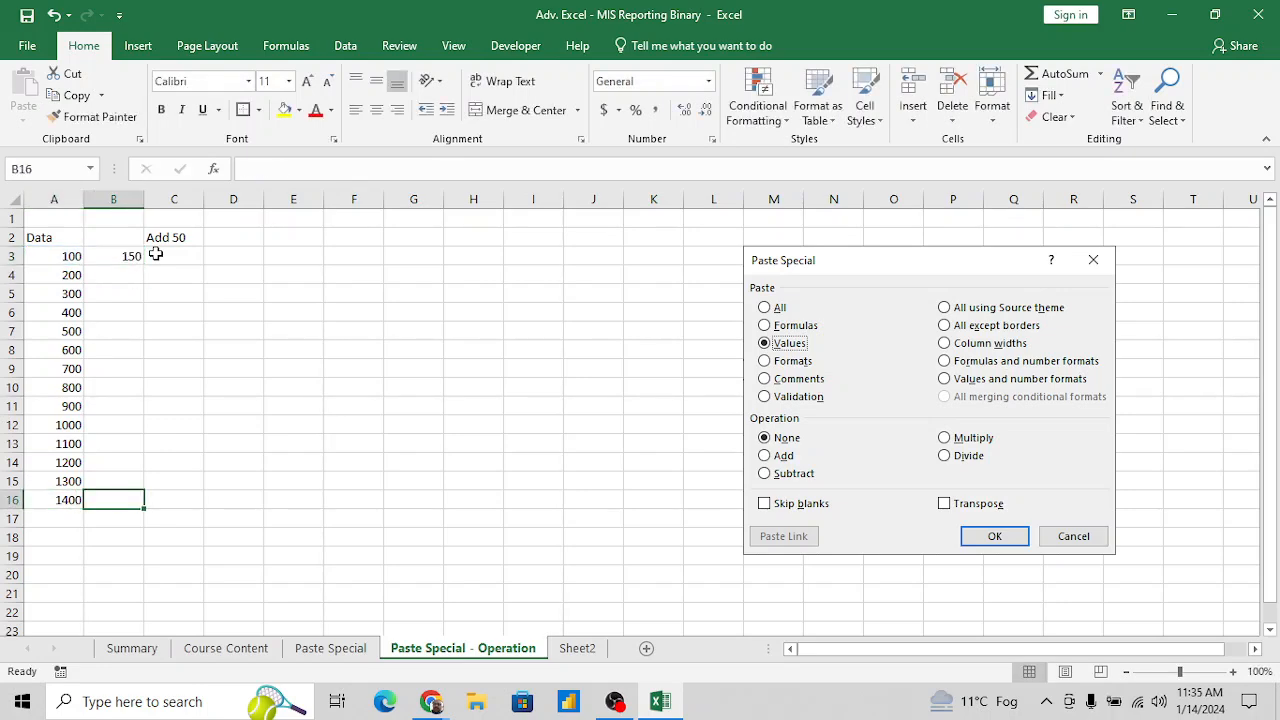
pyautogui.hotkey('ctrl', 'shift', 'Up')
pyautogui.hotkey('ctrl', 'd')
pyautogui.press('Down')
pyautogui.press('Up')
# - Enter the heading "Basic" in B2 above the formula column
pyautogui.press('Up')
pyautogui.hotkey('ctrl', 'Up')
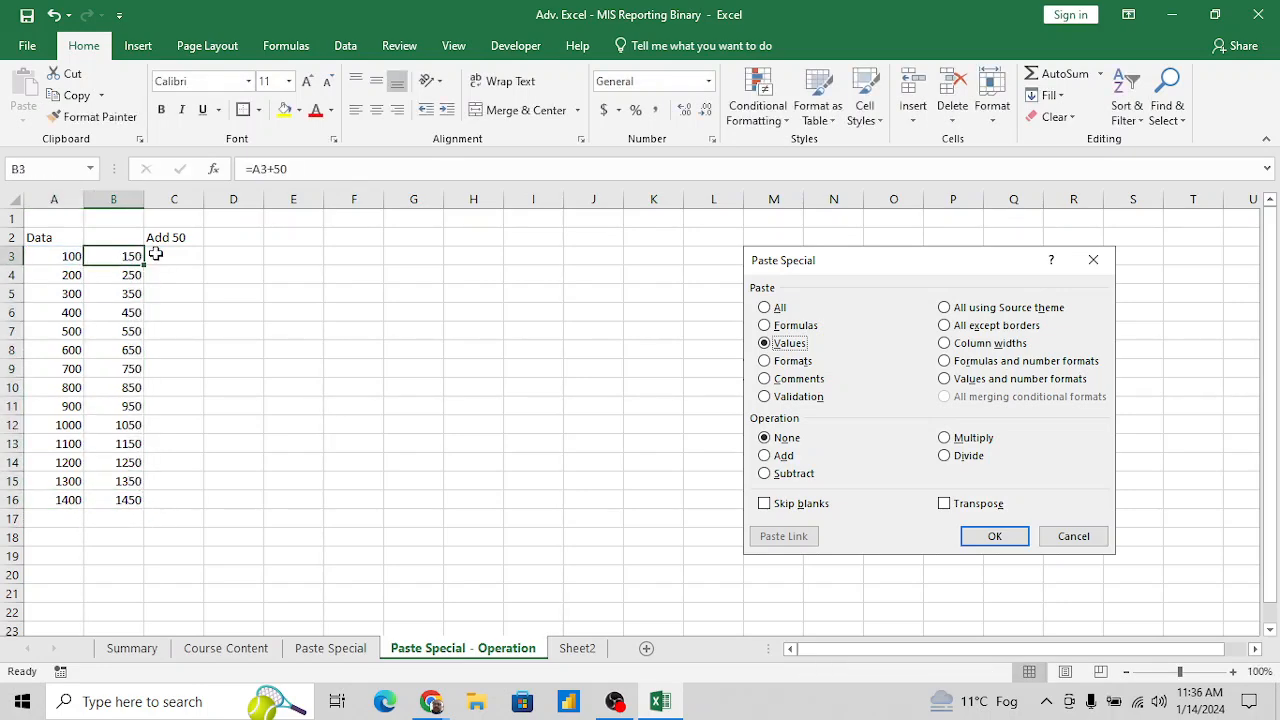
pyautogui.press('Down')
pyautogui.press('Up')
pyautogui.press('Up')
pyautogui.write('Ba')
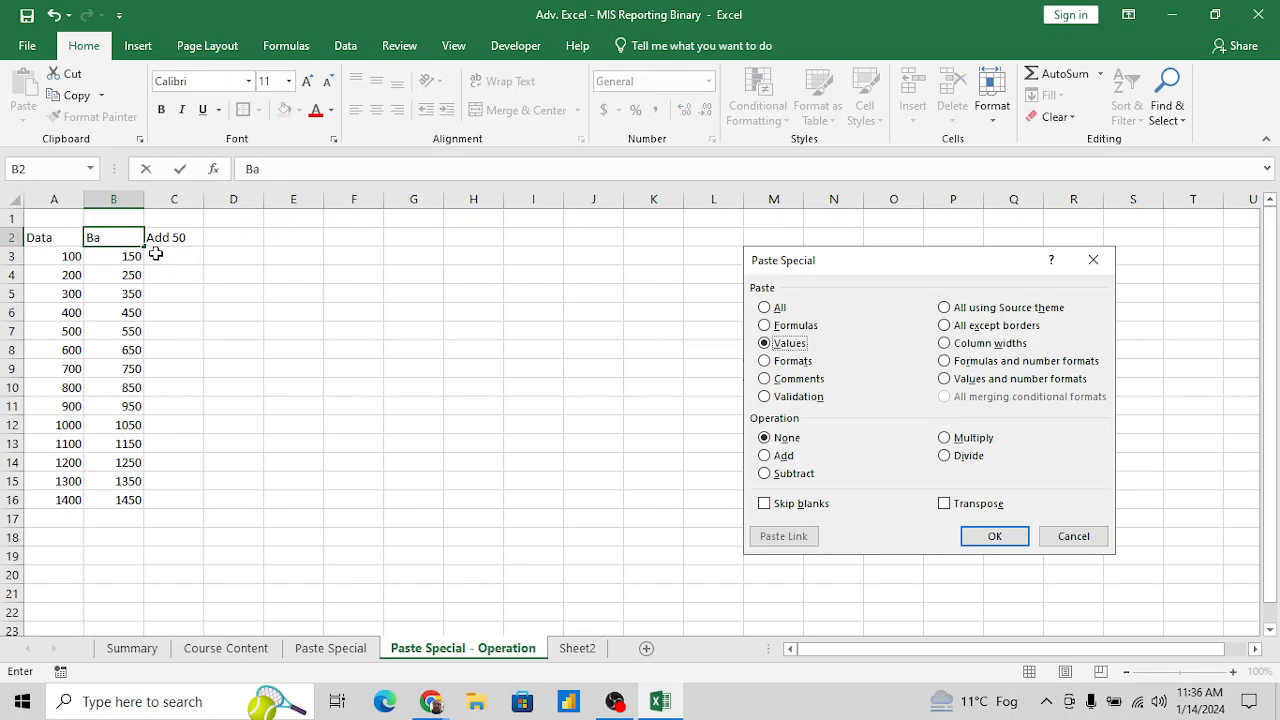
pyautogui.write('sic')
pyautogui.press('Return')
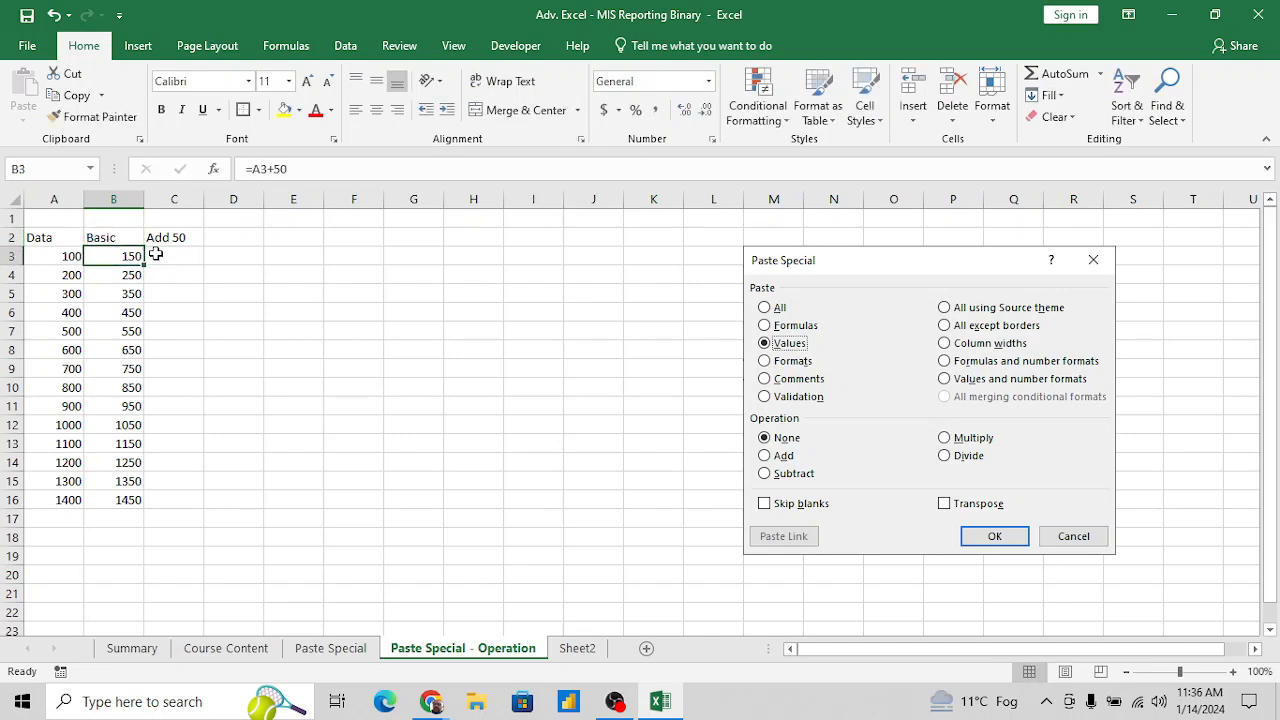
# - Clear the filled formulas from B4:B16, keeping only the one in B3
pyautogui.press('Down')
pyautogui.press('Down')
pyautogui.press('Up')
pyautogui.press('Up')
pyautogui.press('Down')
pyautogui.hotkey('ctrl', 'shift', 'Down')
pyautogui.press('Delete')
pyautogui.press('Up')
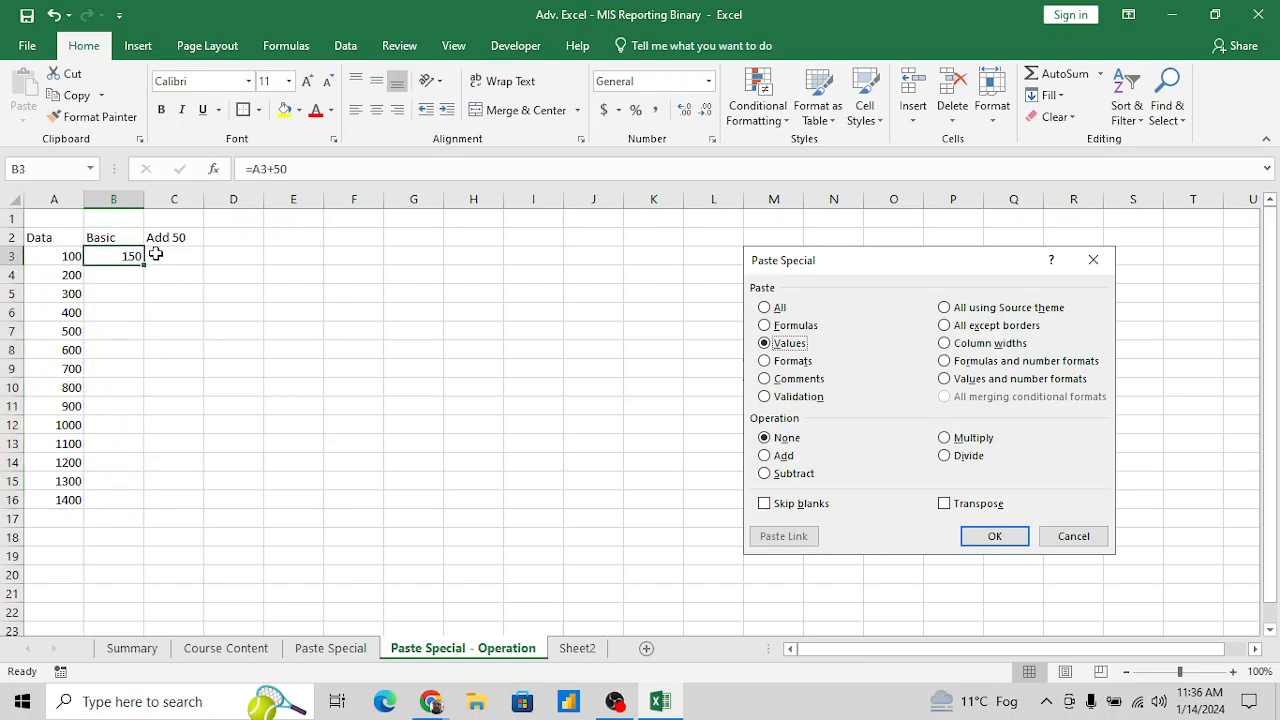
# - Re-enter the formula =A3+50 in B3 and go to the last number in column A
pyautogui.write('=')
pyautogui.press('Left')
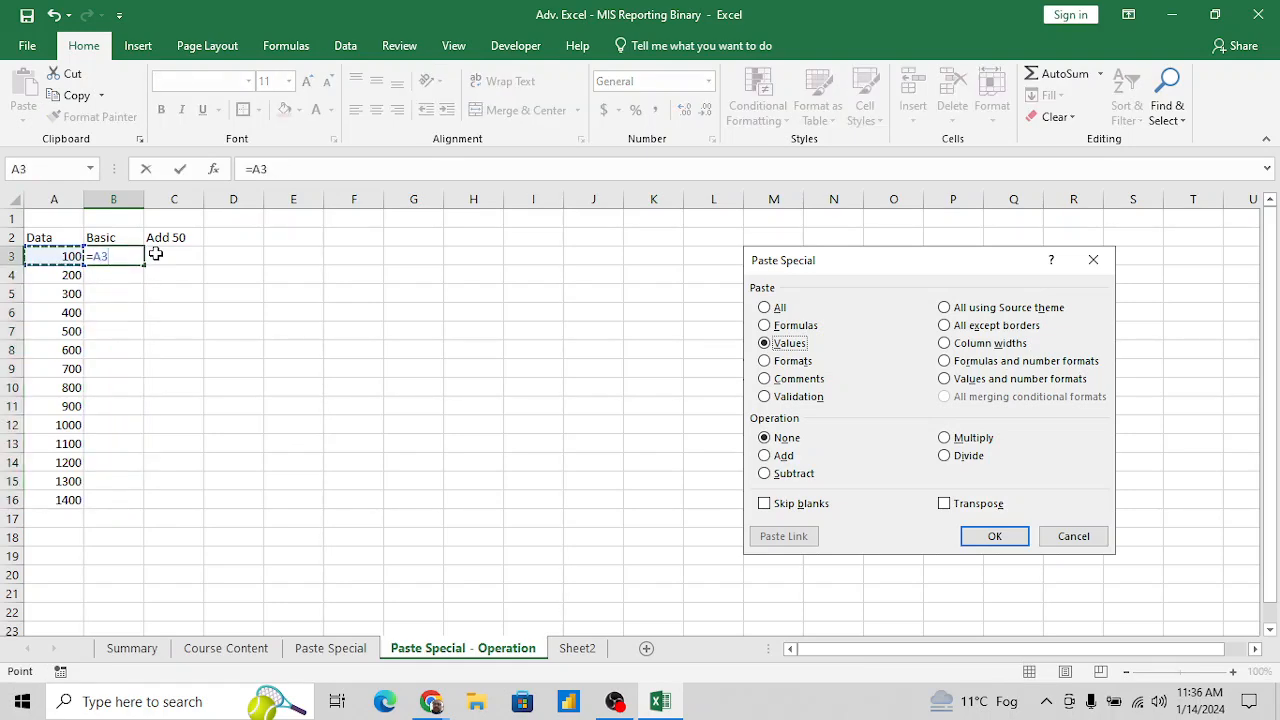
pyautogui.write('+50')
pyautogui.press('Return')
pyautogui.press('Left')
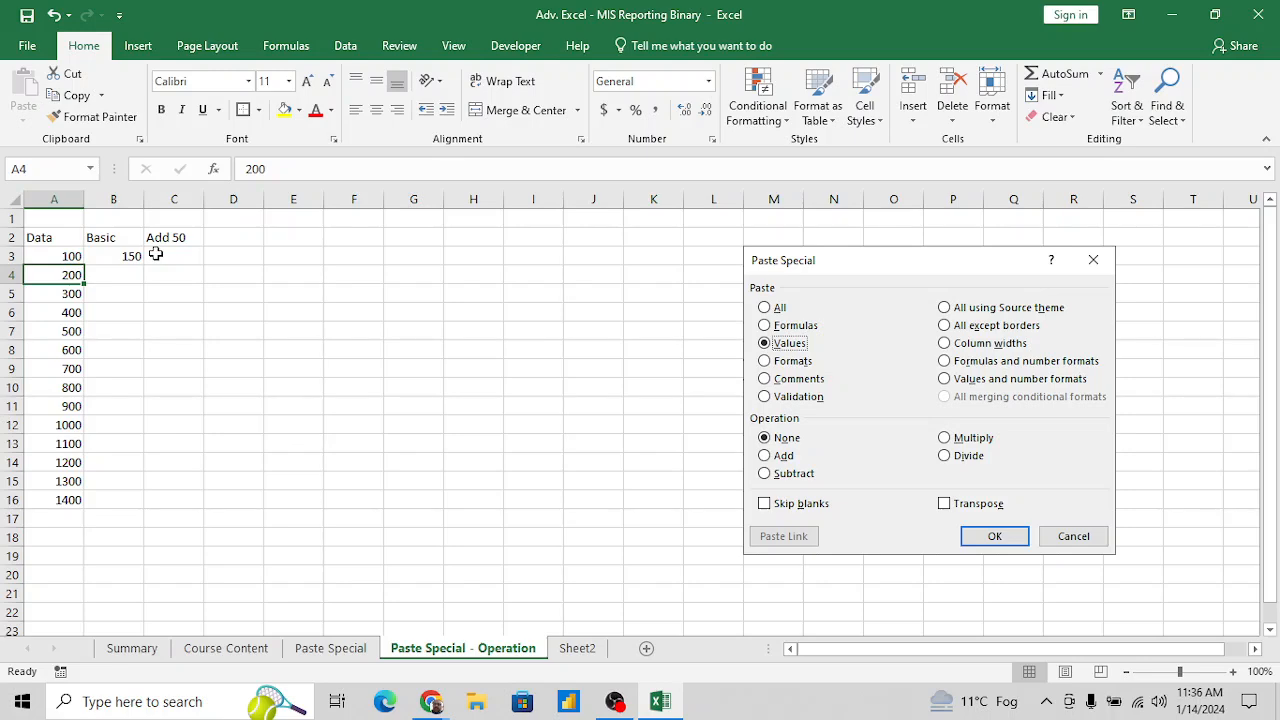
pyautogui.hotkey('ctrl', 'Down')
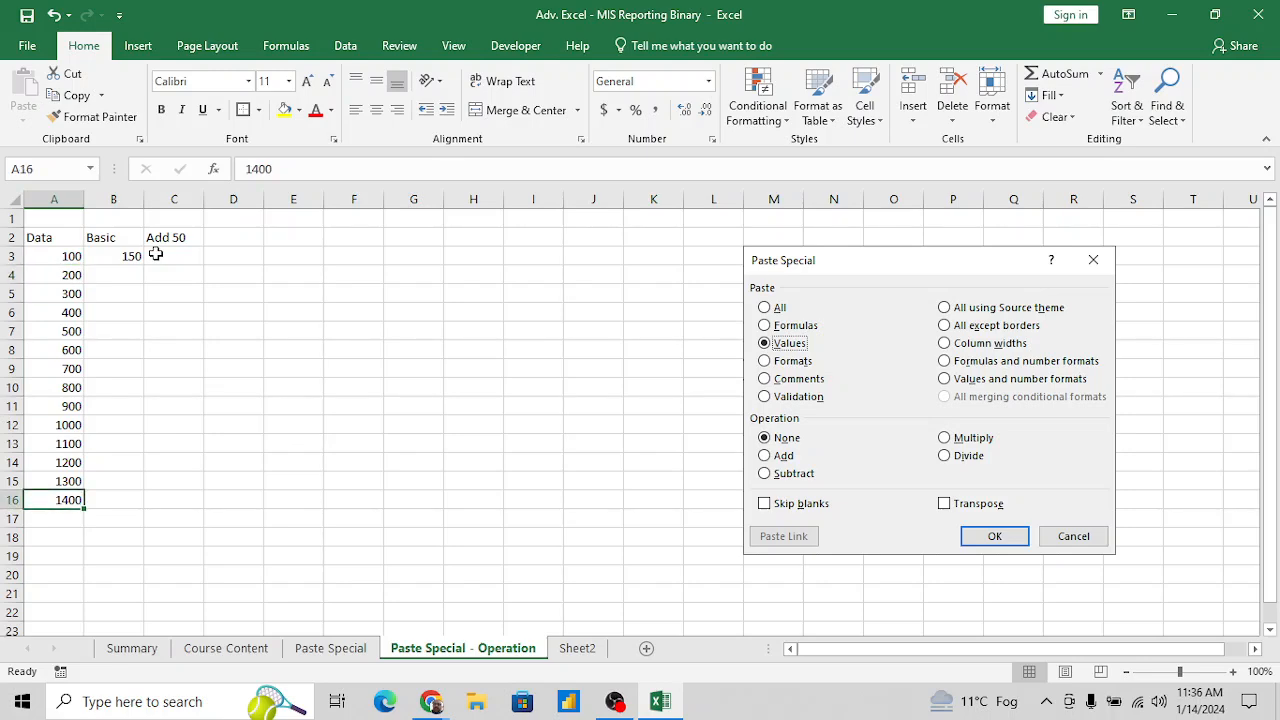
# - Enter the note "go Down by keyboard" in D3
pyautogui.click(258, 259)
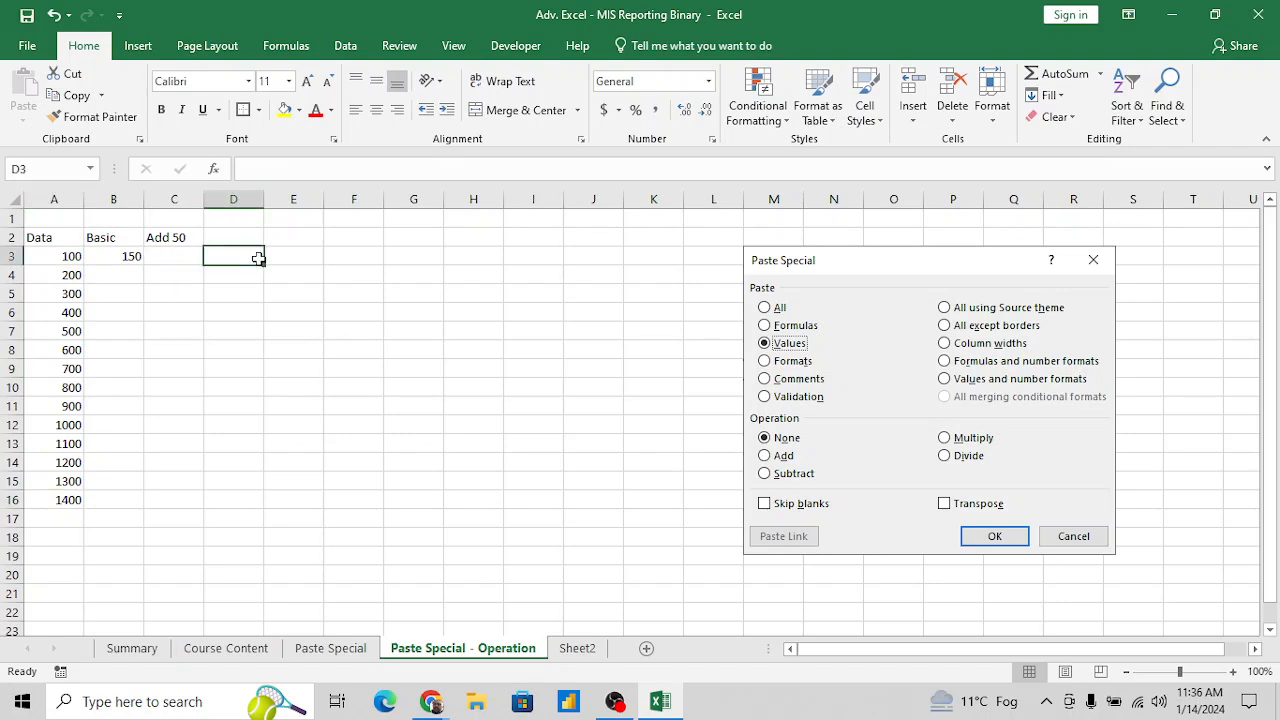
pyautogui.write('go Down')
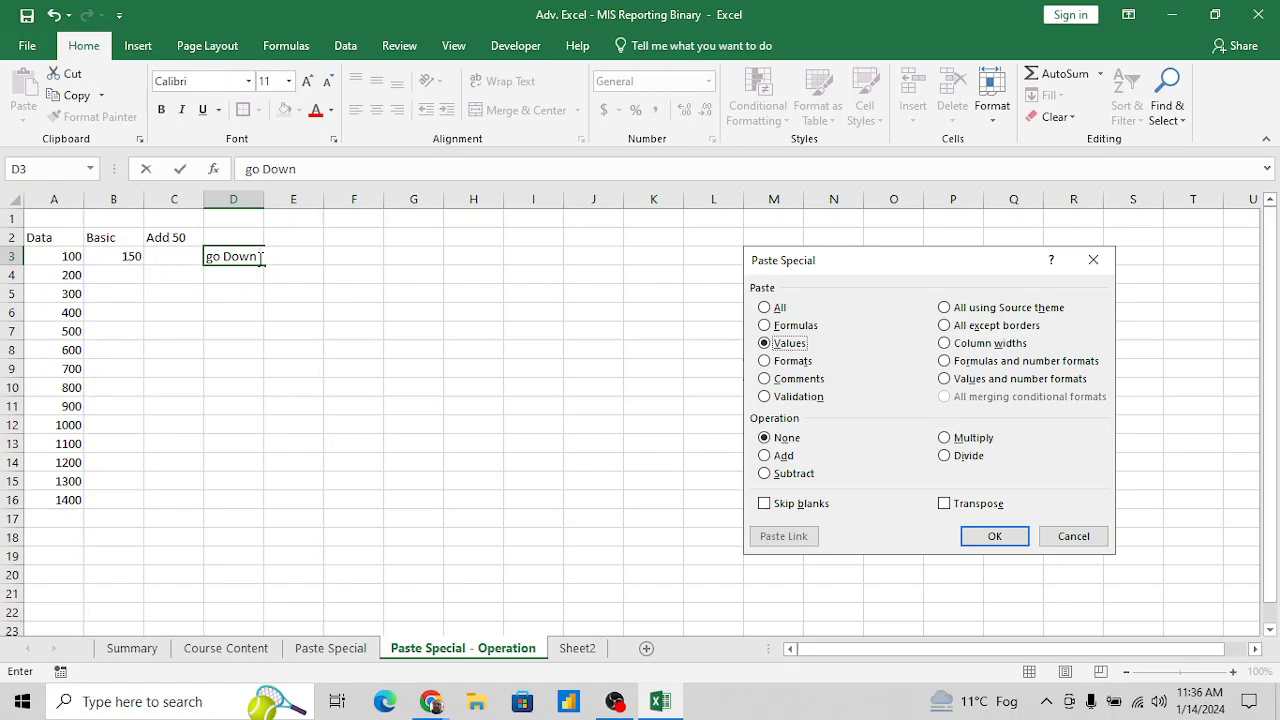
pyautogui.write(' by keyboard')
pyautogui.press('Tab')
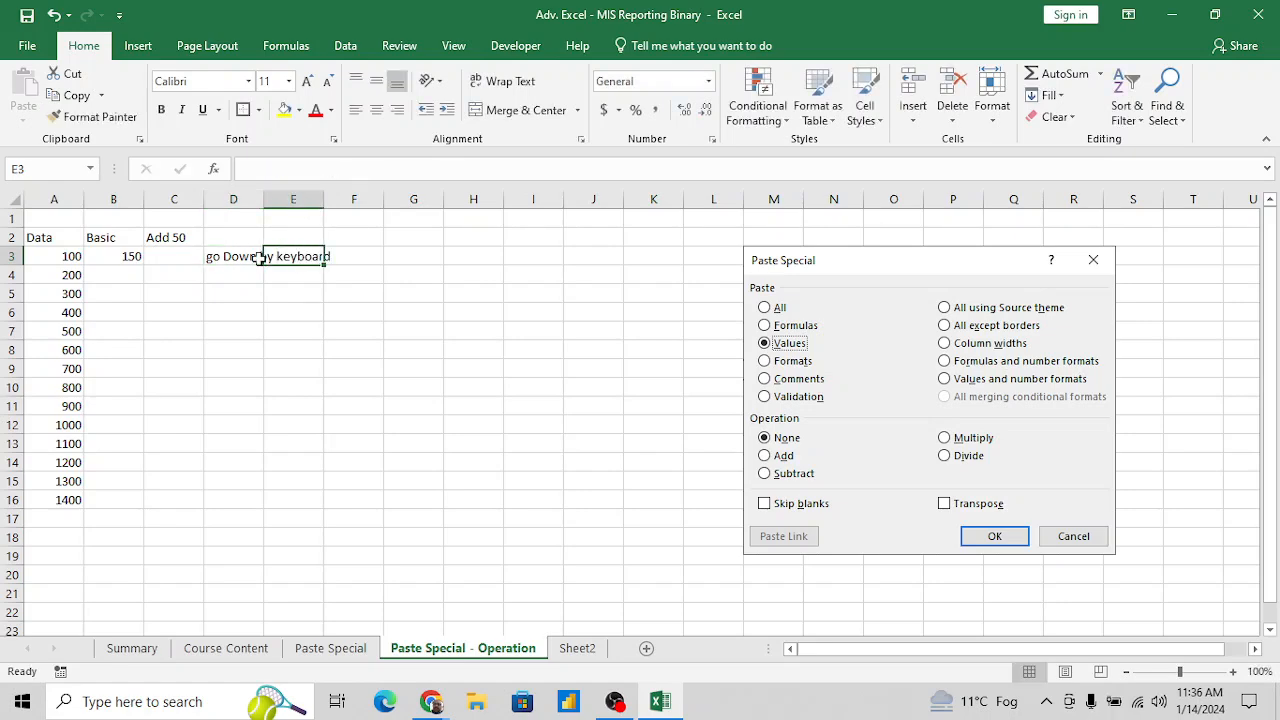
# - Autofit the width of column D to the note in D3
pyautogui.press('Left')
pyautogui.hotkey('alt', 'h')
pyautogui.press('o')
pyautogui.press('i')
pyautogui.press('Right')
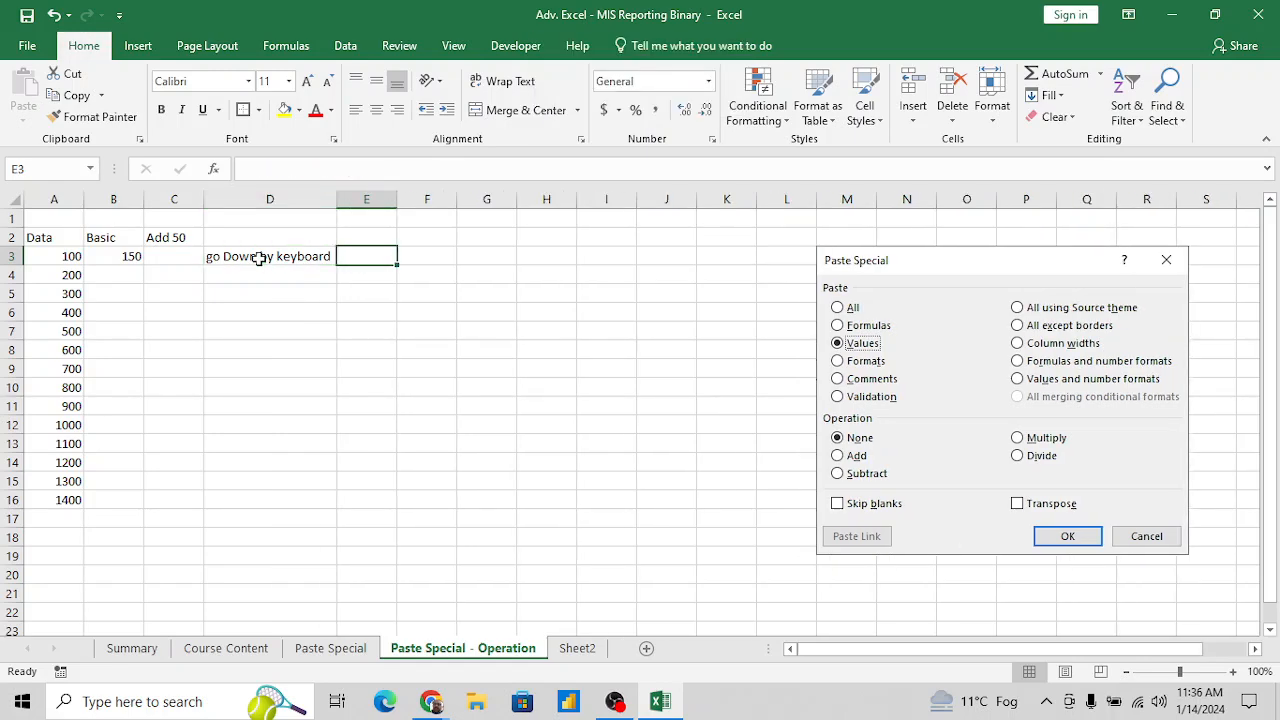
# - Go from A3 to the end of the number column, and record the shortcut as "CTRL+Down Arrow" in E3
pyautogui.press('Left')
pyautogui.press('Left')
pyautogui.press('Left')
pyautogui.press('Left')
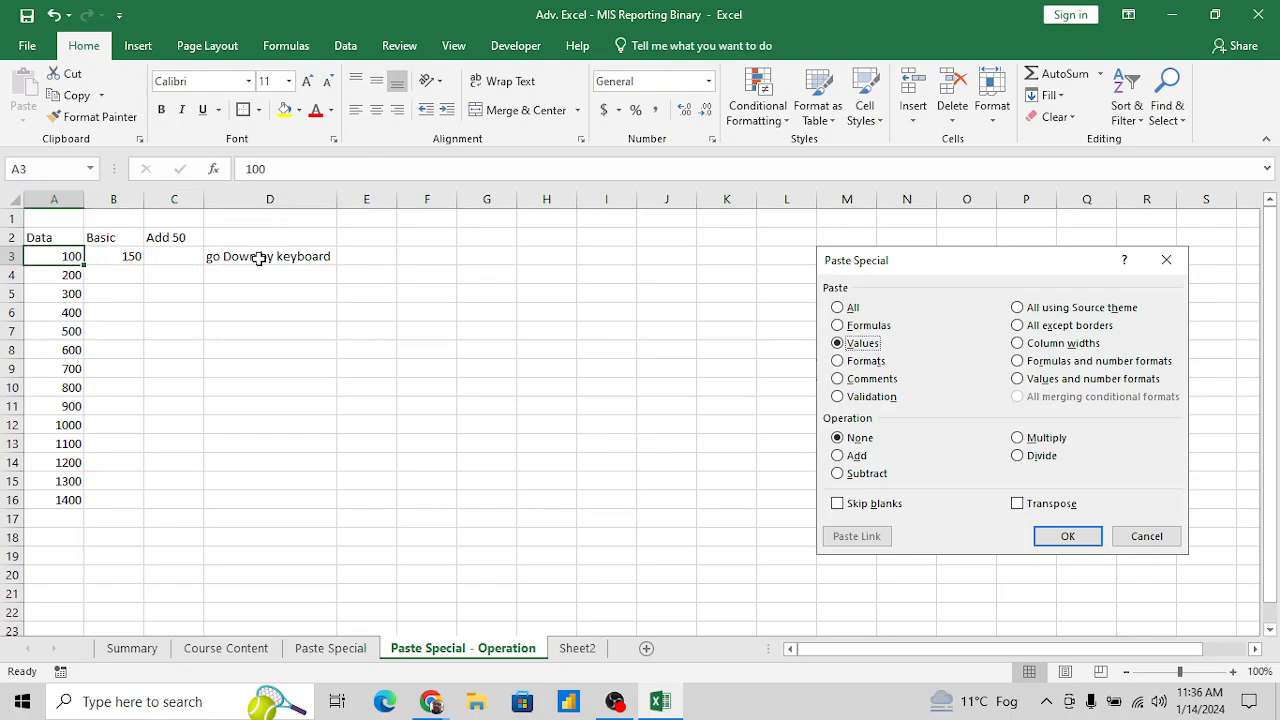
pyautogui.hotkey('ctrl', 'Down')
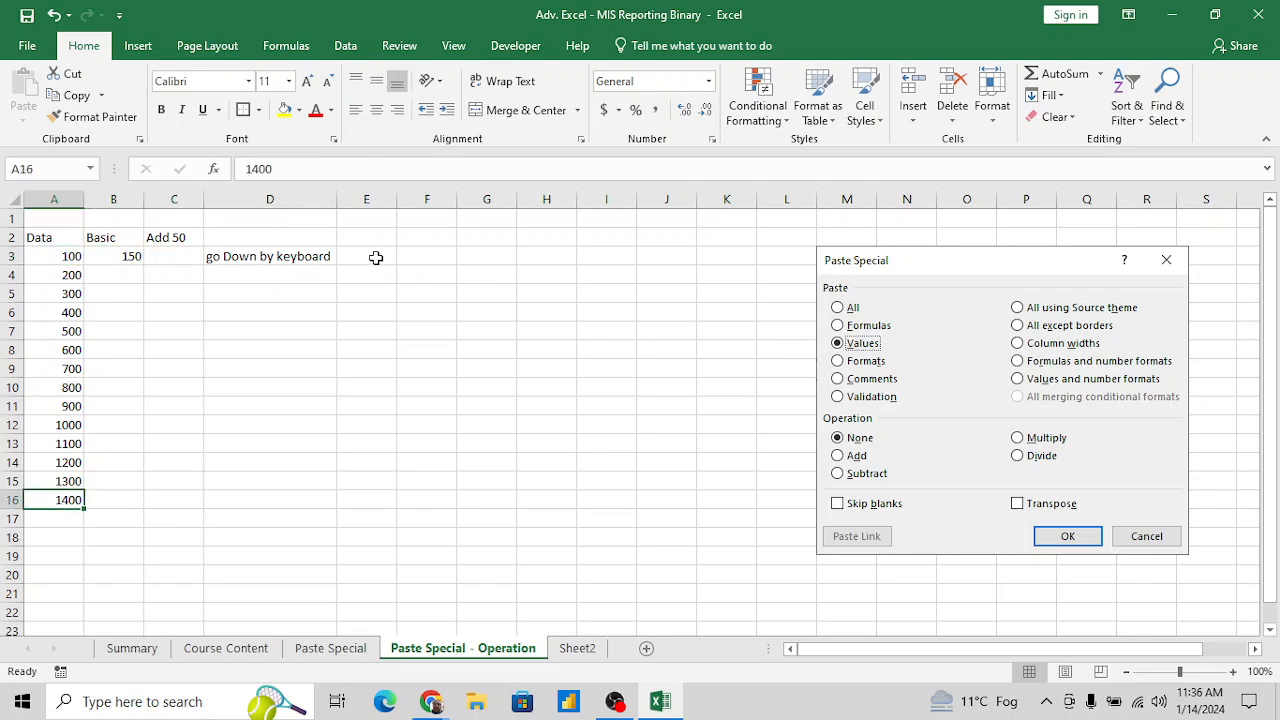
pyautogui.click(375, 257)
pyautogui.write('CTRL')
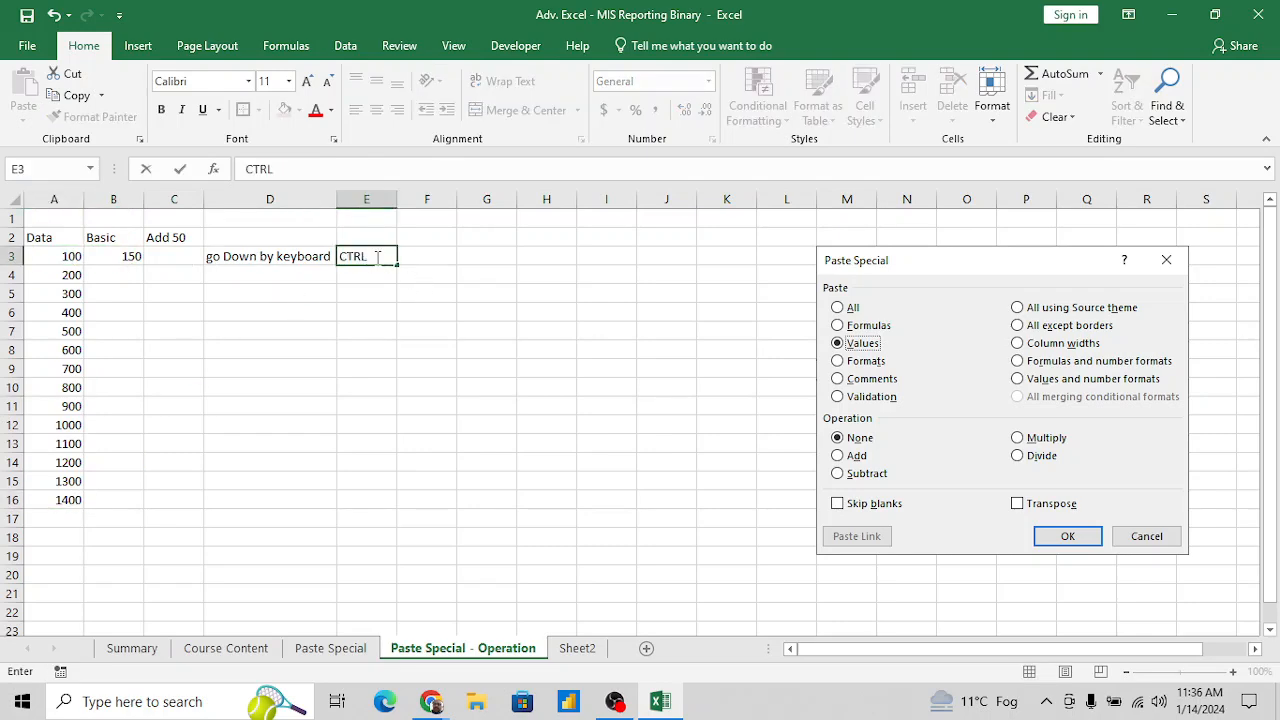
pyautogui.write('+Down Arrow')
pyautogui.press('Return')
# - Demonstrate going straight to the last number in column A and back up to the Data heading
pyautogui.press('Left')
pyautogui.press('Left')
pyautogui.press('Left')
pyautogui.press('Left')
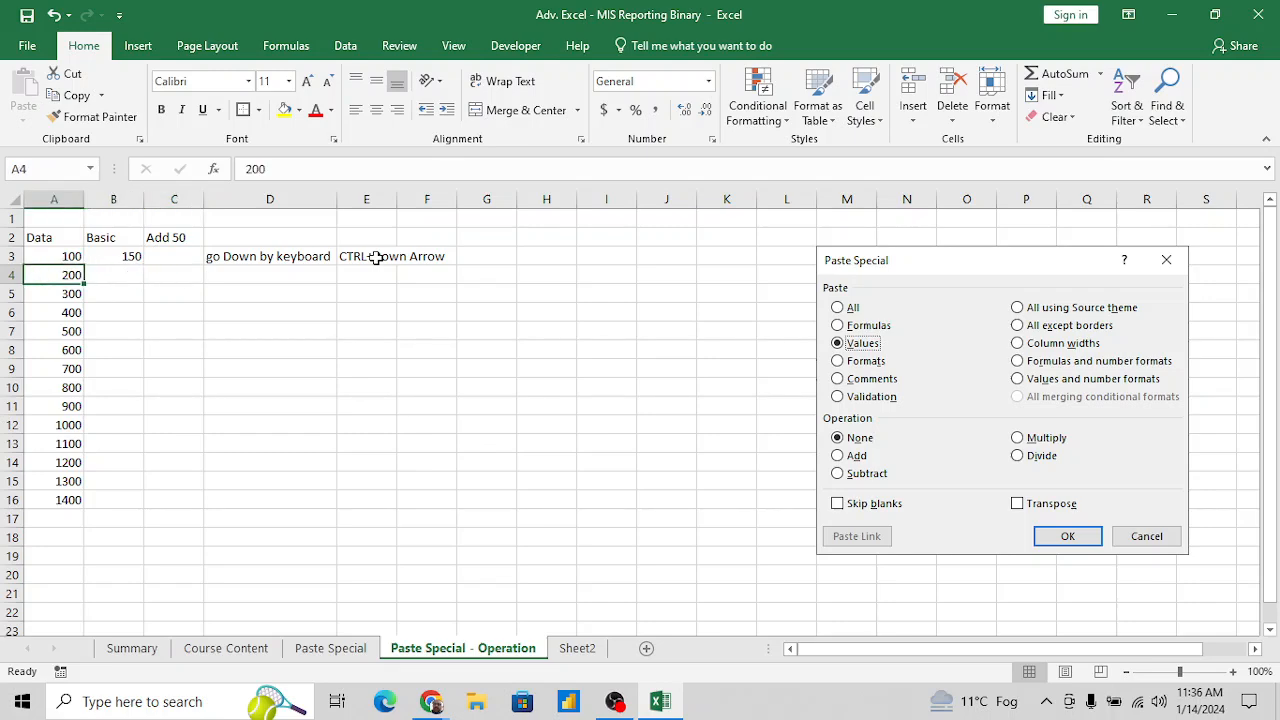
pyautogui.press('Up')
pyautogui.press('Down')
pyautogui.press('Down')
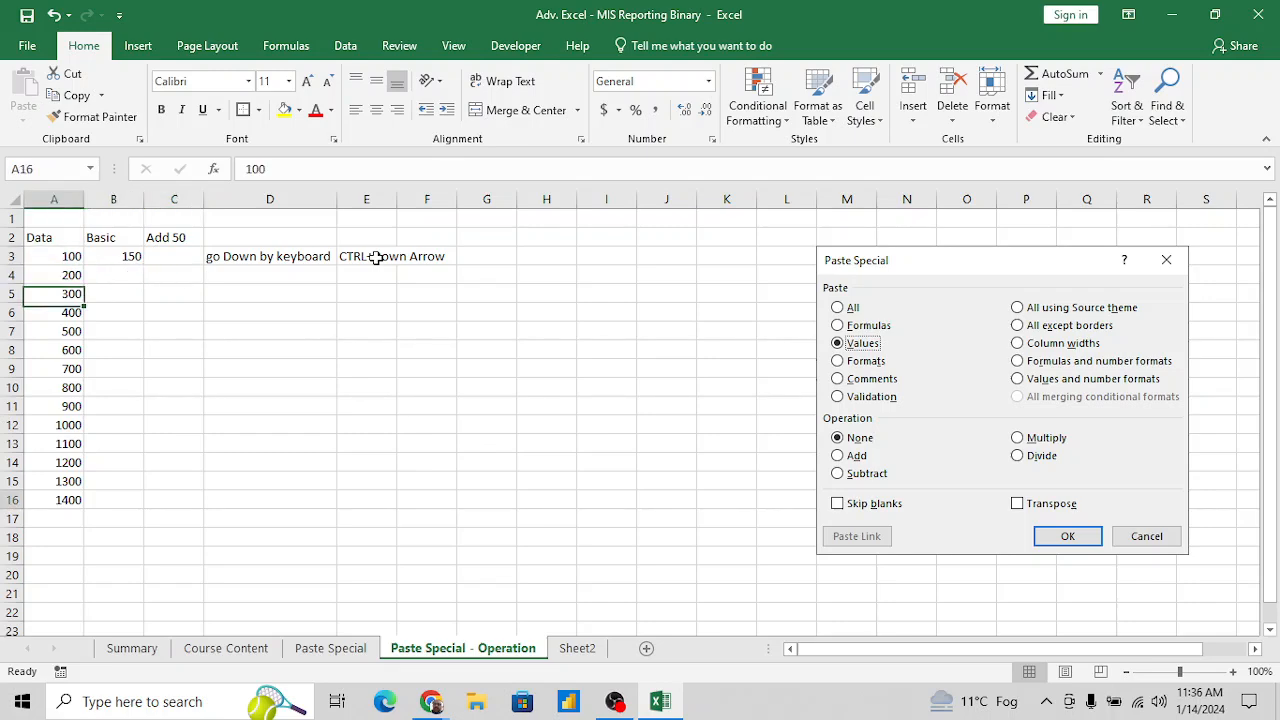
pyautogui.hotkey('ctrl', 'Down')
pyautogui.hotkey('ctrl', 'Up')
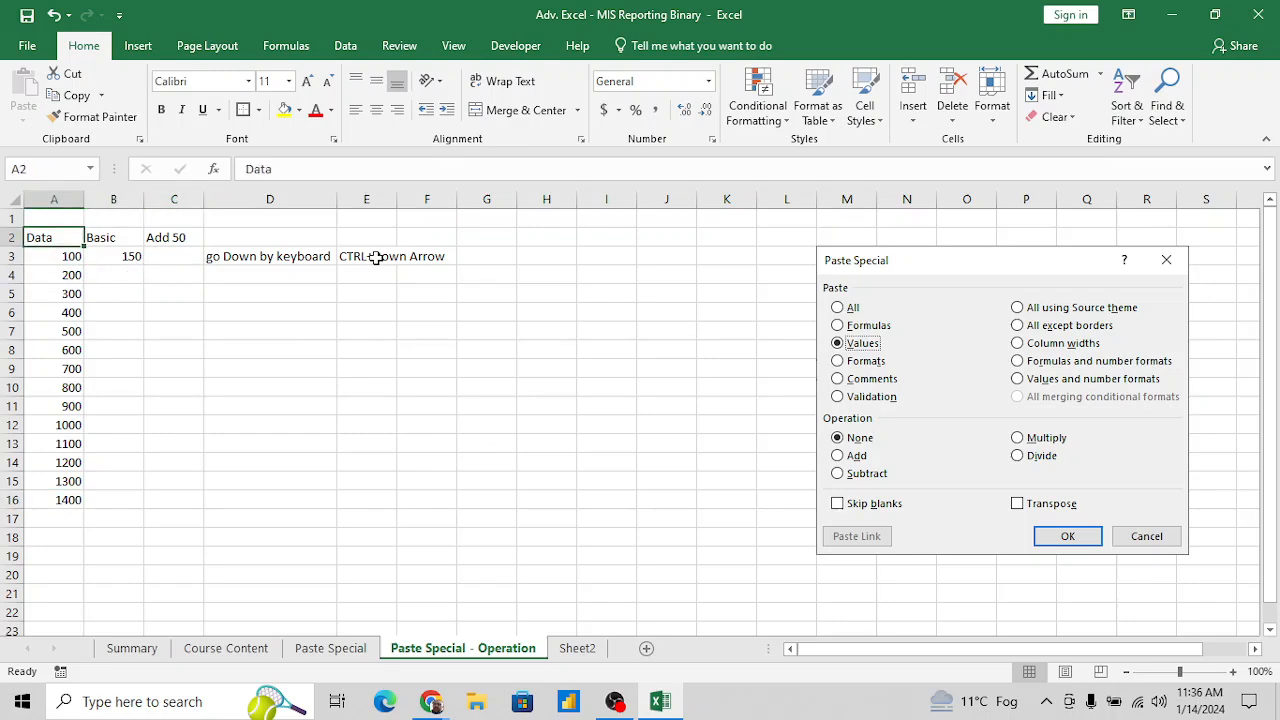
pyautogui.press('Down')
pyautogui.press('Down')
# - Demonstrate going along row 1 to the sheet's last column and back to A1
pyautogui.press('Right')
pyautogui.press('Right')
pyautogui.press('Right')
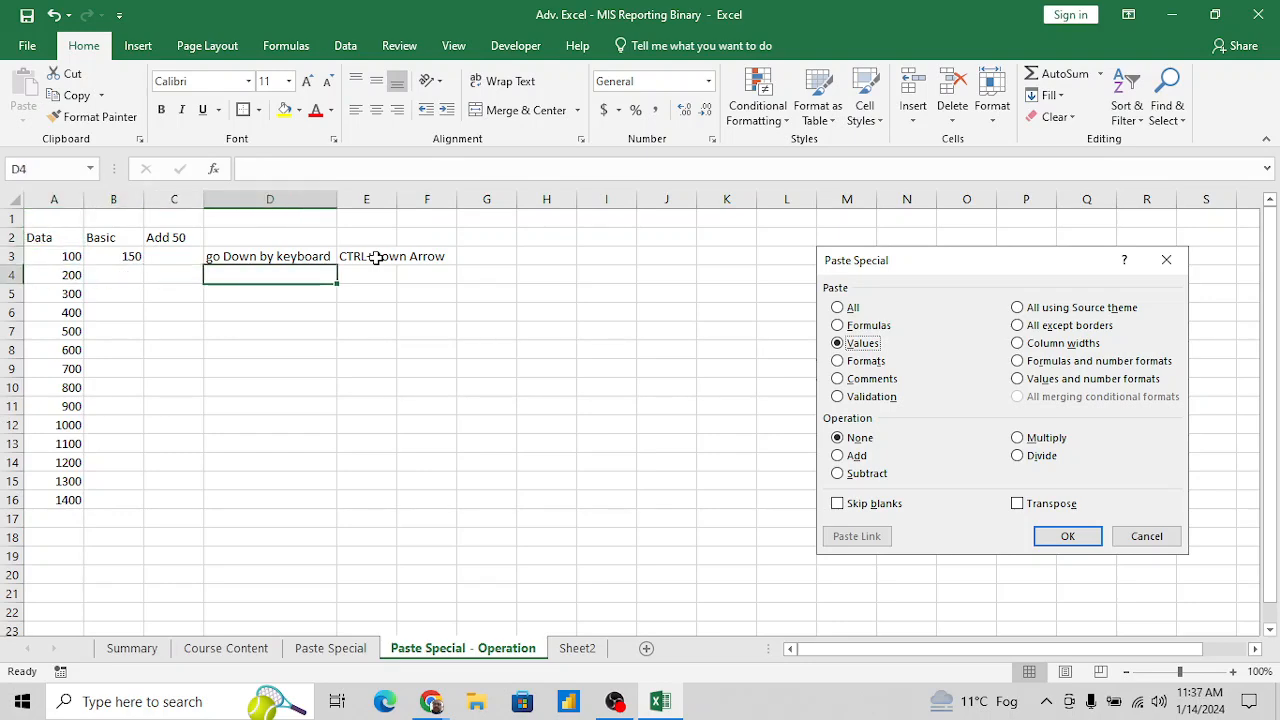
pyautogui.press('Left')
pyautogui.press('Left')
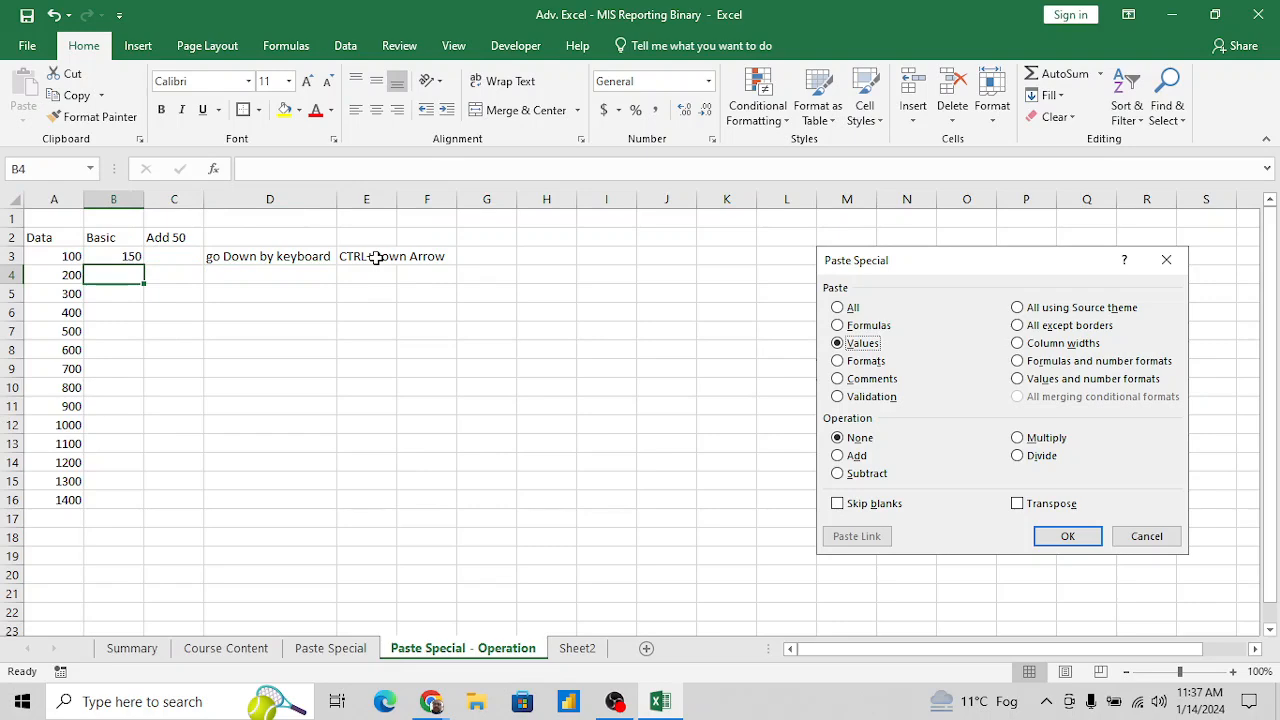
pyautogui.press('Right')
pyautogui.press('Right')
pyautogui.press('Up')
pyautogui.hotkey('ctrl', 'Up')
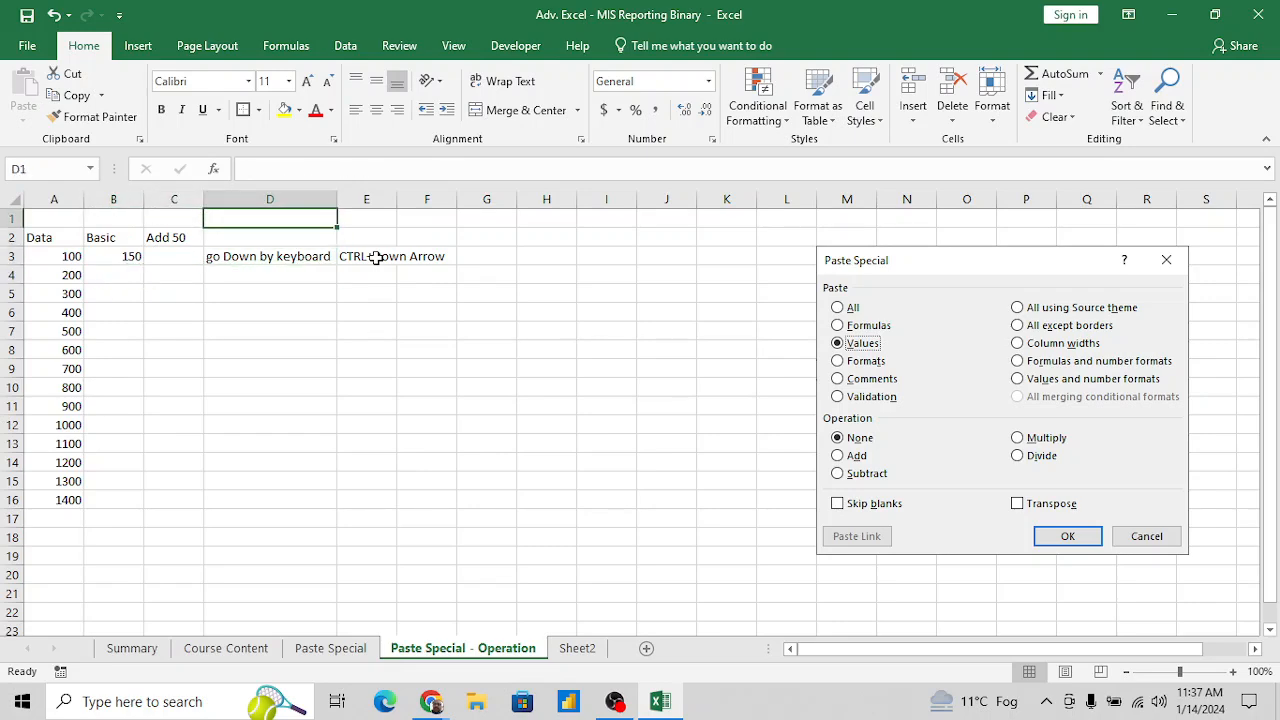
pyautogui.hotkey('ctrl', 'Right')
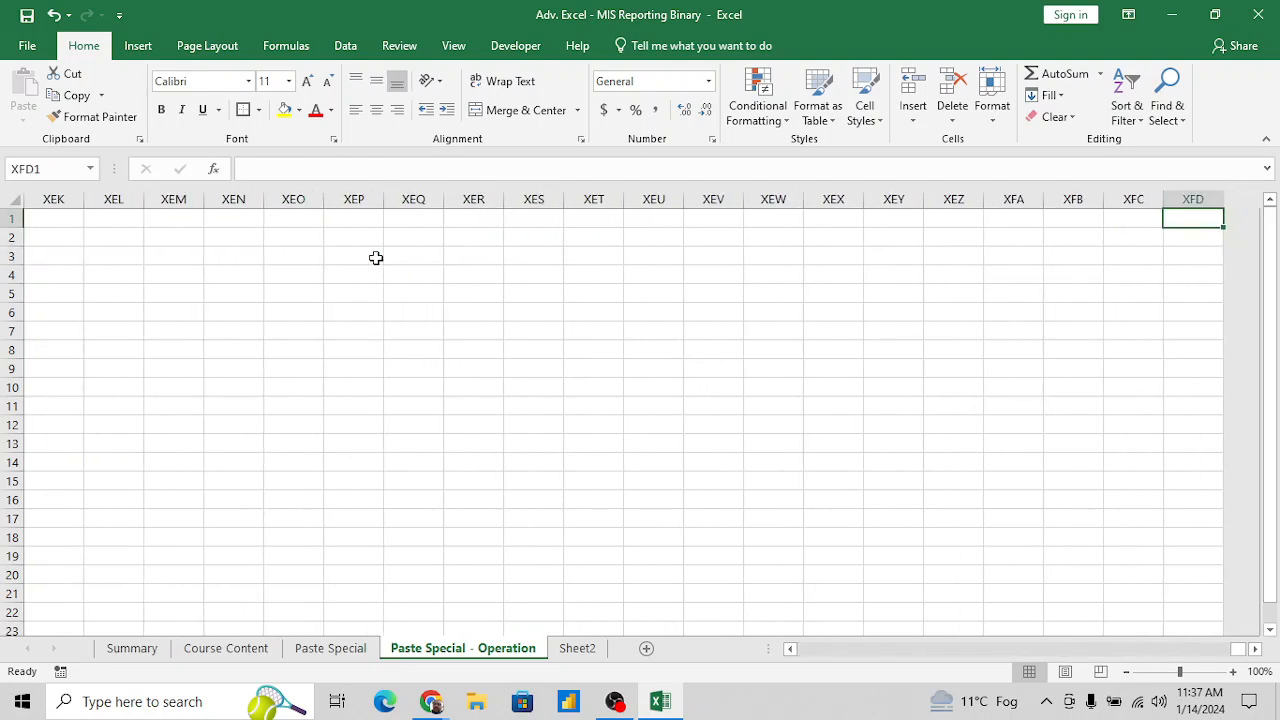
pyautogui.hotkey('ctrl', 'Left')
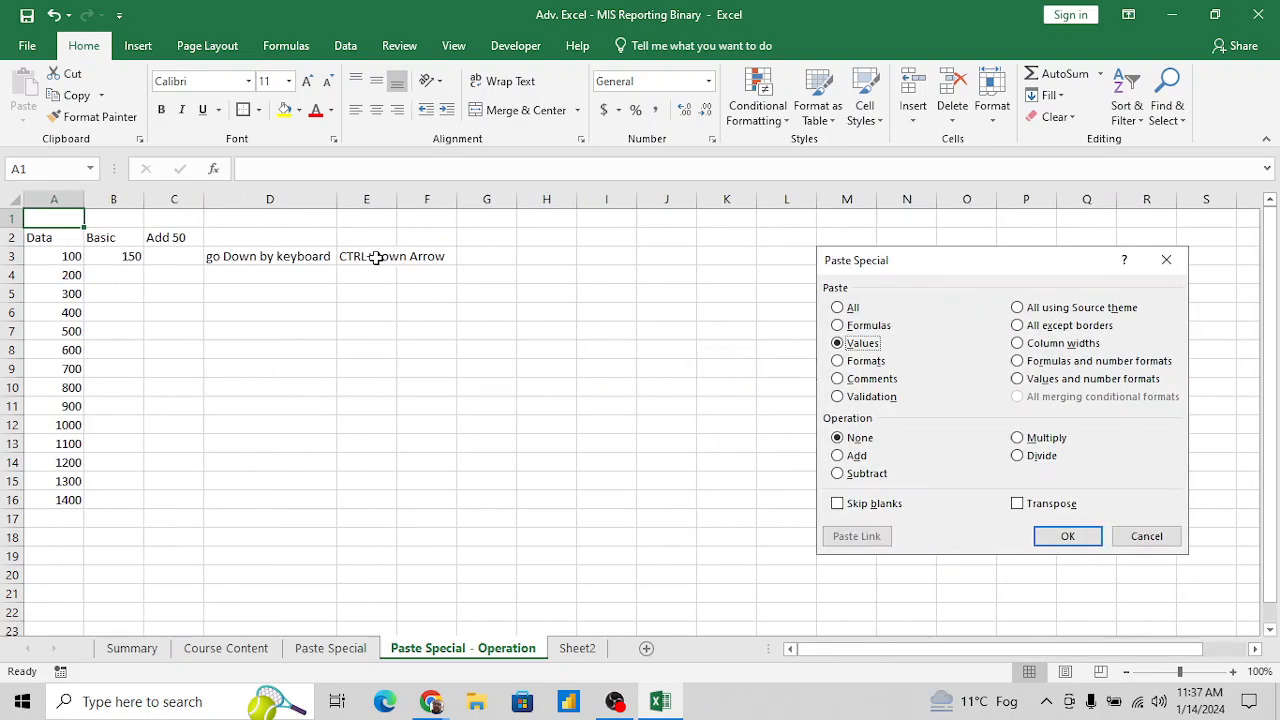
# - Fill the note "go Down by keyboard" from D3 down to D6
pyautogui.press('Down')
pyautogui.press('Down')
pyautogui.press('Right')
pyautogui.press('Right')
pyautogui.press('Right')
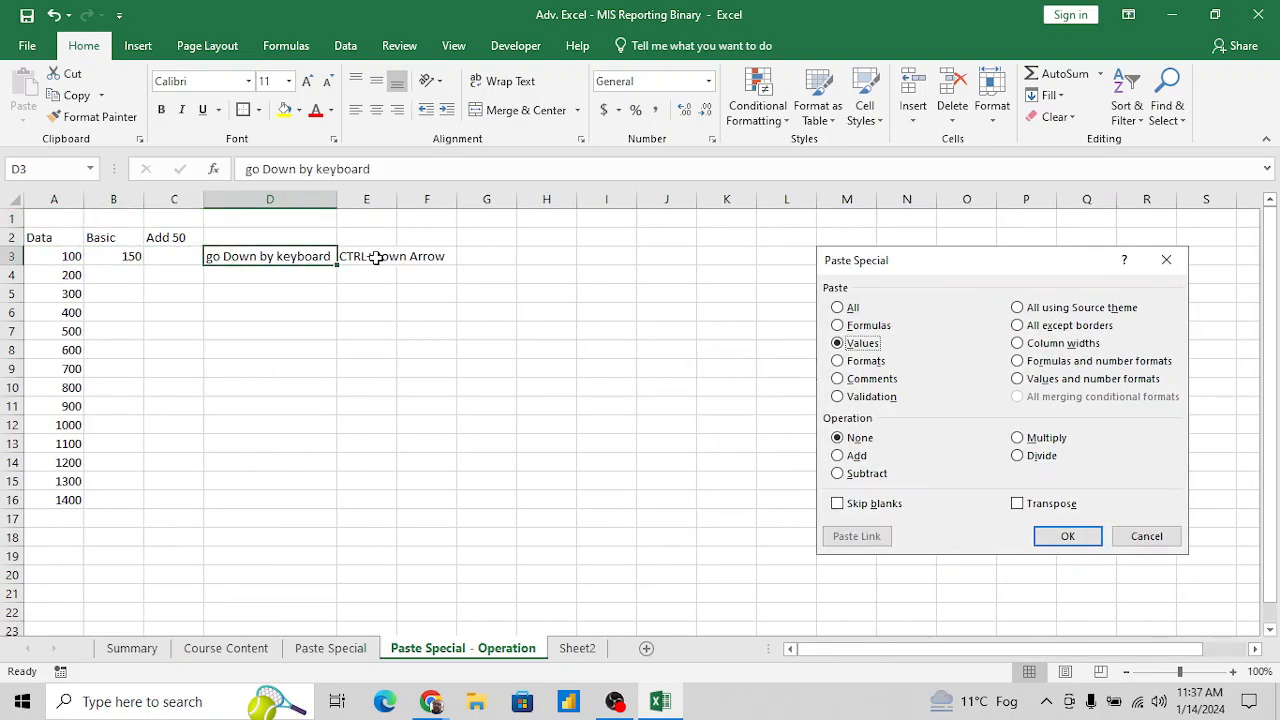
pyautogui.press('Down')
pyautogui.hotkey('shift', 'Down')
pyautogui.hotkey('shift', 'Down')
pyautogui.hotkey('shift', 'Down')
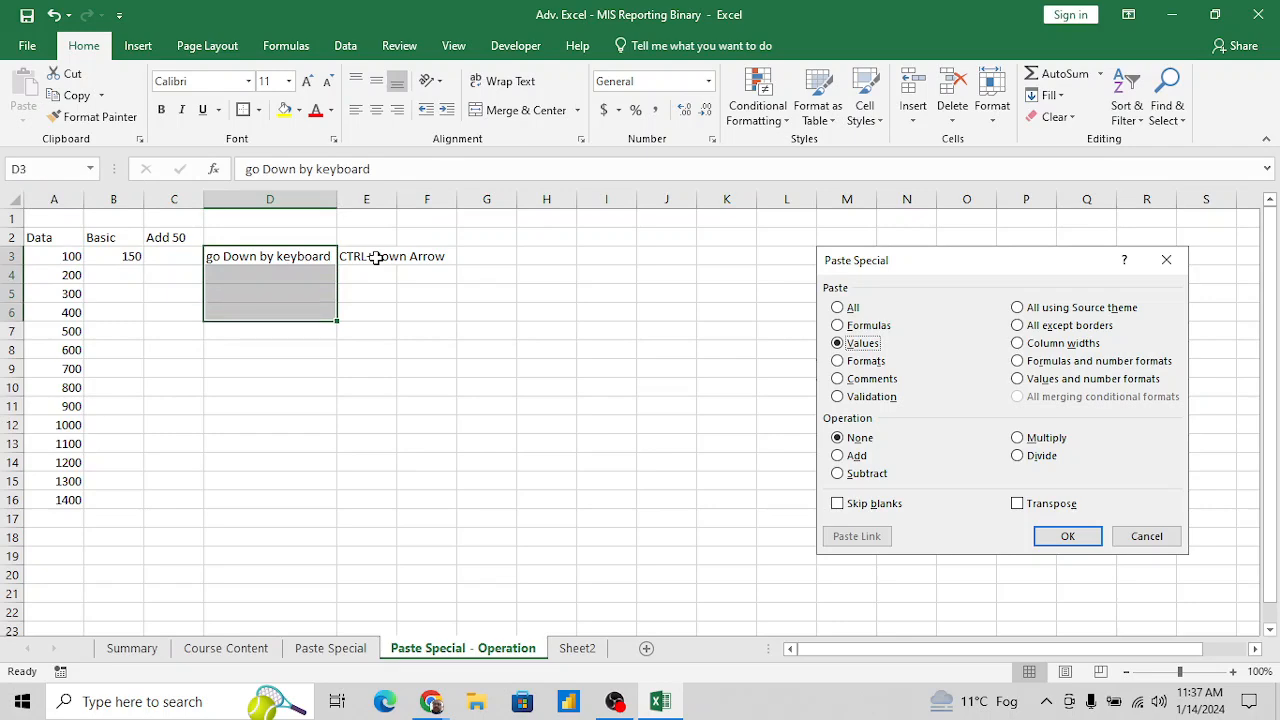
pyautogui.hotkey('ctrl', 'd')
pyautogui.press('Down')
pyautogui.press('Down')
pyautogui.press('Up')
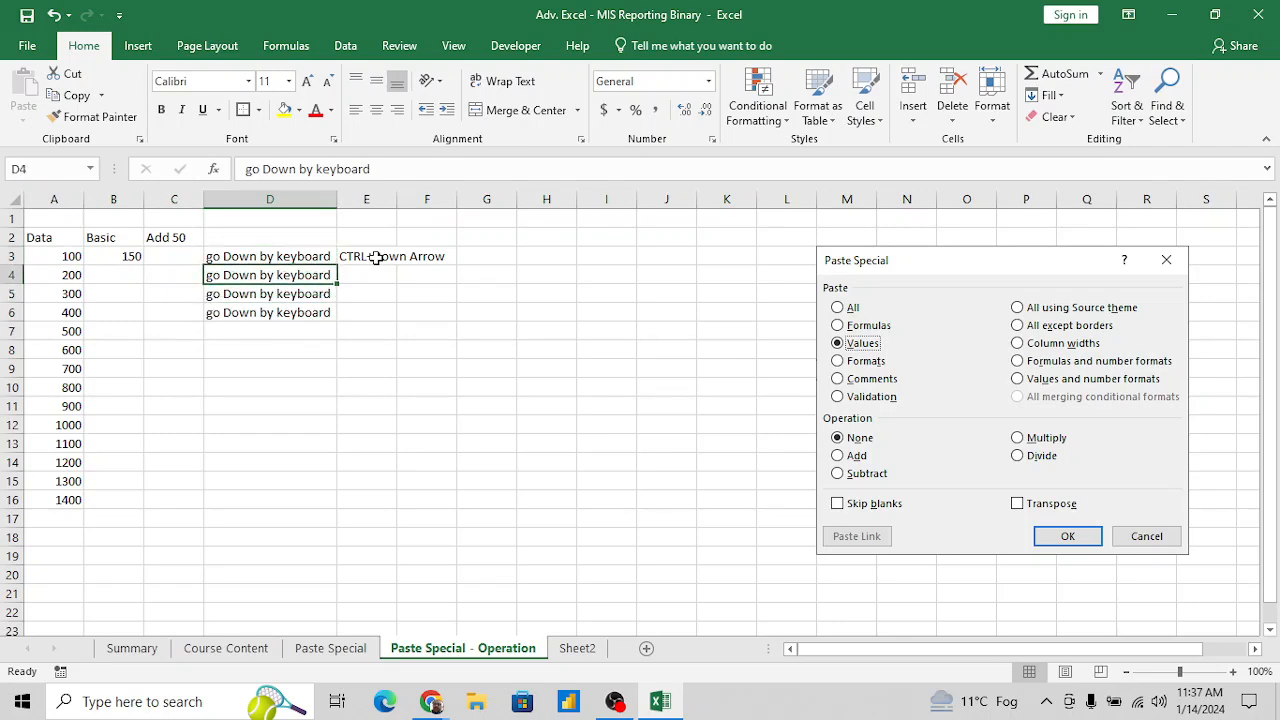
# - Change the note in D4 to "go Up by keyboard"
pyautogui.click(289, 169)
pyautogui.press('BackSpace')
pyautogui.press('BackSpace')
pyautogui.press('BackSpace')
pyautogui.press('BackSpace')
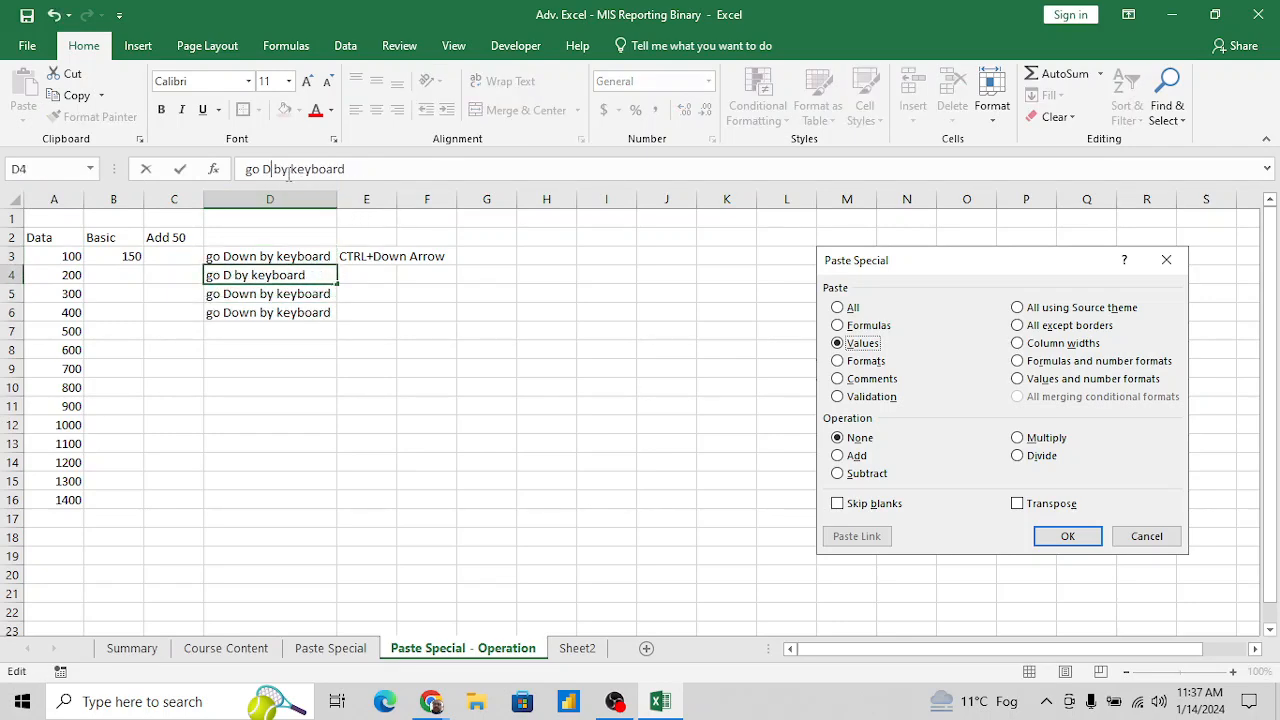
pyautogui.write('Up')
pyautogui.press('Return')
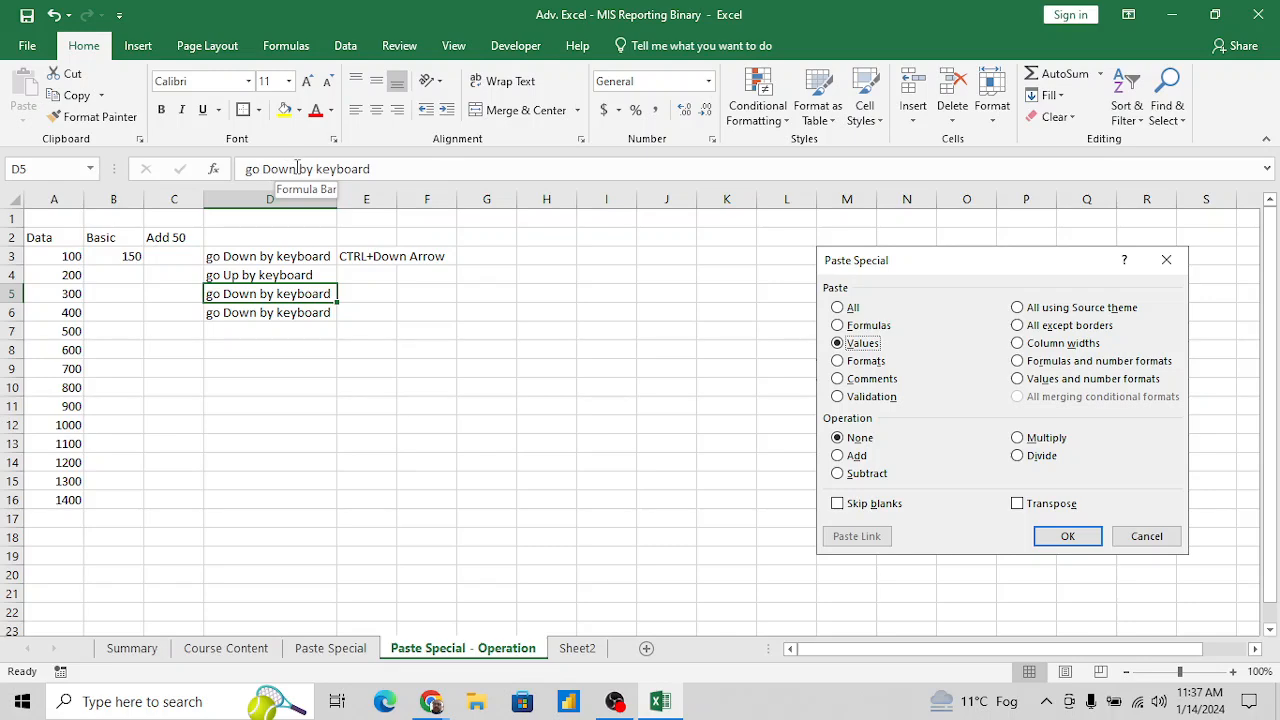
# - Change the note in D5 to "go right by keyboard"
pyautogui.click(297, 168)
pyautogui.press('BackSpace')
pyautogui.press('BackSpace')
pyautogui.press('BackSpace')
pyautogui.press('BackSpace')
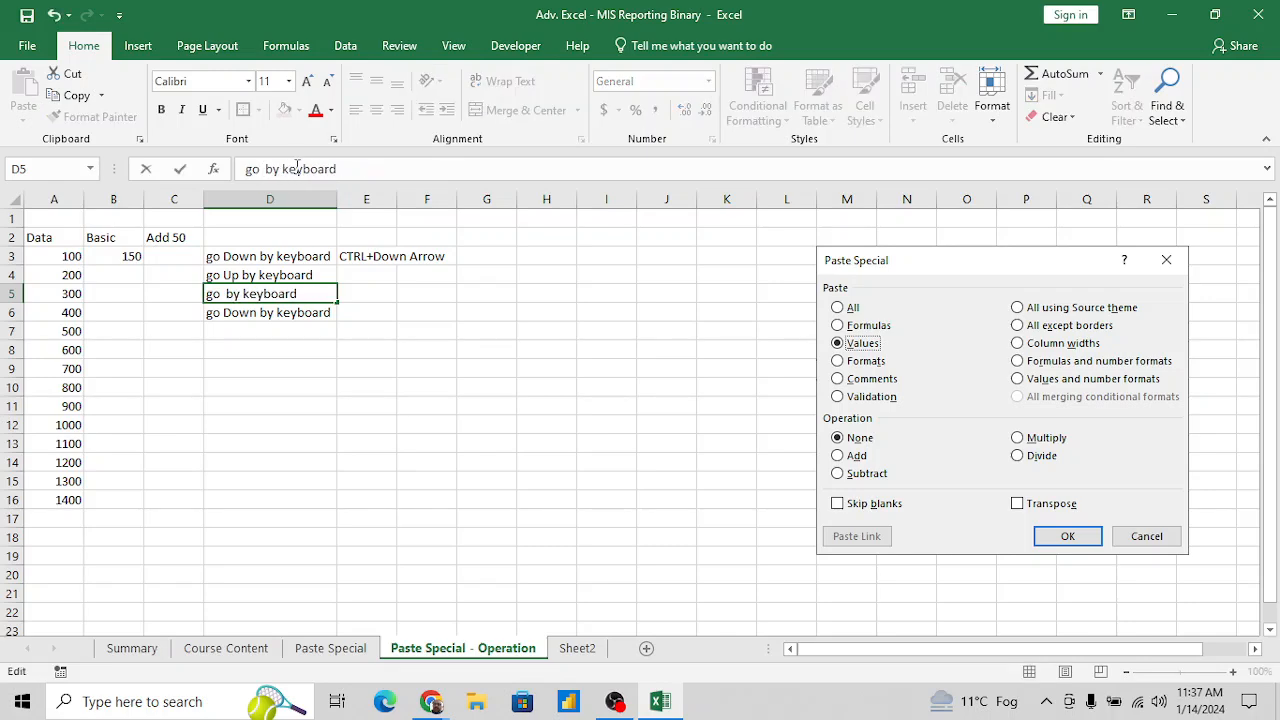
pyautogui.write('right')
pyautogui.press('Return')
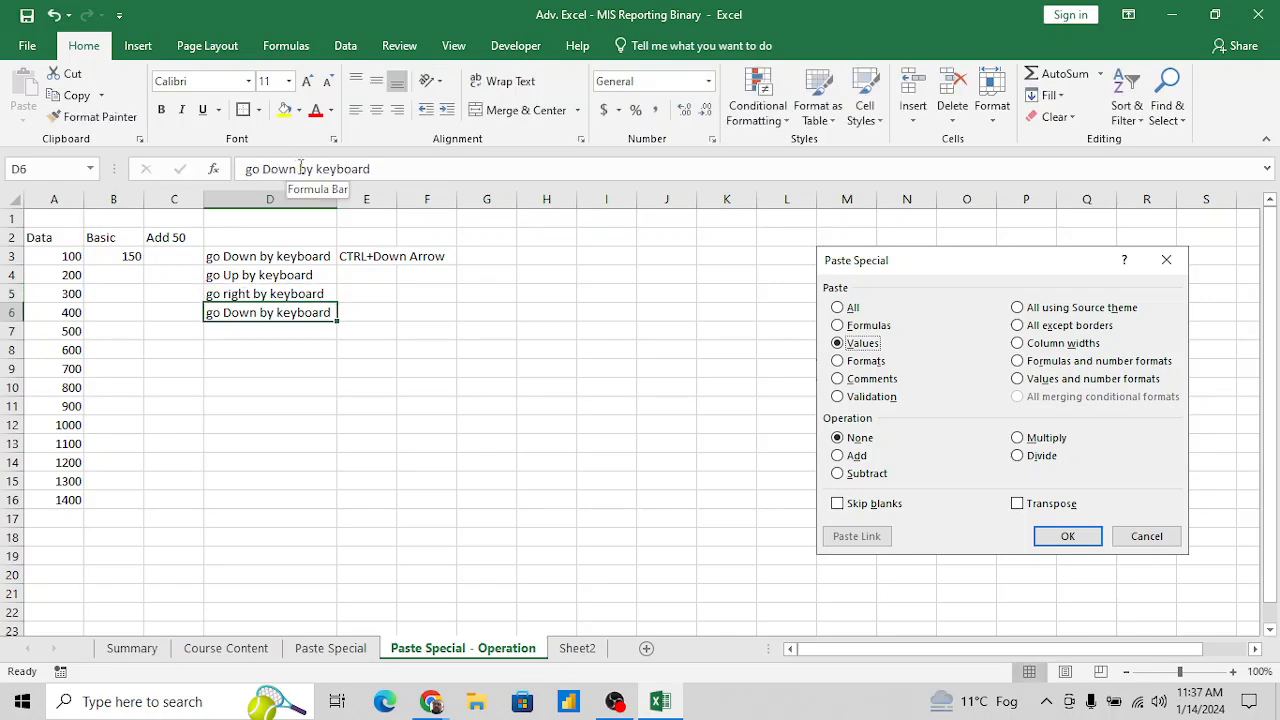
# - Change the note in D6 to "go Let by keyboard"
pyautogui.click(295, 169)
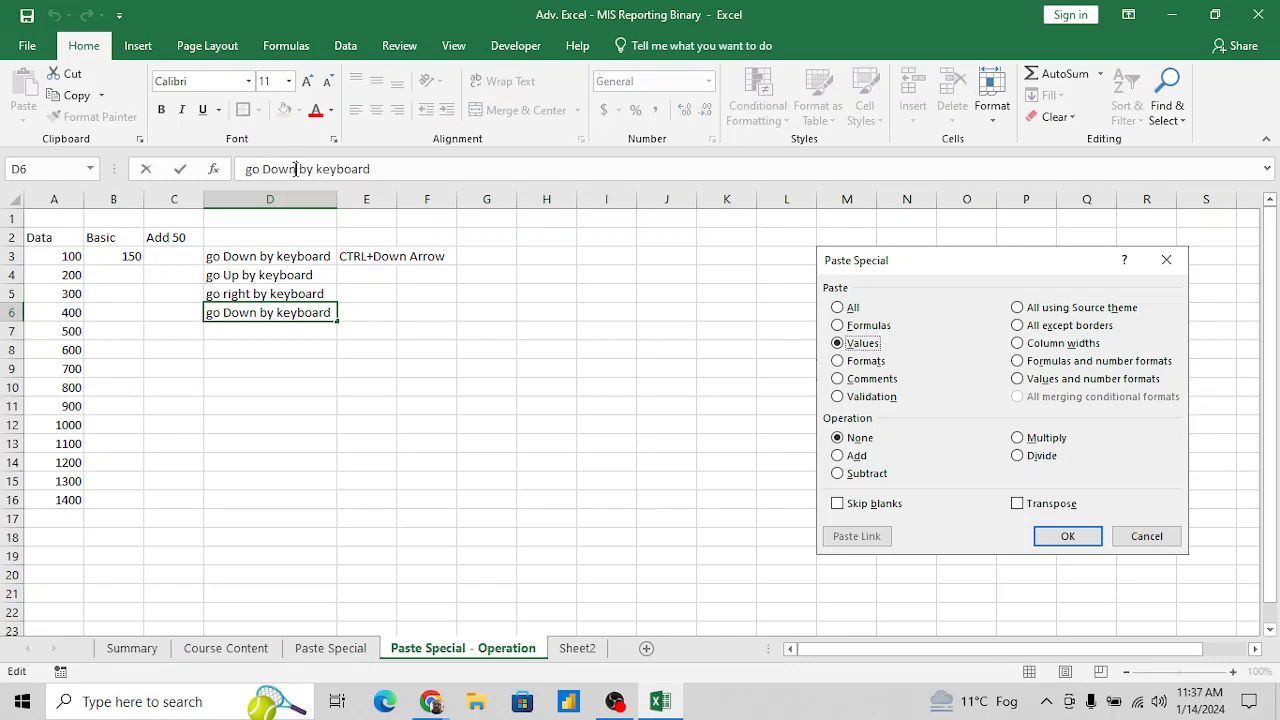
pyautogui.press('BackSpace')
pyautogui.press('BackSpace')
pyautogui.press('BackSpace')
pyautogui.press('BackSpace')
pyautogui.write('Let')
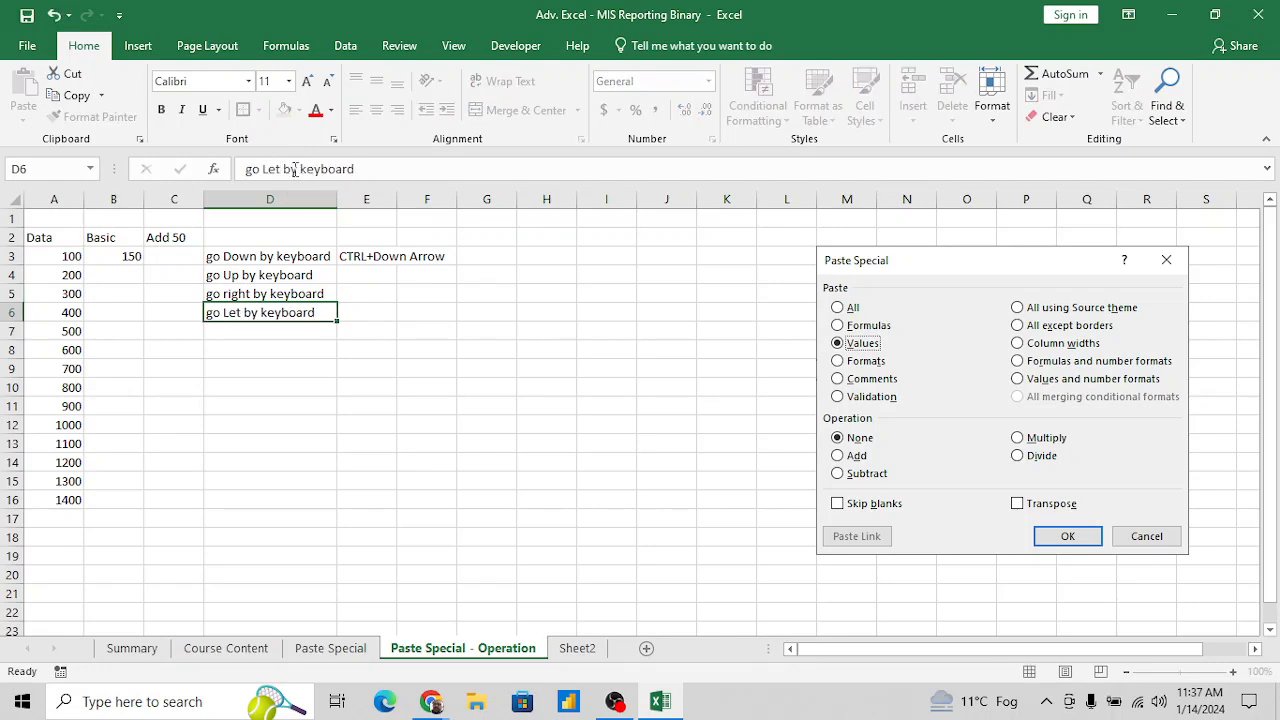
pyautogui.press('Return')
# - Fill the shortcut text "CTRL+Down Arrow" from E3 down to E6
pyautogui.press('Up')
pyautogui.press('Up')
pyautogui.press('Up')
pyautogui.press('Up')
pyautogui.press('Right')
pyautogui.hotkey('shift', 'Down')
pyautogui.hotkey('shift', 'Down')
pyautogui.hotkey('shift', 'Down')
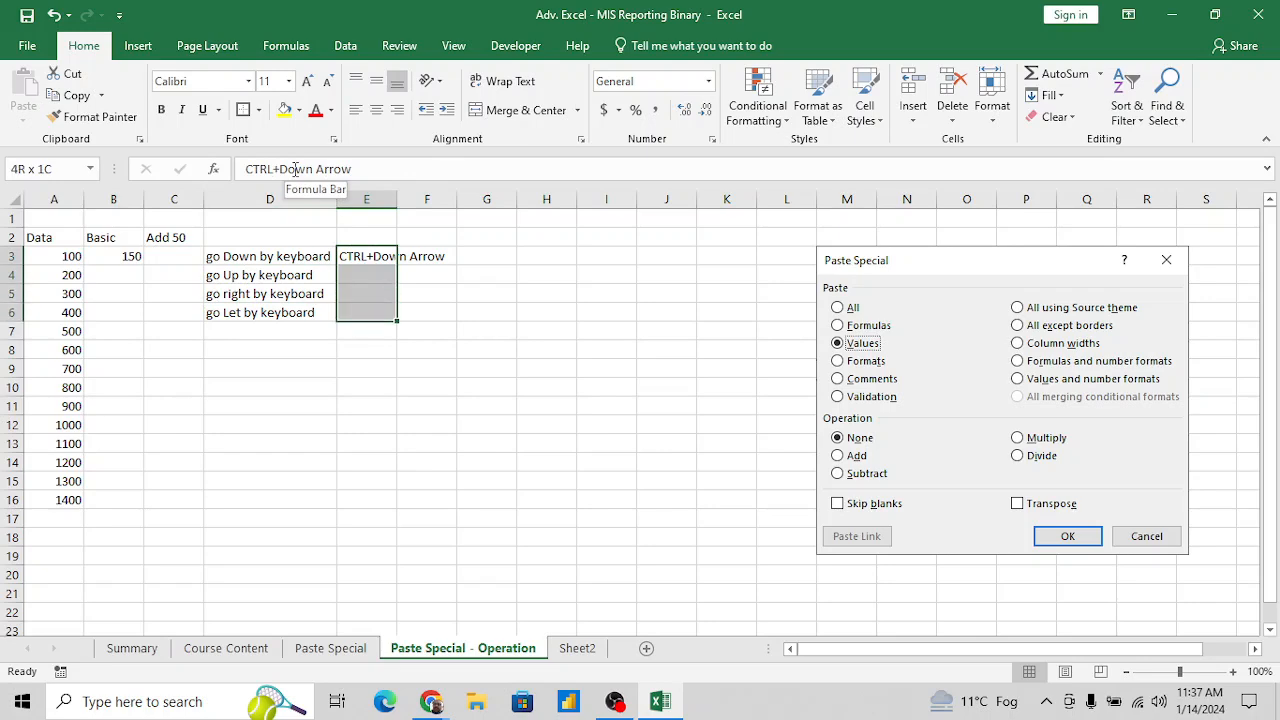
pyautogui.hotkey('ctrl', 'd')
# - Change the shortcut text in E4 to "CTRL+Up Arrow"
pyautogui.press('Down')
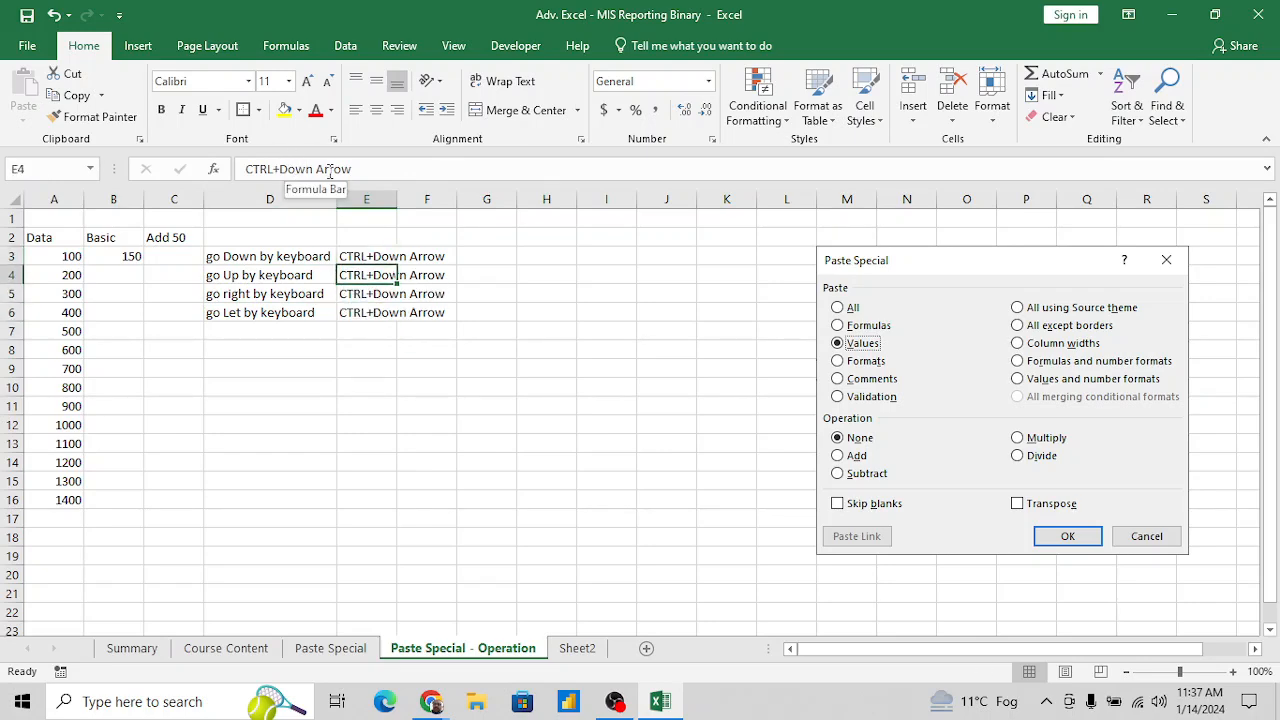
pyautogui.click(372, 173)
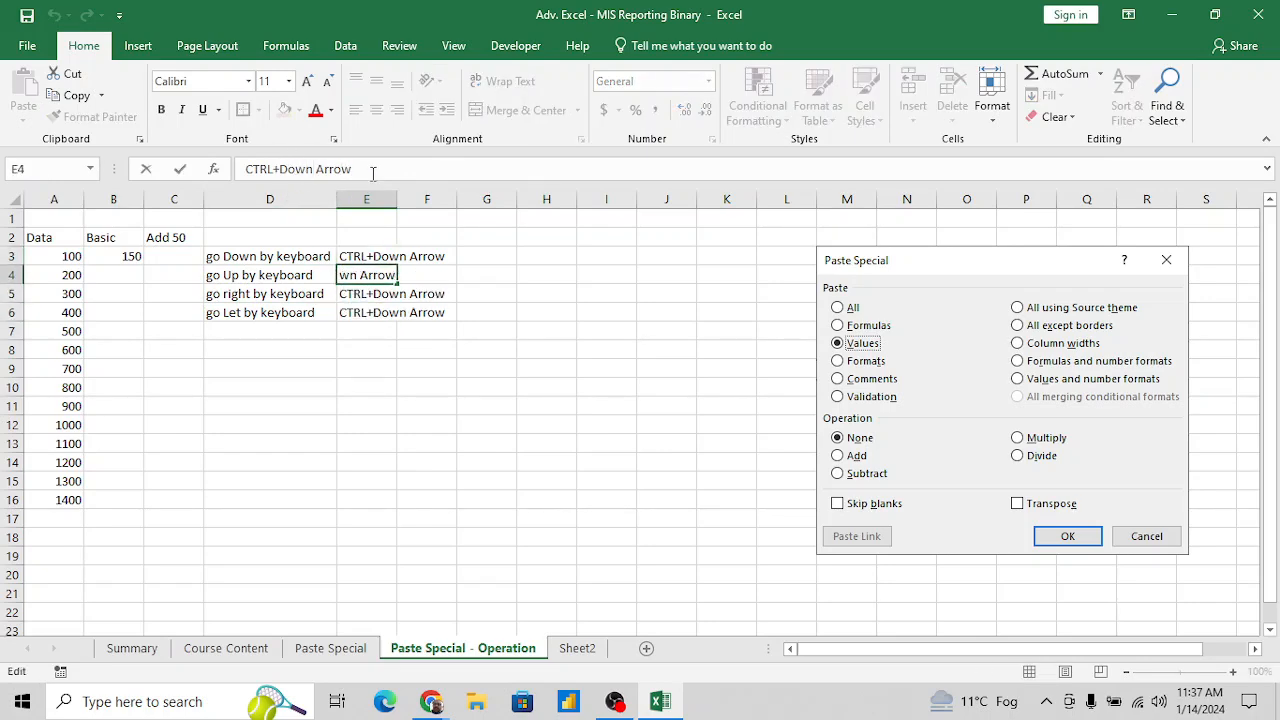
pyautogui.hotkey('shift', 'Left')
pyautogui.hotkey('shift', 'Left')
pyautogui.hotkey('shift', 'Left')
pyautogui.hotkey('shift', 'Left')
pyautogui.write('Up')
pyautogui.press('Return')
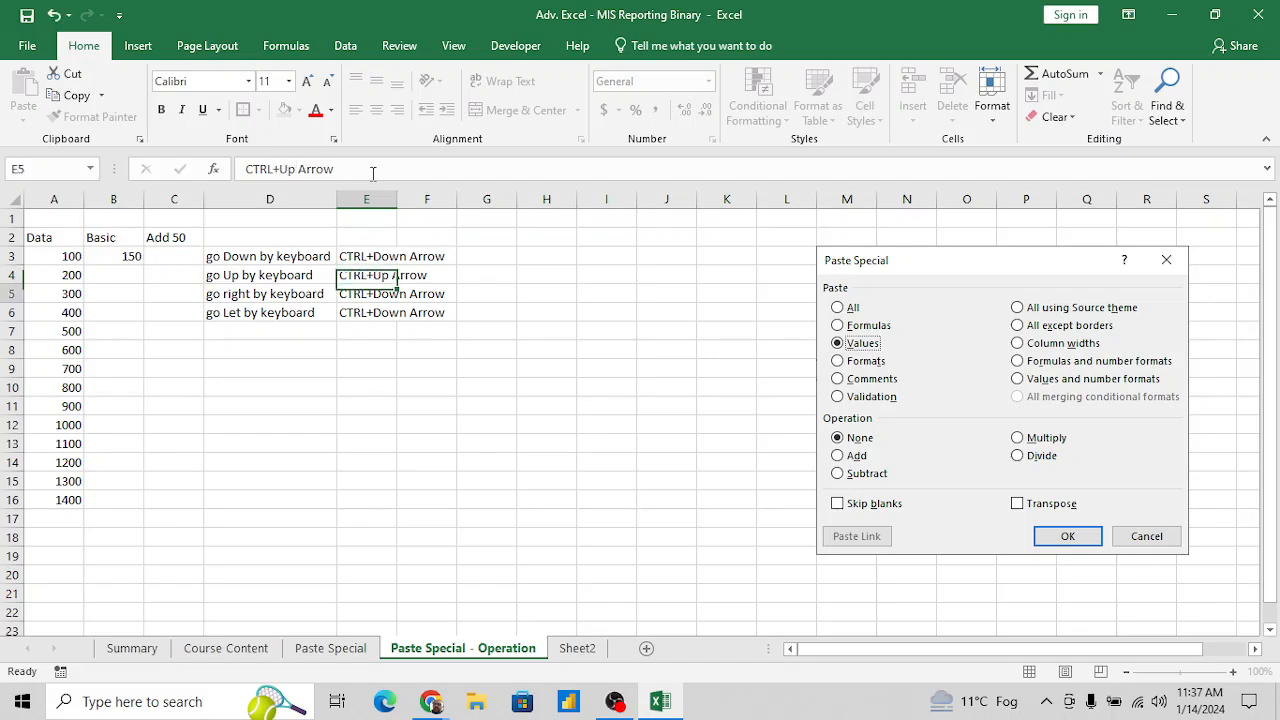
# - Change the shortcut text in E5 to "CTRL+right Arrow"
pyautogui.press('Left')
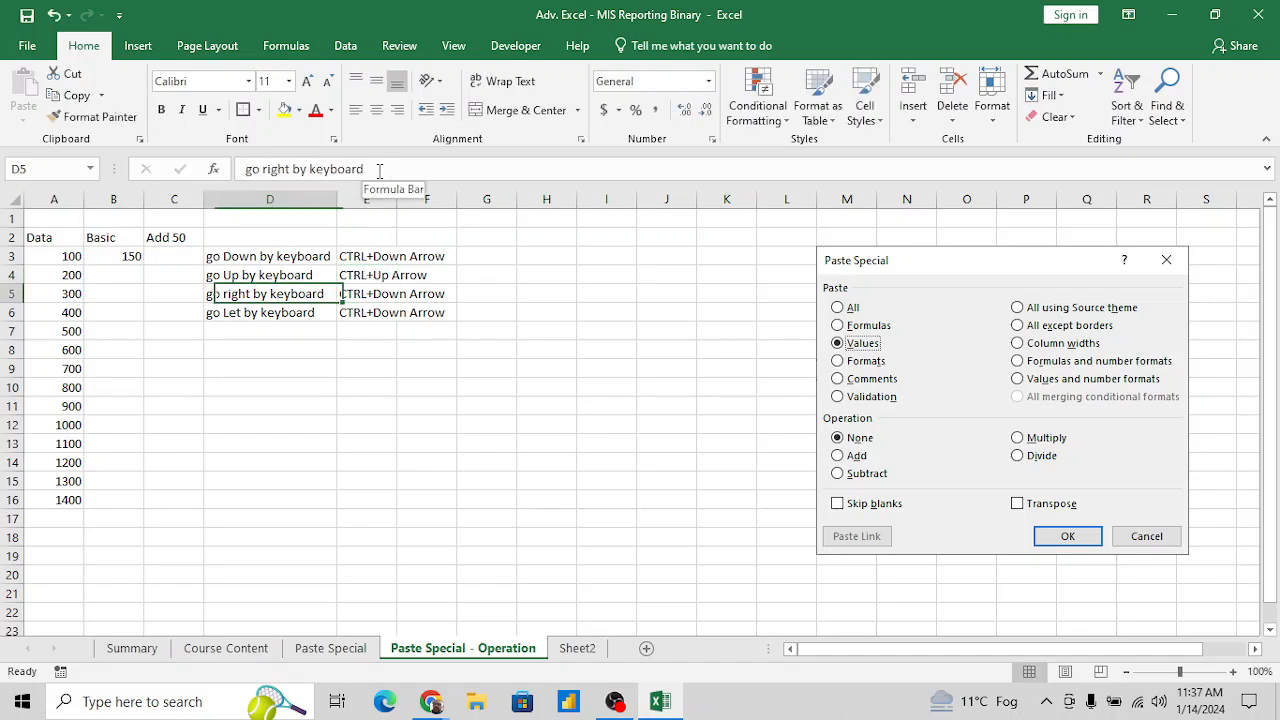
pyautogui.press('Right')
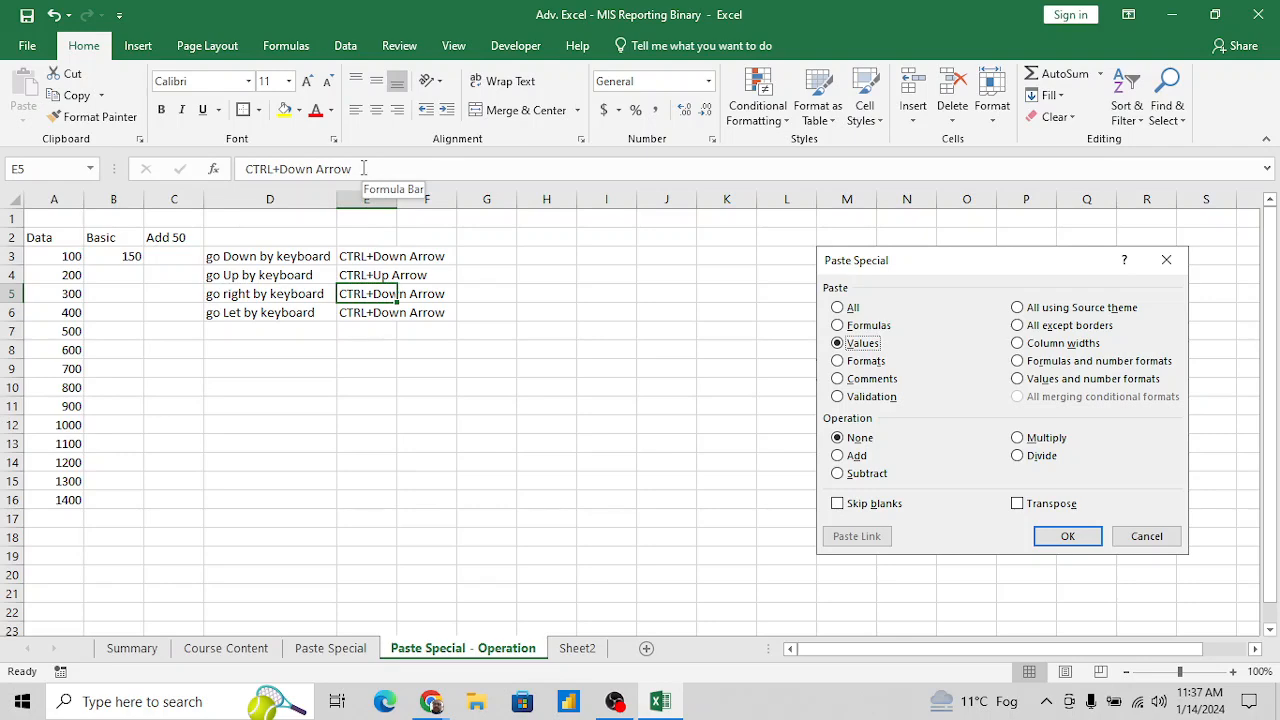
pyautogui.click(364, 169)
pyautogui.press('Left')
pyautogui.press('Left')
pyautogui.press('Left')
pyautogui.press('Left')
pyautogui.press('Left')
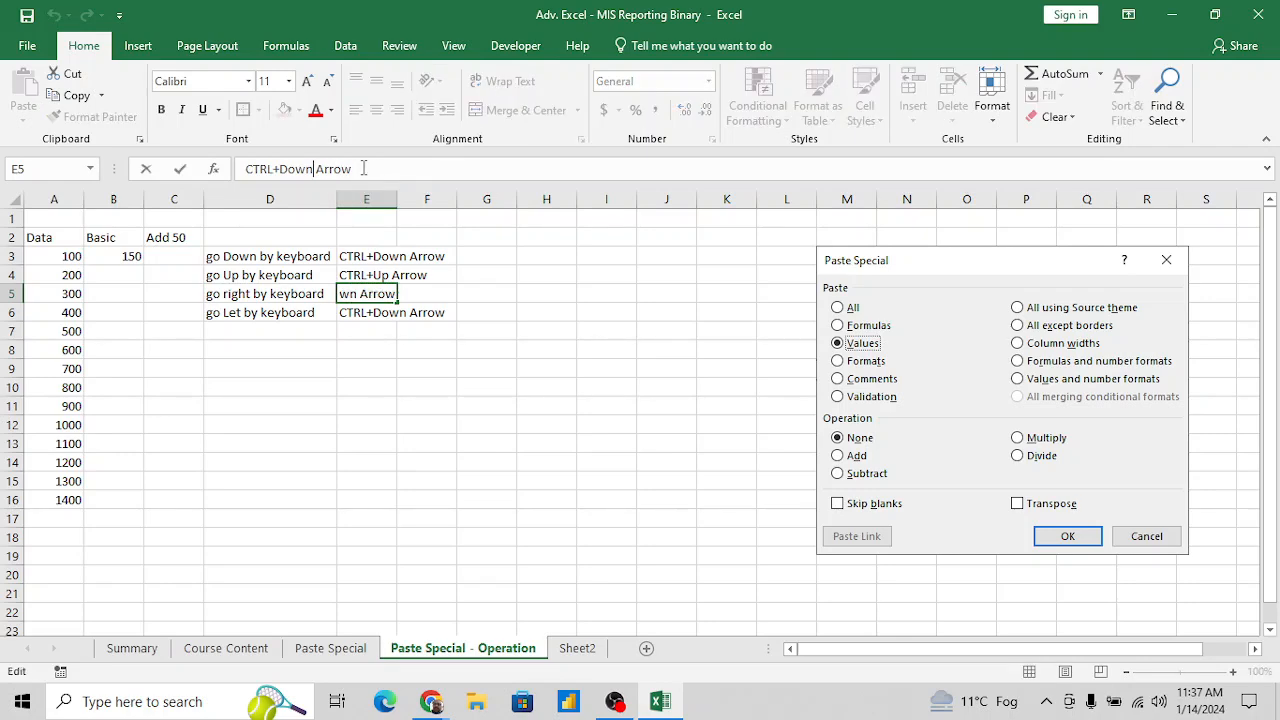
pyautogui.press('BackSpace')
pyautogui.press('BackSpace')
pyautogui.press('BackSpace')
pyautogui.press('BackSpace')
pyautogui.press('BackSpace')
pyautogui.write('right')
pyautogui.press('Return')
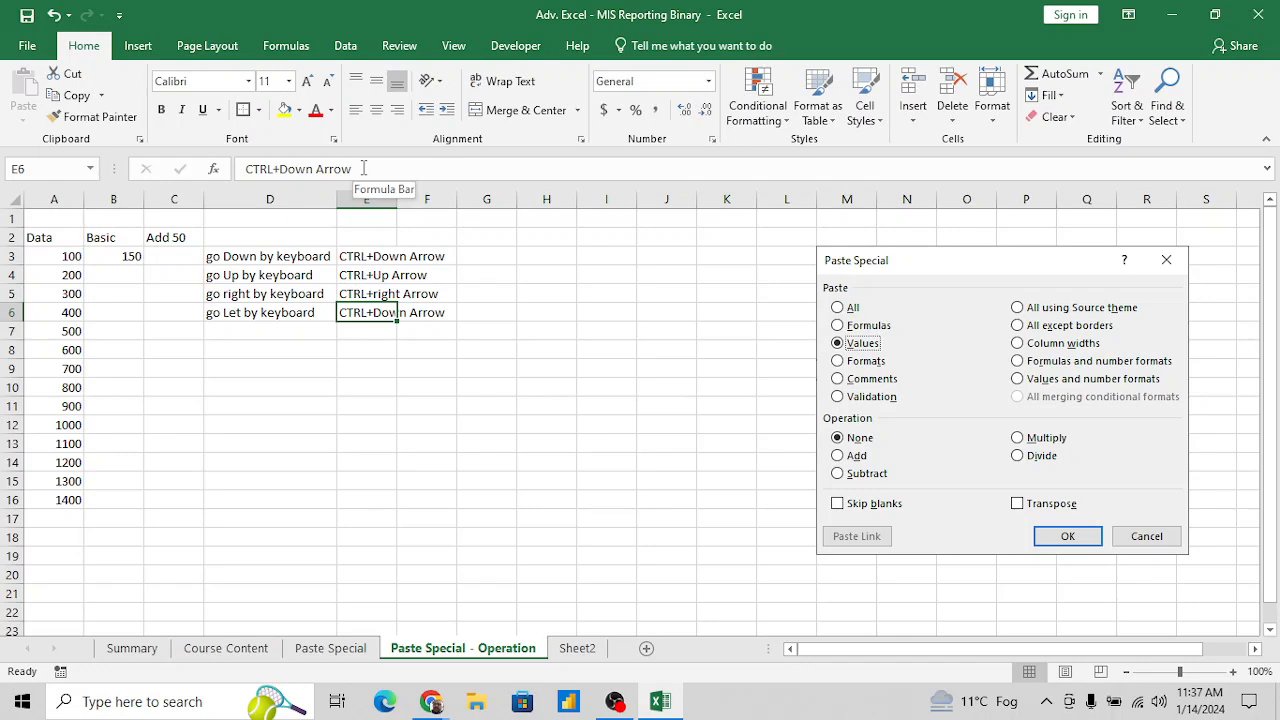
# - Change the shortcut text in E6 to "CTRL+left Arrow"
pyautogui.click(364, 169)
pyautogui.press('Left')
pyautogui.press('Left')
pyautogui.press('Left')
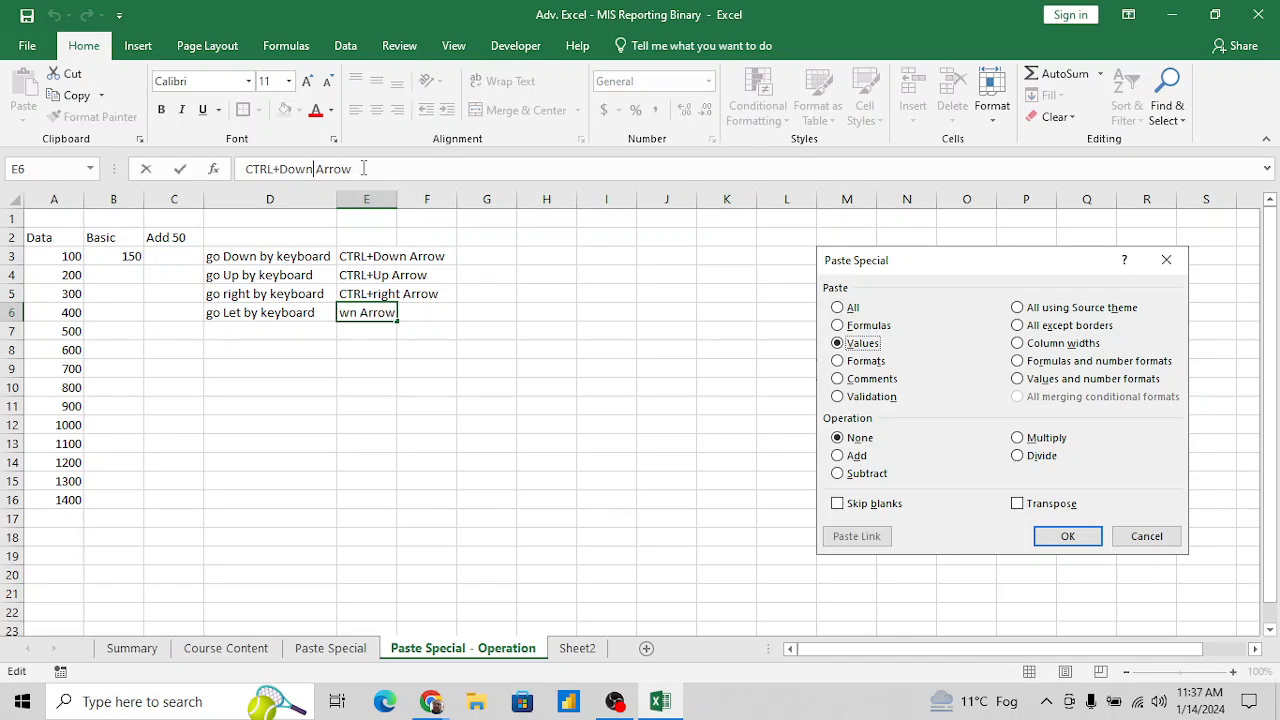
pyautogui.press('BackSpace')
pyautogui.press('BackSpace')
pyautogui.write('left')
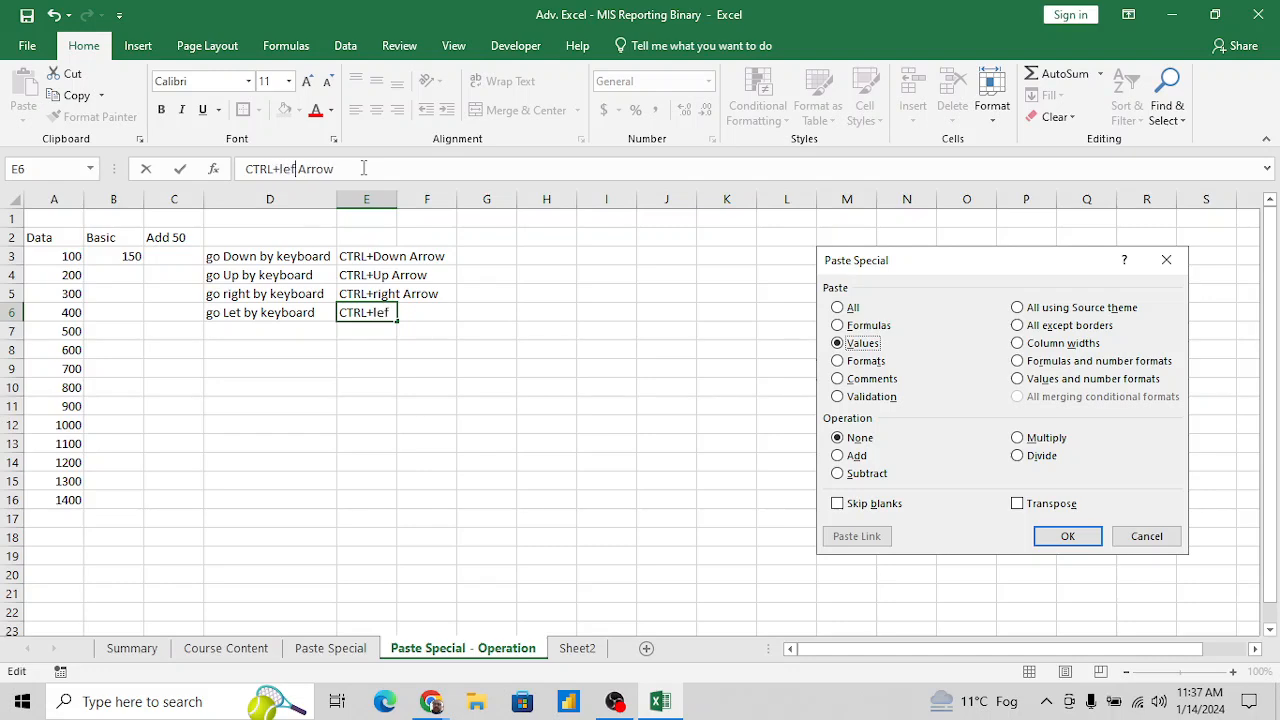
pyautogui.press('Return')
# - Correct the misspelled direction in the D6 note so it reads "go Left by keyboard"
pyautogui.press('Up')
pyautogui.press('Left')
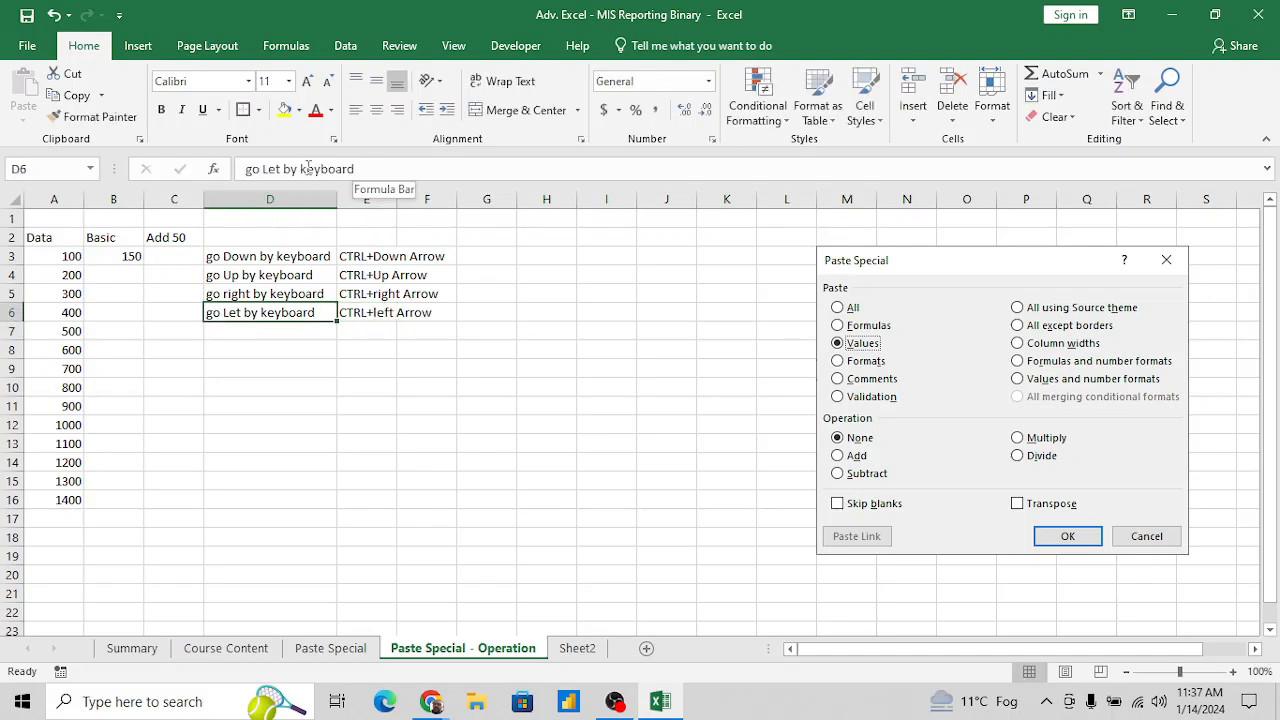
pyautogui.click(277, 168)
pyautogui.write('f')
pyautogui.press('Return')
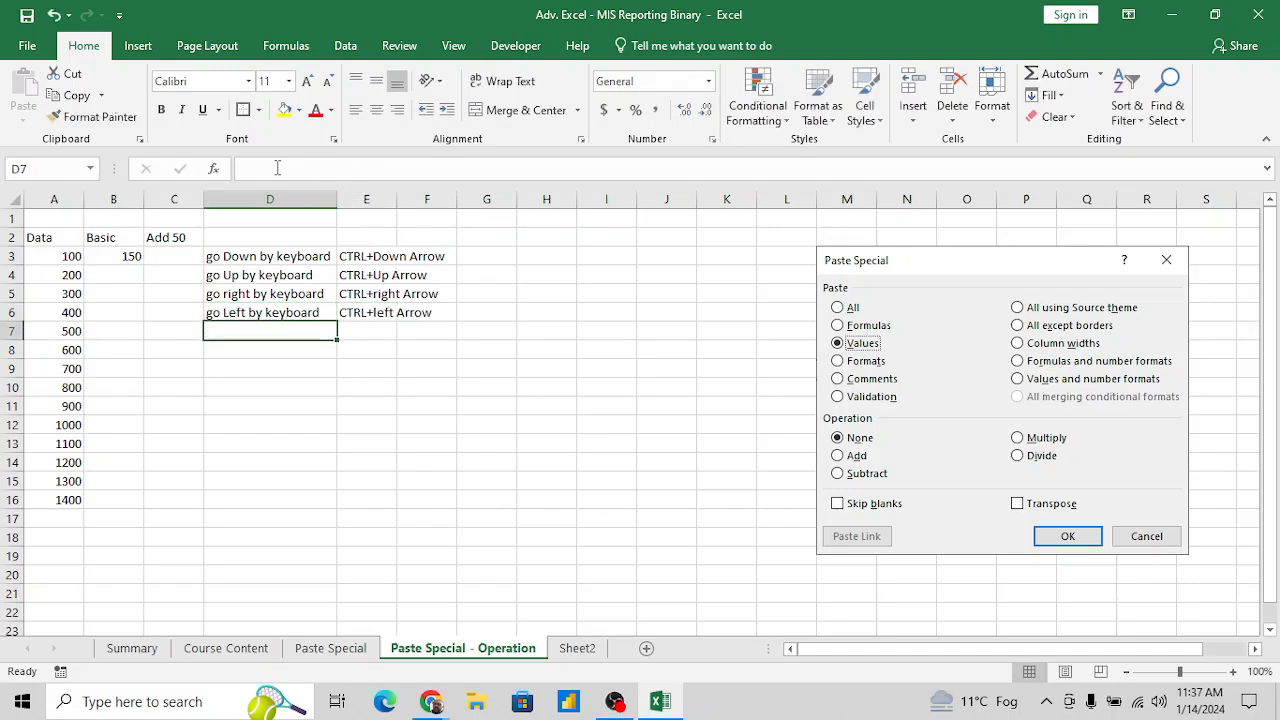
# - Go to the last number in column A and select the adjacent cell B16 in the Basic column
pyautogui.press('Left')
pyautogui.press('Left')
pyautogui.press('Left')
pyautogui.hotkey('ctrl', 'Down')
pyautogui.press('Right')
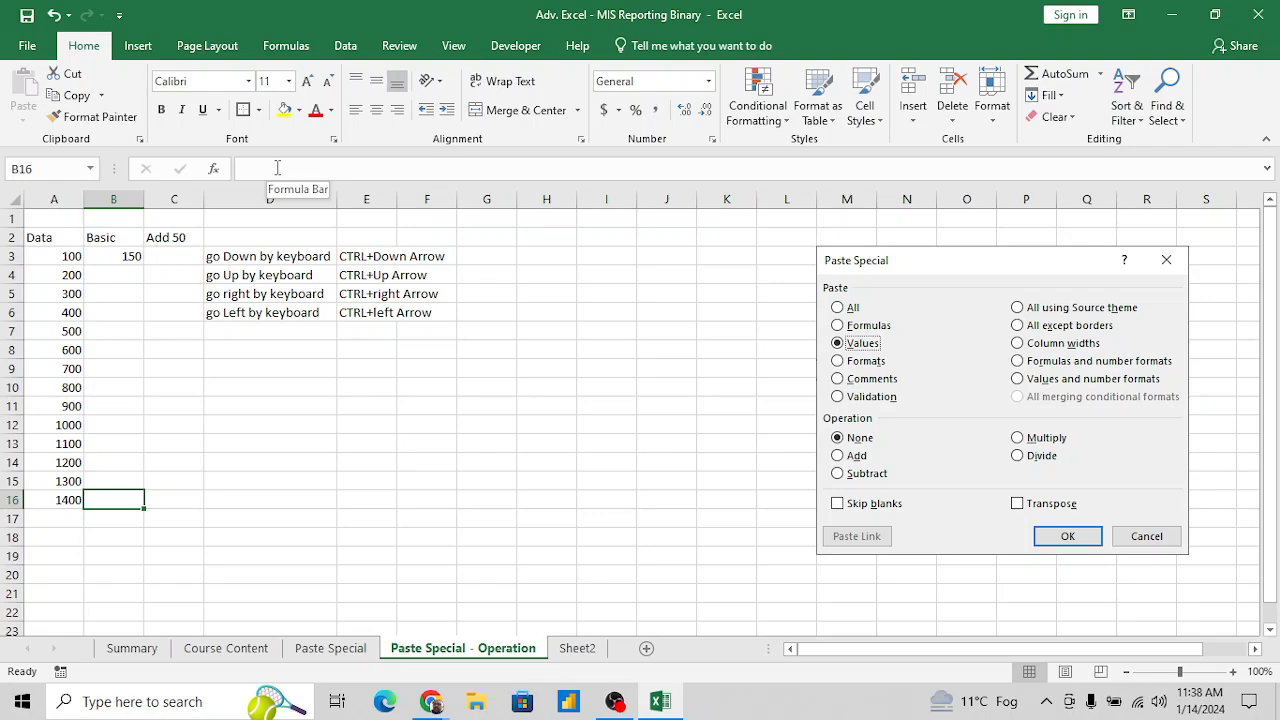
# - Select the Basic range B3:B16 upward from its last cell, and again downward from its first cell
pyautogui.hotkey('ctrl', 'shift', 'Up')
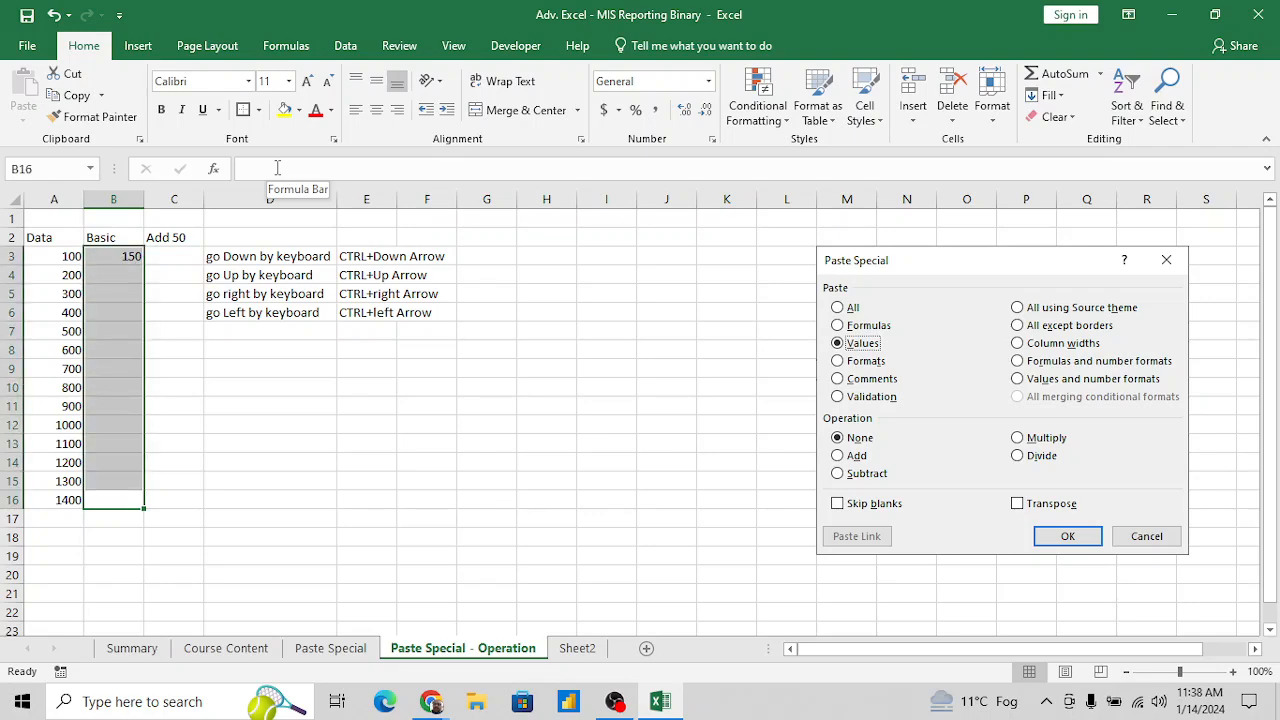
pyautogui.press('Left')
pyautogui.hotkey('ctrl', 'Up')
pyautogui.press('Right')
pyautogui.press('Down')
pyautogui.hotkey('shift', 'Down')
pyautogui.hotkey('shift', 'Down')
pyautogui.hotkey('shift', 'Down')
pyautogui.hotkey('shift', 'Down')
pyautogui.hotkey('shift', 'Down')
pyautogui.hotkey('shift', 'Down')
pyautogui.hotkey('shift', 'Down')
pyautogui.hotkey('shift', 'Down')
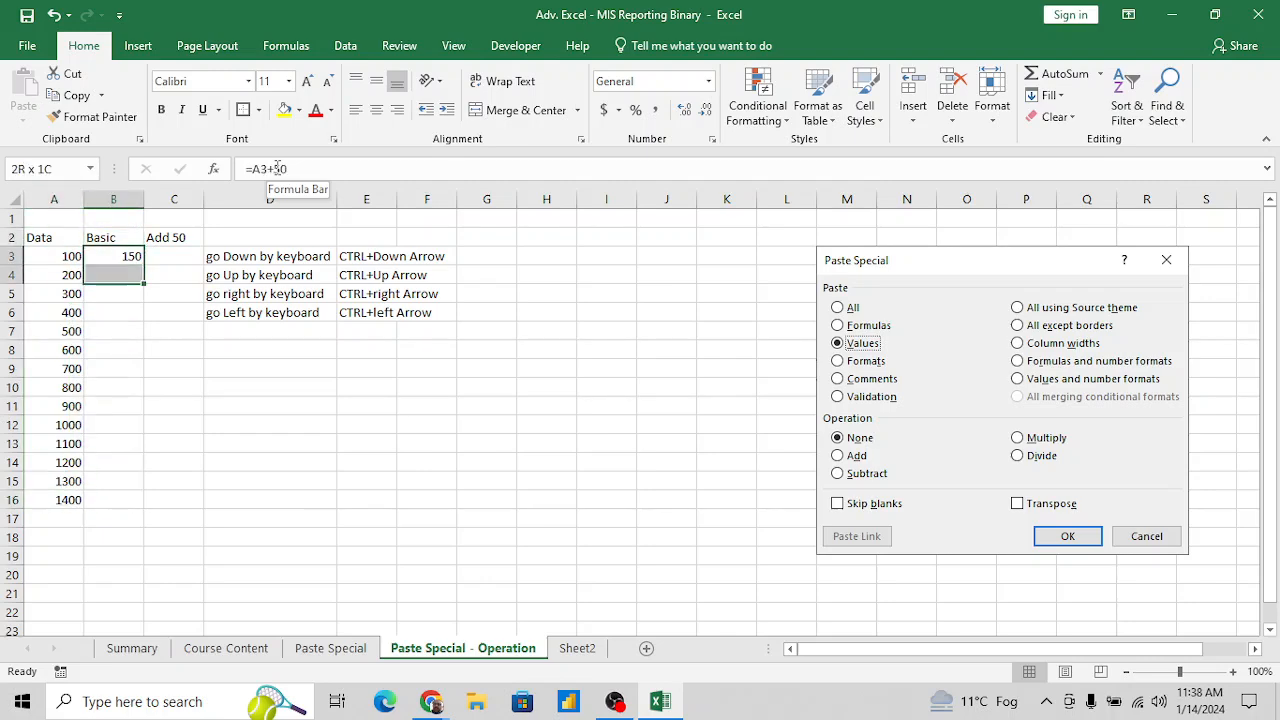
pyautogui.hotkey('shift', 'Down')
pyautogui.hotkey('shift', 'Down')
pyautogui.hotkey('shift', 'Down')
pyautogui.hotkey('shift', 'Down')
pyautogui.hotkey('shift', 'Down')
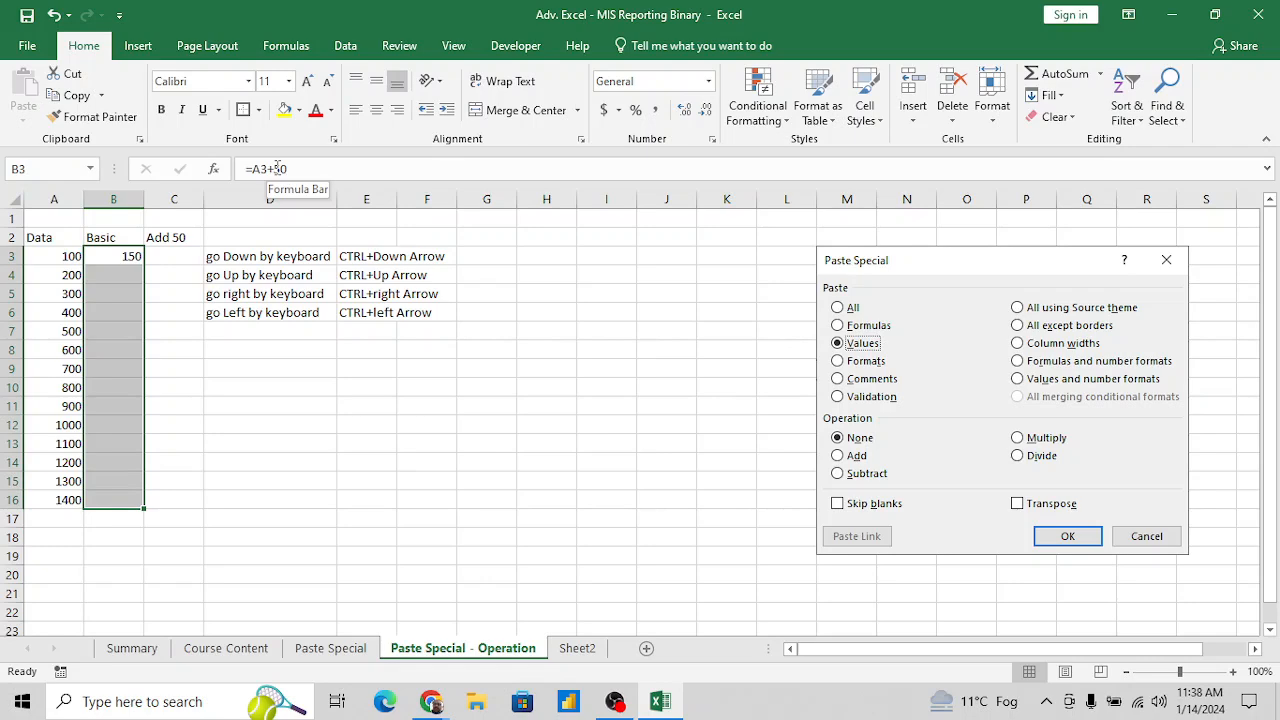
# - Enter the note "to Selection of range" in D8
pyautogui.press('Down')
pyautogui.press('Down')
pyautogui.press('Right')
pyautogui.press('Down')
pyautogui.press('Down')
pyautogui.press('Down')
pyautogui.press('Right')
pyautogui.write('S')
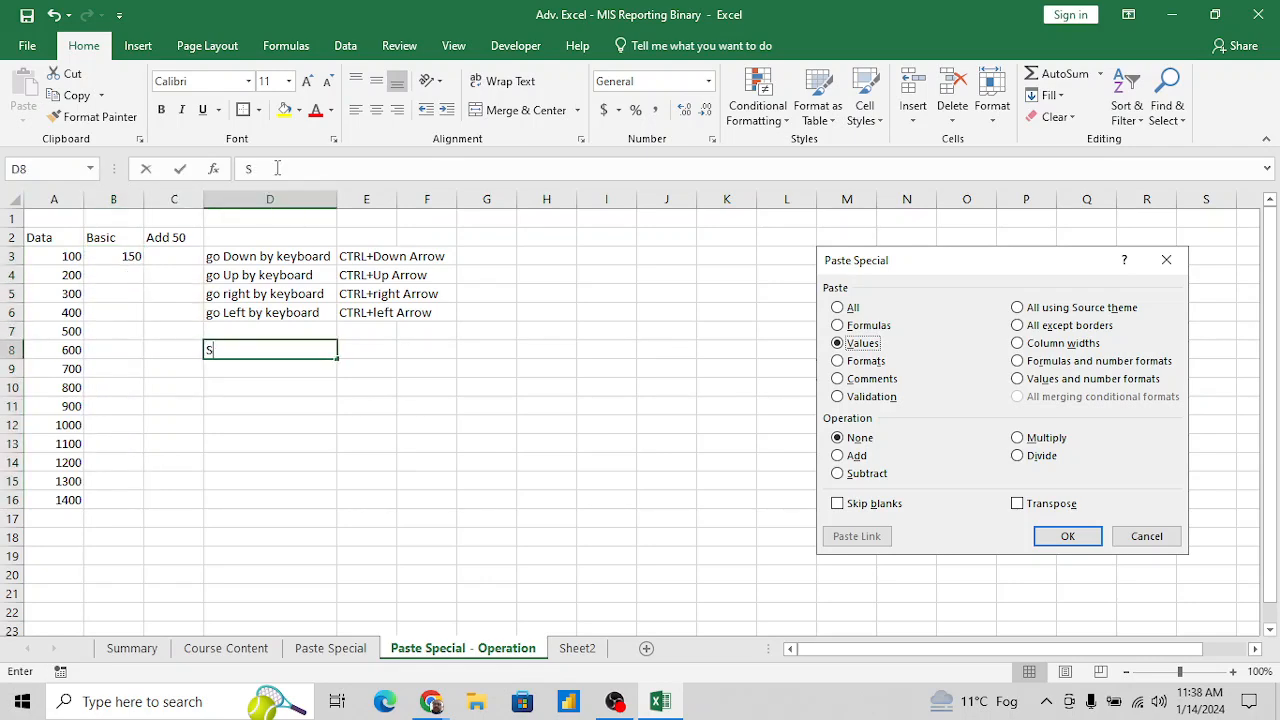
pyautogui.write('election')
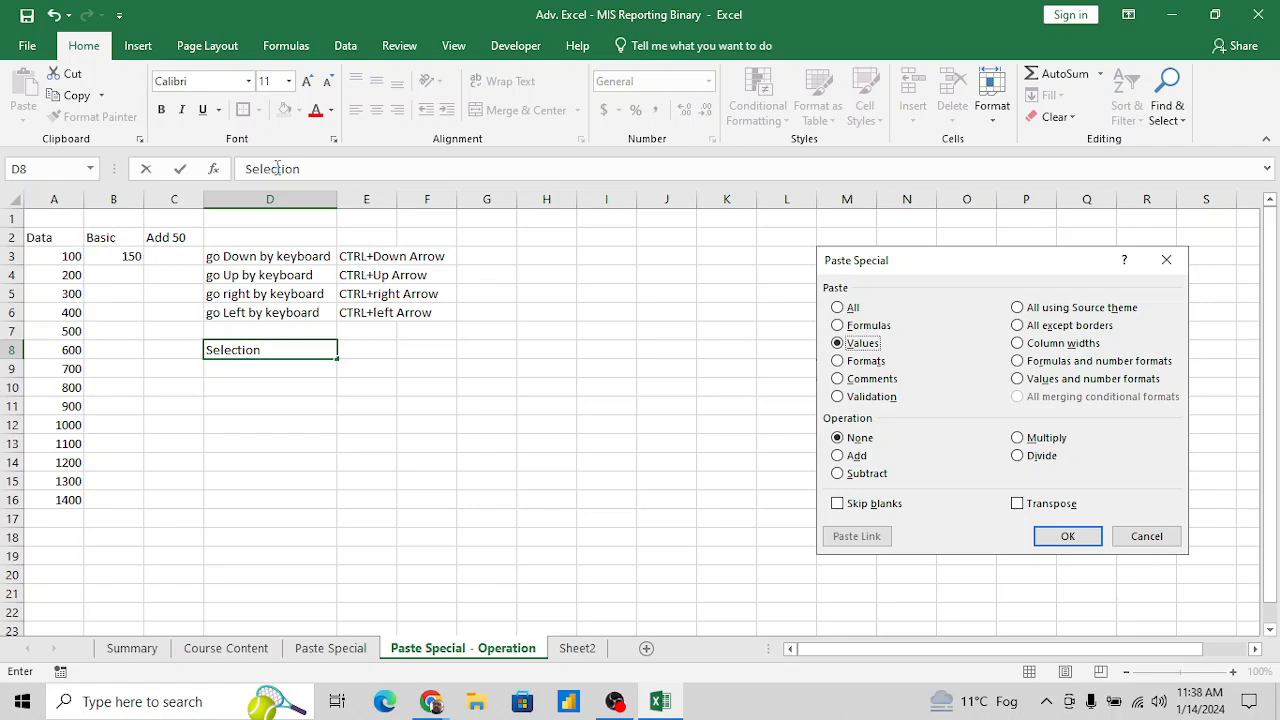
pyautogui.click(245, 169)
pyautogui.write('to Selection')
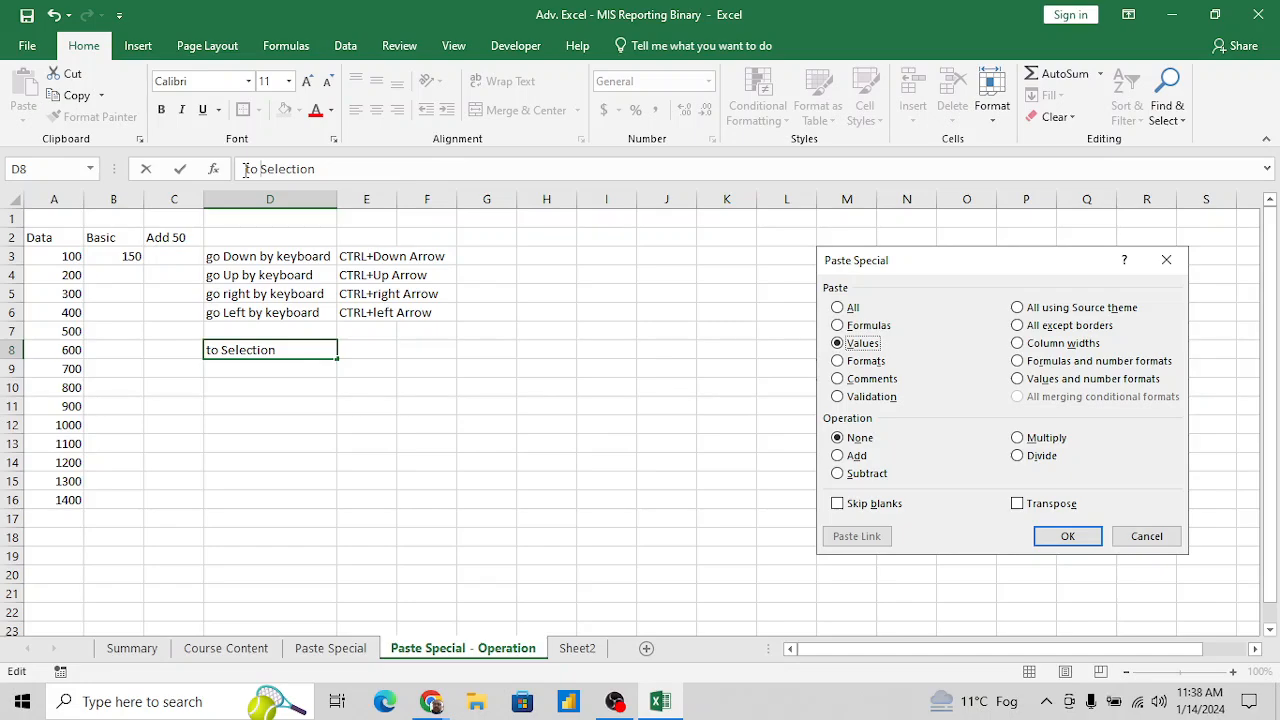
pyautogui.write(' of range')
pyautogui.press('Return')
# - Enter the shortcut text "Shift +Arrow" in E8 beside the range selection note
pyautogui.press('Up')
pyautogui.press('Right')
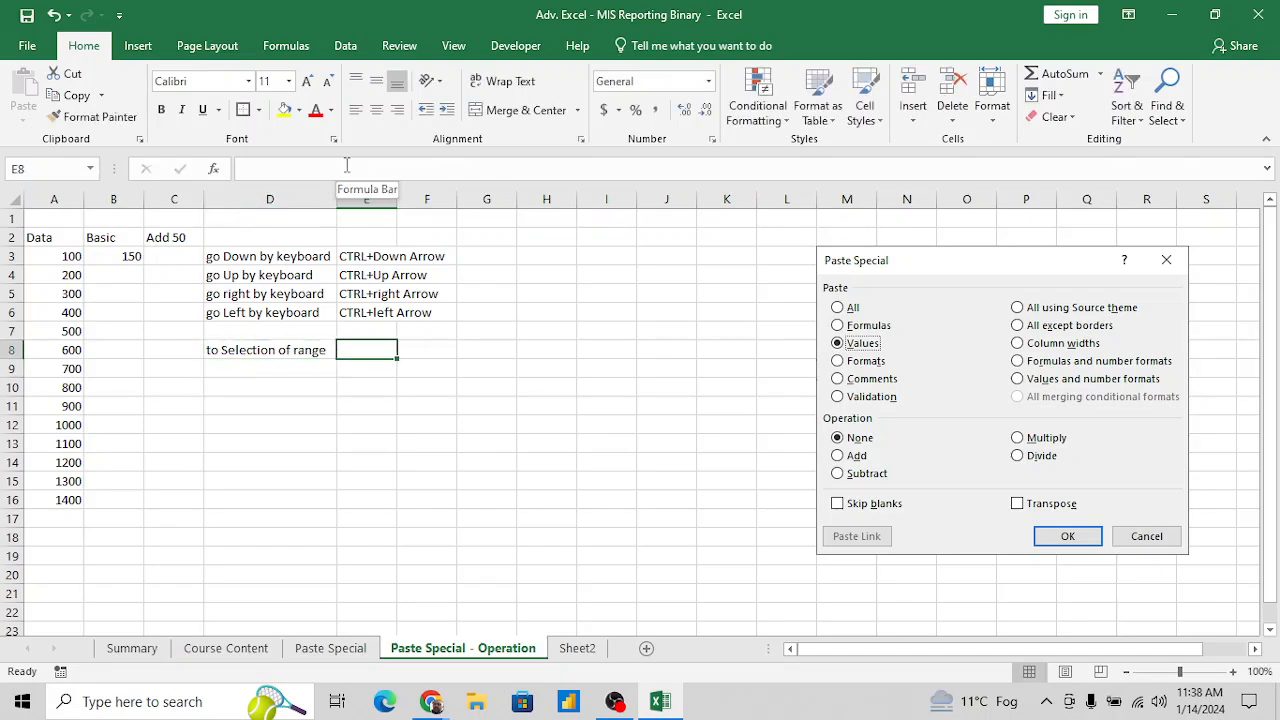
pyautogui.write('shi')
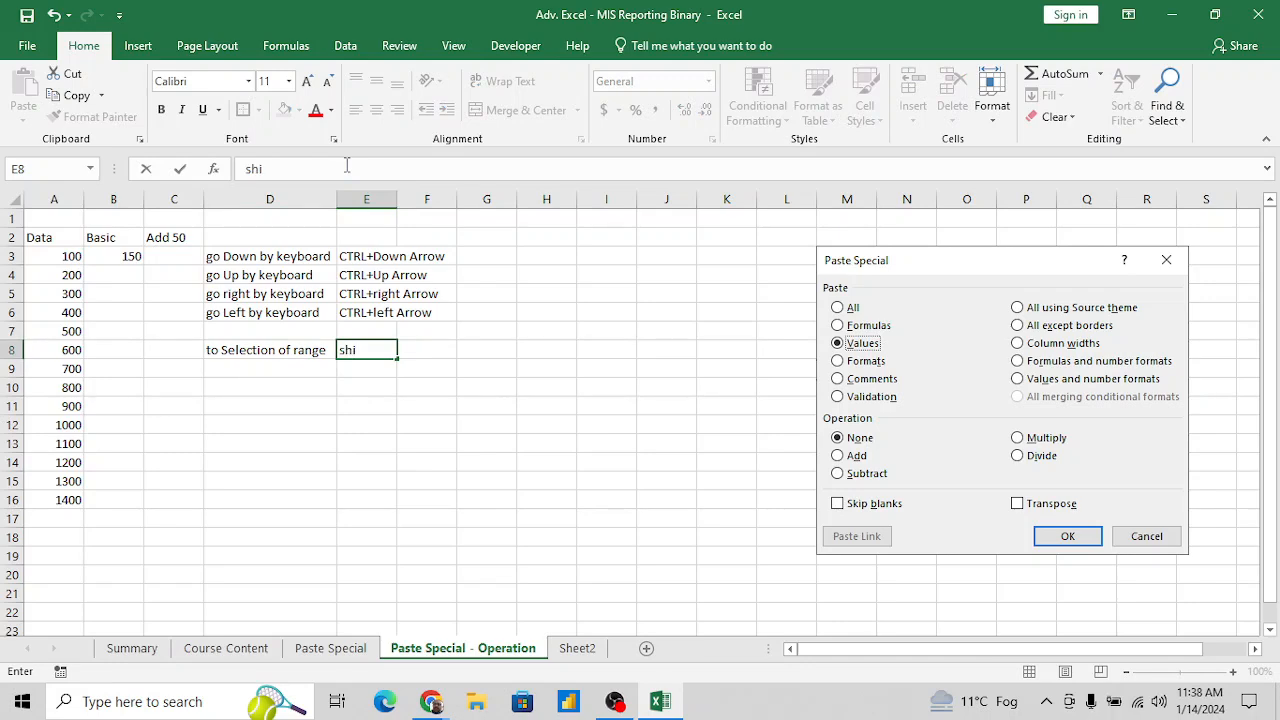
pyautogui.press('BackSpace')
pyautogui.press('BackSpace')
pyautogui.write('Shift +Arrow')
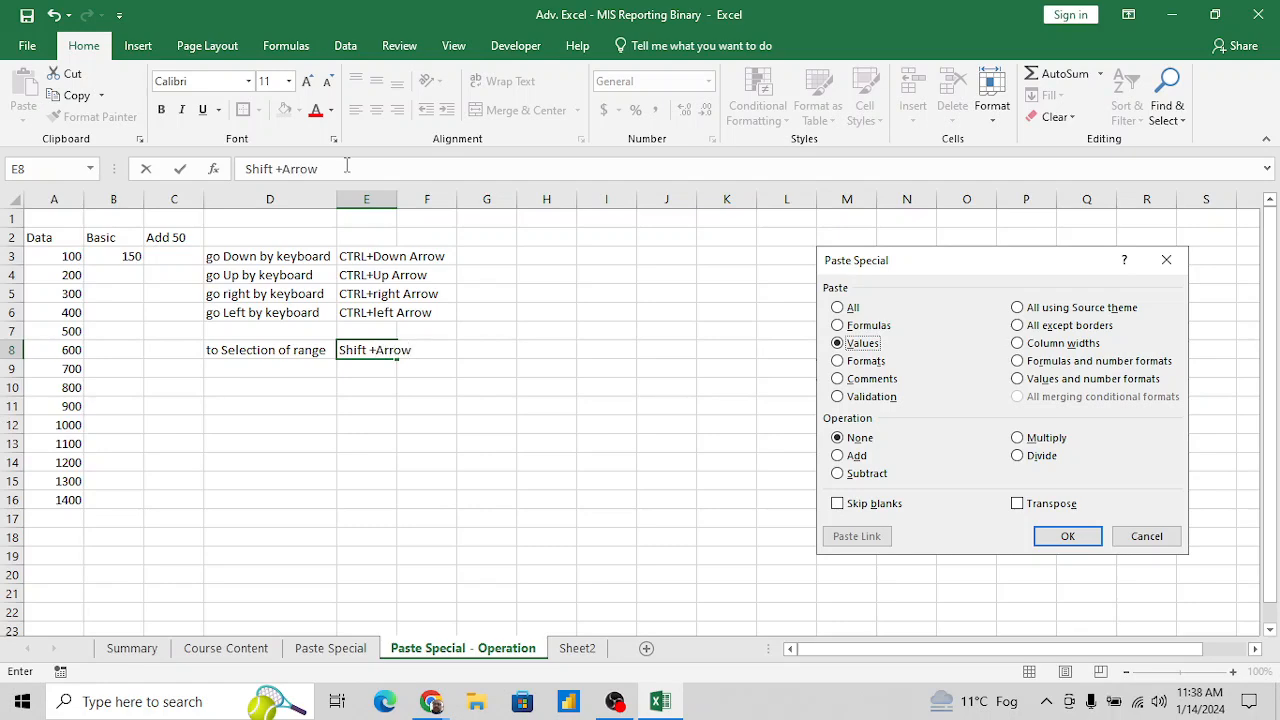
pyautogui.press('Return')
# - Go to B16 beside the last Data number and select the Basic column up to B3
pyautogui.press('Left')
pyautogui.press('Left')
pyautogui.press('Left')
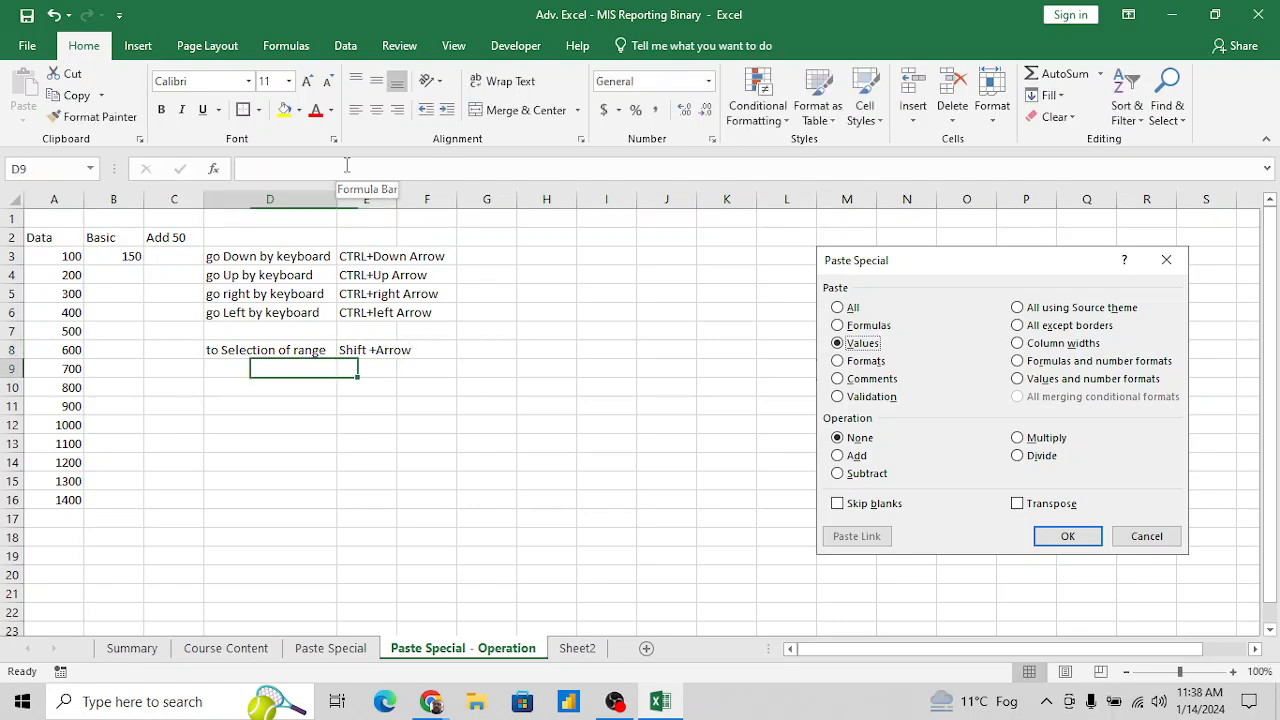
pyautogui.press('Left')
pyautogui.press('Down')
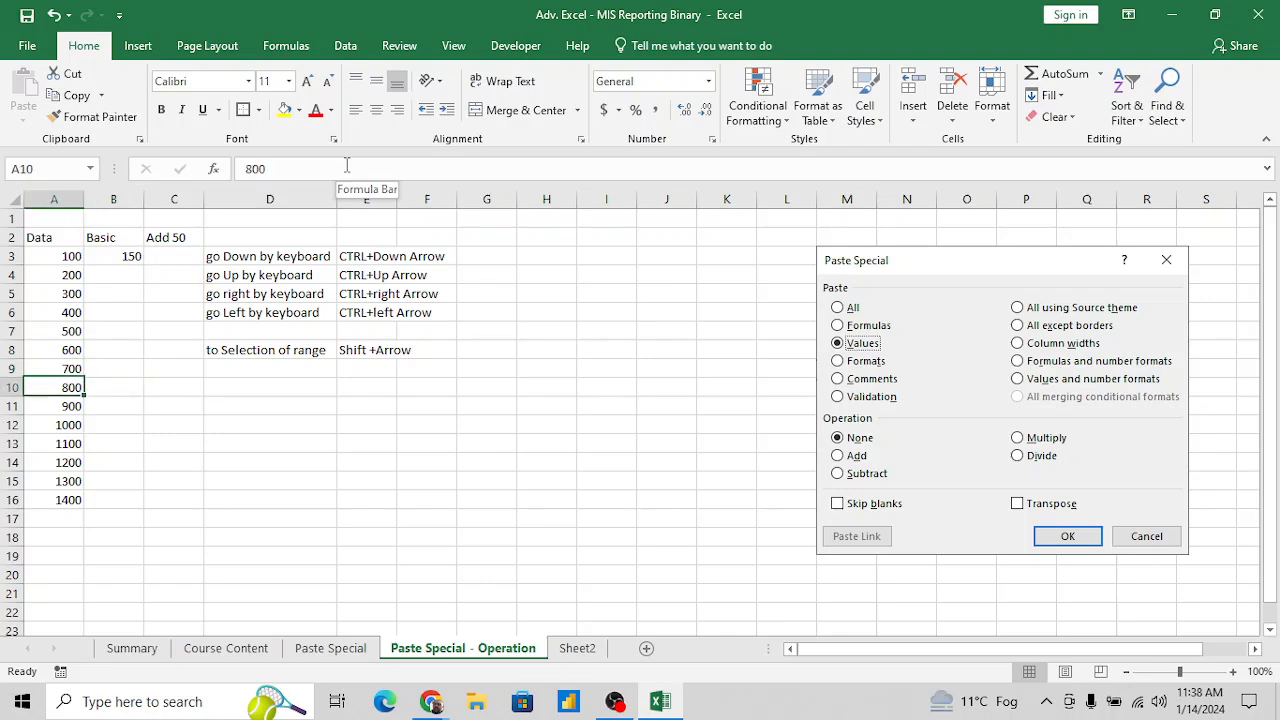
pyautogui.press('Down')
pyautogui.hotkey('ctrl', 'Down')
pyautogui.press('Down')
pyautogui.press('Right')
pyautogui.press('Up')
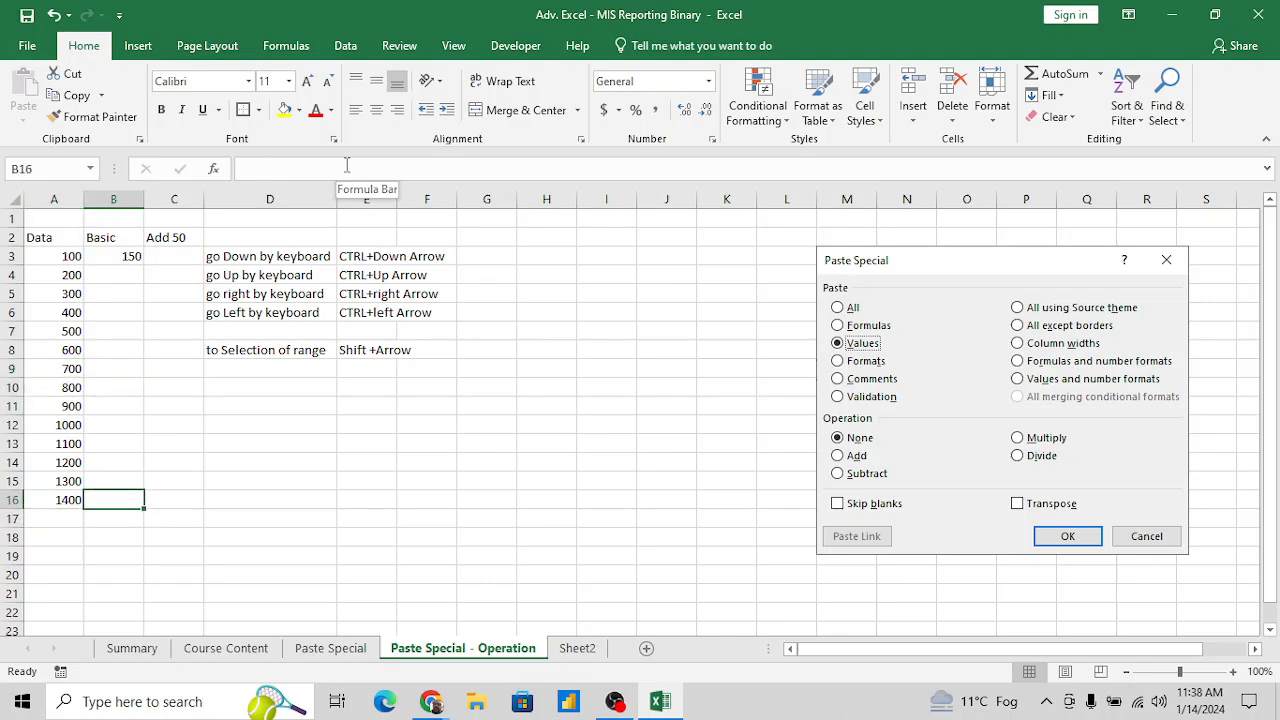
pyautogui.hotkey('ctrl', 'shift', 'Up')
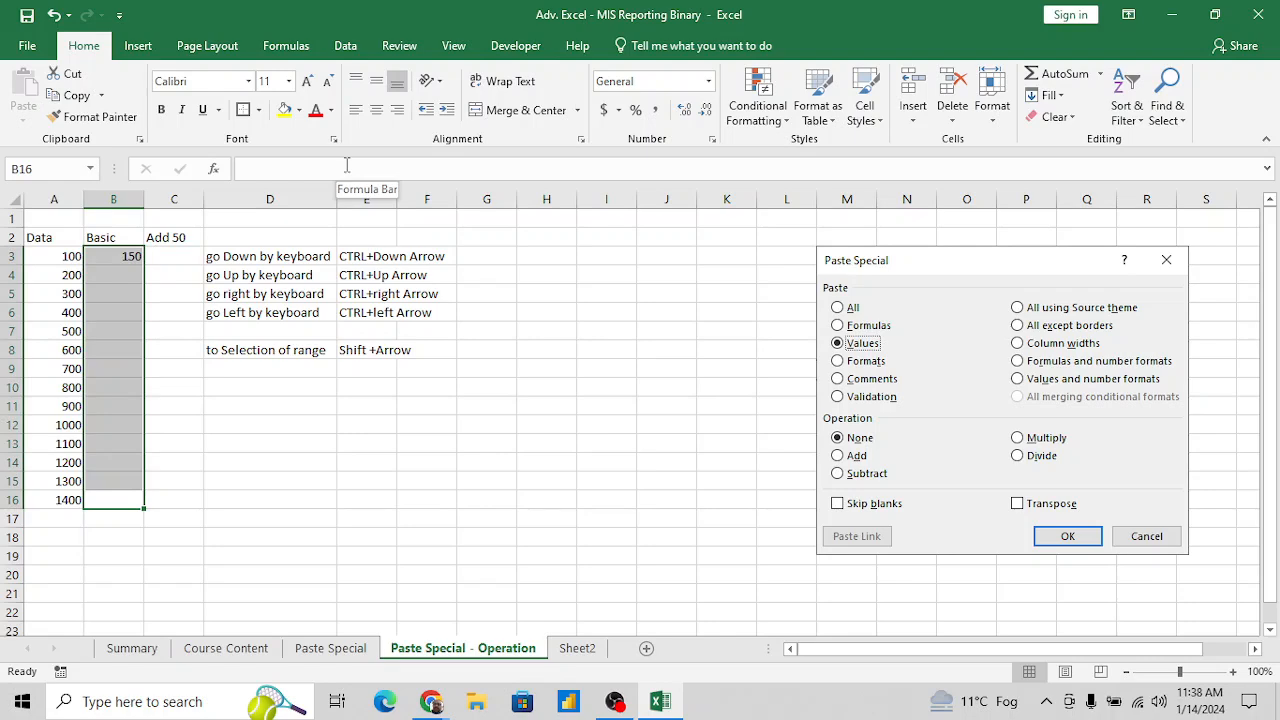
# - Enter the shortcut text "CTRL+Shift+Arrow" in E10
pyautogui.press('Right')
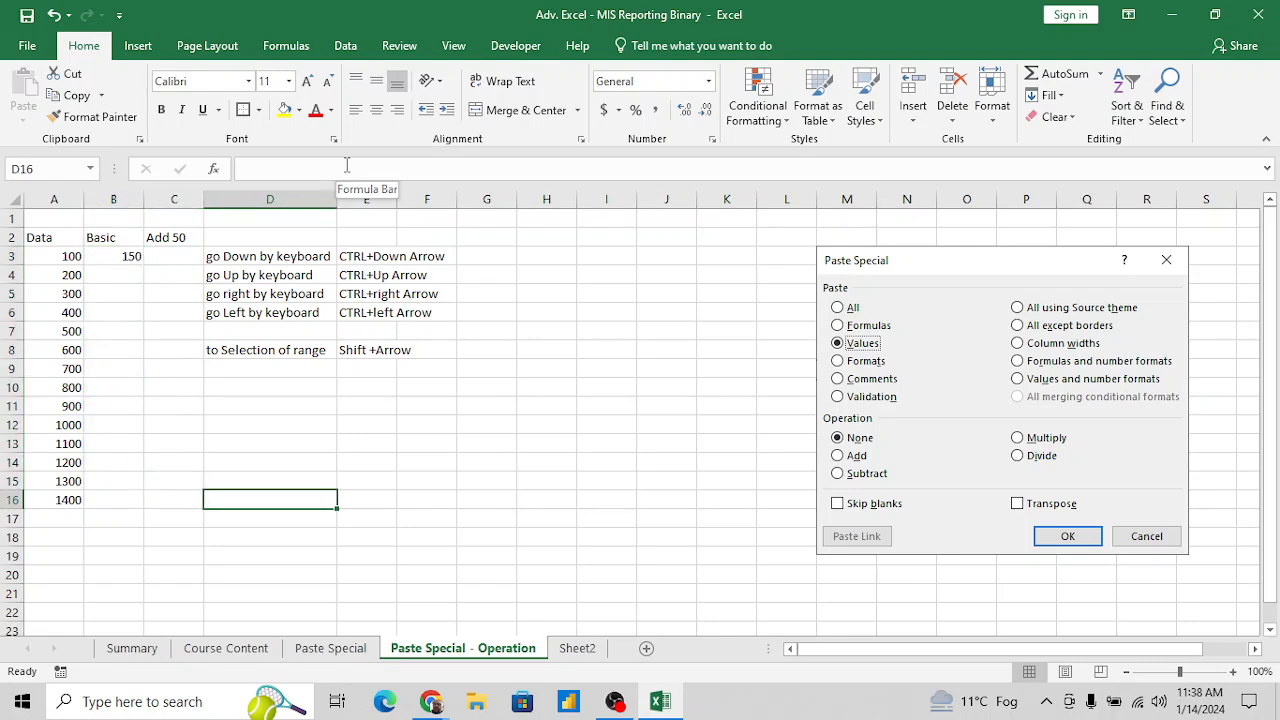
pyautogui.press('Right')
pyautogui.press('Up')
pyautogui.press('Up')
pyautogui.press('Up')
pyautogui.press('Up')
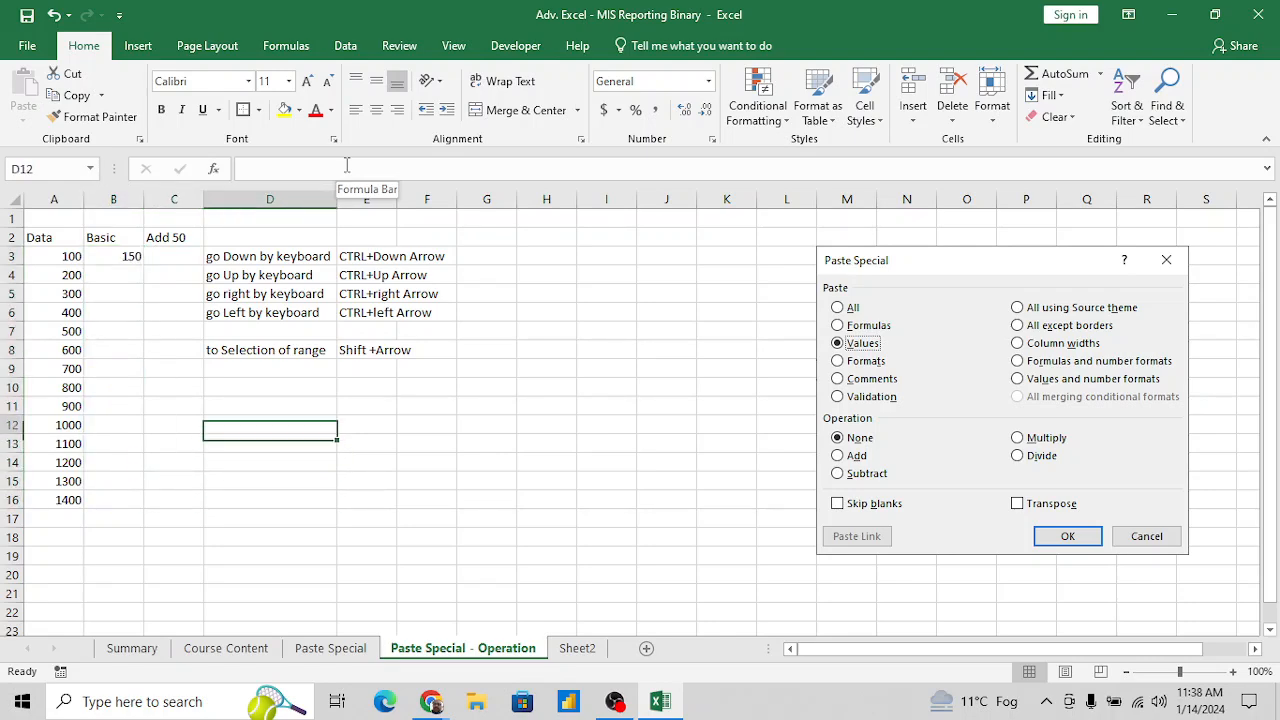
pyautogui.press('Up')
pyautogui.press('Up')
pyautogui.press('Right')
pyautogui.write('CTRL')
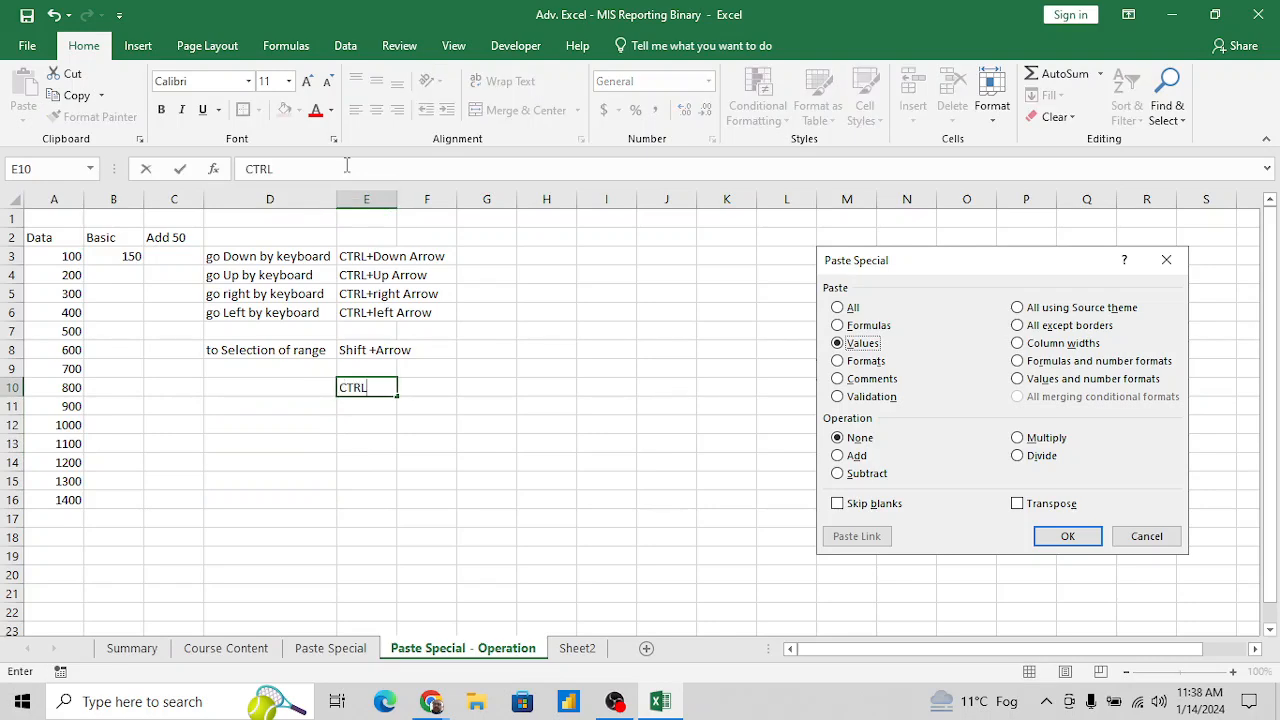
pyautogui.write('+Shif')
pyautogui.write('ft')
pyautogui.write('+Arrow')
pyautogui.press('Return')
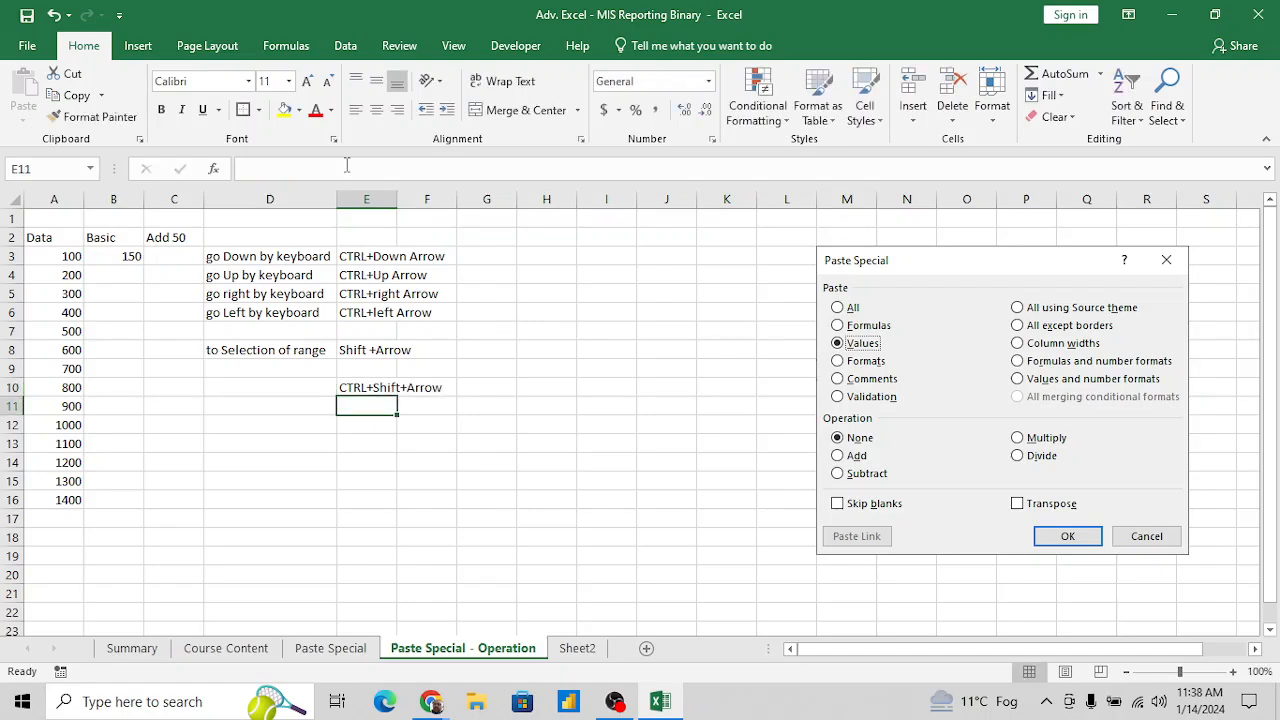
# - Select the Basic column from B16 up to B3, and point out its first and last cells
pyautogui.press('Left')
pyautogui.press('Left')
pyautogui.press('Left')
pyautogui.press('Left')
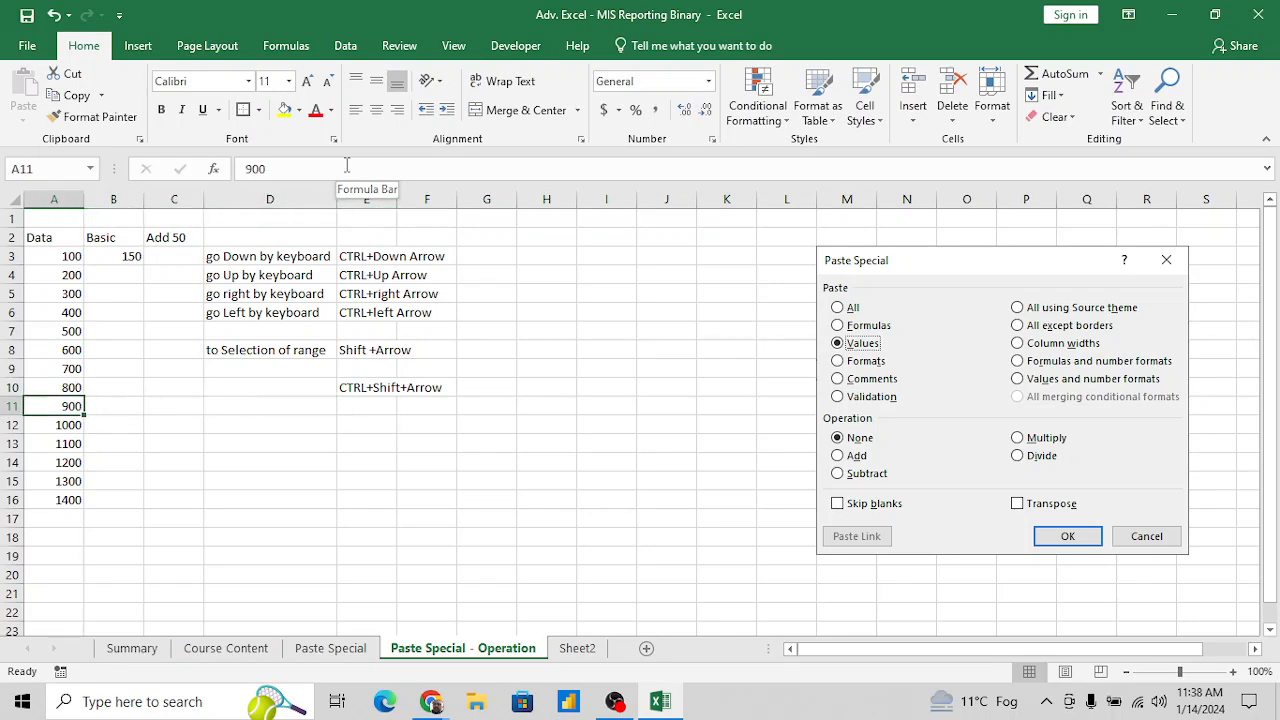
pyautogui.hotkey('ctrl', 'Down')
pyautogui.press('Right')
pyautogui.hotkey('ctrl', 'shift', 'Up')
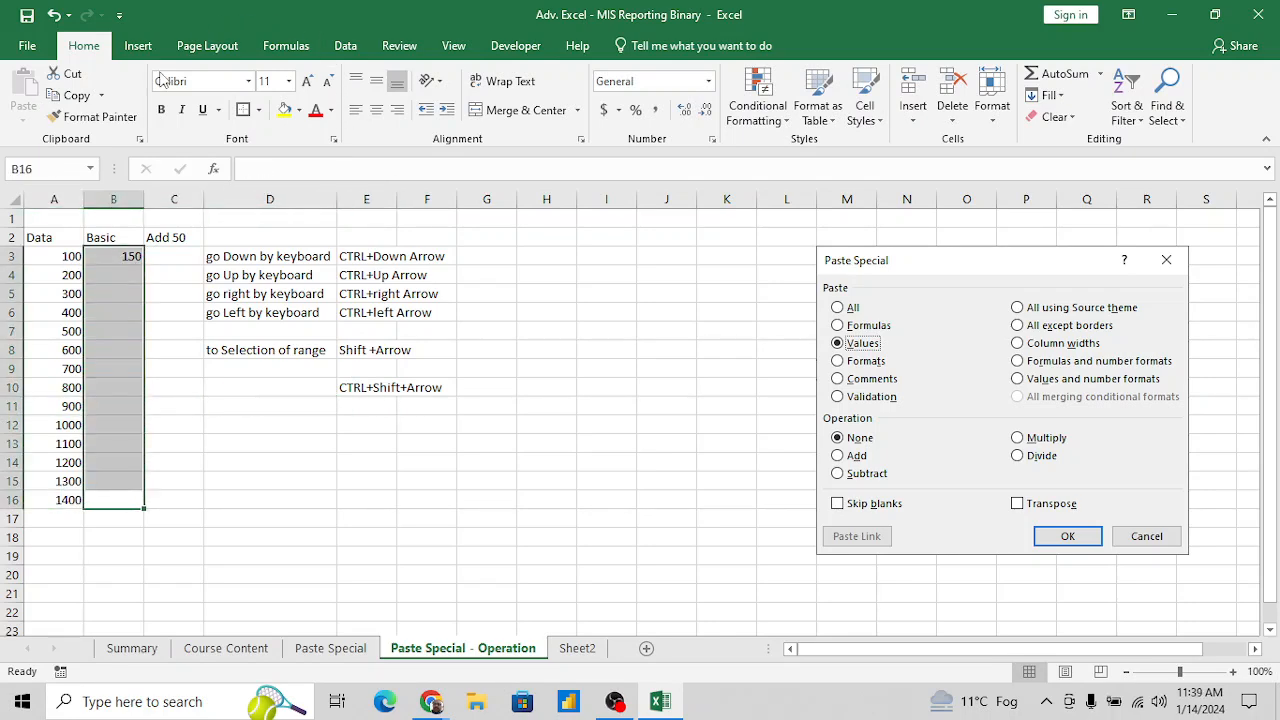
pyautogui.click(120, 257)
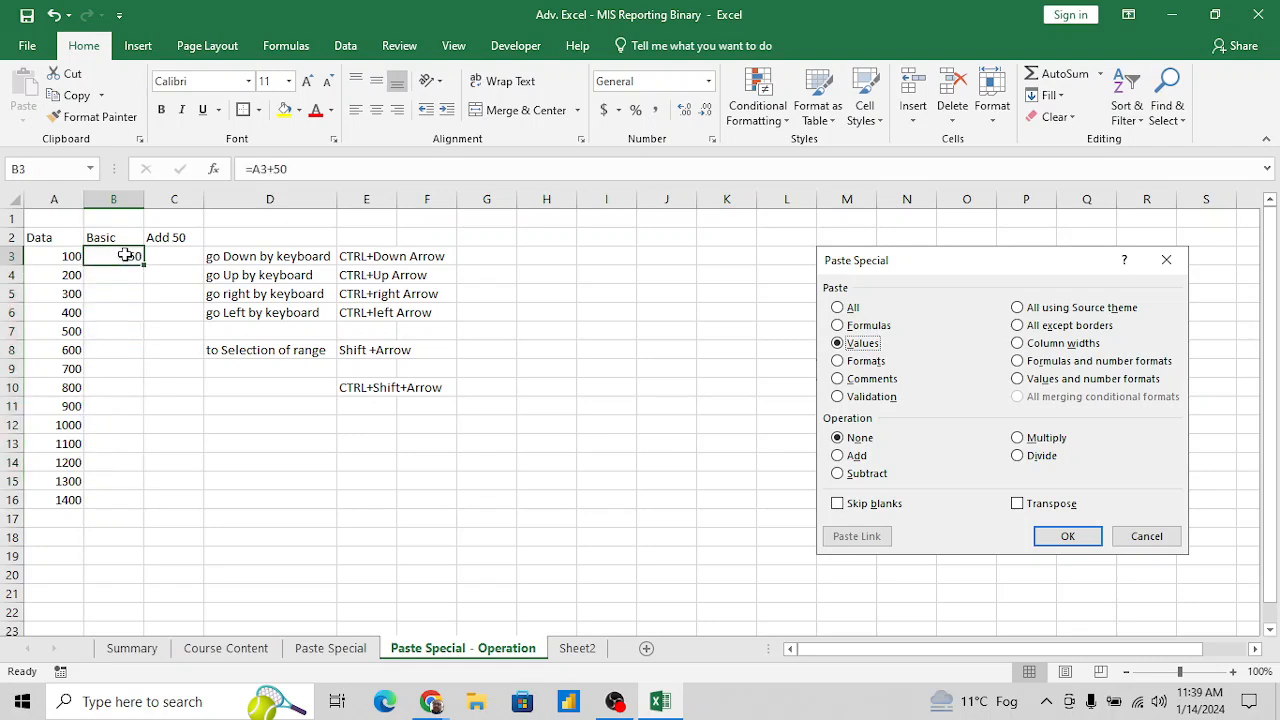
pyautogui.click(118, 499)
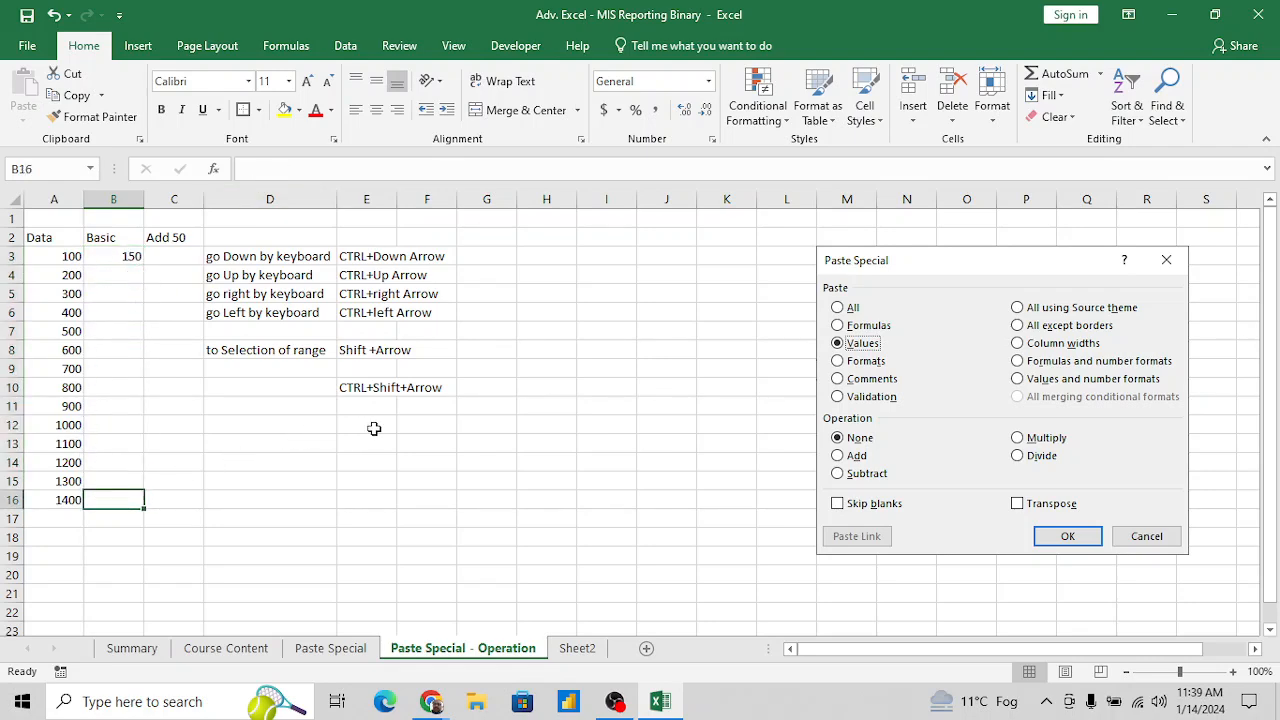
# - Enter the note "Fill formula / data to down" in D12
pyautogui.click(320, 428)
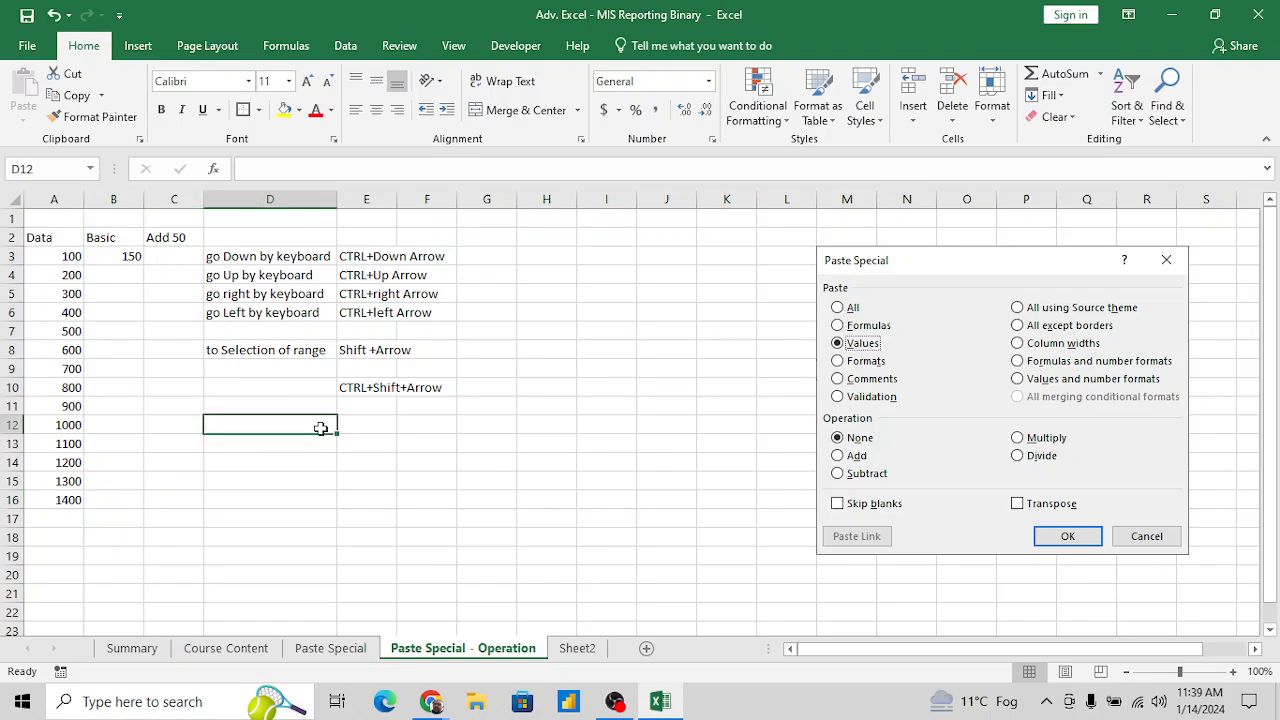
pyautogui.write('Fill')
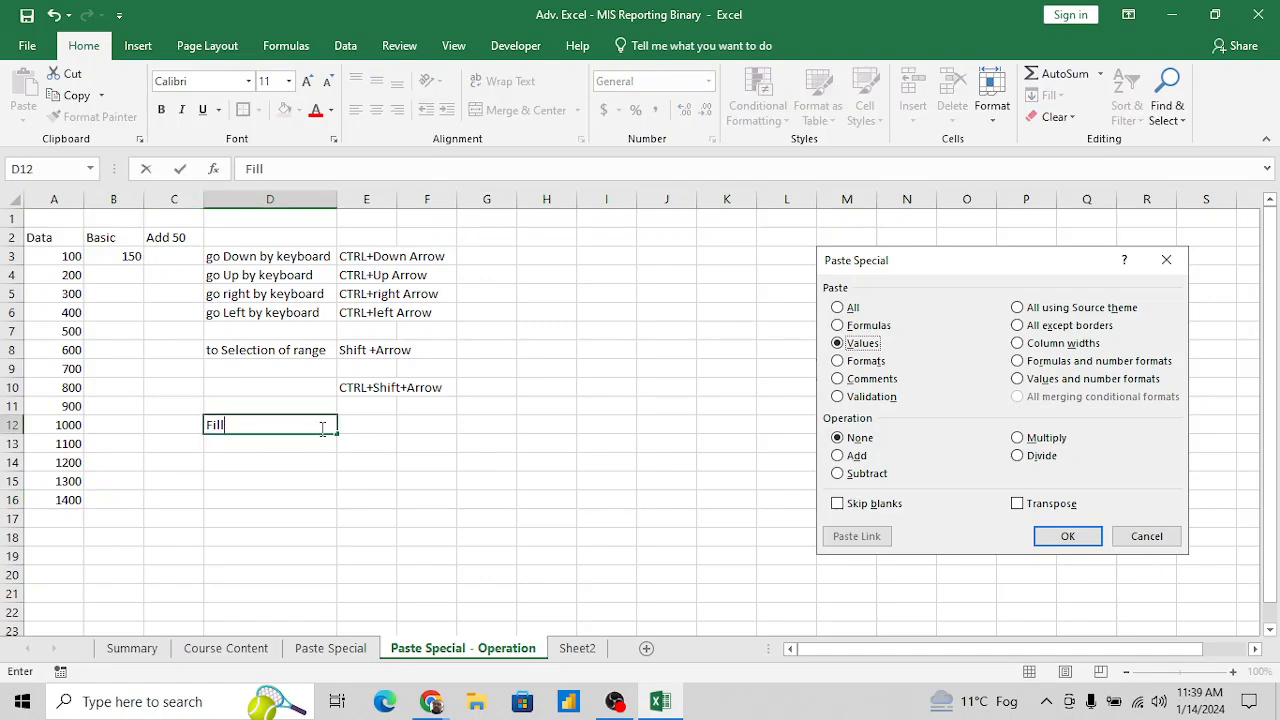
pyautogui.write(' formula / data')
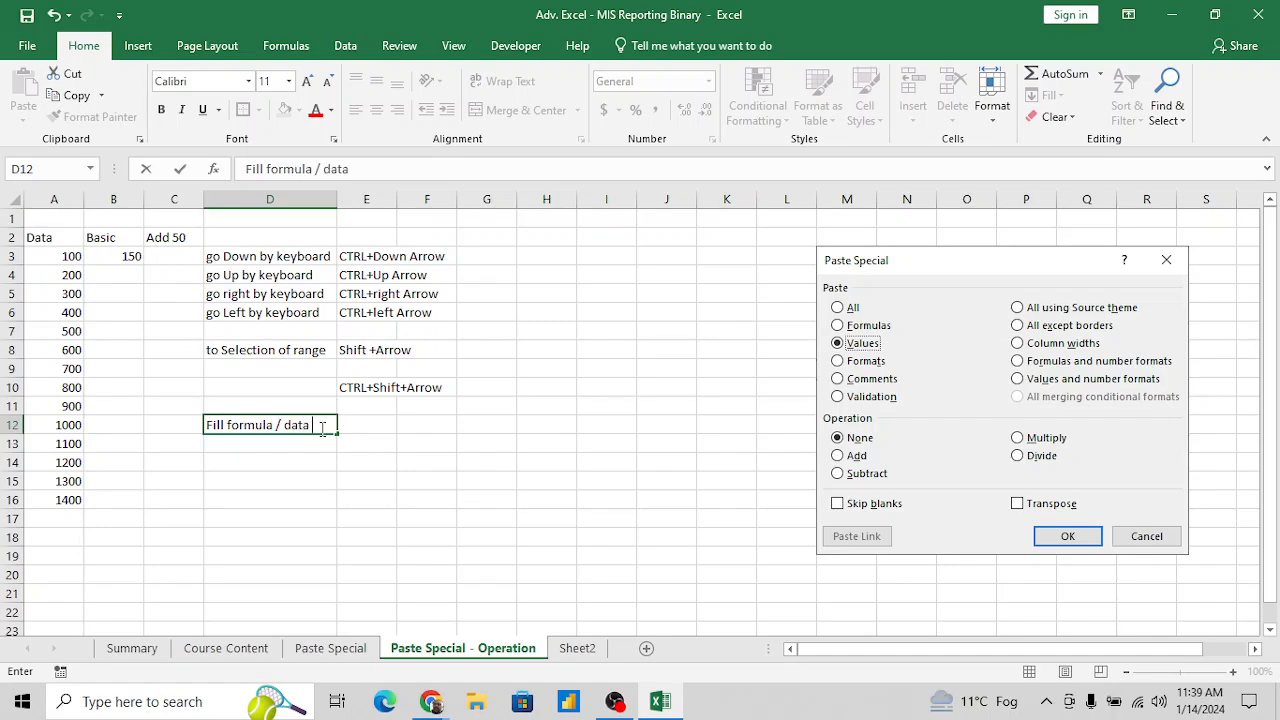
pyautogui.write(' to')
pyautogui.write(' donw')
pyautogui.press('BackSpace')
pyautogui.press('BackSpace')
pyautogui.write('wn')
pyautogui.press('Tab')
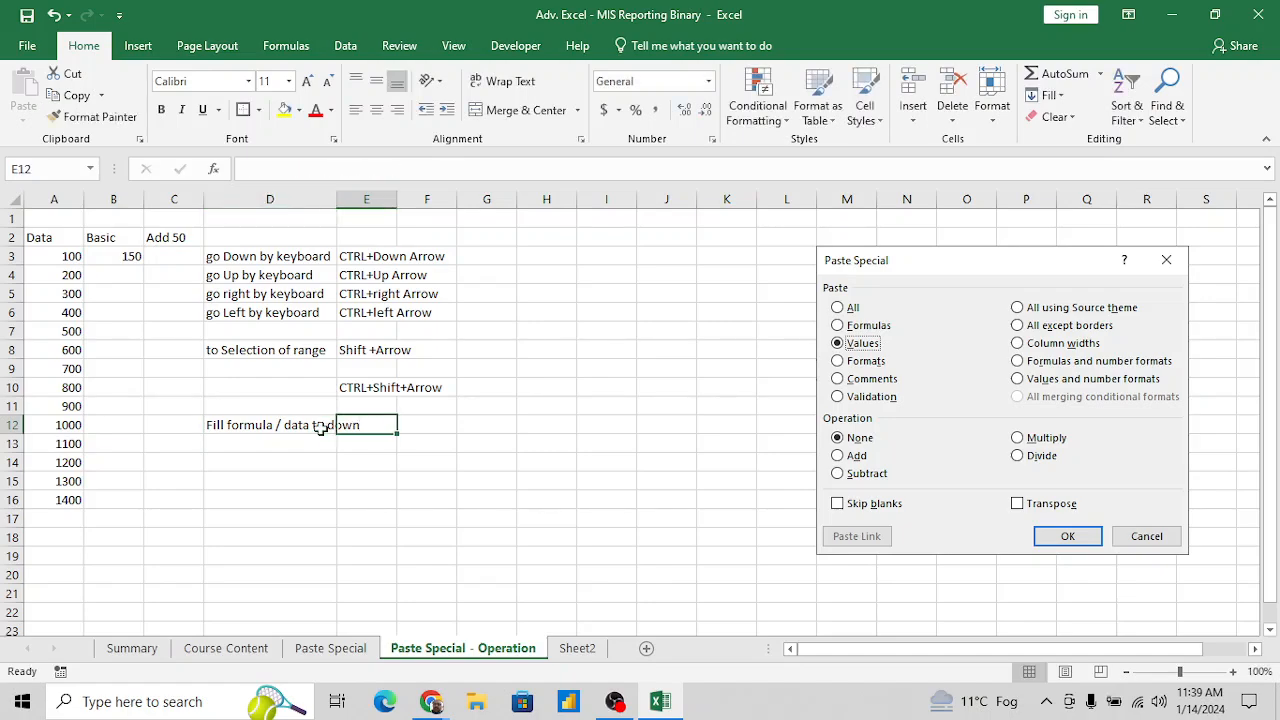
# - Enter the shortcut text "Ctrl+D" in E12 beside the fill note
pyautogui.write('Ctrl')
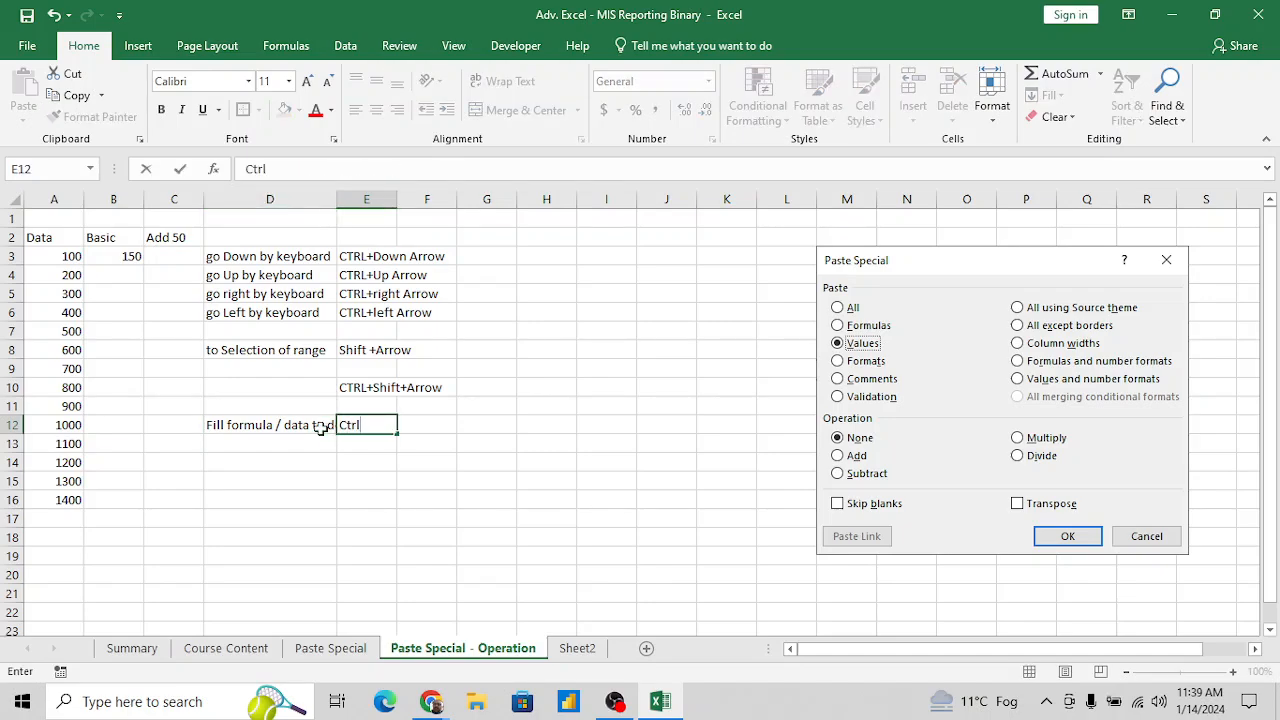
pyautogui.write('+D')
pyautogui.press('Return')
# - Select B16 up to B3 and fill the B3 formula down through the Basic column
pyautogui.press('Up')
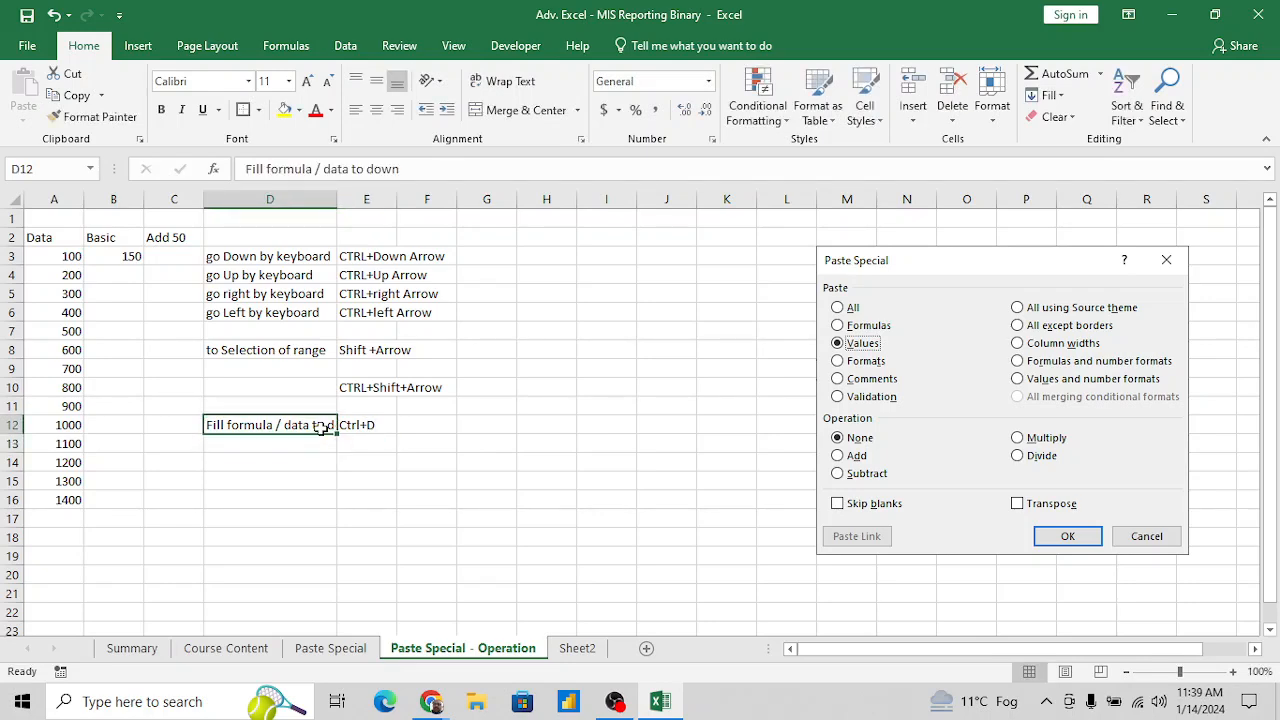
pyautogui.hotkey('ctrl', 'Left')
pyautogui.hotkey('ctrl', 'Down')
pyautogui.press('Right')
pyautogui.hotkey('ctrl', 'shift', 'Up')
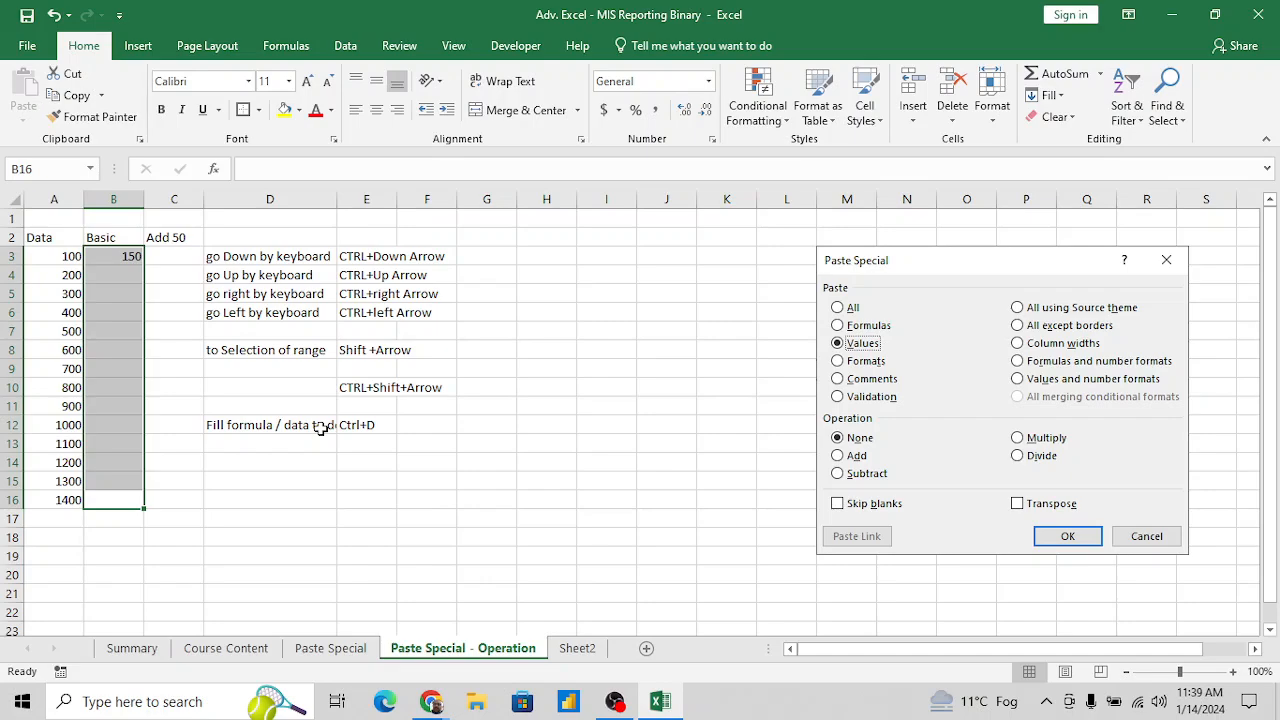
pyautogui.hotkey('ctrl', 'd')
pyautogui.press('Down')
pyautogui.press('Up')
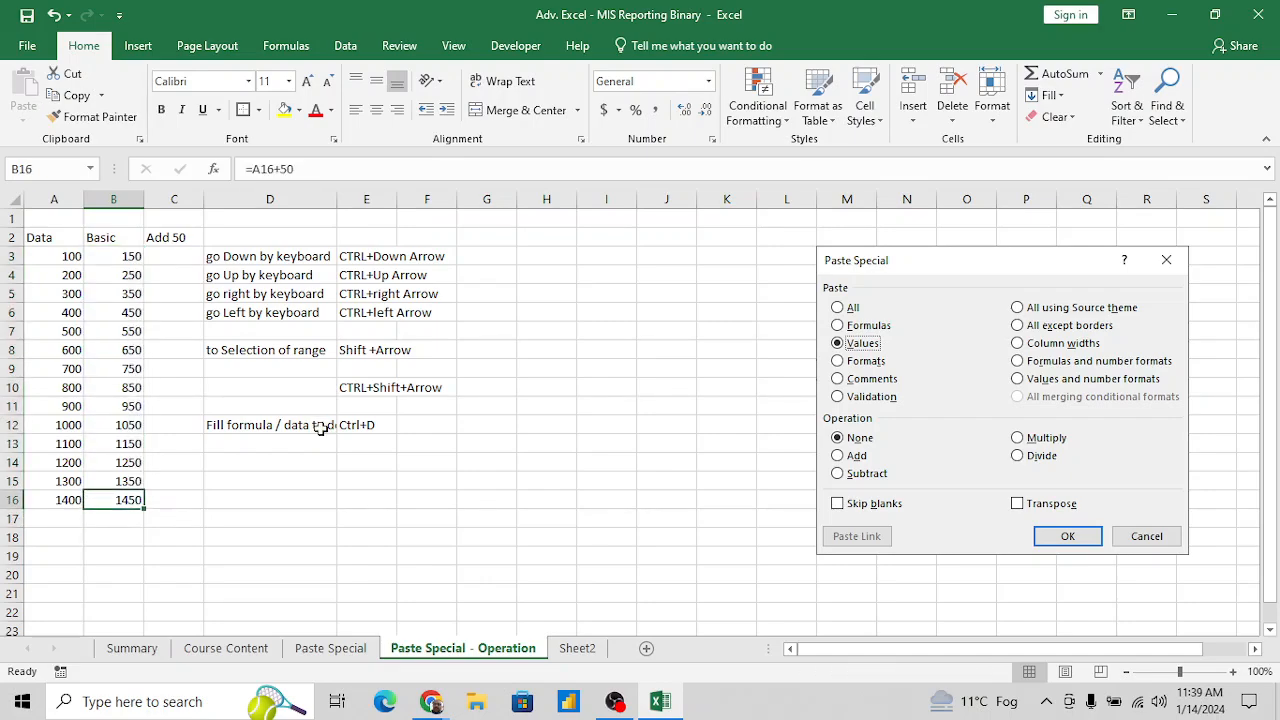
# - Examine the filled formulas in the Basic column and the fill-down note with its shortcut in row 12
pyautogui.hotkey('ctrl', 'Up')
pyautogui.press('Down')
pyautogui.press('Down')
pyautogui.press('Down')
pyautogui.press('Down')
pyautogui.press('Down')
pyautogui.press('Down')
pyautogui.press('Down')
pyautogui.press('Down')
pyautogui.press('Down')
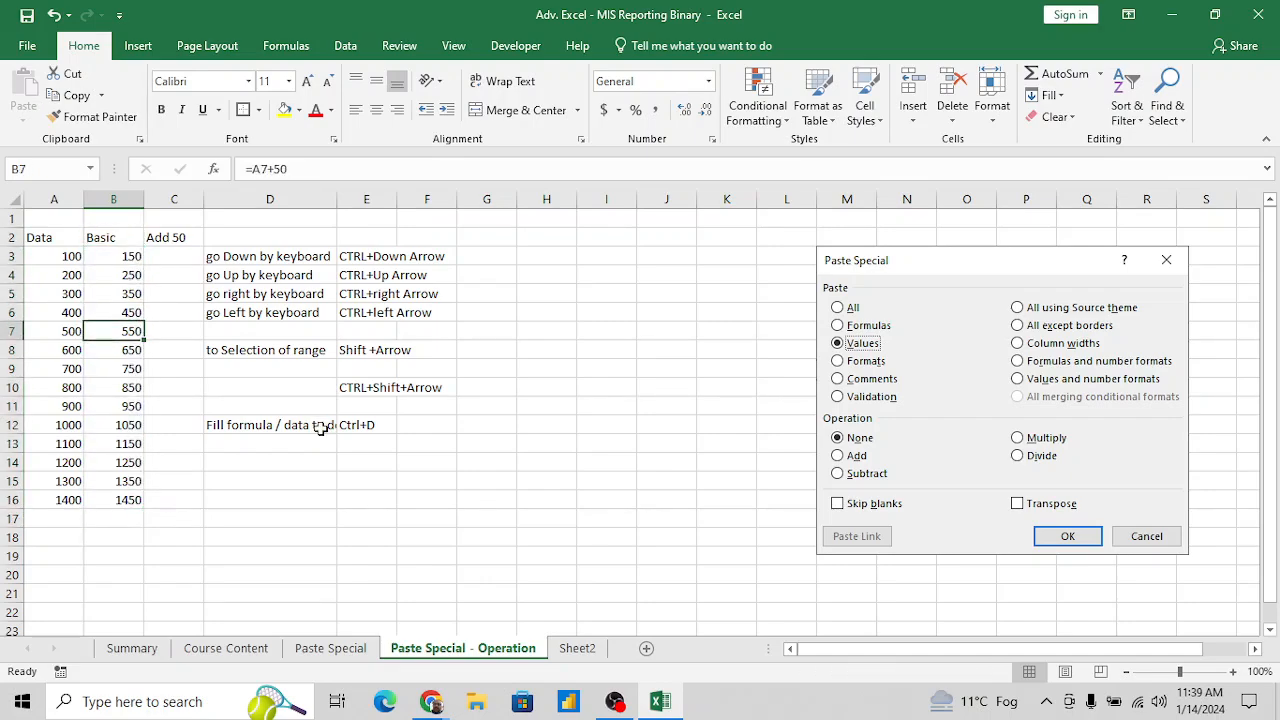
pyautogui.press('Down')
pyautogui.press('Down')
pyautogui.press('Right')
pyautogui.press('Right')
pyautogui.press('Right')
pyautogui.press('Up')
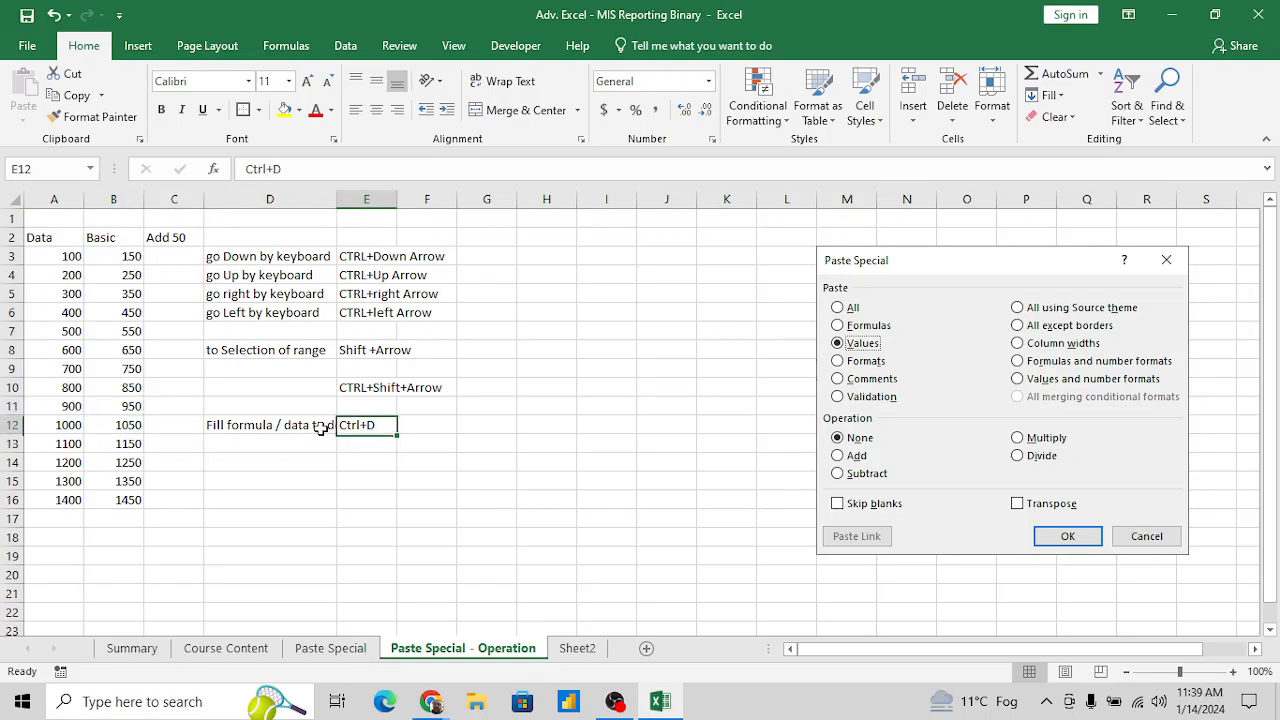
pyautogui.press('Left')
pyautogui.press('Right')
# - Return to B3 and select the filled Basic range down to B16
pyautogui.press('Left')
pyautogui.press('Left')
pyautogui.press('Left')
pyautogui.hotkey('ctrl', 'Up')
pyautogui.press('Down')
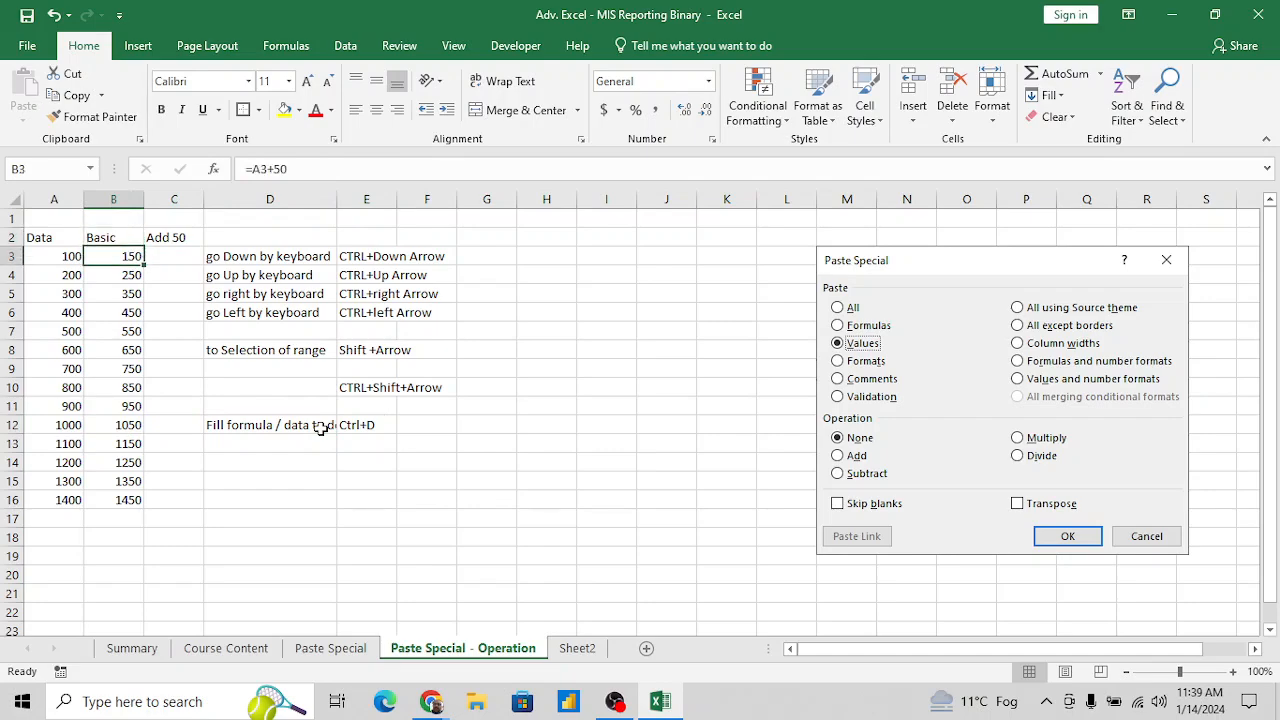
pyautogui.hotkey('shift', 'Down')
pyautogui.hotkey('ctrl', 'shift', 'Down')
# - Make the Data and Basic headers in A2:B2 bold, and return to the Basic values
pyautogui.hotkey('ctrl', 'Up')
pyautogui.press('Left')
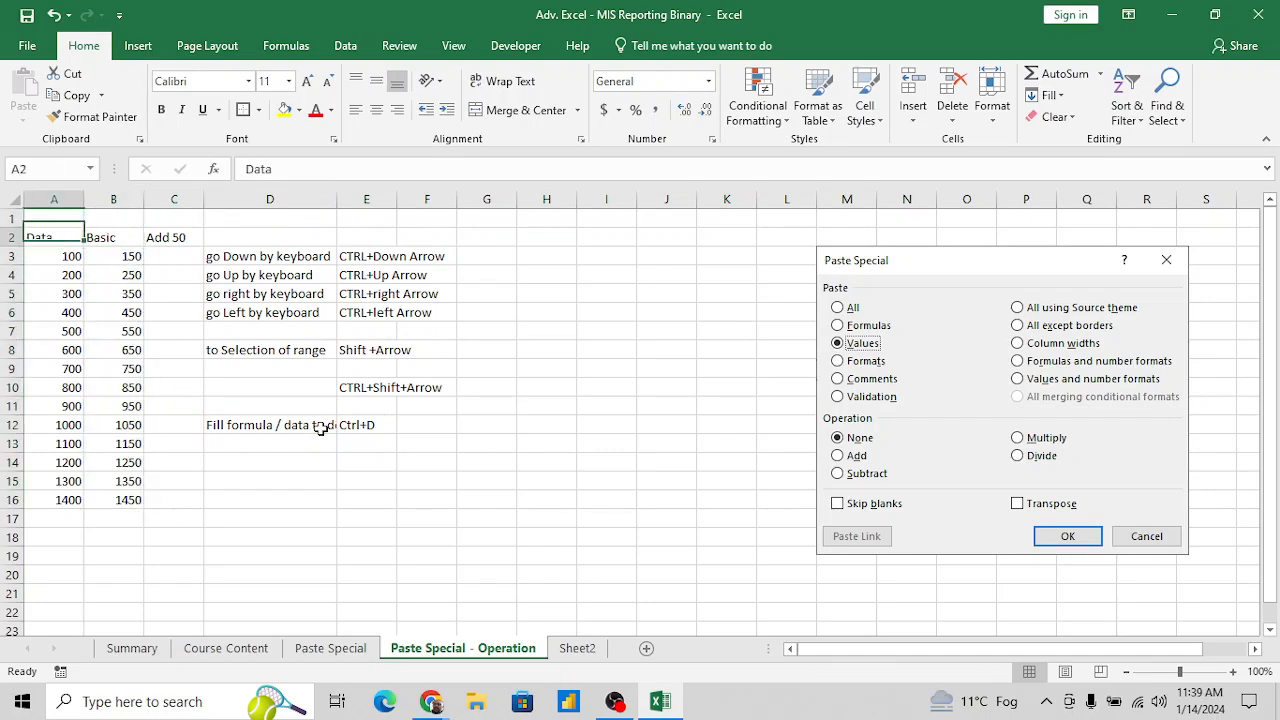
pyautogui.hotkey('shift', 'Right')
pyautogui.hotkey('ctrl', 'b')
pyautogui.press('Right')
pyautogui.press('Down')
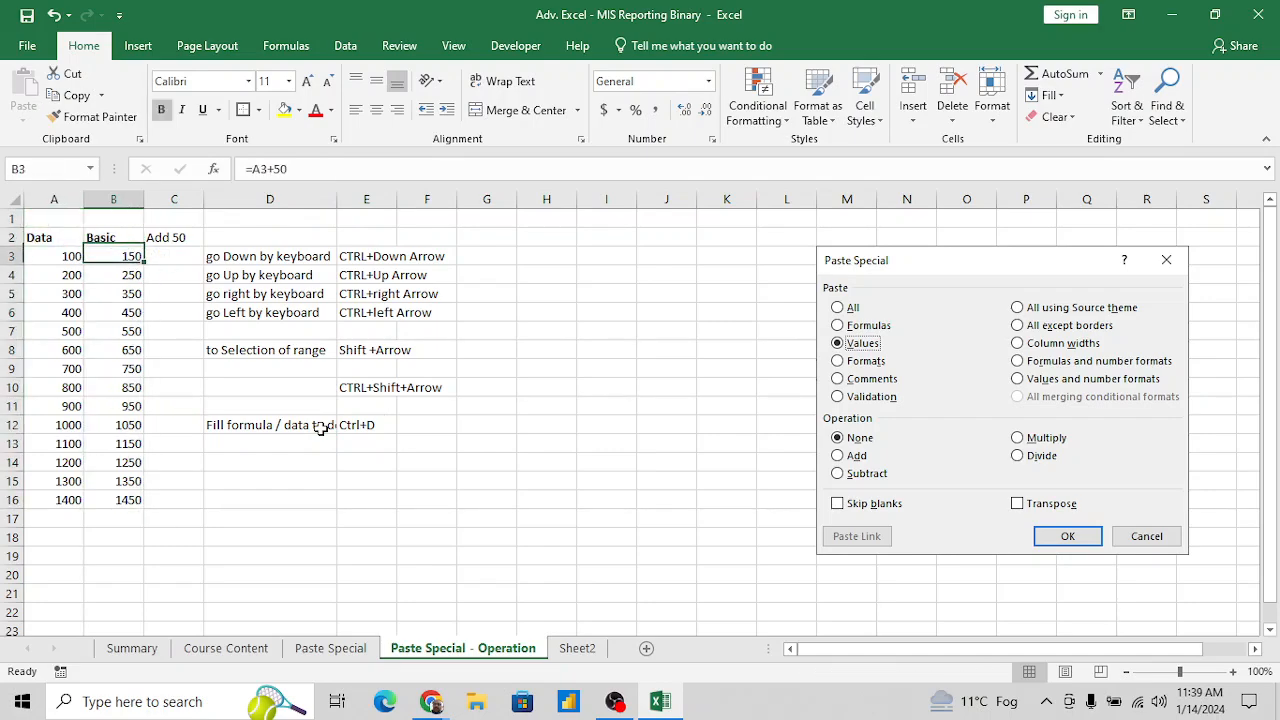
pyautogui.press('Down')
pyautogui.press('Down')
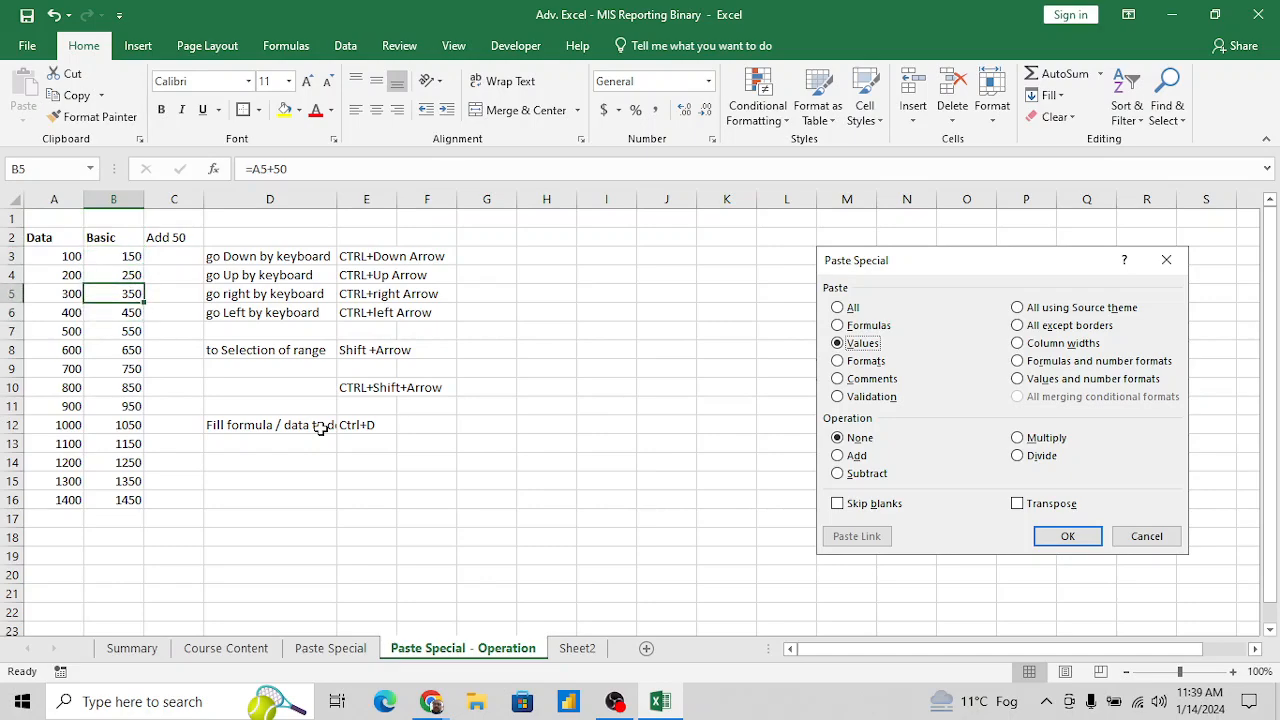
# - Examine the Data values in A3:A16, the Add 50 header and the formulas in the Basic column
pyautogui.press('Up')
pyautogui.press('Up')
pyautogui.press('Left')
pyautogui.hotkey('ctrl', 'shift', 'Down')
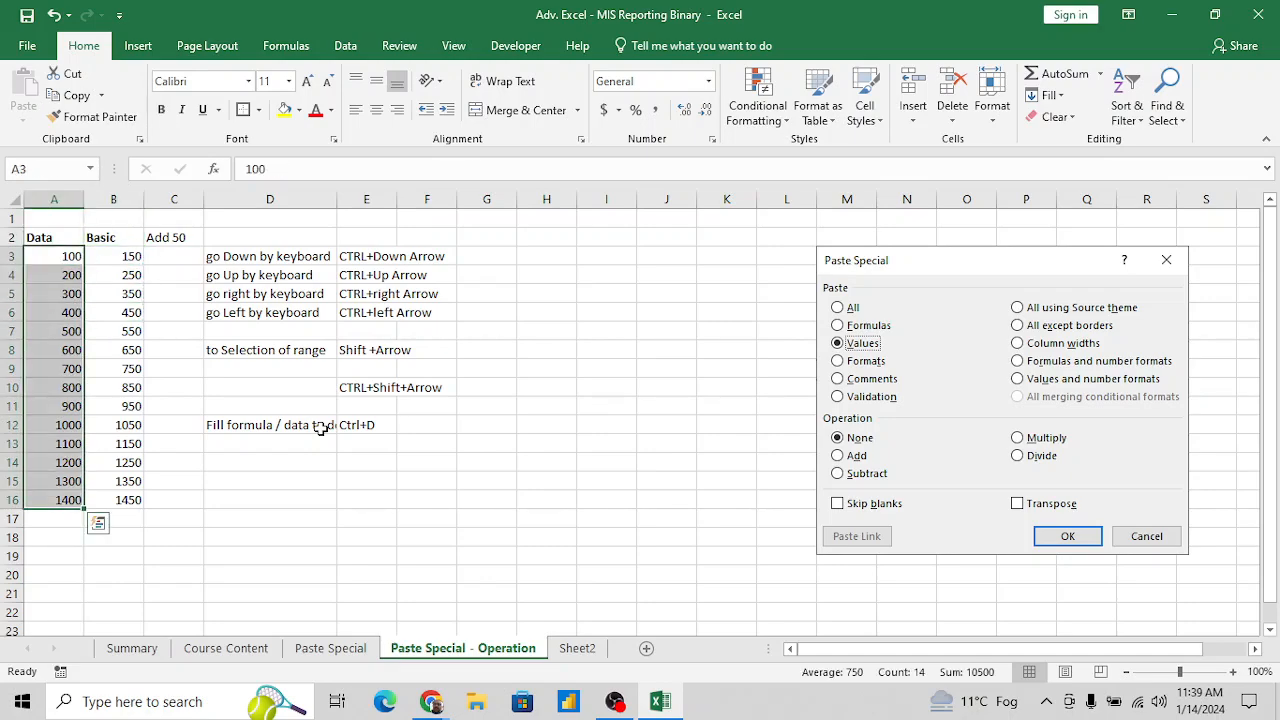
pyautogui.press('Up')
pyautogui.press('Right')
pyautogui.press('Right')
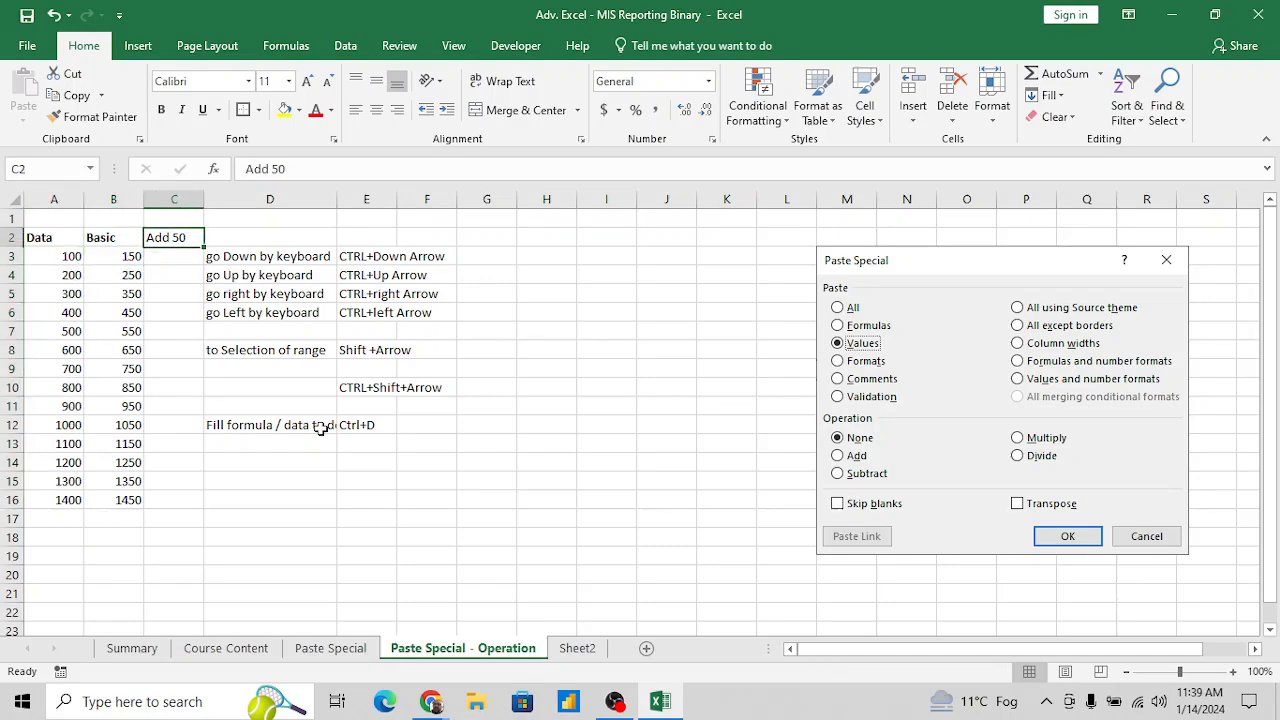
pyautogui.press('Left')
pyautogui.press('Down')
pyautogui.press('Left')
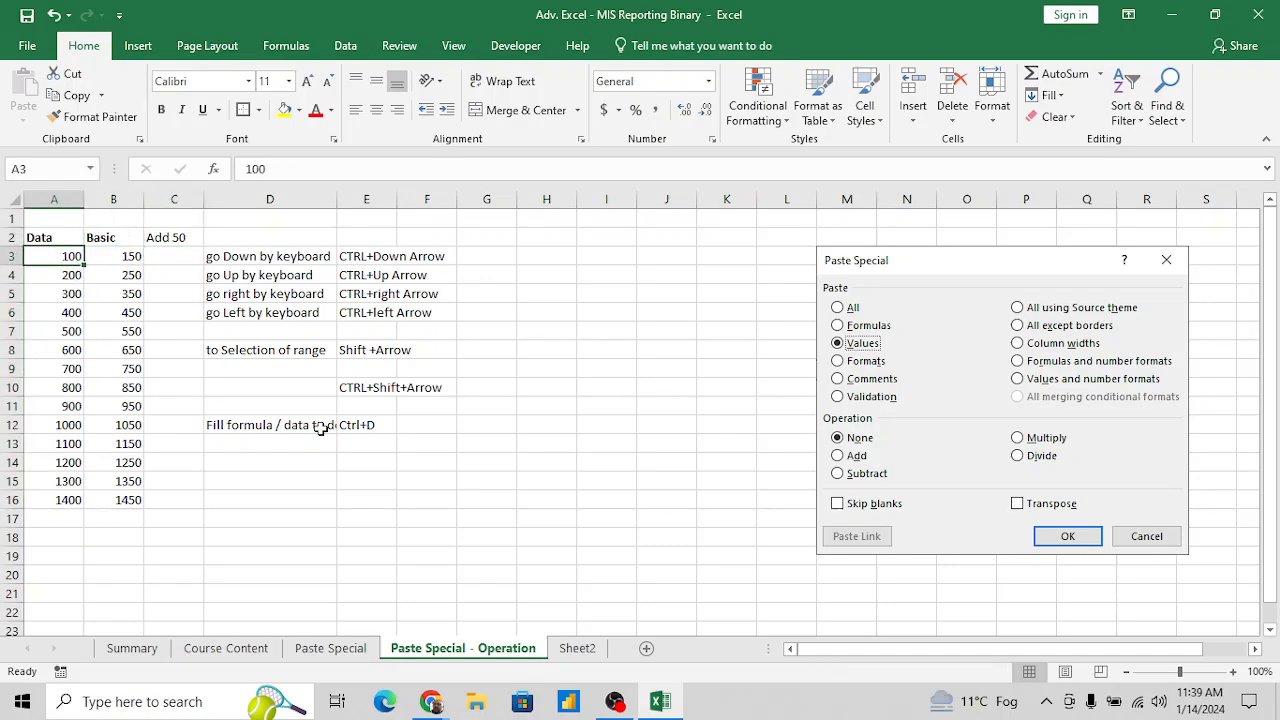
pyautogui.hotkey('ctrl', 'shift', 'Down')
pyautogui.press('Right')
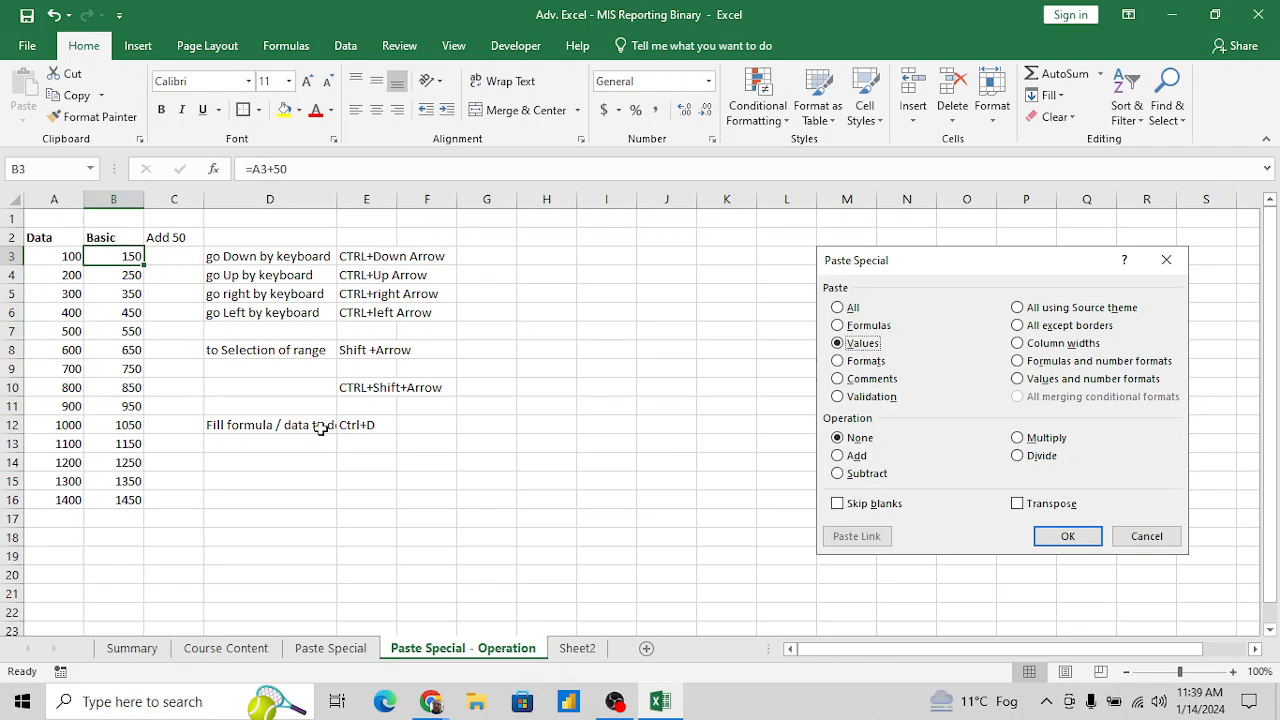
pyautogui.press('Up')
pyautogui.press('Down')
pyautogui.press('Down')
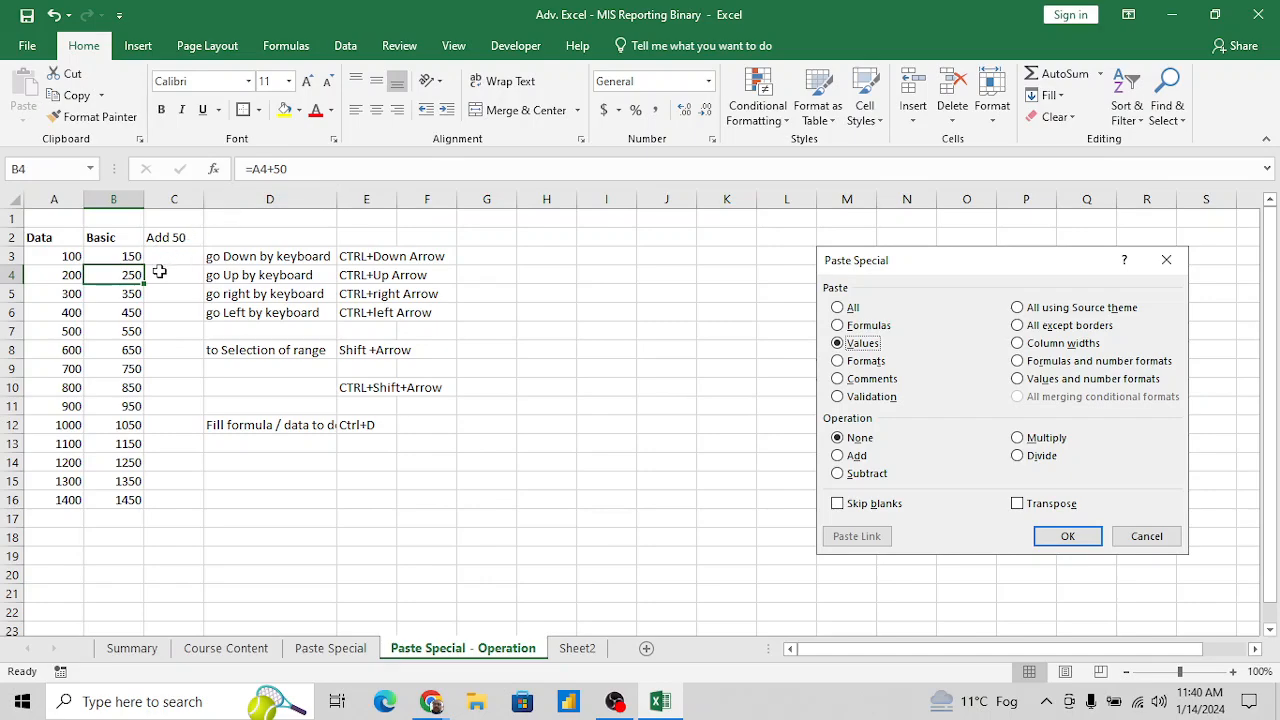
# - Set A4 to 250 to test the dependent formula in B4, and undo the change
pyautogui.click(128, 310)
pyautogui.press('Left')
pyautogui.press('Up')
pyautogui.press('Up')
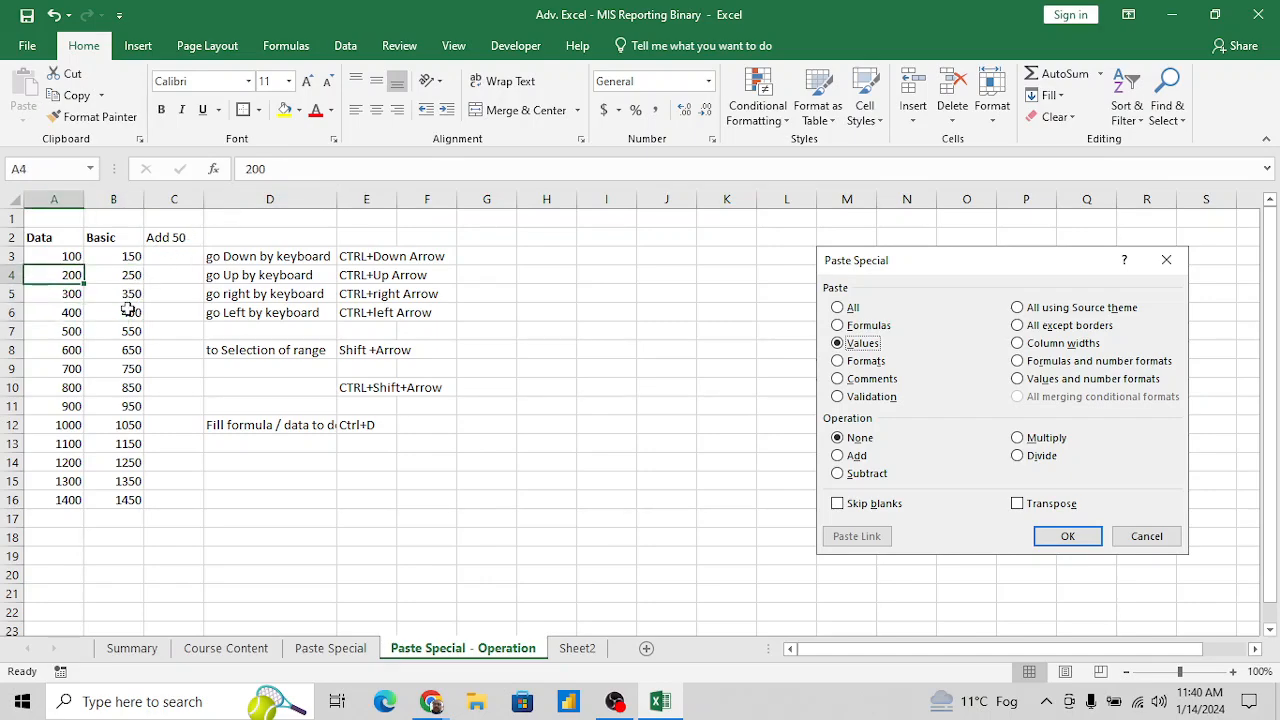
pyautogui.write('250')
pyautogui.press('Return')
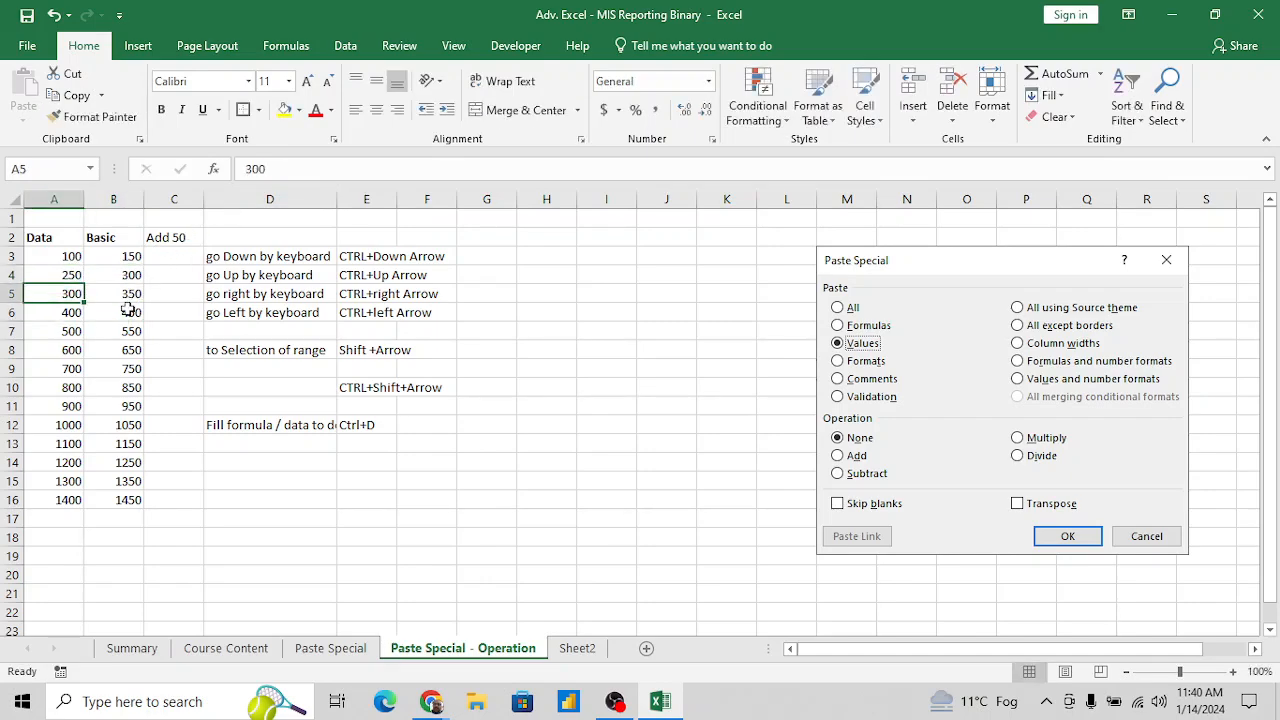
pyautogui.press('Up')
pyautogui.press('Right')
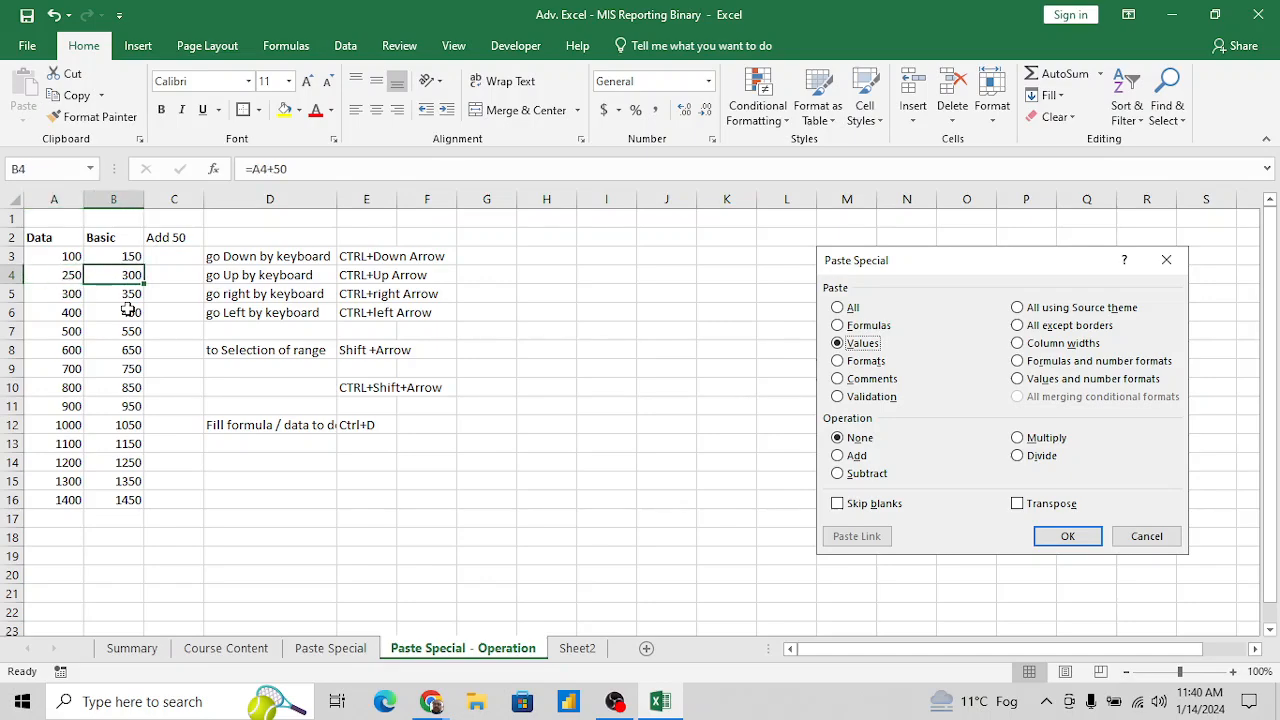
pyautogui.hotkey('ctrl', 'z')
# - Copy the Basic range B3:B16 and paste it back over itself as values only with Paste Special
pyautogui.press('Up')
pyautogui.press('Right')
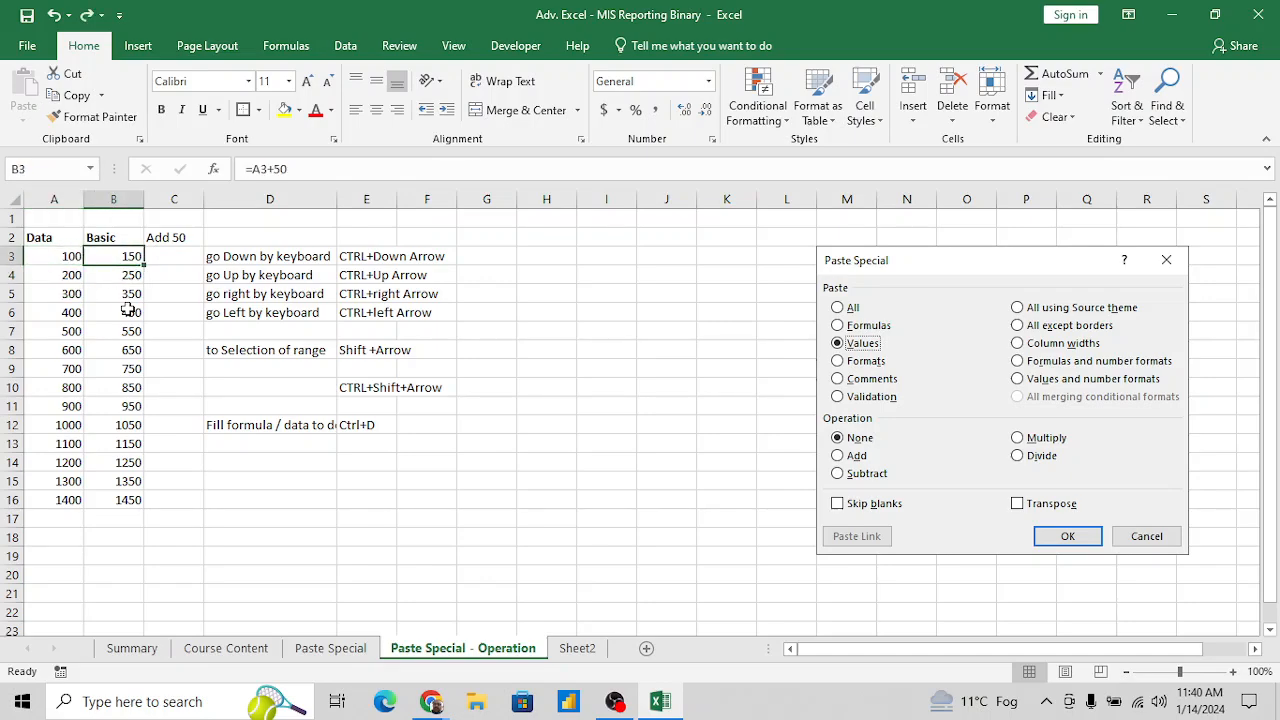
pyautogui.hotkey('ctrl', 'shift', 'Down')
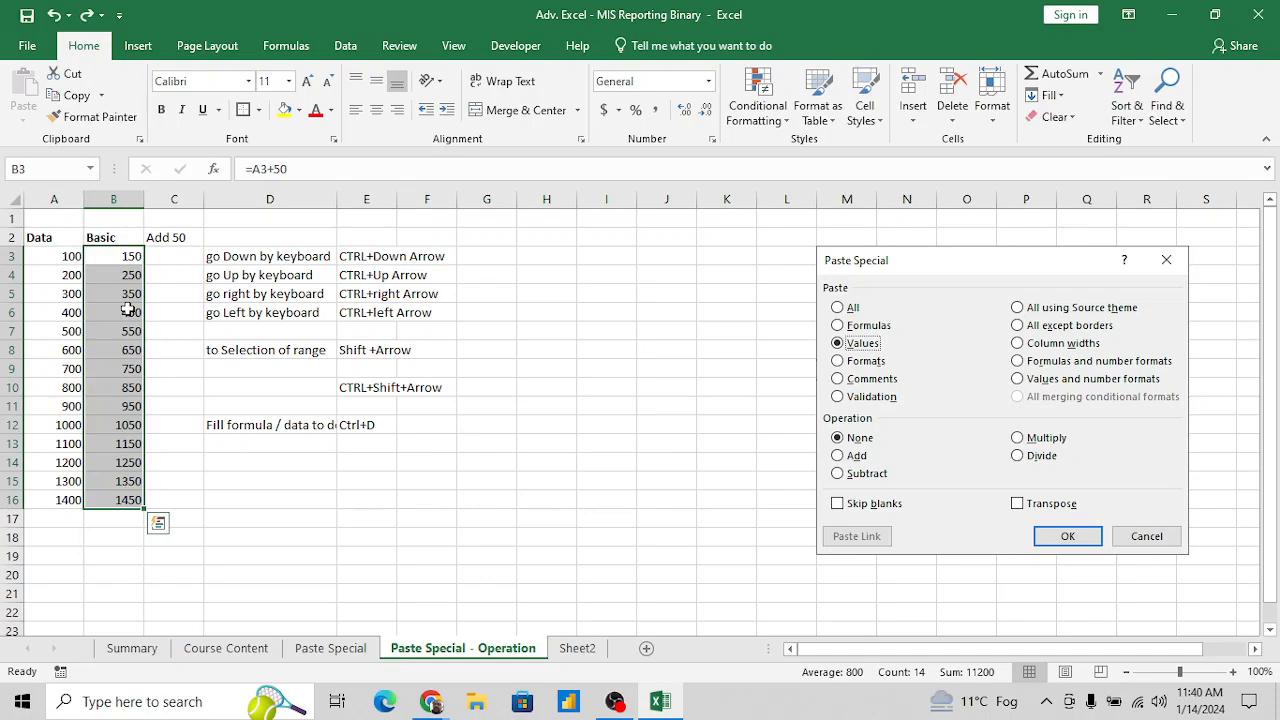
pyautogui.hotkey('ctrl', 'c')
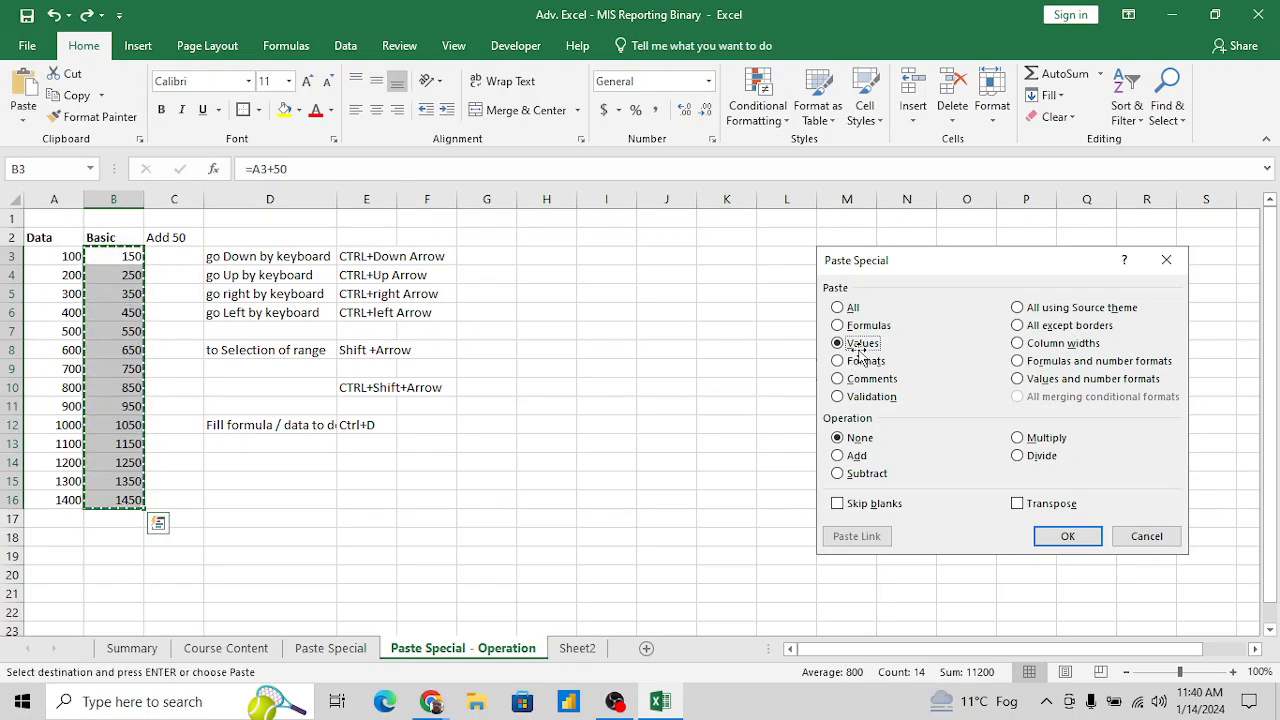
pyautogui.hotkey('alt', 'e')
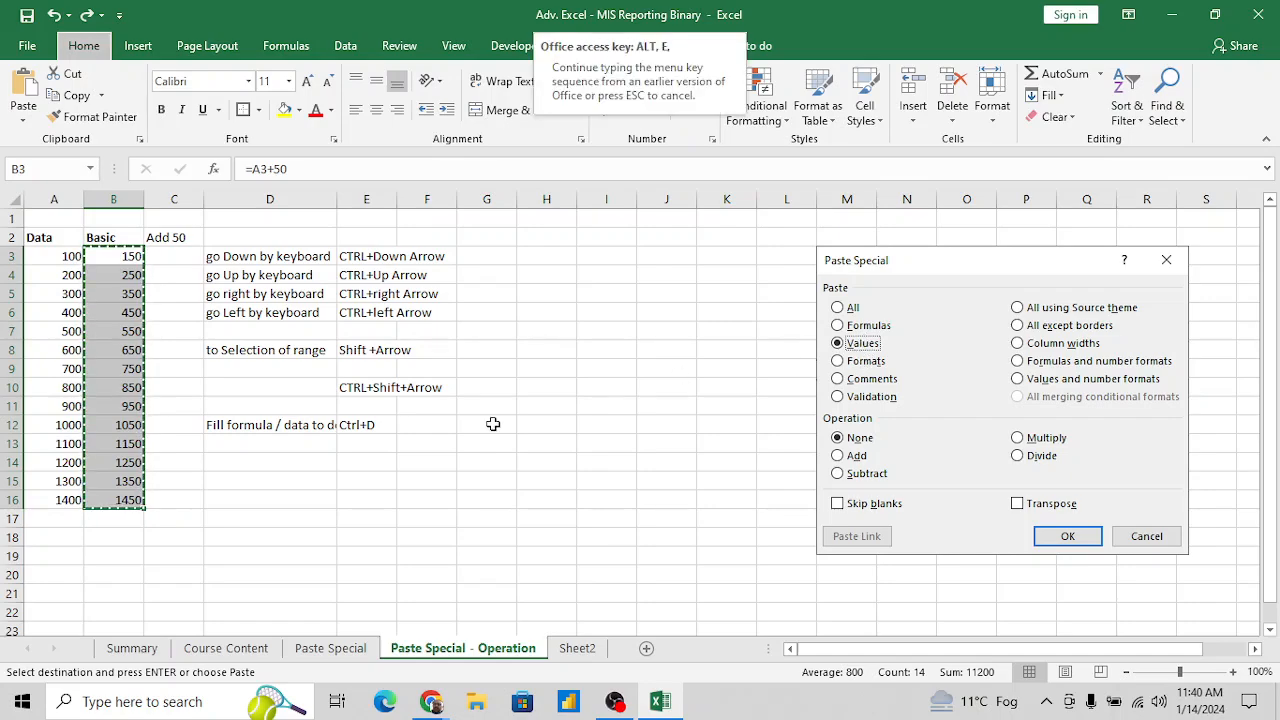
pyautogui.press('s')
pyautogui.press('v')
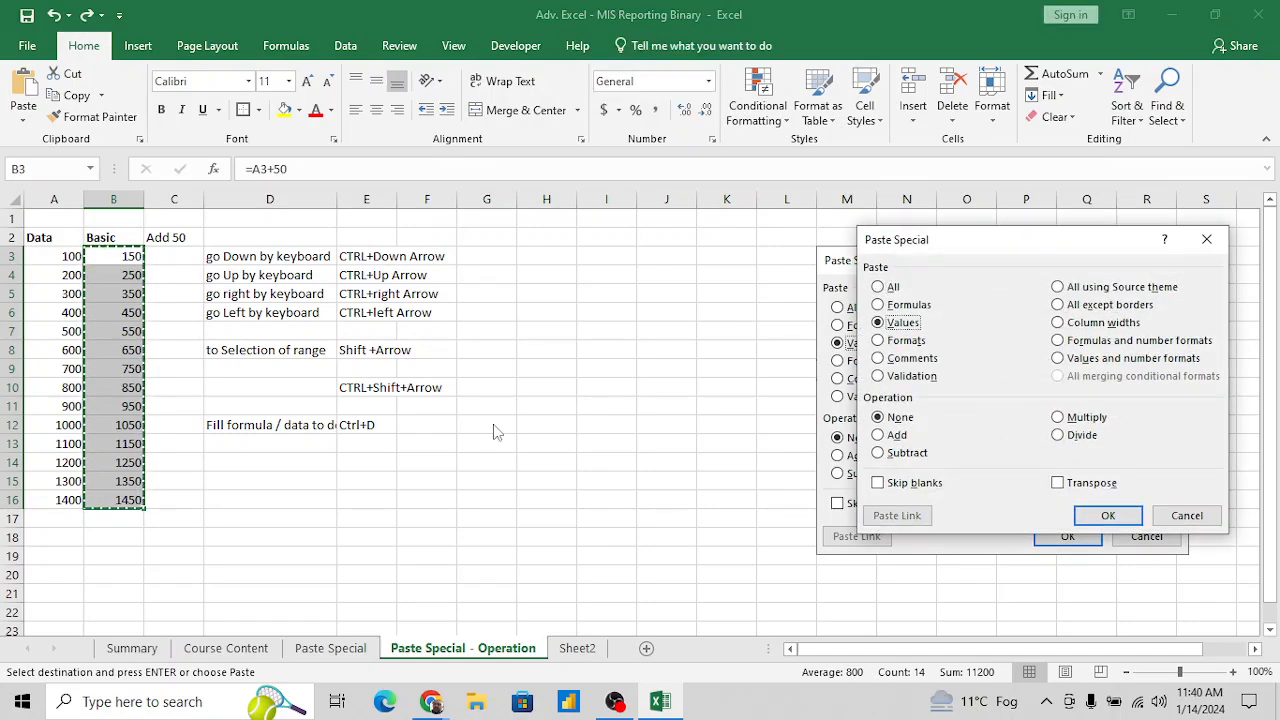
pyautogui.press('Return')
# - Check the Basic cells for remaining formulas down to B16, and clear the copy outline
pyautogui.press('Left')
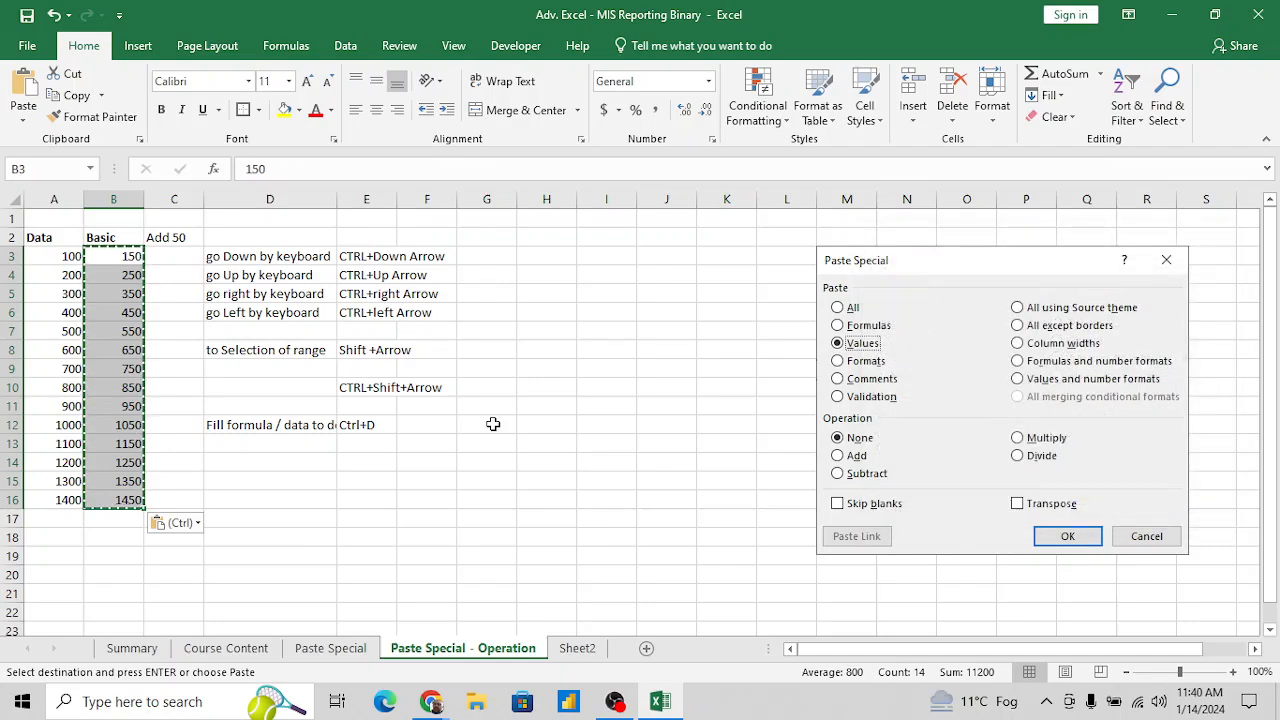
pyautogui.press('Right')
pyautogui.press('Down')
pyautogui.press('Down')
pyautogui.press('Down')
pyautogui.press('Down')
pyautogui.press('Down')
pyautogui.press('Down')
pyautogui.press('Down')
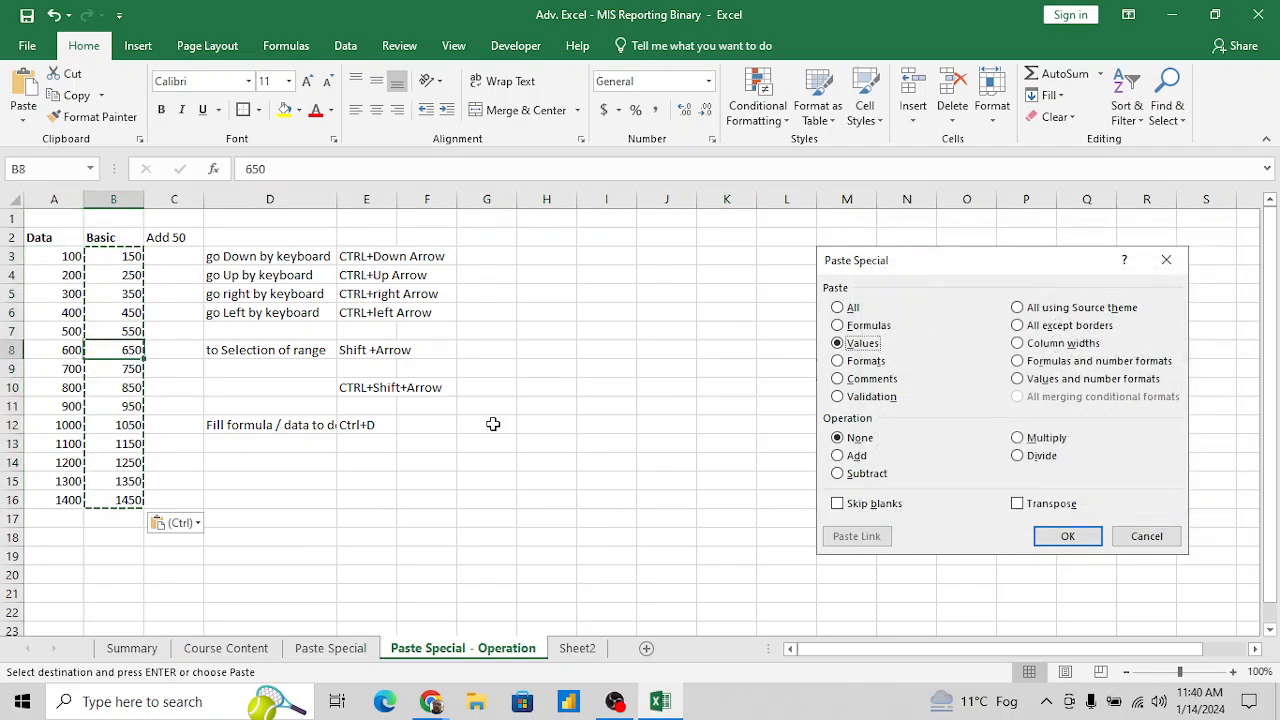
pyautogui.press('Up')
pyautogui.press('Up')
pyautogui.press('Up')
pyautogui.press('Up')
pyautogui.press('Up')
pyautogui.press('Escape')
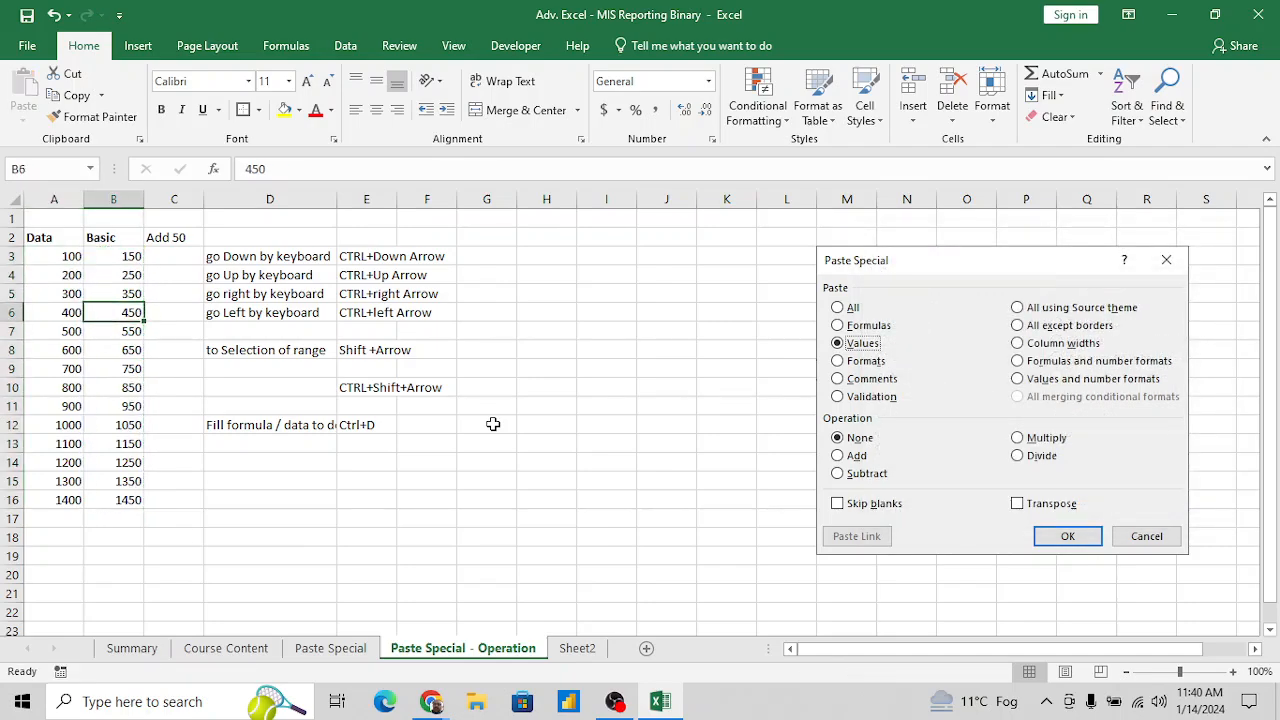
pyautogui.press('Up')
pyautogui.press('Up')
pyautogui.press('Down')
pyautogui.press('Down')
pyautogui.press('Down')
pyautogui.press('Down')
pyautogui.hotkey('ctrl', 'Down')
# - Enter the note "to Remove Formula and paste only value" in D14
pyautogui.press('Right')
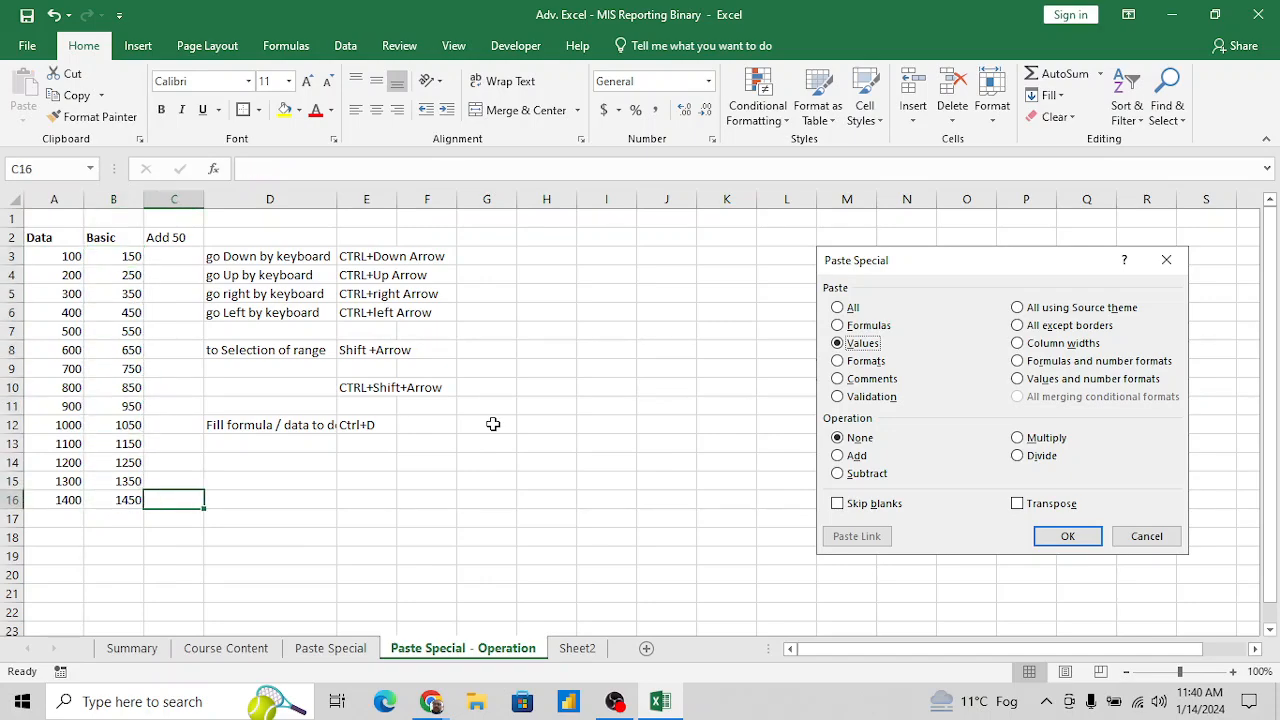
pyautogui.press('Right')
pyautogui.press('Up')
pyautogui.press('Up')
pyautogui.write('to')
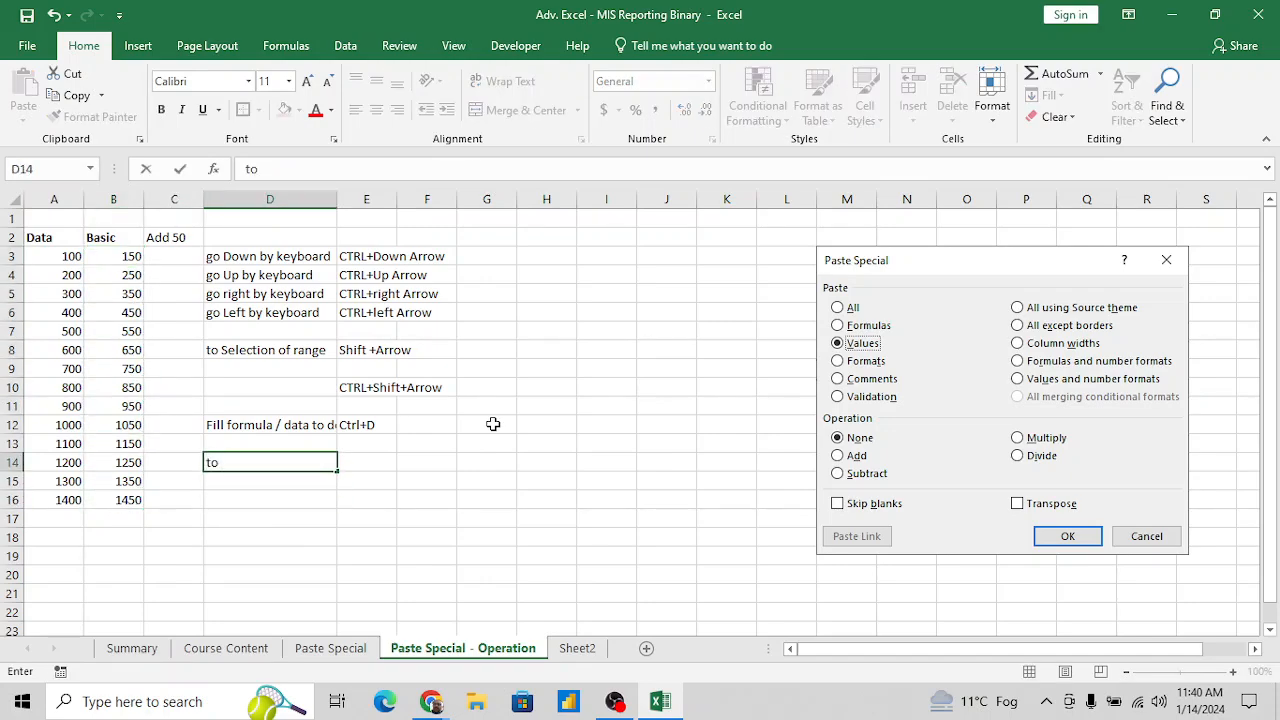
pyautogui.write(' Remove Form')
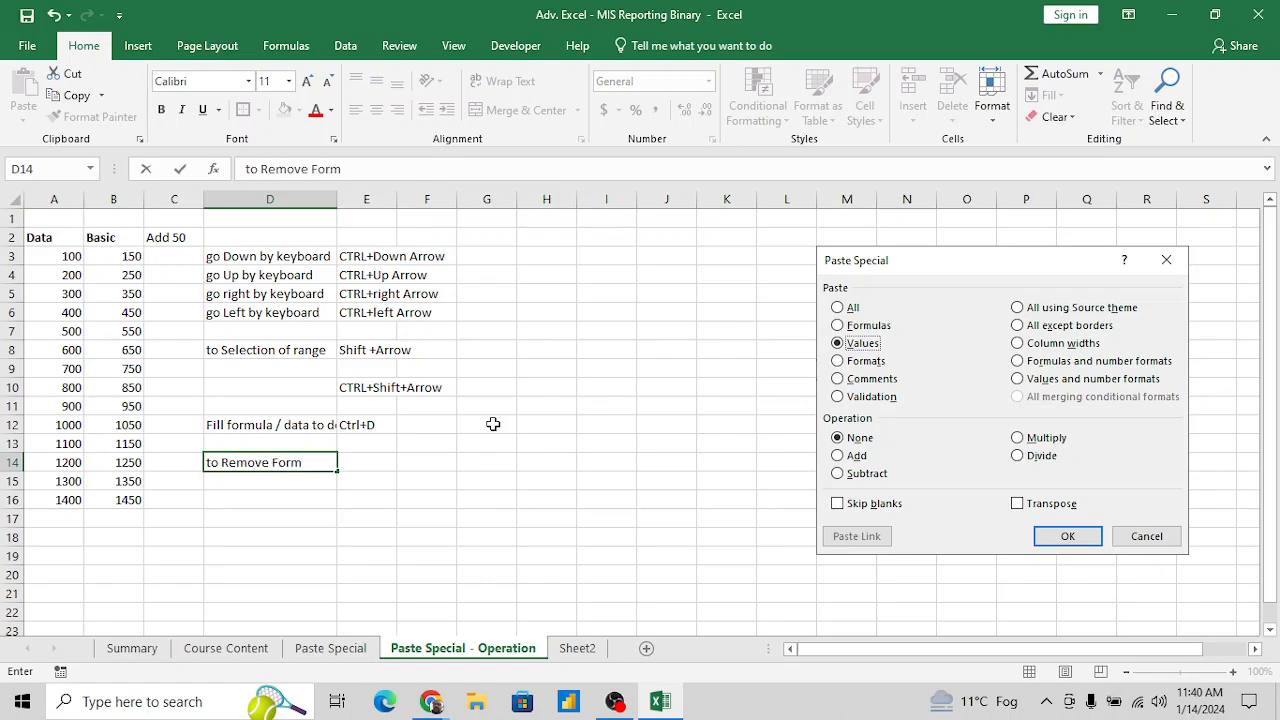
pyautogui.write('ula and paste pn')
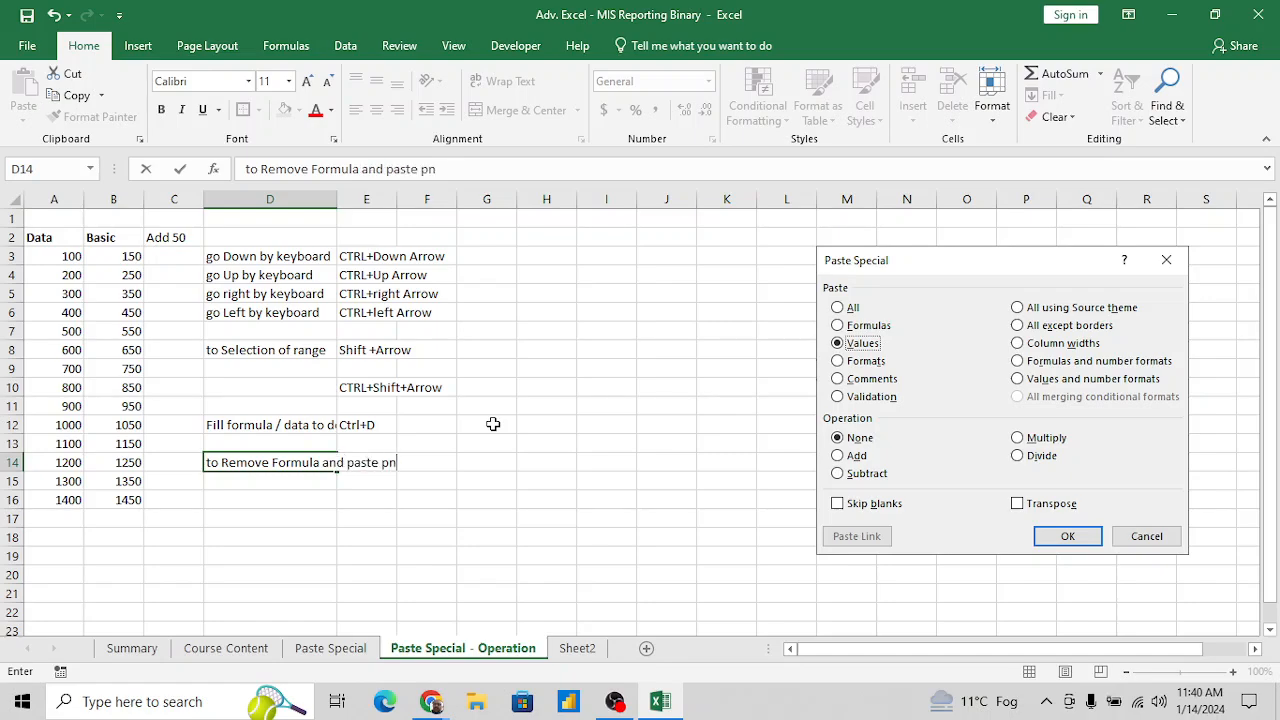
pyautogui.write('ly')
pyautogui.press('BackSpace')
pyautogui.press('BackSpace')
pyautogui.press('BackSpace')
pyautogui.press('BackSpace')
pyautogui.write('only valuye')
pyautogui.press('BackSpace')
pyautogui.press('BackSpace')
pyautogui.write('e')
pyautogui.press('Return')
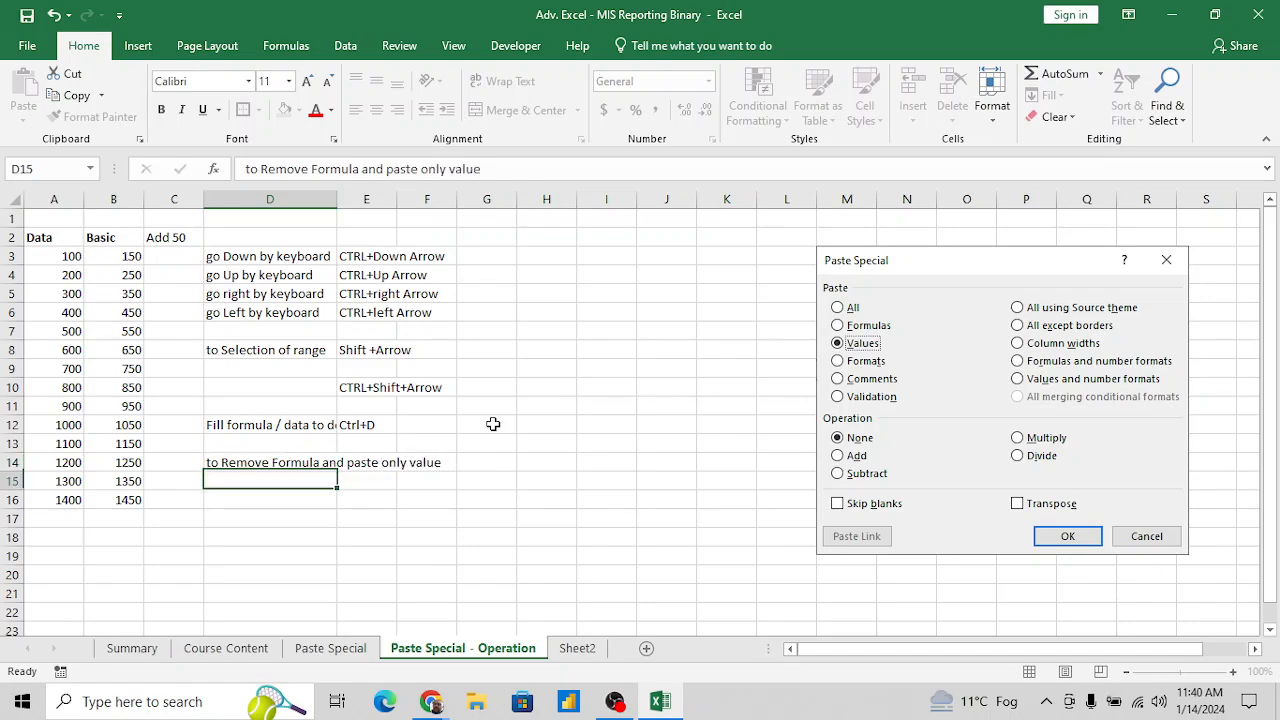
# - Enter CTRL+C in G14 beside the remove-formula note
pyautogui.press('Up')
pyautogui.press('Right')
pyautogui.press('Right')
pyautogui.press('Right')
pyautogui.write('CTRL')
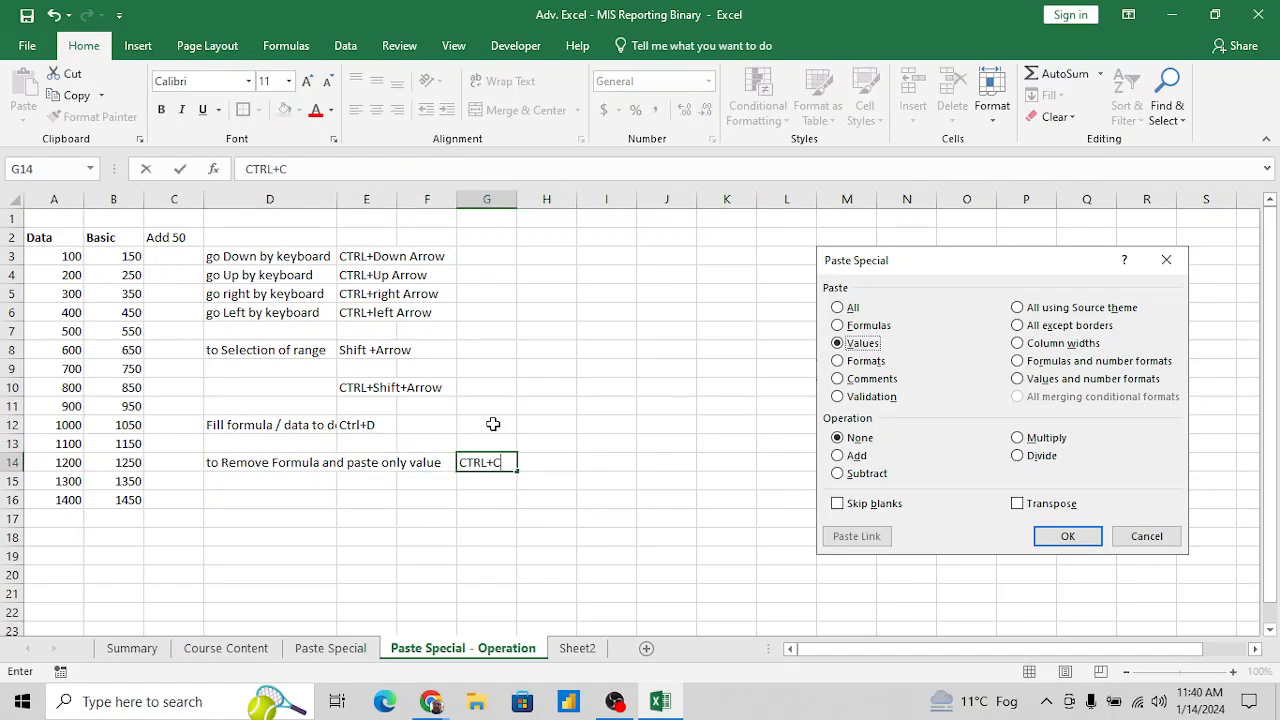
pyautogui.press('Tab')
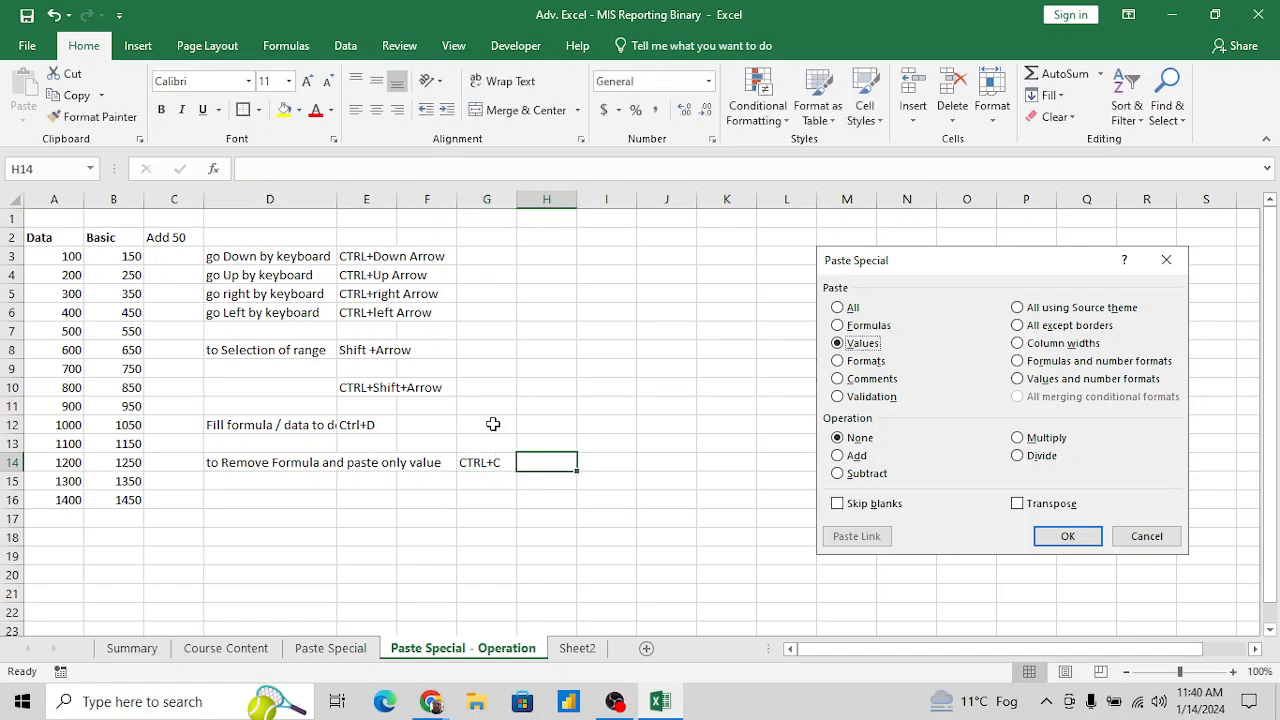
# - Enter CTrl+V in H14 beside the copy shortcut
pyautogui.write('CTL')
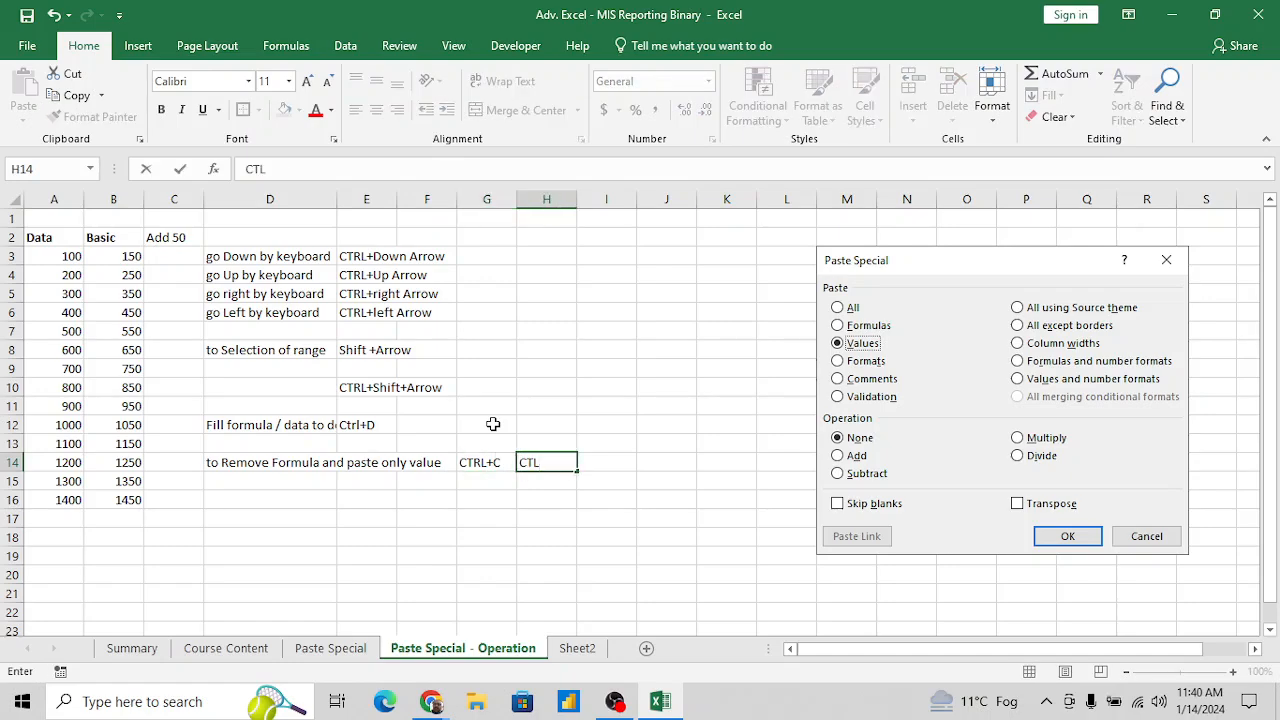
pyautogui.press('BackSpace')
pyautogui.write('rk')
pyautogui.press('BackSpace')
pyautogui.write('l+V')
pyautogui.press('Return')
pyautogui.press('Left')
pyautogui.press('Left')
pyautogui.press('Left')
pyautogui.press('Left')
pyautogui.press('Left')
pyautogui.press('Left')
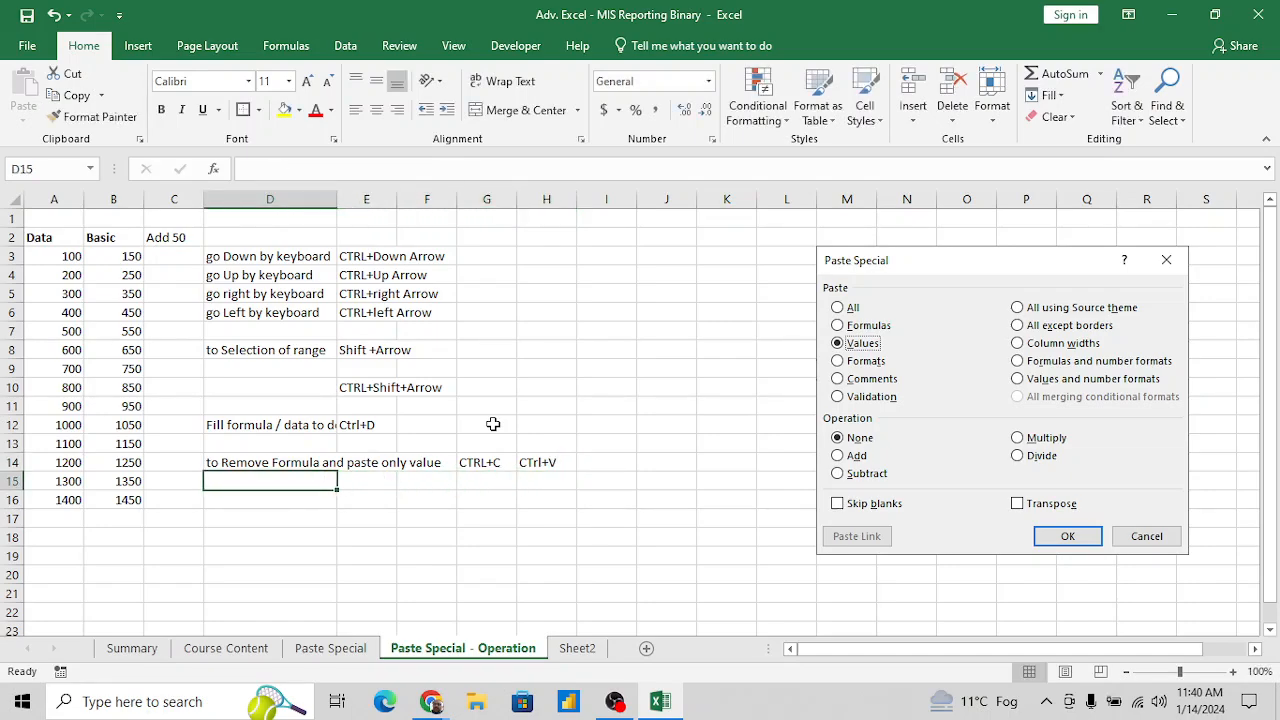
# - Replace the shortcut in H14 with Alt+E+S+V
pyautogui.press('Right')
pyautogui.press('Up')
pyautogui.press('Right')
pyautogui.press('Right')
pyautogui.press('Right')
pyautogui.press('Right')
pyautogui.press('Right')
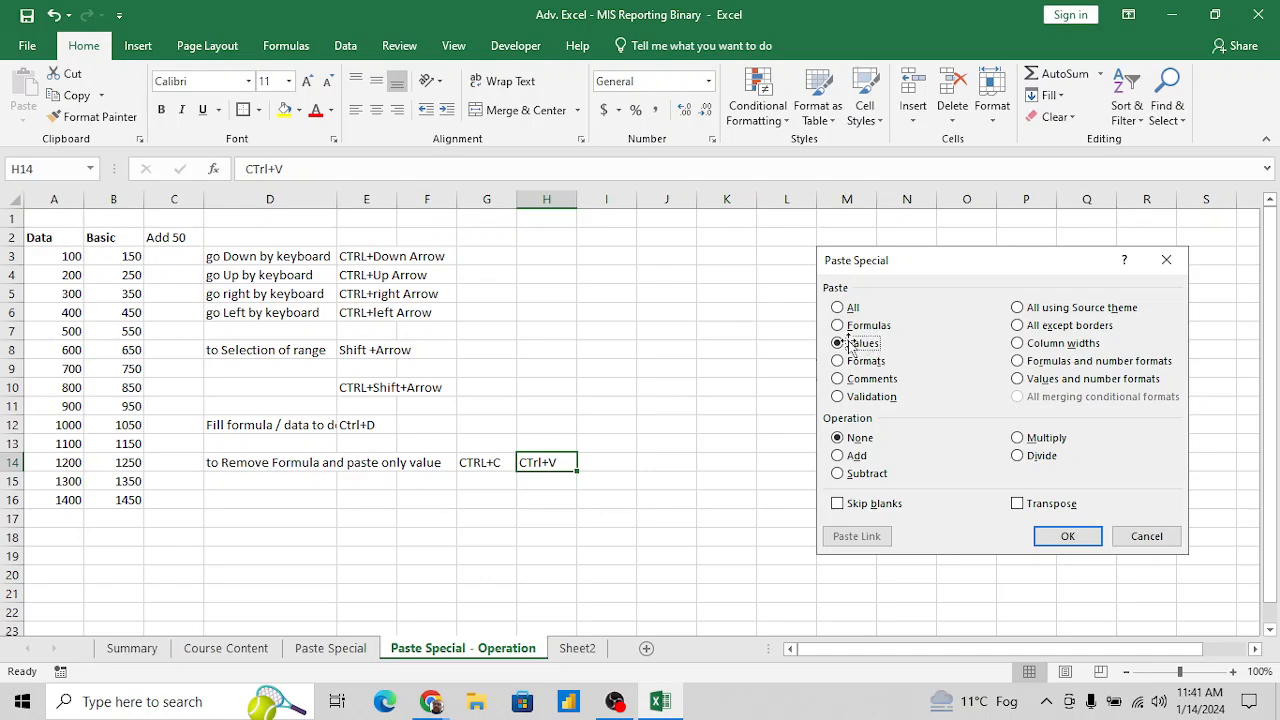
pyautogui.write('Alt')
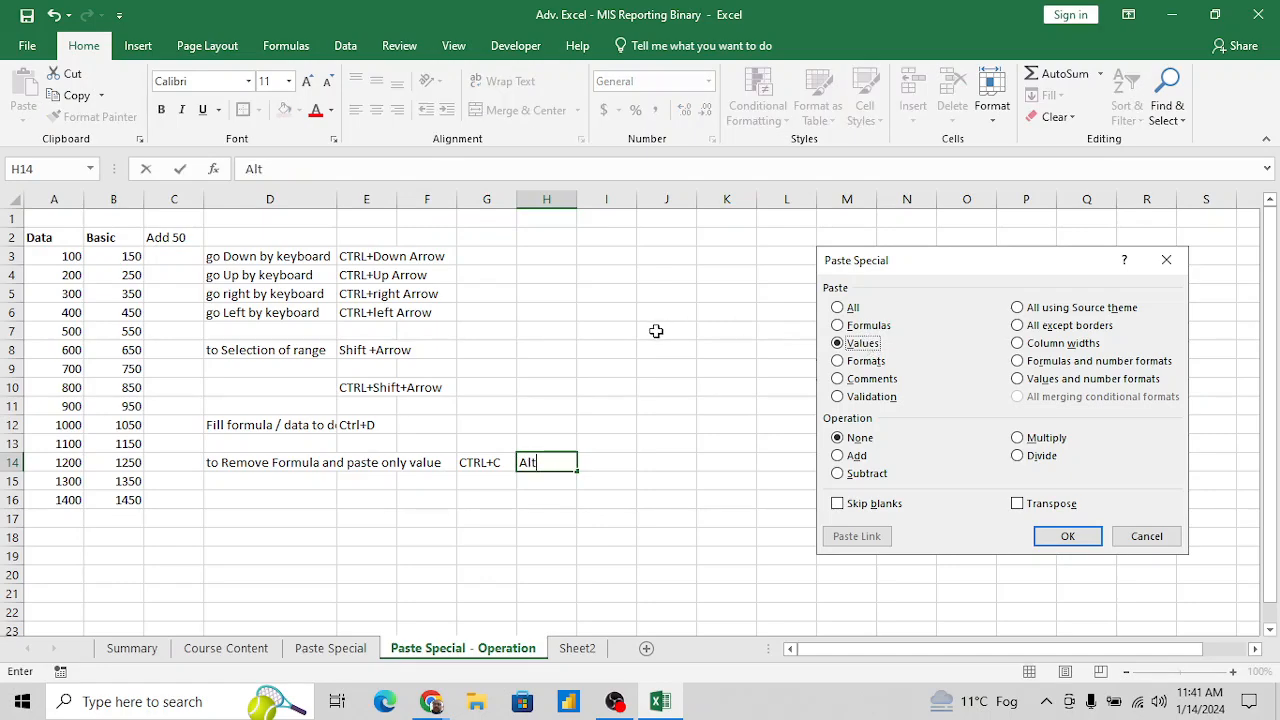
pyautogui.write('+E+S+V')
pyautogui.press('Return')
# - Insert two blank columns at column D to separate the shortcut notes from the data
pyautogui.press('Up')
pyautogui.press('Left')
pyautogui.press('Left')
pyautogui.press('Left')
pyautogui.press('Left')
pyautogui.press('Left')
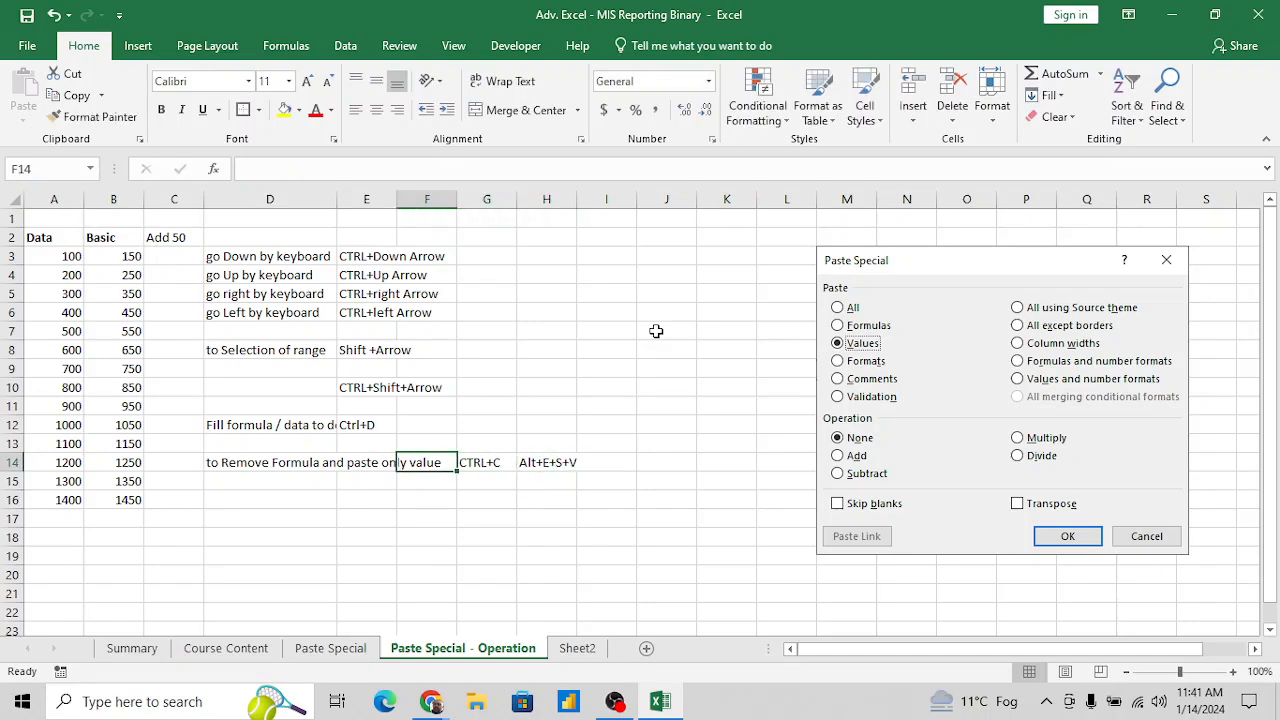
pyautogui.press('Left')
pyautogui.press('Down')
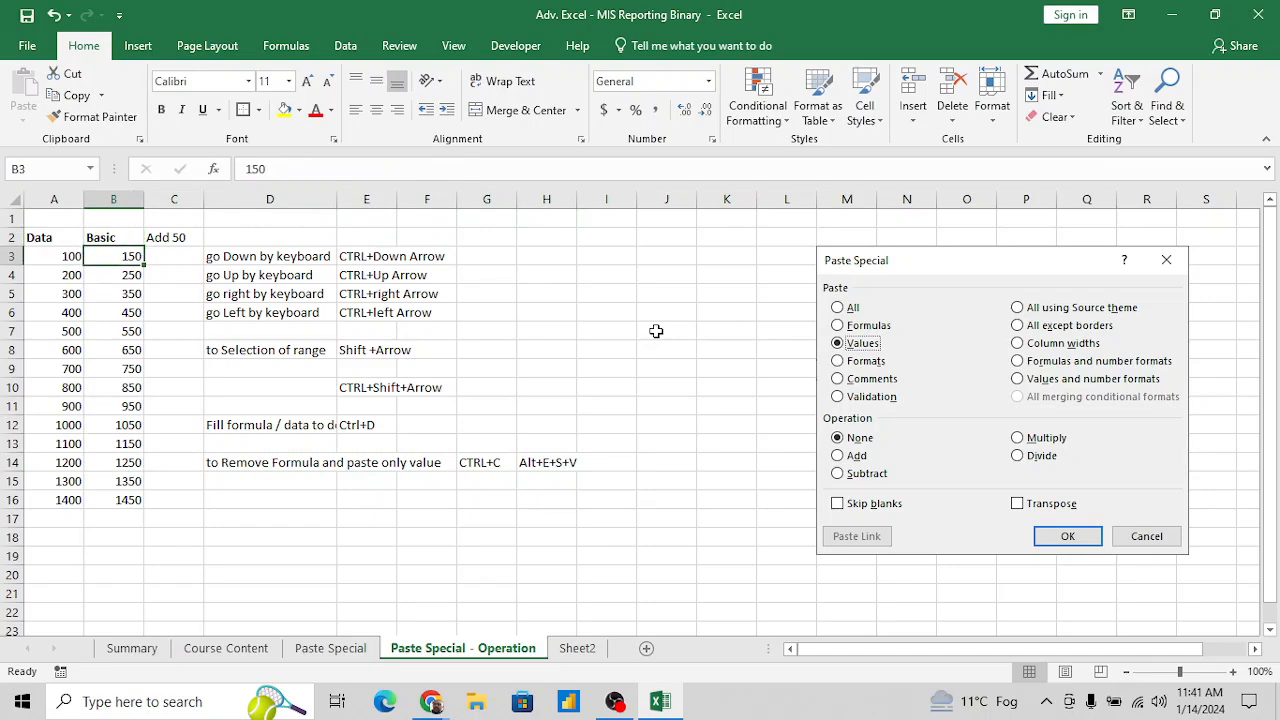
pyautogui.press('Right')
pyautogui.press('Right')
pyautogui.hotkey('ctrl', 'space')
pyautogui.hotkey('ctrl', 'shift', '+')
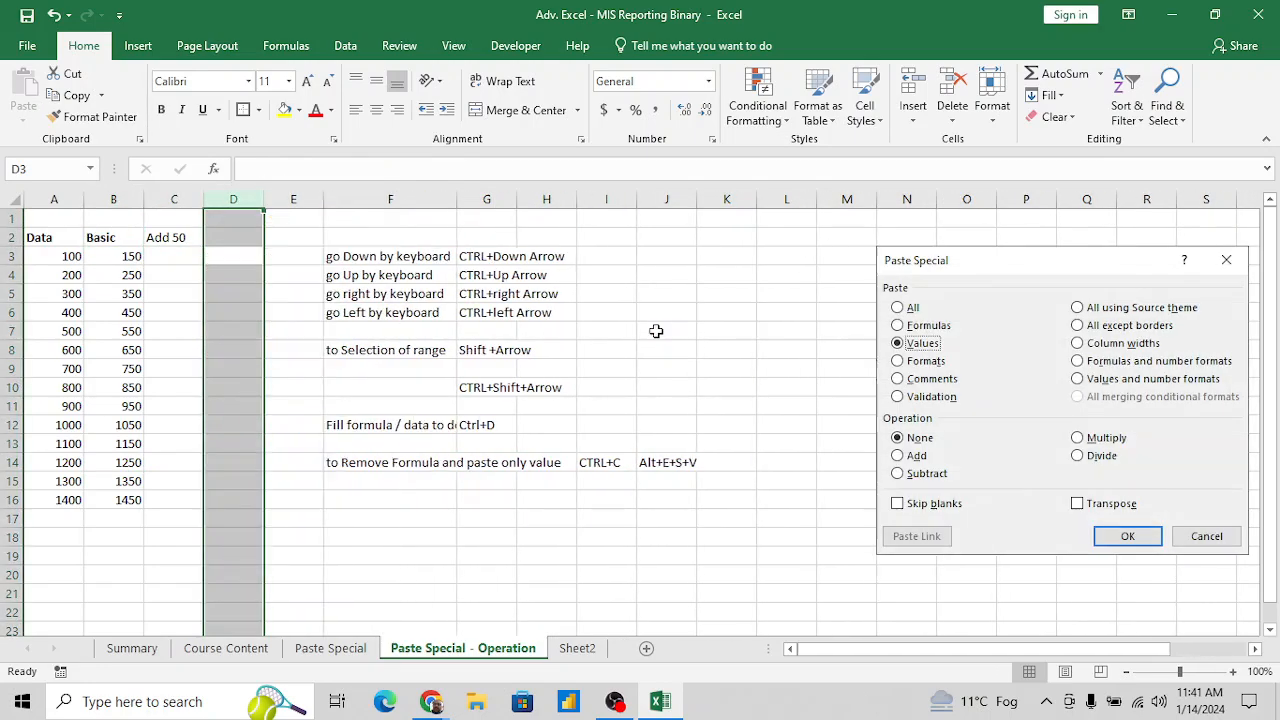
pyautogui.hotkey('ctrl', 'shift', '+')
pyautogui.press('Left')
pyautogui.press('Left')
pyautogui.press('Left')
pyautogui.press('Up')
pyautogui.hotkey('ctrl', 'shift', 'Down')
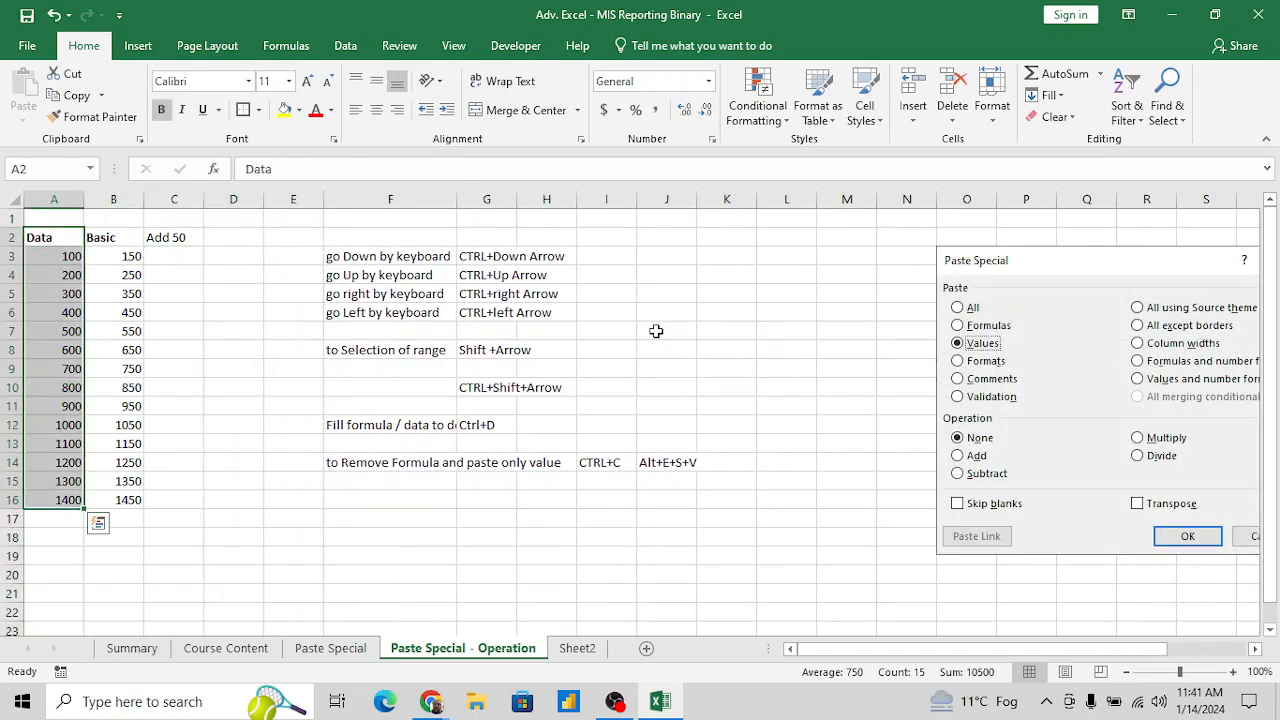
pyautogui.hotkey('ctrl', 'c')
pyautogui.press('Escape')
# - Enter the formula =A3+50 in B3, the first cell under Basic
pyautogui.press('Down')
pyautogui.press('Right')
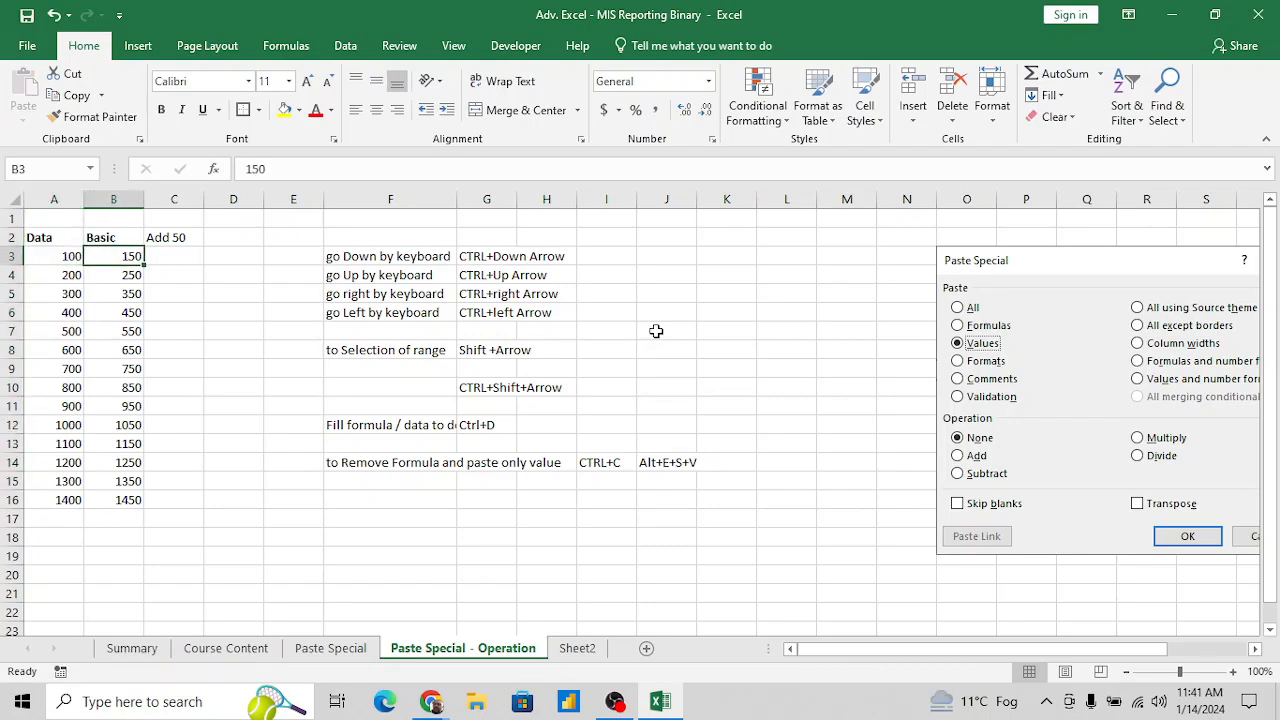
pyautogui.write('=')
pyautogui.press('Left')
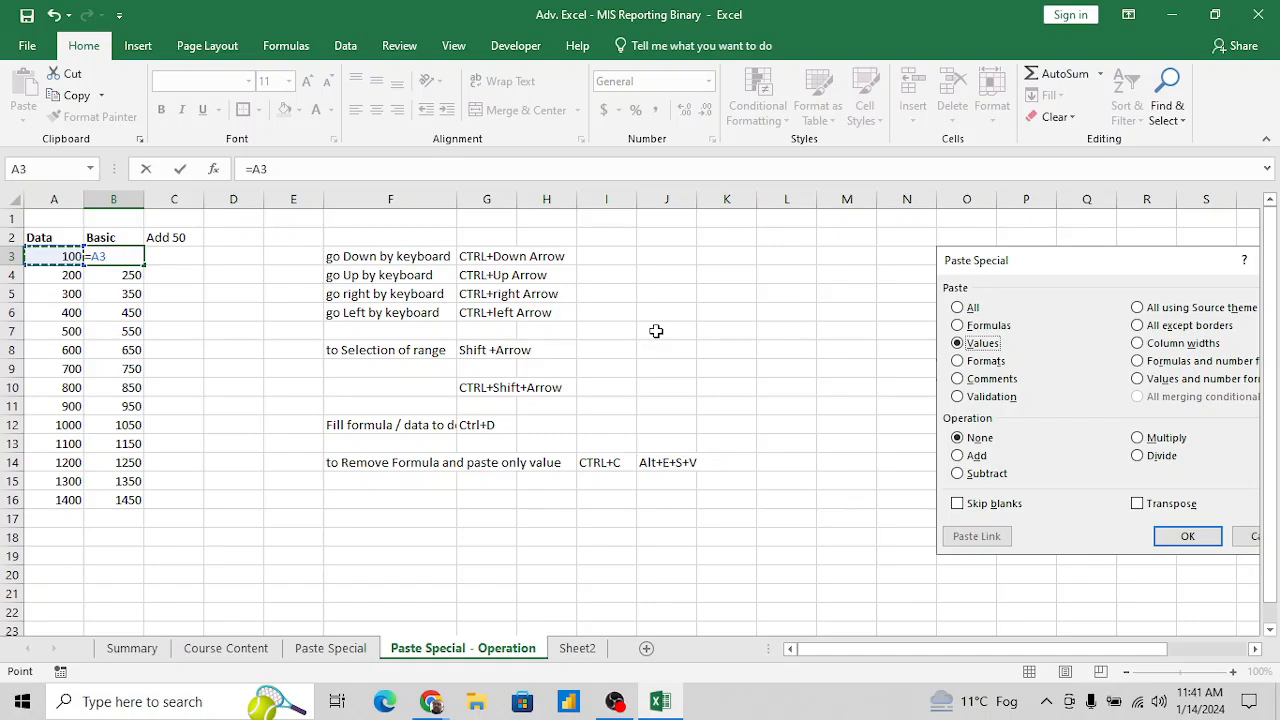
pyautogui.write('+50')
pyautogui.press('Return')
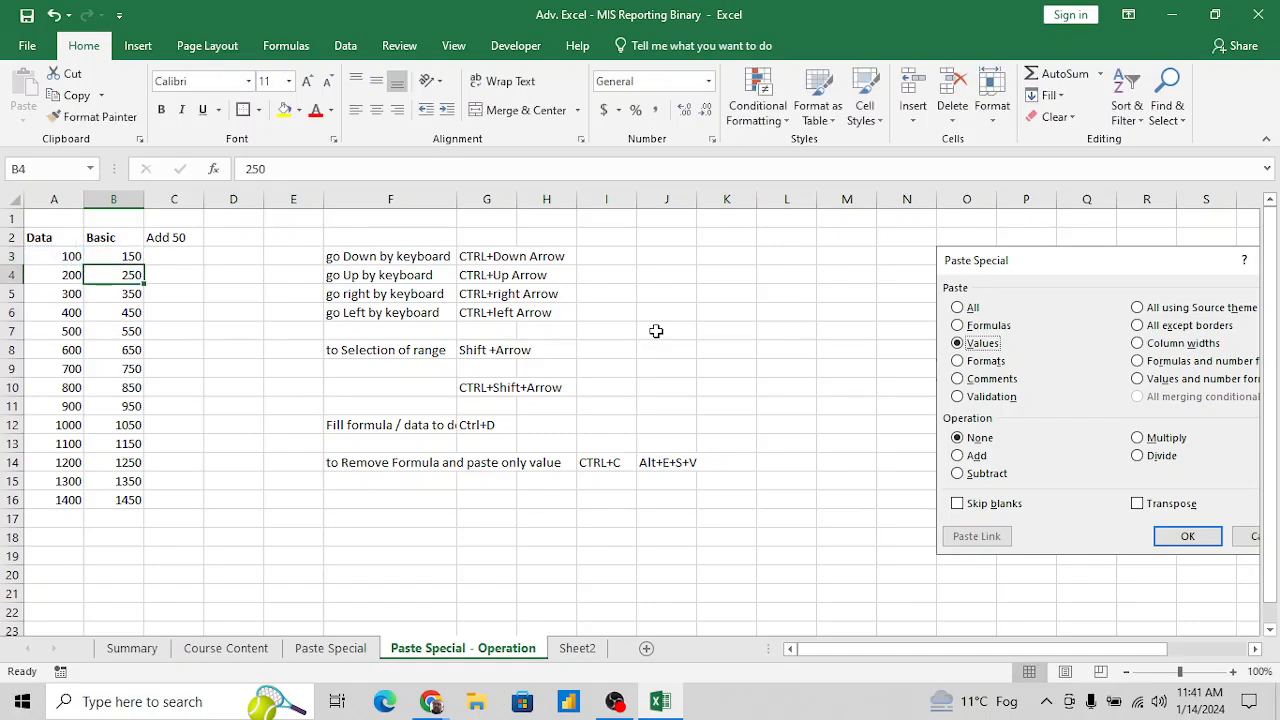
# - Fill the B3 formula down the Basic column through B16
pyautogui.press('Up')
pyautogui.hotkey('ctrl', 'shift', 'Down')
pyautogui.hotkey('ctrl', 'shift', 'Up')
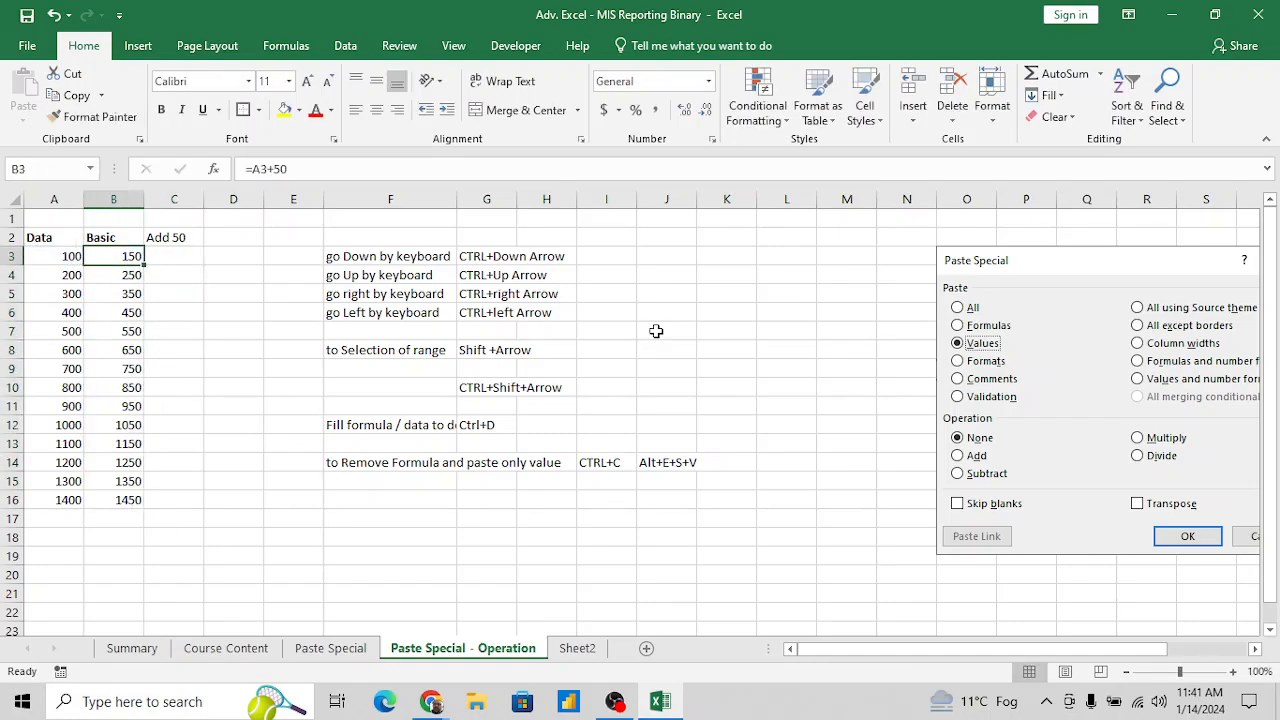
pyautogui.press('Down')
pyautogui.press('Down')
# - Copy the Data column range A2:A16, including its header
pyautogui.press('Up')
pyautogui.press('Up')
pyautogui.press('Up')
pyautogui.press('Left')
pyautogui.hotkey('ctrl', 'shift', 'Down')
pyautogui.hotkey('ctrl', 'c')
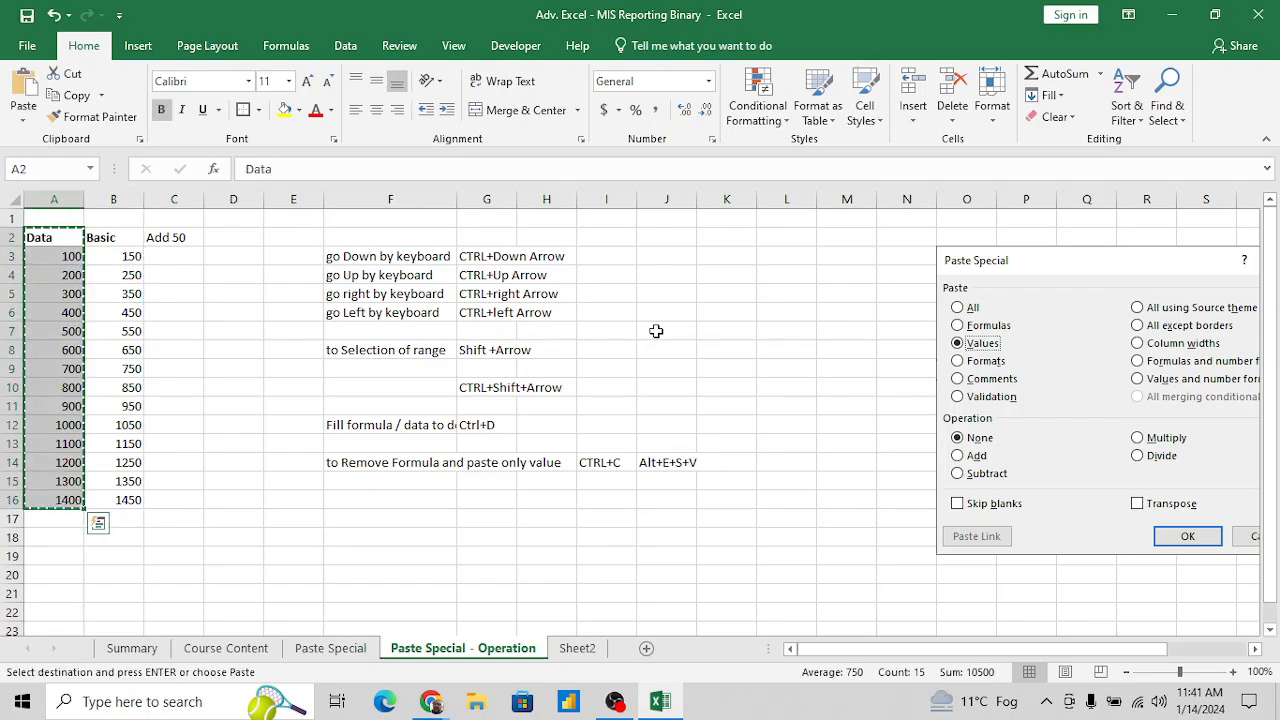
pyautogui.press('Right')
pyautogui.press('Right')
pyautogui.press('Right')
pyautogui.press('Right')
pyautogui.press('Return')
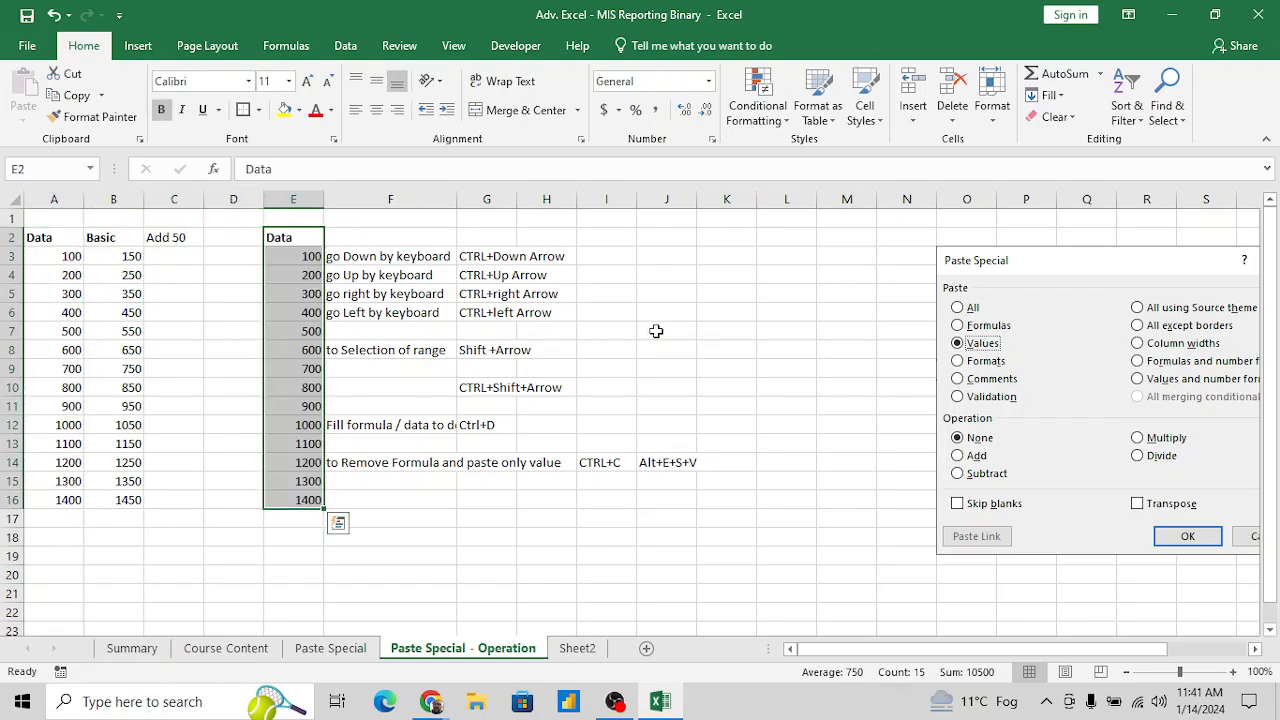
pyautogui.hotkey('ctrl', 'z')
# - Paste the copied Data column starting at D2 and make the whole pasted range bold
pyautogui.press('Left')
pyautogui.press('Return')
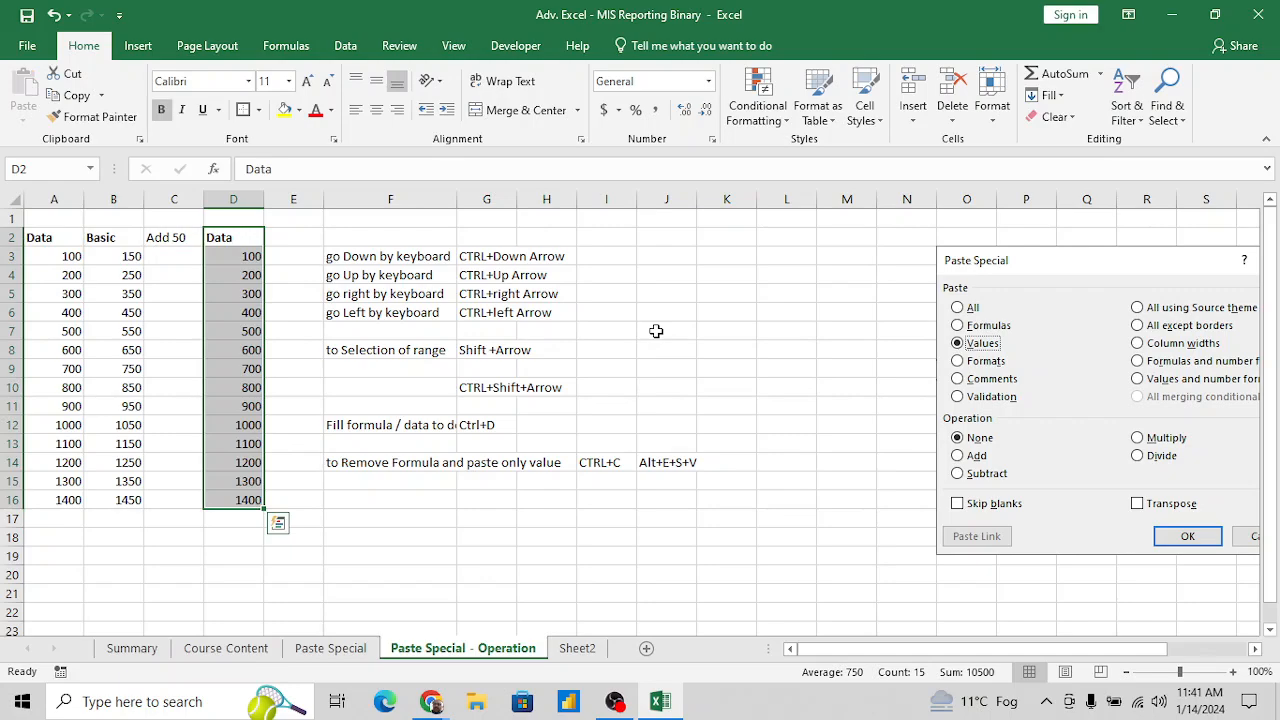
pyautogui.hotkey('ctrl', 'b')
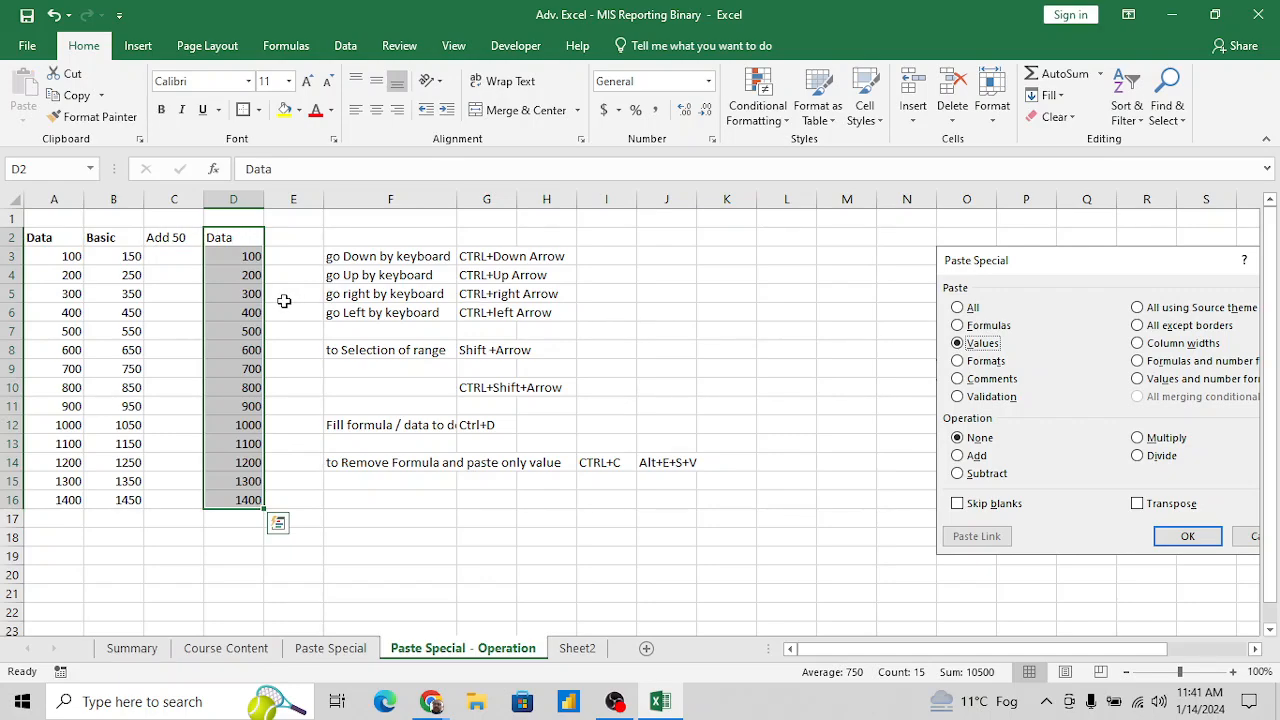
pyautogui.hotkey('ctrl', 'b')
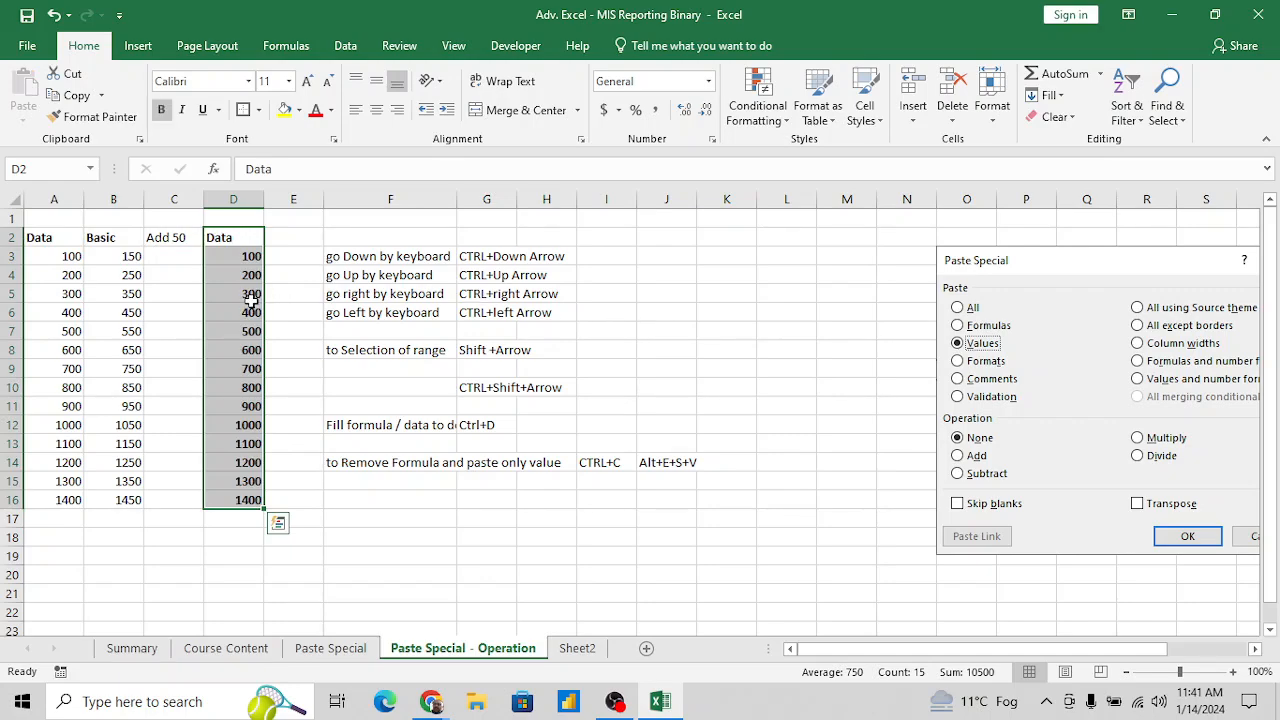
# - Enter 50 in D1 above the copied Data column and move the Paste Special picture fully into view
pyautogui.click(189, 262)
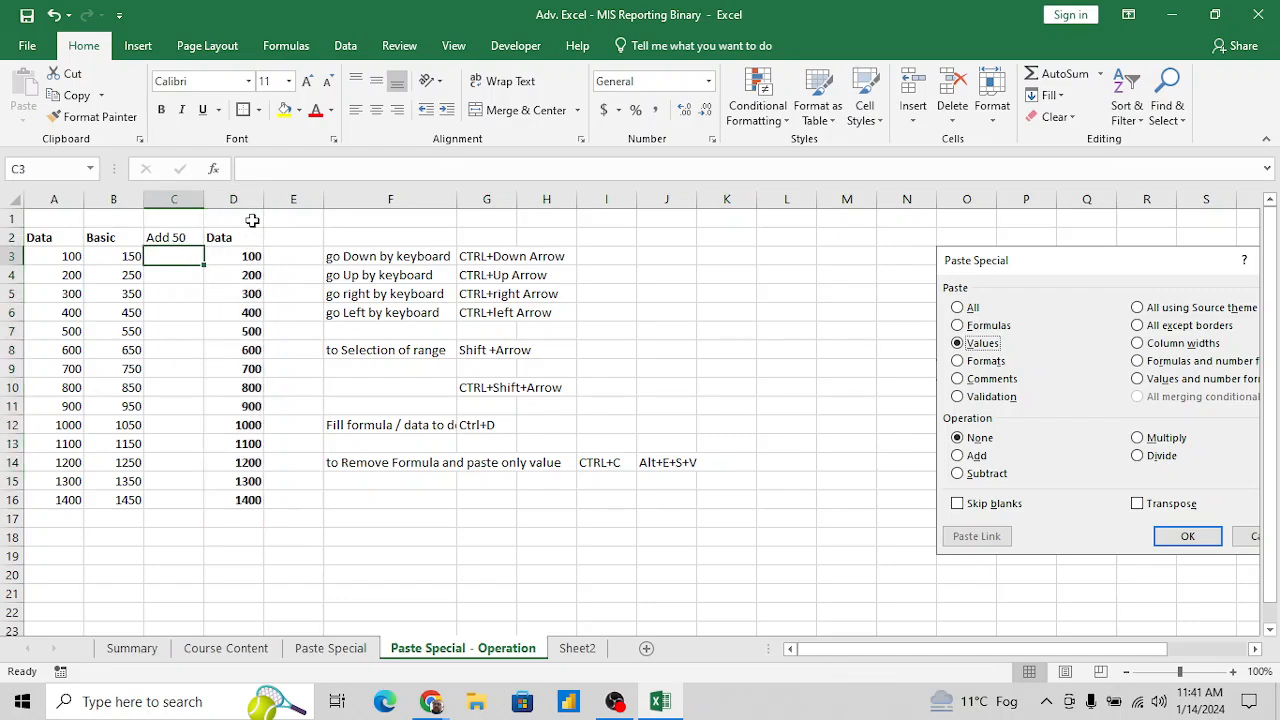
pyautogui.click(252, 220)
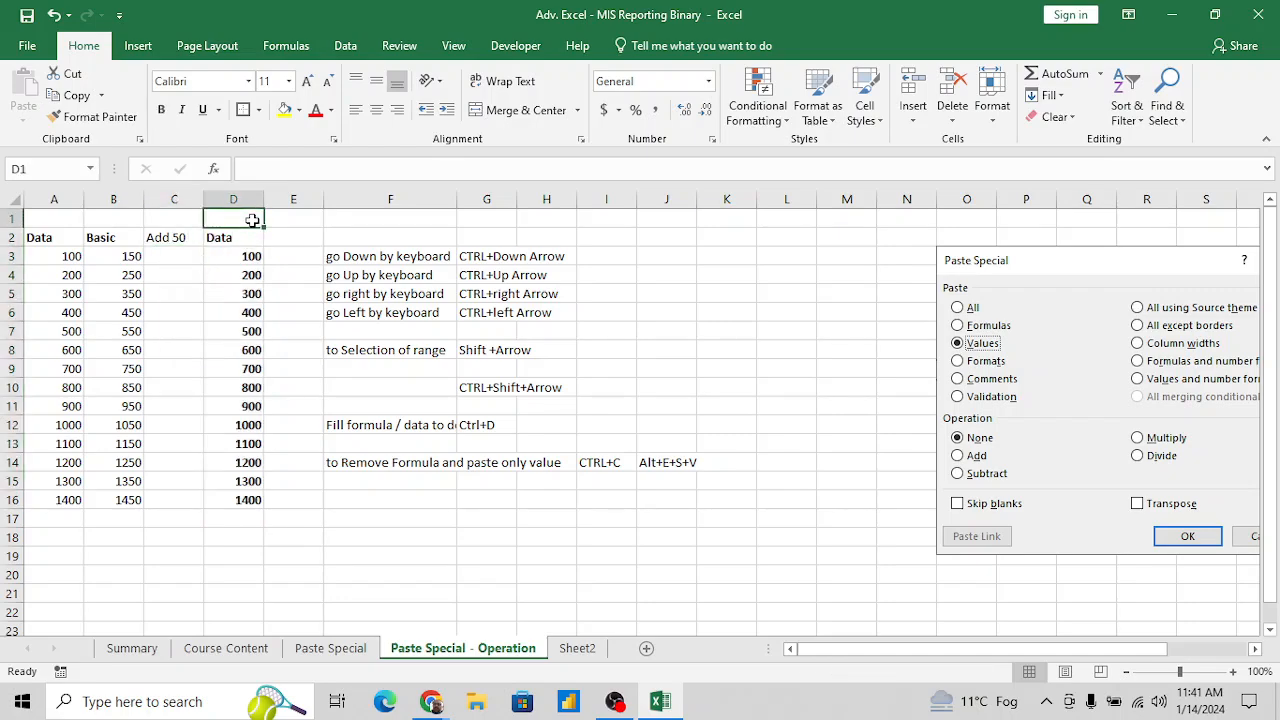
pyautogui.press('Left')
pyautogui.press('Left')
pyautogui.press('Down')
pyautogui.press('Right')
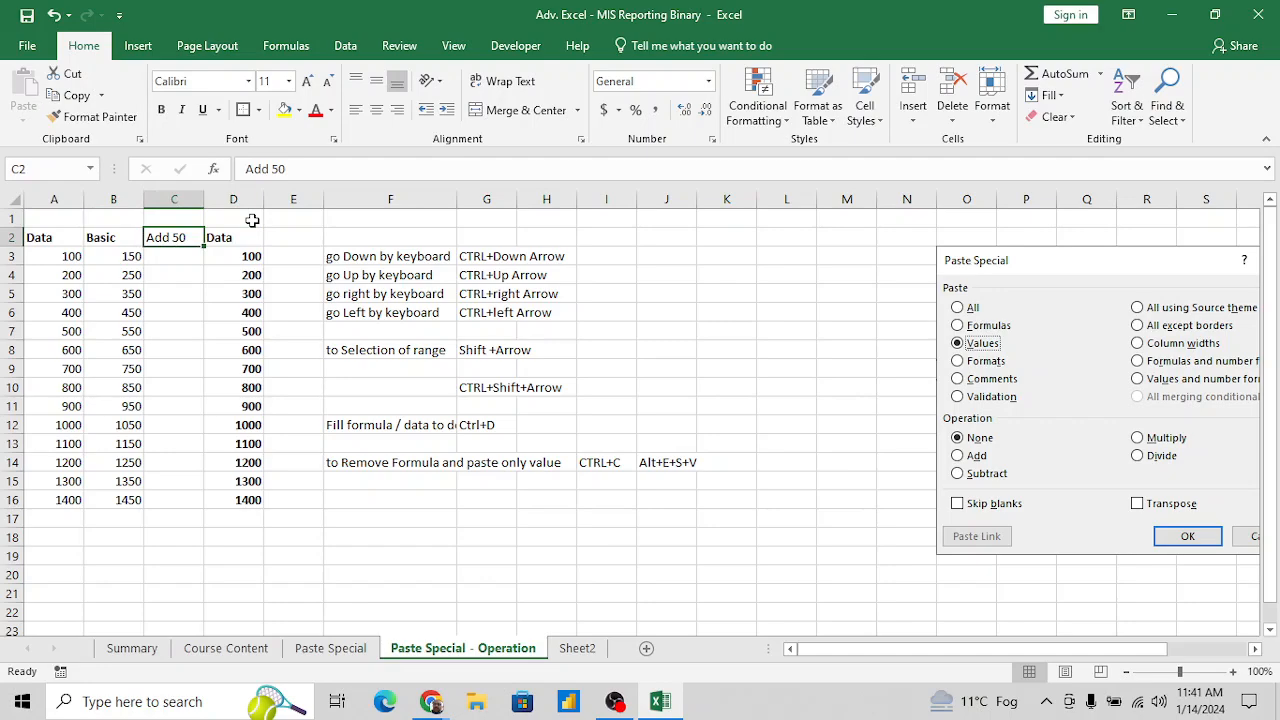
pyautogui.click(252, 220)
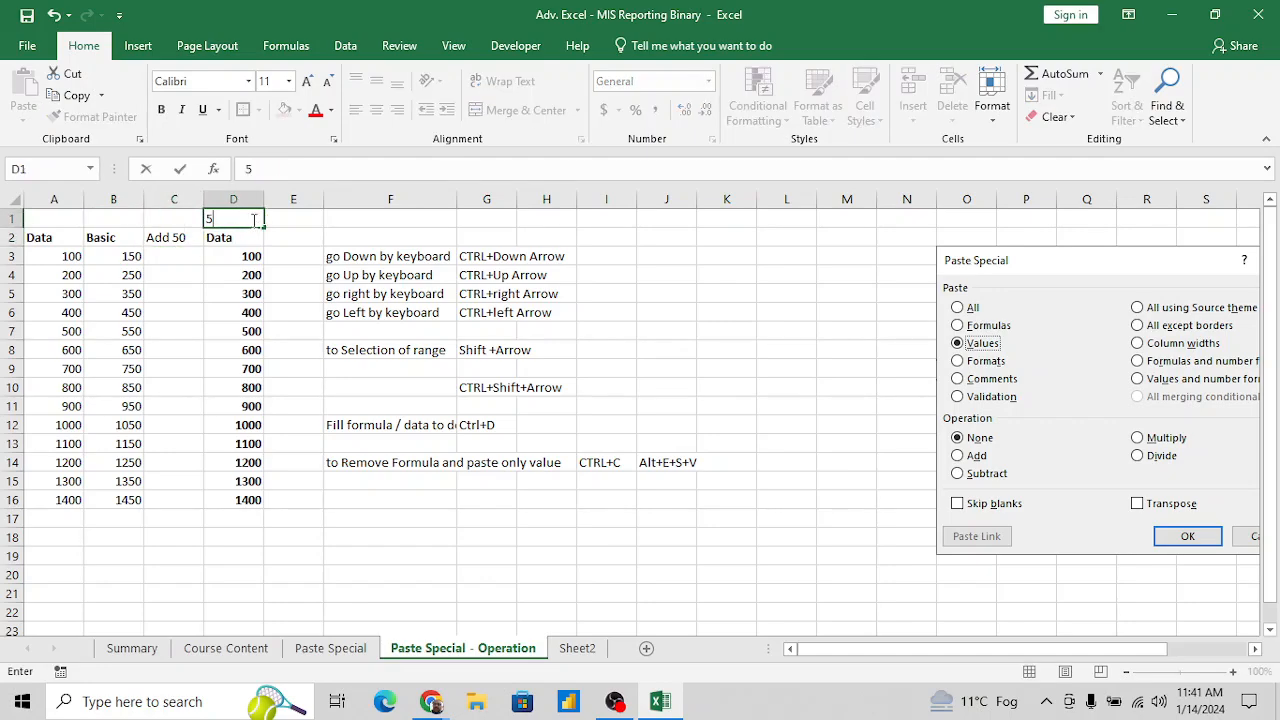
pyautogui.press('Down')
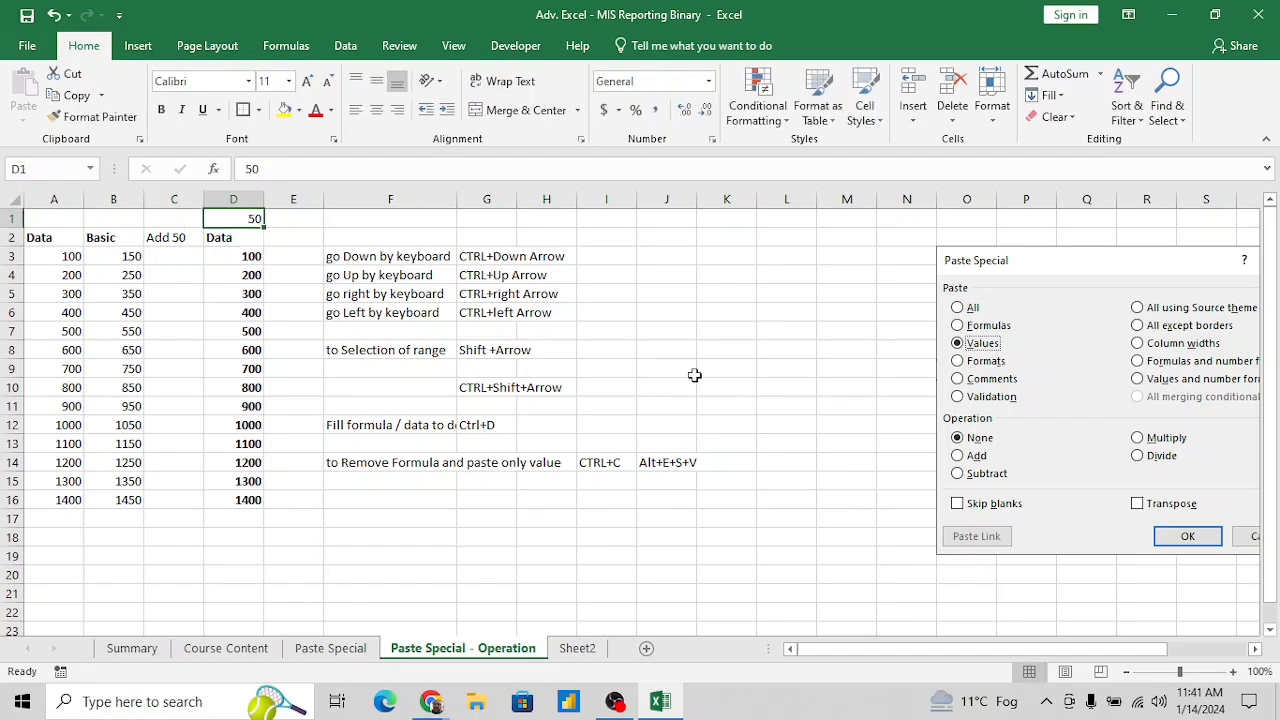
pyautogui.moveTo(1063, 340); pyautogui.dragTo(979, 296)
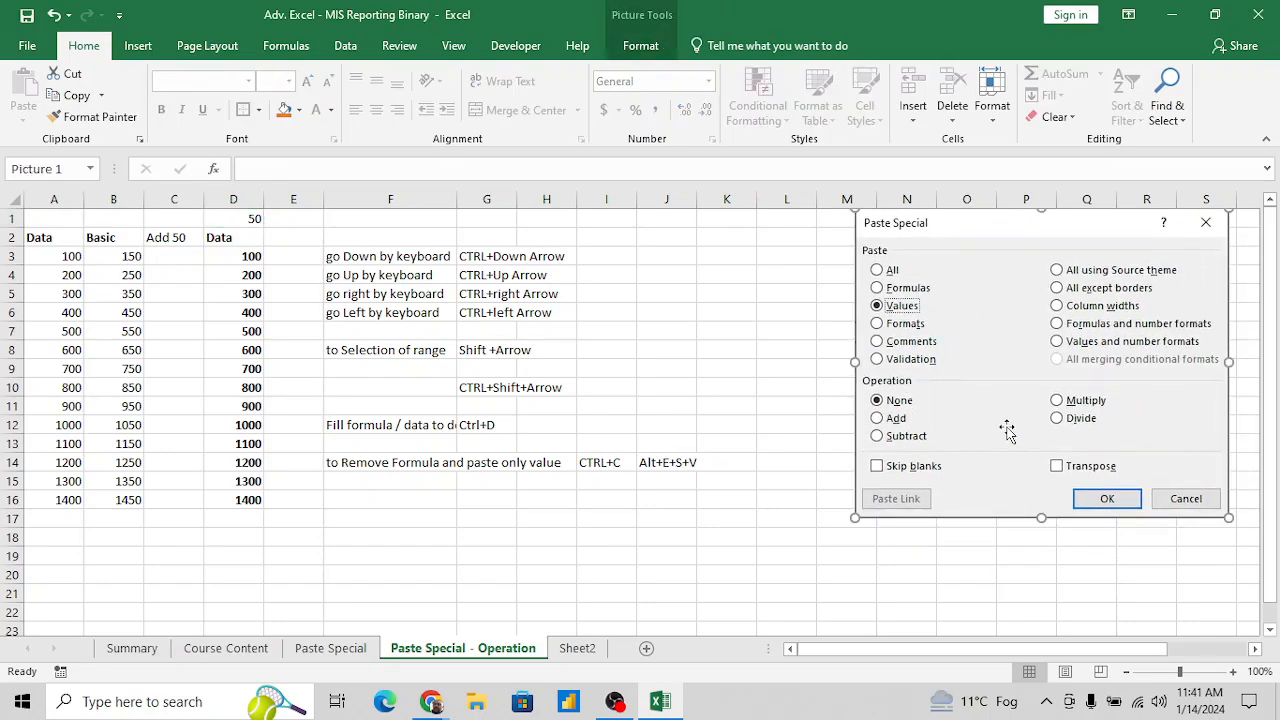
# - Add the 50 from D1 to D3:D16 using Paste Special with Values and the Add operation
pyautogui.click(252, 217)
pyautogui.hotkey('ctrl', 'c')
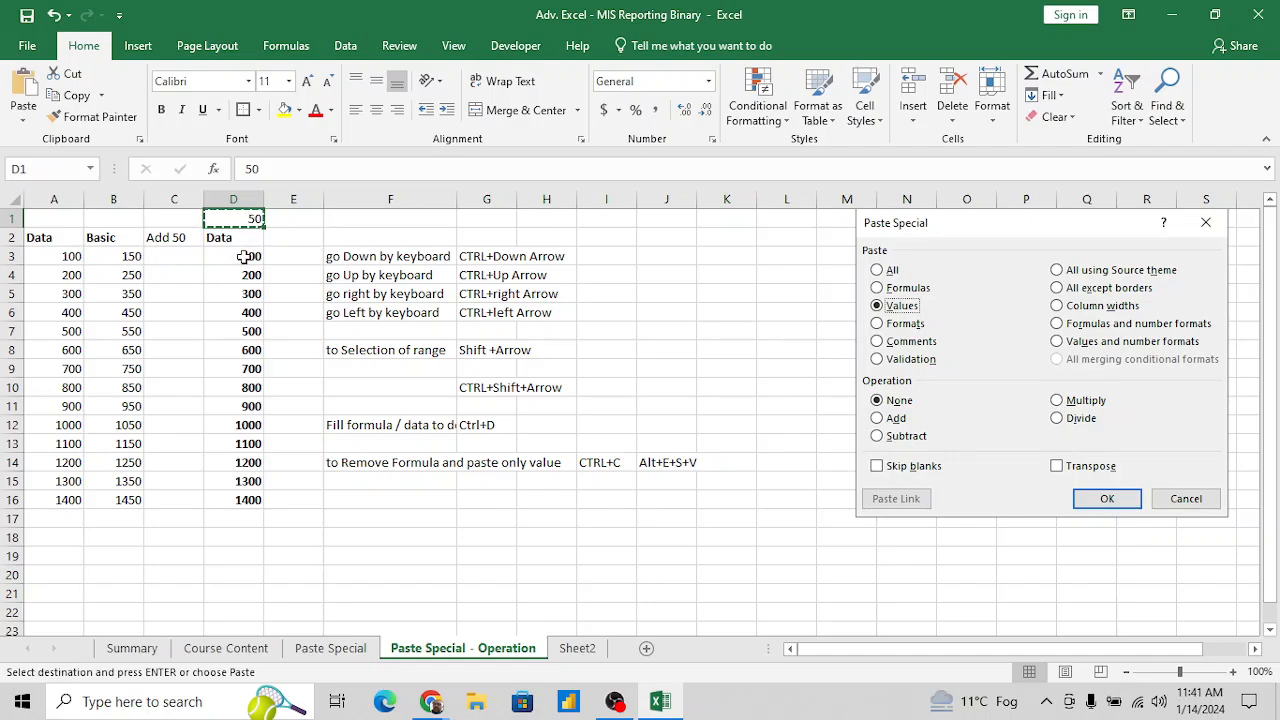
pyautogui.click(244, 257)
pyautogui.hotkey('ctrl', 'shift', 'Down')
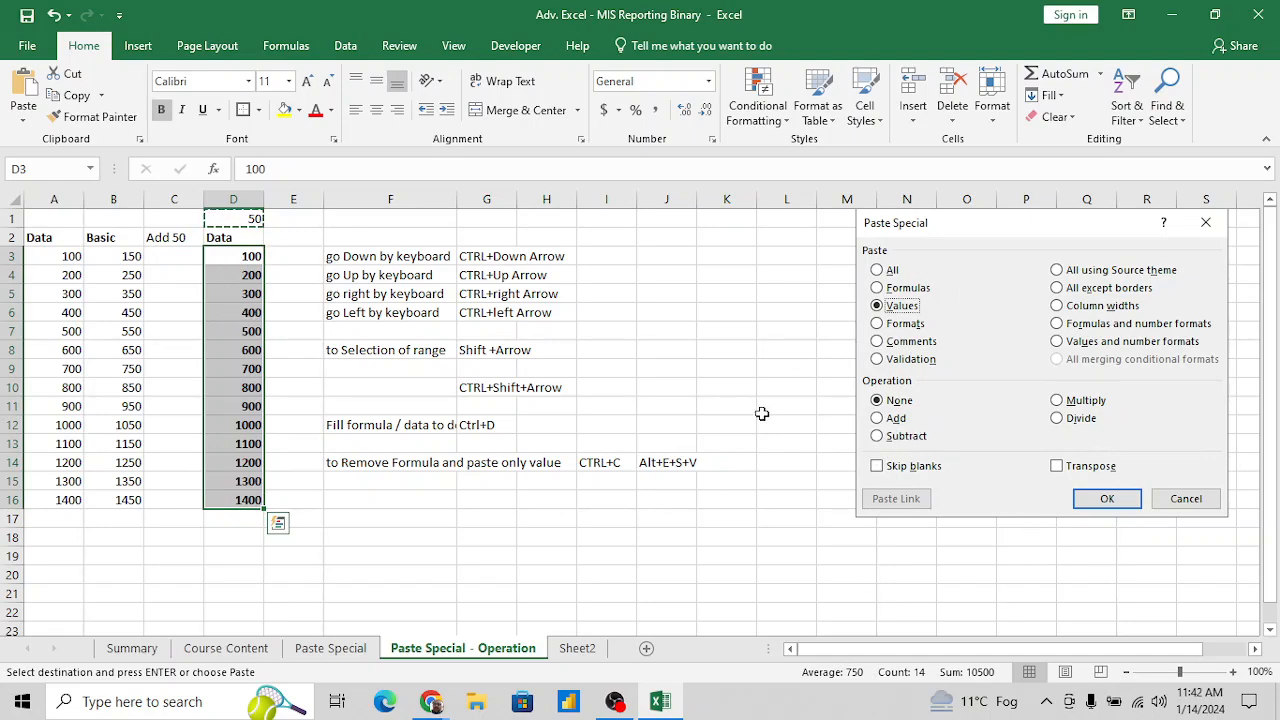
pyautogui.click(16, 121)
pyautogui.click(58, 318)
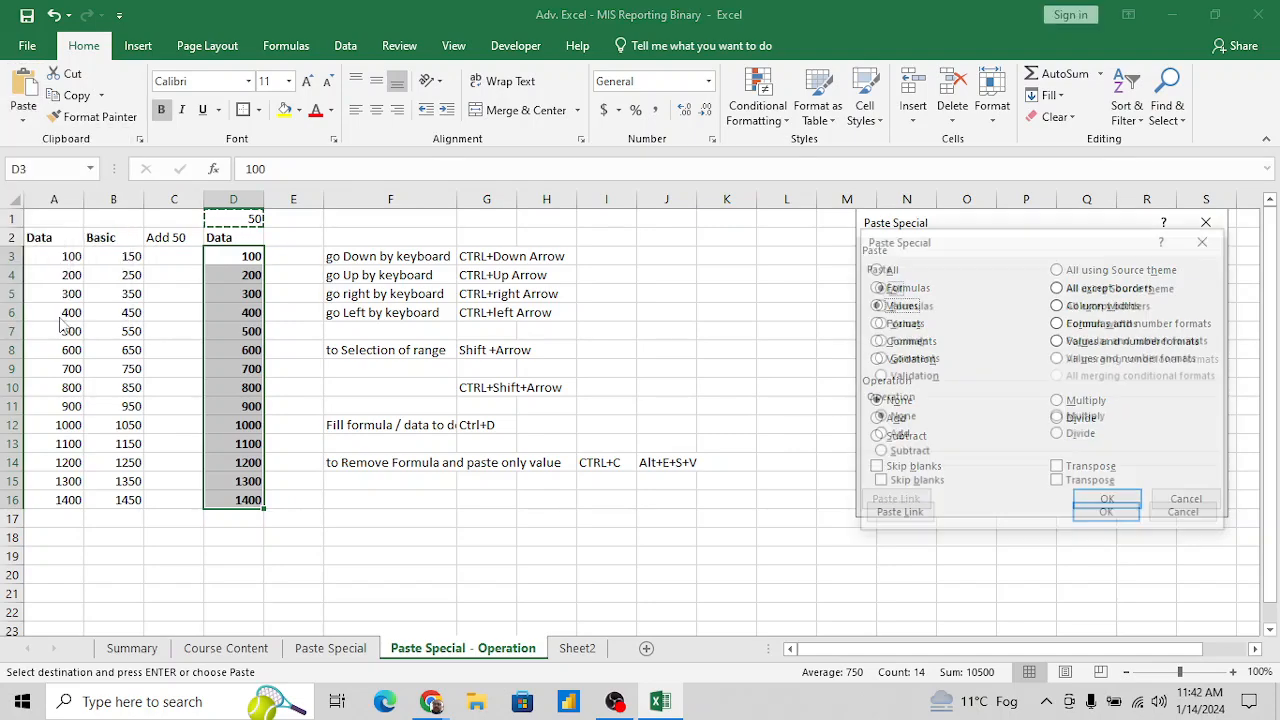
pyautogui.click(879, 322)
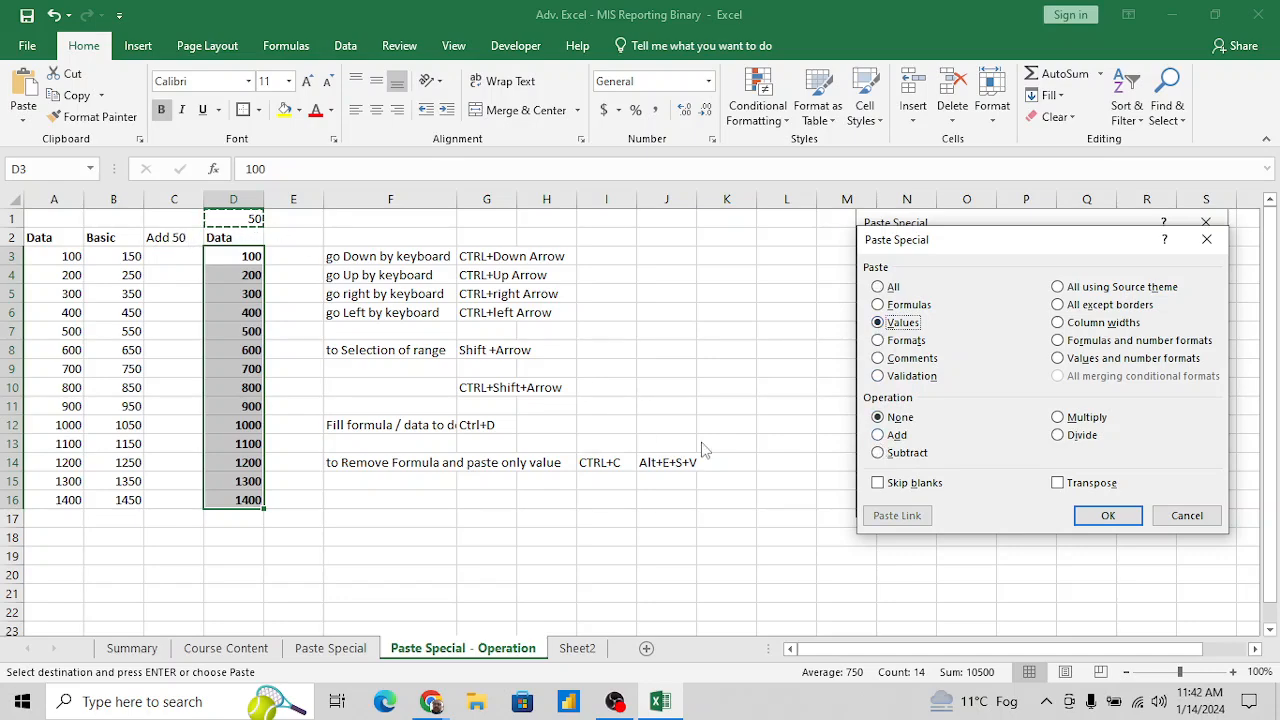
pyautogui.click(878, 436)
pyautogui.click(1108, 515)
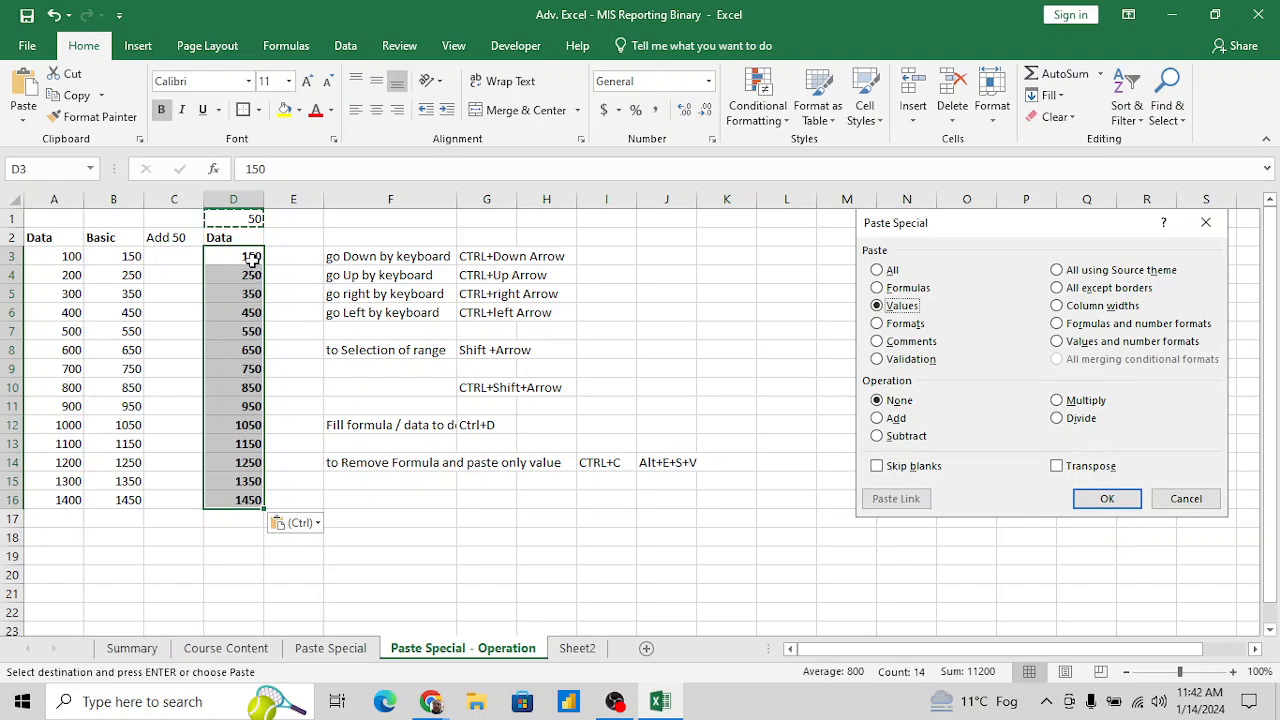
# - Compare the cell contents of the pasted Data column D with those of the Basic column B
pyautogui.click(252, 258)
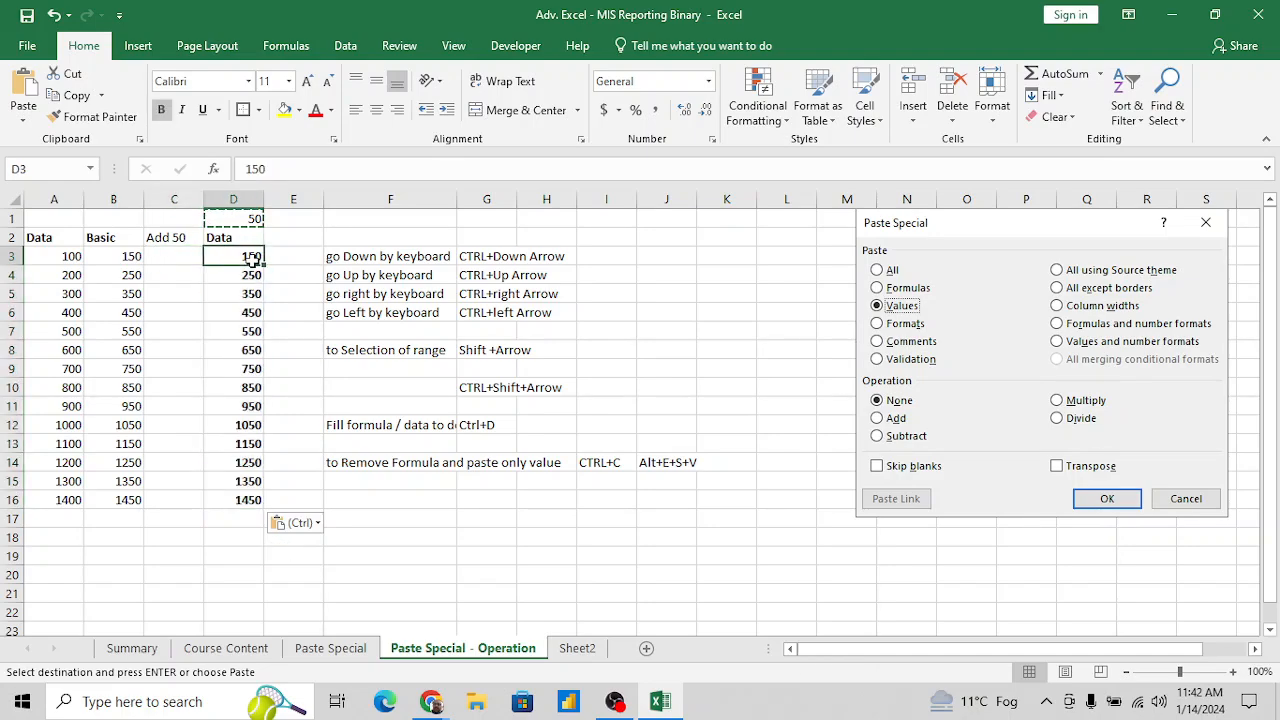
pyautogui.press('Down')
pyautogui.press('Down')
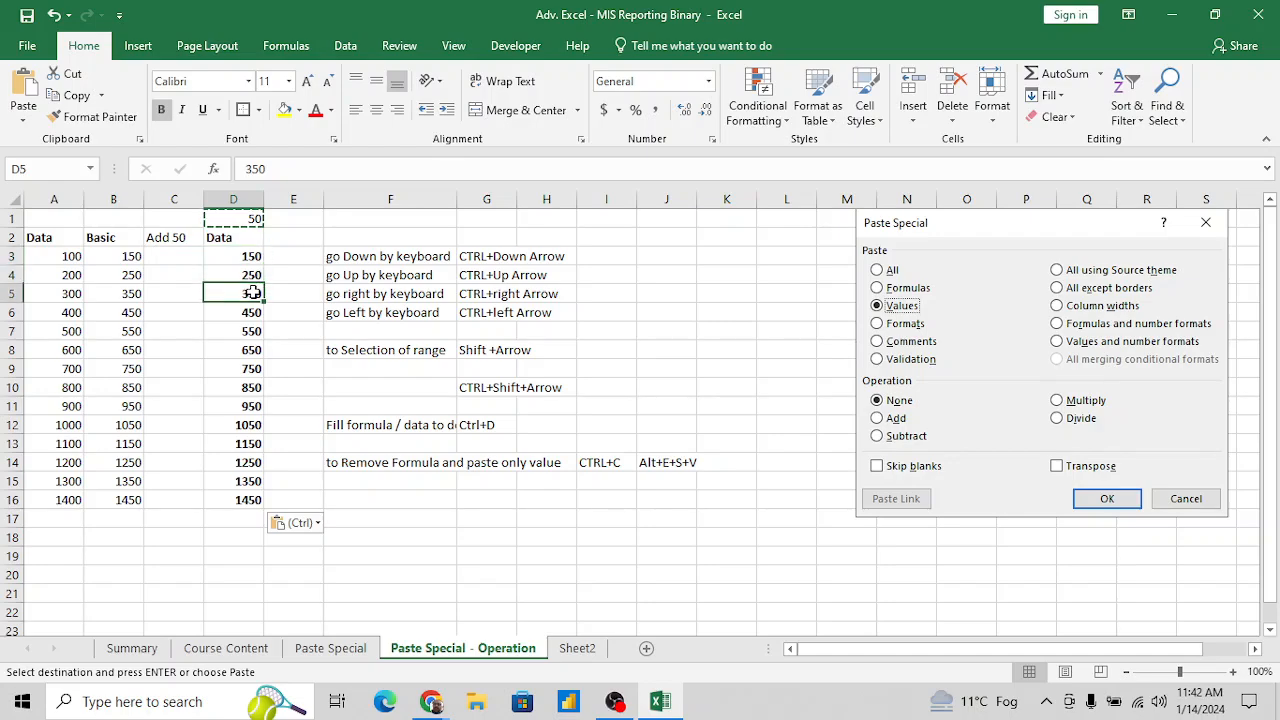
pyautogui.press('Left')
pyautogui.press('Left')
pyautogui.press('Up')
pyautogui.press('Down')
pyautogui.press('Down')
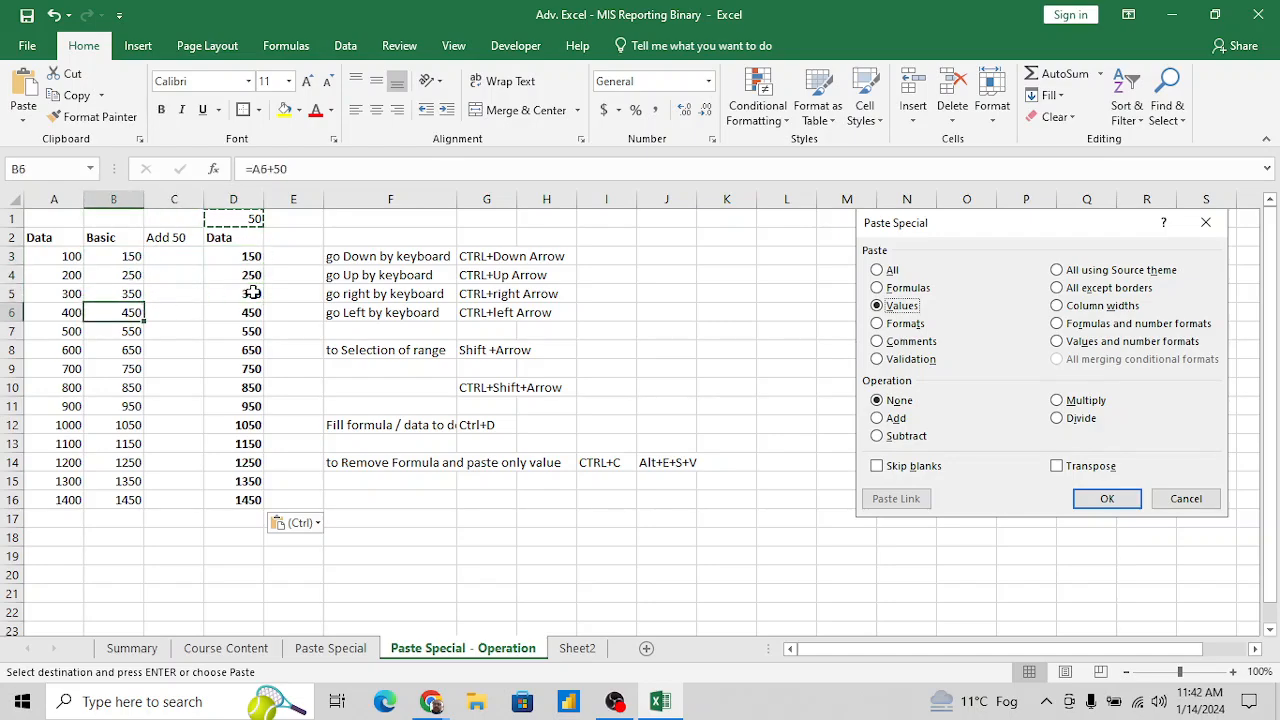
pyautogui.press('Right')
pyautogui.press('Right')
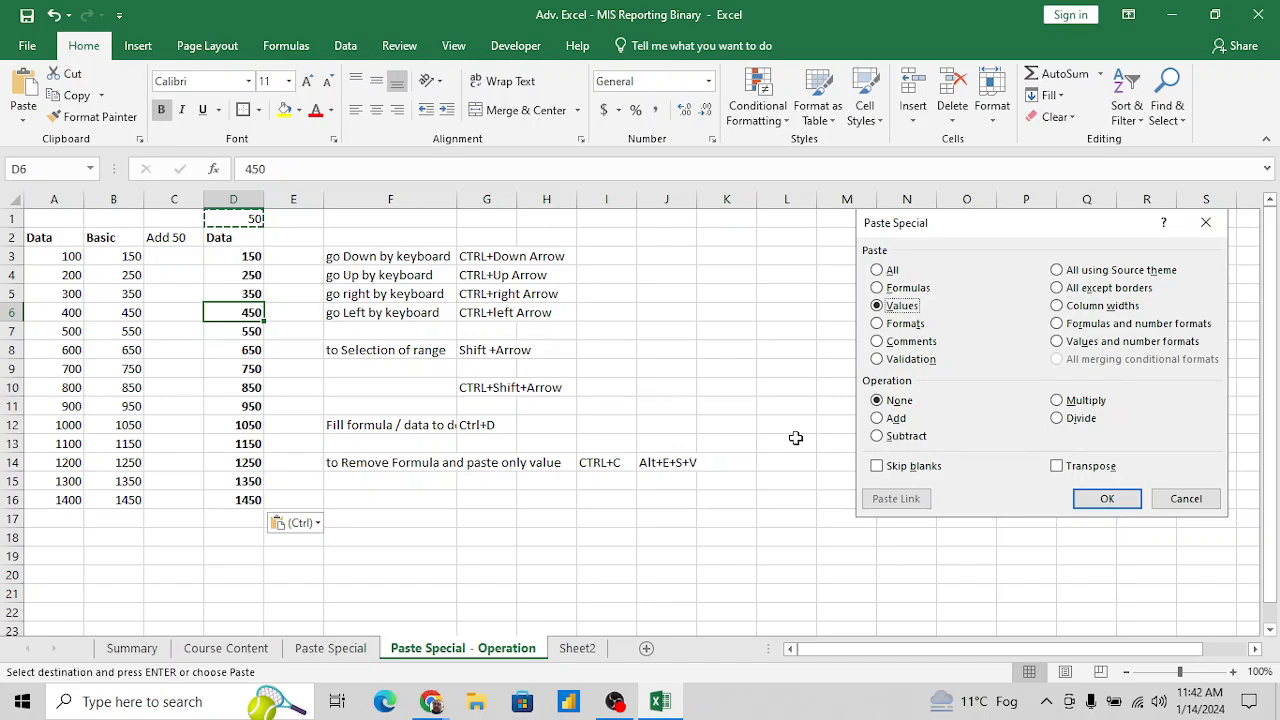
# - Insert three blank columns at column E, ahead of the shortcut notes
pyautogui.click(314, 316)
pyautogui.hotkey('ctrl', 'space')
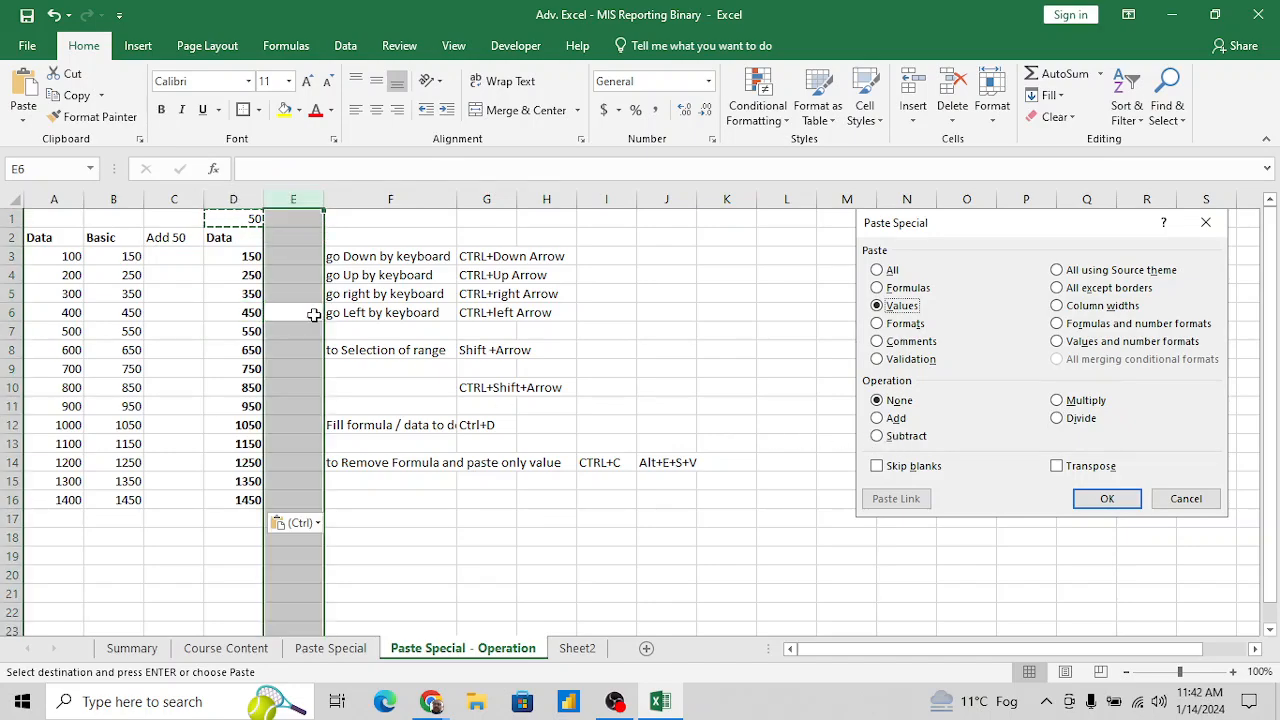
pyautogui.press('Escape')
pyautogui.press('Escape')
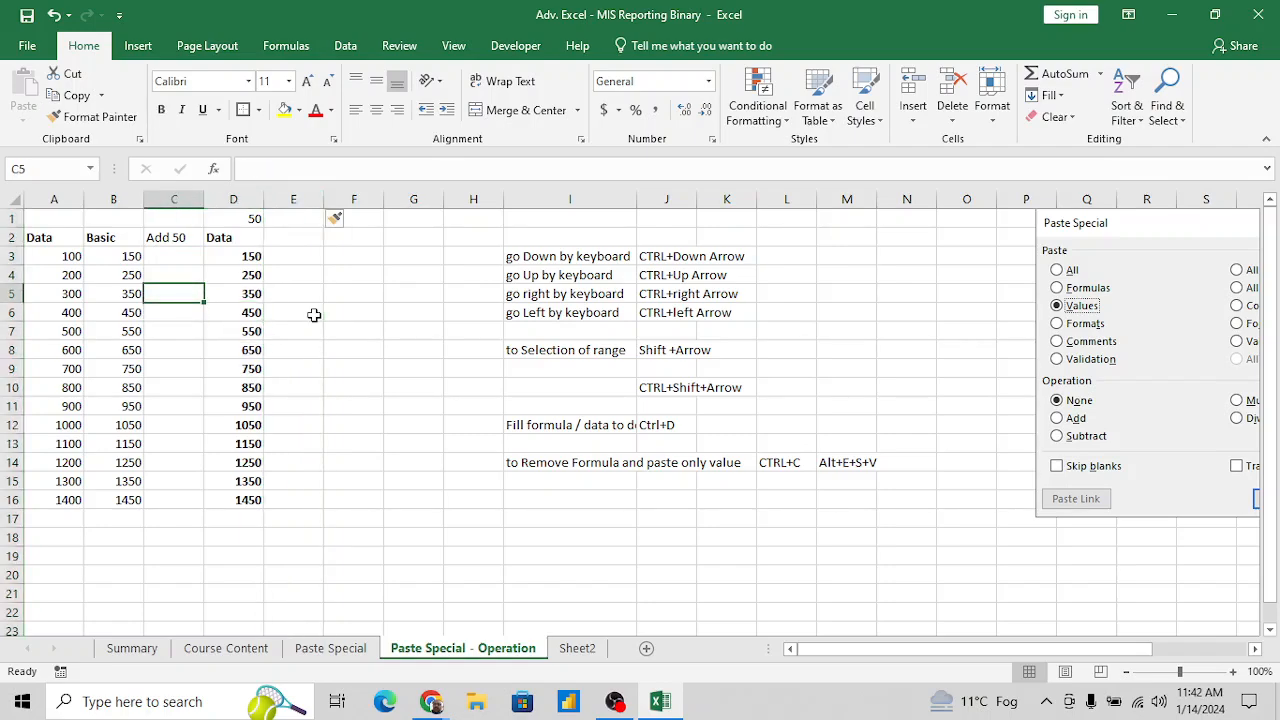
pyautogui.press('Up')
pyautogui.press('Up')
pyautogui.press('Right')
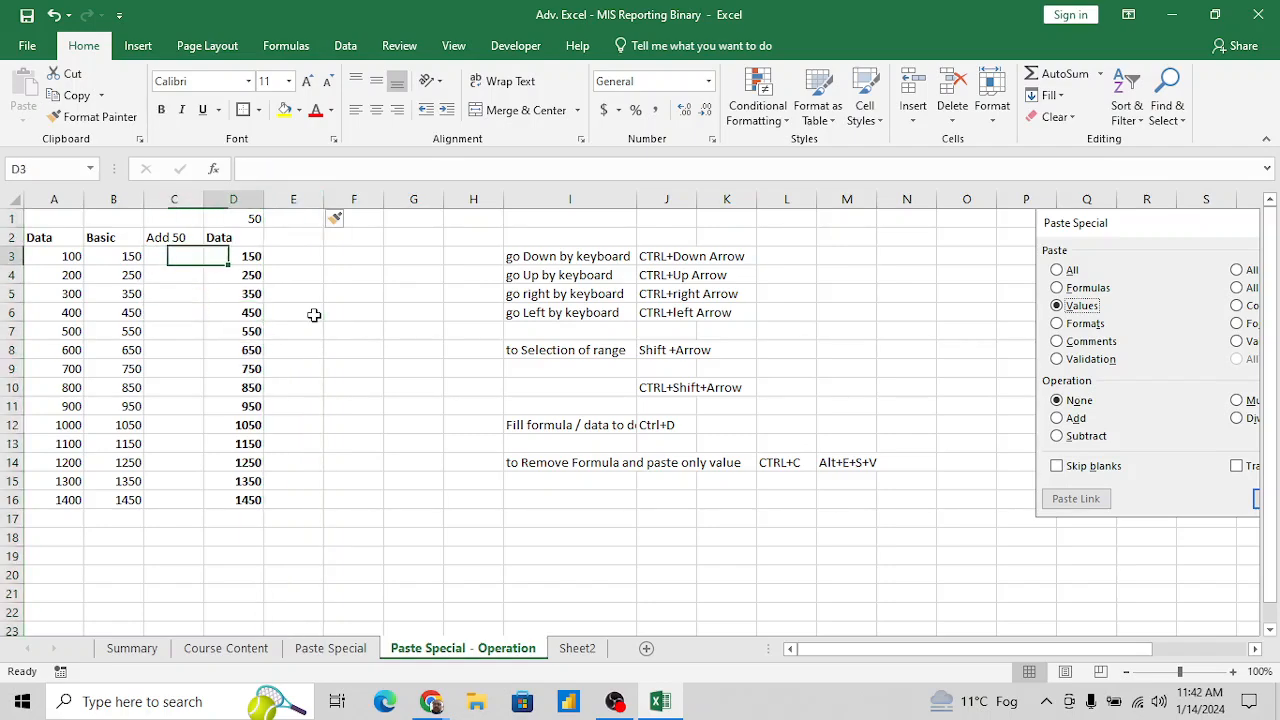
# - Copy the Data range A2:A16 and paste it into columns E, F and G starting at row 2
pyautogui.press('Left')
pyautogui.press('Left')
pyautogui.press('Left')
pyautogui.hotkey('ctrl', 'shift', 'Down')
pyautogui.press('Up')
pyautogui.hotkey('ctrl', 'shift', 'Down')
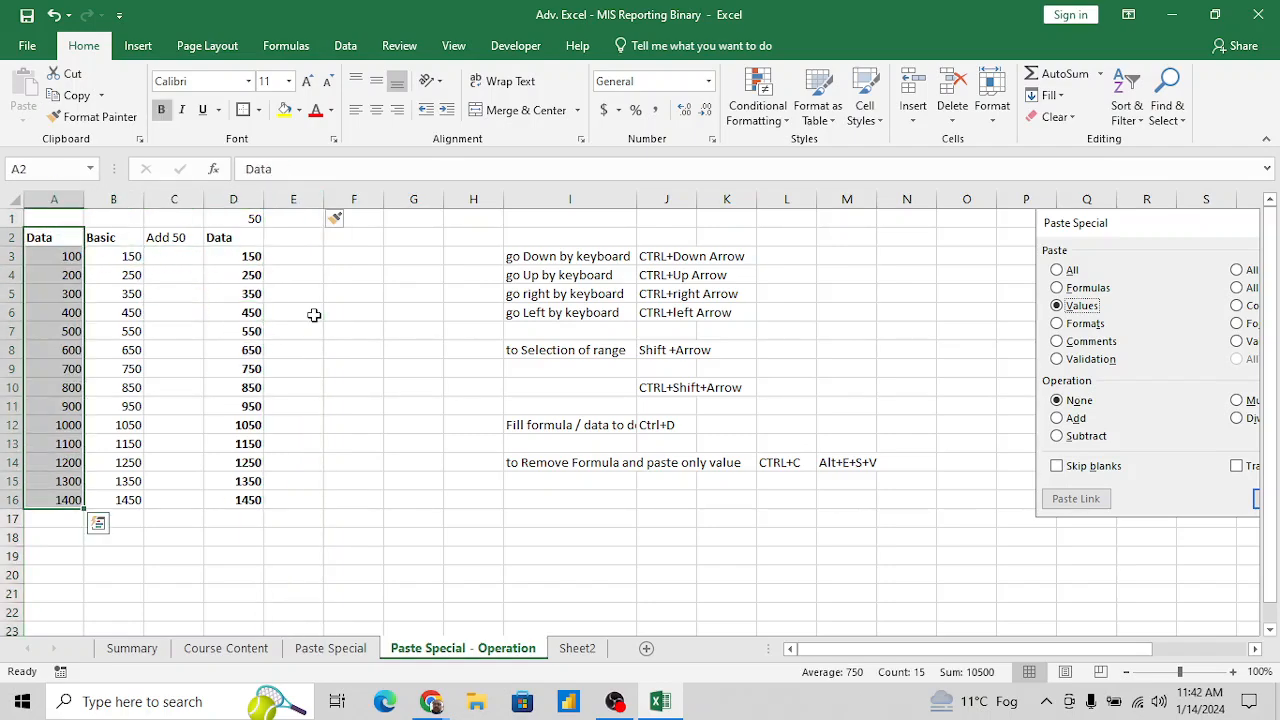
pyautogui.hotkey('ctrl', 'c')
pyautogui.press('Right')
pyautogui.press('Right')
pyautogui.press('Right')
pyautogui.press('Right')
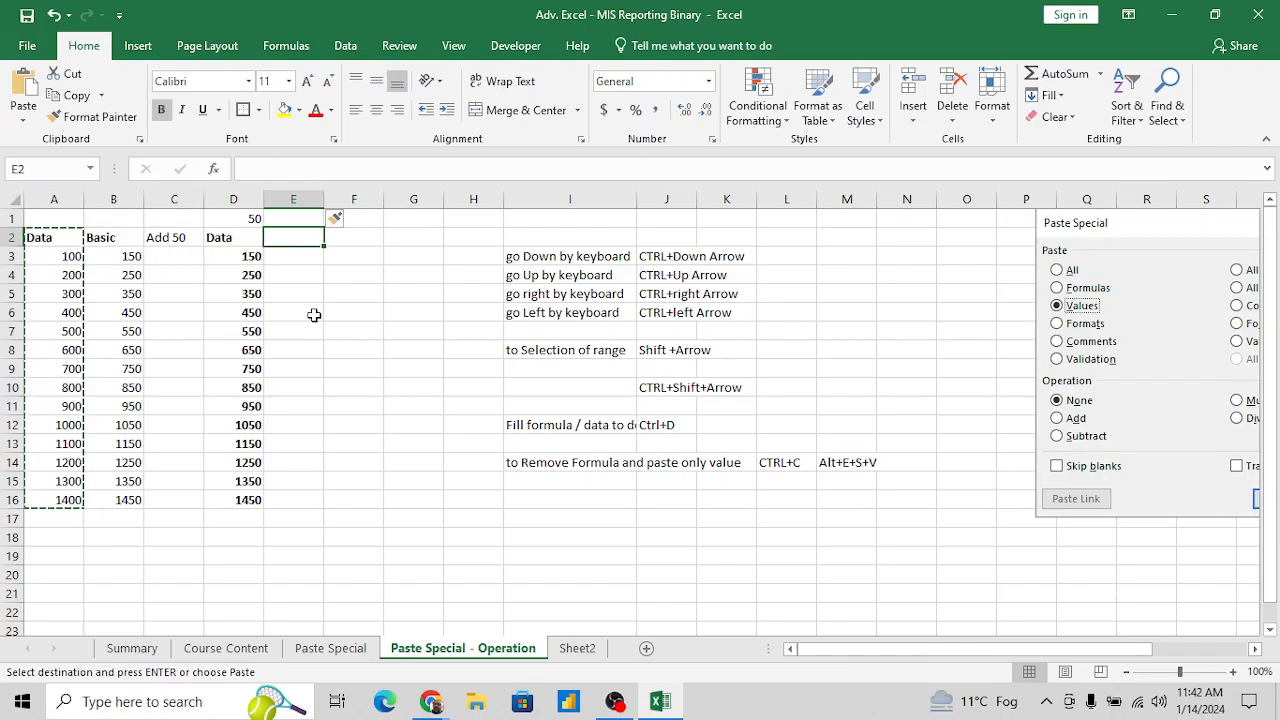
pyautogui.hotkey('shift', 'Right')
pyautogui.hotkey('shift', 'Right')
pyautogui.hotkey('ctrl', 'v')
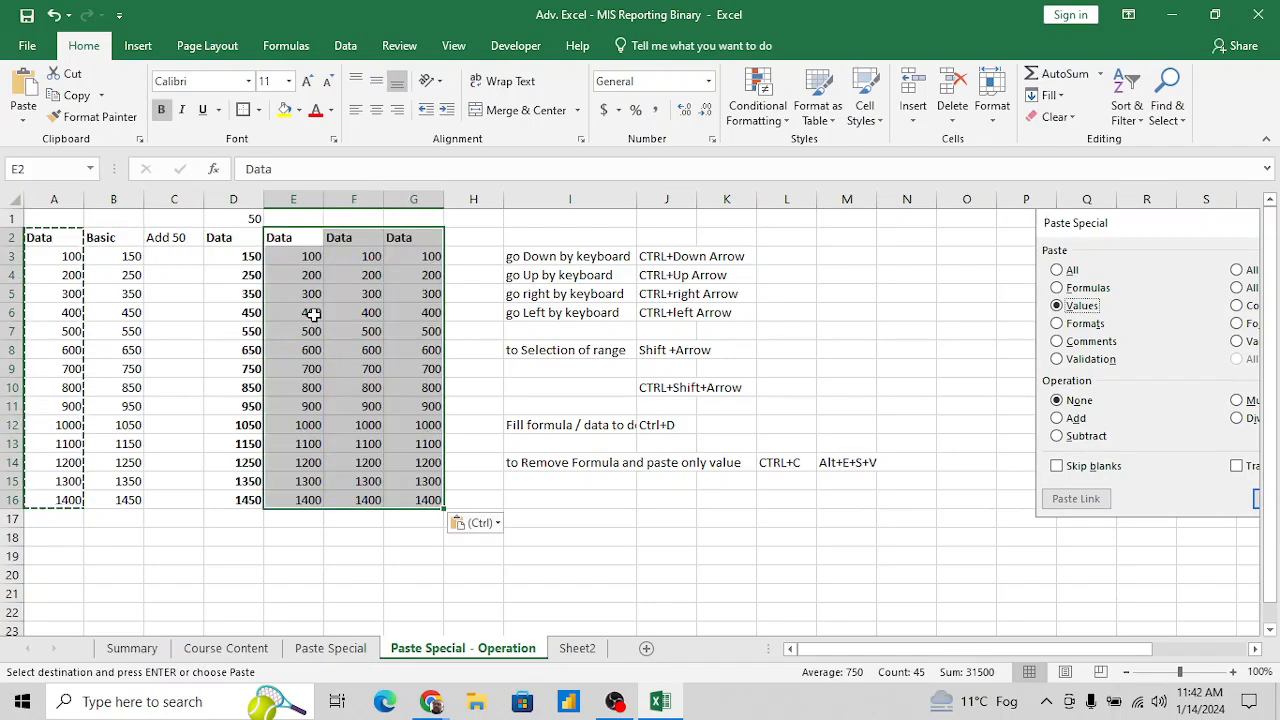
# - Replace the number in D1 with the label Add 50
pyautogui.press('Down')
pyautogui.press('Up')
pyautogui.press('Up')
pyautogui.press('Left')
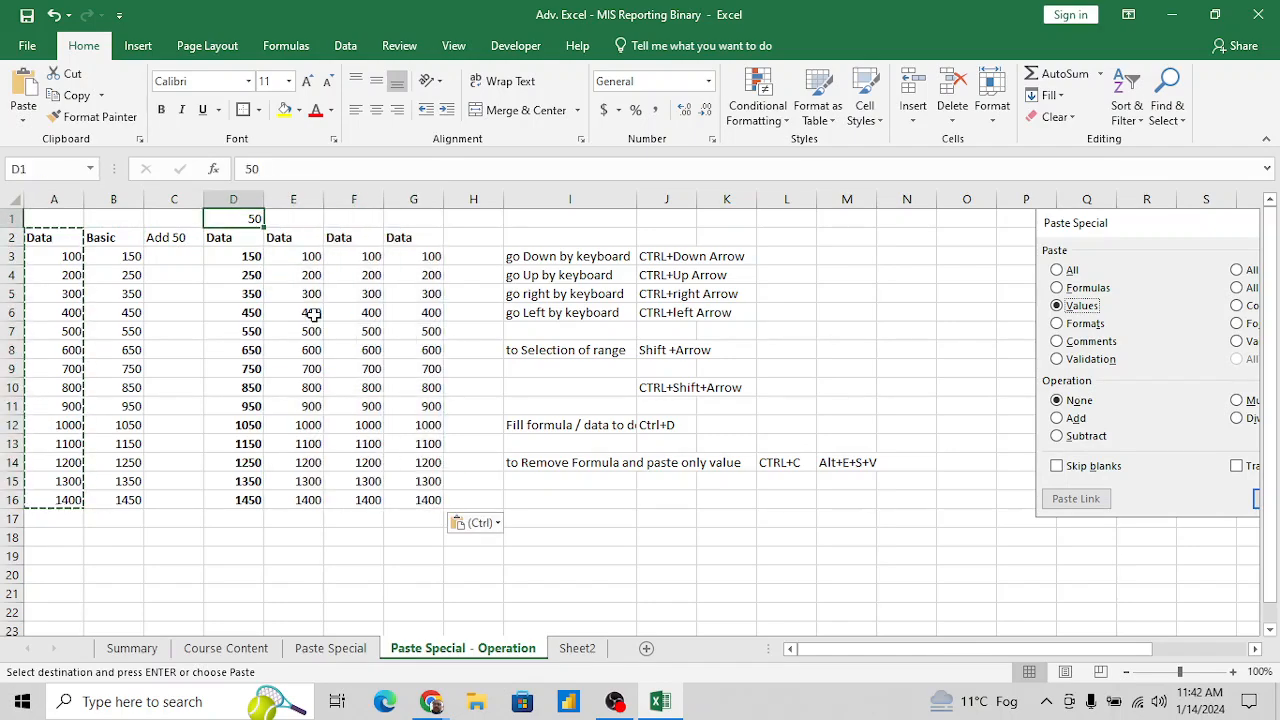
pyautogui.write('Add 50')
pyautogui.press('Return')
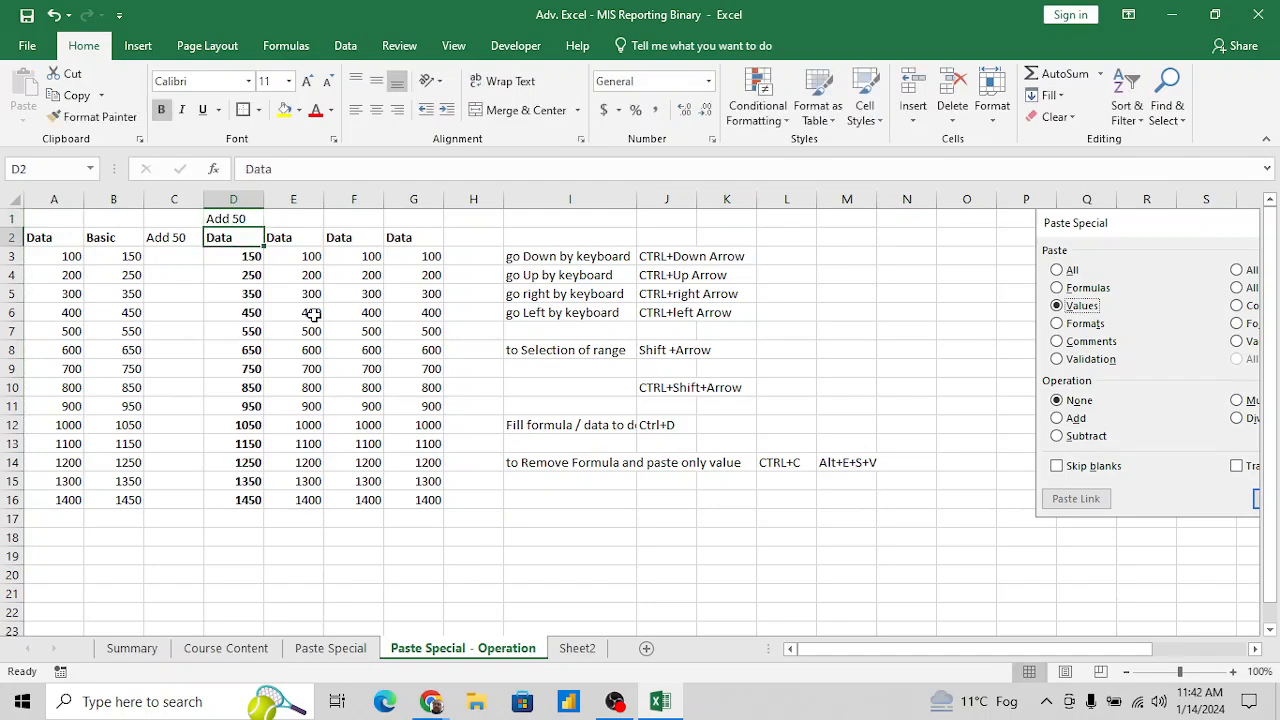
# - Enter the label Multyply 2 in E1 above the second copied Data column
pyautogui.press('Up')
pyautogui.press('Right')
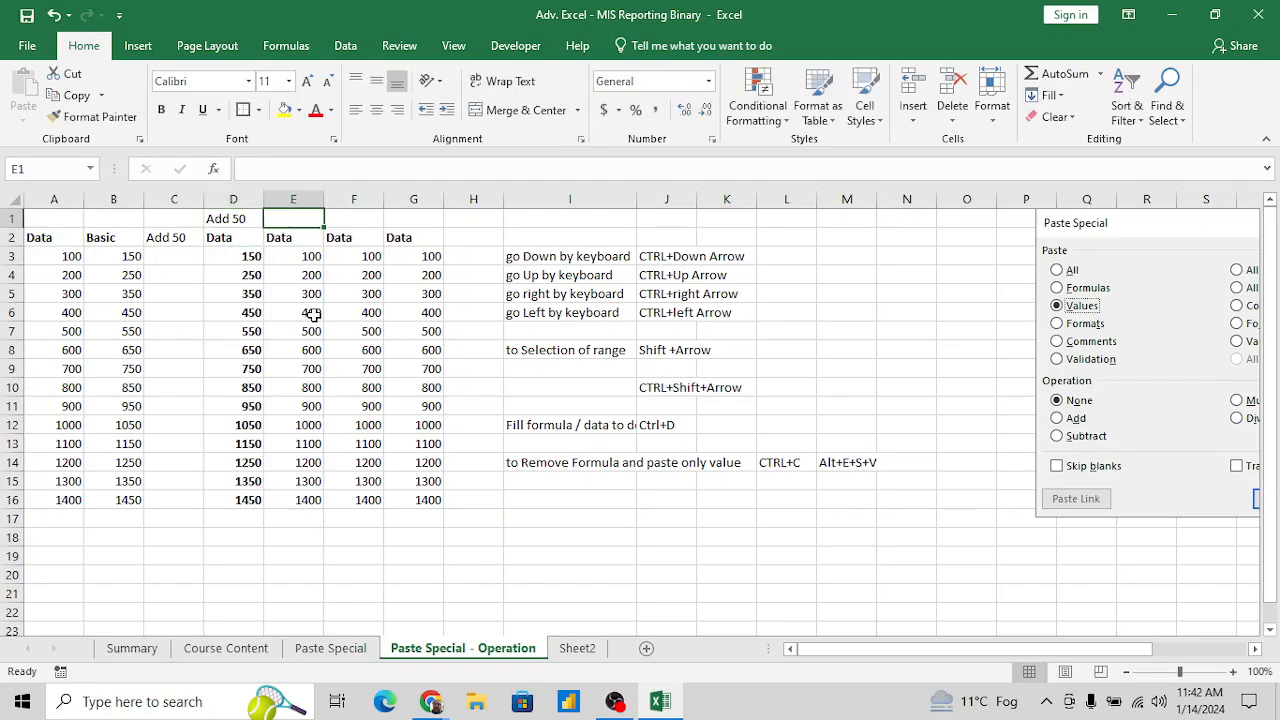
pyautogui.write('Mul')
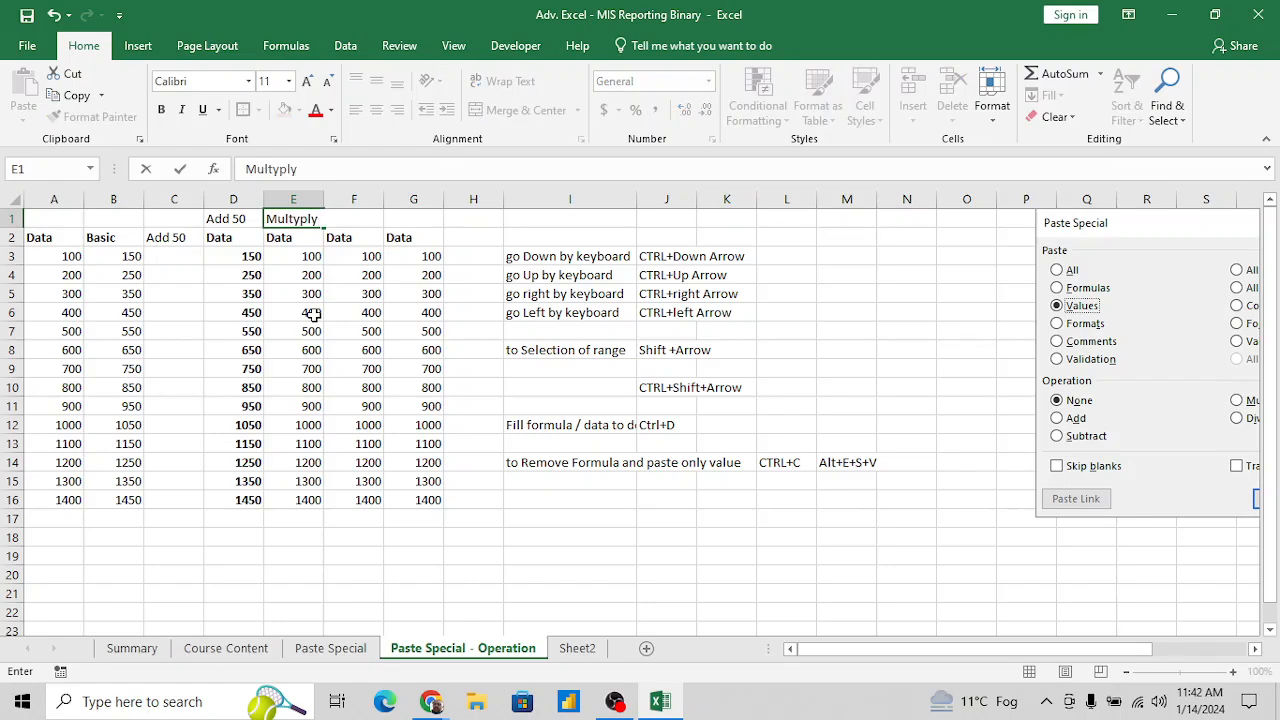
pyautogui.write('typply 2')
pyautogui.press('Right')
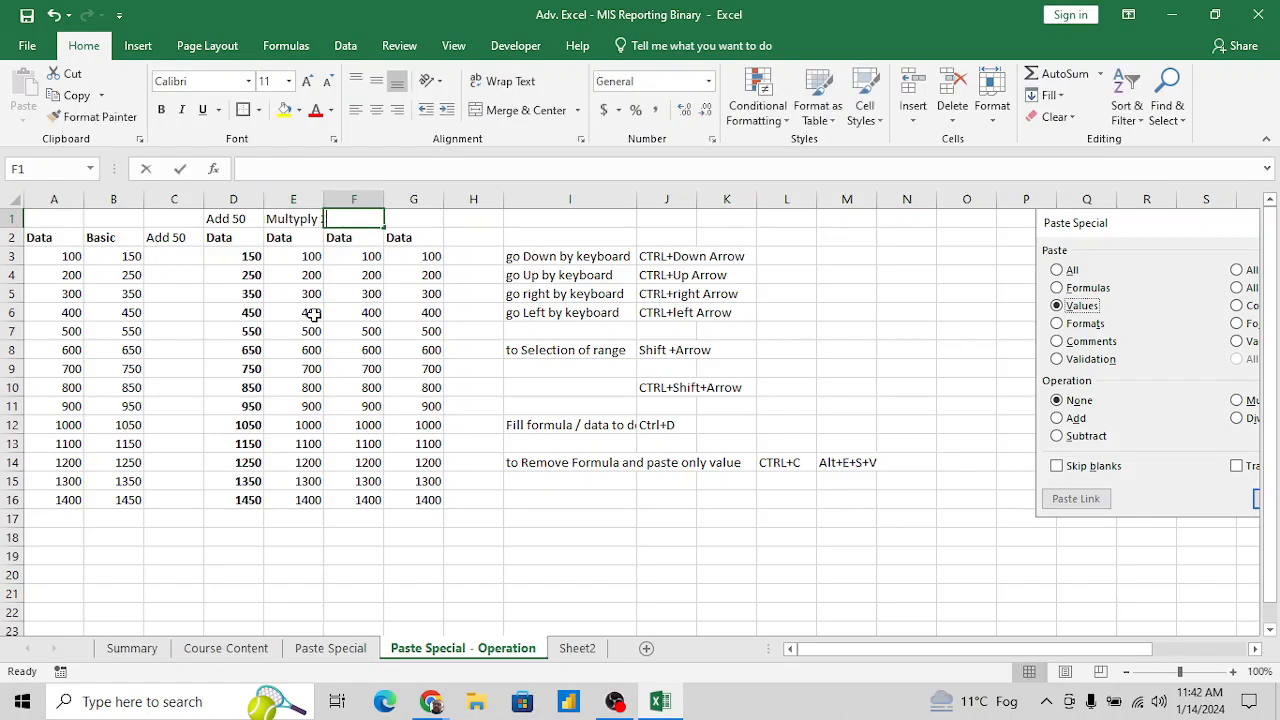
# - Enter the label Divide 2 in F1 above the third copied Data column
pyautogui.write('Di')
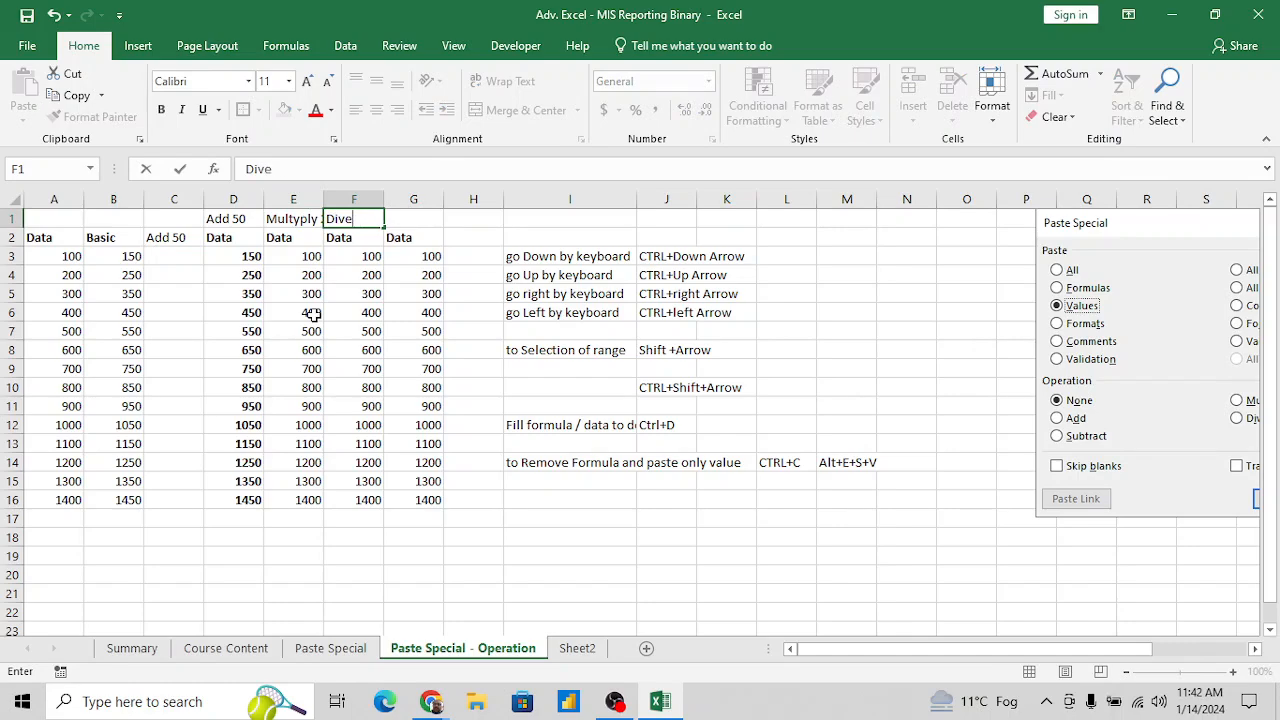
pyautogui.write('vide 2')
pyautogui.press('Right')
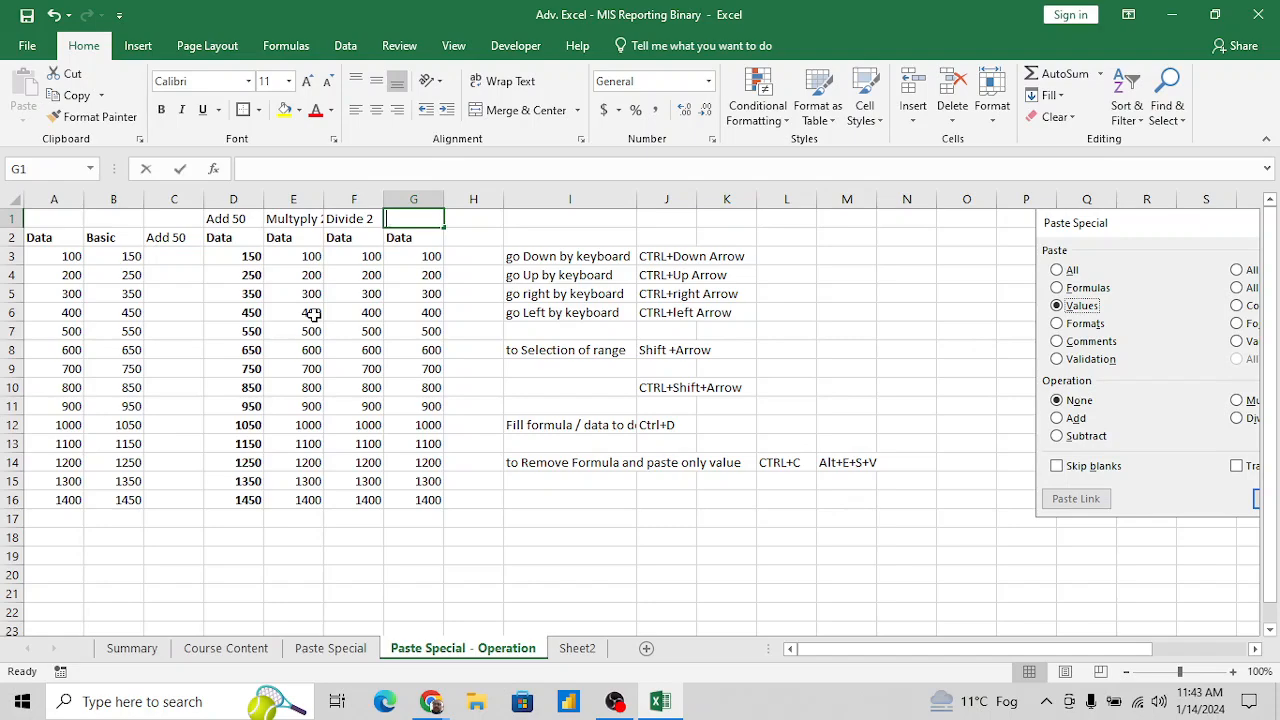
# - Enter the label Substrat by 50 in G1 above the fourth copied Data column
pyautogui.write('Substra')
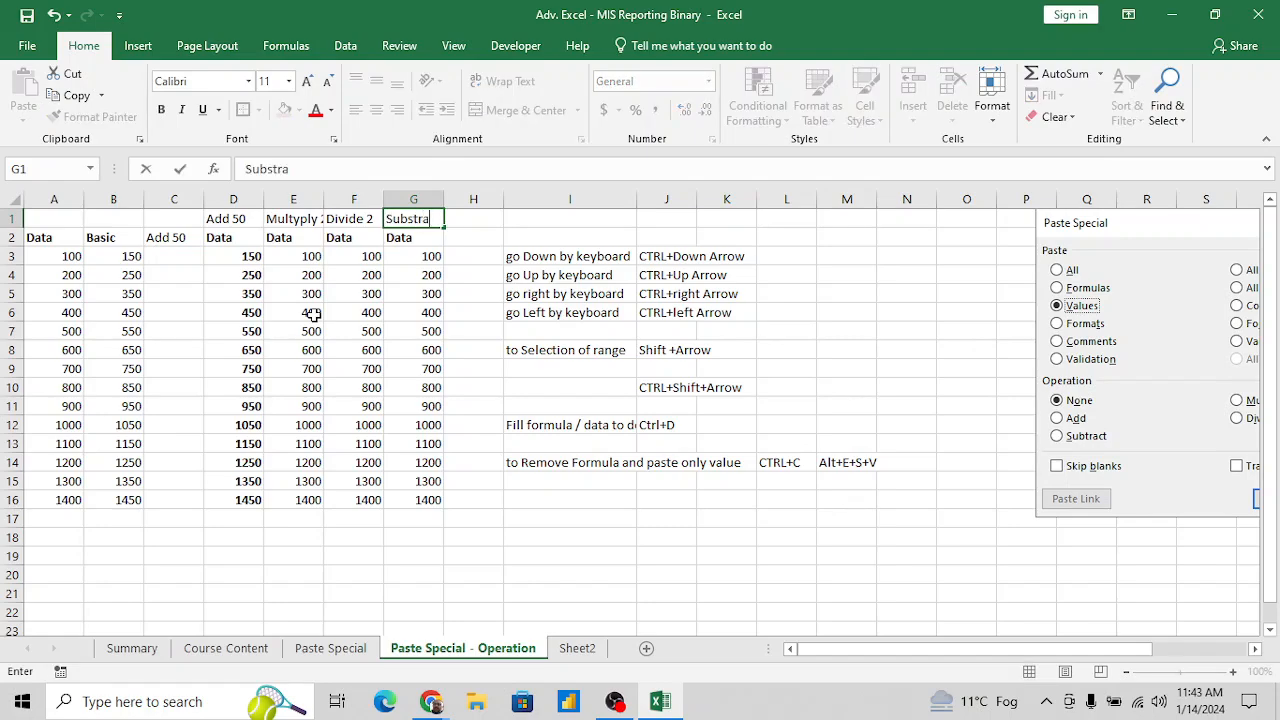
pyautogui.write('t by 50')
# - Autofit columns E to G to the width of their labels in row 1
pyautogui.press('Left')
pyautogui.press('Left')
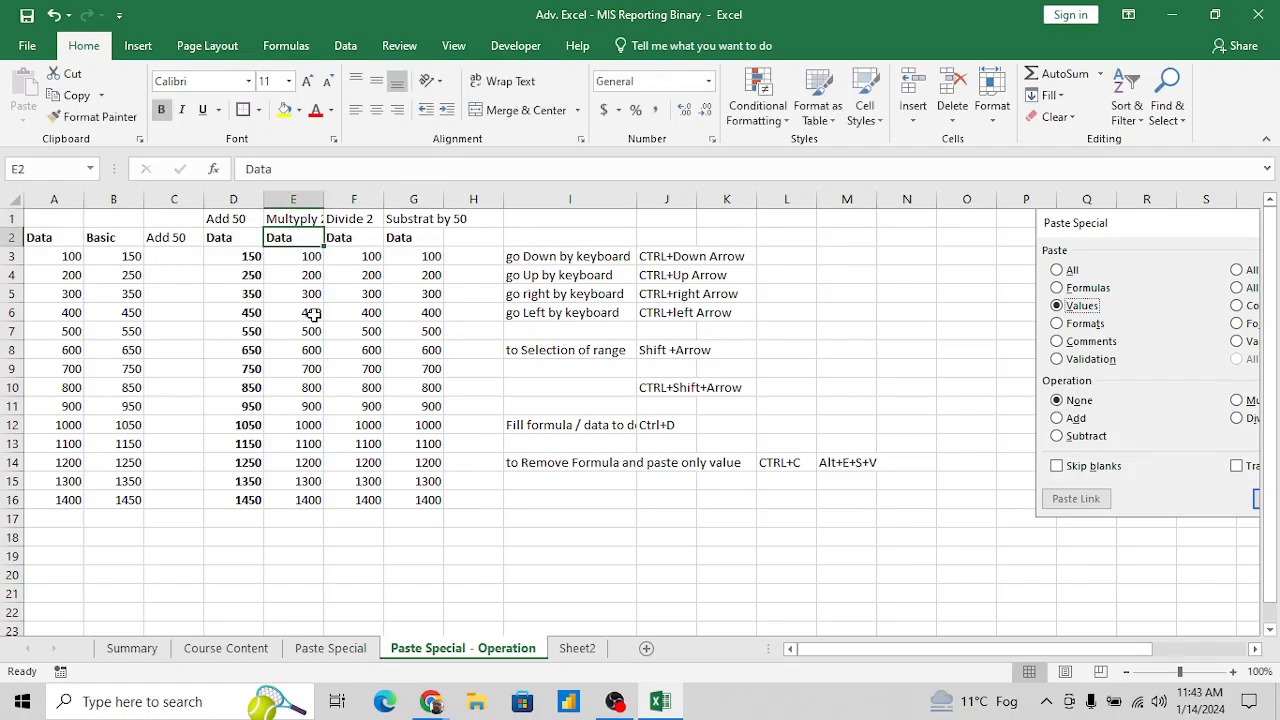
pyautogui.hotkey('ctrl', 'shift', 'Right')
pyautogui.hotkey('alt', 'o')
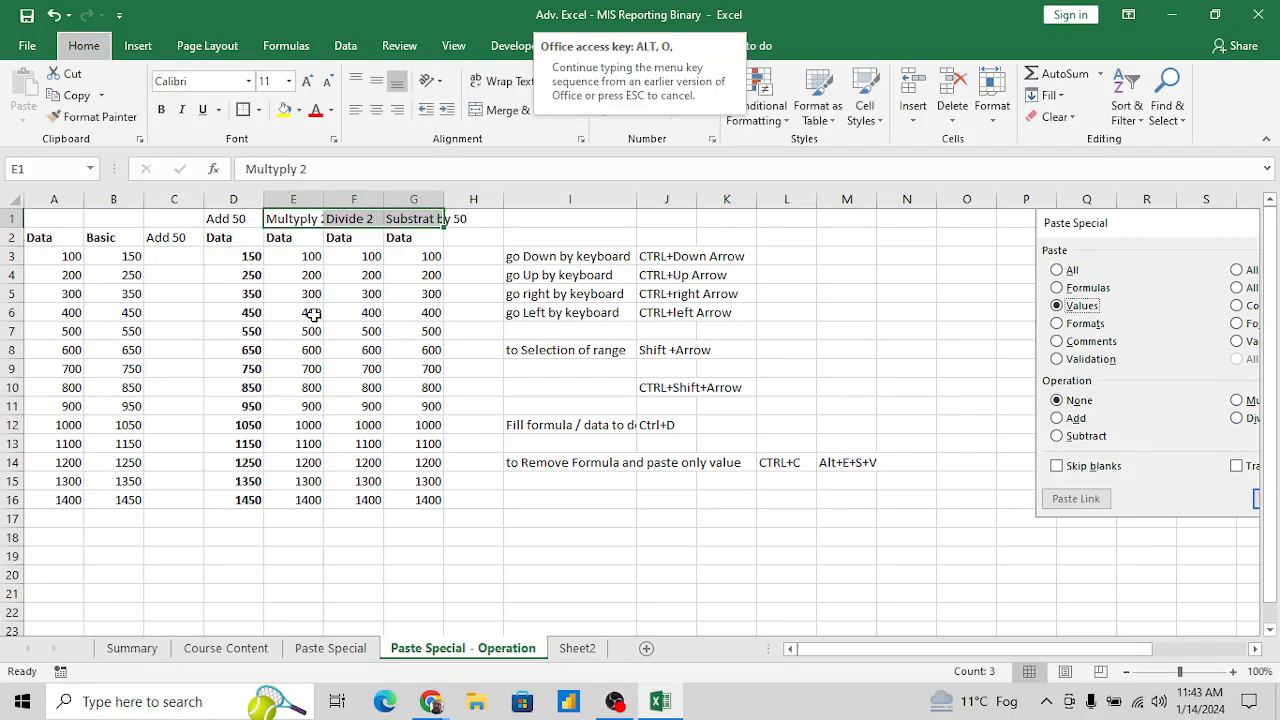
pyautogui.press('c')
pyautogui.press('a')
# - Enter the operand 2 in cell E19 below the Multyply 2 column
pyautogui.press('Right')
pyautogui.press('Left')
pyautogui.press('Down')
pyautogui.press('Down')
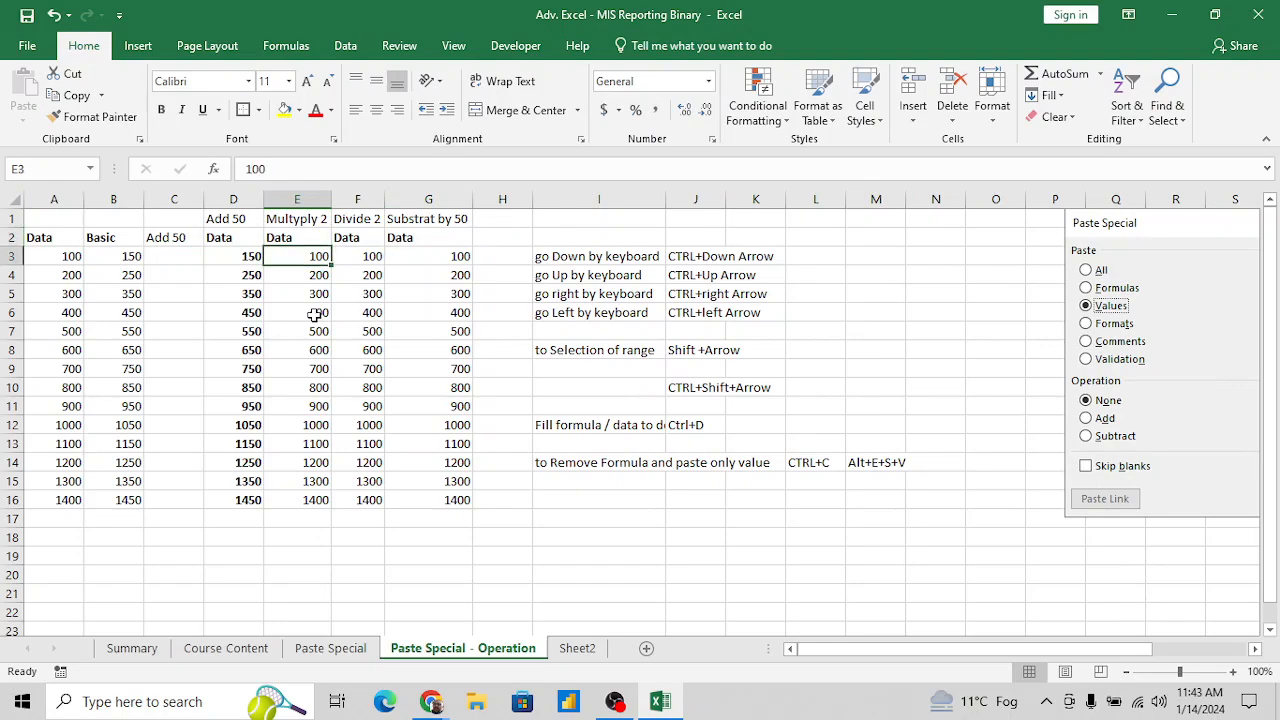
pyautogui.press('Up')
pyautogui.press('Up')
pyautogui.press('Down')
pyautogui.press('Down')
pyautogui.press('Down')
pyautogui.press('Down')
pyautogui.press('Down')
pyautogui.press('Down')
pyautogui.press('Down')
pyautogui.press('Down')
pyautogui.press('Down')
pyautogui.press('Down')
pyautogui.press('Down')
pyautogui.press('Down')
pyautogui.press('Down')
pyautogui.press('Down')
pyautogui.press('Down')
pyautogui.press('Down')
pyautogui.press('Down')
pyautogui.press('Down')
pyautogui.press('Down')
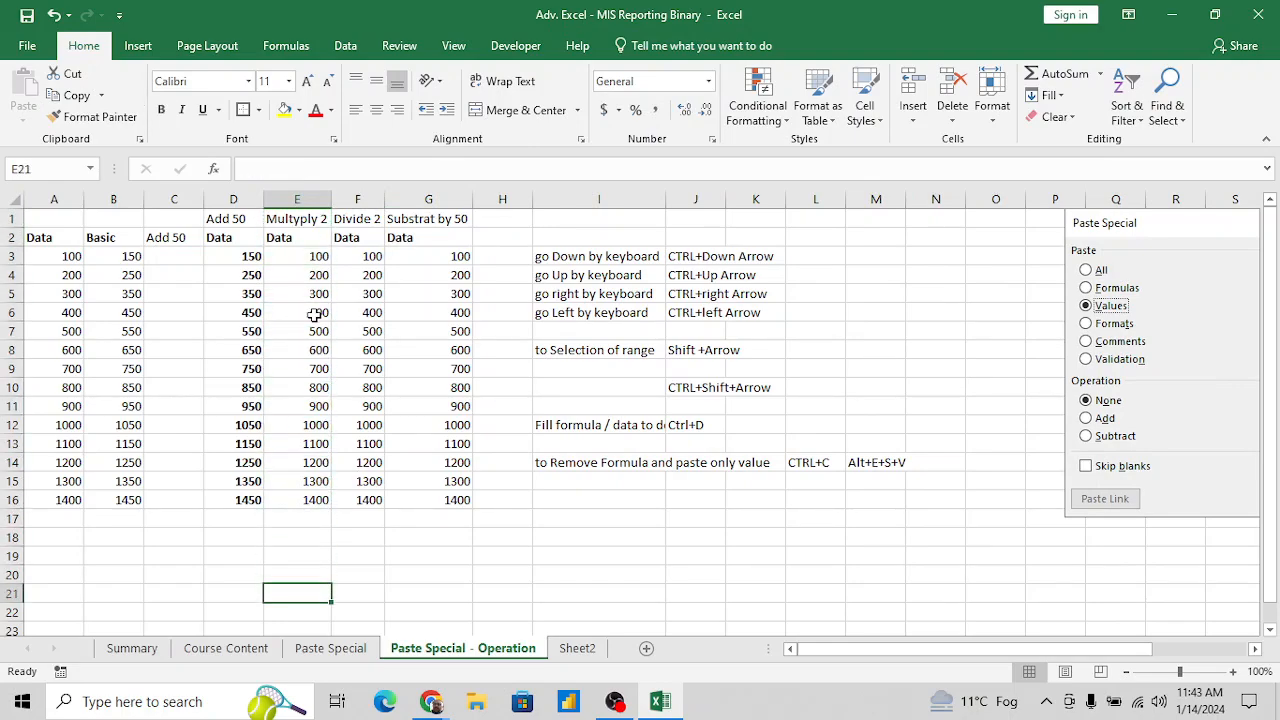
pyautogui.press('Up')
pyautogui.write('2')
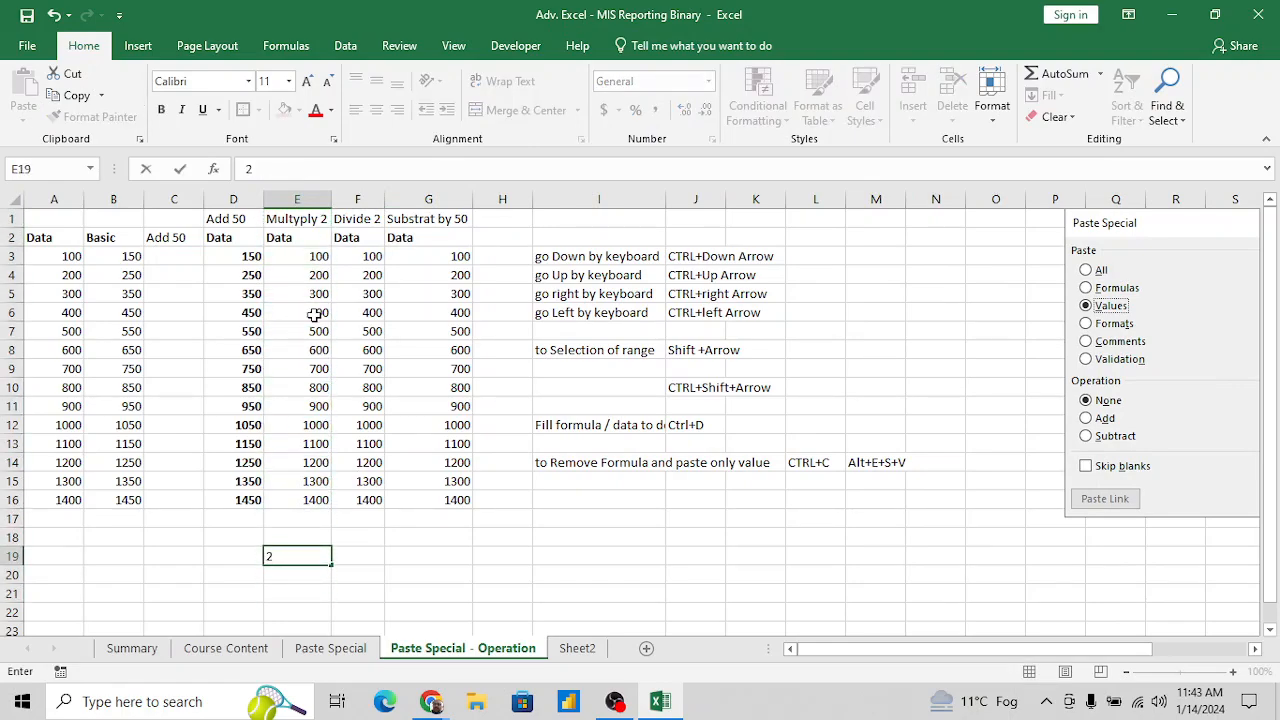
pyautogui.press('Return')
# - Copy the 2 from E19 and paste it onto E3:E16 with Paste Special, using Values and the Multiply operation
pyautogui.press('Up')
pyautogui.hotkey('ctrl', 'c')
pyautogui.press('Up')
pyautogui.press('Up')
pyautogui.press('Up')
pyautogui.press('Up')
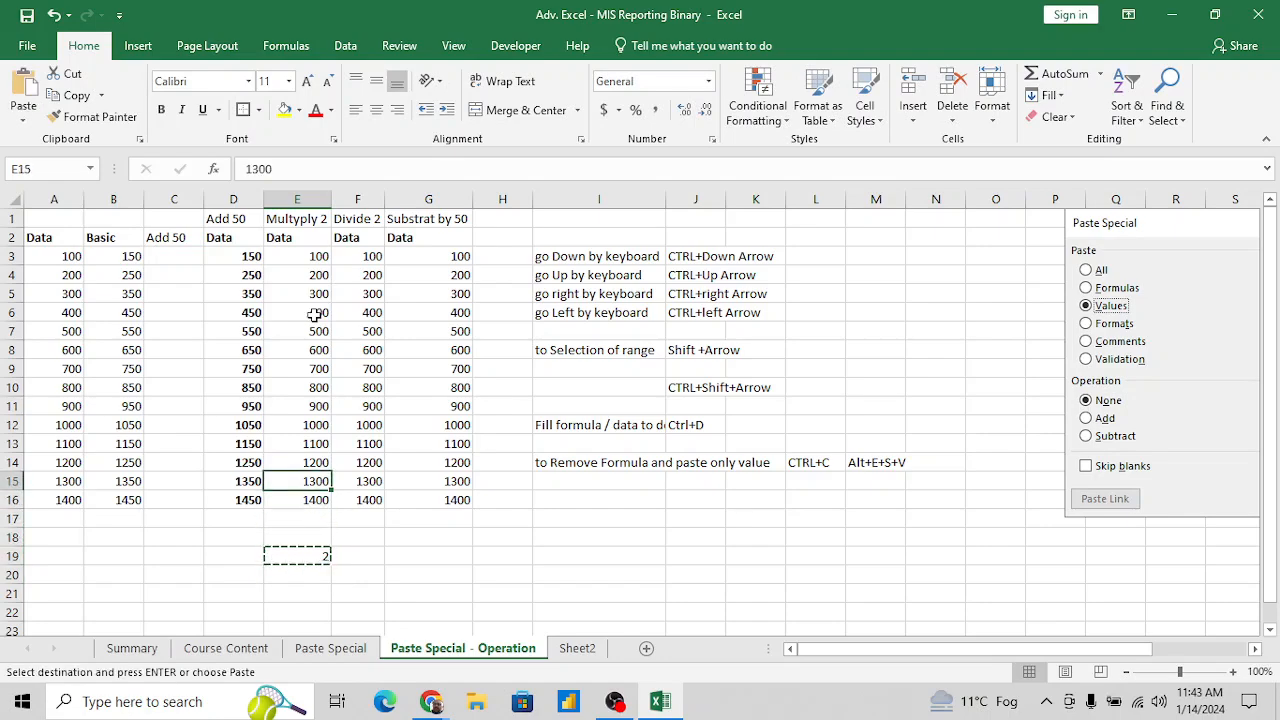
pyautogui.hotkey('ctrl', 'Up')
pyautogui.press('Down')
pyautogui.press('Down')
pyautogui.hotkey('ctrl', 'shift', 'Down')
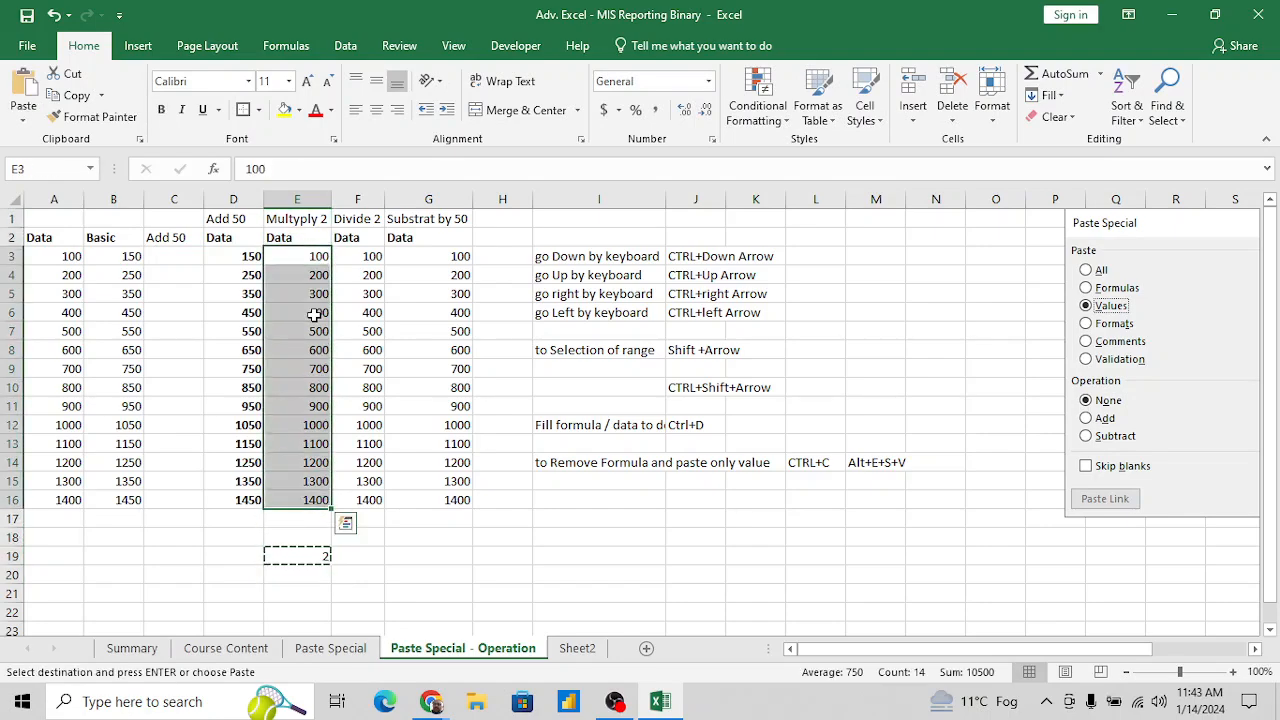
pyautogui.hotkey('alt', 'e')
pyautogui.press('s')
pyautogui.press('v')
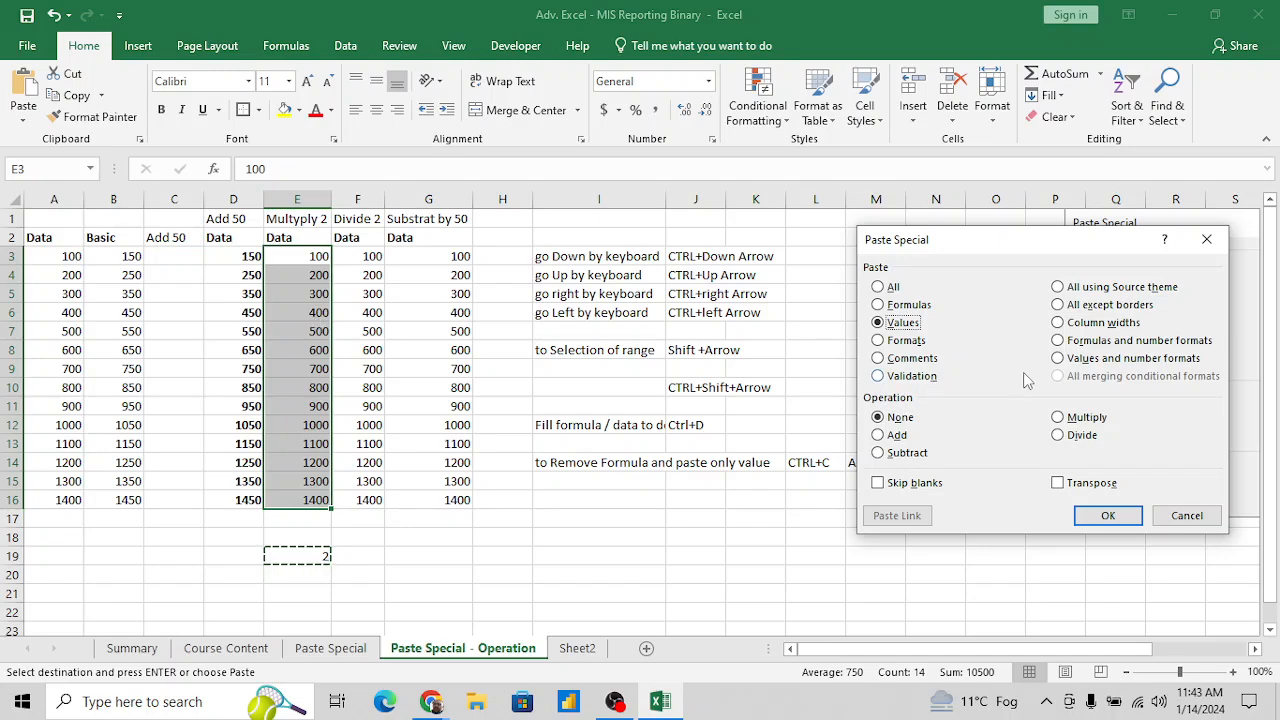
pyautogui.click(1066, 420)
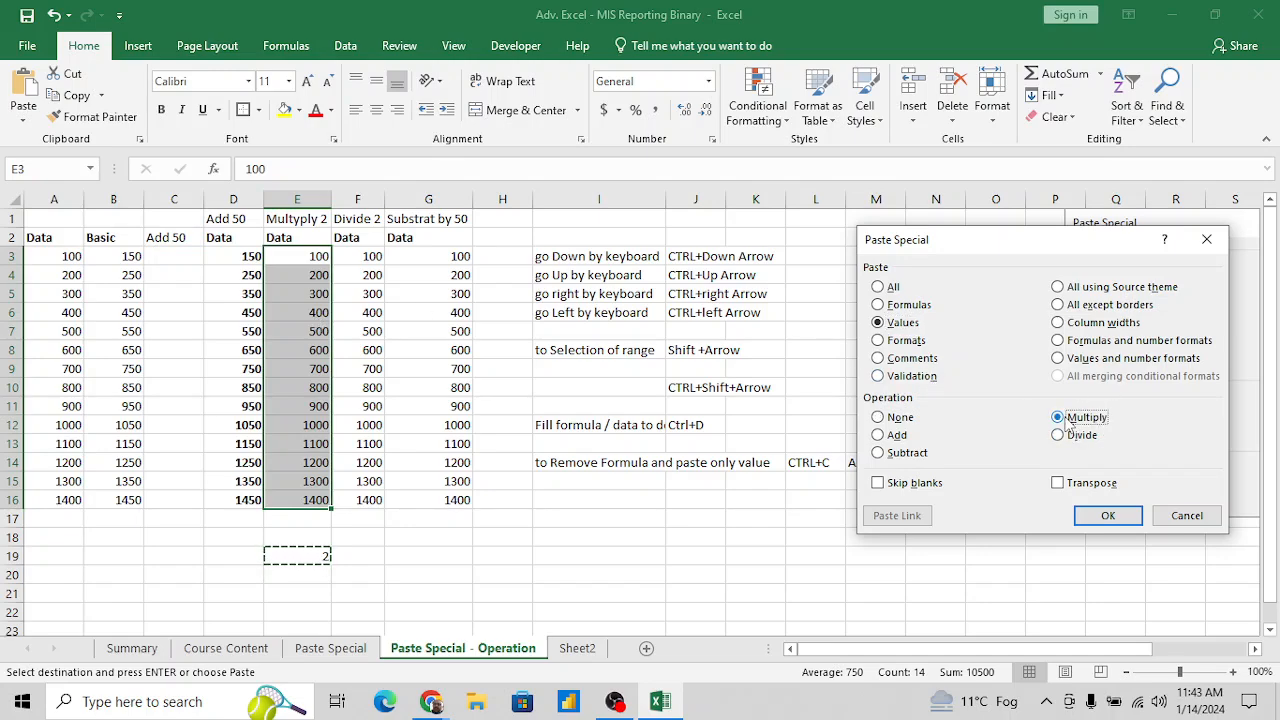
pyautogui.click(1088, 514)
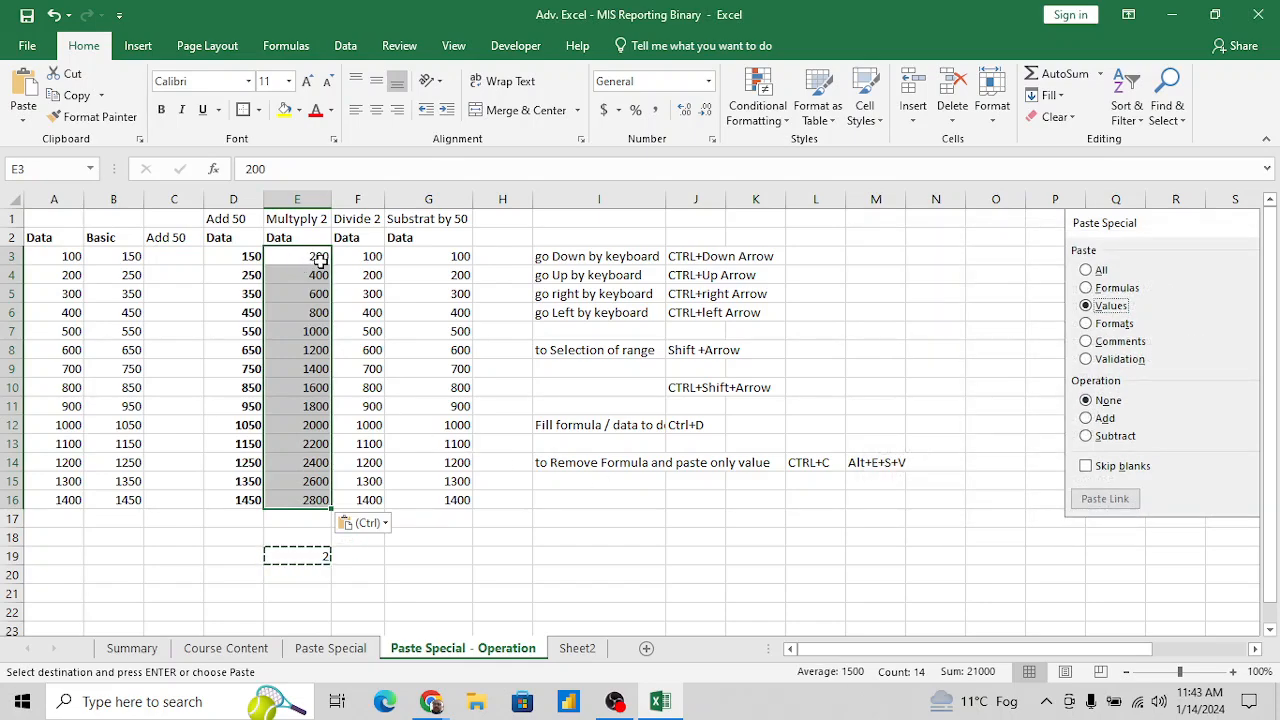
pyautogui.click(368, 256)
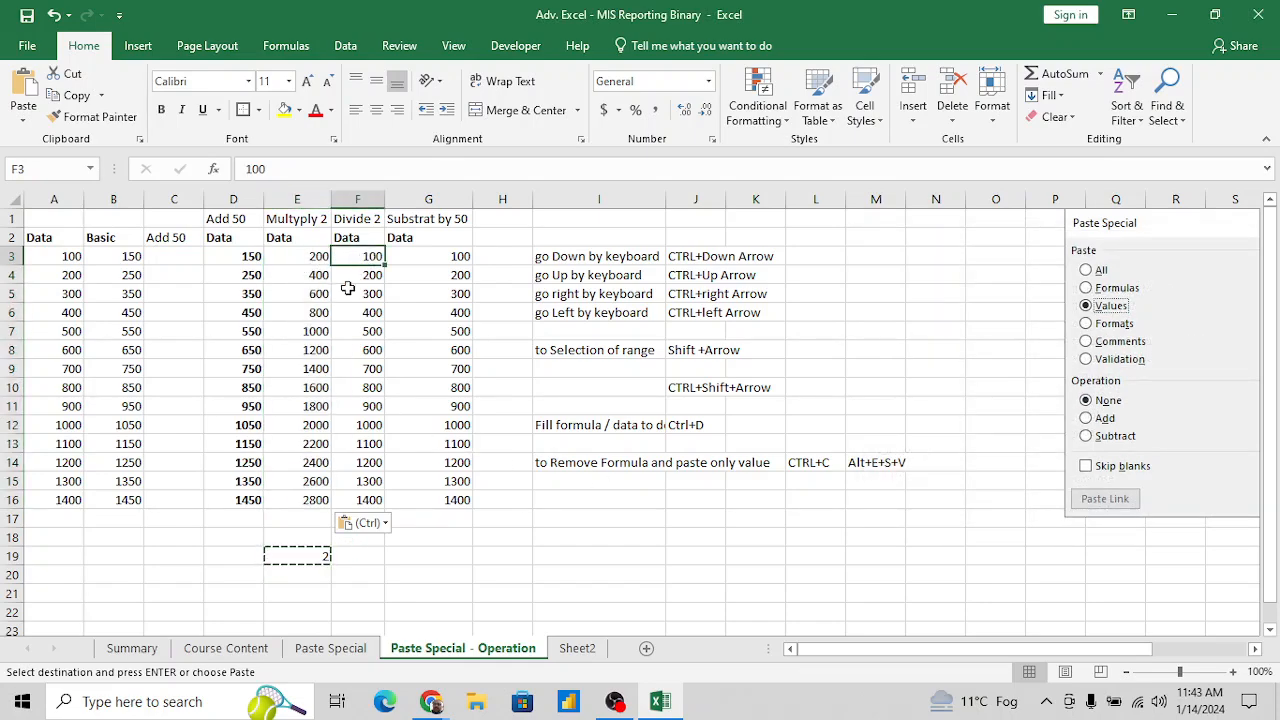
pyautogui.click(308, 556)
pyautogui.press('Escape')
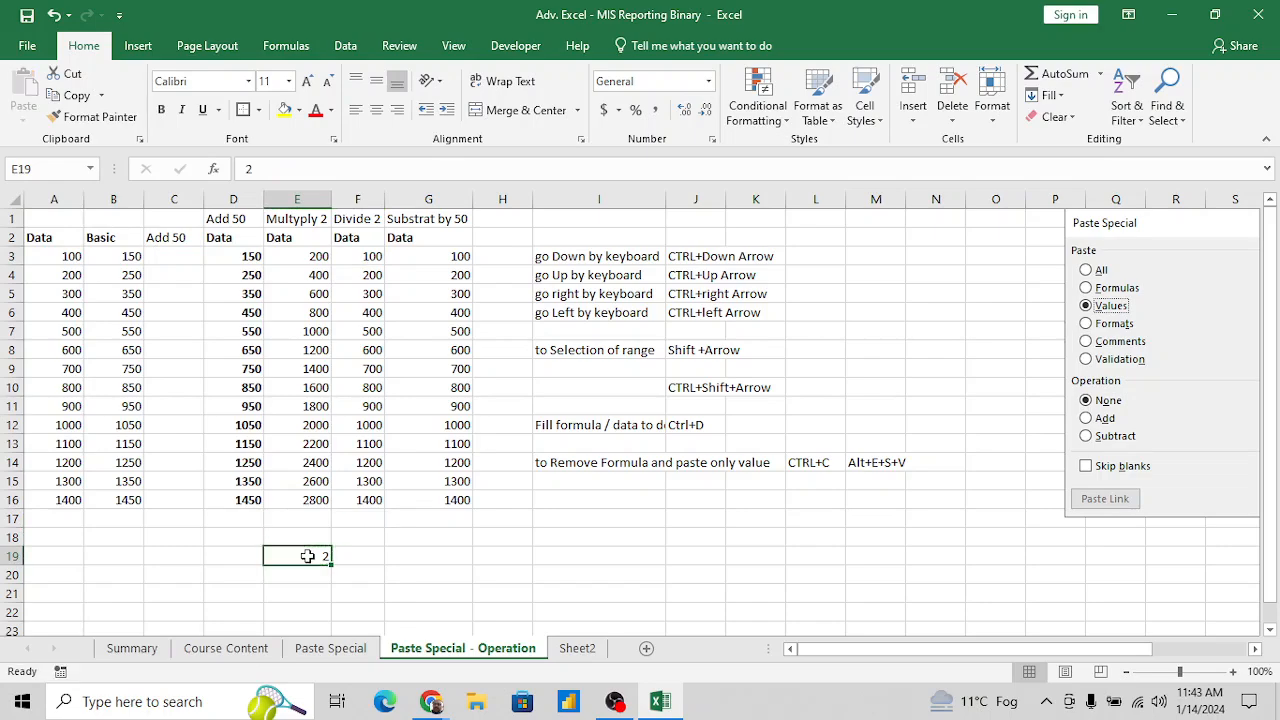
pyautogui.hotkey('ctrl', 'c')
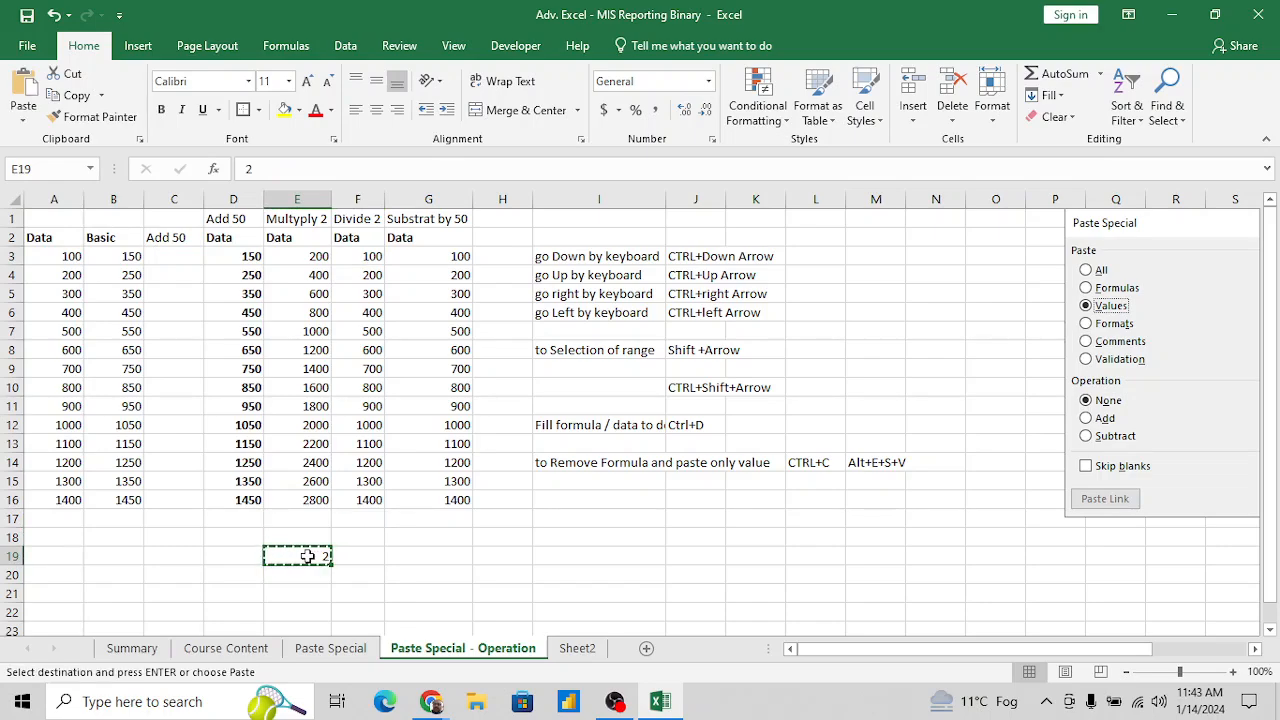
pyautogui.click(365, 258)
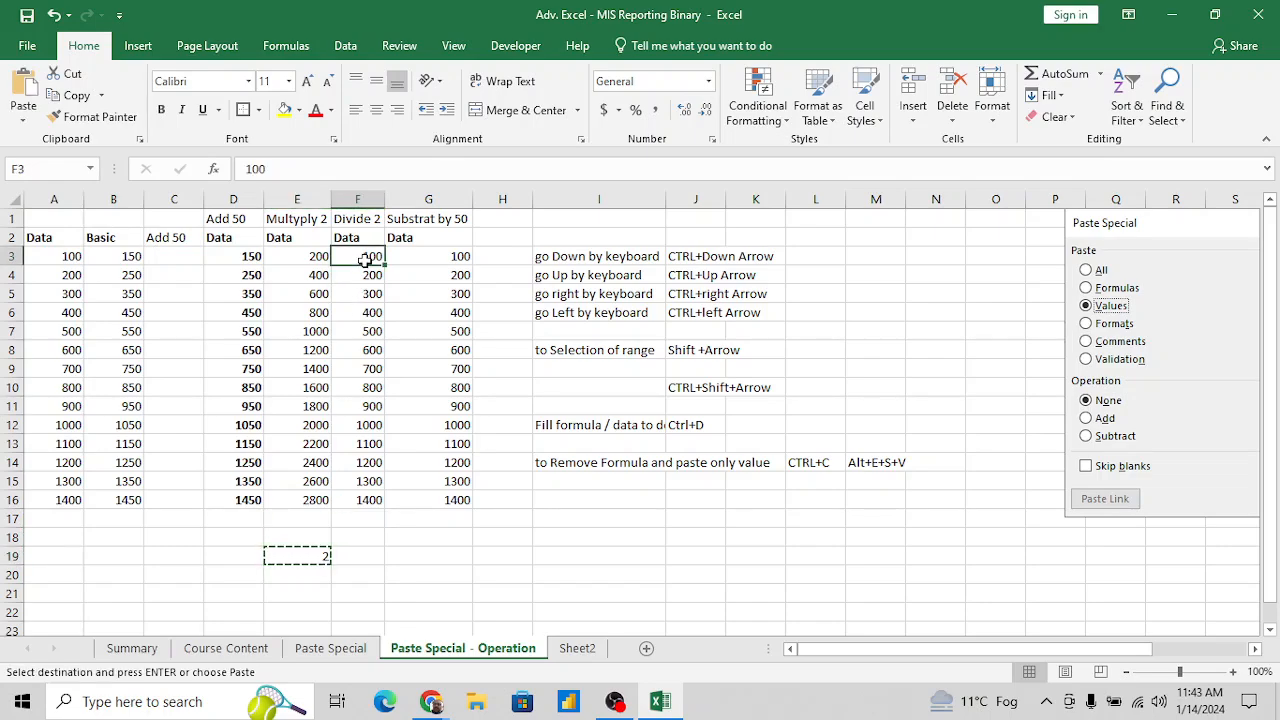
pyautogui.hotkey('ctrl', 'shift', 'Down')
pyautogui.press('Escape')
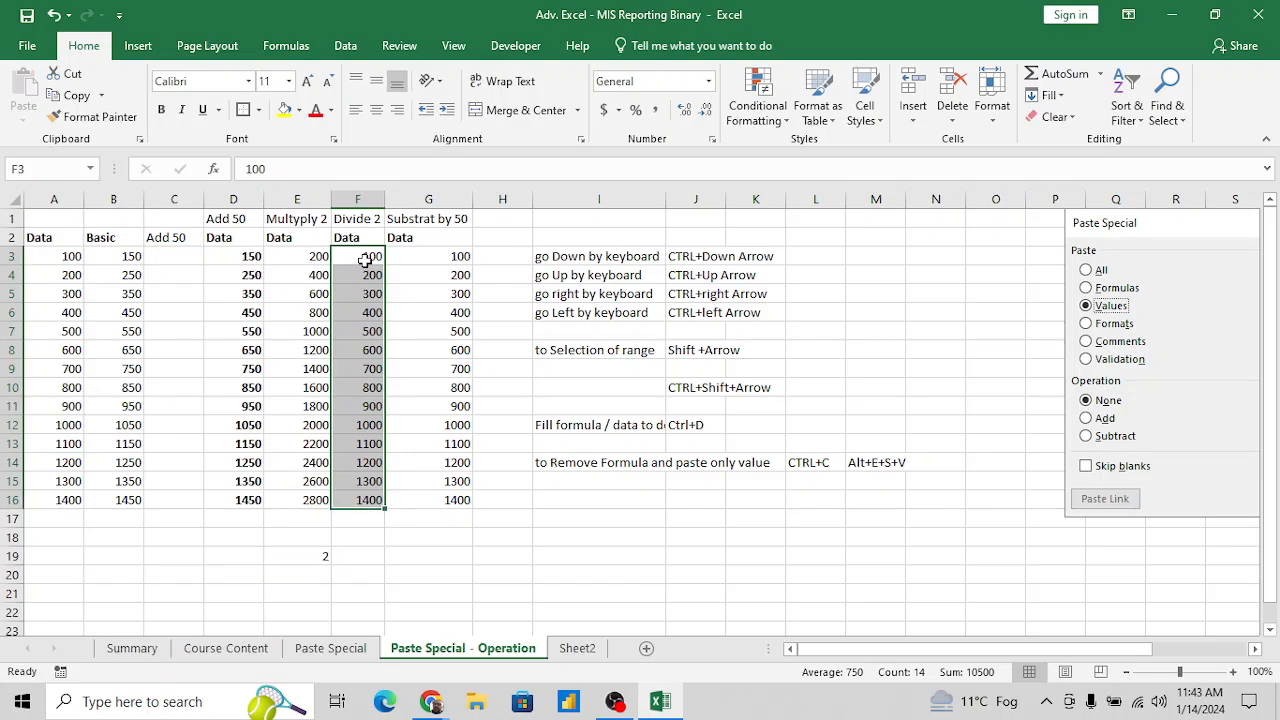
pyautogui.press('Down')
pyautogui.press('Up')
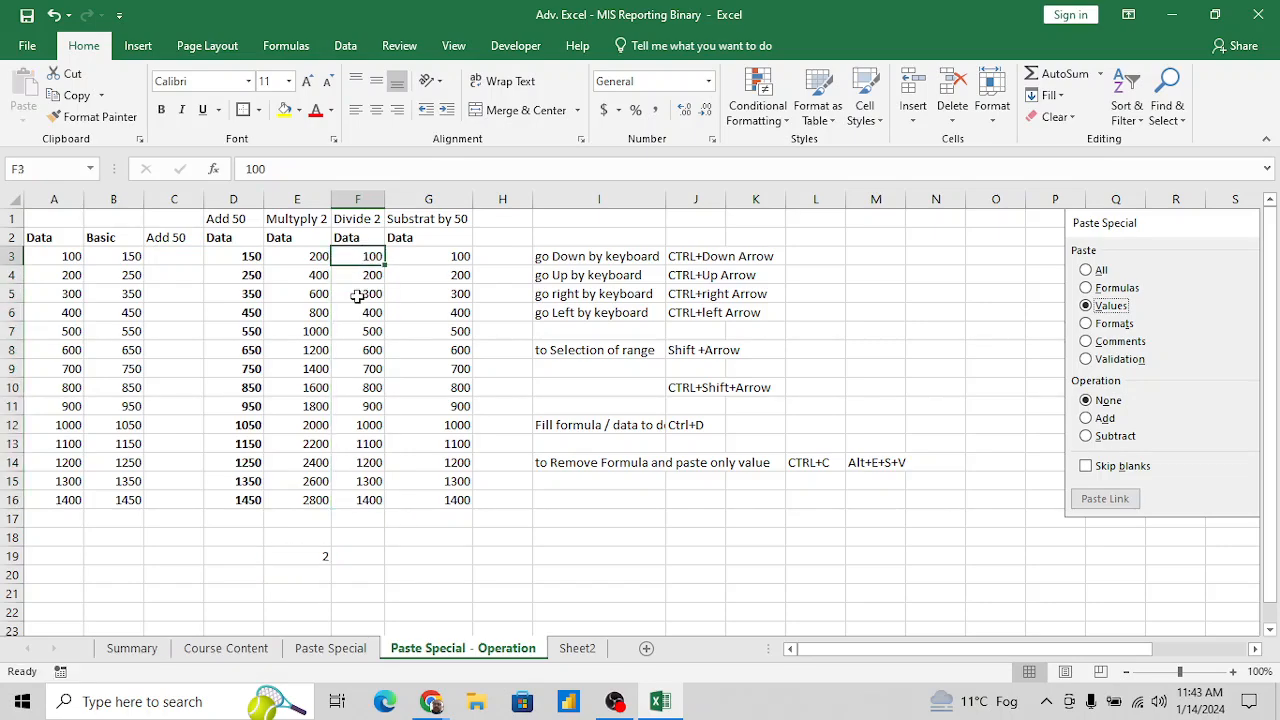
pyautogui.hotkey('ctrl', 'shift', 'Down')
pyautogui.hotkey('alt', 'e')
pyautogui.press('s')
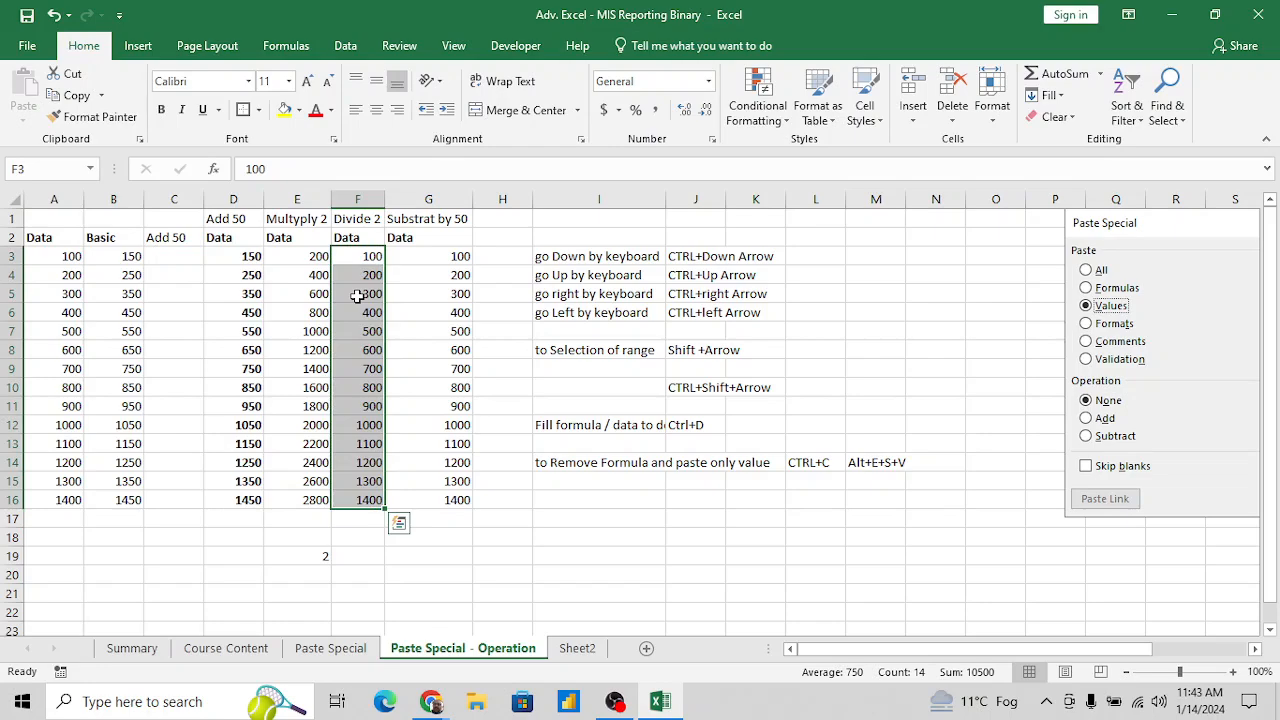
pyautogui.press('Escape')
# - Copy the 2 from E19 and paste it onto F3:F16 with Paste Special, using Values and the Divide operation
pyautogui.click(315, 556)
pyautogui.hotkey('ctrl', 'c')
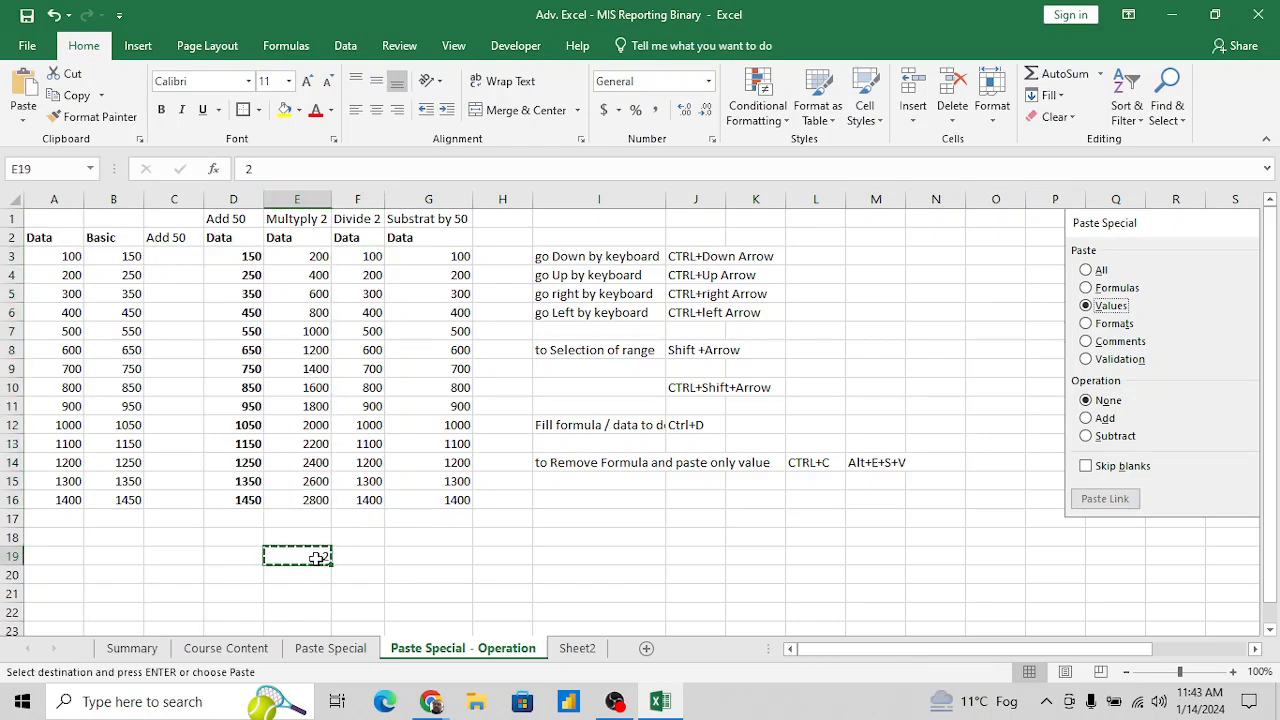
pyautogui.click(366, 258)
pyautogui.hotkey('ctrl', 'shift', 'Down')
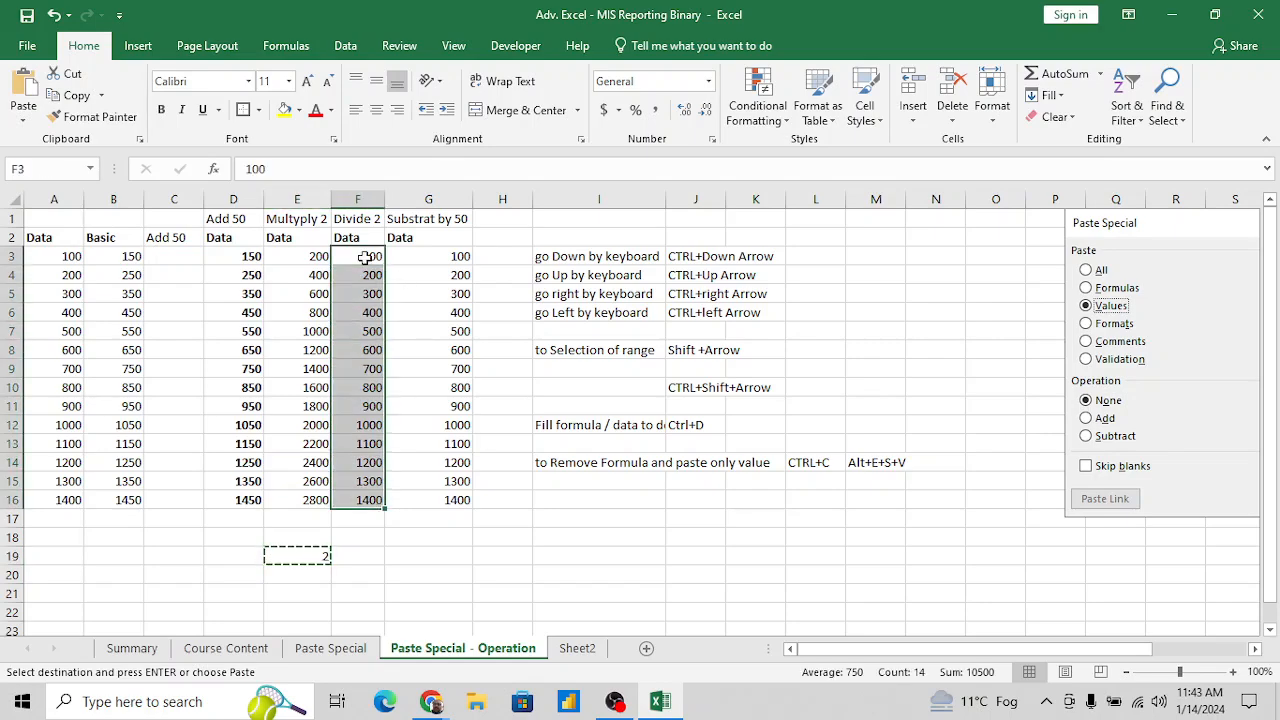
pyautogui.hotkey('alt', 'e')
pyautogui.press('s')
pyautogui.press('c')
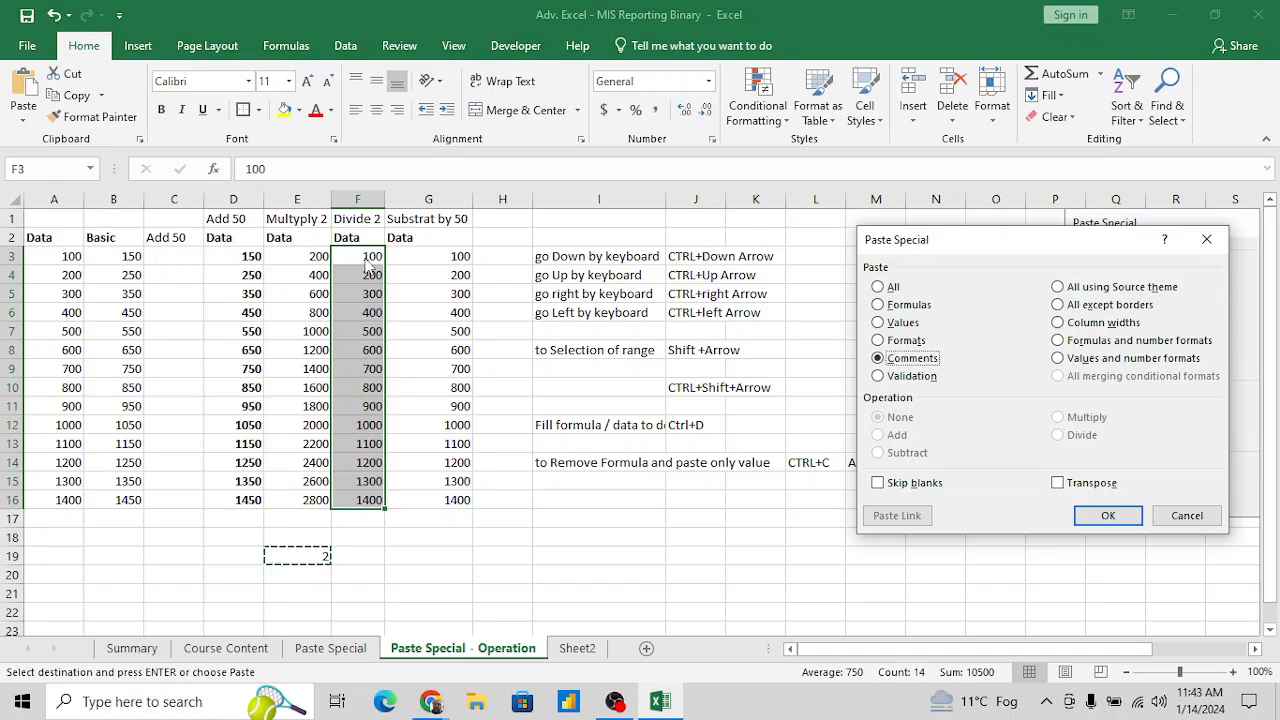
pyautogui.press('v')
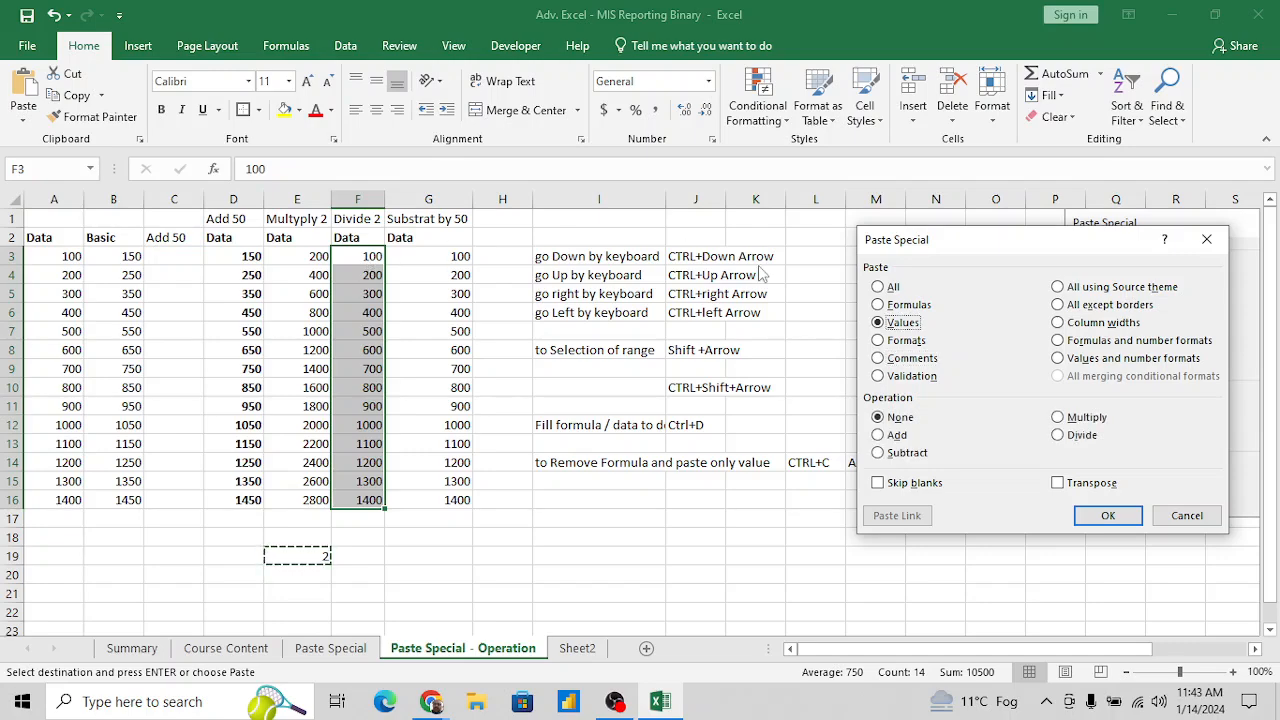
pyautogui.click(1089, 445)
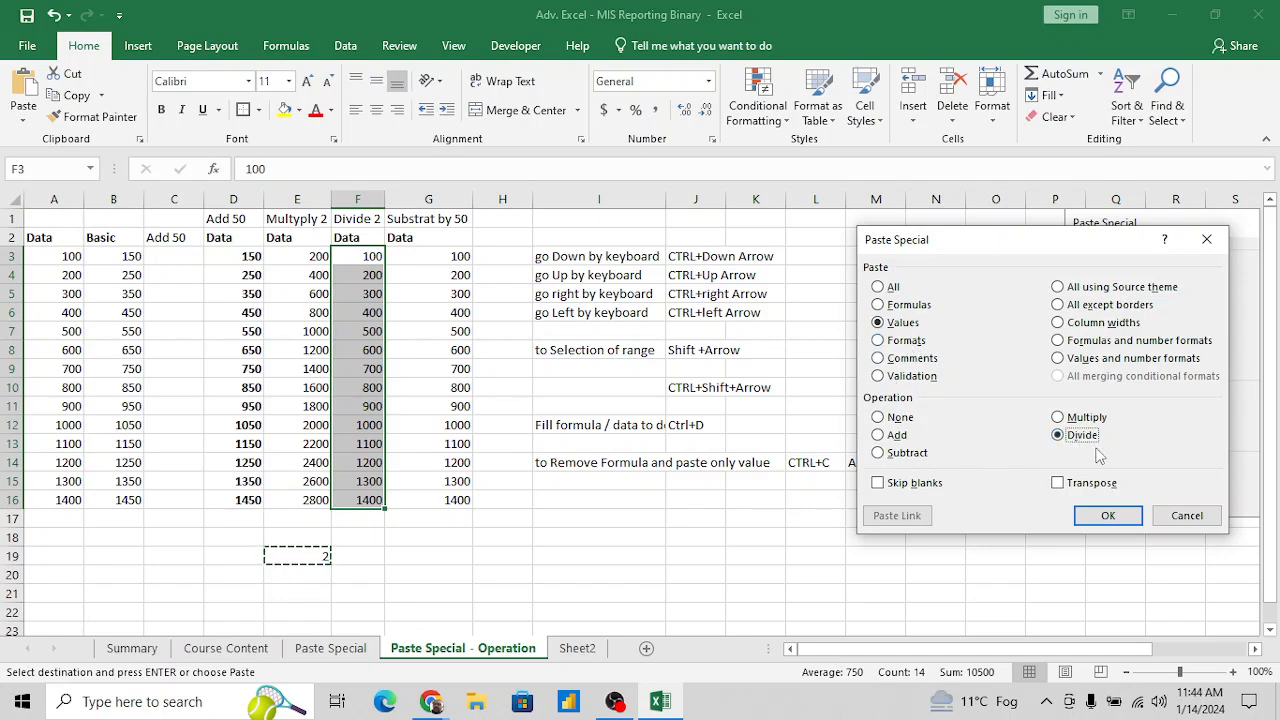
pyautogui.click(1106, 516)
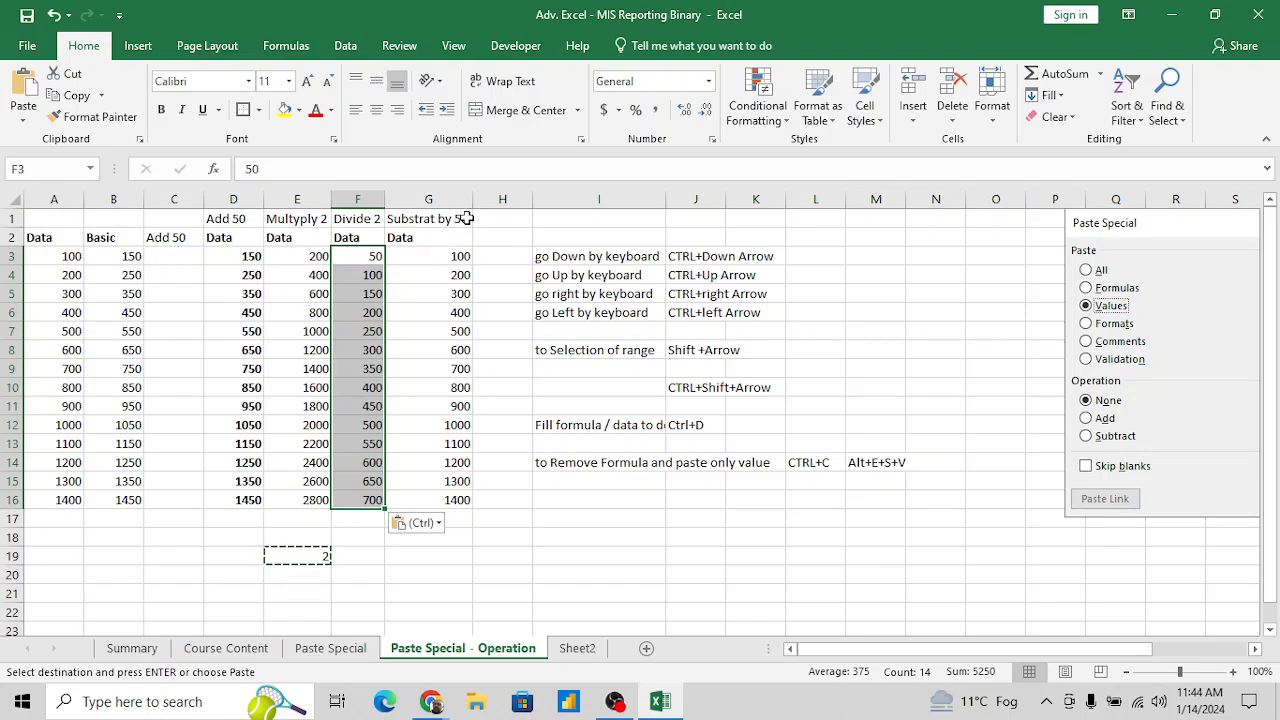
# - Enter the operand 50 in cell H1 beside the Substrat by 50 label
pyautogui.click(508, 218)
pyautogui.write('50')
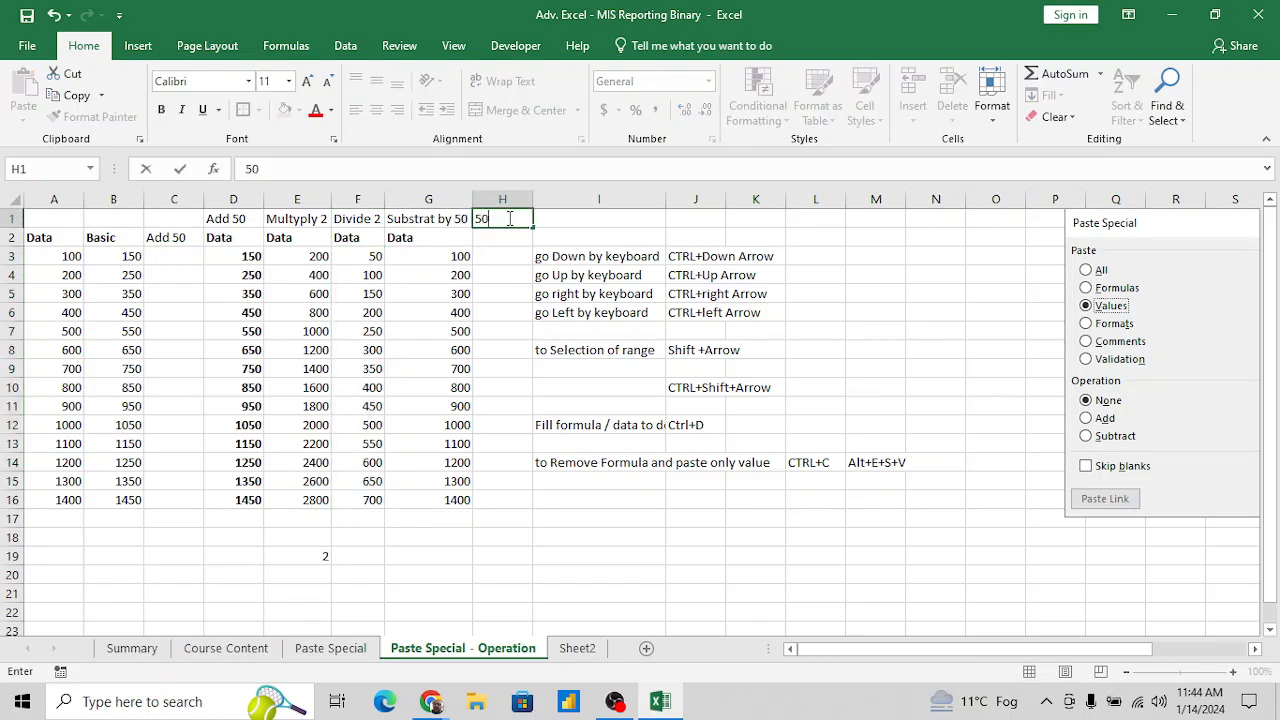
pyautogui.press('Tab')
pyautogui.press('Left')
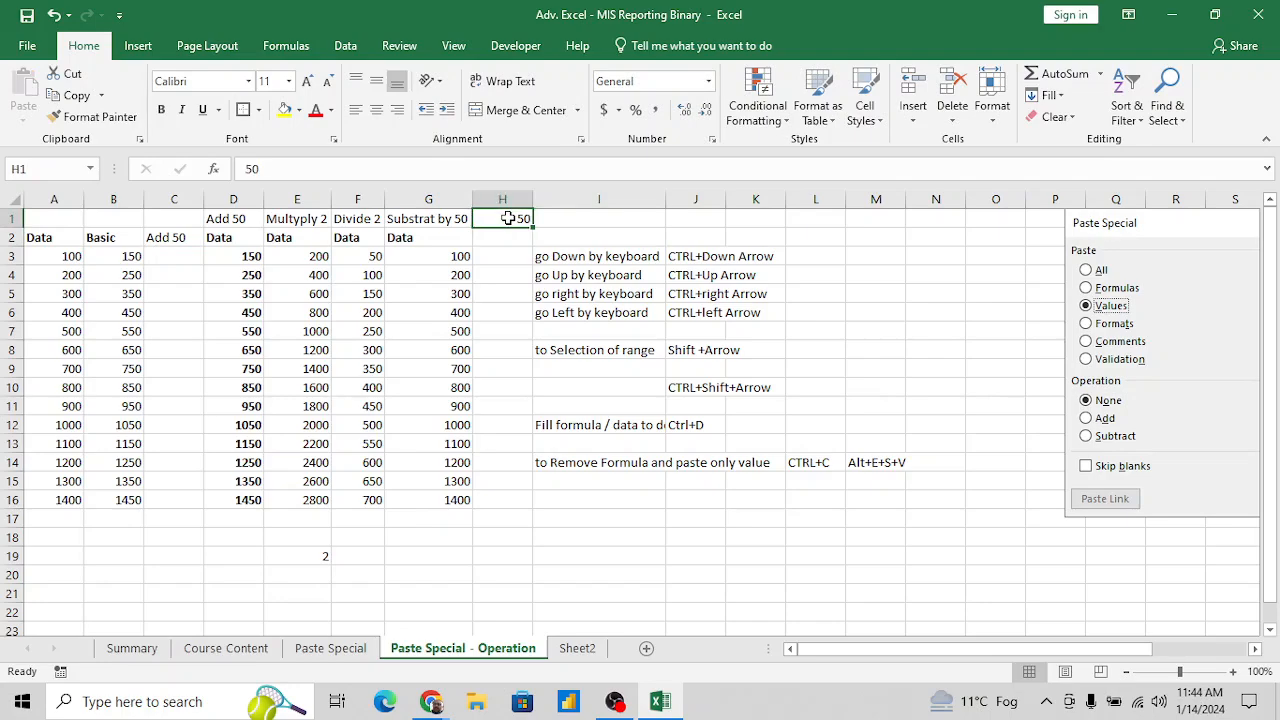
pyautogui.press('Left')
pyautogui.press('Right')
# - Copy the 50 from H1 and paste it onto G3:G16 with Paste Special, using Values and the Subtract operation
pyautogui.hotkey('ctrl', 'c')
pyautogui.press('Down')
pyautogui.press('Down')
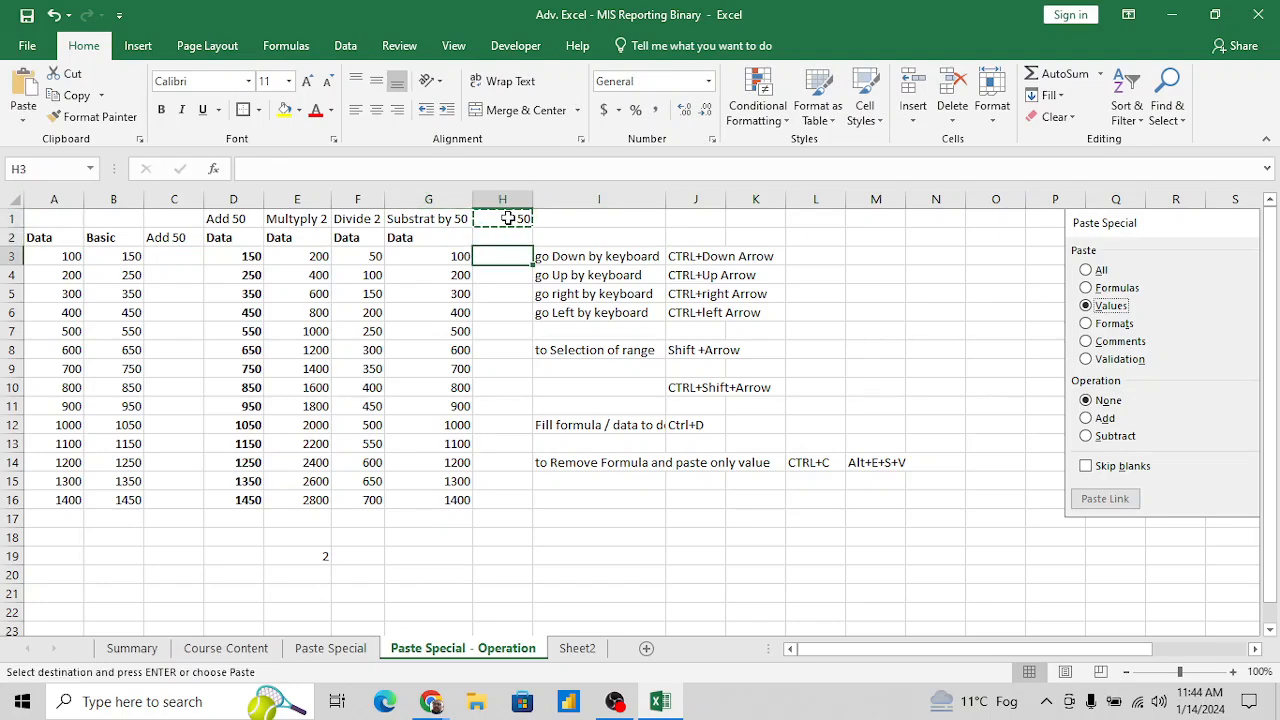
pyautogui.press('Left')
pyautogui.hotkey('ctrl', 'shift', 'Down')
pyautogui.hotkey('alt', 'e')
pyautogui.press('s')
pyautogui.press('v')
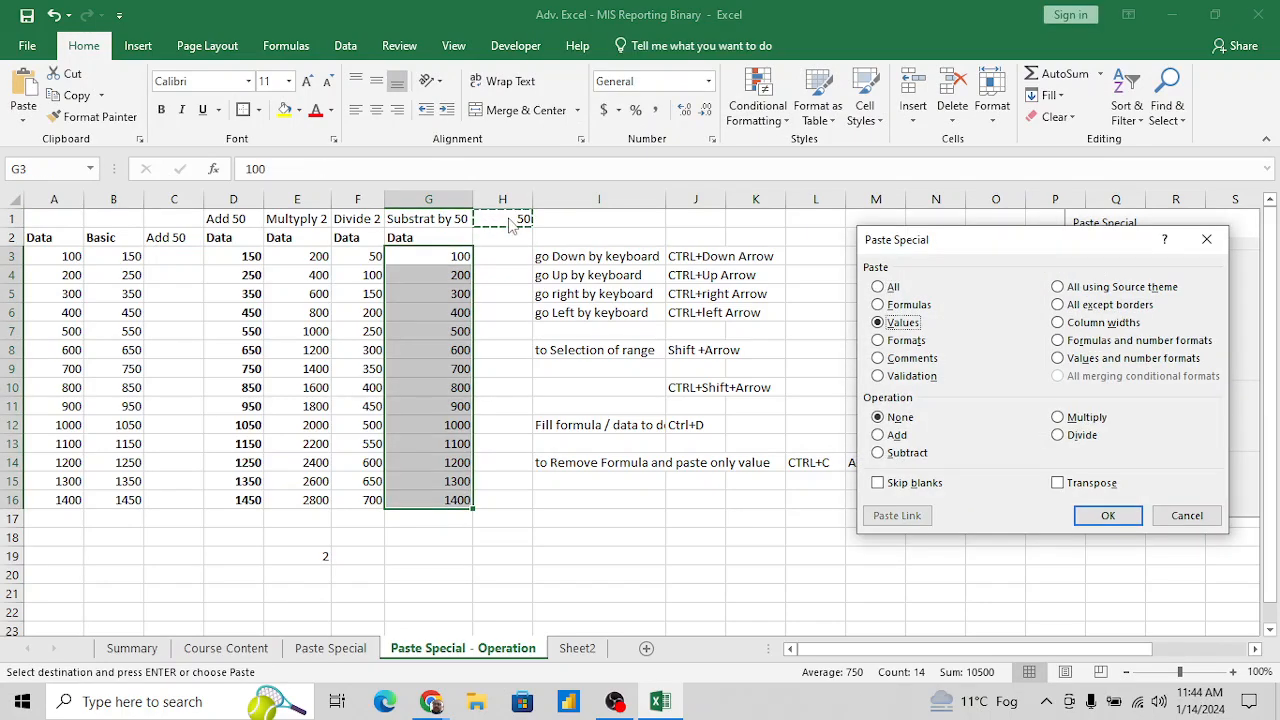
pyautogui.press('s')
pyautogui.click(1110, 514)
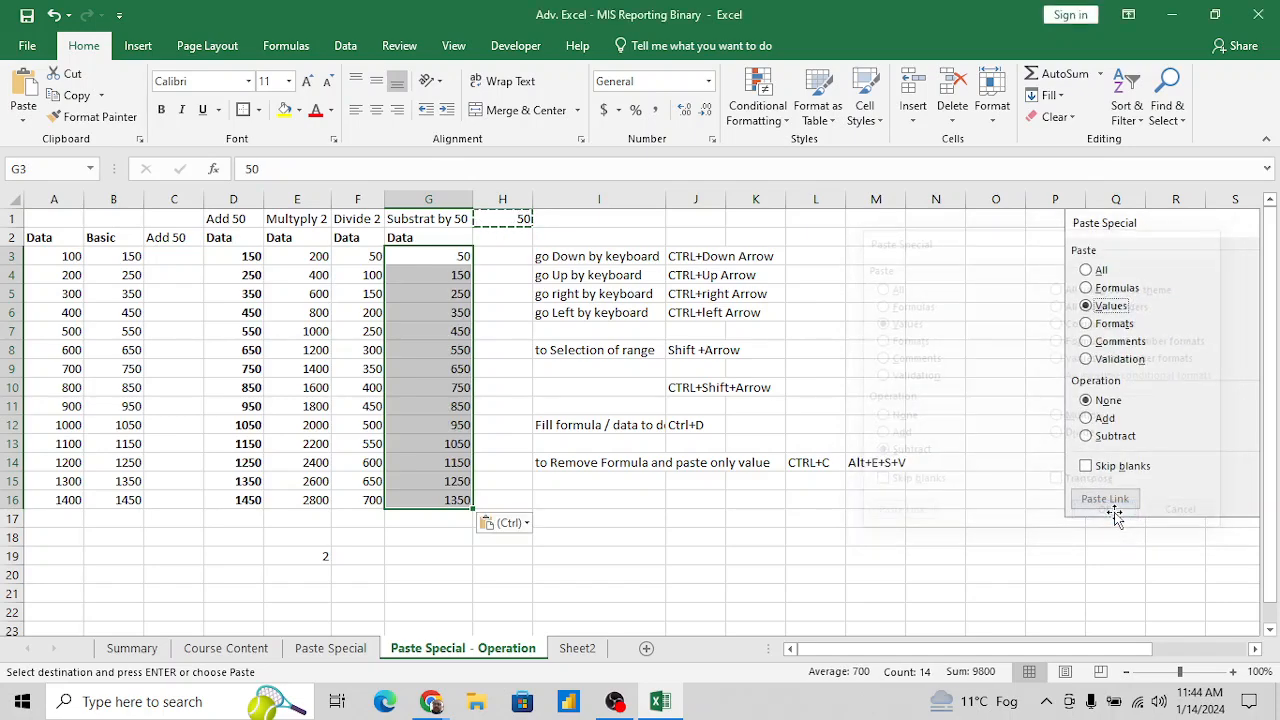
# - Clear the operand from cell H1
pyautogui.click(522, 243)
pyautogui.press('Up')
pyautogui.press('Delete')
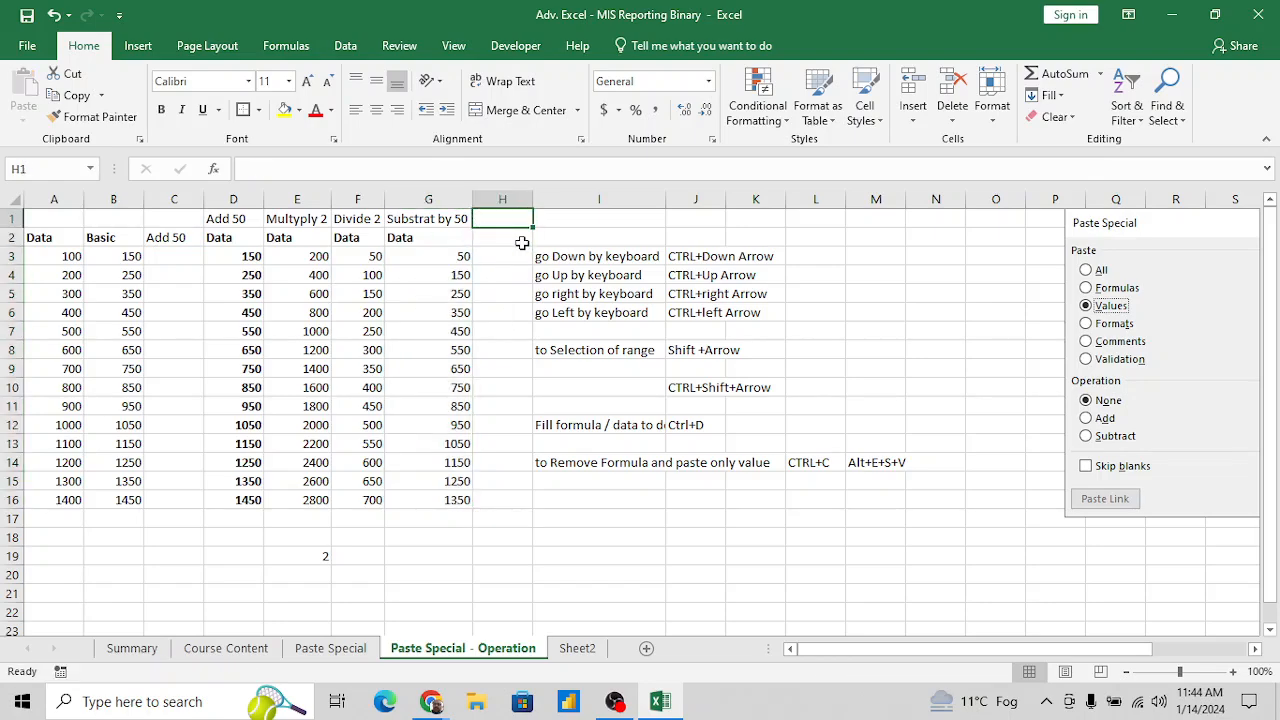
pyautogui.press('Down')
pyautogui.press('Down')
pyautogui.press('Down')
pyautogui.press('Left')
pyautogui.press('Up')
pyautogui.press('Up')
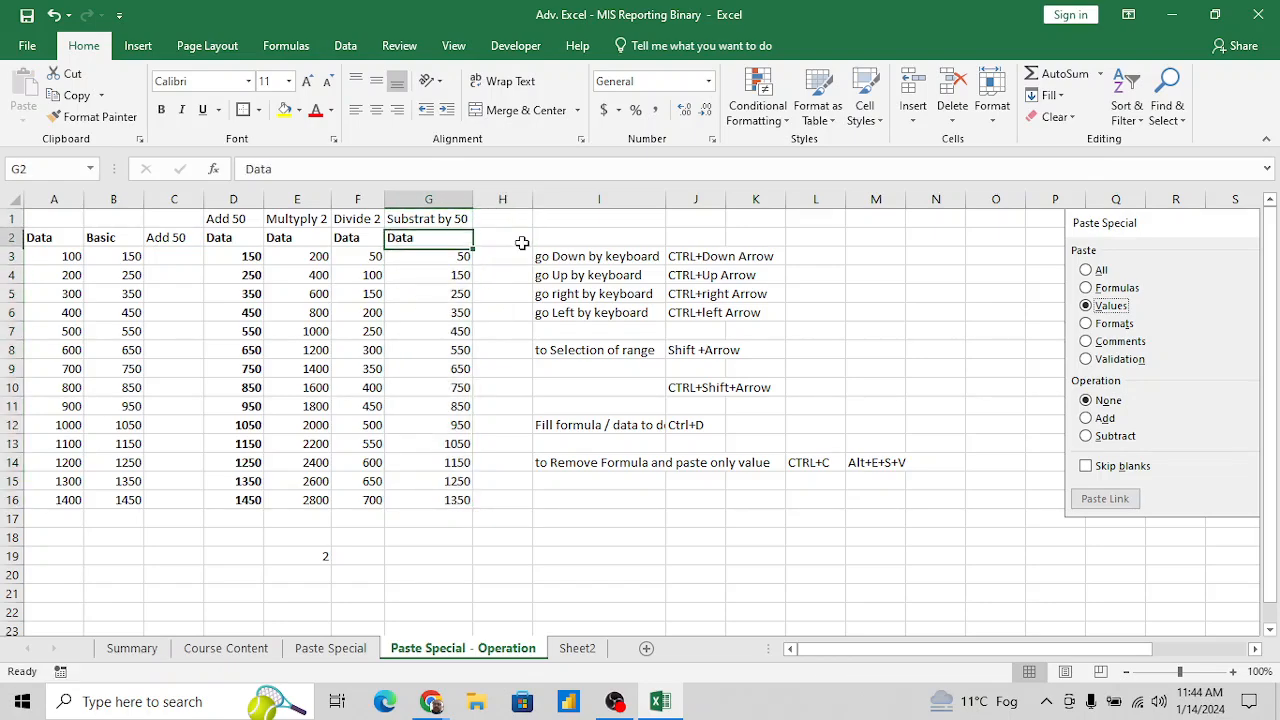
# - Enter 50 again in cell H1
pyautogui.press('Right')
pyautogui.press('Up')
pyautogui.write('50')
pyautogui.press('Return')
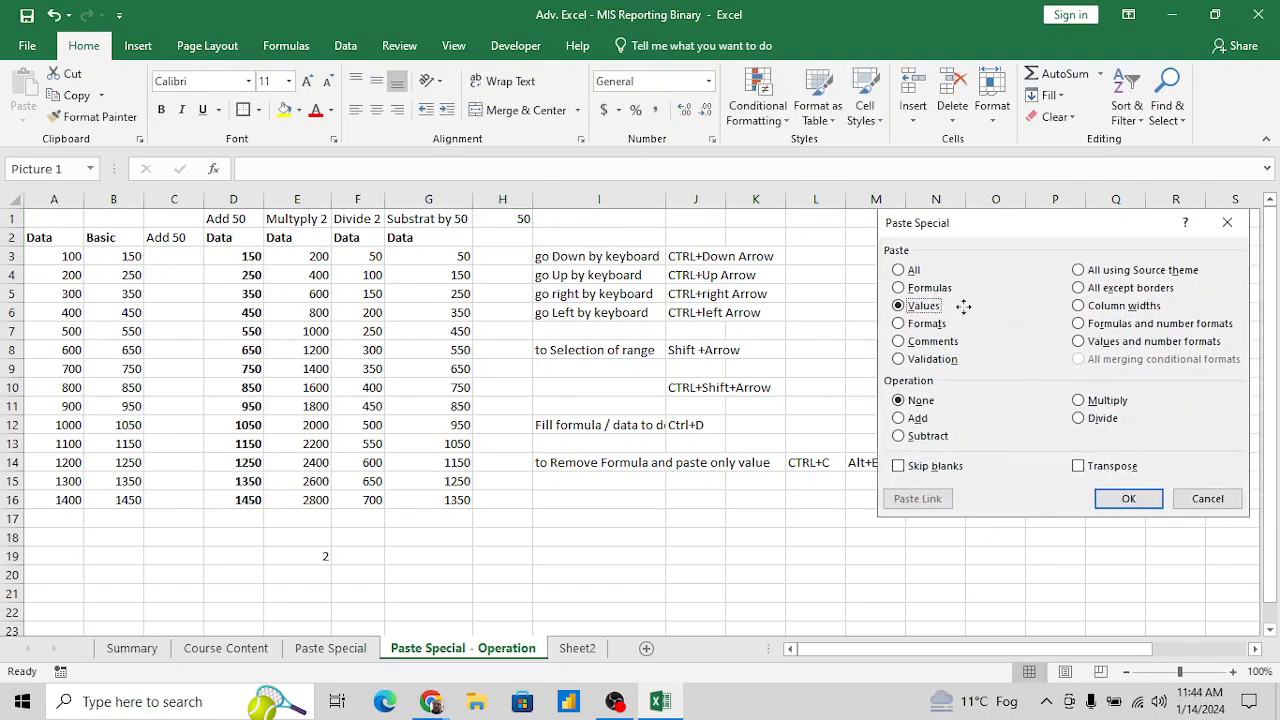
# - Shift the Paste Special picture so it starts around column M and shows in full, and select cell B6
pyautogui.moveTo(951, 305); pyautogui.dragTo(945, 305)
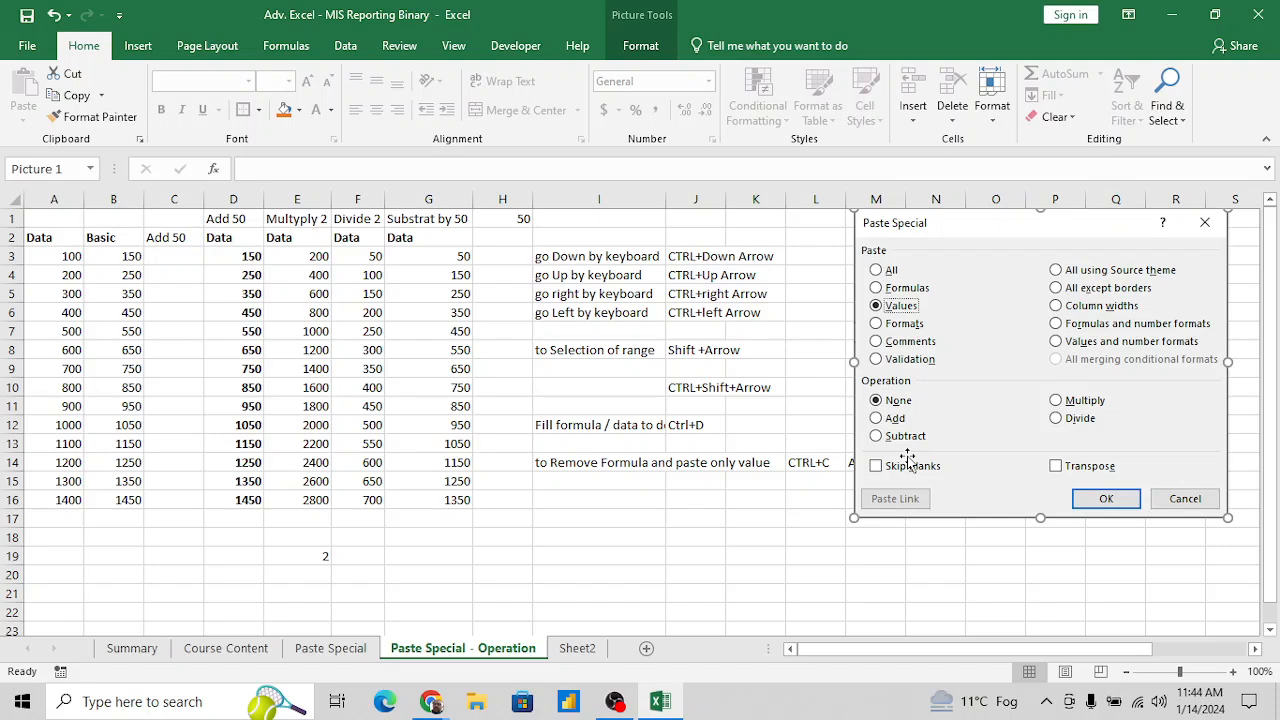
pyautogui.click(132, 303)
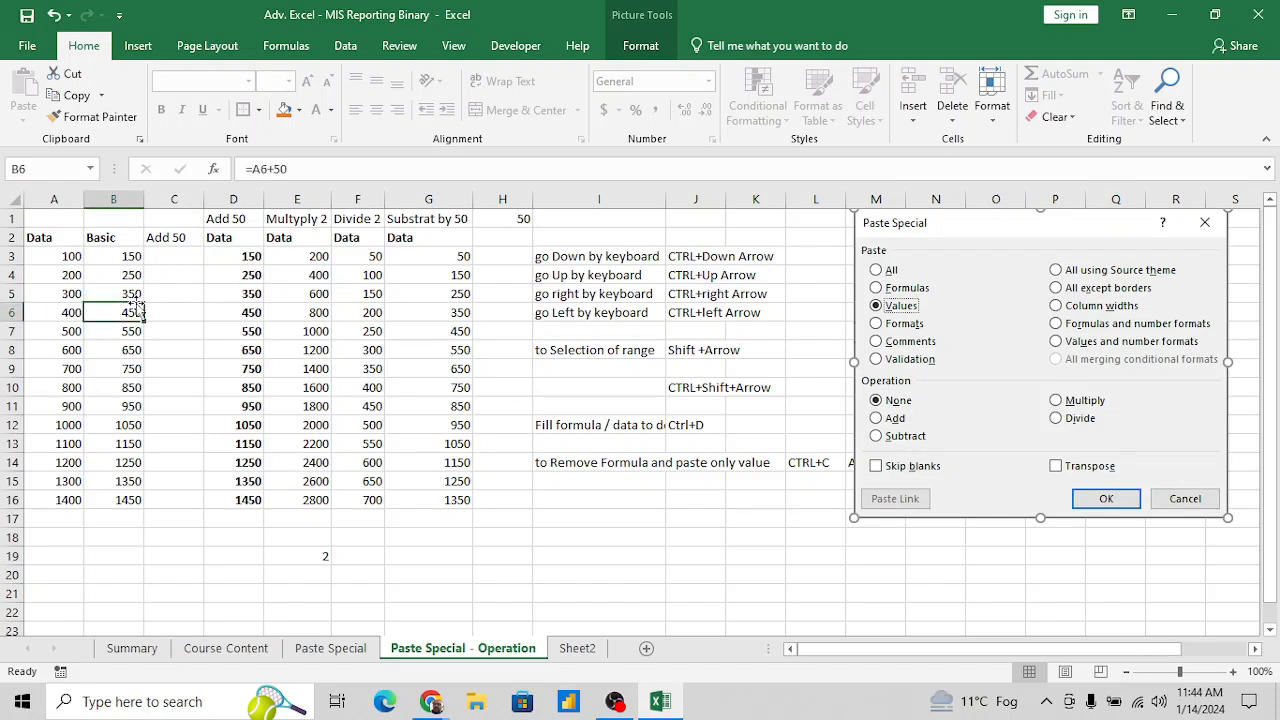
# - Copy the Data column in A2:A16 and paste it below the table, starting at A21
pyautogui.hotkey('ctrl', 'Up')
pyautogui.press('Left')
pyautogui.hotkey('ctrl', 'shift', 'Down')
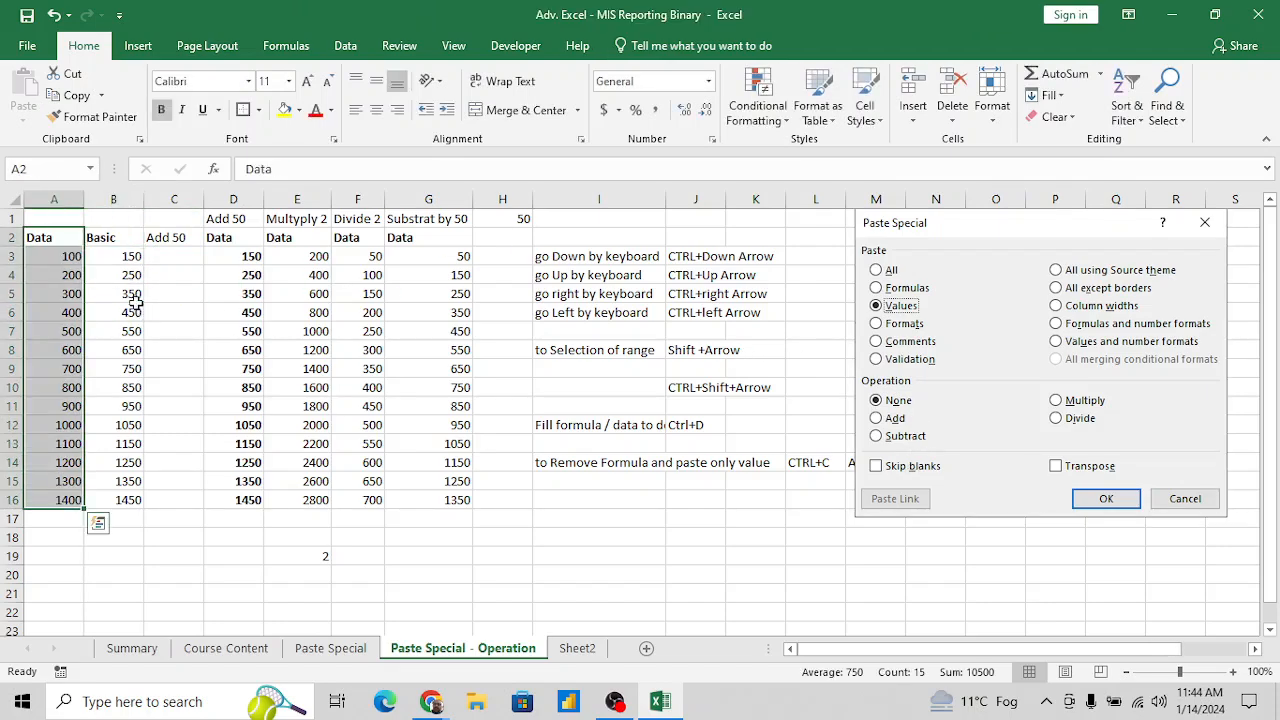
pyautogui.hotkey('ctrl', 'c')
pyautogui.press('Down')
pyautogui.press('Down')
pyautogui.press('Down')
pyautogui.press('Down')
pyautogui.press('Down')
pyautogui.press('Down')
pyautogui.press('Down')
pyautogui.press('Down')
pyautogui.press('Down')
pyautogui.press('Down')
pyautogui.press('Down')
pyautogui.press('Down')
pyautogui.press('Down')
pyautogui.press('Down')
pyautogui.press('Down')
pyautogui.press('Down')
pyautogui.press('Down')
pyautogui.press('Down')
pyautogui.press('Down')
pyautogui.press('Down')
pyautogui.press('Down')
pyautogui.press('Down')
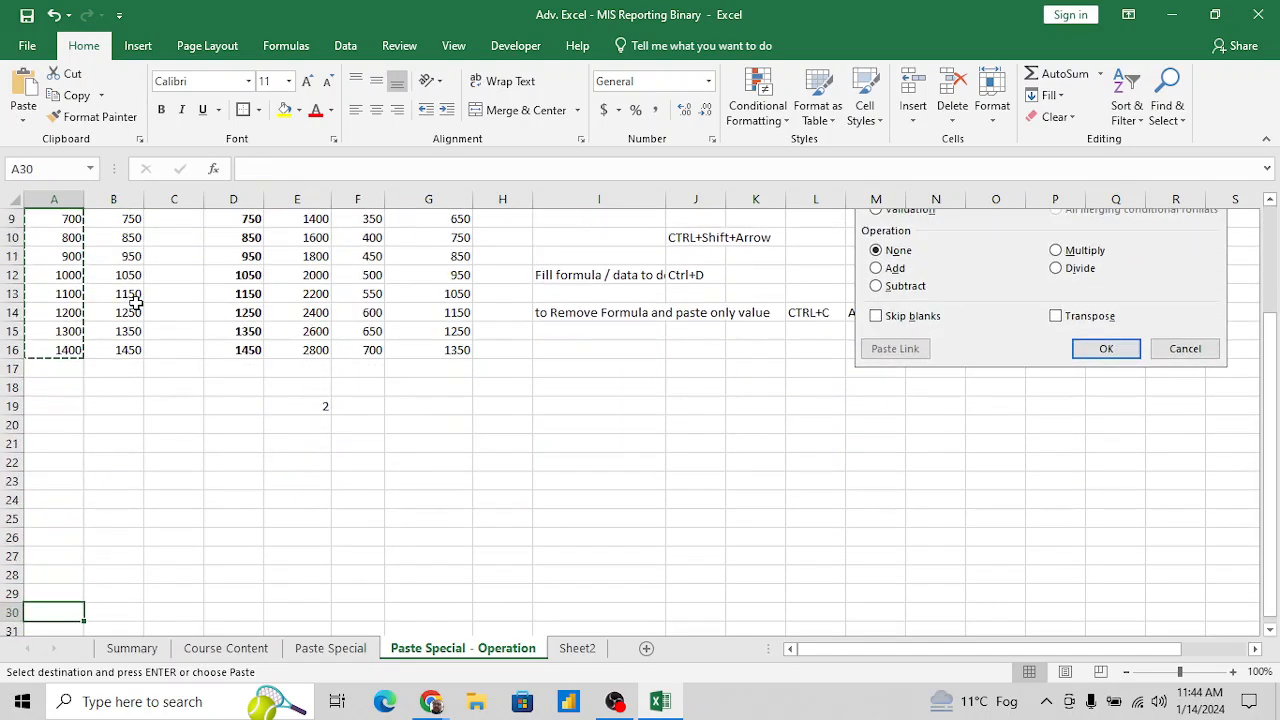
pyautogui.press('Up')
pyautogui.press('Up')
pyautogui.press('Up')
pyautogui.press('Up')
pyautogui.press('Up')
pyautogui.press('Up')
pyautogui.press('Up')
pyautogui.press('Up')
pyautogui.press('Up')
pyautogui.press('Up')
pyautogui.press('Down')
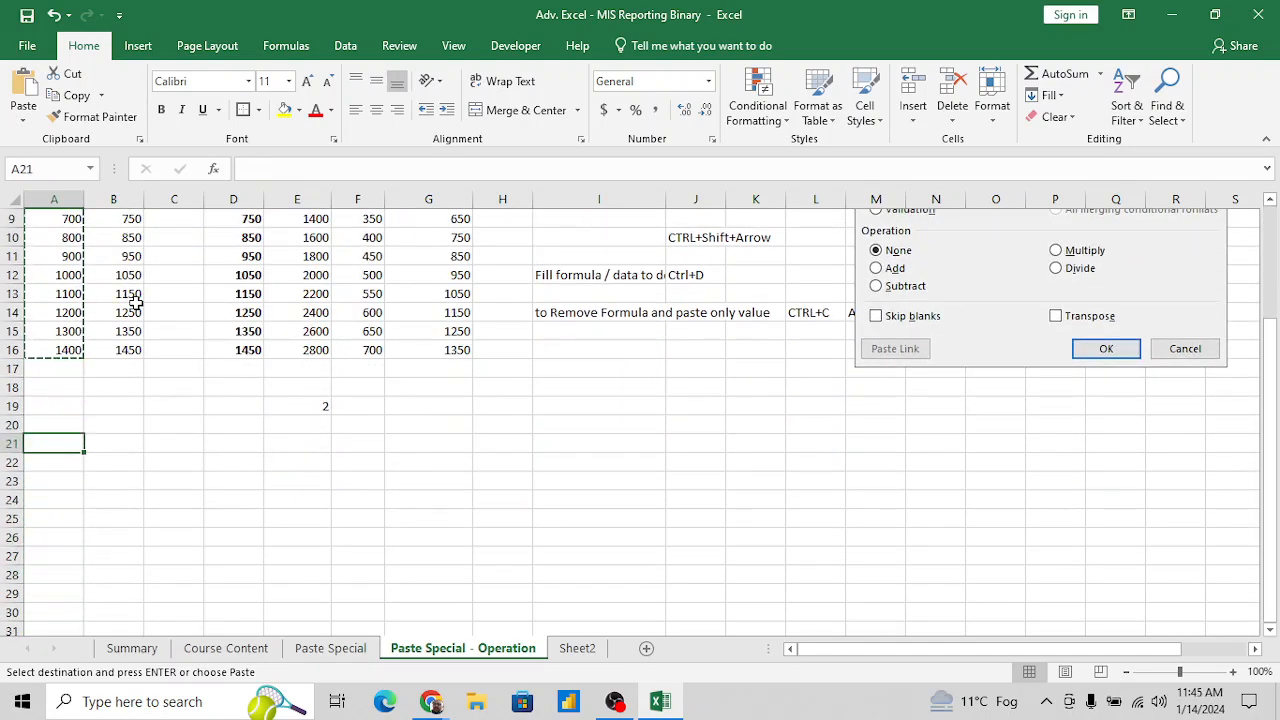
pyautogui.hotkey('ctrl', 'v')
# - Enter the header Add in cell B21, beside the pasted Data header
pyautogui.press('Right')
pyautogui.press('Right')
pyautogui.press('Left')
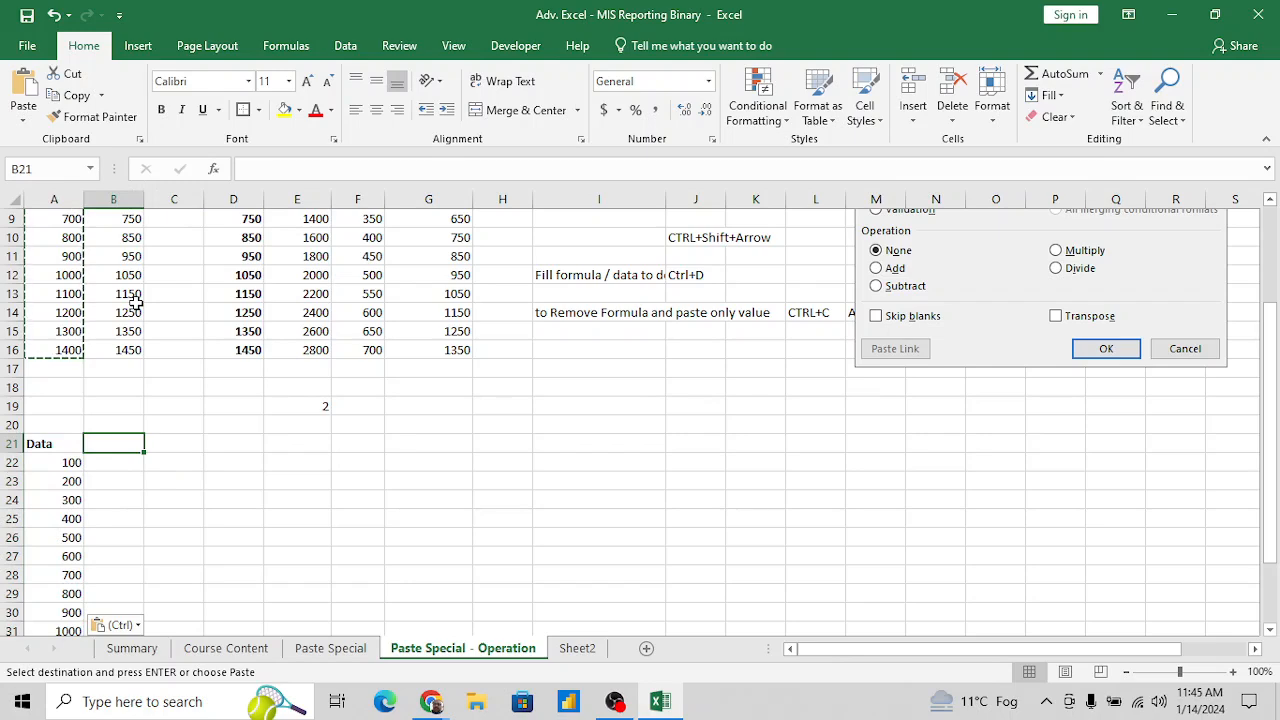
pyautogui.write('Add')
pyautogui.press('Return')
pyautogui.press('Down')
pyautogui.press('Up')
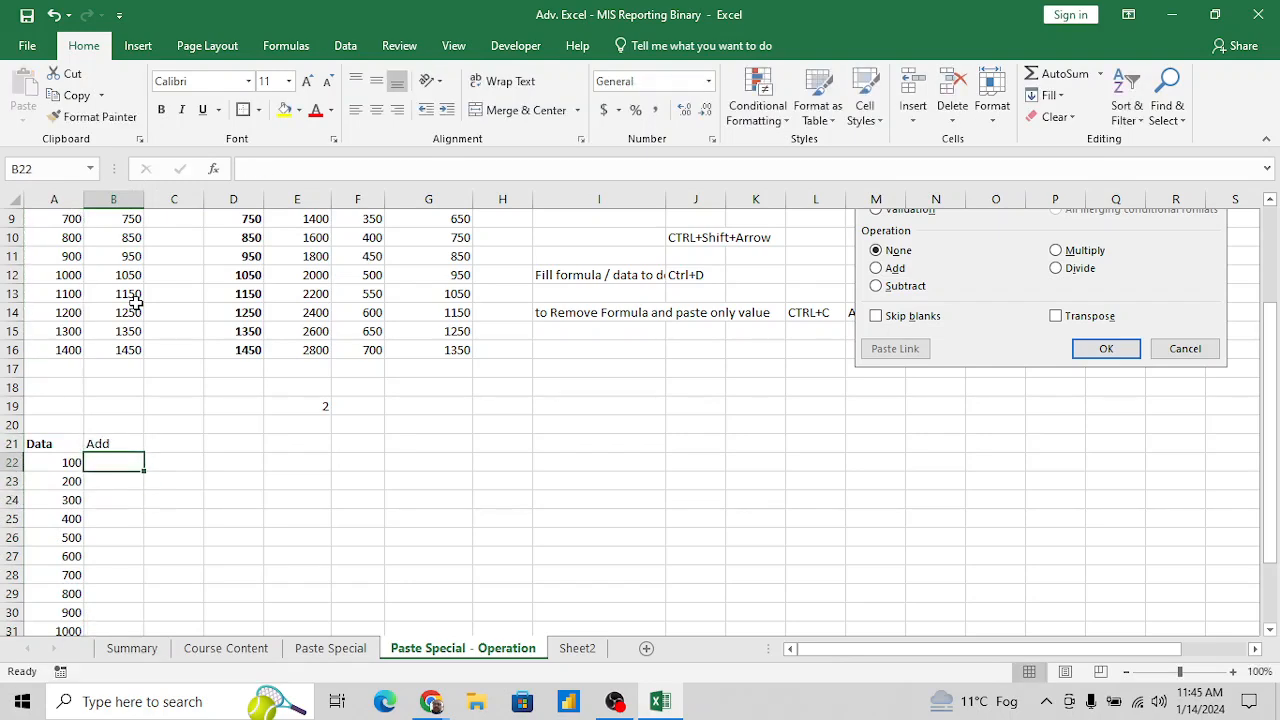
# - Enter the values 10, 20, 5, 50 and 80 in cells B22 to B26 under the Add header
pyautogui.press('Down')
pyautogui.press('Down')
pyautogui.press('Up')
pyautogui.press('Up')
pyautogui.write('10')
pyautogui.press('Return')
pyautogui.write('20')
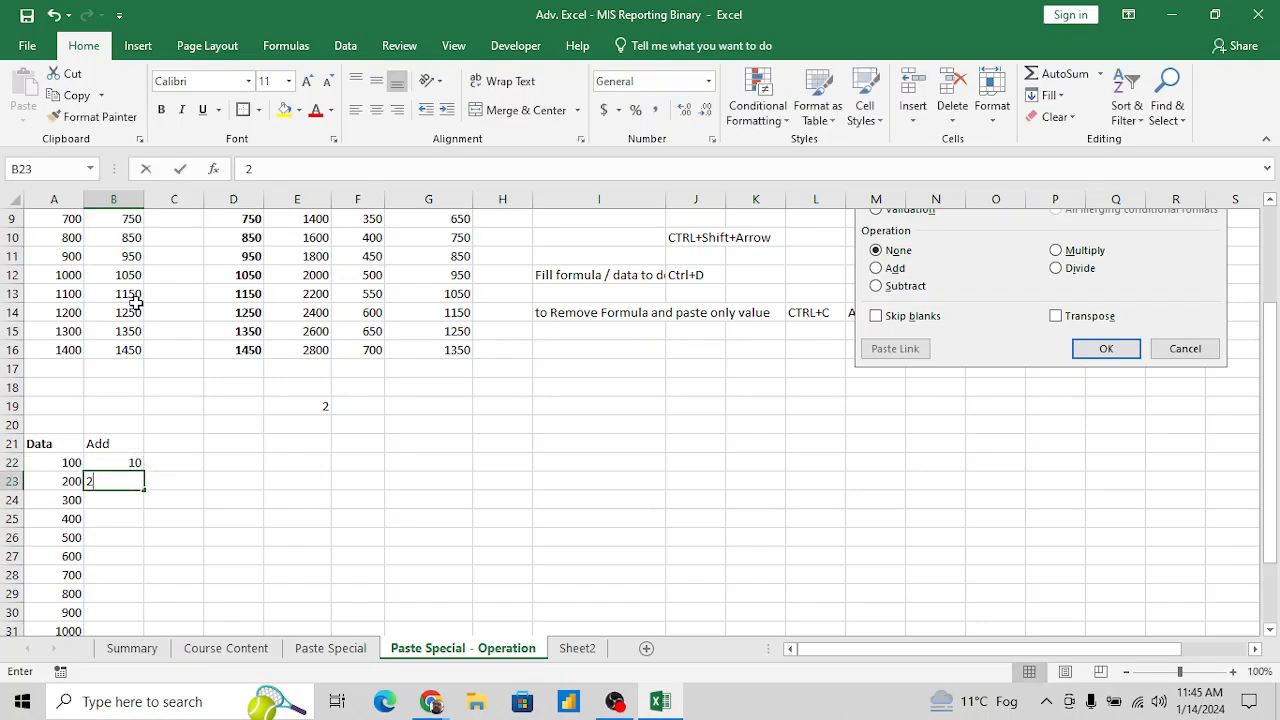
pyautogui.press('Return')
pyautogui.write('5')
pyautogui.press('Return')
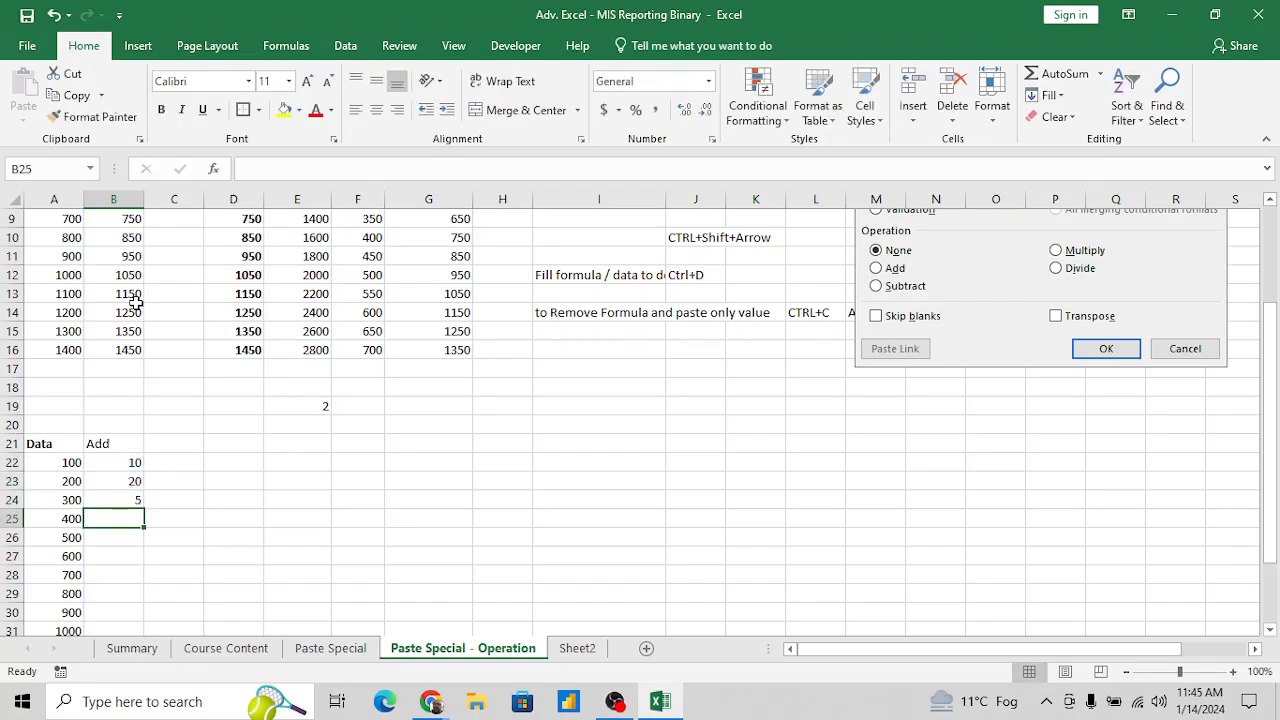
pyautogui.write('50')
pyautogui.press('Return')
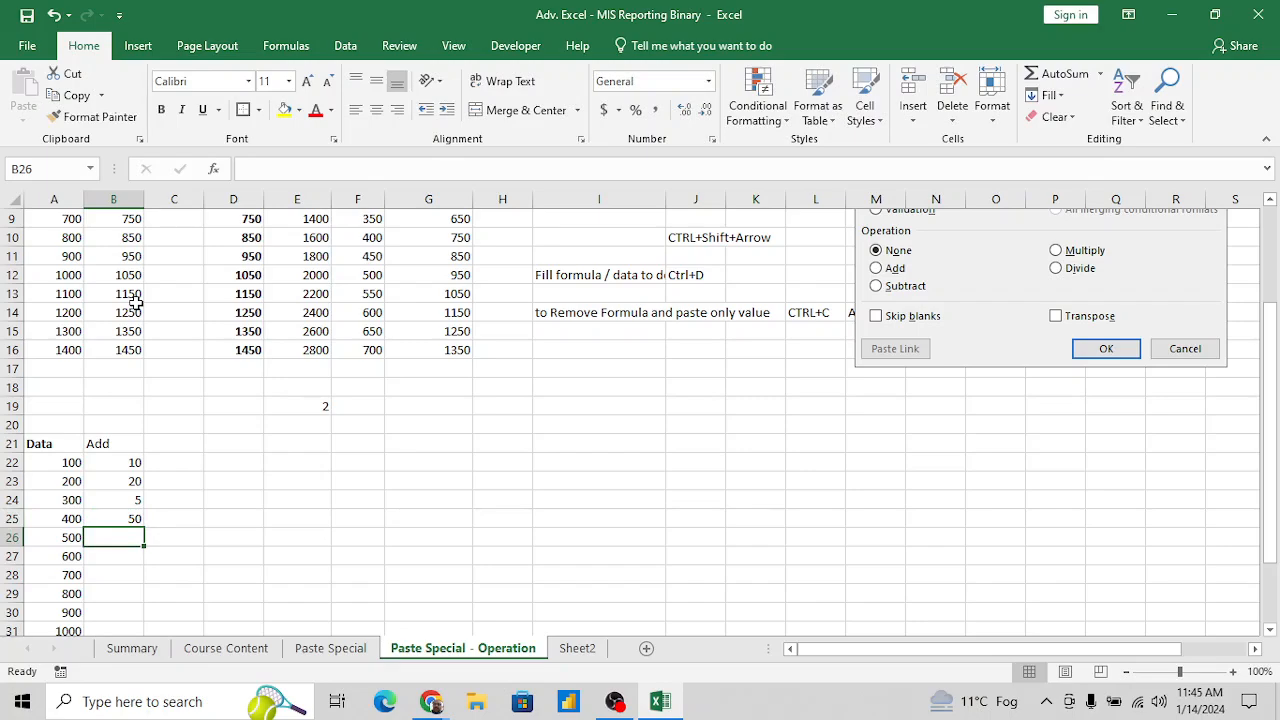
pyautogui.write('80')
pyautogui.press('Return')
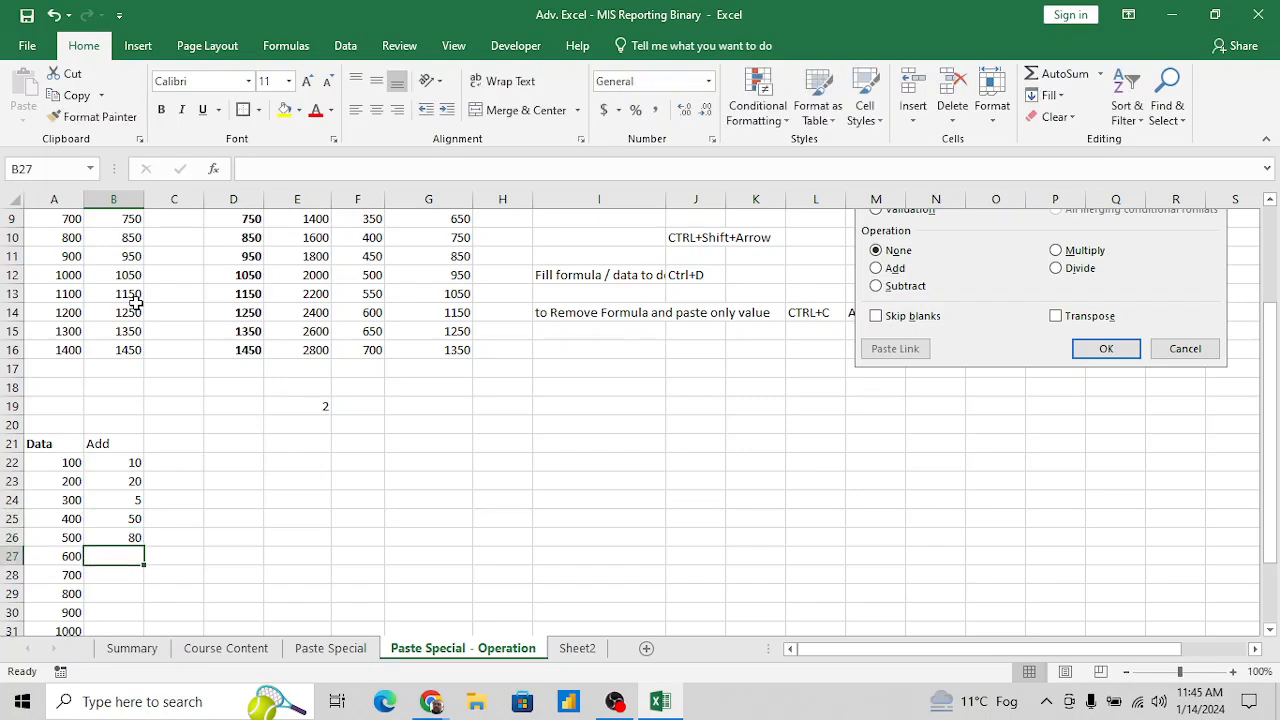
# - Copy the five Add values in B22:B26 and paste them directly below, starting at B27
pyautogui.press('Down')
pyautogui.press('Down')
pyautogui.press('Down')
pyautogui.press('Down')
pyautogui.press('Down')
pyautogui.press('Up')
pyautogui.press('Up')
pyautogui.press('Up')
pyautogui.press('Up')
pyautogui.press('Up')
pyautogui.press('Up')
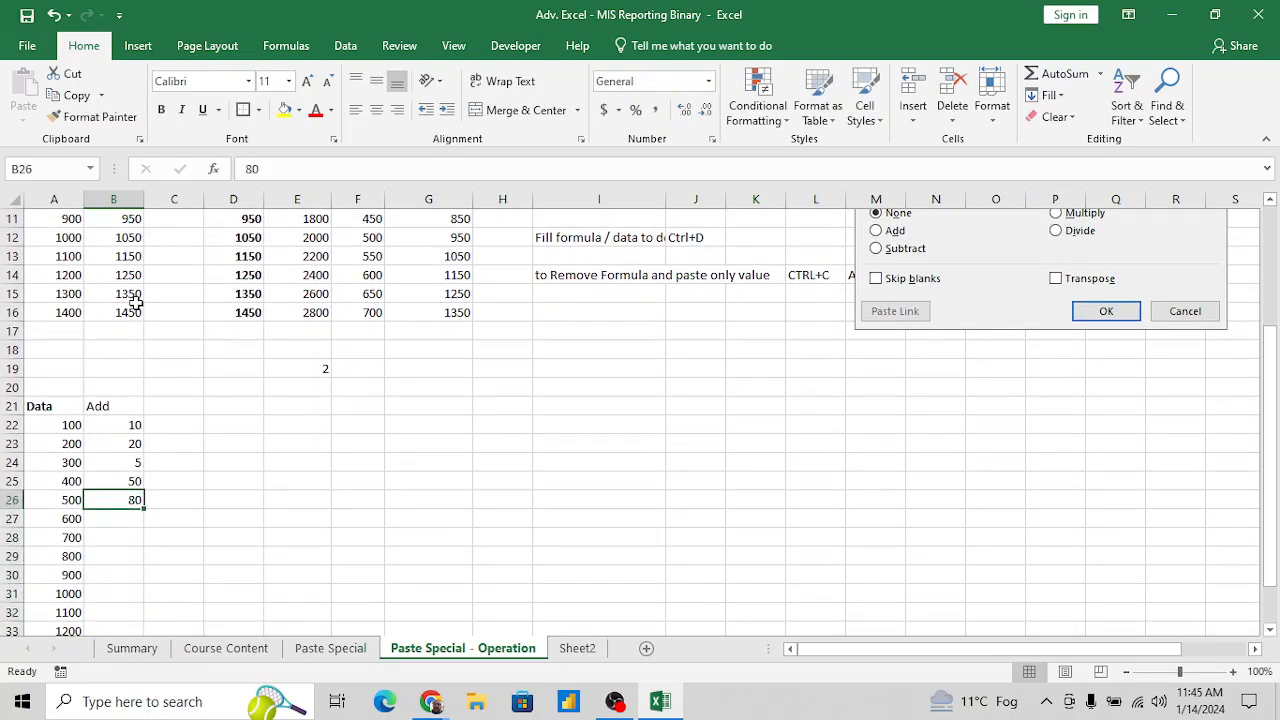
pyautogui.hotkey('shift', 'Up')
pyautogui.hotkey('shift', 'Up')
pyautogui.hotkey('shift', 'Up')
pyautogui.hotkey('shift', 'Up')
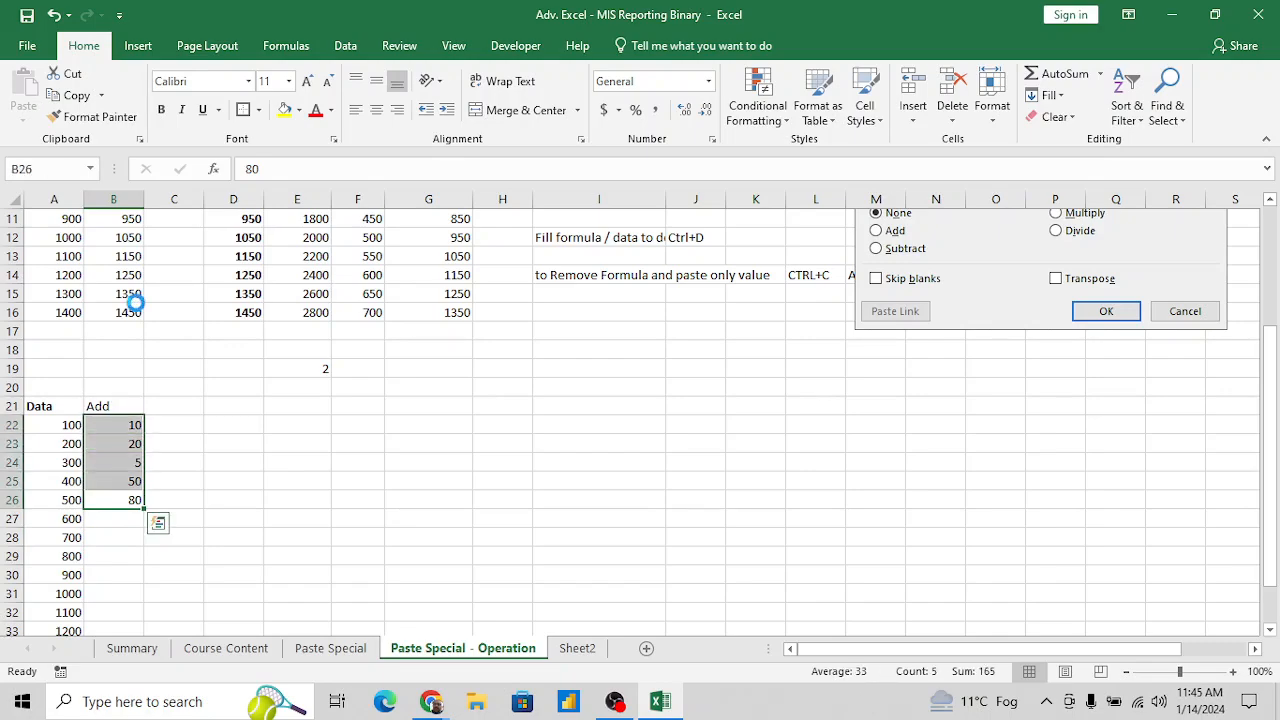
pyautogui.hotkey('ctrl', 'c')
pyautogui.press('Down')
pyautogui.press('Down')
pyautogui.press('Up')
pyautogui.hotkey('ctrl', 'v')
# - Paste the same five Add values once more, starting at B32
pyautogui.press('Down')
pyautogui.press('Down')
pyautogui.press('Down')
pyautogui.press('Down')
pyautogui.press('Down')
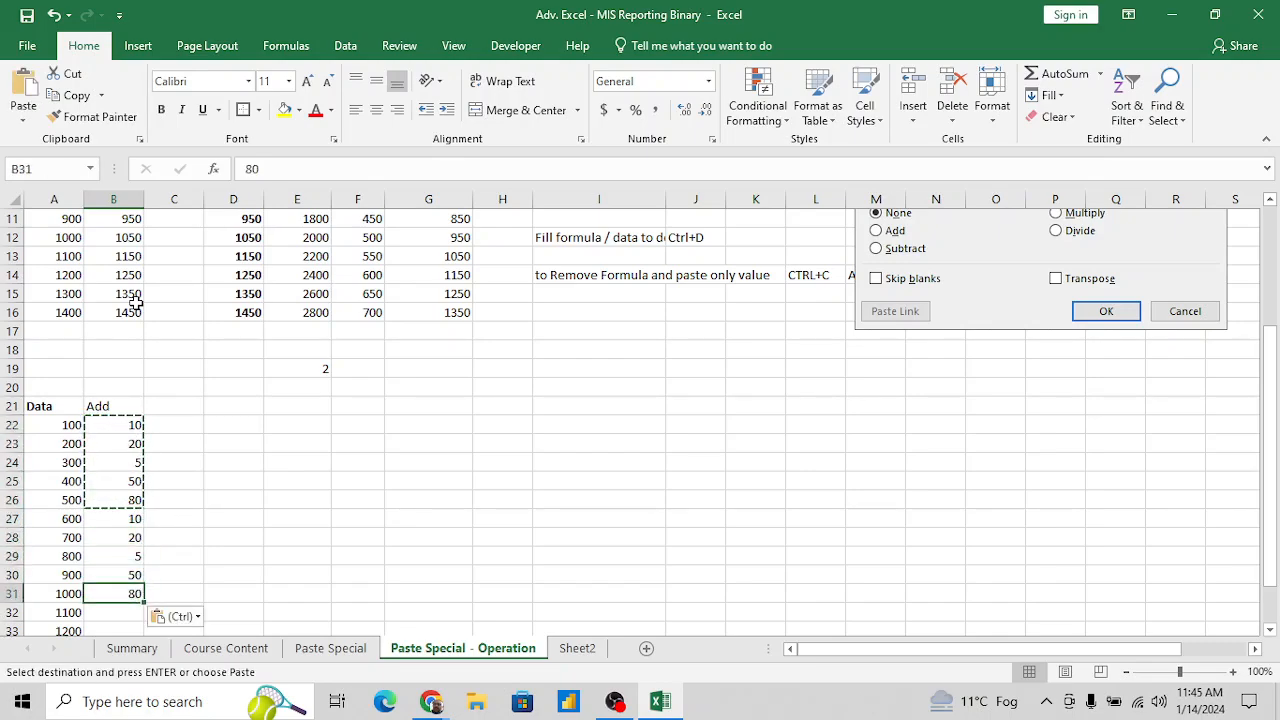
pyautogui.hotkey('ctrl', 'v')
pyautogui.press('Down')
pyautogui.press('Down')
pyautogui.press('Down')
pyautogui.press('Down')
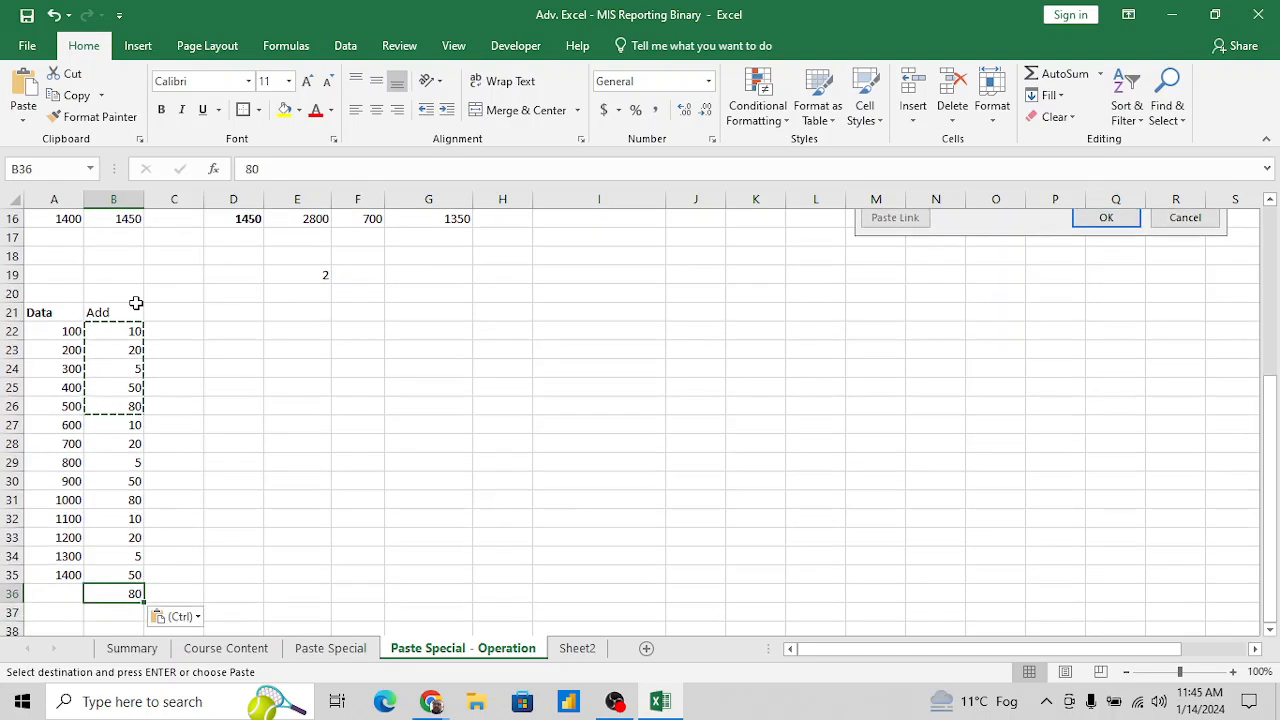
# - Clear the surplus value from B36 and select cell C22 beside the first Add value
pyautogui.press('Delete')
pyautogui.press('Up')
pyautogui.press('Up')
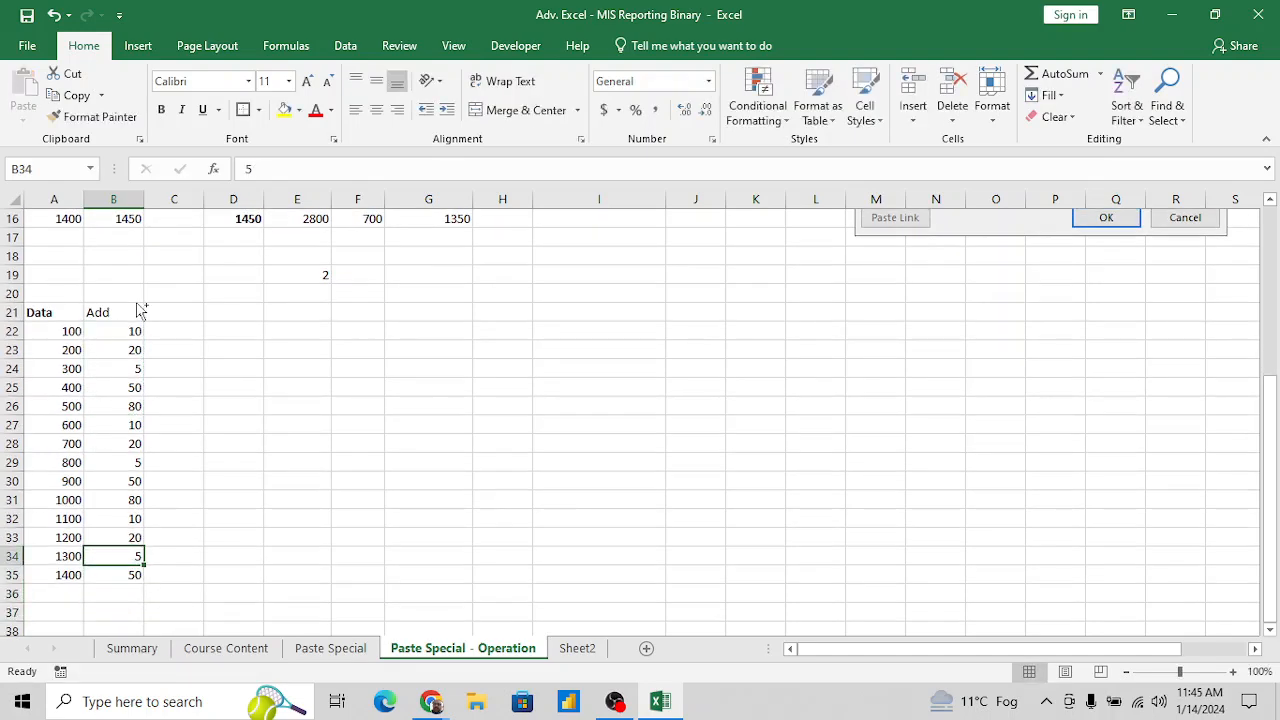
pyautogui.hotkey('ctrl', 'Up')
pyautogui.press('Down')
pyautogui.press('Right')
pyautogui.write('=')
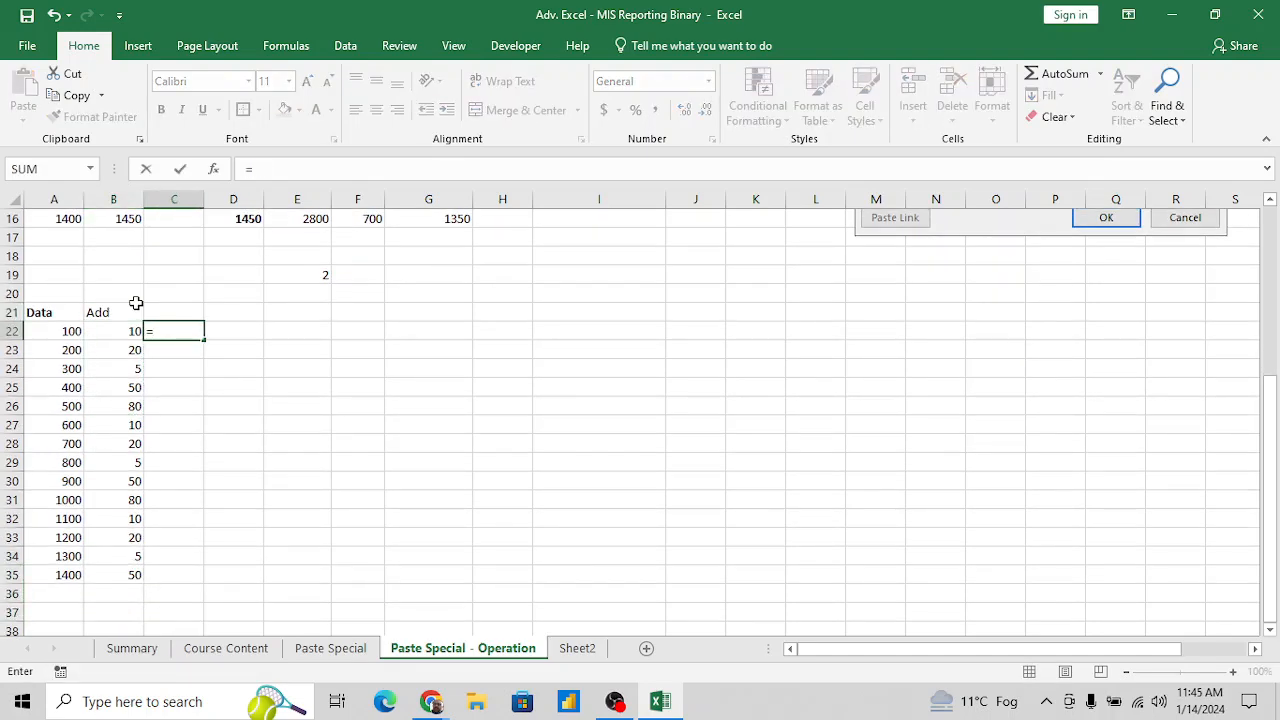
pyautogui.write('=sum(')
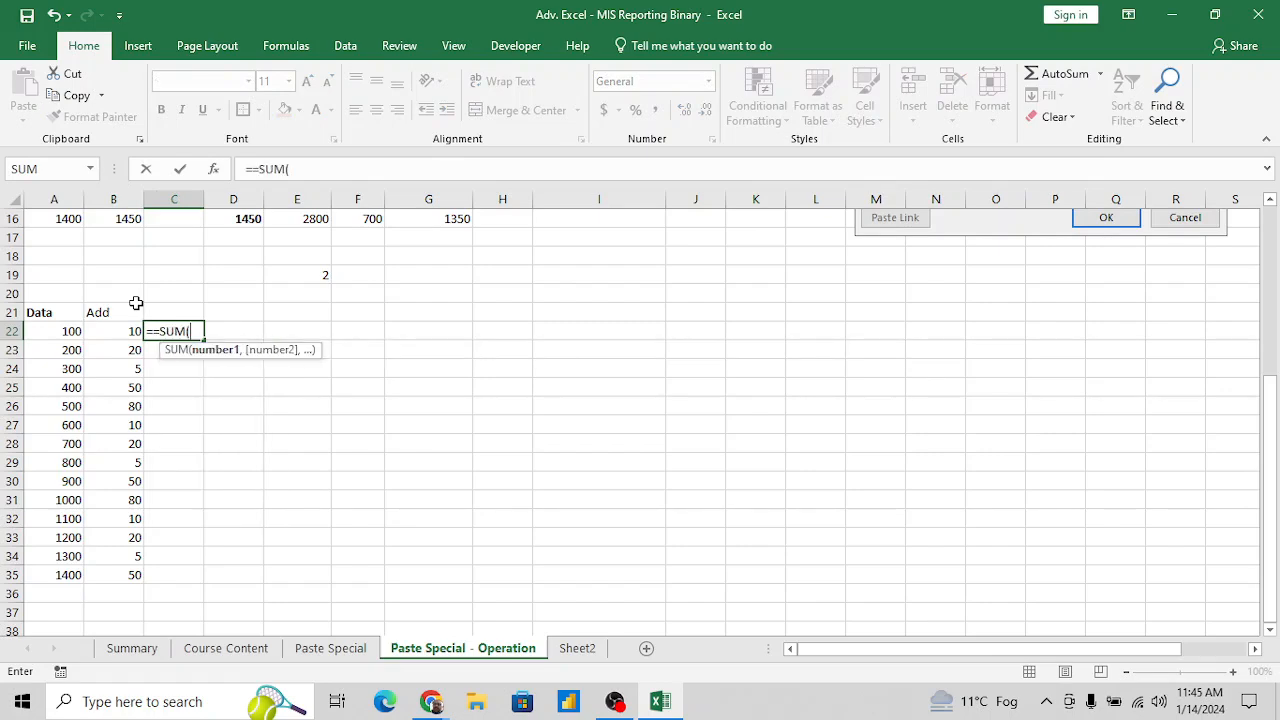
pyautogui.press('Left')
pyautogui.press('Left')
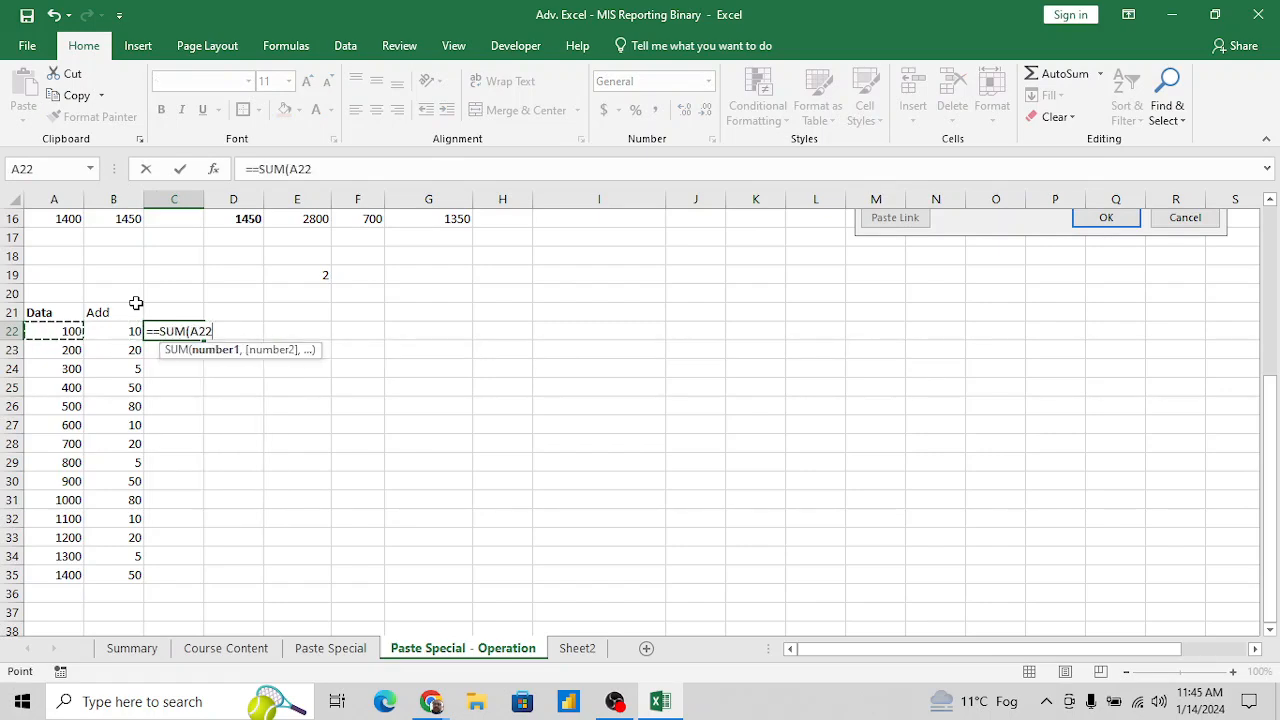
pyautogui.press('Escape')
# - Enter the formula =A22+B22 in cell C22 to add the first Data and Add values
pyautogui.write('=')
pyautogui.press('Left')
pyautogui.press('Left')
pyautogui.write('+')
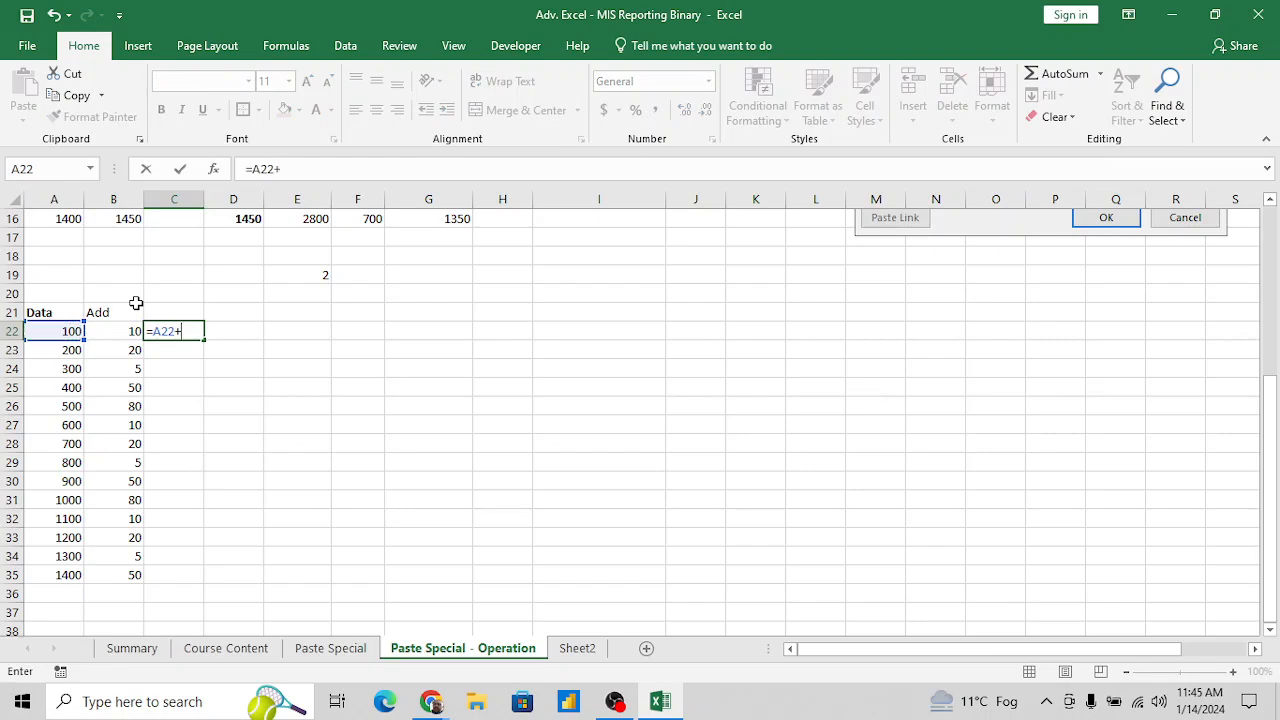
pyautogui.press('Left')
pyautogui.press('Return')
# - Fill the C22 formula down through C35, the last row of the Data column
pyautogui.press('Left')
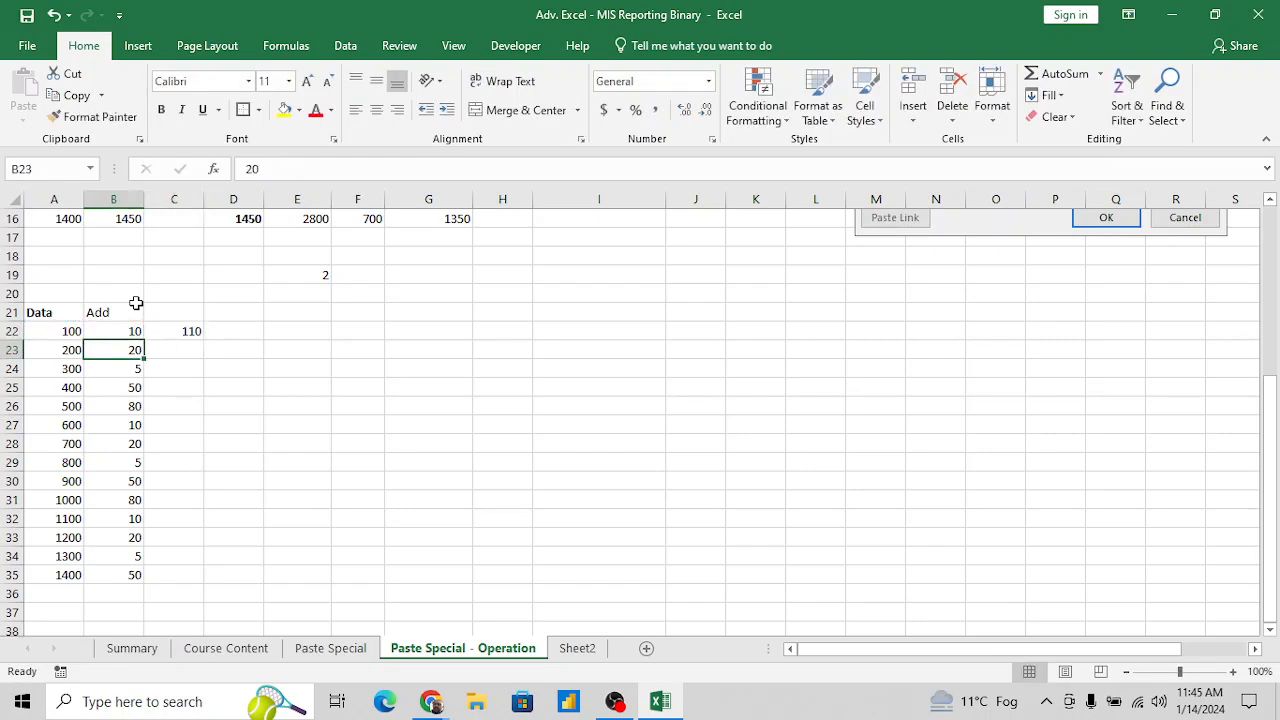
pyautogui.hotkey('ctrl', 'Down')
pyautogui.press('Right')
pyautogui.hotkey('ctrl', 'shift', 'Up')
pyautogui.hotkey('ctrl', 'd')
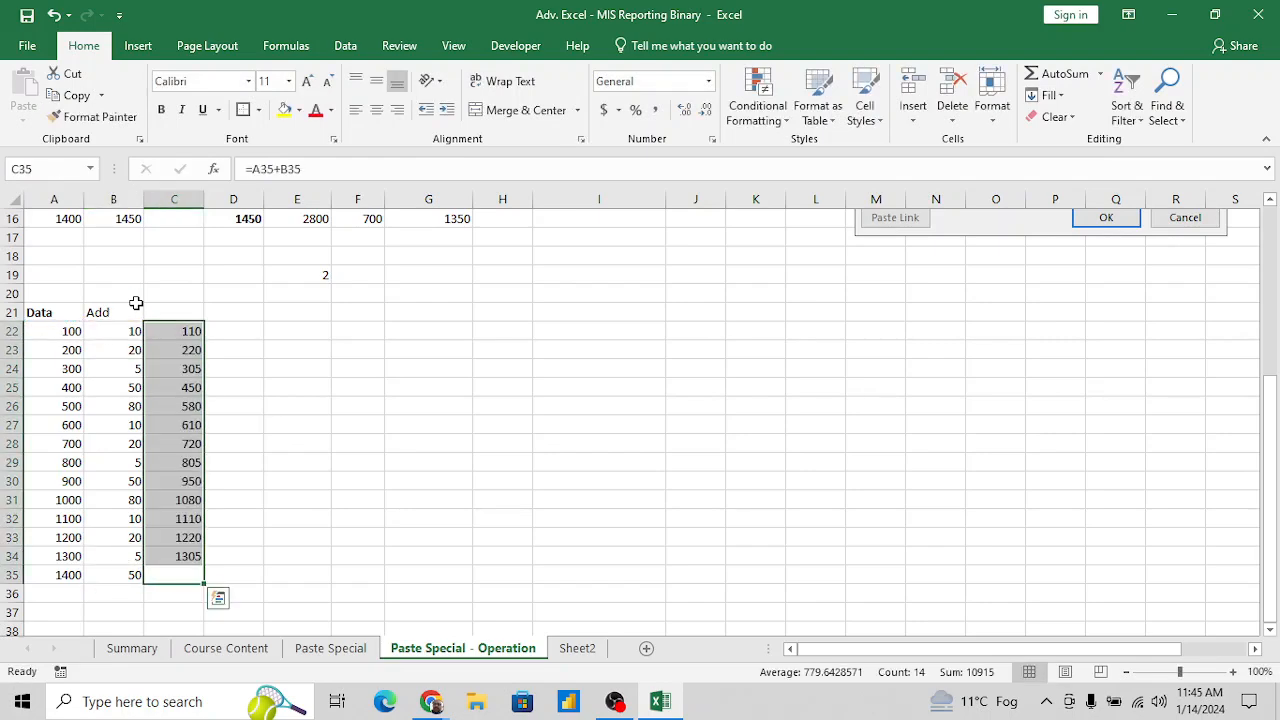
pyautogui.press('Up')
pyautogui.press('Up')
pyautogui.press('Left')
pyautogui.press('Up')
pyautogui.press('Up')
pyautogui.press('Up')
pyautogui.press('Up')
pyautogui.press('Up')
pyautogui.press('Up')
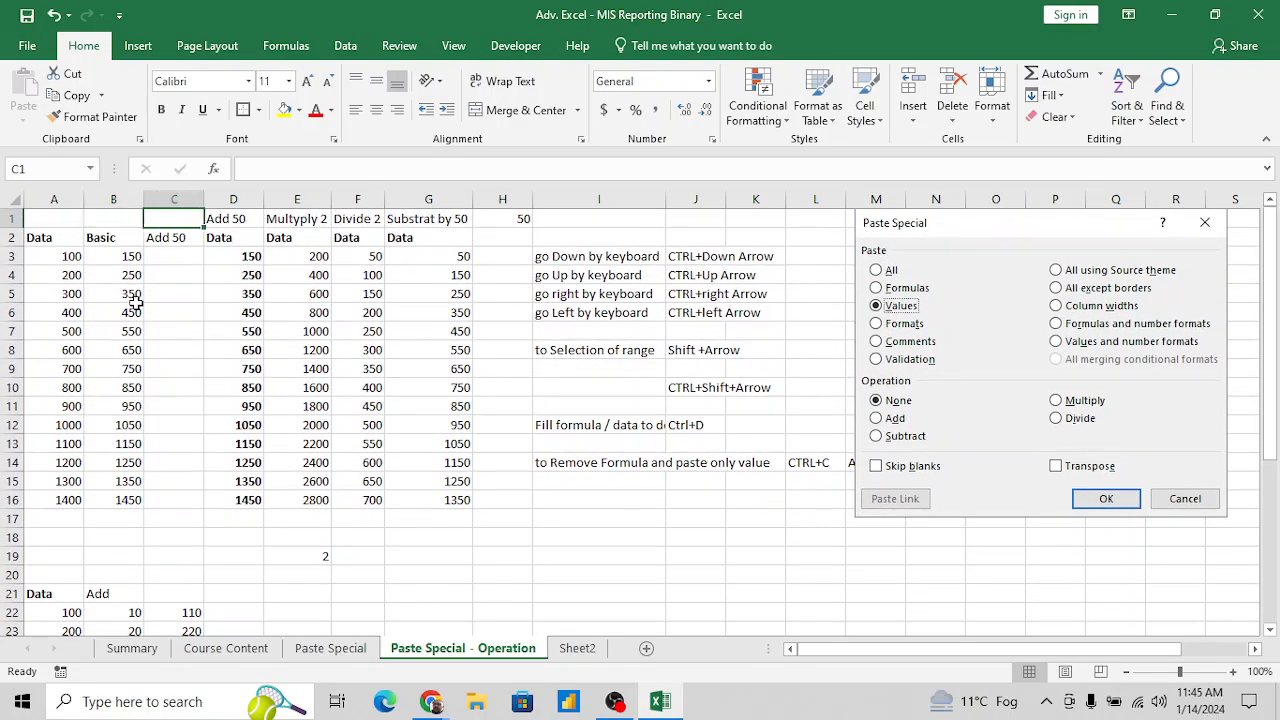
pyautogui.press('Down')
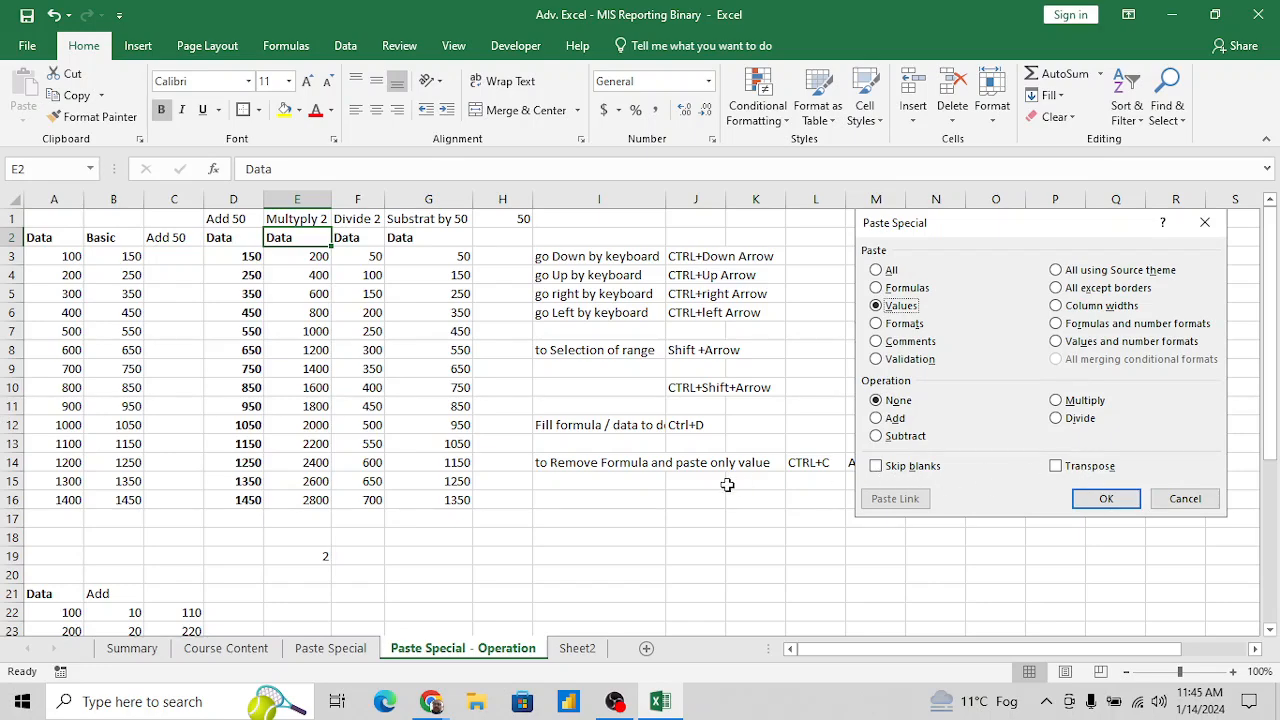
# - Open Sheet2 and rename the worksheet as Transpose
pyautogui.click(580, 650)
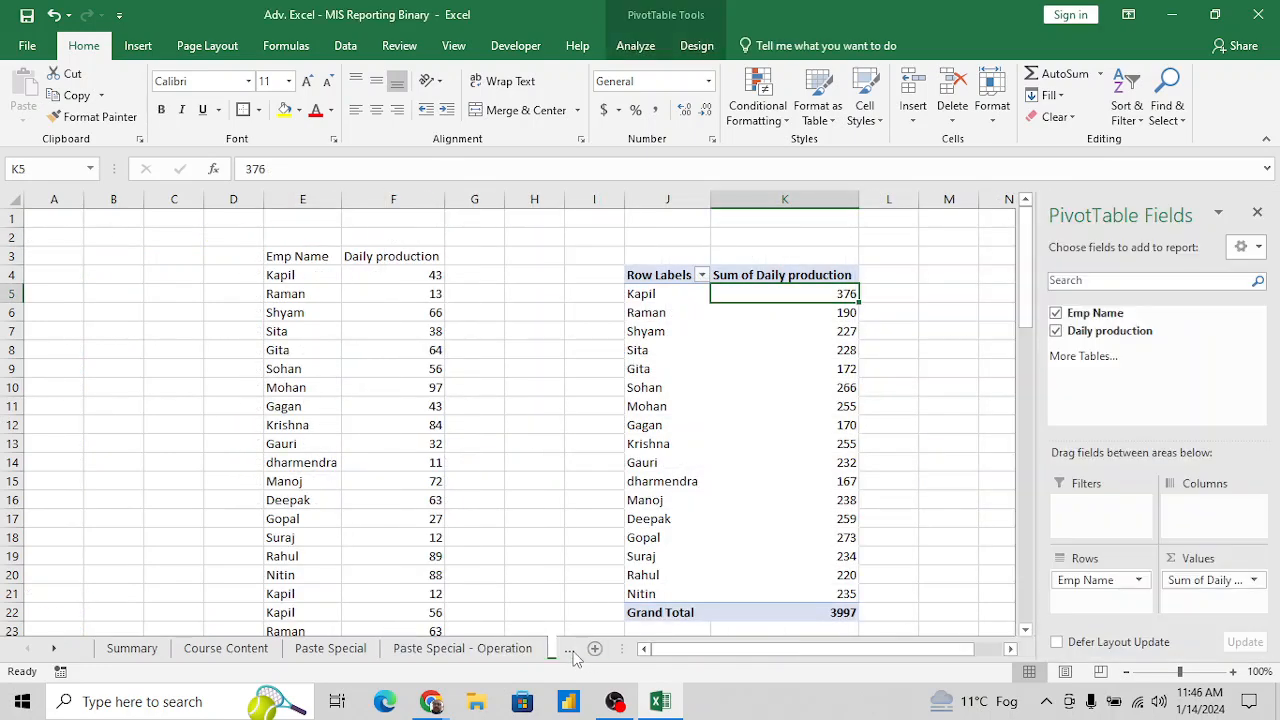
pyautogui.click(566, 650)
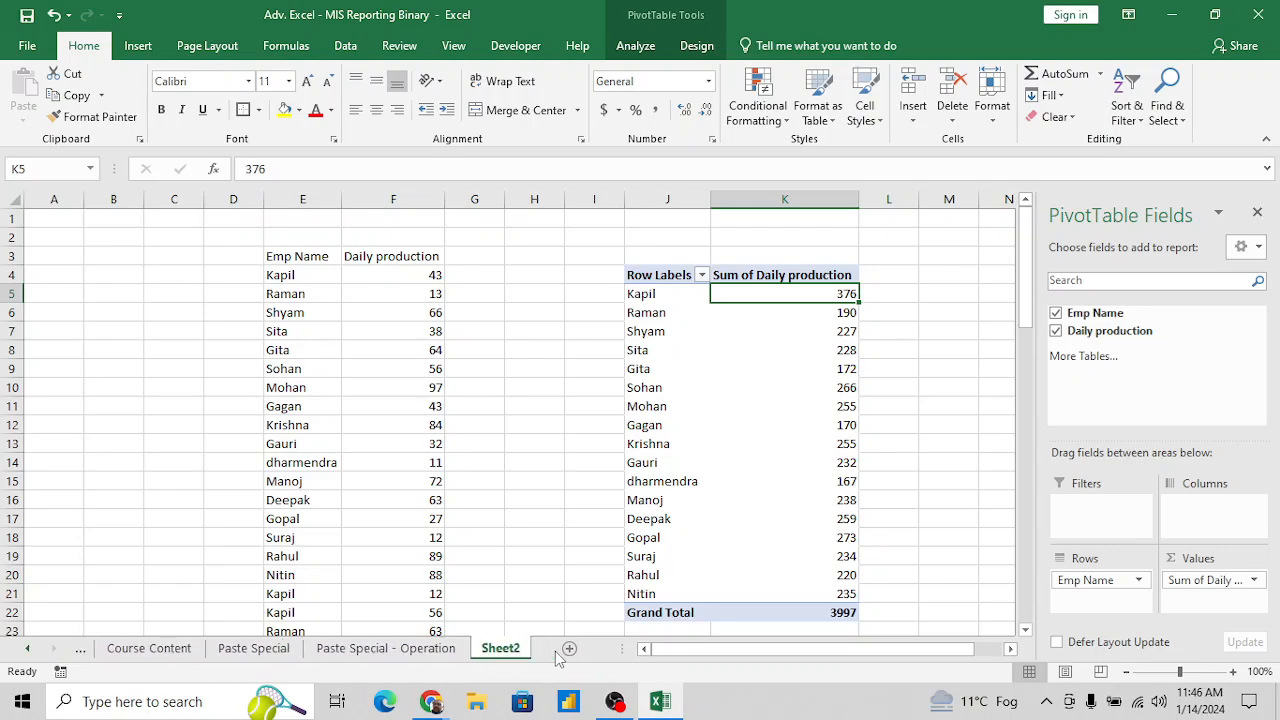
pyautogui.doubleClick(495, 649)
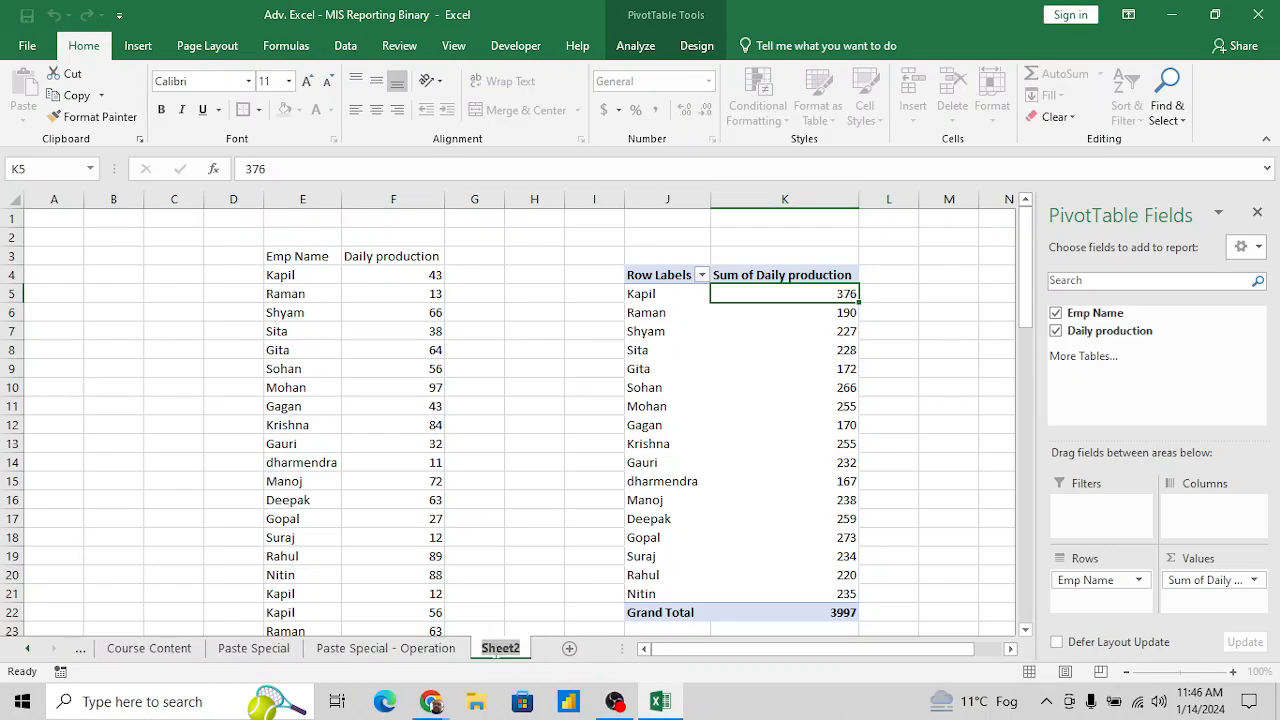
pyautogui.write('Tr')
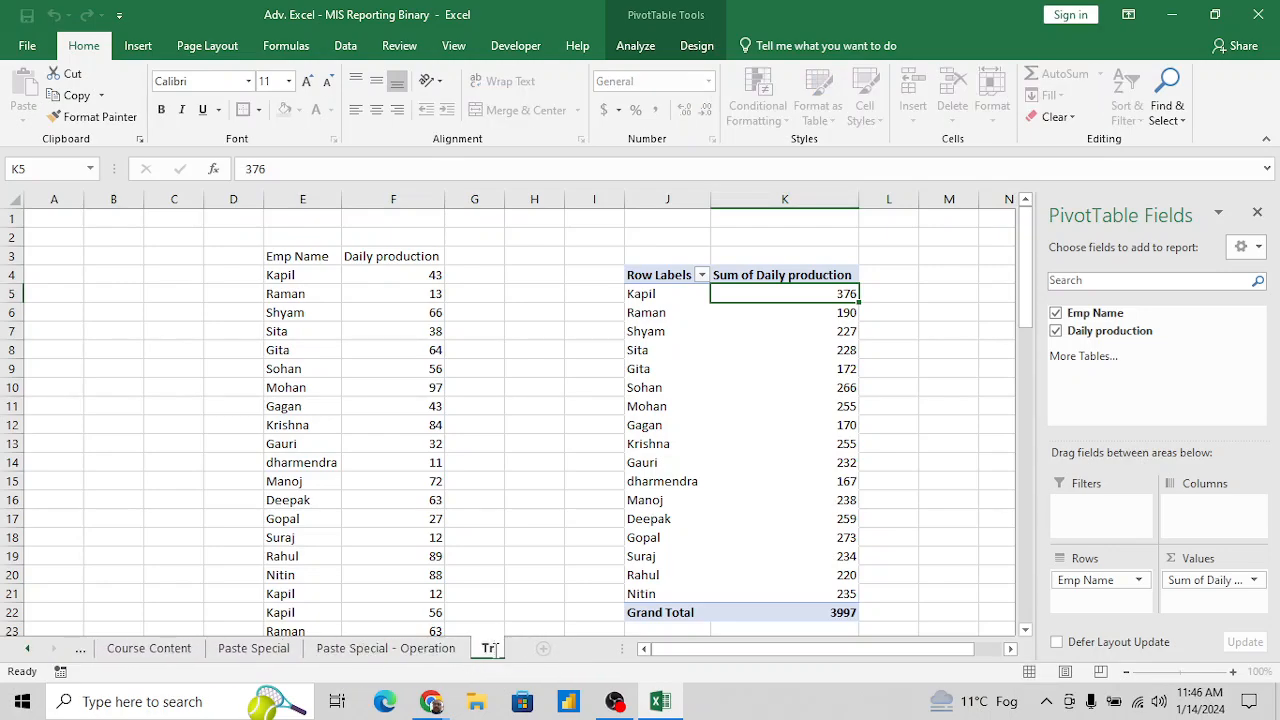
pyautogui.write('anspose')
pyautogui.press('Return')
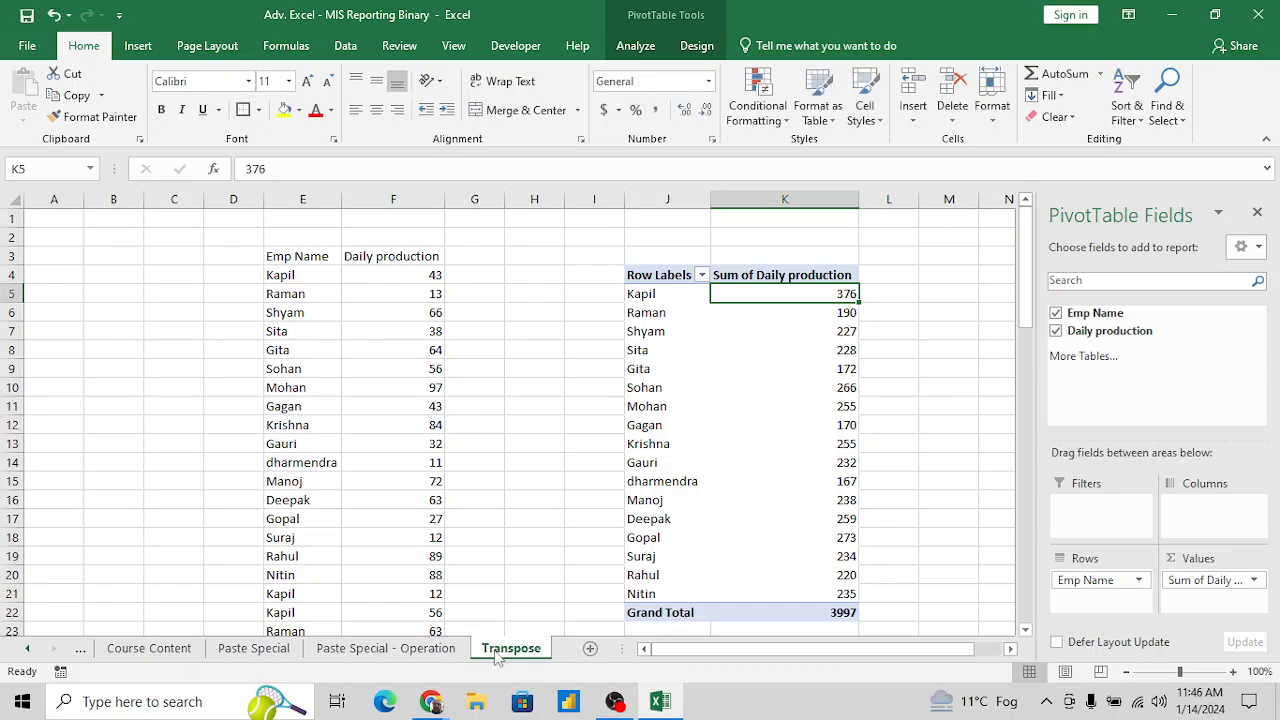
# - Insert two blank columns before the Emp Name column
pyautogui.click(573, 356)
pyautogui.press('Left')
pyautogui.press('Left')
pyautogui.press('Left')
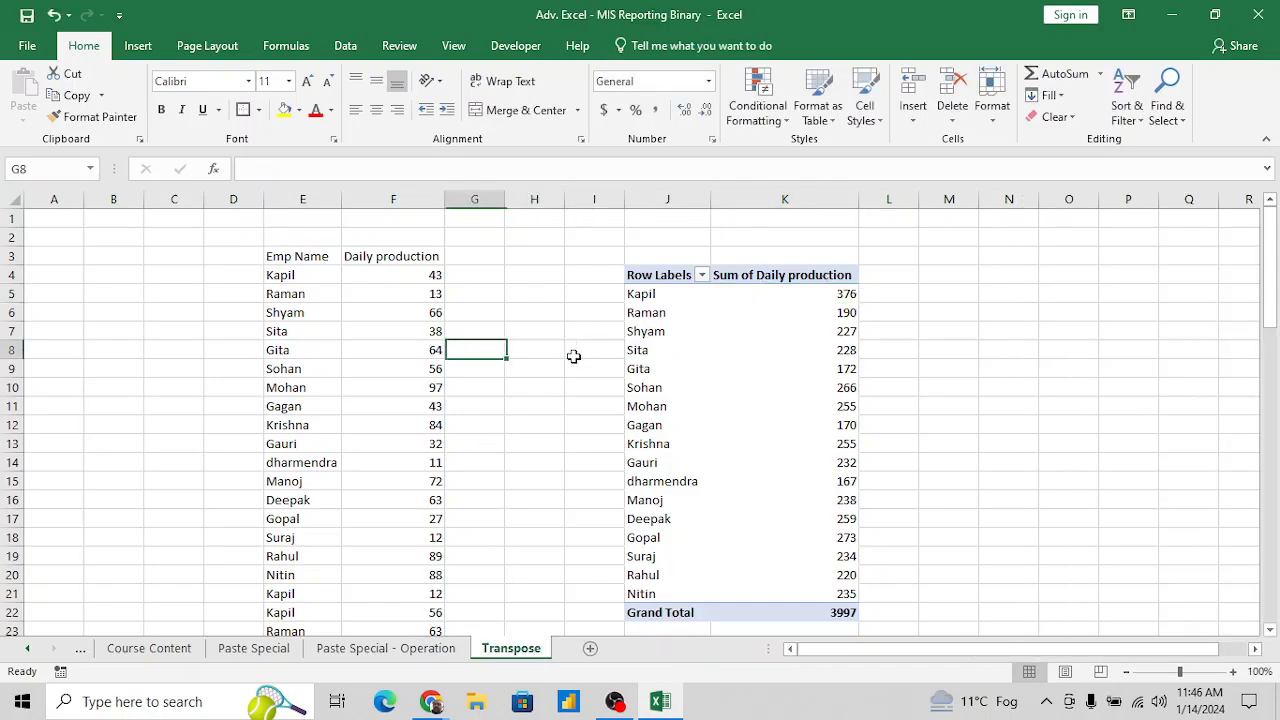
pyautogui.press('Left')
pyautogui.press('Left')
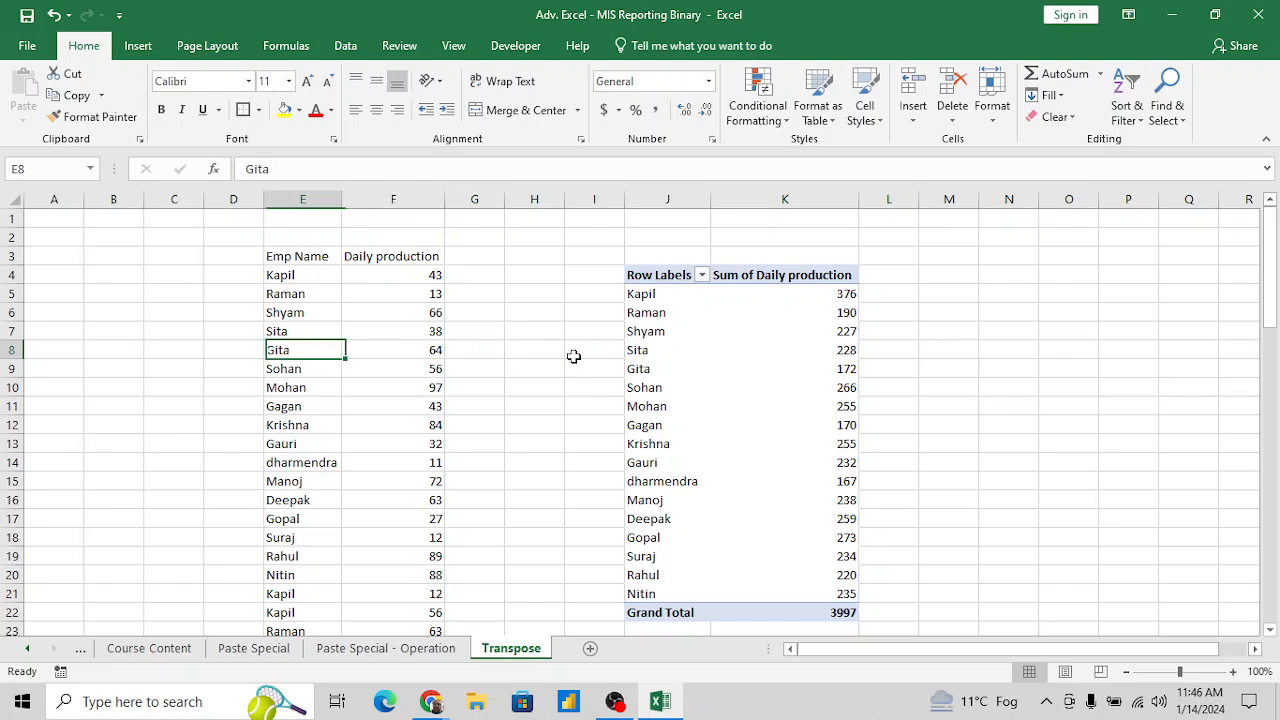
pyautogui.hotkey('ctrl', 'space')
pyautogui.hotkey('ctrl', 'shift', '+')
pyautogui.hotkey('ctrl', 'shift', '+')
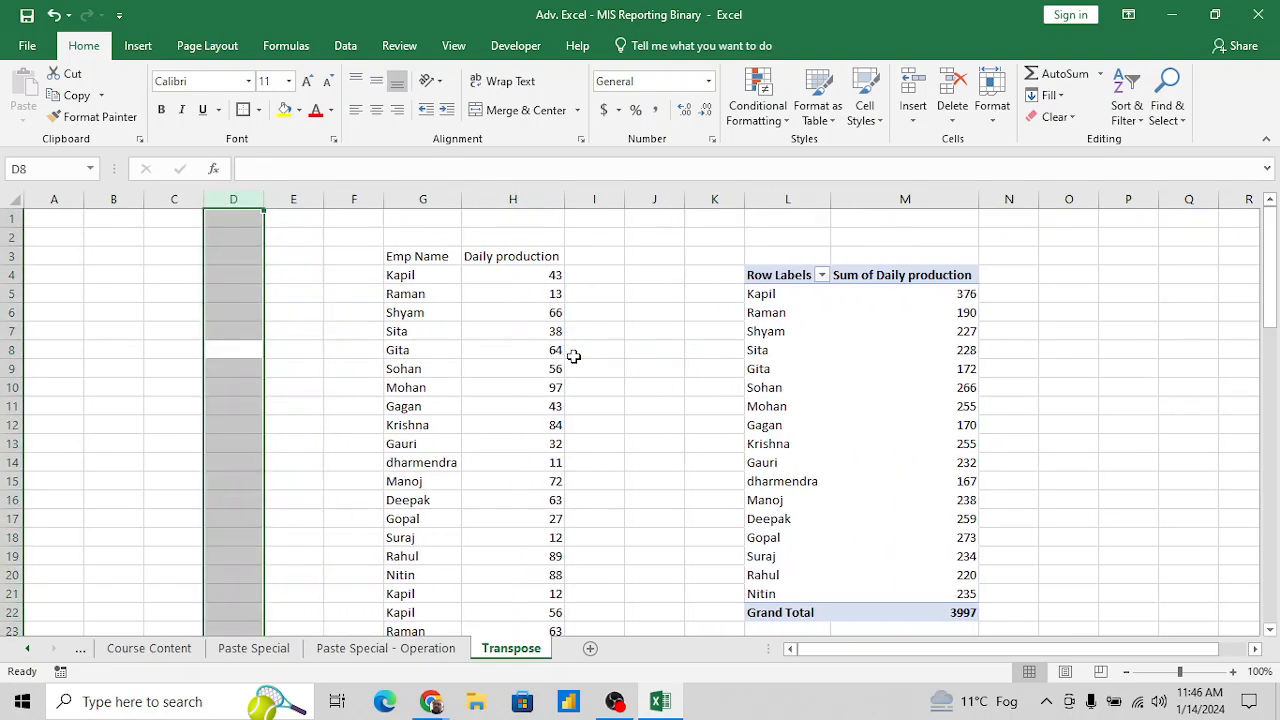
# - Copy the employee names in G4:G75, leaving out the Emp Name header
pyautogui.press('Right')
pyautogui.press('Right')
pyautogui.press('Up')
pyautogui.press('Up')
pyautogui.press('Up')
pyautogui.press('Up')
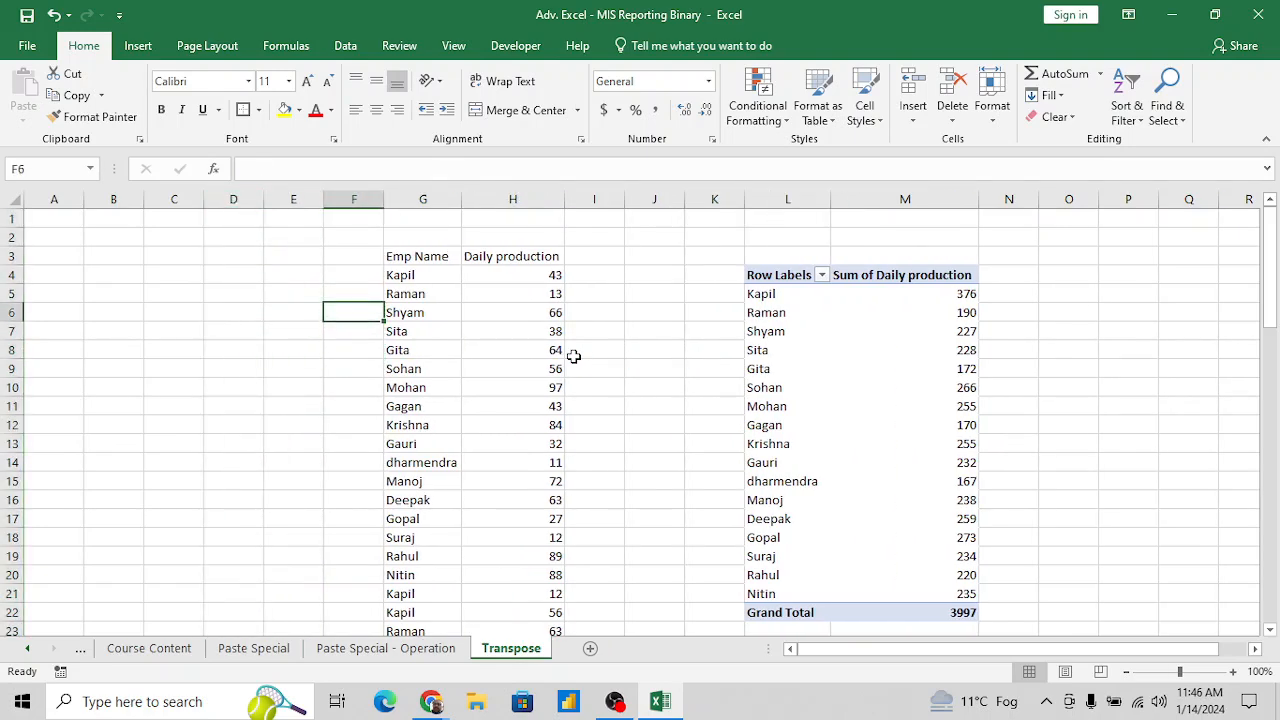
pyautogui.press('Right')
pyautogui.hotkey('ctrl', 'shift', 'Down')
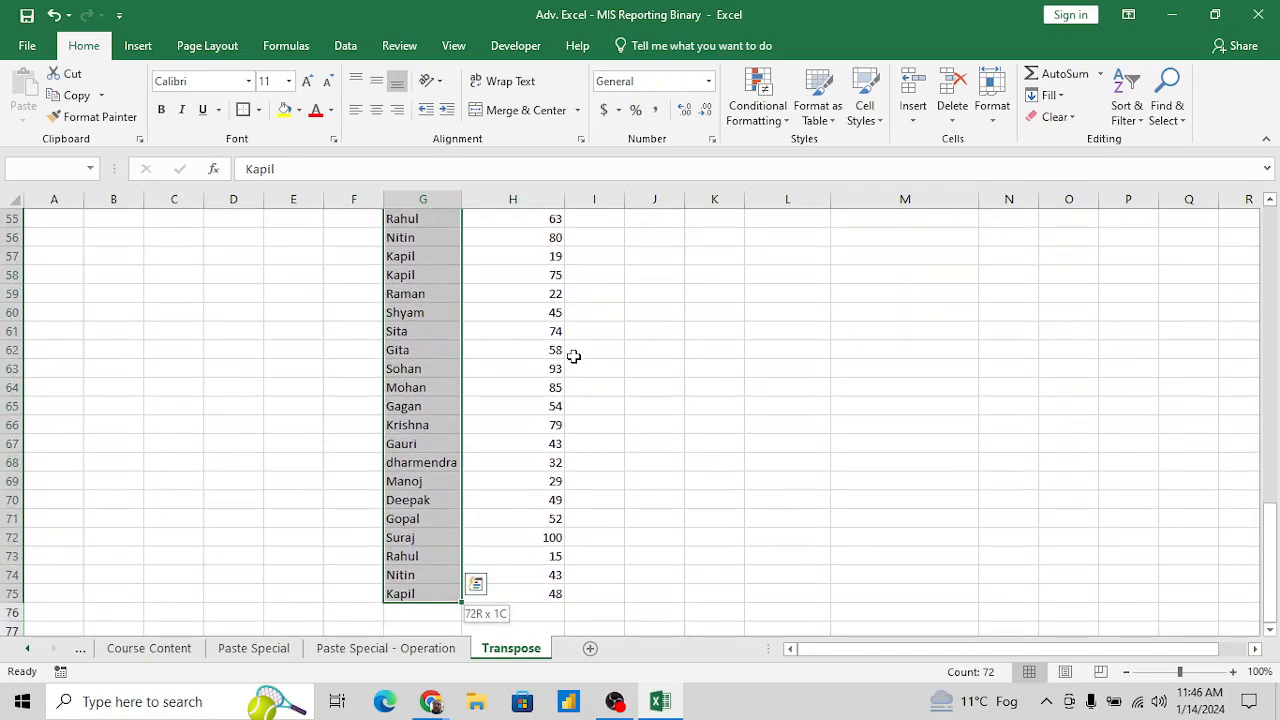
pyautogui.hotkey('ctrl', 'c')
pyautogui.press('Up')
pyautogui.press('Up')
pyautogui.press('Up')
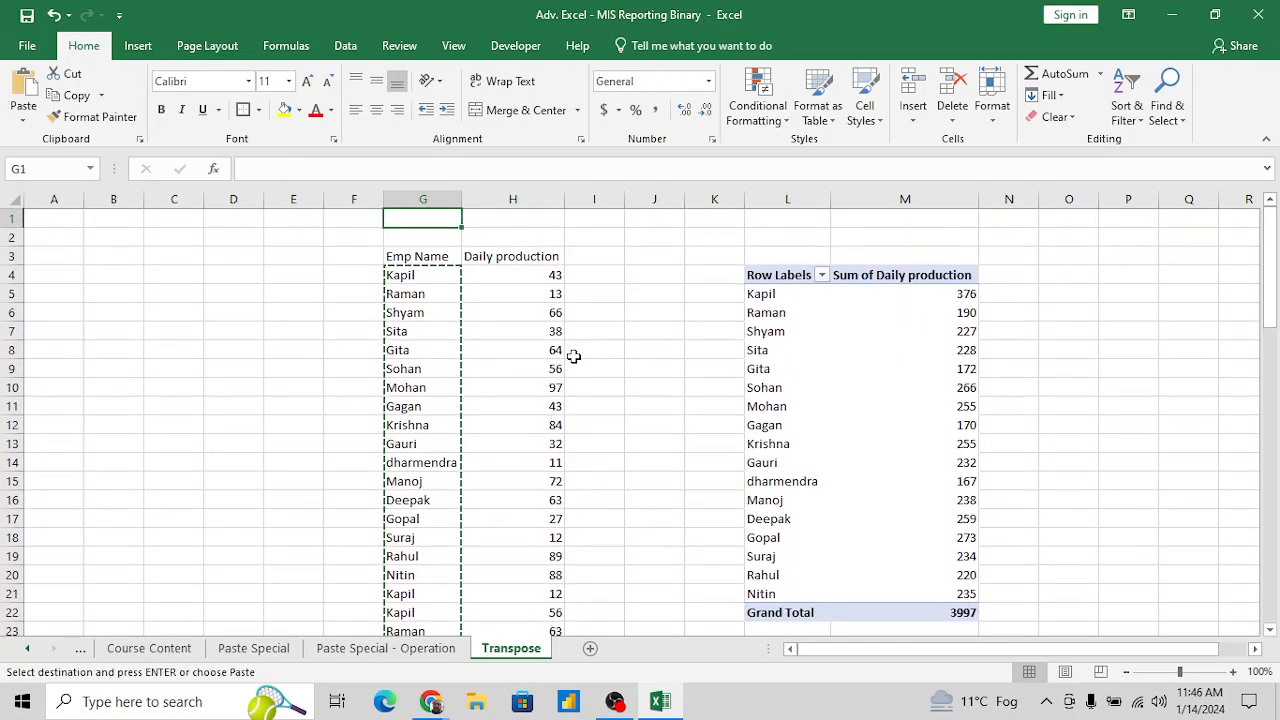
pyautogui.press('Home')
pyautogui.press('Down')
pyautogui.press('Up')
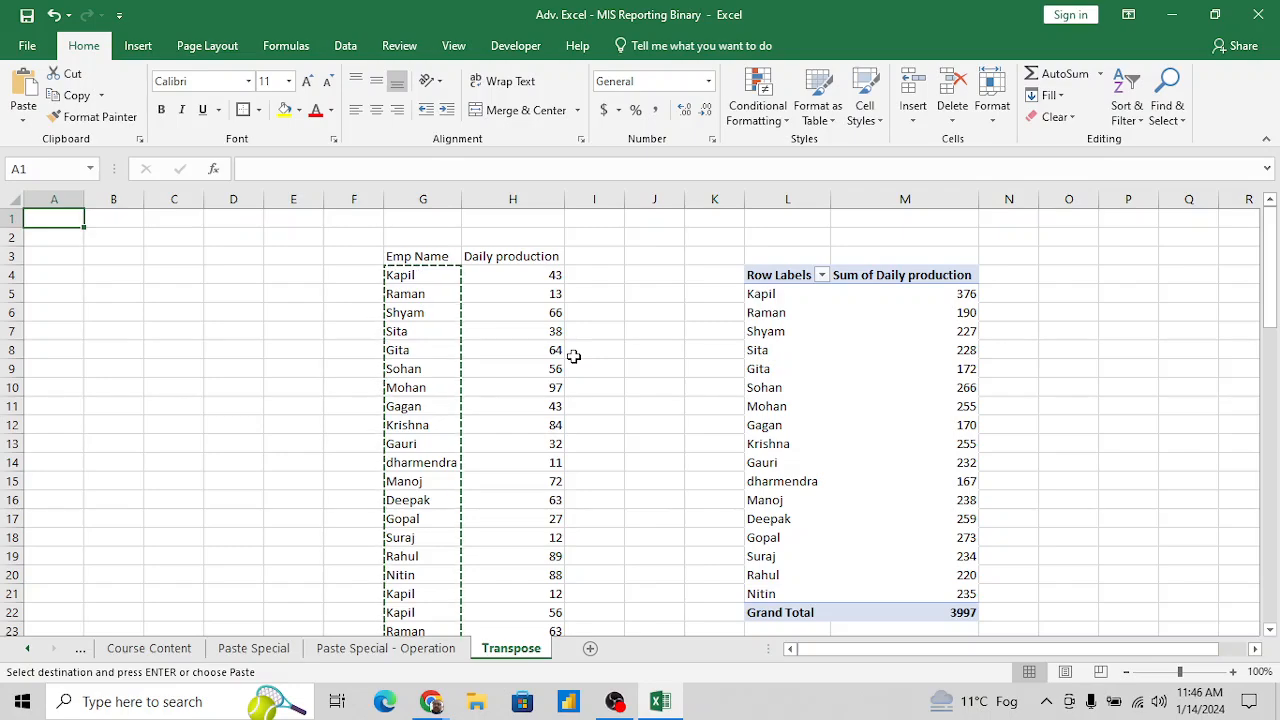
# - Copy the full Emp Name column in G3:G75, including its header
pyautogui.press('Right')
pyautogui.press('Right')
pyautogui.press('Right')
pyautogui.press('Right')
pyautogui.press('Right')
pyautogui.press('Down')
pyautogui.press('Down')
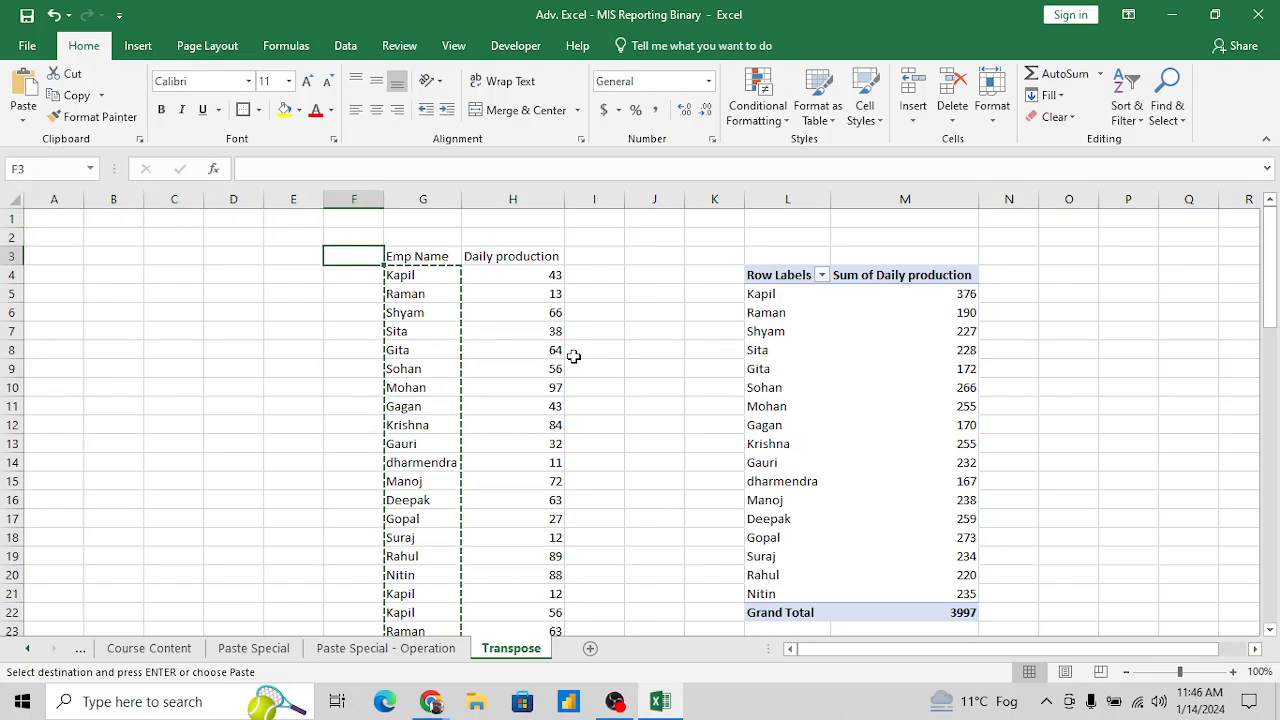
pyautogui.press('Right')
pyautogui.hotkey('ctrl', 'shift', 'Down')
pyautogui.press('Up')
pyautogui.press('Up')
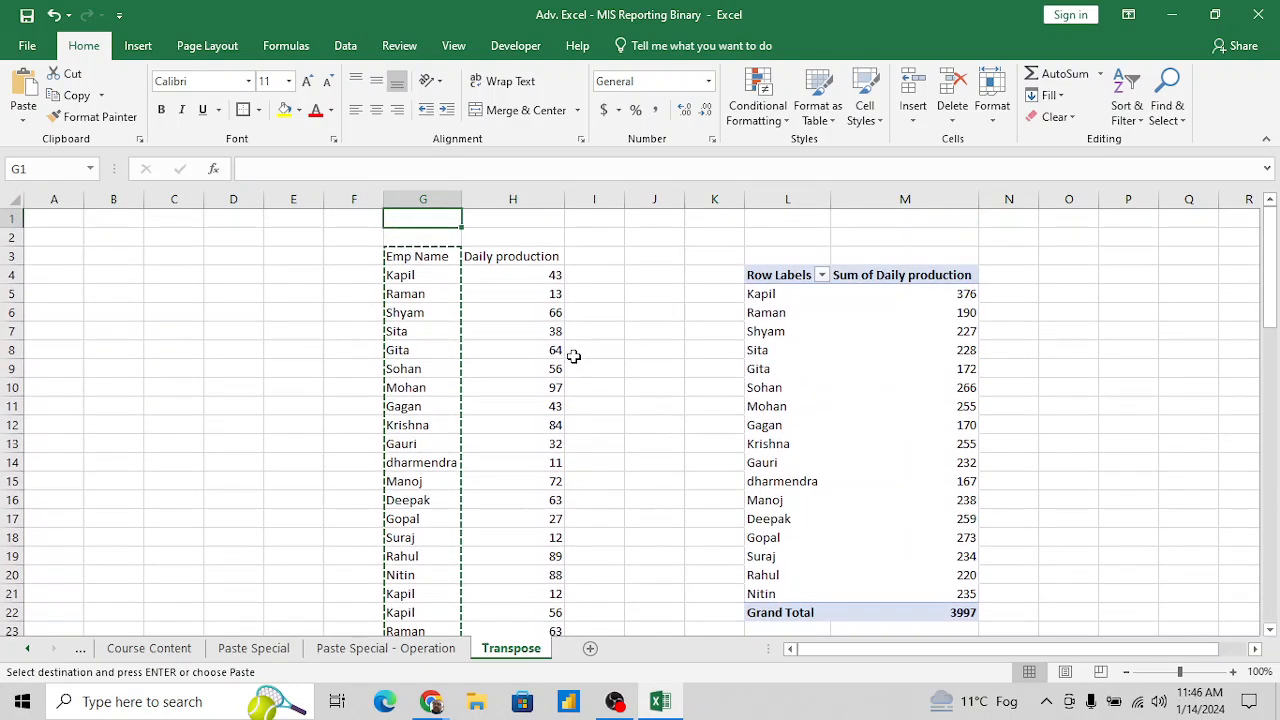
# - Paste the copied Emp Name column starting at A1 and autofit the width of column A
pyautogui.press('Home')
pyautogui.hotkey('alt', 'e')
pyautogui.press('s')
pyautogui.press('Return')
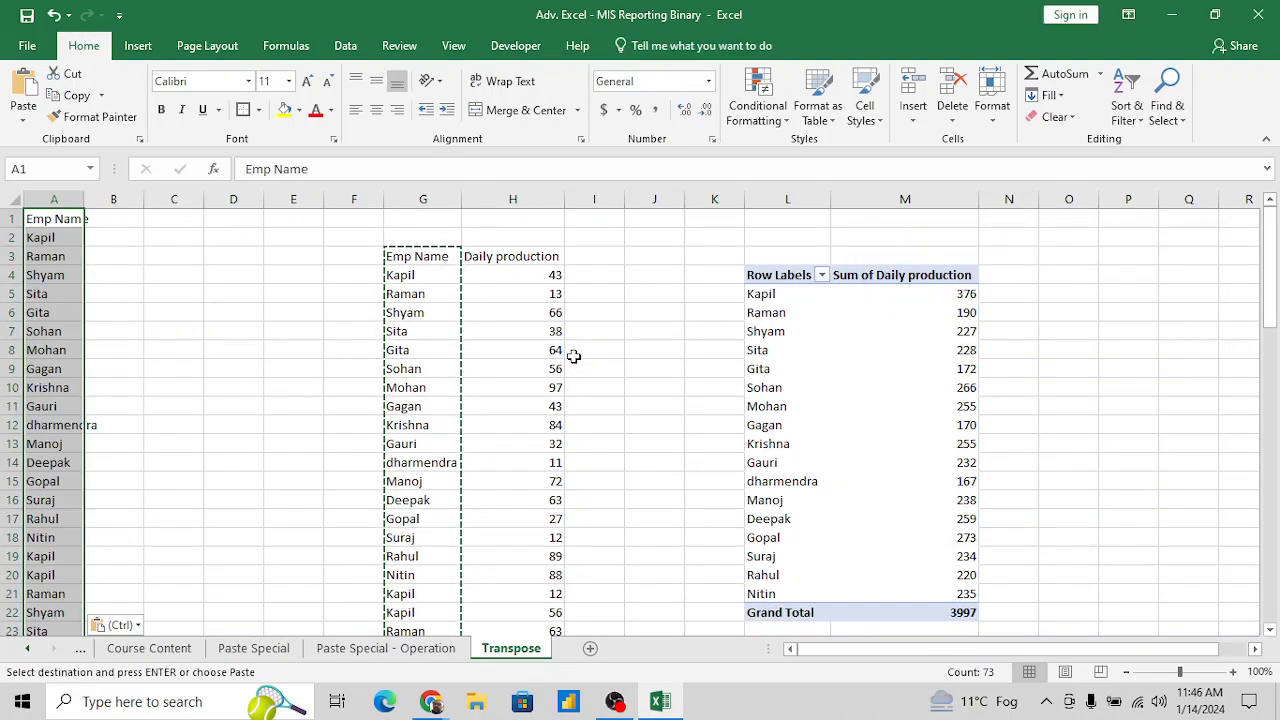
pyautogui.hotkey('alt', 'h')
pyautogui.press('o')
pyautogui.press('i')
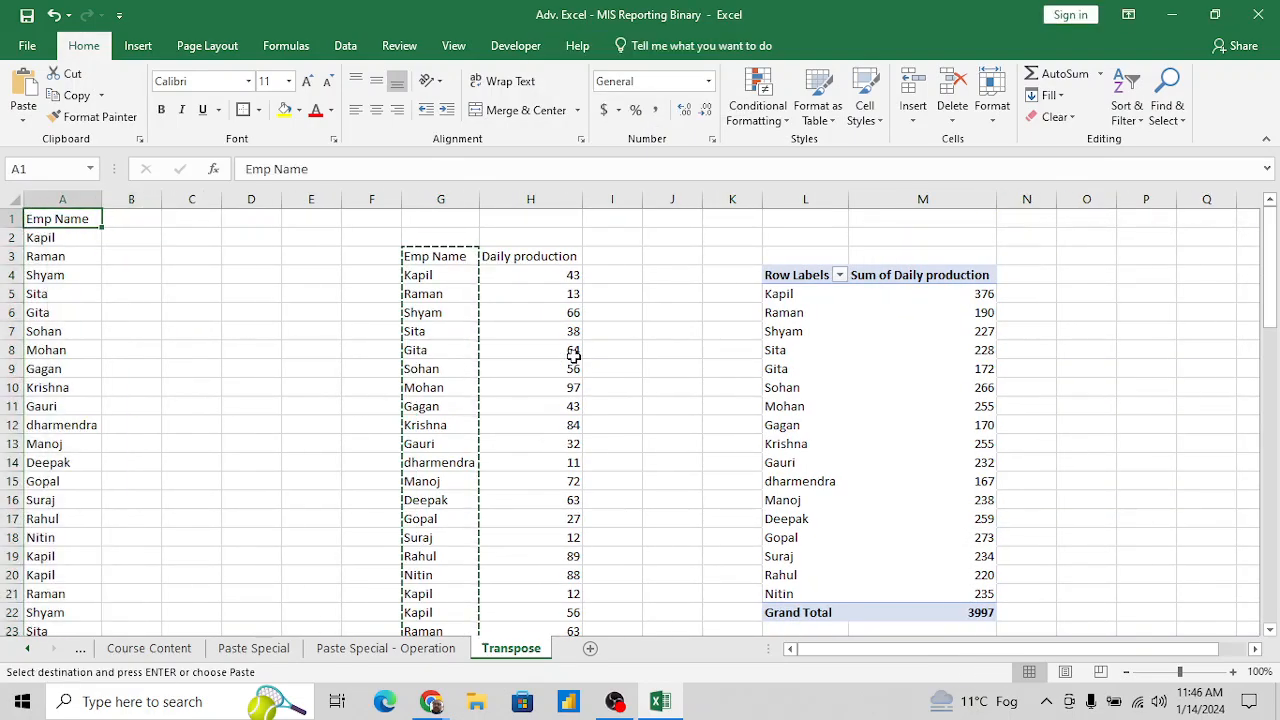
pyautogui.hotkey('ctrl', 'Down')
pyautogui.hotkey('ctrl', 'Up')
pyautogui.press('Down')
pyautogui.press('Right')
pyautogui.press('Right')
pyautogui.press('Right')
pyautogui.press('Right')
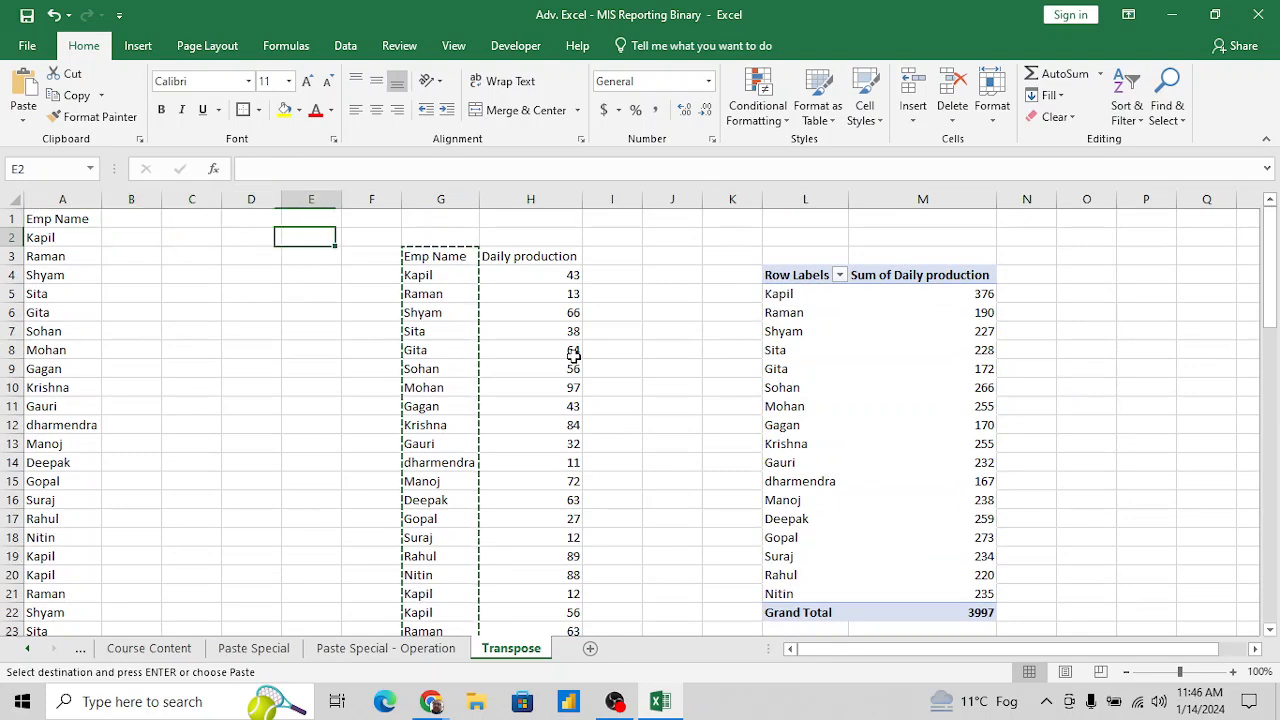
pyautogui.press('Right')
pyautogui.press('Right')
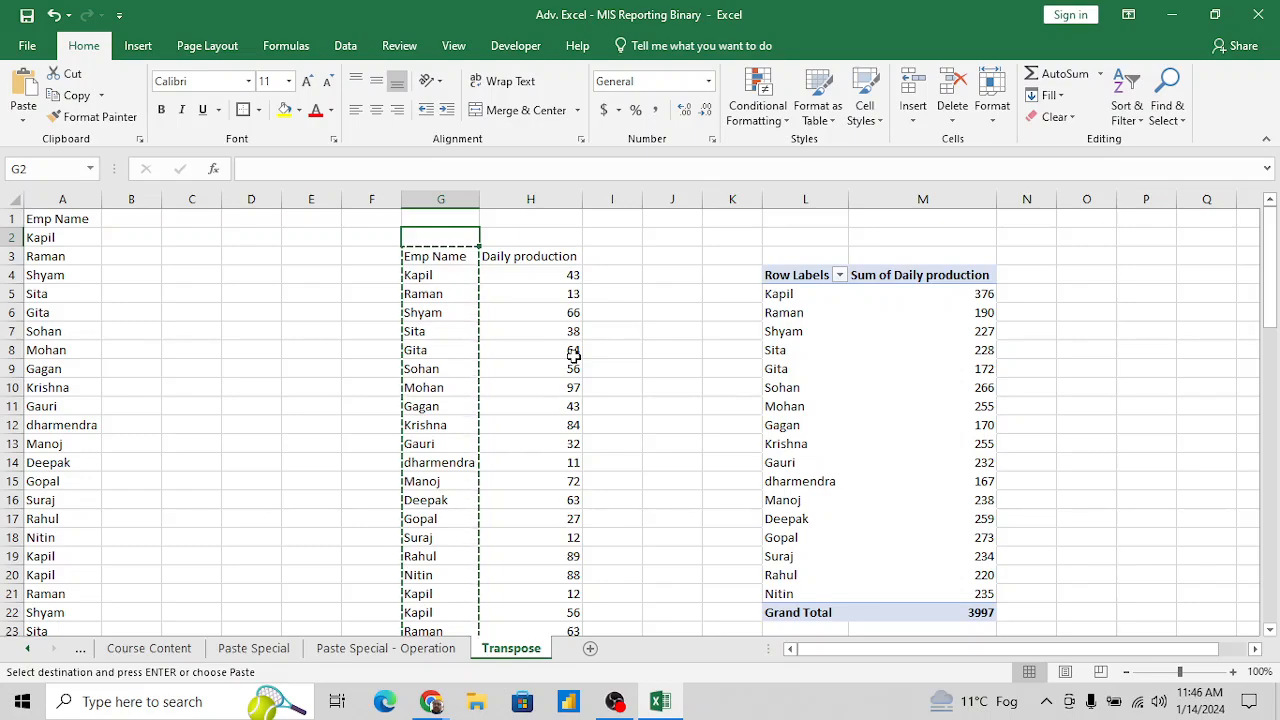
pyautogui.press('Left')
pyautogui.press('Left')
pyautogui.press('Left')
pyautogui.press('Left')
pyautogui.press('Left')
pyautogui.press('Left')
pyautogui.press('Up')
pyautogui.press('Escape')
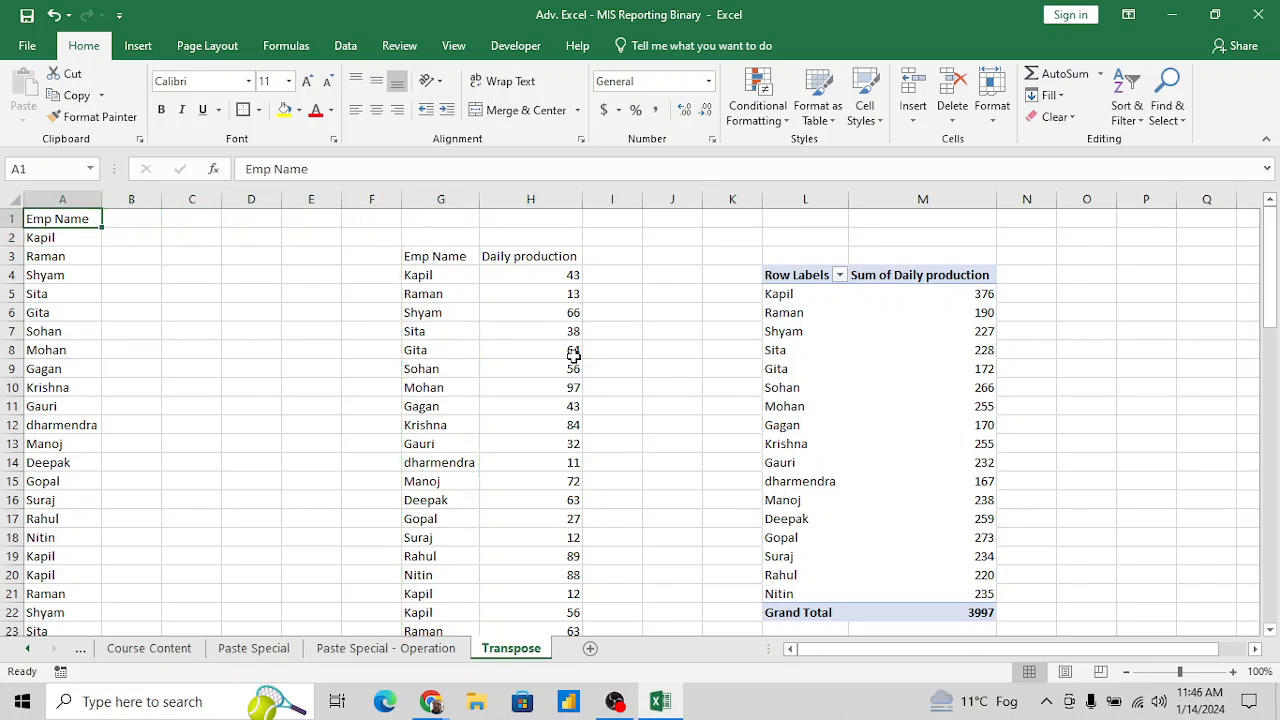
pyautogui.hotkey('ctrl', 'shift', 'Down')
pyautogui.scroll(17, 573, 354)
pyautogui.press('Down')
pyautogui.press('Right')
pyautogui.press('Right')
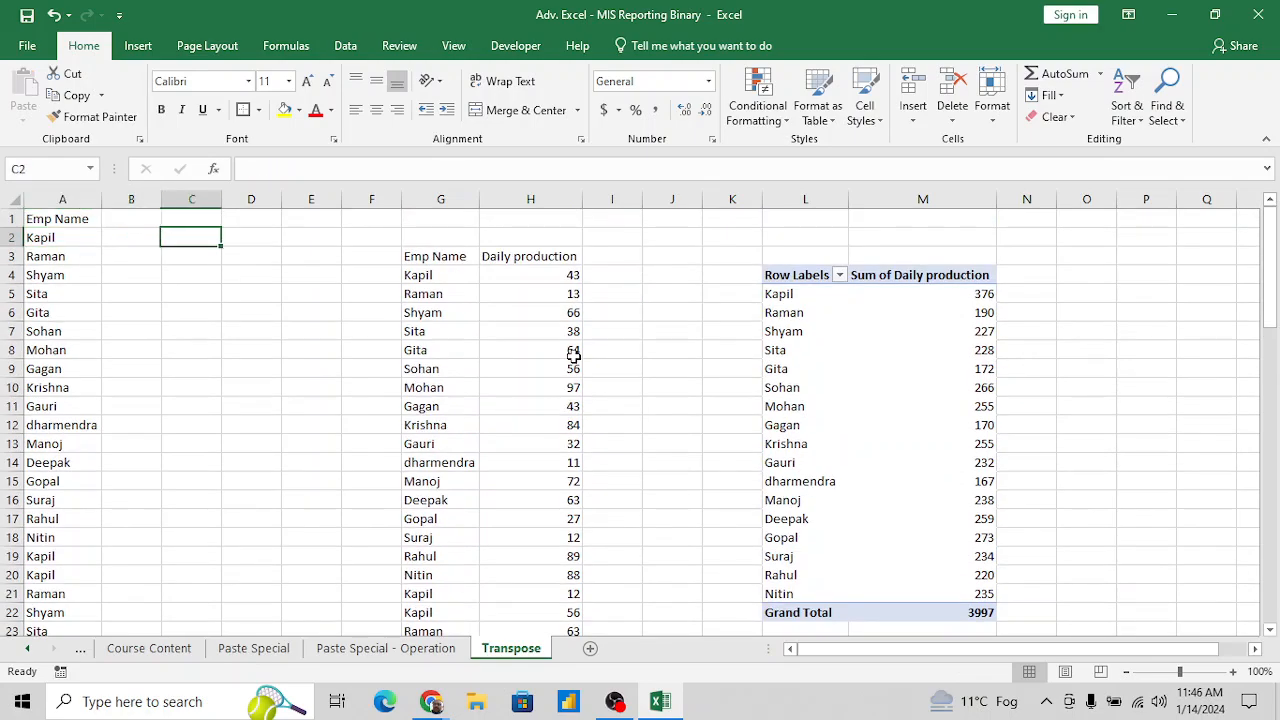
# - Highlight the cells of row 1 from B1 through AO1 to show the horizontal layout, and return to A1
pyautogui.press('Up')
pyautogui.press('Left')
pyautogui.hotkey('shift', 'Right')
pyautogui.hotkey('shift', 'Right')
pyautogui.hotkey('shift', 'Right')
pyautogui.hotkey('shift', 'Right')
pyautogui.hotkey('shift', 'Right')
pyautogui.hotkey('shift', 'Right')
pyautogui.hotkey('shift', 'Right')
pyautogui.hotkey('shift', 'Right')
pyautogui.hotkey('shift', 'Right')
pyautogui.hotkey('shift', 'Right')
pyautogui.hotkey('shift', 'Right')
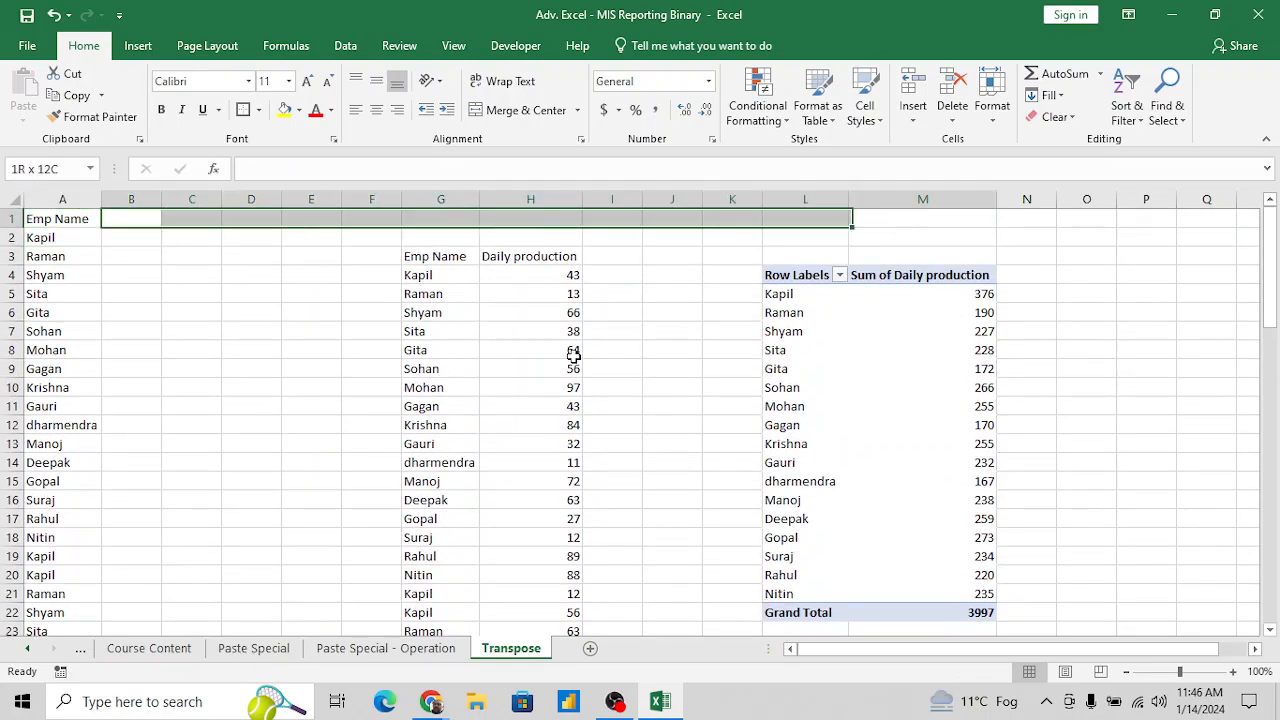
pyautogui.hotkey('shift', 'Right')
pyautogui.hotkey('shift', 'Right')
pyautogui.hotkey('shift', 'Right')
pyautogui.hotkey('shift', 'Right')
pyautogui.hotkey('shift', 'Right')
pyautogui.hotkey('shift', 'Right')
pyautogui.hotkey('shift', 'Right')
pyautogui.hotkey('shift', 'Right')
pyautogui.hotkey('shift', 'Right')
pyautogui.hotkey('shift', 'Right')
pyautogui.hotkey('shift', 'Right')
pyautogui.hotkey('shift', 'Right')
pyautogui.hotkey('shift', 'Right')
pyautogui.hotkey('shift', 'Right')
pyautogui.hotkey('shift', 'Right')
pyautogui.hotkey('shift', 'Right')
pyautogui.hotkey('shift', 'Right')
pyautogui.hotkey('shift', 'Right')
pyautogui.hotkey('shift', 'Right')
pyautogui.hotkey('shift', 'Right')
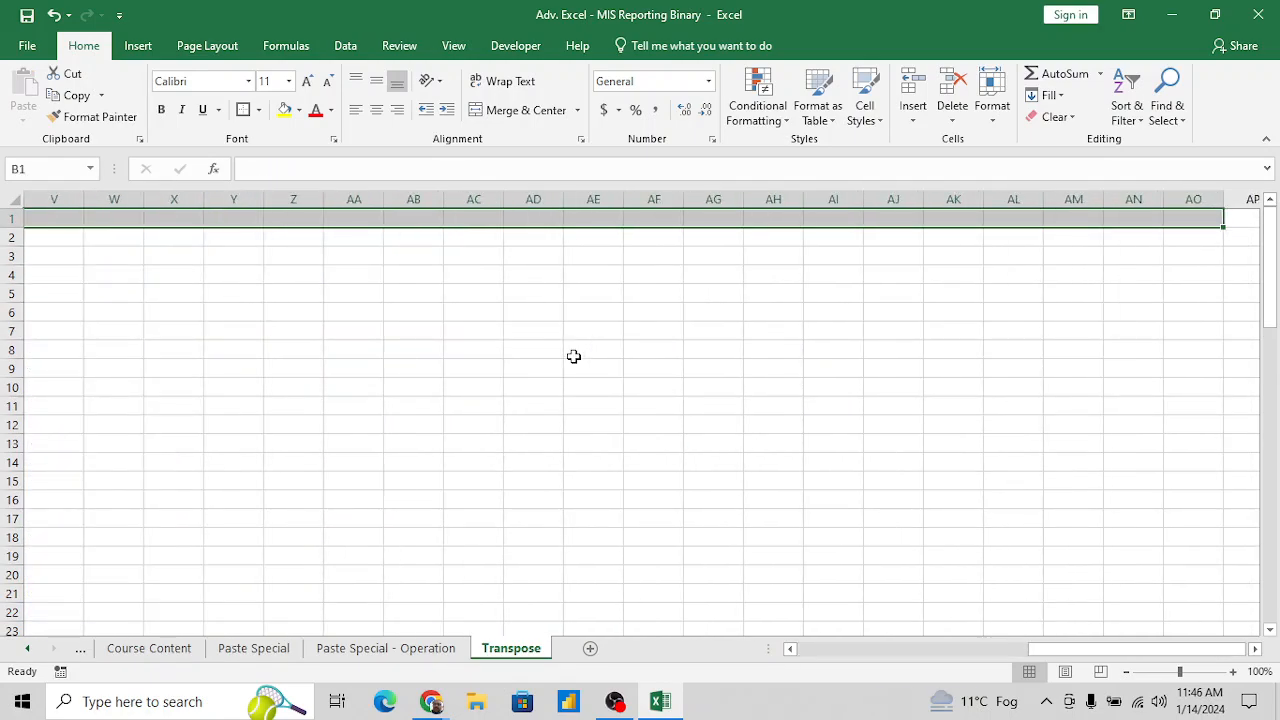
pyautogui.hotkey('ctrl', 'Home')
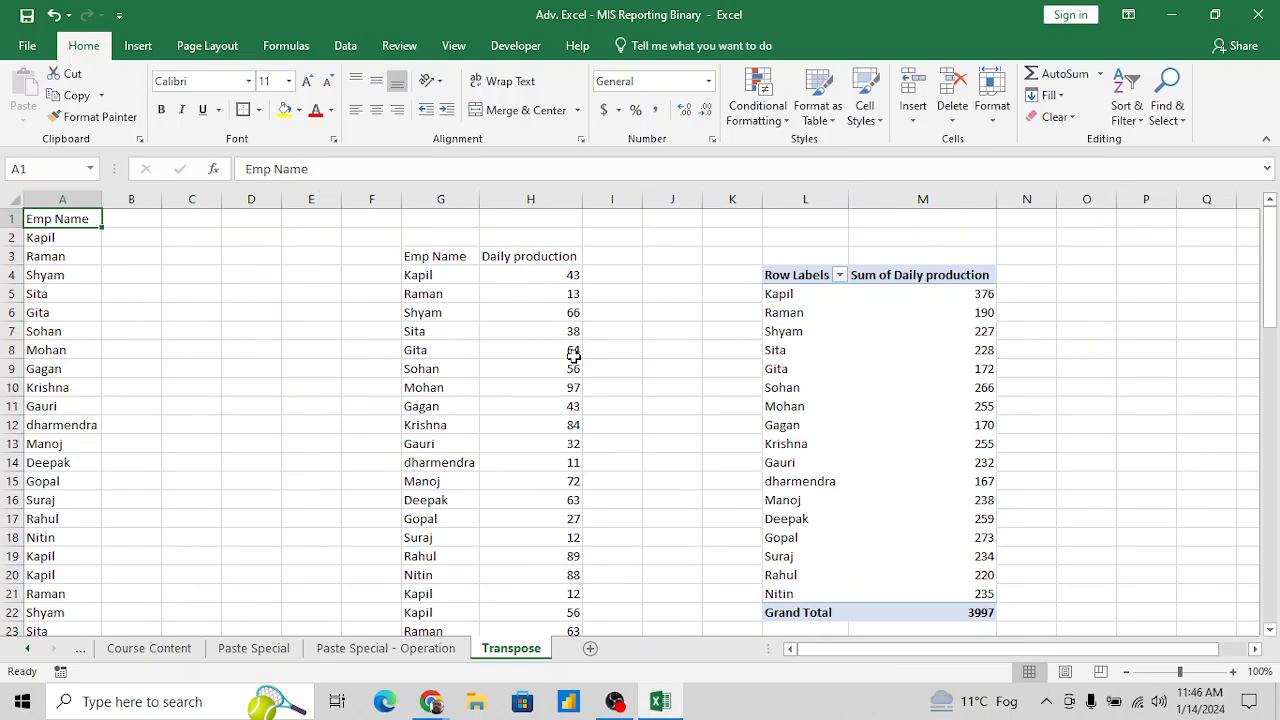
# - Copy the Emp Name column in A1:A73, header included
pyautogui.press('Down')
pyautogui.press('Down')
pyautogui.hotkey('ctrl', 'Down')
pyautogui.hotkey('ctrl', 'Up')
pyautogui.press('Down')
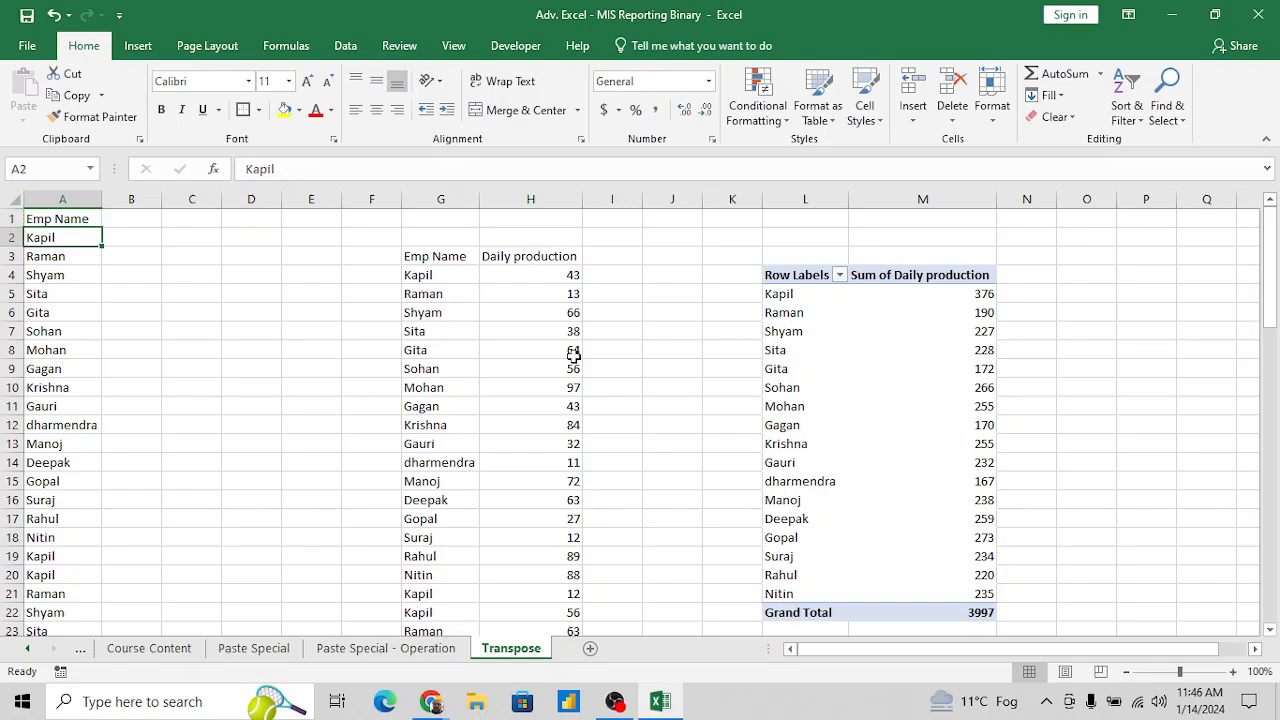
pyautogui.press('Up')
pyautogui.press('Down')
pyautogui.press('Up')
pyautogui.hotkey('ctrl', 'shift', 'Down')
pyautogui.hotkey('ctrl', 'c')
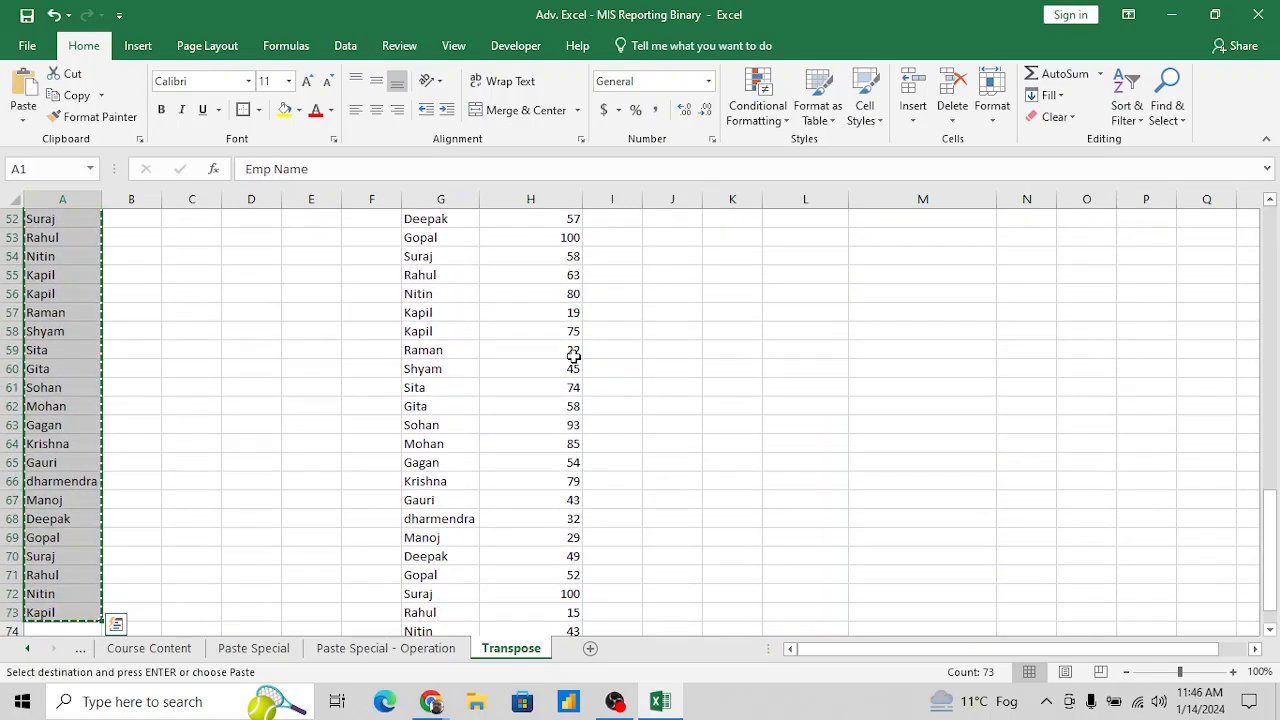
# - Paste the copied names across row 1 starting at C1, using Paste Special with Values and Transpose
pyautogui.hotkey('ctrl', 'Home')
pyautogui.press('Right')
pyautogui.press('Right')
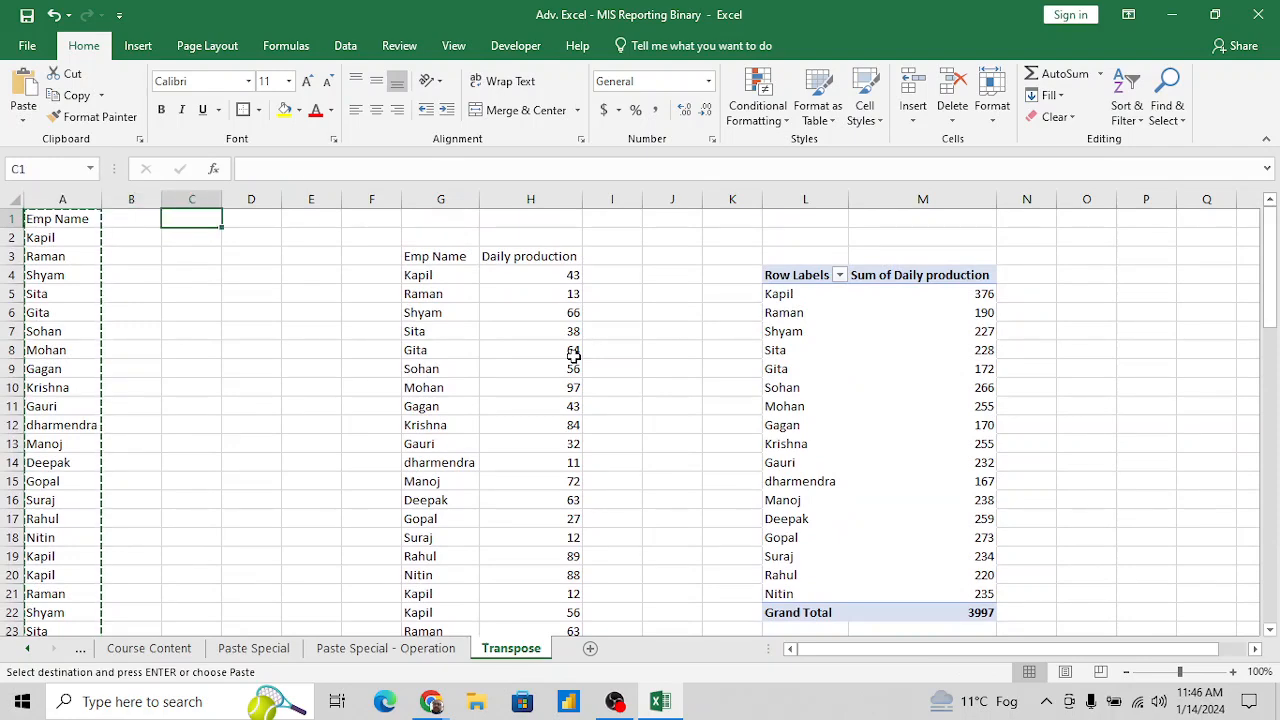
pyautogui.hotkey('alt', 'e')
pyautogui.press('s')
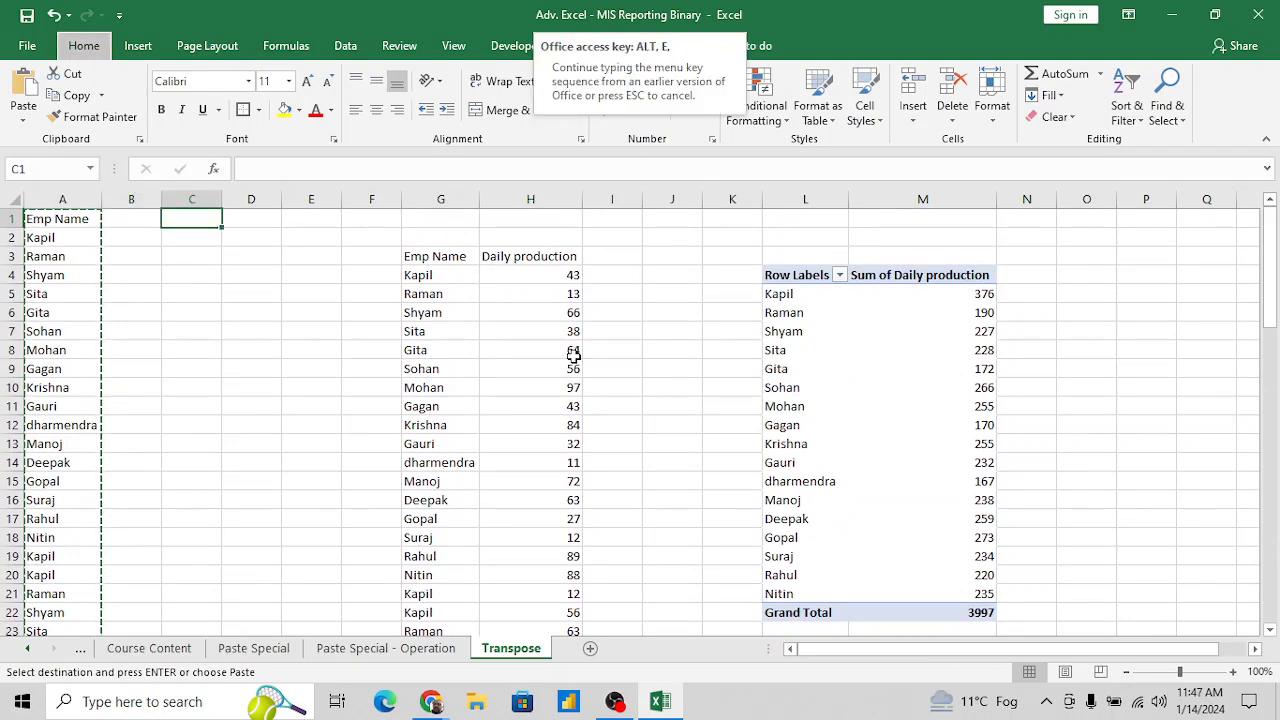
pyautogui.press('v')
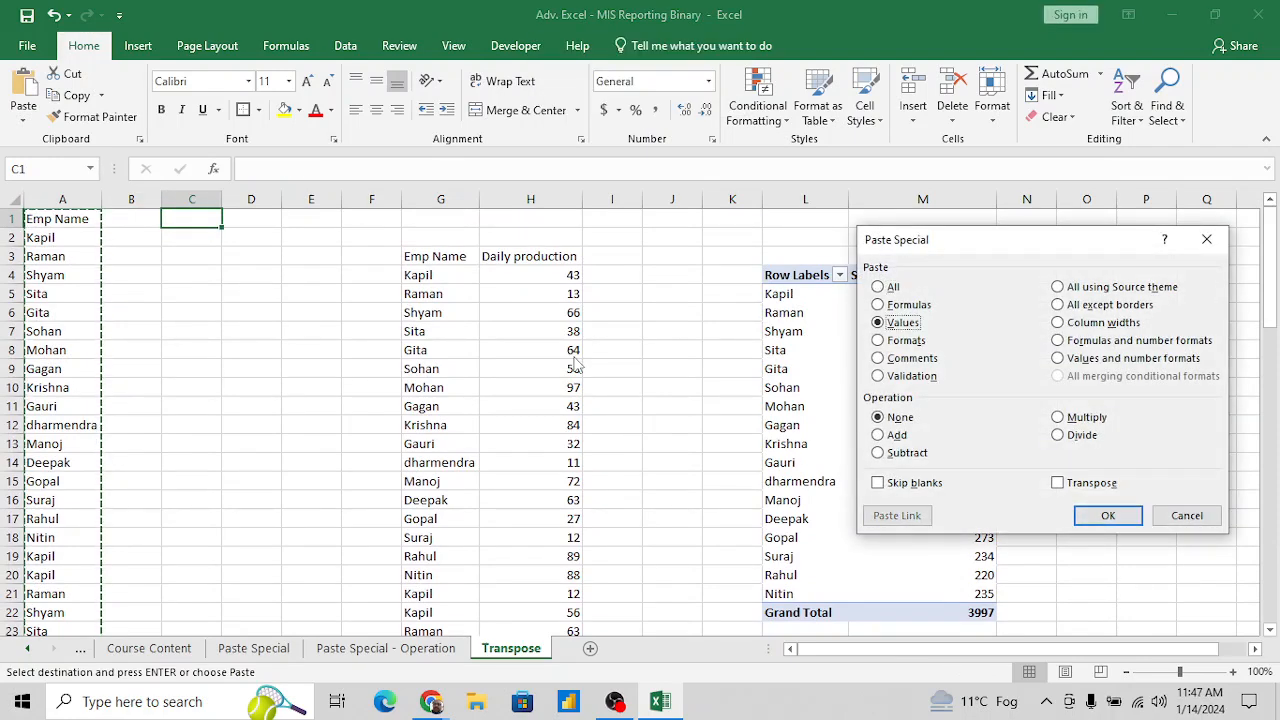
pyautogui.click(1058, 483)
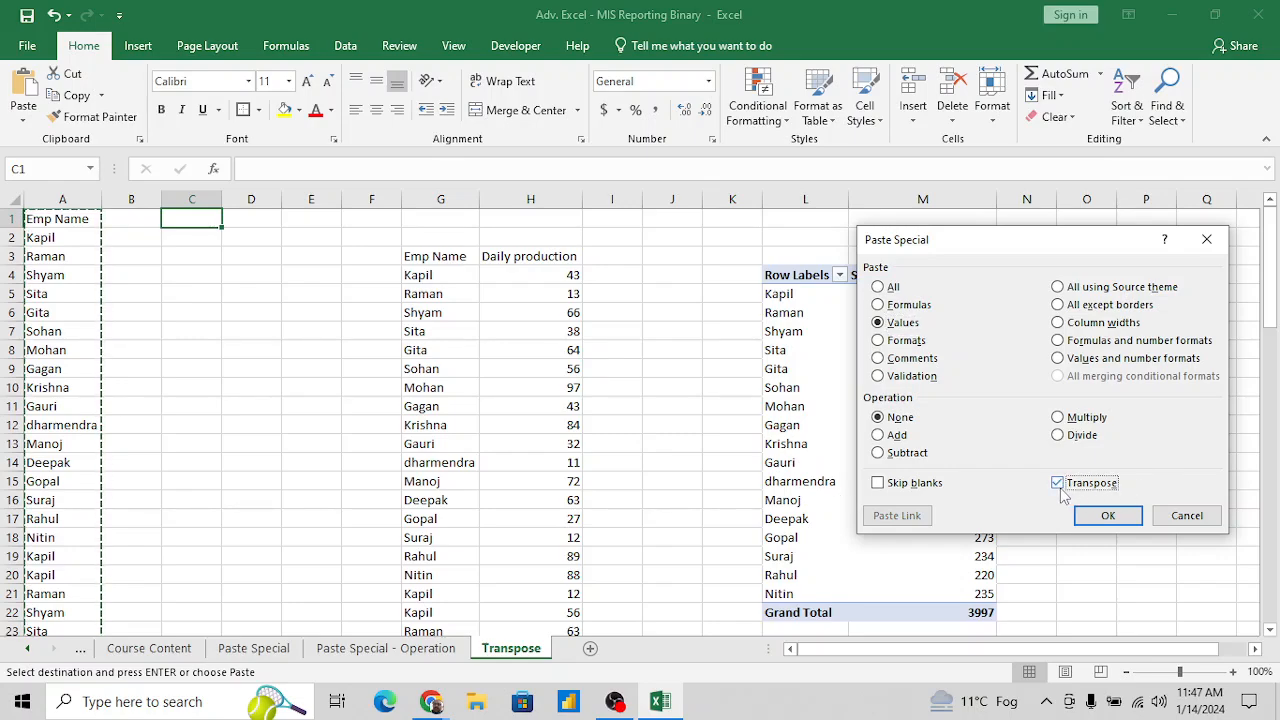
pyautogui.click(1107, 521)
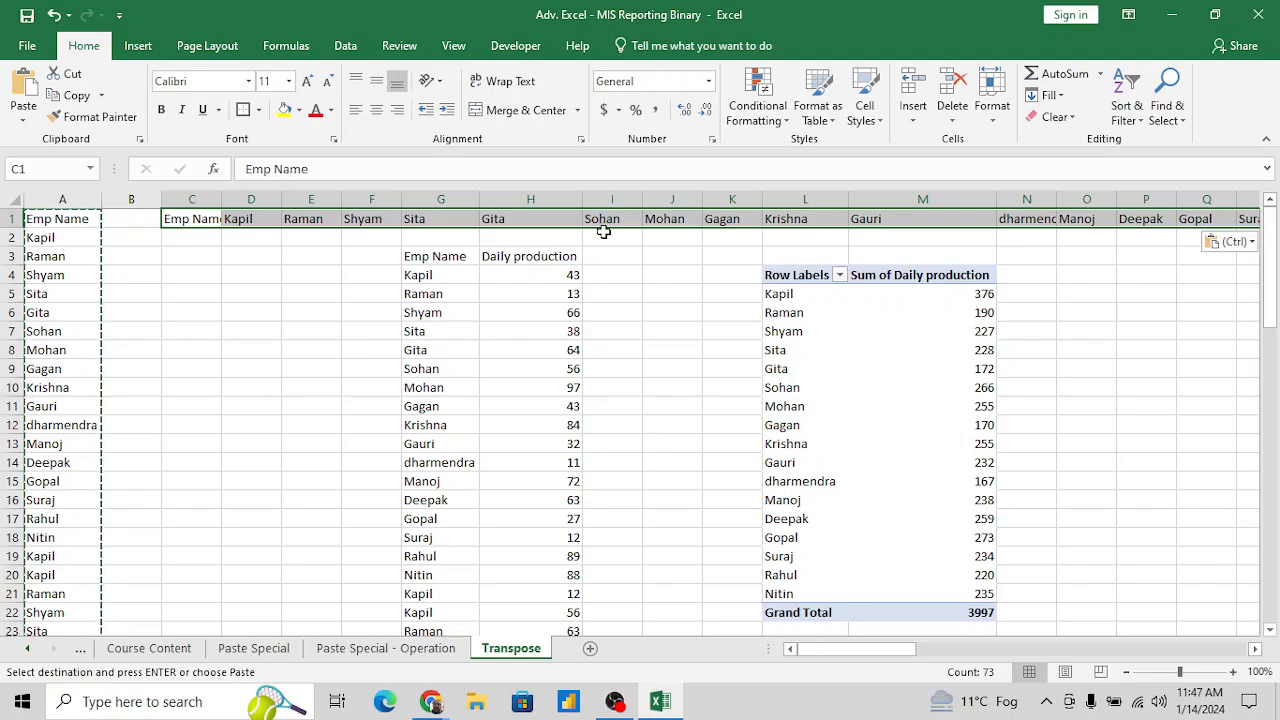
pyautogui.press('Left')
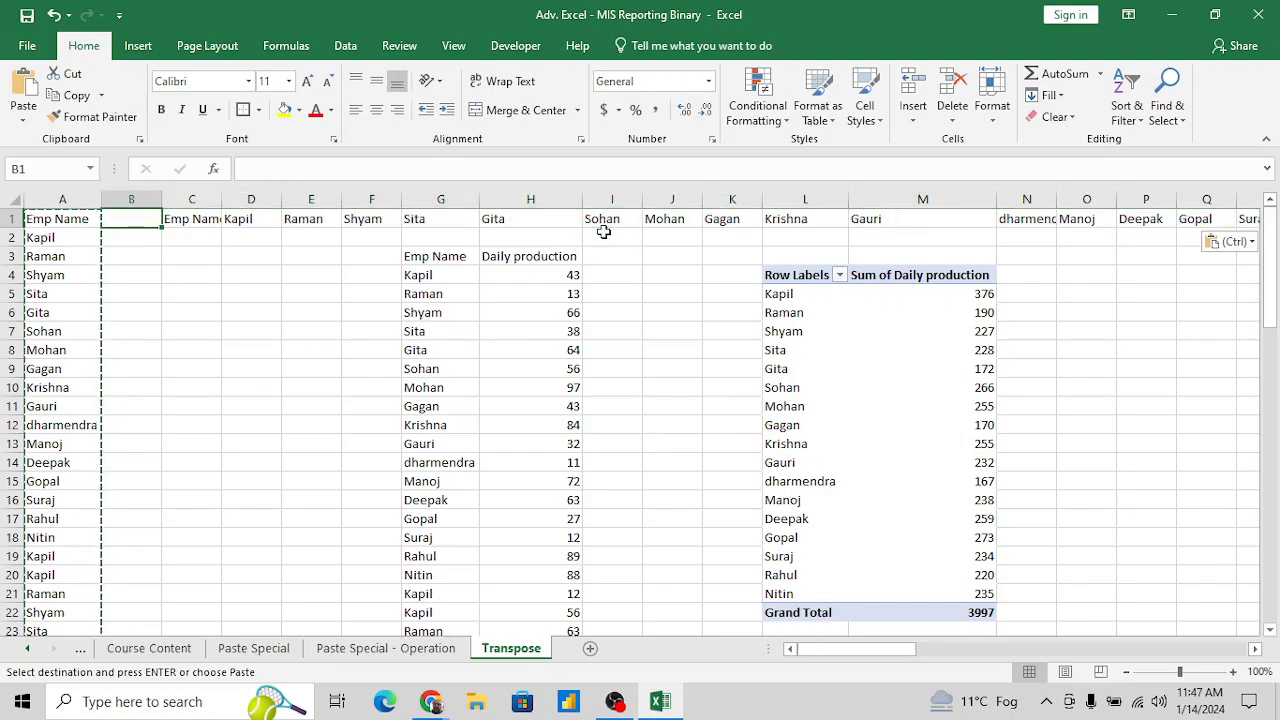
pyautogui.press('Right')
pyautogui.press('Down')
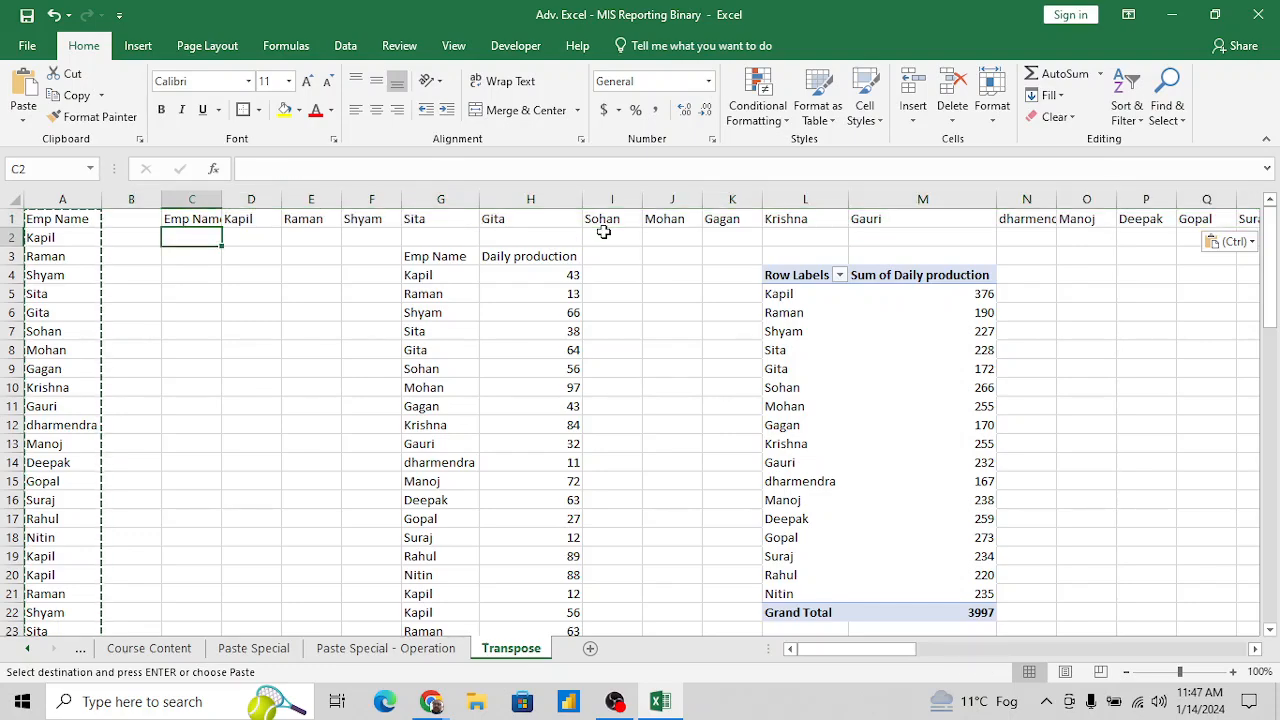
pyautogui.press('alt')
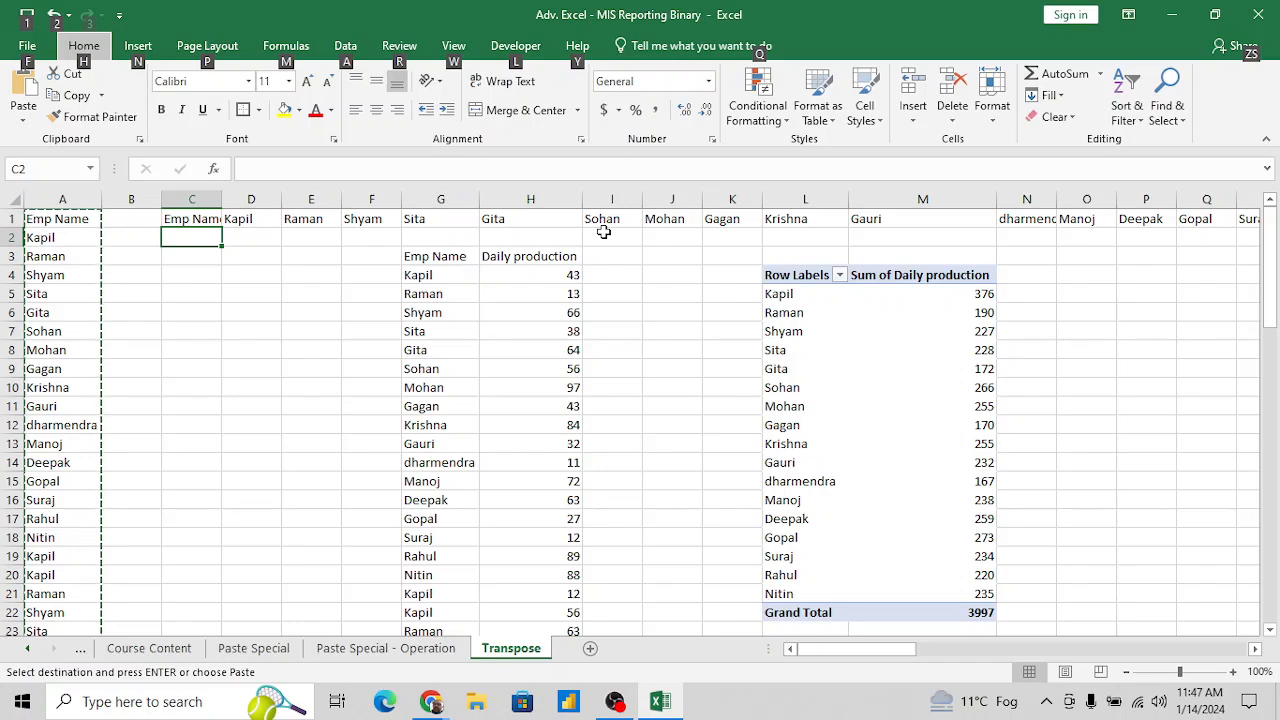
pyautogui.press('e')
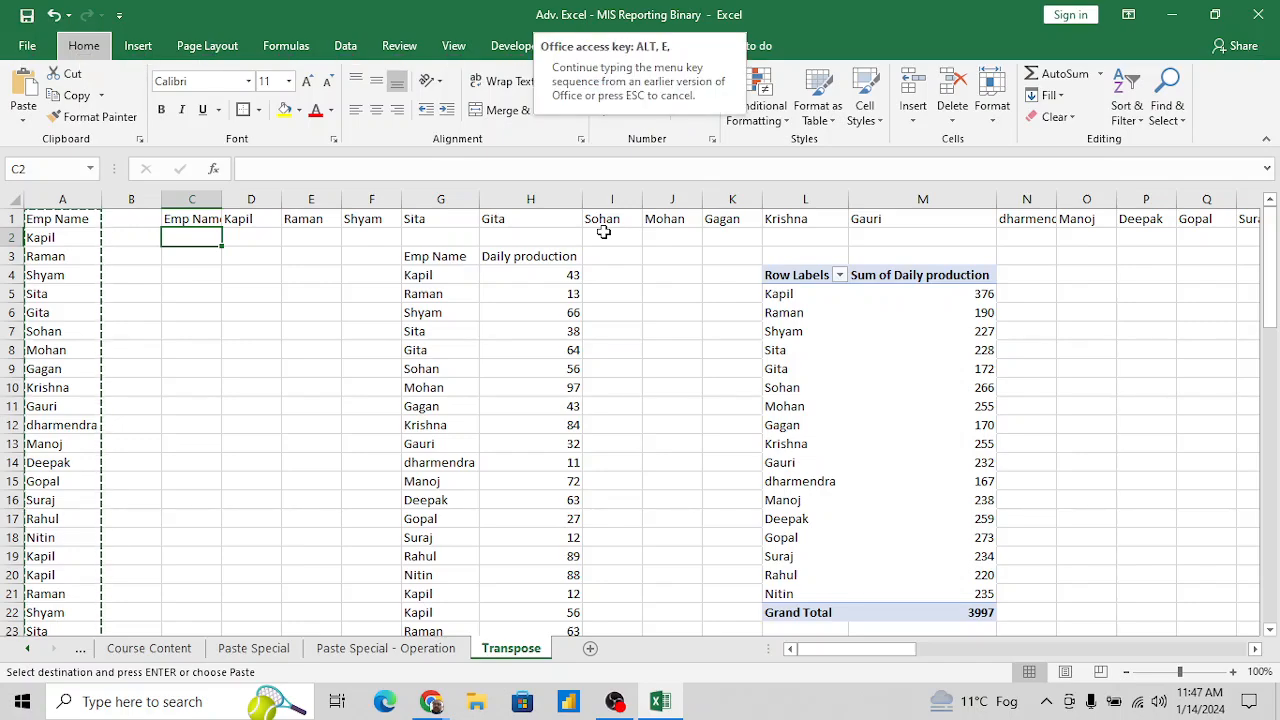
pyautogui.press('Escape')
pyautogui.press('Escape')
pyautogui.press('alt')
pyautogui.press('o')
pyautogui.press('Escape')
pyautogui.press('Escape')
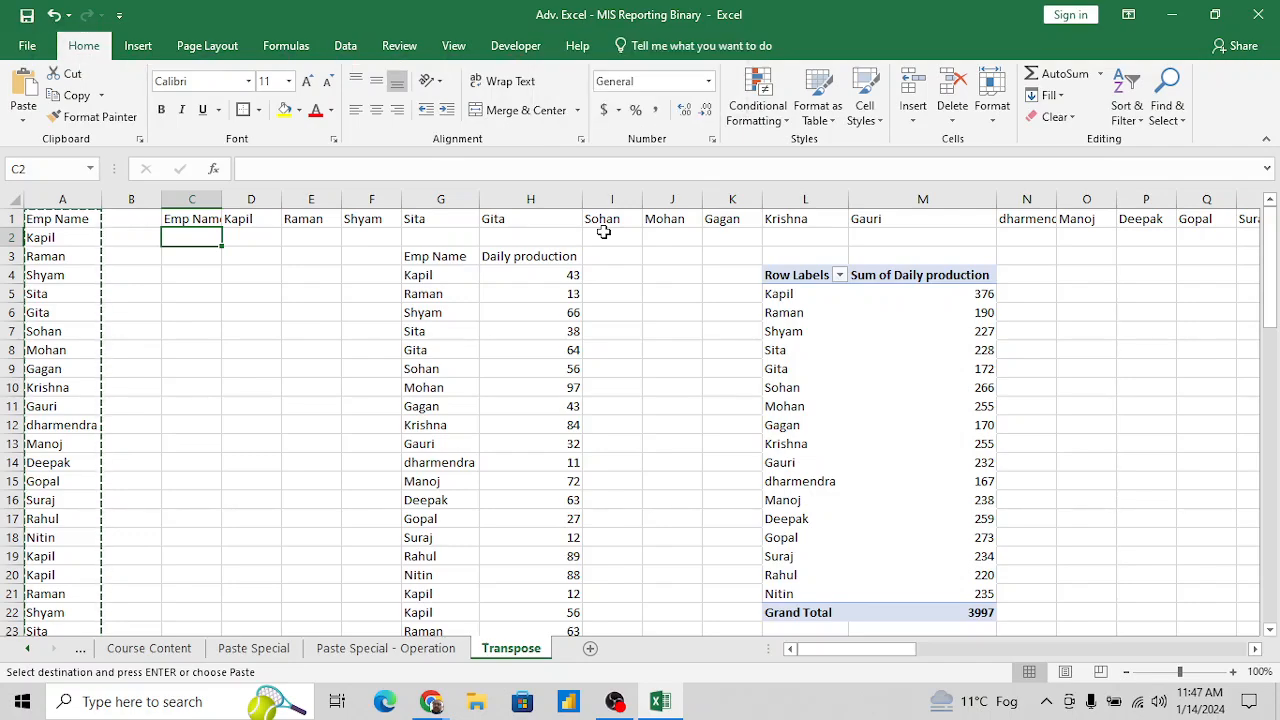
# - Copy the Emp Name column A1:A73 again and try to paste it at C2 with Paste Special
pyautogui.hotkey('ctrl', 'Home')
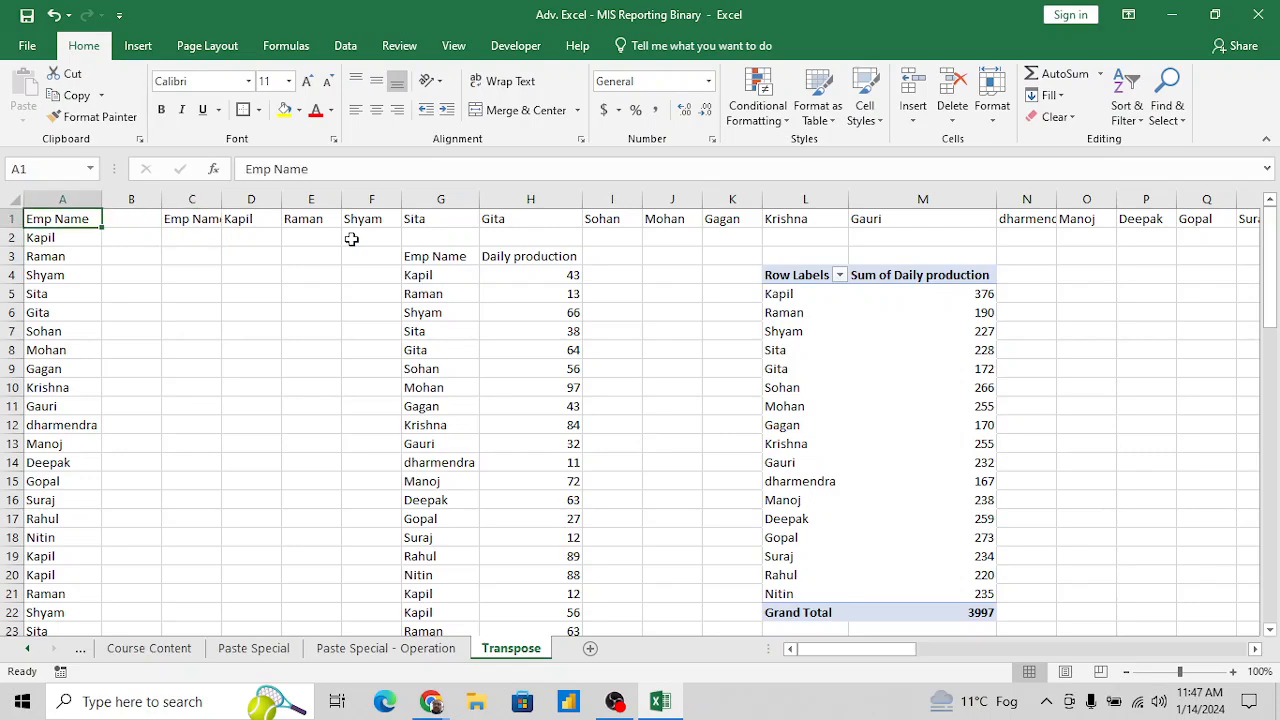
pyautogui.hotkey('ctrl', 'shift', 'Down')
pyautogui.hotkey('ctrl', 'c')
pyautogui.hotkey('ctrl', 'Home')
pyautogui.press('Right')
pyautogui.press('Right')
pyautogui.press('Down')
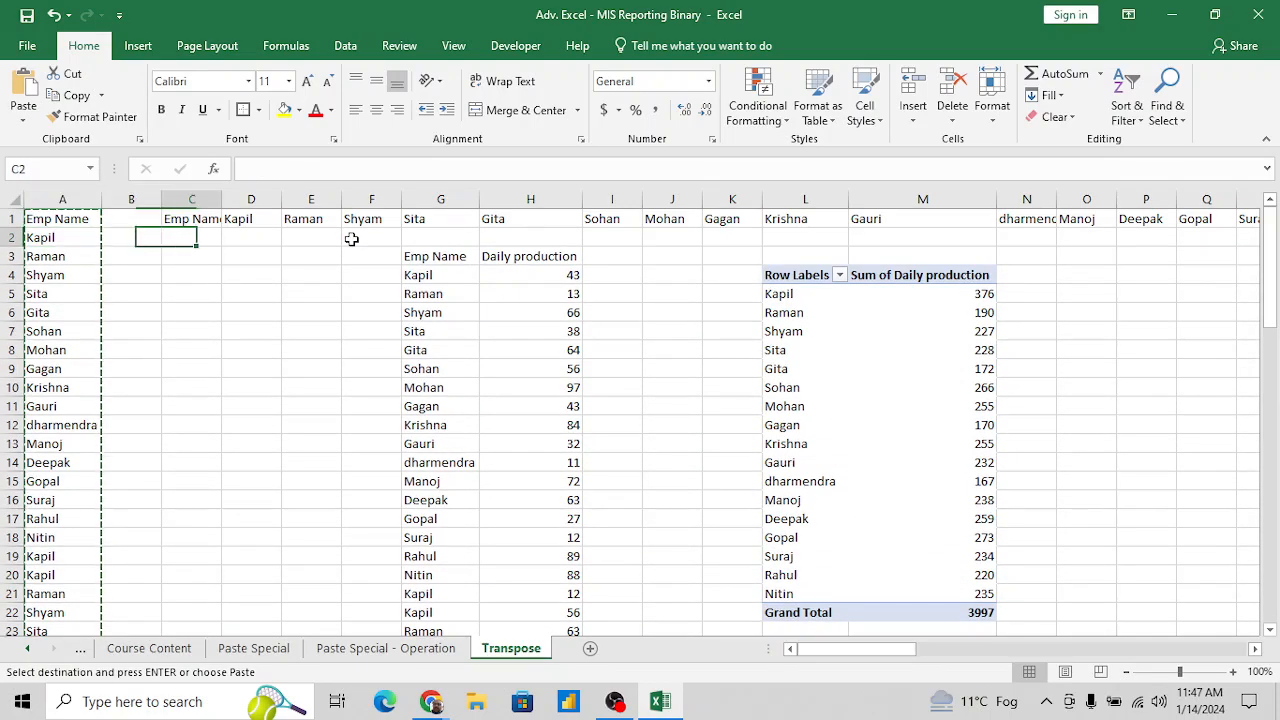
pyautogui.press('Down')
pyautogui.press('Up')
pyautogui.hotkey('alt', 'e')
pyautogui.press('s')
pyautogui.hotkey('alt', 'o')
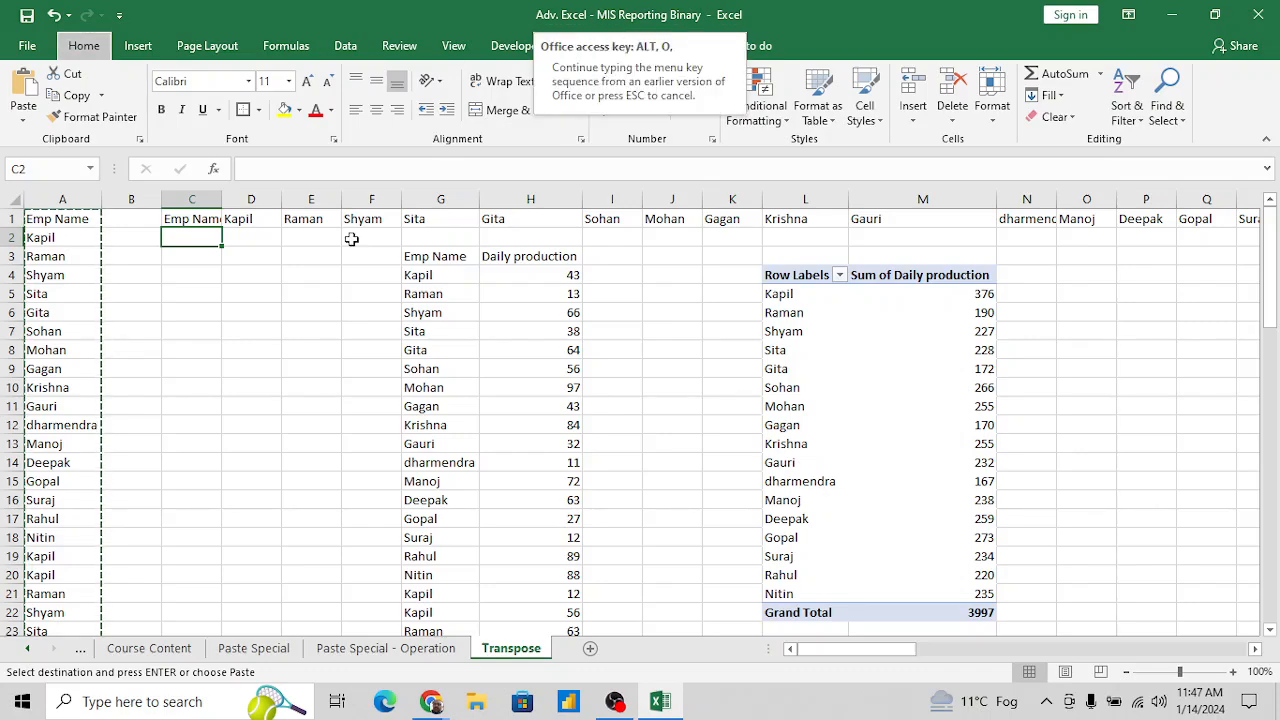
pyautogui.press('Escape')
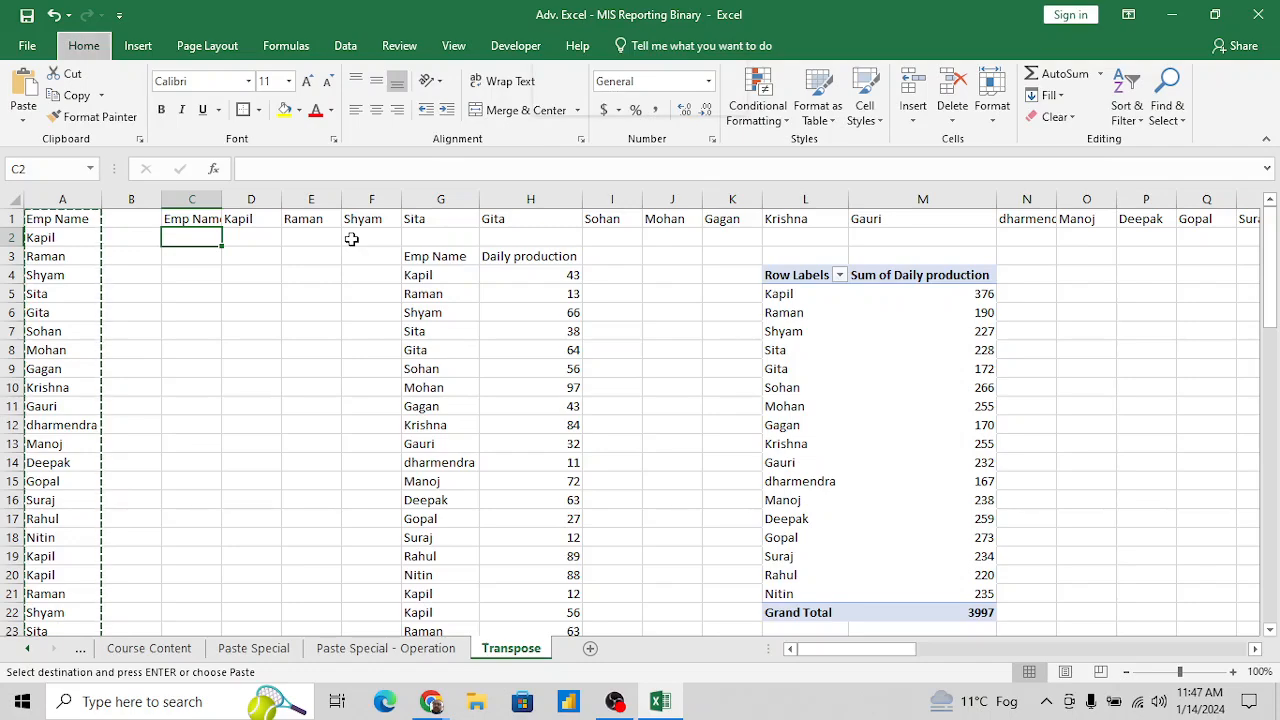
pyautogui.hotkey('alt', 'e')
pyautogui.press('BackSpace')
pyautogui.press('Escape')
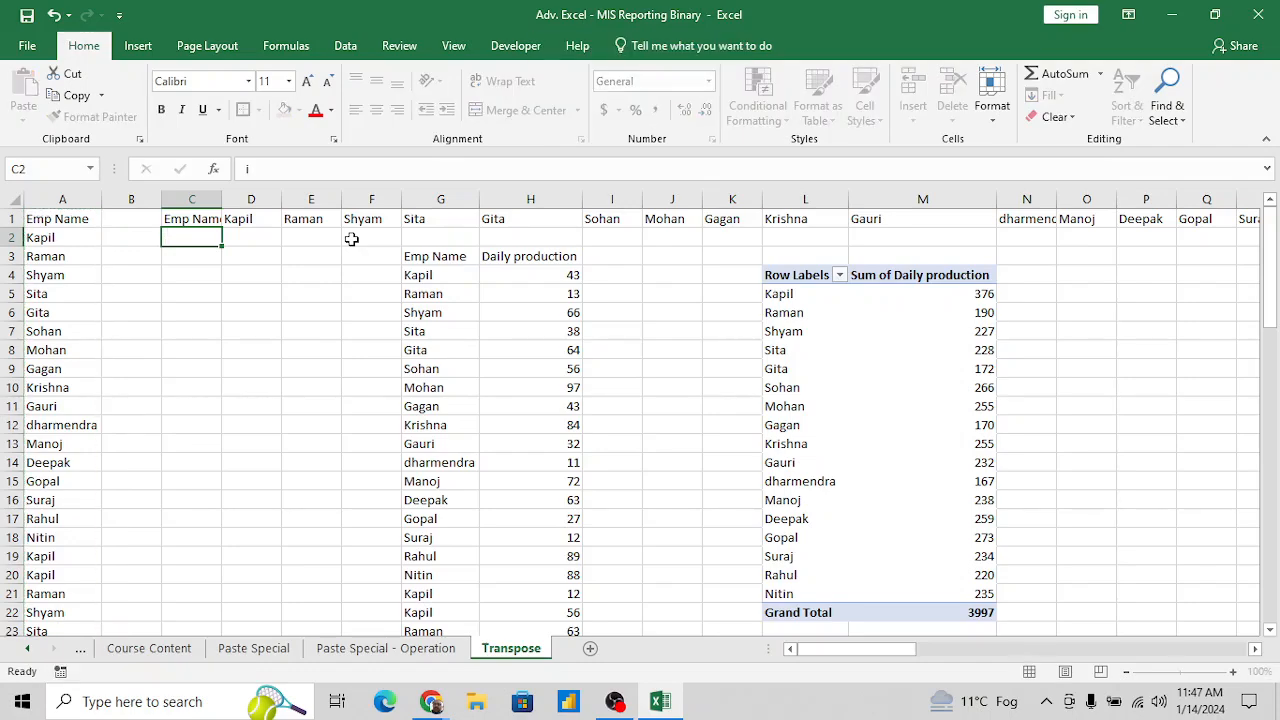
# - Copy the Emp Name column A1:A73 and open Paste Special at C3, leaving it without pasting
pyautogui.press('Left')
pyautogui.press('Left')
pyautogui.press('Up')
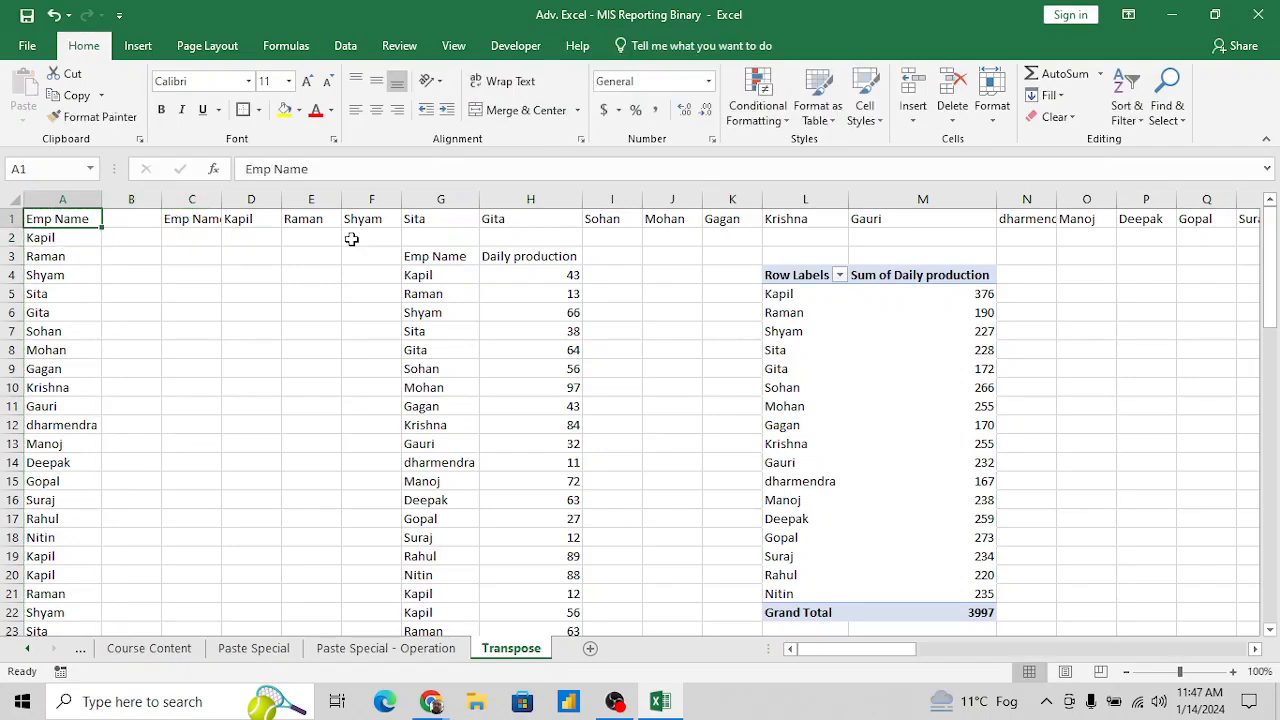
pyautogui.press('Down')
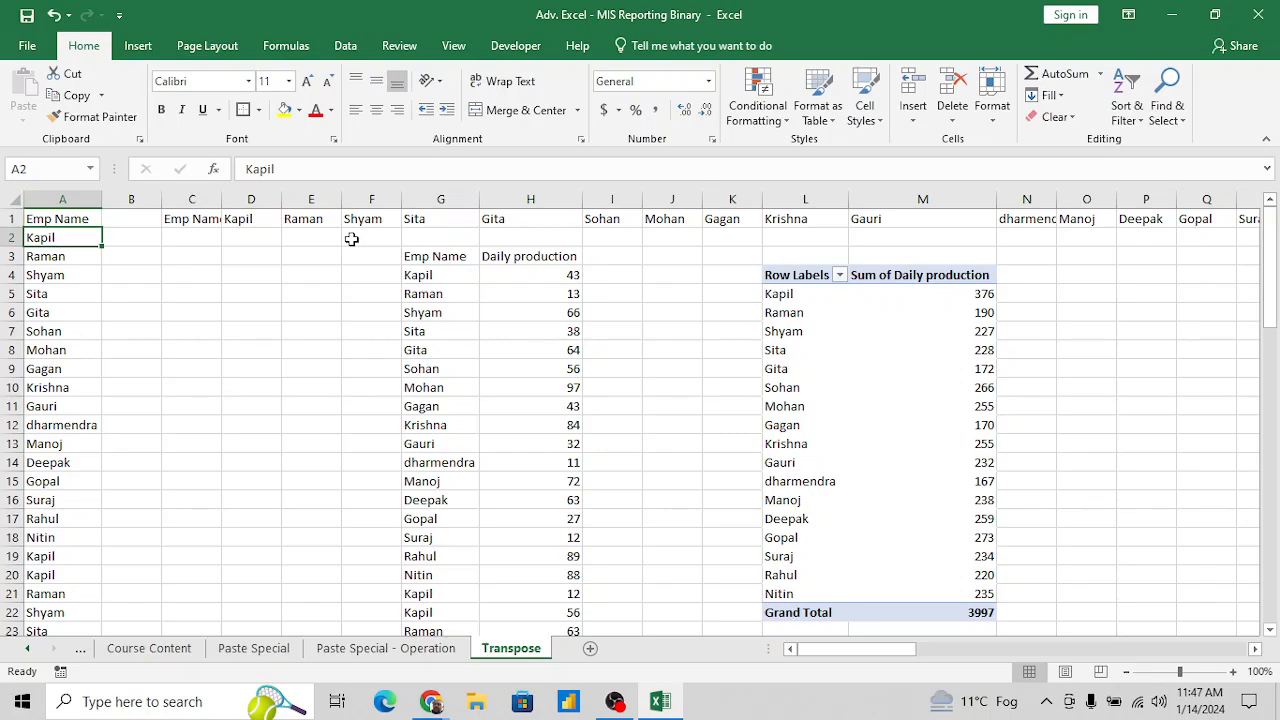
pyautogui.press('Right')
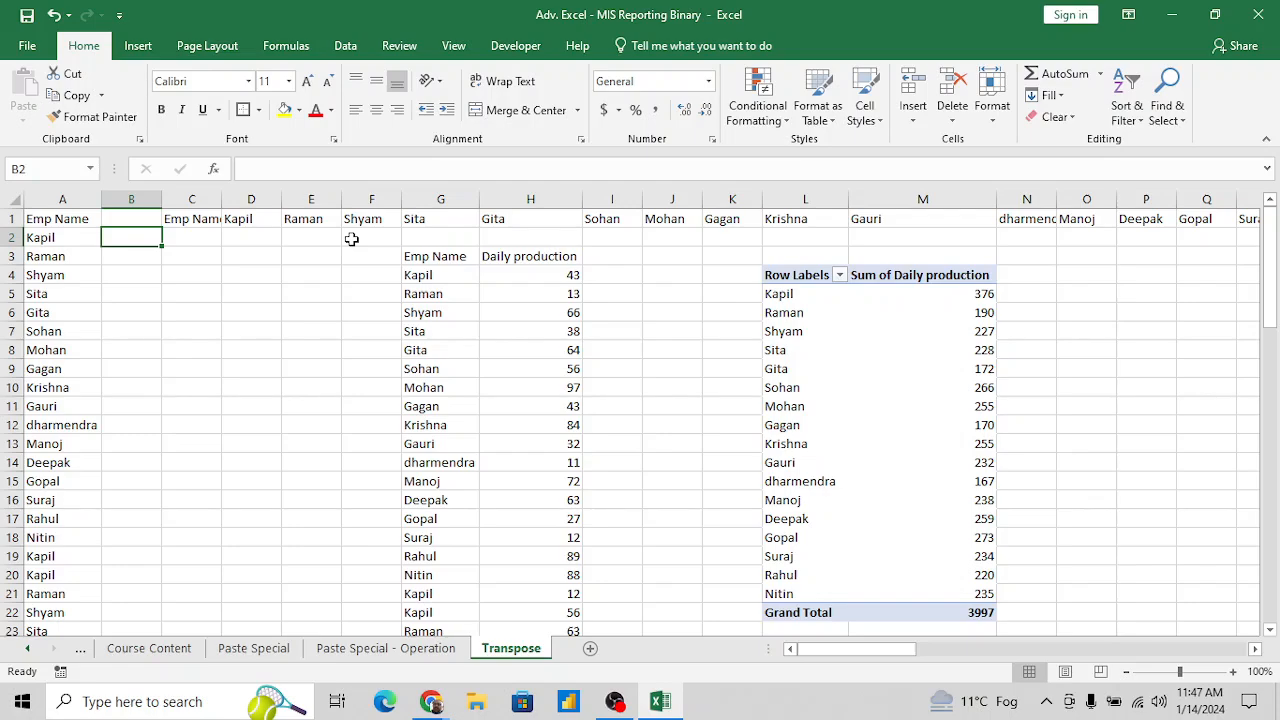
pyautogui.press('Up')
pyautogui.press('Left')
pyautogui.hotkey('ctrl', 'shift', 'Down')
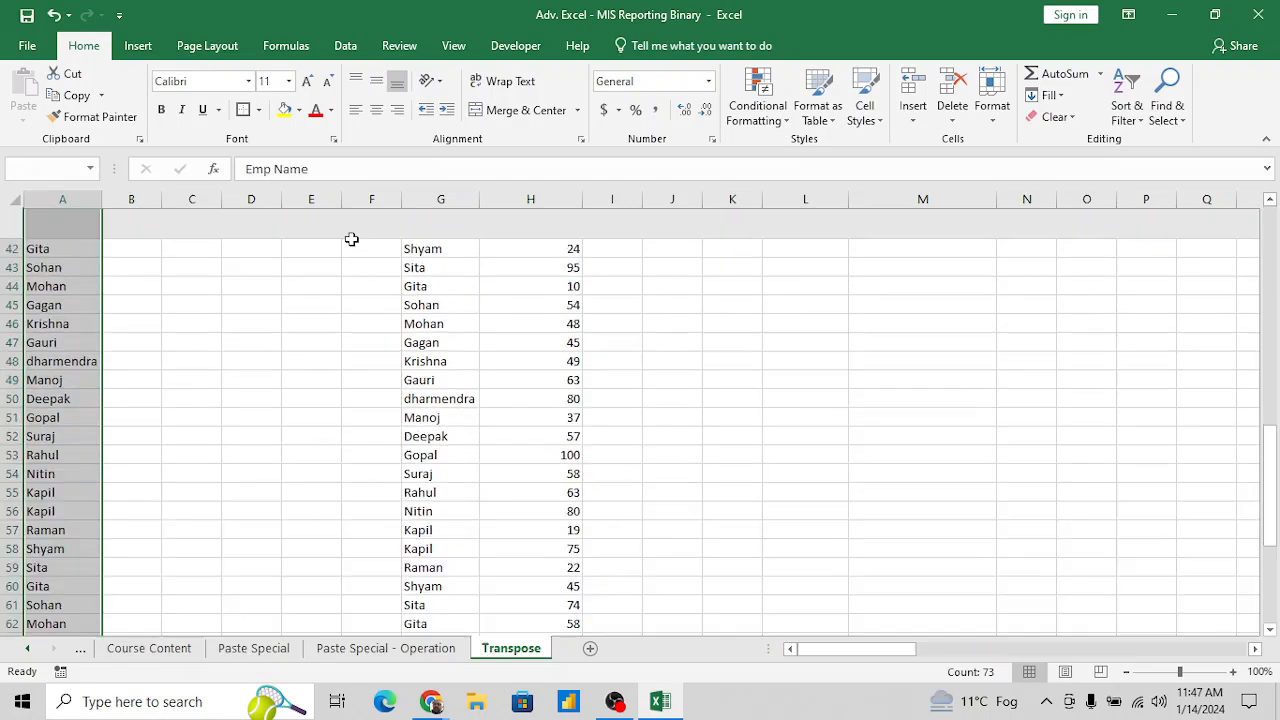
pyautogui.hotkey('ctrl', 'c')
pyautogui.press('Down')
pyautogui.press('Right')
pyautogui.press('Right')
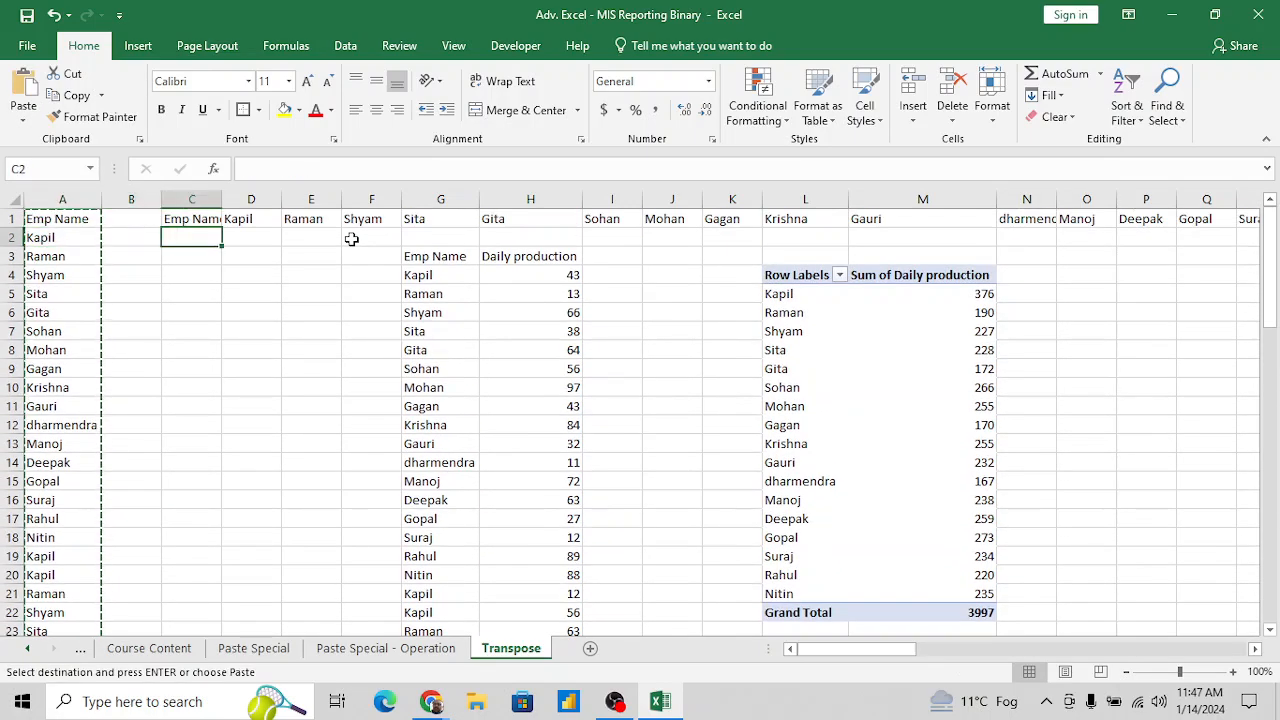
pyautogui.press('Down')
pyautogui.hotkey('ctrl', 'alt', 'v')
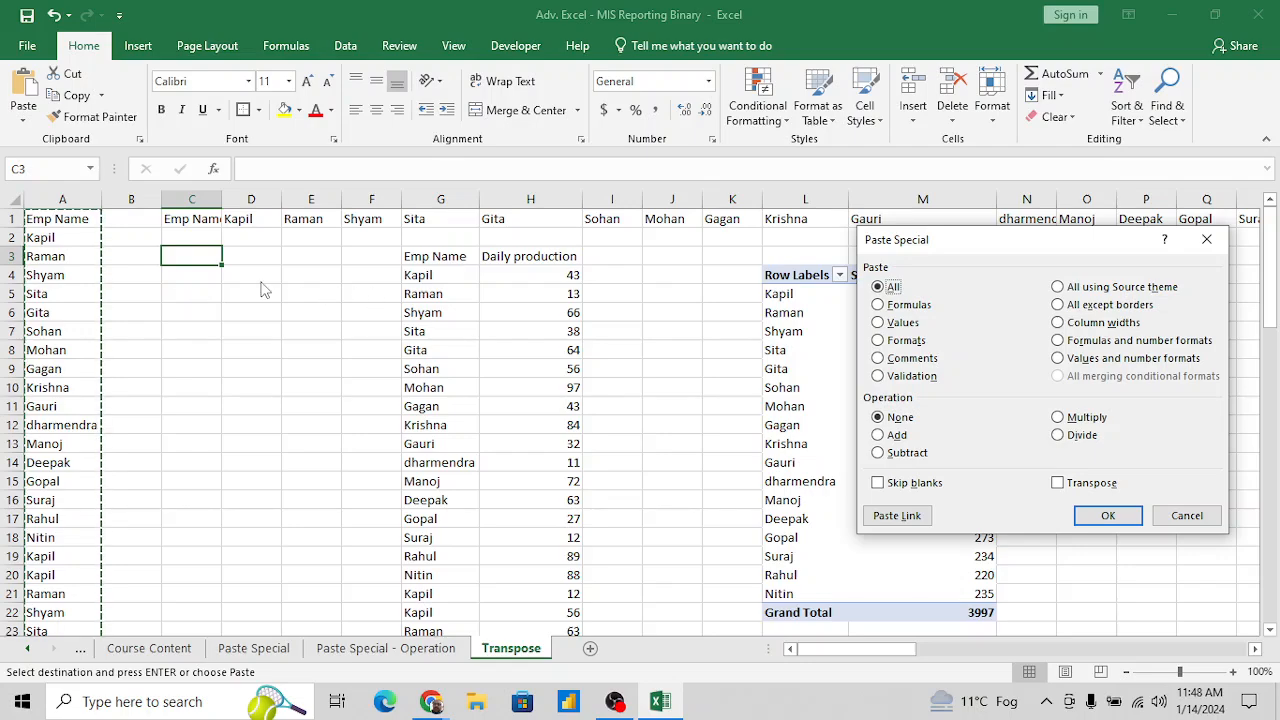
pyautogui.press('Escape')
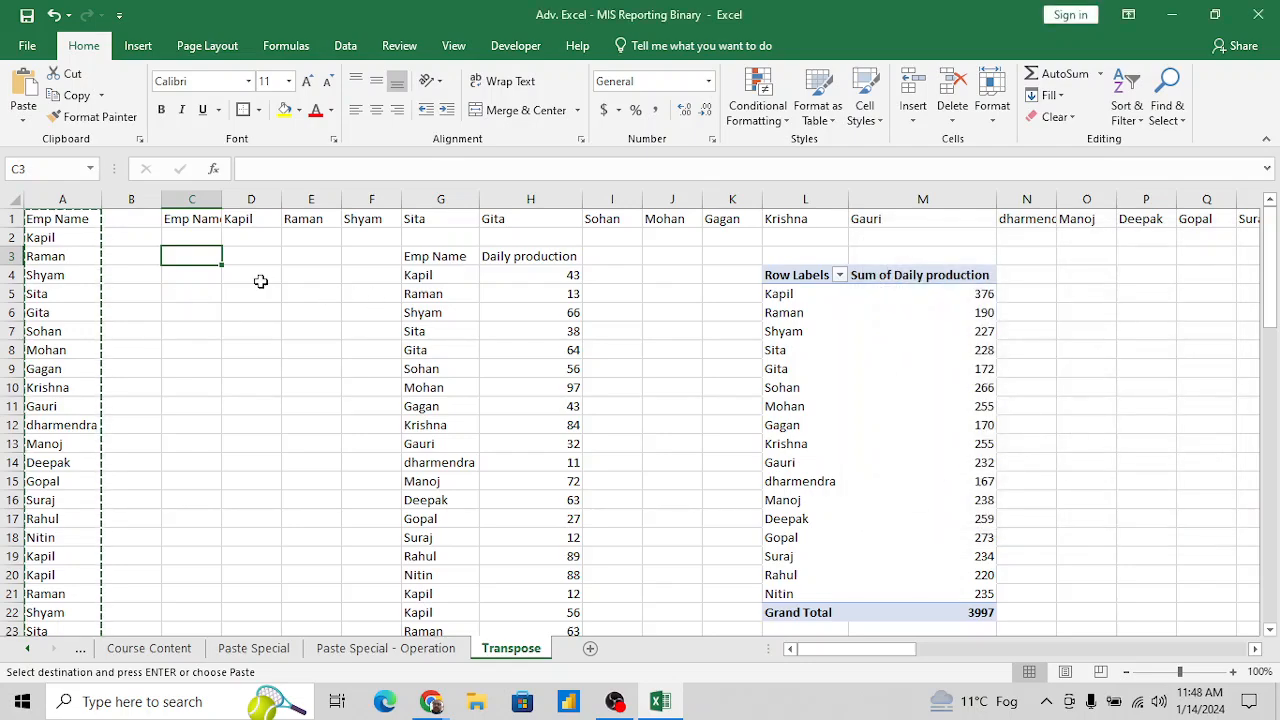
pyautogui.press('Right')
pyautogui.press('Left')
pyautogui.press('Left')
pyautogui.press('Up')
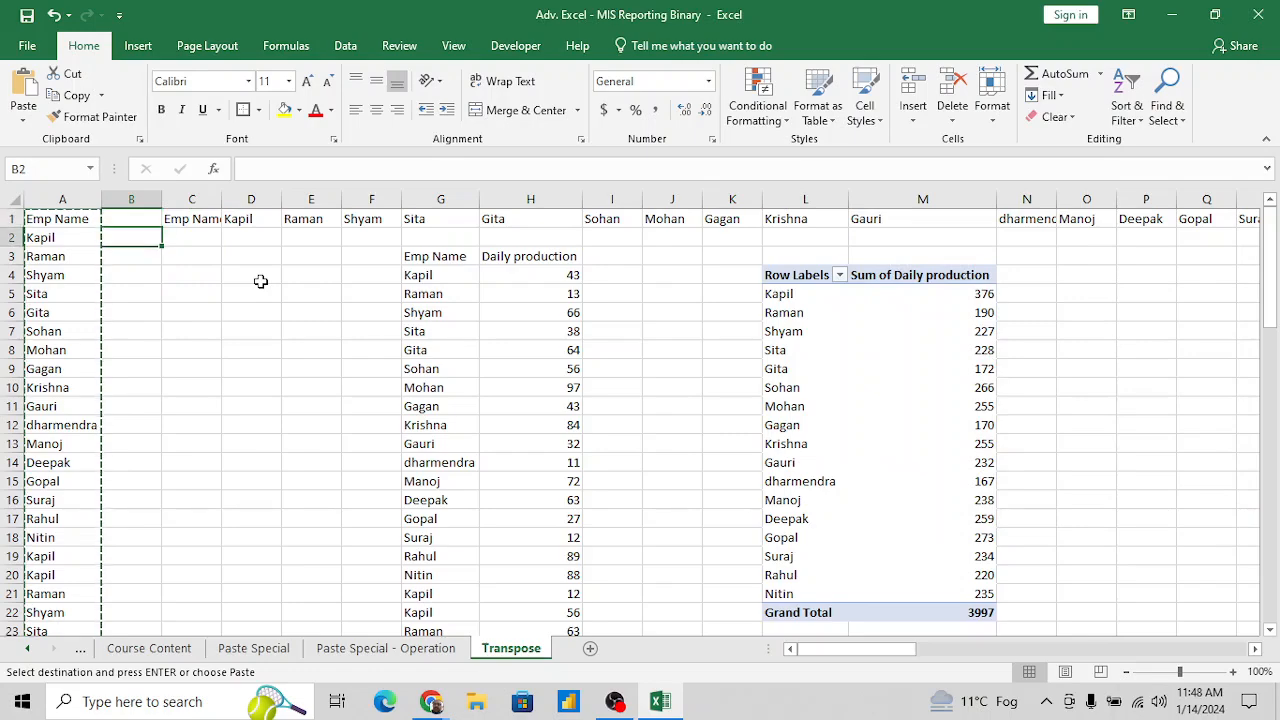
pyautogui.hotkey('alt', 'e')
pyautogui.press('Escape')
pyautogui.write('+a')
pyautogui.press('BackSpace')
pyautogui.press('BackSpace')
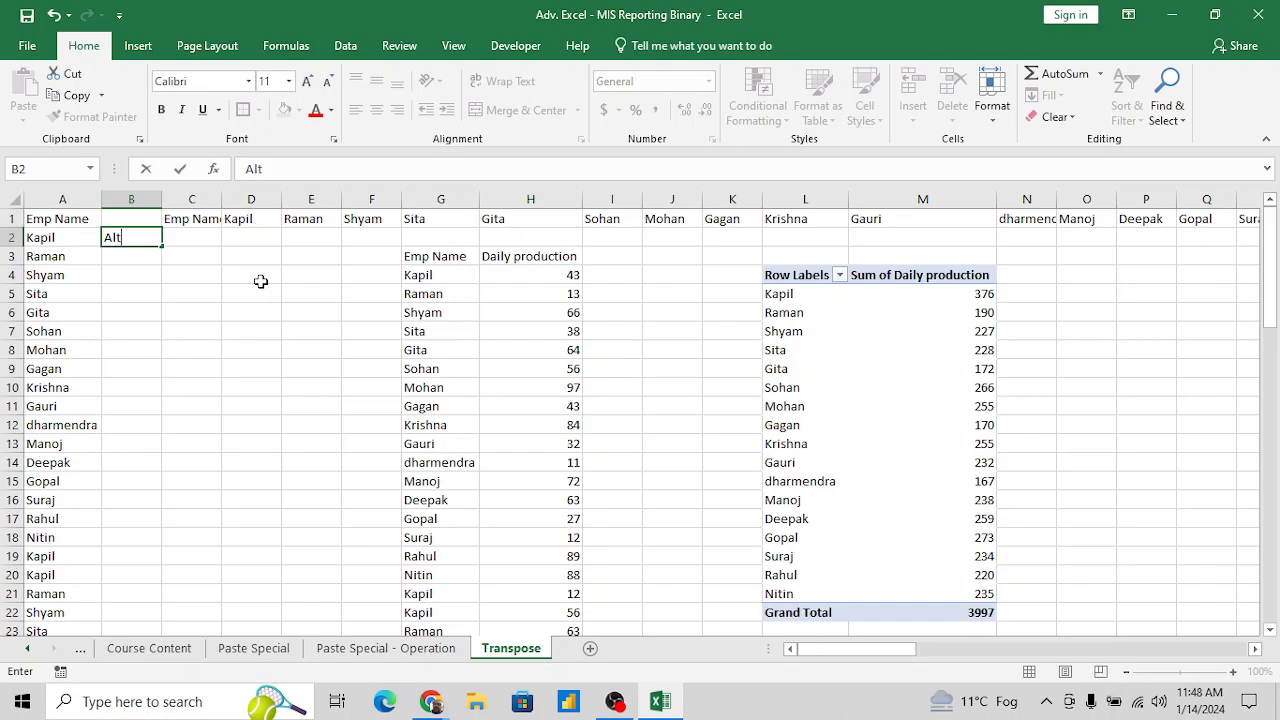
pyautogui.press('Escape')
pyautogui.press('Left')
pyautogui.press('Up')
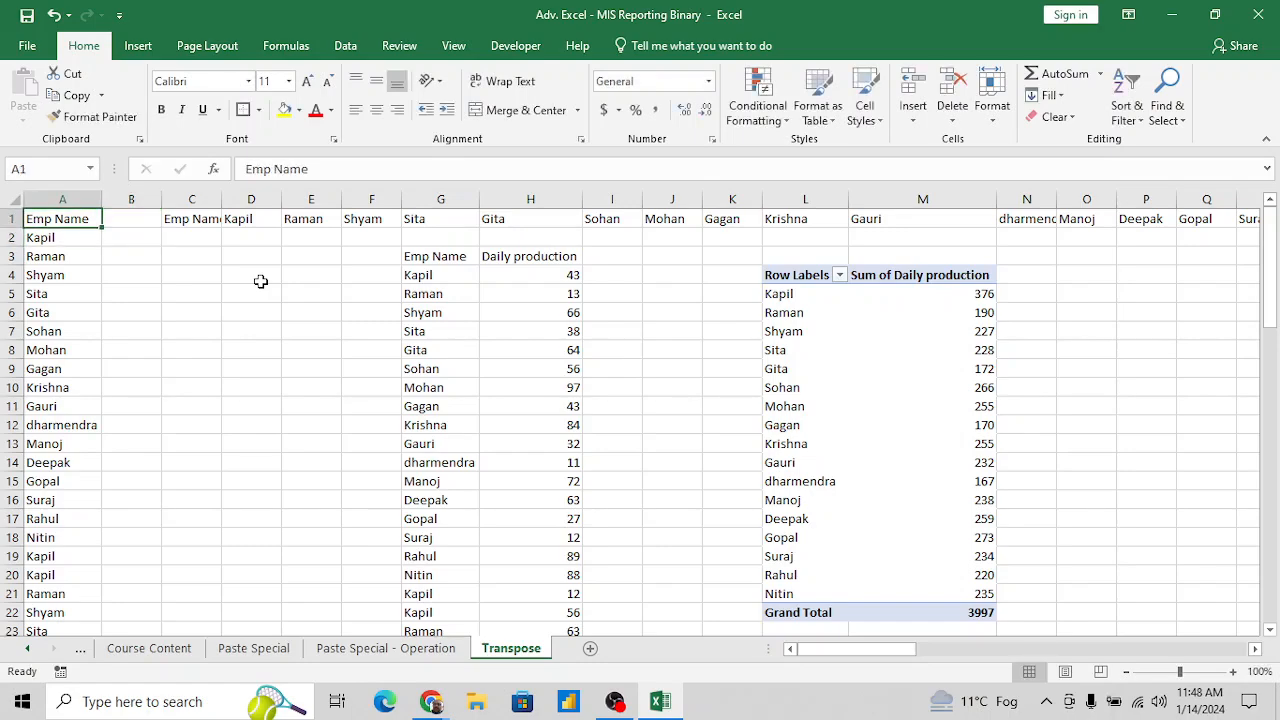
# - Copy the Emp Name column A1:A73, header included, and select C2 as the paste destination
pyautogui.hotkey('ctrl', 'shift', 'Down')
pyautogui.hotkey('ctrl', 'c')
pyautogui.hotkey('ctrl', 'Up')
pyautogui.press('Down')
pyautogui.press('Right')
pyautogui.press('Right')
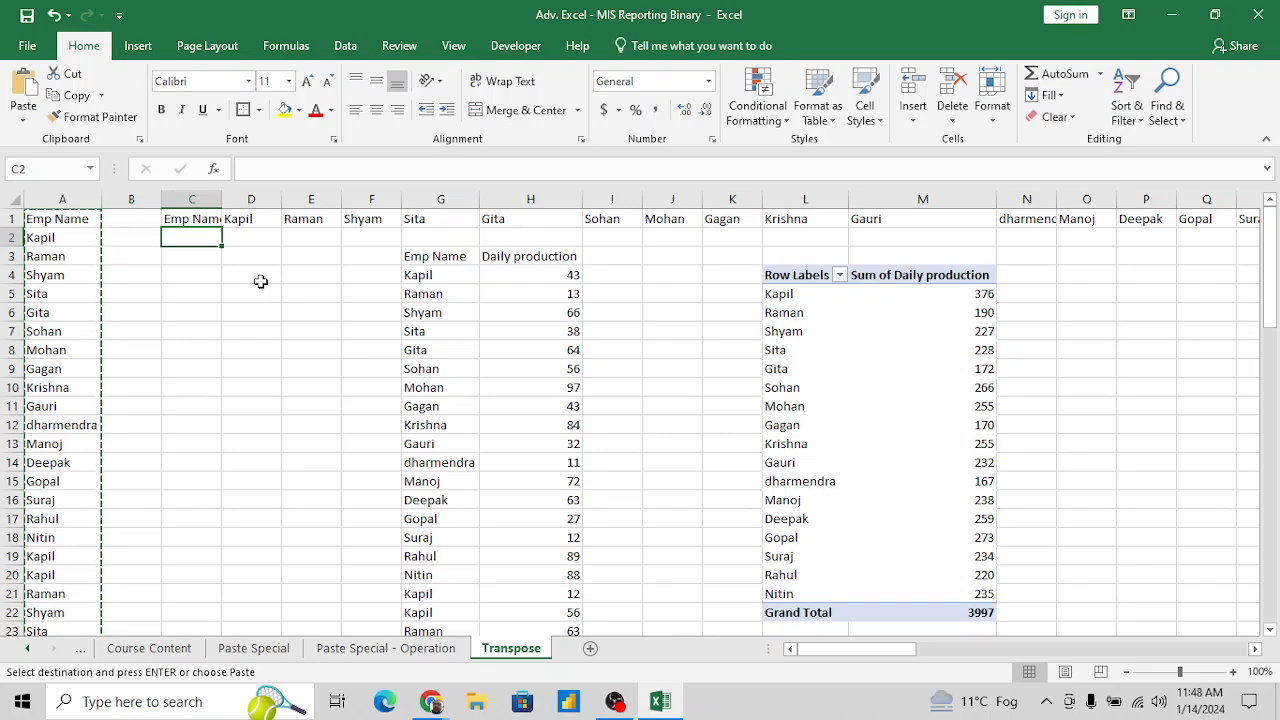
pyautogui.hotkey('ctrl', 'alt', 'v')
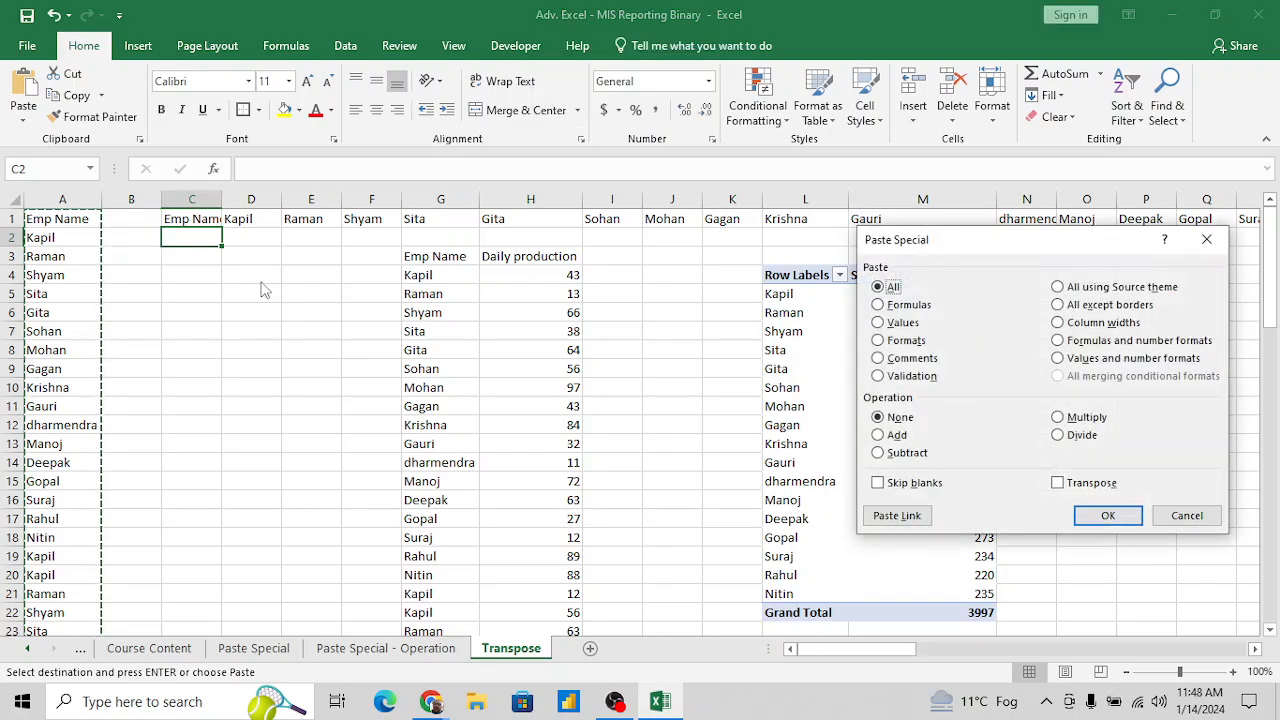
pyautogui.press('Escape')
pyautogui.hotkey('alt', 'e')
pyautogui.press('s')
pyautogui.click(1092, 483)
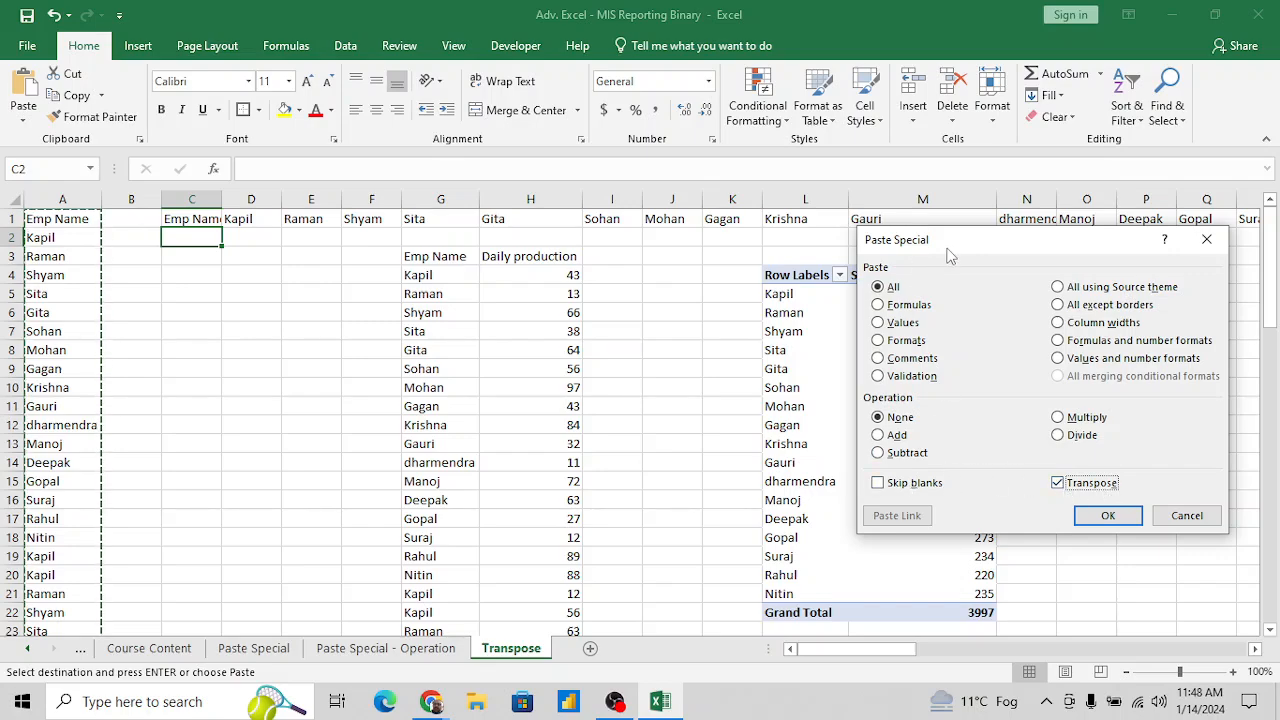
pyautogui.press('Escape')
# - Paste the copied names across row 2 starting at C2, using Paste Special with All and Transpose
pyautogui.hotkey('alt', 'e')
pyautogui.press('s')
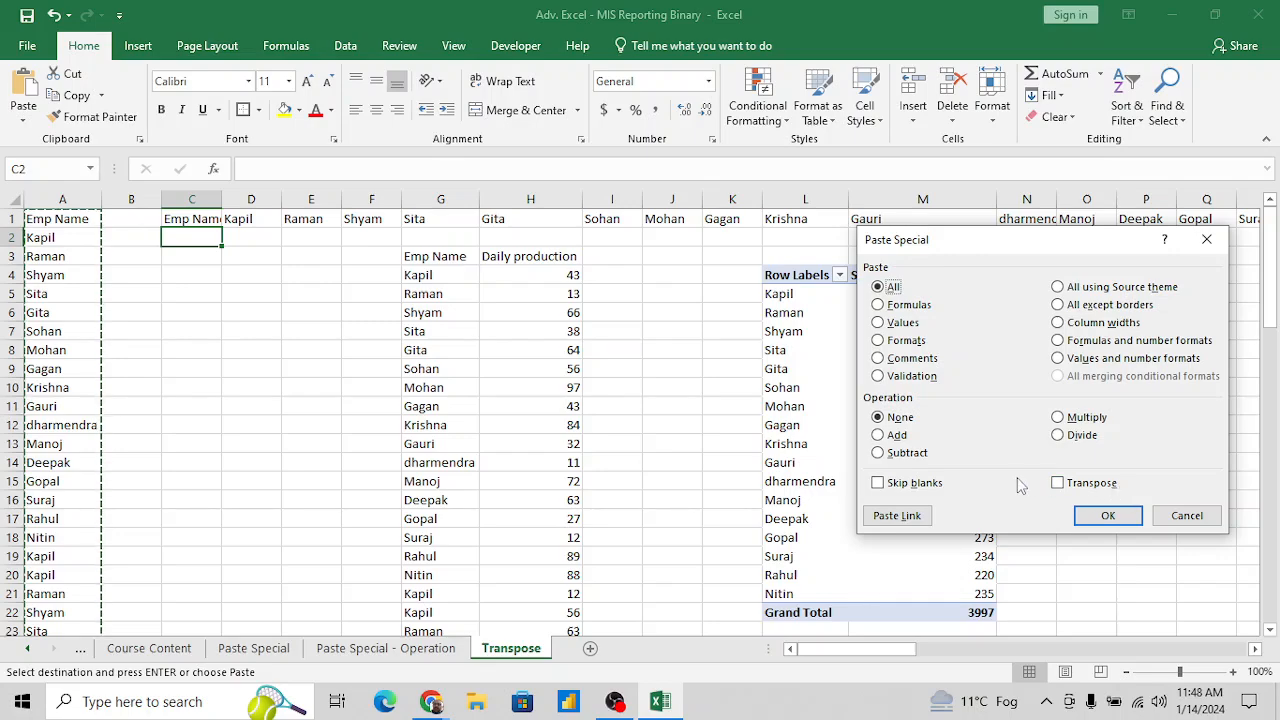
pyautogui.hotkey('alt', 'e')
pyautogui.click(1108, 515)
pyautogui.press('Down')
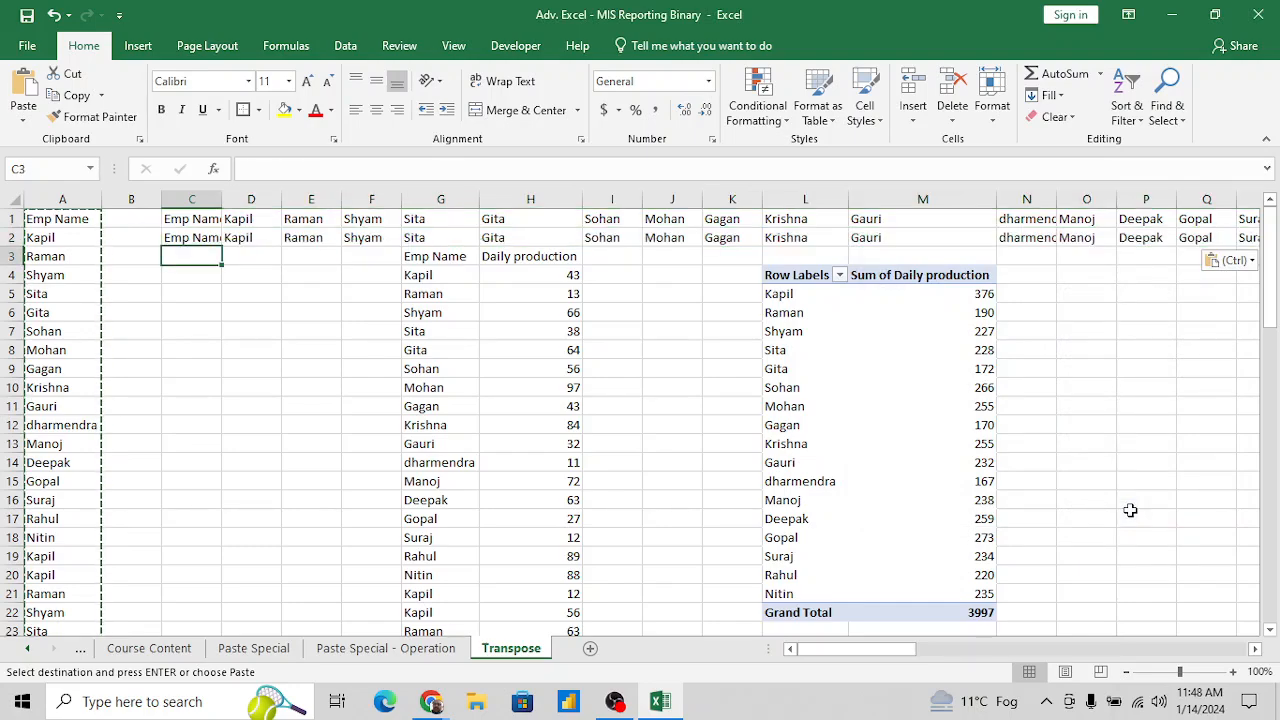
# - Enter the shortcut note "Alt+E+S+E" in cell D6
pyautogui.press('Down')
pyautogui.press('Down')
pyautogui.press('Down')
pyautogui.press('Right')
pyautogui.write('Al')
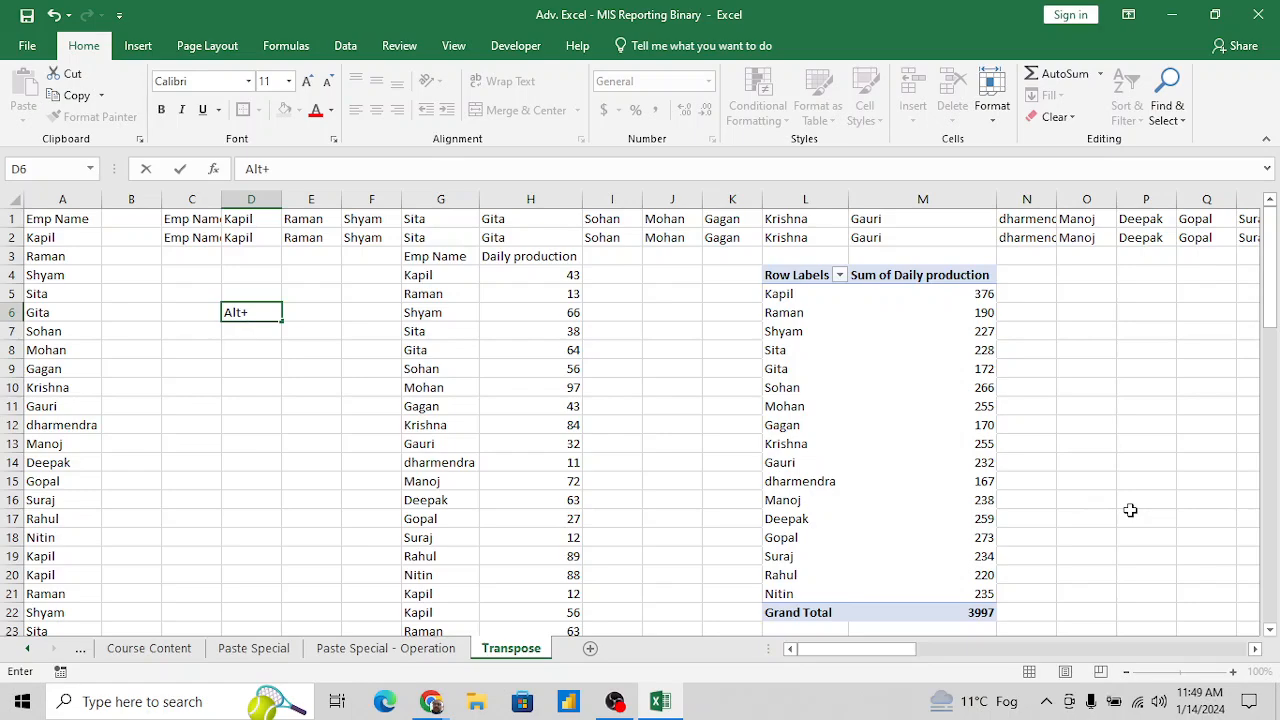
pyautogui.write('t+E+S+E')
pyautogui.press('Return')
pyautogui.press('Up')
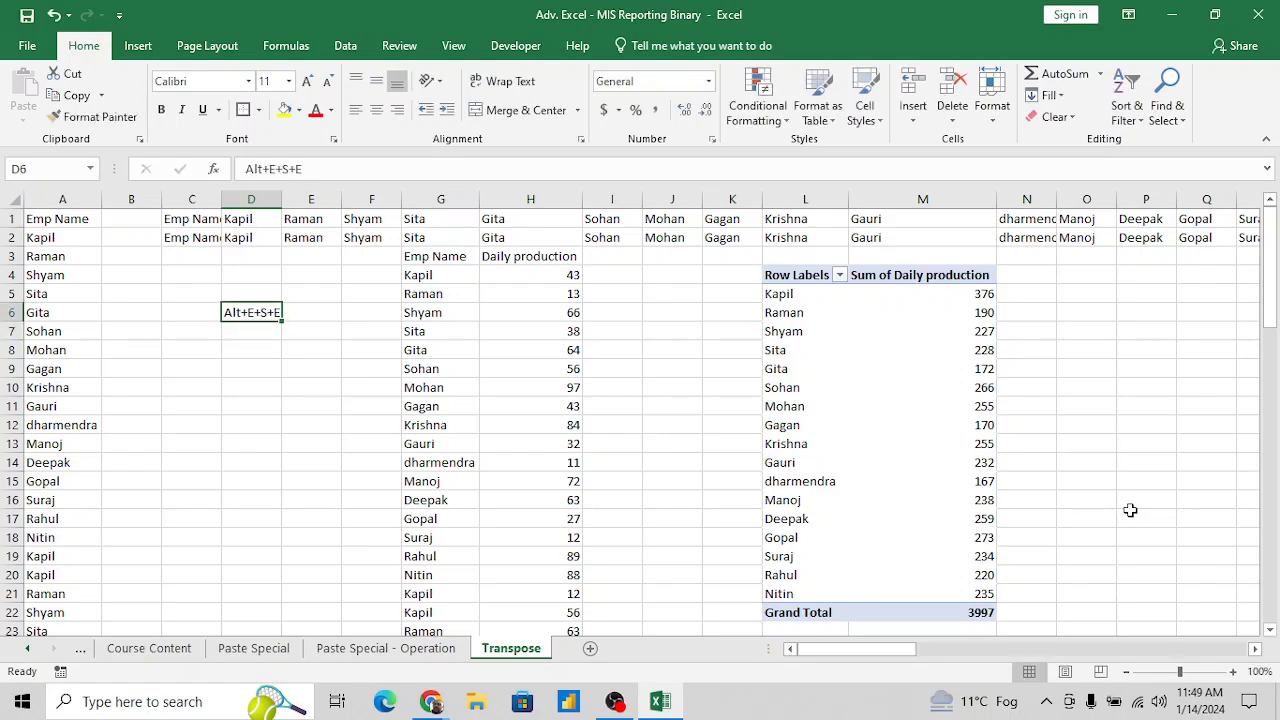
# - Copy the Emp Name column from A1 down to A73
pyautogui.hotkey('ctrl', 'Left')
pyautogui.hotkey('ctrl', 'Up')
pyautogui.hotkey('ctrl', 'shift', 'Down')
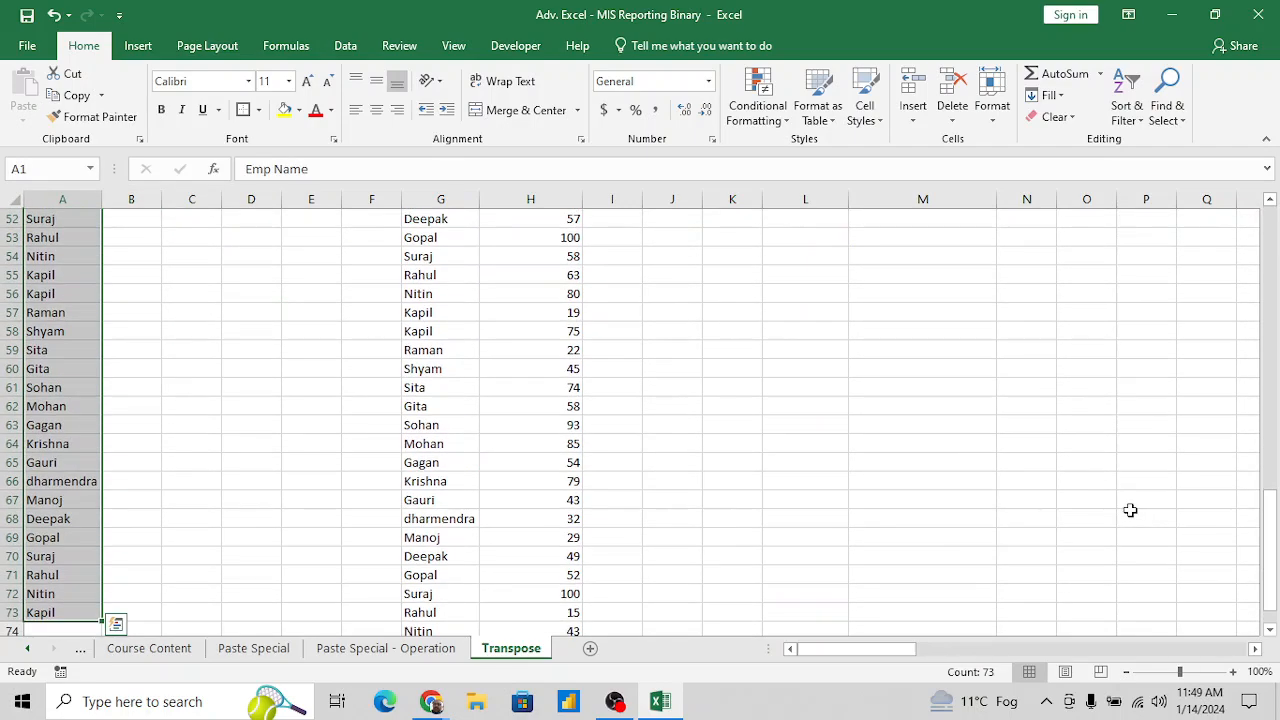
pyautogui.hotkey('ctrl', 'c')
# - Open Paste Special for the copied names with E5 as the destination
pyautogui.press('Right')
pyautogui.press('Right')
pyautogui.press('Right')
pyautogui.press('Right')
pyautogui.press('Down')
pyautogui.press('Down')
pyautogui.press('Down')
pyautogui.press('Down')
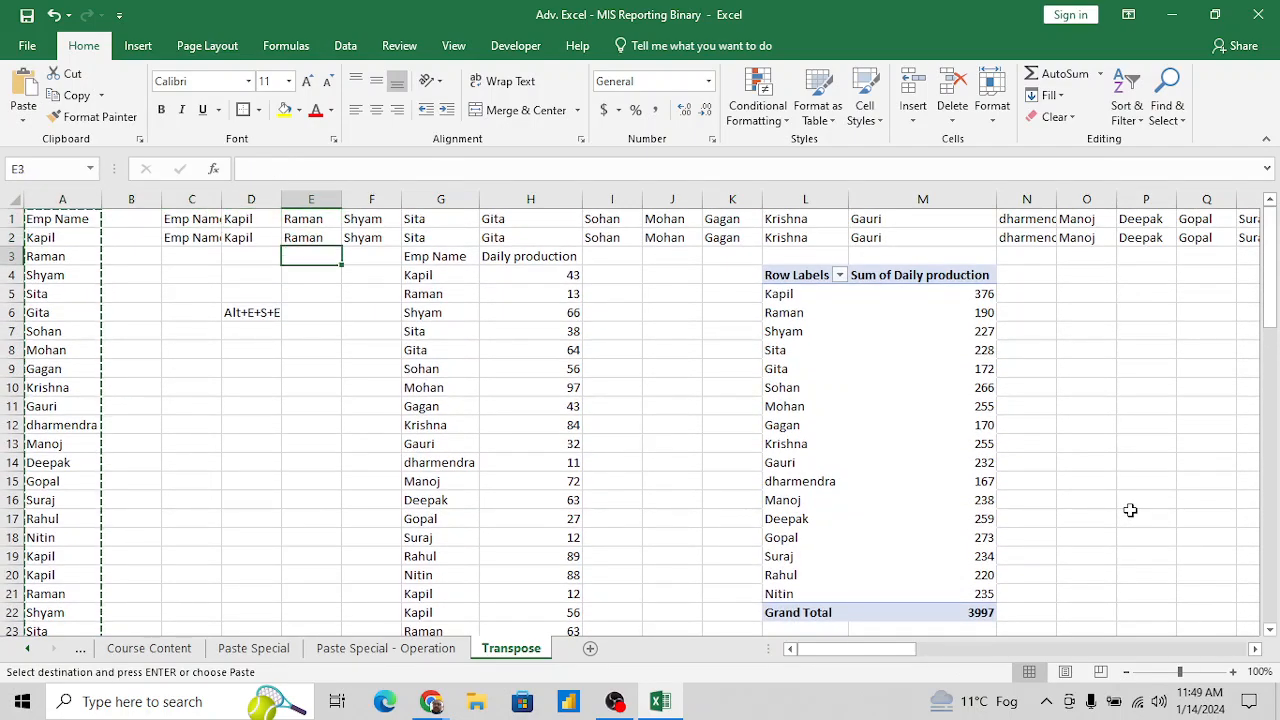
pyautogui.hotkey('alt', 'e')
pyautogui.press('s')
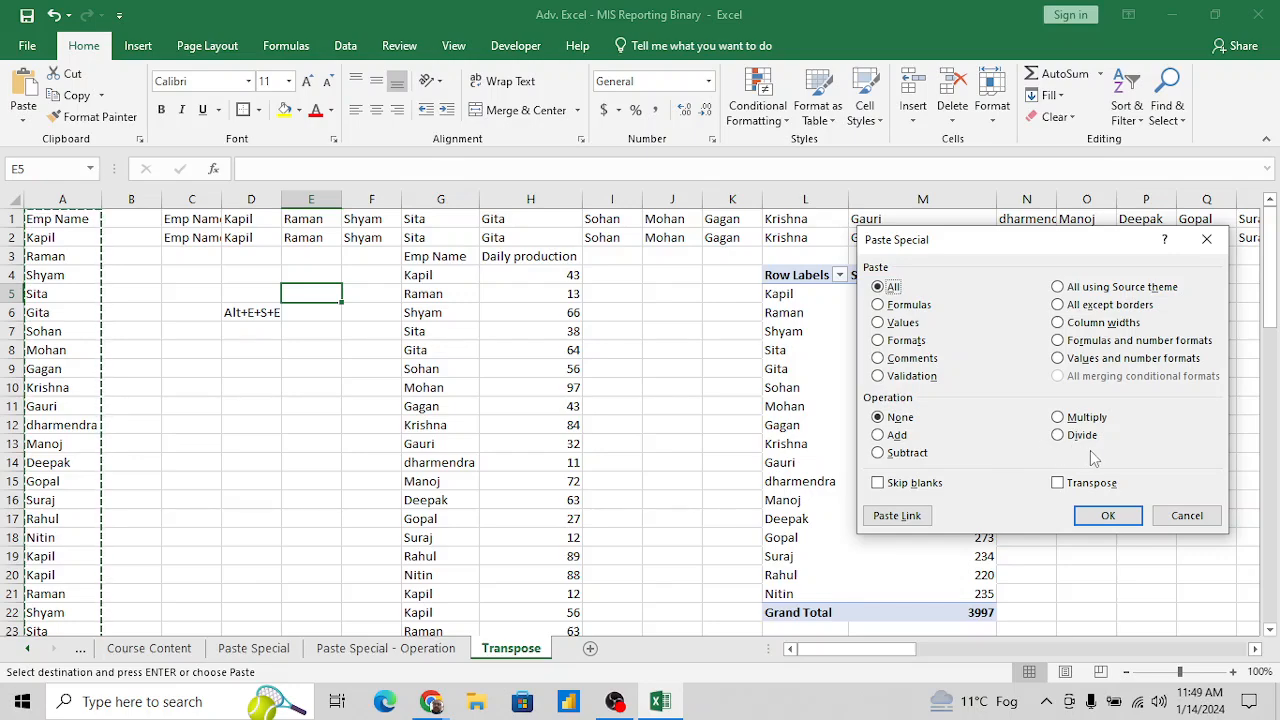
# - Cancel Paste Special and label the shortcut note by entering "Transpose" in cell E6
pyautogui.press('Escape')
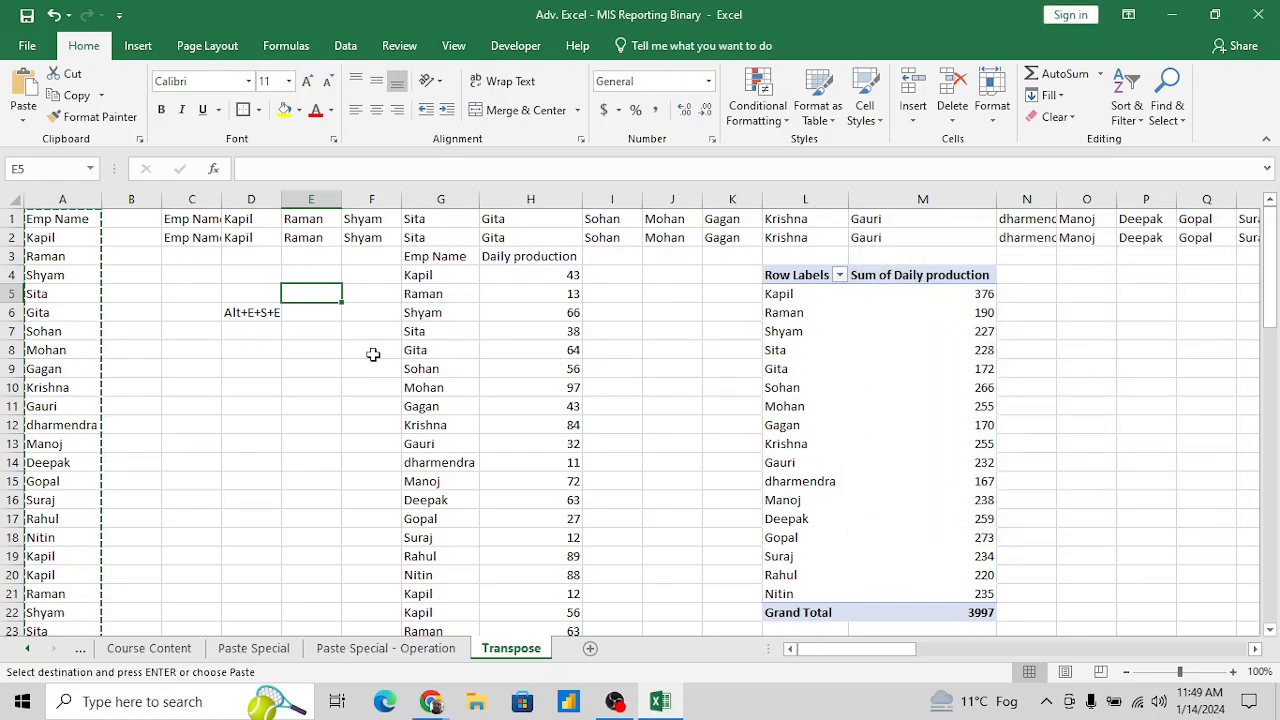
pyautogui.click(305, 313)
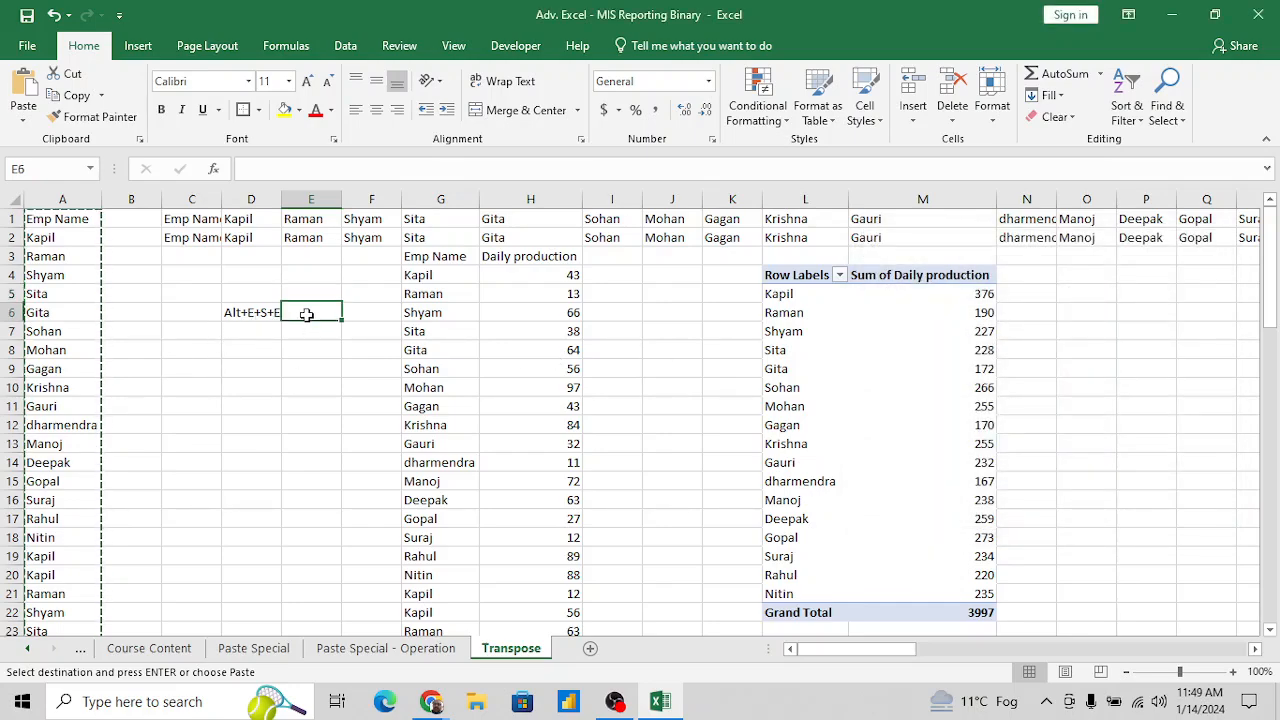
pyautogui.write('Tr')
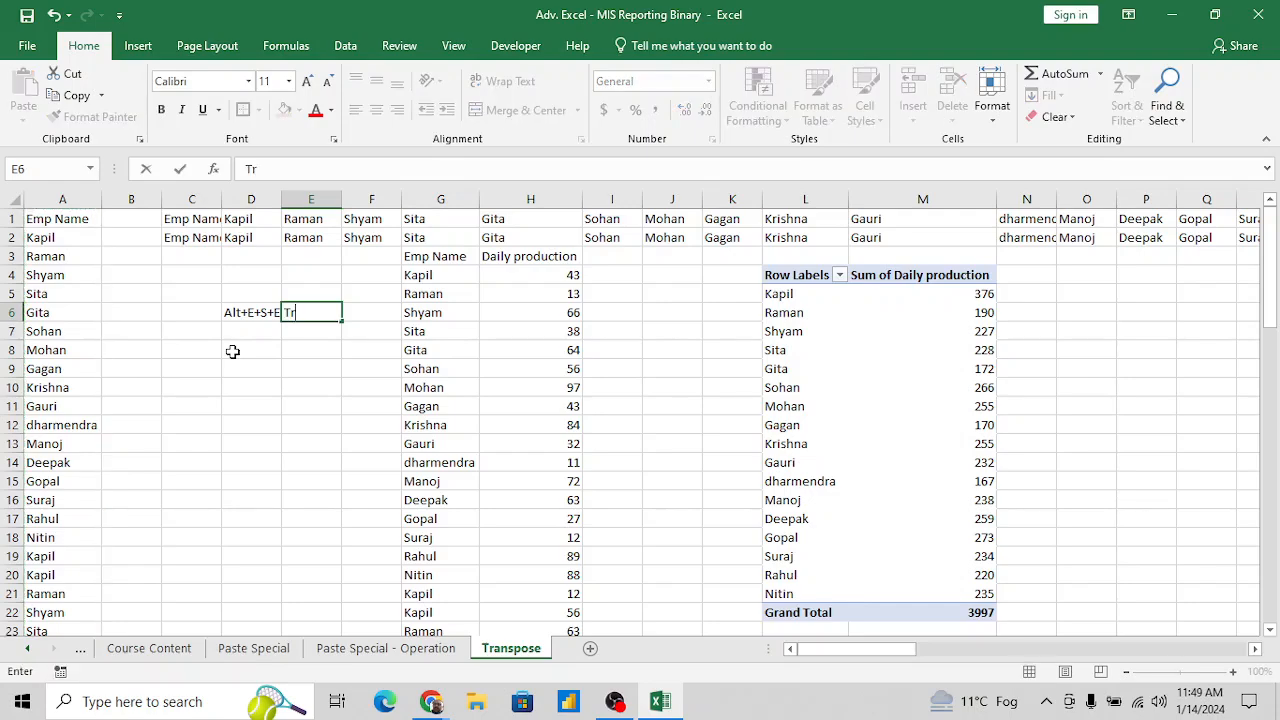
pyautogui.write('anspose')
pyautogui.press('Return')
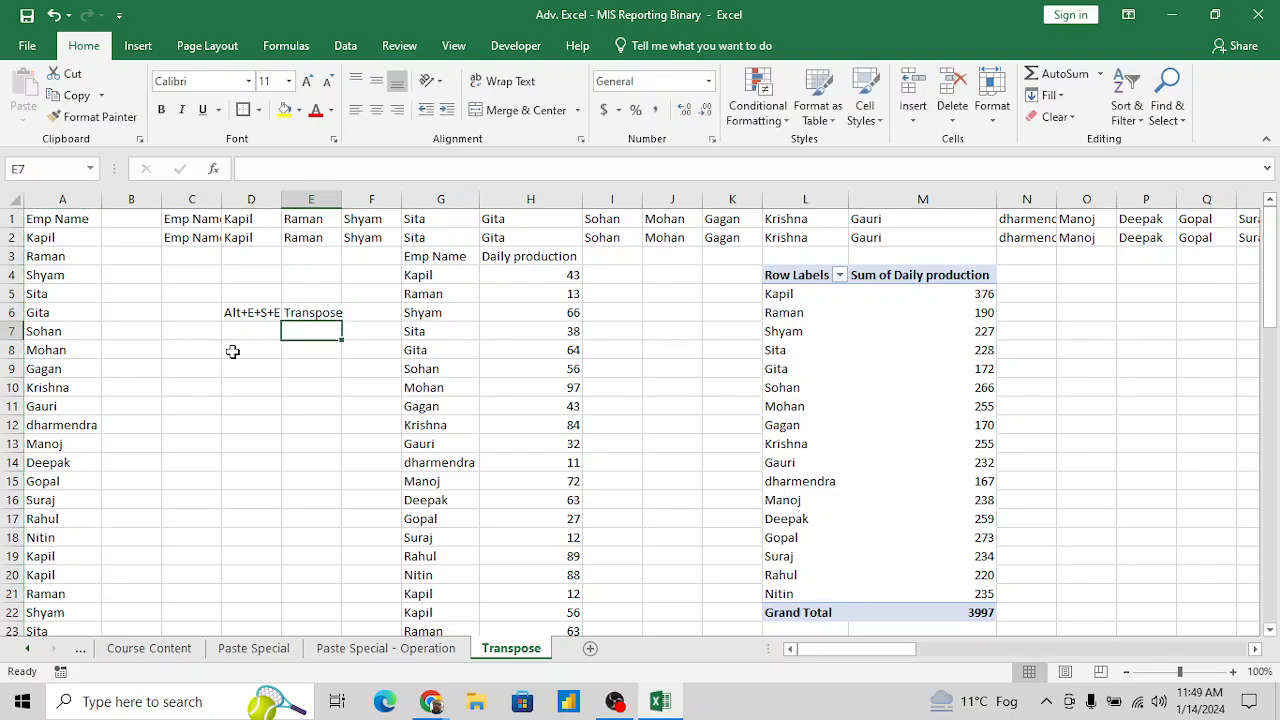
# - Enter "Paste Special" in cell E8 and its shortcut note "Alt+E+S" in cell D8
pyautogui.click(232, 351)
pyautogui.press('Right')
pyautogui.write('Pa')
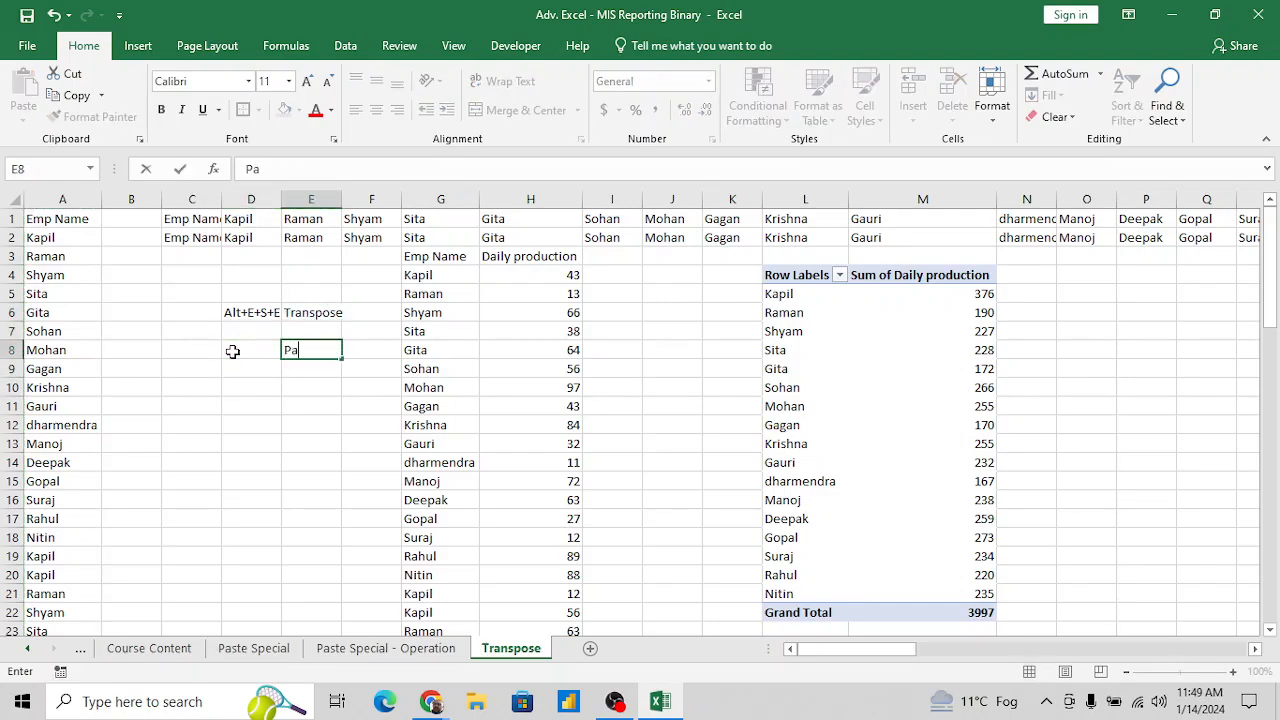
pyautogui.write('ste Special')
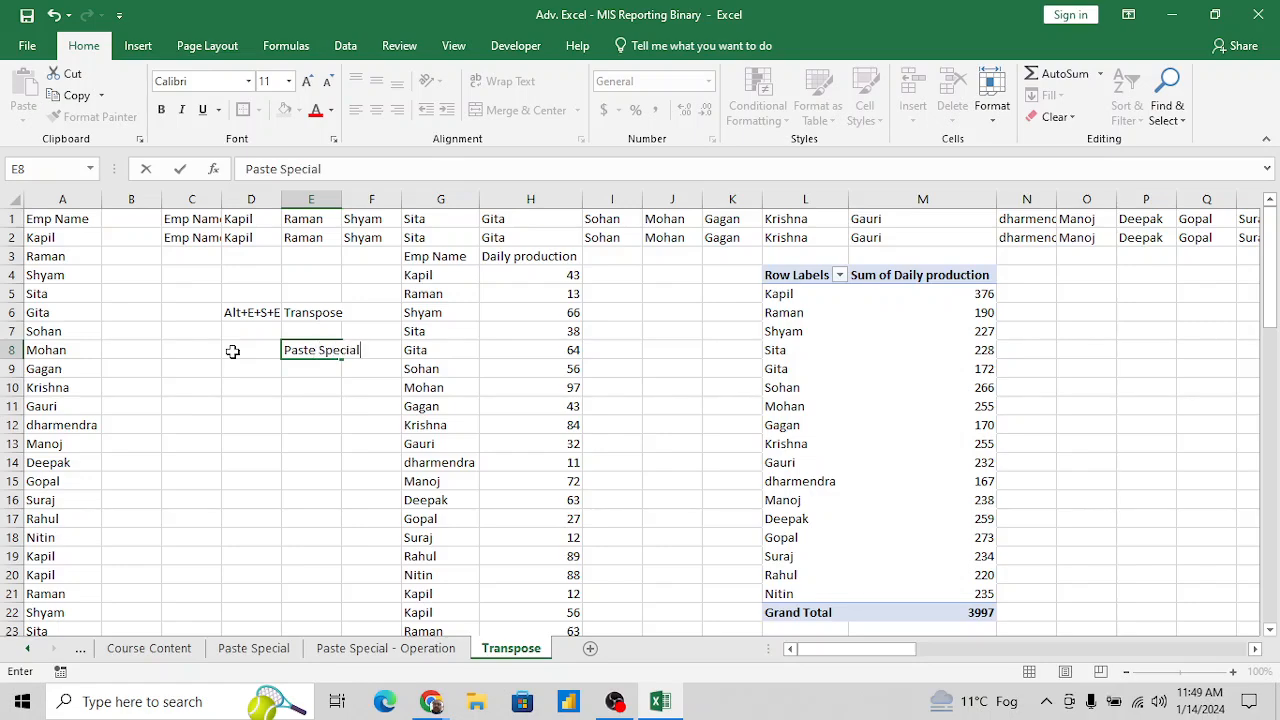
pyautogui.press('Return')
pyautogui.click(232, 351)
pyautogui.write('A')
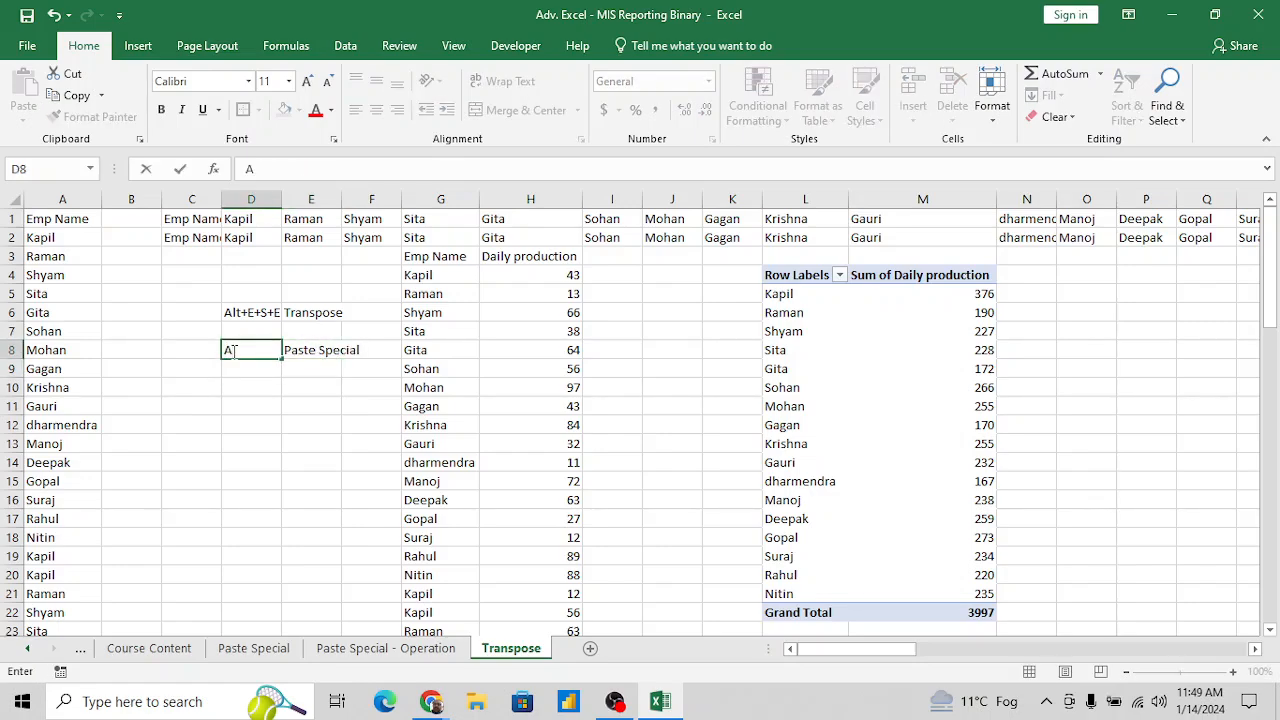
pyautogui.write('lt+E+S')
pyautogui.press('Return')
# - Copy cell A9, open Paste Special with B9 as the destination to view its options, and close it without pasting
pyautogui.press('Left')
pyautogui.press('Left')
pyautogui.press('Left')
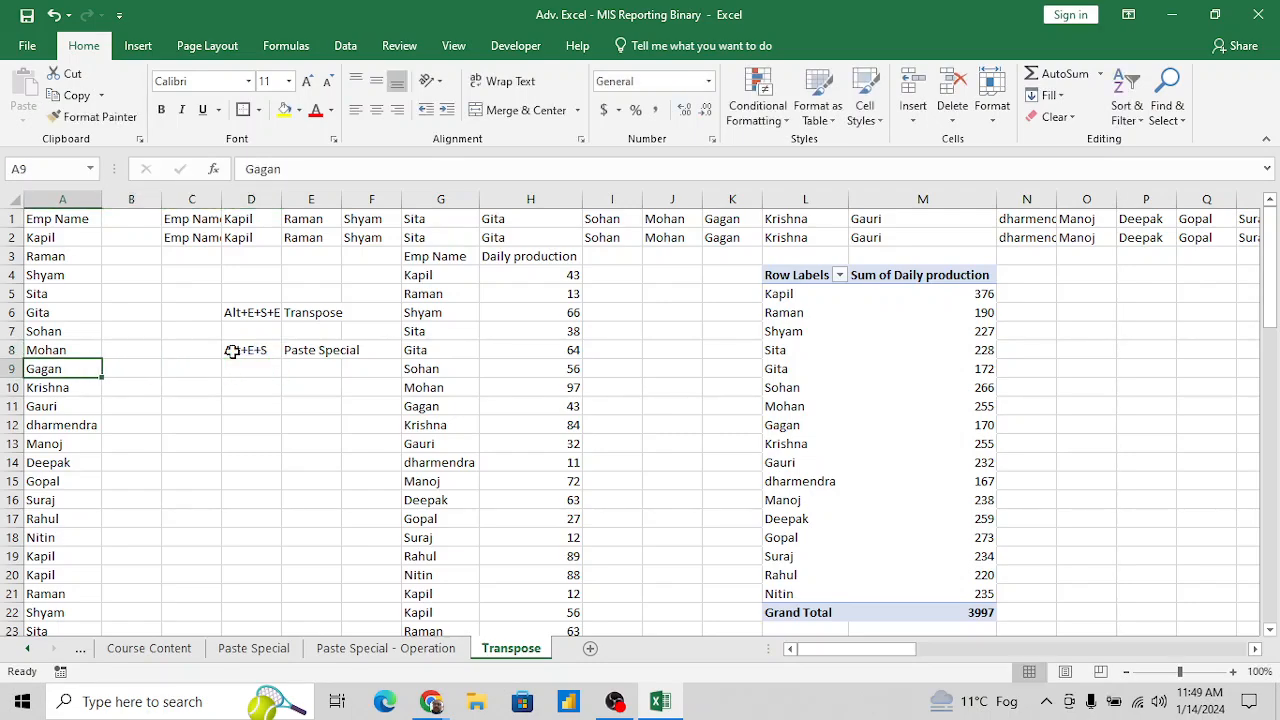
pyautogui.hotkey('ctrl', 'c')
pyautogui.press('Right')
pyautogui.hotkey('alt', 'e')
pyautogui.press('s')
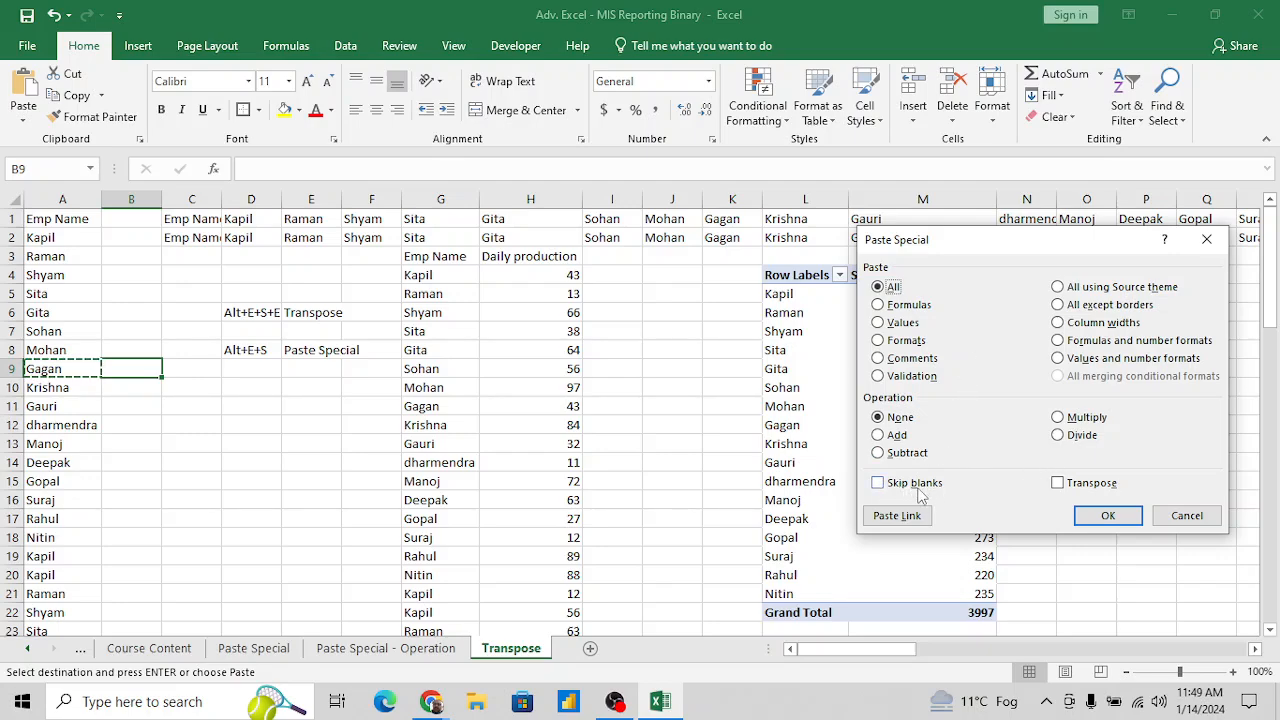
pyautogui.click(1187, 516)
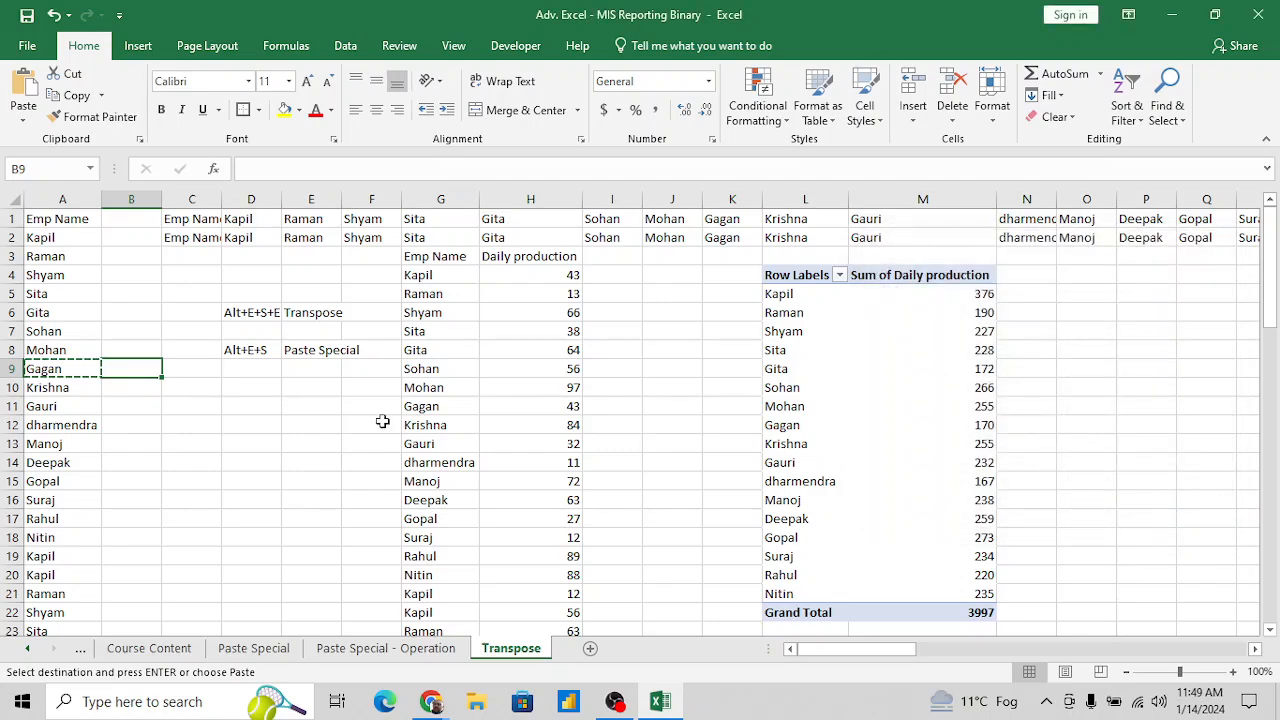
# - Add a new worksheet after the Transpose sheet and name it "Skip Blank"
pyautogui.click(254, 420)
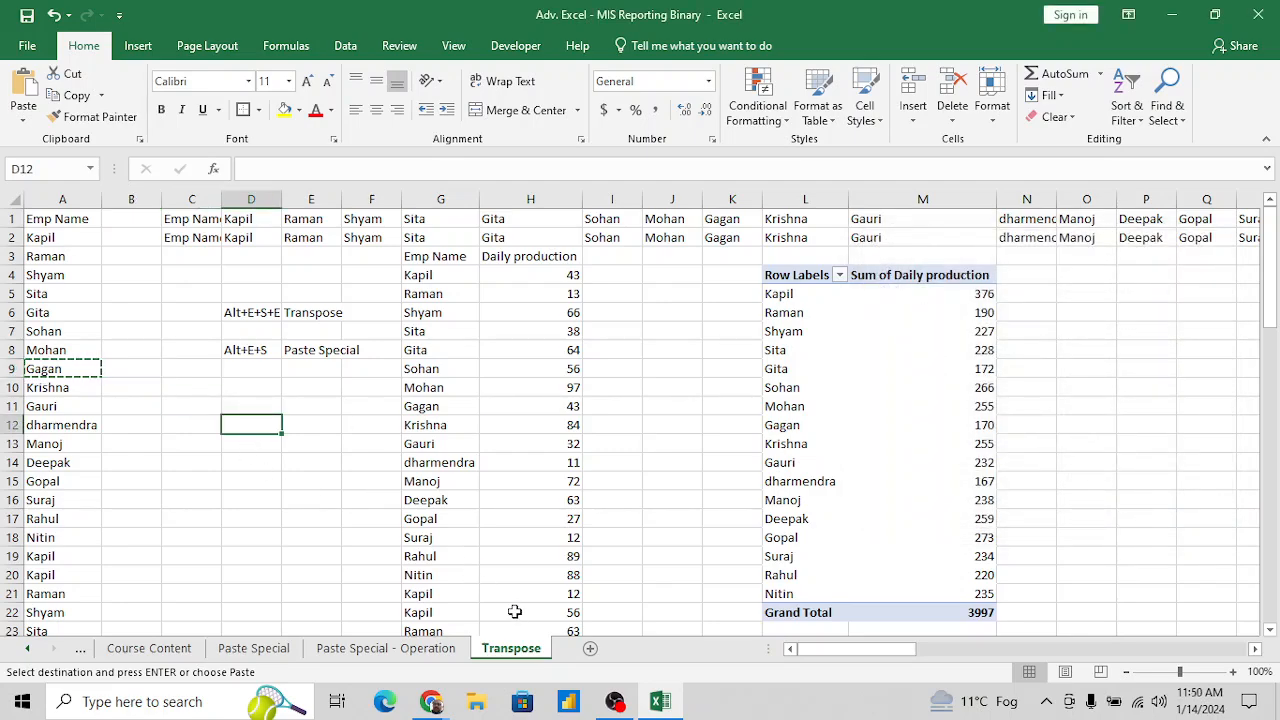
pyautogui.click(588, 650)
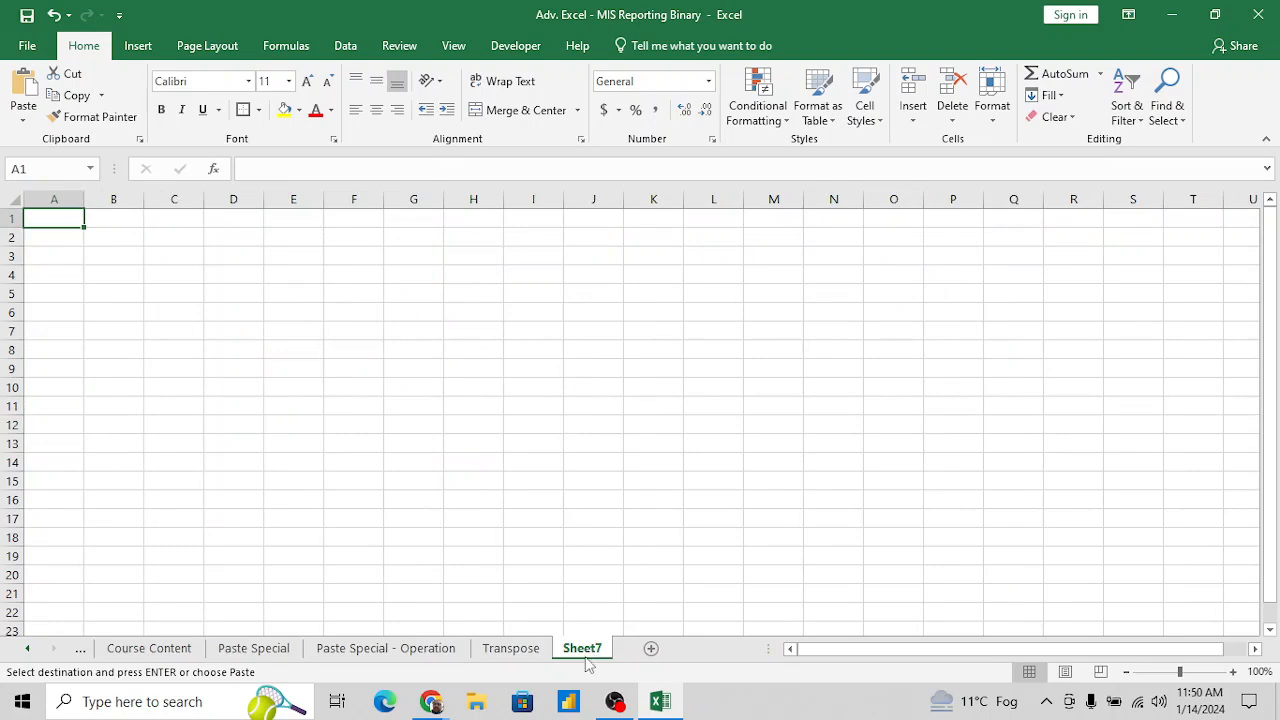
pyautogui.doubleClick(578, 650)
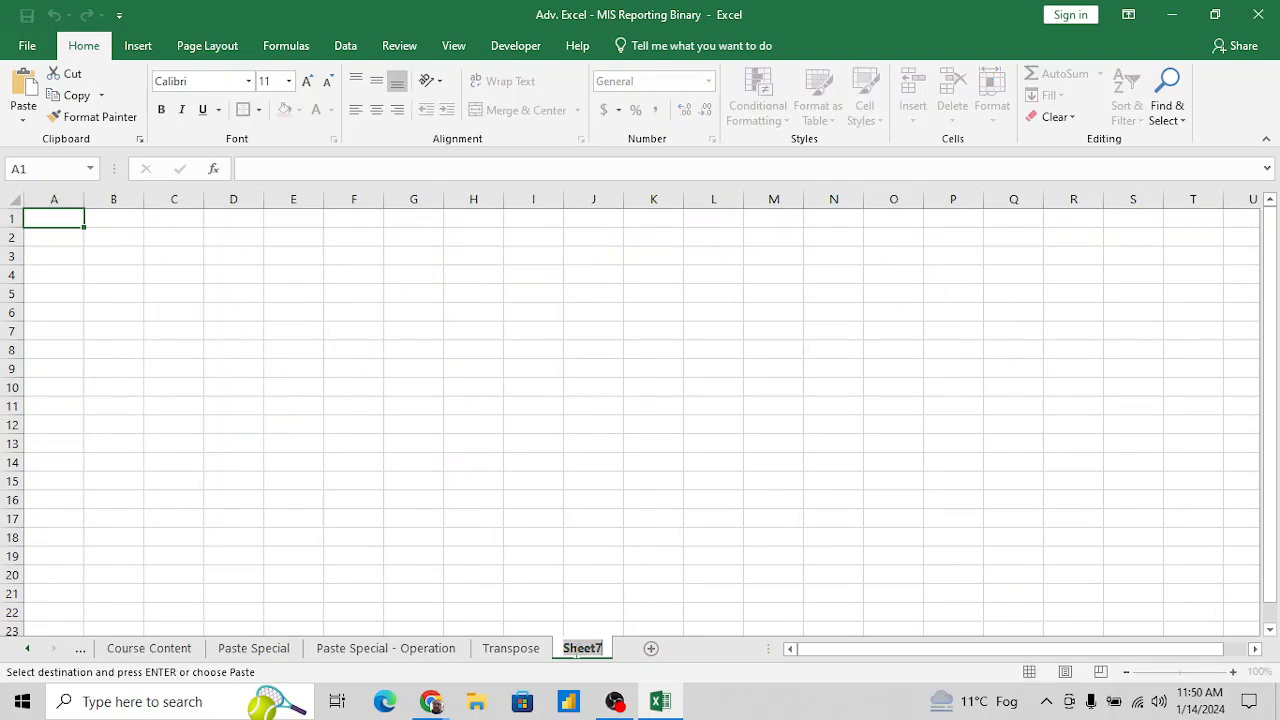
pyautogui.write('Ship')
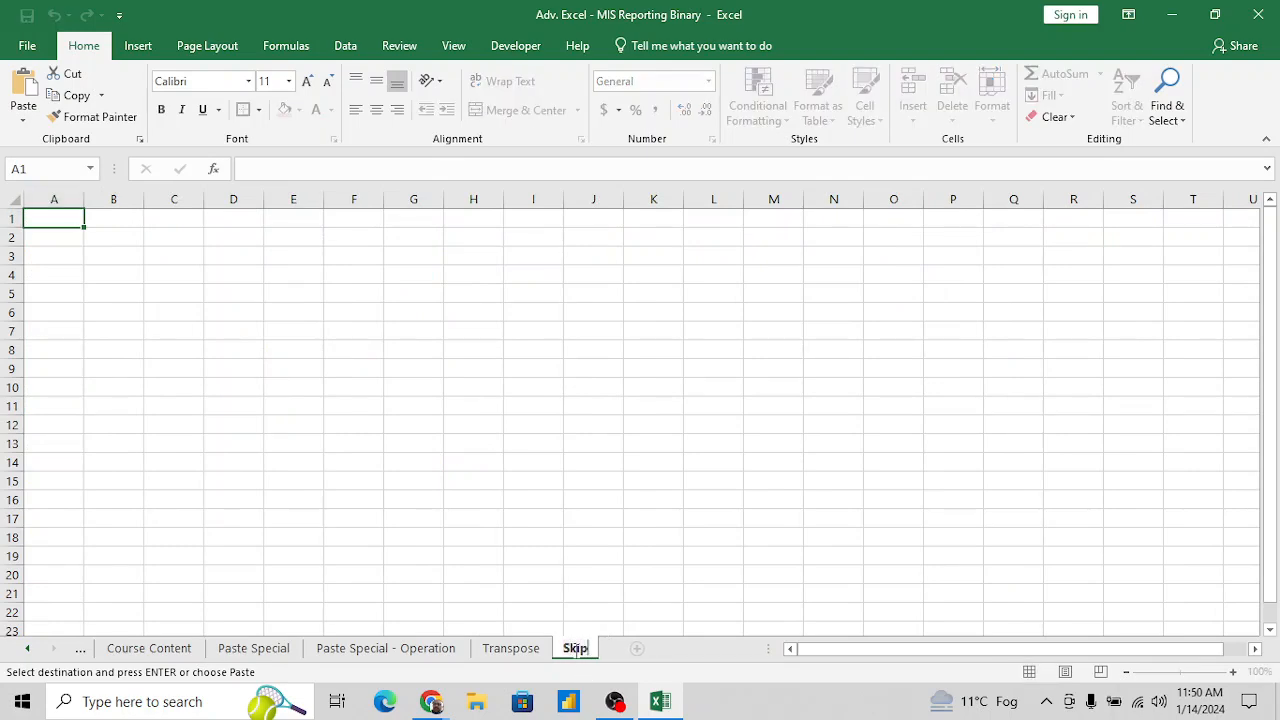
pyautogui.write(' Blank')
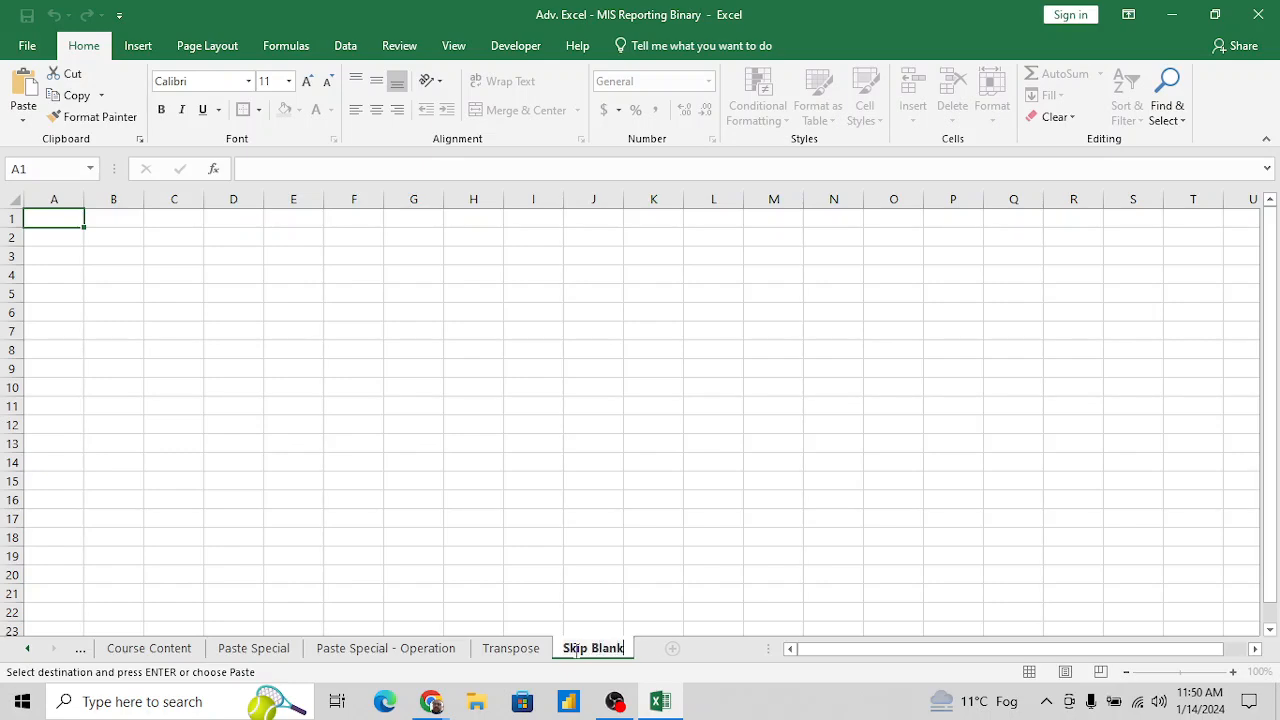
pyautogui.press('Return')
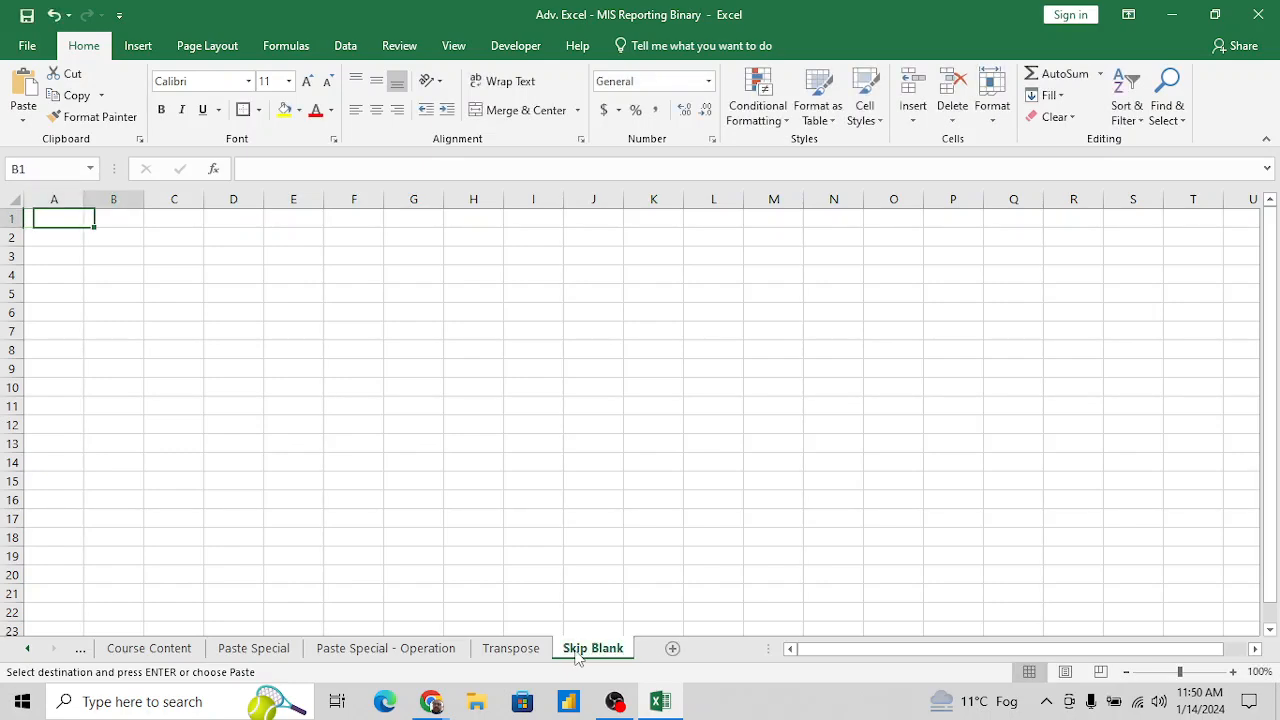
# - Enter the header "Name" in A1 and the first employee name in A2, and autofill the name list down to A16
pyautogui.write('Name')
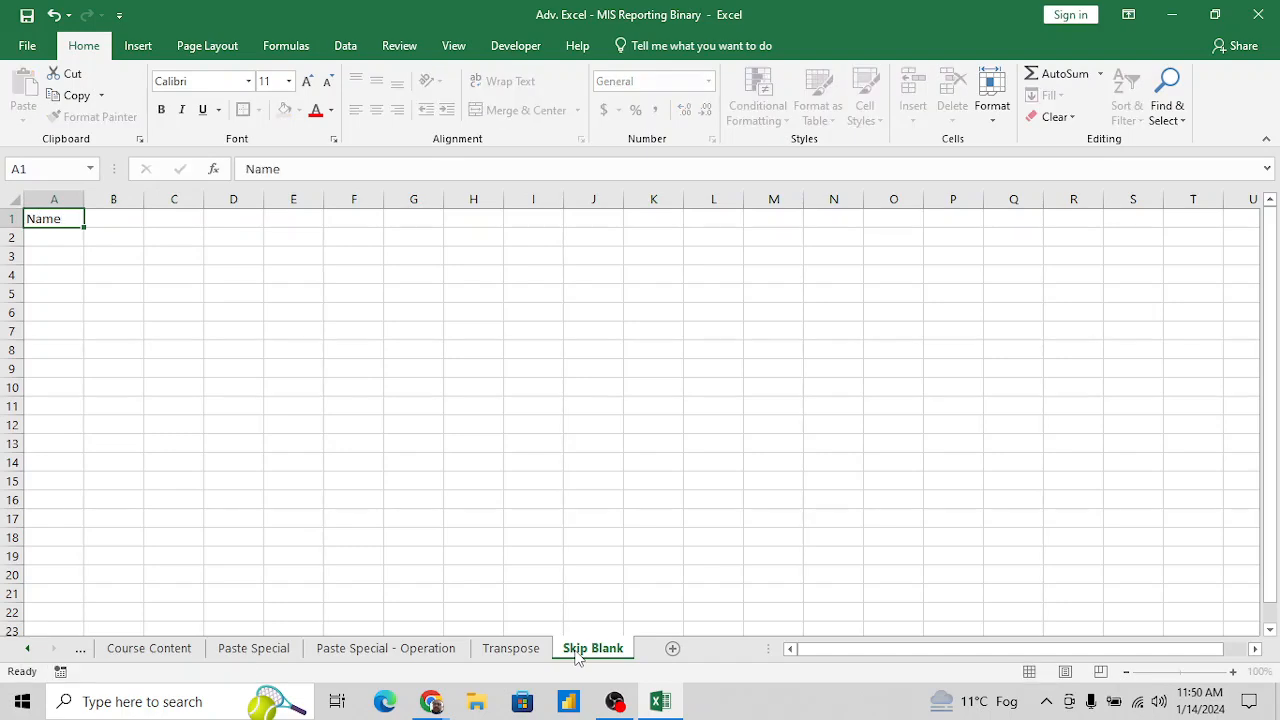
pyautogui.press('Return')
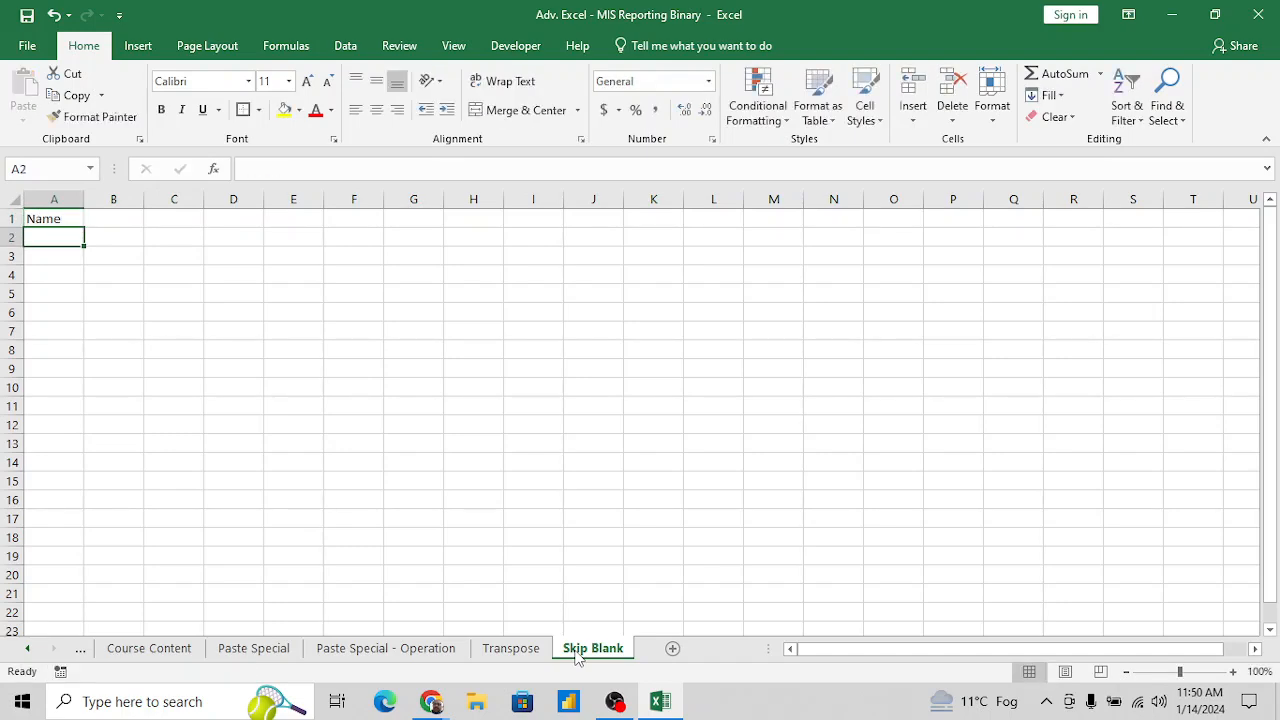
pyautogui.write('Kapil')
pyautogui.press('Return')
pyautogui.press('Up')
pyautogui.moveTo(85, 245); pyautogui.dragTo(94, 512)
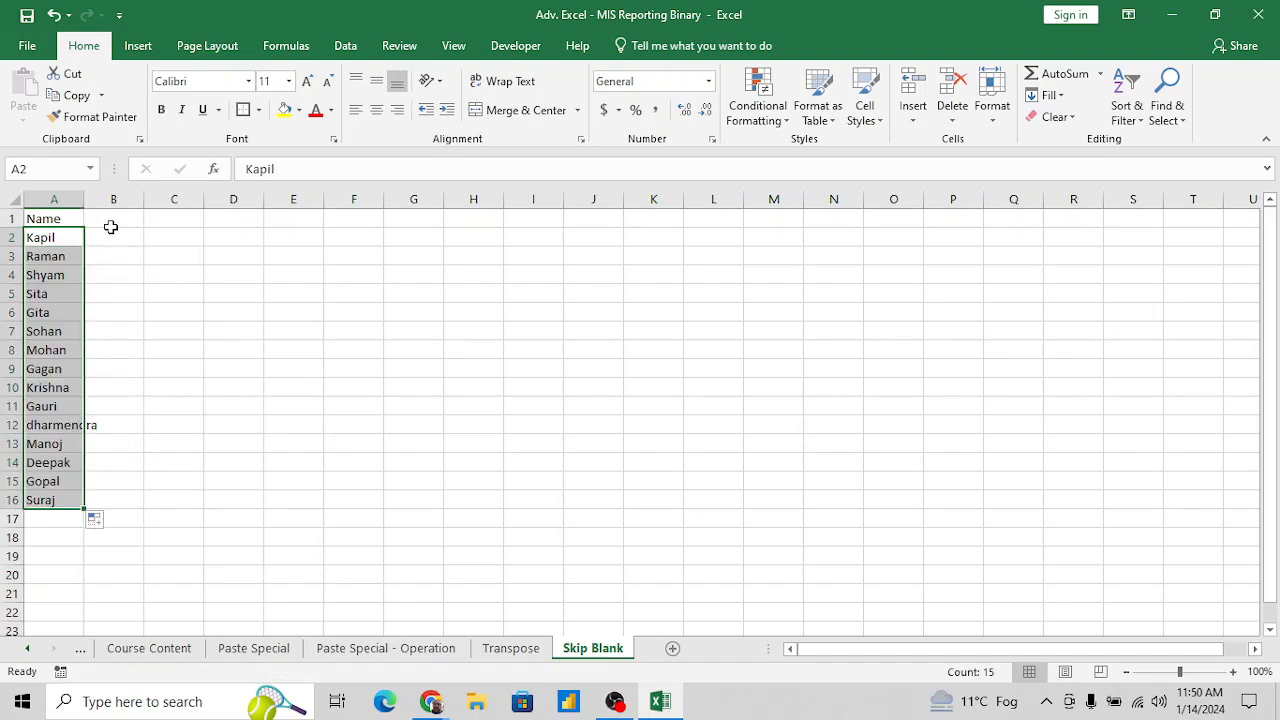
# - Enter the header "Date" in cell B1 beside the name column
pyautogui.click(66, 259)
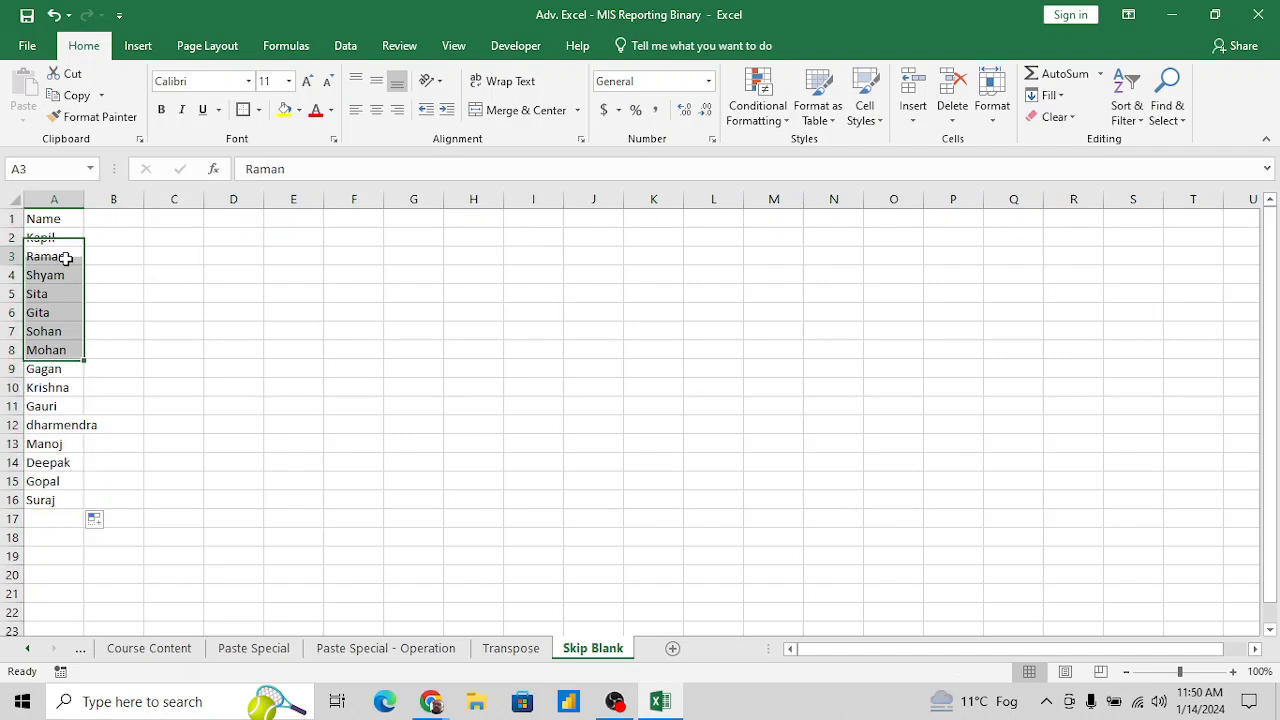
pyautogui.press('Up')
pyautogui.press('Up')
pyautogui.press('Right')
pyautogui.write('Dat')
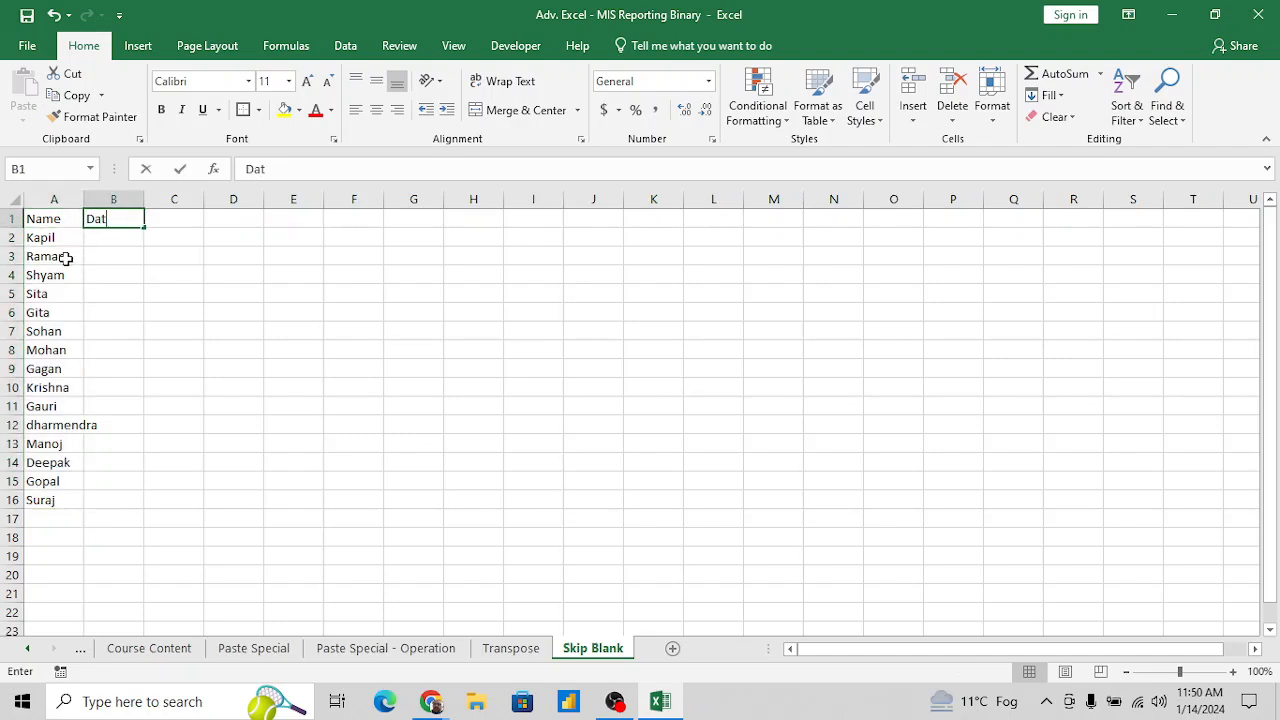
pyautogui.write('e')
pyautogui.press('Return')
pyautogui.press('Left')
pyautogui.press('Down')
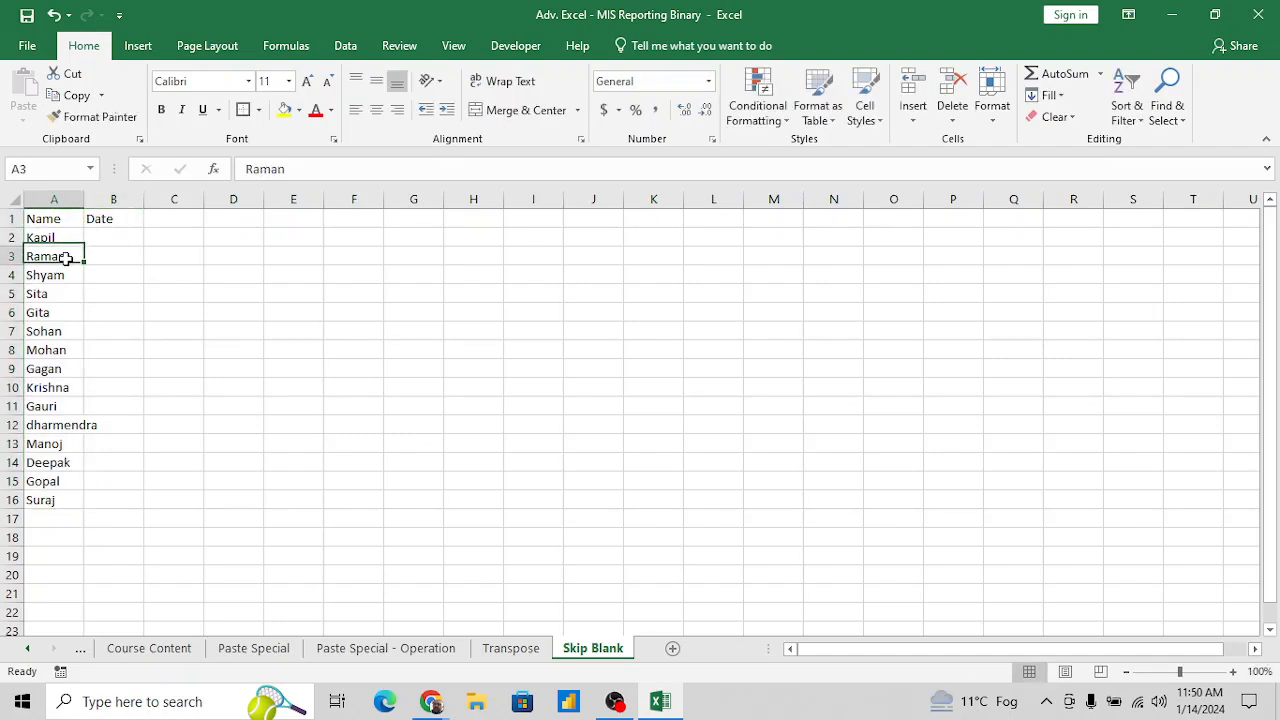
pyautogui.press('Up')
pyautogui.hotkey('ctrl', 'shift', 'Down')
pyautogui.press('Up')
pyautogui.press('Down')
pyautogui.press('Right')
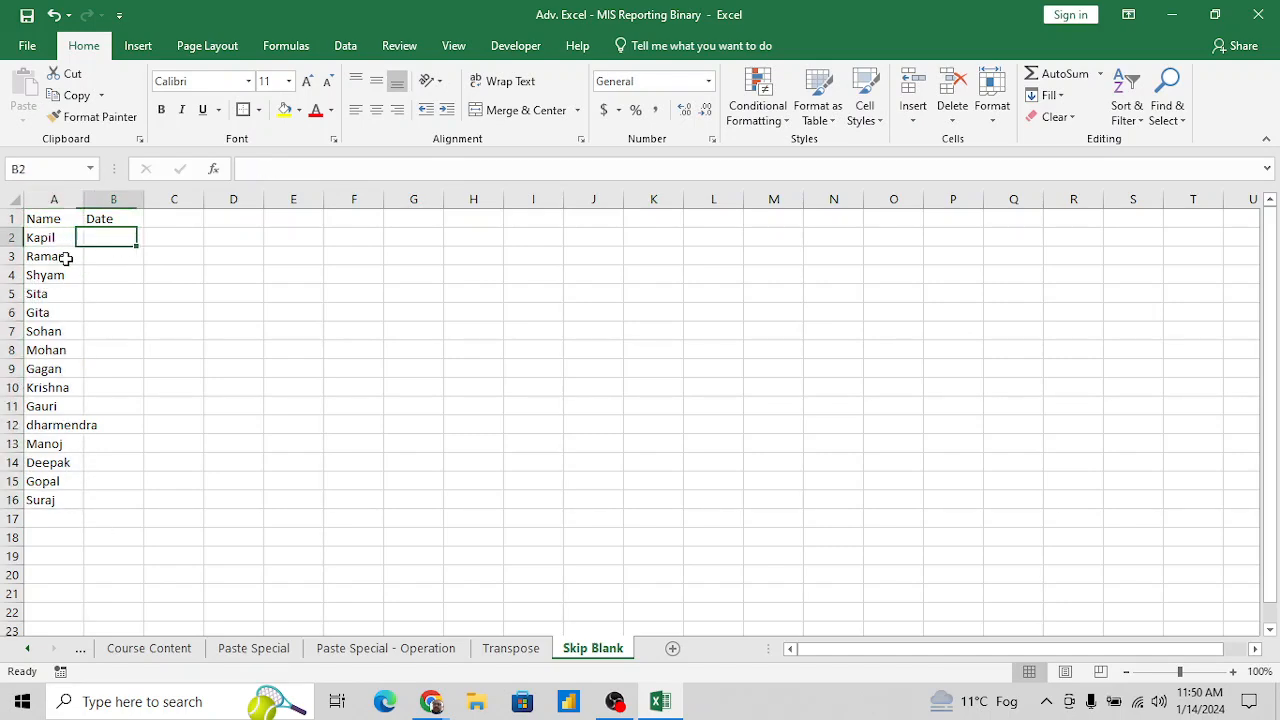
pyautogui.write('=Rand')
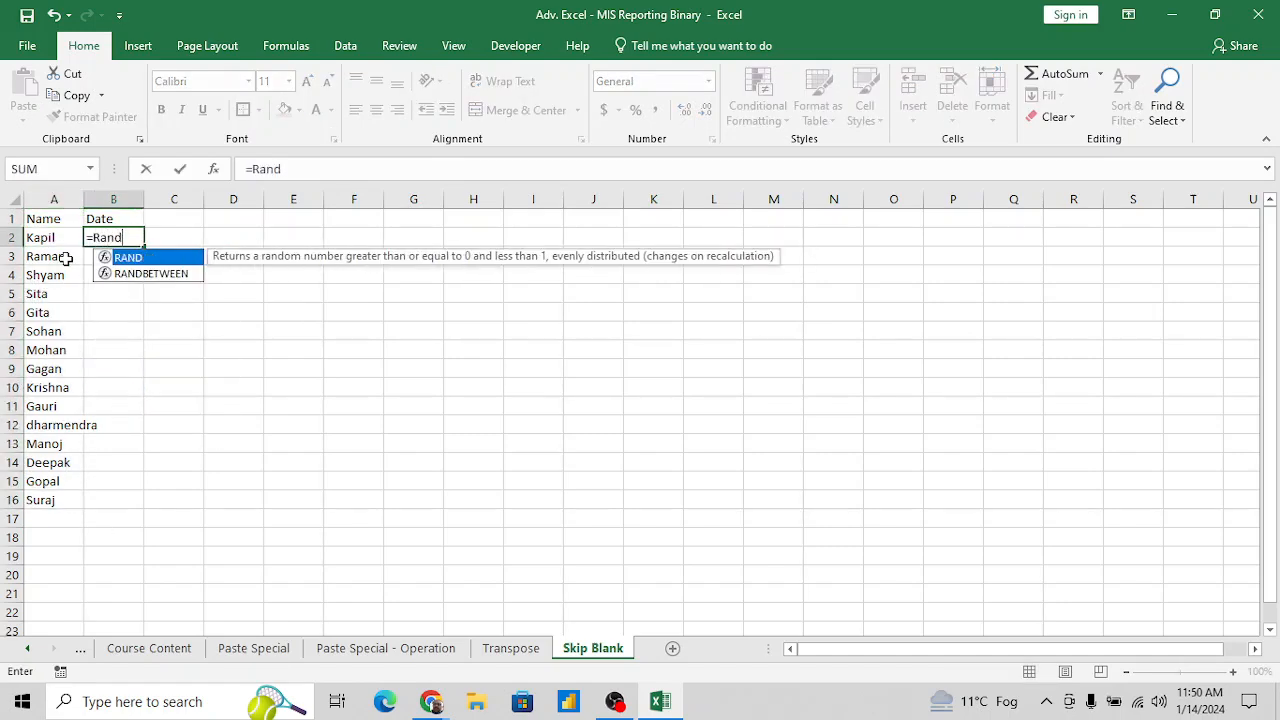
pyautogui.press('Down')
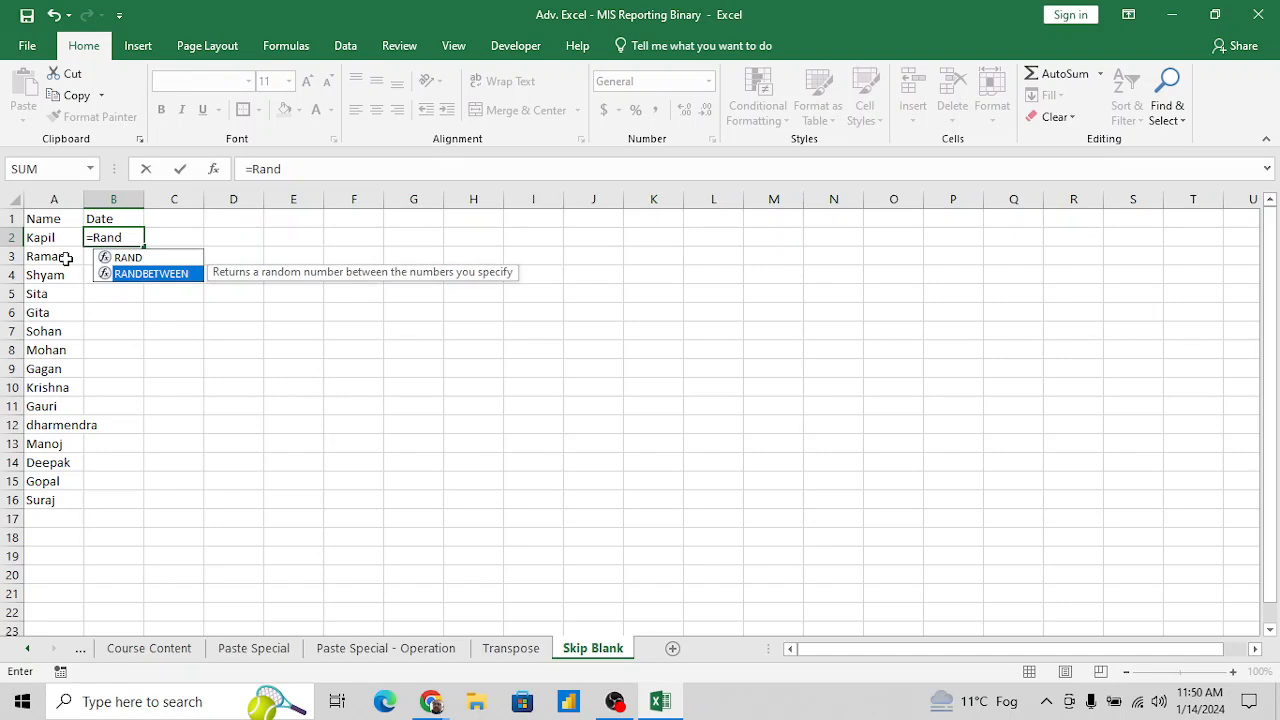
pyautogui.press('Escape')
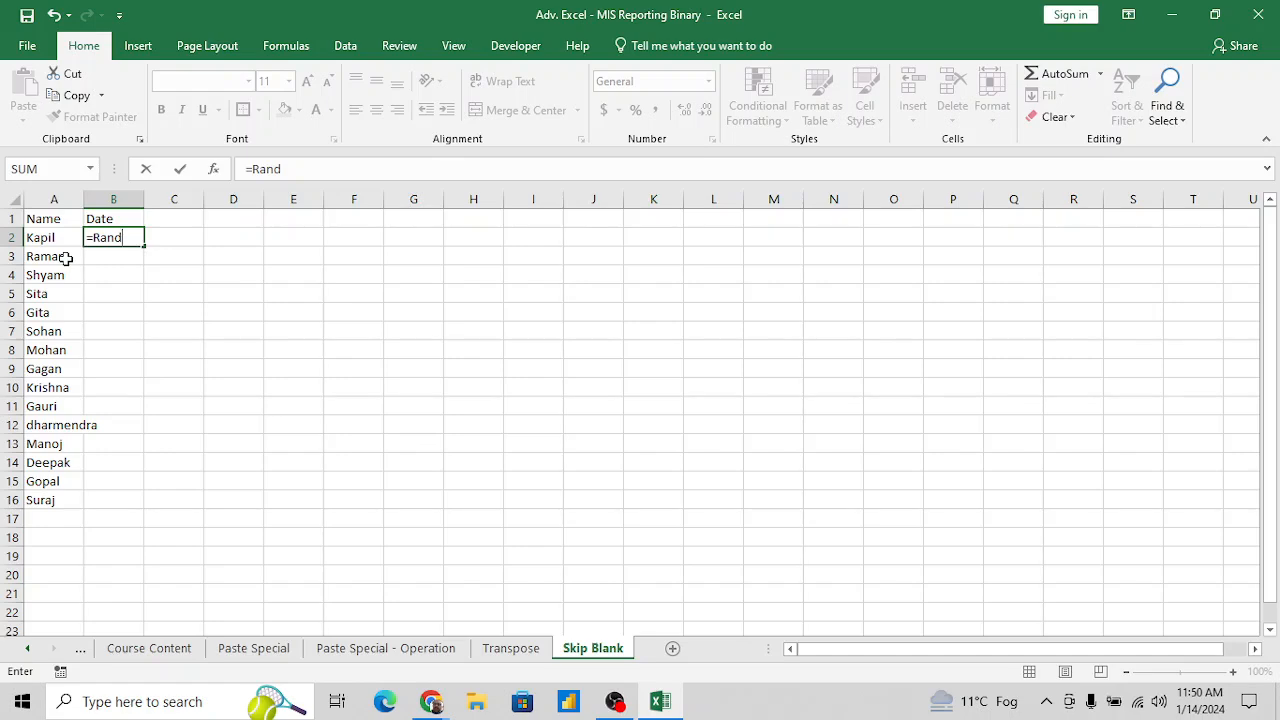
pyautogui.press('Escape')
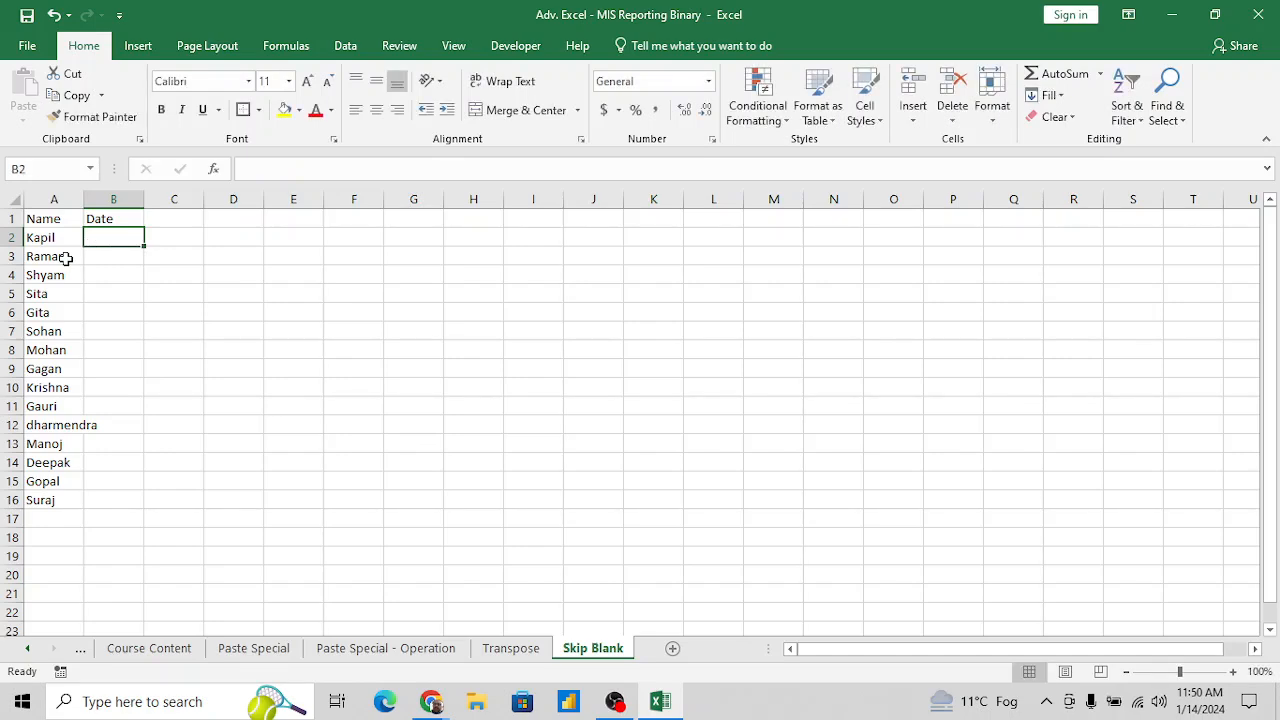
# - Insert a blank row between each of the first seven names, at rows 3, 5, 7, 9, 11 and 13
pyautogui.press('Left')
pyautogui.press('Right')
pyautogui.press('Left')
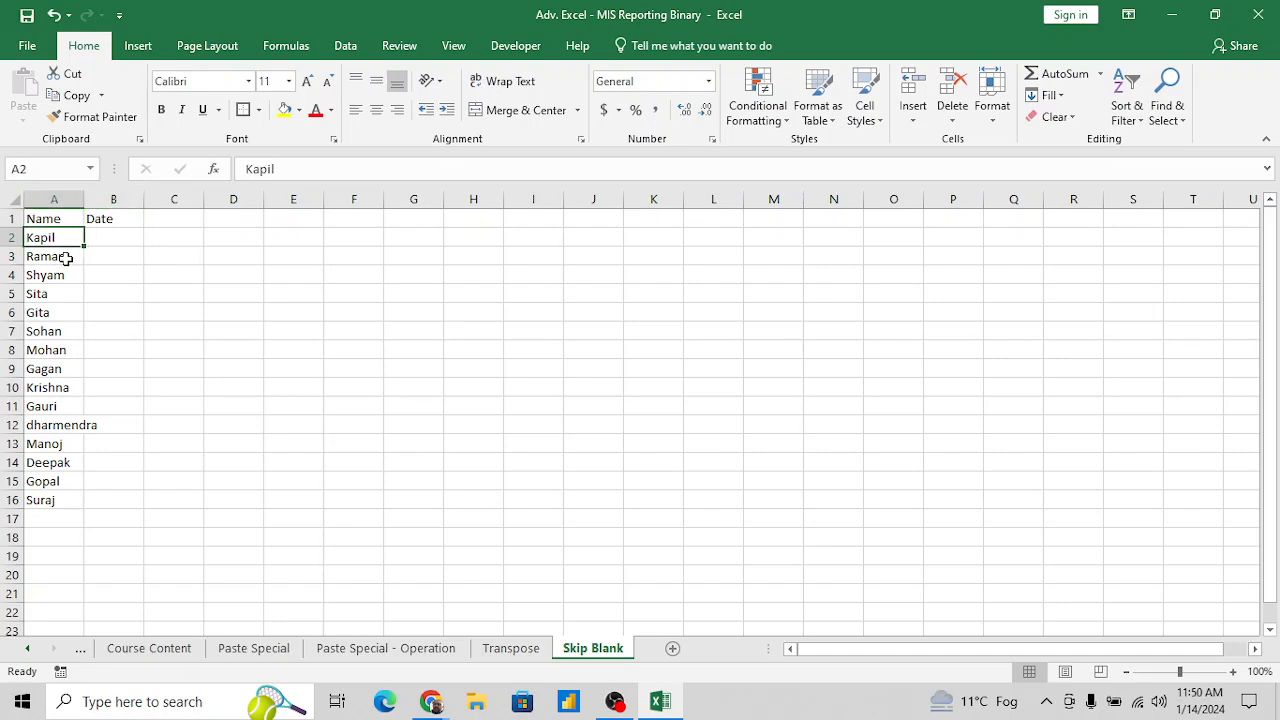
pyautogui.hotkey('ctrl', 'shift', 'Down')
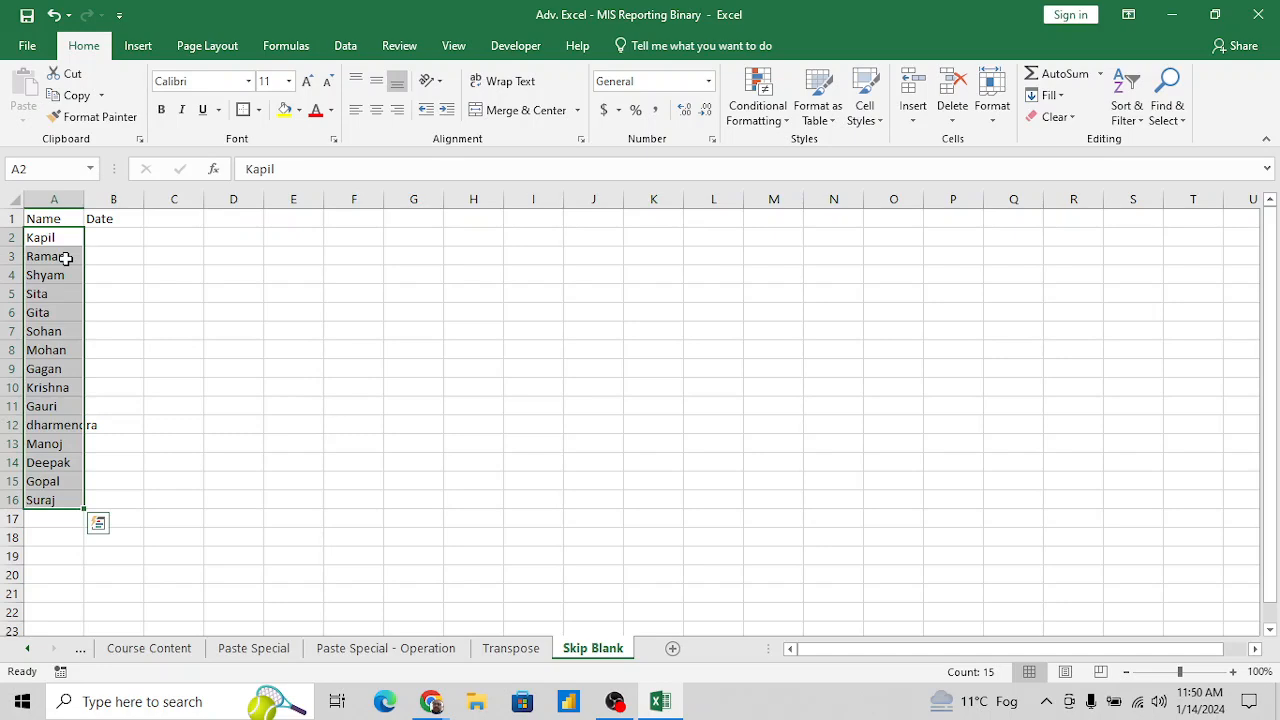
pyautogui.press('Down')
pyautogui.hotkey('shift', 'space')
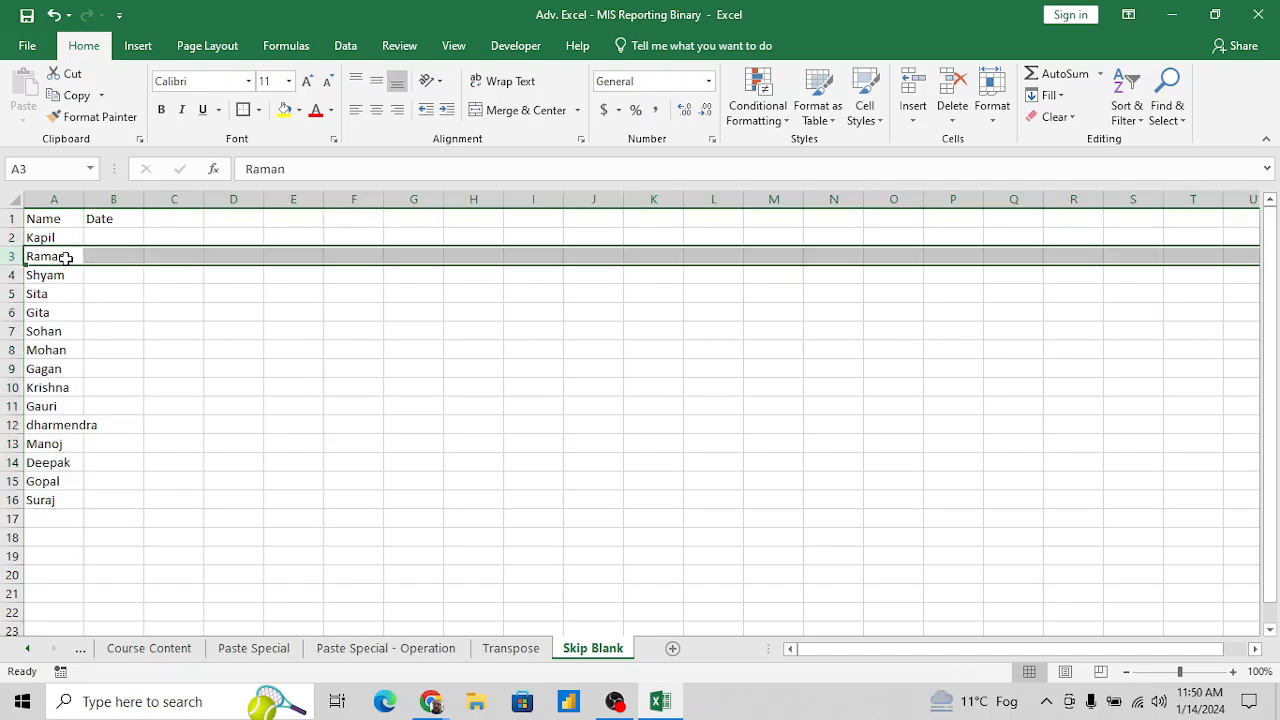
pyautogui.hotkey('ctrl', 'shift', '+')
pyautogui.press('Down')
pyautogui.press('Down')
pyautogui.hotkey('shift', 'space')
pyautogui.hotkey('ctrl', 'shift', '+')
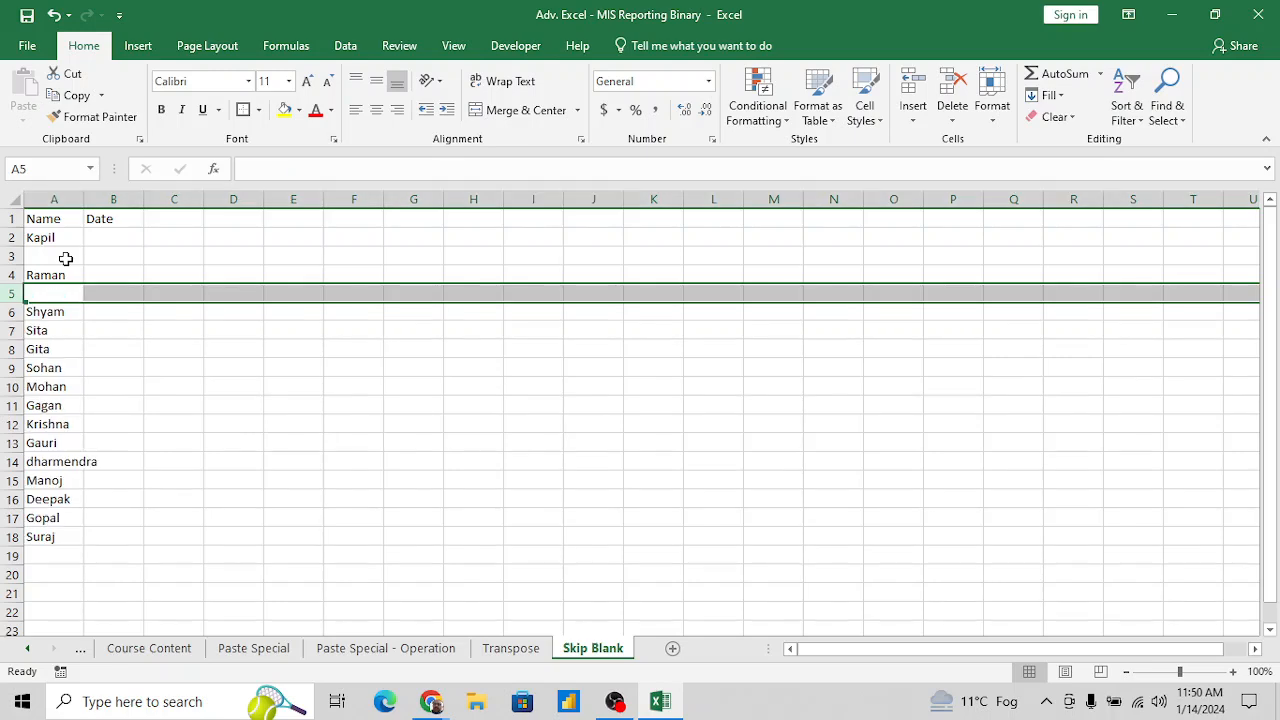
pyautogui.press('Down')
pyautogui.press('Down')
pyautogui.hotkey('shift', 'space')
pyautogui.hotkey('ctrl', 'shift', '+')
pyautogui.press('Down')
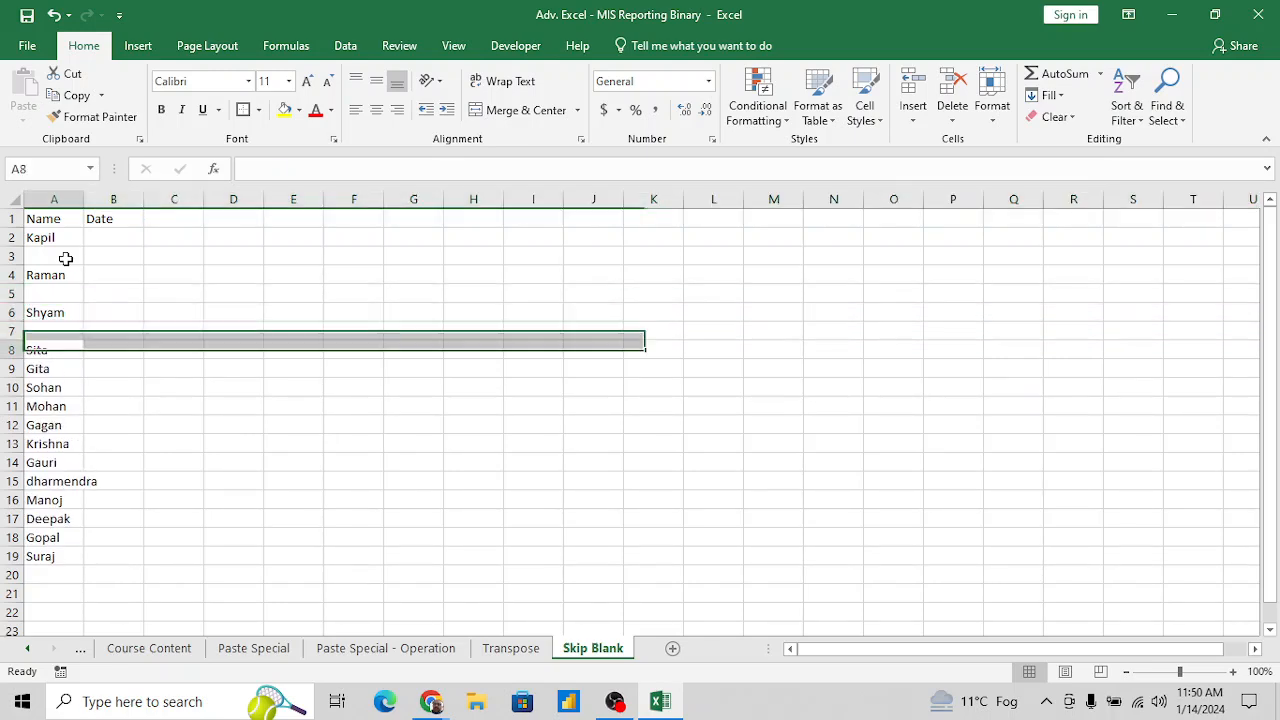
pyautogui.press('Down')
pyautogui.hotkey('shift', 'space')
pyautogui.hotkey('ctrl', 'shift', '+')
pyautogui.press('Down')
pyautogui.press('Down')
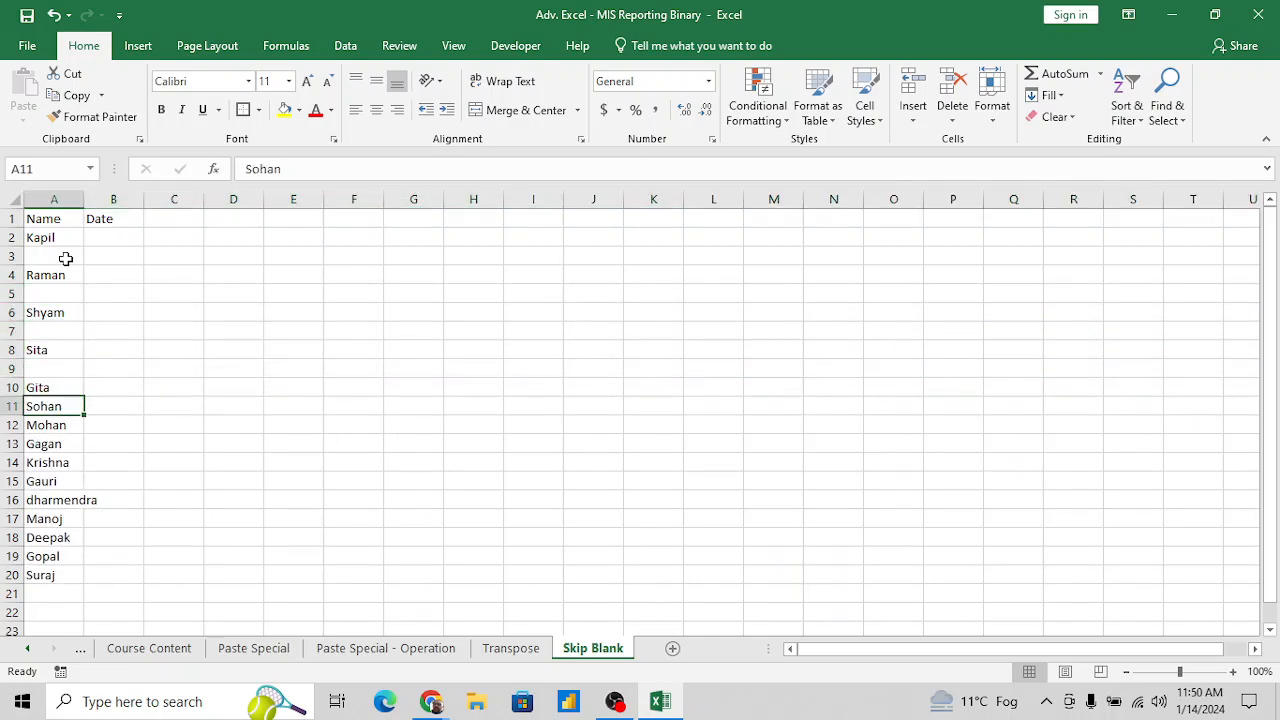
pyautogui.hotkey('shift', 'space')
pyautogui.hotkey('ctrl', 'shift', '+')
pyautogui.press('Down')
pyautogui.press('Down')
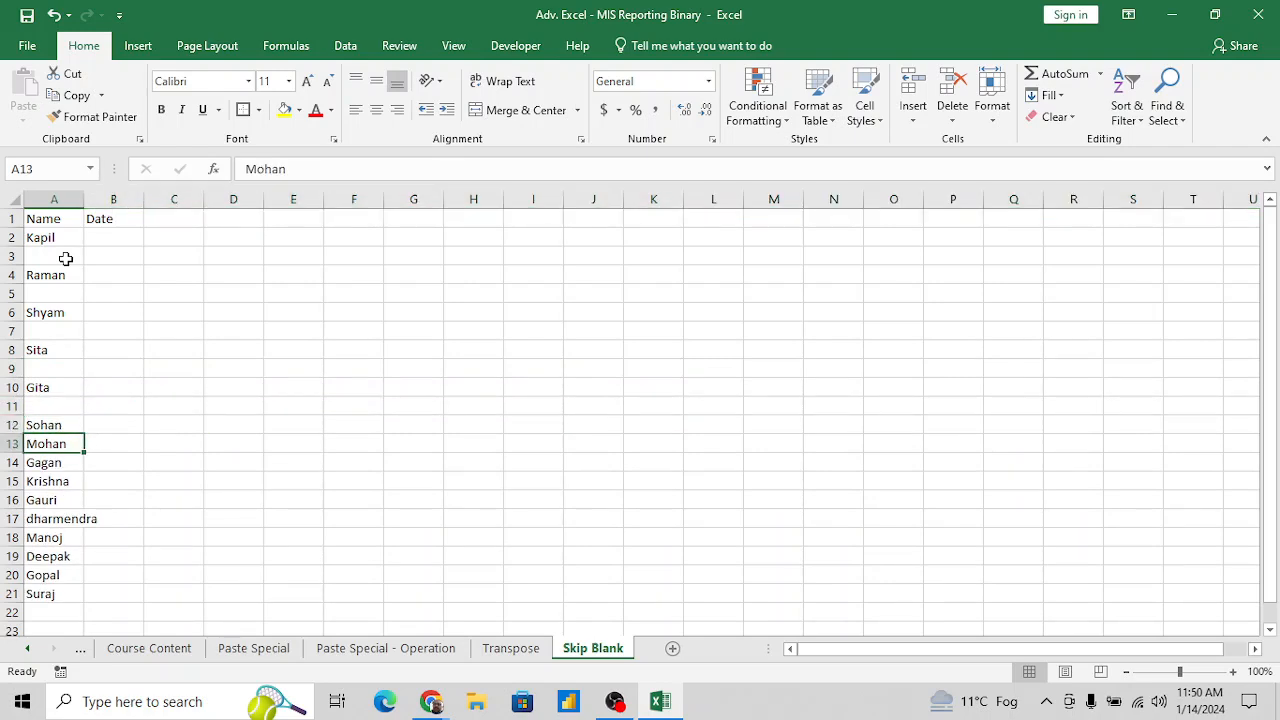
pyautogui.hotkey('shift', 'space')
pyautogui.hotkey('ctrl', 'shift', '+')
pyautogui.press('Up')
pyautogui.press('Up')
pyautogui.press('Up')
pyautogui.press('Up')
pyautogui.press('Up')
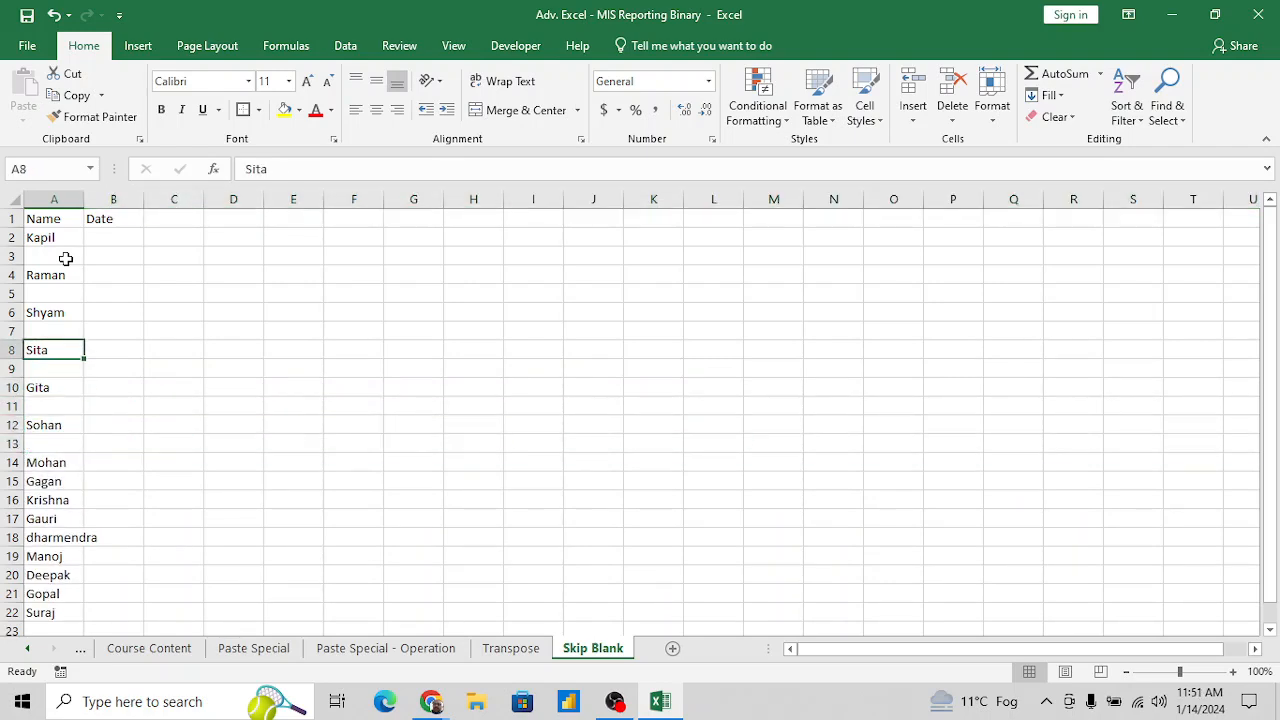
# - Enter 100 in B2 and 500 in B4, beside the first two names
pyautogui.press('Up')
pyautogui.press('Up')
pyautogui.press('Up')
pyautogui.press('Up')
pyautogui.press('Up')
pyautogui.press('Up')
pyautogui.press('Right')
pyautogui.write('100')
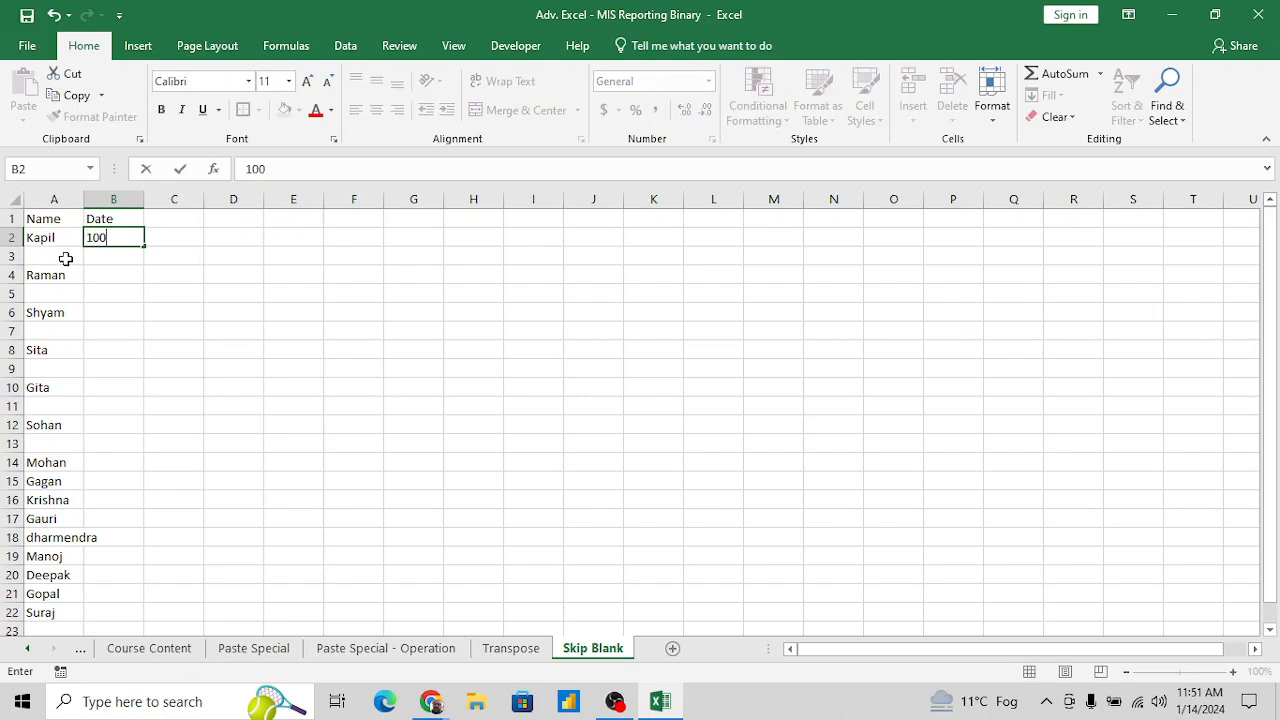
pyautogui.press('Down')
pyautogui.press('Down')
pyautogui.write('500')
pyautogui.press('Down')
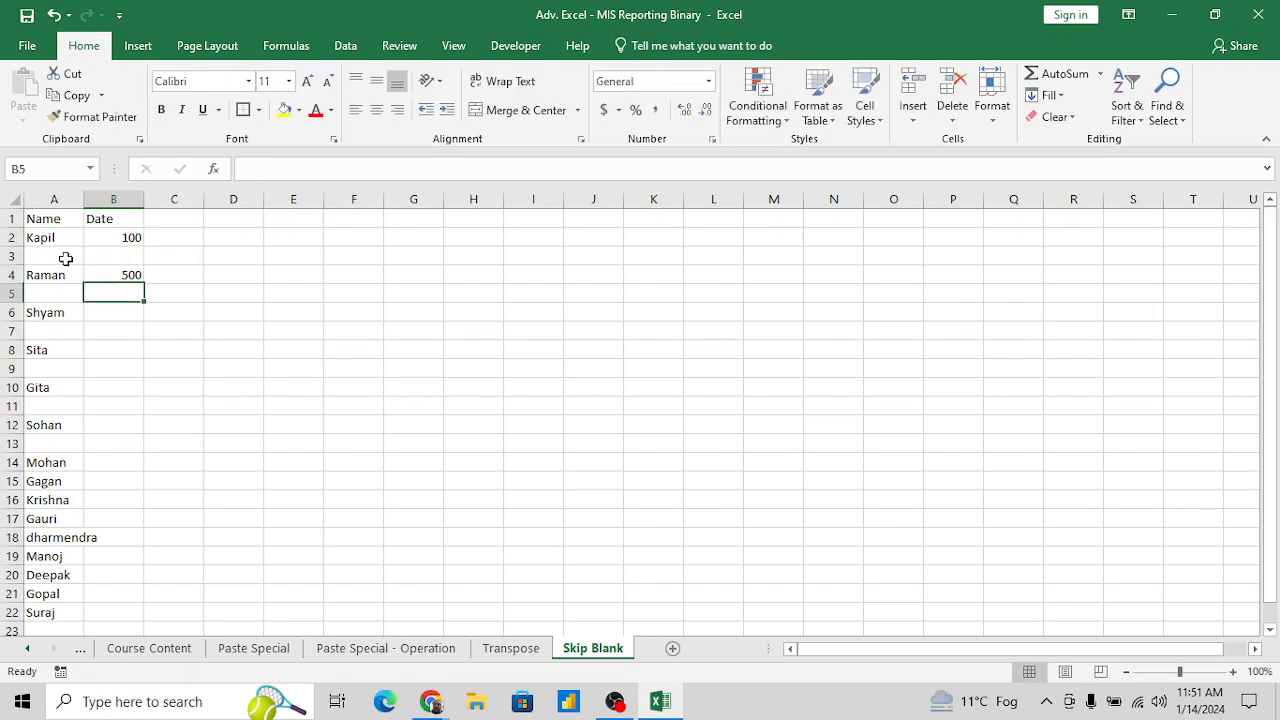
pyautogui.write('200')
pyautogui.press('Down')
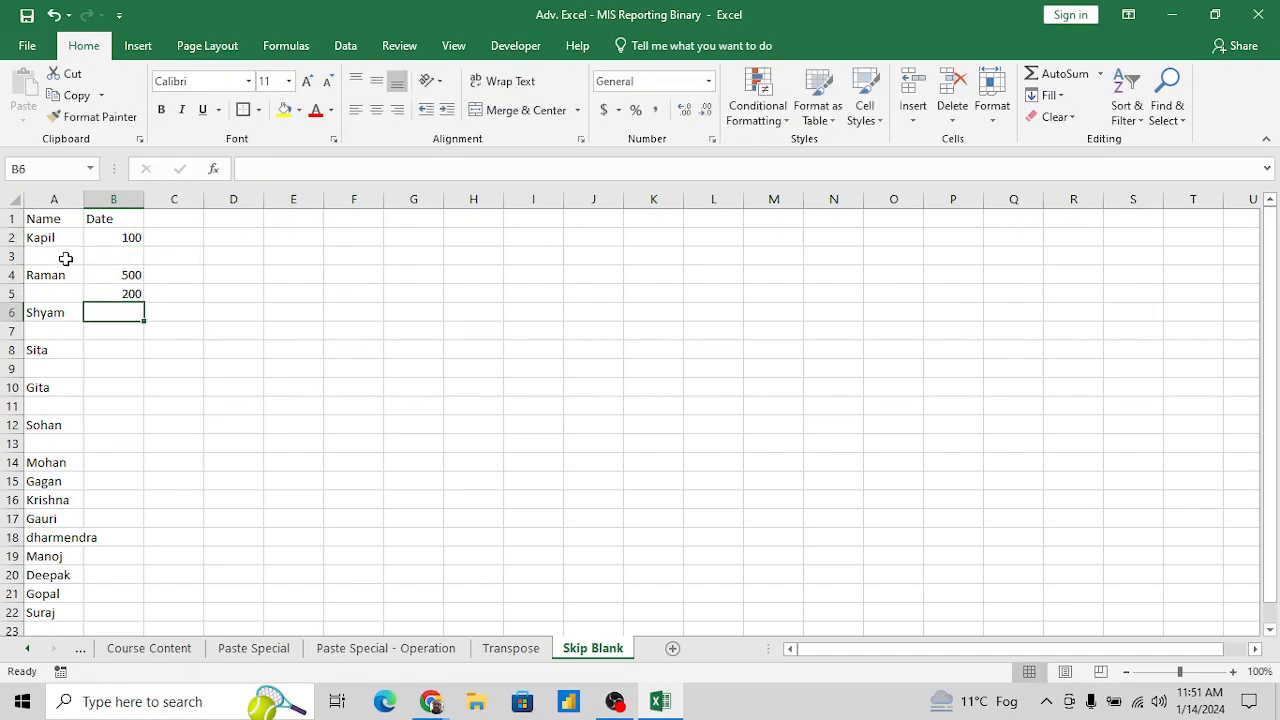
pyautogui.press('Up')
pyautogui.press('Delete')
pyautogui.press('Down')
# - Insert two blank rows above the first name, at row 2
pyautogui.click(411, 233)
pyautogui.hotkey('shift', 'space')
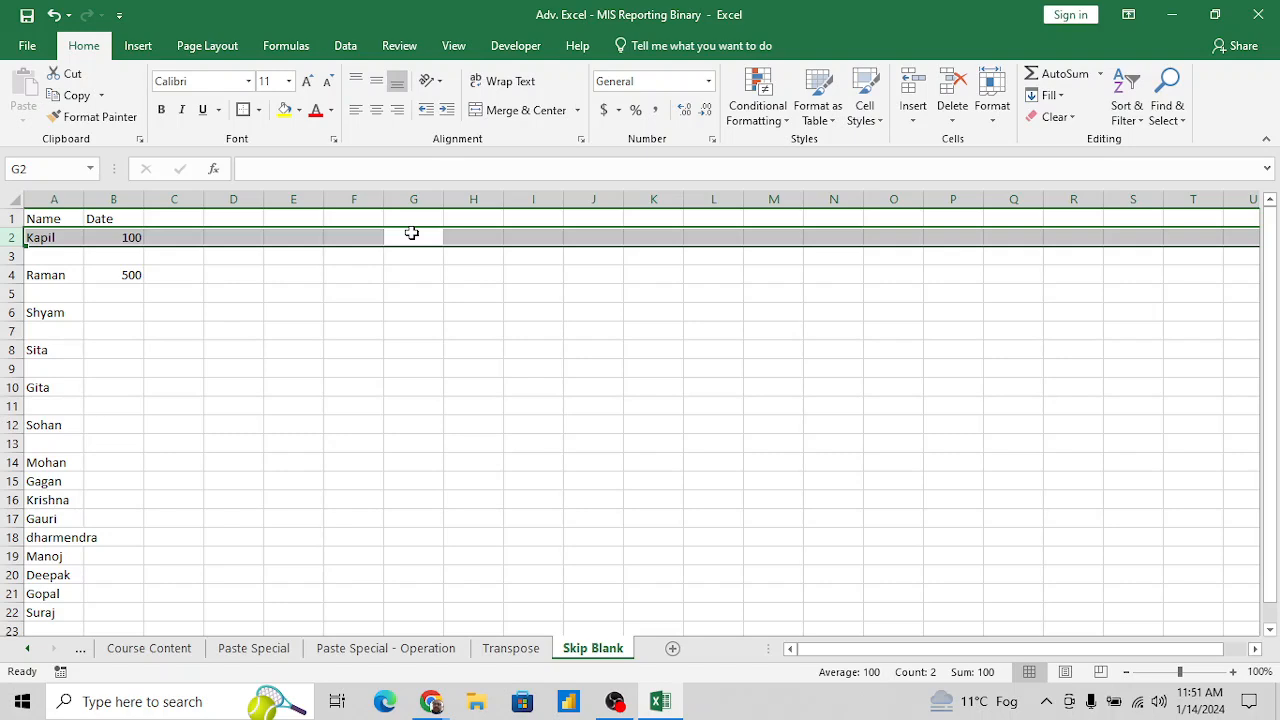
pyautogui.hotkey('ctrl', 'shift', '+')
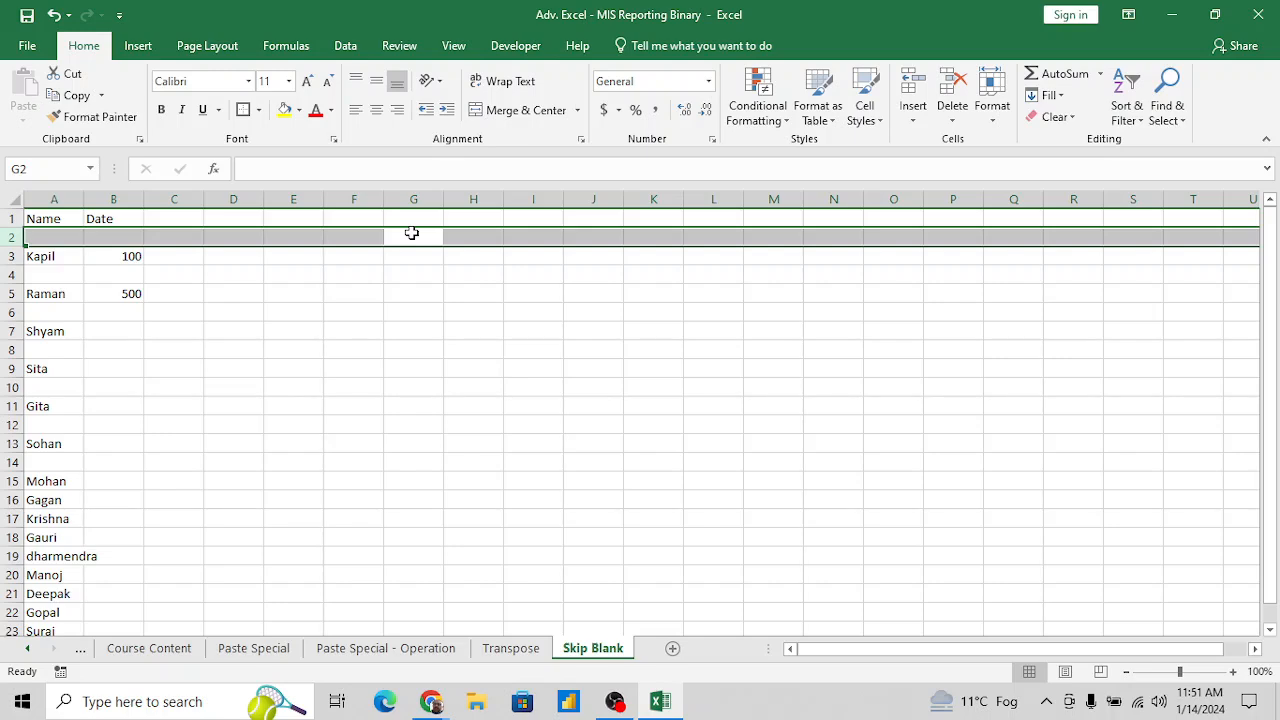
pyautogui.hotkey('ctrl', 'shift', '+')
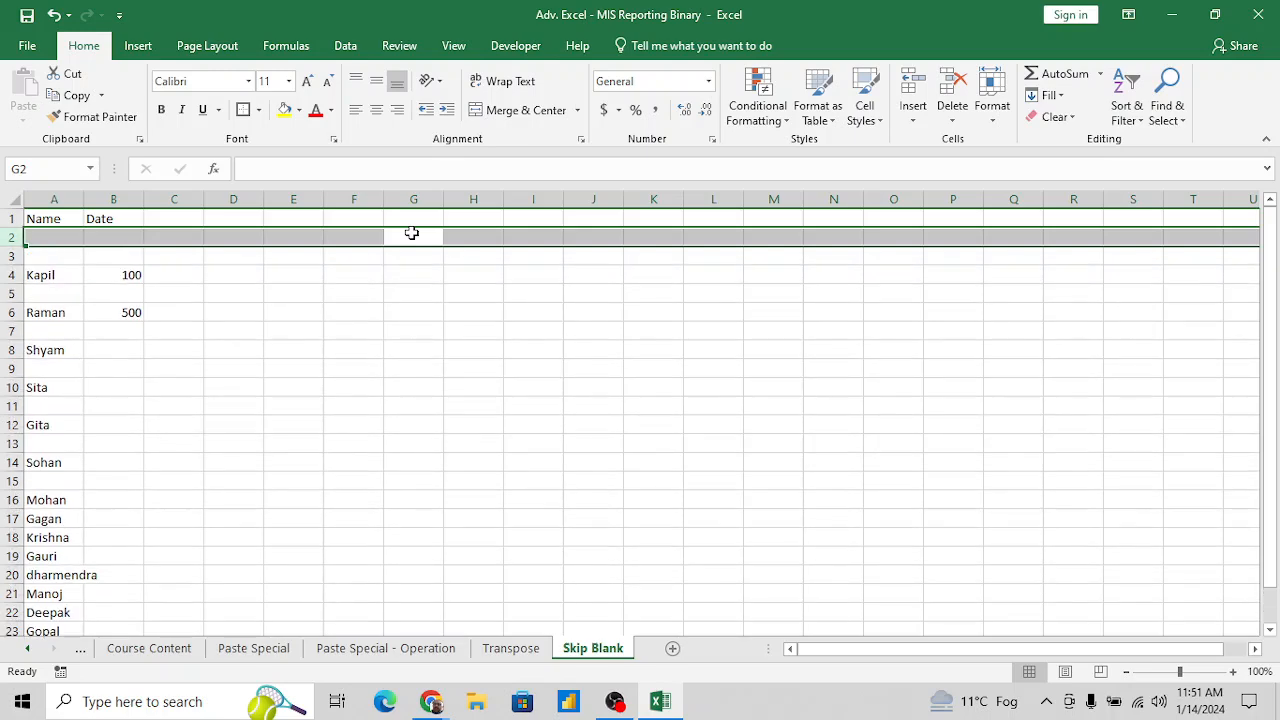
# - Enter the note "to Insert row" in I1 and its shortcut CTRL+Shift+"+" in K1
pyautogui.press('Right')
pyautogui.press('Right')
pyautogui.press('Up')
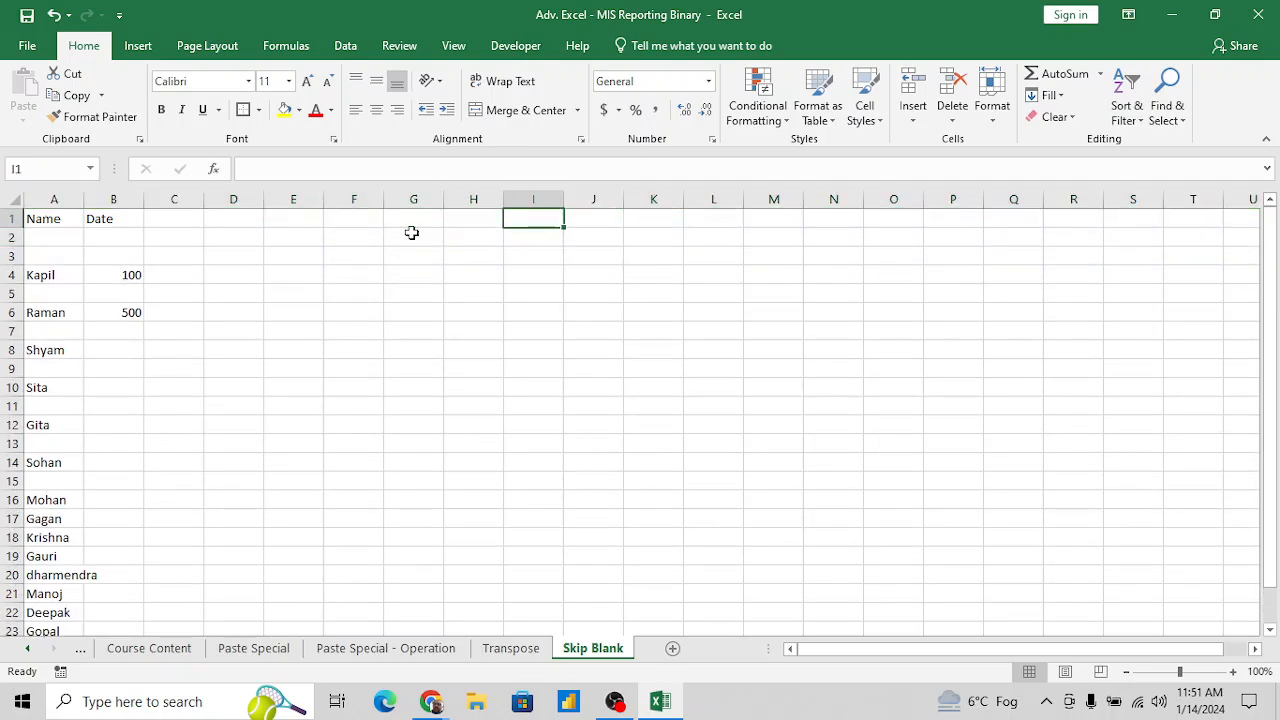
pyautogui.write('to Inser')
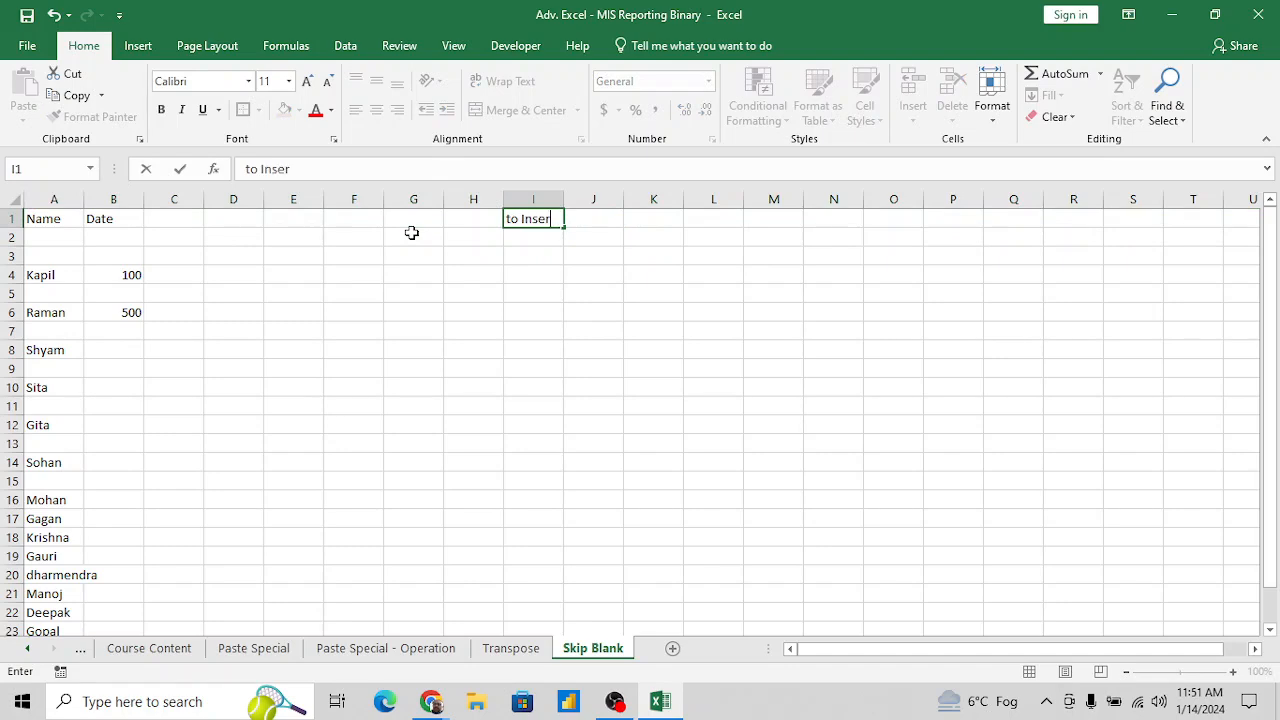
pyautogui.write('t row')
pyautogui.press('Right')
pyautogui.press('Right')
pyautogui.write('CTRL')
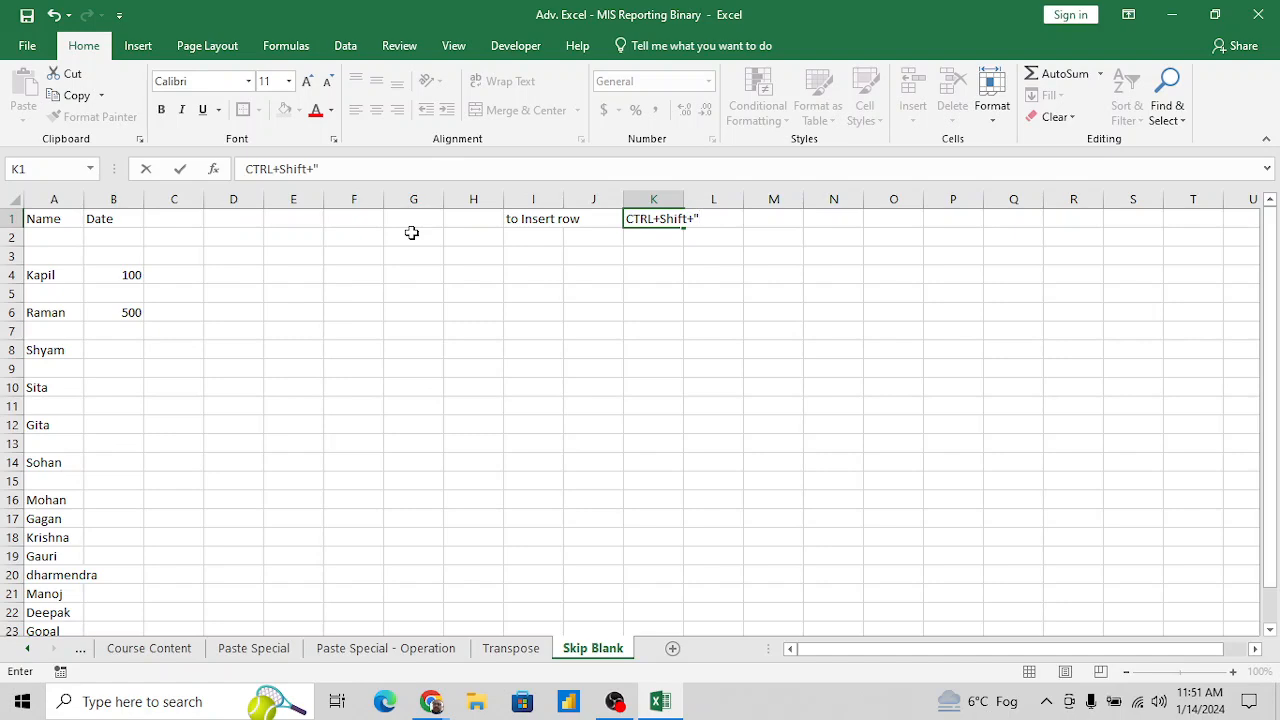
pyautogui.write('"')
pyautogui.press('Return')
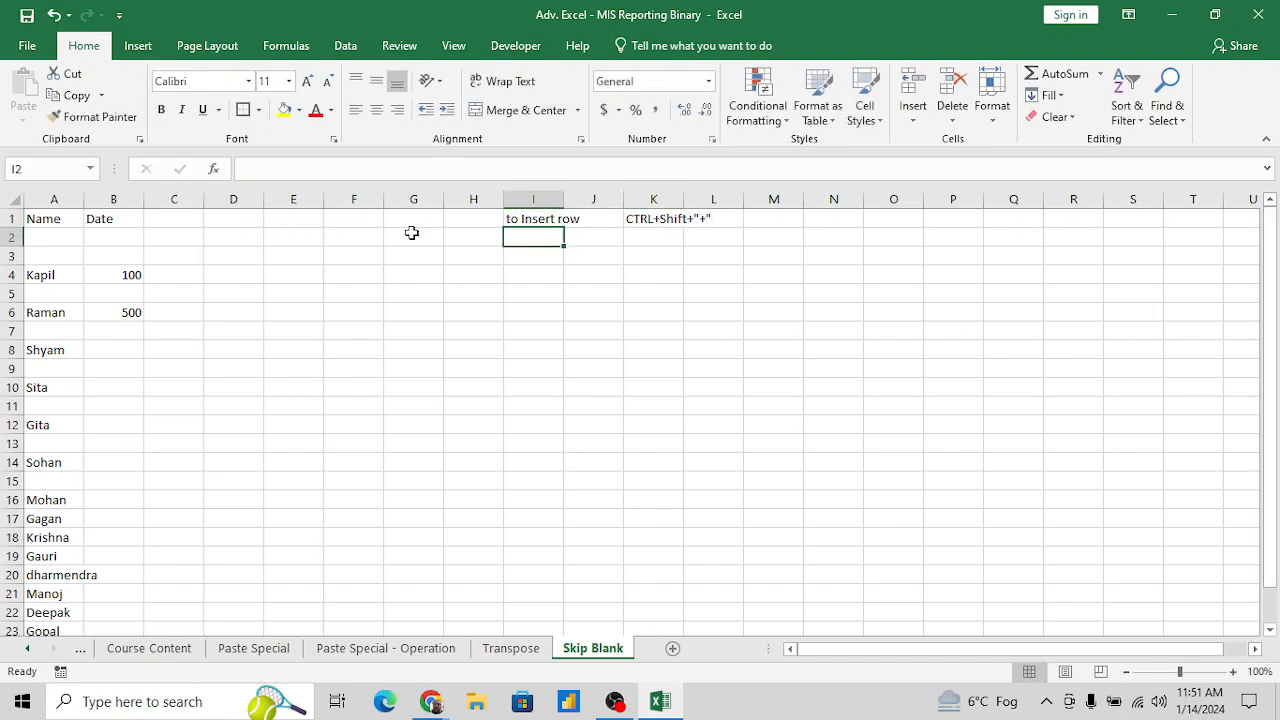
# - Insert one more blank row above the first name, at row 4
pyautogui.press('Down')
pyautogui.press('Down')
pyautogui.press('Left')
pyautogui.press('Left')
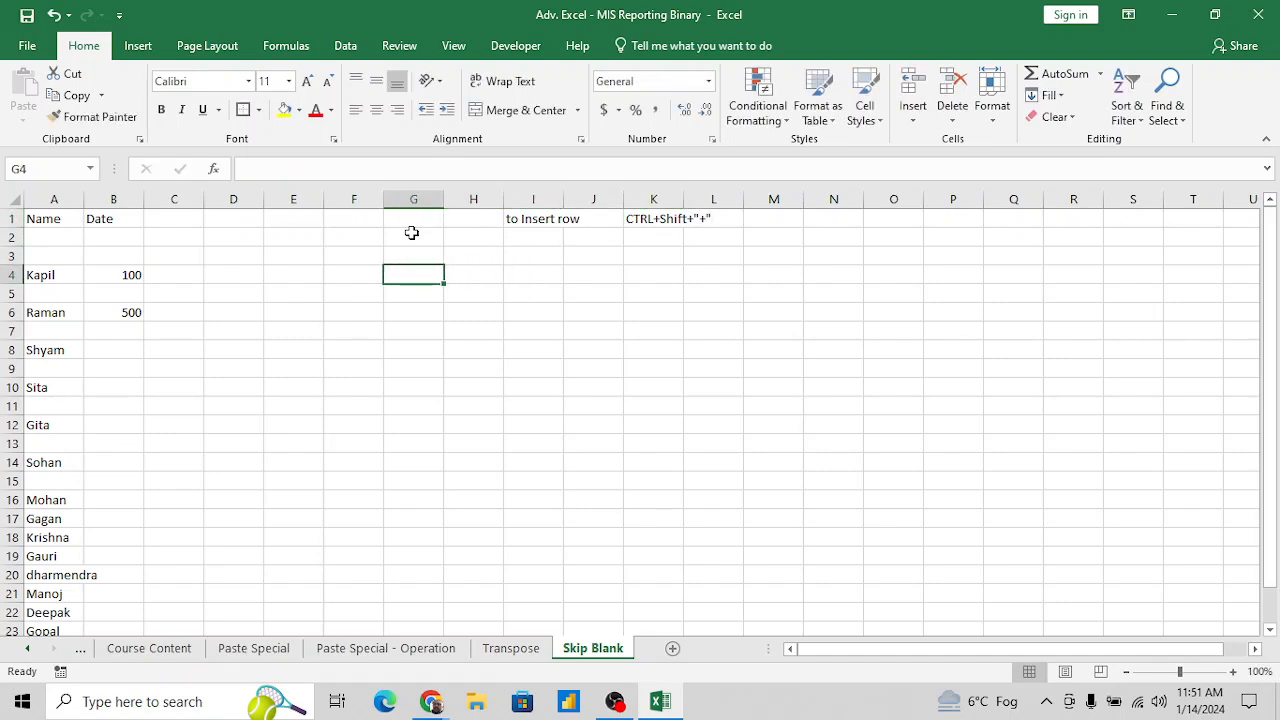
pyautogui.hotkey('shift', 'space')
pyautogui.hotkey('ctrl', 'c')
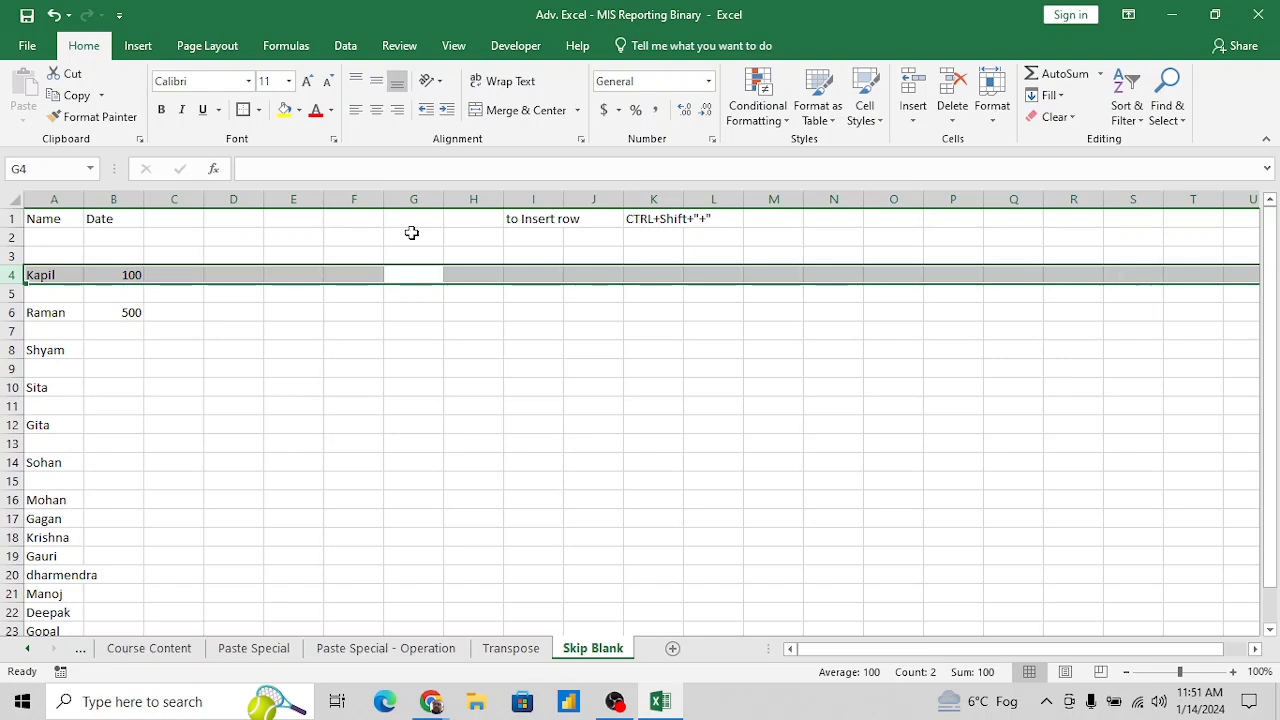
pyautogui.hotkey('ctrl', 'shift', '+')
# - Delete the three blank rows 2 to 4 between the header and the first name
pyautogui.press('Left')
pyautogui.press('Left')
pyautogui.press('Left')
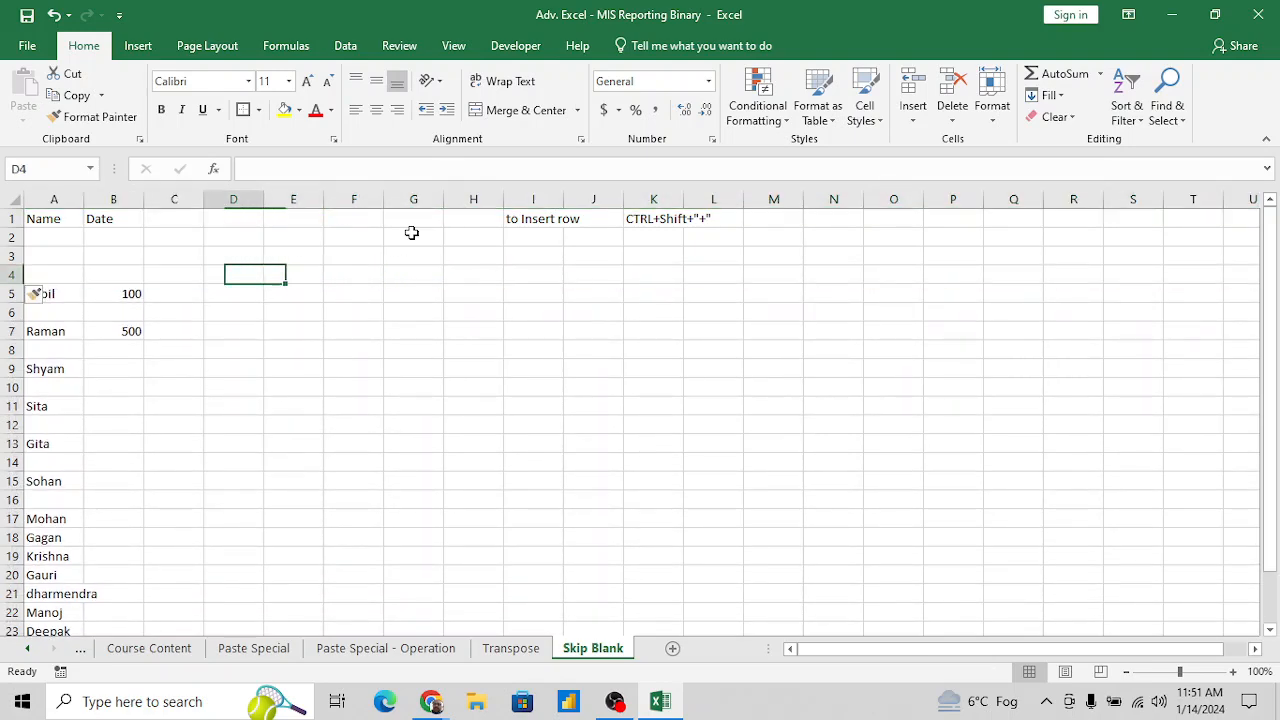
pyautogui.press('Left')
pyautogui.press('Left')
pyautogui.press('Left')
pyautogui.press('Up')
pyautogui.press('Up')
pyautogui.hotkey('shift', 'Down')
pyautogui.hotkey('shift', 'Down')
pyautogui.hotkey('shift', 'space')
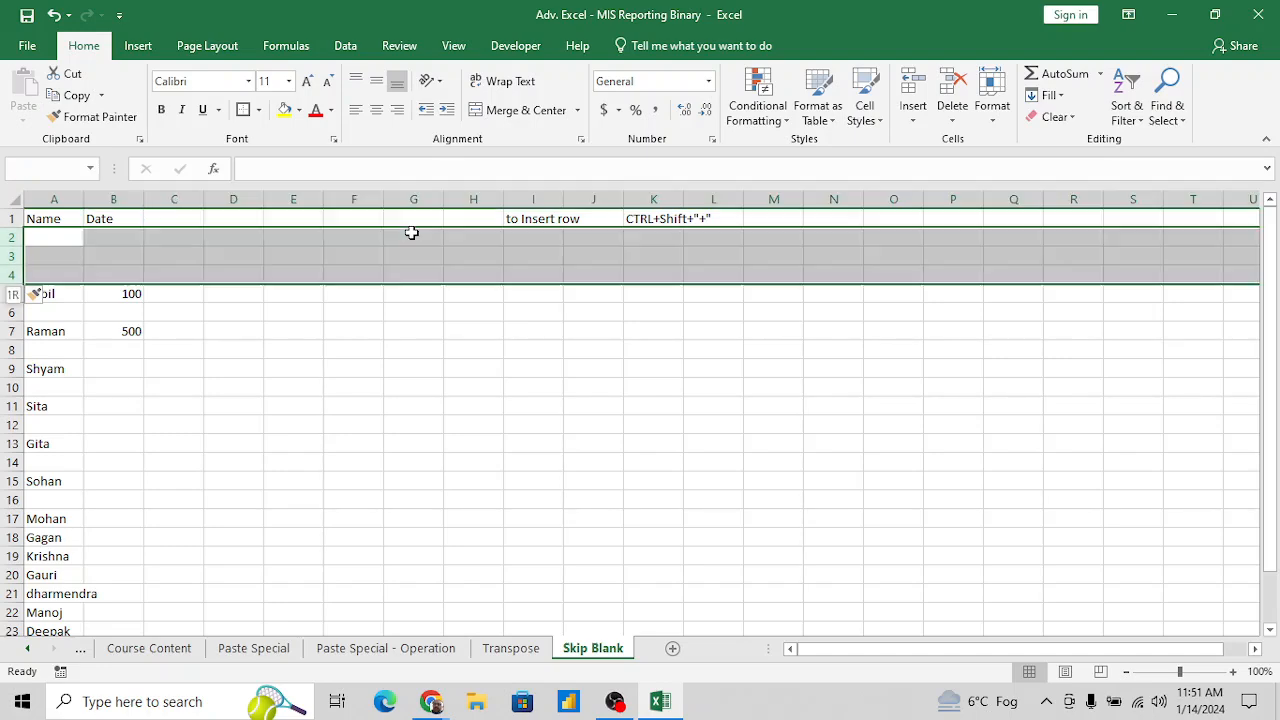
pyautogui.hotkey('ctrl', '-')
# - Enter 200 in B6 and 300 in B8, beside the third and fourth names
pyautogui.press('Down')
pyautogui.press('Down')
pyautogui.press('Down')
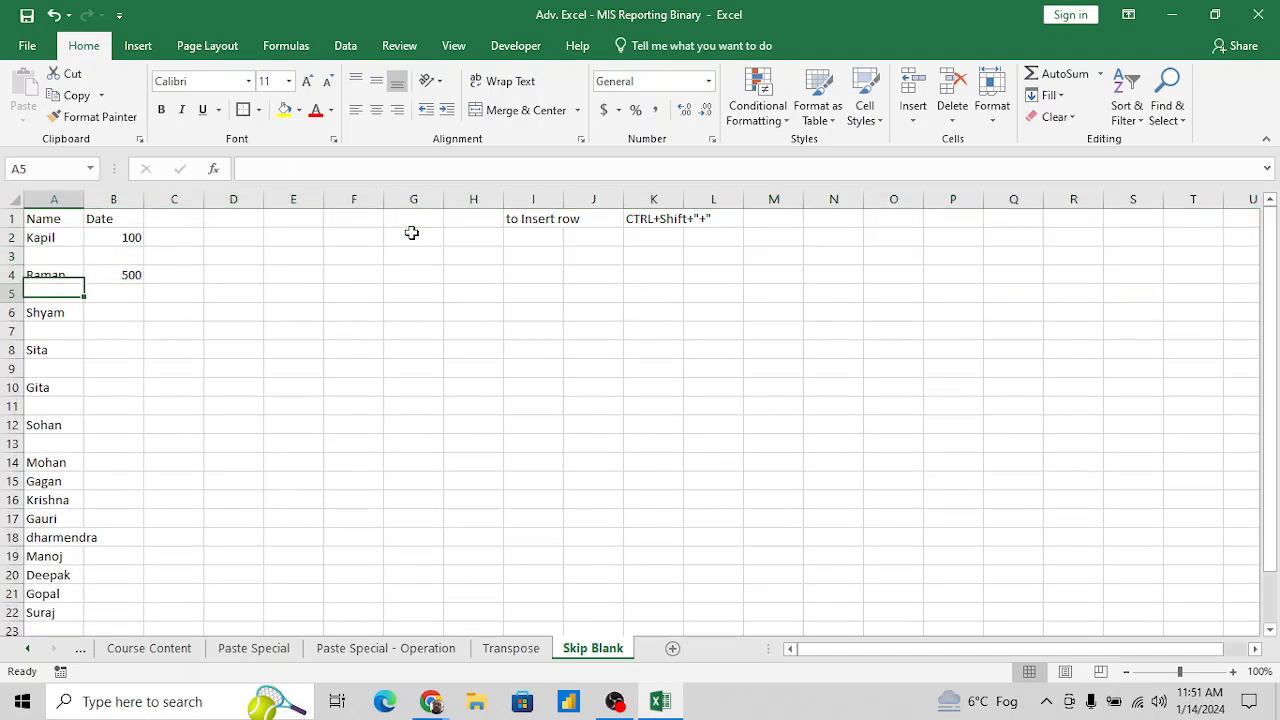
pyautogui.press('Right')
pyautogui.press('Down')
pyautogui.write('200')
pyautogui.press('Return')
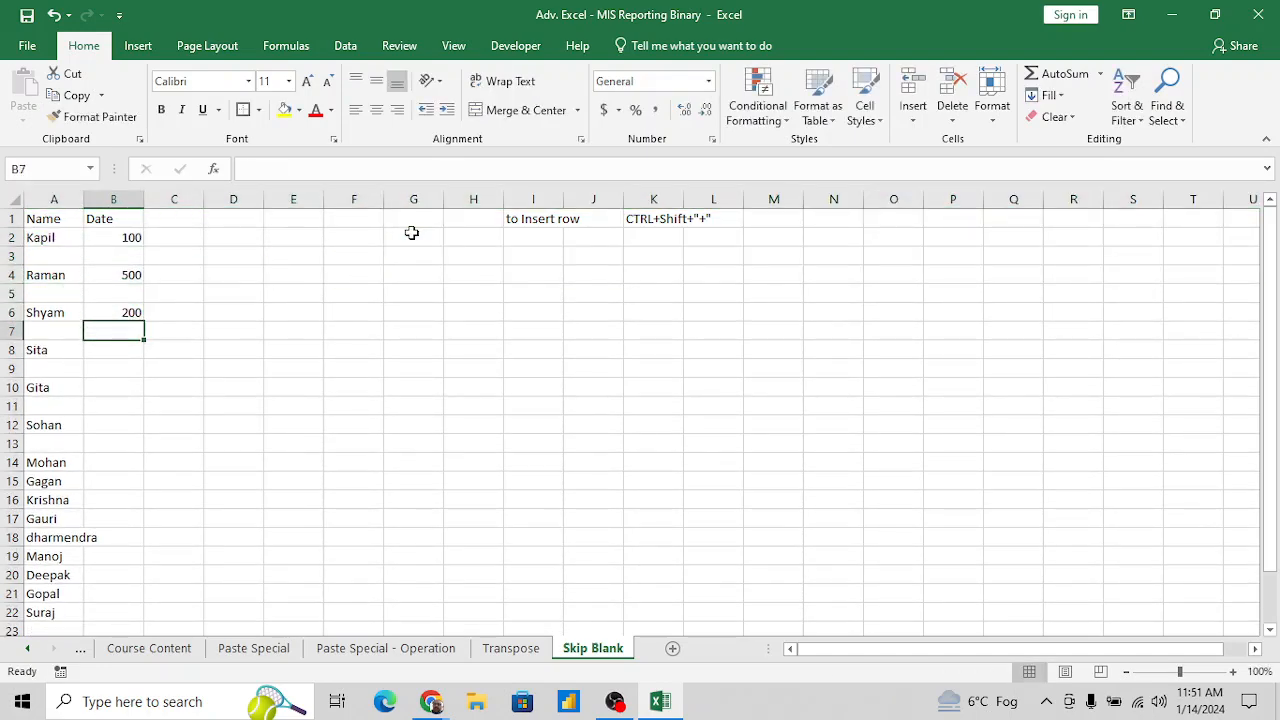
pyautogui.press('Down')
pyautogui.press('Down')
pyautogui.press('Up')
pyautogui.write('300')
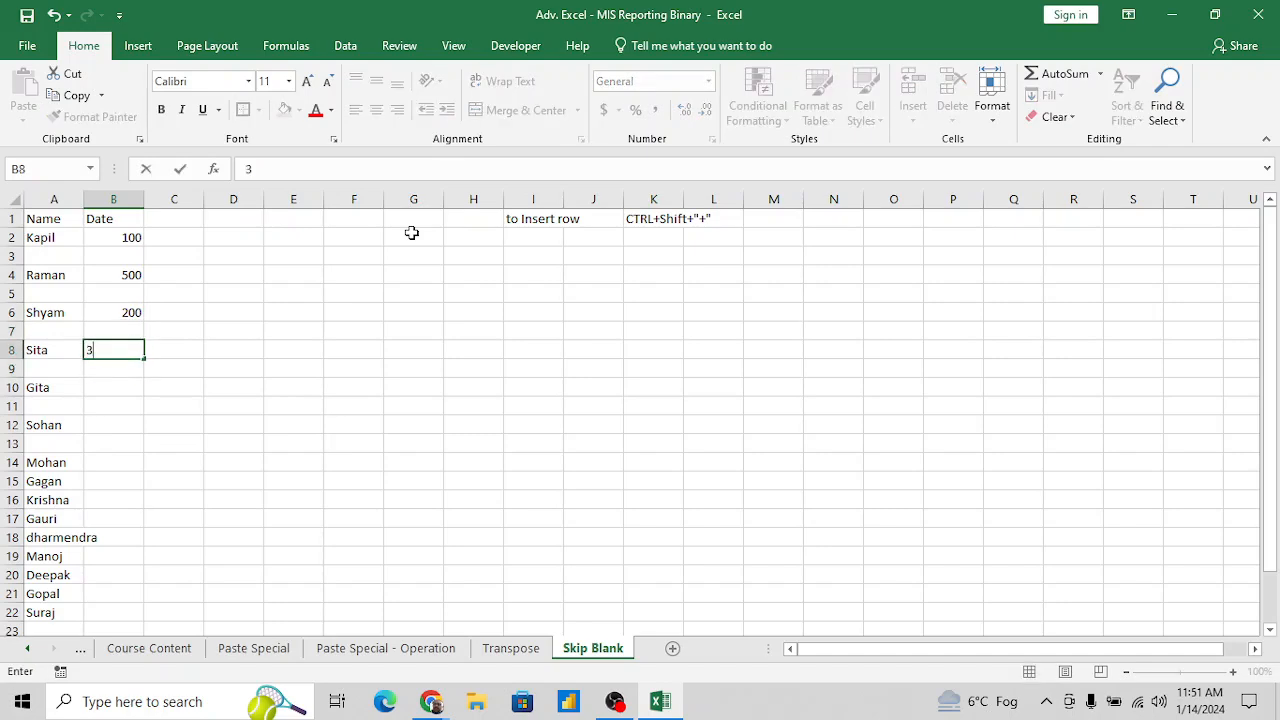
pyautogui.press('Return')
# - Enter 500 in B10 and 560 in B12, beside the fifth and sixth names
pyautogui.press('Down')
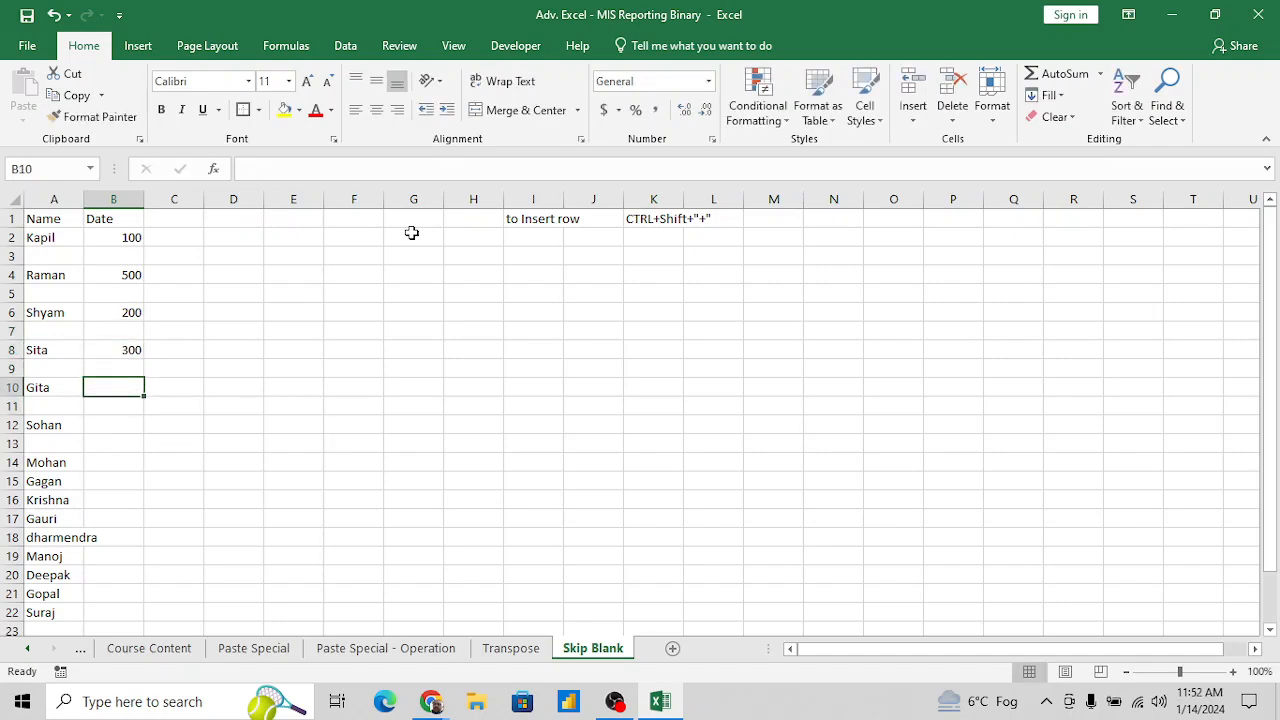
pyautogui.write('500')
pyautogui.press('Return')
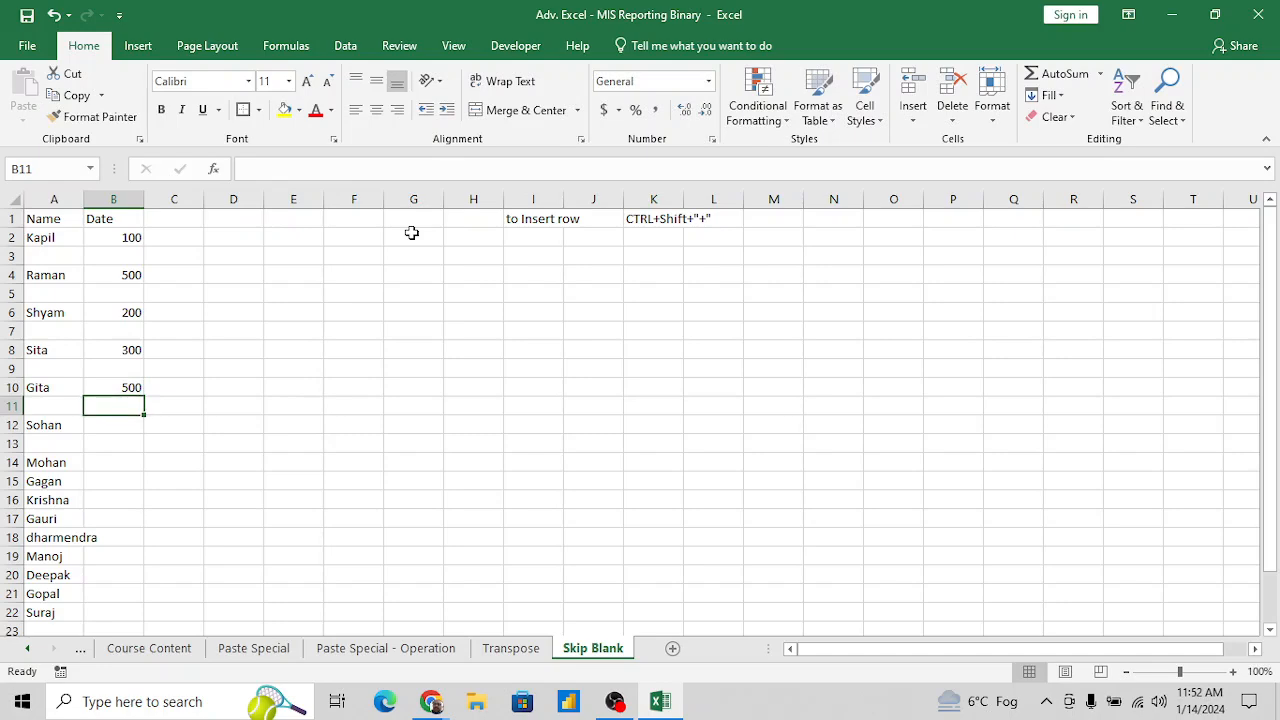
pyautogui.press('Down')
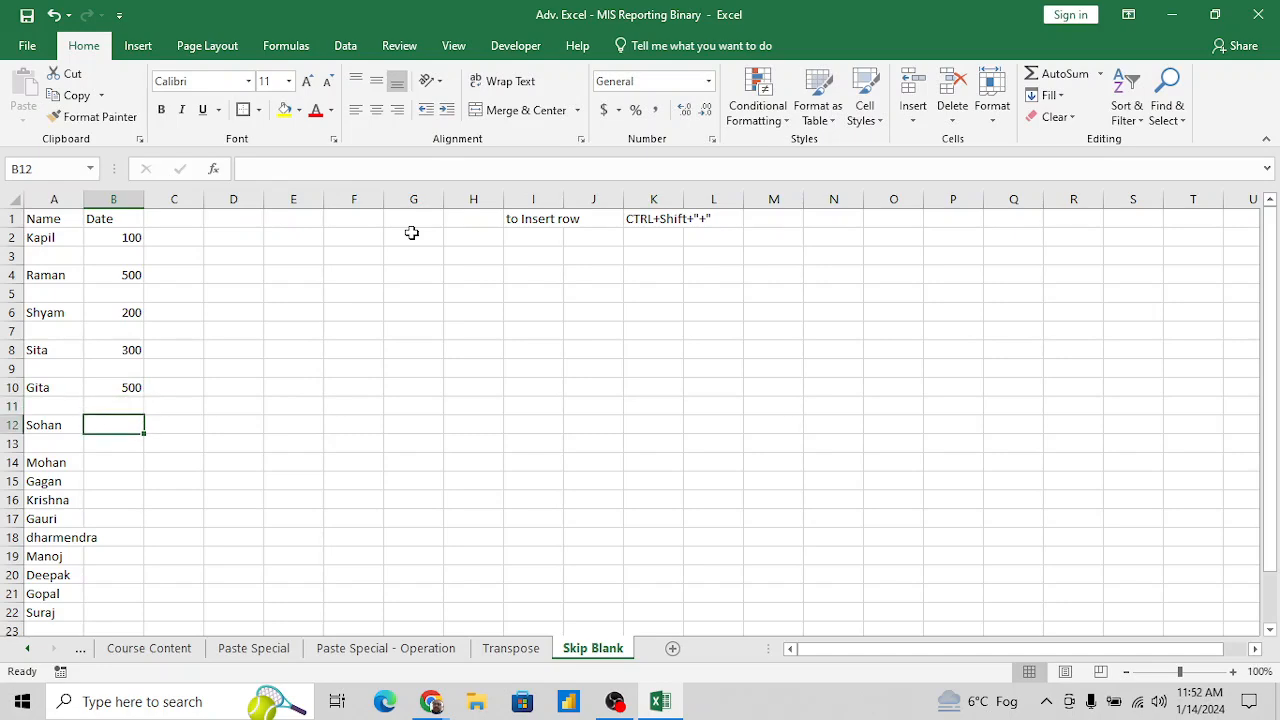
pyautogui.write('560')
pyautogui.press('Return')
# - Clear the leftover names from A14 down to A22
pyautogui.press('Left')
pyautogui.press('Down')
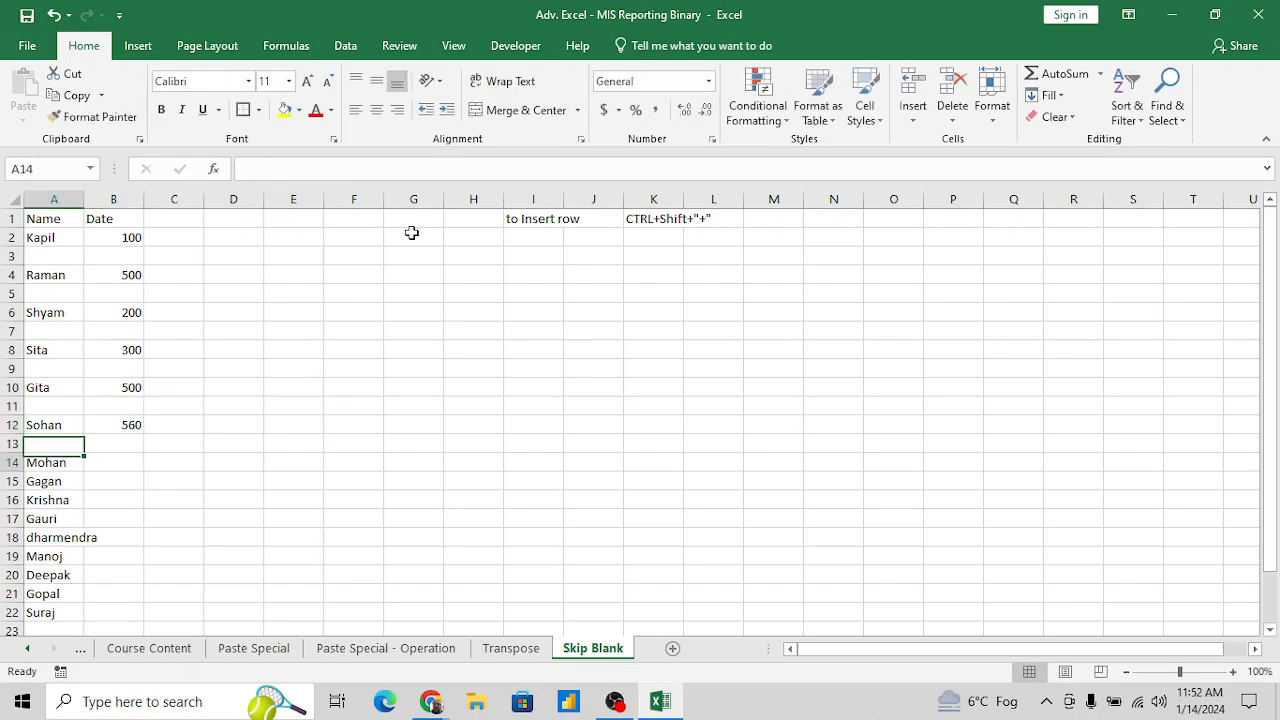
pyautogui.hotkey('ctrl', 'shift', 'Down')
pyautogui.press('Delete')
# - Copy the name list with its blank cells, A2:A12
pyautogui.press('Up')
pyautogui.press('Up')
pyautogui.press('Up')
pyautogui.press('Up')
pyautogui.press('Up')
pyautogui.press('Up')
pyautogui.press('Up')
pyautogui.press('Up')
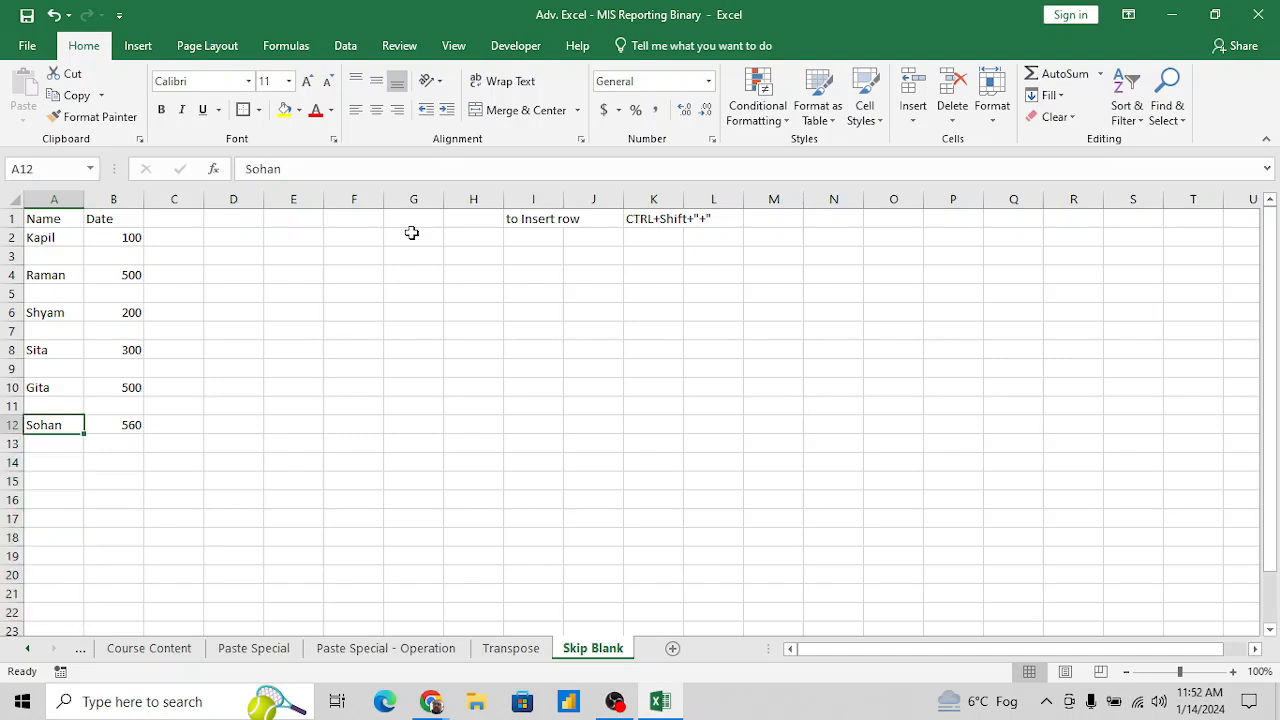
pyautogui.press('Up')
pyautogui.press('Up')
pyautogui.press('Up')
pyautogui.press('Up')
pyautogui.press('Up')
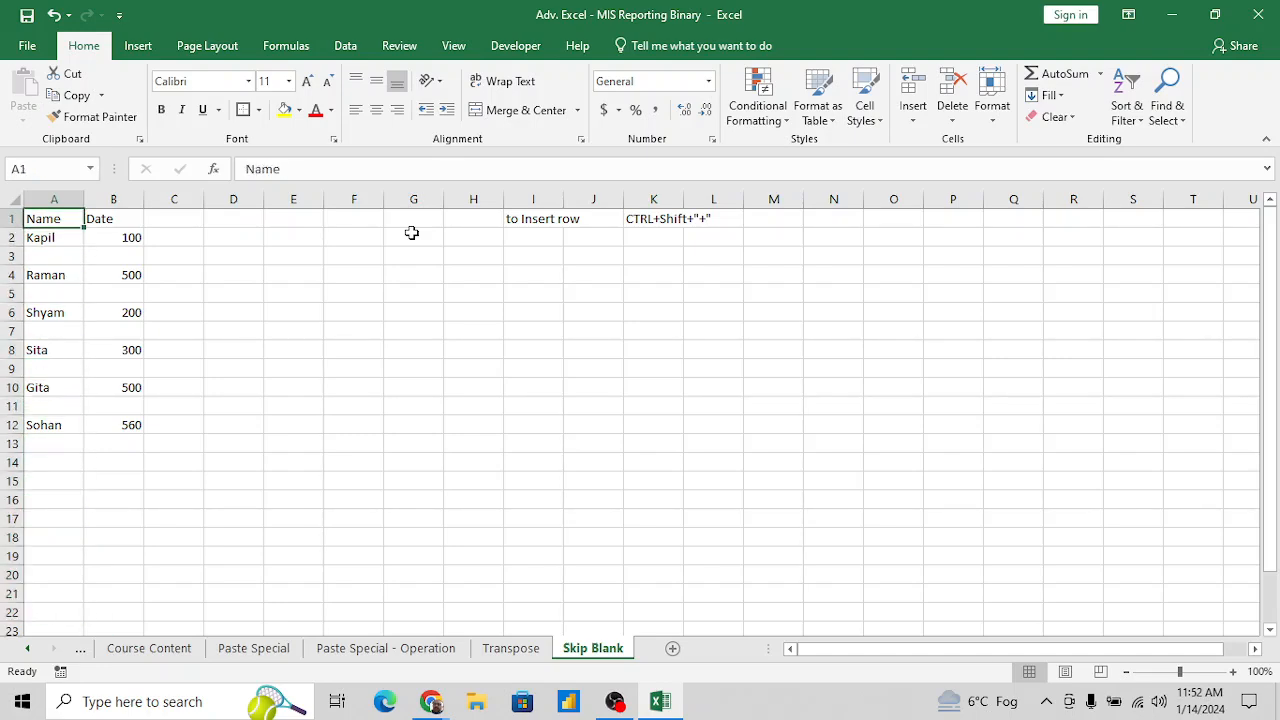
pyautogui.press('Down')
pyautogui.hotkey('shift', 'Down')
pyautogui.hotkey('shift', 'Down')
pyautogui.hotkey('shift', 'Down')
pyautogui.hotkey('shift', 'Down')
pyautogui.hotkey('shift', 'Down')
pyautogui.hotkey('shift', 'Down')
pyautogui.hotkey('shift', 'Down')
pyautogui.hotkey('shift', 'Down')
pyautogui.hotkey('shift', 'Down')
pyautogui.hotkey('shift', 'Down')
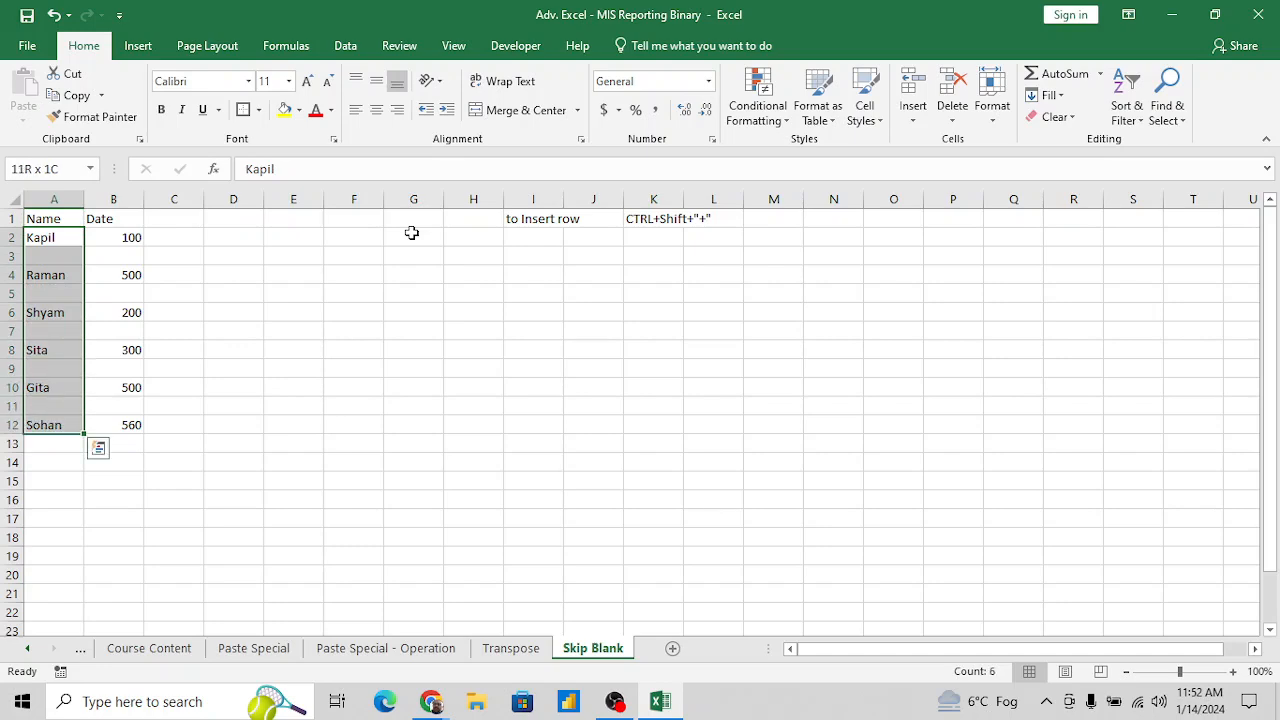
pyautogui.hotkey('ctrl', 'c')
# - Paste the copied name list as values starting at F11
pyautogui.press('Right')
pyautogui.press('Right')
pyautogui.press('Right')
pyautogui.press('Down')
pyautogui.press('Down')
pyautogui.press('Down')
pyautogui.press('Down')
pyautogui.press('Down')
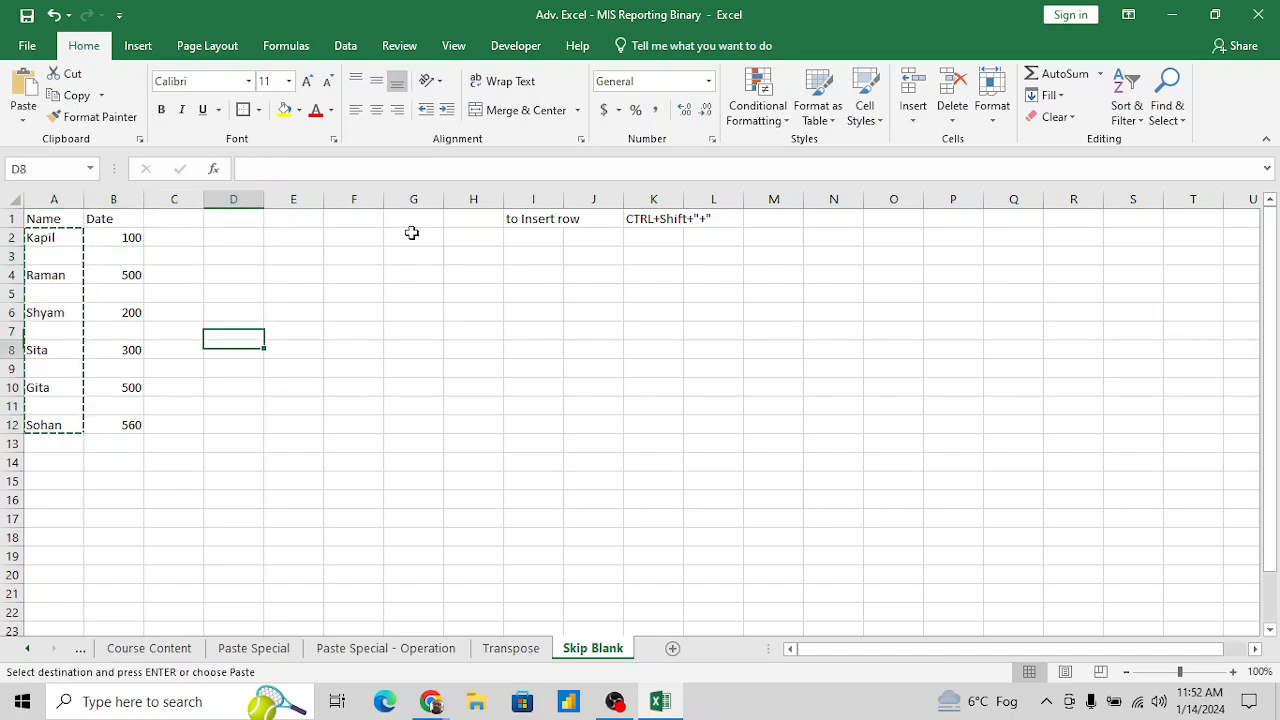
pyautogui.press('Right')
pyautogui.press('Down')
pyautogui.press('Down')
pyautogui.press('Down')
pyautogui.press('Down')
pyautogui.press('Right')
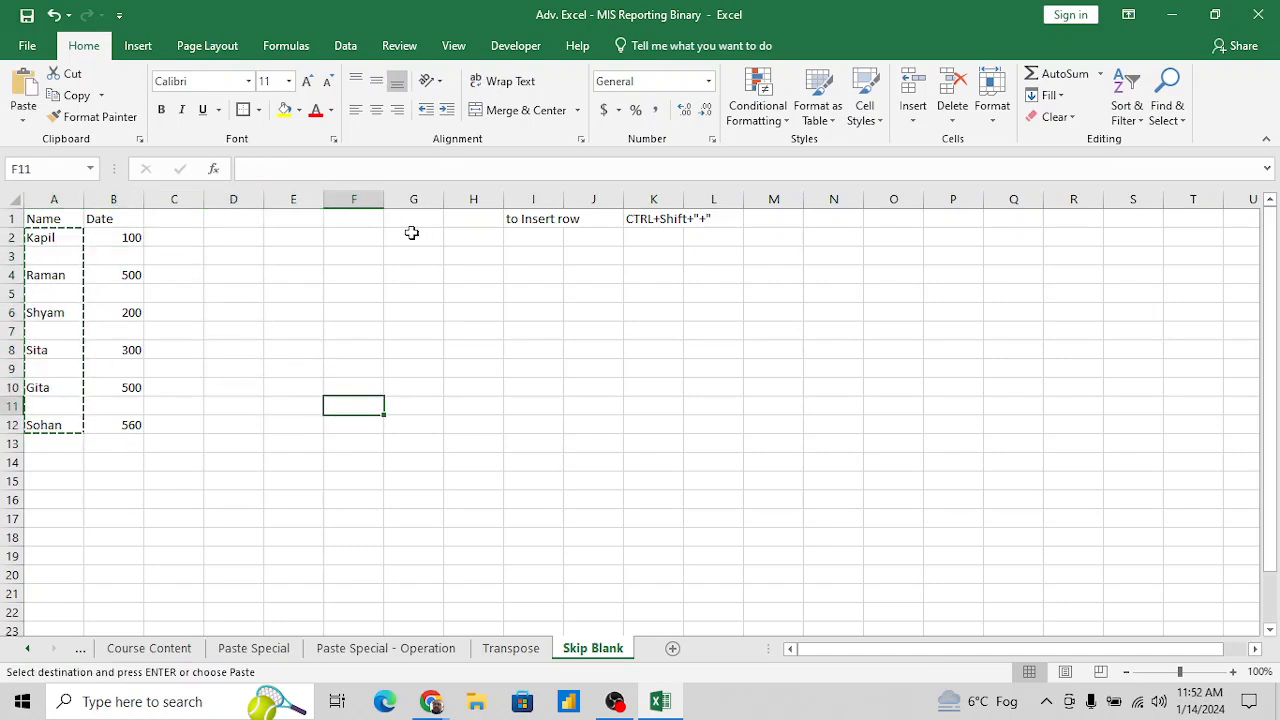
pyautogui.press('alt')
pyautogui.press('e')
pyautogui.press('s')
pyautogui.press('v')
pyautogui.press('Return')
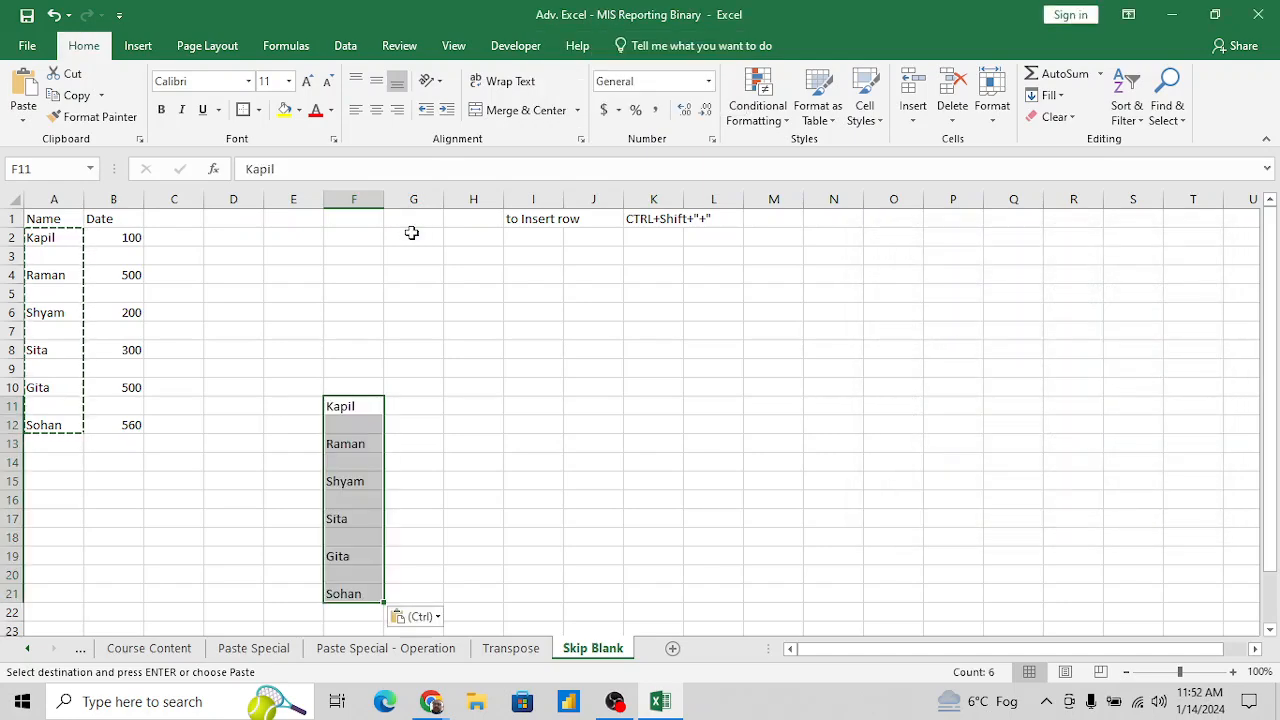
# - Copy the numbers with their blank cells, B2:B12
pyautogui.press('Left')
pyautogui.press('Left')
pyautogui.press('Left')
pyautogui.press('Left')
pyautogui.press('Up')
pyautogui.press('Up')
pyautogui.press('Up')
pyautogui.press('Up')
pyautogui.press('Up')
pyautogui.press('Up')
pyautogui.press('Up')
pyautogui.press('Up')
pyautogui.press('Up')
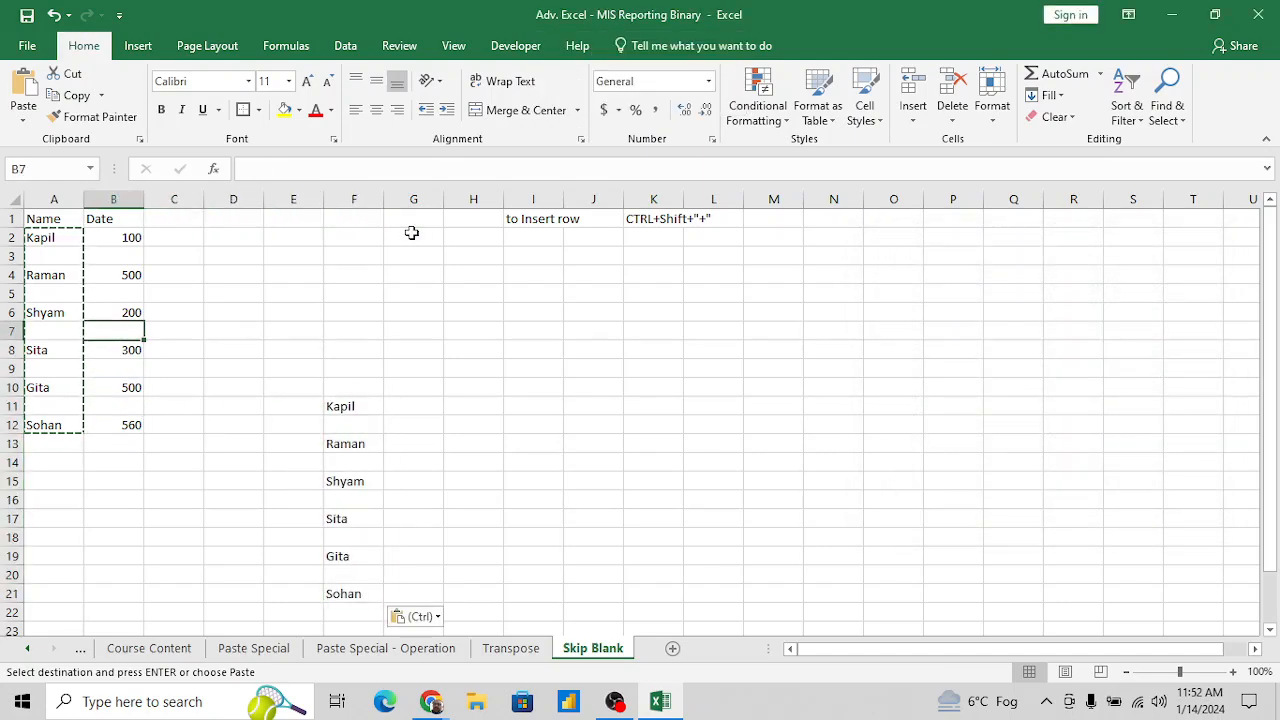
pyautogui.hotkey('shift', 'Down')
pyautogui.hotkey('shift', 'Down')
pyautogui.hotkey('shift', 'Down')
pyautogui.hotkey('shift', 'Down')
pyautogui.hotkey('shift', 'Down')
pyautogui.hotkey('shift', 'Down')
pyautogui.hotkey('shift', 'Down')
pyautogui.hotkey('shift', 'Down')
pyautogui.hotkey('shift', 'Down')
pyautogui.hotkey('shift', 'Down')
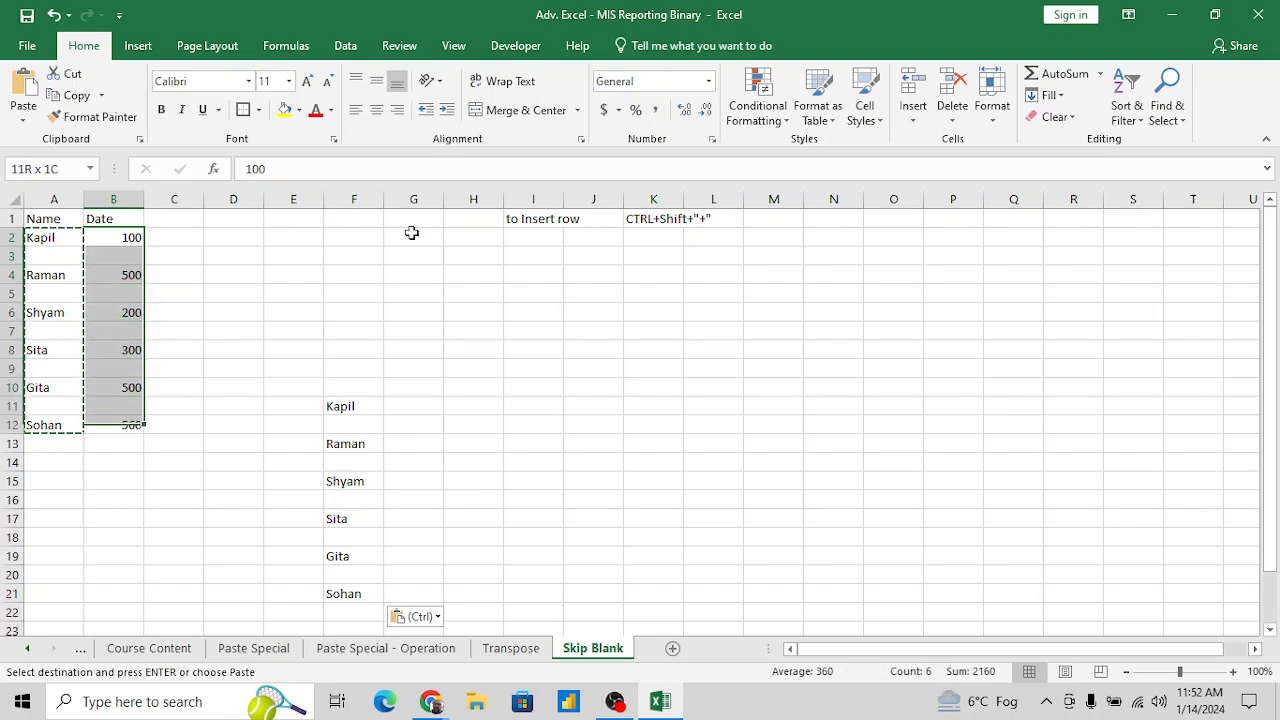
pyautogui.hotkey('ctrl', 'c')
# - Try pasting the copied numbers over the names from F11 as values with Skip blanks, and undo that paste
pyautogui.press('Down')
pyautogui.press('Down')
pyautogui.press('Down')
pyautogui.press('Down')
pyautogui.press('Down')
pyautogui.press('Down')
pyautogui.press('Down')
pyautogui.press('Down')
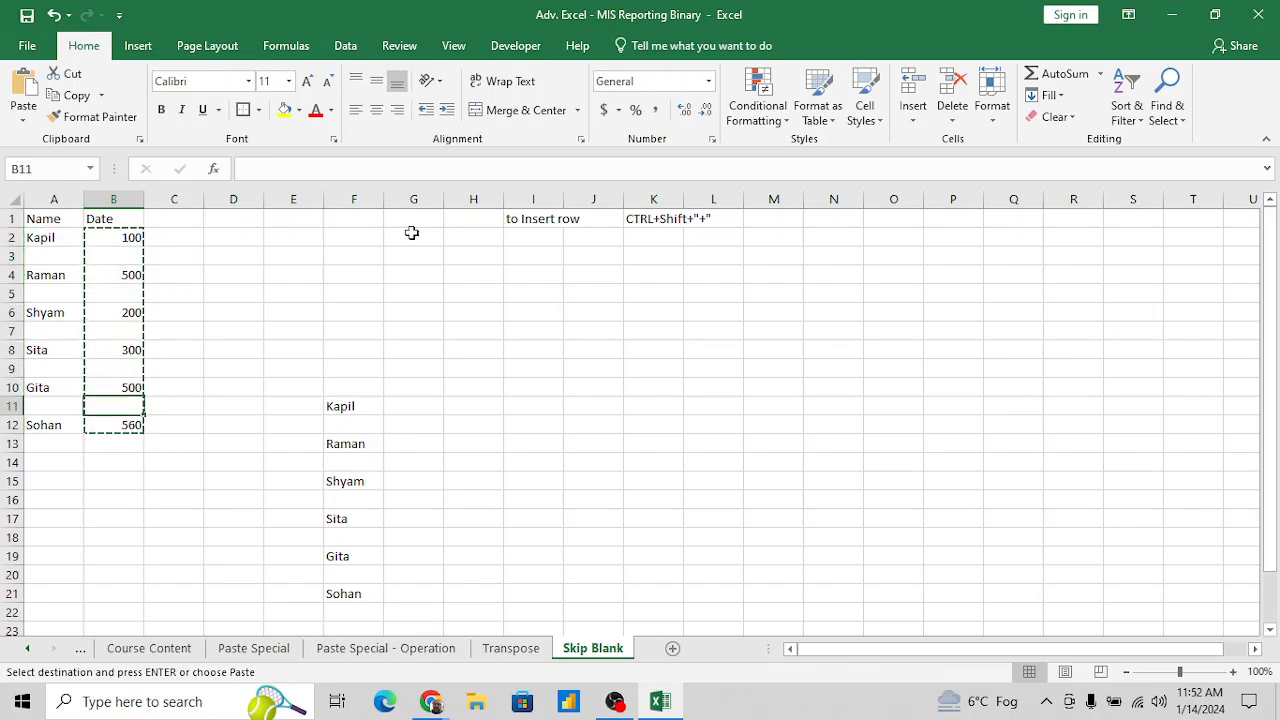
pyautogui.press('Right')
pyautogui.press('Right')
pyautogui.press('Right')
pyautogui.press('Right')
pyautogui.hotkey('ctrl', 'alt', 'v')
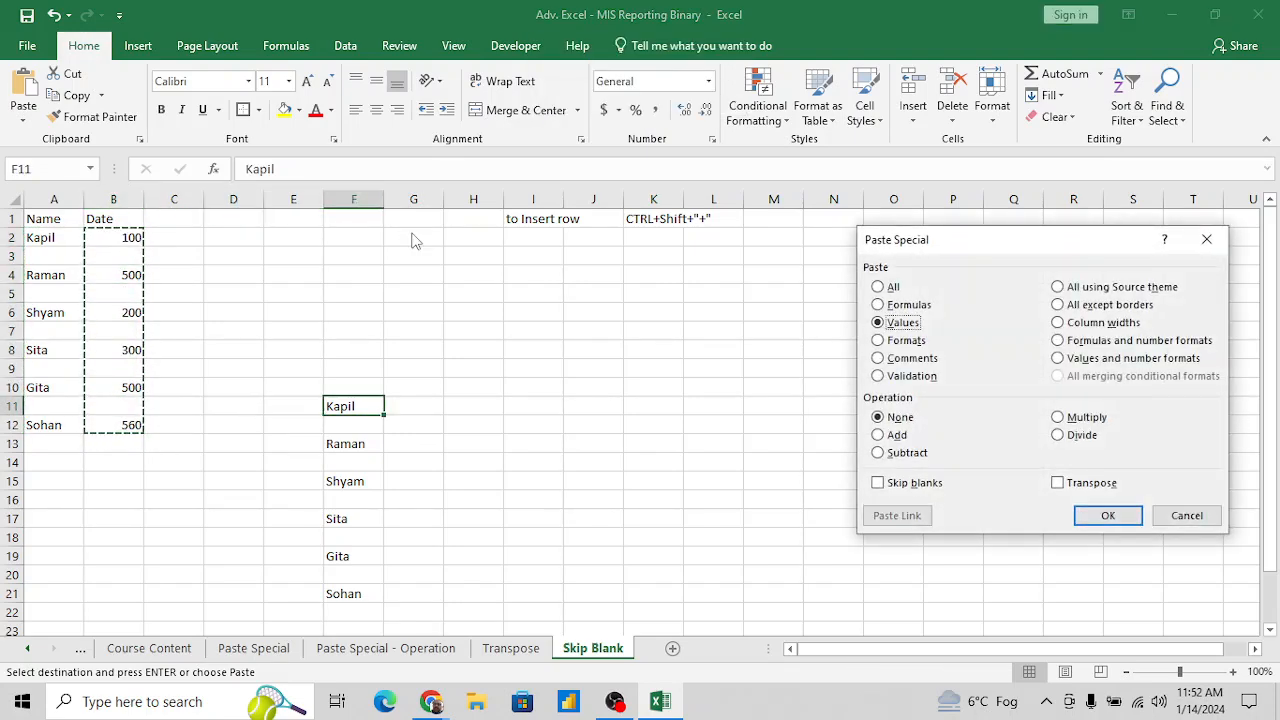
pyautogui.press('b')
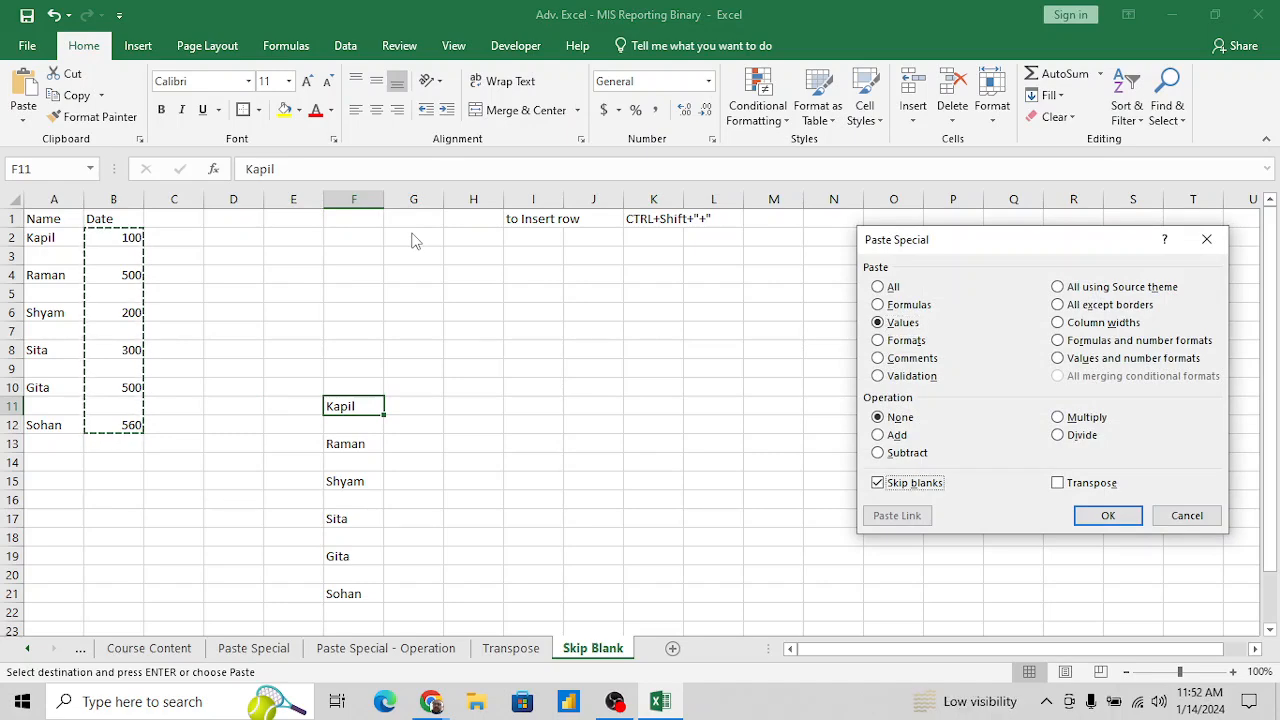
pyautogui.click(1108, 512)
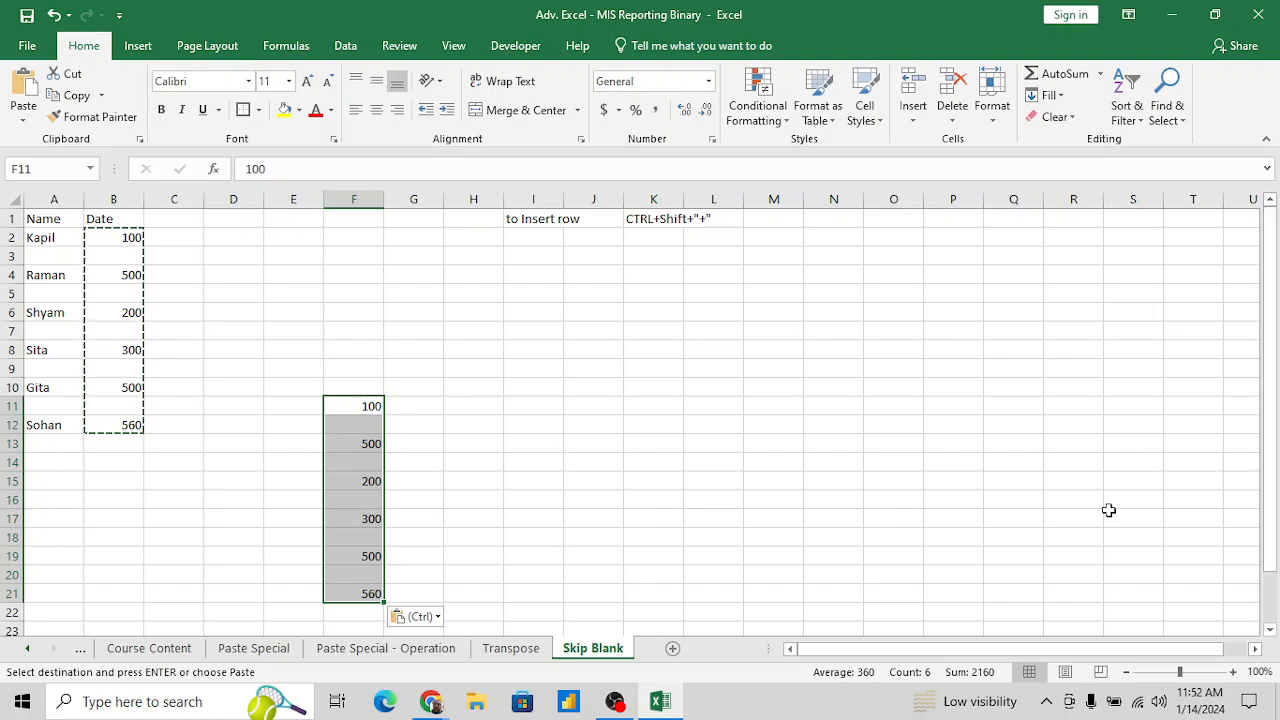
pyautogui.hotkey('ctrl', 'z')
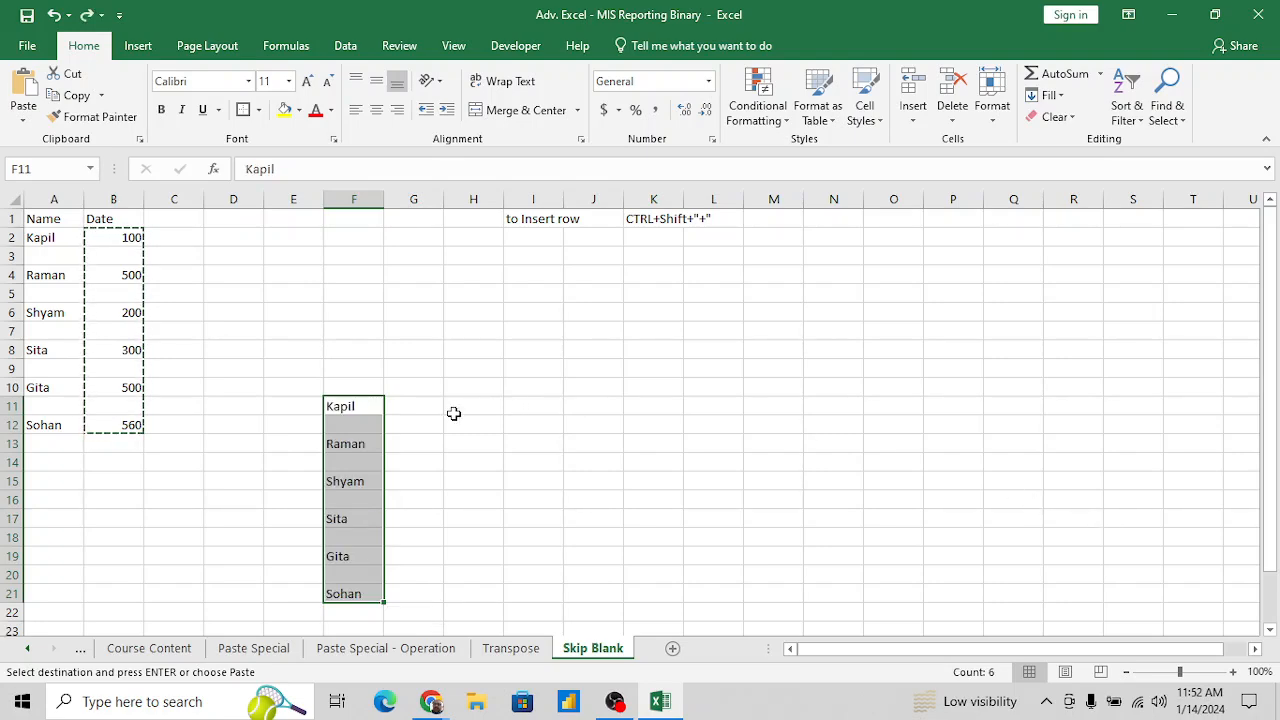
# - Try pasting the copied numbers from F12 as values with Skip blanks, undo that paste and cancel the copy mode
pyautogui.click(370, 430)
pyautogui.hotkey('ctrl', 'alt', 'v')
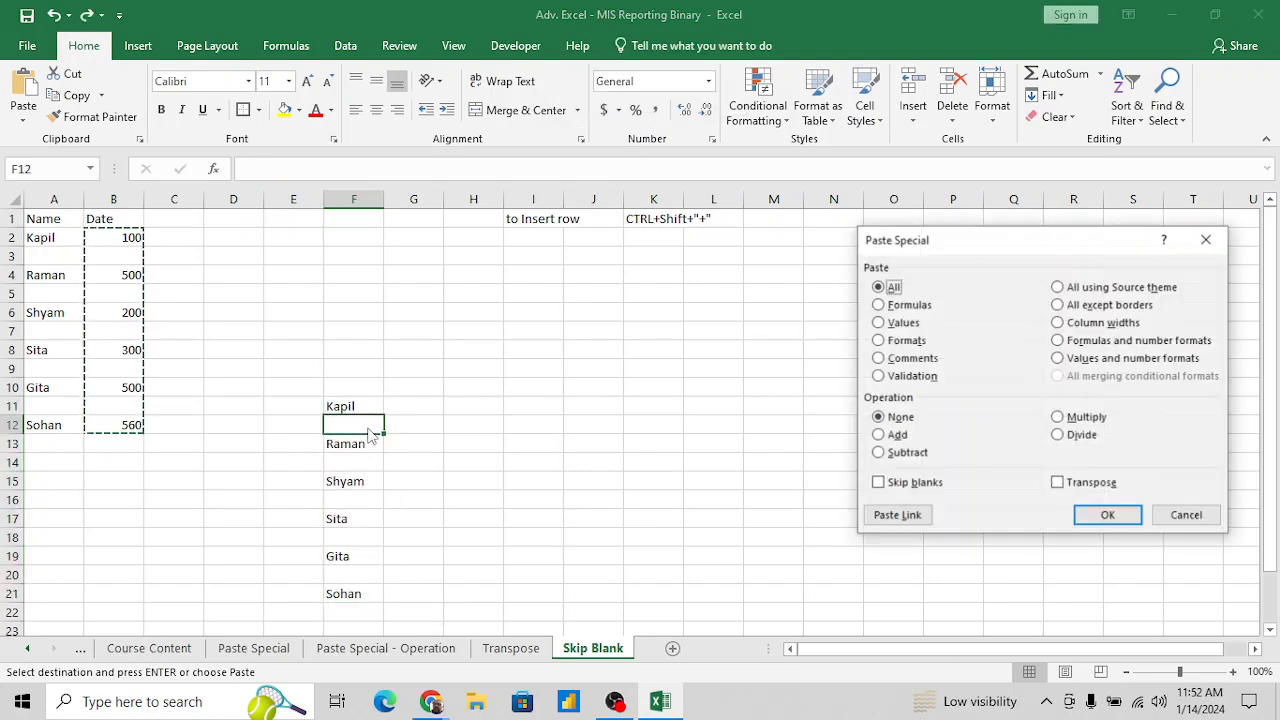
pyautogui.press('v')
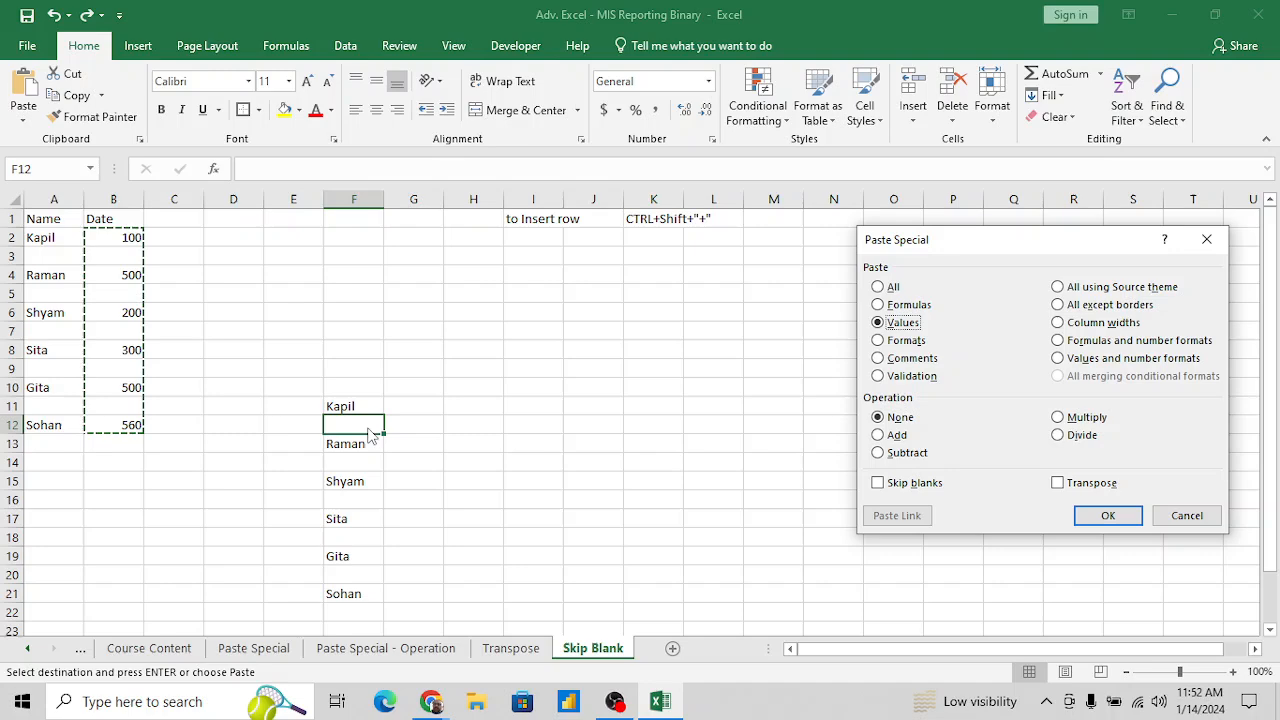
pyautogui.click(890, 486)
pyautogui.click(1100, 515)
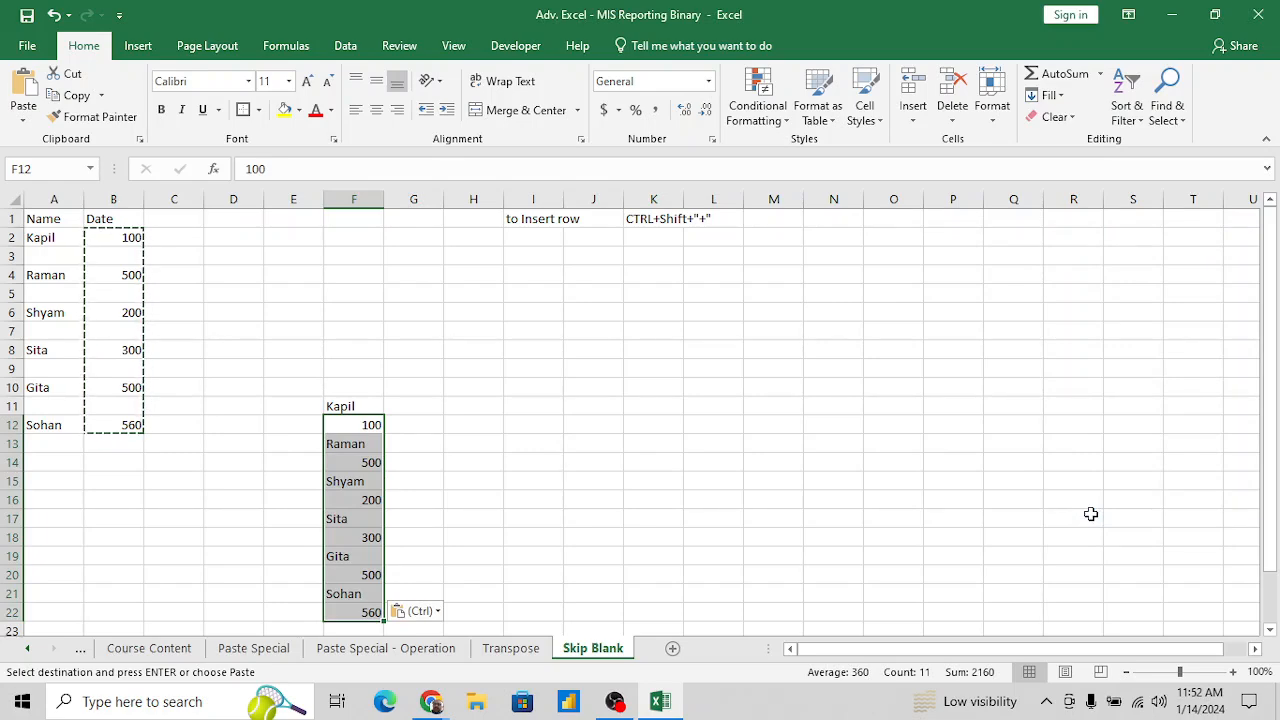
pyautogui.hotkey('ctrl', 'z')
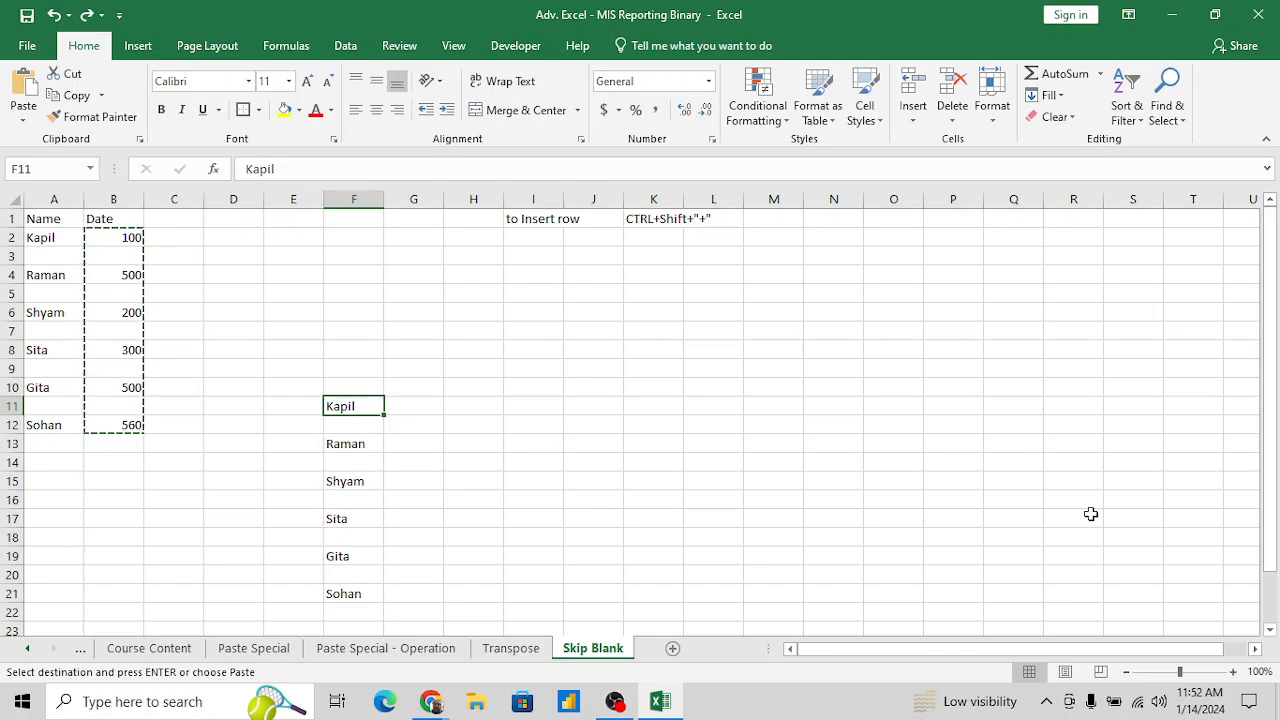
pyautogui.click(63, 226)
pyautogui.press('Escape')
# - Examine how the names and numbers alternate with blank cells in columns A and B
pyautogui.press('Right')
pyautogui.press('Right')
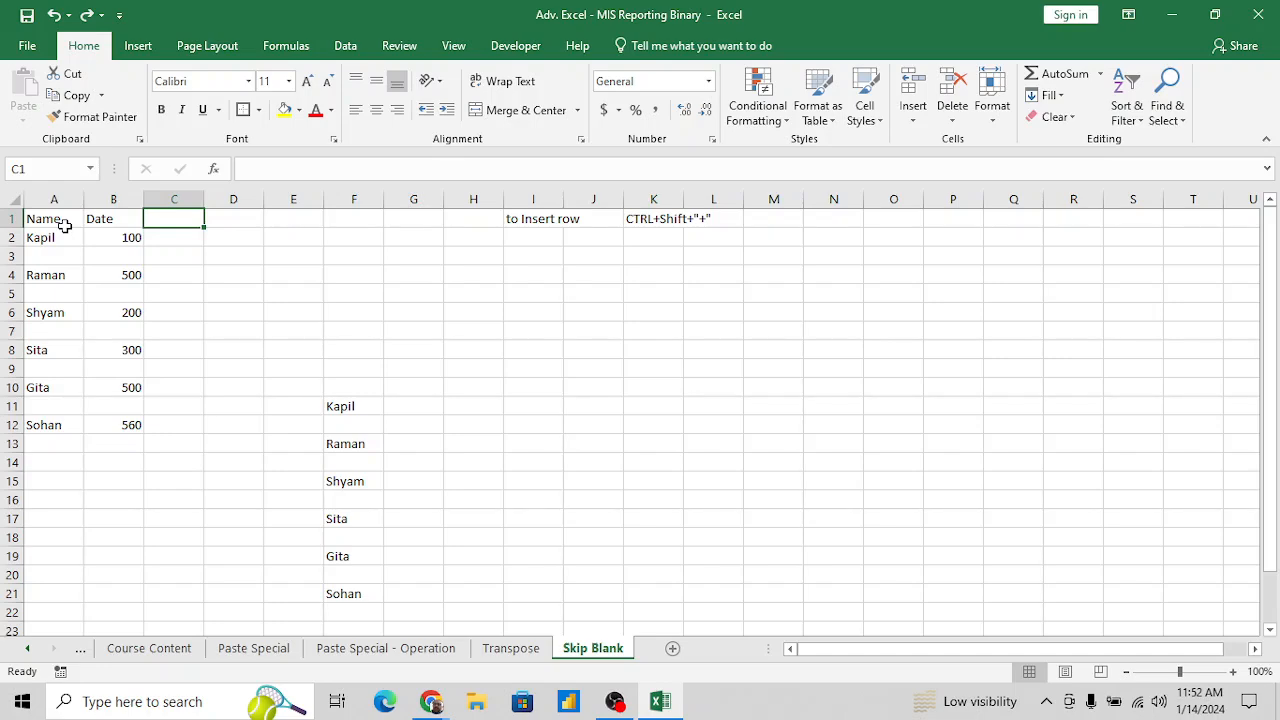
pyautogui.click(63, 226)
pyautogui.press('Down')
pyautogui.press('Down')
pyautogui.press('Up')
pyautogui.press('Up')
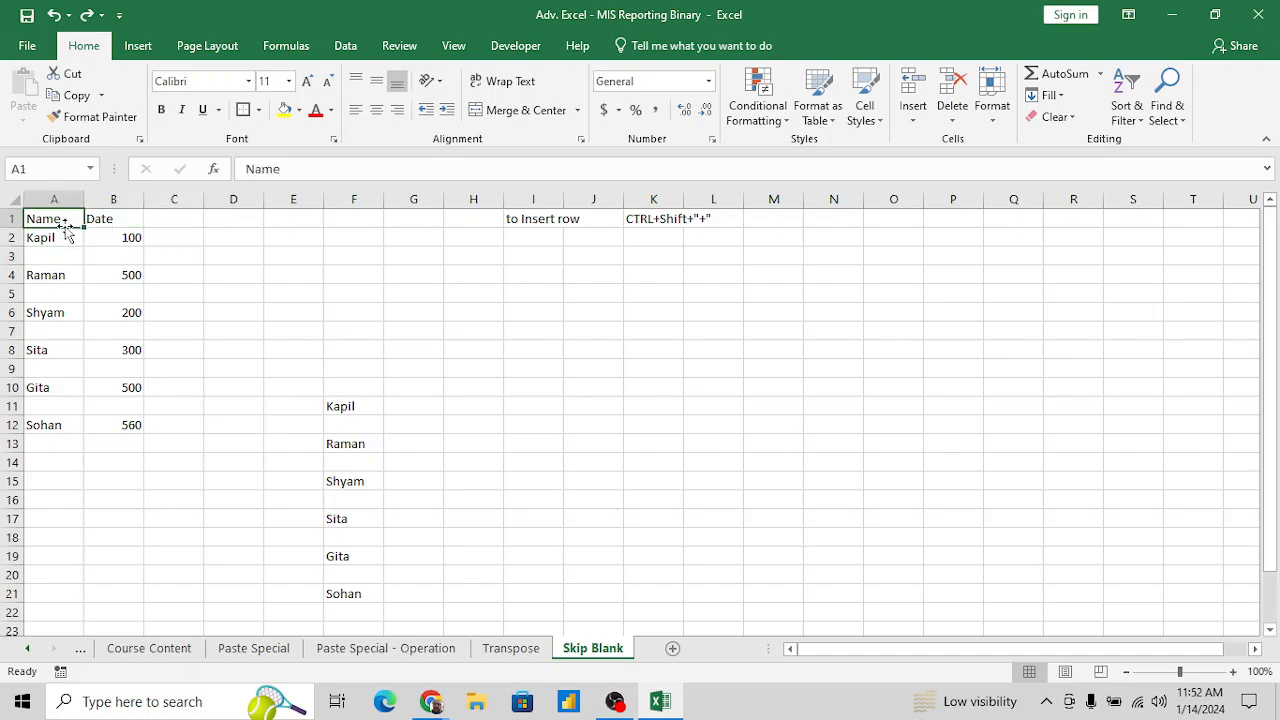
pyautogui.press('Down')
pyautogui.press('Down')
pyautogui.press('Down')
pyautogui.press('Down')
pyautogui.press('Down')
pyautogui.press('Down')
pyautogui.press('Down')
pyautogui.press('Down')
pyautogui.press('Down')
pyautogui.press('Down')
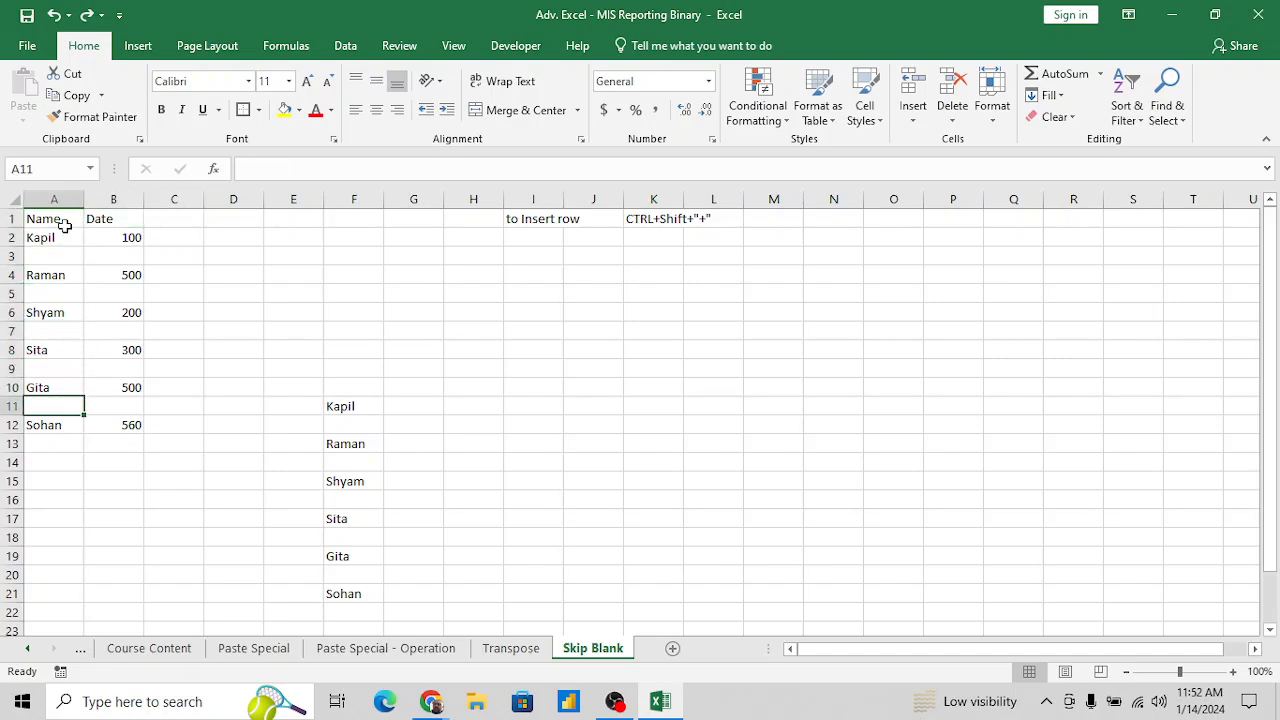
pyautogui.press('Down')
pyautogui.press('Down')
pyautogui.press('Up')
pyautogui.press('Up')
pyautogui.press('Up')
pyautogui.press('Up')
pyautogui.press('Up')
pyautogui.press('Up')
pyautogui.press('Up')
pyautogui.press('Up')
pyautogui.press('Up')
pyautogui.press('Up')
pyautogui.press('Right')
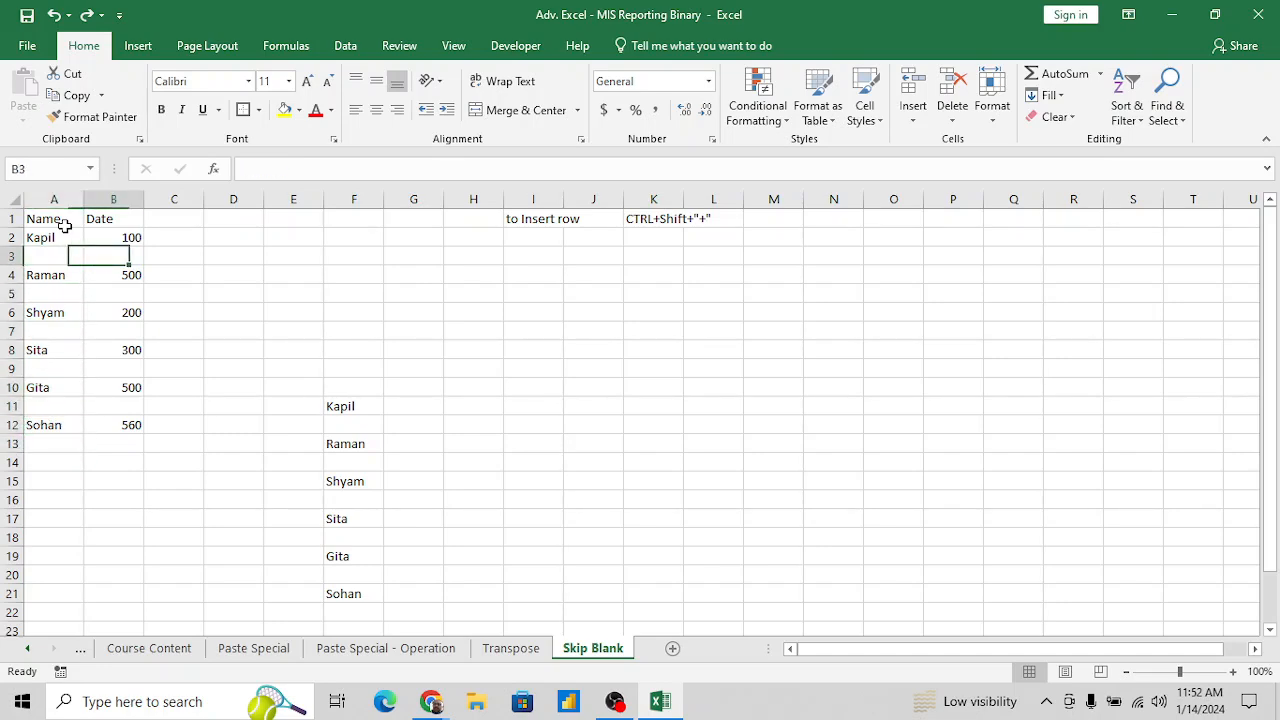
pyautogui.press('Left')
# - Enter the heading Name in D1, the first listed person's name in D2 and 100 in D3
pyautogui.press('Up')
pyautogui.press('Right')
pyautogui.press('Left')
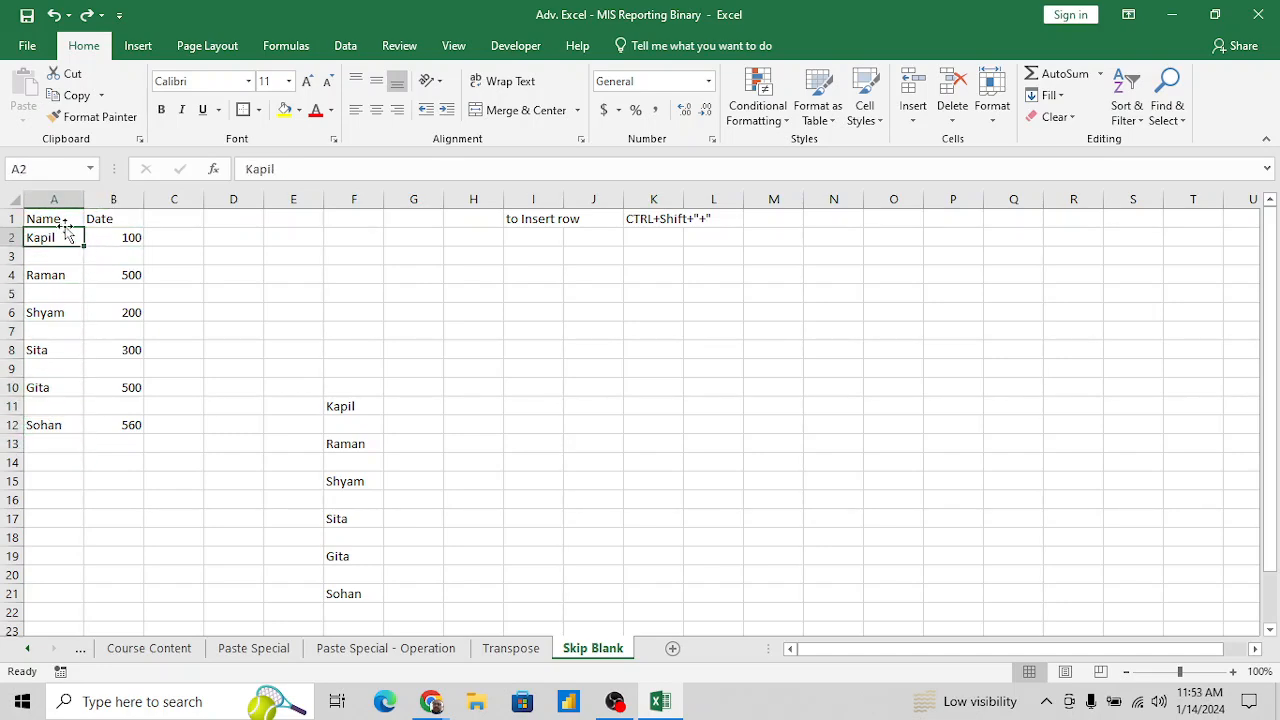
pyautogui.press('Right')
pyautogui.press('Right')
pyautogui.press('Right')
pyautogui.press('Up')
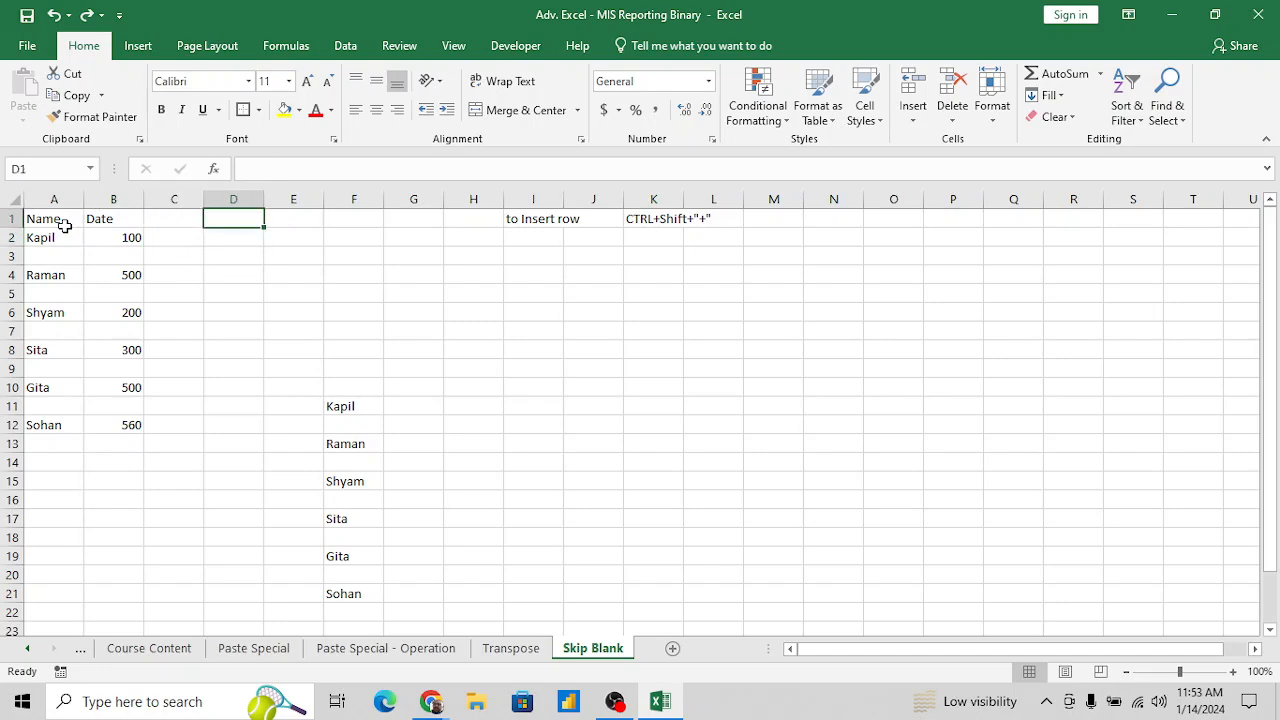
pyautogui.write('Name')
pyautogui.press('Return')
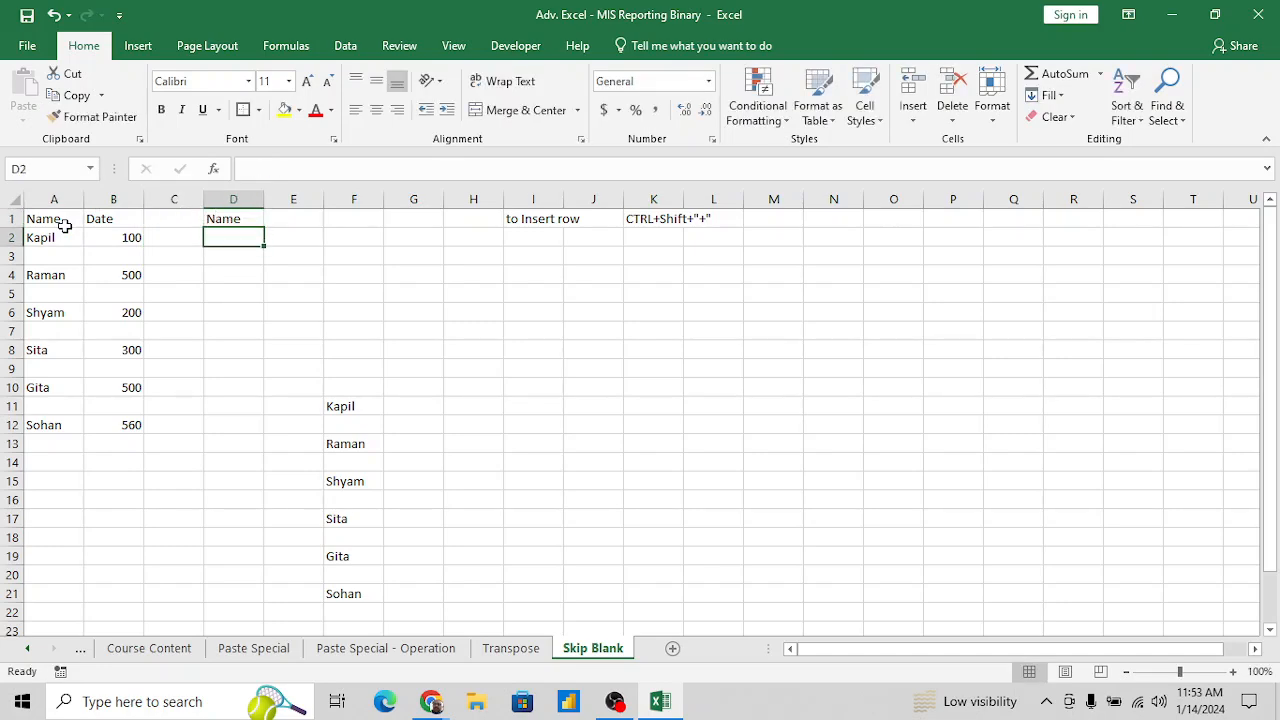
pyautogui.write('Kapil')
pyautogui.press('Return')
pyautogui.write('10')
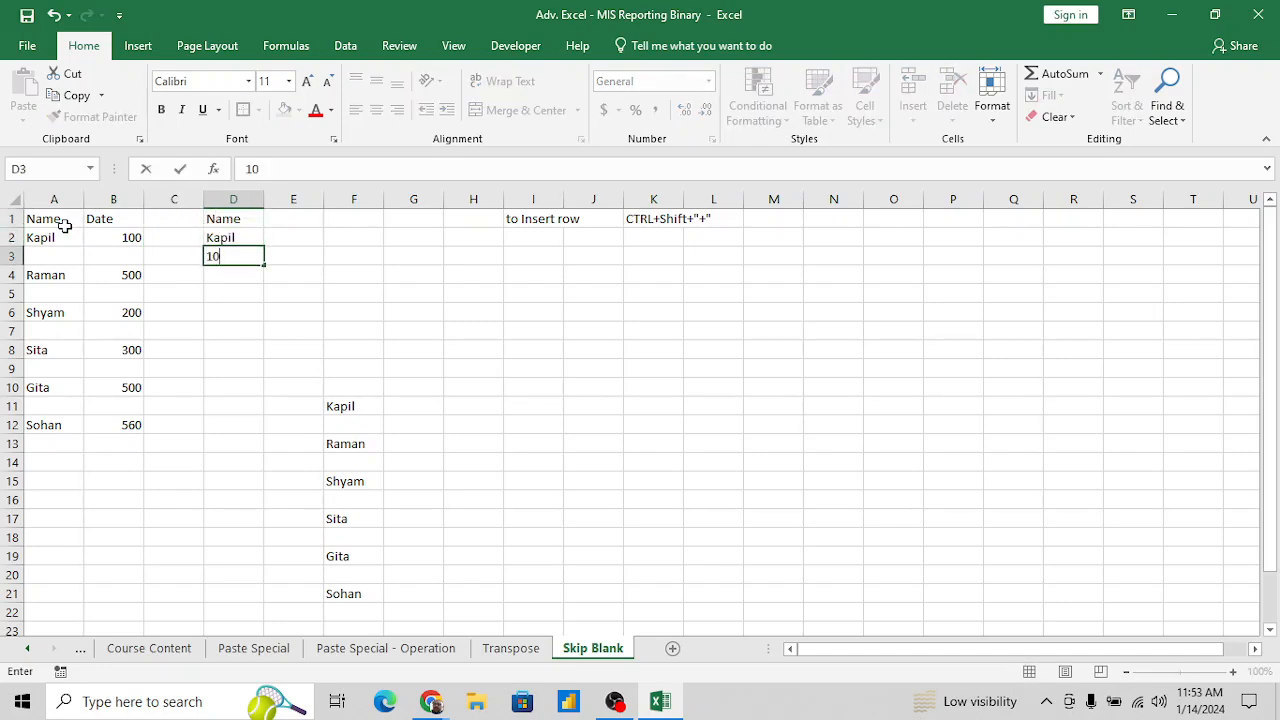
pyautogui.write('0')
pyautogui.press('Return')
# - Continue the sample layout with the second listed person's name in D4 and 500 in D5
pyautogui.write('Ram')
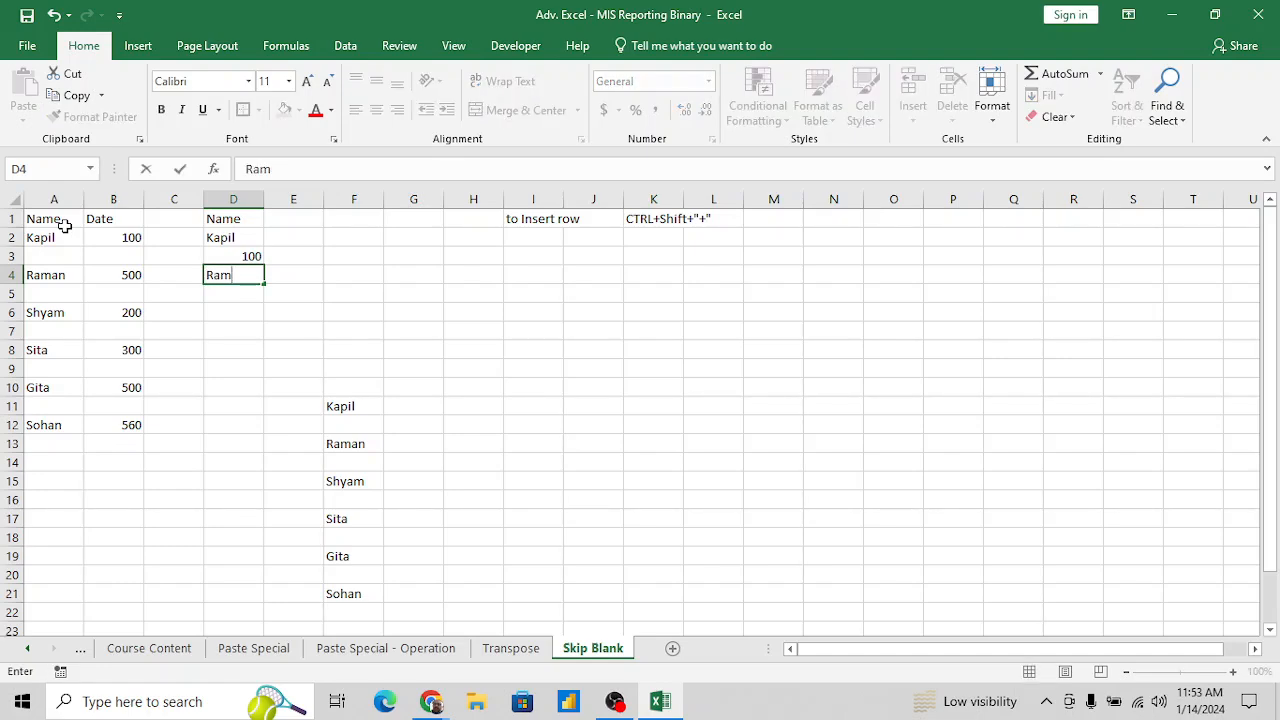
pyautogui.write('an')
pyautogui.press('Return')
pyautogui.write('500')
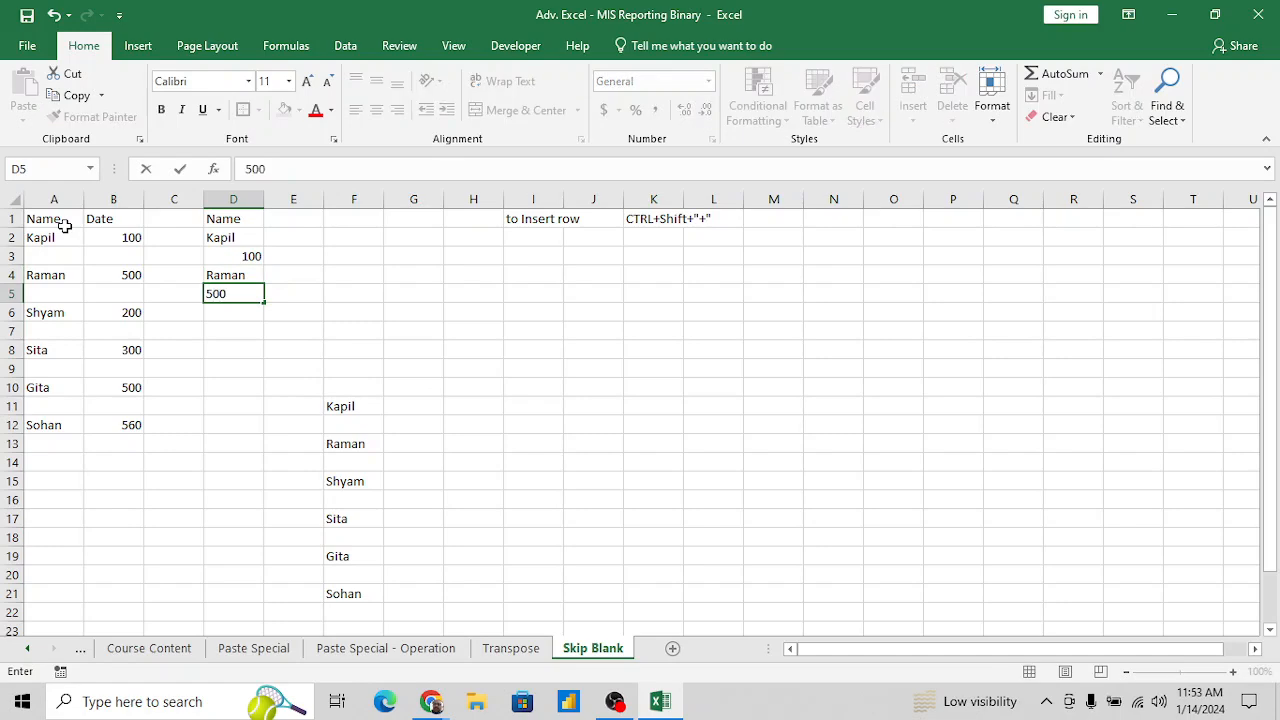
pyautogui.press('Return')
# - Review the sample of alternating names and numbers by selecting D2:D6
pyautogui.press('Up')
pyautogui.press('Up')
pyautogui.press('Up')
pyautogui.press('Up')
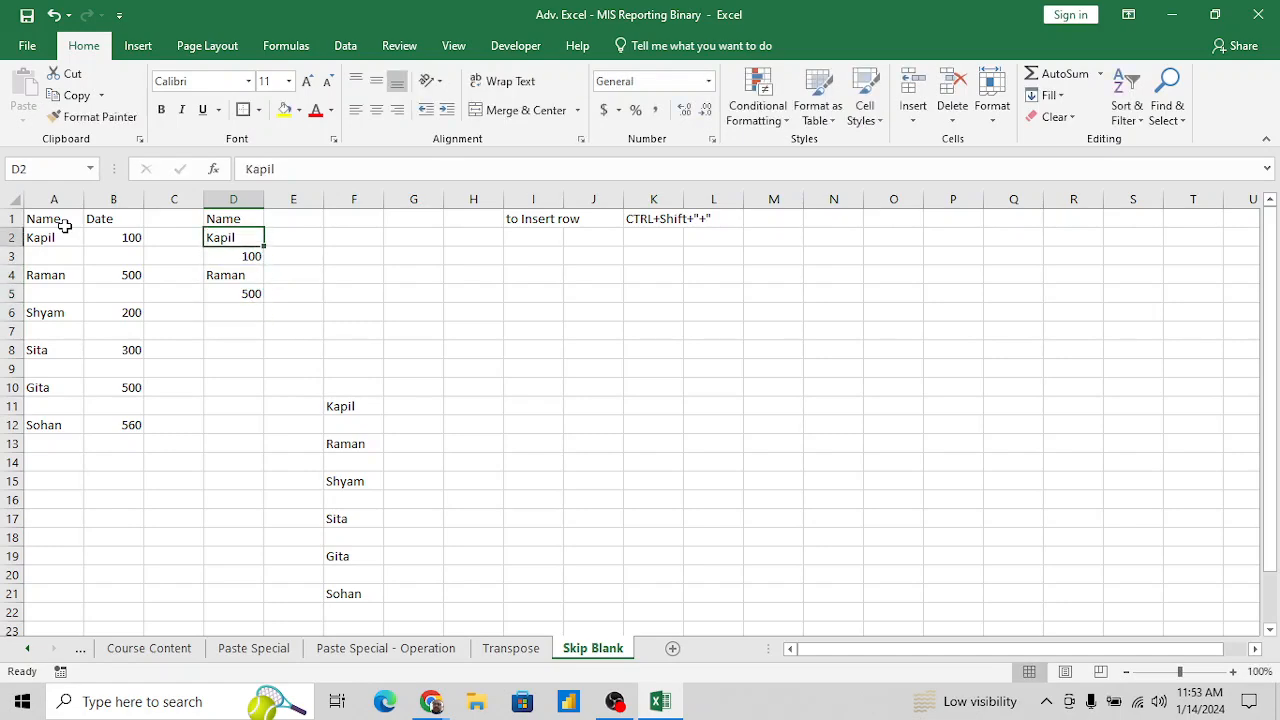
pyautogui.hotkey('shift', 'Down')
pyautogui.hotkey('shift', 'Down')
pyautogui.hotkey('shift', 'Down')
pyautogui.hotkey('shift', 'Down')
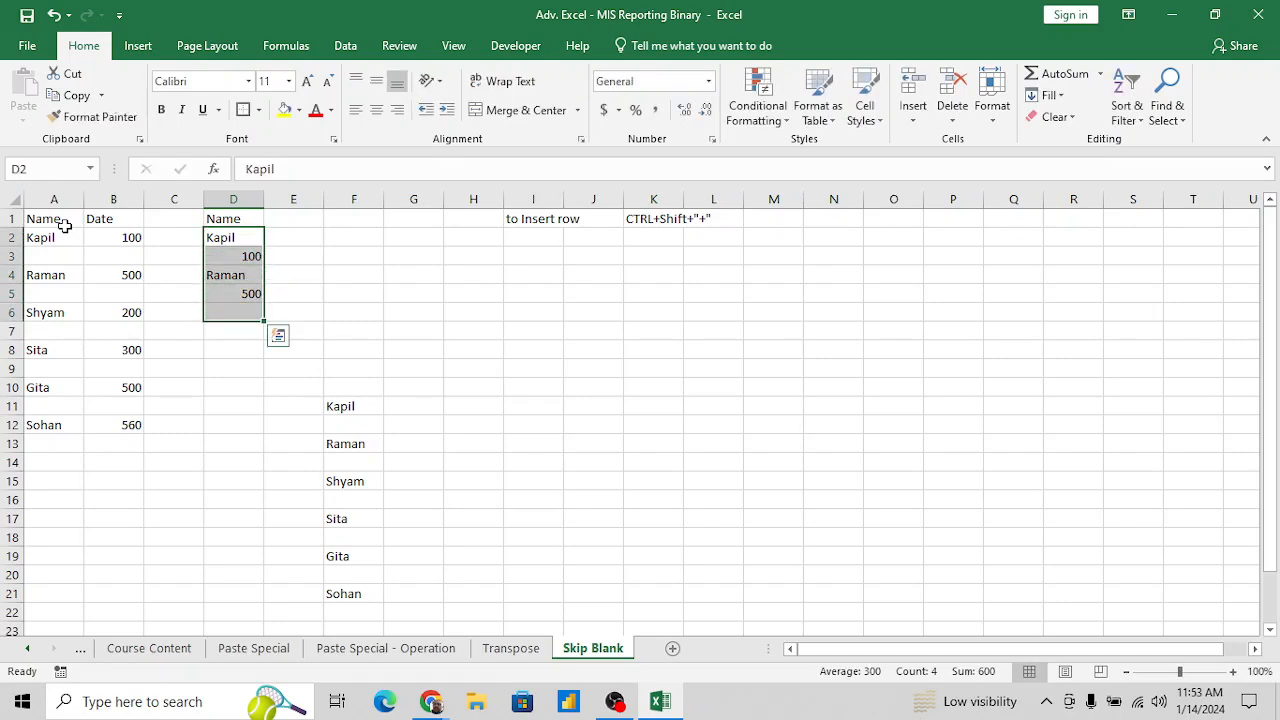
pyautogui.click(362, 385)
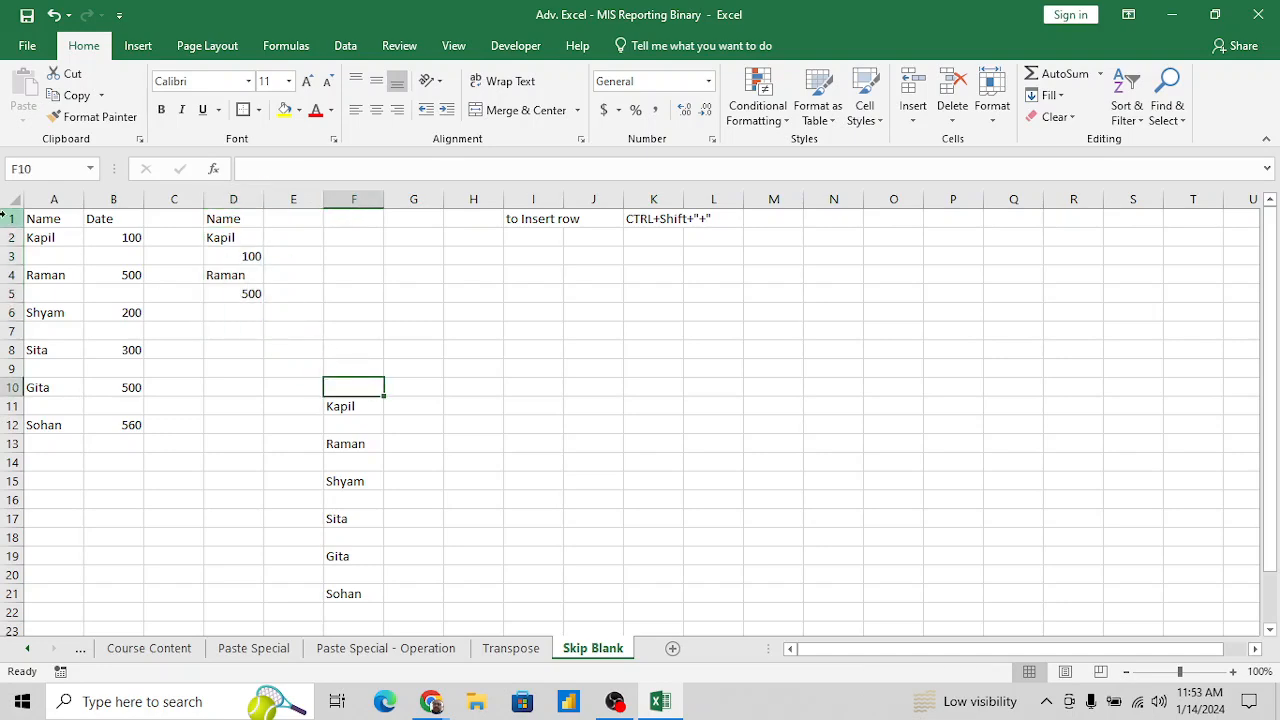
# - Copy the name column with its heading and blank cells, A1:A12
pyautogui.click(46, 217)
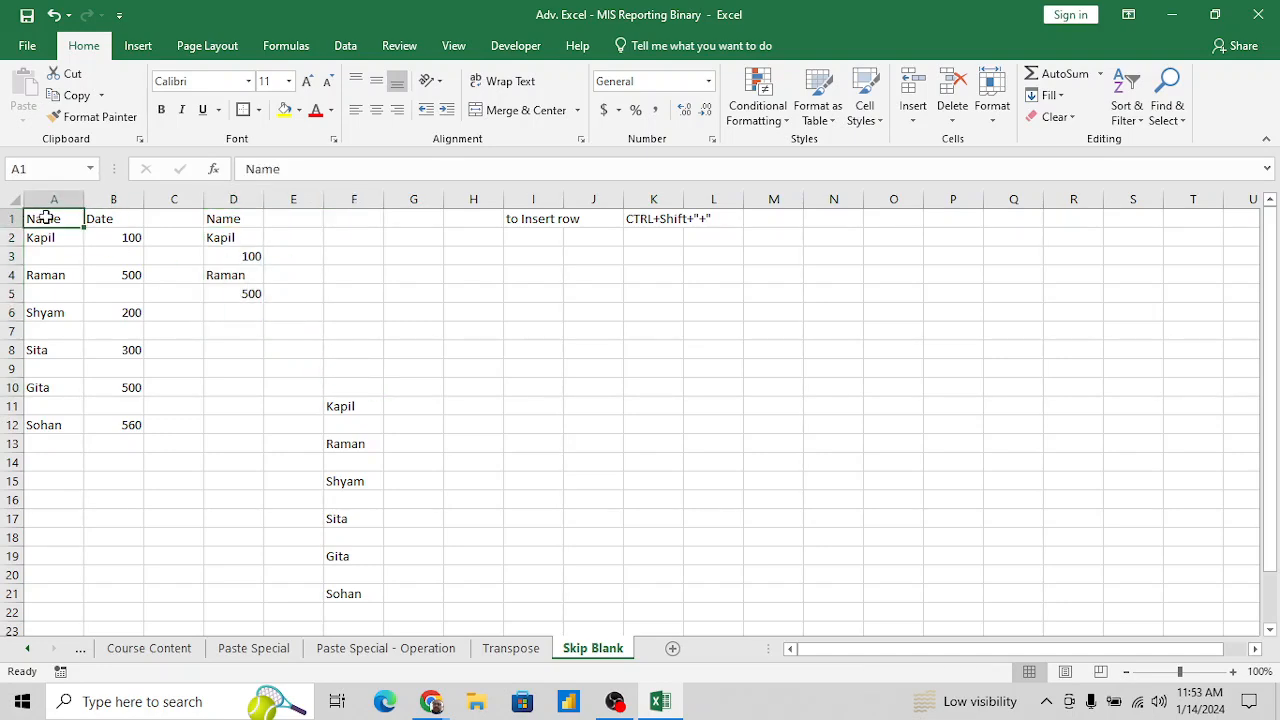
pyautogui.hotkey('shift', 'Down')
pyautogui.hotkey('shift', 'Down')
pyautogui.hotkey('shift', 'Down')
pyautogui.hotkey('shift', 'Down')
pyautogui.hotkey('shift', 'Down')
pyautogui.hotkey('shift', 'Down')
pyautogui.hotkey('shift', 'Down')
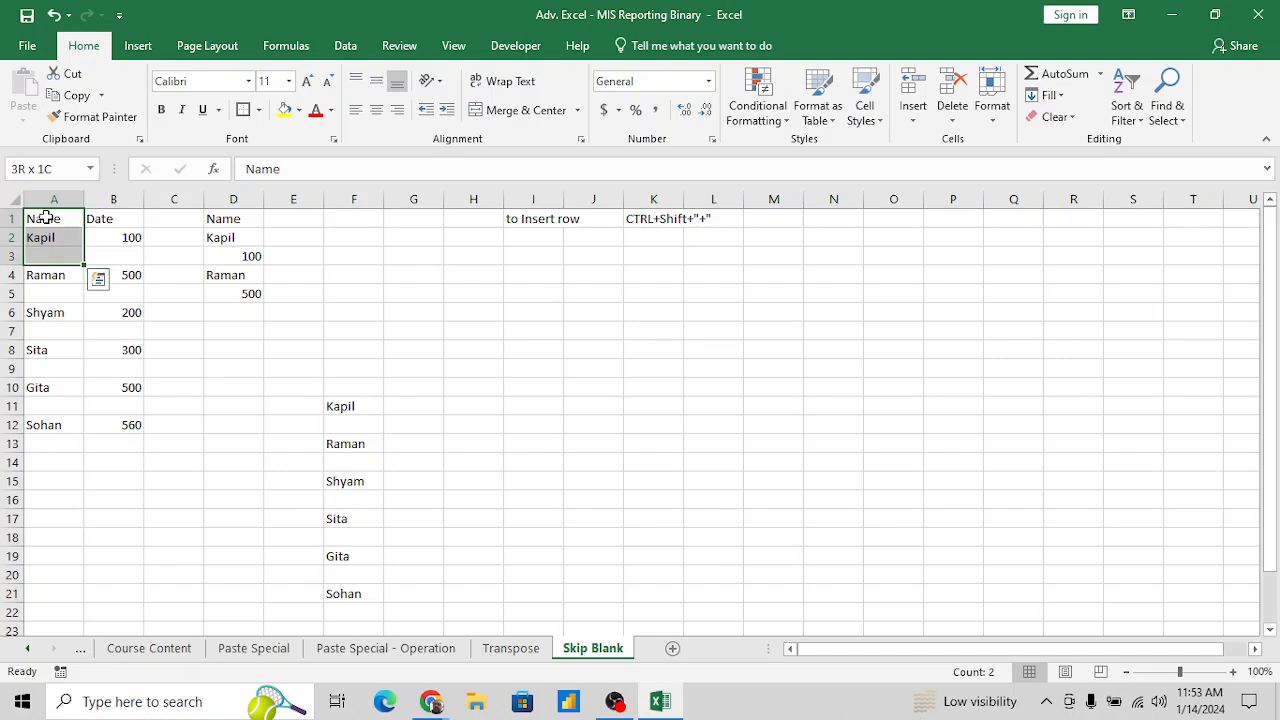
pyautogui.hotkey('shift', 'Down')
pyautogui.hotkey('shift', 'Down')
pyautogui.hotkey('shift', 'Down')
pyautogui.hotkey('shift', 'Down')
pyautogui.hotkey('ctrl', 'c')
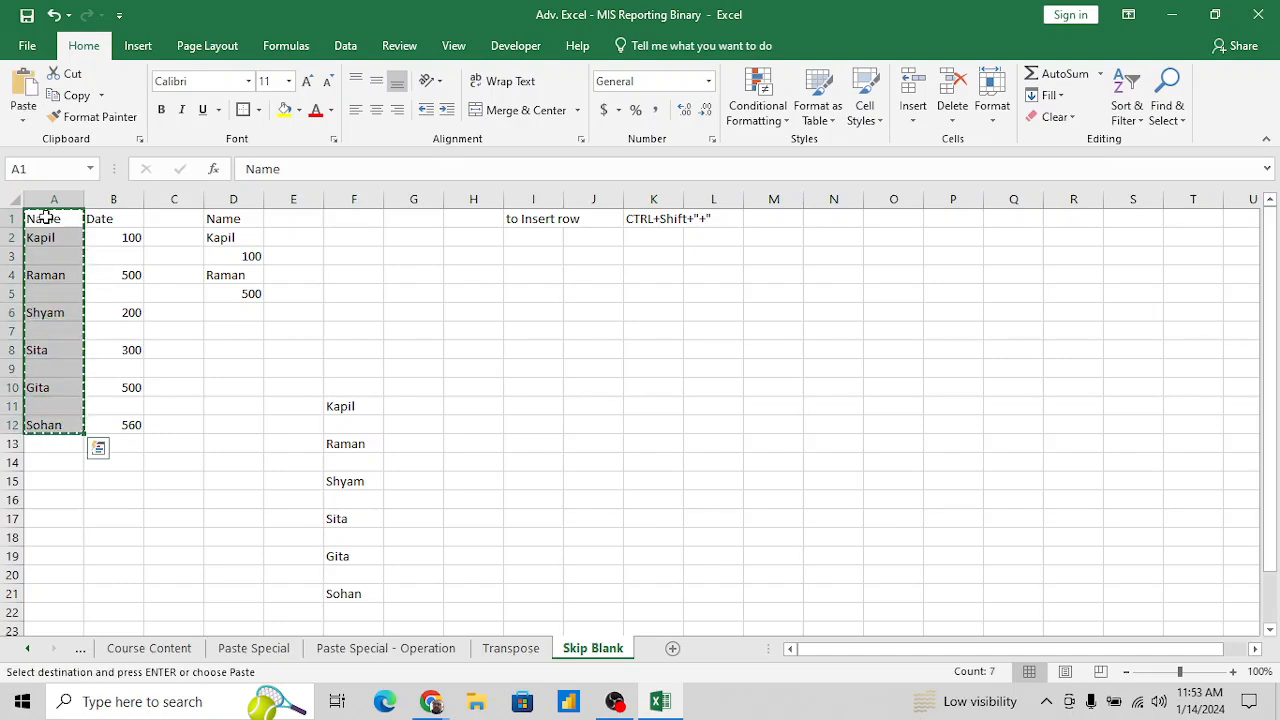
# - Paste the copied heading and names as values starting at H6
pyautogui.click(490, 318)
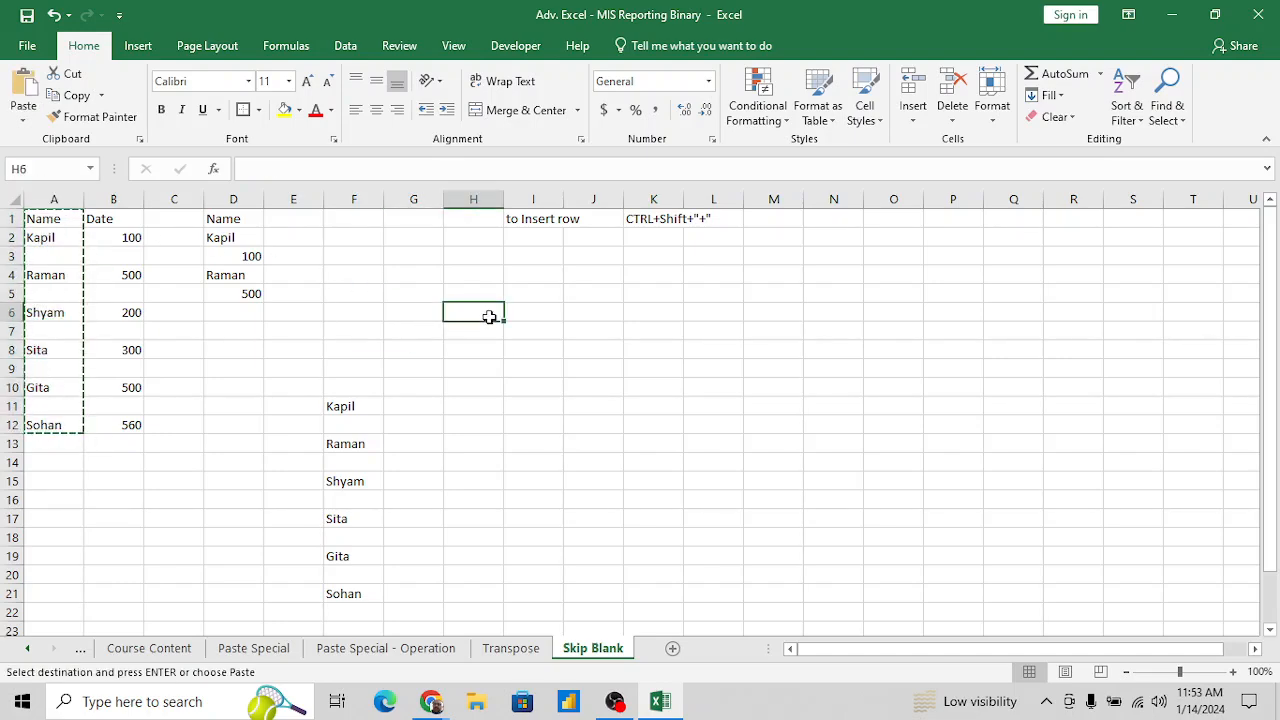
pyautogui.hotkey('ctrl', 'alt', 'v')
pyautogui.press('v')
pyautogui.press('Return')
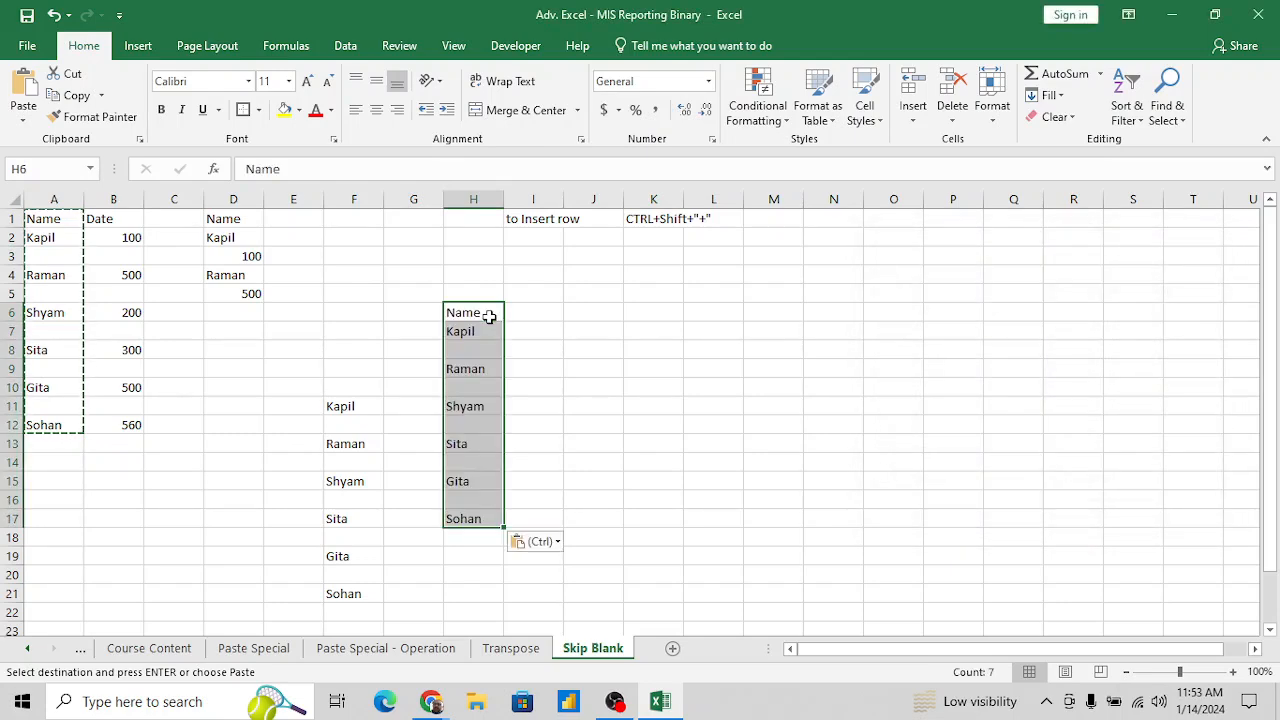
# - Copy the numbers with their blank cells, B2:B12, without the column heading
pyautogui.press('Left')
pyautogui.press('Left')
pyautogui.press('Left')
pyautogui.press('Left')
pyautogui.press('Up')
pyautogui.press('Left')
pyautogui.press('Left')
pyautogui.press('Up')
pyautogui.press('Up')
pyautogui.press('Up')
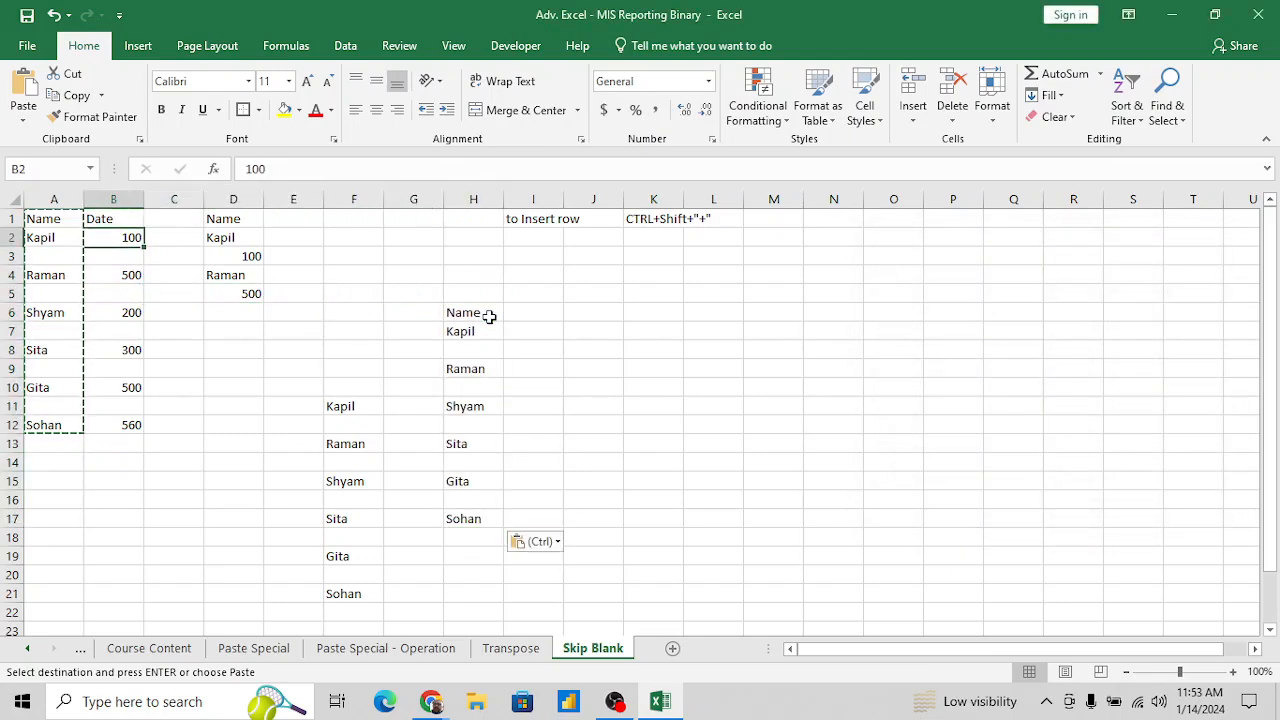
pyautogui.press('Up')
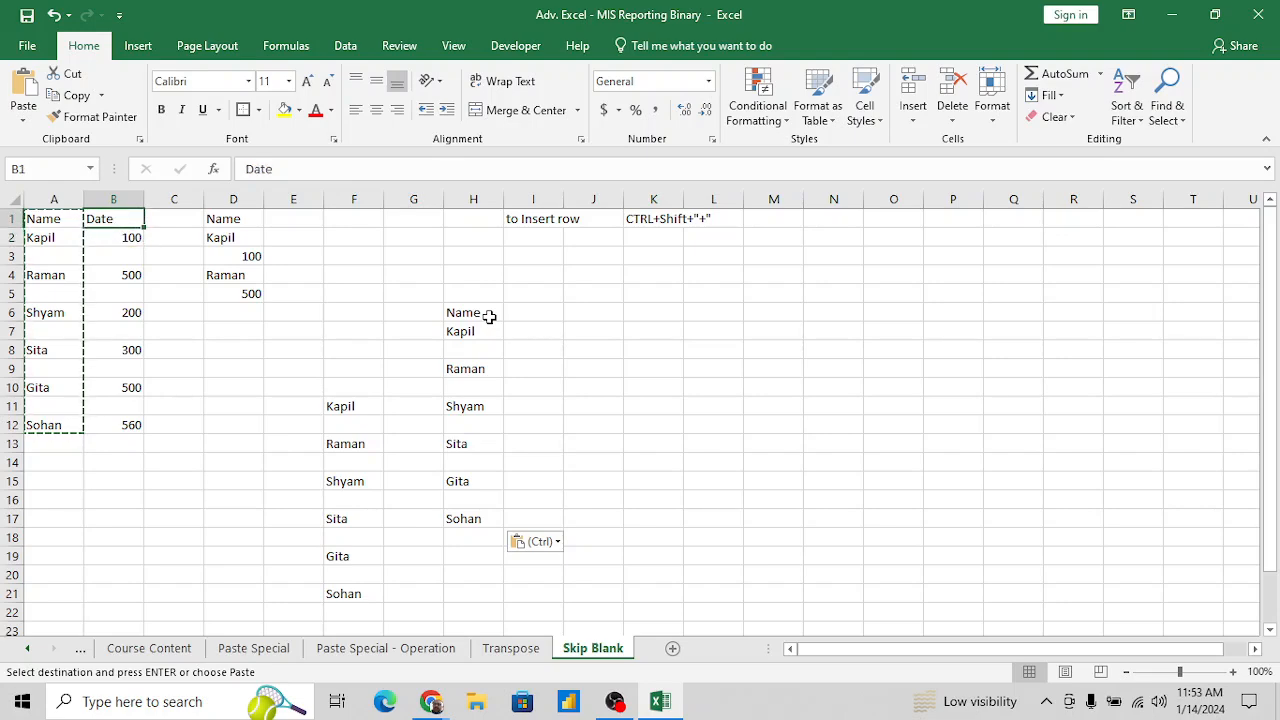
pyautogui.press('Down')
pyautogui.hotkey('shift', 'Down')
pyautogui.hotkey('shift', 'Down')
pyautogui.hotkey('shift', 'Down')
pyautogui.hotkey('shift', 'Down')
pyautogui.hotkey('shift', 'Down')
pyautogui.hotkey('shift', 'Down')
pyautogui.hotkey('shift', 'Down')
pyautogui.hotkey('shift', 'Down')
pyautogui.hotkey('shift', 'Down')
pyautogui.hotkey('shift', 'Down')
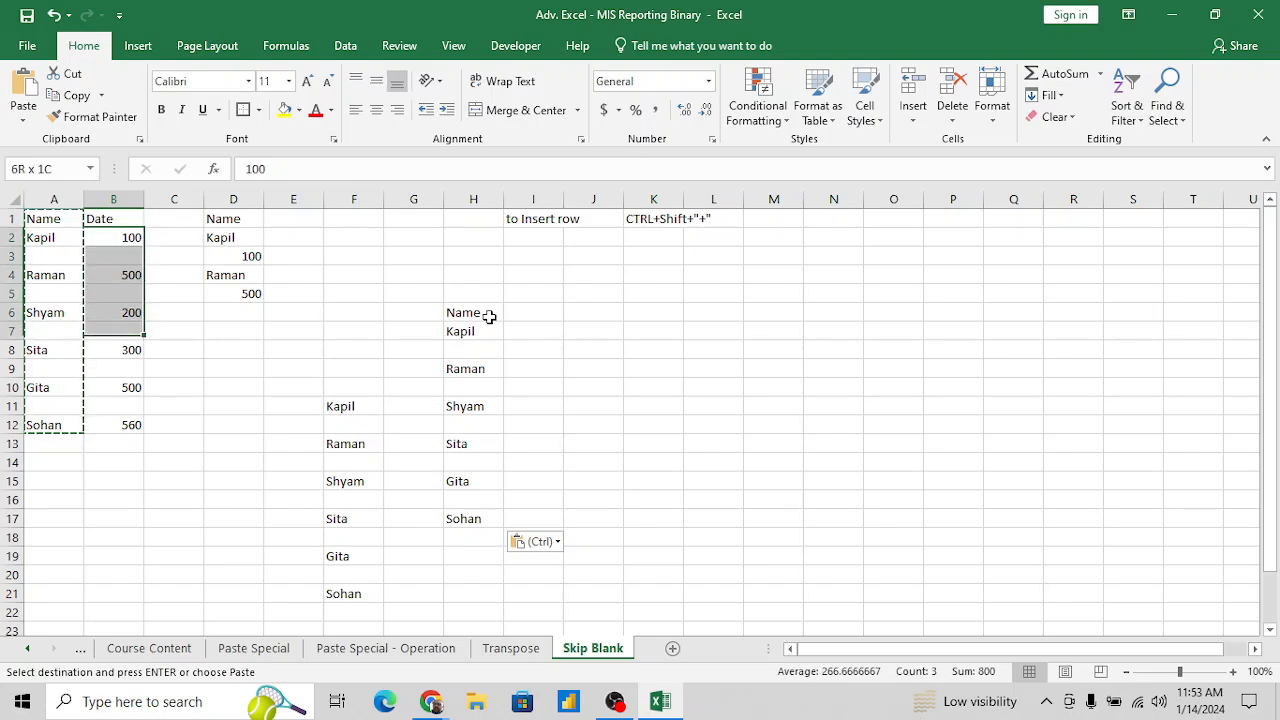
pyautogui.press('Return')
pyautogui.hotkey('ctrl', 'c')
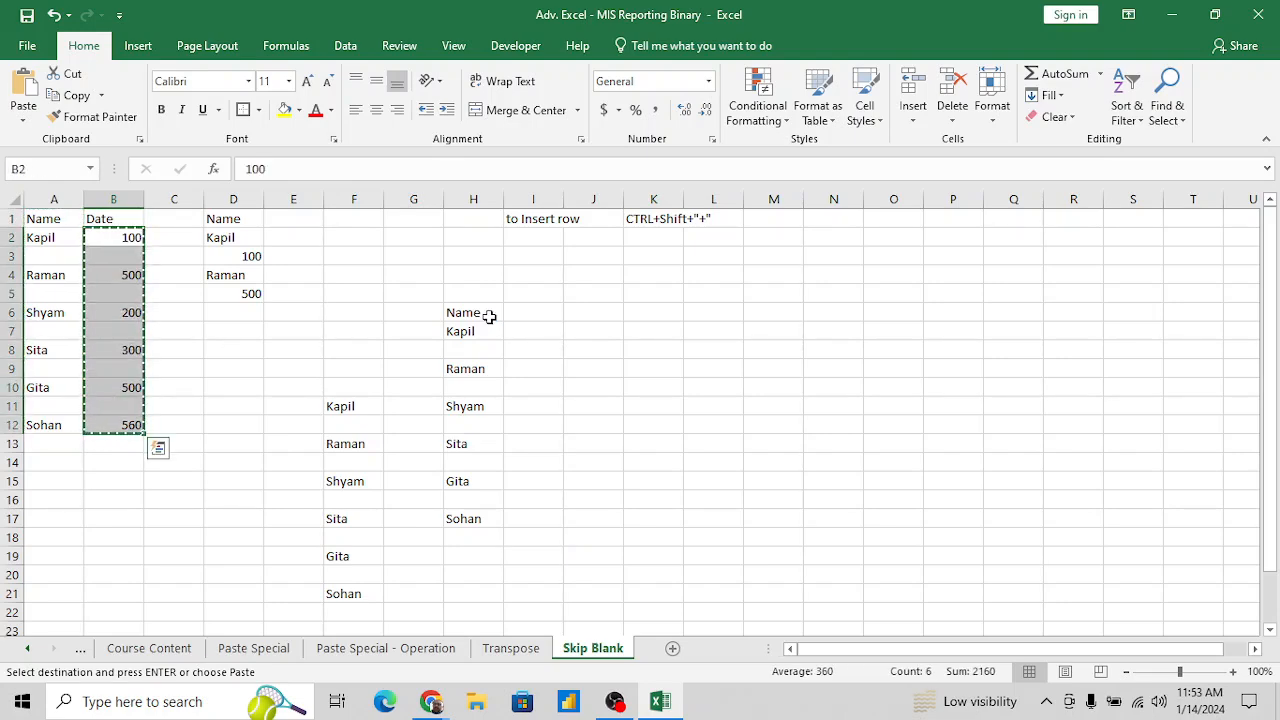
# - Paste the copied numbers as values with Skip blanks starting at H8, the first blank cell between the names
pyautogui.click(466, 348)
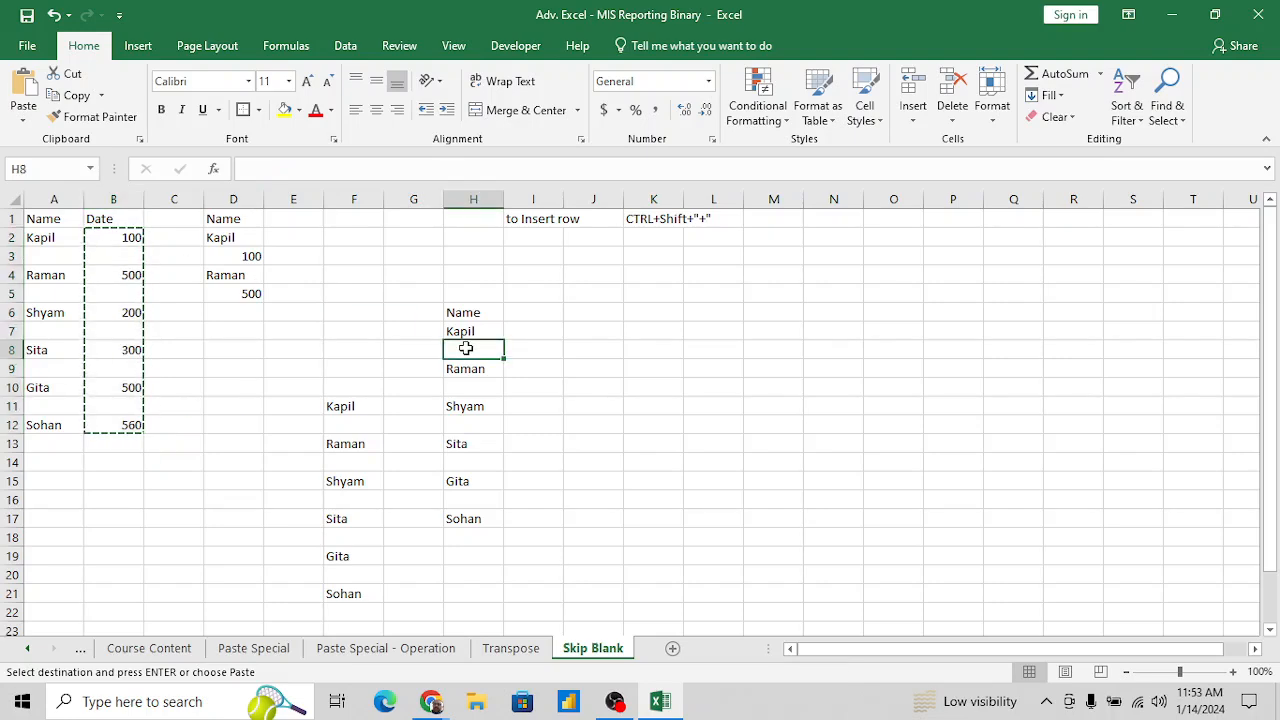
pyautogui.hotkey('alt', 'e')
pyautogui.press('s')
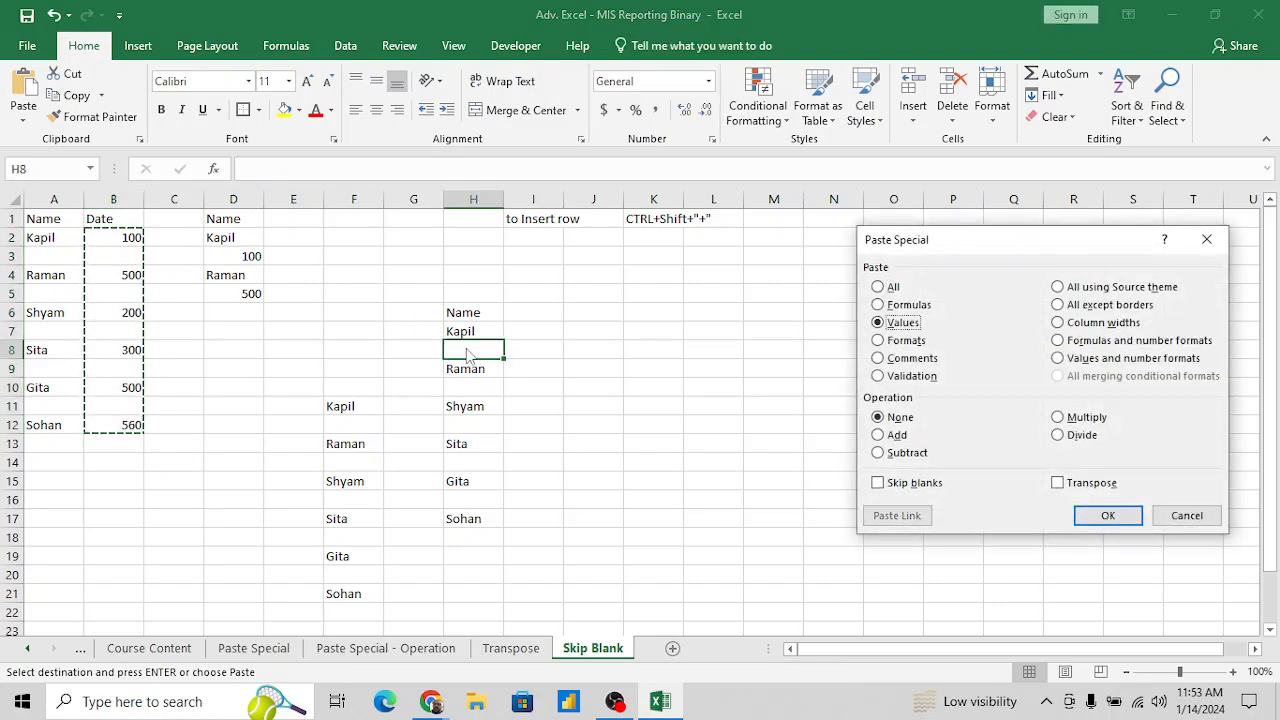
pyautogui.click(926, 490)
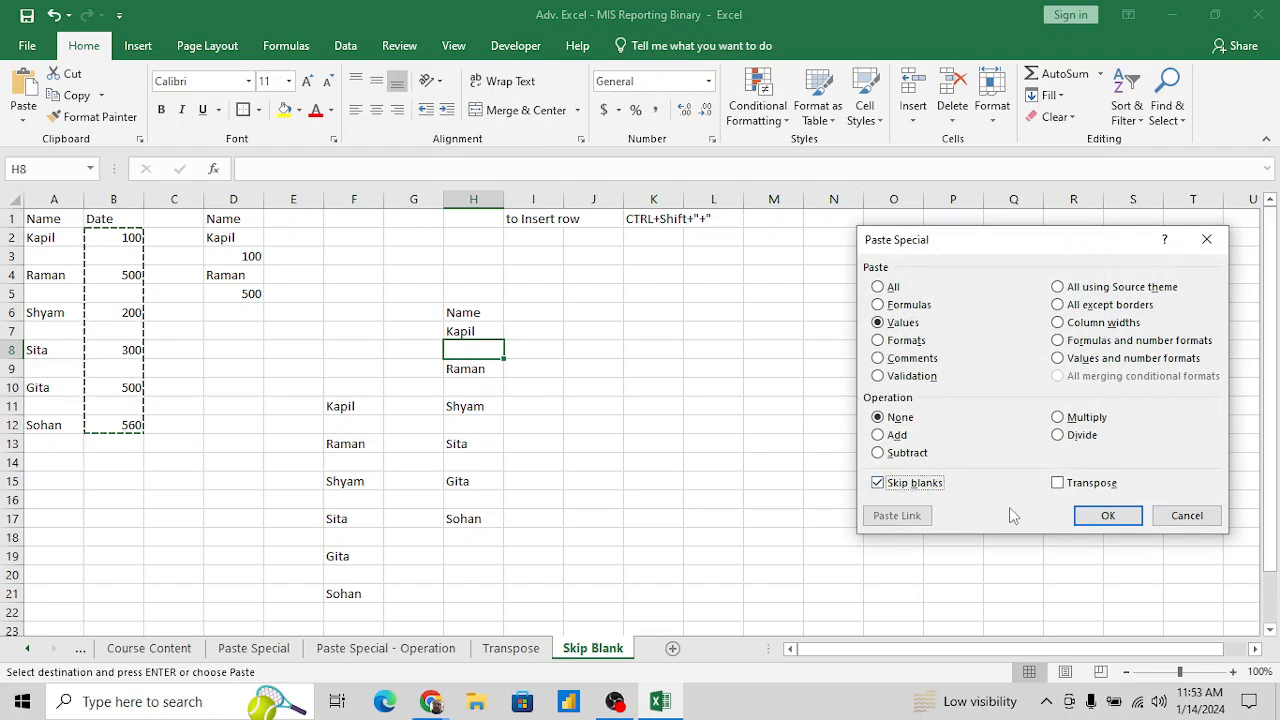
pyautogui.click(1106, 516)
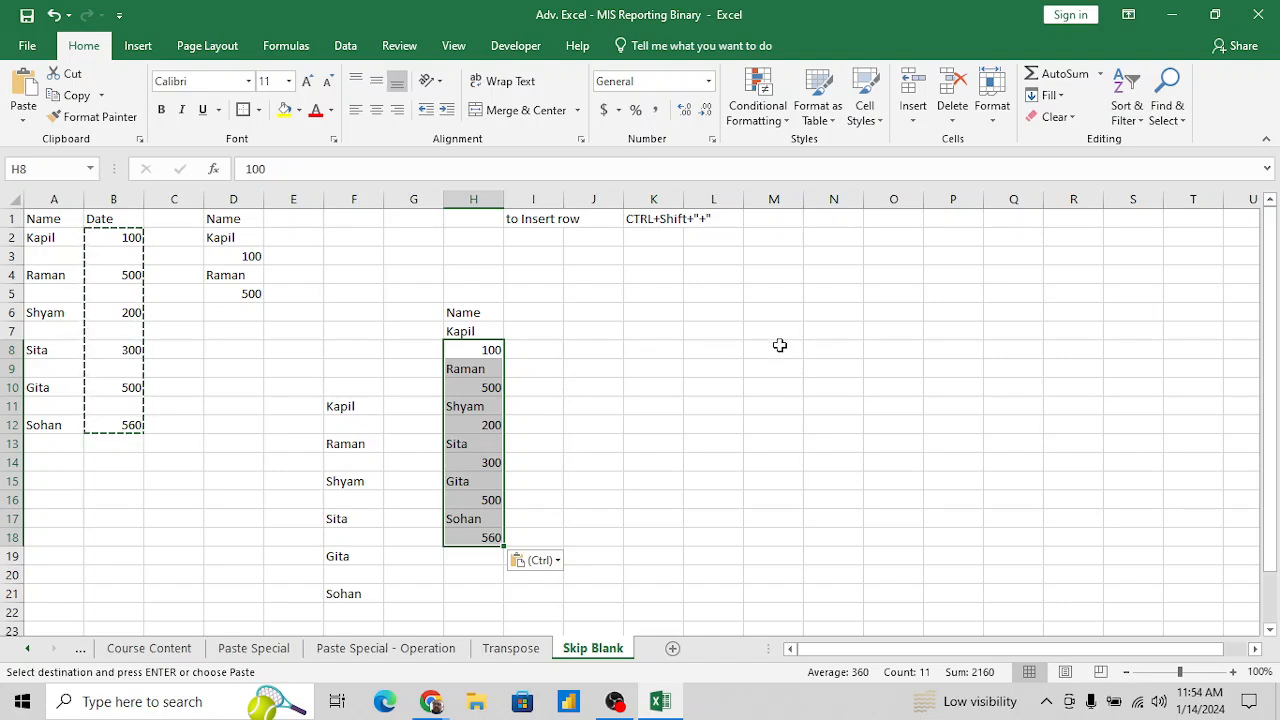
# - Copy the picture of the Paste Special dialog from the Paste Special - Operation sheet
pyautogui.click(522, 652)
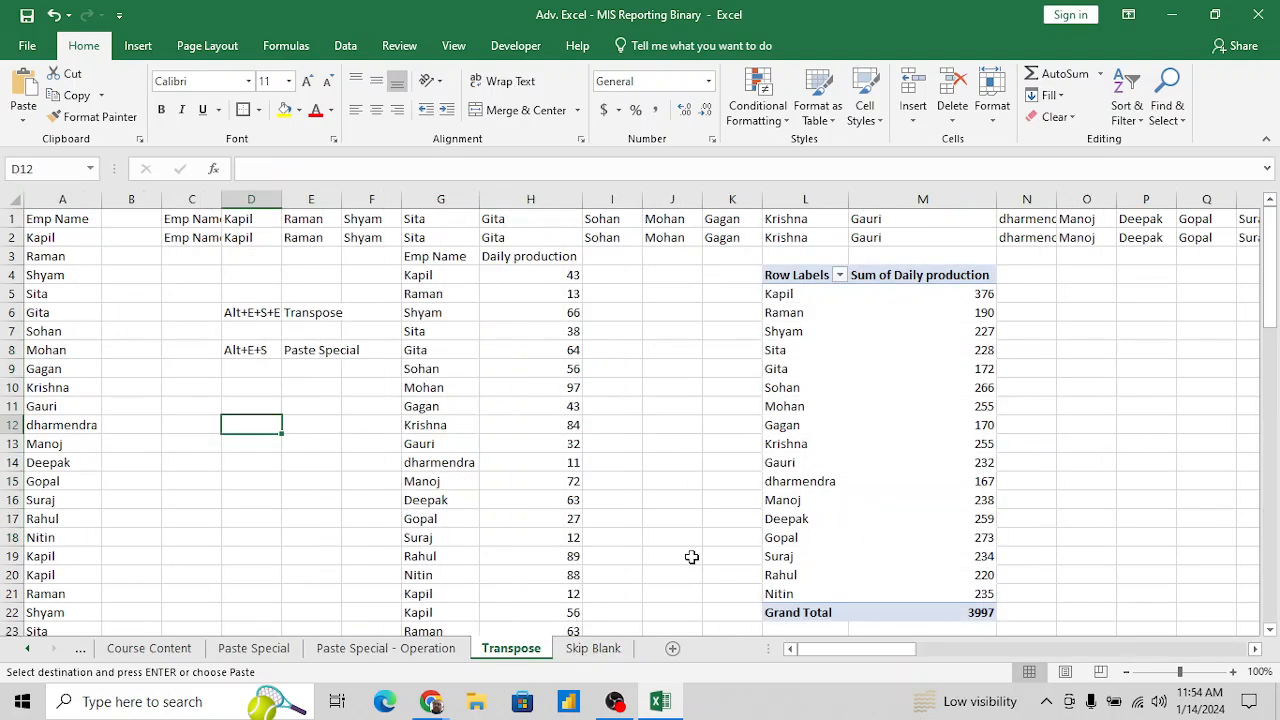
pyautogui.hscroll(3, 926, 368)
pyautogui.hscroll(-3, 926, 368)
pyautogui.click(443, 660)
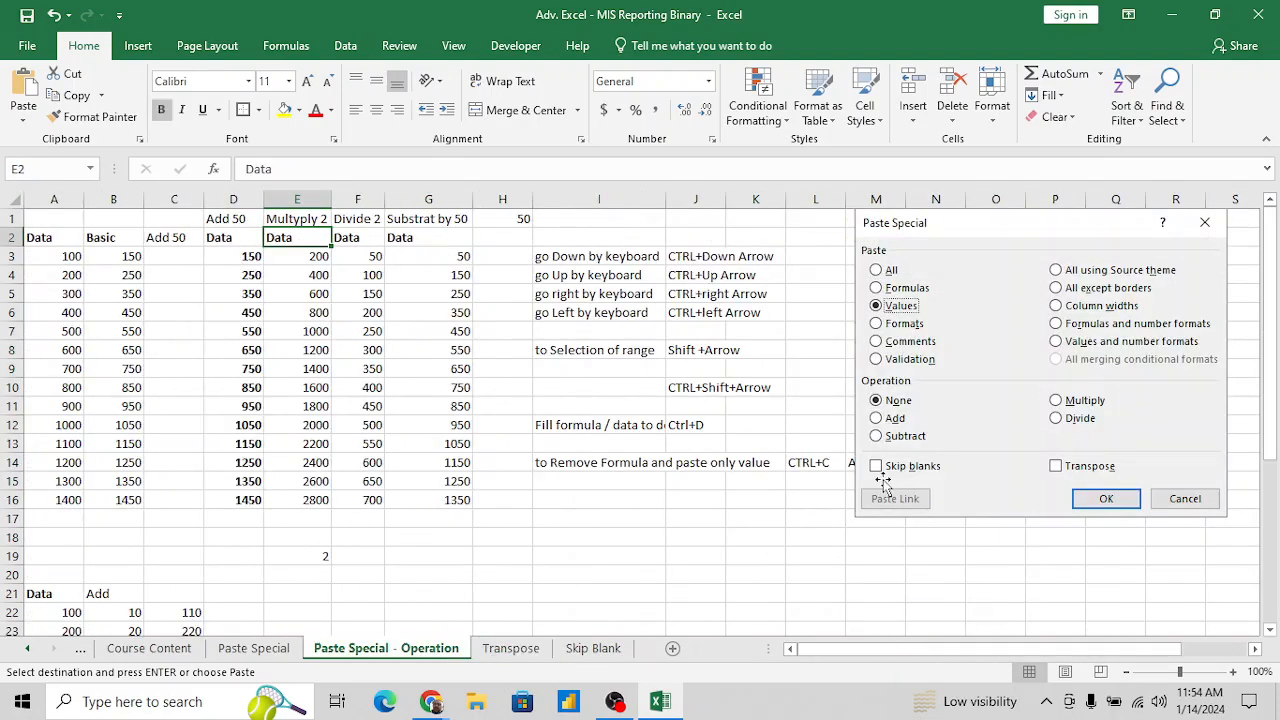
pyautogui.click(994, 442)
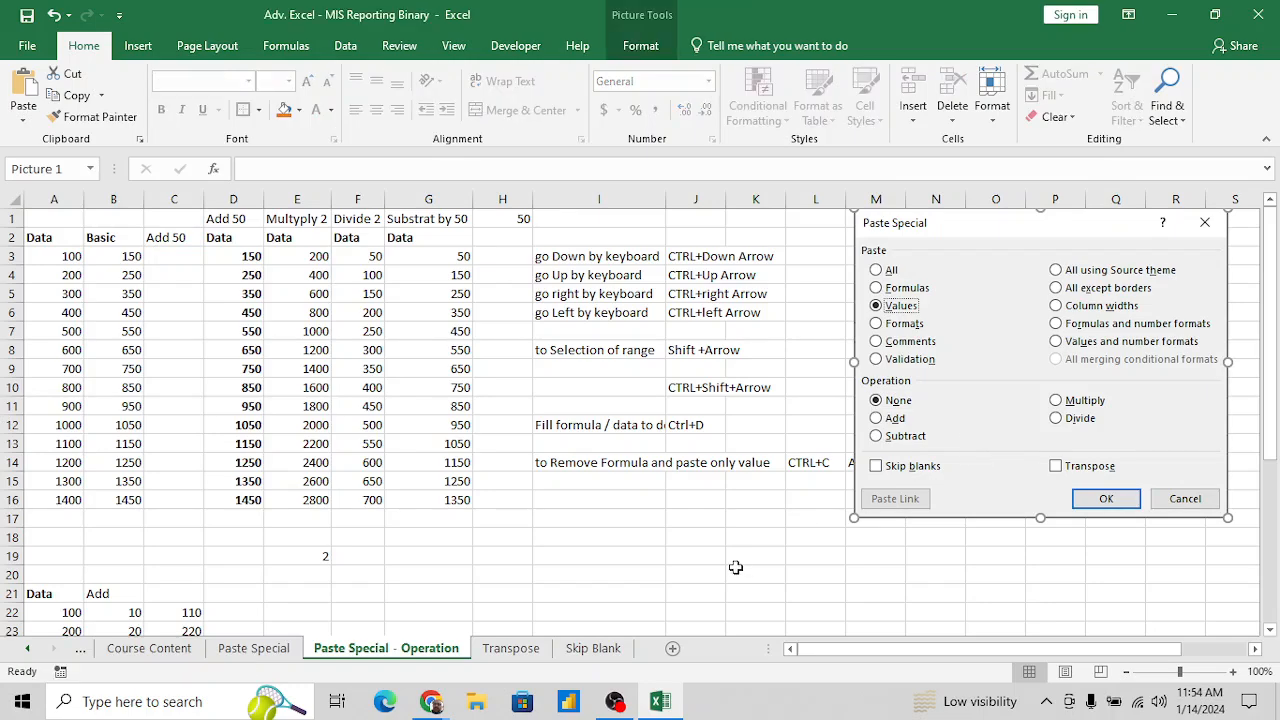
# - Paste the copied dialog picture at N7 on the Transpose sheet, beside the pivot table
pyautogui.click(527, 652)
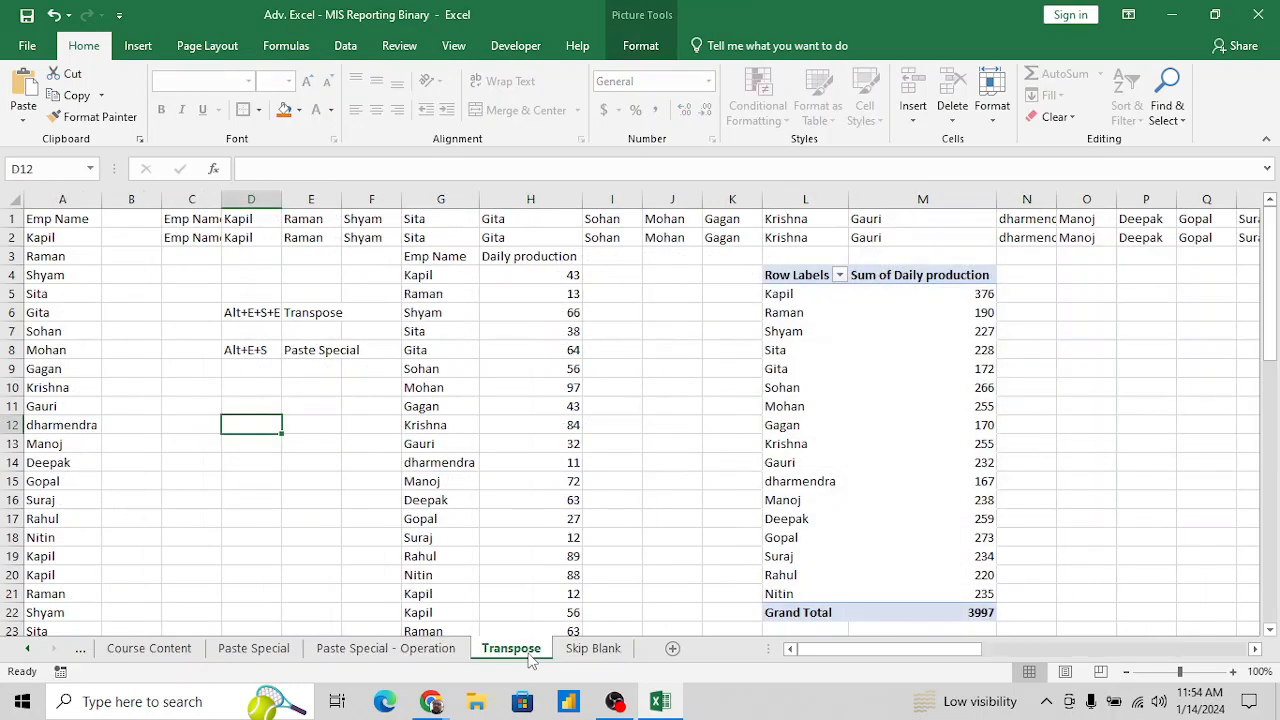
pyautogui.click(1052, 332)
pyautogui.hotkey('ctrl', 'v')
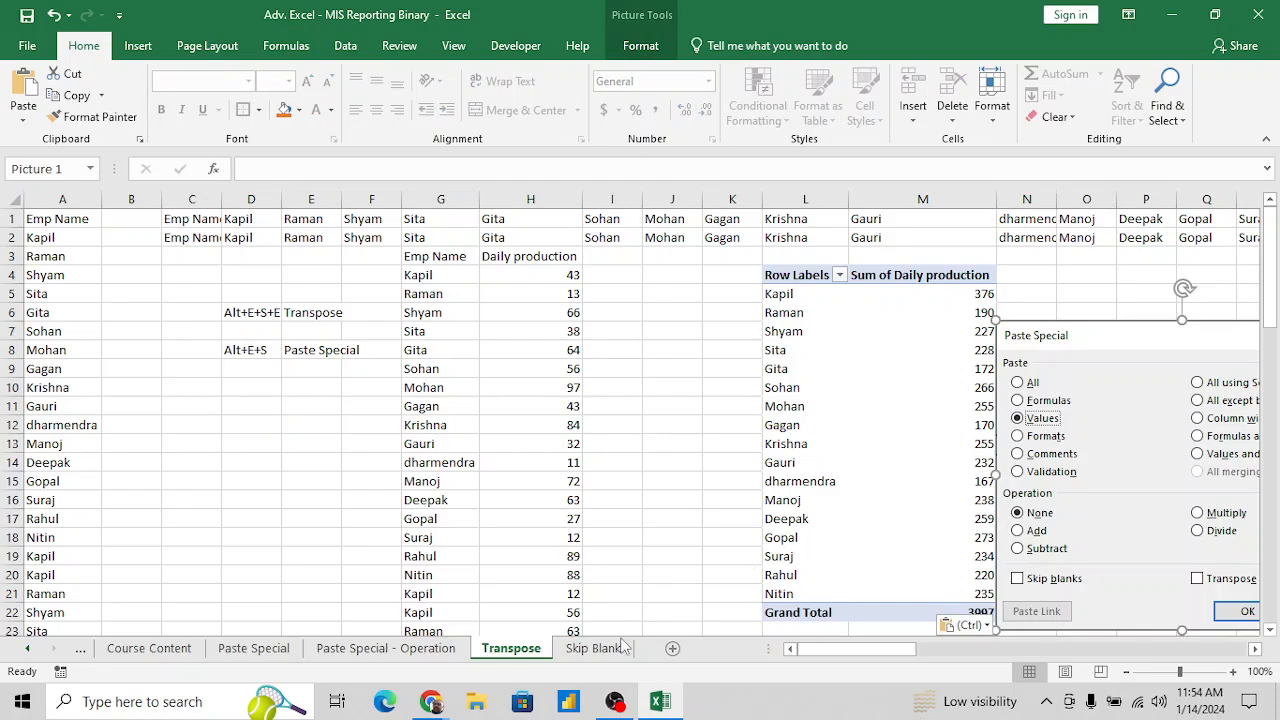
# - Paste the copied dialog picture at M6 on the Skip Blank sheet and move it up to start near row 3
pyautogui.click(618, 648)
pyautogui.click(781, 316)
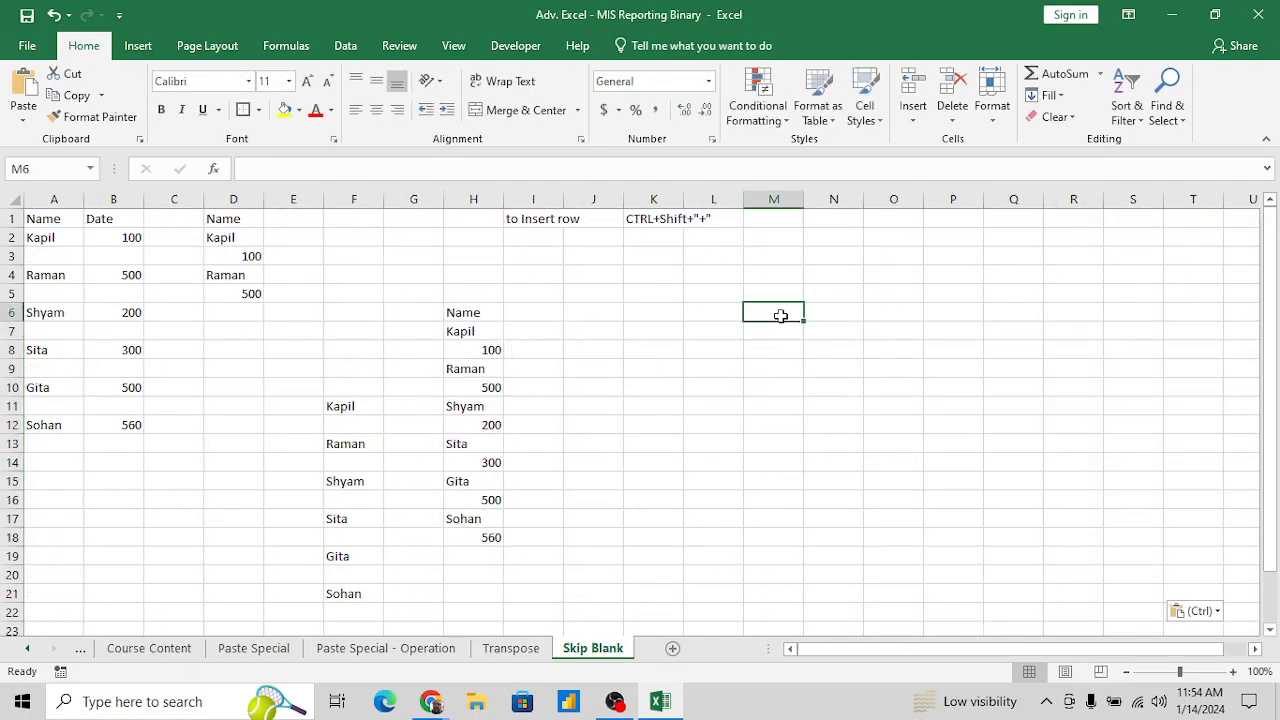
pyautogui.hotkey('ctrl', 'v')
pyautogui.moveTo(863, 349); pyautogui.dragTo(862, 288)
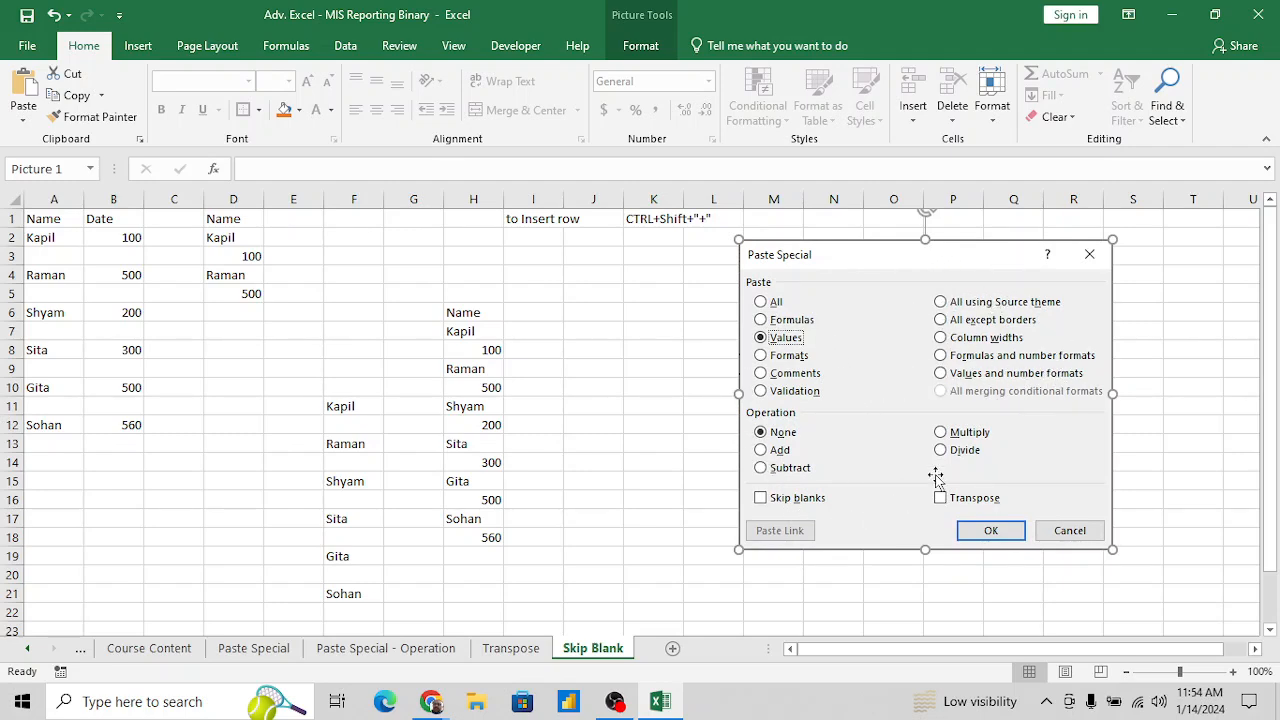
pyautogui.click(570, 496)
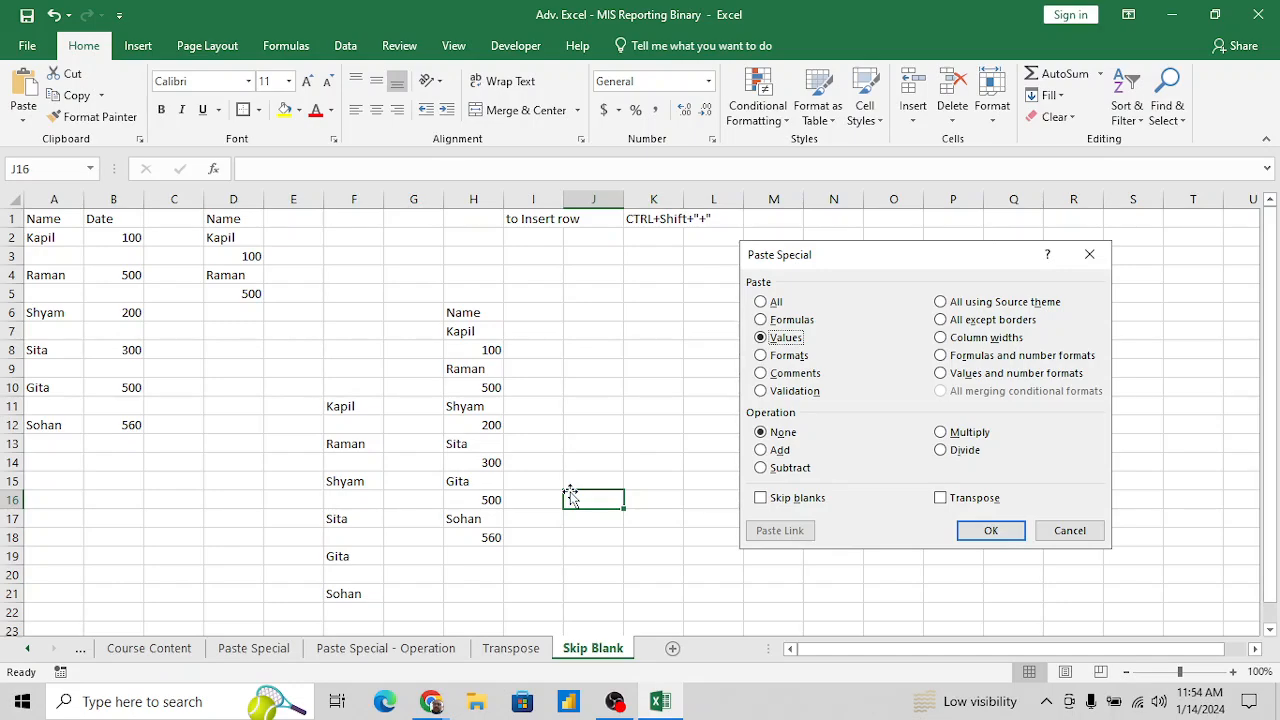
# - Go back through the sheets to the Summary sheet and bring up the switcher of open windows
pyautogui.hotkey('ctrl', 'Up')
pyautogui.hotkey('ctrl', 'pageup')
pyautogui.hotkey('ctrl', 'pageup')
pyautogui.hotkey('ctrl', 'pageup')
pyautogui.hotkey('ctrl', 'pageup')
pyautogui.hotkey('ctrl', 'pageup')
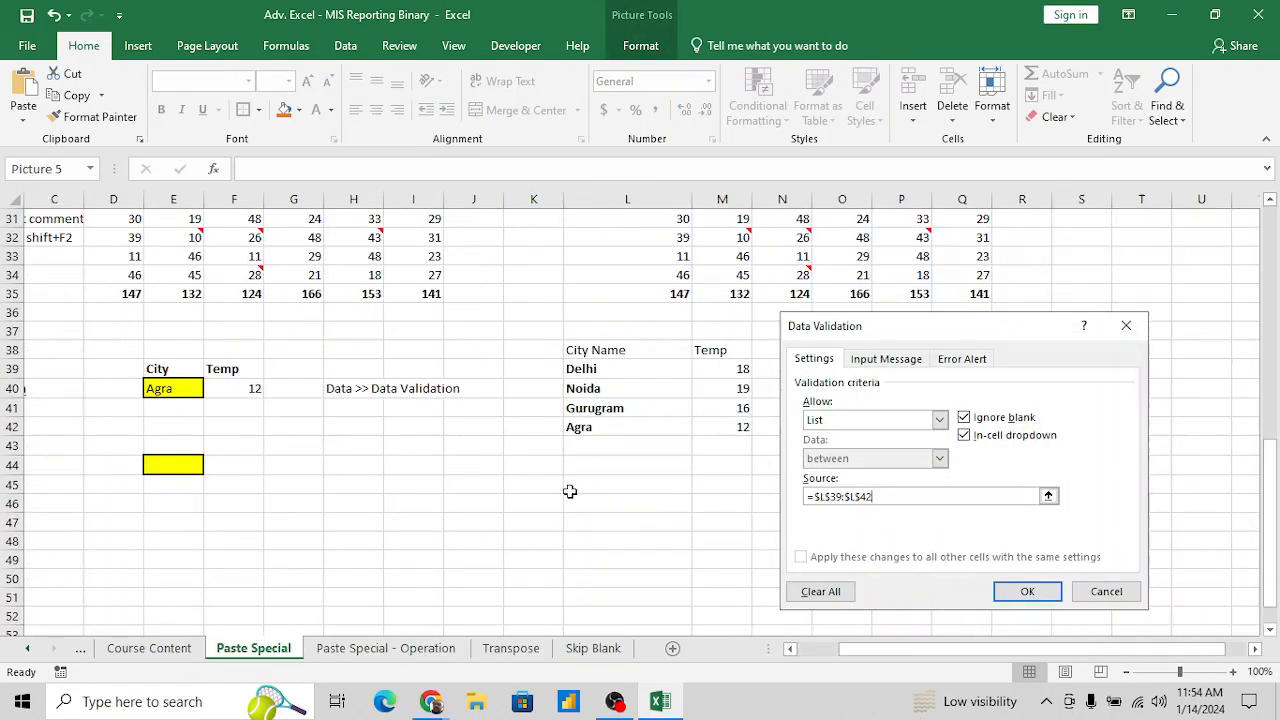
pyautogui.press('Up')
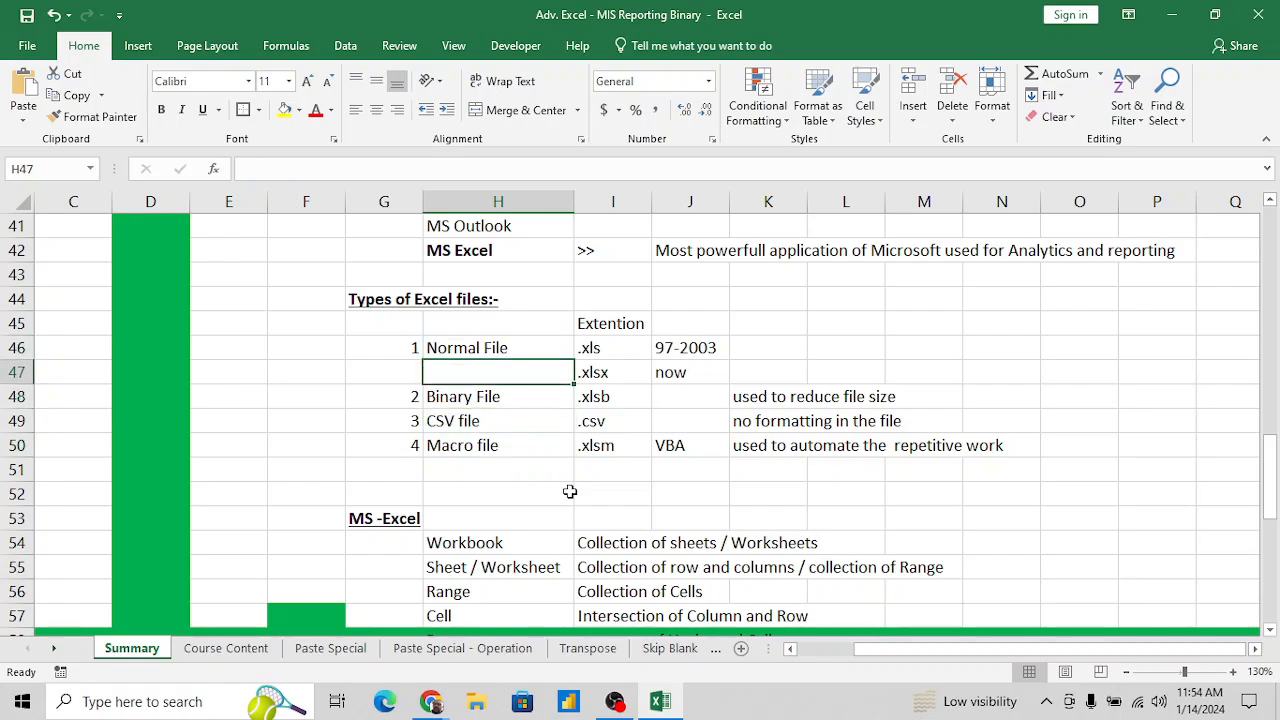
pyautogui.hotkey('alt', 'Tab')
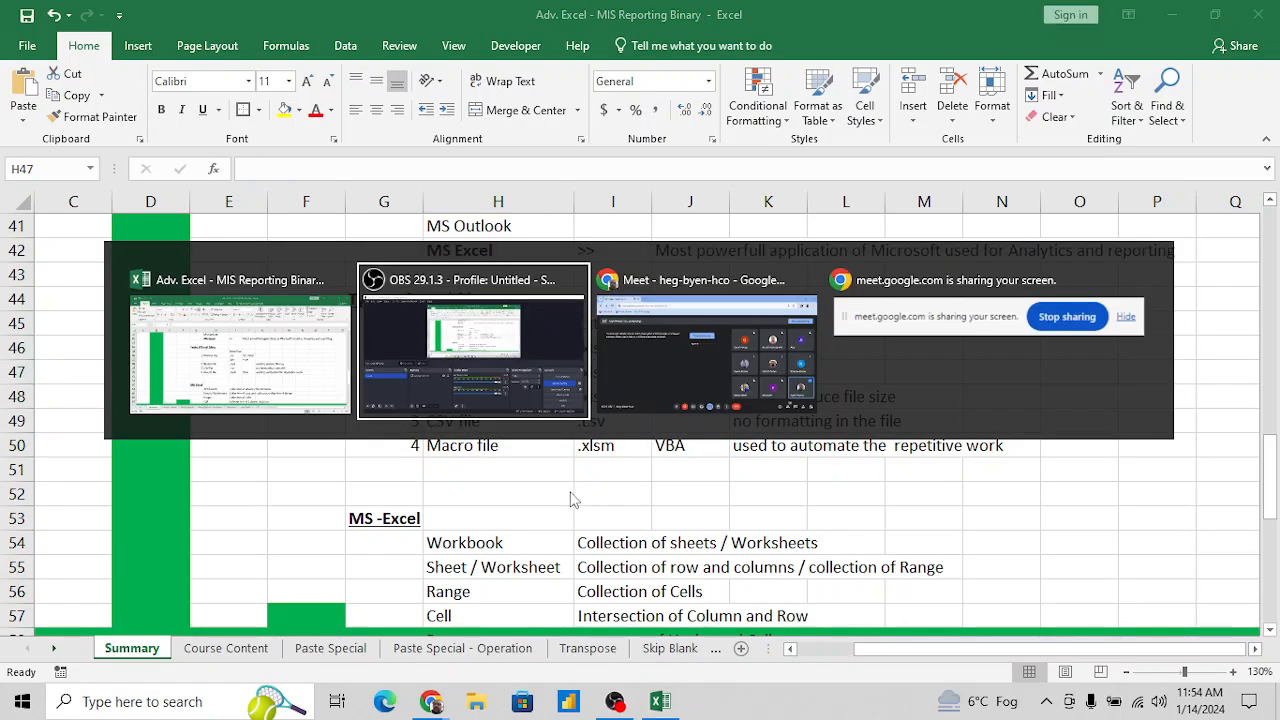